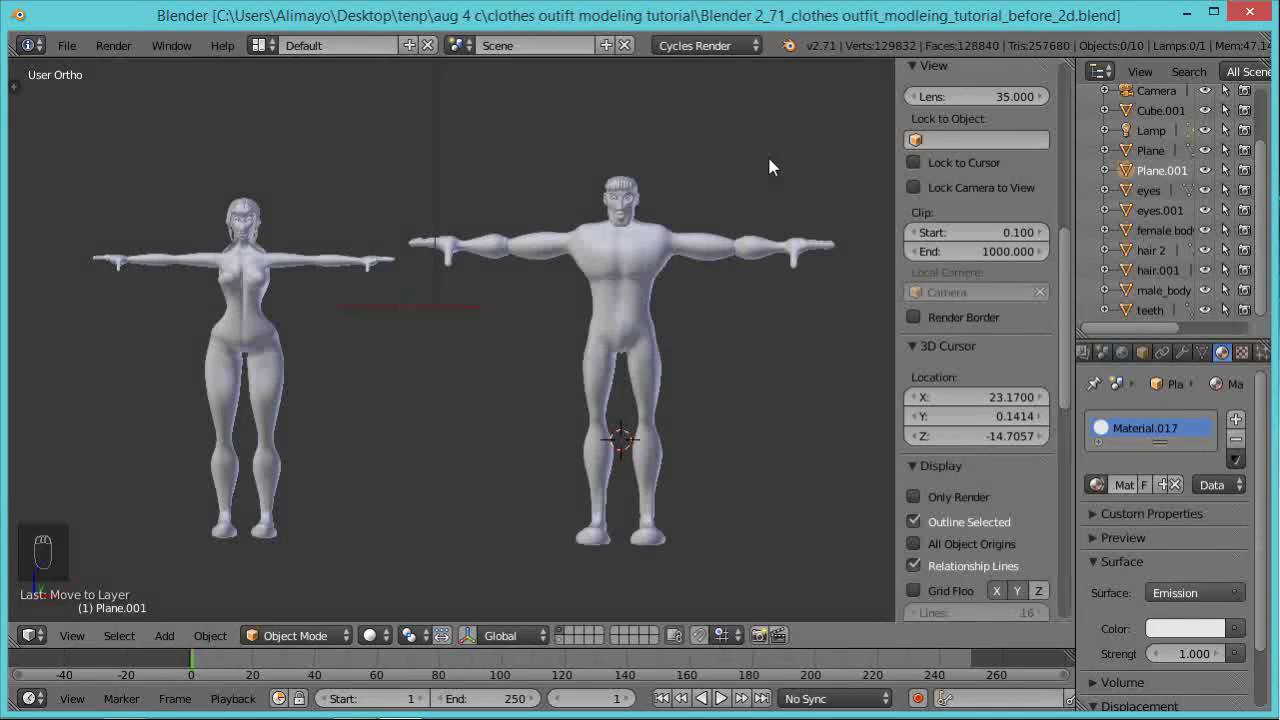
# Examine the enabled mesh add-ons in the User Preferences, such as LoopTools and Relax, and close the preferences.
pyautogui.click(67, 45)
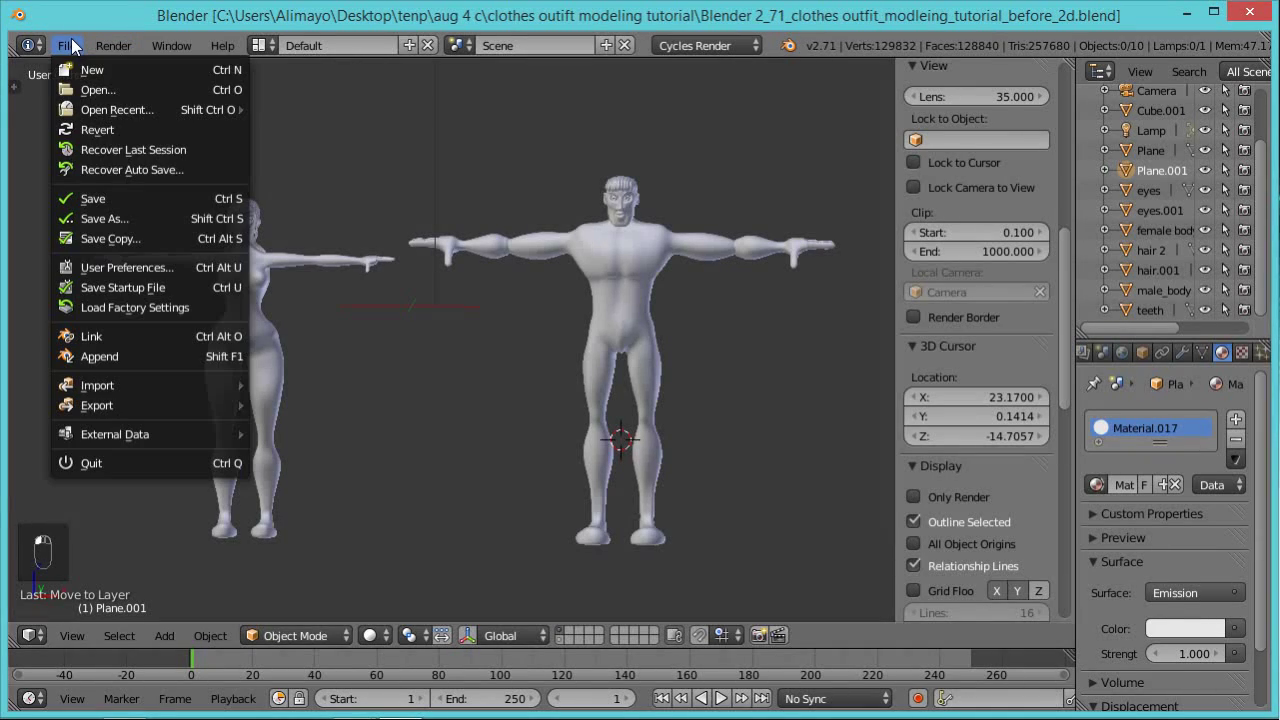
pyautogui.click(150, 266)
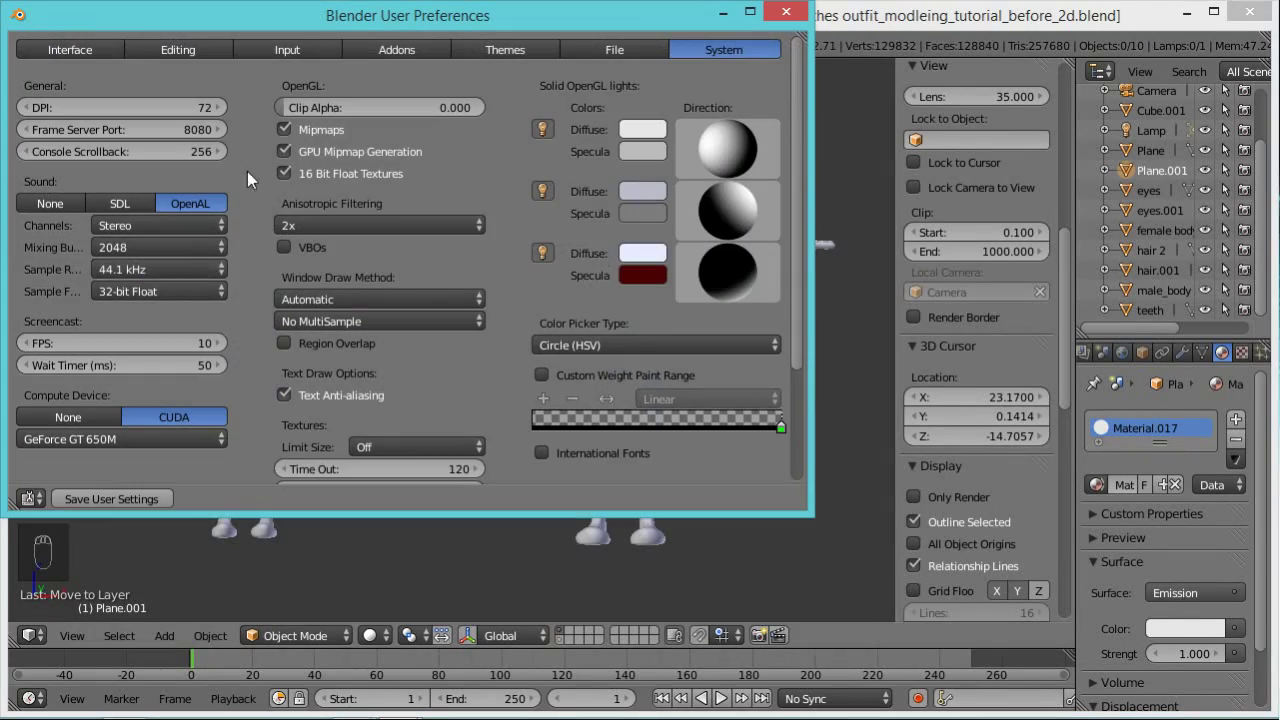
pyautogui.click(288, 50)
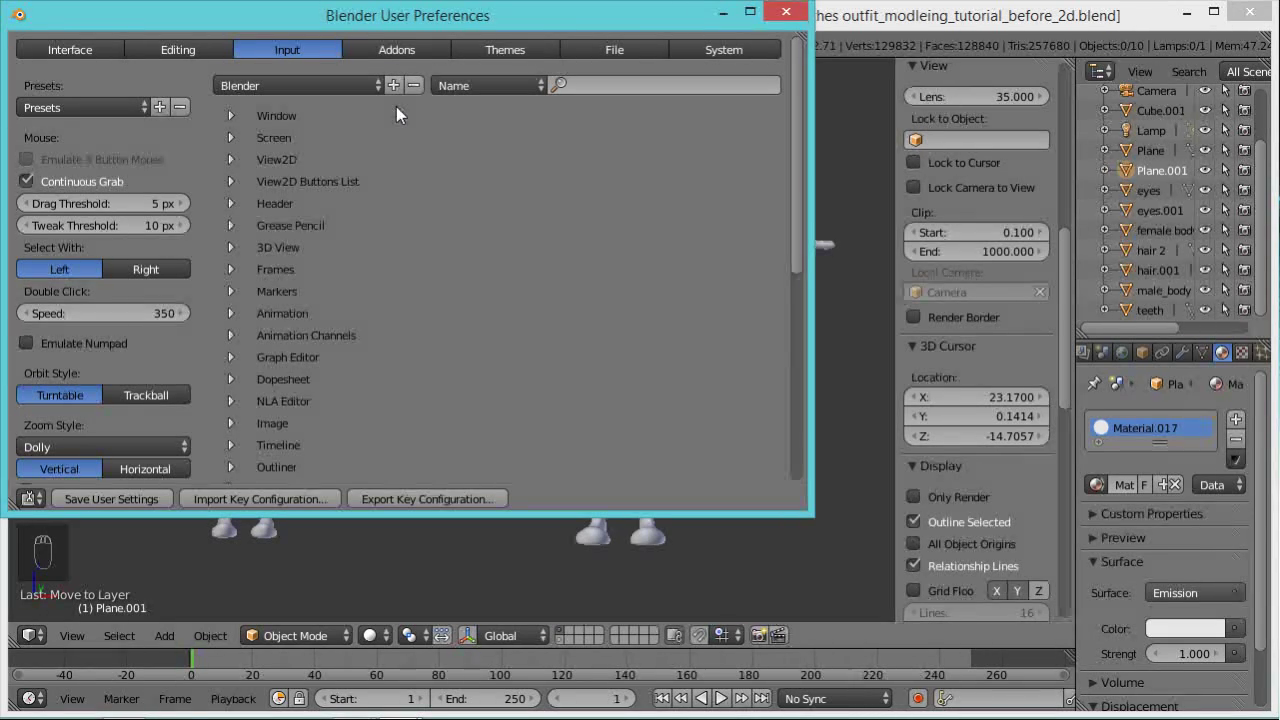
pyautogui.click(378, 50)
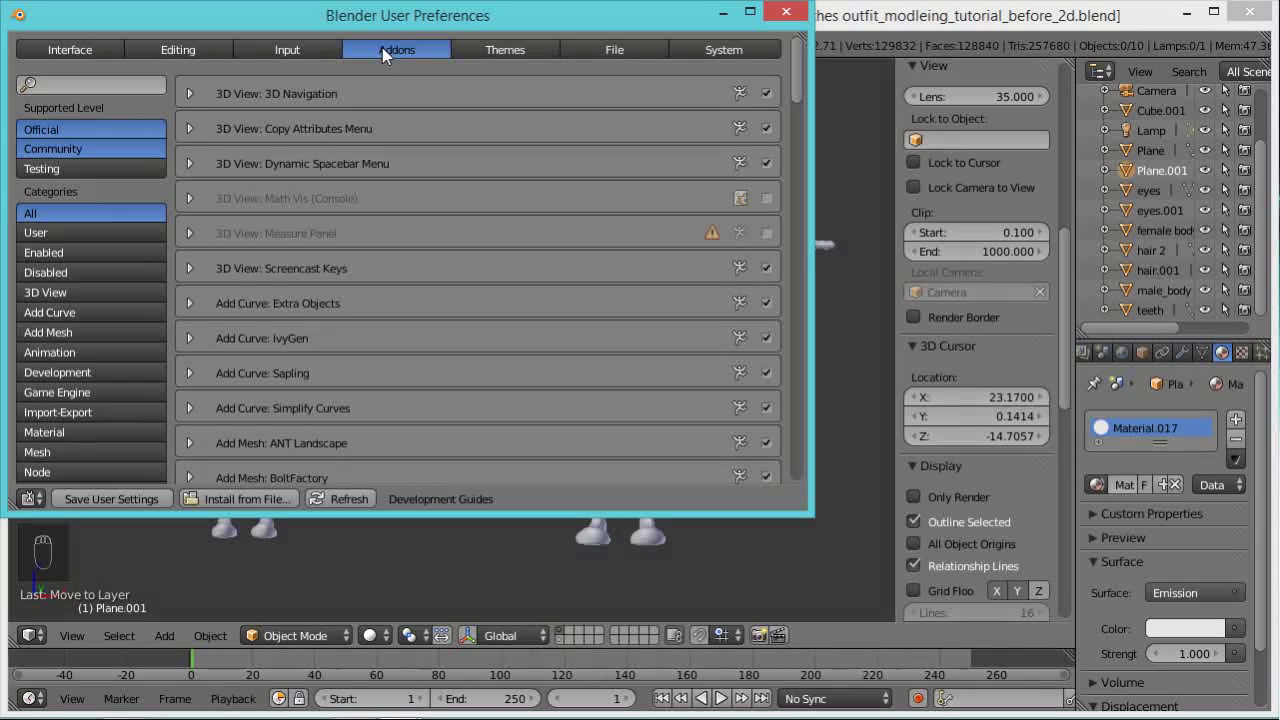
pyautogui.moveTo(800, 80); pyautogui.dragTo(789, 354)
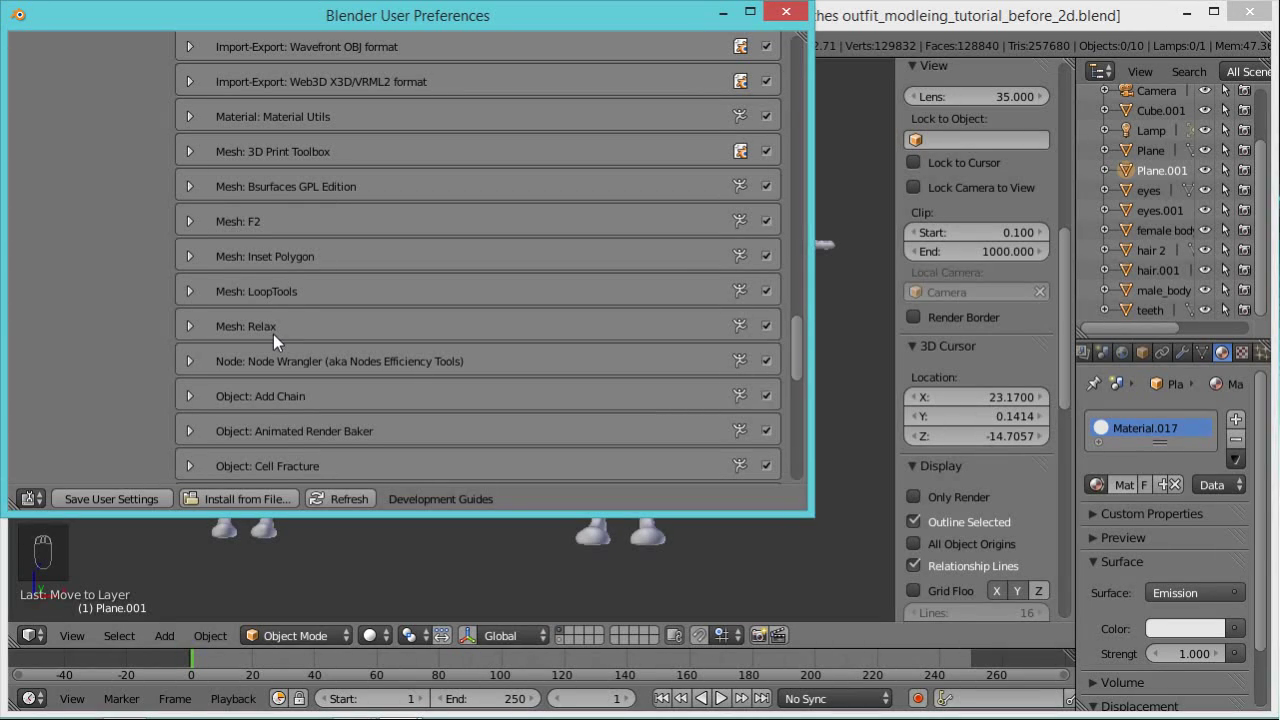
pyautogui.click(786, 11)
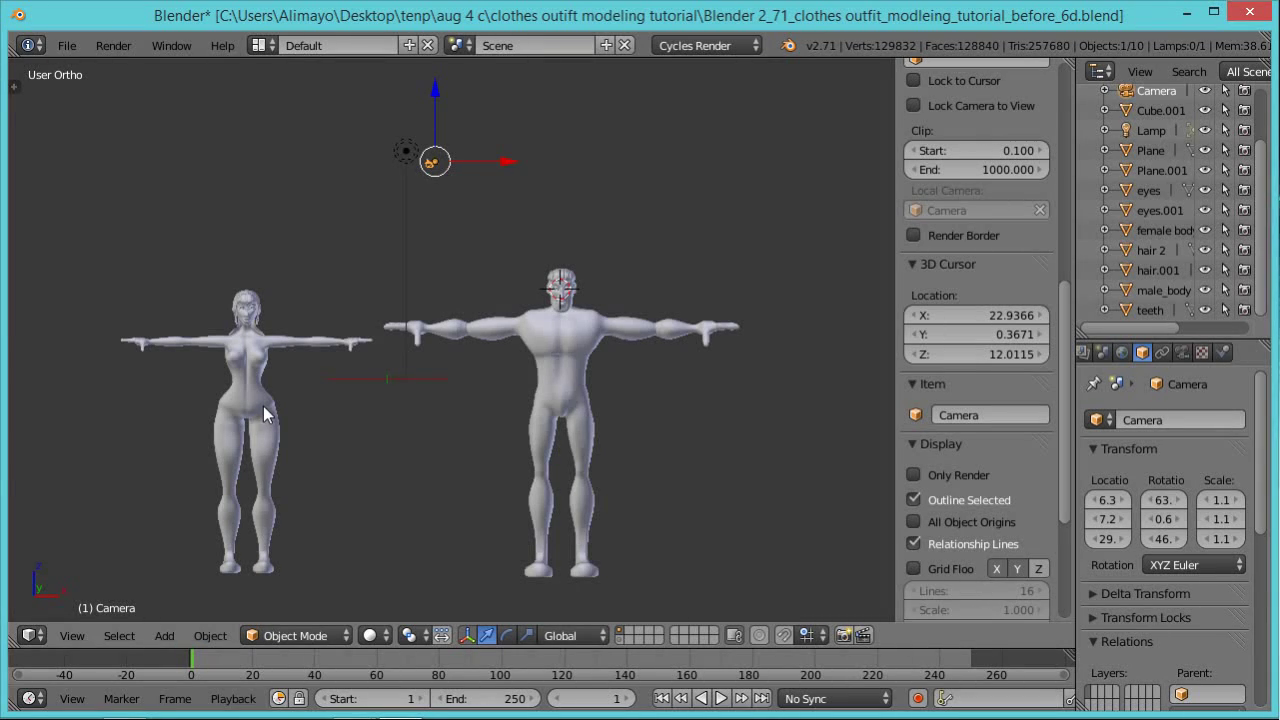
# Enter Edit Mode on the female body and circle-select the front faces of the torso, shoulders and upper arms.
pyautogui.keyDown('shift'); pyautogui.moveTo(226, 397); pyautogui.dragTo(348, 356, button='middle'); pyautogui.keyUp('shift')
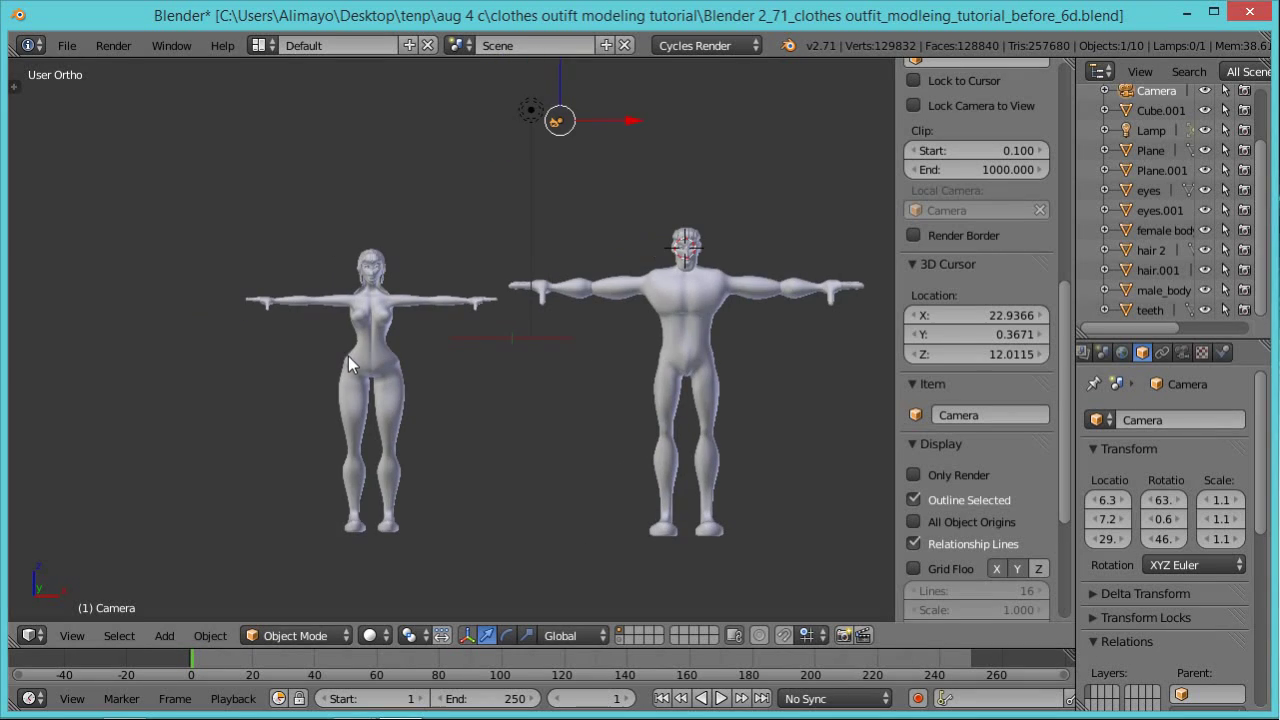
pyautogui.scroll(4, 348, 360)
pyautogui.scroll(2, 340, 365)
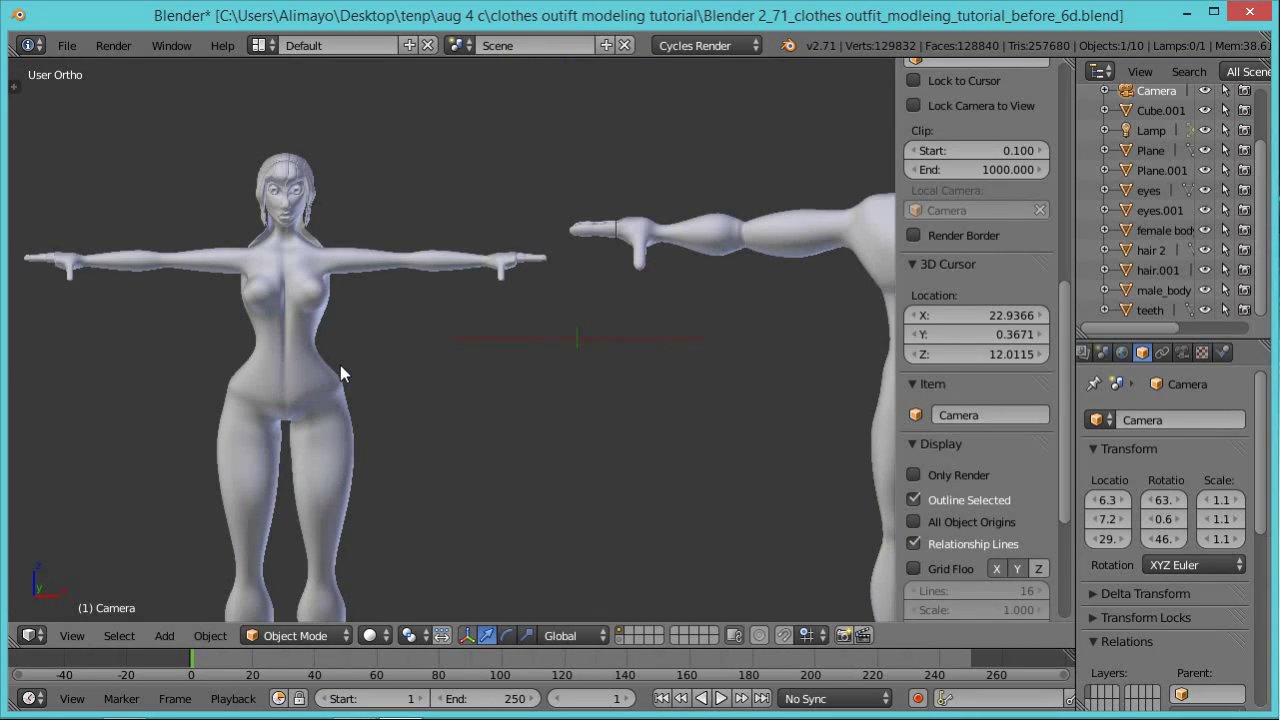
pyautogui.rightClick(259, 335)
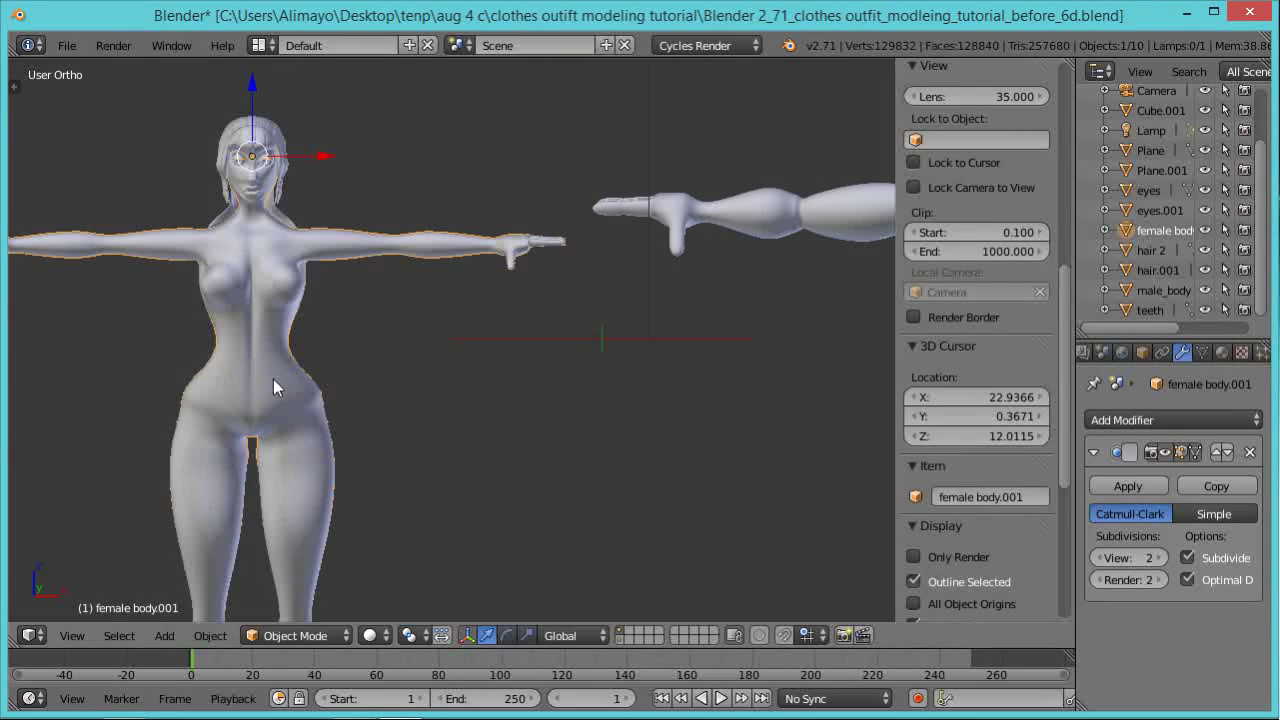
pyautogui.click(344, 638)
pyautogui.click(308, 584)
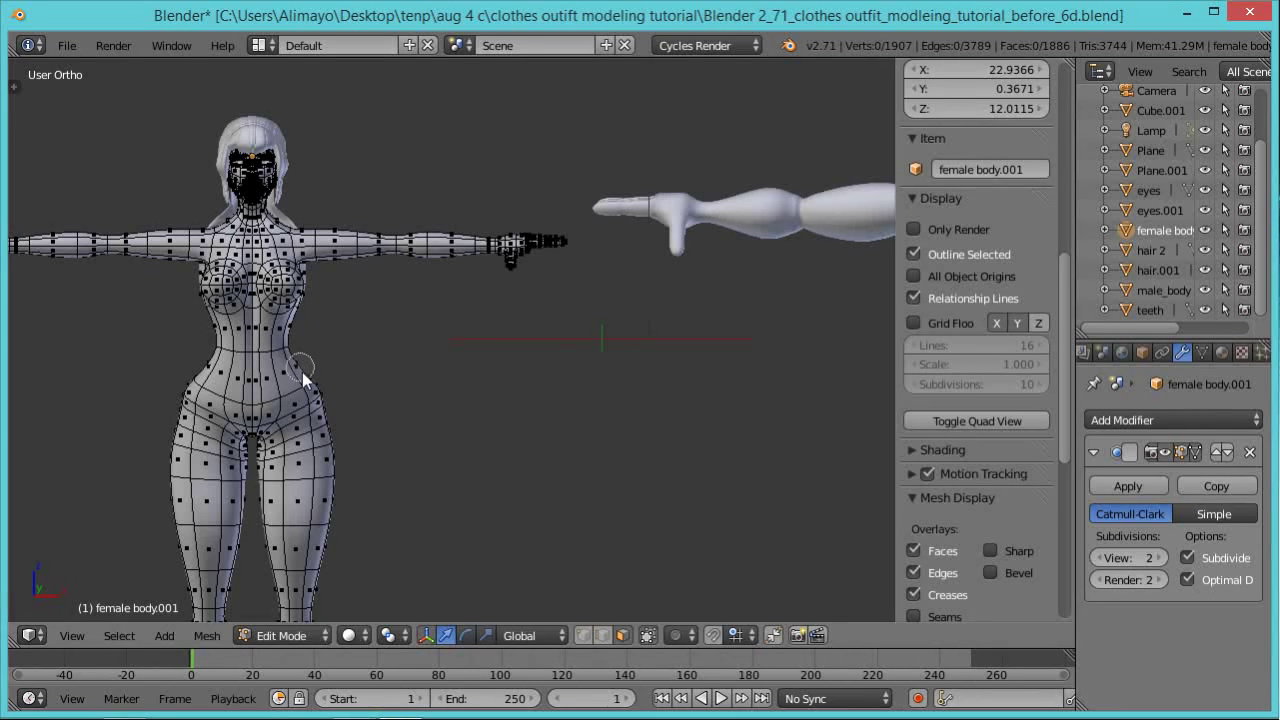
pyautogui.moveTo(339, 399)
pyautogui.mouseDown()
pyautogui.moveTo(288, 366)
pyautogui.moveTo(255, 266)
pyautogui.moveTo(189, 249)
pyautogui.moveTo(205, 270)
pyautogui.moveTo(237, 268)
pyautogui.moveTo(228, 242)
pyautogui.moveTo(258, 256)
pyautogui.moveTo(318, 241)
pyautogui.moveTo(326, 251)
pyautogui.moveTo(302, 260)
pyautogui.mouseUp()
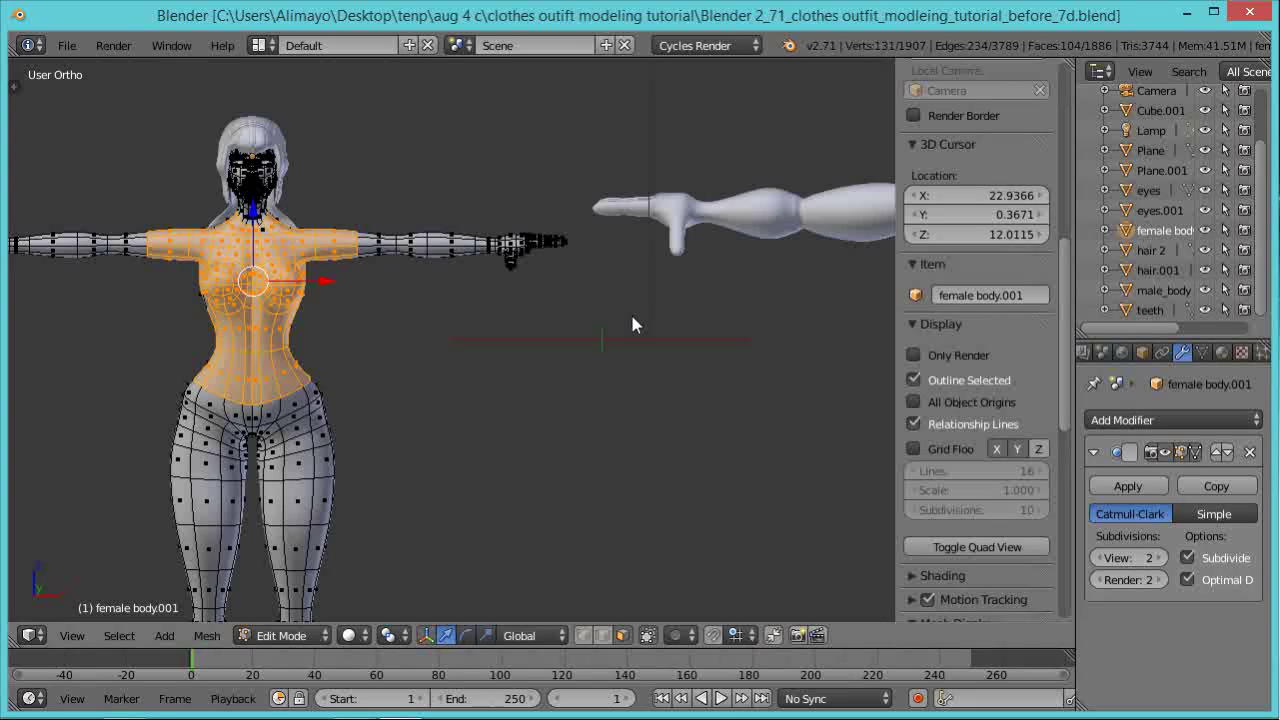
# Extend the circle selection over the back faces of the torso, from the waist up to the shoulders.
pyautogui.moveTo(582, 313); pyautogui.dragTo(463, 292, button='middle')
pyautogui.moveTo(377, 342); pyautogui.dragTo(282, 324, button='middle')
pyautogui.moveTo(368, 377); pyautogui.dragTo(505, 415, button='middle')
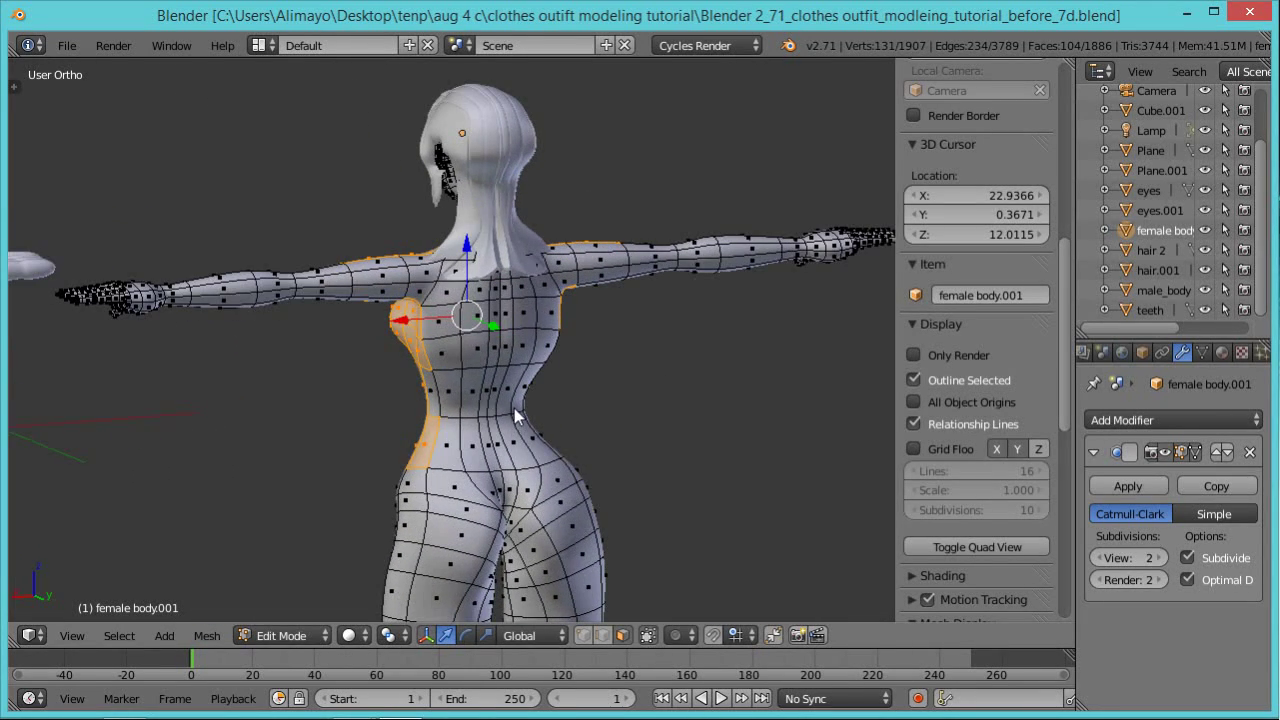
pyautogui.scroll(1, 506, 363)
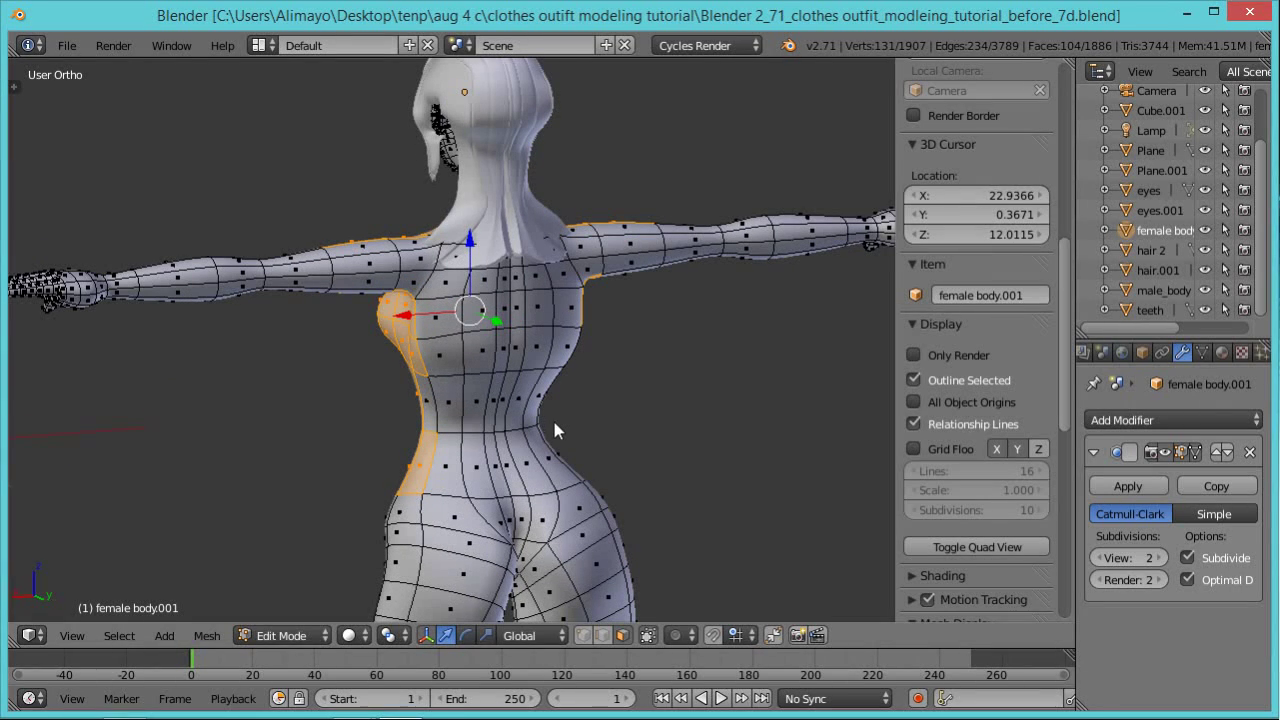
pyautogui.press('c')
pyautogui.moveTo(563, 449)
pyautogui.mouseDown()
pyautogui.moveTo(440, 460)
pyautogui.moveTo(531, 397)
pyautogui.moveTo(425, 294)
pyautogui.moveTo(360, 262)
pyautogui.moveTo(380, 298)
pyautogui.moveTo(472, 308)
pyautogui.moveTo(515, 288)
pyautogui.moveTo(470, 256)
pyautogui.moveTo(557, 276)
pyautogui.moveTo(586, 257)
pyautogui.mouseUp()
pyautogui.press('Escape')
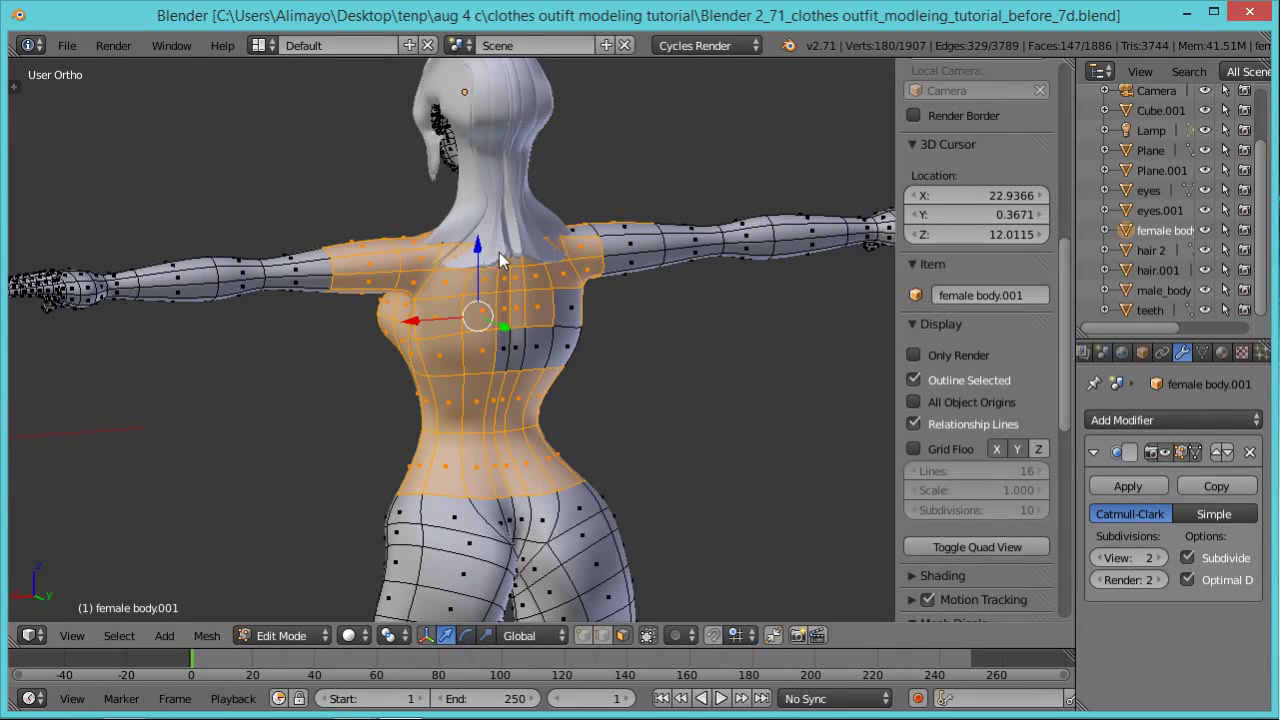
# Add the remaining upper-back faces and the unselected back faces of the upper arm to the selection.
pyautogui.click(516, 320)
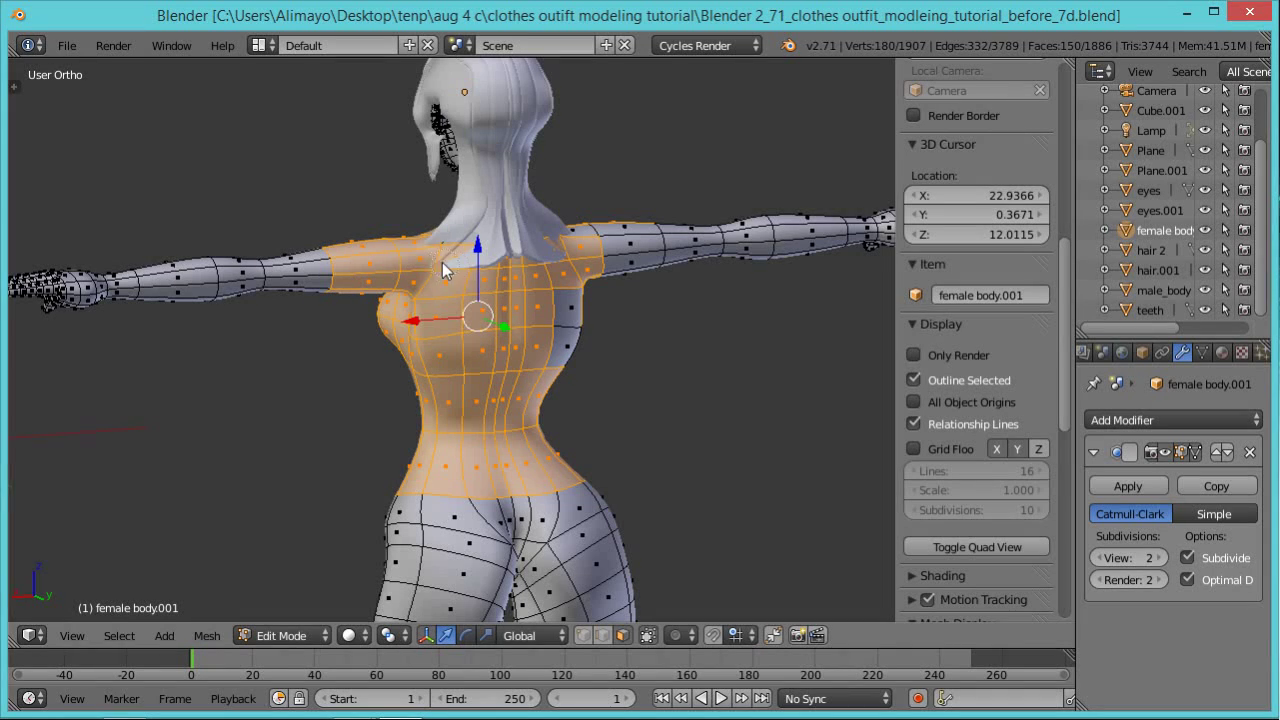
pyautogui.press('c')
pyautogui.moveTo(563, 289)
pyautogui.mouseDown()
pyautogui.moveTo(565, 330)
pyautogui.moveTo(608, 251)
pyautogui.moveTo(597, 236)
pyautogui.mouseUp()
pyautogui.press('Escape')
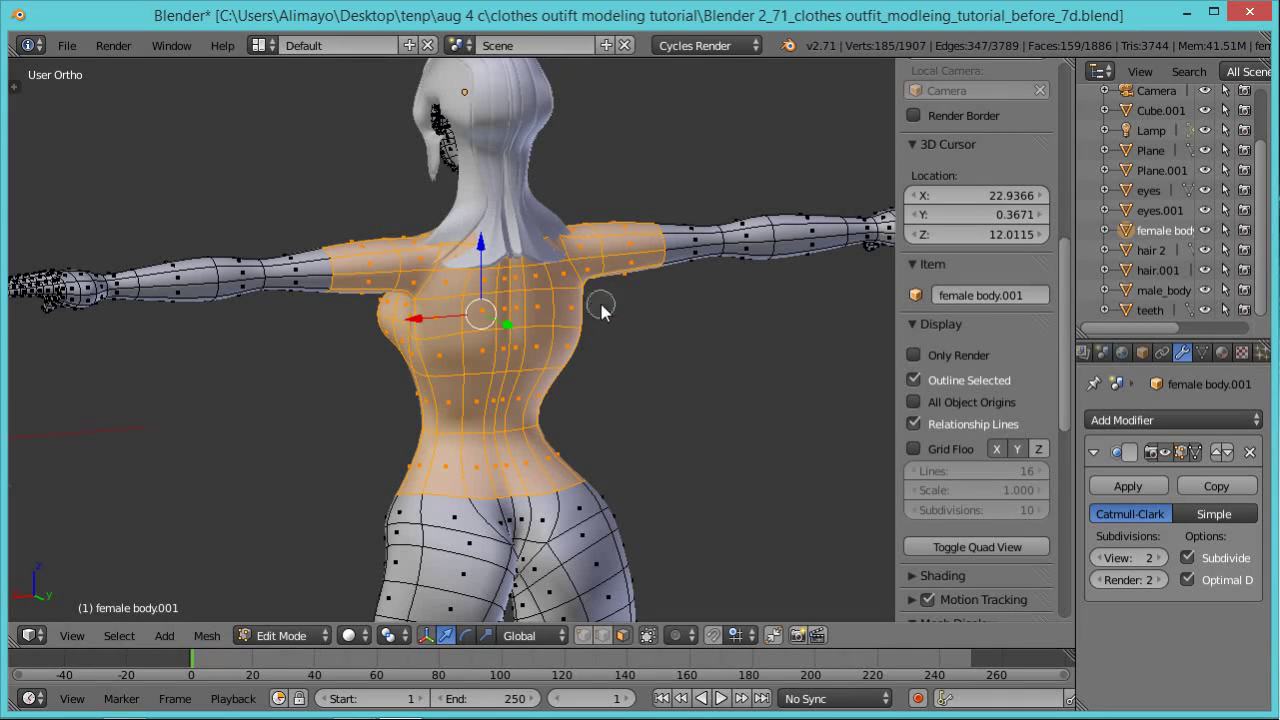
# Add the missed faces on the side of the ribcage and at the front of the neckline to the selection.
pyautogui.moveTo(319, 449); pyautogui.dragTo(614, 371, button='middle')
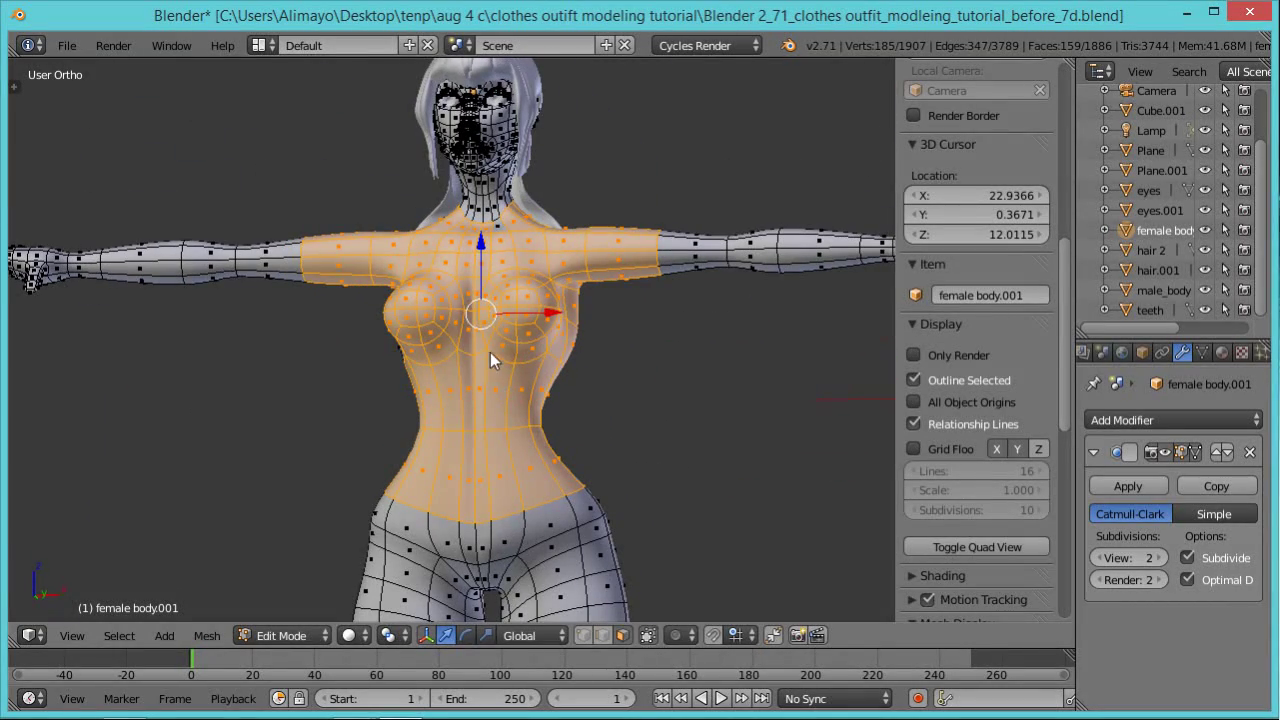
pyautogui.moveTo(492, 401); pyautogui.dragTo(475, 358, button='middle')
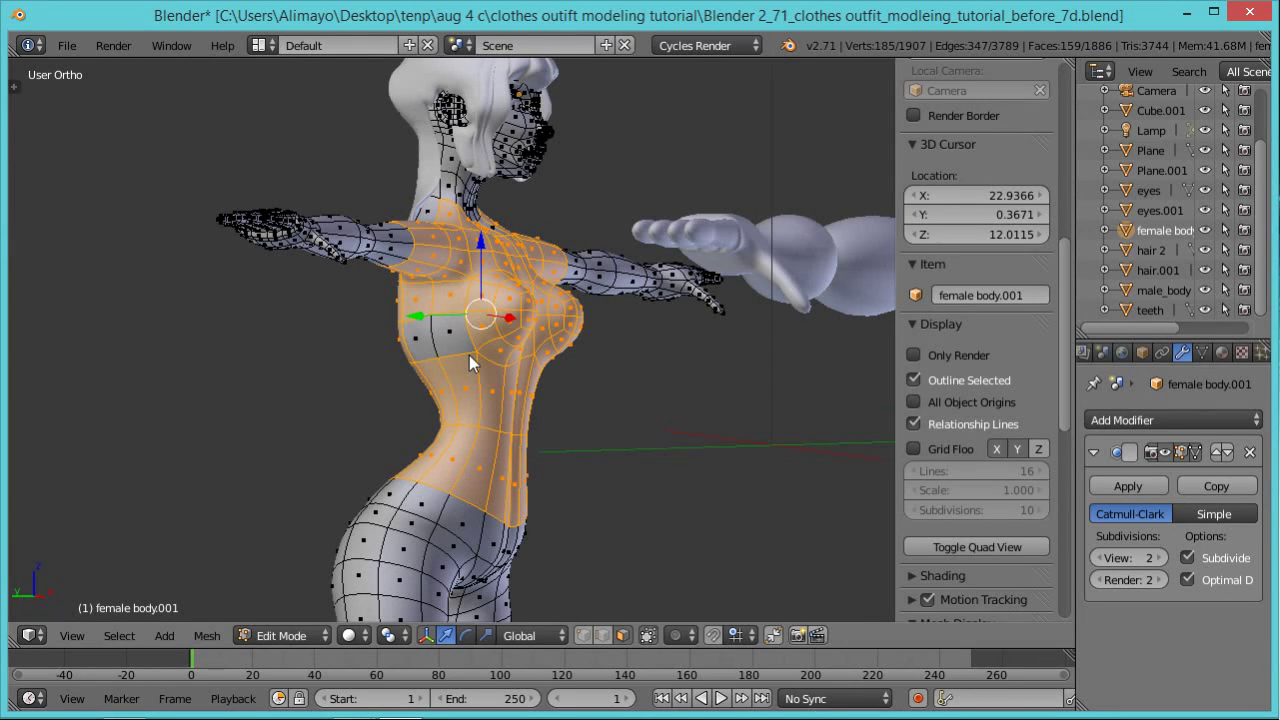
pyautogui.keyDown('shift'); pyautogui.rightClick(451, 345); pyautogui.keyUp('shift')
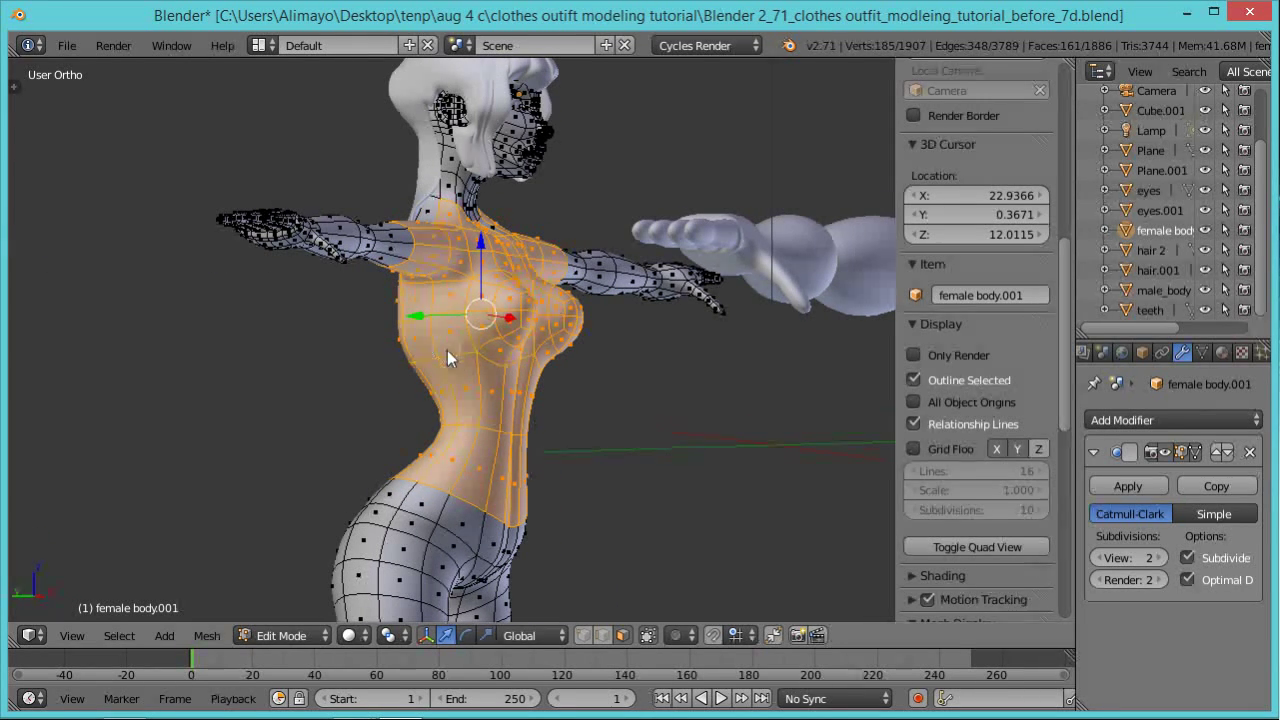
pyautogui.moveTo(678, 376); pyautogui.dragTo(516, 400, button='middle')
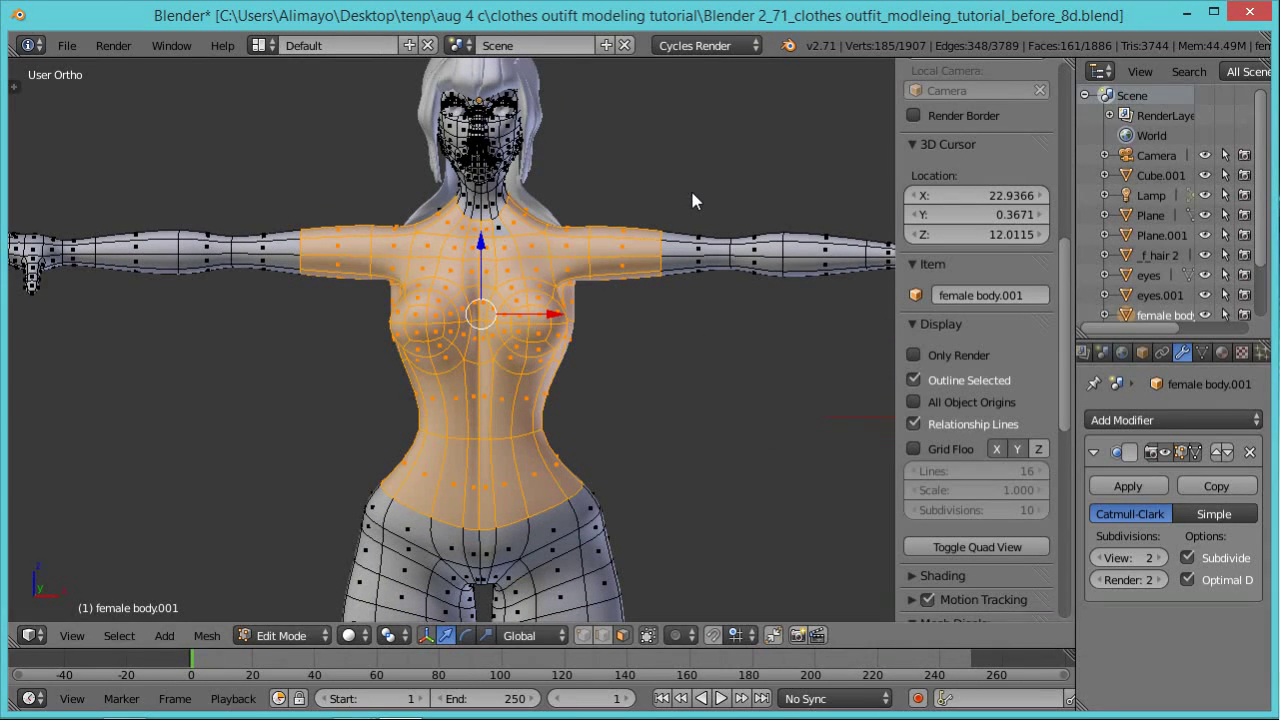
pyautogui.scroll(2, 515, 236)
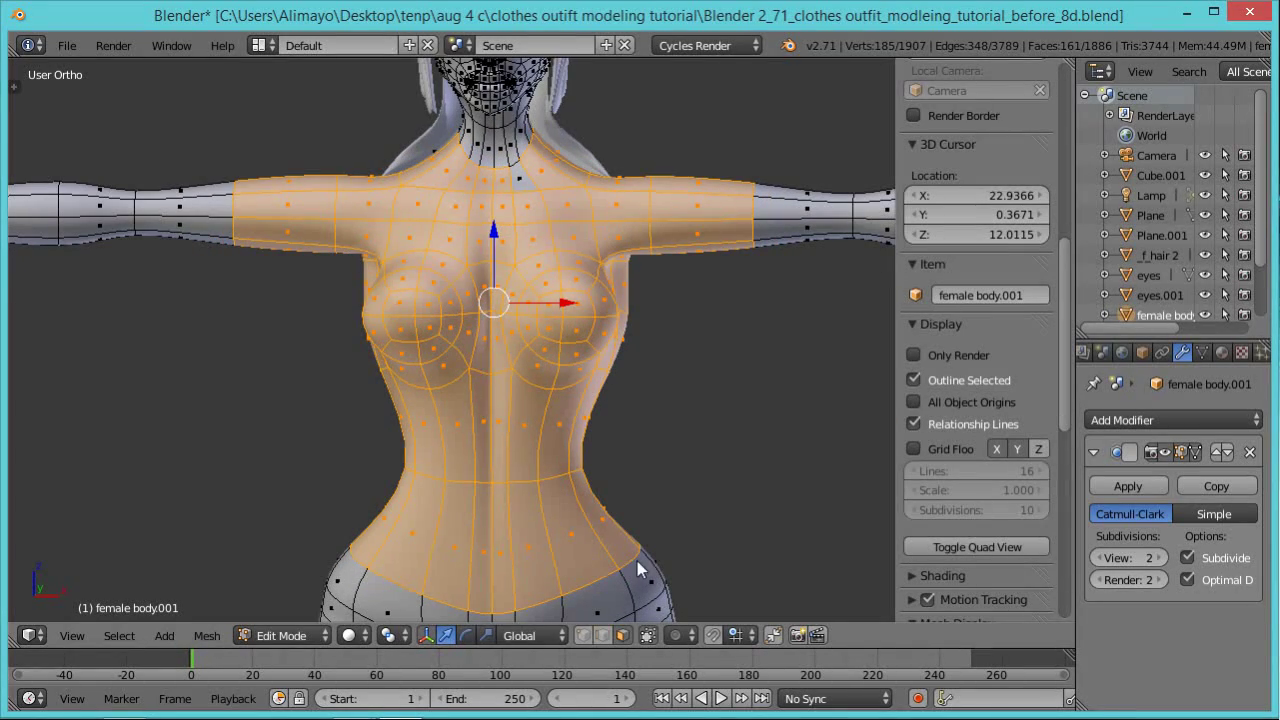
pyautogui.keyDown('shift'); pyautogui.rightClick(519, 183); pyautogui.keyUp('shift')
pyautogui.scroll(-1, 508, 244)
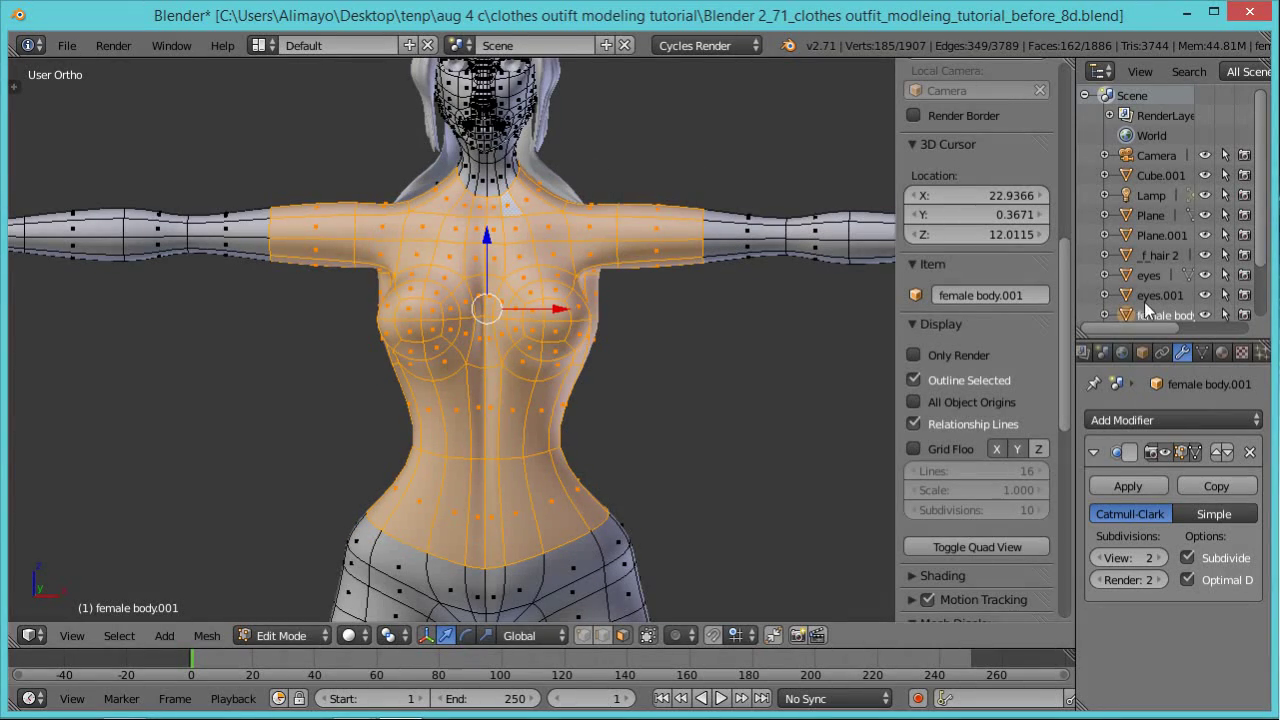
# Hide the _f_hair 2 object in the viewport.
pyautogui.scroll(-1, 1100, 275)
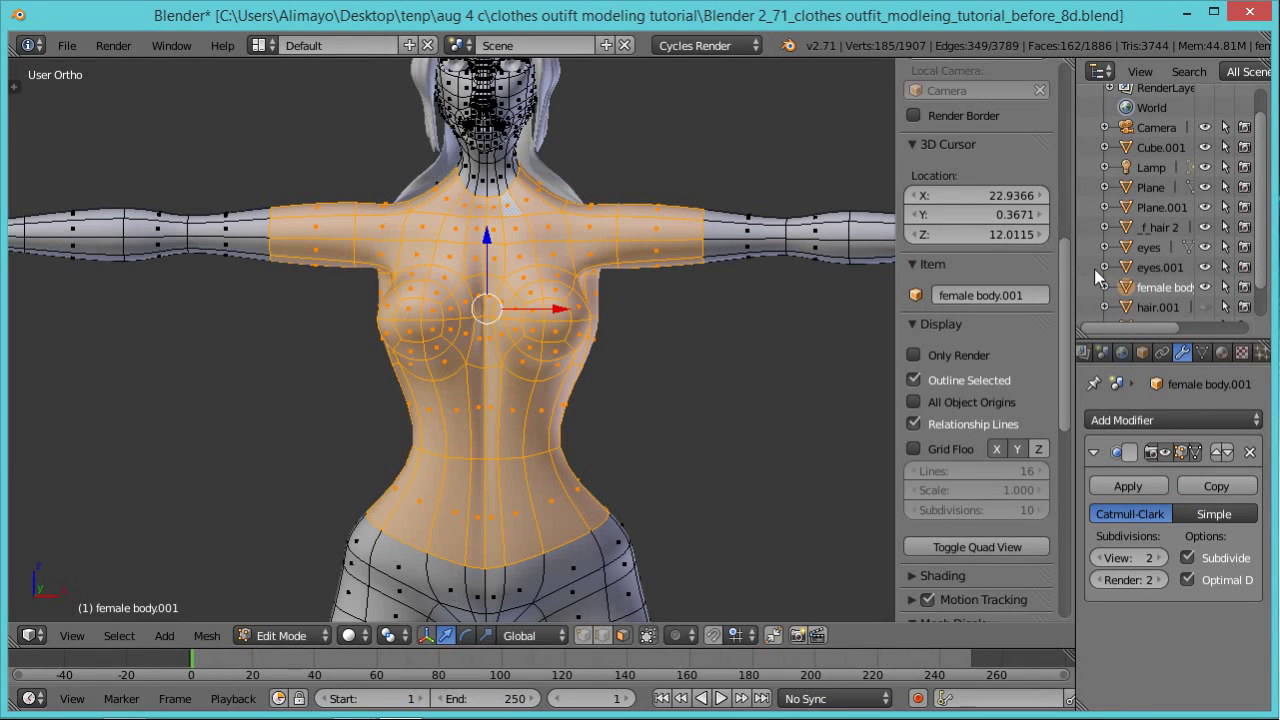
pyautogui.moveTo(1075, 266); pyautogui.dragTo(1049, 270)
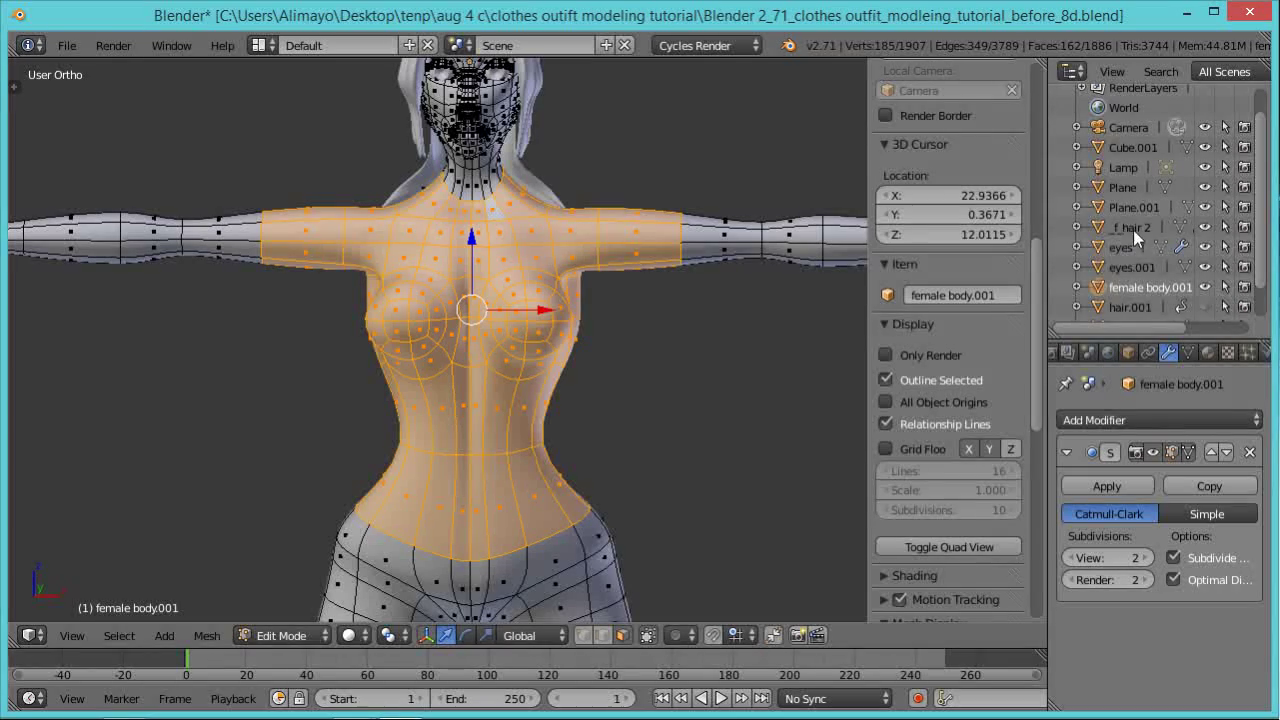
pyautogui.click(1205, 227)
# Add the unselected faces around the back of the neck base to the torso selection.
pyautogui.moveTo(686, 165); pyautogui.dragTo(489, 214, button='middle')
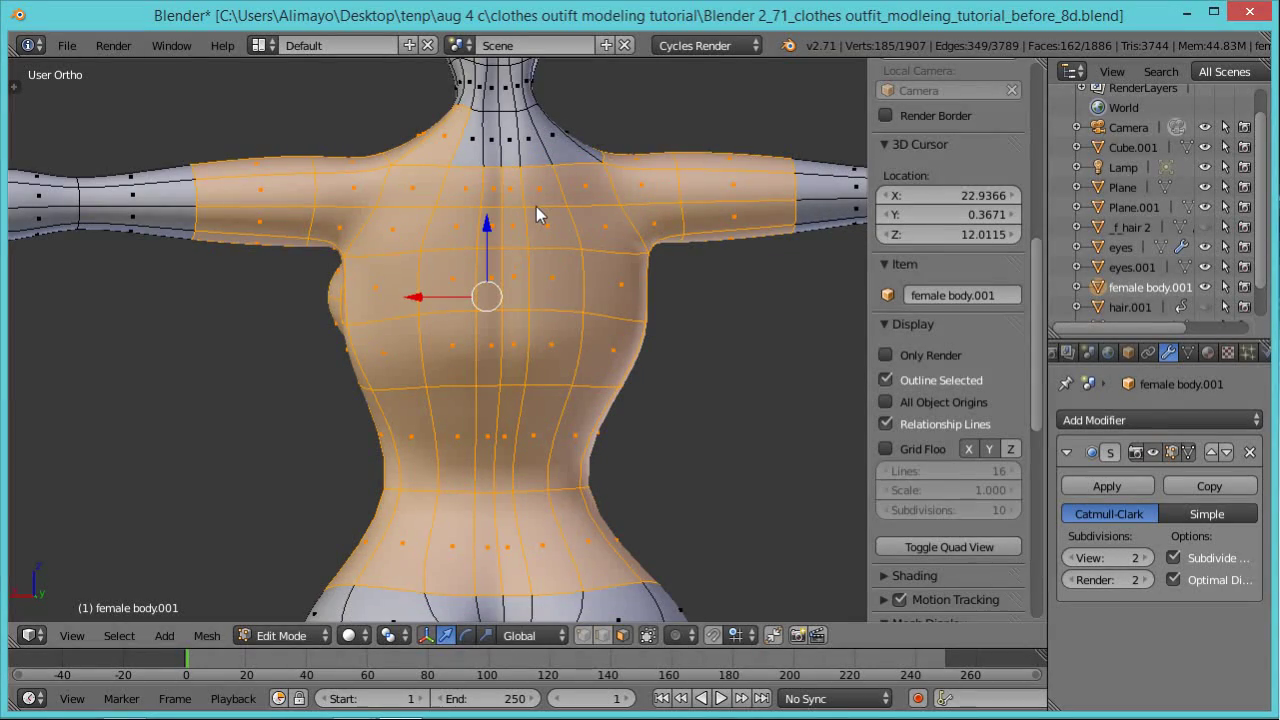
pyautogui.keyDown('shift'); pyautogui.moveTo(552, 172); pyautogui.dragTo(508, 336, button='middle'); pyautogui.keyUp('shift')
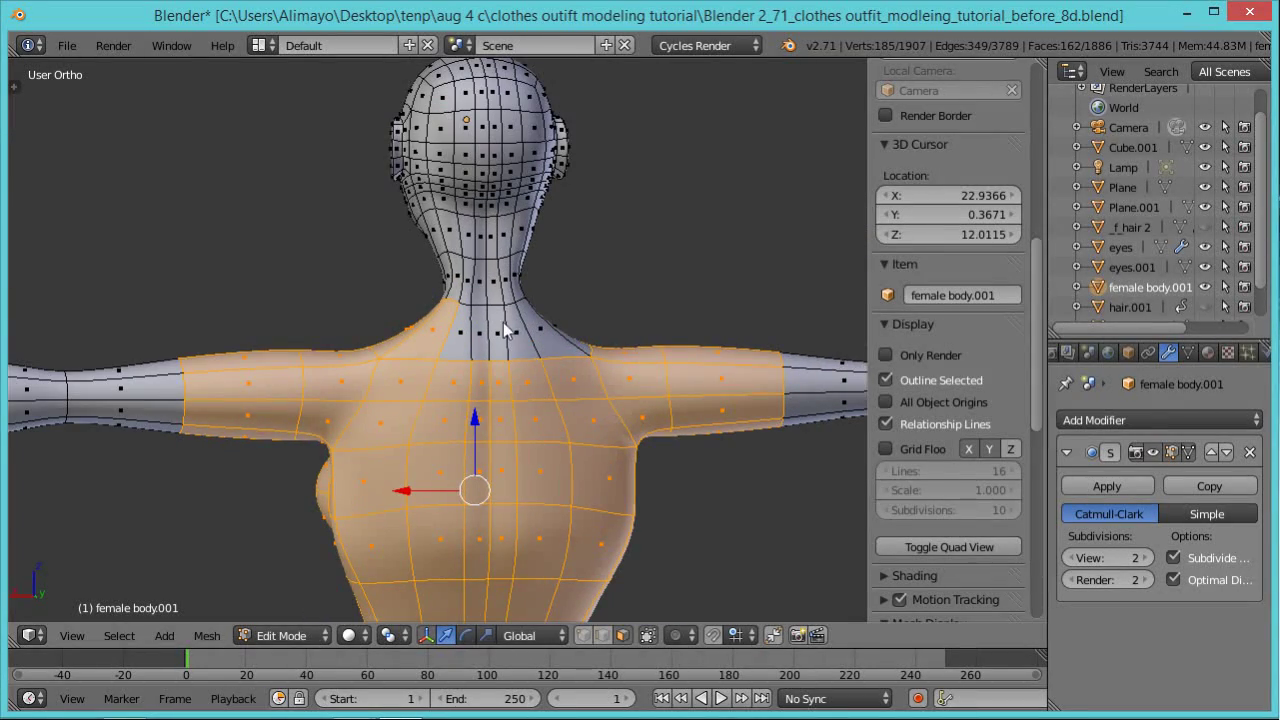
pyautogui.moveTo(611, 343); pyautogui.dragTo(498, 412, button='middle')
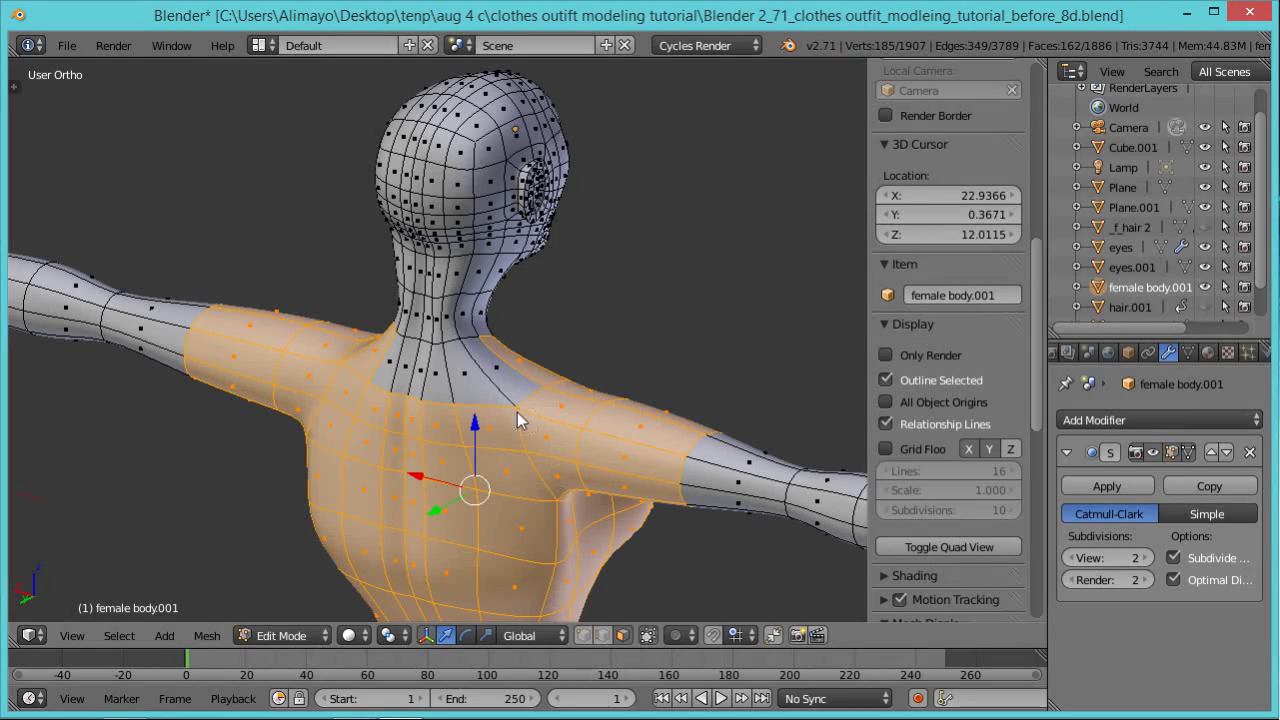
pyautogui.keyDown('shift'); pyautogui.rightClick(451, 402); pyautogui.keyUp('shift')
pyautogui.keyDown('shift'); pyautogui.rightClick(395, 382); pyautogui.keyUp('shift')
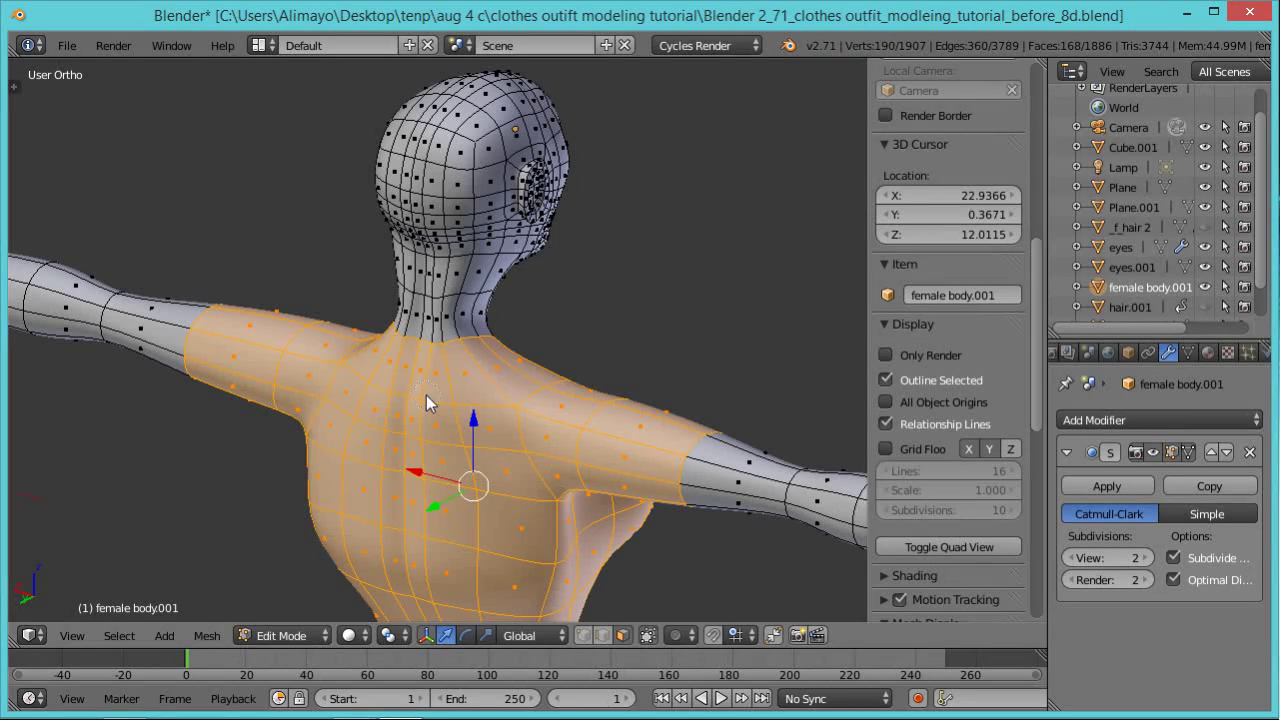
# Duplicate the selected torso faces in place and move the copy along the X axis until it sits beyond the figure's hand.
pyautogui.moveTo(191, 467); pyautogui.dragTo(622, 358, button='middle')
pyautogui.keyDown('shift'); pyautogui.moveTo(511, 398); pyautogui.dragTo(534, 342, button='middle'); pyautogui.keyUp('shift')
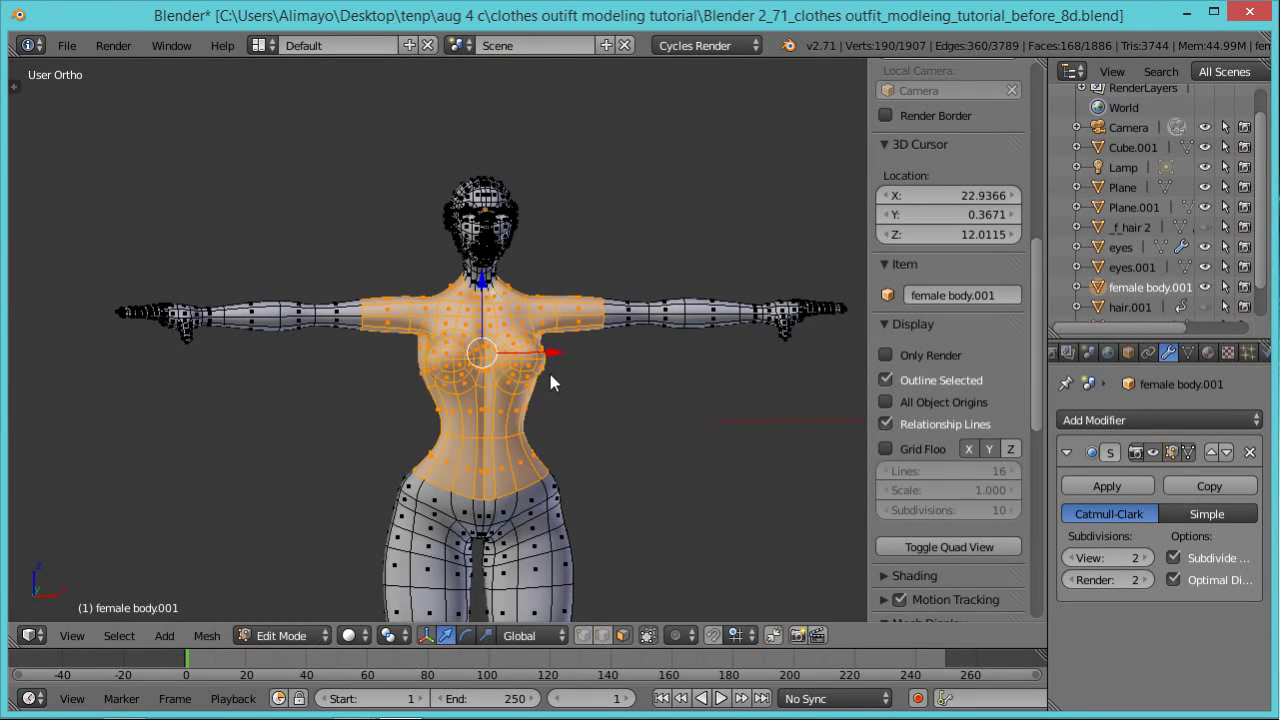
pyautogui.scroll(-1, 519, 396)
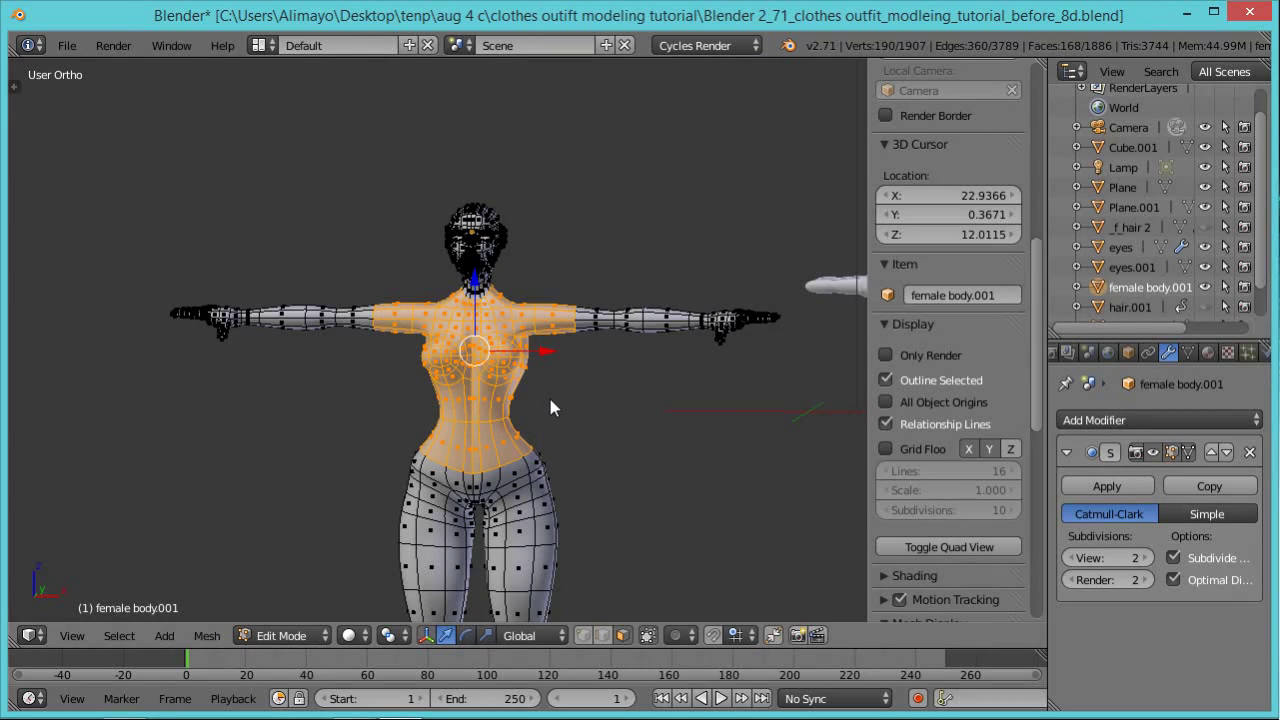
pyautogui.hotkey('shift', 'd')
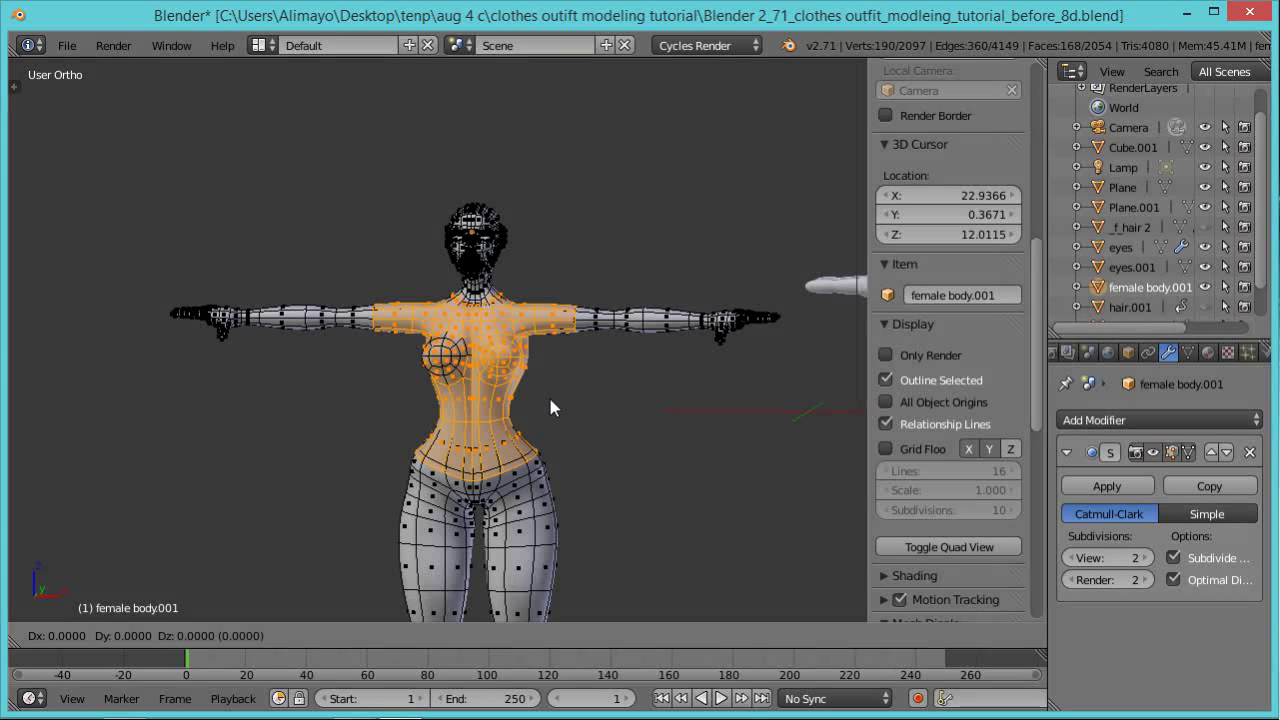
pyautogui.click(550, 401)
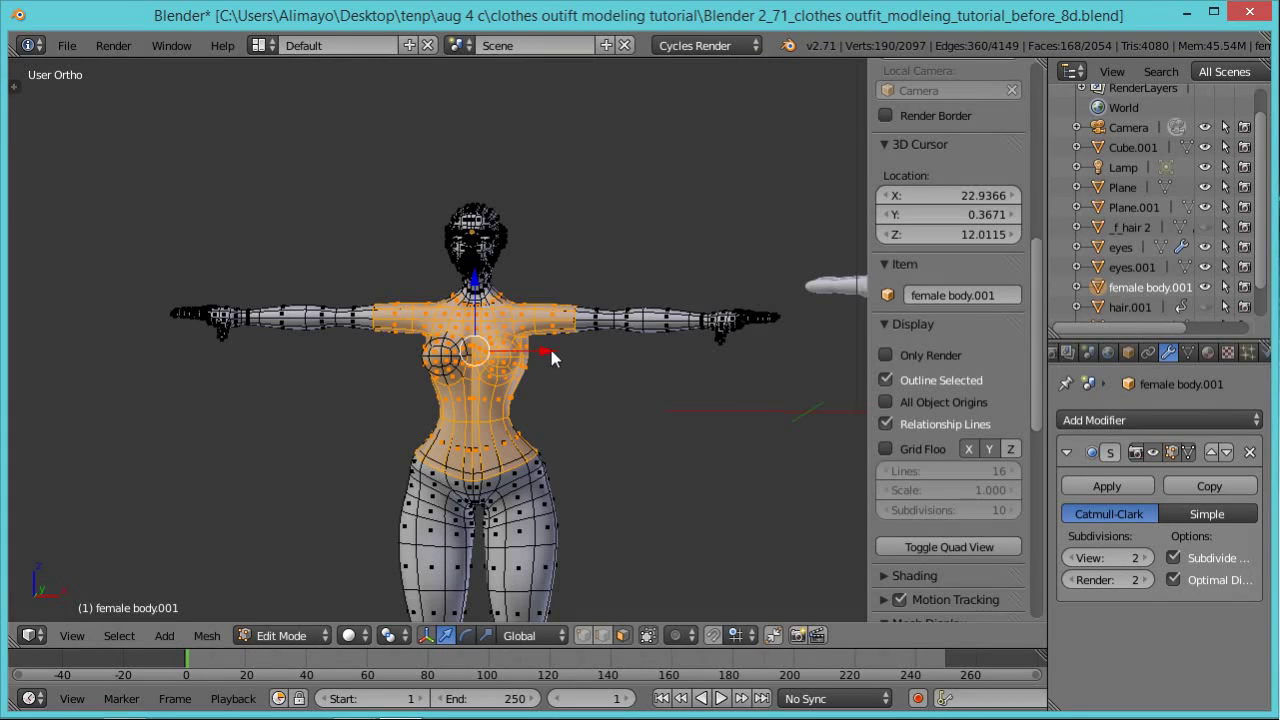
pyautogui.press('g')
pyautogui.press('x')
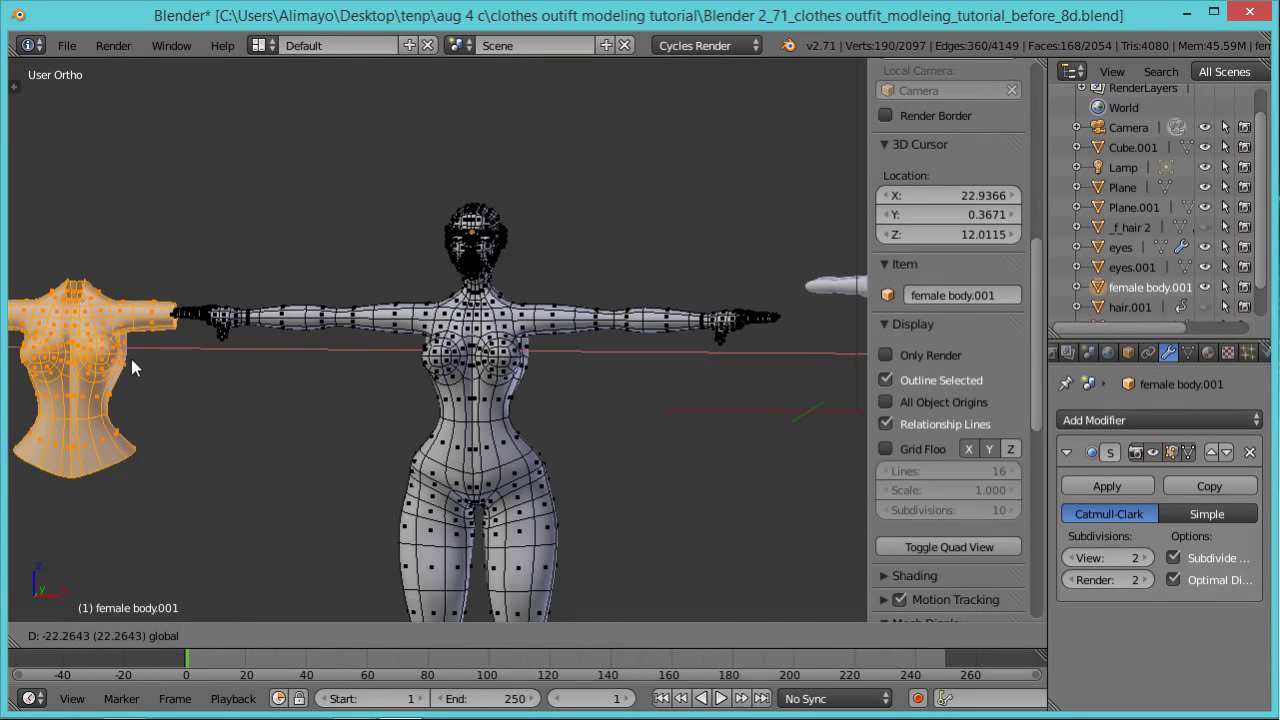
pyautogui.click(119, 361)
# Move the duplicated torso faces slightly farther from the body along the X axis.
pyautogui.scroll(-1, 201, 433)
pyautogui.keyDown('shift'); pyautogui.moveTo(201, 433); pyautogui.dragTo(376, 428, button='middle'); pyautogui.keyUp('shift')
pyautogui.scroll(1, 436, 406)
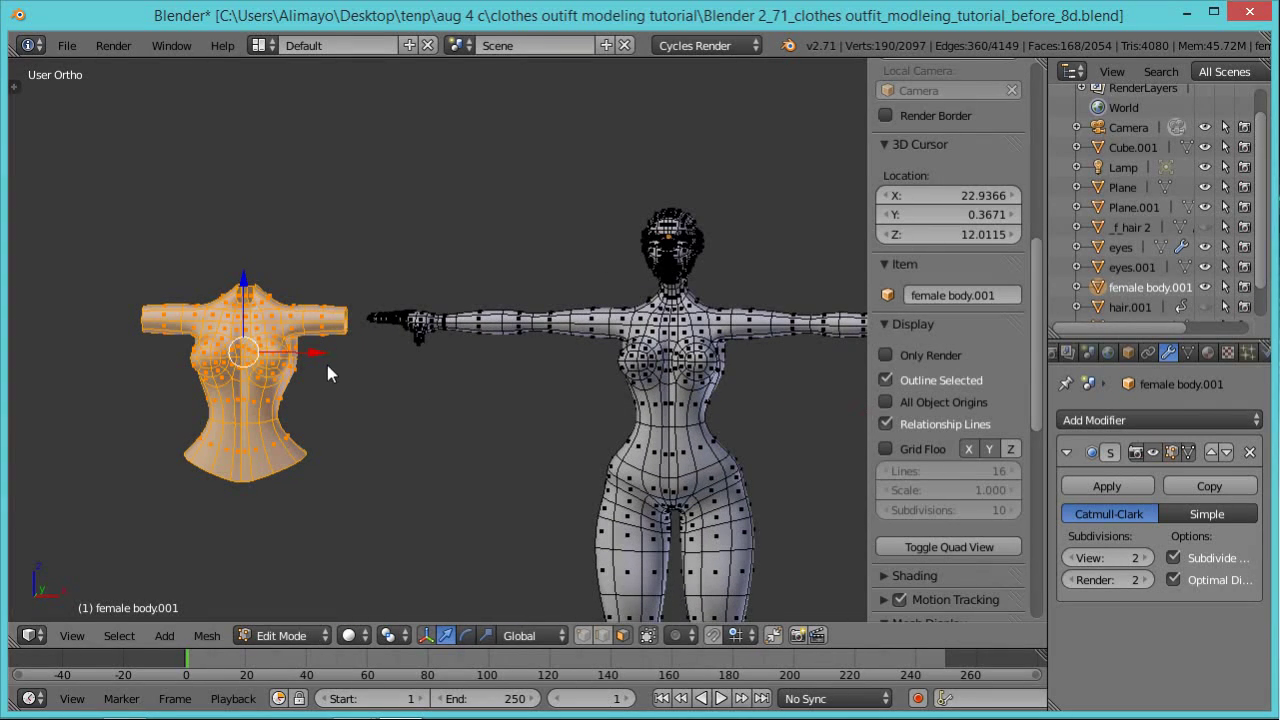
pyautogui.press('g')
pyautogui.click(301, 354)
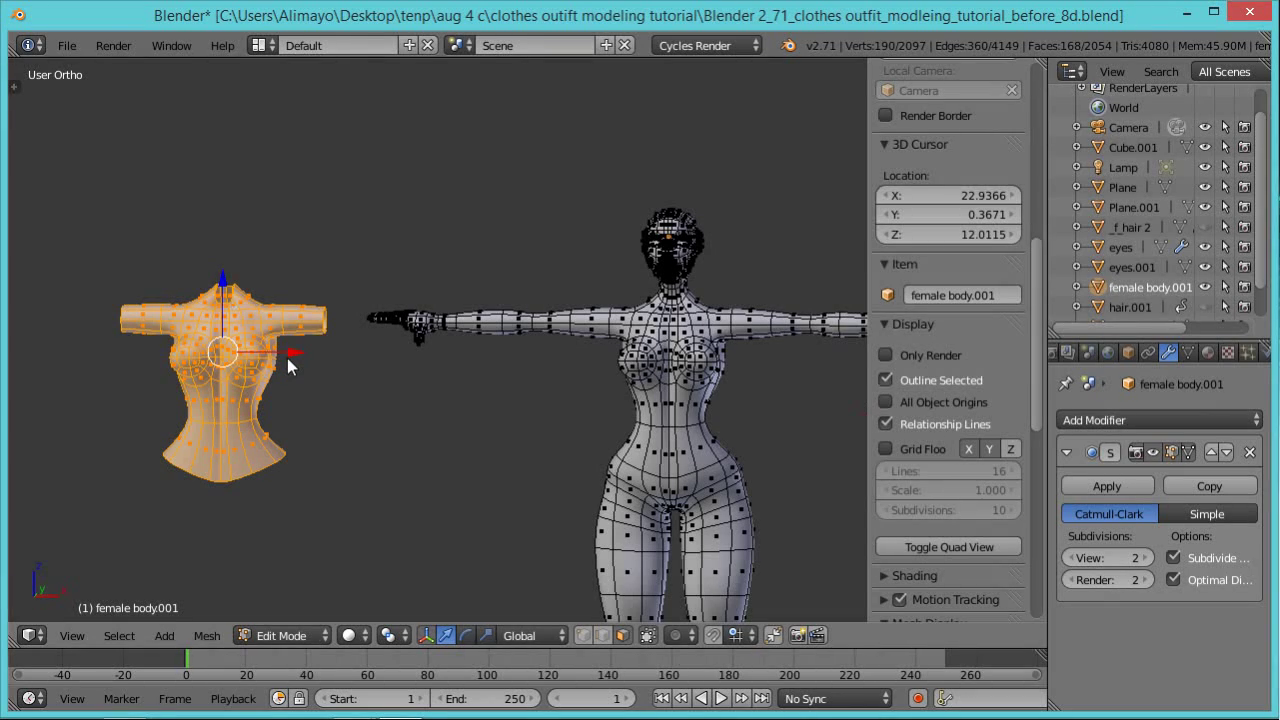
# Save the scene under the file name ending in before_9d.blend, and test the duplicated torso over the body before moving it back out along X.
pyautogui.hotkey('ctrl', 'alt', 's')
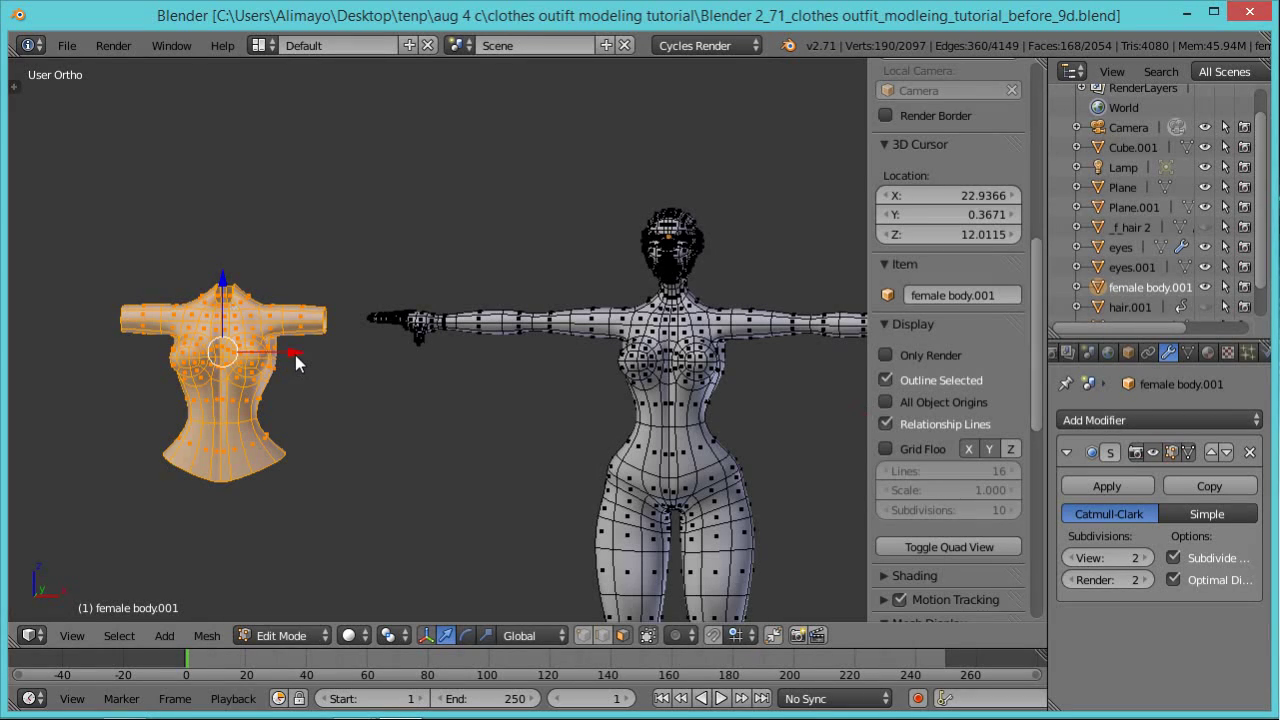
pyautogui.moveTo(291, 360); pyautogui.dragTo(735, 402)
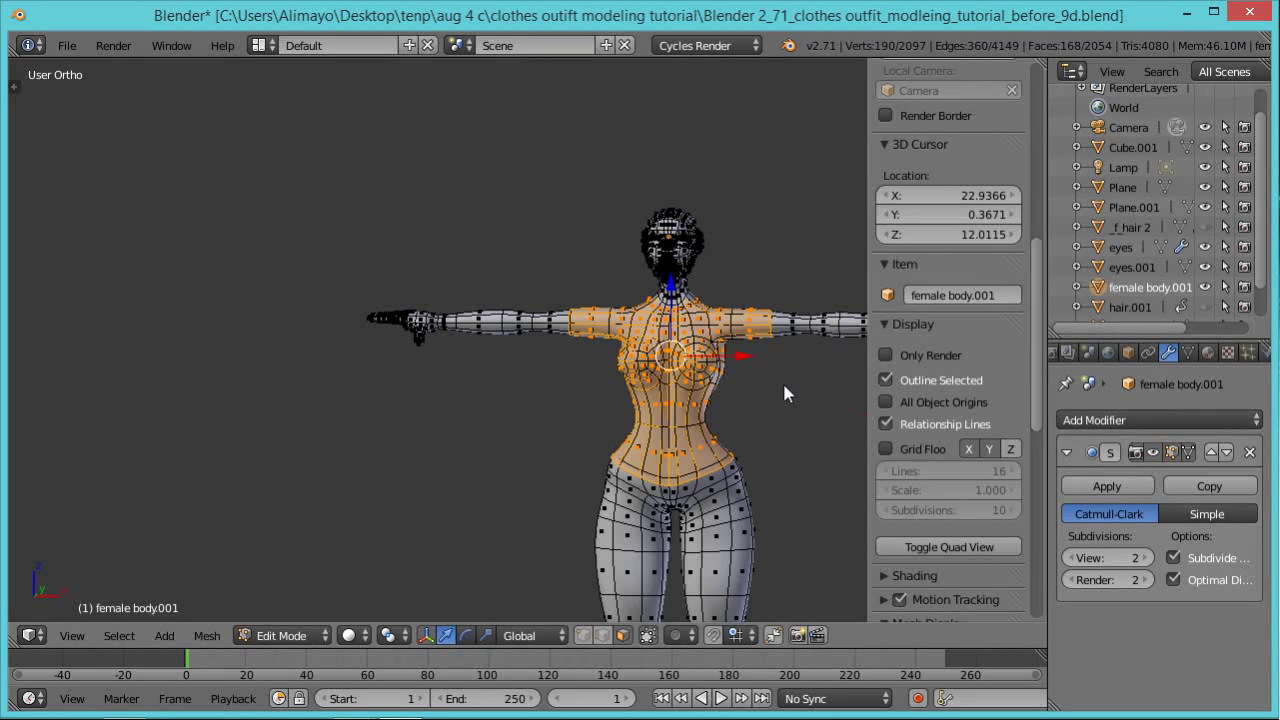
pyautogui.moveTo(743, 351); pyautogui.dragTo(313, 327)
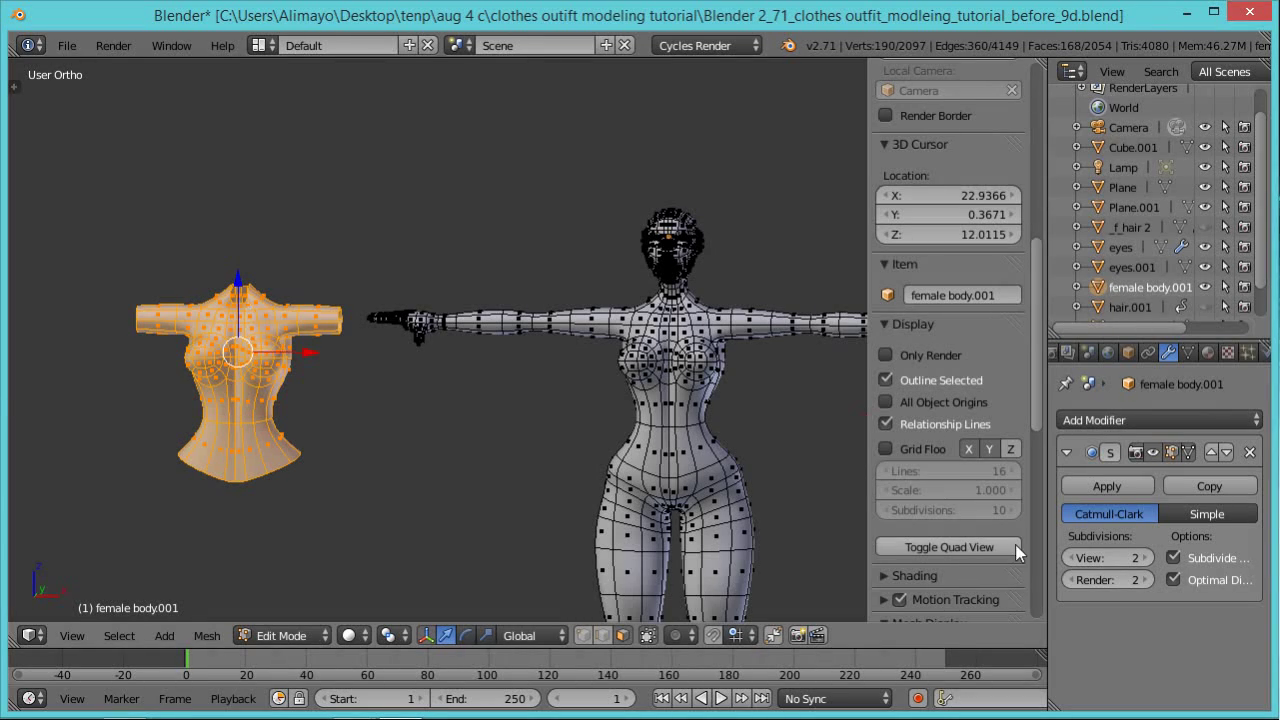
# Start the Screencast Keys display and hide the viewport's properties sidebar.
pyautogui.scroll(-10, 1038, 458)
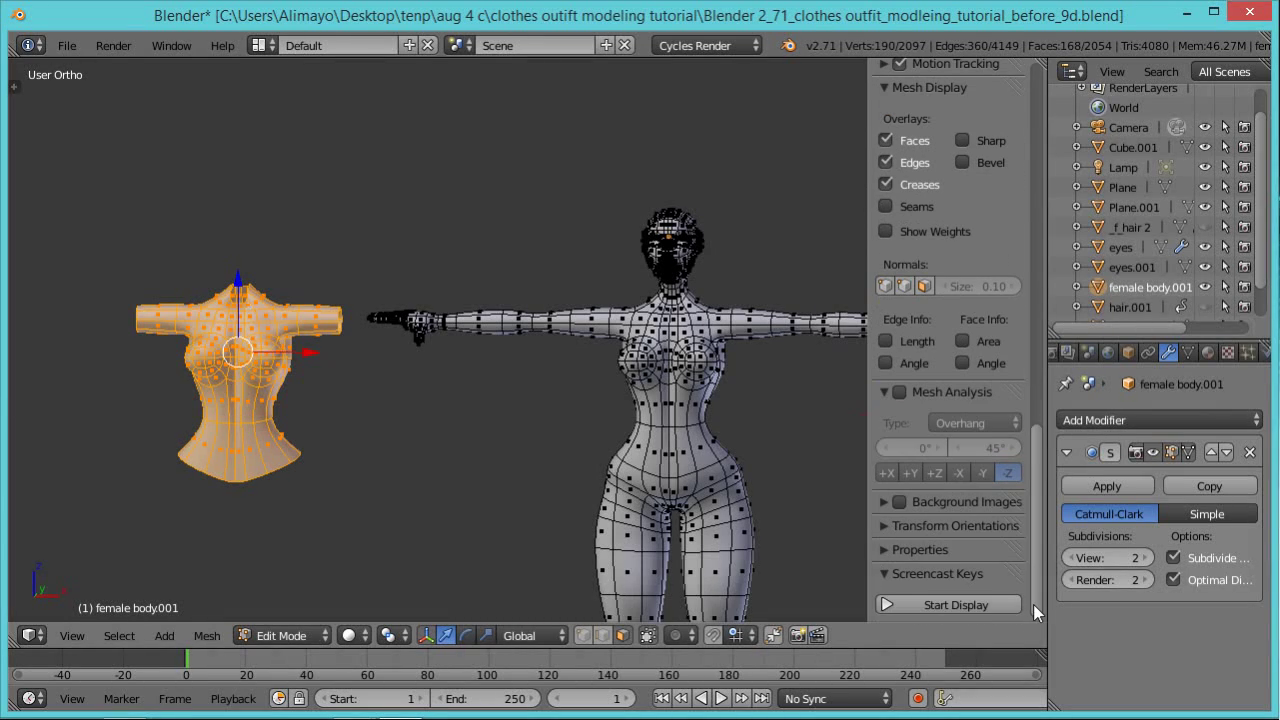
pyautogui.click(970, 604)
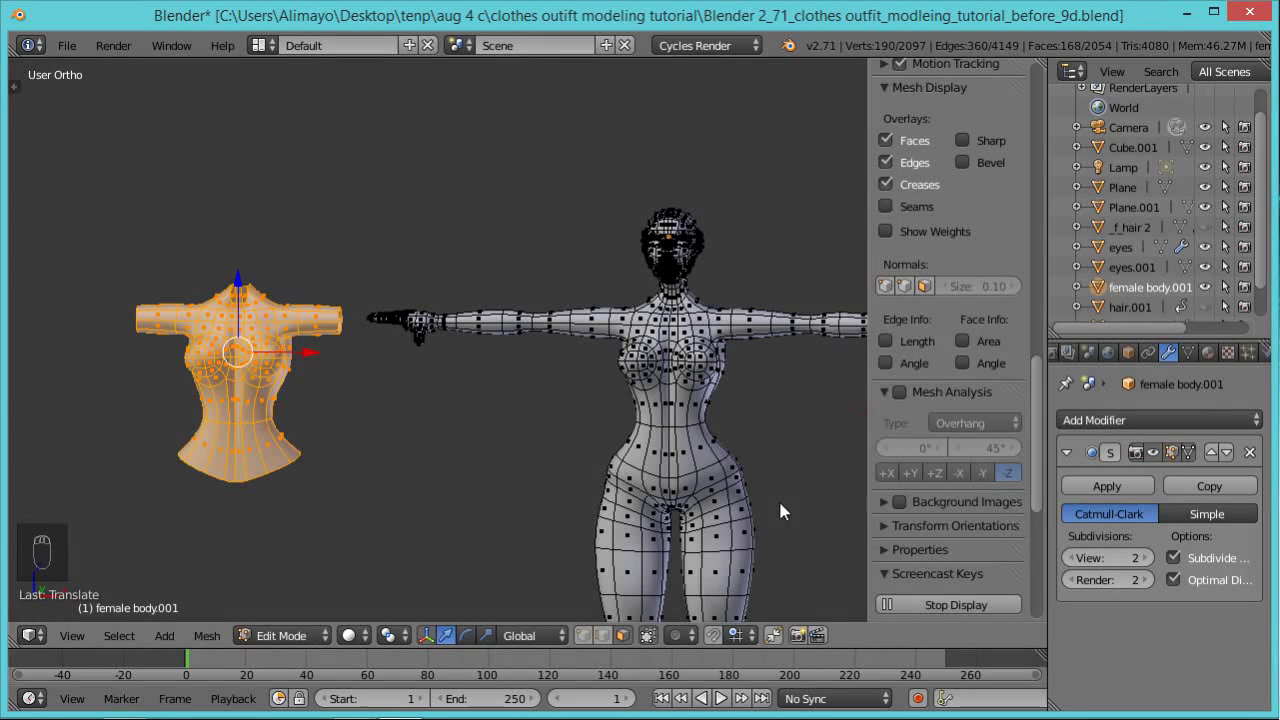
pyautogui.press('n')
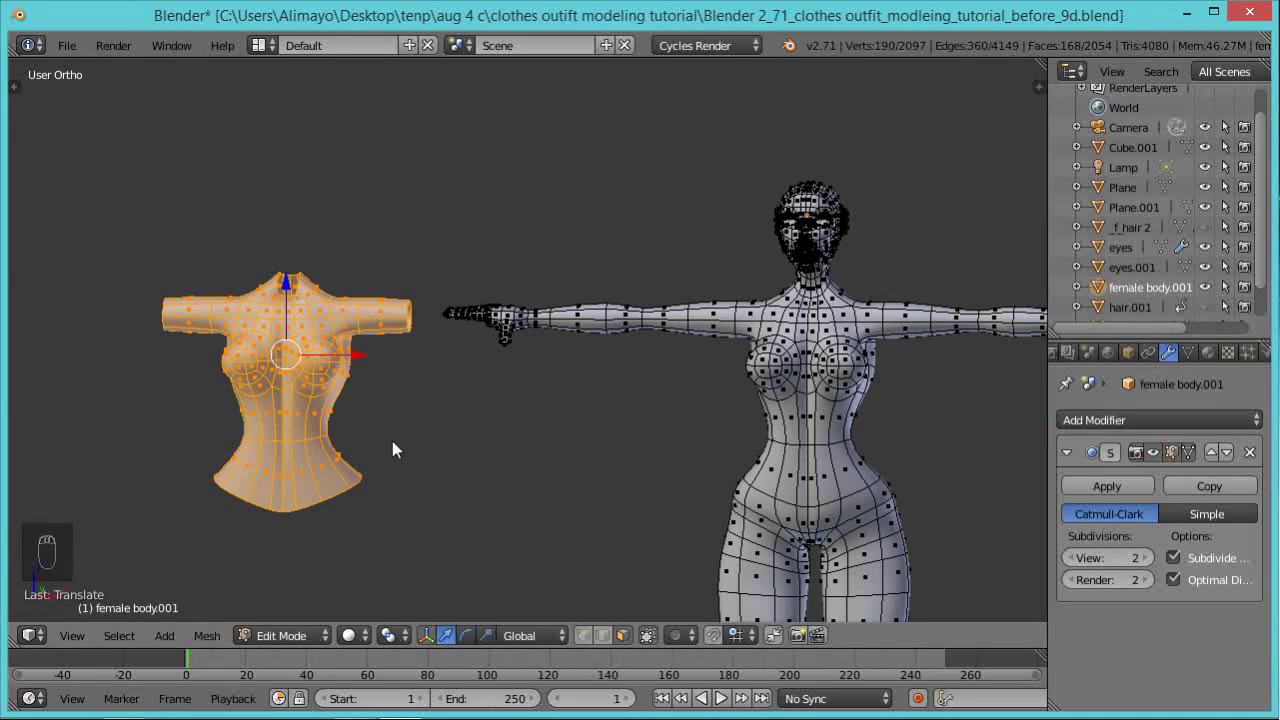
# Fatten the duplicated torso faces by about 0.18 and move them along the X axis so they fit over the body.
pyautogui.hotkey('alt', 's')
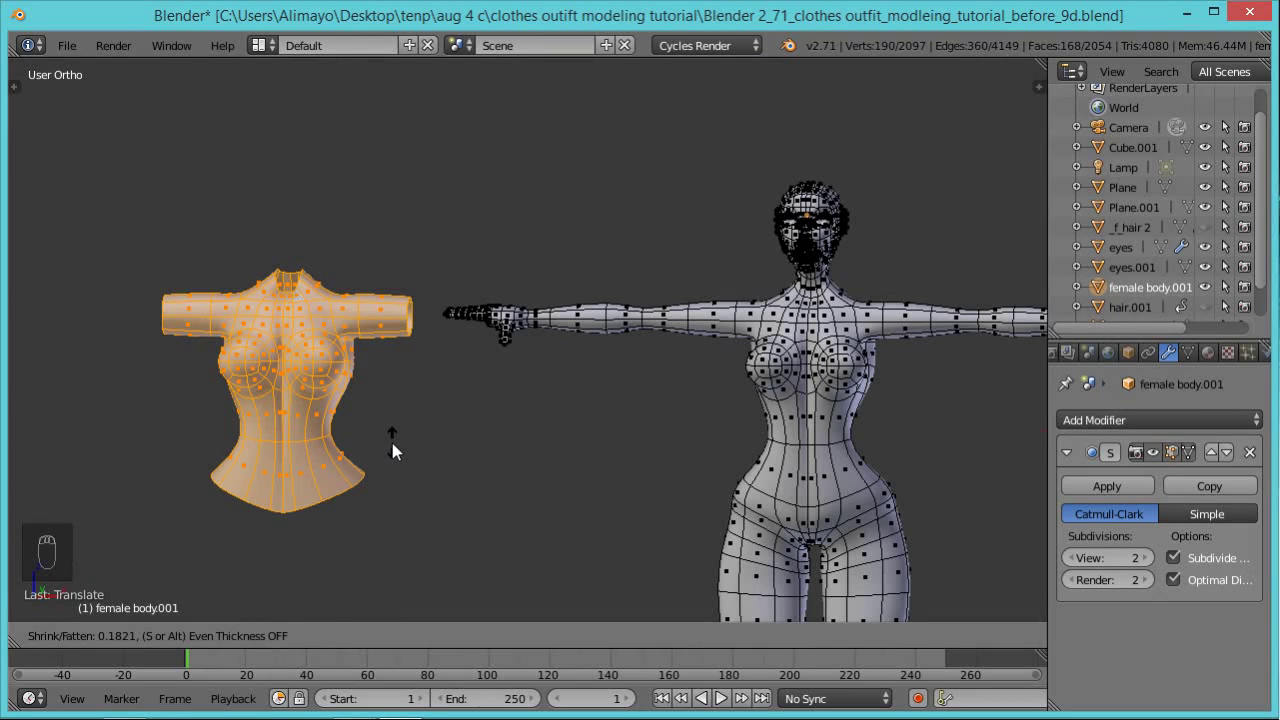
pyautogui.click(392, 443)
pyautogui.moveTo(354, 356); pyautogui.dragTo(879, 404)
pyautogui.click(879, 405)
pyautogui.scroll(2, 875, 385)
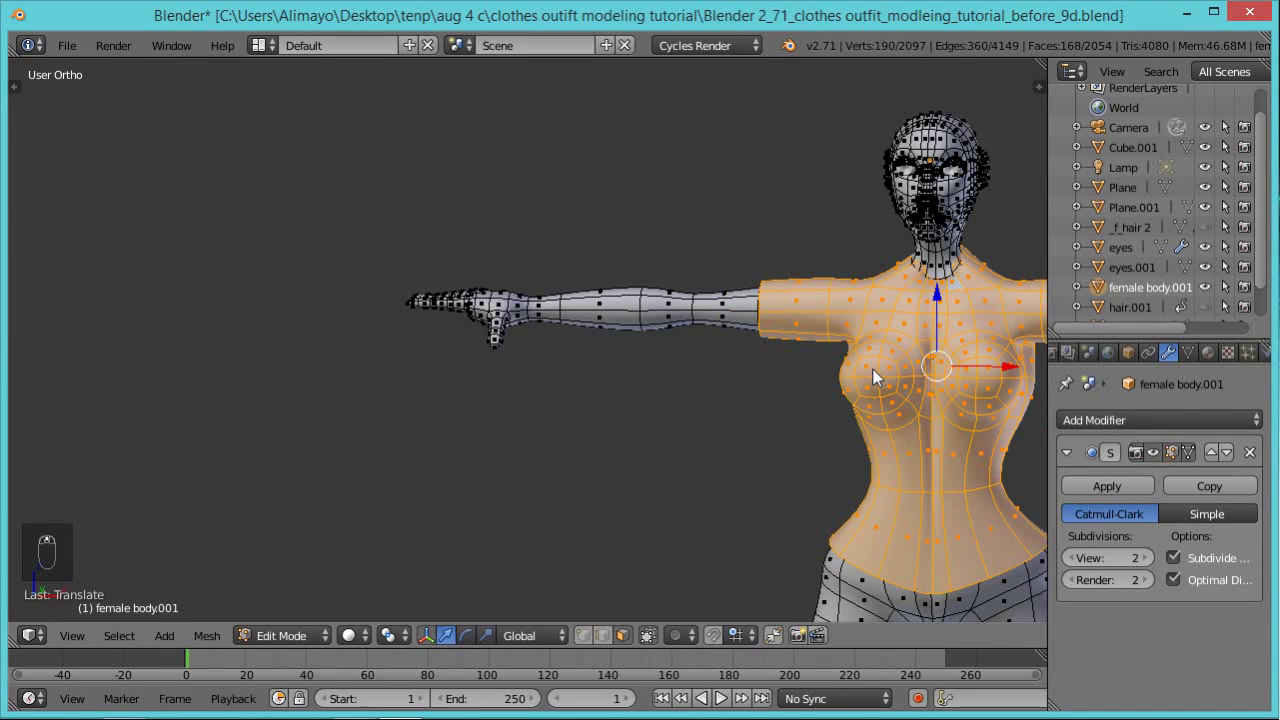
pyautogui.keyDown('shift'); pyautogui.moveTo(905, 400); pyautogui.dragTo(608, 366, button='middle'); pyautogui.keyUp('shift')
pyautogui.scroll(1, 674, 331)
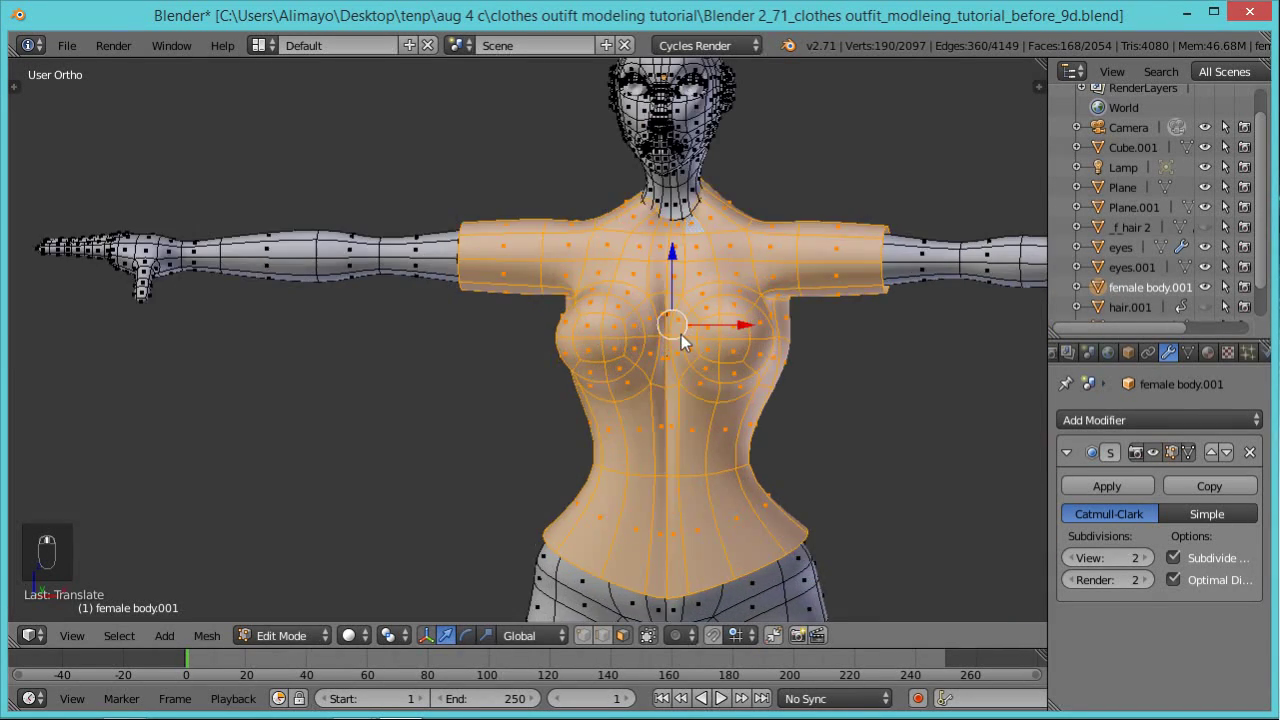
# Try shifting the fattened torso faces along the Y axis and undo the shift.
pyautogui.moveTo(829, 434); pyautogui.dragTo(720, 443, button='middle')
pyautogui.moveTo(729, 320); pyautogui.dragTo(737, 316)
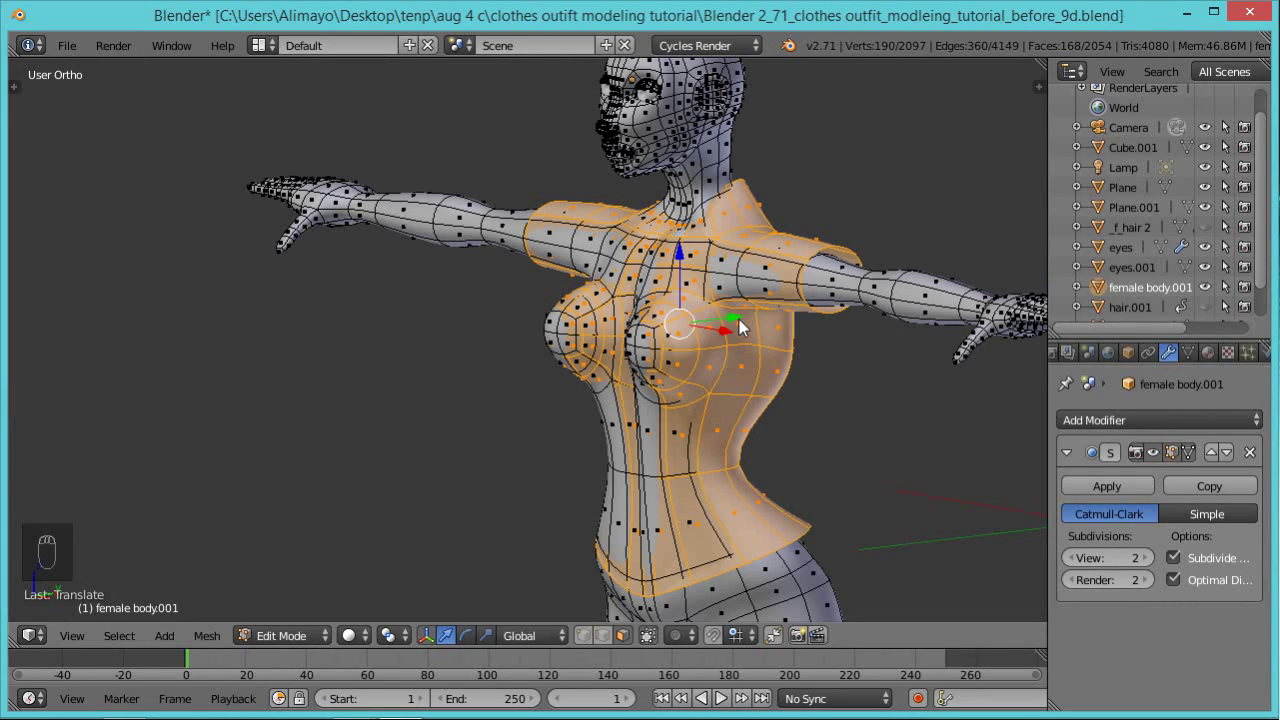
pyautogui.hotkey('ctrl', 'z')
pyautogui.moveTo(452, 409); pyautogui.dragTo(766, 420, button='middle')
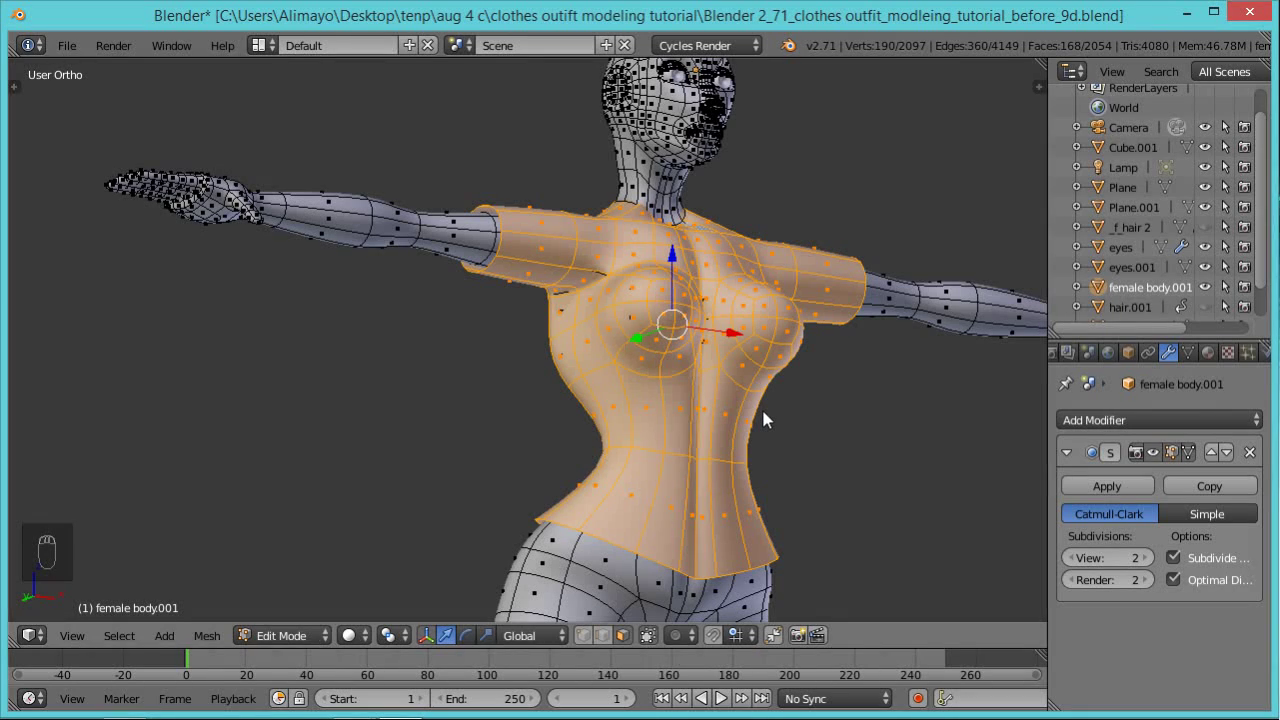
# Fatten the fitted torso faces slightly more so they clear the body surface on all sides.
pyautogui.hotkey('alt', 's')
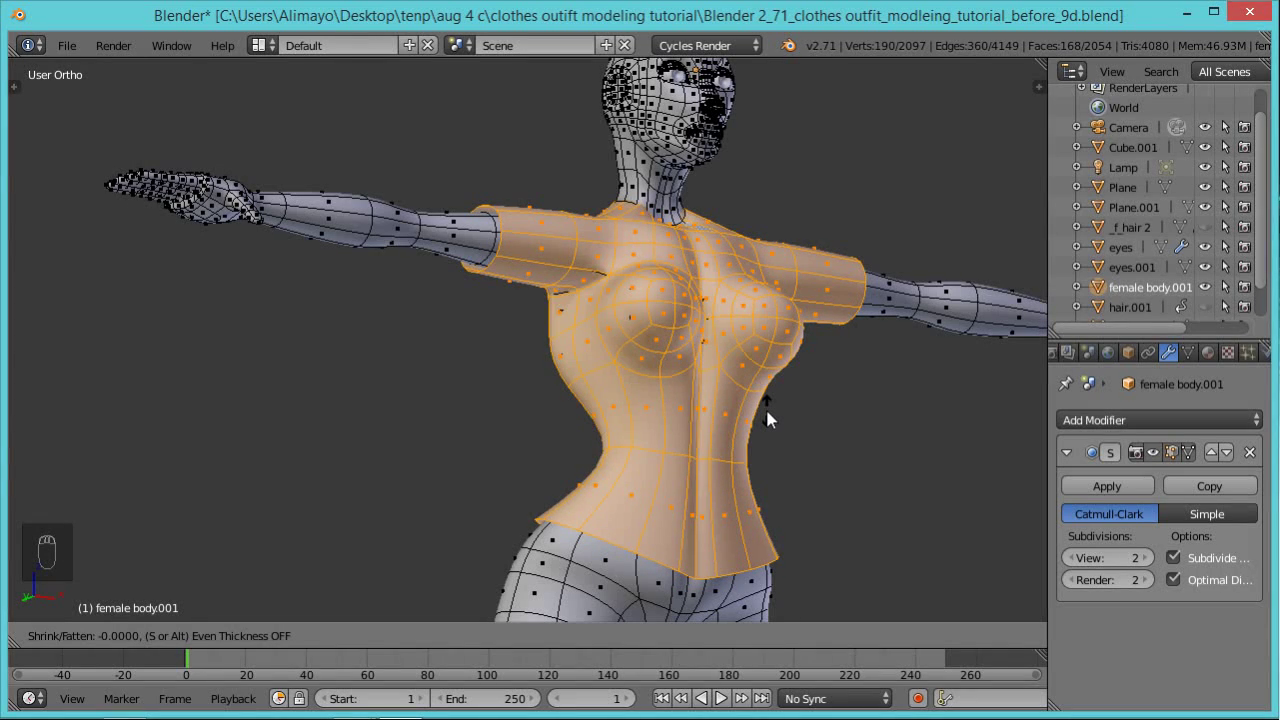
pyautogui.click(765, 408)
pyautogui.moveTo(837, 434); pyautogui.dragTo(741, 460, button='middle')
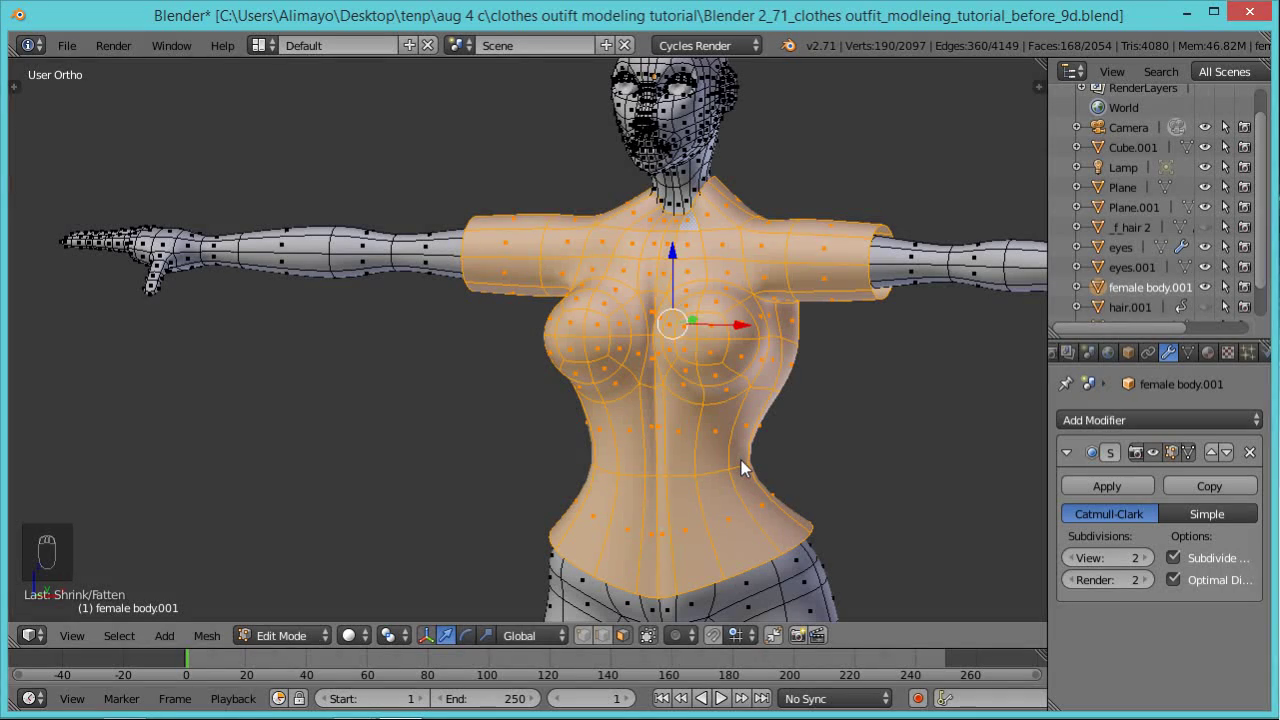
pyautogui.moveTo(880, 466); pyautogui.dragTo(836, 462, button='middle')
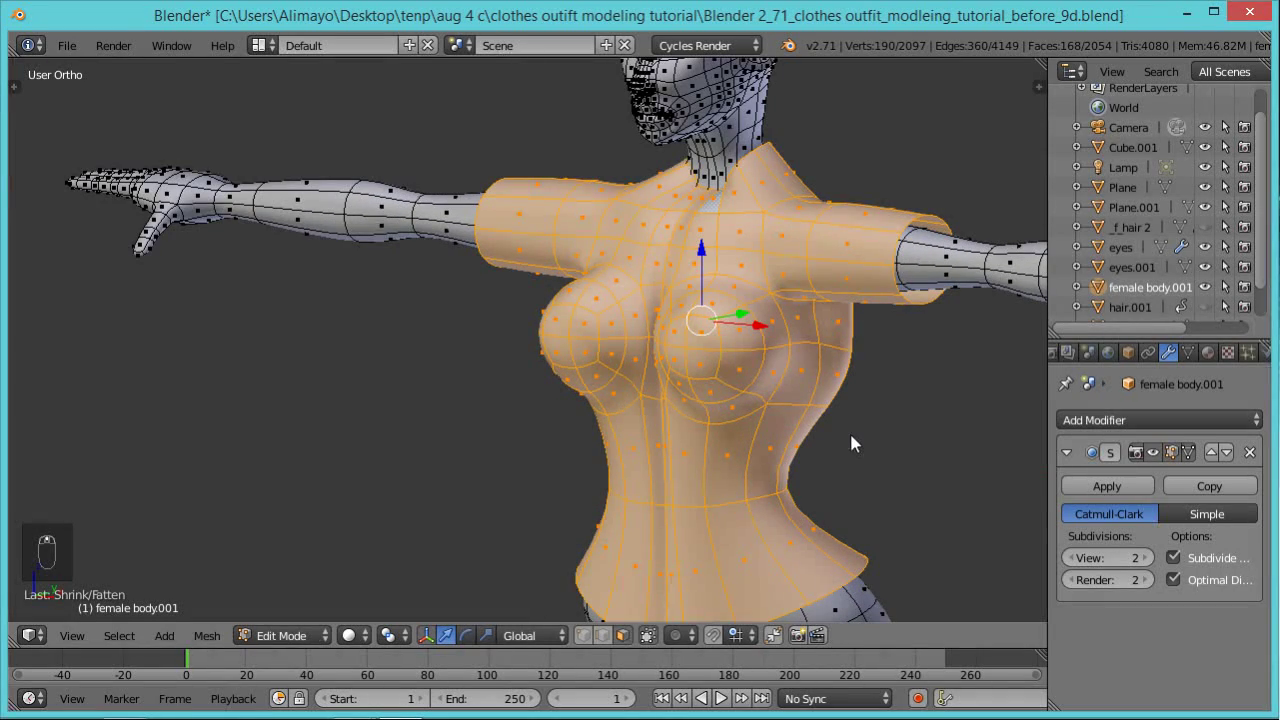
# Switch the mesh selection mode to edge select.
pyautogui.click(601, 636)
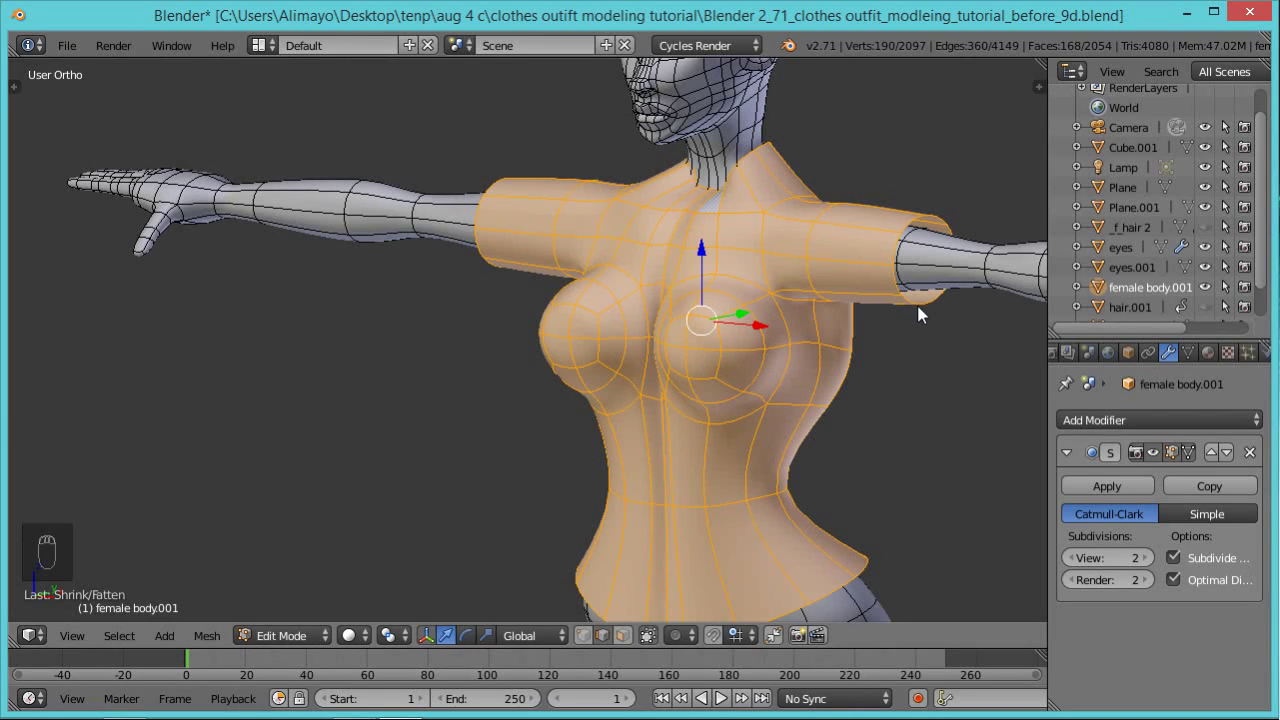
pyautogui.moveTo(692, 412); pyautogui.dragTo(822, 386, button='middle')
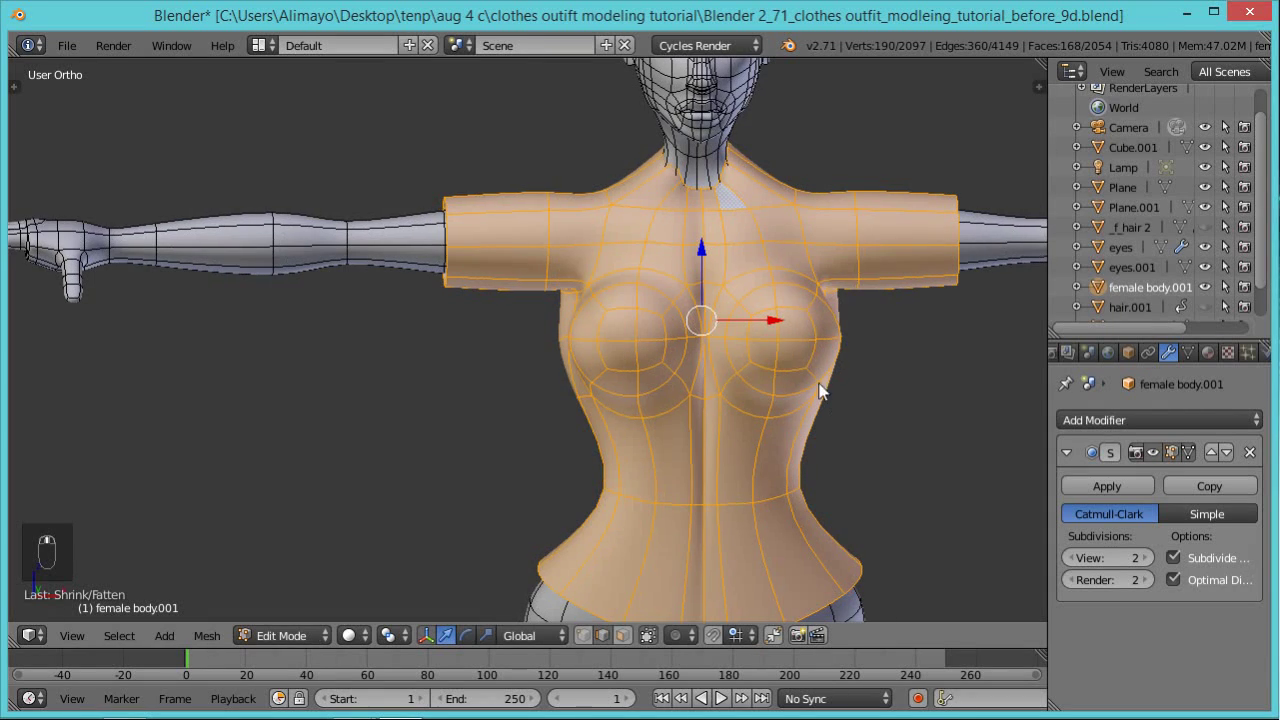
pyautogui.scroll(-2, 779, 324)
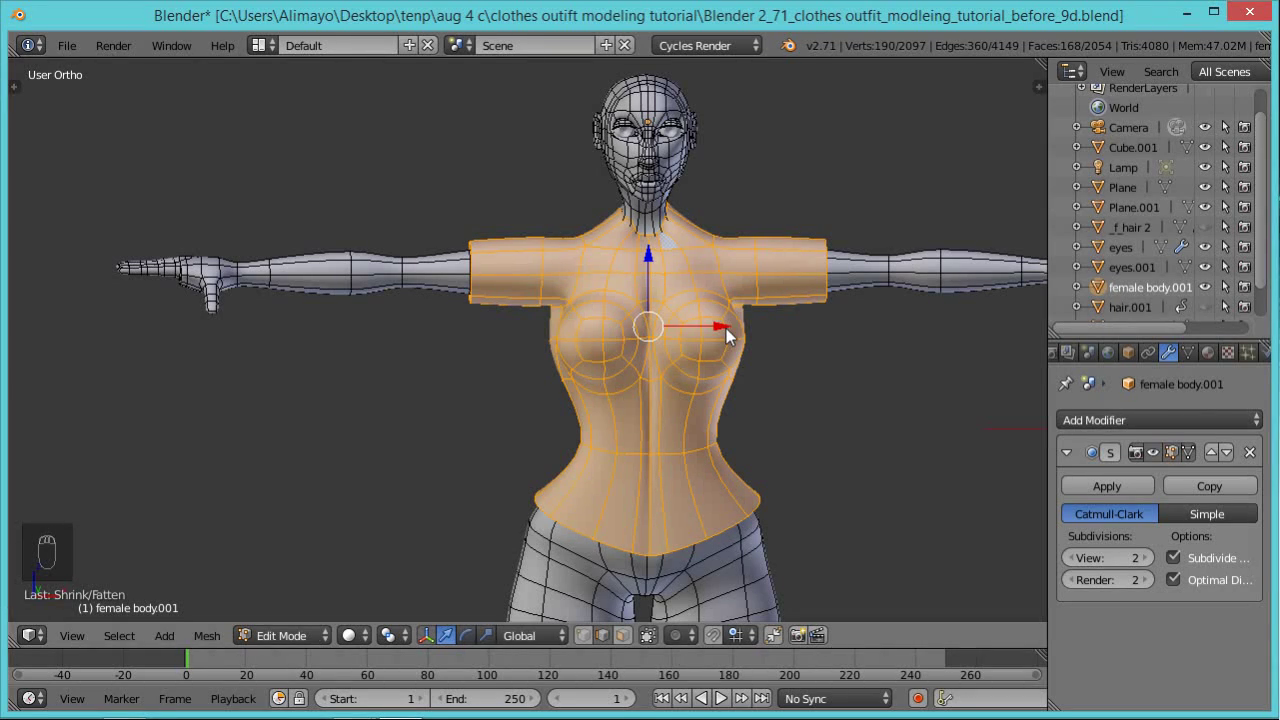
# Move the fattened torso faces off the body along the X axis, well clear of the figure's hand.
pyautogui.moveTo(727, 335); pyautogui.dragTo(1020, 315)
pyautogui.scroll(-4, 247, 368)
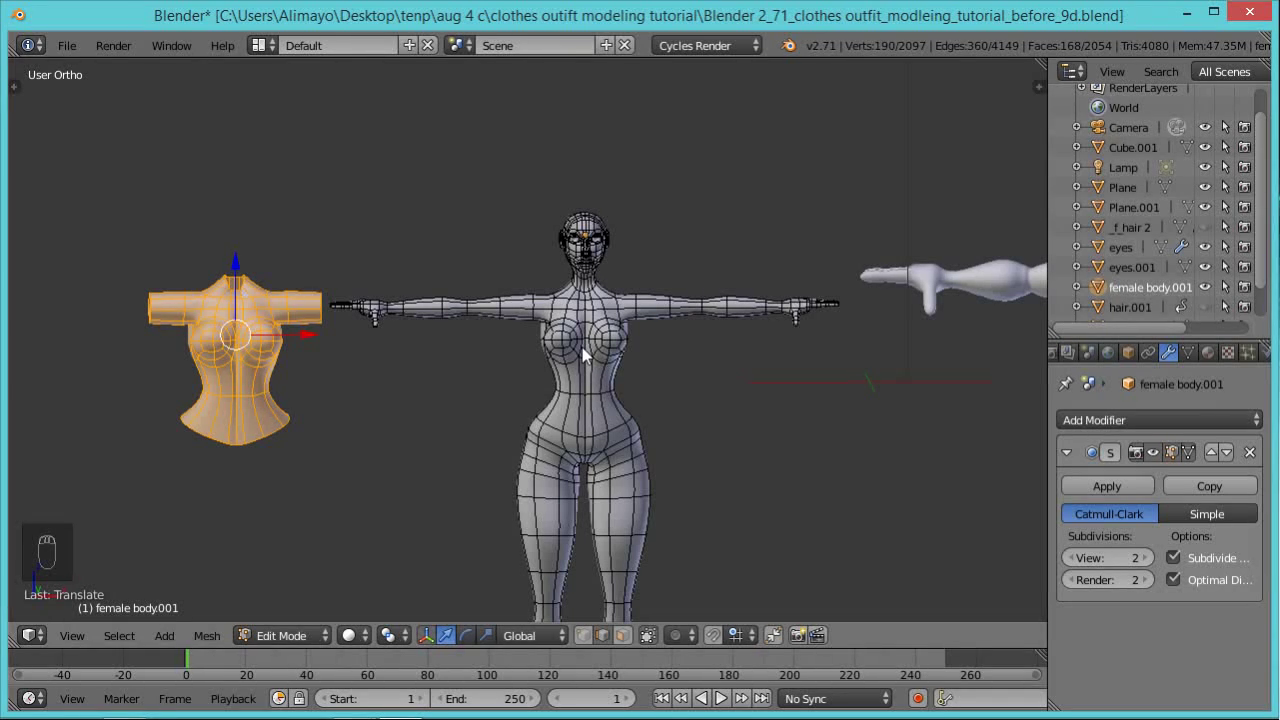
pyautogui.scroll(1, 281, 351)
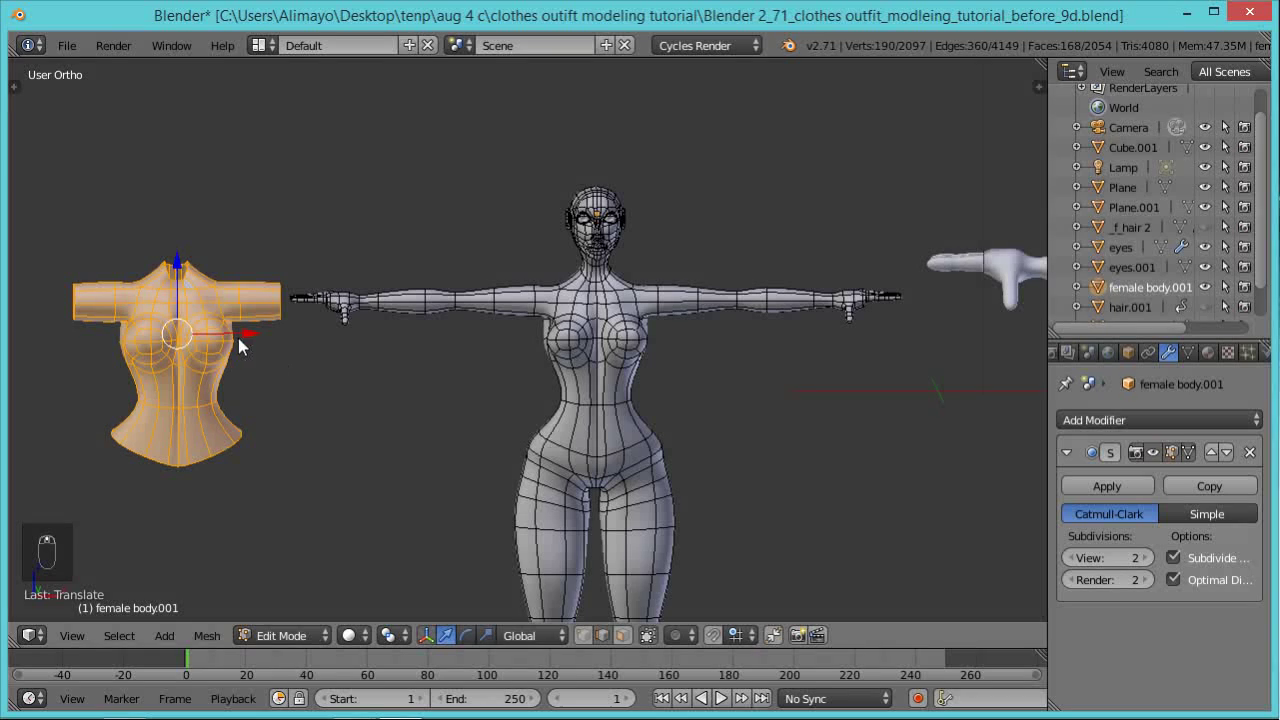
pyautogui.scroll(1, 349, 381)
pyautogui.moveTo(284, 384); pyautogui.dragTo(818, 538, button='middle')
pyautogui.moveTo(549, 416); pyautogui.dragTo(428, 403)
pyautogui.moveTo(490, 472); pyautogui.dragTo(591, 457, button='middle')
pyautogui.scroll(-2, 500, 381)
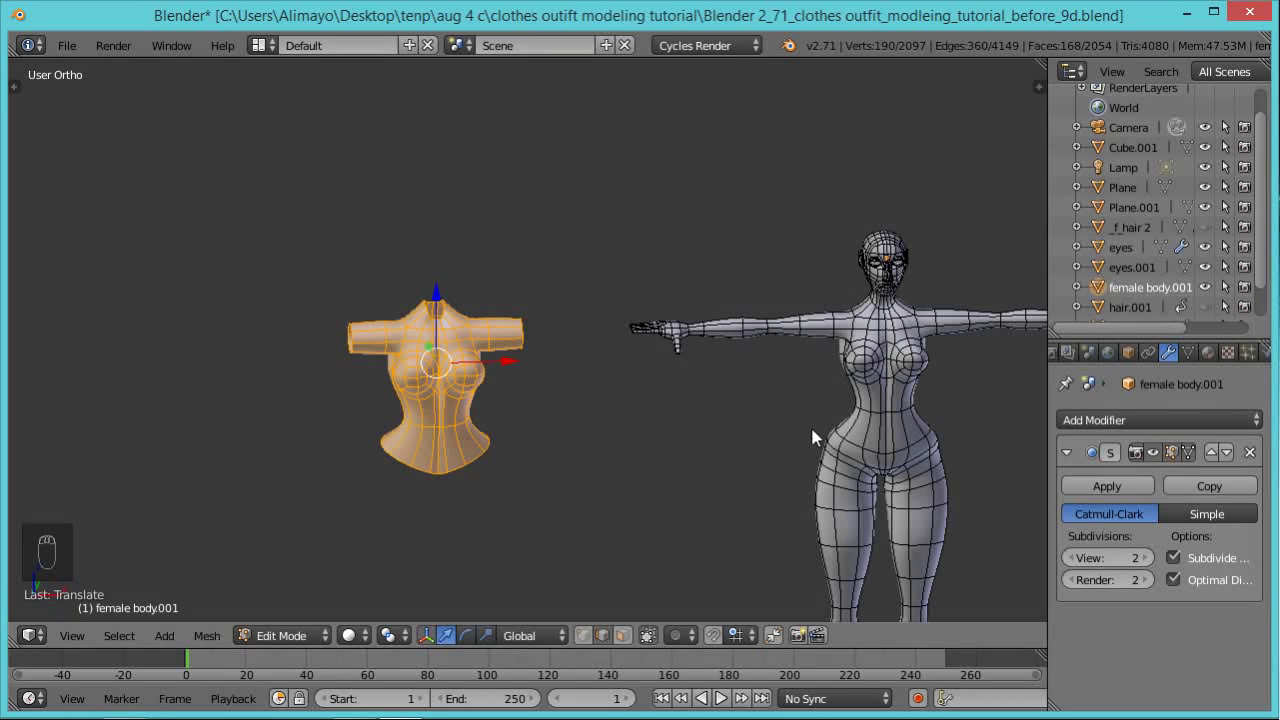
# Deselect everything and, with edge select active, select the open edge loop of the sleeve facing the figure.
pyautogui.moveTo(797, 440); pyautogui.dragTo(493, 481, button='middle')
pyautogui.scroll(2, 493, 481)
pyautogui.scroll(4, 491, 469)
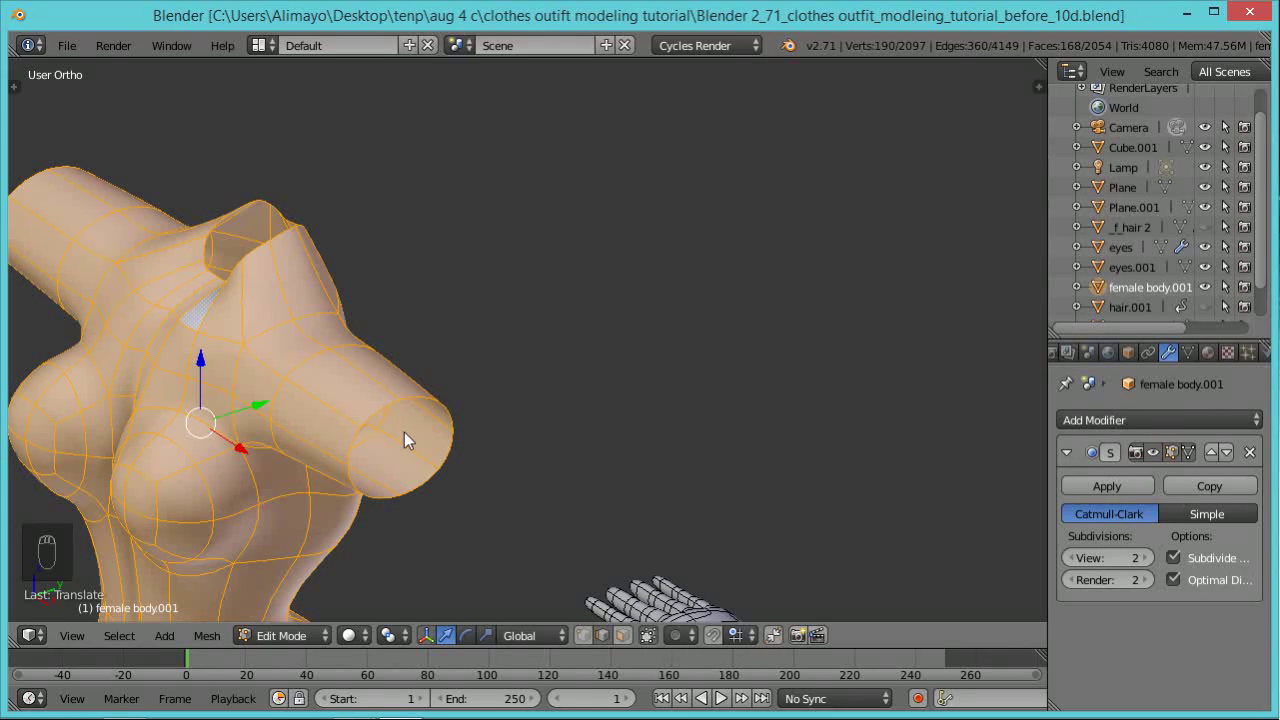
pyautogui.moveTo(523, 517); pyautogui.dragTo(350, 396, button='middle')
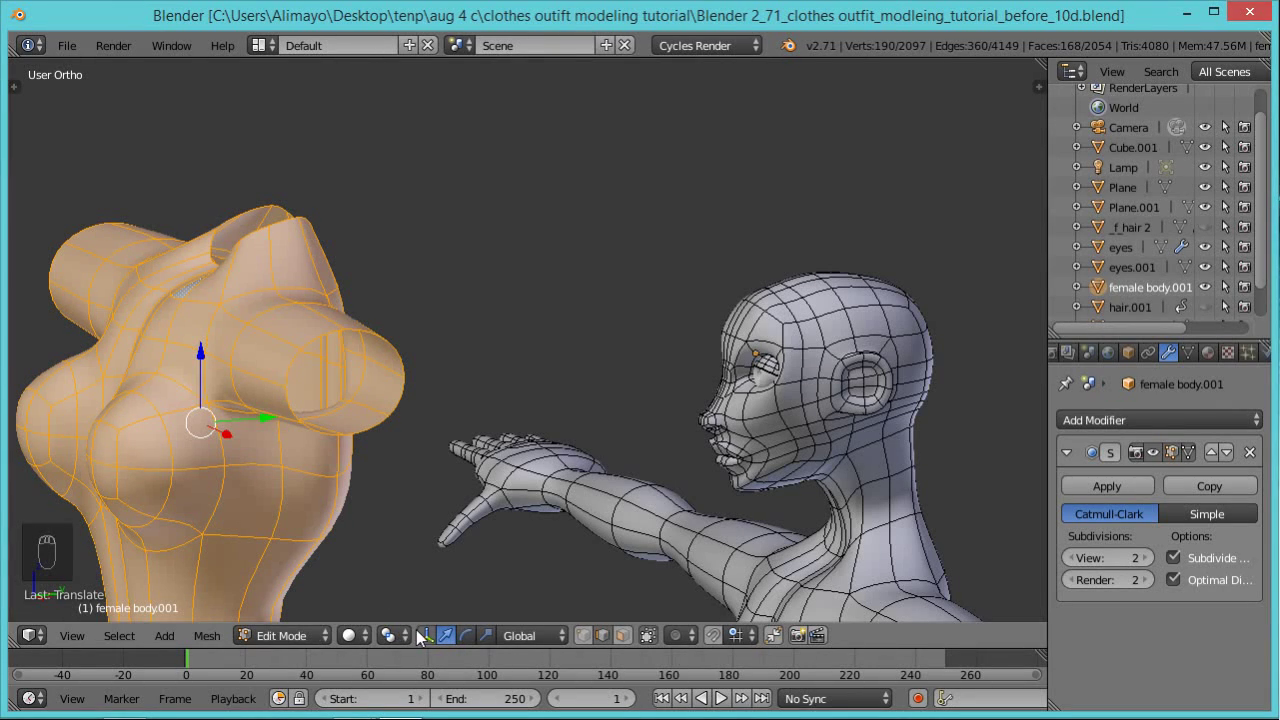
pyautogui.click(602, 637)
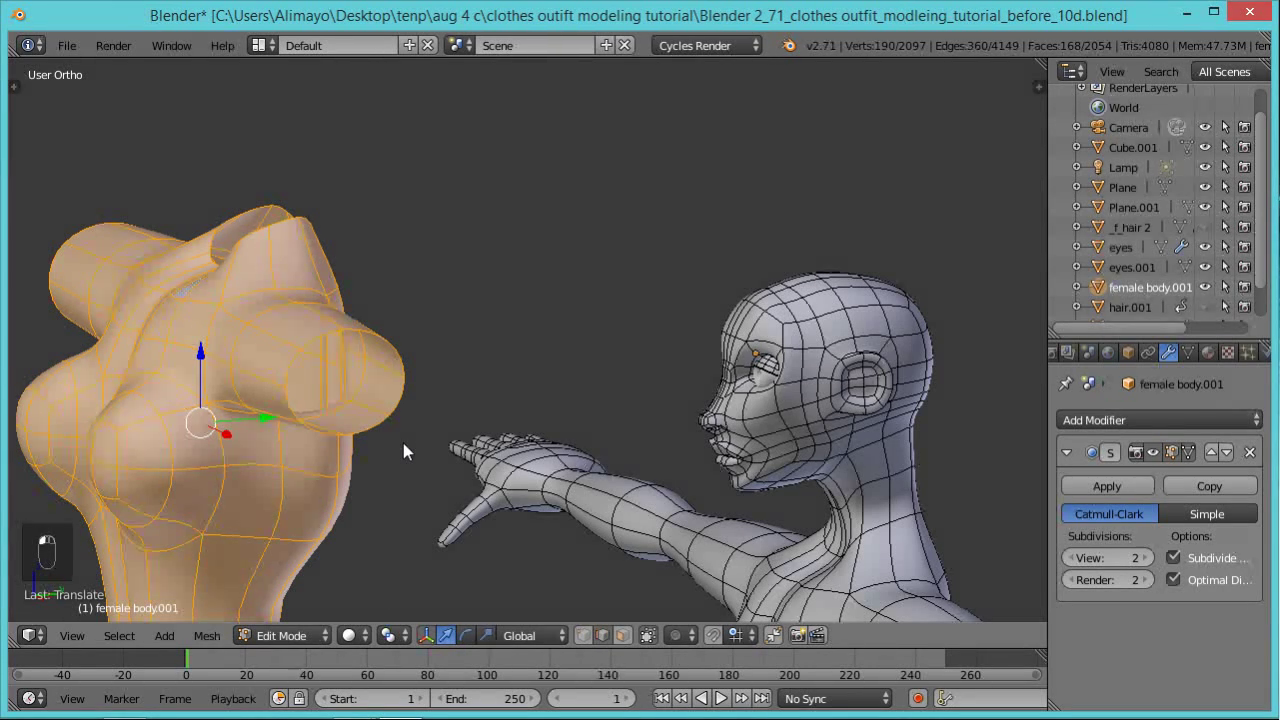
pyautogui.press('a')
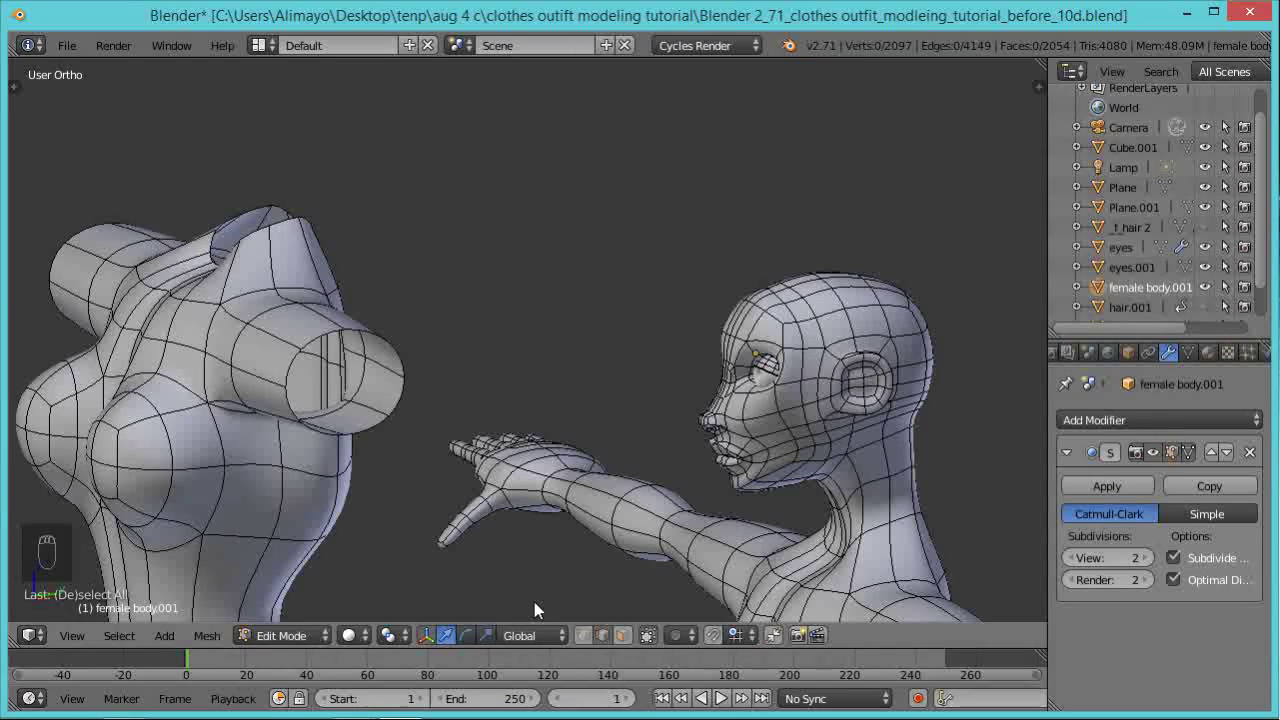
pyautogui.keyDown('alt'); pyautogui.rightClick(362, 428); pyautogui.keyUp('alt')
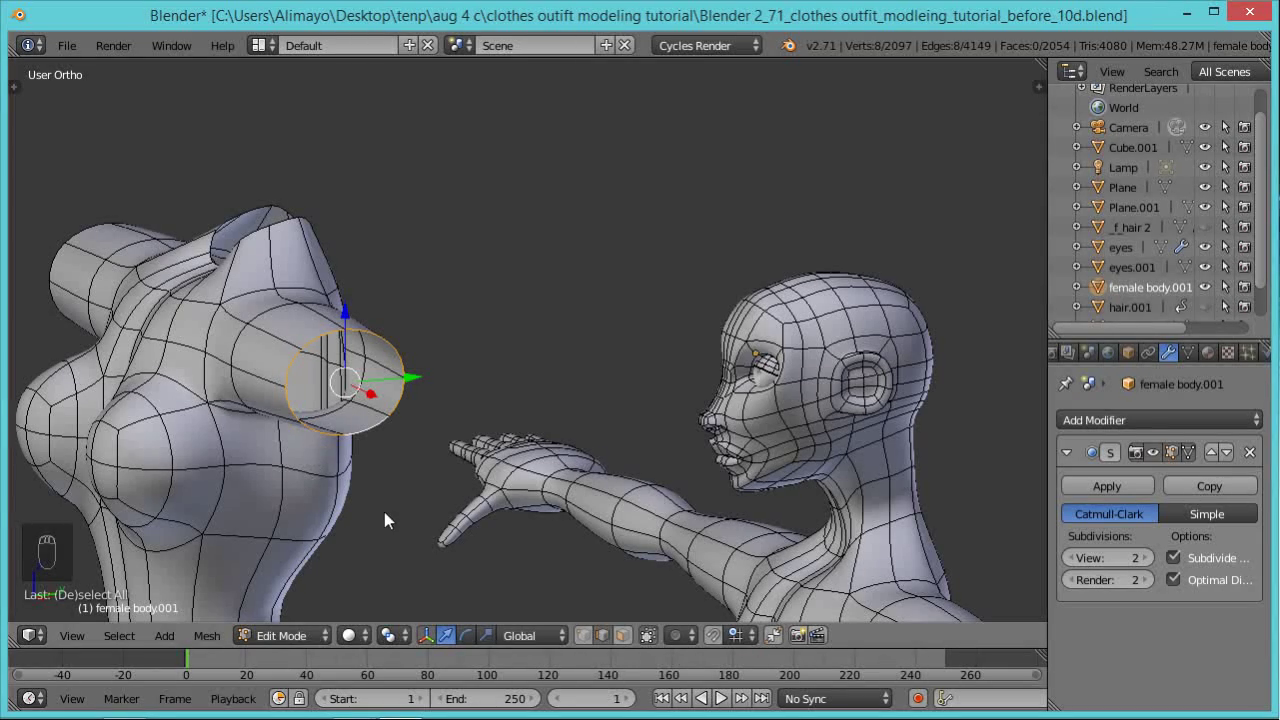
# Extrude the sleeve's open edge loop in place and undo the extrusion.
pyautogui.scroll(4, 384, 512)
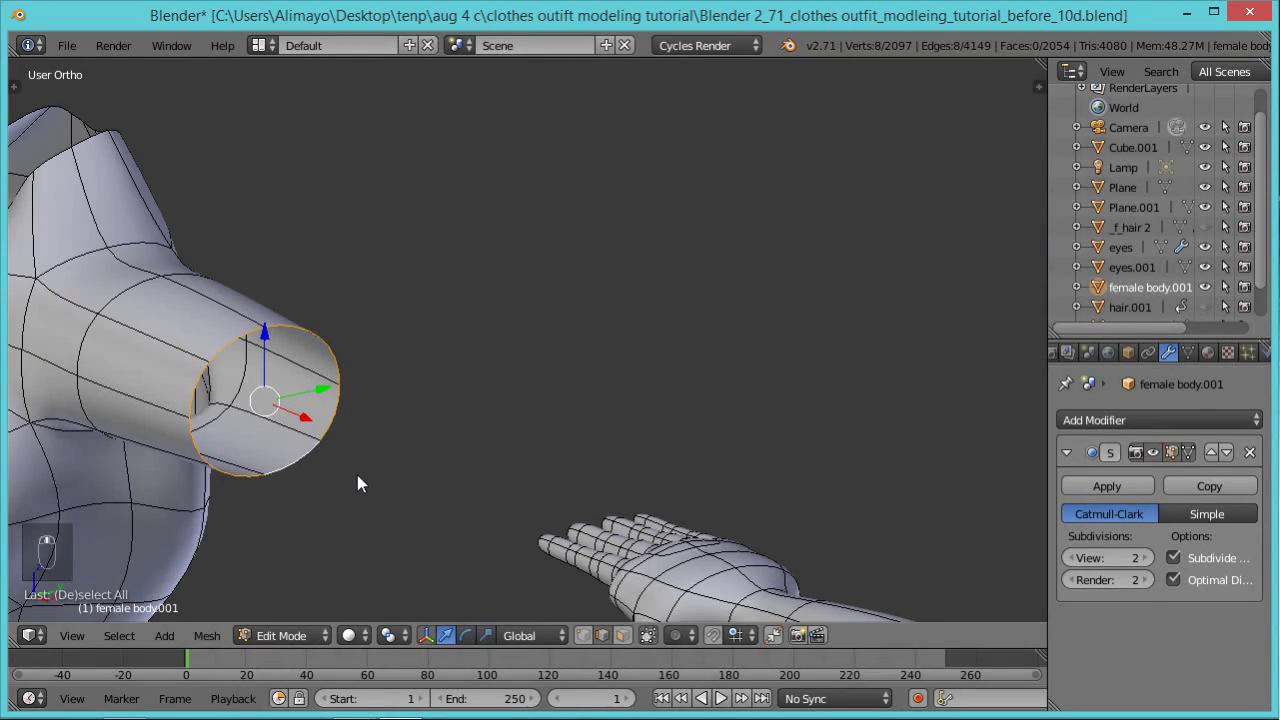
pyautogui.press('e')
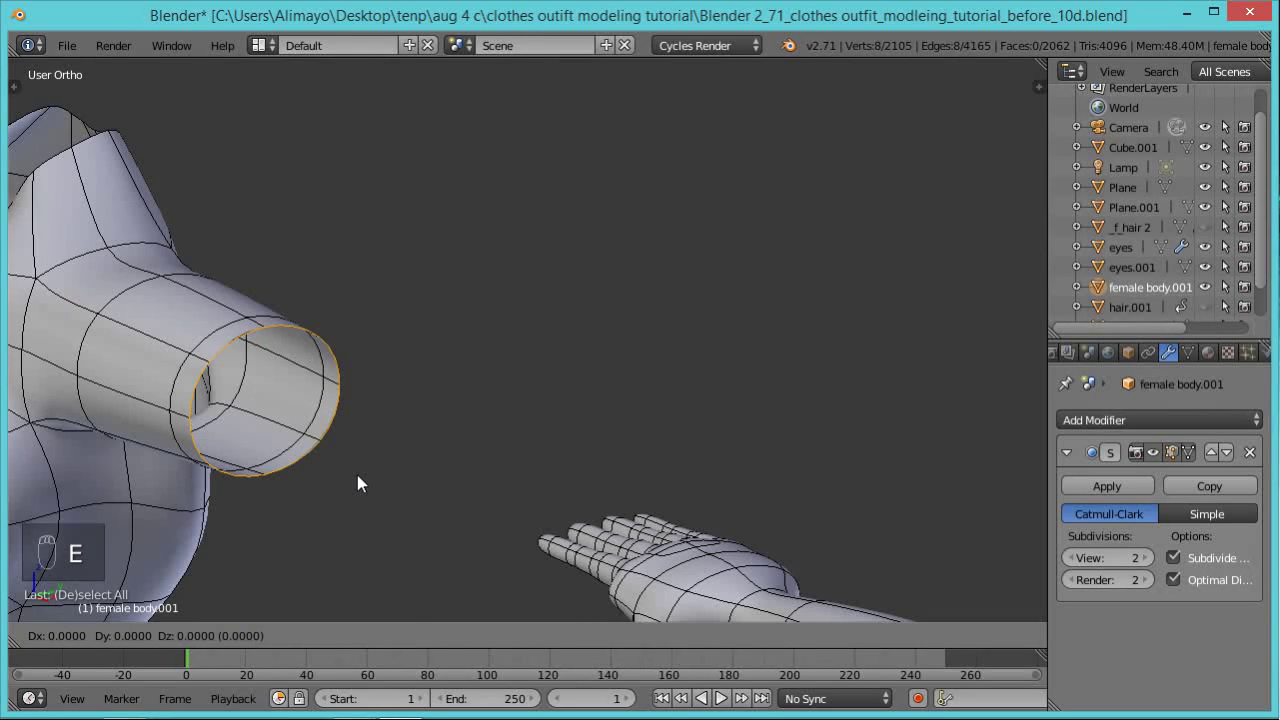
pyautogui.rightClick(383, 479)
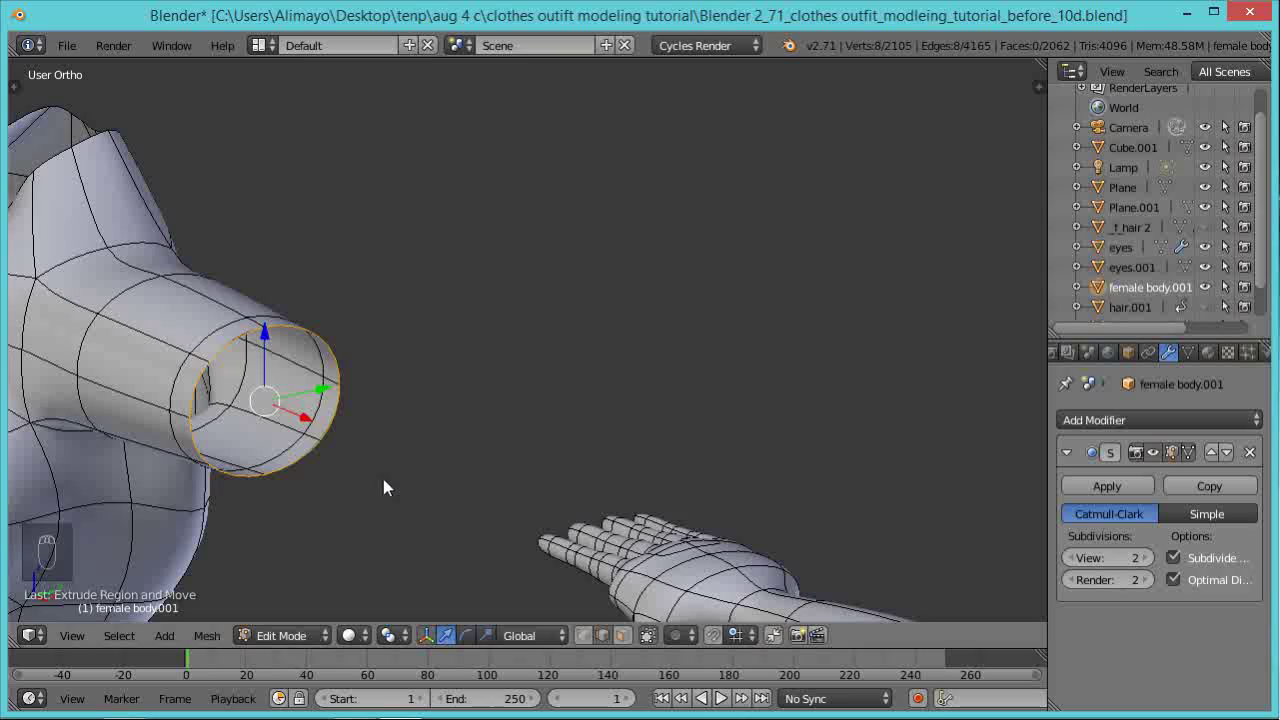
pyautogui.moveTo(364, 497); pyautogui.dragTo(331, 455, button='middle')
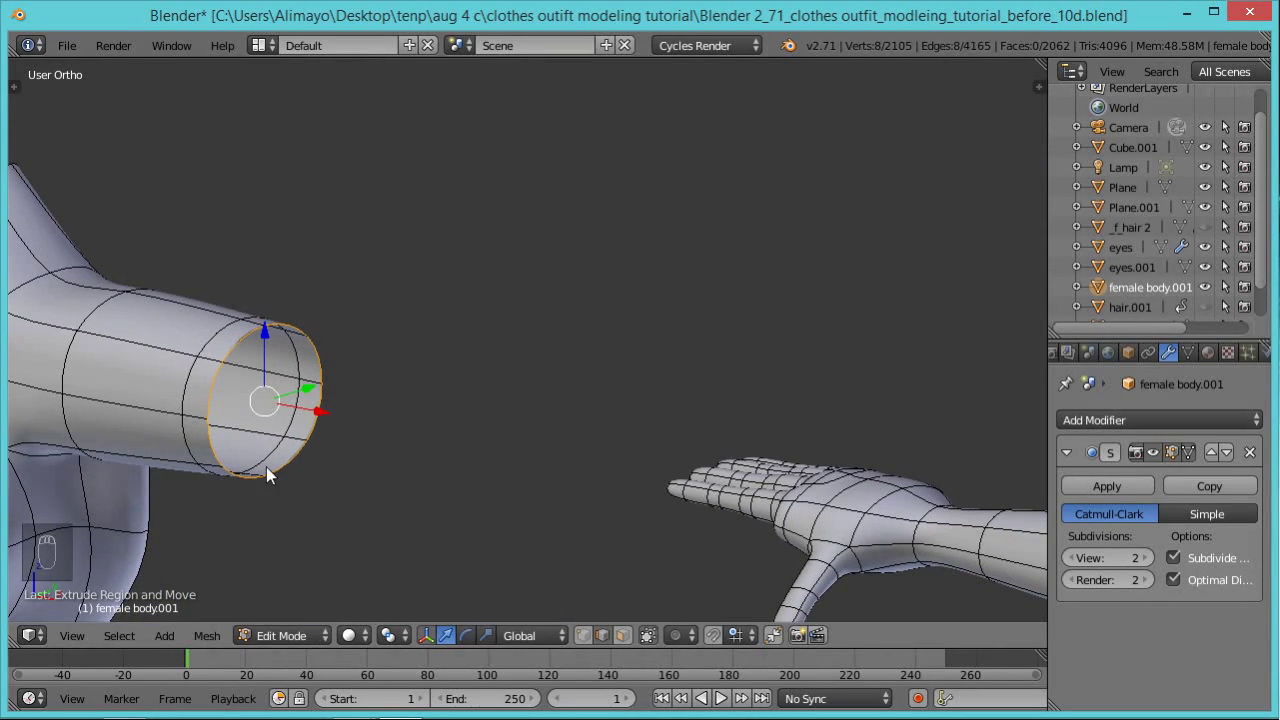
pyautogui.scroll(-7, 266, 467)
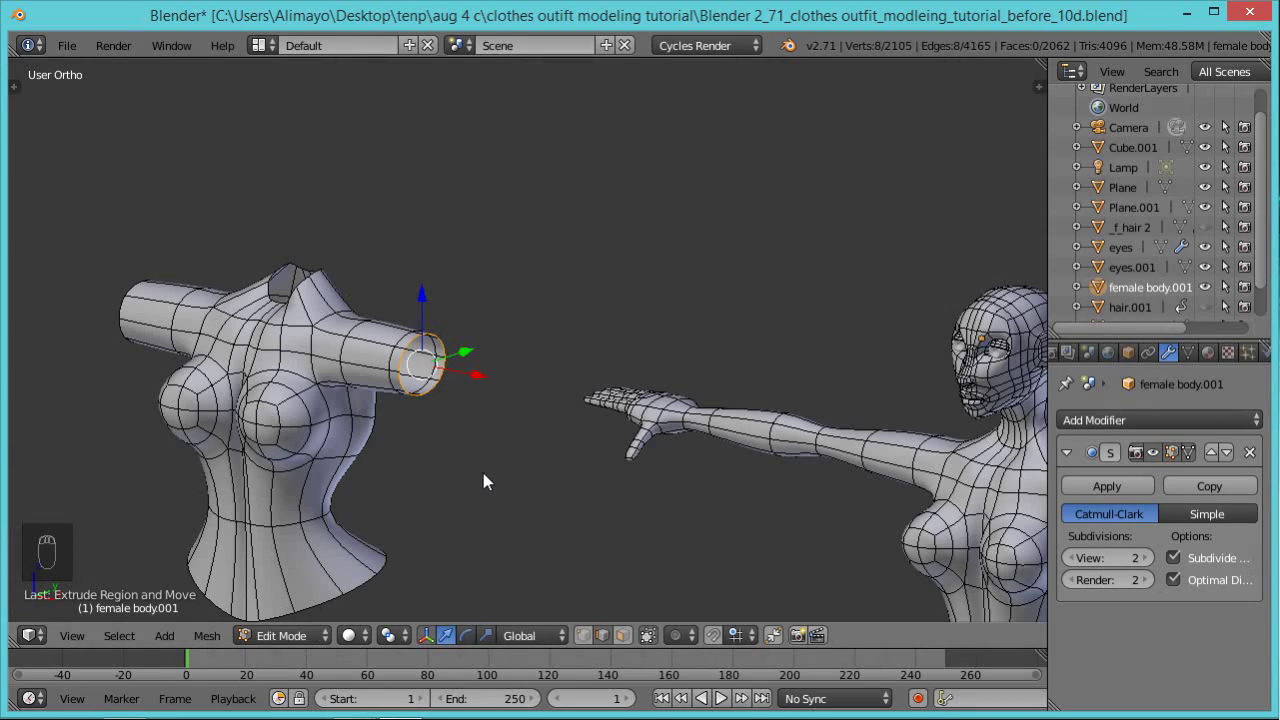
pyautogui.hotkey('ctrl', 'z')
# Extrude the sleeve's open edge loop in place and scale the new loop inward to form the cuff's inner rim.
pyautogui.scroll(3, 483, 481)
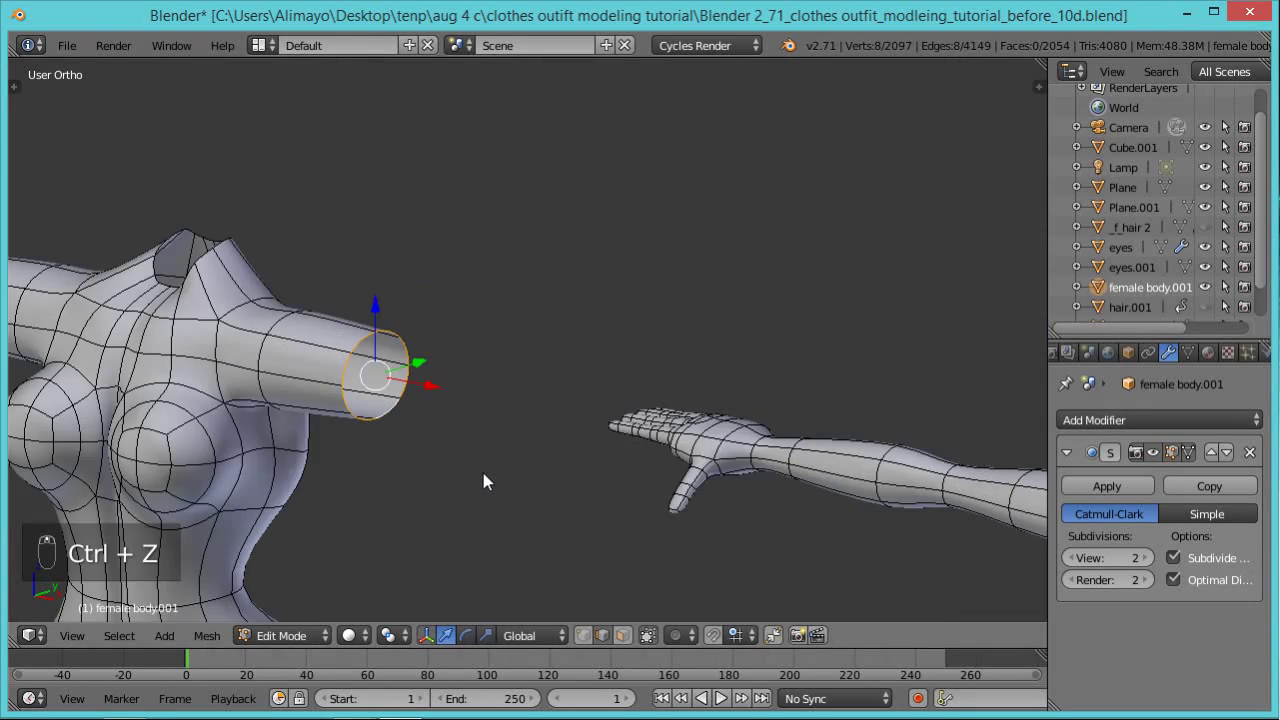
pyautogui.scroll(-2, 483, 481)
pyautogui.scroll(2, 400, 430)
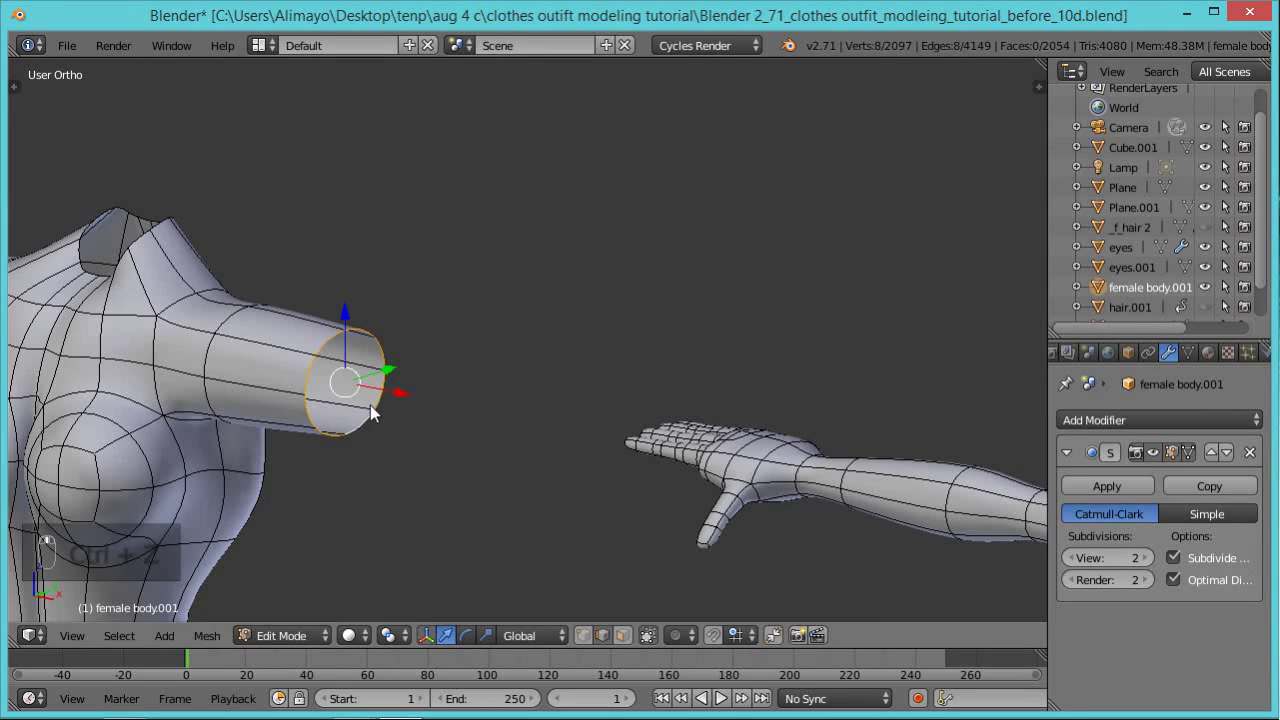
pyautogui.press('e')
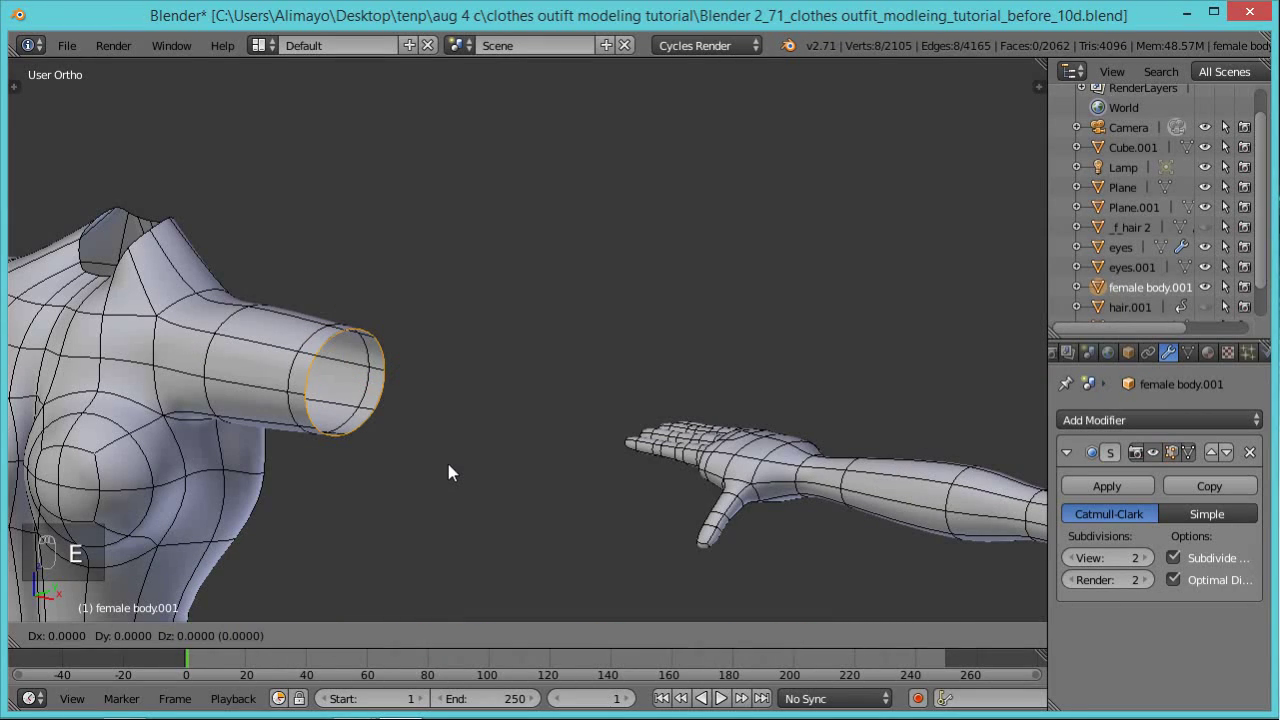
pyautogui.click(448, 472)
pyautogui.moveTo(396, 493)
pyautogui.mouseDown(button='middle')
pyautogui.moveTo(474, 395)
pyautogui.moveTo(462, 471)
pyautogui.moveTo(408, 474)
pyautogui.mouseUp(button='middle')
pyautogui.press('s')
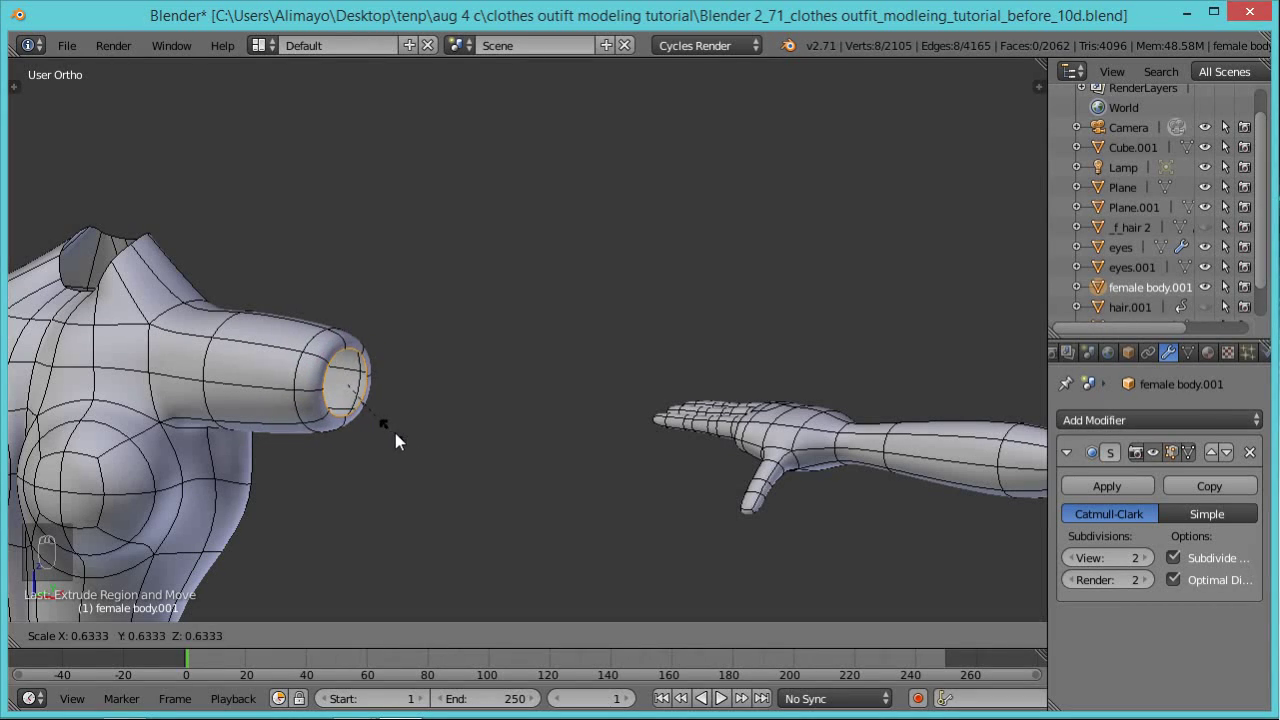
pyautogui.click(402, 440)
pyautogui.moveTo(401, 452); pyautogui.dragTo(358, 426, button='middle')
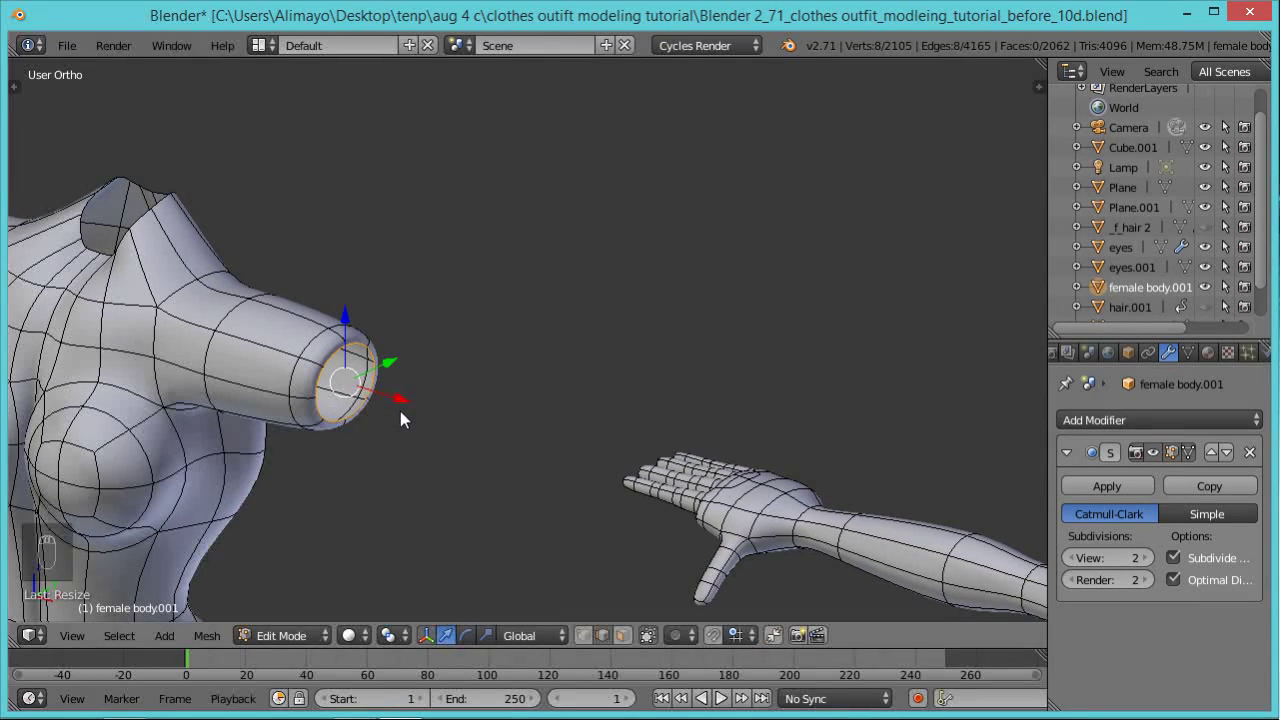
# Add a loop cut around the cuff rim of the sleeve facing the figure, slid close to its inner edge.
pyautogui.scroll(1, 395, 410)
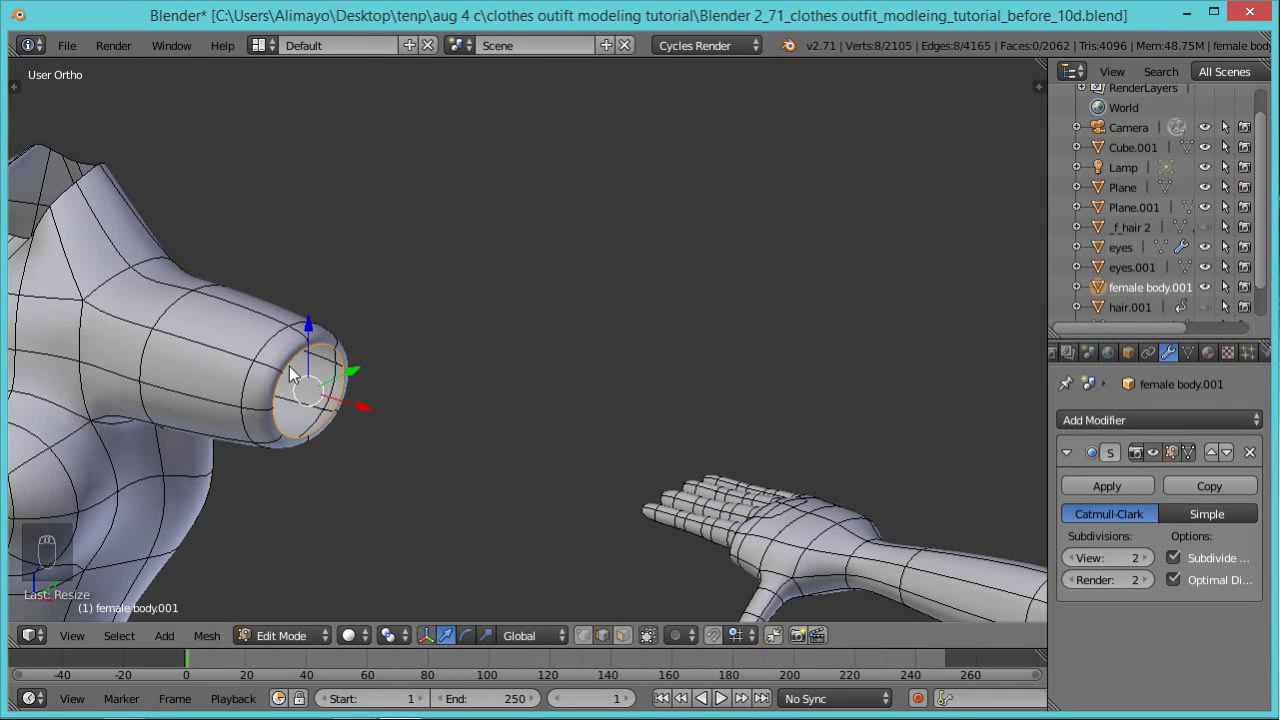
pyautogui.hotkey('ctrl', 'r')
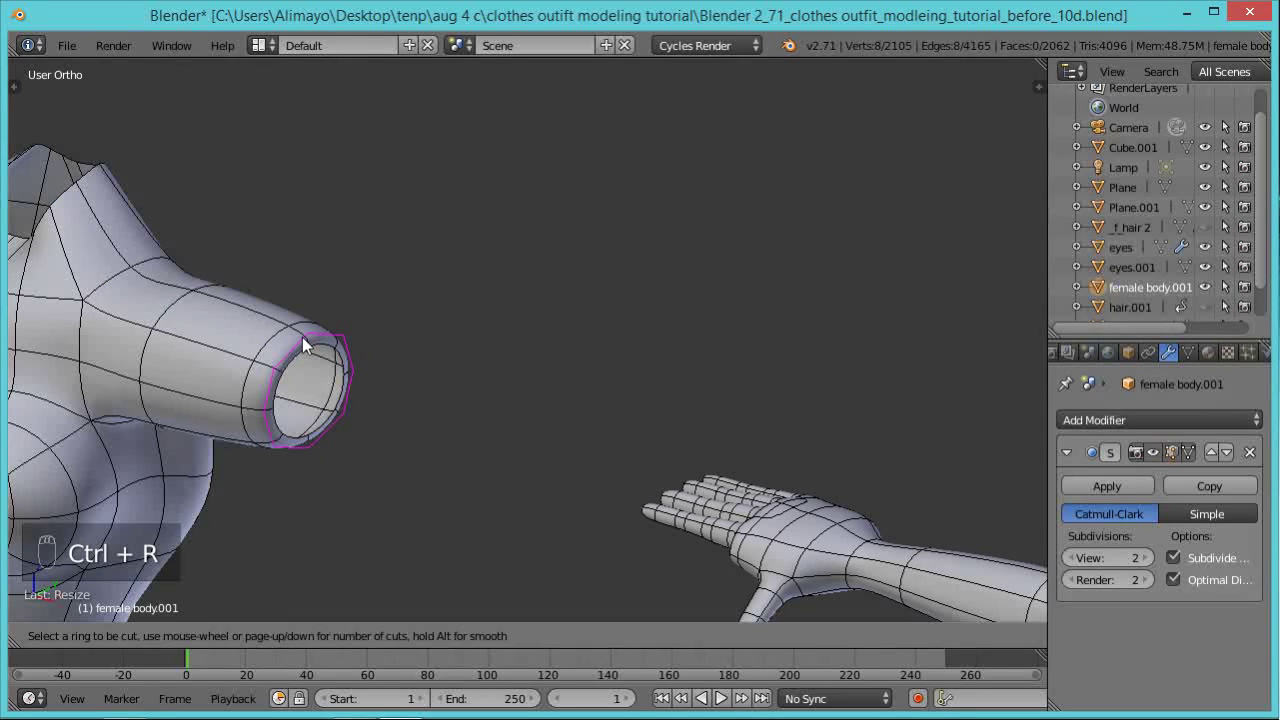
pyautogui.click(302, 336)
pyautogui.click(338, 357)
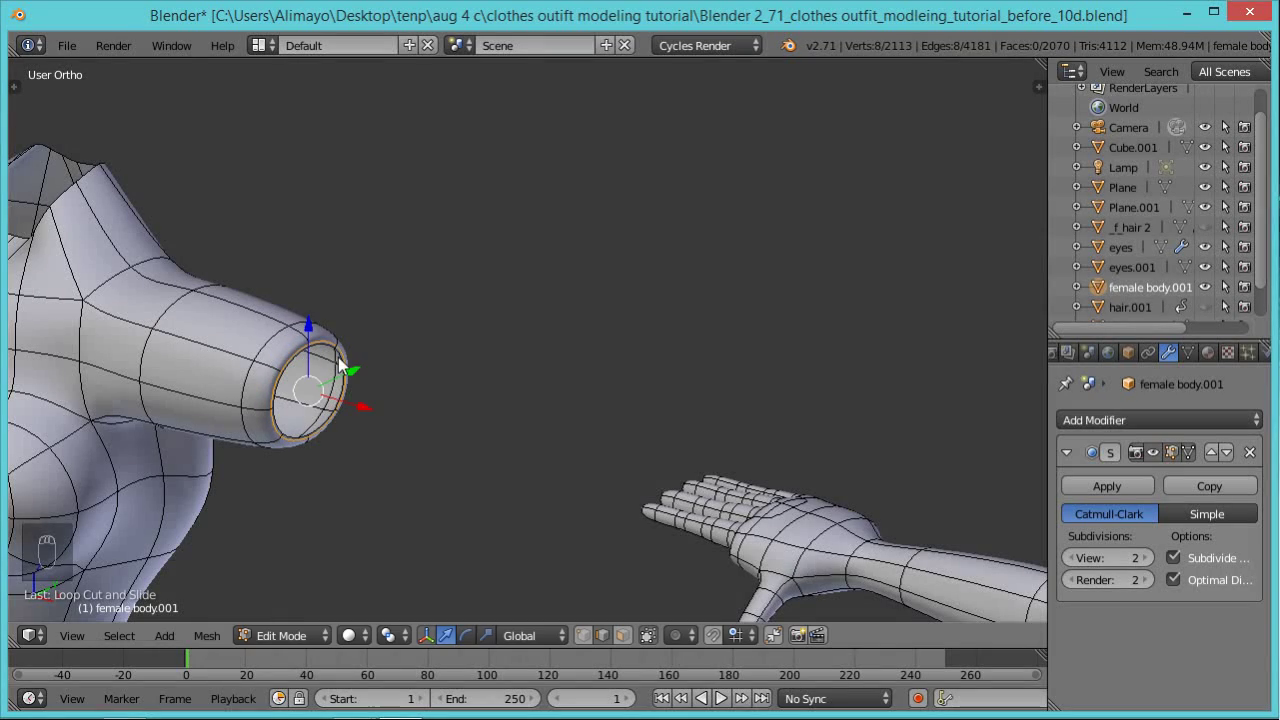
# Select the opposite sleeve's open edge loop, extrude it in place and scale the new loop inward to about 0.82.
pyautogui.moveTo(338, 357); pyautogui.dragTo(520, 389, button='middle')
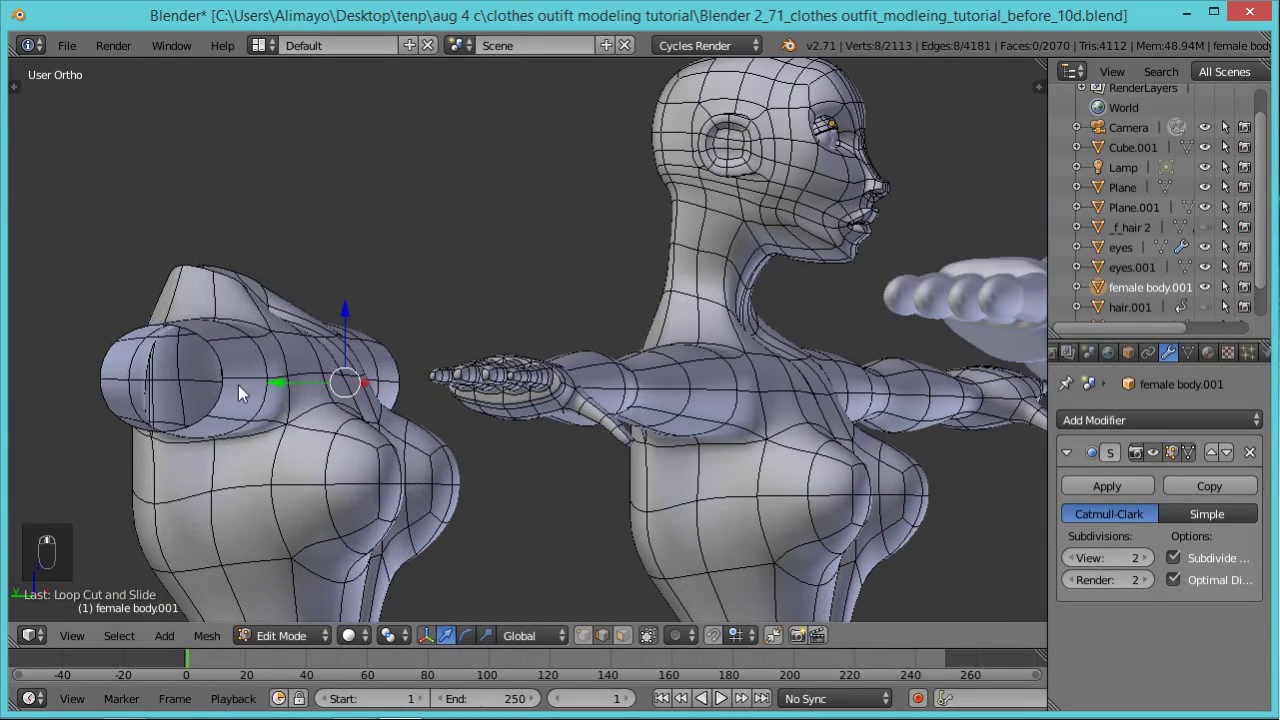
pyautogui.rightClick(218, 401)
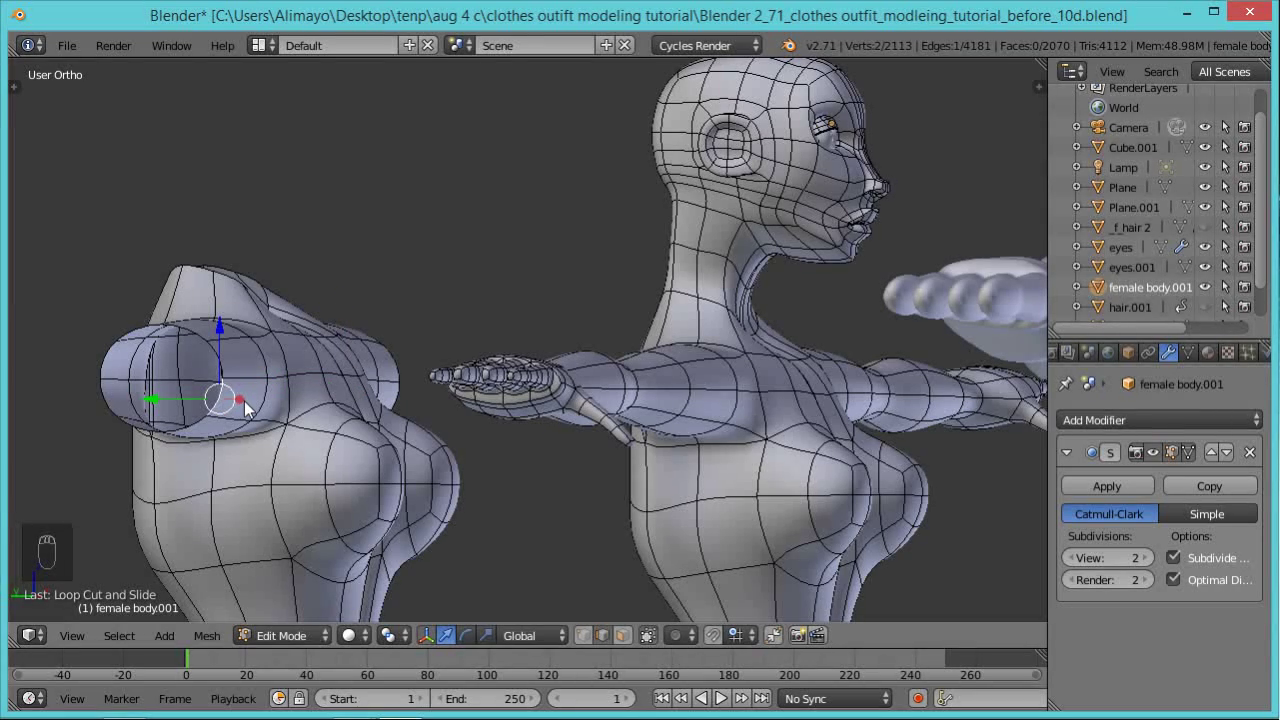
pyautogui.keyDown('alt'); pyautogui.rightClick(204, 347); pyautogui.keyUp('alt')
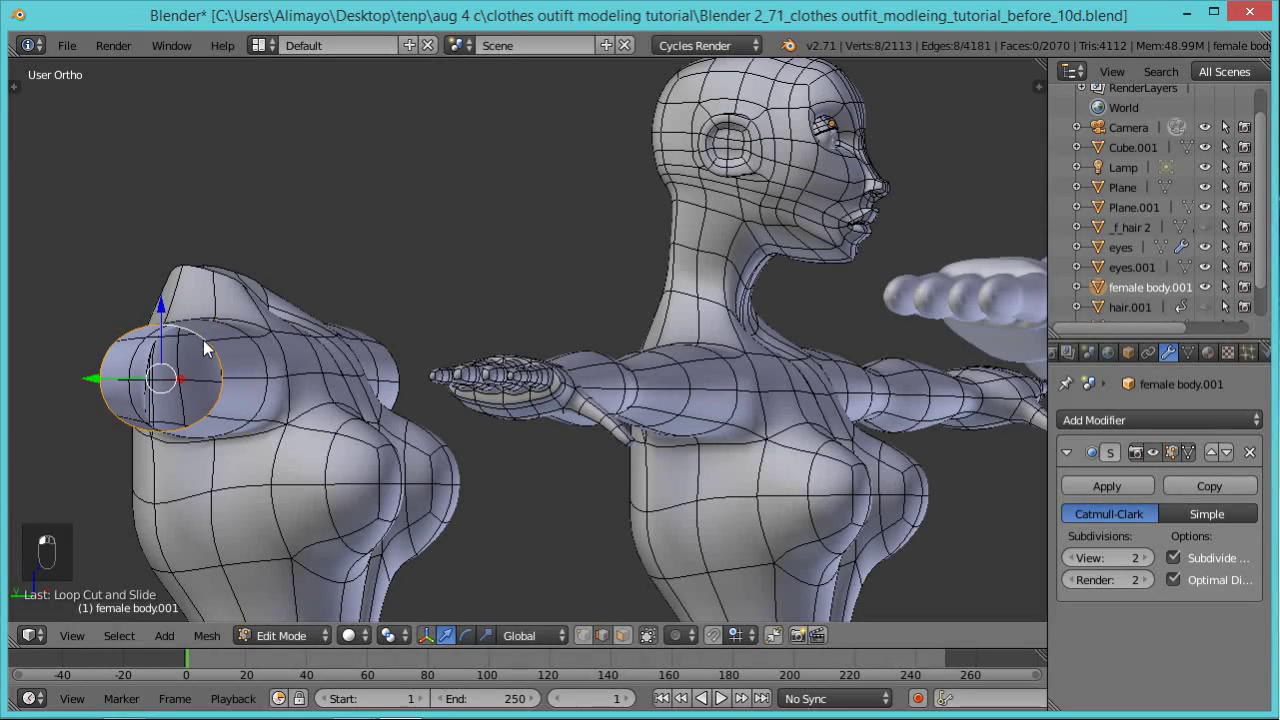
pyautogui.press('e')
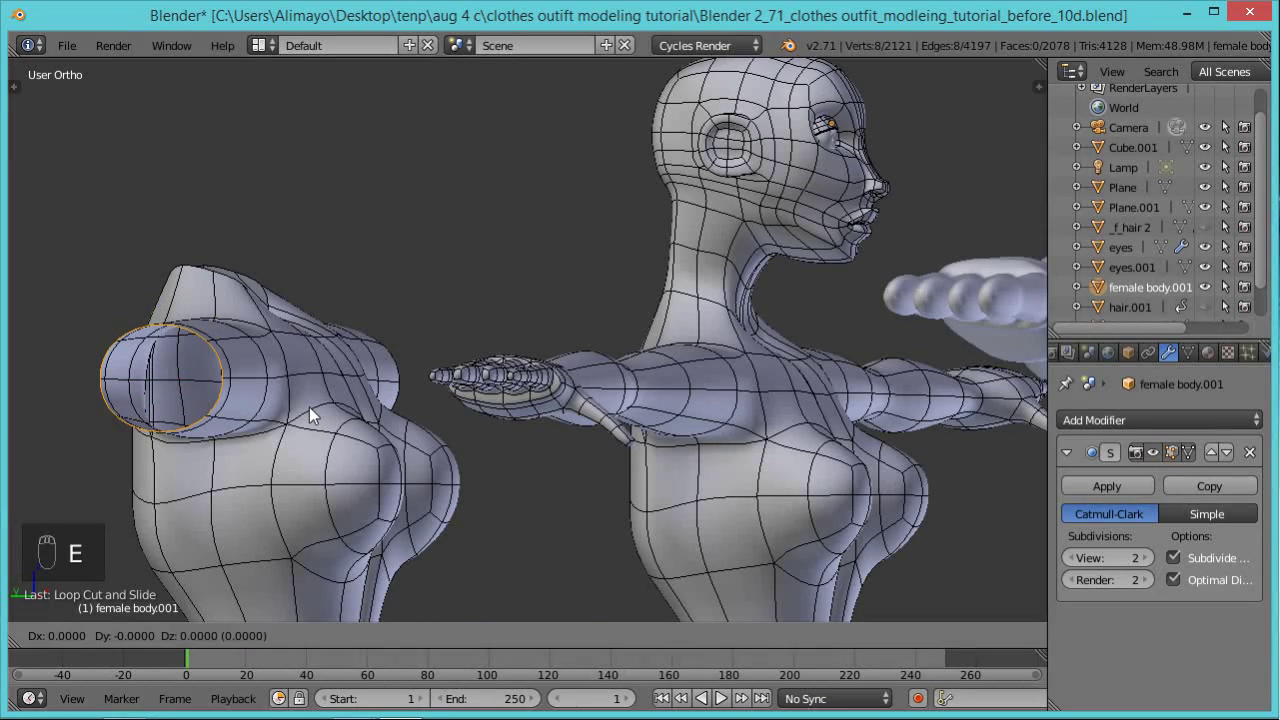
pyautogui.click(309, 407)
pyautogui.moveTo(311, 402); pyautogui.dragTo(259, 452, button='middle')
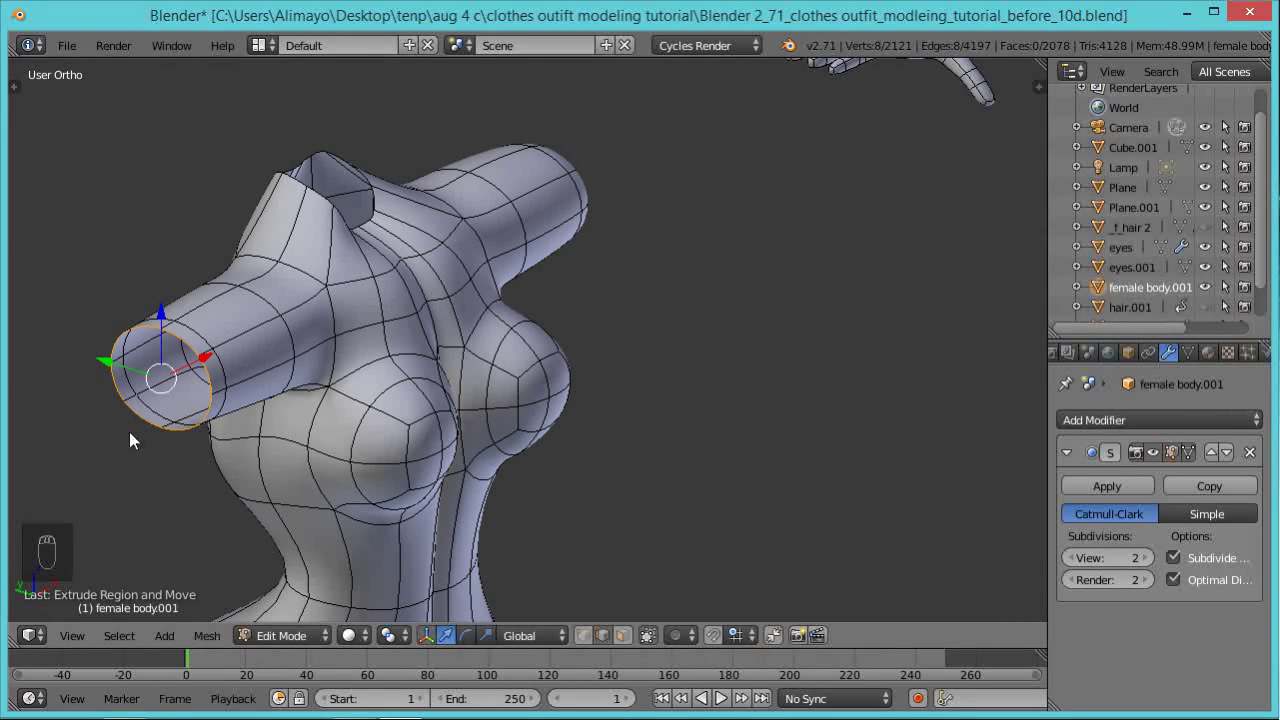
pyautogui.press('s')
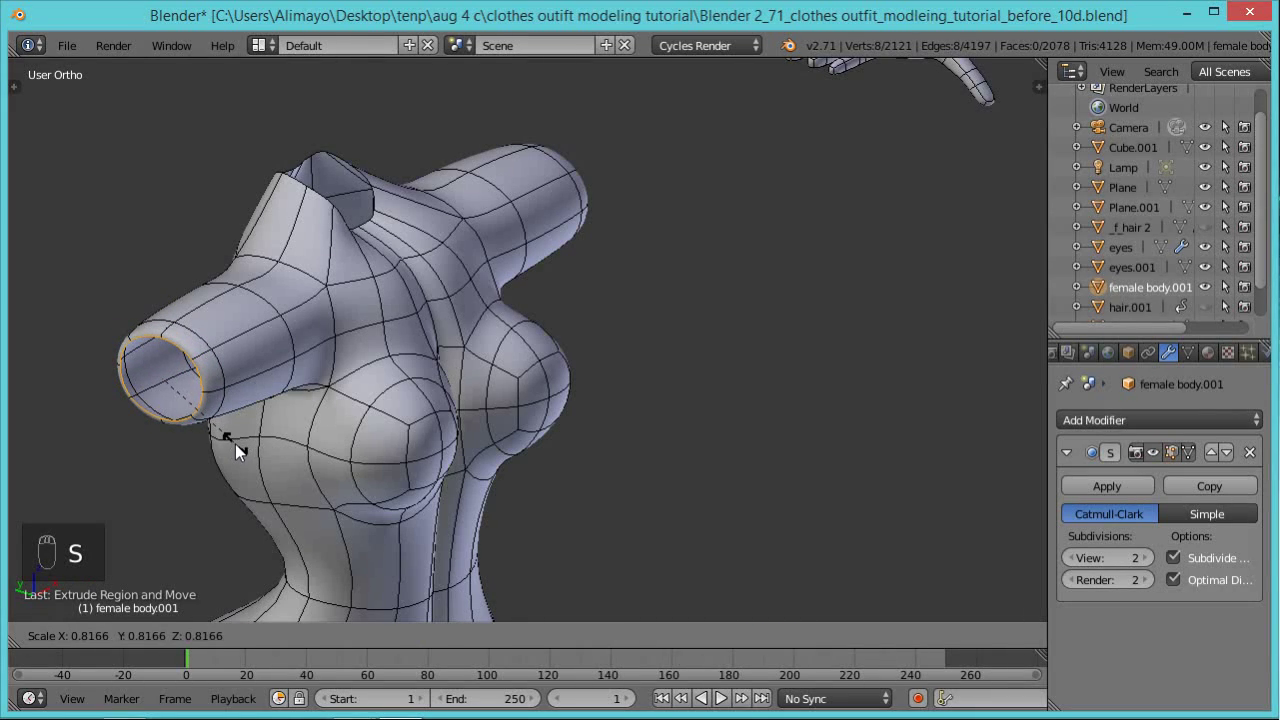
pyautogui.click(234, 444)
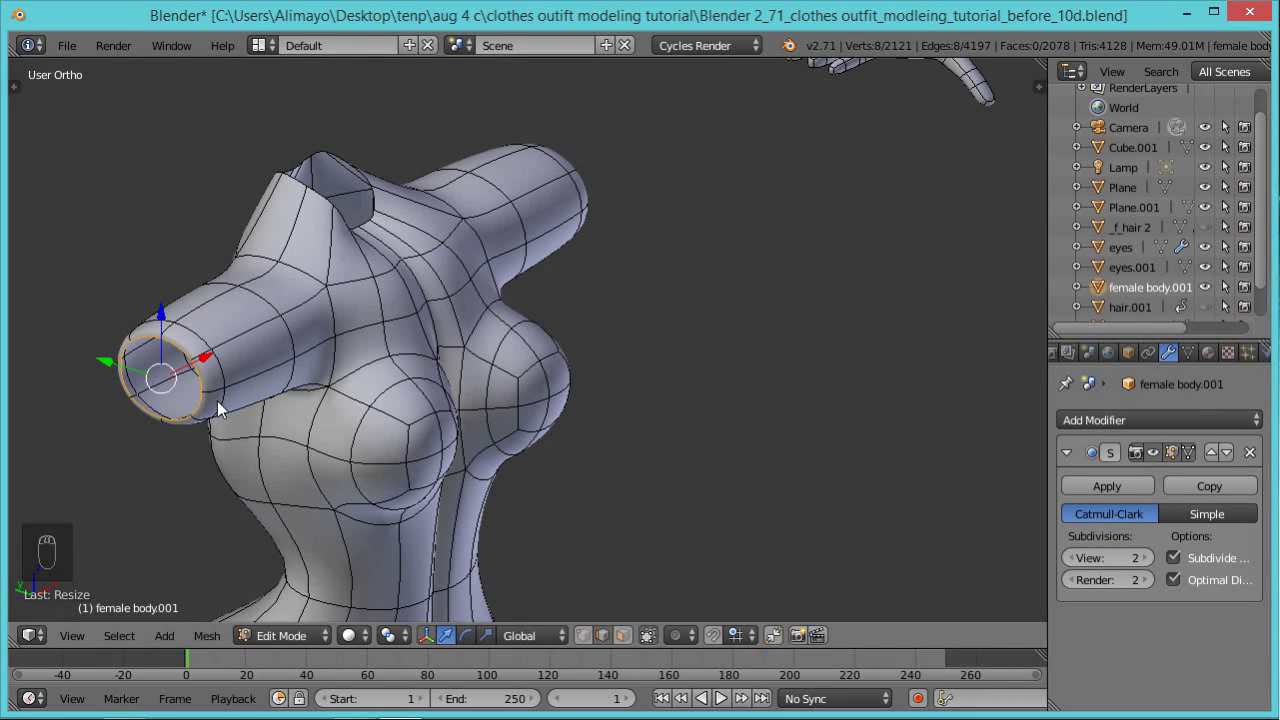
# Add a loop cut around the second sleeve's cuff rim and slide it close to the inner edge.
pyautogui.hotkey('ctrl', 'r')
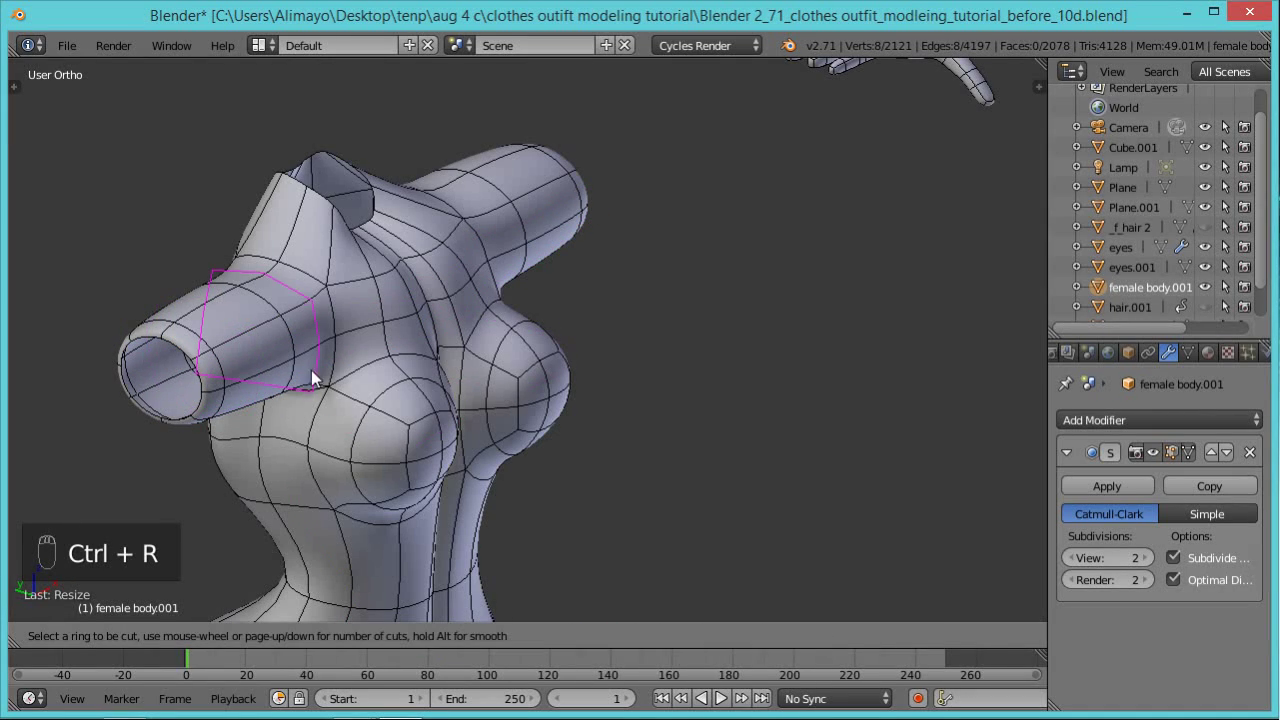
pyautogui.click(210, 398)
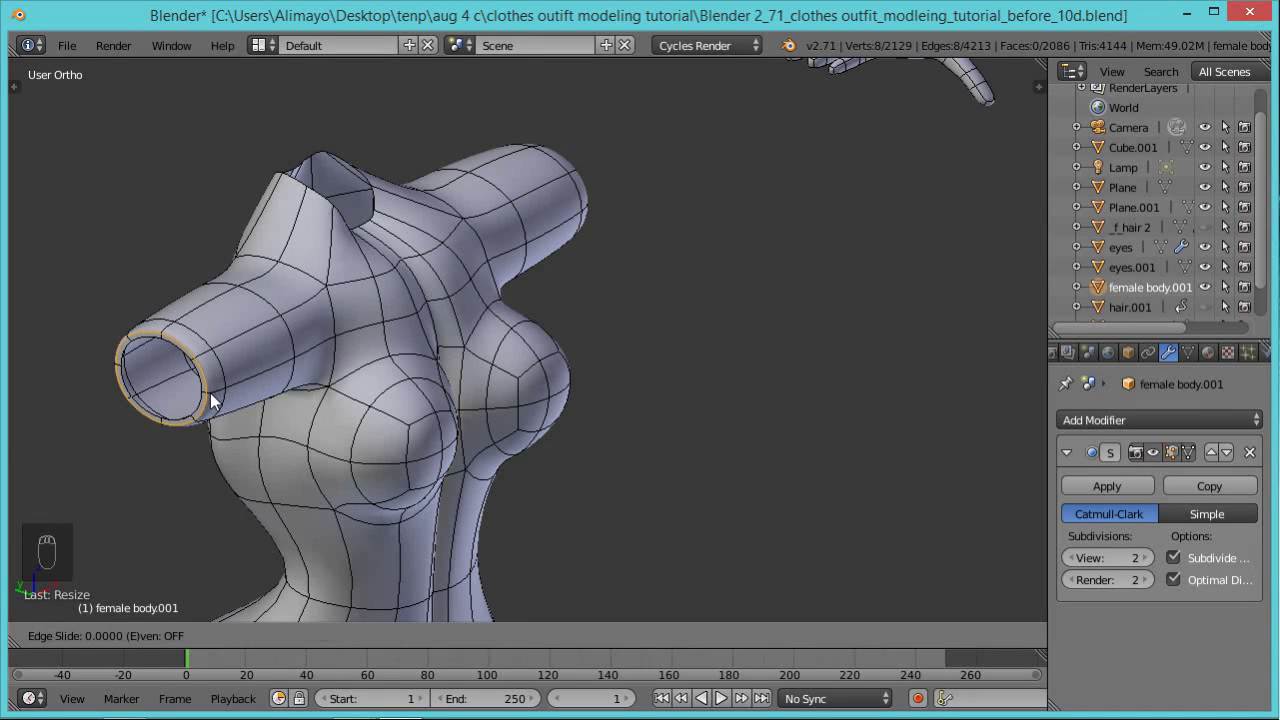
pyautogui.click(178, 409)
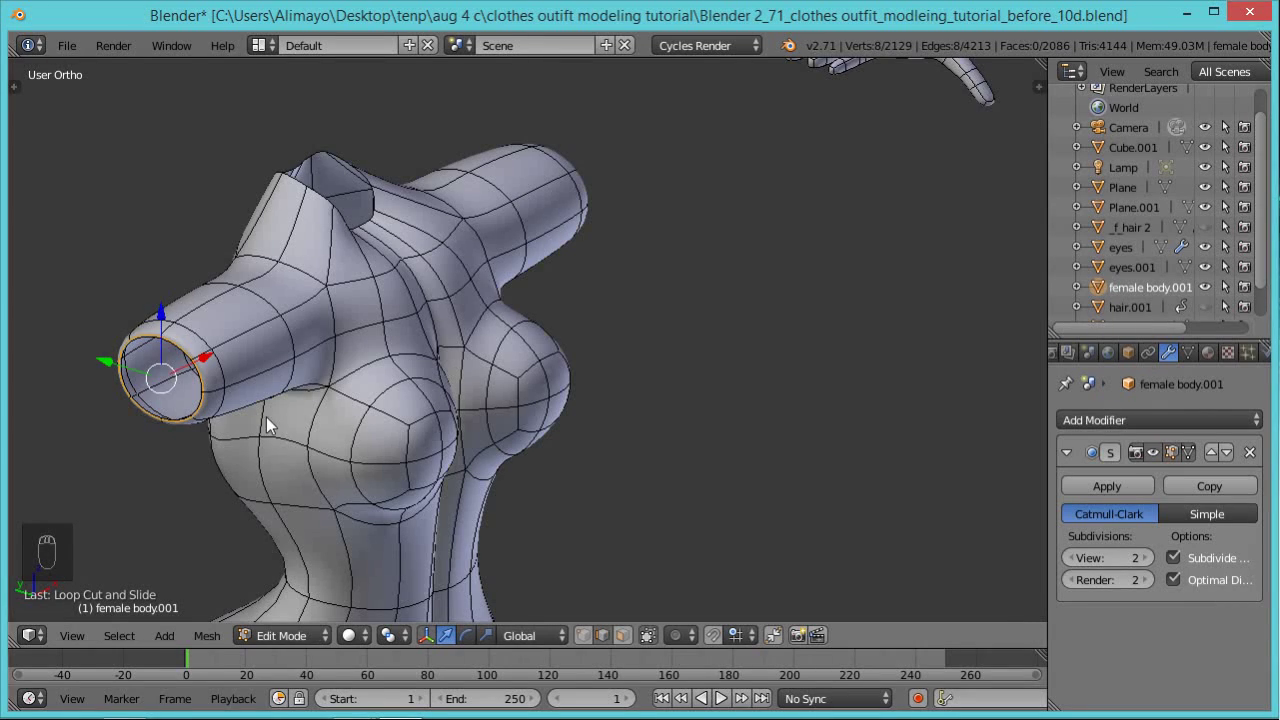
# Select the top's neck opening edge loop, extrude it in place and scale the new loop slightly inward.
pyautogui.scroll(-2, 266, 417)
pyautogui.moveTo(388, 524)
pyautogui.mouseDown(button='middle')
pyautogui.moveTo(360, 526)
pyautogui.moveTo(375, 512)
pyautogui.mouseUp(button='middle')
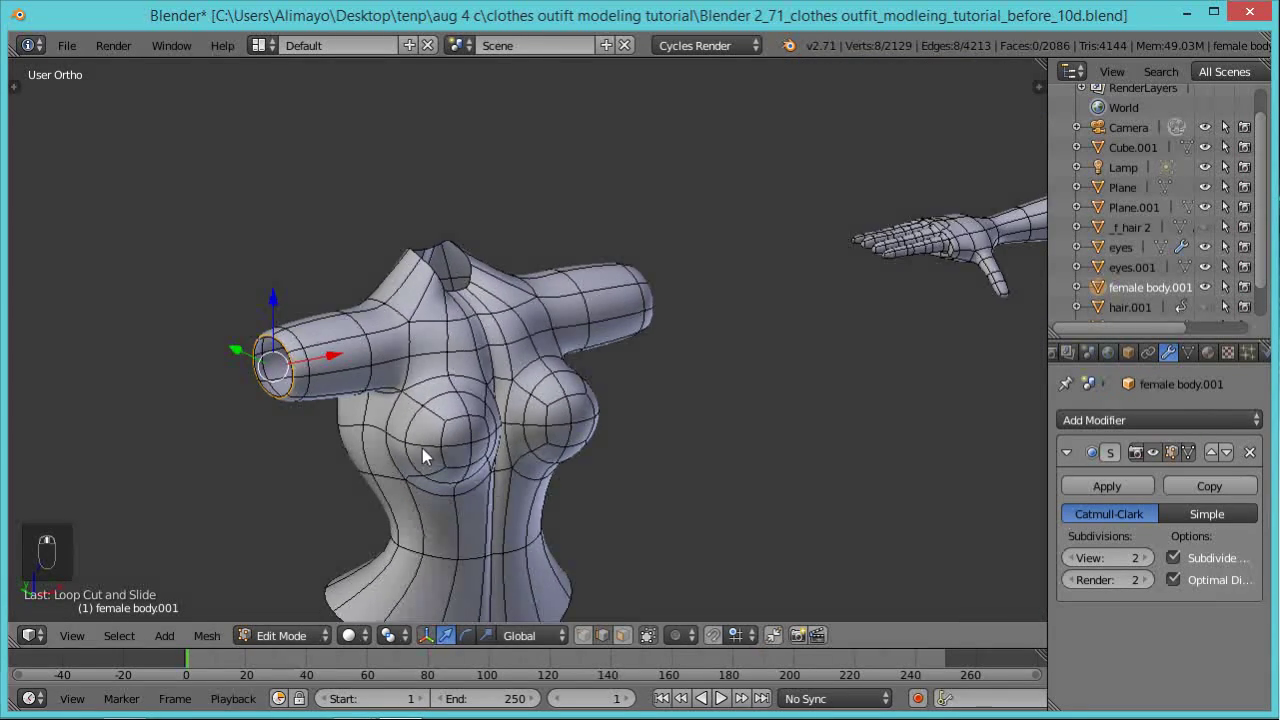
pyautogui.scroll(5, 452, 269)
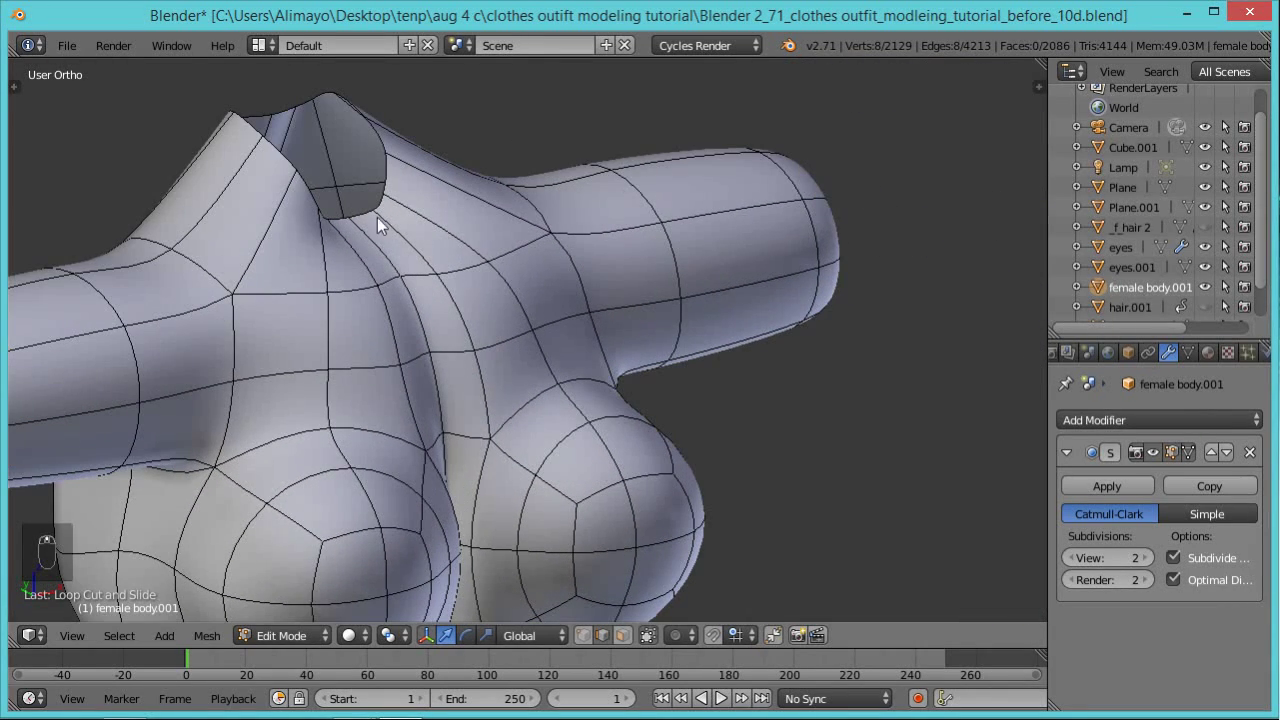
pyautogui.keyDown('alt'); pyautogui.keyDown('shift'); pyautogui.click(370, 213); pyautogui.keyUp('shift'); pyautogui.keyUp('alt')
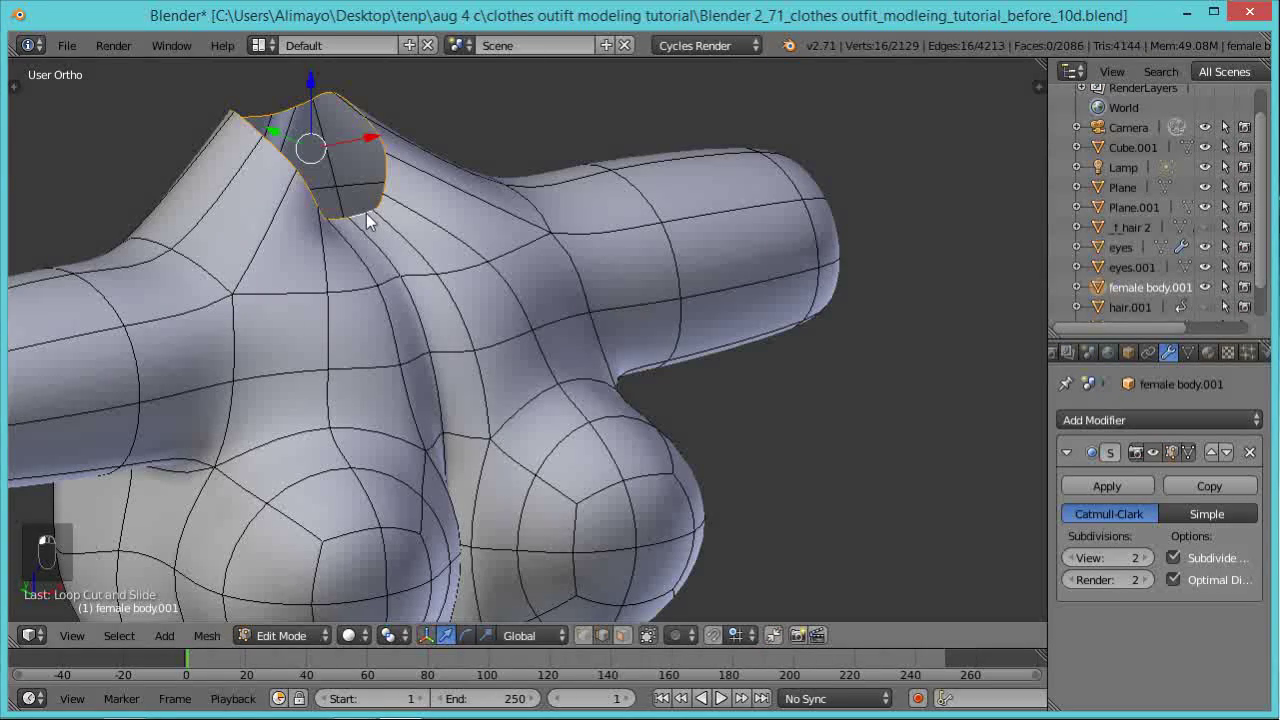
pyautogui.moveTo(370, 213); pyautogui.dragTo(365, 355, button='middle')
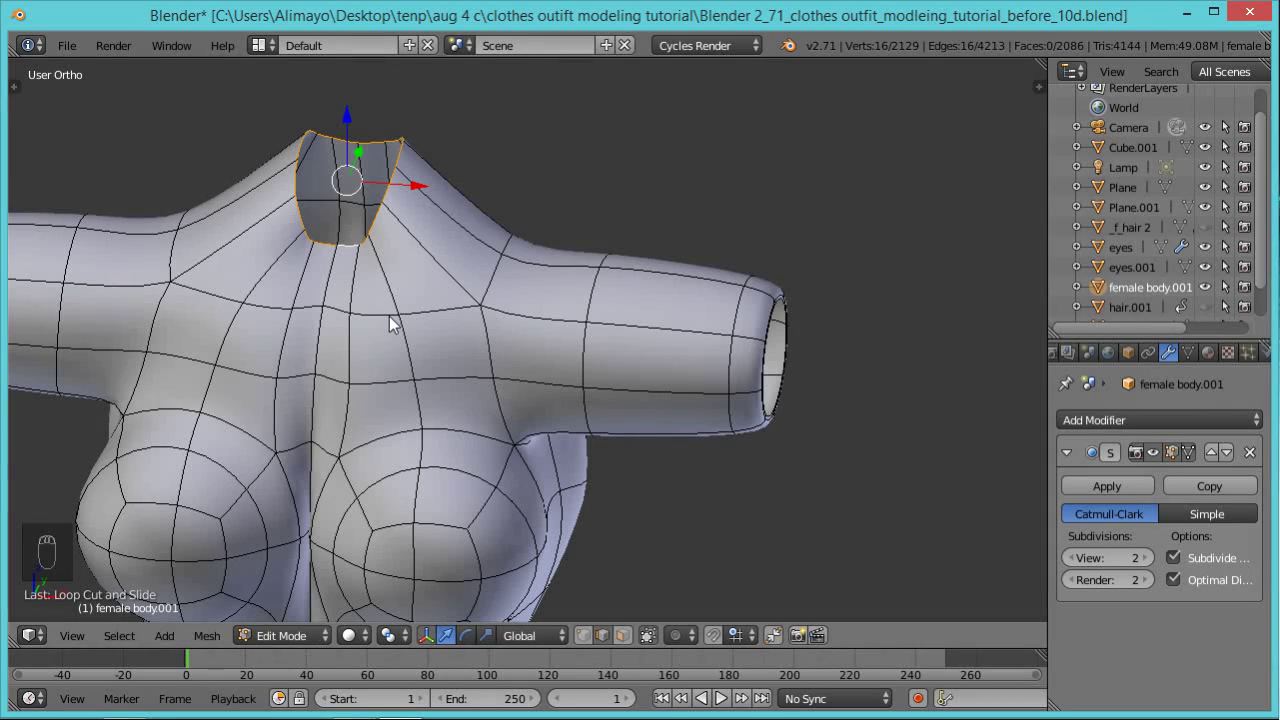
pyautogui.press('e')
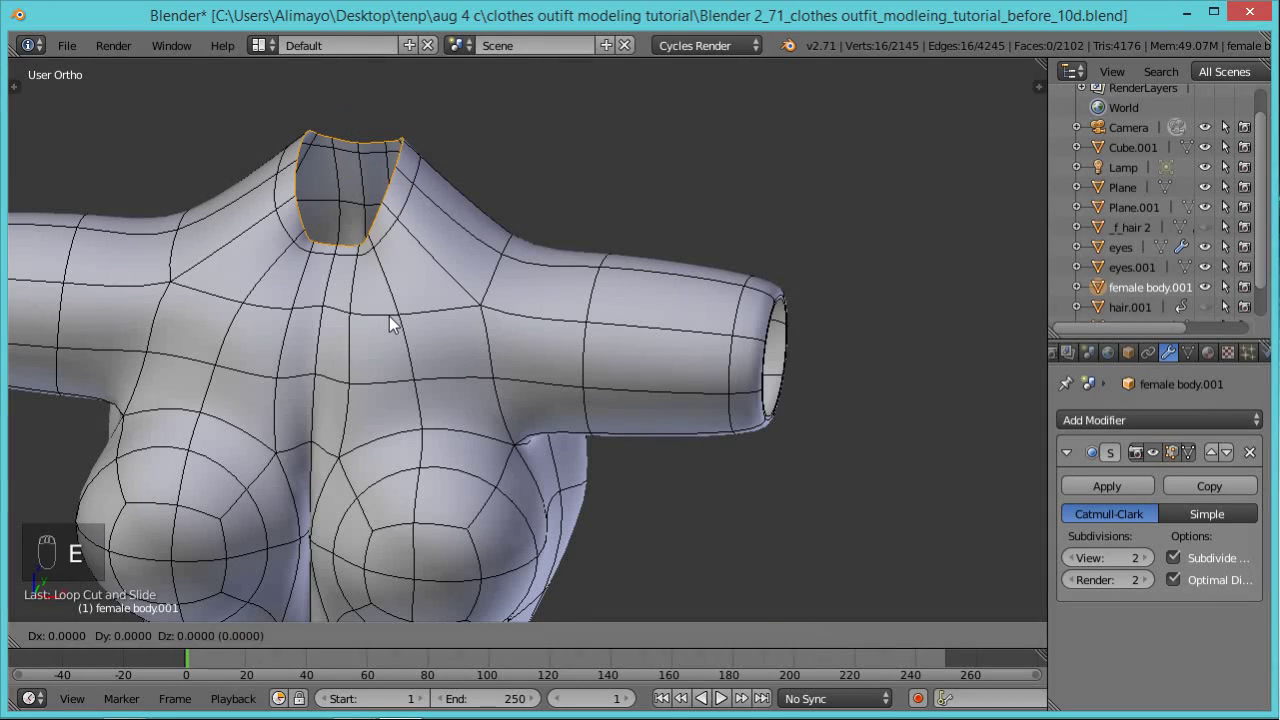
pyautogui.rightClick(390, 322)
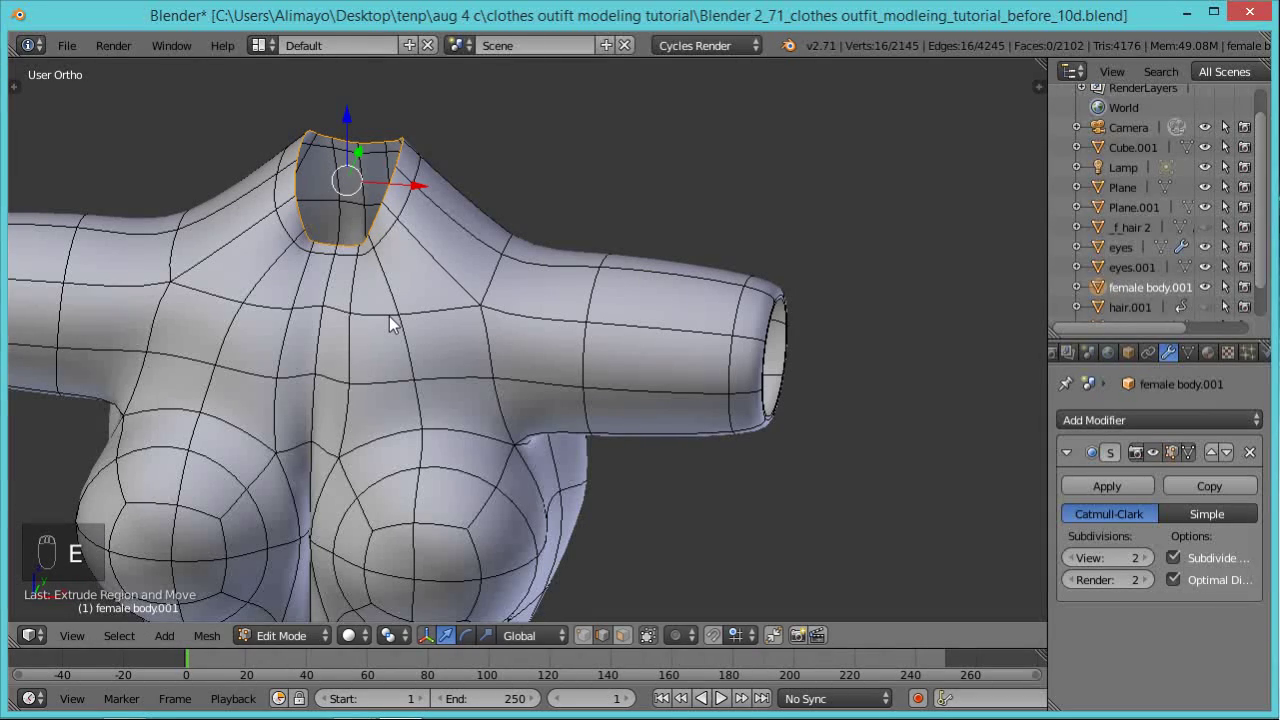
pyautogui.press('s')
pyautogui.click(378, 297)
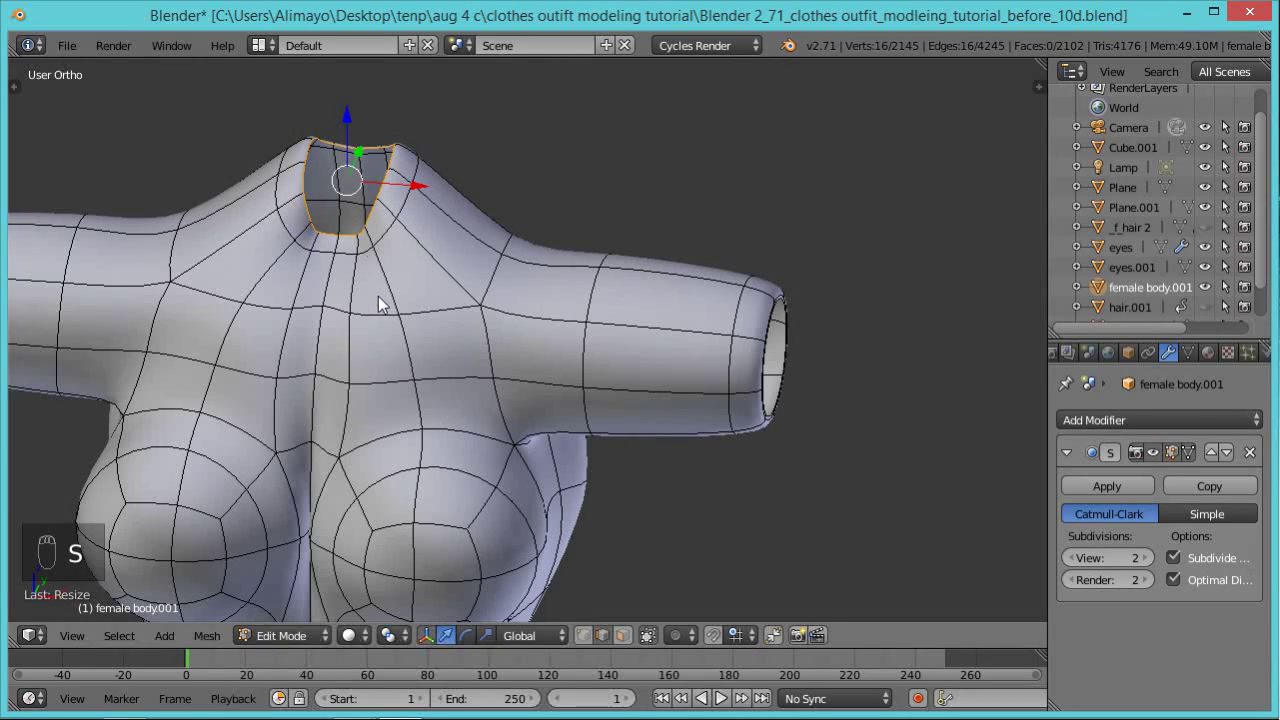
# Add a loop cut around the neck opening's rim, slid against its inner edge.
pyautogui.hotkey('ctrl', 'r')
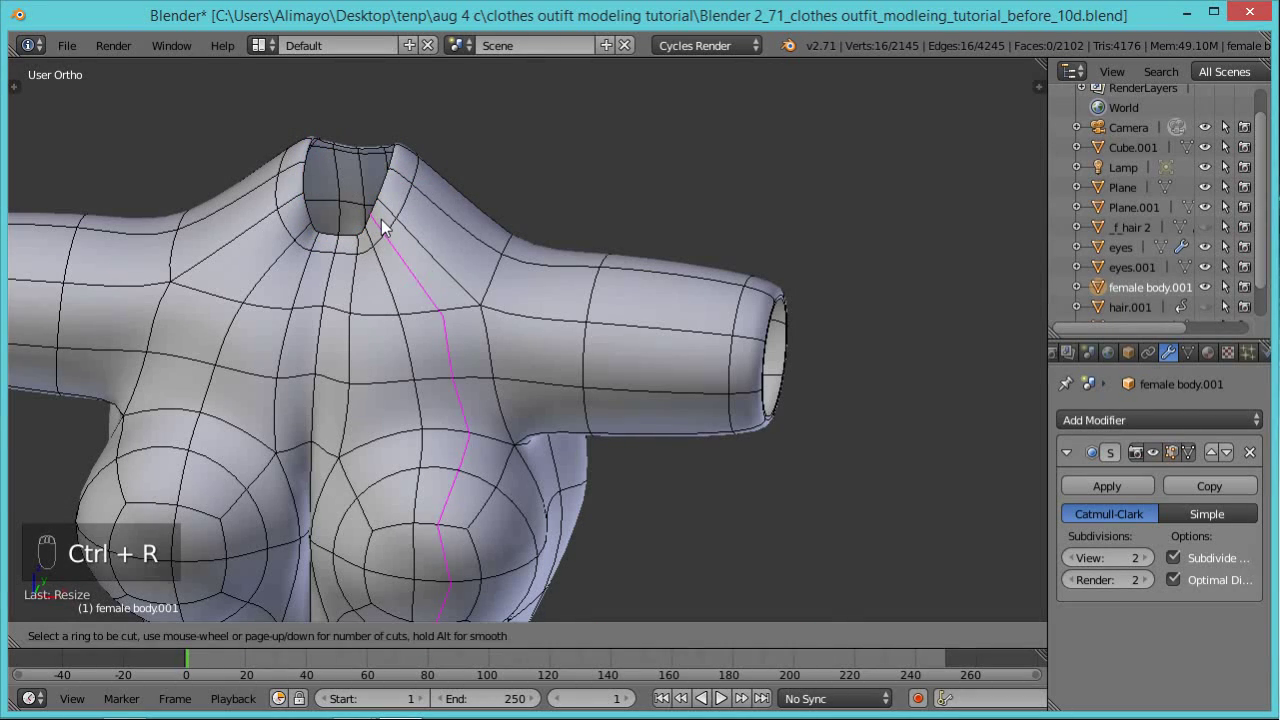
pyautogui.click(390, 200)
pyautogui.click(368, 189)
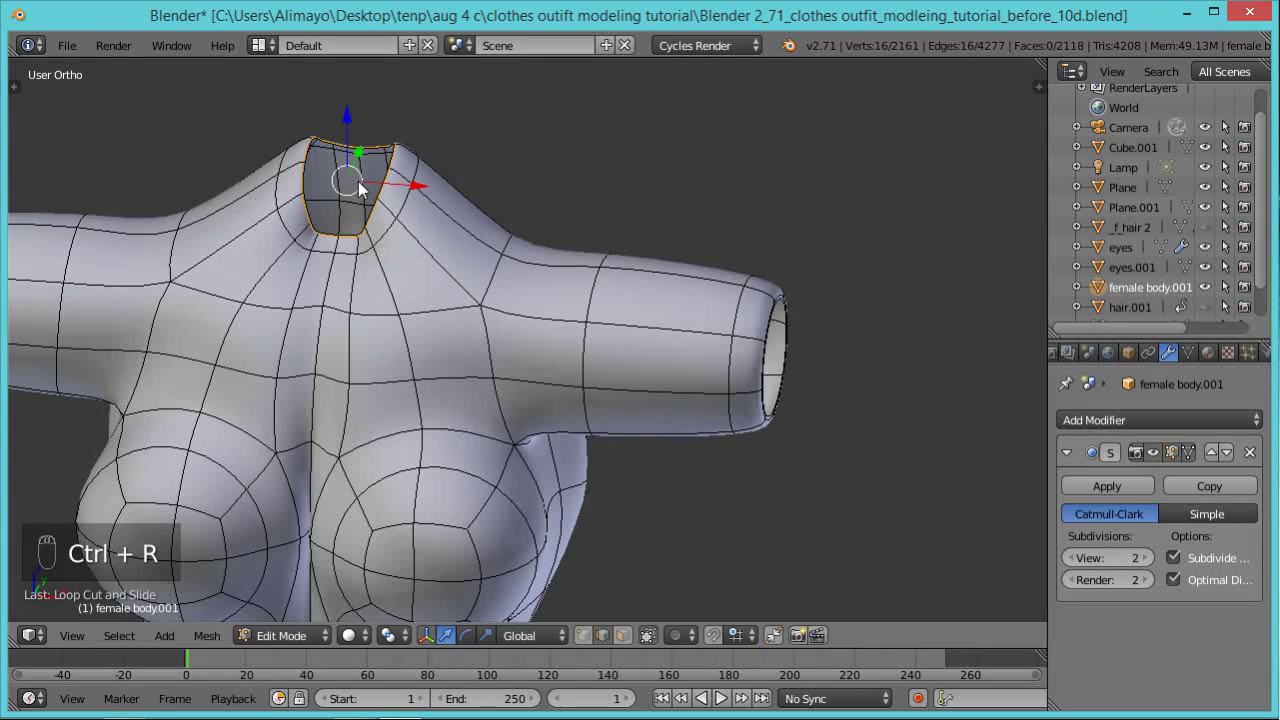
# Try lowering the neck opening's inner loop along Z and scaling it inward, and undo both changes.
pyautogui.scroll(-4, 424, 322)
pyautogui.scroll(3, 424, 322)
pyautogui.moveTo(353, 304); pyautogui.dragTo(300, 220, button='middle')
pyautogui.moveTo(312, 158); pyautogui.dragTo(308, 98)
pyautogui.moveTo(340, 189); pyautogui.dragTo(396, 175, button='middle')
pyautogui.press('s')
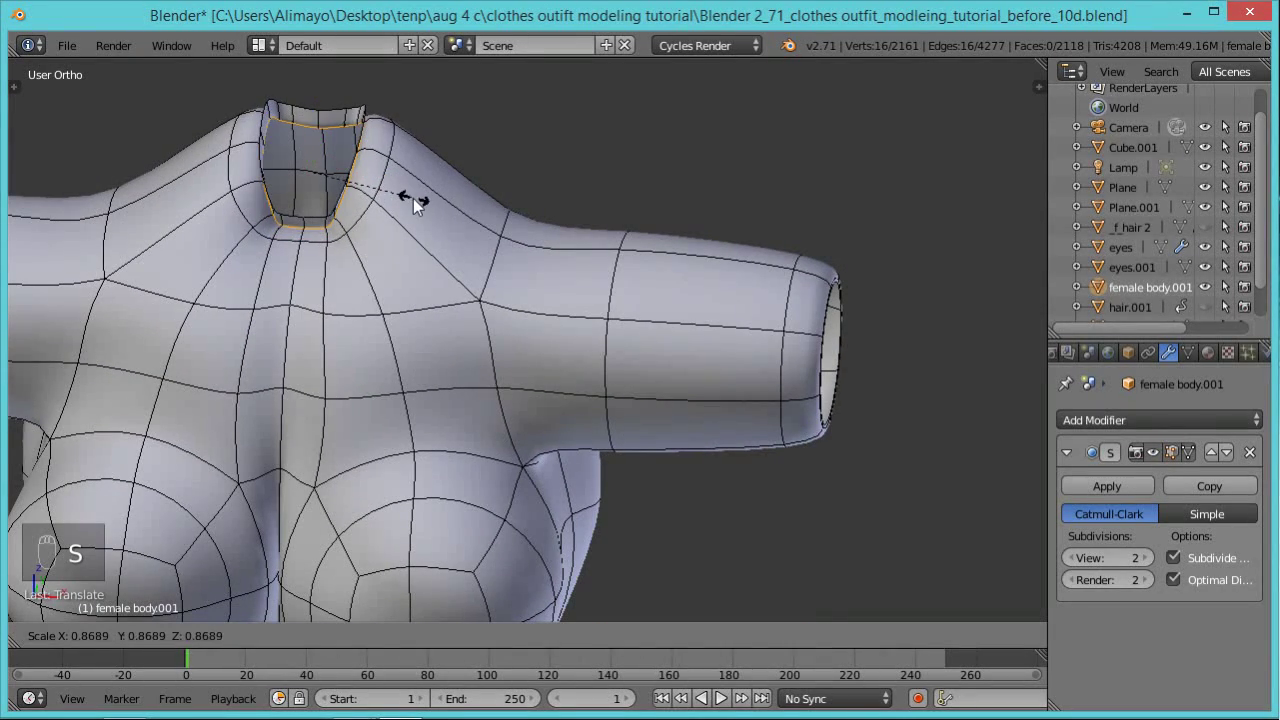
pyautogui.click(395, 191)
pyautogui.moveTo(350, 225); pyautogui.dragTo(509, 224, button='middle')
pyautogui.hotkey('ctrl', 'z')
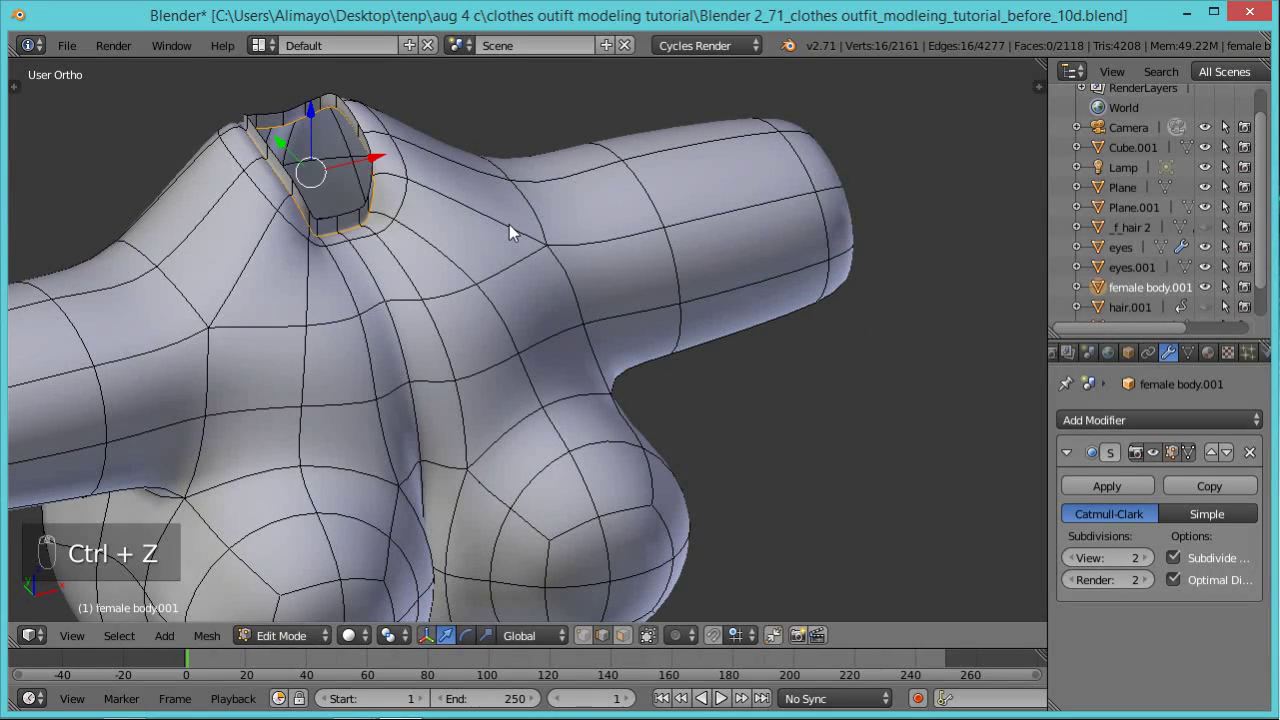
pyautogui.hotkey('ctrl', 'z')
# Turn off the viewport display of the Subdivision Surface modifier and inspect the unsmoothed neck and sleeve openings.
pyautogui.moveTo(567, 268); pyautogui.dragTo(398, 283, button='middle')
pyautogui.scroll(-6, 398, 283)
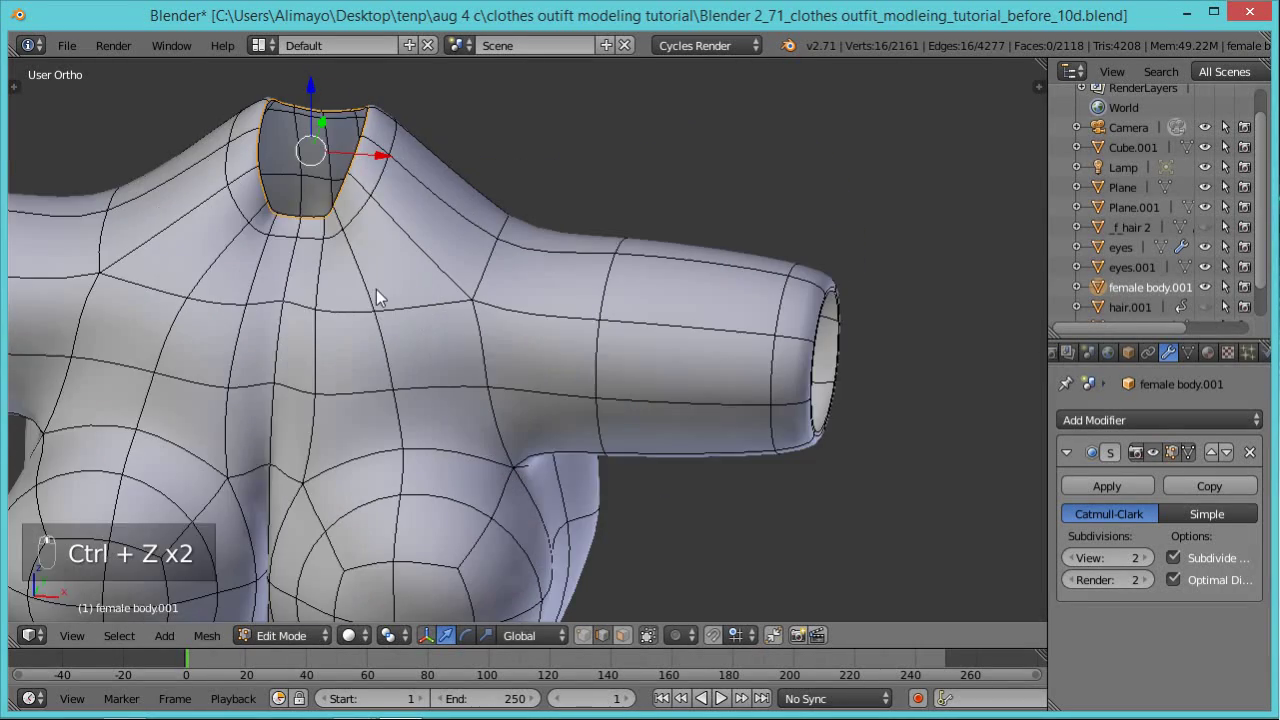
pyautogui.scroll(6, 398, 287)
pyautogui.scroll(2, 398, 283)
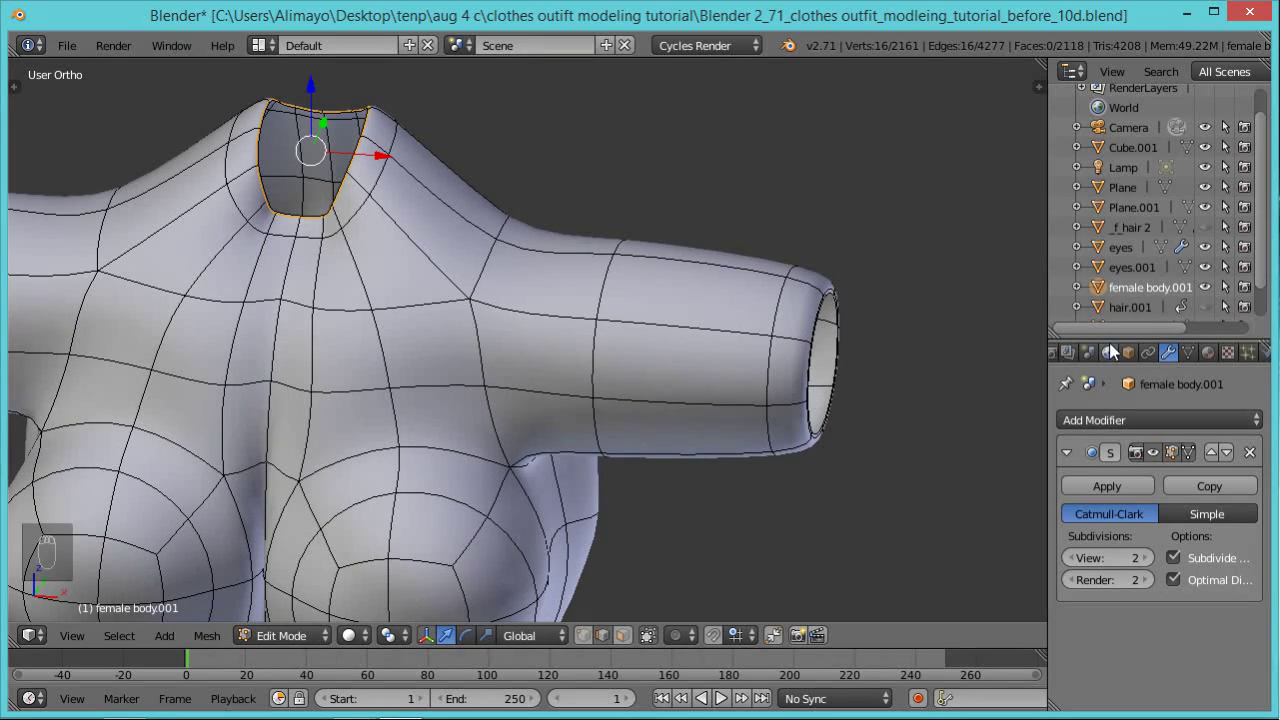
pyautogui.click(1154, 449)
pyautogui.moveTo(926, 410); pyautogui.dragTo(849, 382, button='middle')
pyautogui.scroll(-3, 772, 358)
pyautogui.moveTo(231, 400); pyautogui.dragTo(483, 394, button='middle')
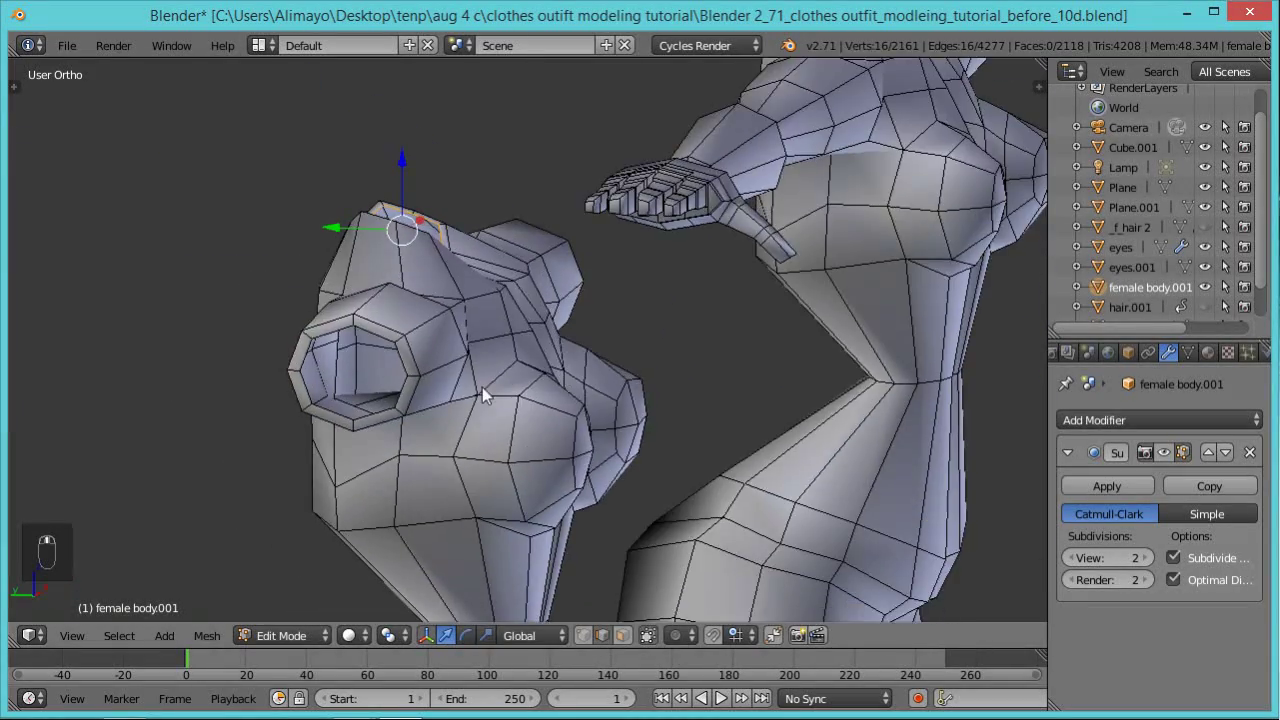
pyautogui.scroll(3, 334, 434)
pyautogui.moveTo(334, 460); pyautogui.dragTo(404, 274, button='middle')
pyautogui.scroll(-1, 404, 274)
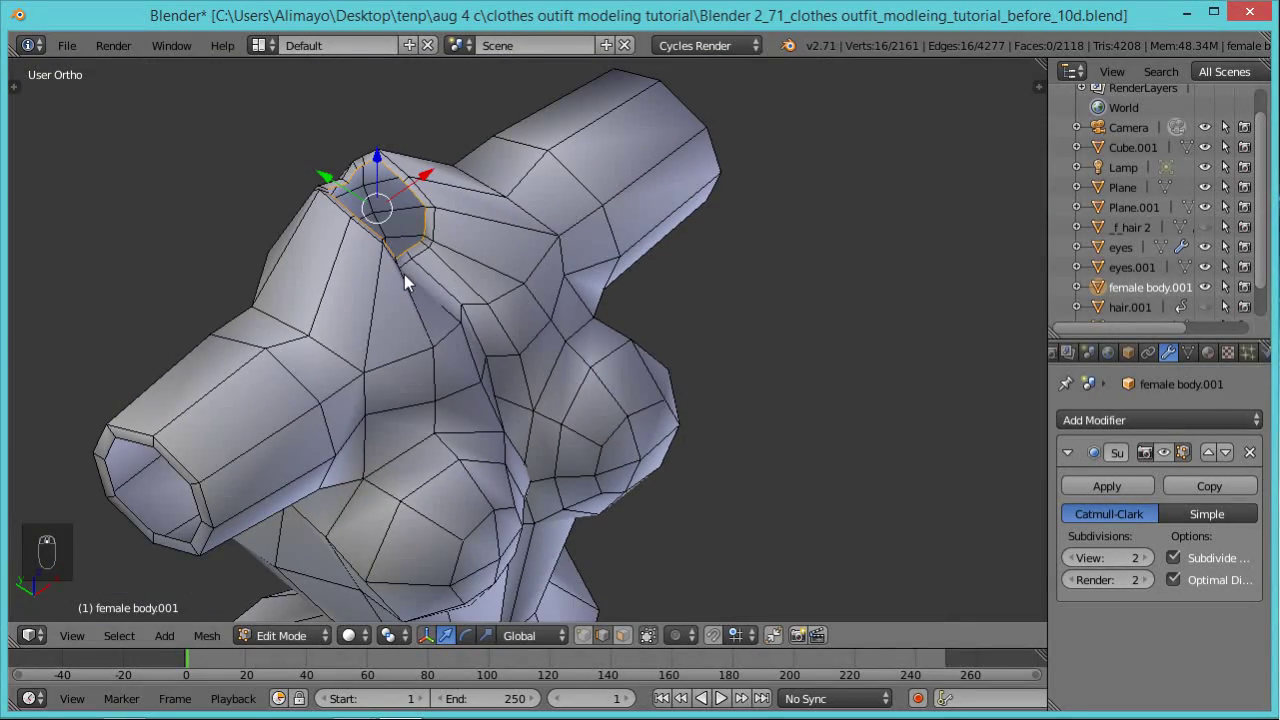
# Undo the neck rim's loop cut, inward scaling and extrusion back to the original neck opening.
pyautogui.hotkey('ctrl', 'z')
pyautogui.hotkey('ctrl', 'z')
pyautogui.hotkey('ctrl', 'z')
pyautogui.hotkey('ctrl', 'z')
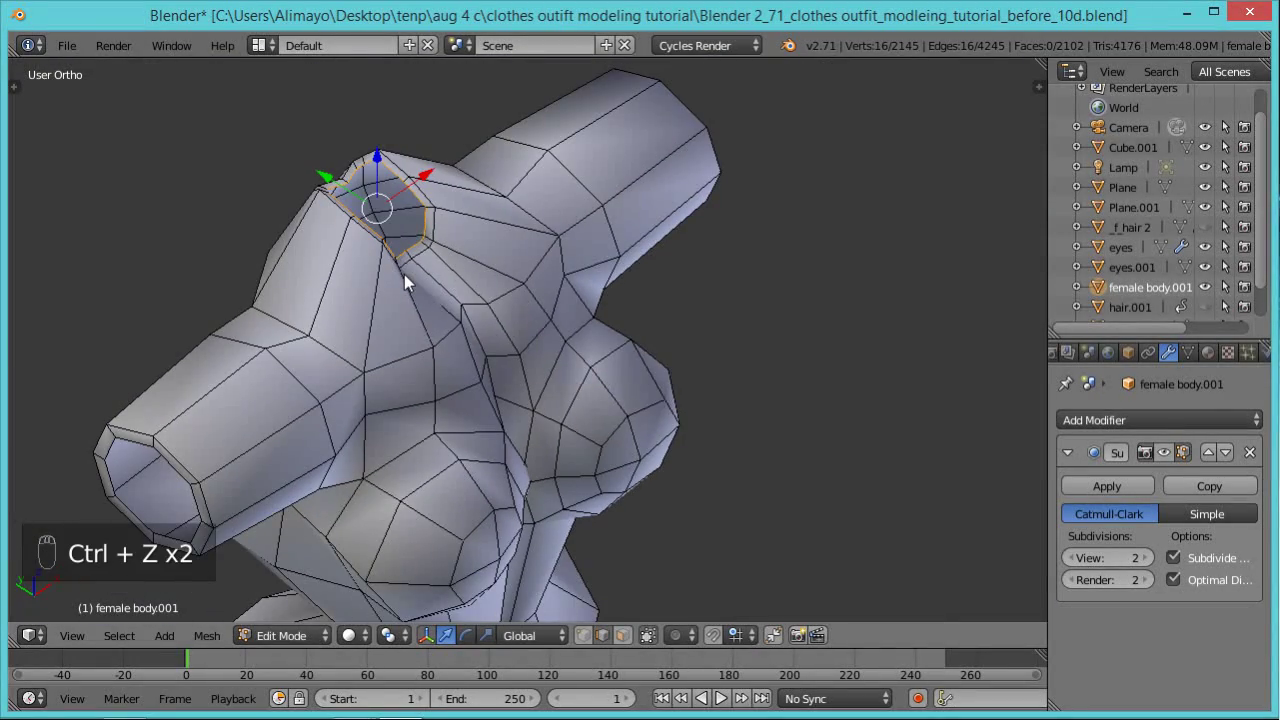
pyautogui.moveTo(429, 324); pyautogui.dragTo(330, 321, button='middle')
pyautogui.scroll(3, 330, 321)
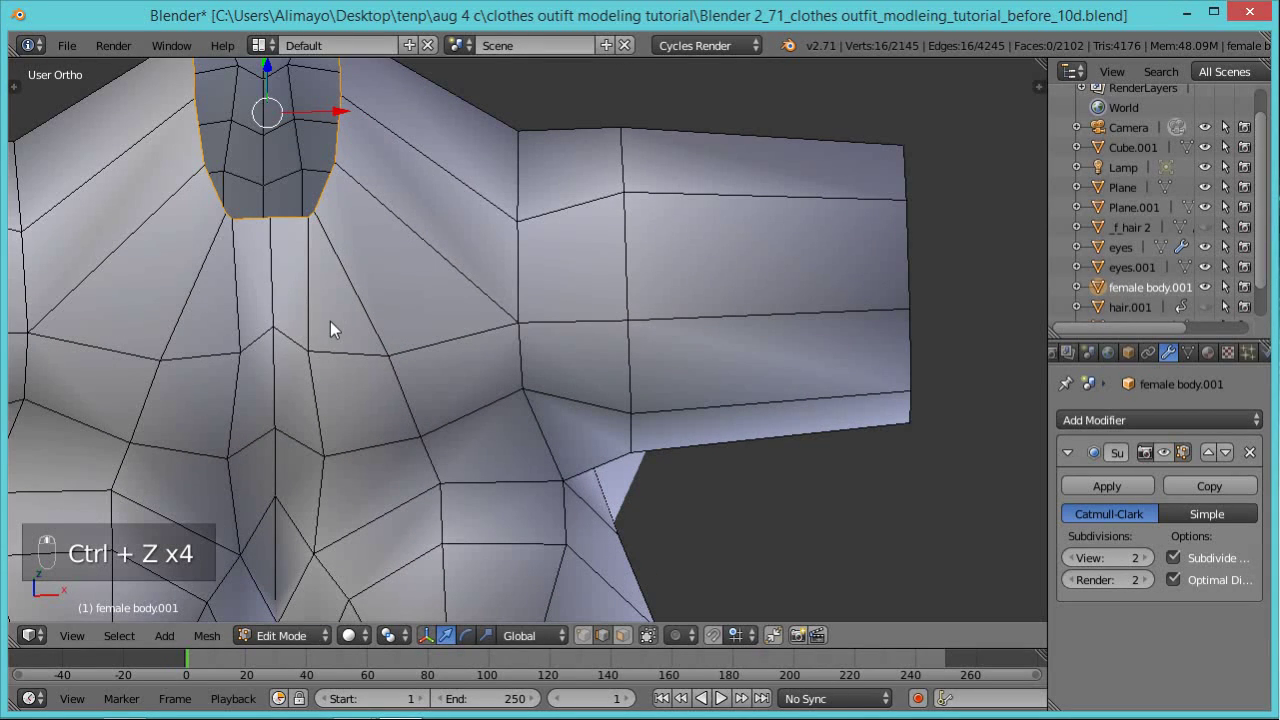
pyautogui.hotkey('ctrl', 'z')
pyautogui.hotkey('ctrl', 'z')
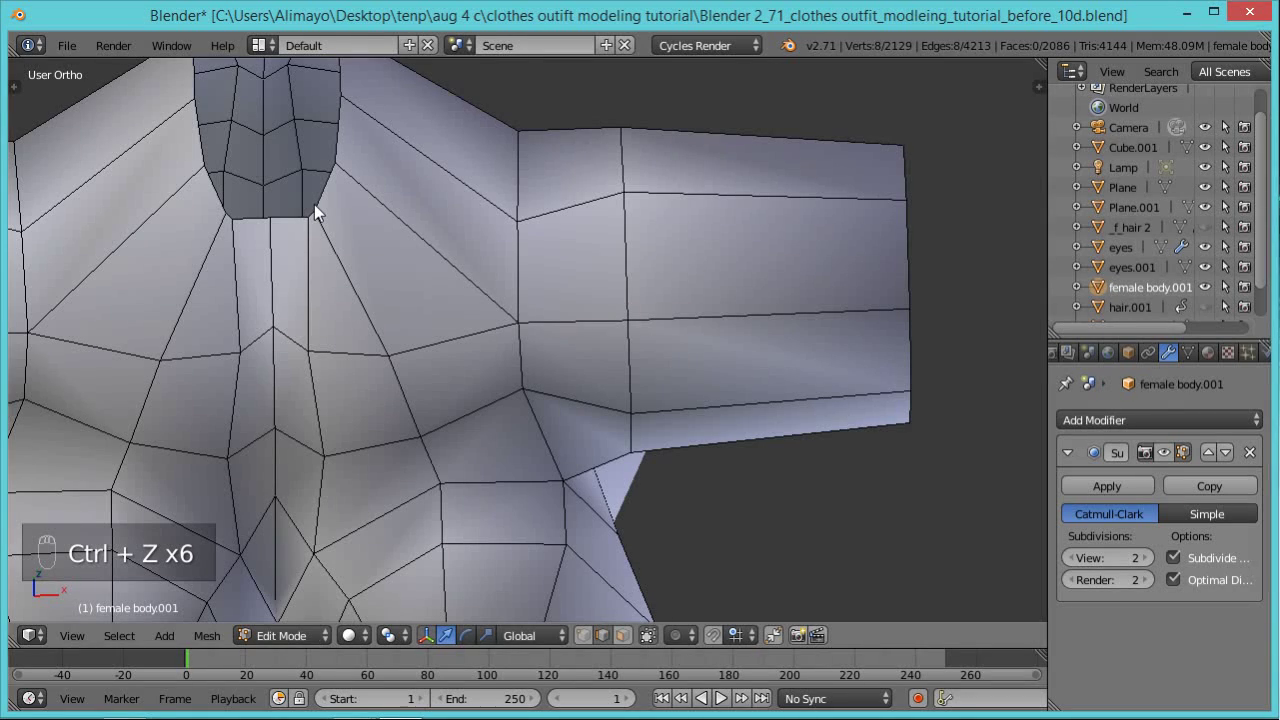
# Extrude the neck opening's edge loop in place and scale it inward to about 0.90 to form a rim.
pyautogui.keyDown('alt'); pyautogui.rightClick(326, 188); pyautogui.keyUp('alt')
pyautogui.press('e')
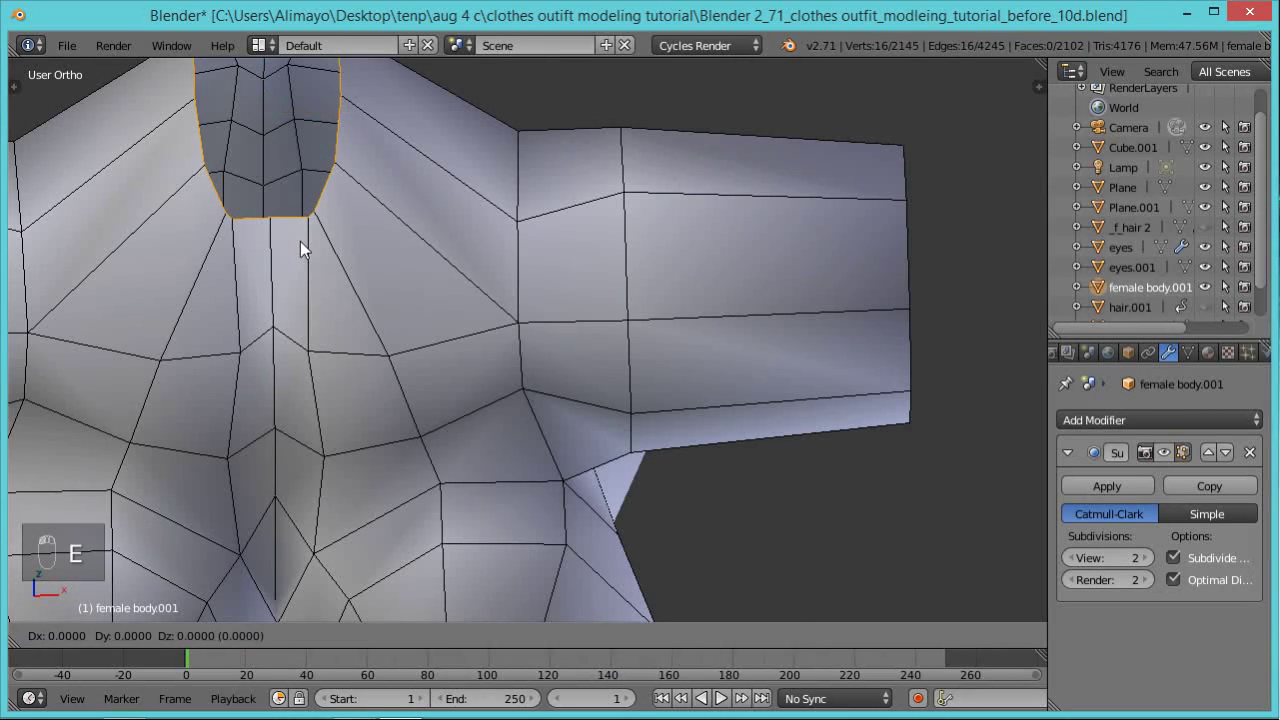
pyautogui.rightClick(300, 241)
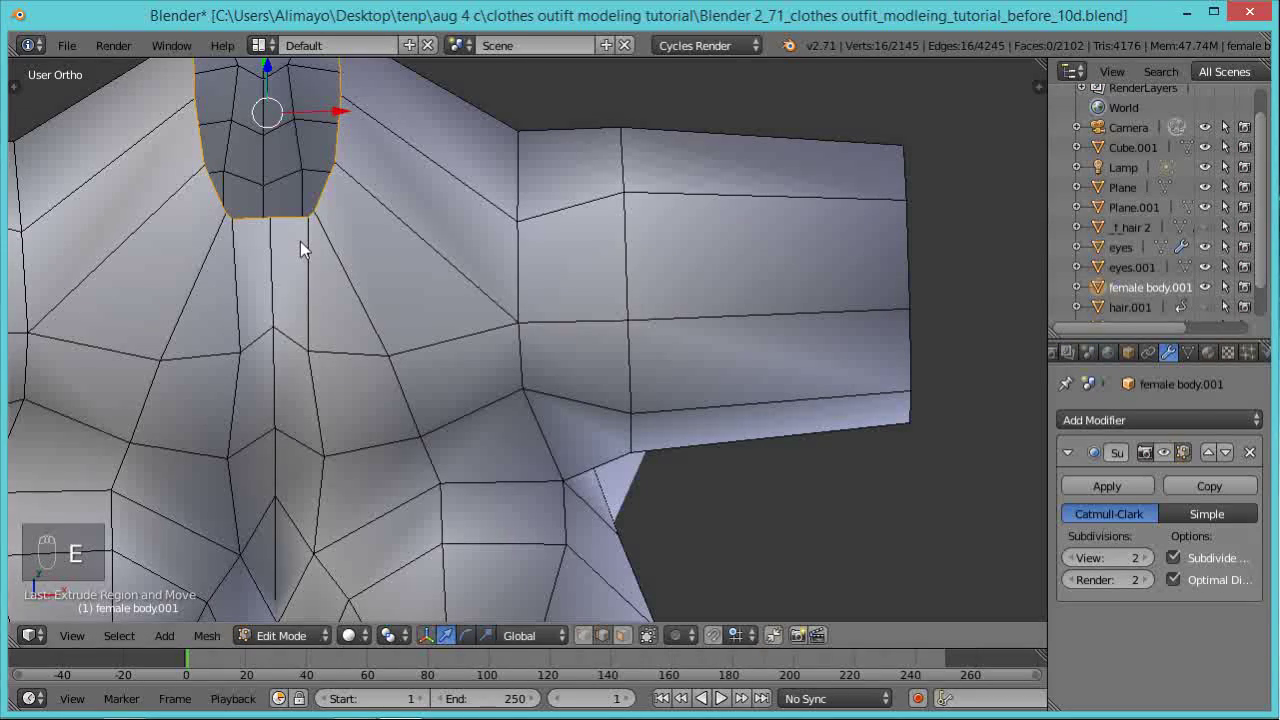
pyautogui.moveTo(328, 272); pyautogui.dragTo(421, 471, button='middle')
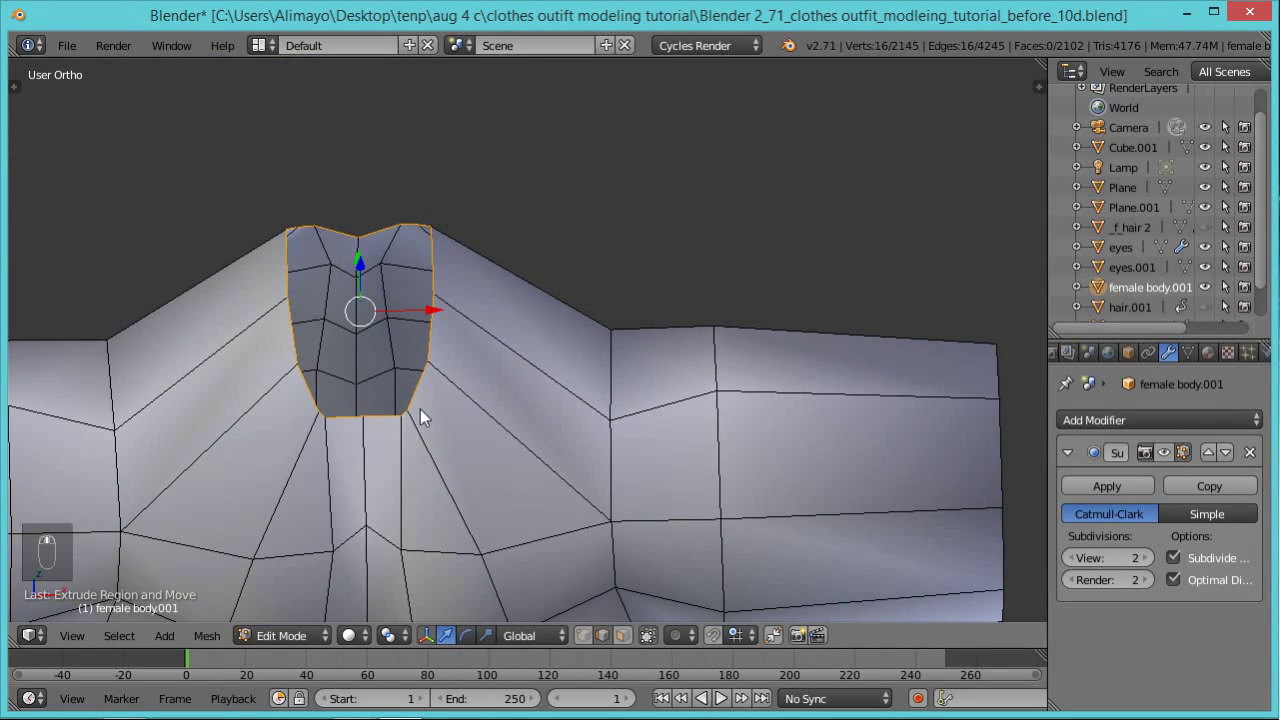
pyautogui.press('s')
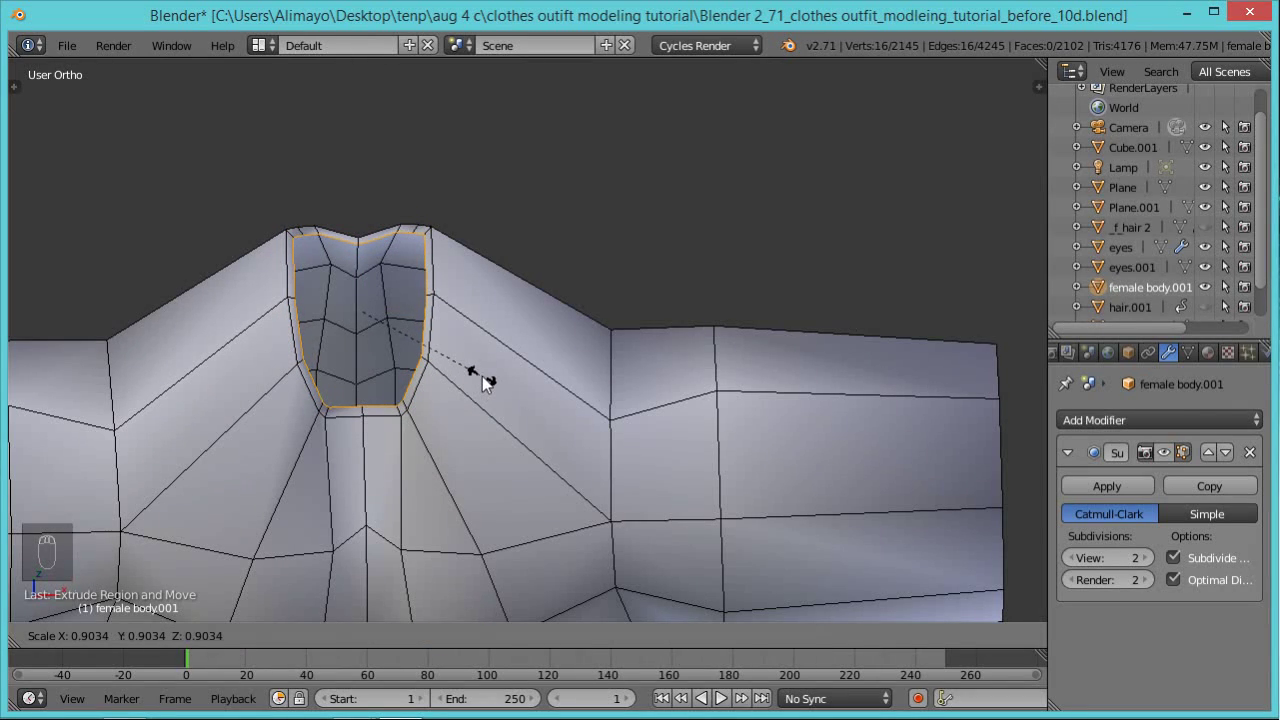
pyautogui.click(482, 376)
# Extrude the neck rim's inner edge loop downward along Z into the garment.
pyautogui.press('e')
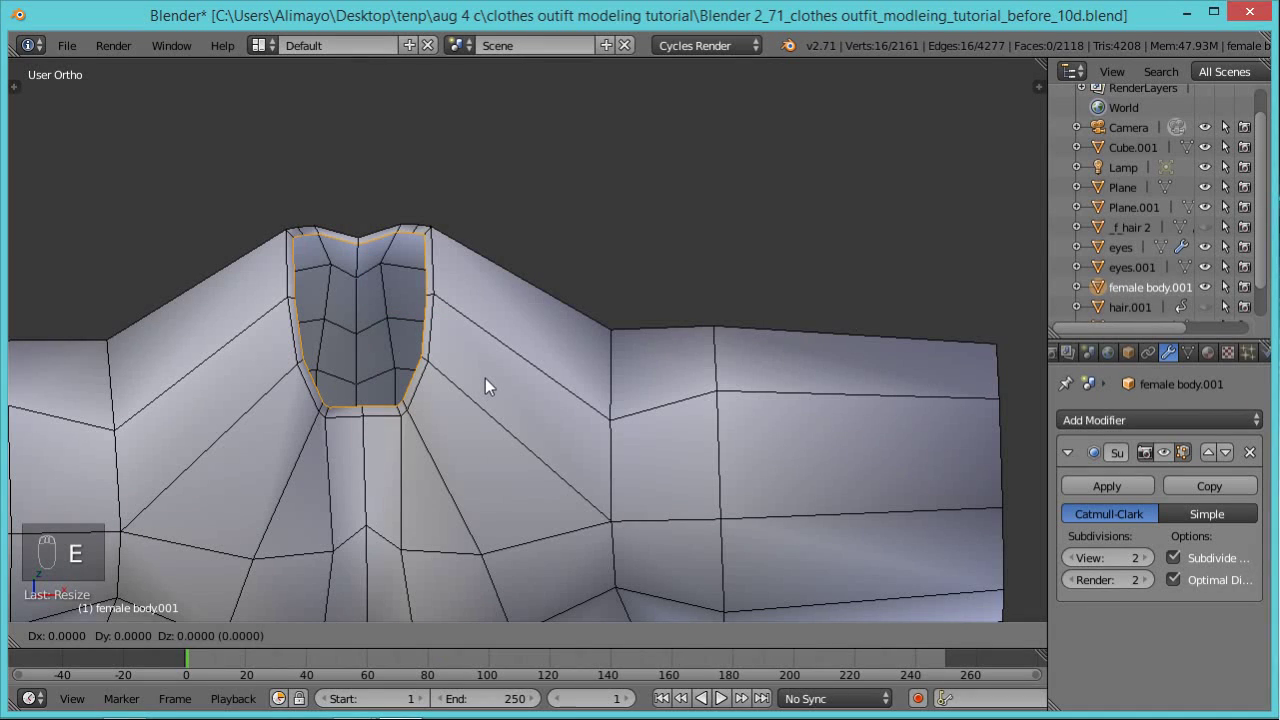
pyautogui.press('z')
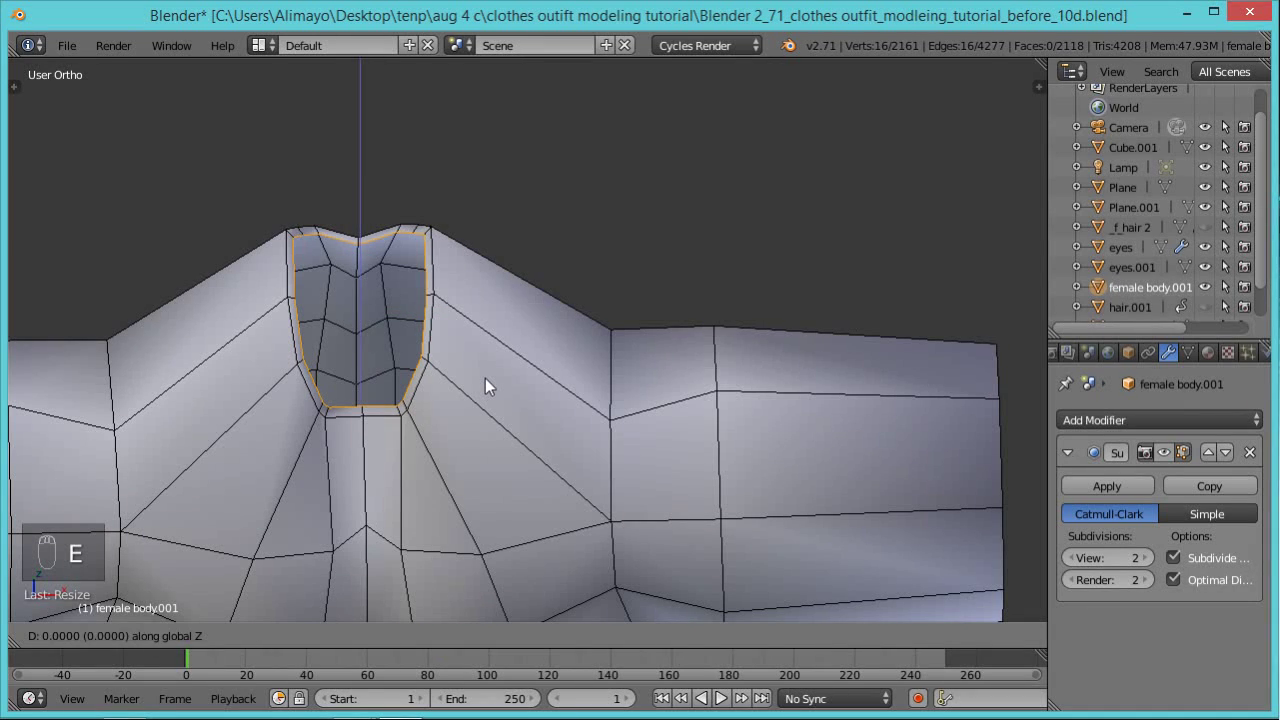
pyautogui.click(491, 398)
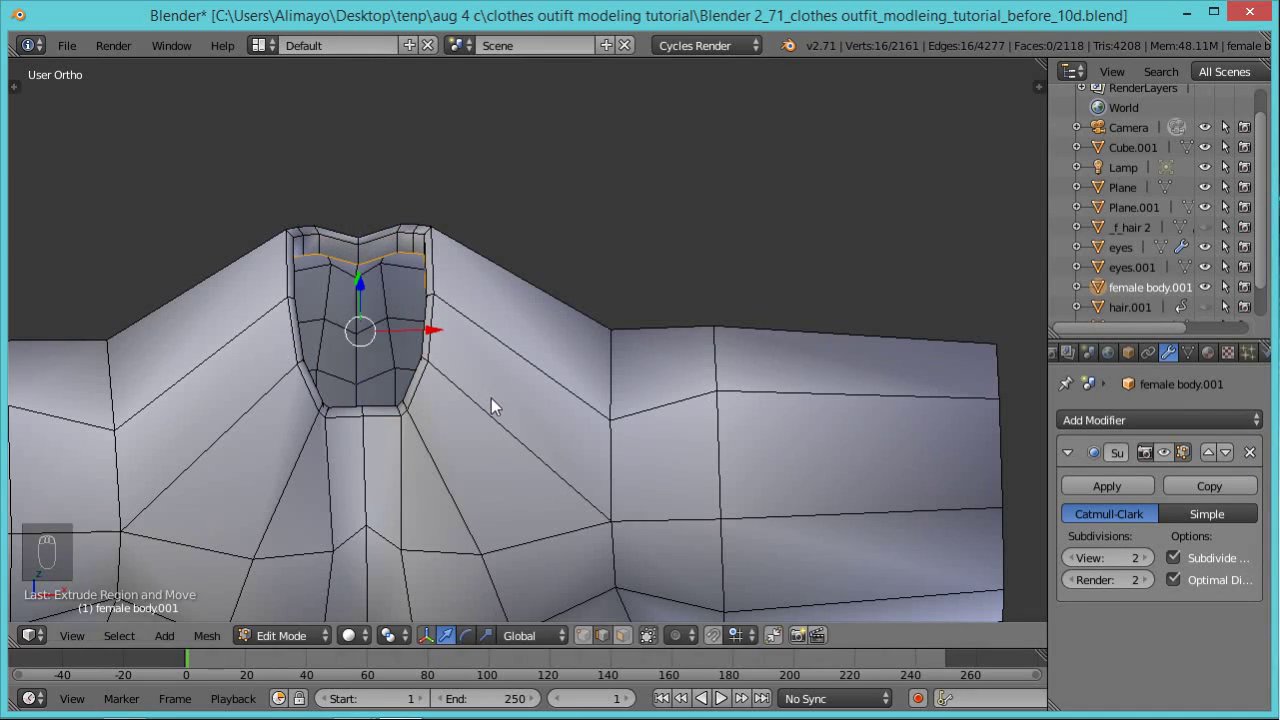
# Extrude the inner edge loop of the positive-X sleeve opening about -0.33 along X, into the sleeve.
pyautogui.scroll(-2, 491, 398)
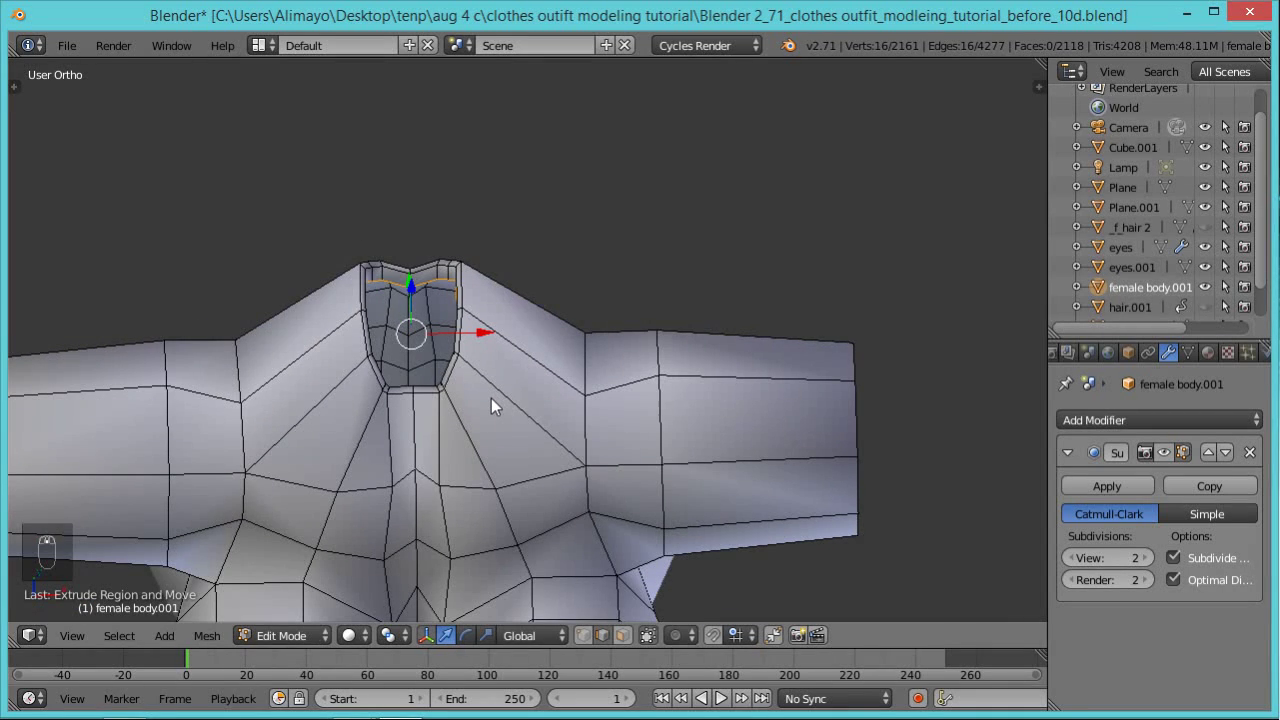
pyautogui.scroll(-4, 491, 398)
pyautogui.moveTo(700, 470); pyautogui.dragTo(520, 406, button='middle')
pyautogui.moveTo(519, 532); pyautogui.dragTo(588, 432, button='middle')
pyautogui.scroll(3, 533, 366)
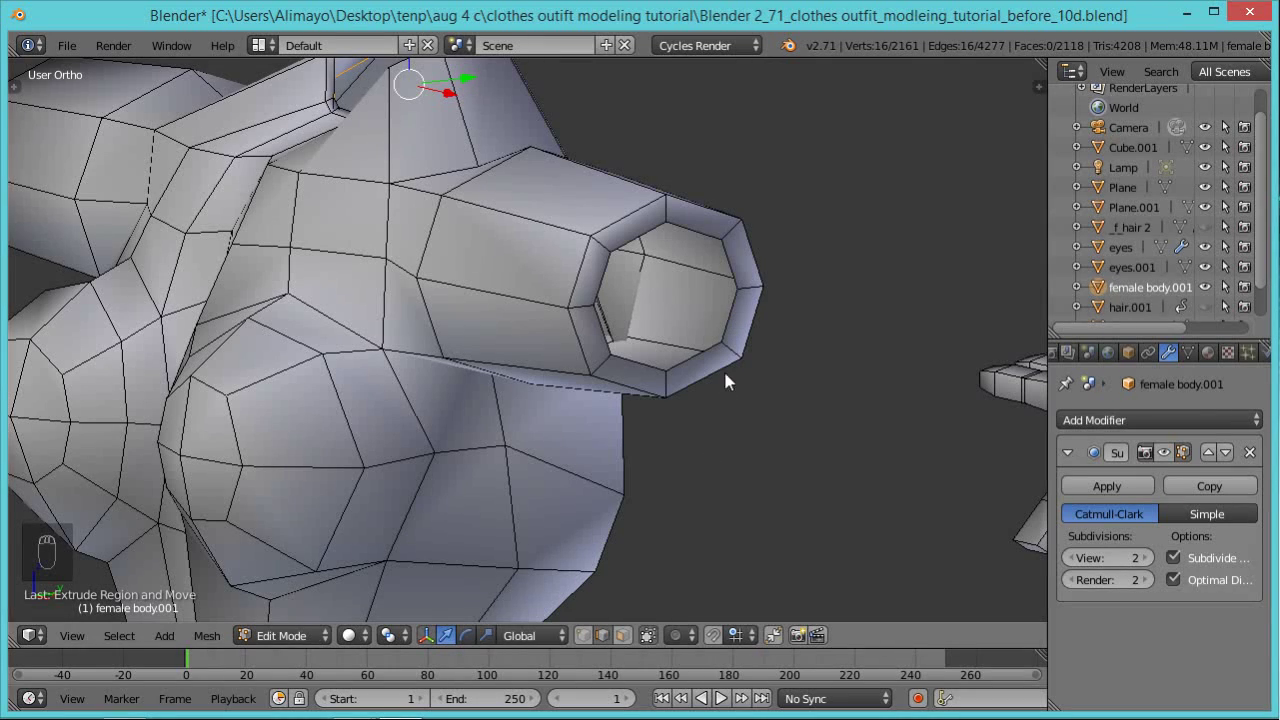
pyautogui.keyDown('alt'); pyautogui.rightClick(729, 307); pyautogui.keyUp('alt')
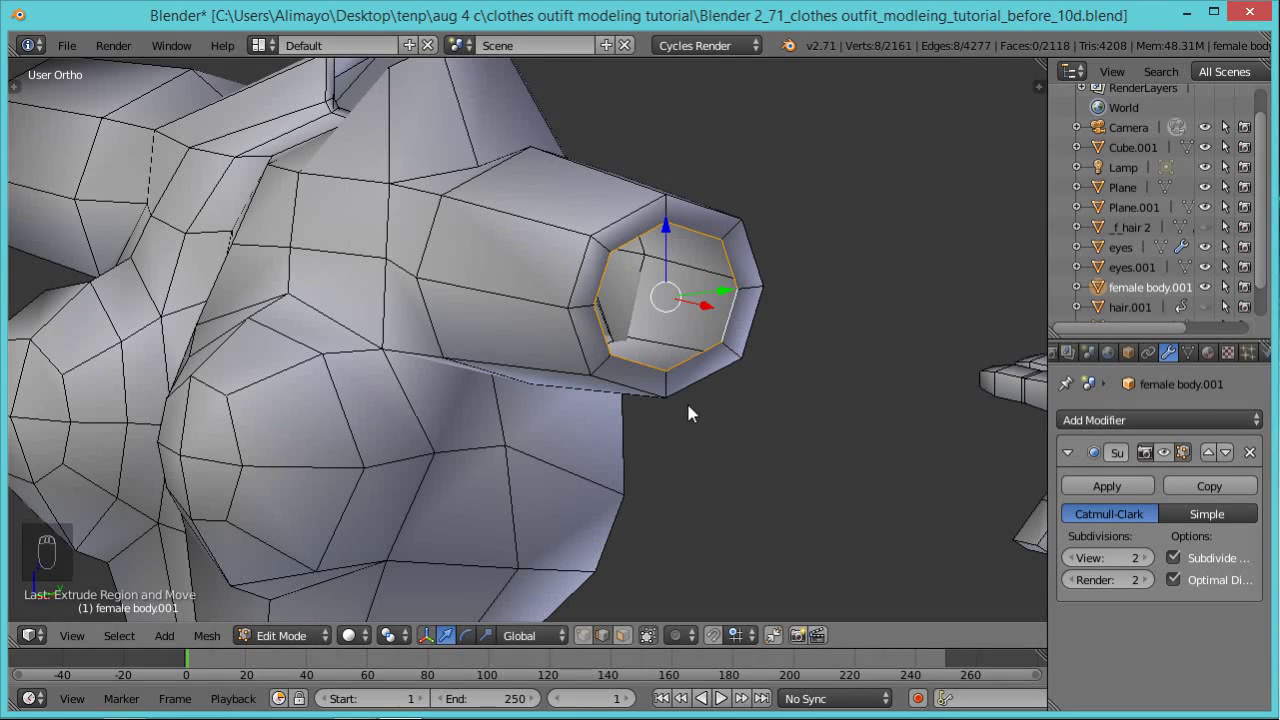
pyautogui.press('e')
pyautogui.press('x')
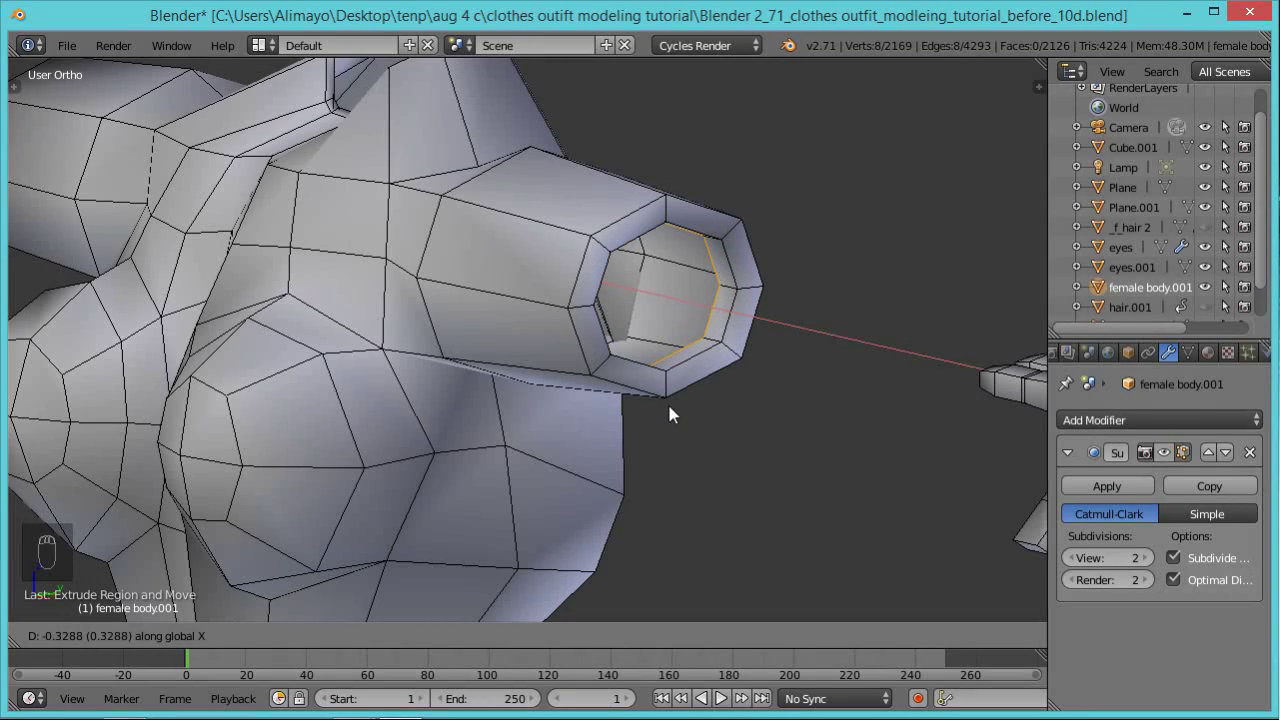
pyautogui.click(667, 415)
# Extrude the inner edge loop of the opposite sleeve opening along X into the sleeve.
pyautogui.moveTo(363, 394); pyautogui.dragTo(576, 382, button='middle')
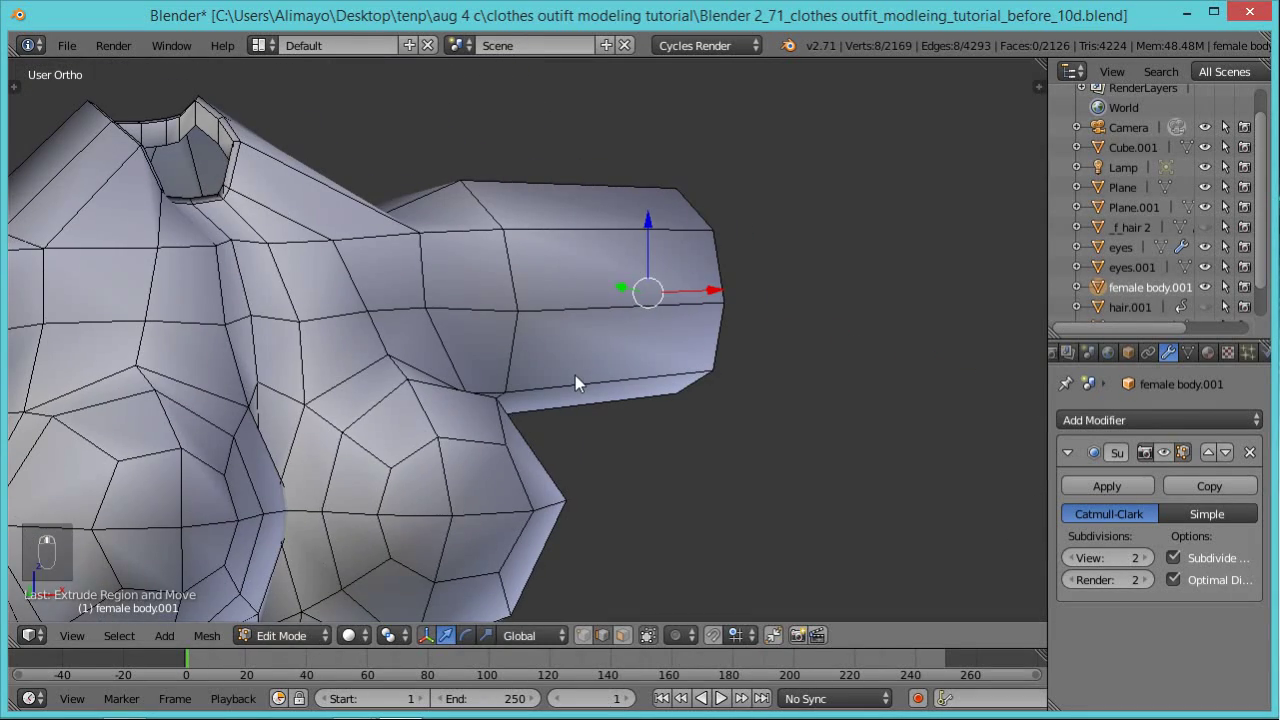
pyautogui.moveTo(415, 400); pyautogui.dragTo(784, 419, button='middle')
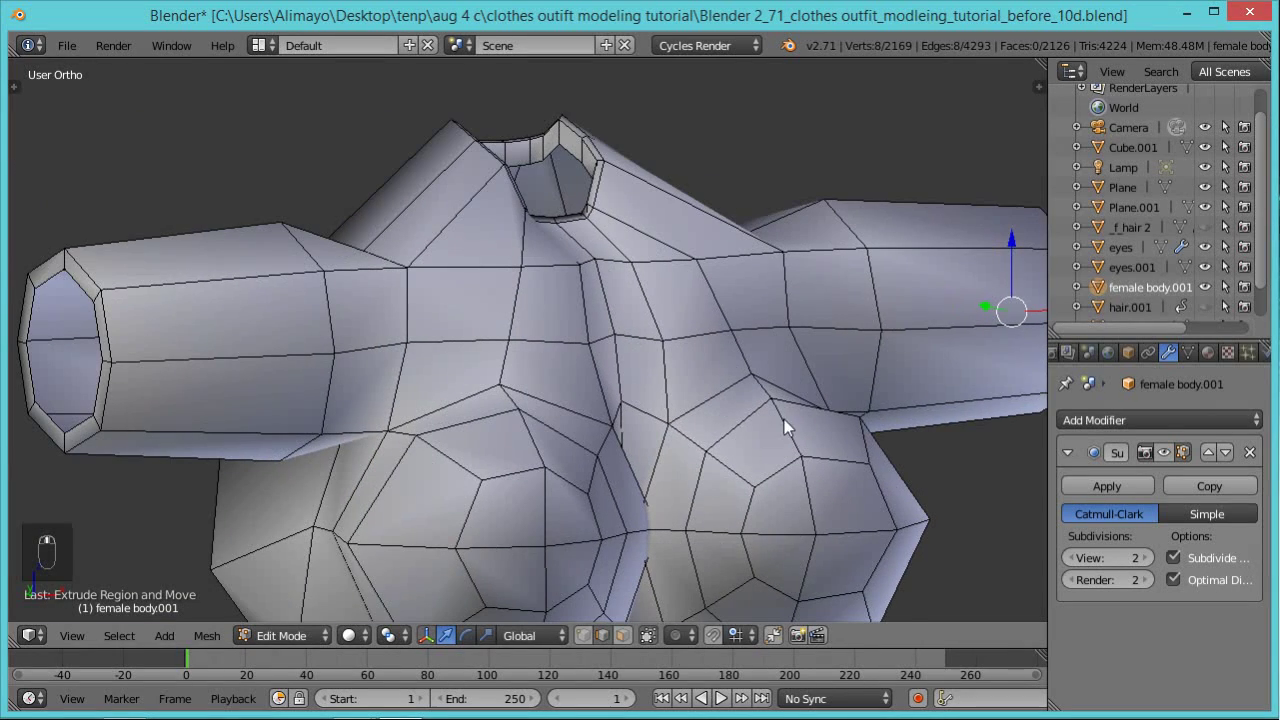
pyautogui.moveTo(263, 466); pyautogui.dragTo(415, 482, button='middle')
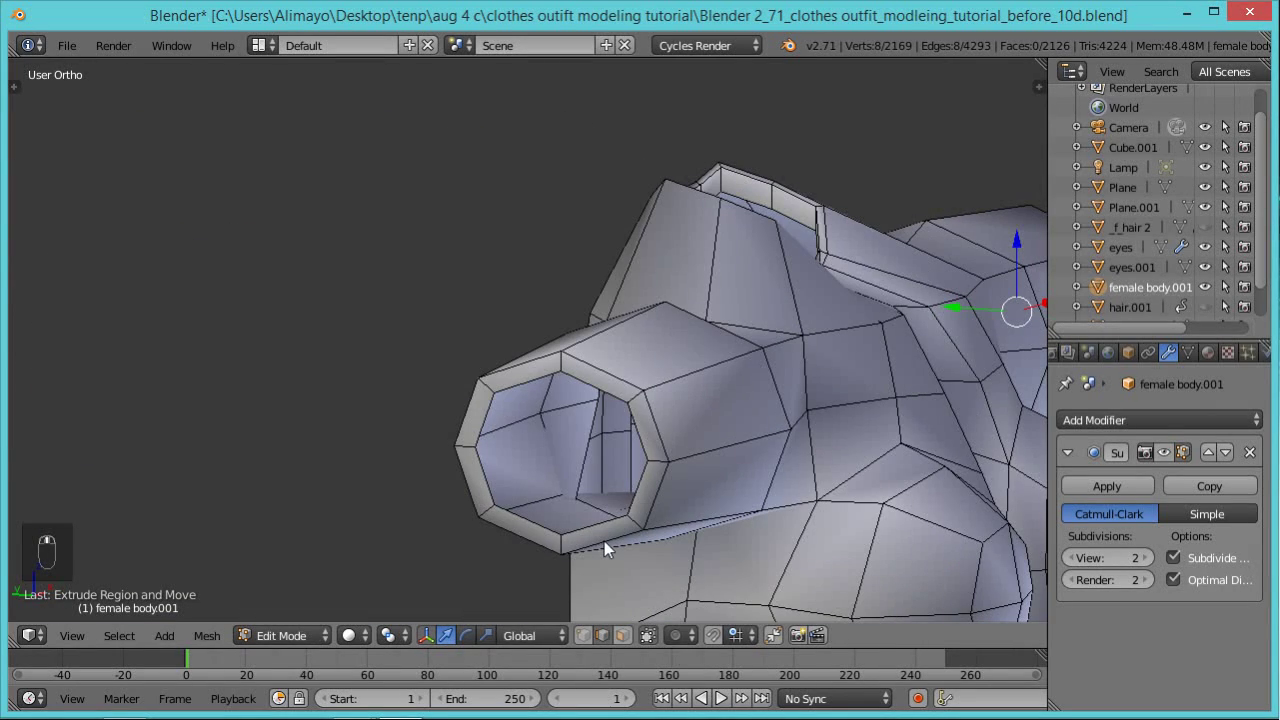
pyautogui.press('a')
pyautogui.press('a')
pyautogui.press('a')
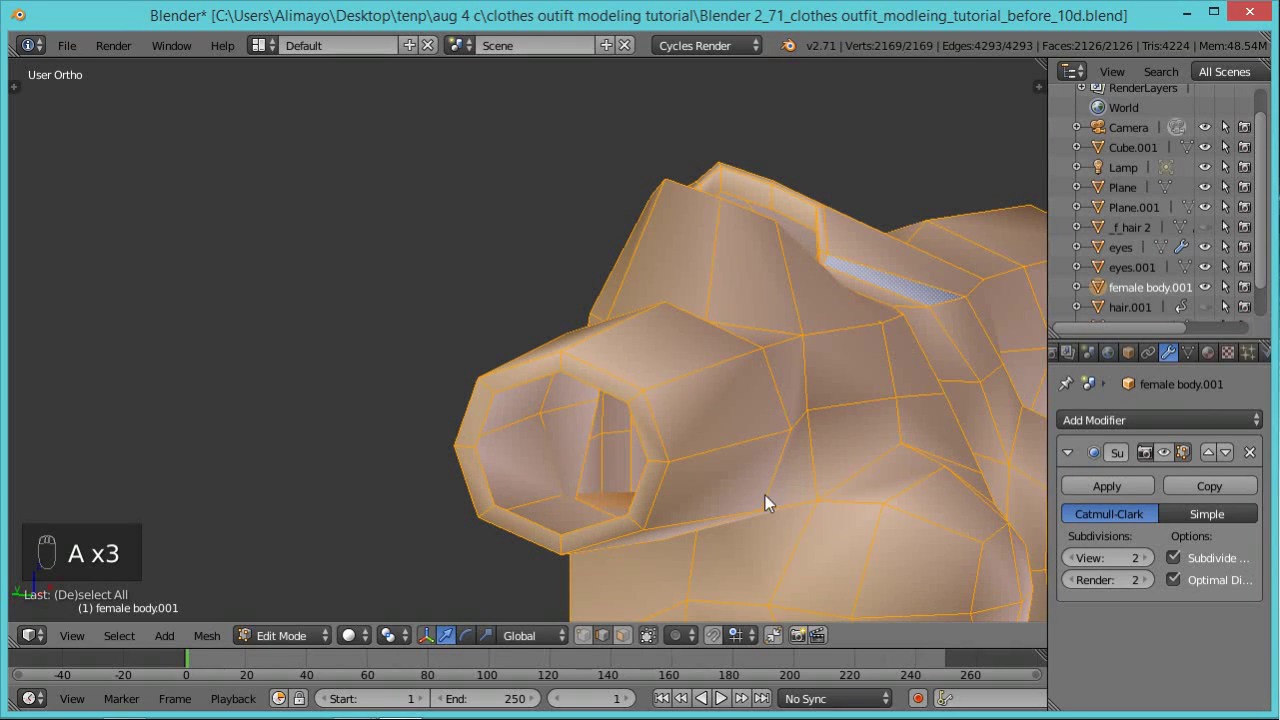
pyautogui.press('a')
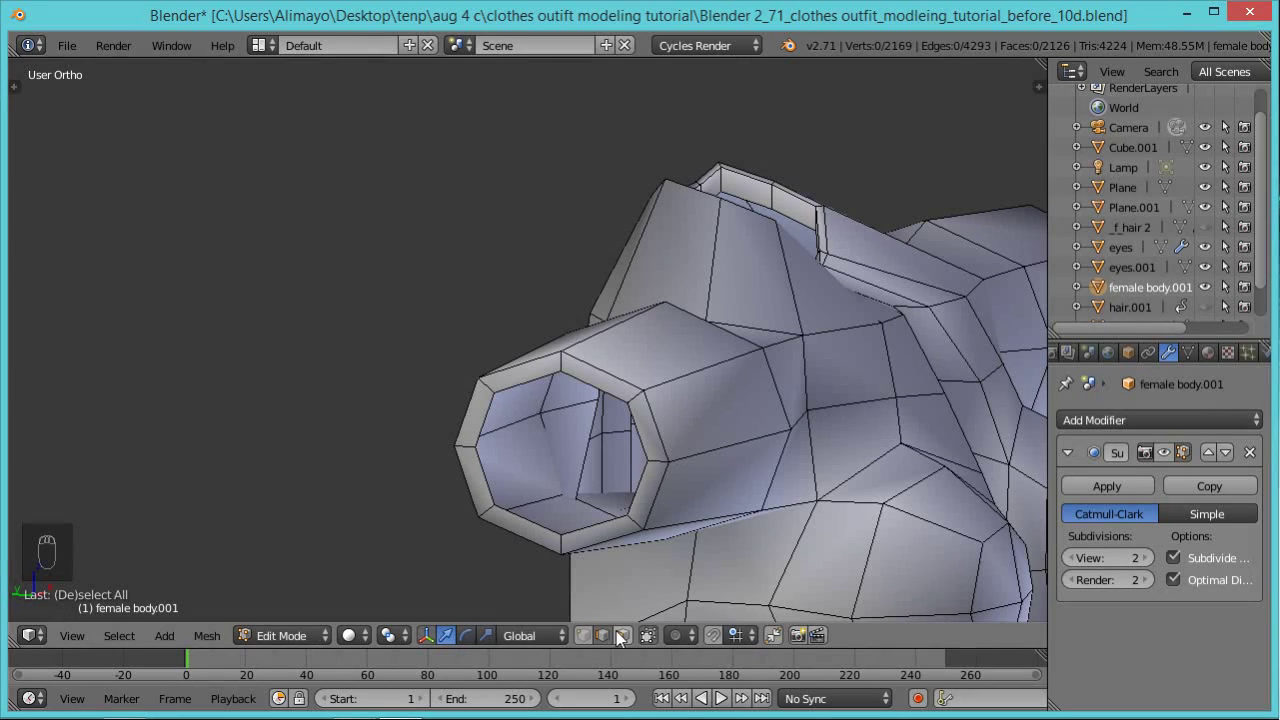
pyautogui.keyDown('alt'); pyautogui.rightClick(602, 524); pyautogui.keyUp('alt')
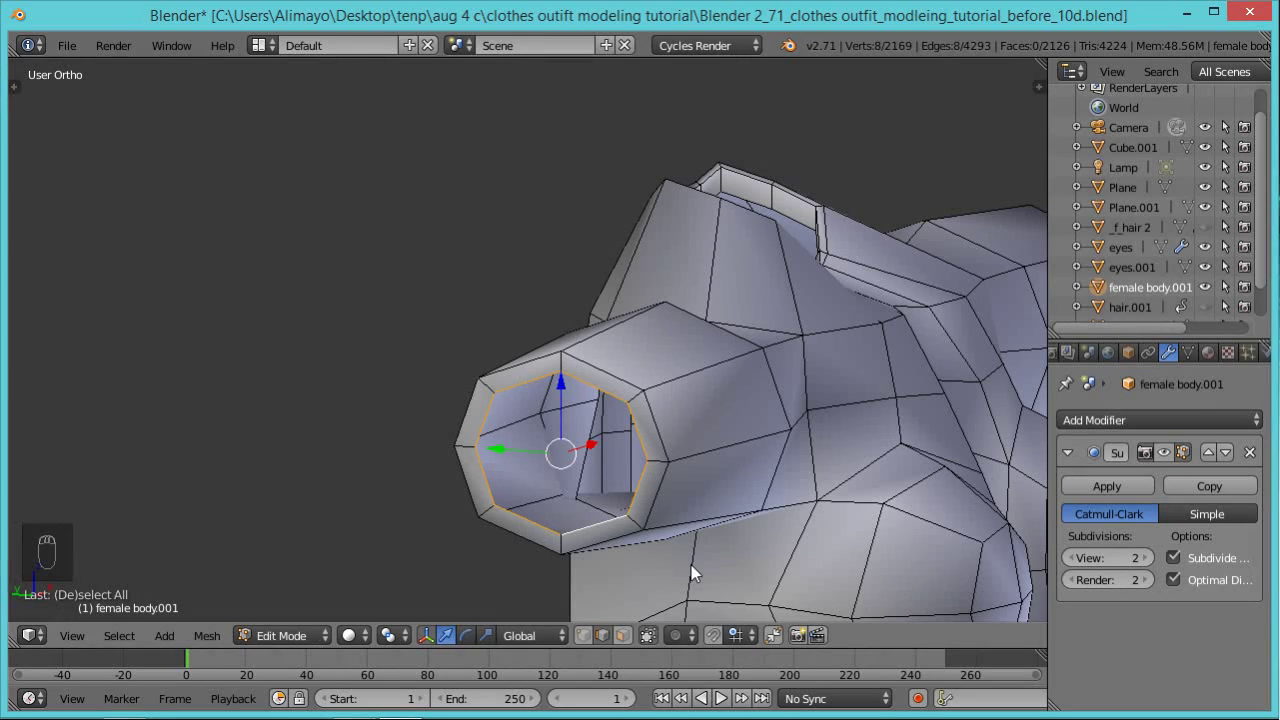
pyautogui.press('e')
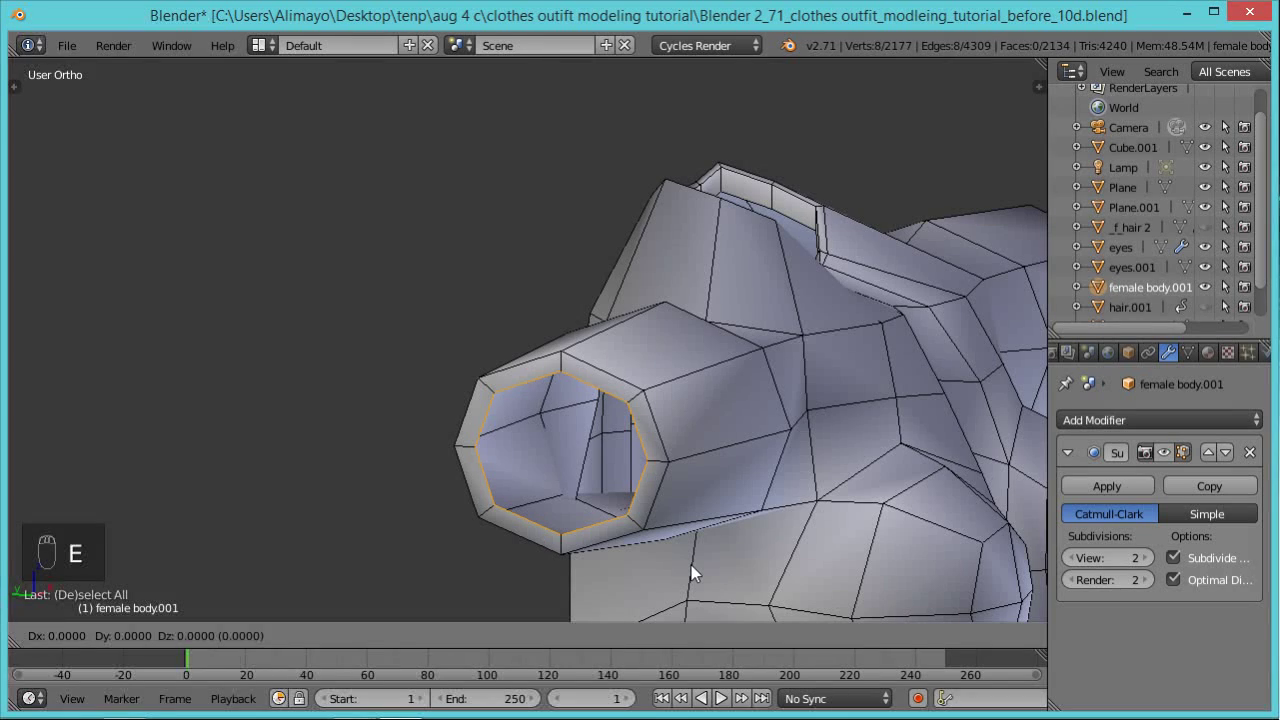
pyautogui.press('x')
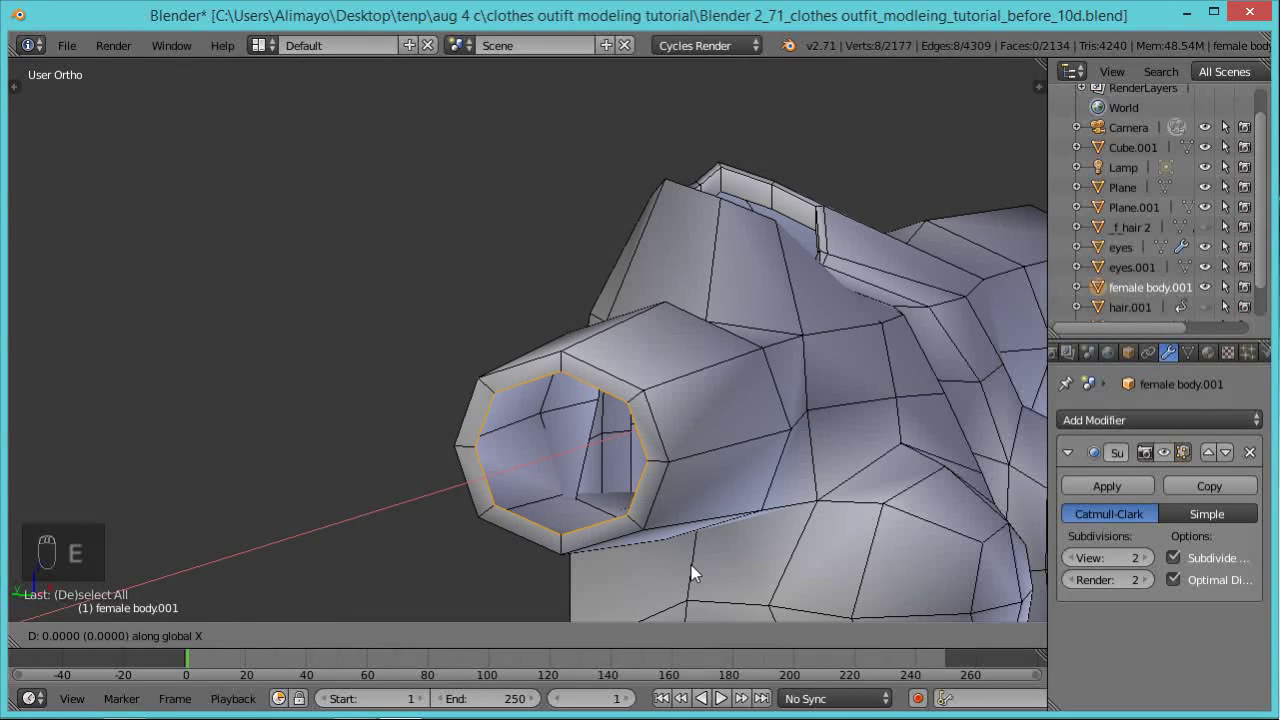
pyautogui.click(710, 558)
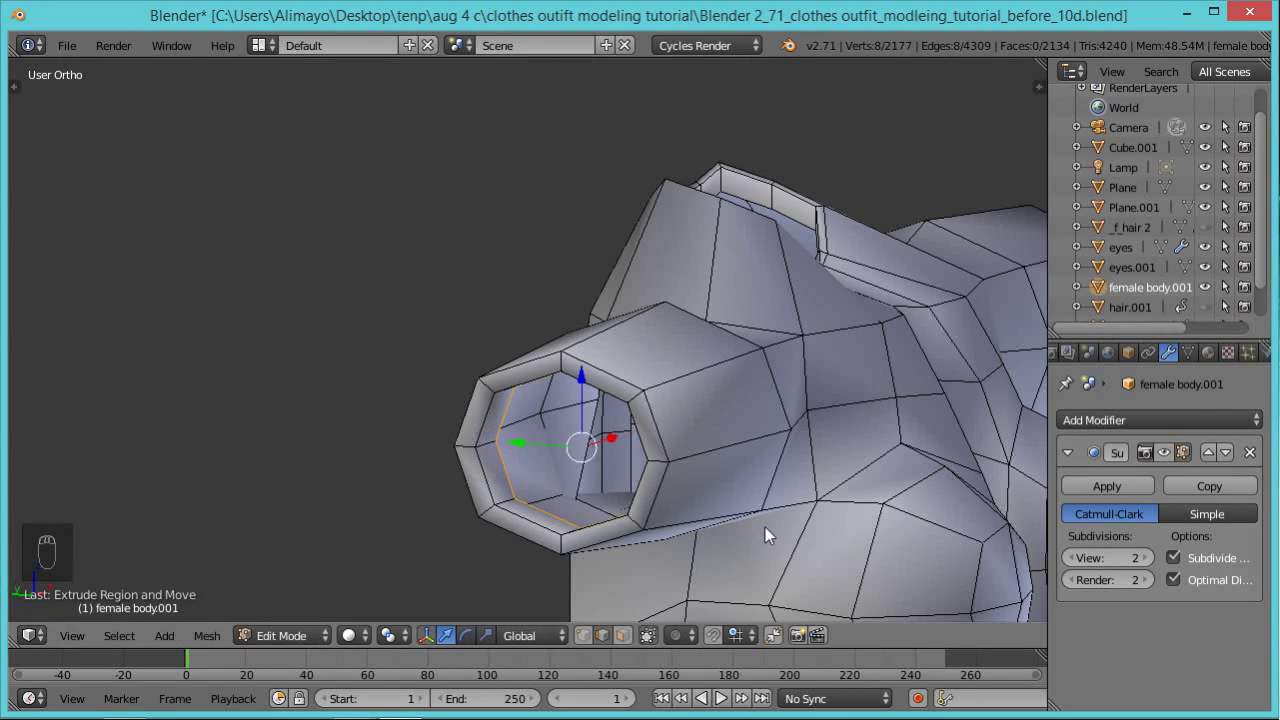
# Extrude the open edge loop at the garment's bottom hem in place and scale it slightly inward to form a rim.
pyautogui.press('KP_4')
pyautogui.press('KP_4')
pyautogui.press('KP_4')
pyautogui.press('KP_4')
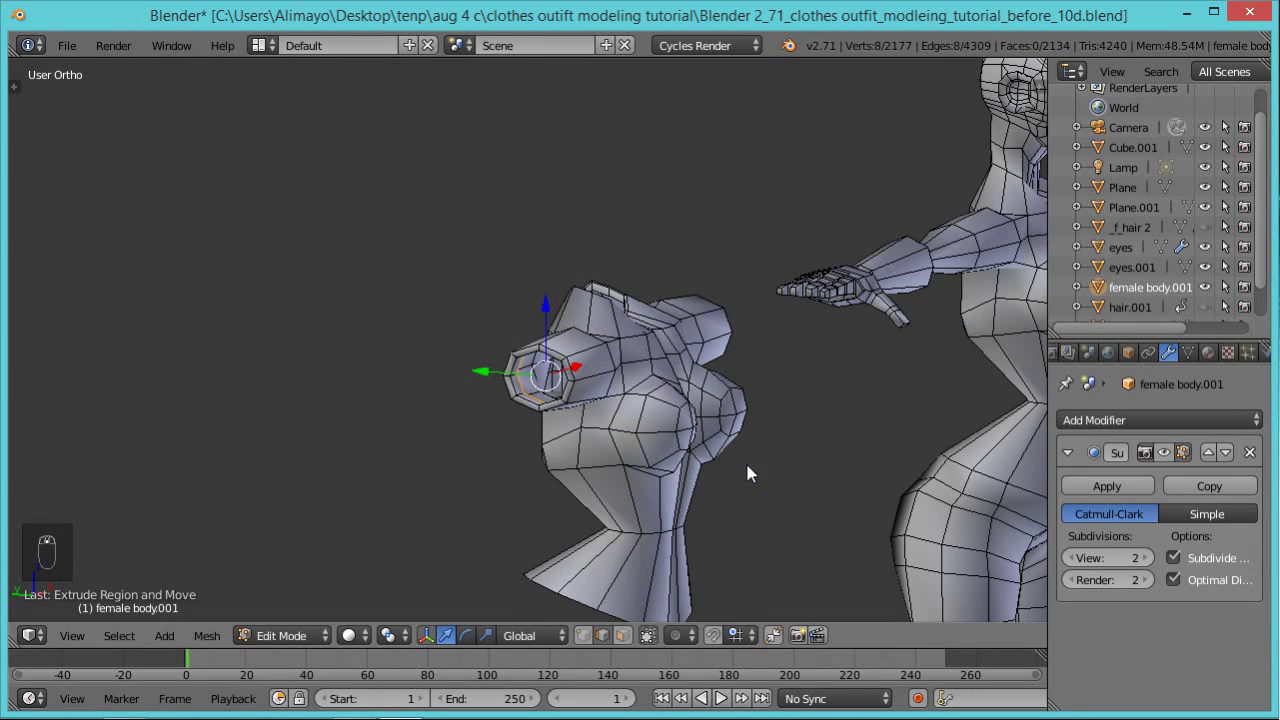
pyautogui.moveTo(718, 492); pyautogui.dragTo(594, 262, button='middle')
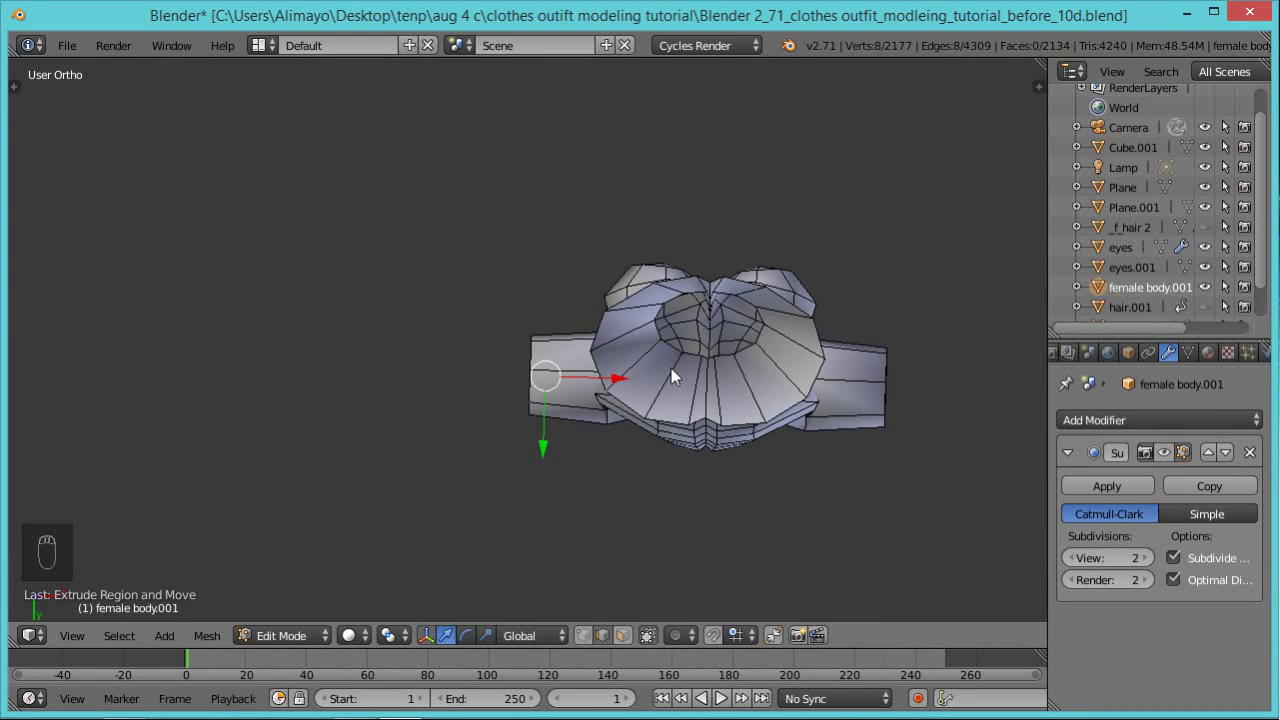
pyautogui.scroll(3, 725, 443)
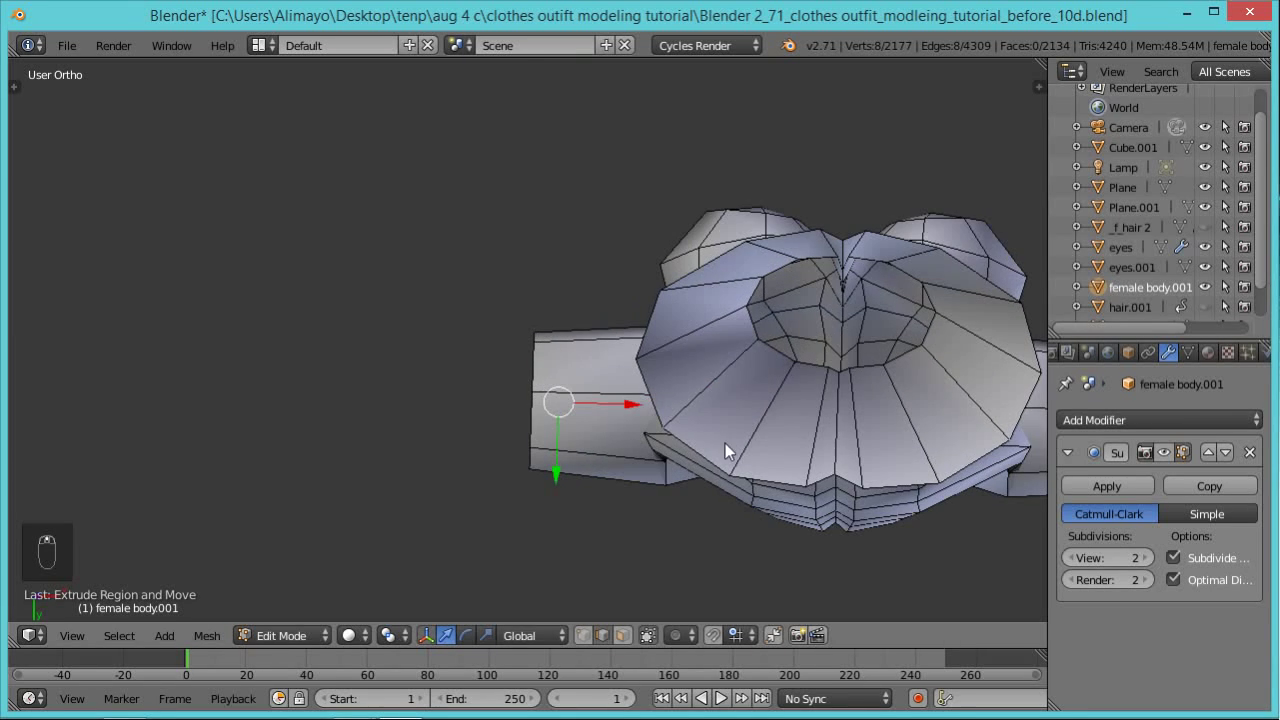
pyautogui.scroll(1, 842, 427)
pyautogui.press('Home')
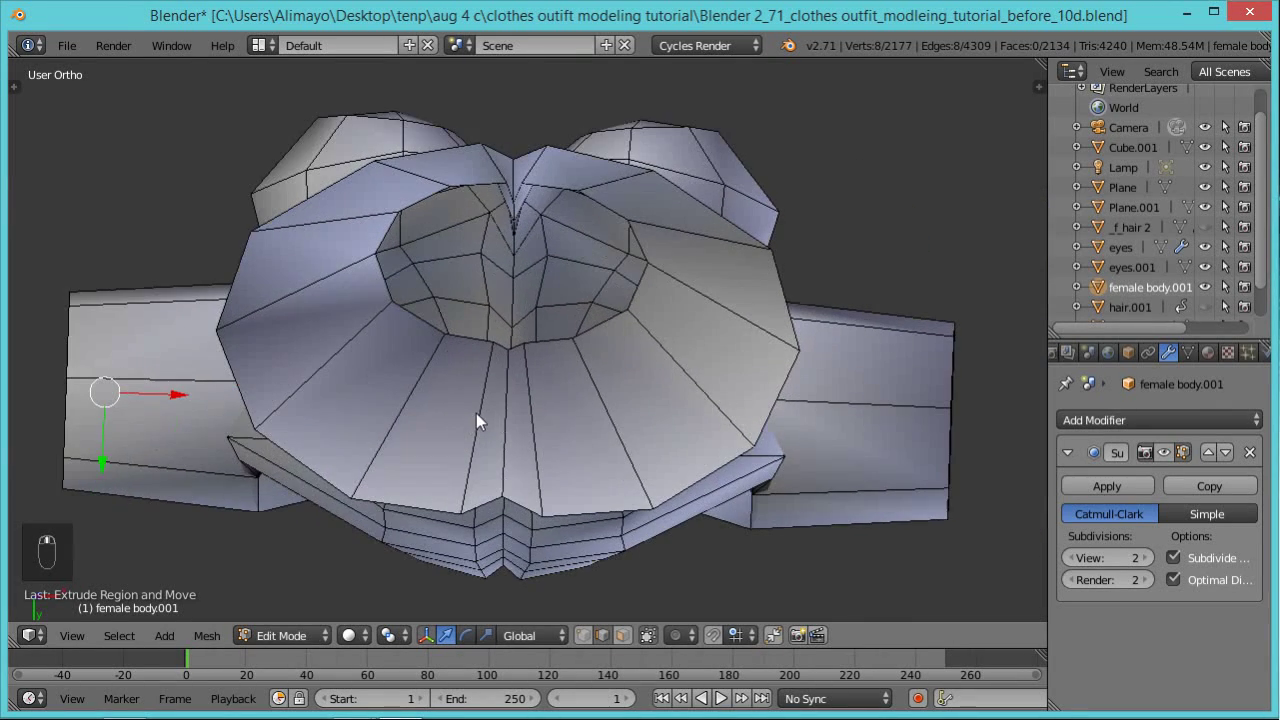
pyautogui.moveTo(514, 395); pyautogui.dragTo(538, 432, button='middle')
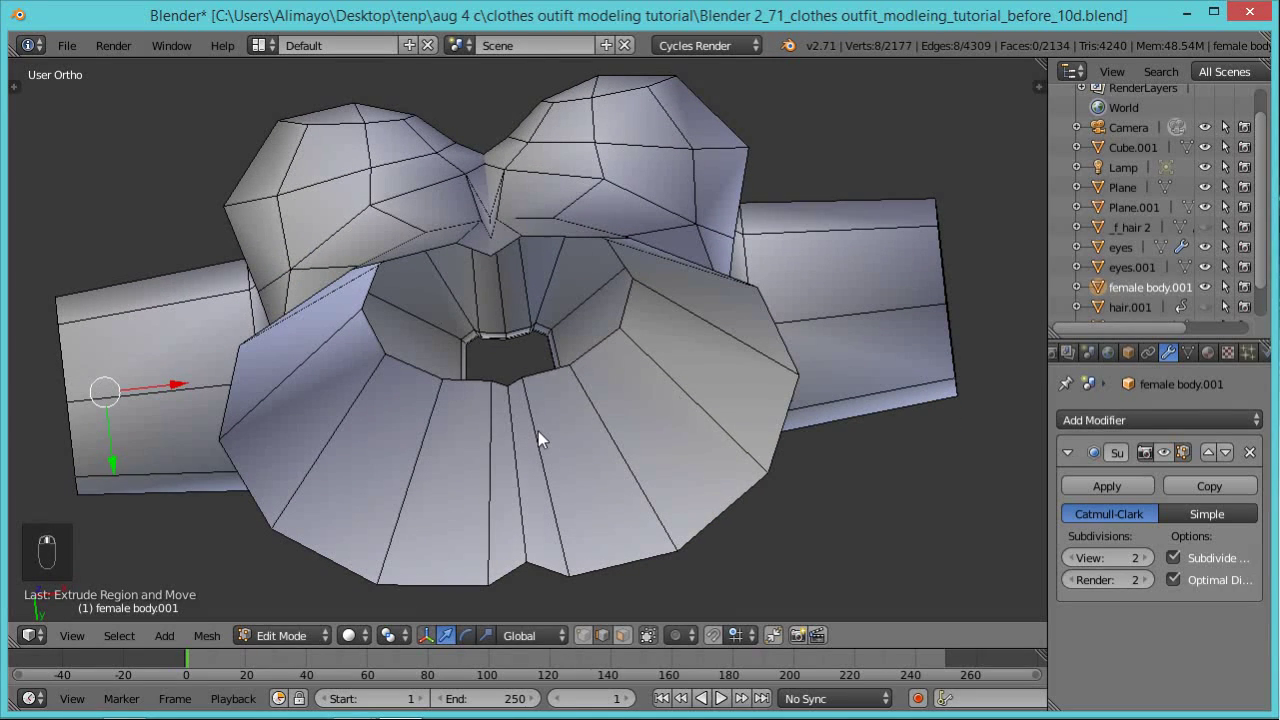
pyautogui.press('a')
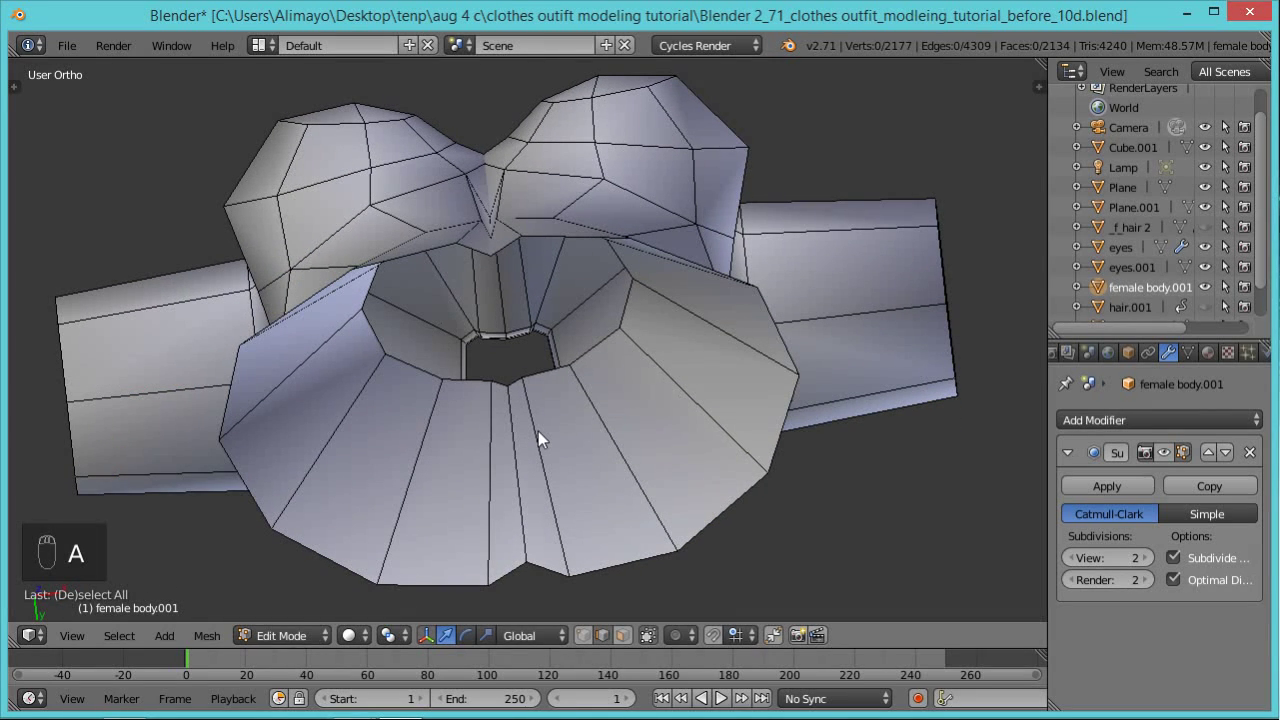
pyautogui.press('a')
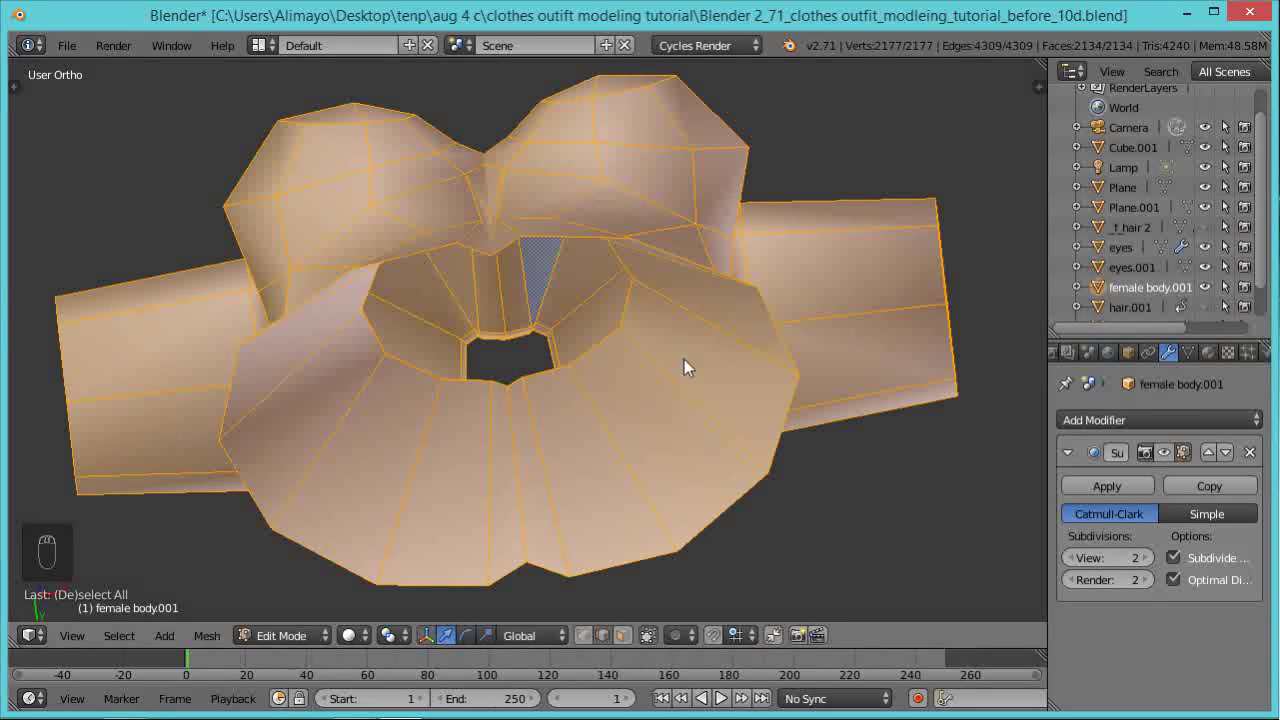
pyautogui.press('a')
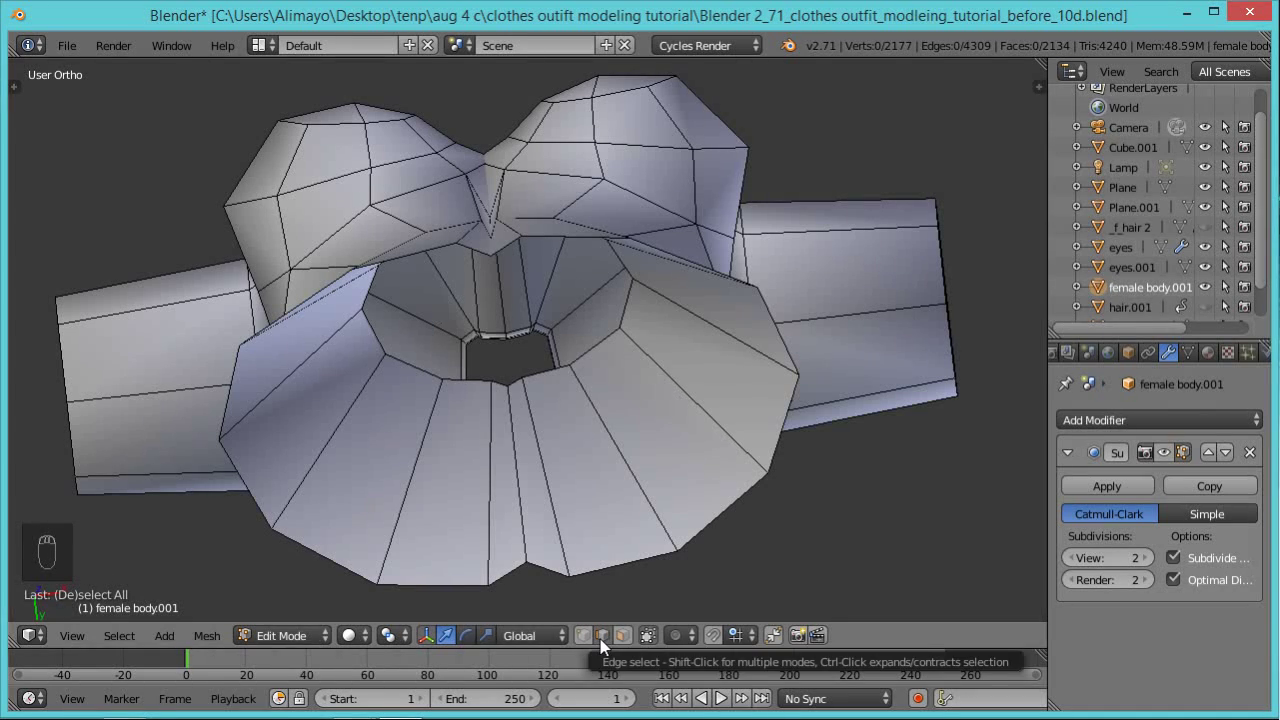
pyautogui.keyDown('alt'); pyautogui.rightClick(642, 558); pyautogui.keyUp('alt')
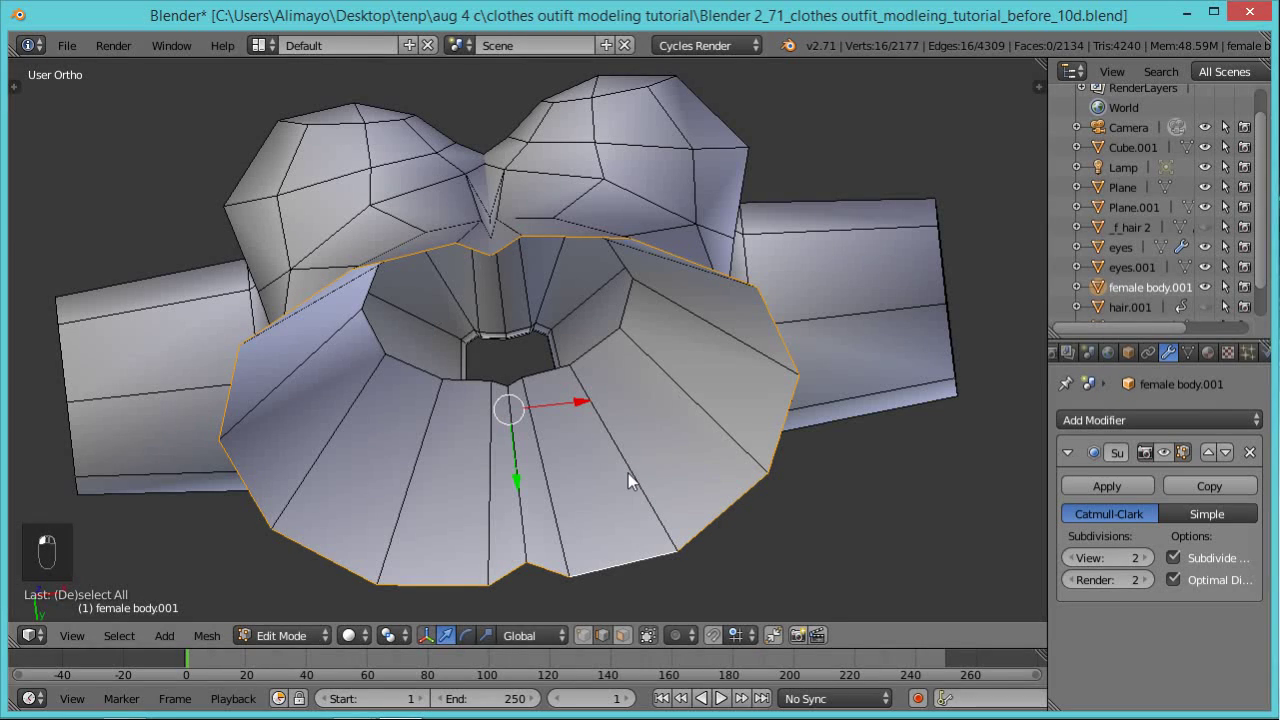
pyautogui.press('e')
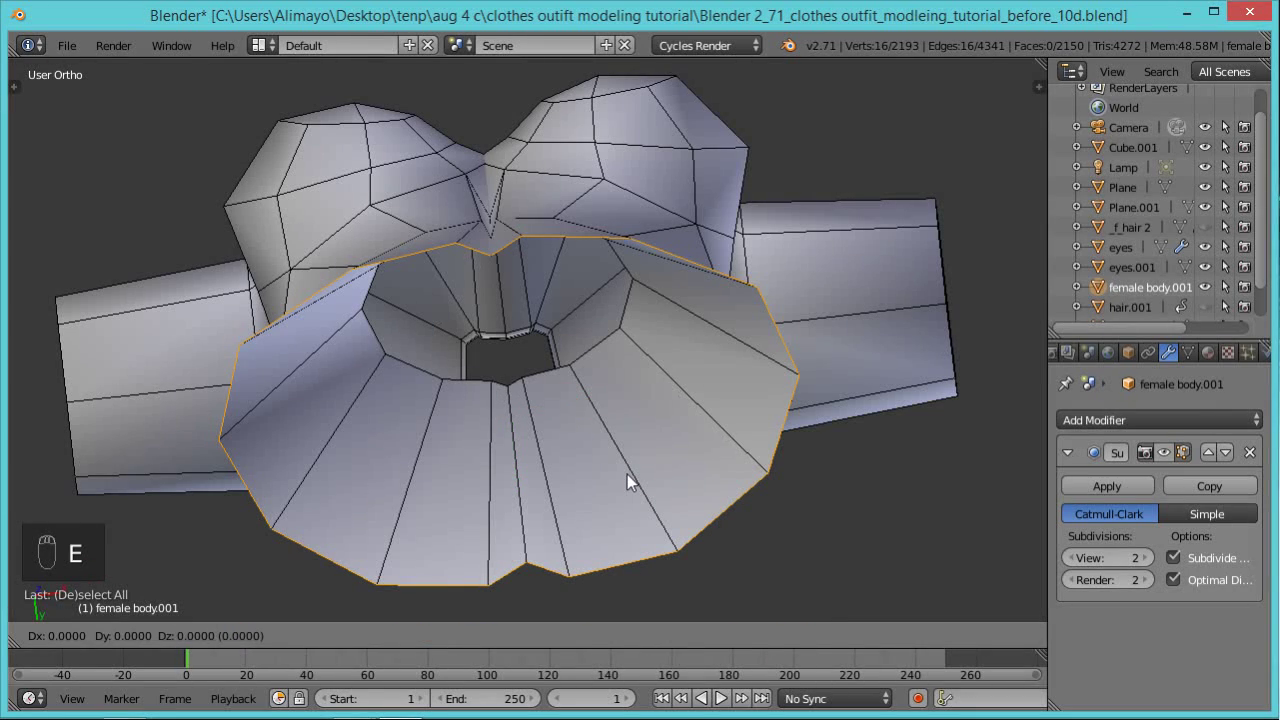
pyautogui.rightClick(627, 474)
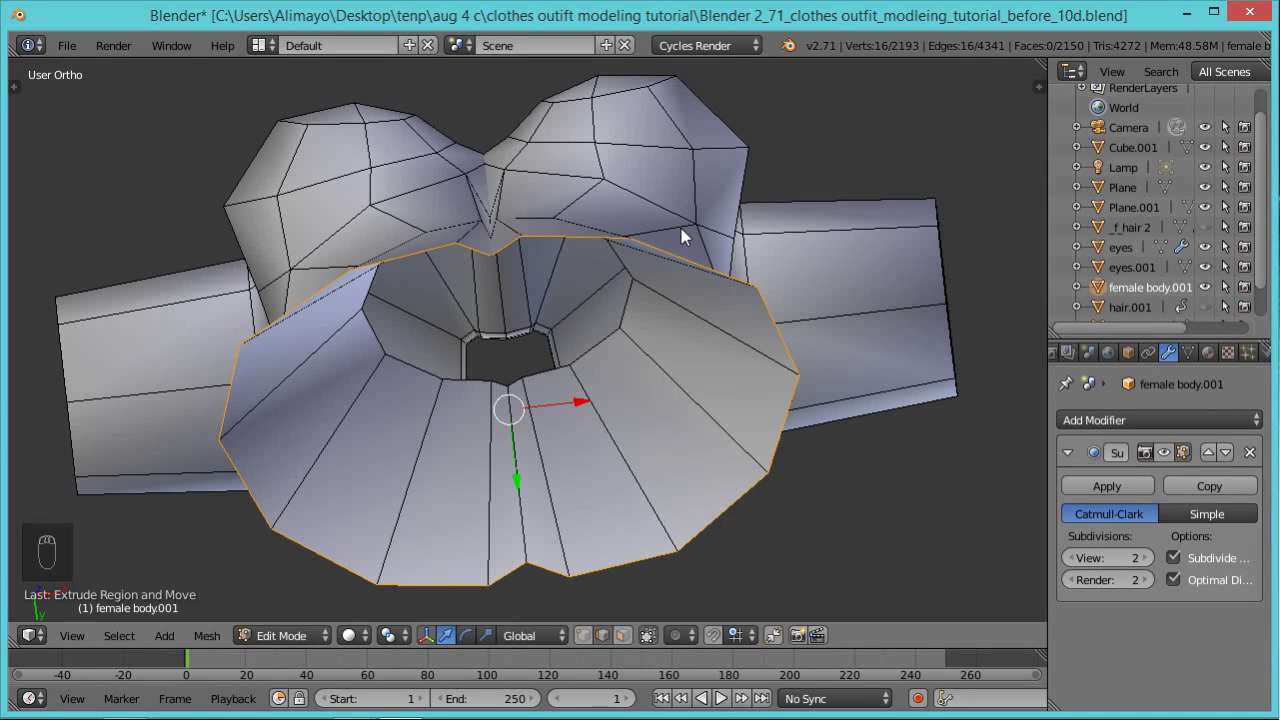
pyautogui.moveTo(339, 578); pyautogui.dragTo(372, 594, button='middle')
pyautogui.press('s')
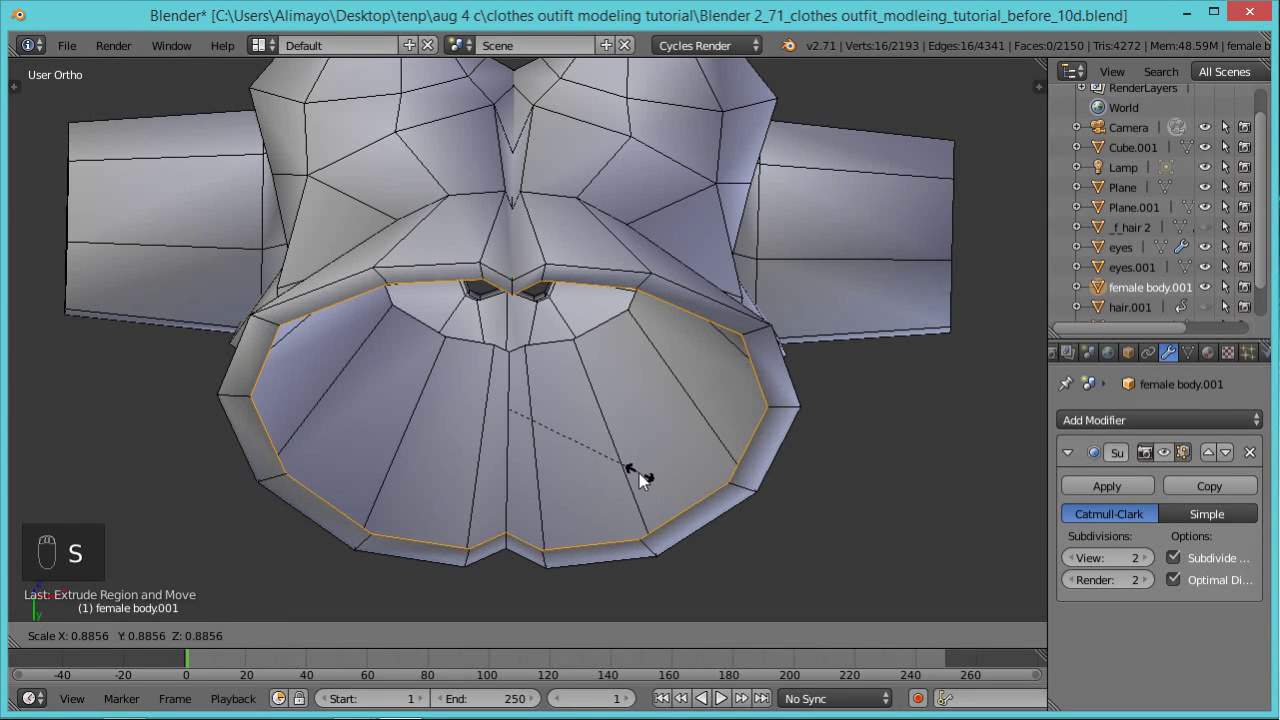
pyautogui.click(647, 471)
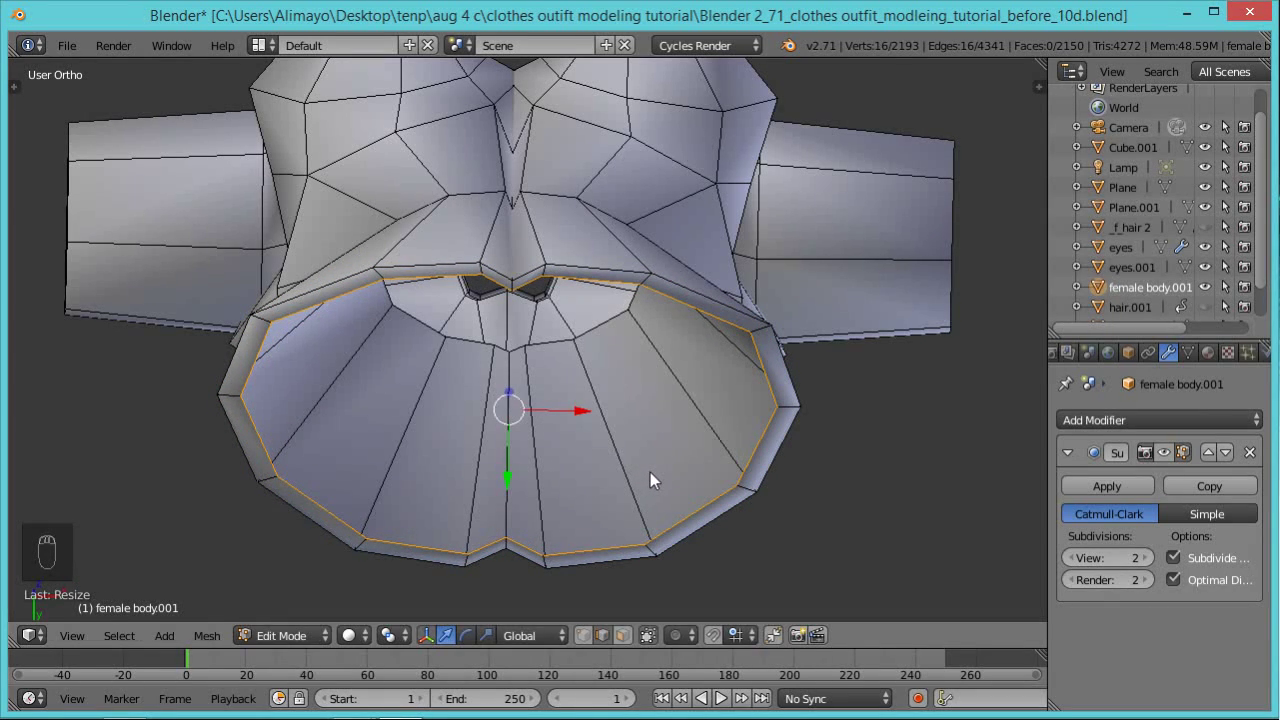
# Extrude the bottom hem's inner edge loop upward along Z into the garment.
pyautogui.press('e')
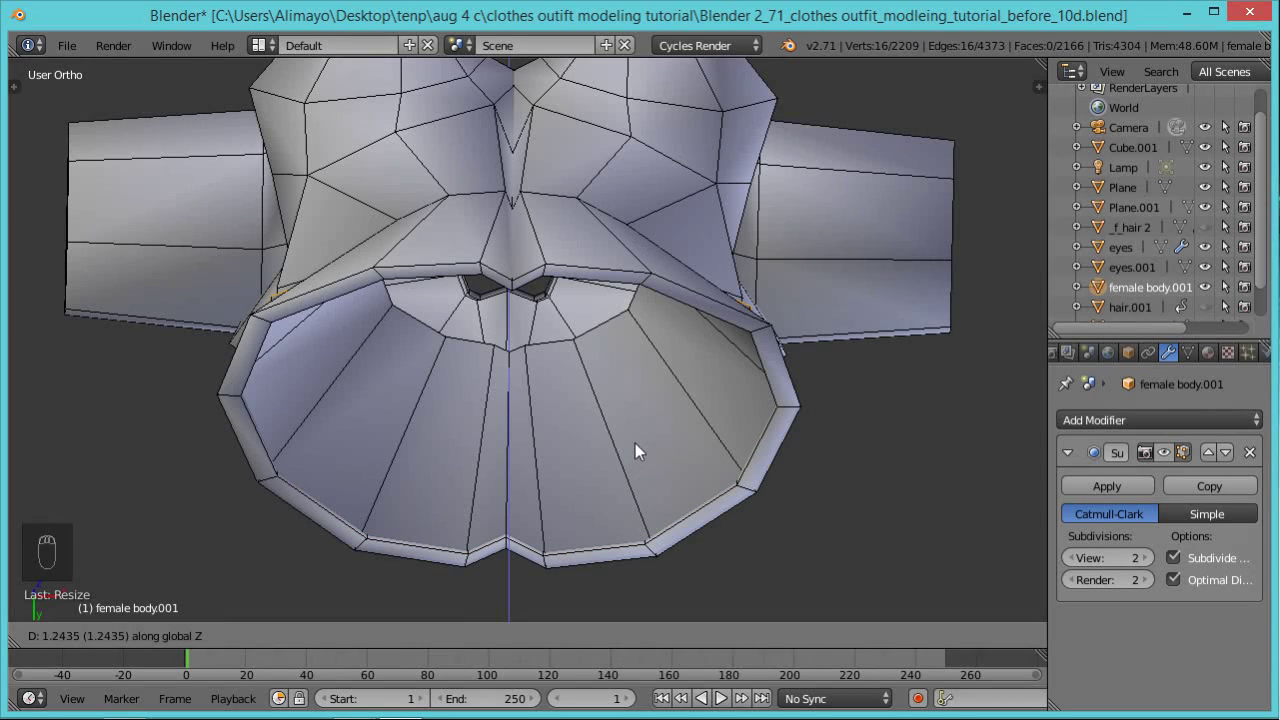
pyautogui.press('z')
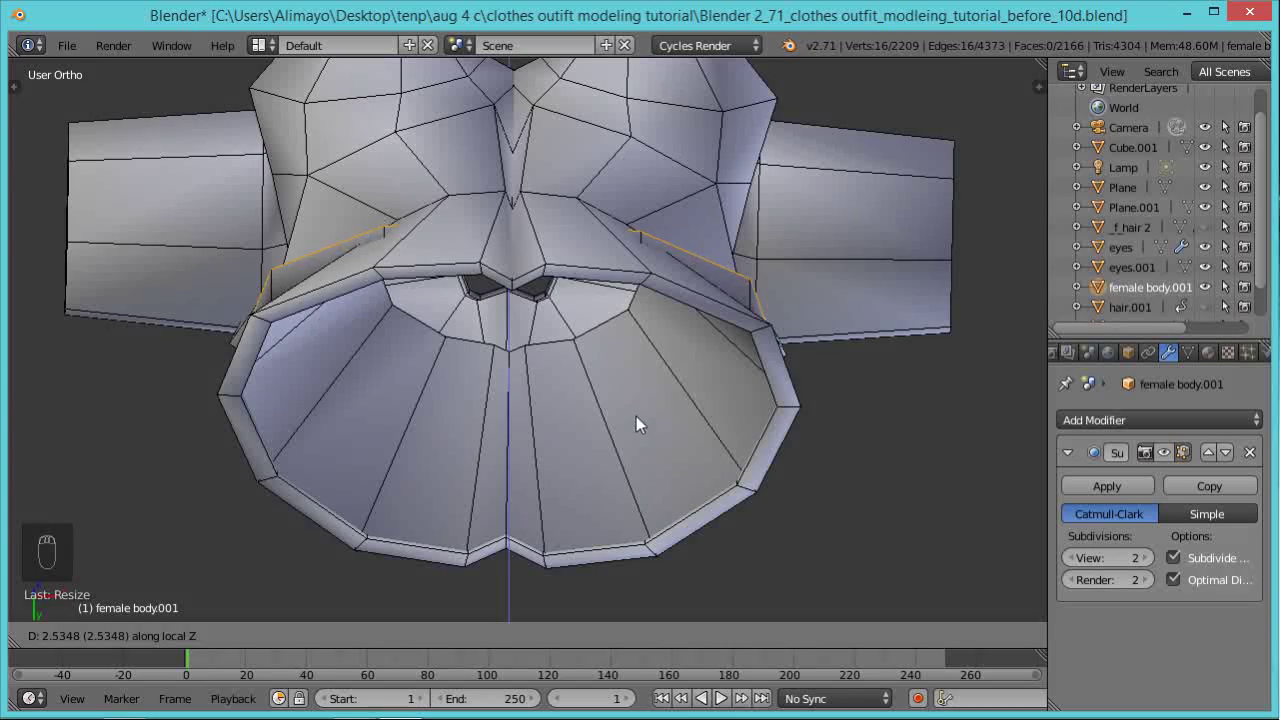
pyautogui.click(644, 466)
pyautogui.moveTo(644, 466); pyautogui.dragTo(537, 477, button='middle')
pyautogui.moveTo(409, 417); pyautogui.dragTo(690, 530, button='middle')
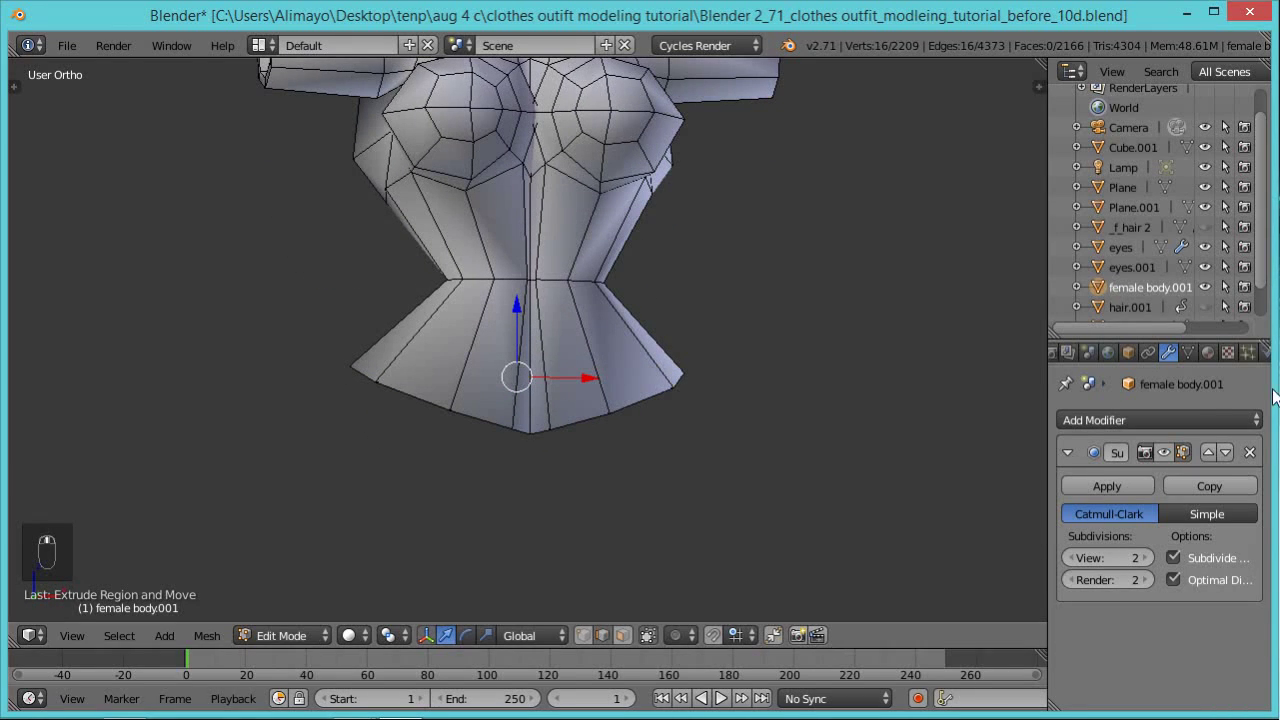
# Enable the Subdivision Surface modifier's display in Edit Mode and view the smoothed garment from the side.
pyautogui.click(1175, 454)
pyautogui.scroll(-4, 843, 309)
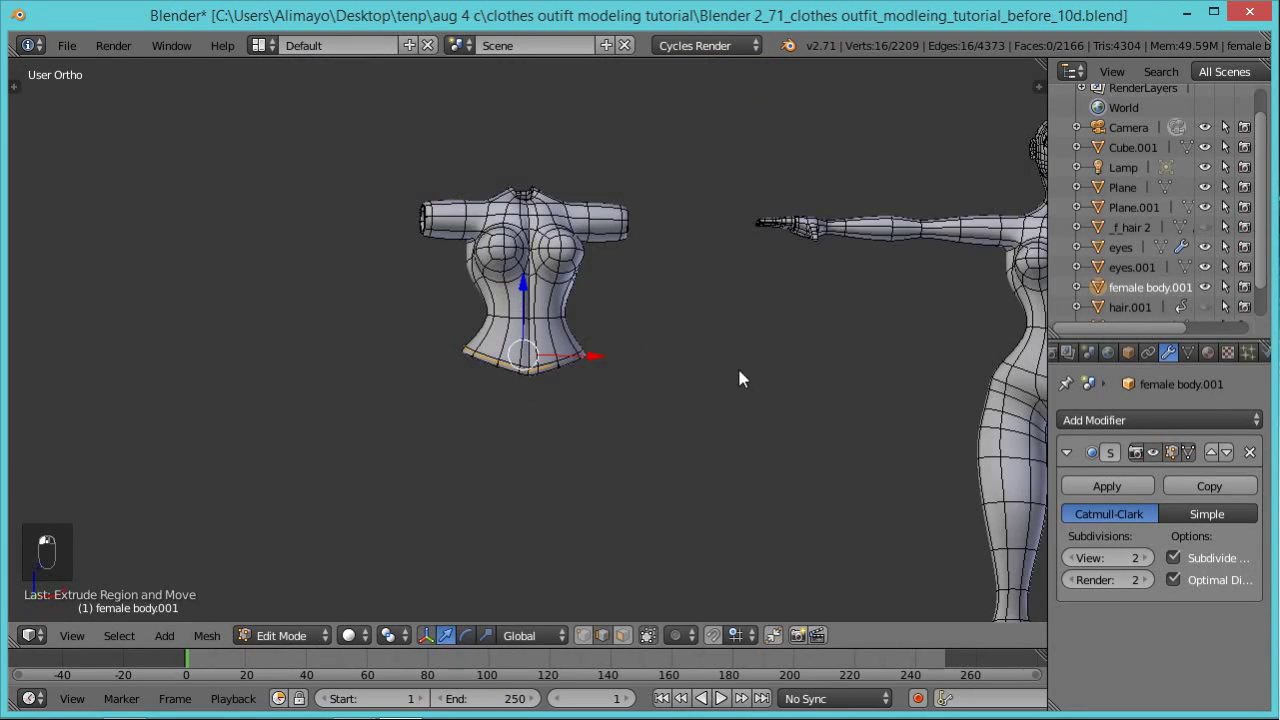
pyautogui.scroll(2, 575, 440)
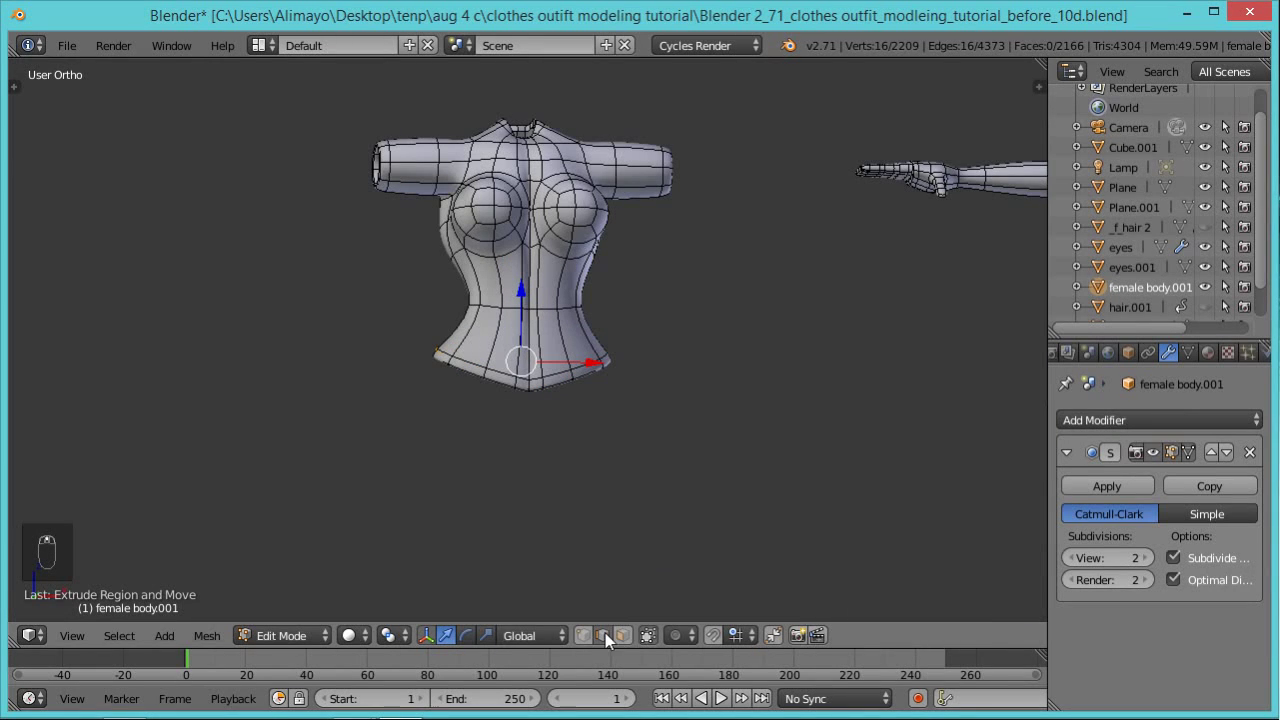
pyautogui.scroll(2, 571, 366)
pyautogui.moveTo(421, 400); pyautogui.dragTo(488, 360, button='middle')
pyautogui.scroll(3, 474, 396)
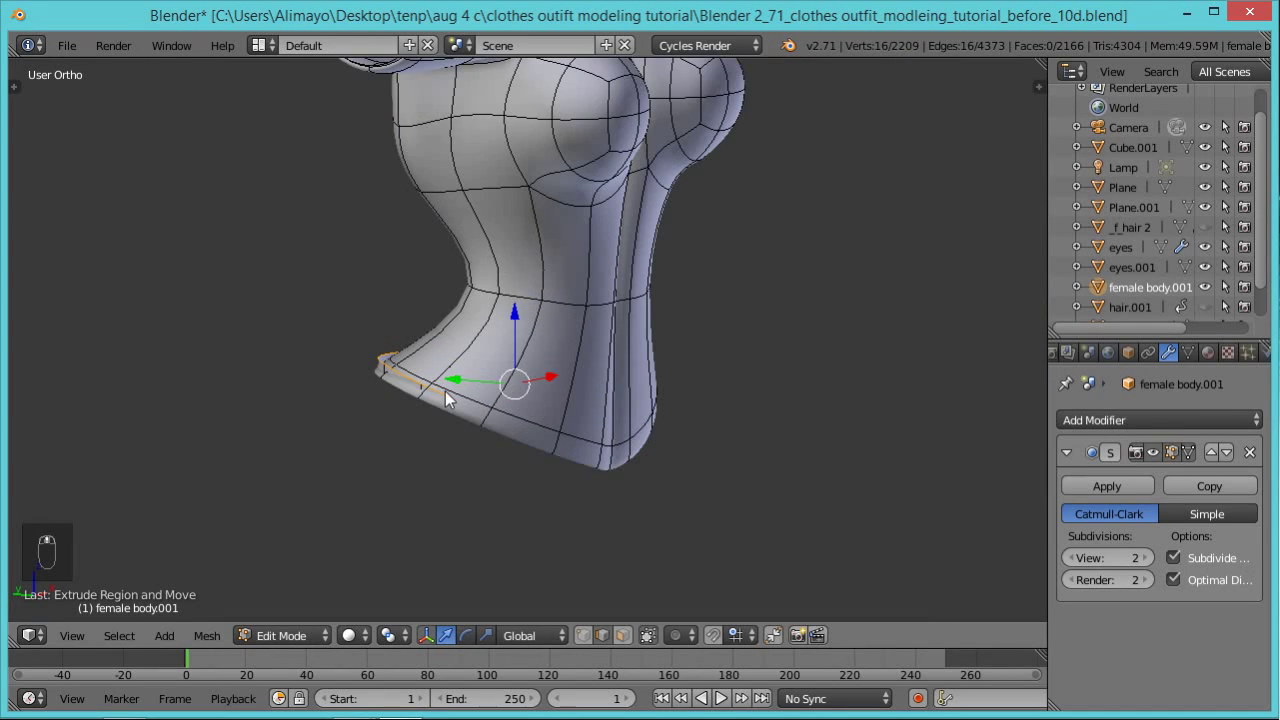
# Scale the extruded inner edge loop of the bottom hem slightly inward so it stays inside the garment.
pyautogui.moveTo(411, 400); pyautogui.dragTo(708, 293, button='middle')
pyautogui.moveTo(678, 354); pyautogui.dragTo(575, 409, button='middle')
pyautogui.scroll(2, 568, 421)
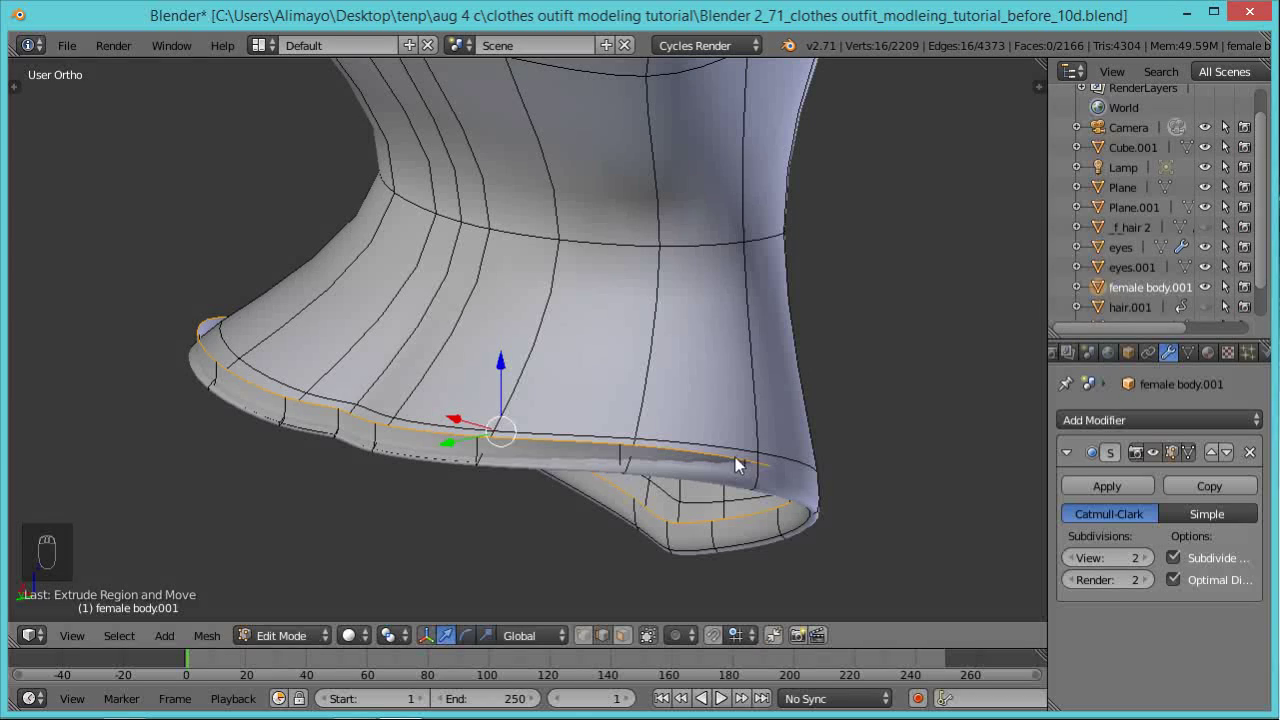
pyautogui.press('s')
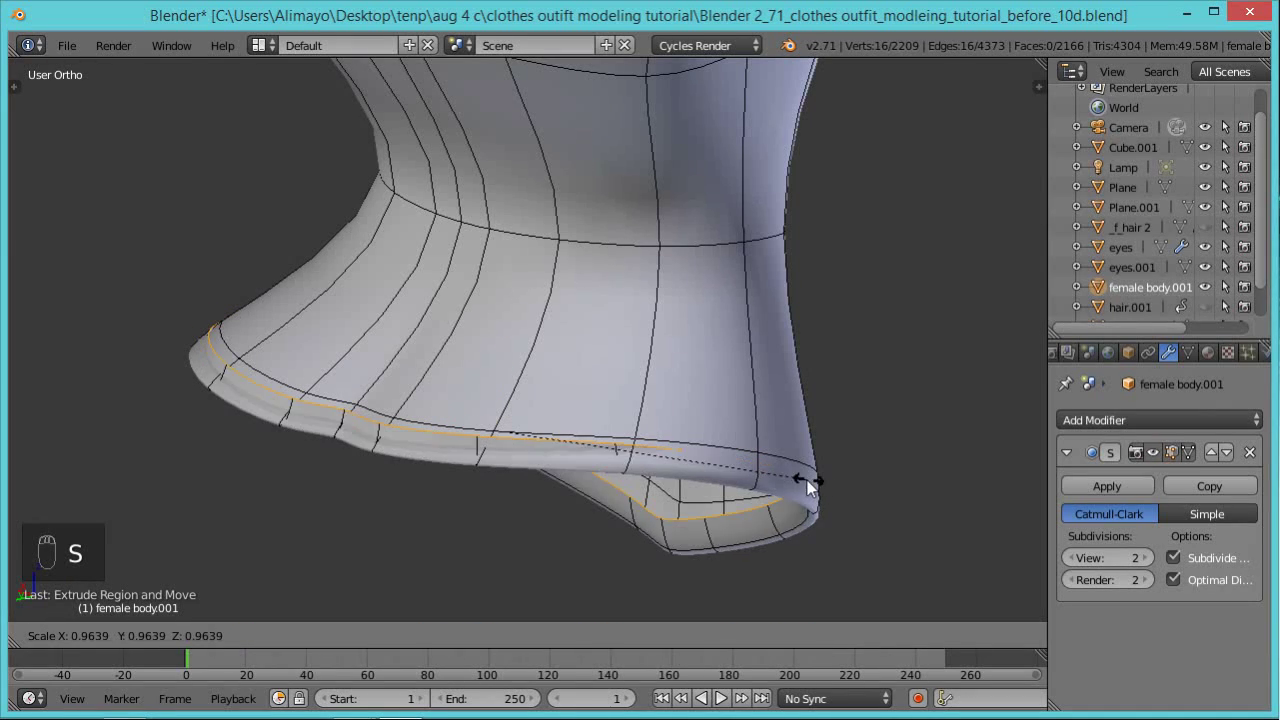
pyautogui.click(772, 480)
pyautogui.moveTo(776, 480); pyautogui.dragTo(367, 427, button='middle')
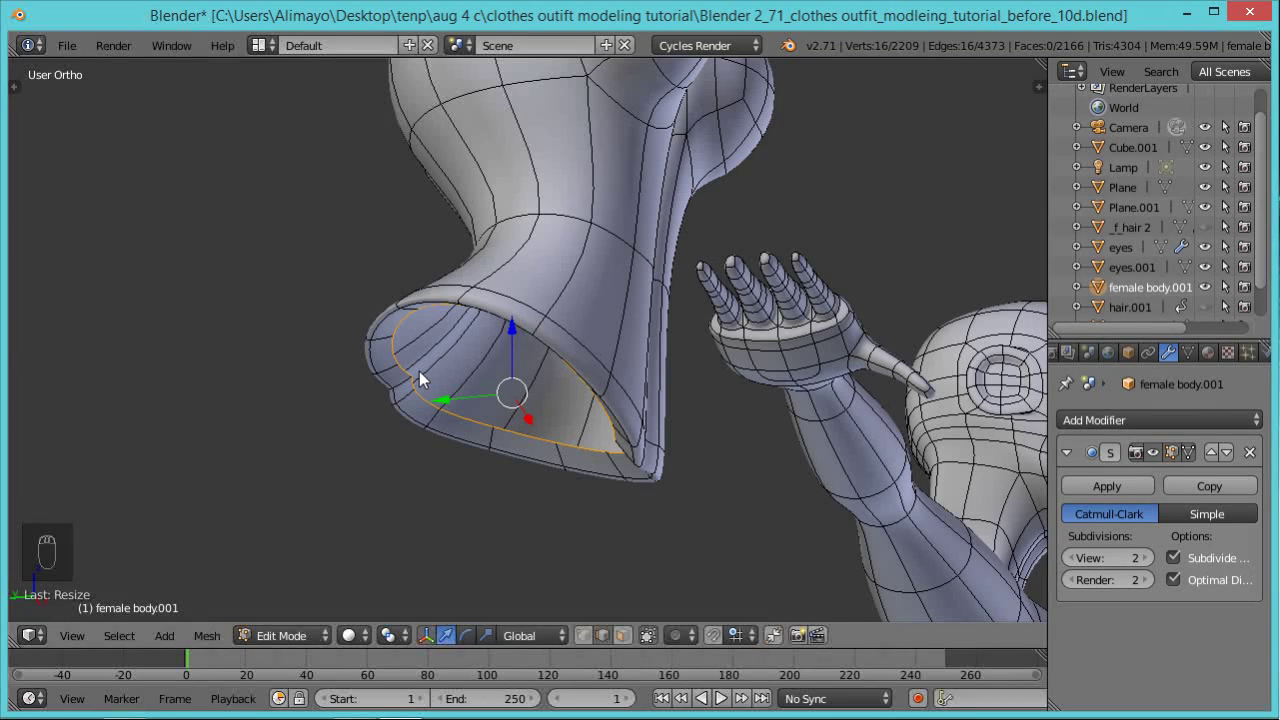
# Select the garment's entire linked mesh and move it about 30 units along X onto the female body.
pyautogui.hotkey('ctrl', 'l')
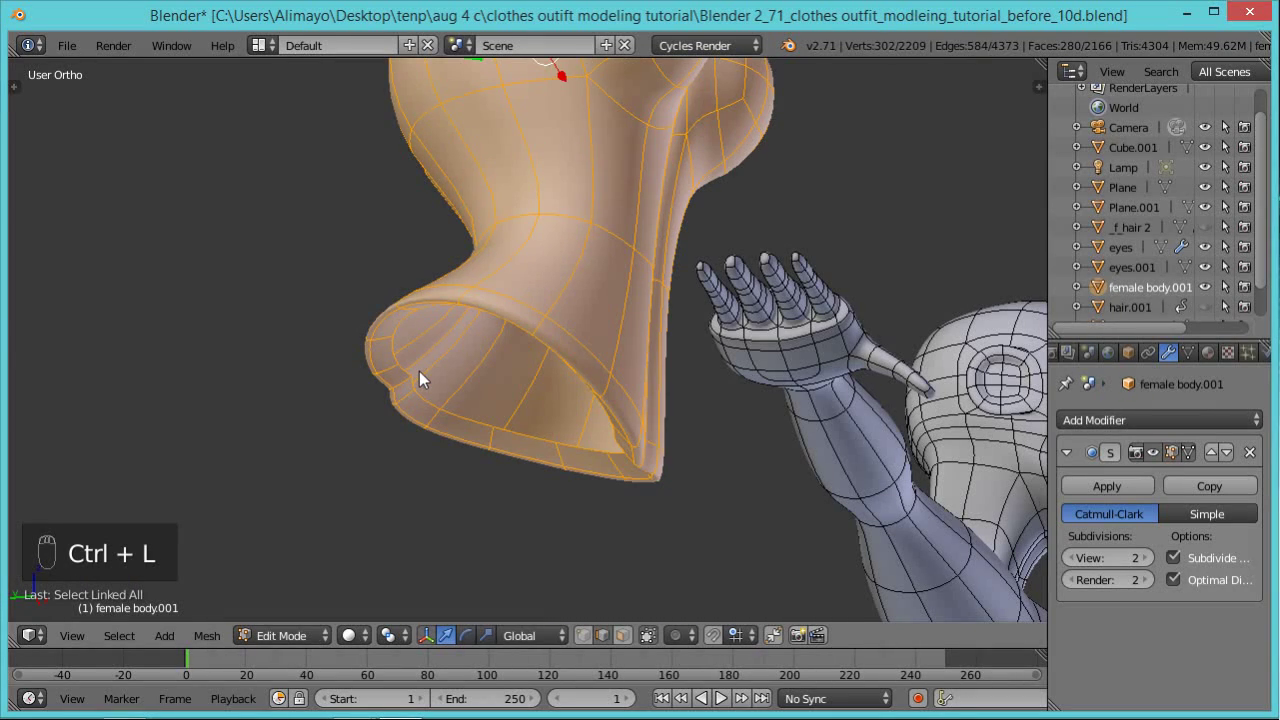
pyautogui.moveTo(419, 371); pyautogui.dragTo(454, 345, button='middle')
pyautogui.moveTo(466, 371); pyautogui.dragTo(420, 388, button='middle')
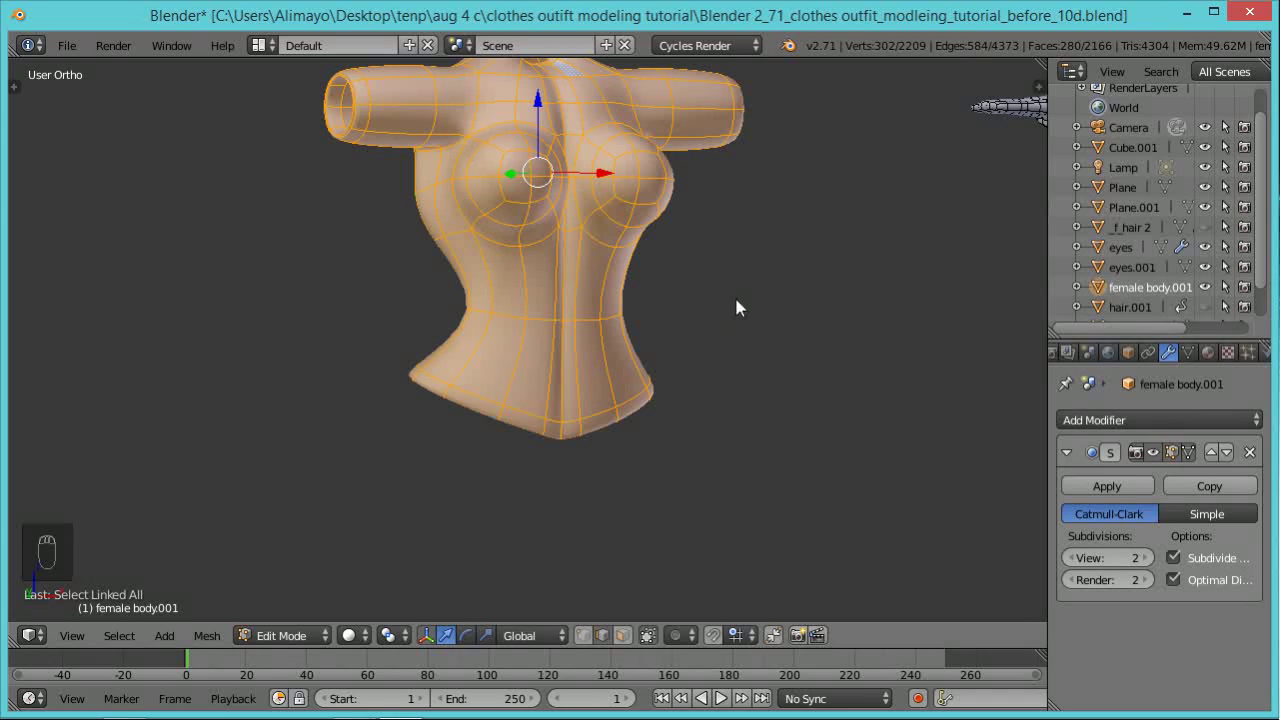
pyautogui.moveTo(780, 338); pyautogui.dragTo(720, 362, button='middle')
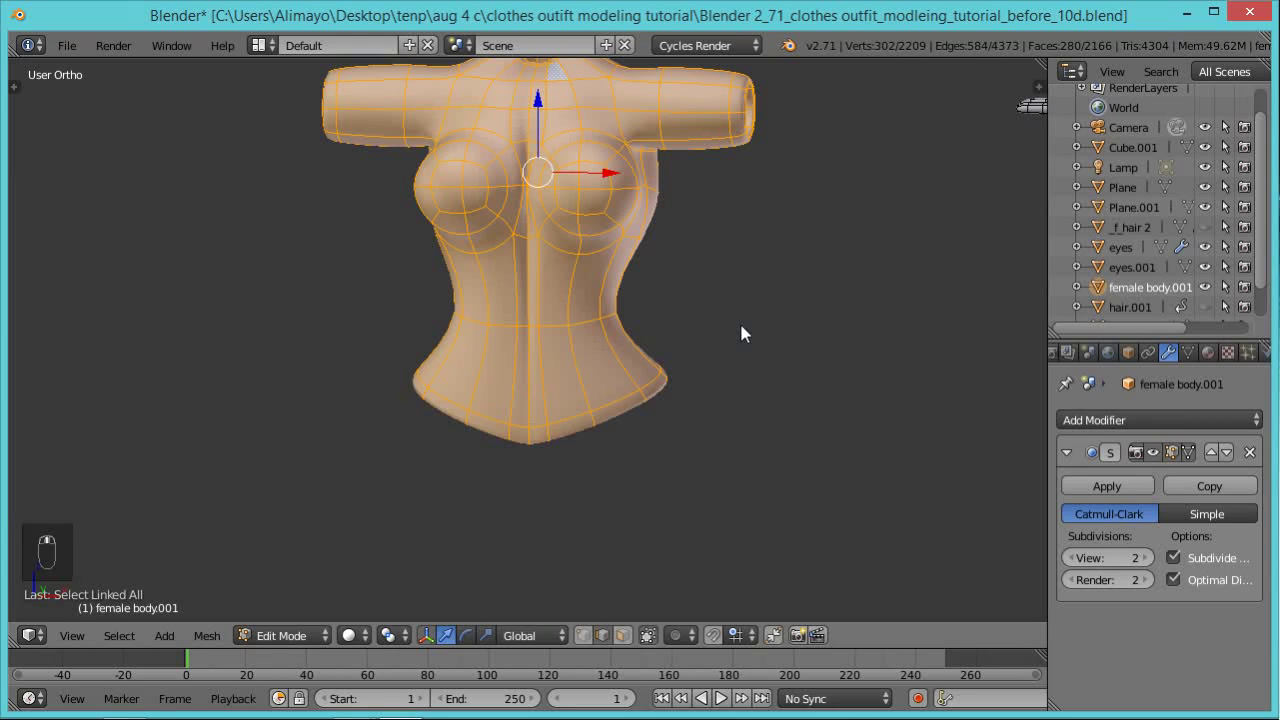
pyautogui.scroll(-5, 739, 320)
pyautogui.keyDown('shift'); pyautogui.moveTo(738, 316); pyautogui.dragTo(447, 299, button='middle'); pyautogui.keyUp('shift')
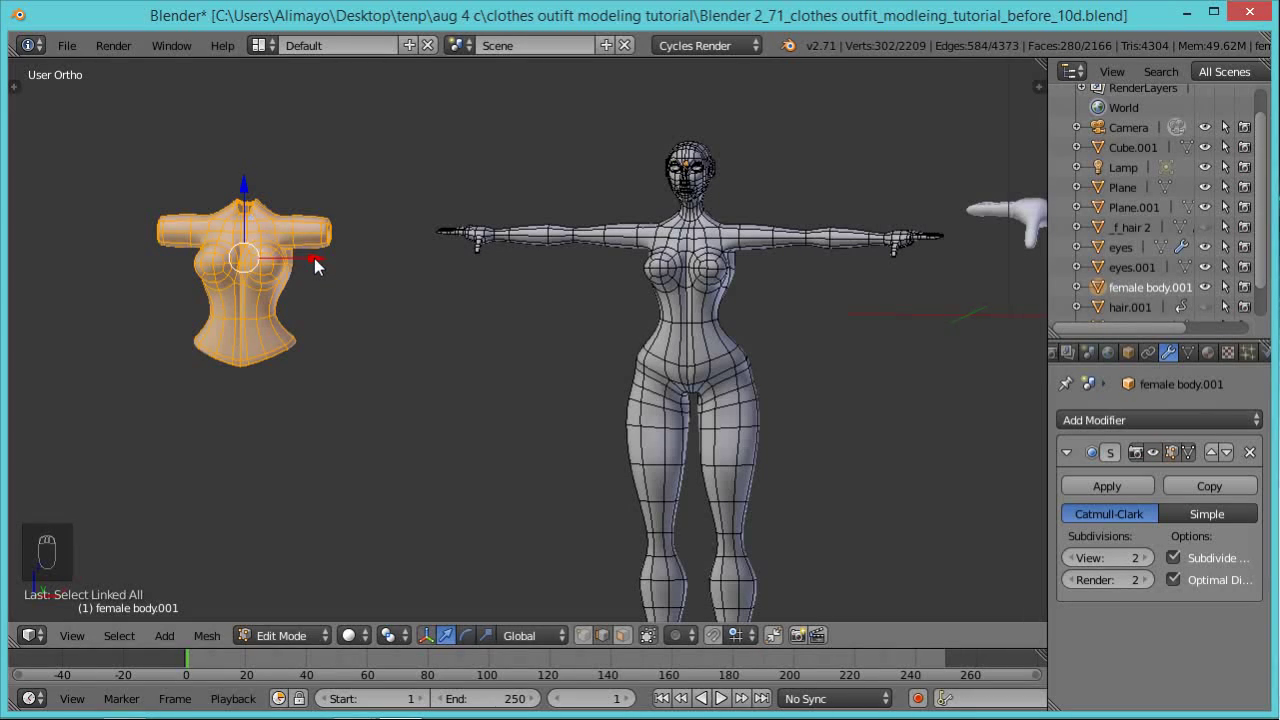
pyautogui.press('g')
pyautogui.press('x')
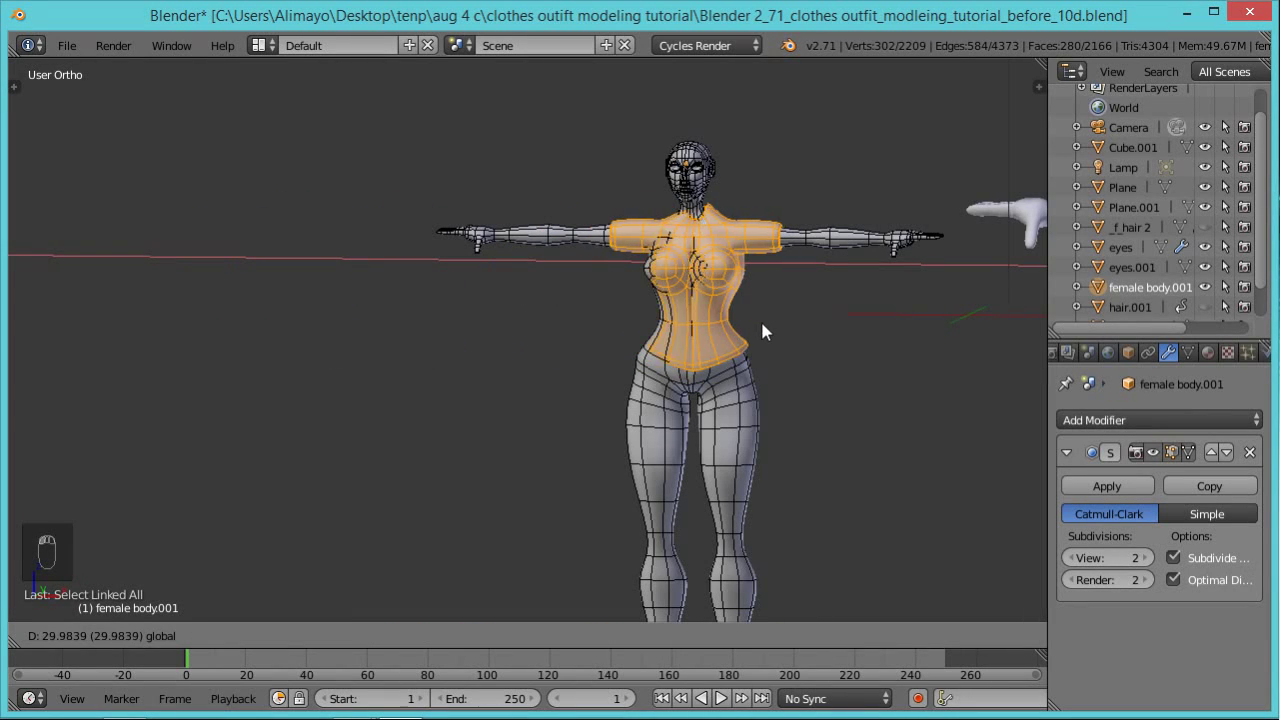
pyautogui.click(758, 320)
pyautogui.press('Tab')
pyautogui.scroll(3, 758, 320)
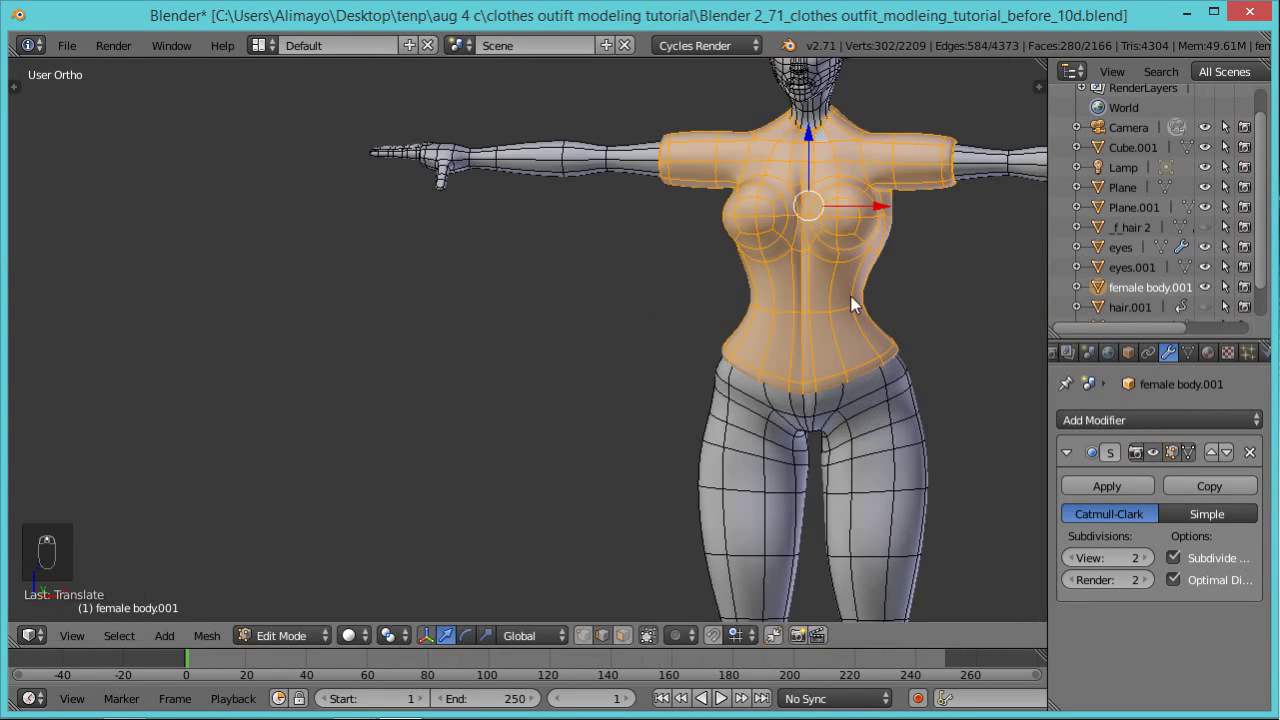
# Inspect the garment's fit around the body and save a copy as "Blender 2_71_clothes outfit_modleing_tutorial_before_11d.blend".
pyautogui.moveTo(923, 306); pyautogui.dragTo(749, 249, button='middle')
pyautogui.moveTo(775, 355); pyautogui.dragTo(921, 90, button='middle')
pyautogui.scroll(1, 835, 160)
pyautogui.keyDown('shift'); pyautogui.moveTo(895, 244); pyautogui.dragTo(323, 384, button='middle'); pyautogui.keyUp('shift')
pyautogui.scroll(-2, 514, 289)
pyautogui.moveTo(612, 268); pyautogui.dragTo(572, 468, button='middle')
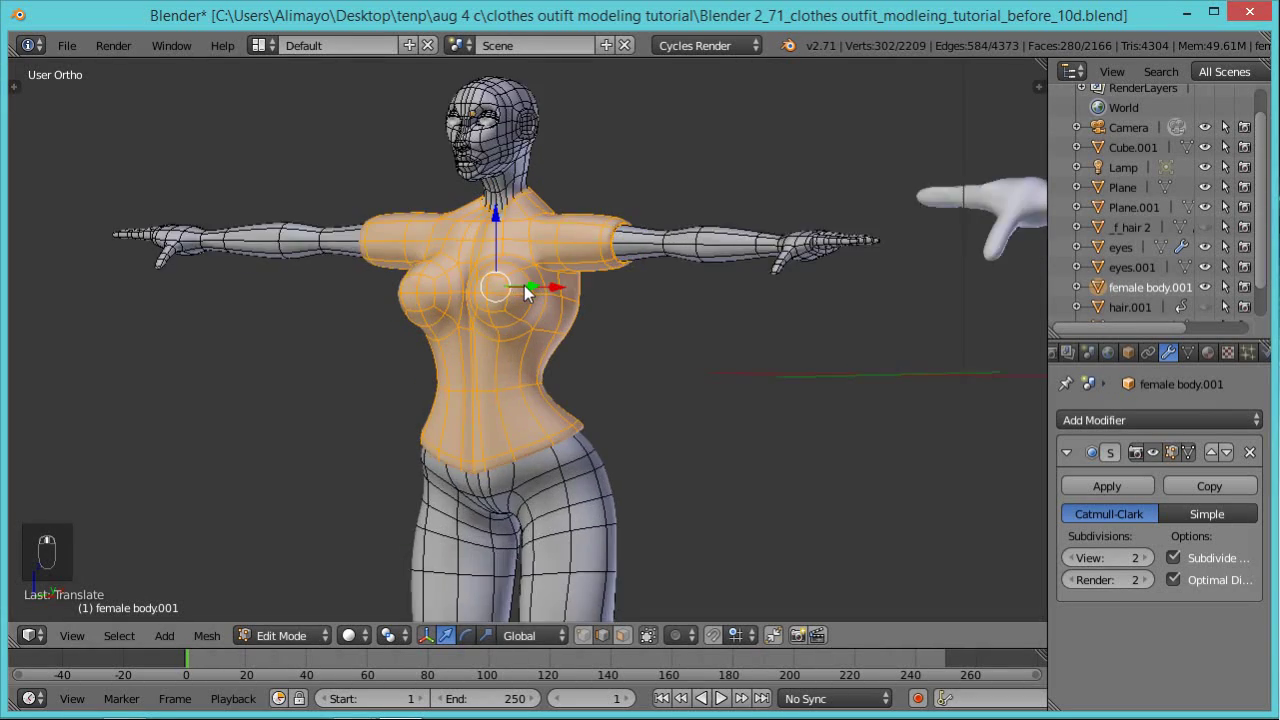
pyautogui.hotkey('ctrl', 'alt', 's')
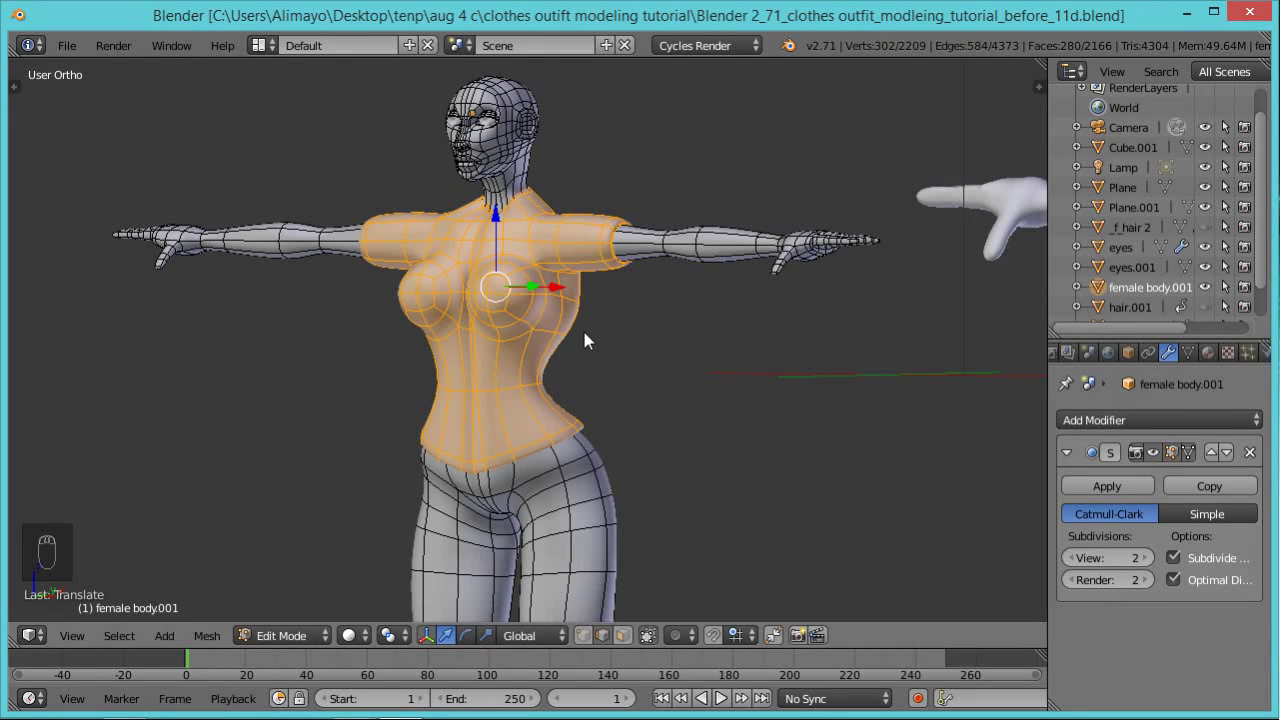
# Move the garment along X off the body and back onto it to compare the fit.
pyautogui.moveTo(496, 423); pyautogui.dragTo(572, 279, button='middle')
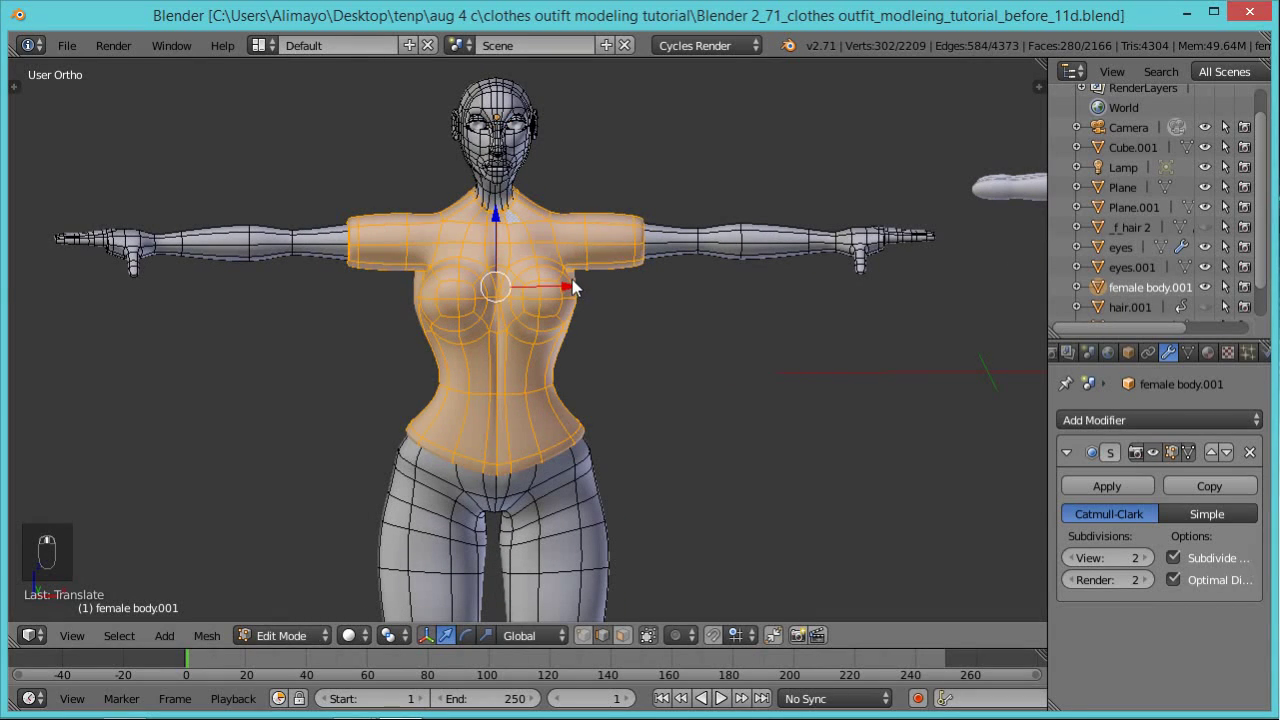
pyautogui.press('g')
pyautogui.press('x')
pyautogui.click(250, 285)
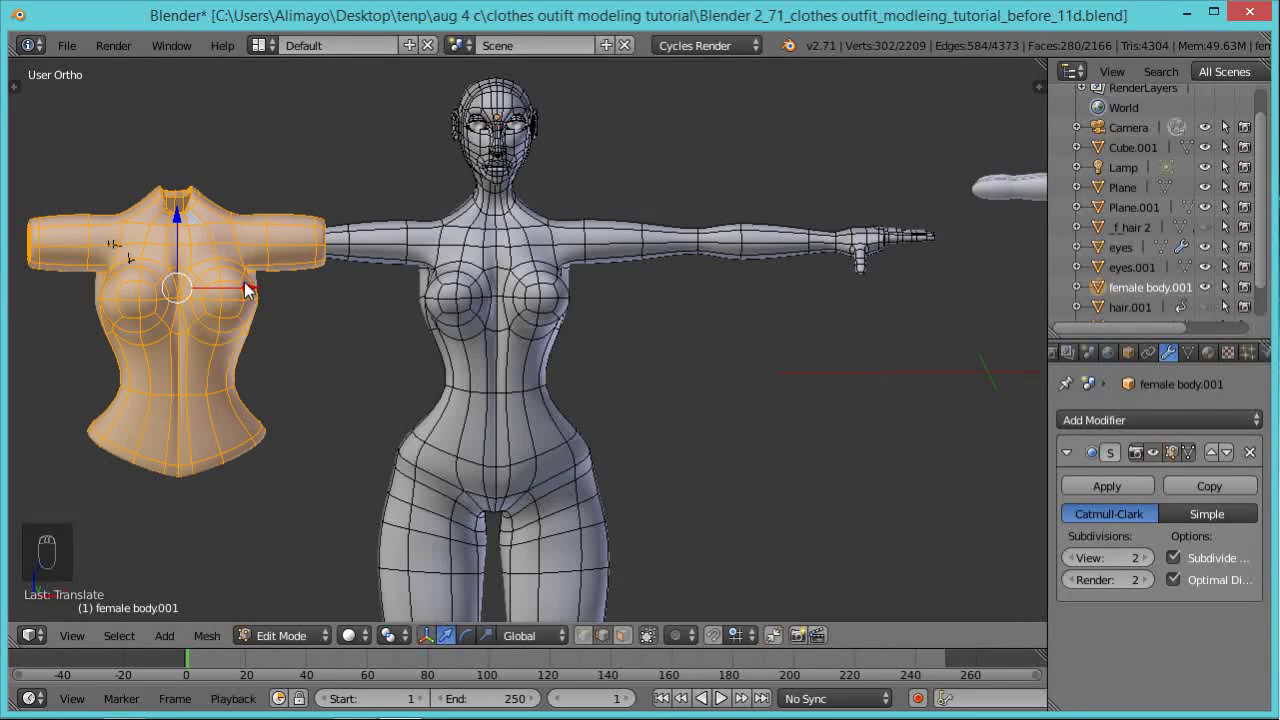
pyautogui.moveTo(249, 289); pyautogui.dragTo(556, 313)
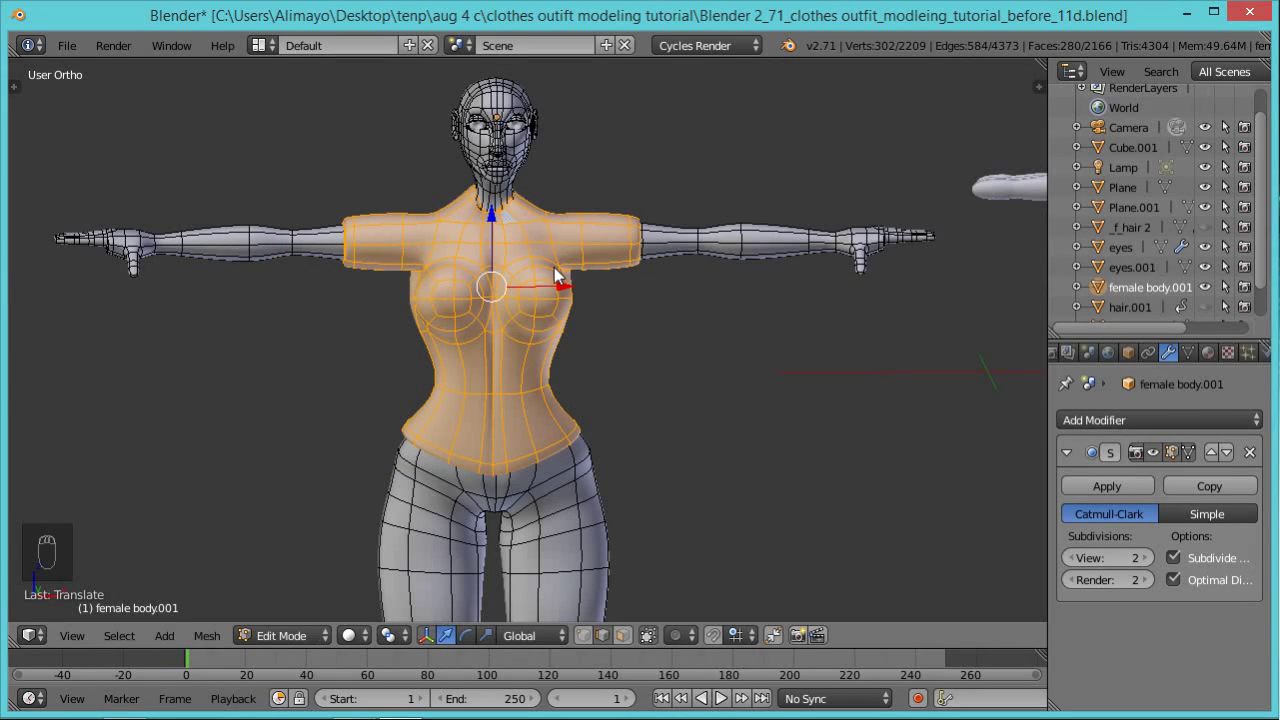
pyautogui.moveTo(697, 343); pyautogui.dragTo(568, 378, button='middle')
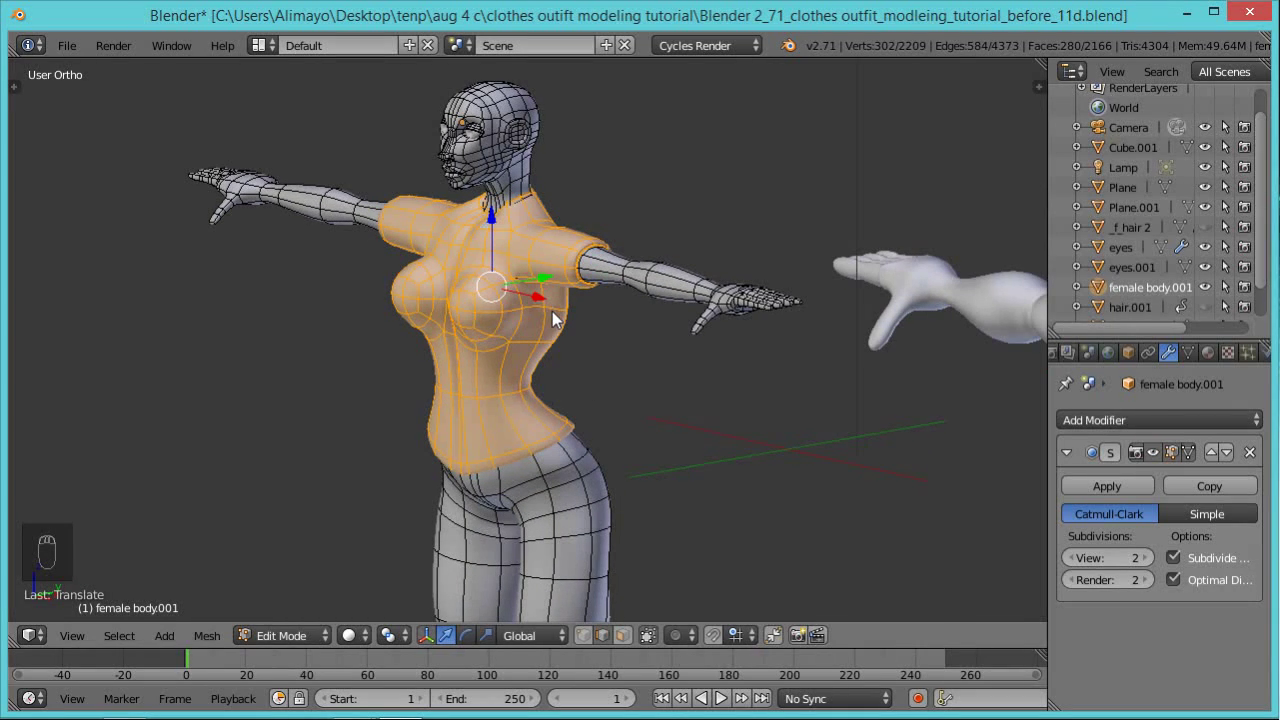
pyautogui.moveTo(524, 377); pyautogui.dragTo(680, 378, button='middle')
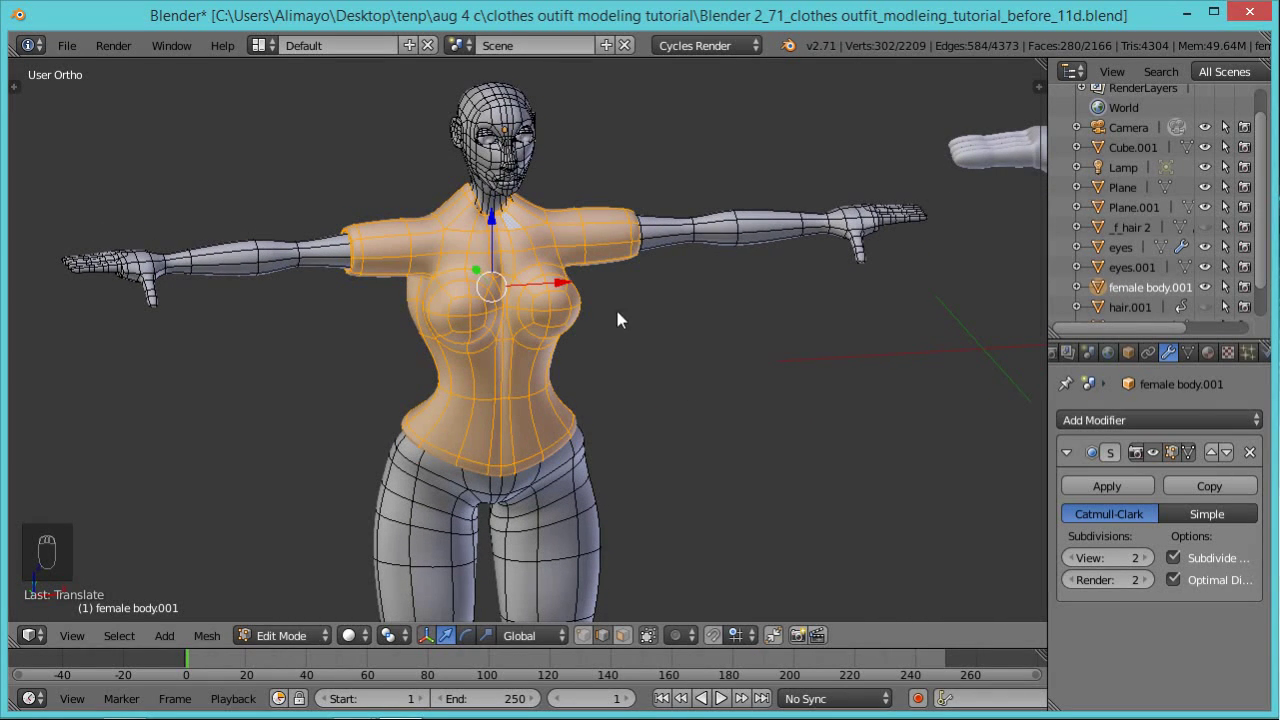
pyautogui.moveTo(561, 281); pyautogui.dragTo(274, 298)
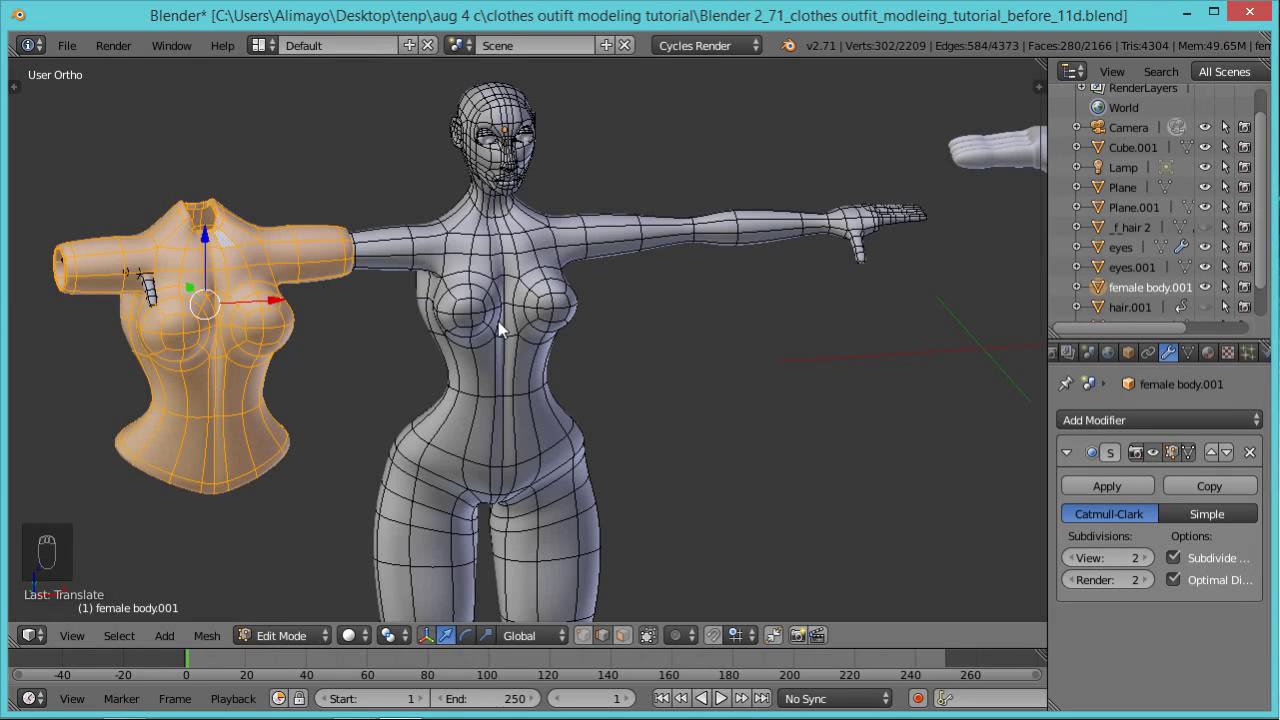
pyautogui.press('g')
pyautogui.press('x')
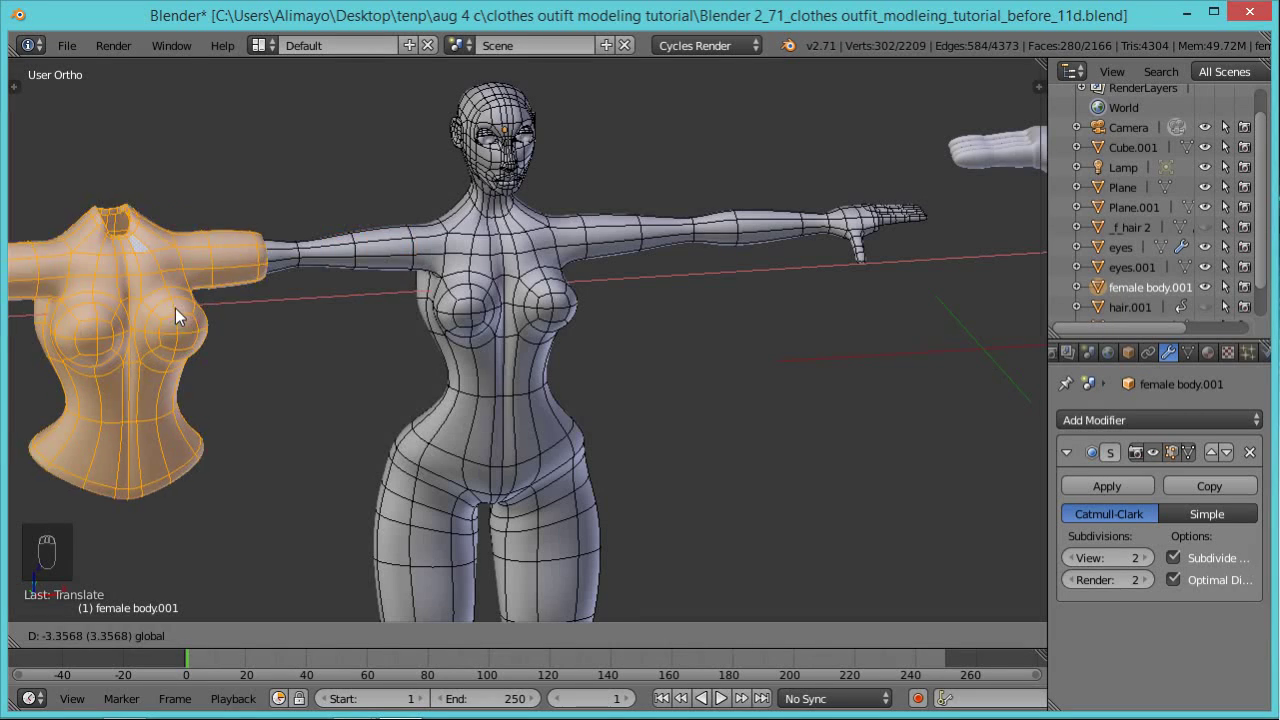
pyautogui.click(572, 288)
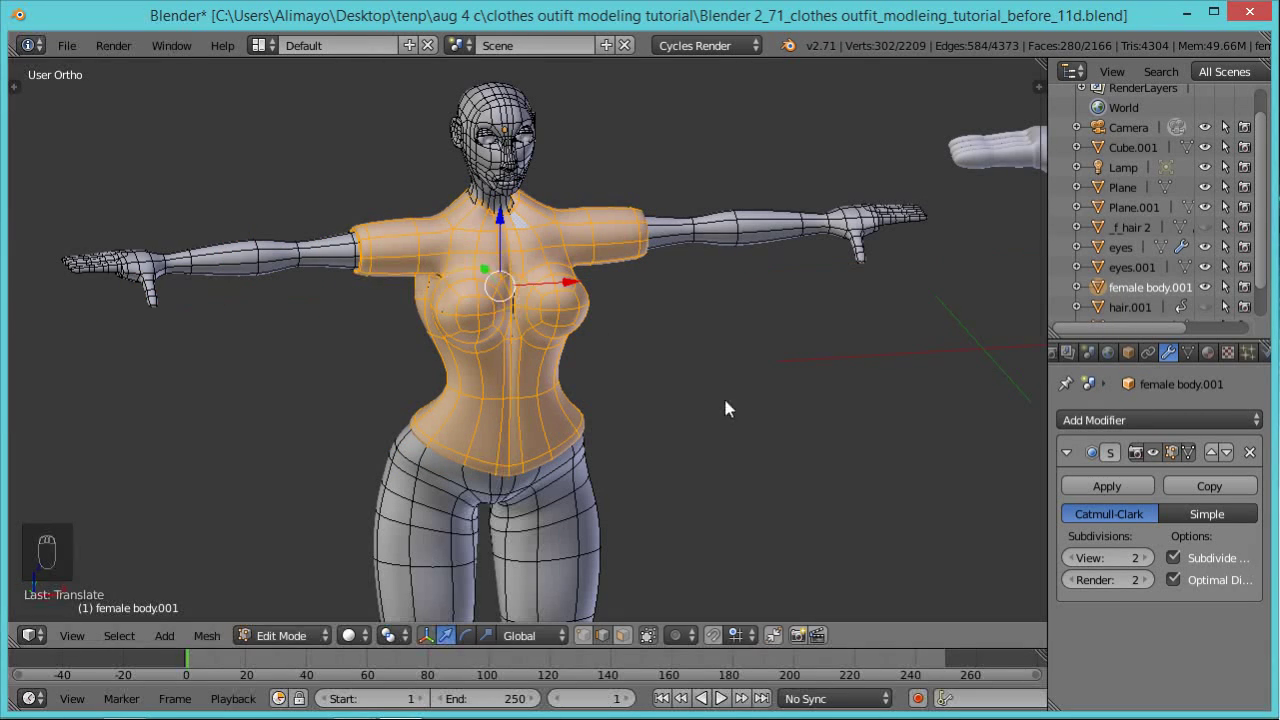
# Move the garment along negative X until it clears the body and hand, and unhide the "_f_hair 2" object.
pyautogui.moveTo(570, 280); pyautogui.dragTo(996, 329)
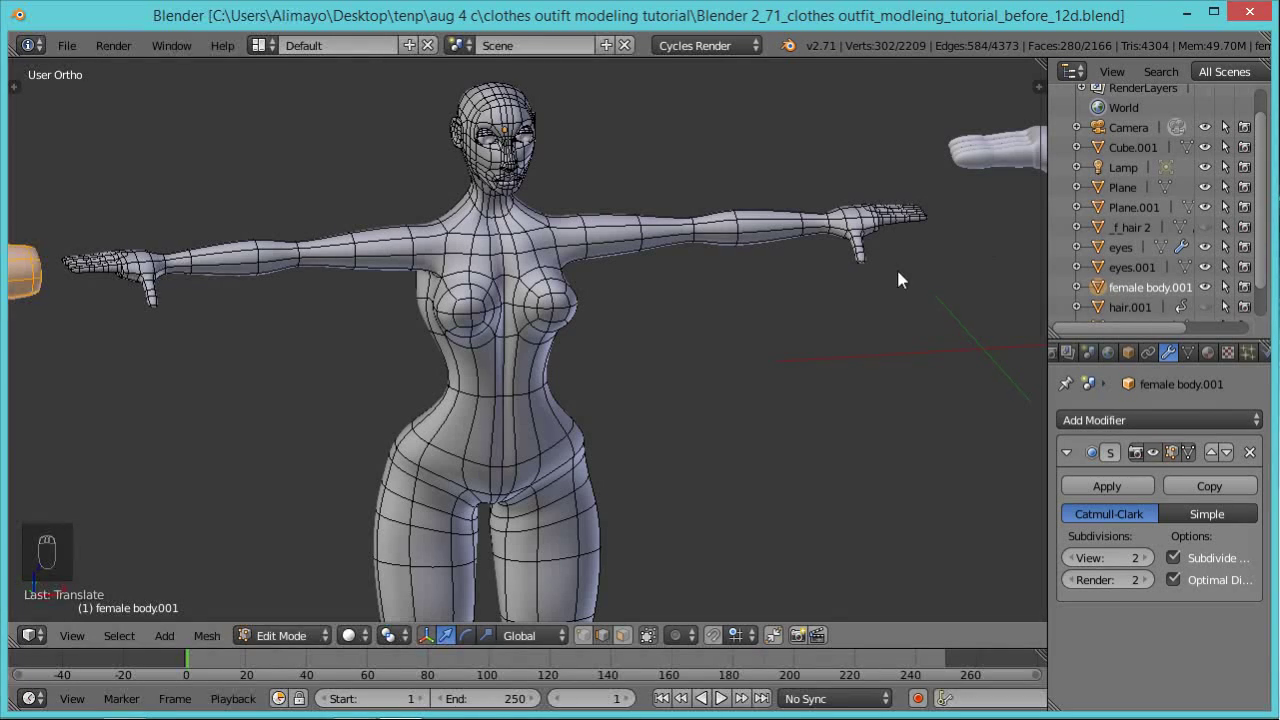
pyautogui.click(1205, 227)
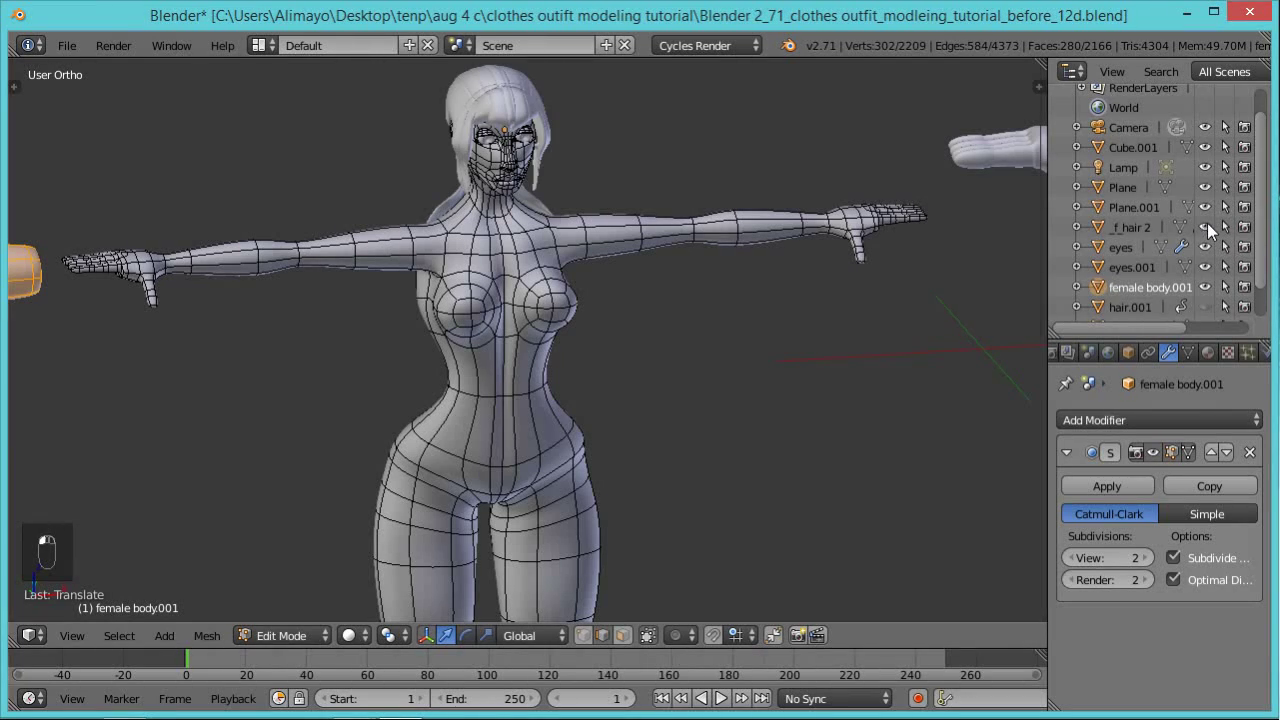
# In face selection mode, circle-select the front faces of the body's hips and legs down to the lower calves.
pyautogui.scroll(-4, 767, 347)
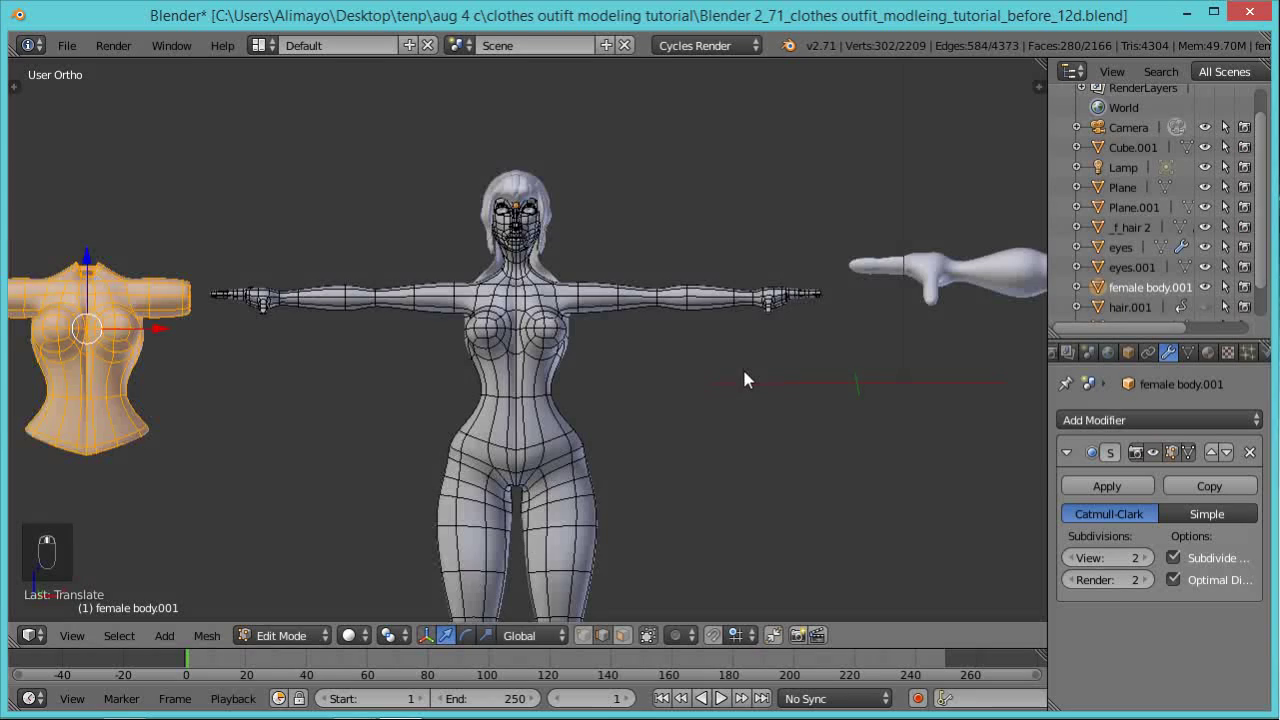
pyautogui.scroll(-2, 730, 395)
pyautogui.keyDown('shift'); pyautogui.moveTo(646, 360); pyautogui.dragTo(674, 219, button='middle'); pyautogui.keyUp('shift')
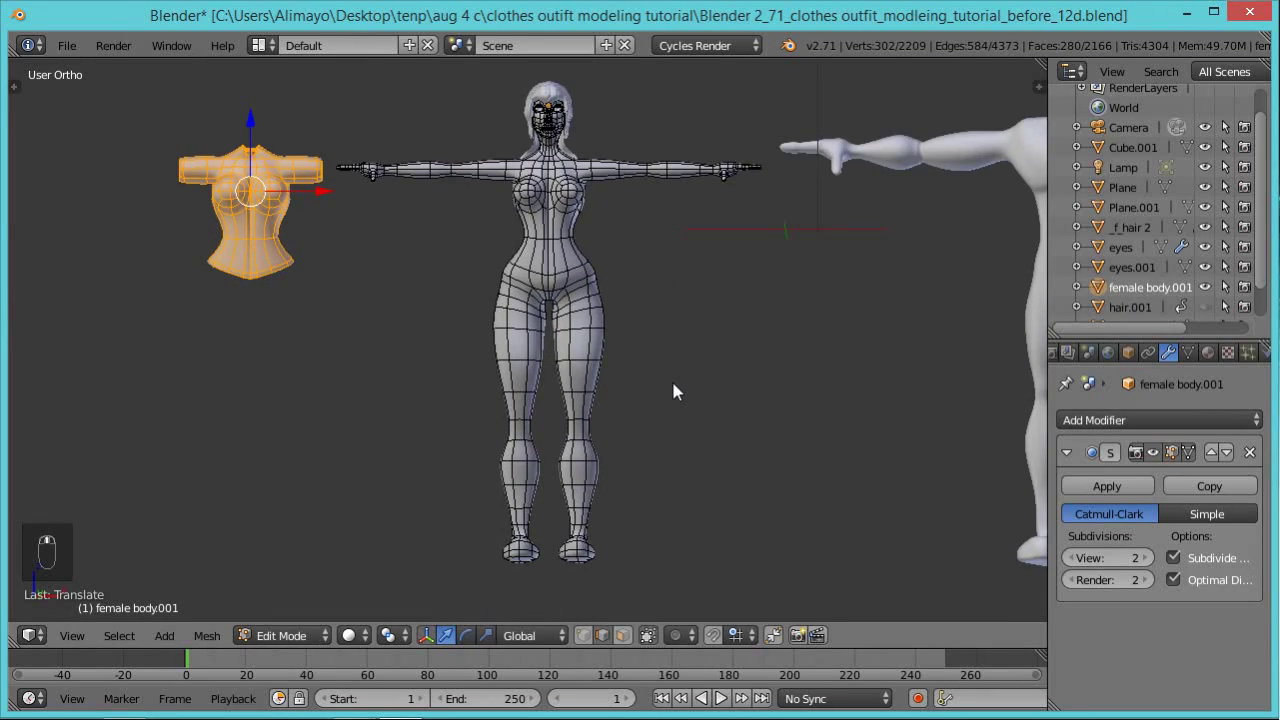
pyautogui.scroll(3, 673, 383)
pyautogui.scroll(-2, 676, 364)
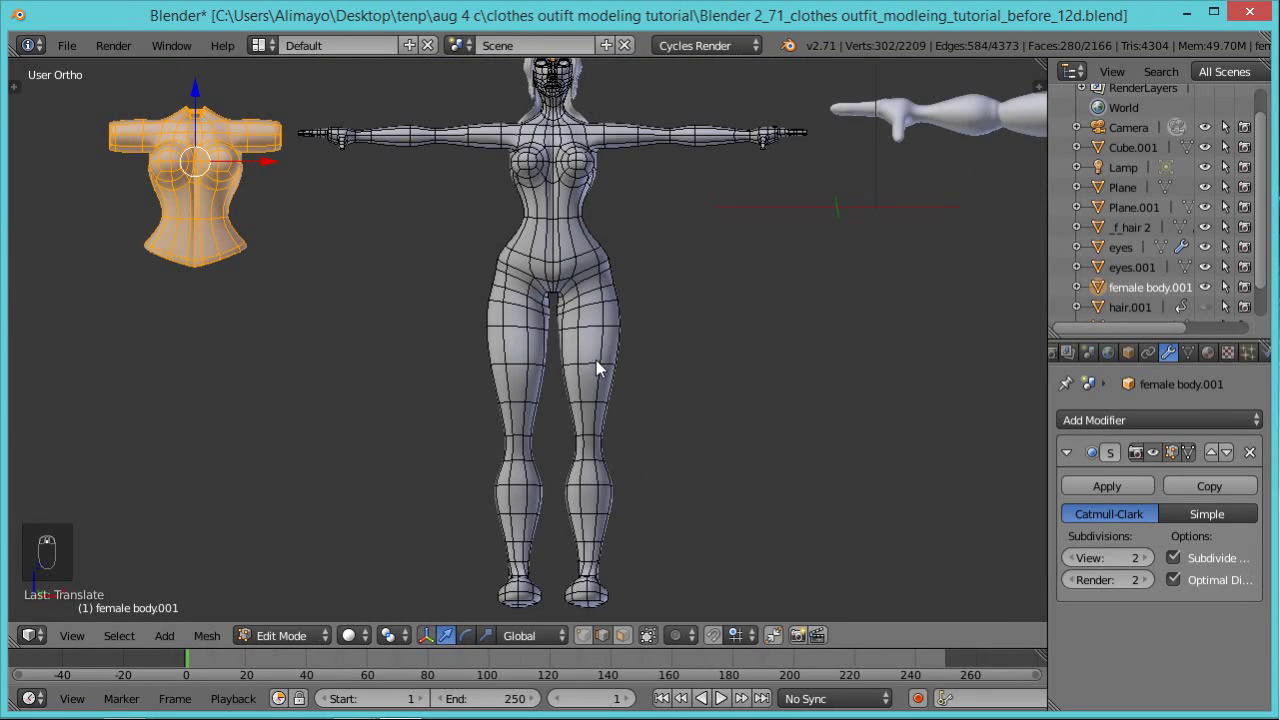
pyautogui.click(623, 635)
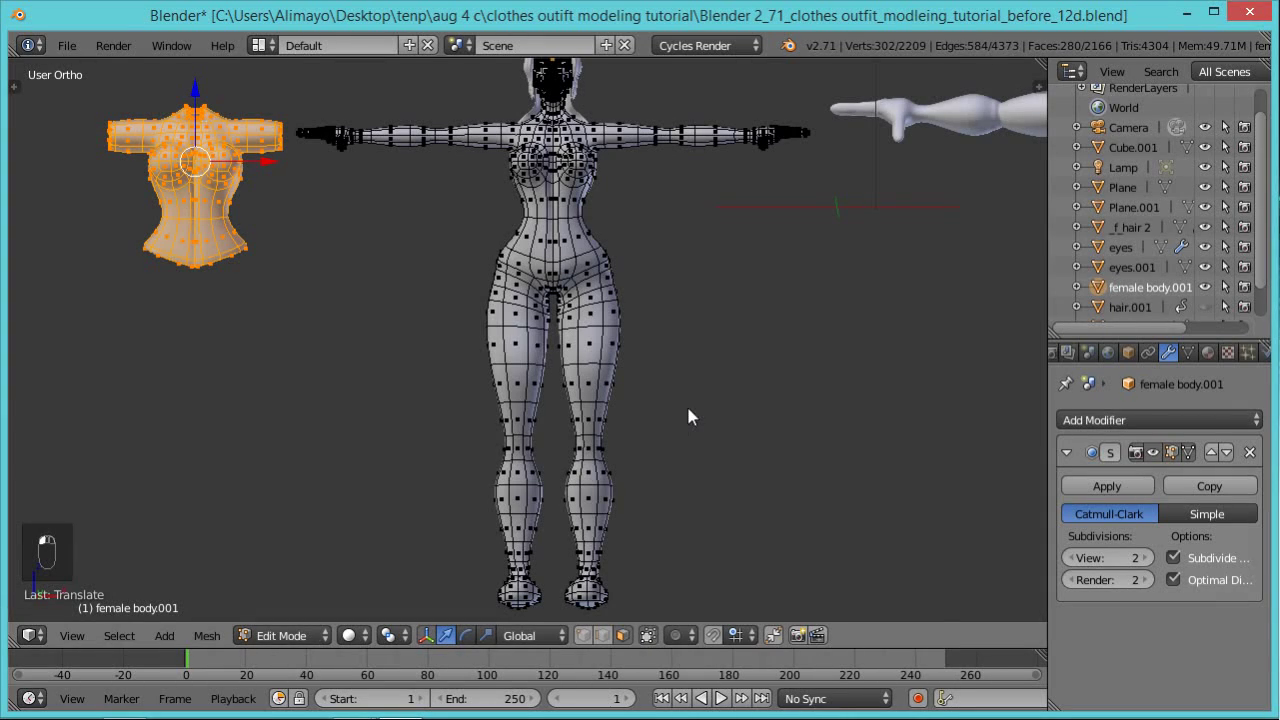
pyautogui.press('c')
pyautogui.moveTo(606, 380)
pyautogui.mouseDown()
pyautogui.moveTo(593, 388)
pyautogui.moveTo(591, 507)
pyautogui.moveTo(491, 506)
pyautogui.moveTo(609, 486)
pyautogui.moveTo(480, 429)
pyautogui.moveTo(519, 293)
pyautogui.moveTo(607, 283)
pyautogui.moveTo(514, 287)
pyautogui.mouseUp()
pyautogui.moveTo(510, 385)
pyautogui.mouseDown()
pyautogui.moveTo(503, 396)
pyautogui.moveTo(492, 274)
pyautogui.mouseUp()
pyautogui.moveTo(545, 320); pyautogui.dragTo(706, 443)
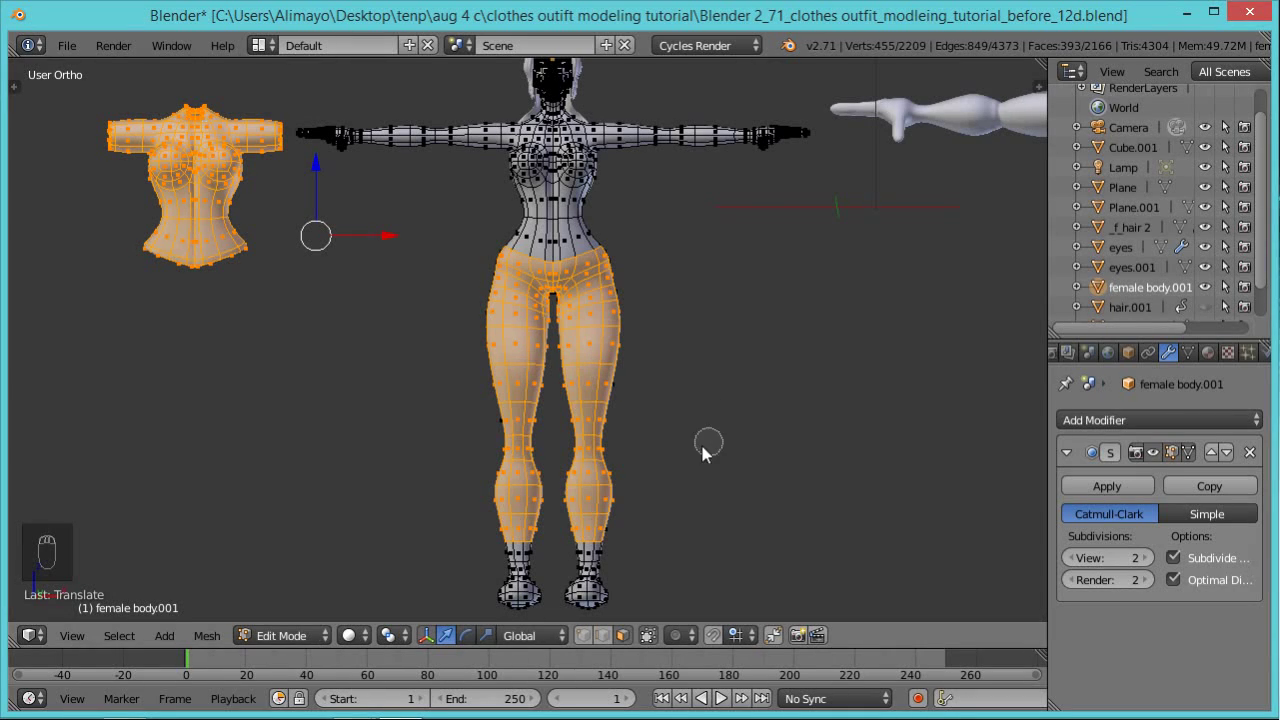
pyautogui.rightClick(609, 517)
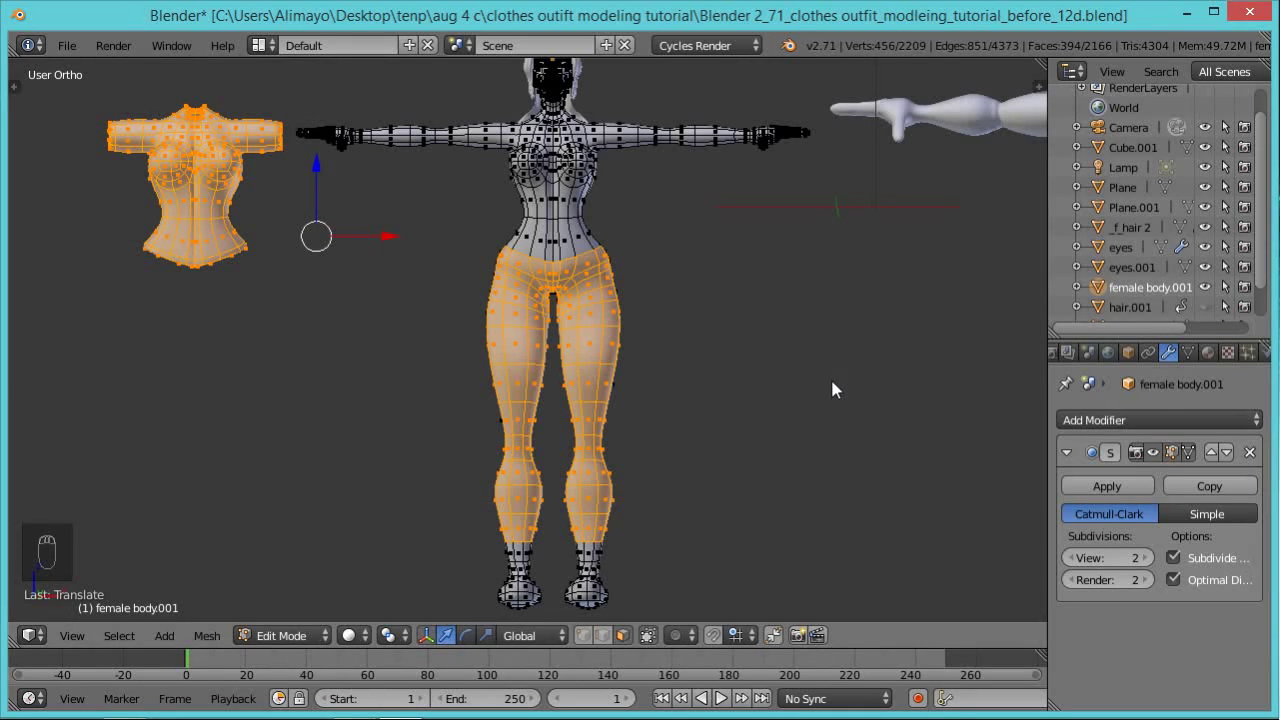
# Circle-select the rear faces of the hips, buttocks and legs down to the lower calves, adding them to the selection.
pyautogui.moveTo(832, 382); pyautogui.dragTo(319, 452, button='middle')
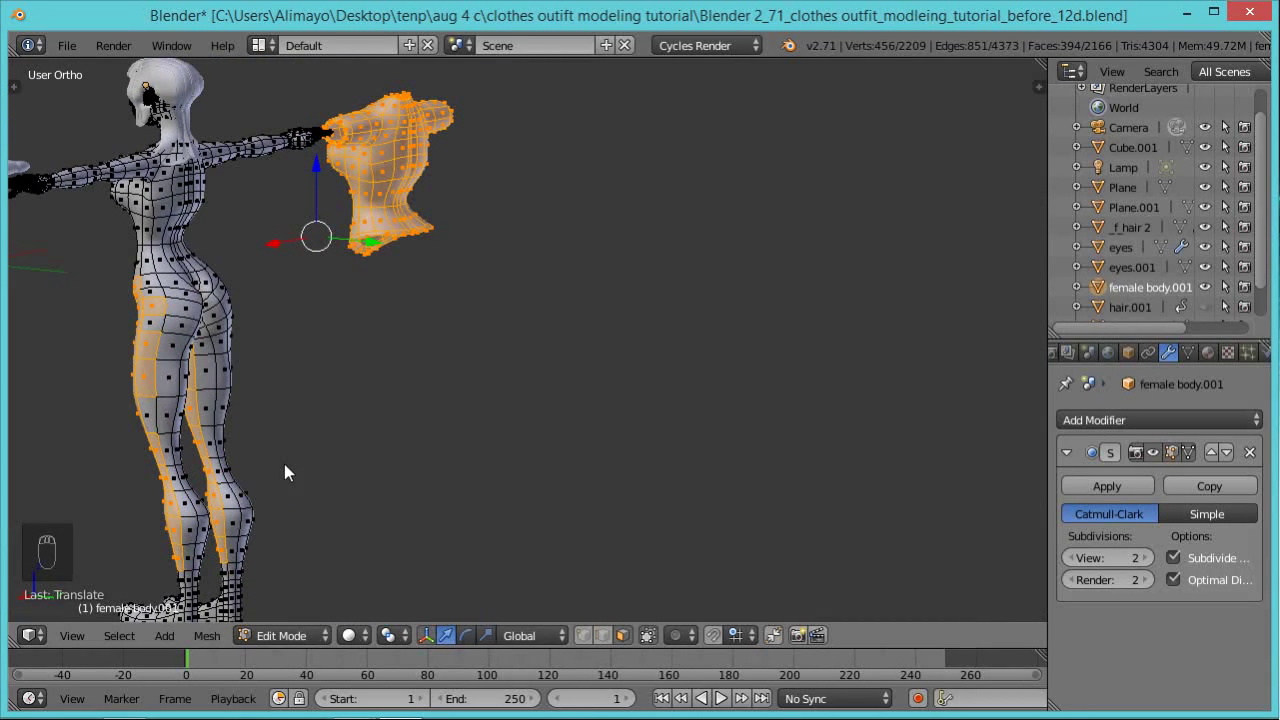
pyautogui.press('c')
pyautogui.moveTo(249, 478)
pyautogui.mouseDown()
pyautogui.moveTo(232, 535)
pyautogui.moveTo(191, 534)
pyautogui.moveTo(191, 482)
pyautogui.moveTo(146, 446)
pyautogui.moveTo(223, 380)
pyautogui.moveTo(178, 344)
pyautogui.moveTo(190, 314)
pyautogui.moveTo(162, 309)
pyautogui.moveTo(214, 302)
pyautogui.moveTo(196, 304)
pyautogui.mouseUp()
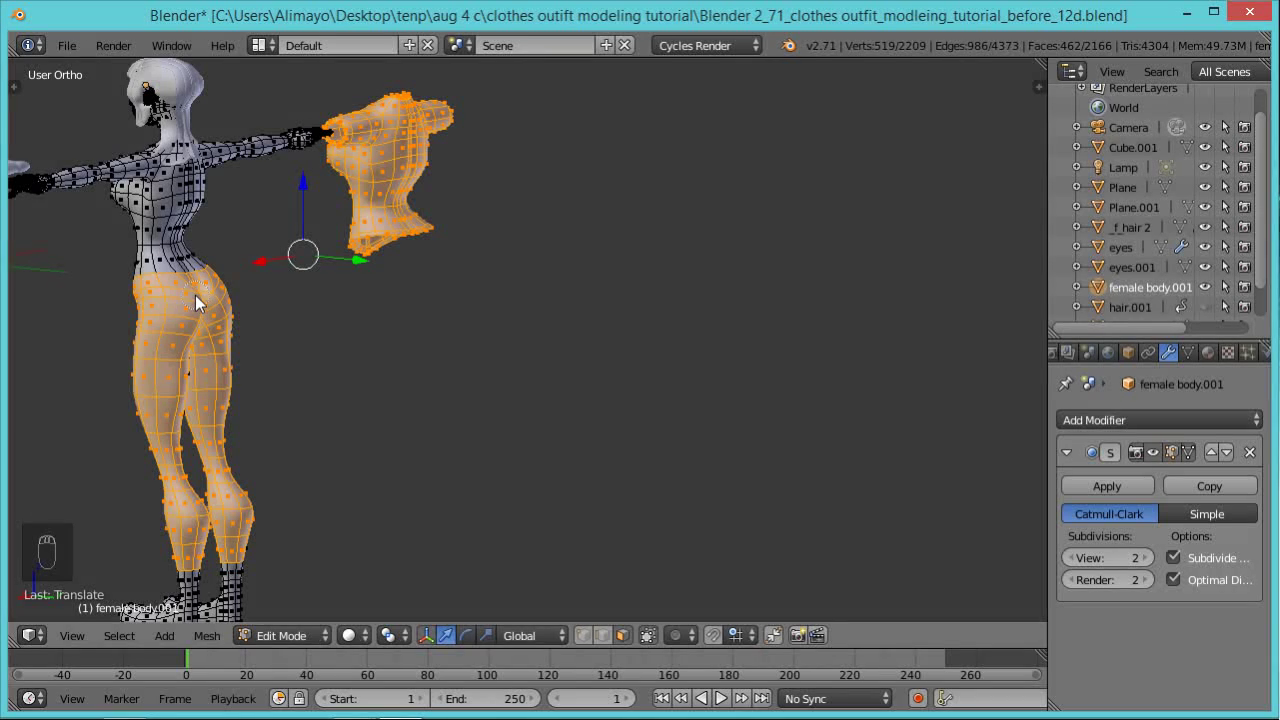
# In wireframe display, circle-deselect all faces of the separate top, keeping the body's hip and leg faces selected, and return to solid shading.
pyautogui.moveTo(263, 389); pyautogui.dragTo(676, 470, button='middle')
pyautogui.scroll(2, 680, 461)
pyautogui.scroll(-2, 691, 457)
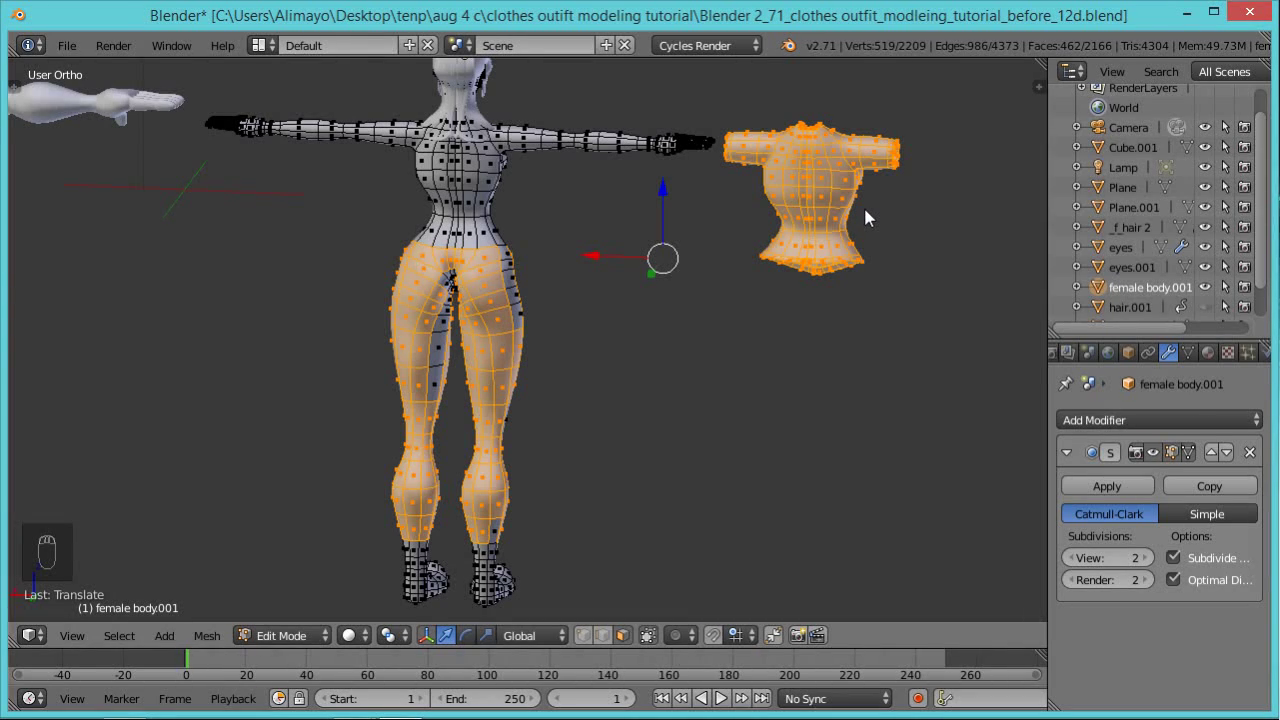
pyautogui.press('z')
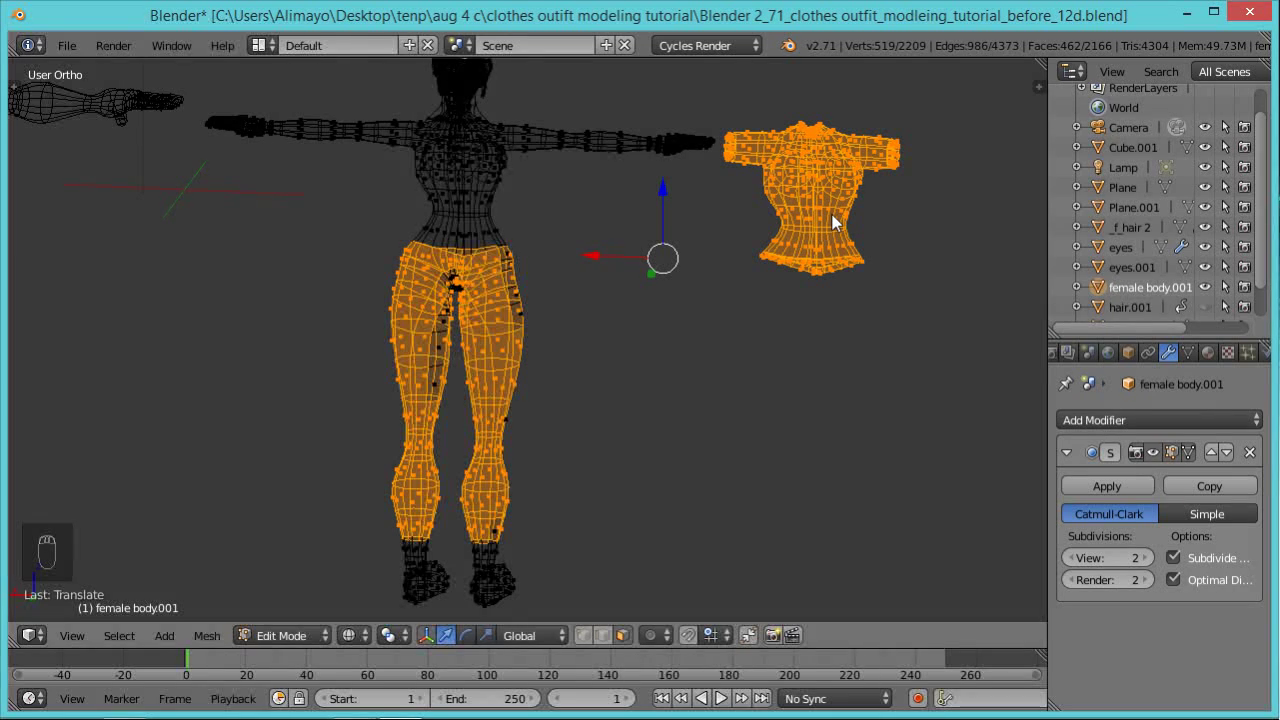
pyautogui.press('c')
pyautogui.scroll(-8, 833, 222)
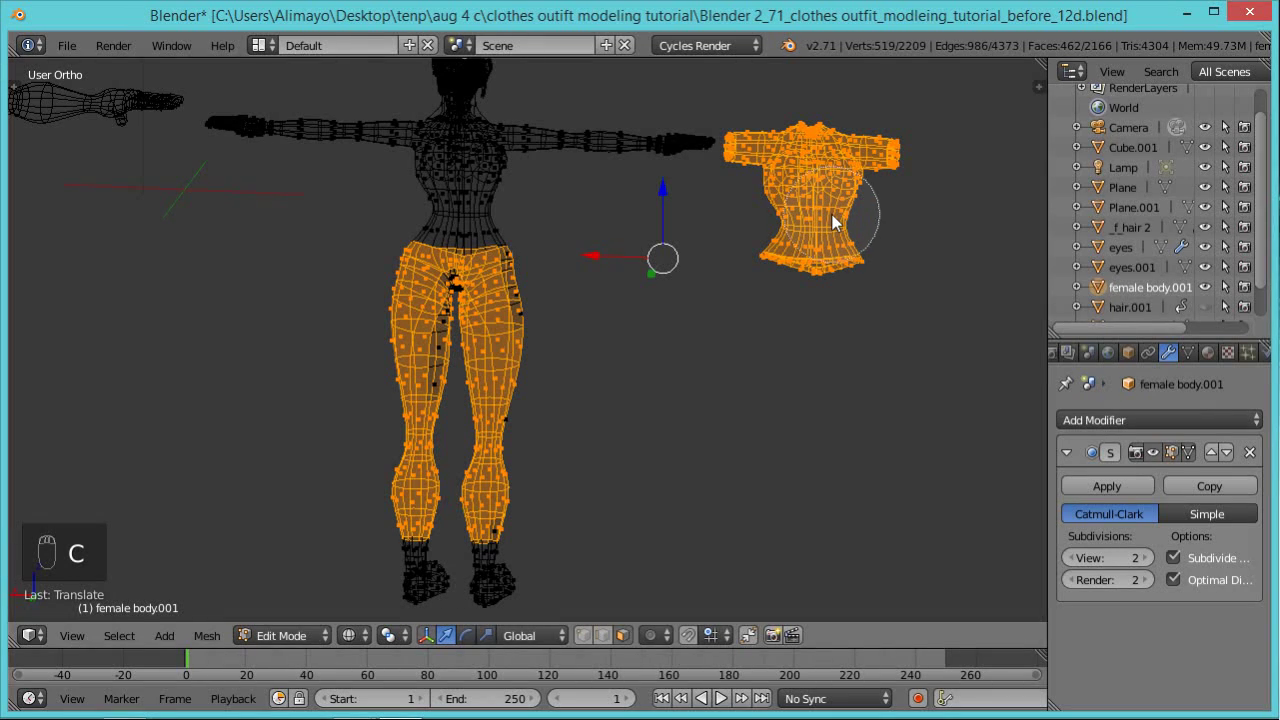
pyautogui.scroll(-4, 832, 222)
pyautogui.scroll(5, 832, 222)
pyautogui.scroll(3, 832, 222)
pyautogui.scroll(2, 832, 222)
pyautogui.scroll(-5, 832, 222)
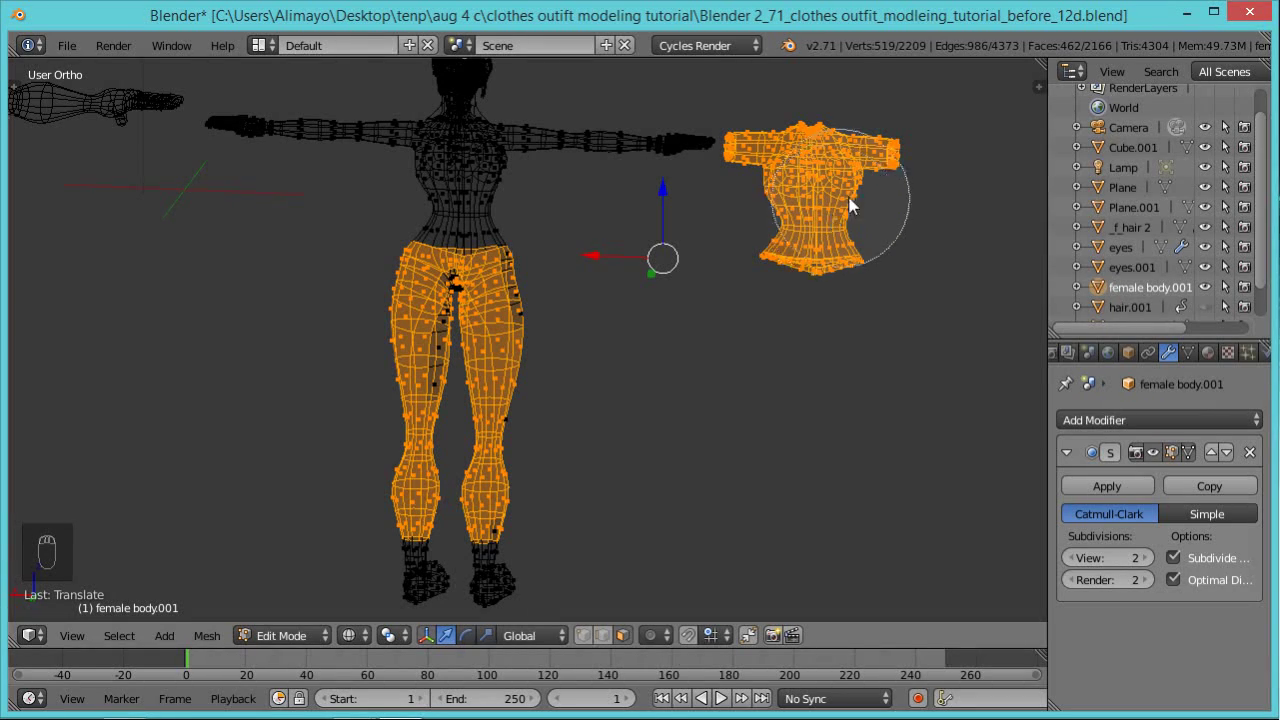
pyautogui.moveTo(857, 194)
pyautogui.mouseDown(button='middle')
pyautogui.moveTo(803, 206)
pyautogui.moveTo(836, 158)
pyautogui.moveTo(831, 227)
pyautogui.moveTo(800, 235)
pyautogui.mouseUp(button='middle')
pyautogui.rightClick(800, 235)
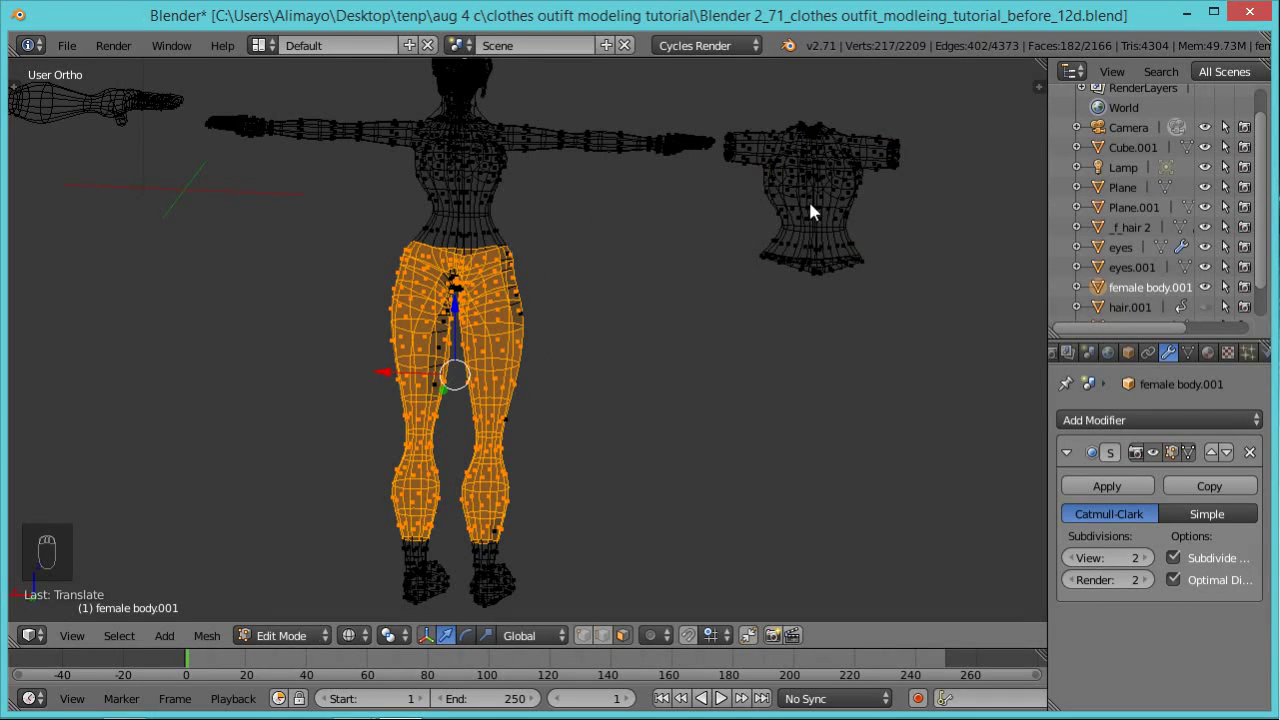
pyautogui.press('z')
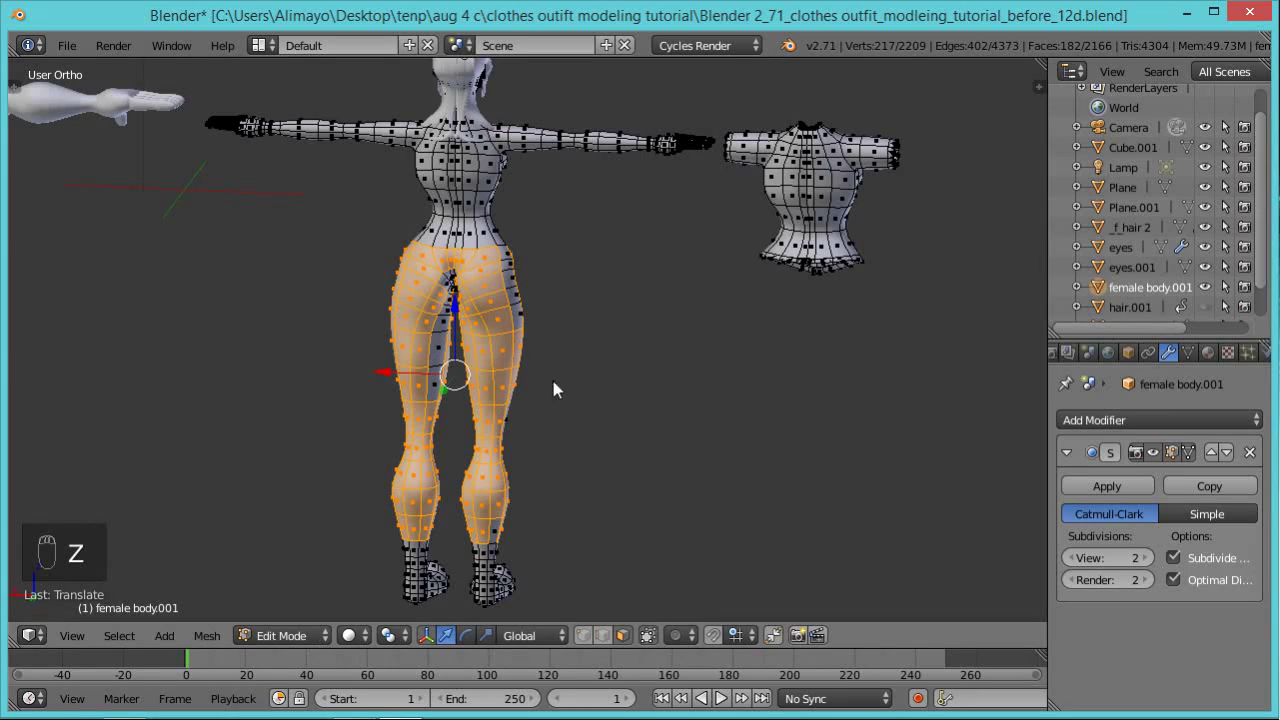
# Circle-select the missed faces on the inner thigh, outer hip and outer calf, adding them to the leg selection.
pyautogui.press('c')
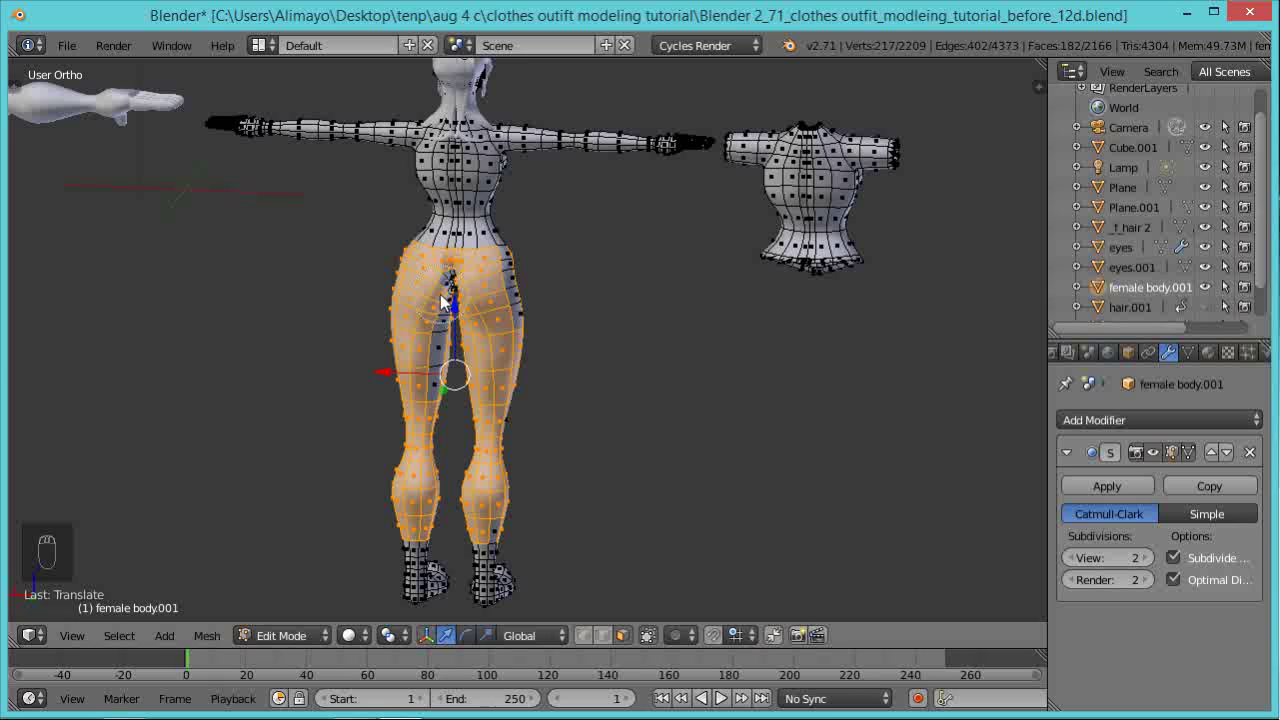
pyautogui.moveTo(439, 300)
pyautogui.mouseDown()
pyautogui.moveTo(440, 342)
pyautogui.moveTo(509, 336)
pyautogui.mouseUp()
pyautogui.click(518, 287)
pyautogui.rightClick(522, 306)
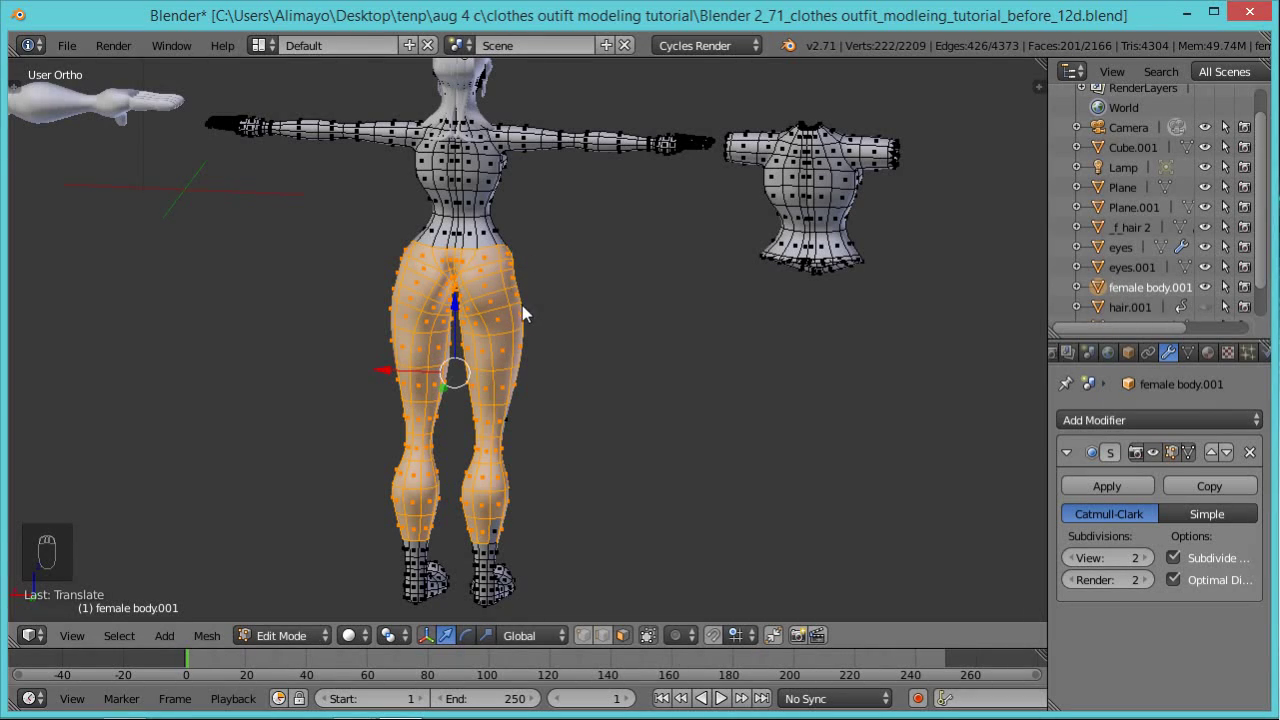
pyautogui.press('c')
pyautogui.click(499, 496)
pyautogui.rightClick(501, 492)
# Add the remaining unselected faces at the crotch and outer leg to the selection with circle select.
pyautogui.moveTo(581, 451); pyautogui.dragTo(427, 411, button='middle')
pyautogui.scroll(2, 511, 394)
pyautogui.moveTo(511, 394); pyautogui.dragTo(355, 310, button='middle')
pyautogui.scroll(2, 315, 255)
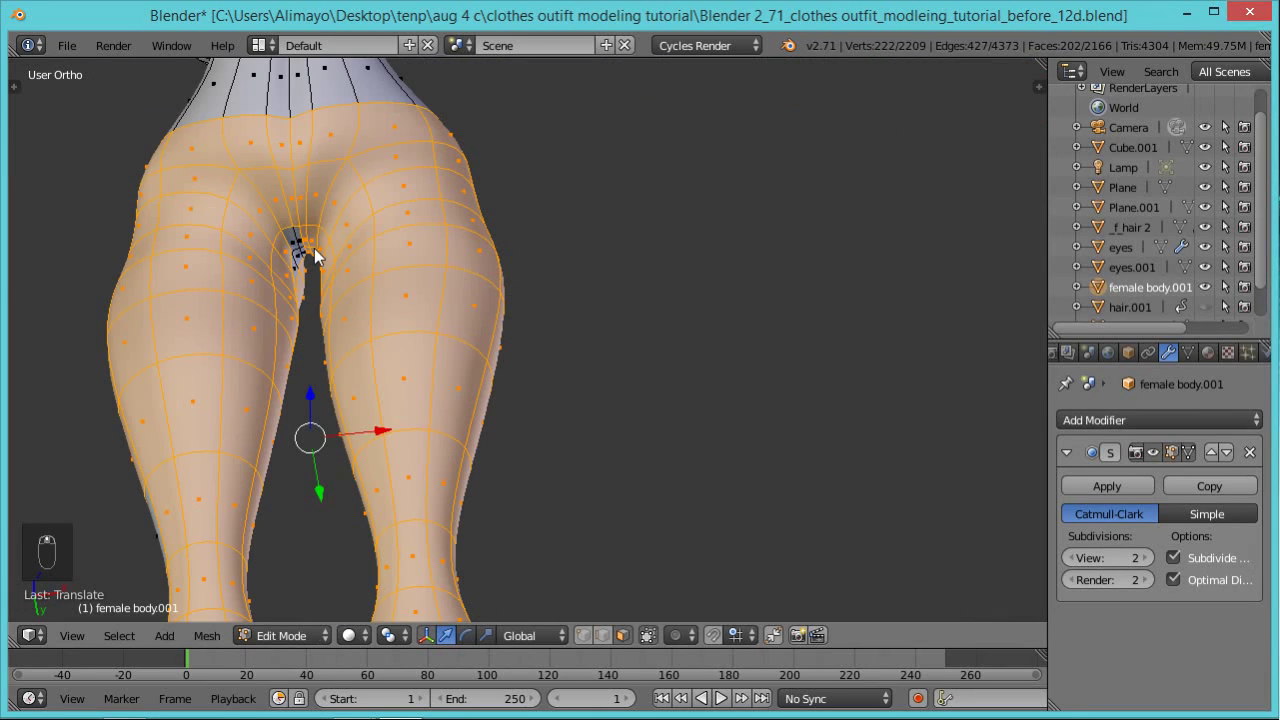
pyautogui.press('c')
pyautogui.click(300, 251)
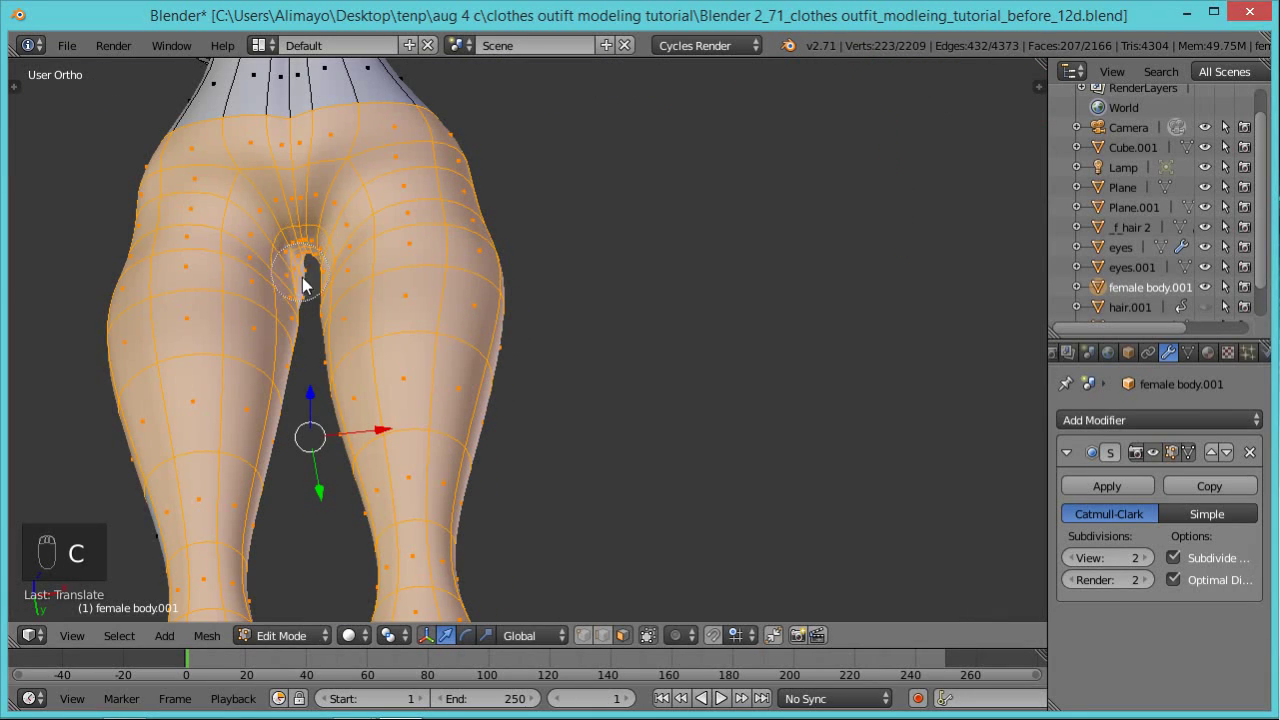
pyautogui.moveTo(235, 321); pyautogui.dragTo(440, 444, button='middle')
pyautogui.press('c')
pyautogui.click(408, 505)
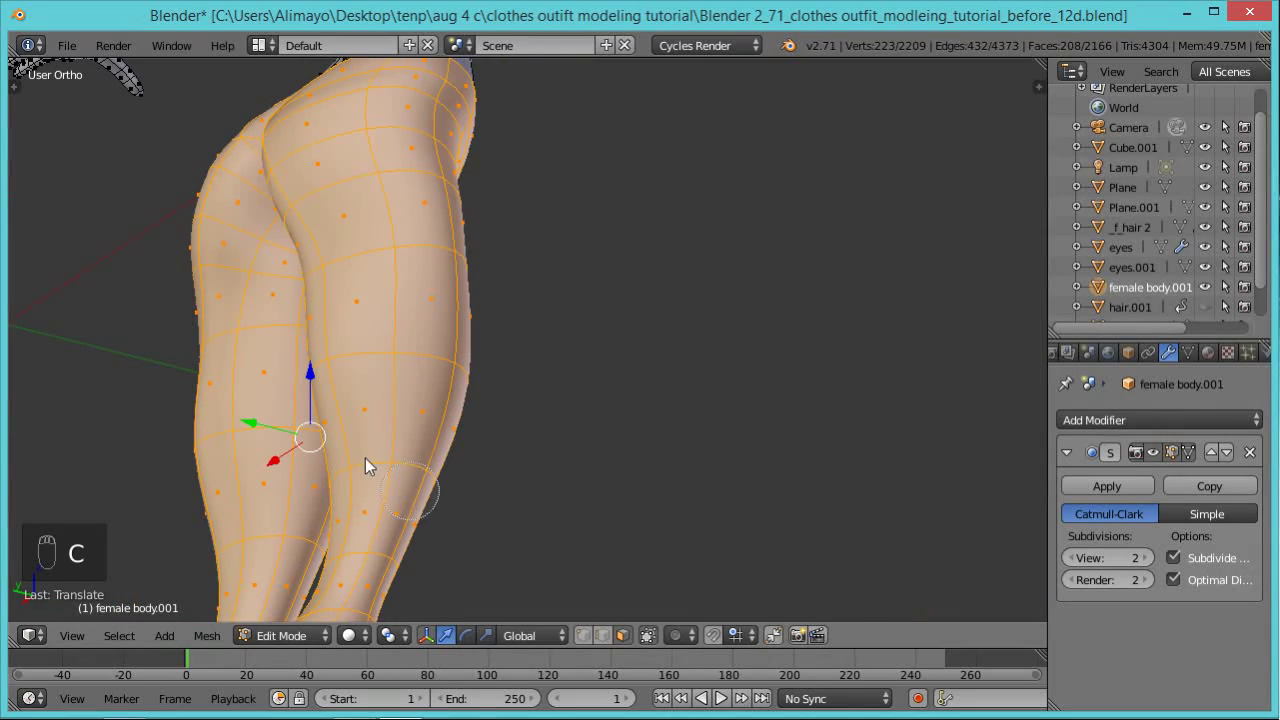
# Save the scene as a new copy named Blender 2_71_clothes outfit_modleing_tutorial_before_13d.blend.
pyautogui.moveTo(540, 389); pyautogui.dragTo(538, 450, button='middle')
pyautogui.moveTo(618, 366); pyautogui.dragTo(240, 485, button='middle')
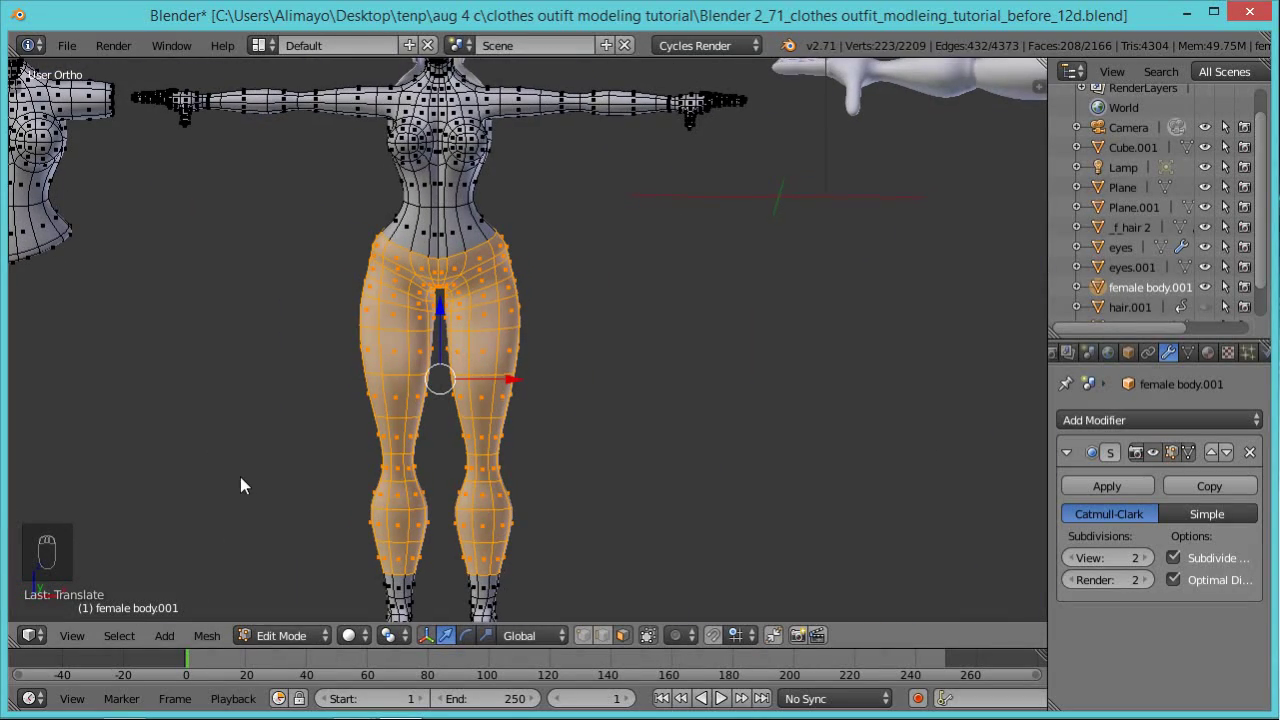
pyautogui.hotkey('ctrl', 'alt', 's')
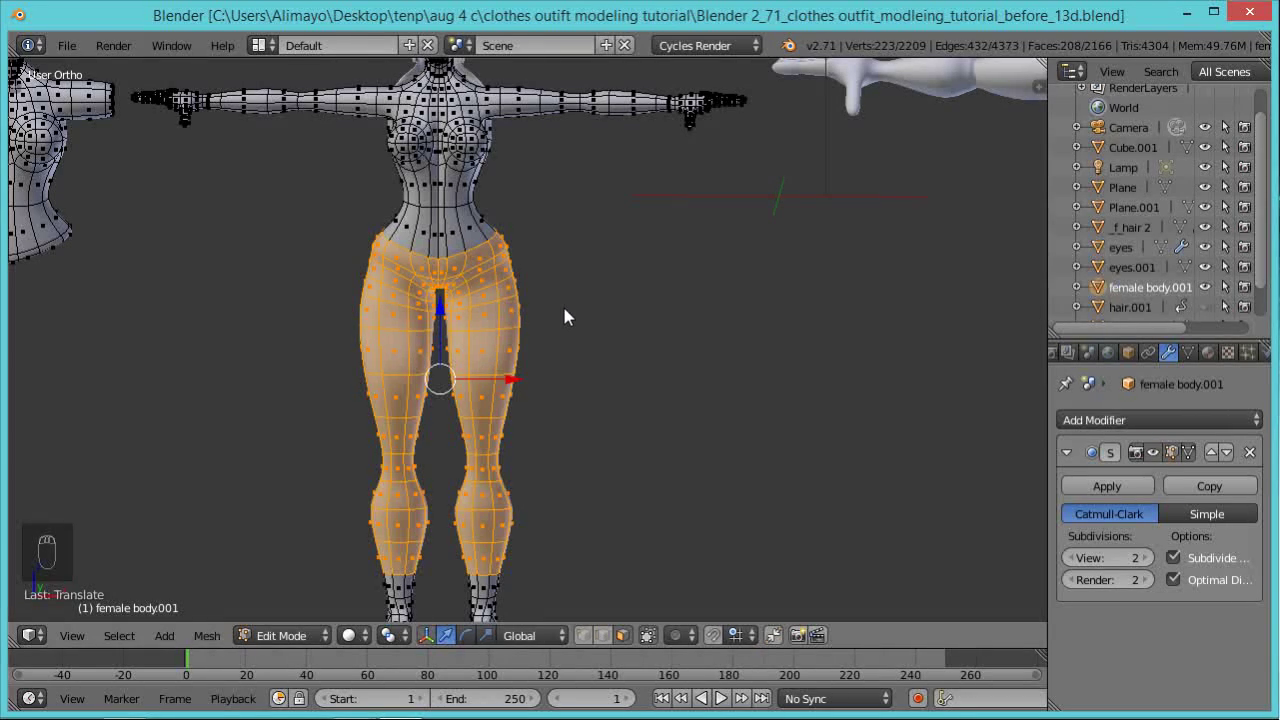
# Duplicate the selected hip and leg faces in place and move the copy along negative X past the separate top.
pyautogui.hotkey('shift', 'd')
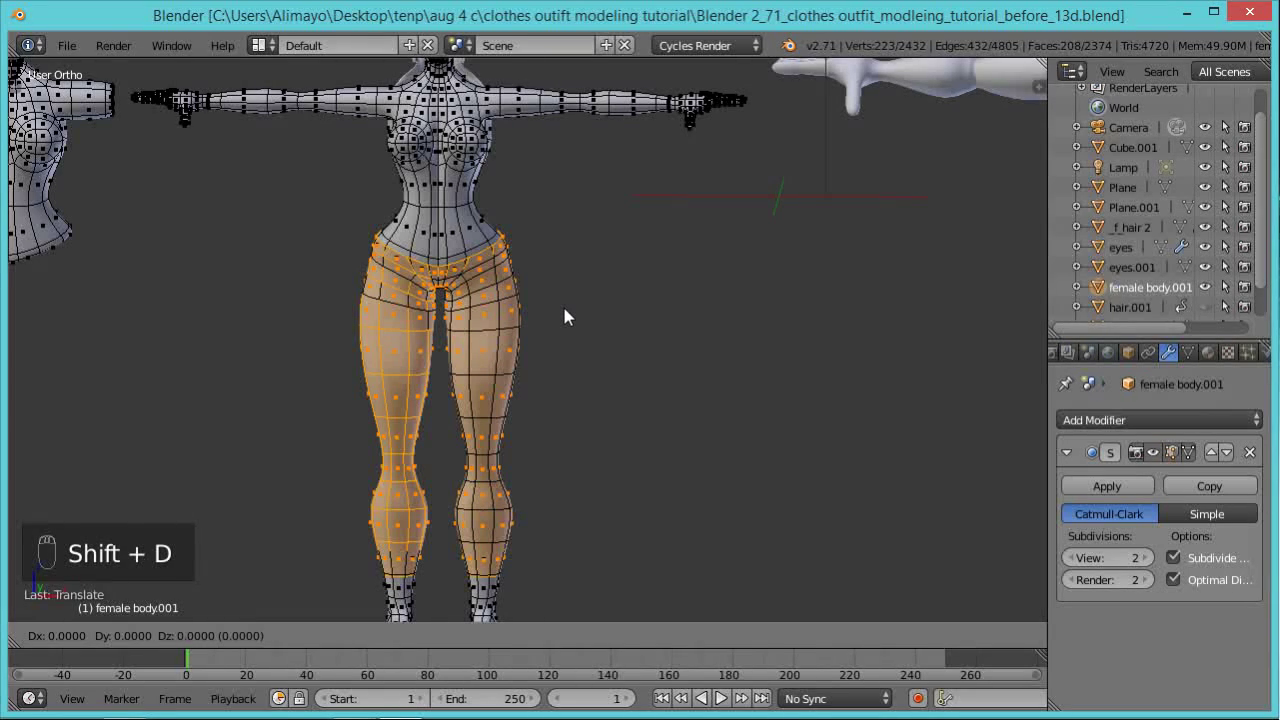
pyautogui.rightClick(564, 310)
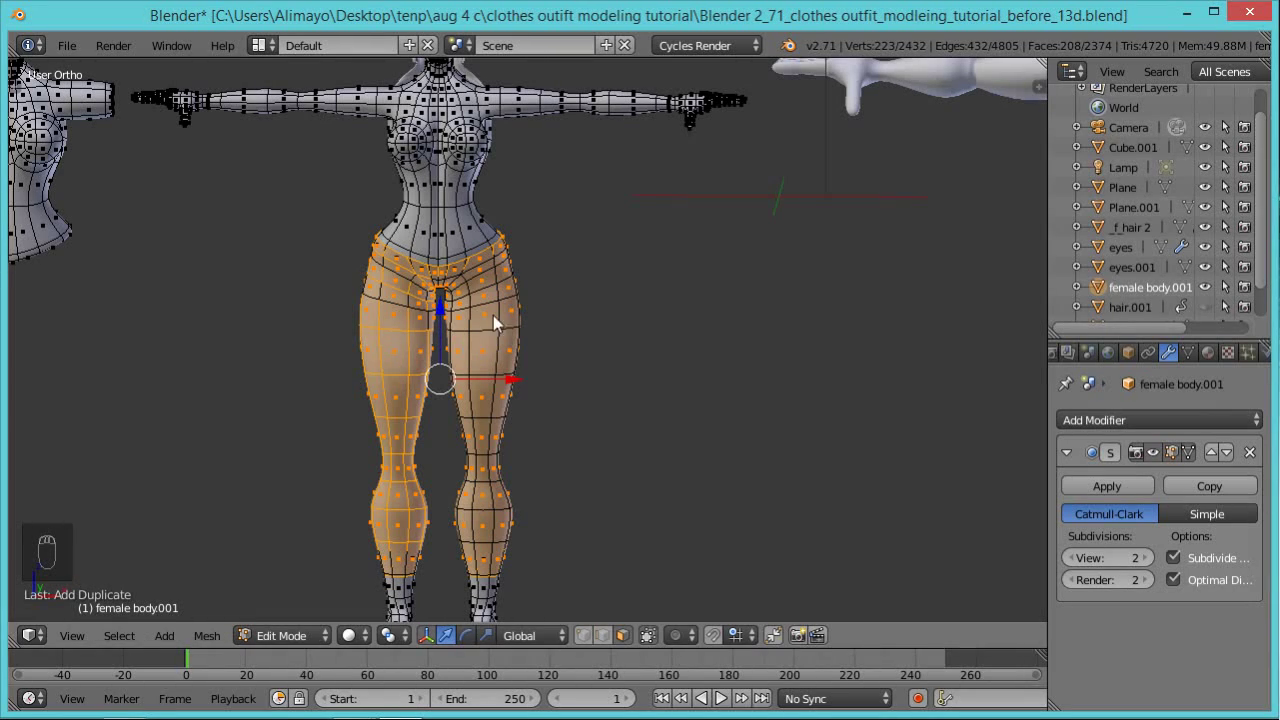
pyautogui.scroll(-2, 493, 322)
pyautogui.moveTo(541, 369); pyautogui.dragTo(137, 372)
pyautogui.scroll(-2, 209, 341)
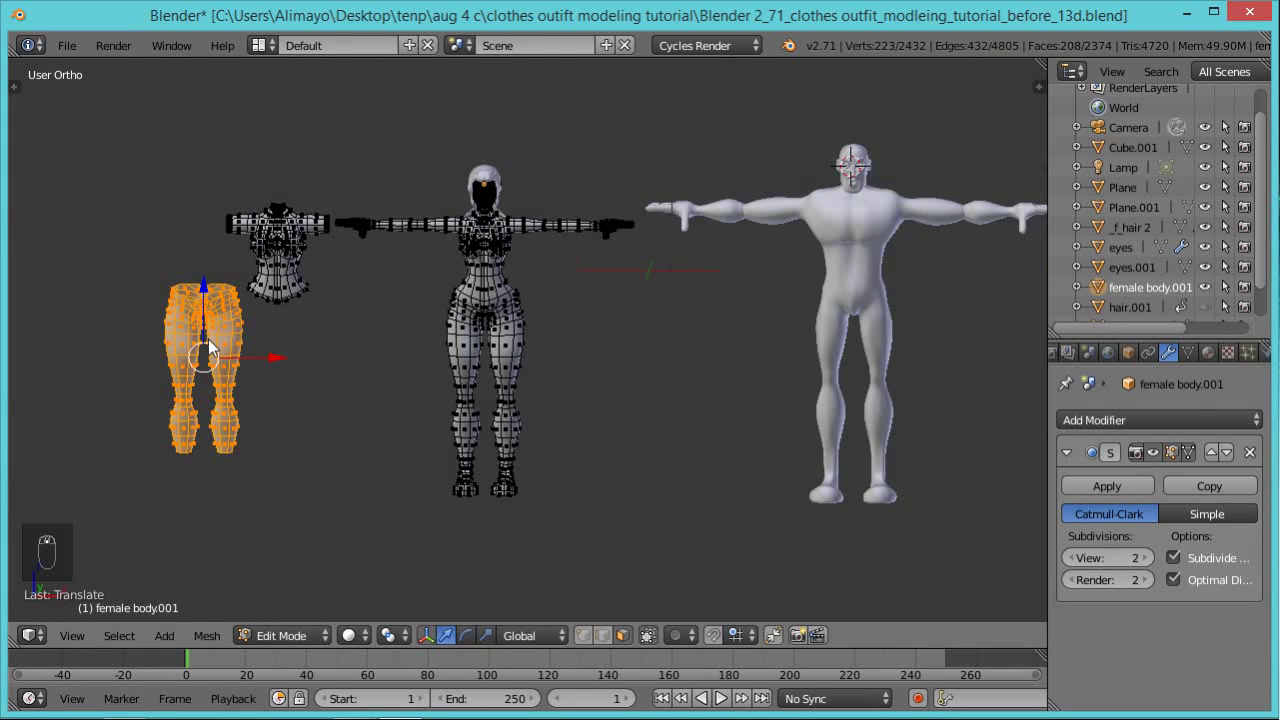
pyautogui.scroll(-1, 208, 343)
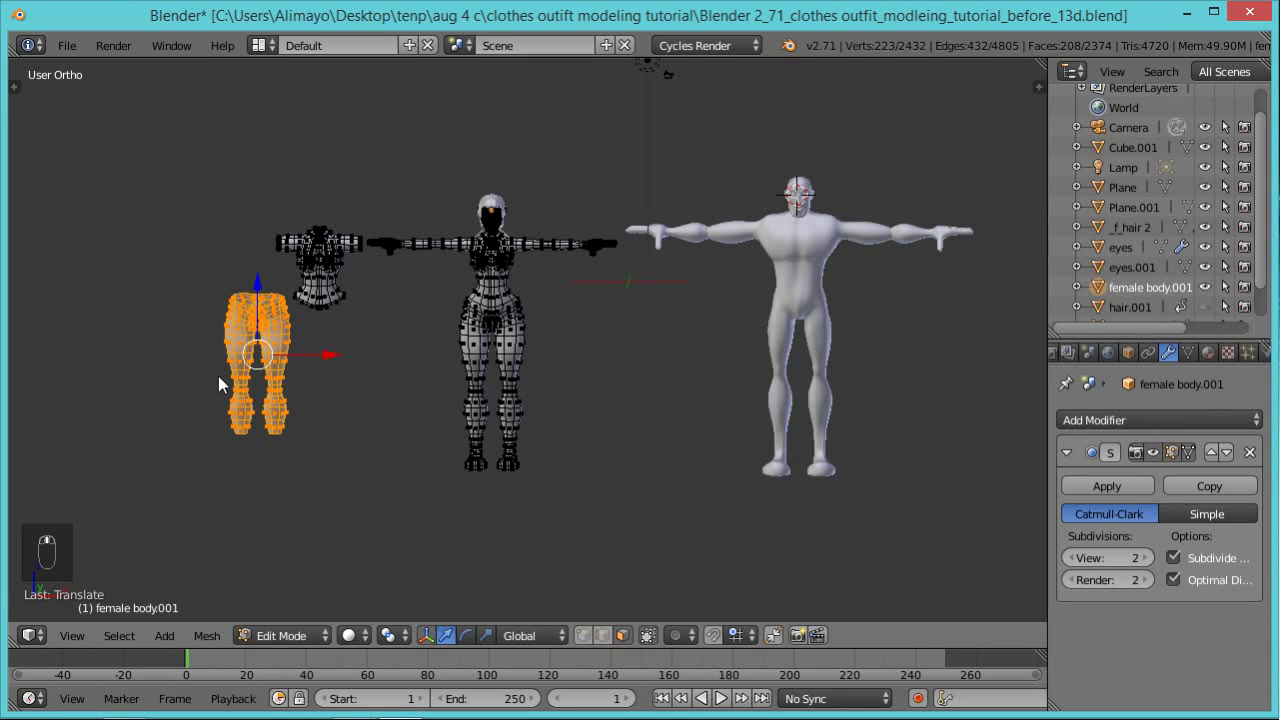
# Enlarge the duplicated trousers outward along their normals with Shrink/Fatten by about 0.18.
pyautogui.scroll(5, 369, 388)
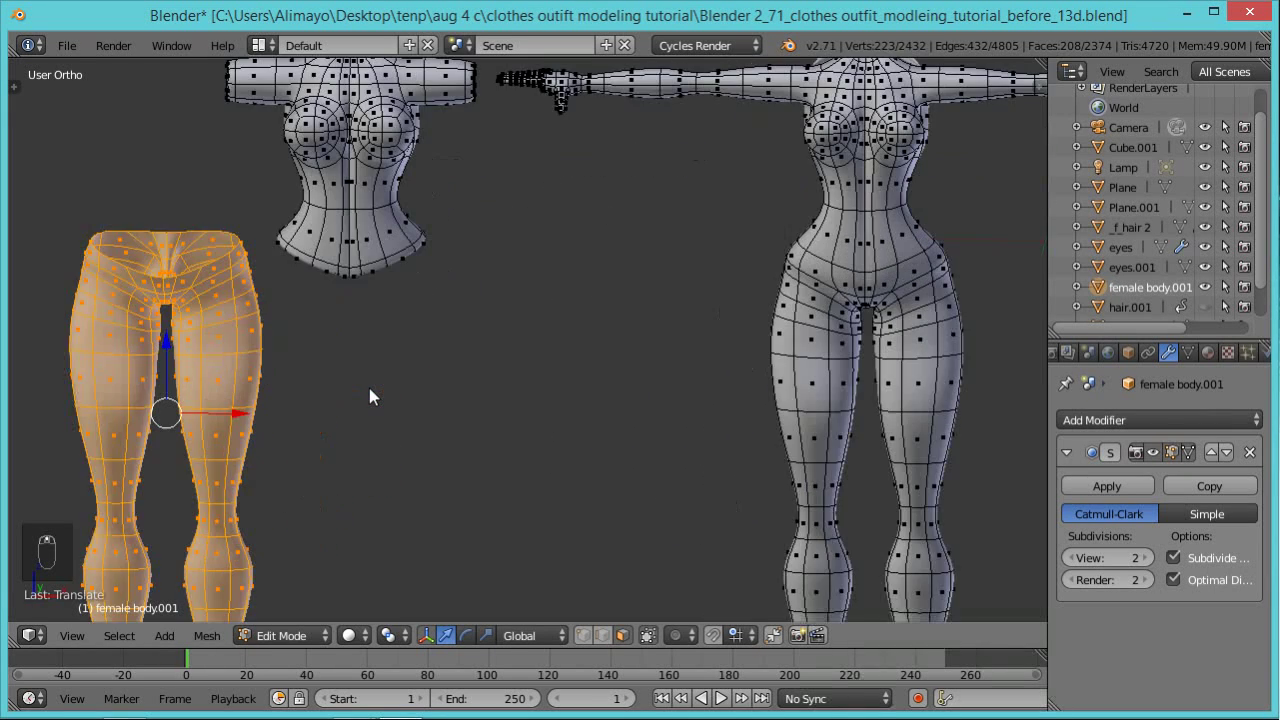
pyautogui.keyDown('shift'); pyautogui.moveTo(267, 436); pyautogui.dragTo(468, 355, button='middle'); pyautogui.keyUp('shift')
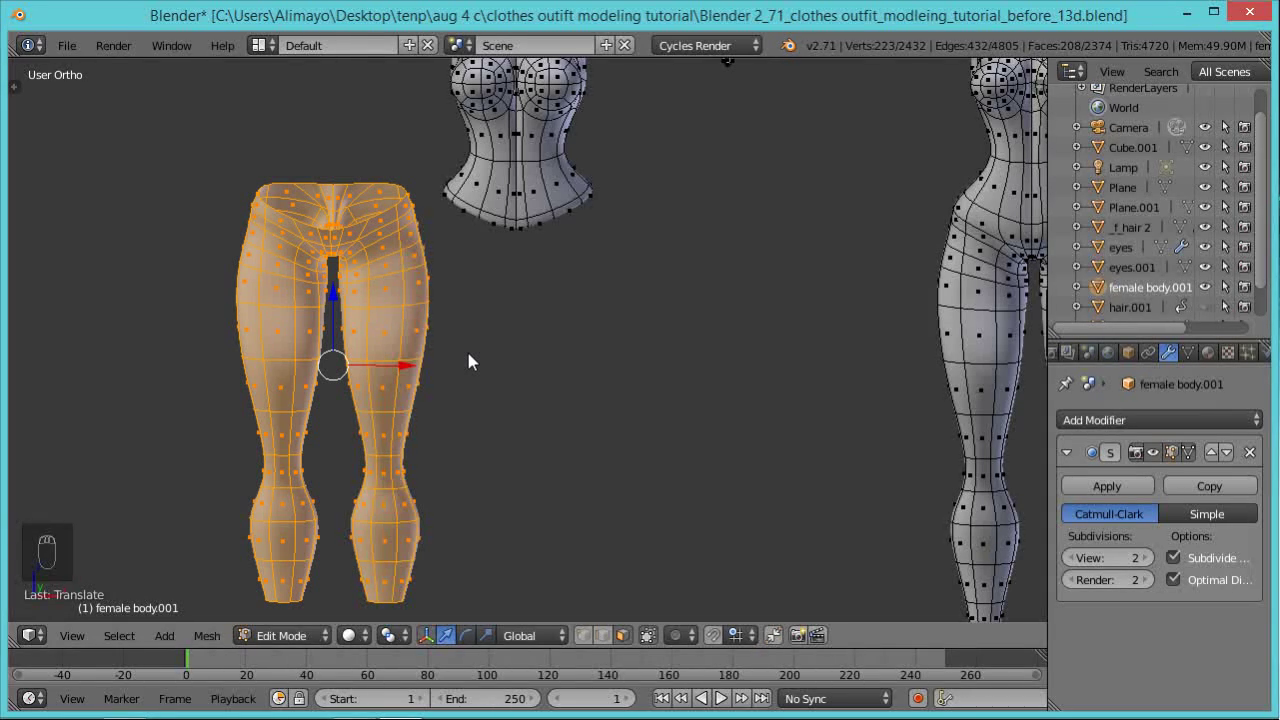
pyautogui.hotkey('alt', 's')
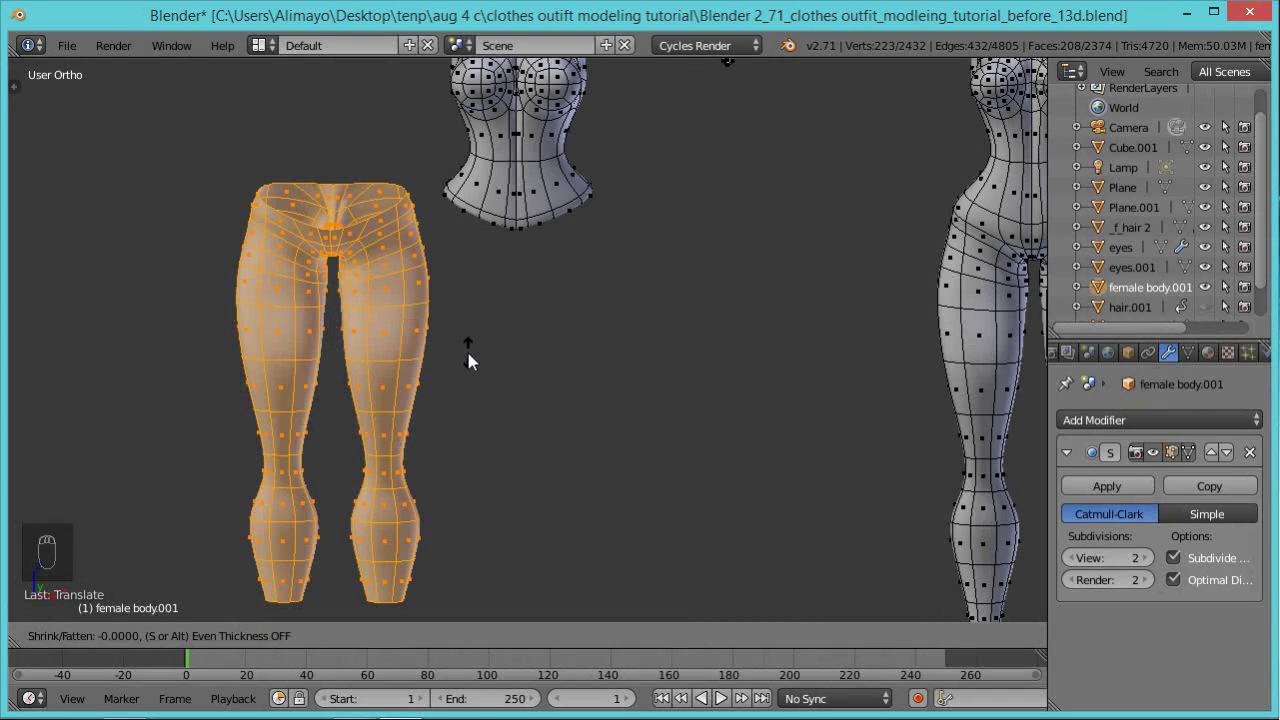
pyautogui.moveTo(468, 343)
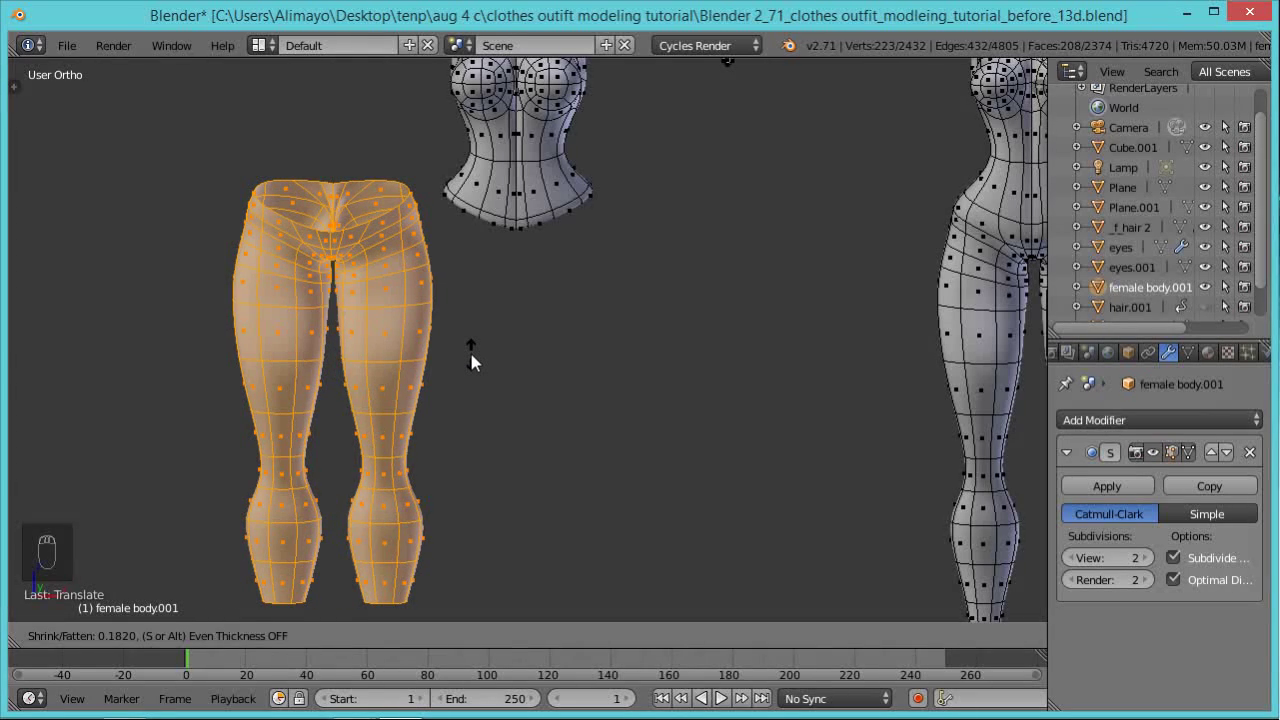
pyautogui.click(469, 350)
# Move the enlarged trousers along X back onto the body so they cover its hips and legs.
pyautogui.moveTo(412, 369); pyautogui.dragTo(21, 390)
pyautogui.scroll(-1, 21, 390)
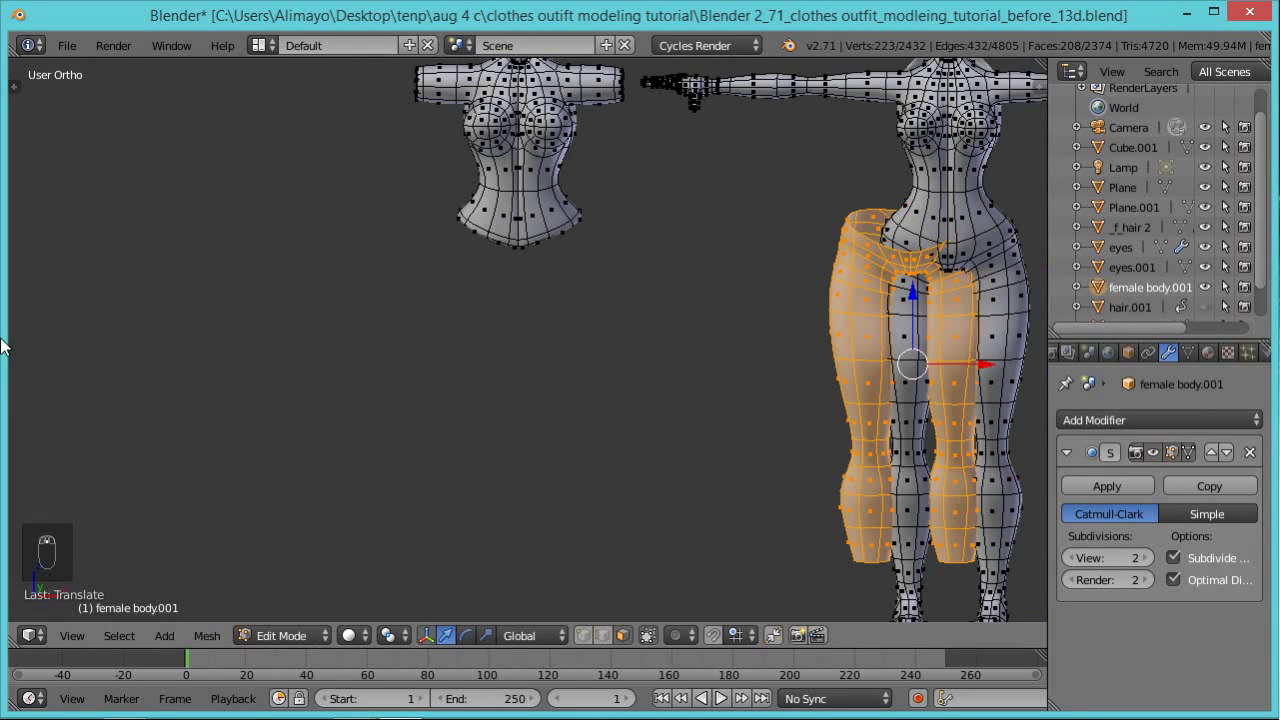
pyautogui.keyDown('shift'); pyautogui.moveTo(862, 410); pyautogui.dragTo(309, 414, button='middle'); pyautogui.keyUp('shift')
pyautogui.scroll(2, 308, 420)
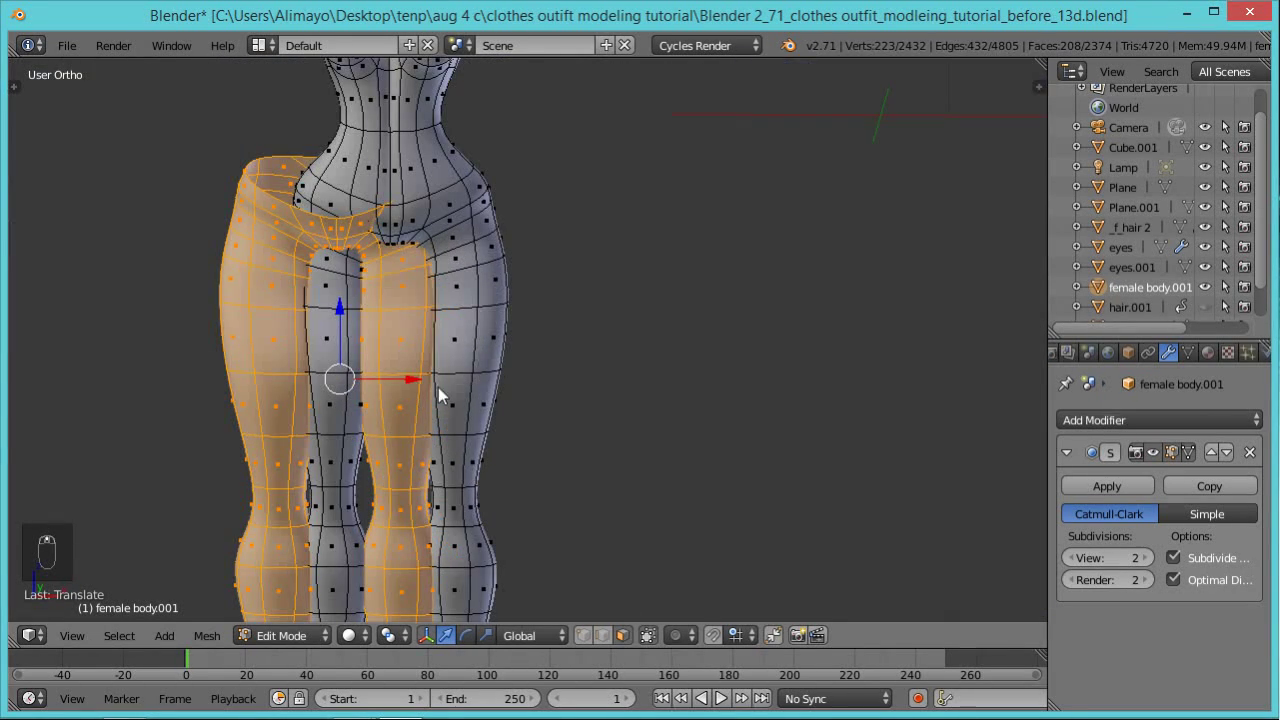
pyautogui.moveTo(414, 380); pyautogui.dragTo(464, 386)
pyautogui.scroll(-2, 489, 371)
pyautogui.moveTo(609, 420); pyautogui.dragTo(555, 427, button='middle')
pyautogui.press('KP_5')
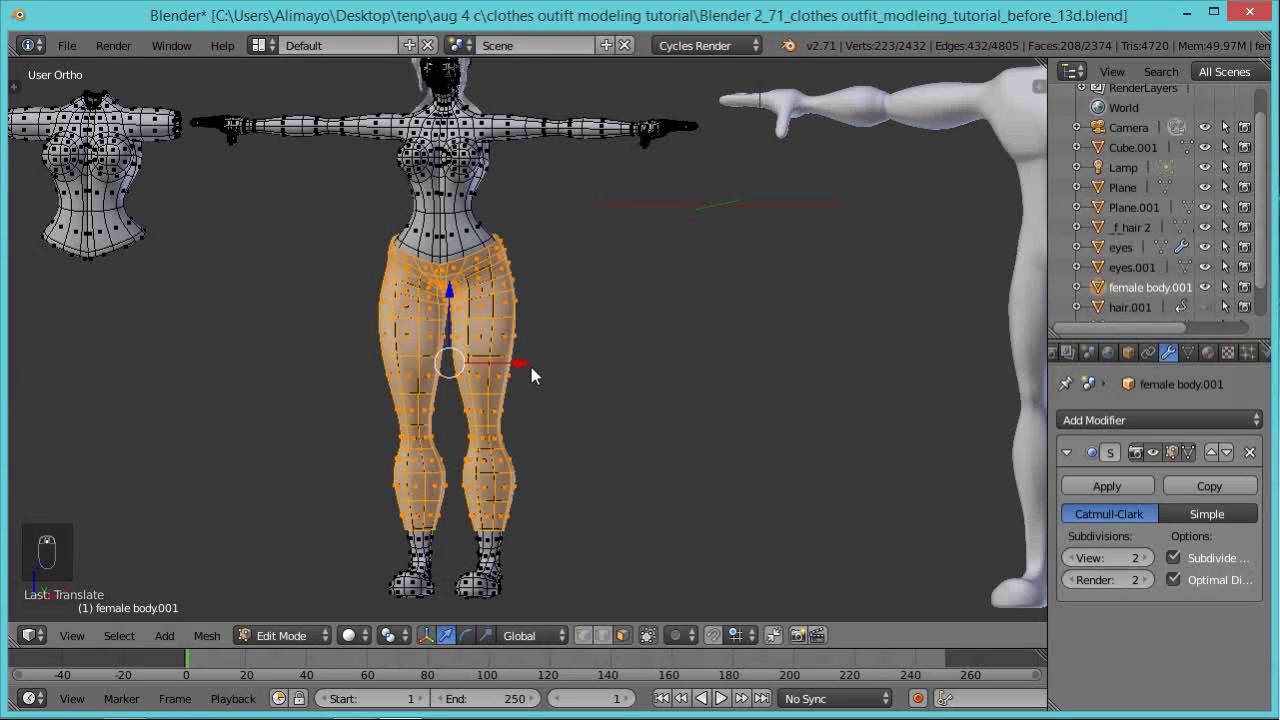
# Examine how the trousers fit over the body's hips, crotch and legs from close up and from a distance.
pyautogui.moveTo(526, 364); pyautogui.dragTo(502, 387, button='middle')
pyautogui.scroll(1, 502, 387)
pyautogui.moveTo(463, 455); pyautogui.dragTo(390, 392, button='middle')
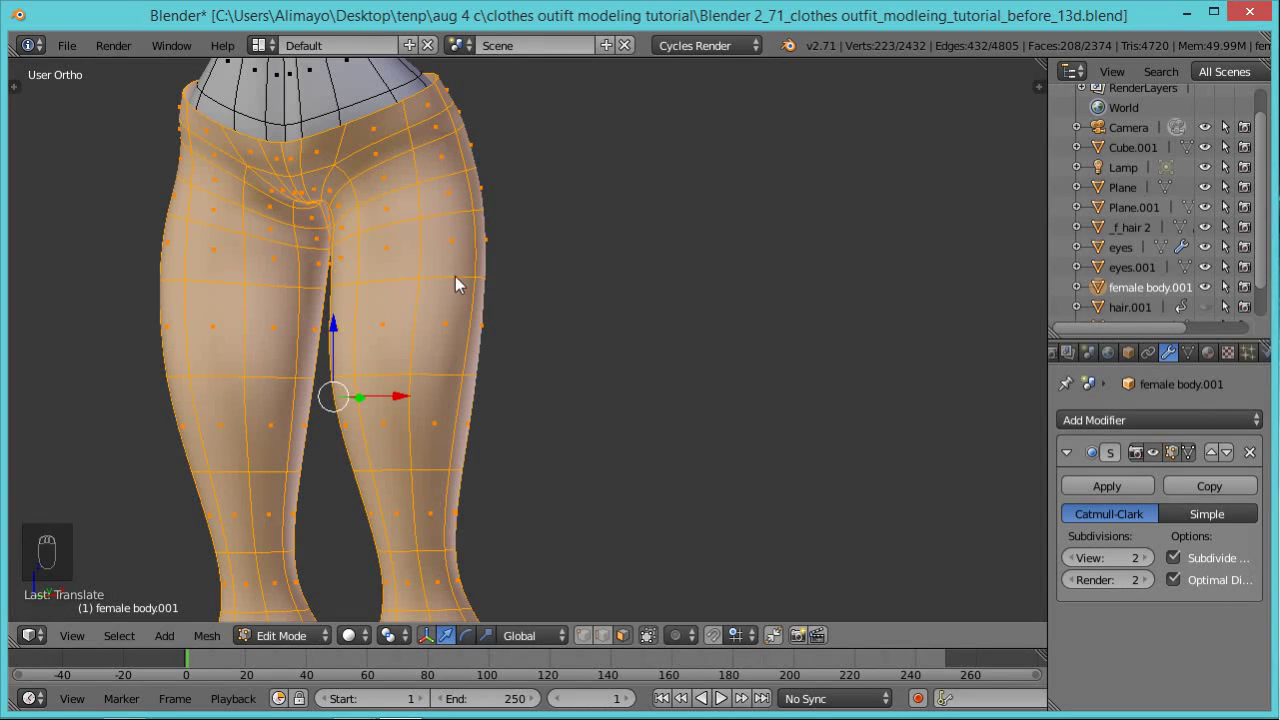
pyautogui.scroll(-3, 394, 329)
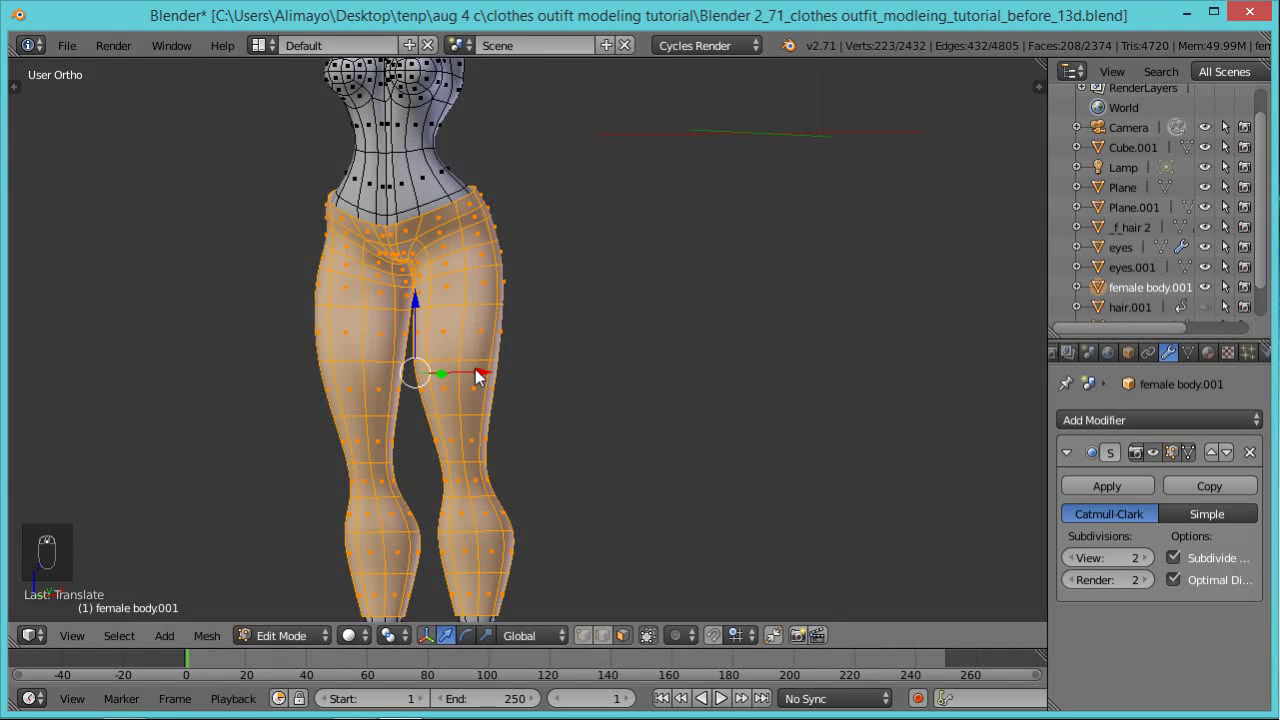
pyautogui.scroll(-2, 477, 367)
pyautogui.scroll(1, 517, 397)
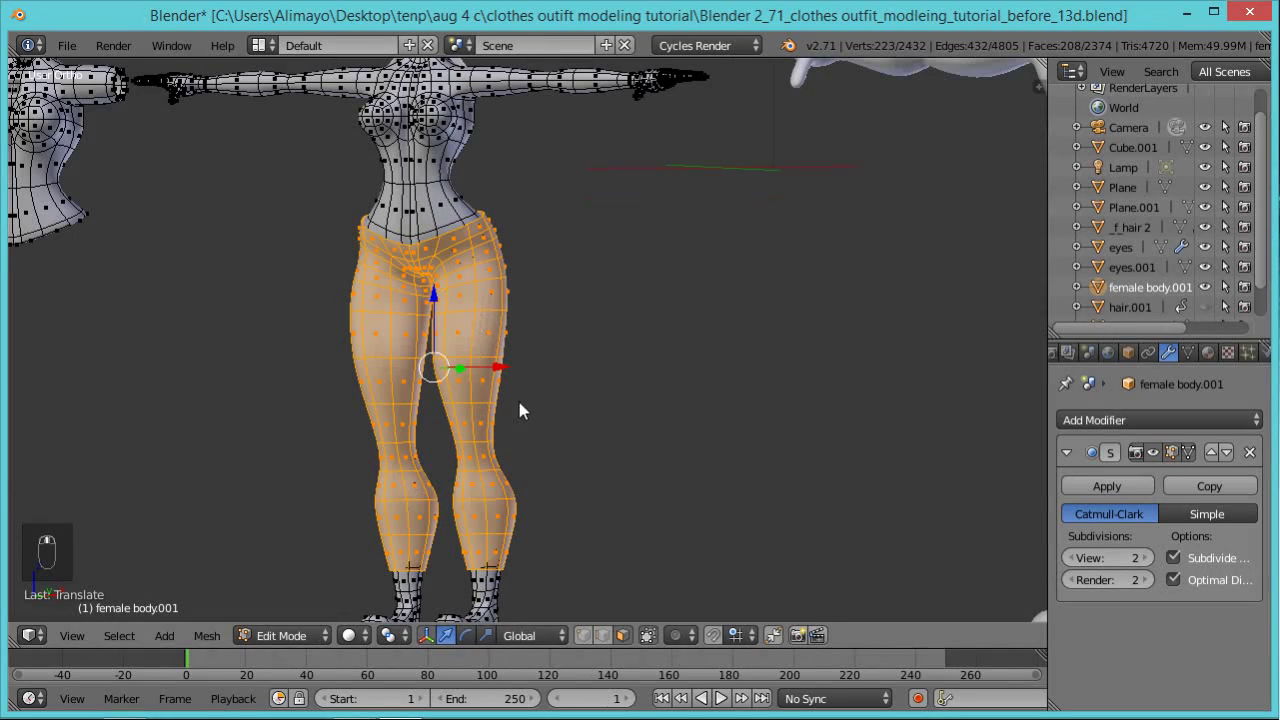
pyautogui.scroll(-2, 510, 420)
pyautogui.scroll(2, 512, 424)
pyautogui.scroll(-3, 506, 435)
pyautogui.scroll(6, 505, 432)
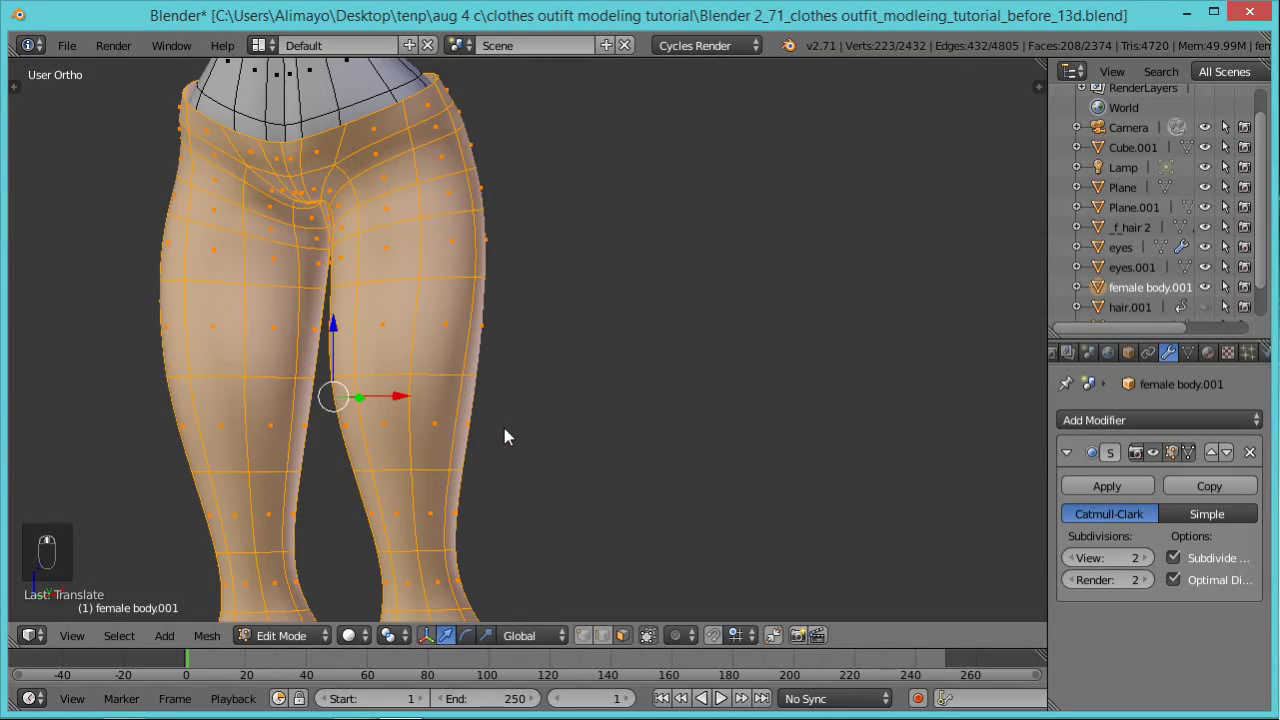
pyautogui.scroll(-2, 485, 400)
# Move the trousers along negative X until they stand clear beside the body's legs.
pyautogui.moveTo(477, 374); pyautogui.dragTo(232, 386)
pyautogui.moveTo(232, 386); pyautogui.dragTo(242, 350, button='middle')
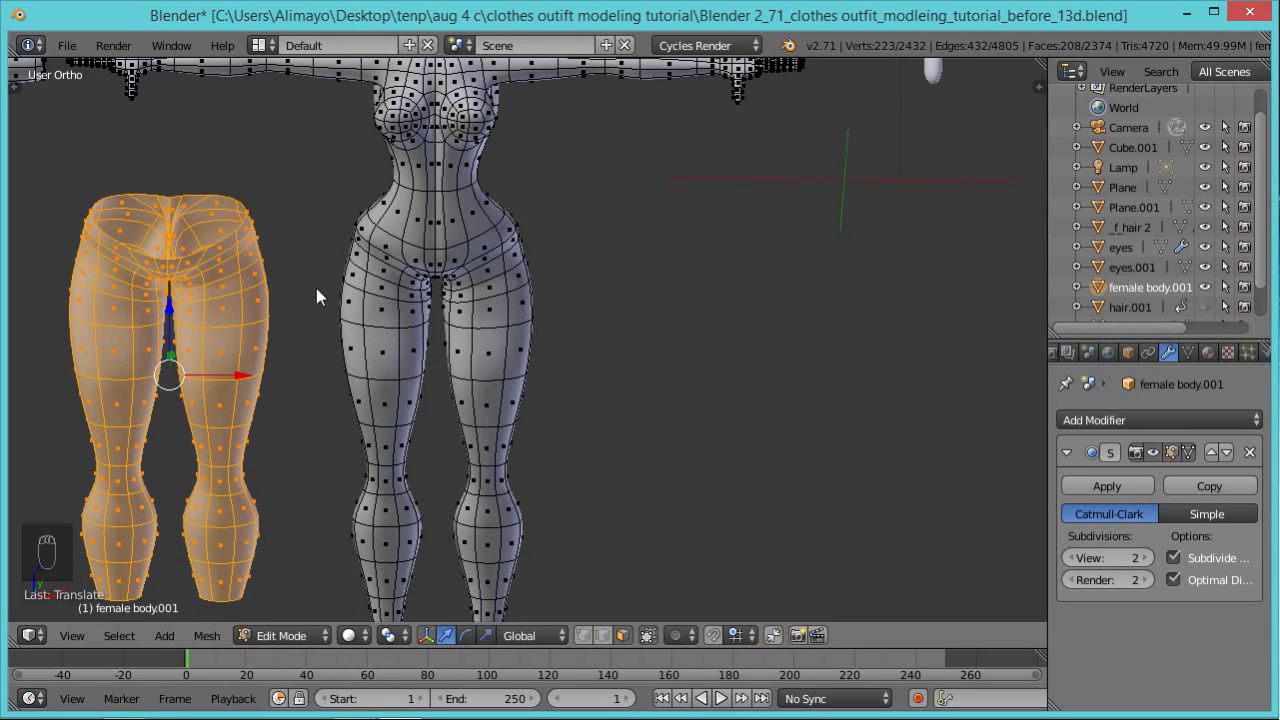
pyautogui.moveTo(263, 334); pyautogui.dragTo(400, 238, button='middle')
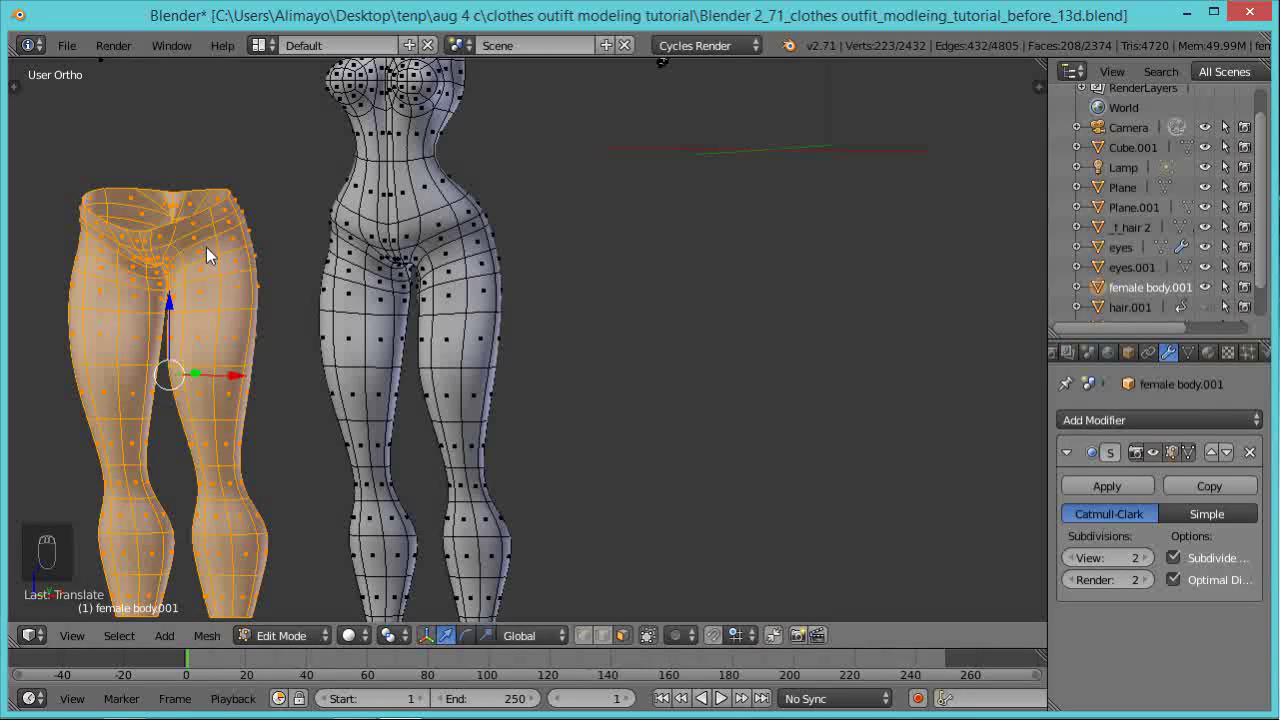
# Get a close view into the trousers' open waist and deselect all of the mesh.
pyautogui.scroll(1, 267, 284)
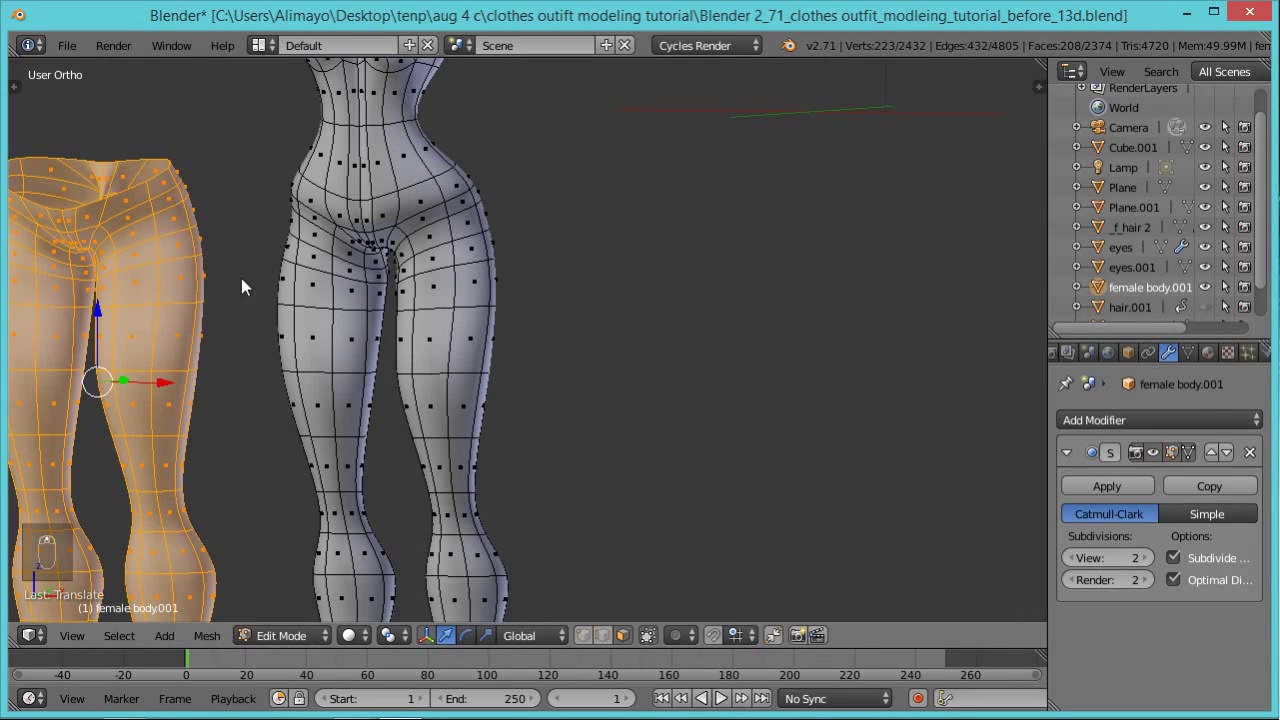
pyautogui.keyDown('shift'); pyautogui.moveTo(149, 305); pyautogui.dragTo(406, 370, button='middle'); pyautogui.keyUp('shift')
pyautogui.scroll(4, 406, 370)
pyautogui.moveTo(251, 346); pyautogui.dragTo(346, 386, button='middle')
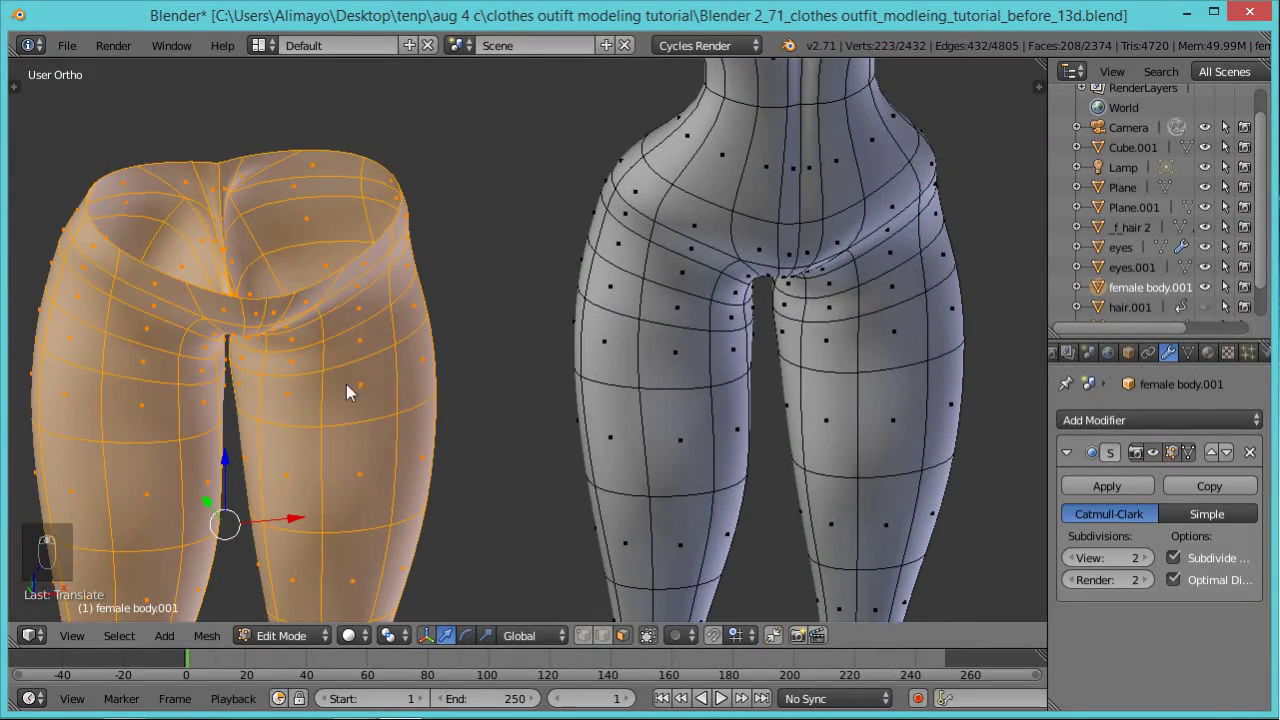
pyautogui.press('a')
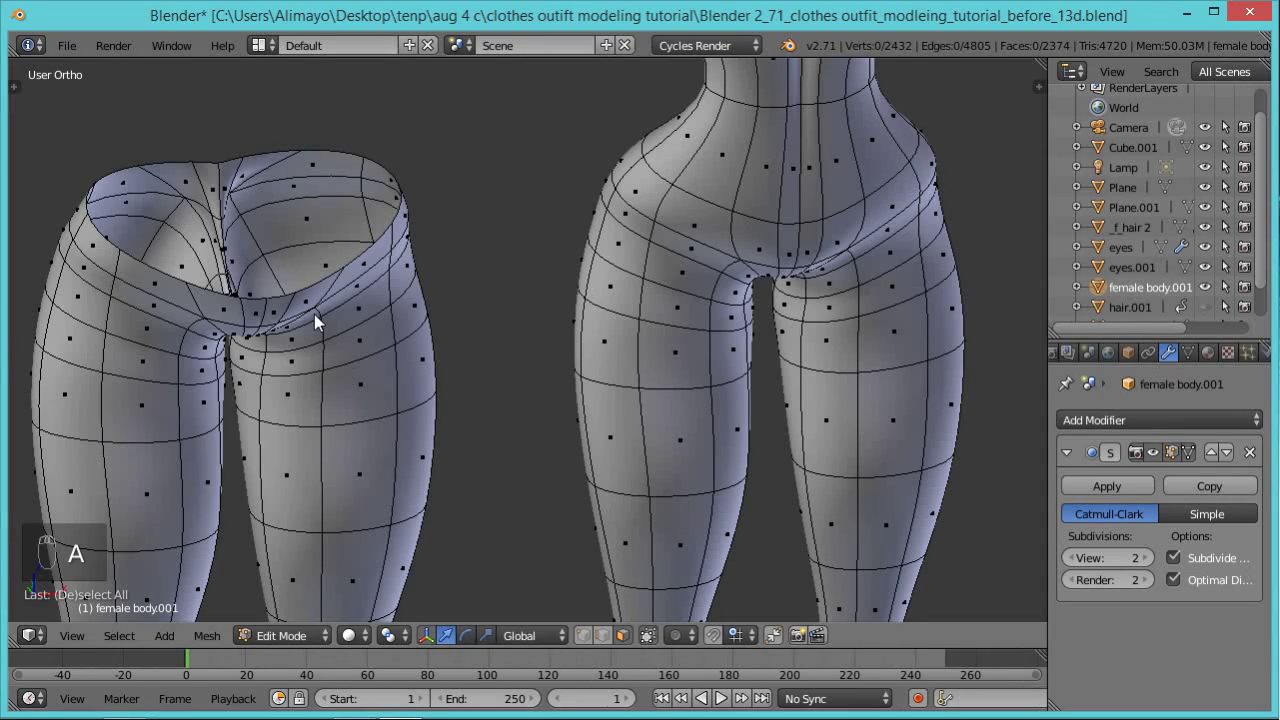
pyautogui.press('a')
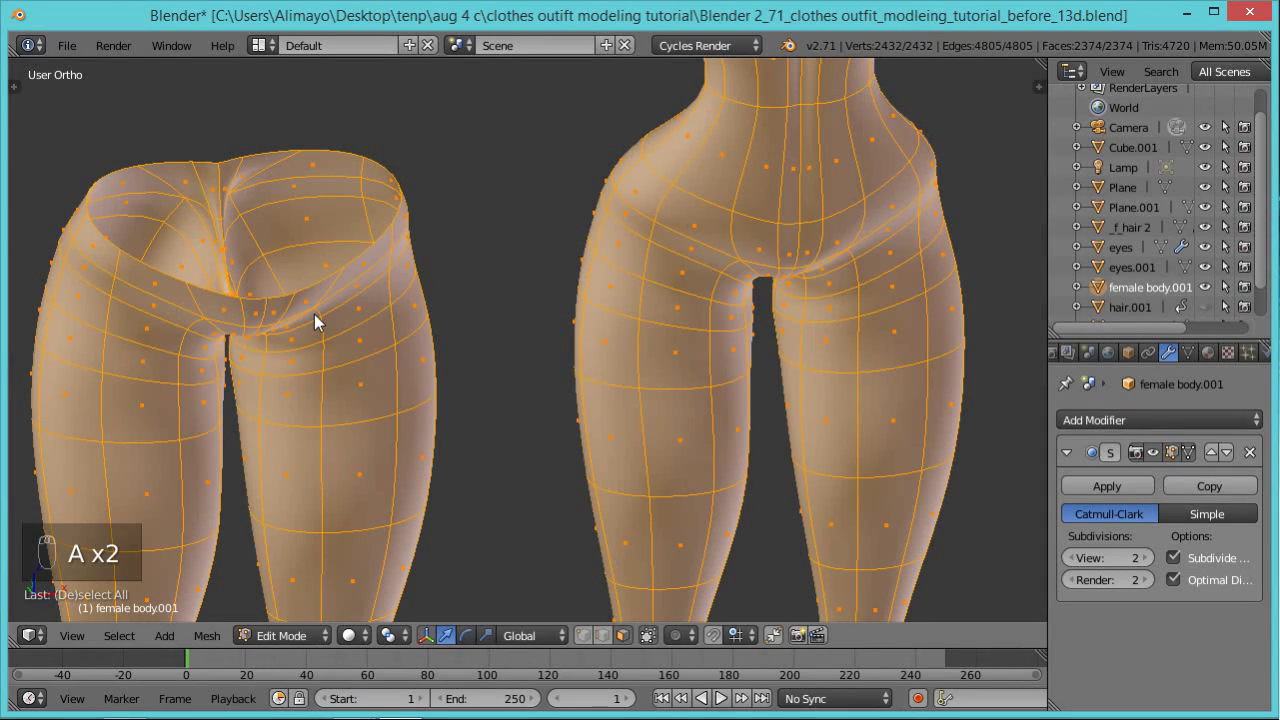
pyautogui.press('a')
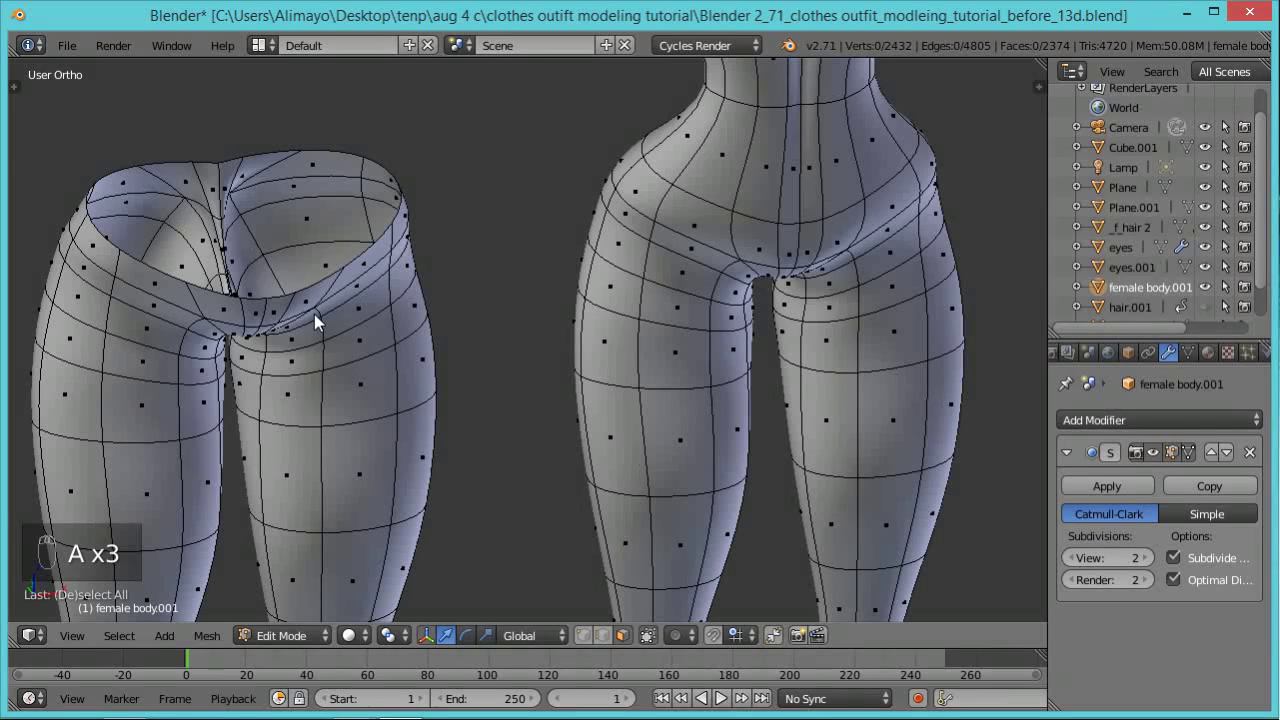
# Select the open waist edge loop of the trousers in edge select mode and turn off the subdivision preview in the viewport.
pyautogui.click(603, 636)
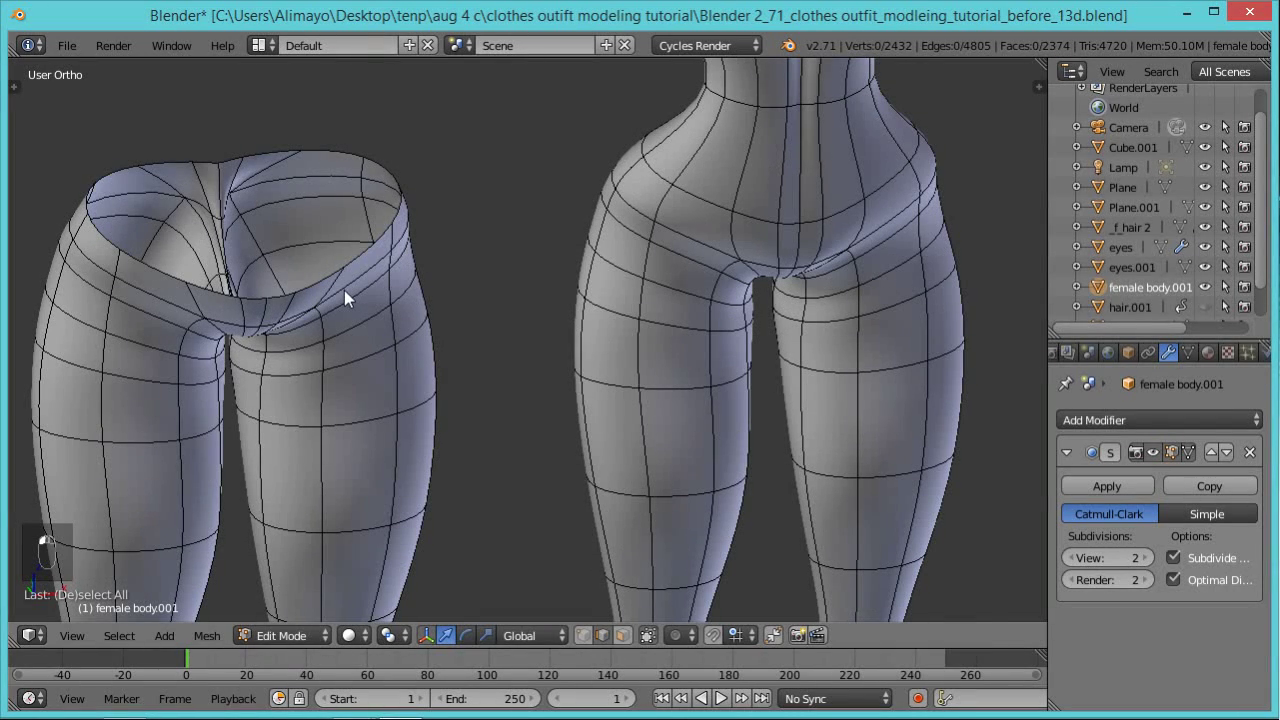
pyautogui.keyDown('alt'); pyautogui.rightClick(316, 283); pyautogui.keyUp('alt')
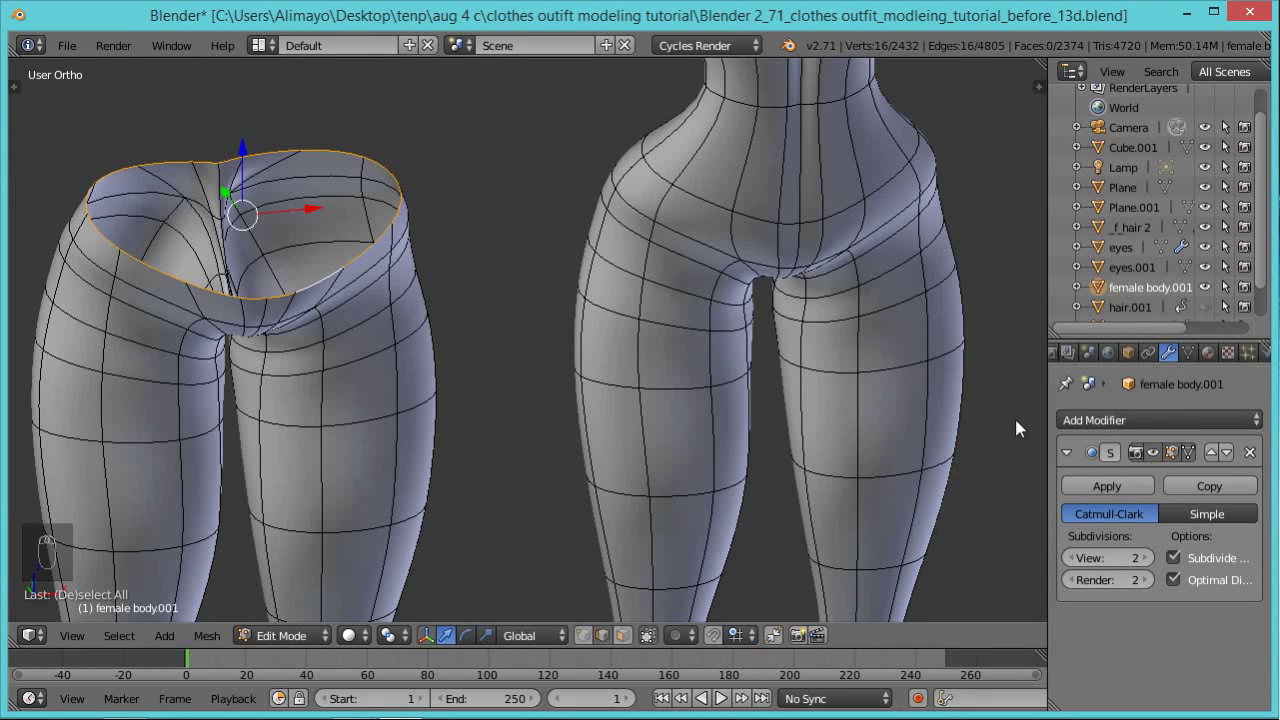
pyautogui.click(1154, 455)
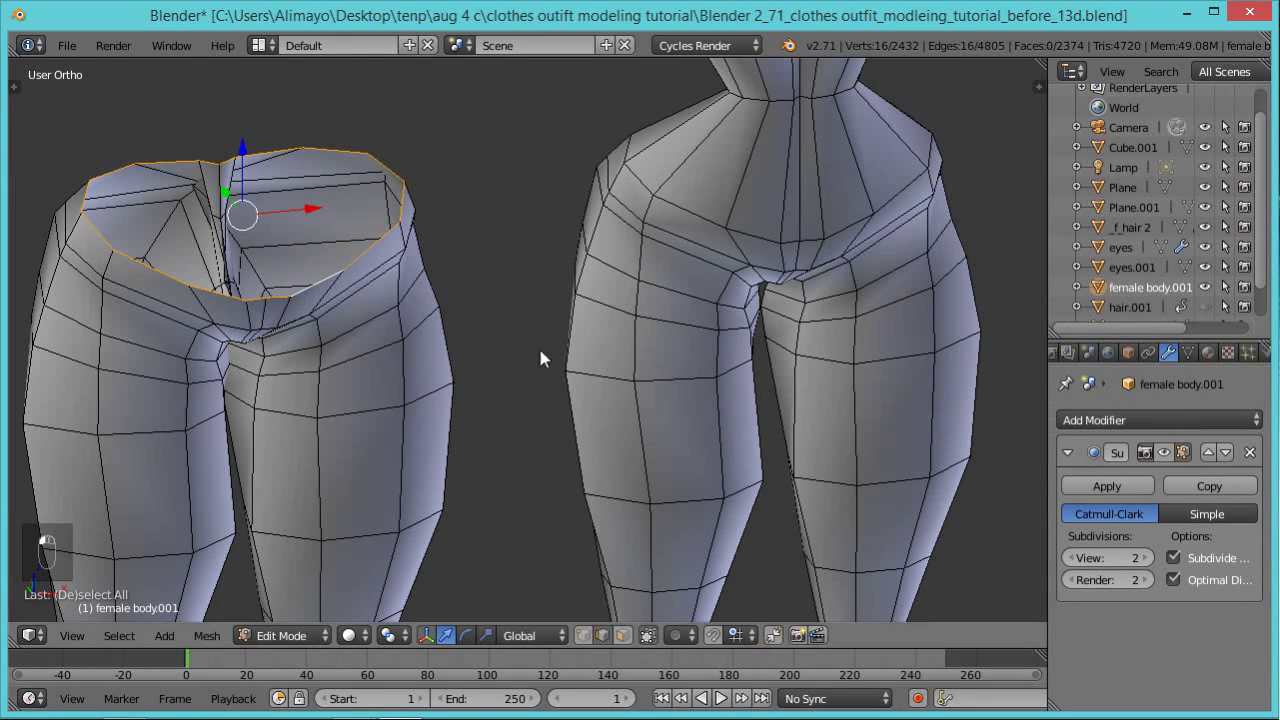
# Extrude the waist loop in place and scale it inward to about 0.92 to form a rim.
pyautogui.press('e')
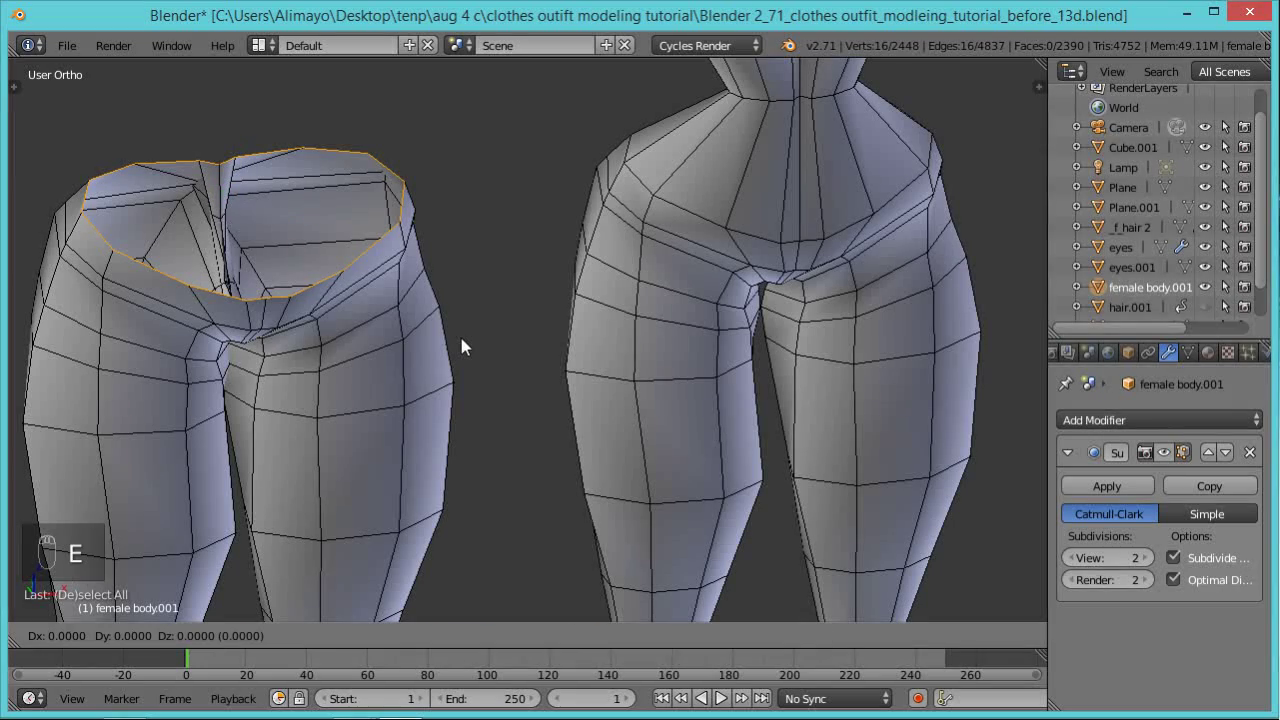
pyautogui.rightClick(461, 338)
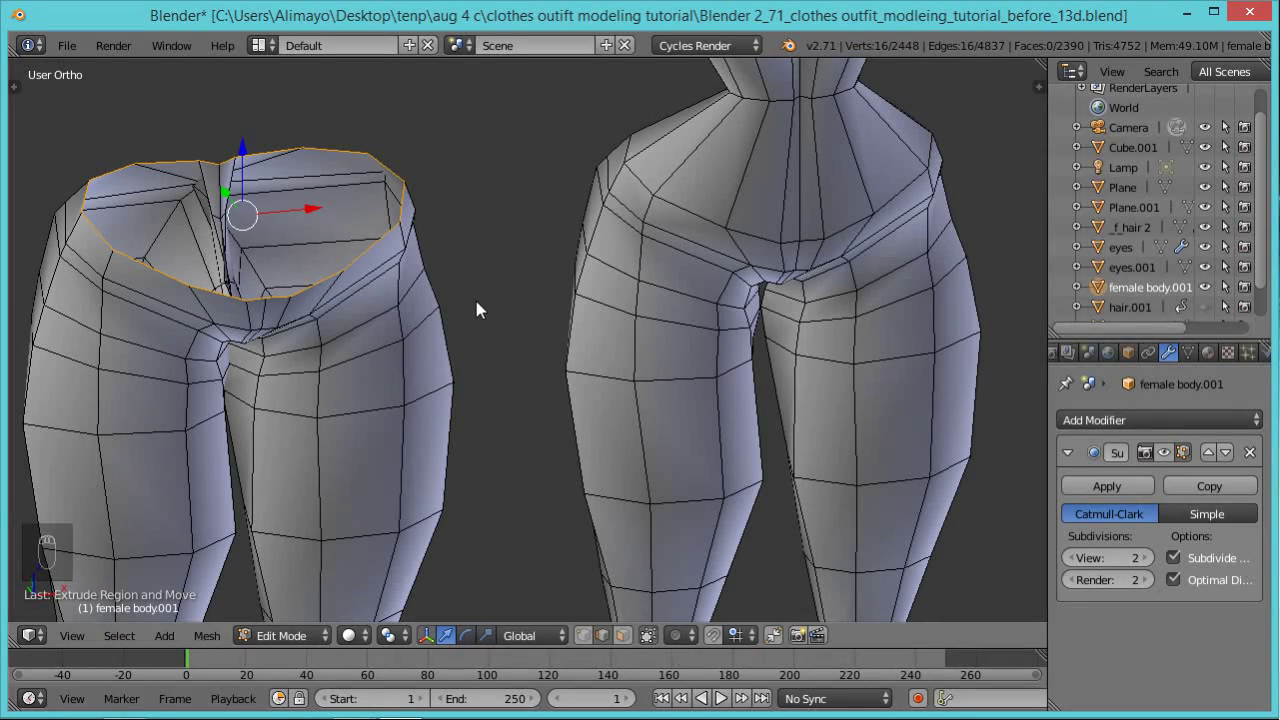
pyautogui.press('s')
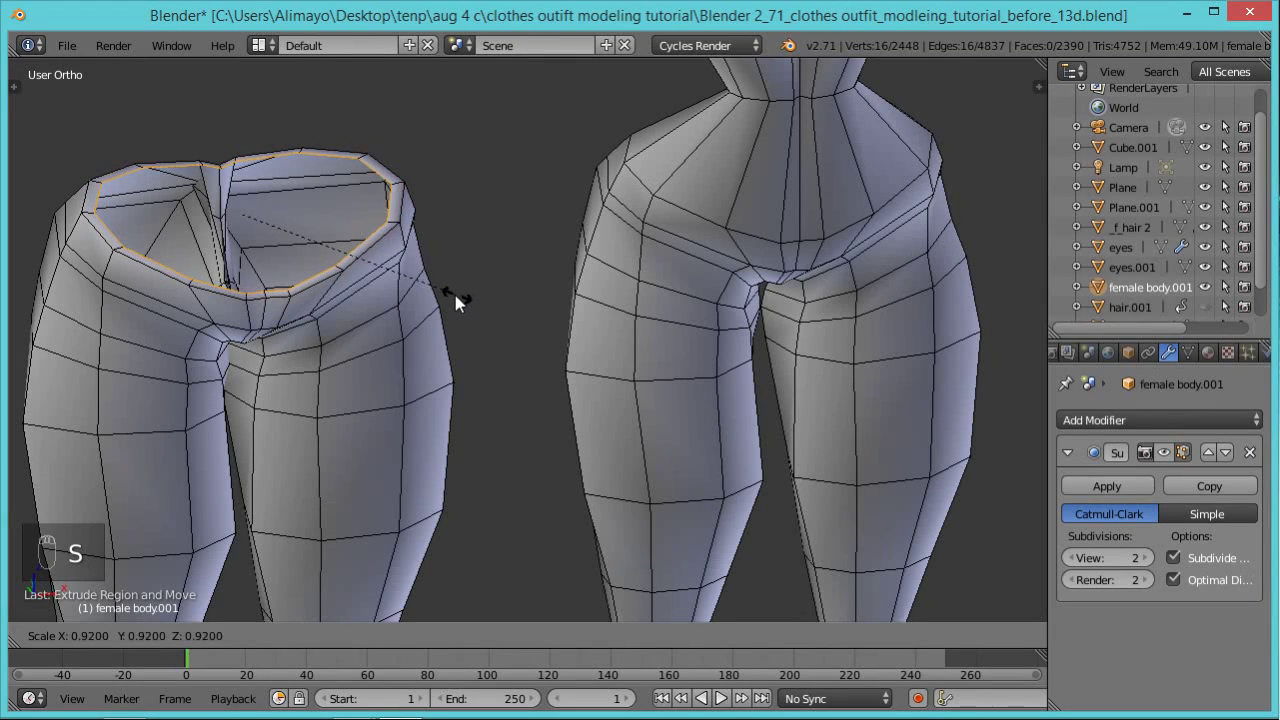
pyautogui.click(455, 295)
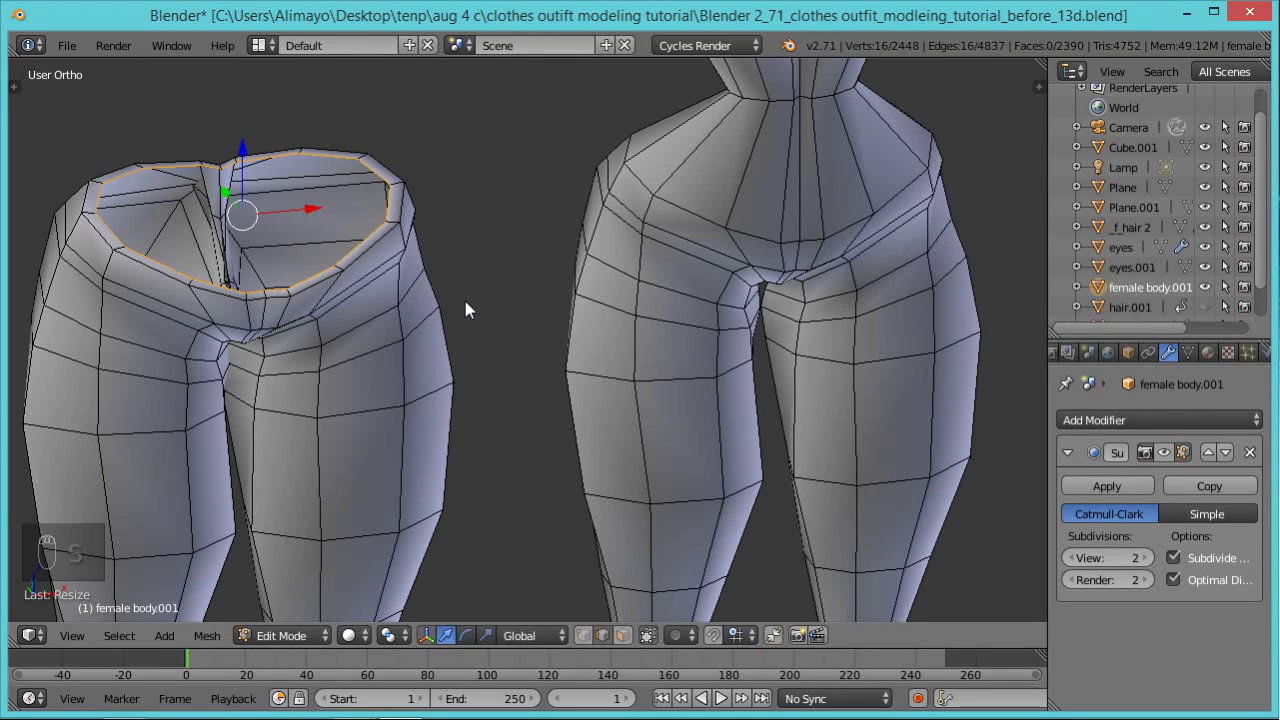
# Extrude the inner waist rim down about 0.42 along Z inside the trousers and adjust its scale slightly.
pyautogui.press('e')
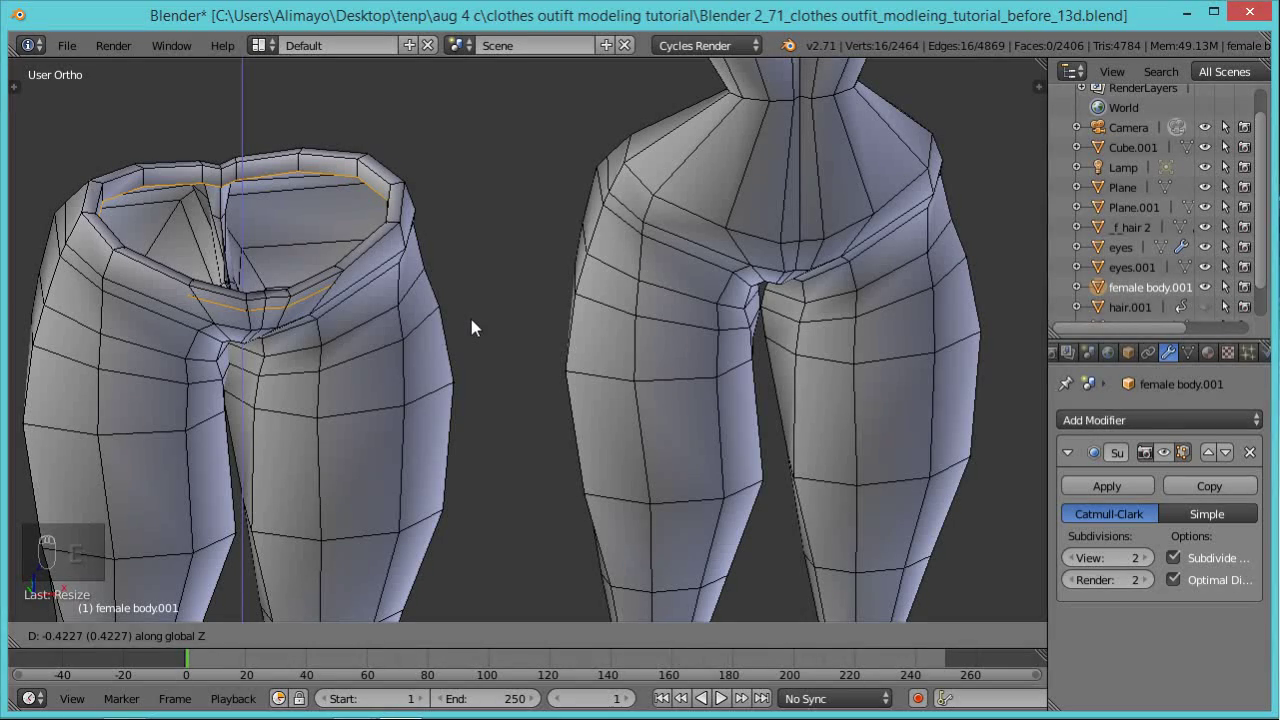
pyautogui.click(471, 324)
pyautogui.scroll(2, 340, 344)
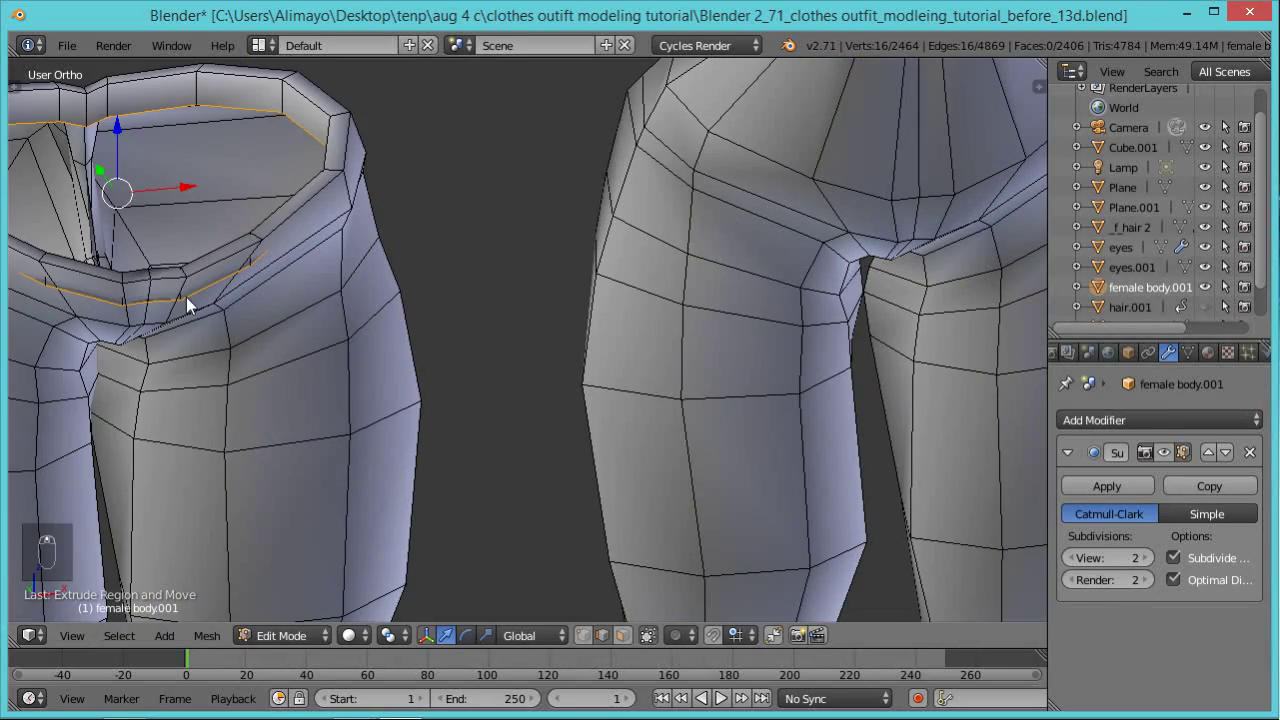
pyautogui.press('s')
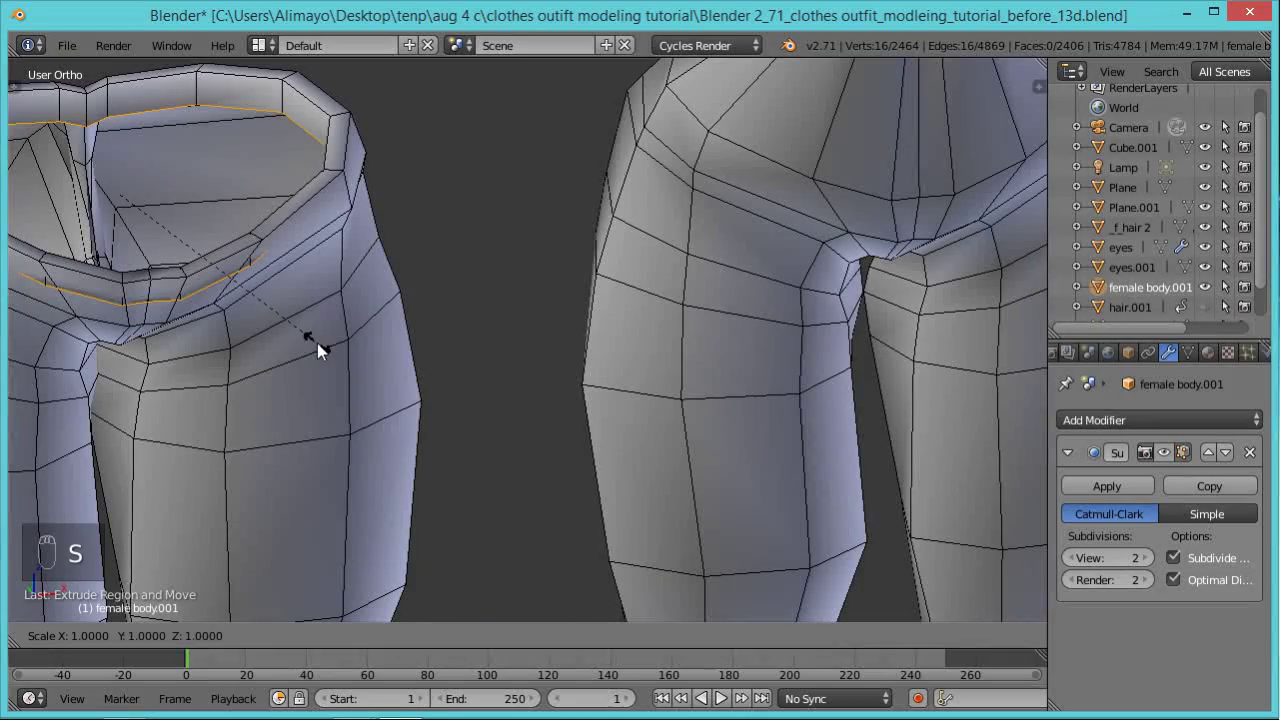
pyautogui.click(298, 330)
# Deselect the mesh and select the open hem edge loop of the trouser leg nearer the body.
pyautogui.scroll(-2, 302, 332)
pyautogui.scroll(-3, 303, 325)
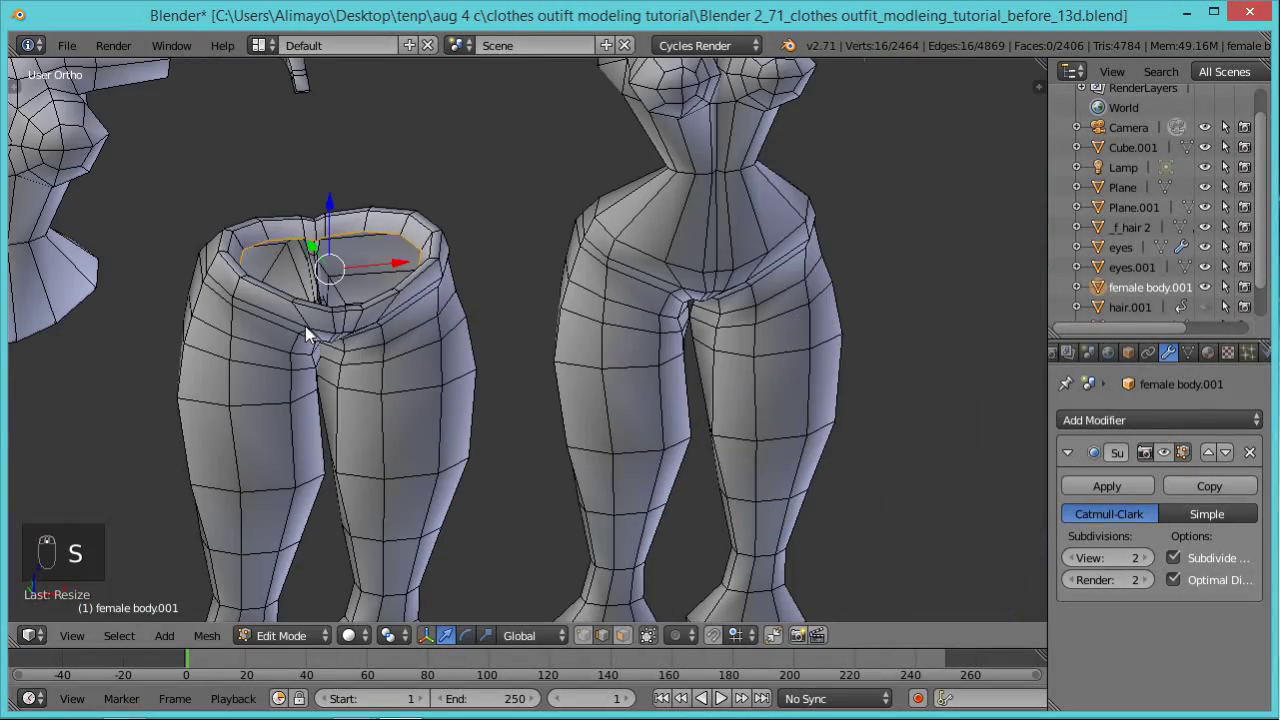
pyautogui.moveTo(383, 496); pyautogui.dragTo(551, 376, button='middle')
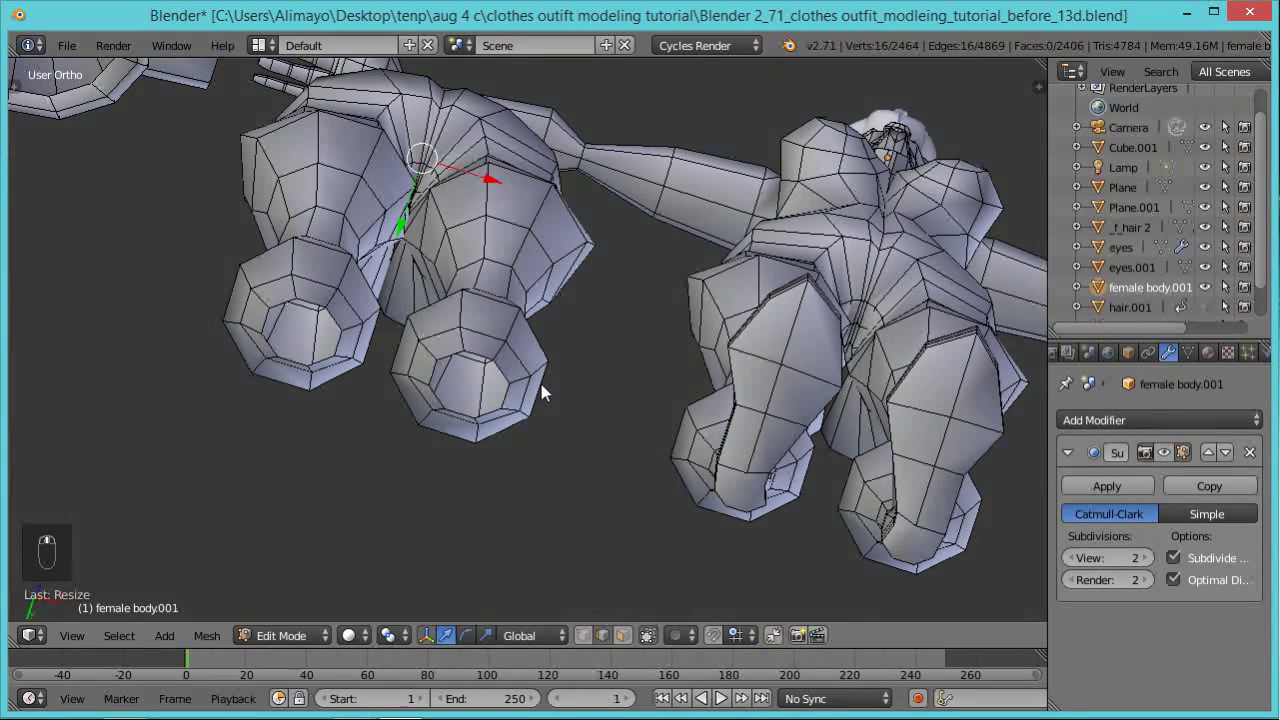
pyautogui.press('a')
pyautogui.press('a')
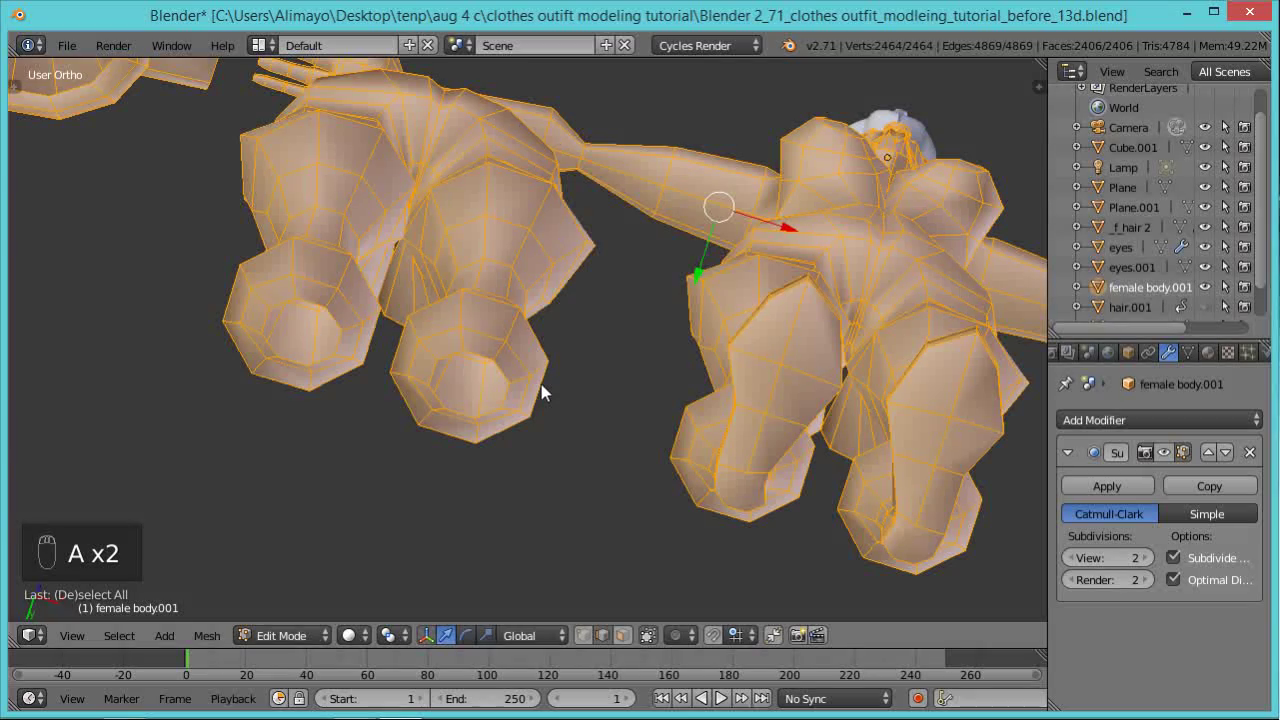
pyautogui.press('a')
pyautogui.moveTo(531, 371); pyautogui.dragTo(557, 425, button='middle')
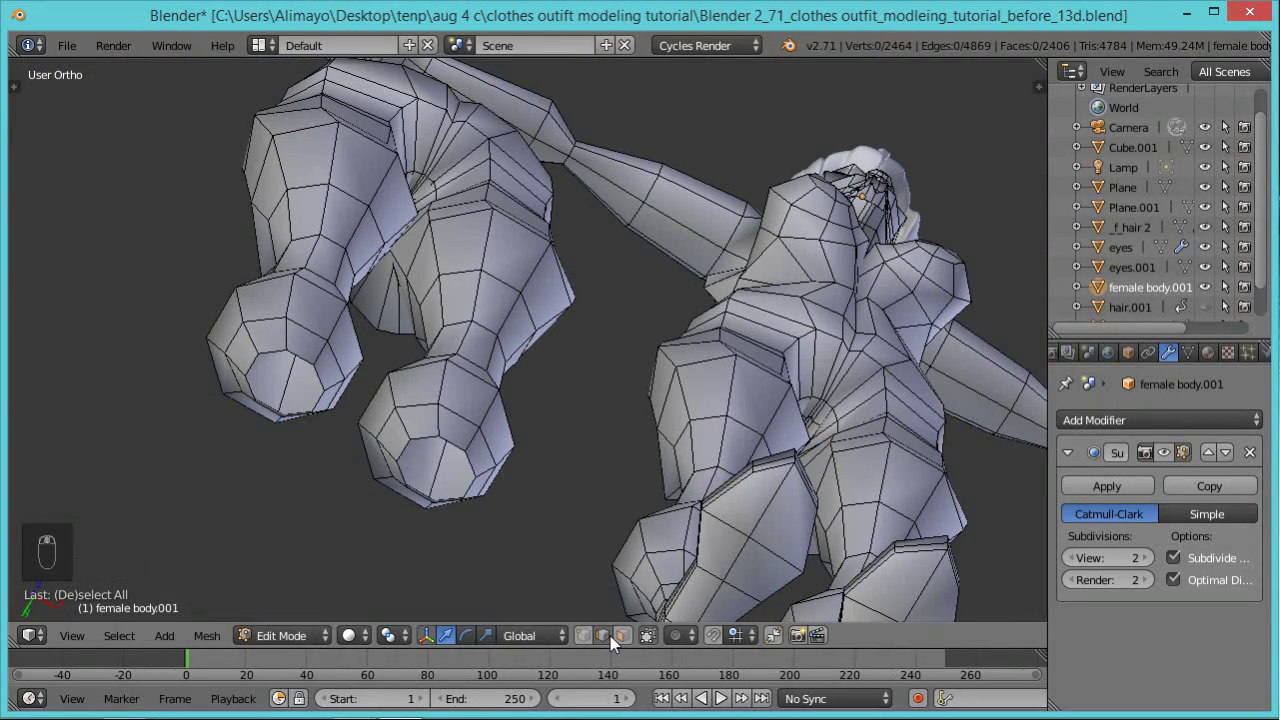
pyautogui.rightClick(452, 441)
pyautogui.keyDown('alt'); pyautogui.rightClick(434, 442); pyautogui.keyUp('alt')
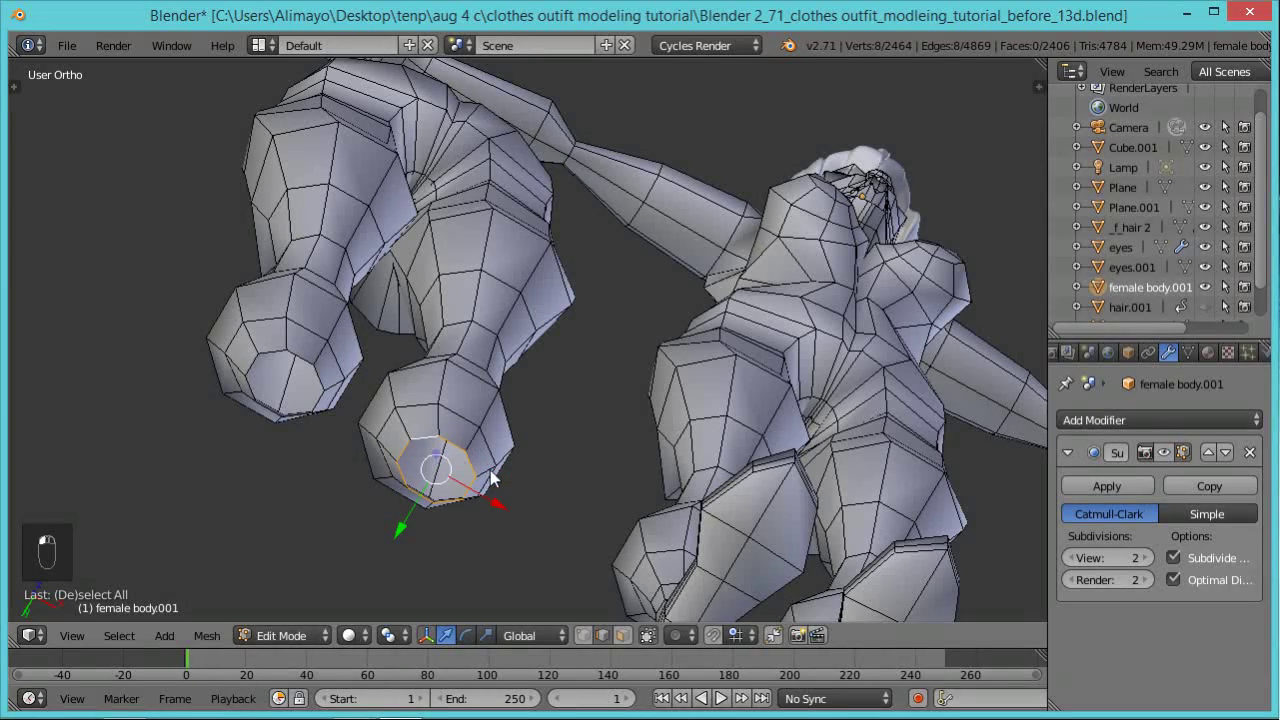
# Extrude the selected hem loop in place and scale it inward to form a narrow rim.
pyautogui.moveTo(543, 423); pyautogui.dragTo(620, 363, button='middle')
pyautogui.scroll(1, 558, 437)
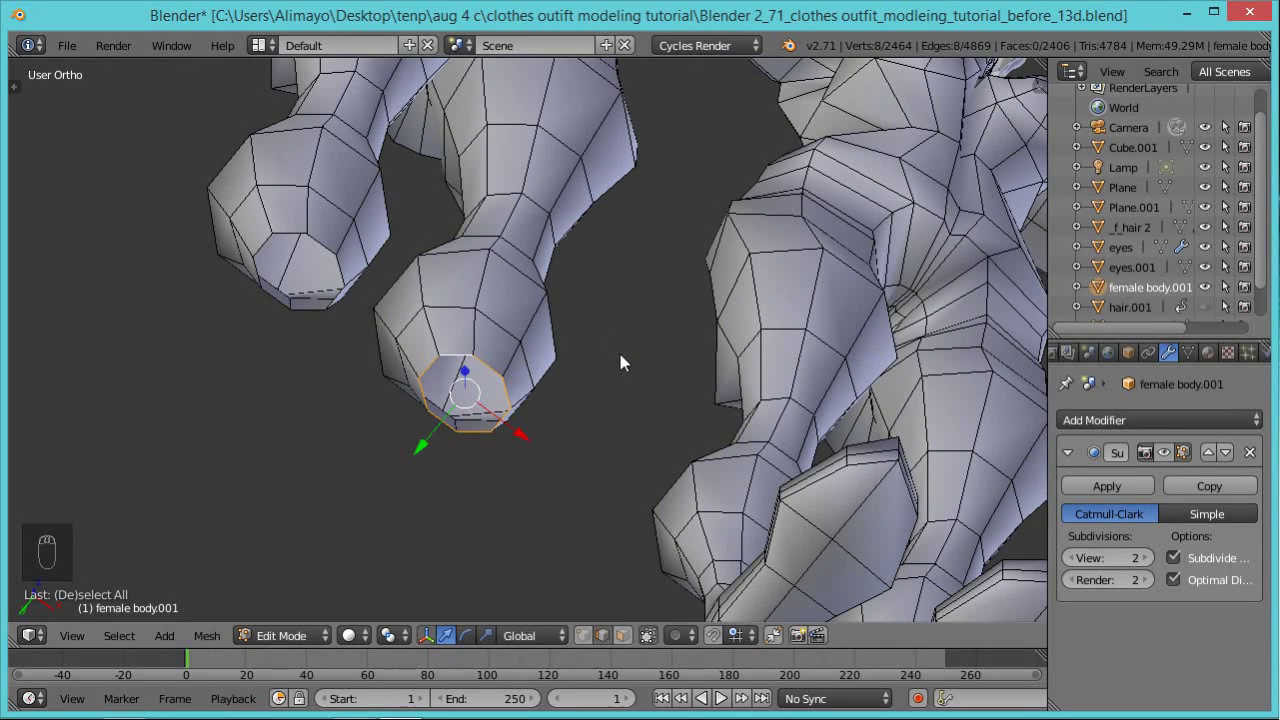
pyautogui.press('e')
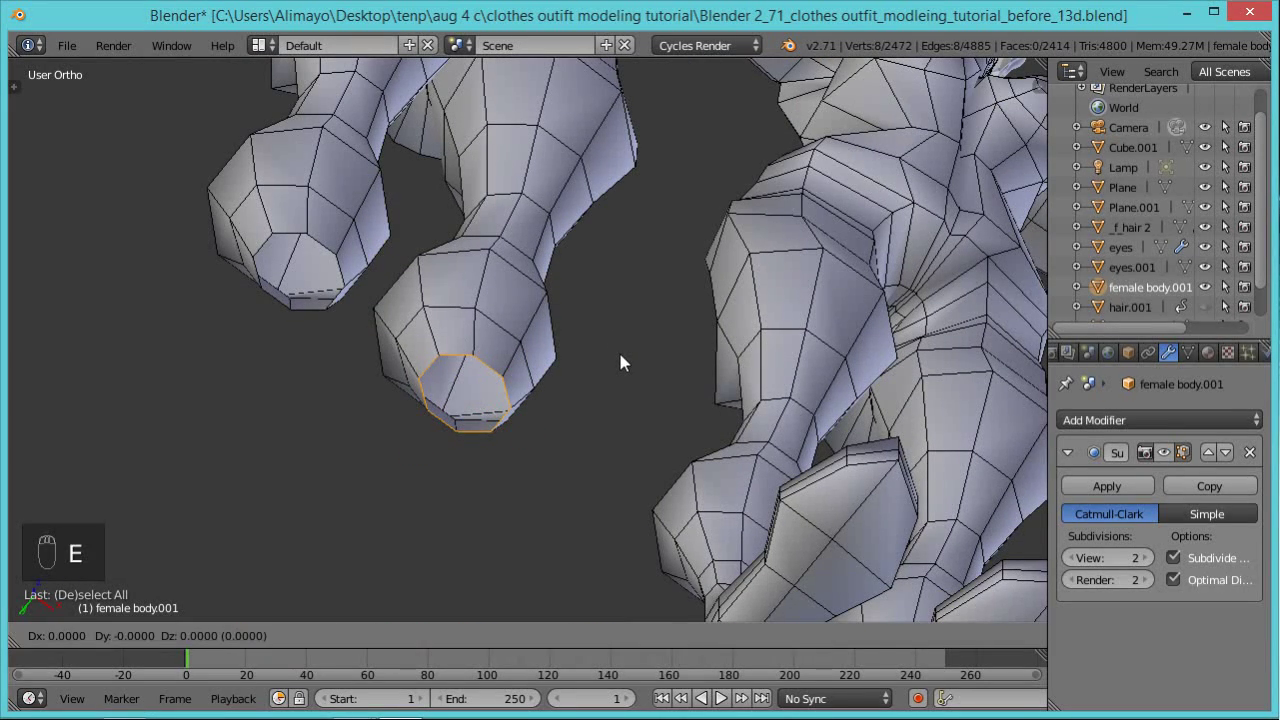
pyautogui.click(620, 356)
pyautogui.press('s')
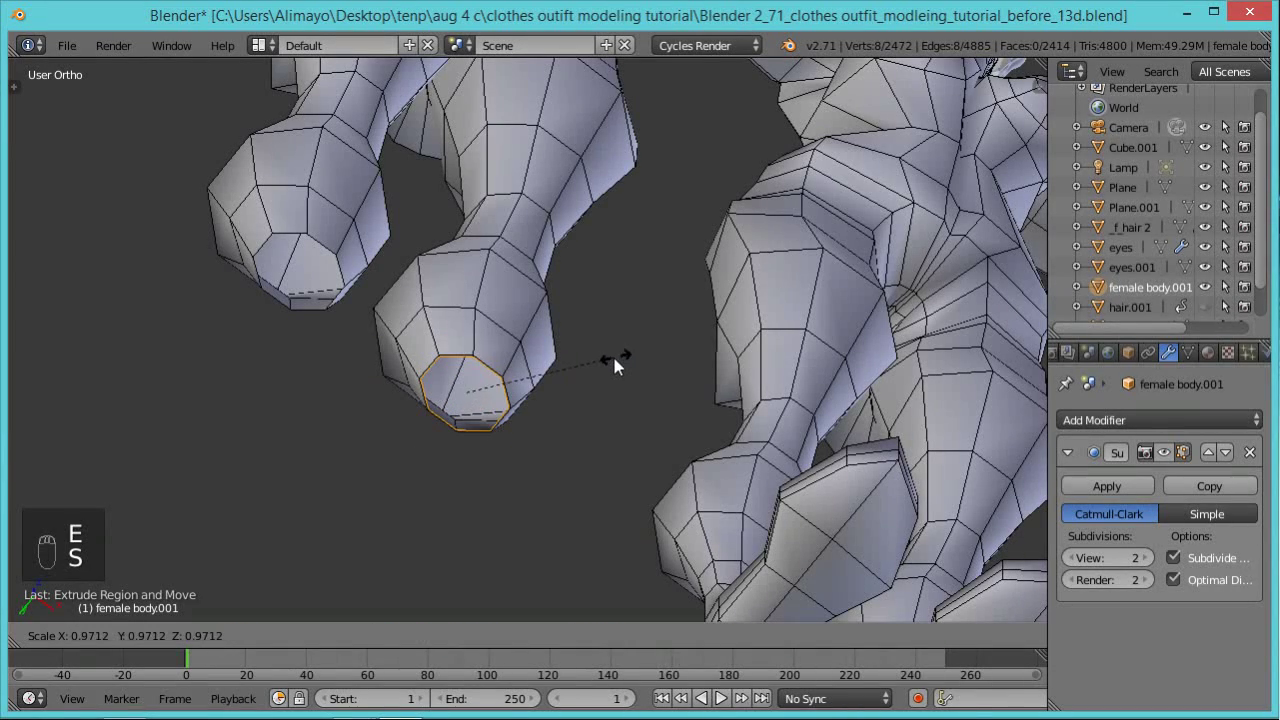
pyautogui.click(594, 381)
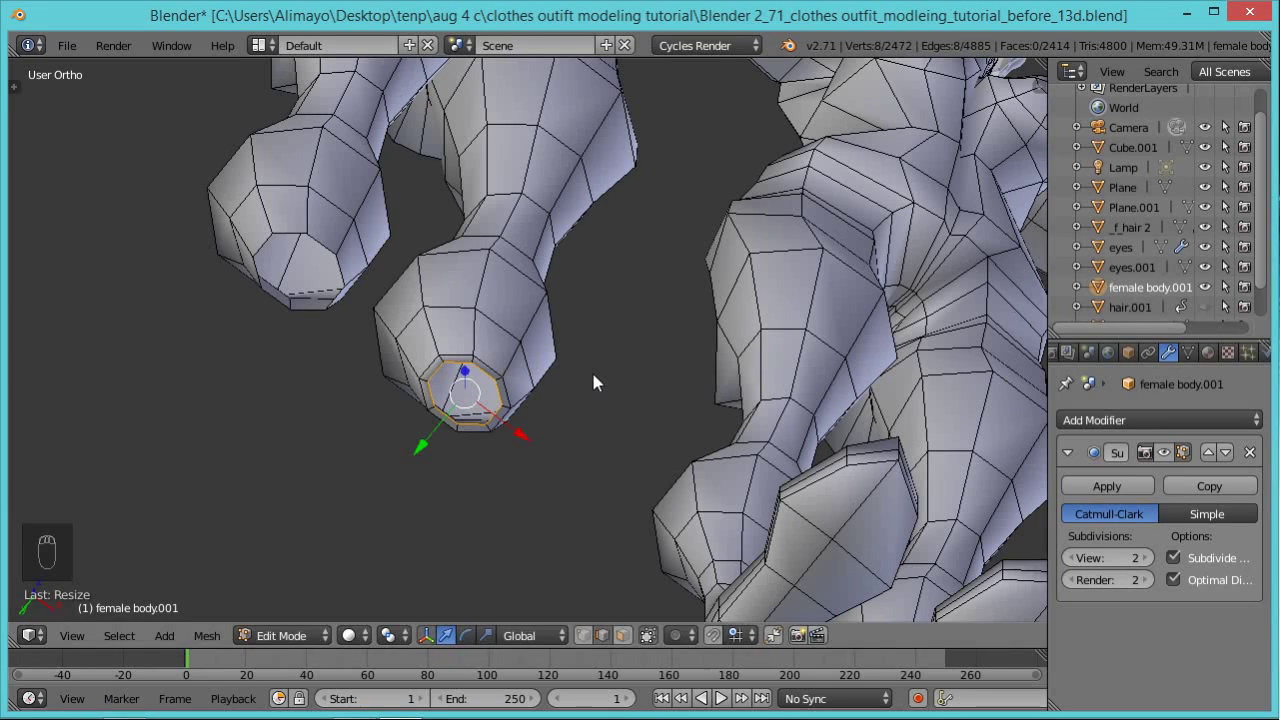
# Extrude the inner hem rim up into the leg along Z to give the hem thickness.
pyautogui.press('e')
pyautogui.press('z')
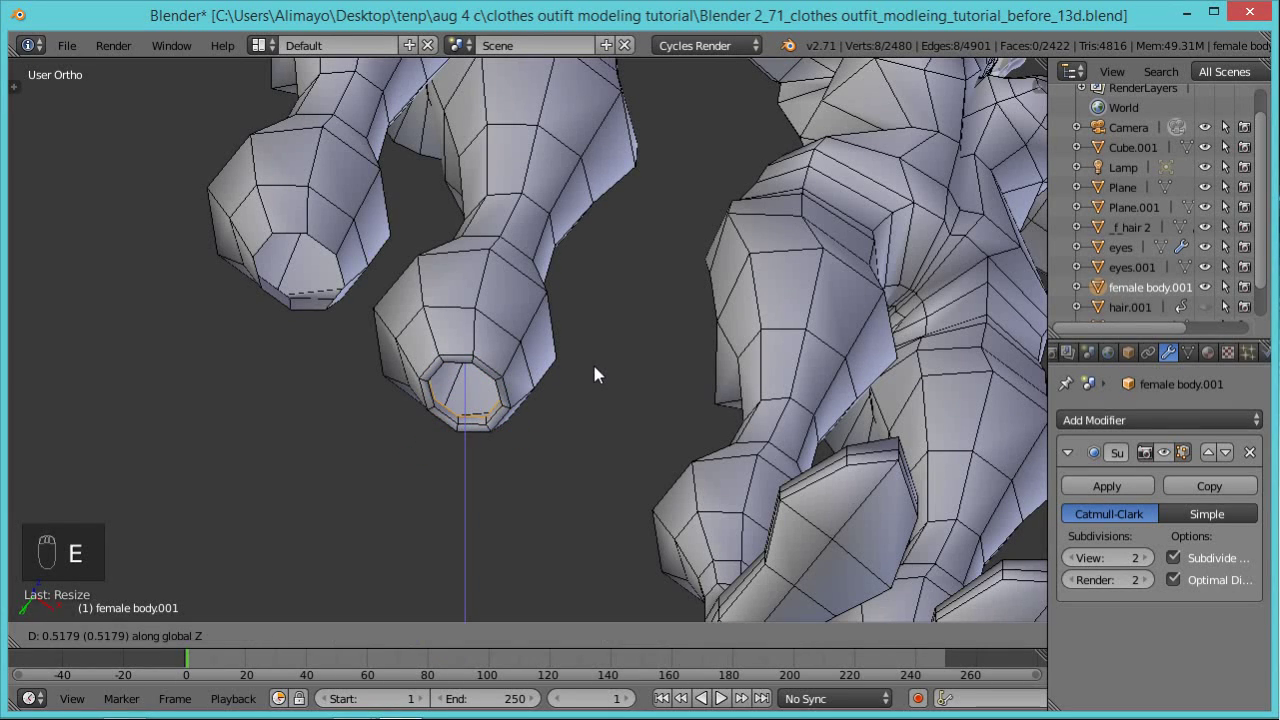
pyautogui.click(594, 363)
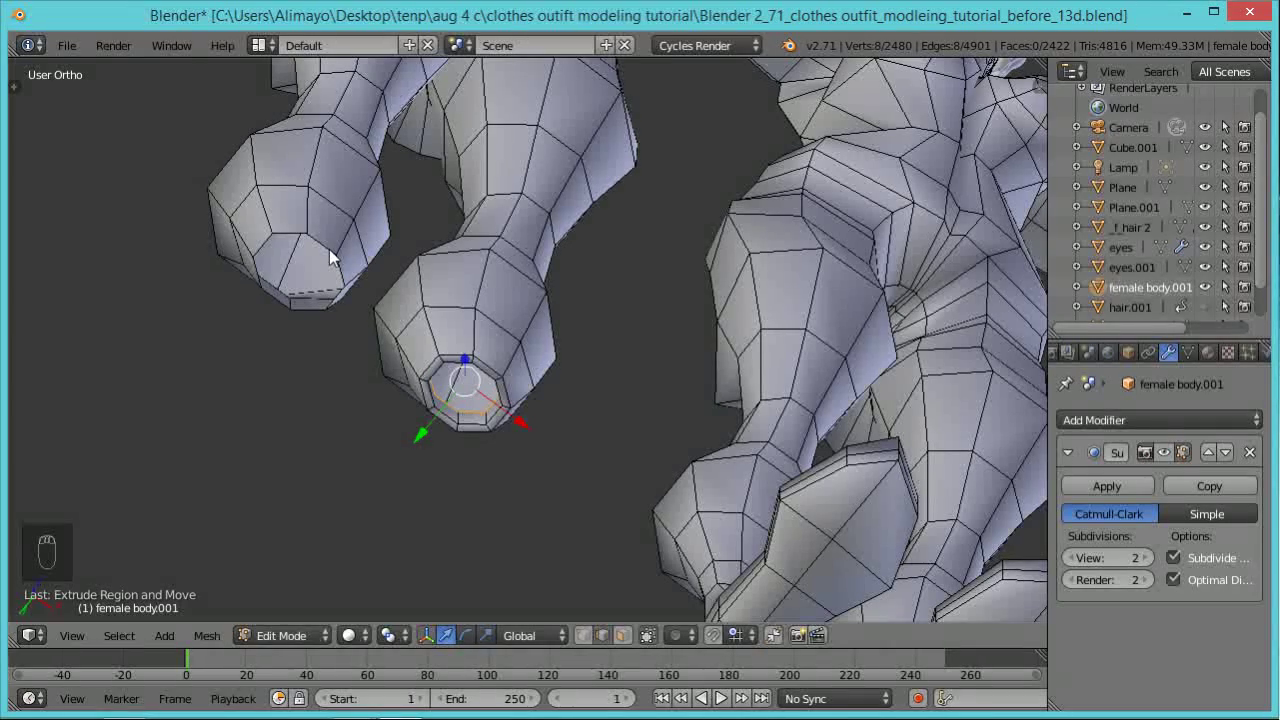
# Give the other leg's hem the same thickness: extrude its edge loop scaled slightly inward, and again upward along Z.
pyautogui.press('a')
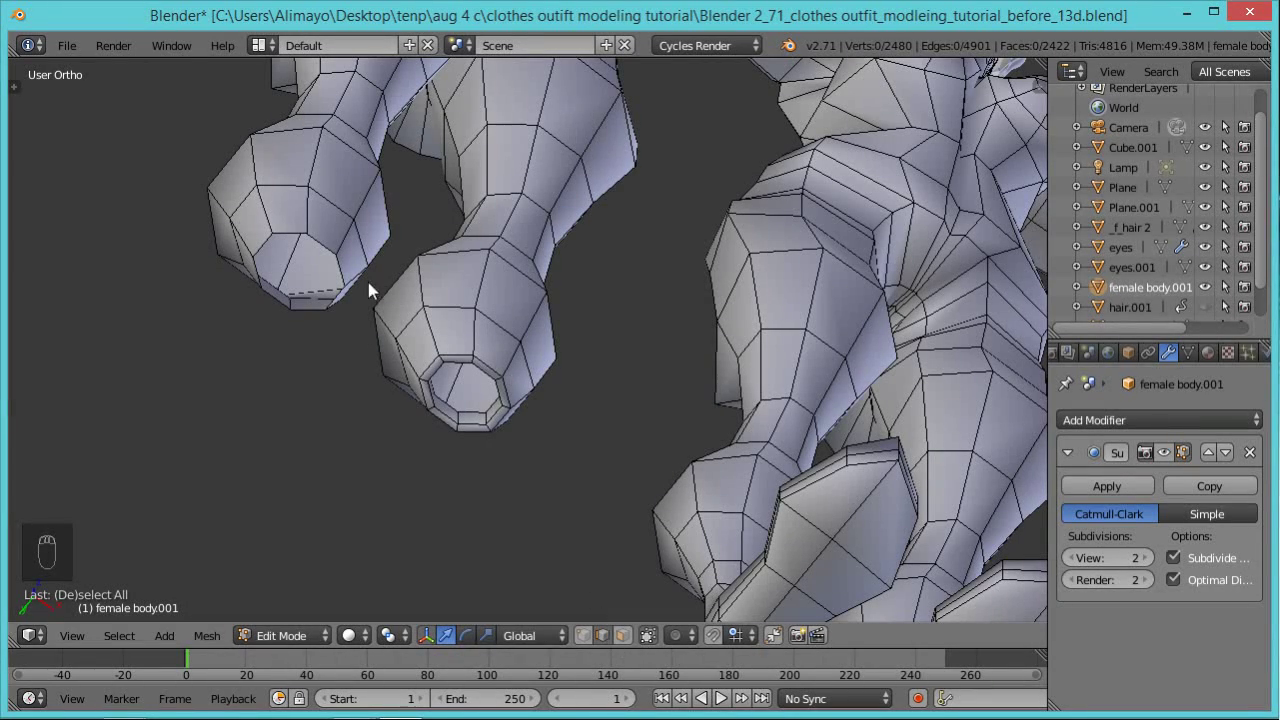
pyautogui.keyDown('alt'); pyautogui.rightClick(322, 243); pyautogui.keyUp('alt')
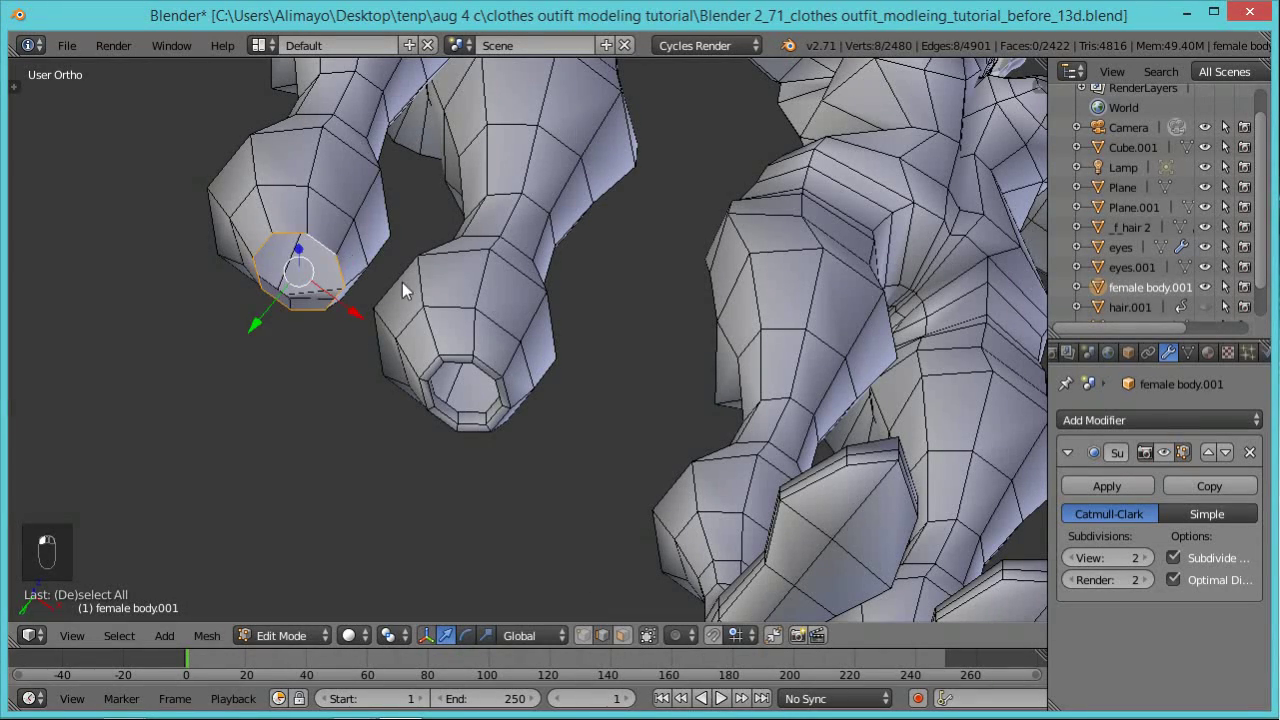
pyautogui.press('e')
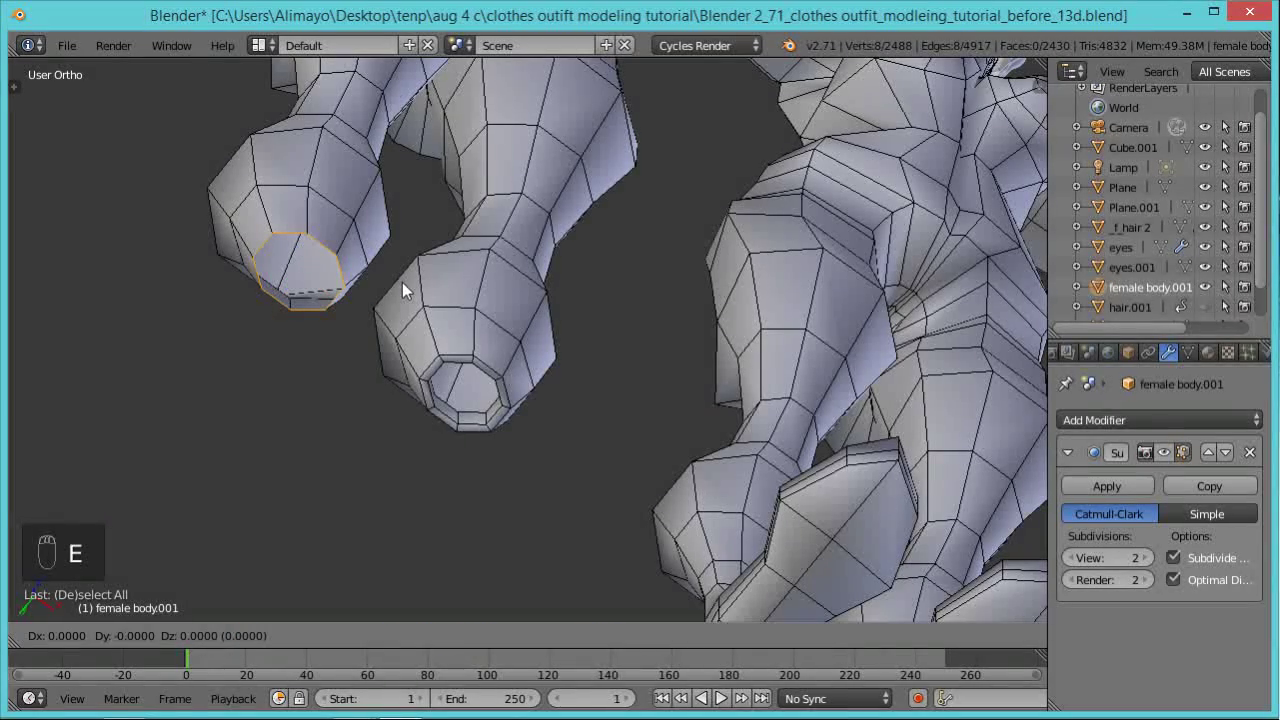
pyautogui.click(402, 285)
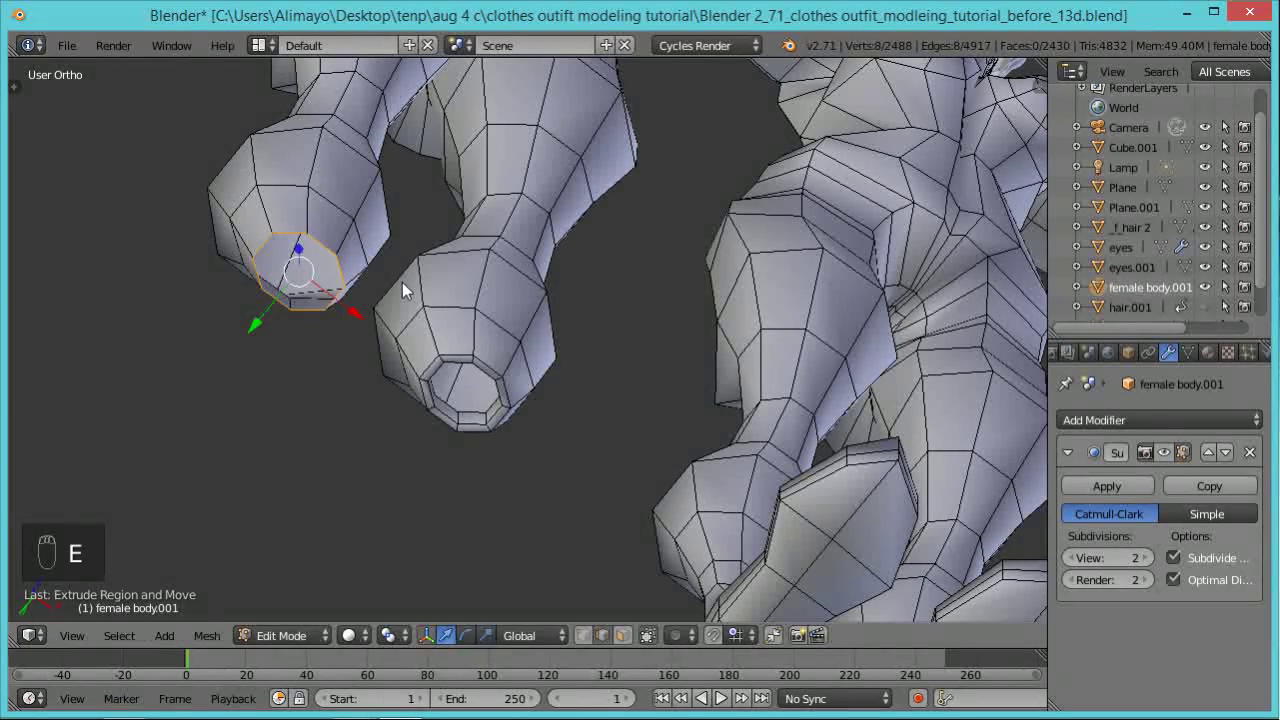
pyautogui.press('s')
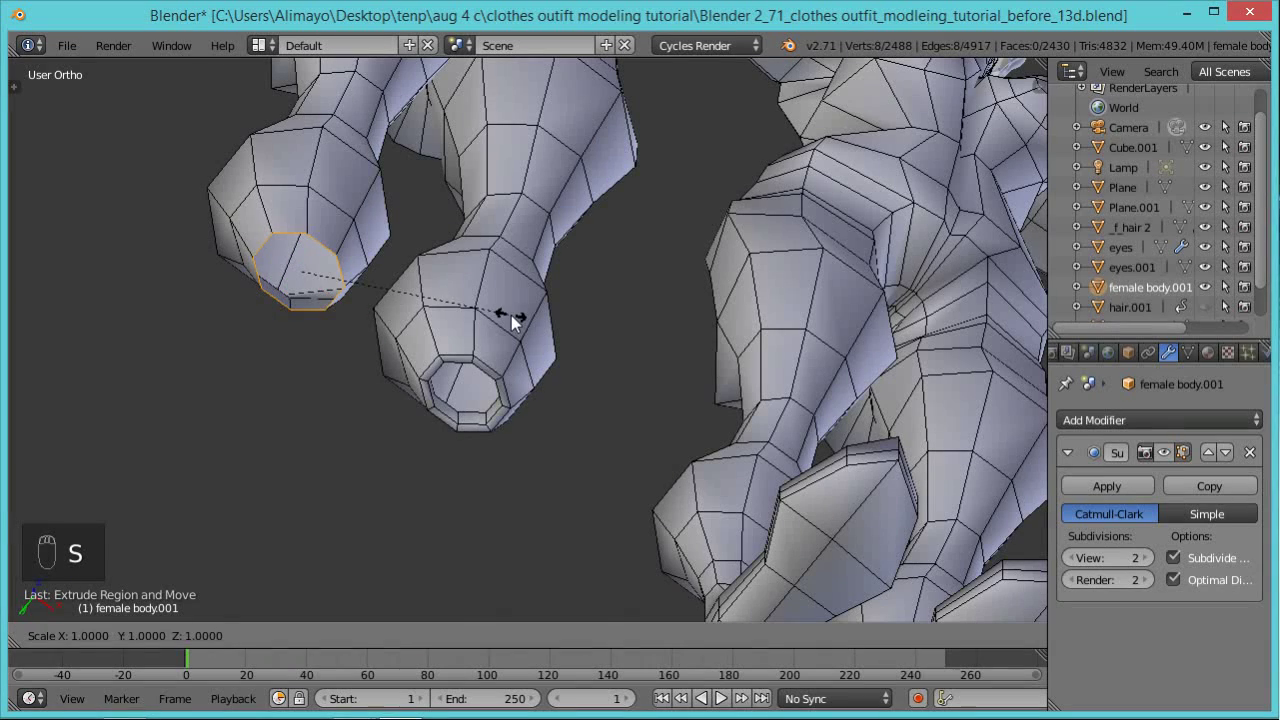
pyautogui.click(470, 322)
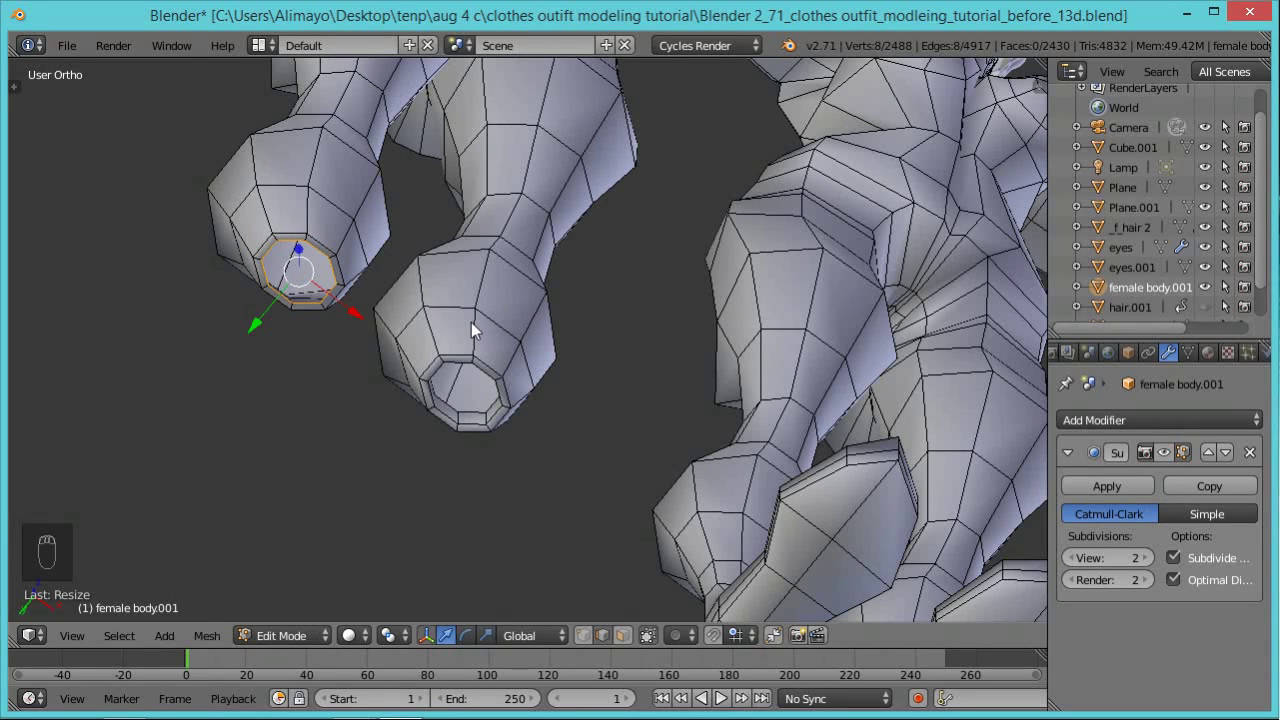
pyautogui.press('e')
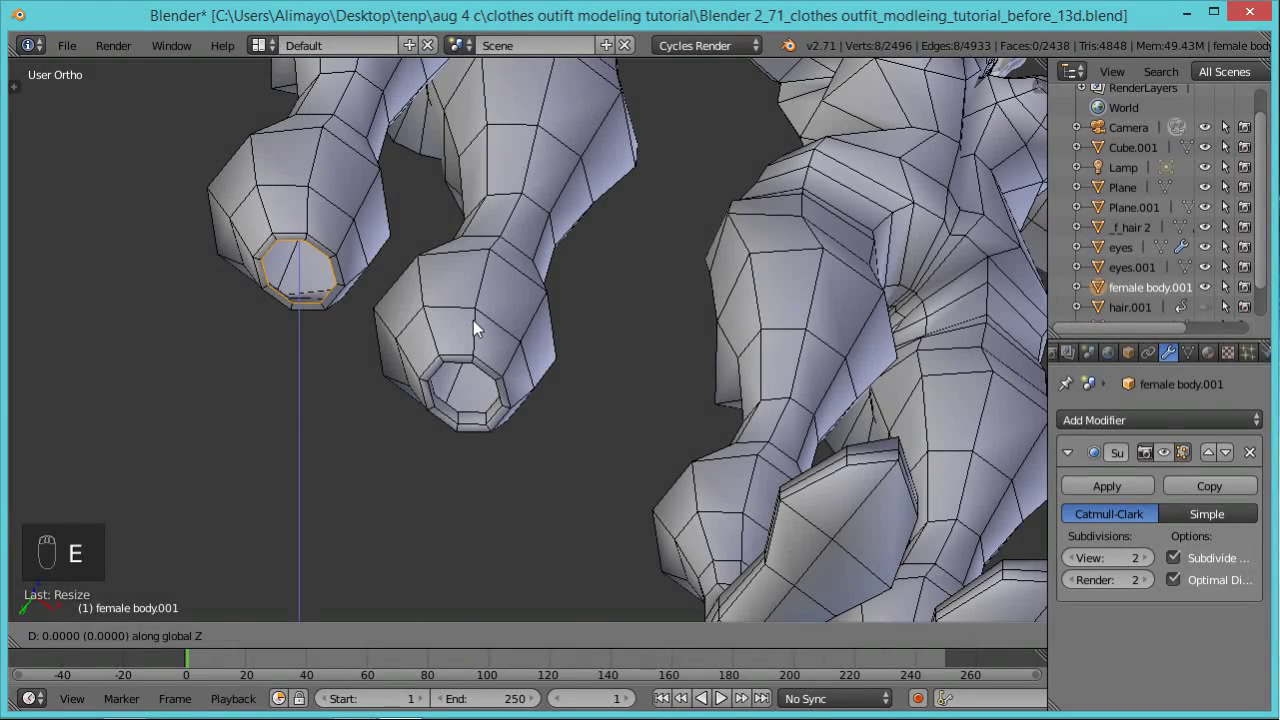
pyautogui.rightClick(474, 312)
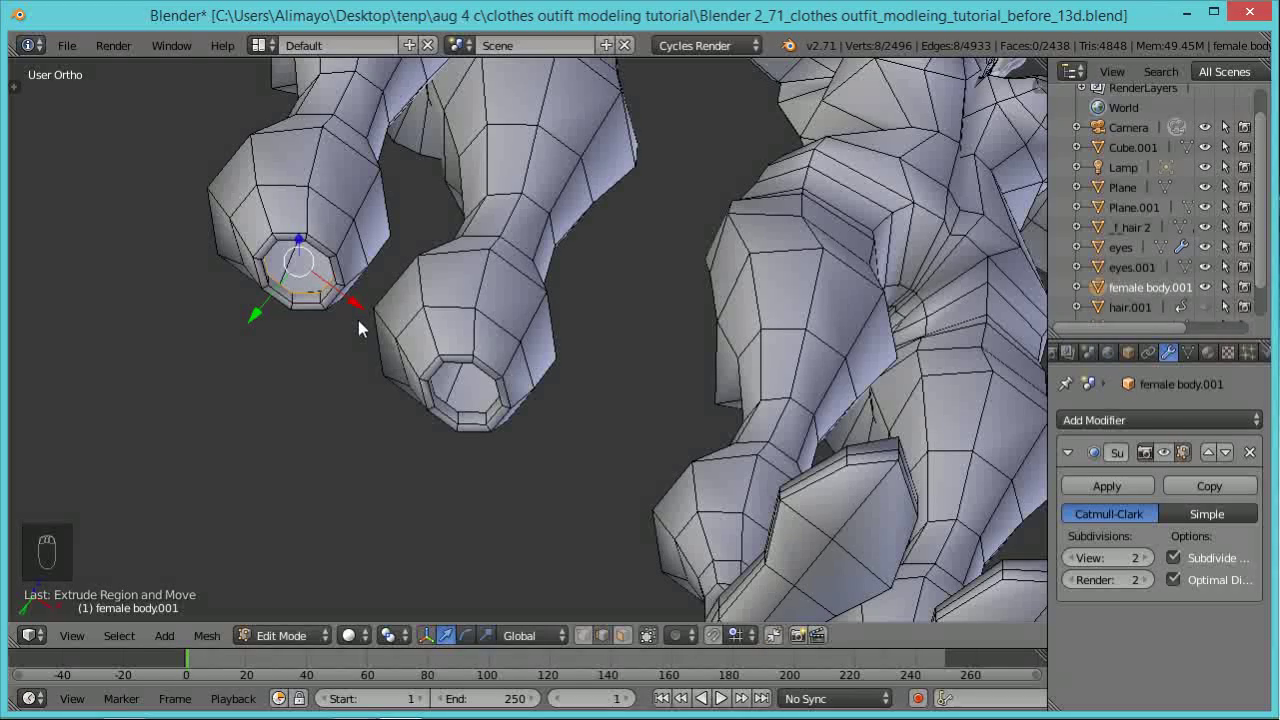
# Select the whole linked trousers mesh and move it along X back onto the body's hips and legs.
pyautogui.hotkey('ctrl', 'l')
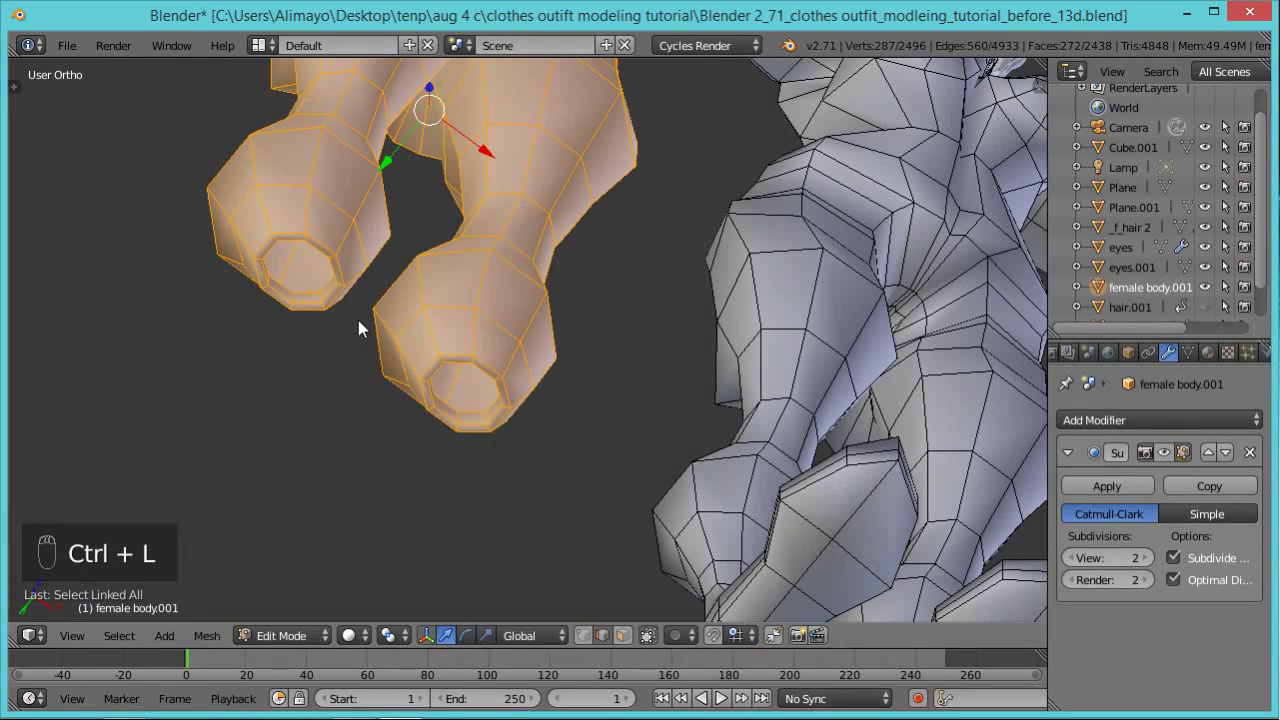
pyautogui.scroll(-5, 358, 320)
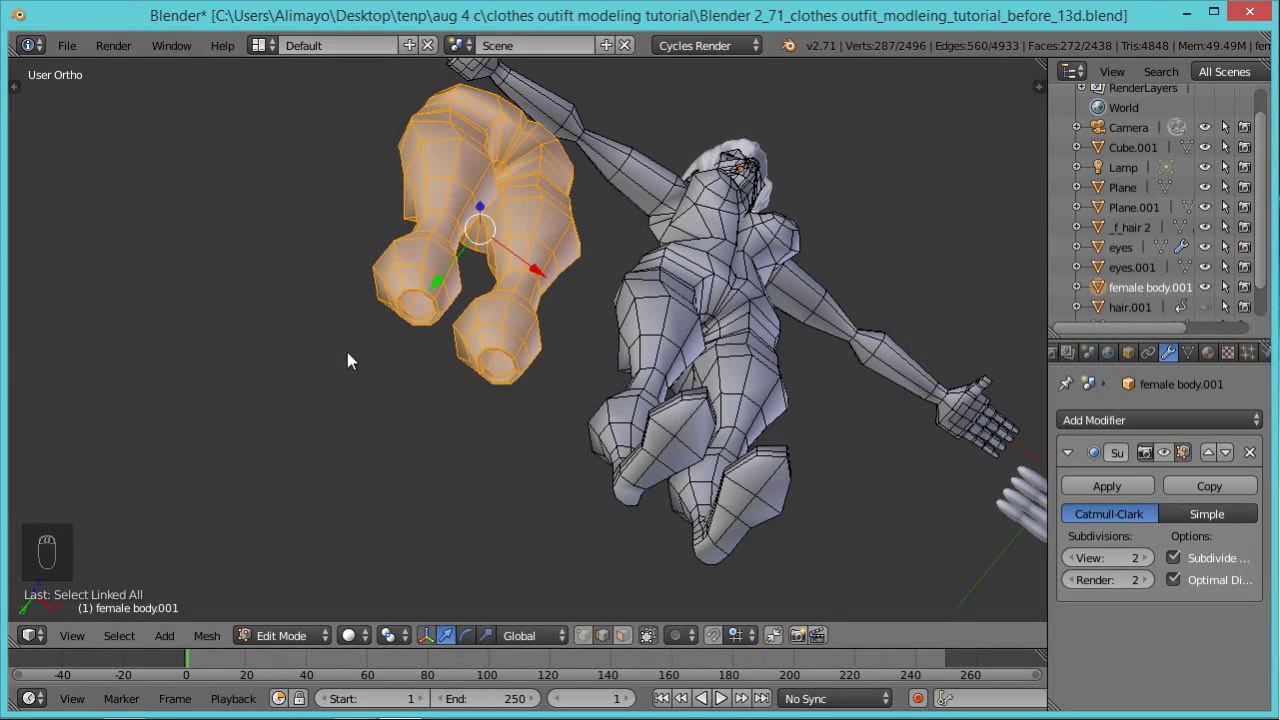
pyautogui.moveTo(652, 270); pyautogui.dragTo(582, 414, button='middle')
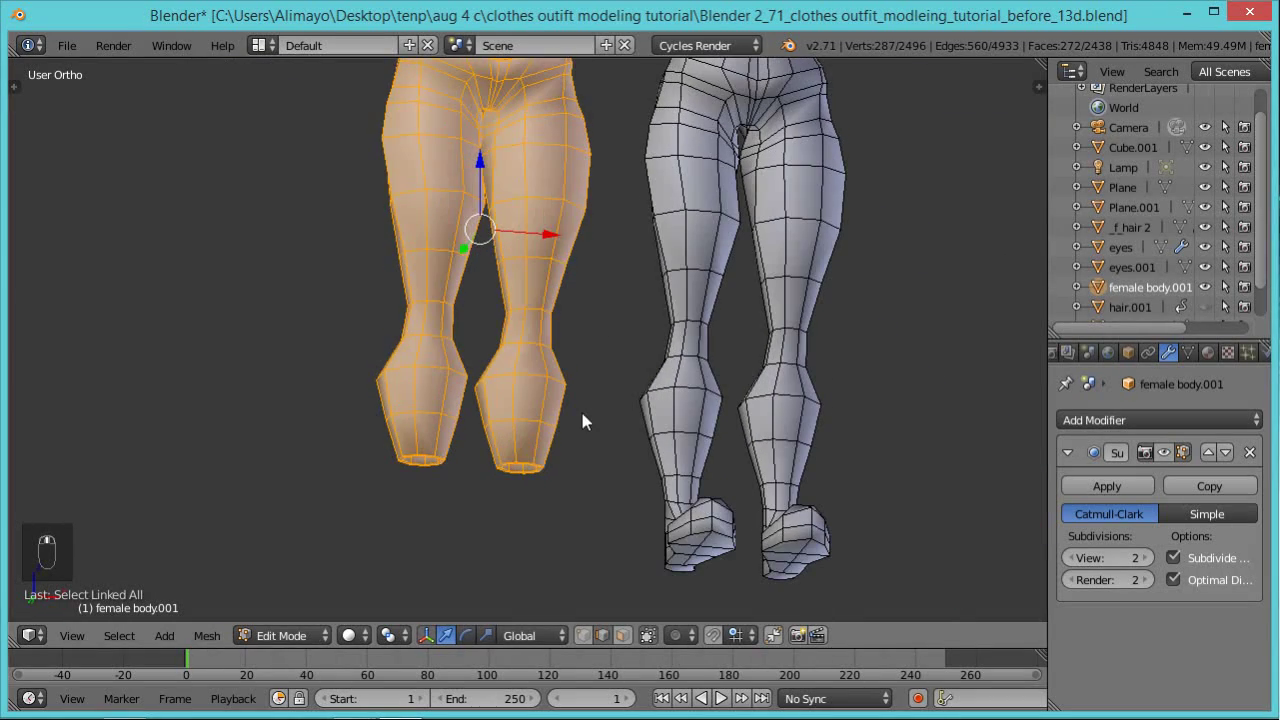
pyautogui.moveTo(561, 242); pyautogui.dragTo(803, 282)
pyautogui.scroll(-2, 803, 282)
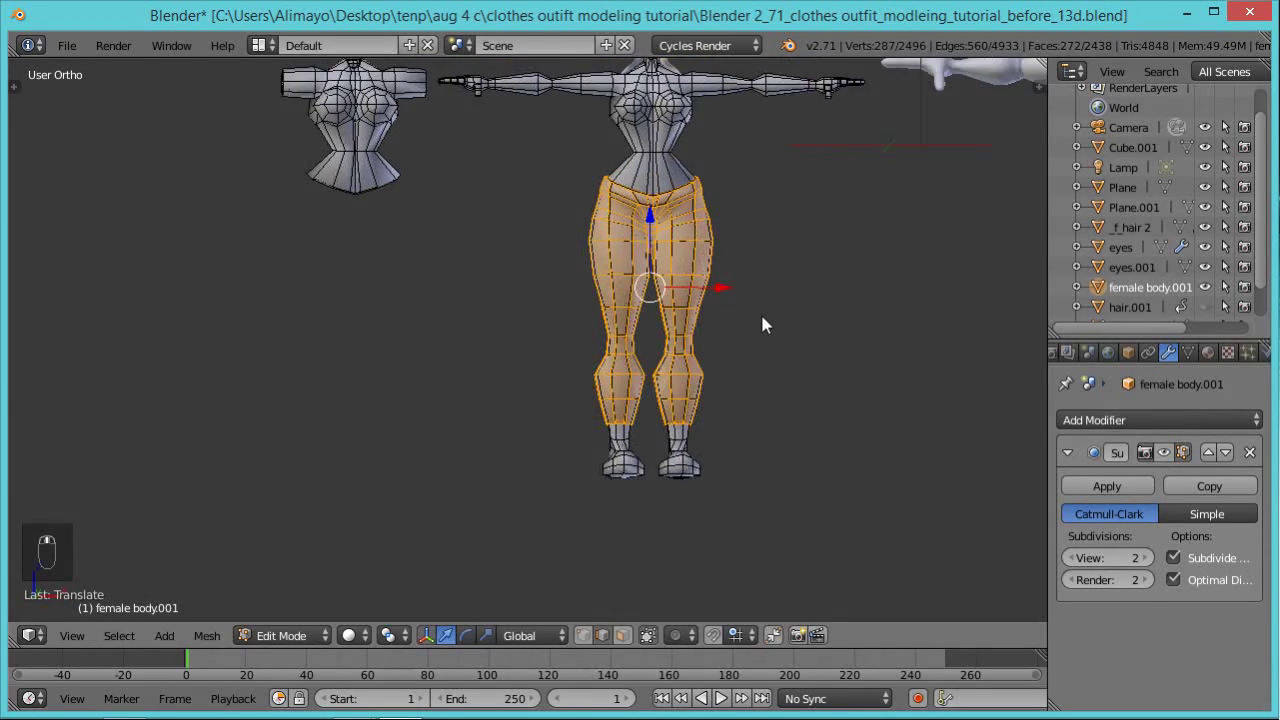
# Select the whole linked top mesh and move it along X onto the female body's torso.
pyautogui.scroll(-2, 750, 300)
pyautogui.rightClick(414, 240)
pyautogui.scroll(2, 400, 228)
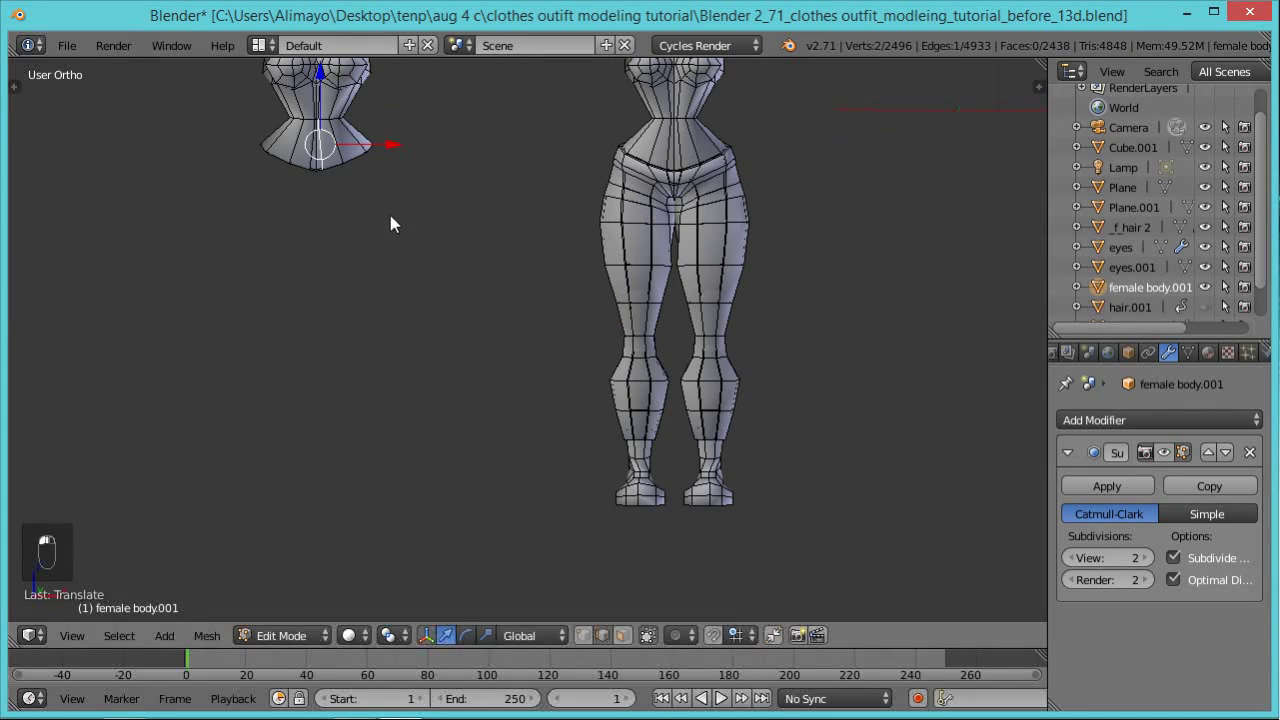
pyautogui.scroll(-1, 335, 152)
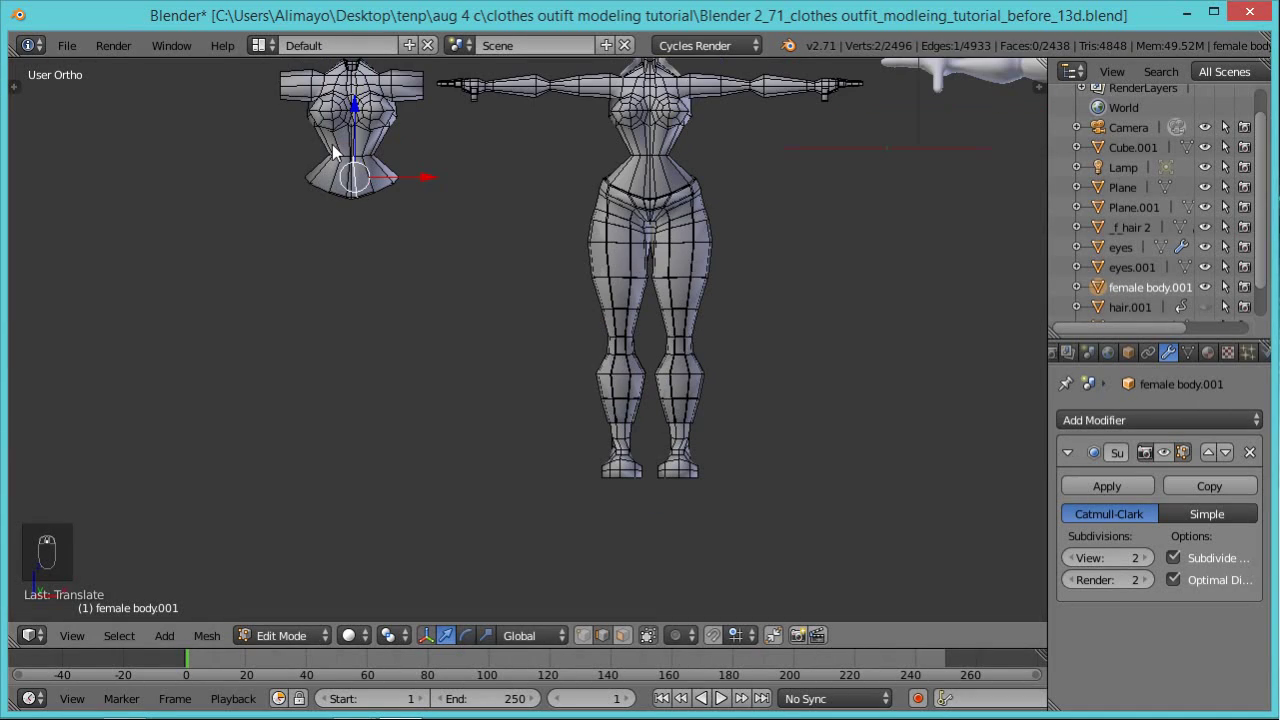
pyautogui.hotkey('ctrl', 'l')
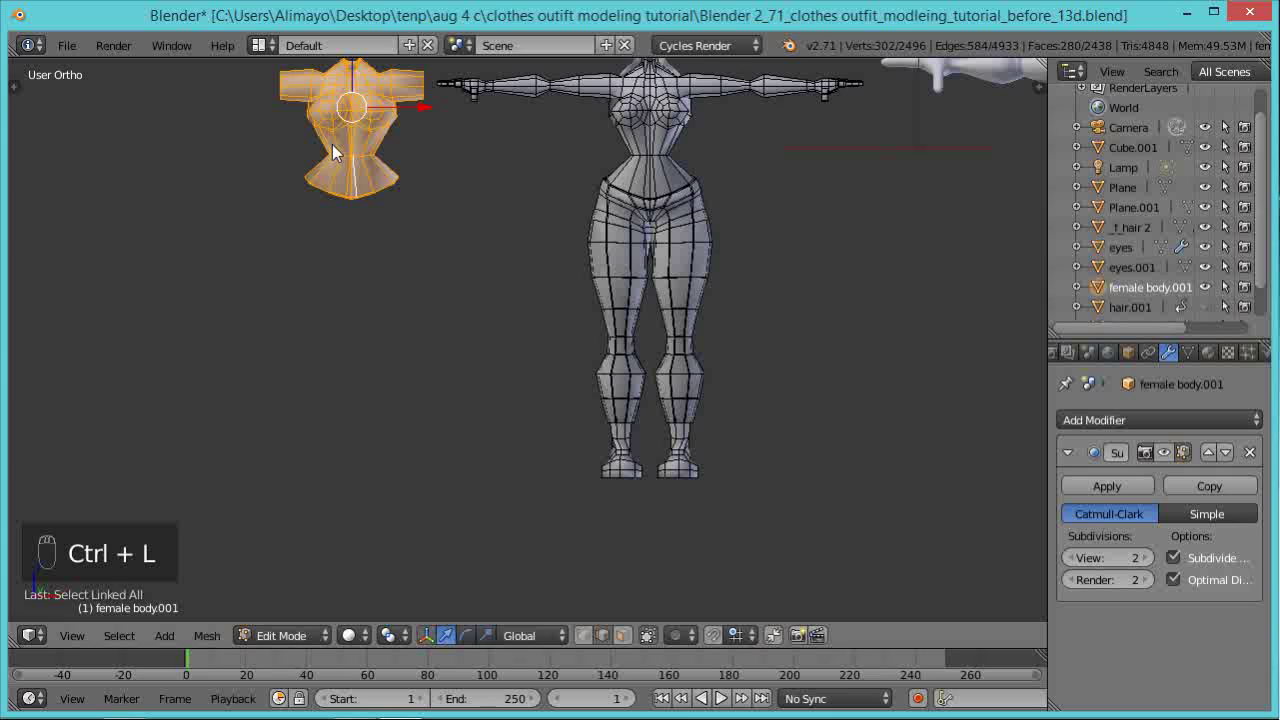
pyautogui.moveTo(420, 112); pyautogui.dragTo(718, 127)
pyautogui.scroll(1, 784, 238)
# Display the subdivided surface in Edit Mode and examine the fit of the top and trousers on the body.
pyautogui.moveTo(794, 309); pyautogui.dragTo(1166, 420, button='middle')
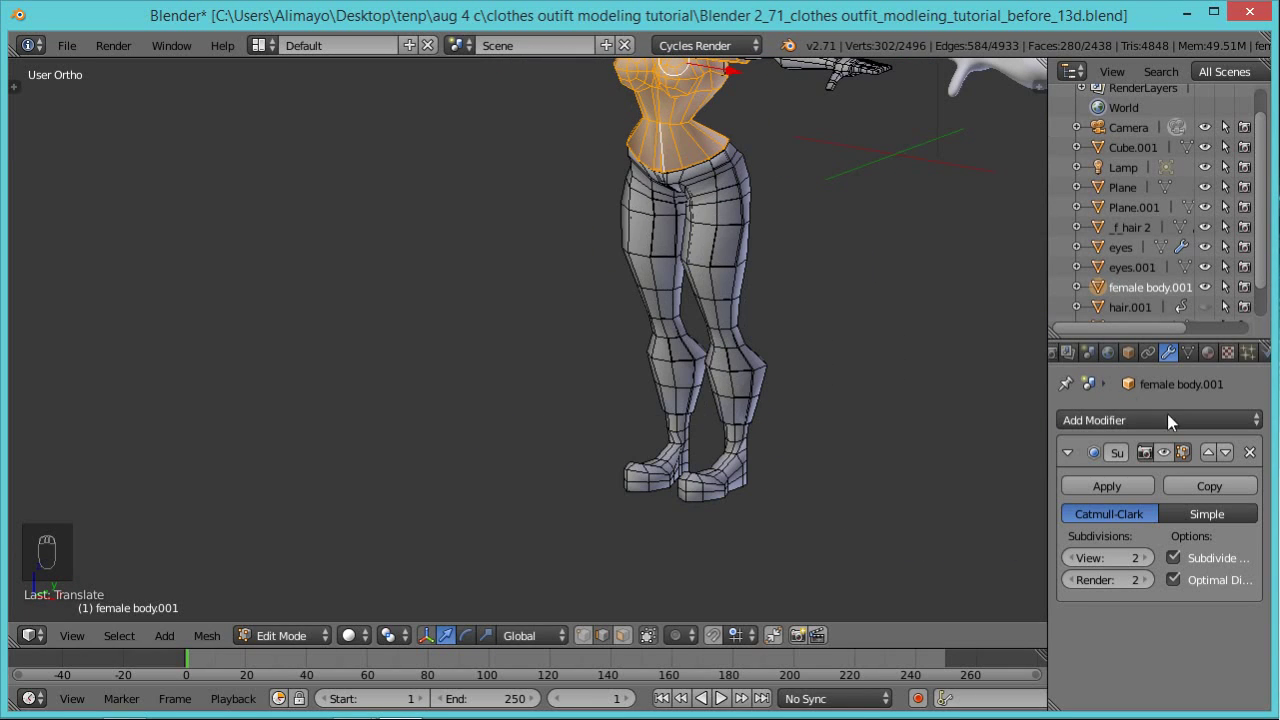
pyautogui.moveTo(838, 337); pyautogui.dragTo(934, 249, button='middle')
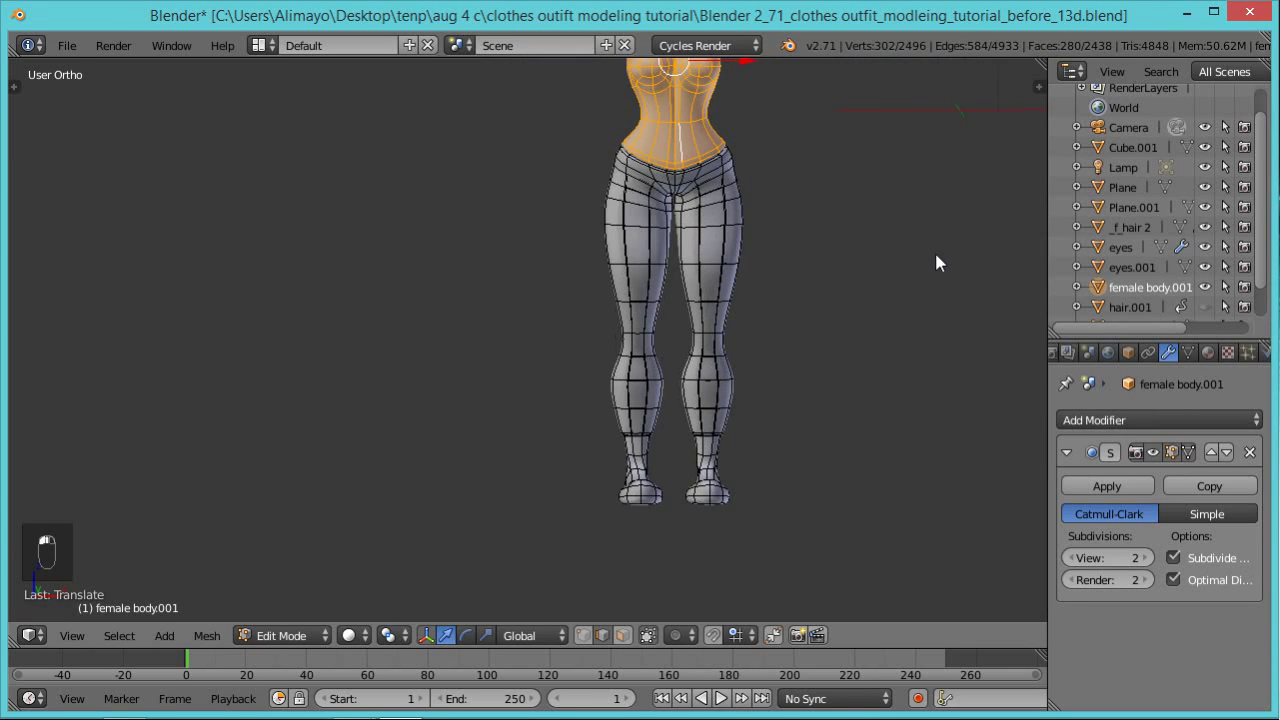
pyautogui.scroll(-2, 934, 249)
pyautogui.scroll(2, 709, 209)
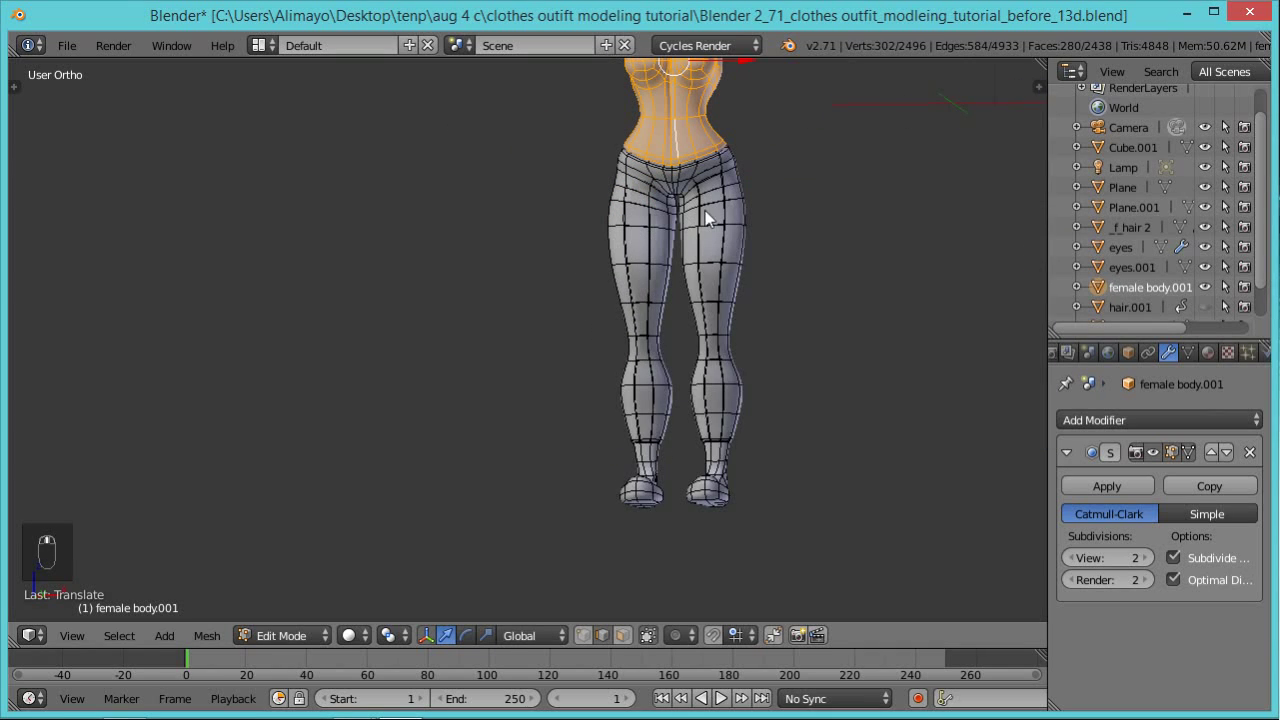
pyautogui.keyDown('shift'); pyautogui.moveTo(803, 300); pyautogui.dragTo(603, 434, button='middle'); pyautogui.keyUp('shift')
pyautogui.scroll(2, 563, 331)
pyautogui.scroll(-4, 558, 301)
pyautogui.scroll(3, 569, 361)
pyautogui.scroll(-4, 587, 374)
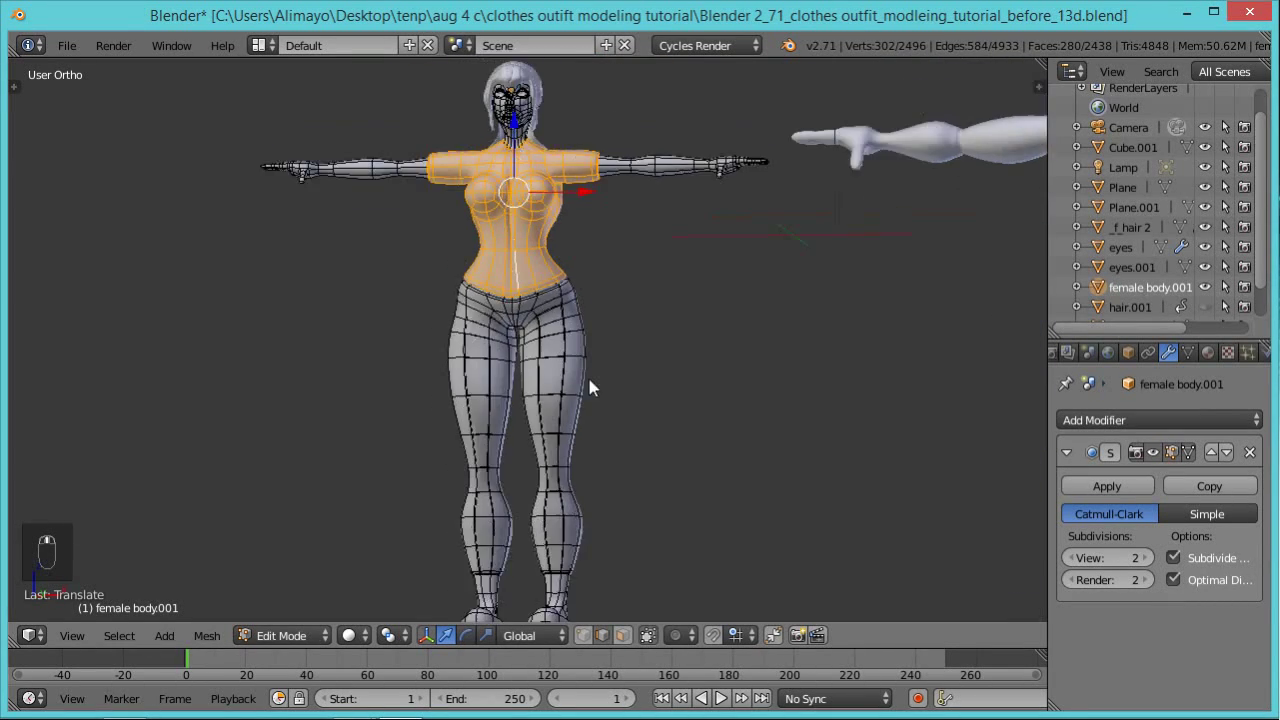
pyautogui.moveTo(594, 377)
pyautogui.mouseDown(button='middle')
pyautogui.moveTo(528, 397)
pyautogui.moveTo(348, 390)
pyautogui.moveTo(609, 381)
pyautogui.mouseUp(button='middle')
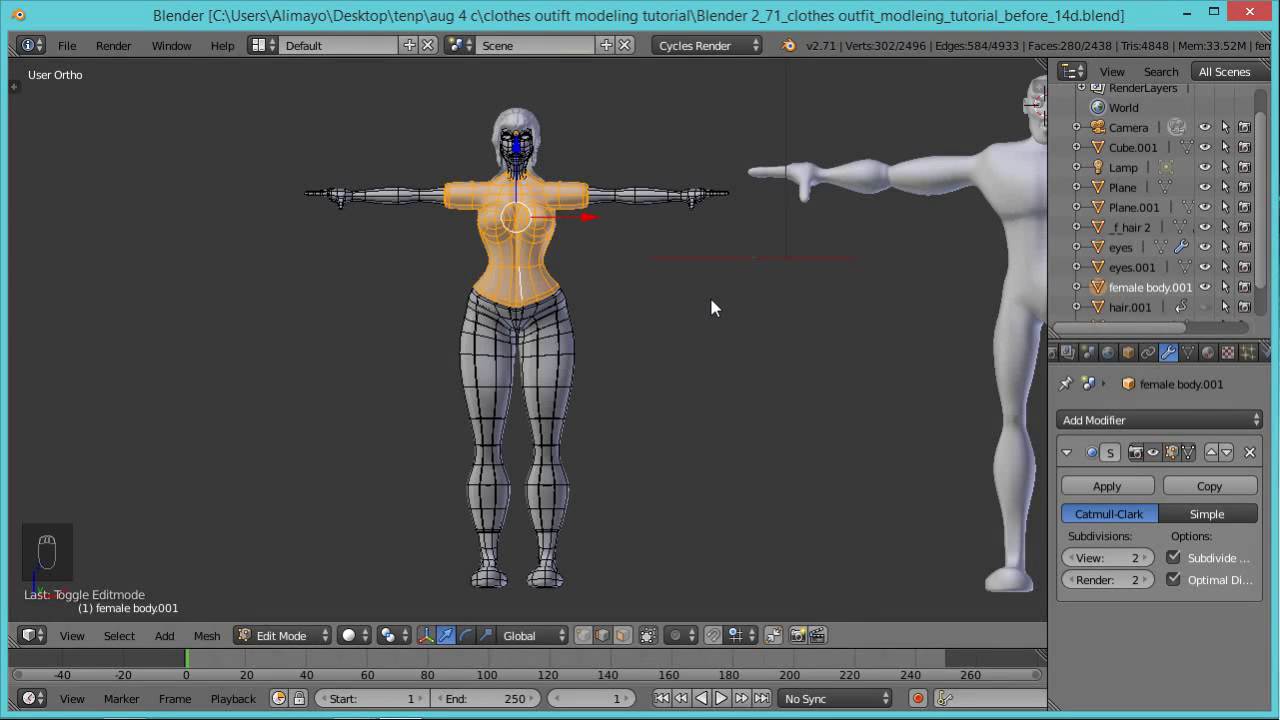
# Clear the selection, select the whole linked trousers mesh in face mode, and shift it slightly along X.
pyautogui.press('a')
pyautogui.scroll(5, 712, 307)
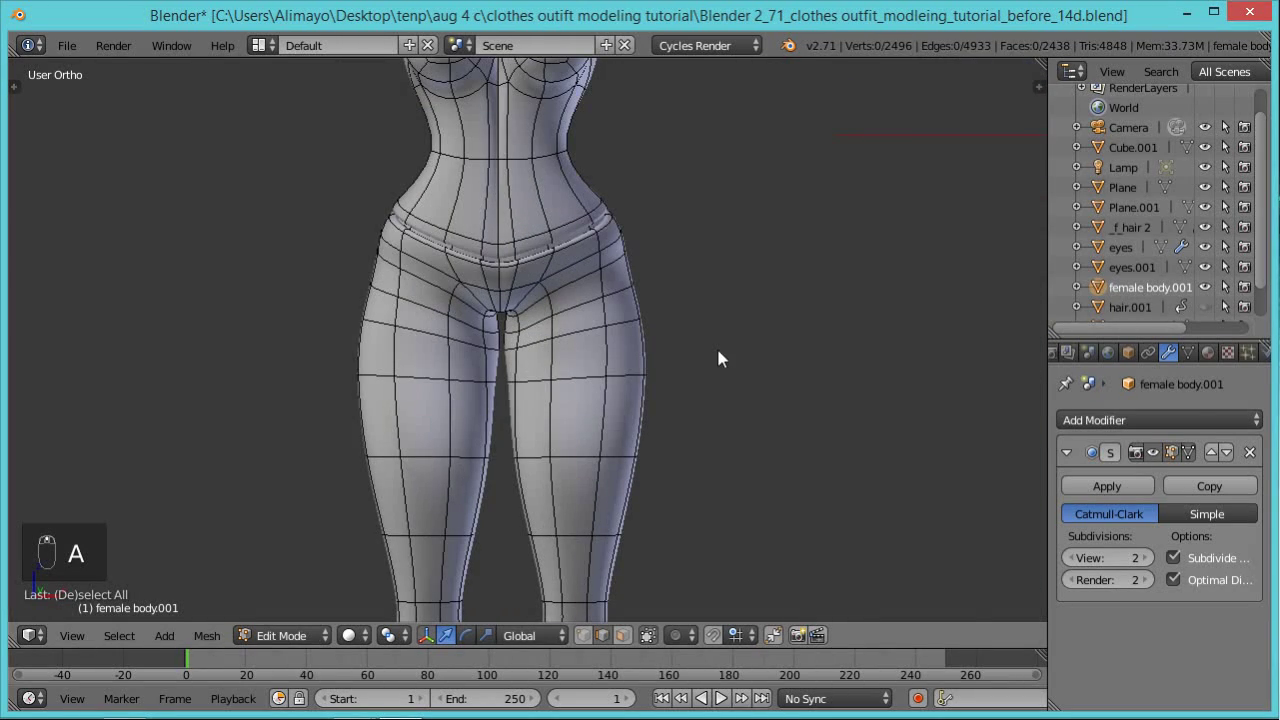
pyautogui.keyDown('shift'); pyautogui.scroll(-10, 694, 615); pyautogui.keyUp('shift')
pyautogui.moveTo(622, 556); pyautogui.dragTo(540, 116, button='middle')
pyautogui.keyDown('shift'); pyautogui.scroll(8, 655, 290); pyautogui.keyUp('shift')
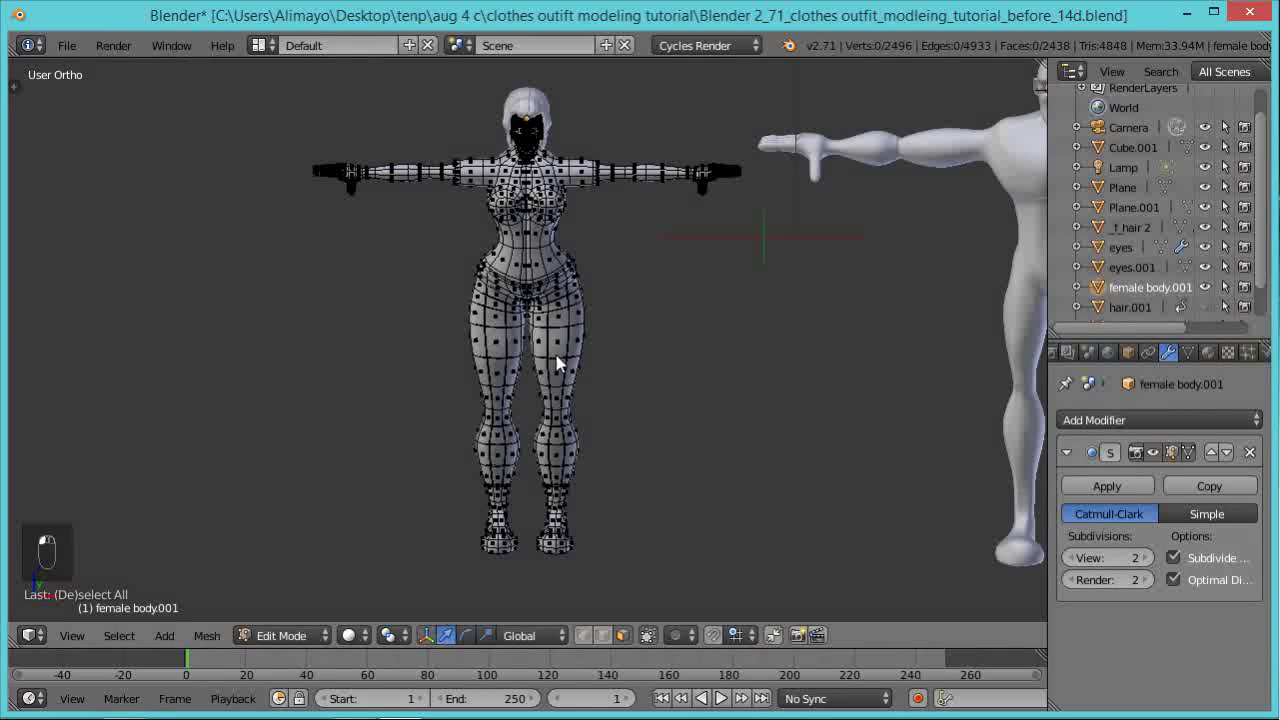
pyautogui.rightClick(557, 362)
pyautogui.hotkey('ctrl', 'l')
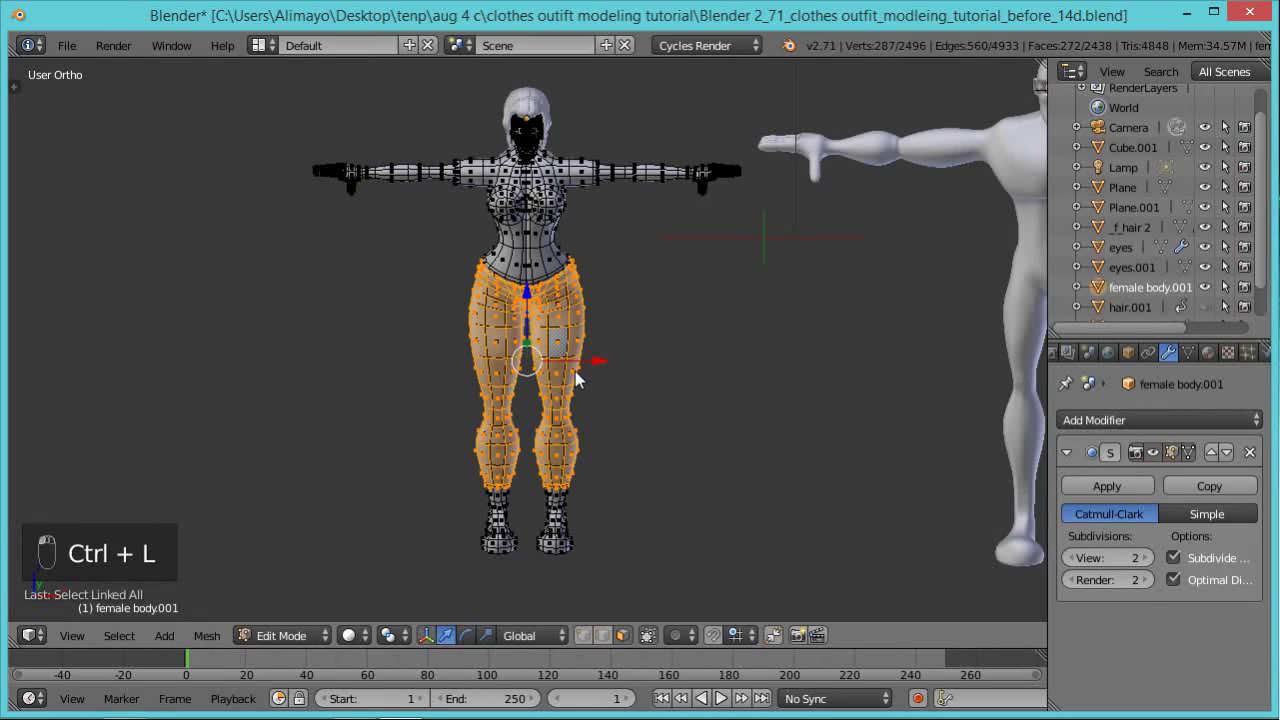
pyautogui.press('g')
pyautogui.press('x')
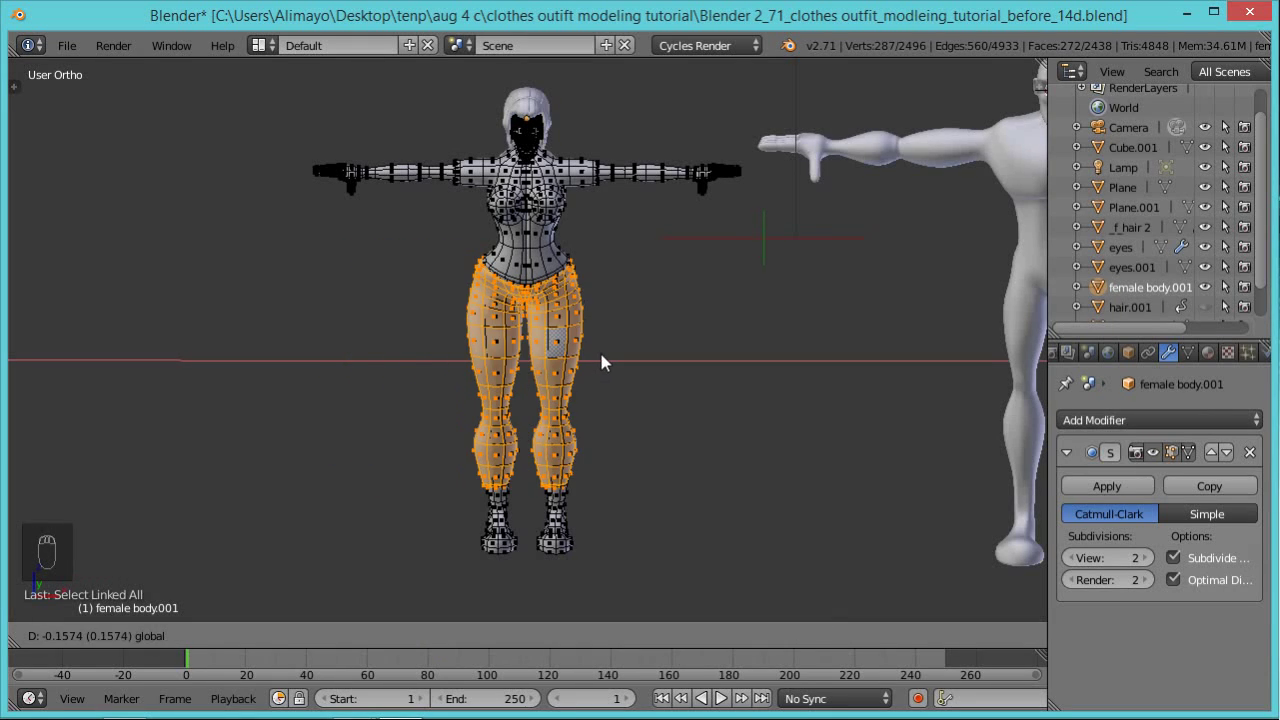
pyautogui.click(599, 350)
# Move the selected trousers along X off the body to uncover its legs, and deselect everything.
pyautogui.scroll(3, 550, 500)
pyautogui.keyDown('shift'); pyautogui.scroll(-5, 545, 539); pyautogui.keyUp('shift')
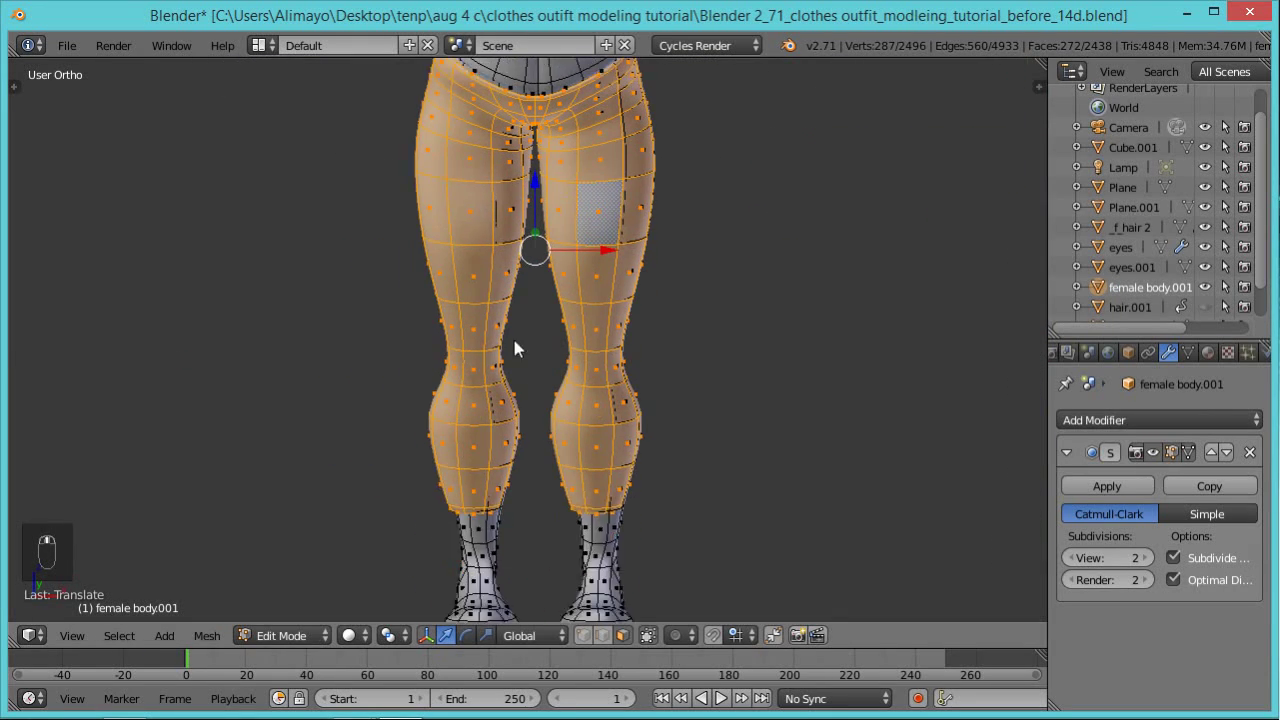
pyautogui.moveTo(517, 521); pyautogui.dragTo(508, 485, button='middle')
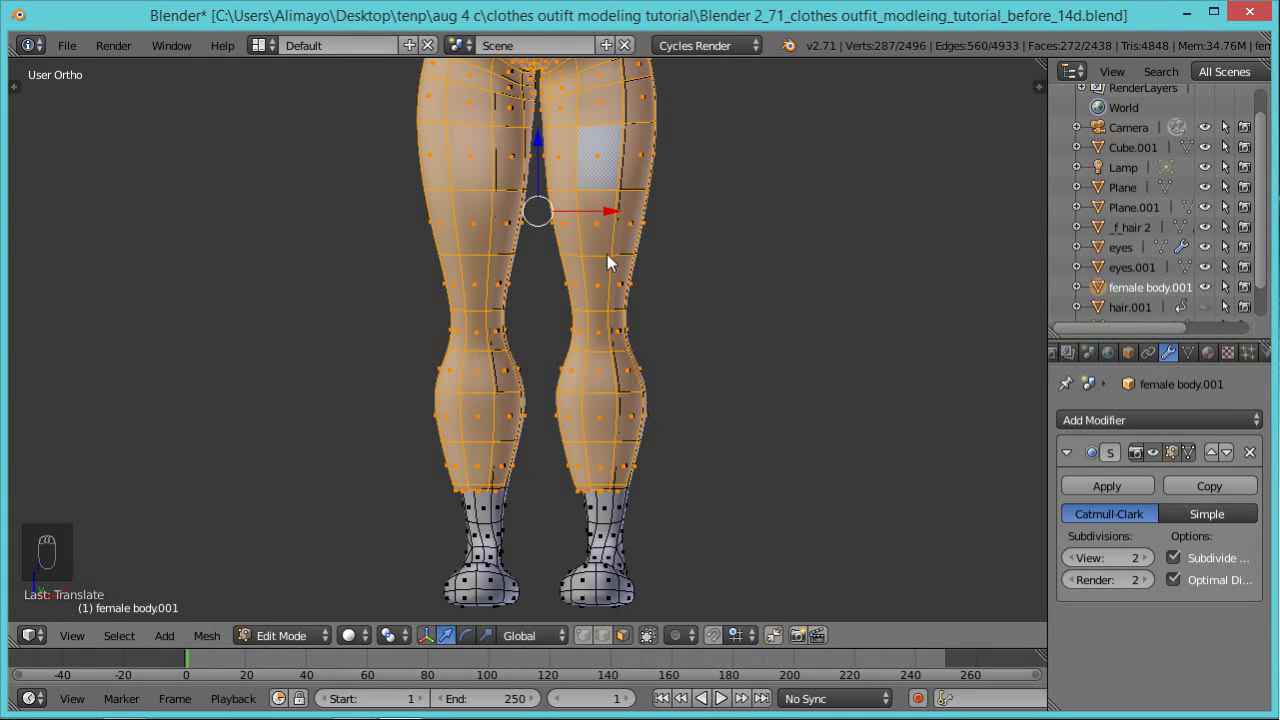
pyautogui.press('g')
pyautogui.press('x')
pyautogui.click(333, 225)
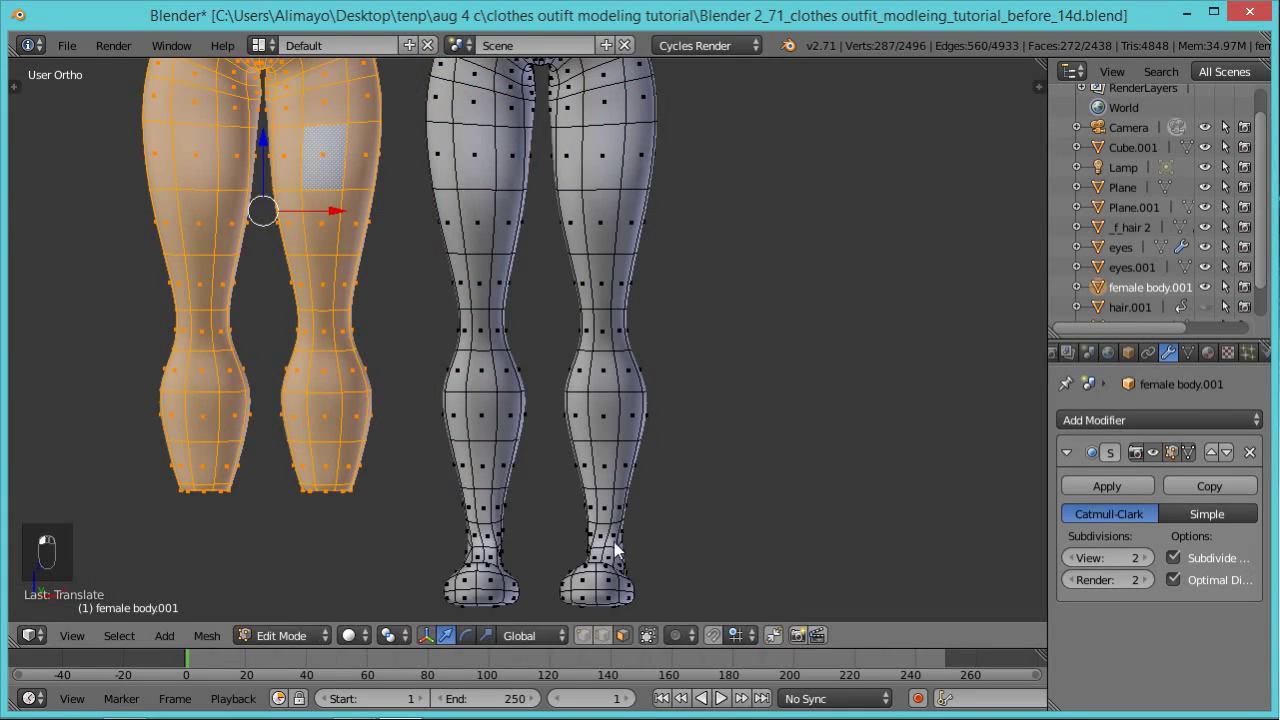
pyautogui.press('a')
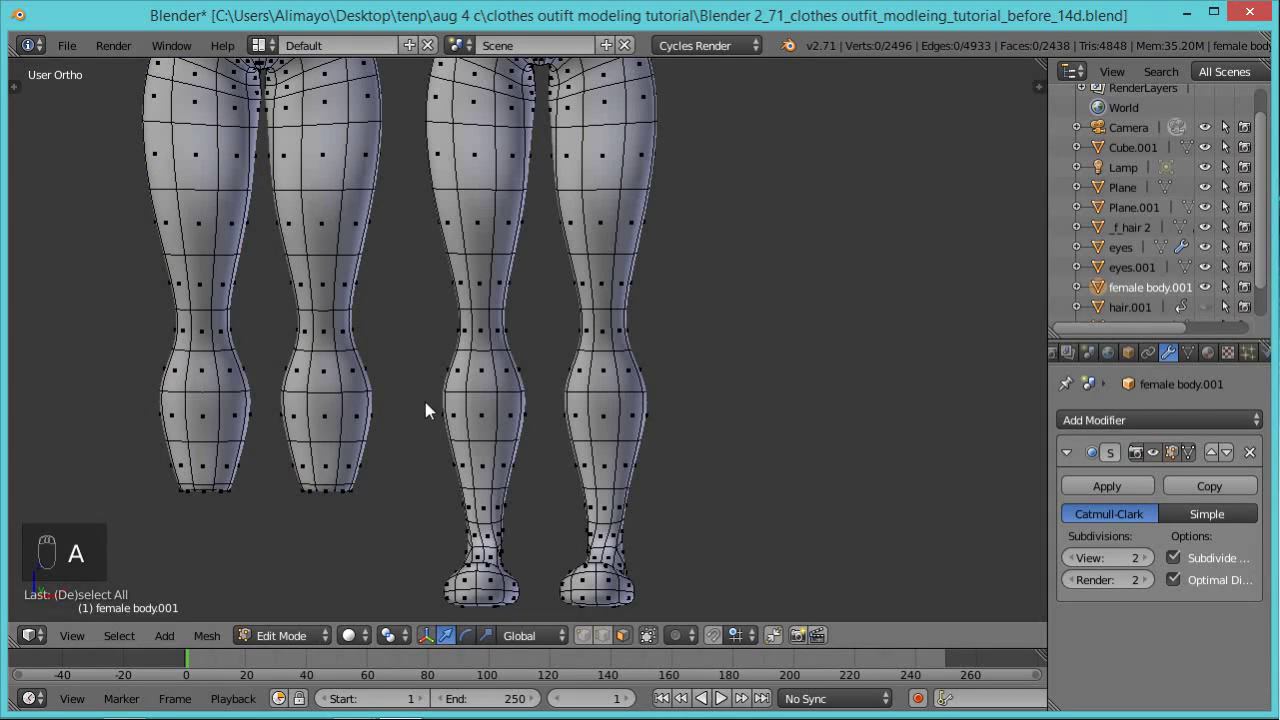
pyautogui.press('a')
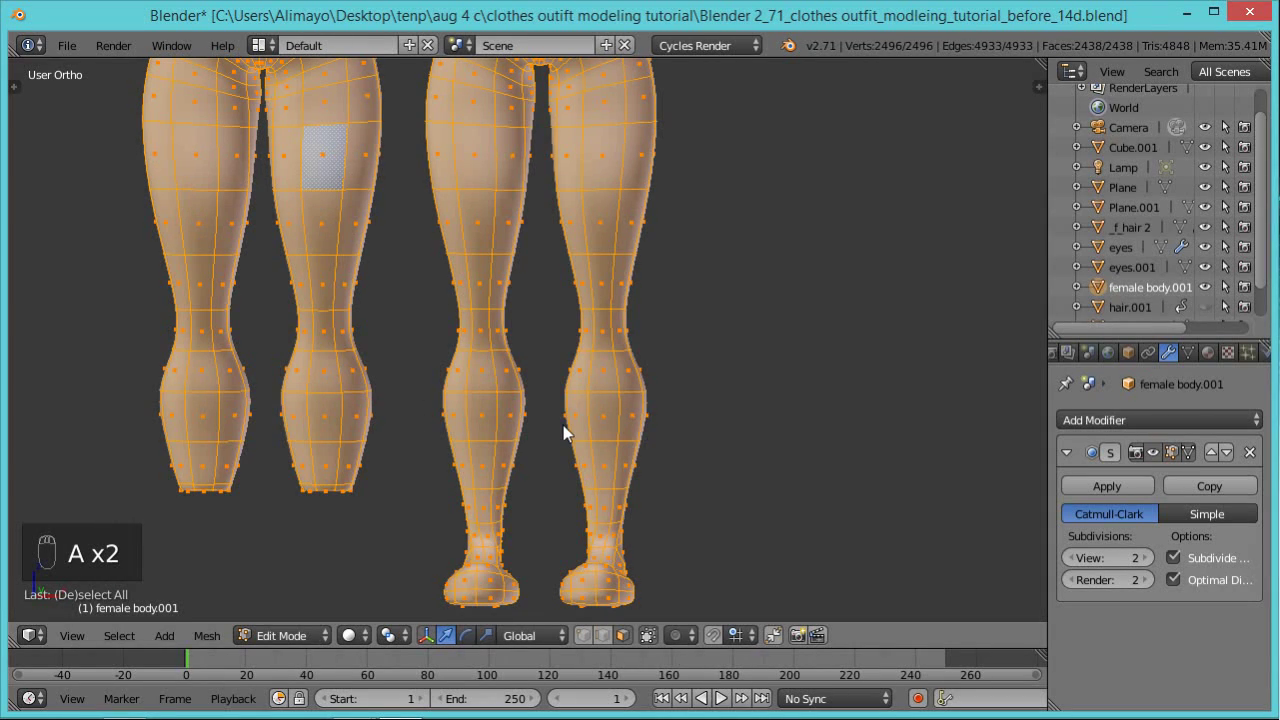
pyautogui.press('a')
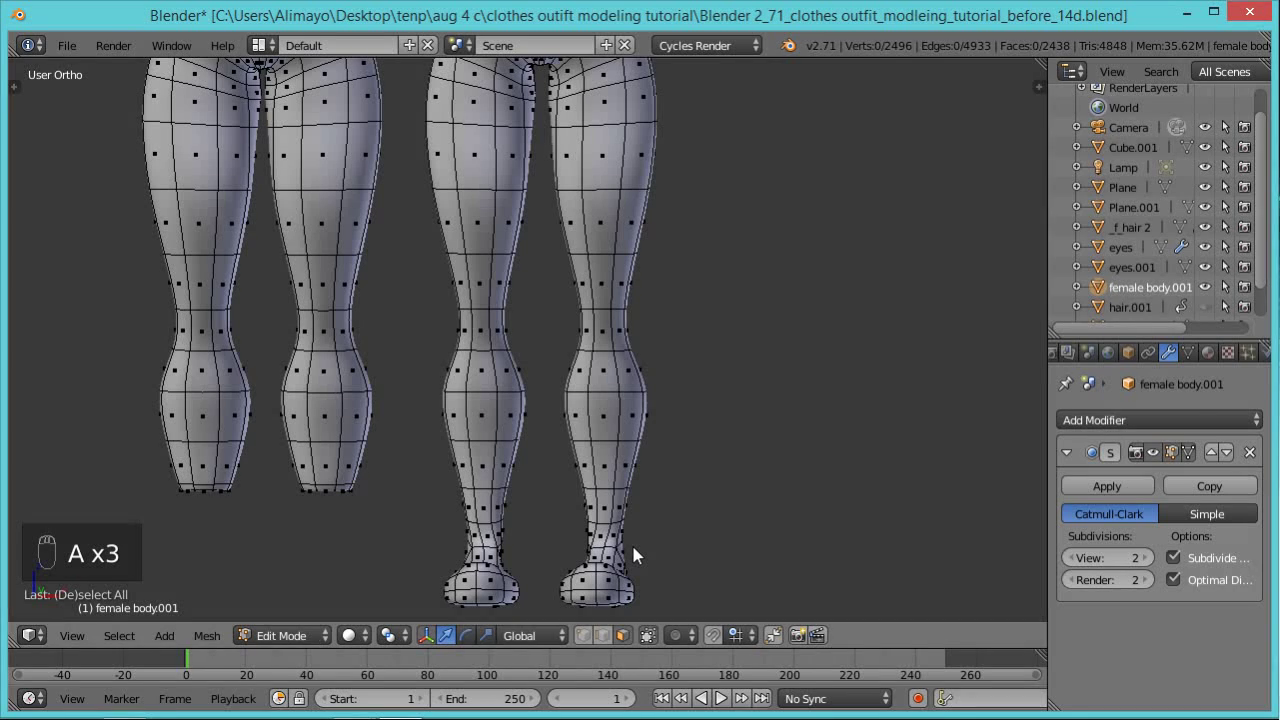
# Circle-select one foot's and ankle's faces from the front and outer side, up to the lower calf.
pyautogui.press('c')
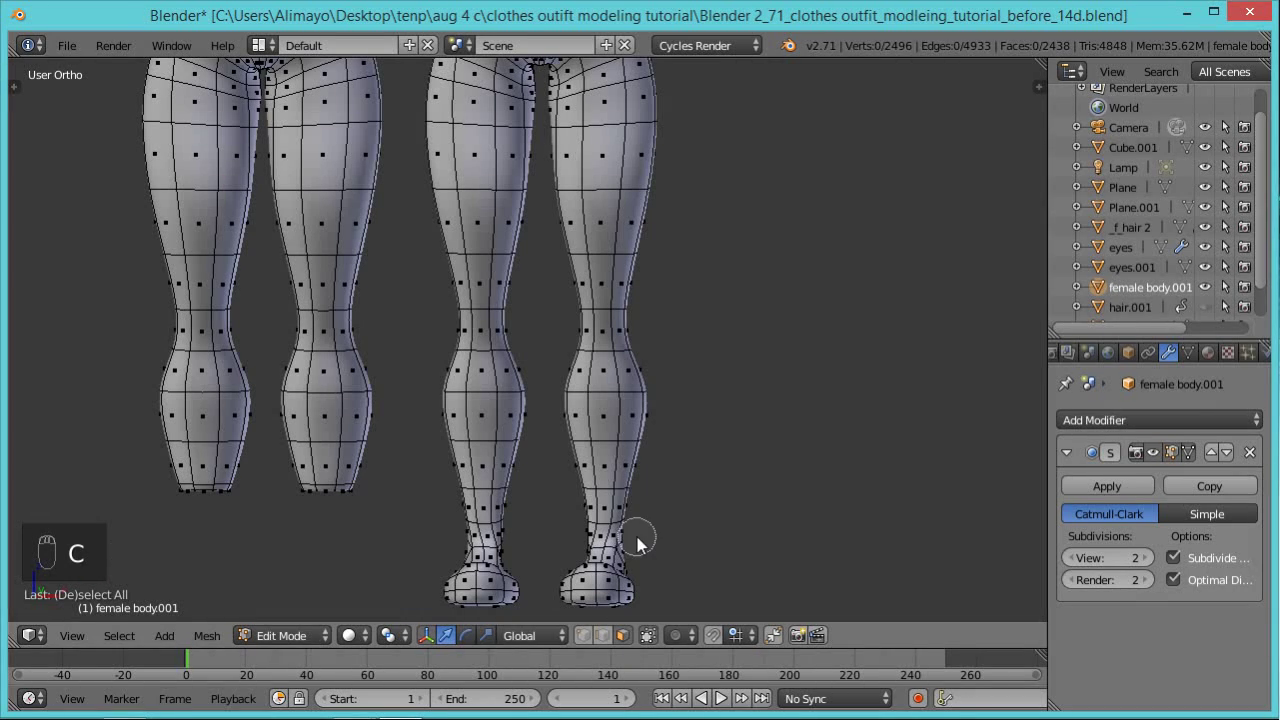
pyautogui.moveTo(616, 530)
pyautogui.mouseDown()
pyautogui.moveTo(604, 500)
pyautogui.moveTo(595, 585)
pyautogui.mouseUp()
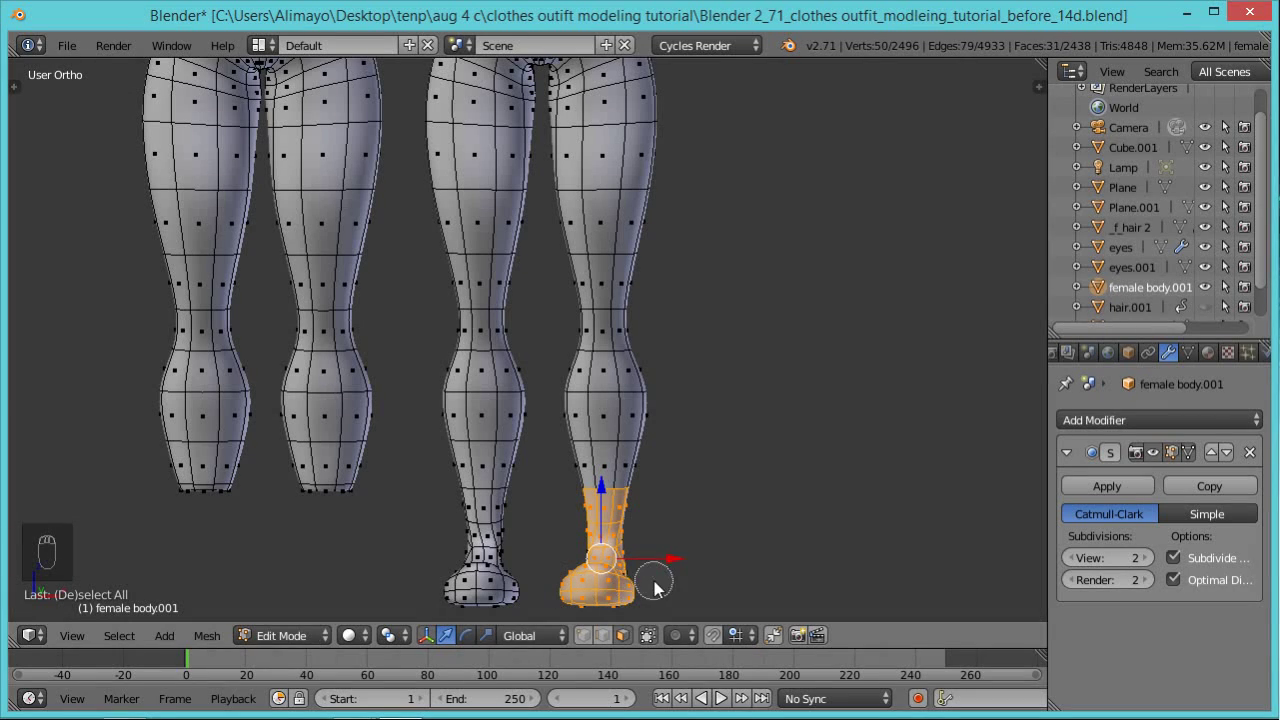
pyautogui.rightClick(726, 523)
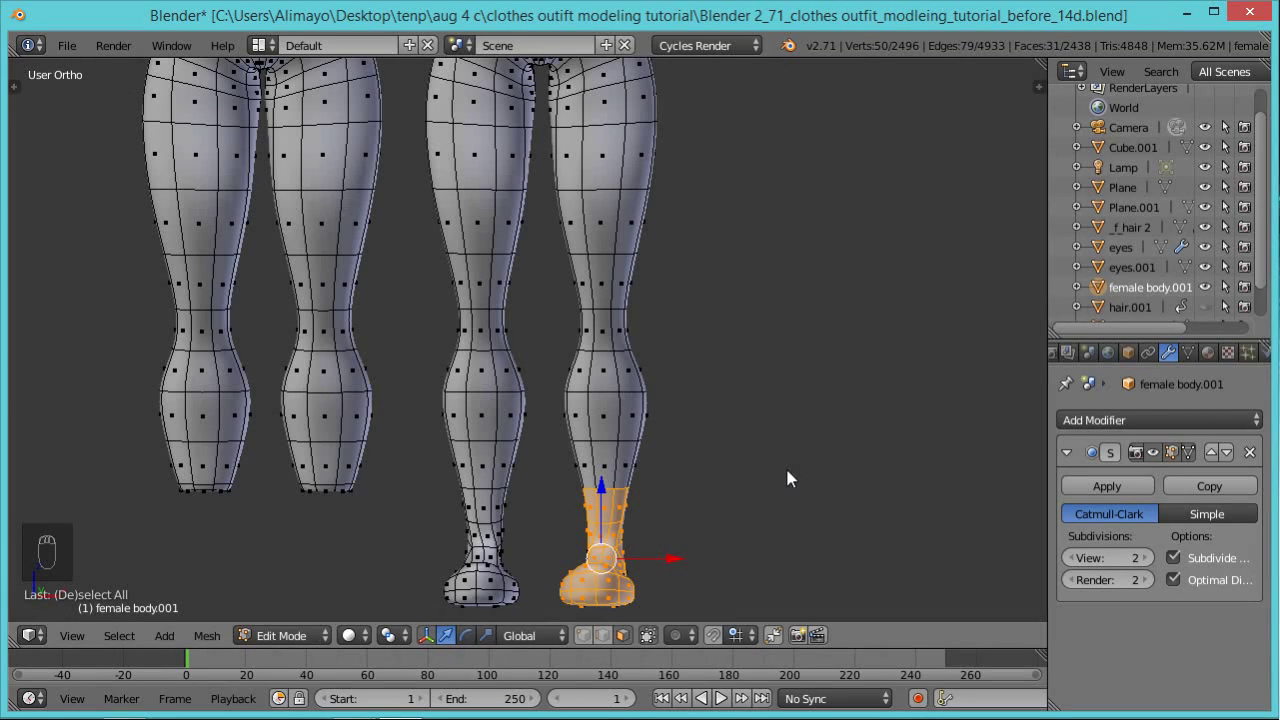
pyautogui.moveTo(787, 478)
pyautogui.mouseDown(button='middle')
pyautogui.moveTo(776, 467)
pyautogui.moveTo(679, 472)
pyautogui.moveTo(629, 502)
pyautogui.mouseUp(button='middle')
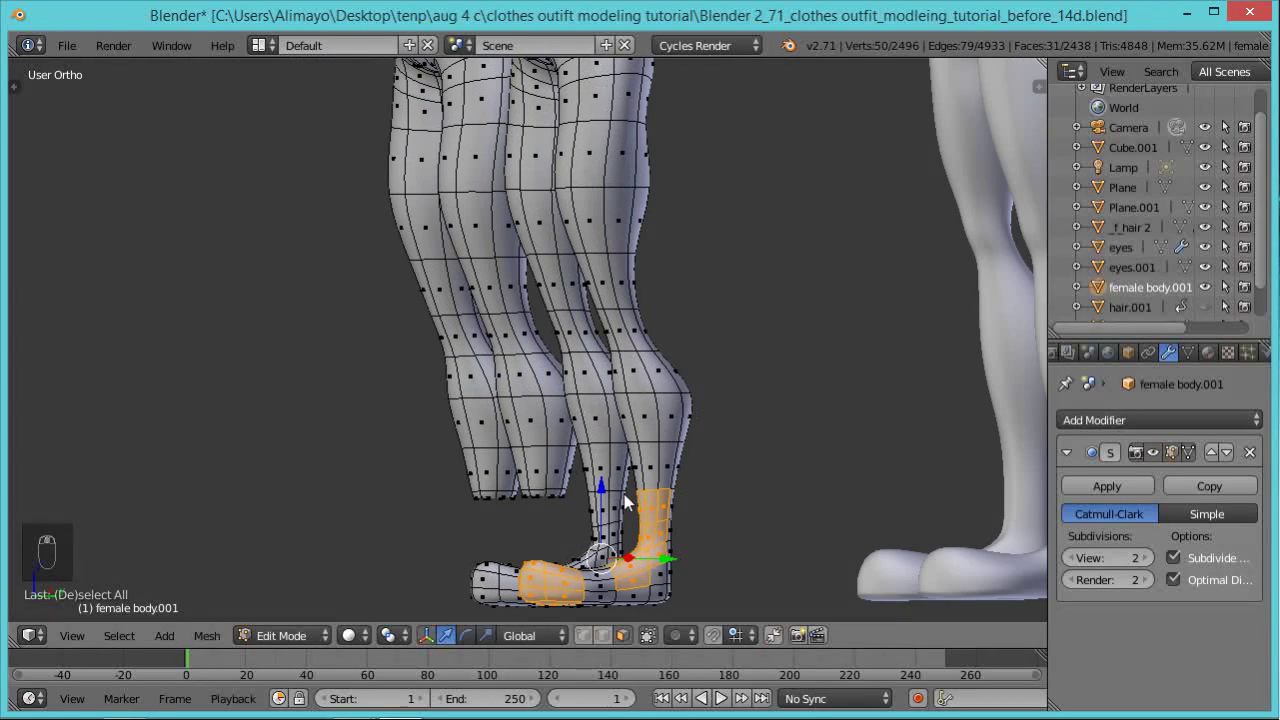
pyautogui.press('c')
pyautogui.moveTo(670, 588)
pyautogui.mouseDown()
pyautogui.moveTo(577, 598)
pyautogui.moveTo(650, 595)
pyautogui.moveTo(682, 565)
pyautogui.moveTo(680, 538)
pyautogui.mouseUp()
pyautogui.rightClick(687, 533)
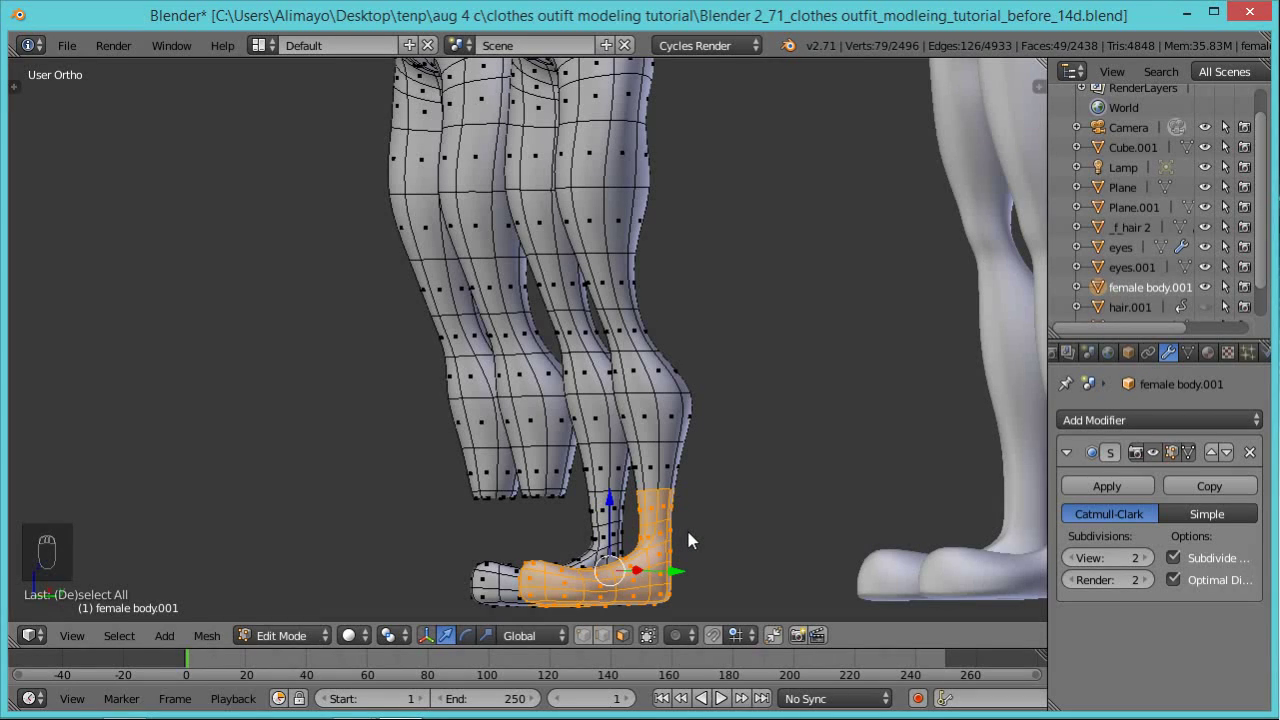
# Add the unselected sole faces of the same foot to the selection with circle select.
pyautogui.moveTo(753, 541); pyautogui.dragTo(943, 428, button='middle')
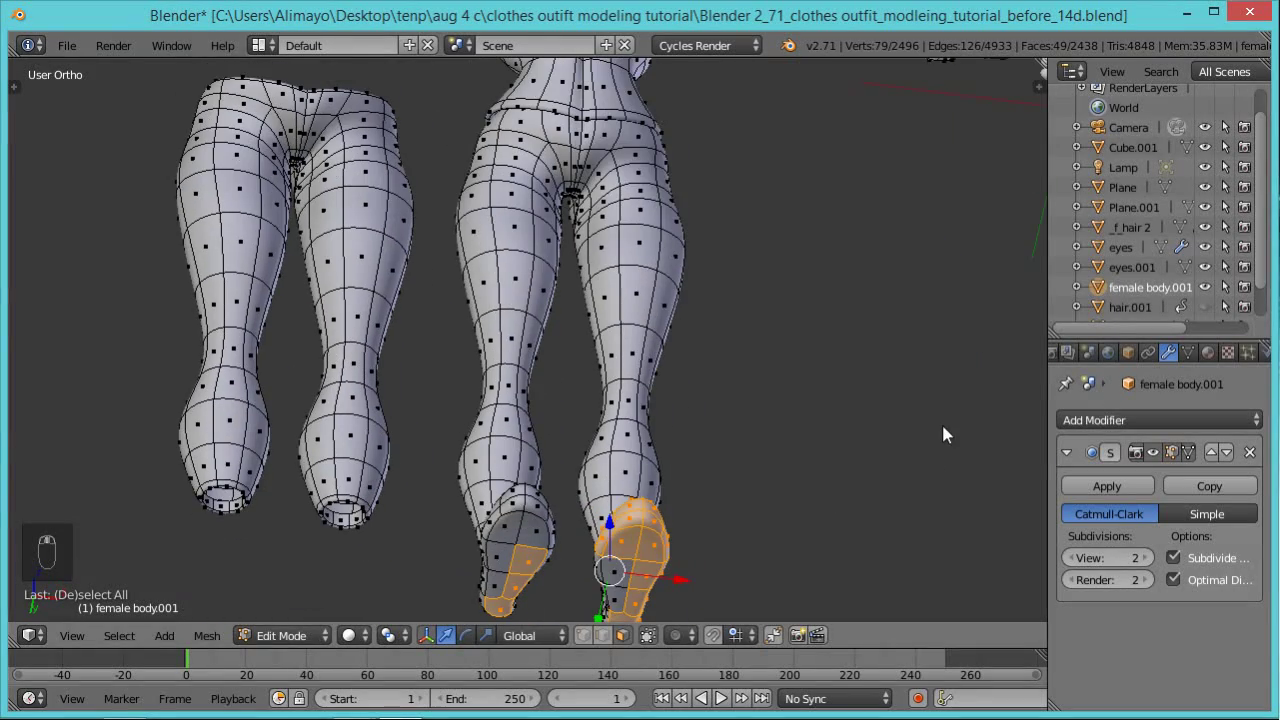
pyautogui.keyDown('shift'); pyautogui.moveTo(711, 524); pyautogui.dragTo(728, 382, button='middle'); pyautogui.keyUp('shift')
pyautogui.scroll(1, 728, 382)
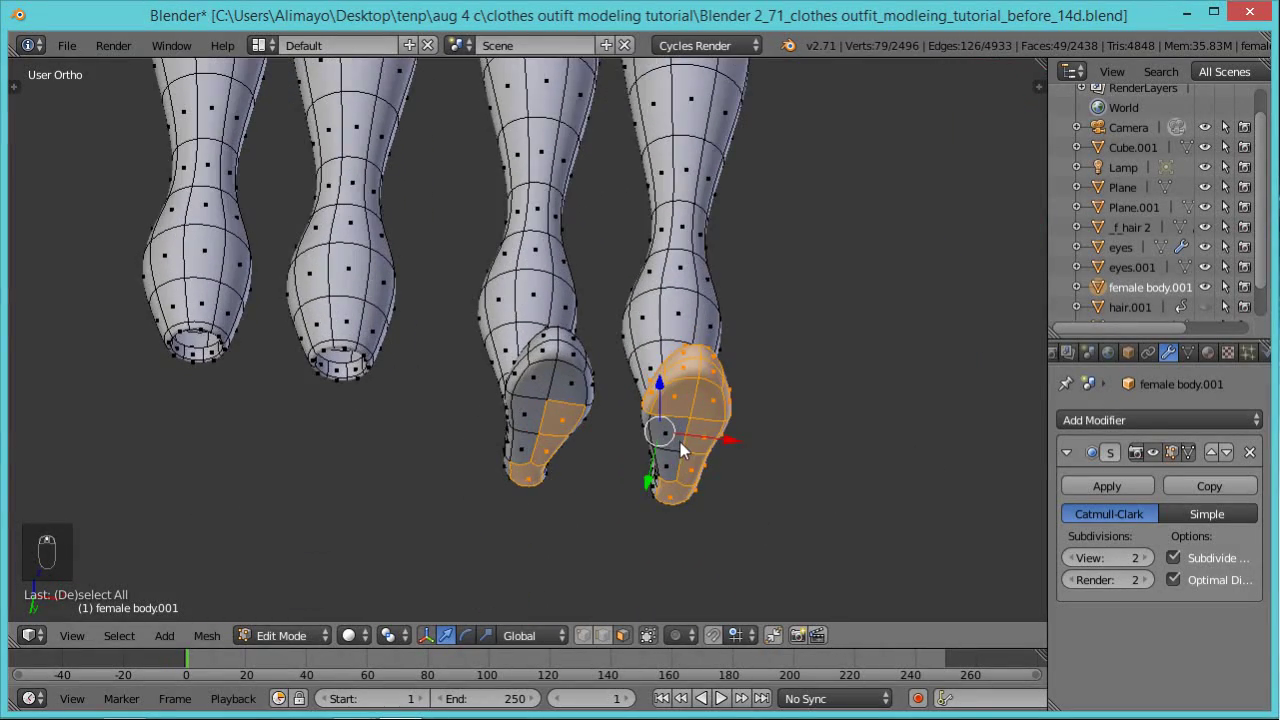
pyautogui.press('c')
pyautogui.click(679, 487)
pyautogui.click(669, 494)
pyautogui.moveTo(578, 461); pyautogui.dragTo(687, 506, button='middle')
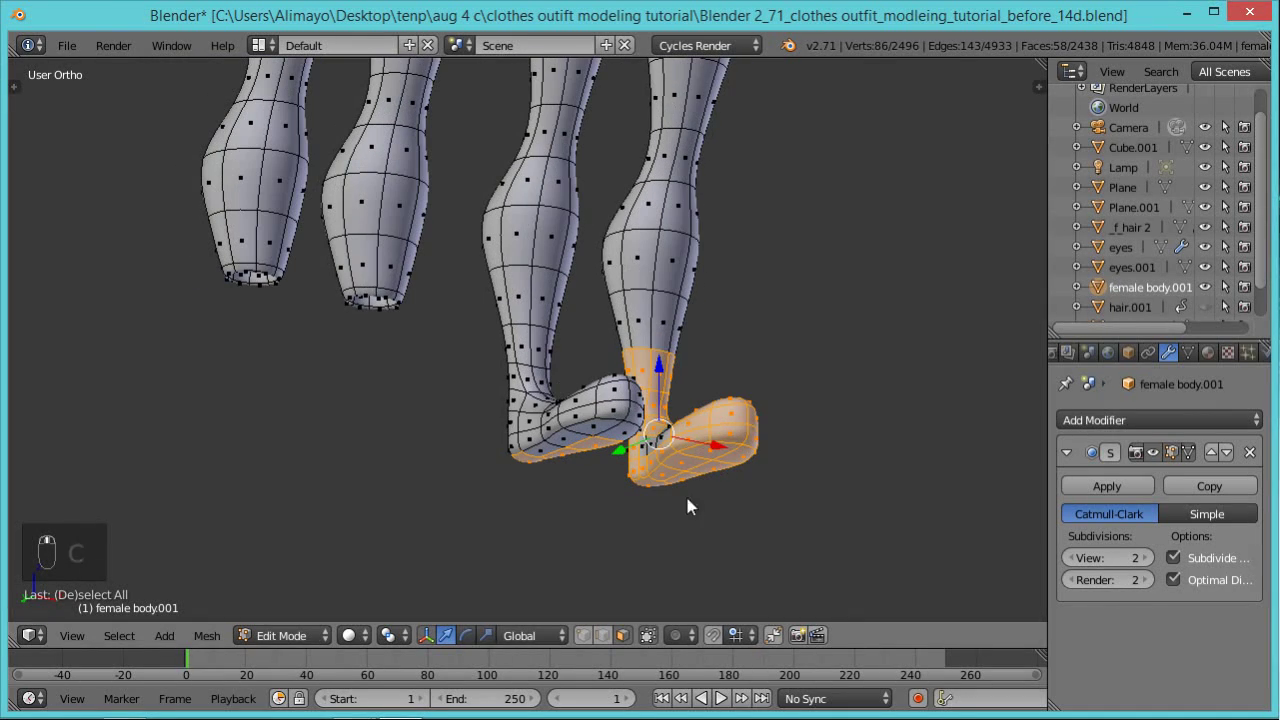
# Add the remaining inner foot faces and the faces on the back of the ankle to the selection.
pyautogui.press('c')
pyautogui.click(668, 467)
pyautogui.moveTo(650, 495); pyautogui.dragTo(632, 421, button='middle')
pyautogui.press('c')
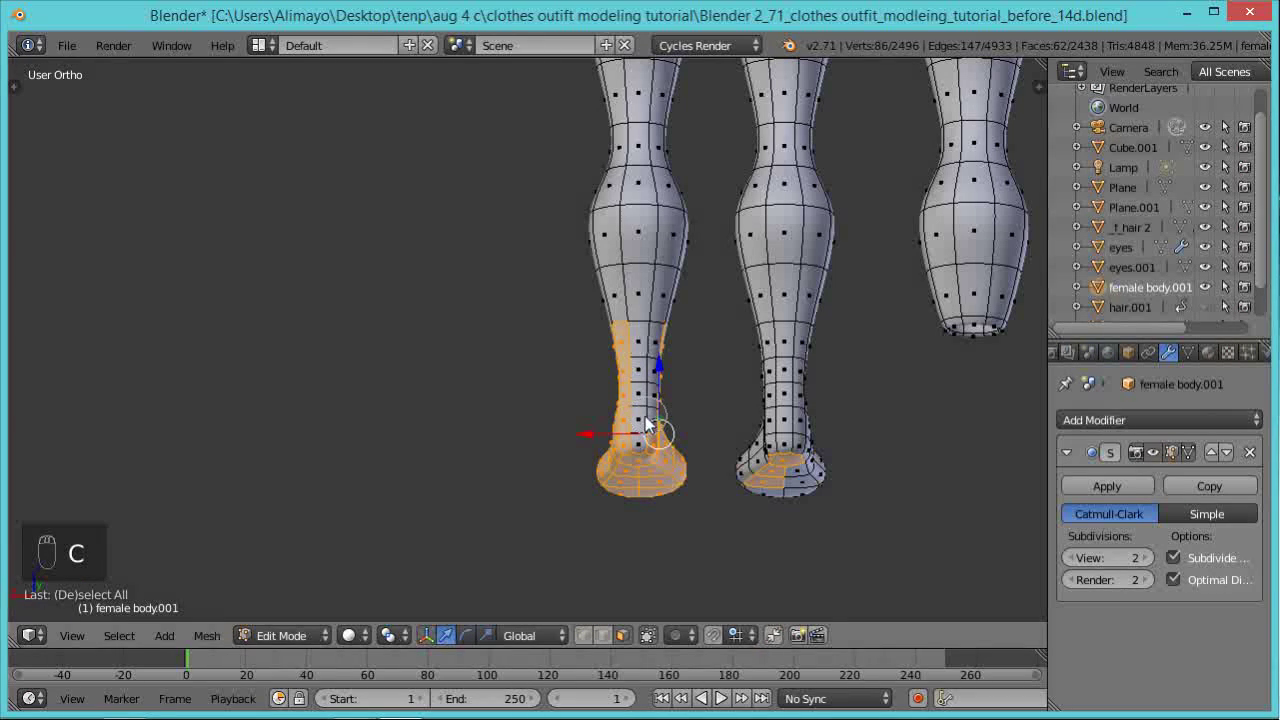
pyautogui.moveTo(635, 380); pyautogui.dragTo(646, 368)
pyautogui.moveTo(565, 425); pyautogui.dragTo(68, 489, button='middle')
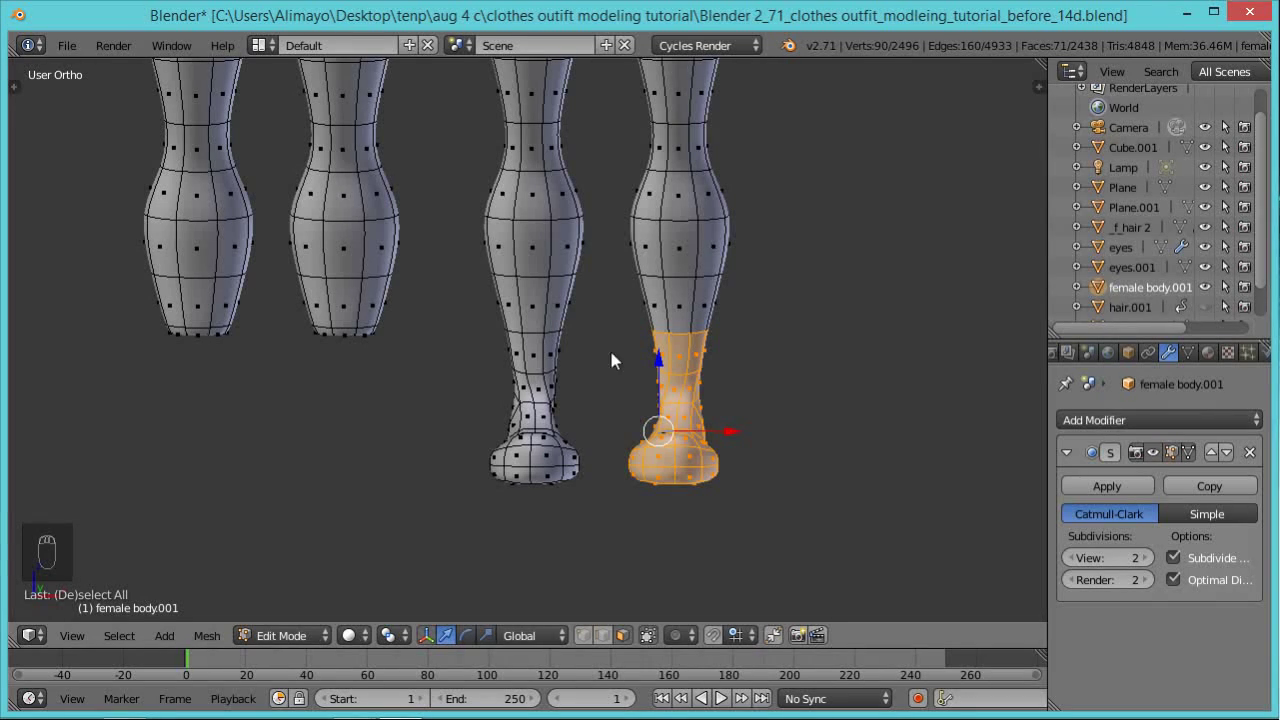
# Deselect the stray sole faces on the other foot in wireframe view, then return to solid shading.
pyautogui.moveTo(757, 423); pyautogui.dragTo(580, 440, button='middle')
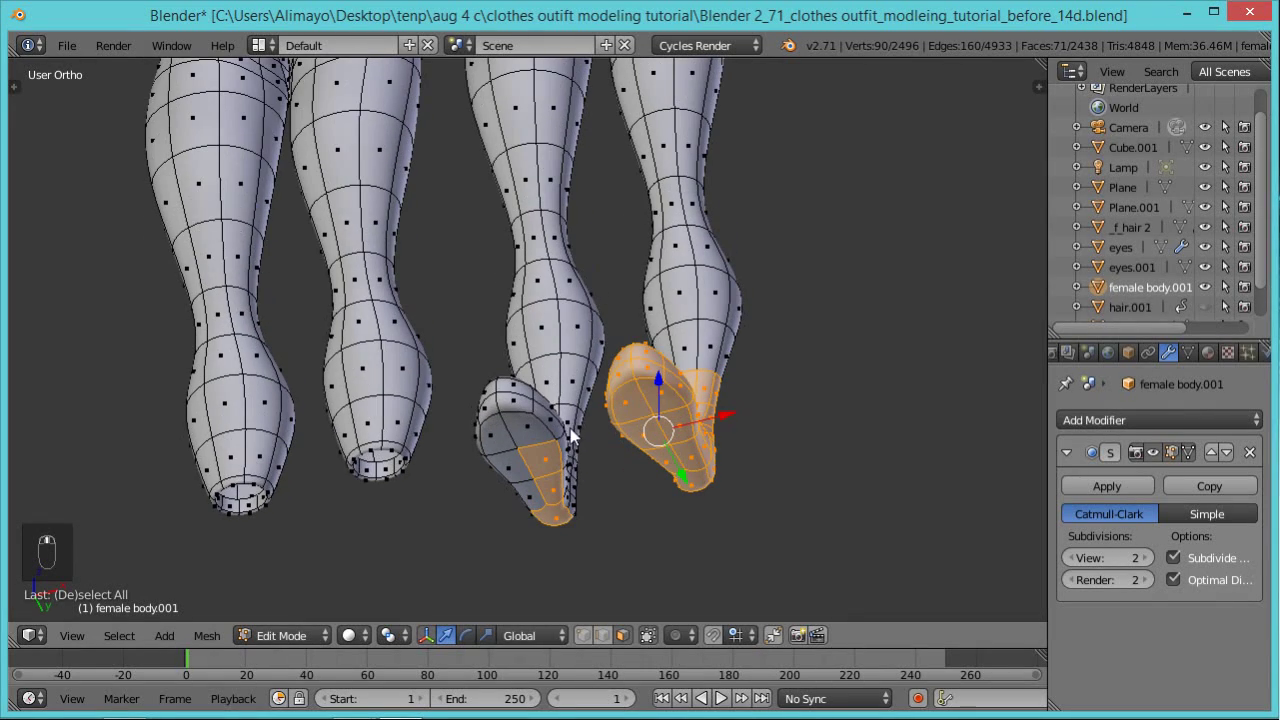
pyautogui.press('z')
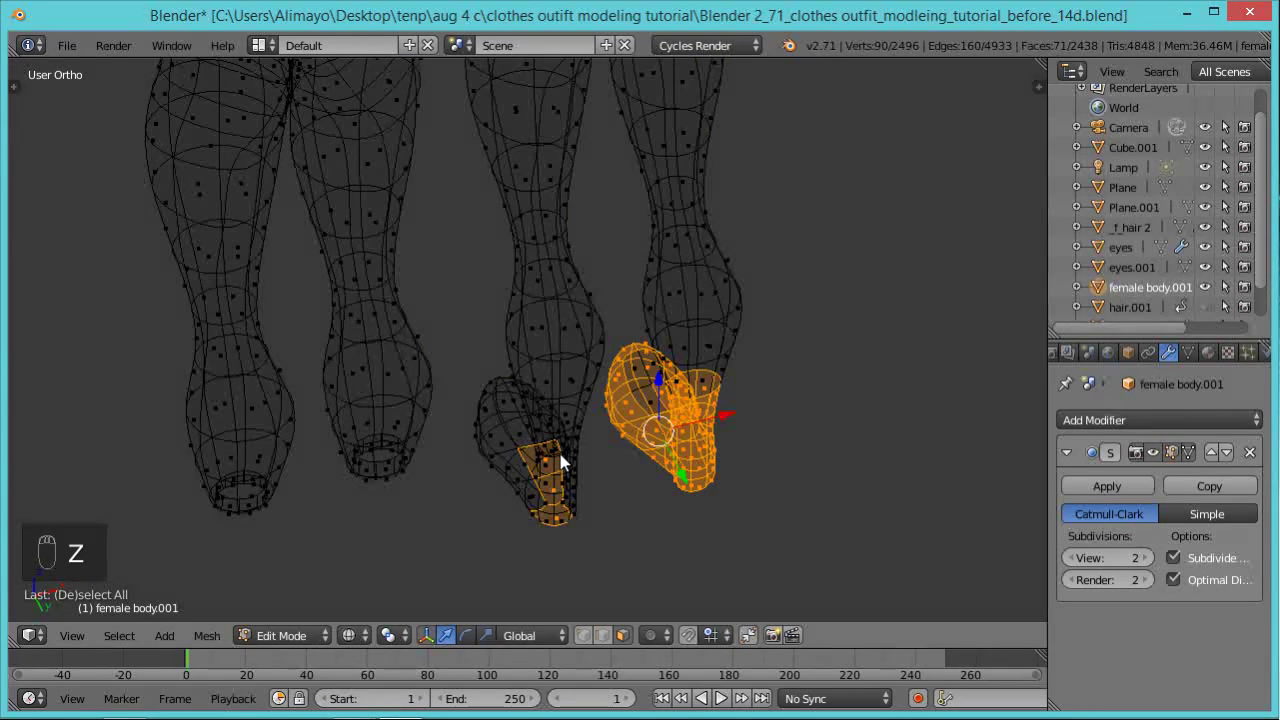
pyautogui.press('c')
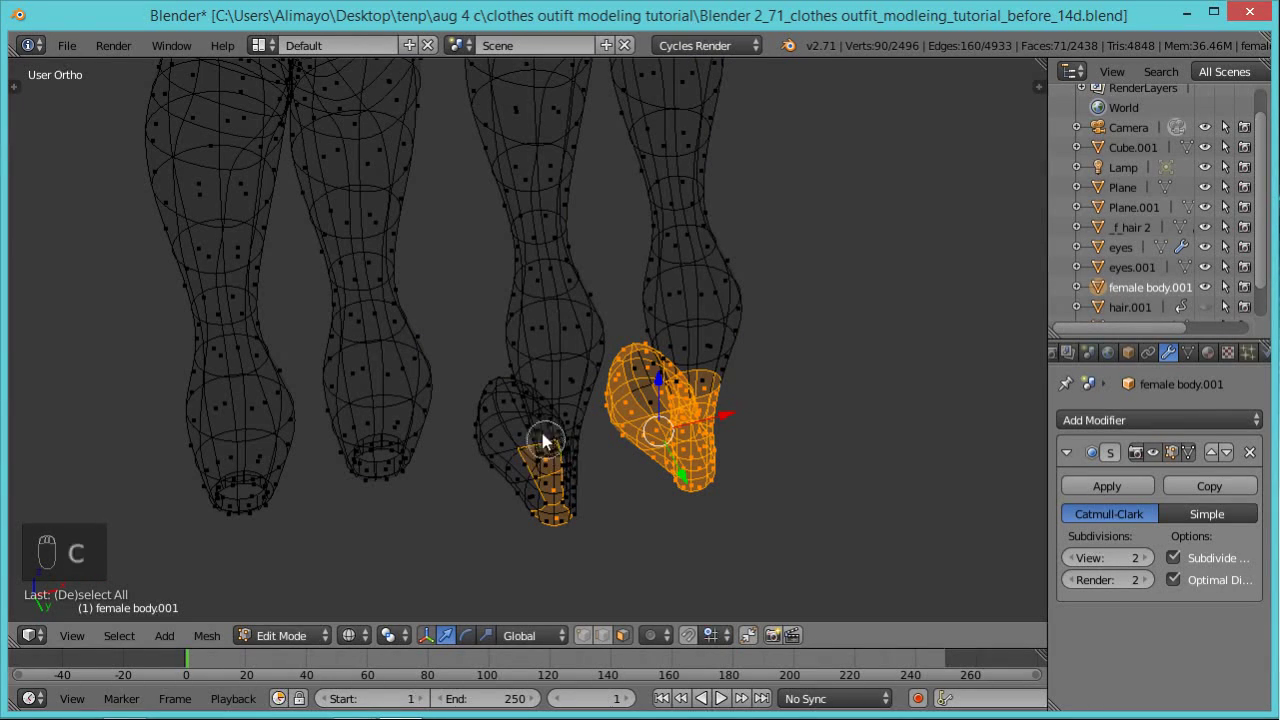
pyautogui.moveTo(537, 434)
pyautogui.mouseDown(button='middle')
pyautogui.moveTo(551, 517)
pyautogui.moveTo(530, 413)
pyautogui.mouseUp(button='middle')
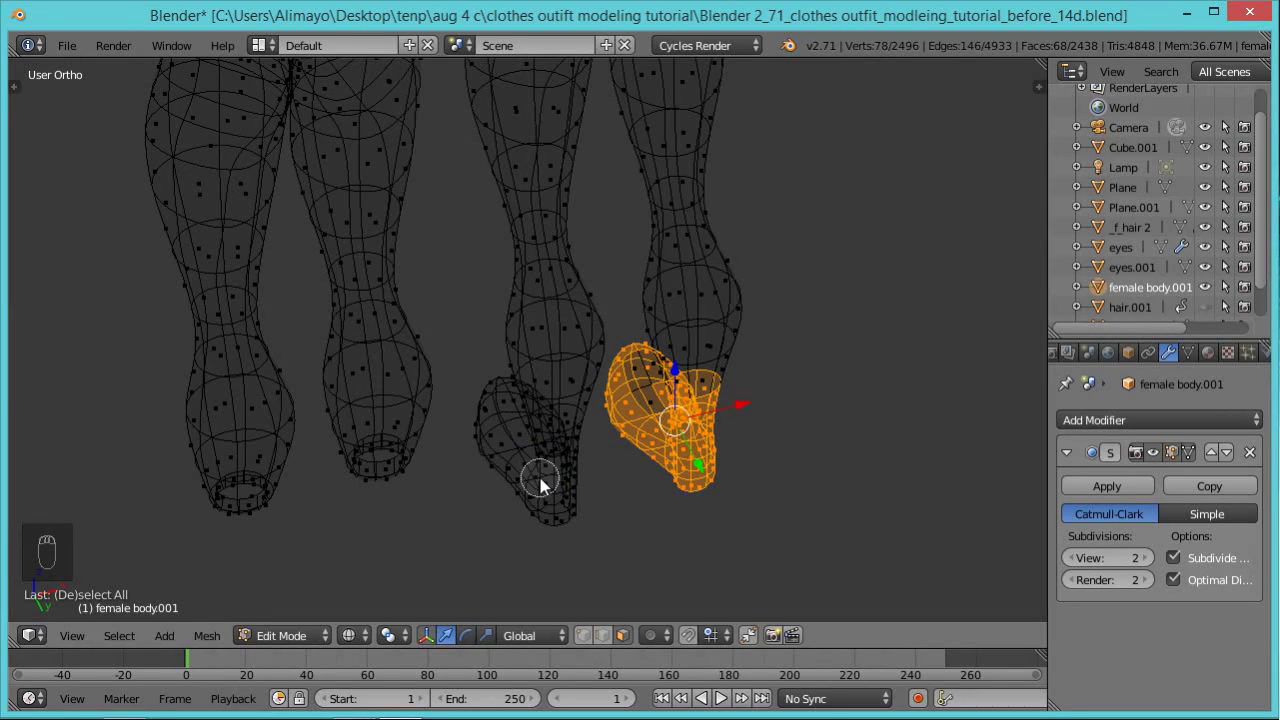
pyautogui.press('z')
pyautogui.moveTo(531, 443)
pyautogui.mouseDown(button='middle')
pyautogui.moveTo(579, 570)
pyautogui.moveTo(652, 557)
pyautogui.mouseUp(button='middle')
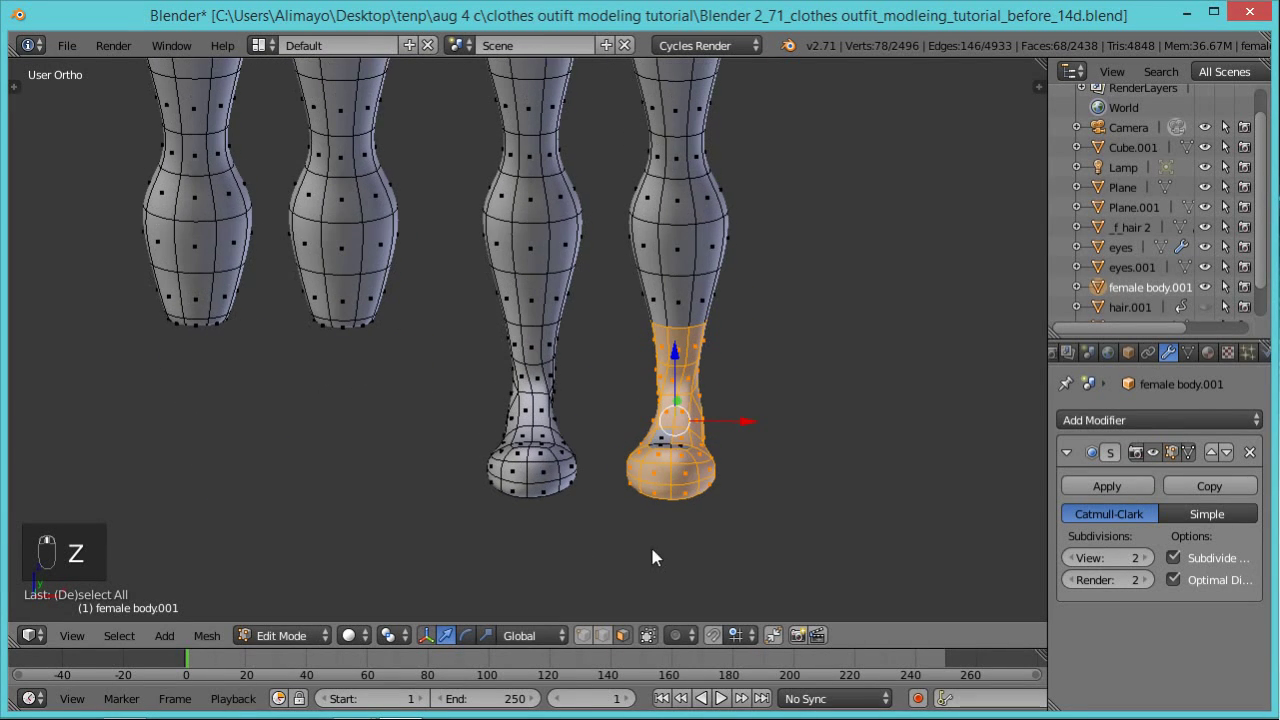
# Circle-select the missing instep faces to complete the selection of the foot and ankle.
pyautogui.moveTo(664, 472); pyautogui.dragTo(666, 526, button='middle')
pyautogui.scroll(1, 666, 526)
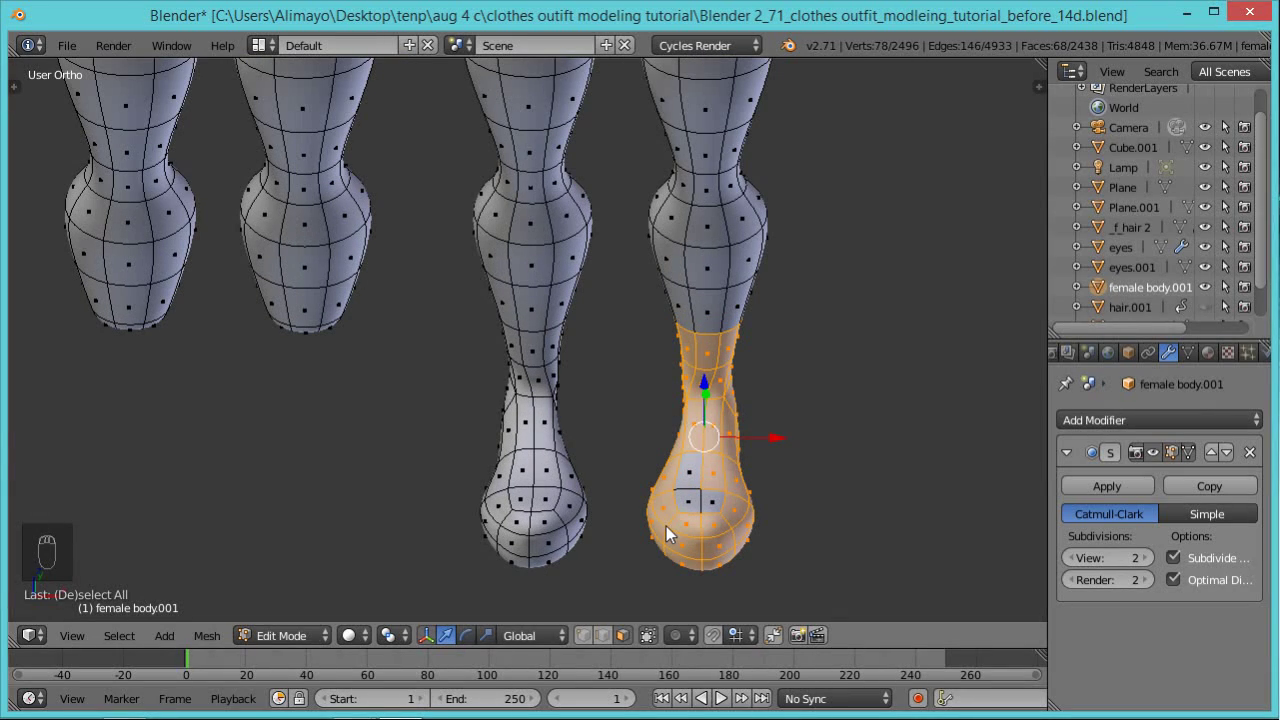
pyautogui.press('c')
pyautogui.moveTo(716, 500)
pyautogui.mouseDown()
pyautogui.moveTo(703, 514)
pyautogui.moveTo(726, 485)
pyautogui.mouseUp()
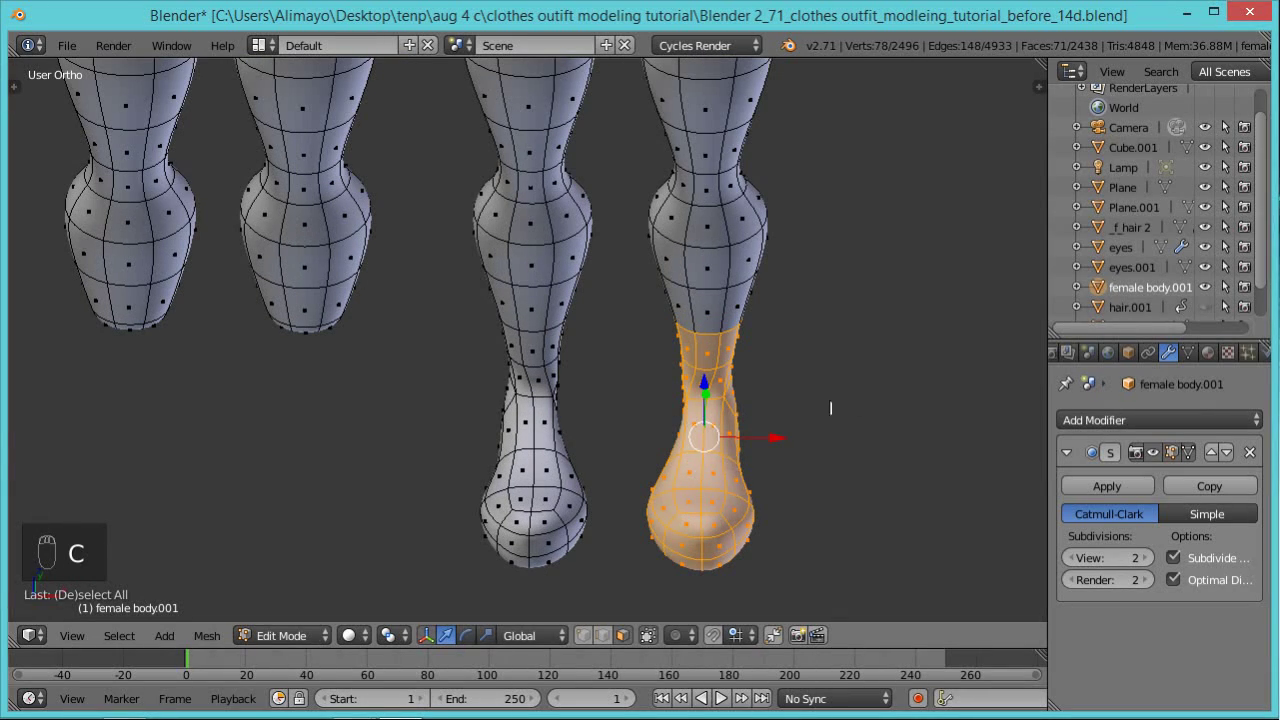
# Duplicate the selected foot and ankle faces and move the copy along the X axis, clear of the body.
pyautogui.moveTo(944, 262); pyautogui.dragTo(856, 352, button='middle')
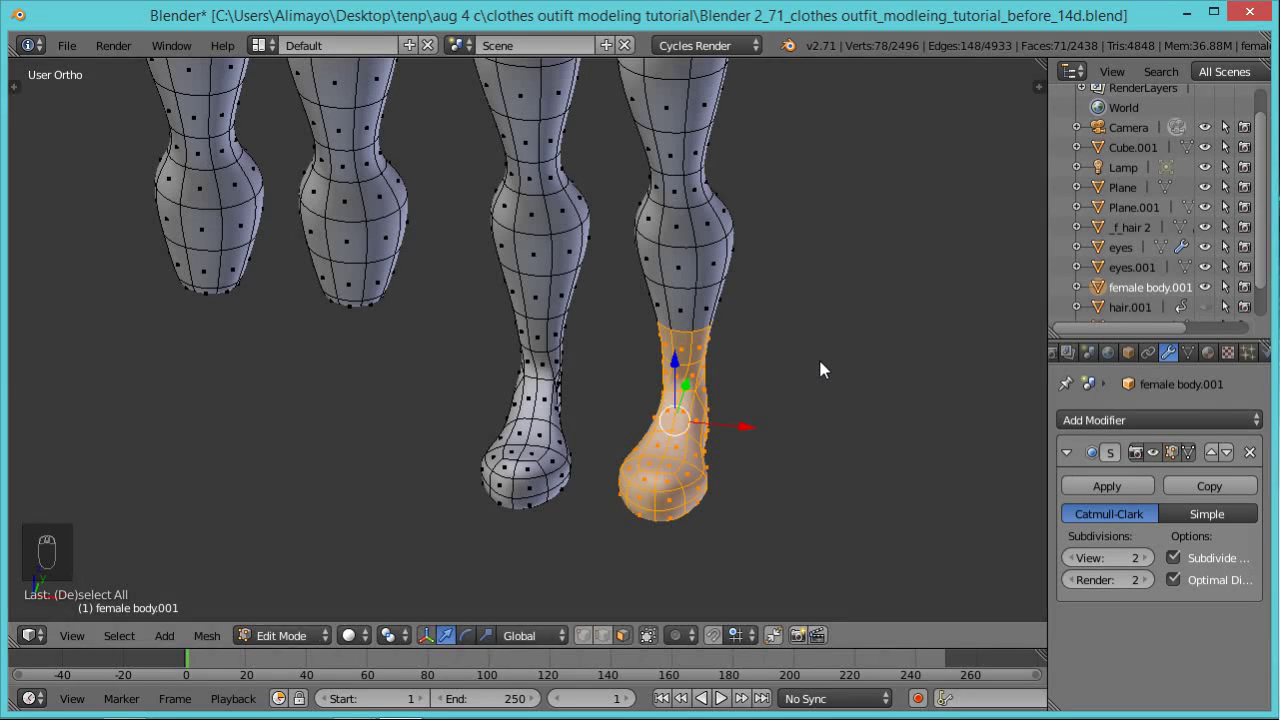
pyautogui.hotkey('shift', 'd')
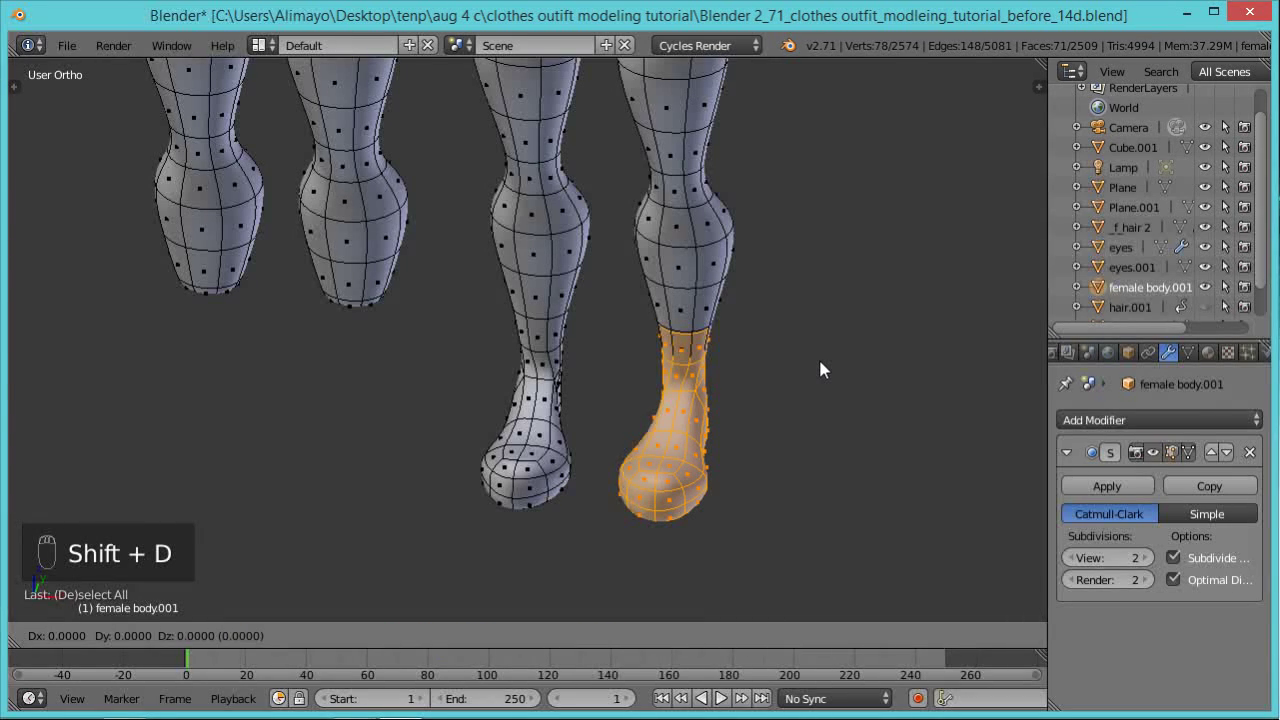
pyautogui.rightClick(820, 370)
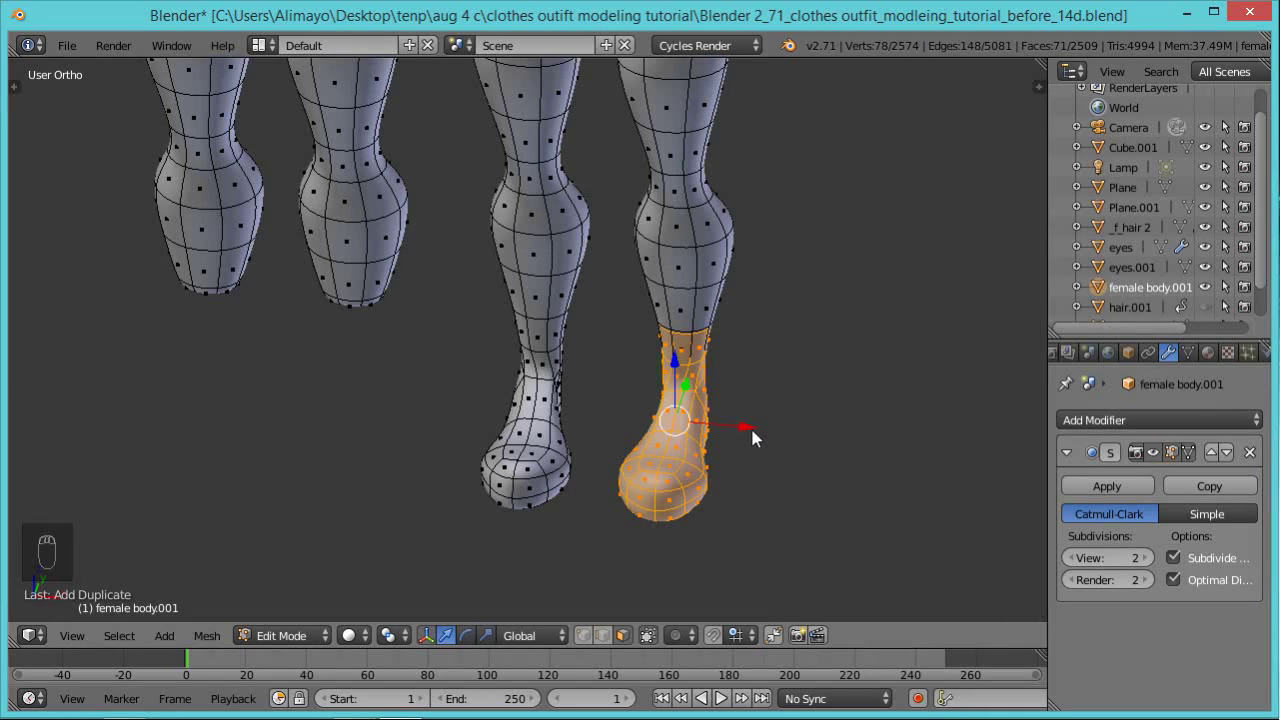
pyautogui.moveTo(750, 425); pyautogui.dragTo(940, 451)
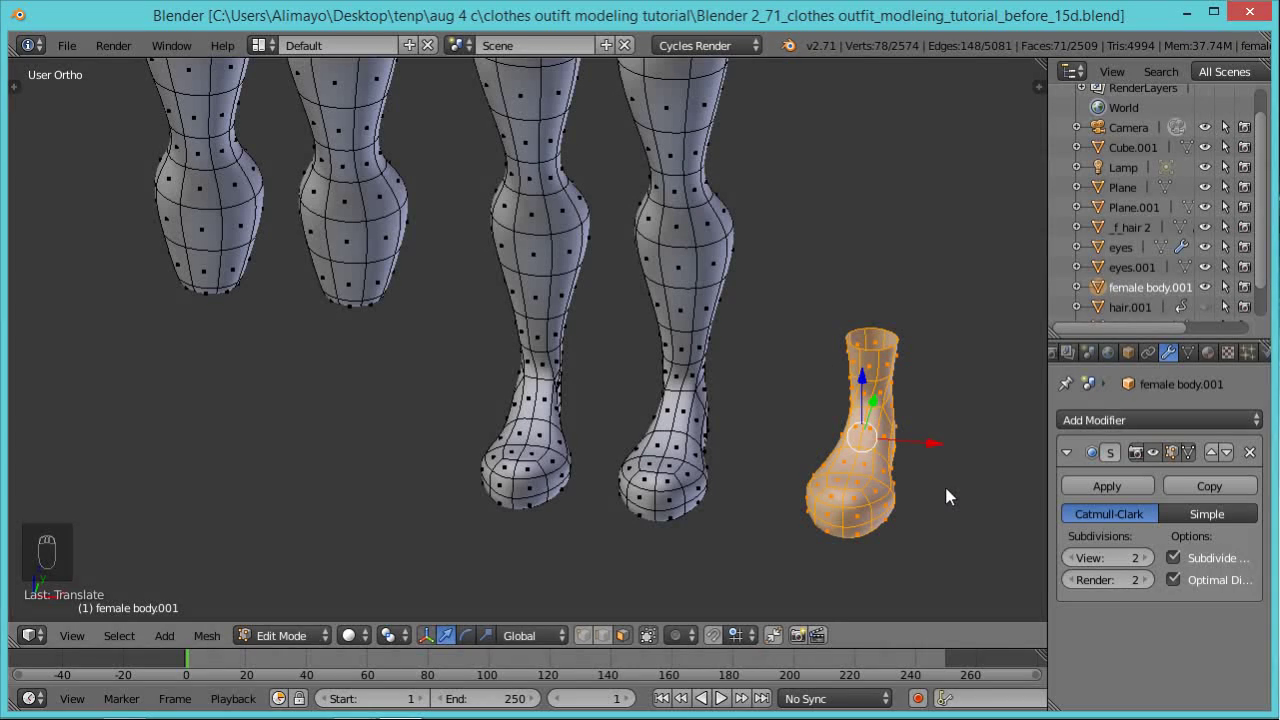
# Select the two lines of edges running from the ankle opening down both sides of the duplicated foot's instep, four edges each.
pyautogui.keyDown('shift'); pyautogui.moveTo(926, 472); pyautogui.dragTo(748, 460, button='middle'); pyautogui.keyUp('shift')
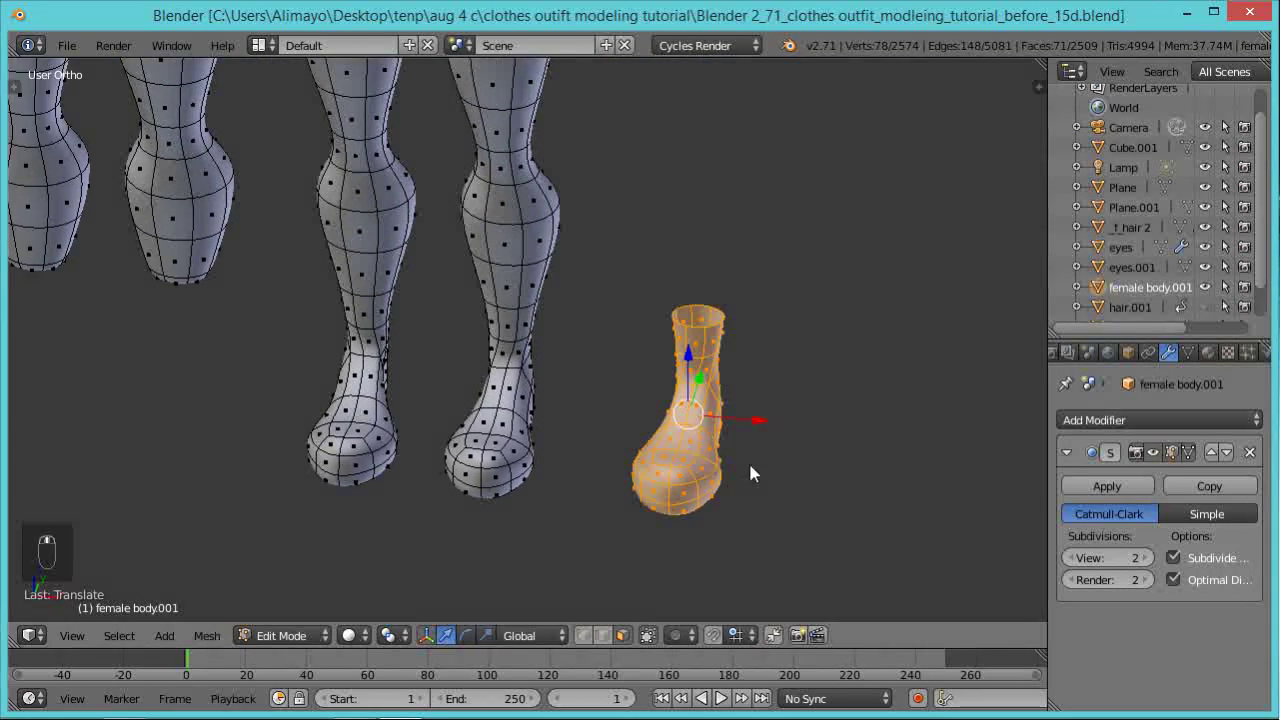
pyautogui.scroll(2, 715, 478)
pyautogui.moveTo(753, 540); pyautogui.dragTo(686, 516, button='middle')
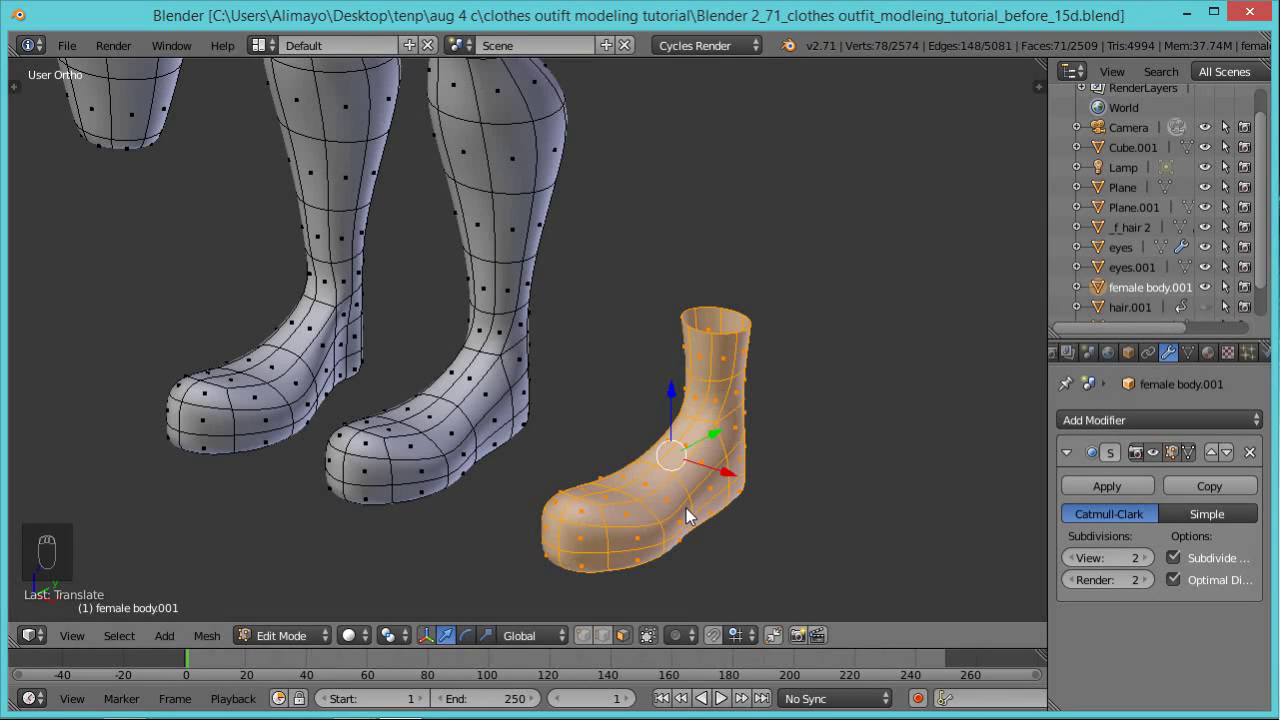
pyautogui.keyDown('shift'); pyautogui.moveTo(717, 521); pyautogui.dragTo(745, 456, button='middle'); pyautogui.keyUp('shift')
pyautogui.scroll(2, 745, 456)
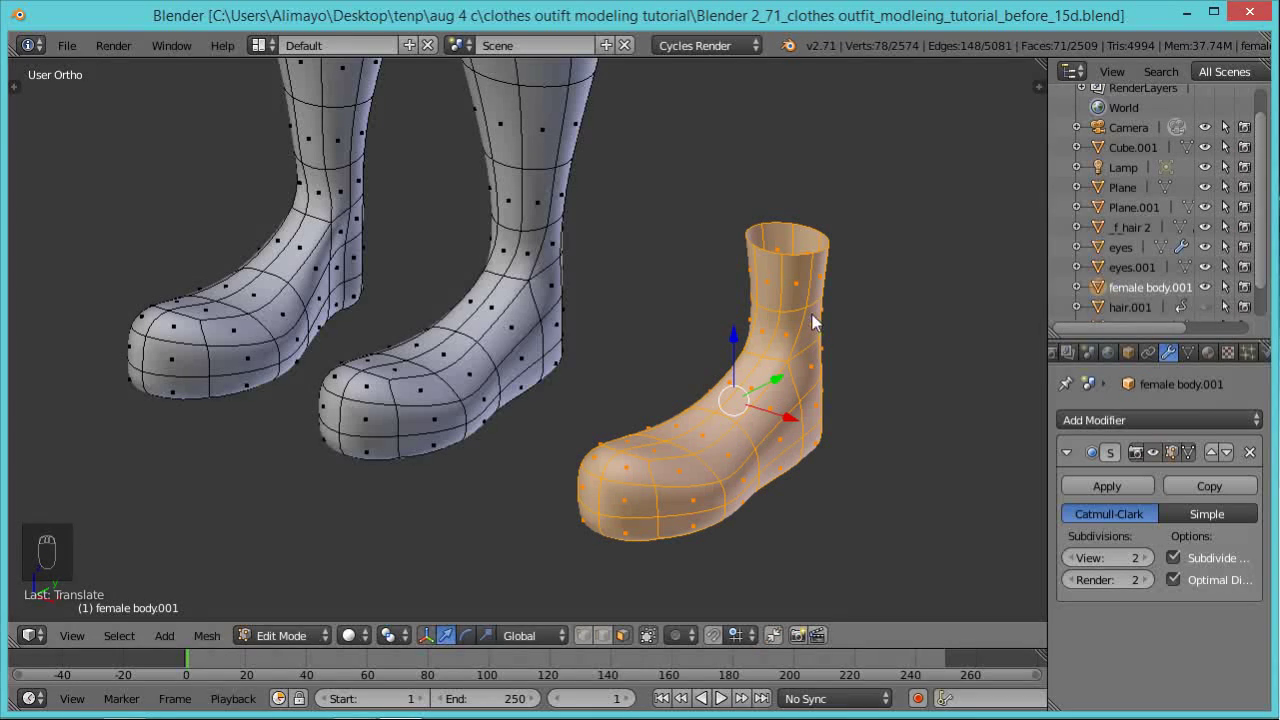
pyautogui.click(603, 636)
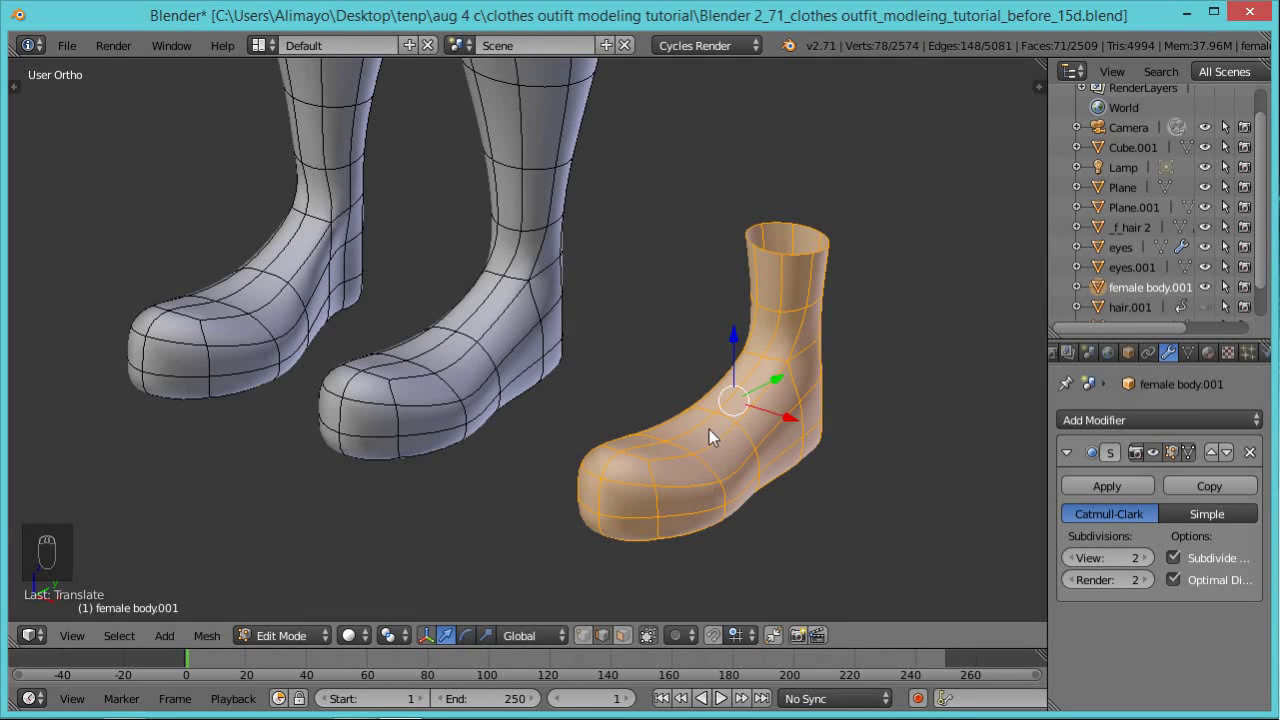
pyautogui.rightClick(818, 290)
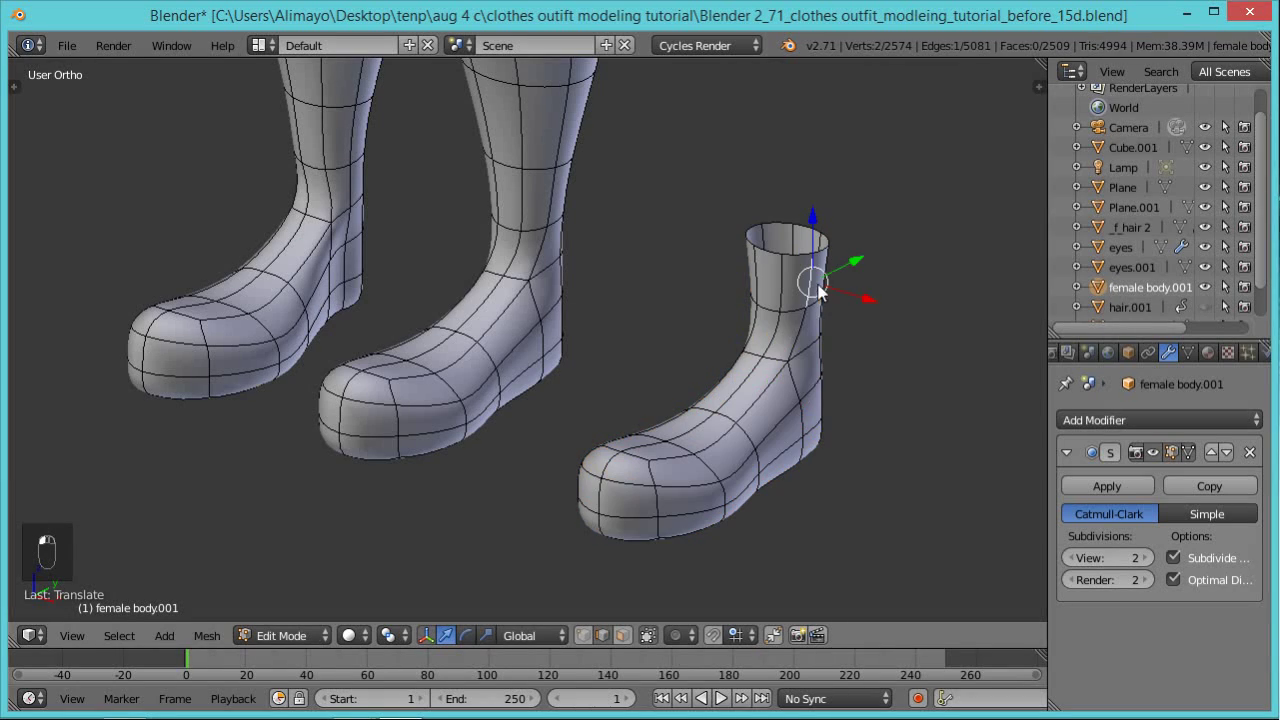
pyautogui.keyDown('shift'); pyautogui.rightClick(802, 338); pyautogui.keyUp('shift')
pyautogui.keyDown('shift'); pyautogui.rightClick(769, 384); pyautogui.keyUp('shift')
pyautogui.keyDown('shift'); pyautogui.rightClick(759, 286); pyautogui.keyUp('shift')
pyautogui.keyDown('shift'); pyautogui.rightClick(748, 340); pyautogui.keyUp('shift')
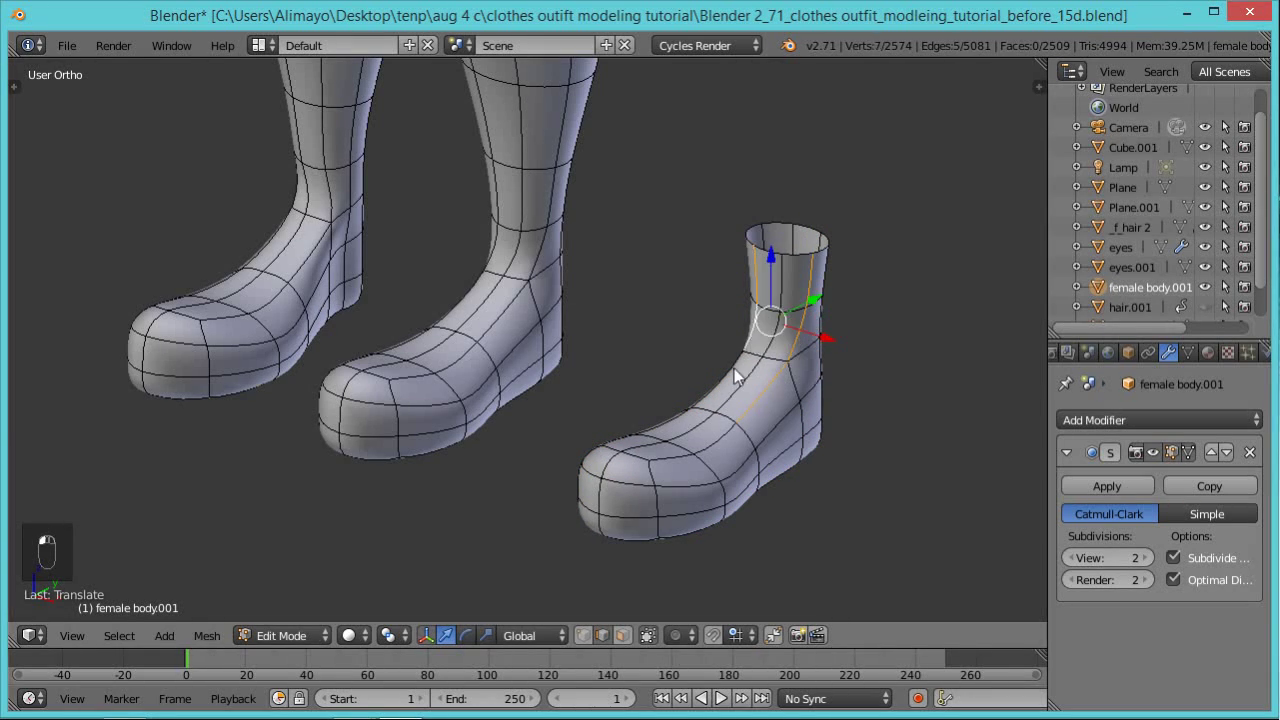
pyautogui.keyDown('shift'); pyautogui.rightClick(717, 388); pyautogui.keyUp('shift')
pyautogui.moveTo(669, 428); pyautogui.dragTo(763, 443, button='middle')
pyautogui.keyDown('shift'); pyautogui.rightClick(748, 452); pyautogui.keyUp('shift')
pyautogui.keyDown('shift'); pyautogui.rightClick(814, 440); pyautogui.keyUp('shift')
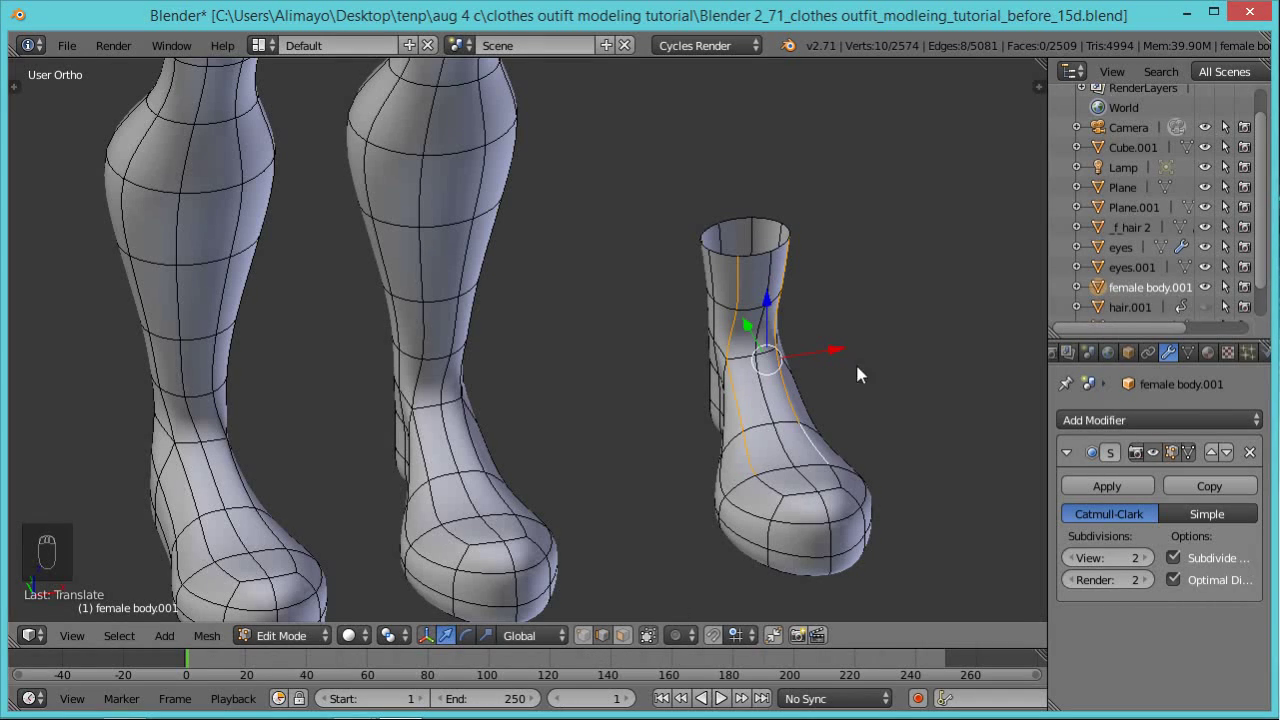
# Rip the mesh along the selected edges to separate the tongue's sides, leaving the ripped edges at their original position.
pyautogui.moveTo(936, 402); pyautogui.dragTo(783, 400, button='middle')
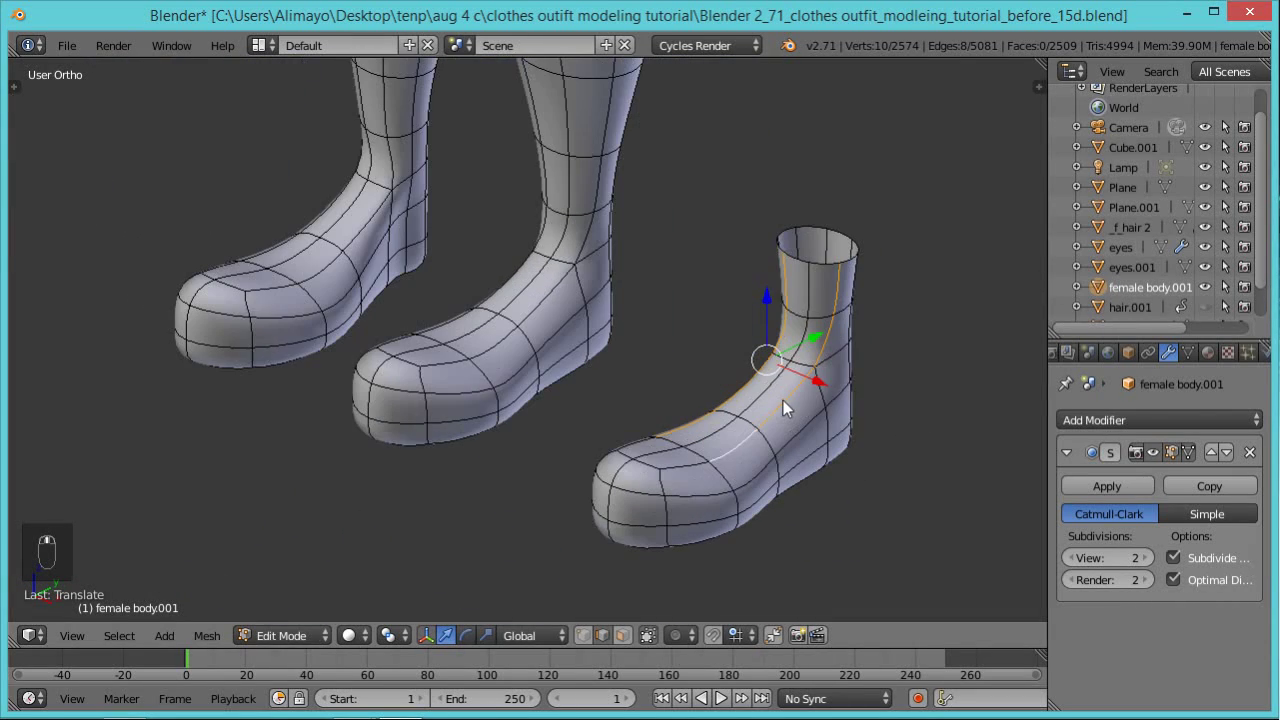
pyautogui.keyDown('shift'); pyautogui.moveTo(877, 356); pyautogui.dragTo(775, 378, button='middle'); pyautogui.keyUp('shift')
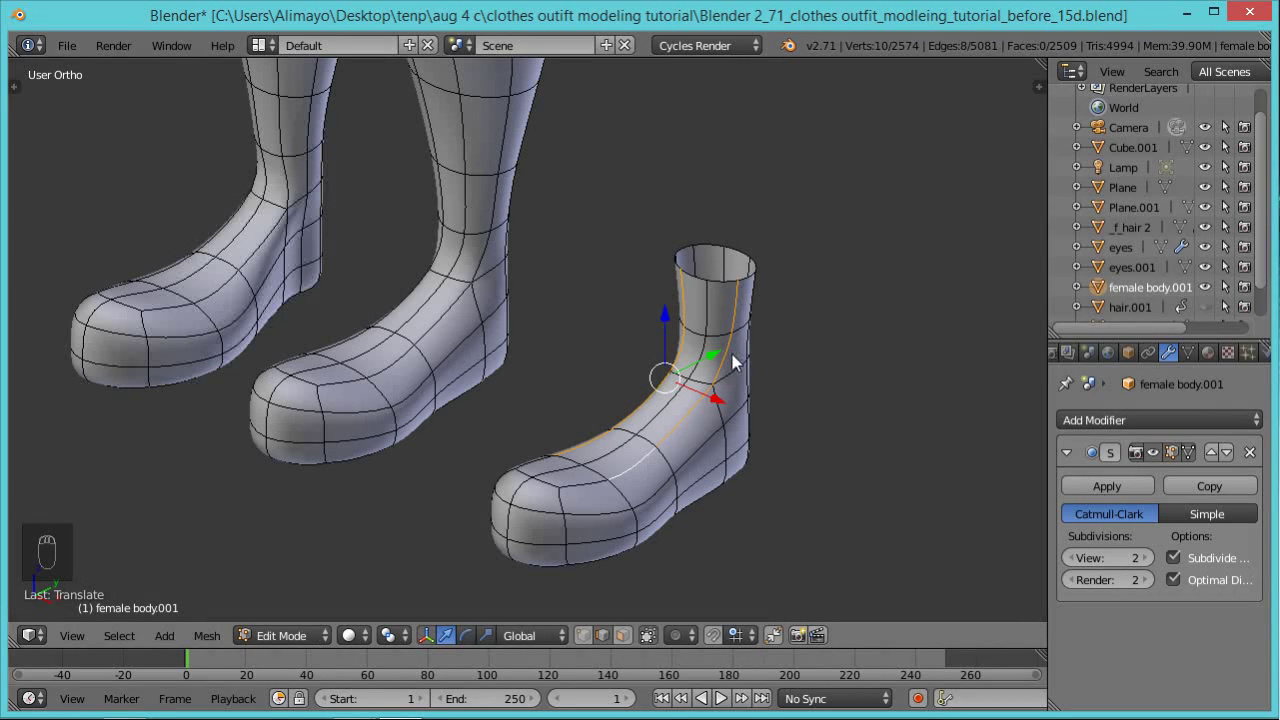
pyautogui.press('v')
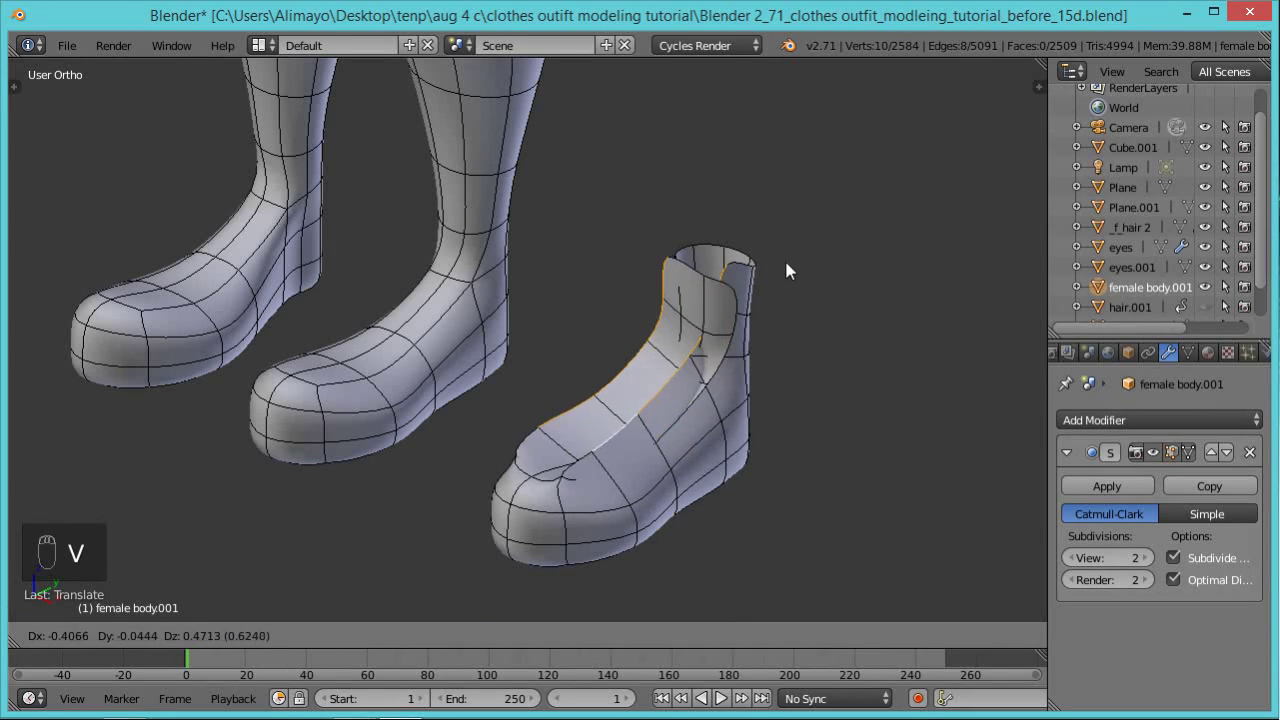
pyautogui.rightClick(797, 280)
pyautogui.rightClick(728, 318)
# Select the eight tongue faces between the ripped edges in face selection mode.
pyautogui.click(622, 635)
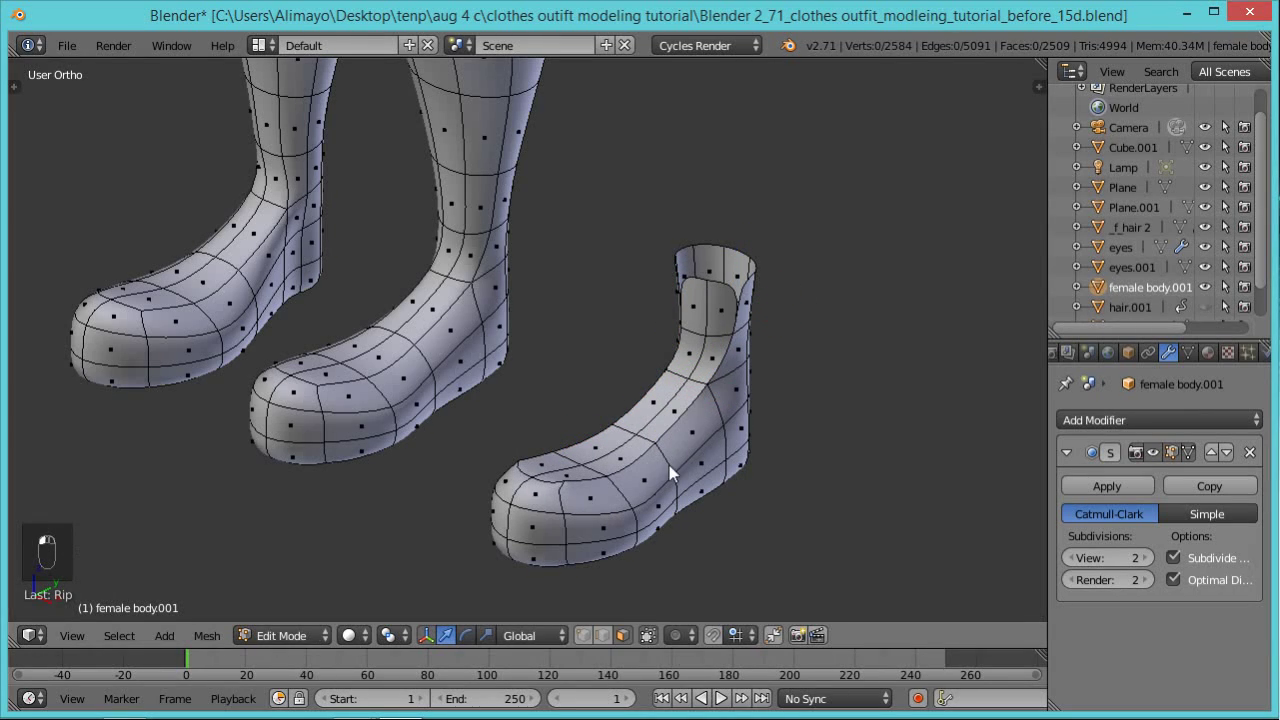
pyautogui.rightClick(720, 310)
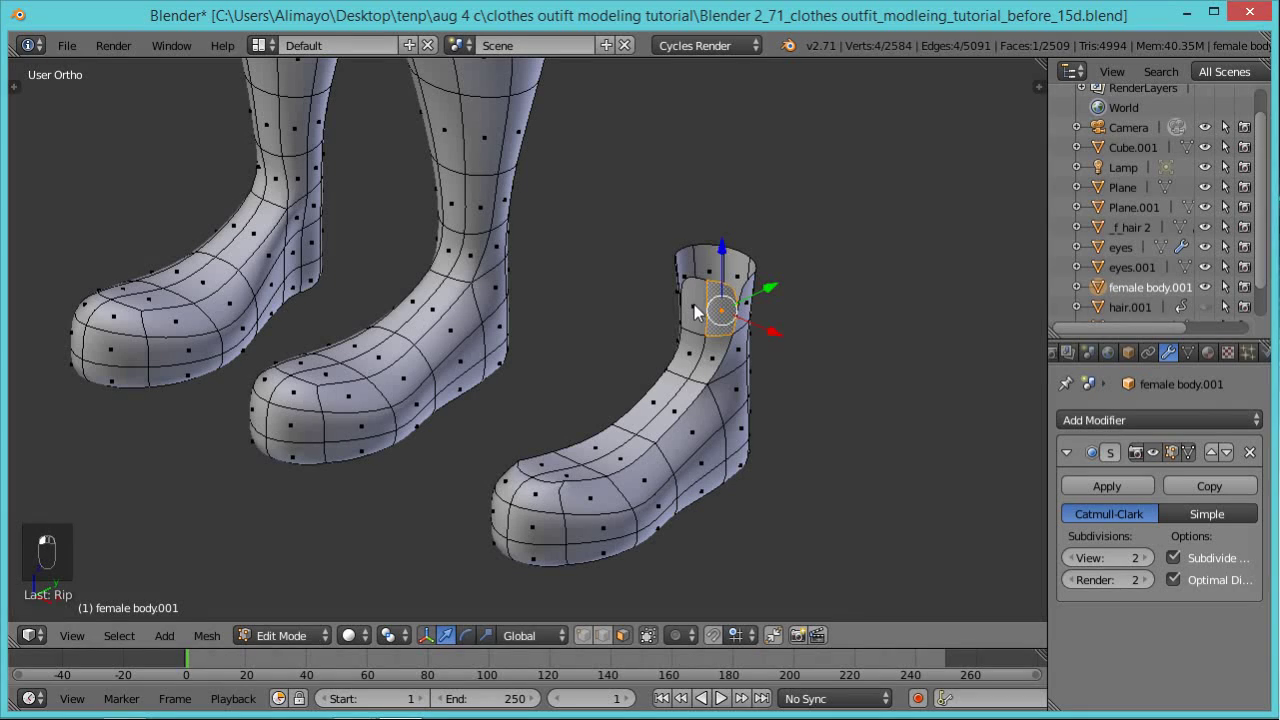
pyautogui.keyDown('shift'); pyautogui.rightClick(698, 318); pyautogui.keyUp('shift')
pyautogui.keyDown('shift'); pyautogui.rightClick(690, 362); pyautogui.keyUp('shift')
pyautogui.keyDown('shift'); pyautogui.rightClick(682, 385); pyautogui.keyUp('shift')
pyautogui.keyDown('shift'); pyautogui.rightClick(656, 420); pyautogui.keyUp('shift')
pyautogui.keyDown('shift'); pyautogui.rightClick(632, 437); pyautogui.keyUp('shift')
pyautogui.keyDown('shift'); pyautogui.rightClick(608, 450); pyautogui.keyUp('shift')
pyautogui.scroll(1, 647, 498)
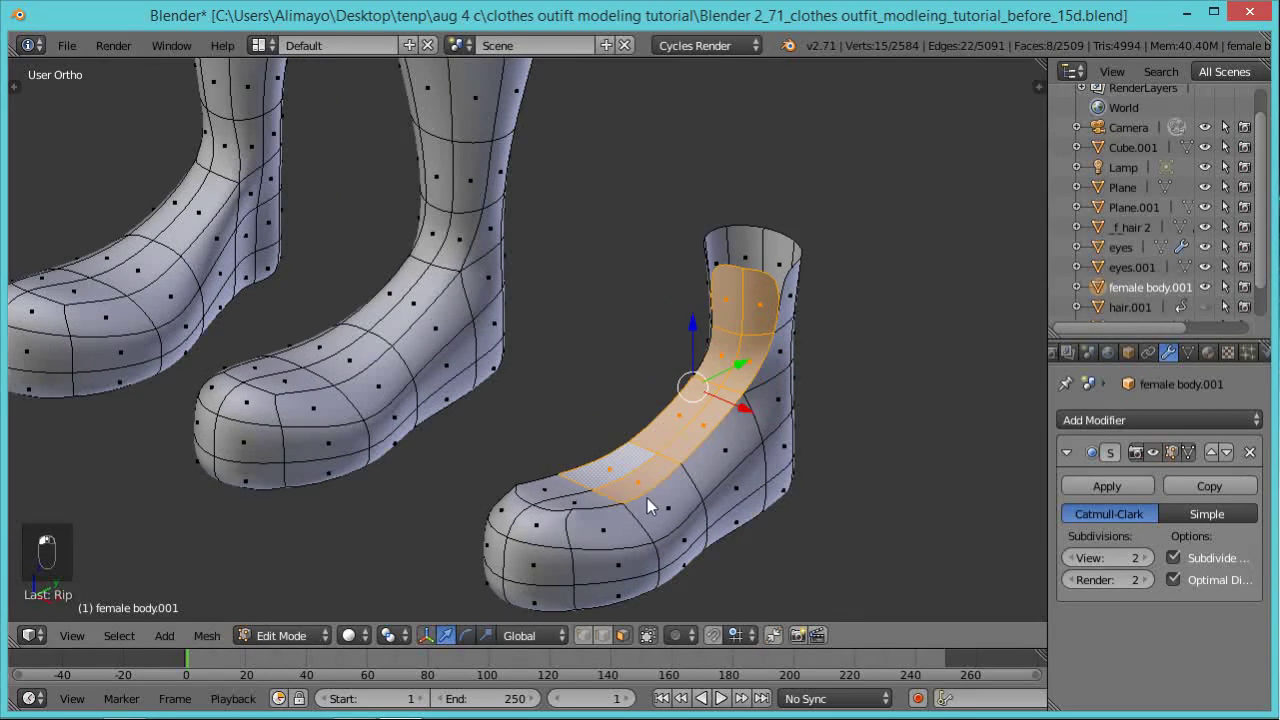
# Snap the 3D cursor to the middle tongue vertex on the instep and set the pivot point to the 3D cursor.
pyautogui.click(602, 636)
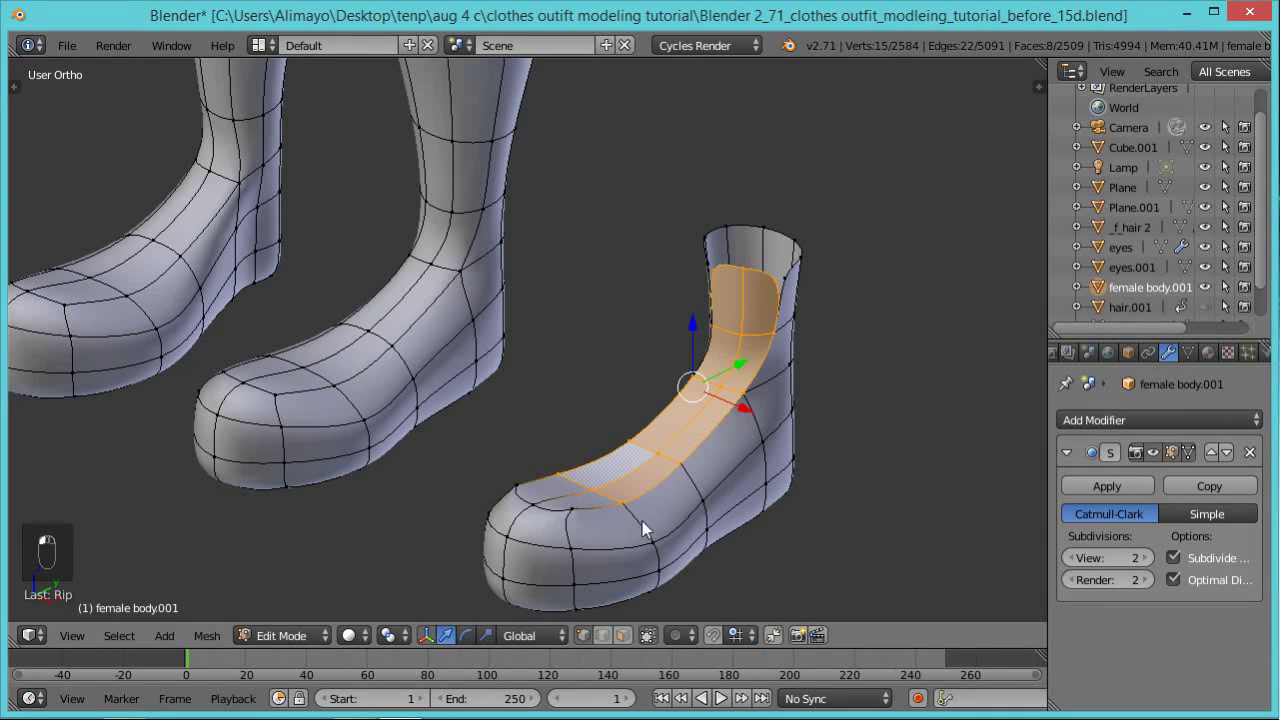
pyautogui.rightClick(658, 453)
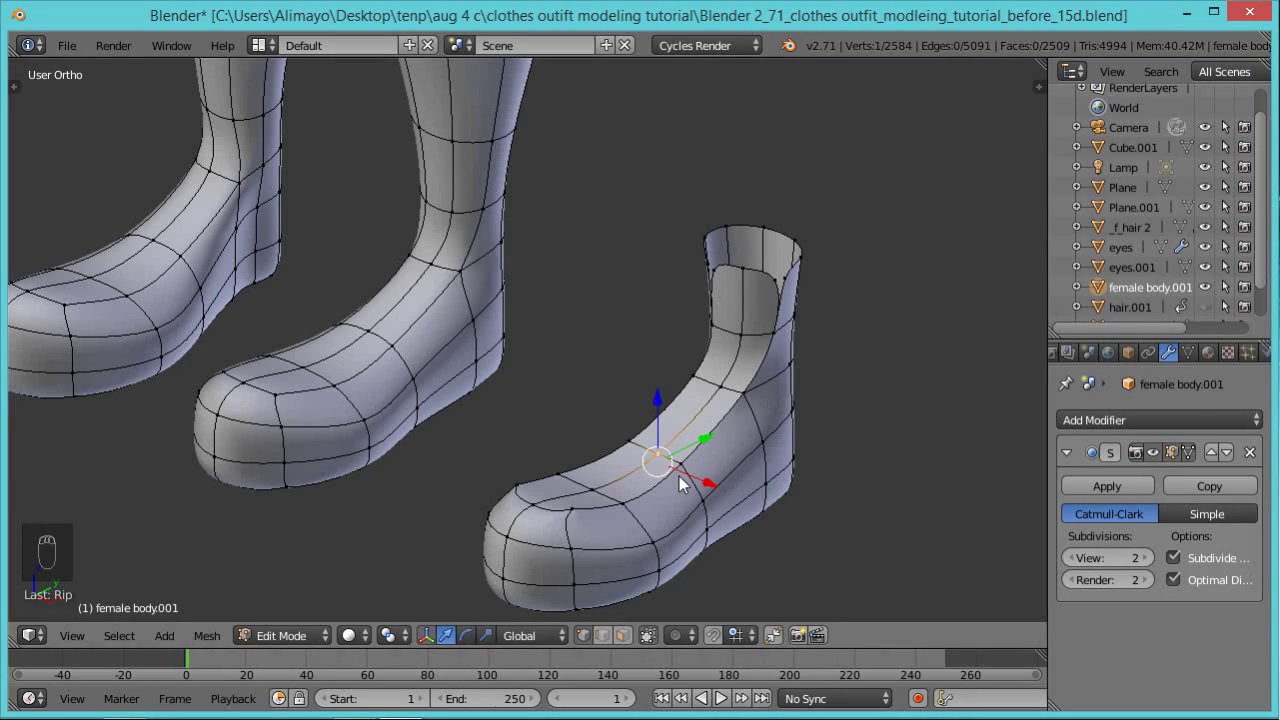
pyautogui.hotkey('shift', 's')
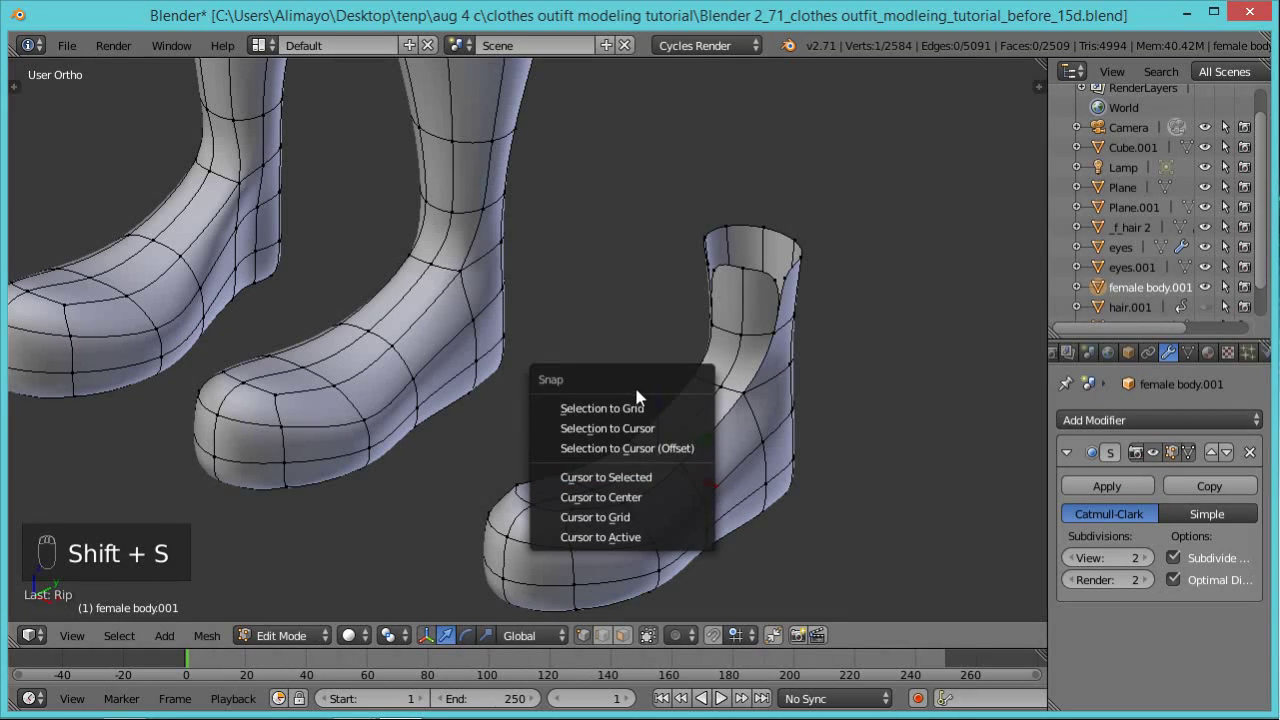
pyautogui.click(632, 482)
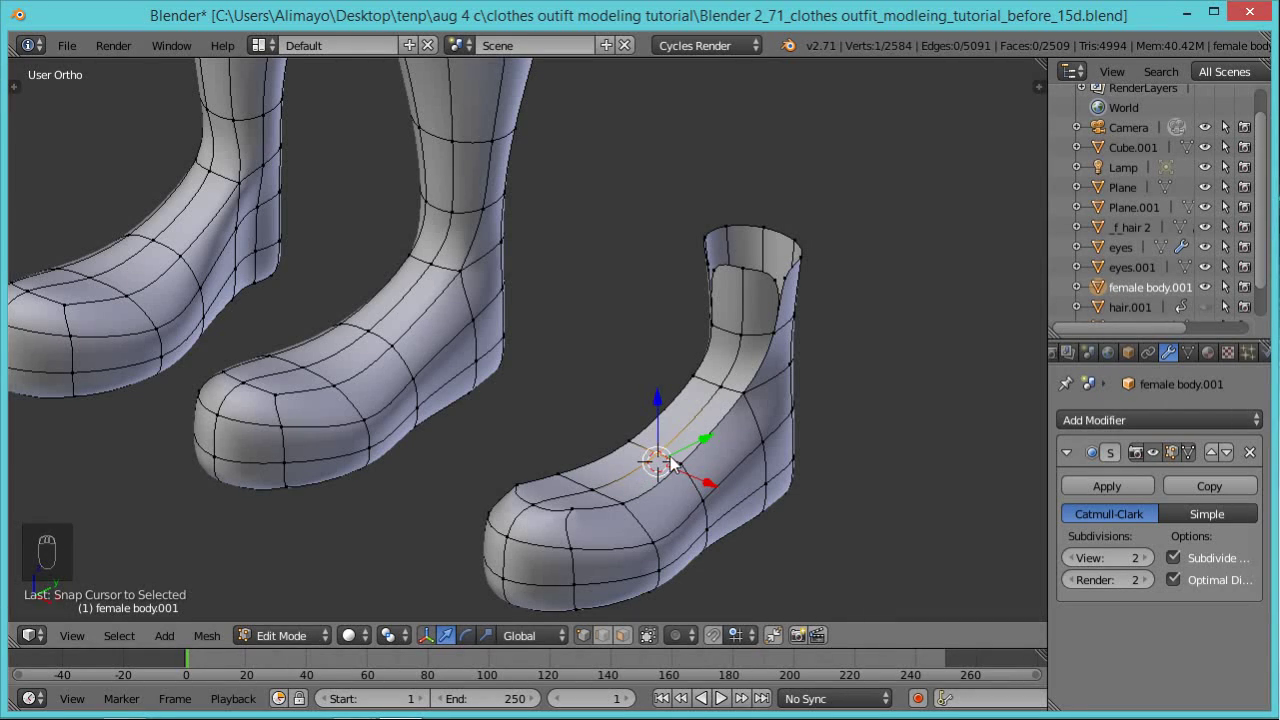
pyautogui.click(403, 637)
pyautogui.click(425, 590)
# Select the six upper tongue faces and rotate them about 5.9° around the global X axis, away from the ankle.
pyautogui.scroll(2, 666, 468)
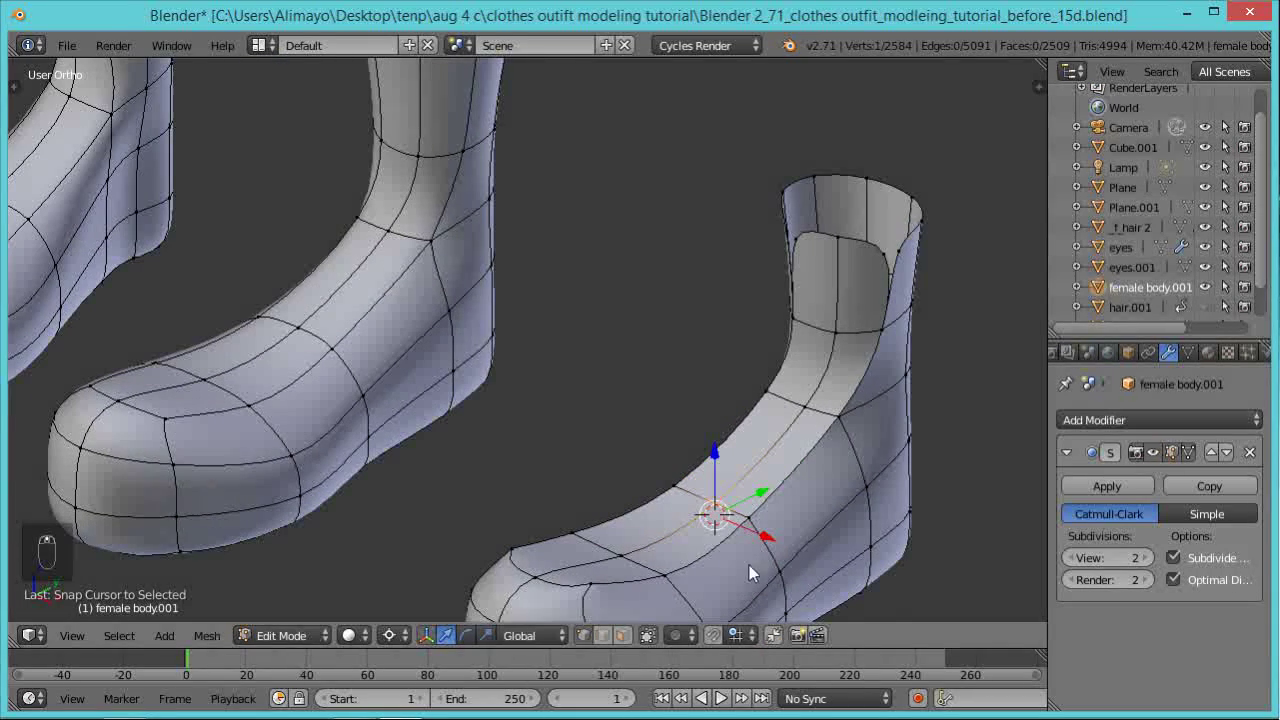
pyautogui.click(624, 636)
pyautogui.rightClick(869, 290)
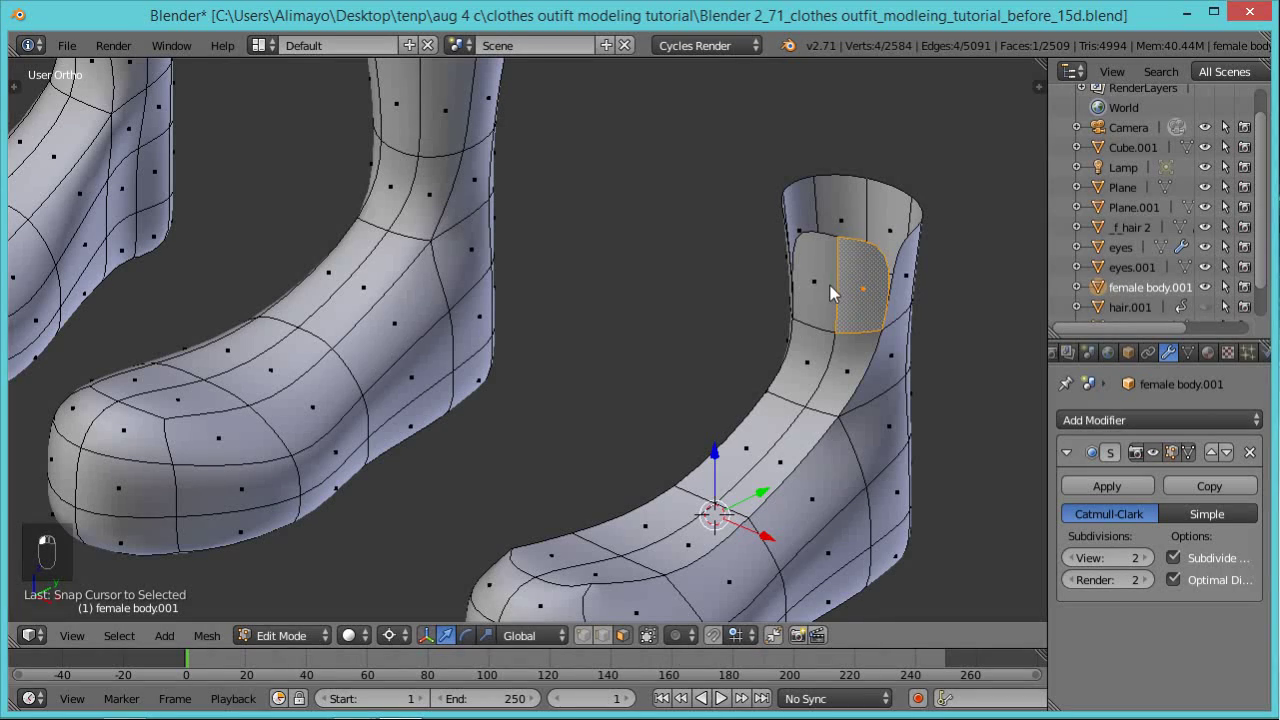
pyautogui.keyDown('shift'); pyautogui.rightClick(830, 288); pyautogui.keyUp('shift')
pyautogui.keyDown('ctrl'); pyautogui.rightClick(849, 371); pyautogui.keyUp('ctrl')
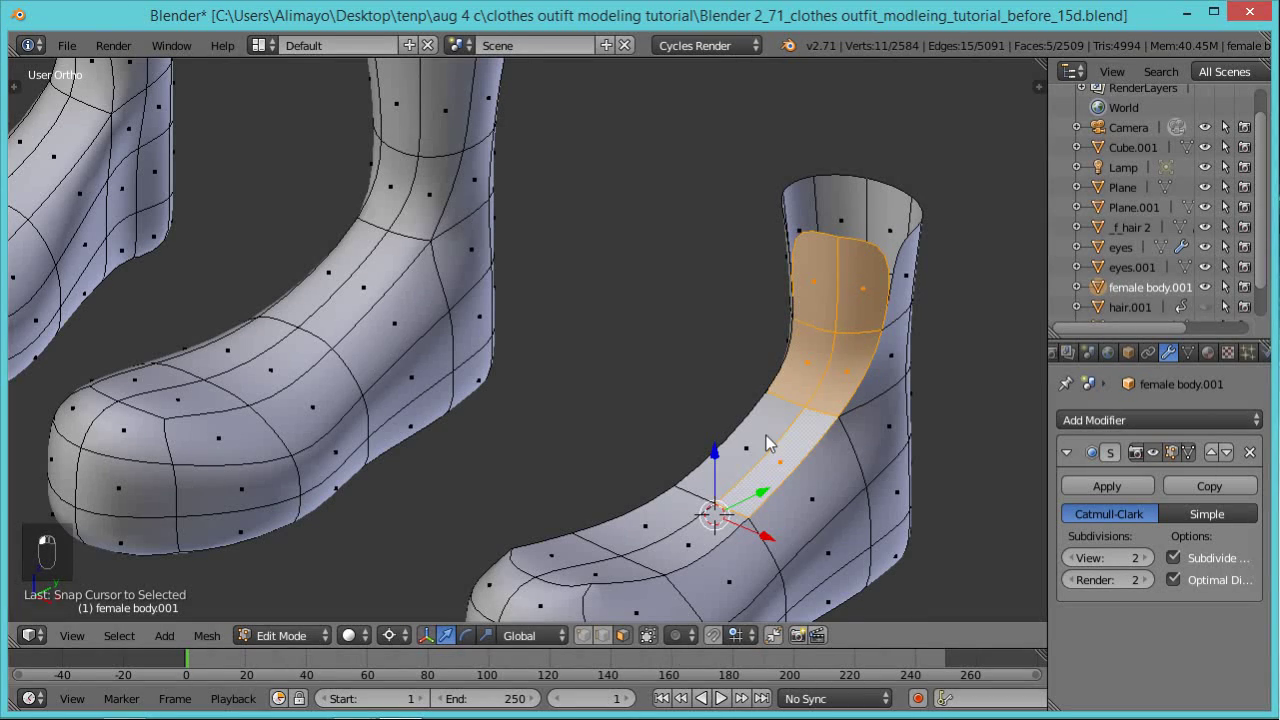
pyautogui.keyDown('ctrl'); pyautogui.rightClick(766, 435); pyautogui.keyUp('ctrl')
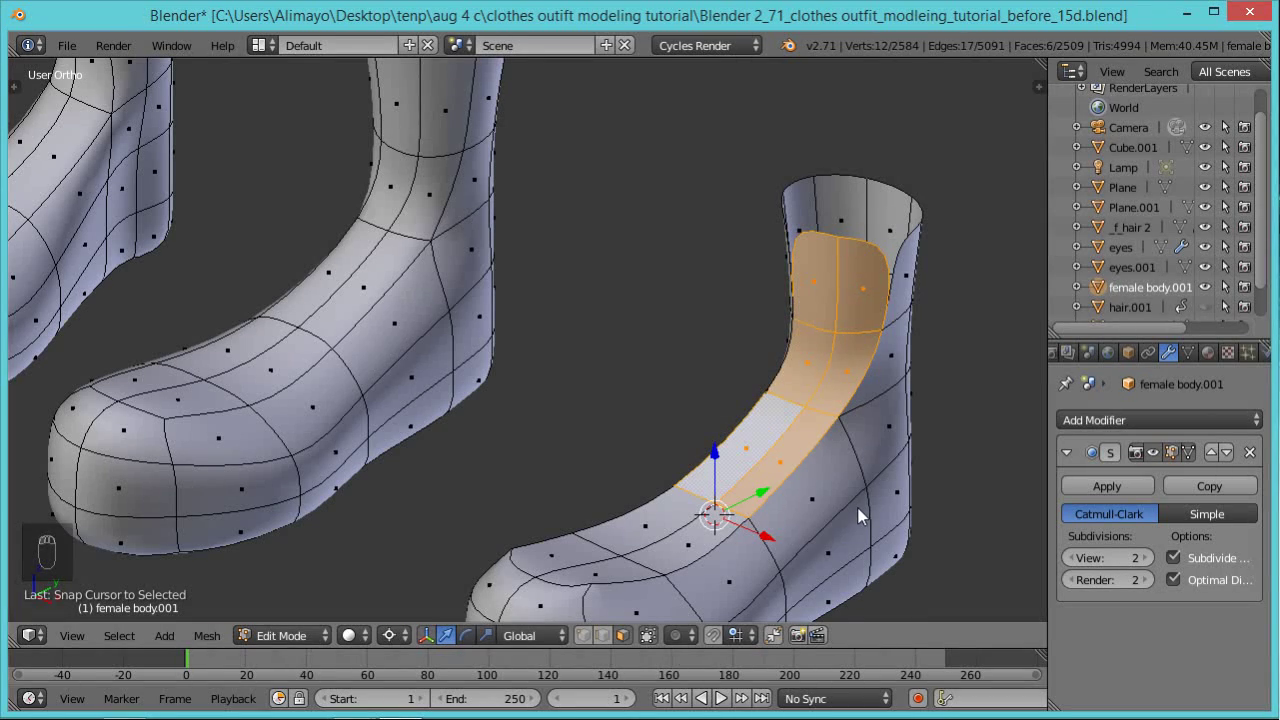
pyautogui.press('r')
pyautogui.press('x')
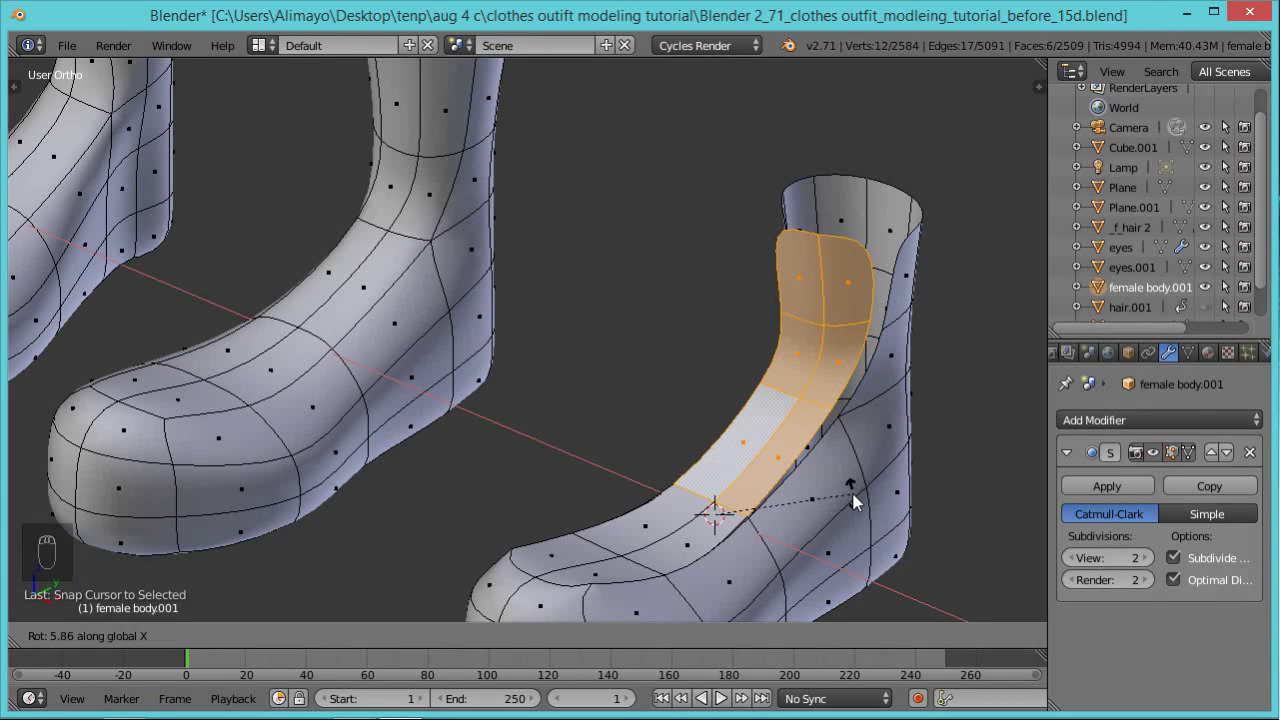
pyautogui.click(851, 491)
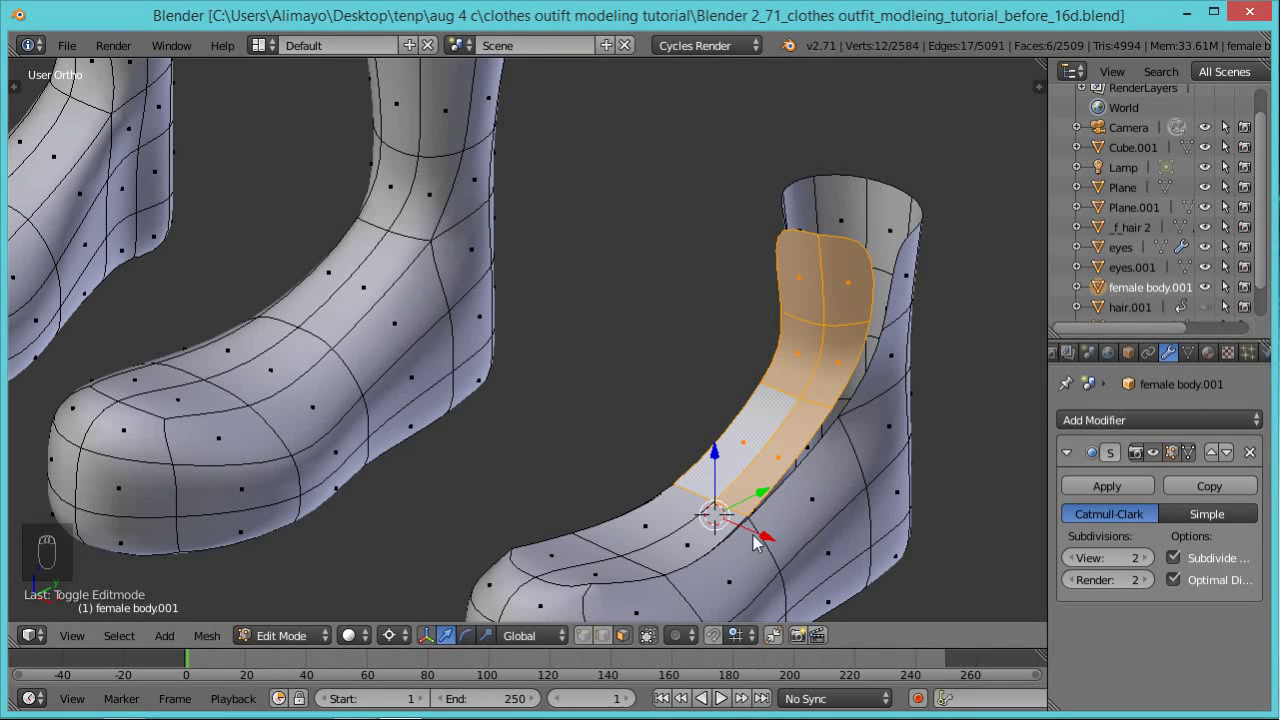
# Hide the manipulator and select the four edges crossing the instep at the tongue's bend, including one on each side of the shoe.
pyautogui.click(601, 638)
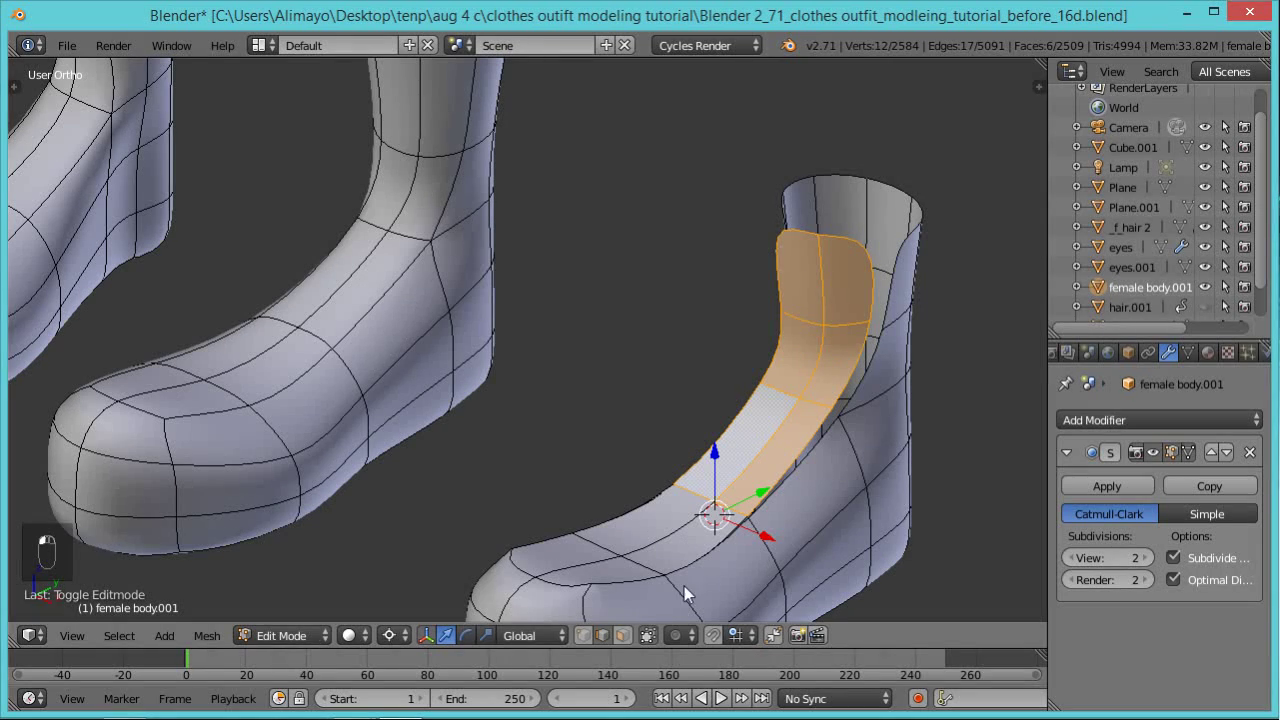
pyautogui.rightClick(775, 562)
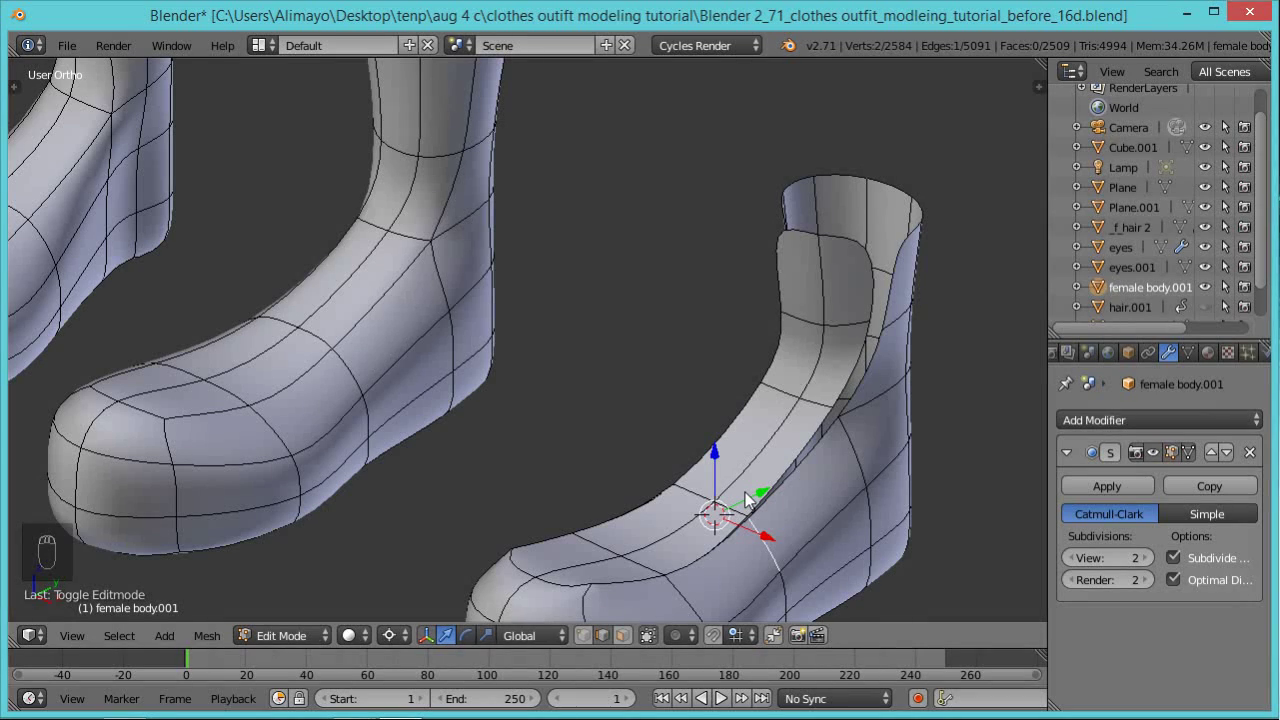
pyautogui.hotkey('ctrl', 'space')
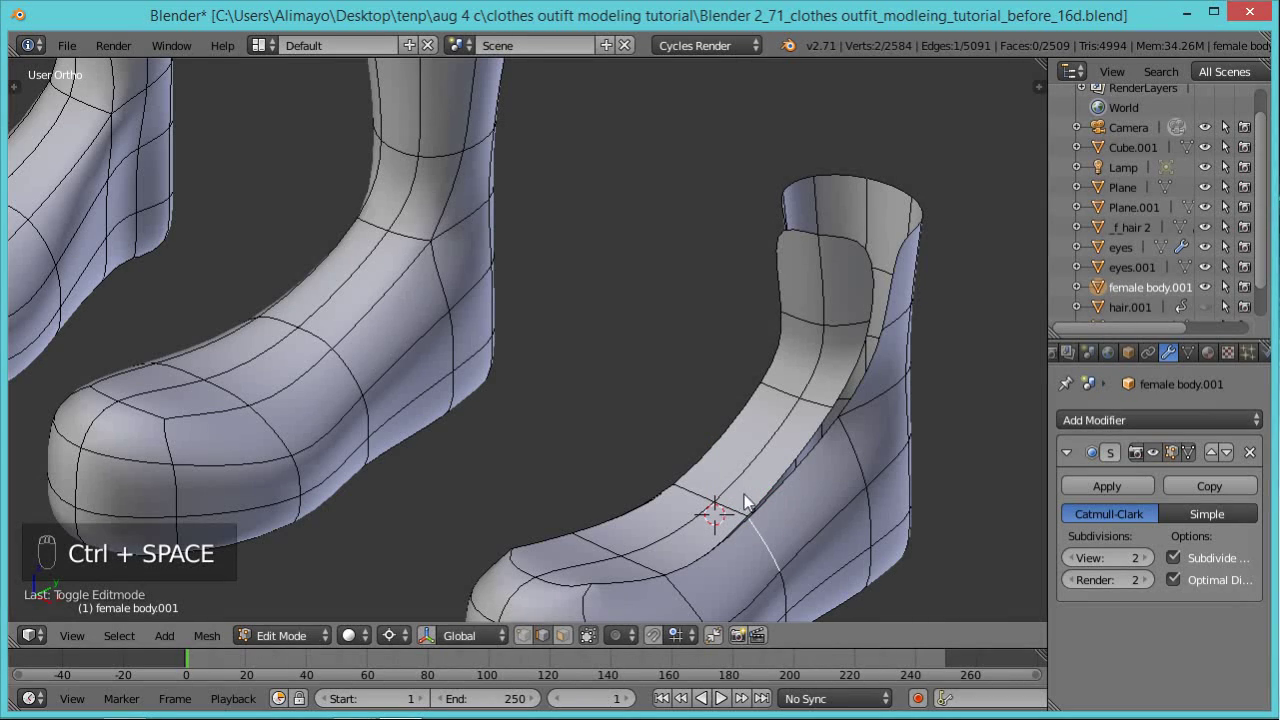
pyautogui.keyDown('shift'); pyautogui.click(735, 510); pyautogui.keyUp('shift')
pyautogui.keyDown('shift'); pyautogui.click(705, 493); pyautogui.keyUp('shift')
pyautogui.moveTo(642, 524); pyautogui.dragTo(880, 540, button='middle')
pyautogui.keyDown('shift'); pyautogui.click(660, 567); pyautogui.keyUp('shift')
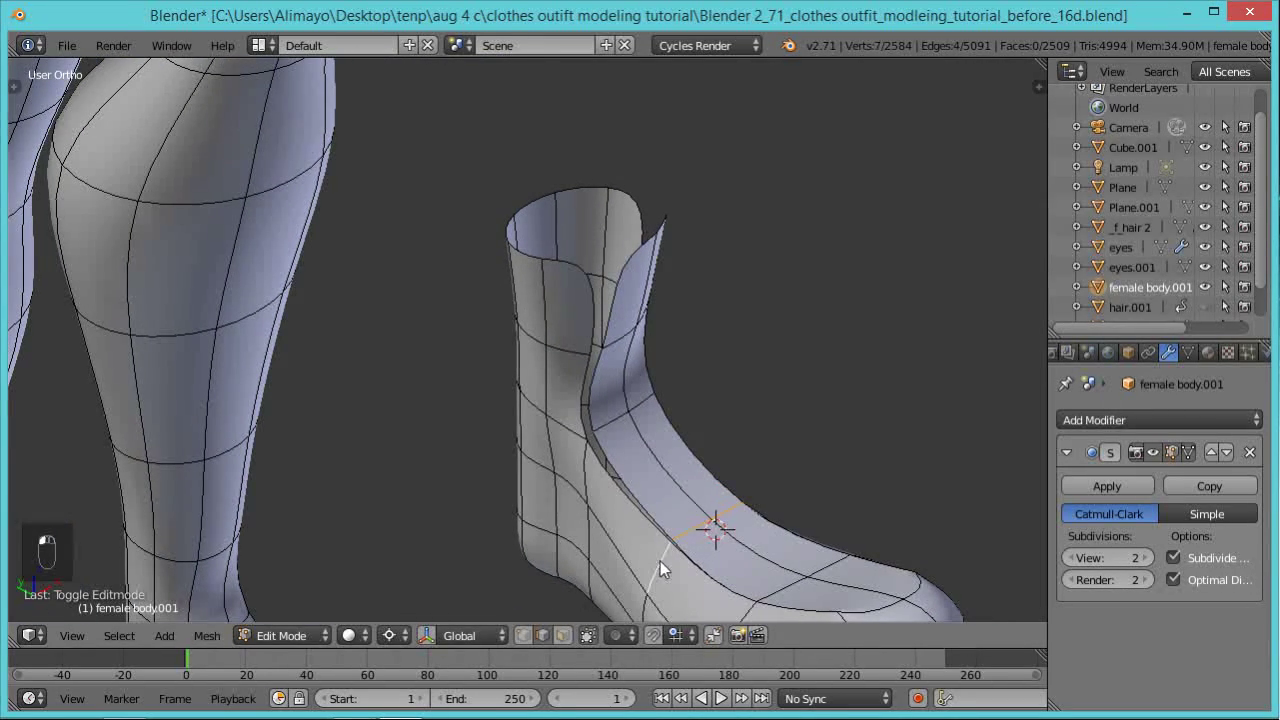
pyautogui.moveTo(860, 490); pyautogui.dragTo(685, 514, button='middle')
pyautogui.moveTo(834, 514); pyautogui.dragTo(767, 535, button='middle')
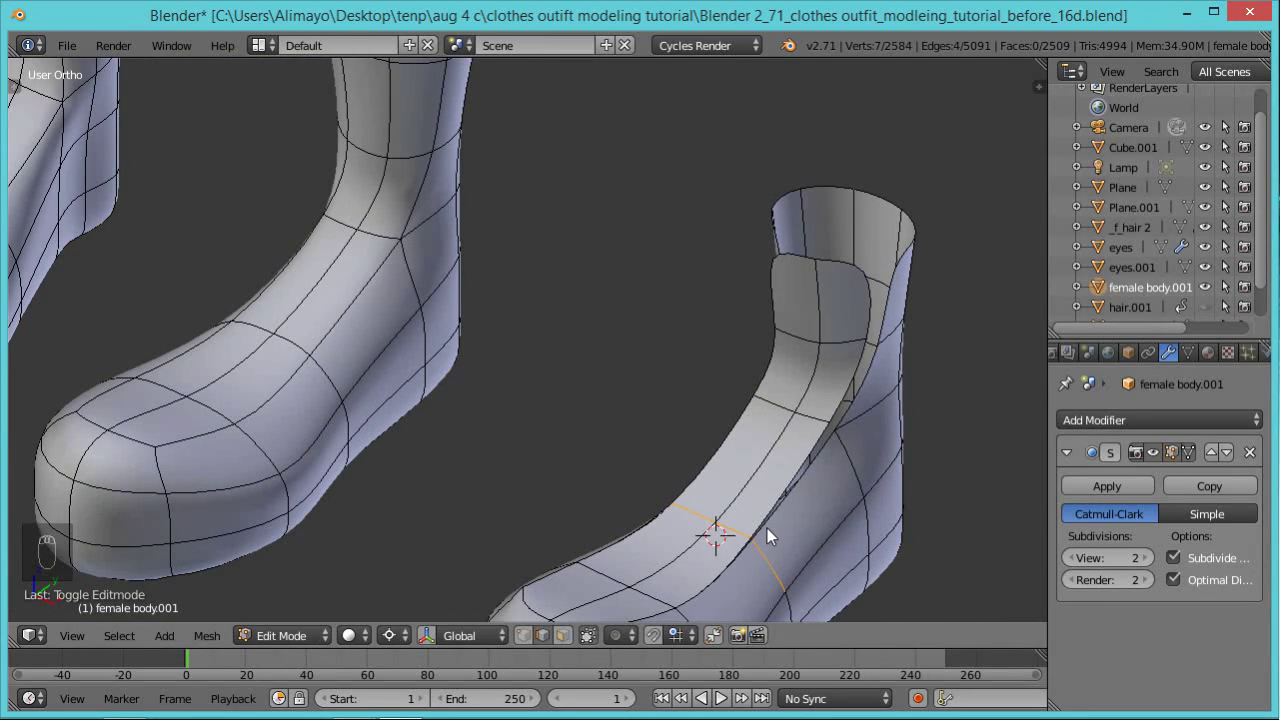
# Duplicate the selected cross edges, show the manipulator again and raise the copy slightly above the instep along Z.
pyautogui.hotkey('shift', 'd')
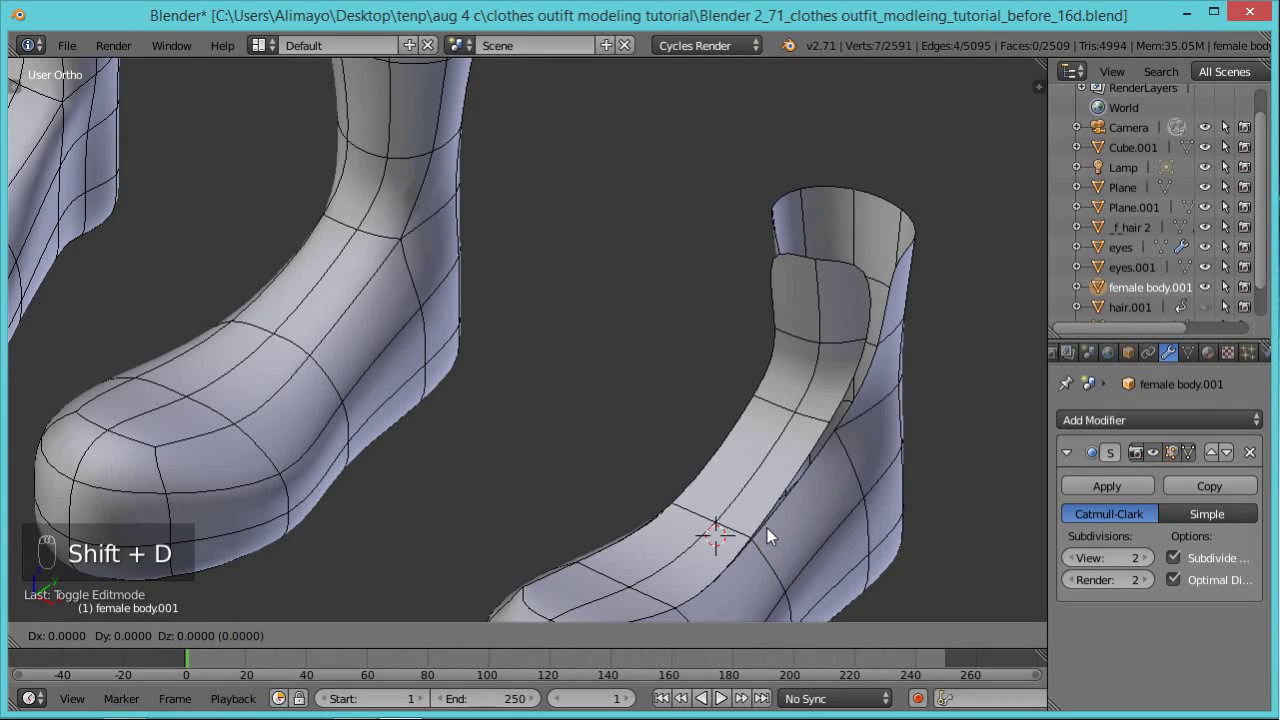
pyautogui.hotkey('ctrl', 'space')
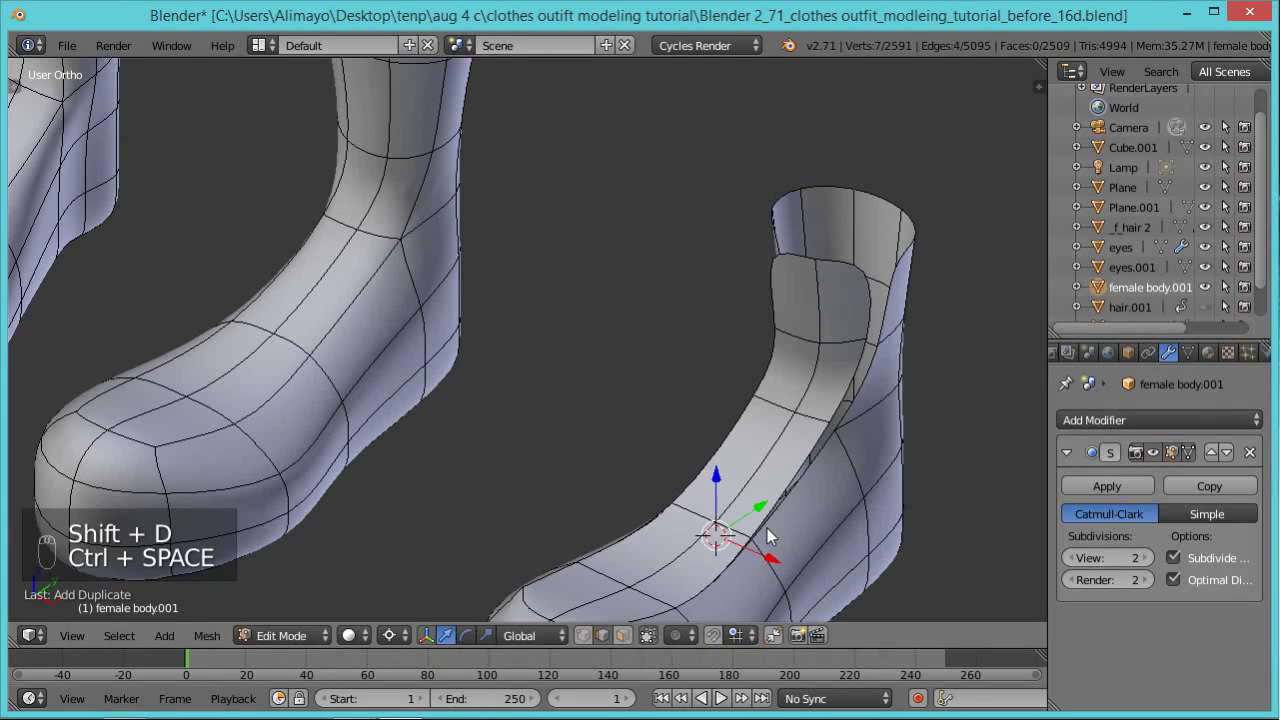
pyautogui.moveTo(716, 484); pyautogui.dragTo(716, 455)
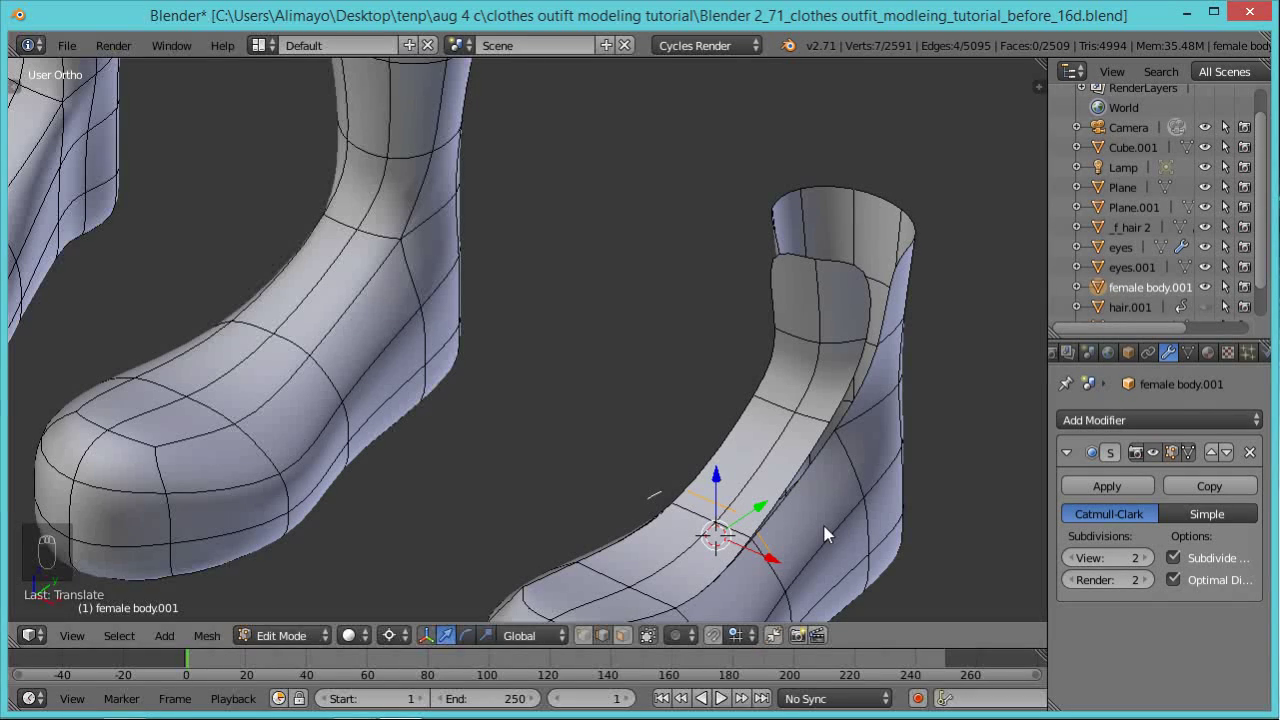
# Extrude the raised edges about 0.23 along the global Y axis to form a narrow strip.
pyautogui.press('e')
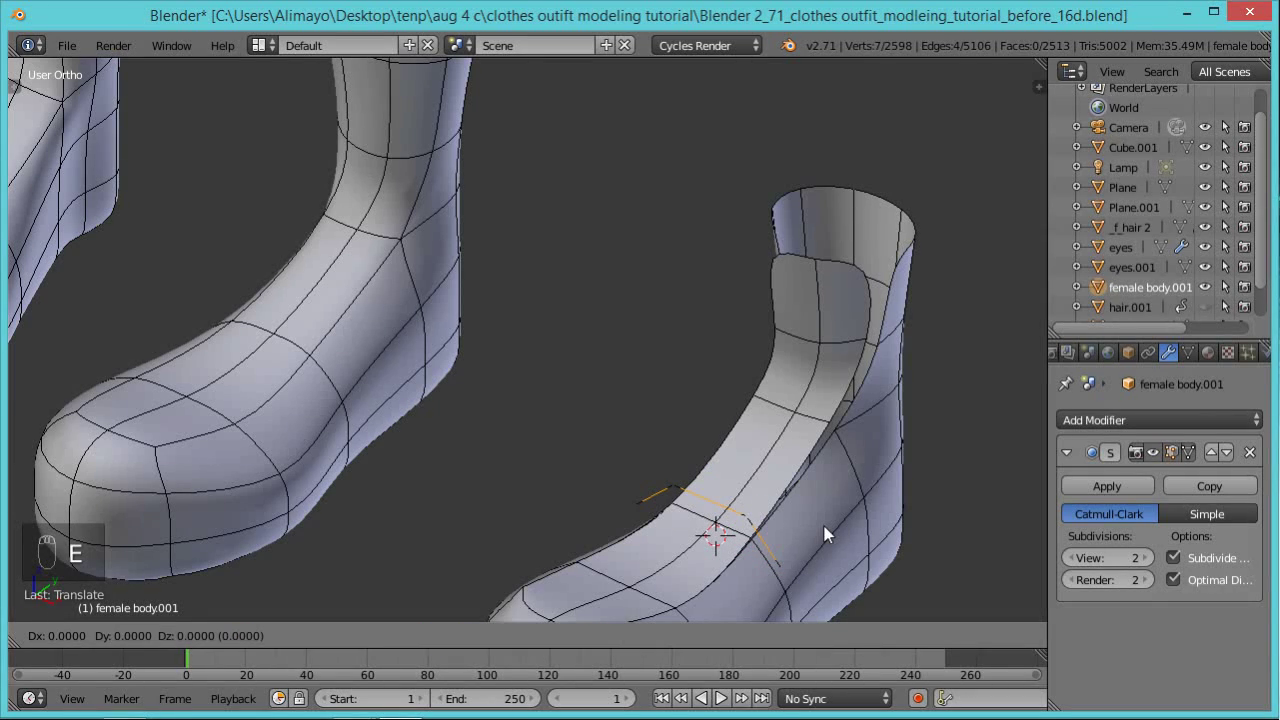
pyautogui.press('y')
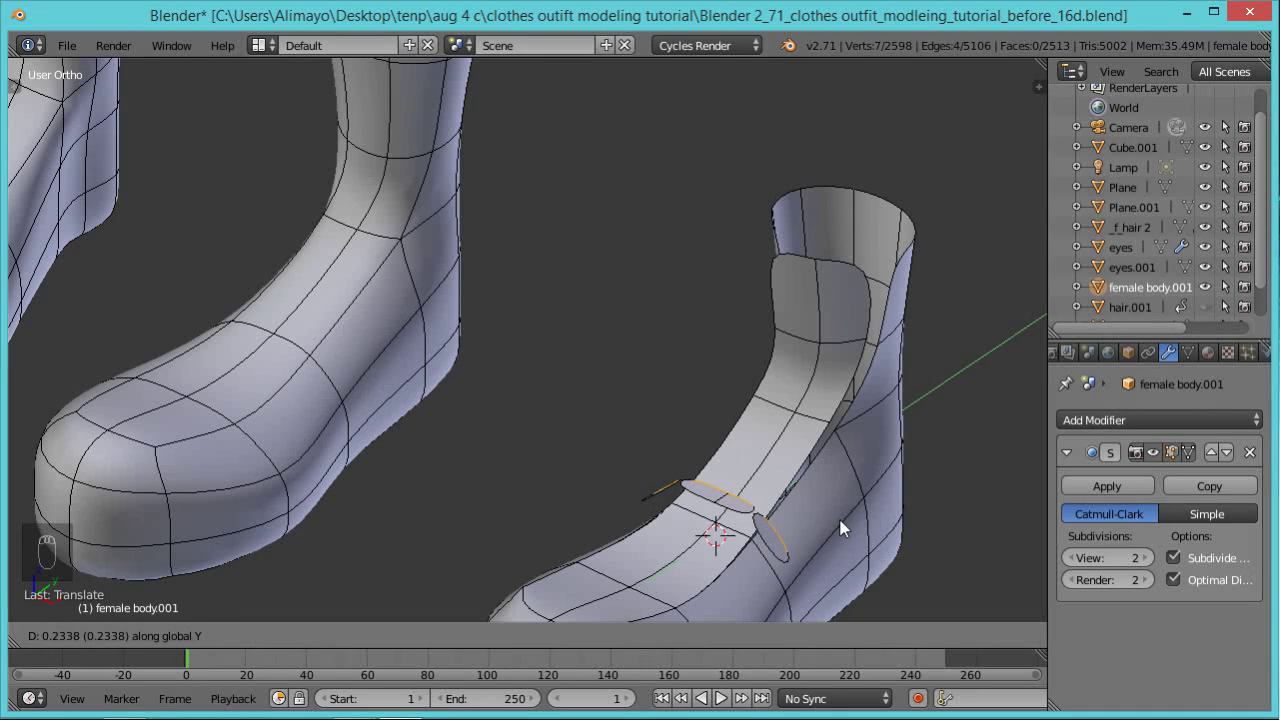
pyautogui.click(840, 528)
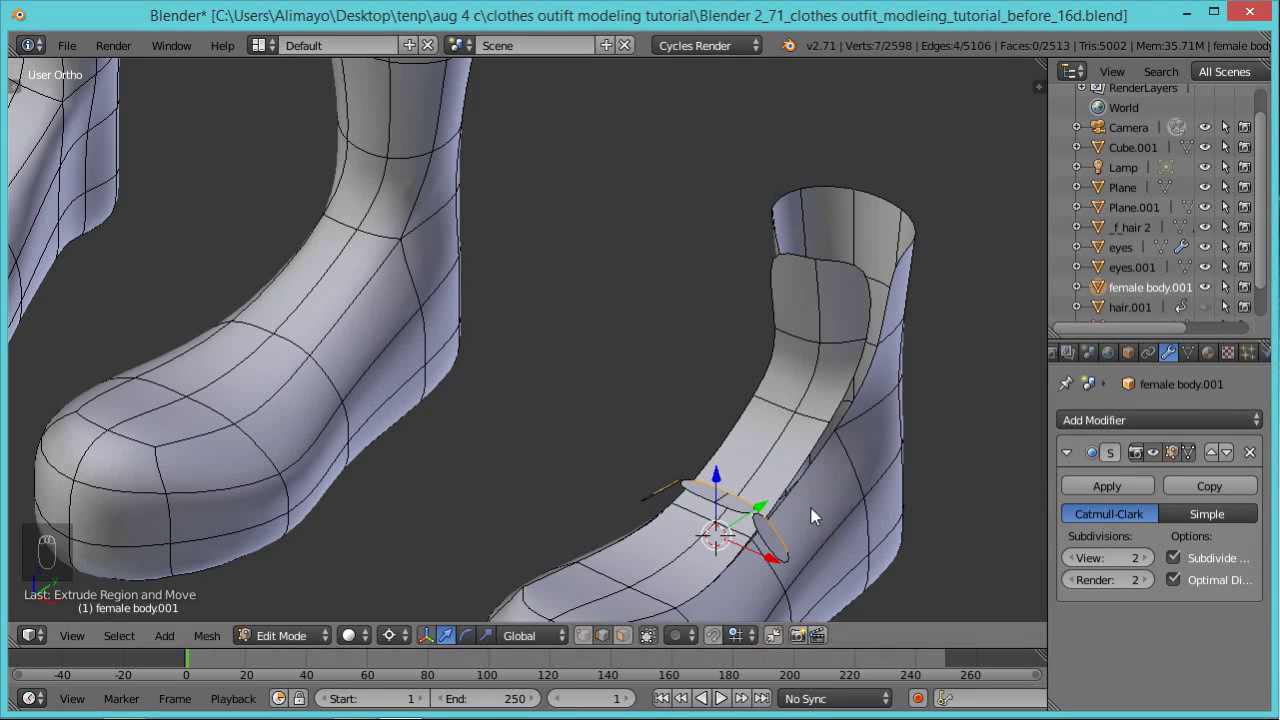
# Turn off the subdivision modifier's viewport display and extrude the whole linked lace strip outward about 0.11 units for thickness.
pyautogui.click(1153, 453)
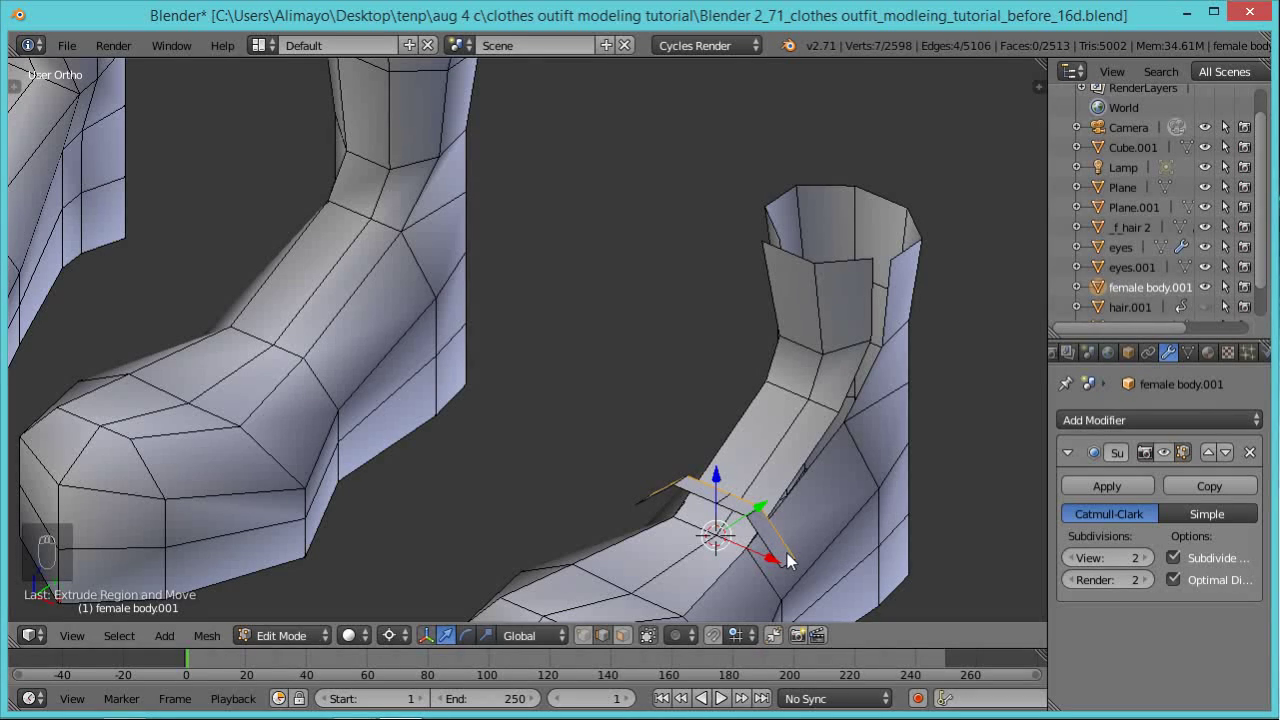
pyautogui.hotkey('ctrl', 'l')
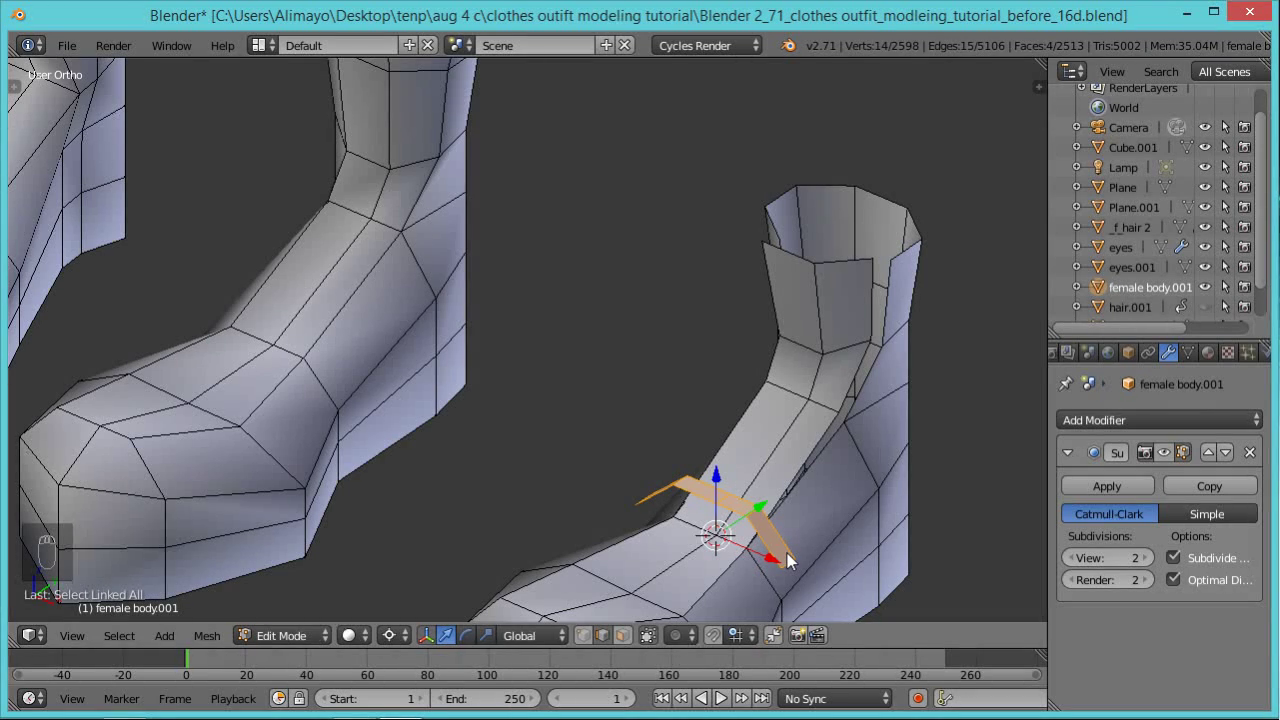
pyautogui.press('e')
pyautogui.middleClick(787, 553)
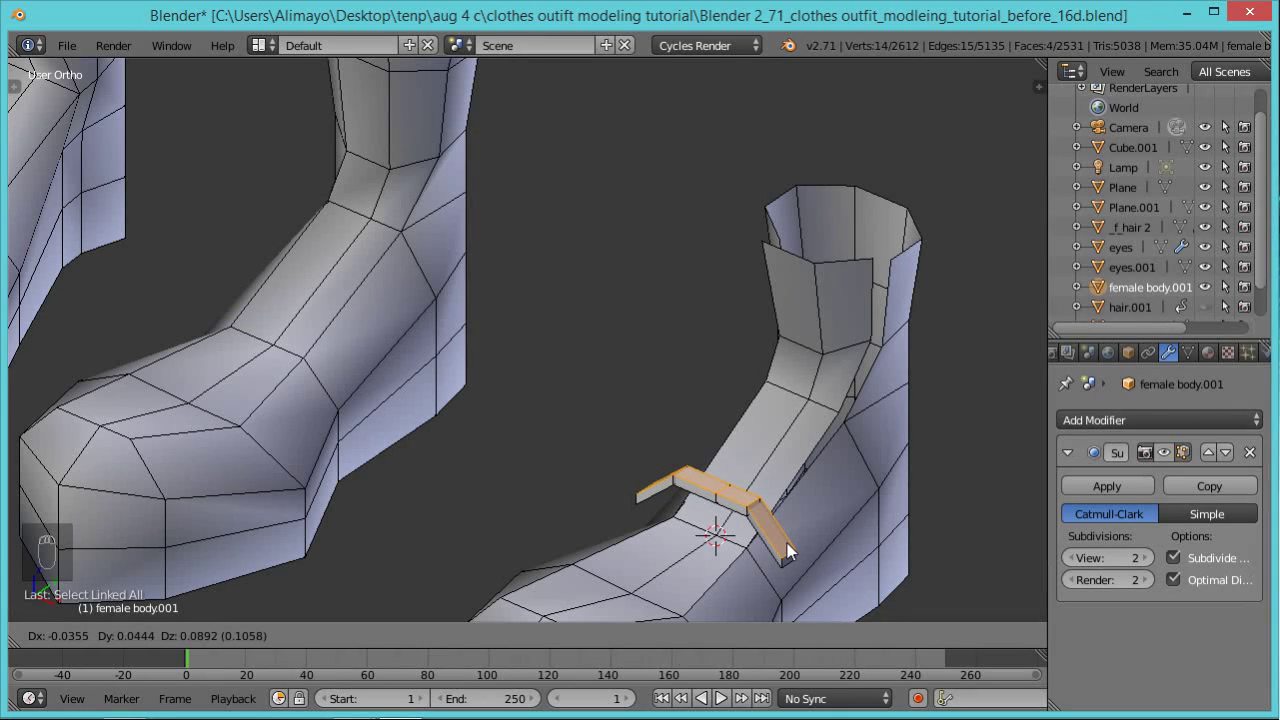
pyautogui.click(787, 543)
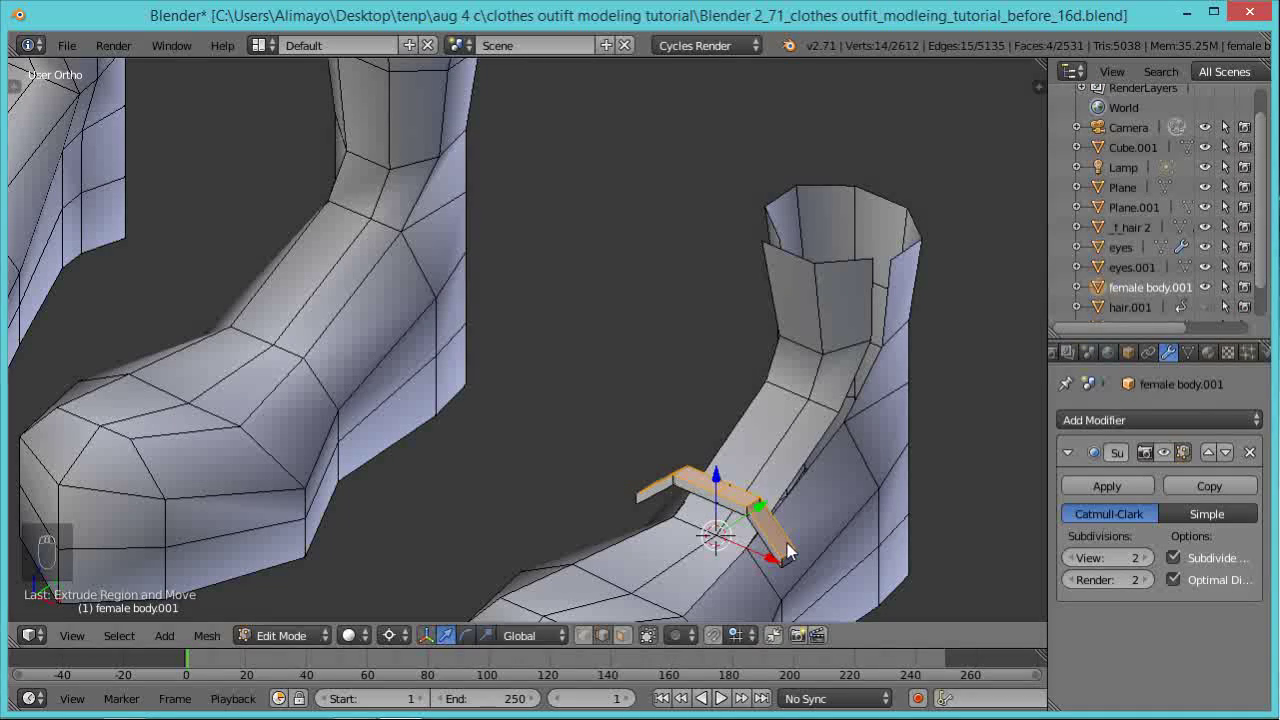
# Select the entire lace strip, scale it to about 0.8 and adjust its height to rest on the boot's instep.
pyautogui.hotkey('ctrl', 'l')
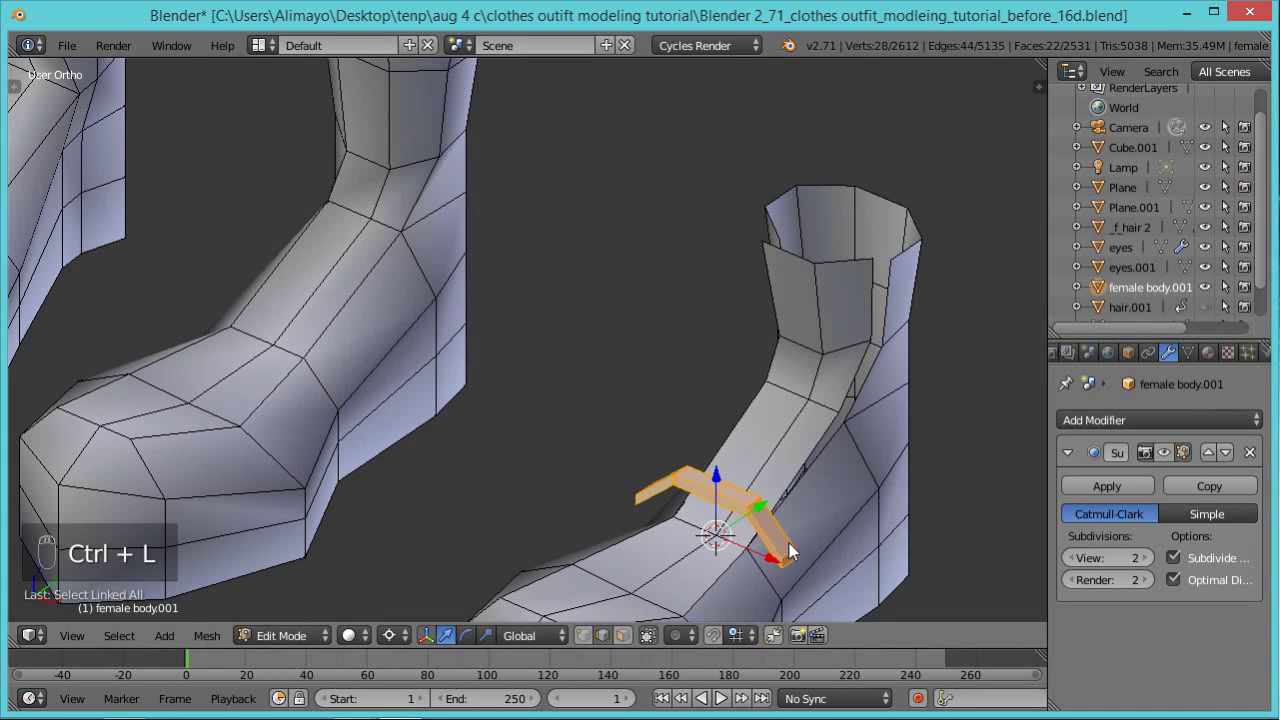
pyautogui.keyDown('shift'); pyautogui.moveTo(816, 521); pyautogui.dragTo(758, 430, button='middle'); pyautogui.keyUp('shift')
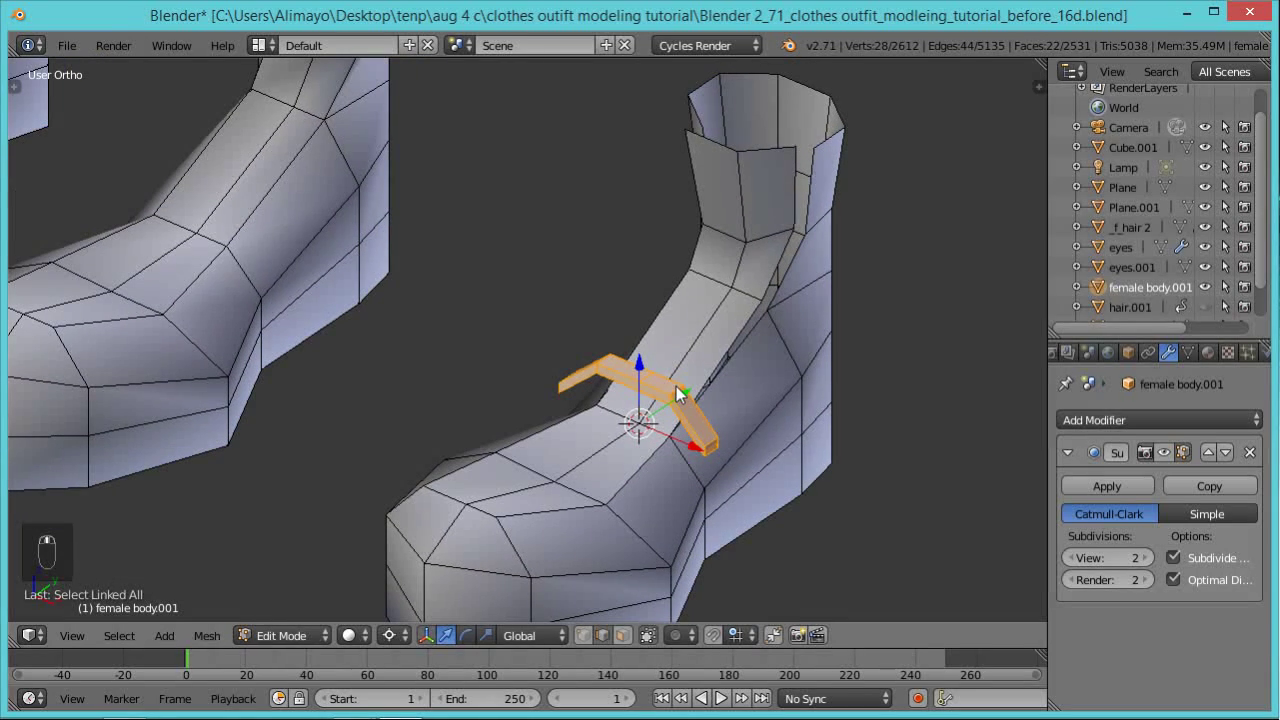
pyautogui.moveTo(644, 365); pyautogui.dragTo(649, 385)
pyautogui.press('s')
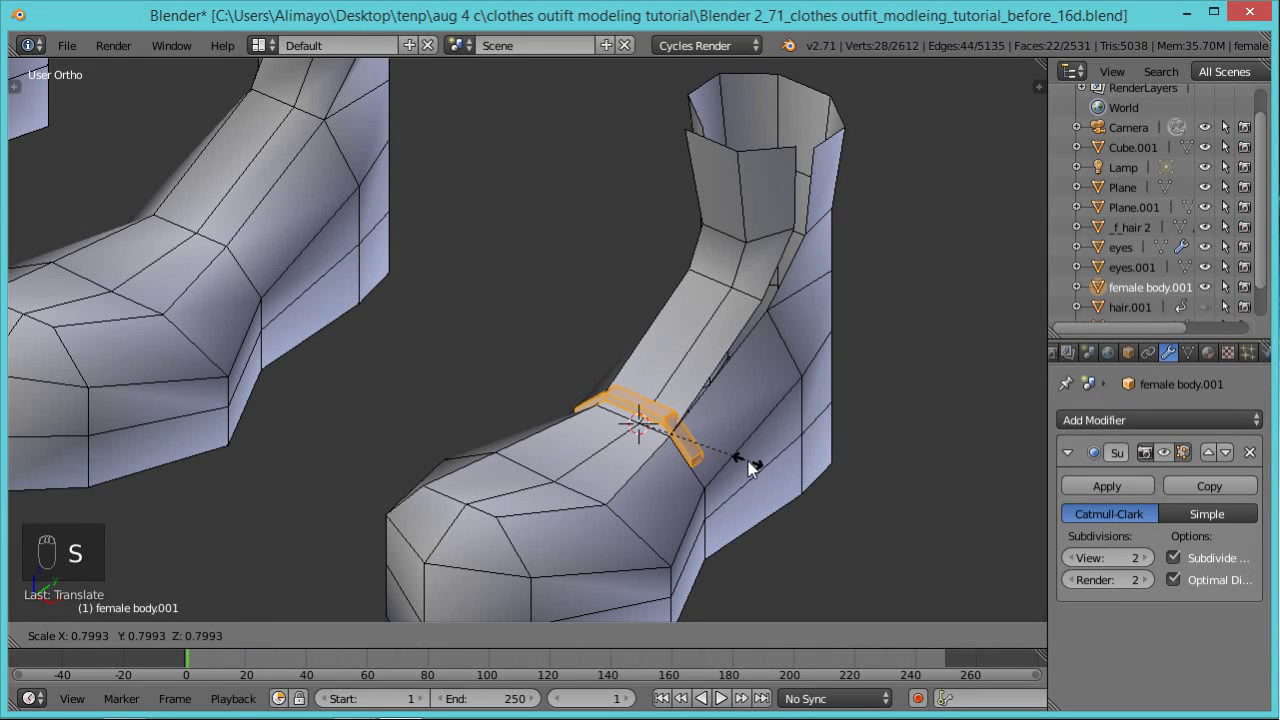
pyautogui.click(744, 460)
pyautogui.moveTo(638, 358); pyautogui.dragTo(638, 359)
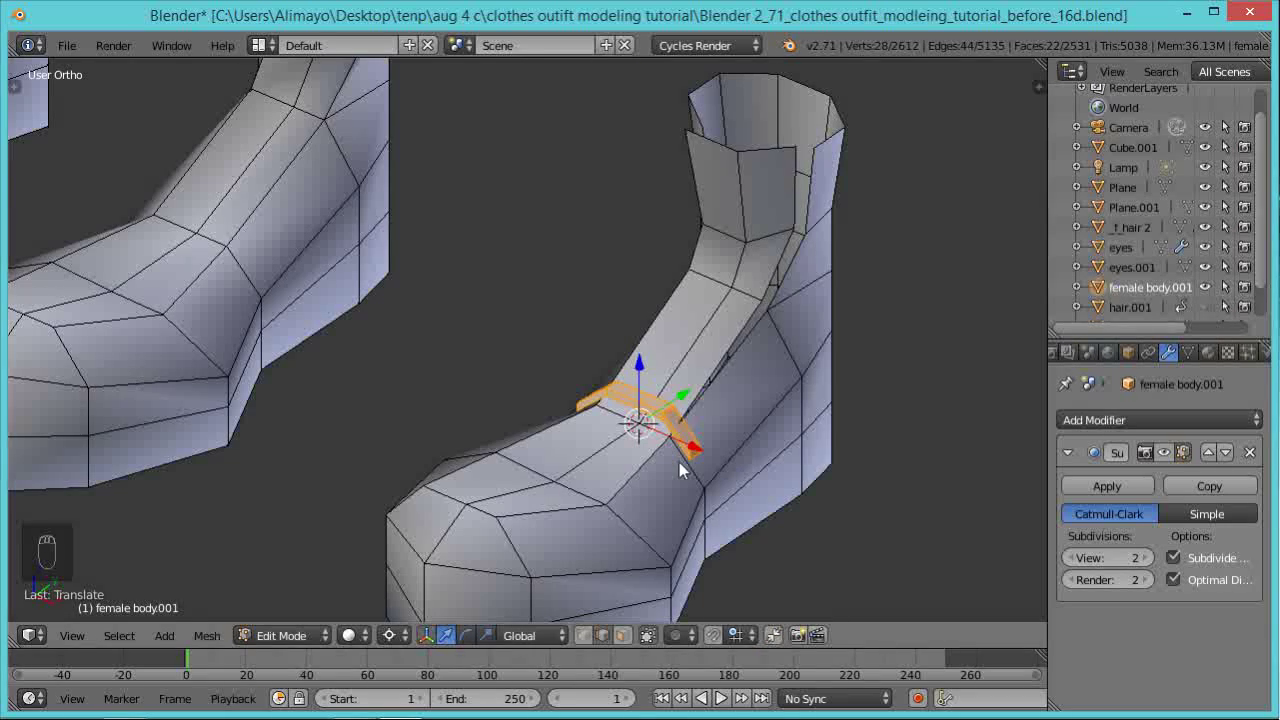
# Duplicate the lace strip and place the copy farther up the instep as the second lace.
pyautogui.moveTo(700, 463); pyautogui.dragTo(745, 483, button='middle')
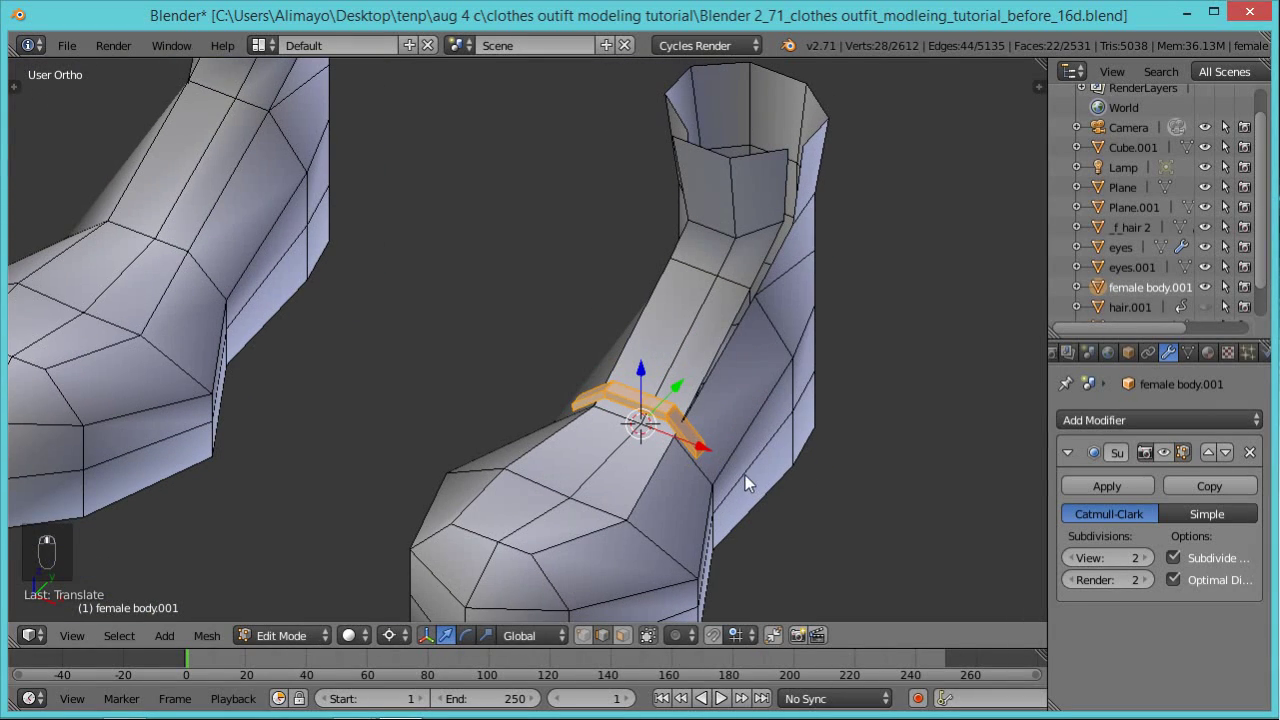
pyautogui.hotkey('shift', 'd')
pyautogui.rightClick(743, 460)
pyautogui.moveTo(689, 405); pyautogui.dragTo(639, 360)
# Duplicate the second lace strip and position the copy as the third lace, nearer the ankle.
pyautogui.hotkey('shift', 'd')
pyautogui.rightClick(683, 366)
pyautogui.moveTo(771, 413); pyautogui.dragTo(625, 403, button='middle')
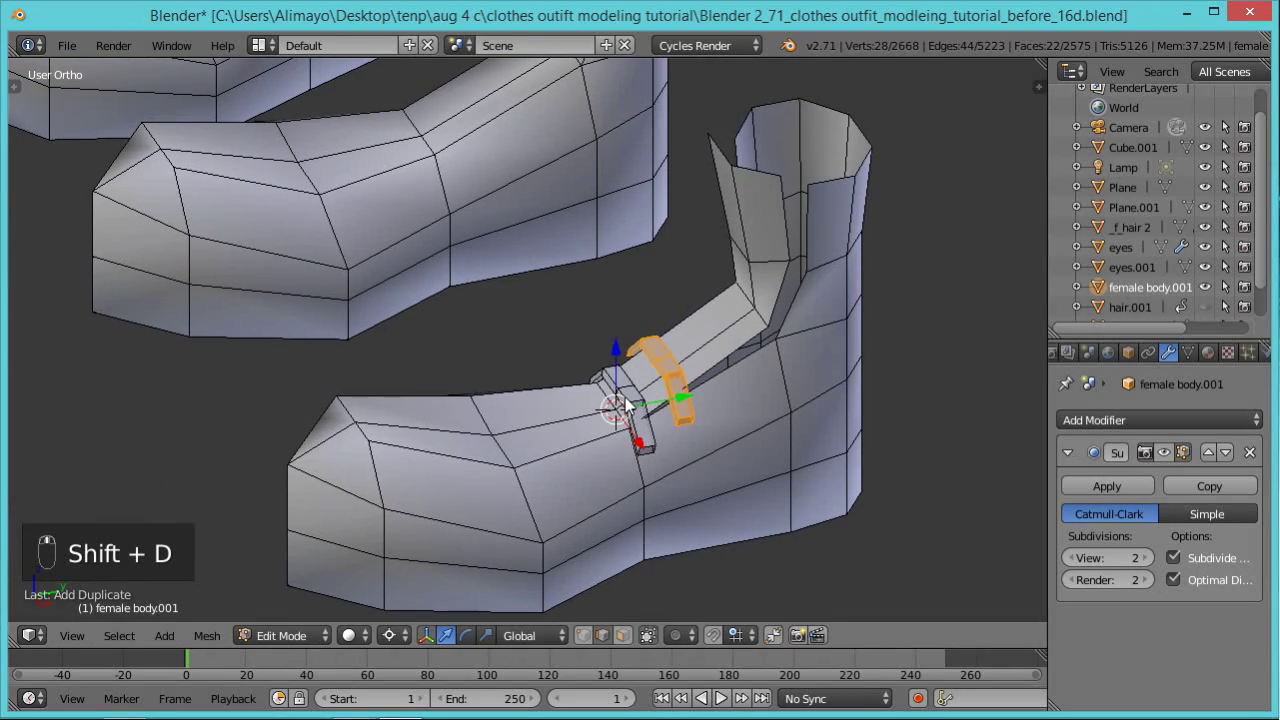
pyautogui.moveTo(681, 401); pyautogui.dragTo(726, 377)
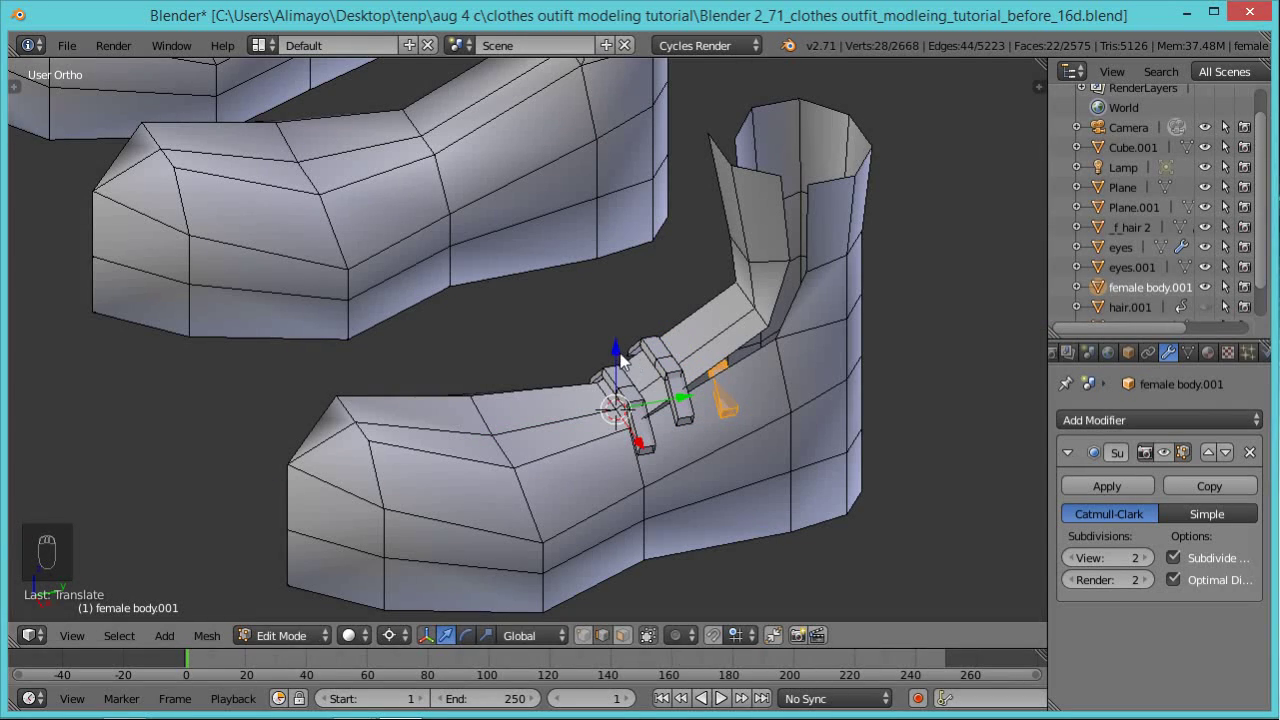
pyautogui.press('g')
pyautogui.click(726, 362)
pyautogui.press('r')
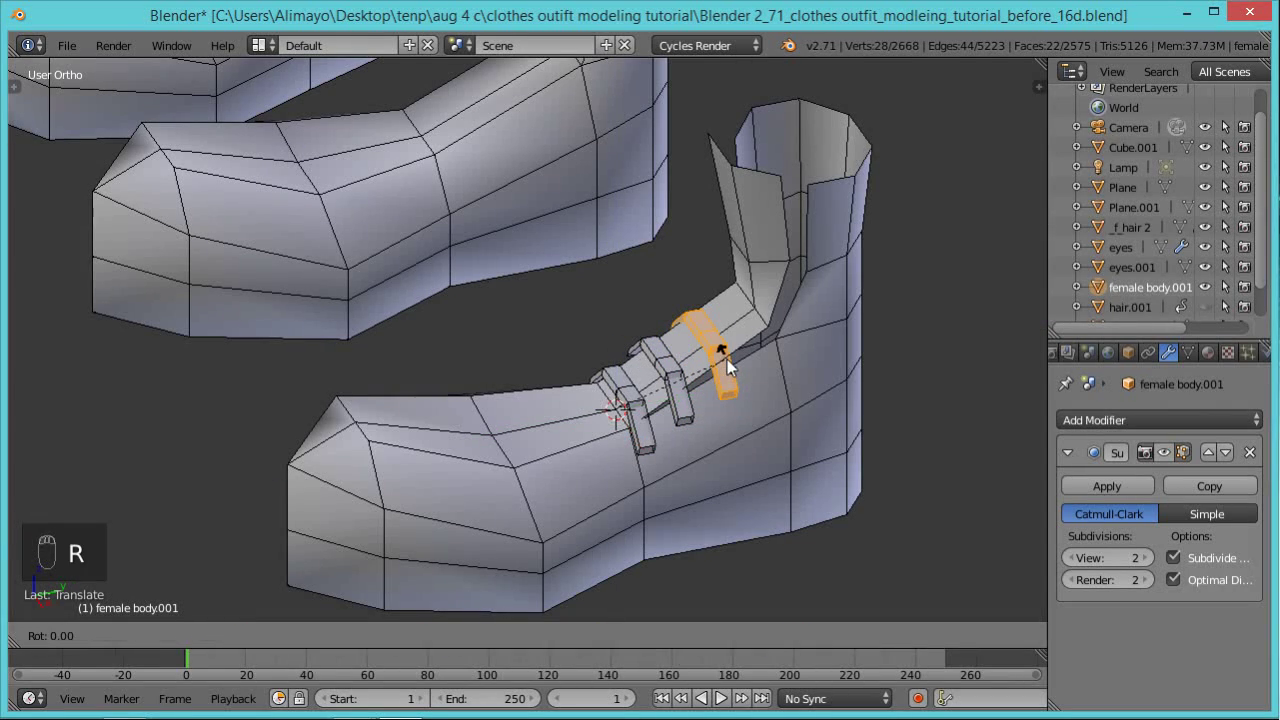
pyautogui.press('x')
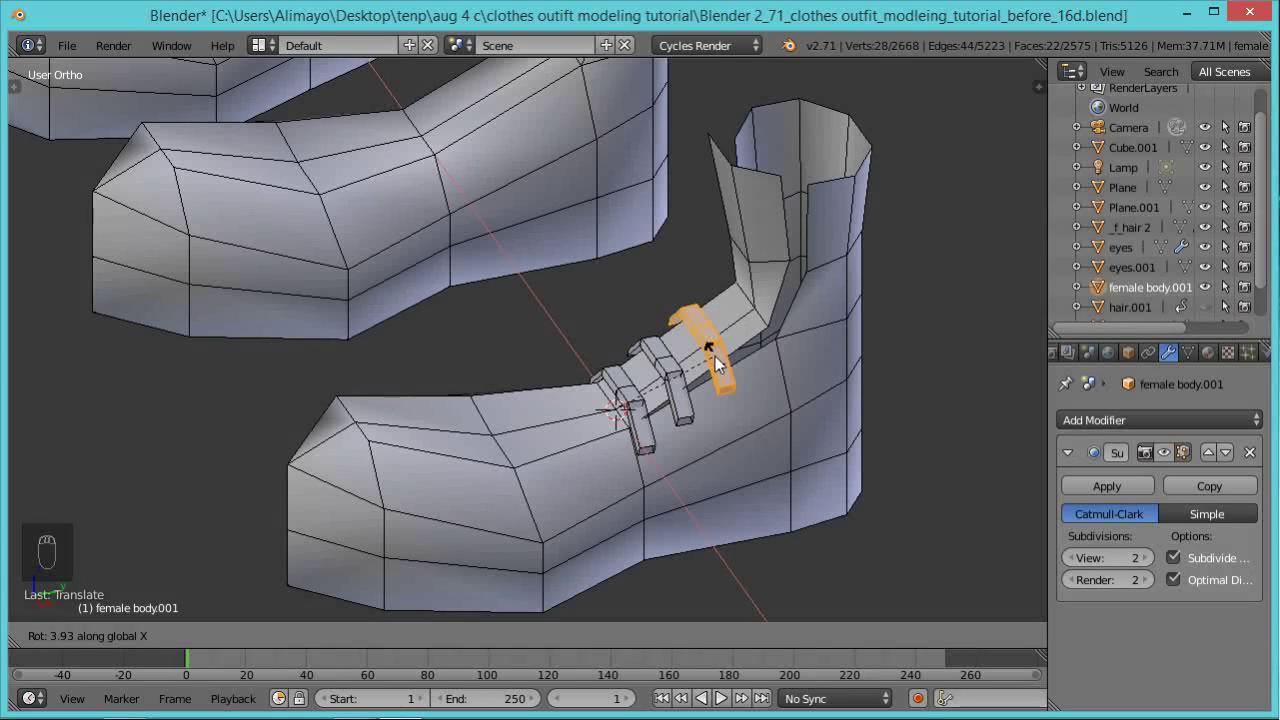
pyautogui.click(716, 364)
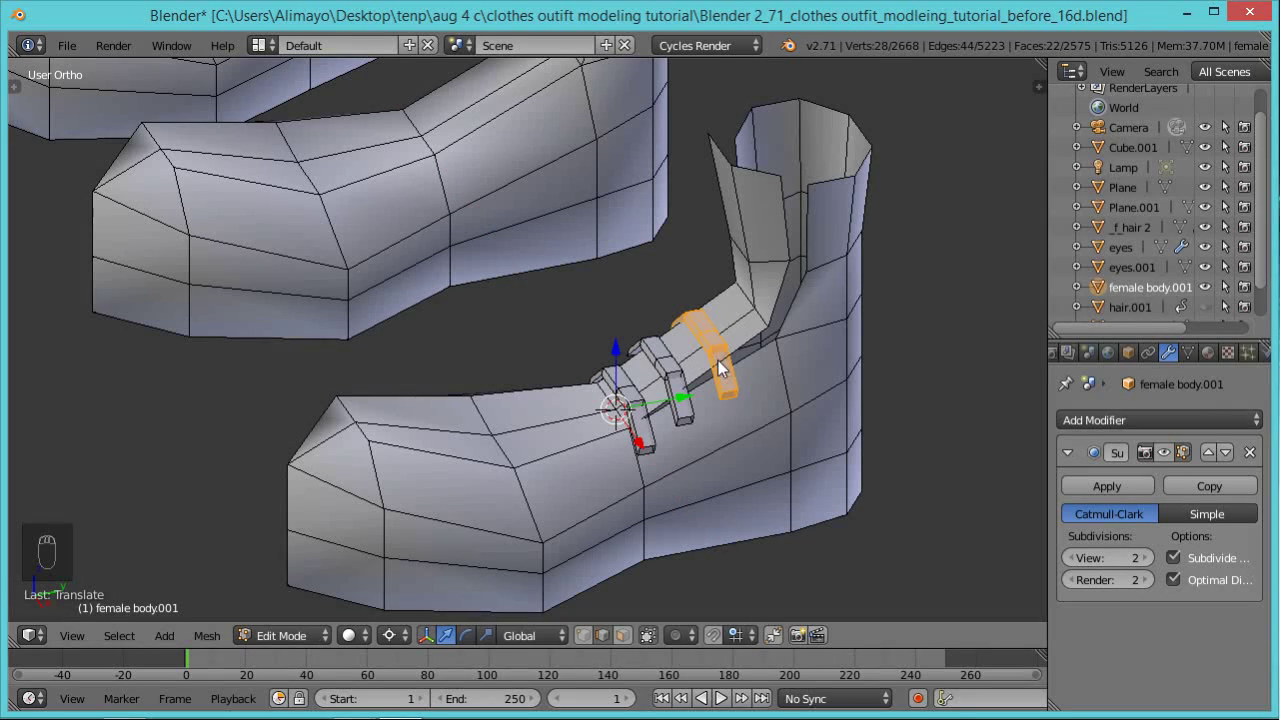
# Switch the pivot point from the 3D cursor to the selection's centre and rotate the third strip about 19° around global X.
pyautogui.click(406, 635)
pyautogui.click(438, 547)
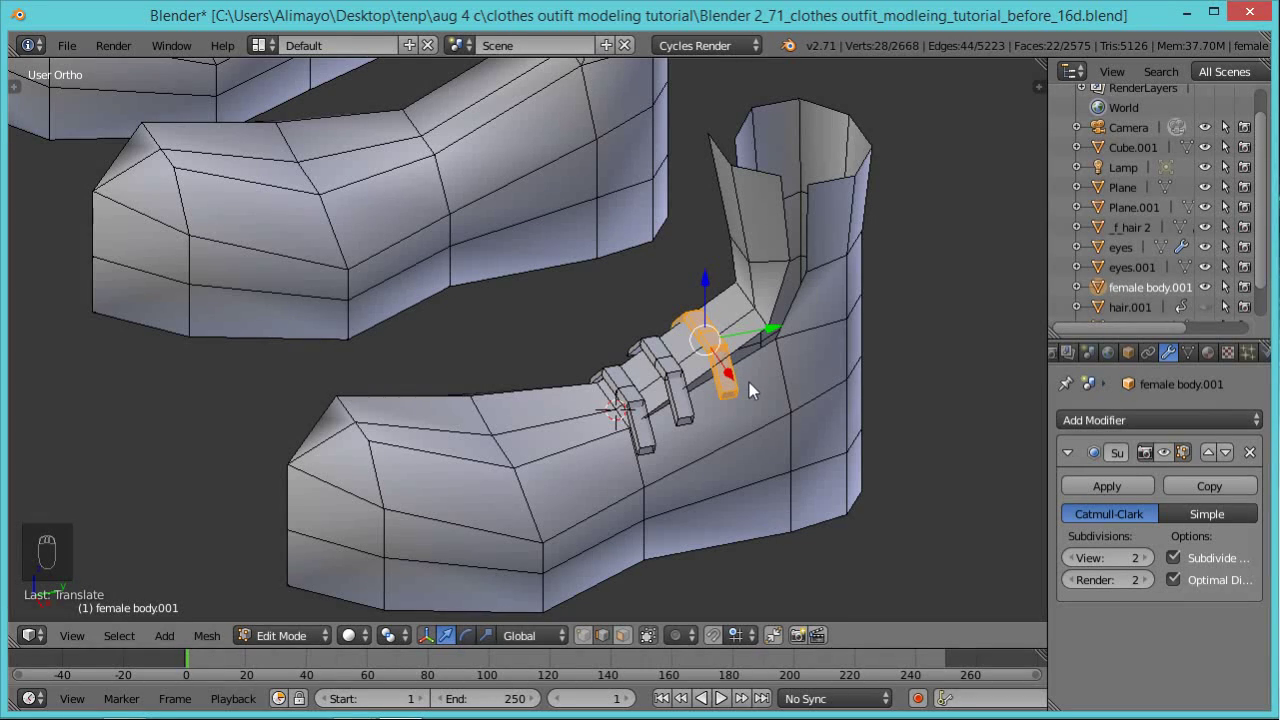
pyautogui.press('r')
pyautogui.press('x')
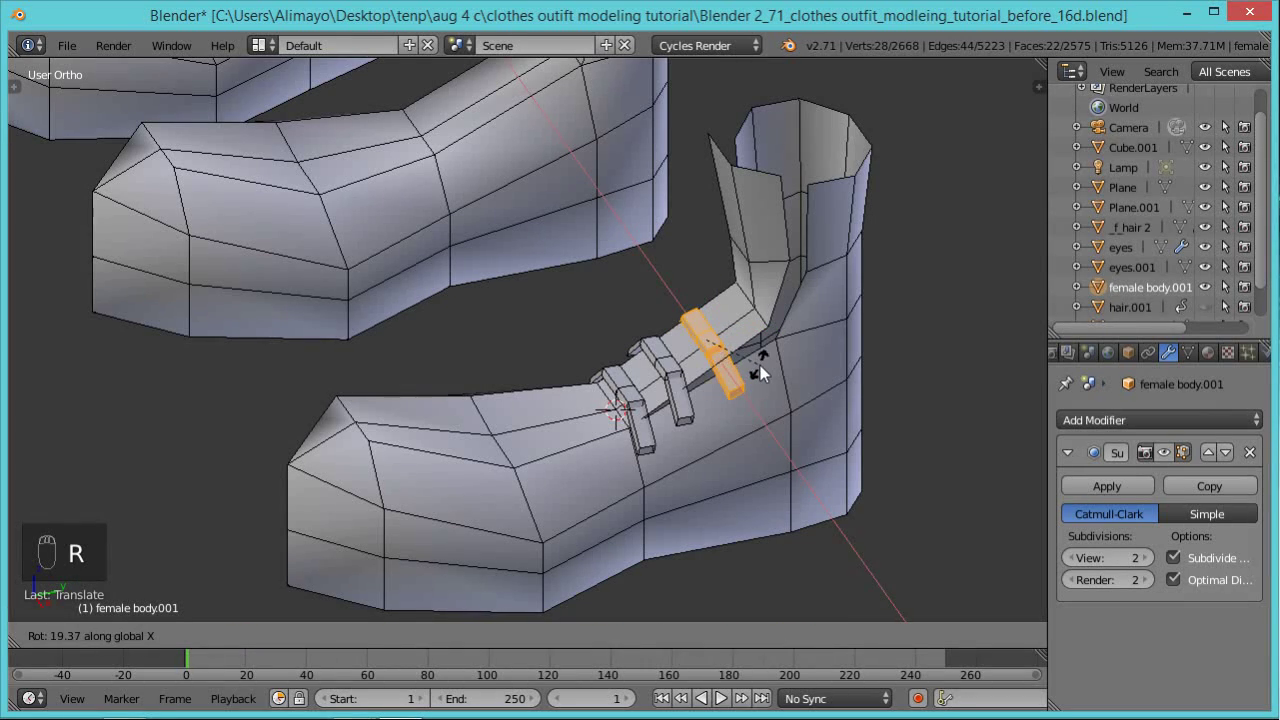
pyautogui.click(760, 360)
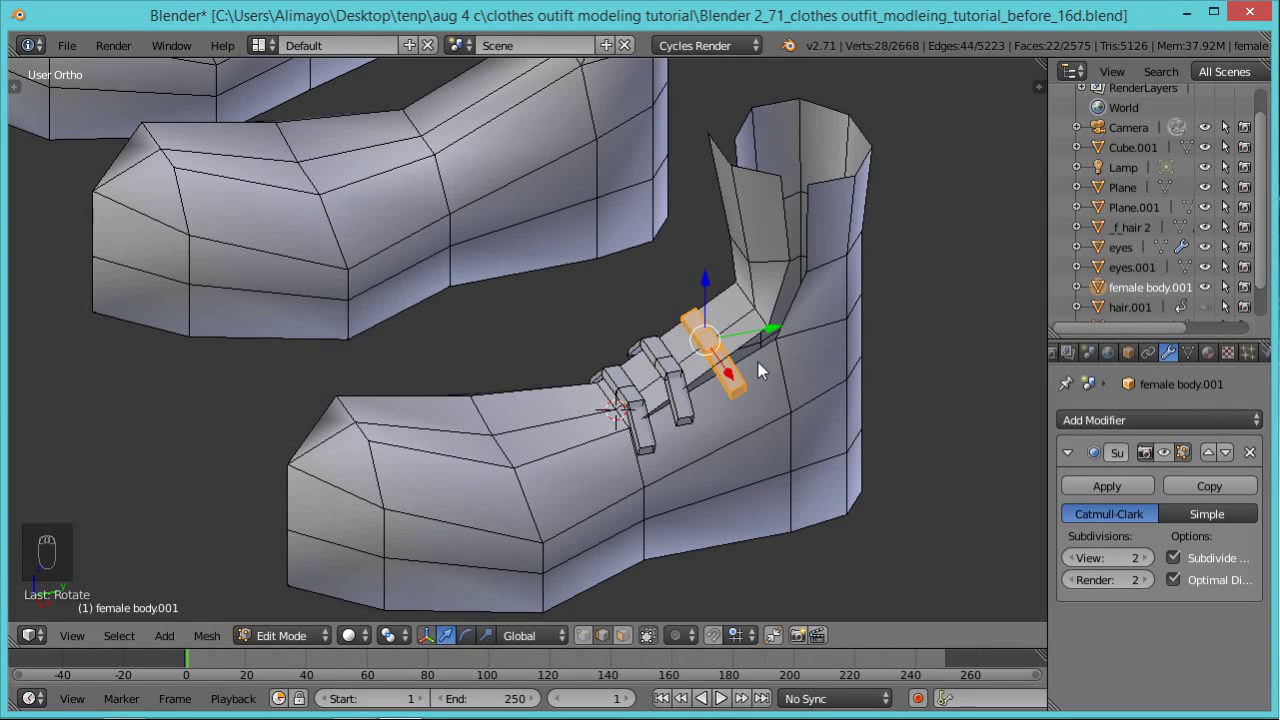
# Duplicate the third strip, move the copy to the ankle bend and rotate it around global X to follow the surface.
pyautogui.hotkey('shift', 'd')
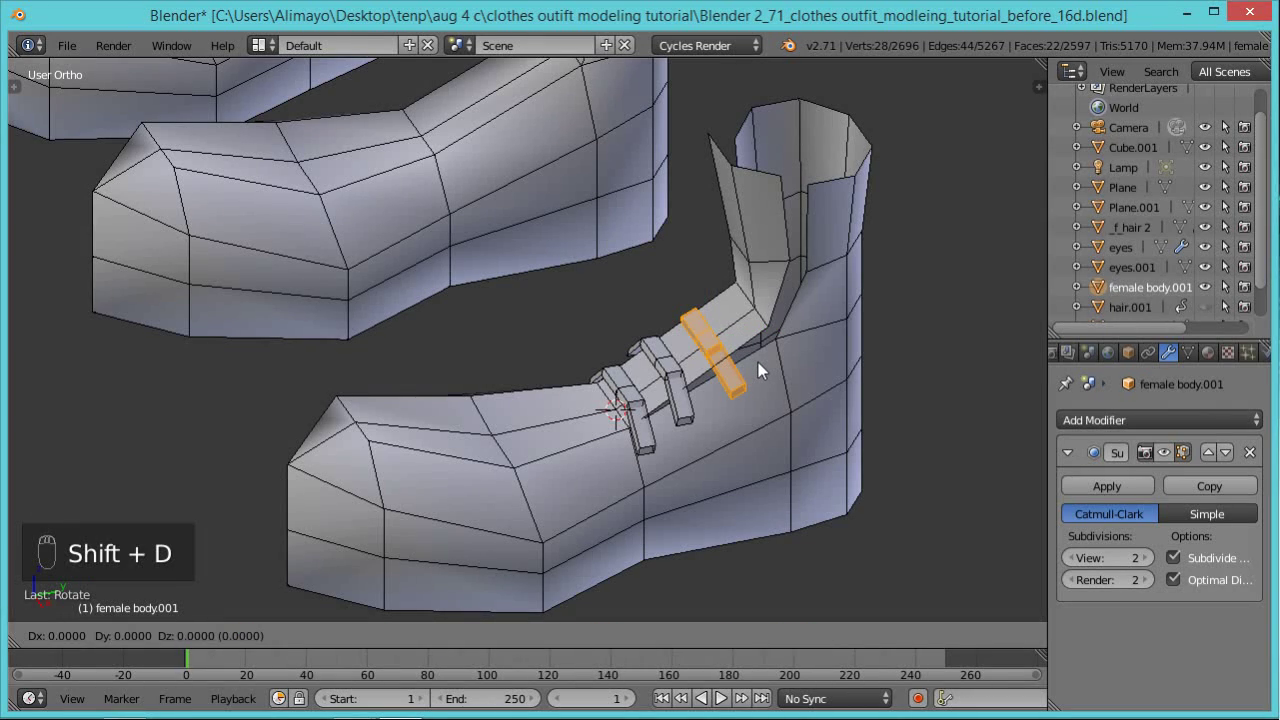
pyautogui.rightClick(758, 362)
pyautogui.moveTo(765, 335); pyautogui.dragTo(753, 251)
pyautogui.press('r')
pyautogui.press('x')
pyautogui.click(800, 277)
# Shift the fourth lace strip about 0.06 units toward the toe along global Y.
pyautogui.moveTo(826, 346); pyautogui.dragTo(803, 326, button='middle')
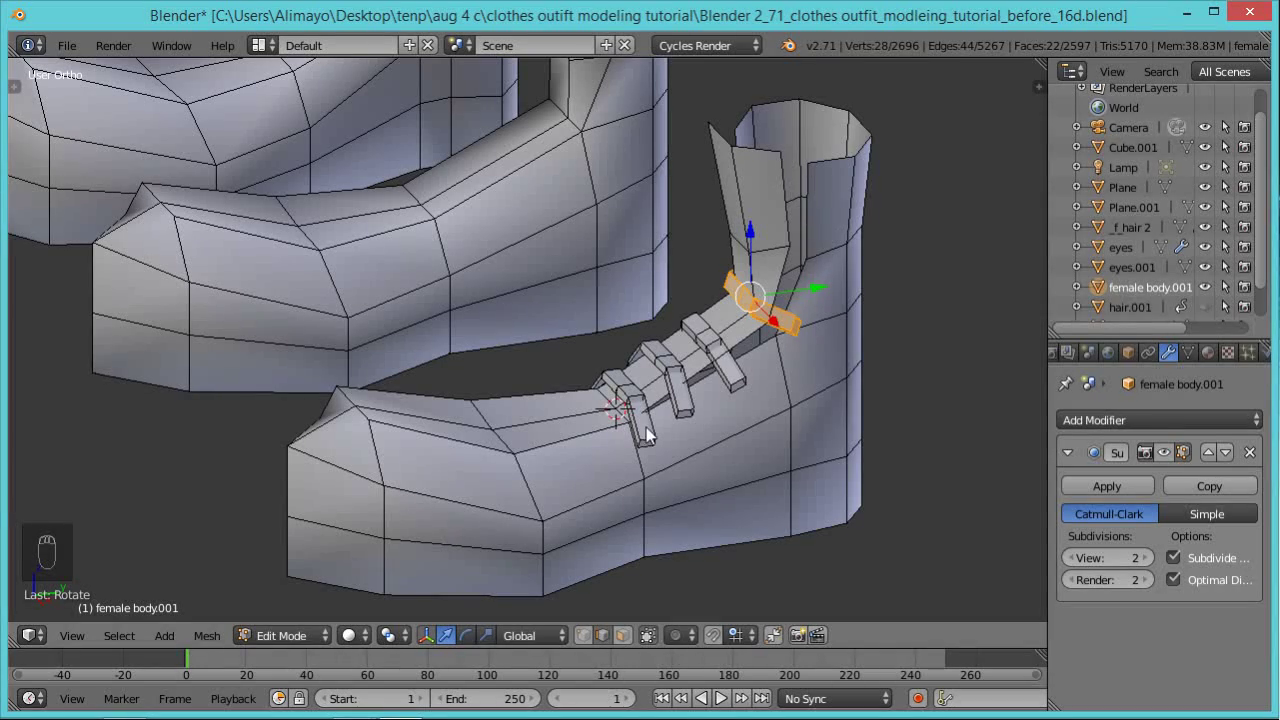
pyautogui.press('g')
pyautogui.press('y')
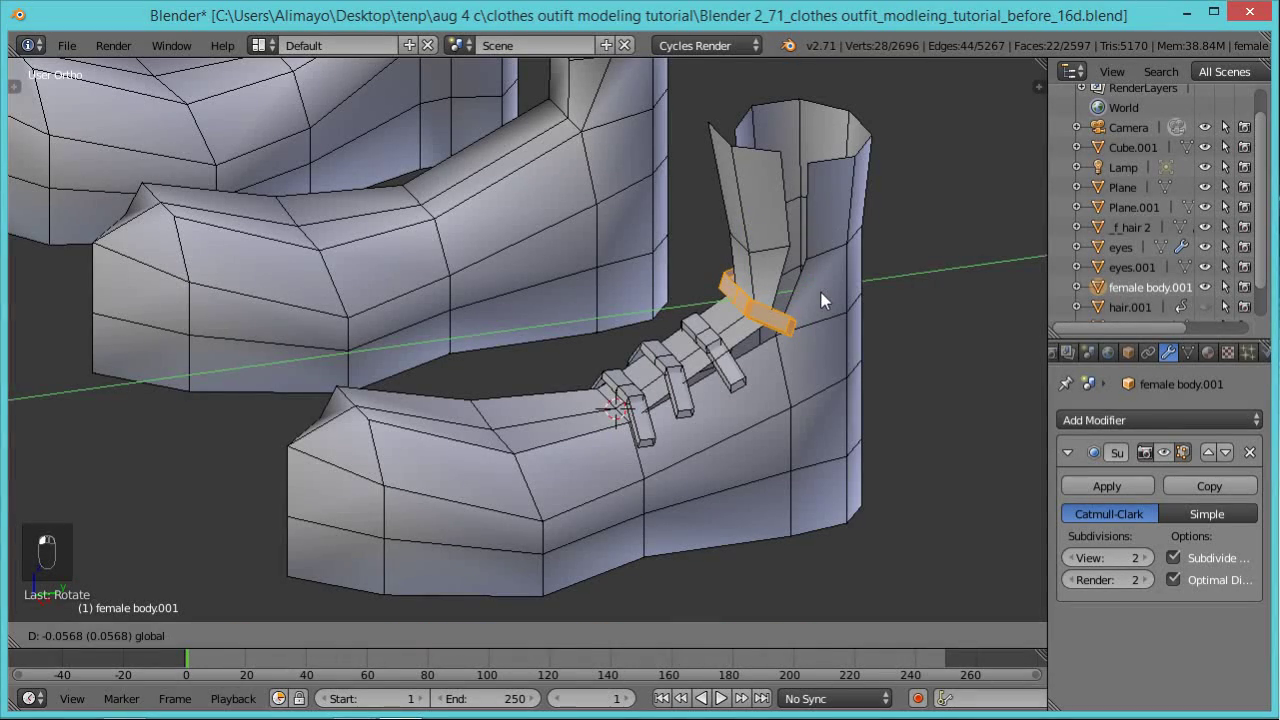
pyautogui.click(823, 298)
# Duplicate the fourth strip, raise the copy along Z above the ankle bend and rotate it about 38° around global X.
pyautogui.moveTo(800, 326); pyautogui.dragTo(830, 322, button='middle')
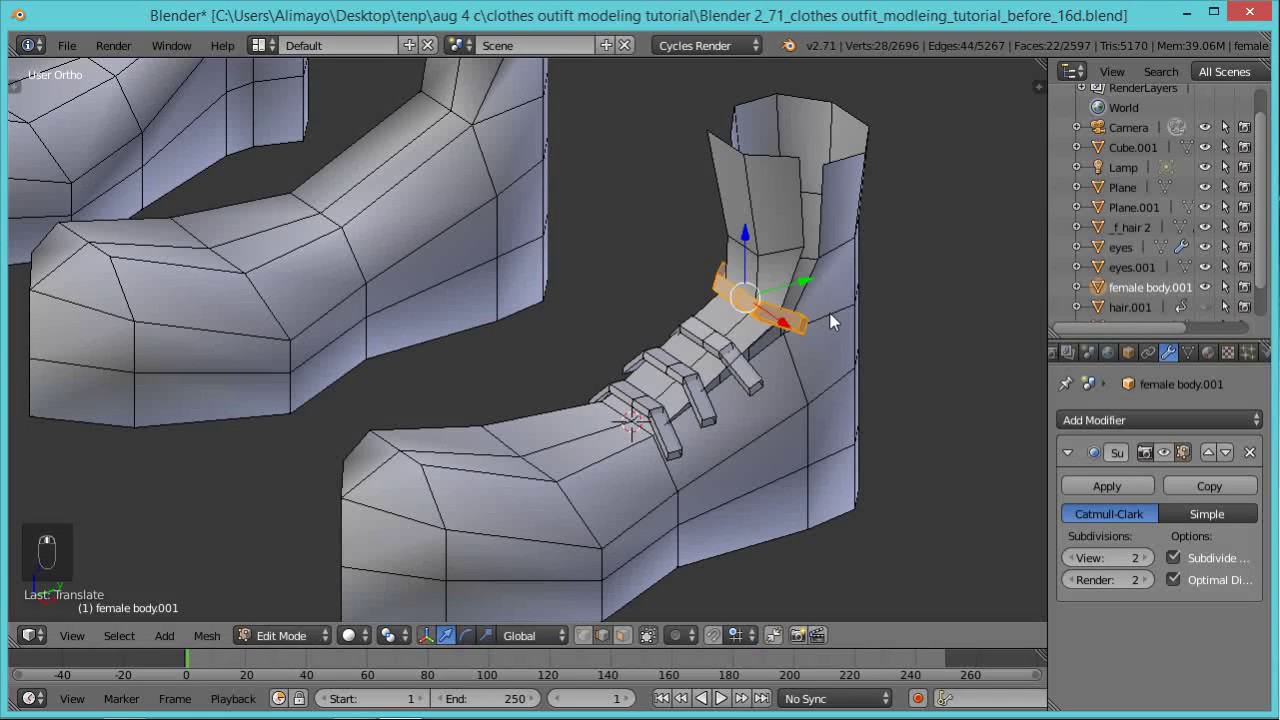
pyautogui.hotkey('shift', 'd')
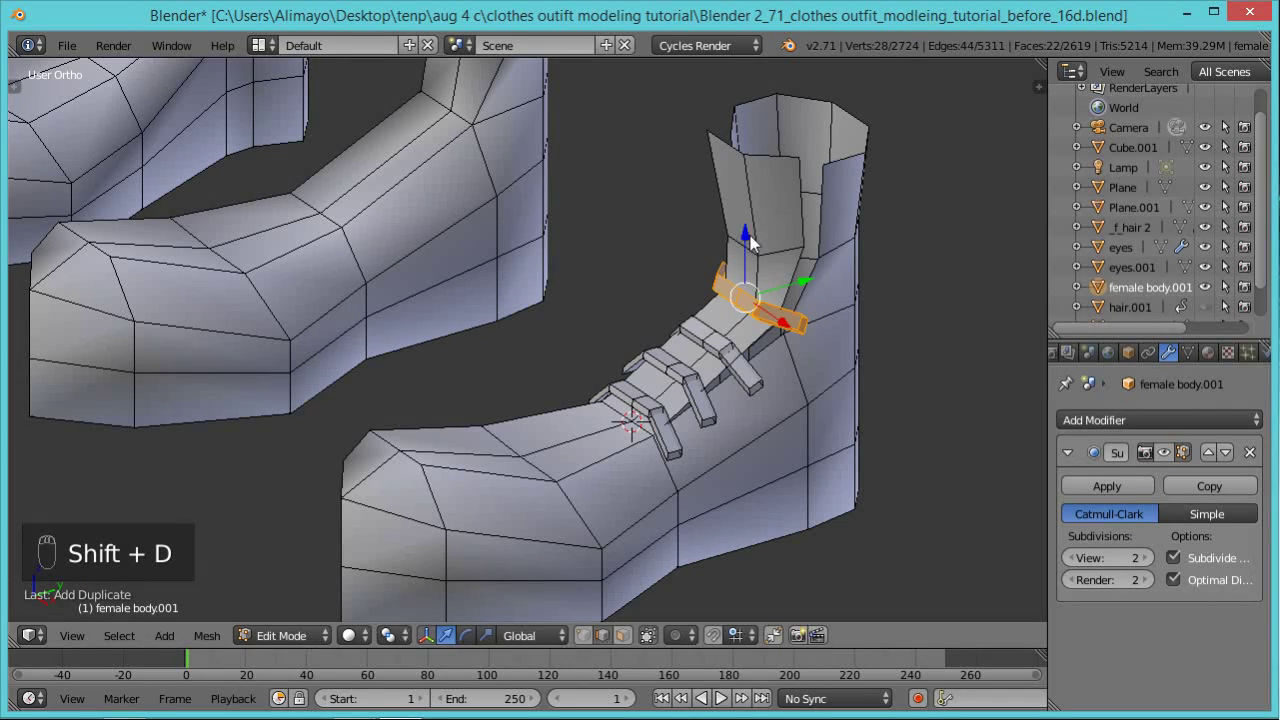
pyautogui.press('z')
pyautogui.click(755, 183)
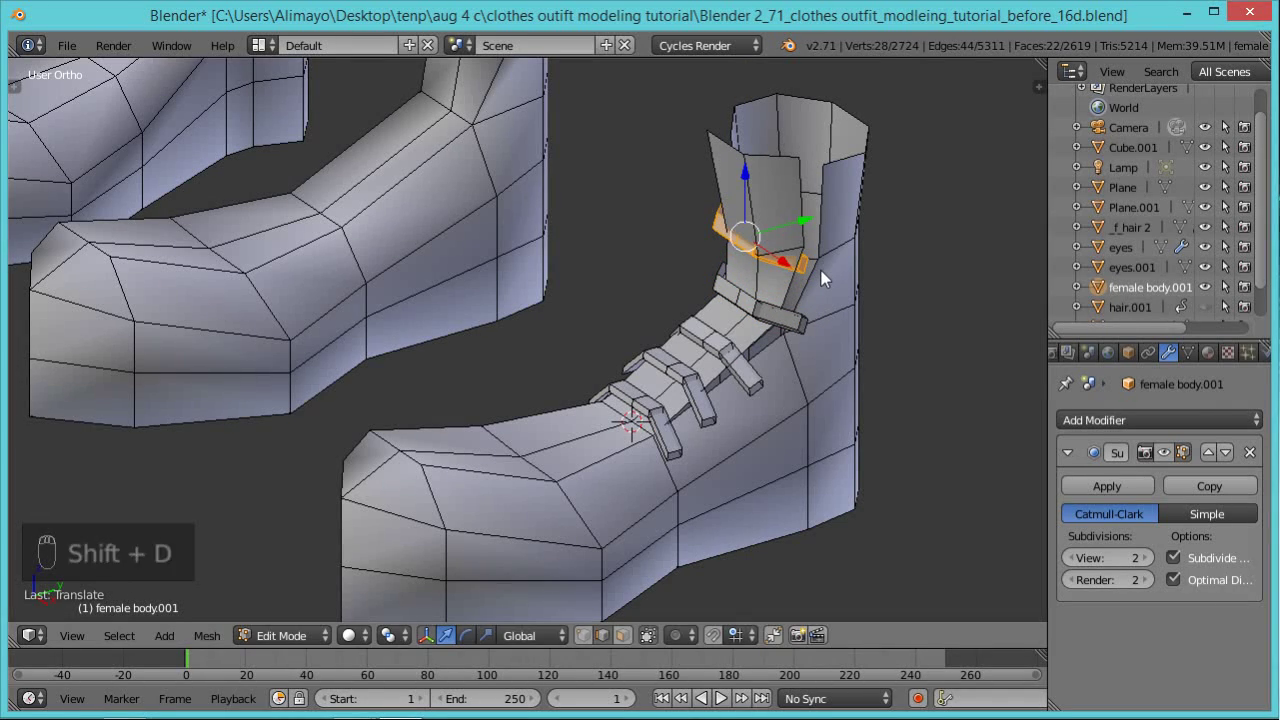
pyautogui.press('r')
pyautogui.press('x')
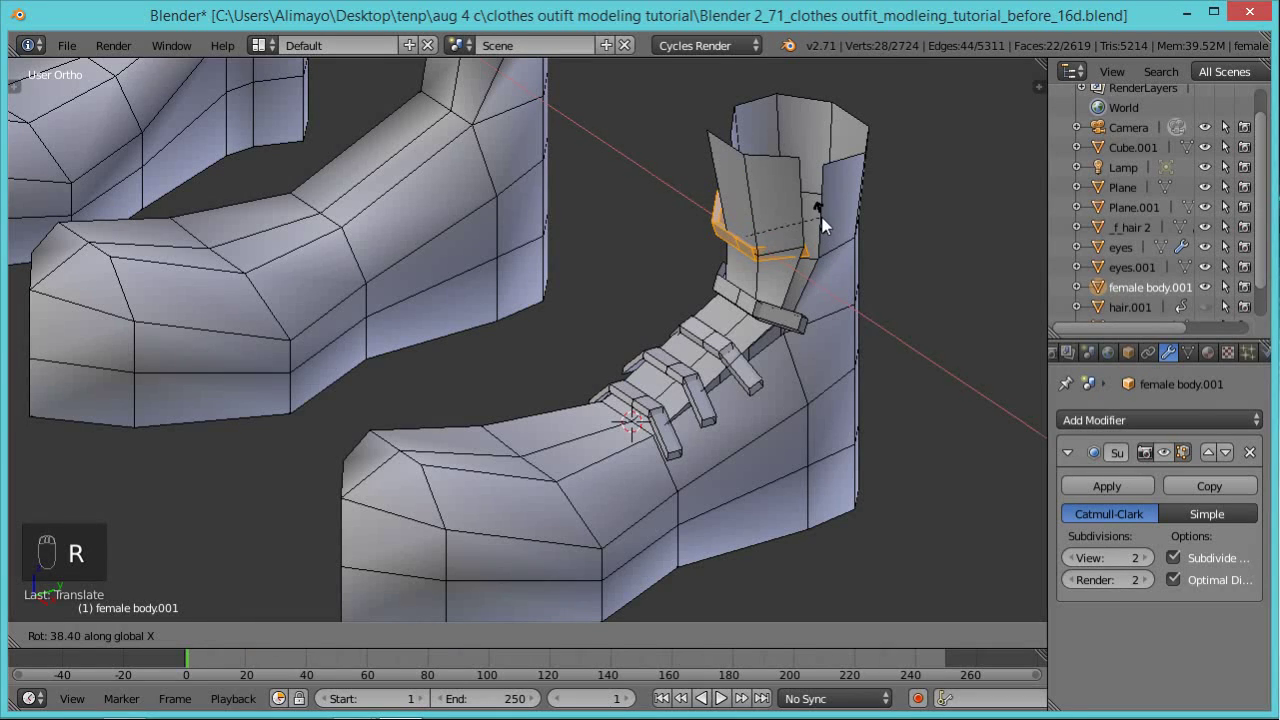
pyautogui.click(823, 220)
# Move the fifth lace strip sideways along global X to centre it across the boot's front opening.
pyautogui.moveTo(782, 323); pyautogui.dragTo(950, 272, button='middle')
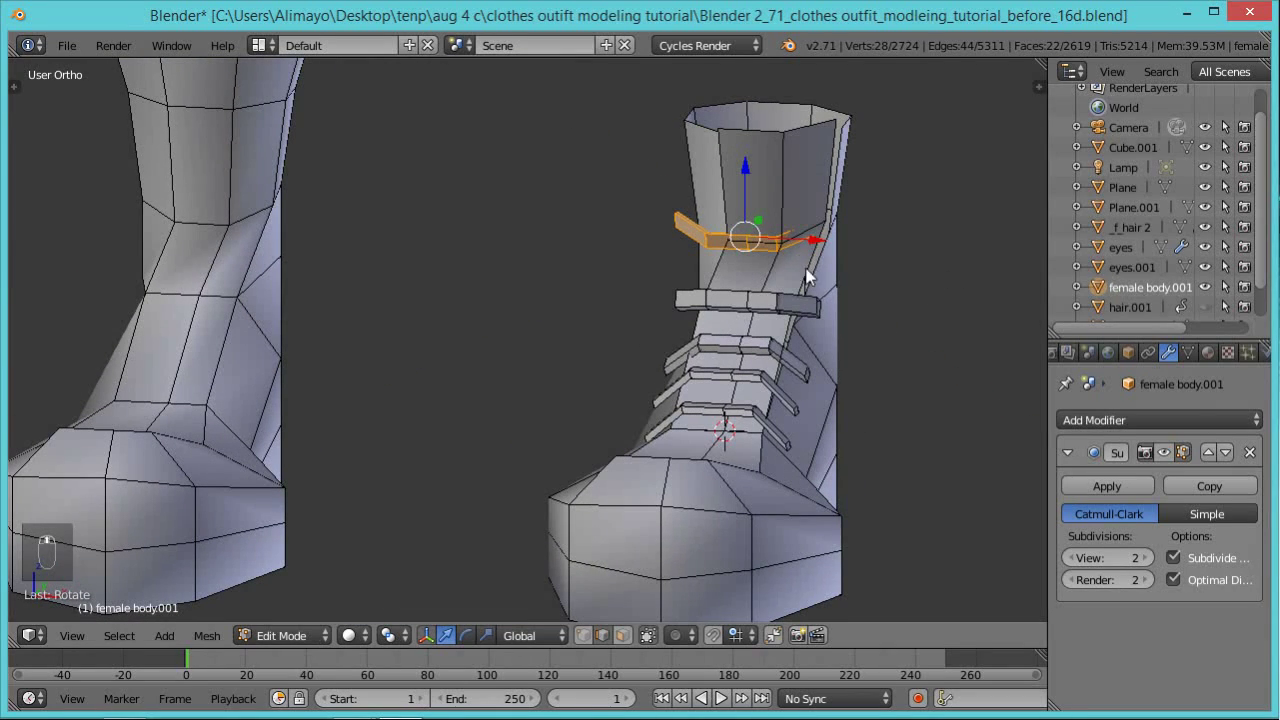
pyautogui.press('g')
pyautogui.press('x')
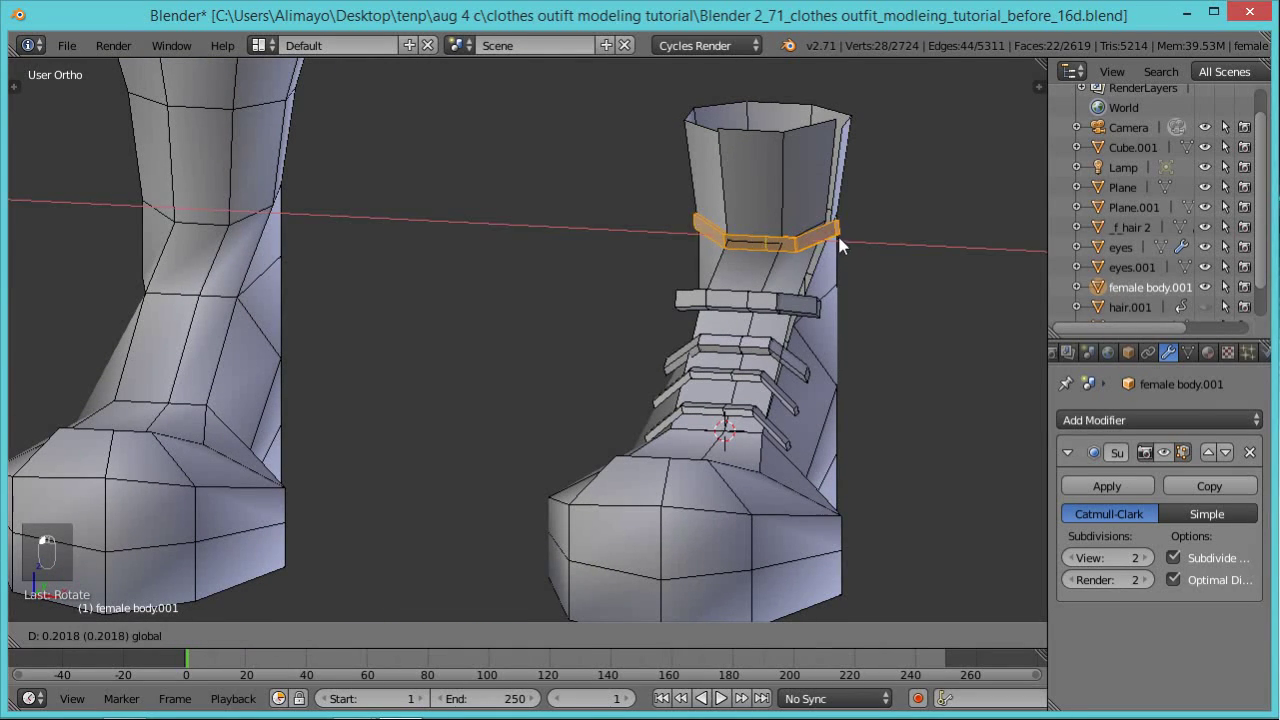
pyautogui.click(868, 258)
# Rotate the fifth strip around global Z to align with the opening and shift it about 0.07 units along X.
pyautogui.moveTo(872, 265); pyautogui.dragTo(810, 350, button='middle')
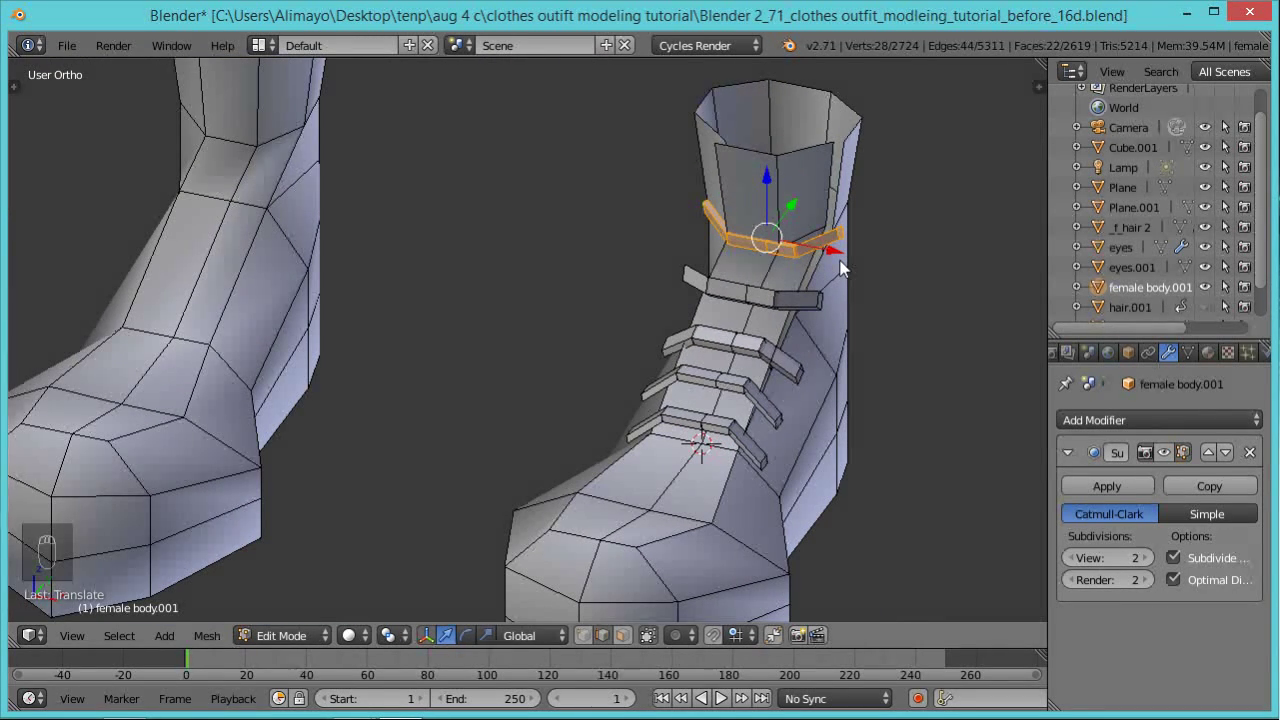
pyautogui.press('r')
pyautogui.press('z')
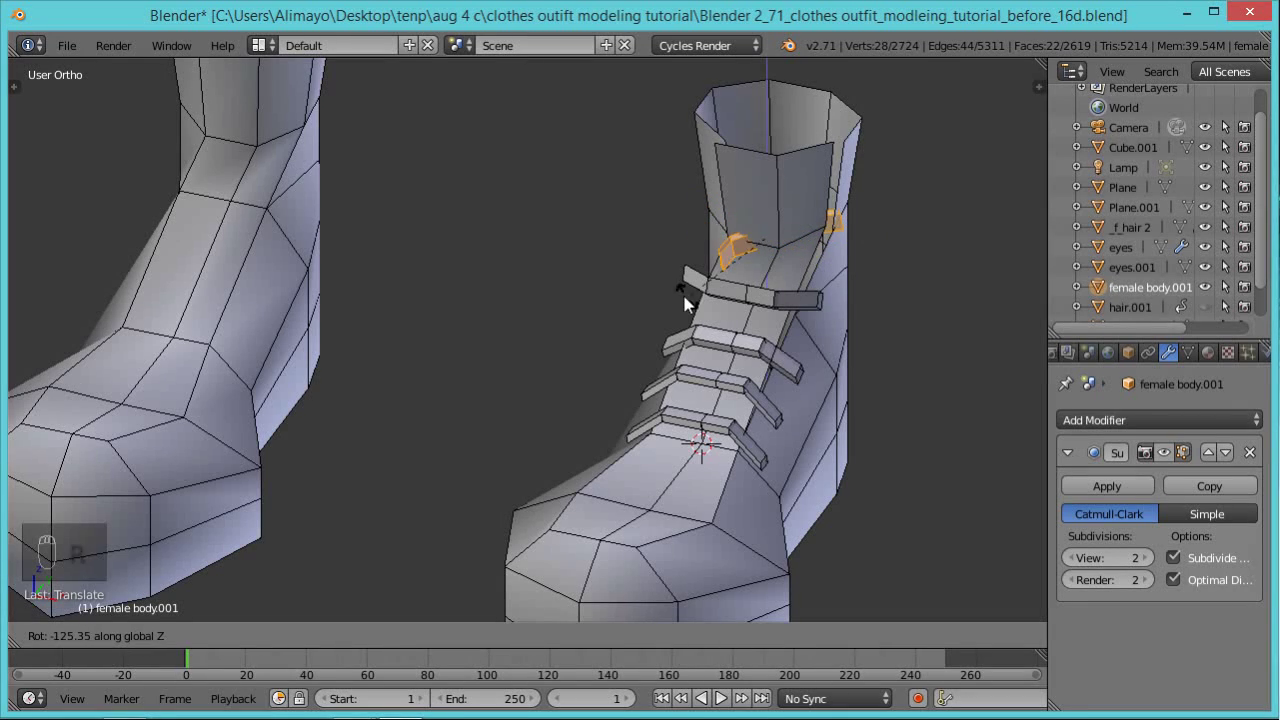
pyautogui.click(856, 255)
pyautogui.press('g')
pyautogui.press('x')
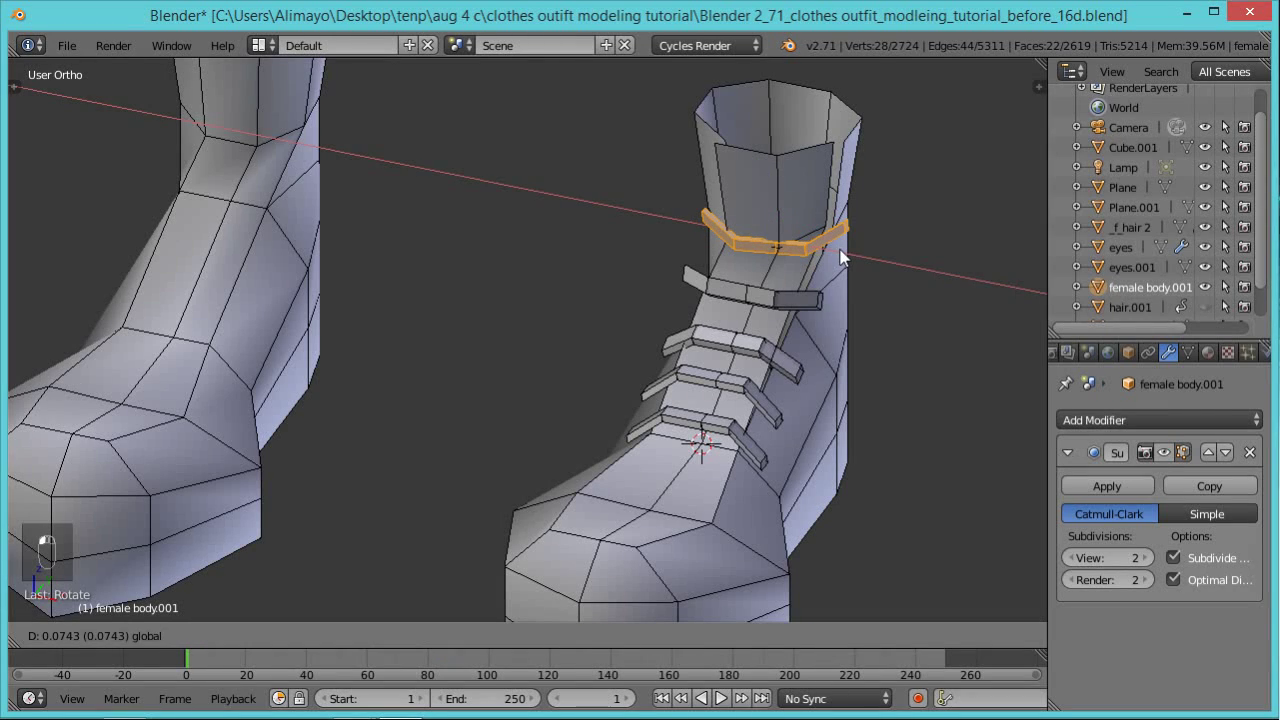
pyautogui.click(845, 256)
pyautogui.press('g')
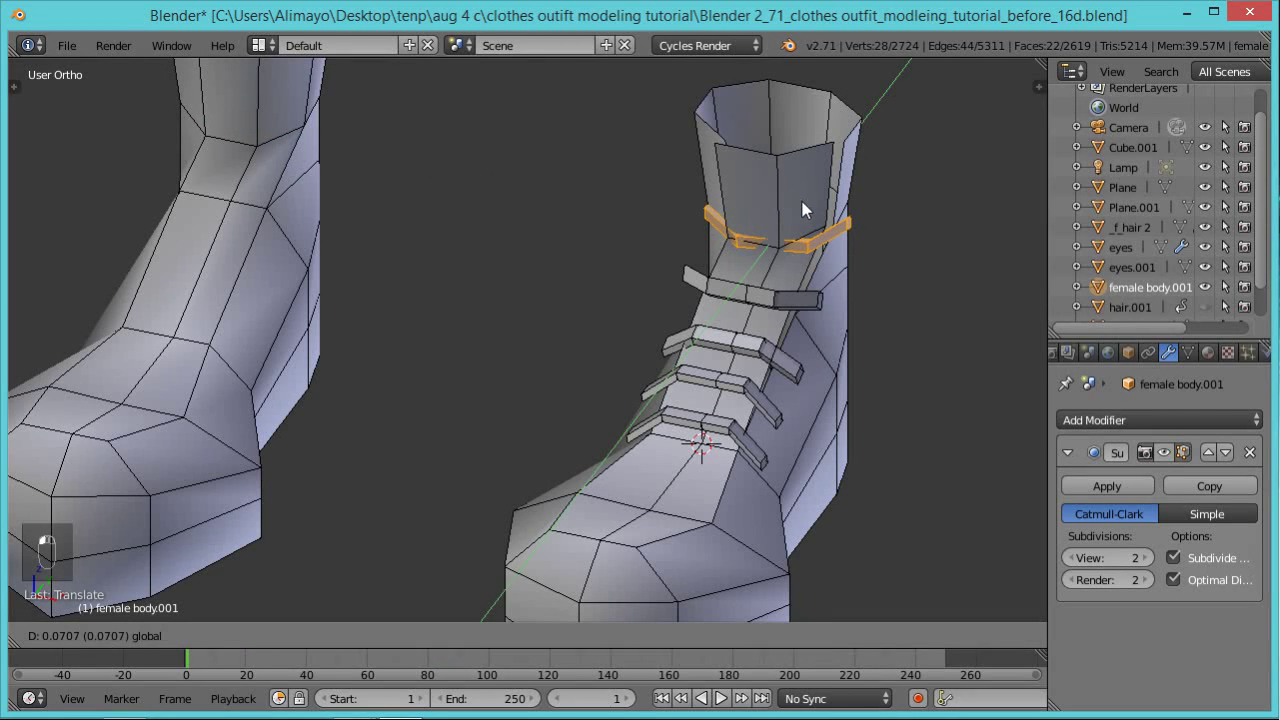
pyautogui.rightClick(806, 215)
pyautogui.press('g')
pyautogui.rightClick(810, 222)
# Duplicate the fifth lace strip and raise the copy vertically to make a sixth lace across the boot's tongue.
pyautogui.hotkey('shift', 'd')
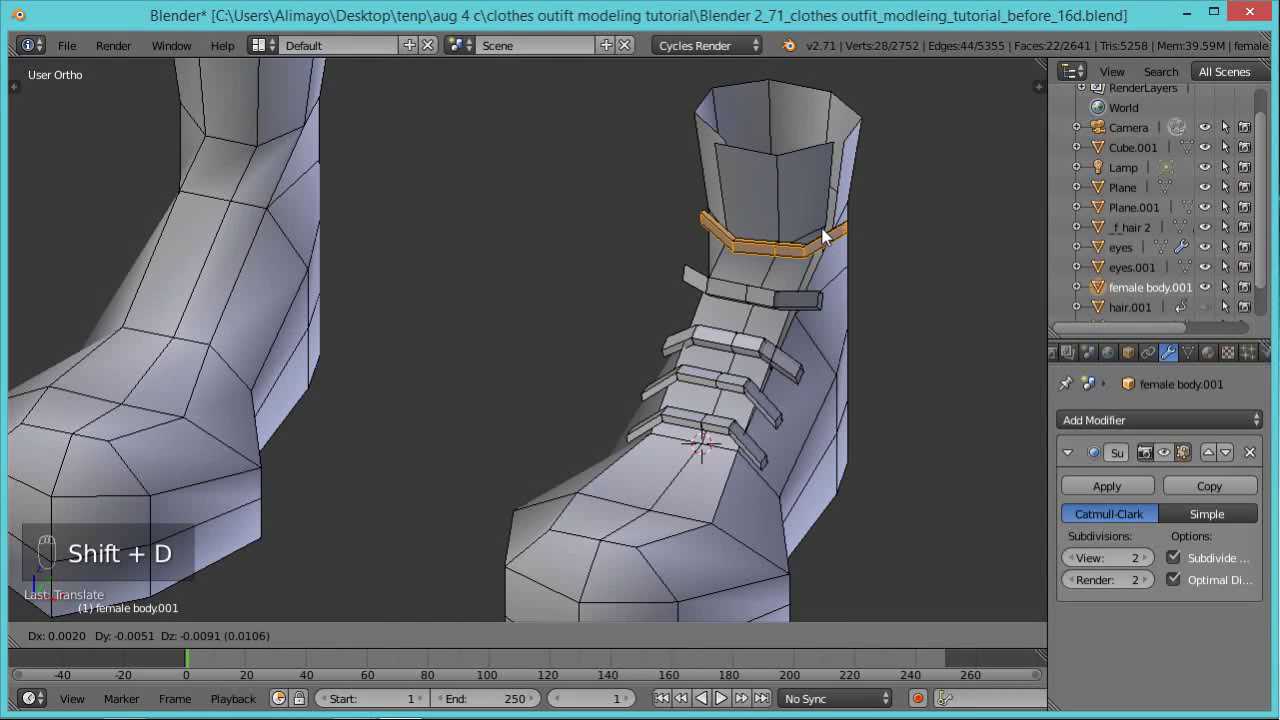
pyautogui.rightClick(822, 235)
pyautogui.moveTo(784, 200); pyautogui.dragTo(793, 172)
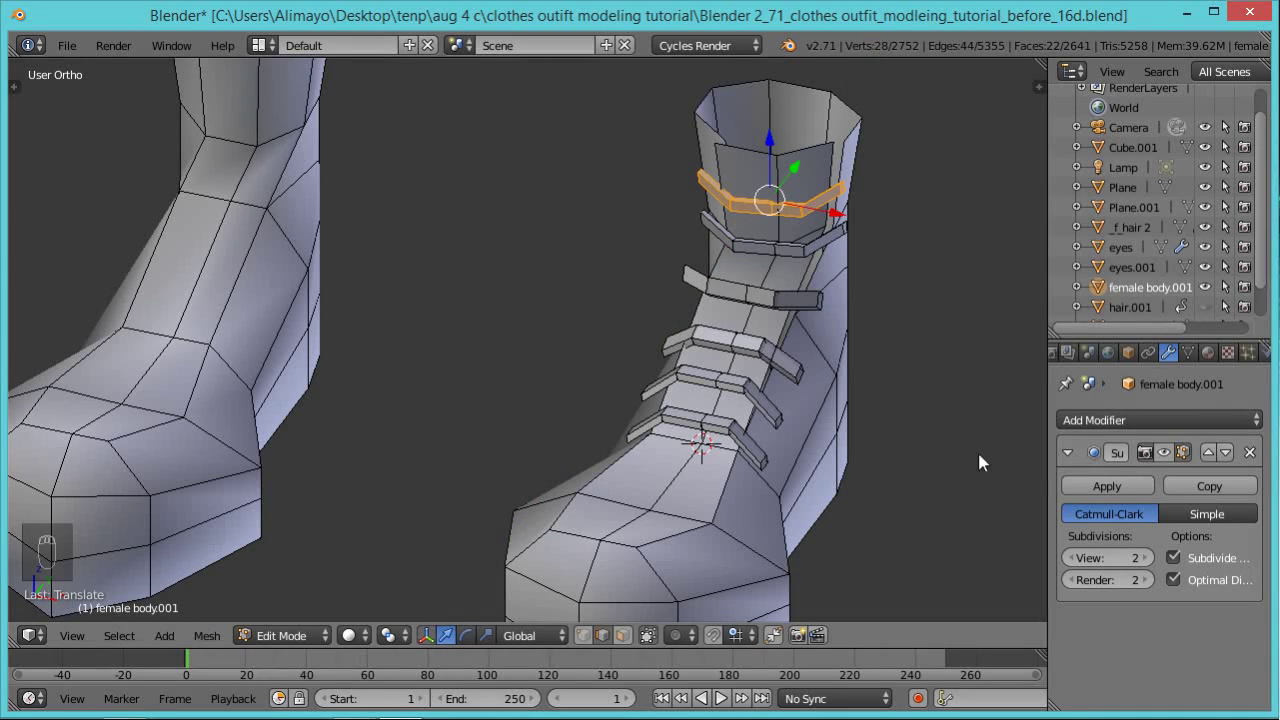
# Preview the lace strips with subdivision smoothing displayed, then return to the unsmoothed mesh.
pyautogui.click(1168, 452)
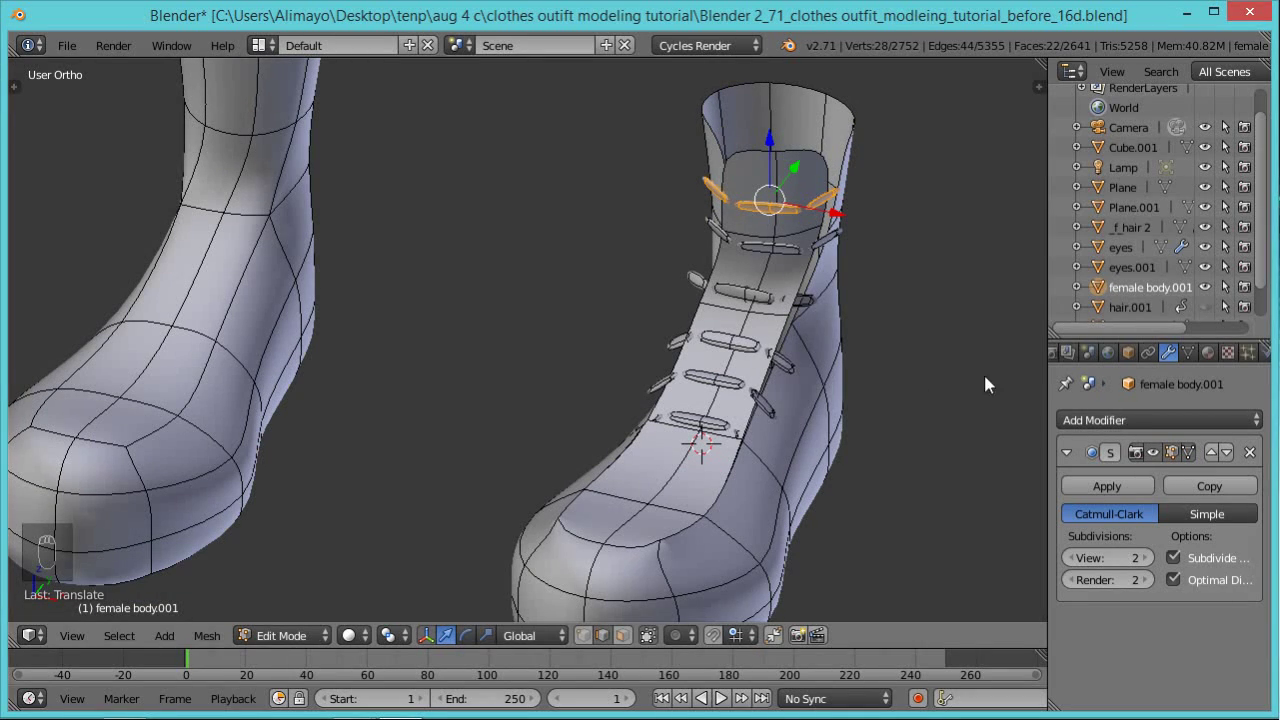
pyautogui.click(1152, 452)
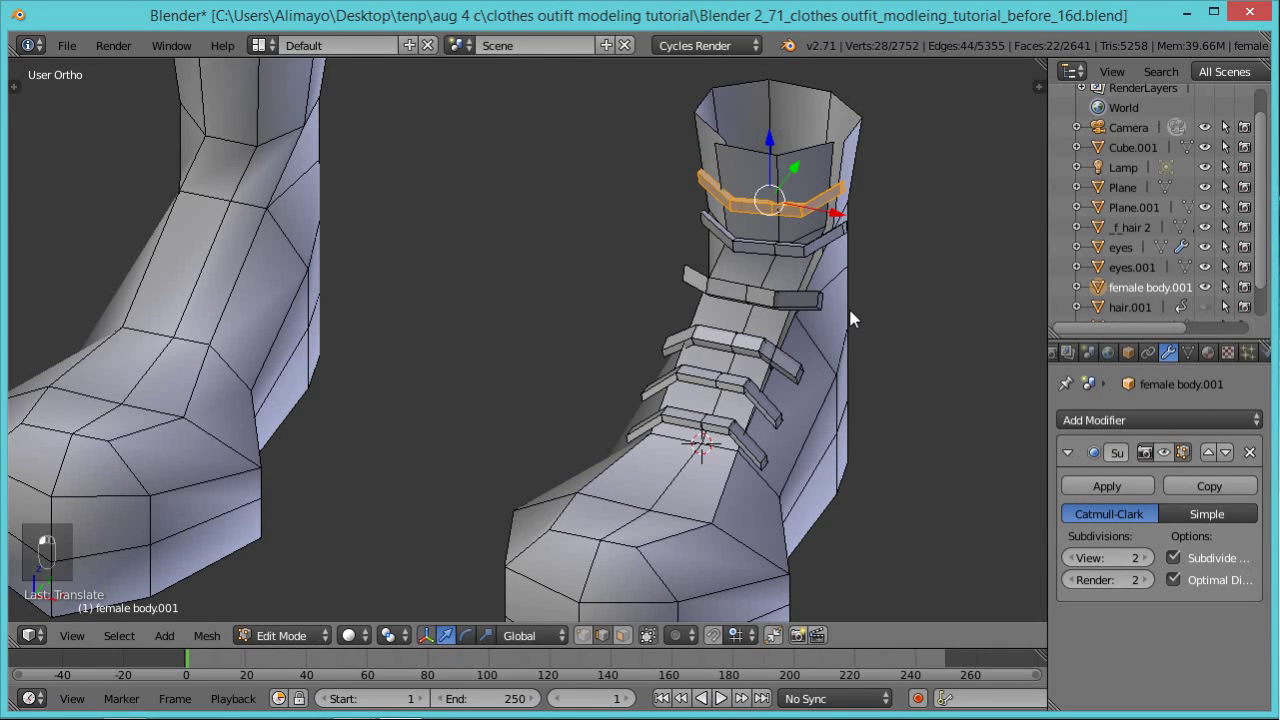
pyautogui.scroll(-1, 815, 342)
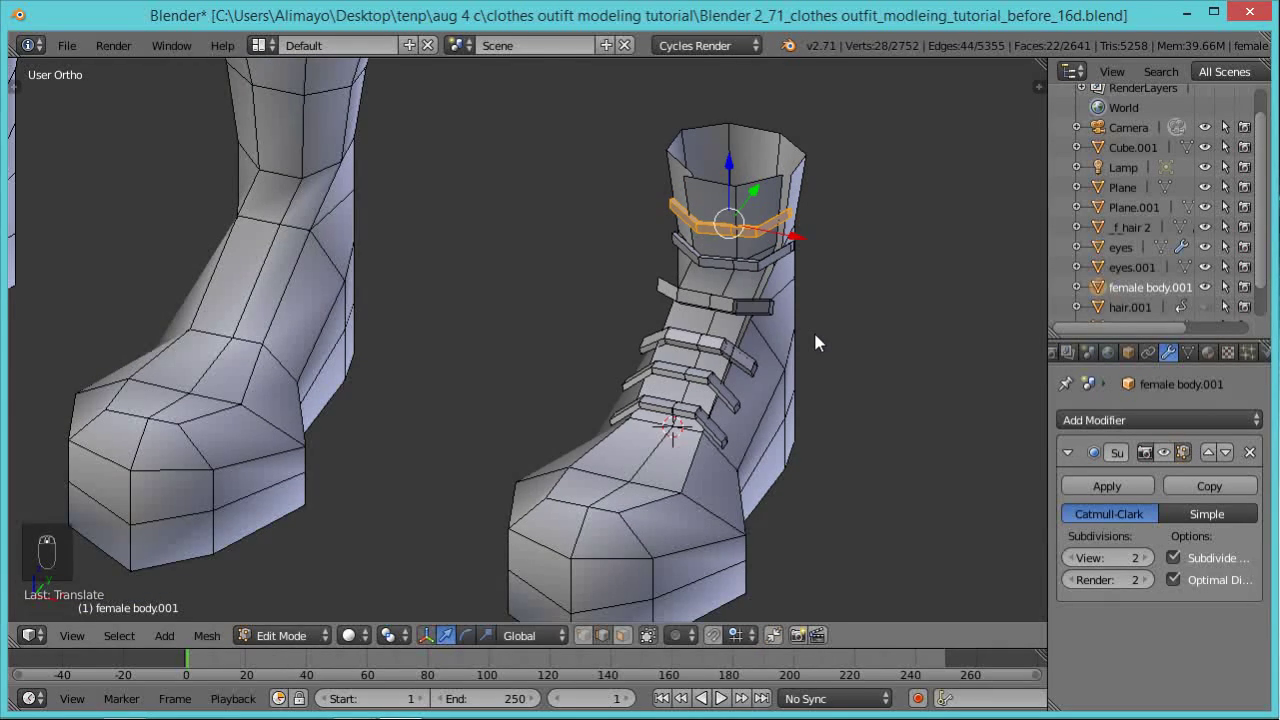
# Select the whole boot with its laces in wireframe, separate the selection into a new mesh, and return to Object Mode.
pyautogui.press('z')
pyautogui.scroll(-1, 815, 342)
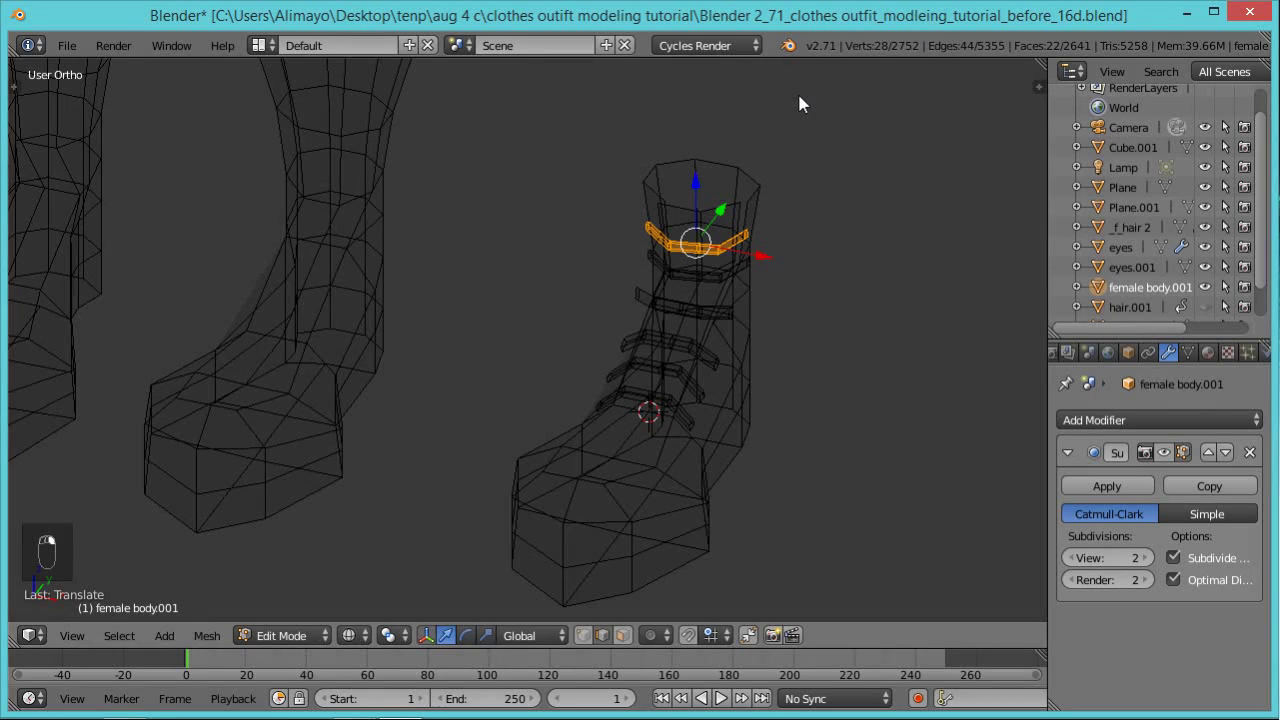
pyautogui.moveTo(799, 97)
pyautogui.keyDown('ctrl'); pyautogui.mouseDown()
pyautogui.moveTo(729, 106)
pyautogui.moveTo(609, 164)
pyautogui.moveTo(565, 352)
pyautogui.moveTo(449, 500)
pyautogui.moveTo(525, 622)
pyautogui.moveTo(829, 590)
pyautogui.moveTo(901, 372)
pyautogui.moveTo(880, 336)
pyautogui.mouseUp(); pyautogui.keyUp('ctrl')
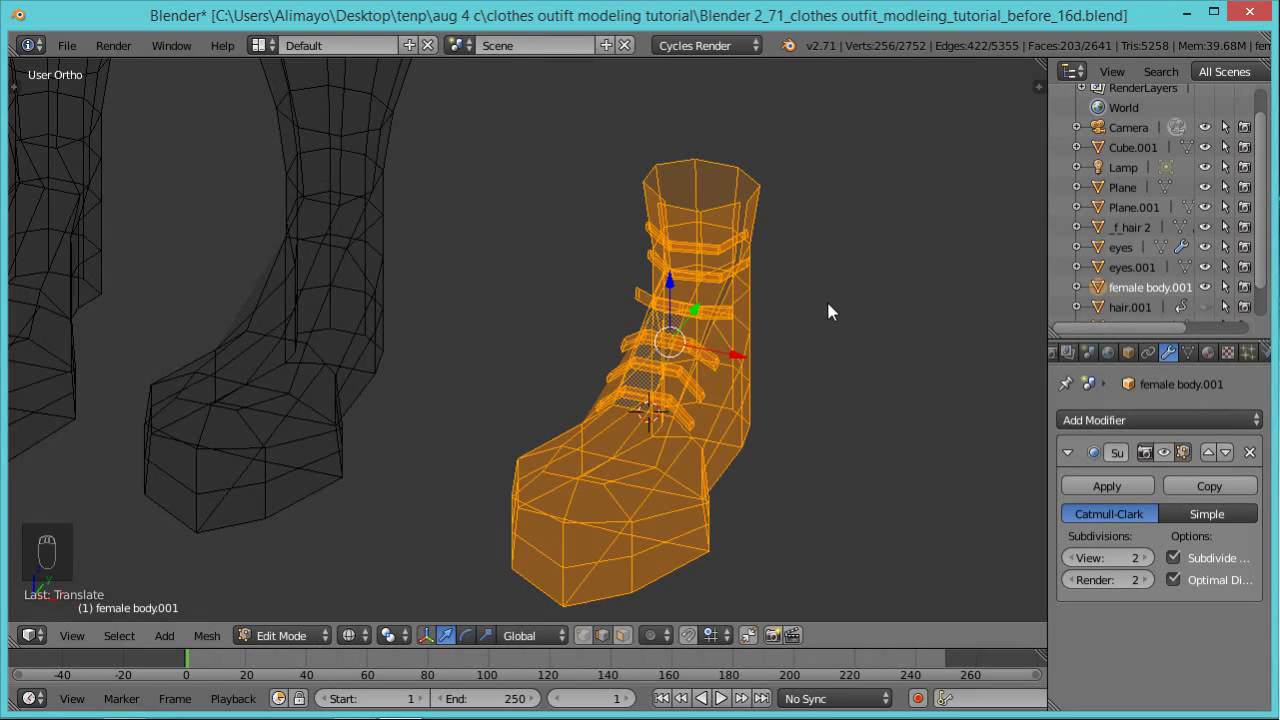
pyautogui.press('p')
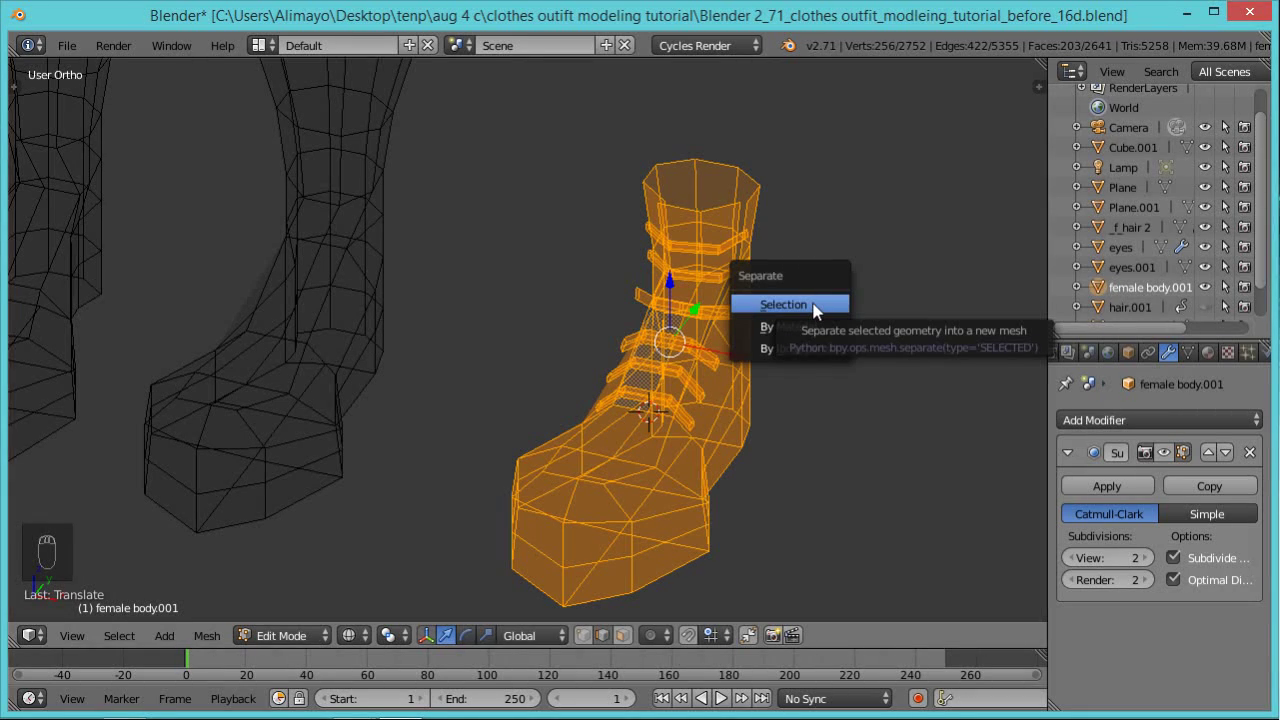
pyautogui.click(815, 306)
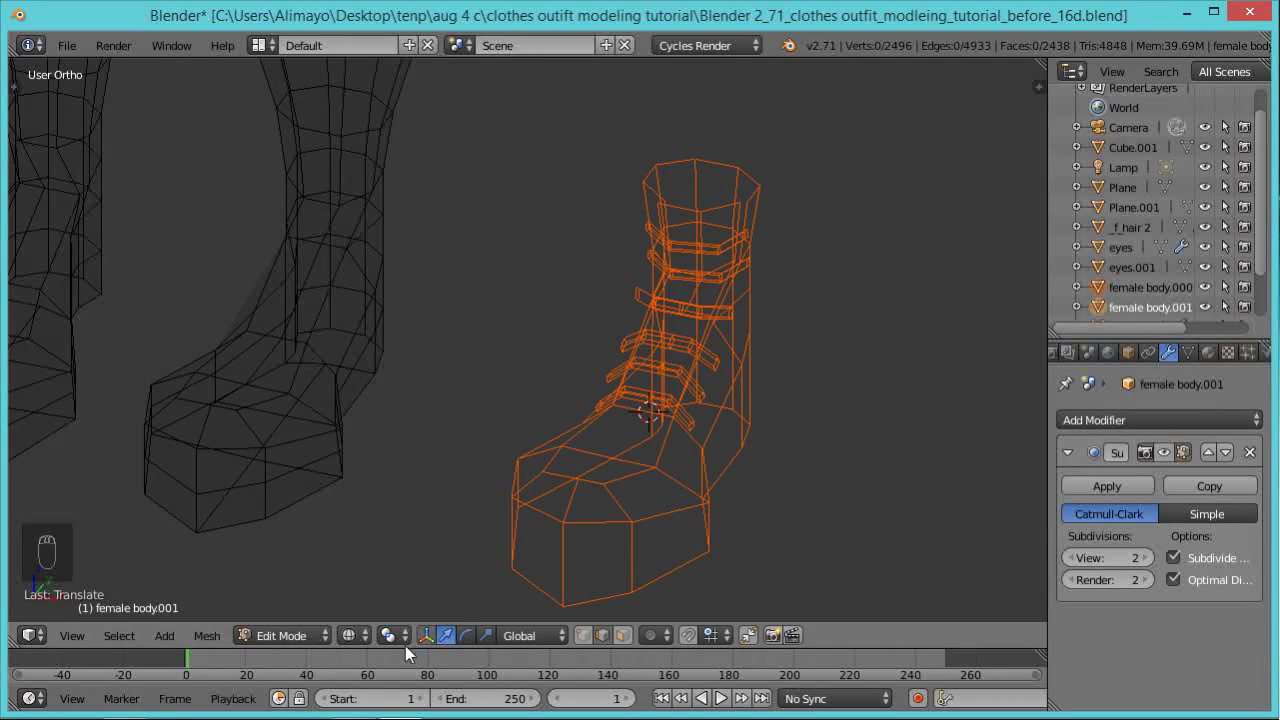
pyautogui.click(302, 637)
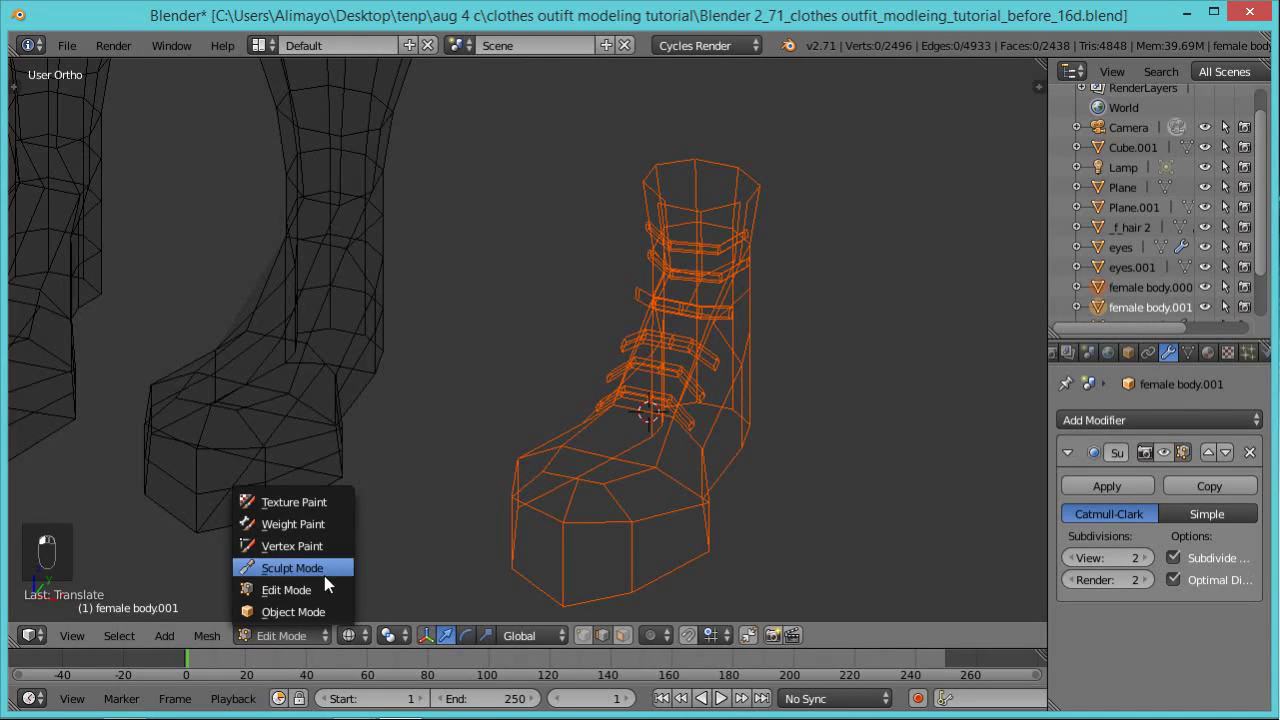
pyautogui.click(320, 608)
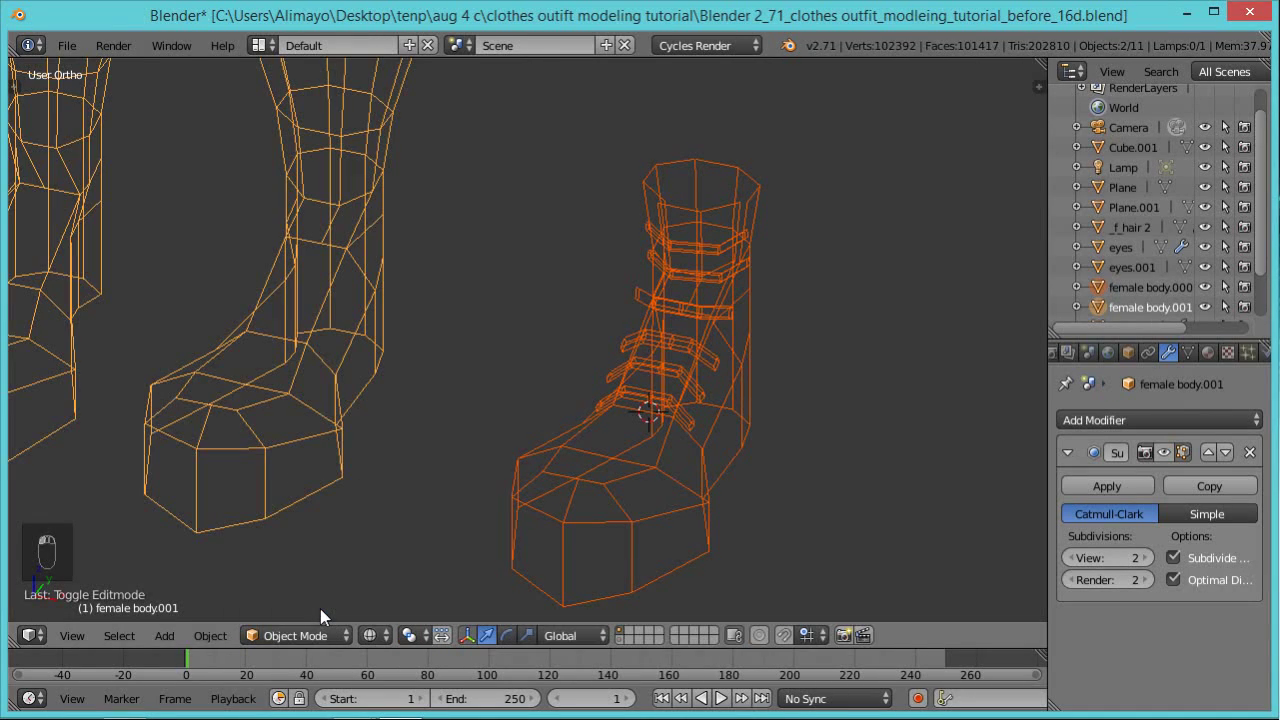
# Rename the separated boot object as boot.l and save the file as Blender 2_71_clothes outfit_modleing_tutorial_before_17d.blend.
pyautogui.press('z')
pyautogui.rightClick(650, 486)
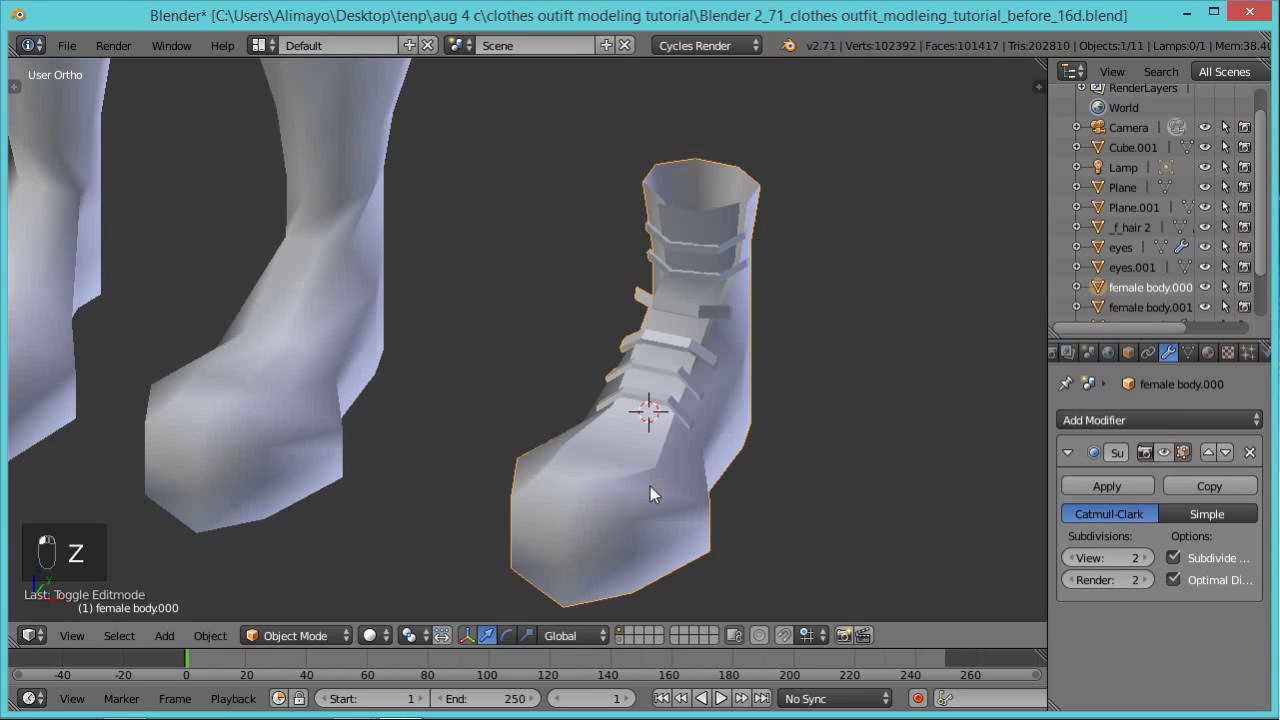
pyautogui.doubleClick(1150, 287)
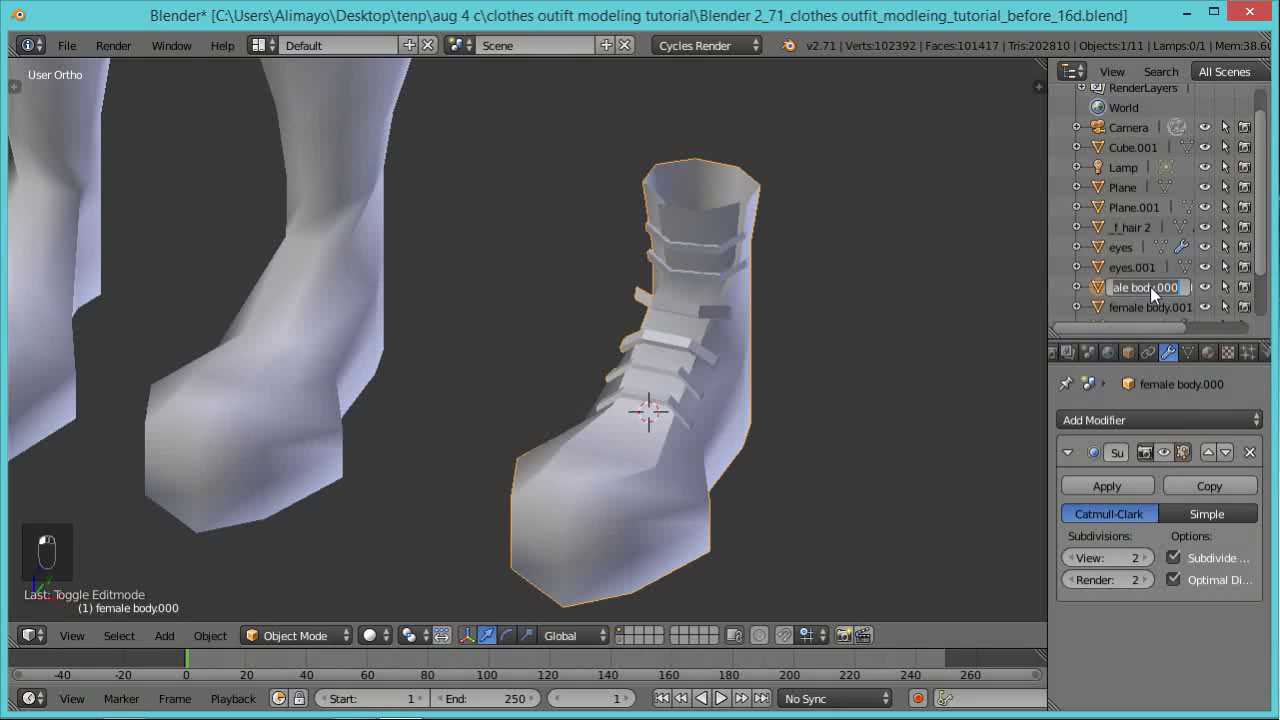
pyautogui.write('boot')
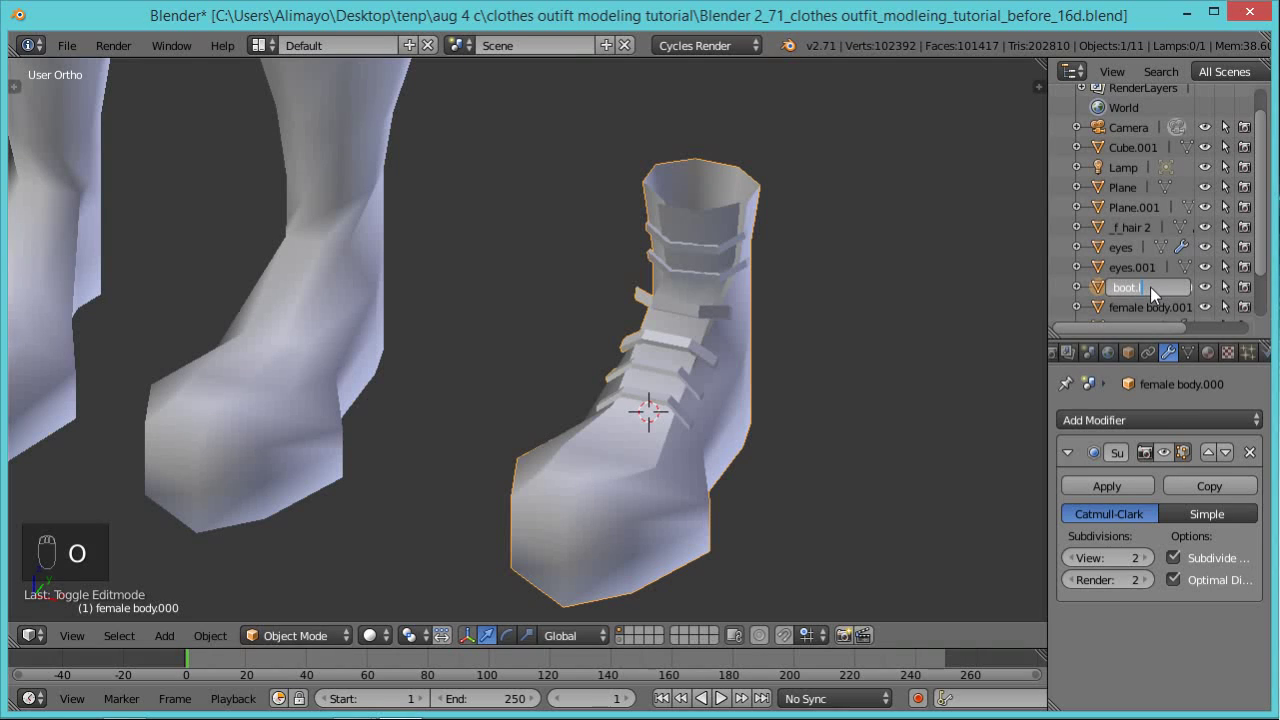
pyautogui.write('.l')
pyautogui.press('Return')
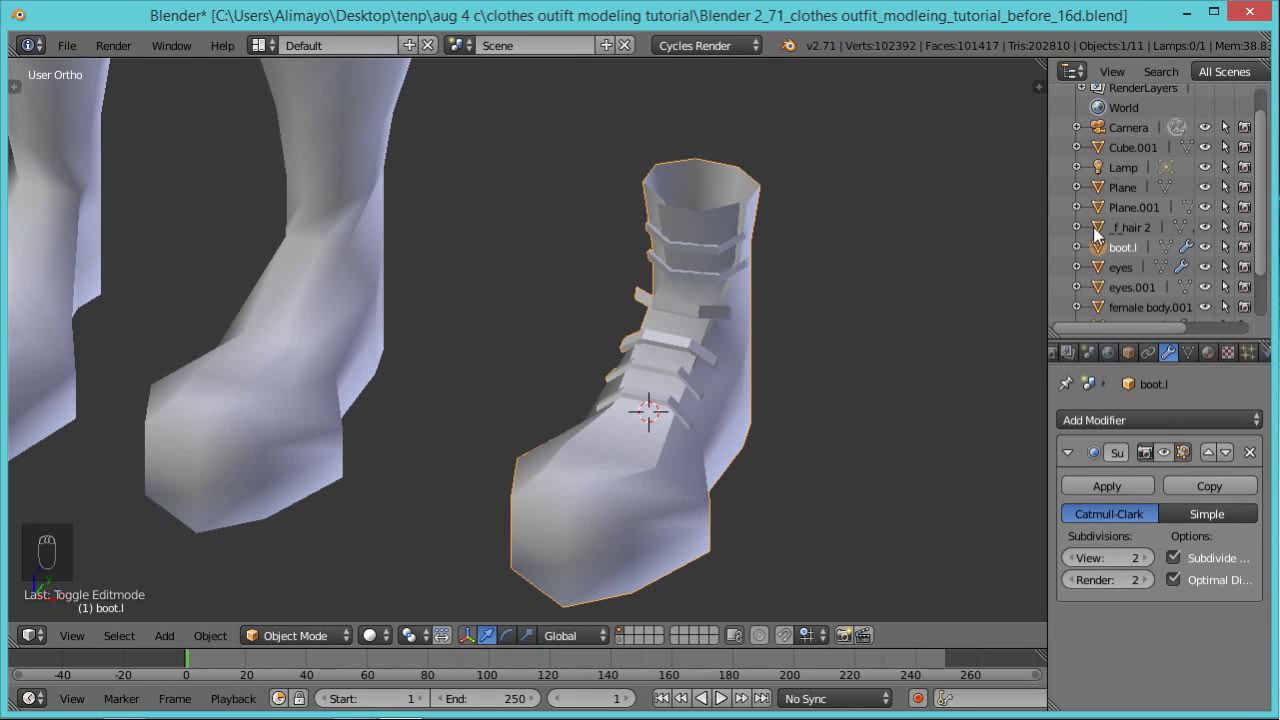
pyautogui.hotkey('ctrl', 'alt', 's')
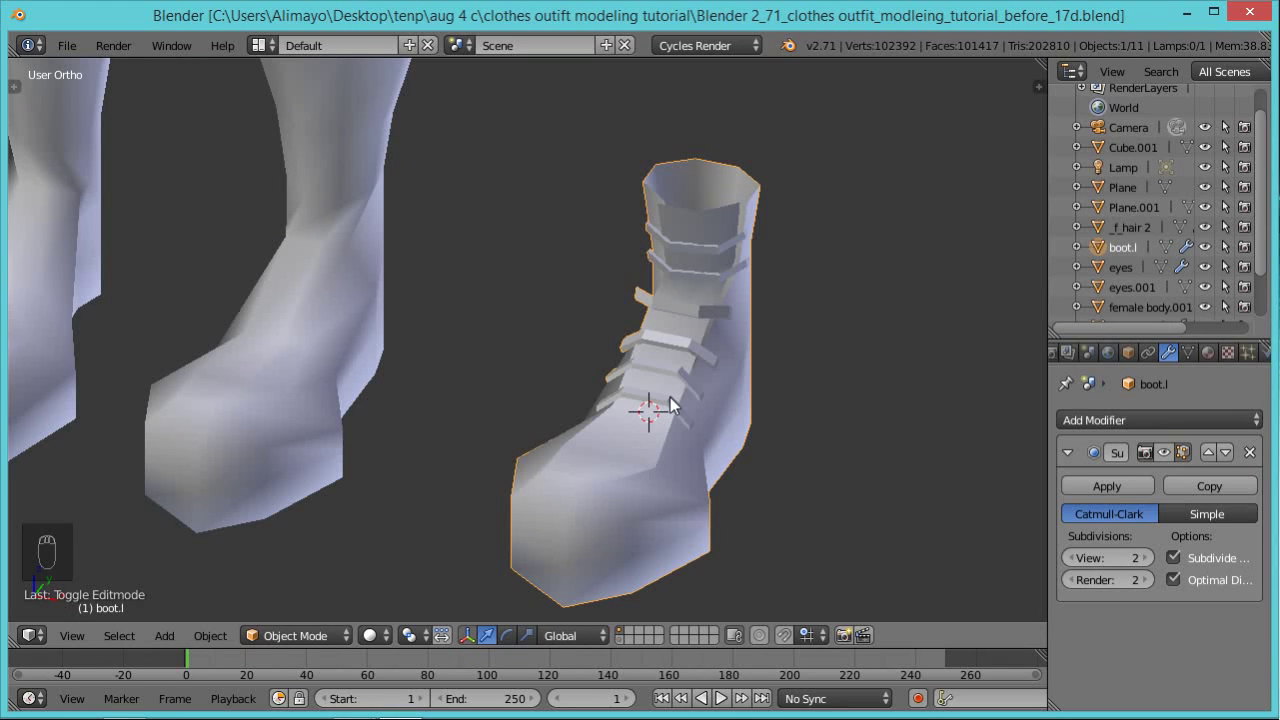
# Add a horizontal loop cut around the boot just above the sole line, with an edge slide of about -0.52.
pyautogui.press('Tab')
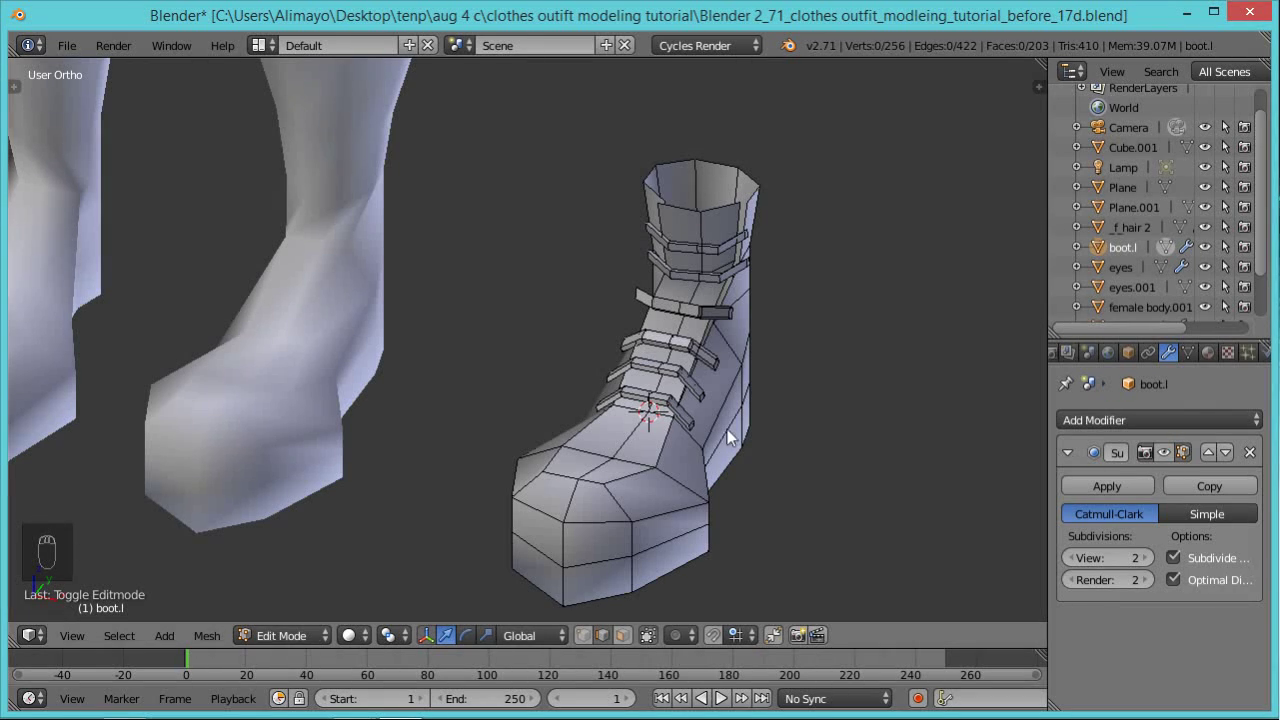
pyautogui.moveTo(689, 566); pyautogui.dragTo(605, 518, button='middle')
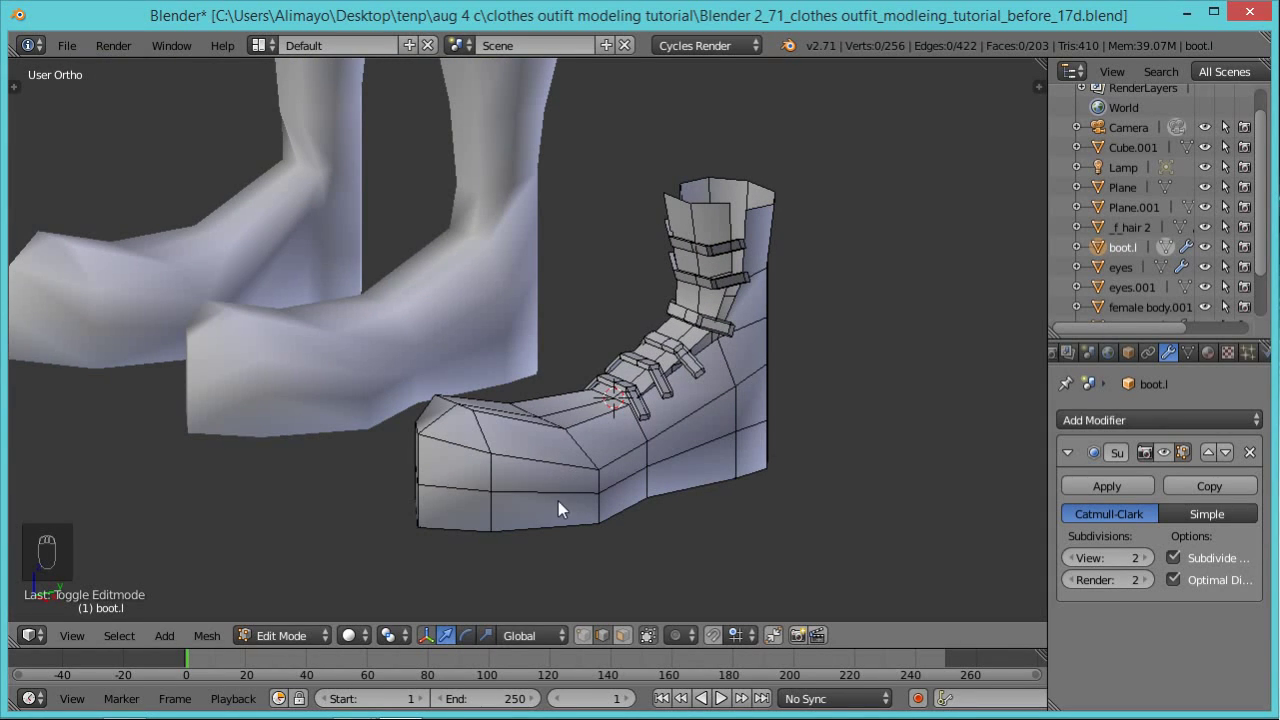
pyautogui.hotkey('ctrl', 'r')
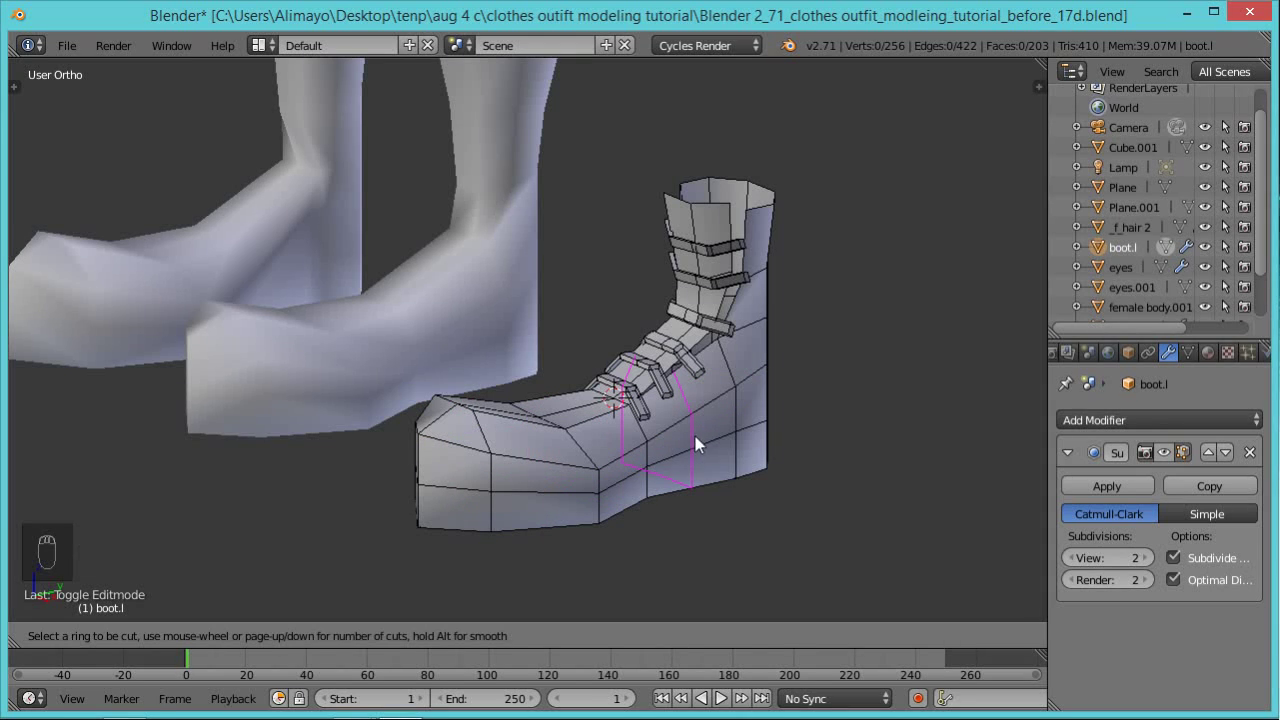
pyautogui.click(733, 418)
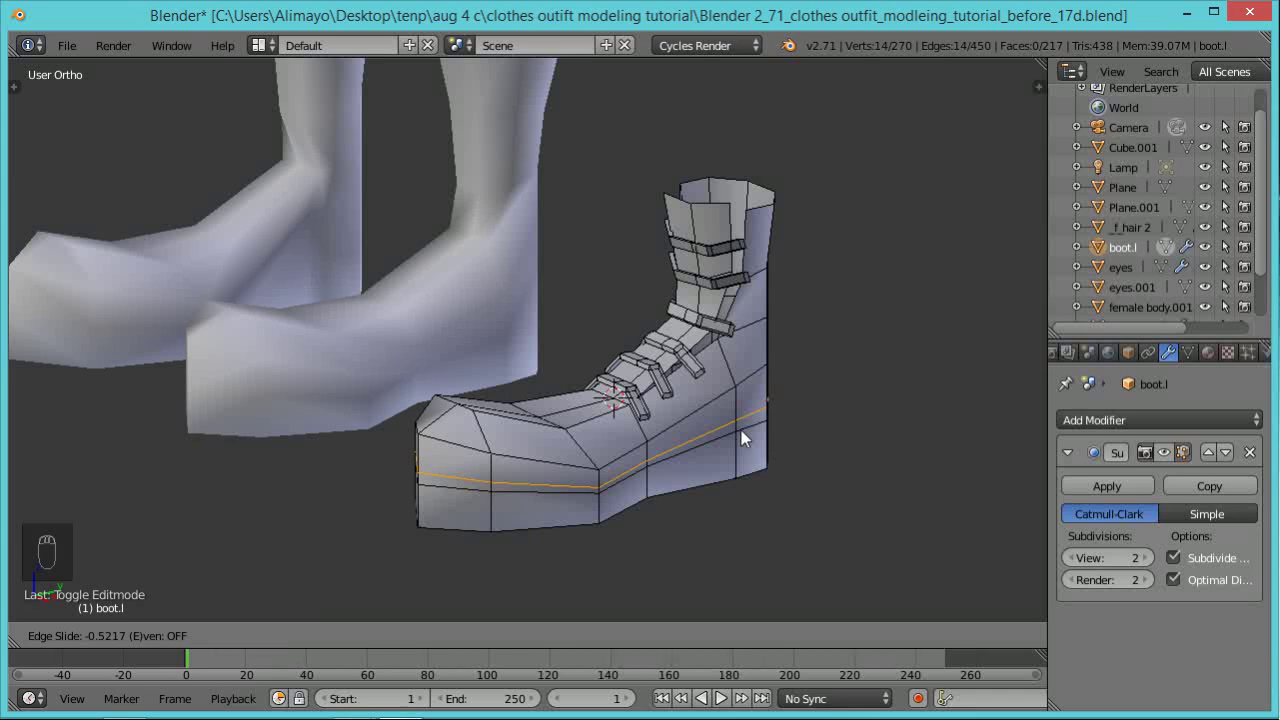
pyautogui.click(741, 430)
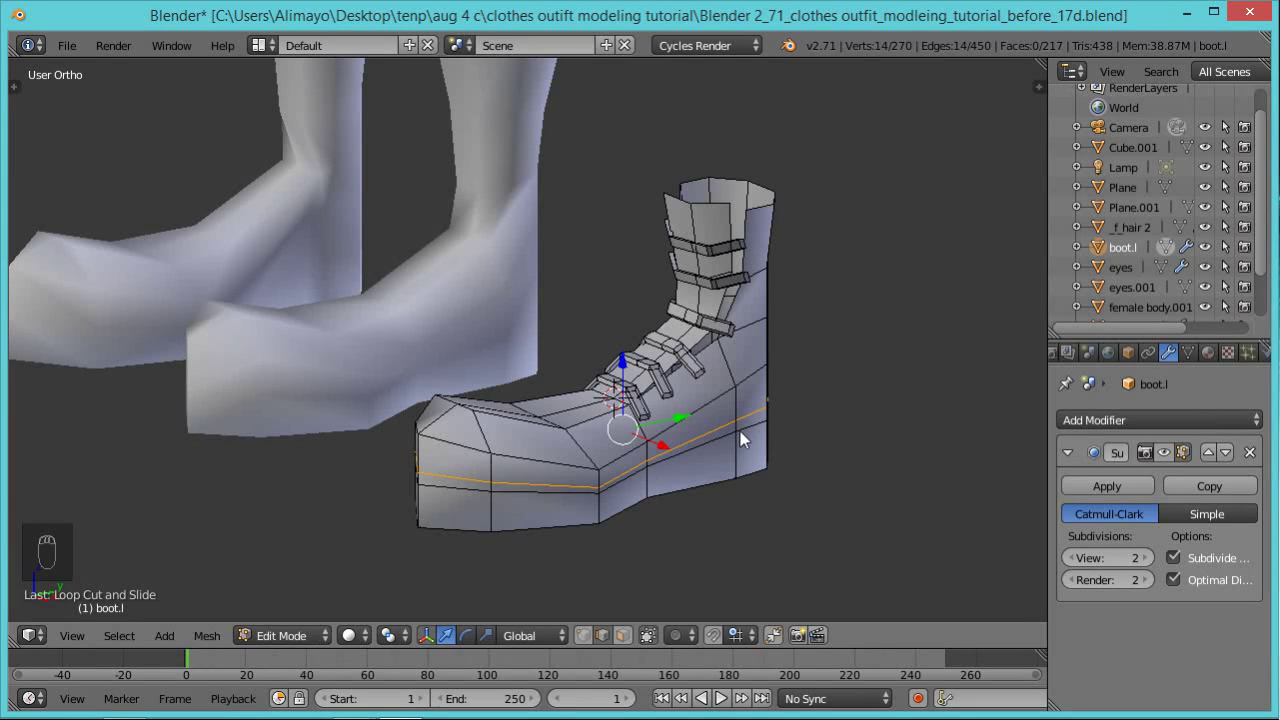
# Add a centred loop cut between the two sole edge loops and scale it to about 0.985 to form an inward groove.
pyautogui.scroll(3, 557, 520)
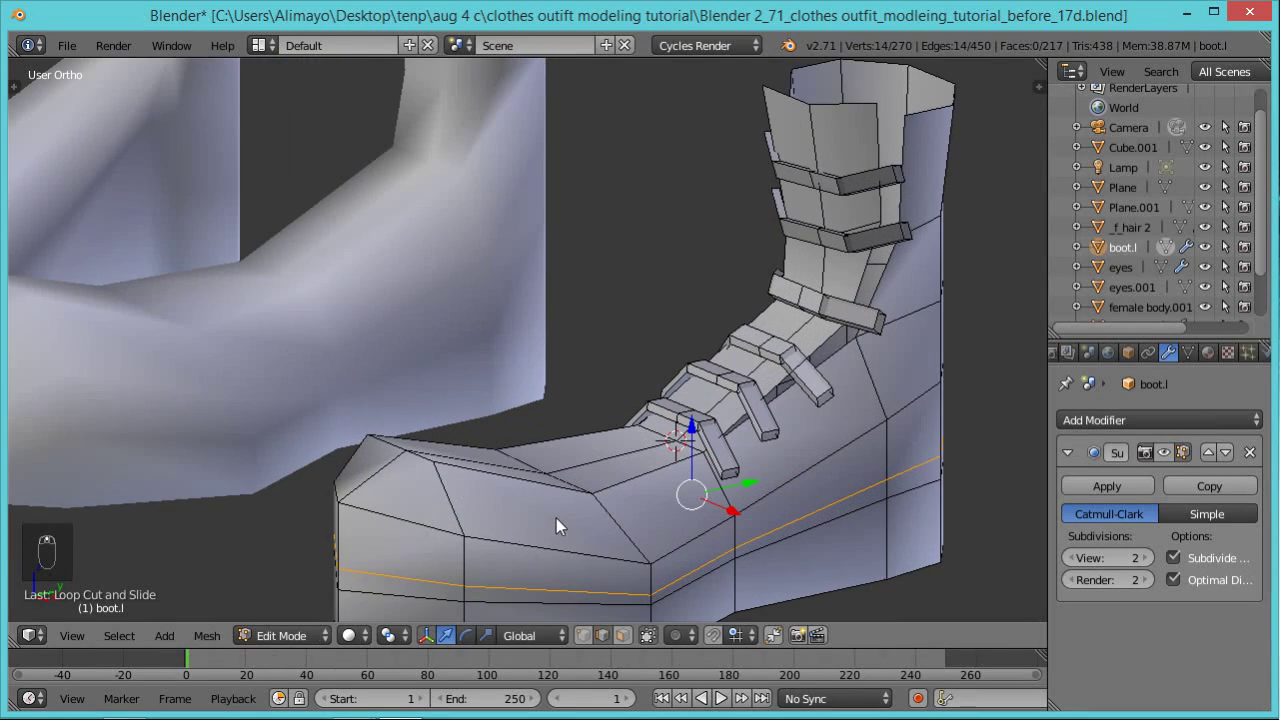
pyautogui.keyDown('shift'); pyautogui.moveTo(572, 530); pyautogui.dragTo(585, 350, button='middle'); pyautogui.keyUp('shift')
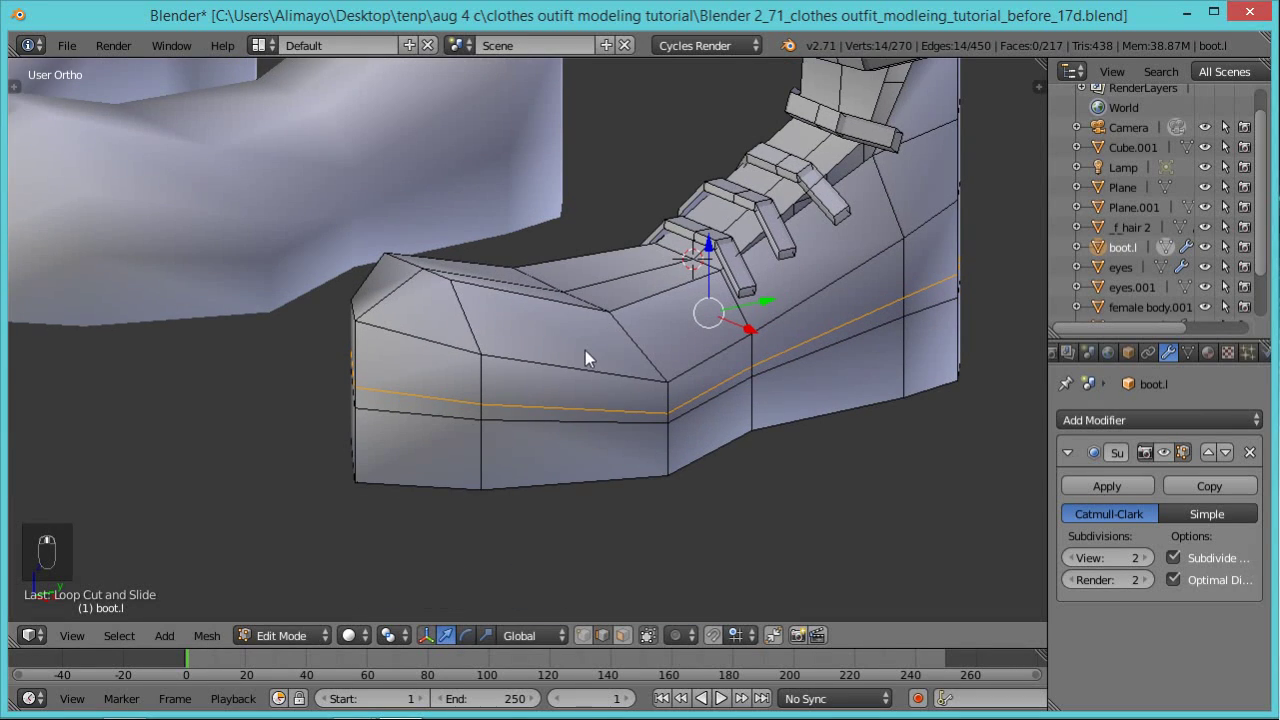
pyautogui.scroll(2, 580, 370)
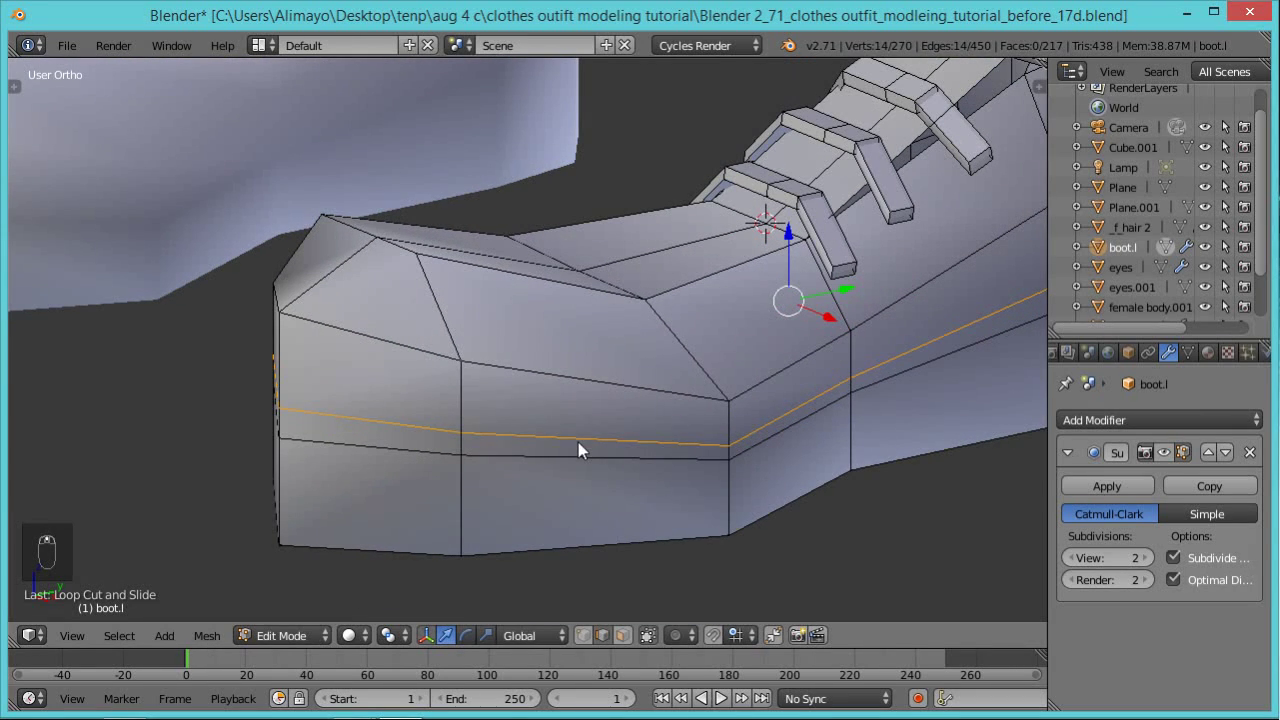
pyautogui.hotkey('ctrl', 'r')
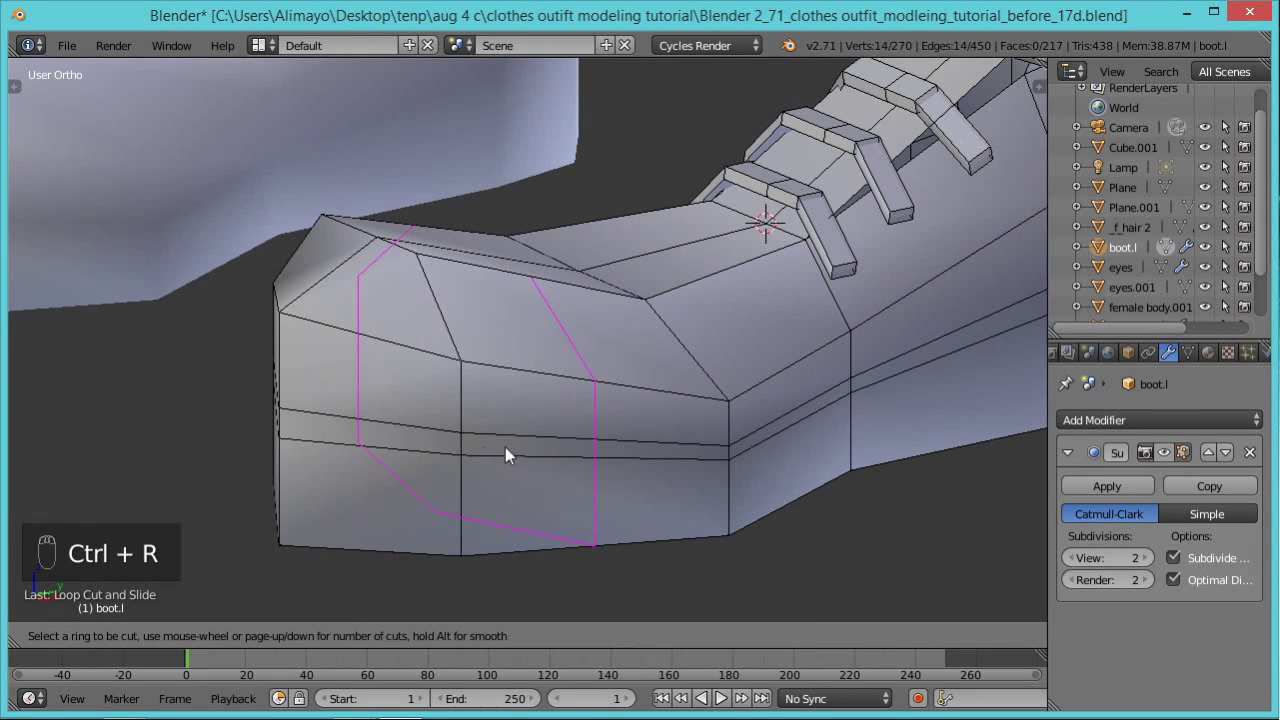
pyautogui.click(445, 445)
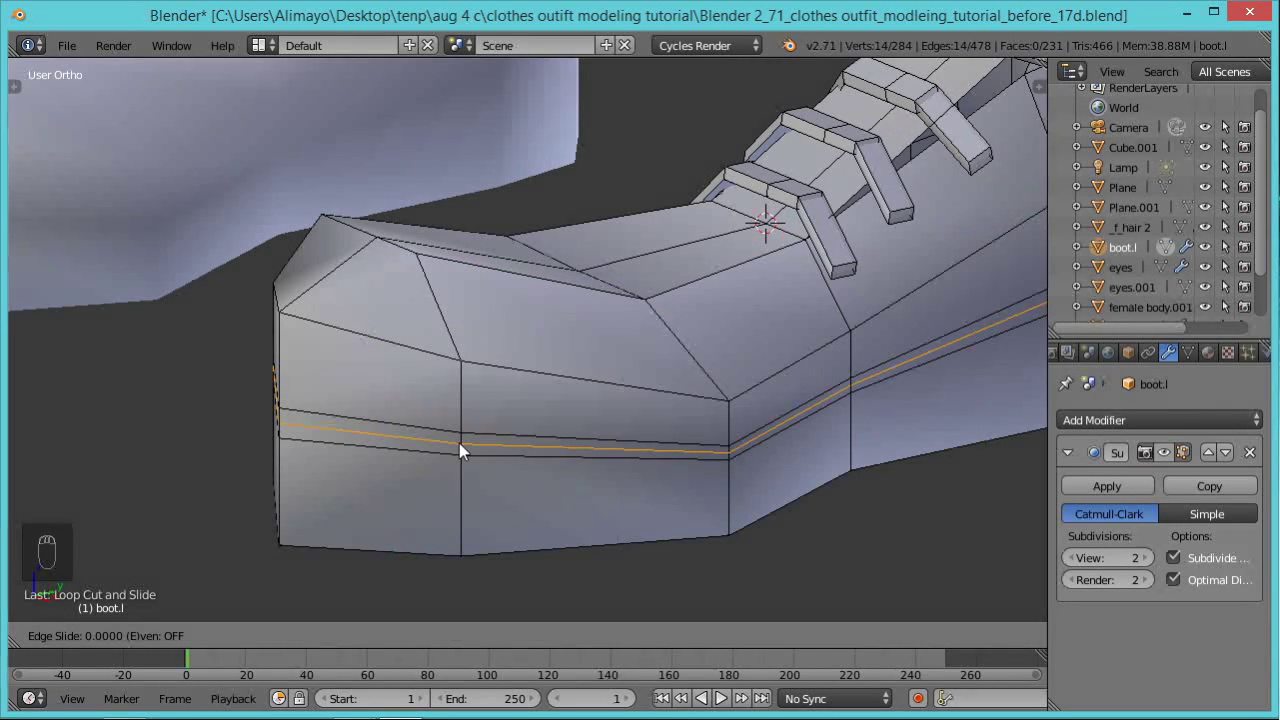
pyautogui.click(459, 444)
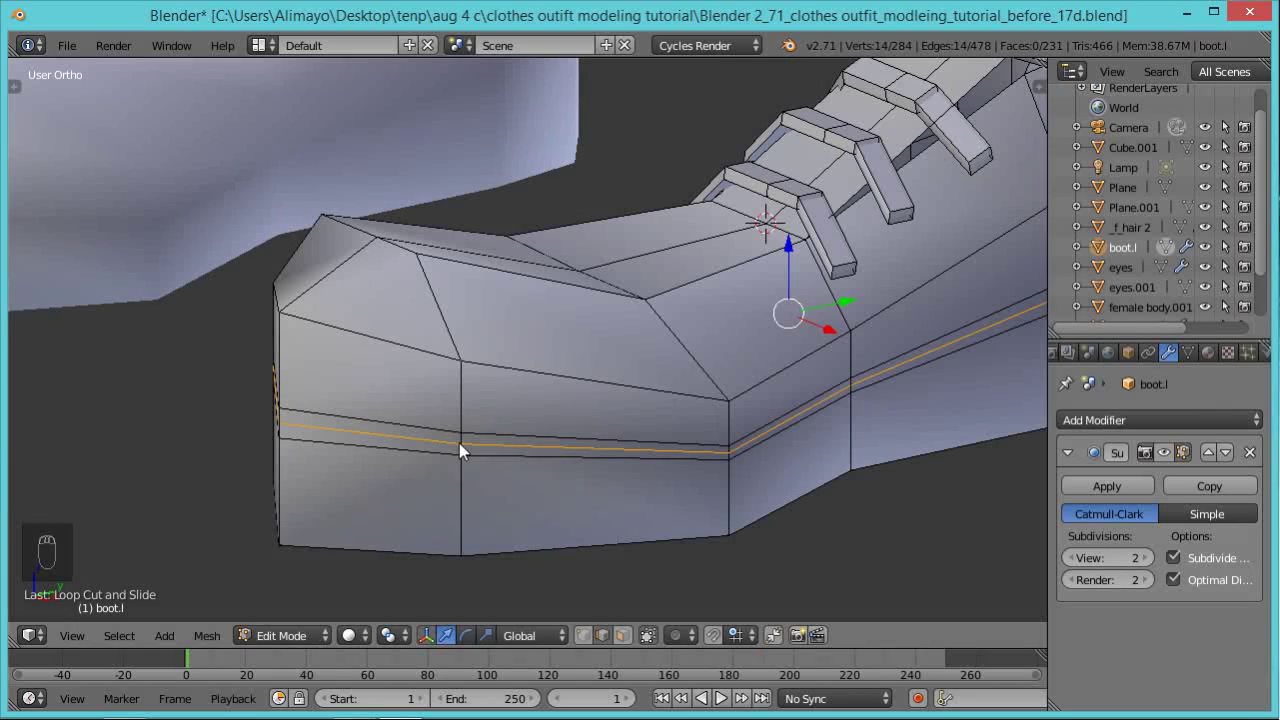
pyautogui.press('s')
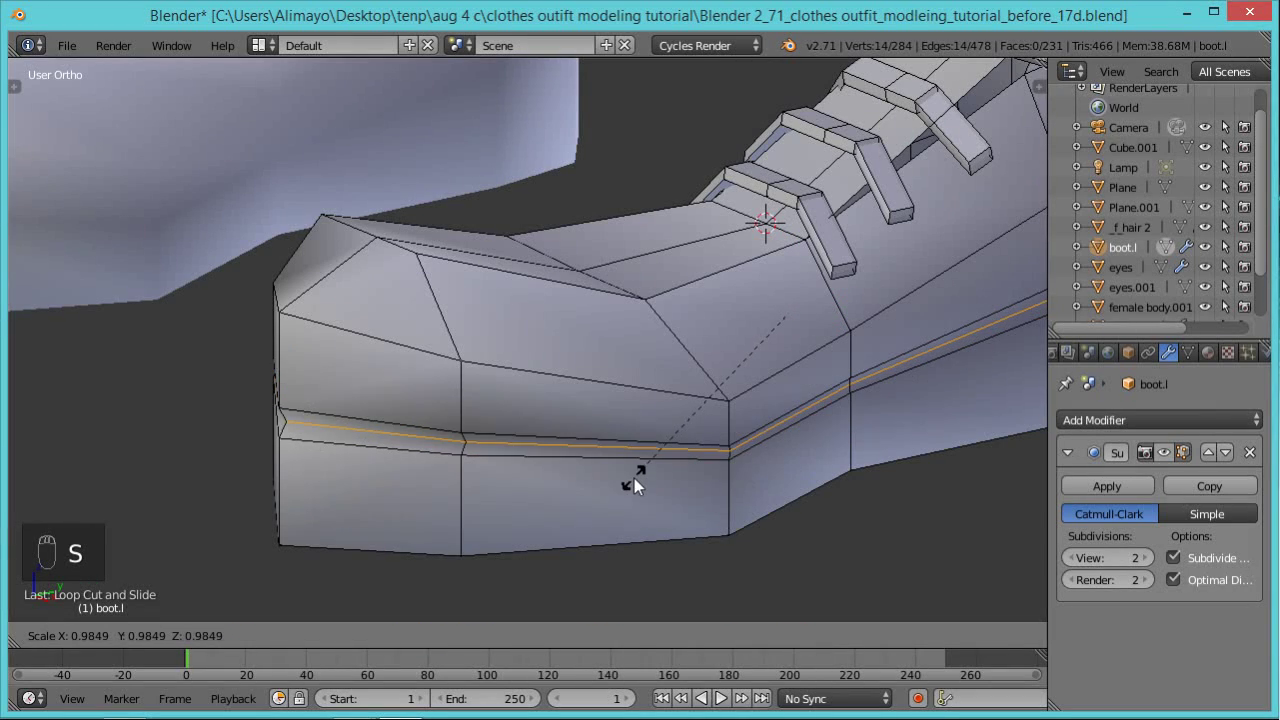
pyautogui.click(642, 481)
# Preview the boot's sole groove and laces with subdivision smoothing displayed, then return to the unsmoothed mesh.
pyautogui.scroll(-3, 656, 462)
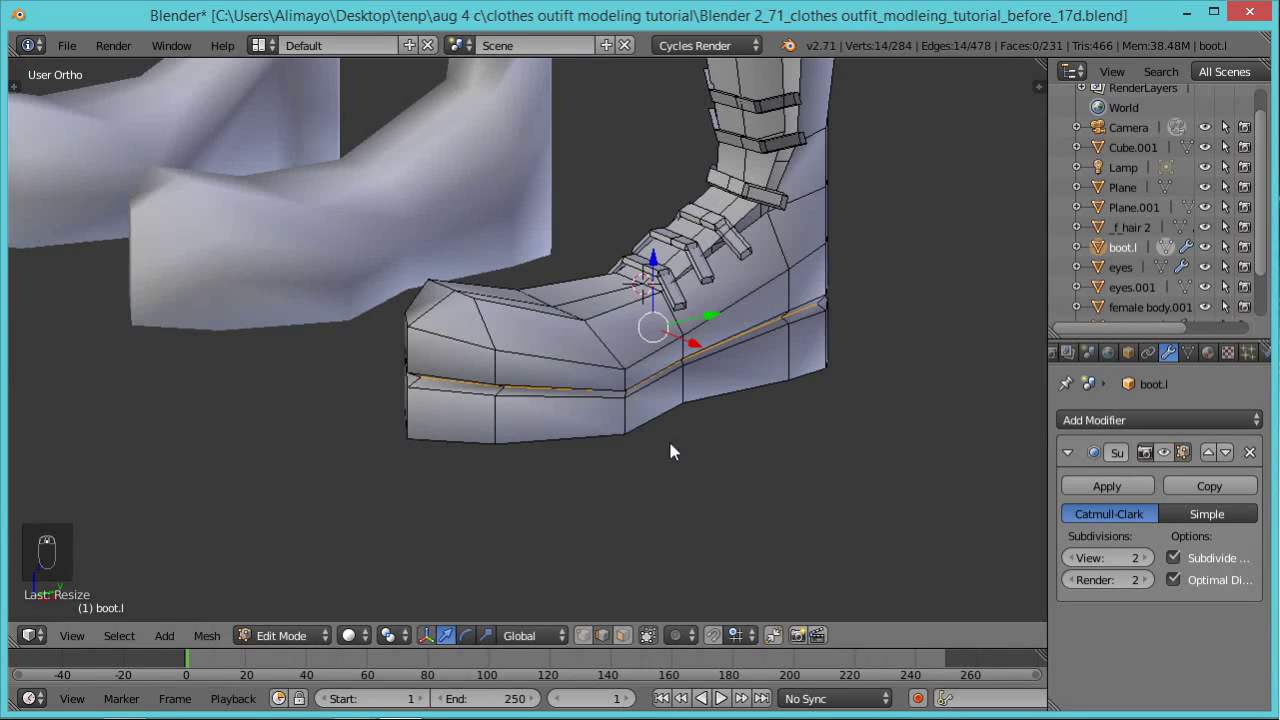
pyautogui.scroll(-2, 670, 445)
pyautogui.scroll(4, 670, 445)
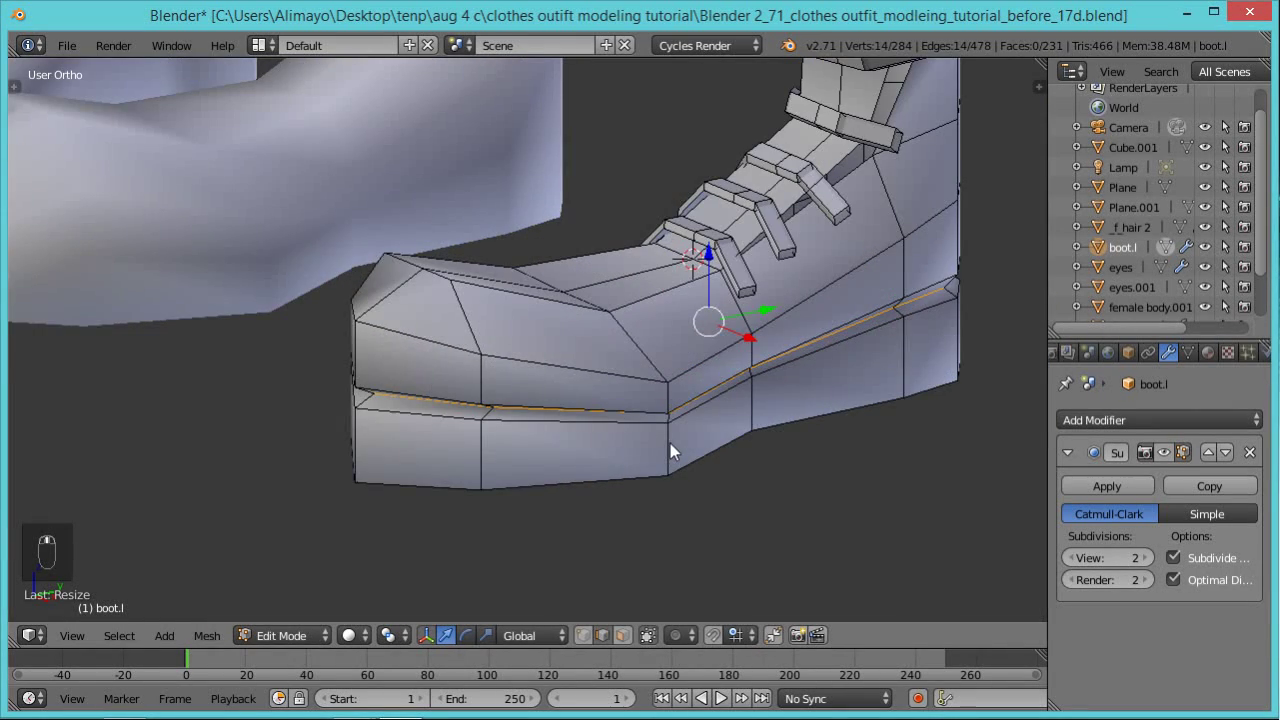
pyautogui.scroll(-4, 668, 438)
pyautogui.scroll(2, 668, 438)
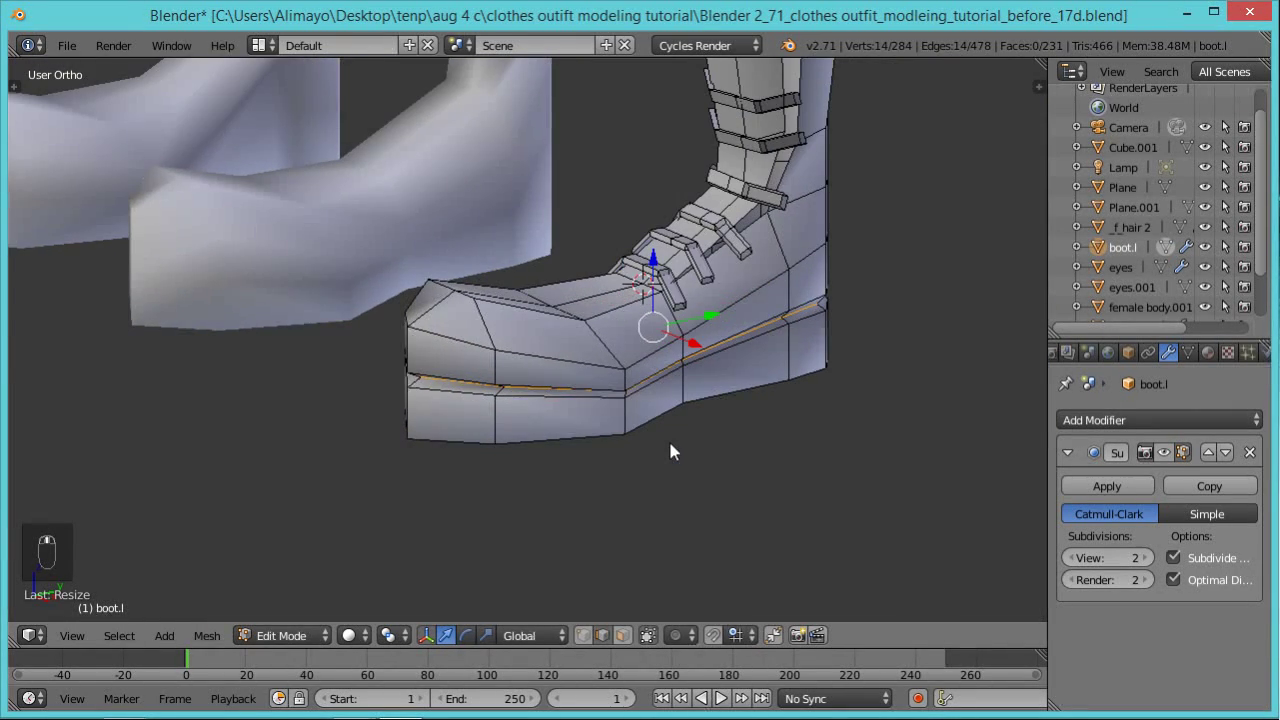
pyautogui.scroll(-2, 668, 438)
pyautogui.scroll(1, 672, 430)
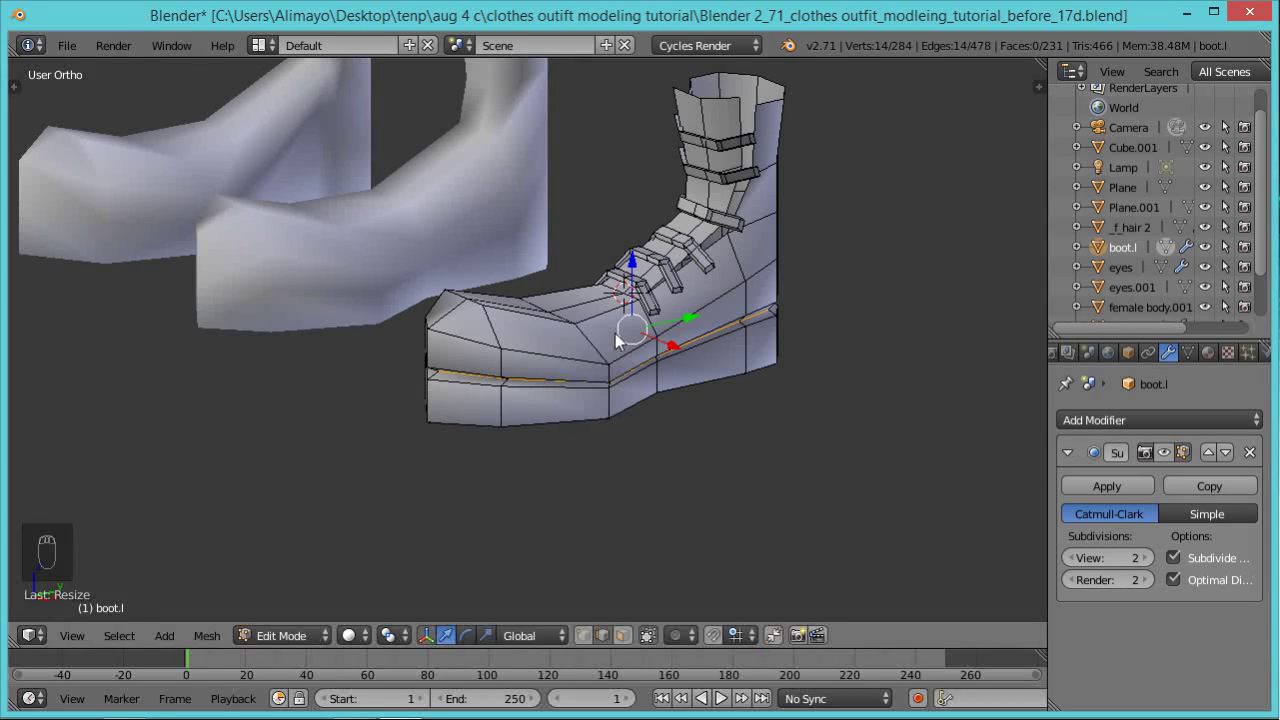
pyautogui.click(1183, 452)
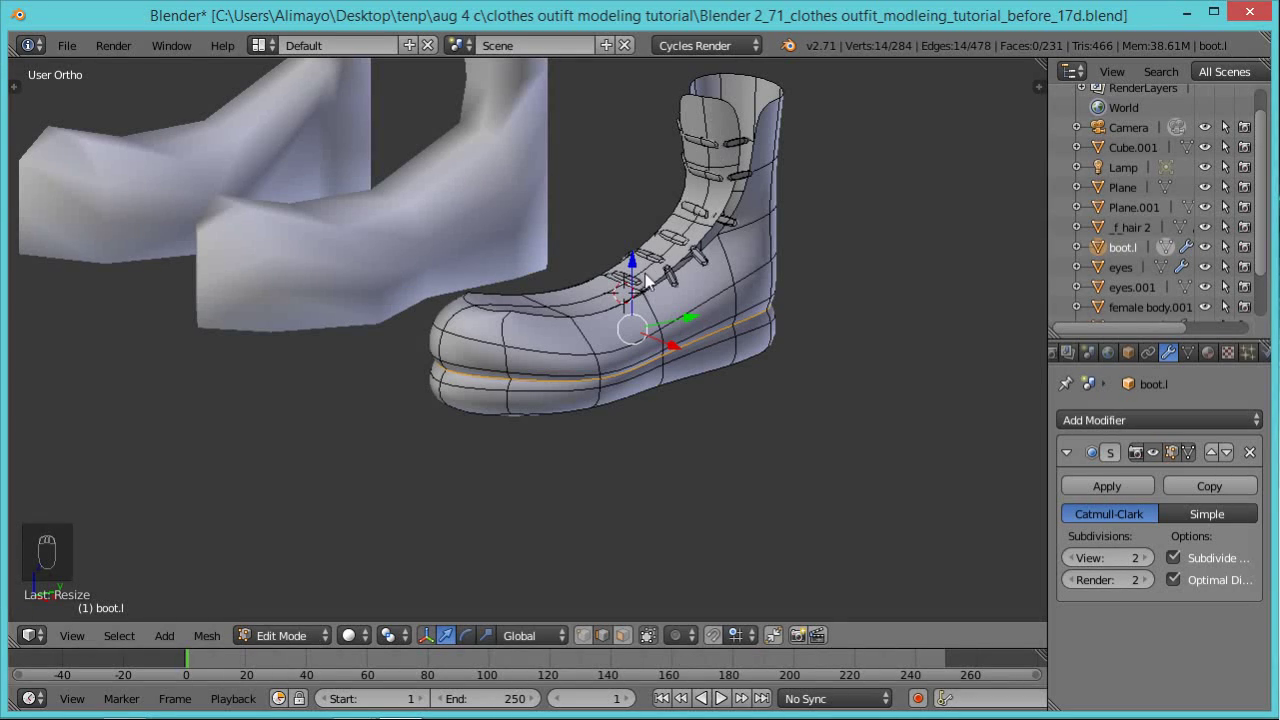
pyautogui.scroll(2, 725, 160)
pyautogui.moveTo(718, 222); pyautogui.dragTo(699, 418, button='middle')
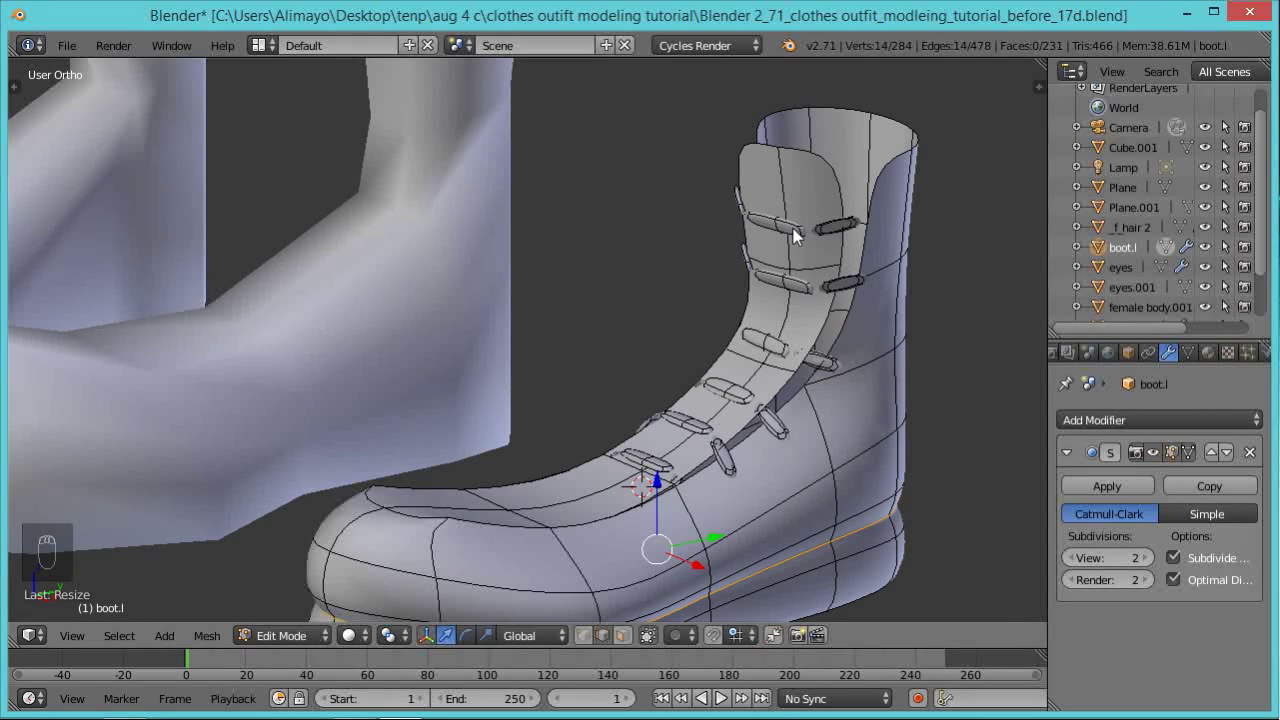
pyautogui.click(1153, 450)
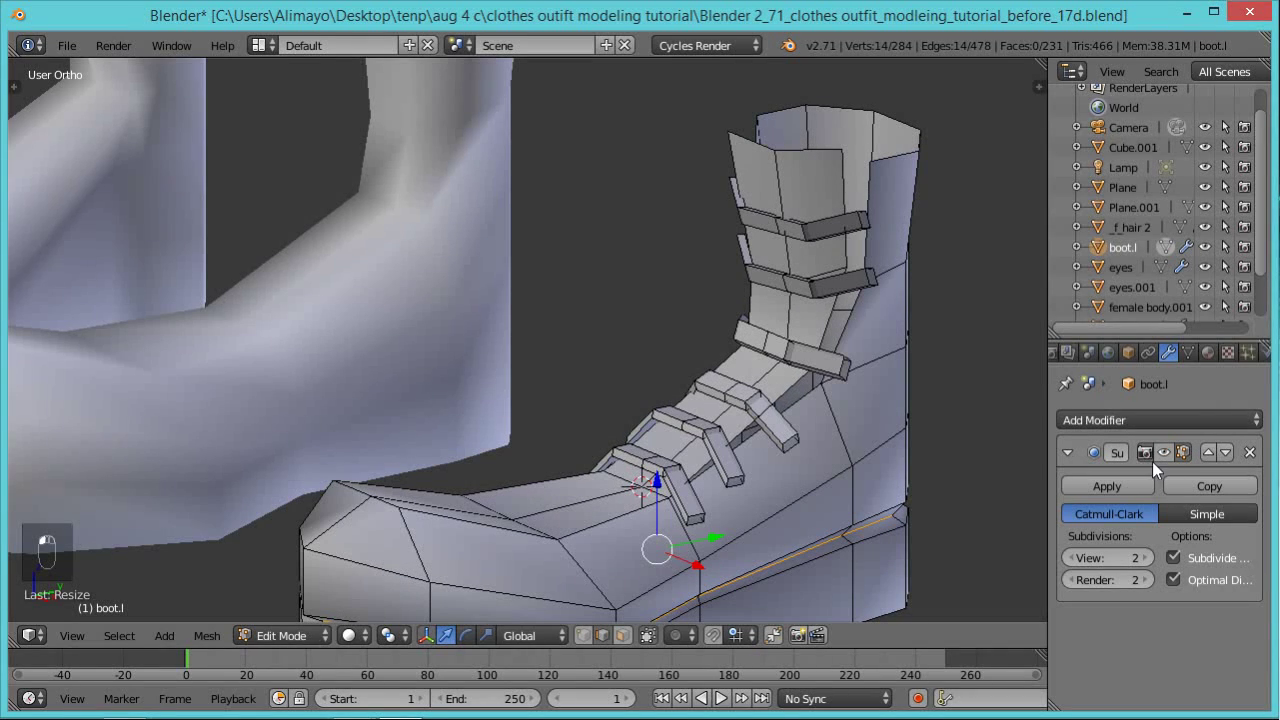
# In face select mode, select the outer faces along the three lace strips nearest the toe of the boot.
pyautogui.click(622, 635)
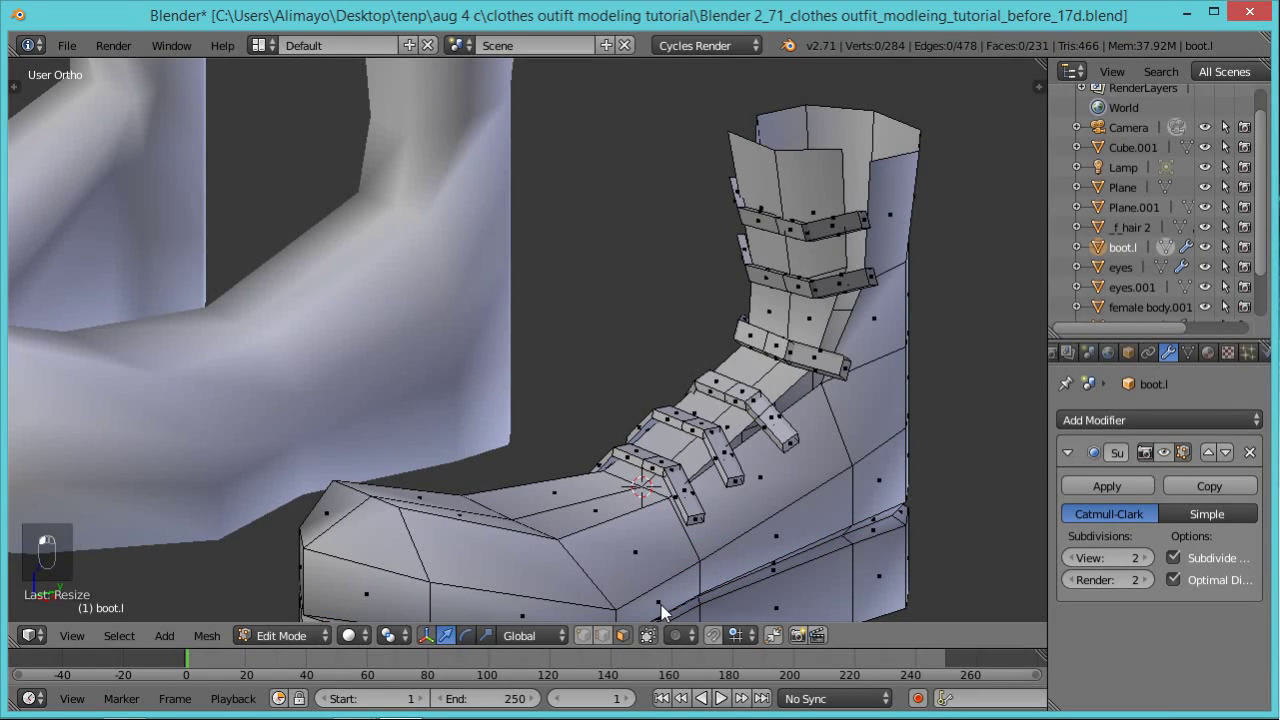
pyautogui.click(681, 512)
pyautogui.keyDown('shift'); pyautogui.click(639, 466); pyautogui.keyUp('shift')
pyautogui.keyDown('shift'); pyautogui.click(612, 463); pyautogui.keyUp('shift')
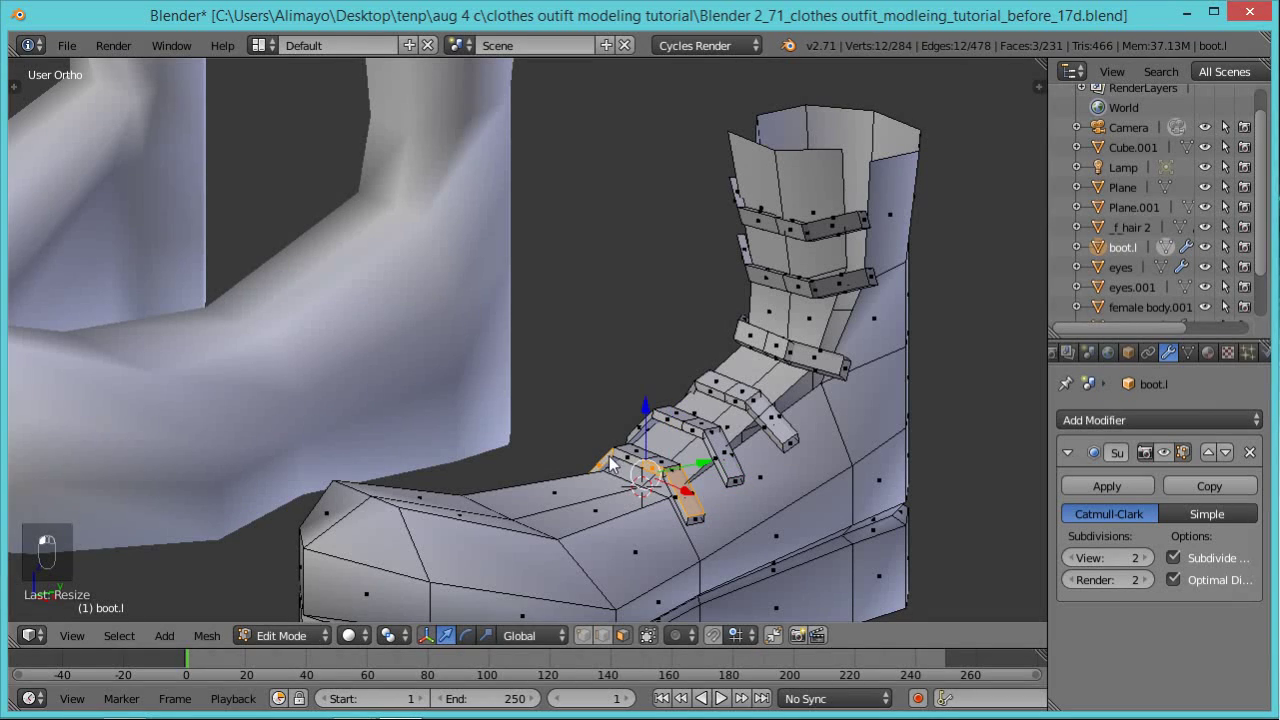
pyautogui.keyDown('shift'); pyautogui.click(733, 476); pyautogui.keyUp('shift')
pyautogui.keyDown('shift'); pyautogui.click(698, 434); pyautogui.keyUp('shift')
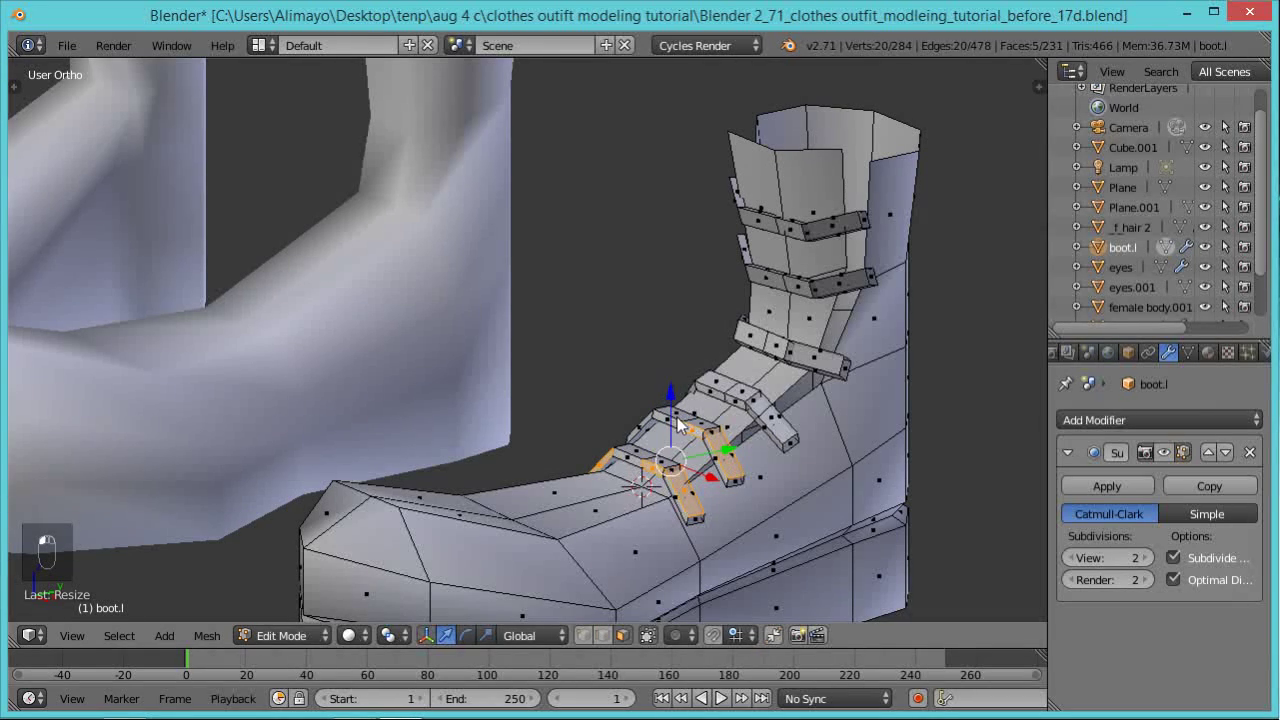
pyautogui.keyDown('shift'); pyautogui.click(660, 420); pyautogui.keyUp('shift')
pyautogui.keyDown('shift'); pyautogui.click(645, 428); pyautogui.keyUp('shift')
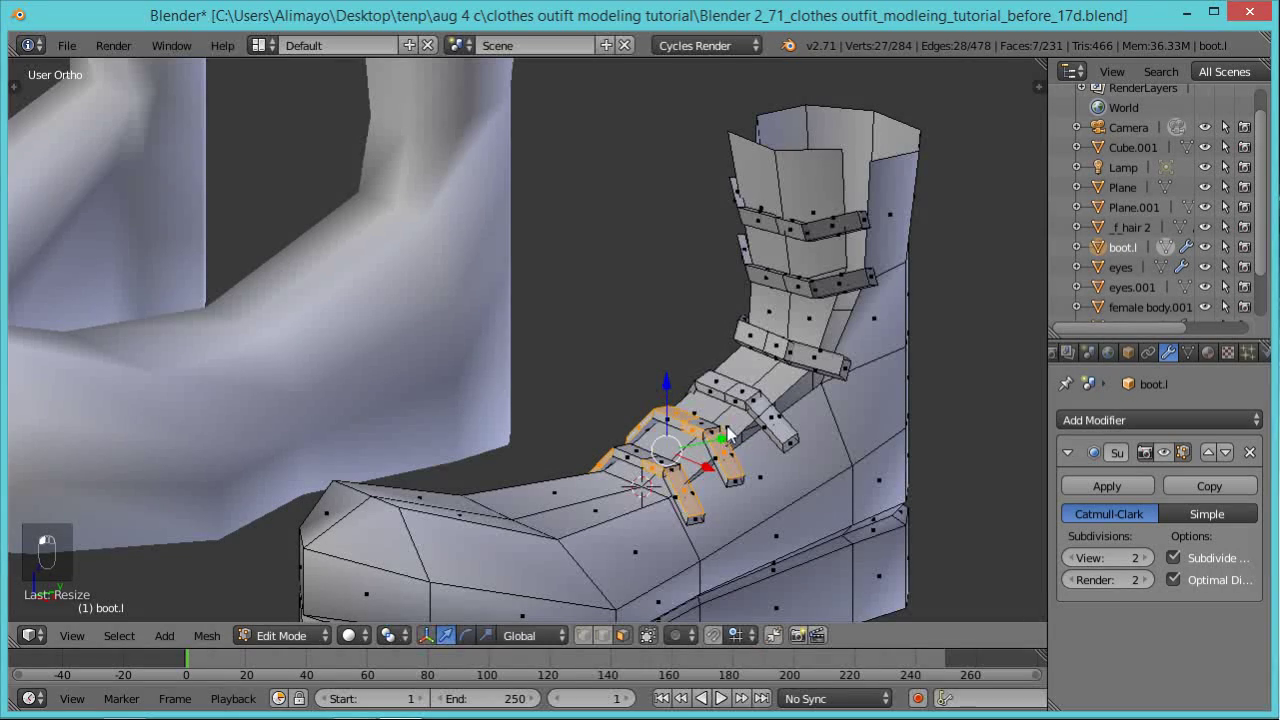
pyautogui.keyDown('shift'); pyautogui.click(787, 442); pyautogui.keyUp('shift')
pyautogui.keyDown('shift'); pyautogui.click(745, 398); pyautogui.keyUp('shift')
pyautogui.keyDown('shift'); pyautogui.click(712, 385); pyautogui.keyUp('shift')
pyautogui.moveTo(668, 420)
pyautogui.mouseDown(button='middle')
pyautogui.moveTo(700, 415)
pyautogui.moveTo(680, 398)
pyautogui.mouseUp(button='middle')
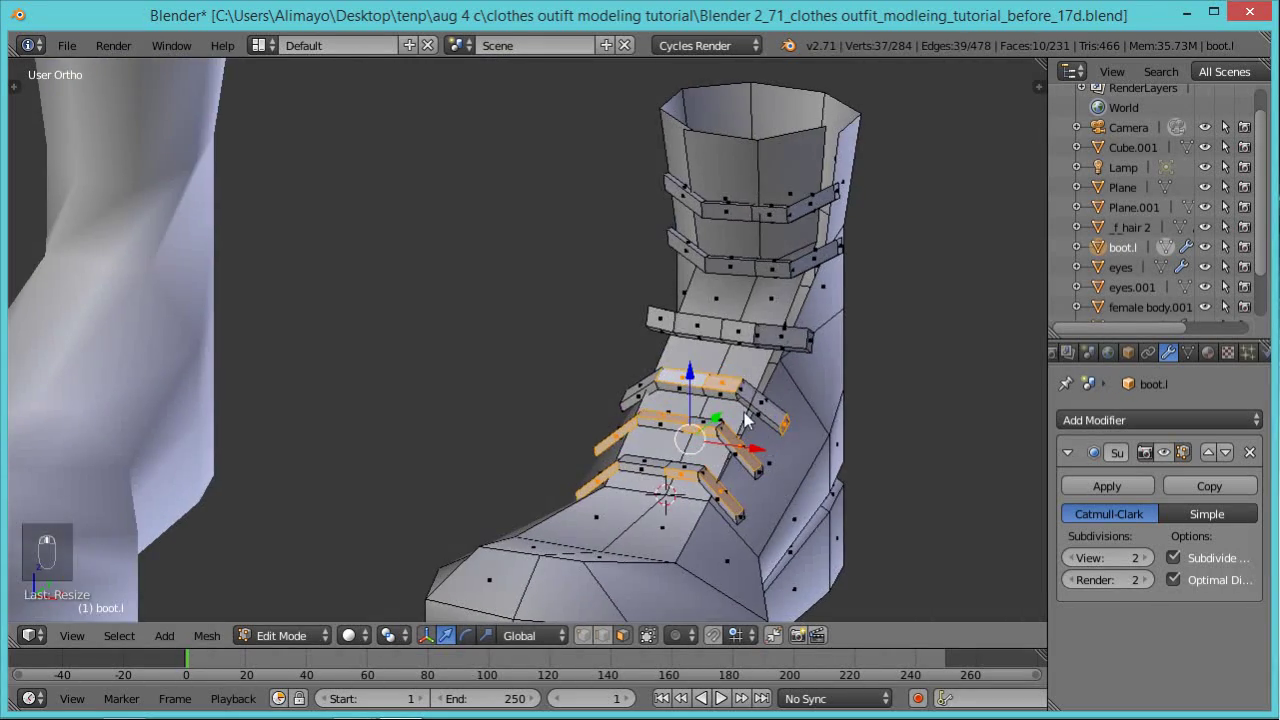
pyautogui.keyDown('shift'); pyautogui.click(633, 392); pyautogui.keyUp('shift')
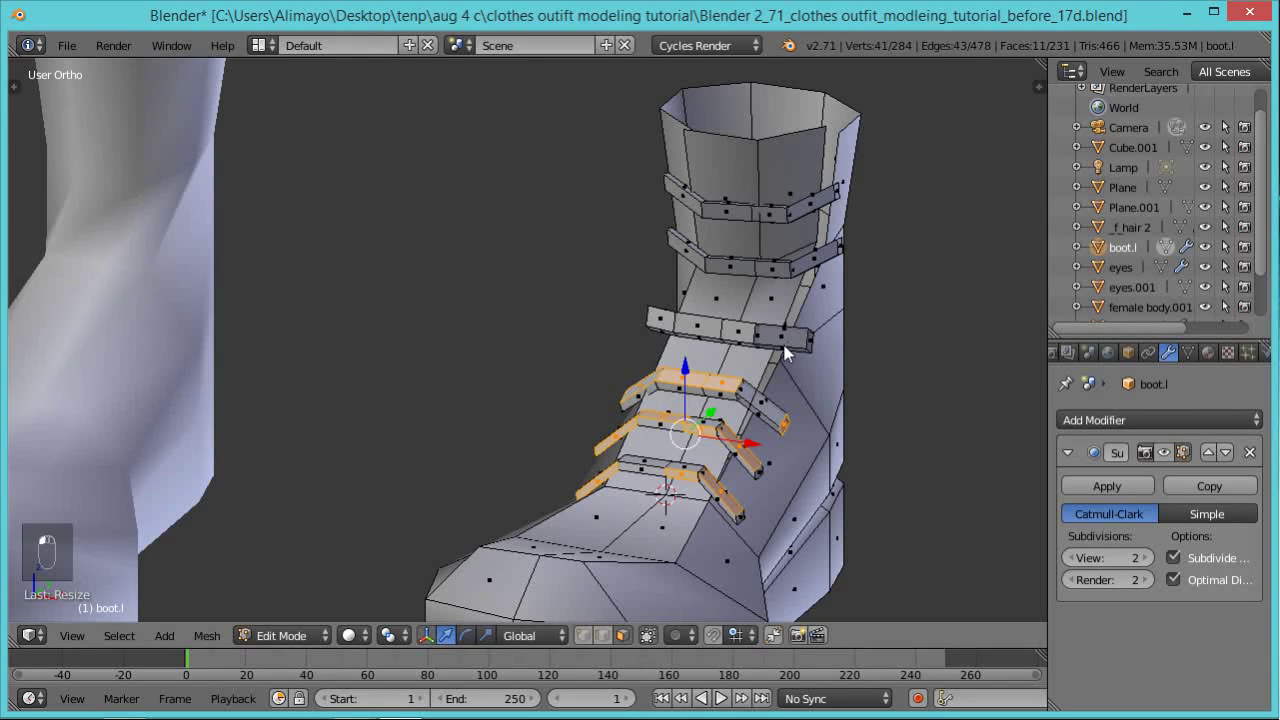
# Add the outer faces of the three upper lace strips and extend the selection to all geometry linked to the six strips.
pyautogui.keyDown('shift'); pyautogui.click(792, 340); pyautogui.keyUp('shift')
pyautogui.keyDown('shift'); pyautogui.click(740, 340); pyautogui.keyUp('shift')
pyautogui.keyDown('shift'); pyautogui.click(704, 324); pyautogui.keyUp('shift')
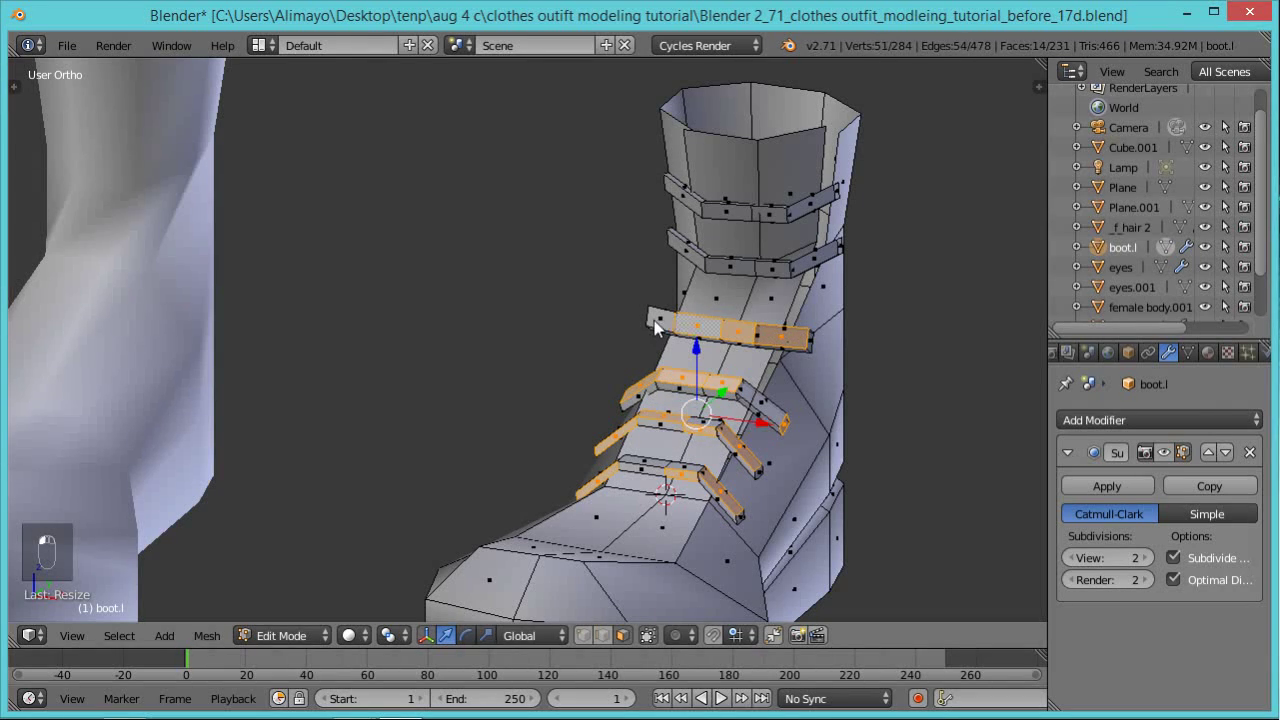
pyautogui.keyDown('shift'); pyautogui.click(662, 322); pyautogui.keyUp('shift')
pyautogui.keyDown('shift'); pyautogui.click(822, 262); pyautogui.keyUp('shift')
pyautogui.keyDown('shift'); pyautogui.click(786, 275); pyautogui.keyUp('shift')
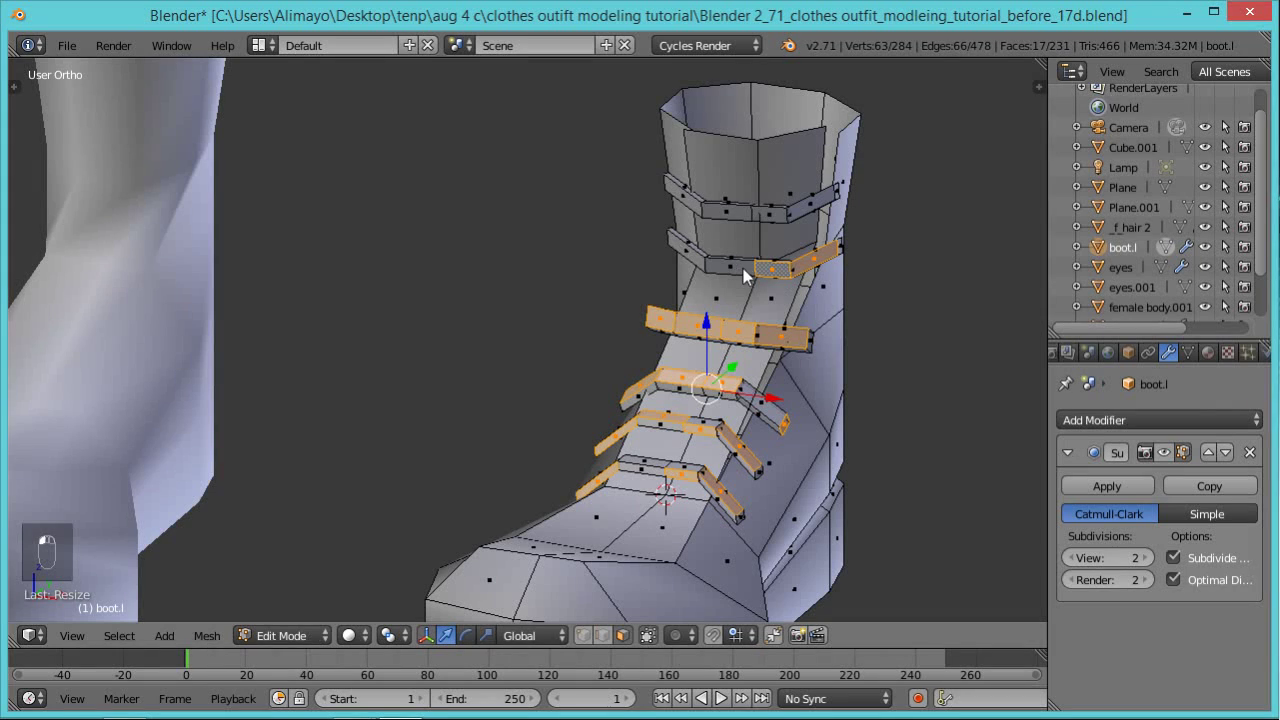
pyautogui.keyDown('shift'); pyautogui.click(749, 275); pyautogui.keyUp('shift')
pyautogui.keyDown('shift'); pyautogui.click(696, 258); pyautogui.keyUp('shift')
pyautogui.keyDown('shift'); pyautogui.click(806, 216); pyautogui.keyUp('shift')
pyautogui.keyDown('shift'); pyautogui.click(772, 214); pyautogui.keyUp('shift')
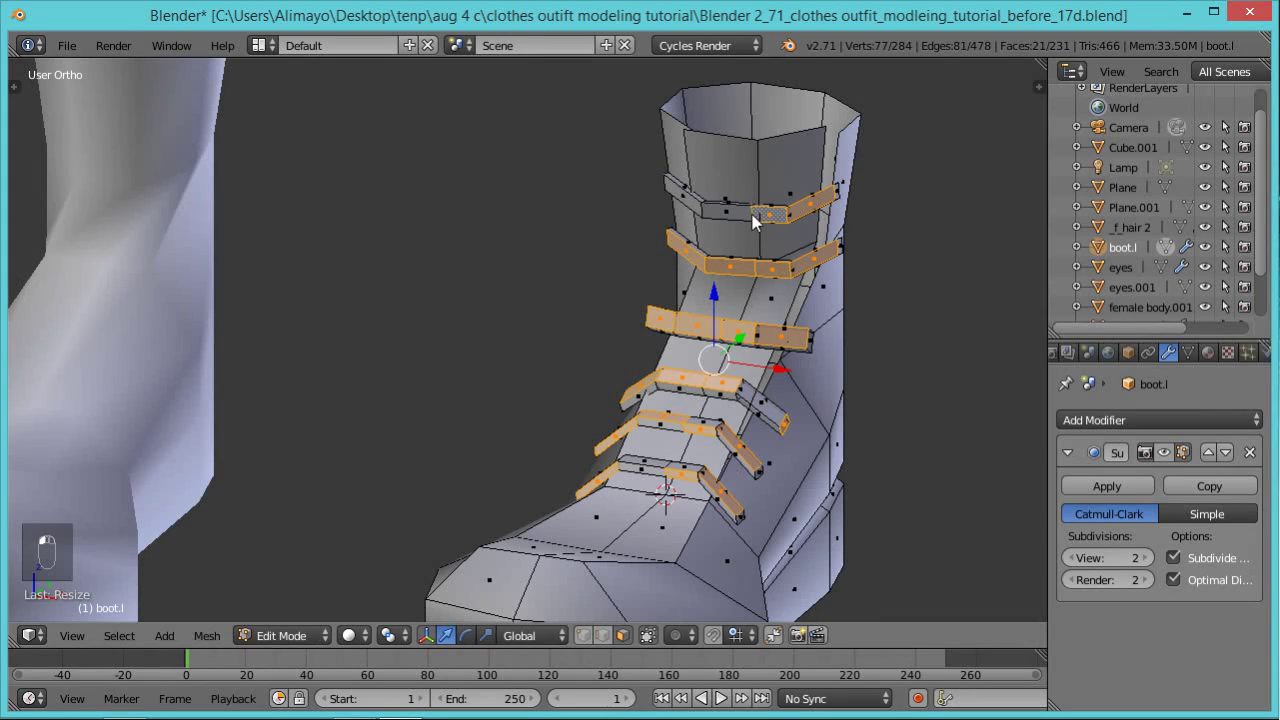
pyautogui.keyDown('shift'); pyautogui.click(738, 213); pyautogui.keyUp('shift')
pyautogui.keyDown('shift'); pyautogui.click(688, 206); pyautogui.keyUp('shift')
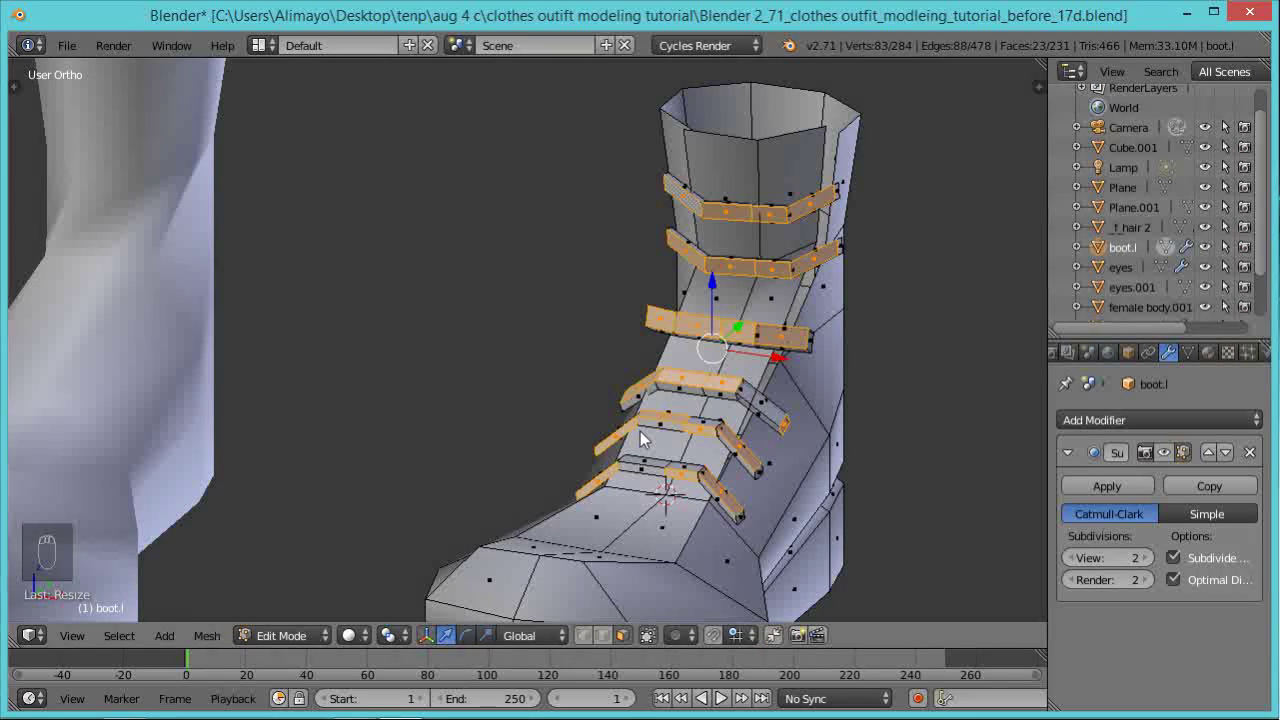
pyautogui.moveTo(788, 490); pyautogui.dragTo(720, 475, button='middle')
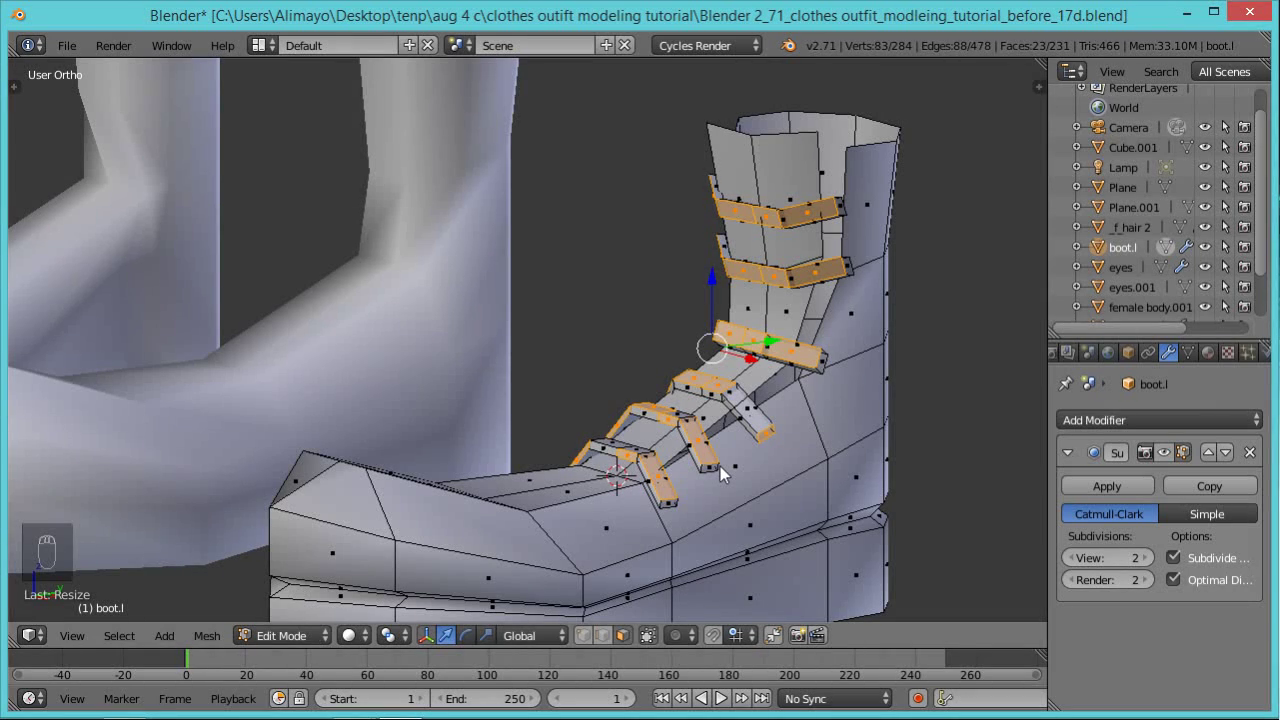
pyautogui.hotkey('ctrl', 'l')
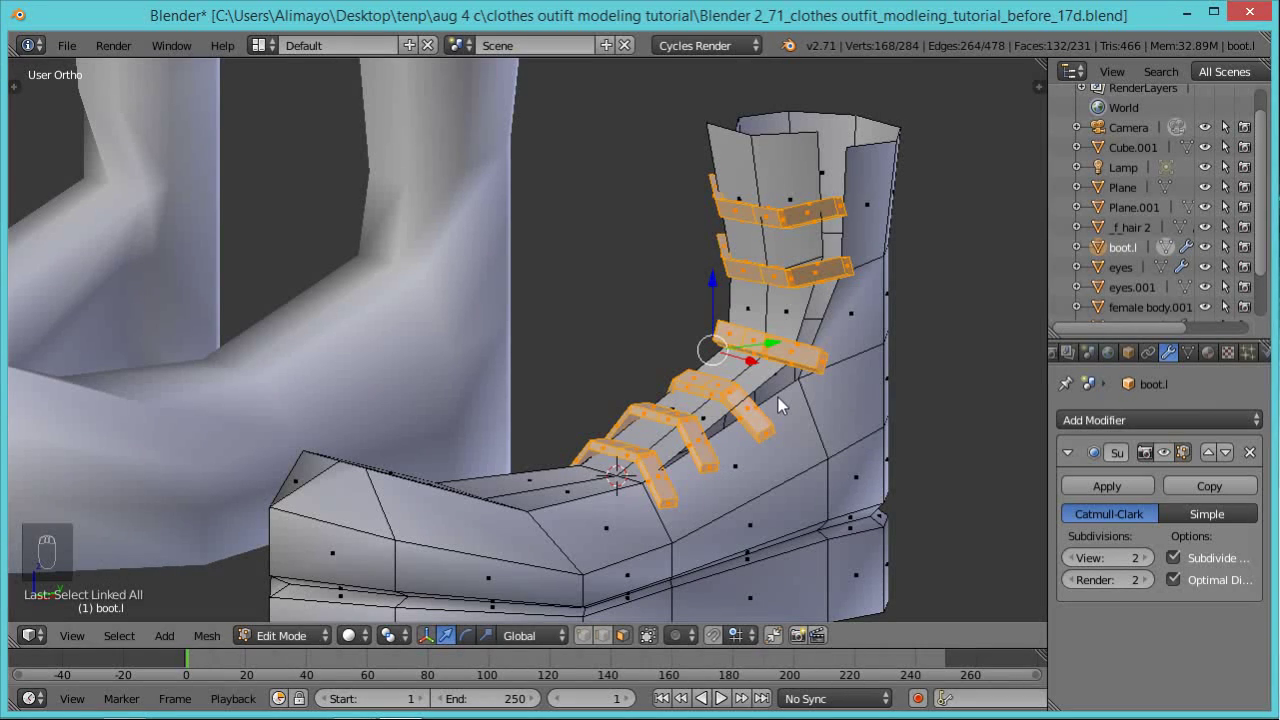
# Apply an edge crease to the six selected lace strips and display the subdivision smoothing in Edit Mode.
pyautogui.hotkey('shift', 'e')
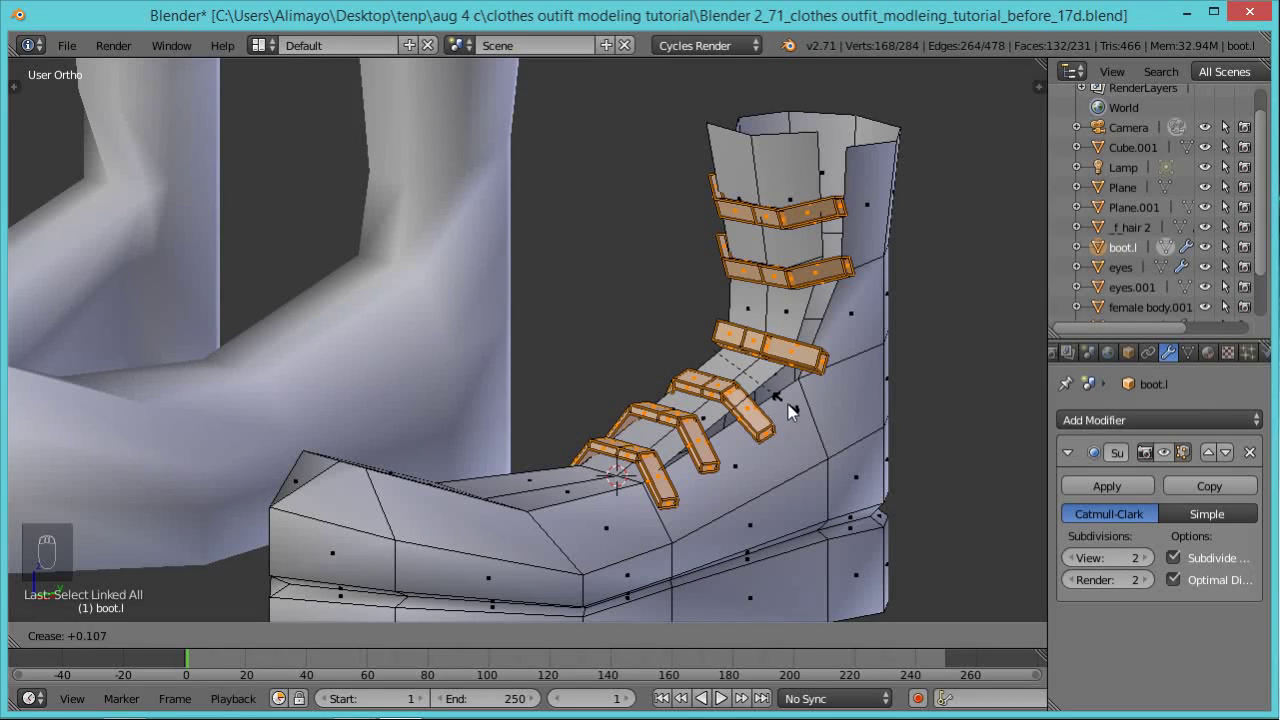
pyautogui.click(933, 513)
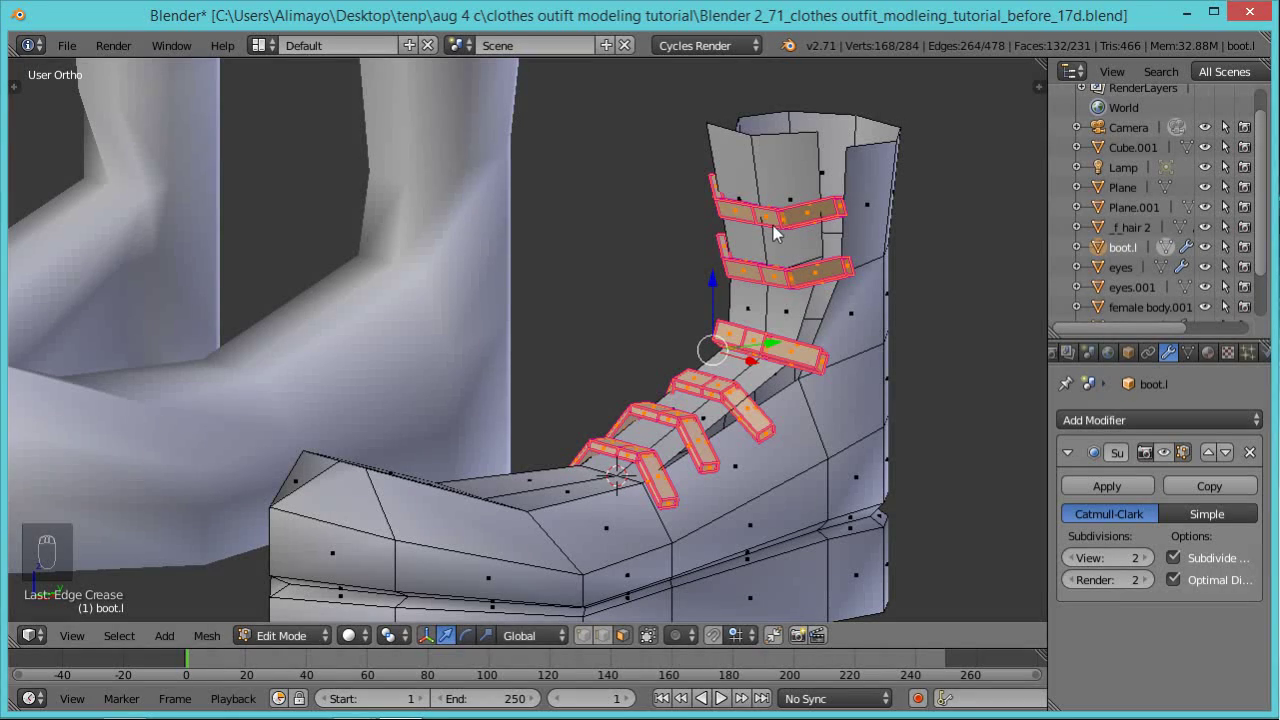
pyautogui.click(1167, 451)
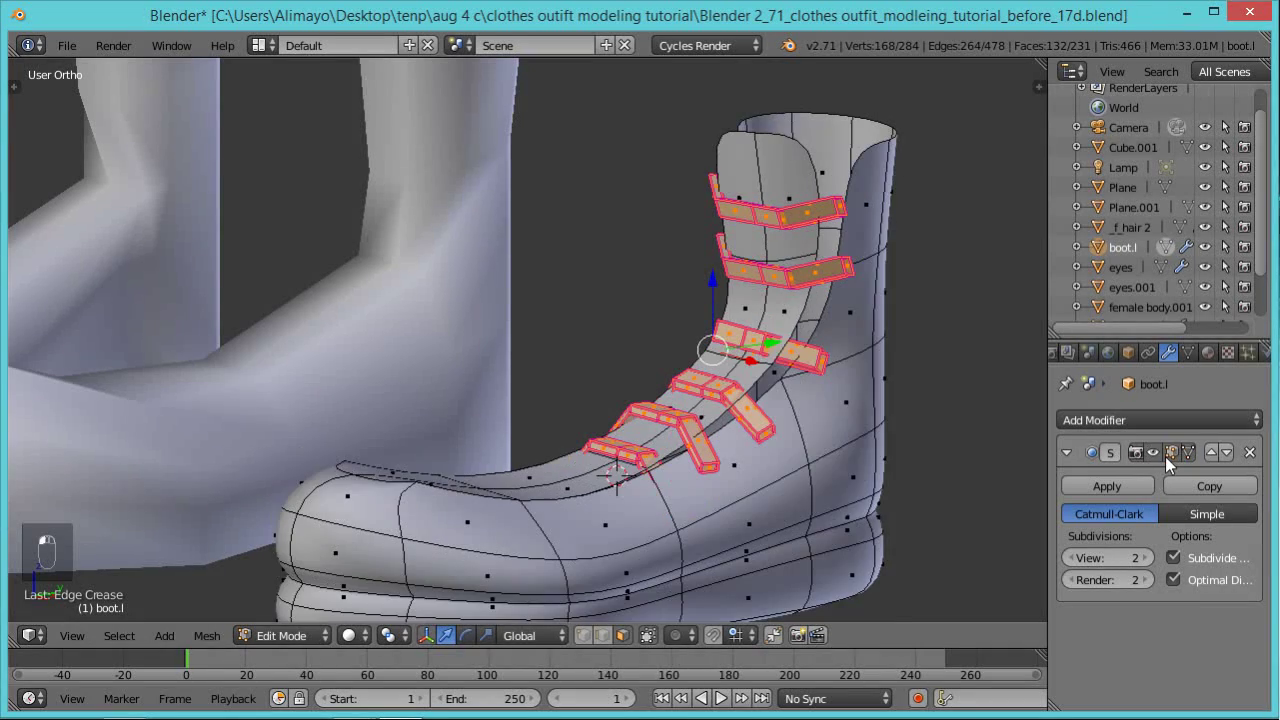
pyautogui.moveTo(805, 365); pyautogui.dragTo(791, 342, button='middle')
pyautogui.scroll(2, 794, 298)
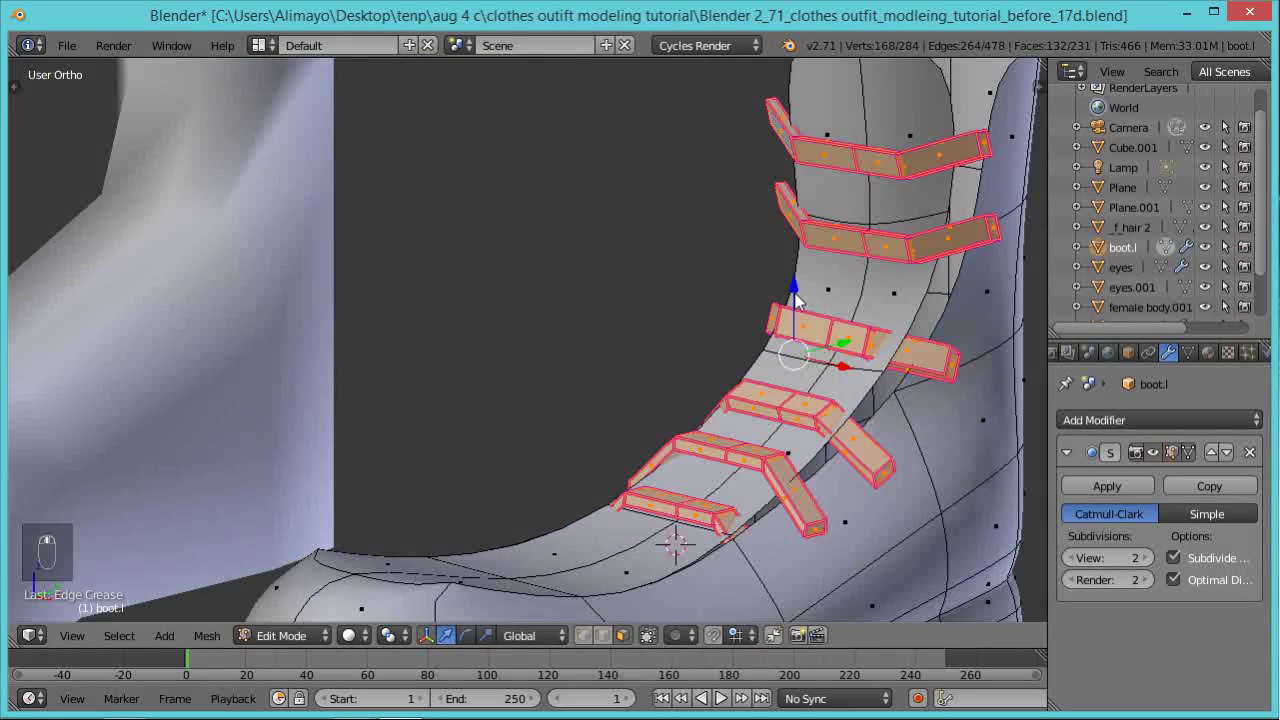
# Select the whole third lace strip from the top and move it about -0.2 along Y, out of the boot surface.
pyautogui.rightClick(910, 368)
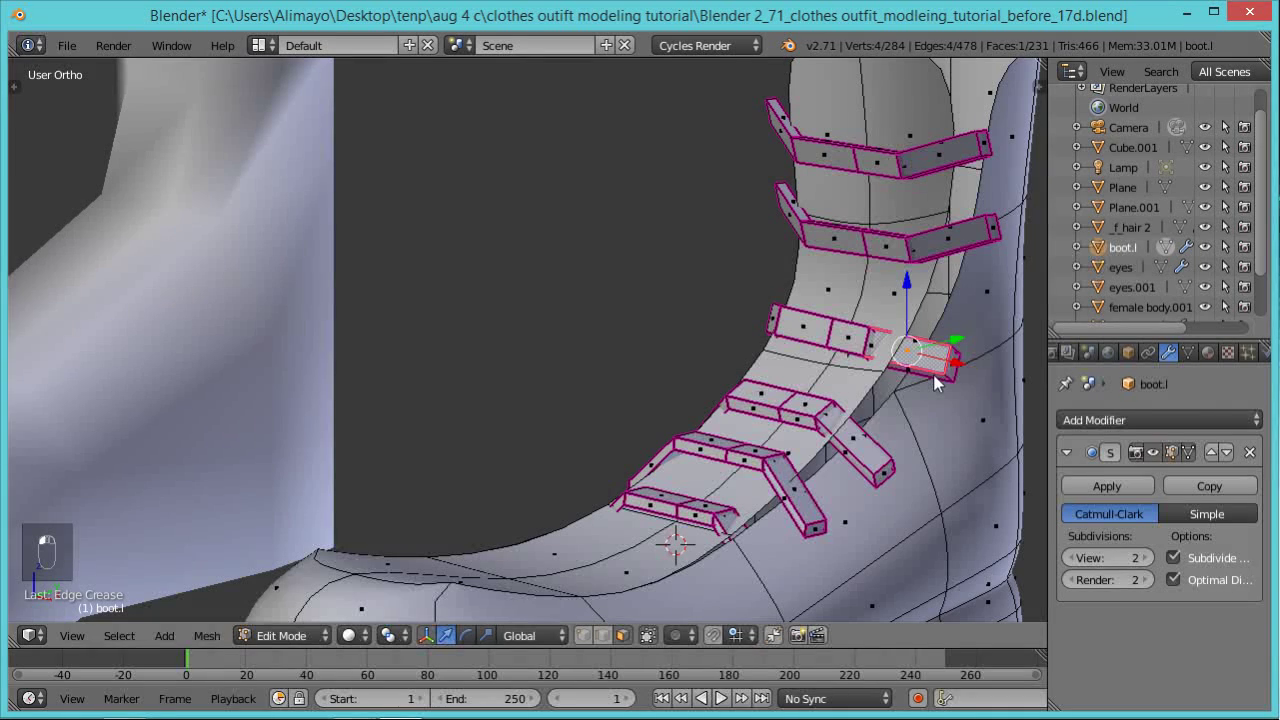
pyautogui.hotkey('ctrl', 'l')
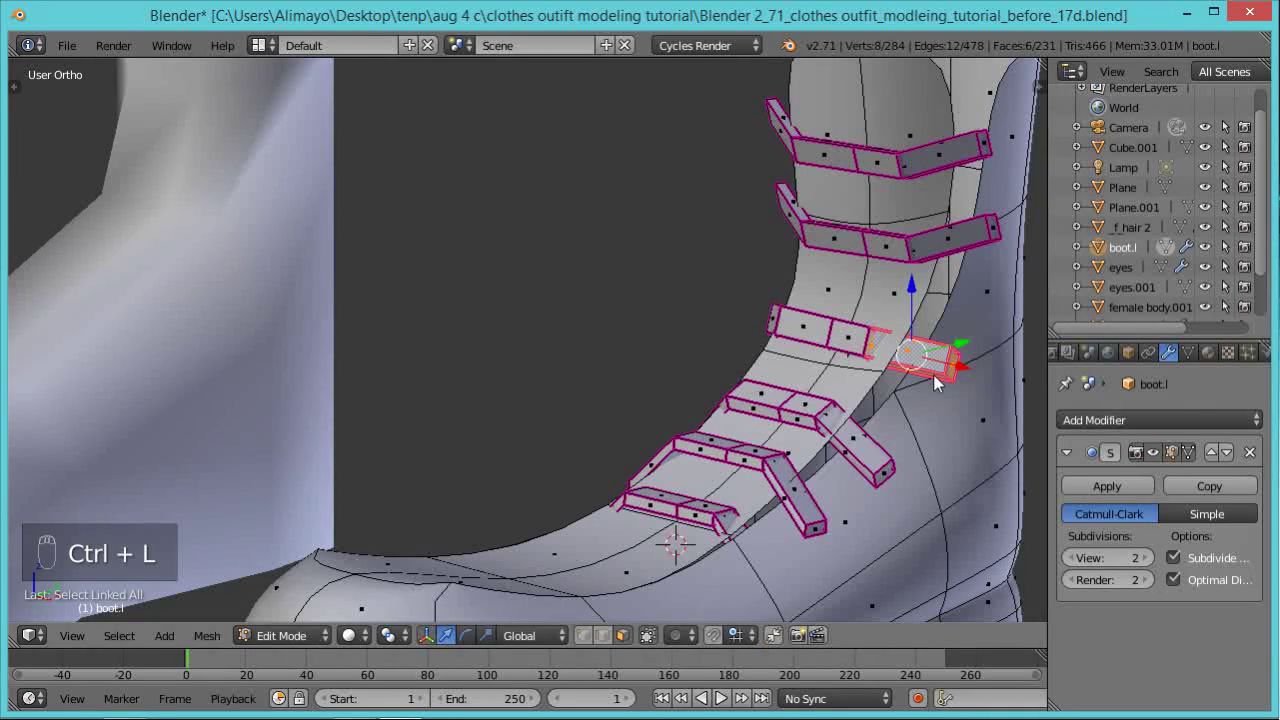
pyautogui.keyDown('shift'); pyautogui.rightClick(850, 350); pyautogui.keyUp('shift')
pyautogui.hotkey('ctrl', 'l')
pyautogui.moveTo(870, 332); pyautogui.dragTo(865, 440, button='middle')
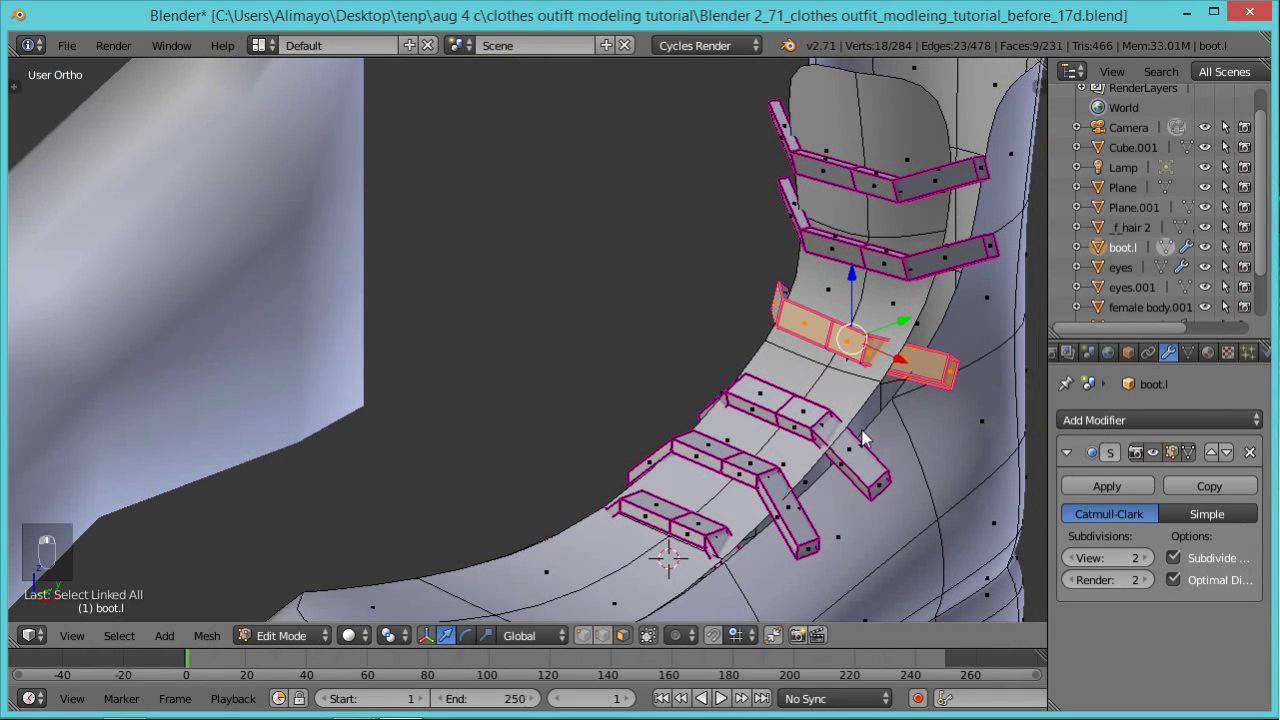
pyautogui.hotkey('ctrl', 'l')
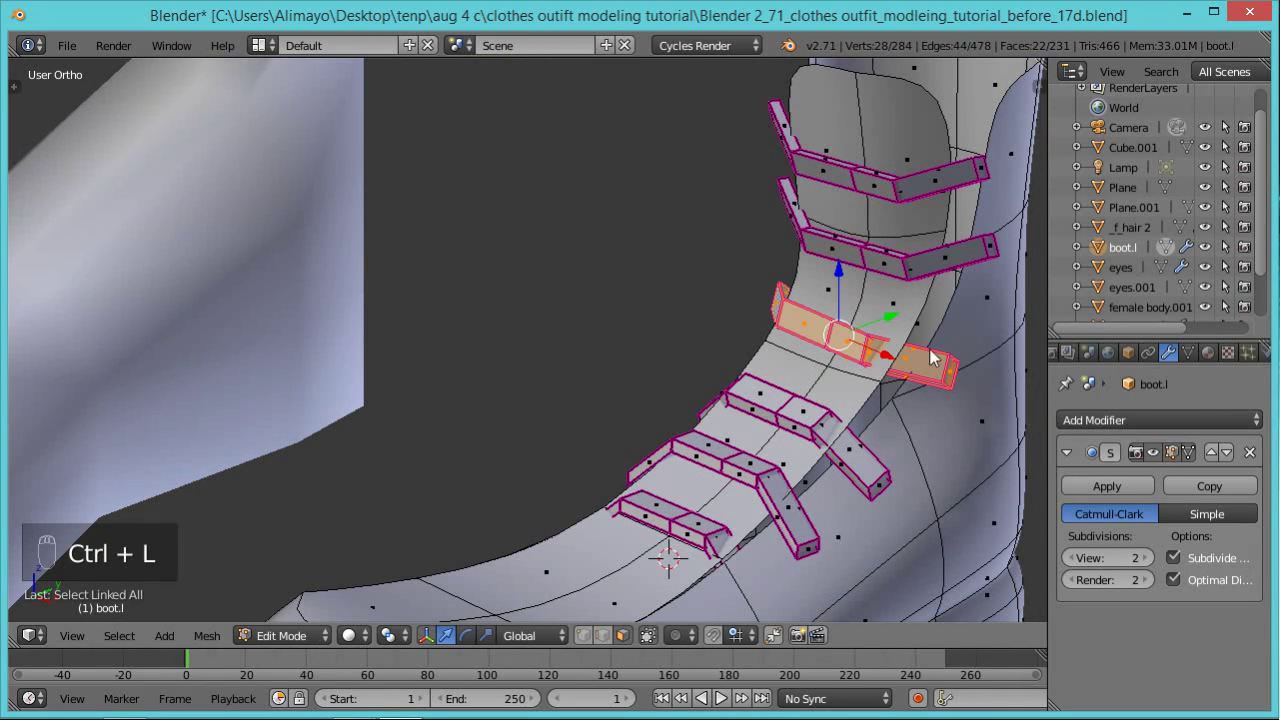
pyautogui.press('g')
pyautogui.press('y')
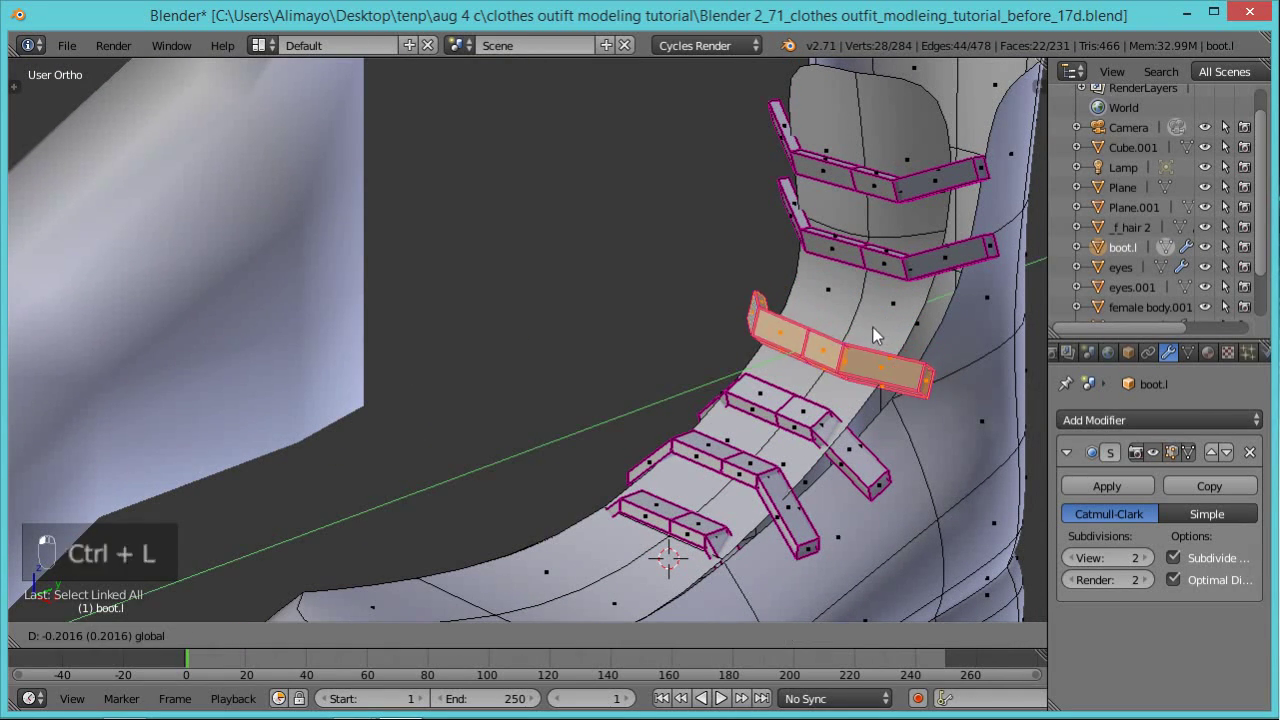
pyautogui.click(872, 326)
# Select the whole fourth lace strip from the top and raise it slightly along Z, clear of the boot surface.
pyautogui.rightClick(860, 460)
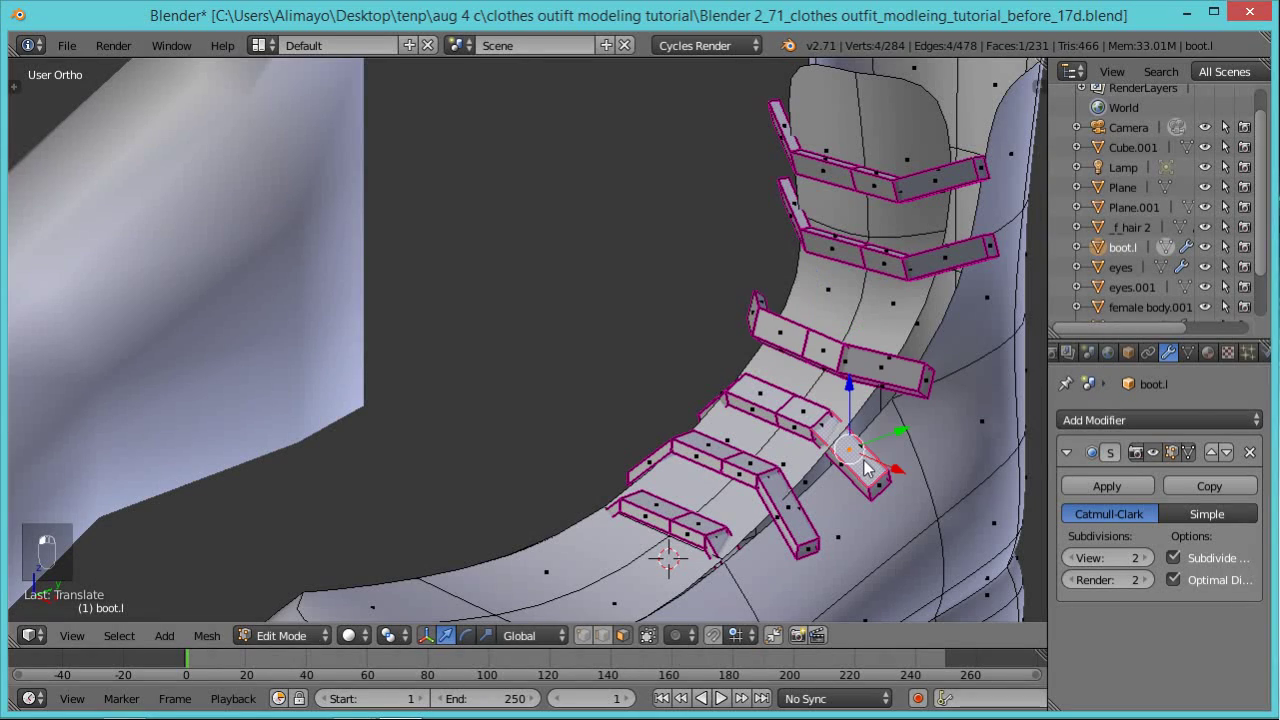
pyautogui.keyDown('shift'); pyautogui.rightClick(815, 425); pyautogui.keyUp('shift')
pyautogui.keyDown('shift'); pyautogui.rightClick(772, 408); pyautogui.keyUp('shift')
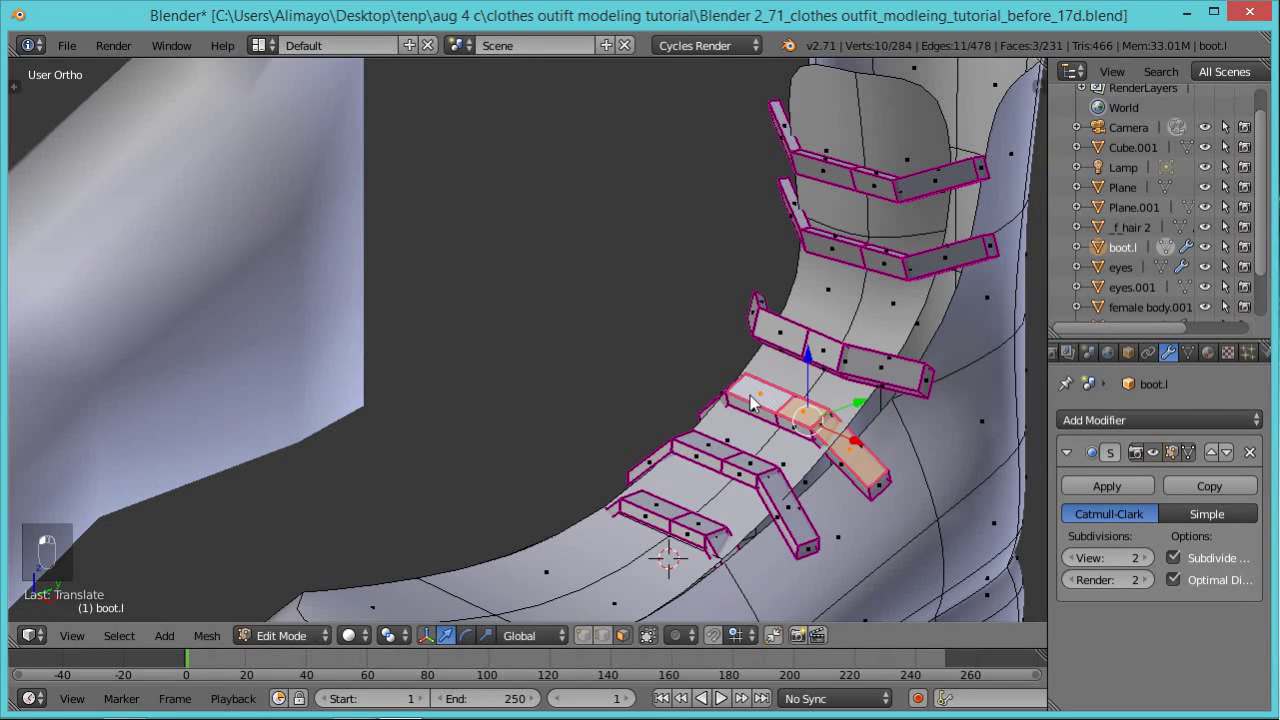
pyautogui.keyDown('shift'); pyautogui.rightClick(726, 402); pyautogui.keyUp('shift')
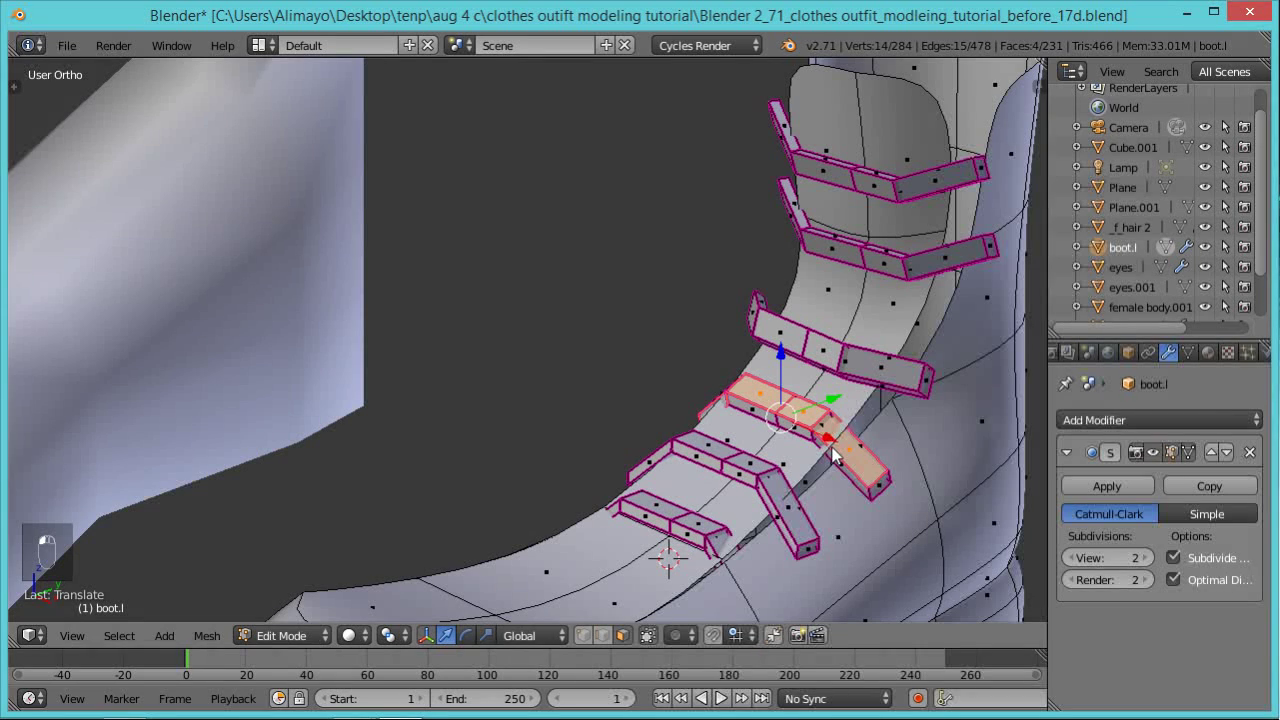
pyautogui.hotkey('ctrl', 'l')
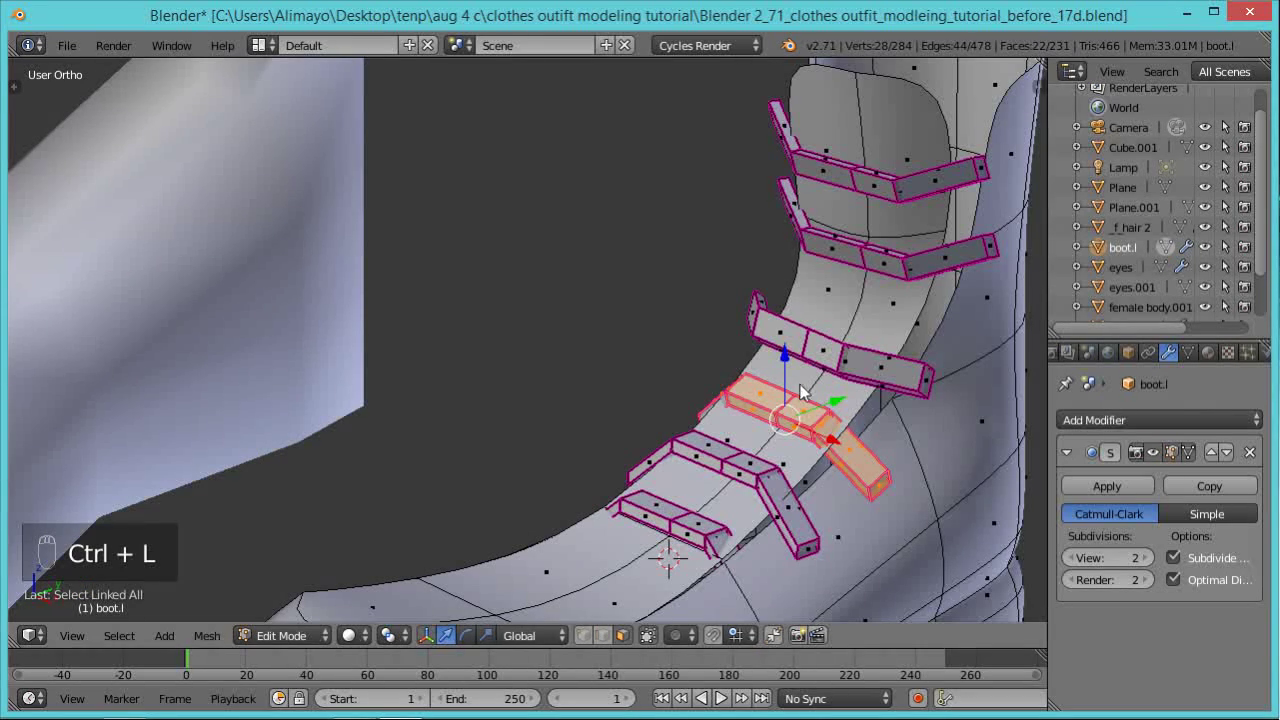
pyautogui.press('g')
pyautogui.press('z')
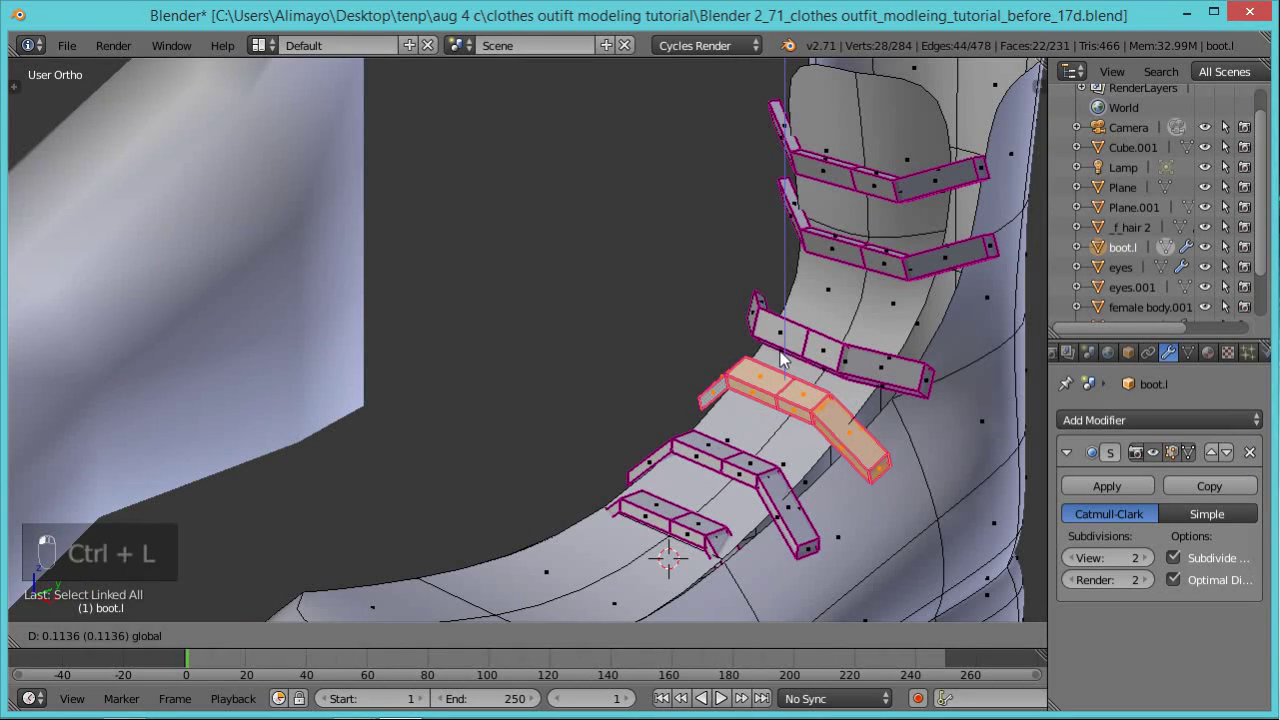
pyautogui.click(810, 520)
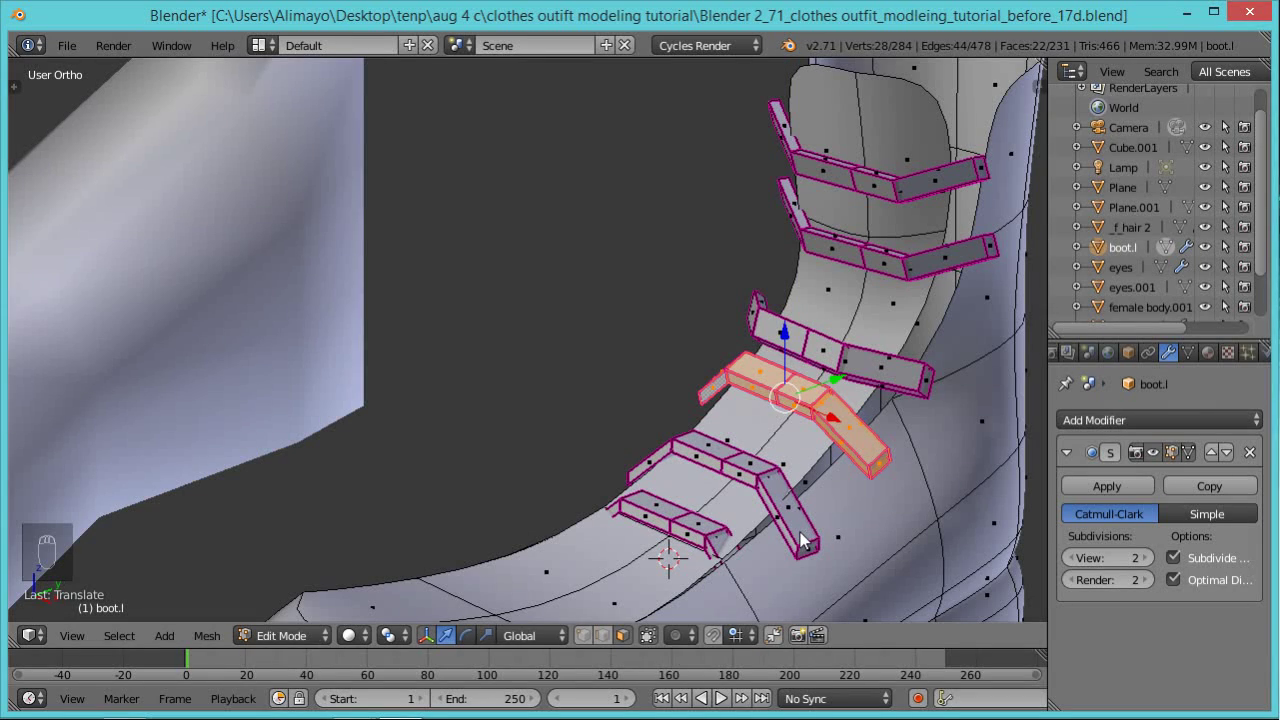
# Select the whole fifth lace strip from the top, raise it slightly along Z and rotate it about X to follow the boot's slope.
pyautogui.rightClick(807, 540)
pyautogui.keyDown('shift'); pyautogui.rightClick(740, 463); pyautogui.keyUp('shift')
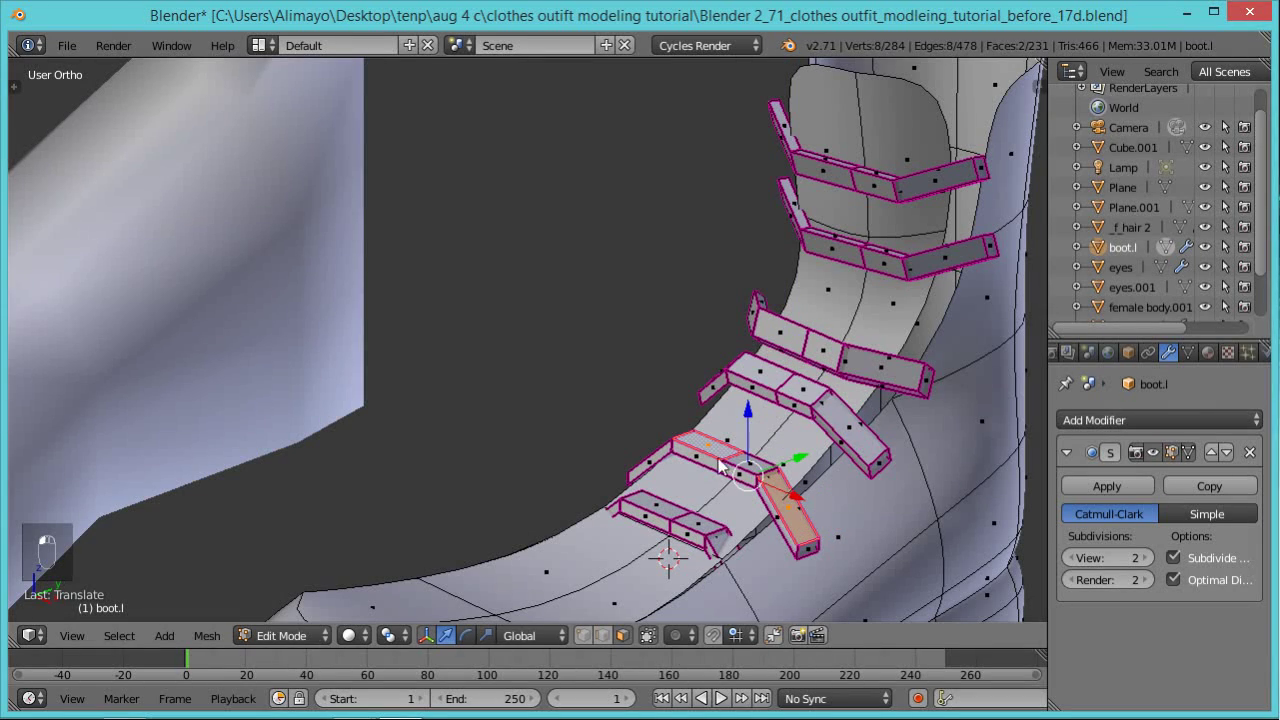
pyautogui.keyDown('shift'); pyautogui.rightClick(665, 462); pyautogui.keyUp('shift')
pyautogui.keyDown('shift'); pyautogui.rightClick(772, 476); pyautogui.keyUp('shift')
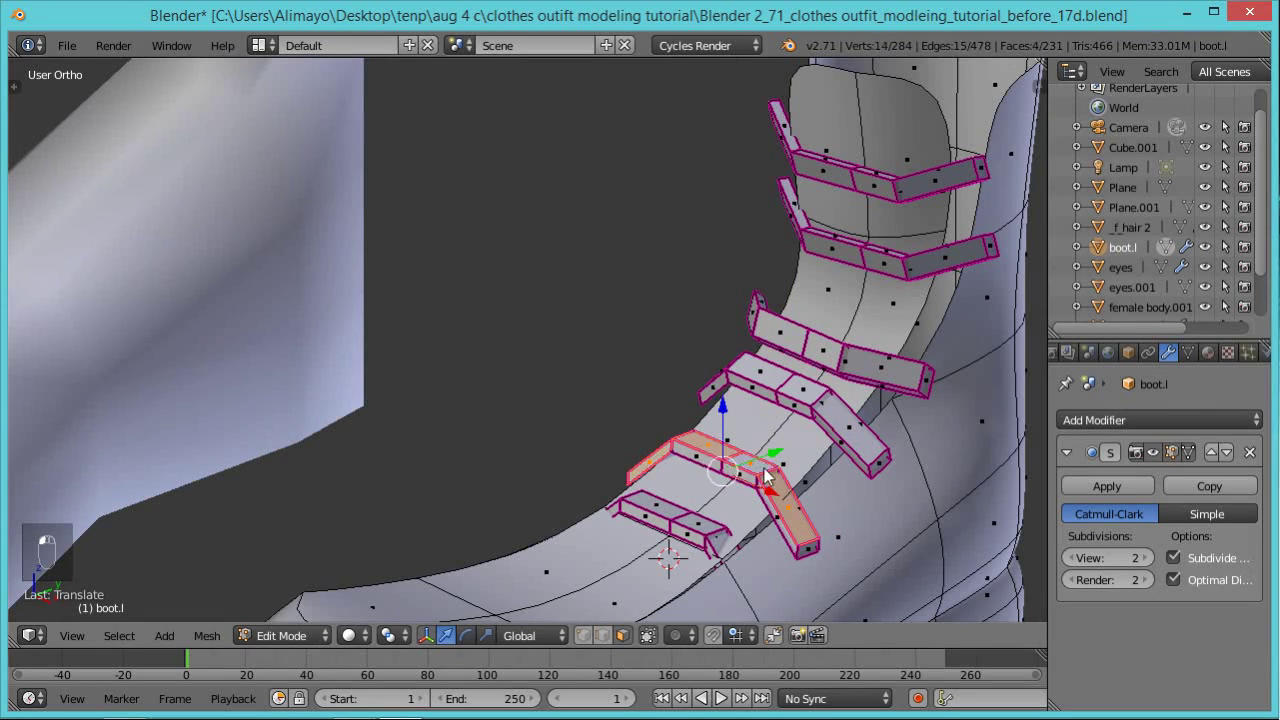
pyautogui.hotkey('ctrl', 'l')
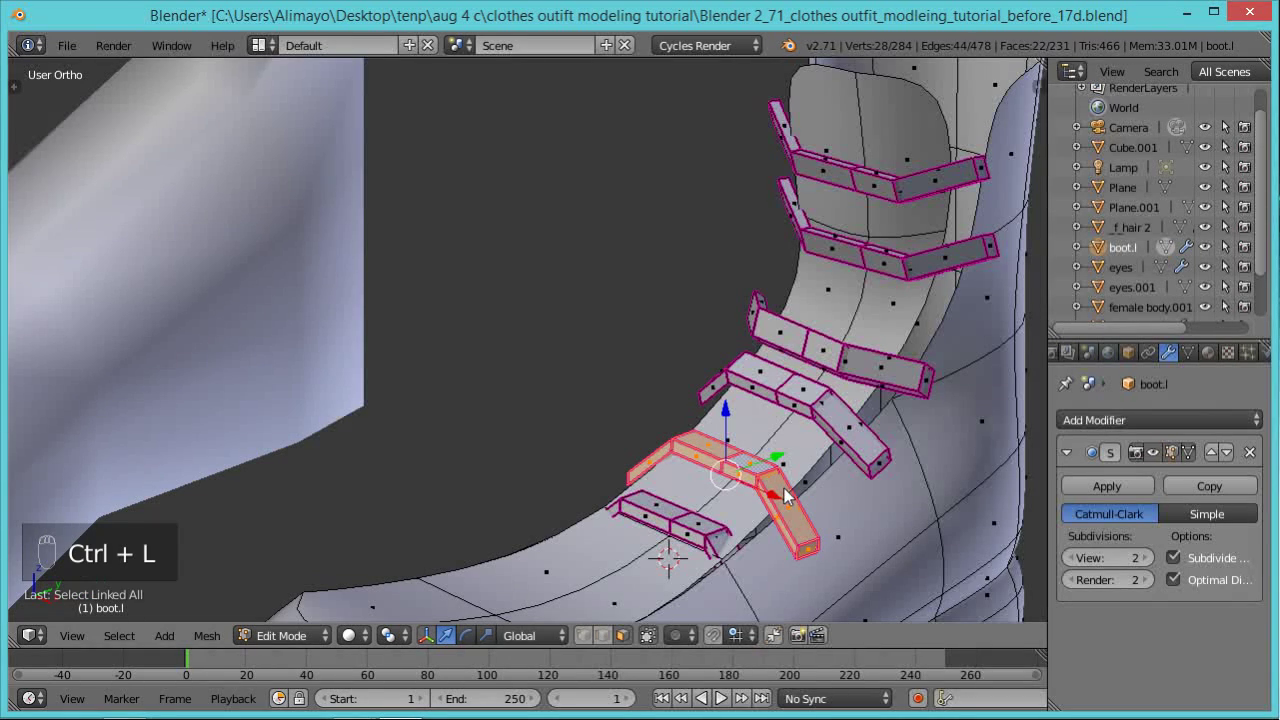
pyautogui.press('g')
pyautogui.press('z')
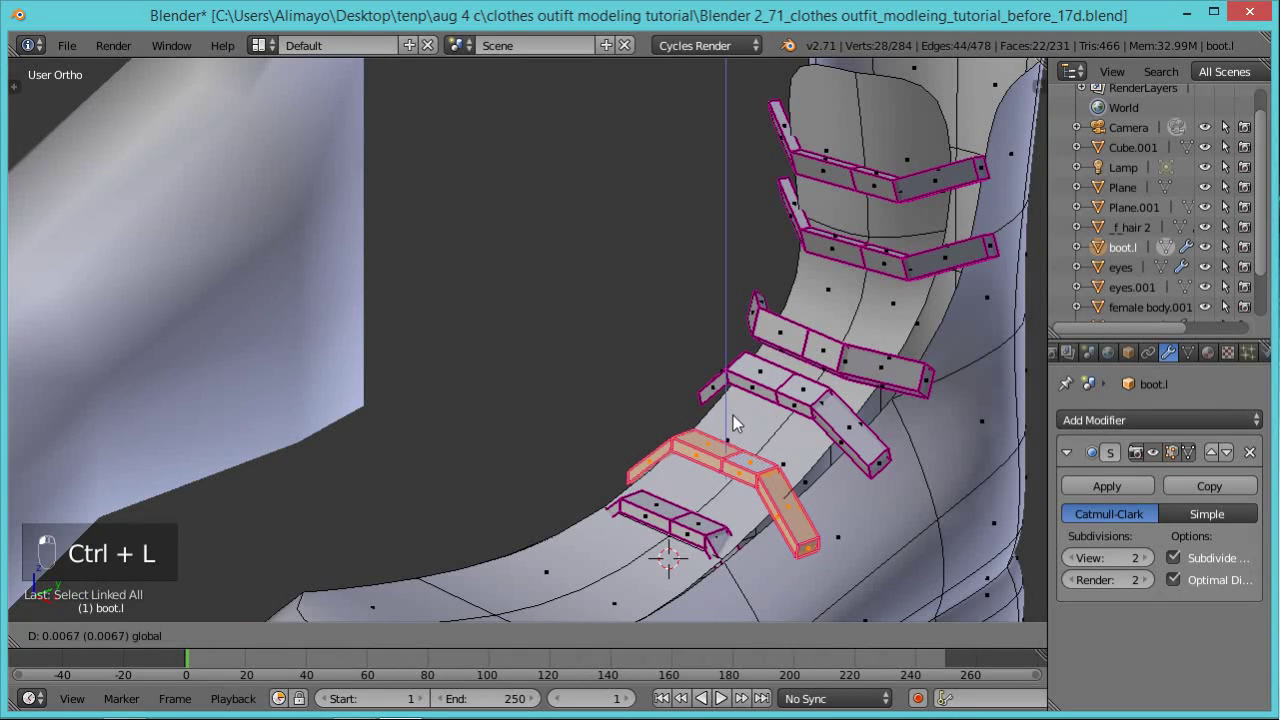
pyautogui.click(730, 407)
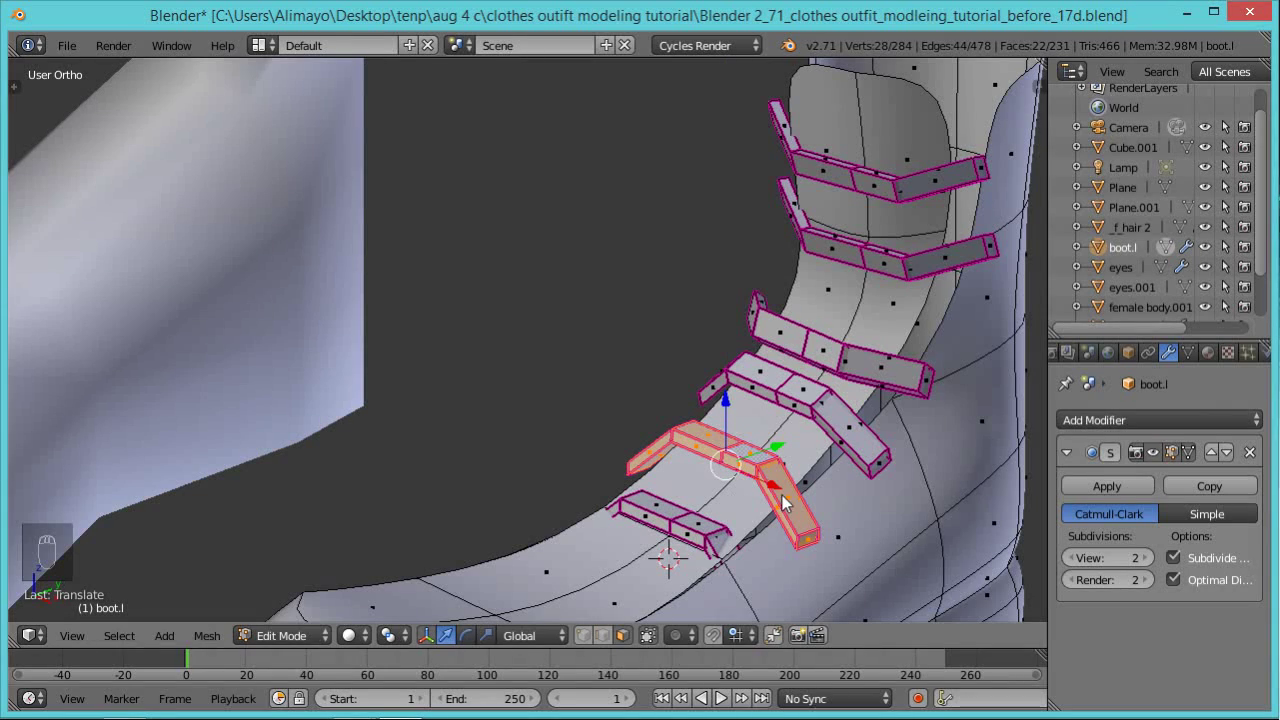
pyautogui.press('r')
pyautogui.press('x')
pyautogui.click(862, 478)
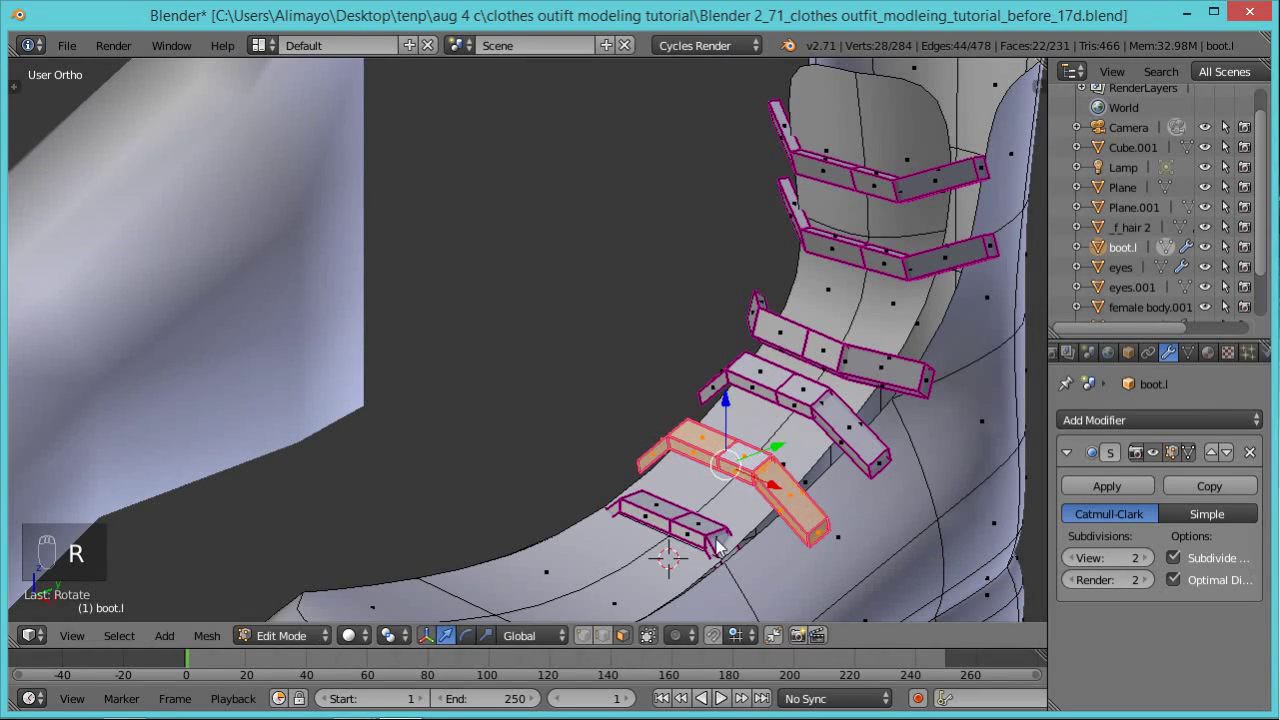
# Select the whole lowest lace strip and raise it along Z, clear of the boot surface.
pyautogui.rightClick(721, 546)
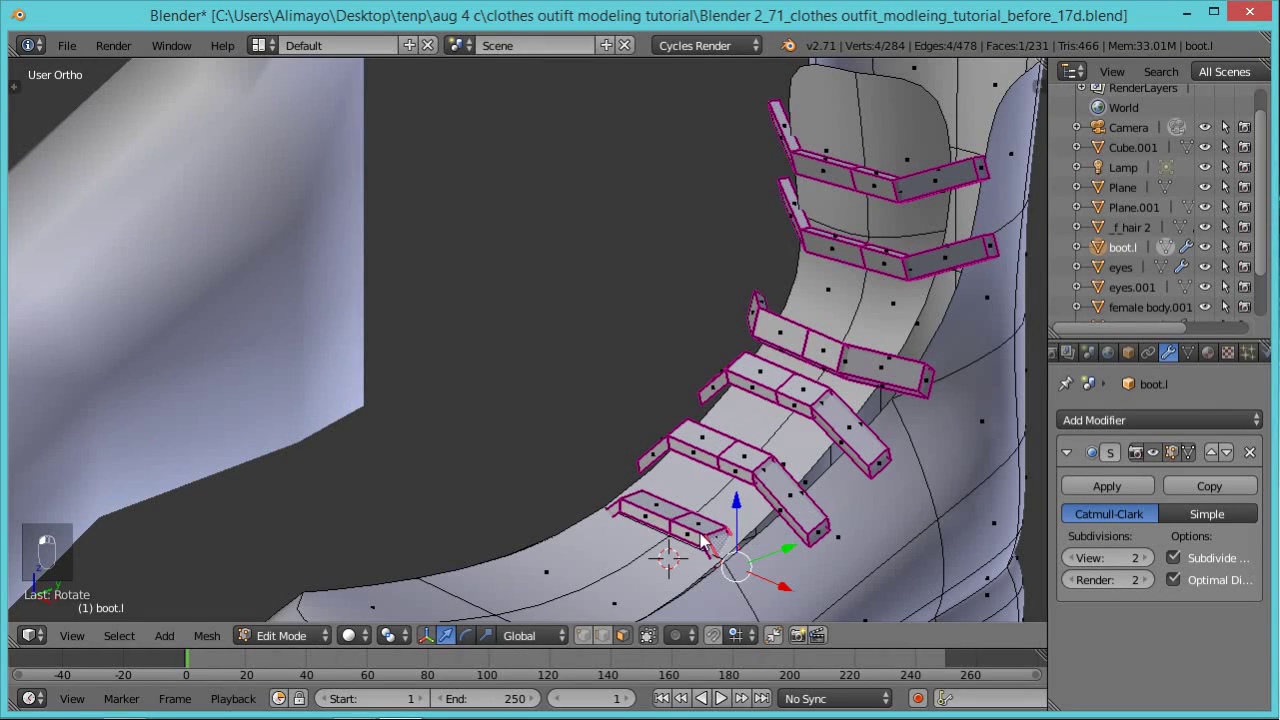
pyautogui.keyDown('shift'); pyautogui.rightClick(688, 528); pyautogui.keyUp('shift')
pyautogui.keyDown('shift'); pyautogui.rightClick(648, 512); pyautogui.keyUp('shift')
pyautogui.keyDown('shift'); pyautogui.rightClick(618, 512); pyautogui.keyUp('shift')
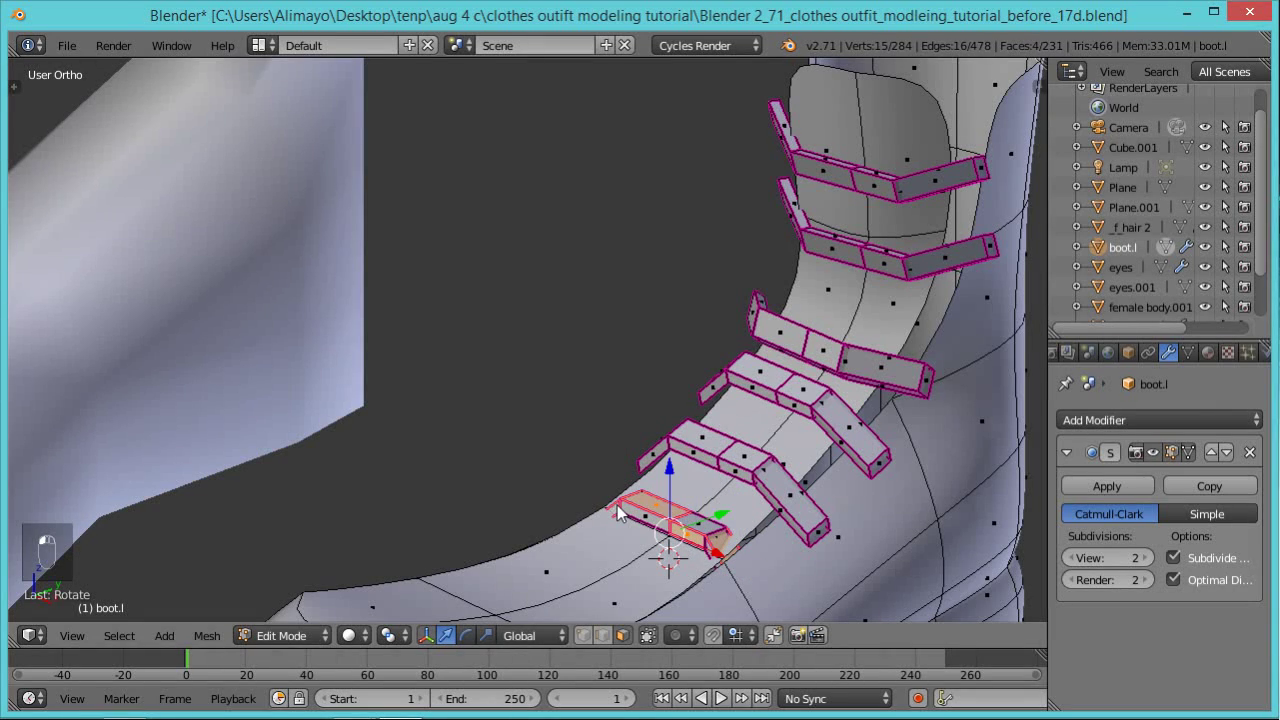
pyautogui.hotkey('ctrl', 'l')
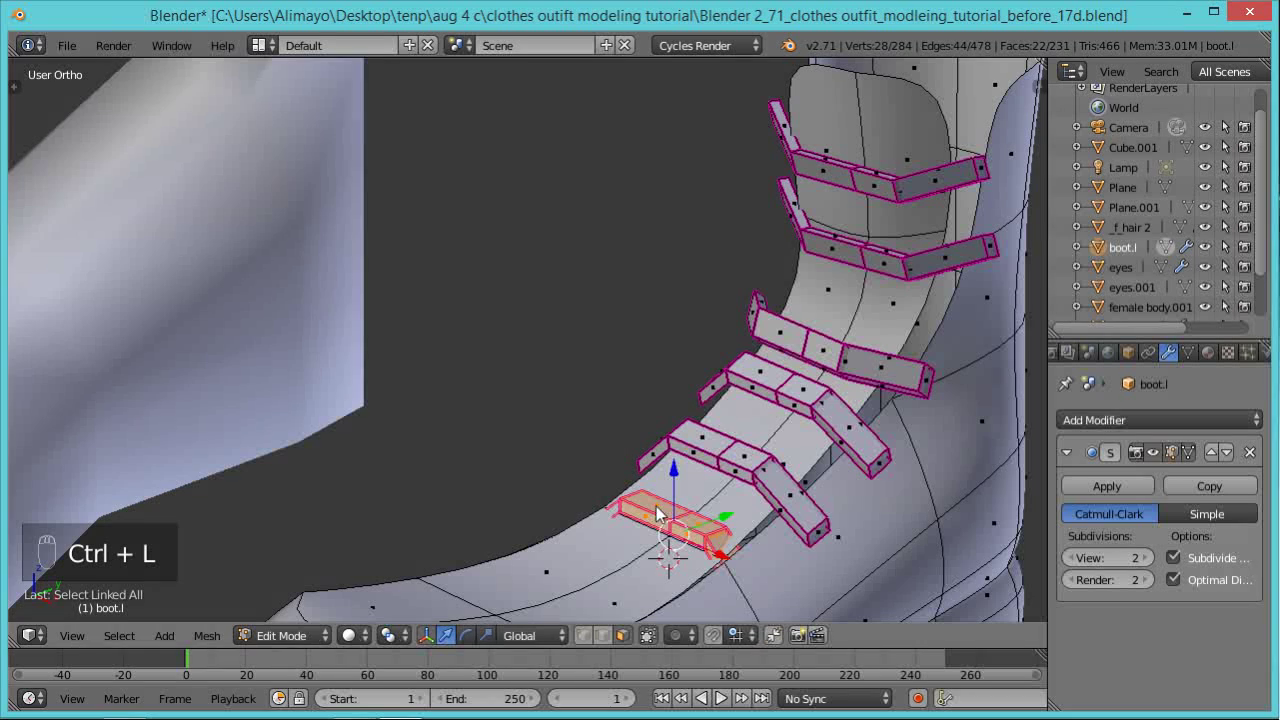
pyautogui.press('g')
pyautogui.press('z')
pyautogui.click(673, 449)
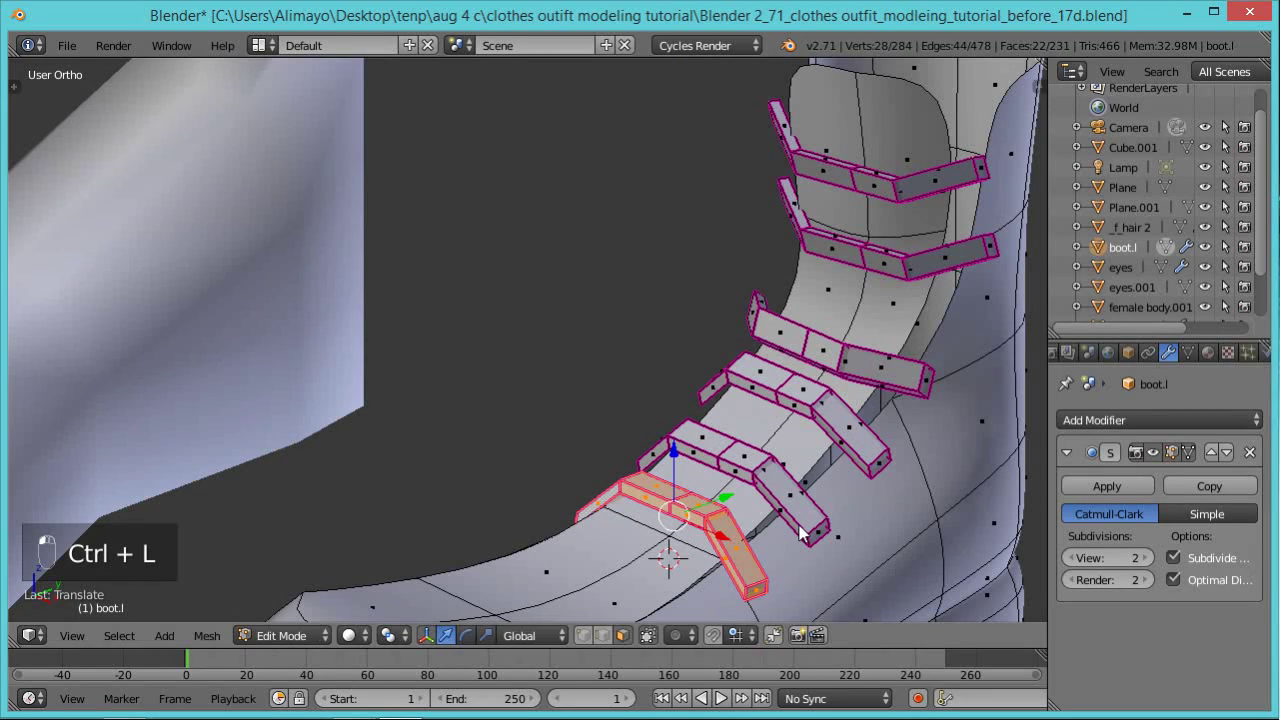
# Rotate the lowest lace strip about X to follow the slope of the boot.
pyautogui.press('r')
pyautogui.press('x')
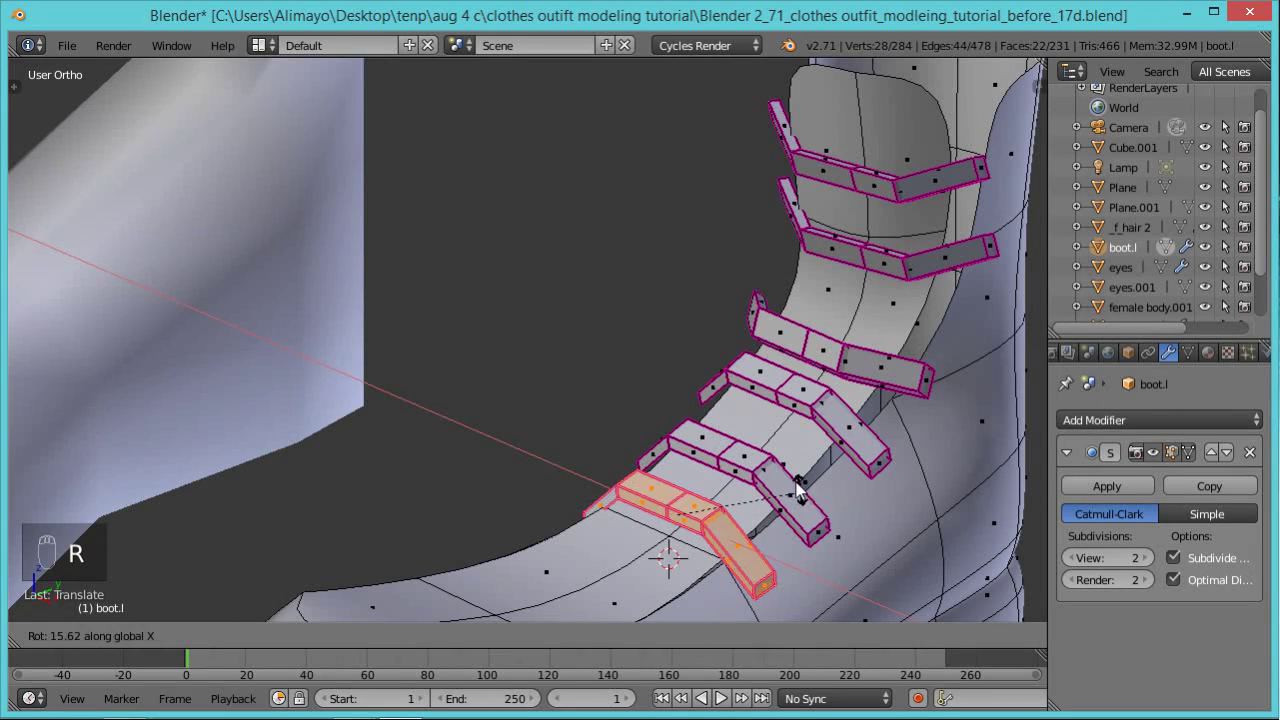
pyautogui.click(800, 466)
pyautogui.scroll(-3, 800, 465)
pyautogui.scroll(-3, 800, 459)
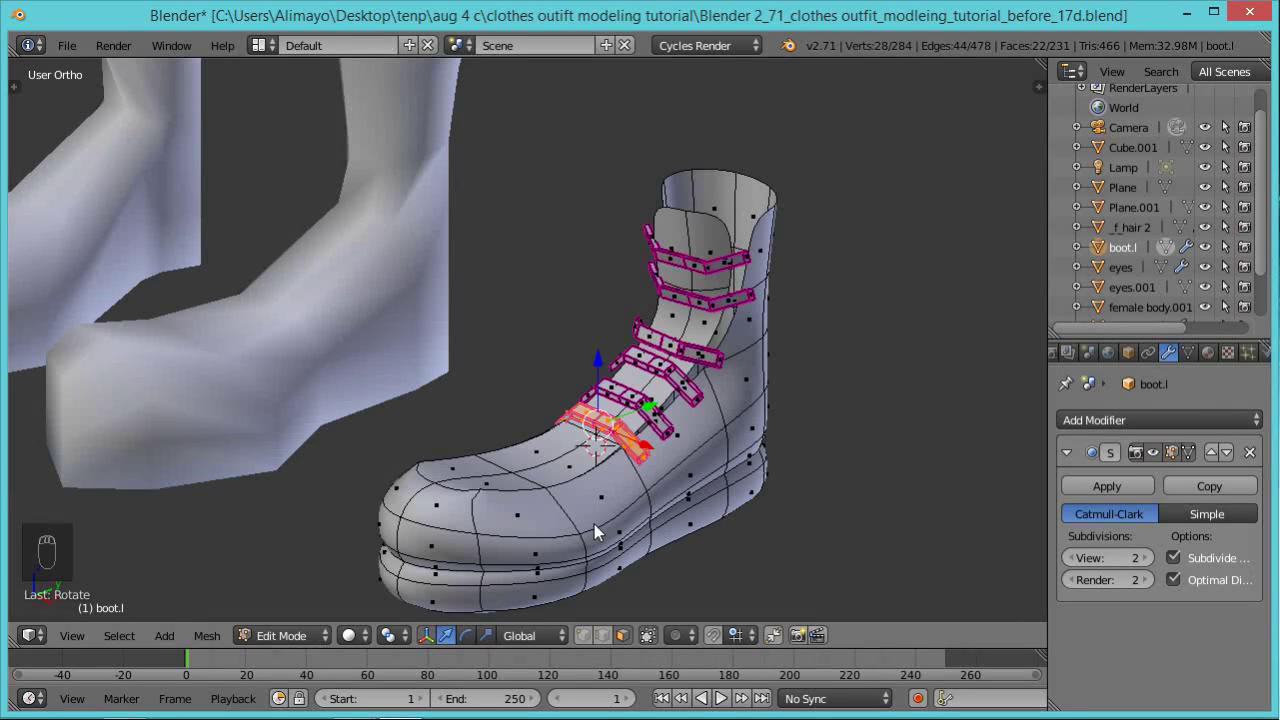
# Isolate the boot in local view and reset the 3D cursor to the world origin.
pyautogui.press('KP_Divide')
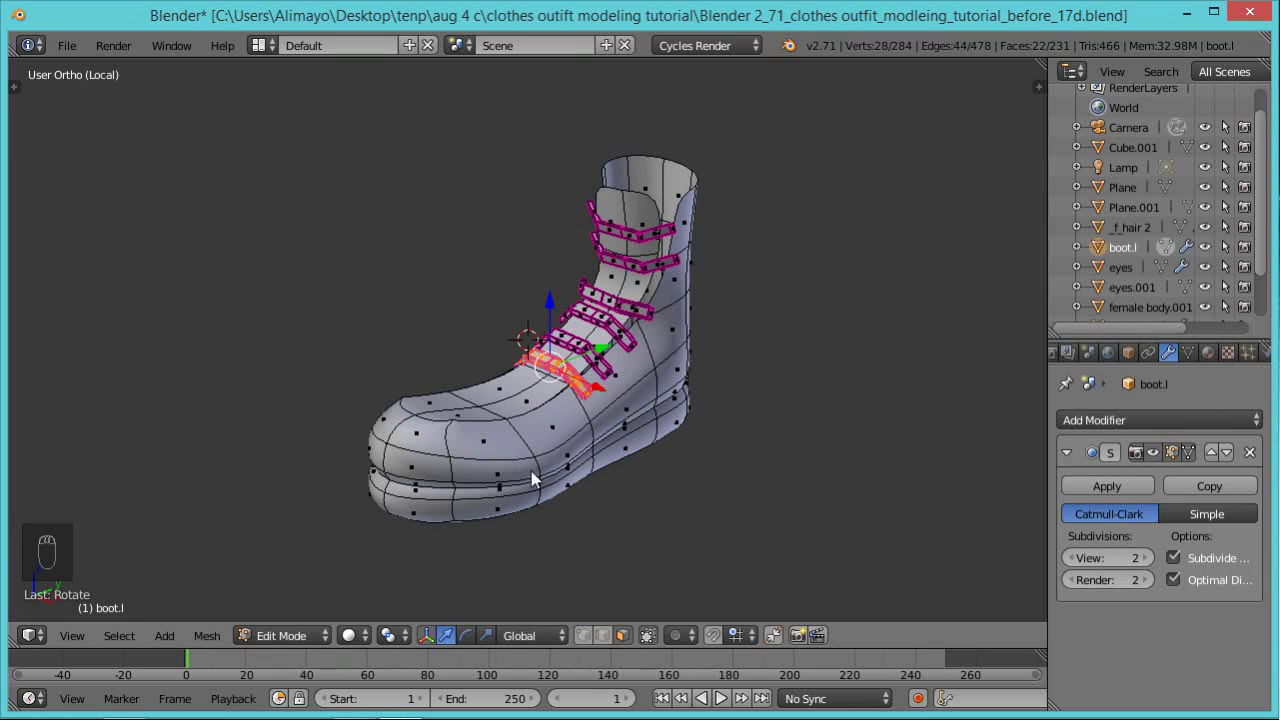
pyautogui.moveTo(351, 463); pyautogui.dragTo(621, 368, button='middle')
pyautogui.moveTo(691, 400); pyautogui.dragTo(660, 392, button='middle')
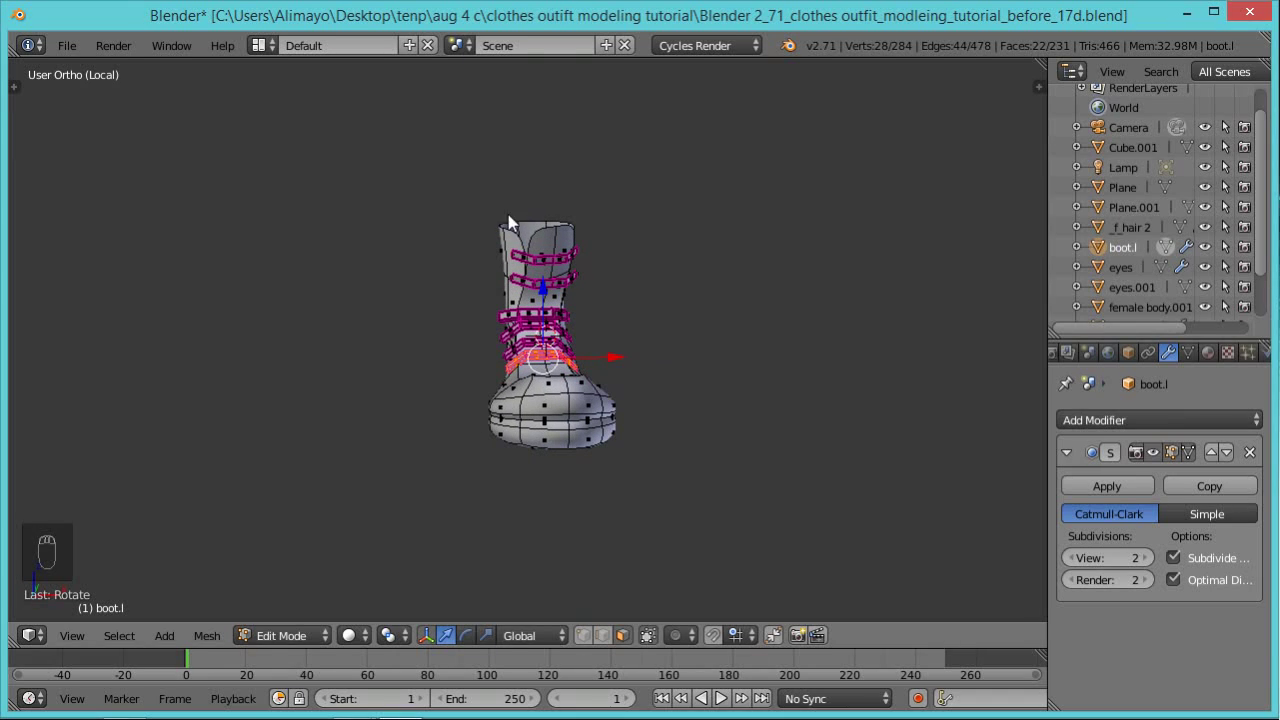
pyautogui.click(371, 232)
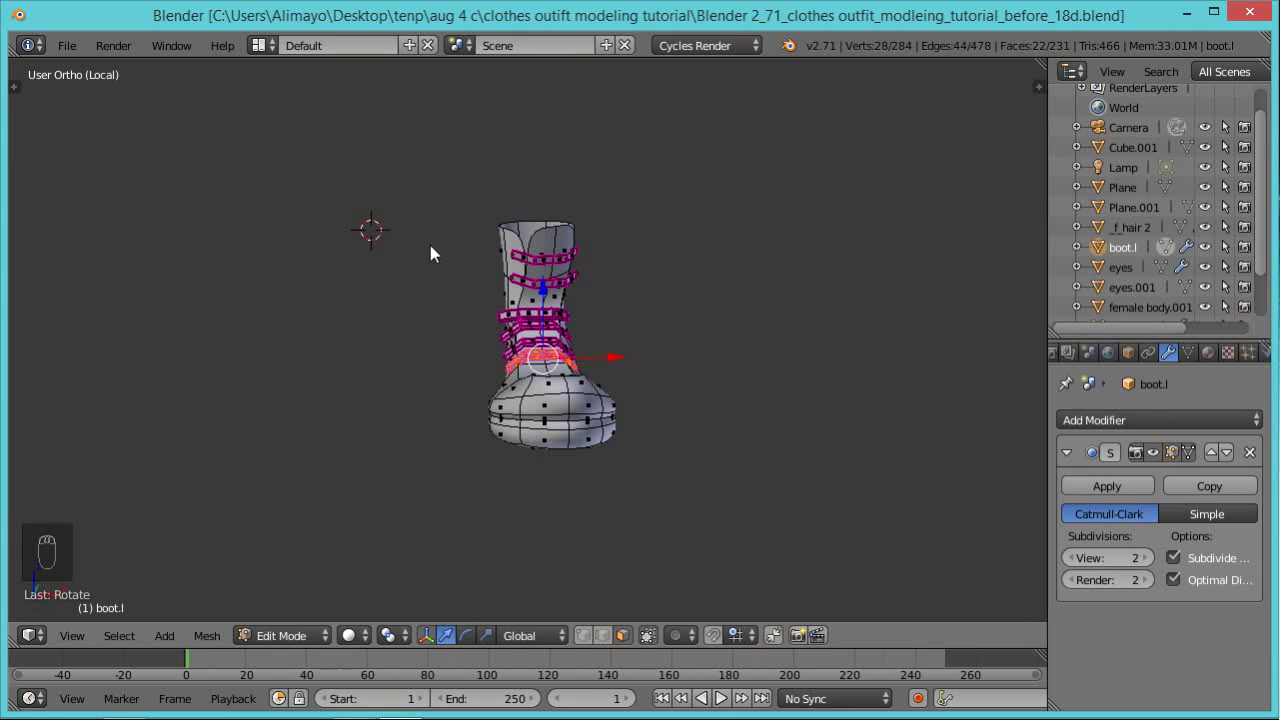
pyautogui.click(814, 286)
pyautogui.click(350, 455)
pyautogui.click(829, 268)
pyautogui.hotkey('shift', 'c')
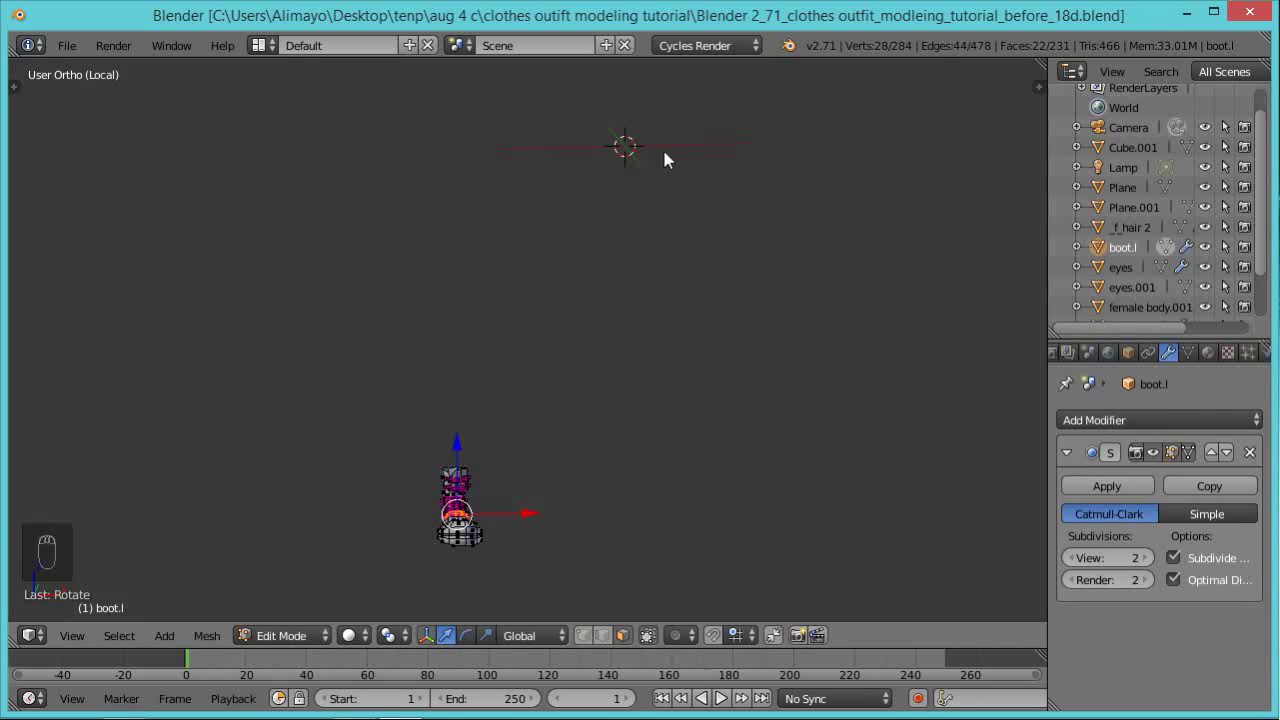
# Place the 3D cursor at several empty spots and return it to the world origin.
pyautogui.click(171, 357)
pyautogui.click(711, 365)
pyautogui.click(229, 211)
pyautogui.click(531, 210)
pyautogui.hotkey('shift', 'c')
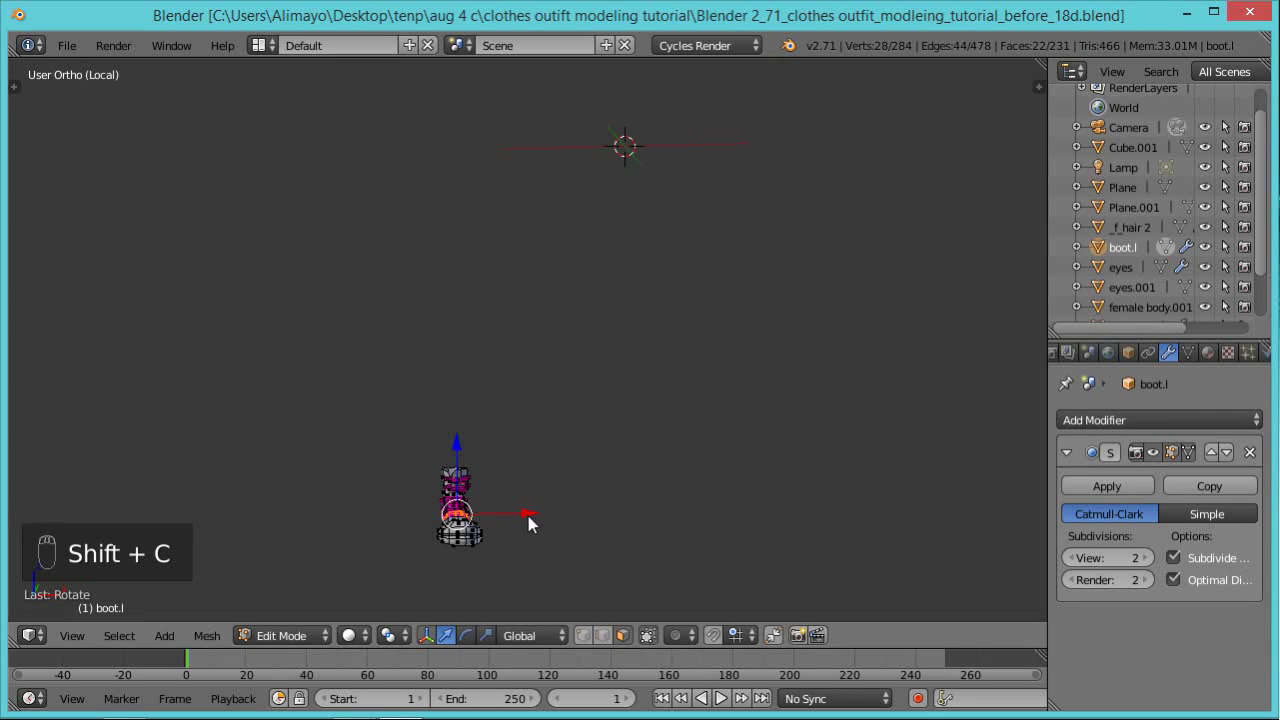
# Select the entire boot mesh and move it along X to the opposite side of the 3D cursor.
pyautogui.press('a')
pyautogui.press('a')
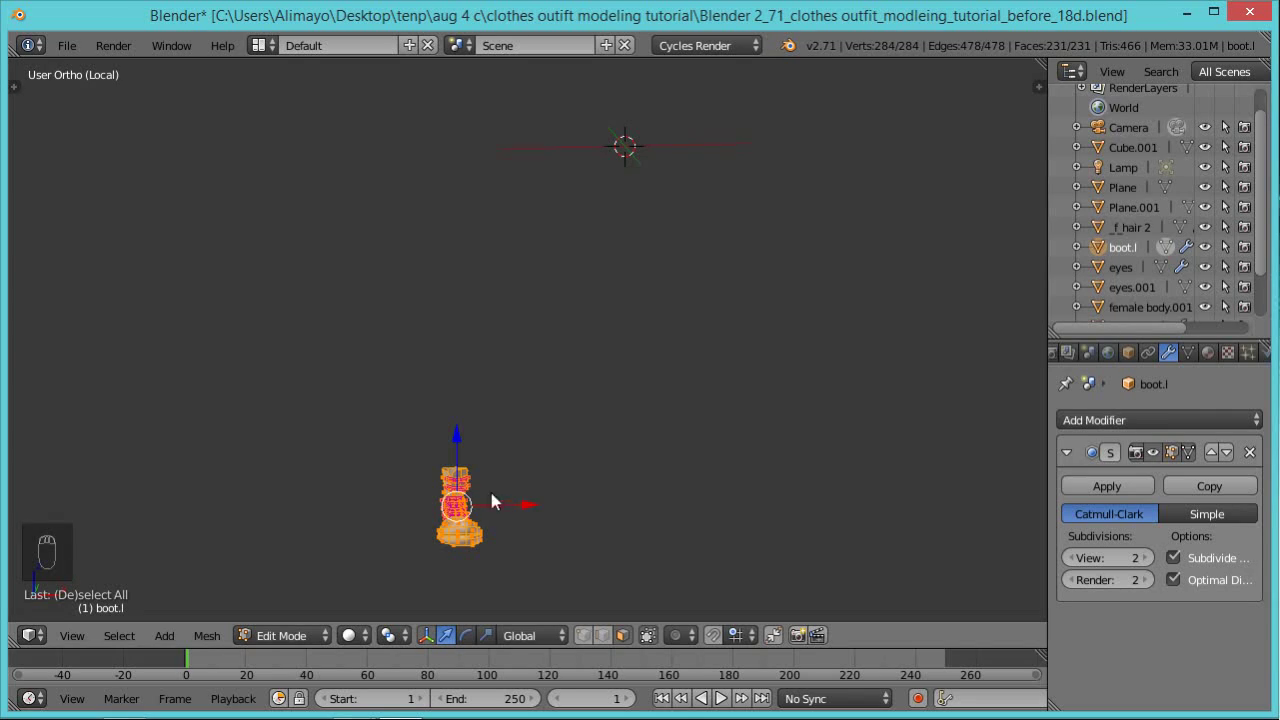
pyautogui.moveTo(532, 502); pyautogui.dragTo(907, 457)
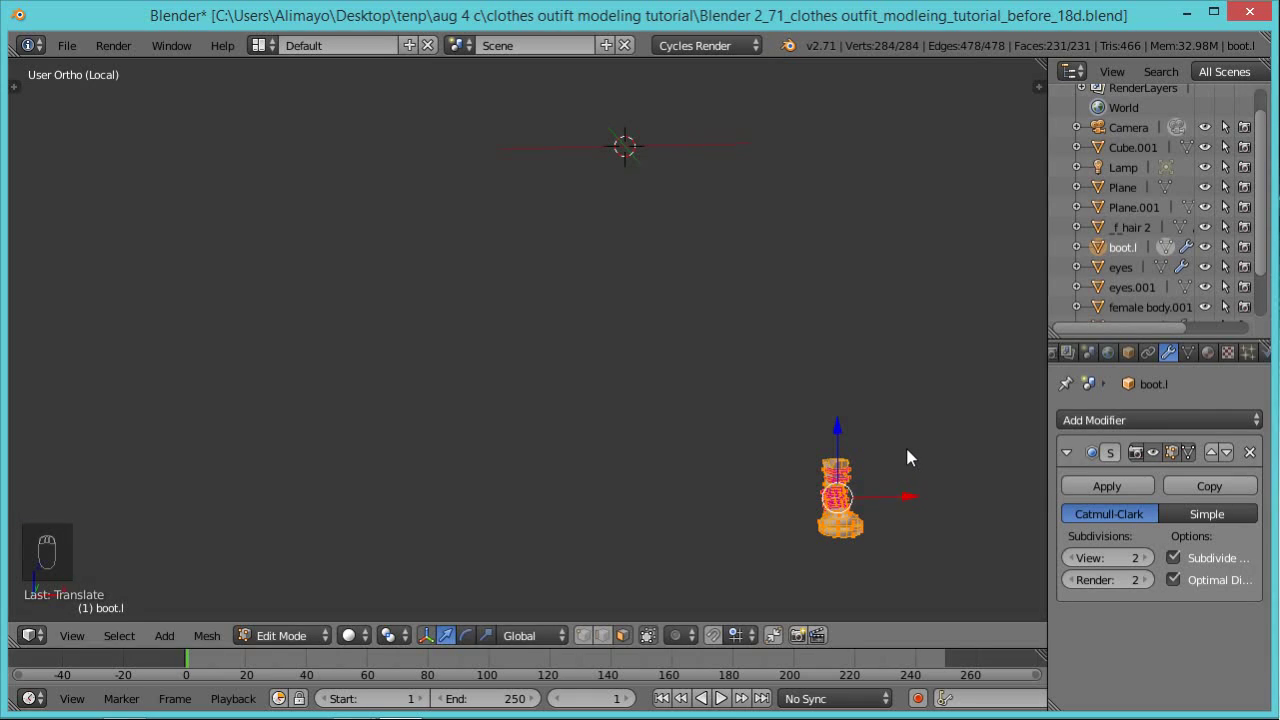
# Duplicate the boot in place and mirror the copy by scaling it -1 along X, using the 3D Cursor as pivot point in front view.
pyautogui.press('KP_1')
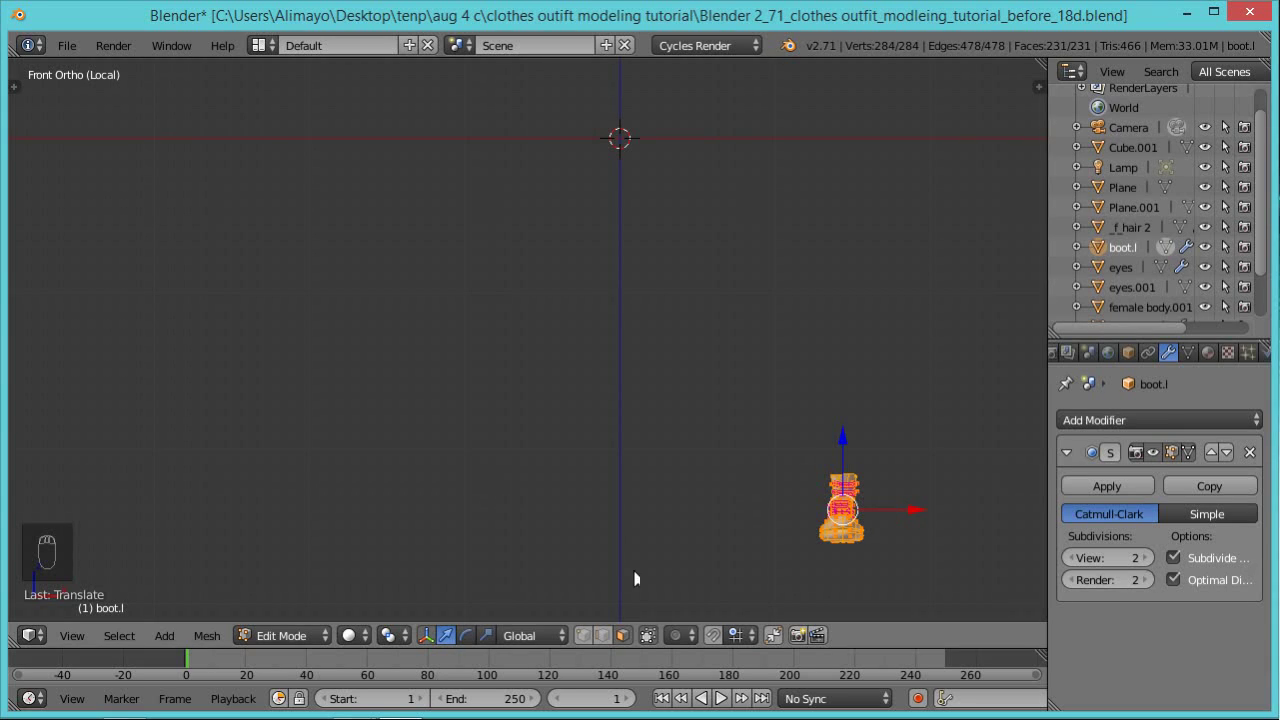
pyautogui.click(399, 636)
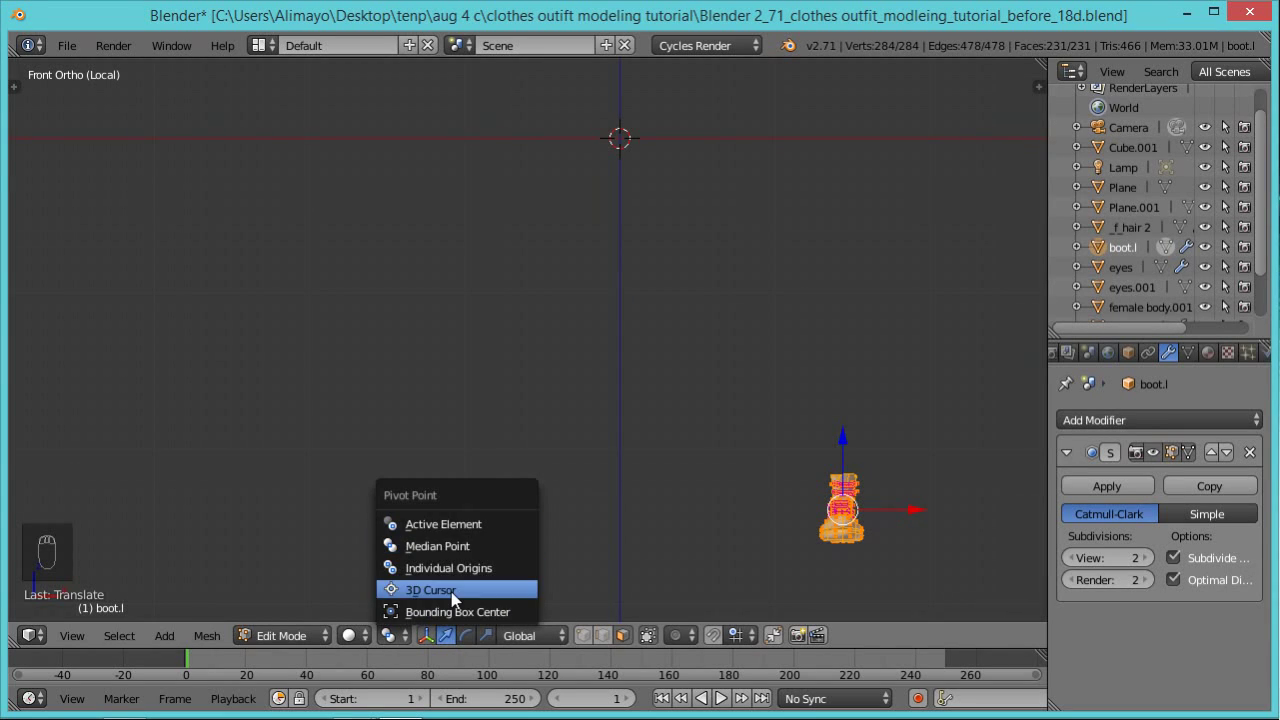
pyautogui.click(443, 590)
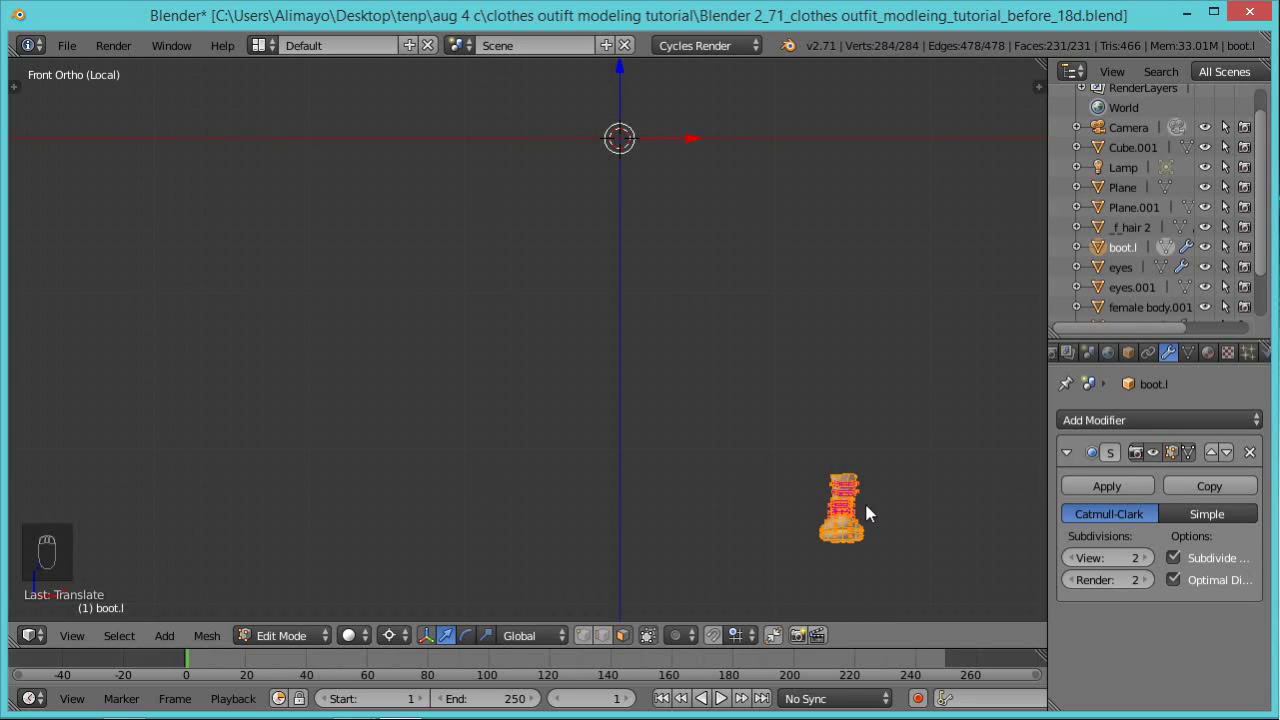
pyautogui.hotkey('shift', 'd')
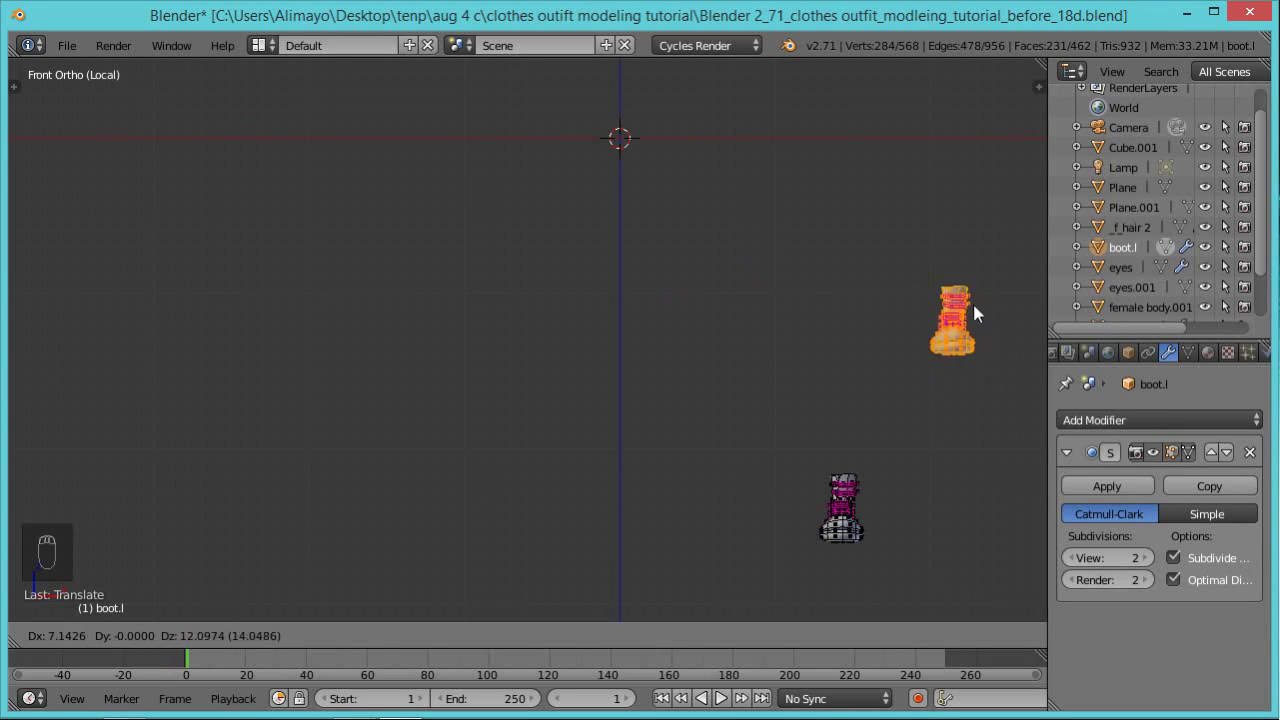
pyautogui.rightClick(969, 262)
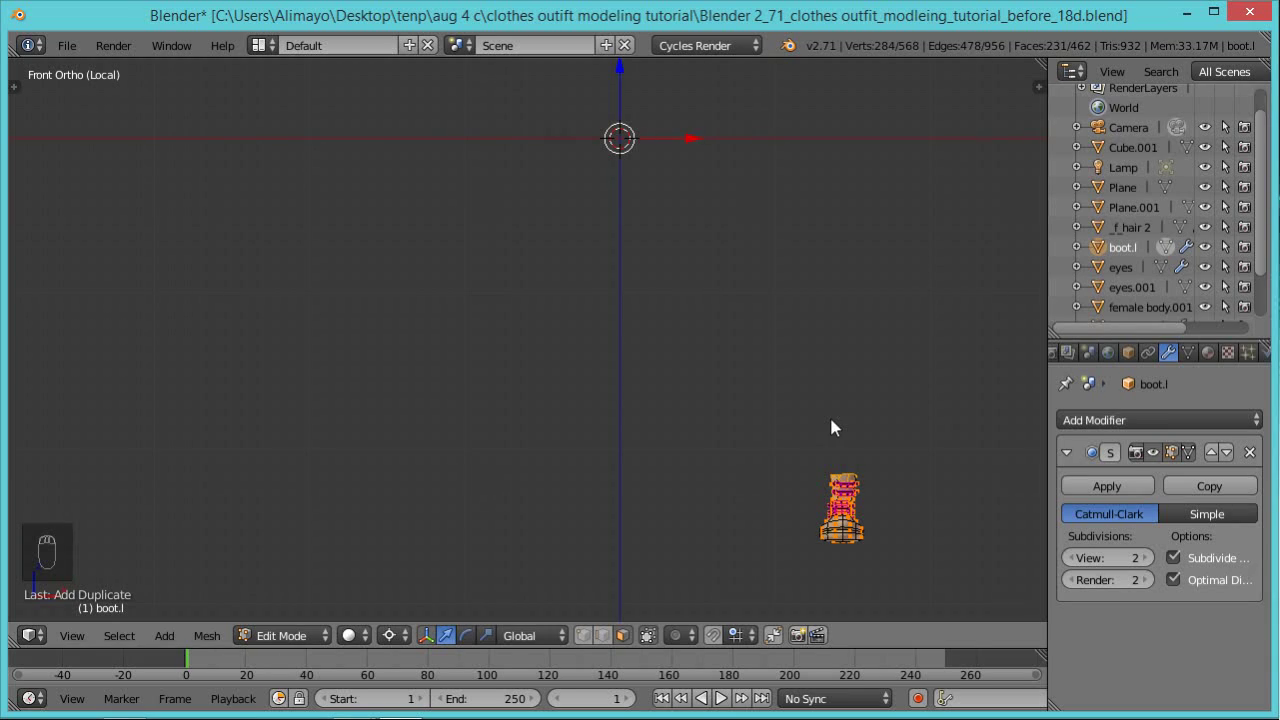
pyautogui.press('s')
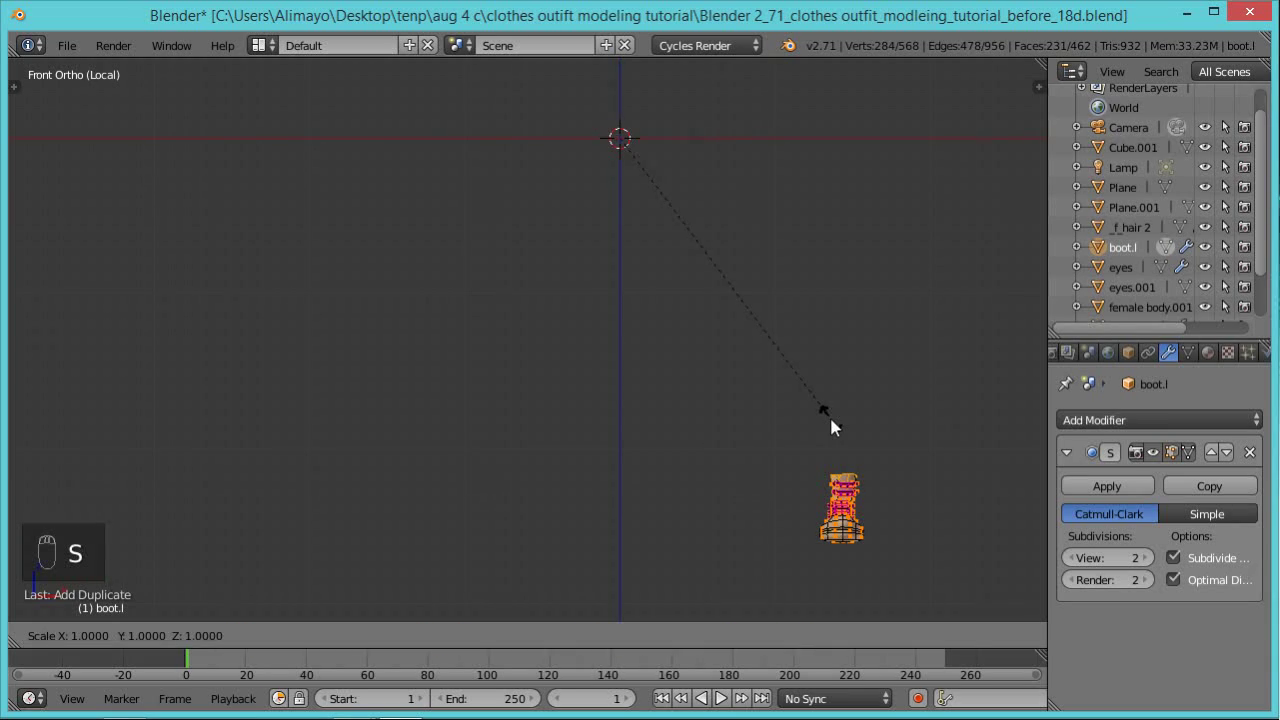
pyautogui.write('x')
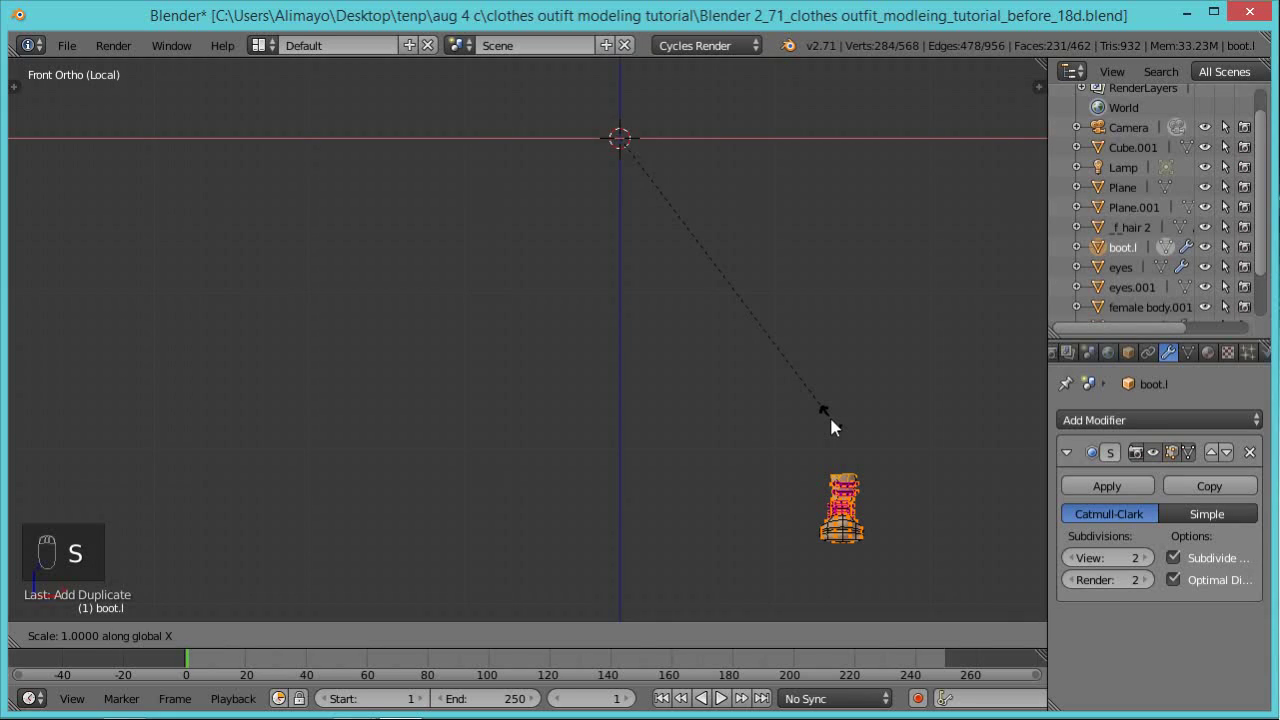
pyautogui.write('-1')
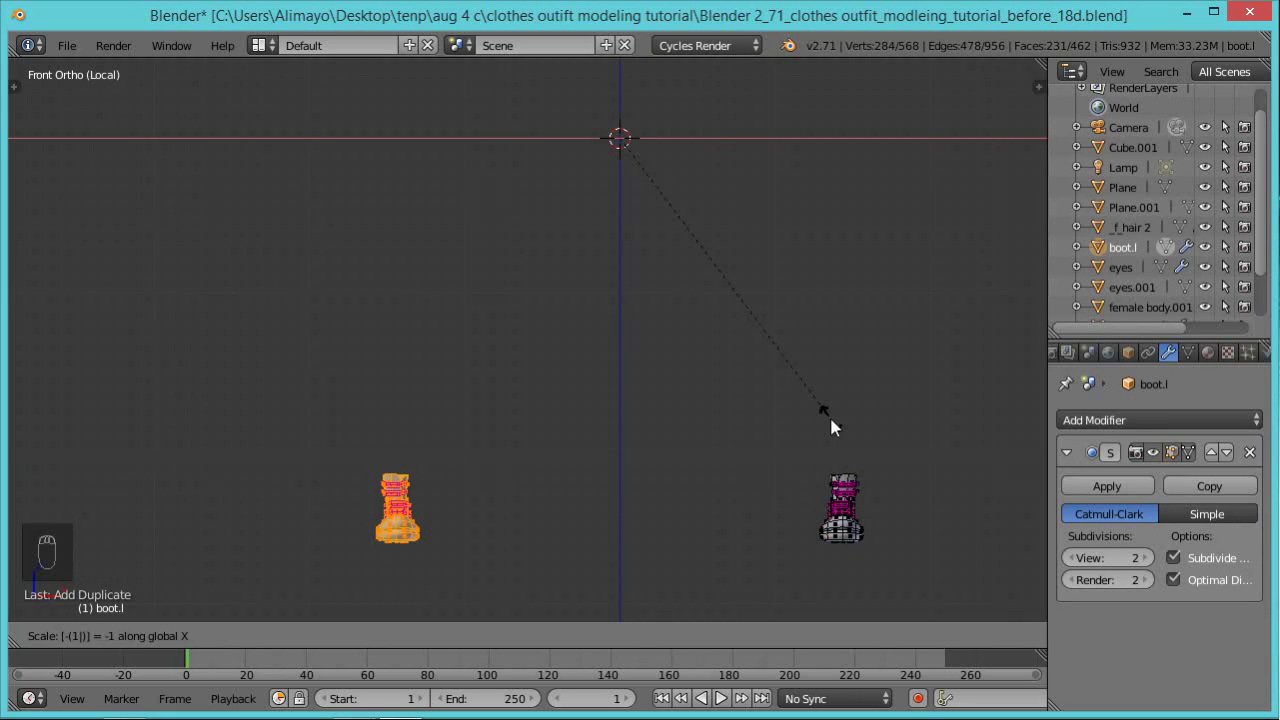
pyautogui.press('Return')
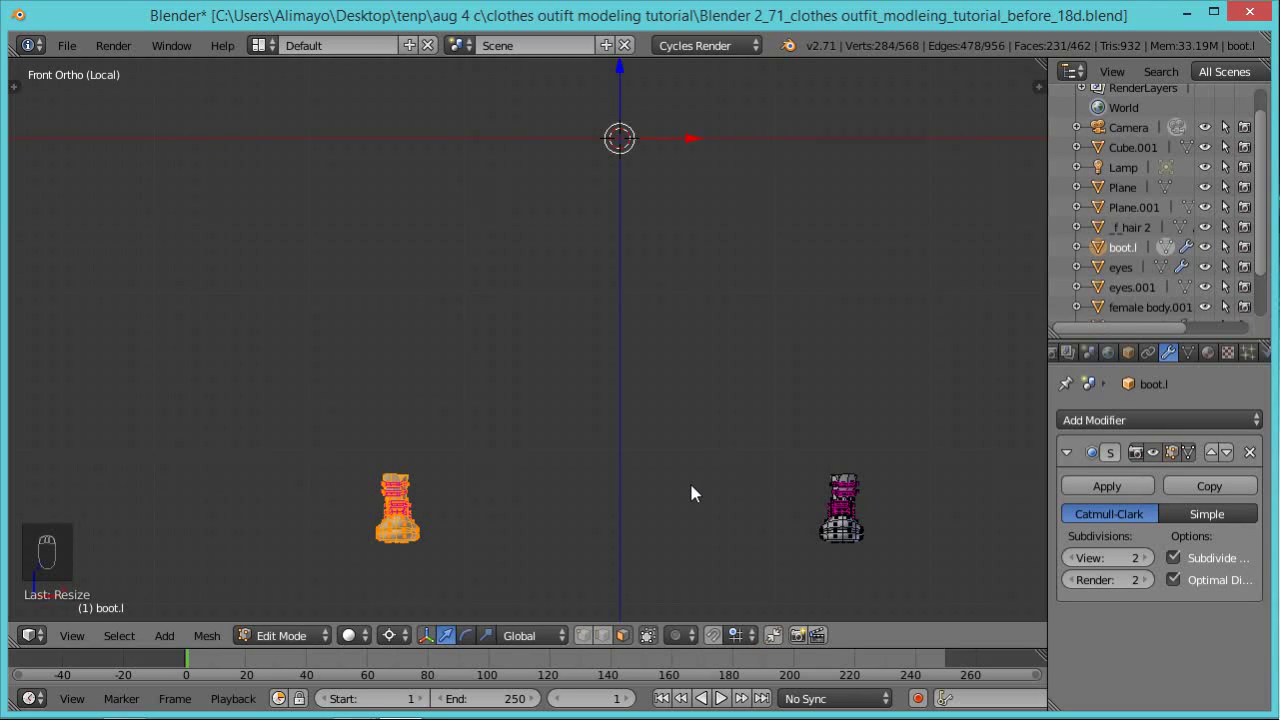
# Leave local view and move the whole original boot along X beside its mirrored copy, with the pivot point set to Median Point.
pyautogui.press('KP_Divide')
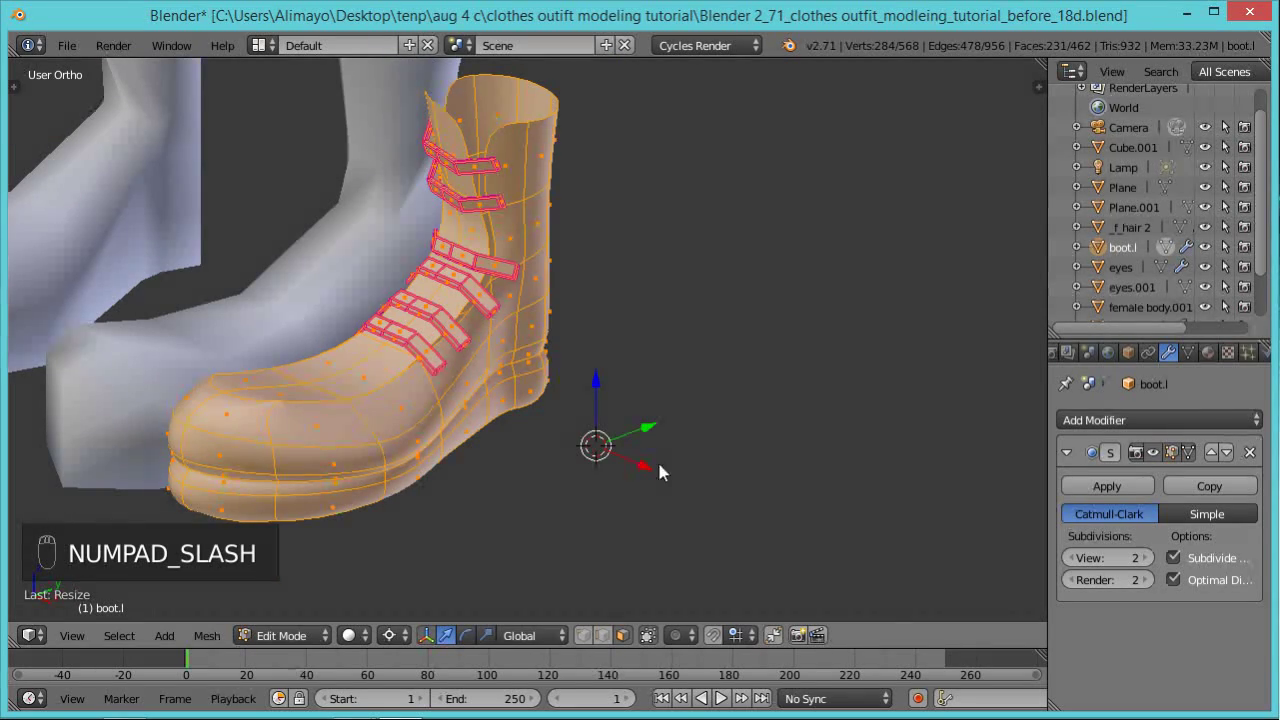
pyautogui.scroll(-6, 569, 424)
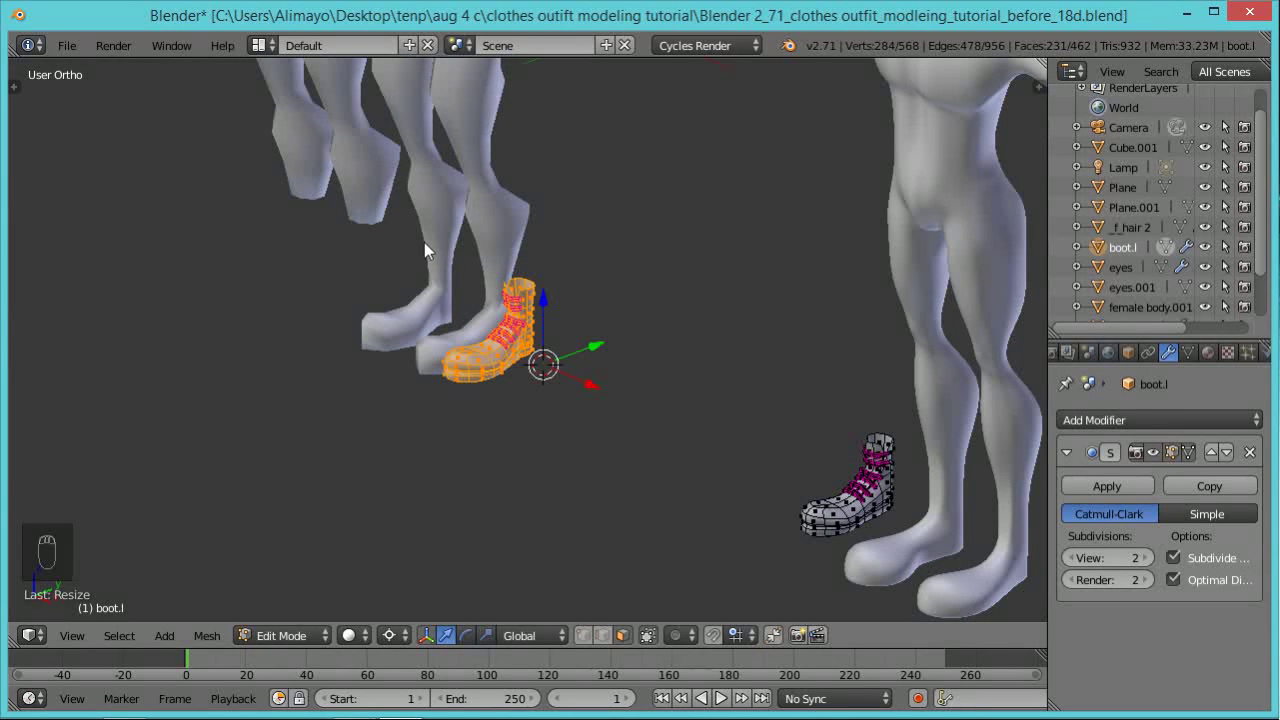
pyautogui.moveTo(469, 389); pyautogui.dragTo(595, 381, button='middle')
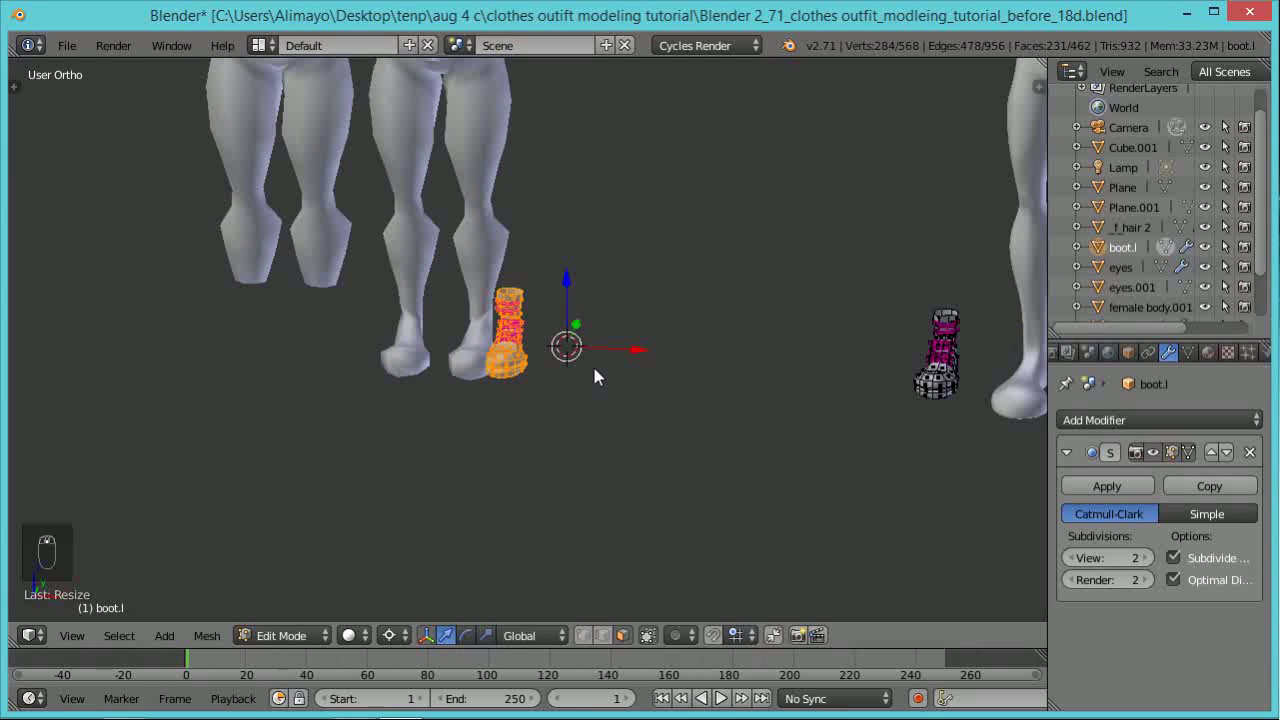
pyautogui.rightClick(941, 390)
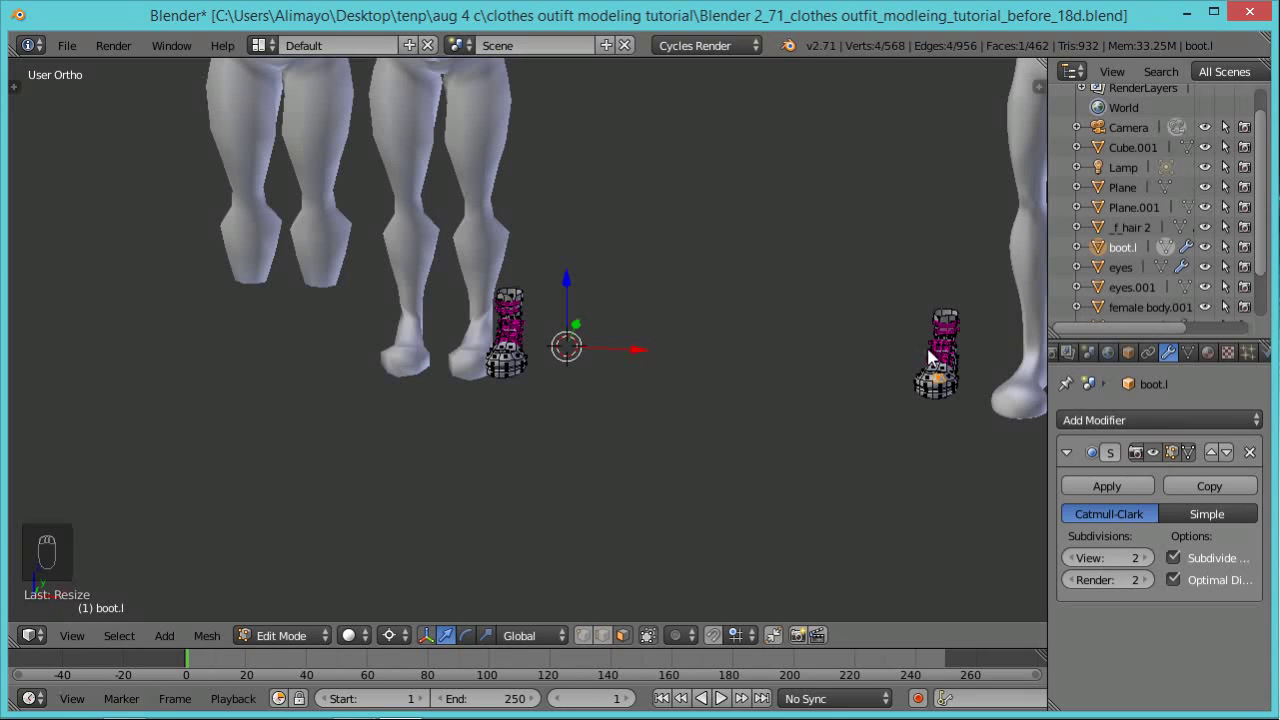
pyautogui.press('z')
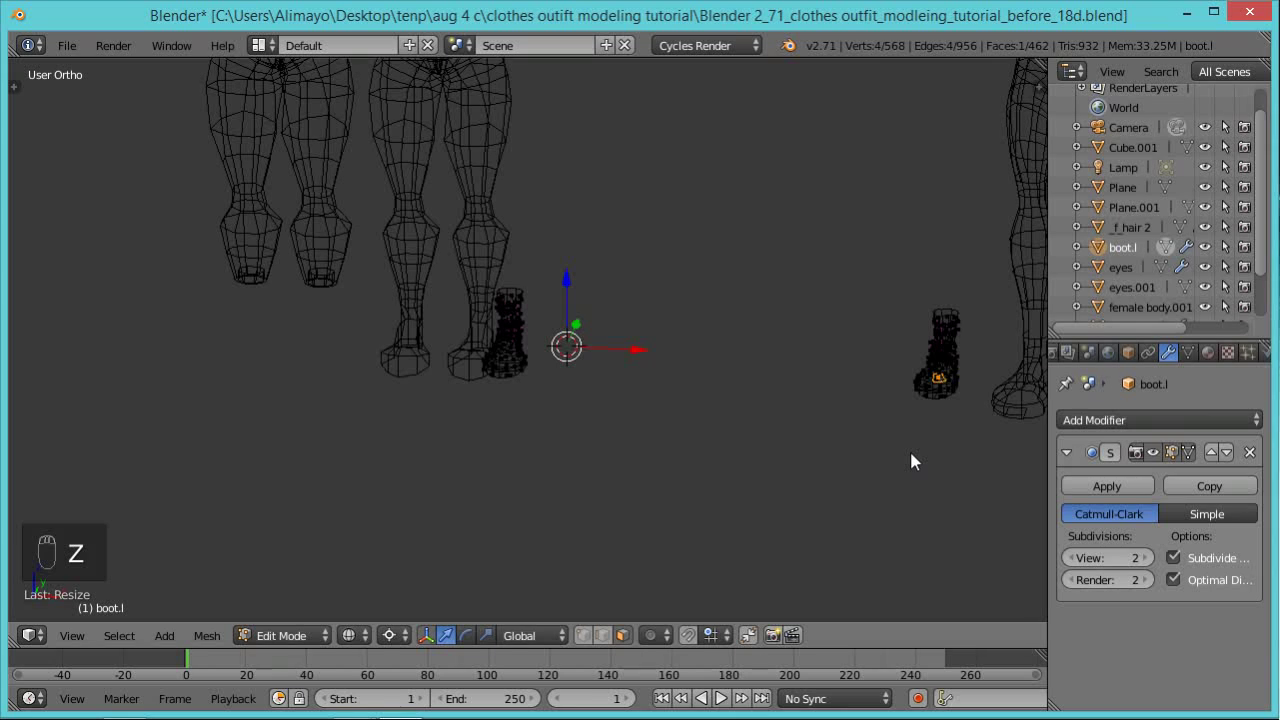
pyautogui.rightClick(951, 441)
pyautogui.moveTo(978, 378)
pyautogui.keyDown('ctrl'); pyautogui.mouseDown()
pyautogui.moveTo(876, 283)
pyautogui.moveTo(864, 432)
pyautogui.moveTo(858, 376)
pyautogui.mouseUp(); pyautogui.keyUp('ctrl')
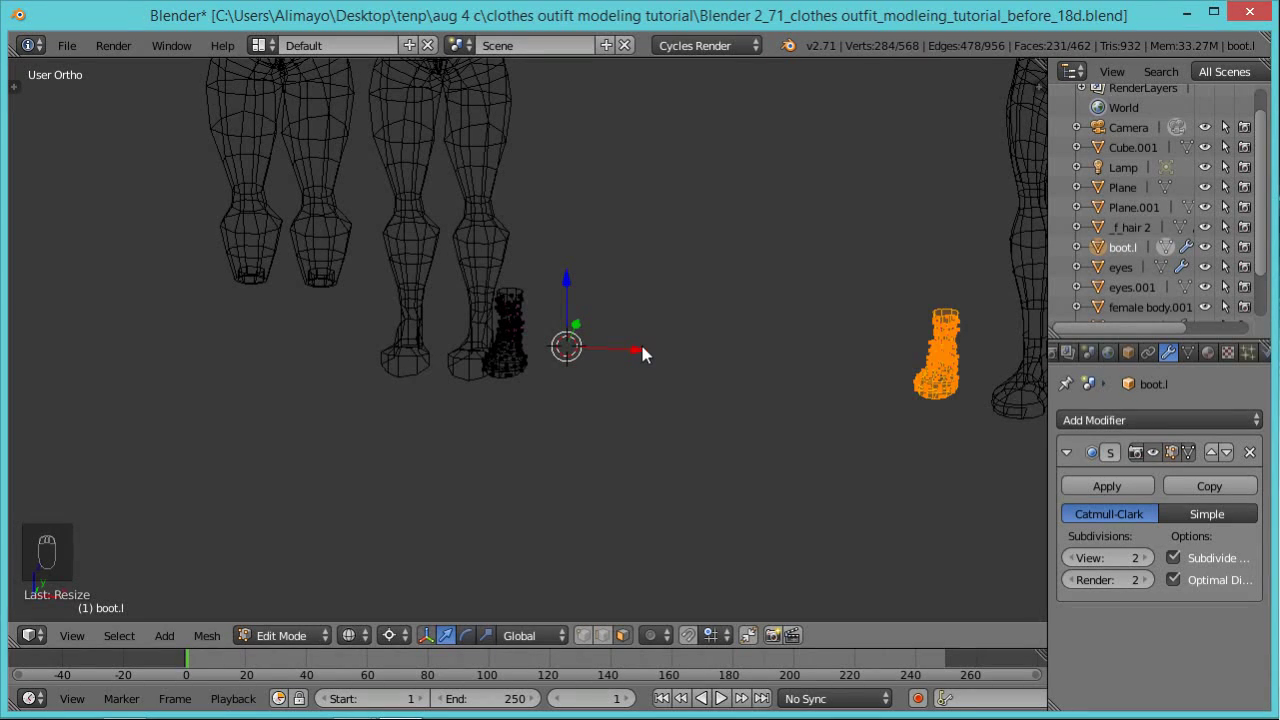
pyautogui.click(404, 637)
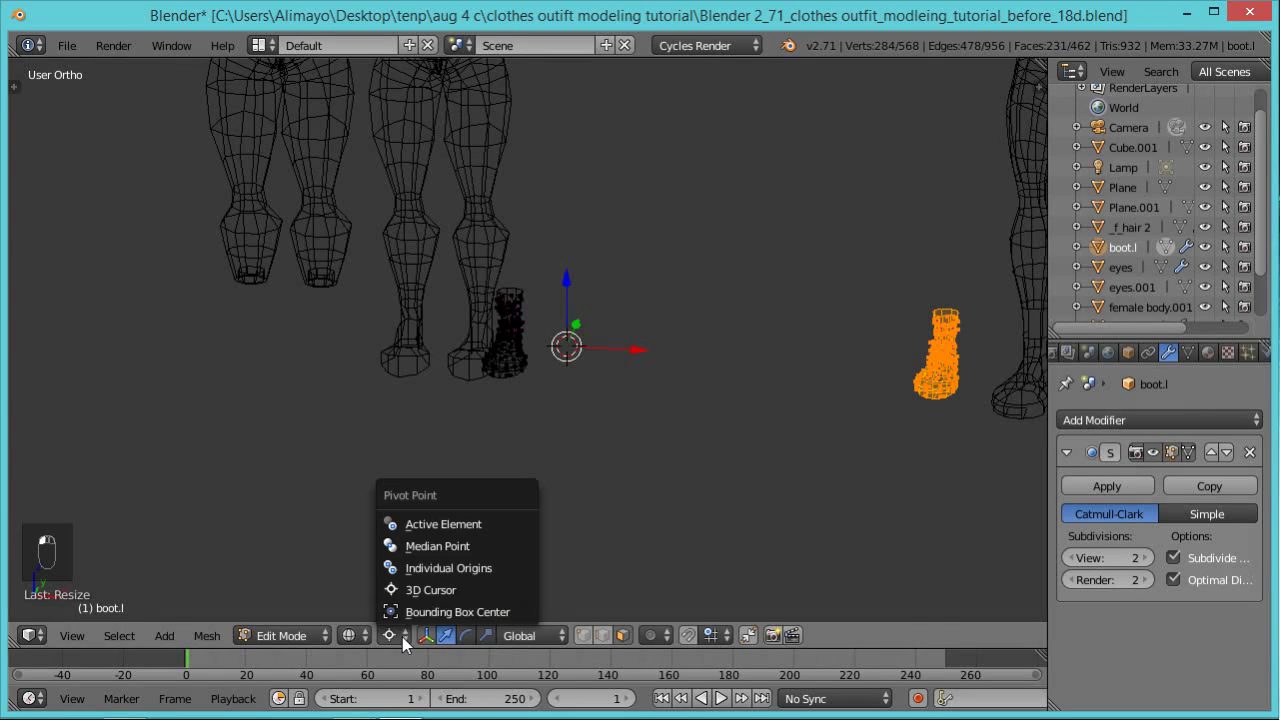
pyautogui.click(427, 546)
pyautogui.moveTo(1023, 347); pyautogui.dragTo(662, 366)
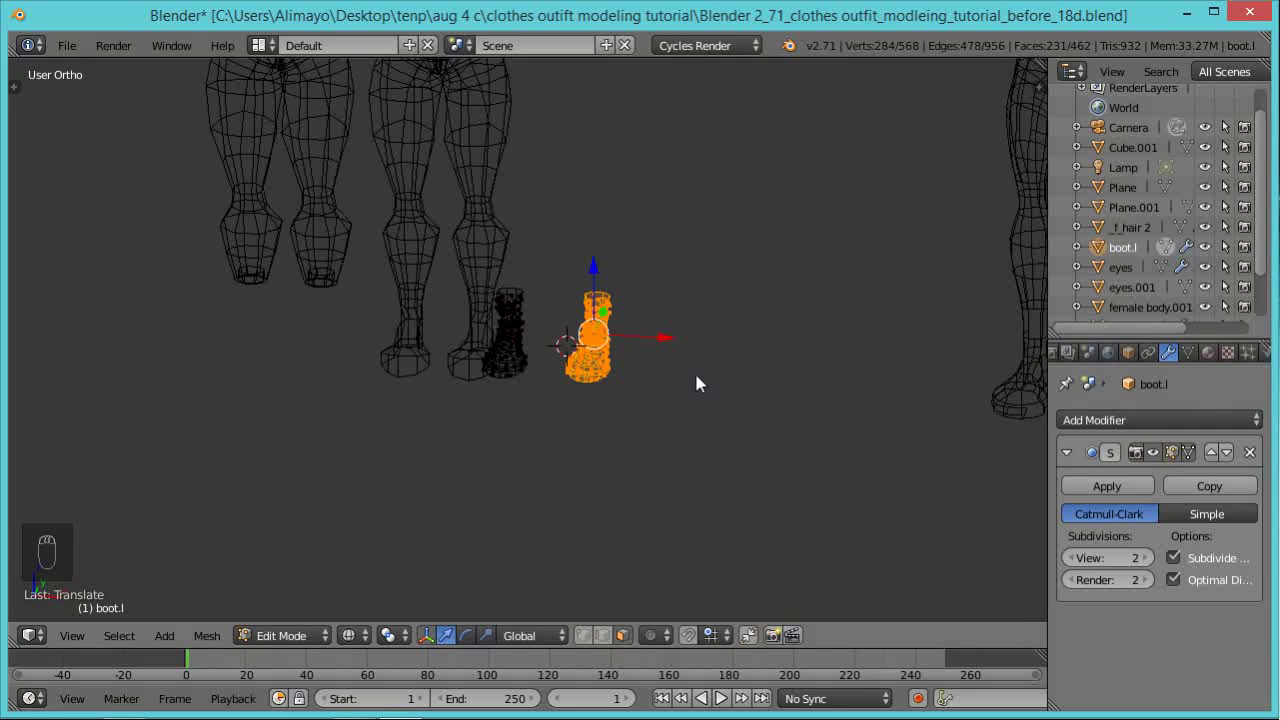
# Select both boots and move them together along X, clear of the neighbouring character's foot, in solid shading.
pyautogui.press('a')
pyautogui.press('a')
pyautogui.press('a')
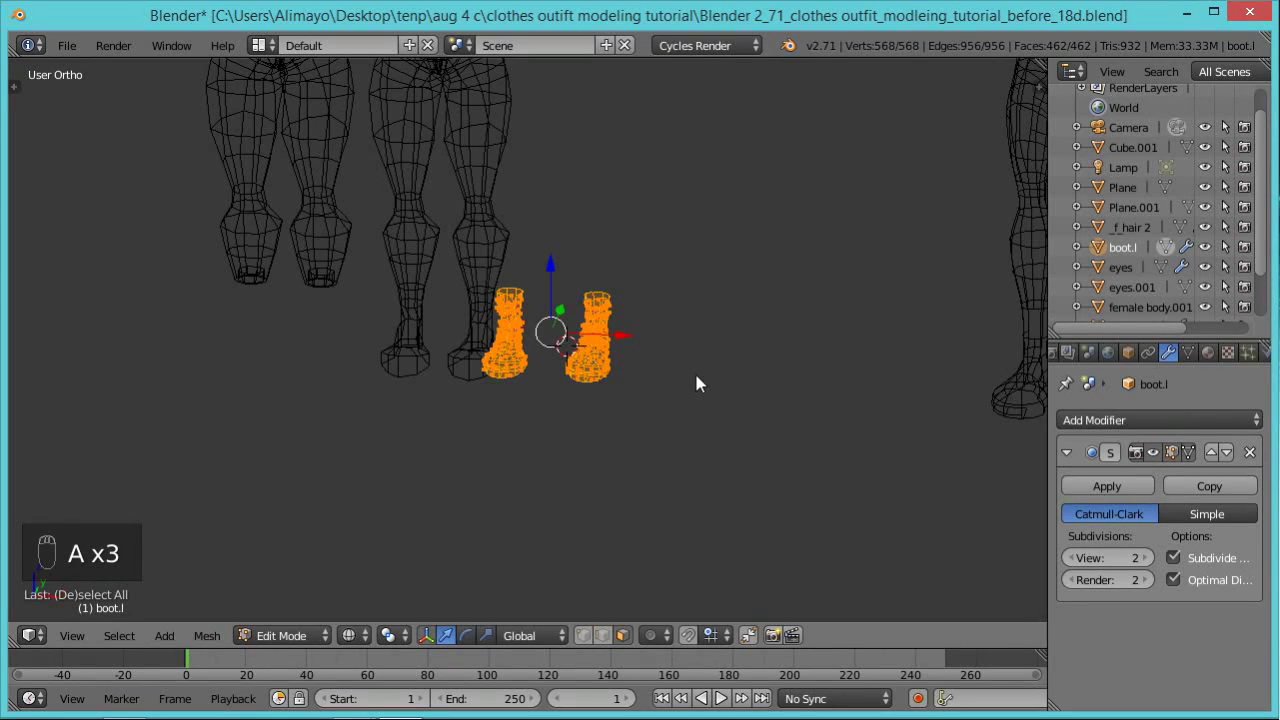
pyautogui.press('z')
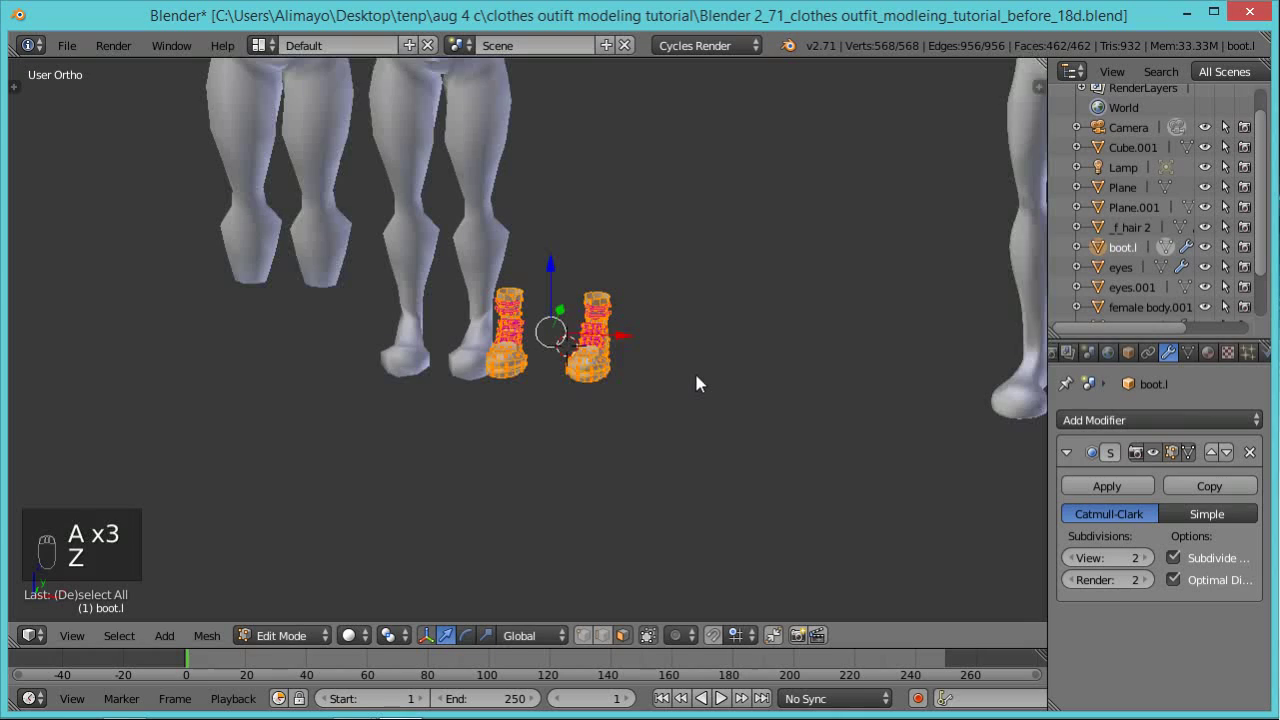
pyautogui.scroll(4, 694, 370)
pyautogui.press('g')
pyautogui.press('x')
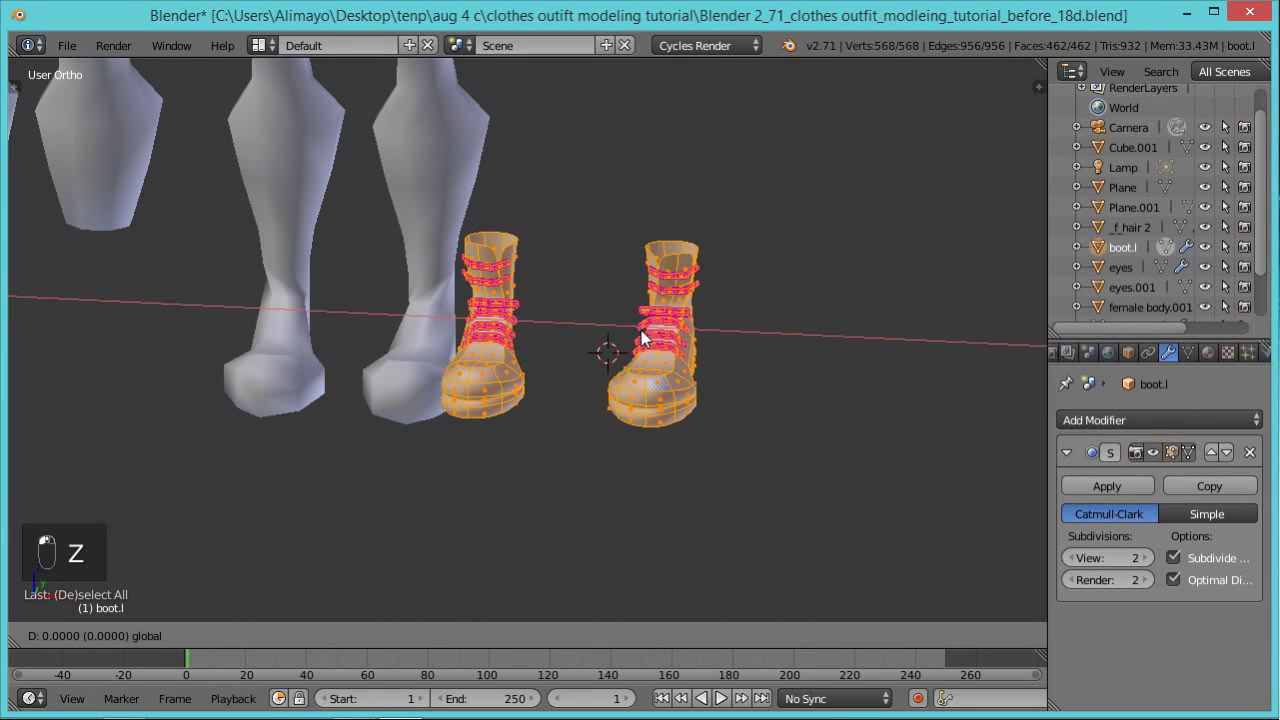
pyautogui.click(697, 338)
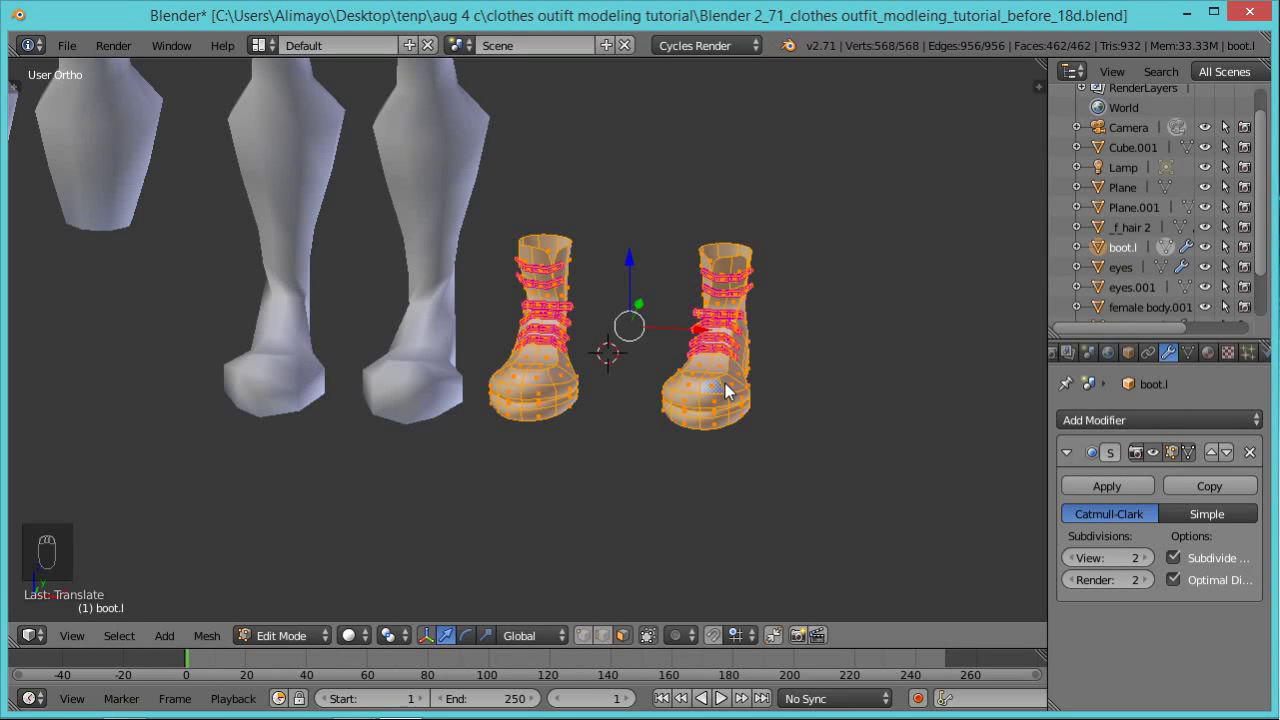
pyautogui.scroll(-4, 752, 403)
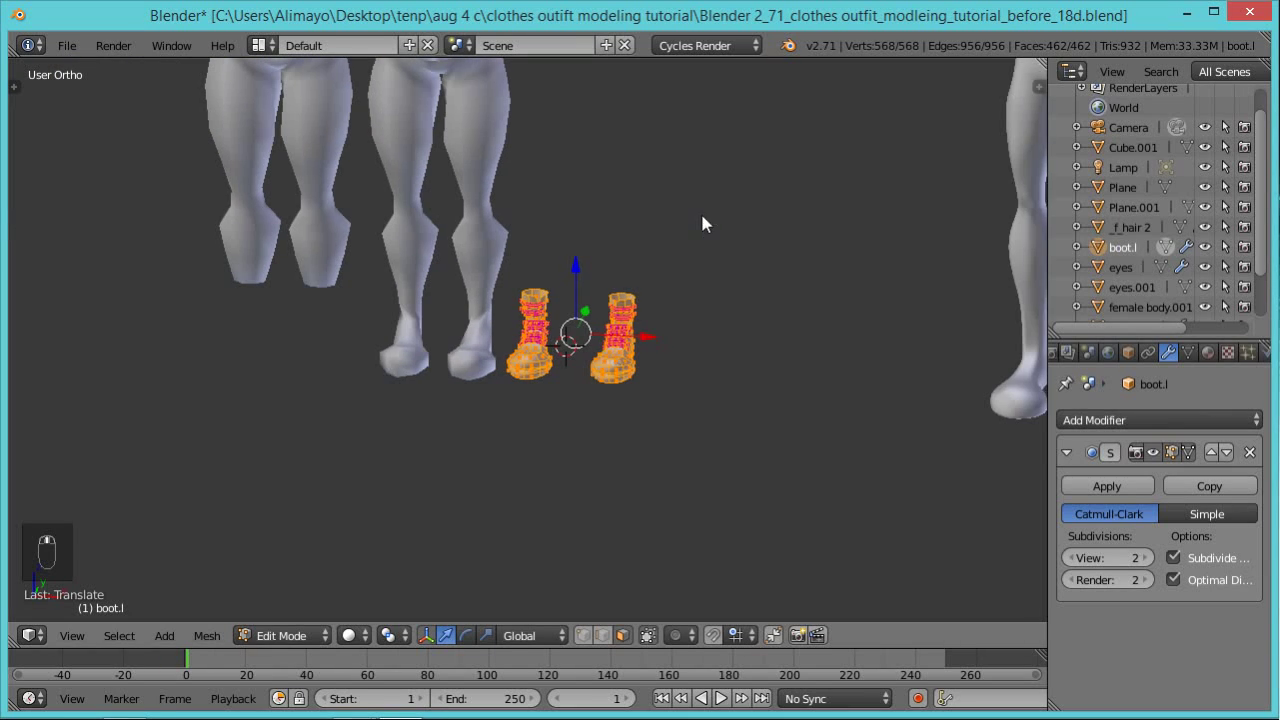
# Return to Object Mode and join the pair of boots into the female body mesh.
pyautogui.keyDown('shift'); pyautogui.moveTo(700, 220); pyautogui.dragTo(752, 390, button='middle'); pyautogui.keyUp('shift')
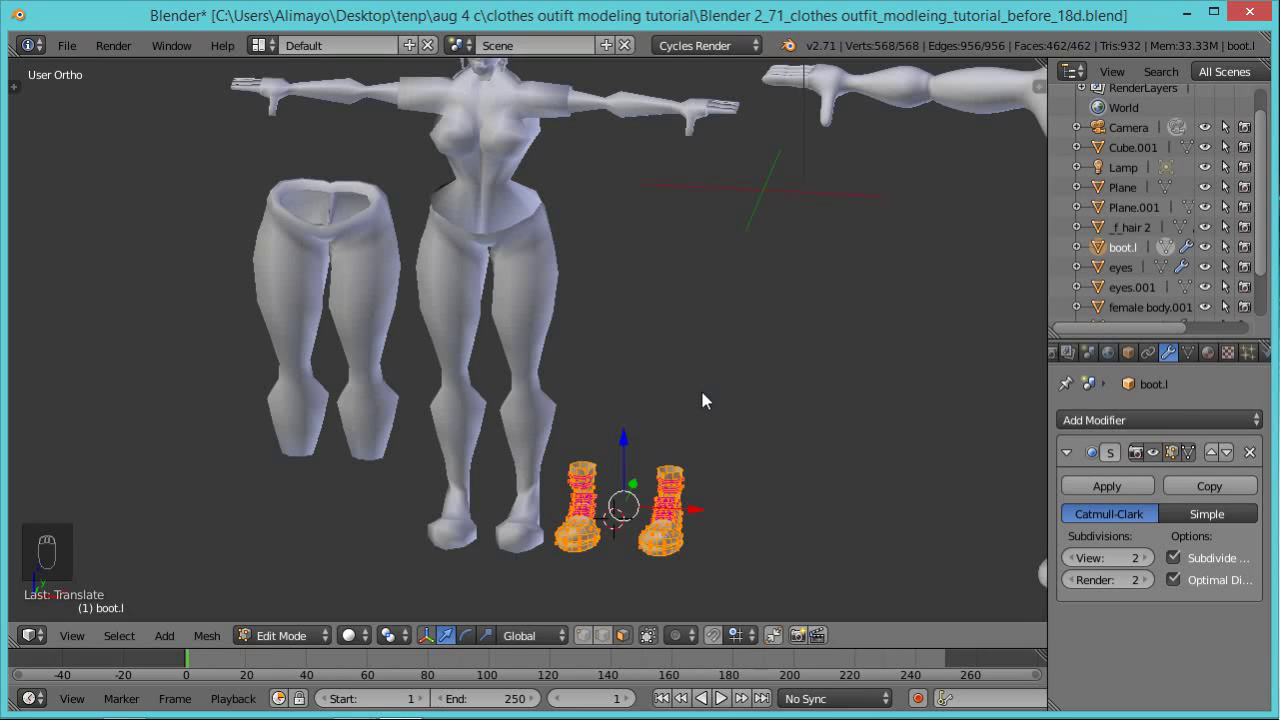
pyautogui.press('Tab')
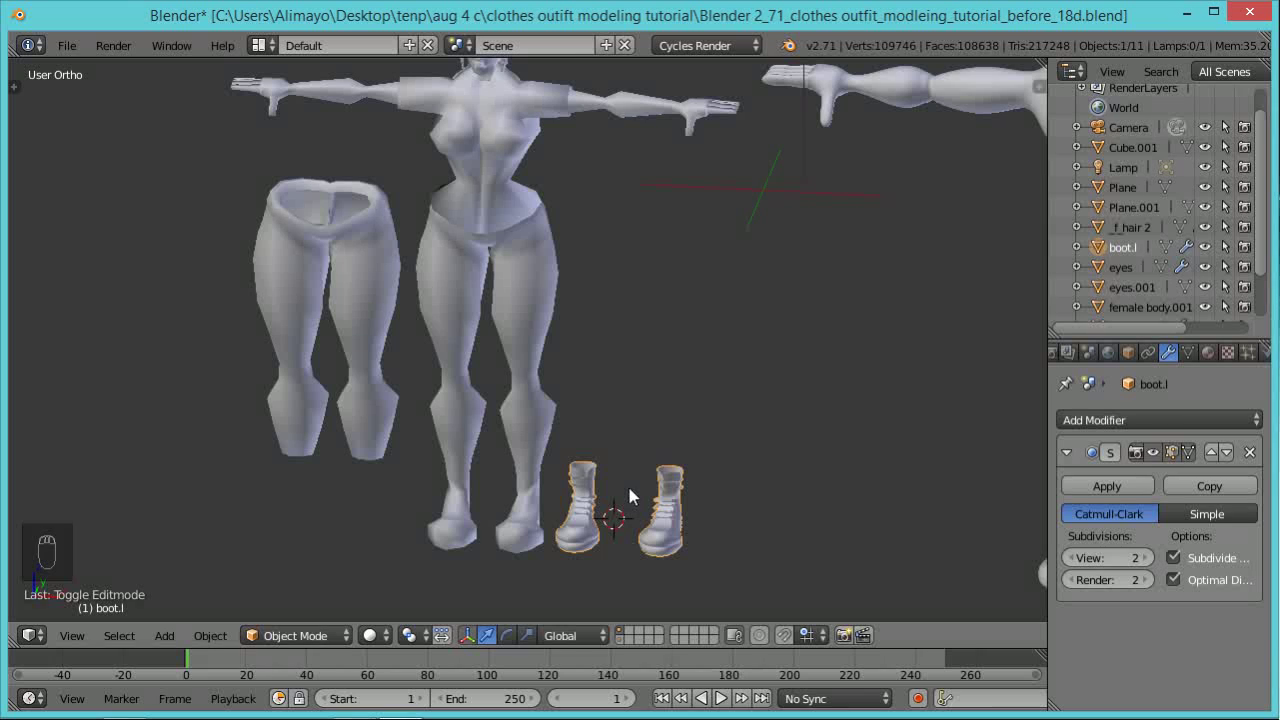
pyautogui.keyDown('shift'); pyautogui.rightClick(542, 280); pyautogui.keyUp('shift')
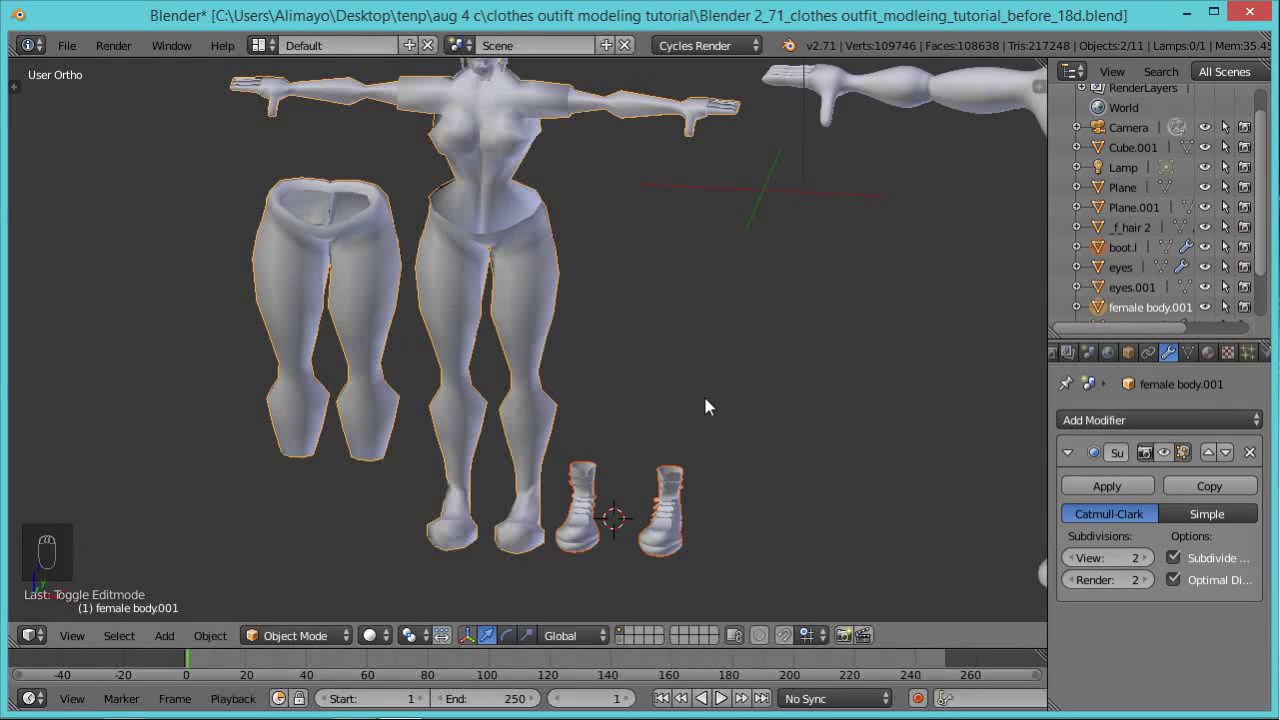
pyautogui.hotkey('ctrl', 'j')
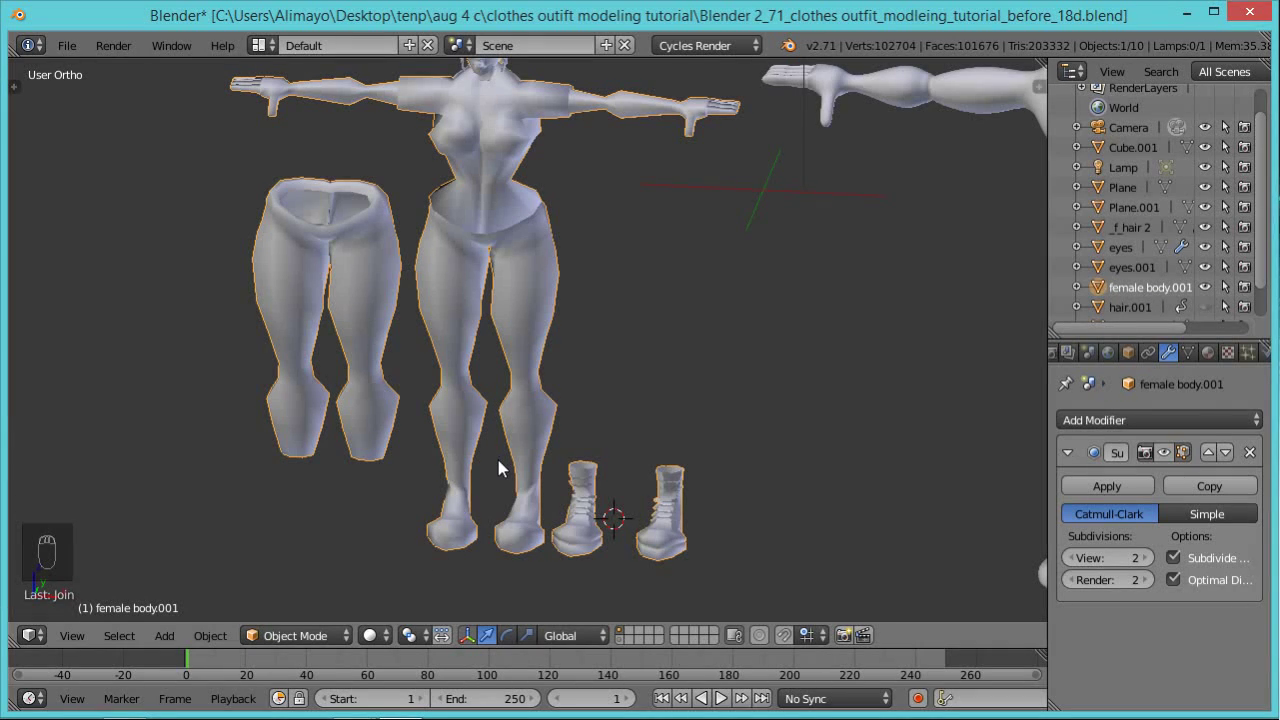
# Lasso-select only the boot nearest the character in wireframe edit mode and move it along X onto her right foot.
pyautogui.press('Tab')
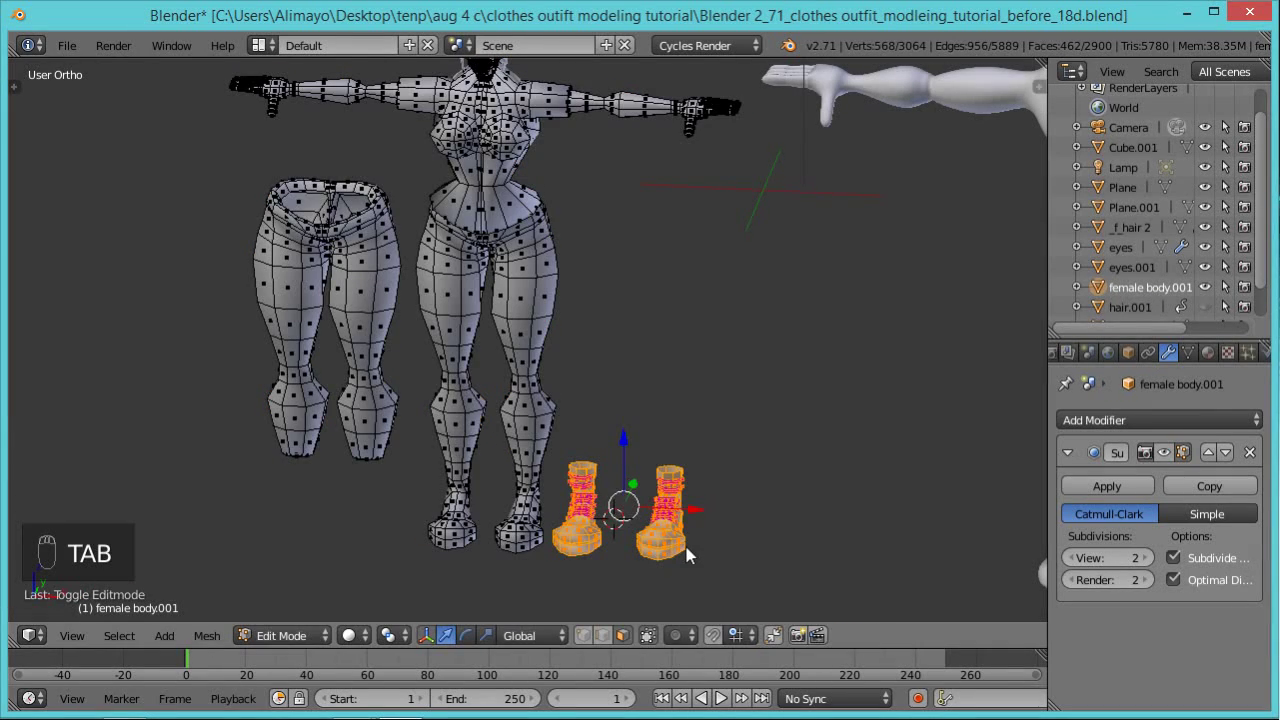
pyautogui.scroll(1, 608, 555)
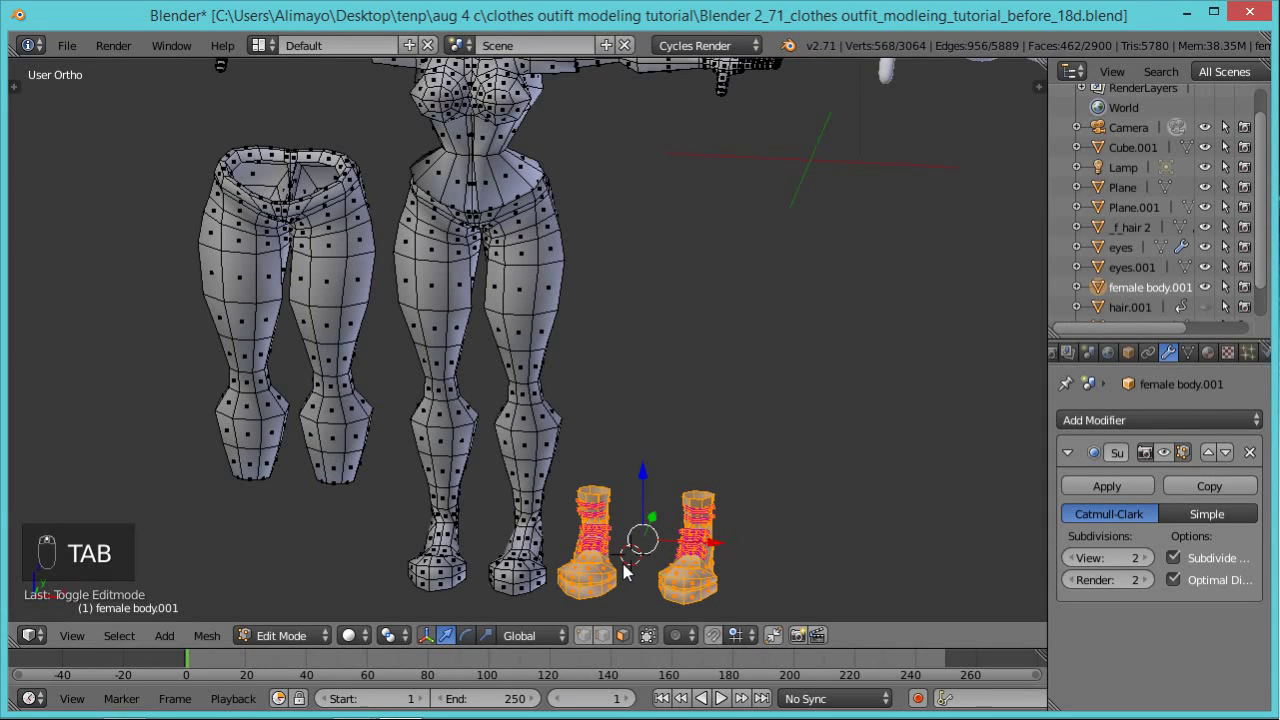
pyautogui.keyDown('shift'); pyautogui.moveTo(632, 480); pyautogui.dragTo(637, 418, button='middle'); pyautogui.keyUp('shift')
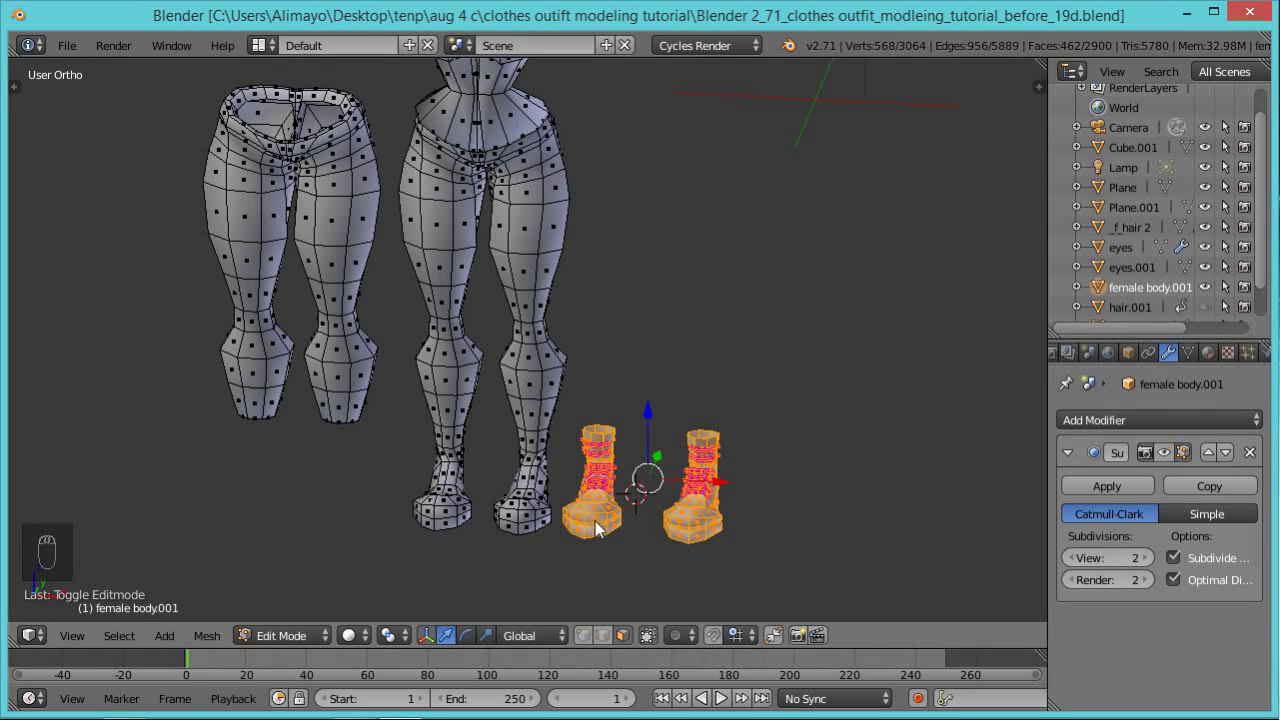
pyautogui.press('z')
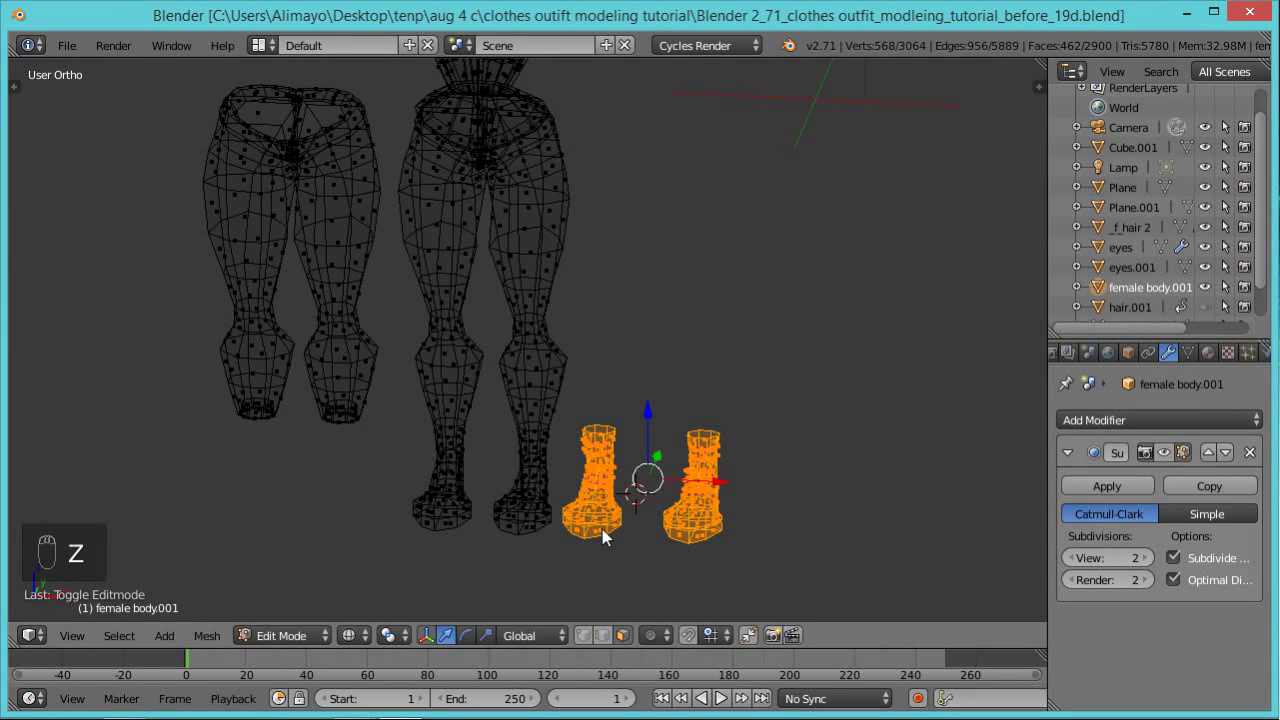
pyautogui.press('a')
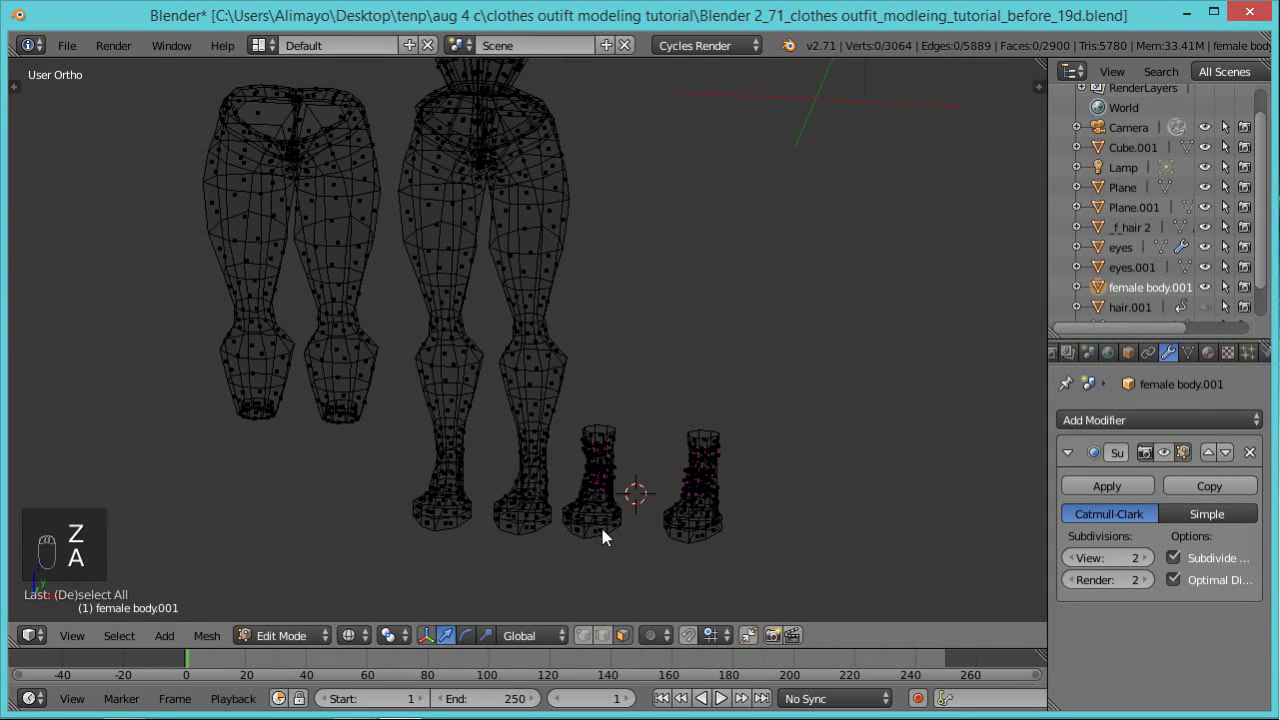
pyautogui.moveTo(601, 570)
pyautogui.keyDown('ctrl'); pyautogui.mouseDown()
pyautogui.moveTo(634, 566)
pyautogui.moveTo(657, 500)
pyautogui.moveTo(651, 413)
pyautogui.moveTo(587, 415)
pyautogui.moveTo(557, 517)
pyautogui.moveTo(605, 546)
pyautogui.mouseUp(); pyautogui.keyUp('ctrl')
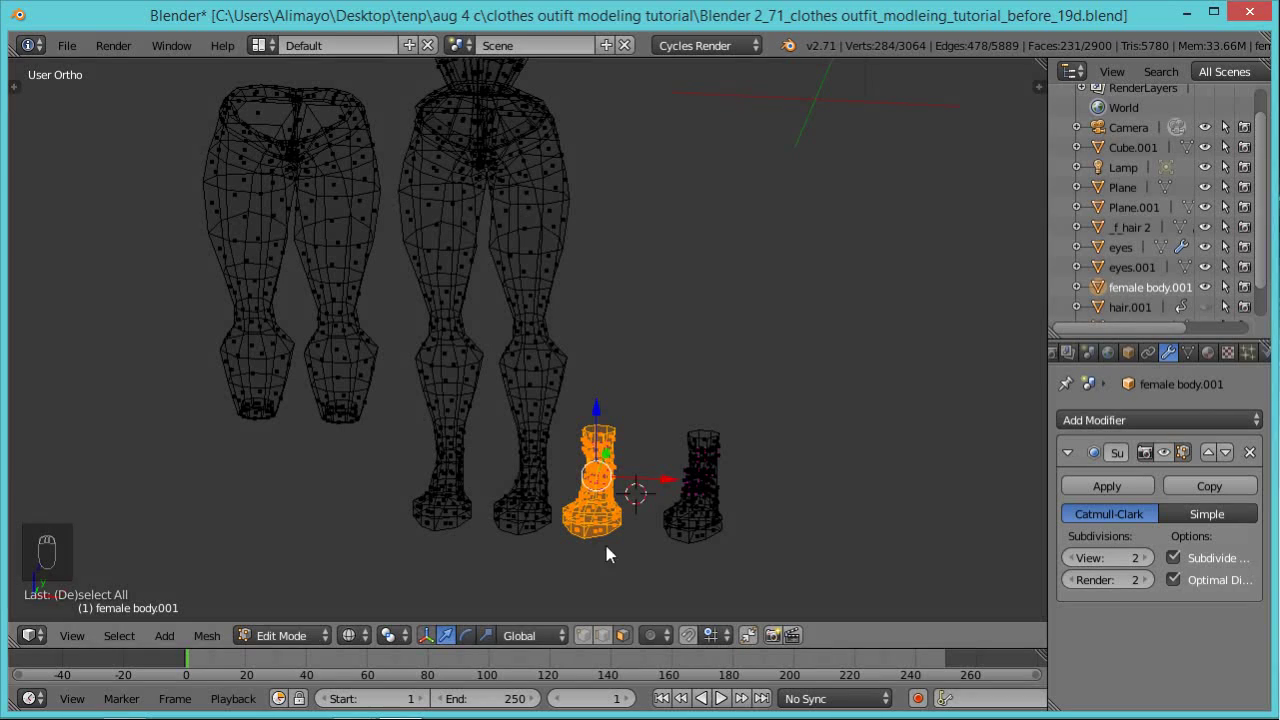
pyautogui.moveTo(667, 487)
pyautogui.mouseDown()
pyautogui.moveTo(567, 472)
pyautogui.moveTo(519, 483)
pyautogui.mouseUp()
pyautogui.press('z')
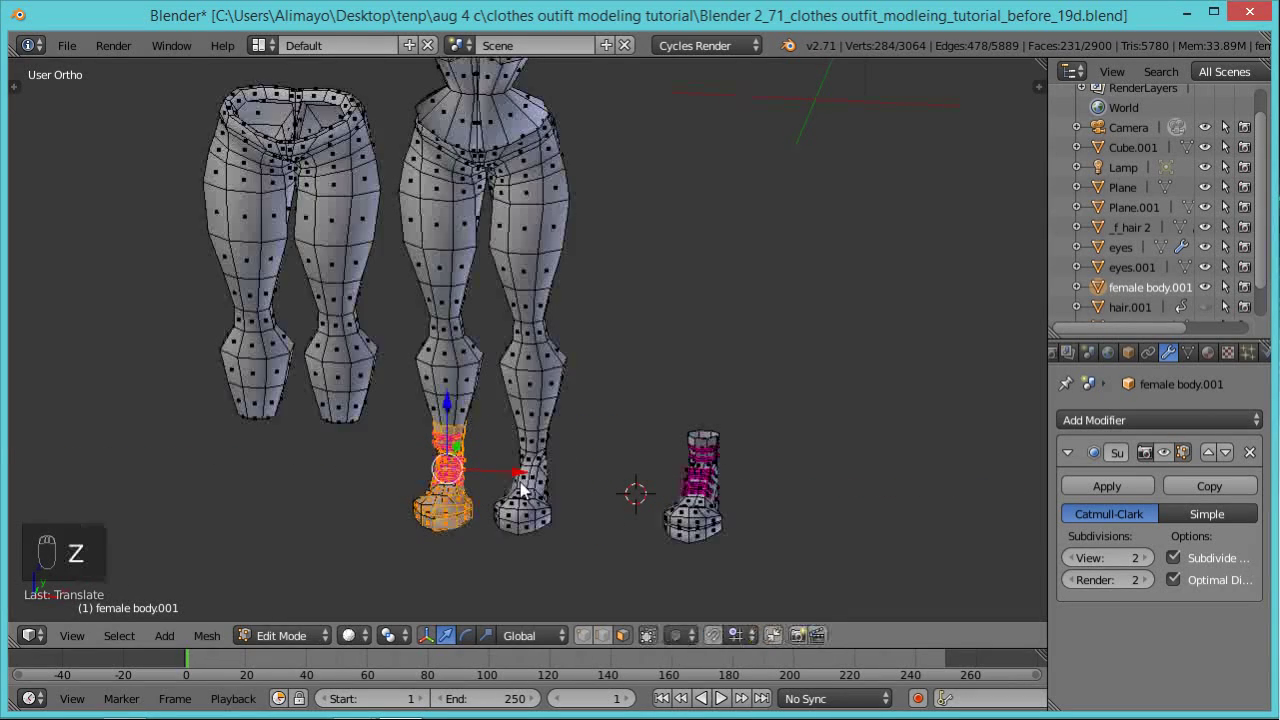
pyautogui.scroll(2, 519, 483)
pyautogui.moveTo(519, 490); pyautogui.dragTo(510, 535, button='middle')
pyautogui.moveTo(488, 521); pyautogui.dragTo(490, 522)
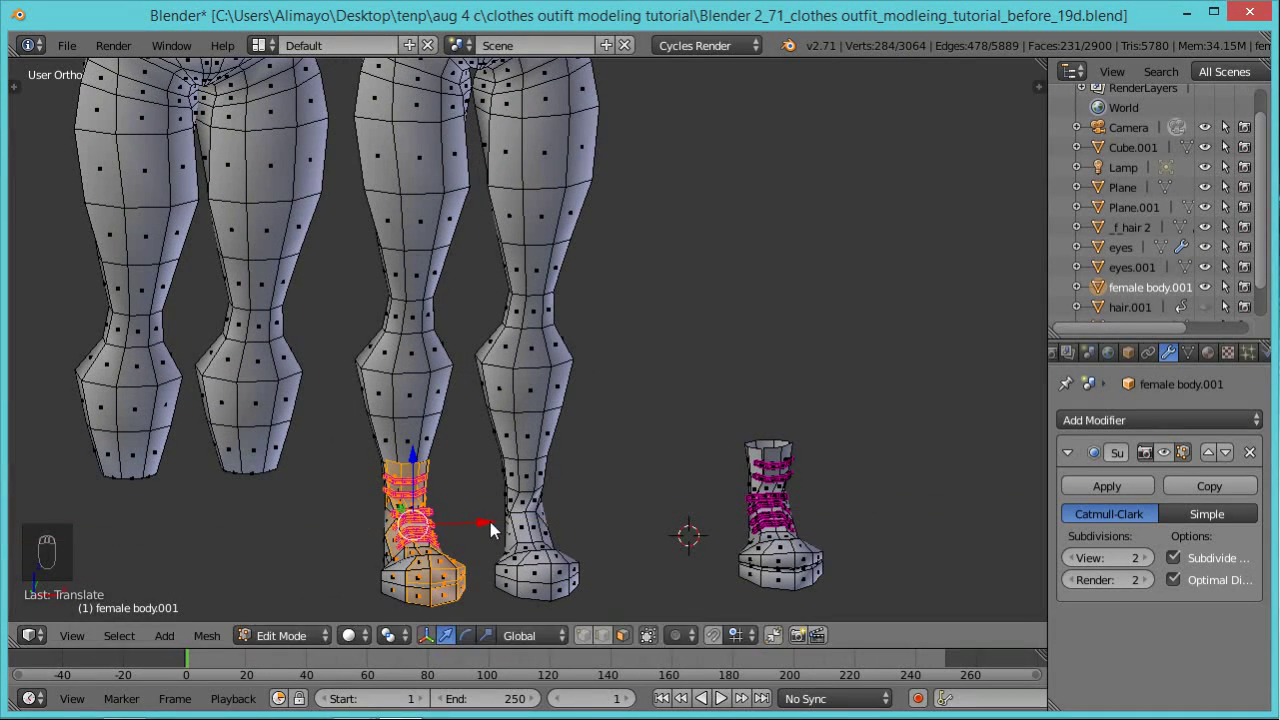
# Select the right boot's linked shell without the laces and expand it around the foot with Shrink/Fatten at about -0.18.
pyautogui.scroll(3, 495, 520)
pyautogui.scroll(2, 500, 520)
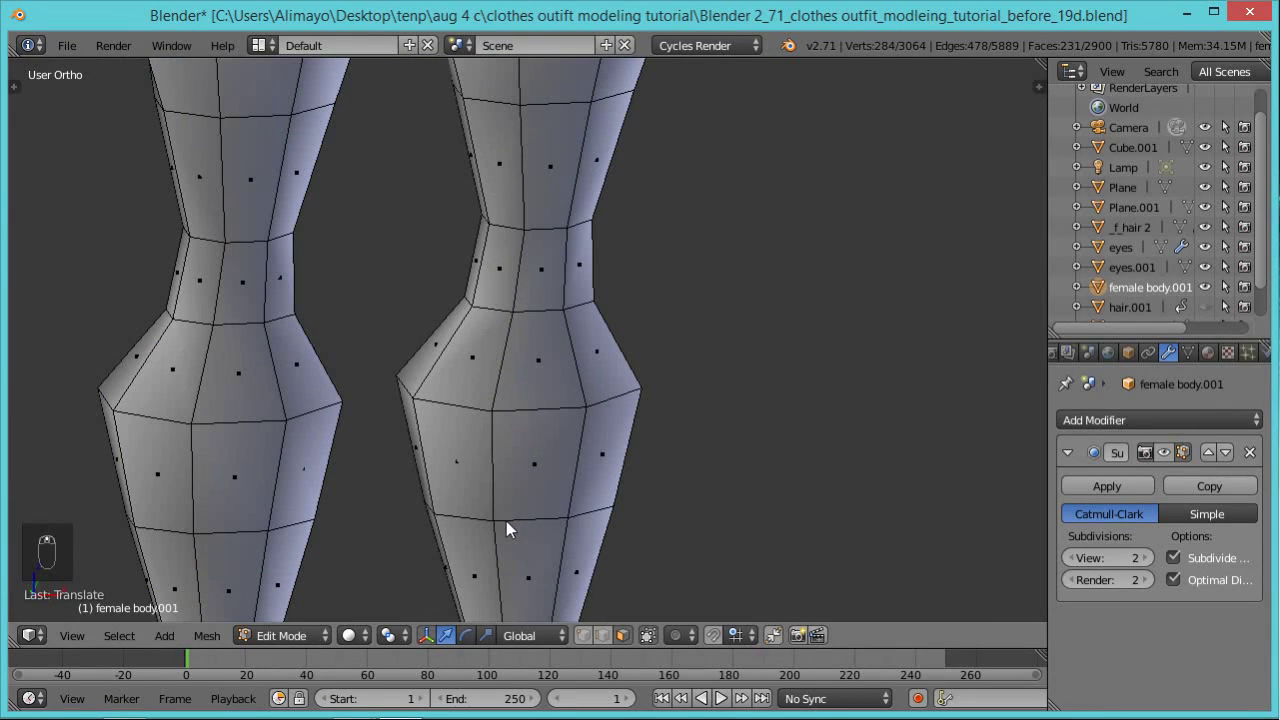
pyautogui.scroll(-4, 662, 265)
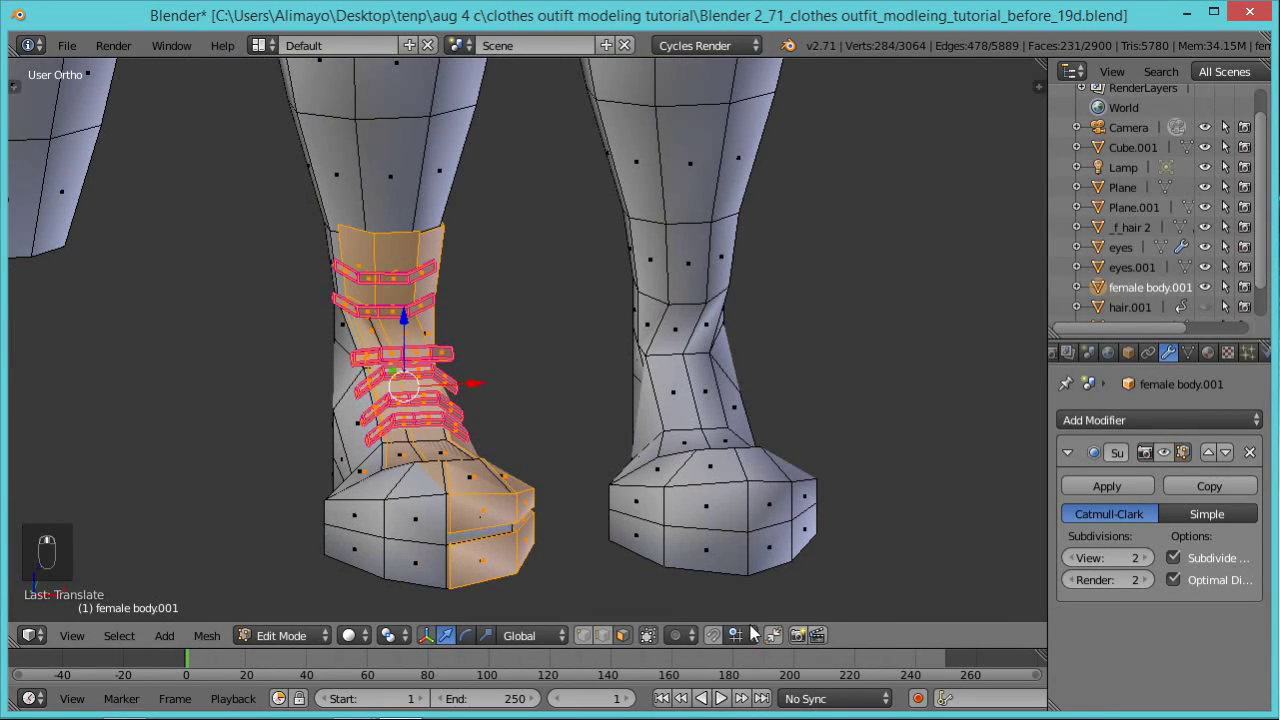
pyautogui.moveTo(636, 489); pyautogui.dragTo(539, 444, button='middle')
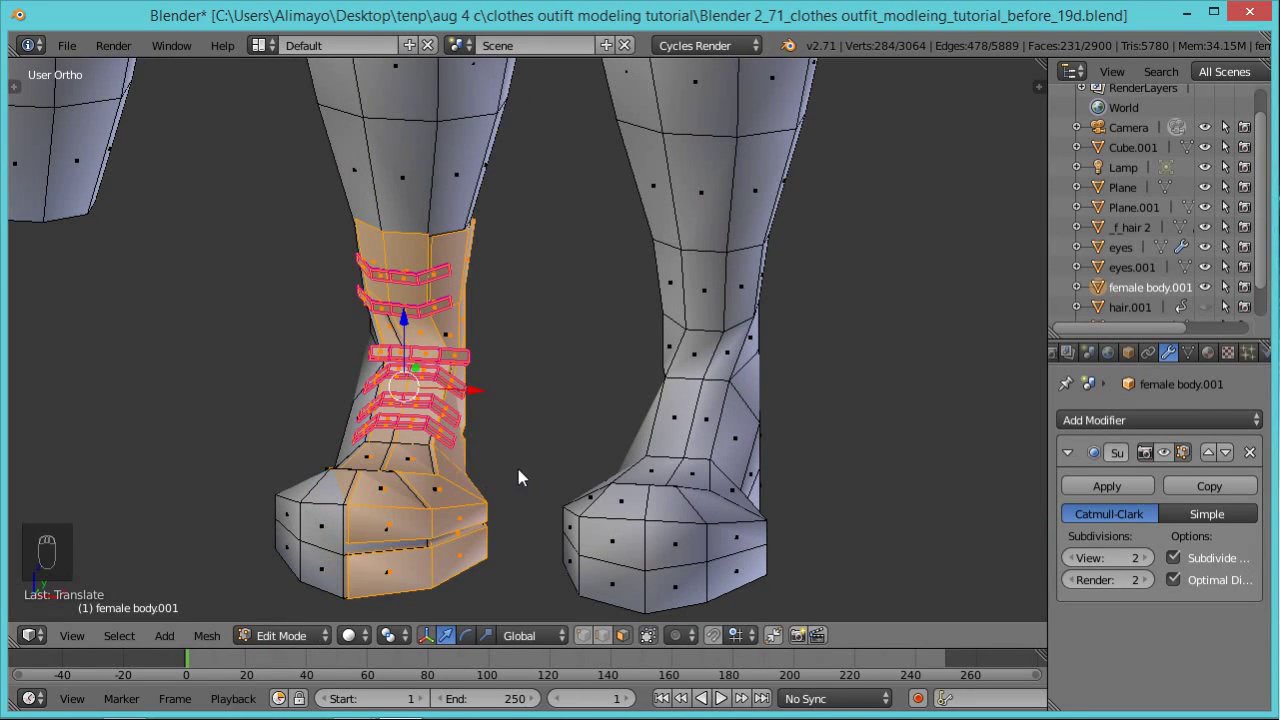
pyautogui.press('a')
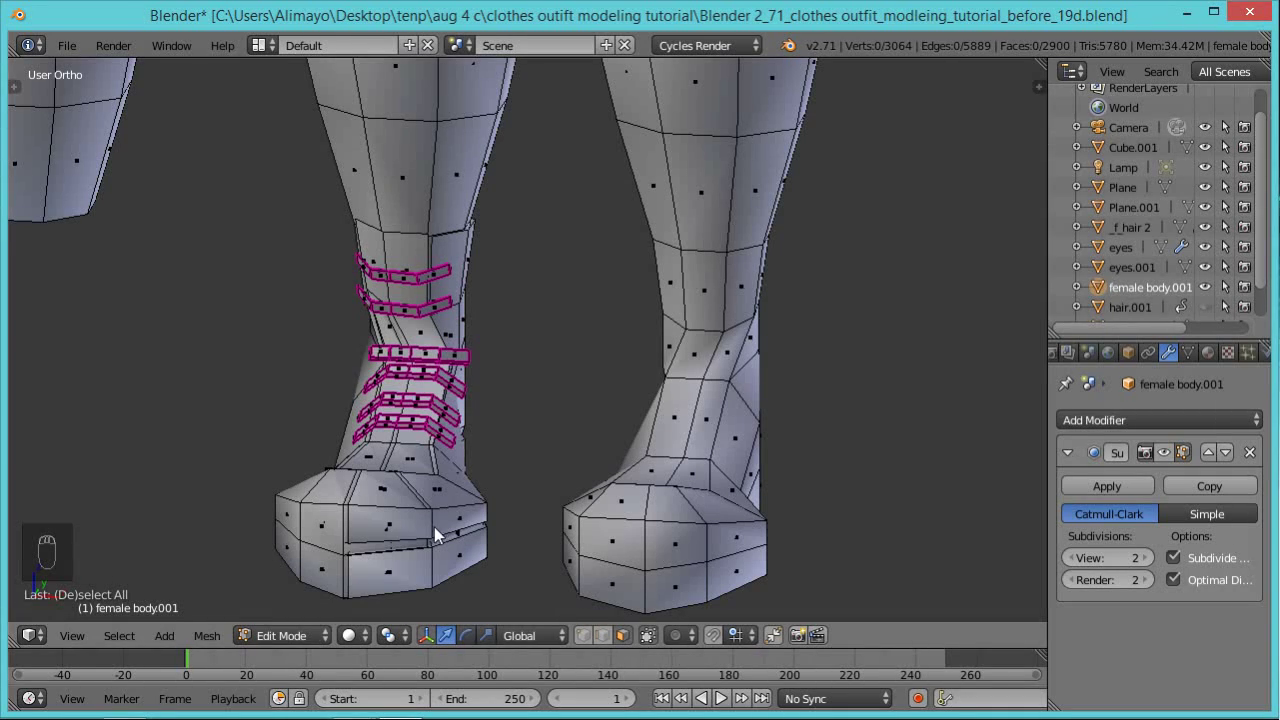
pyautogui.rightClick(460, 521)
pyautogui.hotkey('ctrl', 'l')
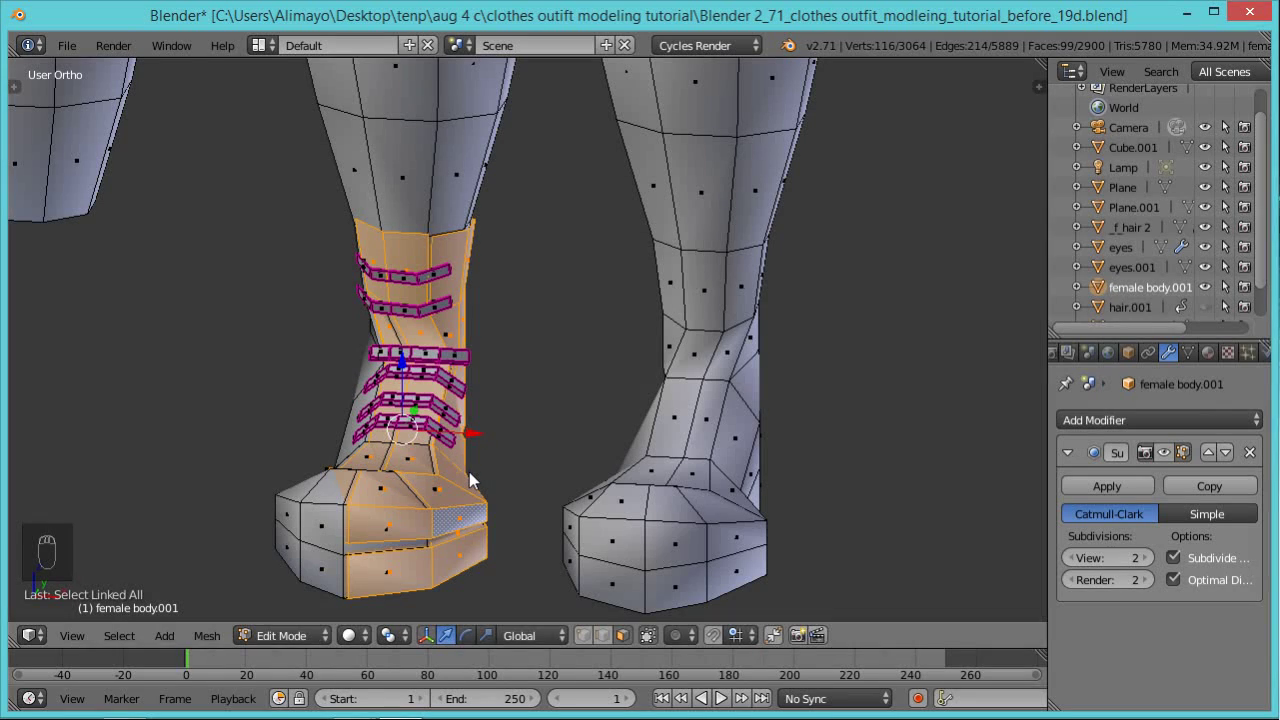
pyautogui.hotkey('alt', 's')
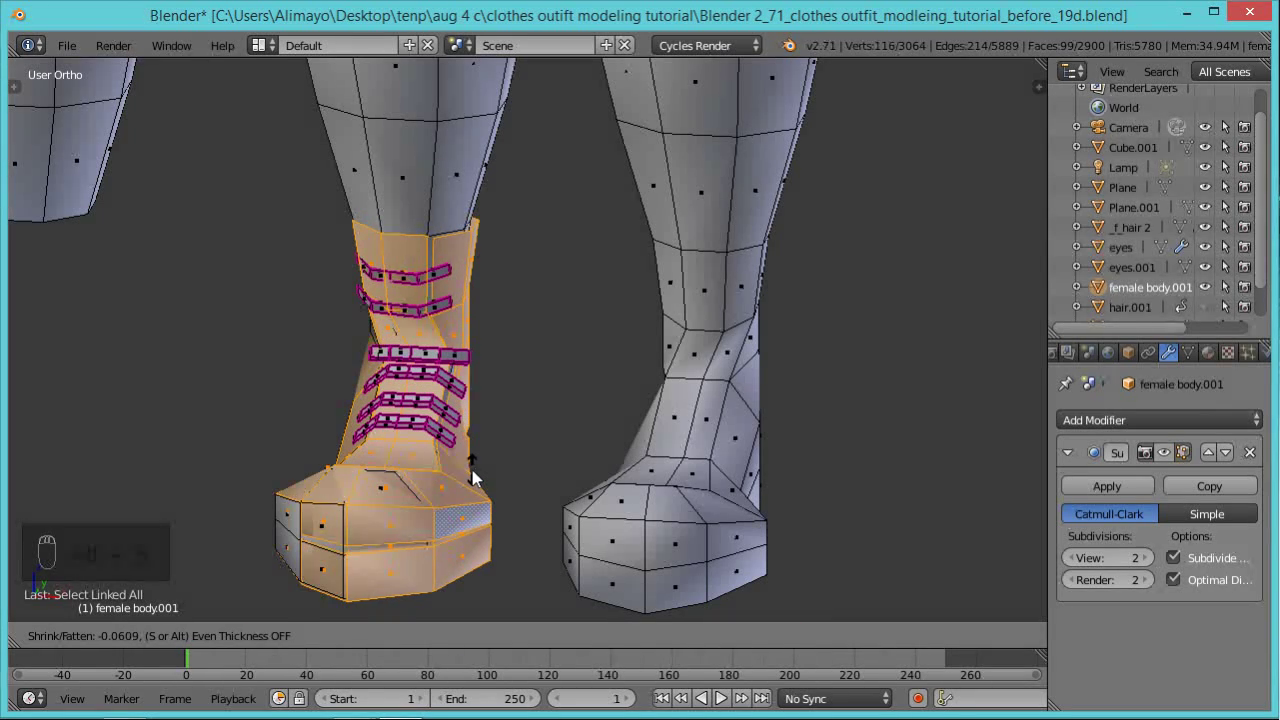
pyautogui.rightClick(470, 474)
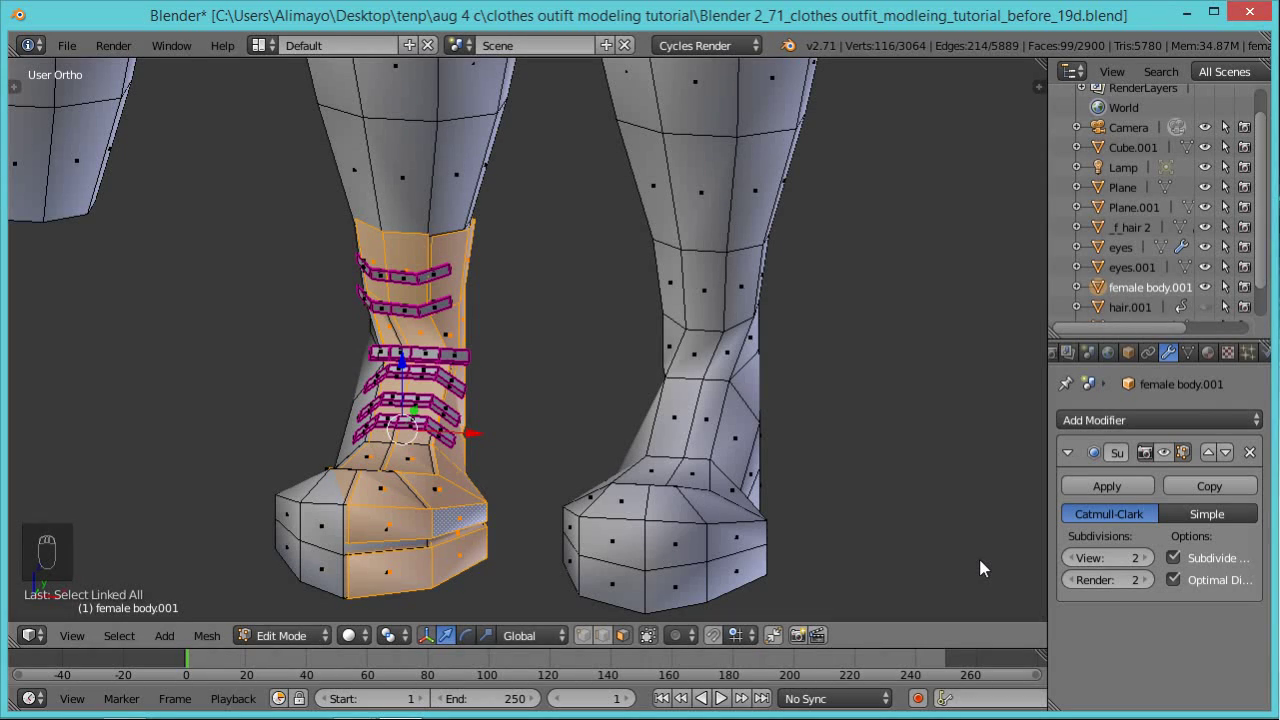
pyautogui.hotkey('alt', 's')
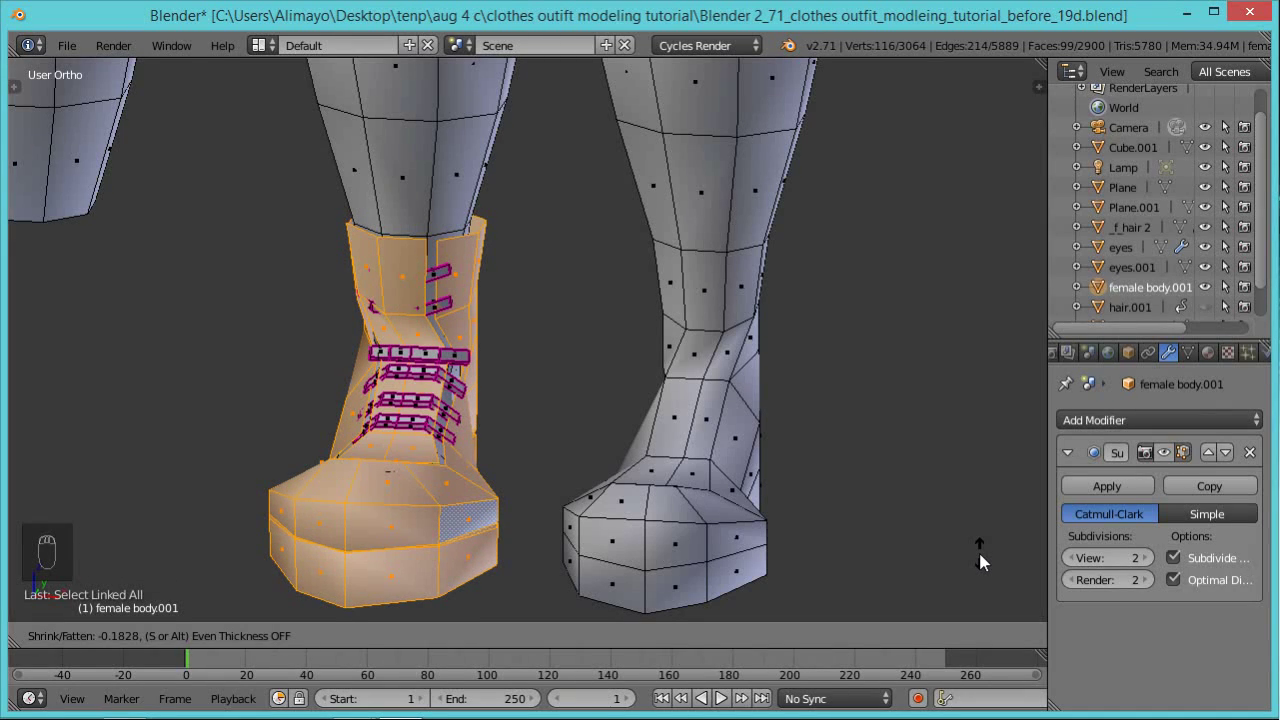
pyautogui.click(980, 560)
# Lasso-select the whole remaining boot in wireframe, move it along X onto the character's left foot, and return to solid shading.
pyautogui.moveTo(462, 474); pyautogui.dragTo(424, 394, button='middle')
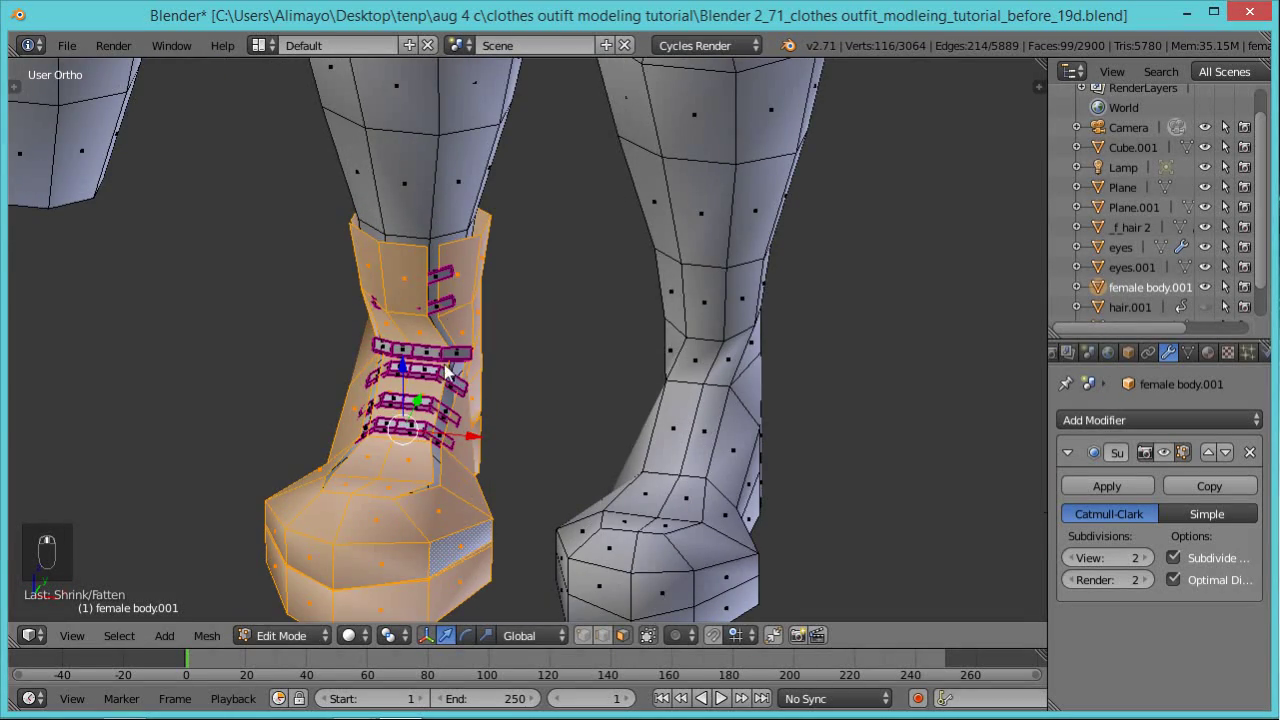
pyautogui.scroll(-3, 447, 372)
pyautogui.moveTo(421, 367); pyautogui.dragTo(748, 481, button='middle')
pyautogui.rightClick(885, 470)
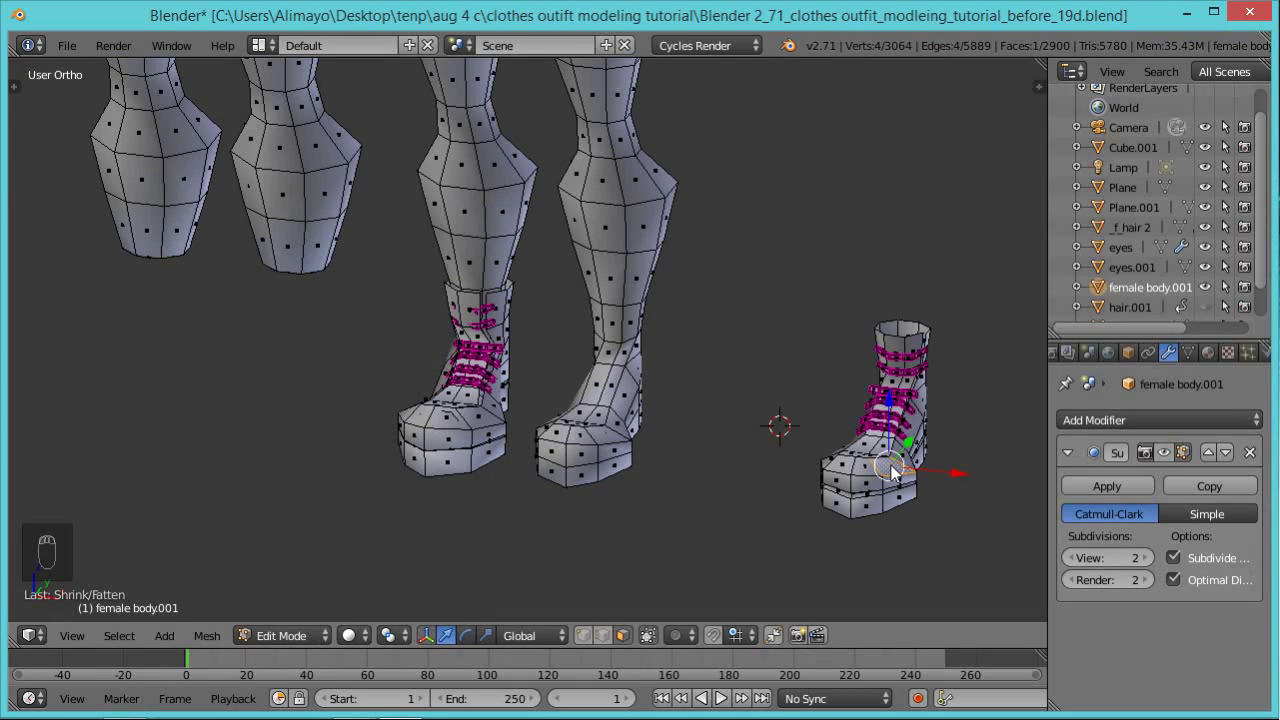
pyautogui.press('z')
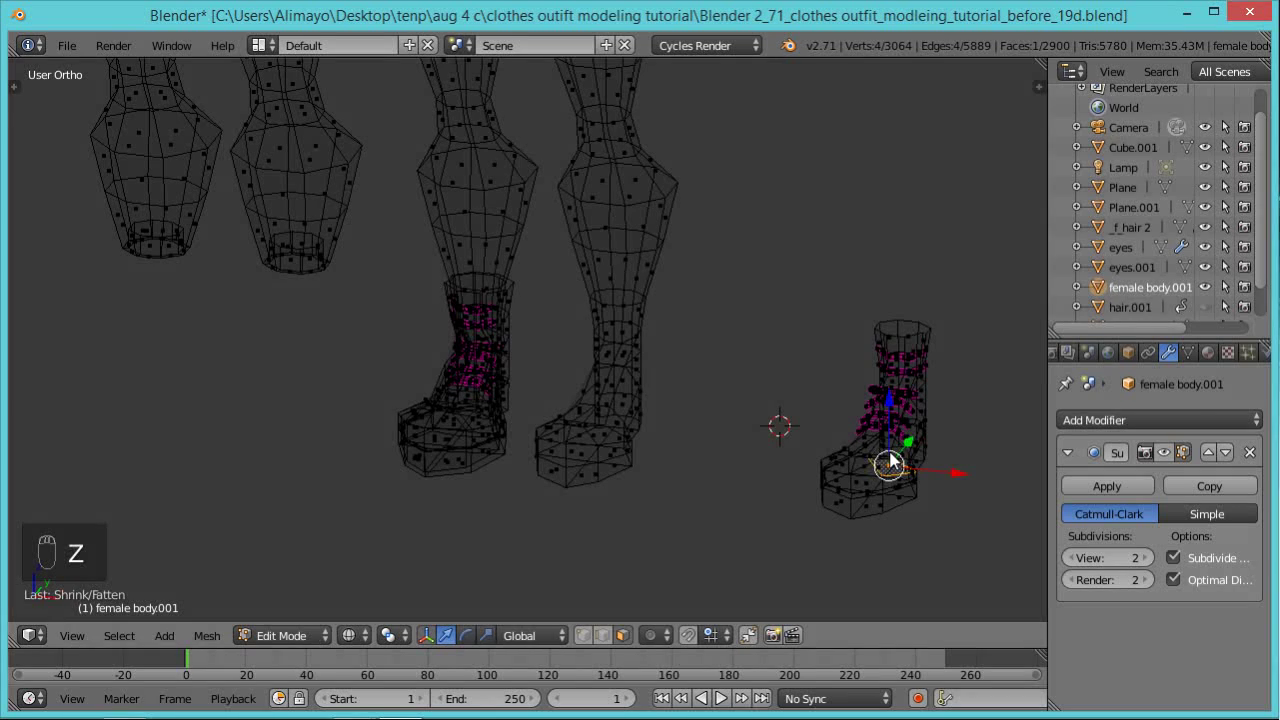
pyautogui.press('a')
pyautogui.moveTo(968, 423)
pyautogui.keyDown('ctrl'); pyautogui.mouseDown(button='right')
pyautogui.moveTo(829, 271)
pyautogui.moveTo(811, 269)
pyautogui.moveTo(791, 346)
pyautogui.moveTo(851, 589)
pyautogui.moveTo(932, 583)
pyautogui.mouseUp(button='right'); pyautogui.keyUp('ctrl')
pyautogui.moveTo(956, 408); pyautogui.dragTo(671, 388)
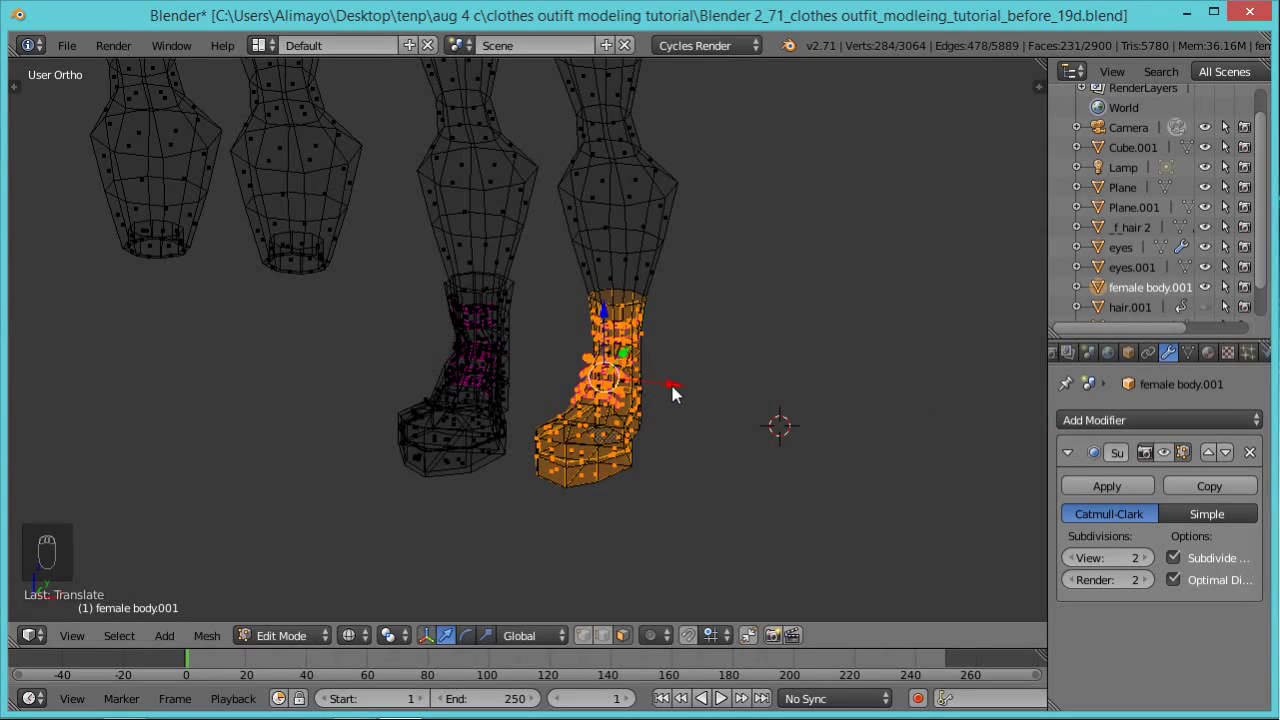
pyautogui.scroll(5, 690, 420)
pyautogui.scroll(2, 750, 455)
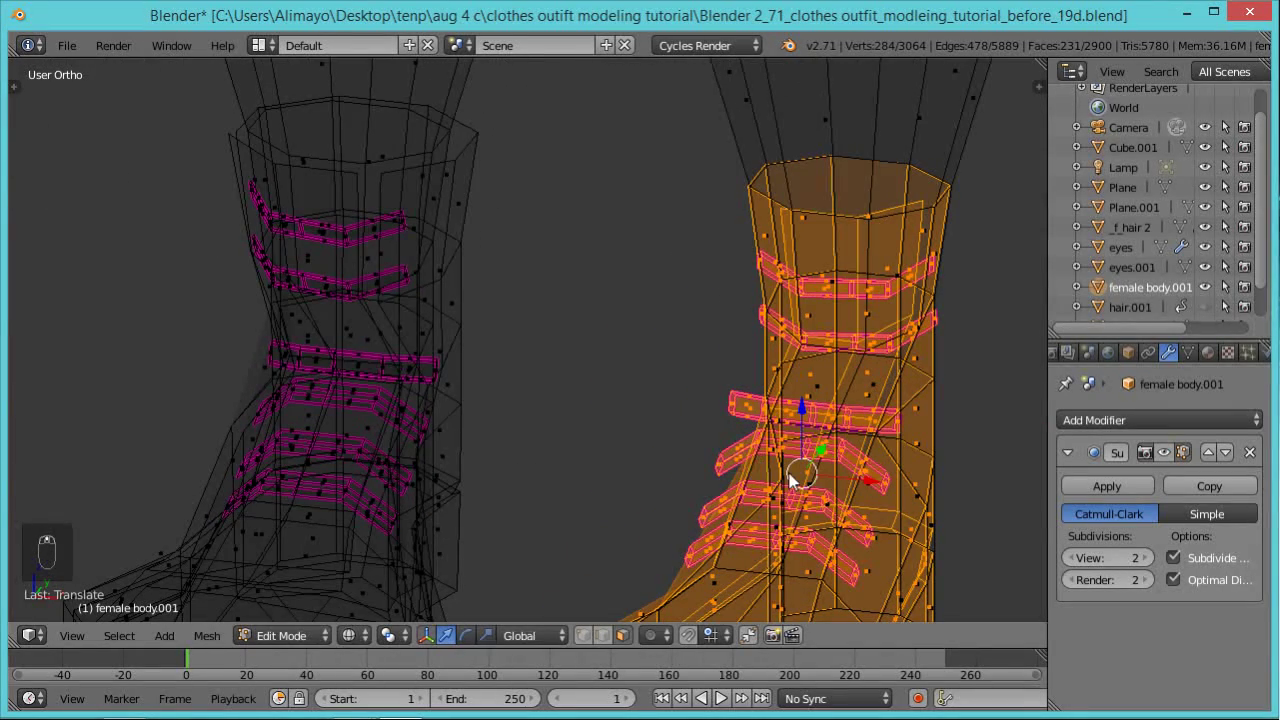
pyautogui.scroll(2, 800, 471)
pyautogui.keyDown('shift'); pyautogui.moveTo(636, 322); pyautogui.dragTo(578, 242, button='middle'); pyautogui.keyUp('shift')
pyautogui.scroll(-1, 680, 336)
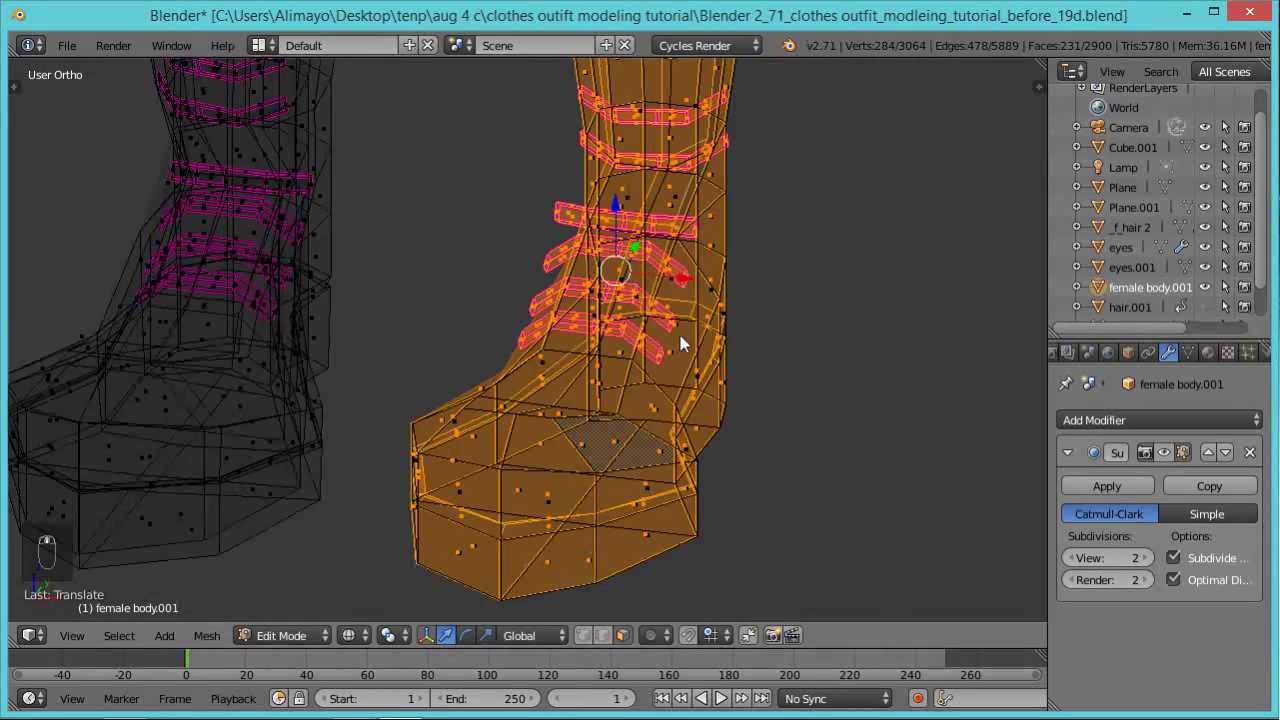
pyautogui.press('z')
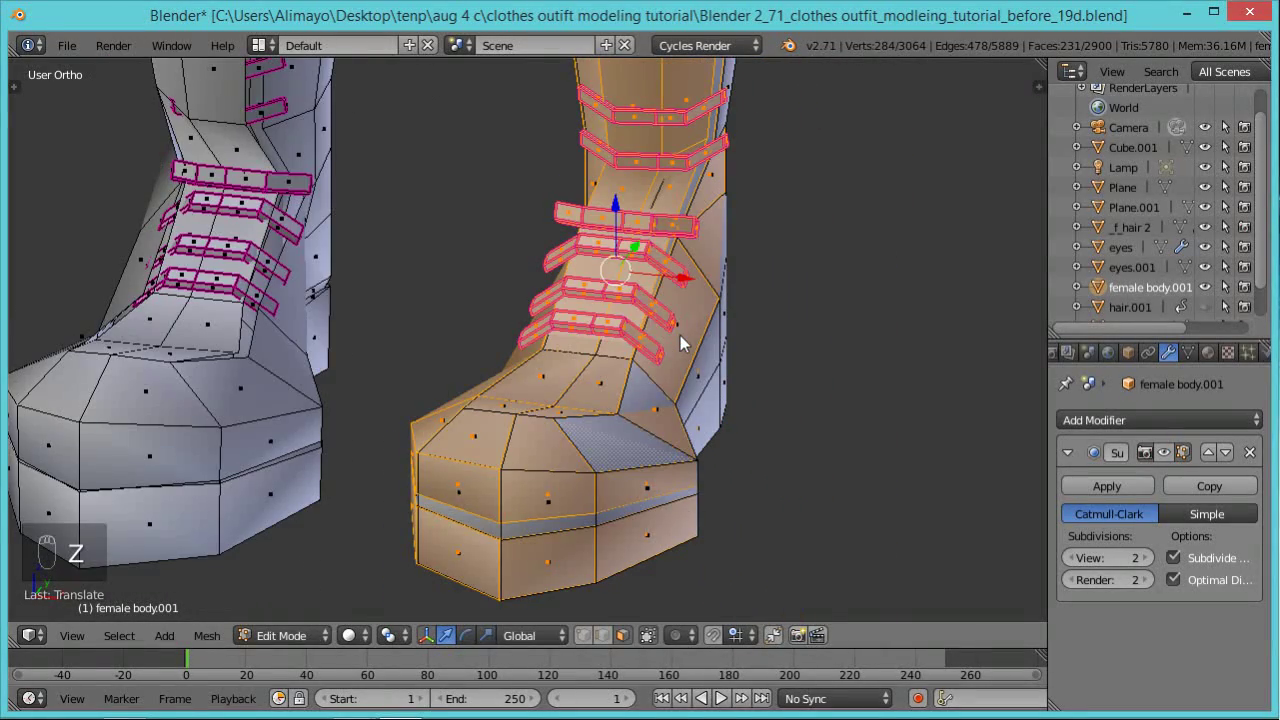
pyautogui.rightClick(680, 362)
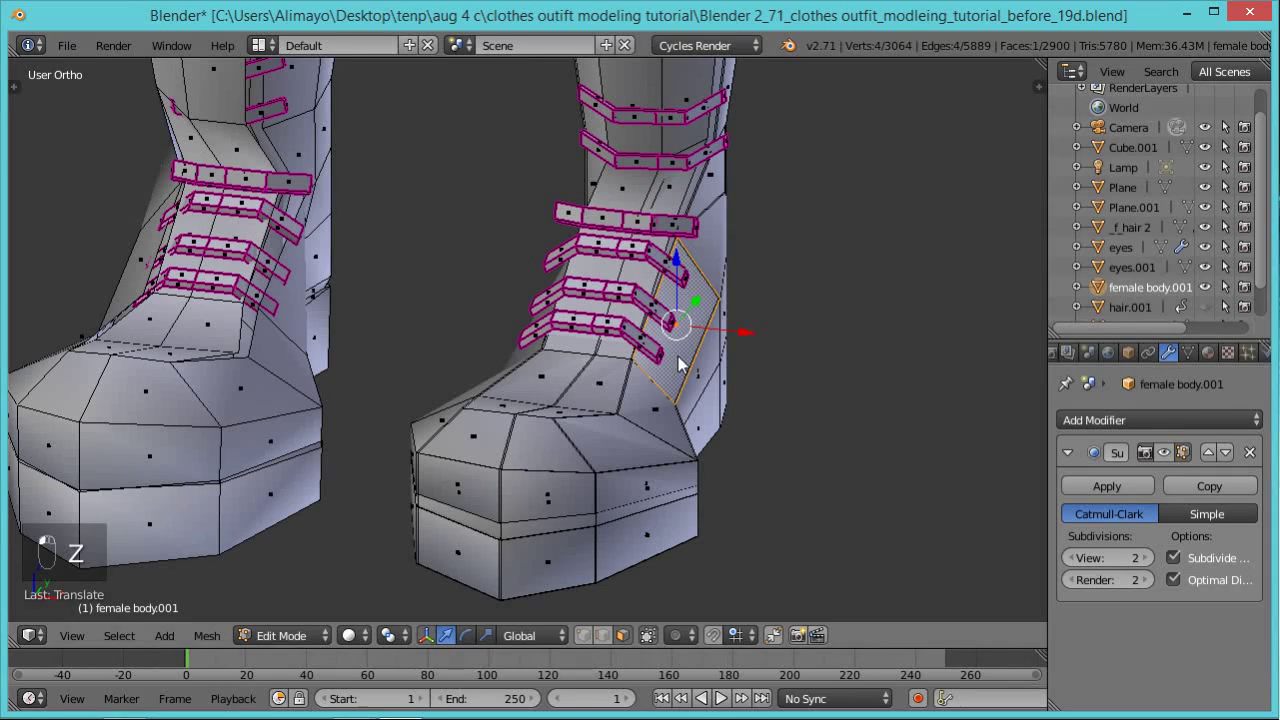
pyautogui.rightClick(647, 393)
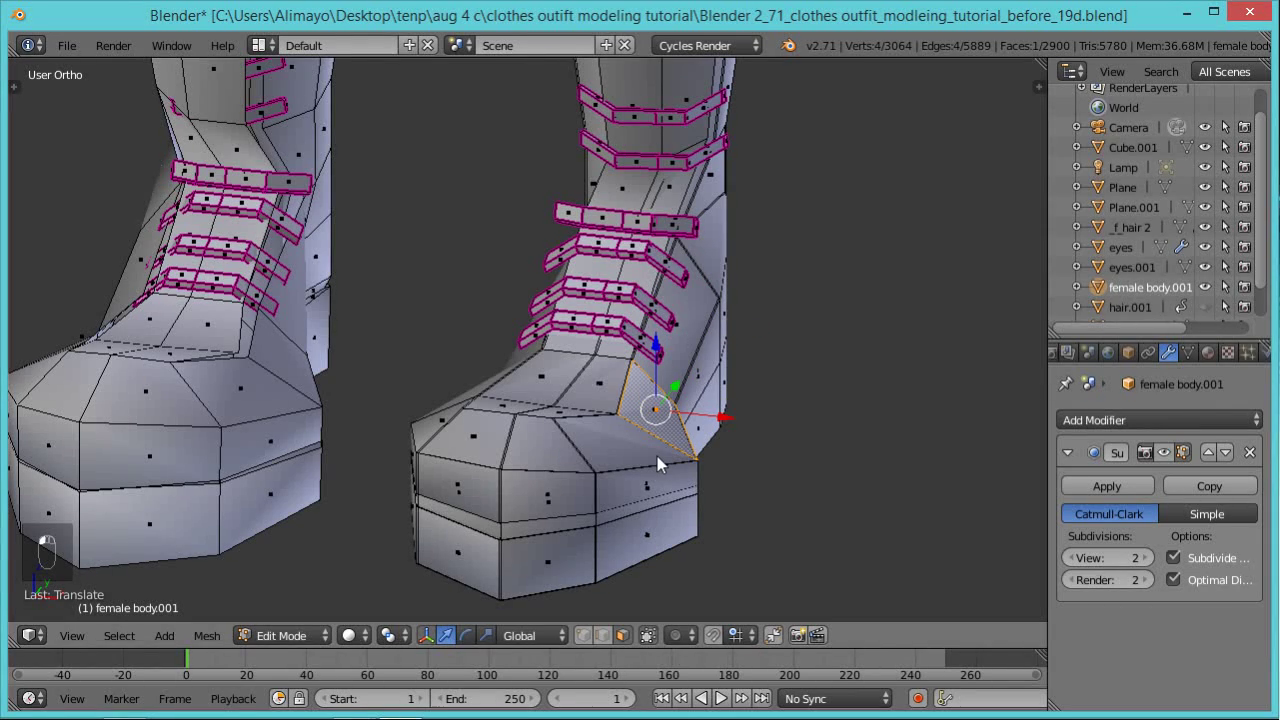
pyautogui.hotkey('ctrl', 'l')
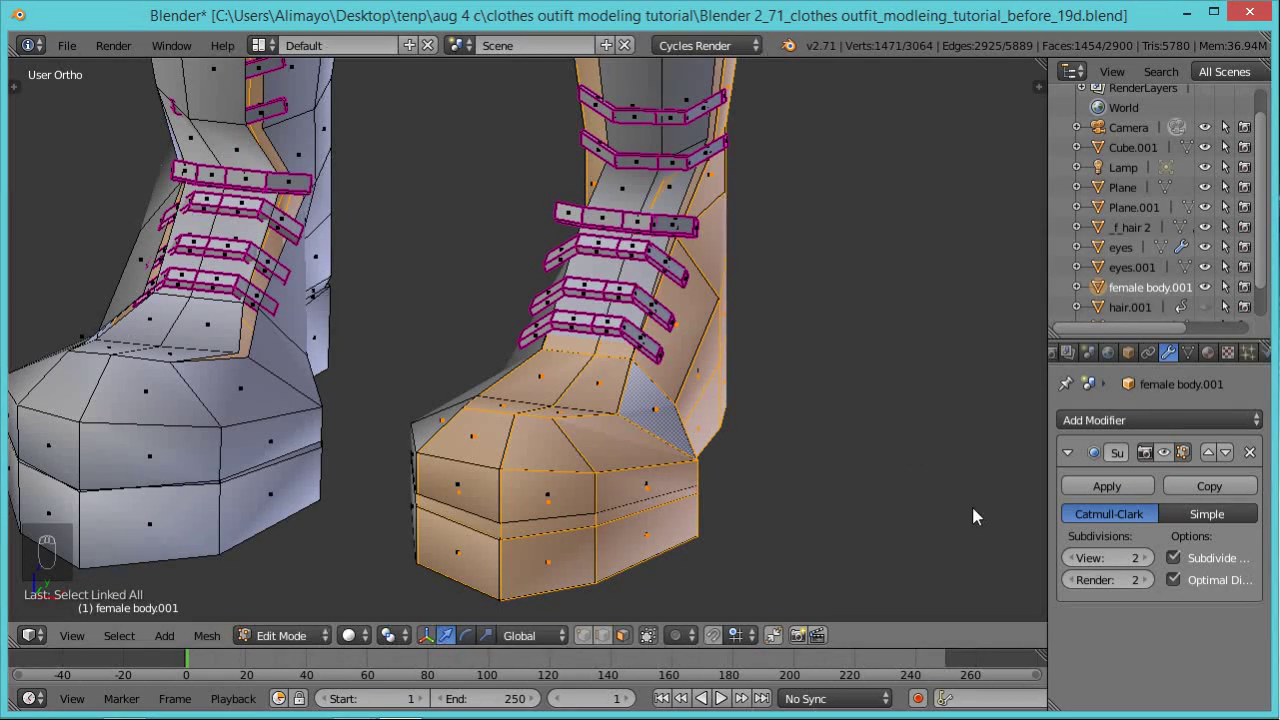
pyautogui.hotkey('alt', 's')
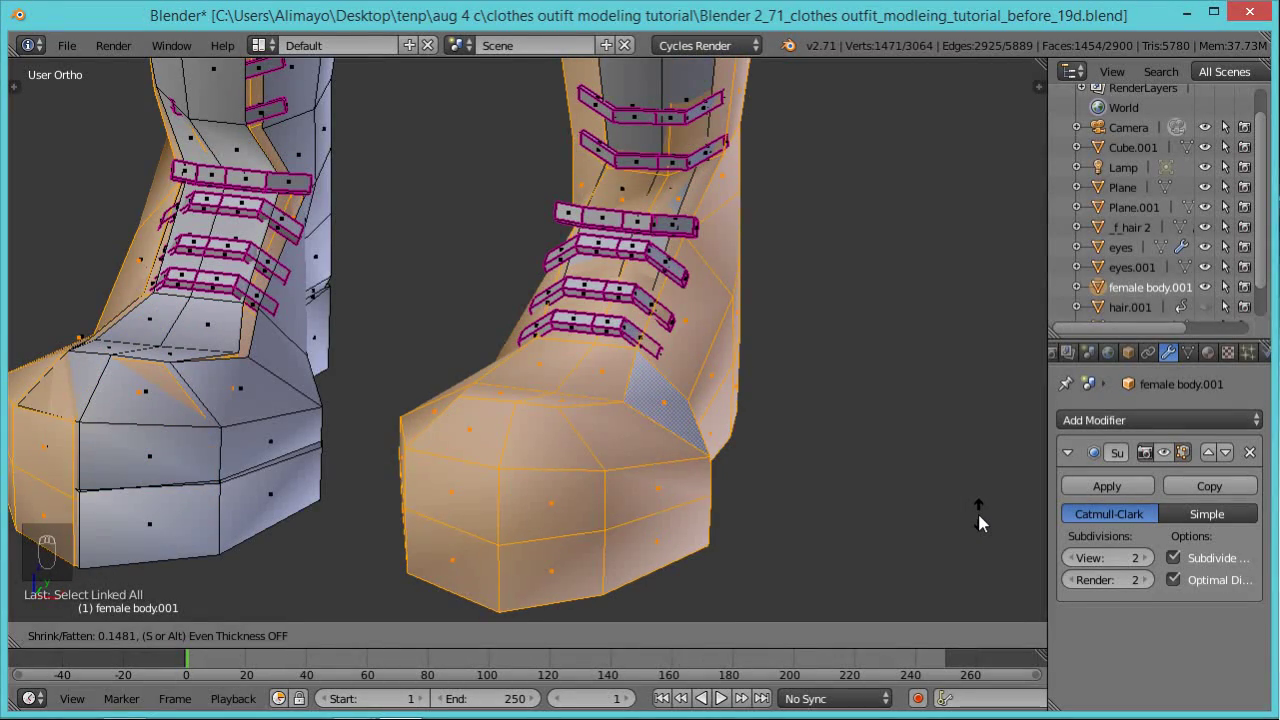
pyautogui.rightClick(979, 510)
pyautogui.scroll(-2, 290, 332)
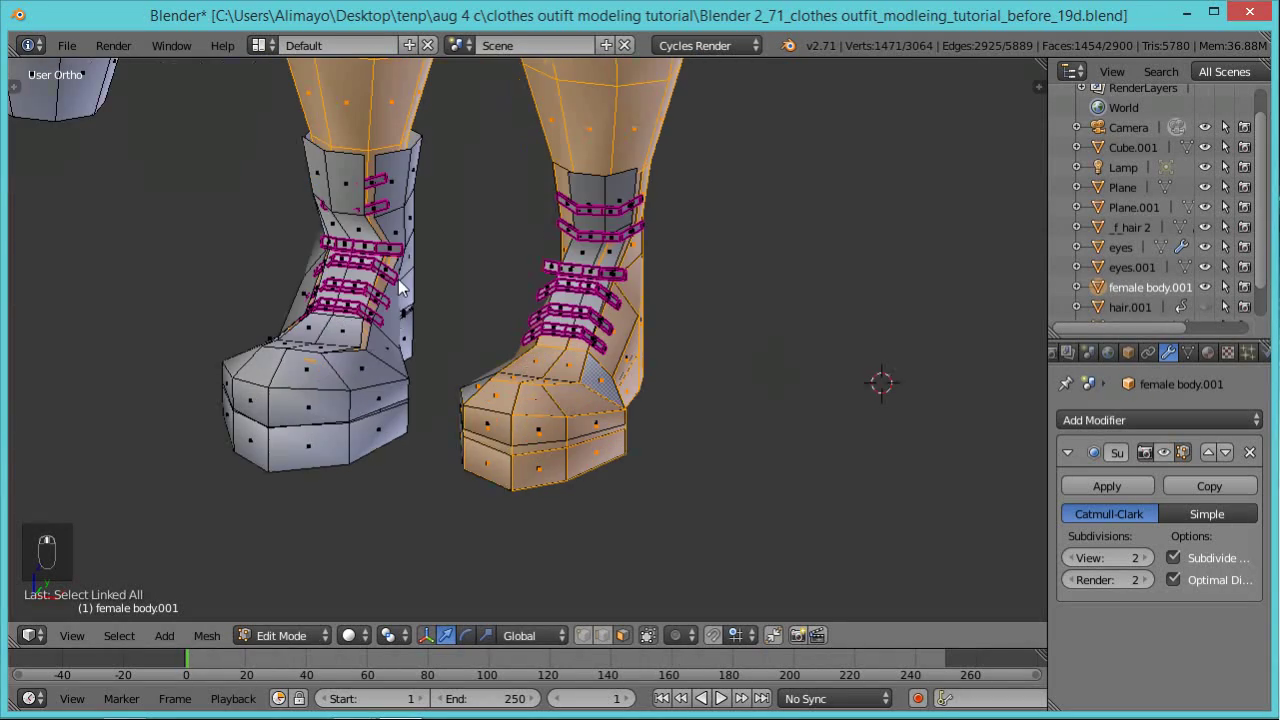
pyautogui.scroll(-2, 398, 279)
pyautogui.scroll(2, 398, 279)
pyautogui.rightClick(580, 396)
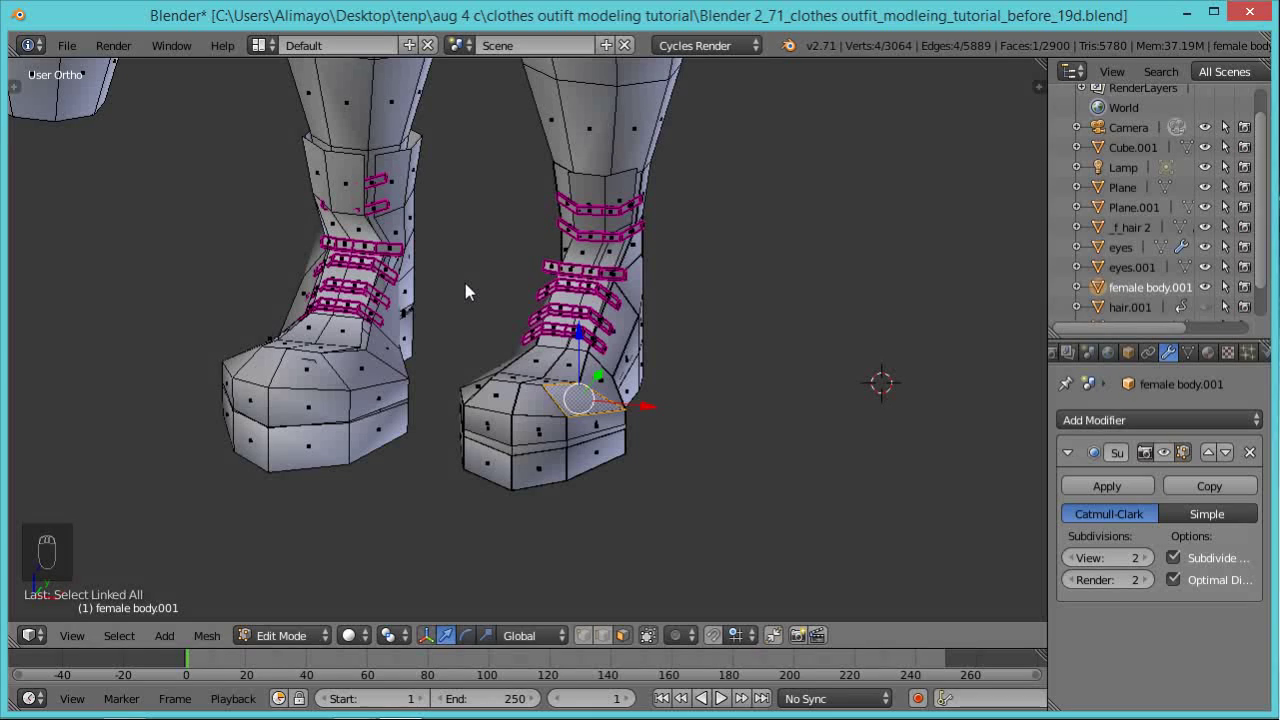
pyautogui.press('a')
pyautogui.press('a')
pyautogui.press('a')
pyautogui.press('a')
pyautogui.press('a')
pyautogui.press('a')
pyautogui.press('a')
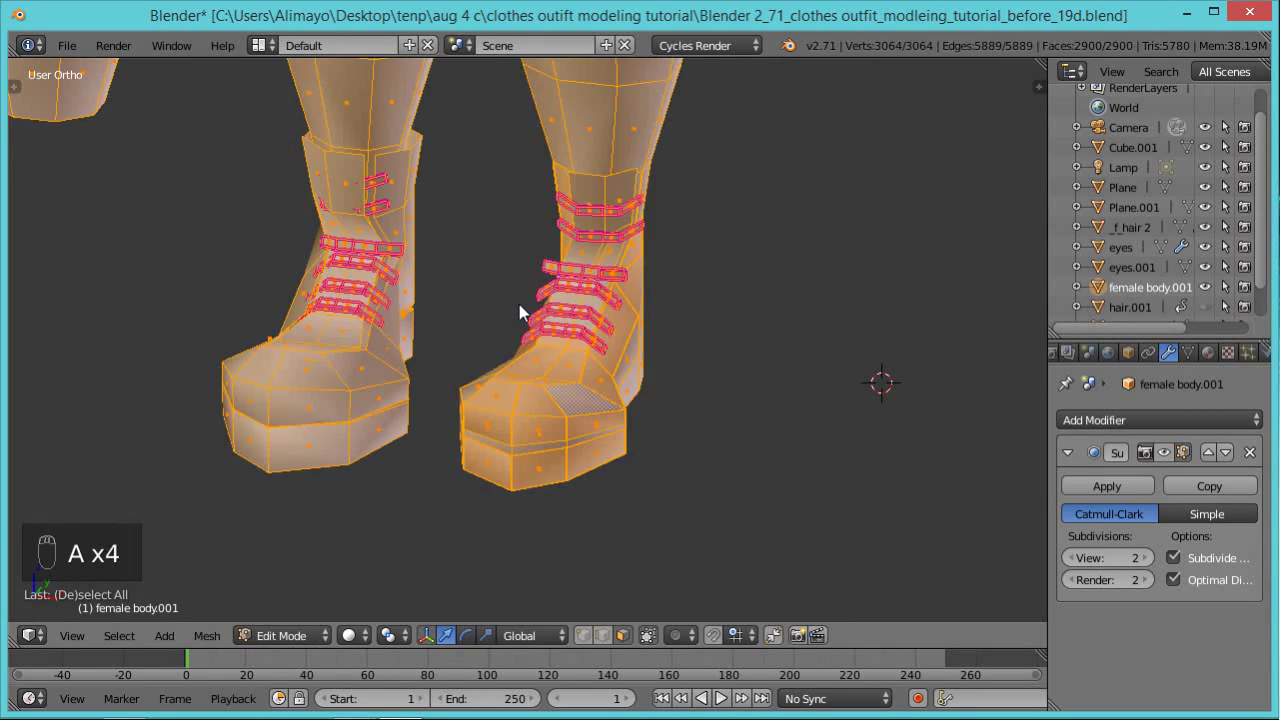
pyautogui.press('a')
pyautogui.rightClick(576, 401)
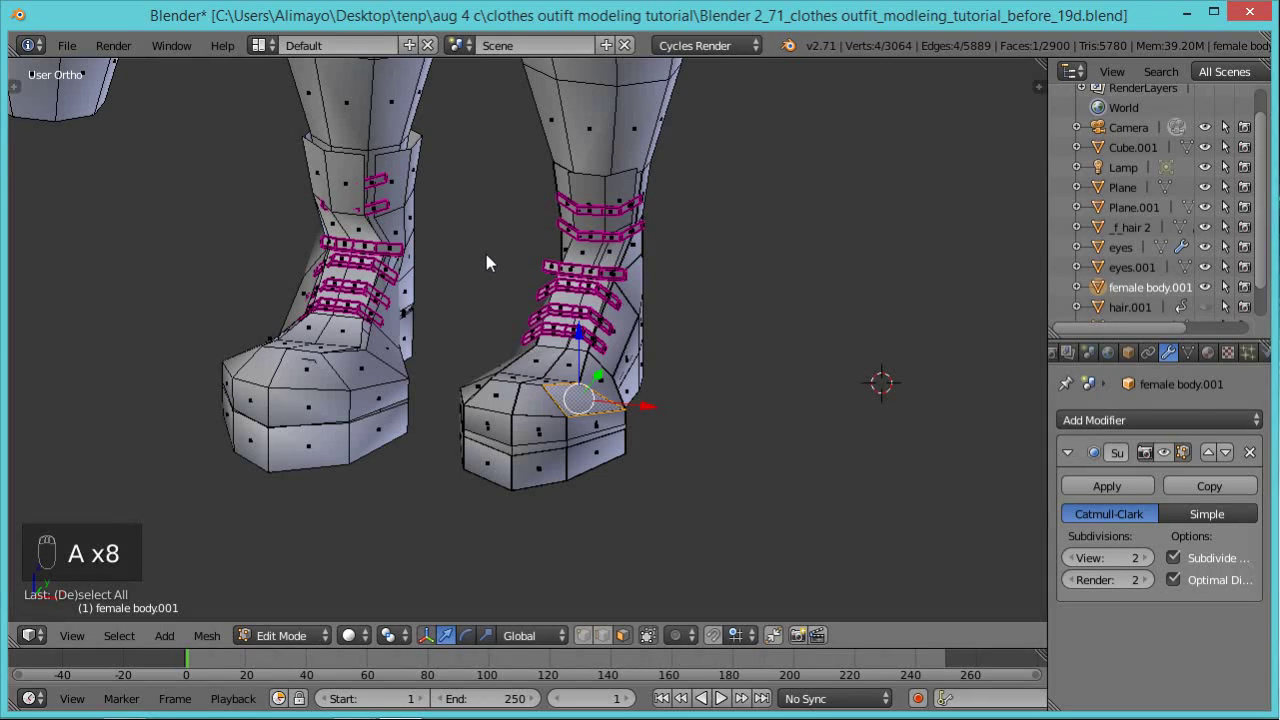
pyautogui.hotkey('ctrl', 'l')
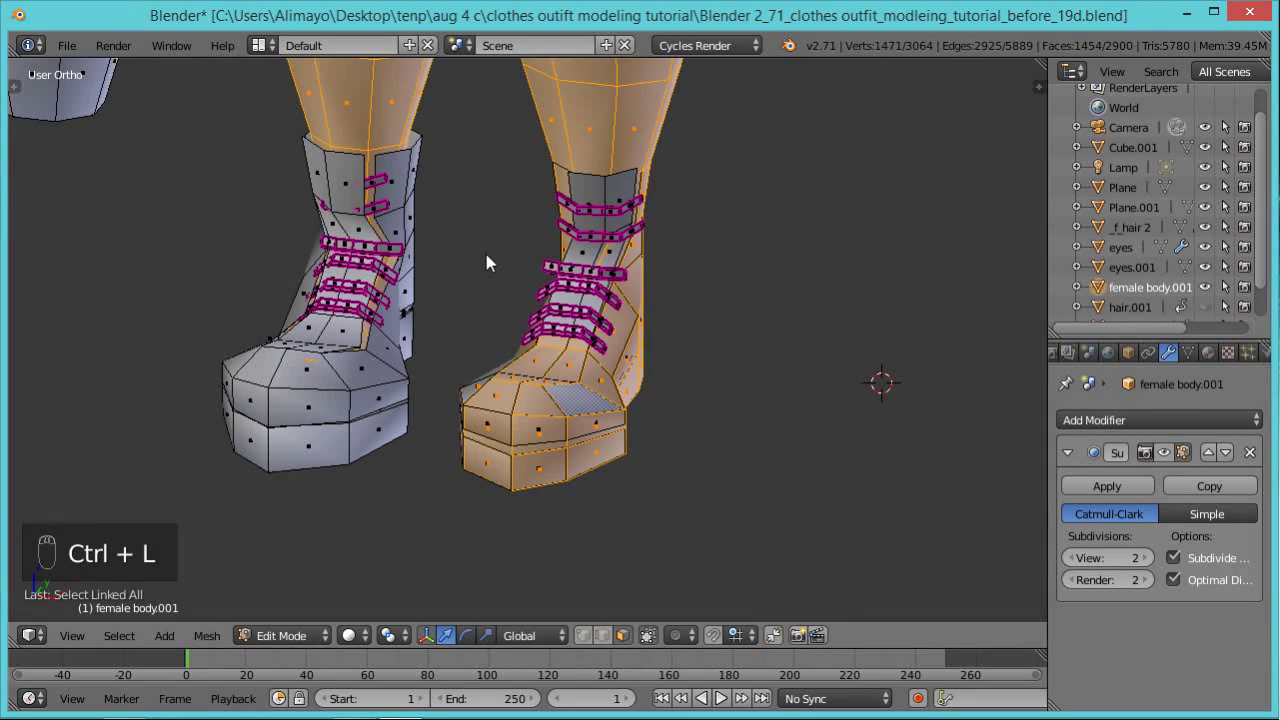
pyautogui.scroll(2, 486, 262)
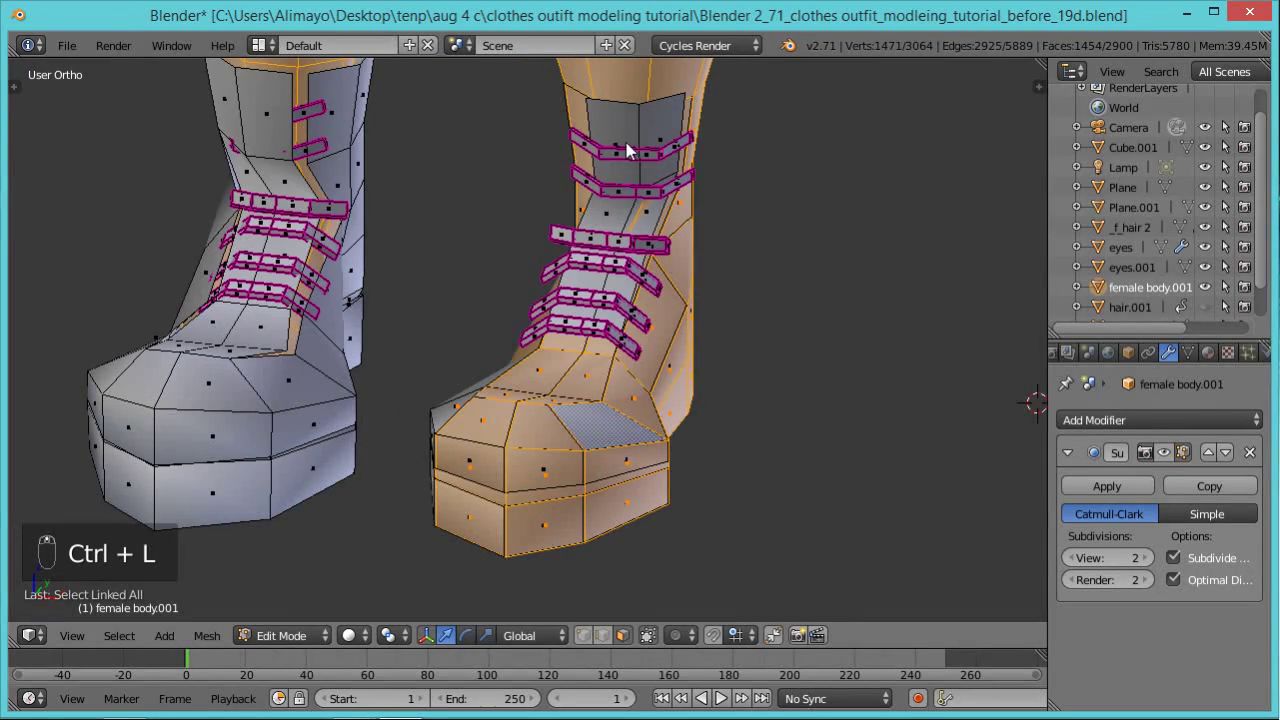
# Select the left boot's linked shell without the laces and expand it around the foot with Shrink/Fatten at about 0.18.
pyautogui.rightClick(616, 142)
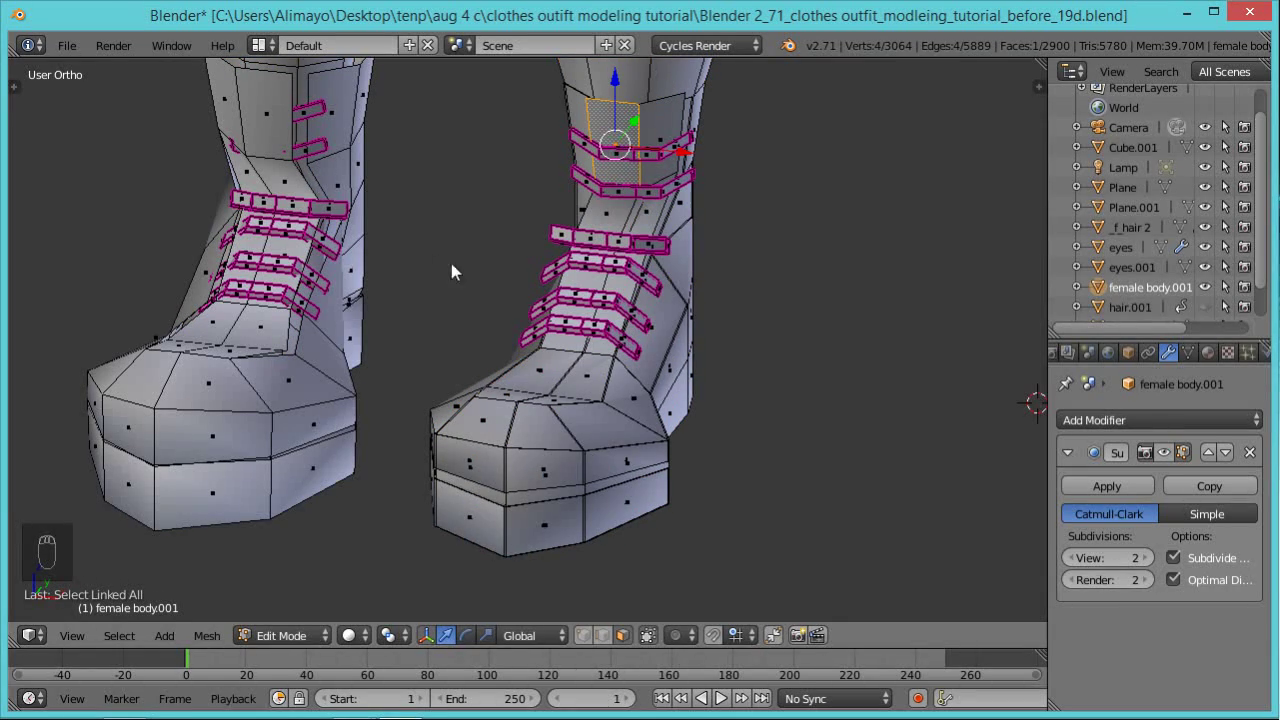
pyautogui.scroll(-5, 472, 258)
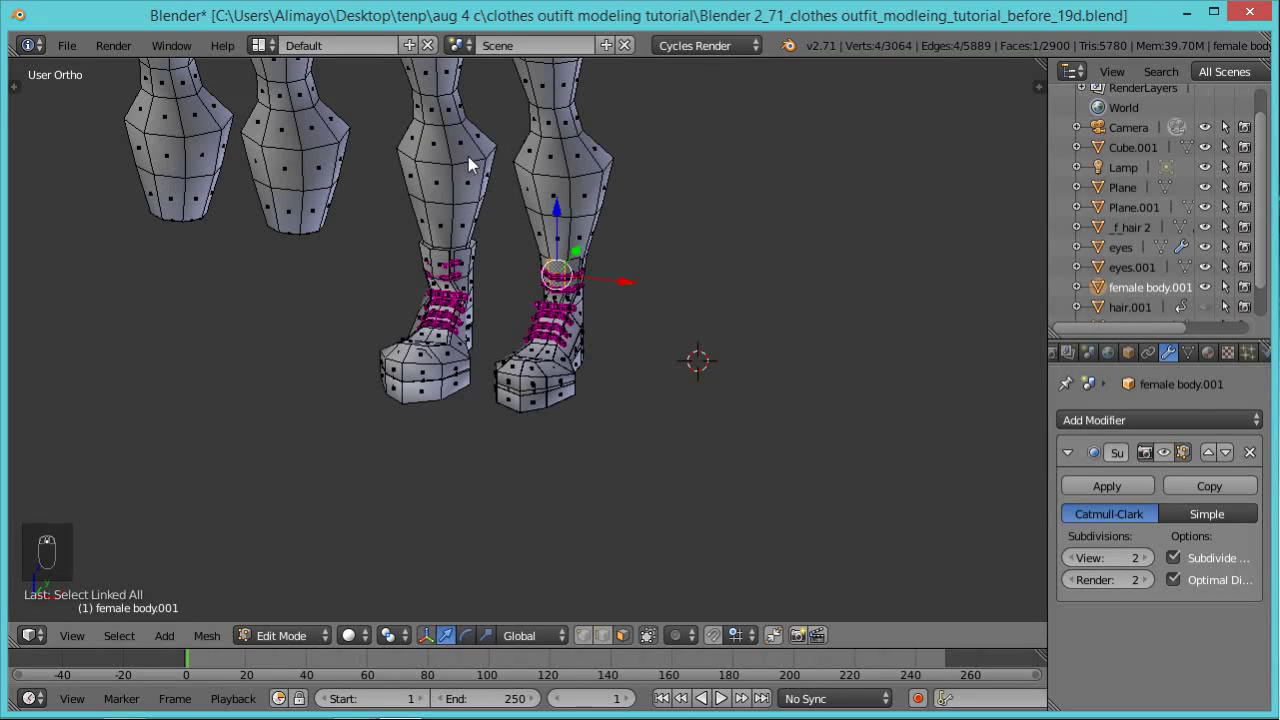
pyautogui.scroll(4, 479, 269)
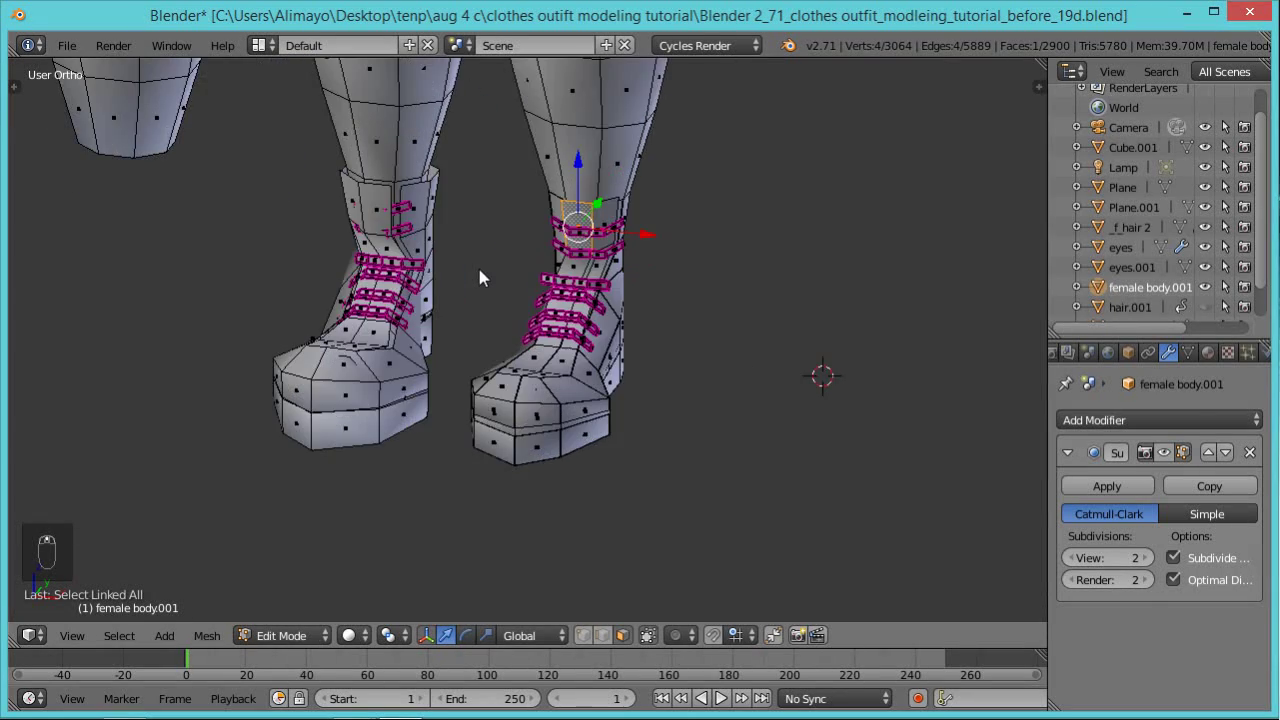
pyautogui.scroll(-2, 551, 271)
pyautogui.scroll(1, 417, 216)
pyautogui.moveTo(403, 173); pyautogui.dragTo(380, 201, button='middle')
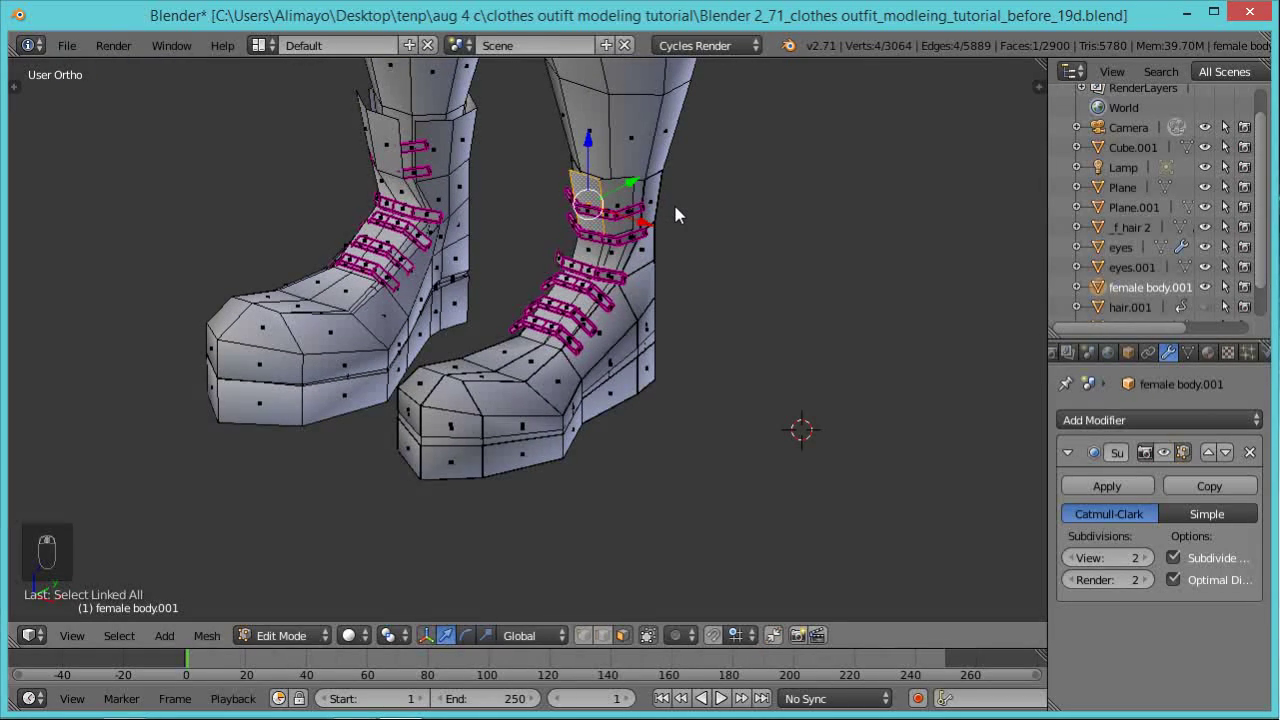
pyautogui.hotkey('ctrl', 'l')
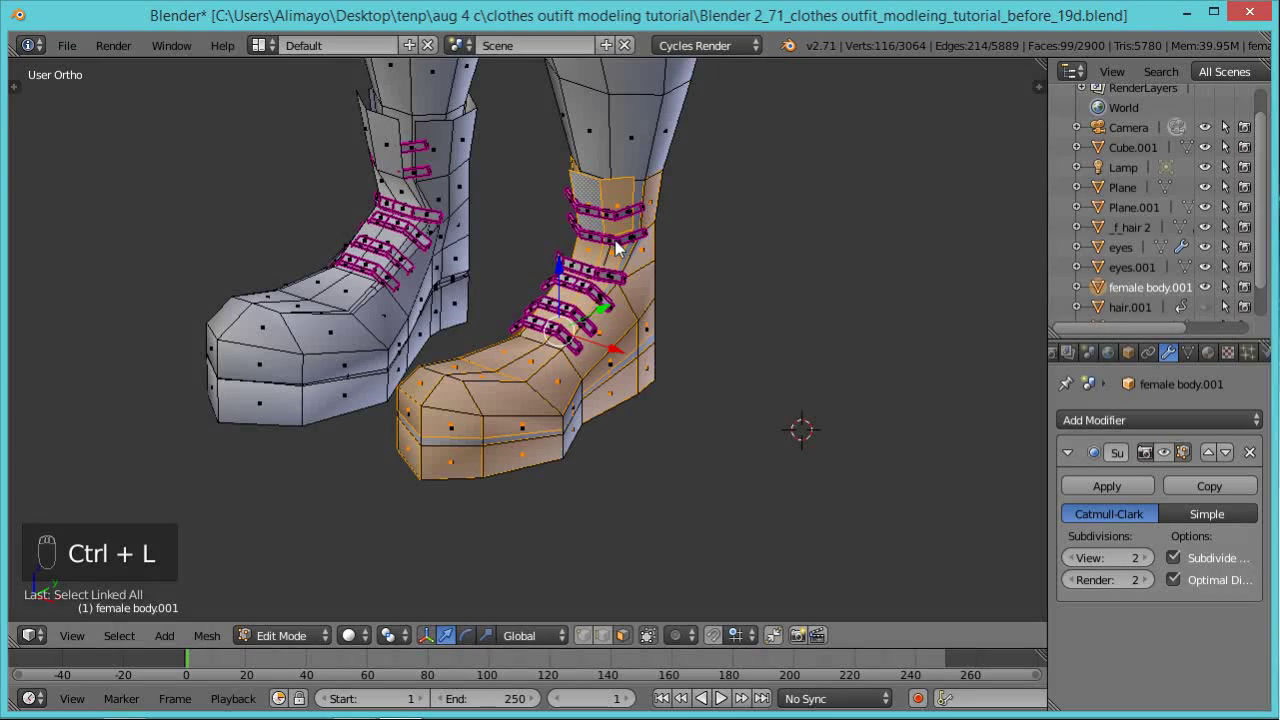
pyautogui.scroll(-6, 651, 246)
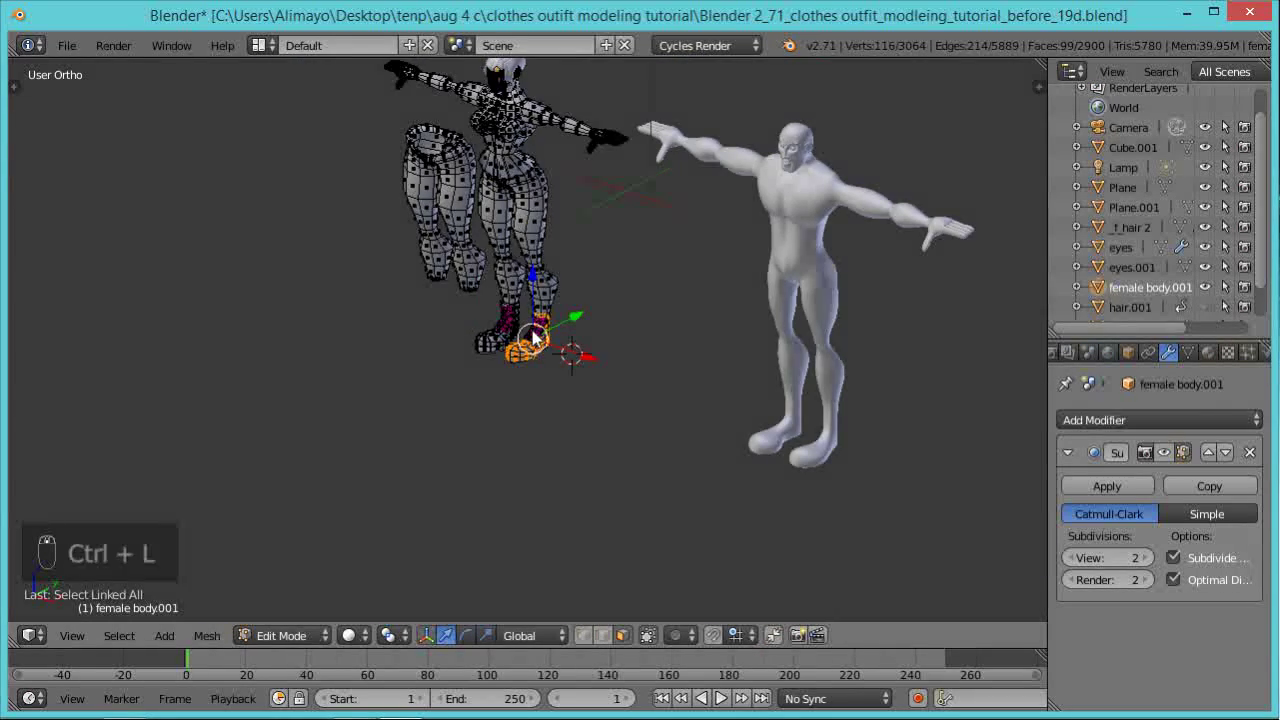
pyautogui.scroll(6, 533, 338)
pyautogui.moveTo(637, 385); pyautogui.dragTo(633, 358, button='middle')
pyautogui.scroll(2, 612, 369)
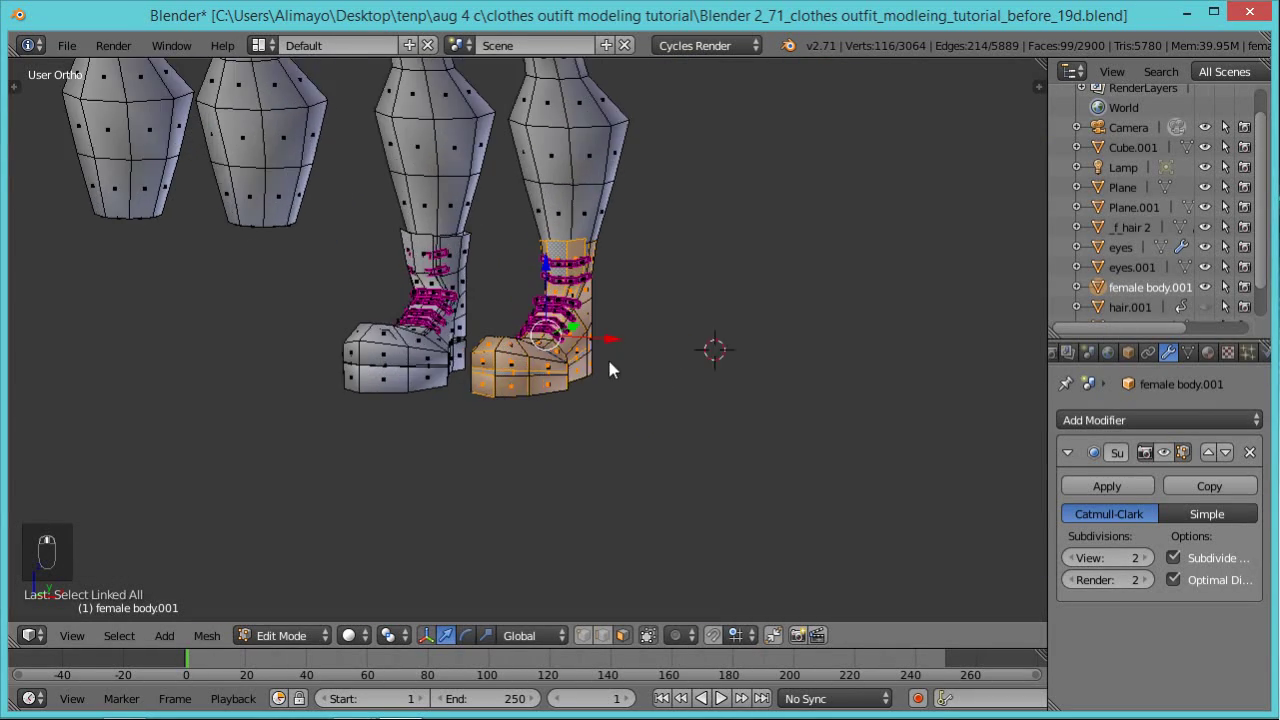
pyautogui.scroll(3, 612, 369)
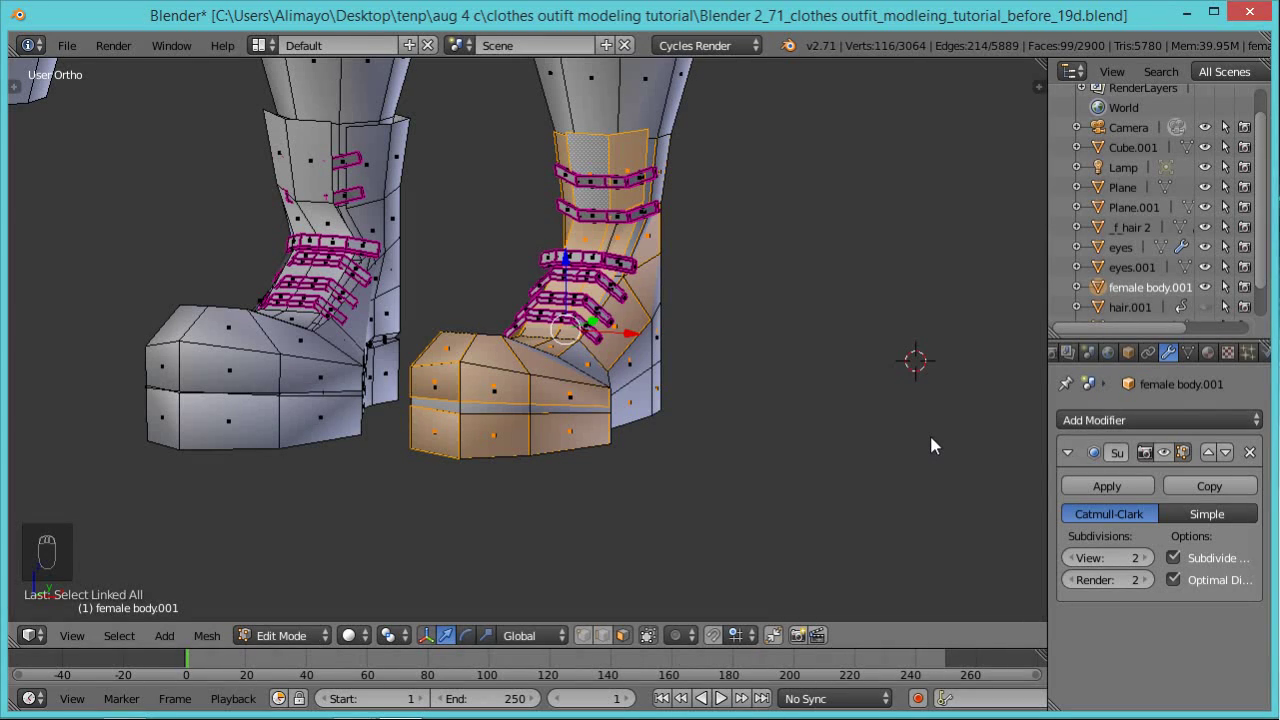
pyautogui.hotkey('alt', 's')
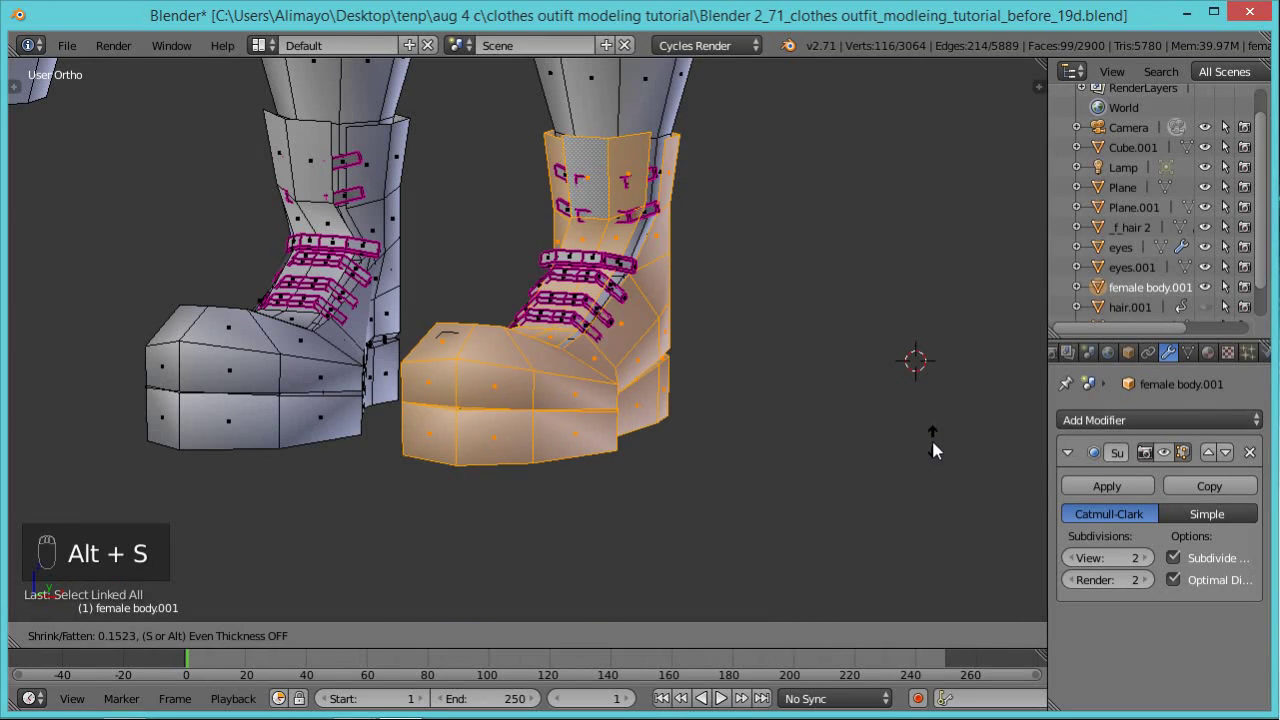
pyautogui.moveTo(933, 443)
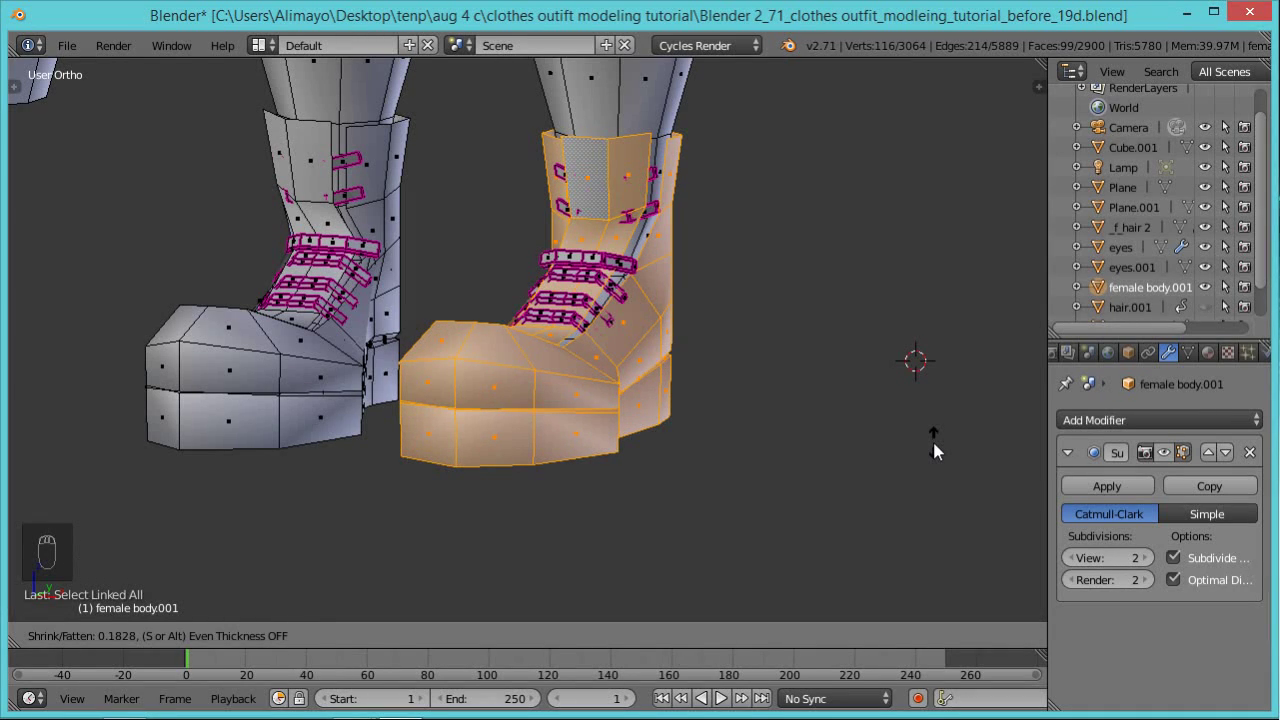
pyautogui.click(933, 444)
# Turn on the Subdivision Surface modifier's display in Edit Mode for the female body mesh.
pyautogui.scroll(-5, 700, 397)
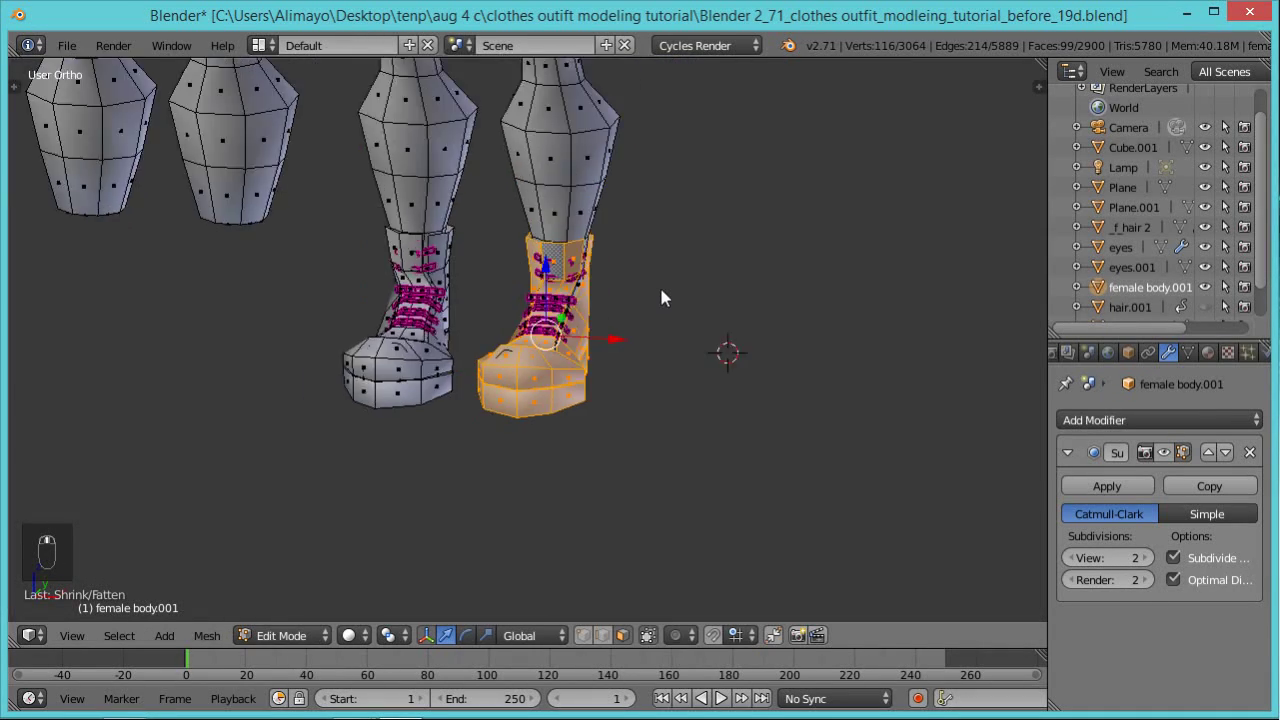
pyautogui.scroll(-6, 577, 285)
pyautogui.scroll(5, 577, 285)
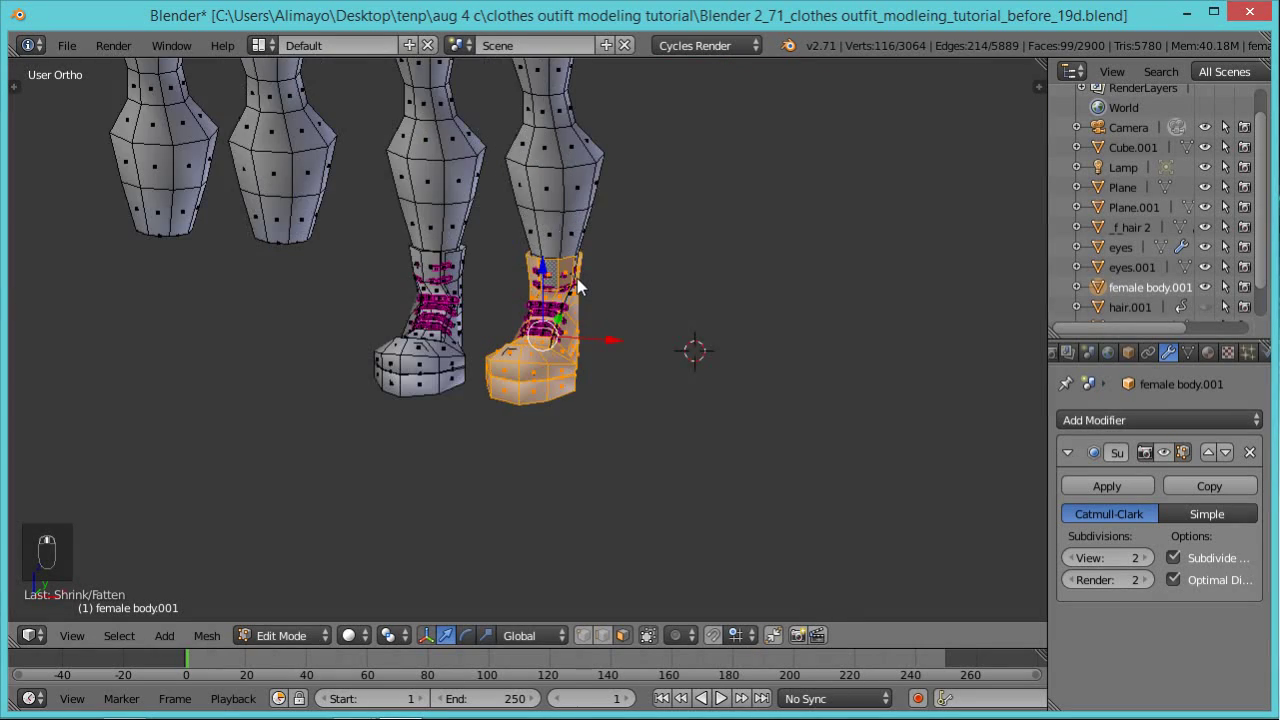
pyautogui.scroll(4, 577, 288)
pyautogui.scroll(-2, 577, 285)
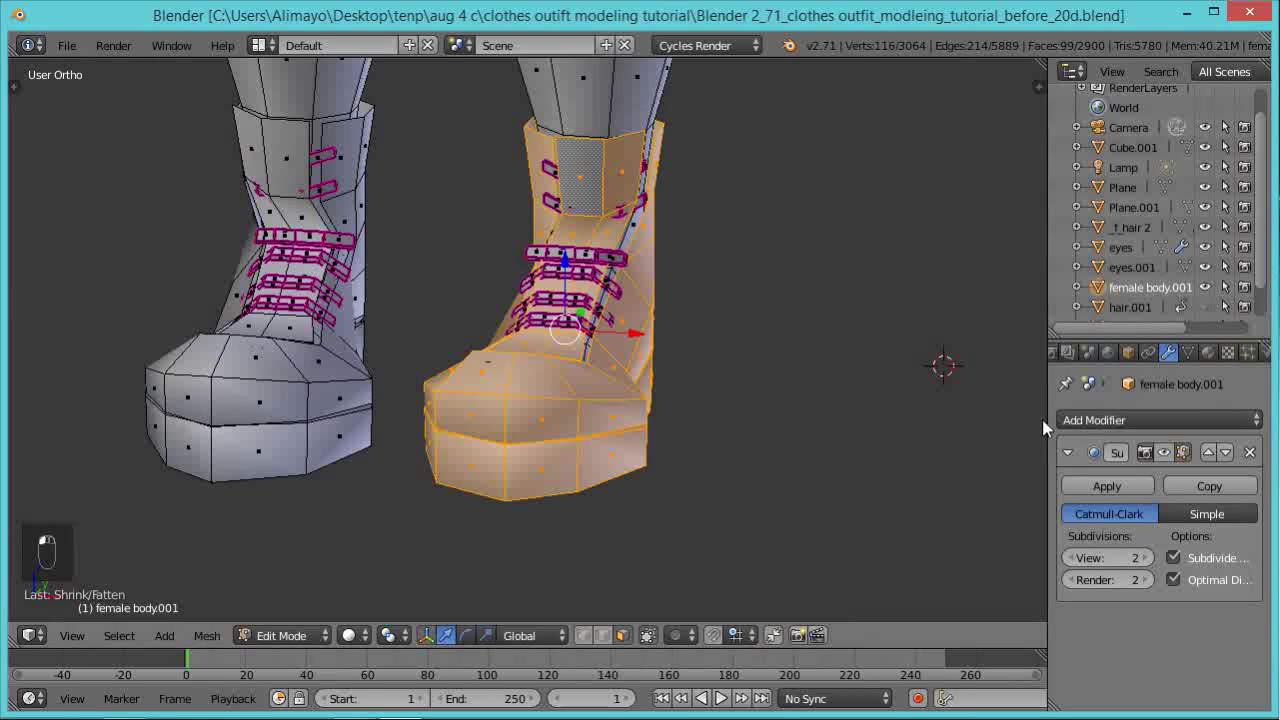
pyautogui.click(1169, 458)
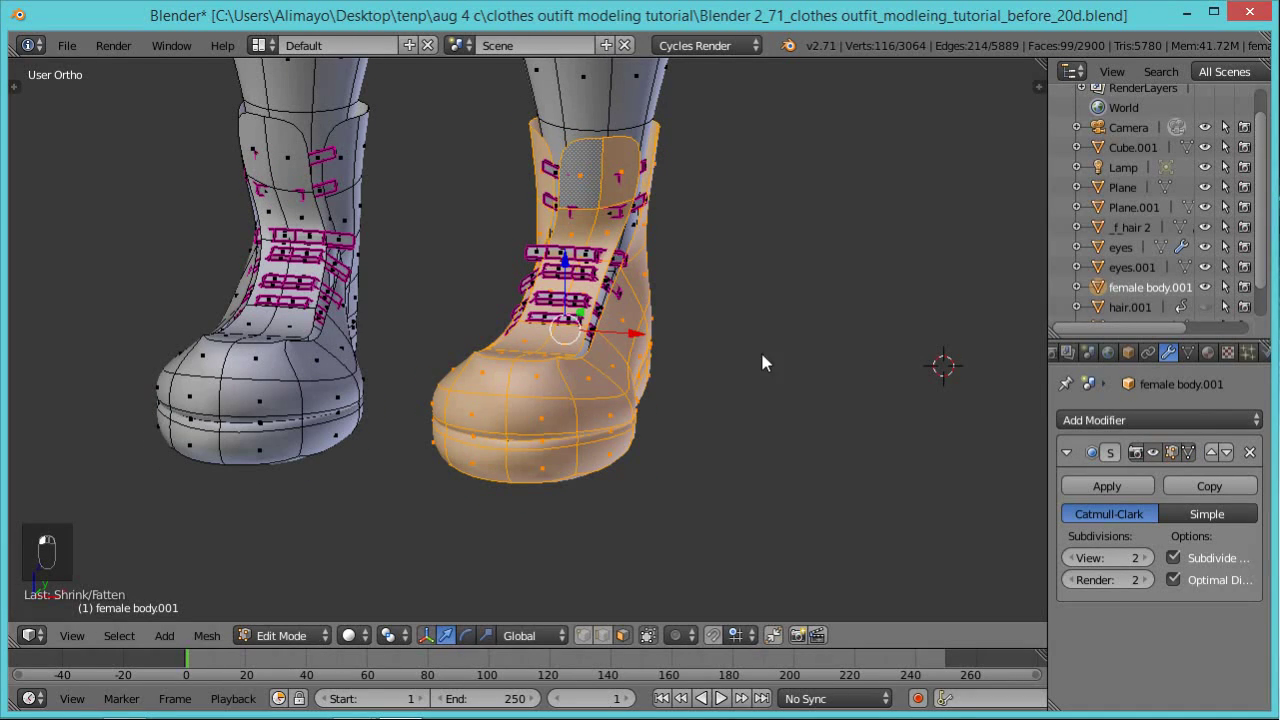
pyautogui.scroll(-1, 750, 328)
pyautogui.scroll(-5, 750, 330)
pyautogui.scroll(3, 731, 322)
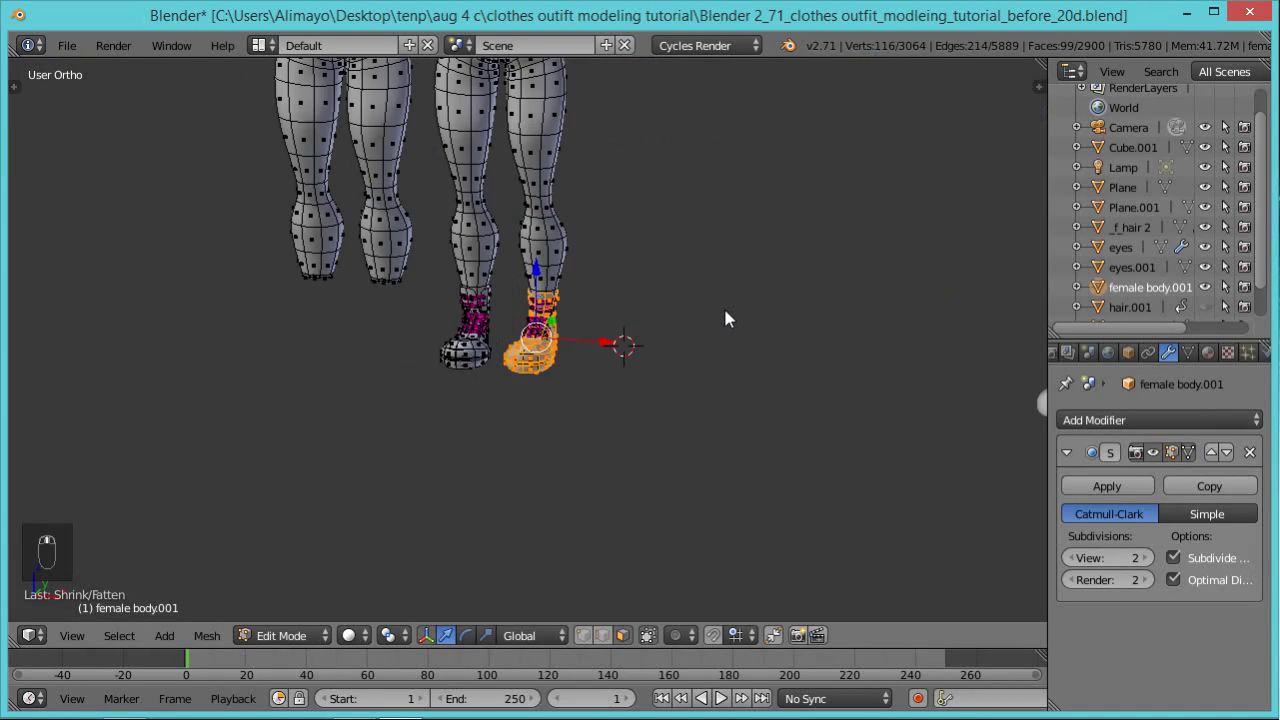
pyautogui.keyDown('shift'); pyautogui.moveTo(747, 277); pyautogui.dragTo(787, 492, button='middle'); pyautogui.keyUp('shift')
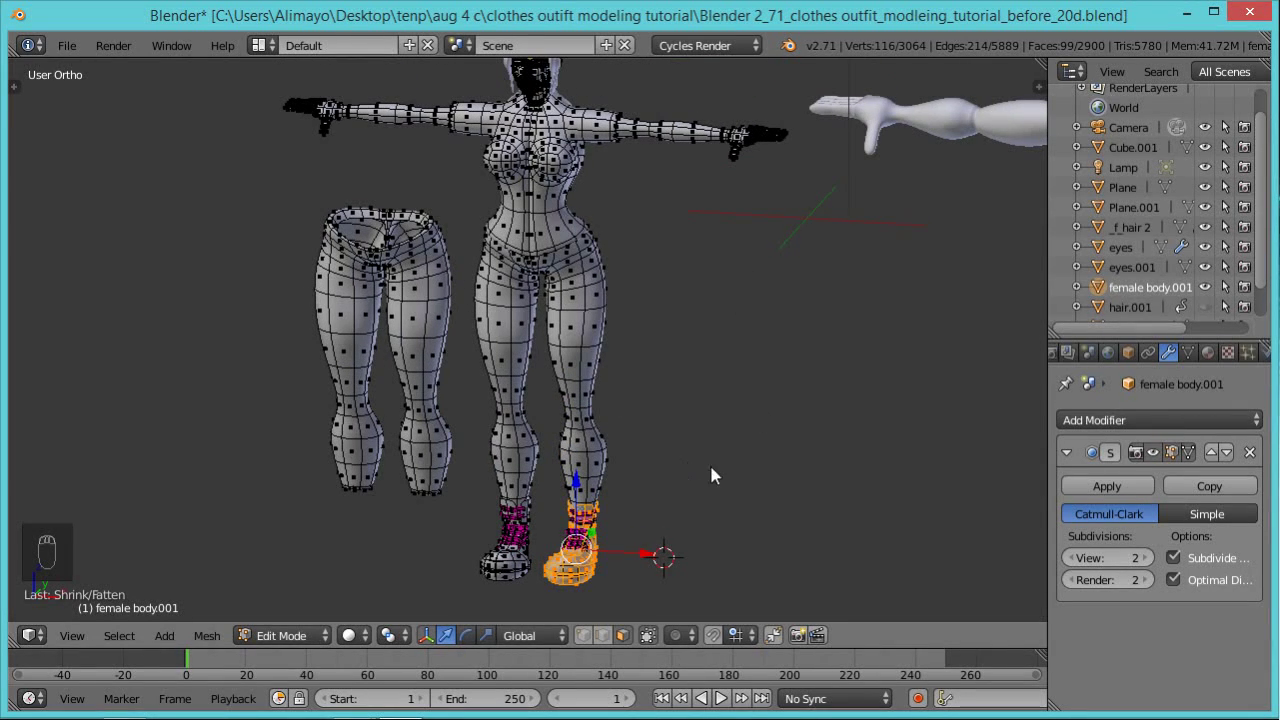
pyautogui.moveTo(704, 468); pyautogui.dragTo(388, 400, button='middle')
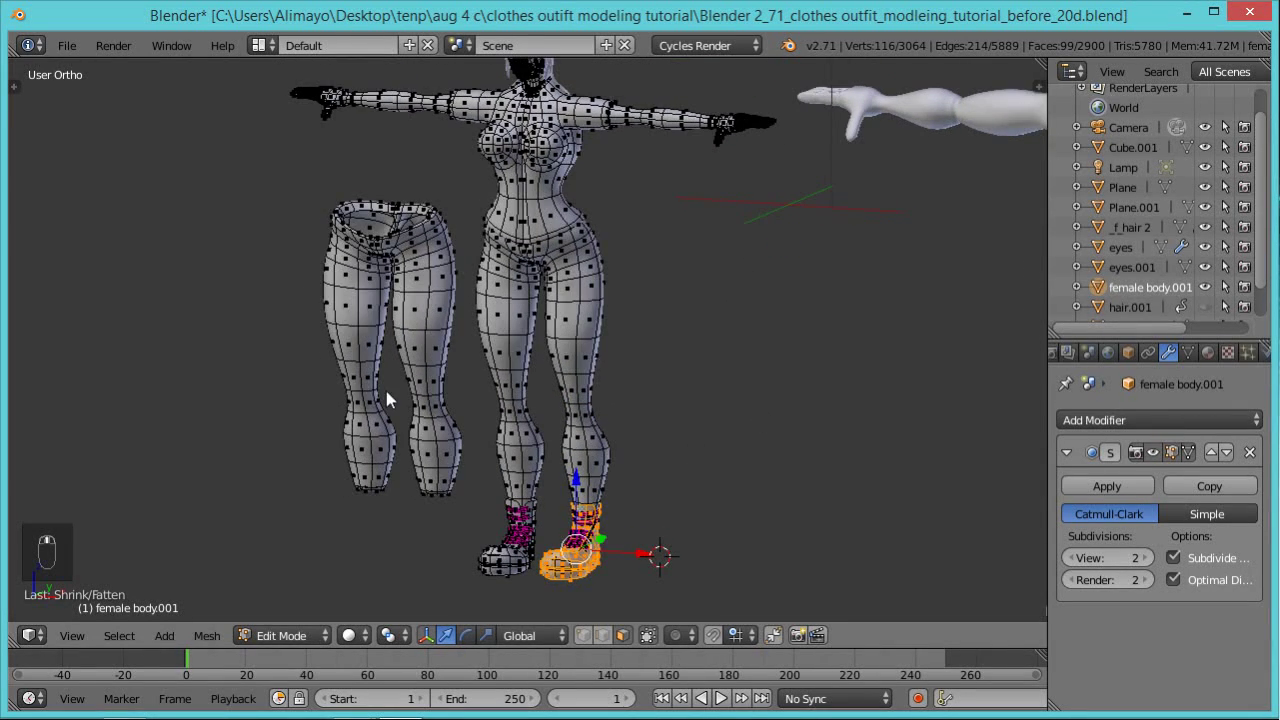
# Select a single thigh face on the separate legs mesh standing beside the female character.
pyautogui.rightClick(415, 315)
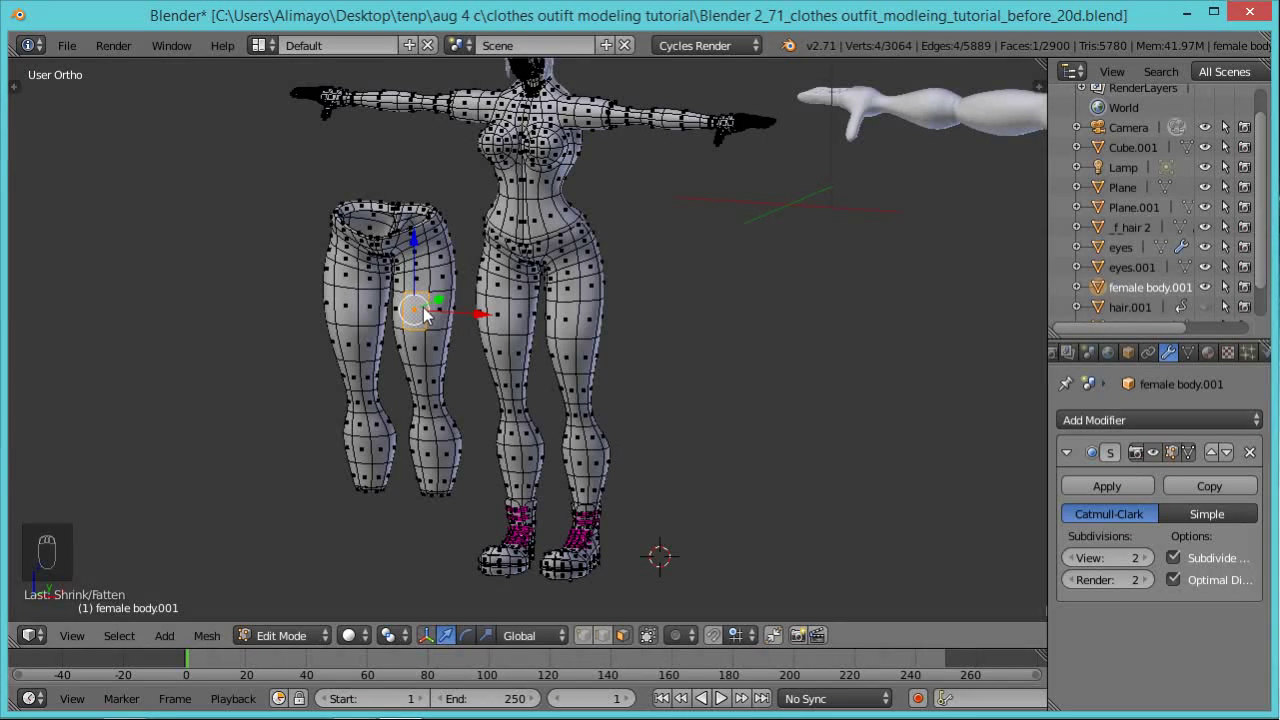
pyautogui.scroll(-2, 546, 246)
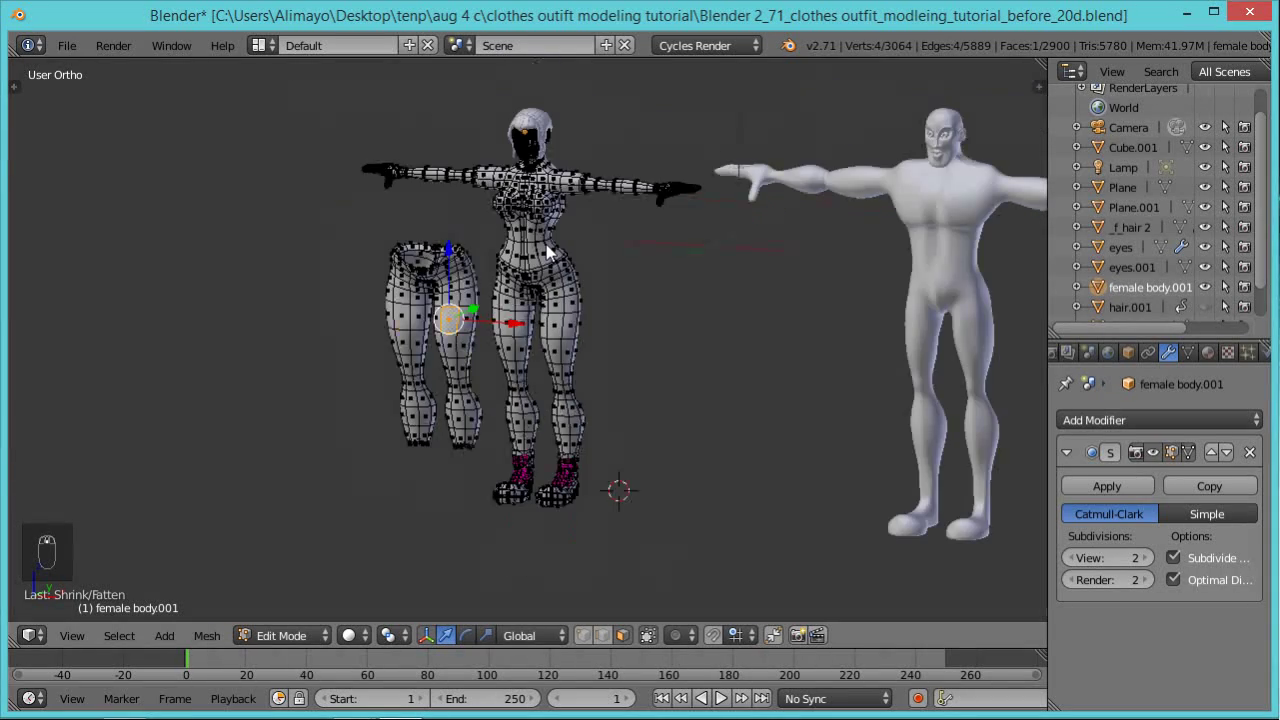
pyautogui.scroll(3, 546, 246)
pyautogui.keyDown('shift'); pyautogui.moveTo(693, 272); pyautogui.dragTo(757, 410, button='middle'); pyautogui.keyUp('shift')
pyautogui.scroll(2, 757, 412)
pyautogui.scroll(-2, 757, 405)
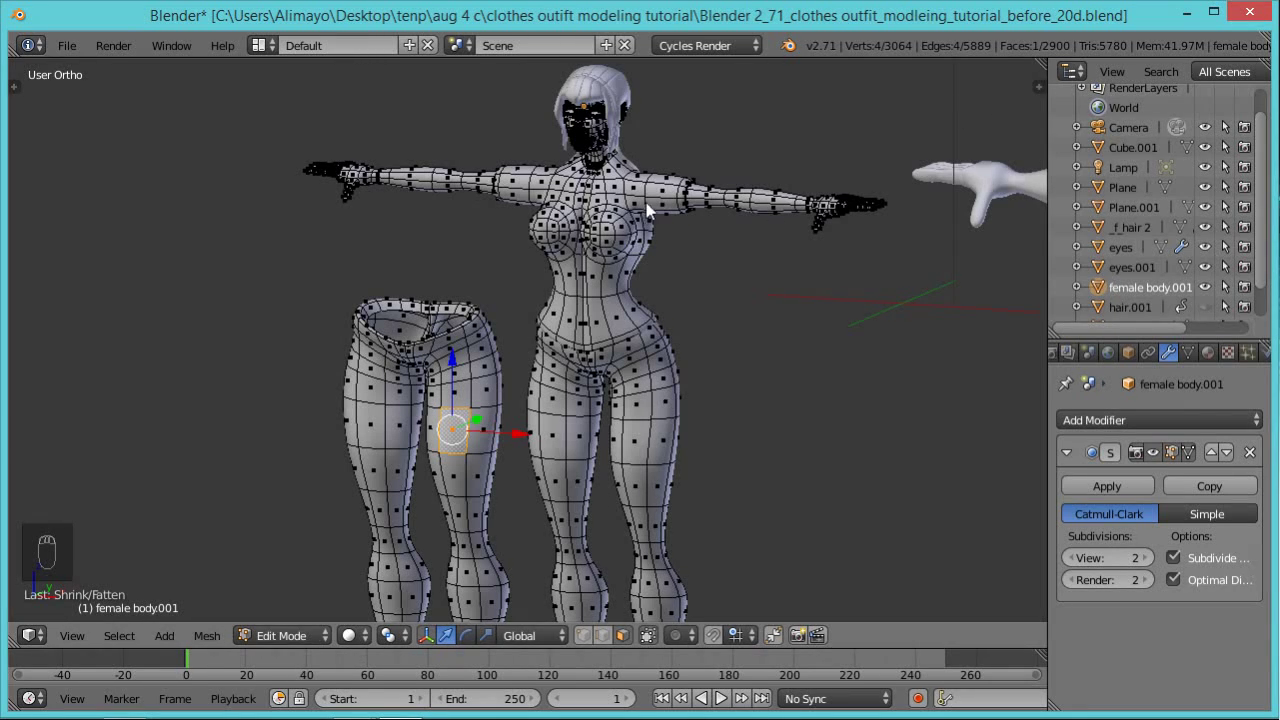
# Split the 3D view into two side-by-side viewports and set one of them to Rendered shading.
pyautogui.moveTo(1043, 74); pyautogui.dragTo(898, 120)
pyautogui.moveTo(803, 126); pyautogui.dragTo(549, 174)
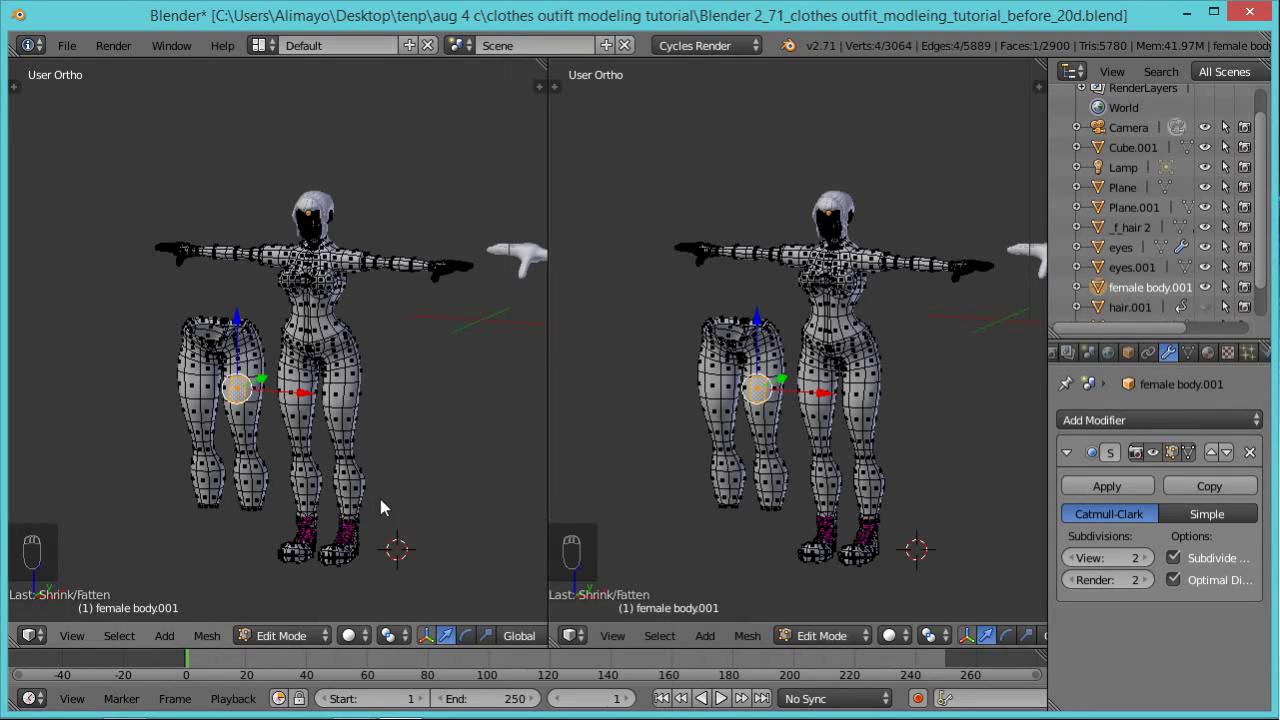
pyautogui.click(362, 637)
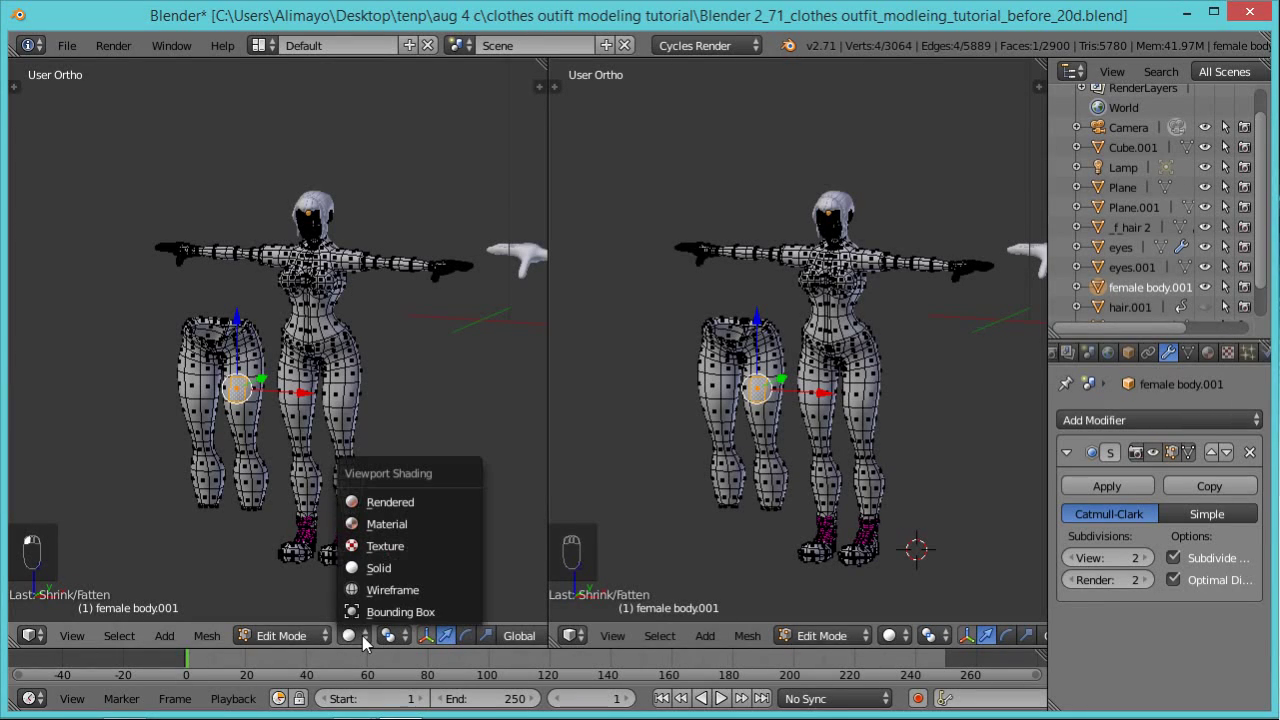
pyautogui.click(387, 502)
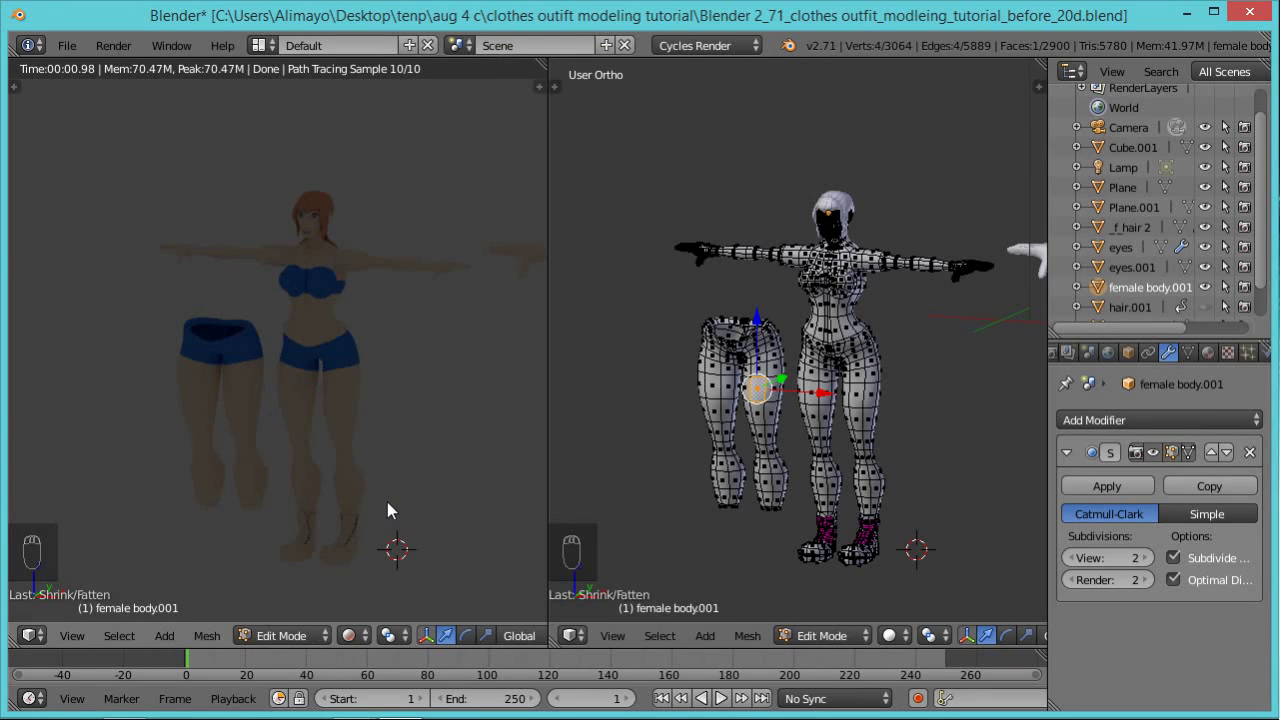
# In Object Mode, additionally show the layer with the floor plane in the rendered preview, and return to Edit Mode.
pyautogui.press('Tab')
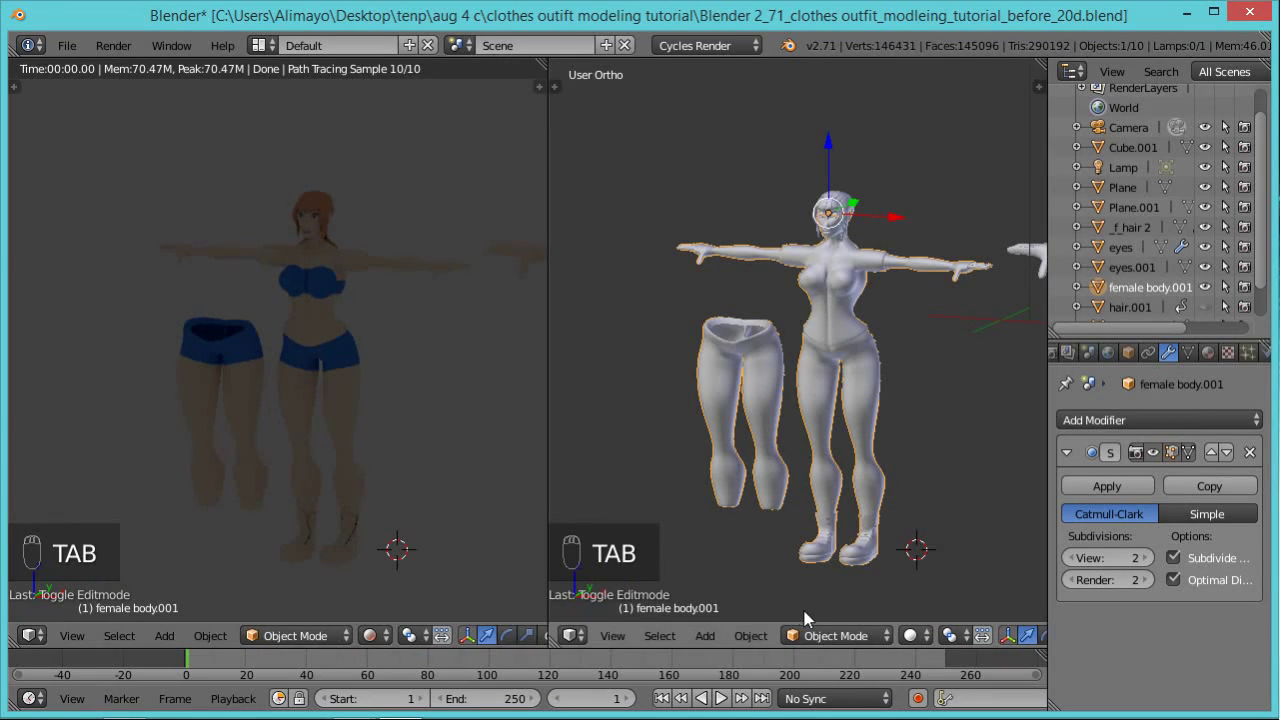
pyautogui.moveTo(485, 638); pyautogui.dragTo(285, 646, button='middle')
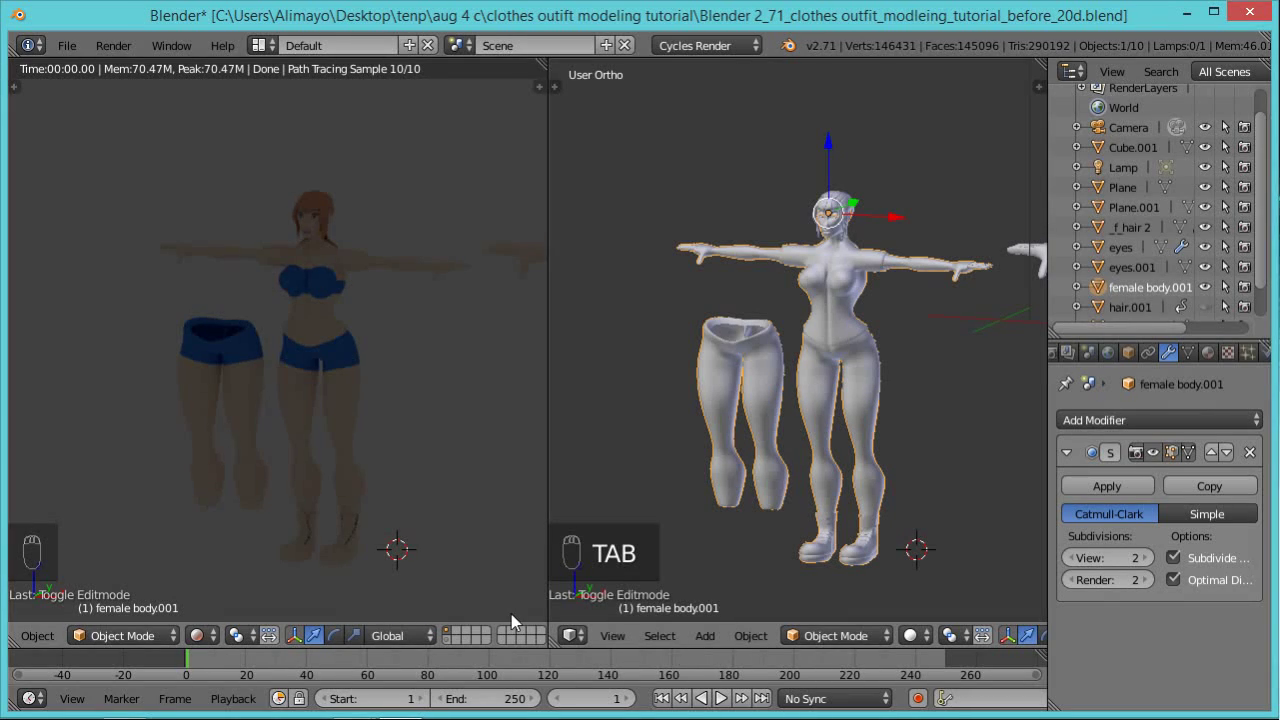
pyautogui.keyDown('shift'); pyautogui.click(448, 641); pyautogui.keyUp('shift')
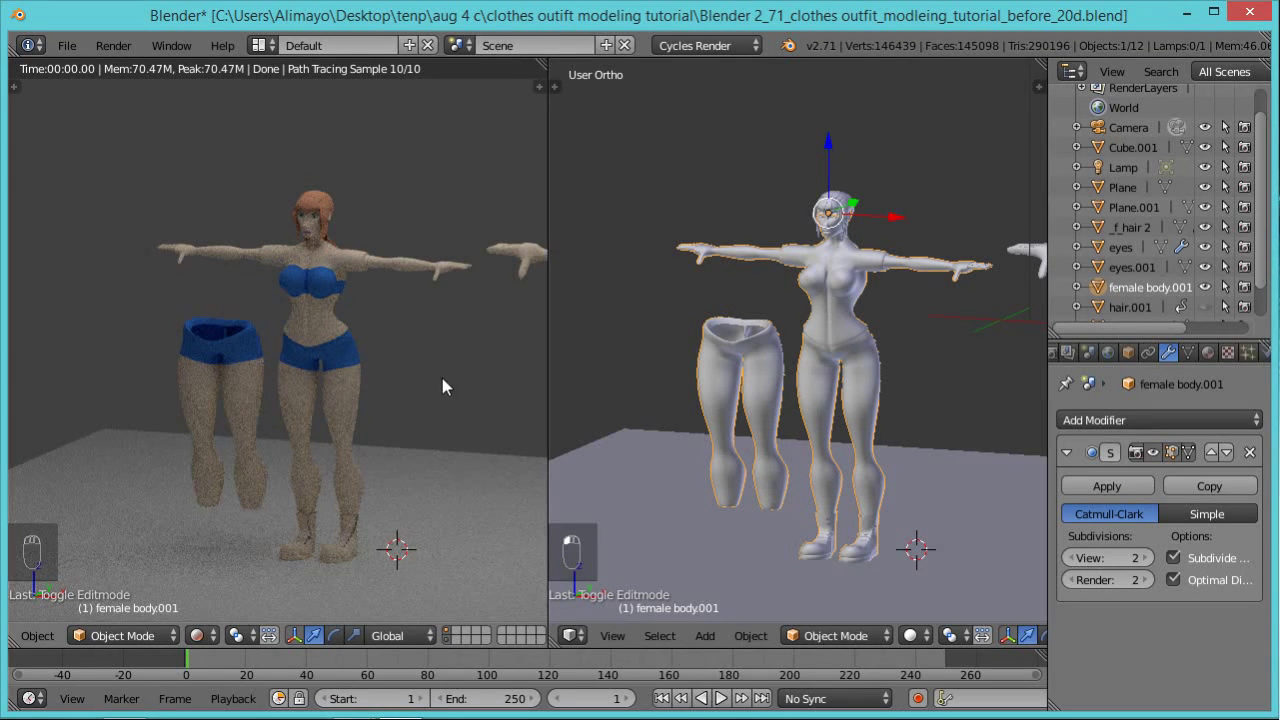
pyautogui.scroll(-2, 442, 372)
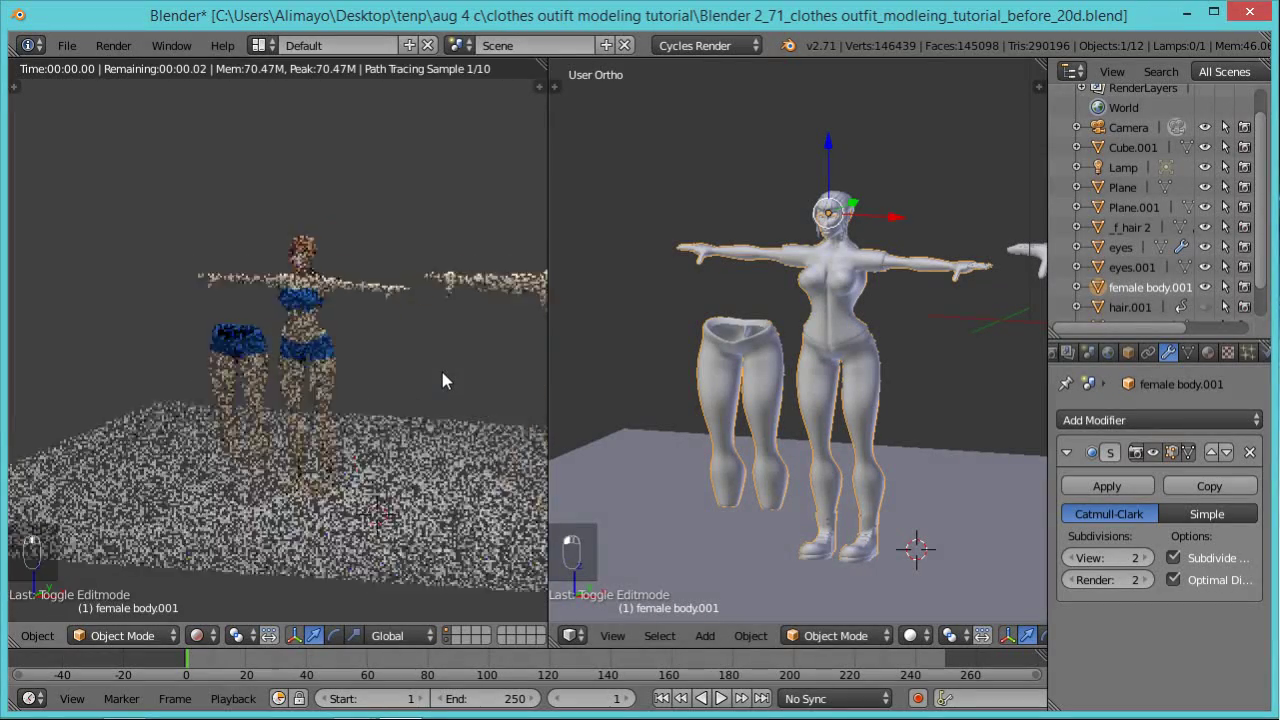
pyautogui.scroll(3, 442, 372)
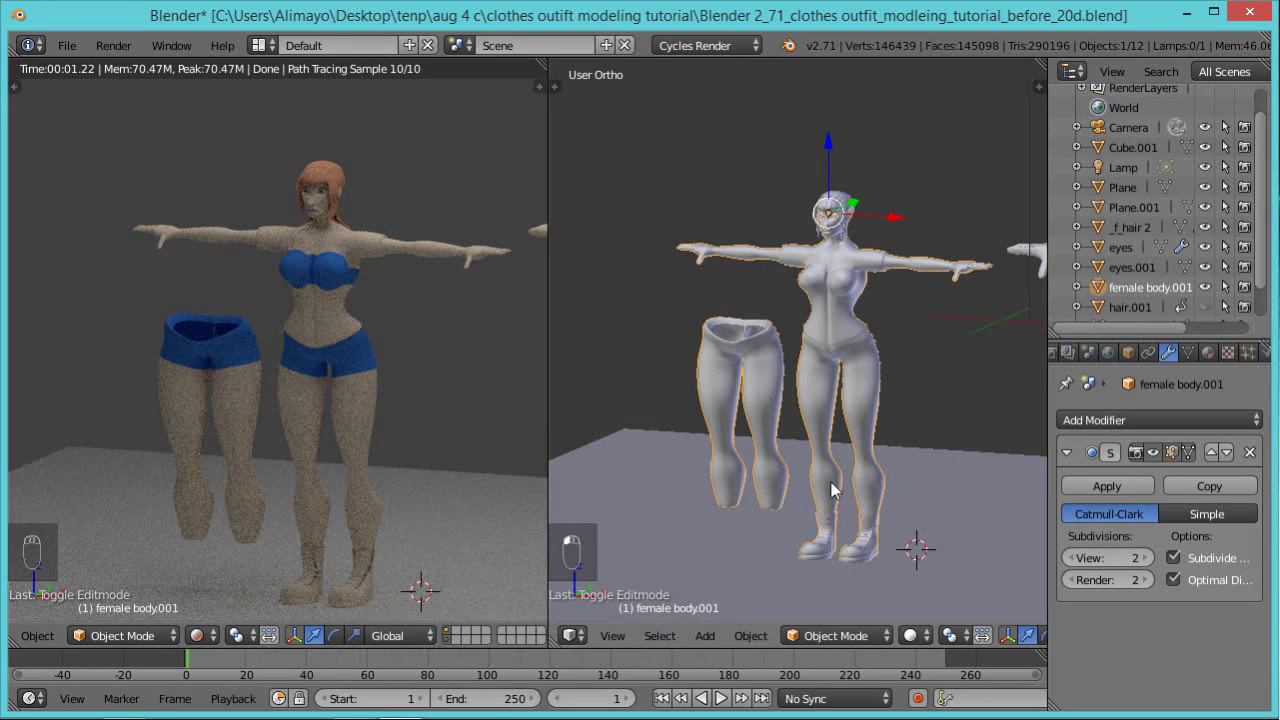
pyautogui.press('Tab')
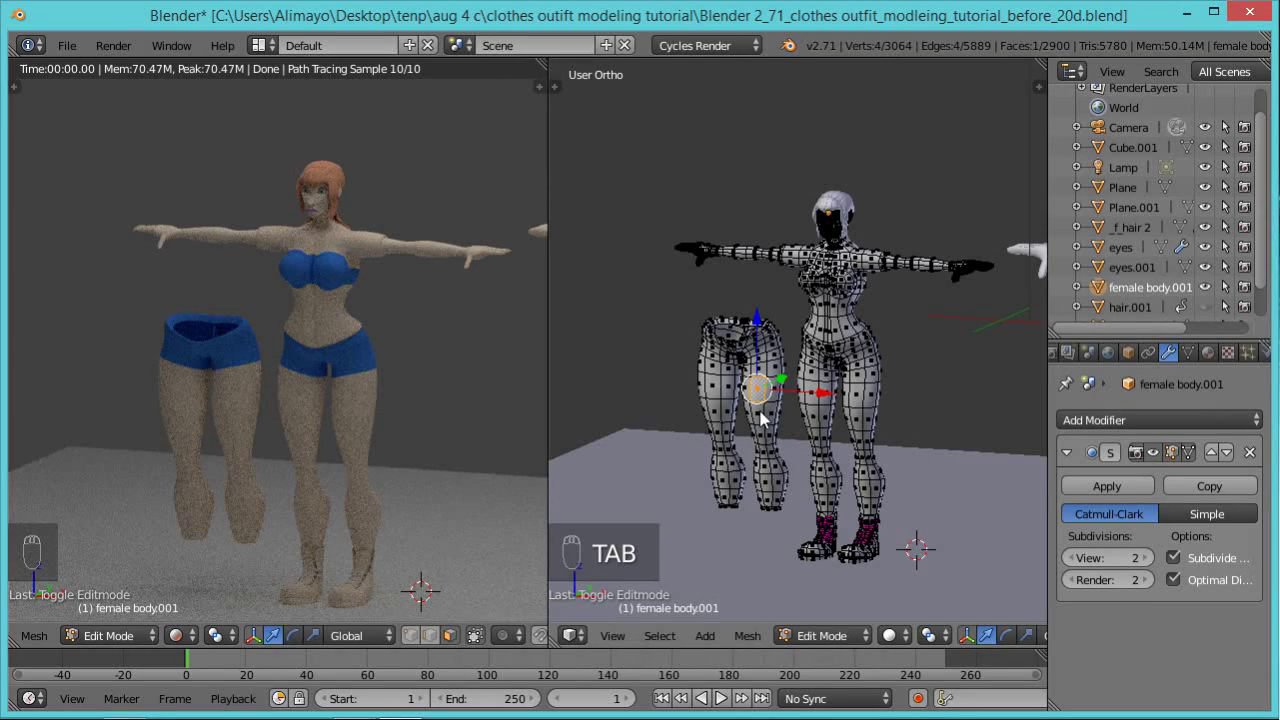
# Select all faces linked to the separate legs mesh and add a new material slot with a new material.
pyautogui.hotkey('ctrl', 'l')
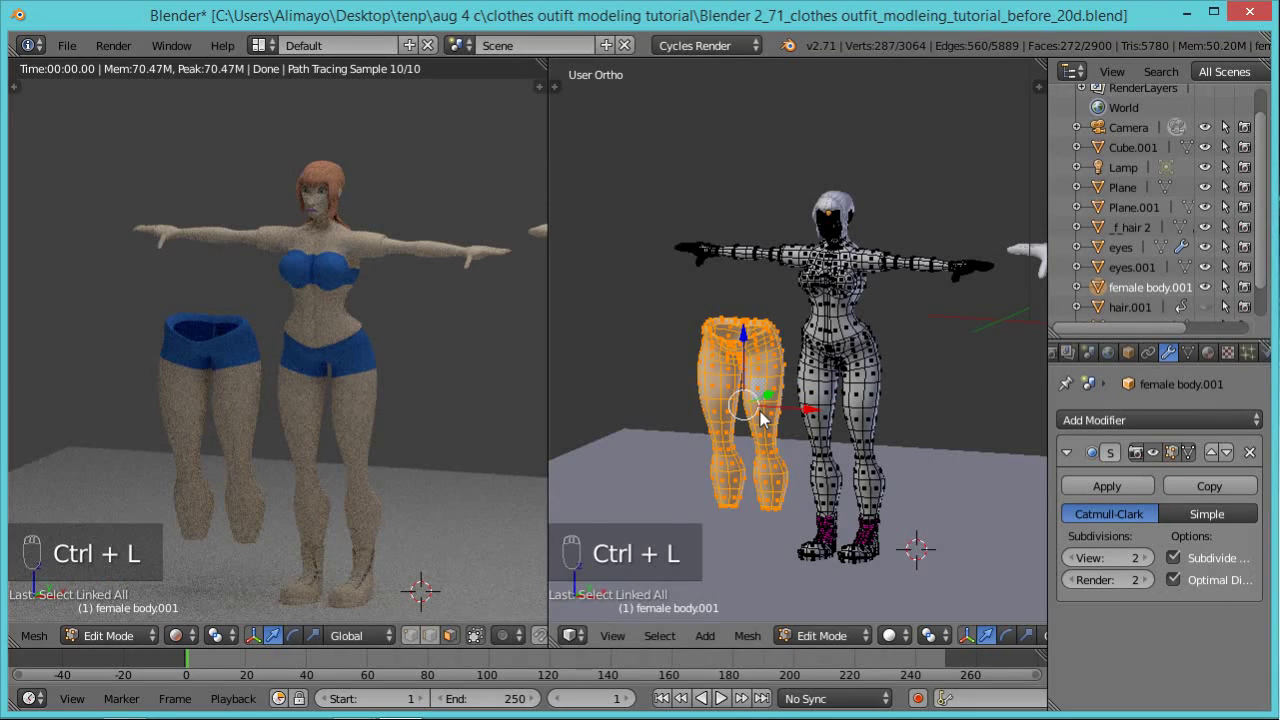
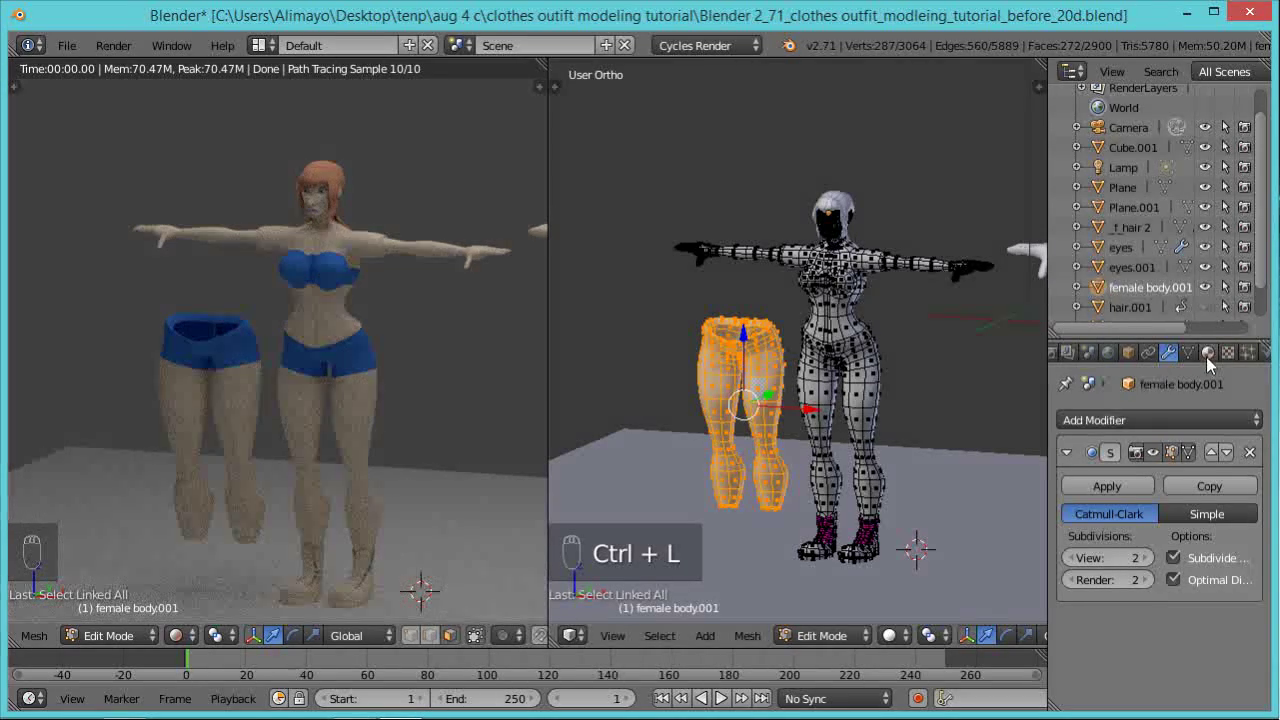
pyautogui.click(1207, 355)
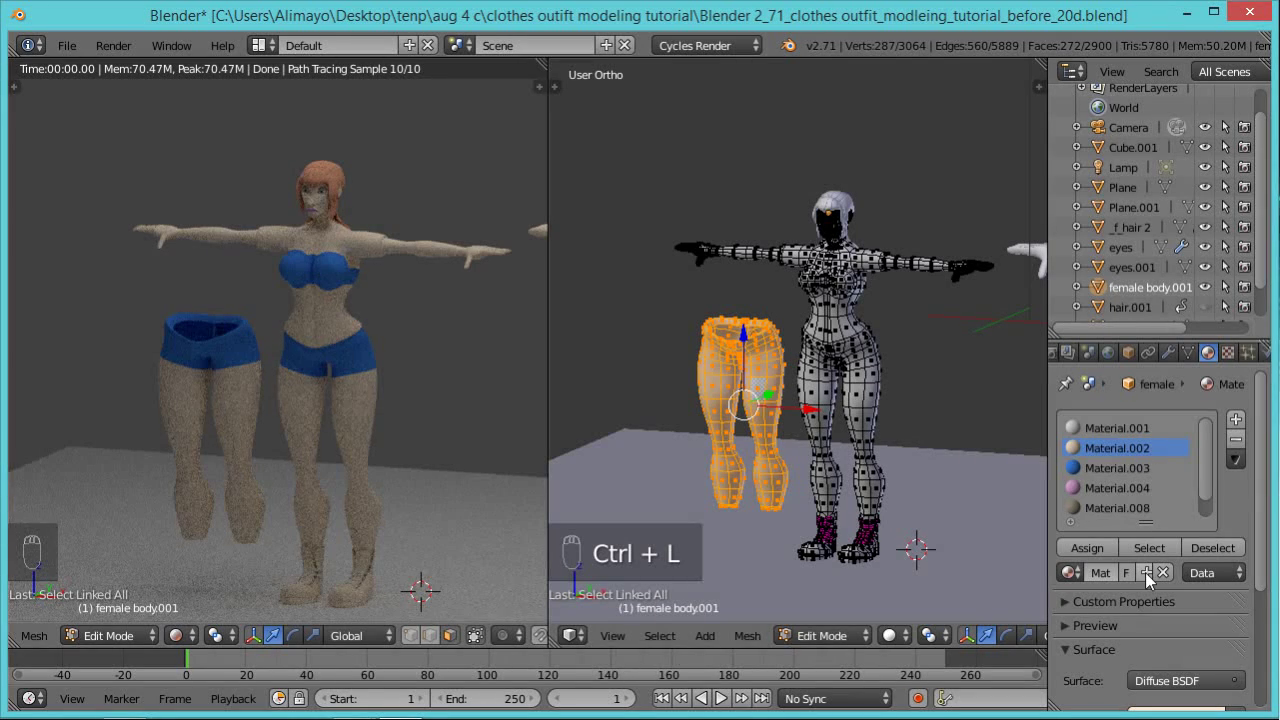
pyautogui.click(1236, 420)
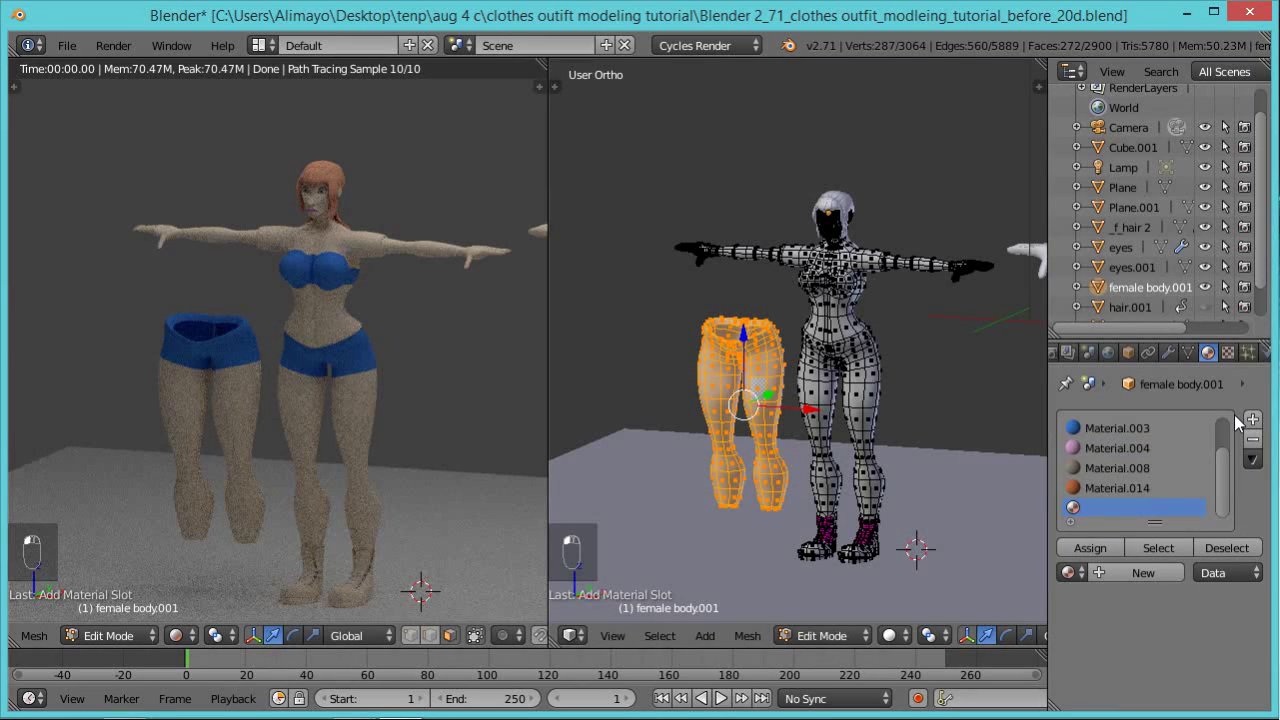
pyautogui.click(1149, 573)
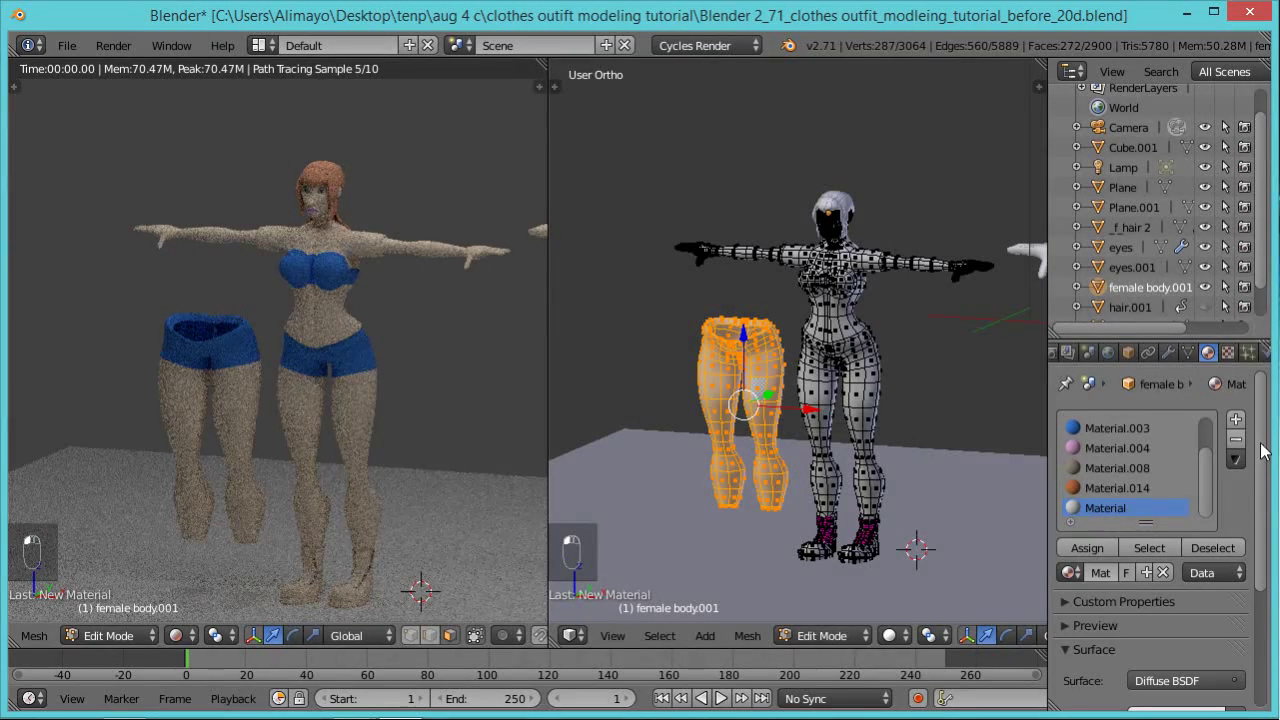
# Set the new legs material's diffuse color to a bright blue.
pyautogui.moveTo(1262, 450); pyautogui.dragTo(1262, 507)
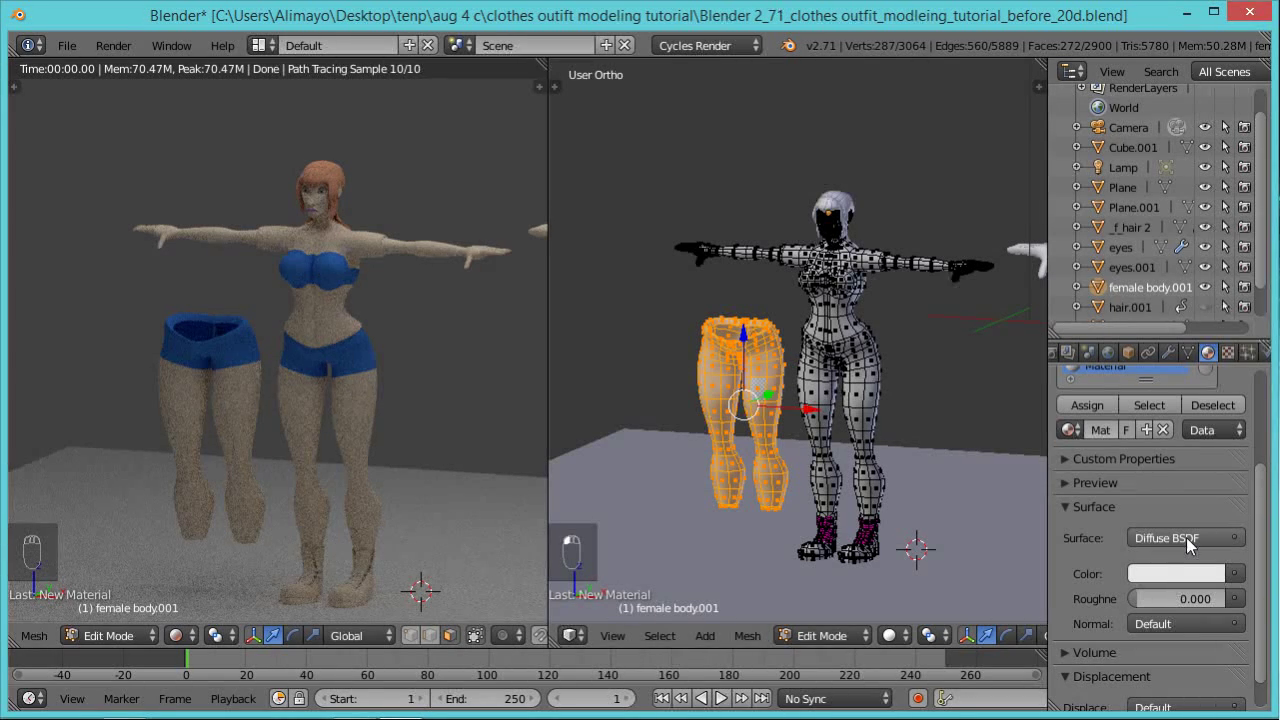
pyautogui.click(1176, 573)
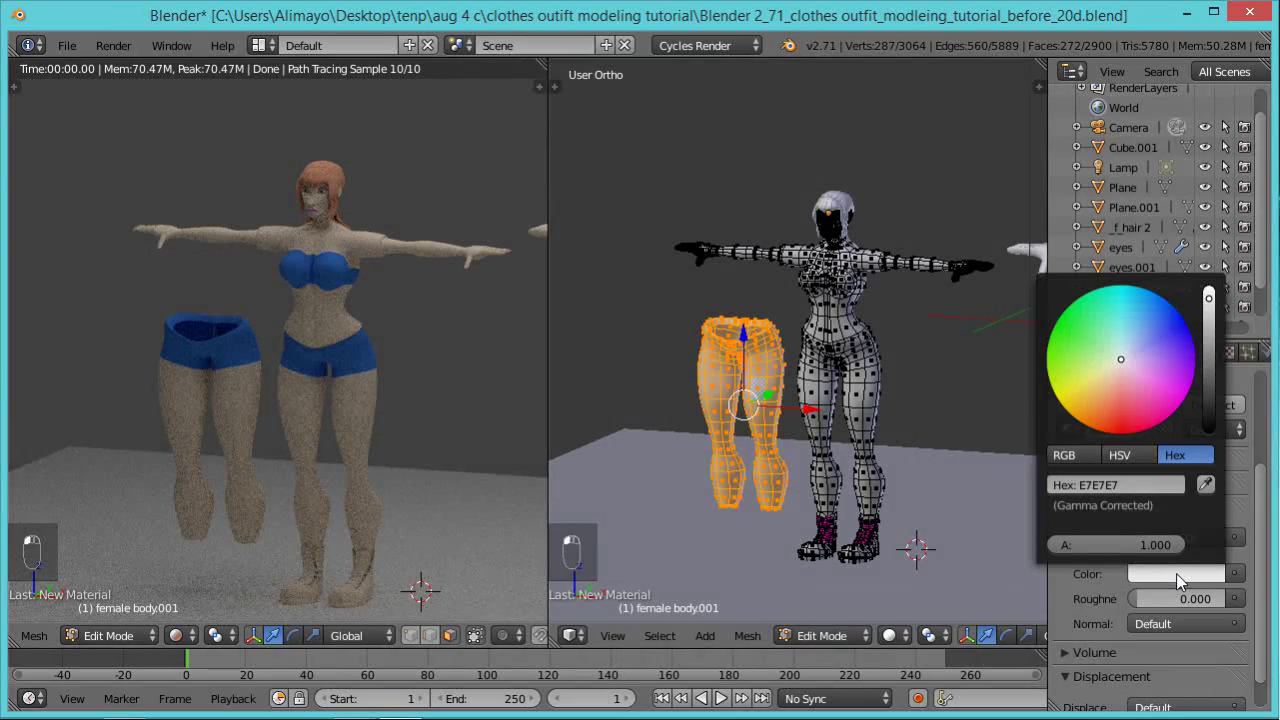
pyautogui.click(1075, 390)
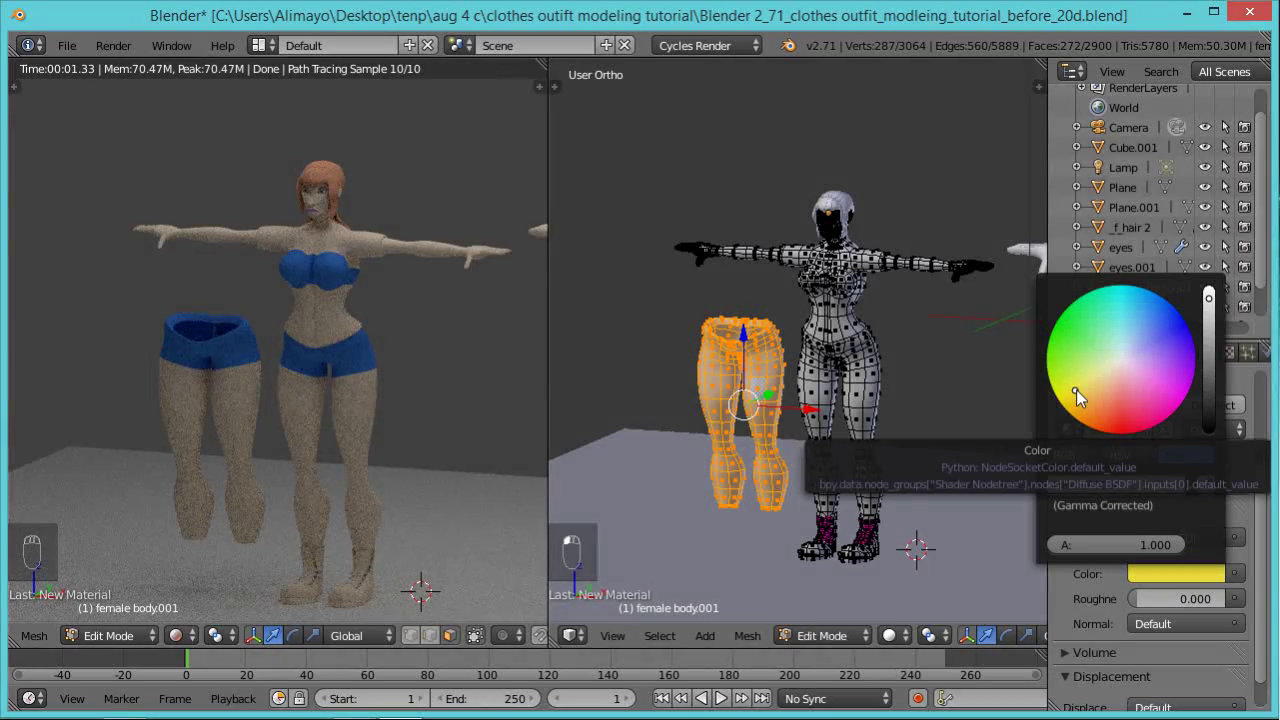
pyautogui.moveTo(1076, 386); pyautogui.dragTo(1155, 308)
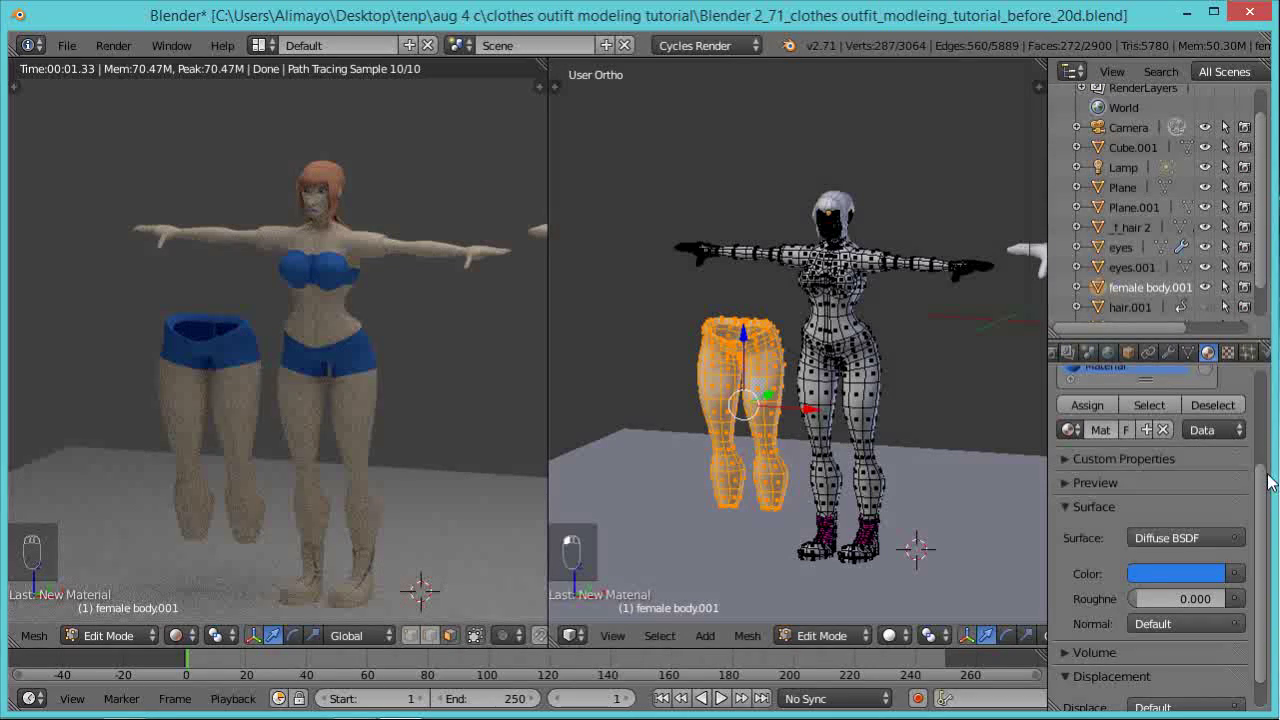
# Assign the blue material to the selected legs mesh and move it sideways onto the character's legs as trousers.
pyautogui.scroll(3, 1176, 376)
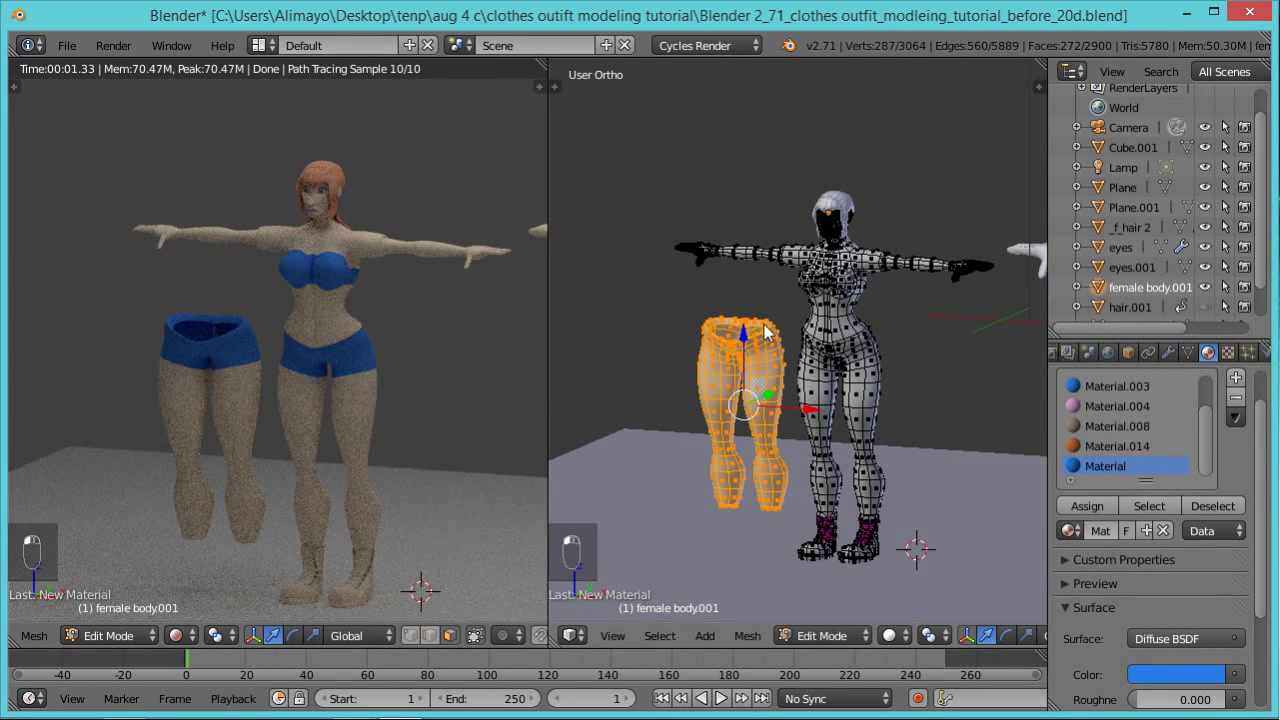
pyautogui.click(1084, 506)
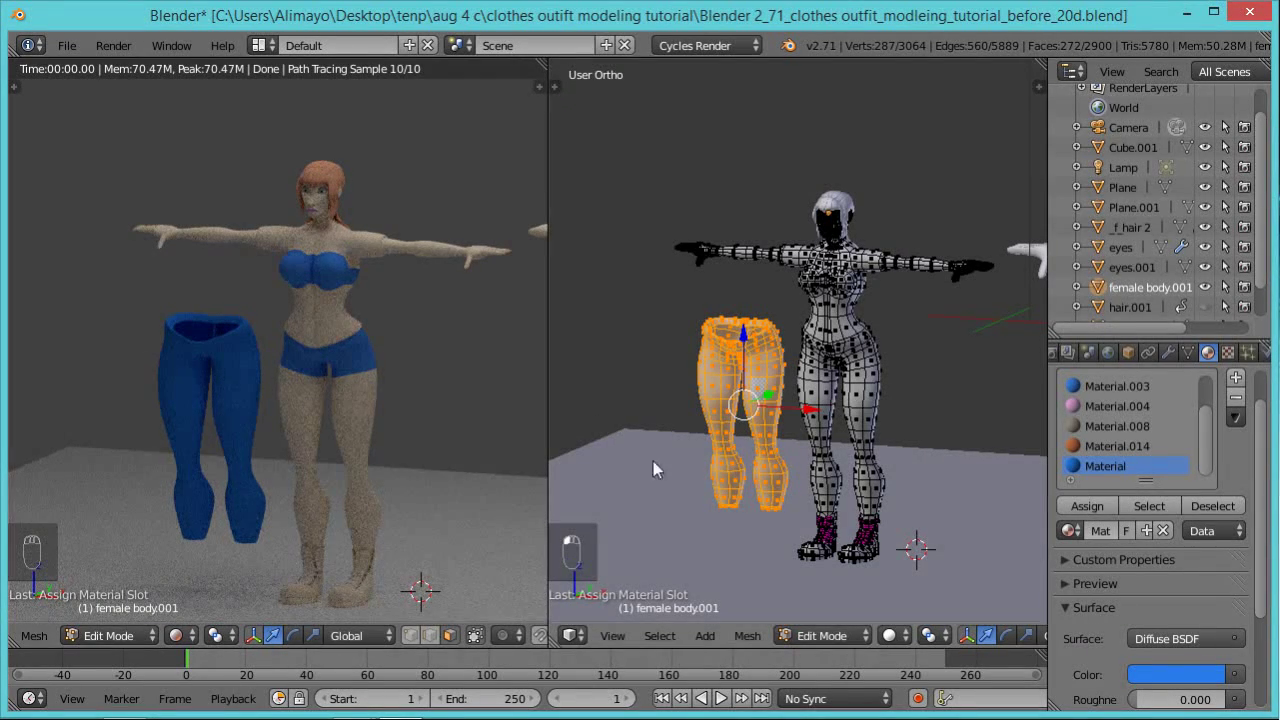
pyautogui.moveTo(810, 410); pyautogui.dragTo(903, 441)
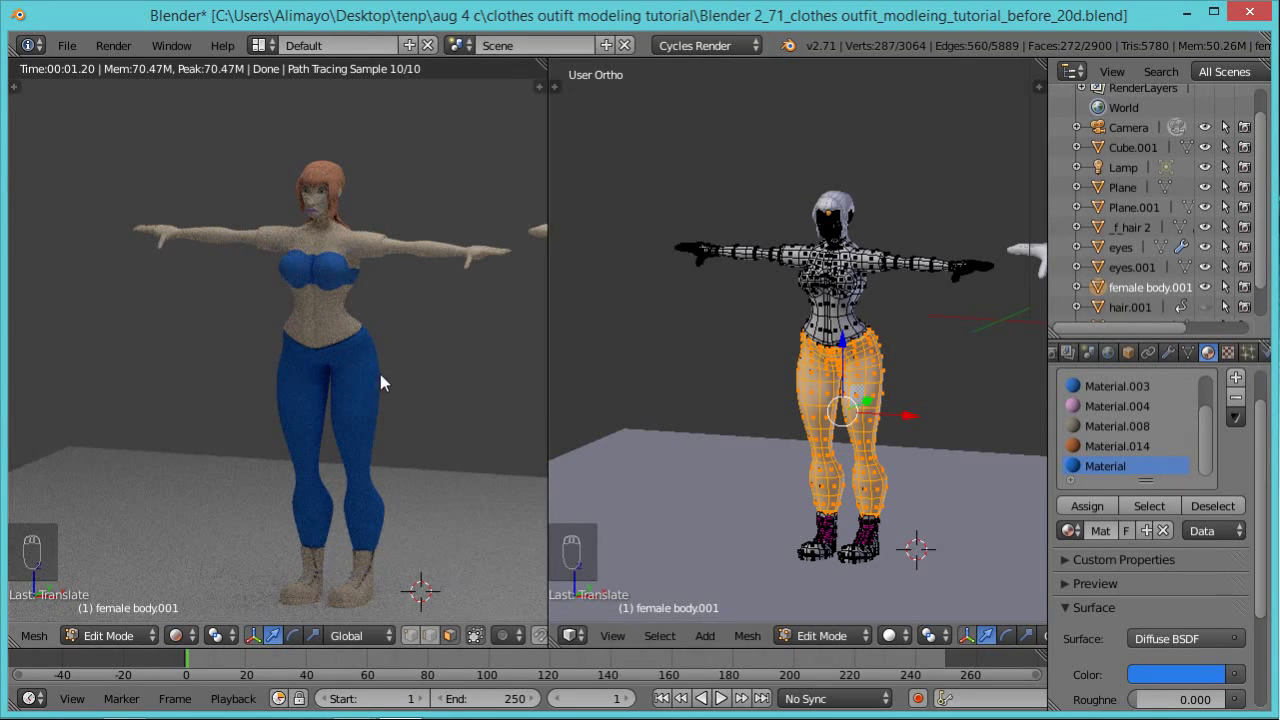
# Select the whole short-sleeved torso mesh and add a new material in its own slot.
pyautogui.scroll(4, 653, 348)
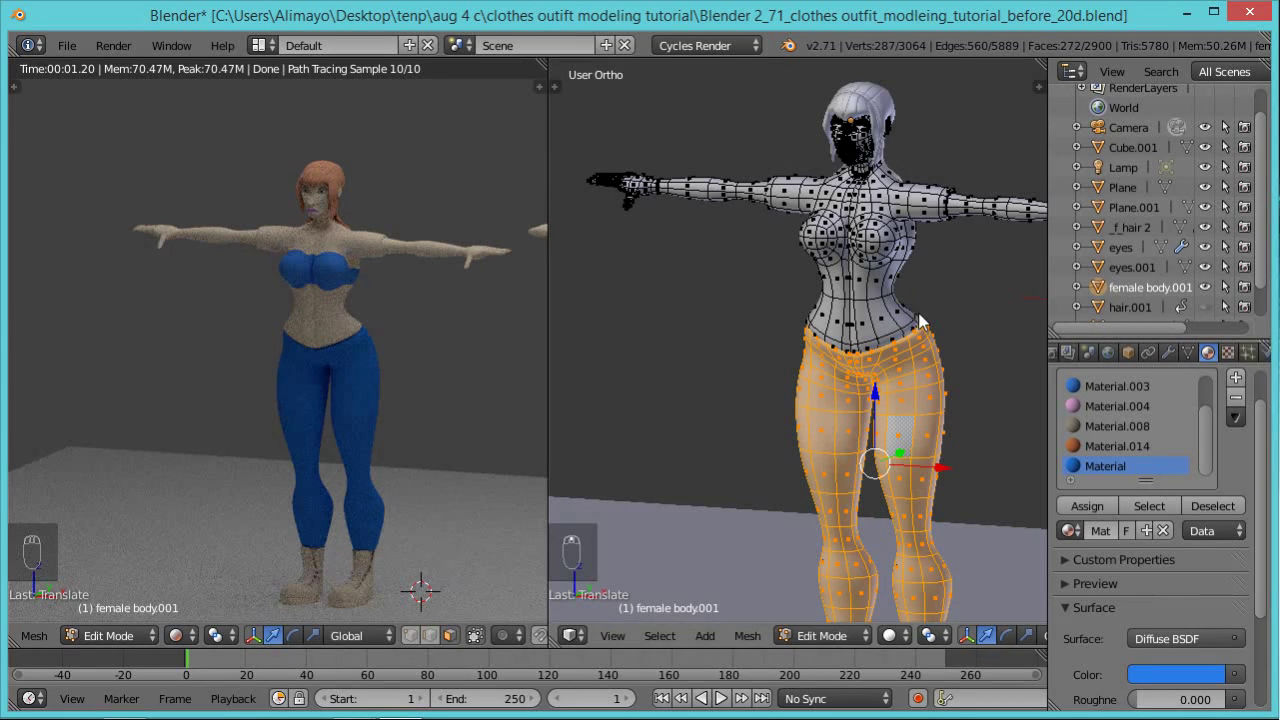
pyautogui.rightClick(884, 325)
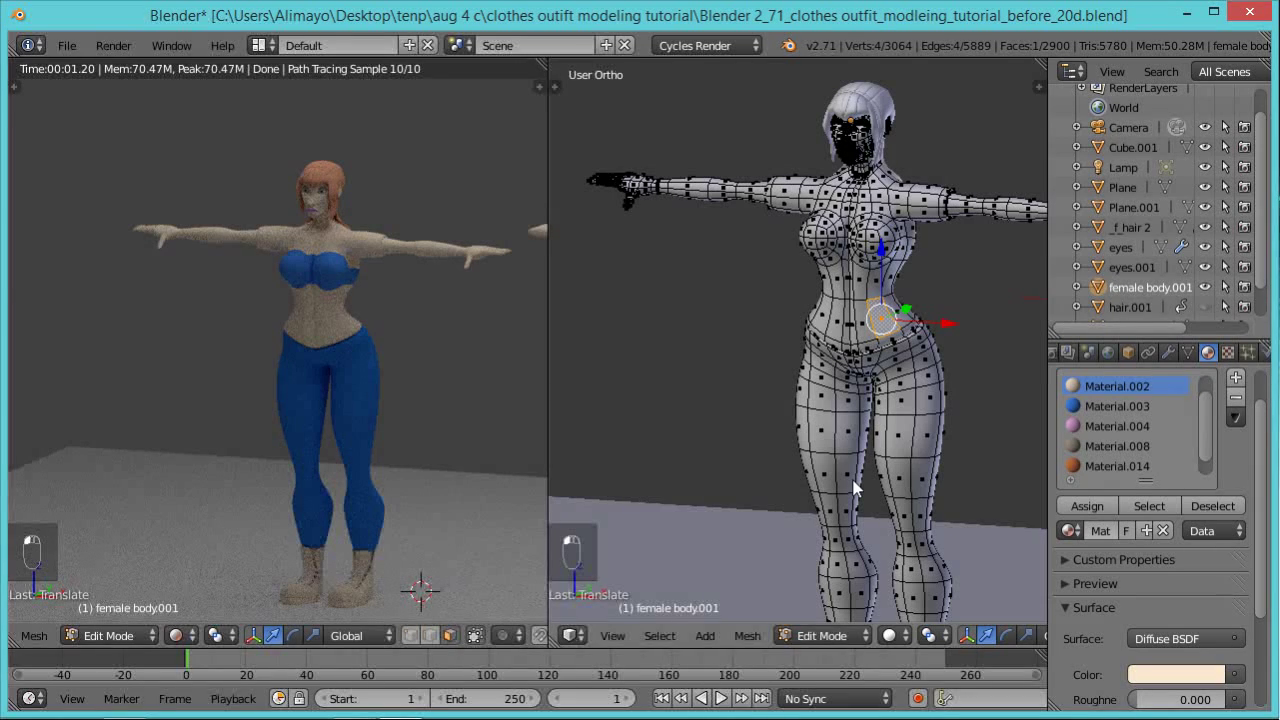
pyautogui.hotkey('ctrl', 'l')
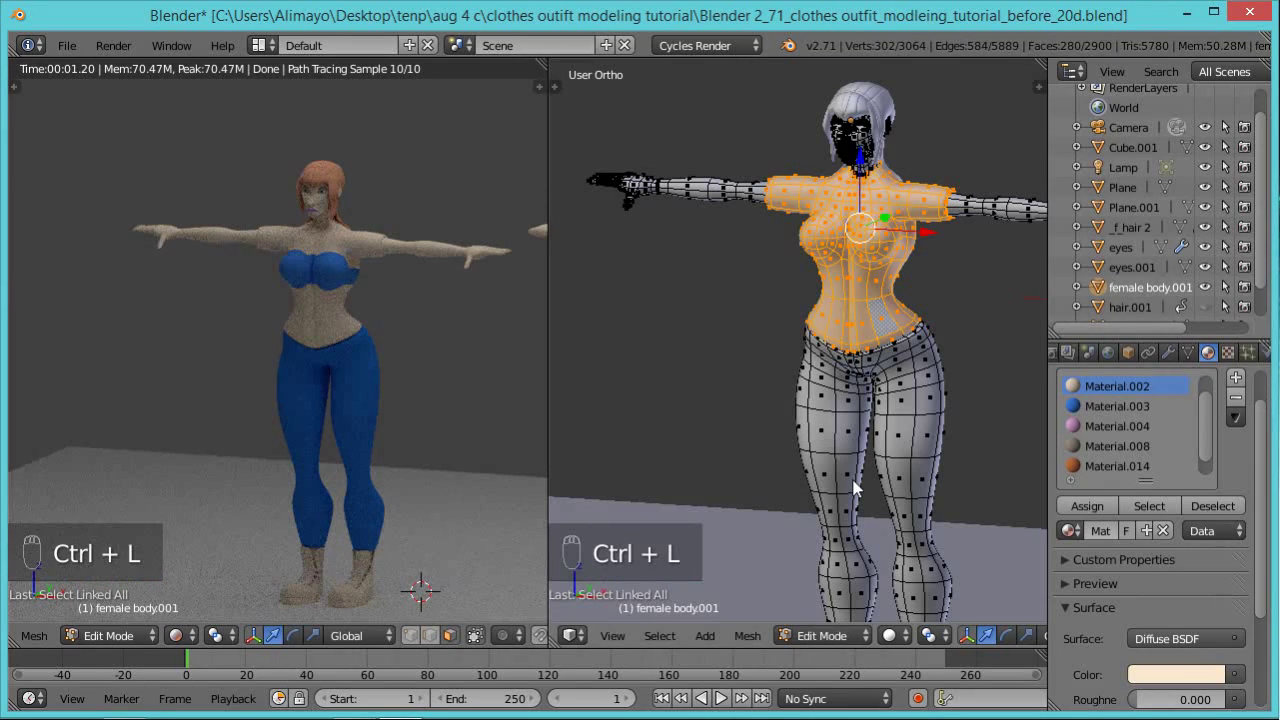
pyautogui.scroll(2, 1266, 418)
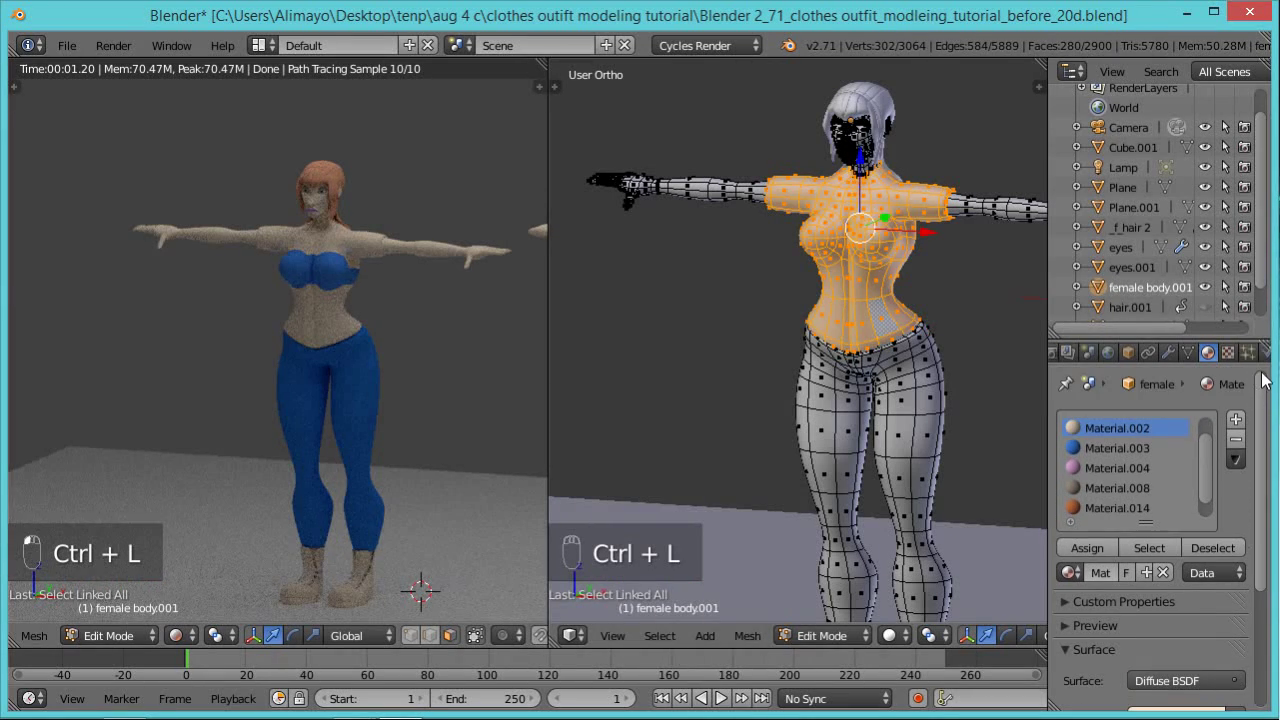
pyautogui.click(1237, 418)
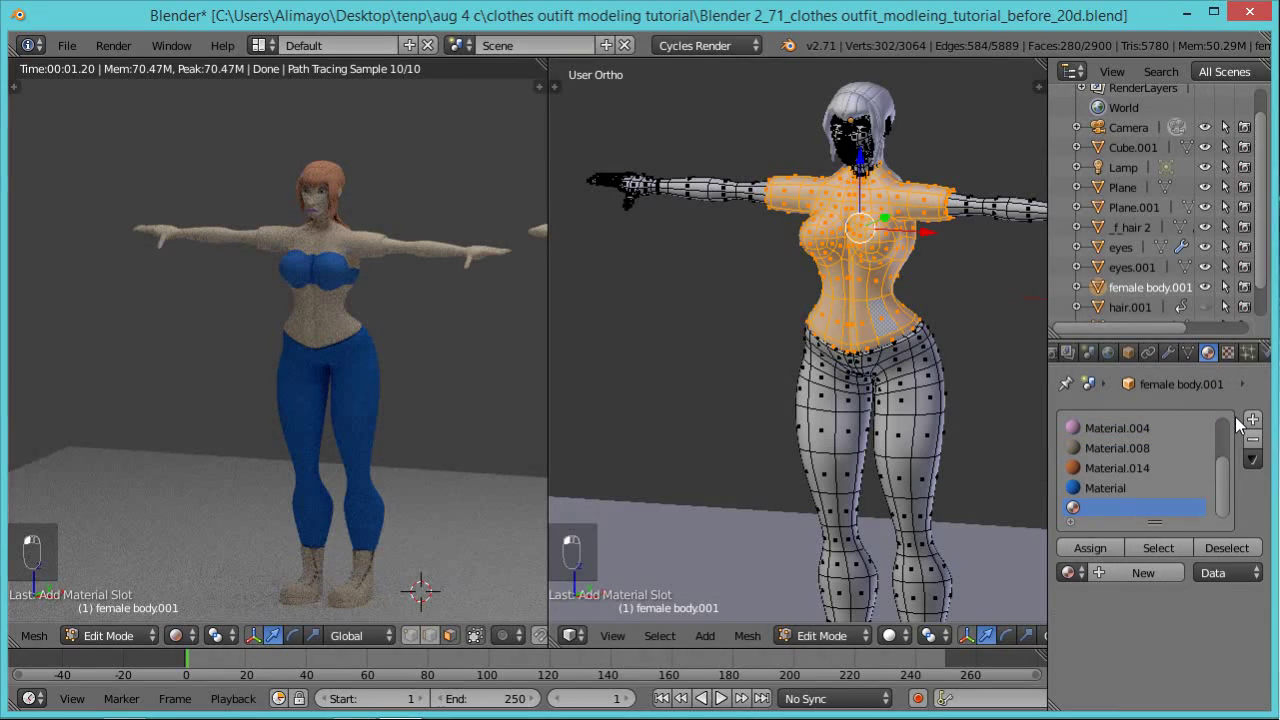
pyautogui.click(1152, 572)
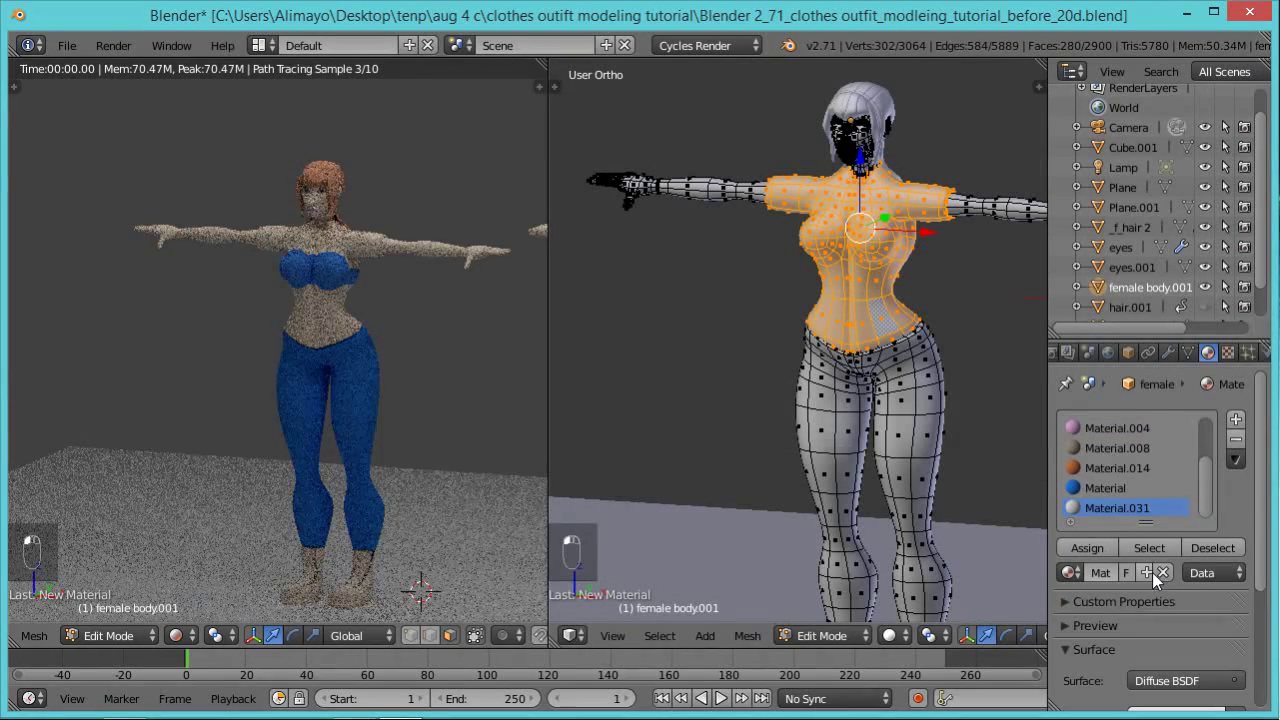
# Set the new material's diffuse color to dark grey 656565 and assign it to the selected torso mesh.
pyautogui.scroll(-3, 1262, 507)
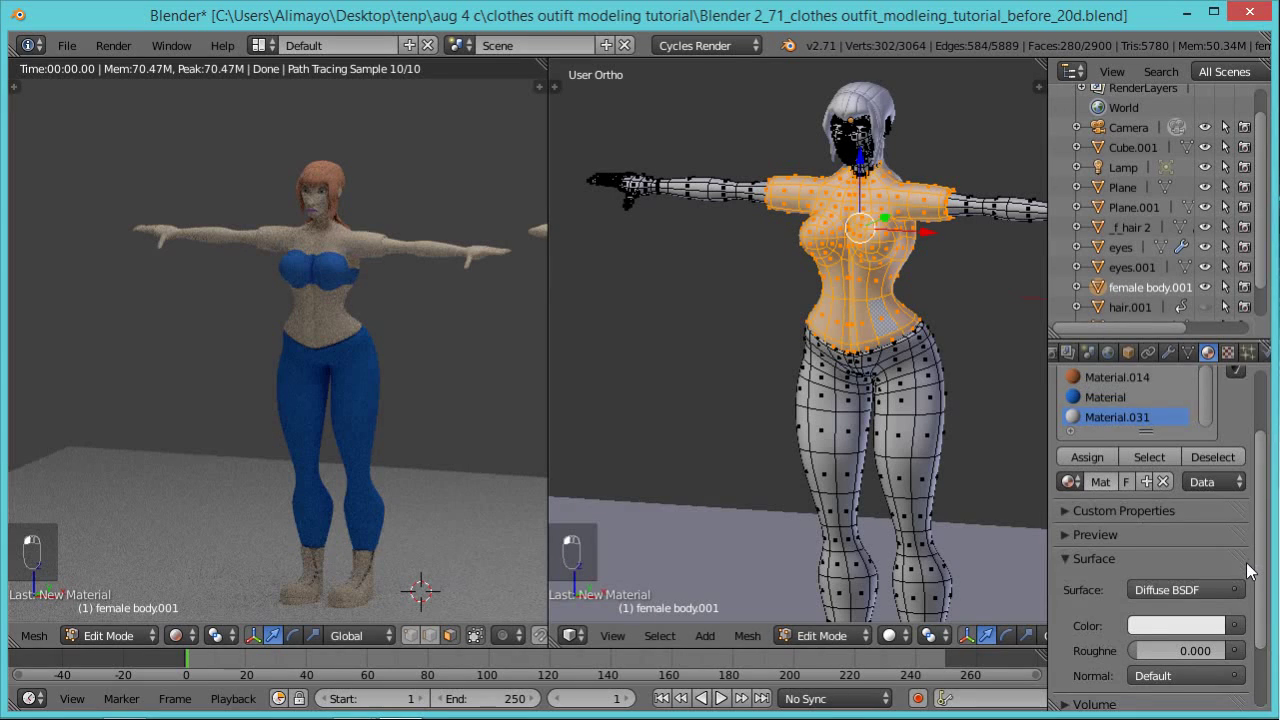
pyautogui.click(1176, 609)
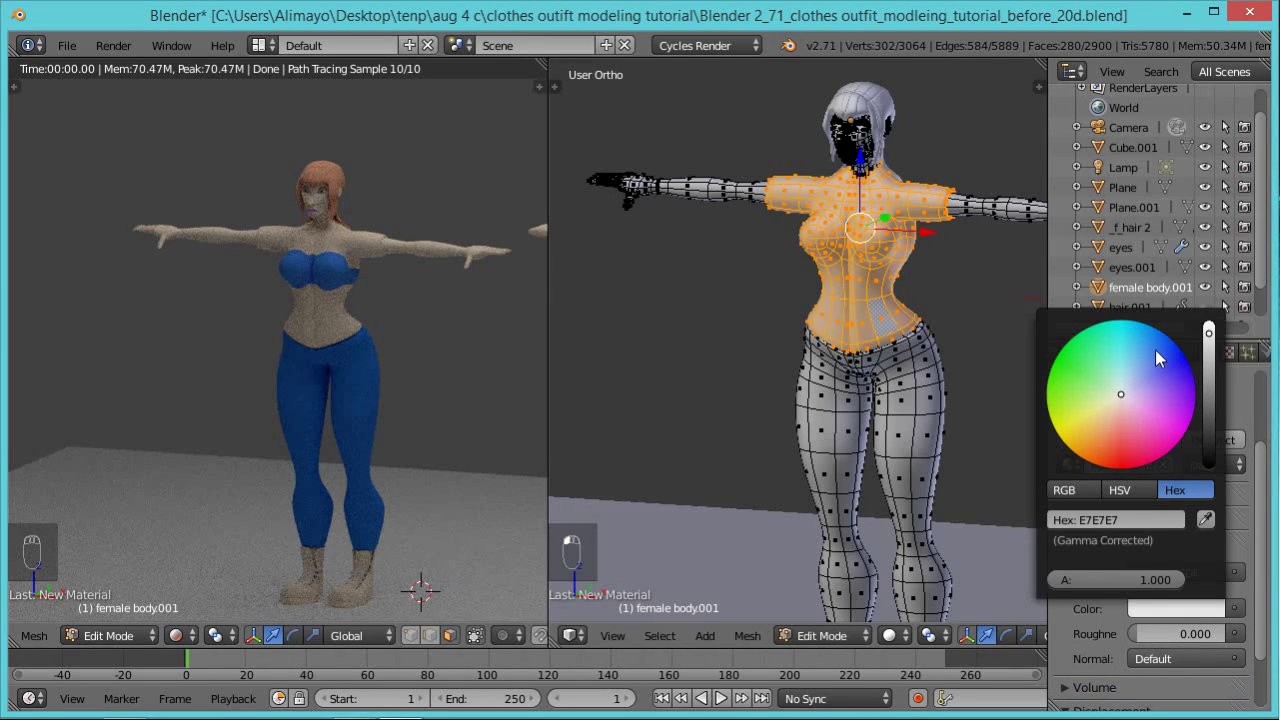
pyautogui.click(1210, 387)
pyautogui.moveTo(1210, 388); pyautogui.dragTo(1207, 408)
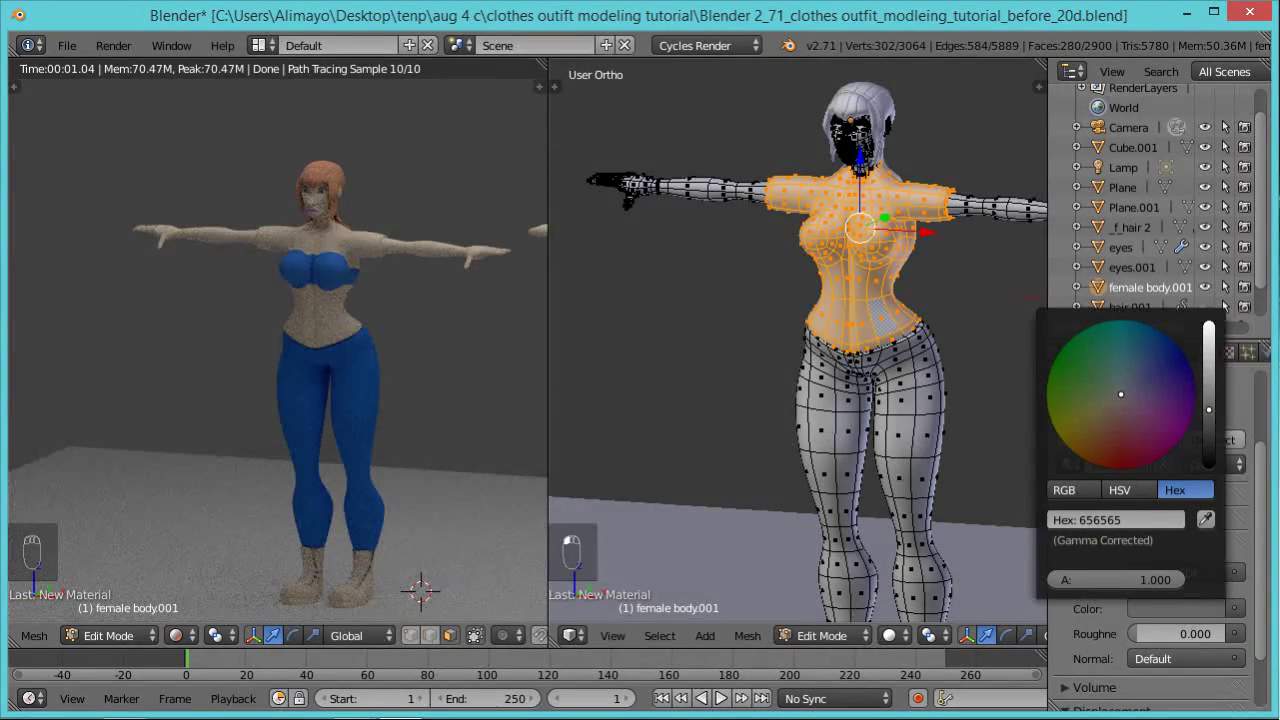
pyautogui.click(1242, 408)
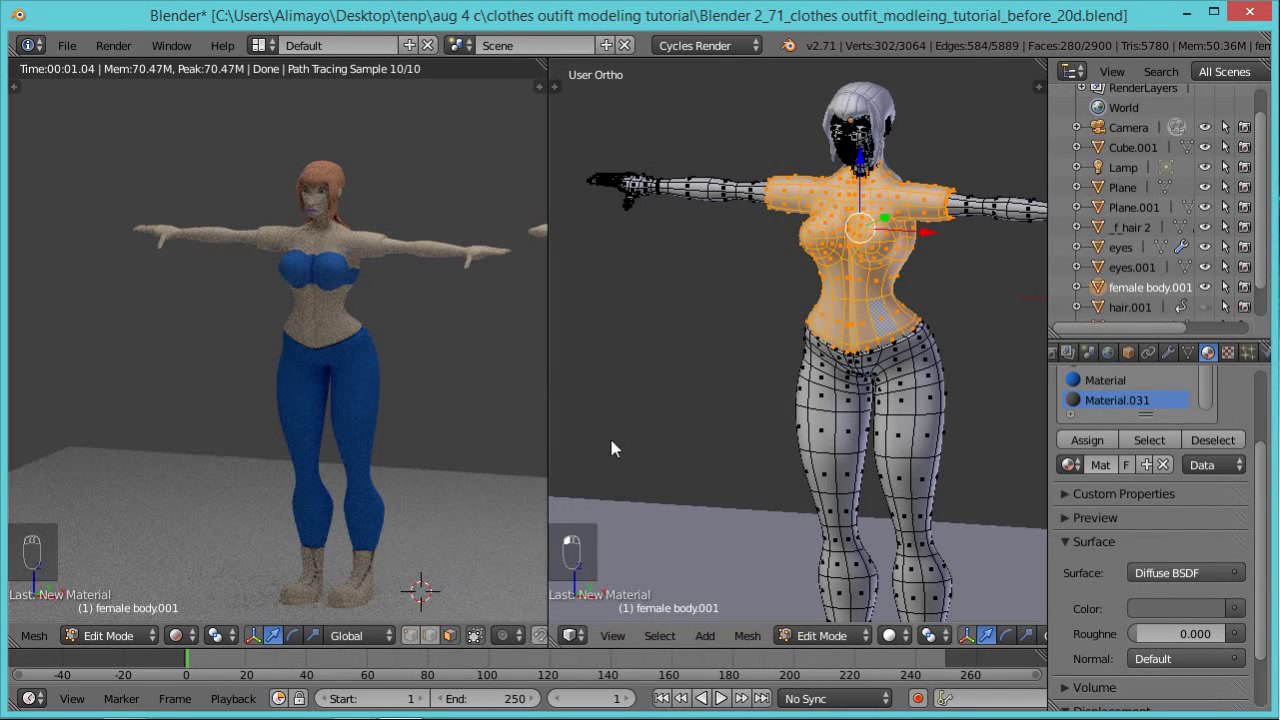
pyautogui.click(1086, 440)
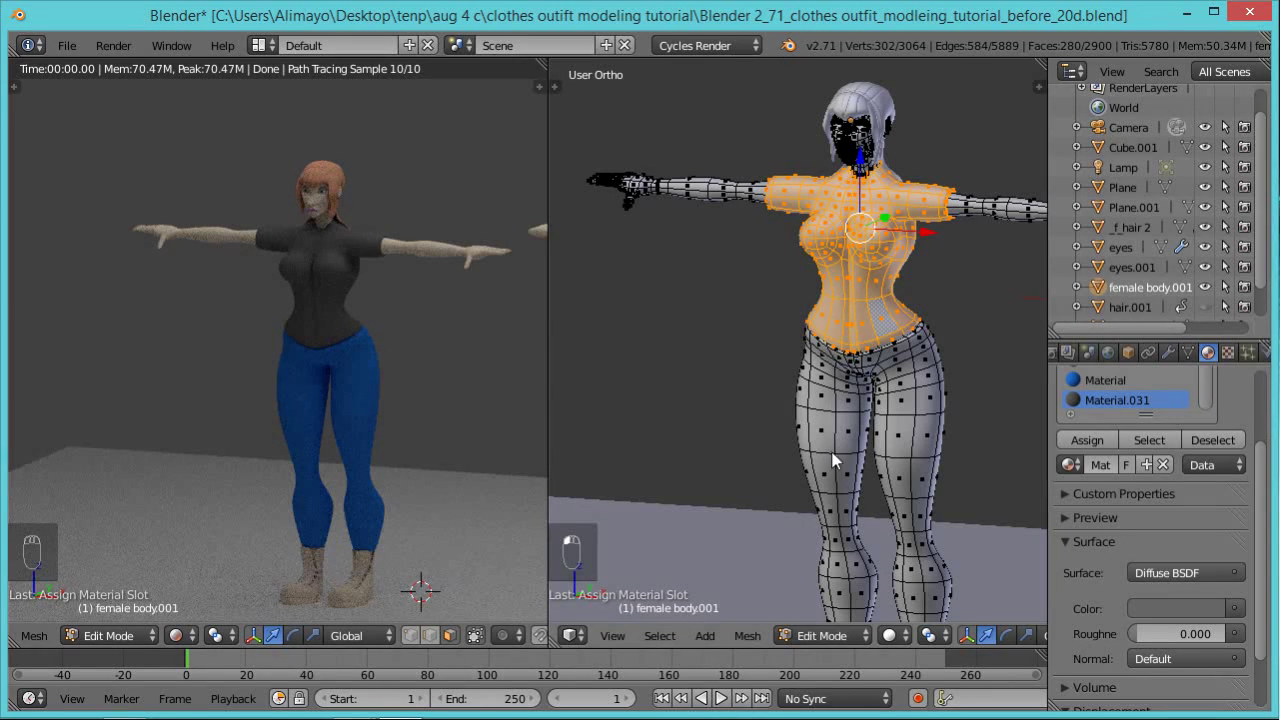
# Select all linked faces of the boot on the character's left foot and add a new material in its own slot.
pyautogui.keyDown('shift'); pyautogui.moveTo(833, 461); pyautogui.dragTo(800, 411, button='middle'); pyautogui.keyUp('shift')
pyautogui.scroll(6, 800, 411)
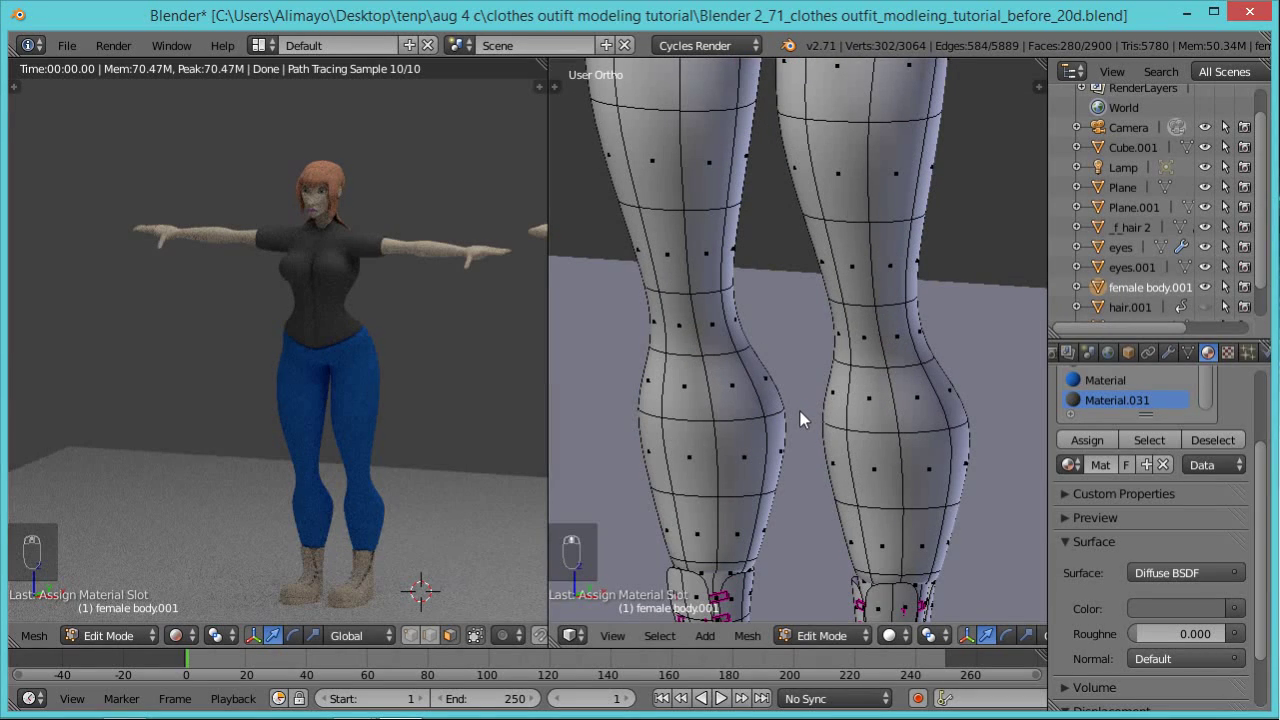
pyautogui.keyDown('shift'); pyautogui.moveTo(840, 490); pyautogui.dragTo(815, 185, button='middle'); pyautogui.keyUp('shift')
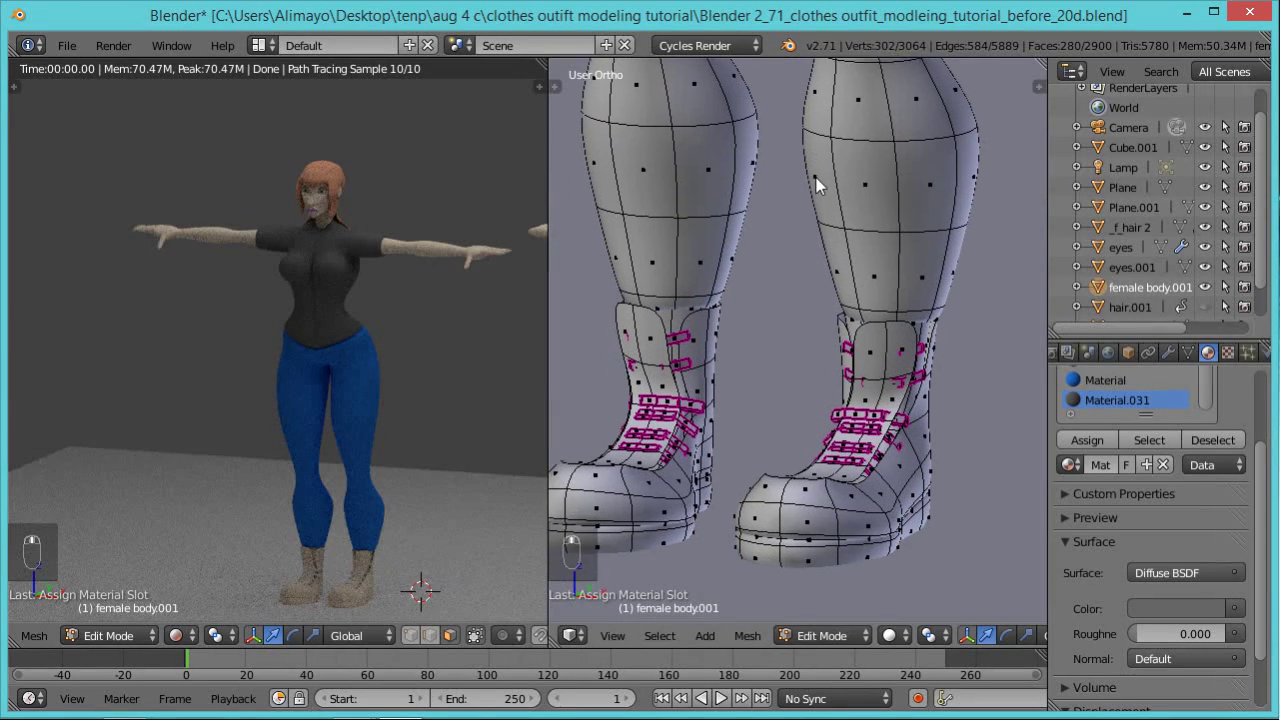
pyautogui.rightClick(865, 512)
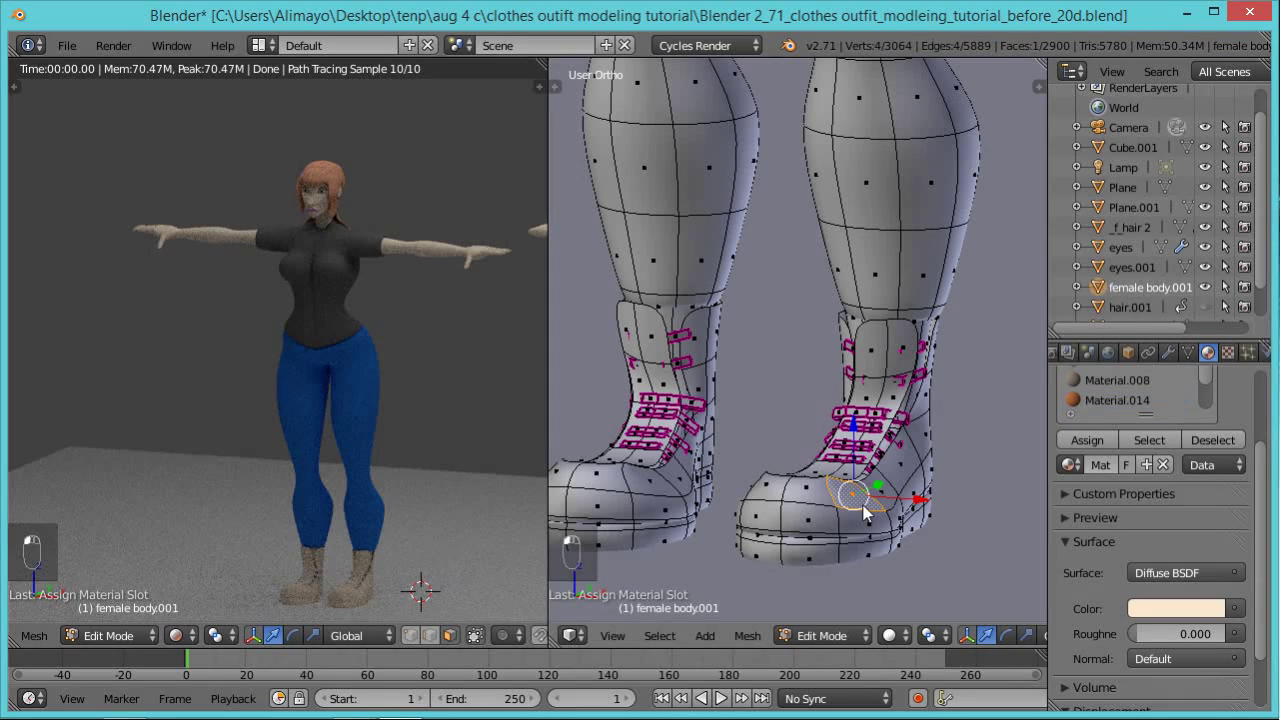
pyautogui.hotkey('ctrl', 'l')
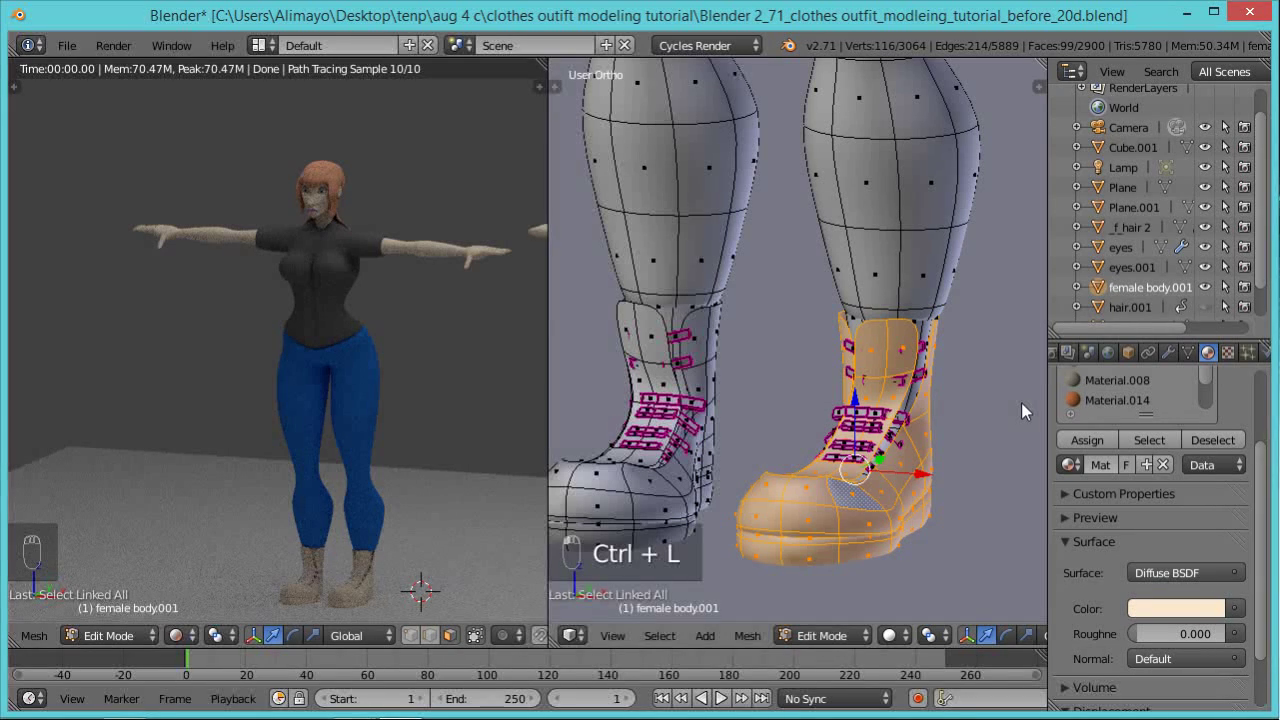
pyautogui.moveTo(1260, 460); pyautogui.dragTo(1257, 408)
pyautogui.click(1236, 419)
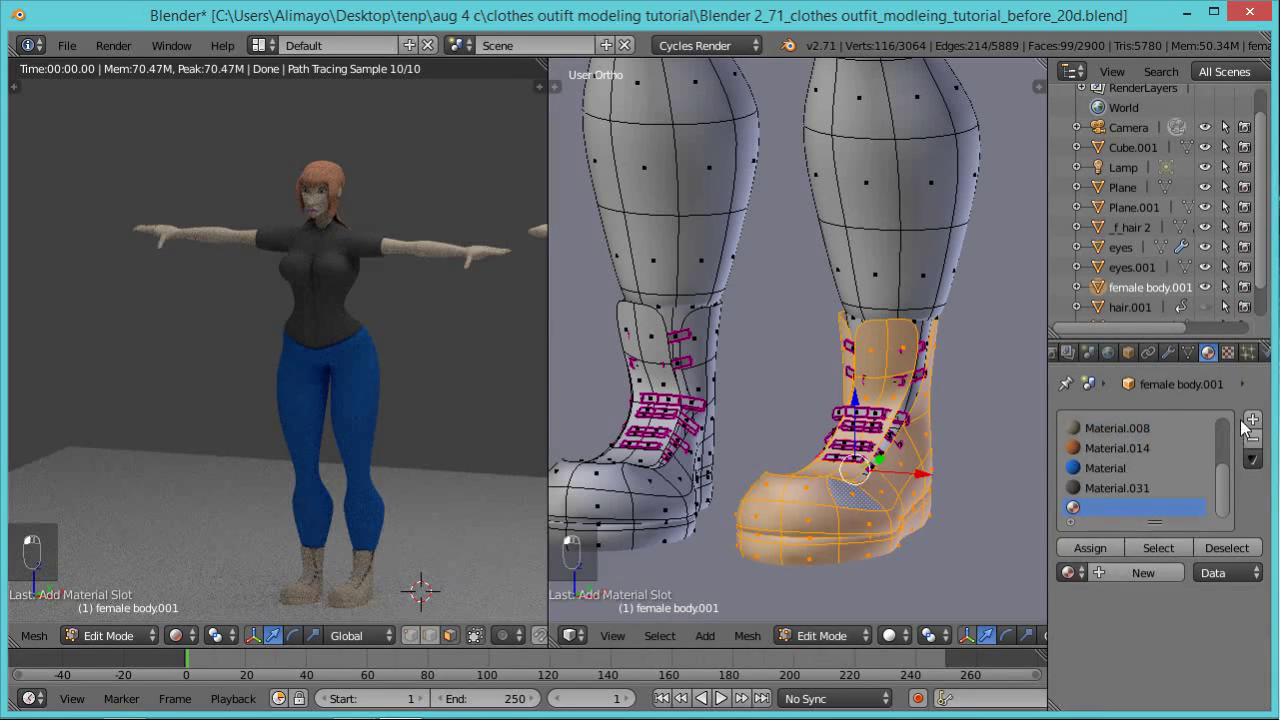
pyautogui.click(1153, 570)
# Set the new material's diffuse color to a bright orange-red and assign it to the selected boot.
pyautogui.scroll(-3, 1199, 557)
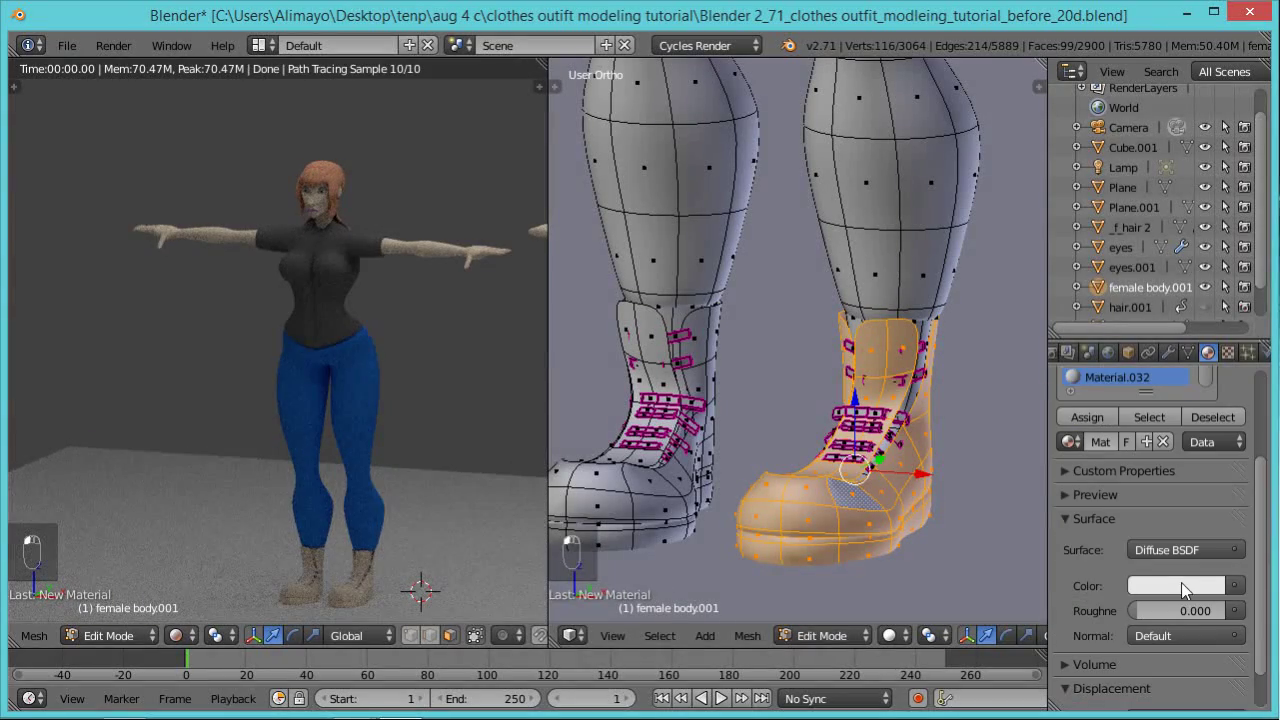
pyautogui.click(1178, 589)
pyautogui.moveTo(1106, 425); pyautogui.dragTo(1116, 422)
pyautogui.moveTo(1208, 391)
pyautogui.mouseDown()
pyautogui.moveTo(1208, 405)
pyautogui.moveTo(1213, 376)
pyautogui.mouseUp()
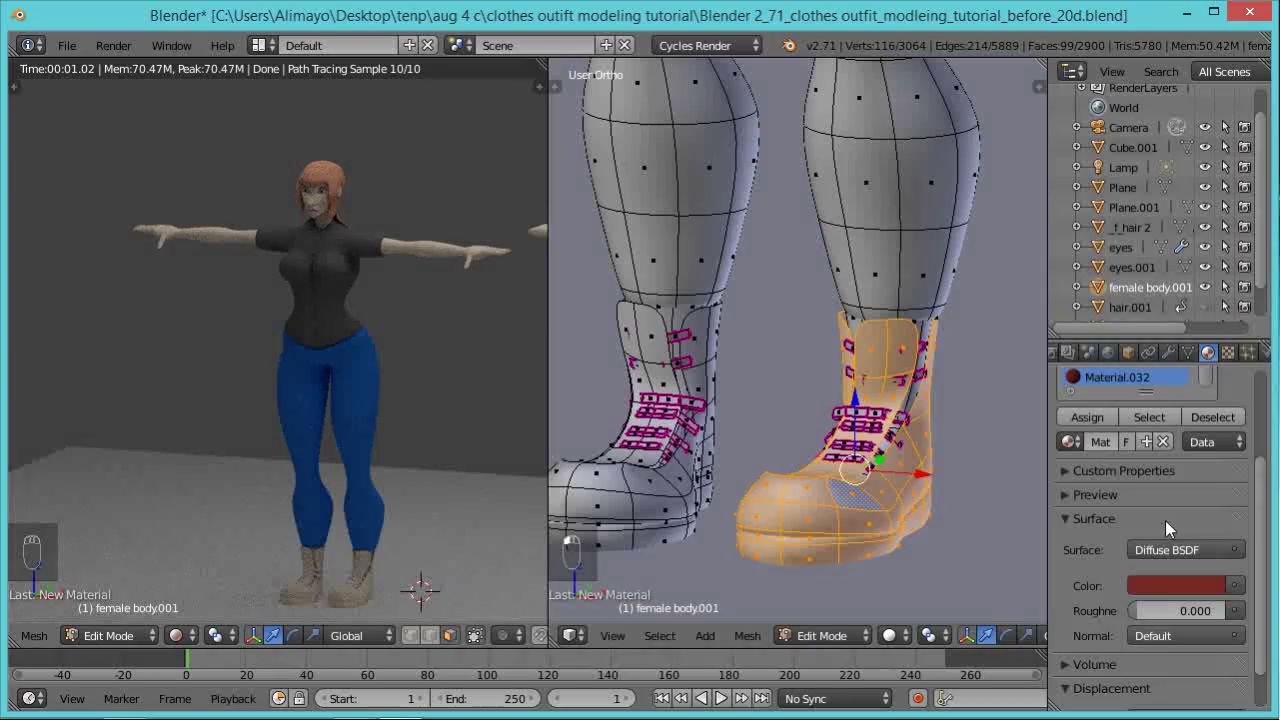
pyautogui.click(1207, 589)
pyautogui.moveTo(1207, 340); pyautogui.dragTo(1208, 303)
pyautogui.moveTo(1132, 400); pyautogui.dragTo(1114, 425)
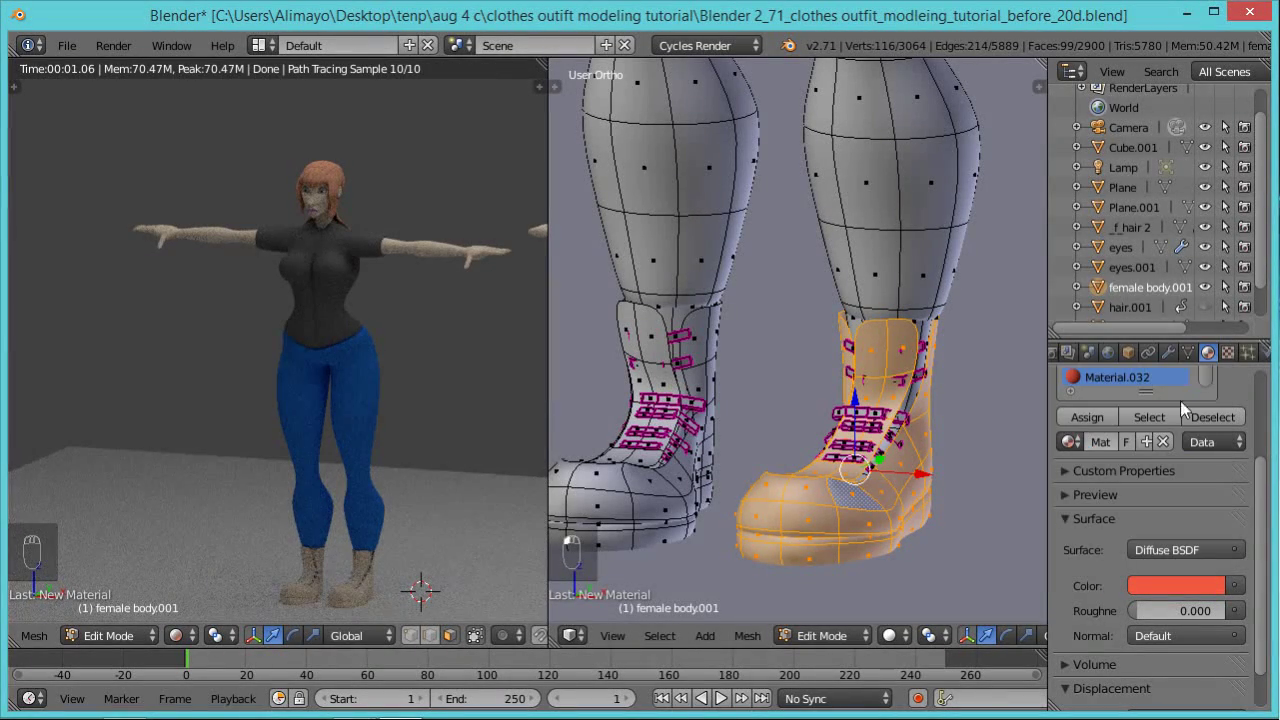
pyautogui.click(1095, 417)
pyautogui.click(1096, 416)
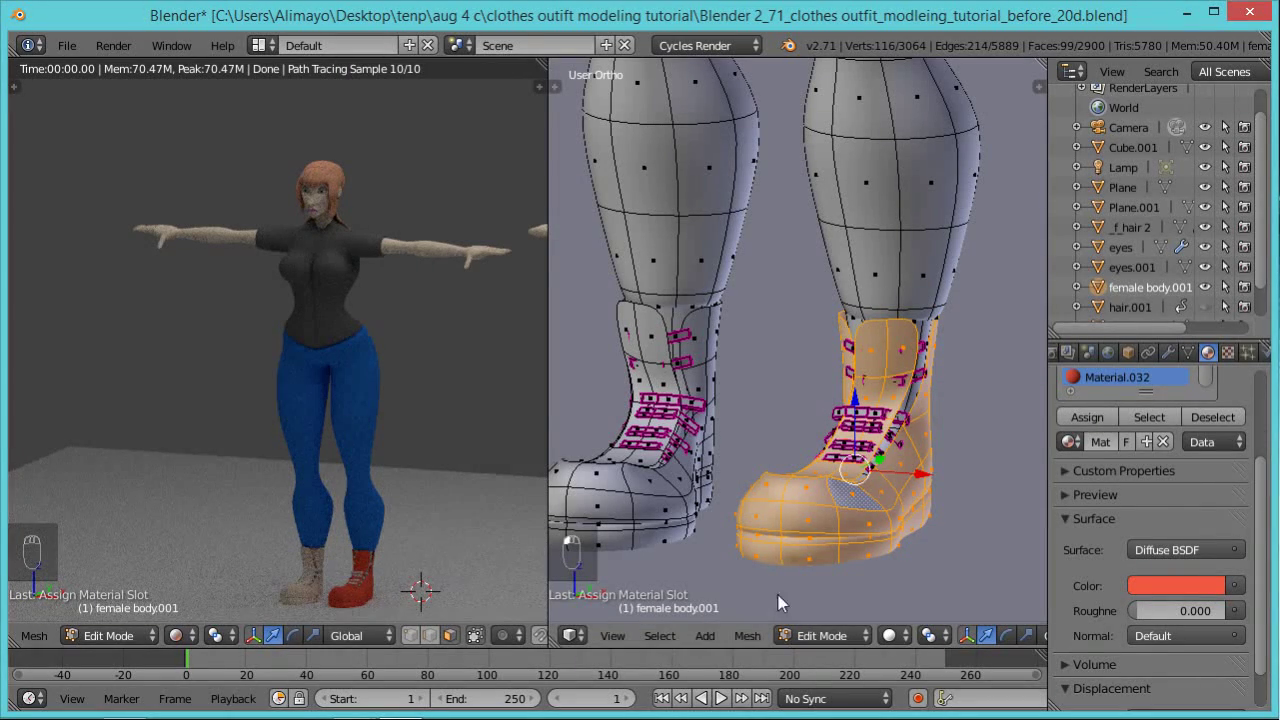
# Clear the boot selection and select a single side face on the other, still uncolored boot.
pyautogui.press('a')
pyautogui.rightClick(797, 573)
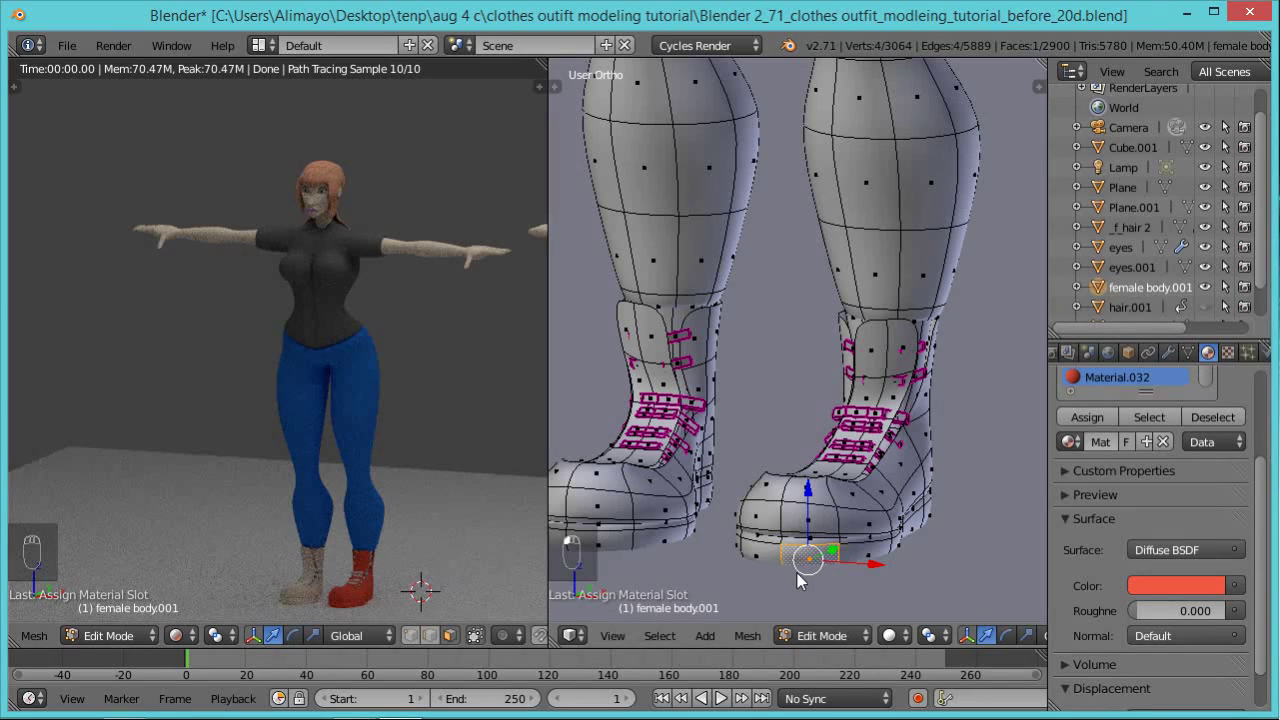
pyautogui.rightClick(659, 513)
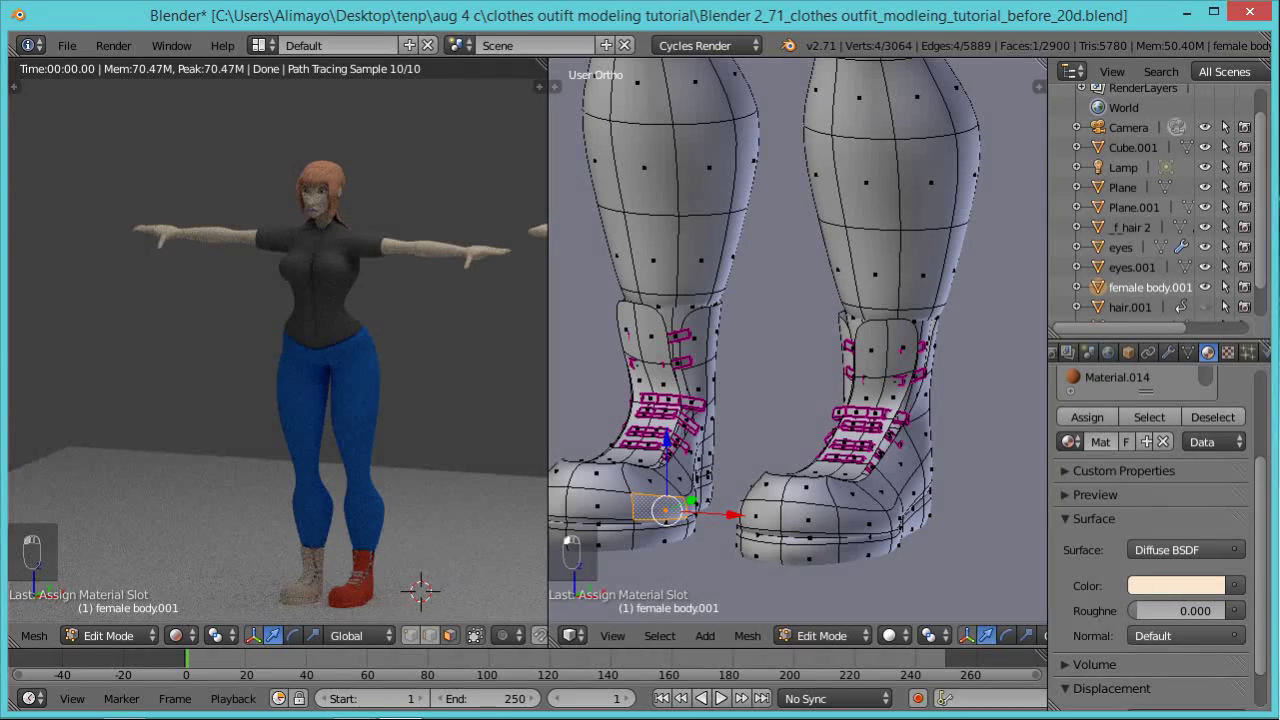
# Save the scene as an incremented copy named Blender 2_71_clothes outfit_modleing_tutorial_before_21d.blend.
pyautogui.hotkey('ctrl', 'shift', 's')
pyautogui.press('KP_Add')
pyautogui.press('KP_Enter')
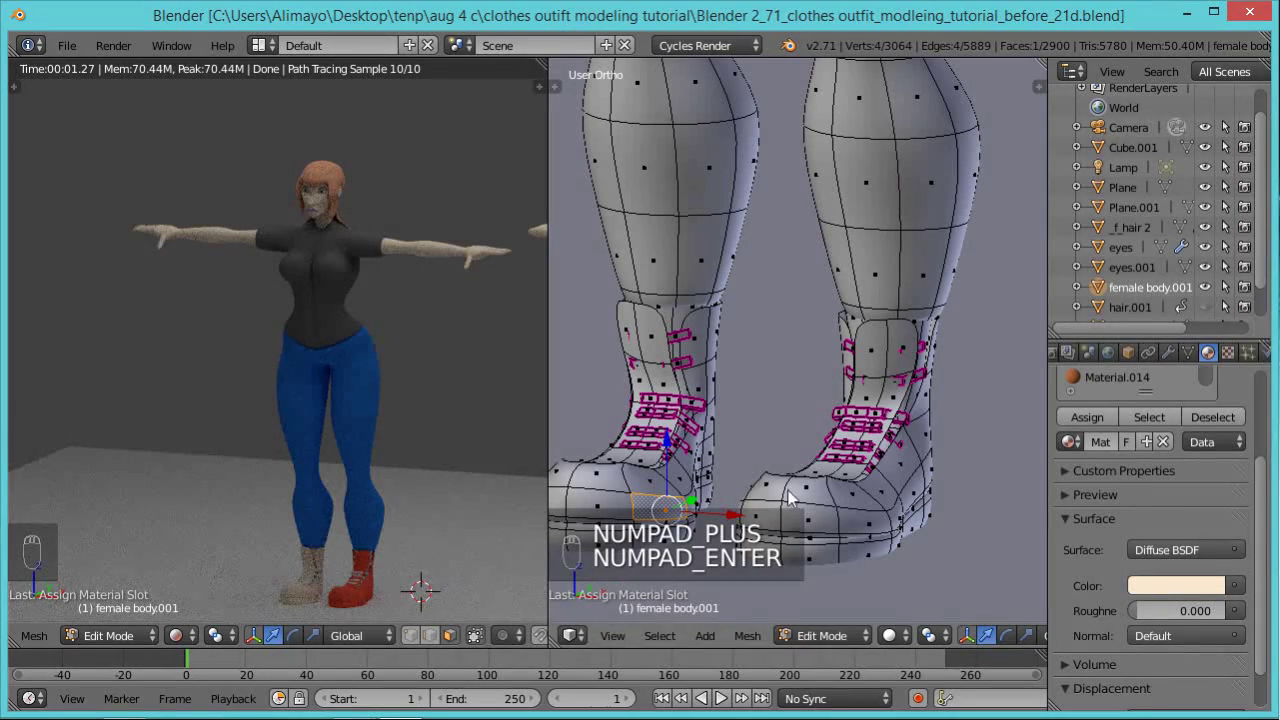
# Select all linked faces of the boot on the character's right foot and assign Material.014 to them.
pyautogui.hotkey('ctrl', 'l')
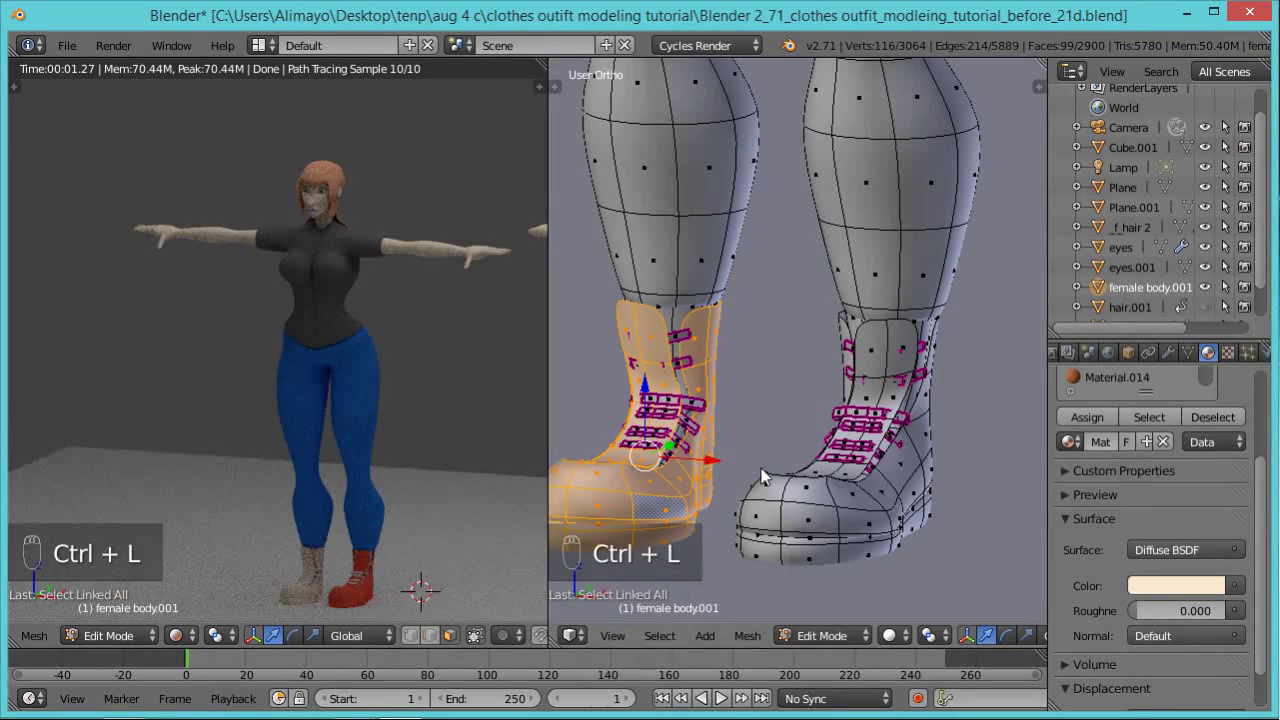
pyautogui.scroll(5, 1263, 450)
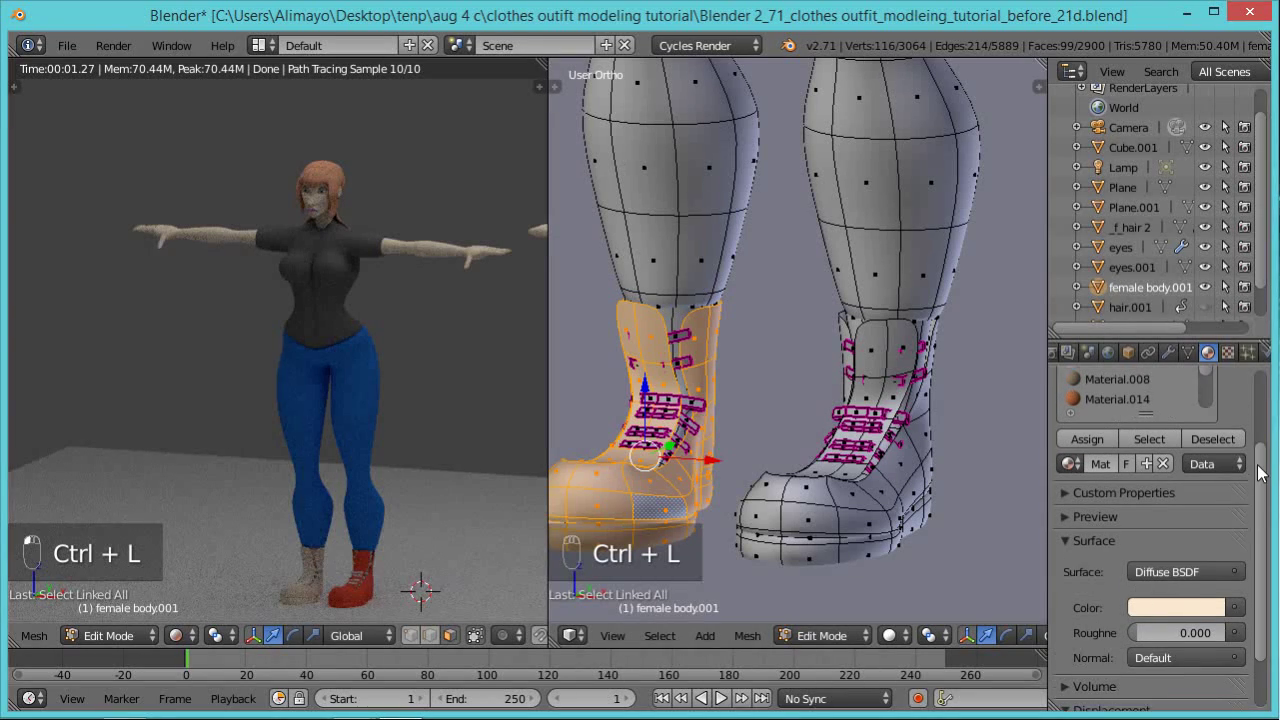
pyautogui.scroll(1, 1263, 406)
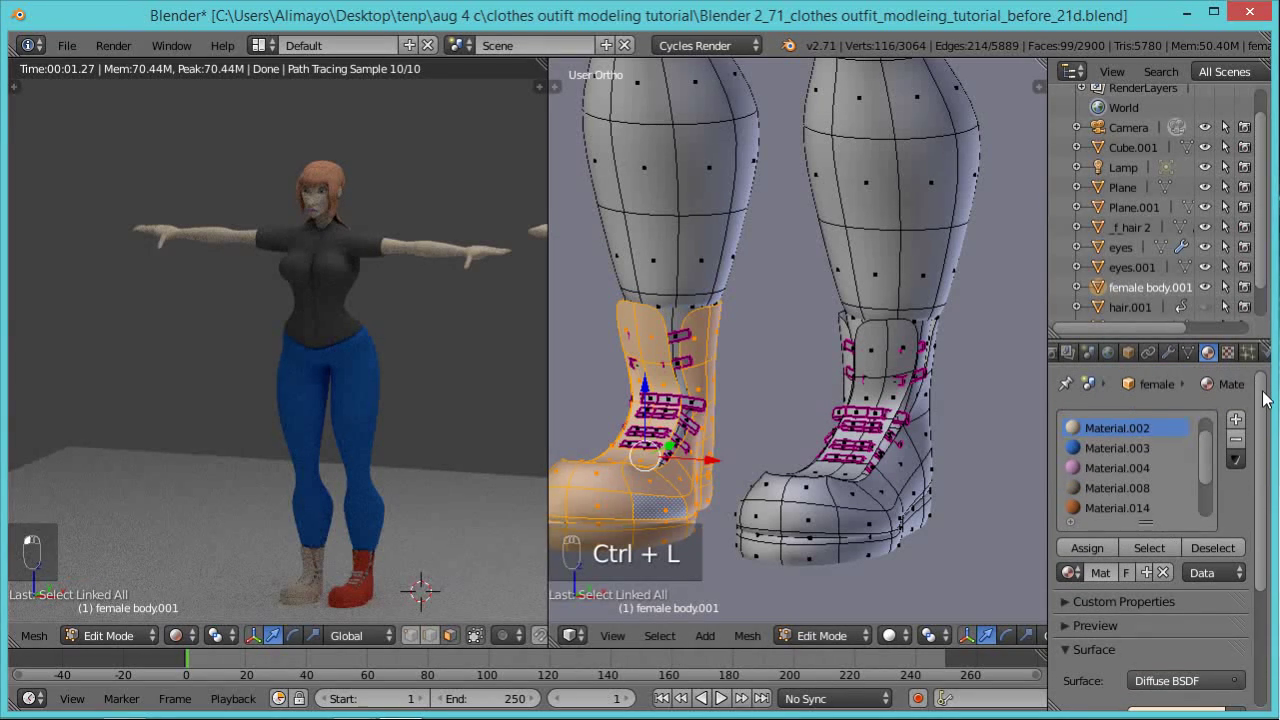
pyautogui.click(1105, 507)
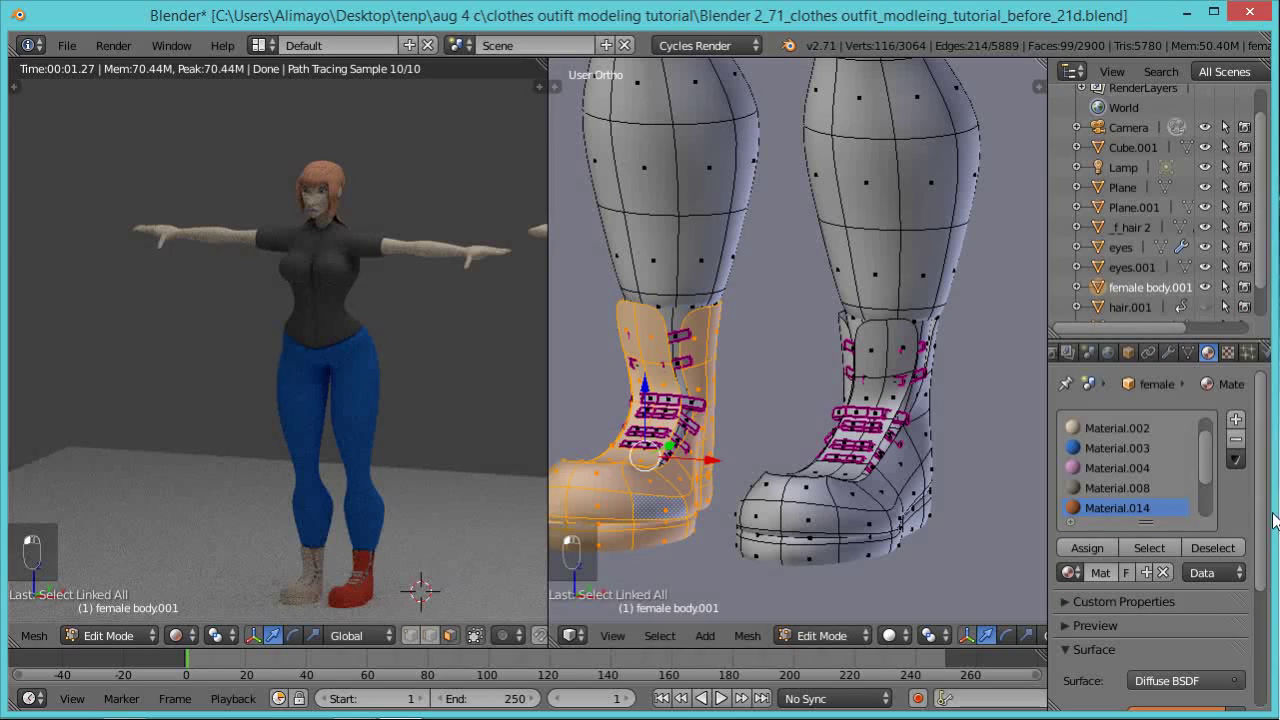
pyautogui.scroll(-2, 1262, 549)
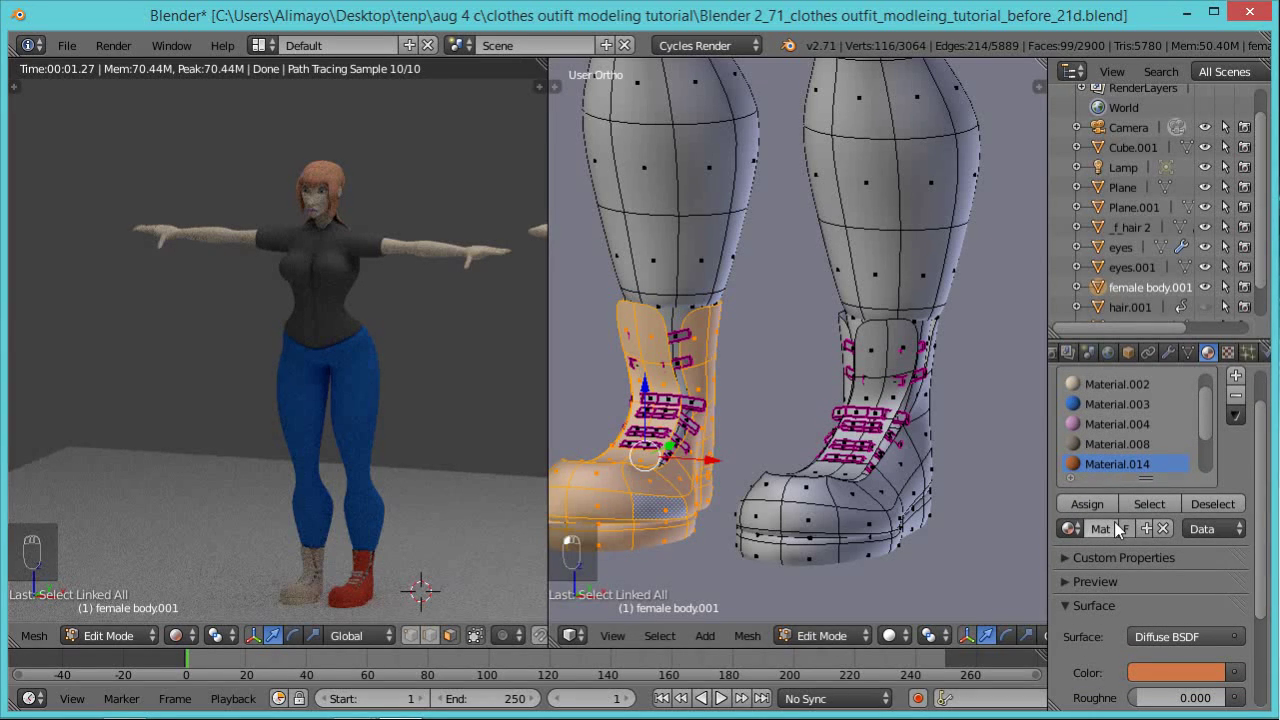
pyautogui.click(1096, 503)
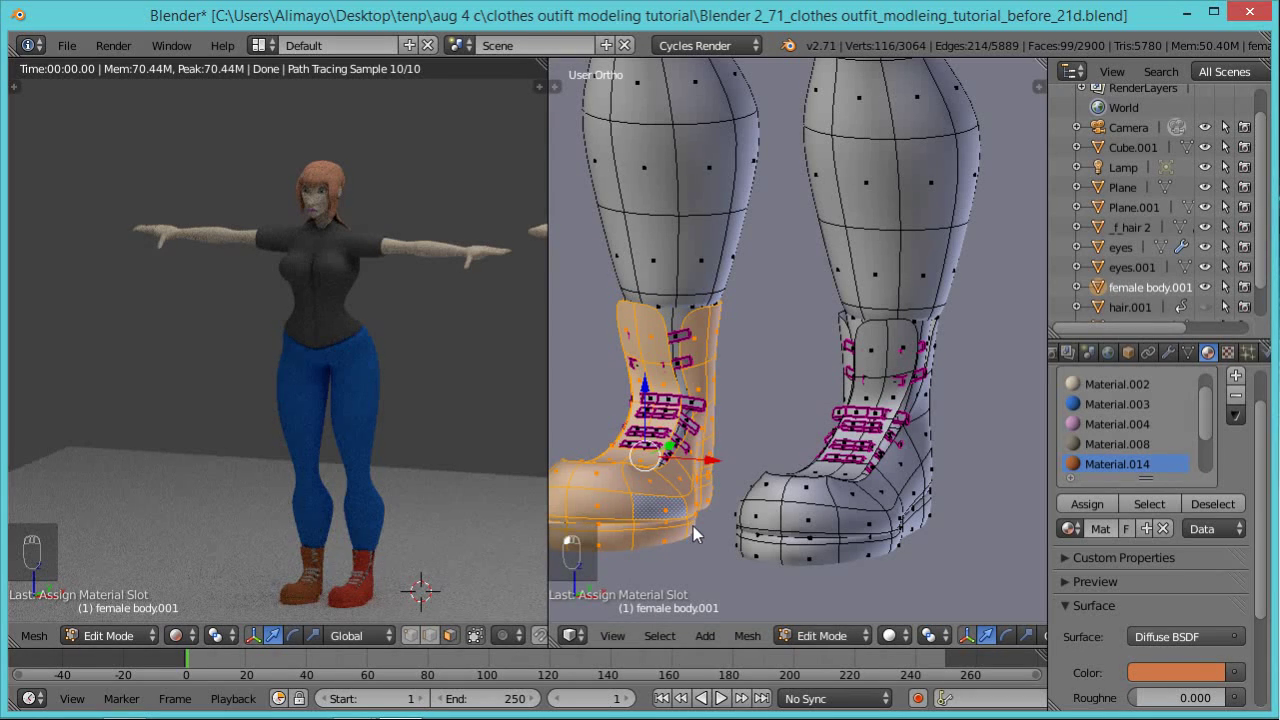
# Start a new face selection on the character's left boot, covering the toe and front outer side faces of its sole.
pyautogui.rightClick(809, 549)
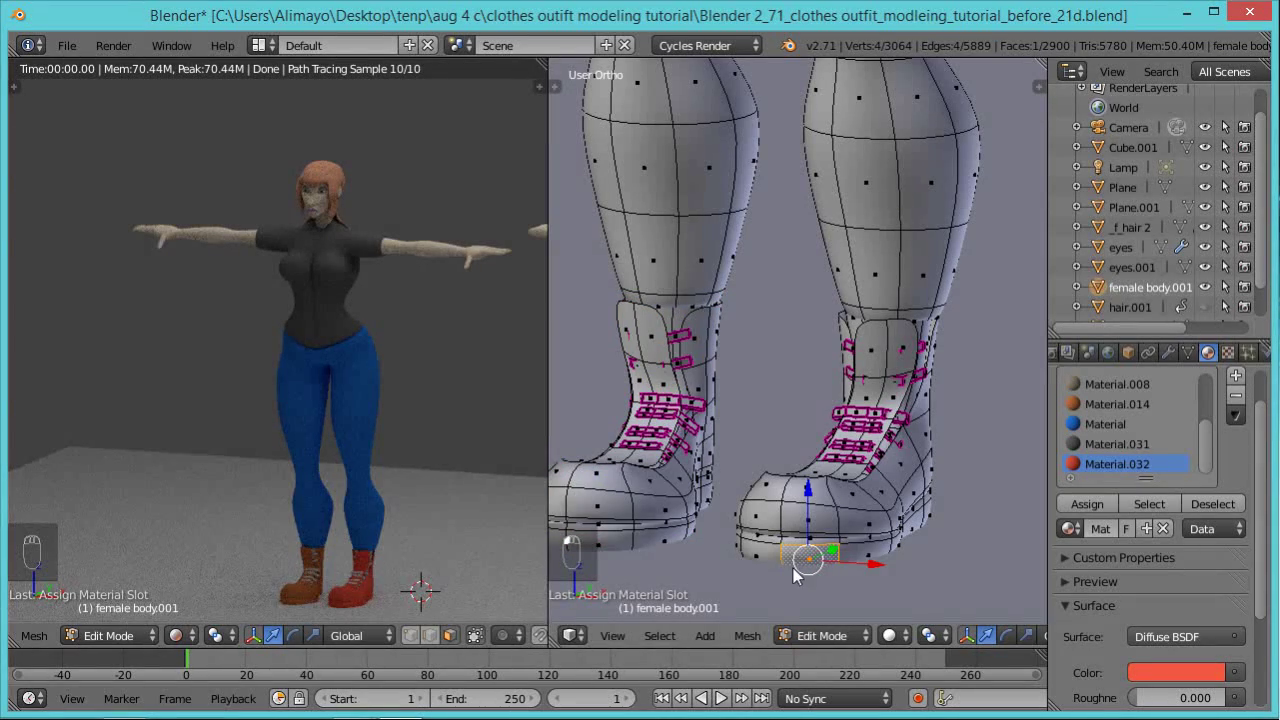
pyautogui.keyDown('shift'); pyautogui.rightClick(789, 550); pyautogui.keyUp('shift')
pyautogui.keyDown('shift'); pyautogui.rightClick(766, 552); pyautogui.keyUp('shift')
pyautogui.keyDown('shift'); pyautogui.rightClick(752, 550); pyautogui.keyUp('shift')
pyautogui.keyDown('shift'); pyautogui.rightClick(884, 548); pyautogui.keyUp('shift')
pyautogui.keyDown('shift'); pyautogui.rightClick(880, 540); pyautogui.keyUp('shift')
pyautogui.scroll(2, 854, 548)
pyautogui.keyDown('shift'); pyautogui.moveTo(962, 588); pyautogui.dragTo(888, 380, button='middle'); pyautogui.keyUp('shift')
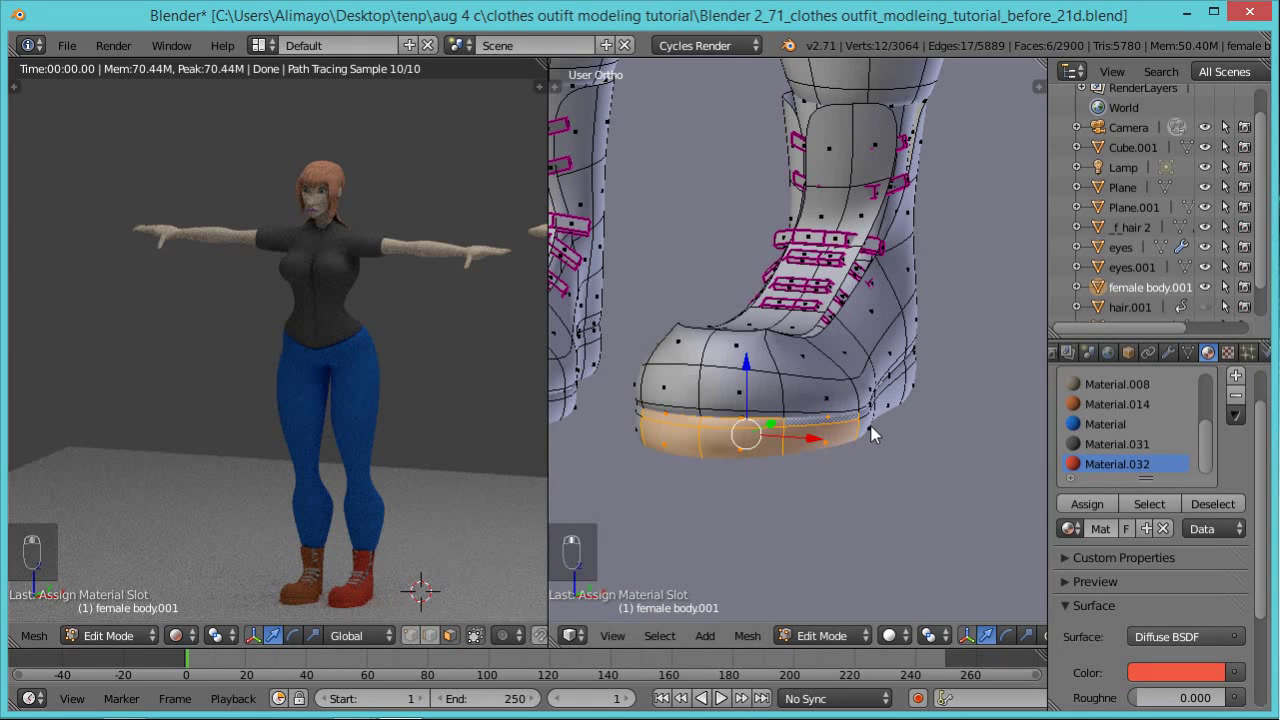
pyautogui.keyDown('shift'); pyautogui.rightClick(868, 417); pyautogui.keyUp('shift')
pyautogui.keyDown('shift'); pyautogui.rightClick(896, 371); pyautogui.keyUp('shift')
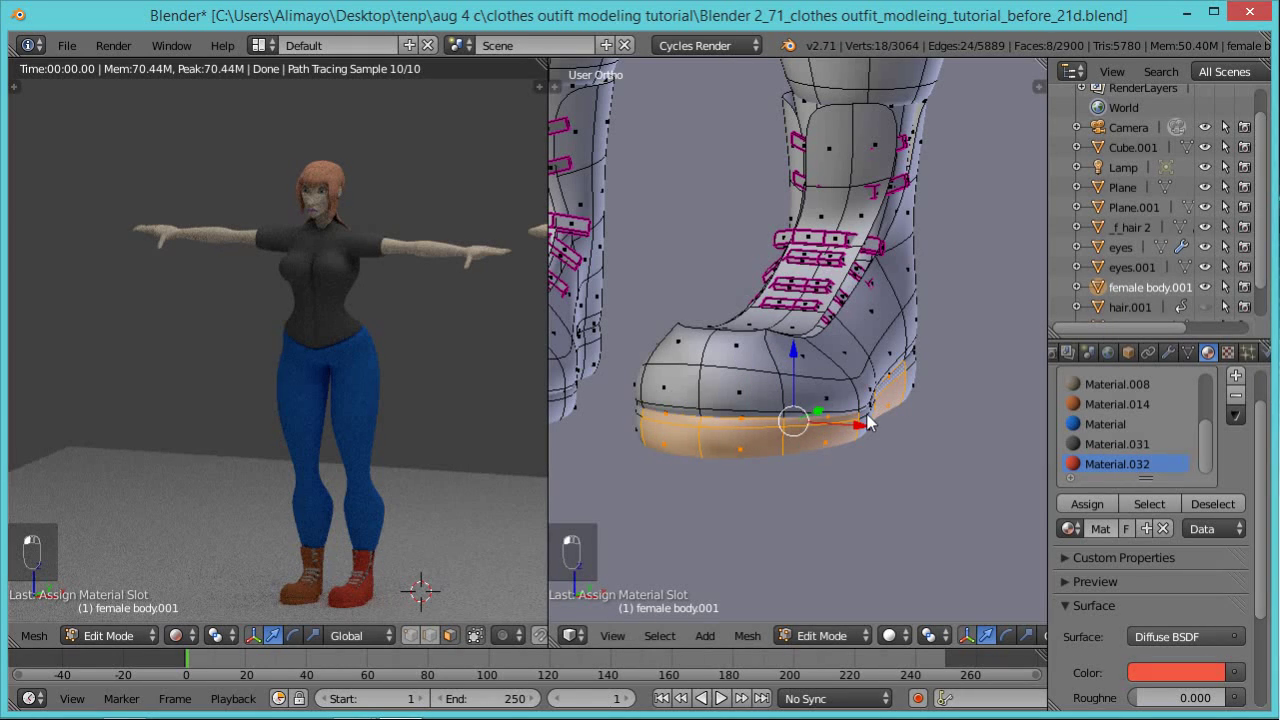
pyautogui.keyDown('shift'); pyautogui.rightClick(876, 450); pyautogui.keyUp('shift')
# Extend the face selection along the outer side of the left boot's sole back to the heel.
pyautogui.moveTo(876, 450); pyautogui.dragTo(596, 420, button='middle')
pyautogui.keyDown('shift'); pyautogui.rightClick(826, 440); pyautogui.keyUp('shift')
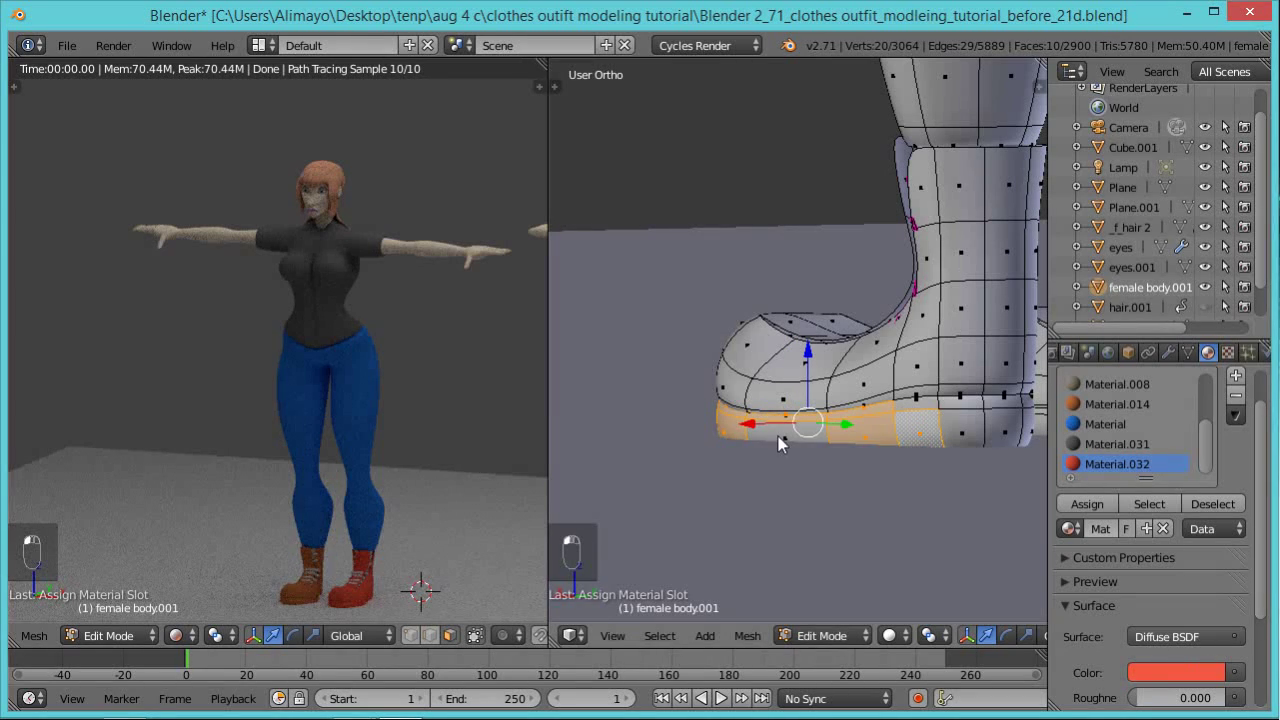
pyautogui.keyDown('shift'); pyautogui.rightClick(978, 429); pyautogui.keyUp('shift')
pyautogui.keyDown('shift'); pyautogui.rightClick(952, 410); pyautogui.keyUp('shift')
pyautogui.keyDown('shift'); pyautogui.rightClick(1003, 421); pyautogui.keyUp('shift')
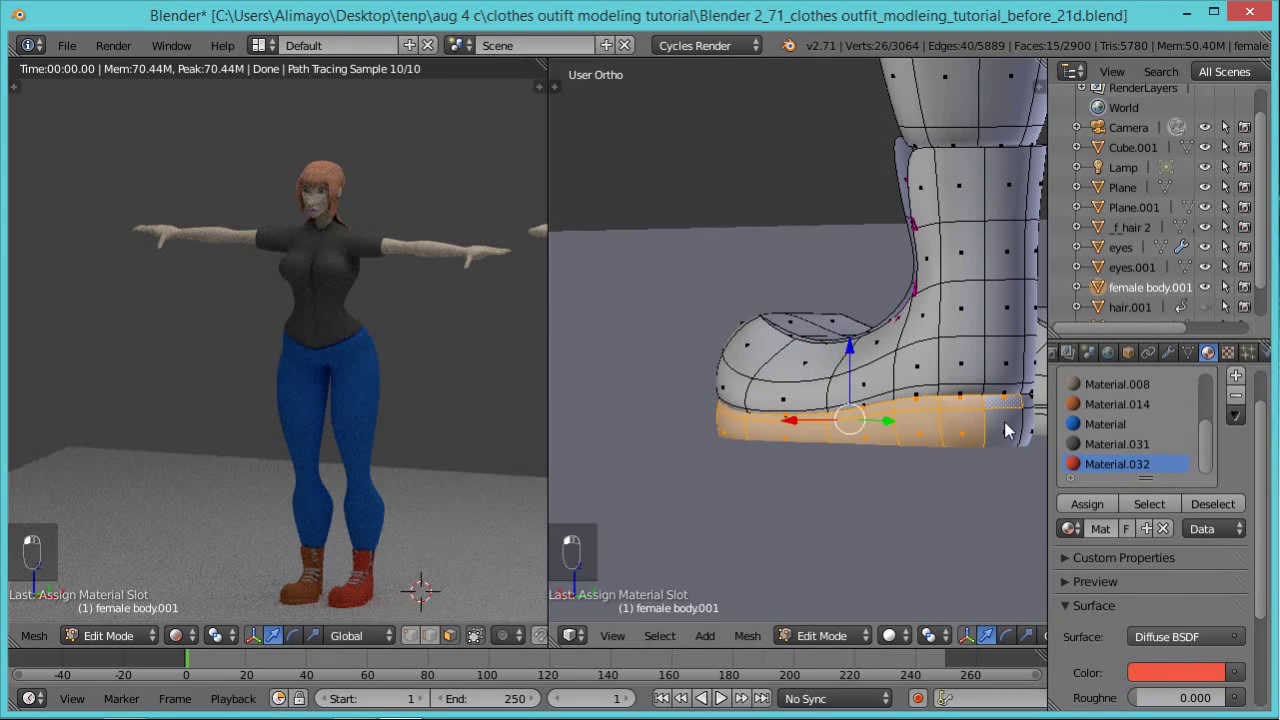
pyautogui.keyDown('shift'); pyautogui.rightClick(1008, 408); pyautogui.keyUp('shift')
pyautogui.keyDown('shift'); pyautogui.rightClick(1031, 408); pyautogui.keyUp('shift')
pyautogui.keyDown('shift'); pyautogui.rightClick(1029, 428); pyautogui.keyUp('shift')
# Add the rear heel faces of the left boot's sole to the selection and hide the transform manipulator.
pyautogui.moveTo(1023, 477); pyautogui.dragTo(727, 486, button='middle')
pyautogui.scroll(1, 778, 498)
pyautogui.keyDown('shift'); pyautogui.click(805, 450); pyautogui.keyUp('shift')
pyautogui.keyDown('shift'); pyautogui.click(815, 442); pyautogui.keyUp('shift')
pyautogui.keyDown('shift'); pyautogui.click(800, 428); pyautogui.keyUp('shift')
pyautogui.keyDown('shift'); pyautogui.click(830, 434); pyautogui.keyUp('shift')
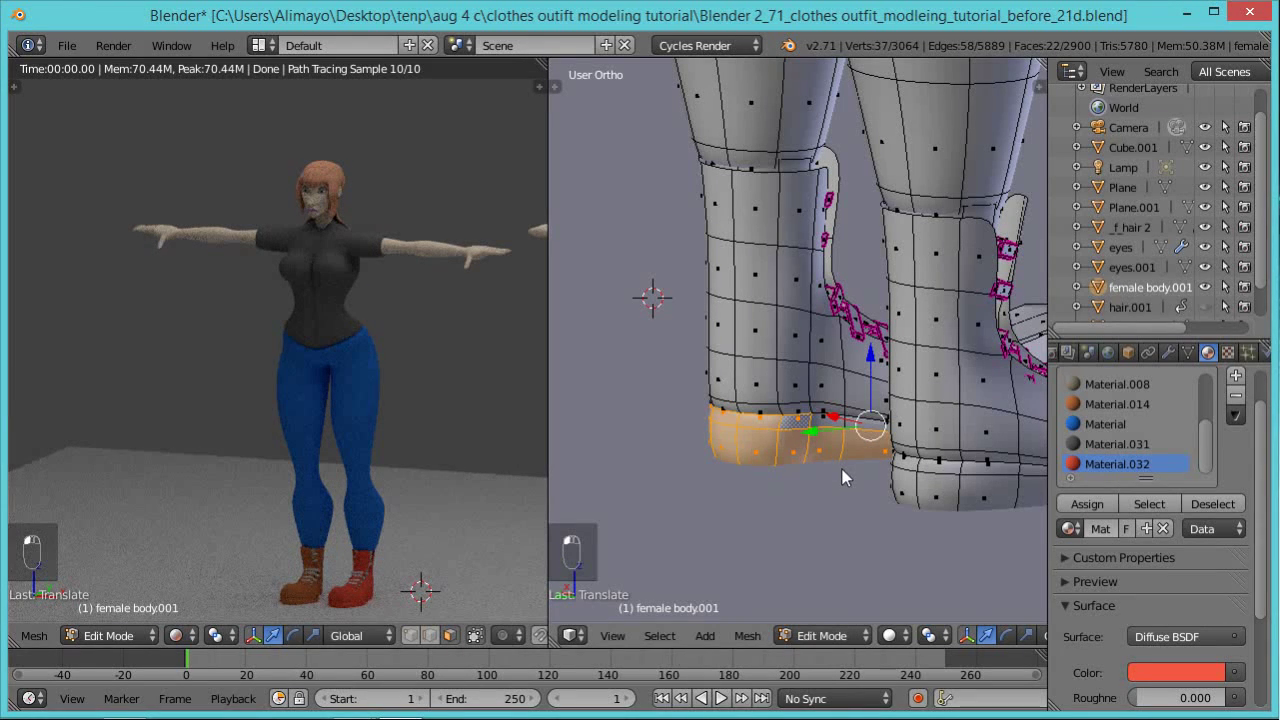
pyautogui.hotkey('ctrl', 'space')
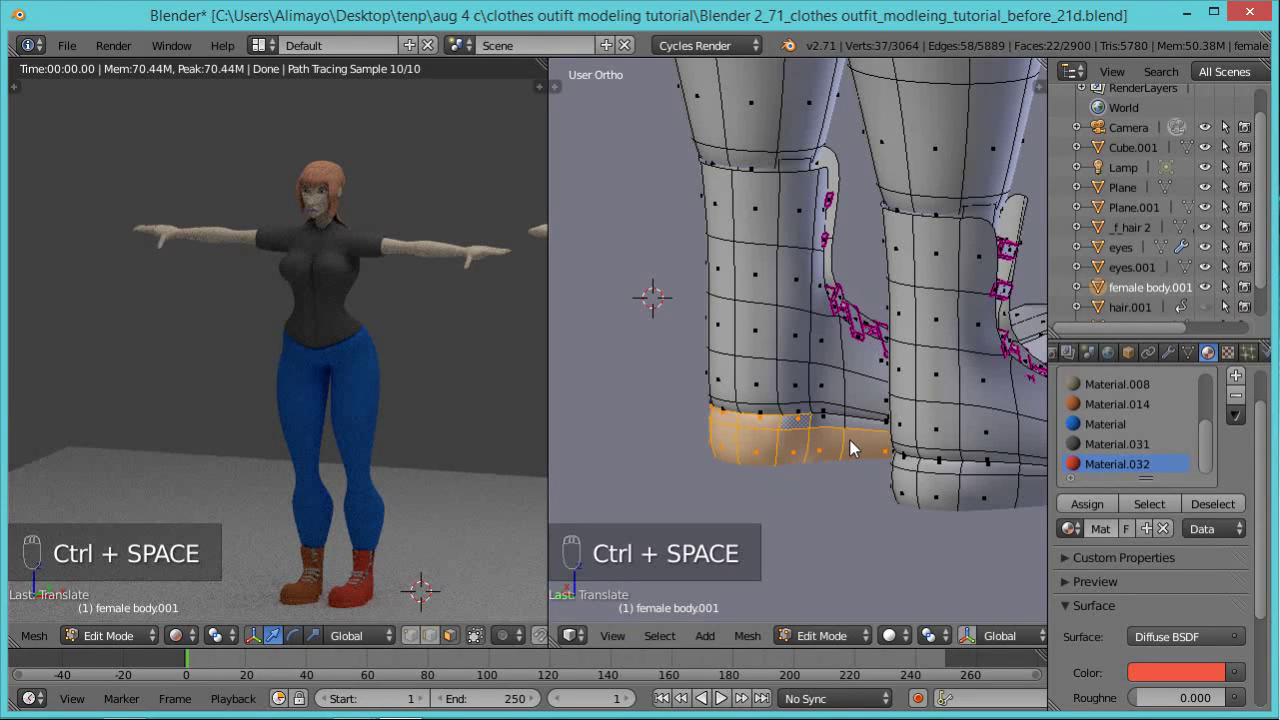
# Add the inner side faces of the left boot's sole from the heel forward to the toe.
pyautogui.keyDown('shift'); pyautogui.click(825, 425); pyautogui.keyUp('shift')
pyautogui.keyDown('shift'); pyautogui.click(868, 426); pyautogui.keyUp('shift')
pyautogui.moveTo(730, 462); pyautogui.dragTo(963, 454, button='middle')
pyautogui.keyDown('shift'); pyautogui.click(1014, 412); pyautogui.keyUp('shift')
pyautogui.keyDown('shift'); pyautogui.click(1018, 428); pyautogui.keyUp('shift')
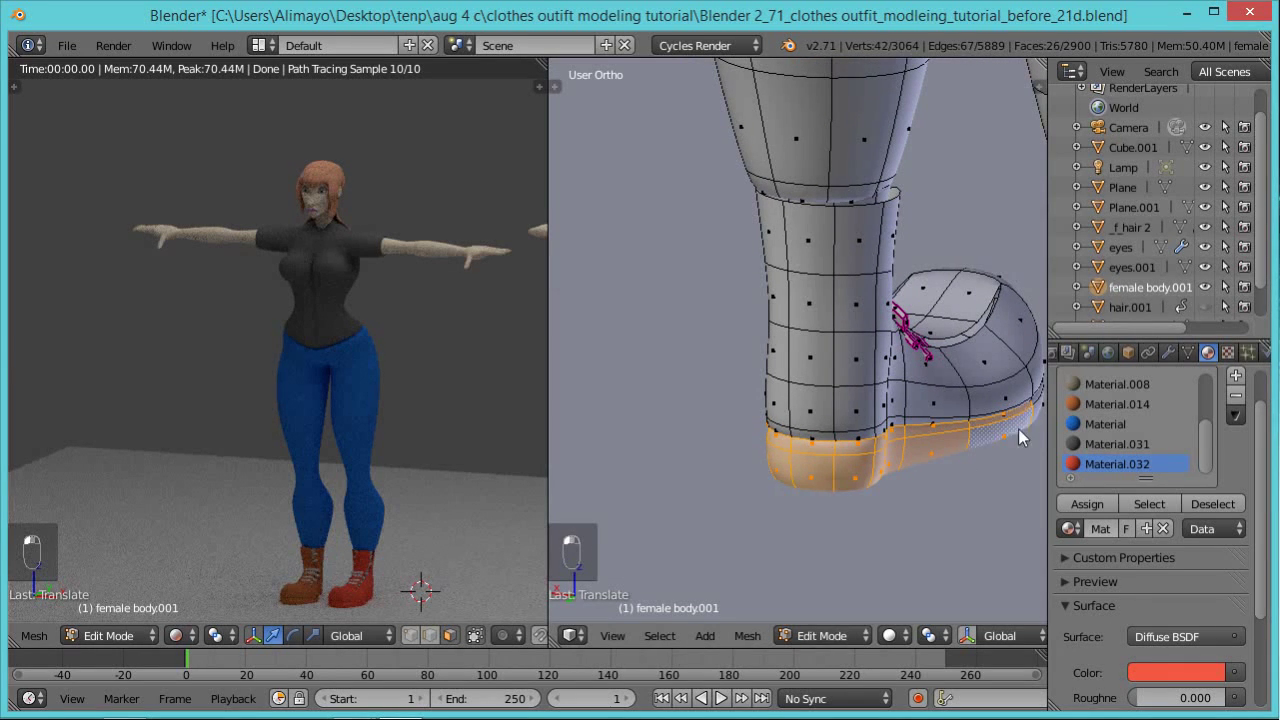
pyautogui.keyDown('shift'); pyautogui.click(1042, 393); pyautogui.keyUp('shift')
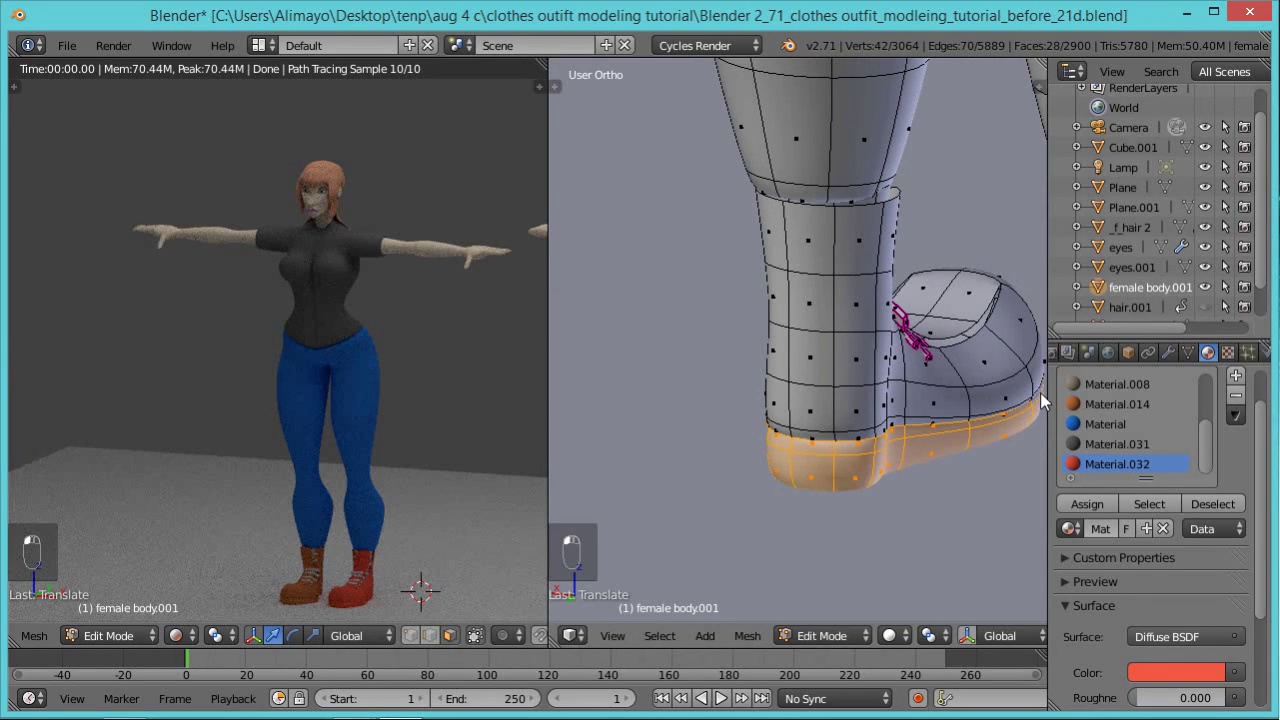
# Add the toe and outer side faces of the right boot's sole to the existing selection.
pyautogui.moveTo(704, 450); pyautogui.dragTo(374, 447, button='middle')
pyautogui.moveTo(612, 472); pyautogui.dragTo(880, 480, button='middle')
pyautogui.click(1117, 404)
pyautogui.keyDown('shift'); pyautogui.click(760, 490); pyautogui.keyUp('shift')
pyautogui.keyDown('shift'); pyautogui.click(800, 487); pyautogui.keyUp('shift')
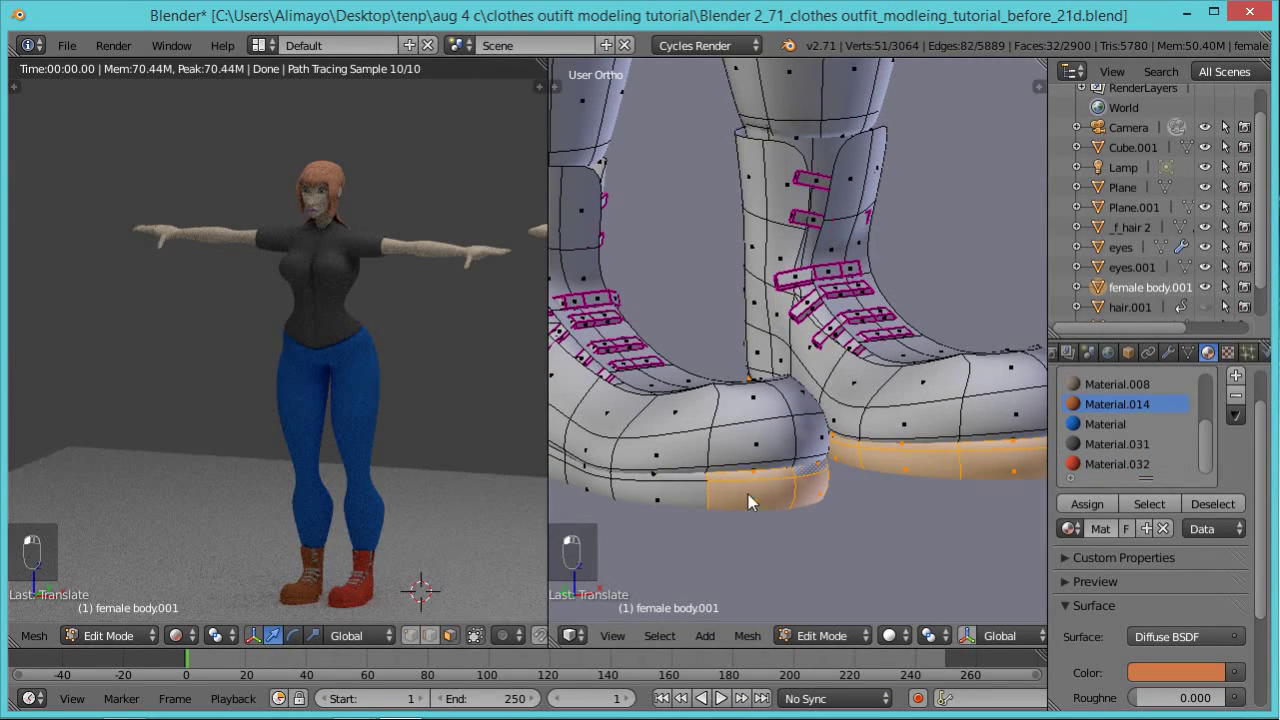
pyautogui.keyDown('shift'); pyautogui.click(684, 488); pyautogui.keyUp('shift')
pyautogui.keyDown('shift'); pyautogui.click(612, 482); pyautogui.keyUp('shift')
pyautogui.keyDown('shift'); pyautogui.click(598, 478); pyautogui.keyUp('shift')
pyautogui.keyDown('shift'); pyautogui.click(584, 478); pyautogui.keyUp('shift')
pyautogui.keyDown('shift'); pyautogui.click(562, 466); pyautogui.keyUp('shift')
pyautogui.keyDown('shift'); pyautogui.click(573, 488); pyautogui.keyUp('shift')
# Continue the sole selection around the outer heel area of the right boot.
pyautogui.moveTo(573, 483); pyautogui.dragTo(859, 494, button='middle')
pyautogui.keyDown('shift'); pyautogui.click(772, 492); pyautogui.keyUp('shift')
pyautogui.keyDown('shift'); pyautogui.click(772, 492); pyautogui.keyUp('shift')
pyautogui.moveTo(740, 489); pyautogui.dragTo(1026, 495, button='middle')
pyautogui.keyDown('shift'); pyautogui.click(1037, 512); pyautogui.keyUp('shift')
pyautogui.keyDown('shift'); pyautogui.click(1008, 518); pyautogui.keyUp('shift')
pyautogui.keyDown('shift'); pyautogui.click(1005, 505); pyautogui.keyUp('shift')
pyautogui.keyDown('shift'); pyautogui.click(1000, 490); pyautogui.keyUp('shift')
# Add the remaining rear heel and inner side faces of the right boot's sole to the selection.
pyautogui.moveTo(939, 486); pyautogui.dragTo(1012, 463, button='middle')
pyautogui.keyDown('shift'); pyautogui.click(1014, 446); pyautogui.keyUp('shift')
pyautogui.keyDown('shift'); pyautogui.click(996, 444); pyautogui.keyUp('shift')
pyautogui.keyDown('shift'); pyautogui.click(998, 460); pyautogui.keyUp('shift')
pyautogui.keyDown('shift'); pyautogui.click(985, 458); pyautogui.keyUp('shift')
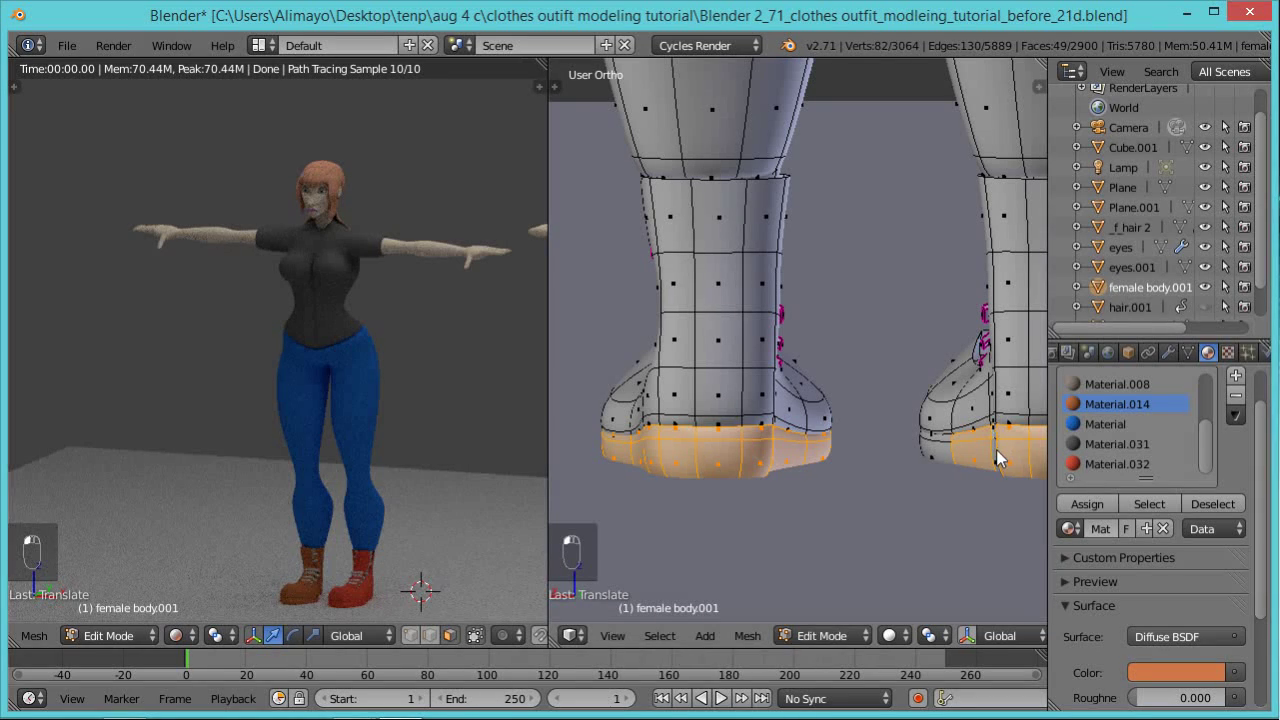
pyautogui.keyDown('shift'); pyautogui.click(940, 438); pyautogui.keyUp('shift')
pyautogui.moveTo(893, 456); pyautogui.dragTo(438, 482, button='middle')
pyautogui.moveTo(556, 489); pyautogui.dragTo(726, 386, button='middle')
pyautogui.keyDown('shift'); pyautogui.click(750, 477); pyautogui.keyUp('shift')
pyautogui.keyDown('shift'); pyautogui.click(773, 482); pyautogui.keyUp('shift')
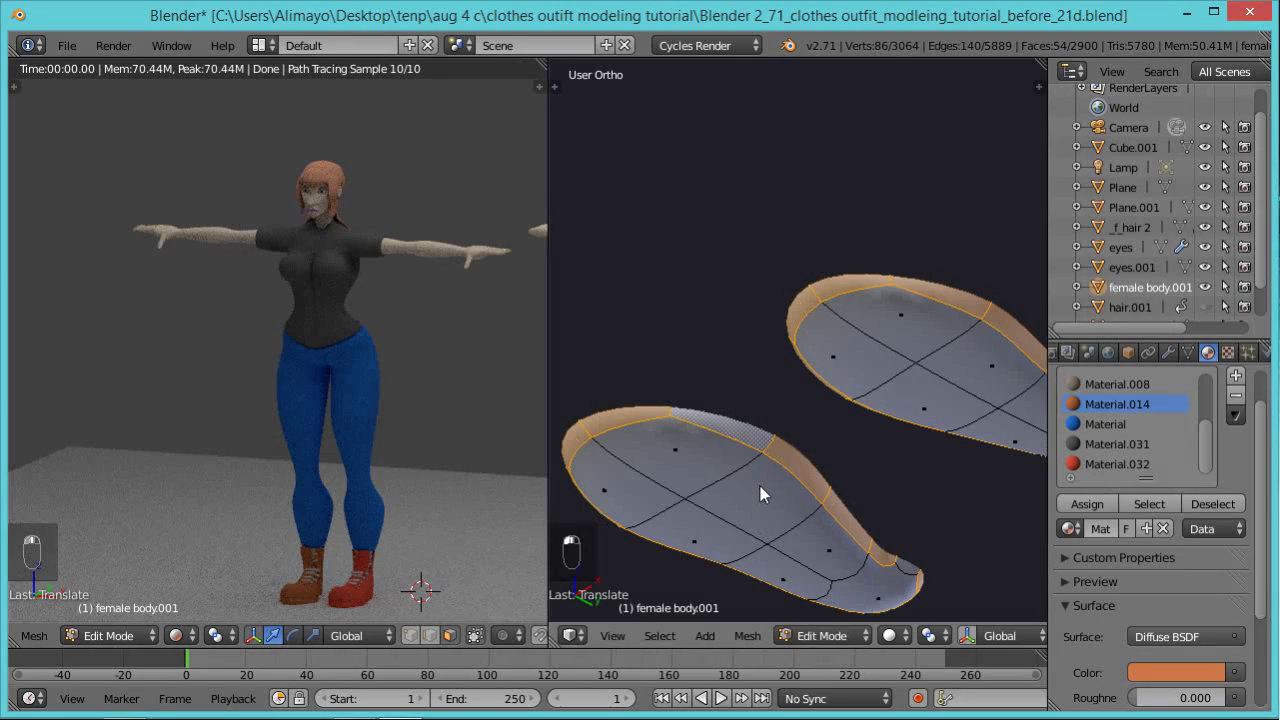
# Add all underside faces of both boot soles to the selection with Circle Select.
pyautogui.press('c')
pyautogui.moveTo(766, 500)
pyautogui.mouseDown()
pyautogui.moveTo(630, 525)
pyautogui.moveTo(750, 515)
pyautogui.moveTo(860, 590)
pyautogui.moveTo(895, 585)
pyautogui.mouseUp()
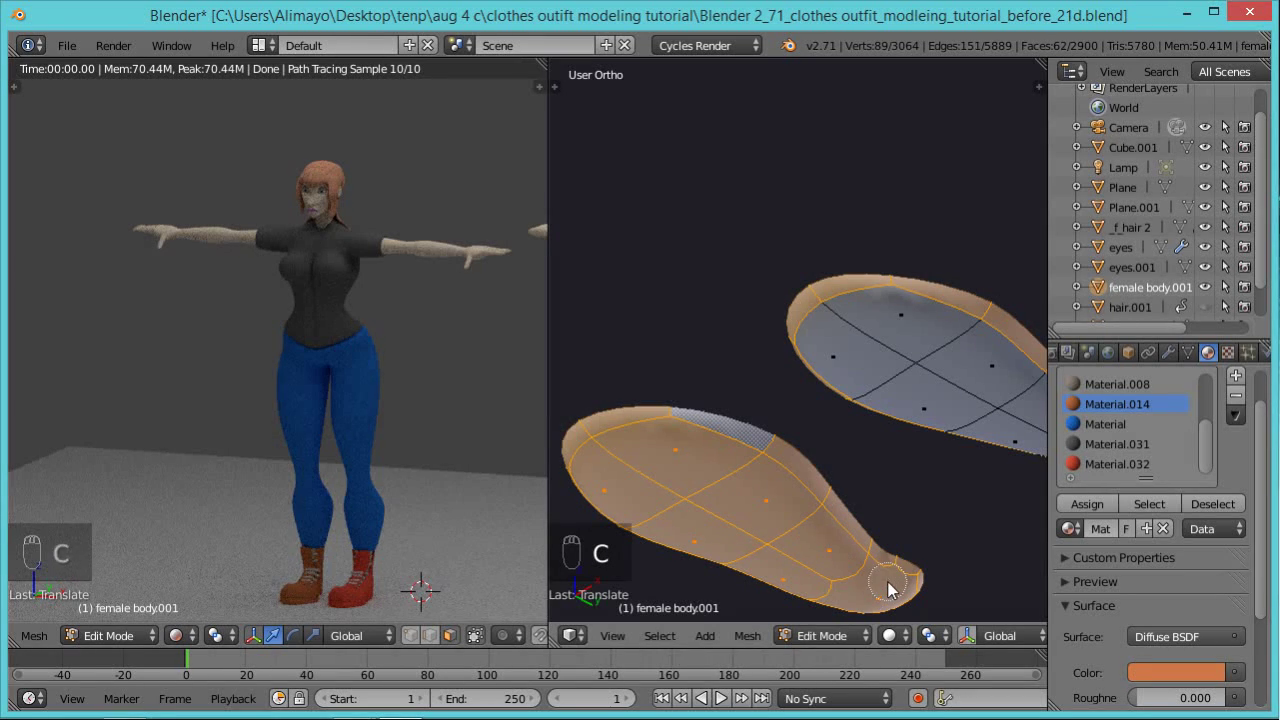
pyautogui.moveTo(943, 361); pyautogui.dragTo(1000, 400)
pyautogui.rightClick(1000, 408)
pyautogui.keyDown('shift'); pyautogui.moveTo(998, 402); pyautogui.dragTo(852, 379, button='middle'); pyautogui.keyUp('shift')
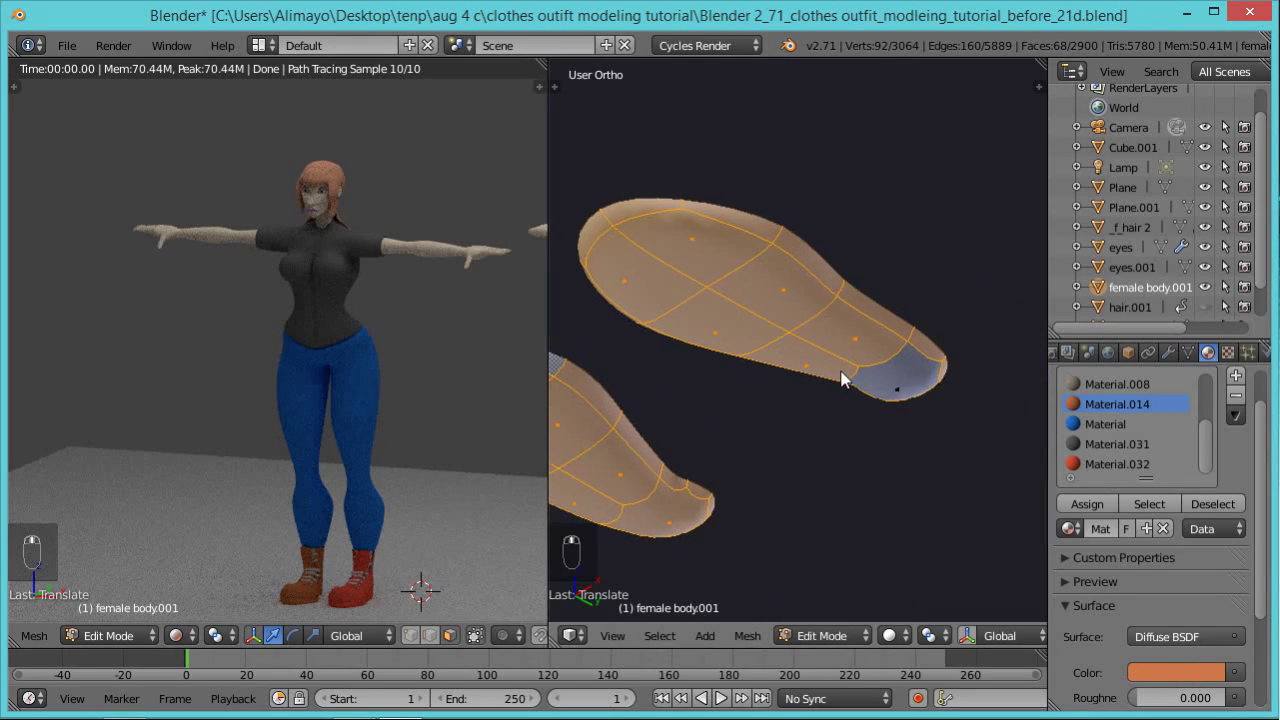
pyautogui.press('c')
pyautogui.click(884, 373)
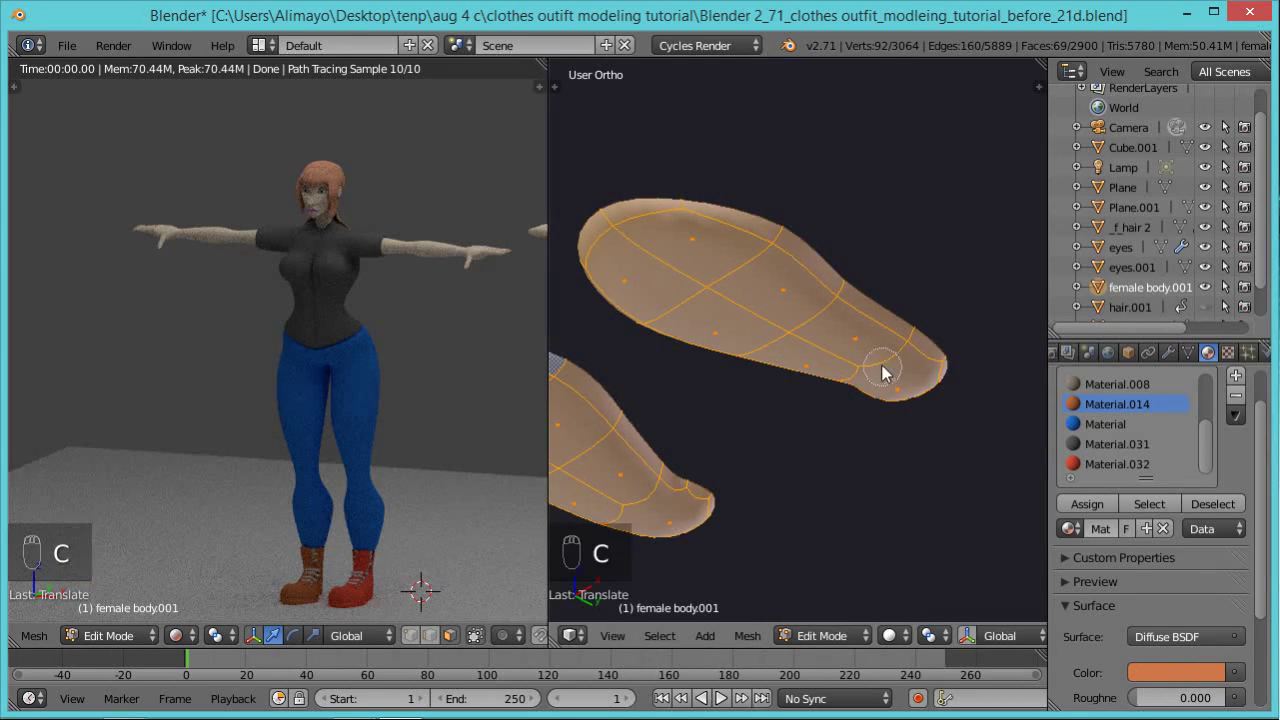
pyautogui.rightClick(870, 380)
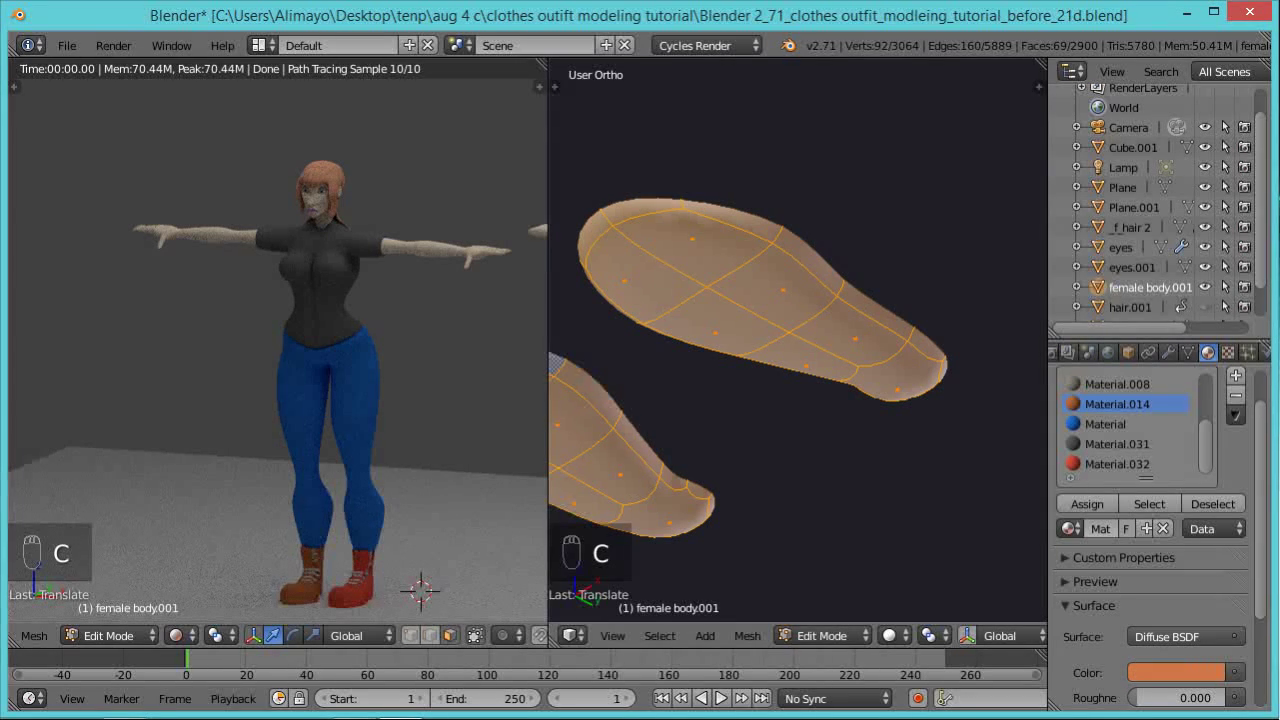
# Save the scene as an incremented copy named Blender 2_71_clothes outfit_modleing_tutorial_before_22d.blend.
pyautogui.press('KP_Add')
pyautogui.press('KP_Enter')
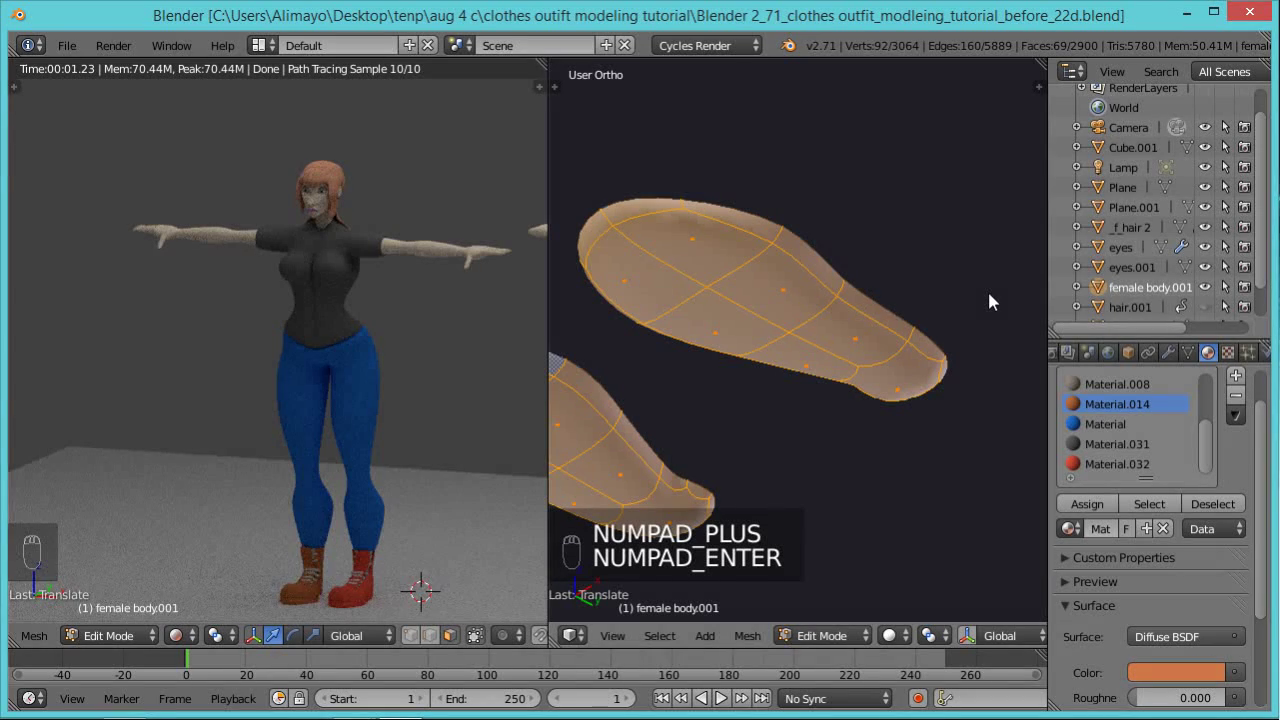
# Add a new material in its own slot with a dark grey diffuse color and assign it to the selected soles.
pyautogui.click(1236, 376)
pyautogui.click(1150, 527)
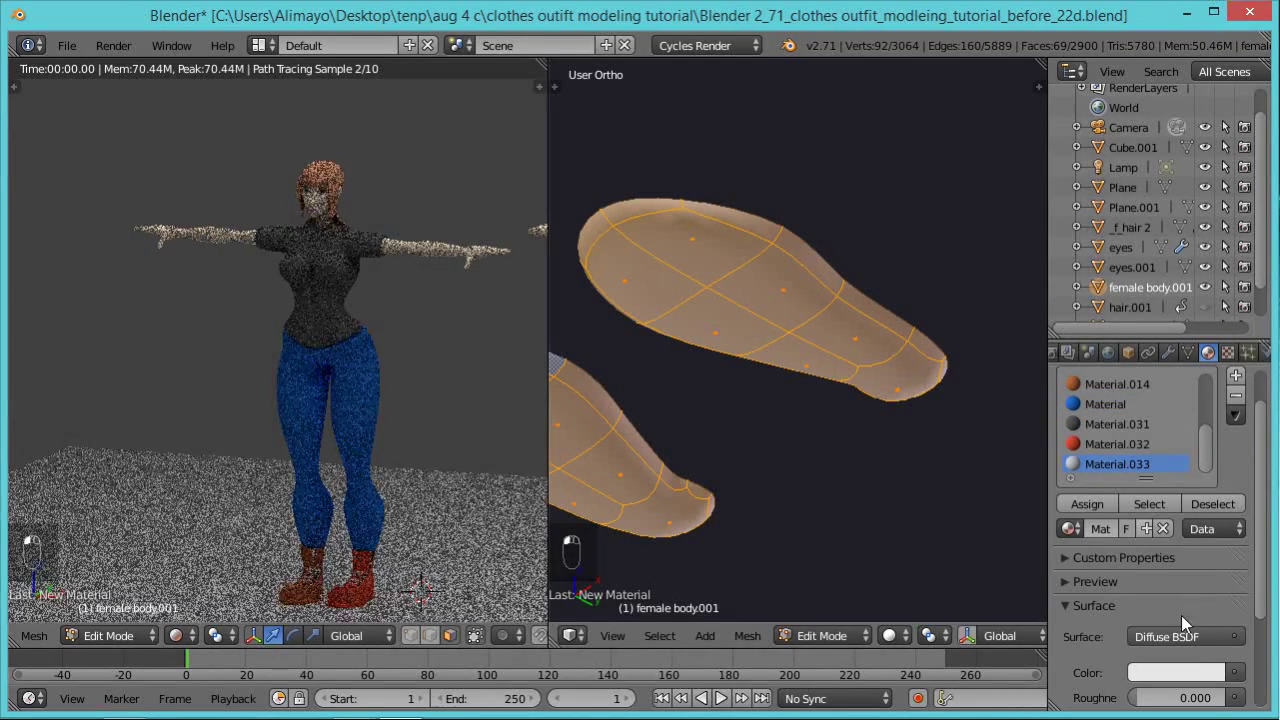
pyautogui.click(1192, 673)
pyautogui.moveTo(1212, 459); pyautogui.dragTo(1210, 498)
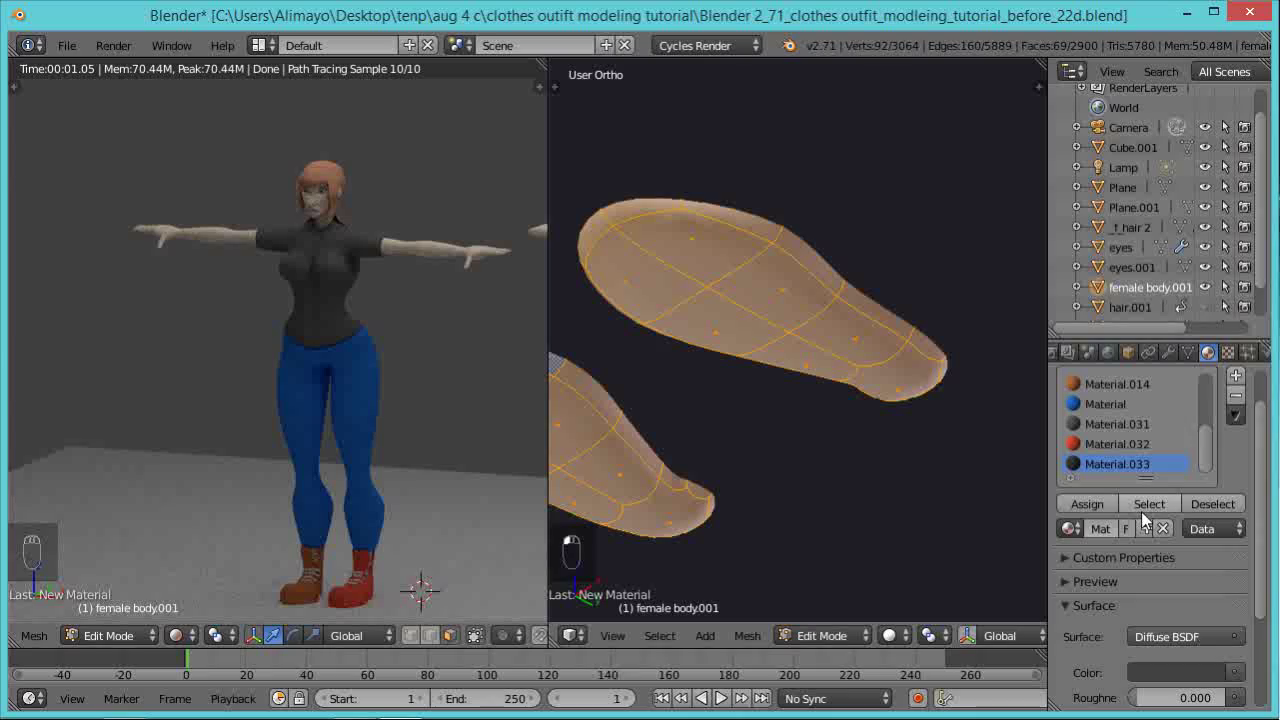
pyautogui.click(1097, 503)
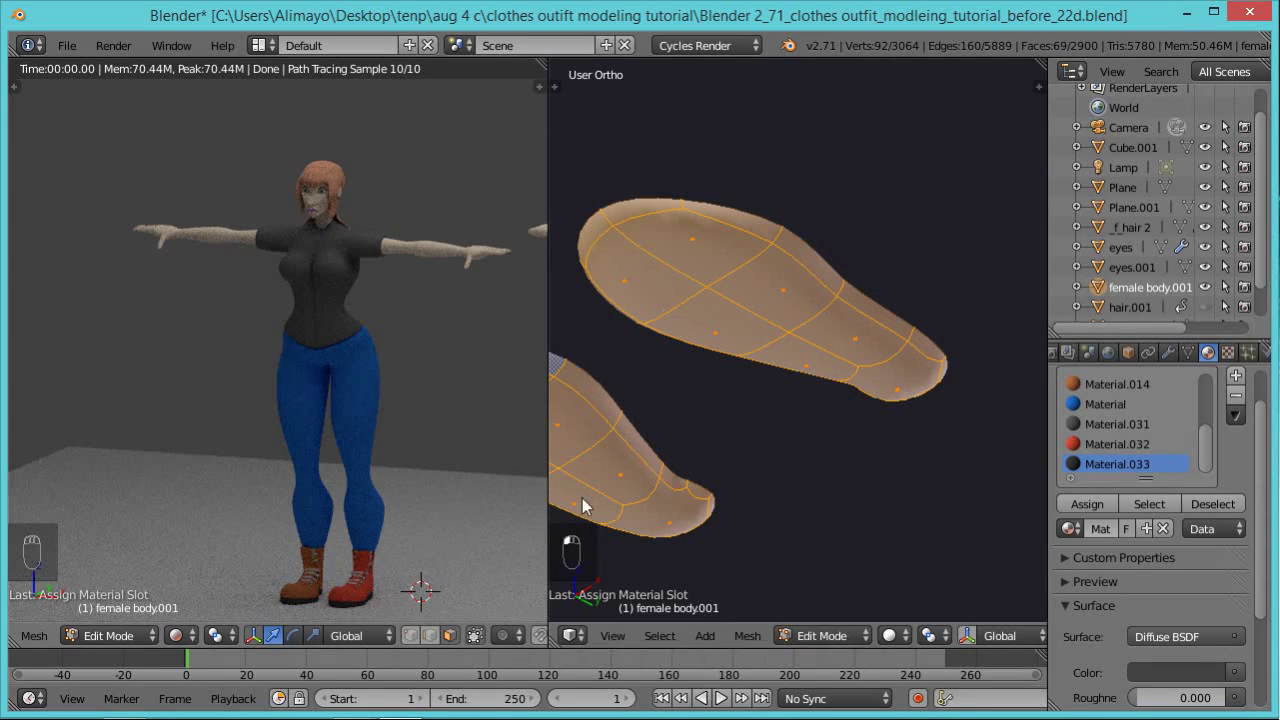
# Select all linked faces of the boot on the character's right foot and make Material.032 the active material slot.
pyautogui.moveTo(686, 480)
pyautogui.mouseDown(button='middle')
pyautogui.moveTo(732, 566)
pyautogui.moveTo(673, 501)
pyautogui.mouseUp(button='middle')
pyautogui.rightClick(602, 347)
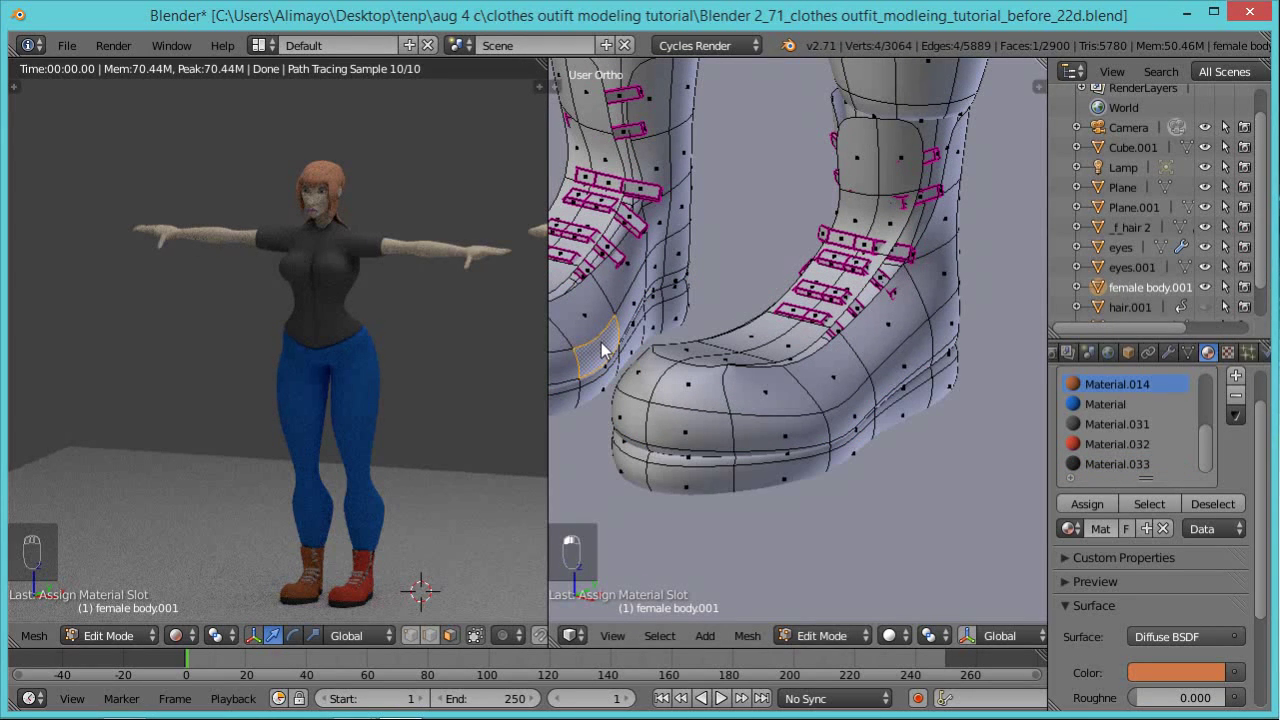
pyautogui.moveTo(964, 645); pyautogui.dragTo(892, 651, button='middle')
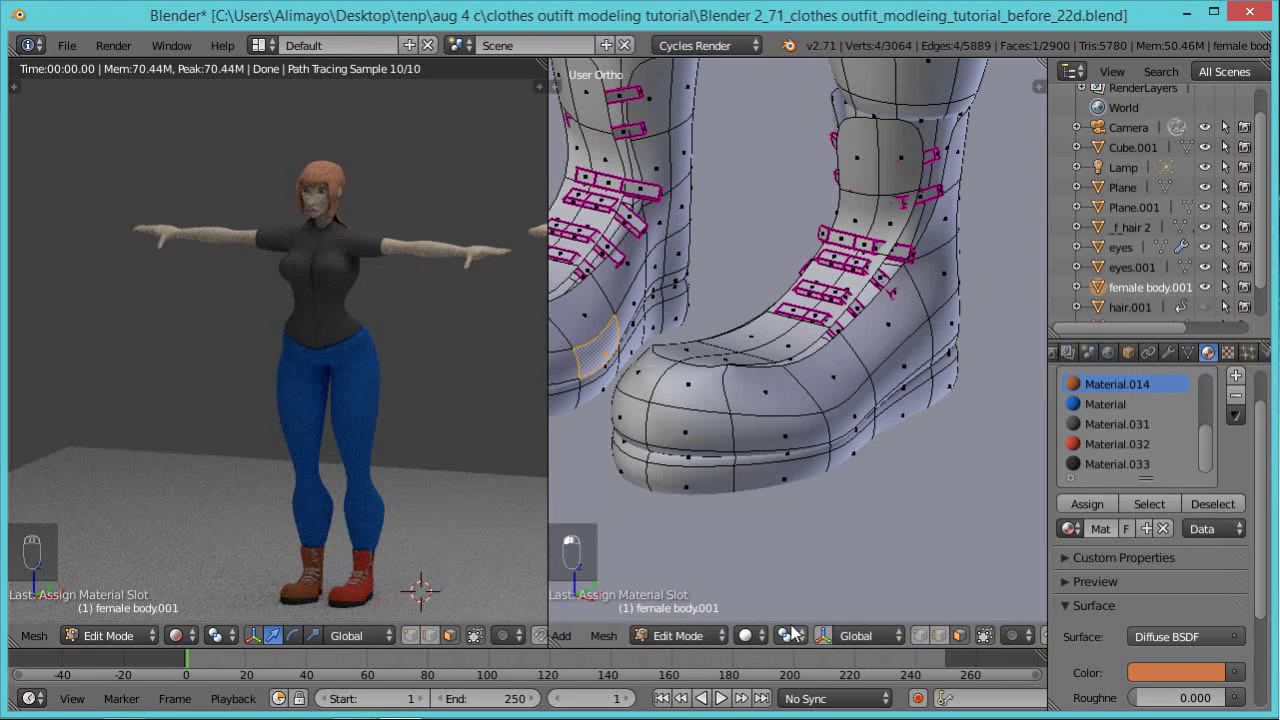
pyautogui.moveTo(880, 640); pyautogui.dragTo(736, 639, button='middle')
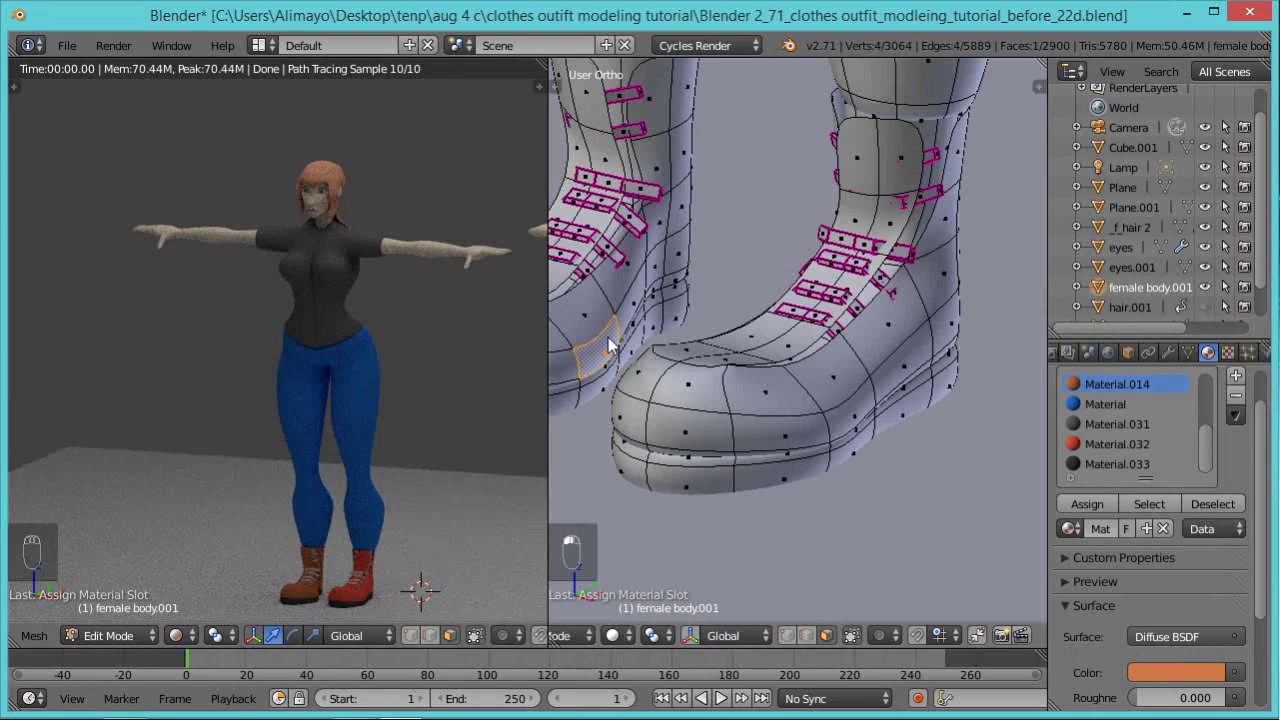
pyautogui.hotkey('ctrl', 'l')
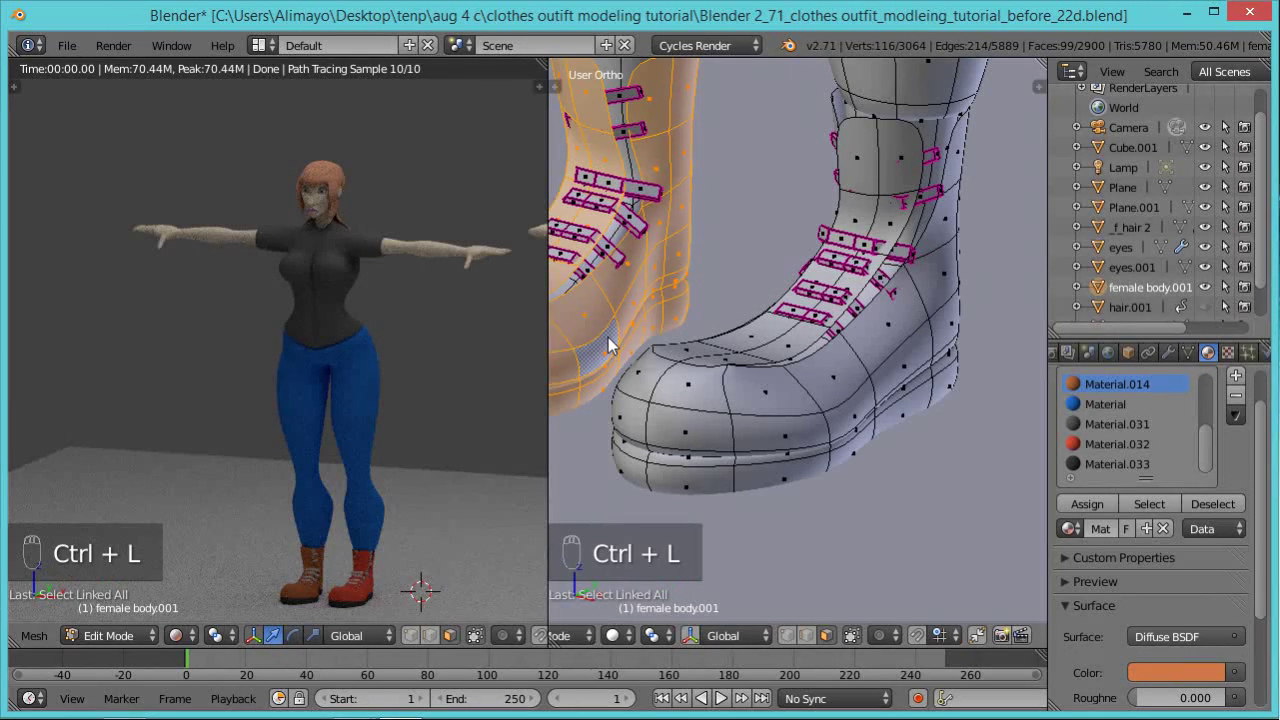
pyautogui.click(1090, 444)
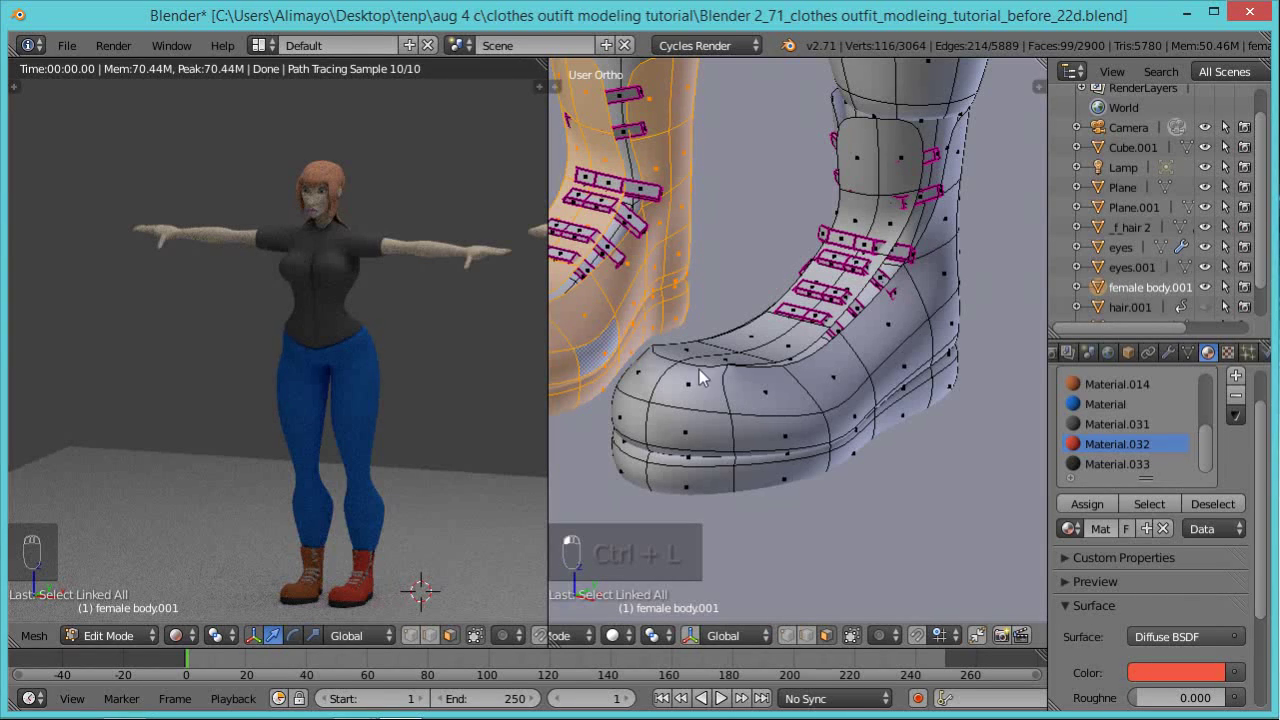
# Deselect the sole faces along the heel, inner side and toe of the right boot, leaving the upper selected.
pyautogui.keyDown('shift'); pyautogui.rightClick(681, 318); pyautogui.keyUp('shift')
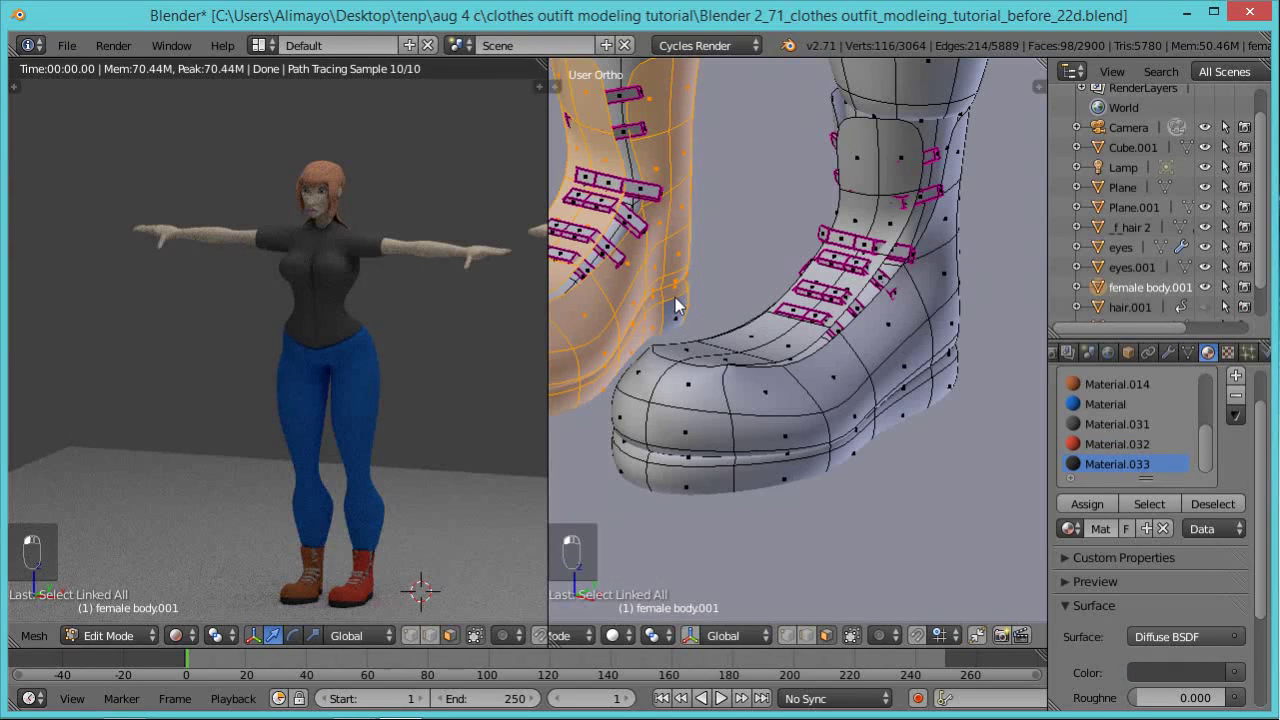
pyautogui.keyDown('shift'); pyautogui.rightClick(676, 299); pyautogui.keyUp('shift')
pyautogui.keyDown('shift'); pyautogui.rightClick(636, 330); pyautogui.keyUp('shift')
pyautogui.keyDown('shift'); pyautogui.rightClick(607, 371); pyautogui.keyUp('shift')
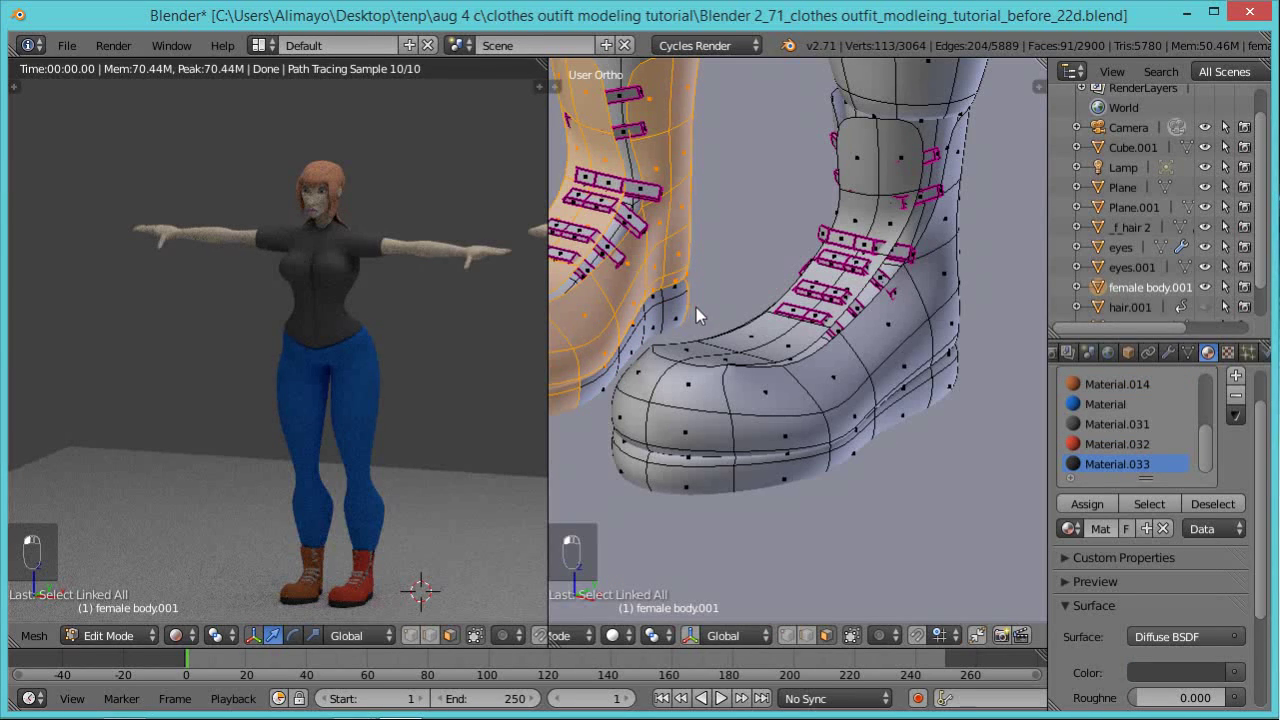
pyautogui.keyDown('shift'); pyautogui.rightClick(590, 374); pyautogui.keyUp('shift')
pyautogui.keyDown('shift'); pyautogui.moveTo(582, 392); pyautogui.dragTo(887, 372, button='middle'); pyautogui.keyUp('shift')
pyautogui.keyDown('shift'); pyautogui.rightClick(740, 369); pyautogui.keyUp('shift')
pyautogui.keyDown('shift'); pyautogui.rightClick(725, 371); pyautogui.keyUp('shift')
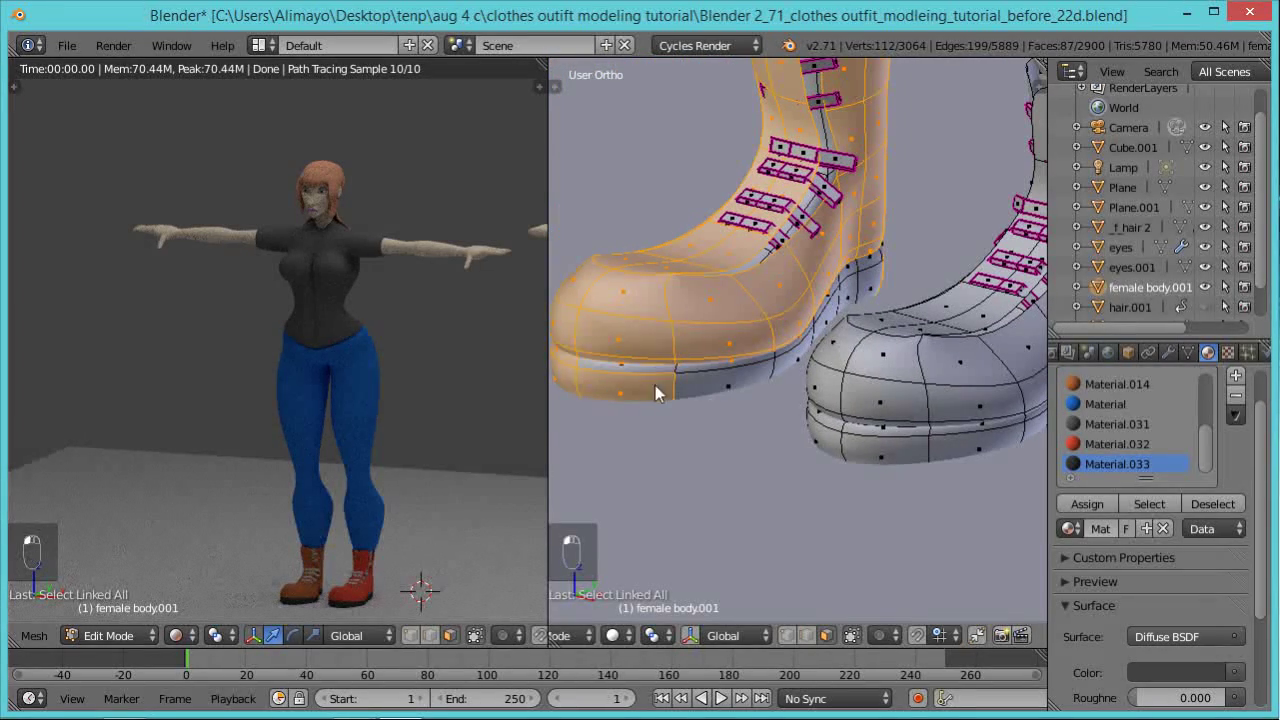
pyautogui.keyDown('shift'); pyautogui.rightClick(579, 372); pyautogui.keyUp('shift')
# Deselect the sole faces along the outer side of the right boot.
pyautogui.moveTo(591, 412); pyautogui.dragTo(1018, 461, button='middle')
pyautogui.keyDown('shift'); pyautogui.moveTo(884, 426); pyautogui.dragTo(738, 449, button='middle'); pyautogui.keyUp('shift')
pyautogui.keyDown('shift'); pyautogui.rightClick(943, 438); pyautogui.keyUp('shift')
pyautogui.keyDown('shift'); pyautogui.rightClick(883, 421); pyautogui.keyUp('shift')
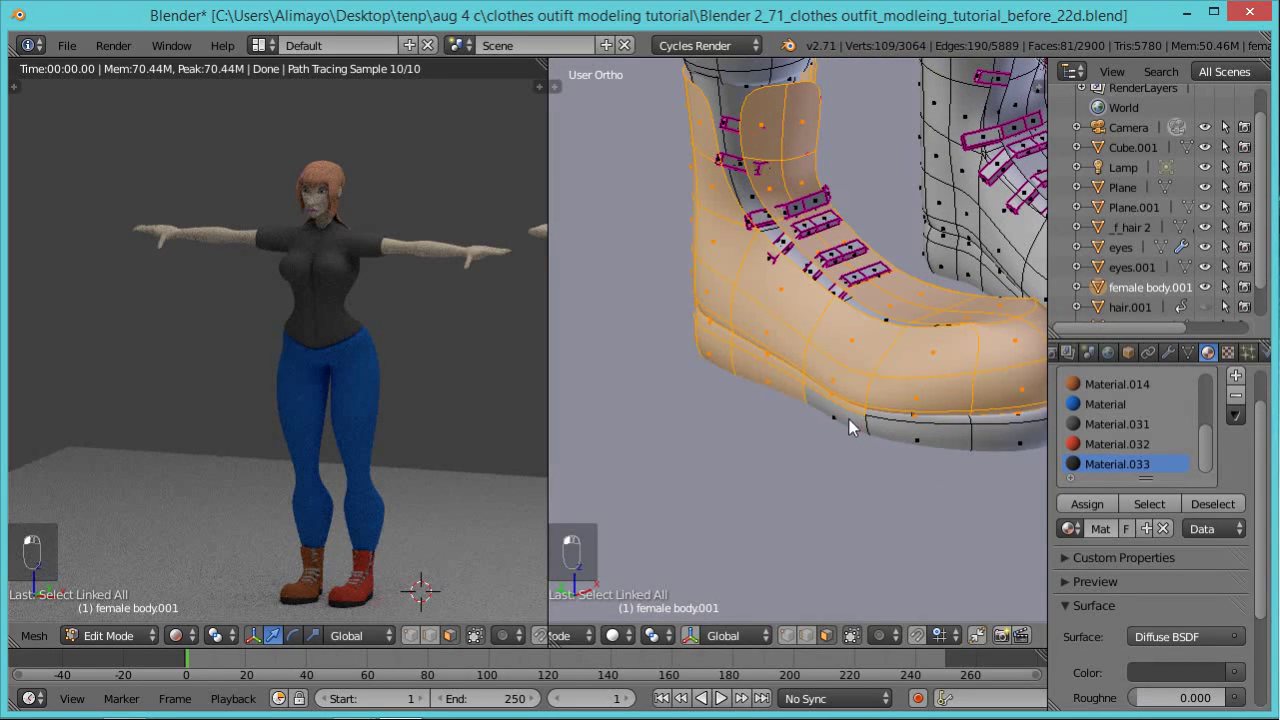
pyautogui.keyDown('shift'); pyautogui.rightClick(843, 406); pyautogui.keyUp('shift')
pyautogui.keyDown('shift'); pyautogui.rightClick(777, 367); pyautogui.keyUp('shift')
pyautogui.keyDown('shift'); pyautogui.rightClick(750, 373); pyautogui.keyUp('shift')
pyautogui.keyDown('shift'); pyautogui.rightClick(705, 345); pyautogui.keyUp('shift')
# Deselect the remaining sole faces around the right boot's heel.
pyautogui.moveTo(677, 374); pyautogui.dragTo(850, 390, button='middle')
pyautogui.keyDown('shift'); pyautogui.rightClick(828, 362); pyautogui.keyUp('shift')
pyautogui.keyDown('shift'); pyautogui.rightClick(821, 387); pyautogui.keyUp('shift')
pyautogui.keyDown('shift'); pyautogui.rightClick(772, 361); pyautogui.keyUp('shift')
pyautogui.keyDown('shift'); pyautogui.rightClick(780, 393); pyautogui.keyUp('shift')
pyautogui.keyDown('shift'); pyautogui.rightClick(748, 380); pyautogui.keyUp('shift')
# Deselect the faces on the underside of the right boot's sole, keeping only the boot upper selected.
pyautogui.moveTo(874, 463); pyautogui.dragTo(791, 333, button='middle')
pyautogui.keyDown('shift'); pyautogui.rightClick(1005, 442); pyautogui.keyUp('shift')
pyautogui.keyDown('shift'); pyautogui.rightClick(935, 412); pyautogui.keyUp('shift')
pyautogui.keyDown('shift'); pyautogui.rightClick(949, 458); pyautogui.keyUp('shift')
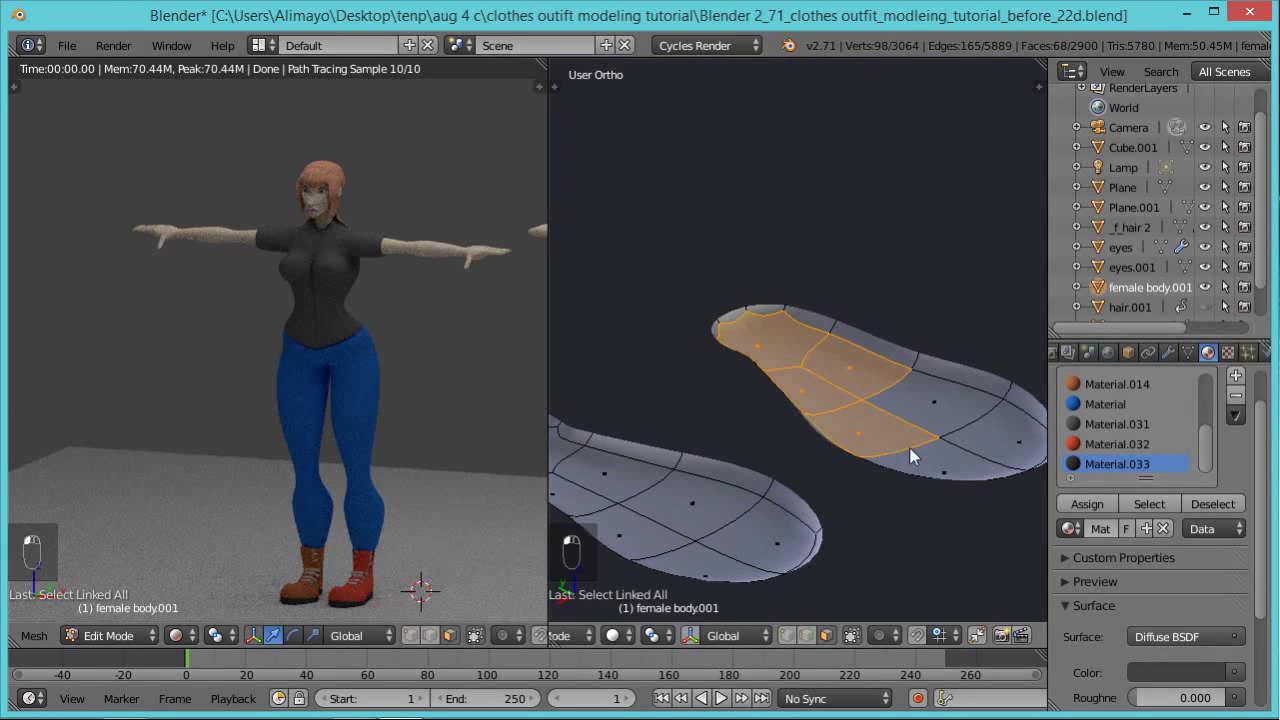
pyautogui.keyDown('shift'); pyautogui.rightClick(852, 372); pyautogui.keyUp('shift')
pyautogui.keyDown('shift'); pyautogui.rightClick(862, 410); pyautogui.keyUp('shift')
pyautogui.keyDown('shift'); pyautogui.rightClick(819, 387); pyautogui.keyUp('shift')
pyautogui.keyDown('shift'); pyautogui.rightClick(775, 341); pyautogui.keyUp('shift')
pyautogui.moveTo(1011, 479); pyautogui.dragTo(705, 450, button='middle')
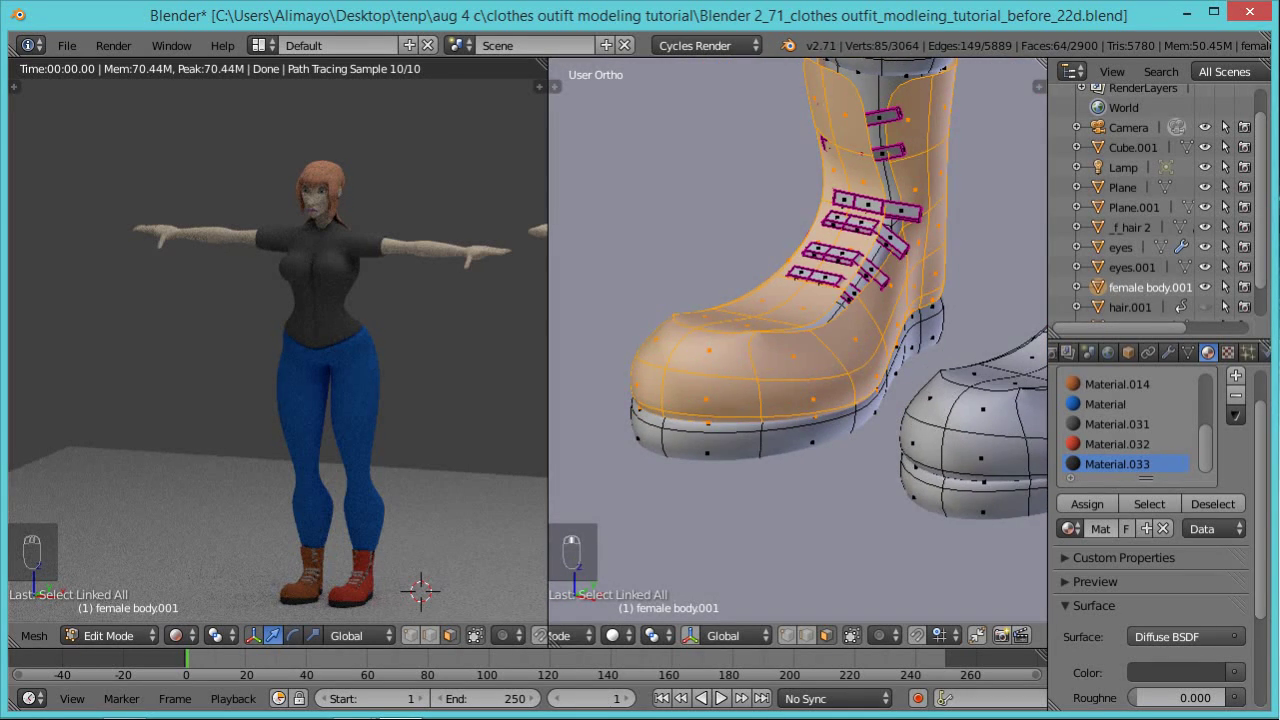
# Save an incremented copy named Blender 2_71_clothes outfit_modleing_tutorial_before_23d.blend and assign Material.032 to the selected boot upper.
pyautogui.press('KP_Add')
pyautogui.press('KP_Enter')
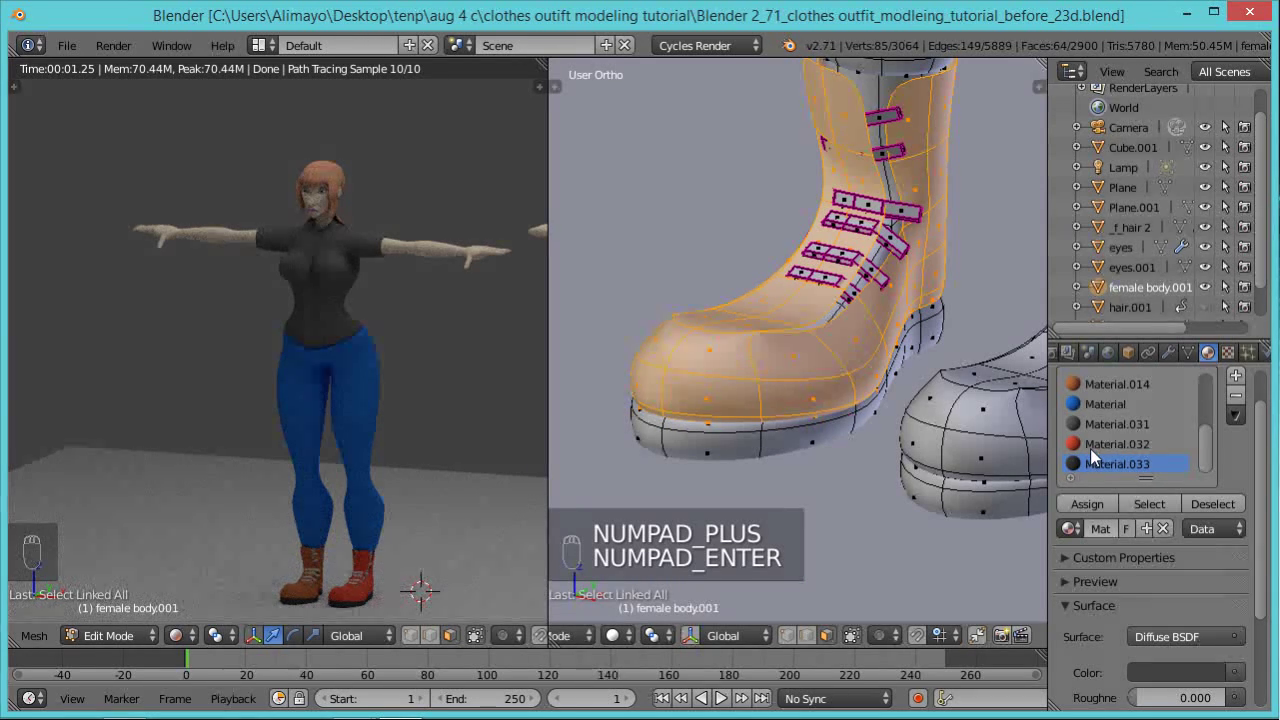
pyautogui.click(1124, 446)
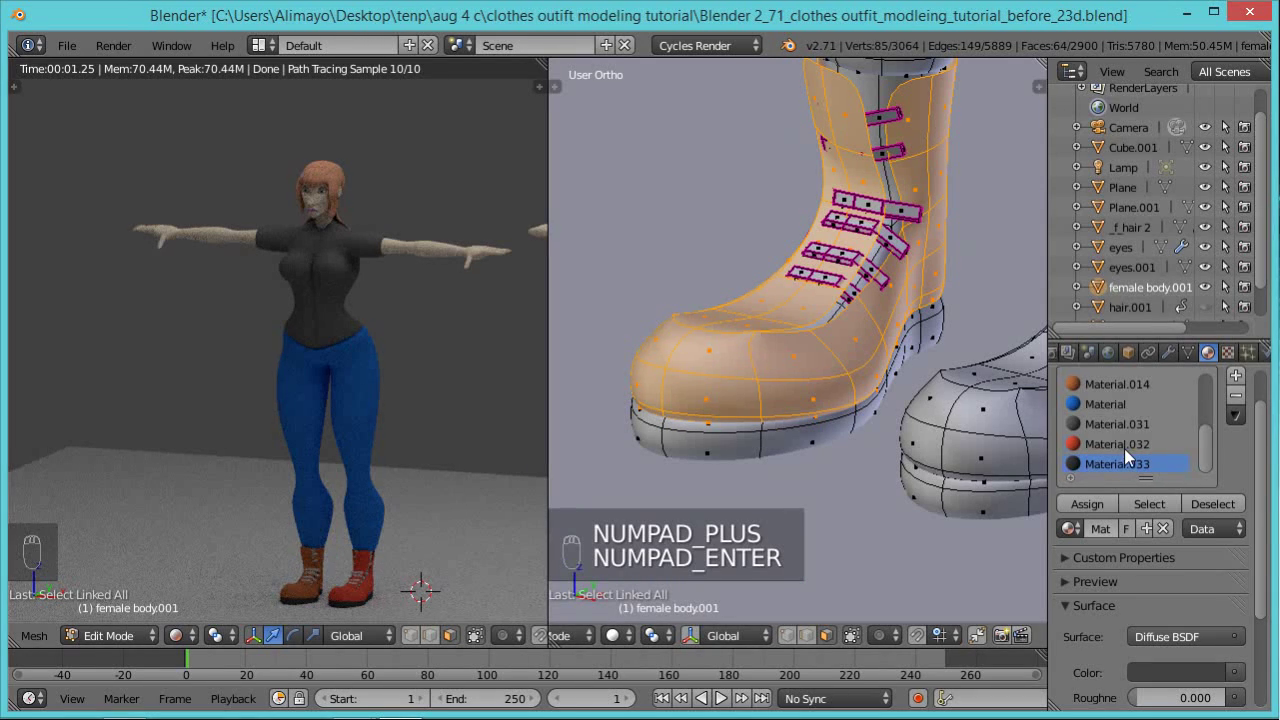
pyautogui.click(1098, 501)
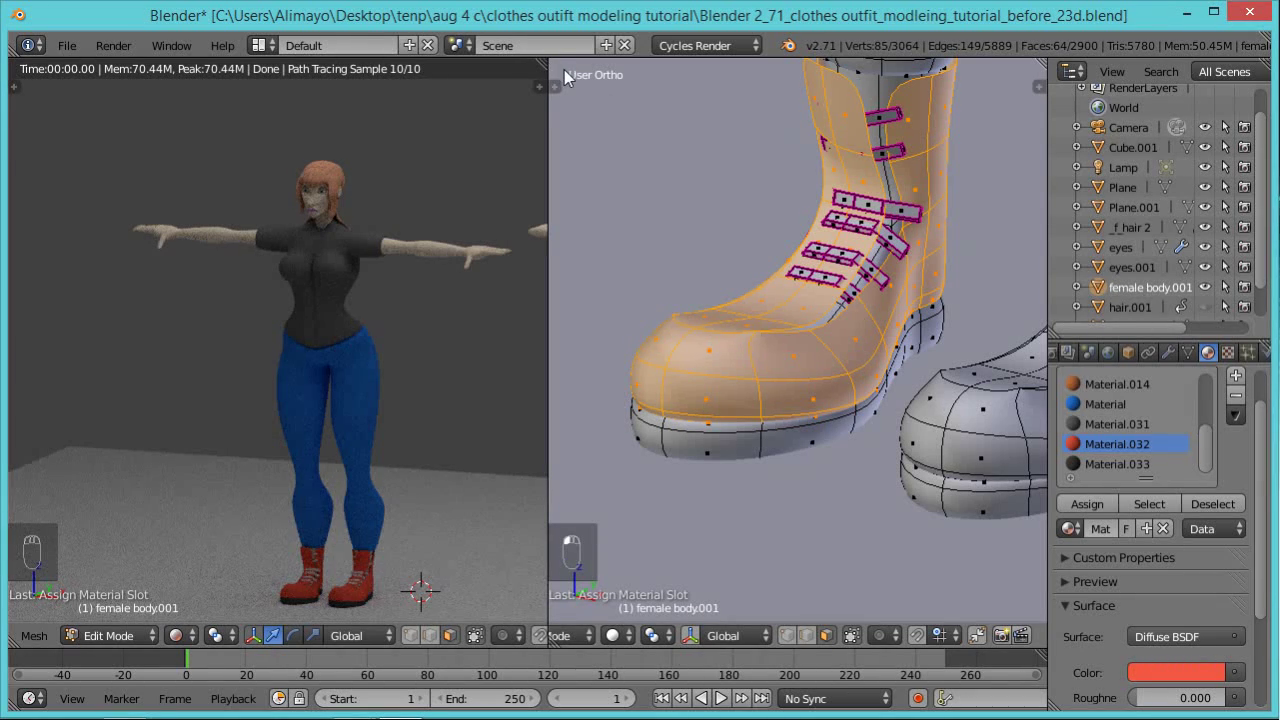
# Split the rendered viewport into extra areas and merge them back into it.
pyautogui.moveTo(546, 70); pyautogui.dragTo(430, 72)
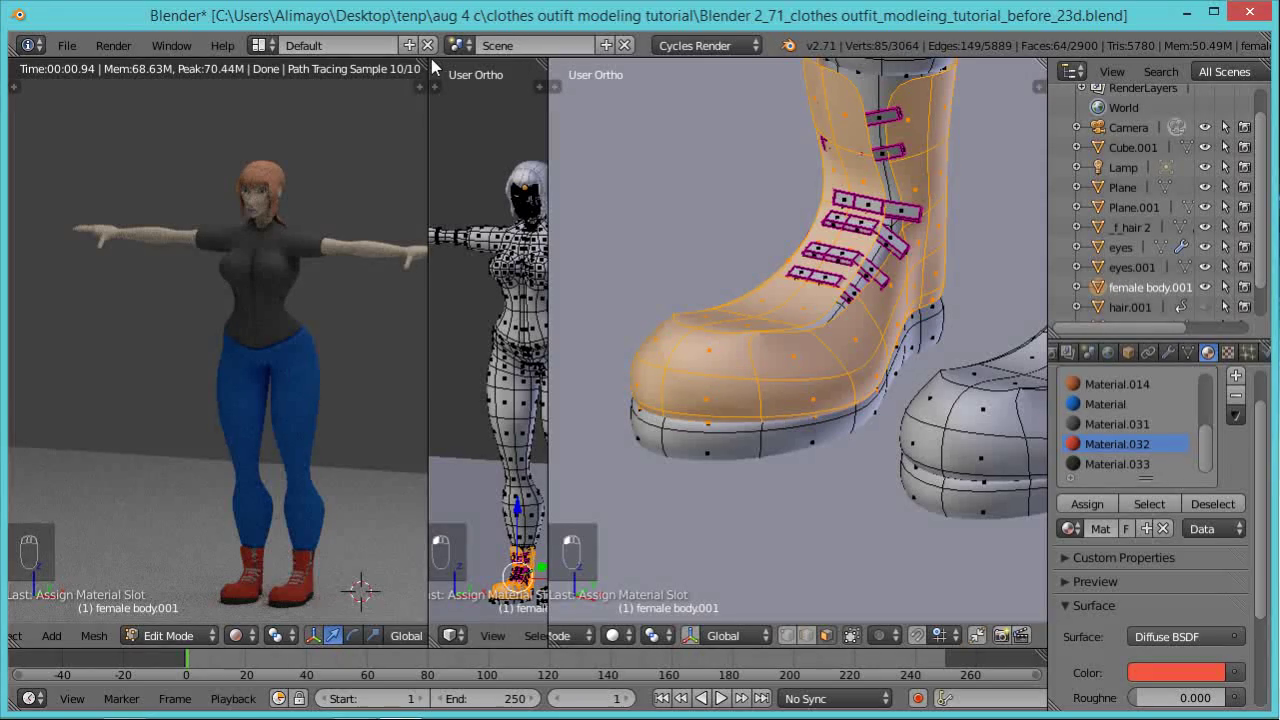
pyautogui.moveTo(424, 68); pyautogui.dragTo(385, 200)
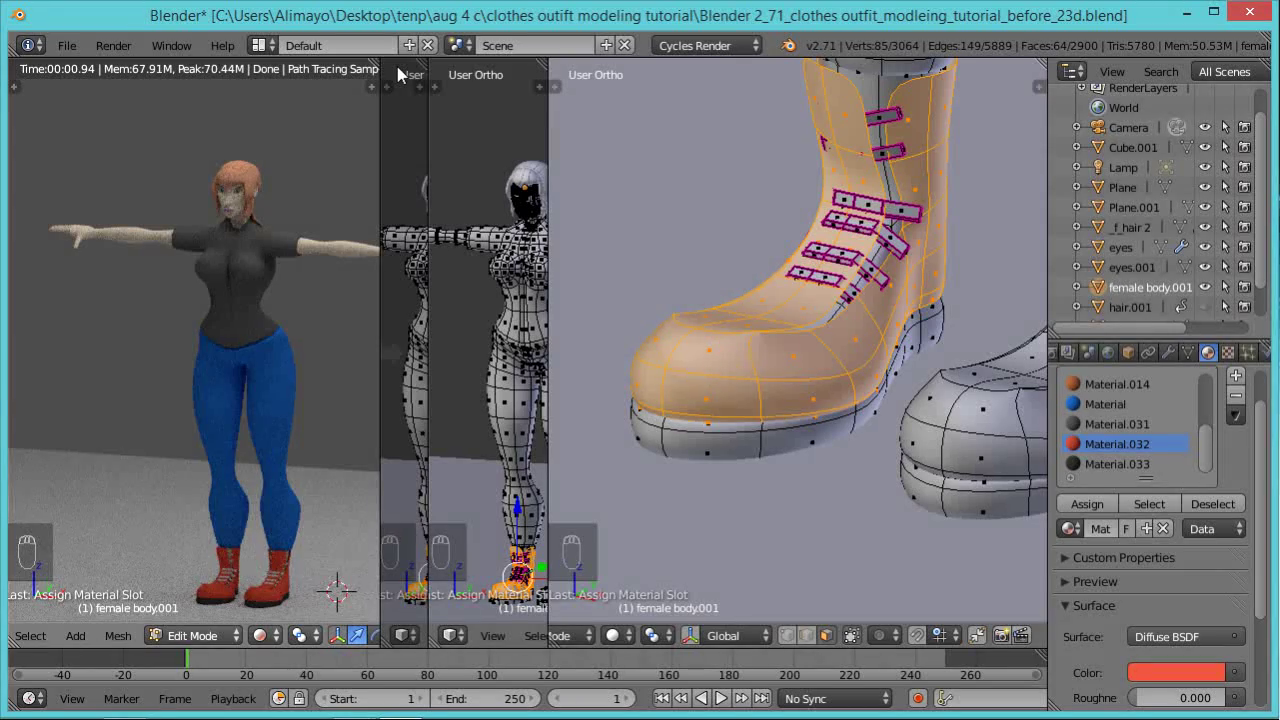
pyautogui.moveTo(398, 75); pyautogui.dragTo(396, 83)
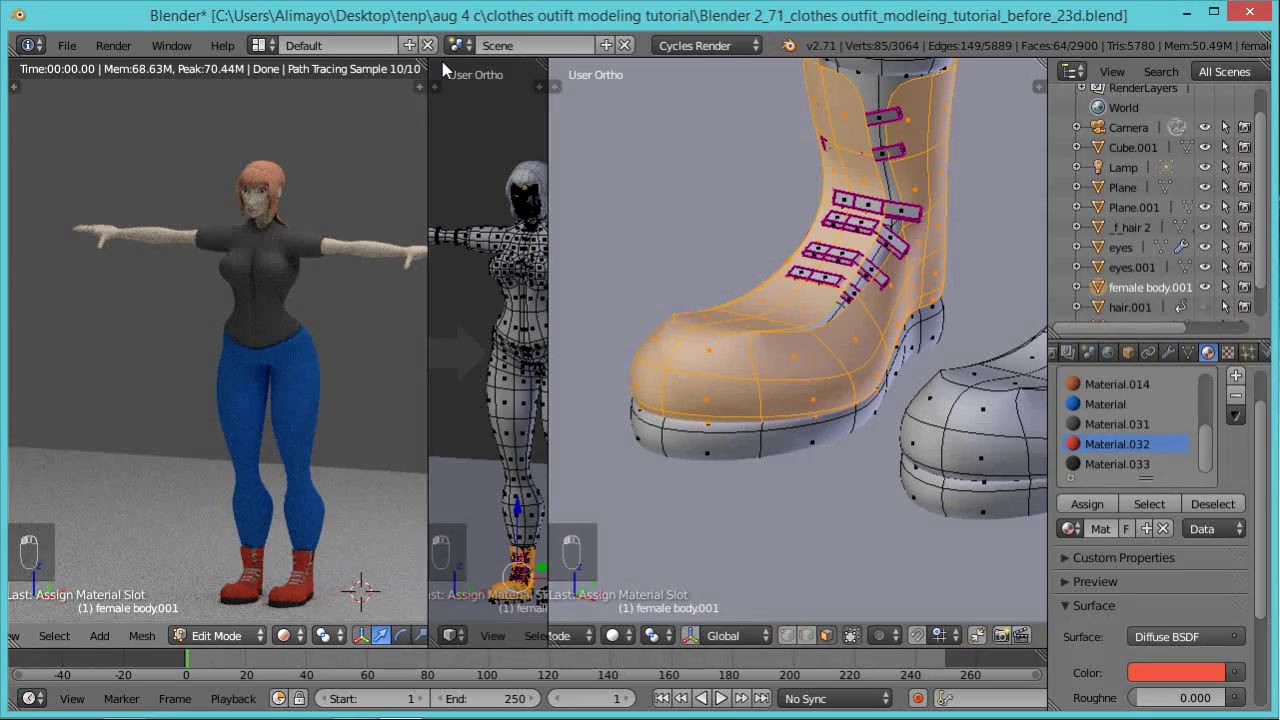
pyautogui.moveTo(425, 72); pyautogui.dragTo(441, 63)
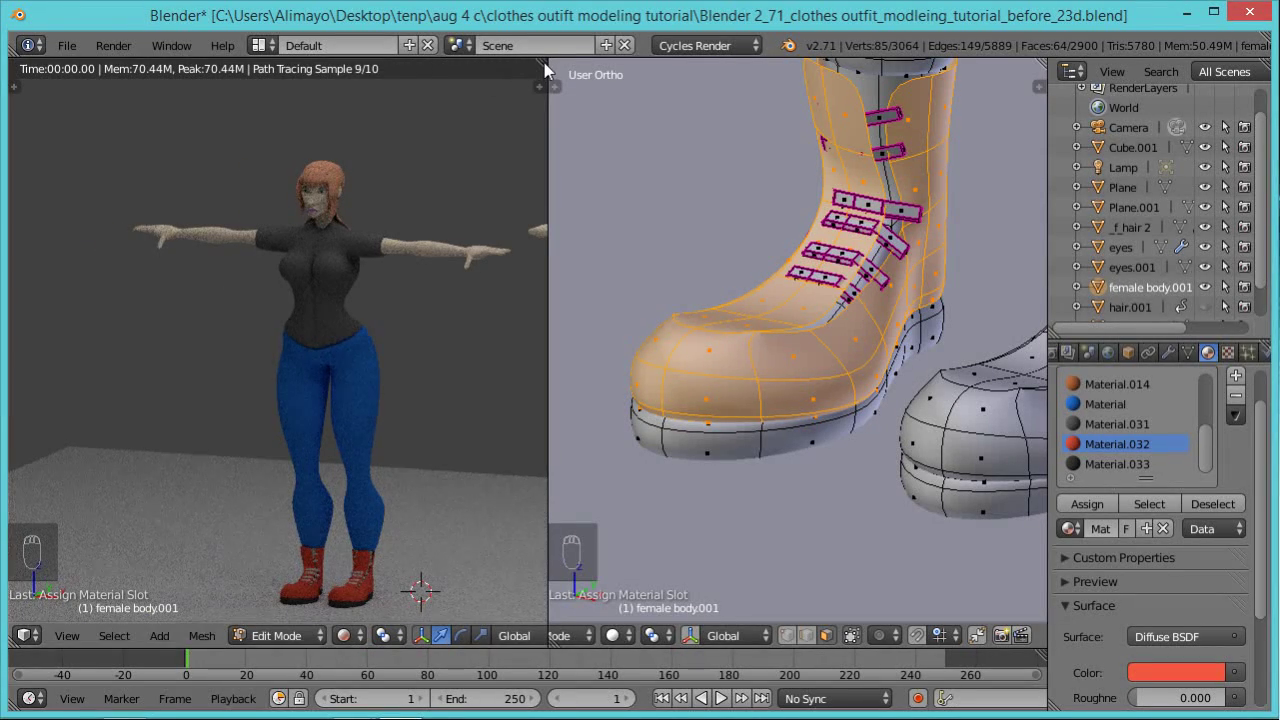
# Merge the two 3D viewports into one and set it to Solid shading in Object Mode.
pyautogui.moveTo(545, 70); pyautogui.dragTo(568, 74)
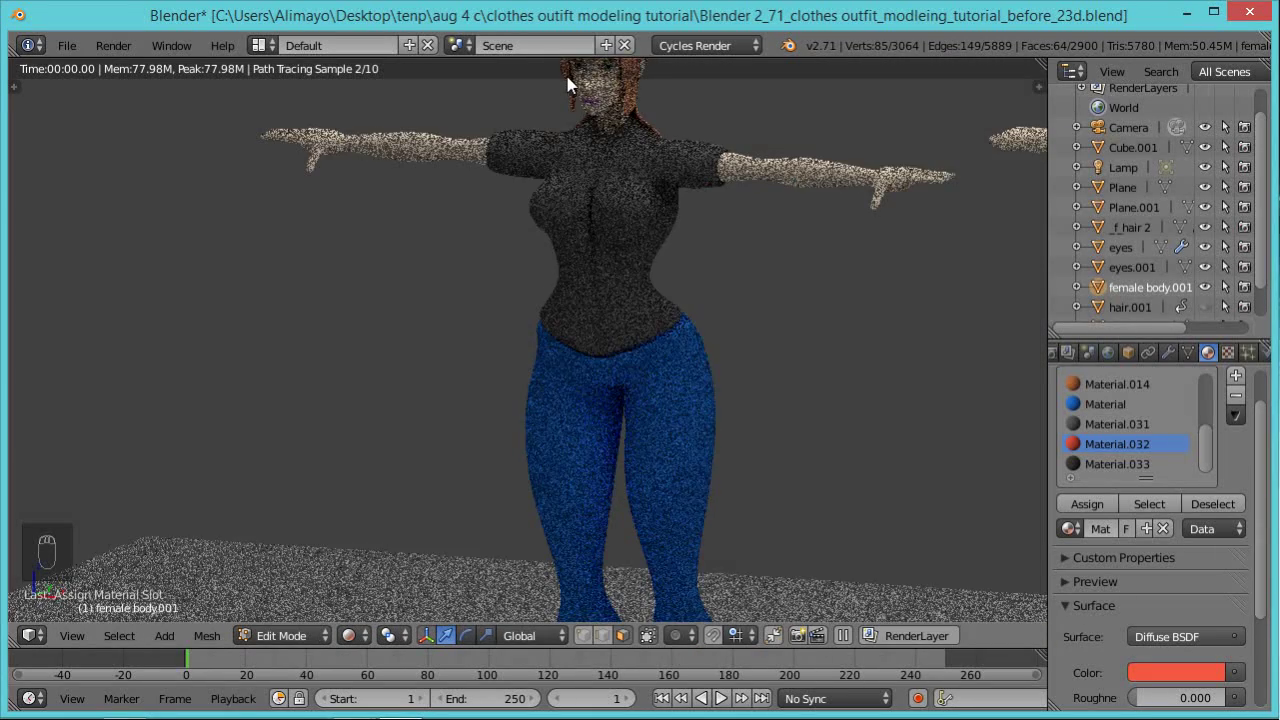
pyautogui.click(366, 637)
pyautogui.click(384, 563)
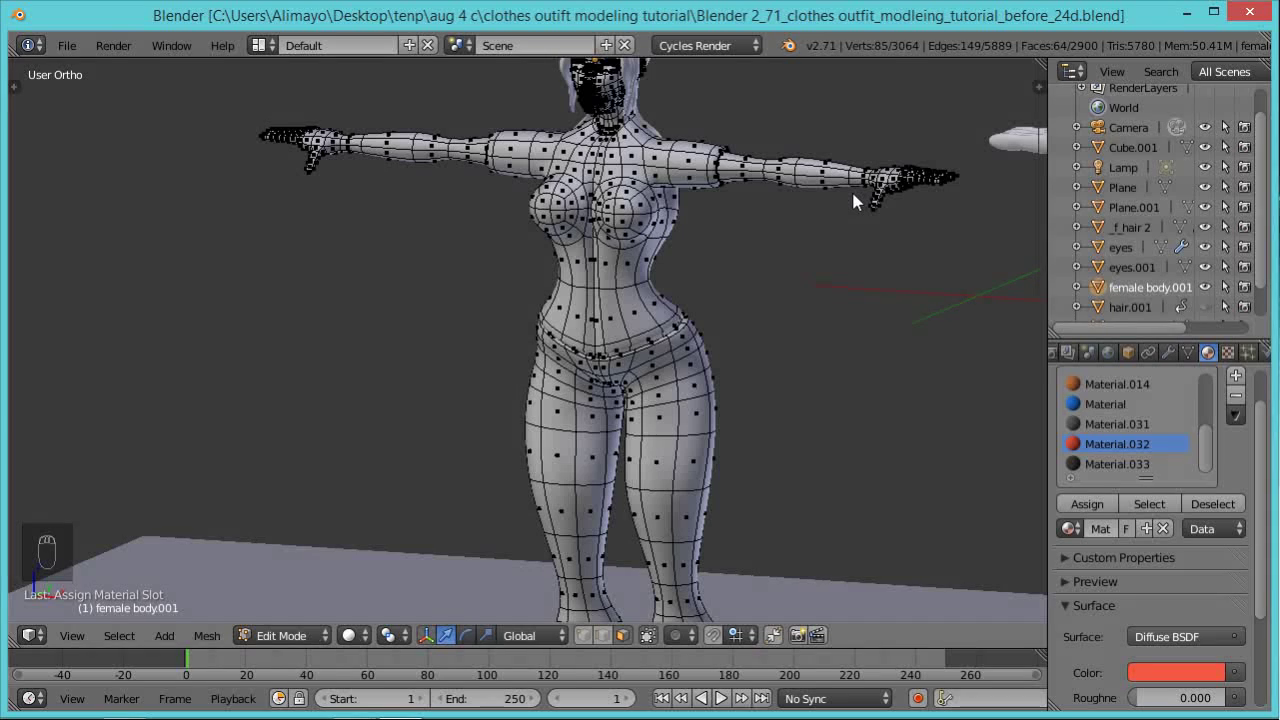
pyautogui.click(299, 635)
pyautogui.click(311, 607)
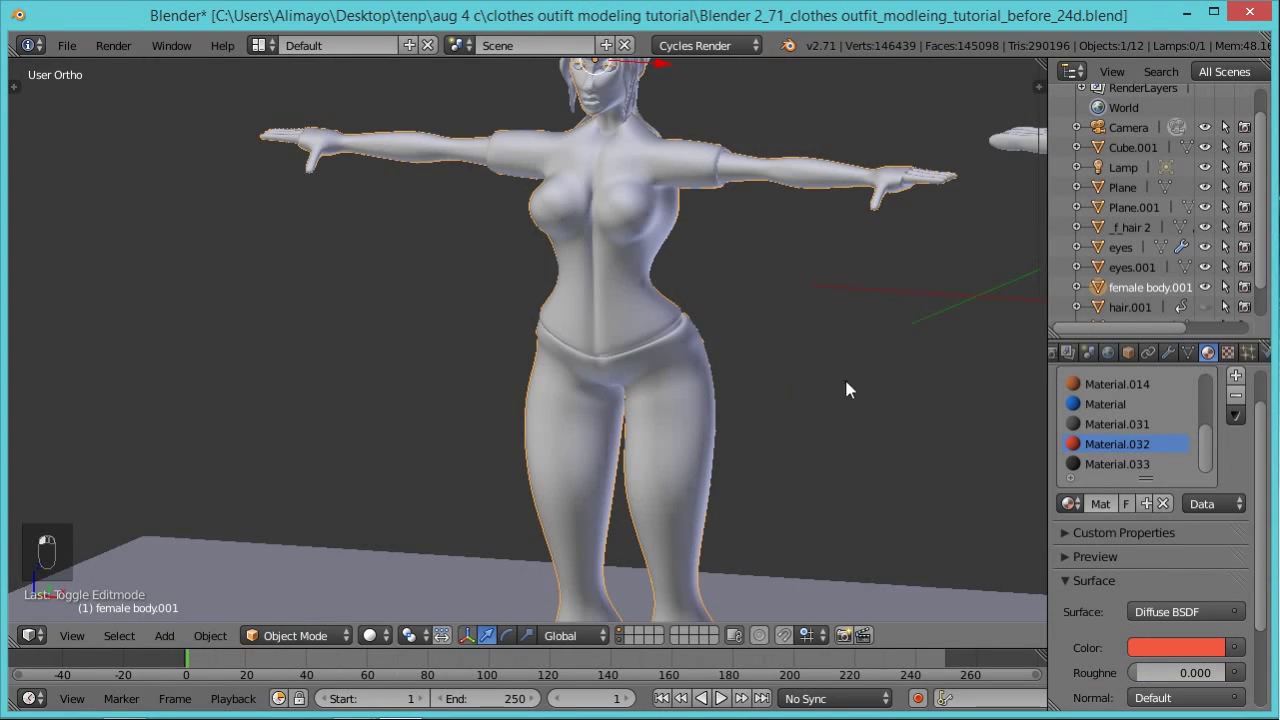
# Select the male_body object and enter Edit Mode with all its faces deselected.
pyautogui.keyDown('shift'); pyautogui.moveTo(887, 371); pyautogui.dragTo(376, 359, button='middle'); pyautogui.keyUp('shift')
pyautogui.keyDown('shift'); pyautogui.moveTo(810, 356); pyautogui.dragTo(460, 354, button='middle'); pyautogui.keyUp('shift')
pyautogui.scroll(-2, 619, 354)
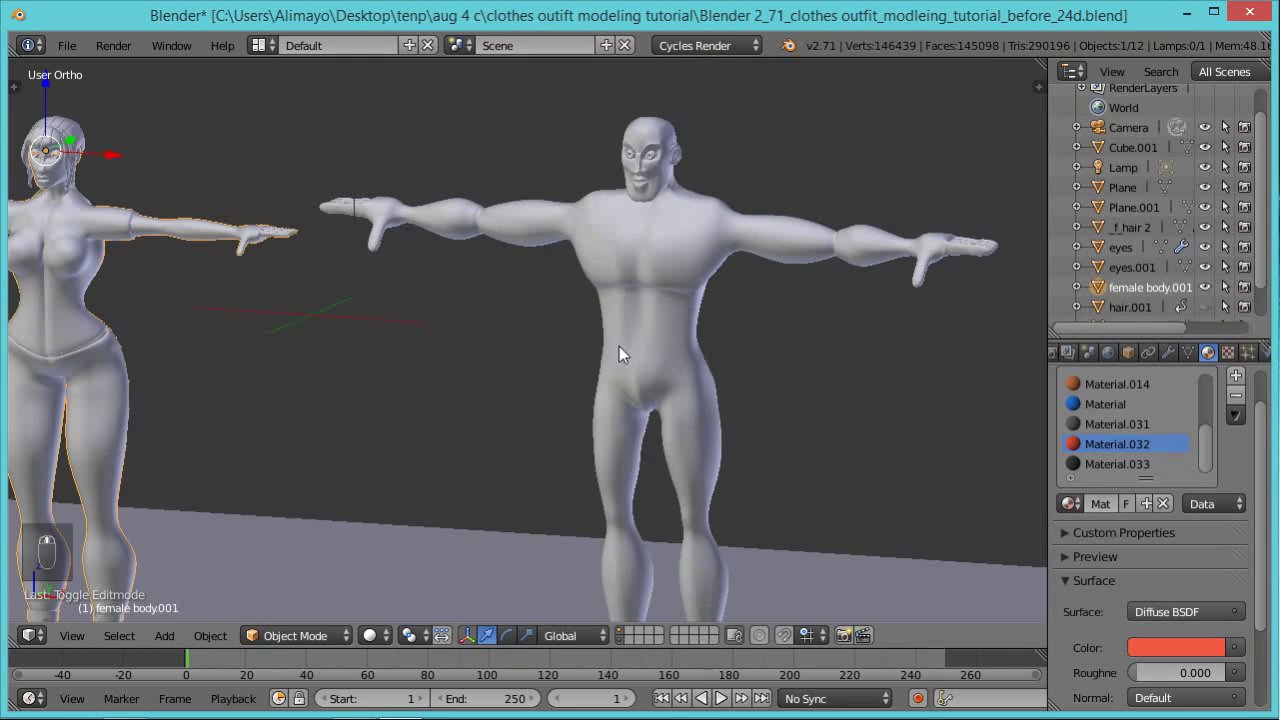
pyautogui.moveTo(652, 376); pyautogui.dragTo(615, 337, button='middle')
pyautogui.rightClick(615, 337)
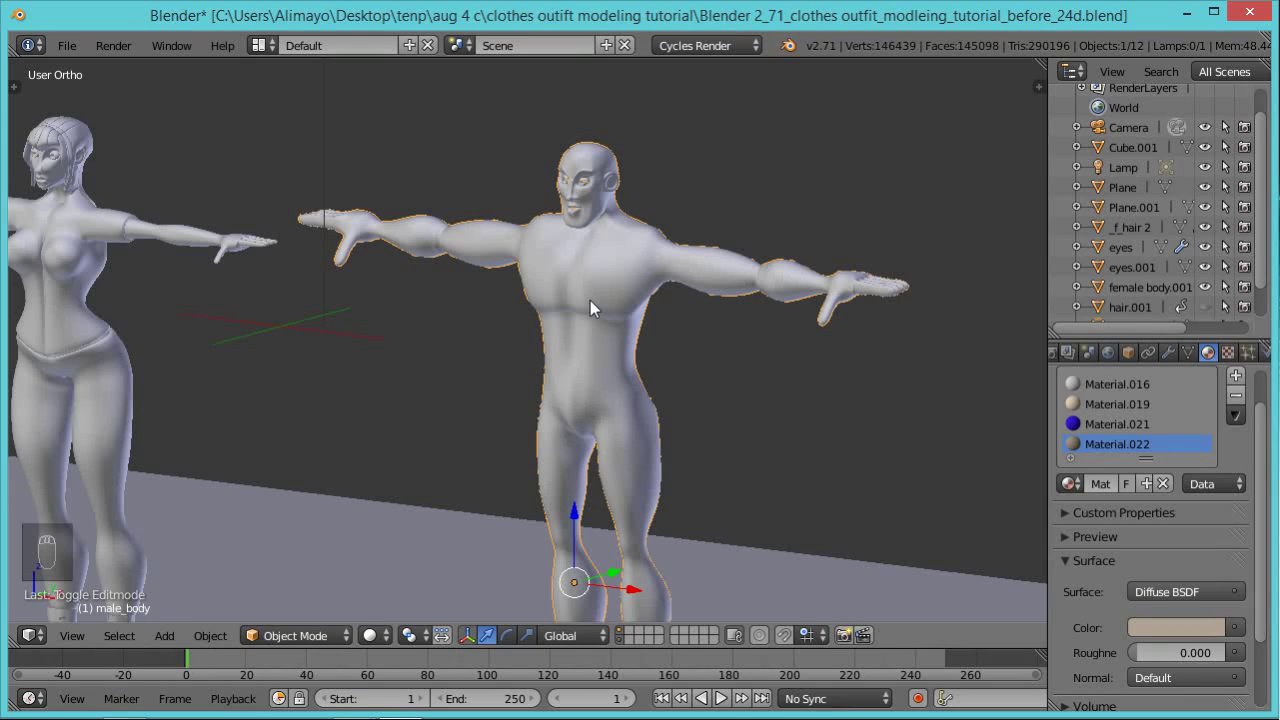
pyautogui.press('Tab')
pyautogui.press('a')
pyautogui.press('a')
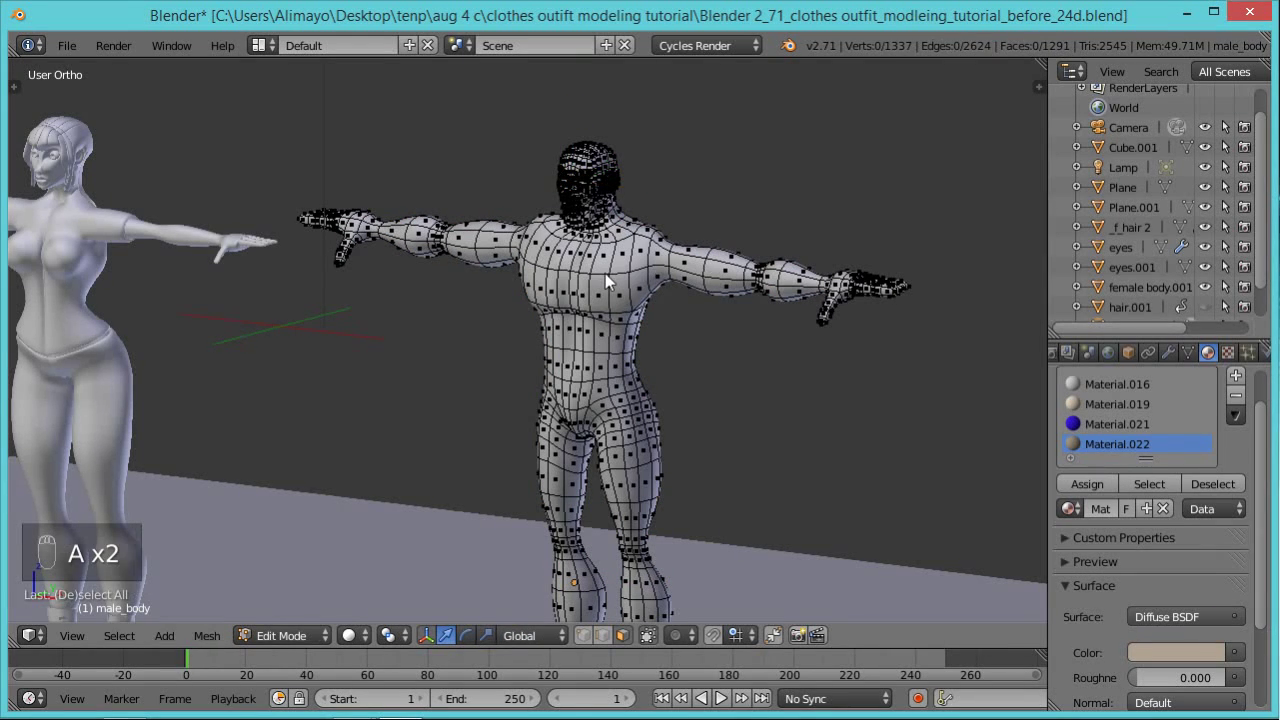
# Snap the 3D cursor to a face at the middle of the man's lower chest and return to Object Mode.
pyautogui.scroll(5, 605, 275)
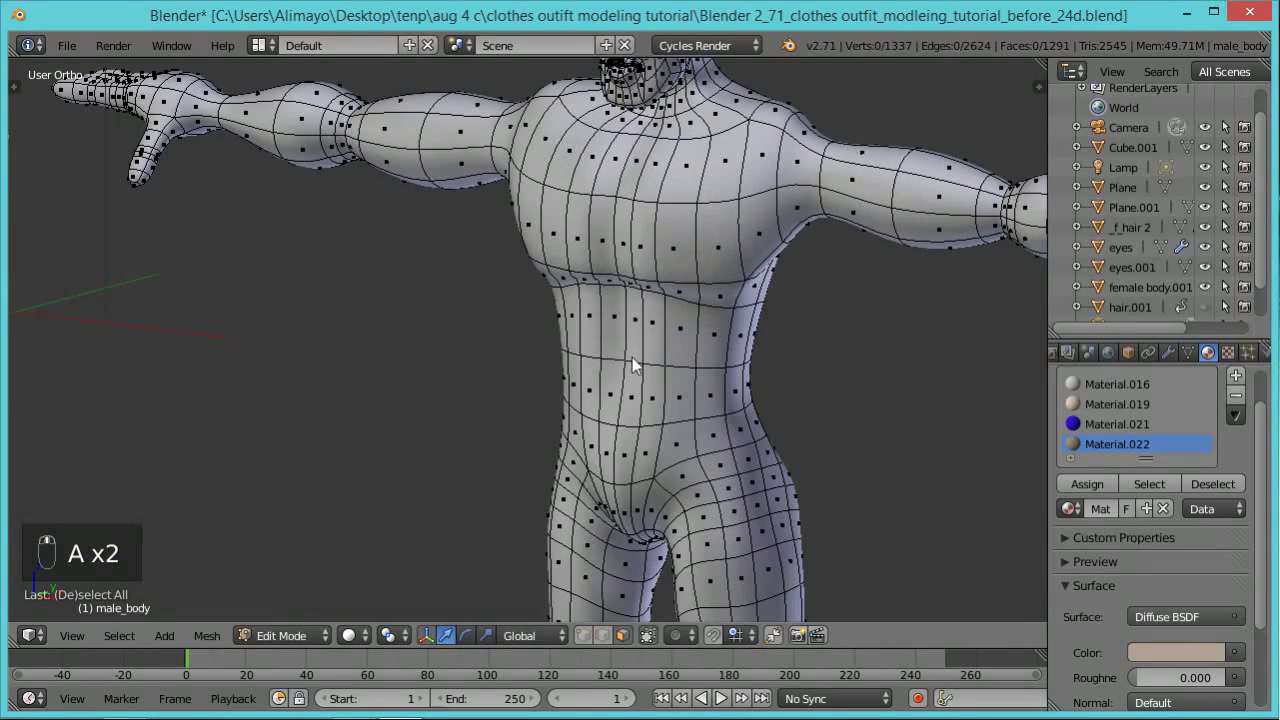
pyautogui.scroll(-4, 635, 349)
pyautogui.moveTo(606, 367); pyautogui.dragTo(670, 388, button='middle')
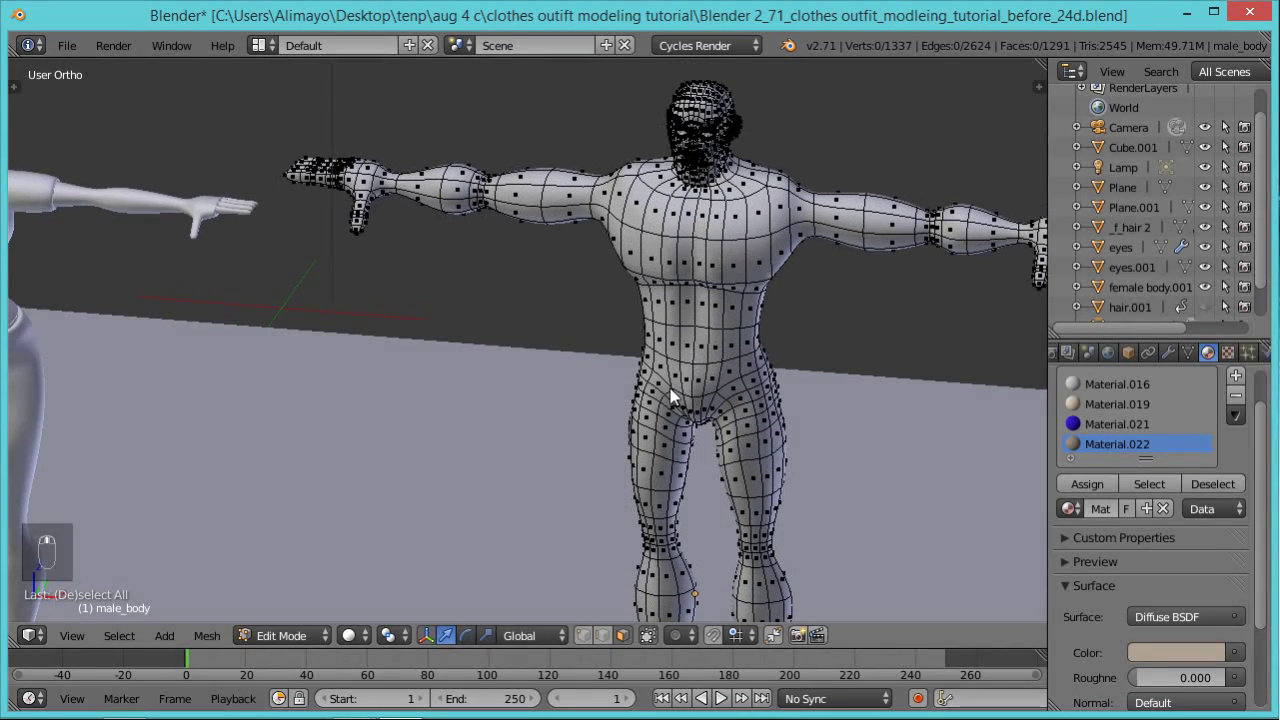
pyautogui.rightClick(700, 265)
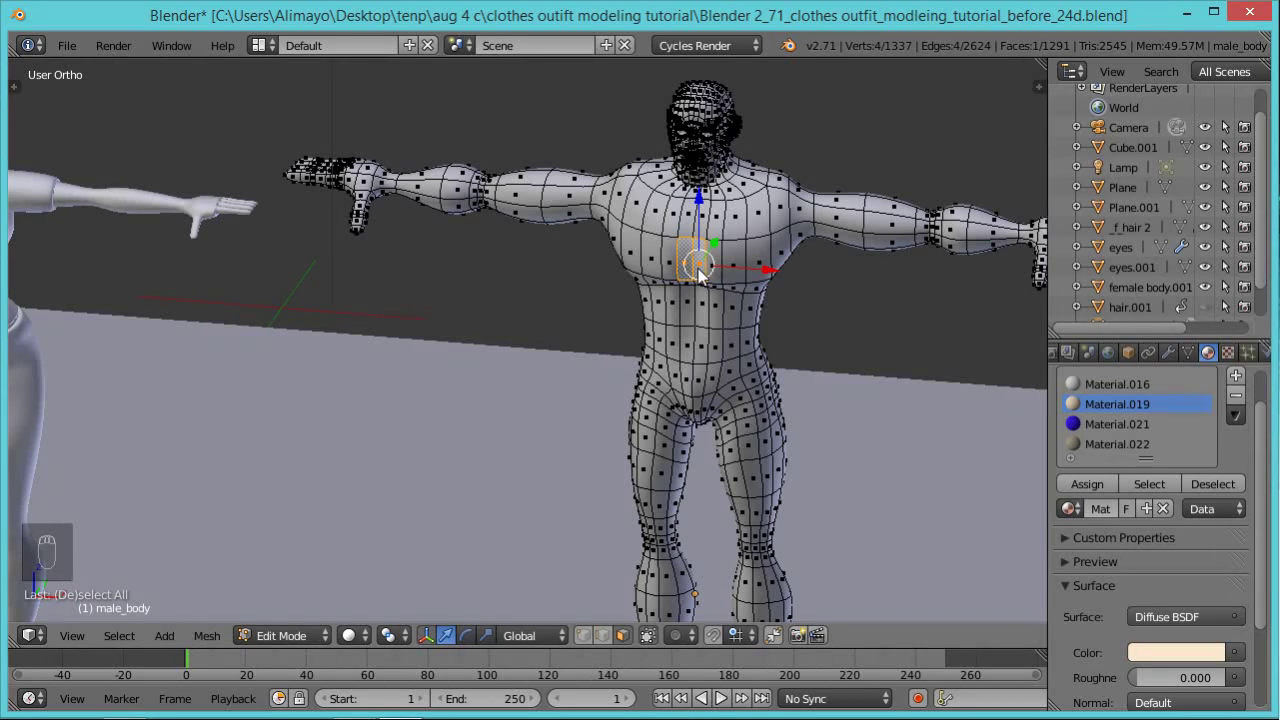
pyautogui.hotkey('shift', 's')
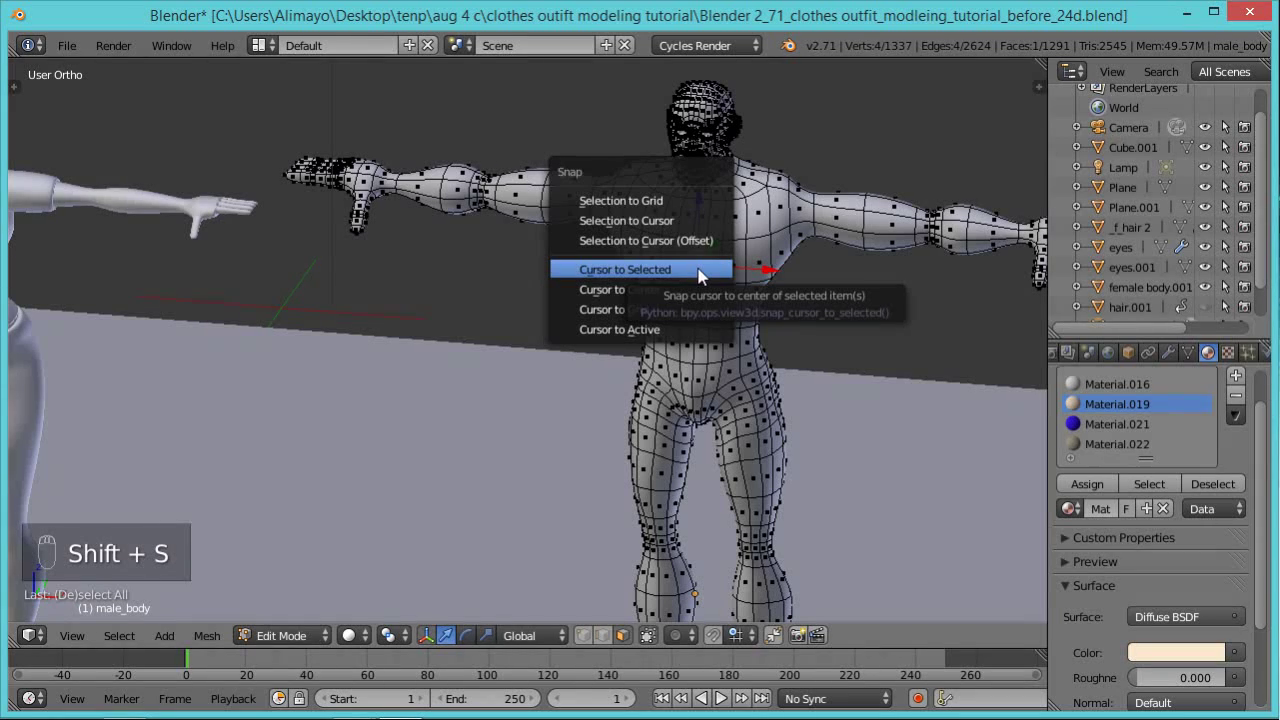
pyautogui.click(698, 271)
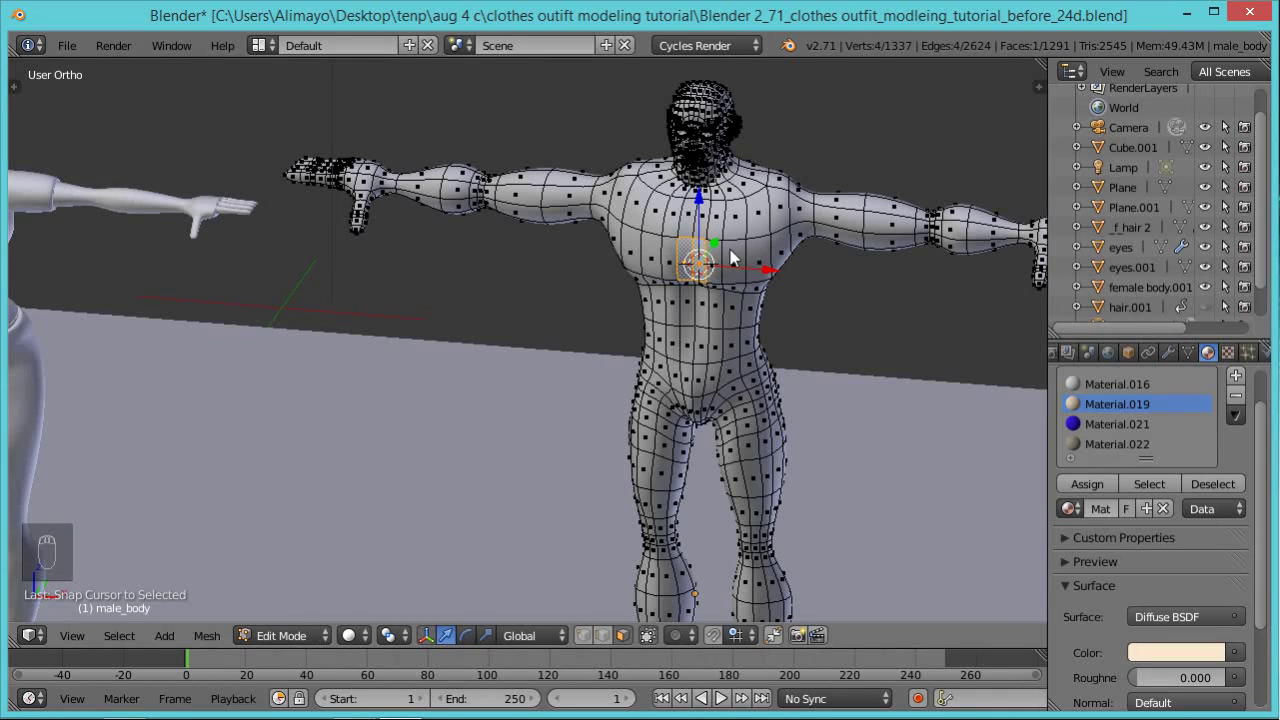
pyautogui.press('Tab')
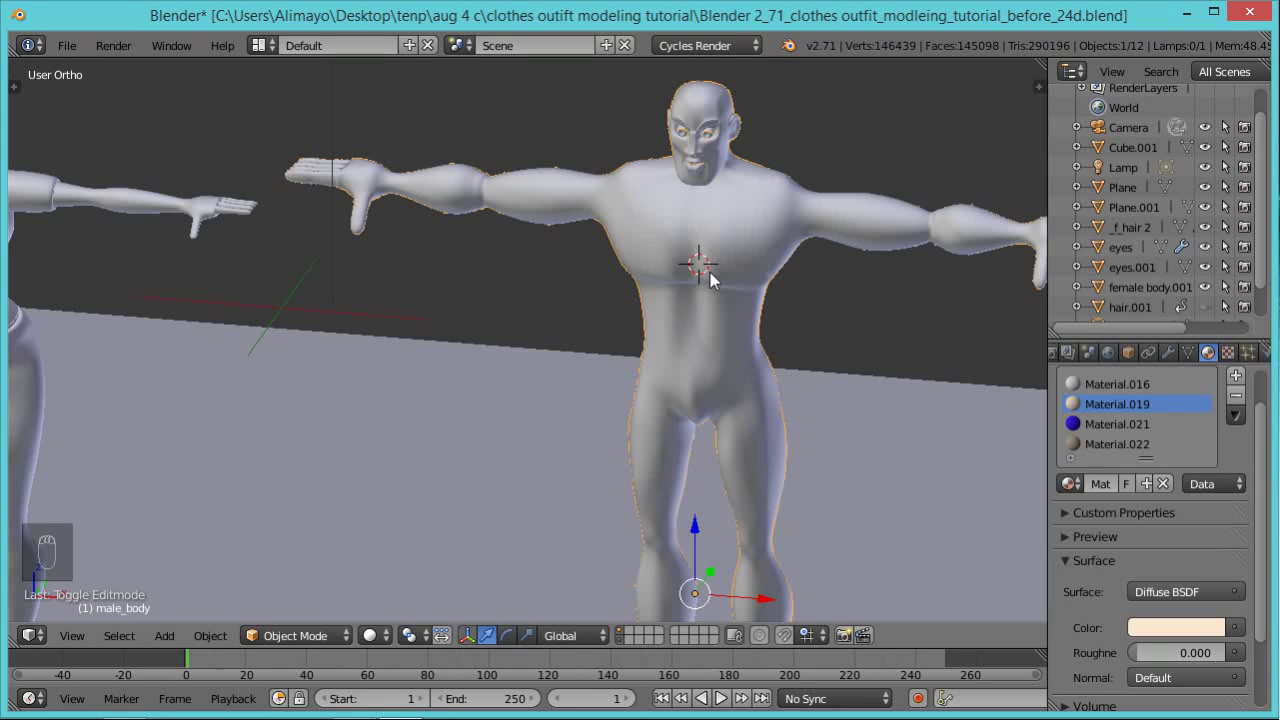
# Show and enlarge the tool shelf, and add a cube primitive at the 3D cursor on the man's chest.
pyautogui.scroll(-3, 792, 302)
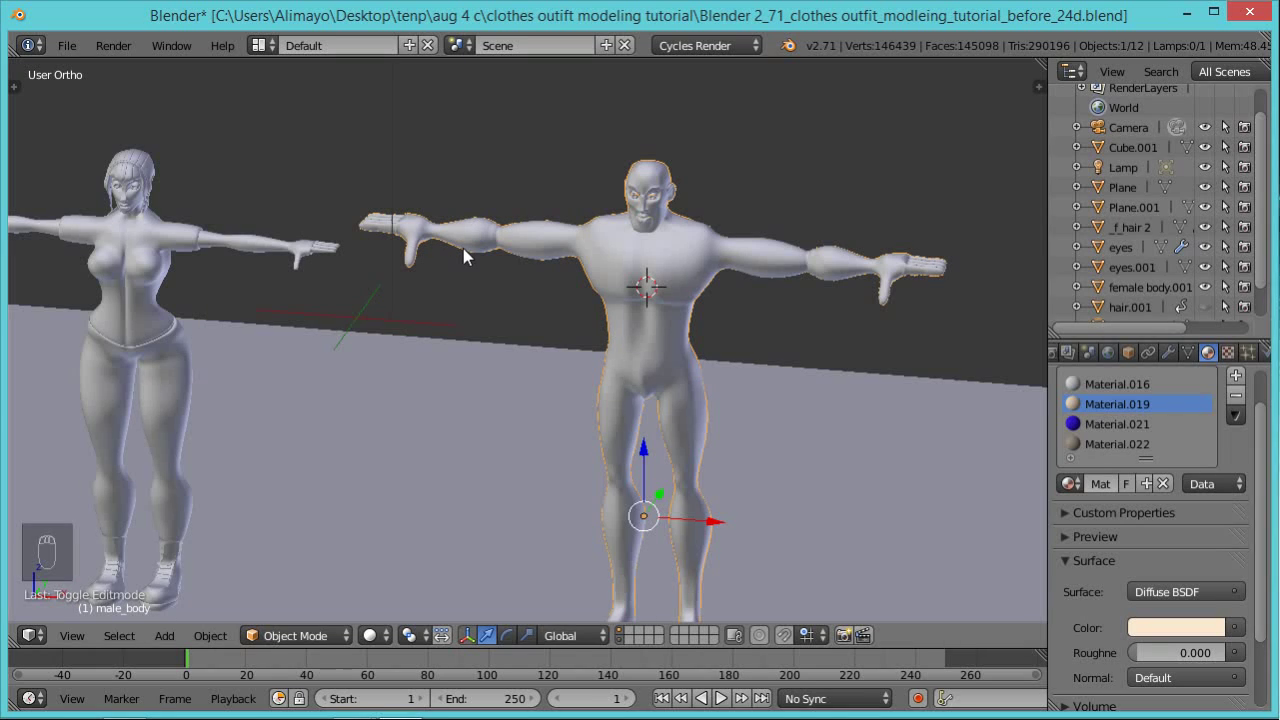
pyautogui.press('t')
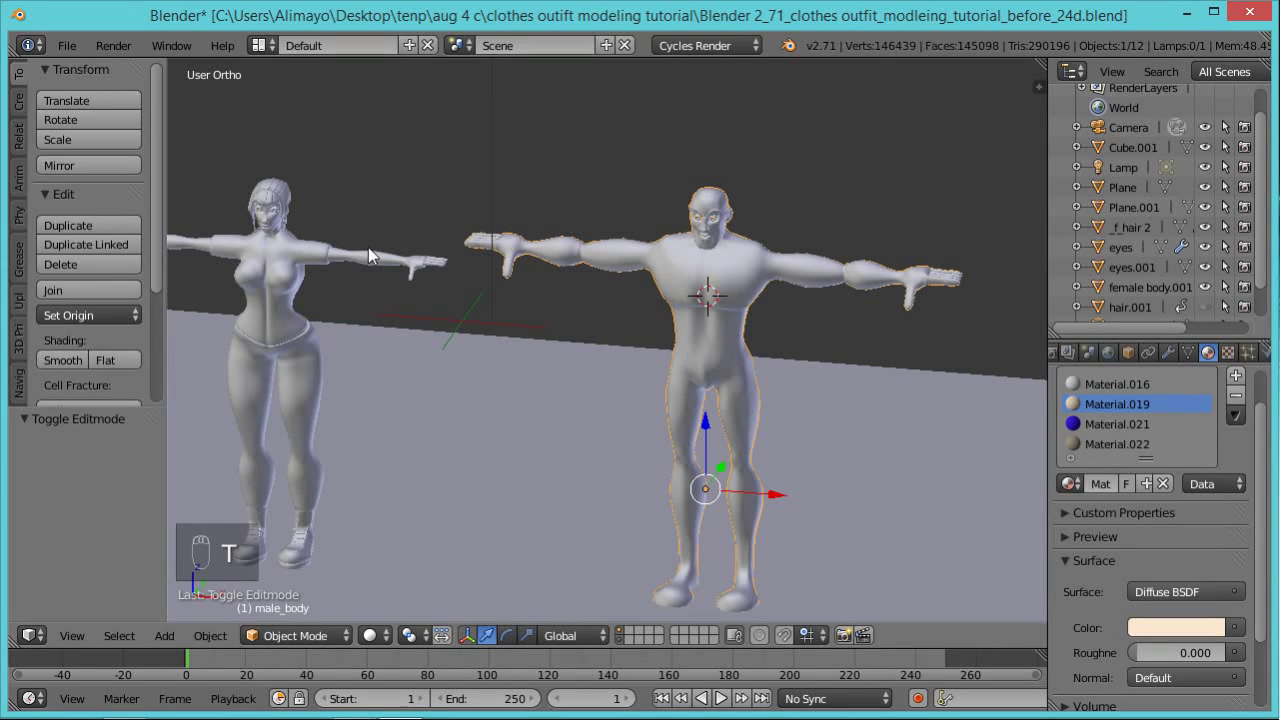
pyautogui.moveTo(168, 242); pyautogui.dragTo(210, 238)
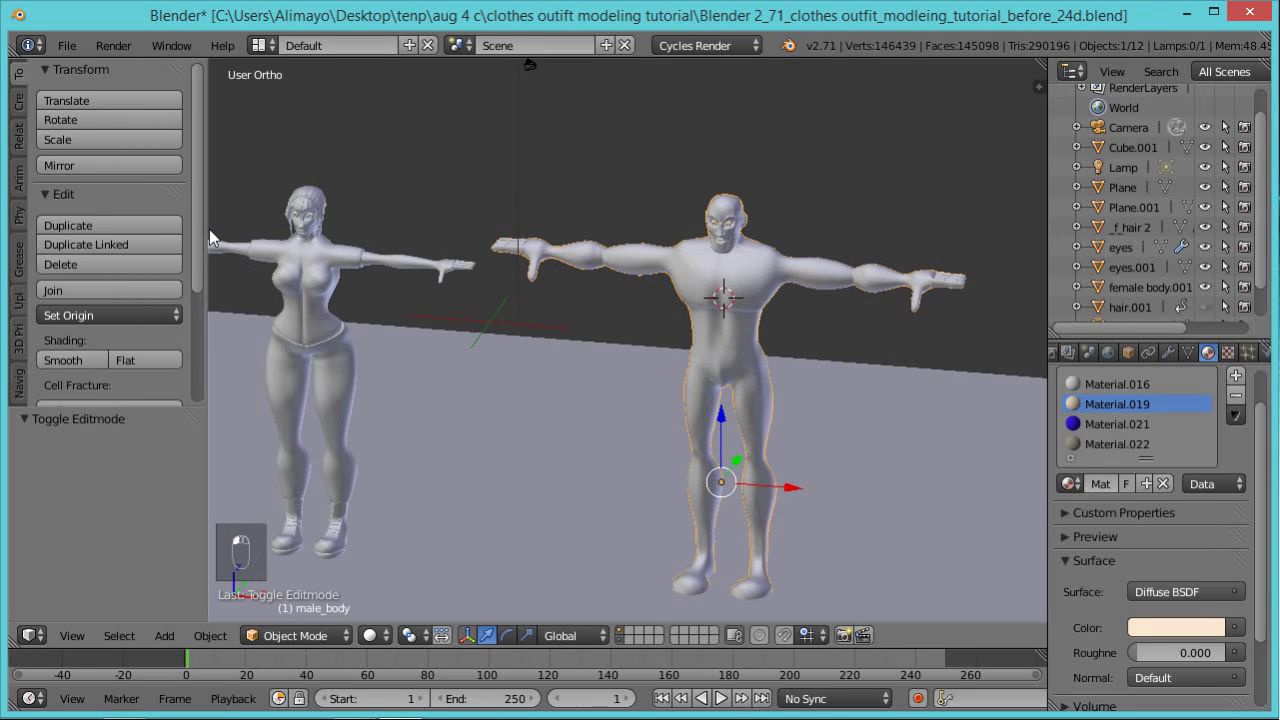
pyautogui.moveTo(172, 407); pyautogui.dragTo(145, 562)
pyautogui.moveTo(206, 423)
pyautogui.mouseDown()
pyautogui.moveTo(252, 429)
pyautogui.moveTo(207, 435)
pyautogui.moveTo(207, 414)
pyautogui.mouseUp()
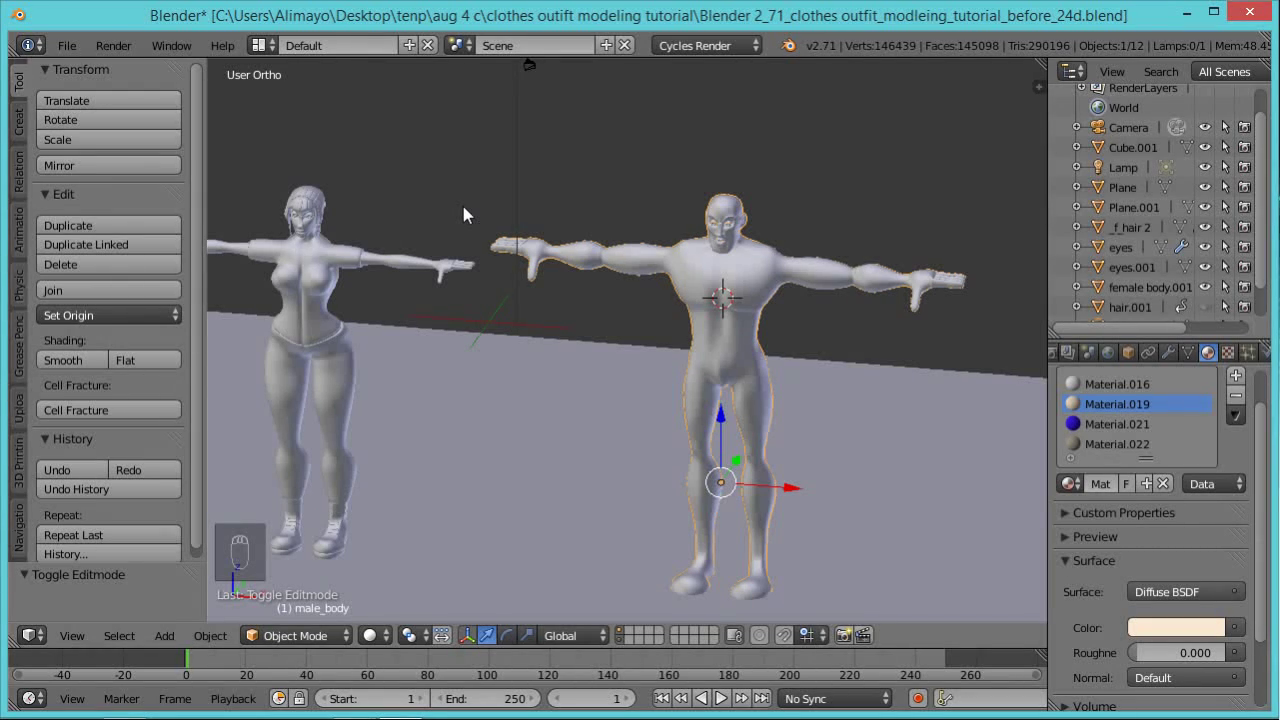
pyautogui.click(19, 122)
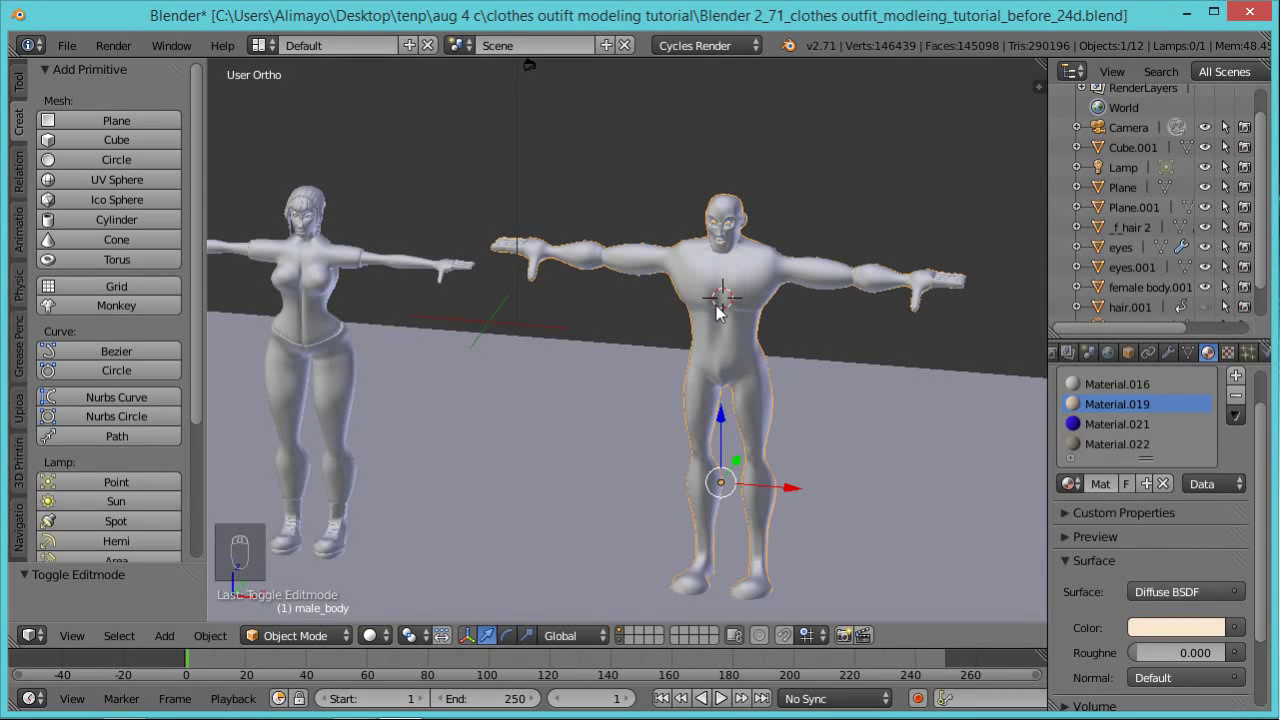
pyautogui.click(141, 140)
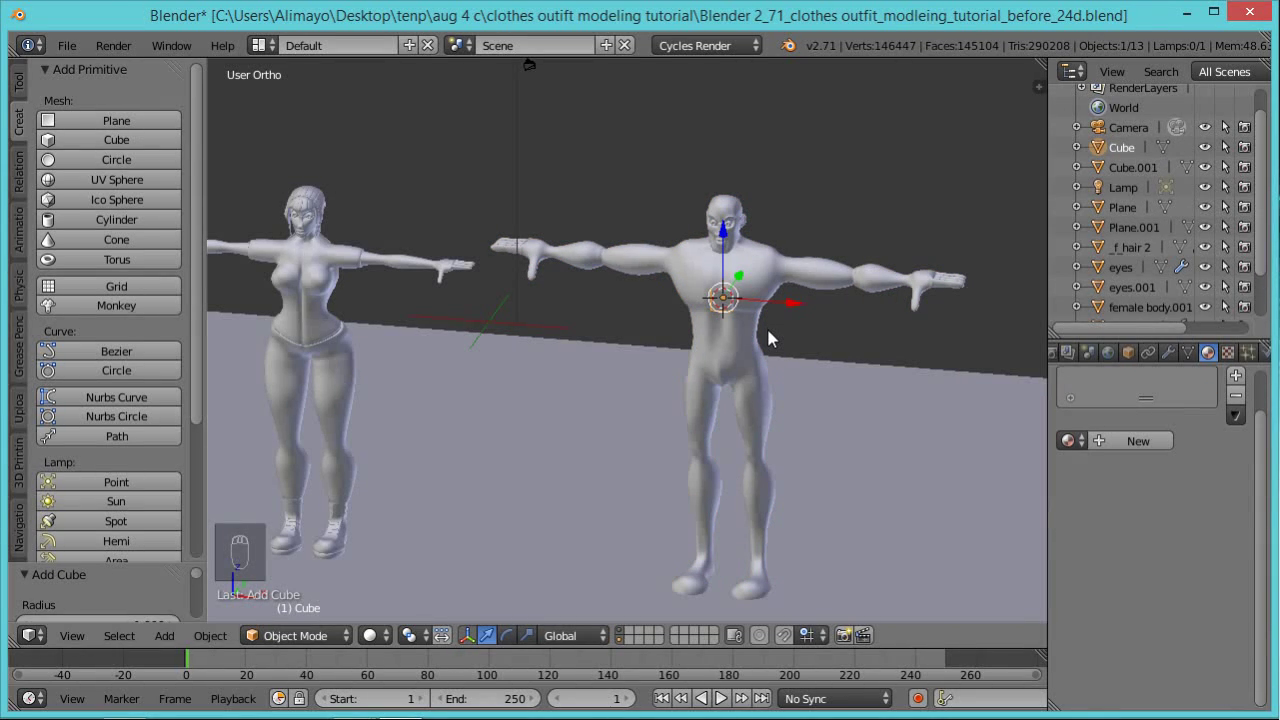
# Scale the cube's mesh up in Edit Mode until it encloses the man's torso.
pyautogui.press('Tab')
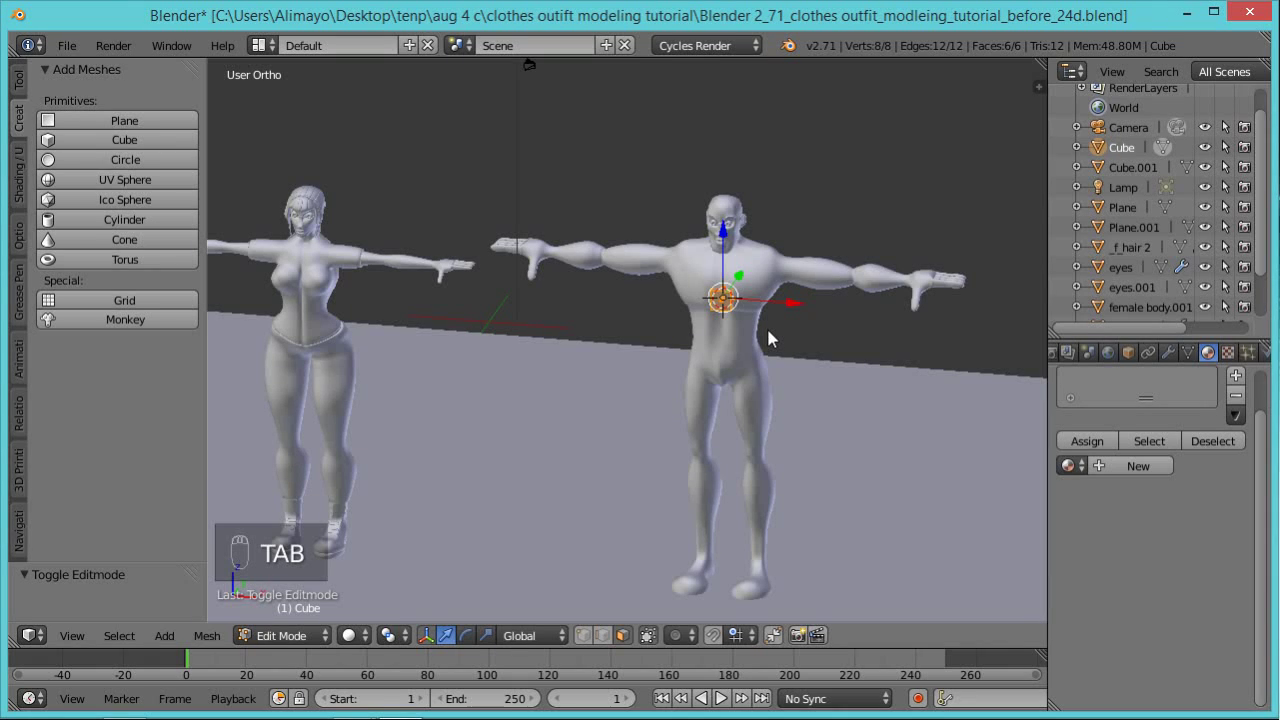
pyautogui.press('s')
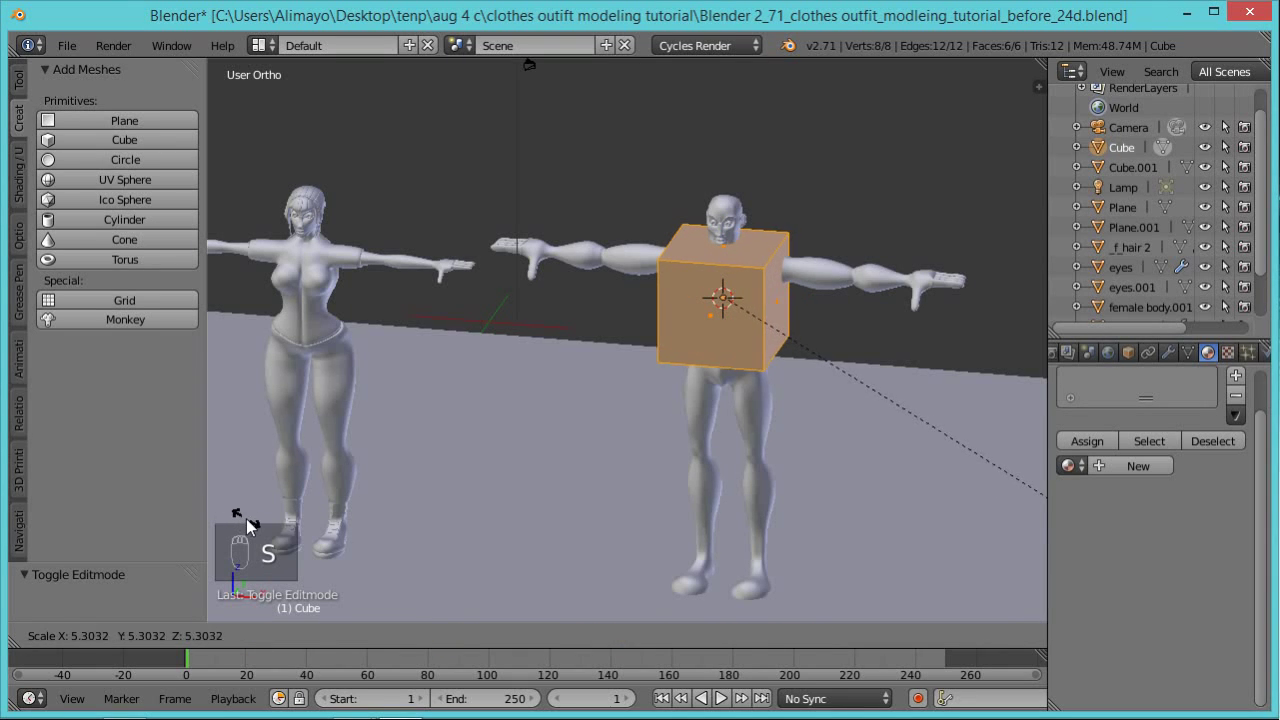
pyautogui.click(315, 543)
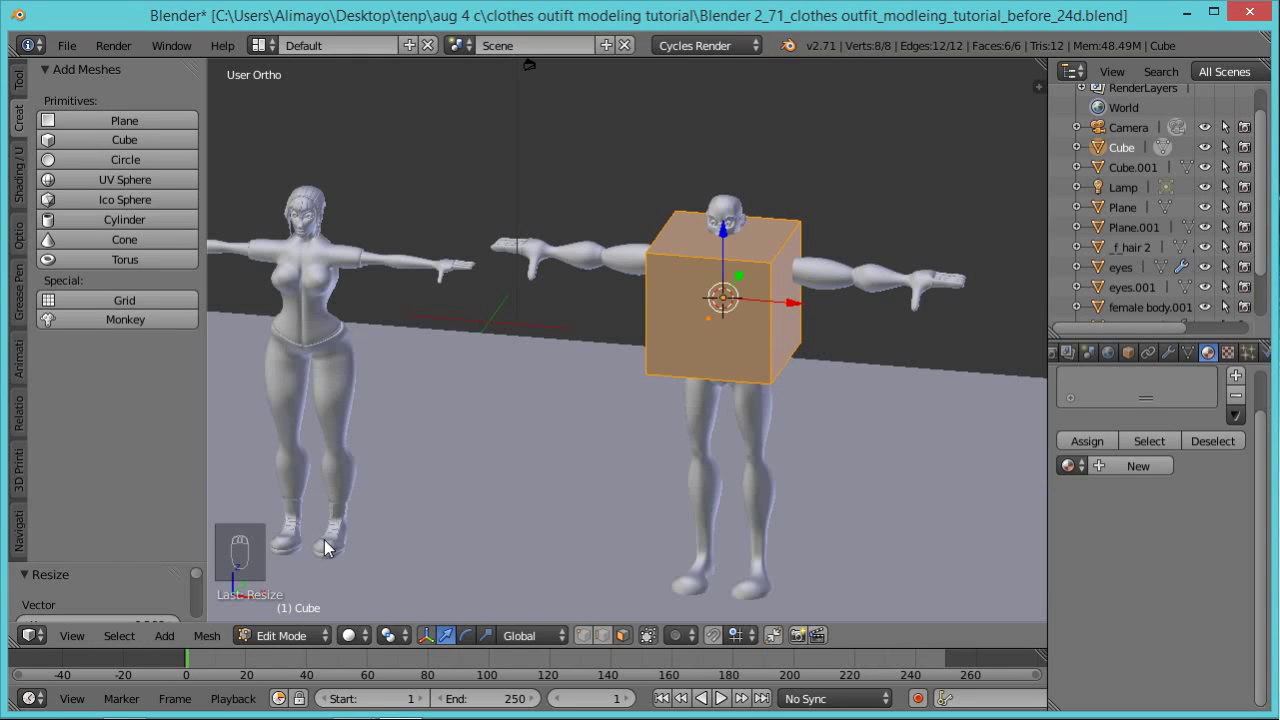
# Move the cube slightly down and back along its depth so it is centred around the man's torso.
pyautogui.moveTo(668, 591); pyautogui.dragTo(668, 460, button='middle')
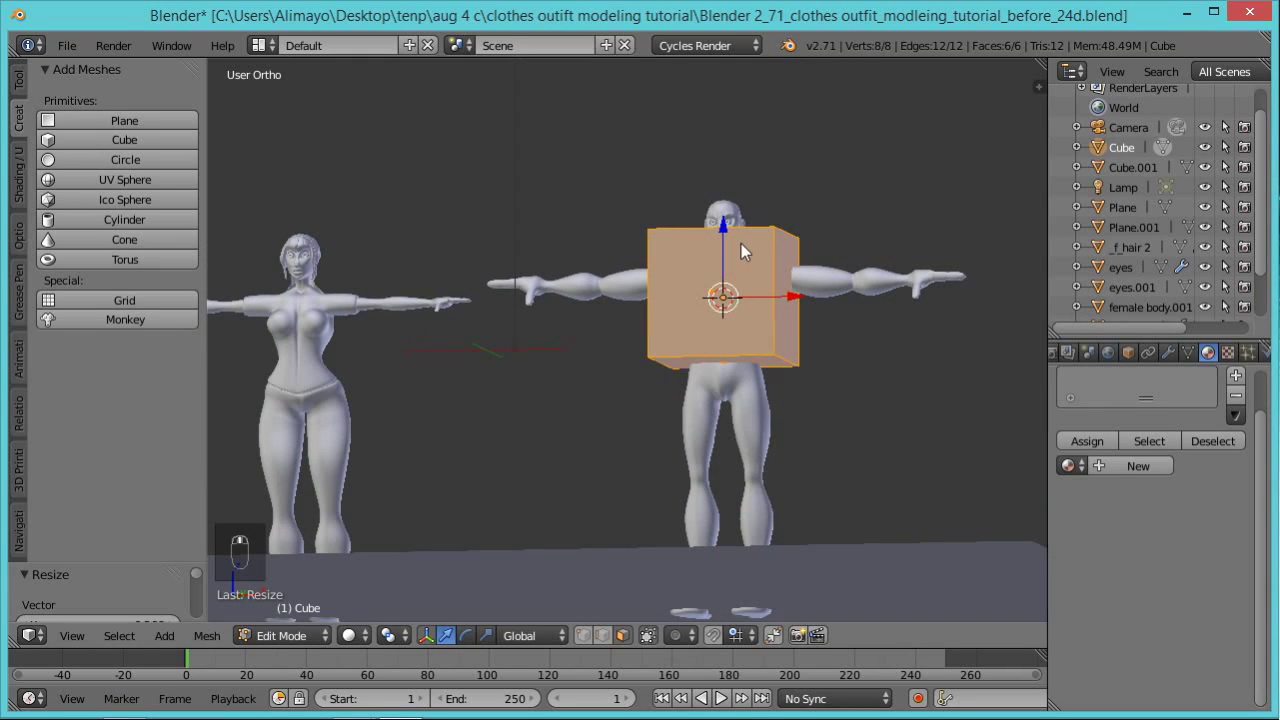
pyautogui.moveTo(723, 232); pyautogui.dragTo(719, 250)
pyautogui.moveTo(719, 250); pyautogui.dragTo(700, 363, button='middle')
pyautogui.moveTo(727, 261); pyautogui.dragTo(726, 256)
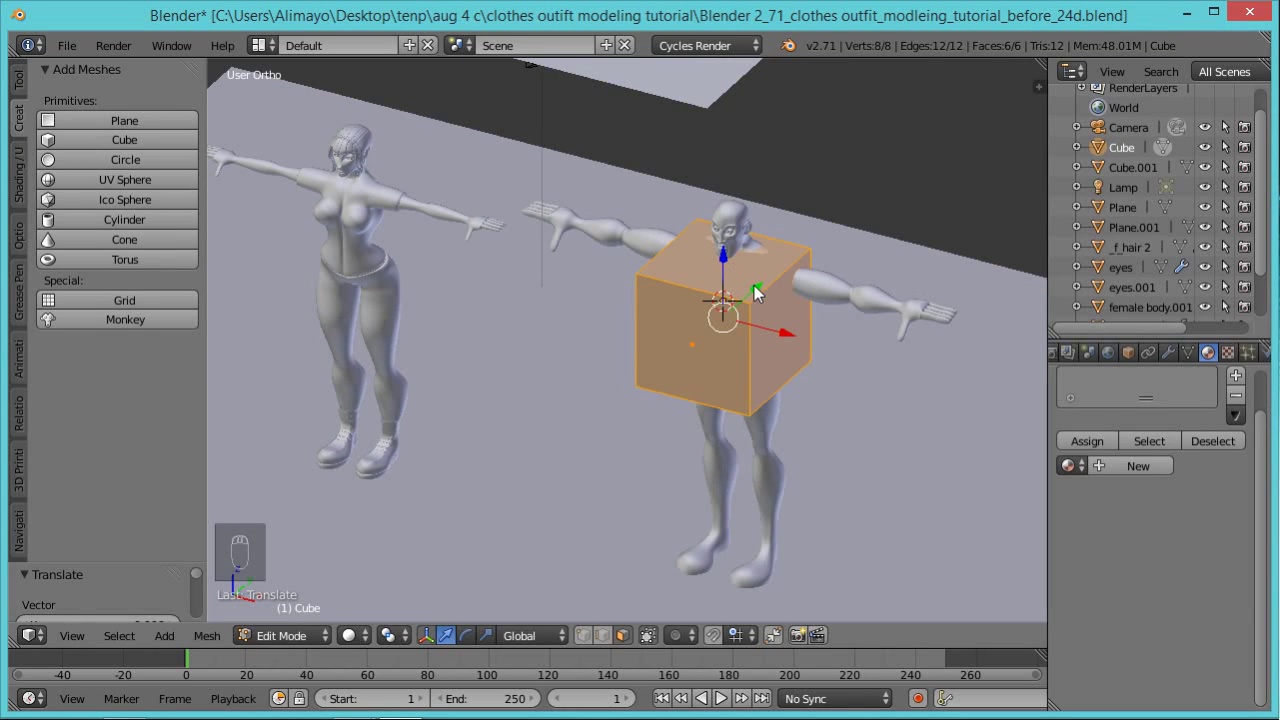
pyautogui.moveTo(761, 290); pyautogui.dragTo(778, 282)
pyautogui.moveTo(779, 314); pyautogui.dragTo(686, 339, button='middle')
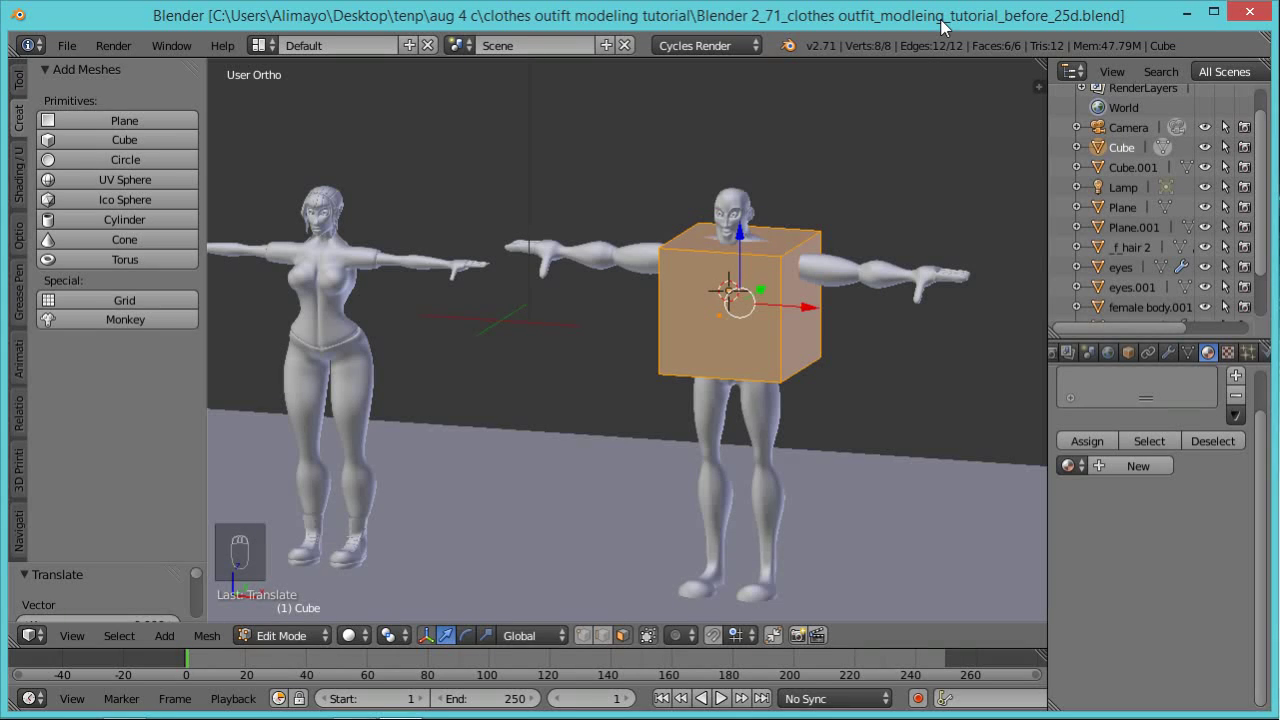
# Enlarge the operator settings area and subdivide the whole torso cube with 2 cuts.
pyautogui.press('w')
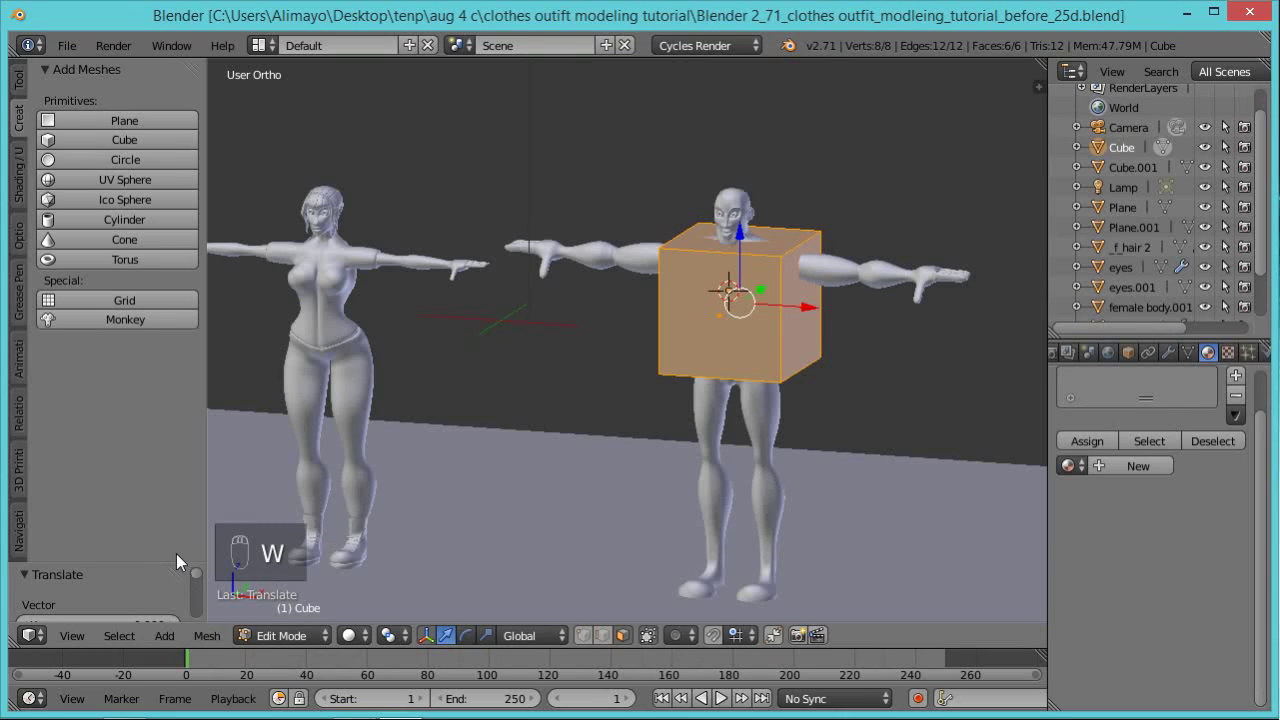
pyautogui.moveTo(150, 562); pyautogui.dragTo(177, 362)
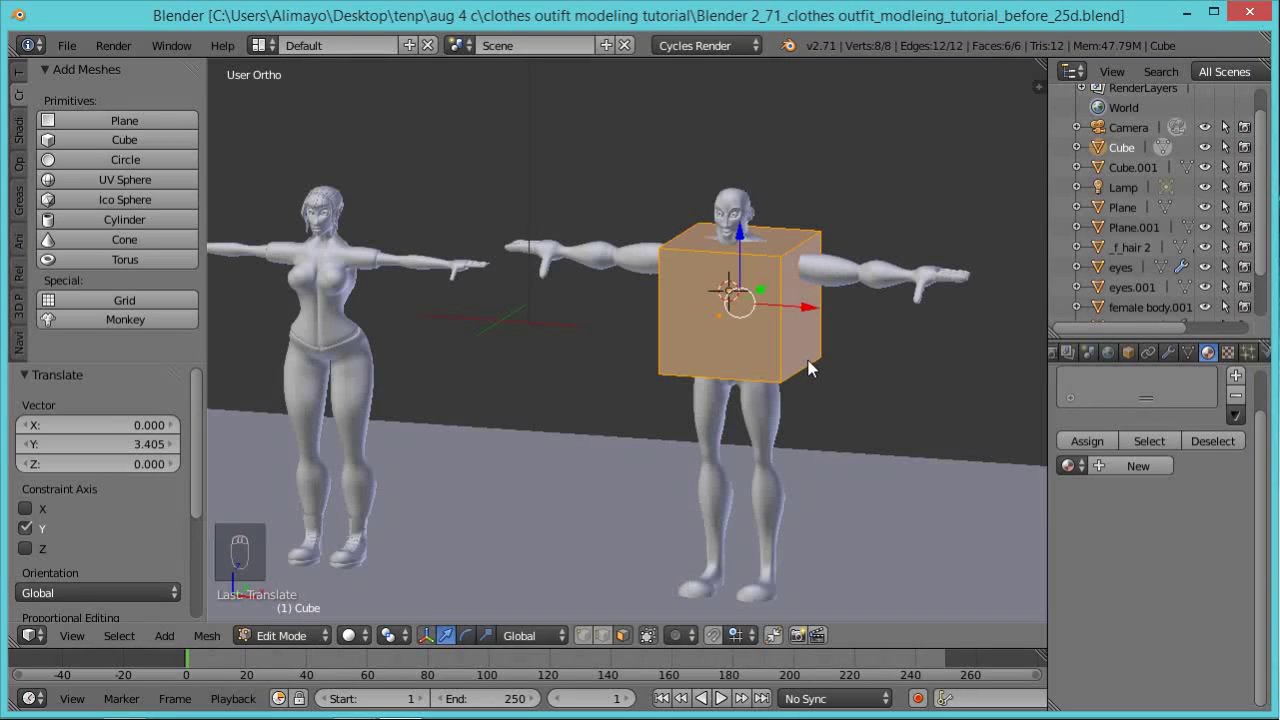
pyautogui.press('w')
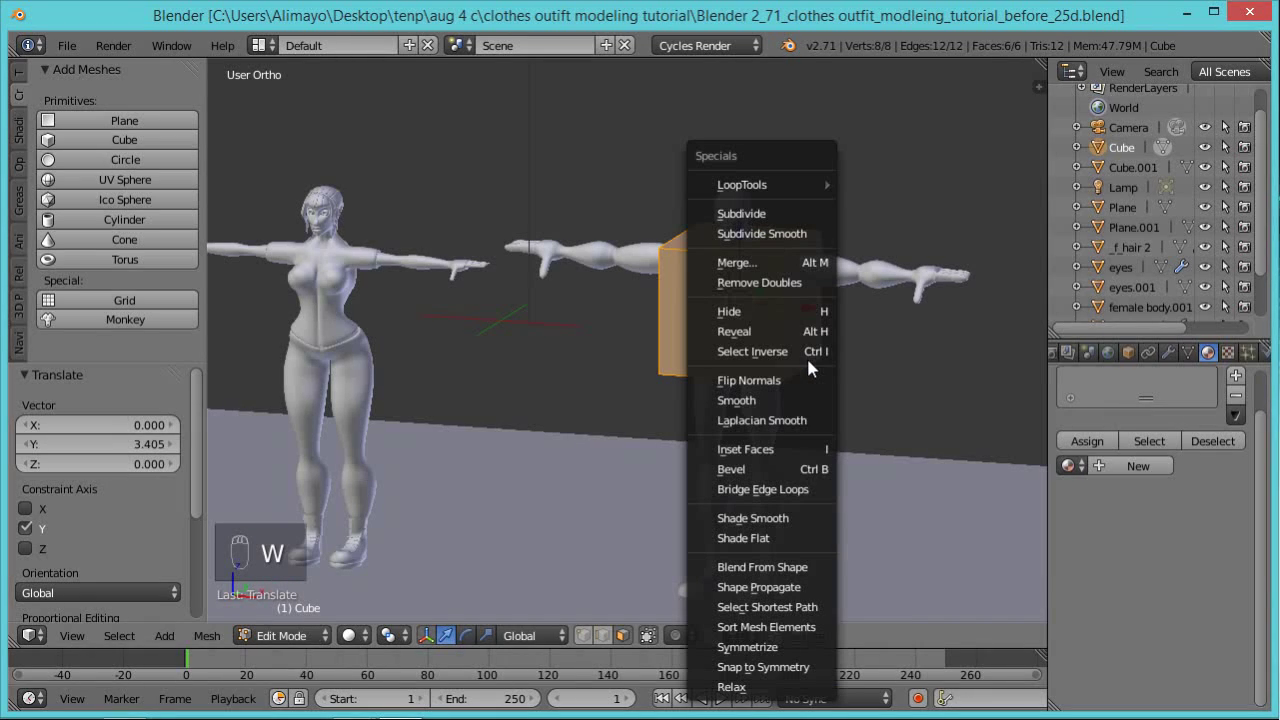
pyautogui.click(776, 223)
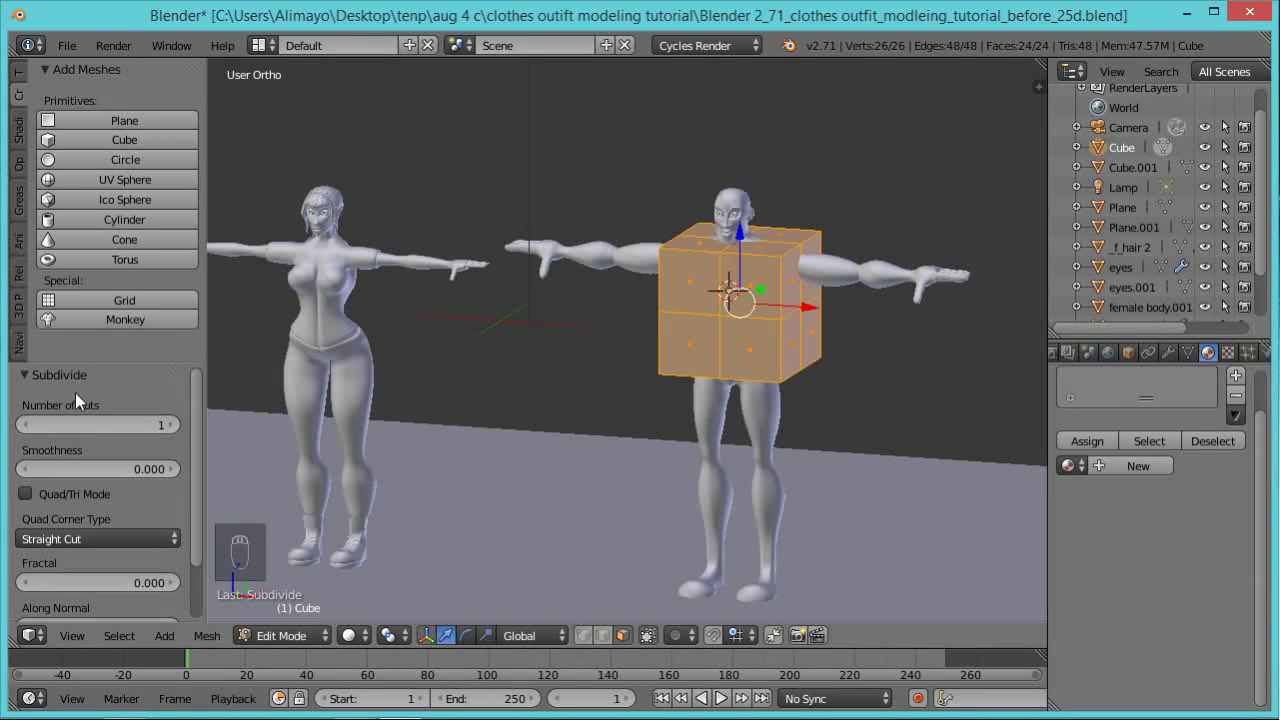
pyautogui.click(172, 425)
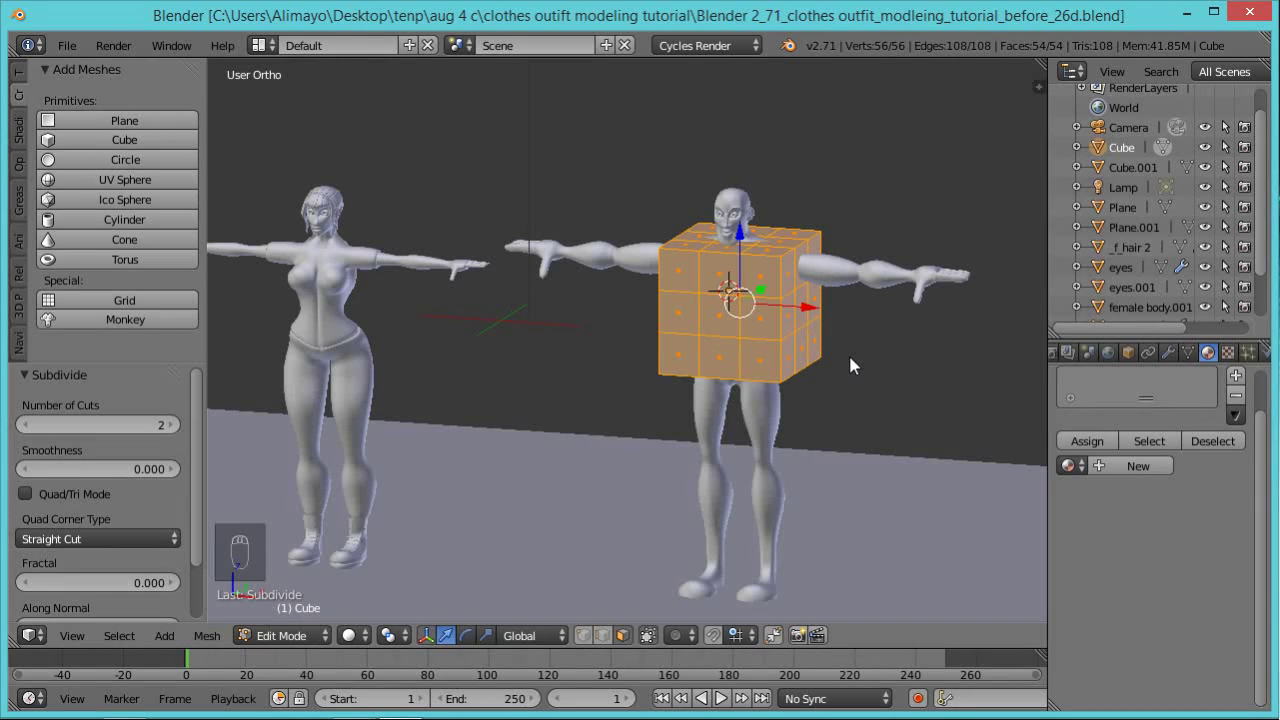
# Scale the subdivided cube down along the global Y axis to reduce its depth around the man's torso.
pyautogui.moveTo(848, 352); pyautogui.dragTo(856, 416, button='middle')
pyautogui.scroll(1, 856, 416)
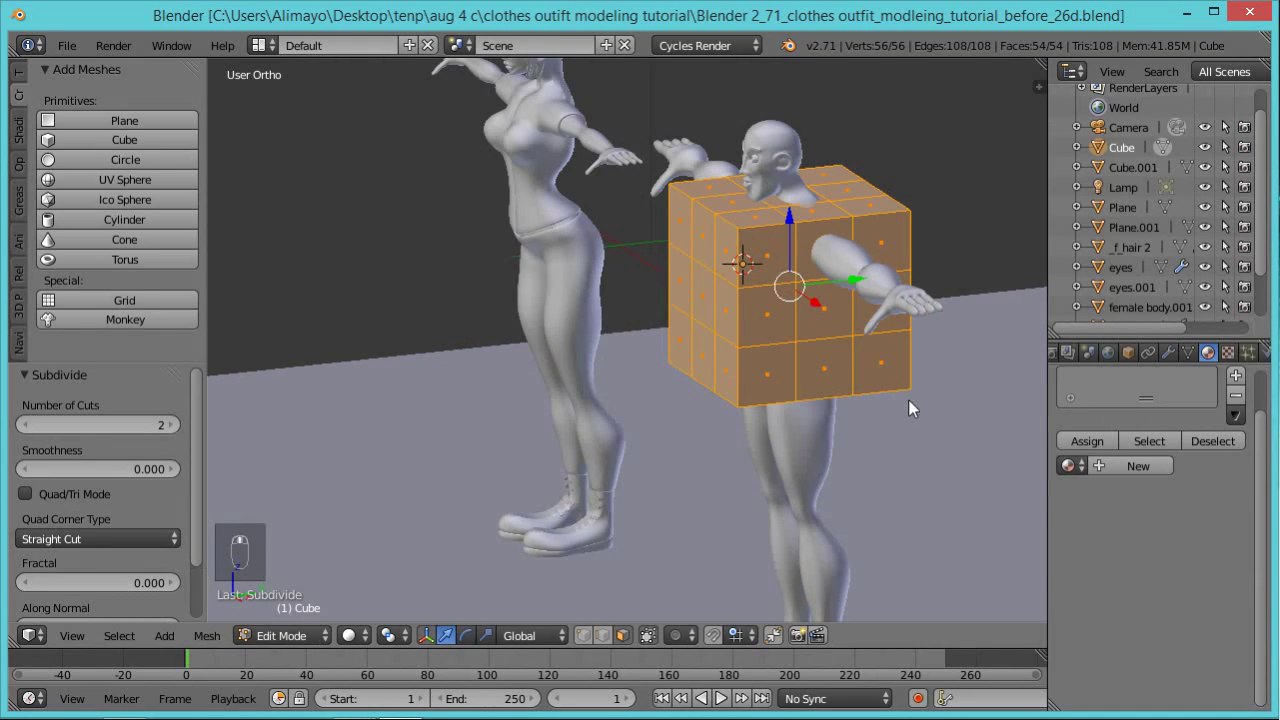
pyautogui.moveTo(946, 377); pyautogui.dragTo(744, 387, button='middle')
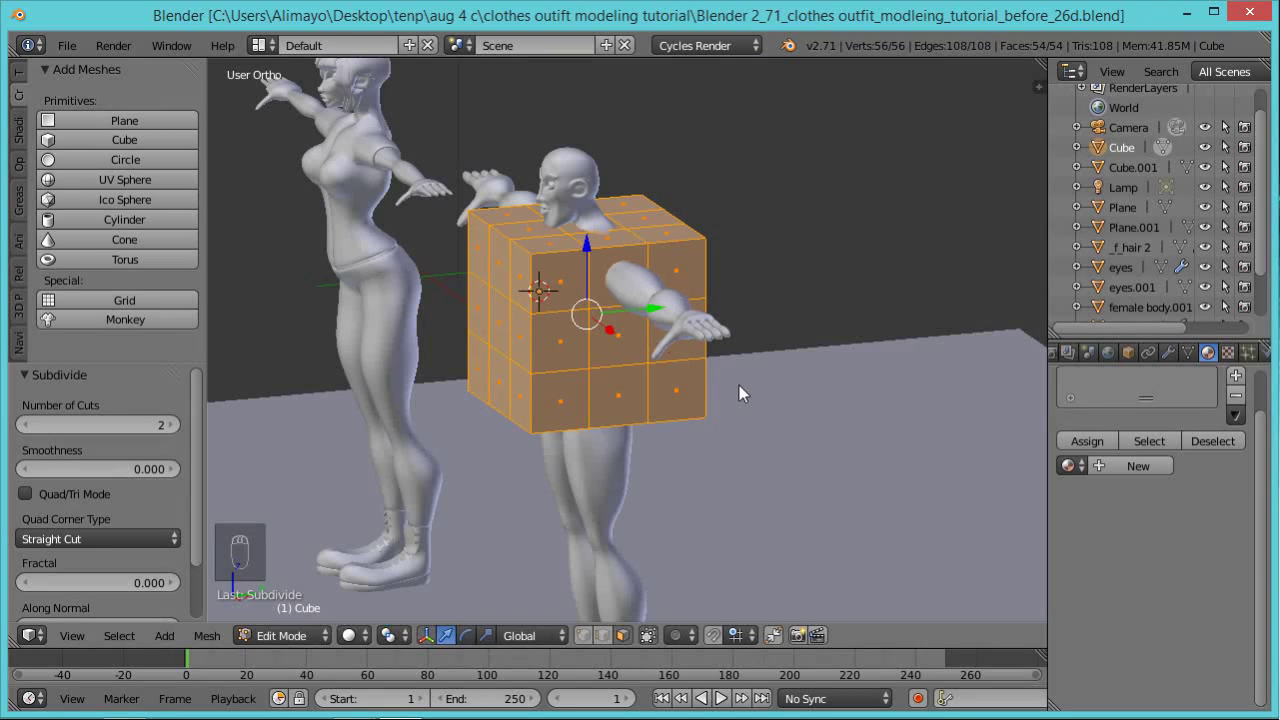
pyautogui.press('s')
pyautogui.press('y')
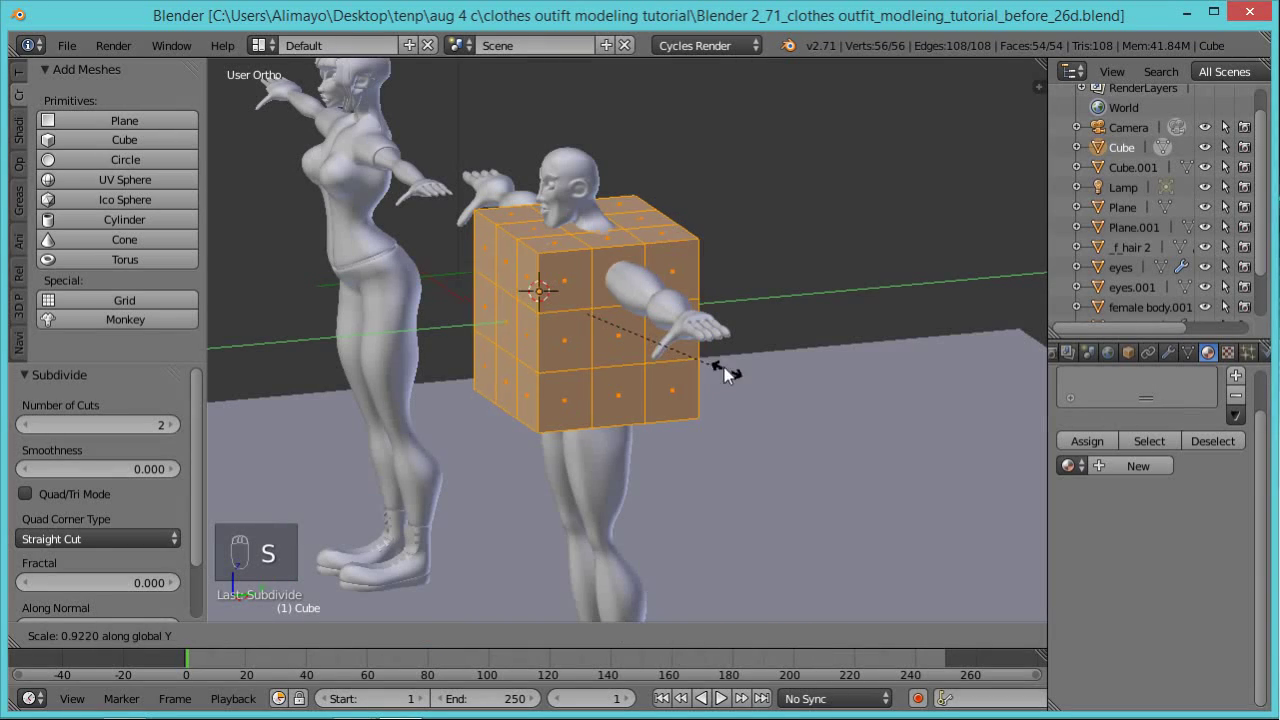
# Scale the whole subdivided cube to about 0.575 along the Y axis and about 0.959 along the X axis.
pyautogui.click(680, 343)
pyautogui.moveTo(682, 345); pyautogui.dragTo(717, 358, button='middle')
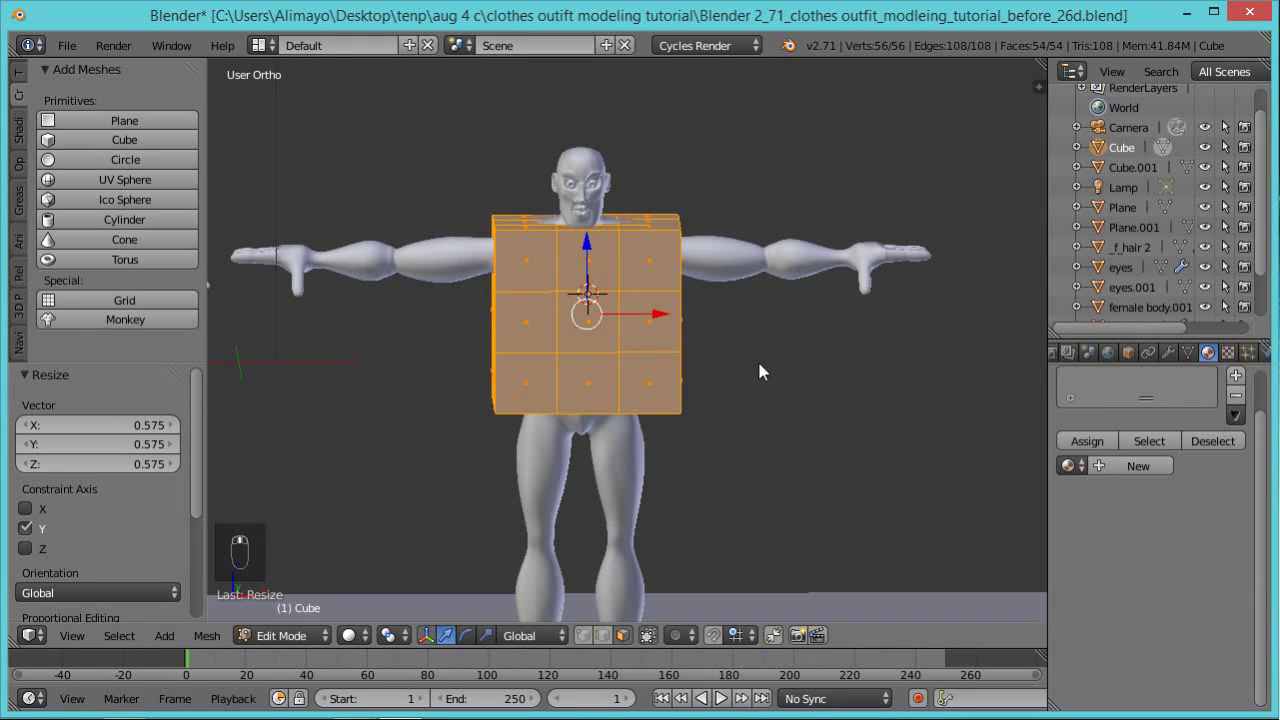
pyautogui.press('s')
pyautogui.press('x')
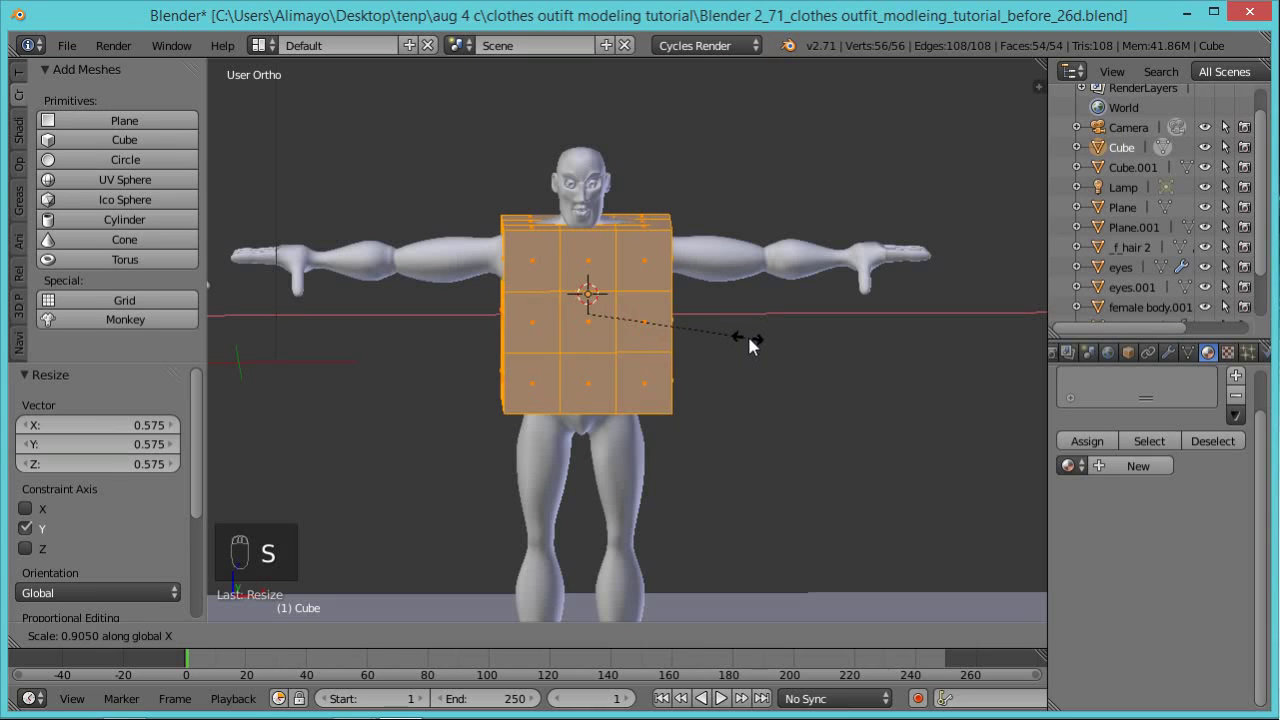
pyautogui.click(758, 338)
pyautogui.moveTo(713, 372)
pyautogui.mouseDown(button='middle')
pyautogui.moveTo(677, 371)
pyautogui.moveTo(731, 374)
pyautogui.mouseUp(button='middle')
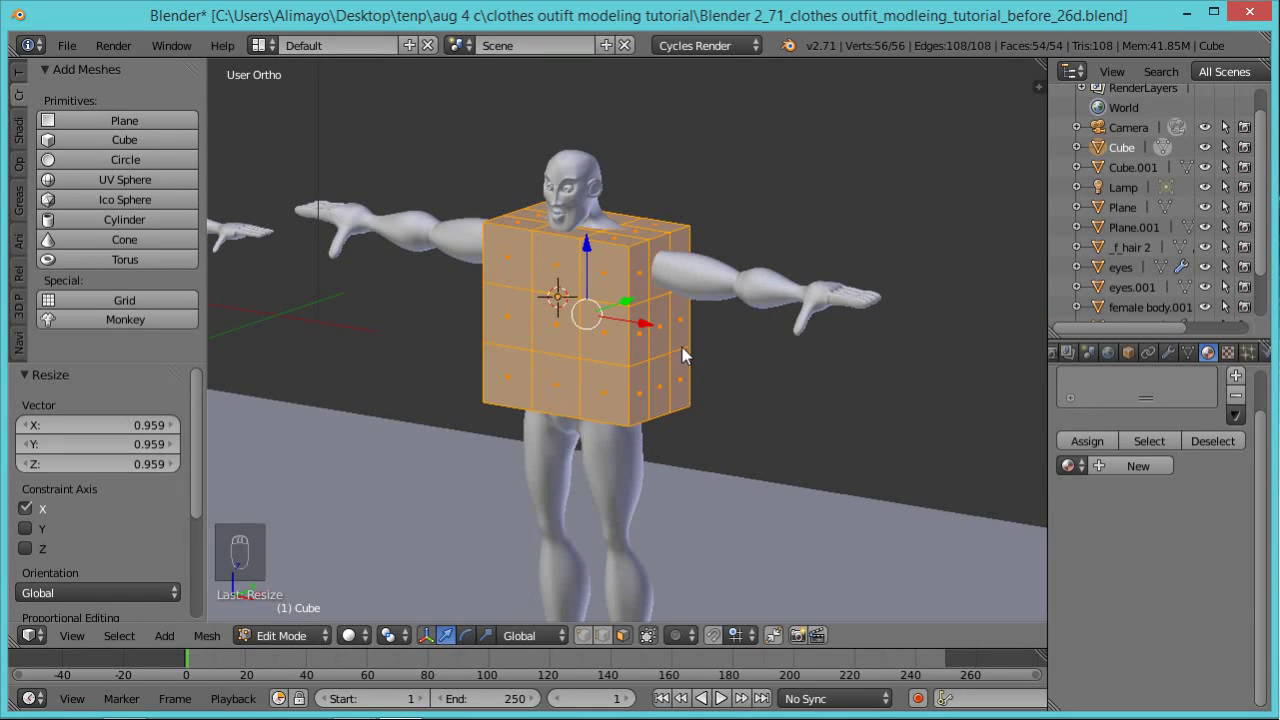
# Set the cube's maximum draw type to Wire and compare it with the viewport's wireframe shading.
pyautogui.scroll(2, 1260, 420)
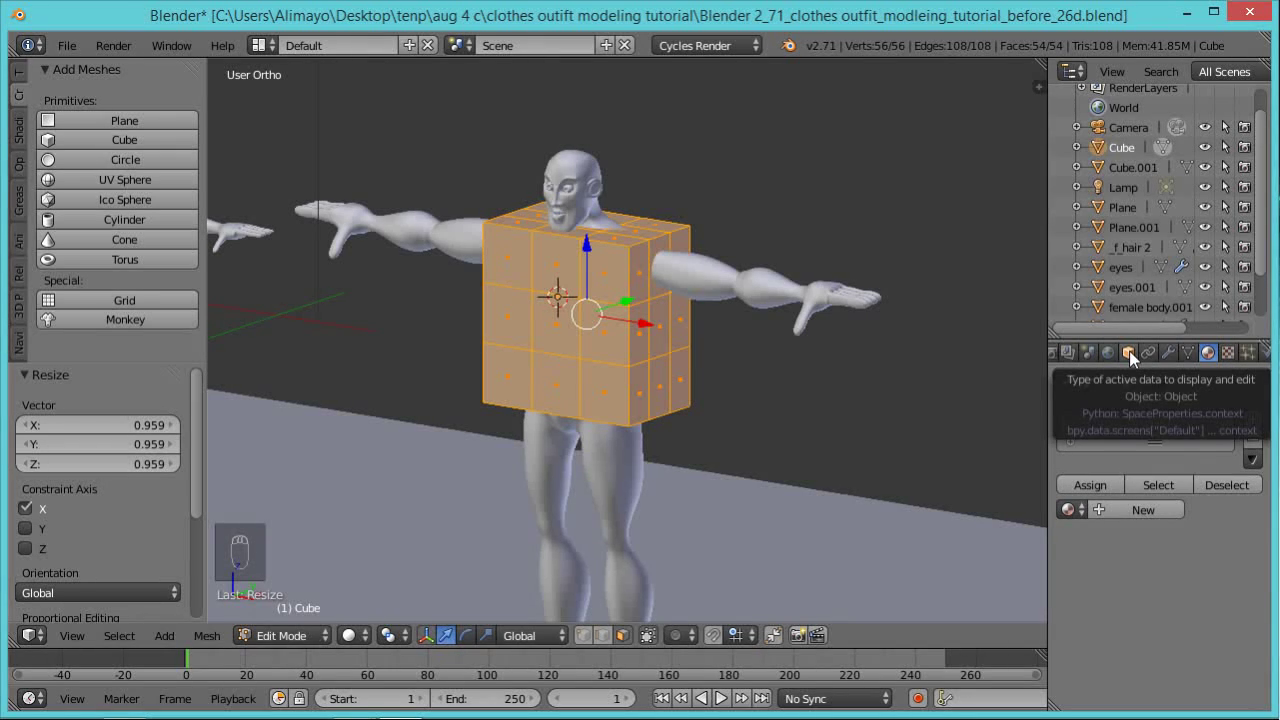
pyautogui.click(1129, 353)
pyautogui.moveTo(1266, 437); pyautogui.dragTo(1264, 604)
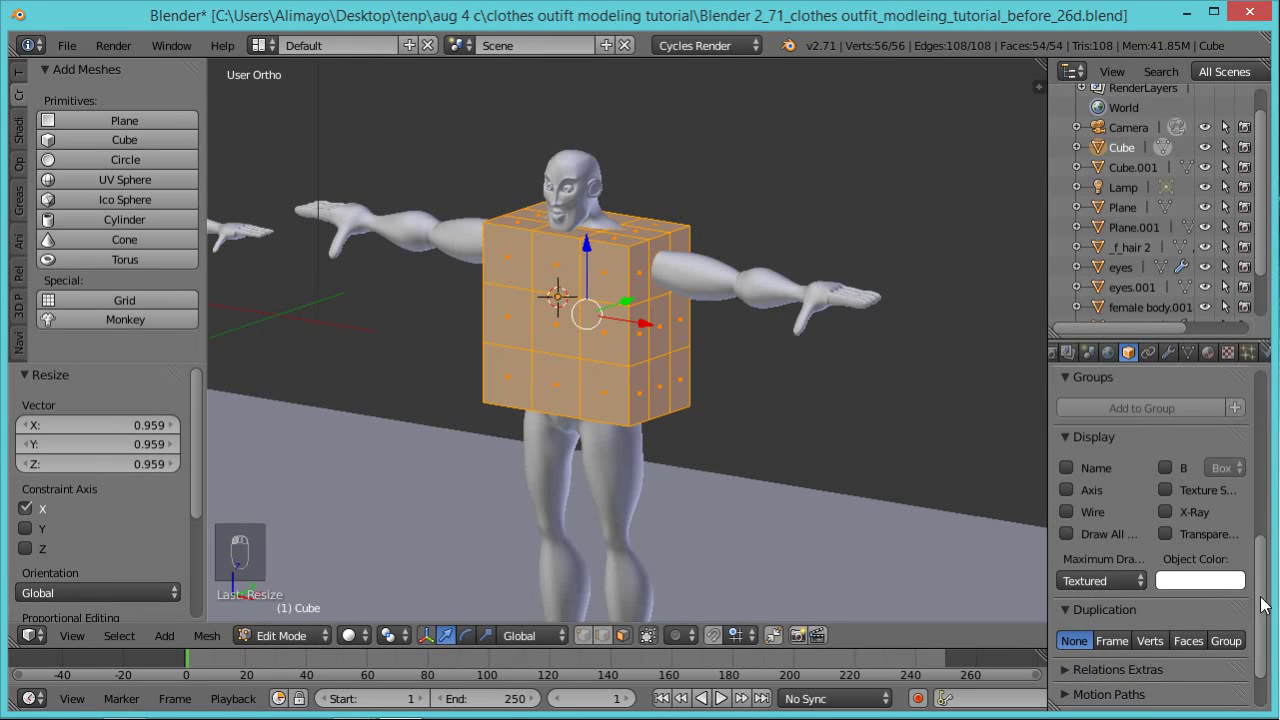
pyautogui.click(1131, 578)
pyautogui.click(1034, 537)
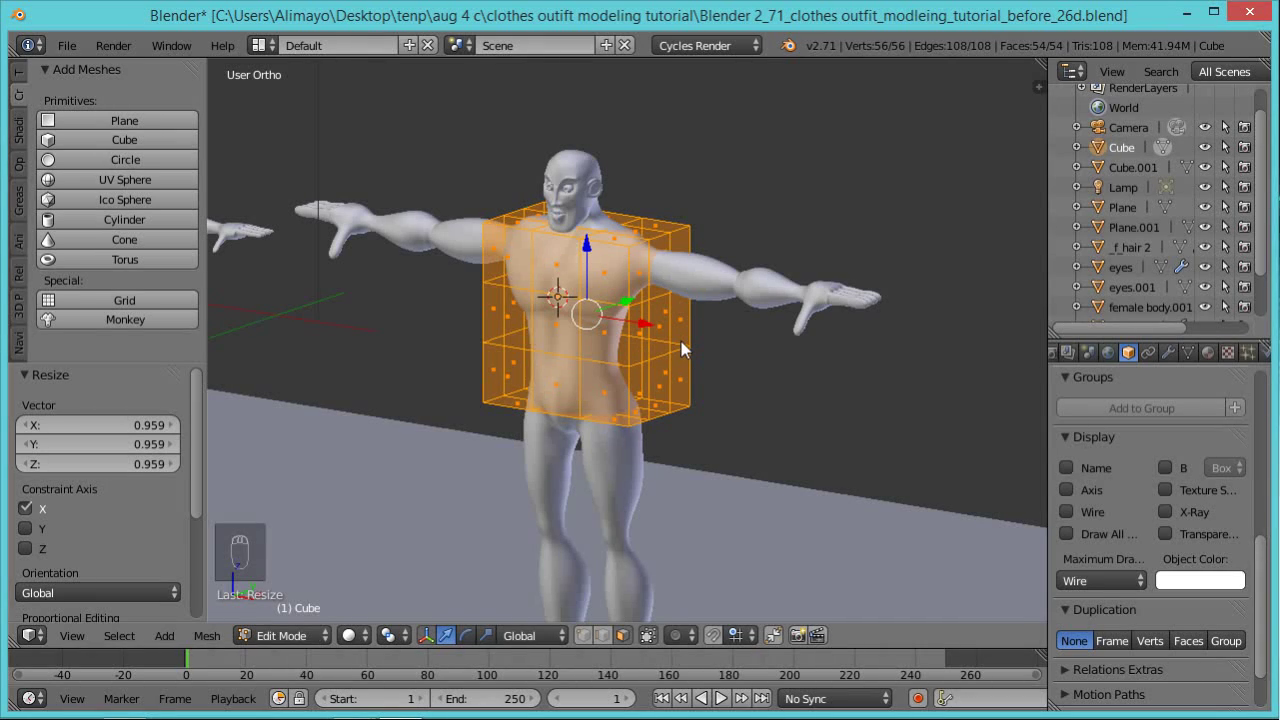
pyautogui.press('z')
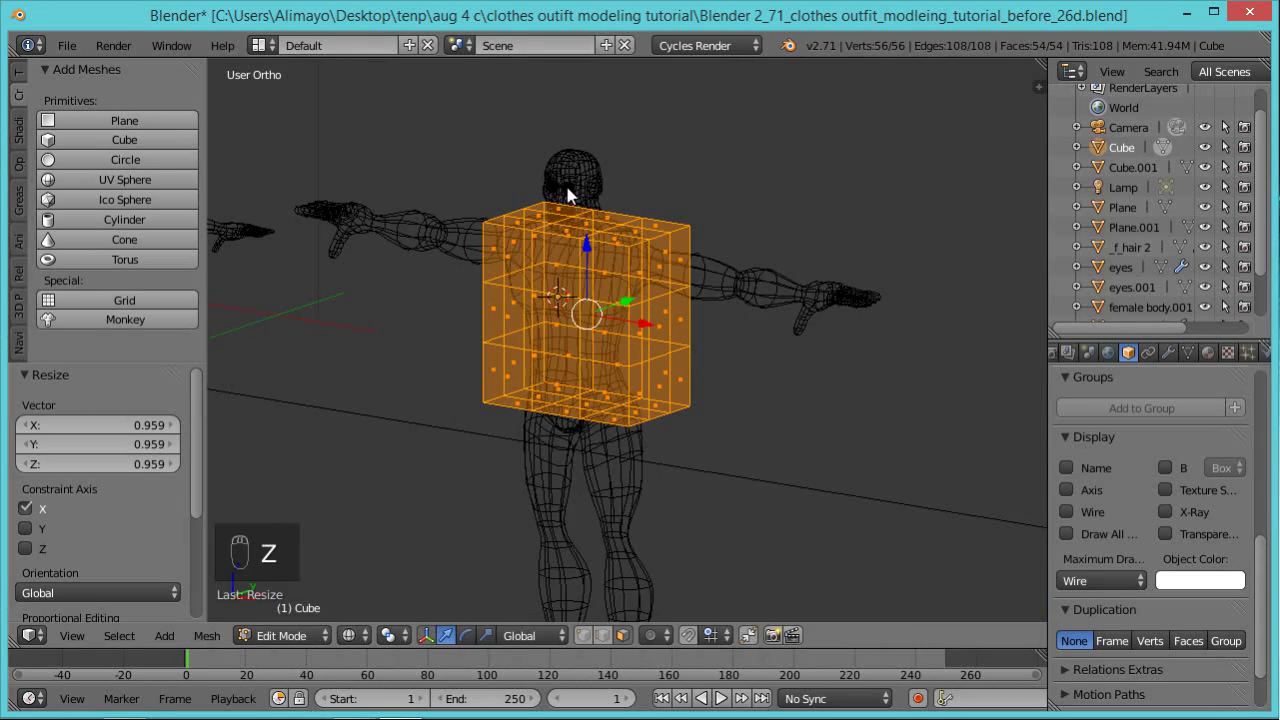
pyautogui.press('z')
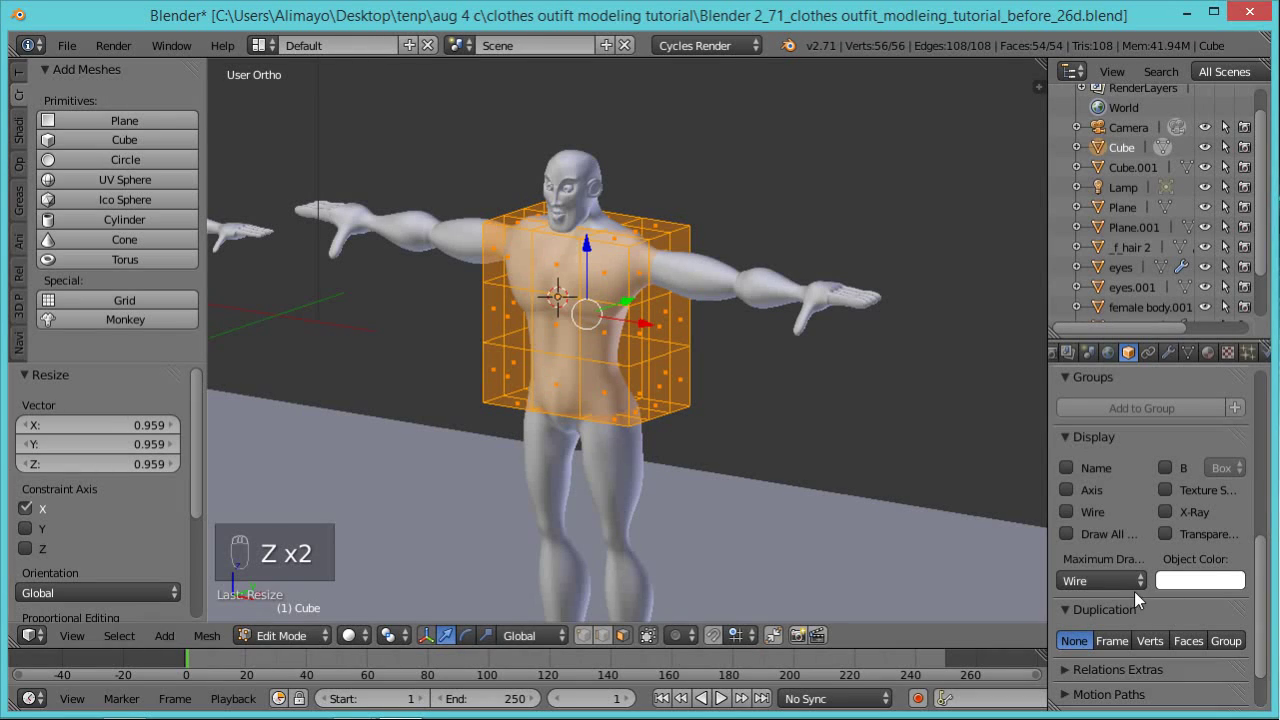
# In edge select mode, rotate the cube's horizontal chest-level edge loop about 19.76 degrees around the X axis.
pyautogui.moveTo(760, 425); pyautogui.dragTo(611, 402, button='middle')
pyautogui.scroll(2, 611, 403)
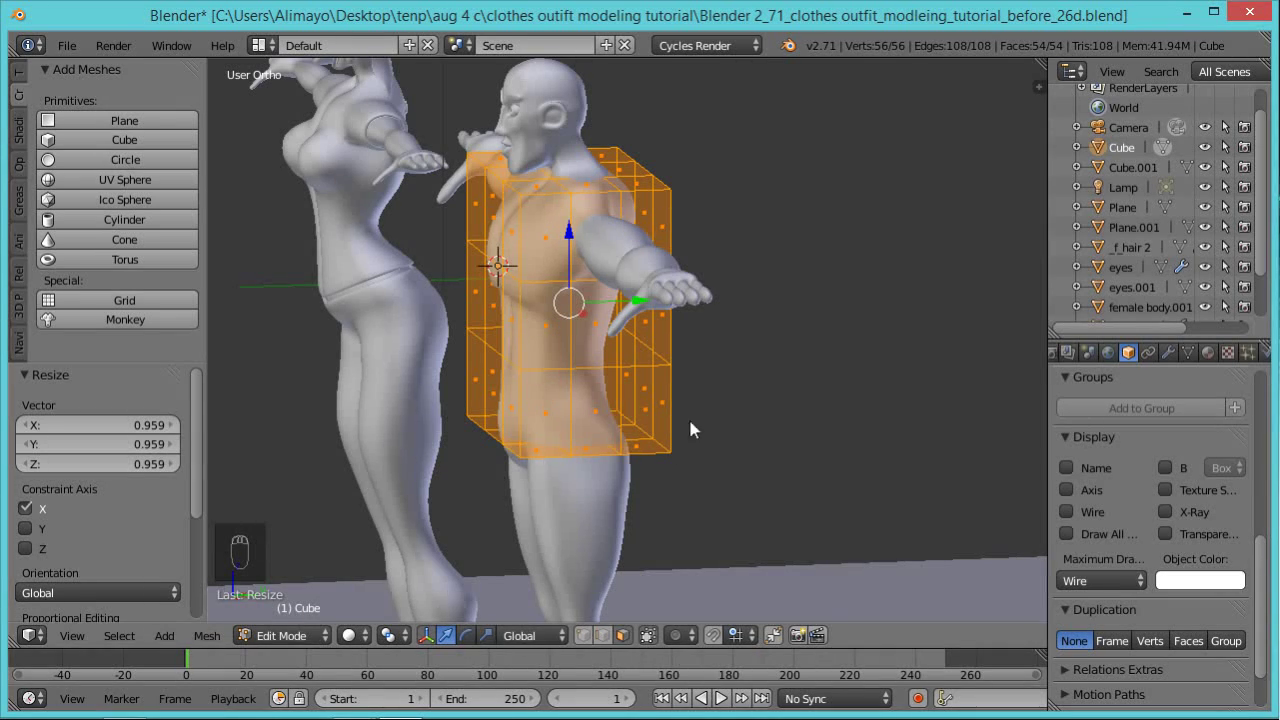
pyautogui.click(603, 635)
pyautogui.rightClick(553, 298)
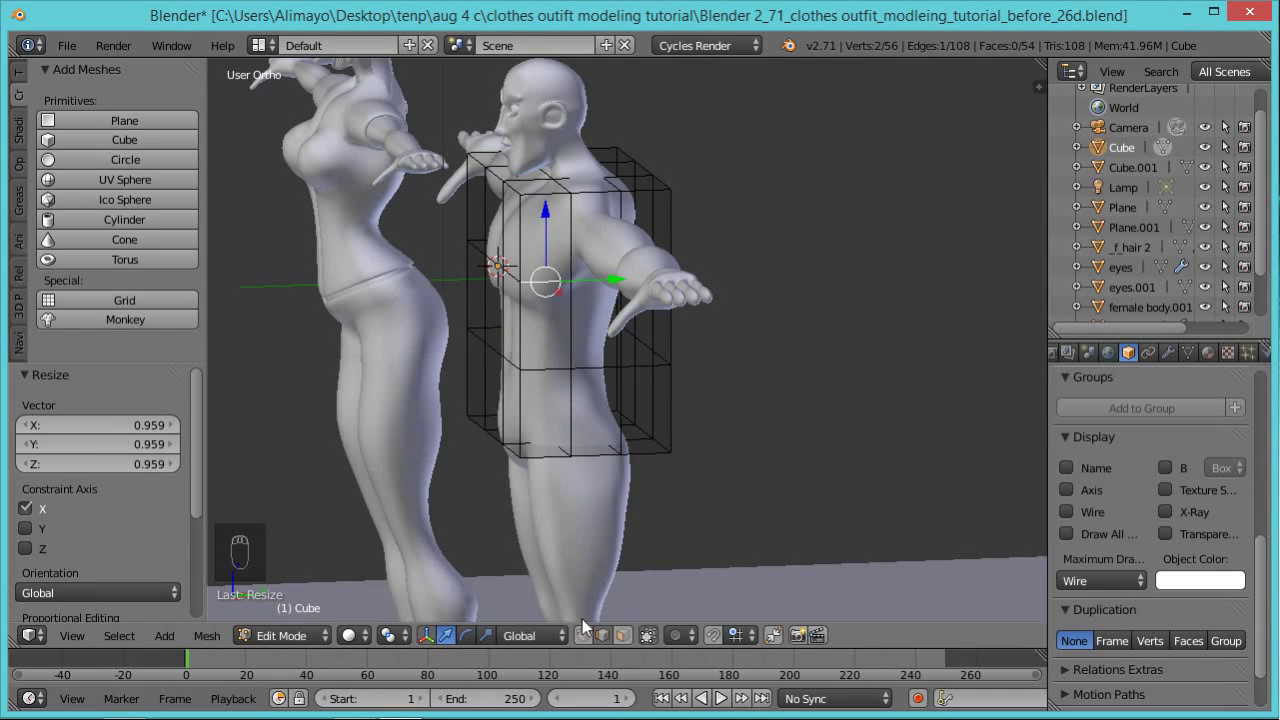
pyautogui.keyDown('alt'); pyautogui.rightClick(512, 287); pyautogui.keyUp('alt')
pyautogui.moveTo(524, 356); pyautogui.dragTo(586, 356, button='middle')
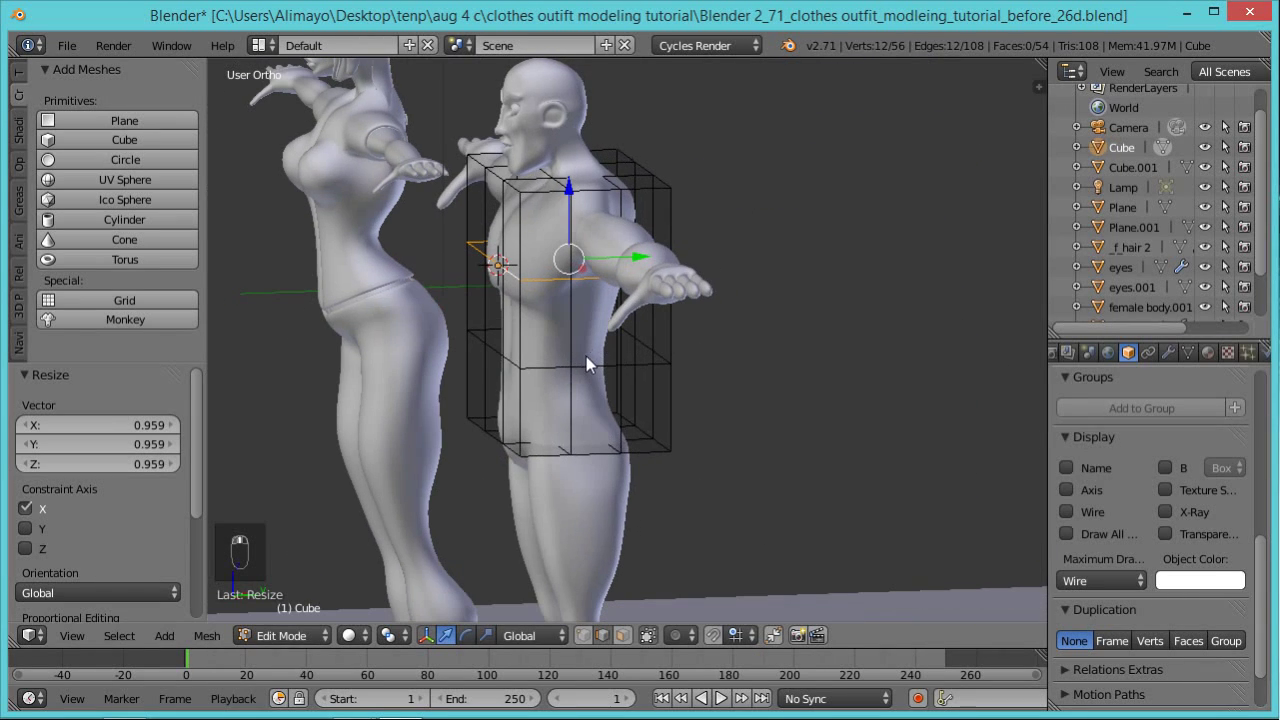
pyautogui.press('r')
pyautogui.press('x')
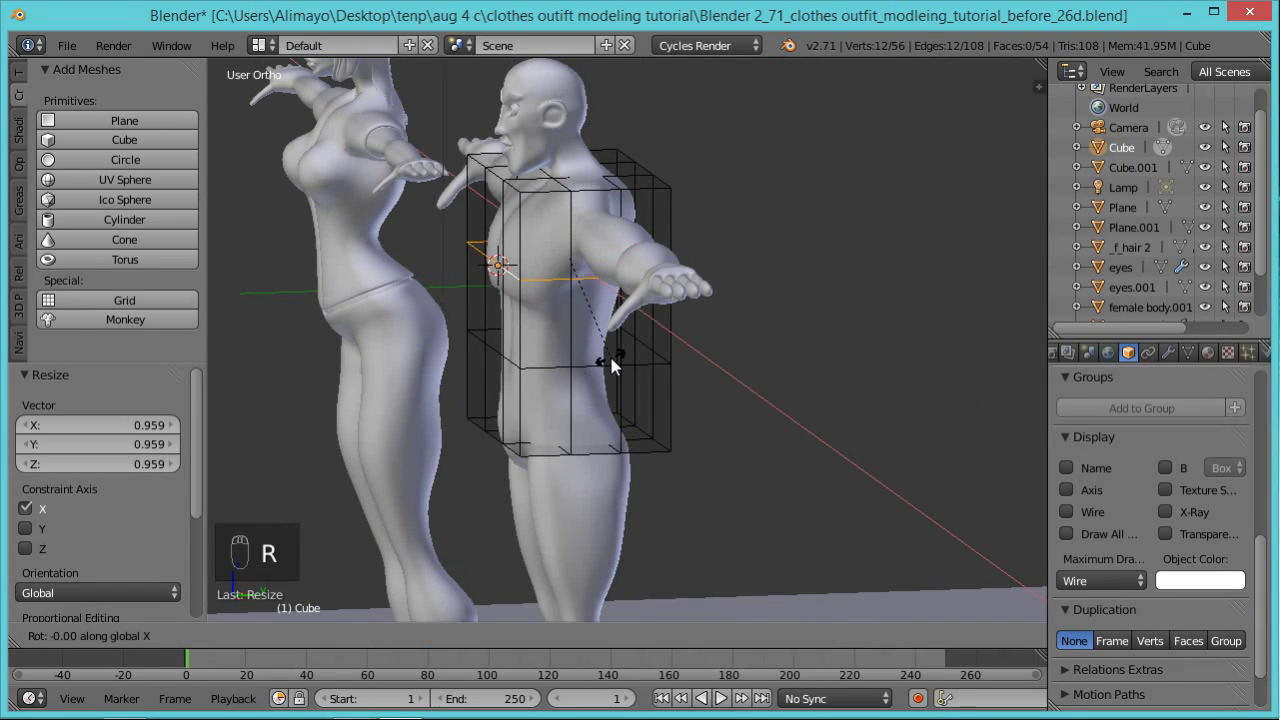
pyautogui.click(624, 318)
pyautogui.moveTo(628, 314); pyautogui.dragTo(571, 355, button='middle')
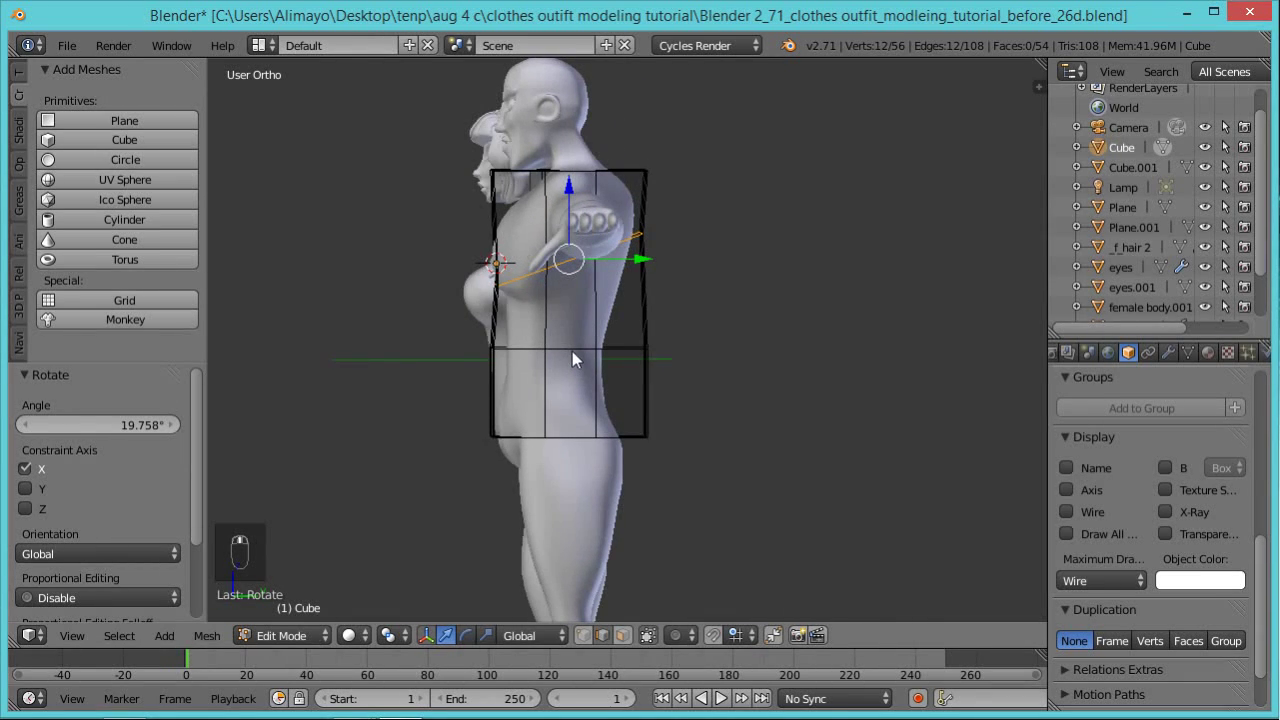
# Select the cube's horizontal waist-level edge loop and scale it narrower along the Y axis.
pyautogui.keyDown('alt'); pyautogui.click(572, 349); pyautogui.keyUp('alt')
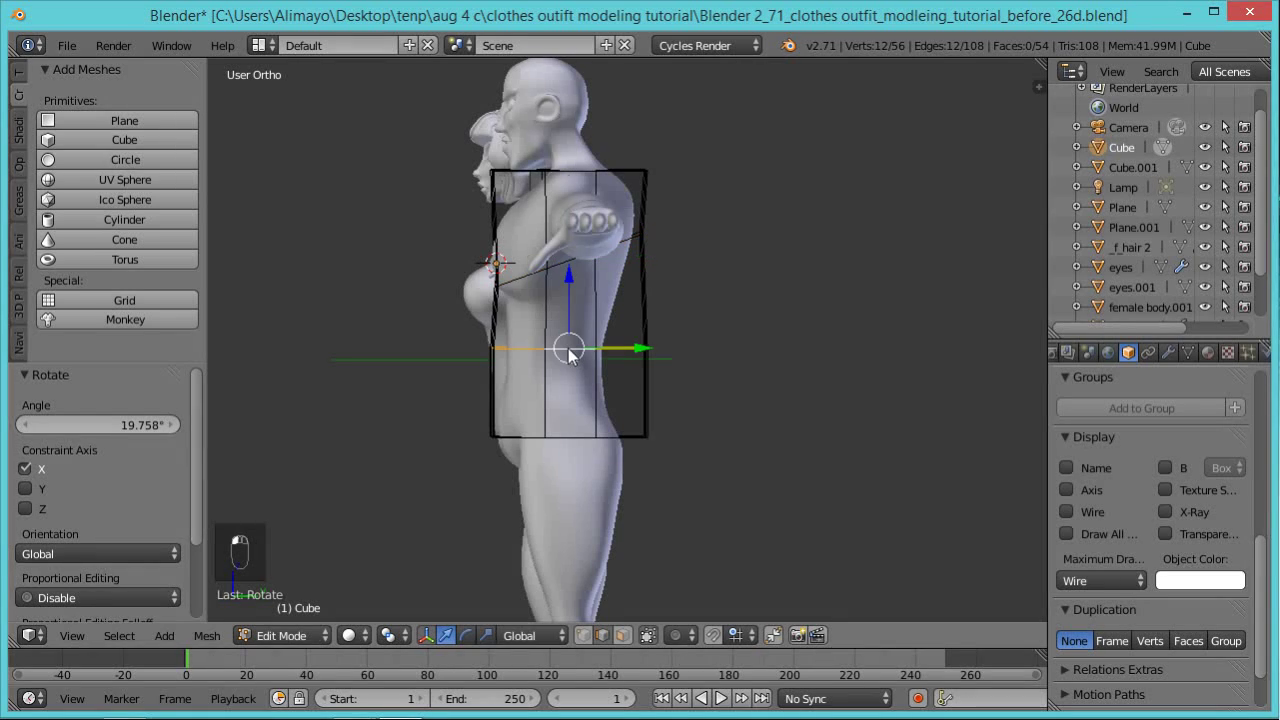
pyautogui.moveTo(662, 358); pyautogui.dragTo(731, 417, button='middle')
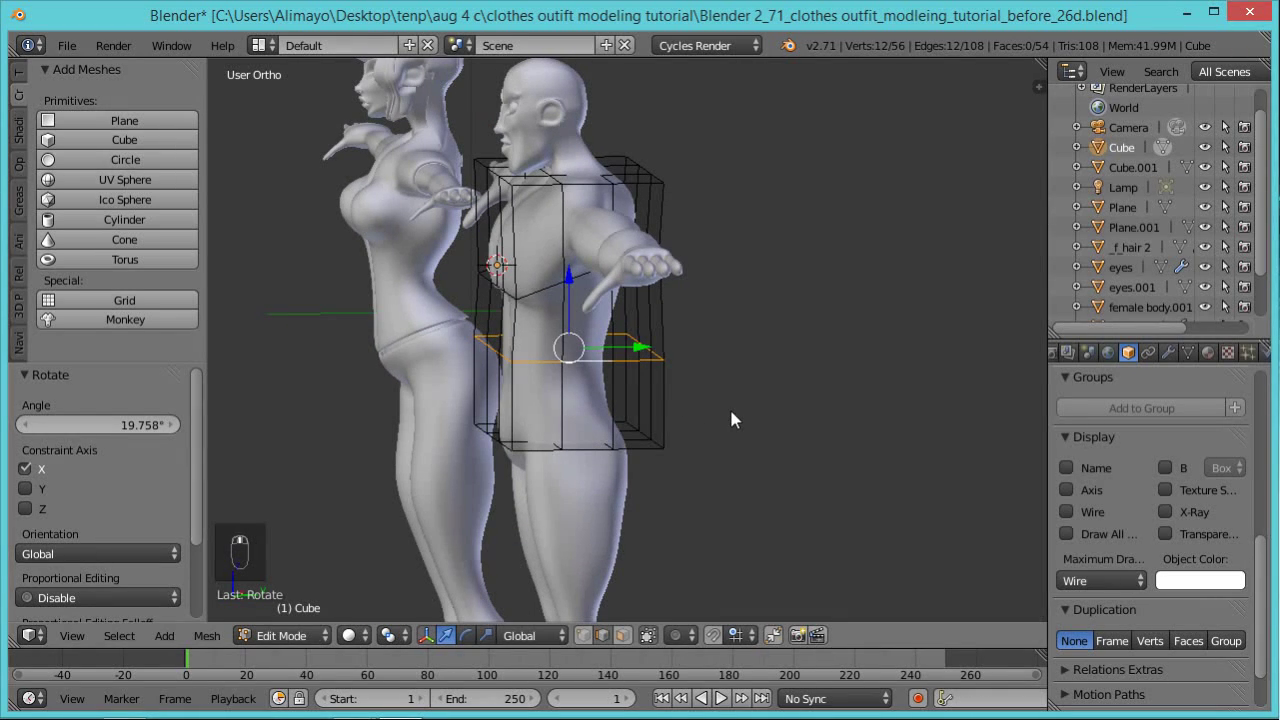
pyautogui.press('s')
pyautogui.press('y')
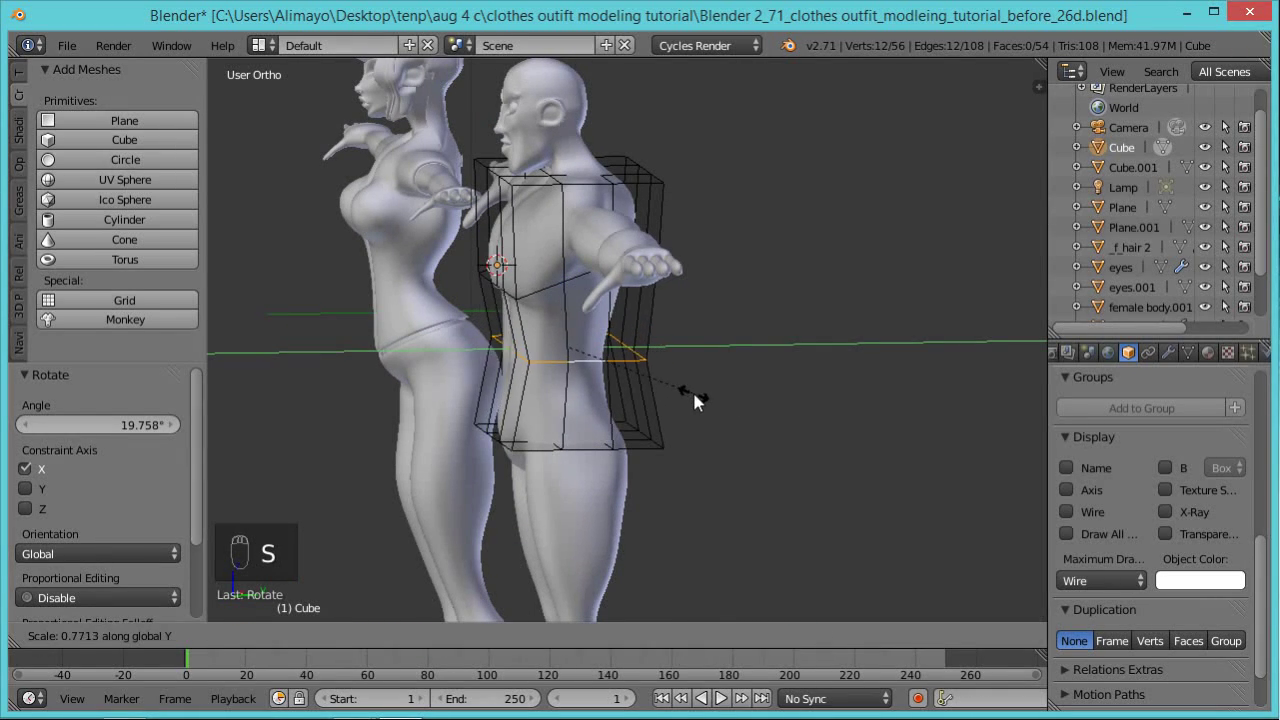
pyautogui.click(708, 386)
# Select the rear edges of the waist loop and move them about -0.741 along Y, closer to the back.
pyautogui.moveTo(710, 390); pyautogui.dragTo(592, 344, button='middle')
pyautogui.rightClick(668, 350)
pyautogui.keyDown('shift'); pyautogui.rightClick(608, 358); pyautogui.keyUp('shift')
pyautogui.moveTo(565, 400); pyautogui.dragTo(639, 424, button='middle')
pyautogui.moveTo(692, 355); pyautogui.dragTo(674, 362)
# Select the waist-level side edges on the male figure's left and move them about -2.439 along X toward the body.
pyautogui.moveTo(675, 401); pyautogui.dragTo(722, 390, button='middle')
pyautogui.keyDown('shift'); pyautogui.rightClick(722, 390); pyautogui.keyUp('shift')
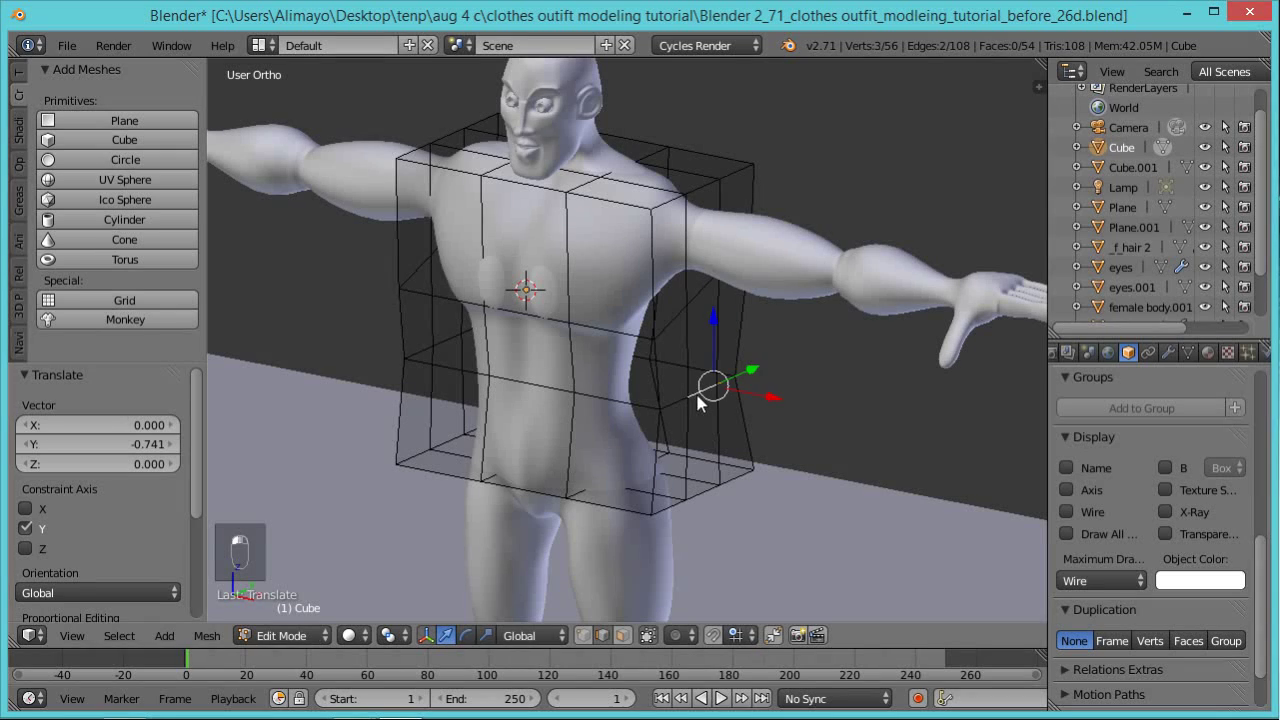
pyautogui.keyDown('shift'); pyautogui.rightClick(664, 405); pyautogui.keyUp('shift')
pyautogui.keyDown('shift'); pyautogui.rightClick(660, 400); pyautogui.keyUp('shift')
pyautogui.keyDown('shift'); pyautogui.rightClick(668, 395); pyautogui.keyUp('shift')
pyautogui.moveTo(660, 443); pyautogui.dragTo(771, 389, button='middle')
pyautogui.press('g')
pyautogui.press('x')
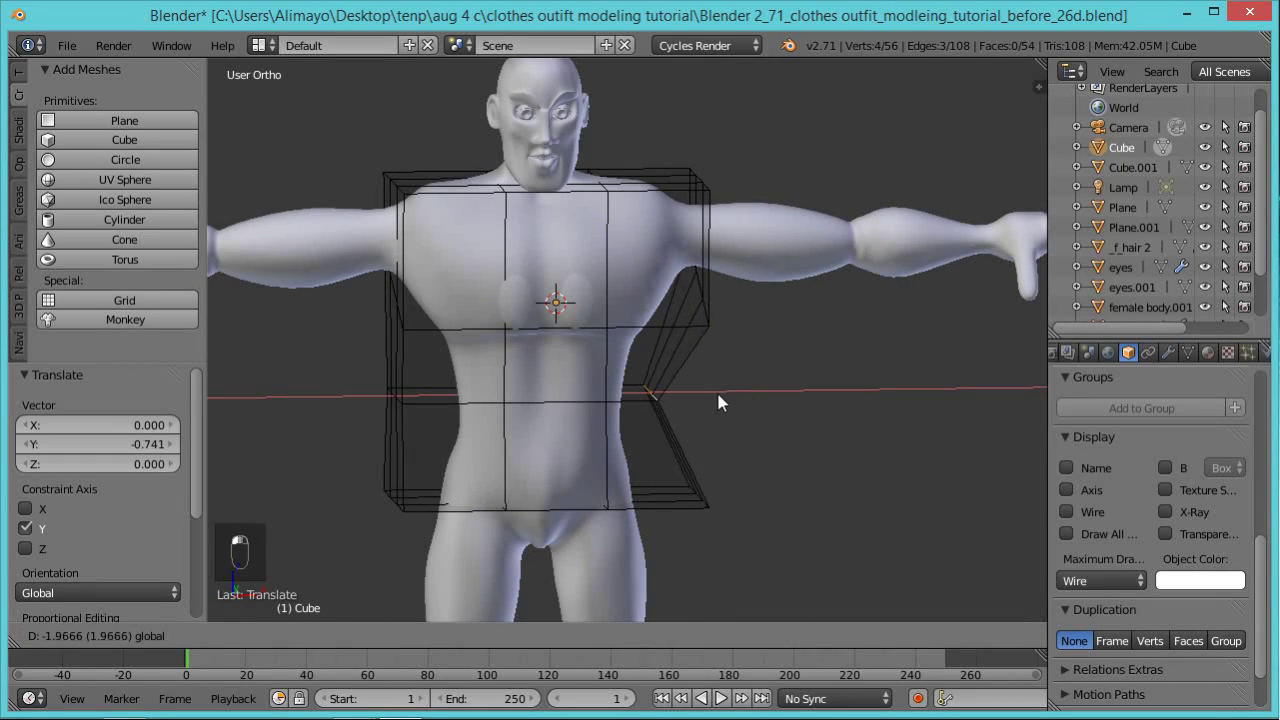
pyautogui.click(710, 393)
# Select the chest-level side edges under the figure's left arm and move them about -0.948 along X.
pyautogui.moveTo(711, 394); pyautogui.dragTo(645, 322, button='middle')
pyautogui.click(660, 303)
pyautogui.keyDown('shift'); pyautogui.click(689, 288); pyautogui.keyUp('shift')
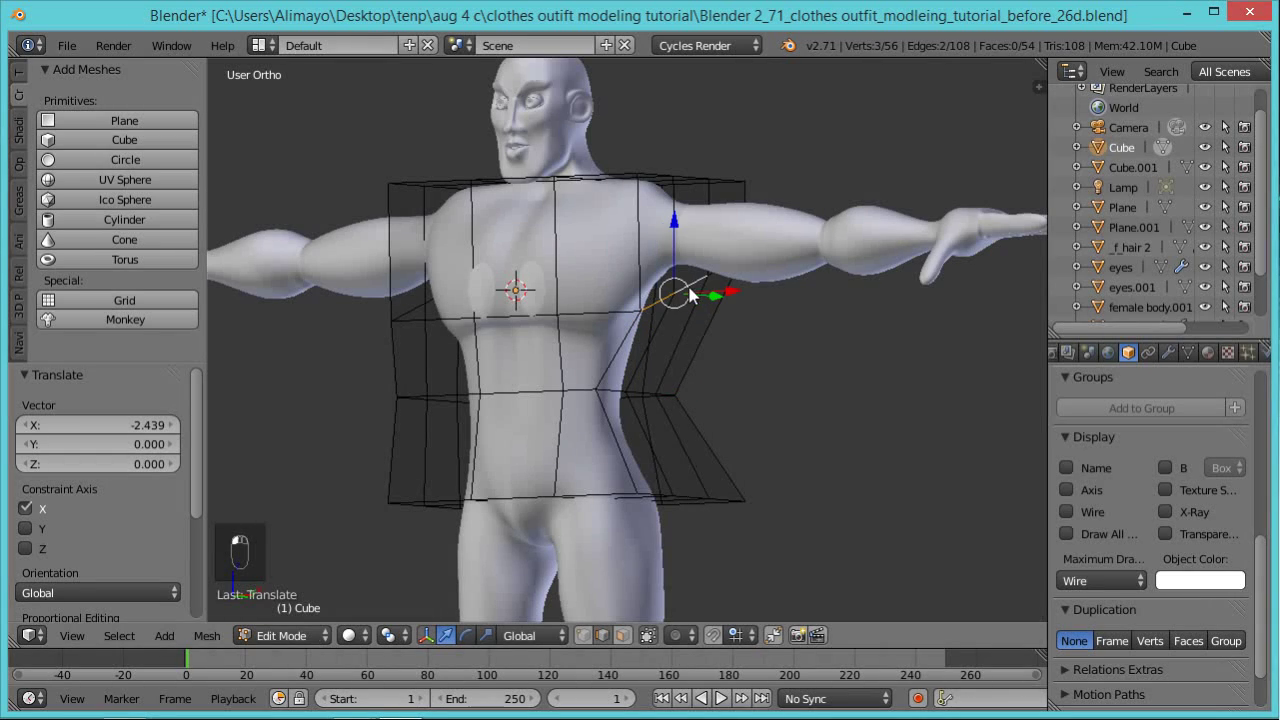
pyautogui.moveTo(709, 355); pyautogui.dragTo(735, 430, button='middle')
pyautogui.press('g')
pyautogui.press('x')
pyautogui.click(726, 318)
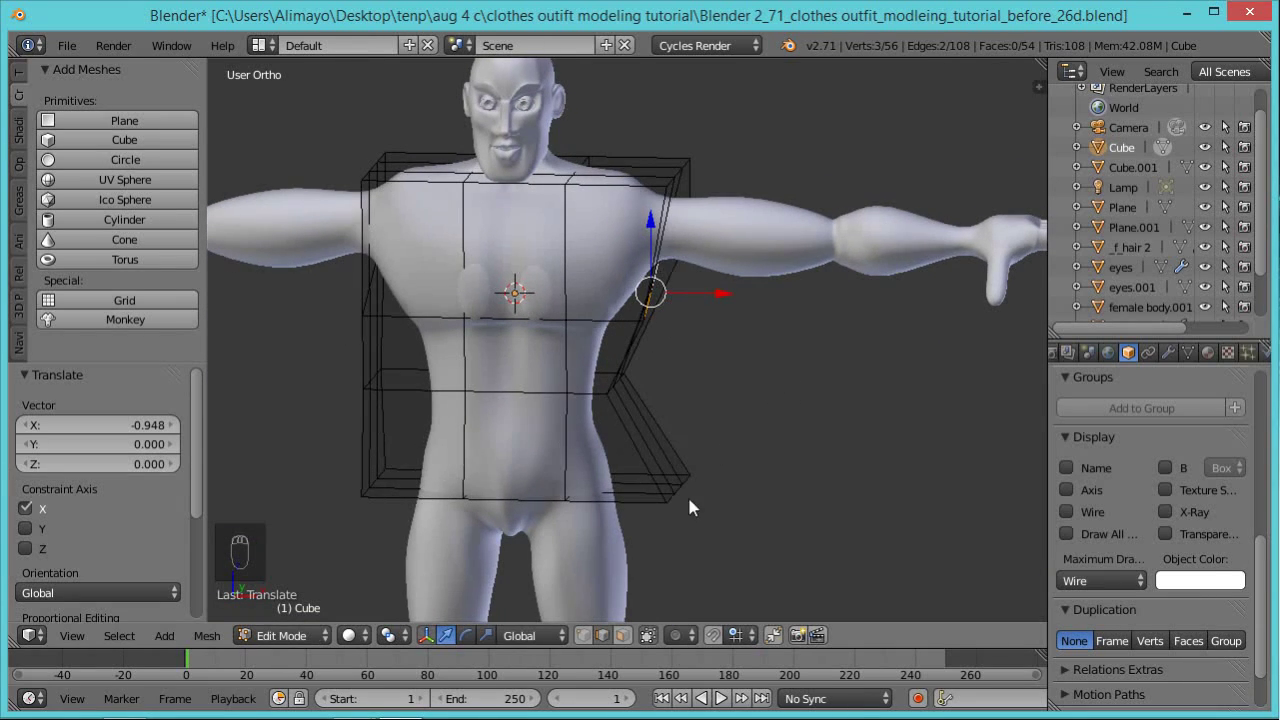
# Select only the bottom hem's side edges on the figure's left and move them about -1.495 along X.
pyautogui.moveTo(689, 507); pyautogui.dragTo(604, 468, button='middle')
pyautogui.rightClick(726, 505)
pyautogui.keyDown('ctrl'); pyautogui.rightClick(662, 500); pyautogui.keyUp('ctrl')
pyautogui.moveTo(656, 500); pyautogui.dragTo(680, 525, button='middle')
pyautogui.keyDown('ctrl'); pyautogui.rightClick(682, 534); pyautogui.keyUp('ctrl')
pyautogui.keyDown('shift'); pyautogui.rightClick(643, 495); pyautogui.keyUp('shift')
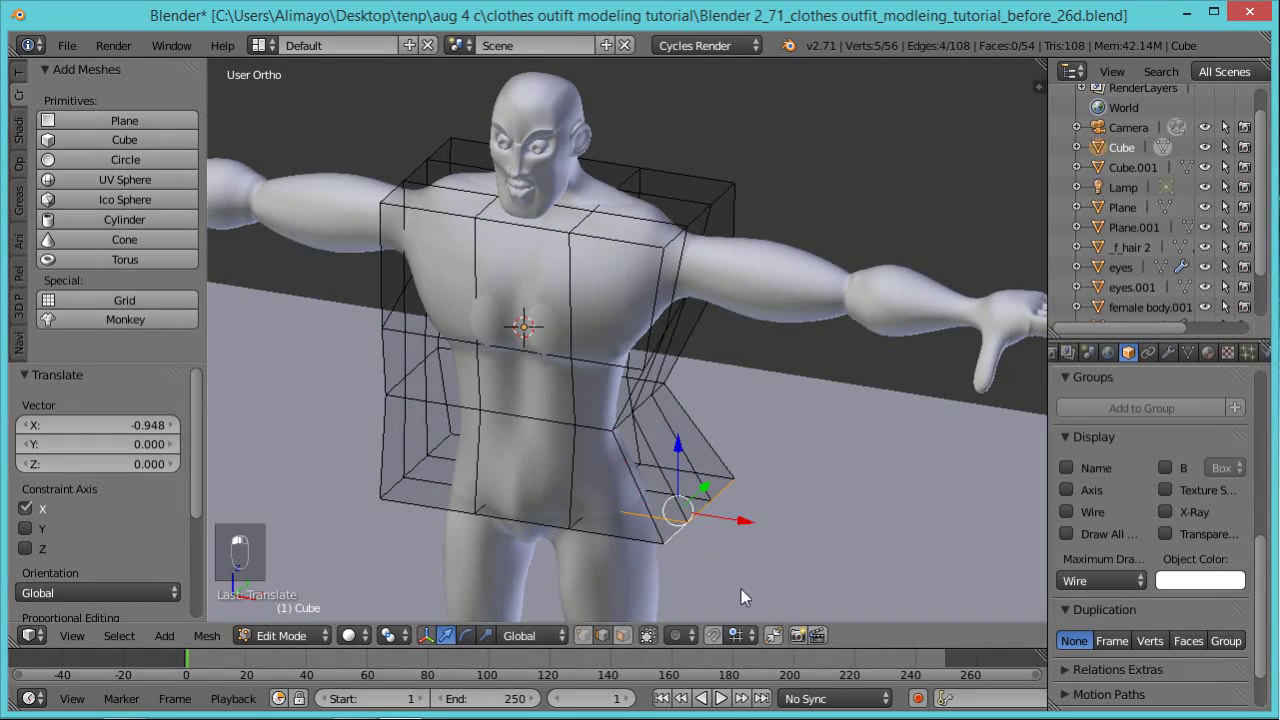
pyautogui.moveTo(741, 589); pyautogui.dragTo(640, 388, button='middle')
pyautogui.moveTo(707, 415); pyautogui.dragTo(765, 78, button='middle')
pyautogui.keyDown('shift'); pyautogui.rightClick(649, 516); pyautogui.keyUp('shift')
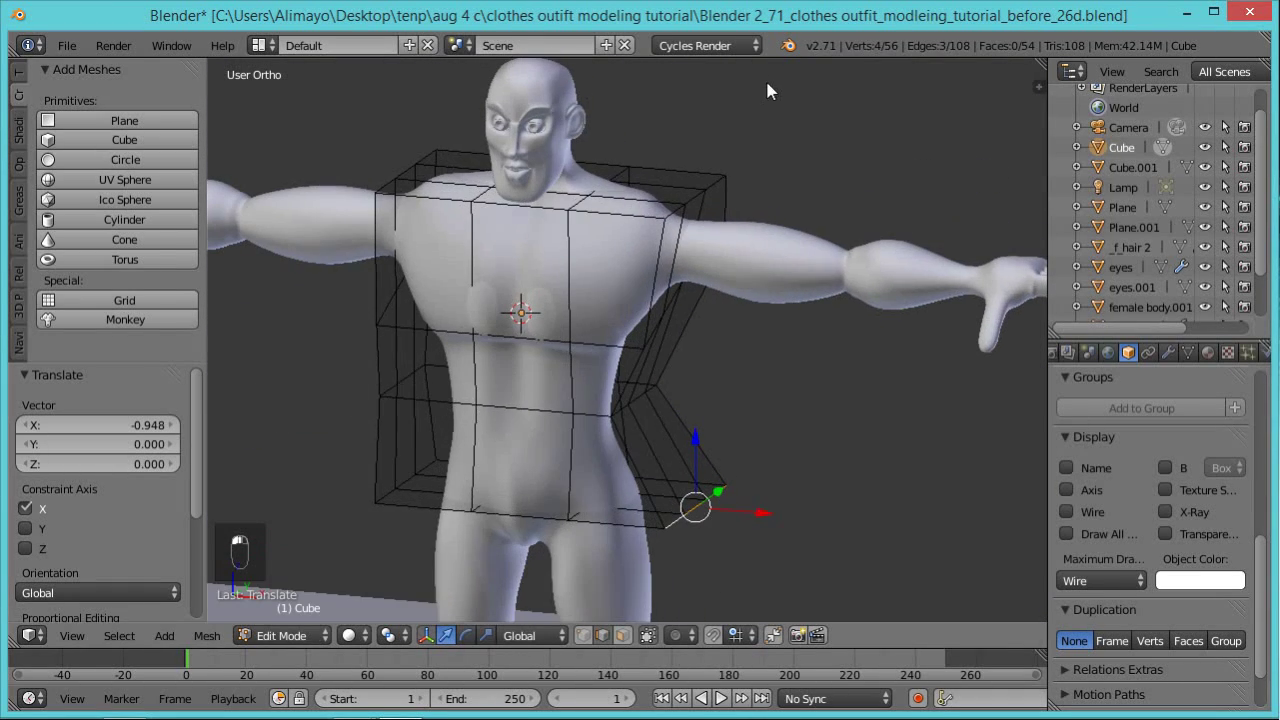
pyautogui.press('g')
pyautogui.press('x')
pyautogui.click(727, 519)
# Select the bottom hem's side edges on the figure's right and move them about 0.961 along X.
pyautogui.moveTo(727, 519); pyautogui.dragTo(780, 395, button='middle')
pyautogui.moveTo(565, 435); pyautogui.dragTo(639, 426, button='middle')
pyautogui.keyDown('shift'); pyautogui.rightClick(605, 482); pyautogui.keyUp('shift')
pyautogui.keyDown('shift'); pyautogui.rightClick(538, 484); pyautogui.keyUp('shift')
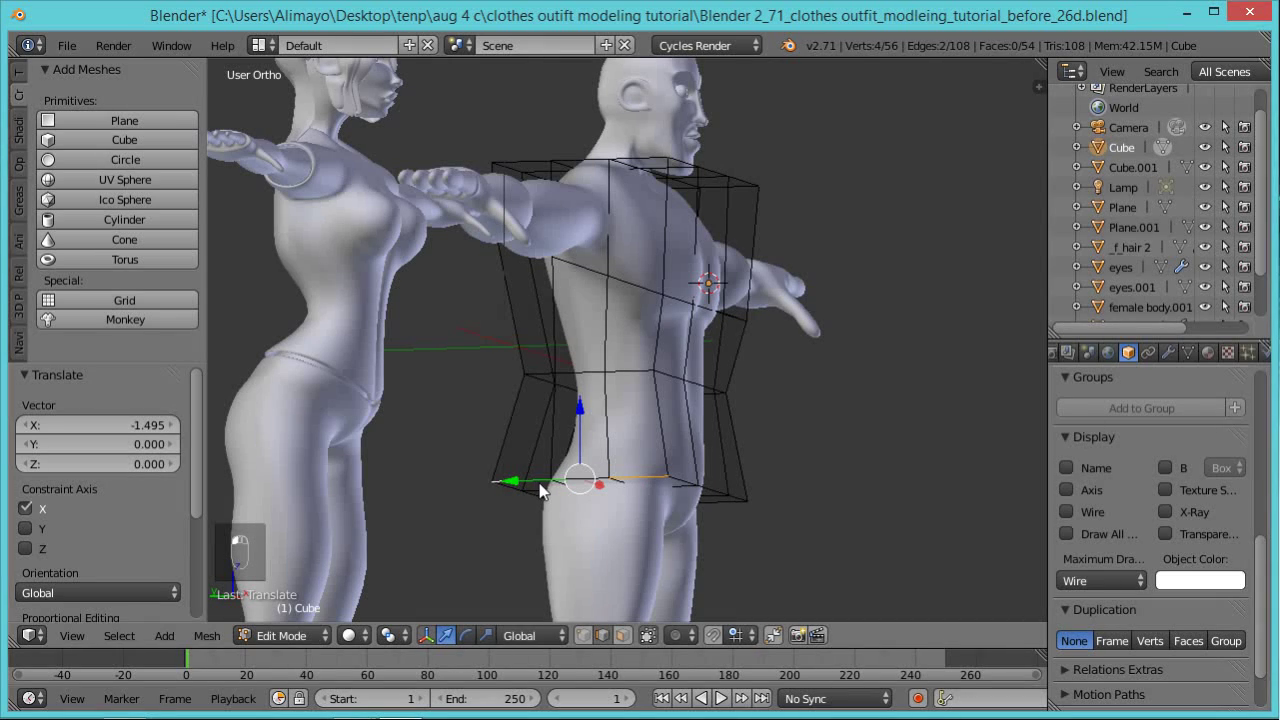
pyautogui.hotkey('ctrl', 'space')
pyautogui.keyDown('shift'); pyautogui.rightClick(592, 471); pyautogui.keyUp('shift')
pyautogui.moveTo(750, 449); pyautogui.dragTo(612, 537, button='middle')
pyautogui.hotkey('ctrl', 'space')
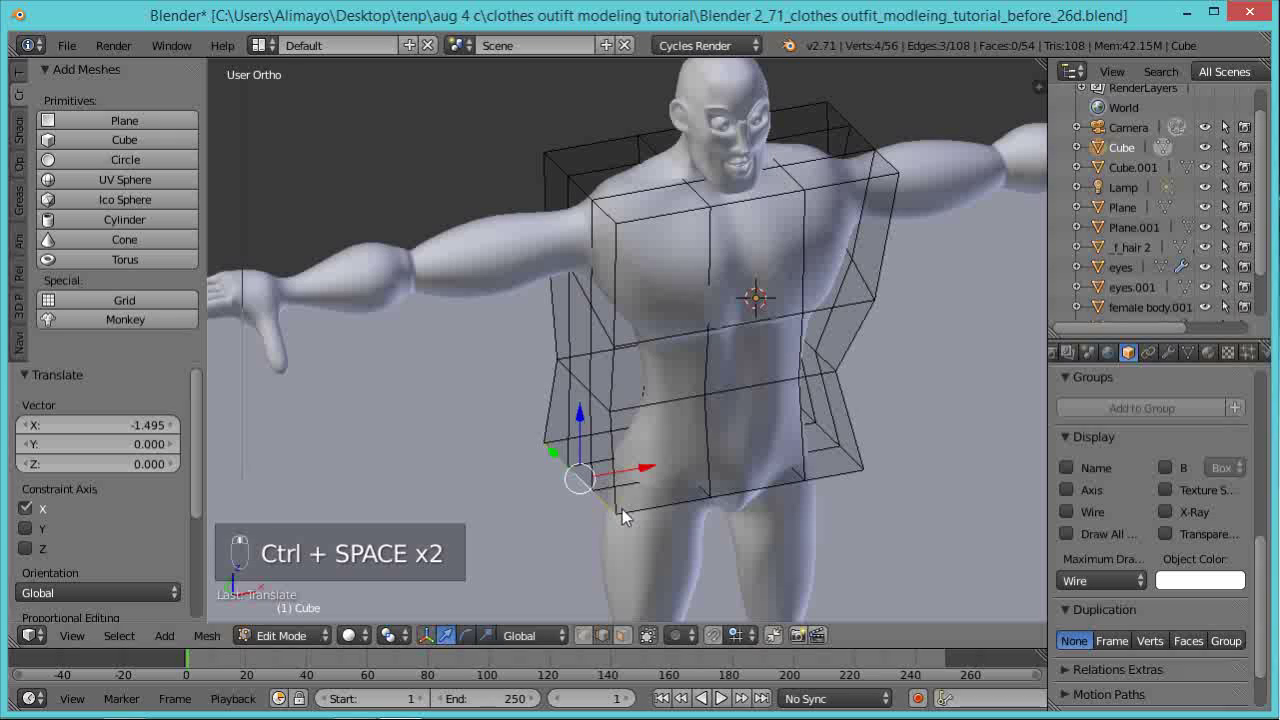
pyautogui.moveTo(648, 470); pyautogui.dragTo(668, 464)
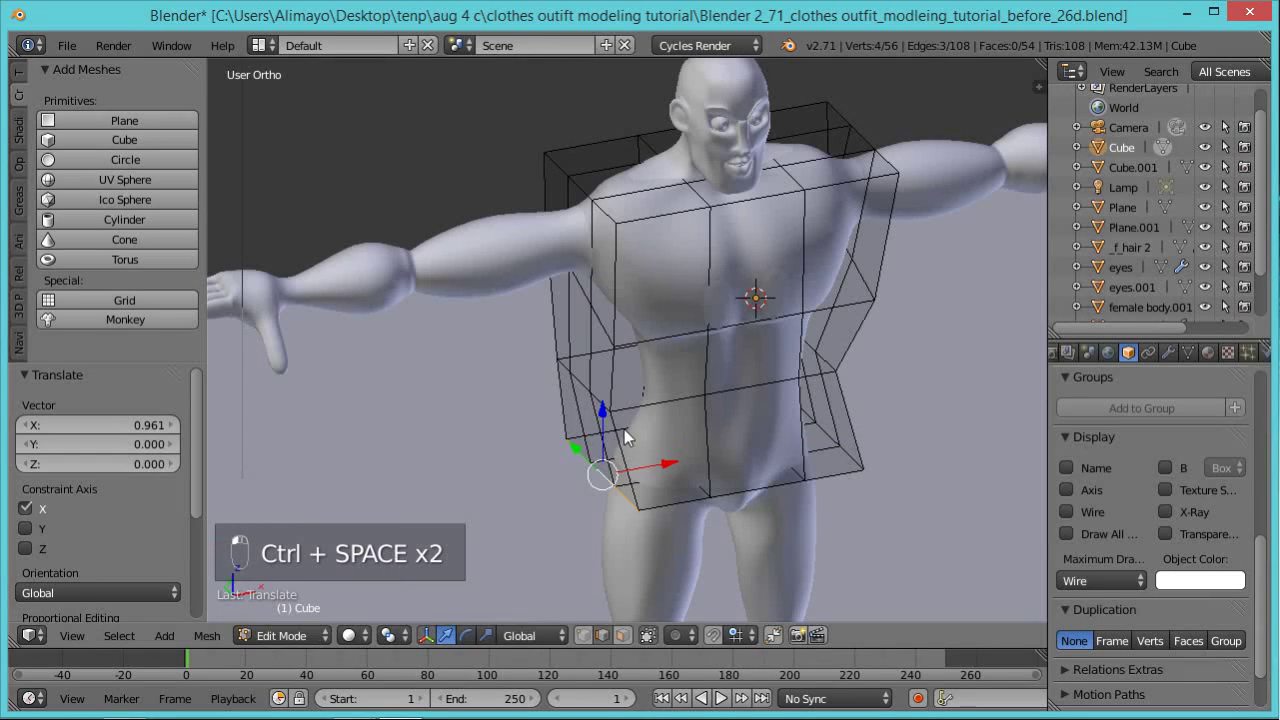
# Select the waist-level side edges on the figure's right and move them about 1.369 along X toward the body.
pyautogui.moveTo(590, 403); pyautogui.dragTo(601, 407, button='right')
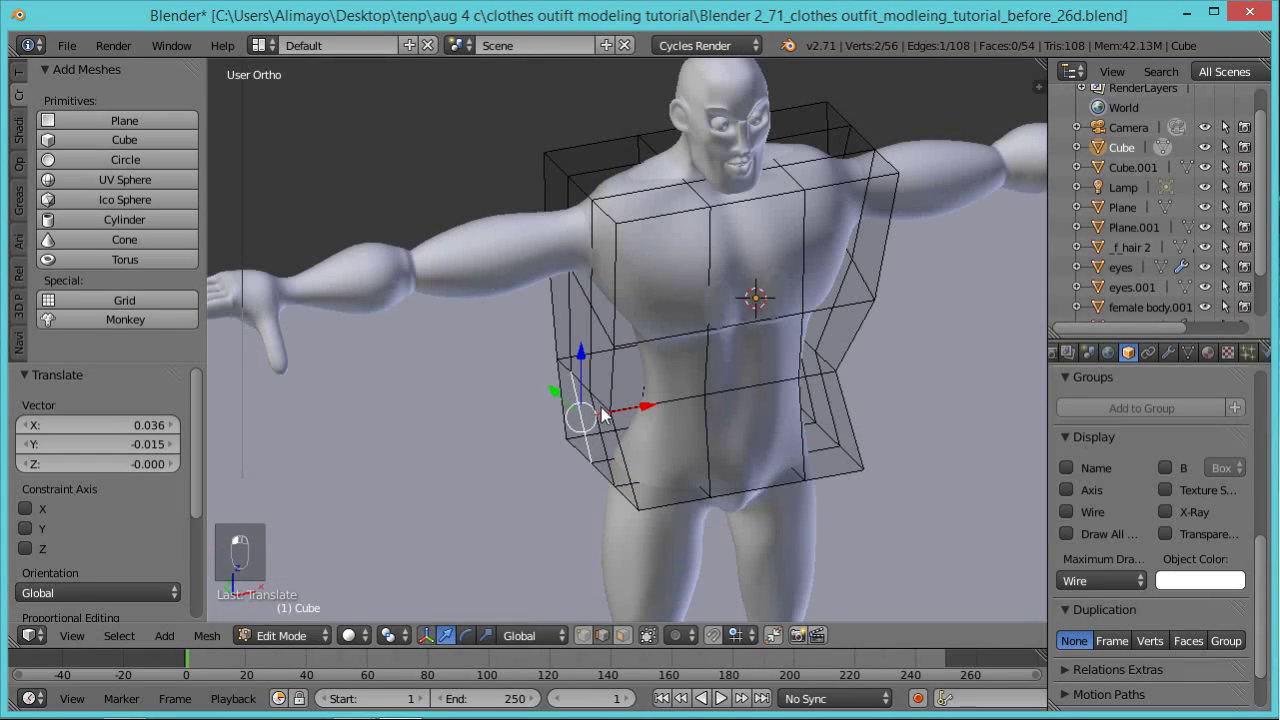
pyautogui.rightClick(706, 408)
pyautogui.rightClick(596, 404)
pyautogui.hotkey('ctrl', 'space')
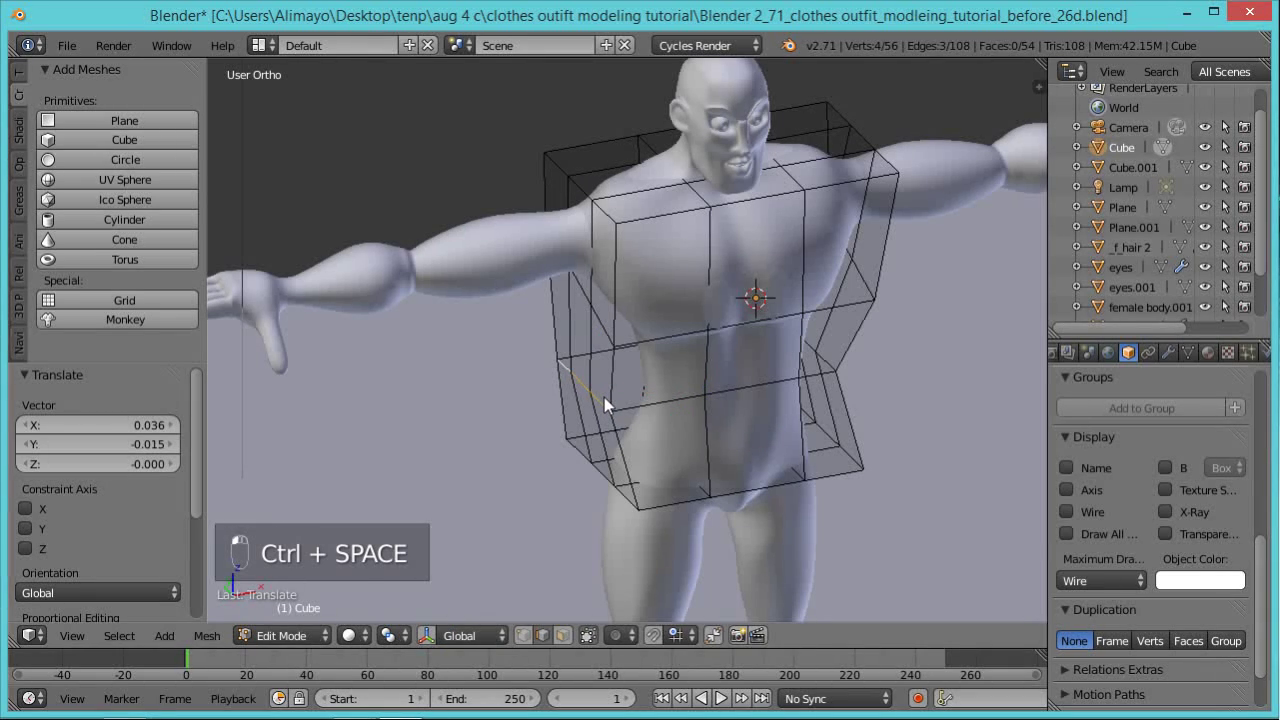
pyautogui.hotkey('ctrl', 'space')
pyautogui.moveTo(646, 370); pyautogui.dragTo(680, 379)
# Select the top rear edges behind the shoulders and move them about -1.1 along Y toward the back.
pyautogui.moveTo(803, 403); pyautogui.dragTo(609, 374, button='middle')
pyautogui.moveTo(830, 266); pyautogui.dragTo(697, 232, button='middle')
pyautogui.rightClick(697, 230)
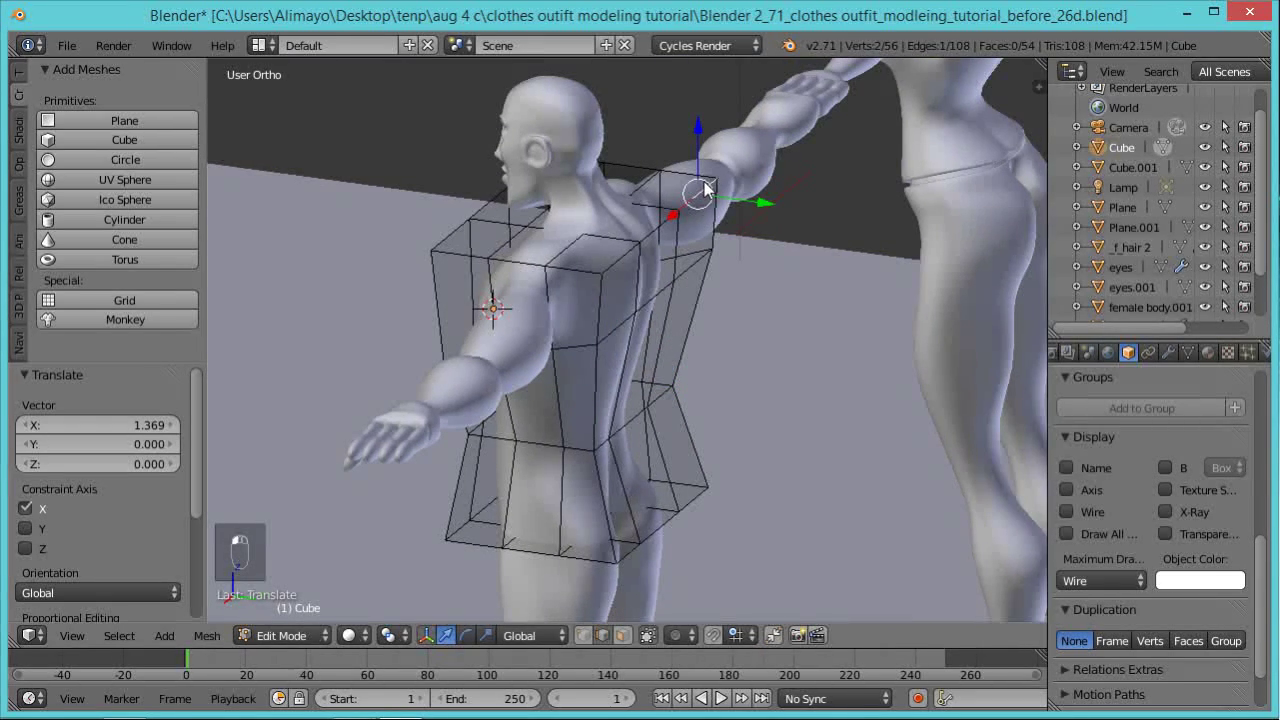
pyautogui.keyDown('shift'); pyautogui.rightClick(654, 233); pyautogui.keyUp('shift')
pyautogui.keyDown('shift'); pyautogui.rightClick(615, 256); pyautogui.keyUp('shift')
pyautogui.moveTo(633, 281); pyautogui.dragTo(736, 237, button='middle')
pyautogui.moveTo(736, 237); pyautogui.dragTo(707, 219)
# Select the three top front edges, move them about 1.15 along Y, lower them slightly, and shift them another 0.212 along Y.
pyautogui.moveTo(521, 263); pyautogui.dragTo(627, 324, button='middle')
pyautogui.rightClick(607, 307)
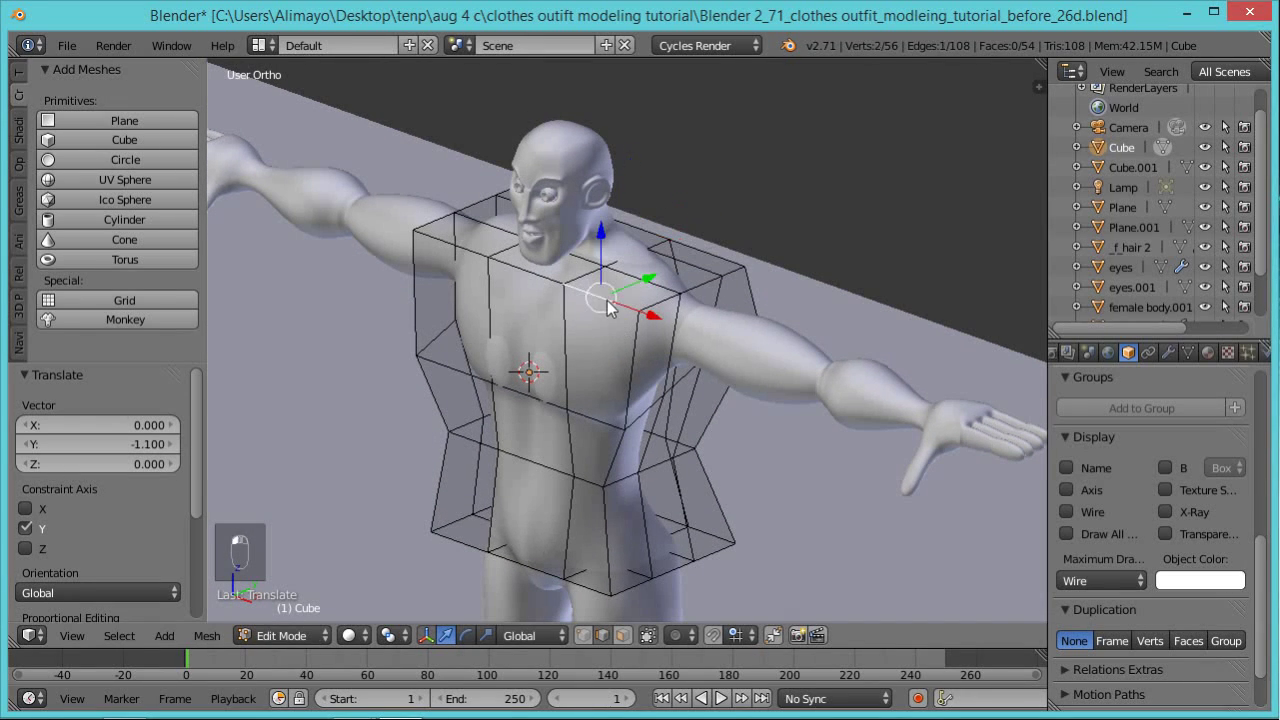
pyautogui.keyDown('shift'); pyautogui.rightClick(535, 288); pyautogui.keyUp('shift')
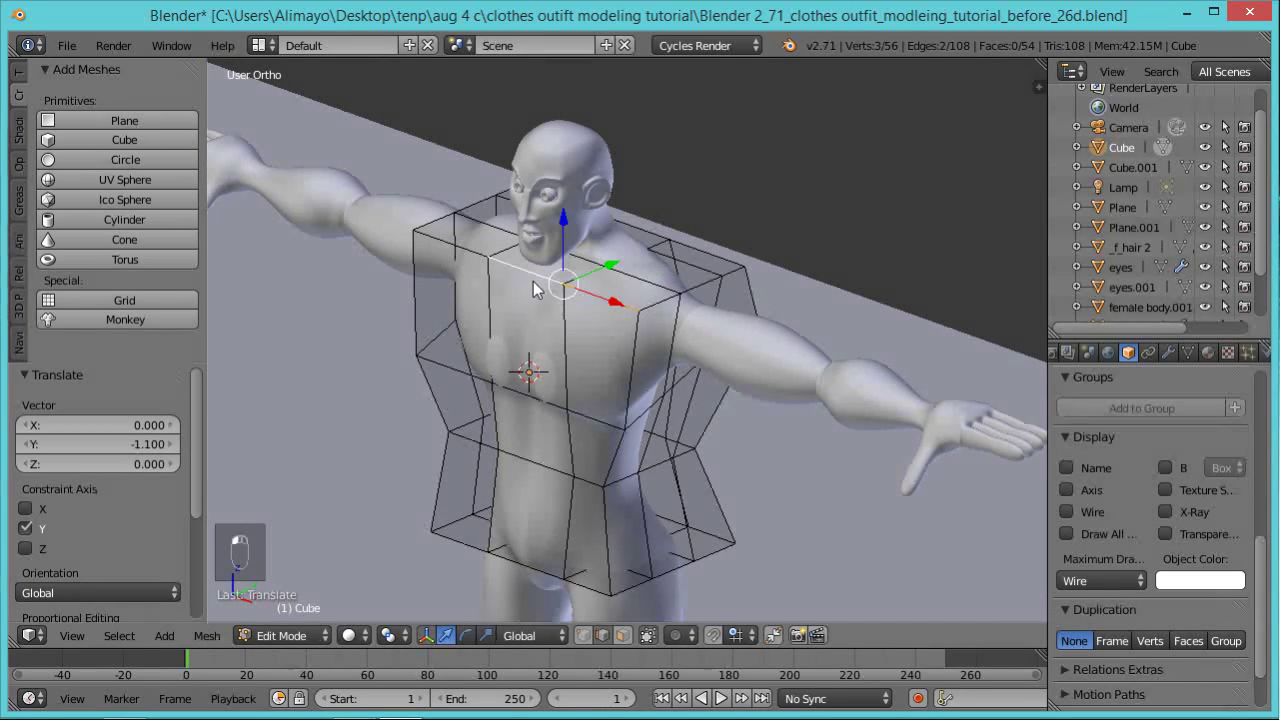
pyautogui.keyDown('shift'); pyautogui.rightClick(614, 305); pyautogui.keyUp('shift')
pyautogui.moveTo(614, 305); pyautogui.dragTo(580, 272, button='middle')
pyautogui.moveTo(580, 272); pyautogui.dragTo(618, 268)
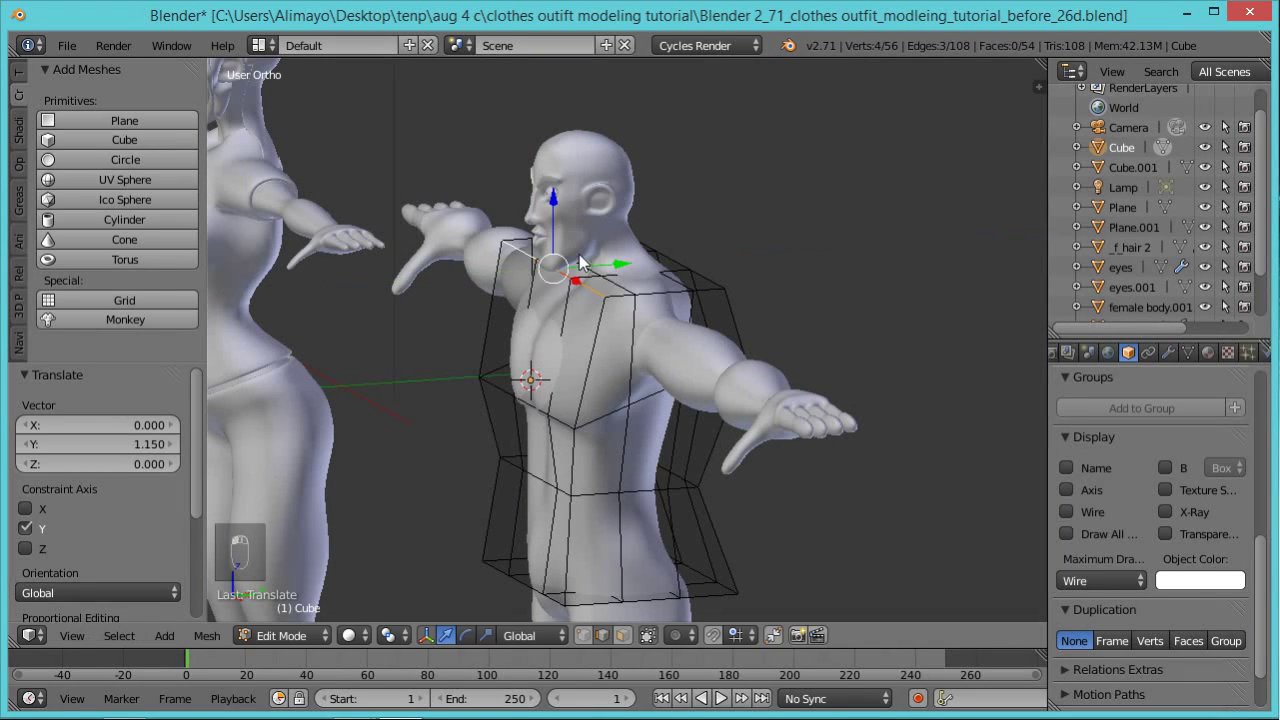
pyautogui.moveTo(554, 200); pyautogui.dragTo(555, 210)
pyautogui.moveTo(611, 273); pyautogui.dragTo(616, 271)
# Try to move a vertical front chest edge of the mesh about -0.582 along the Y axis.
pyautogui.moveTo(627, 382); pyautogui.dragTo(589, 406, button='middle')
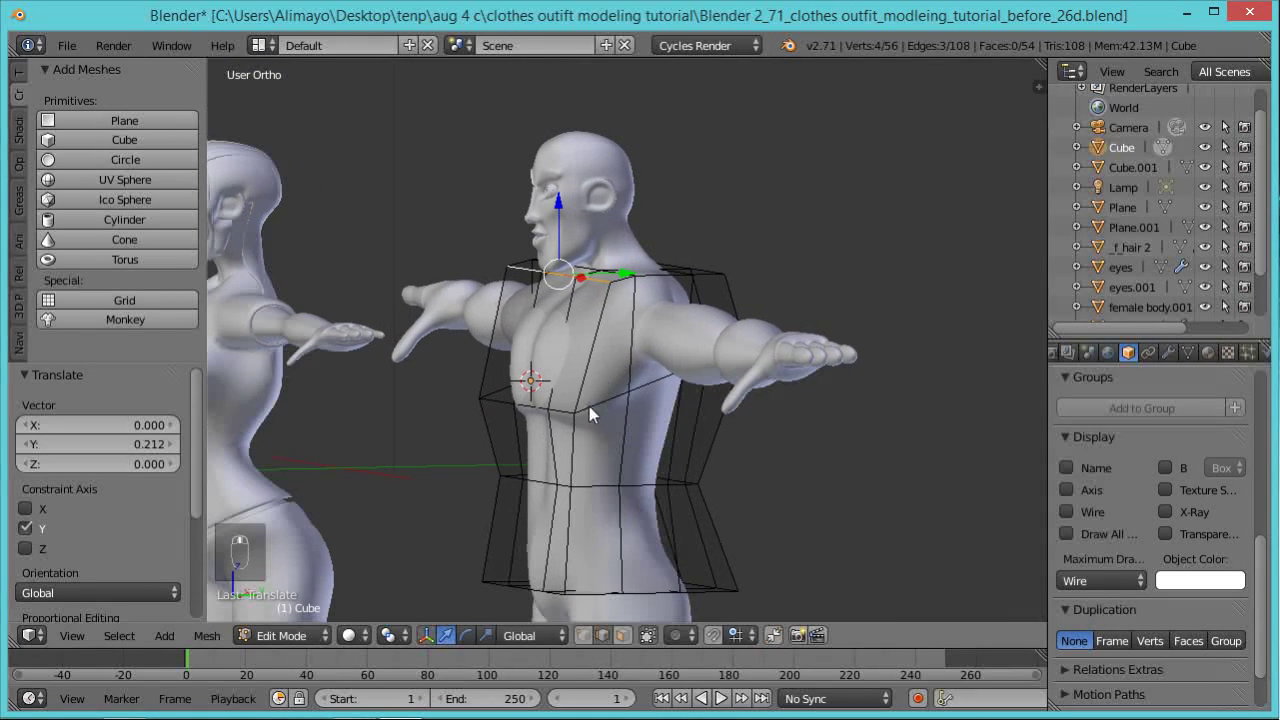
pyautogui.rightClick(562, 347)
pyautogui.press('g')
pyautogui.press('y')
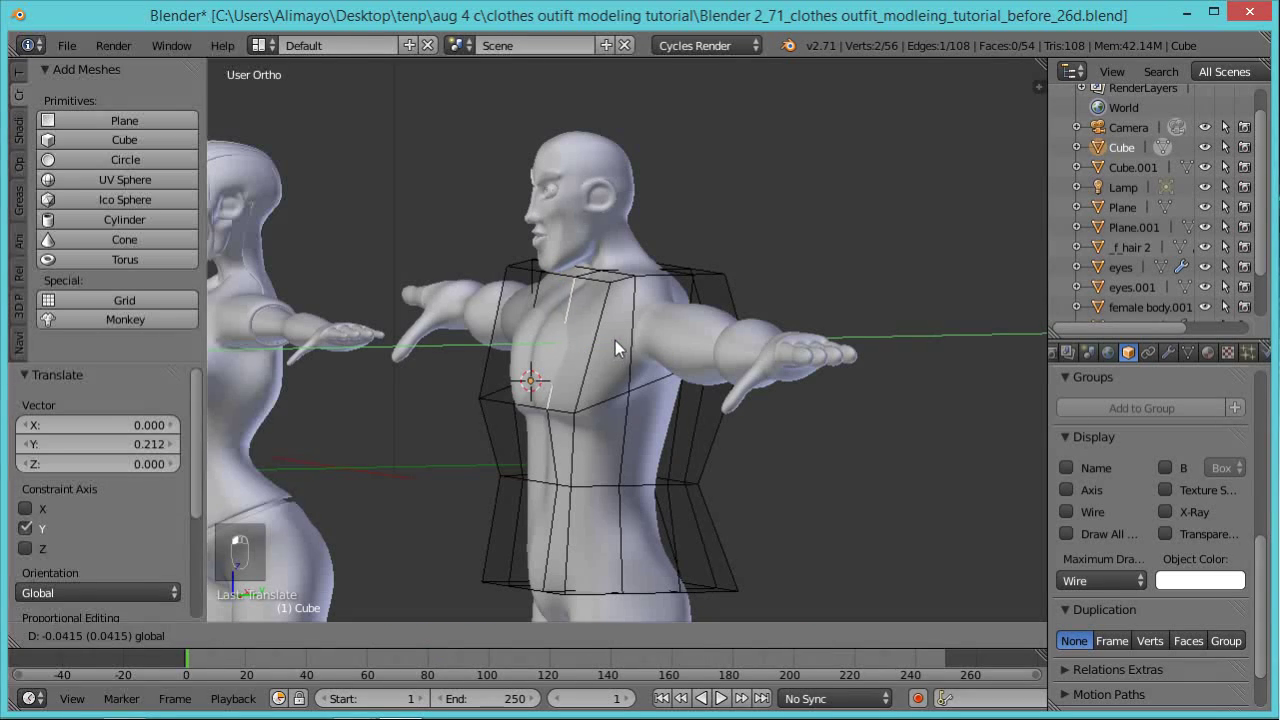
pyautogui.click(603, 344)
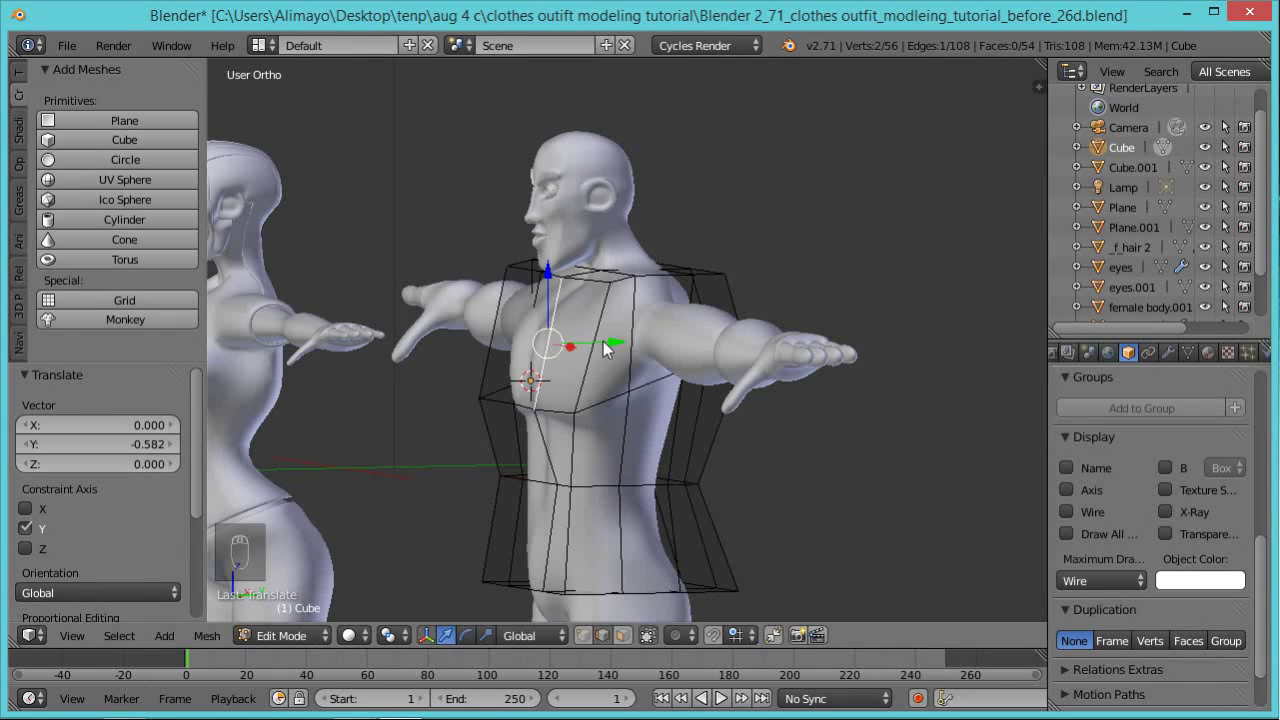
pyautogui.hotkey('ctrl', 'z')
pyautogui.hotkey('ctrl', 'z')
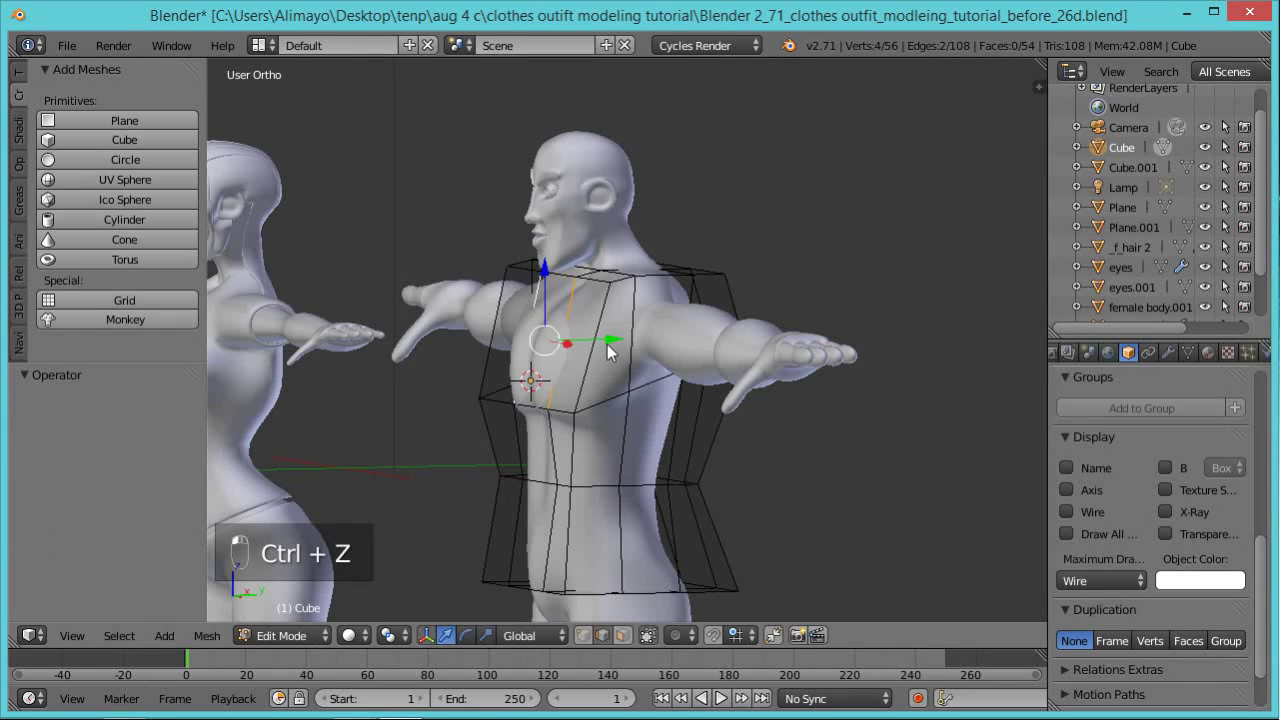
# Move the selected vertical front chest edges along the Y axis.
pyautogui.press('g')
pyautogui.press('y')
pyautogui.click(601, 346)
# Select the bottom side edges on the figure's left hip and move them about -0.463 along X toward the body.
pyautogui.moveTo(614, 385); pyautogui.dragTo(706, 545, button='middle')
pyautogui.rightClick(705, 559)
pyautogui.rightClick(701, 573)
pyautogui.moveTo(677, 572); pyautogui.dragTo(673, 572)
pyautogui.keyDown('shift'); pyautogui.rightClick(672, 580); pyautogui.keyUp('shift')
pyautogui.hotkey('ctrl', 'space')
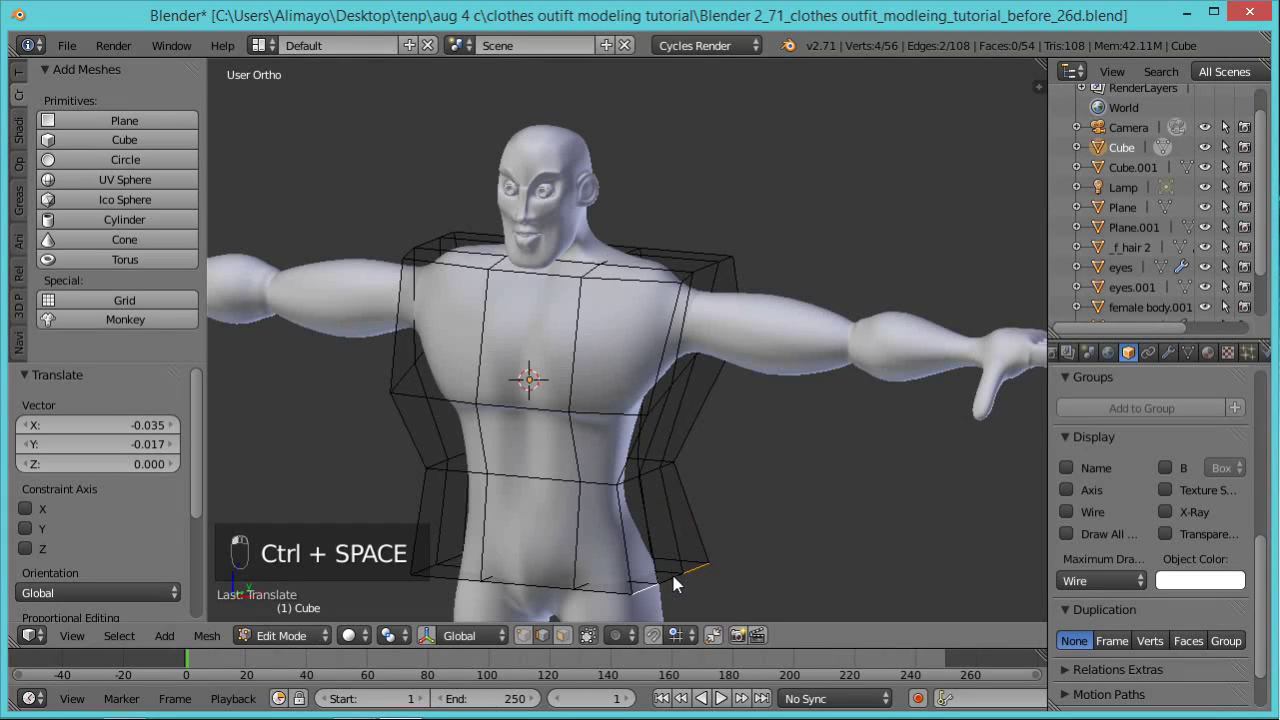
pyautogui.hotkey('ctrl', 'space')
pyautogui.moveTo(735, 590); pyautogui.dragTo(716, 590)
# Select the bottom side edges on the figure's right hip and move them about 0.410 along X toward the body.
pyautogui.moveTo(684, 545); pyautogui.dragTo(664, 525, button='middle')
pyautogui.moveTo(540, 543); pyautogui.dragTo(547, 574, button='middle')
pyautogui.rightClick(530, 590)
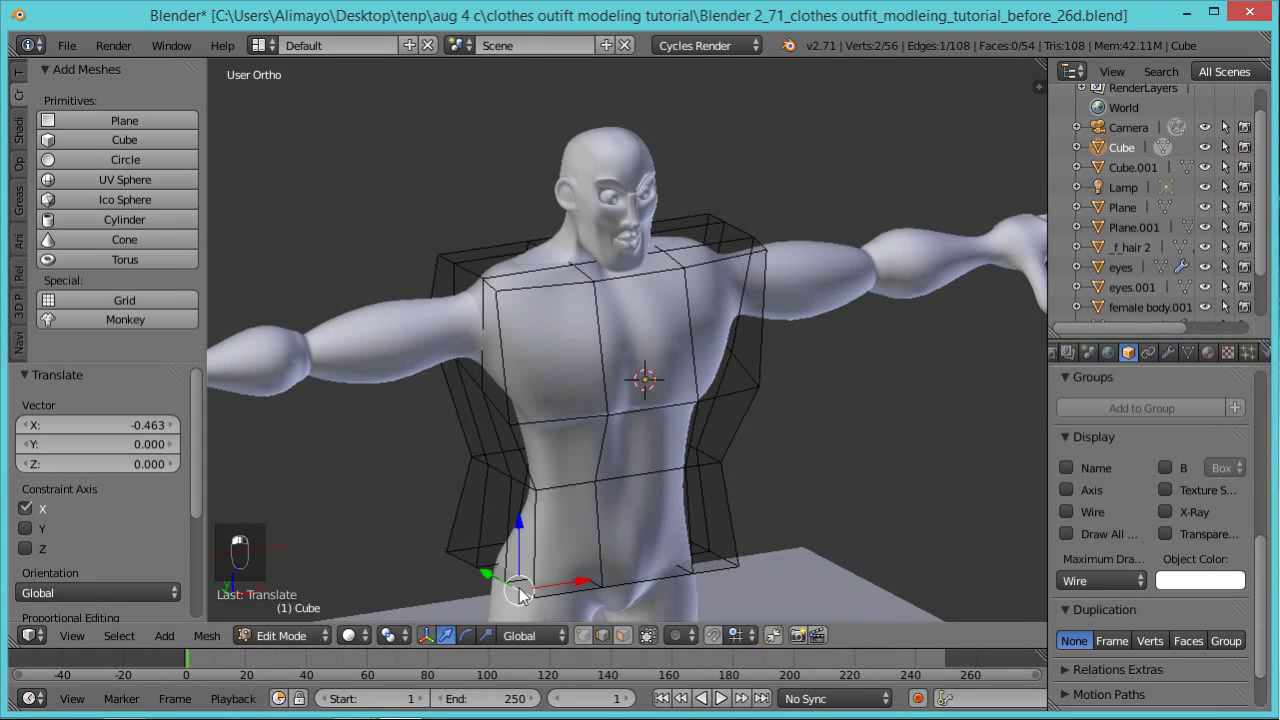
pyautogui.hotkey('ctrl', 'space')
pyautogui.keyDown('shift'); pyautogui.rightClick(487, 576); pyautogui.keyUp('shift')
pyautogui.hotkey('ctrl', 'space')
pyautogui.moveTo(540, 572); pyautogui.dragTo(562, 564)
# Clear the selection, select the bottom rear edges behind the hips, and move them about -0.479 along Y toward the body.
pyautogui.moveTo(622, 529); pyautogui.dragTo(533, 456, button='middle')
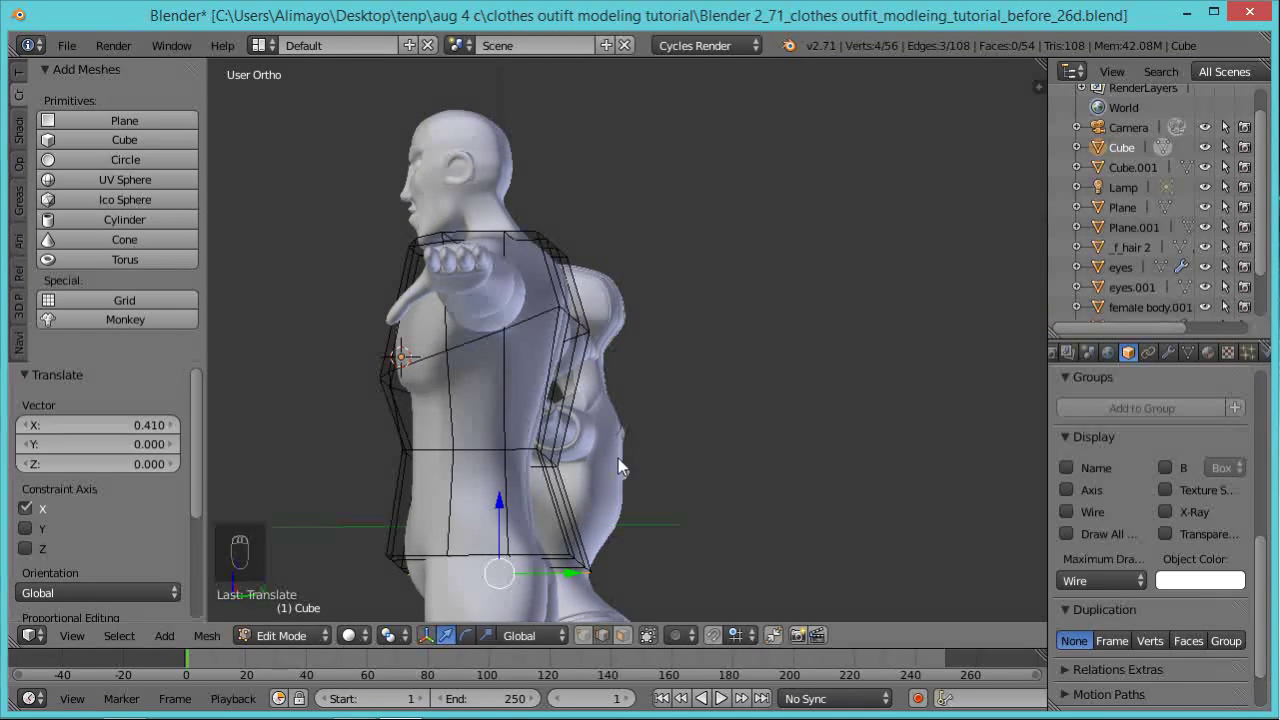
pyautogui.moveTo(618, 458); pyautogui.dragTo(609, 488, button='middle')
pyautogui.press('a')
pyautogui.moveTo(639, 567); pyautogui.dragTo(609, 521, button='middle')
pyautogui.rightClick(573, 508)
pyautogui.hotkey('ctrl', 'space')
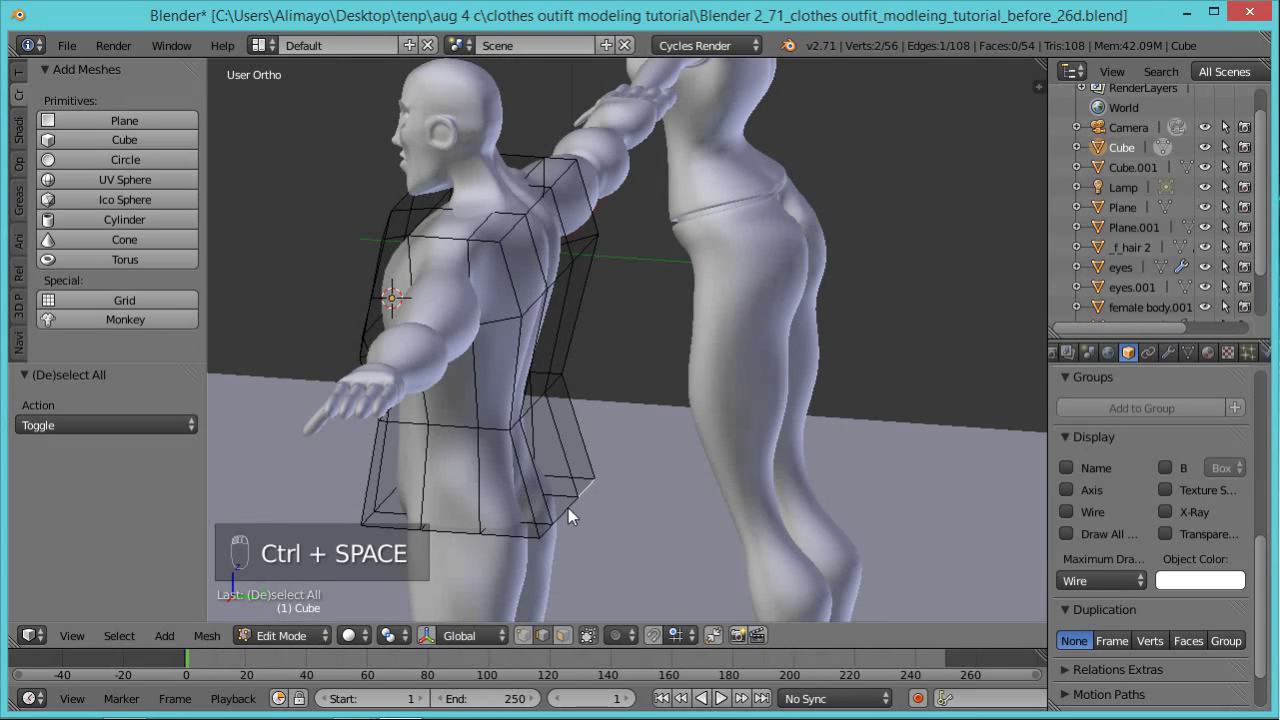
pyautogui.keyDown('shift'); pyautogui.rightClick(549, 527); pyautogui.keyUp('shift')
pyautogui.hotkey('ctrl', 'space')
pyautogui.moveTo(619, 527); pyautogui.dragTo(613, 513)
# Select the waist-level rear edges and move them about -0.351 along Y toward the lower back.
pyautogui.moveTo(644, 425); pyautogui.dragTo(450, 393, button='middle')
pyautogui.moveTo(583, 387); pyautogui.dragTo(601, 410, button='middle')
pyautogui.rightClick(567, 385)
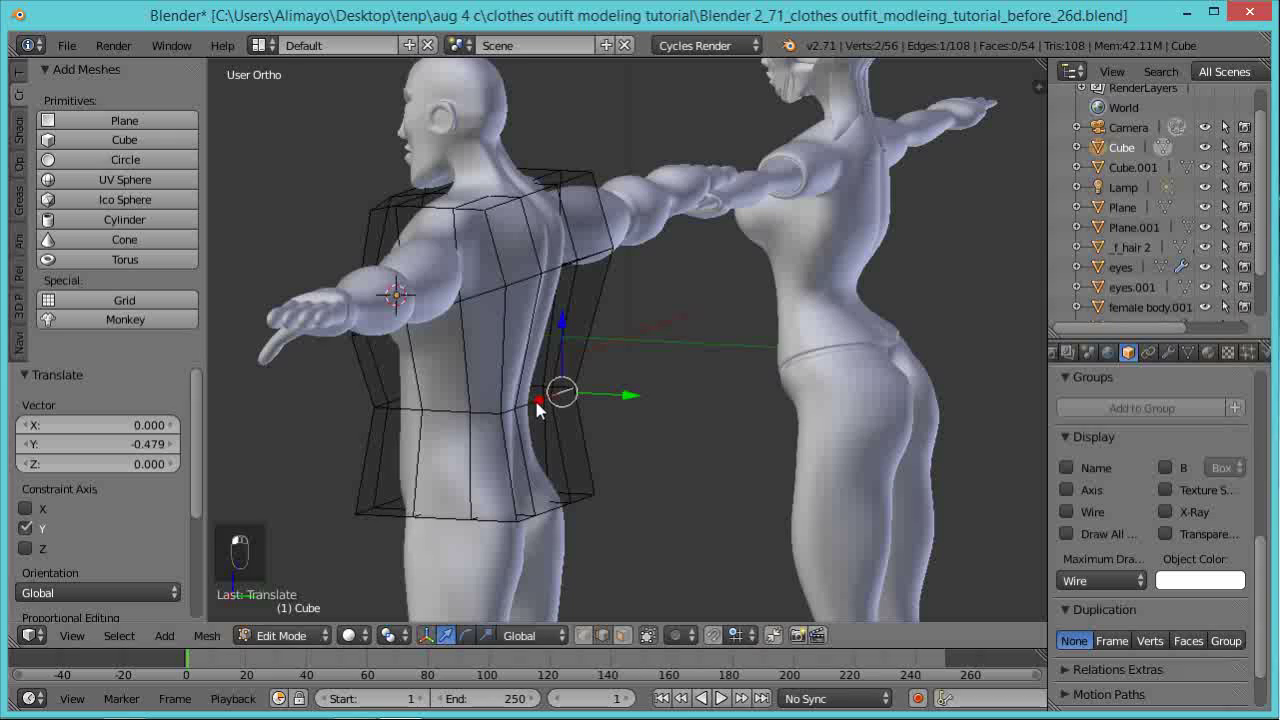
pyautogui.hotkey('ctrl', 'space')
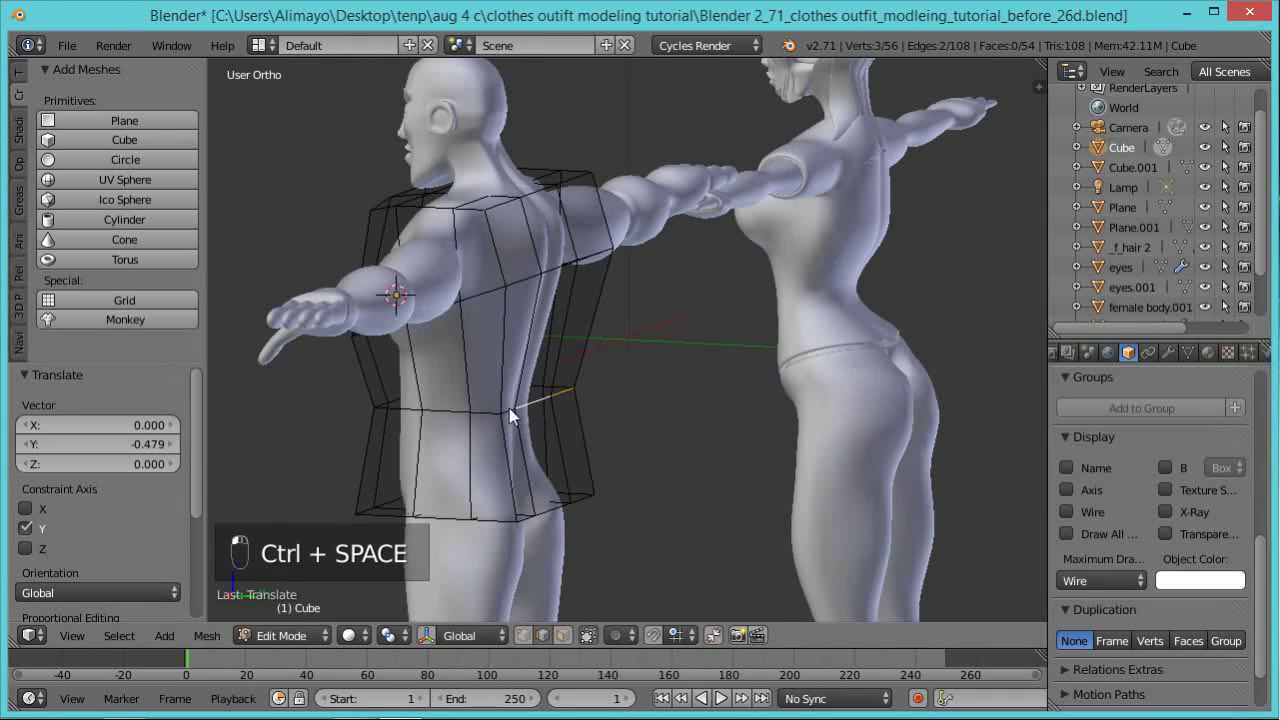
pyautogui.moveTo(528, 437); pyautogui.dragTo(660, 474, button='middle')
pyautogui.hotkey('ctrl', 'space')
pyautogui.moveTo(629, 405); pyautogui.dragTo(601, 400)
pyautogui.moveTo(648, 350); pyautogui.dragTo(826, 345, button='middle')
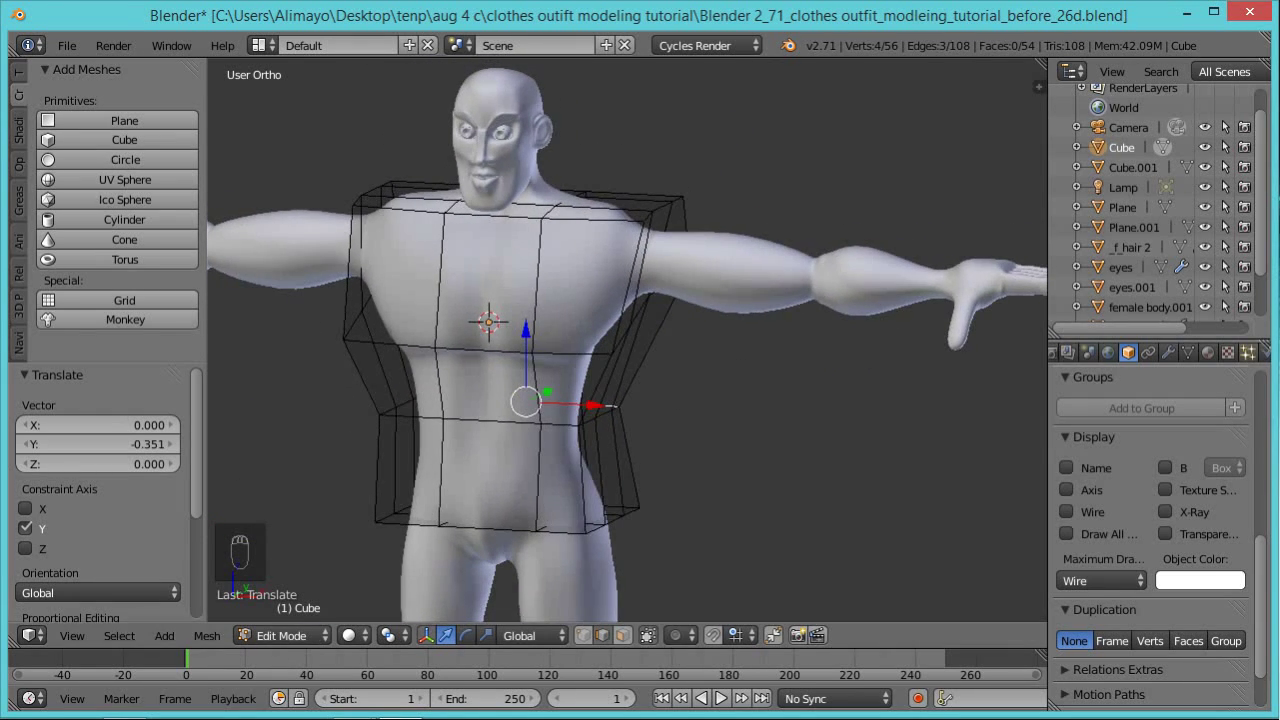
# Save the file as Blender 2_71_clothes outfit_modleing_tutorial_before_27d.blend and start the Screencast Keys display.
pyautogui.hotkey('ctrl', 'alt', 's')
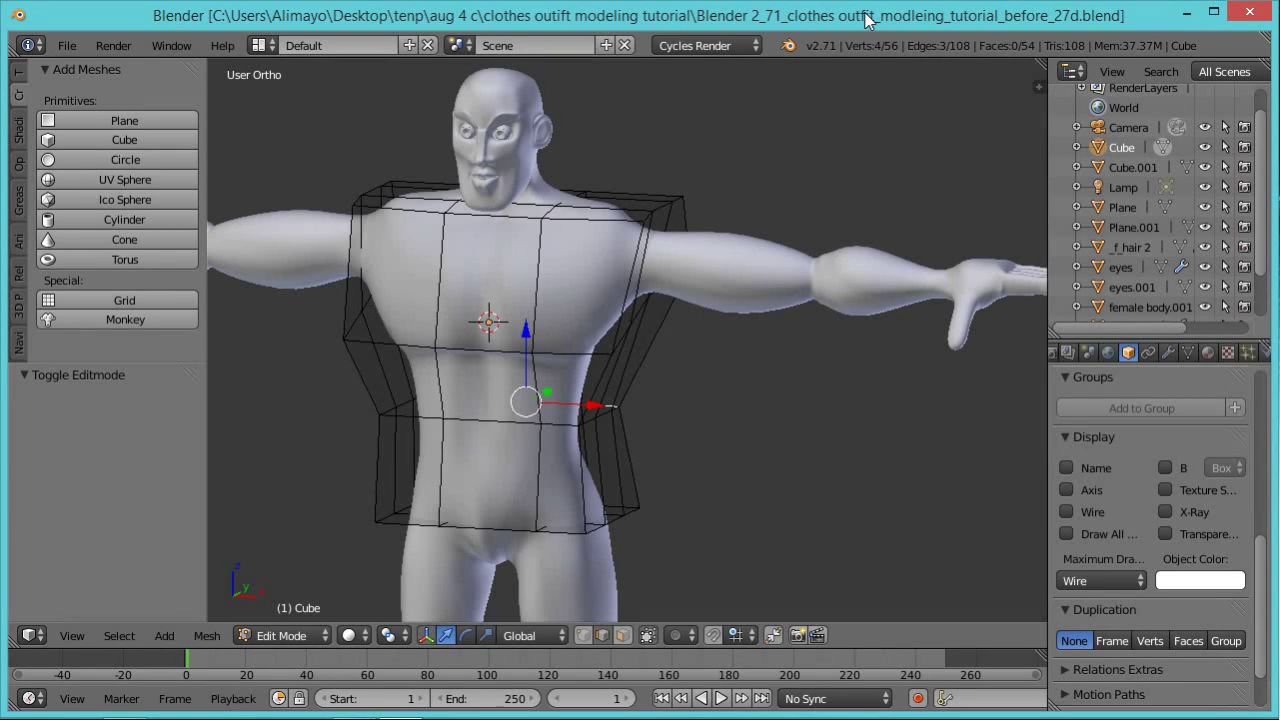
pyautogui.press('n')
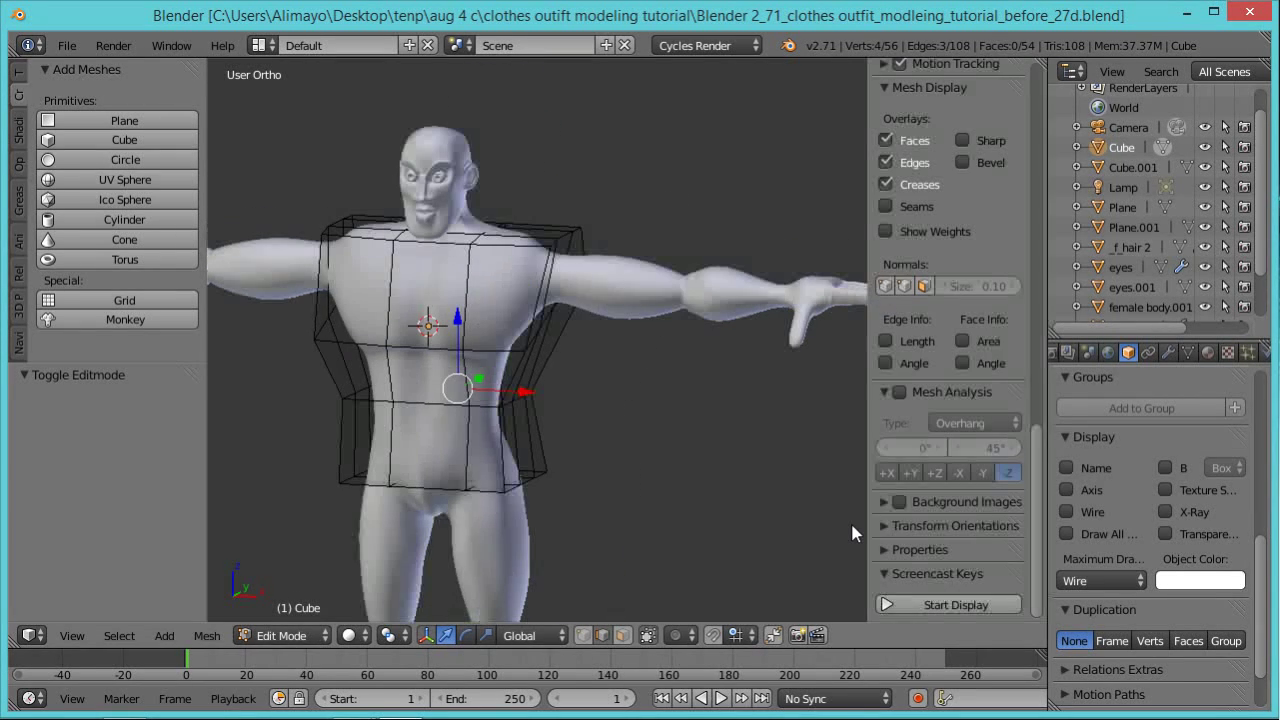
pyautogui.click(924, 605)
pyautogui.press('n')
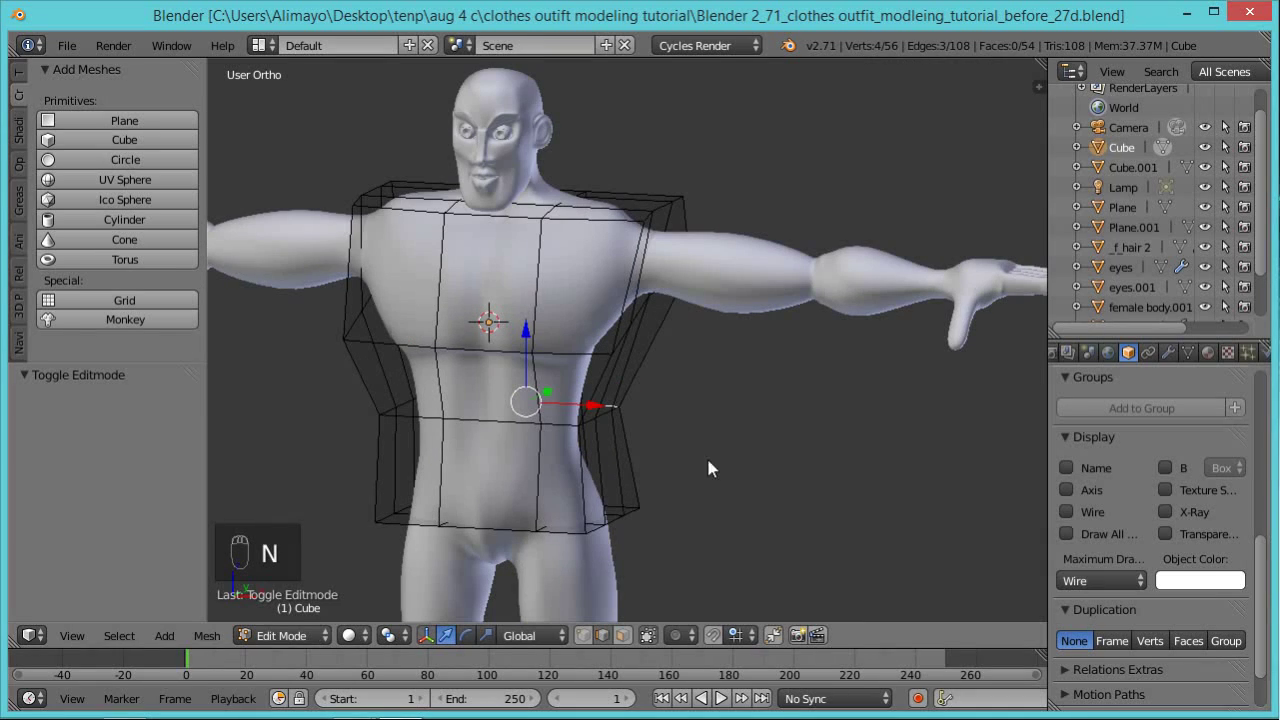
# Switch to the front view and set the cube's maximum draw type to Solid.
pyautogui.press('KP_1')
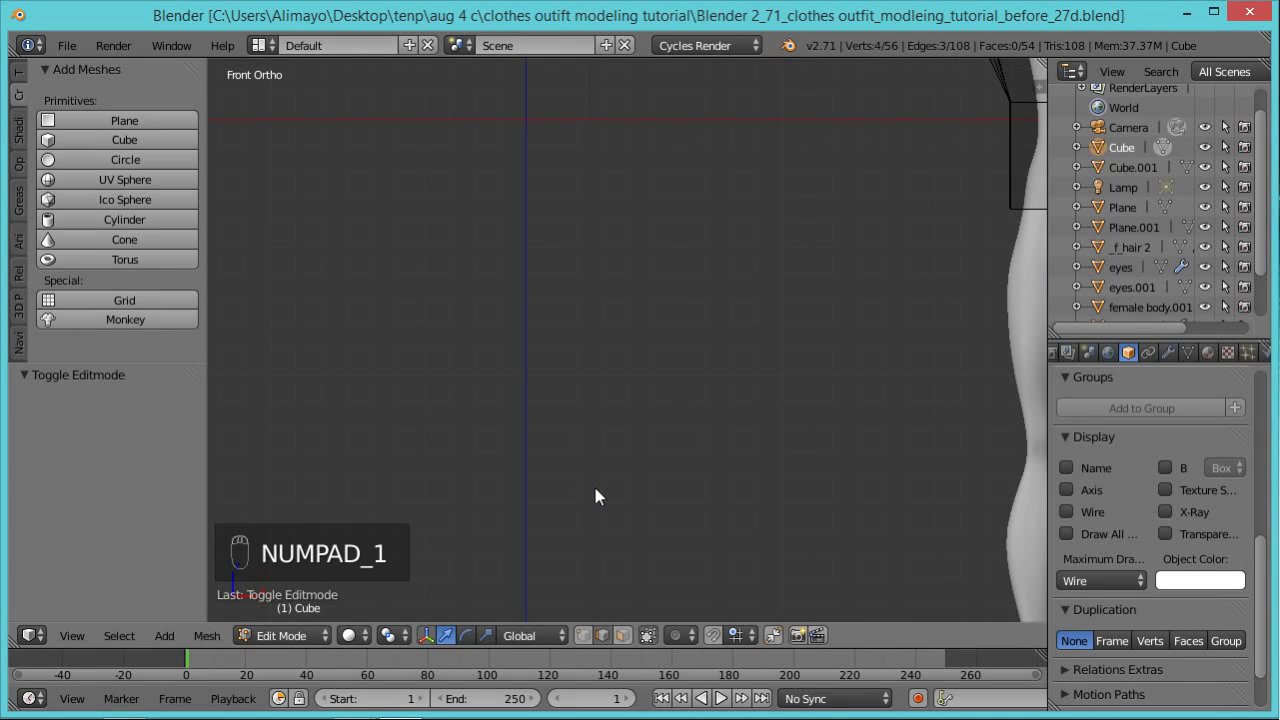
pyautogui.keyDown('shift'); pyautogui.moveTo(798, 364); pyautogui.dragTo(371, 84, button='middle'); pyautogui.keyUp('shift')
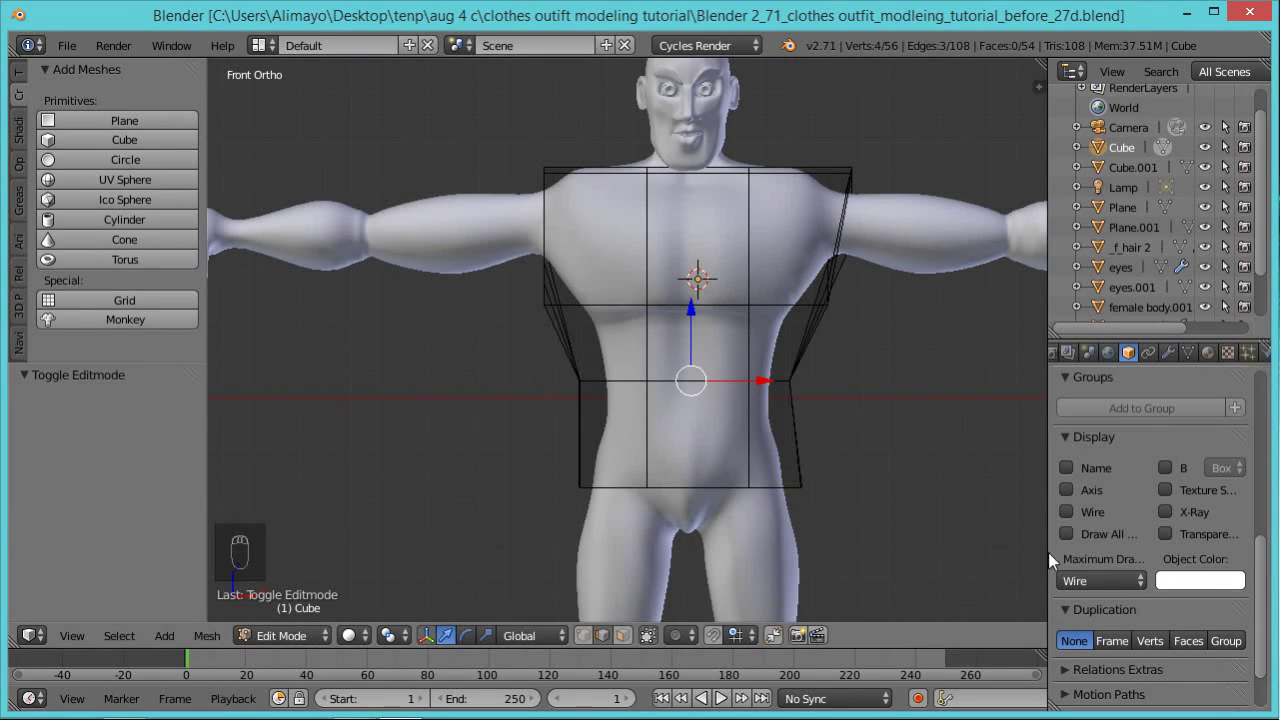
pyautogui.click(1100, 576)
pyautogui.click(1060, 515)
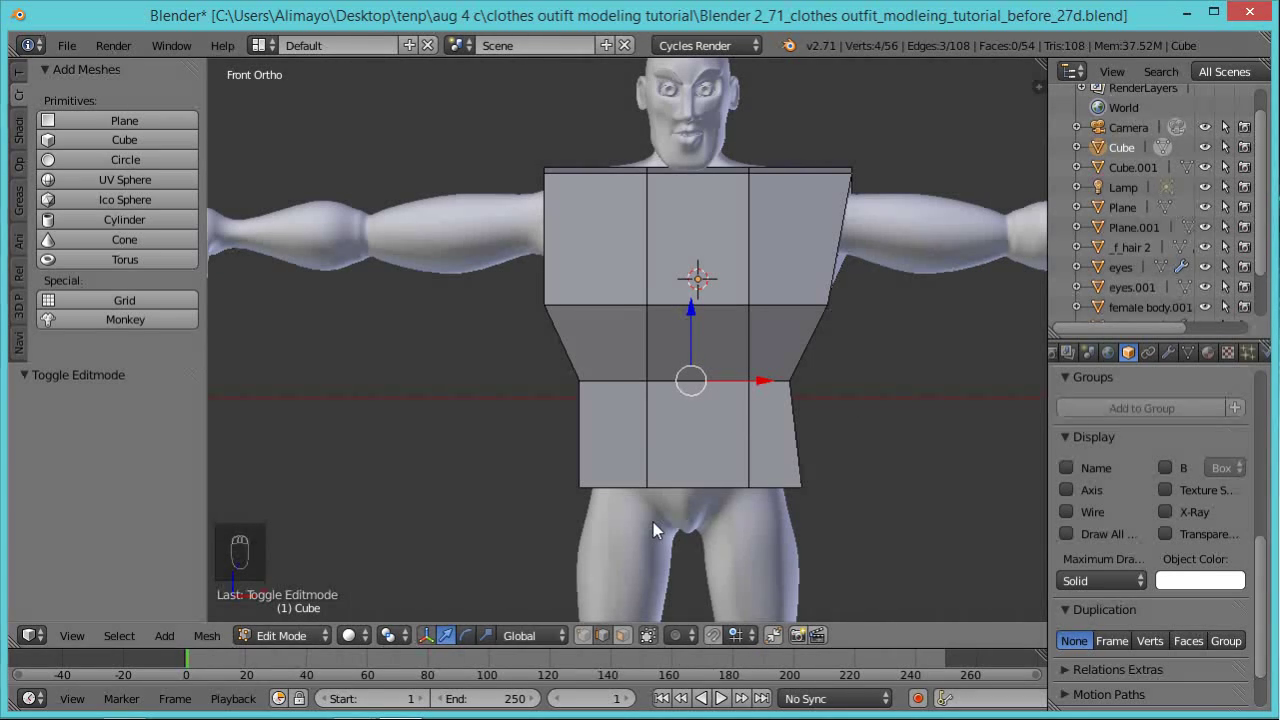
# Add one vertical loop cut down the middle of the torso mesh, keeping it centered.
pyautogui.hotkey('ctrl', 'r')
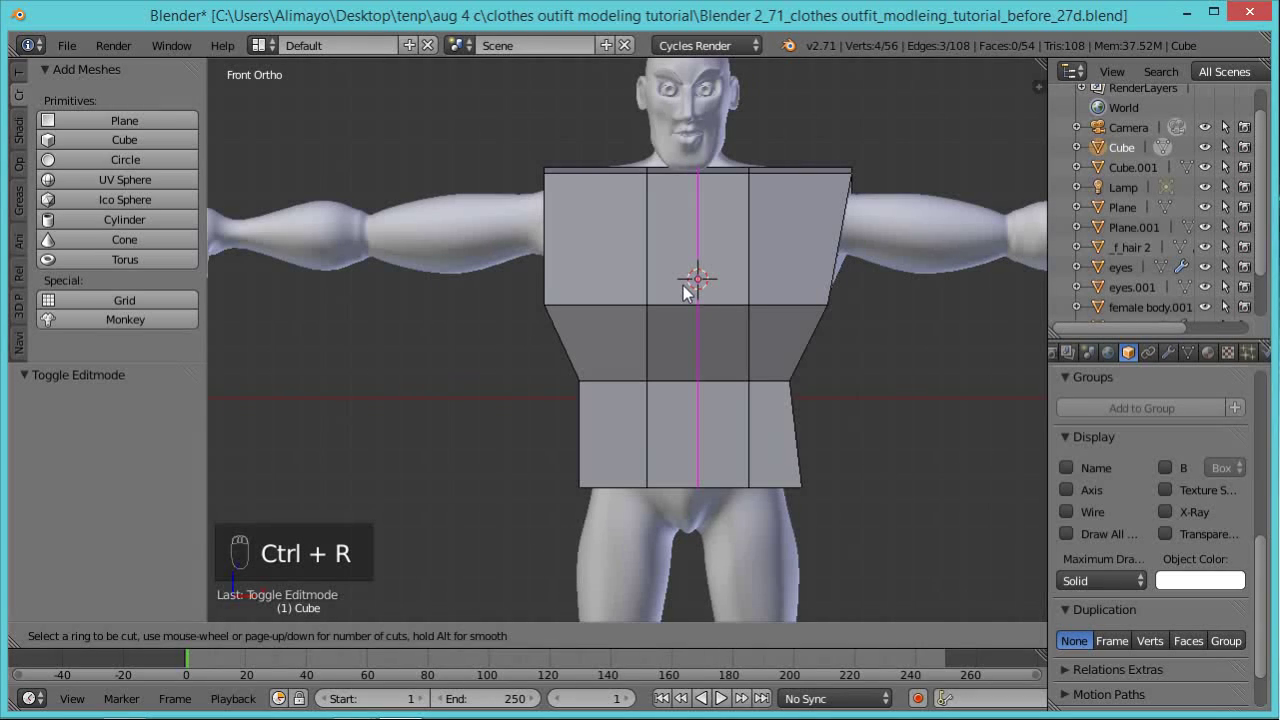
pyautogui.click(683, 285)
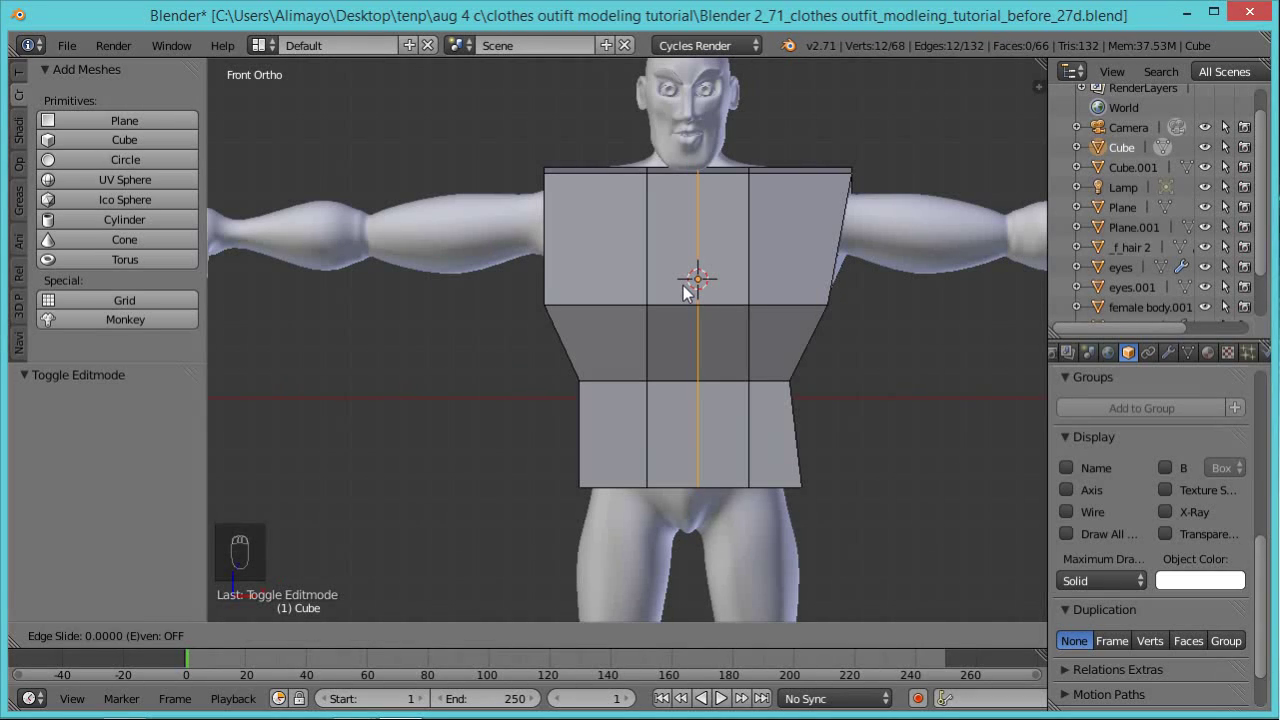
pyautogui.rightClick(683, 287)
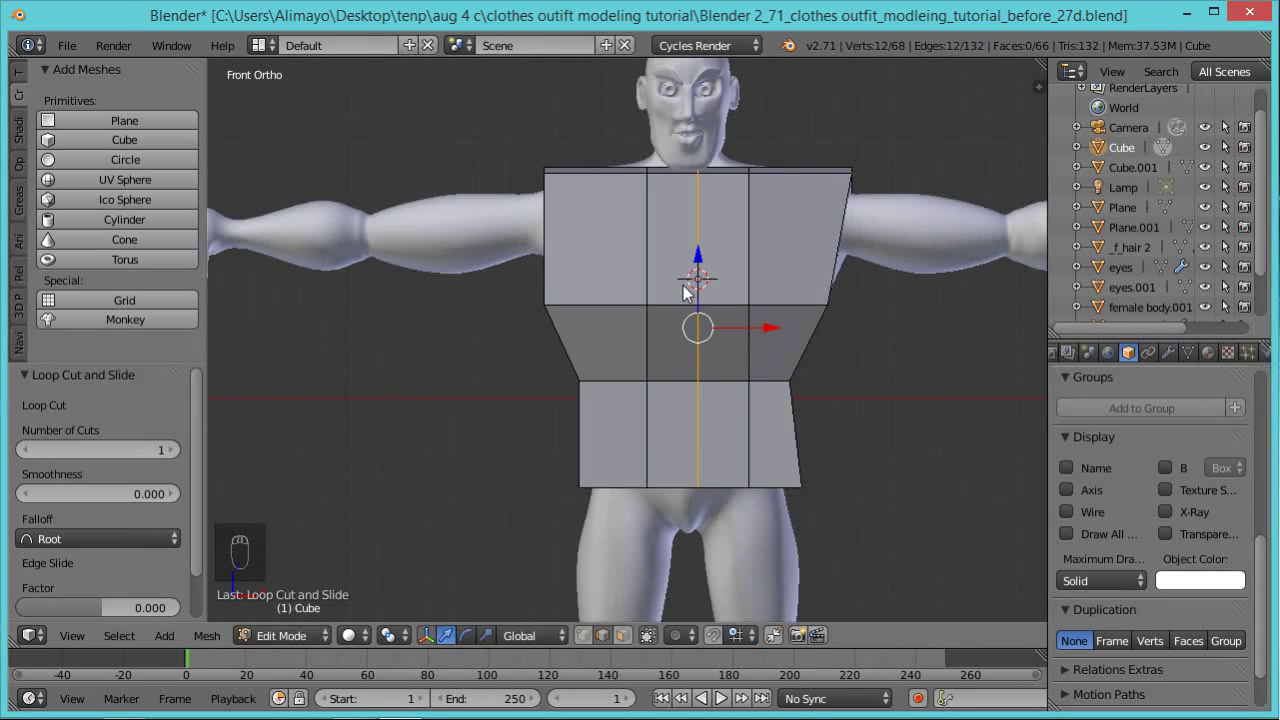
# Select all faces on the figure's right half of the torso mesh through wireframe display and delete them.
pyautogui.press('z')
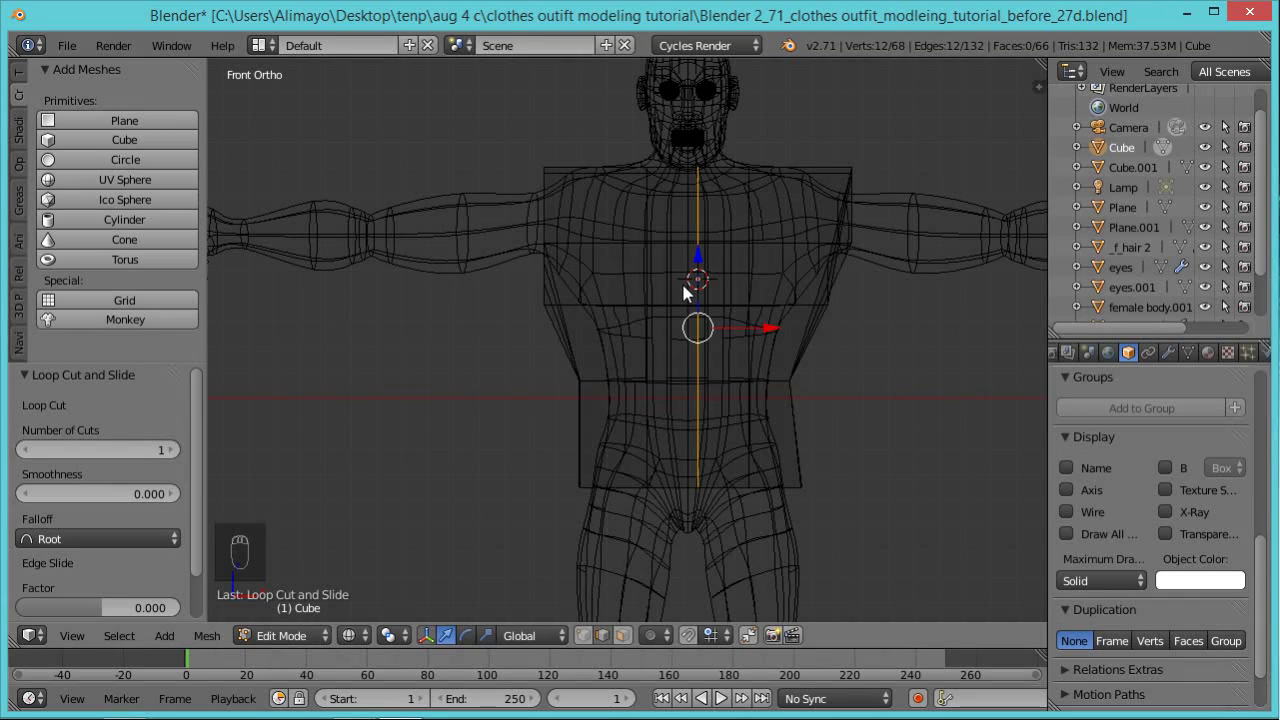
pyautogui.press('a')
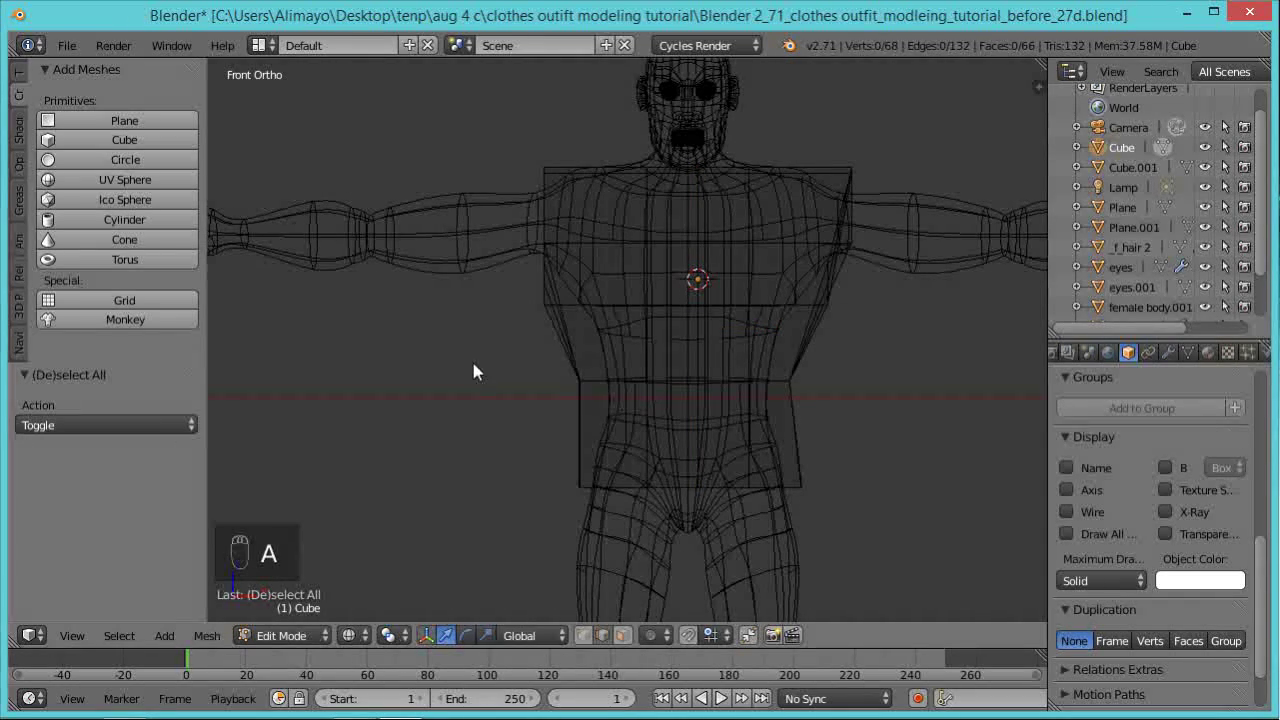
pyautogui.click(622, 635)
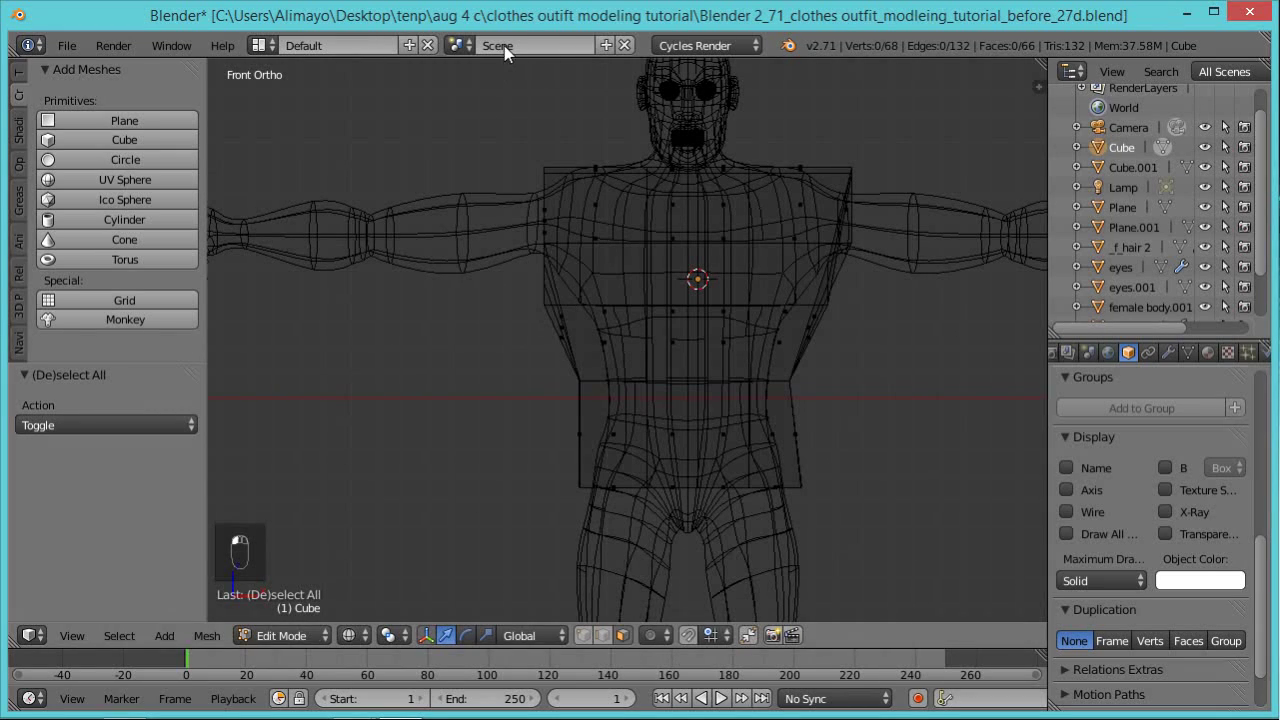
pyautogui.press('b')
pyautogui.moveTo(463, 90); pyautogui.dragTo(700, 505)
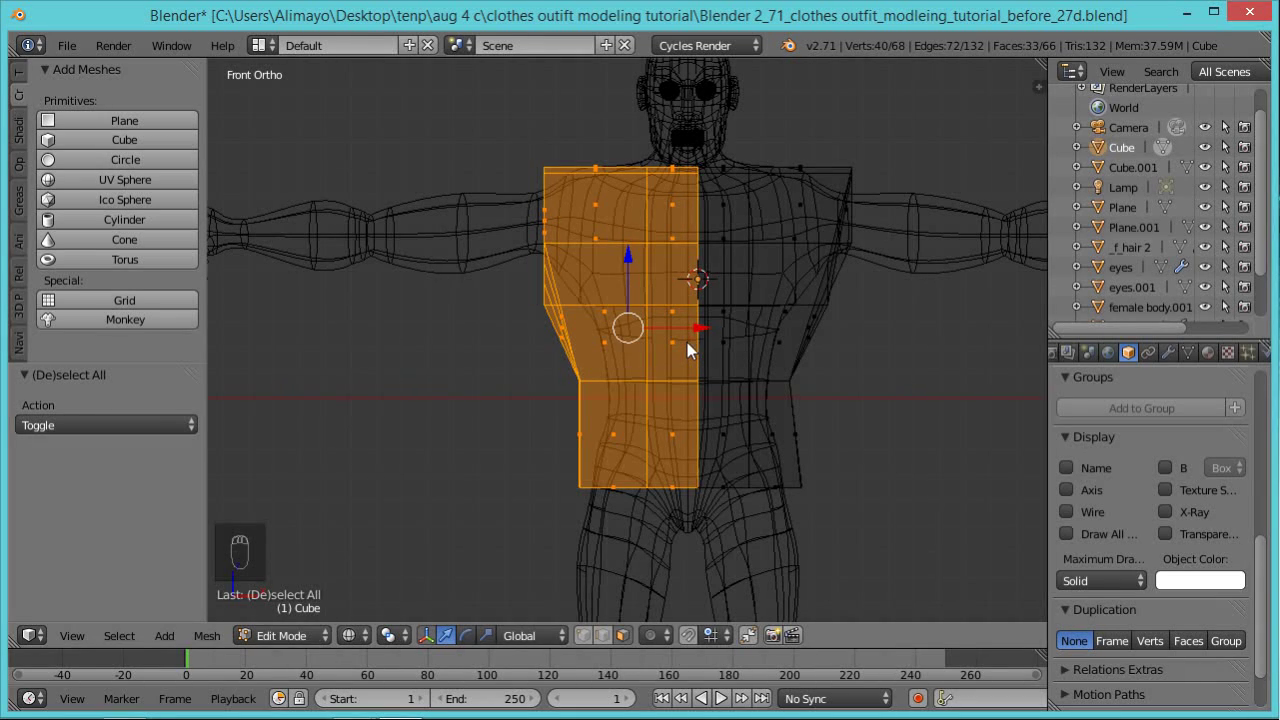
pyautogui.press('x')
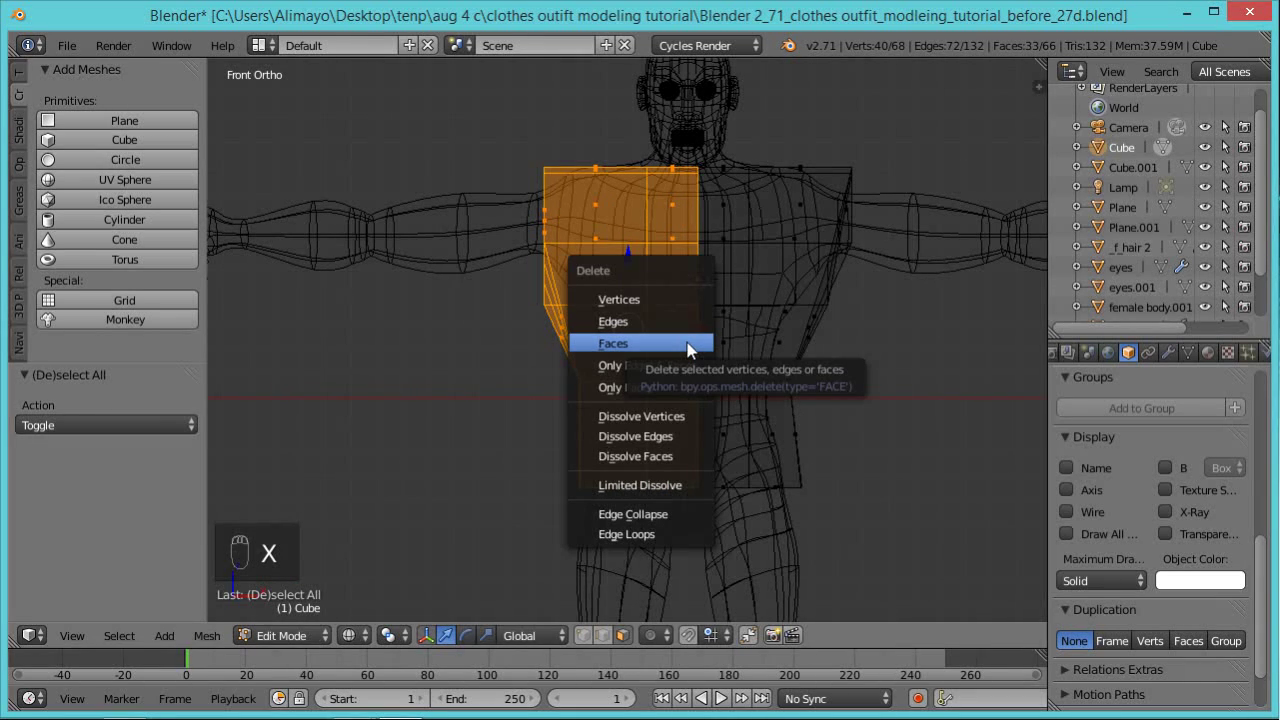
pyautogui.click(689, 350)
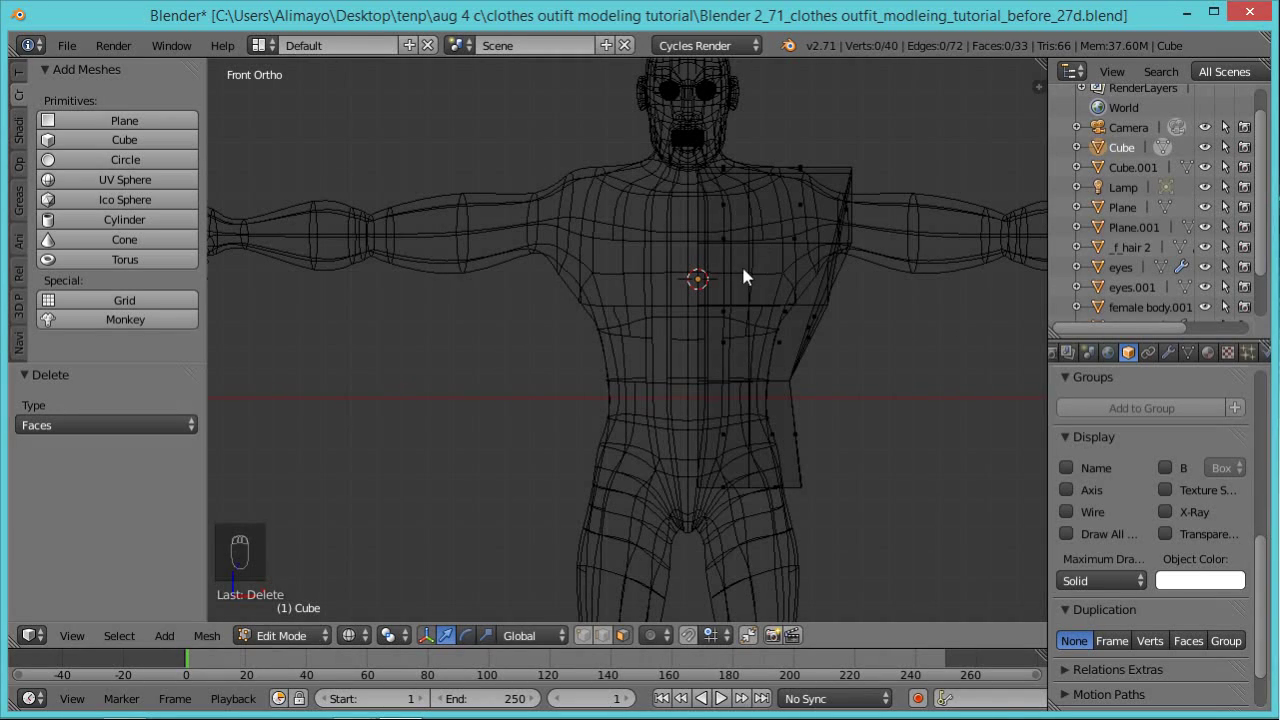
pyautogui.press('z')
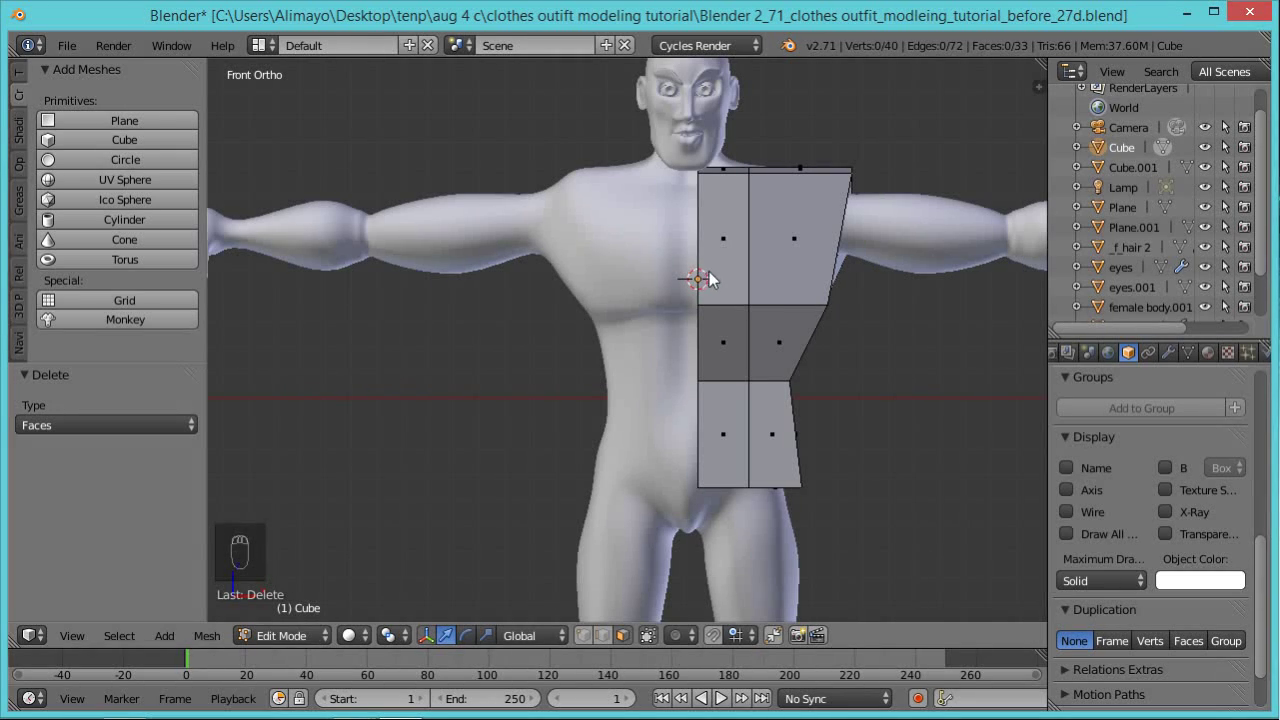
# Add a Mirror modifier on the X axis to the half mesh, with Clipping and edit-cage display enabled.
pyautogui.click(1166, 349)
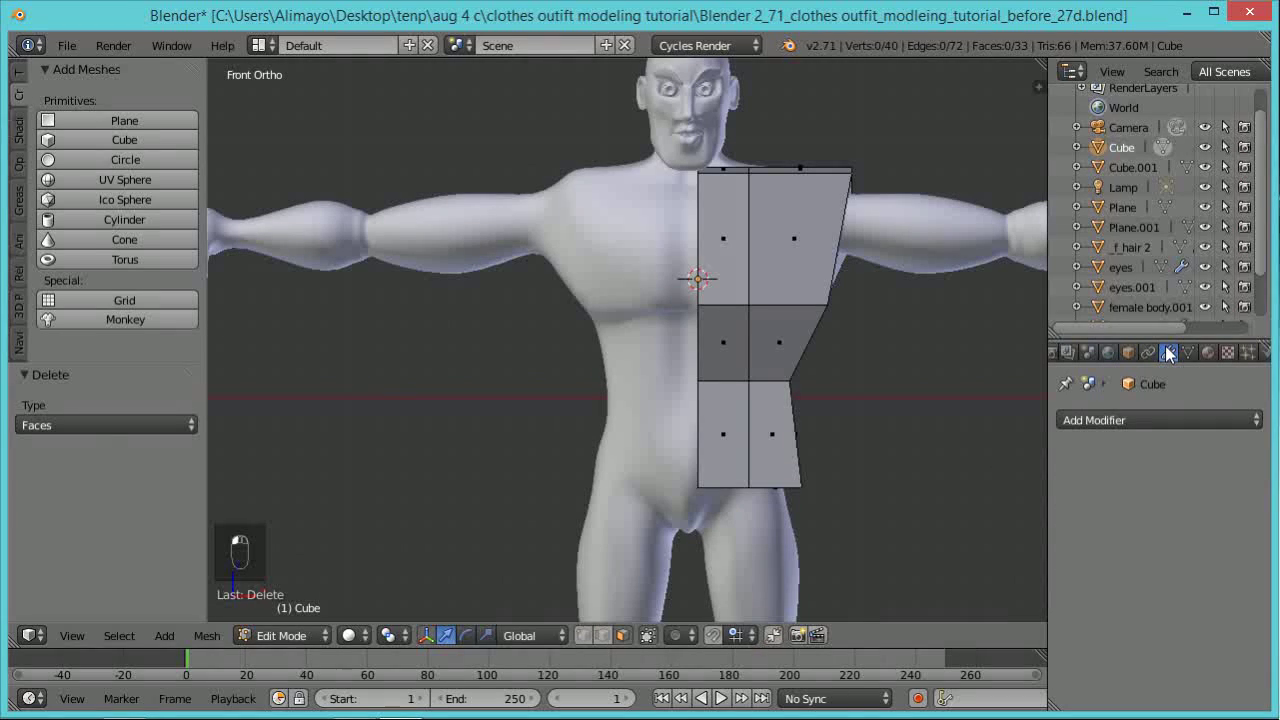
pyautogui.click(1178, 420)
pyautogui.click(869, 229)
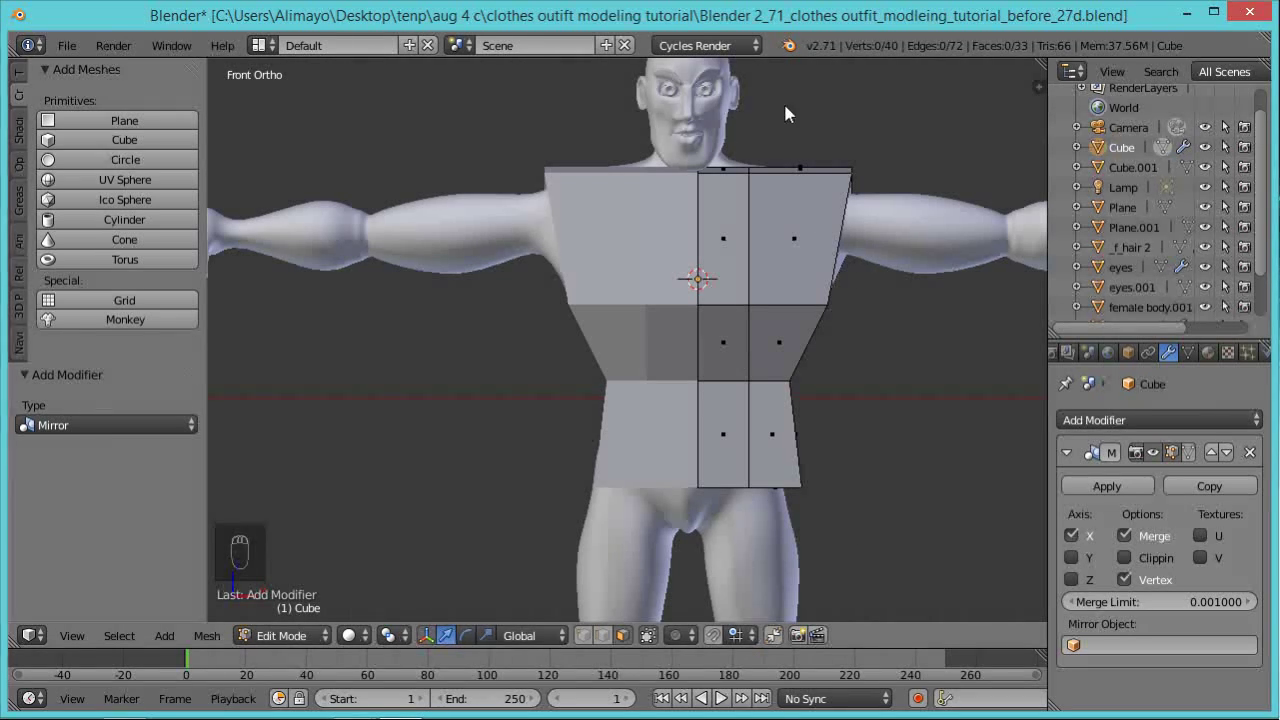
pyautogui.click(1126, 557)
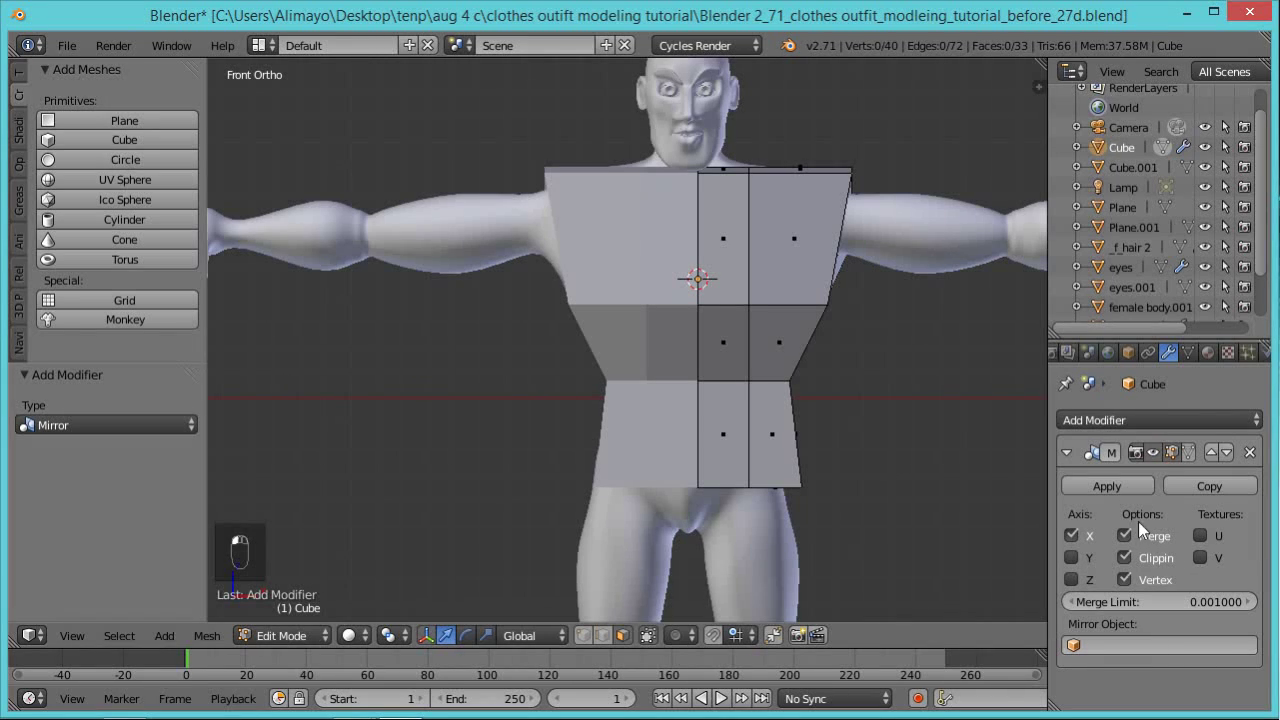
pyautogui.click(1186, 452)
# Save the file as Blender 2_71_clothes outfit_modleing_tutorial_before_28d.blend and hide the male_body object.
pyautogui.moveTo(838, 274); pyautogui.dragTo(716, 250, button='middle')
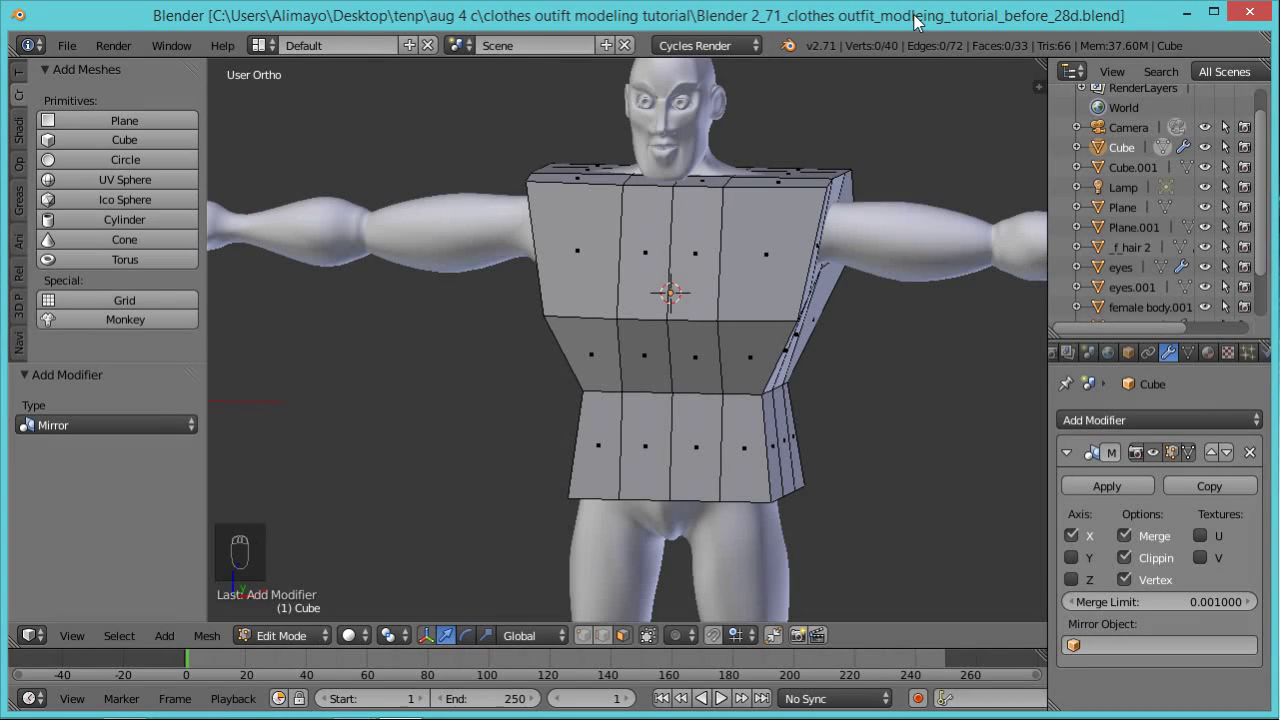
pyautogui.moveTo(820, 470); pyautogui.dragTo(792, 414, button='middle')
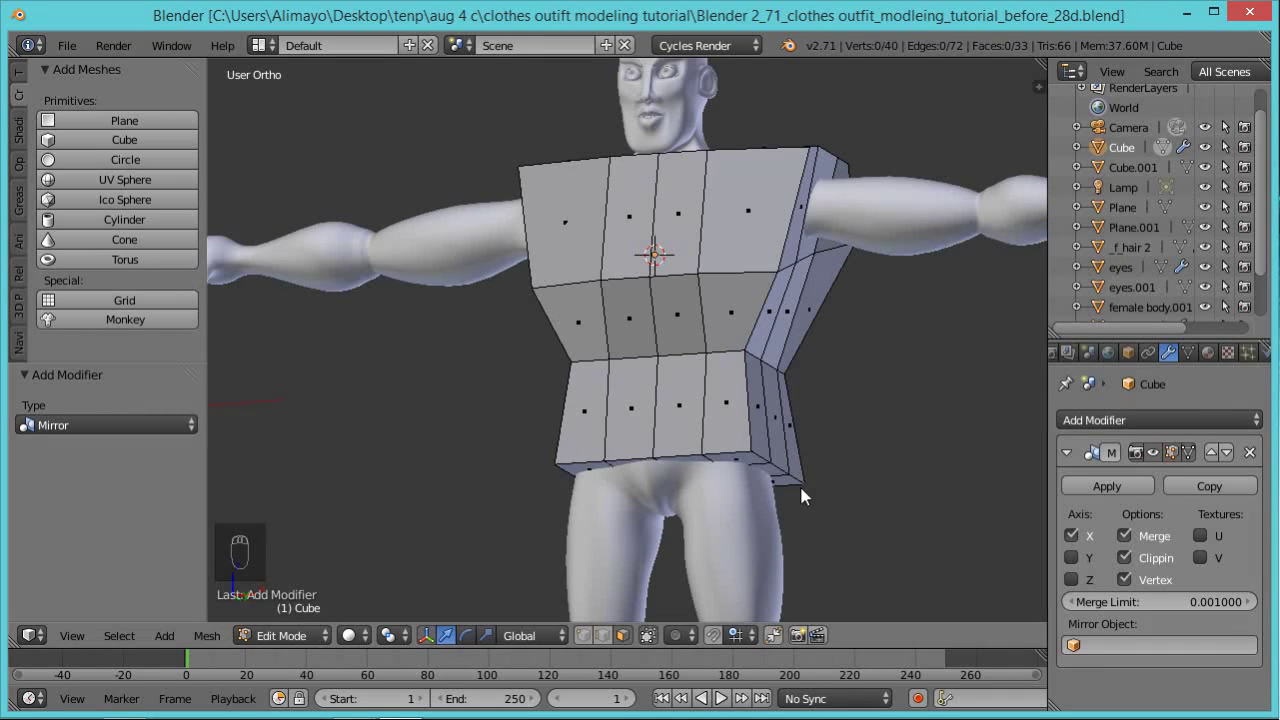
pyautogui.scroll(-3, 1257, 258)
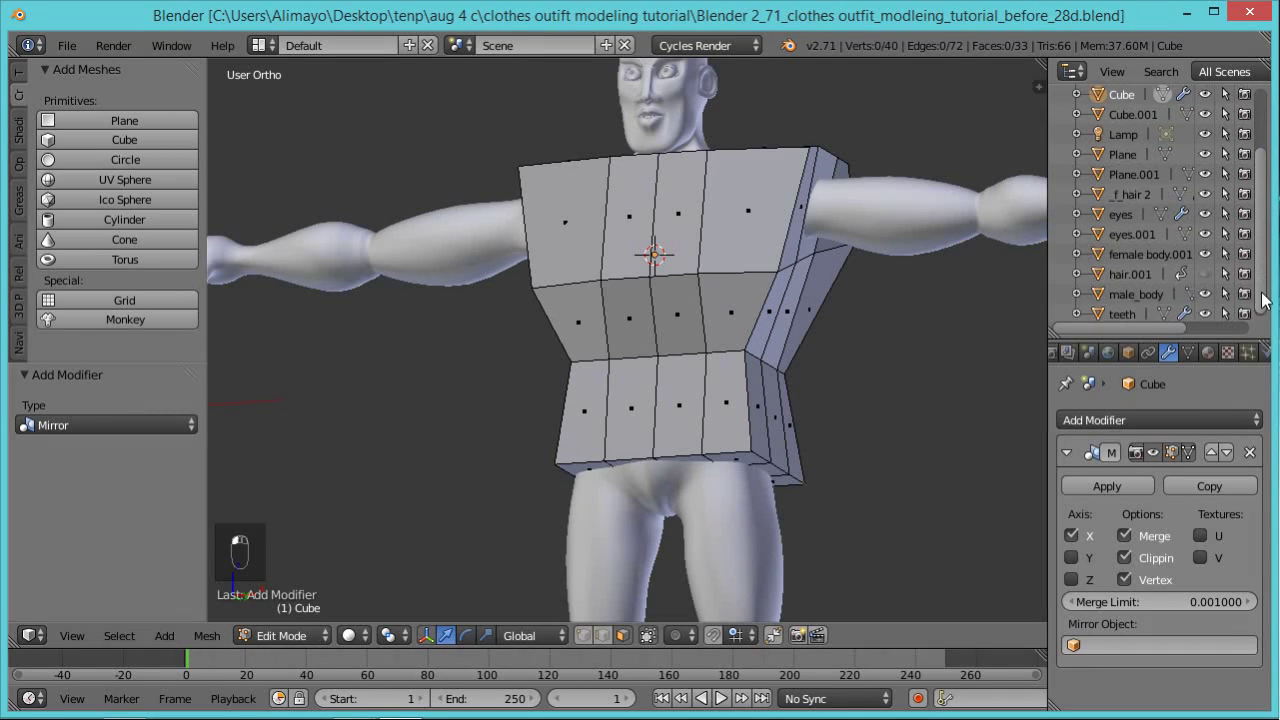
pyautogui.click(1205, 290)
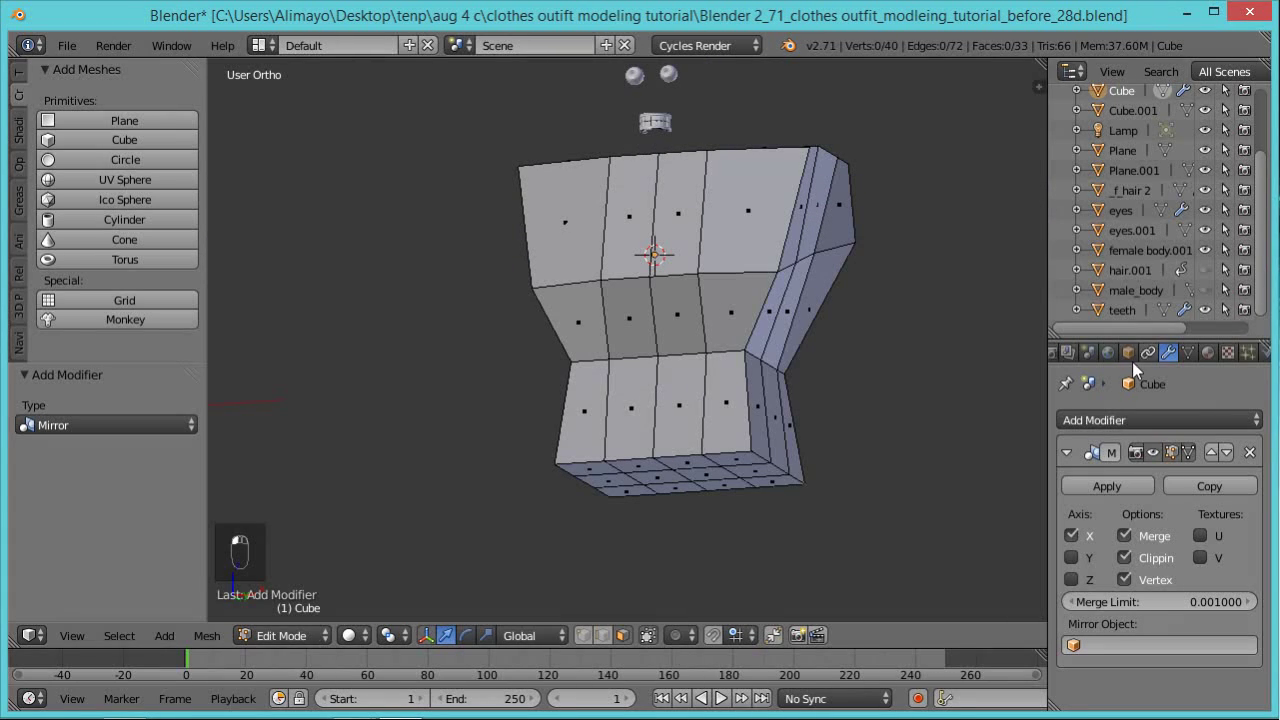
# Select all the underside faces of the torso mesh and delete them to open the hem.
pyautogui.moveTo(875, 506)
pyautogui.mouseDown(button='middle')
pyautogui.moveTo(877, 457)
pyautogui.moveTo(880, 494)
pyautogui.mouseUp(button='middle')
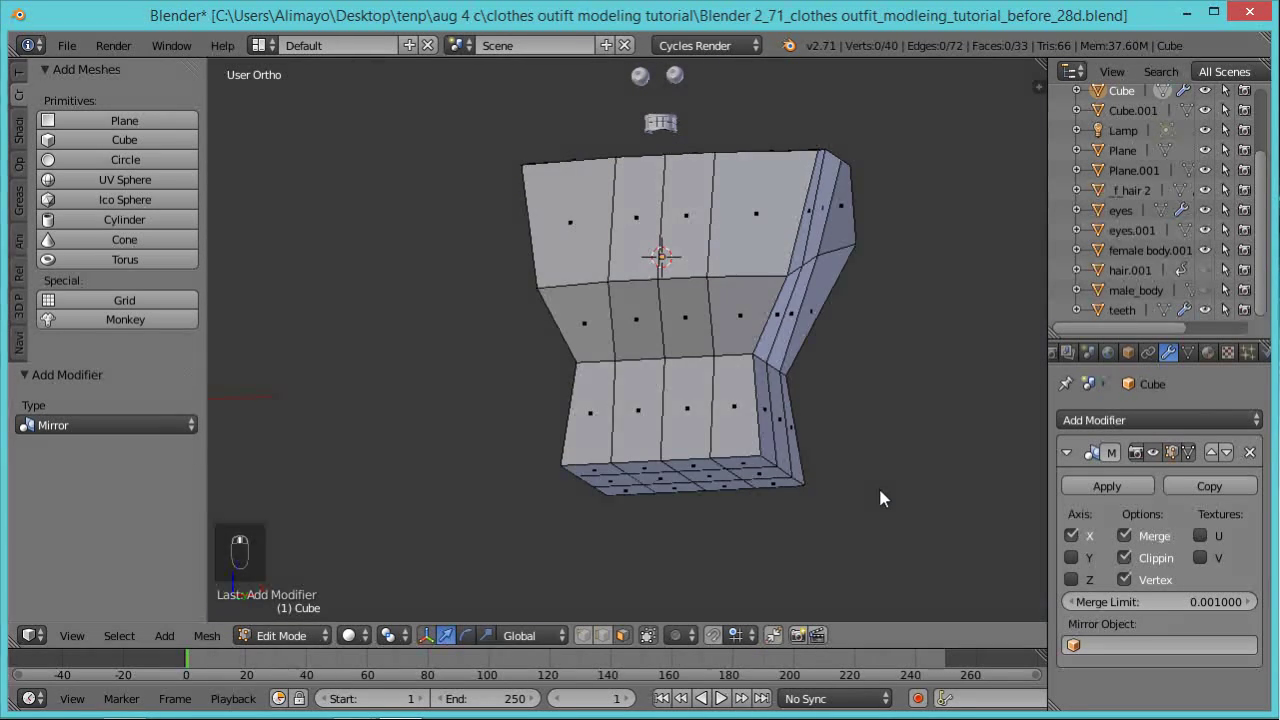
pyautogui.rightClick(779, 485)
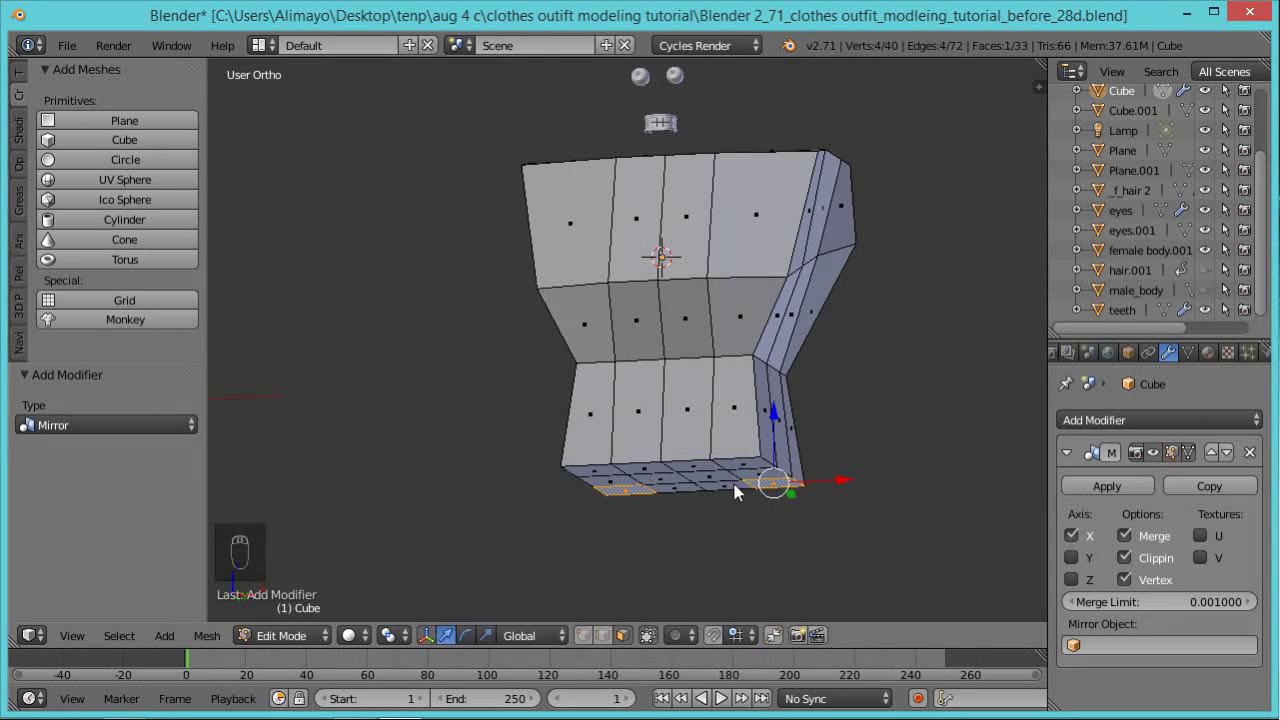
pyautogui.keyDown('shift'); pyautogui.rightClick(735, 490); pyautogui.keyUp('shift')
pyautogui.keyDown('shift'); pyautogui.rightClick(690, 484); pyautogui.keyUp('shift')
pyautogui.keyDown('shift'); pyautogui.rightClick(605, 474); pyautogui.keyUp('shift')
pyautogui.keyDown('shift'); pyautogui.rightClick(643, 478); pyautogui.keyUp('shift')
pyautogui.keyDown('shift'); pyautogui.rightClick(690, 486); pyautogui.keyUp('shift')
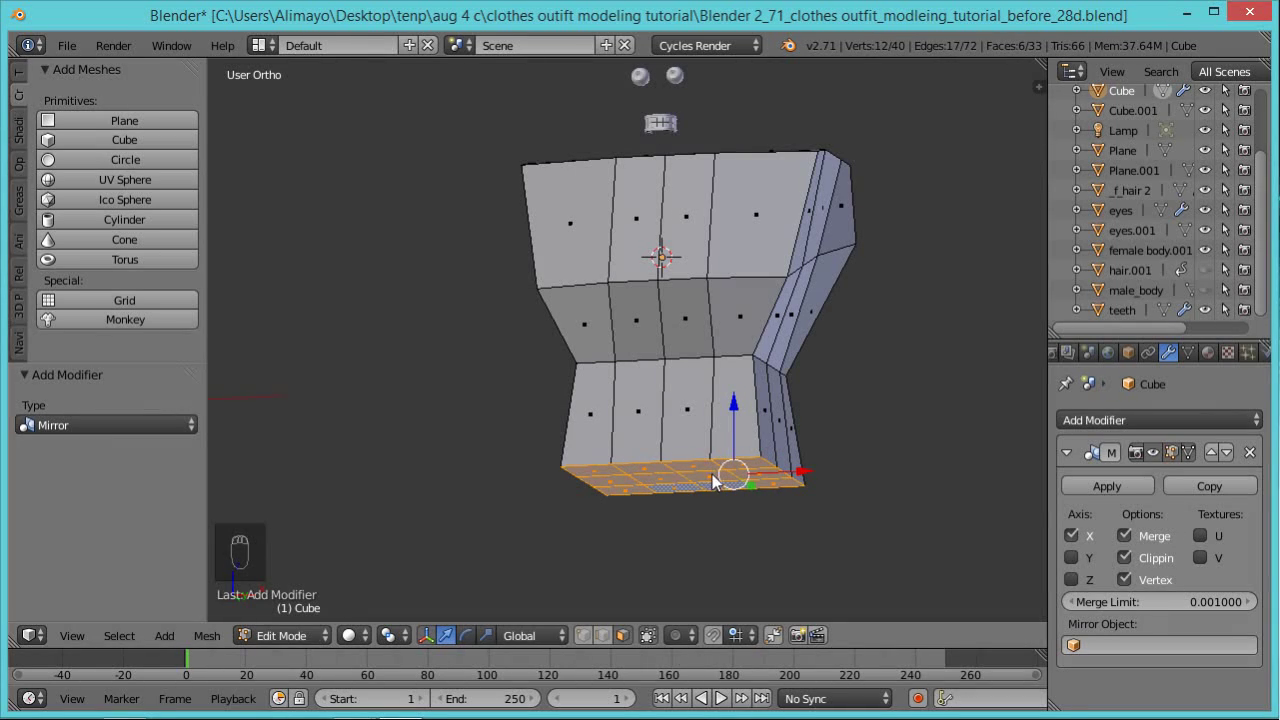
pyautogui.press('x')
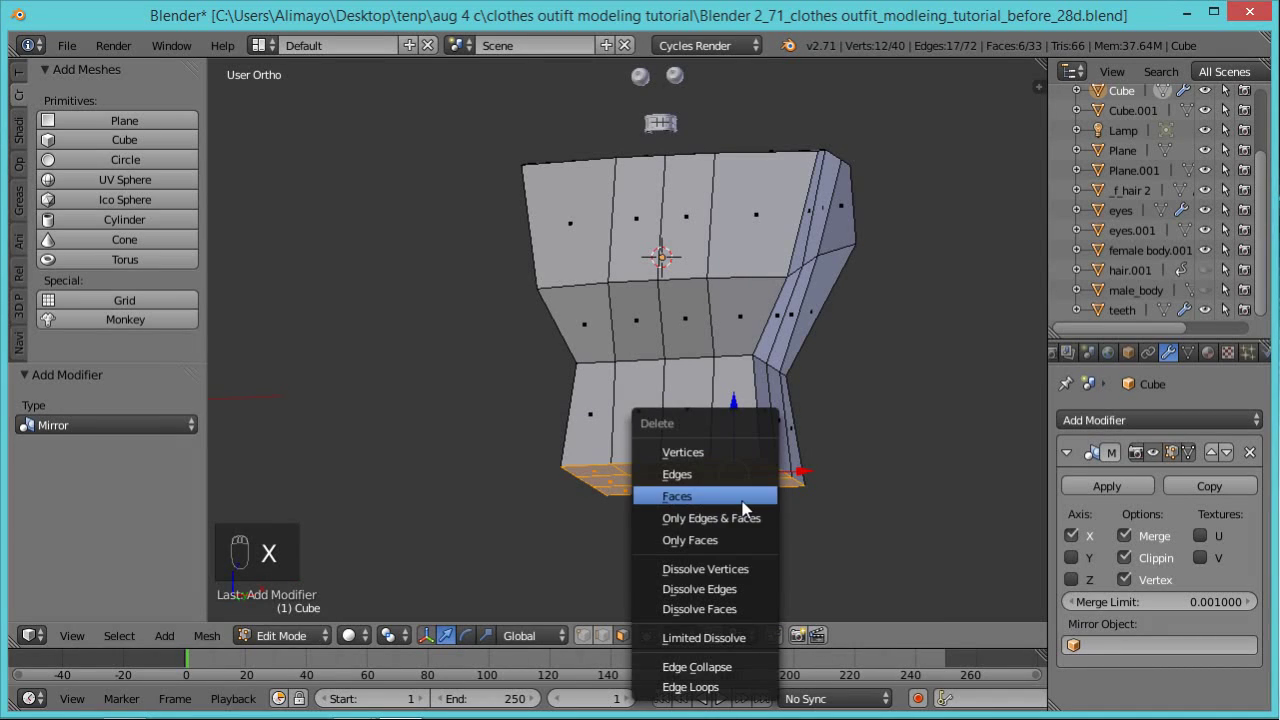
pyautogui.click(743, 510)
# Delete the middle face on top of the torso mesh to open the neck hole.
pyautogui.moveTo(766, 366); pyautogui.dragTo(800, 490, button='middle')
pyautogui.rightClick(722, 252)
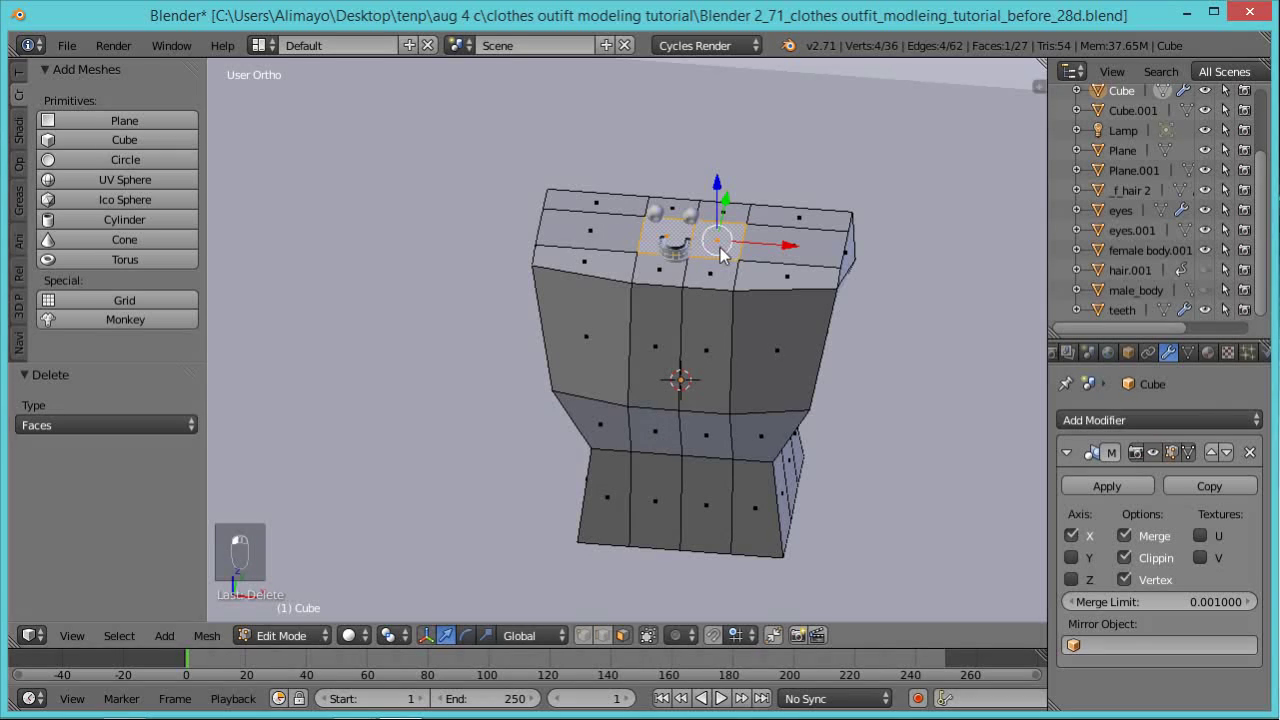
pyautogui.press('x')
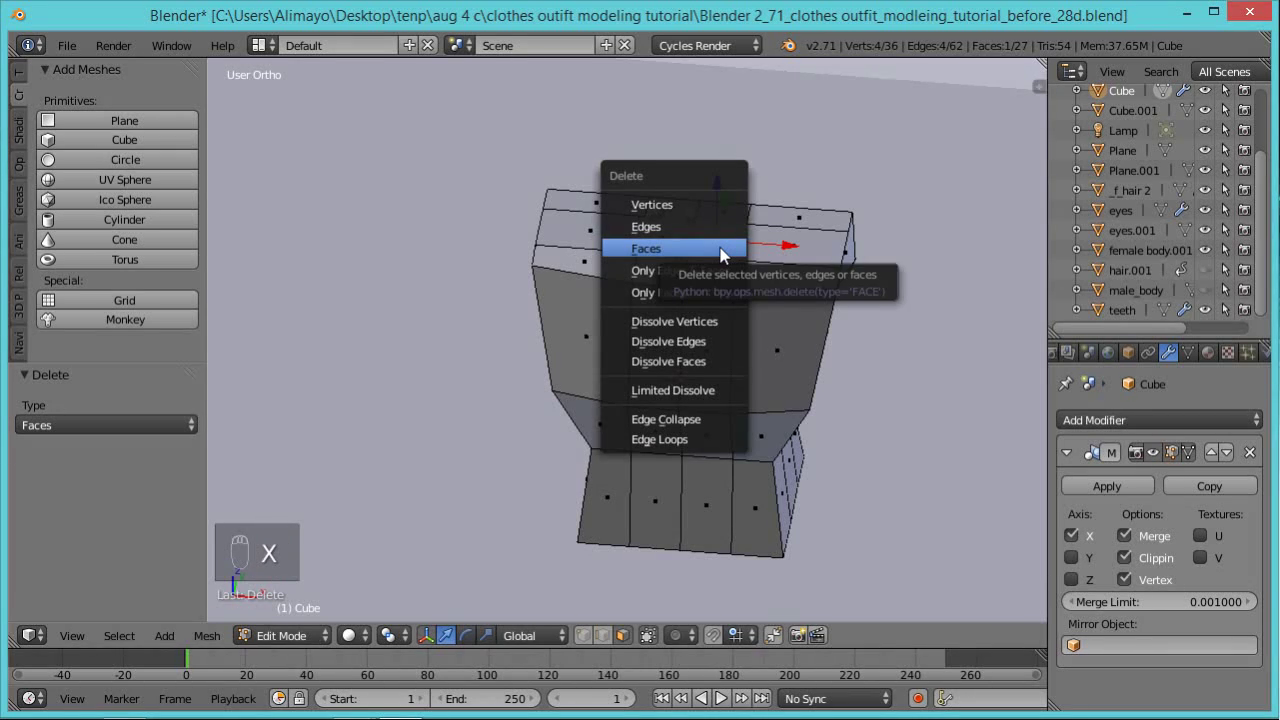
pyautogui.click(722, 252)
pyautogui.moveTo(883, 388); pyautogui.dragTo(857, 372, button='middle')
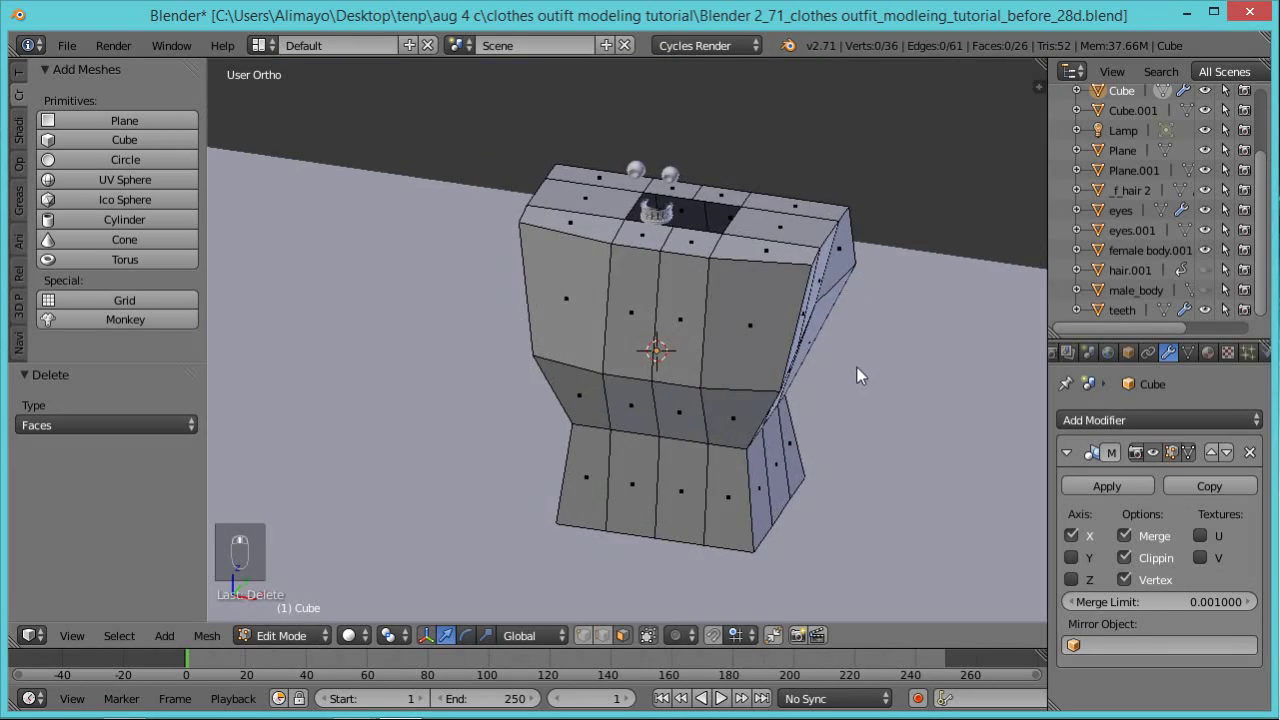
# Select the edge loop around the neck opening, keep male_body hidden, and round the loop with LoopTools Circle.
pyautogui.click(1205, 290)
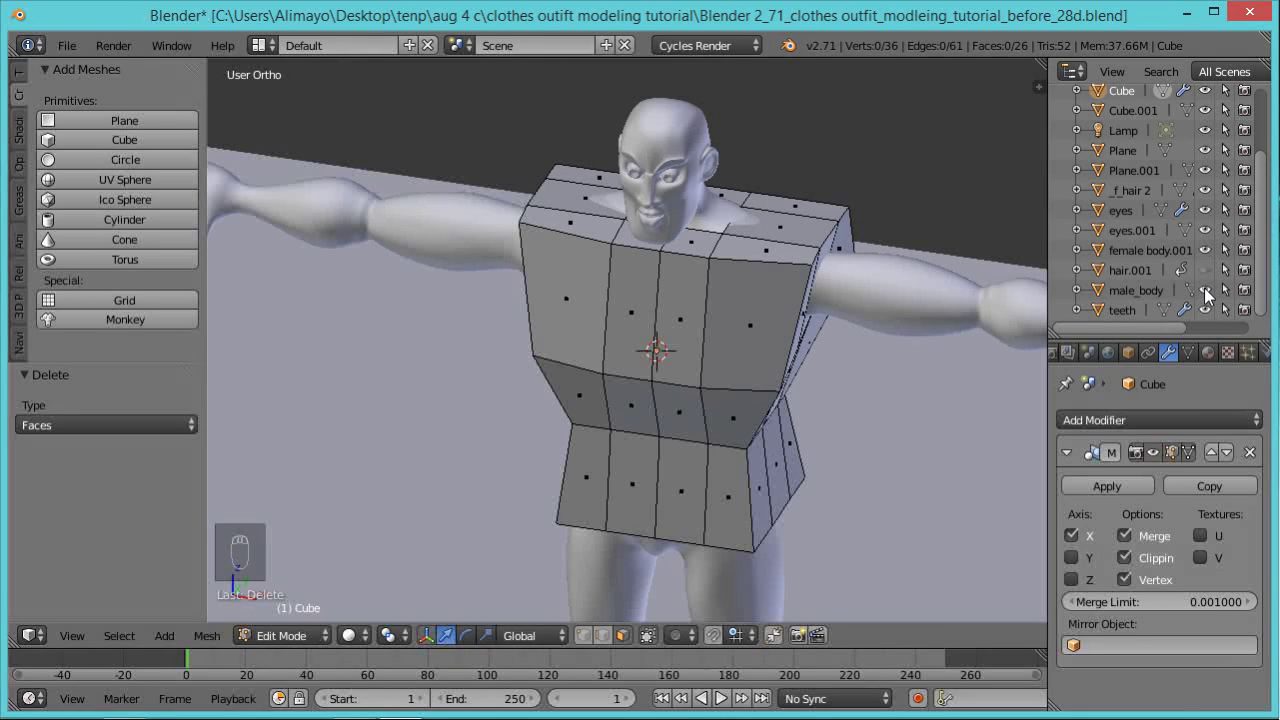
pyautogui.moveTo(745, 313); pyautogui.dragTo(738, 284, button='middle')
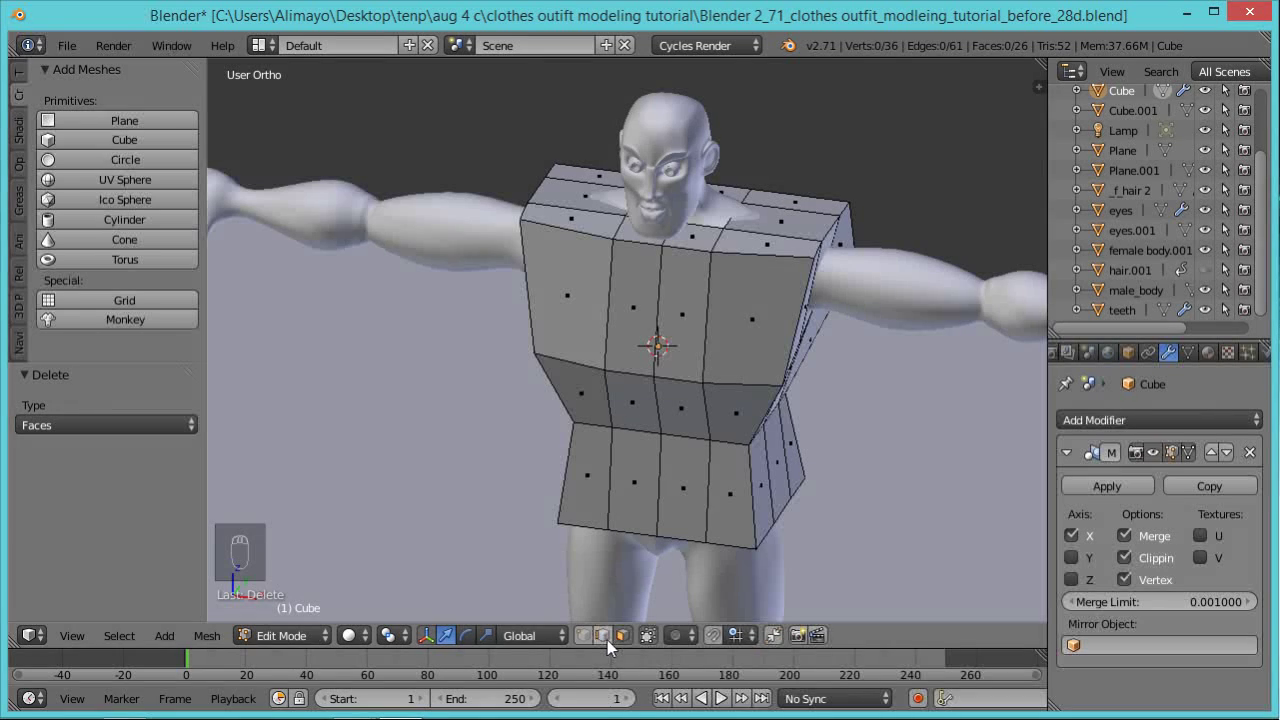
pyautogui.rightClick(720, 228)
pyautogui.keyDown('alt'); pyautogui.rightClick(729, 220); pyautogui.keyUp('alt')
pyautogui.keyDown('alt'); pyautogui.rightClick(760, 245); pyautogui.keyUp('alt')
pyautogui.moveTo(760, 245); pyautogui.dragTo(712, 289, button='middle')
pyautogui.scroll(1, 712, 289)
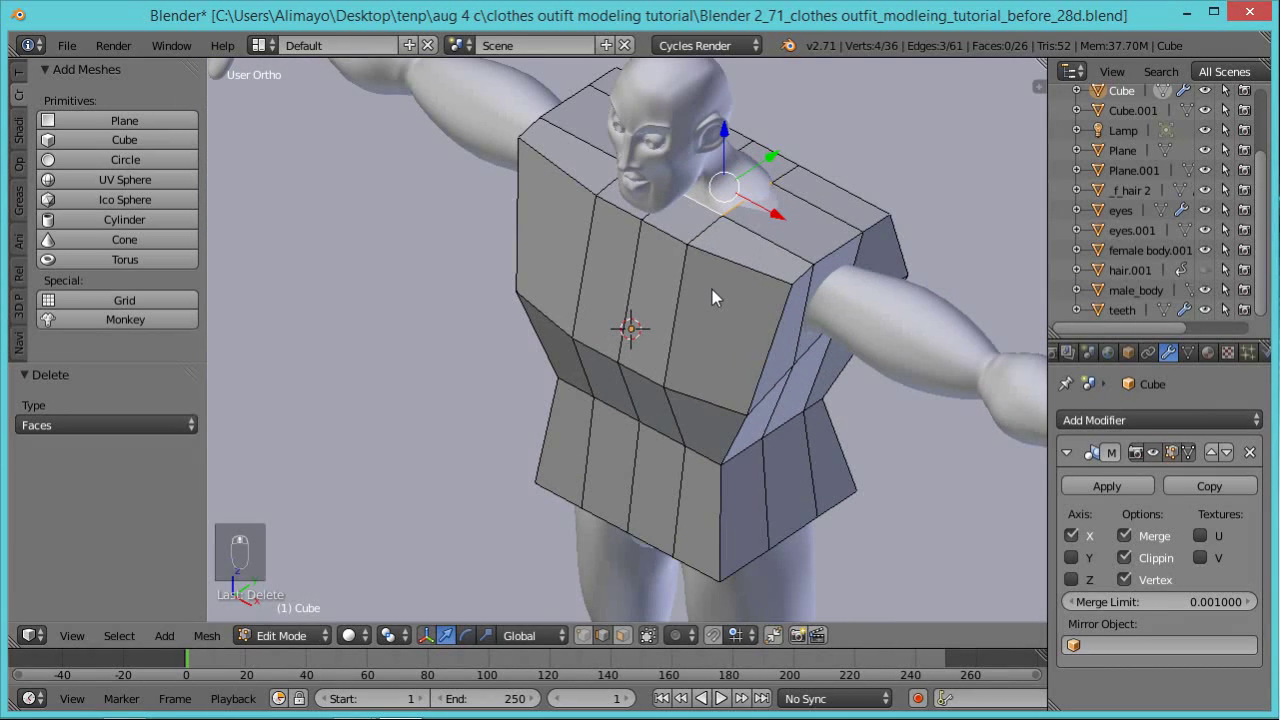
pyautogui.click(1205, 290)
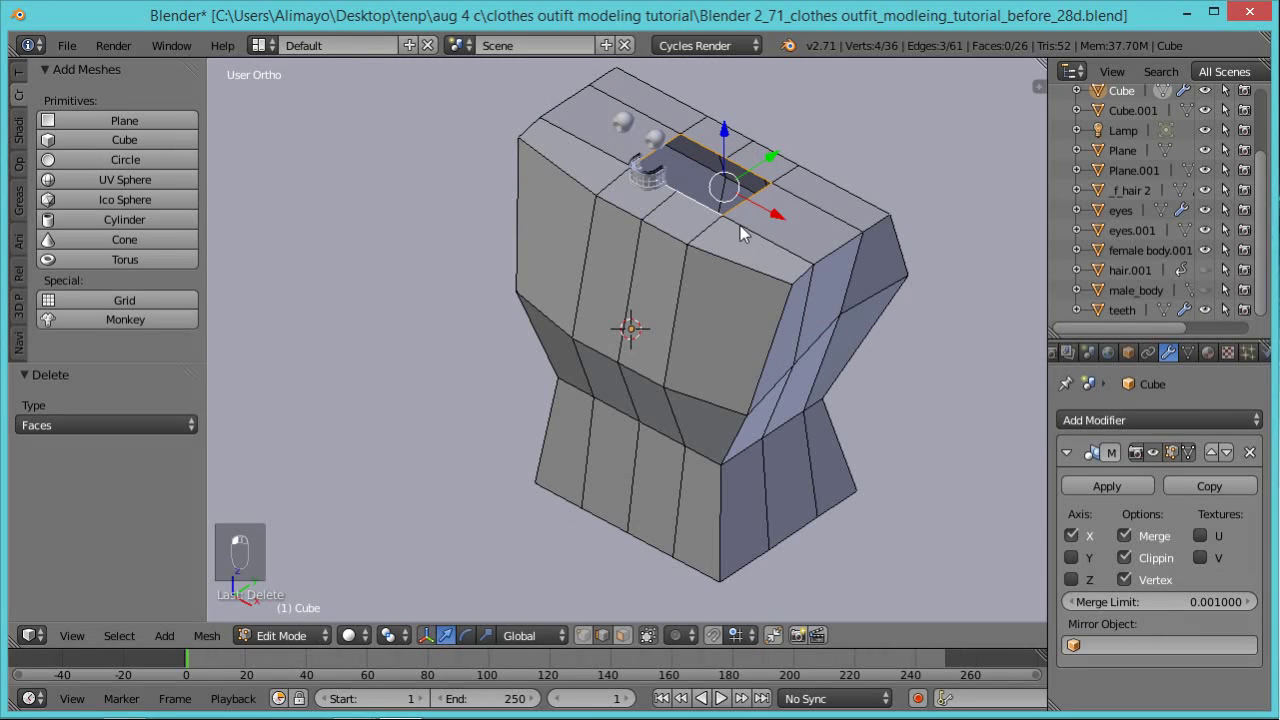
pyautogui.press('w')
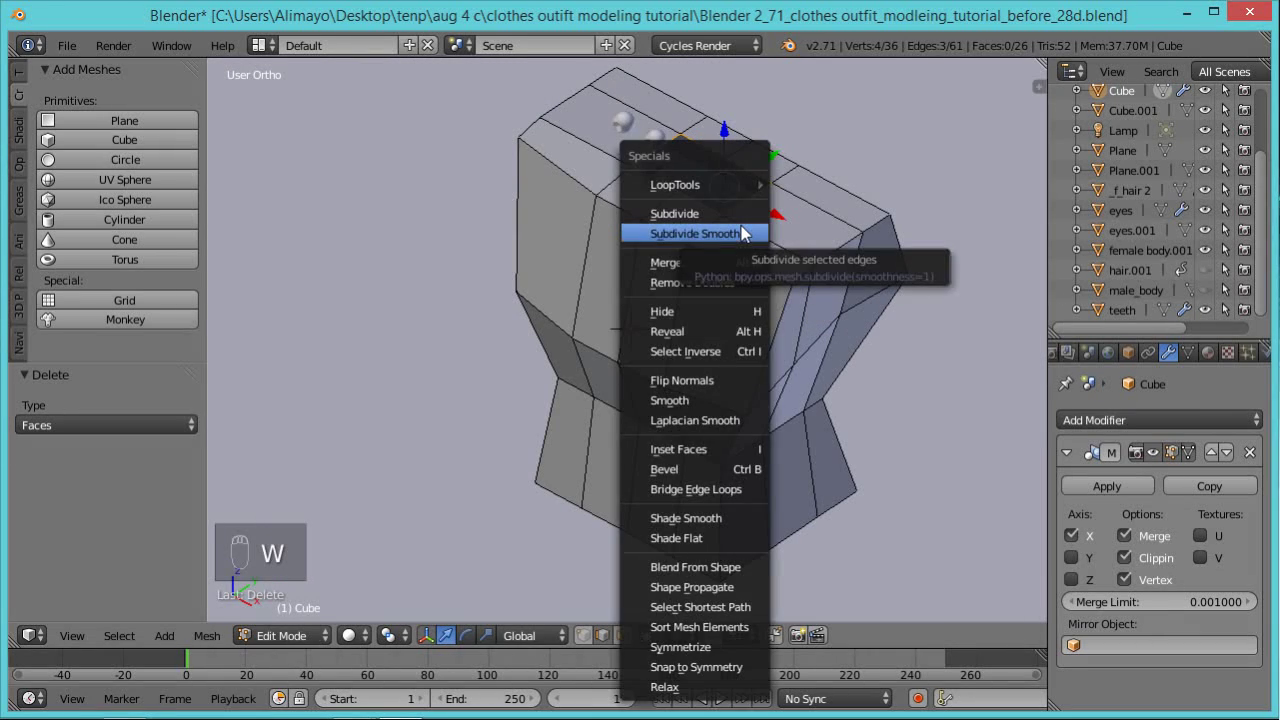
pyautogui.moveTo(733, 188)
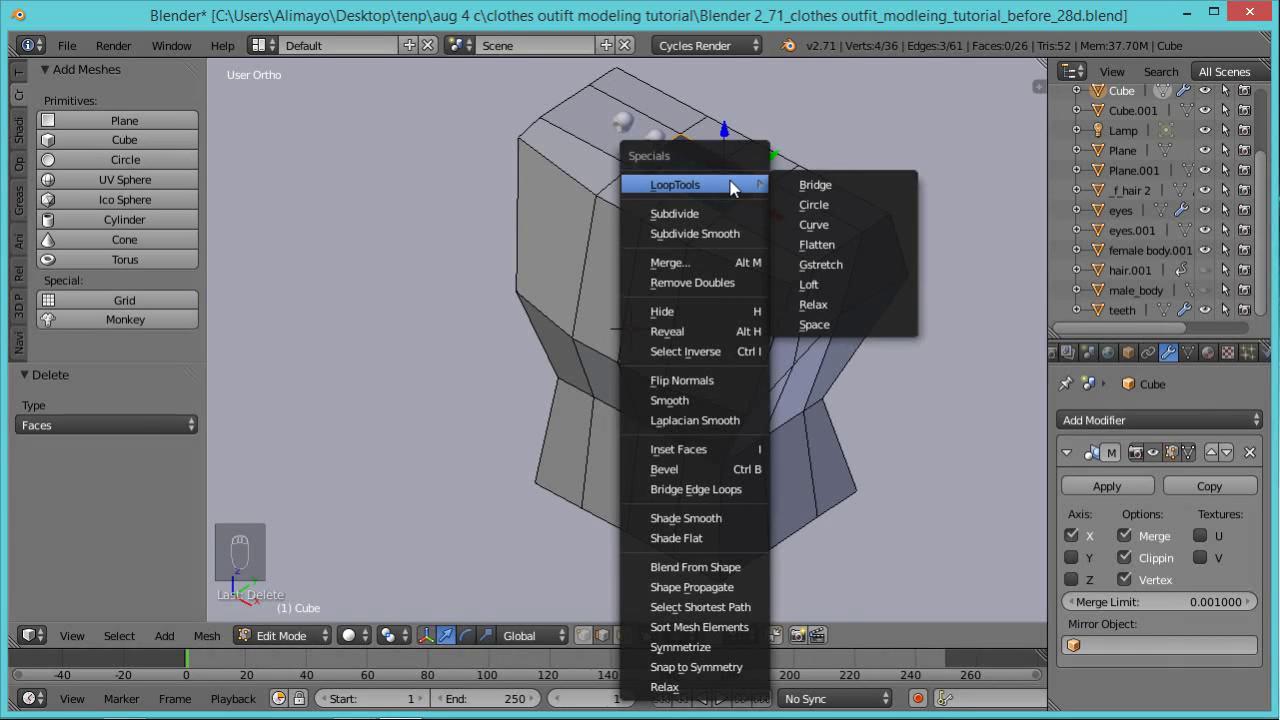
pyautogui.click(818, 204)
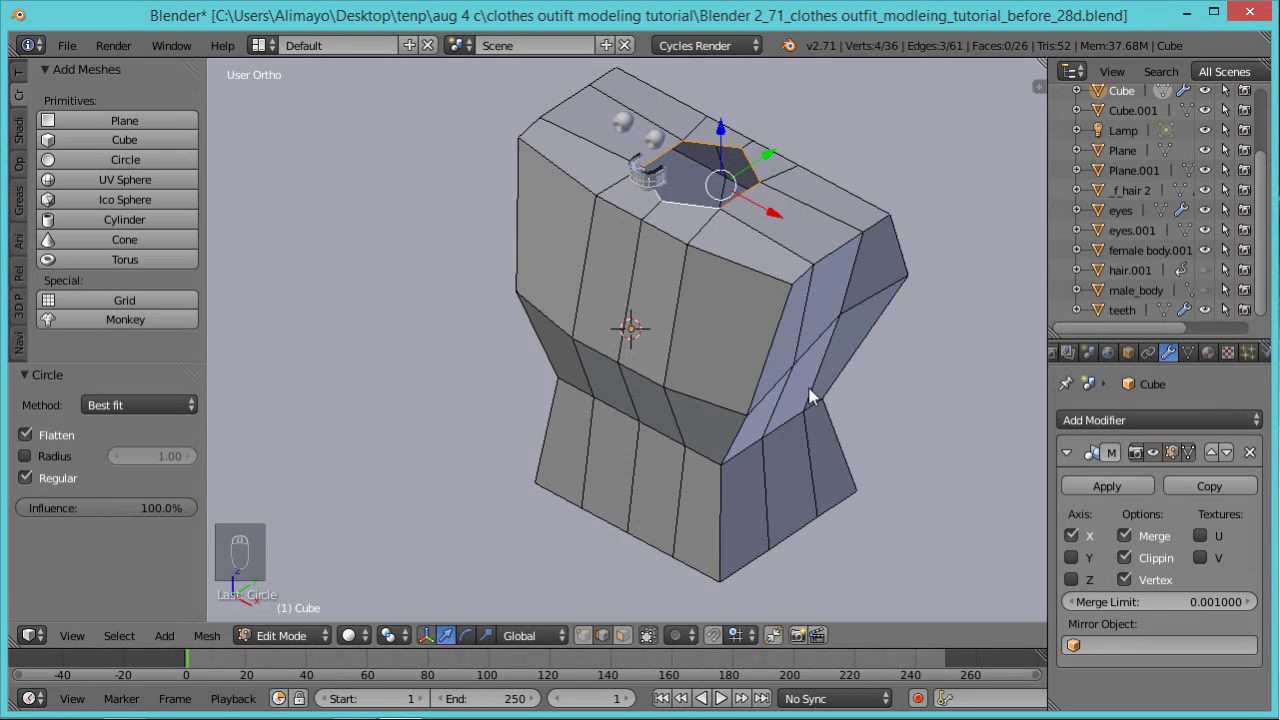
# Select the open hem's edge loop at the base of the torso mesh and round it with LoopTools Circle.
pyautogui.moveTo(818, 510); pyautogui.dragTo(855, 390, button='middle')
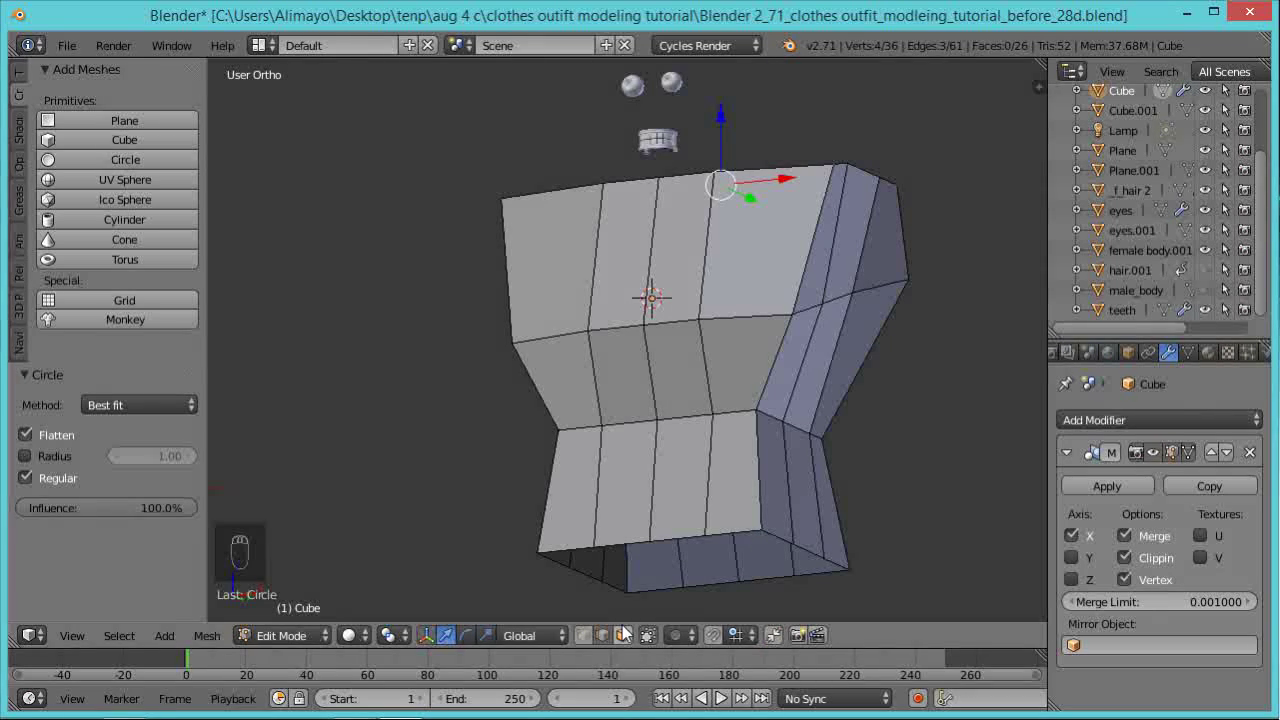
pyautogui.keyDown('alt'); pyautogui.rightClick(723, 533); pyautogui.keyUp('alt')
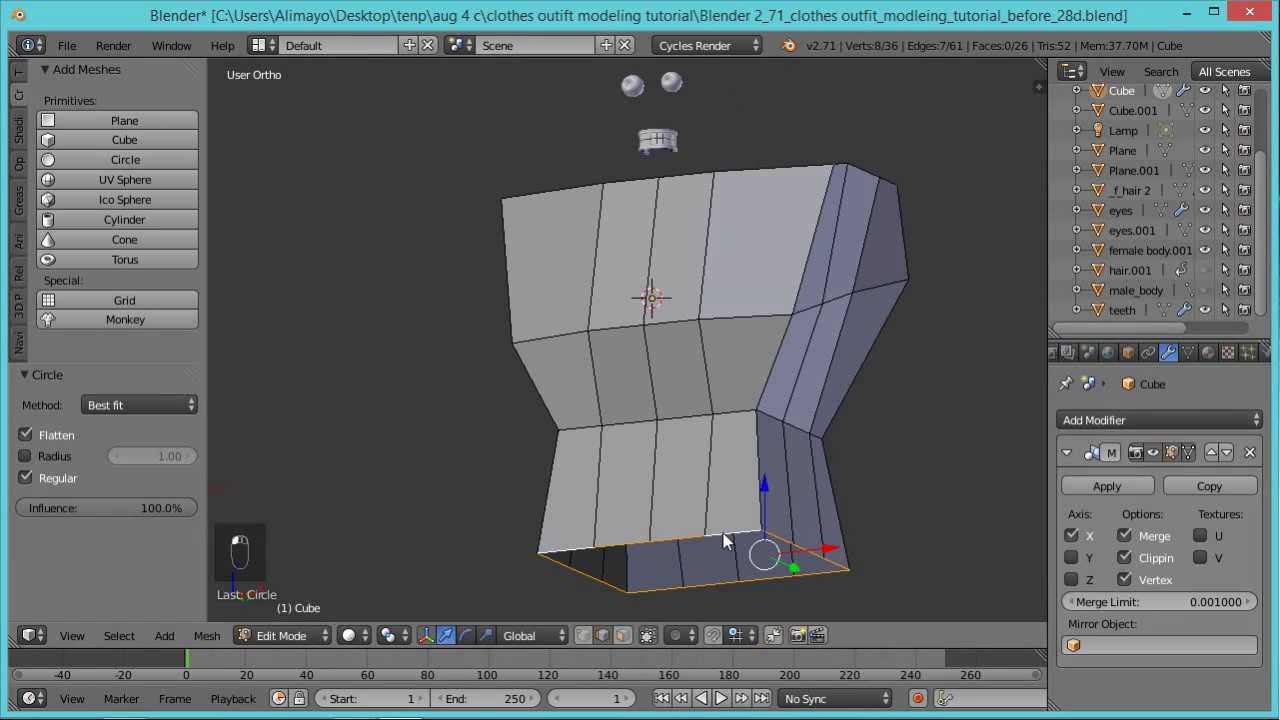
pyautogui.press('w')
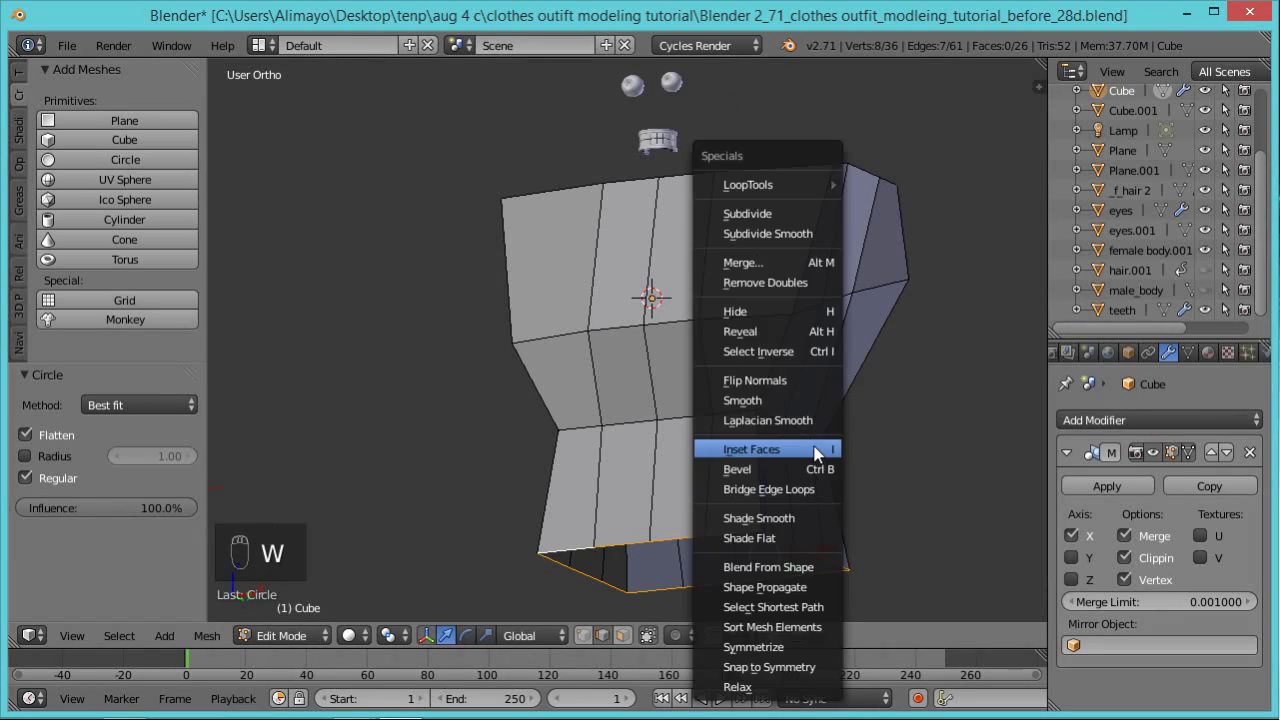
pyautogui.moveTo(783, 193)
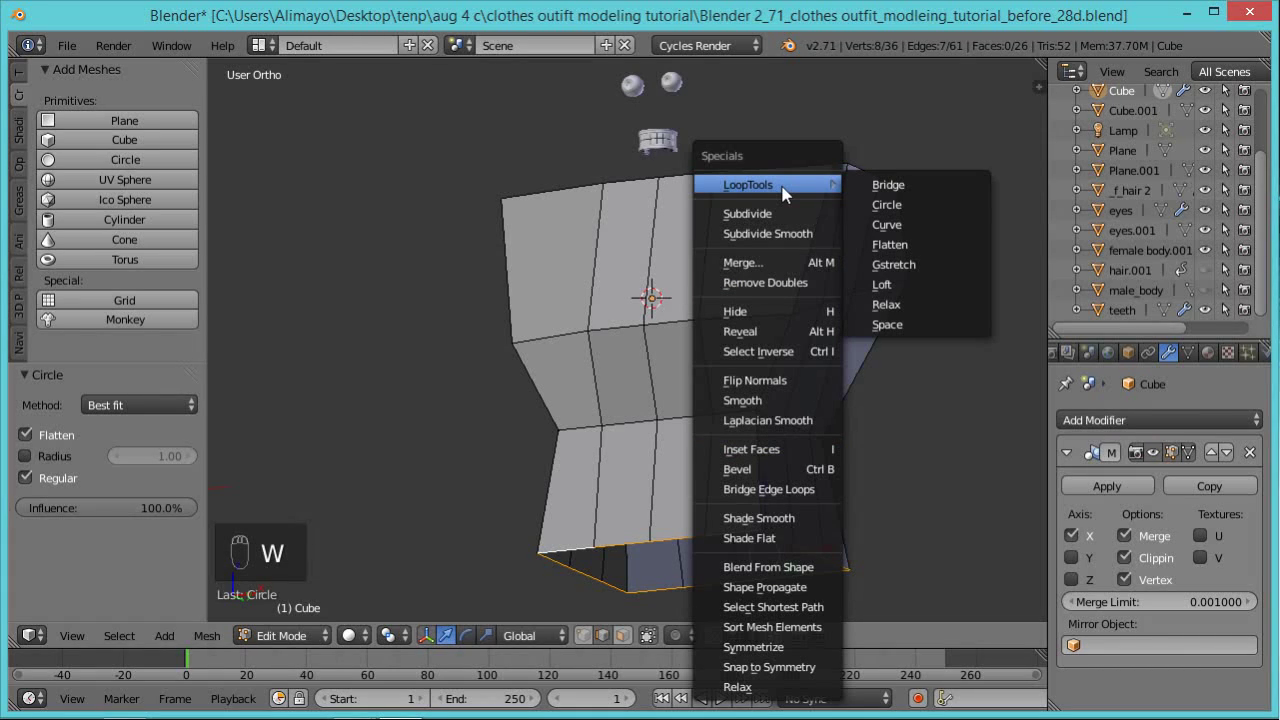
pyautogui.click(900, 205)
pyautogui.moveTo(878, 340); pyautogui.dragTo(871, 398, button='middle')
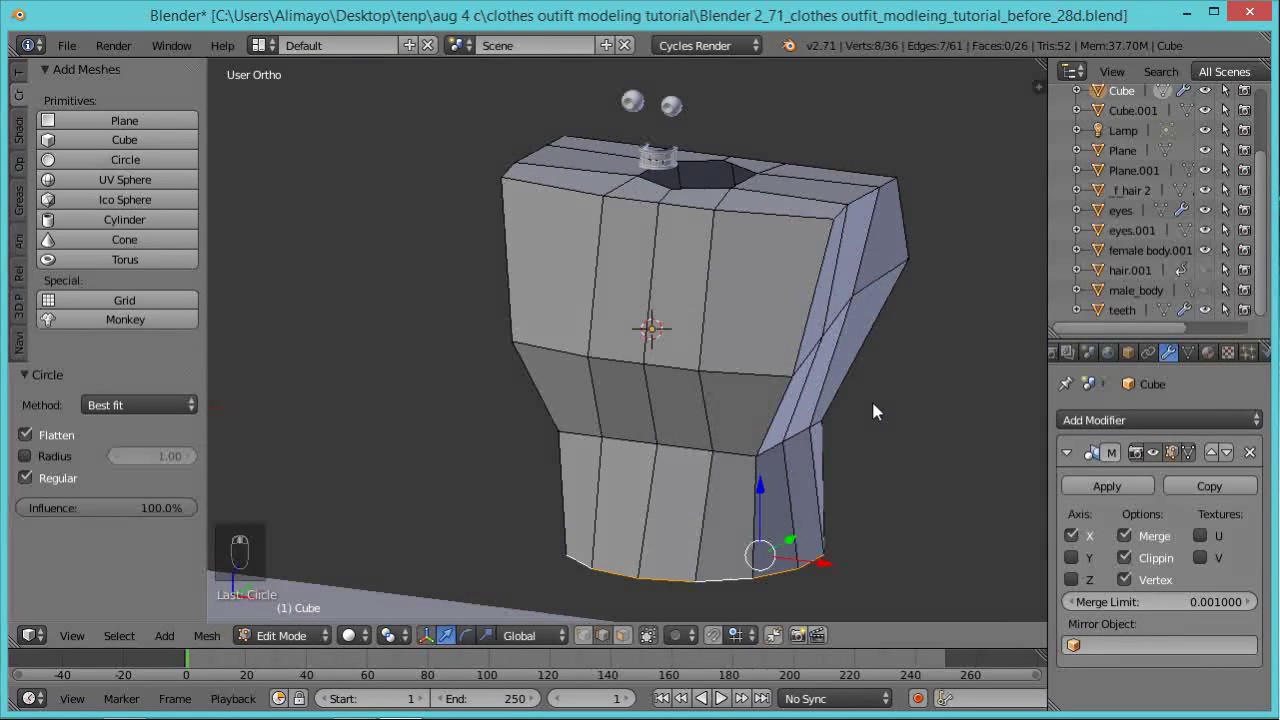
# Unhide male_body and add one centred horizontal loop cut around the chest section of the torso mesh.
pyautogui.click(1204, 290)
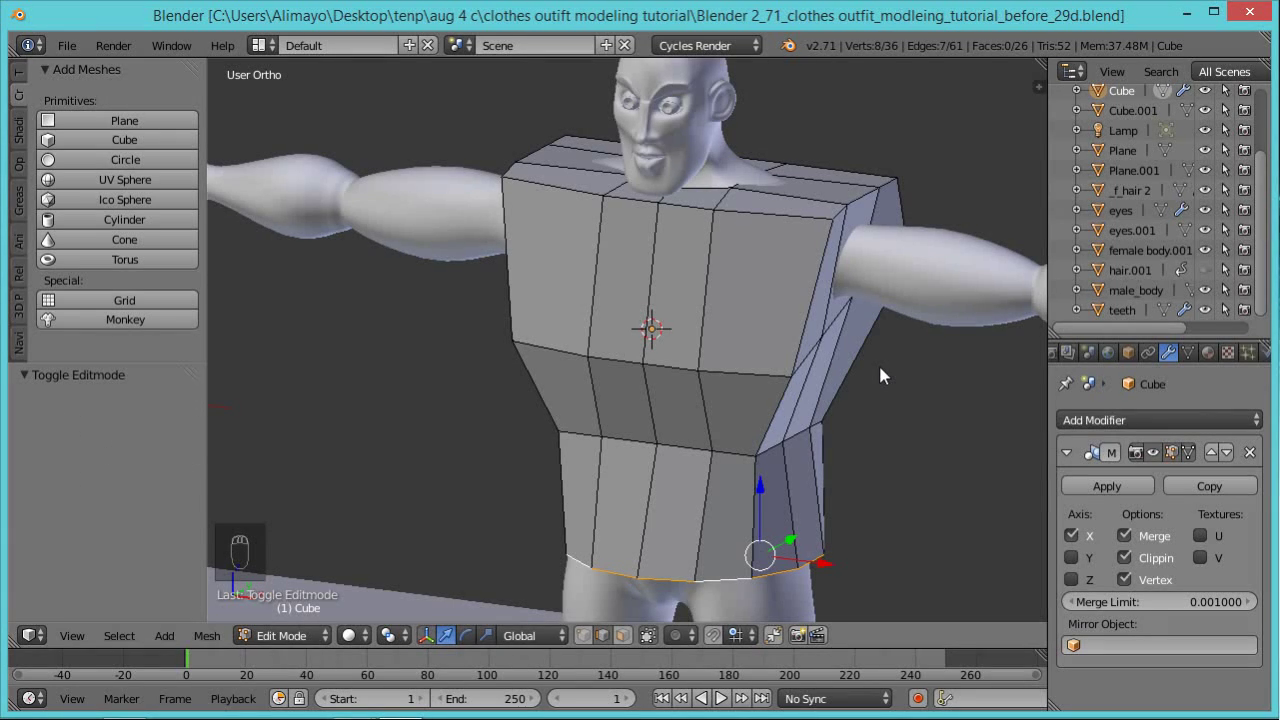
pyautogui.press('a')
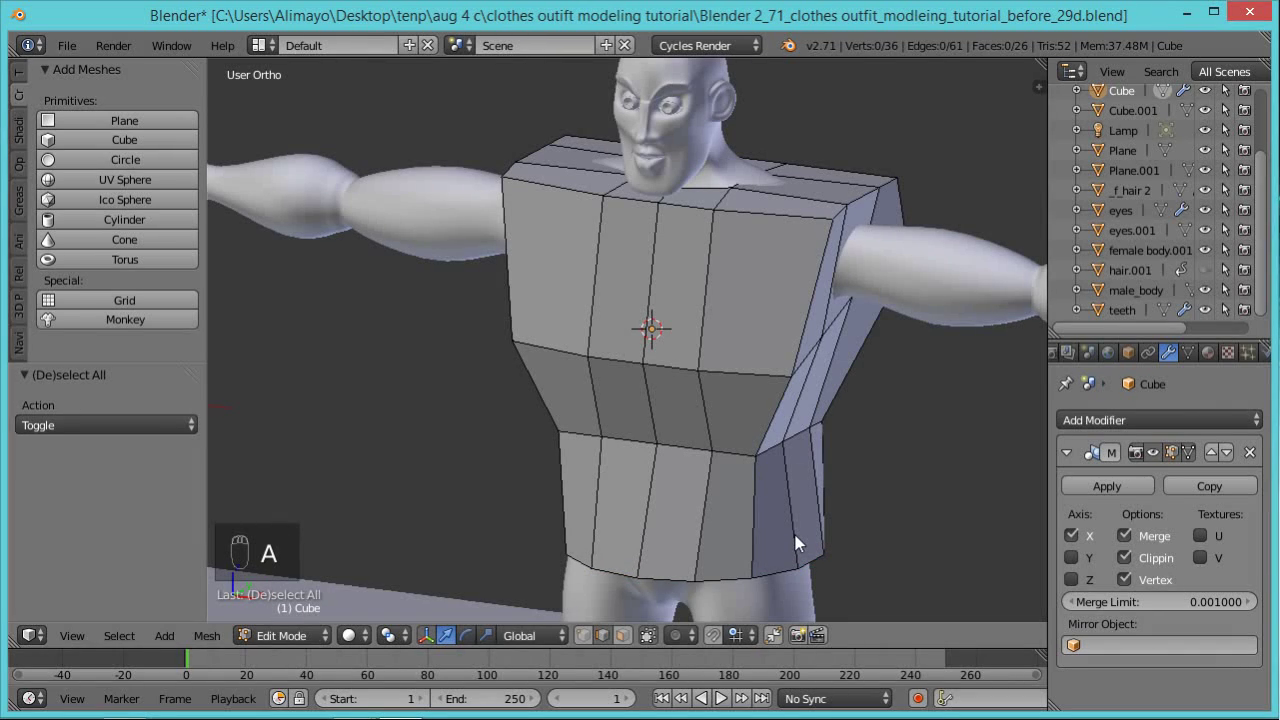
pyautogui.hotkey('ctrl', 'r')
pyautogui.click(778, 315)
pyautogui.click(778, 315)
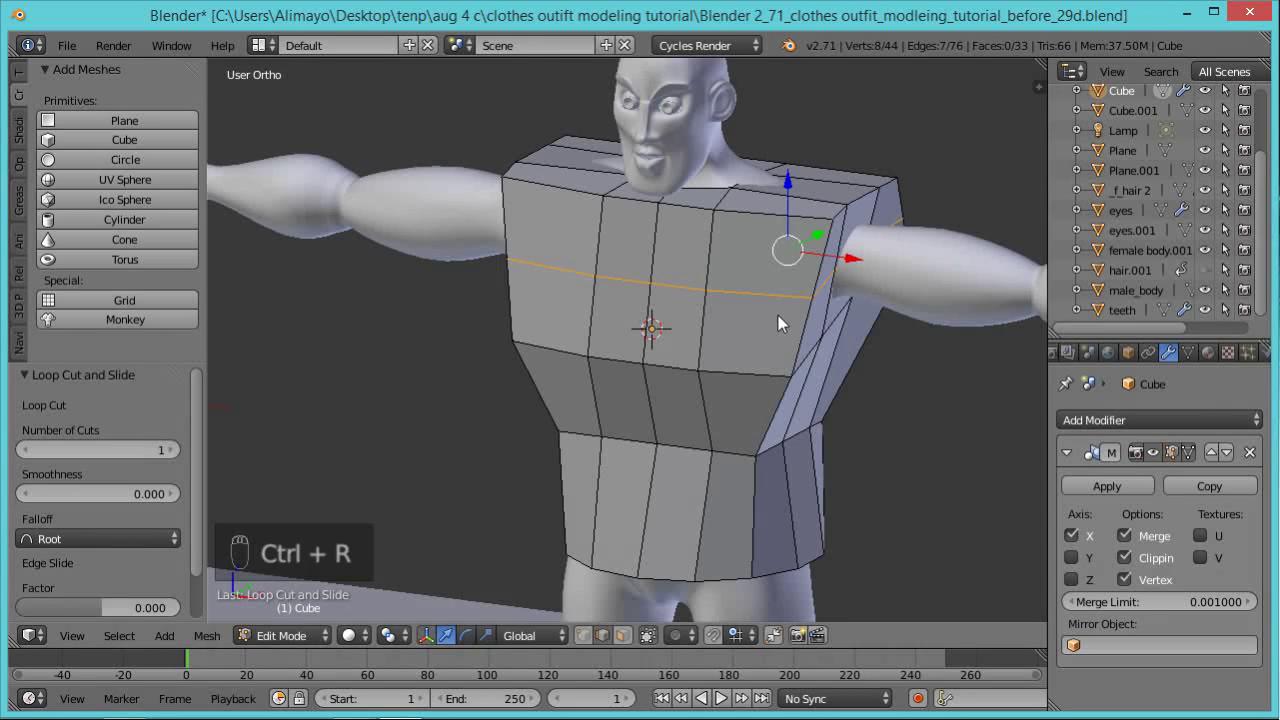
# Spread the vertical side edges around the arm along Y, moving the upper rear edge 0.368 and the lower rear edge 0.630.
pyautogui.moveTo(771, 369); pyautogui.dragTo(762, 263, button='middle')
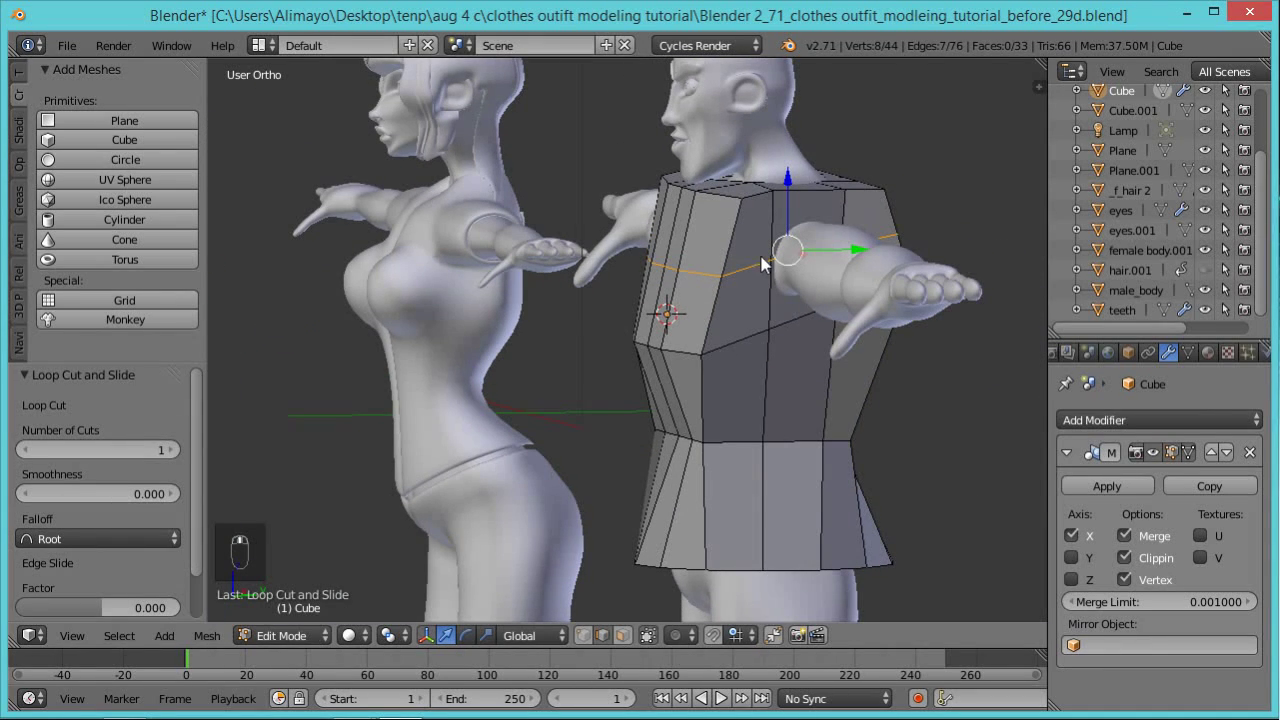
pyautogui.rightClick(795, 243)
pyautogui.moveTo(845, 230); pyautogui.dragTo(820, 294)
pyautogui.rightClick(866, 222)
pyautogui.moveTo(866, 222); pyautogui.dragTo(920, 208)
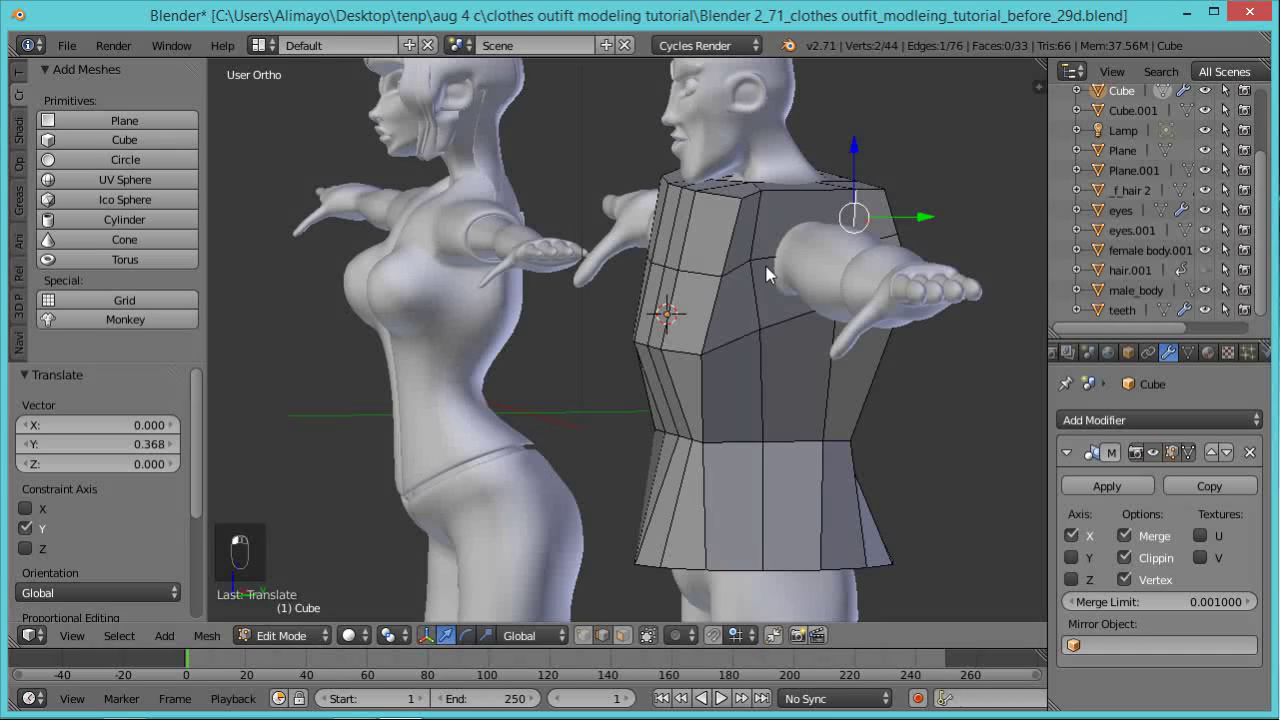
pyautogui.moveTo(912, 377); pyautogui.dragTo(860, 318, button='middle')
pyautogui.moveTo(920, 283); pyautogui.dragTo(945, 281)
pyautogui.moveTo(841, 362); pyautogui.dragTo(891, 397, button='middle')
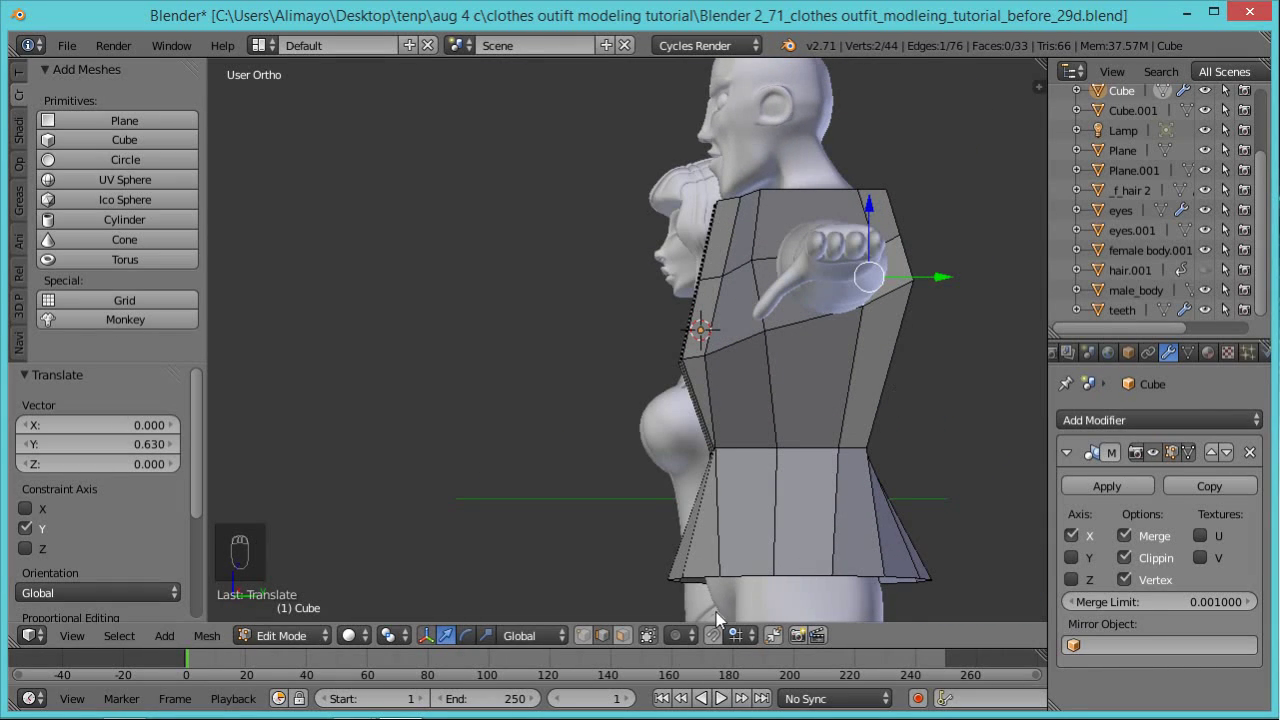
# Lower the rear vertex beneath the arm by 0.782 along Z to level the armhole's lower edge.
pyautogui.click(583, 635)
pyautogui.rightClick(864, 312)
pyautogui.press('g')
pyautogui.press('z')
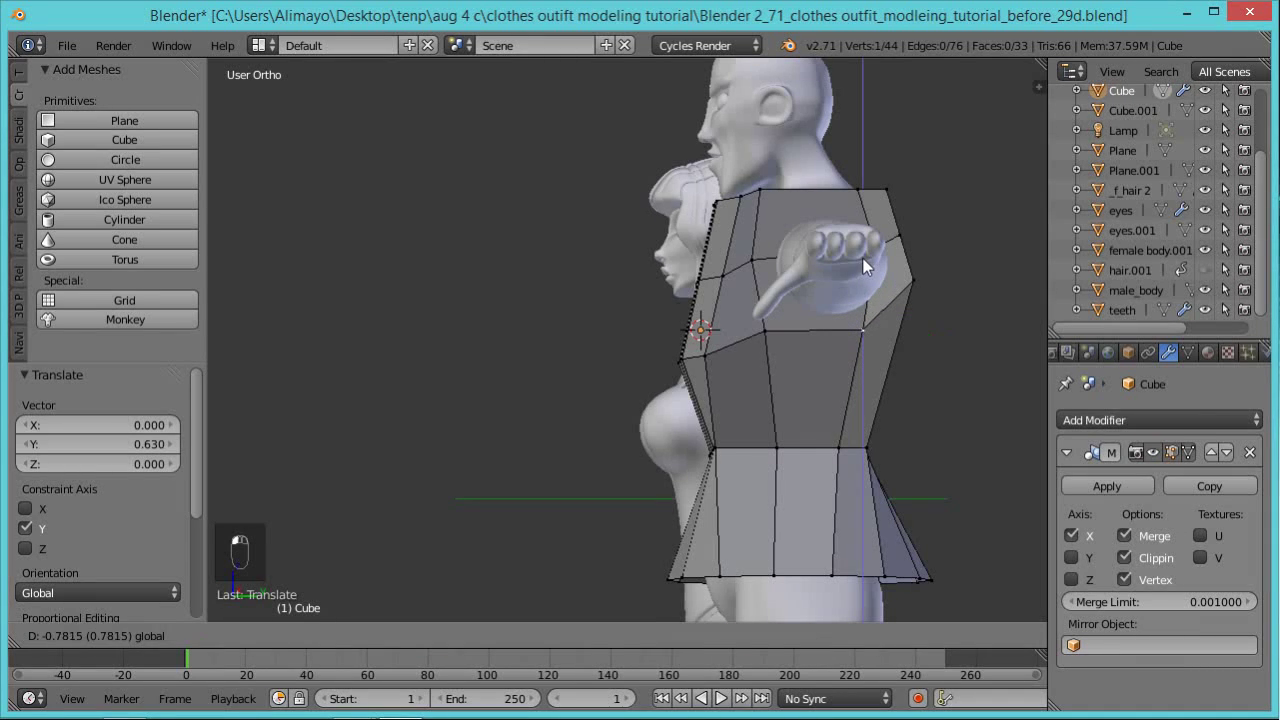
pyautogui.click(866, 300)
pyautogui.moveTo(862, 305); pyautogui.dragTo(888, 346, button='middle')
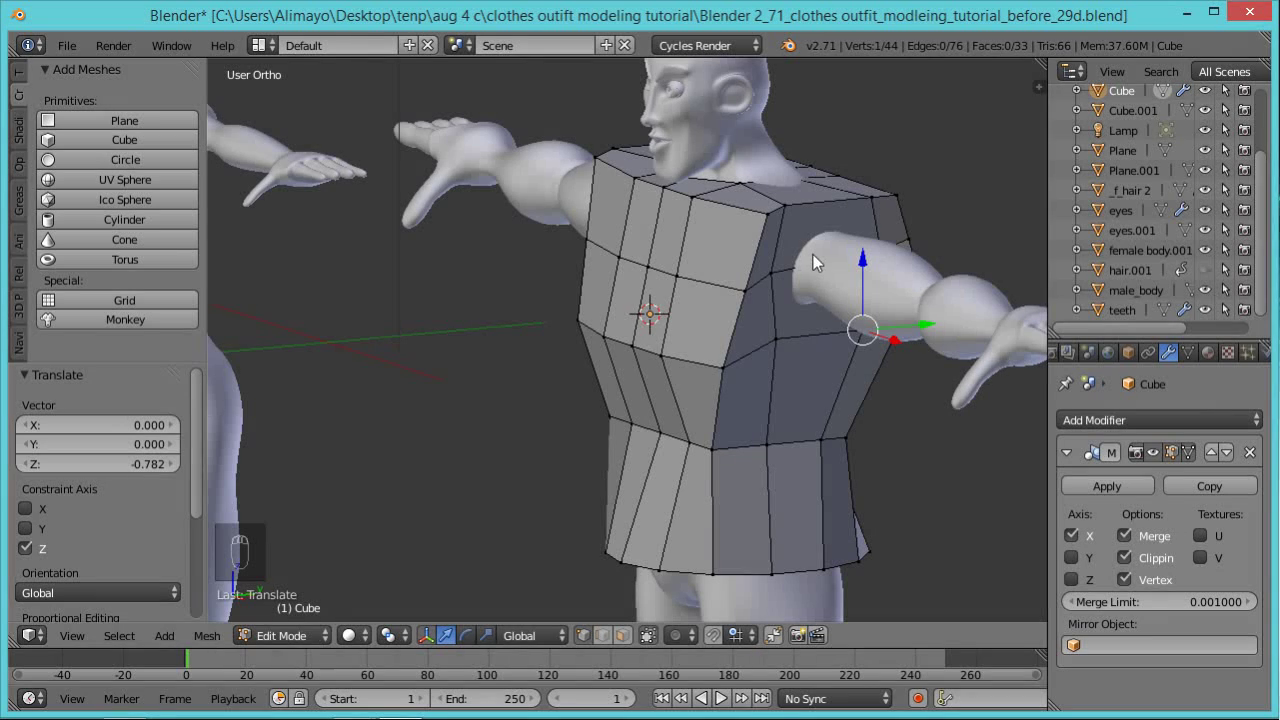
# Select the two side faces around the arm and extrude them 3.893 along X to form short sleeves.
pyautogui.click(620, 636)
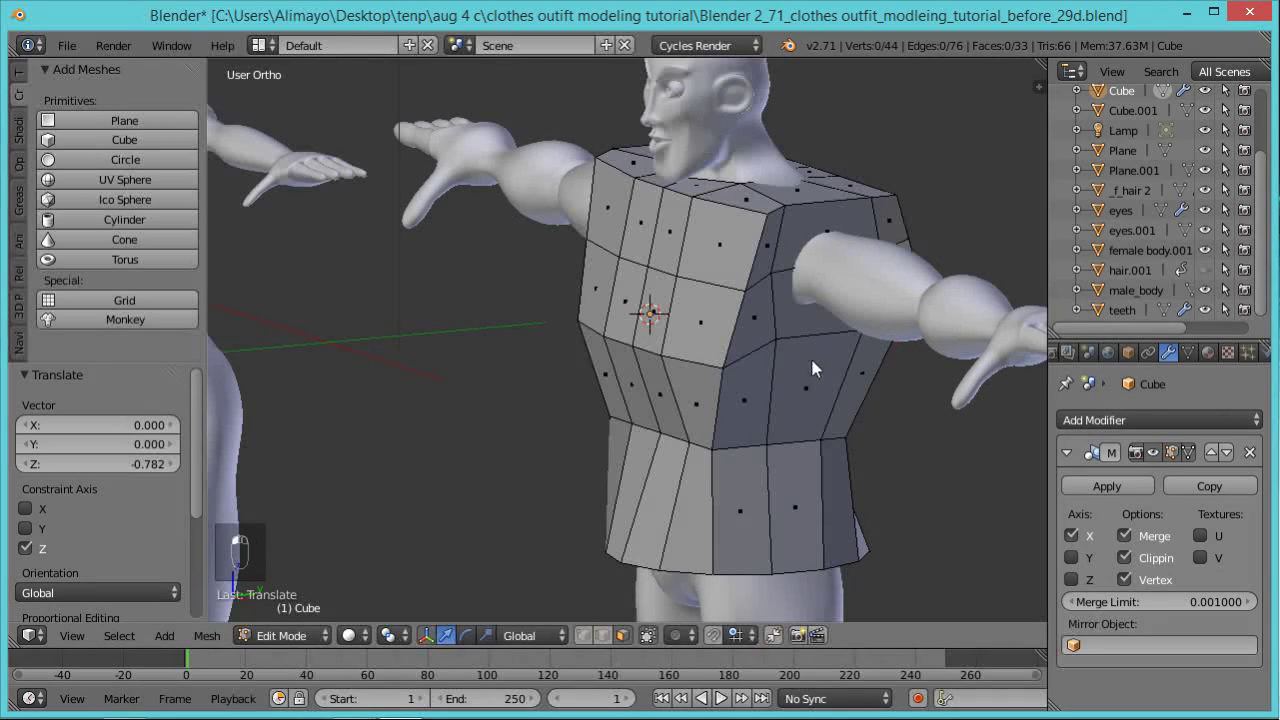
pyautogui.rightClick(812, 250)
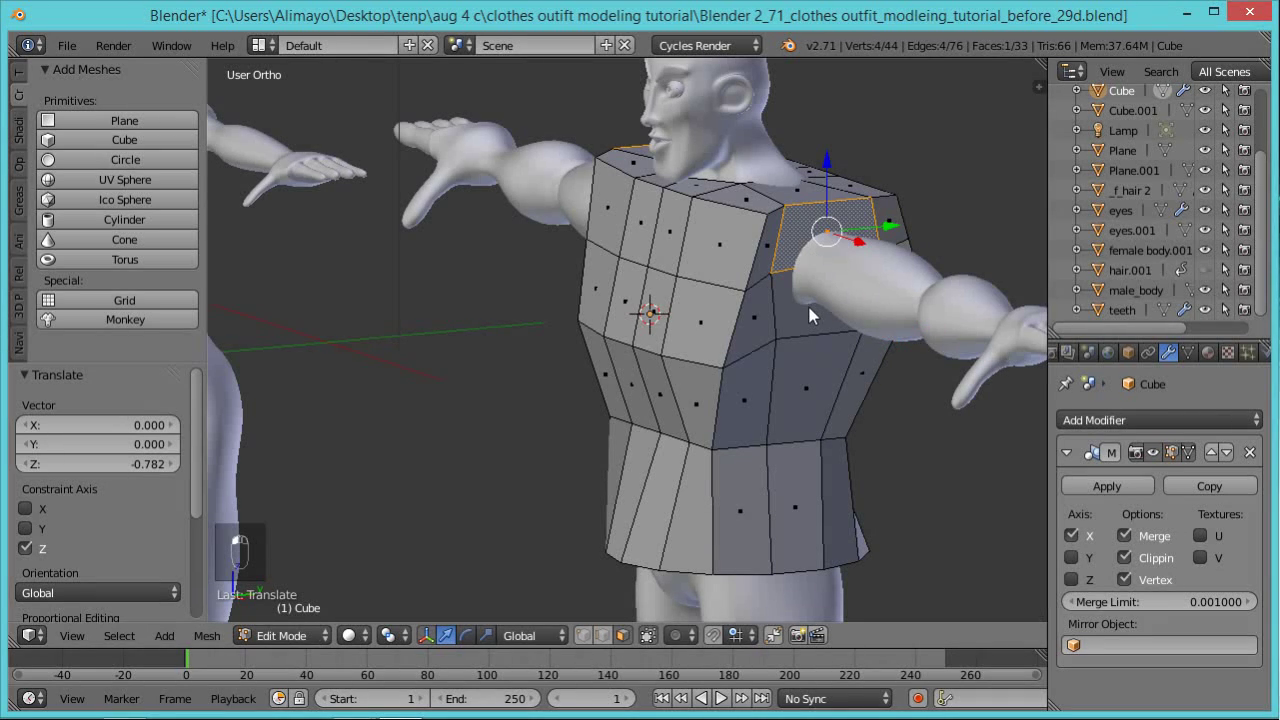
pyautogui.keyDown('shift'); pyautogui.rightClick(812, 316); pyautogui.keyUp('shift')
pyautogui.moveTo(716, 376); pyautogui.dragTo(906, 382, button='middle')
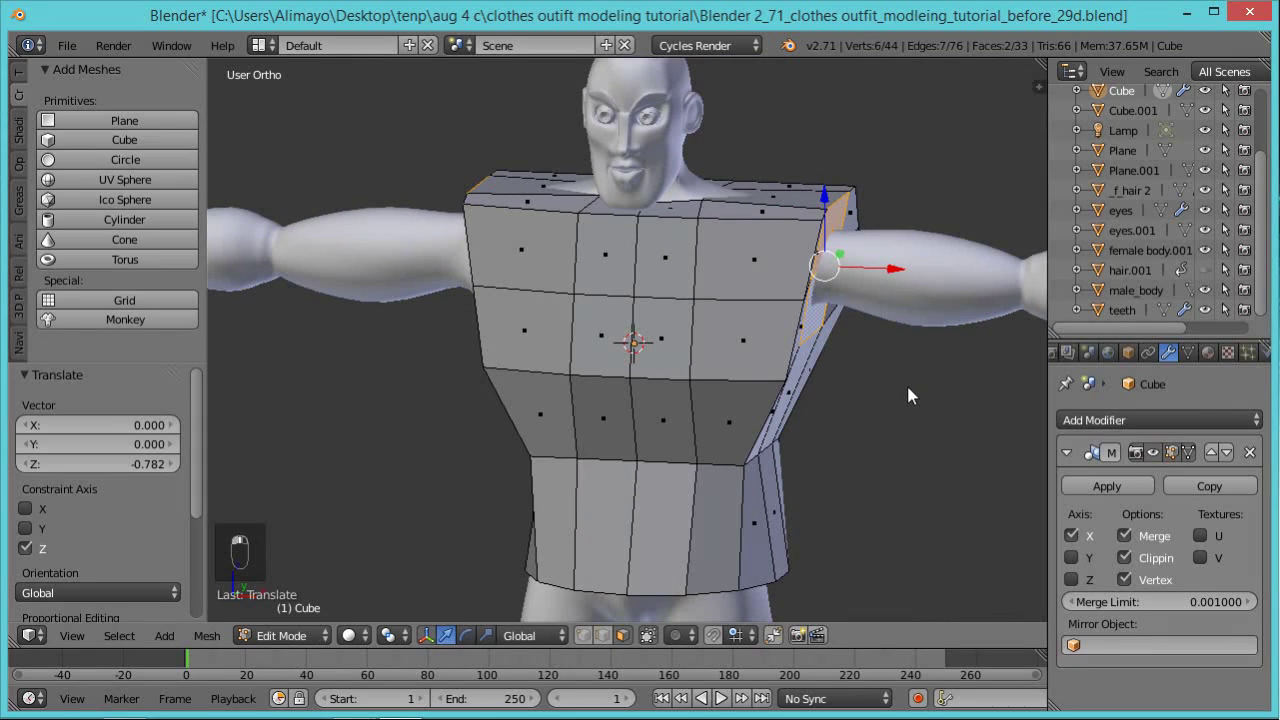
pyautogui.press('e')
pyautogui.press('x')
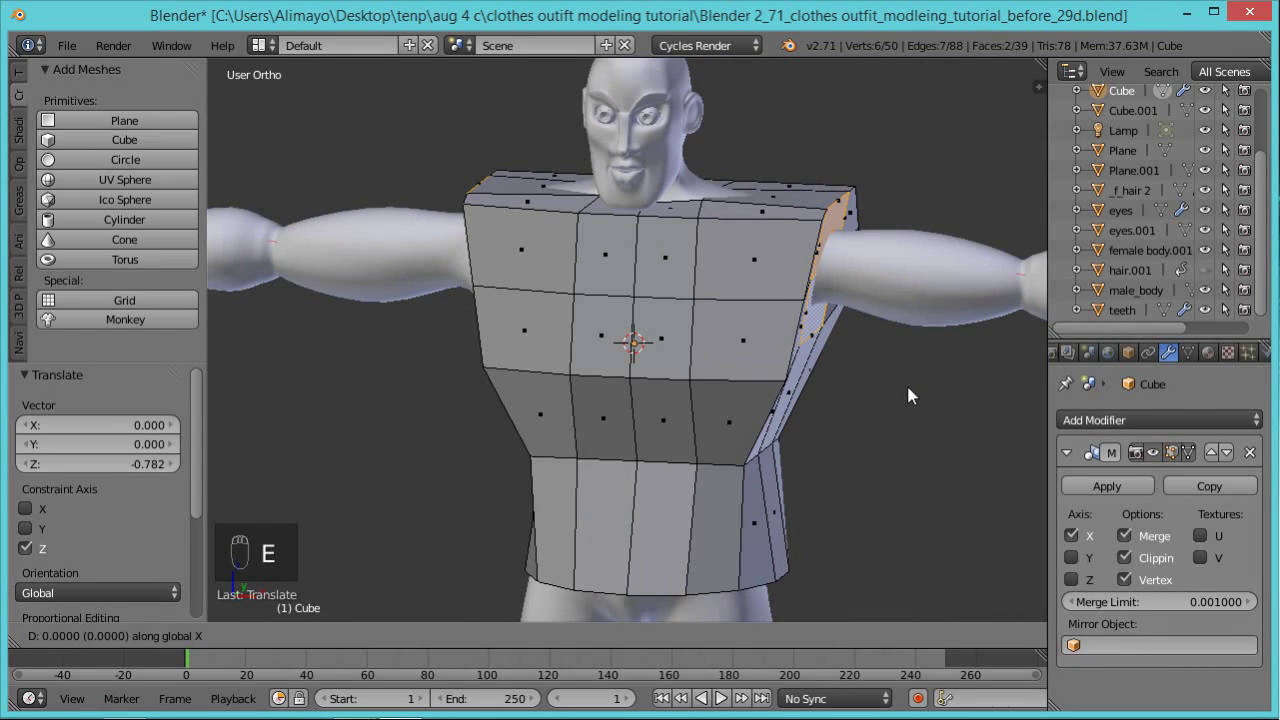
pyautogui.click(1024, 404)
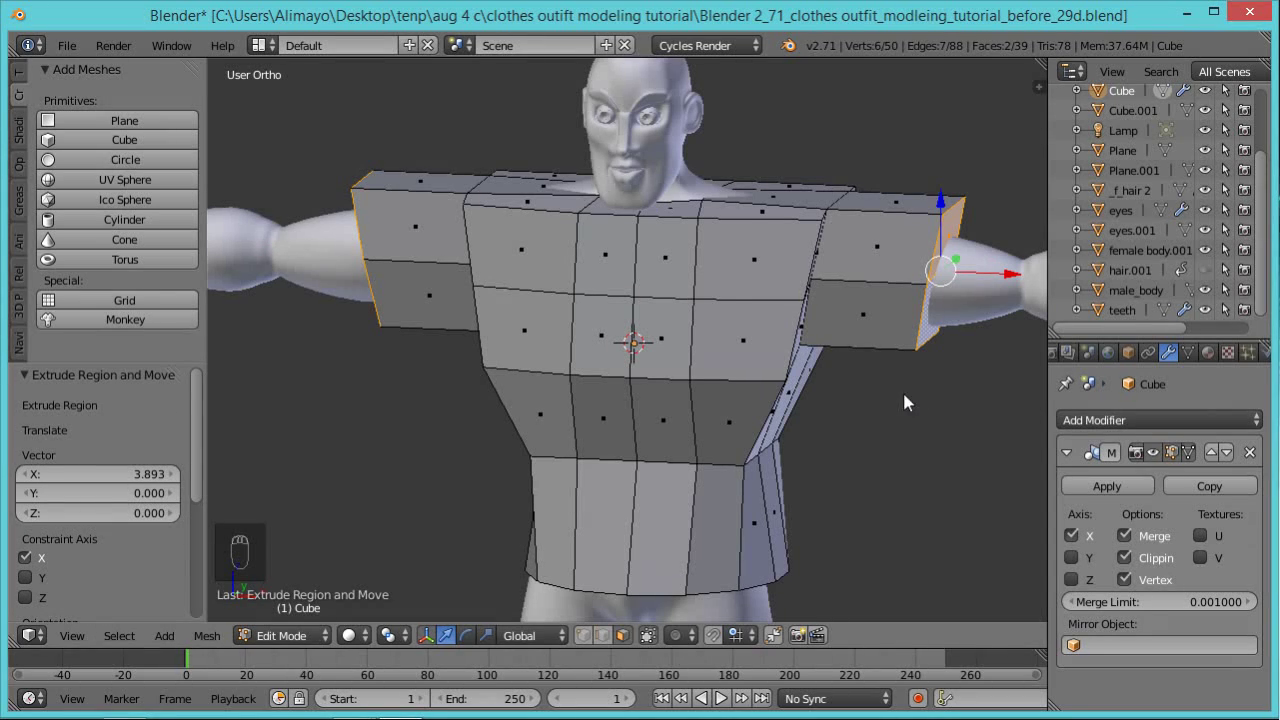
# Delete the two end faces of the extruded sleeve to open it around the arm.
pyautogui.moveTo(904, 402); pyautogui.dragTo(864, 414, button='middle')
pyautogui.press('x')
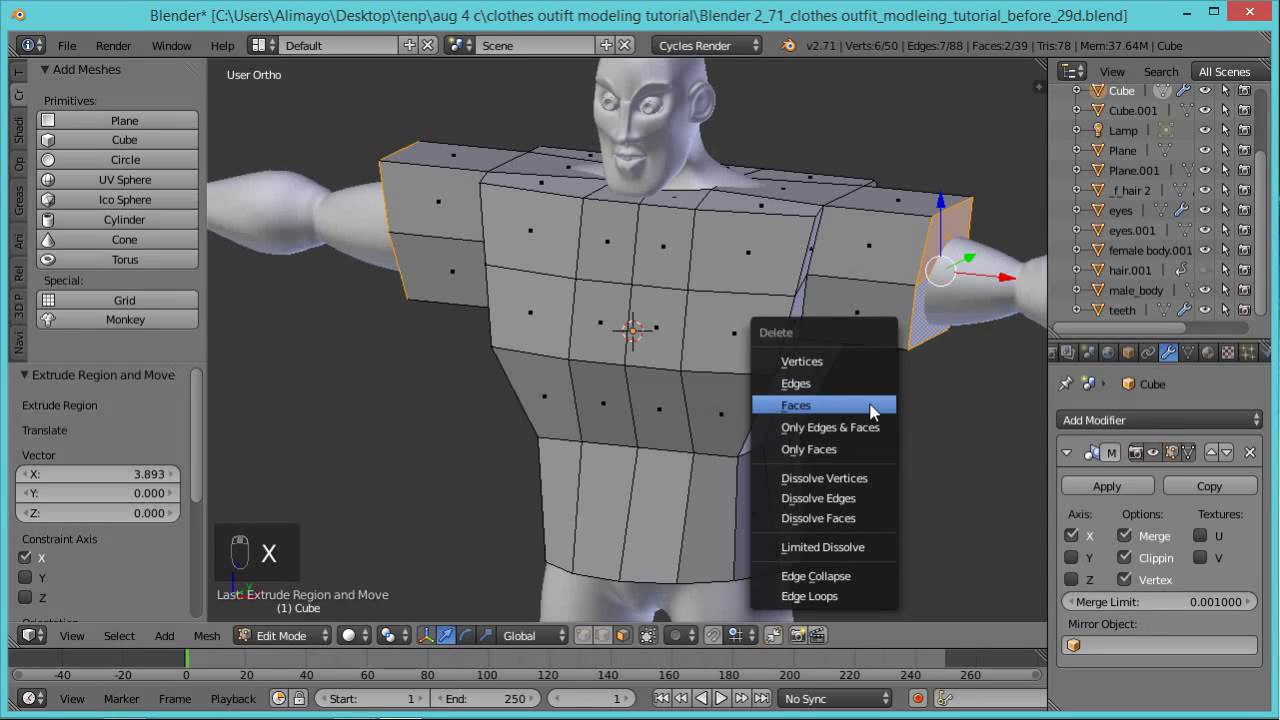
pyautogui.click(870, 405)
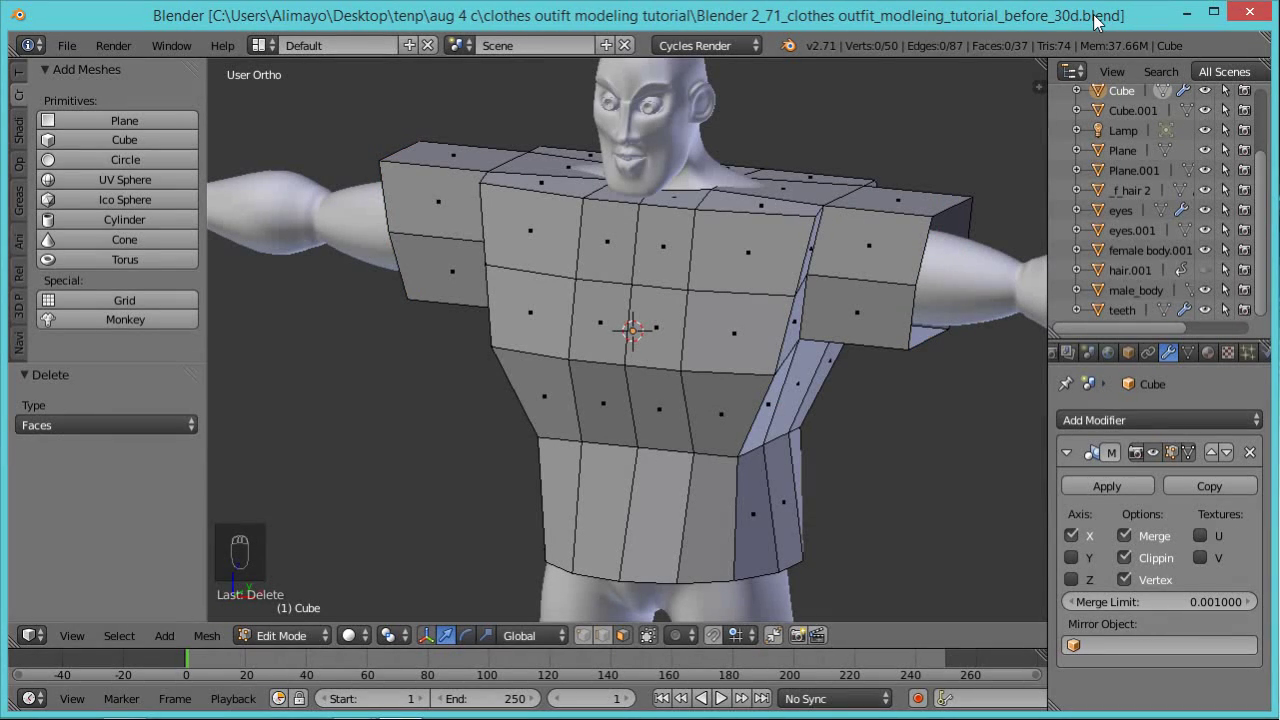
# Select the edge loop around the sleeve opening and round it with LoopTools Circle.
pyautogui.click(601, 636)
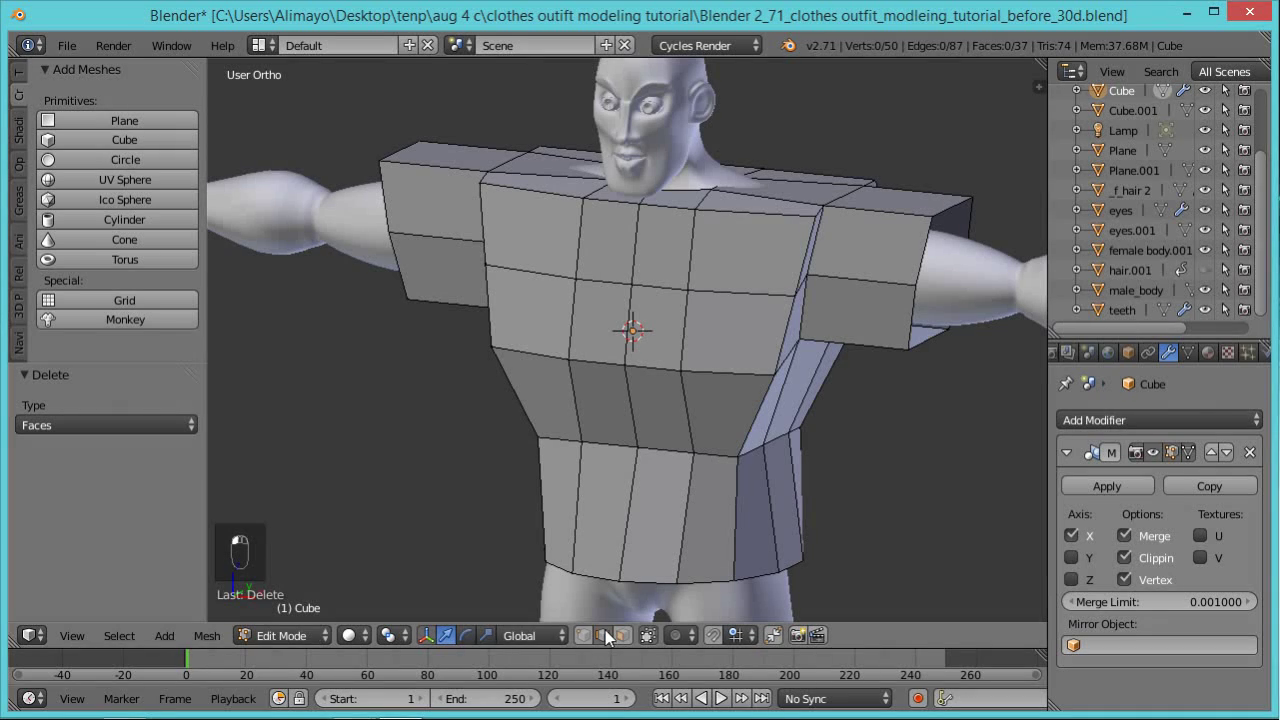
pyautogui.rightClick(918, 336)
pyautogui.keyDown('alt'); pyautogui.rightClick(912, 278); pyautogui.keyUp('alt')
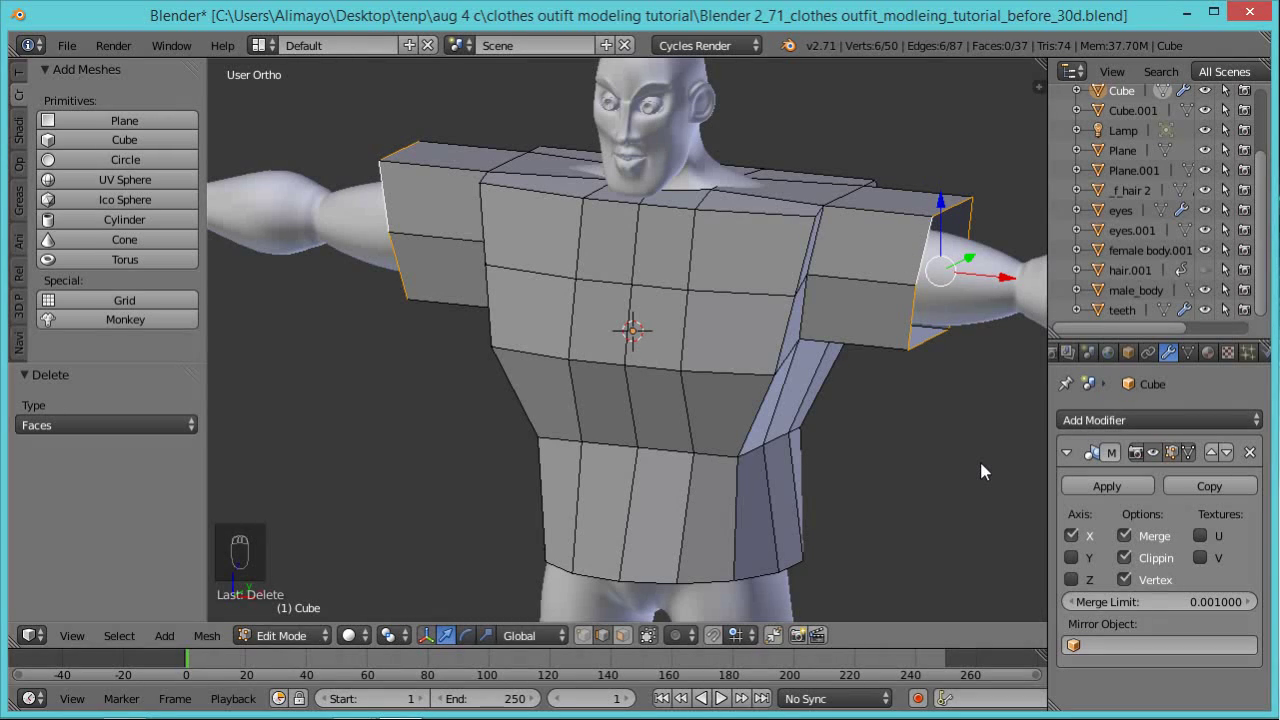
pyautogui.press('w')
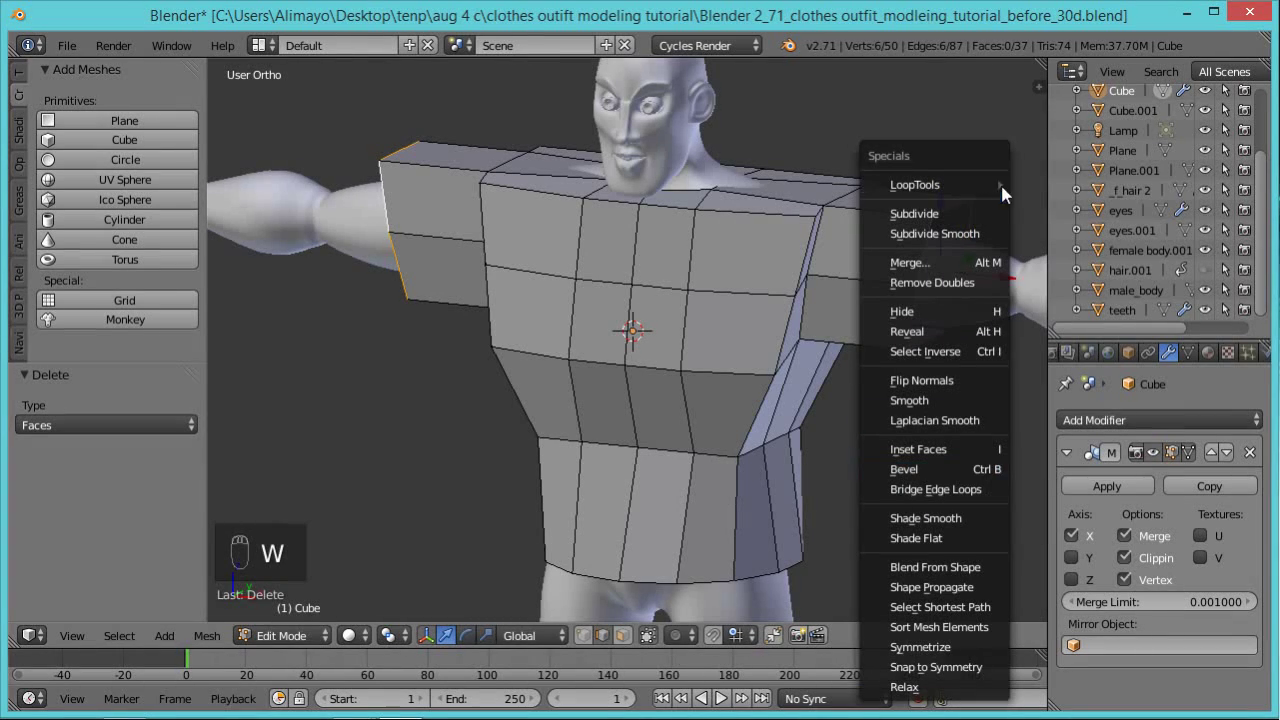
pyautogui.moveTo(975, 187)
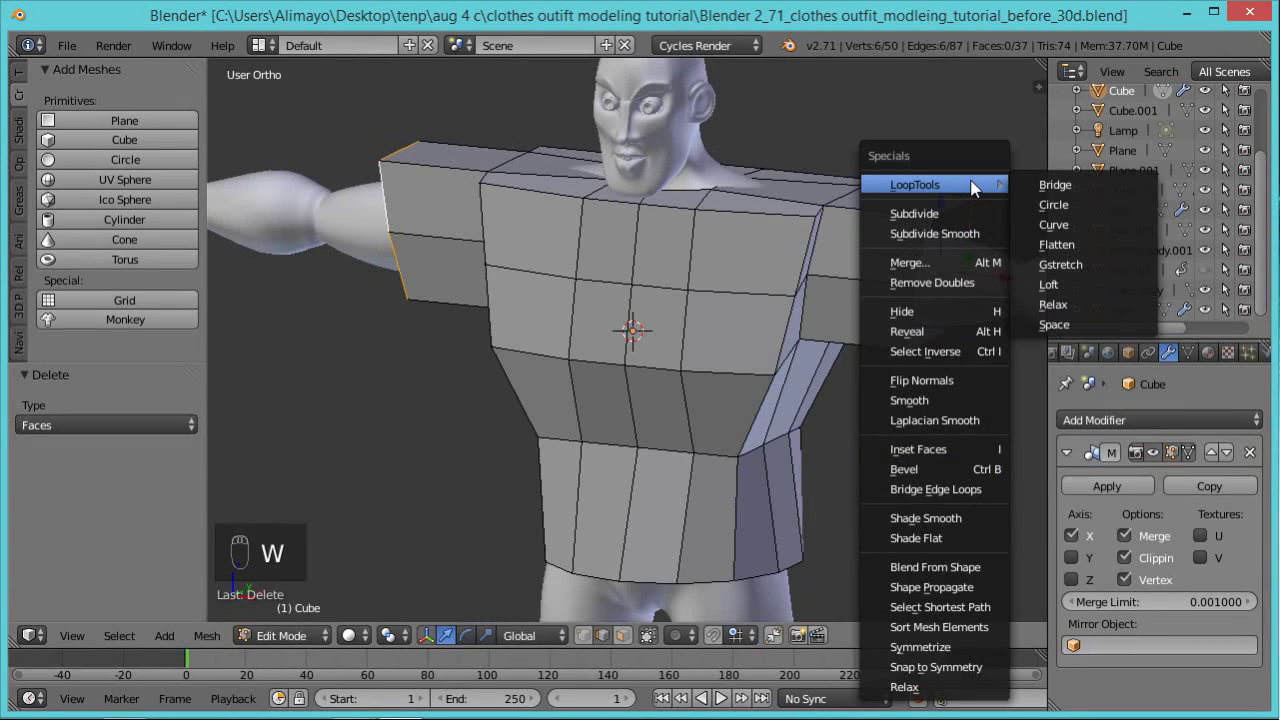
pyautogui.click(1055, 205)
pyautogui.moveTo(931, 410)
pyautogui.mouseDown(button='middle')
pyautogui.moveTo(929, 374)
pyautogui.moveTo(948, 372)
pyautogui.moveTo(932, 391)
pyautogui.mouseUp(button='middle')
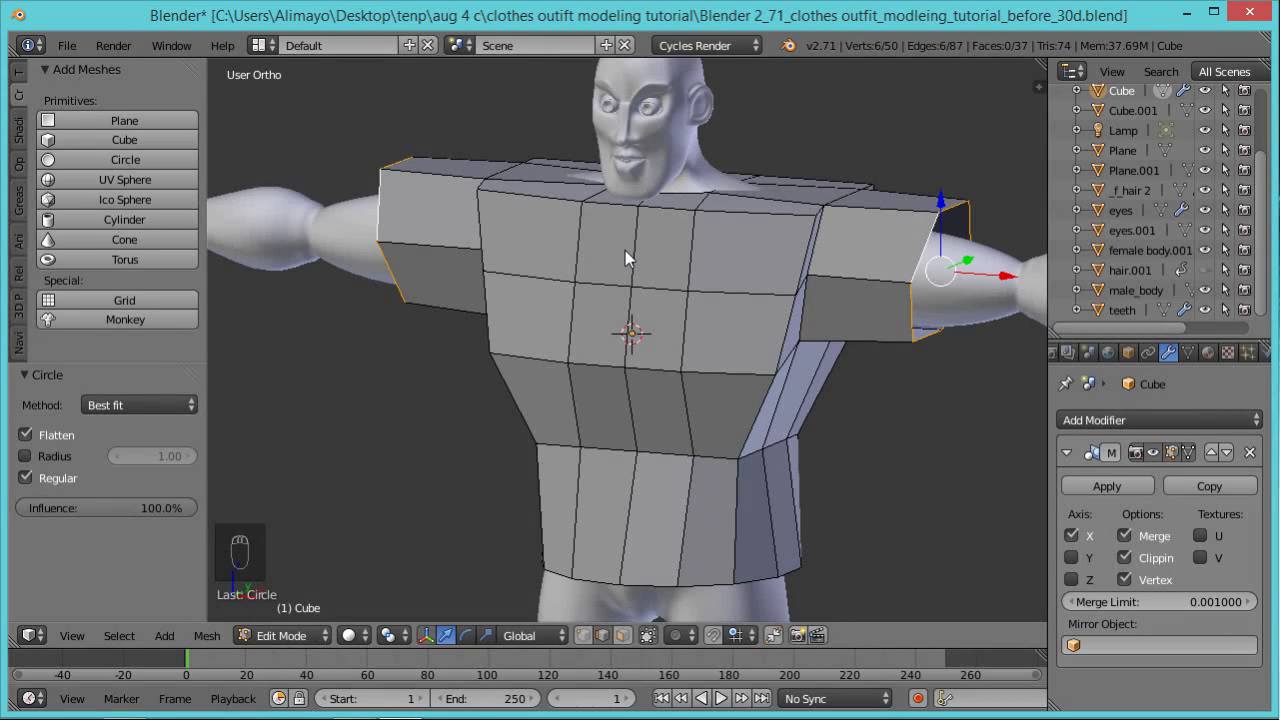
# Select the edge loop around the shirt's neck opening and scale it up uniformly by 1.457.
pyautogui.moveTo(779, 415); pyautogui.dragTo(794, 461, button='middle')
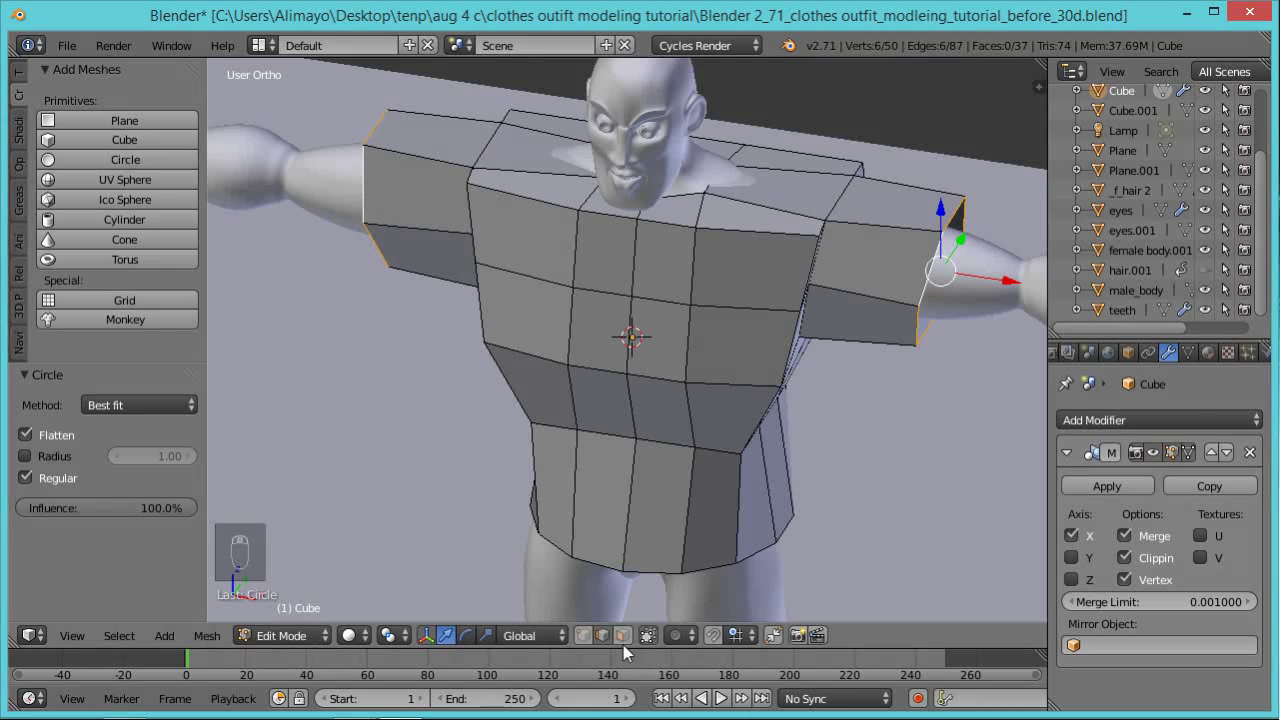
pyautogui.keyDown('alt'); pyautogui.rightClick(693, 194); pyautogui.keyUp('alt')
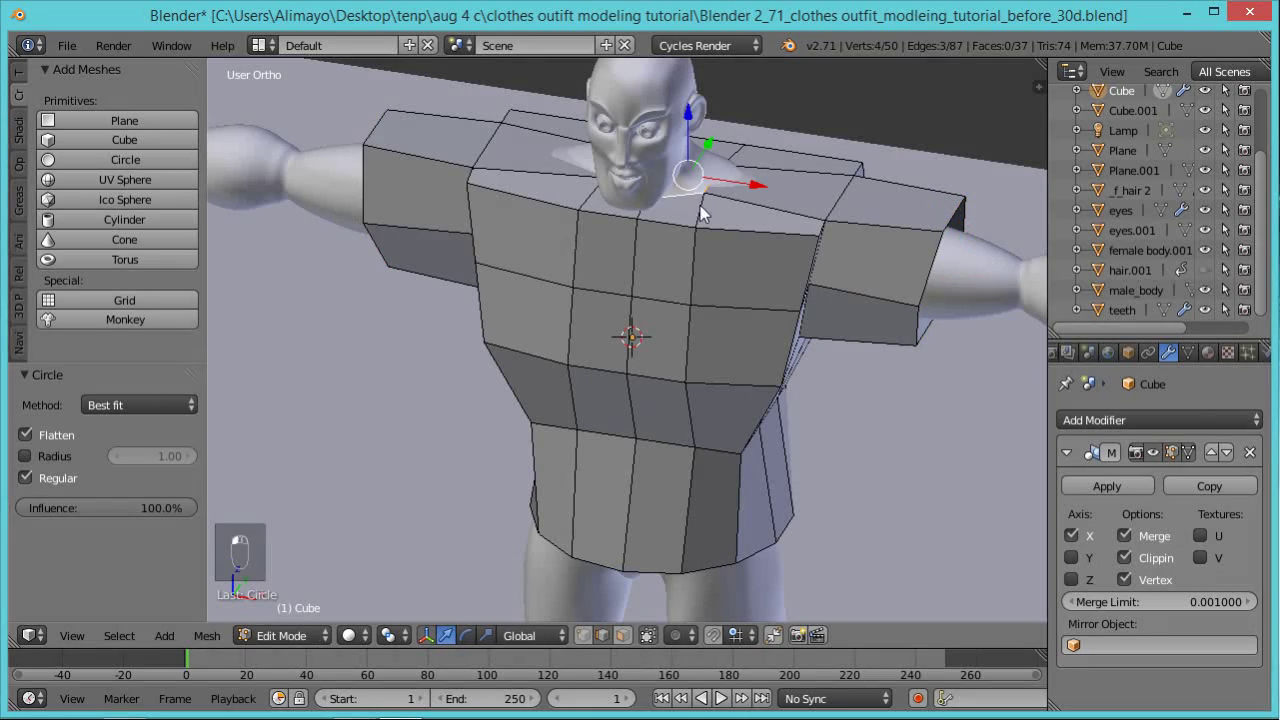
pyautogui.moveTo(645, 267); pyautogui.dragTo(729, 274, button='middle')
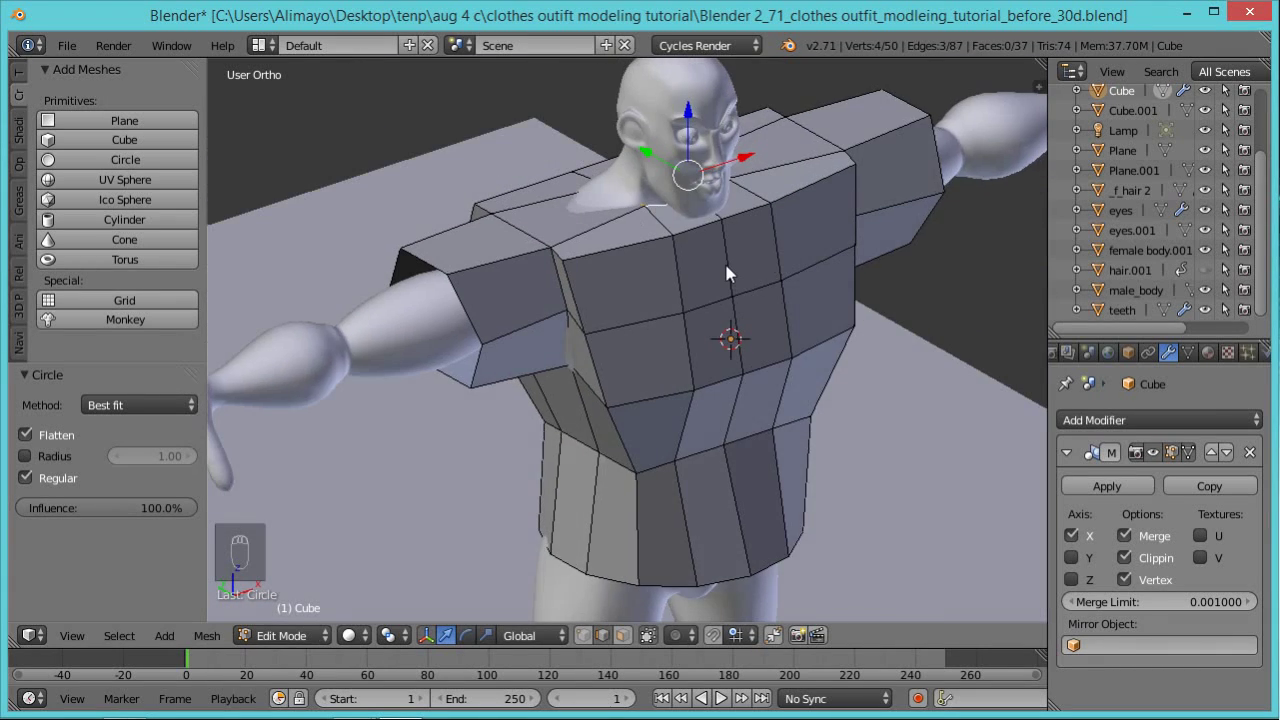
pyautogui.scroll(2, 729, 274)
pyautogui.click(1205, 290)
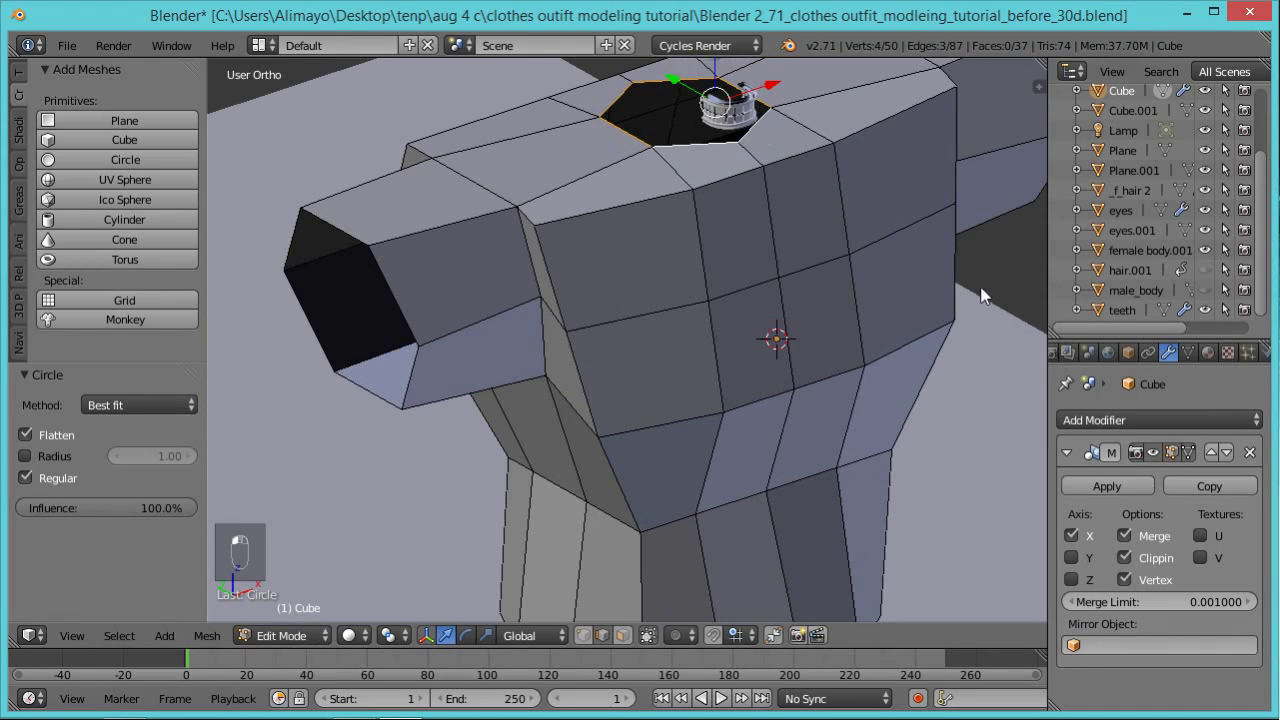
pyautogui.click(1205, 289)
pyautogui.moveTo(796, 248); pyautogui.dragTo(836, 236, button='middle')
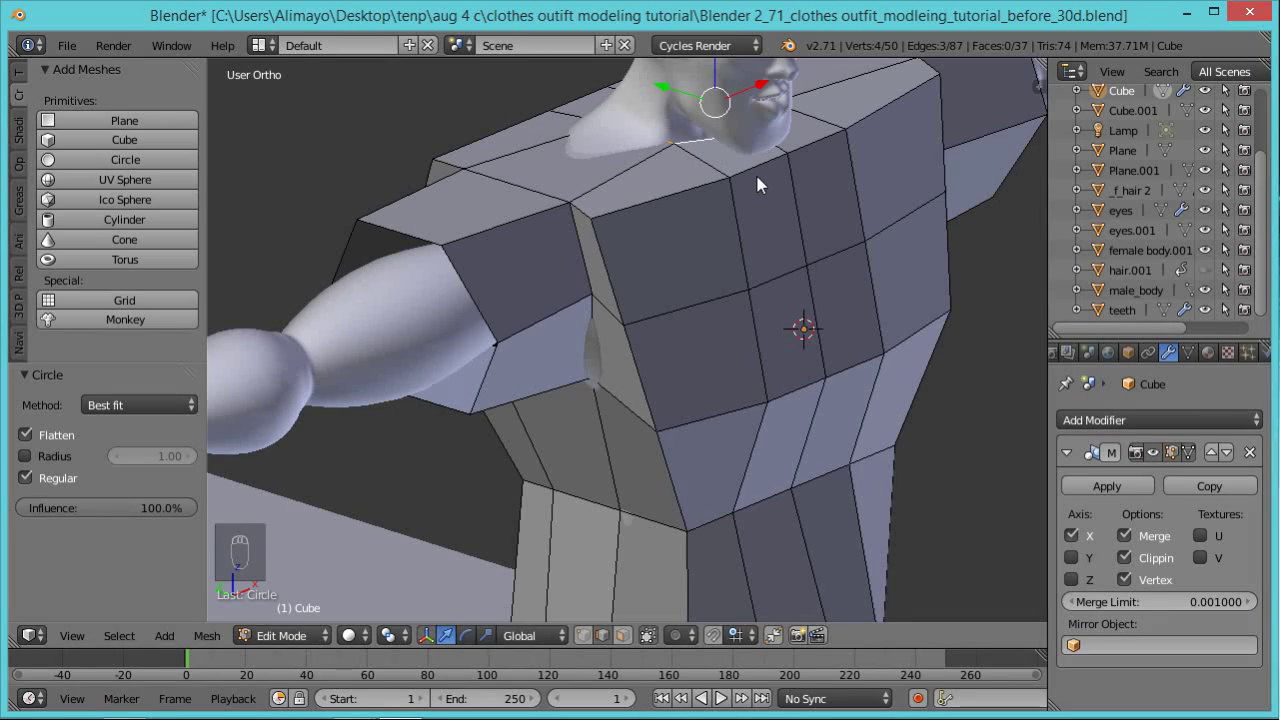
pyautogui.press('s')
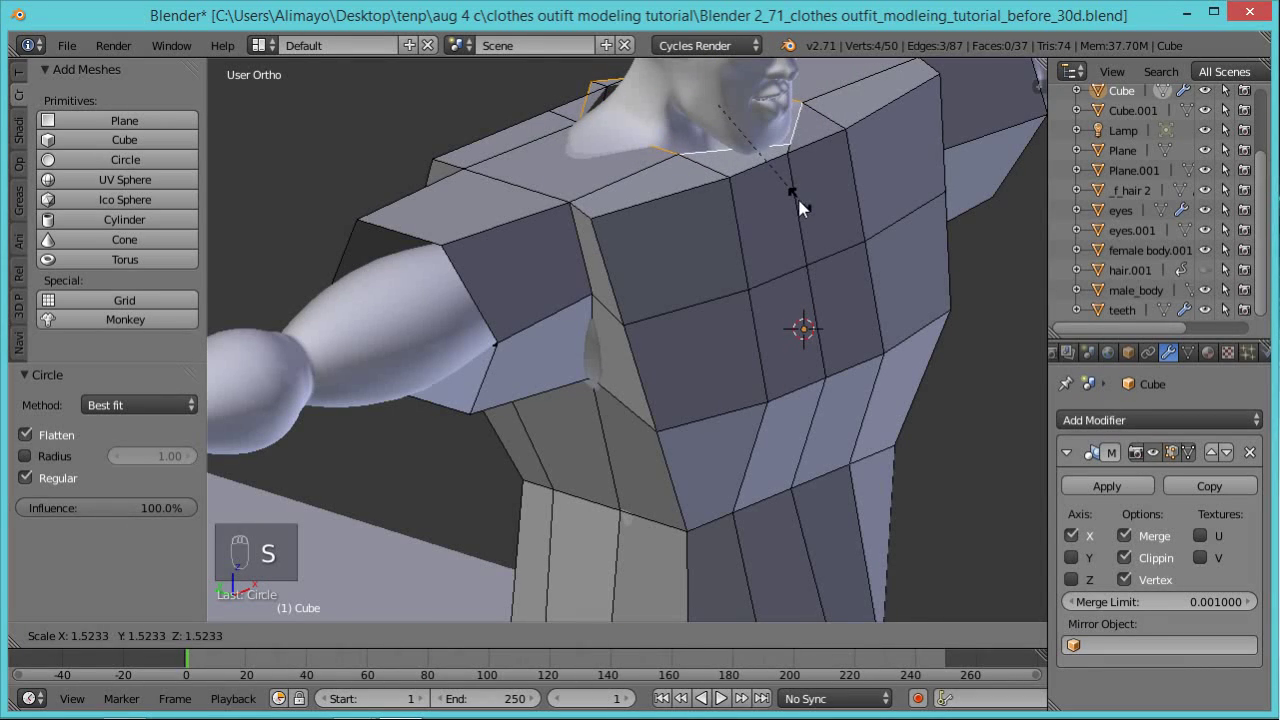
pyautogui.click(791, 207)
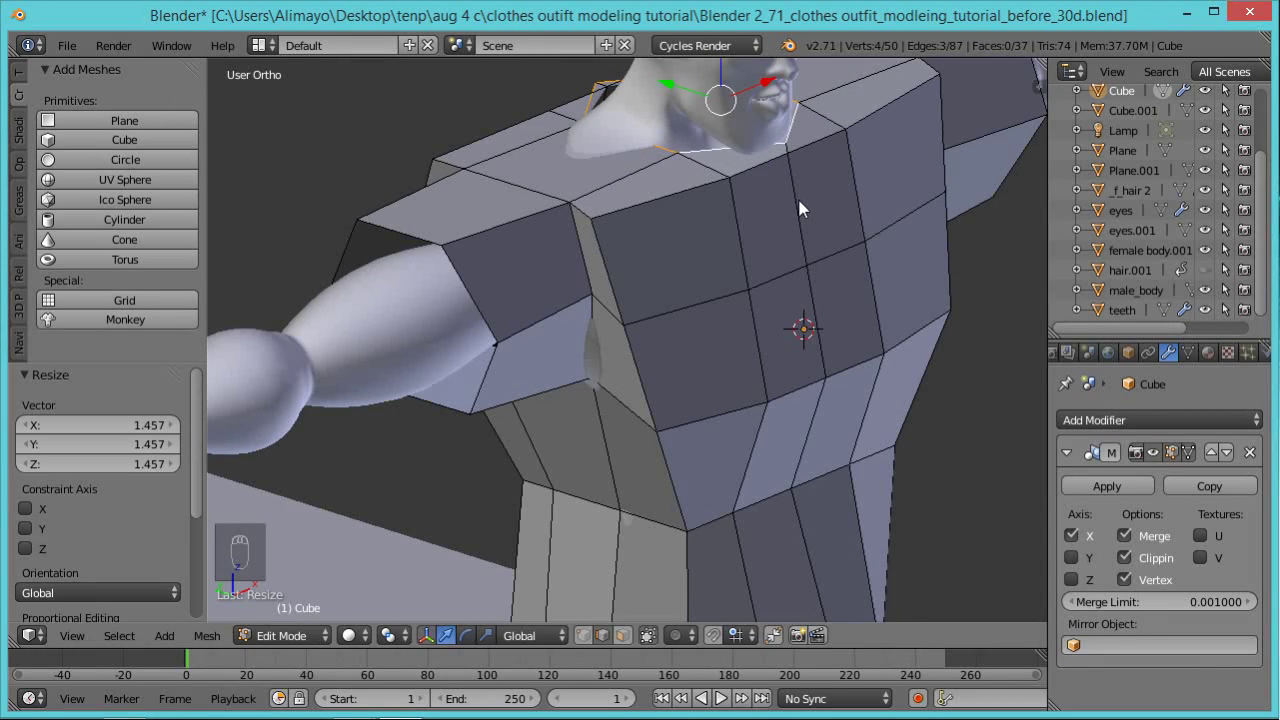
# Widen the neck opening's edge loop by a factor of 1.548 along X.
pyautogui.press('s')
pyautogui.press('x')
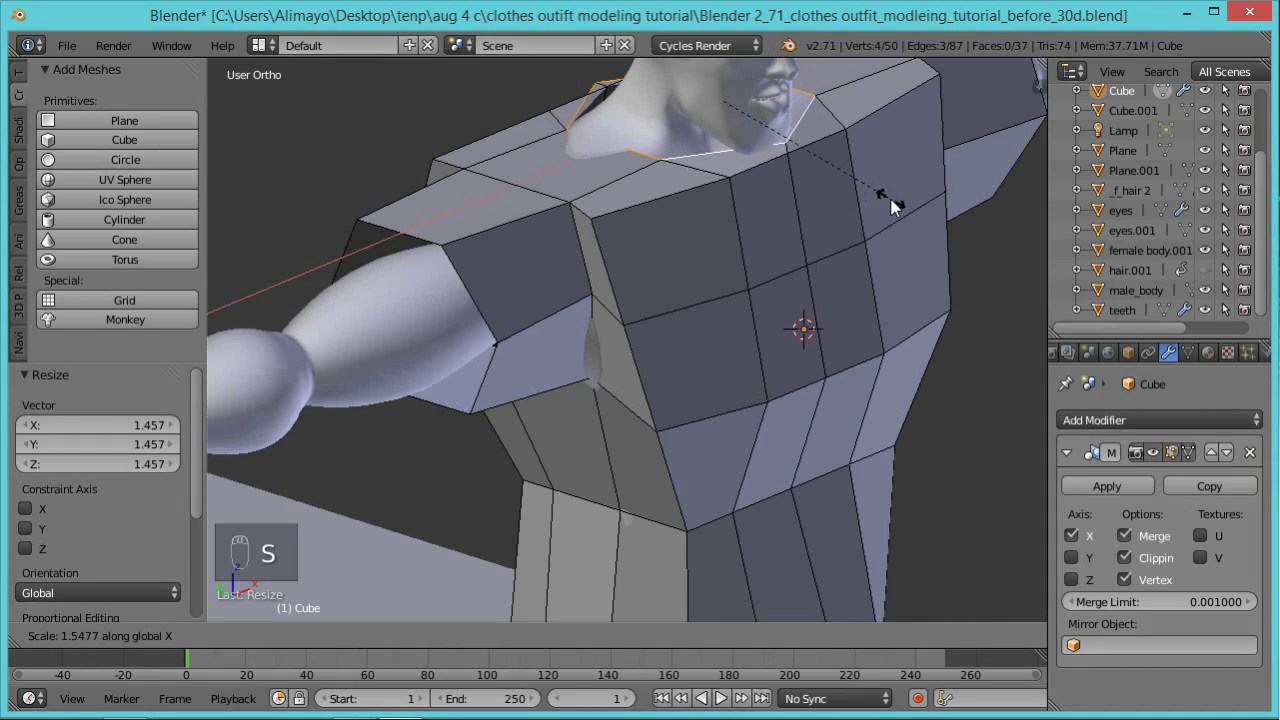
pyautogui.click(893, 205)
# Try to move the neck opening's edge loop 0.494 along Y, and undo the move.
pyautogui.moveTo(788, 152); pyautogui.dragTo(890, 99, button='middle')
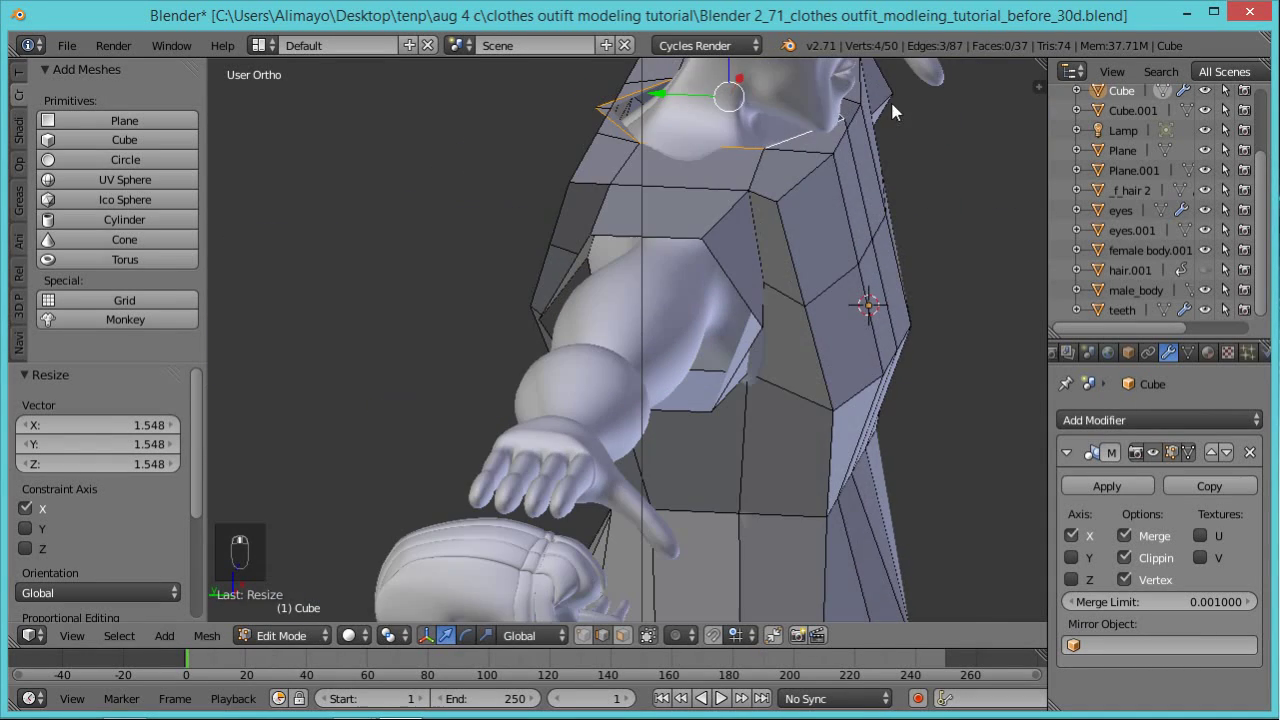
pyautogui.press('g')
pyautogui.press('y')
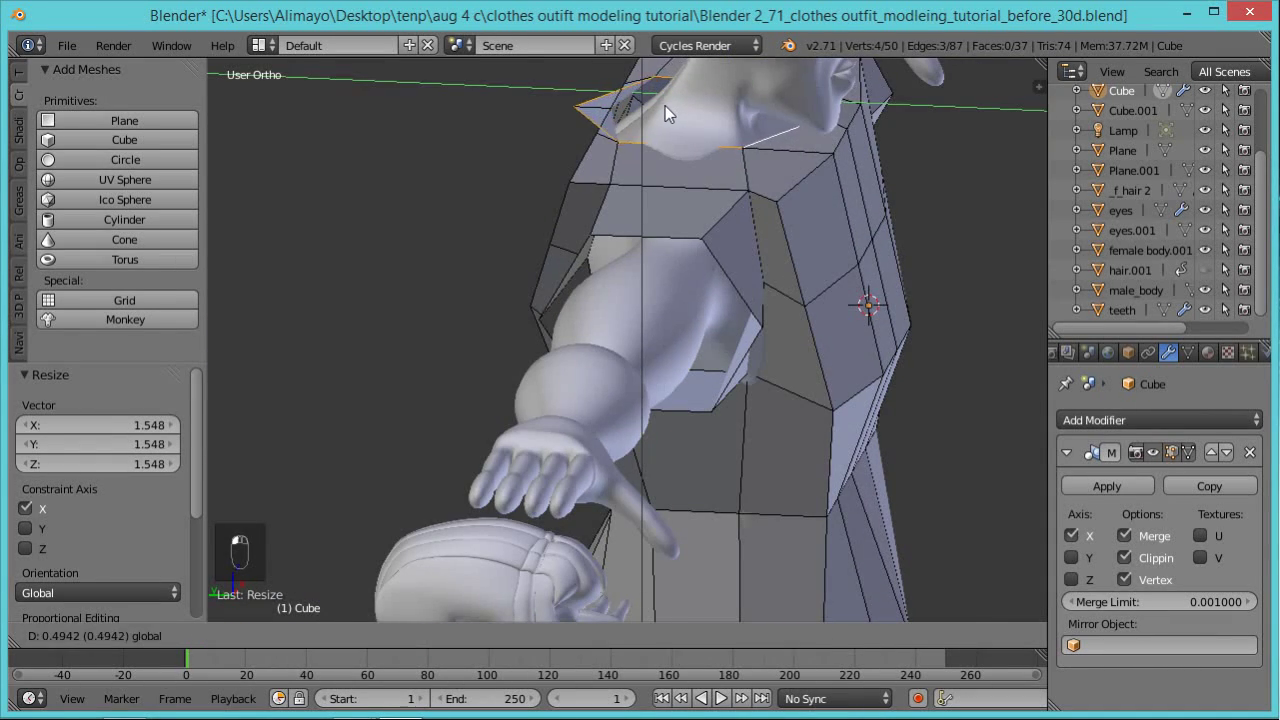
pyautogui.click(665, 106)
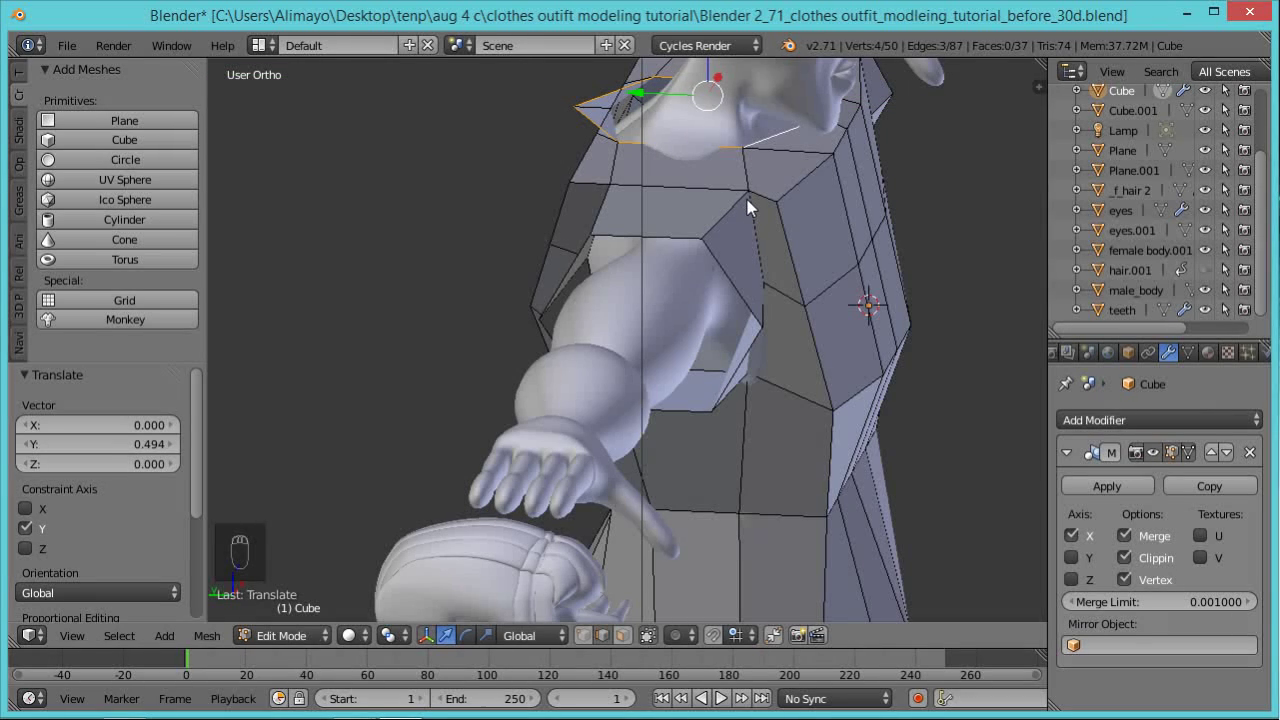
pyautogui.hotkey('ctrl', 'z')
# Scale the neck opening's edge loop to 0.754 along Y to narrow it from front to back.
pyautogui.moveTo(766, 206); pyautogui.dragTo(797, 205, button='middle')
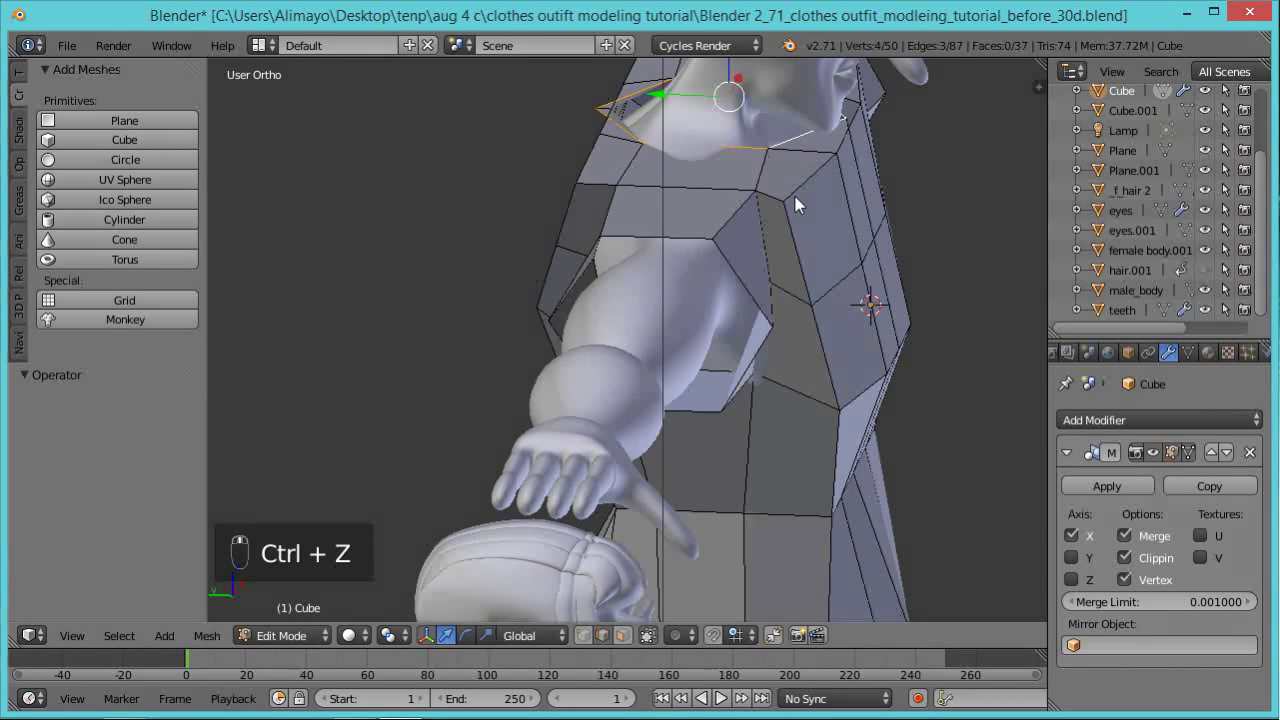
pyautogui.press('s')
pyautogui.press('y')
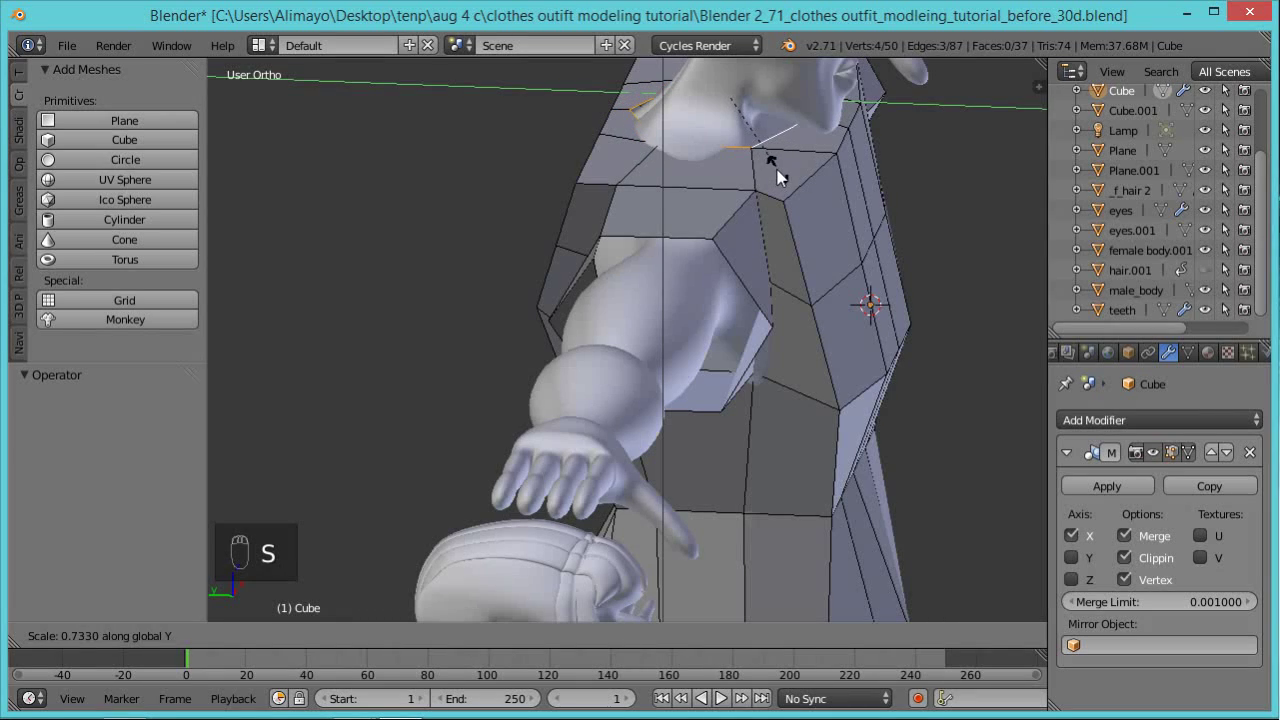
pyautogui.click(772, 168)
pyautogui.moveTo(820, 200); pyautogui.dragTo(733, 168, button='middle')
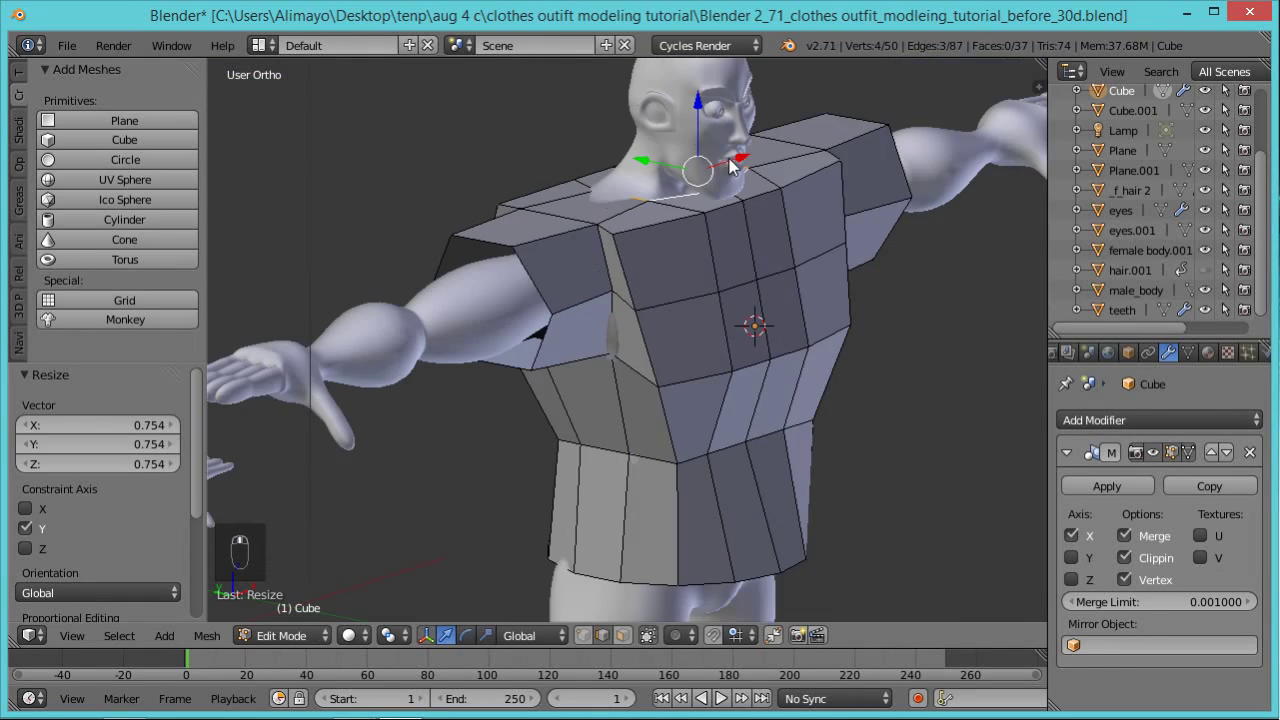
pyautogui.moveTo(642, 211); pyautogui.dragTo(606, 236, button='middle')
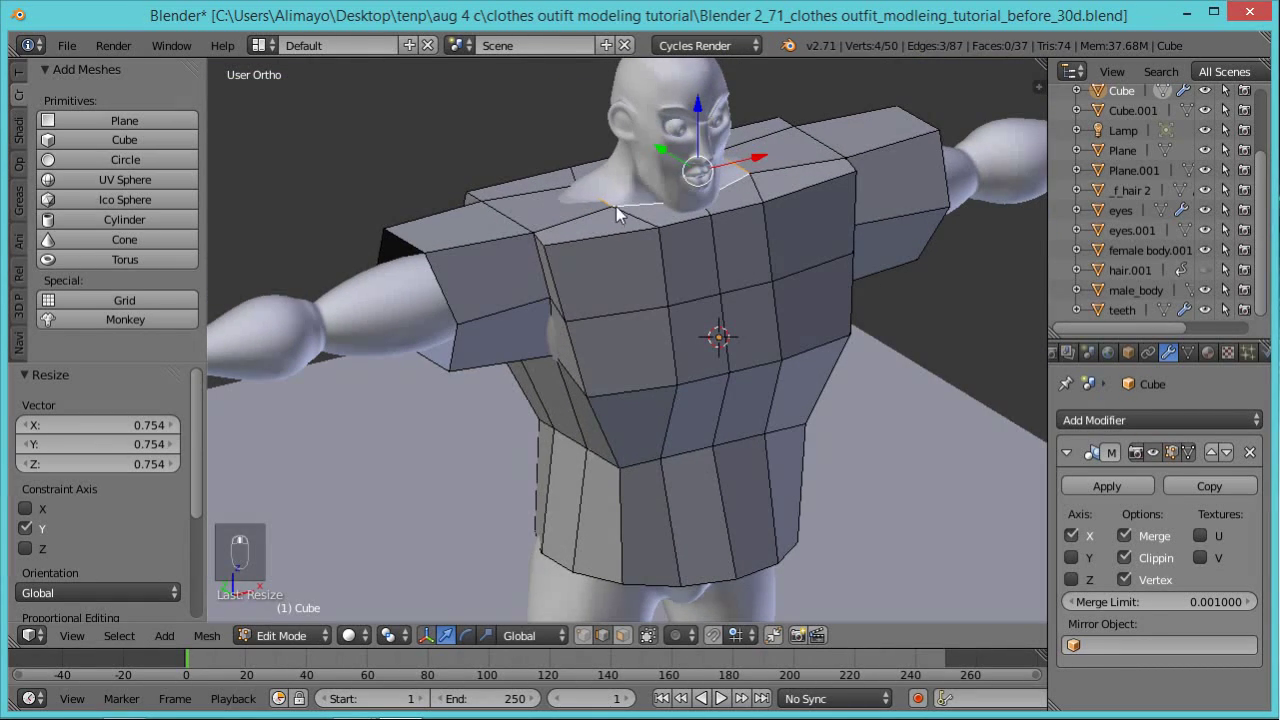
# Select the shoulder-side edge of the neck opening, adjust it along X and raise it 0.273 along Z.
pyautogui.moveTo(766, 283); pyautogui.dragTo(652, 340, button='middle')
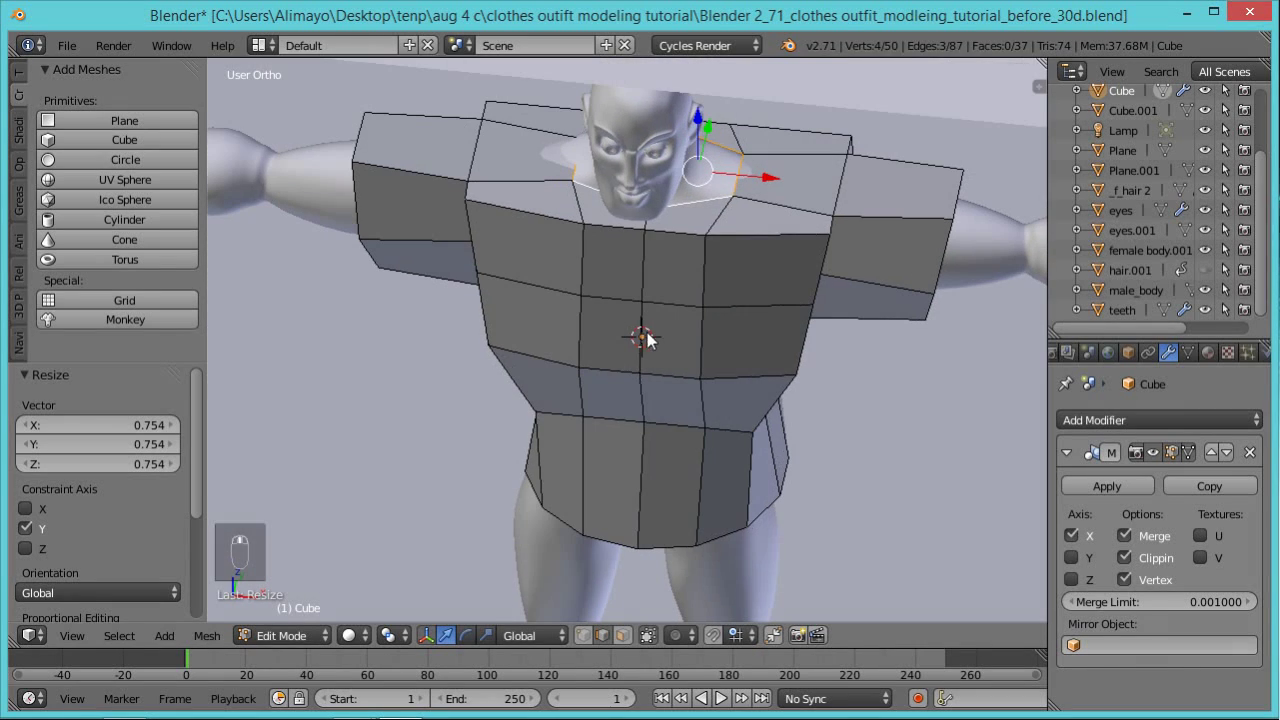
pyautogui.rightClick(740, 172)
pyautogui.moveTo(800, 180); pyautogui.dragTo(808, 180)
pyautogui.moveTo(786, 277); pyautogui.dragTo(760, 197, button='middle')
pyautogui.moveTo(805, 186); pyautogui.dragTo(777, 182)
pyautogui.moveTo(731, 114); pyautogui.dragTo(735, 95)
pyautogui.moveTo(735, 95); pyautogui.dragTo(780, 110, button='middle')
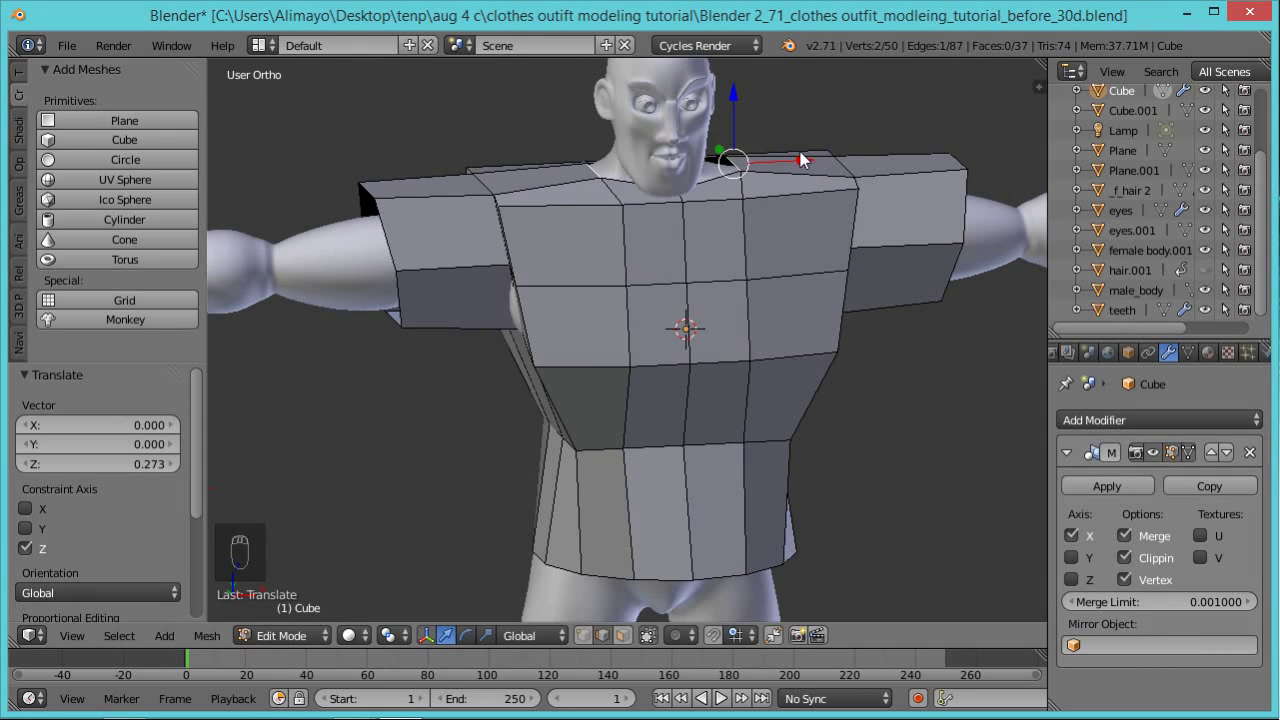
# Extrude the neck opening's edge loop 0.370 upward along Z as a collar and scale its rim to 0.899.
pyautogui.keyDown('shift'); pyautogui.rightClick(713, 188); pyautogui.keyUp('shift')
pyautogui.moveTo(786, 206); pyautogui.dragTo(762, 234, button='middle')
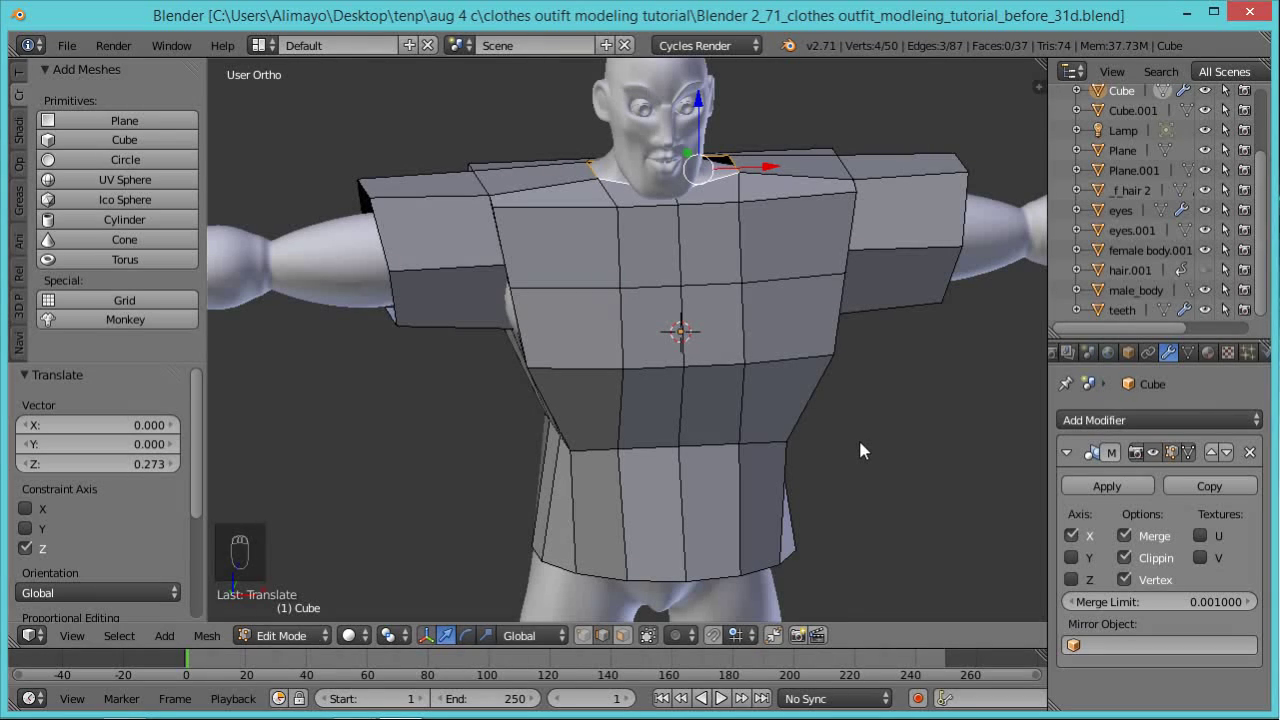
pyautogui.press('e')
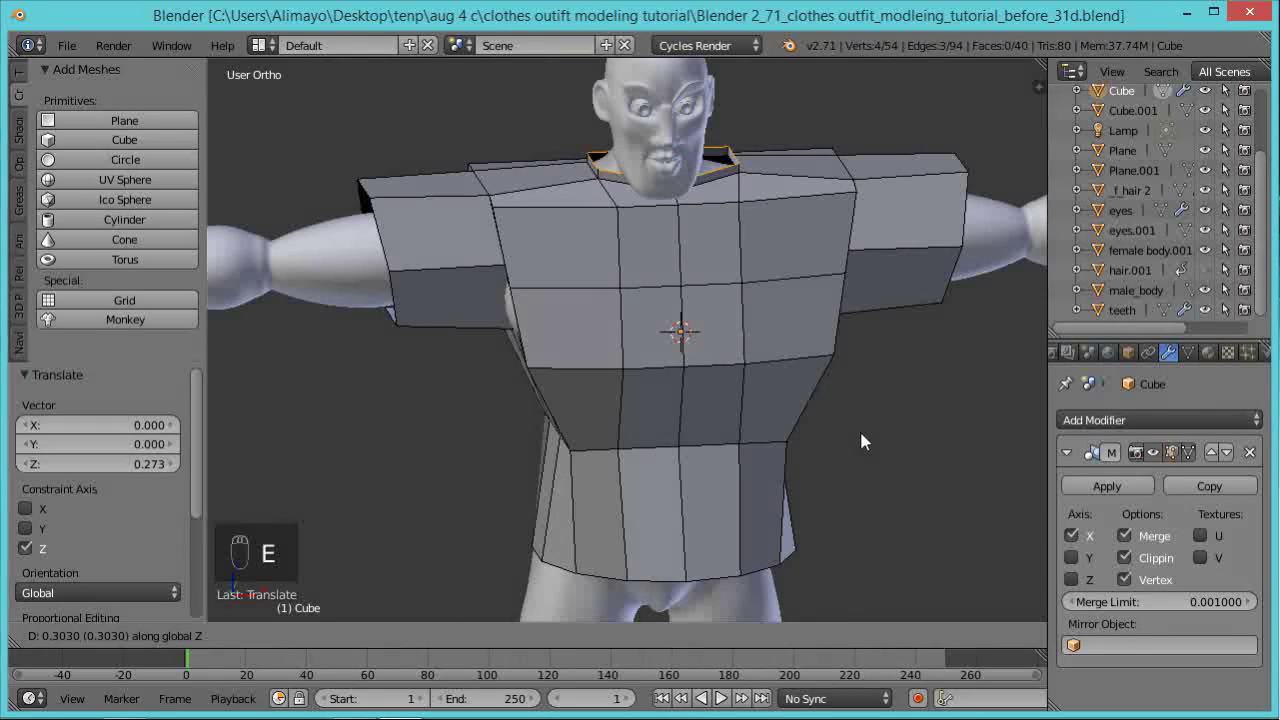
pyautogui.click(860, 427)
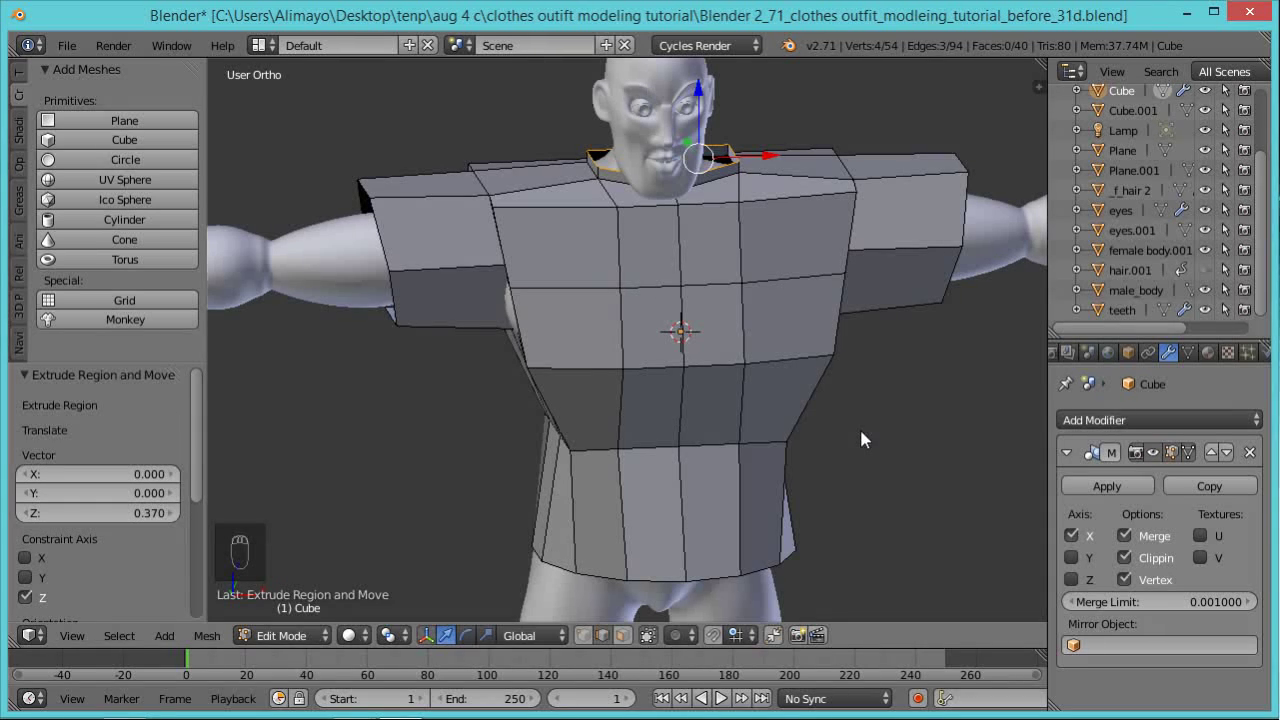
pyautogui.press('s')
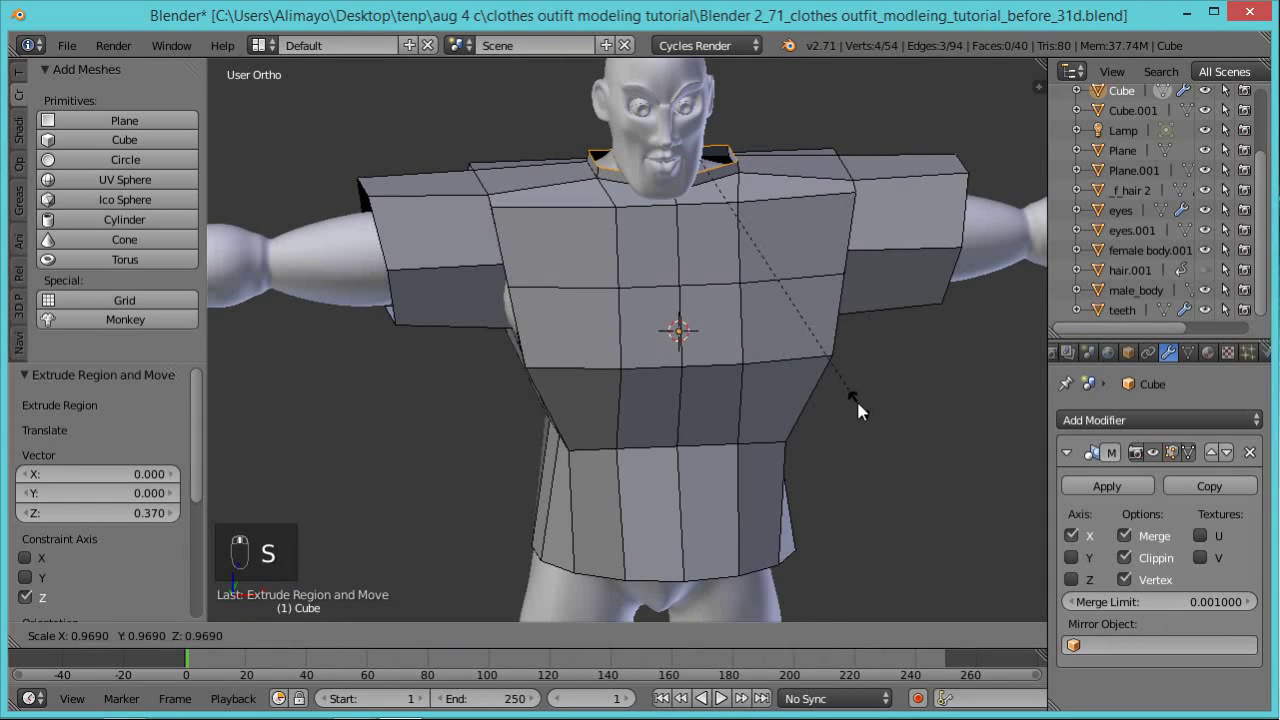
pyautogui.click(841, 385)
pyautogui.moveTo(858, 377); pyautogui.dragTo(990, 377, button='middle')
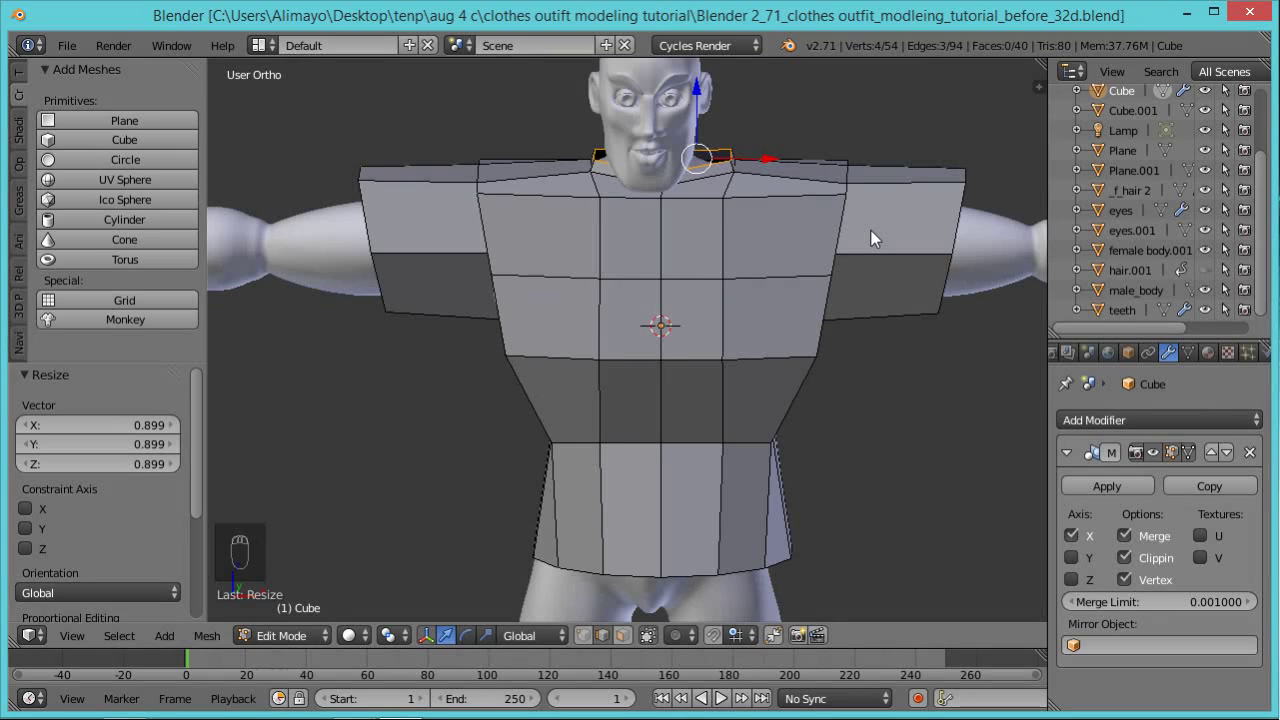
# Try a level 2 Subdivision Surface modifier on the shirt, and remove it.
pyautogui.hotkey('ctrl', '2')
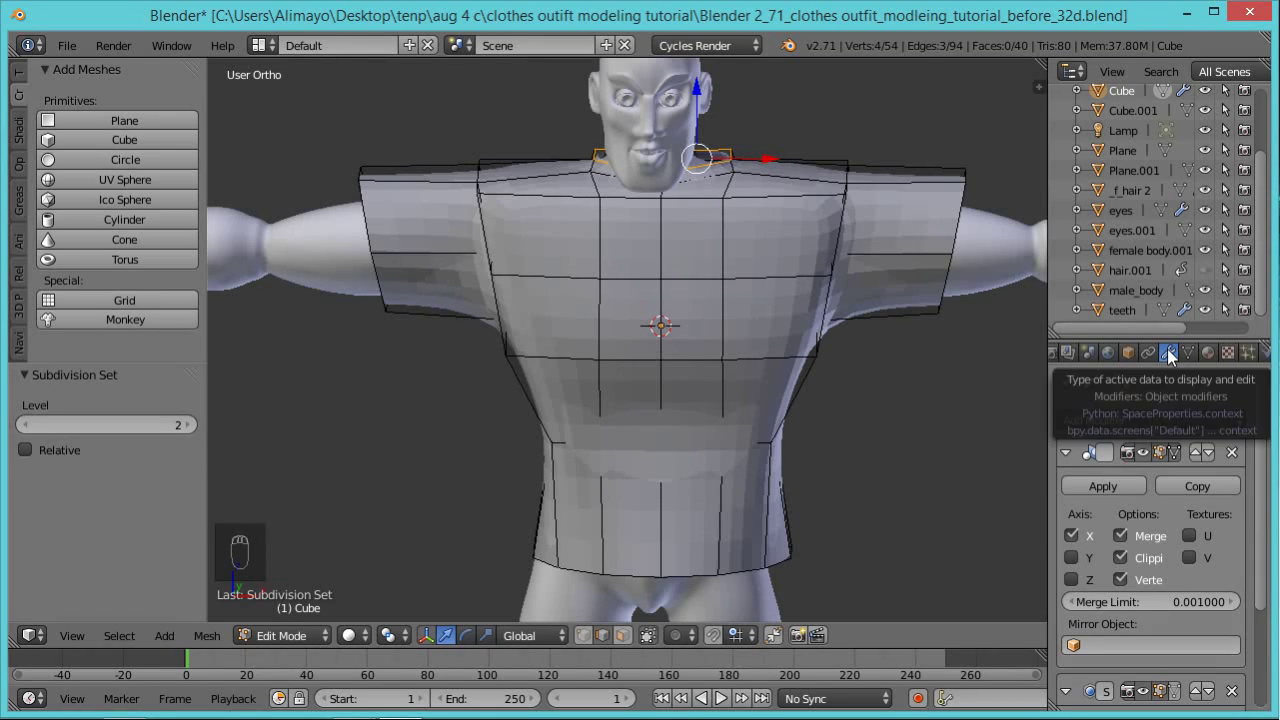
pyautogui.scroll(-3, 1262, 512)
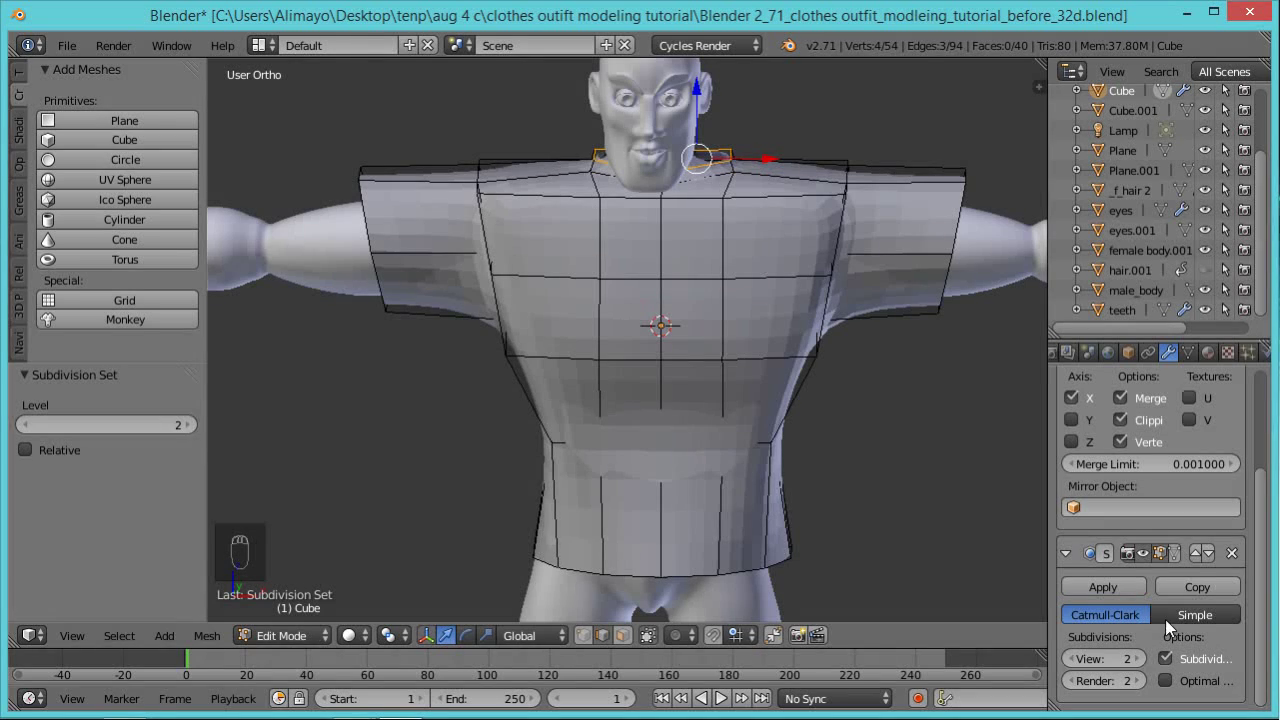
pyautogui.click(1232, 553)
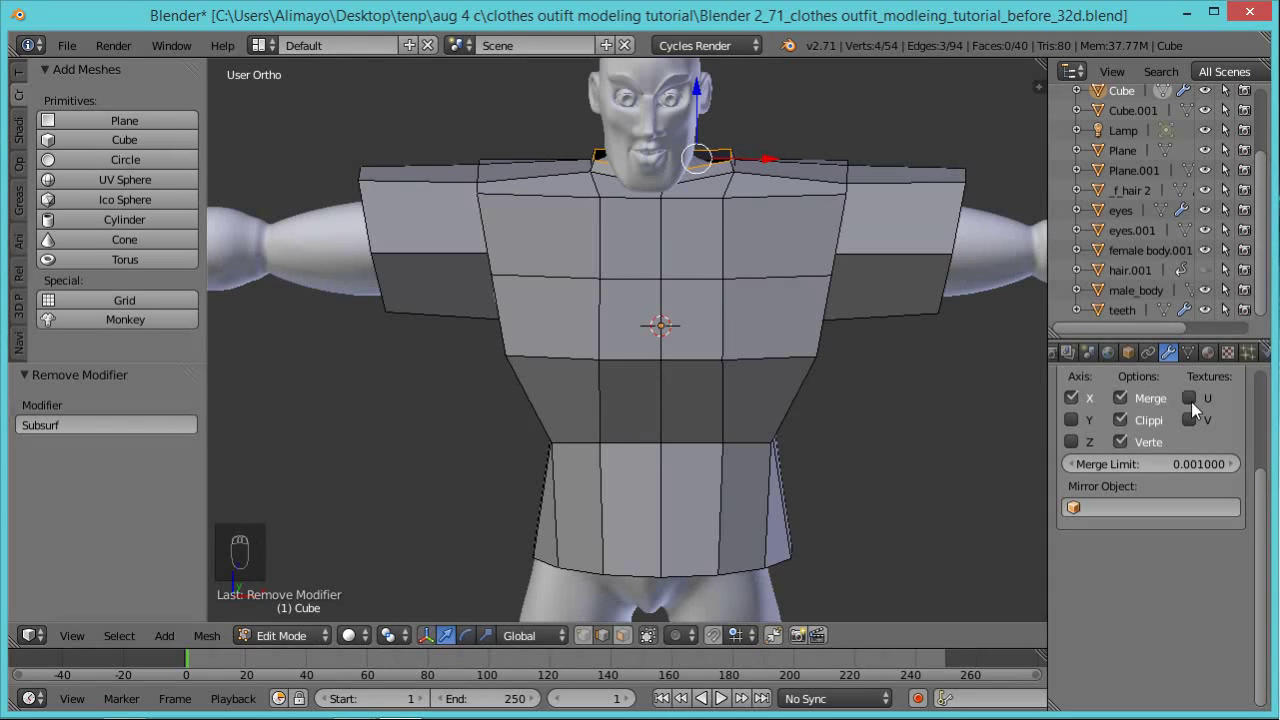
# Add a Subdivision Surface modifier to the shirt with 2 view subdivisions, and apply it to the editing cage.
pyautogui.moveTo(1260, 486); pyautogui.dragTo(1224, 405)
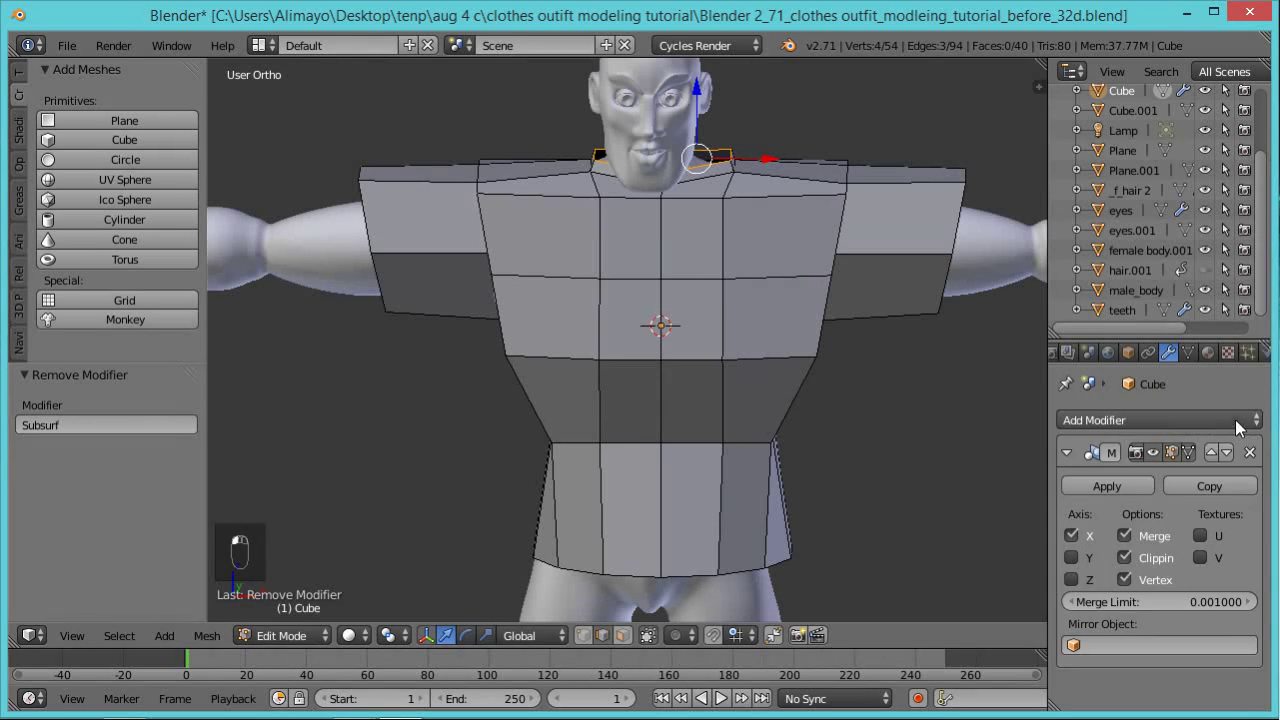
pyautogui.click(1248, 425)
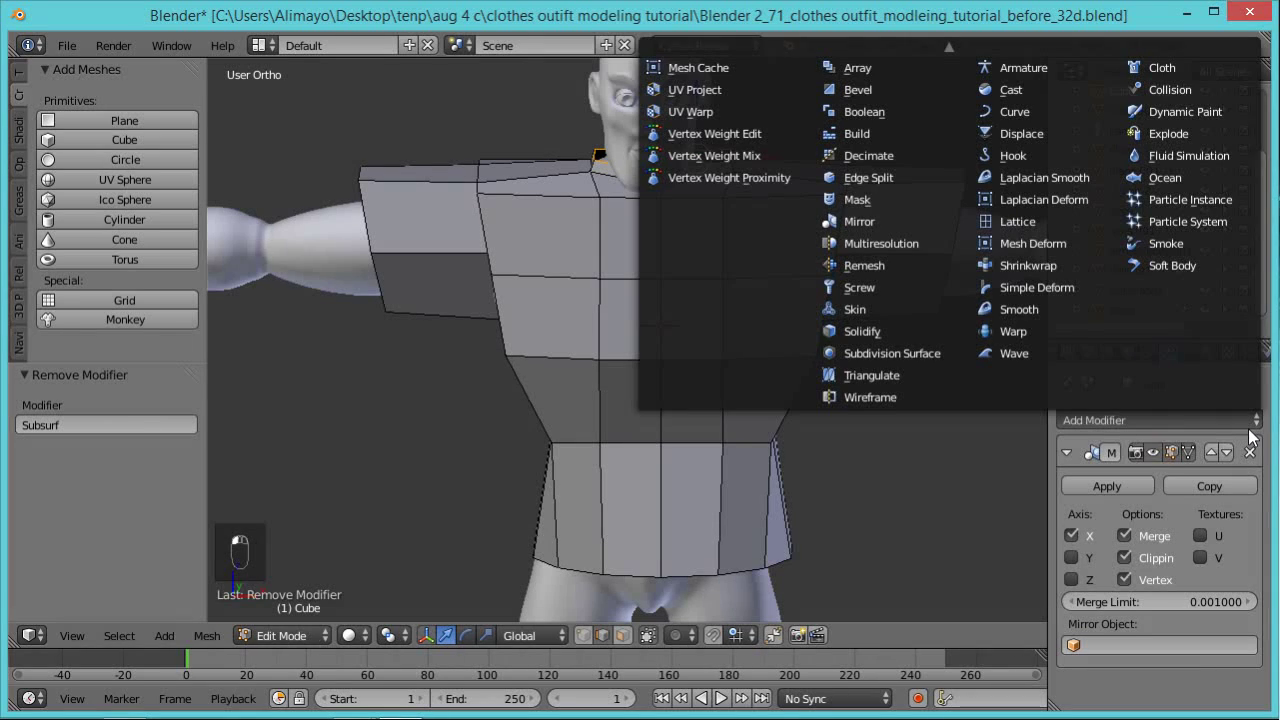
pyautogui.click(938, 353)
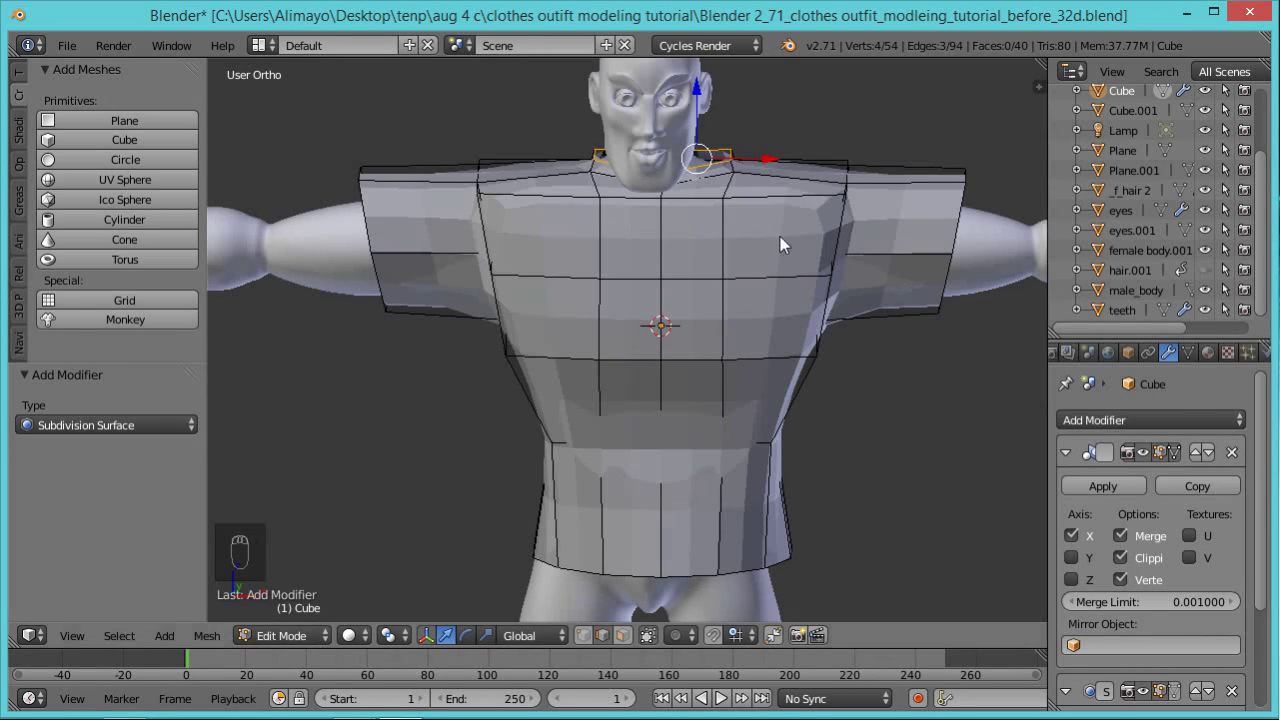
pyautogui.scroll(-4, 1240, 597)
pyautogui.click(1140, 658)
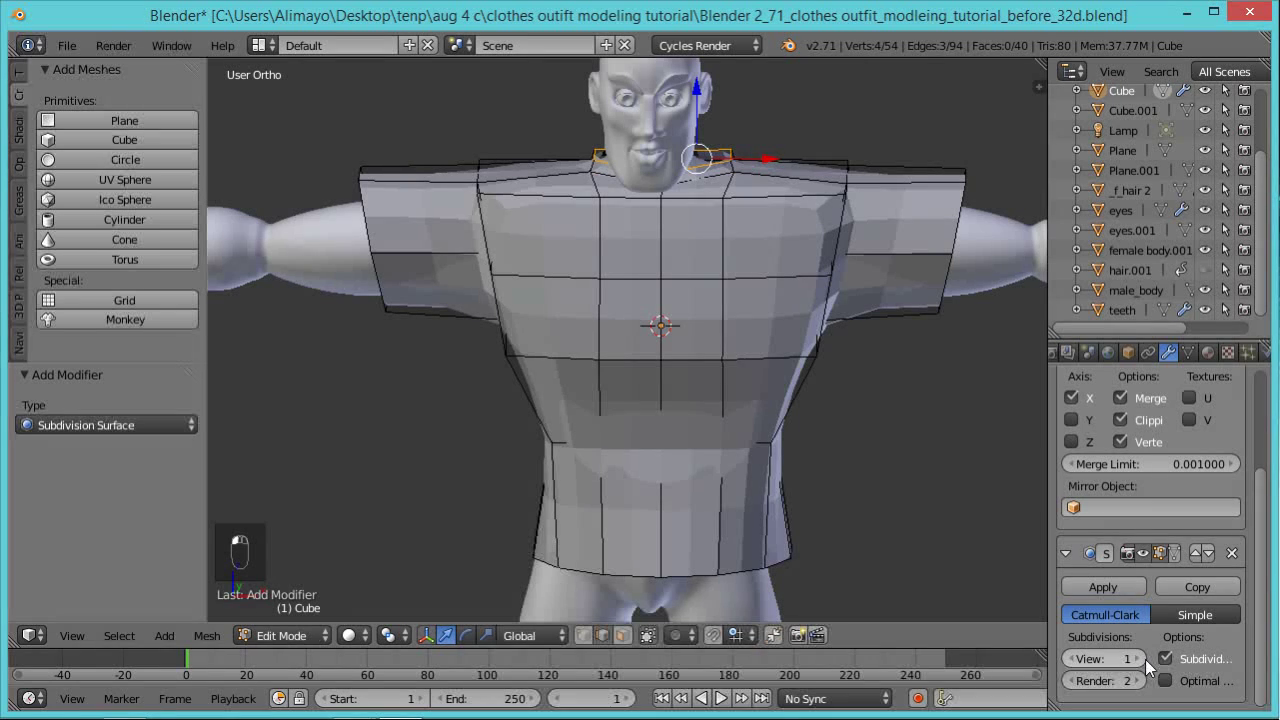
pyautogui.click(1176, 556)
# Select the entire shirt mesh and shade its faces smooth.
pyautogui.moveTo(757, 451); pyautogui.dragTo(783, 442, button='middle')
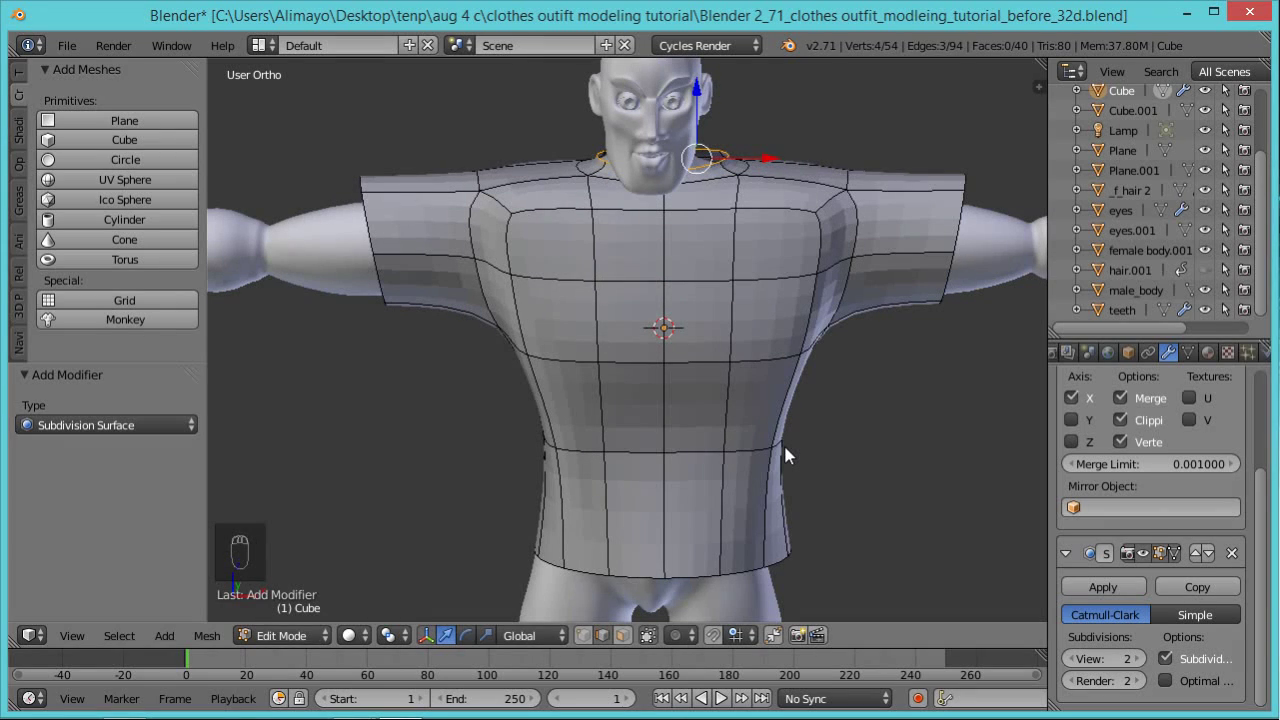
pyautogui.press('a')
pyautogui.press('a')
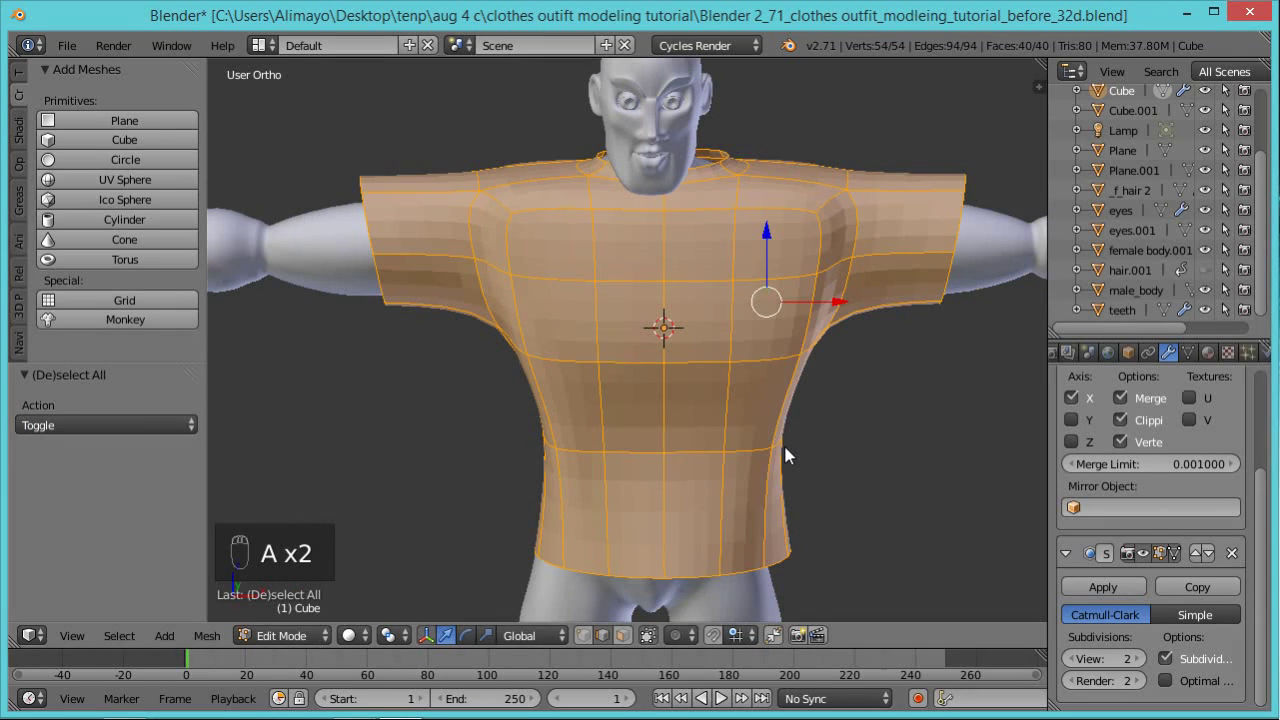
pyautogui.press('w')
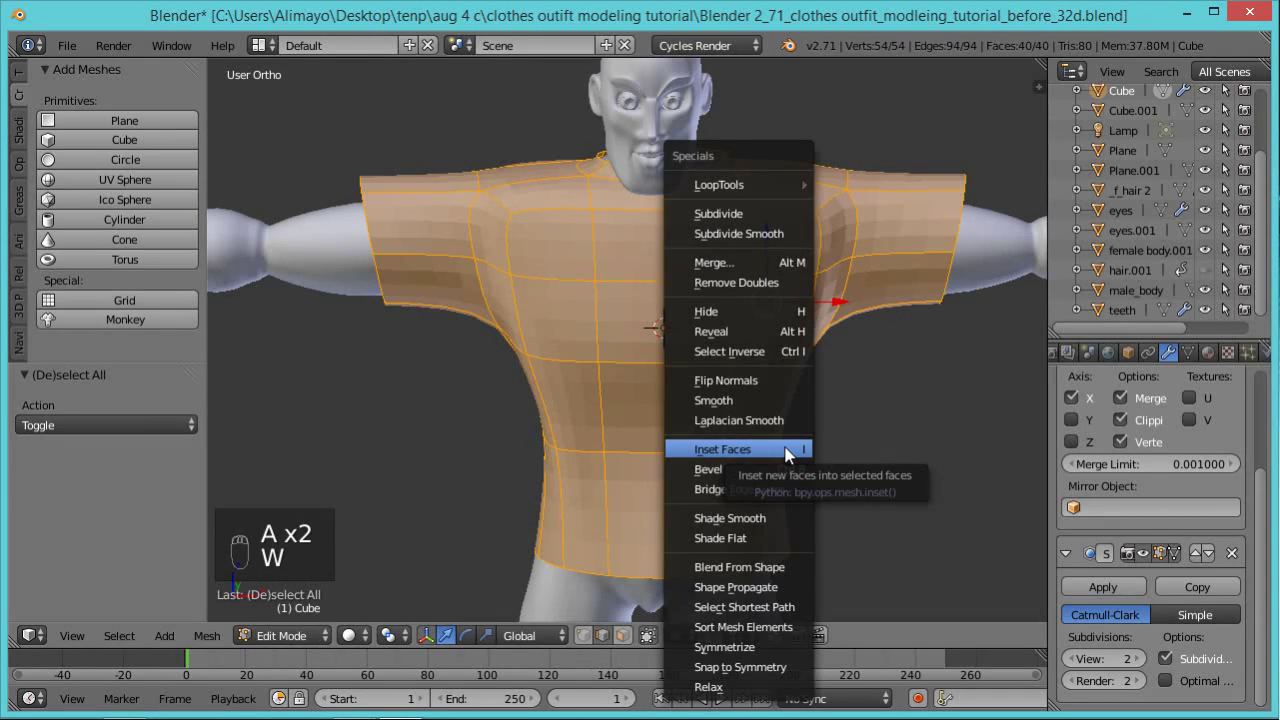
pyautogui.click(752, 517)
pyautogui.moveTo(663, 461); pyautogui.dragTo(718, 456, button='middle')
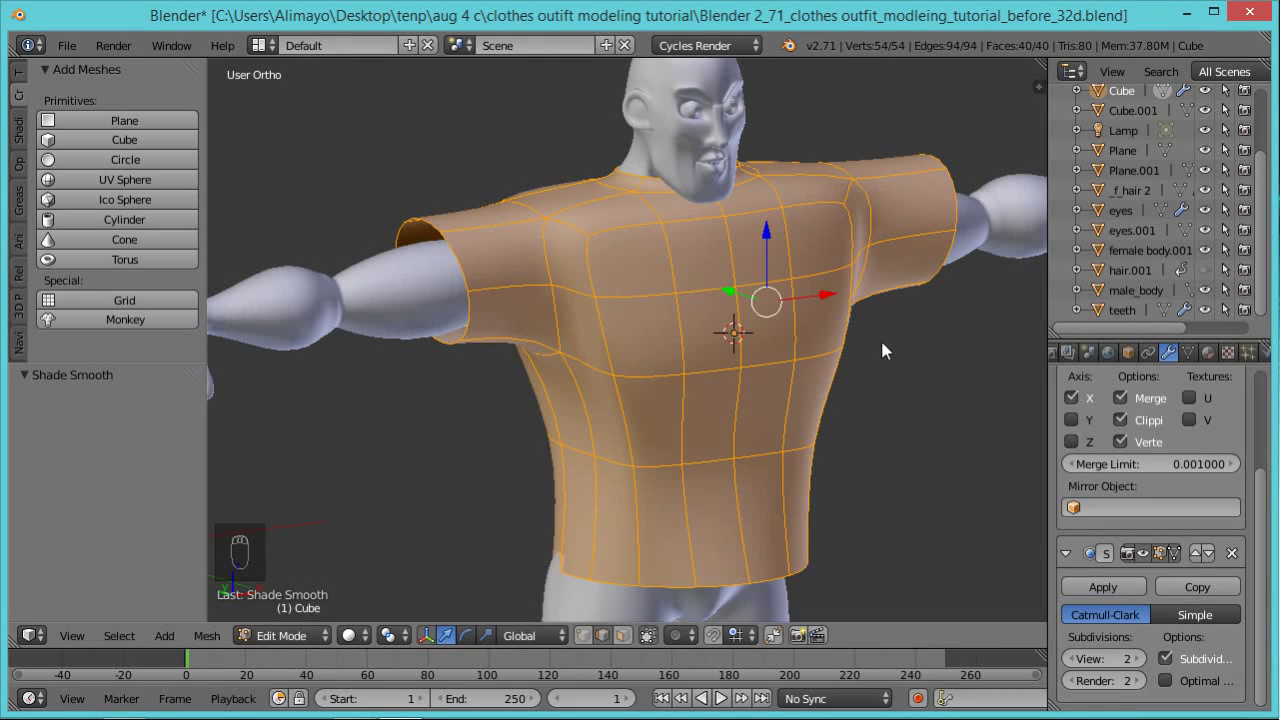
pyautogui.moveTo(565, 556); pyautogui.dragTo(530, 490, button='middle')
# Shift the whole shirt mesh 0.107 along X and turn off the Subdivision Surface modifier's viewport display.
pyautogui.moveTo(826, 308); pyautogui.dragTo(783, 370)
pyautogui.moveTo(783, 370); pyautogui.dragTo(840, 420, button='middle')
pyautogui.moveTo(831, 299); pyautogui.dragTo(836, 300)
pyautogui.moveTo(876, 476); pyautogui.dragTo(1019, 532, button='middle')
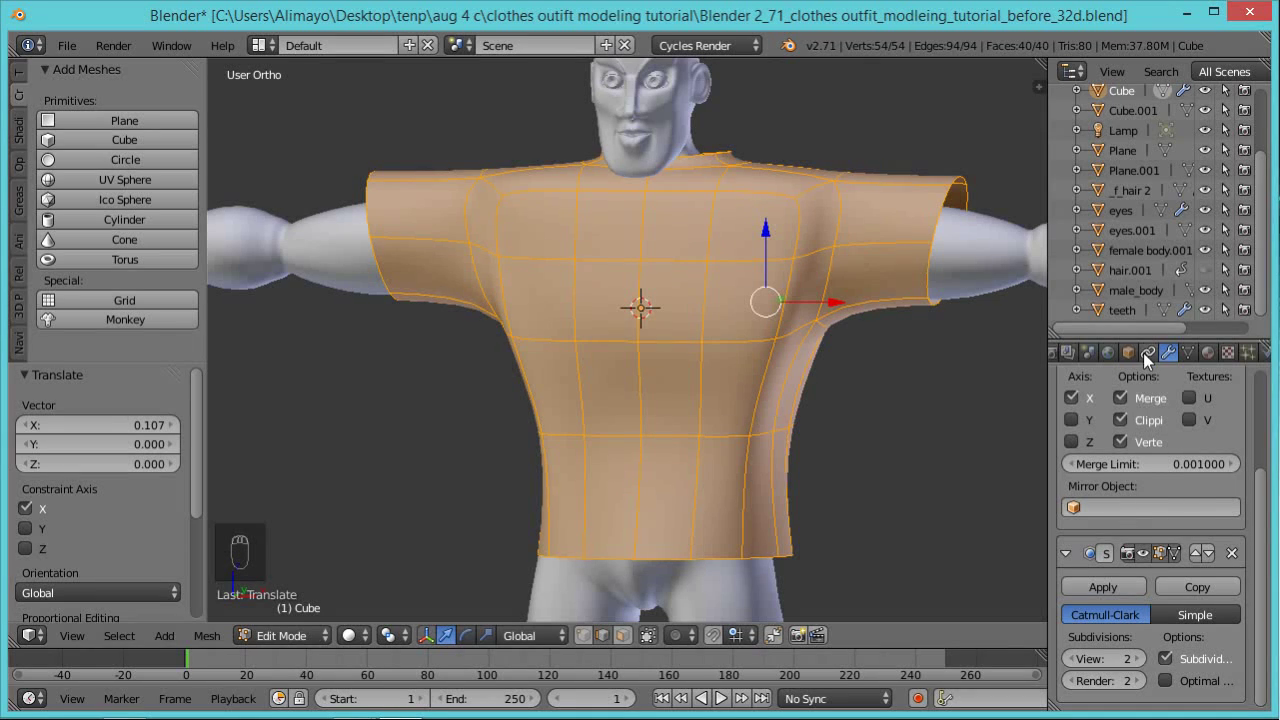
pyautogui.click(1143, 555)
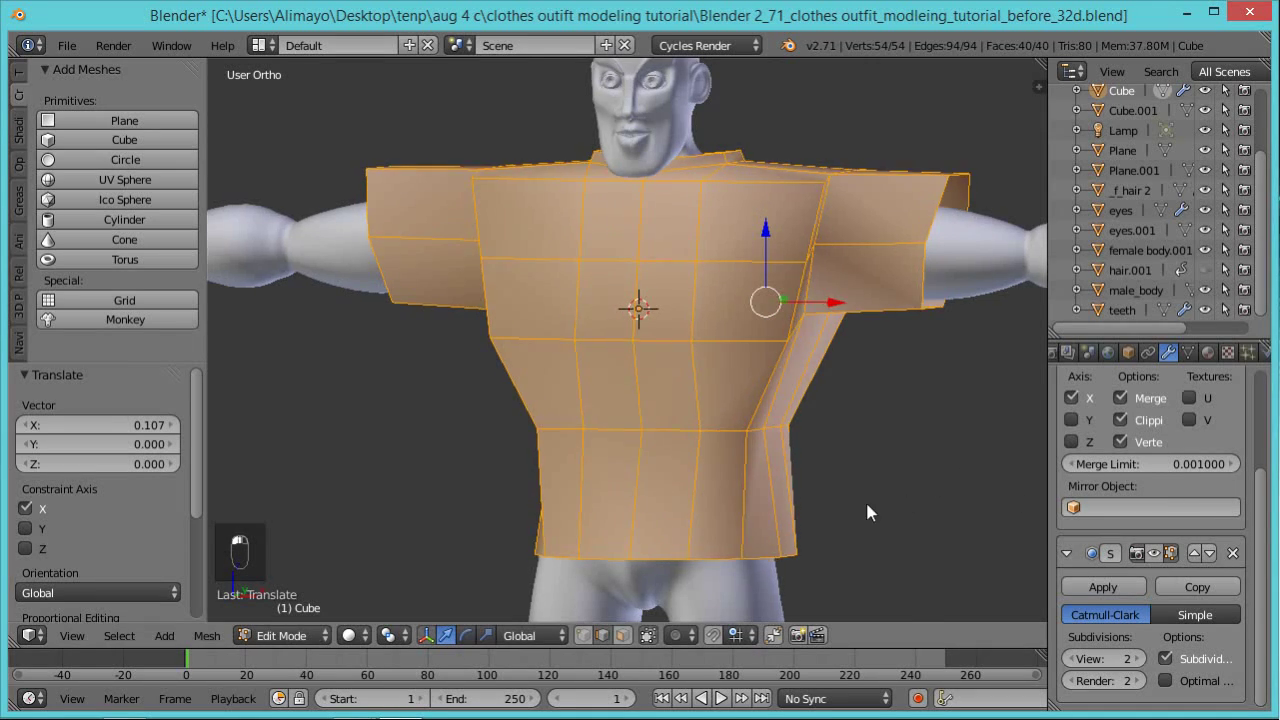
# Extrude the shirt's sleeve opening edge loop in place and scale the new loop to about 0.817 to form an inward rim.
pyautogui.moveTo(871, 508); pyautogui.dragTo(785, 525, button='middle')
pyautogui.press('a')
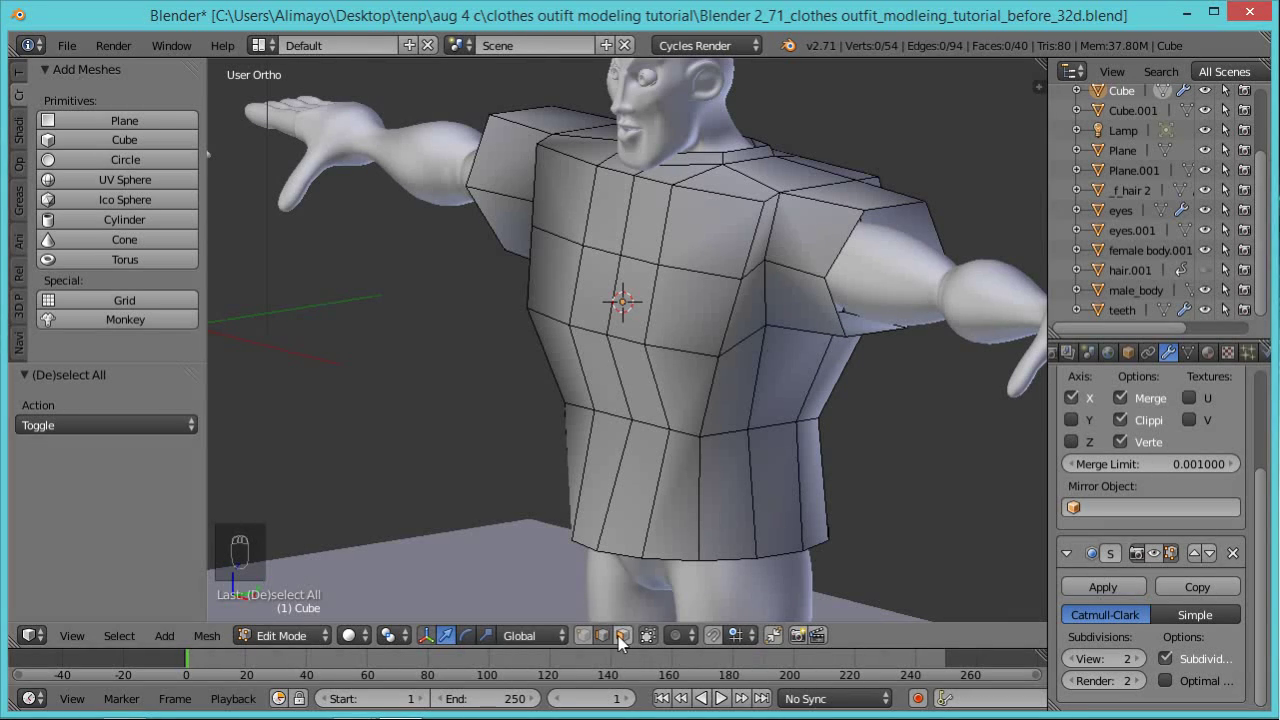
pyautogui.keyDown('alt'); pyautogui.rightClick(839, 314); pyautogui.keyUp('alt')
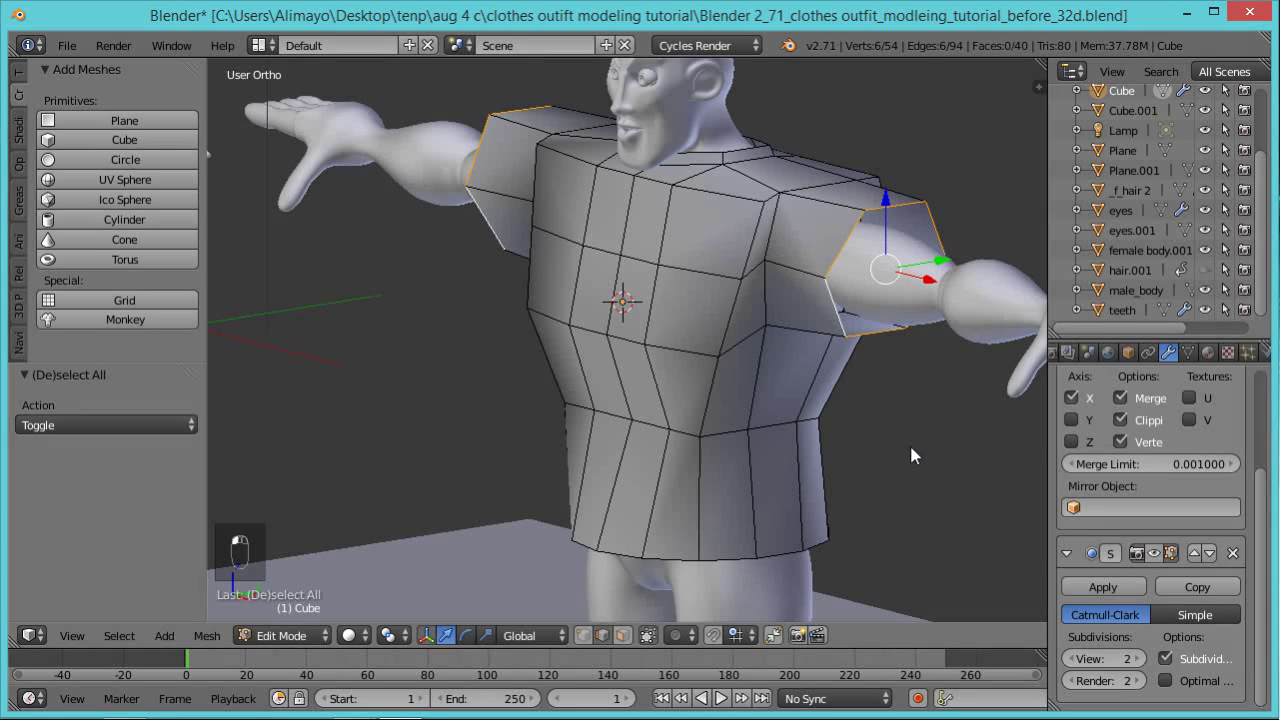
pyautogui.press('e')
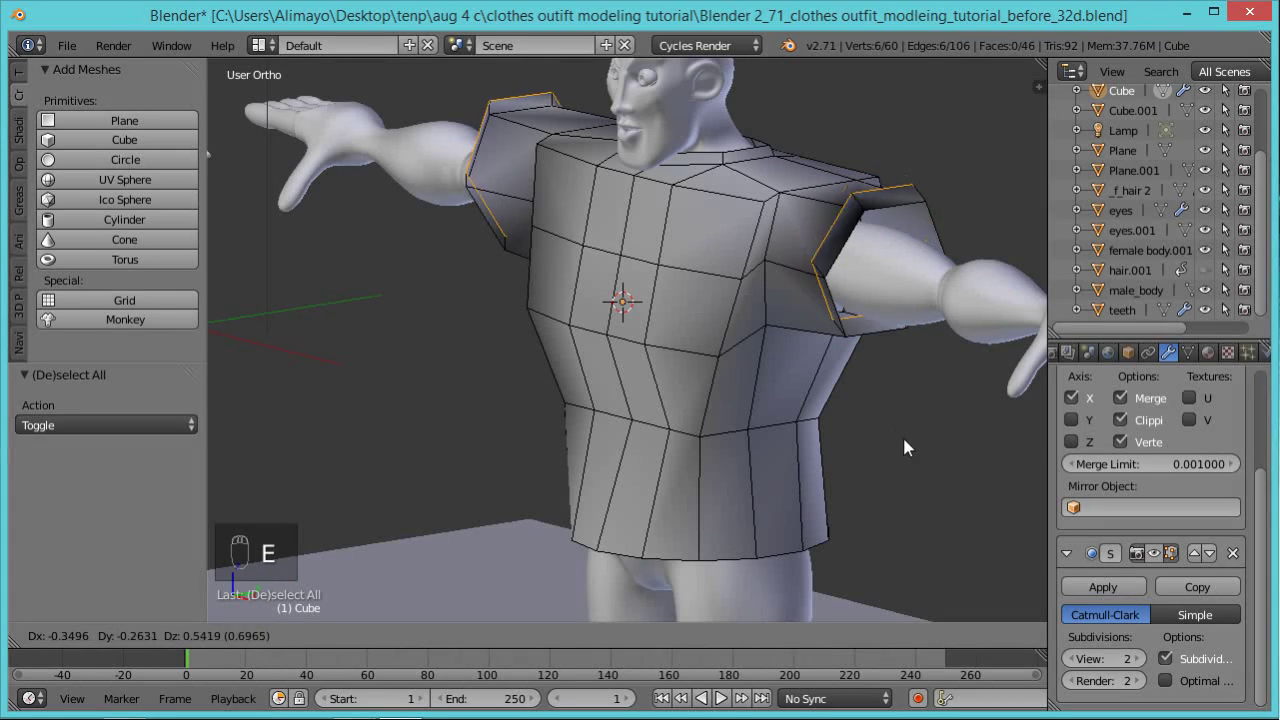
pyautogui.rightClick(903, 434)
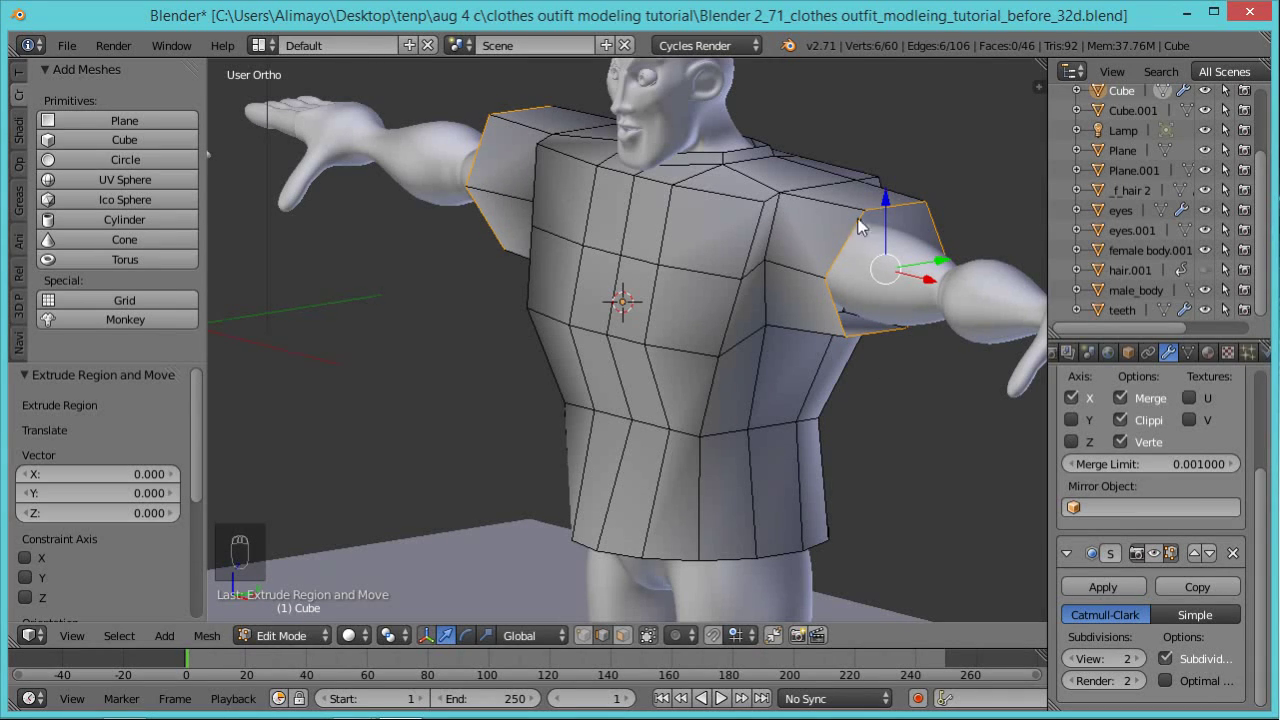
pyautogui.press('s')
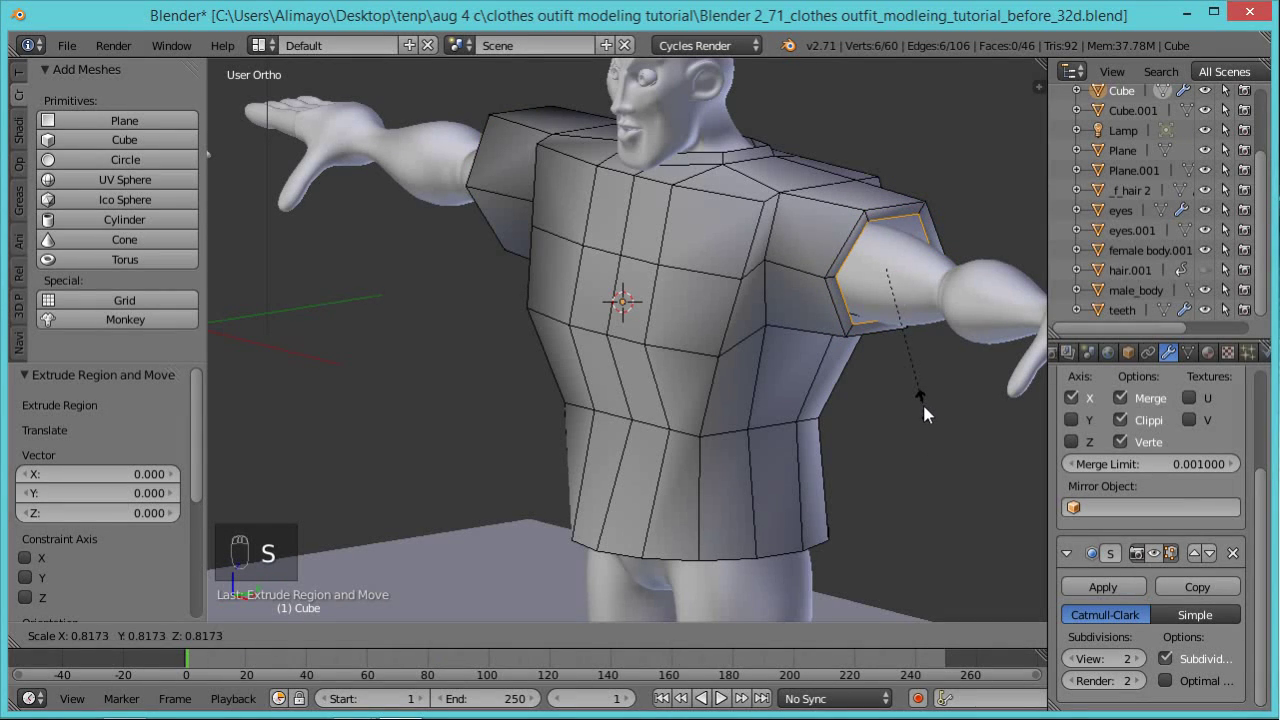
pyautogui.click(922, 401)
# Extrude the inner sleeve rim back into the sleeve along X and move it a further -1.357 along X.
pyautogui.press('e')
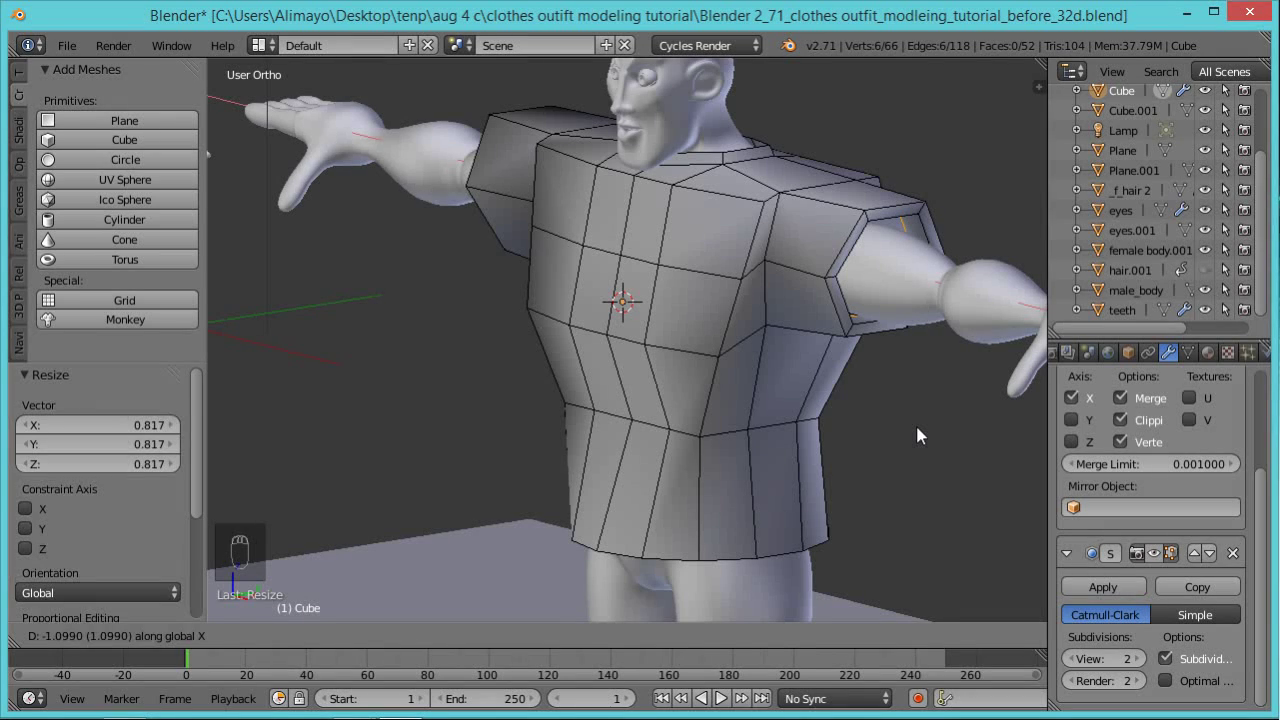
pyautogui.click(915, 422)
pyautogui.moveTo(906, 281); pyautogui.dragTo(883, 283)
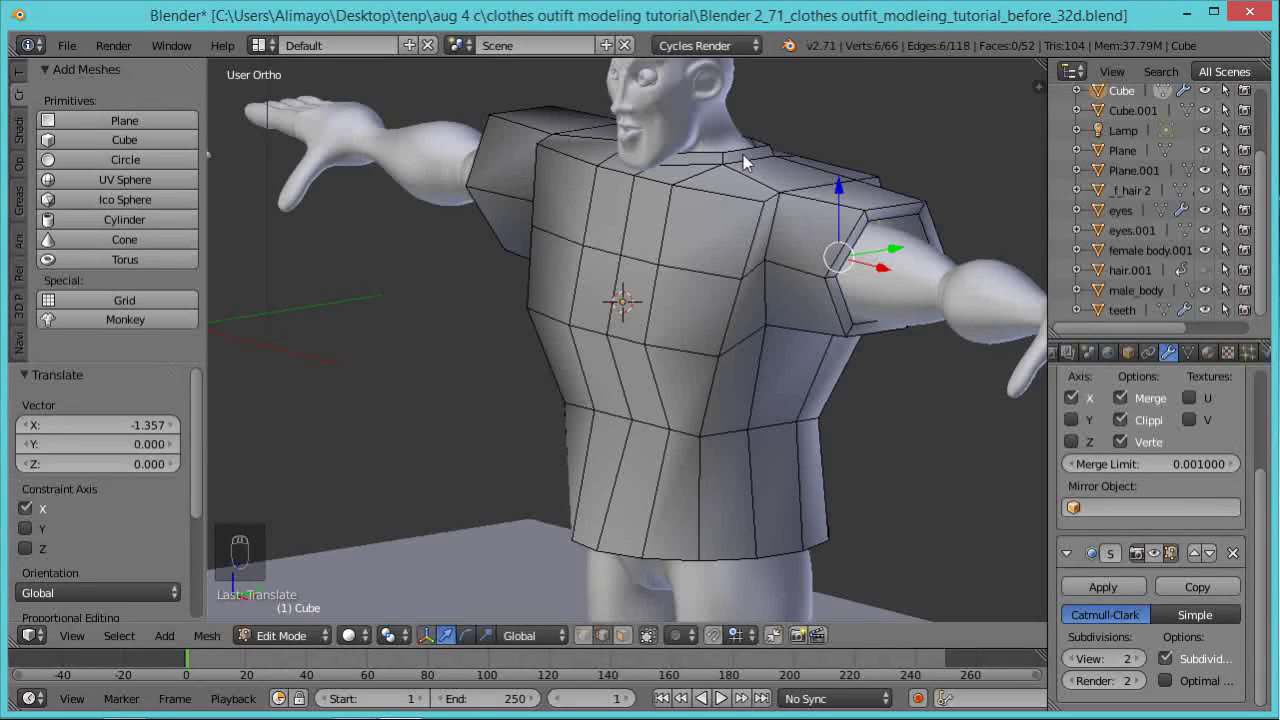
# Extrude the shirt's neck opening edge loop in place and scale the new loop to about 0.813.
pyautogui.press('a')
pyautogui.press('a')
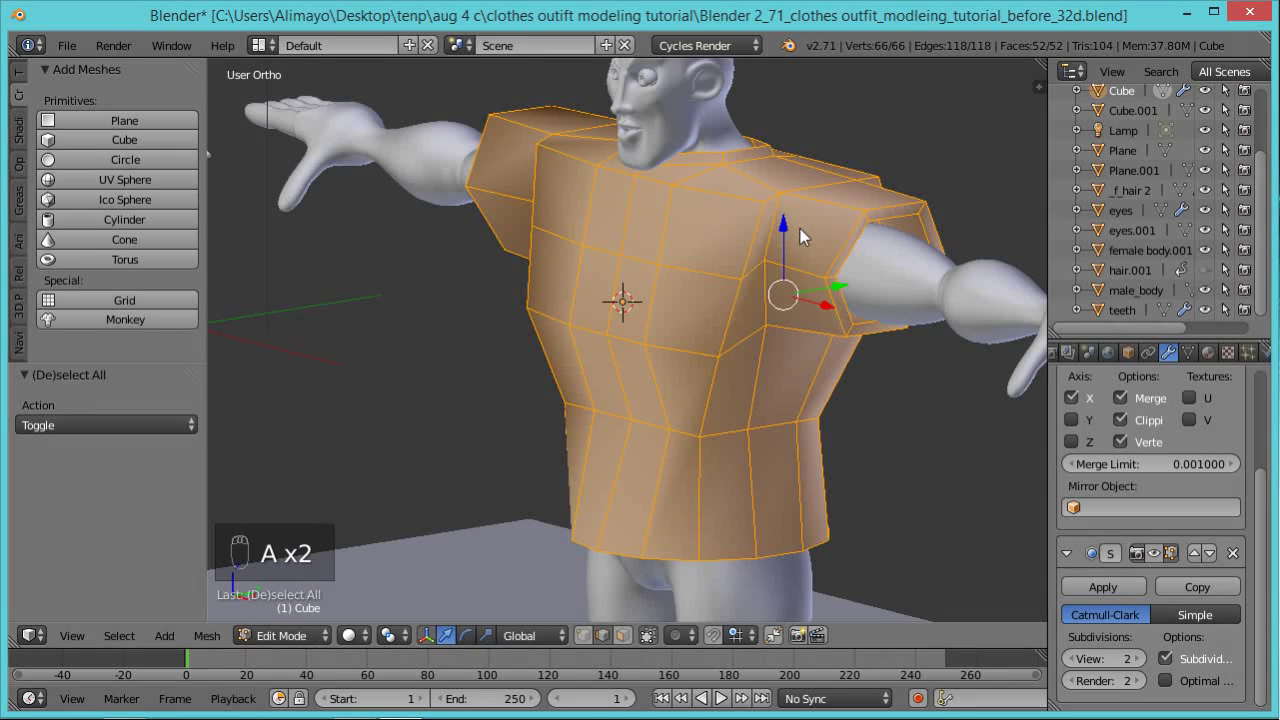
pyautogui.press('a')
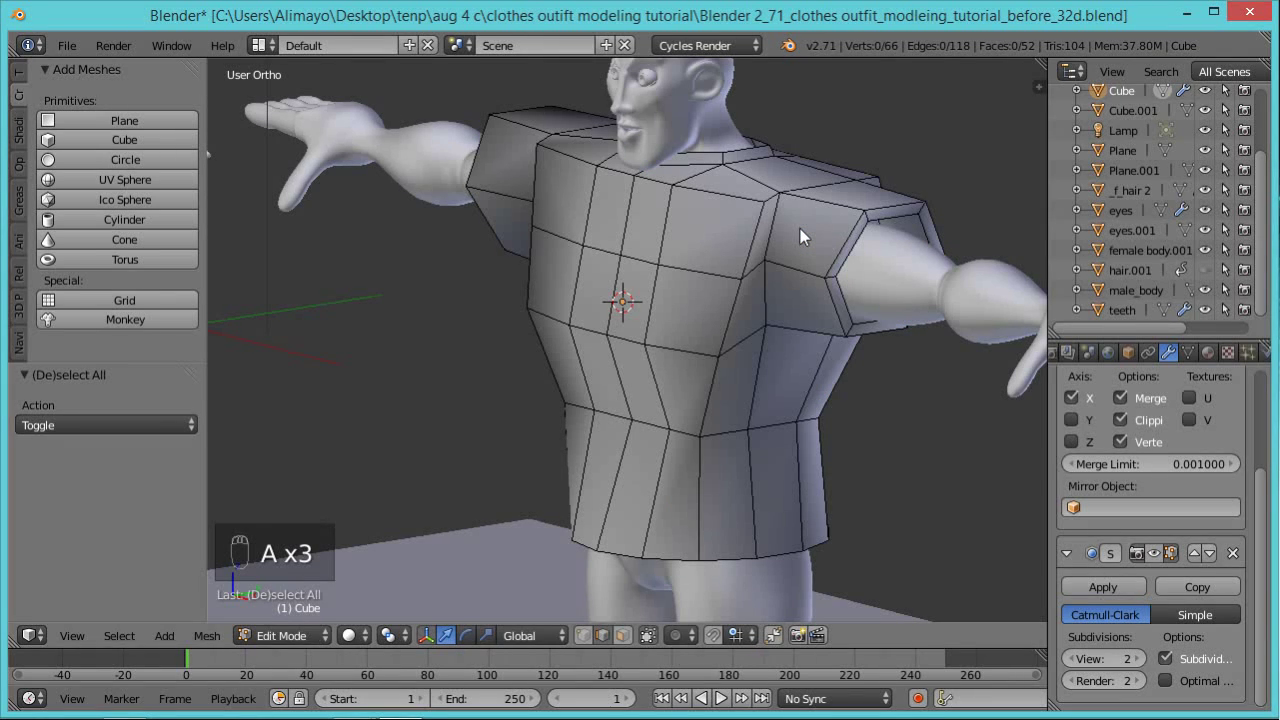
pyautogui.keyDown('alt'); pyautogui.rightClick(738, 158); pyautogui.keyUp('alt')
pyautogui.moveTo(801, 178); pyautogui.dragTo(768, 185, button='middle')
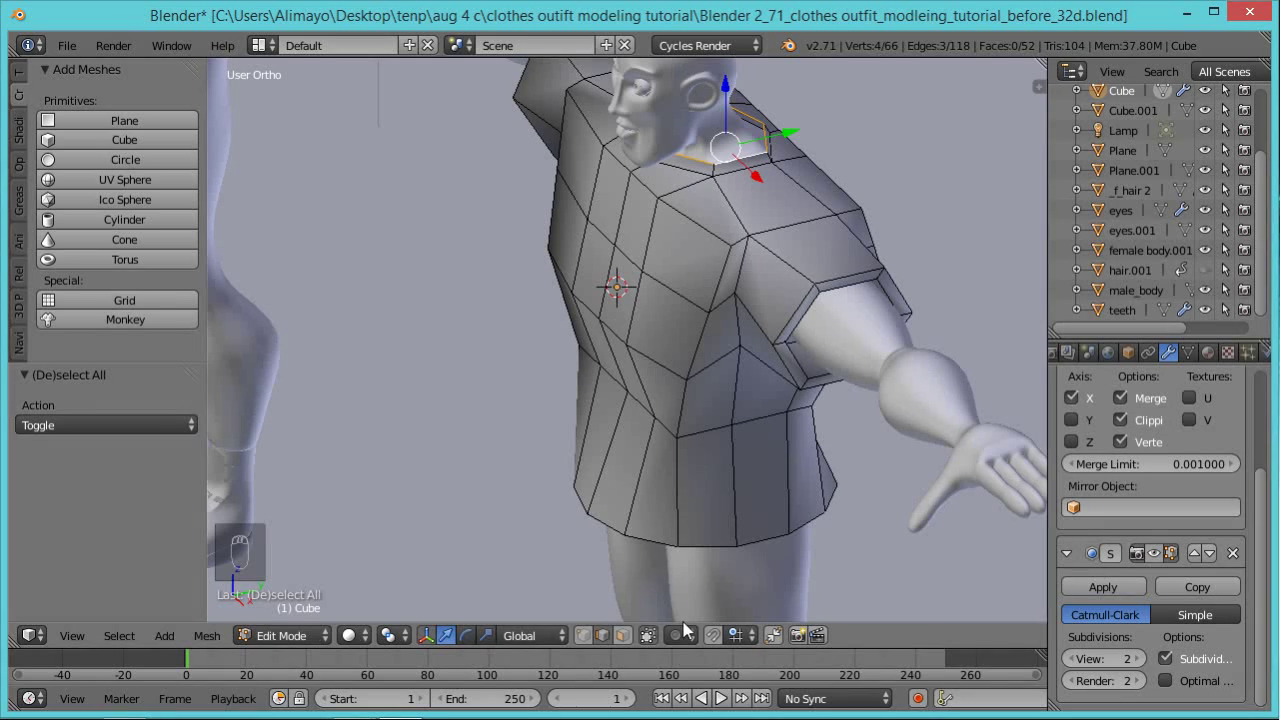
pyautogui.press('e')
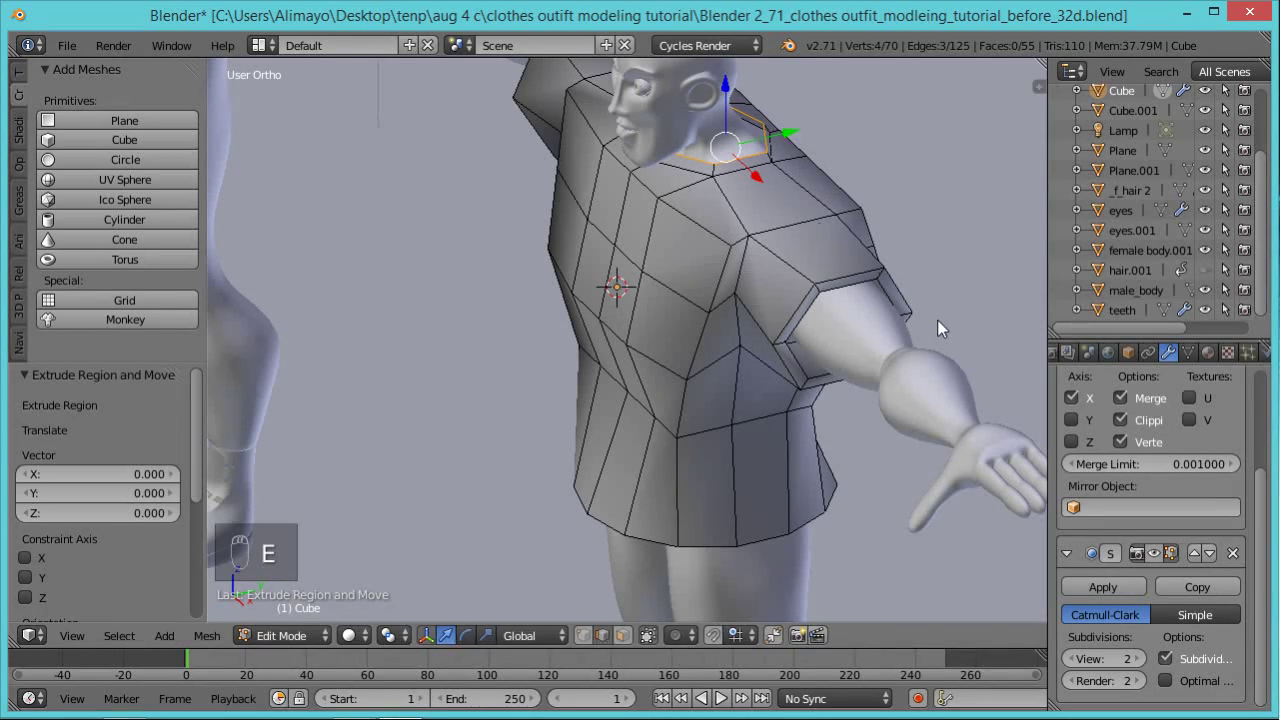
pyautogui.press('s')
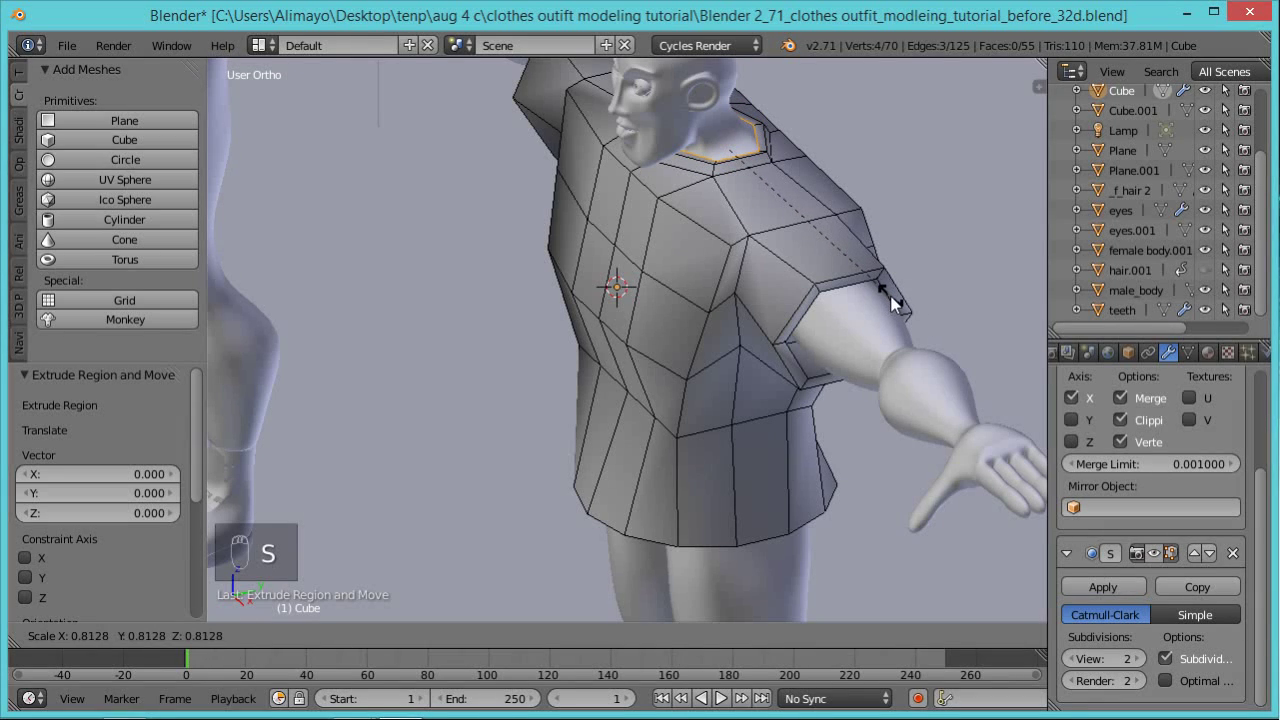
pyautogui.click(890, 295)
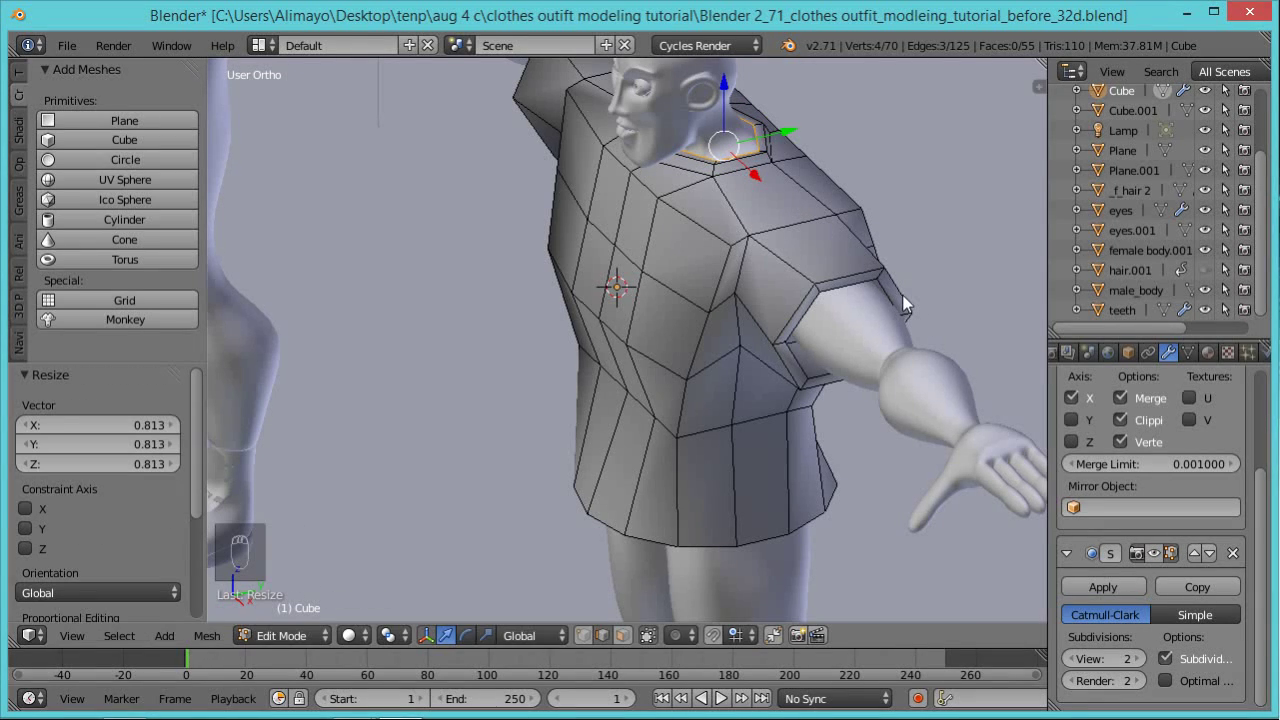
# Extrude the inner neck rim down inside the collar by -0.926 along Z.
pyautogui.press('e')
pyautogui.press('z')
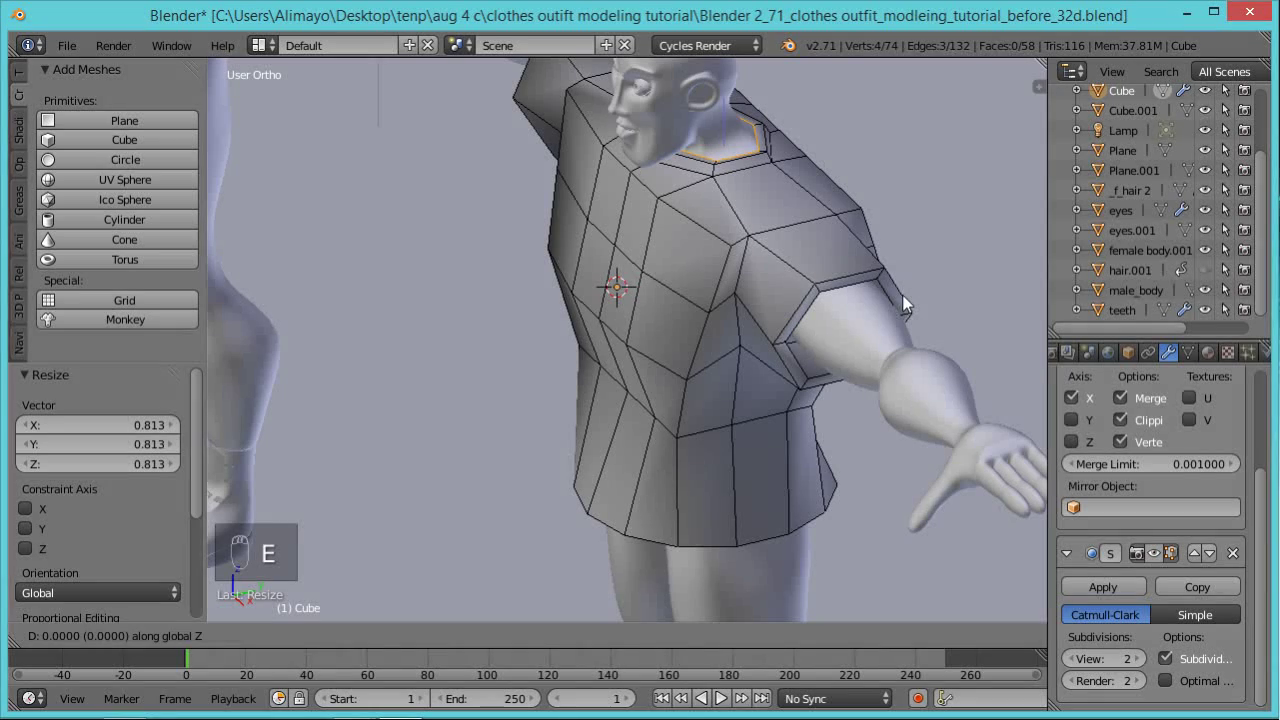
pyautogui.click(901, 319)
# Extrude the shirt's bottom hem edge loop in place and scale the new loop to about 0.846.
pyautogui.moveTo(755, 505); pyautogui.dragTo(817, 454, button='middle')
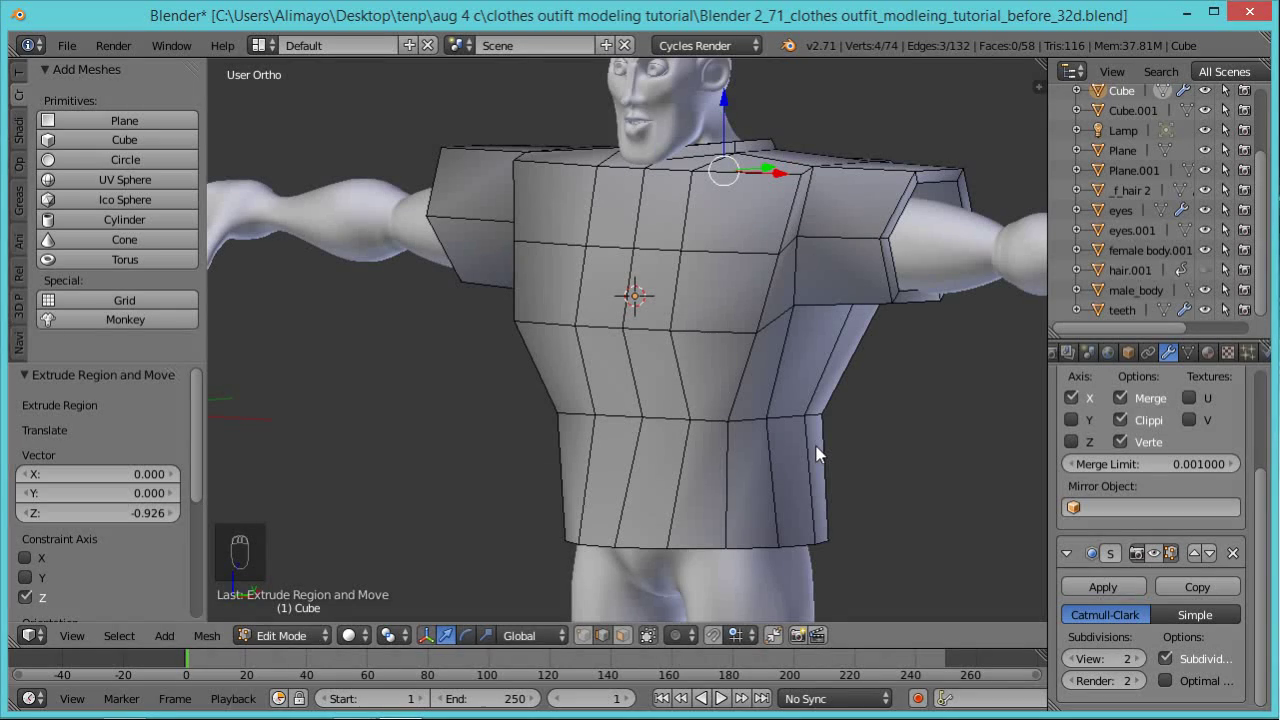
pyautogui.moveTo(808, 565); pyautogui.dragTo(790, 513, button='middle')
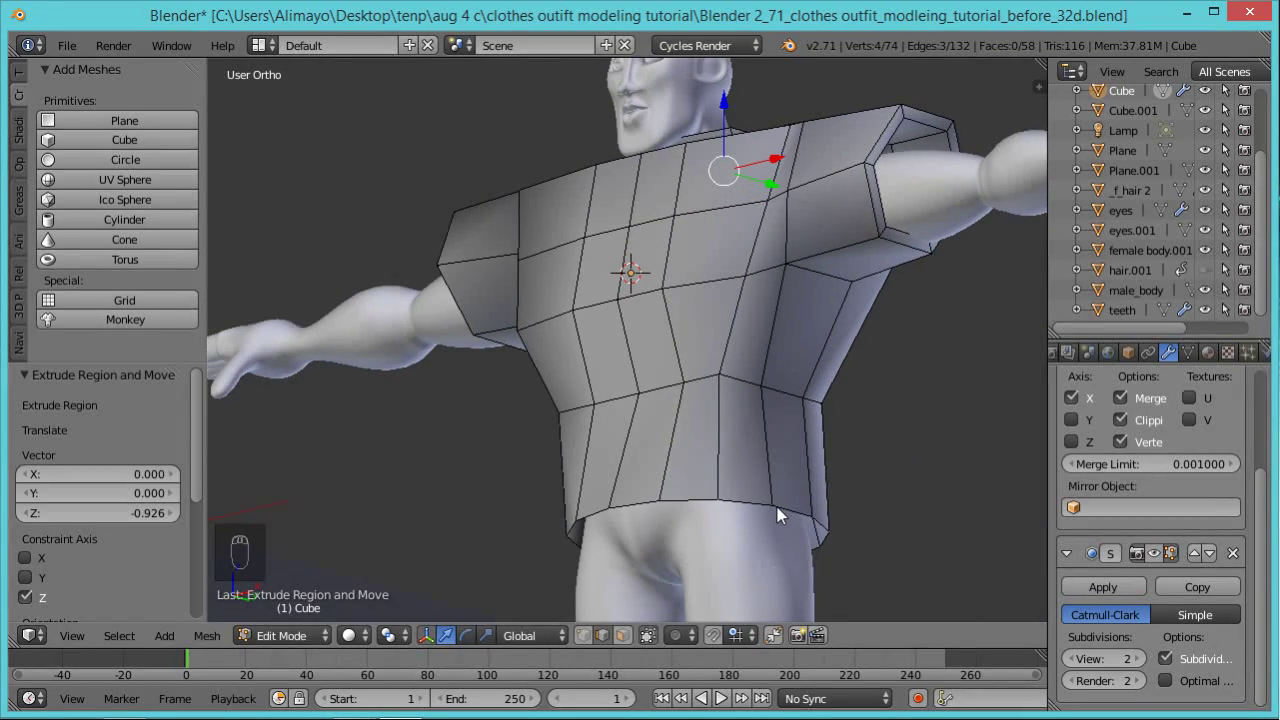
pyautogui.press('a')
pyautogui.press('a')
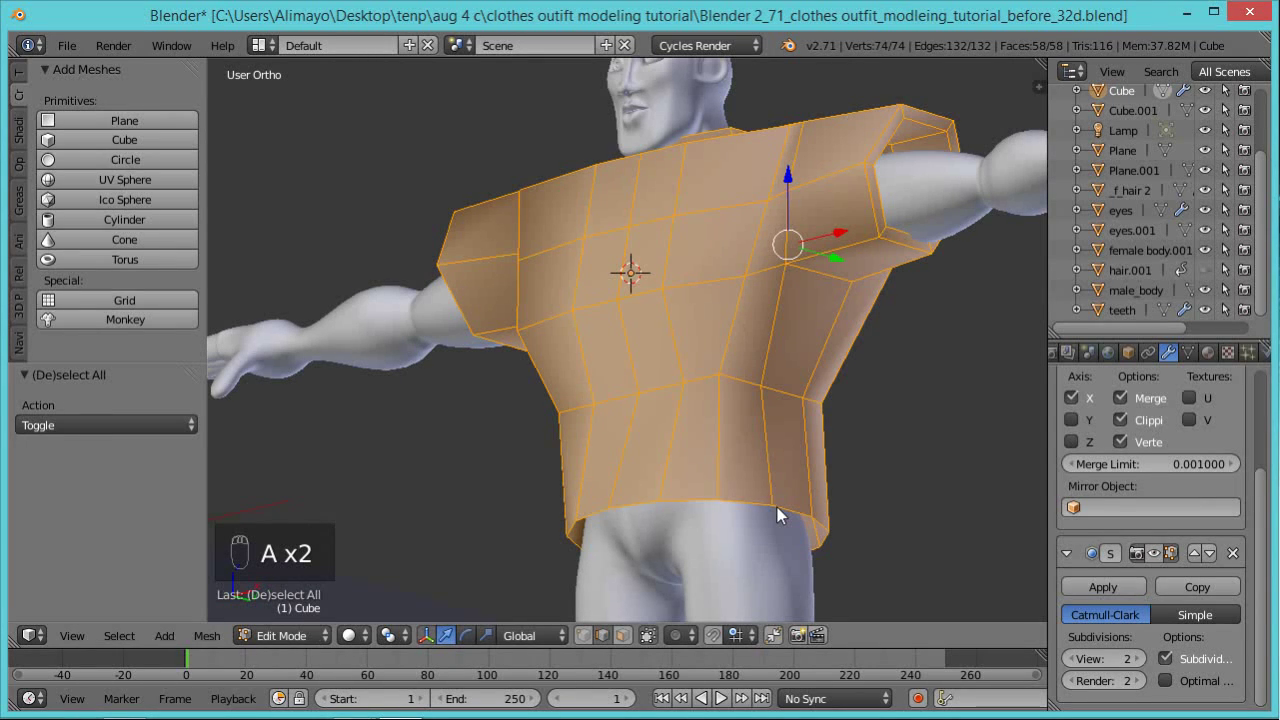
pyautogui.press('a')
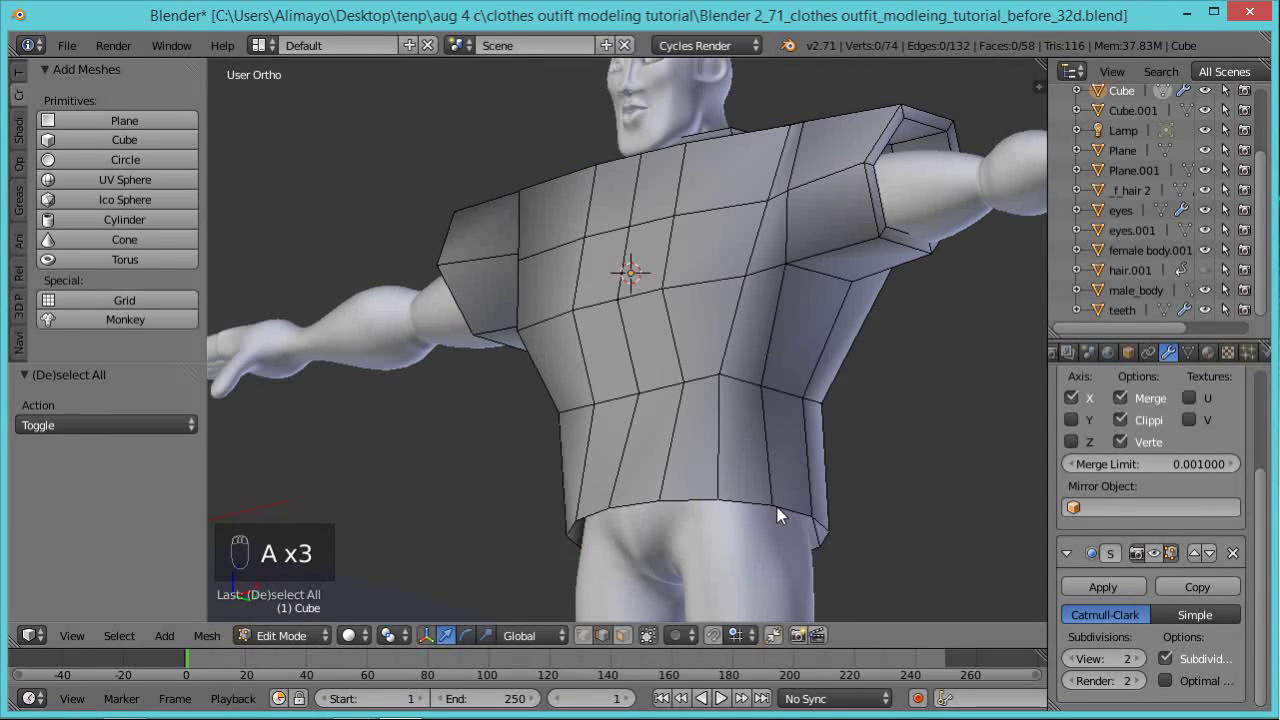
pyautogui.keyDown('alt'); pyautogui.rightClick(752, 504); pyautogui.keyUp('alt')
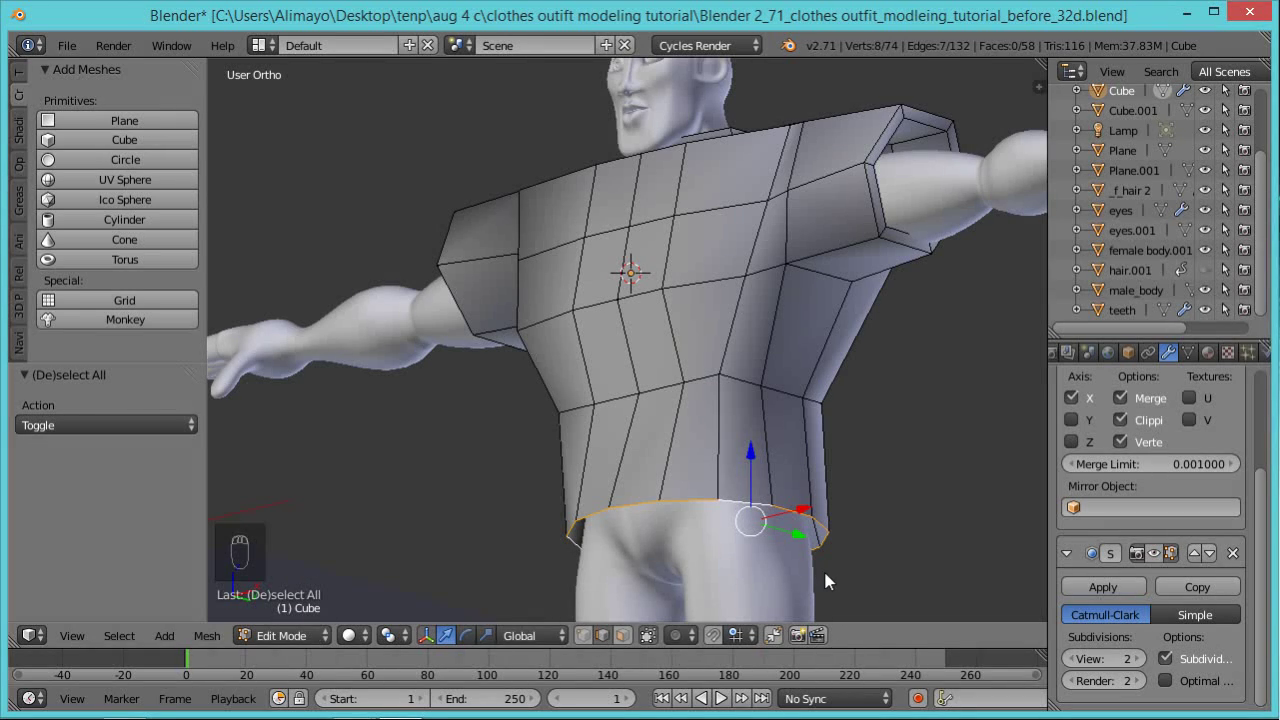
pyautogui.press('e')
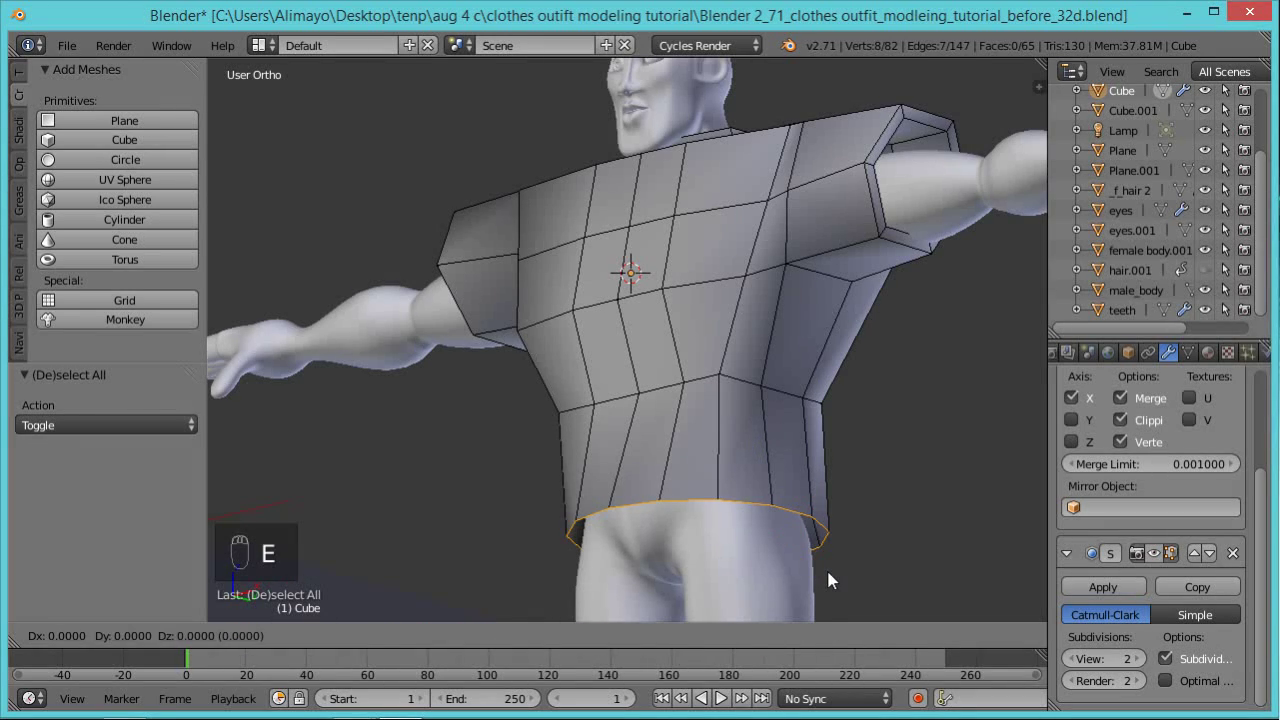
pyautogui.rightClick(826, 567)
pyautogui.press('s')
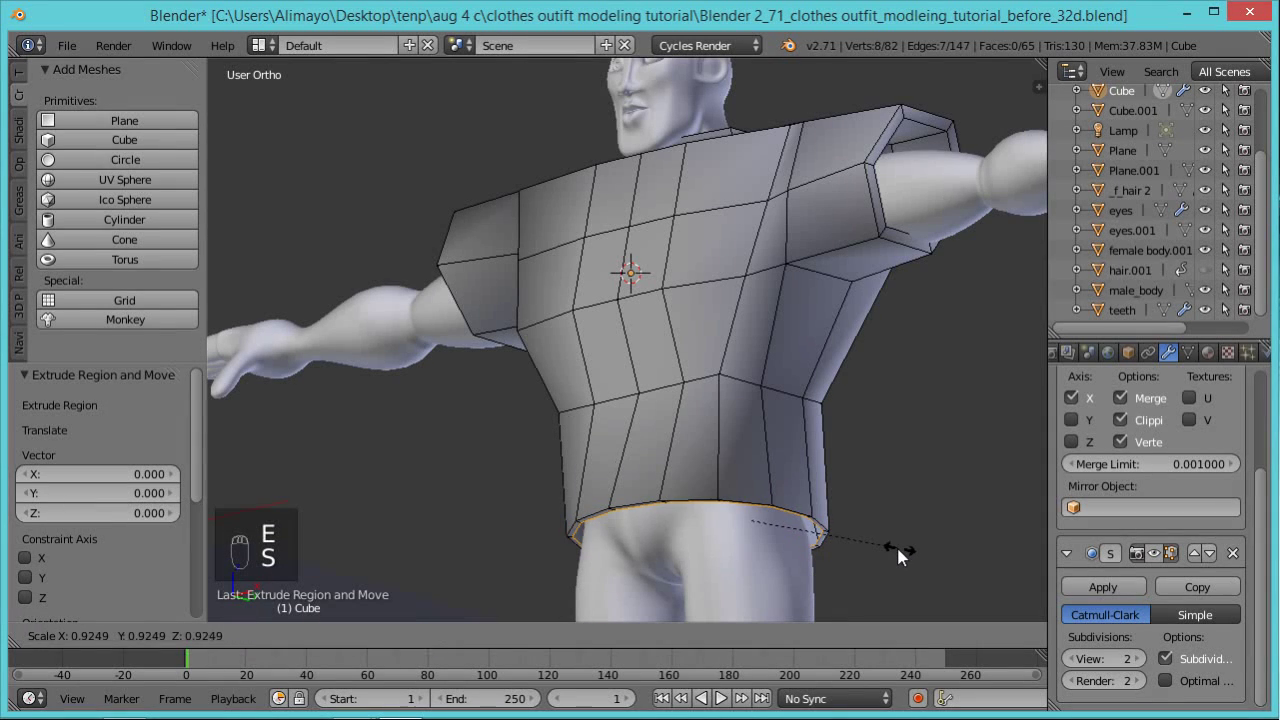
pyautogui.click(889, 550)
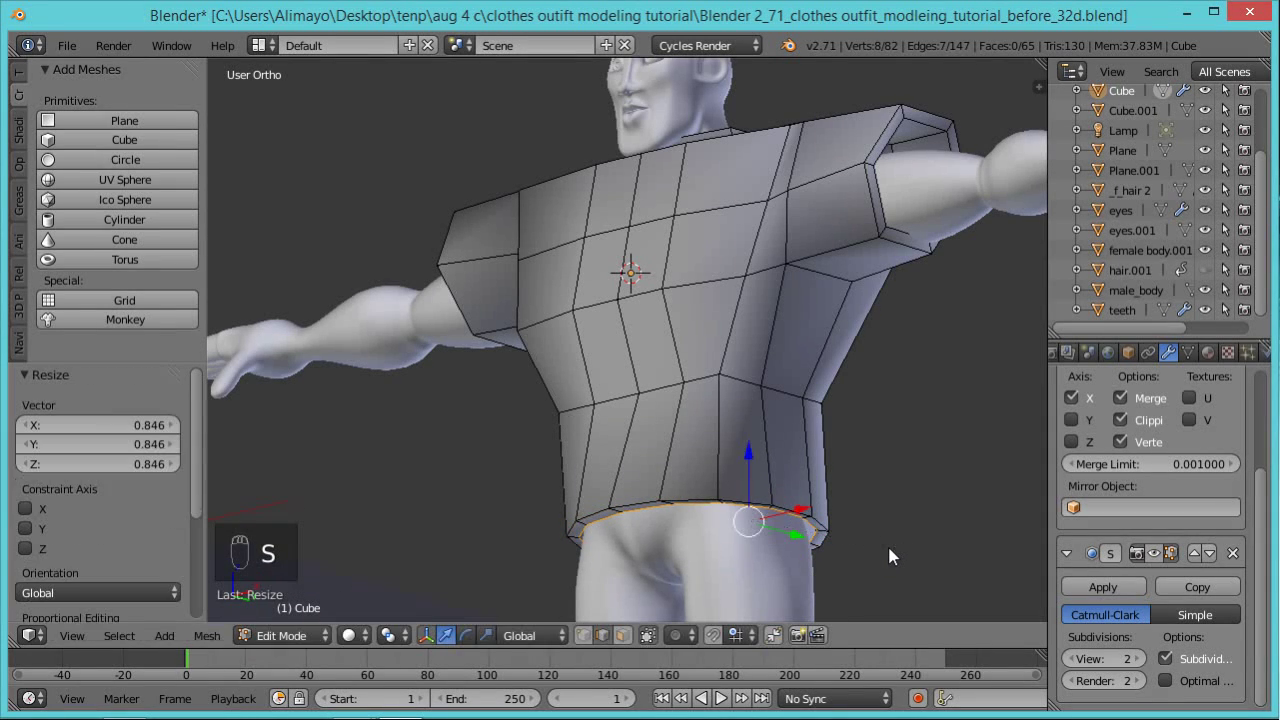
# Extrude the inner hem rim up inside the shirt along Z and raise it a further 0.427.
pyautogui.scroll(1, 836, 552)
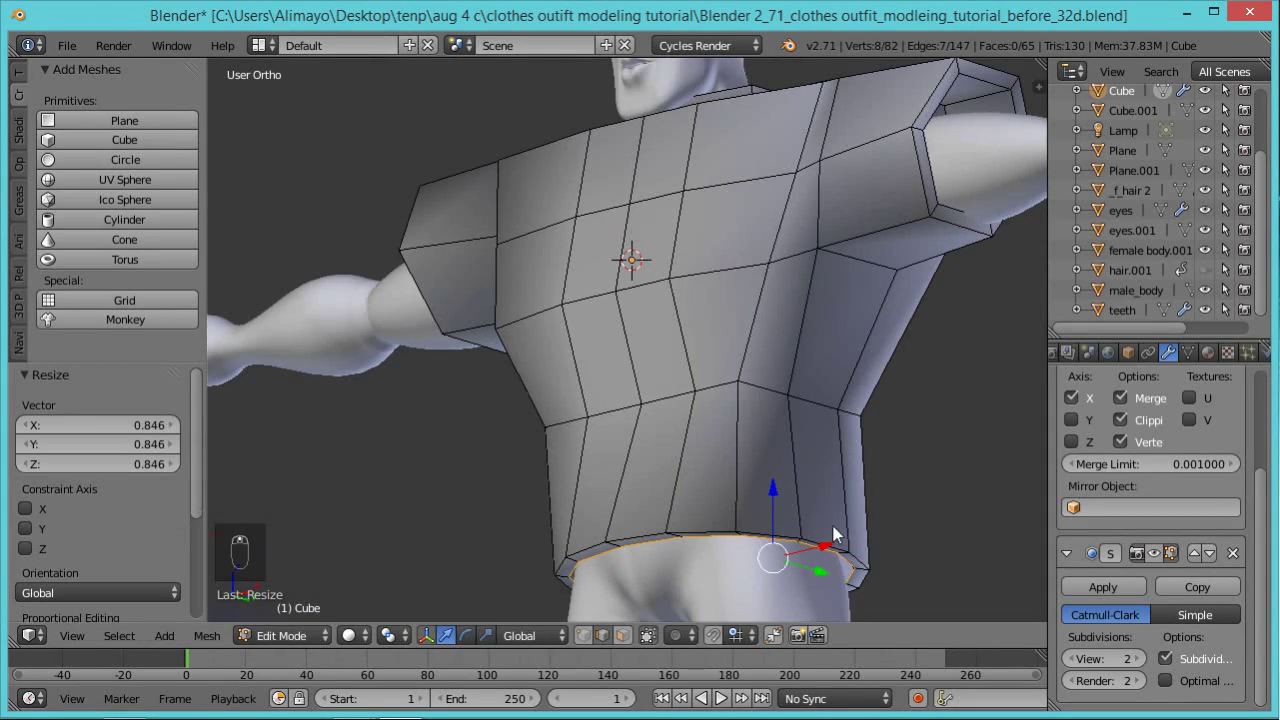
pyautogui.moveTo(813, 580)
pyautogui.mouseDown(button='middle')
pyautogui.moveTo(803, 531)
pyautogui.moveTo(771, 585)
pyautogui.moveTo(822, 578)
pyautogui.mouseUp(button='middle')
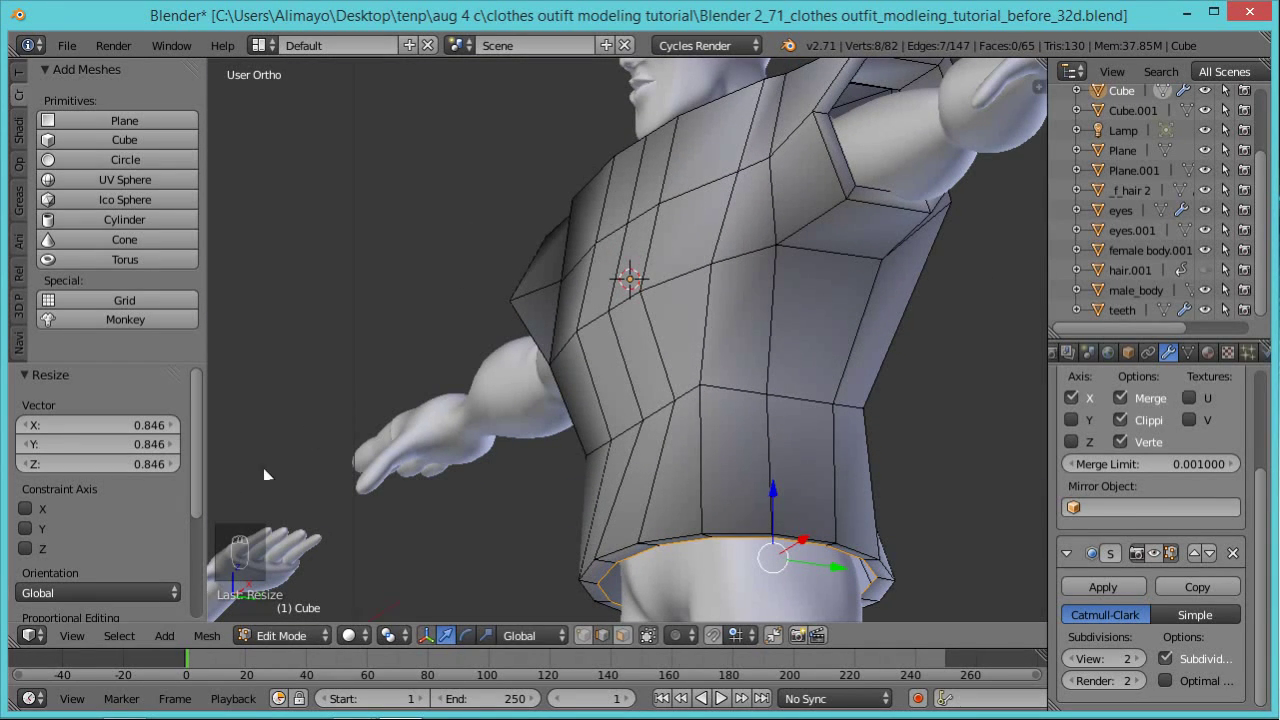
pyautogui.press('e')
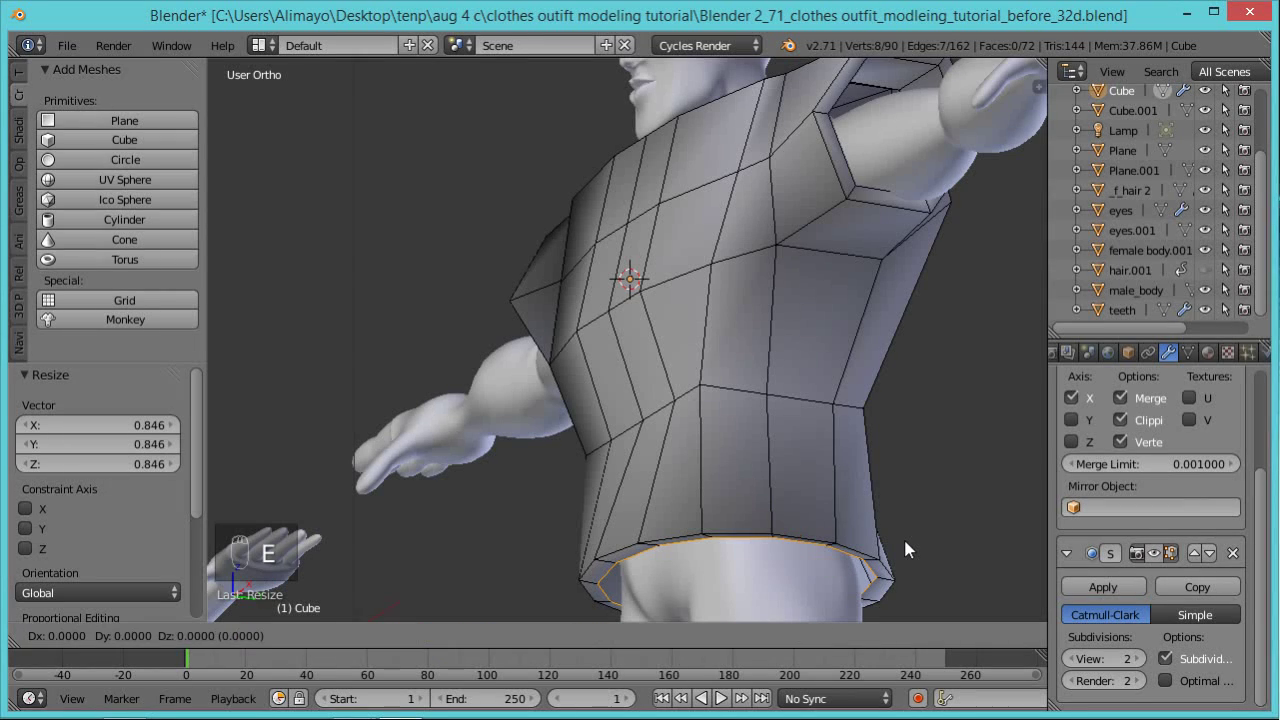
pyautogui.press('z')
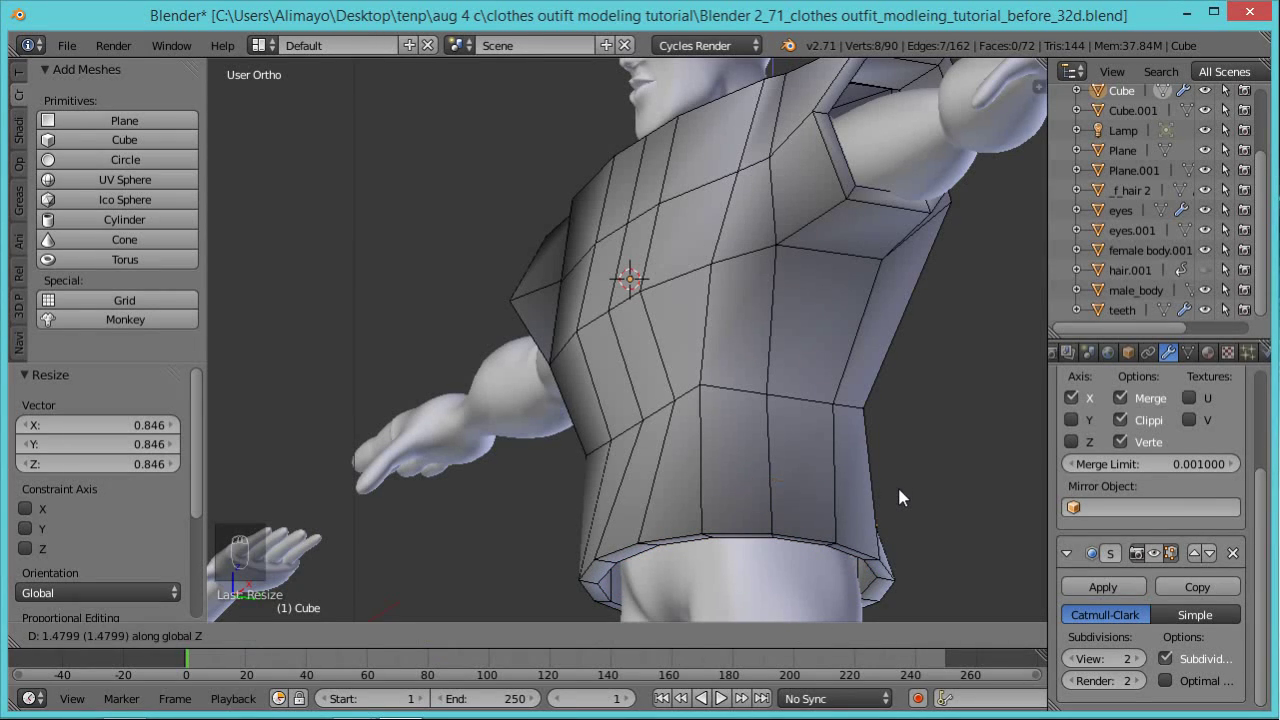
pyautogui.click(897, 484)
pyautogui.moveTo(781, 462); pyautogui.dragTo(773, 436)
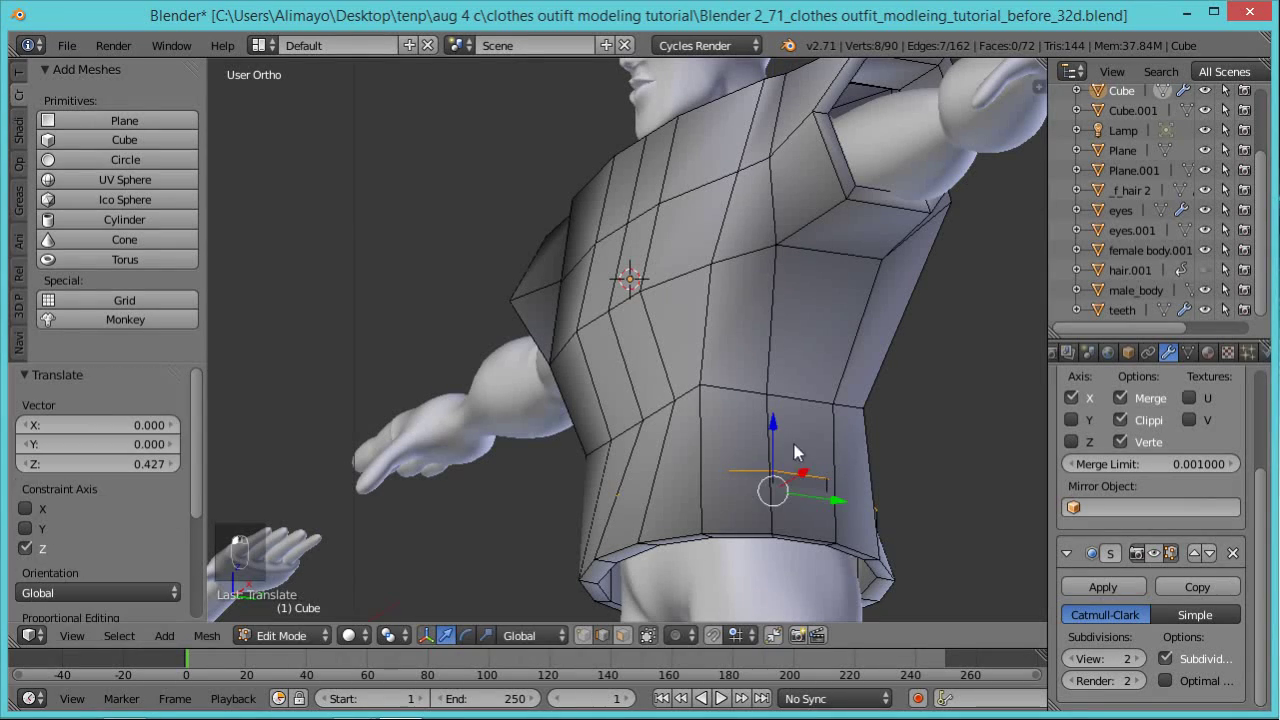
# Scale the raised inner hem loop to about 0.869 so it sits inside the shirt's outer surface.
pyautogui.moveTo(769, 494); pyautogui.dragTo(834, 578, button='middle')
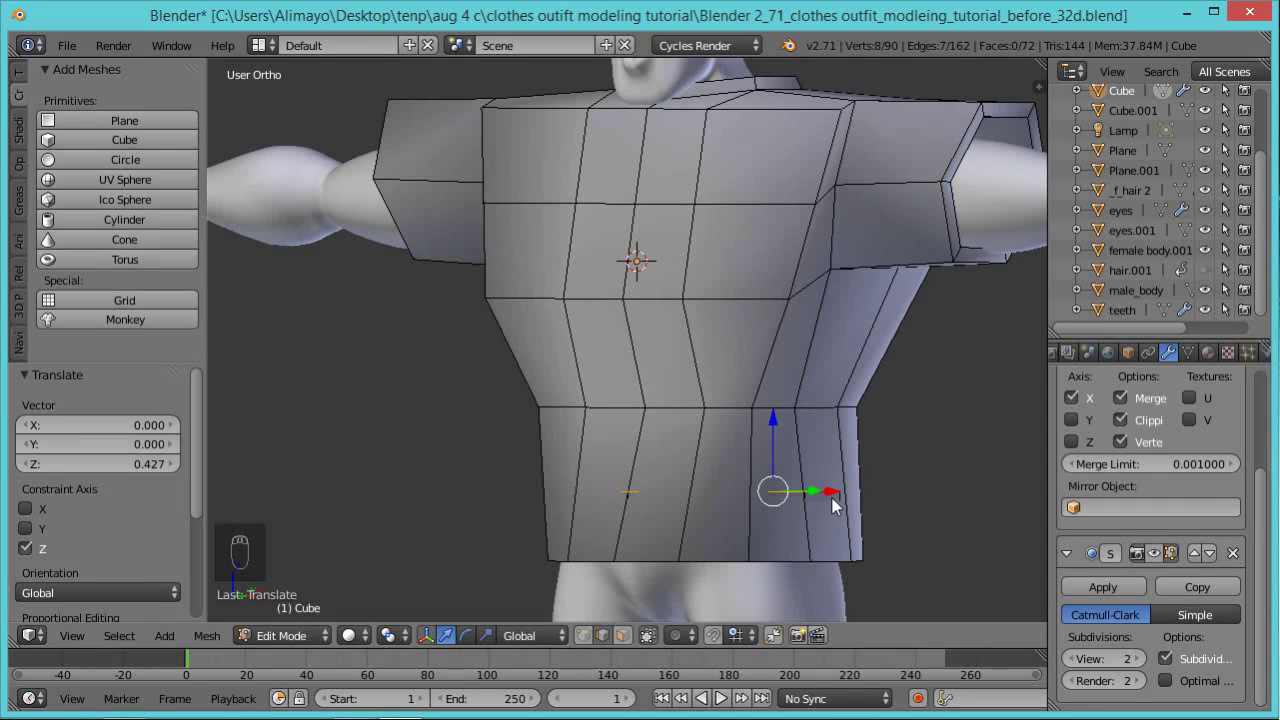
pyautogui.moveTo(830, 505); pyautogui.dragTo(897, 547, button='middle')
pyautogui.press('s')
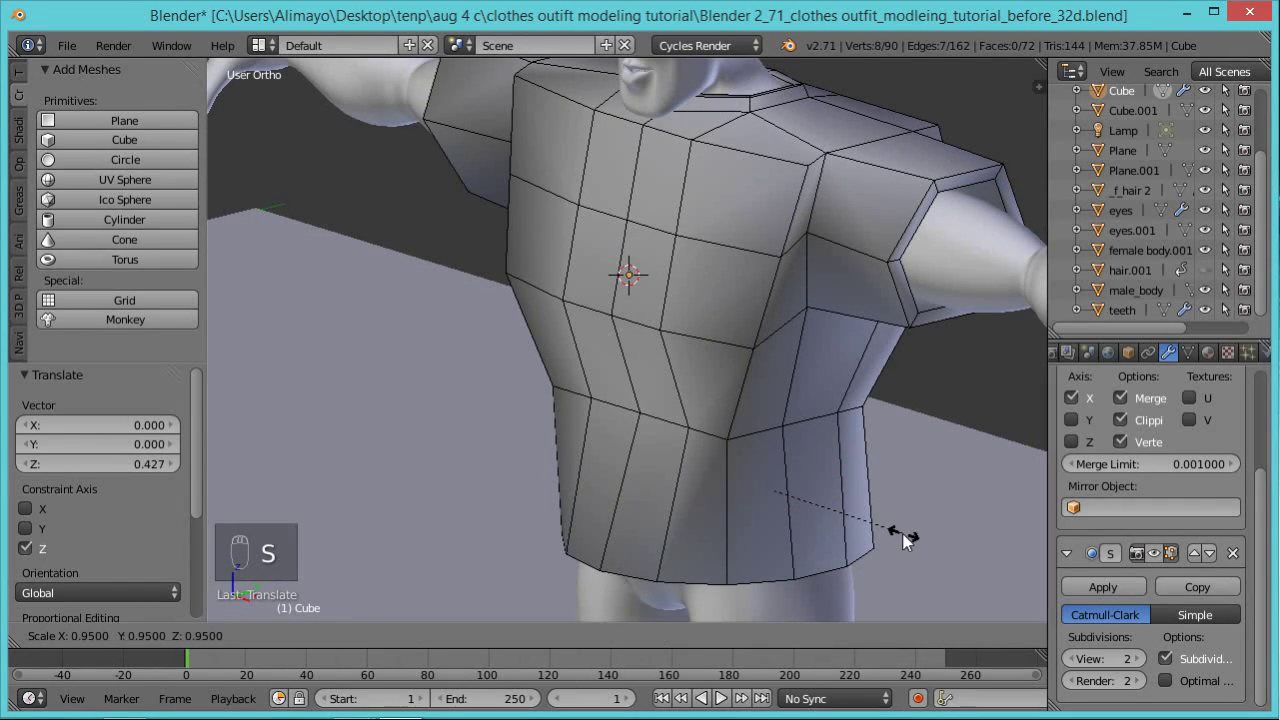
pyautogui.click(895, 504)
# Turn the Subdivision Surface modifier's viewport display back on for the shirt.
pyautogui.scroll(-3, 896, 504)
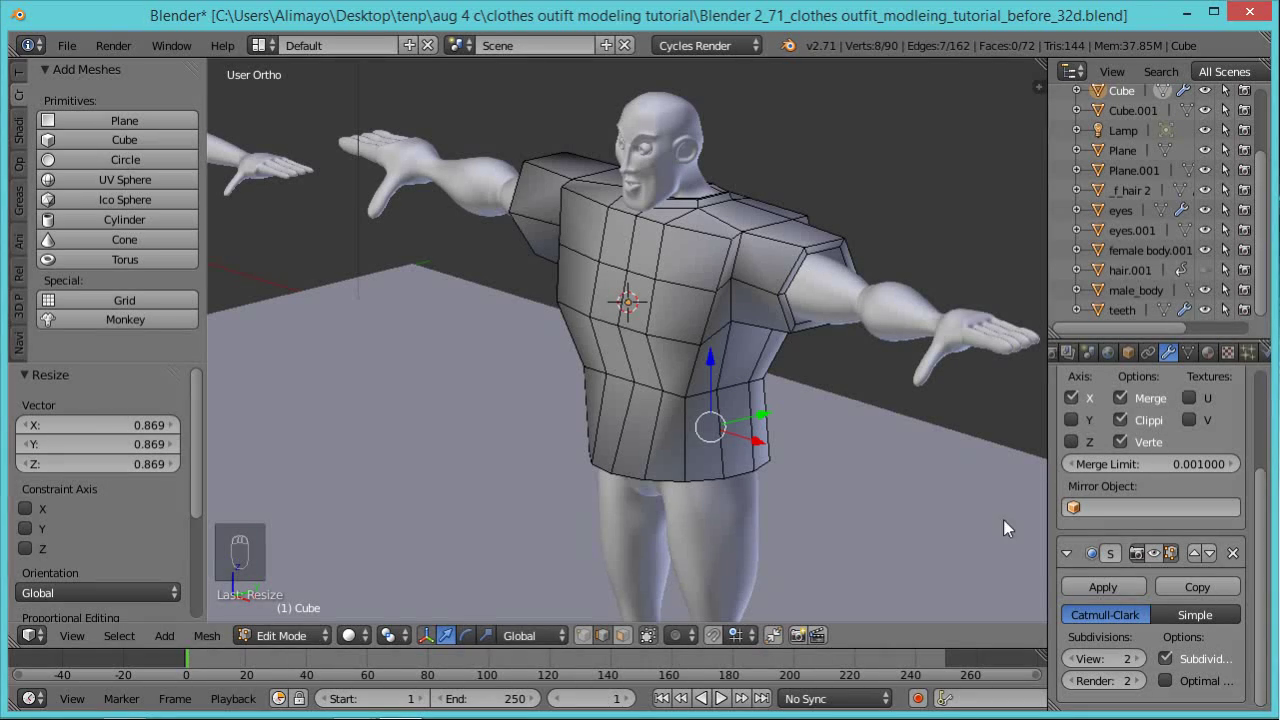
pyautogui.click(1154, 552)
pyautogui.moveTo(854, 481); pyautogui.dragTo(895, 460, button='middle')
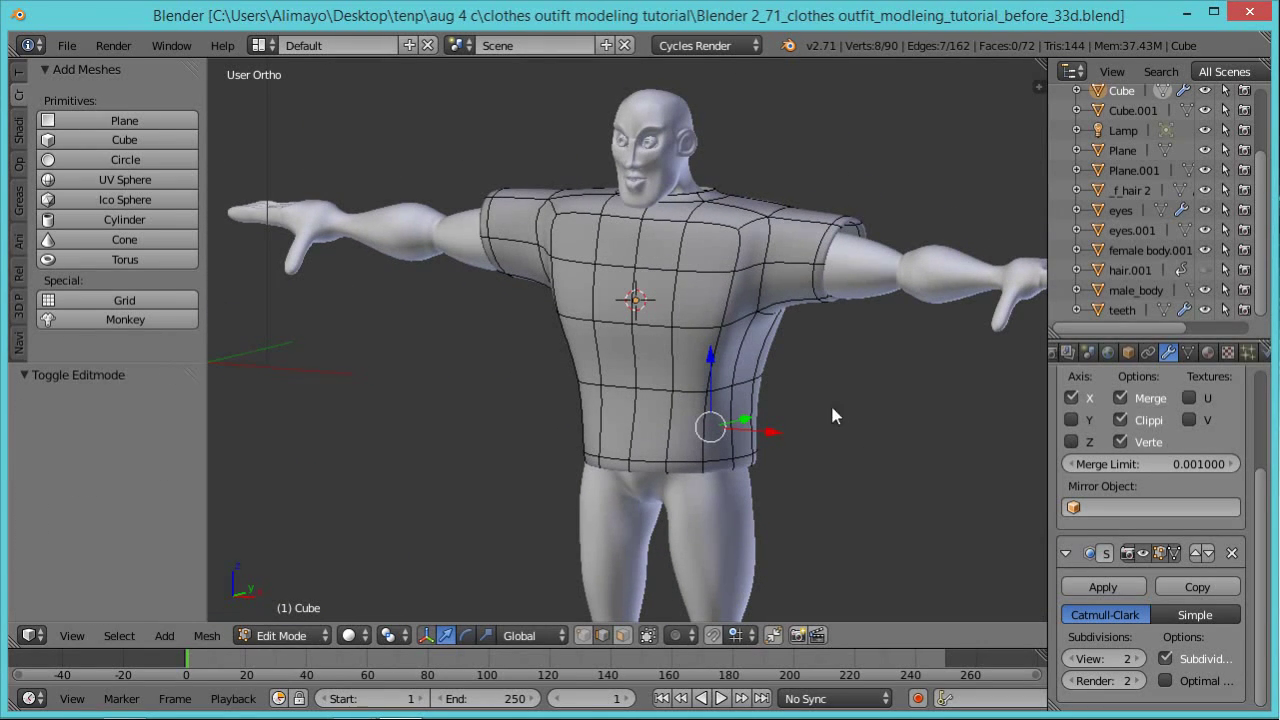
# Start the Screencast Keys display in the 3D view and hide the view properties again.
pyautogui.press('n')
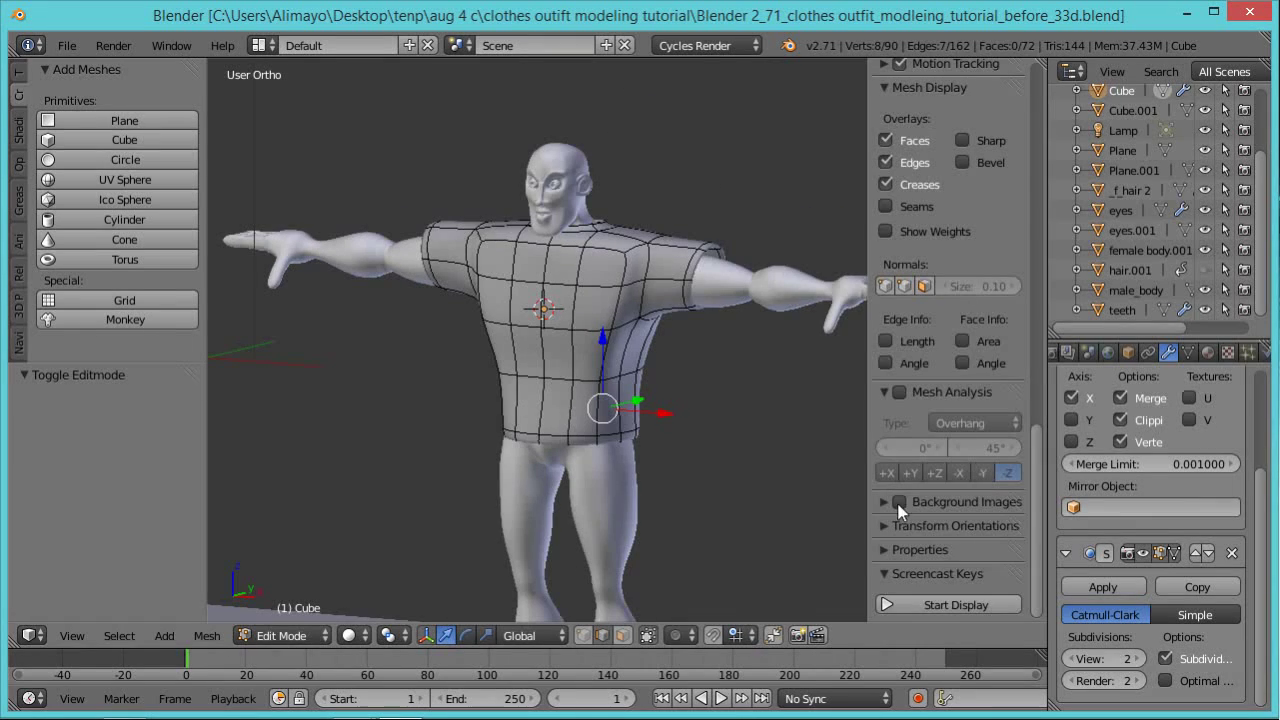
pyautogui.click(975, 604)
pyautogui.press('n')
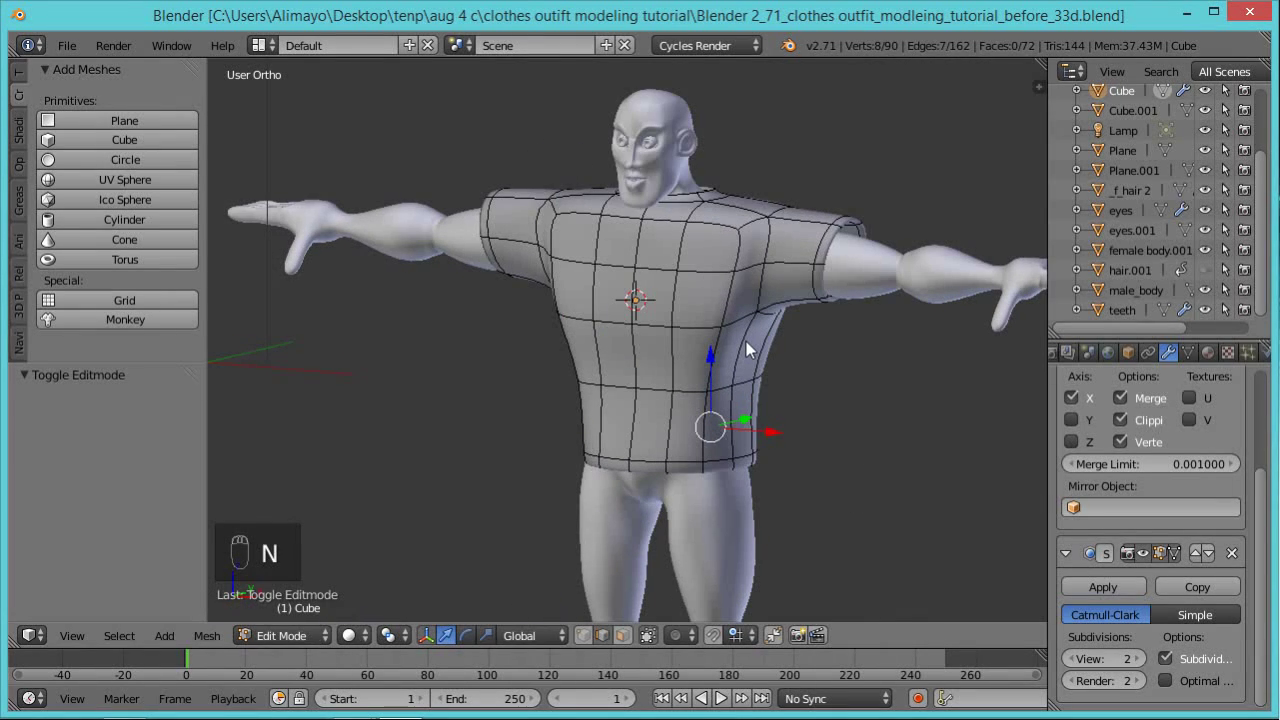
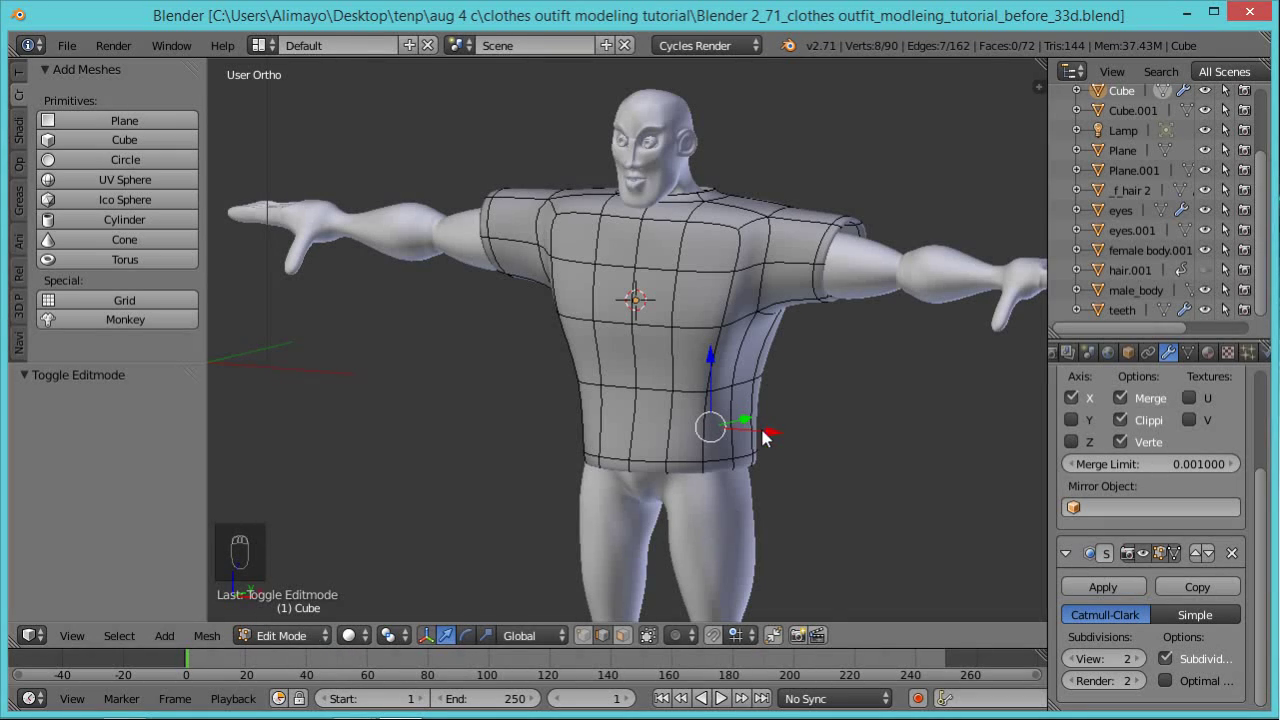
# Move the inner hem edge loop about 1.681 along X.
pyautogui.moveTo(766, 437); pyautogui.dragTo(797, 445)
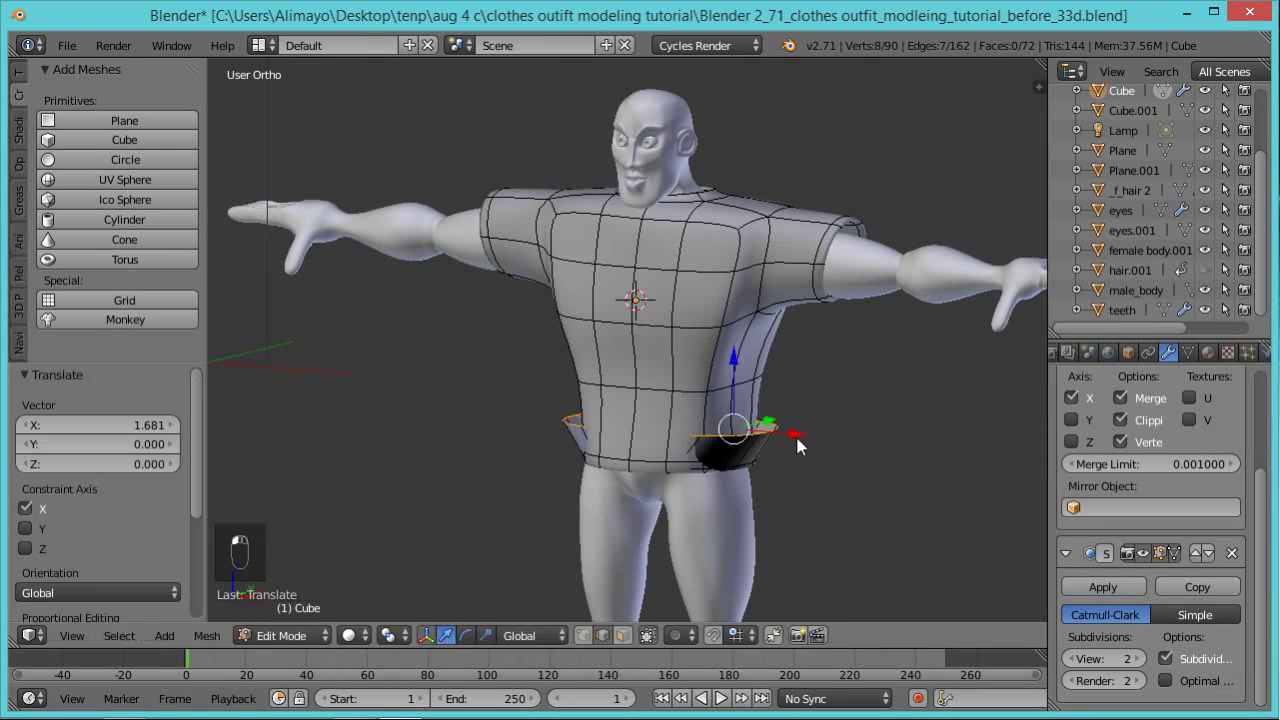
# Undo the last X move of the inner hem edge loop.
pyautogui.hotkey('ctrl', 'z')
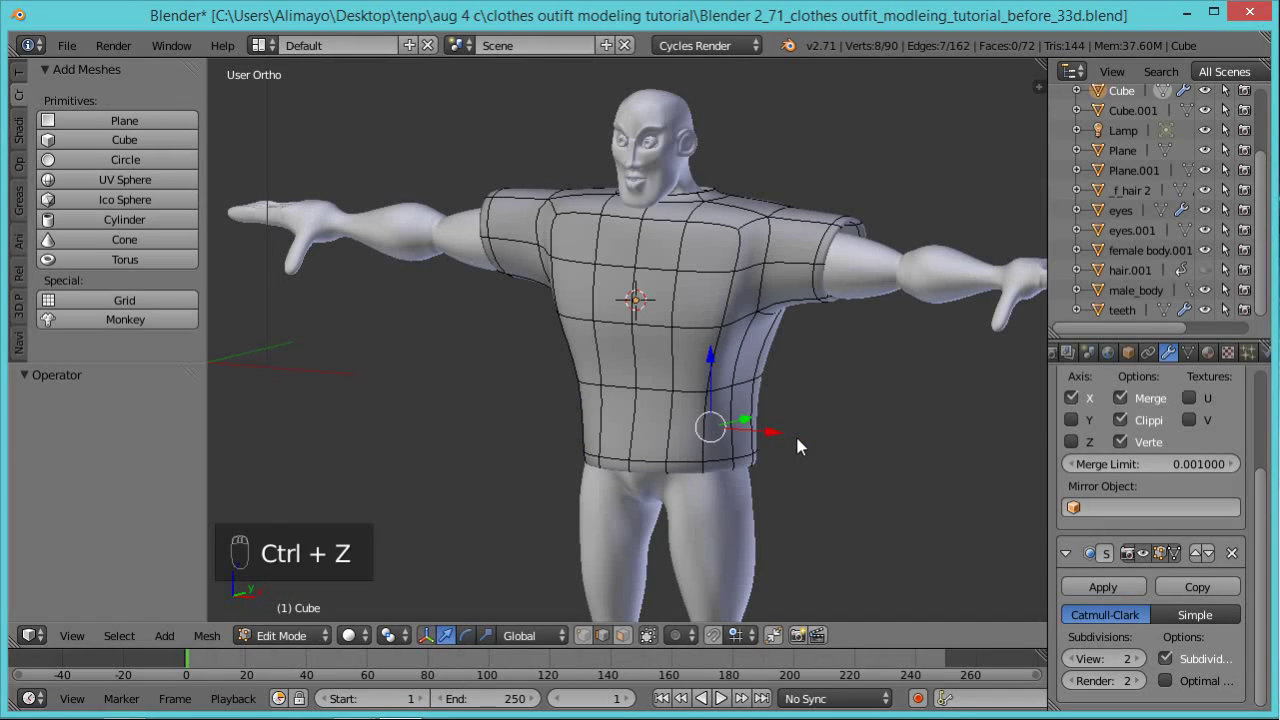
# Try to move the shirt's entire mesh about 6.144 along X.
pyautogui.press('a')
pyautogui.press('a')
pyautogui.moveTo(791, 310); pyautogui.dragTo(907, 337)
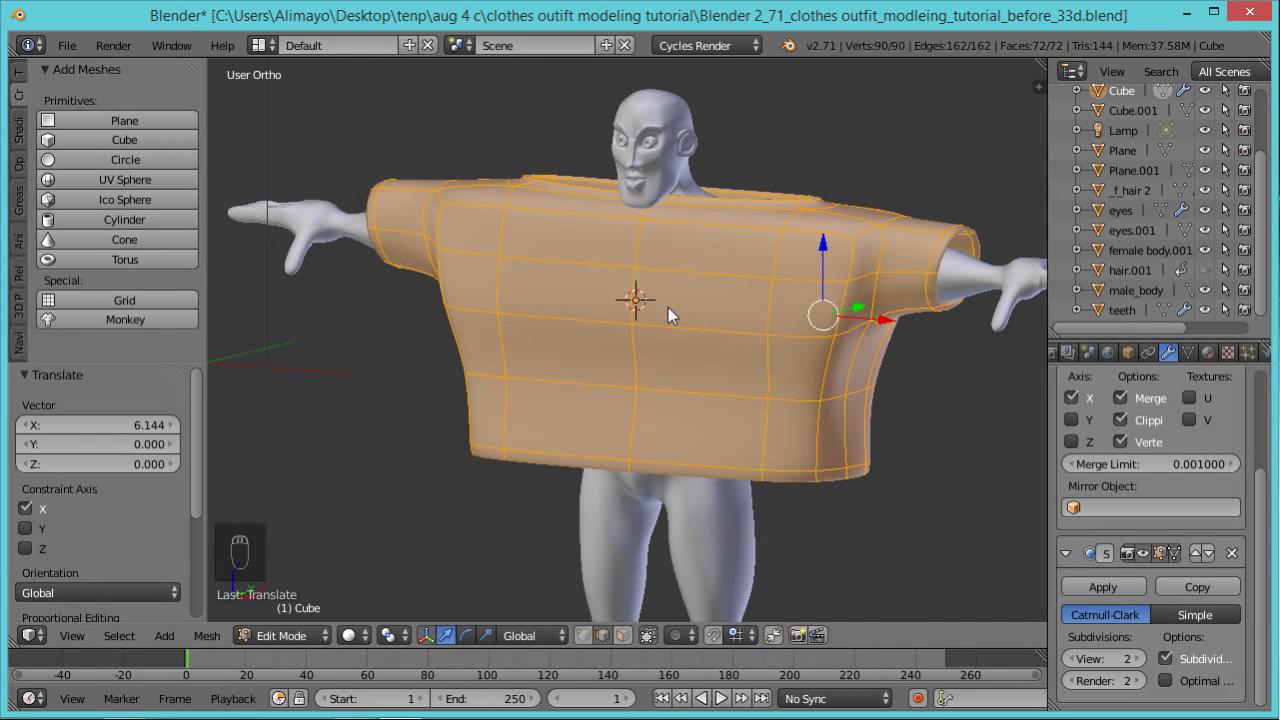
pyautogui.hotkey('ctrl', 'z')
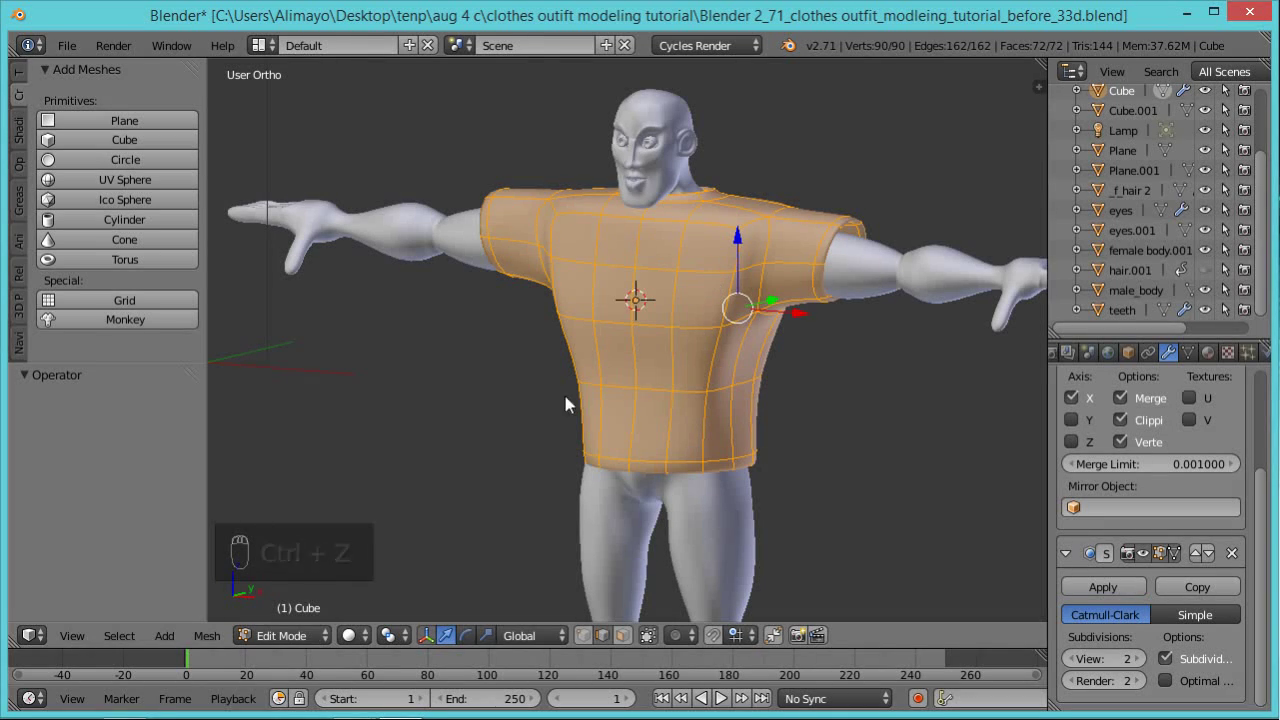
# Duplicate the shirt in Object Mode and move the copy about 43.472 along X, clear of the male figure.
pyautogui.click(324, 637)
pyautogui.click(316, 615)
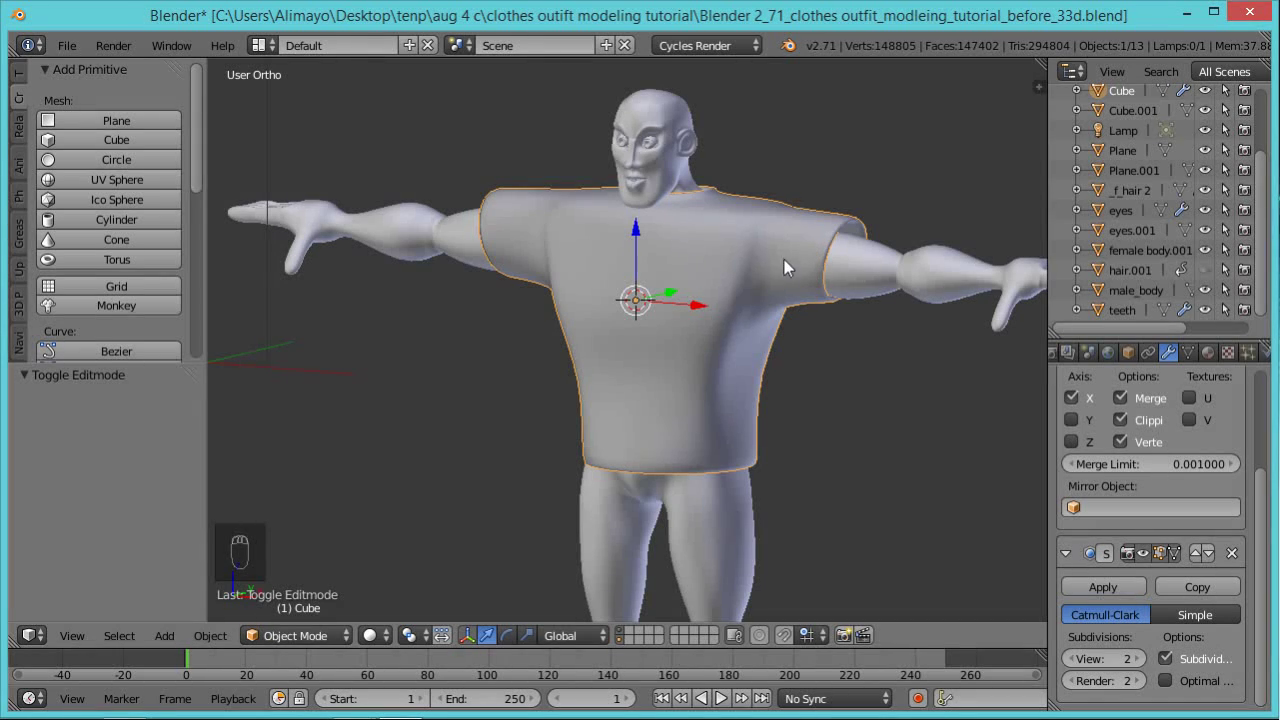
pyautogui.scroll(-5, 763, 388)
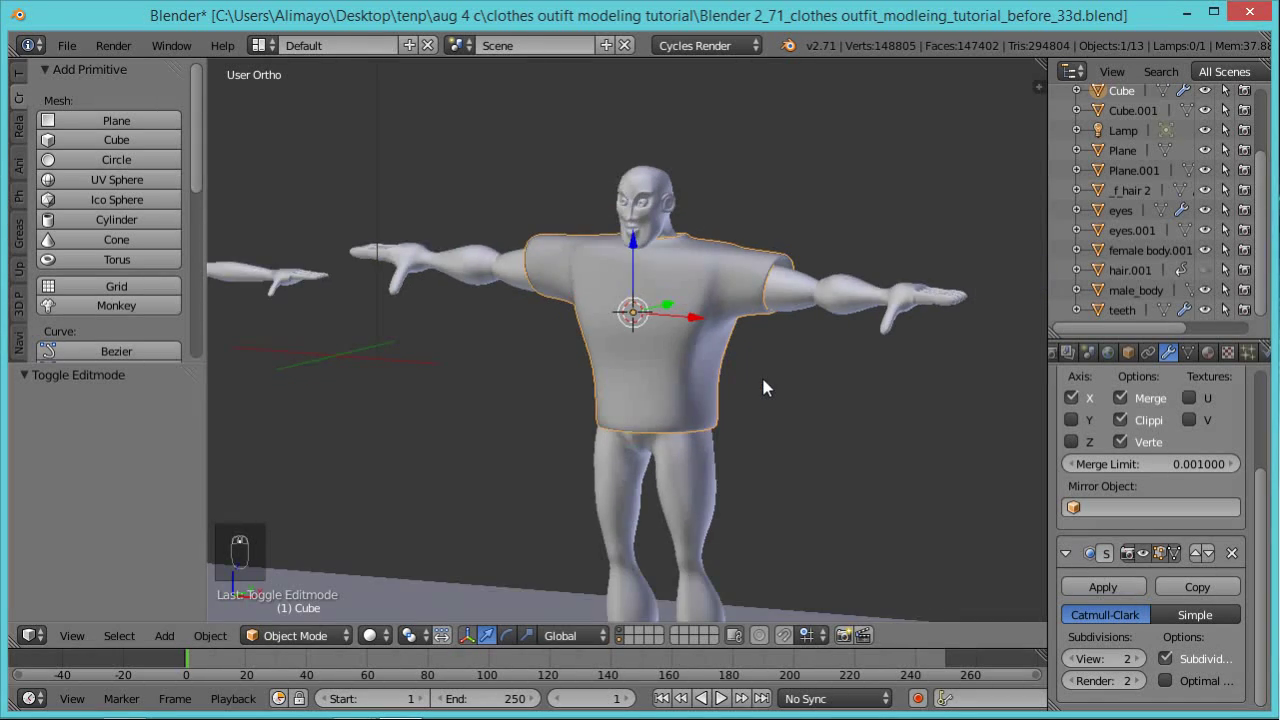
pyautogui.keyDown('shift'); pyautogui.moveTo(829, 360); pyautogui.dragTo(610, 342, button='middle'); pyautogui.keyUp('shift')
pyautogui.moveTo(504, 422); pyautogui.dragTo(568, 397, button='middle')
pyautogui.hotkey('shift', 'd')
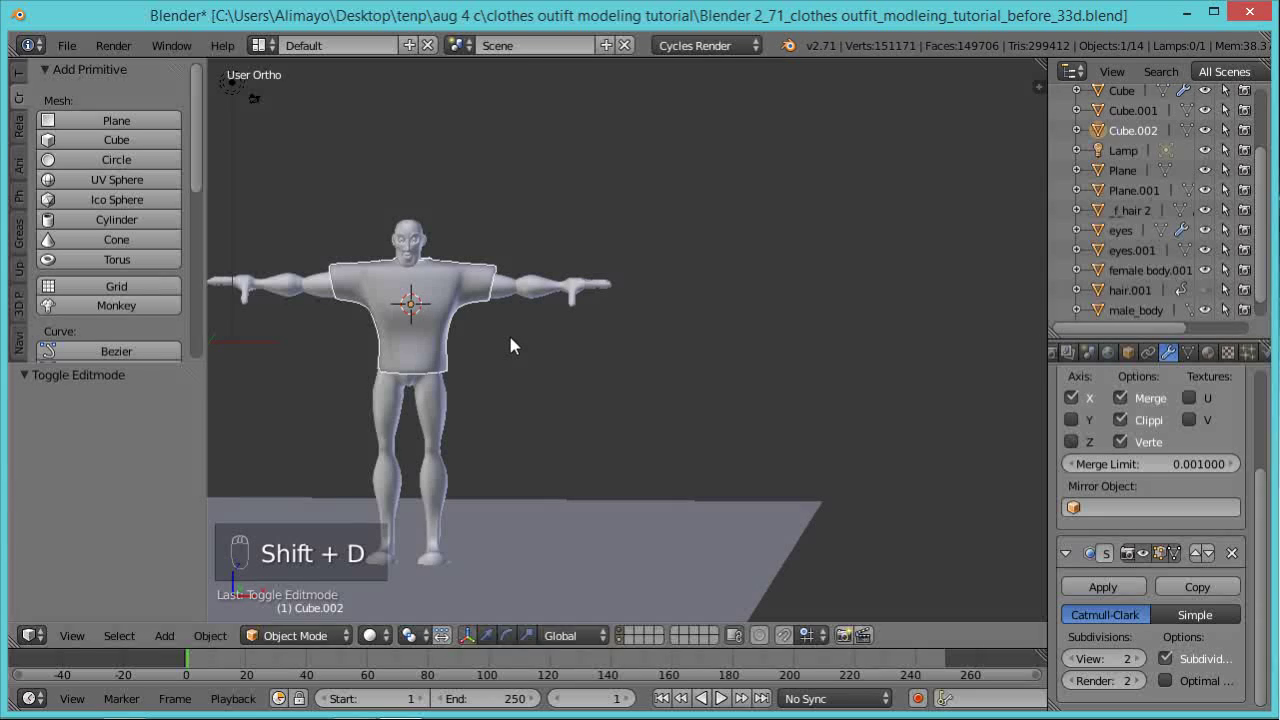
pyautogui.rightClick(510, 345)
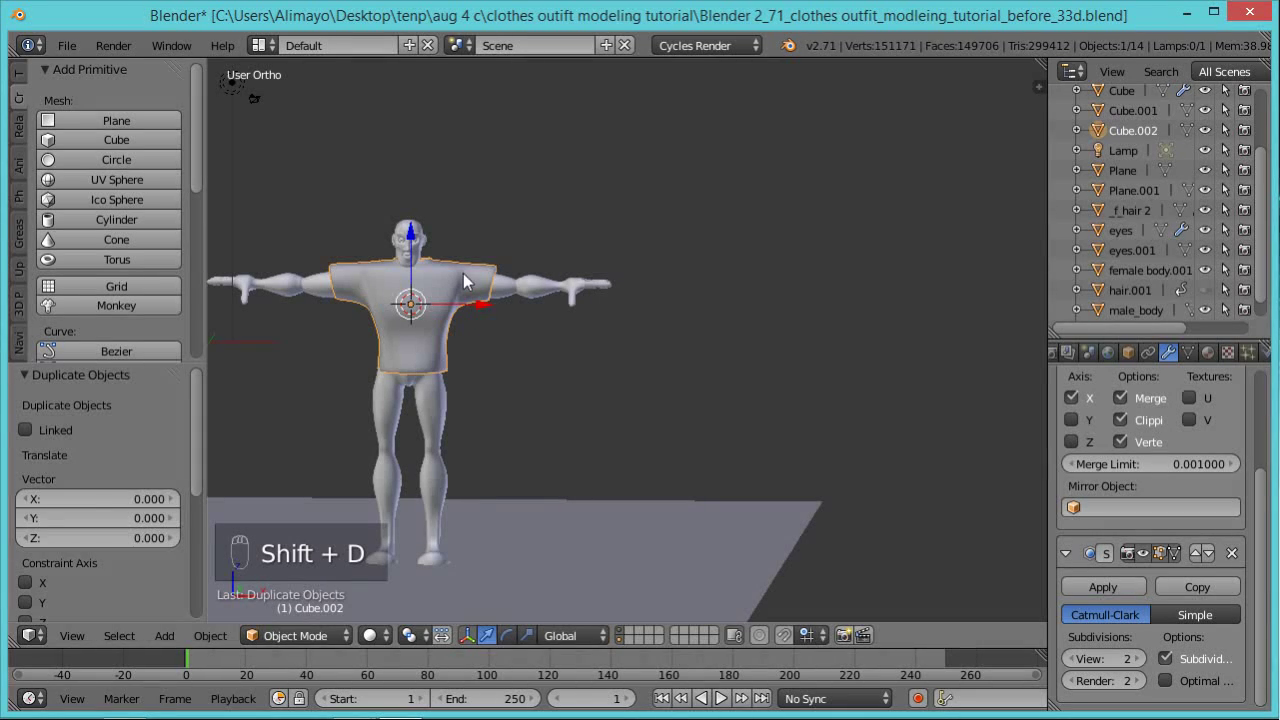
pyautogui.moveTo(486, 312); pyautogui.dragTo(855, 297, button='right')
pyautogui.click(855, 297)
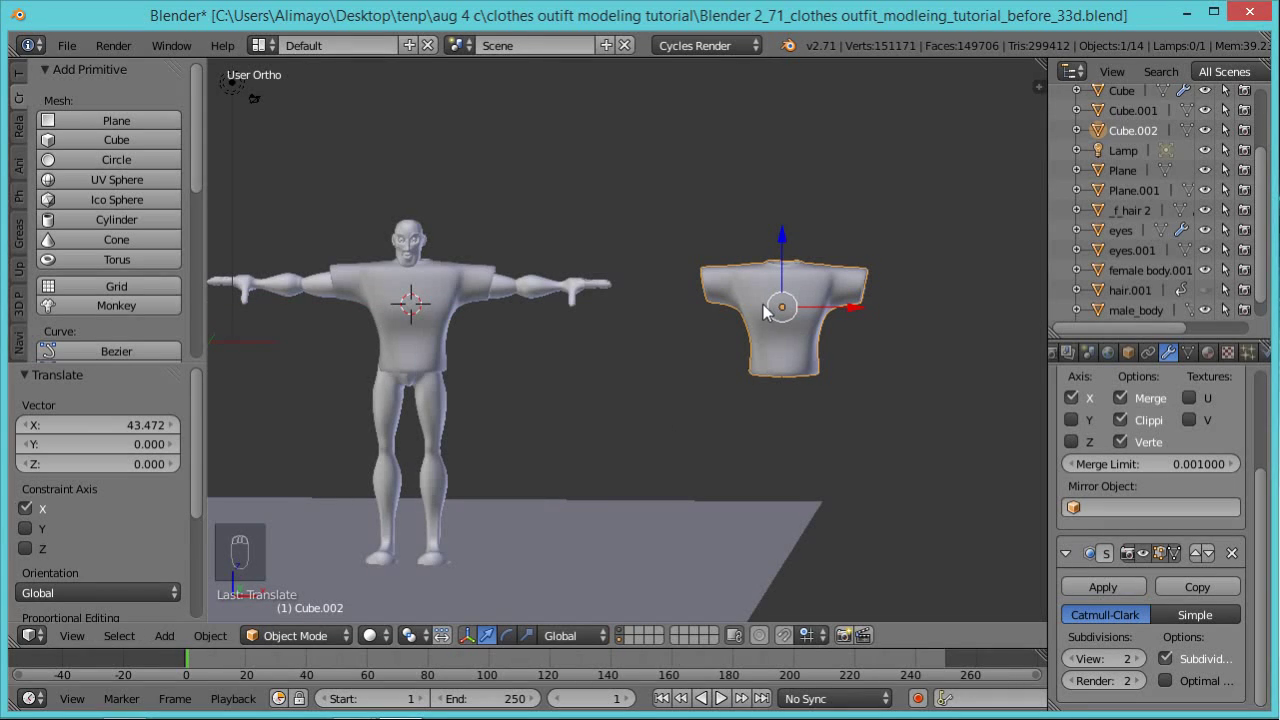
# Open the original shirt on the figure in Edit Mode and switch to face selection.
pyautogui.rightClick(440, 300)
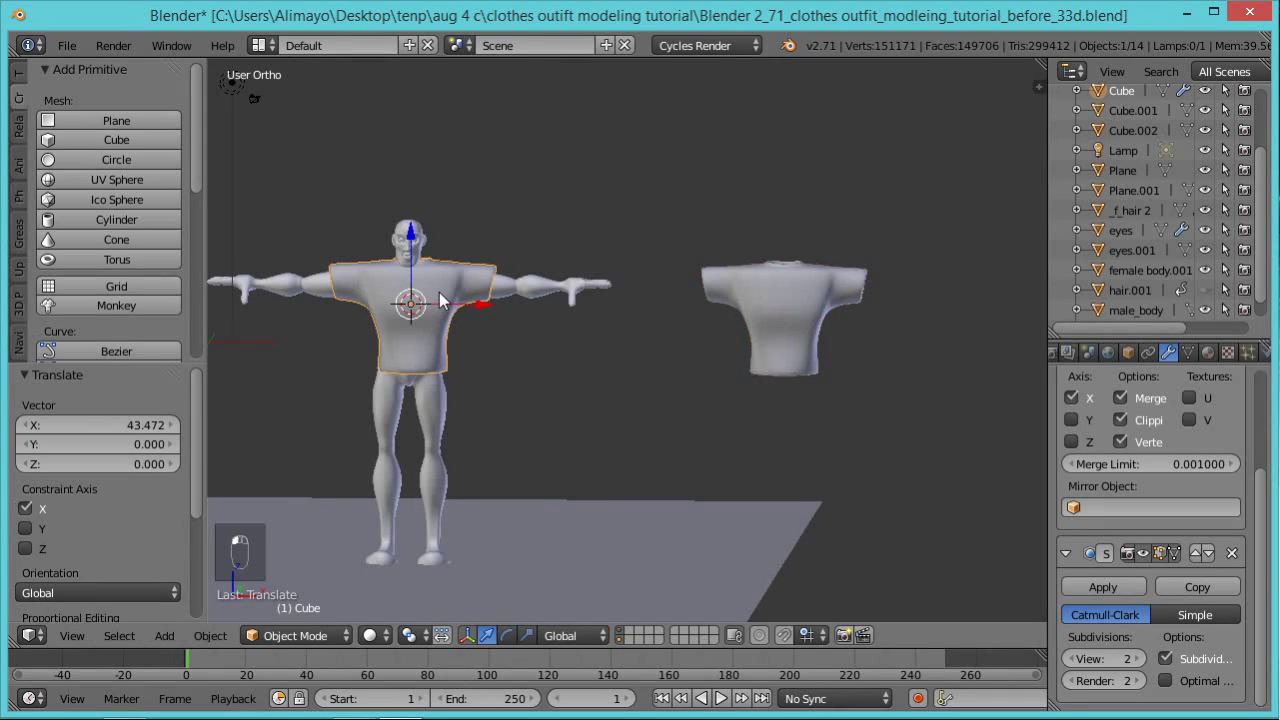
pyautogui.press('Tab')
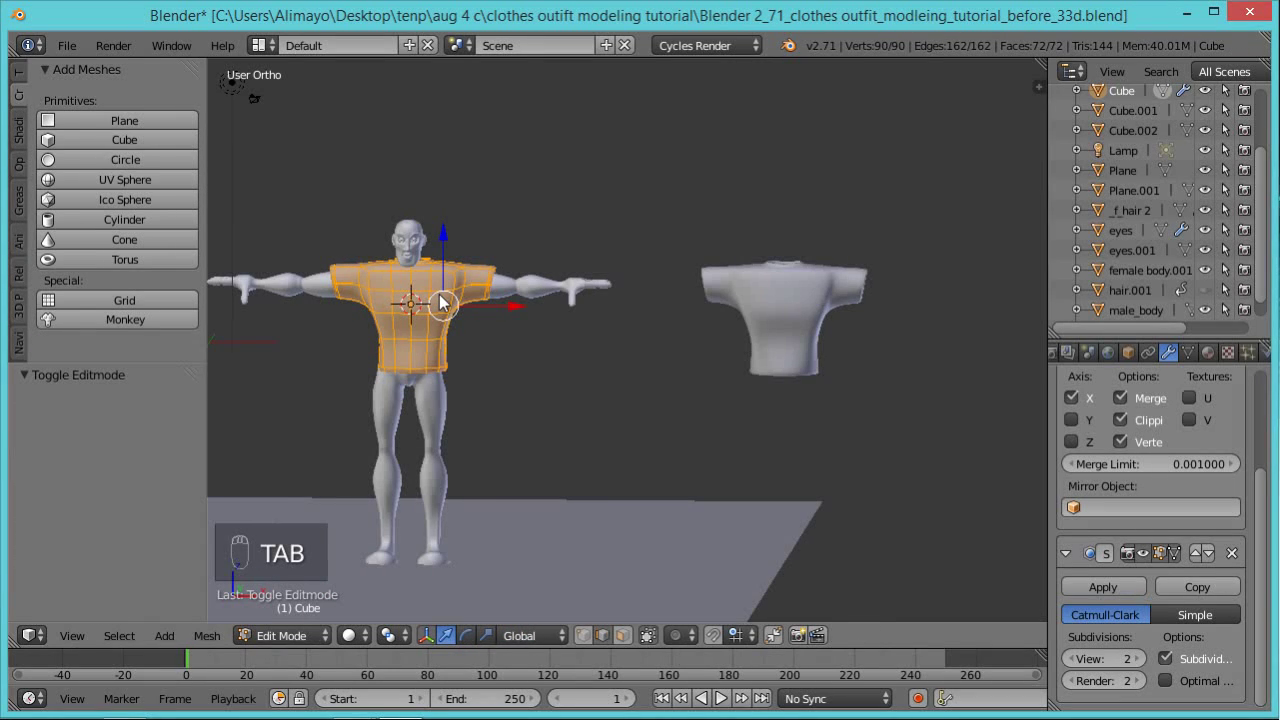
pyautogui.scroll(2, 440, 302)
pyautogui.scroll(2, 439, 294)
pyautogui.keyDown('shift'); pyautogui.moveTo(356, 326); pyautogui.dragTo(881, 427, button='middle'); pyautogui.keyUp('shift')
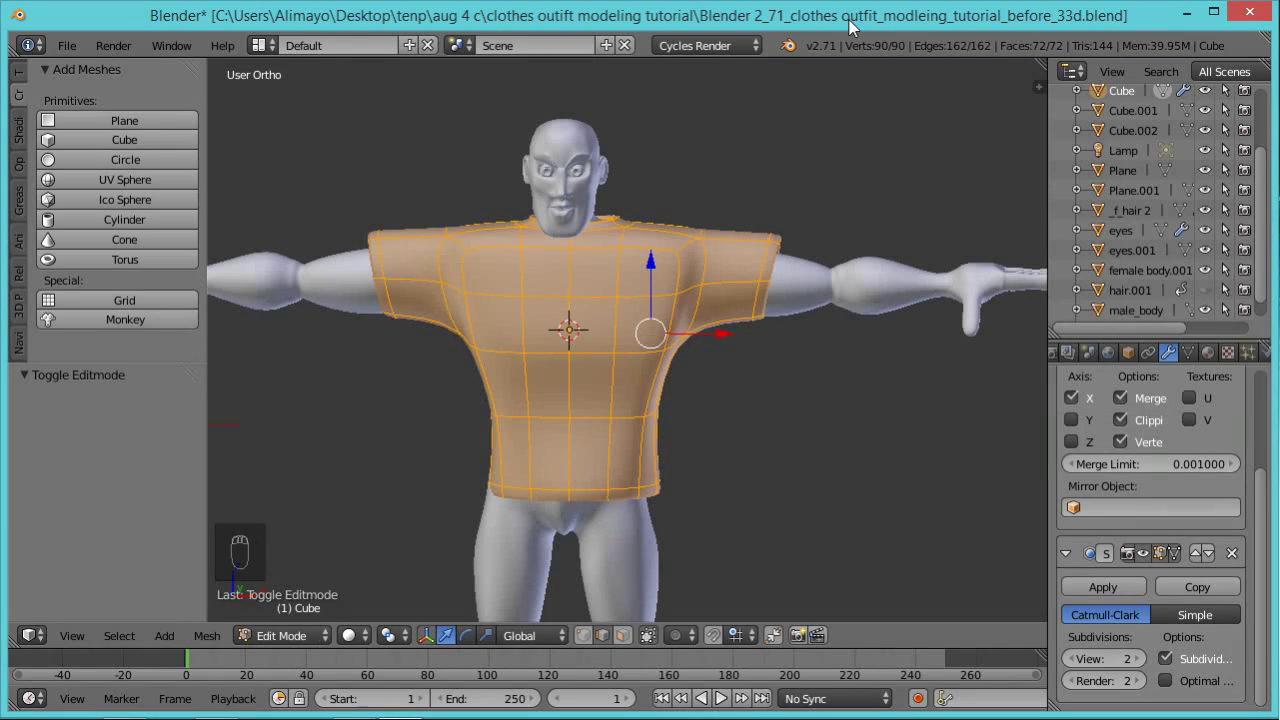
pyautogui.moveTo(650, 287); pyautogui.dragTo(713, 344, button='middle')
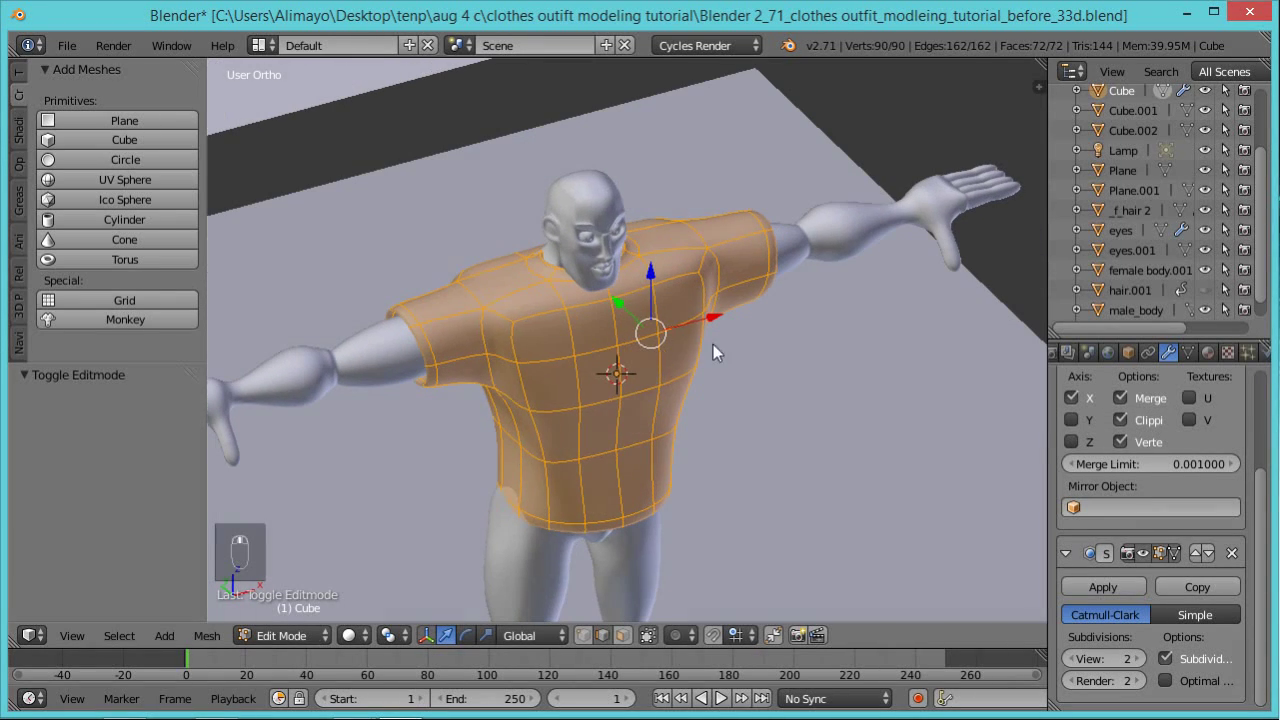
pyautogui.rightClick(628, 275)
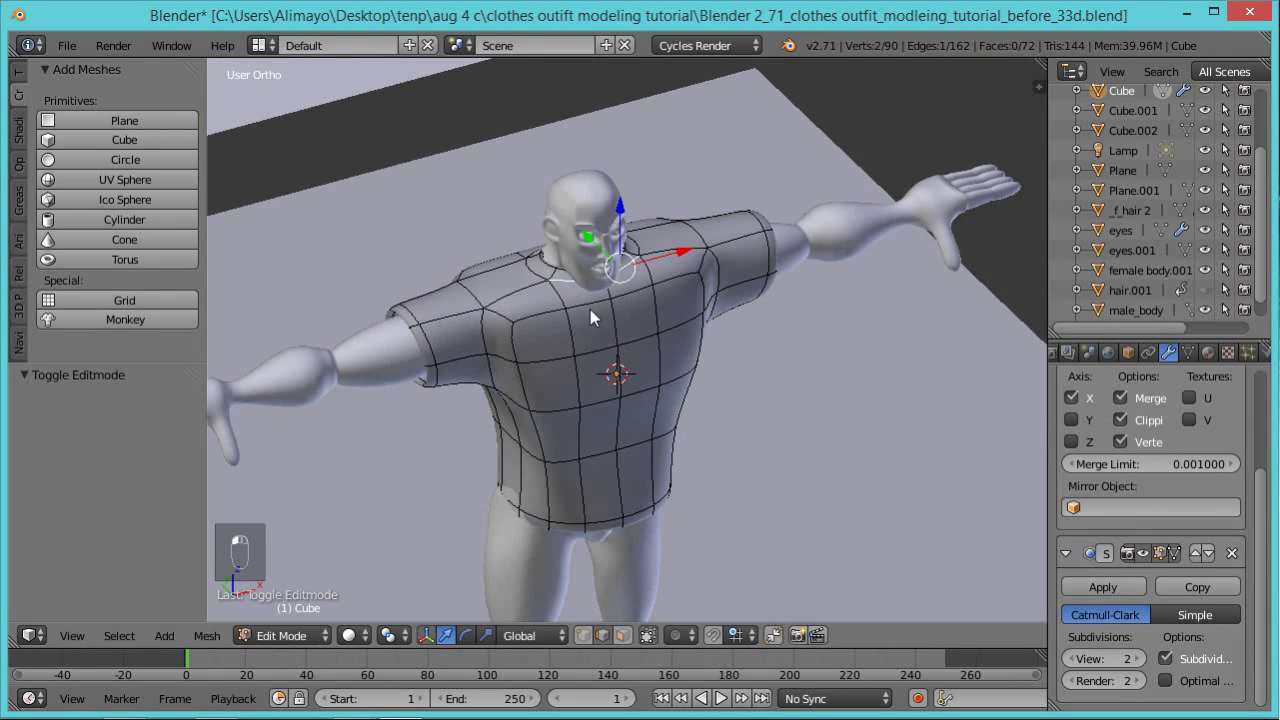
pyautogui.click(622, 635)
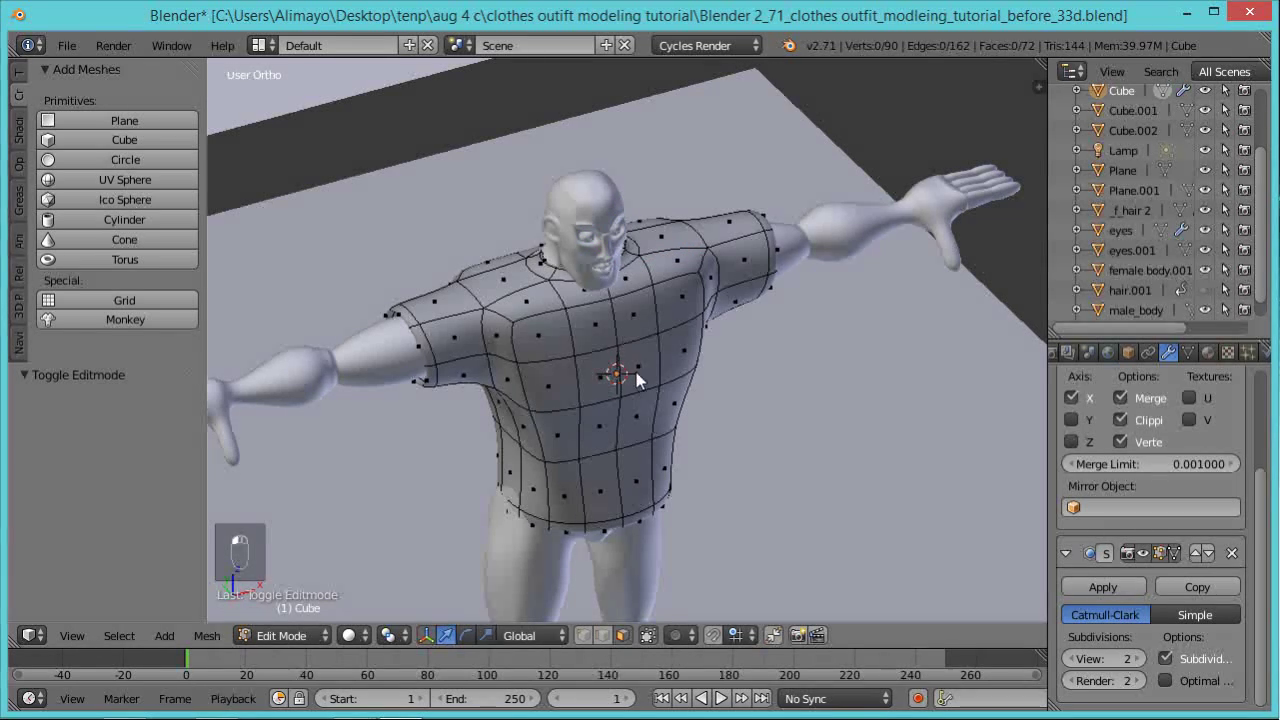
# Delete the five faces that ring the neck opening from the front round to the back.
pyautogui.rightClick(637, 280)
pyautogui.keyDown('shift'); pyautogui.rightClick(561, 286); pyautogui.keyUp('shift')
pyautogui.keyDown('shift'); pyautogui.rightClick(546, 270); pyautogui.keyUp('shift')
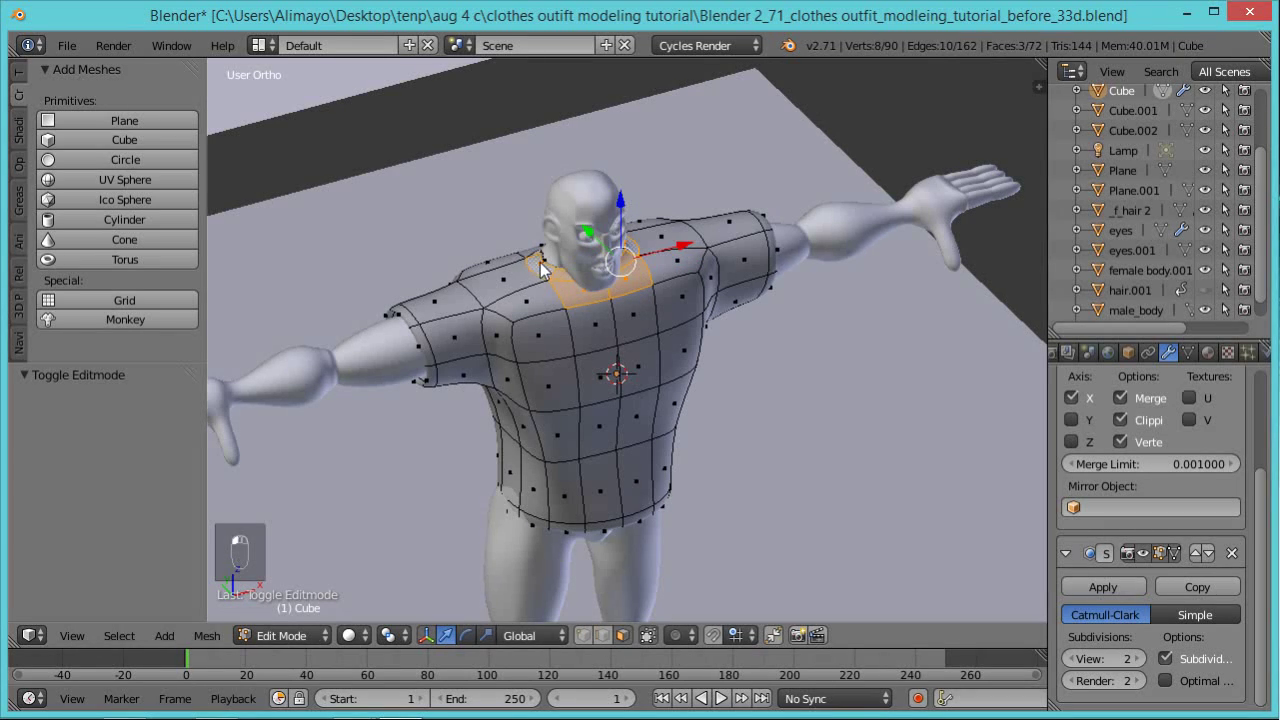
pyautogui.moveTo(544, 261); pyautogui.dragTo(605, 301, button='middle')
pyautogui.keyDown('shift'); pyautogui.rightClick(604, 300); pyautogui.keyUp('shift')
pyautogui.keyDown('shift'); pyautogui.rightClick(592, 290); pyautogui.keyUp('shift')
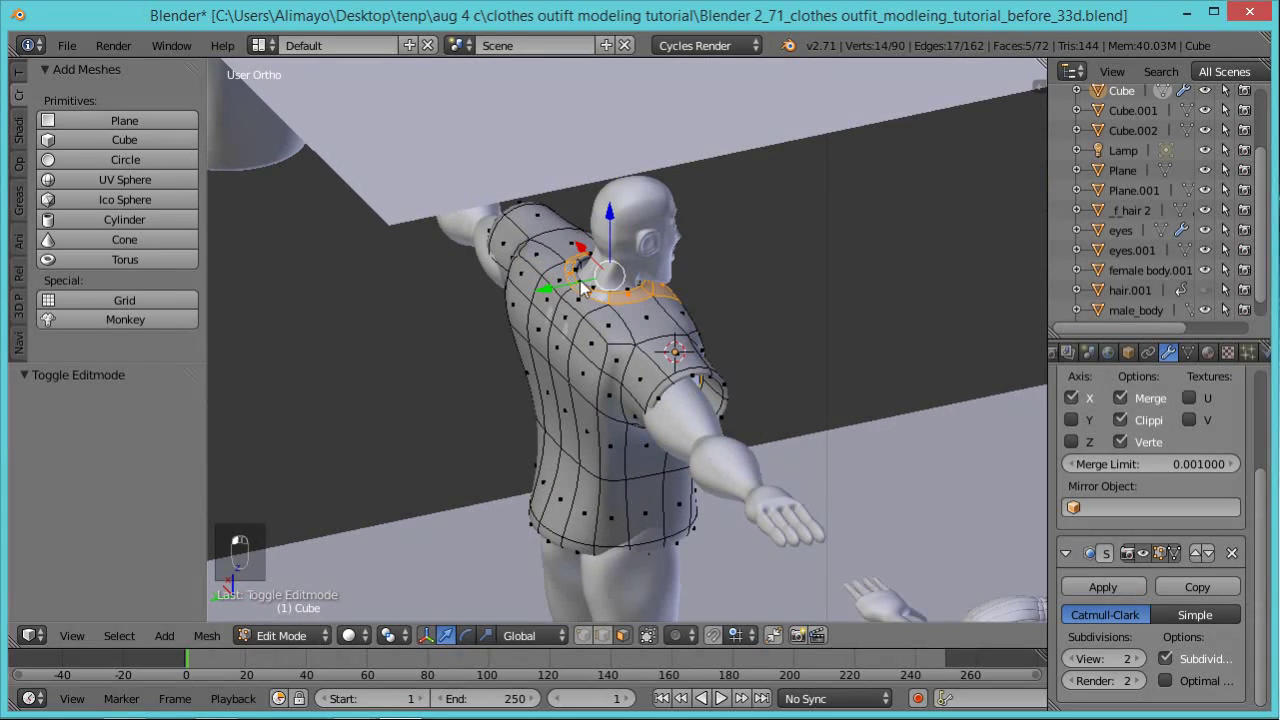
pyautogui.scroll(1, 588, 278)
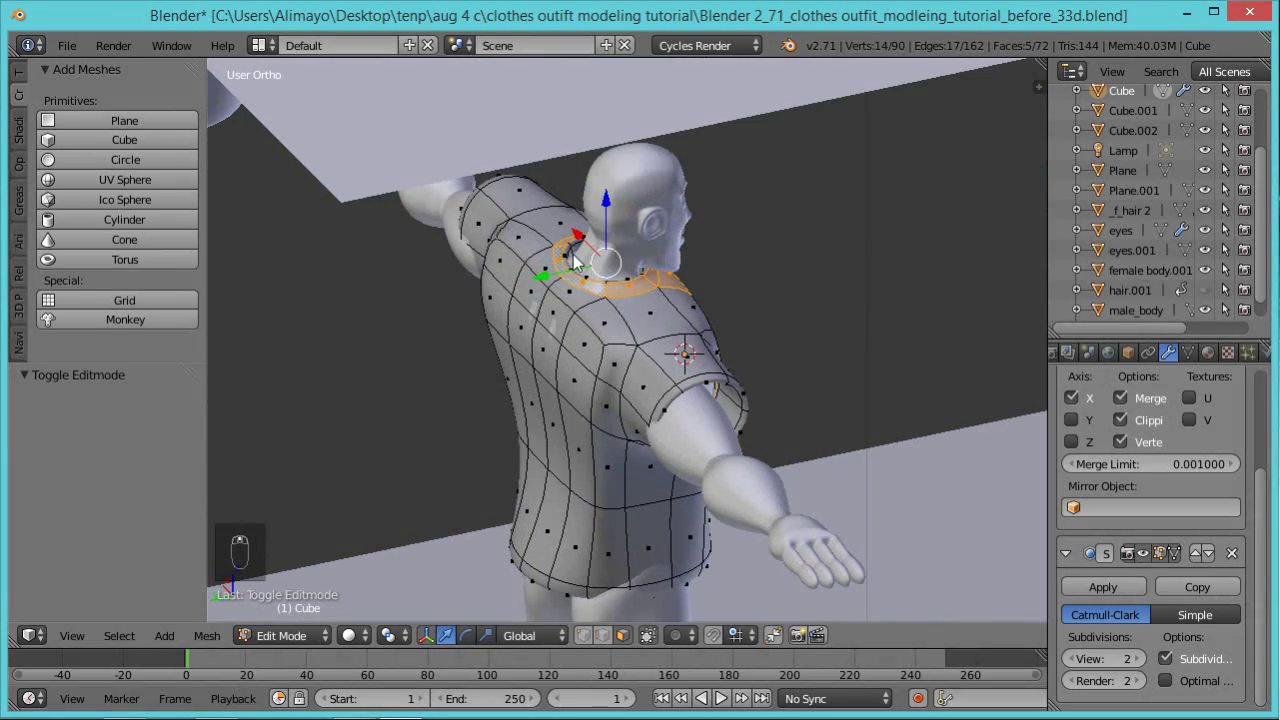
pyautogui.press('x')
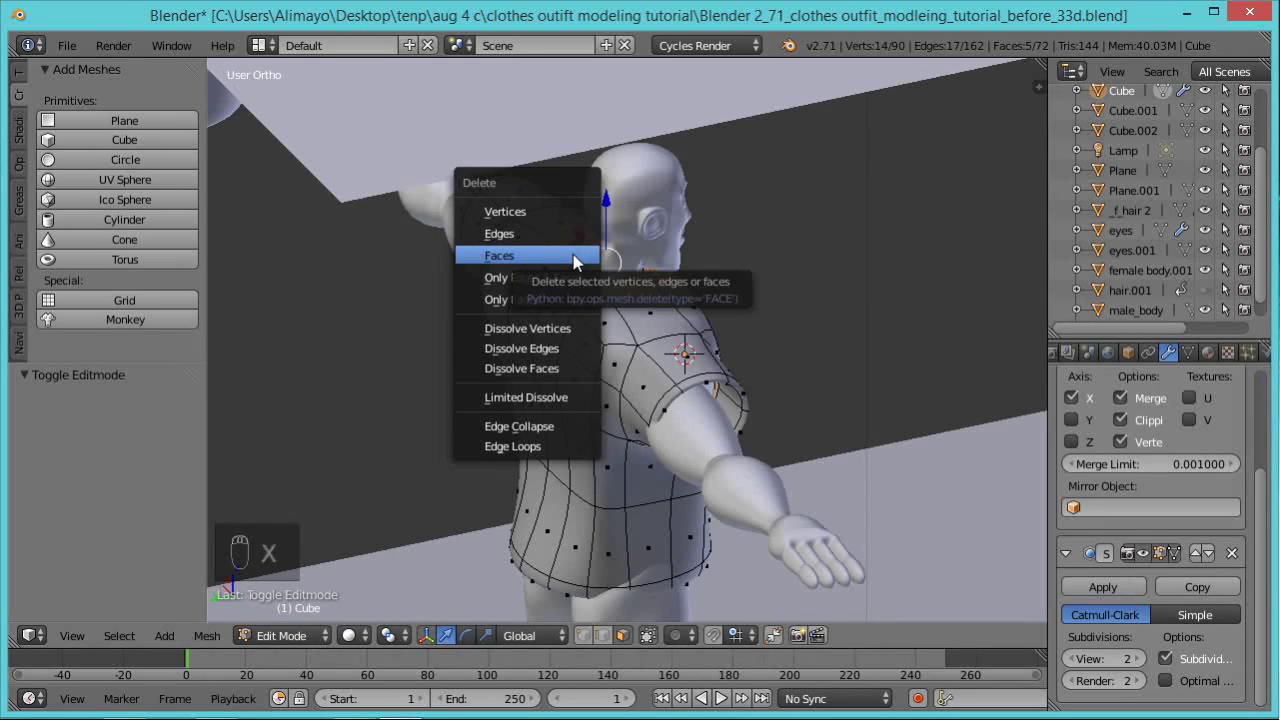
pyautogui.click(576, 258)
# Select all the linked faces of the leftover inner collar strip around the neck and delete them.
pyautogui.moveTo(630, 297); pyautogui.dragTo(468, 305, button='middle')
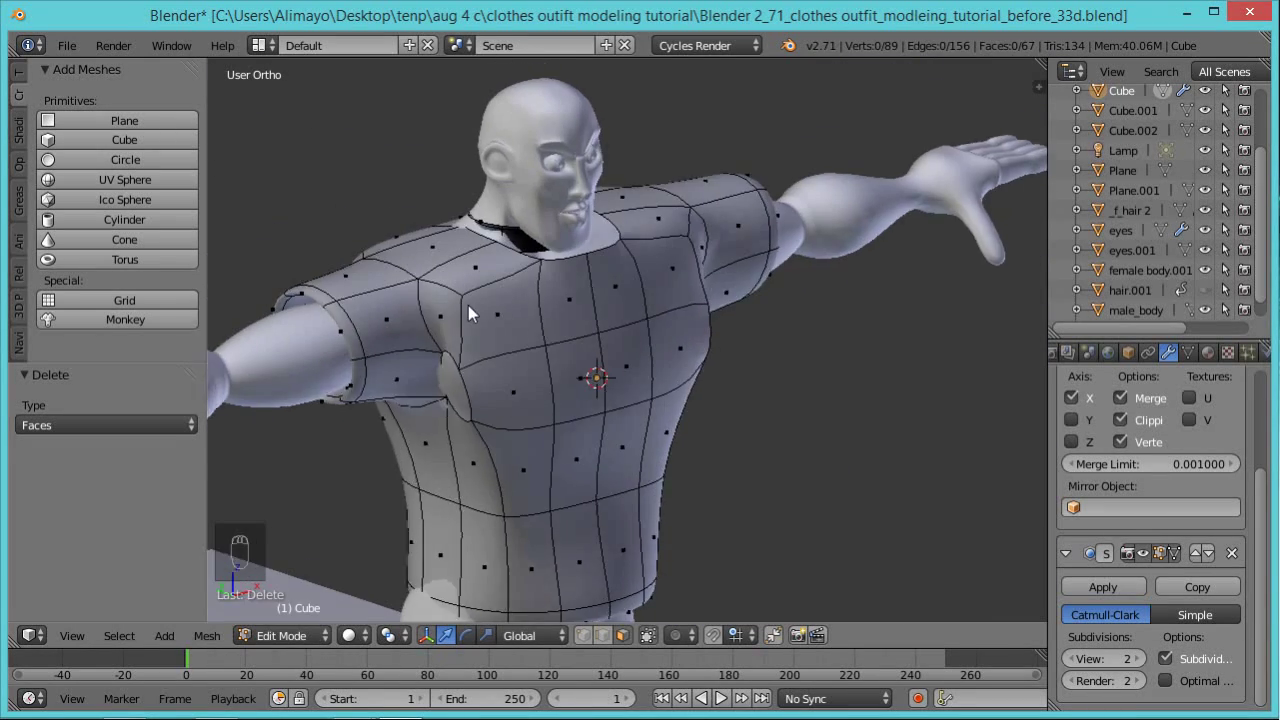
pyautogui.scroll(5, 471, 305)
pyautogui.rightClick(446, 178)
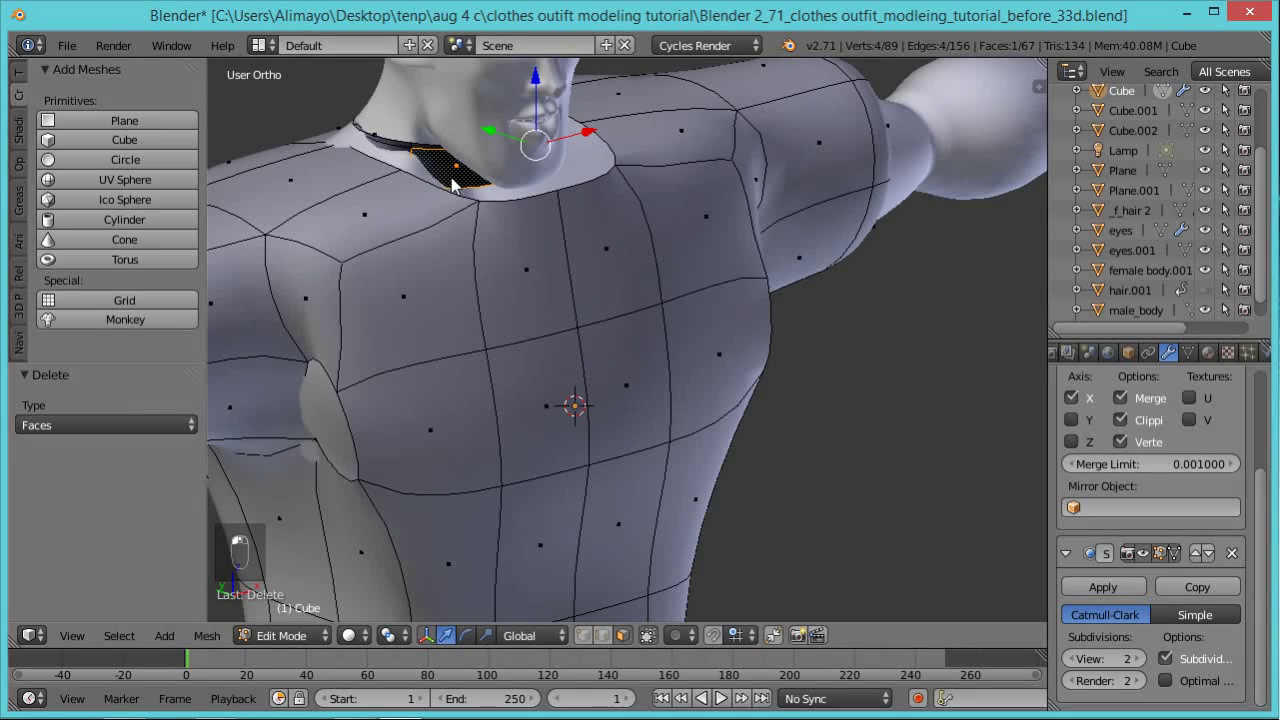
pyautogui.hotkey('ctrl', 'l')
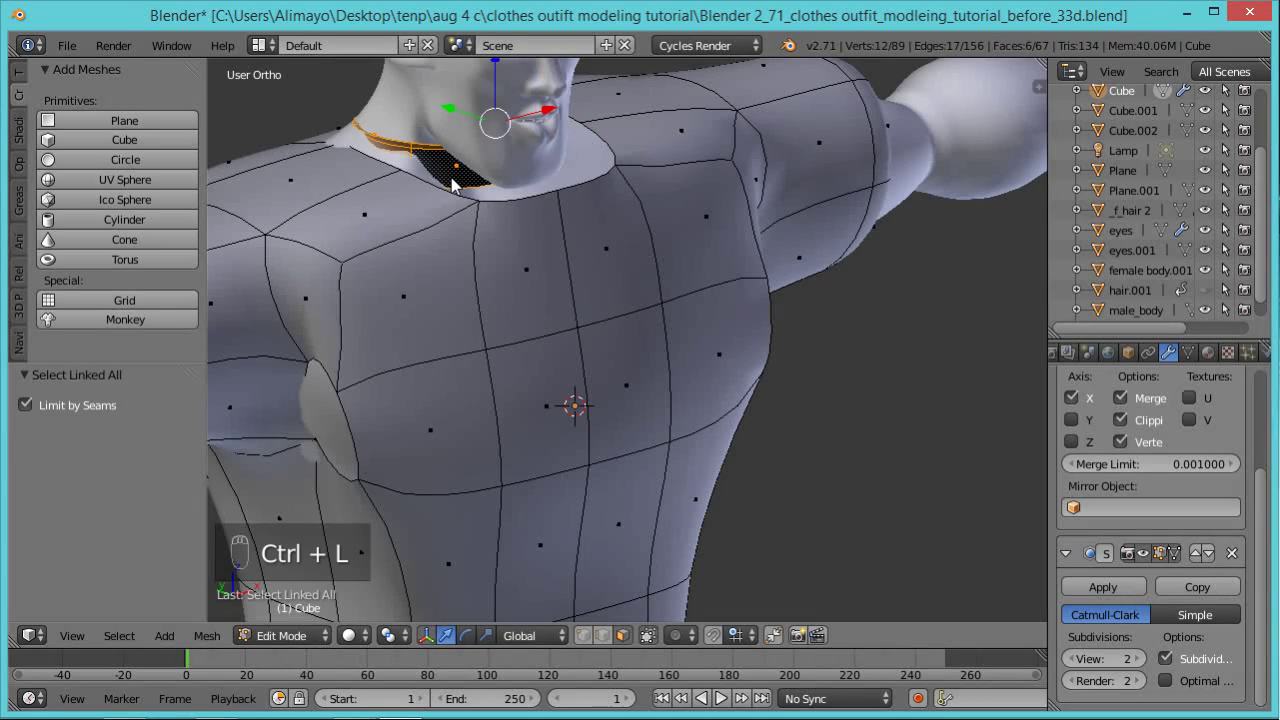
pyautogui.press('x')
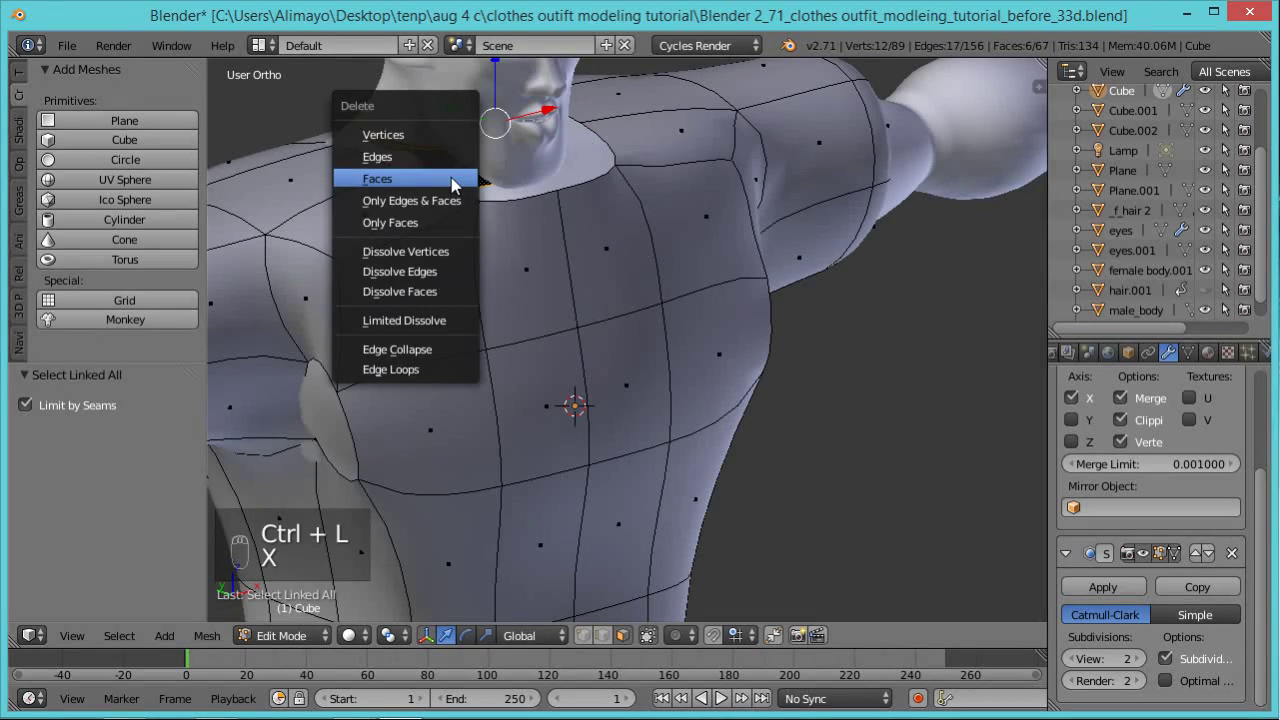
pyautogui.click(451, 178)
pyautogui.scroll(-4, 547, 233)
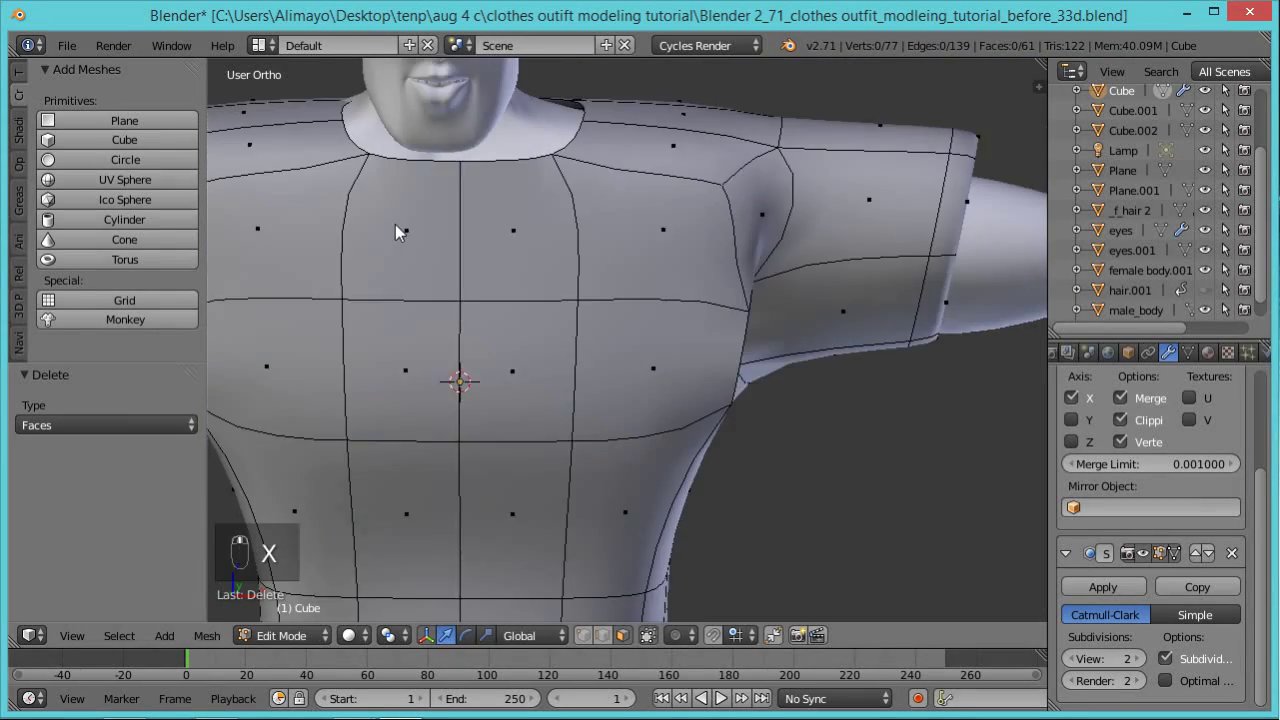
pyautogui.moveTo(490, 247); pyautogui.dragTo(547, 271, button='middle')
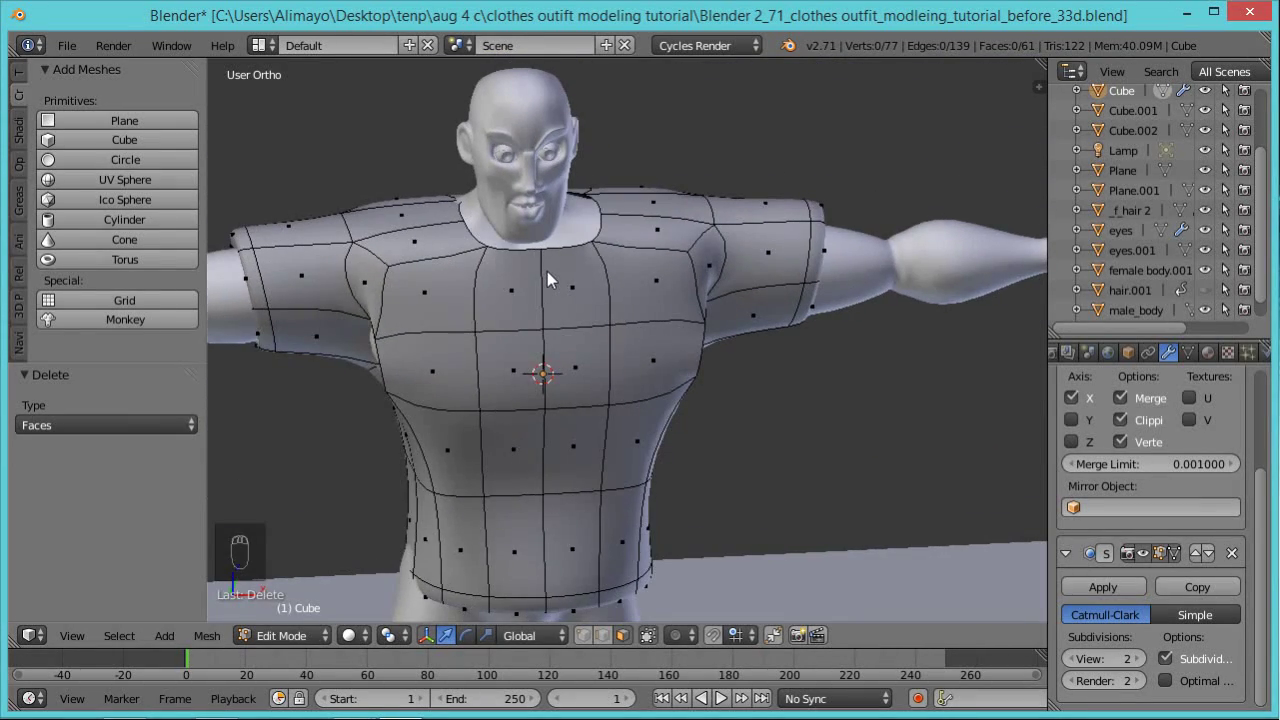
# Return to Object Mode and move the shirt about -0.307 along X.
pyautogui.press('Tab')
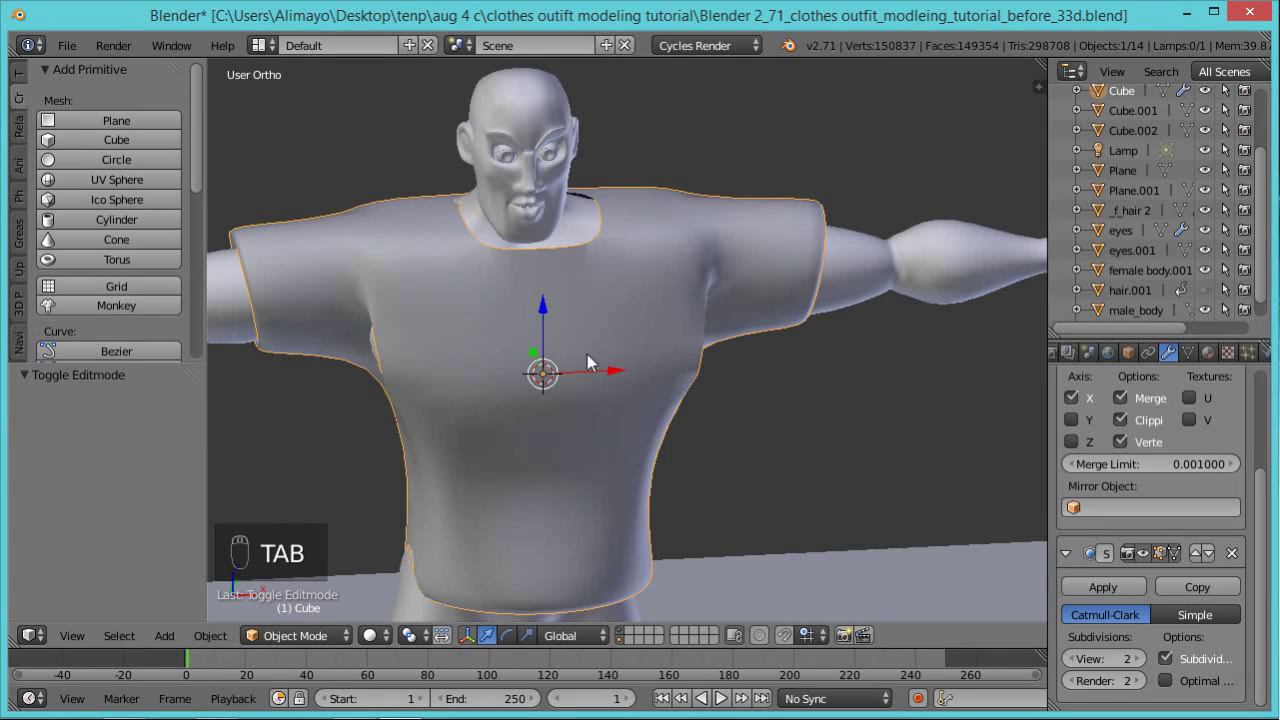
pyautogui.moveTo(613, 372); pyautogui.dragTo(607, 374)
pyautogui.moveTo(491, 387); pyautogui.dragTo(391, 405, button='middle')
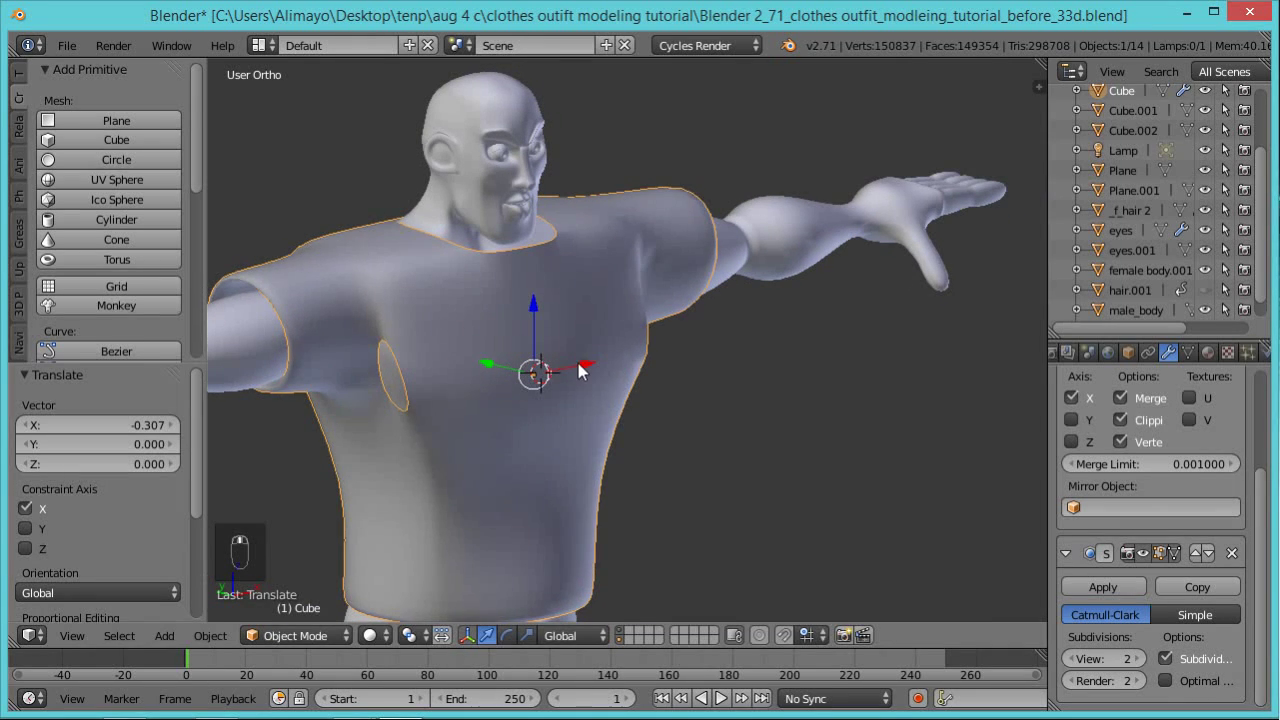
# Hide the subdivision in the viewport and fill the four-edged hole below the armpit with a new face.
pyautogui.press('Tab')
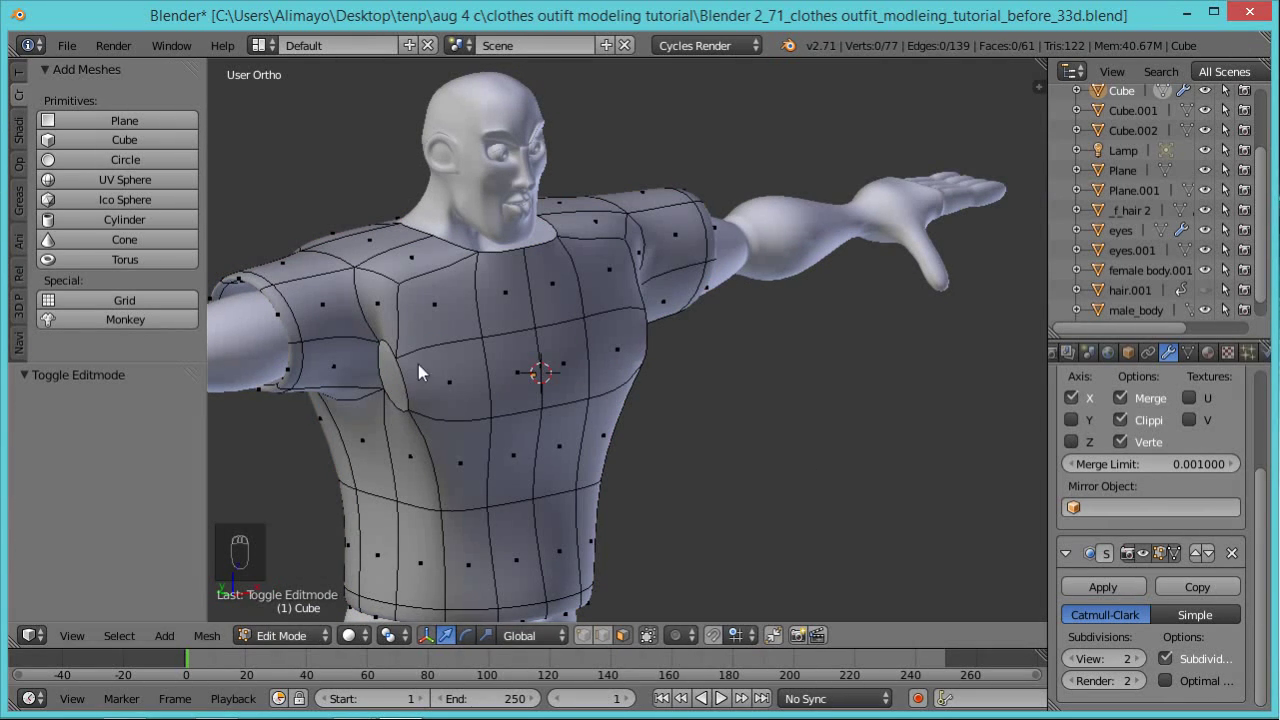
pyautogui.click(1143, 554)
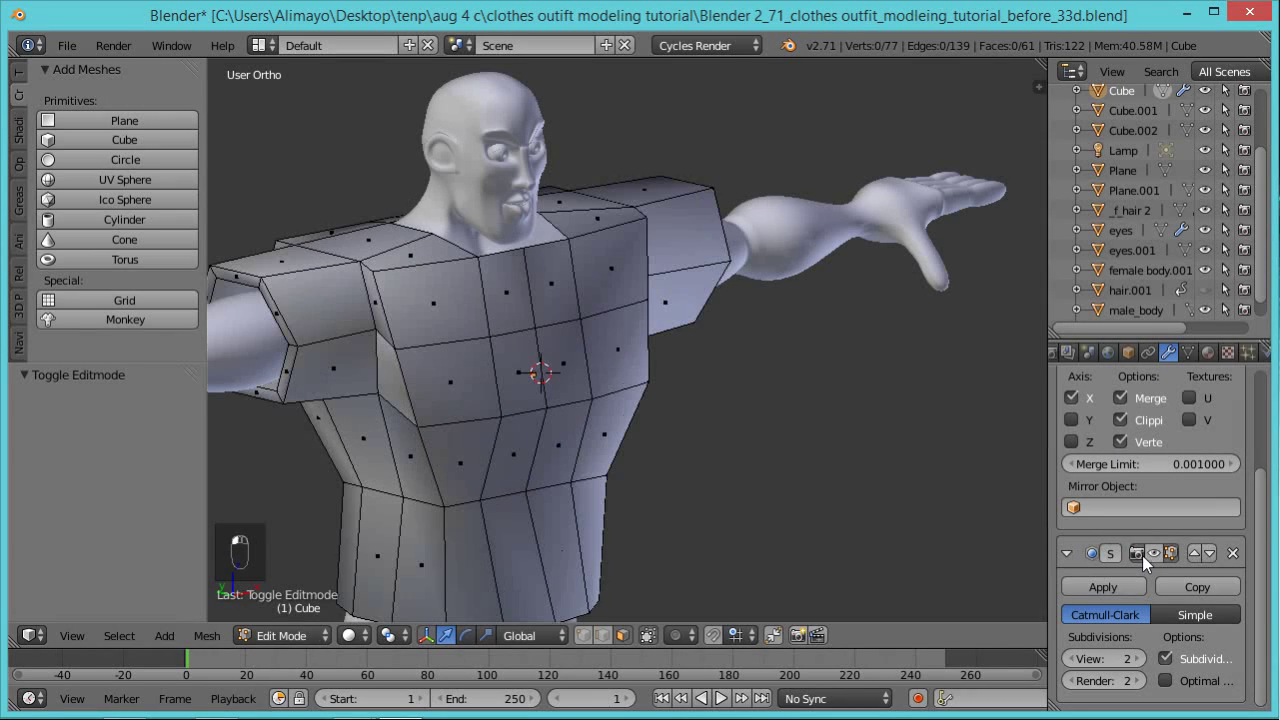
pyautogui.moveTo(396, 433); pyautogui.dragTo(484, 389, button='middle')
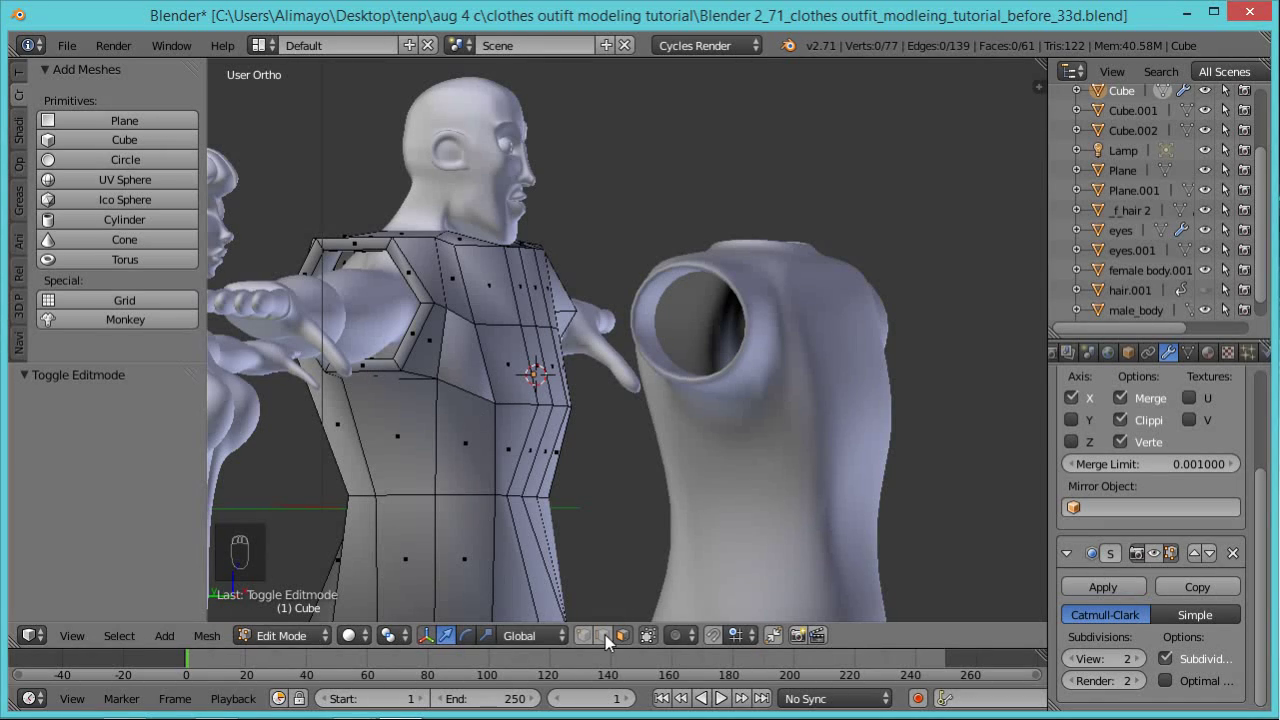
pyautogui.rightClick(468, 395)
pyautogui.moveTo(585, 437); pyautogui.dragTo(530, 472, button='middle')
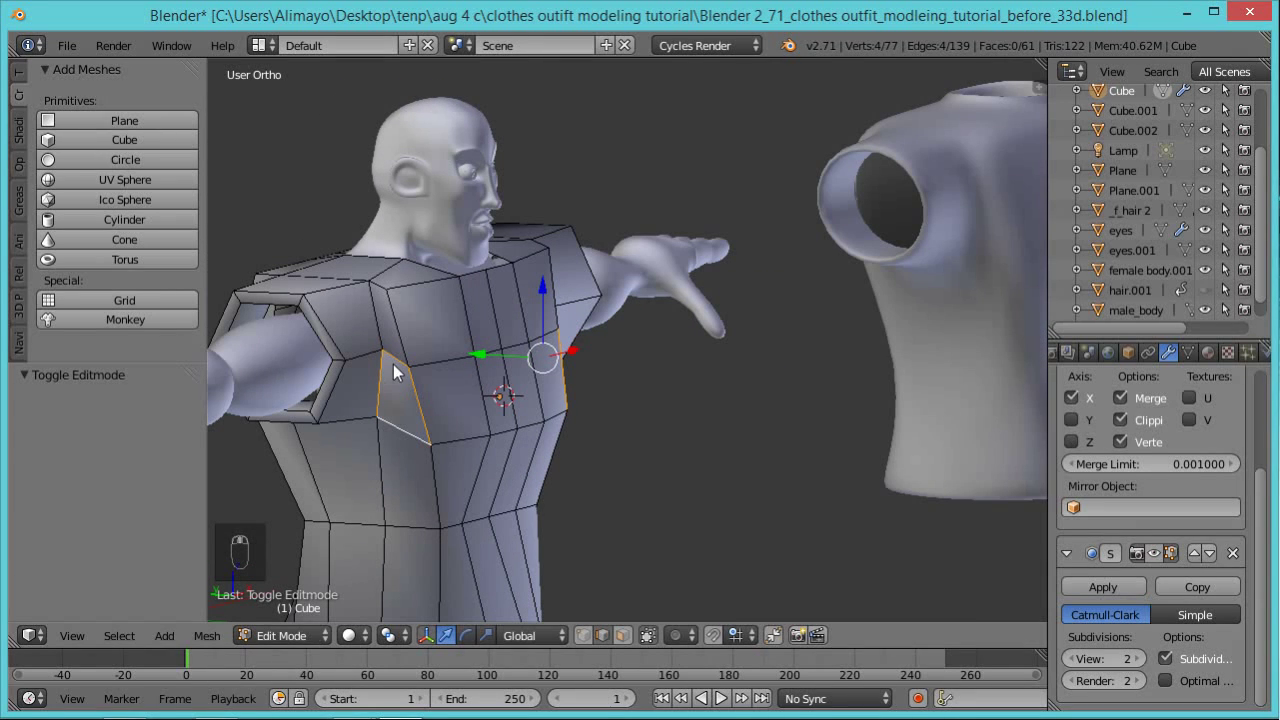
pyautogui.press('f')
pyautogui.moveTo(542, 465); pyautogui.dragTo(430, 468, button='middle')
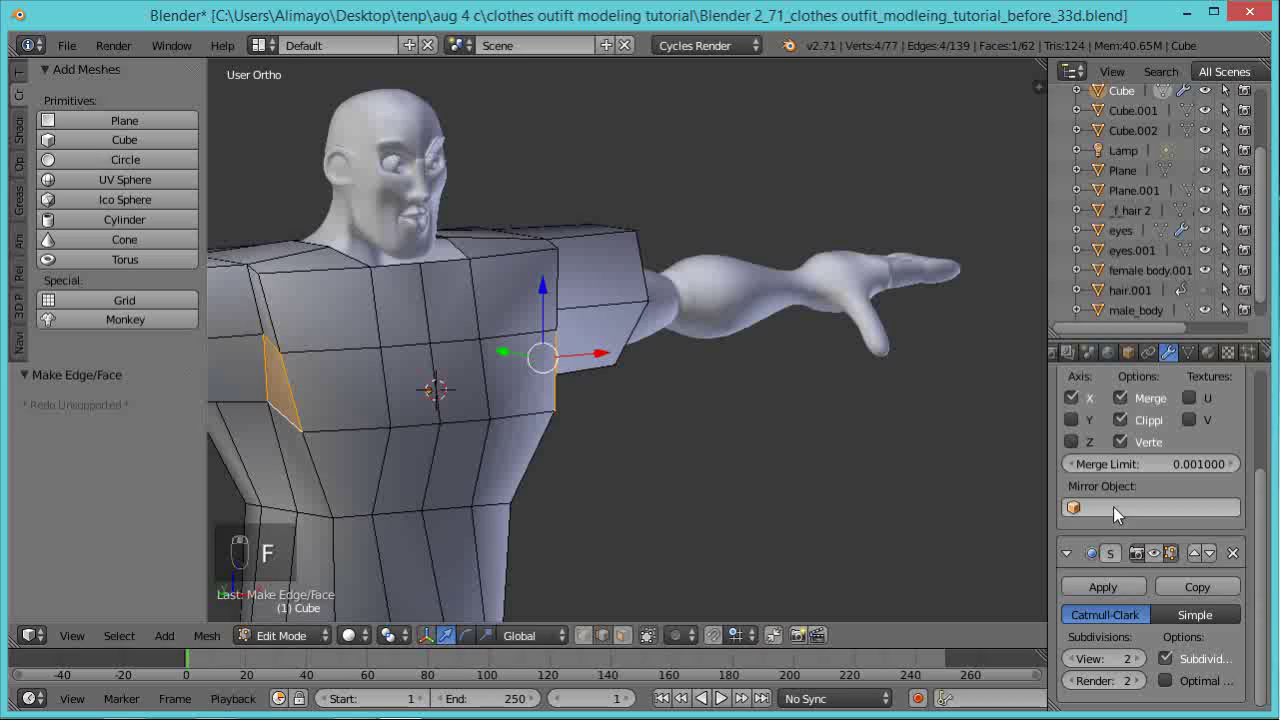
# Turn the Subdivision Surface modifier's viewport display back on and check the filled armpit area.
pyautogui.click(1160, 552)
pyautogui.moveTo(597, 466); pyautogui.dragTo(509, 446, button='middle')
pyautogui.moveTo(486, 377); pyautogui.dragTo(540, 438, button='middle')
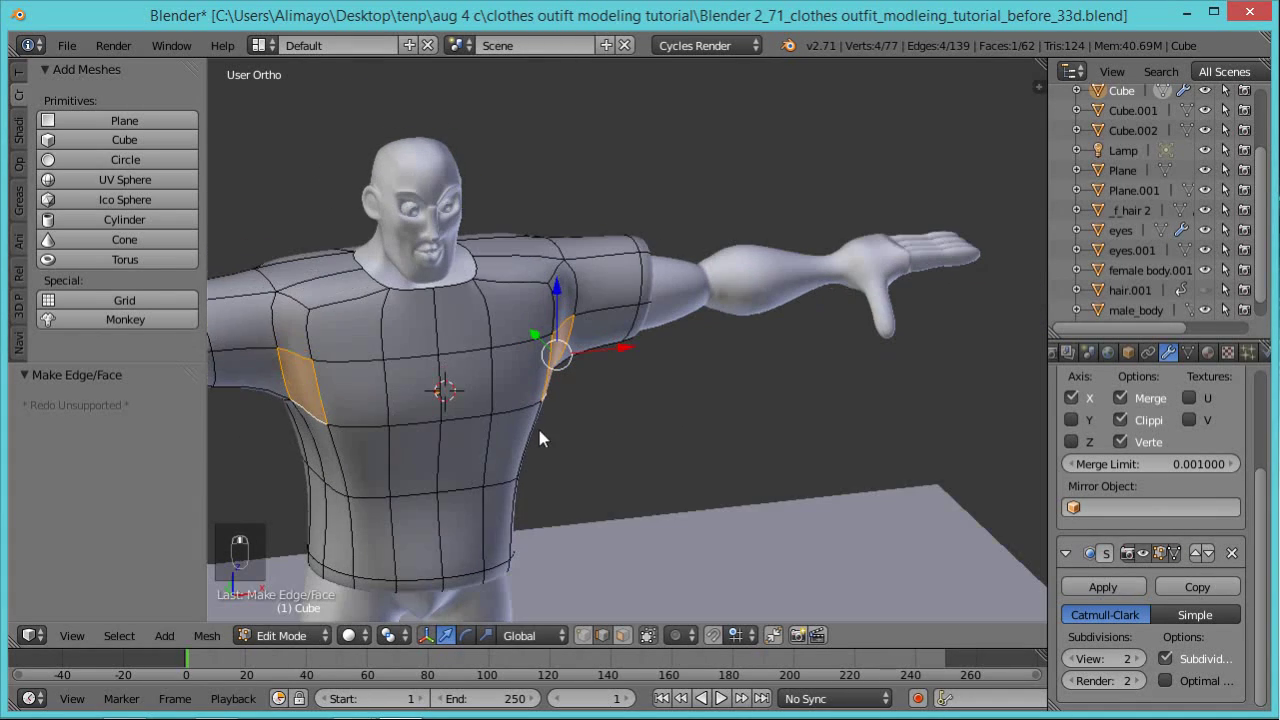
# Select the front neckline edge and lower it about 0.825 along Z.
pyautogui.rightClick(421, 290)
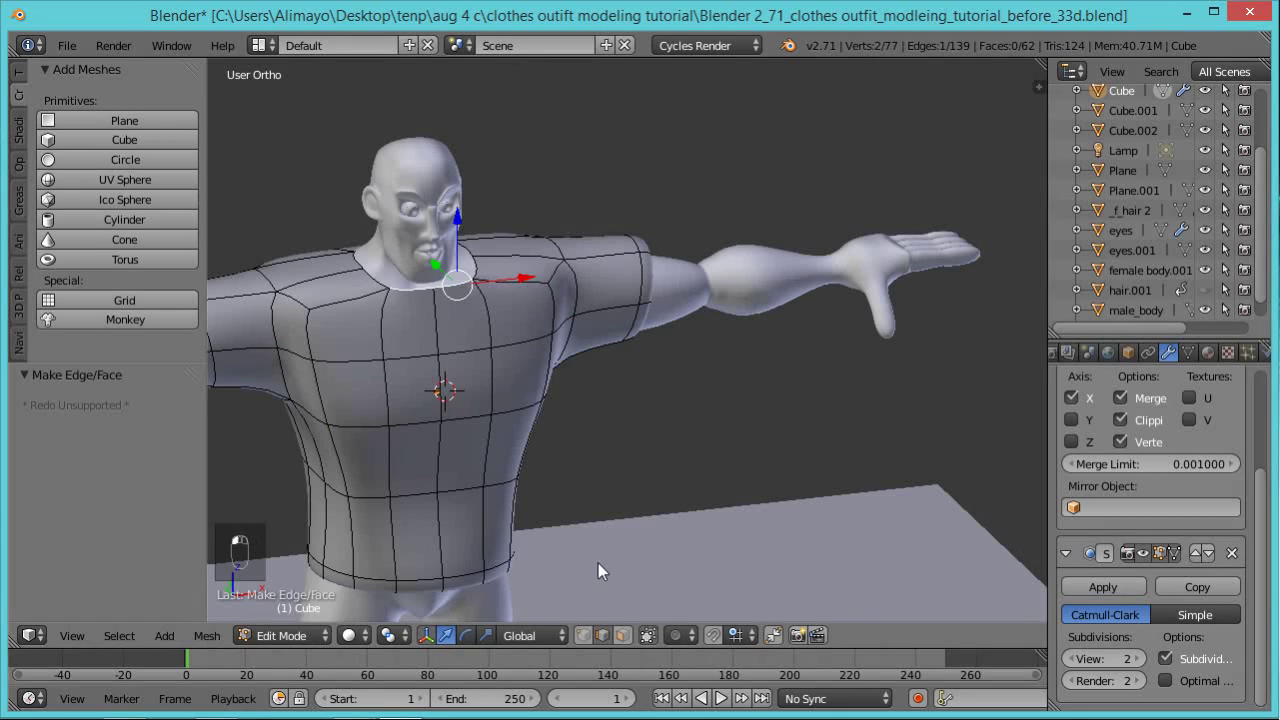
pyautogui.press('g')
pyautogui.press('x')
pyautogui.click(470, 290)
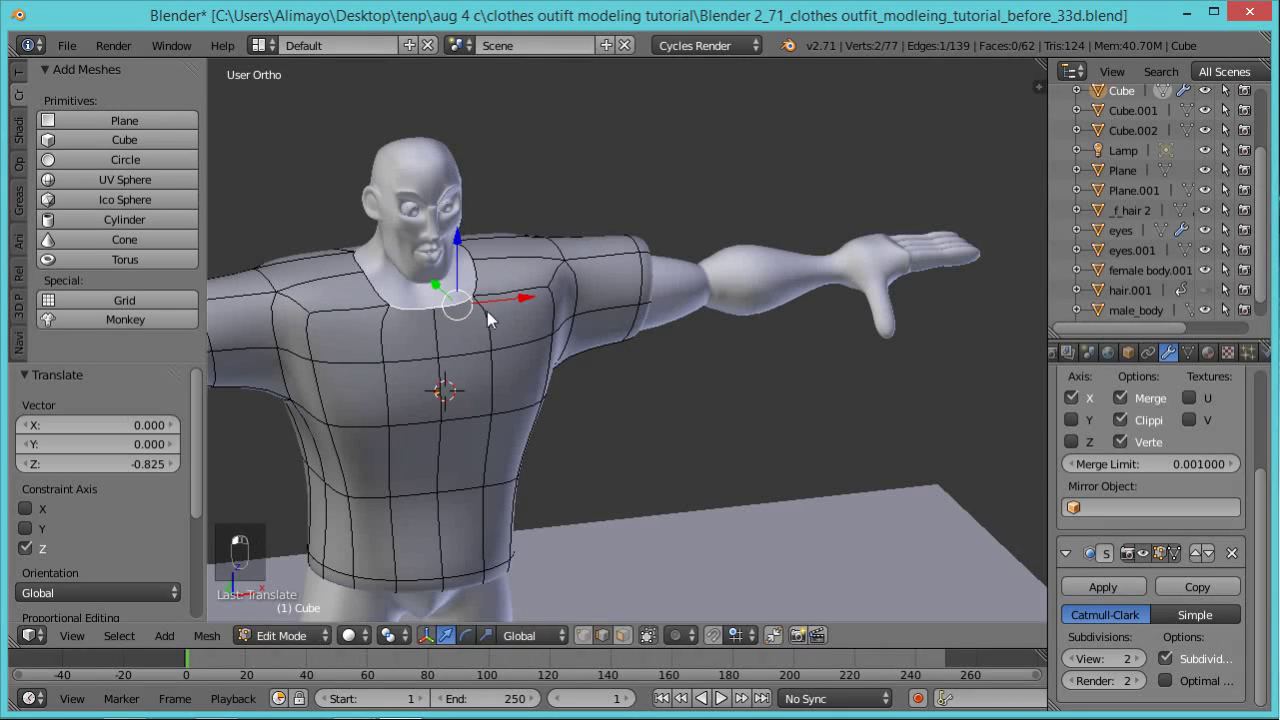
# Reposition the front neckline edge, lowering it about 0.314 along Z and moving it about -0.814 along Y.
pyautogui.press('g')
pyautogui.press('z')
pyautogui.click(512, 306)
pyautogui.press('g')
pyautogui.press('x')
pyautogui.click(507, 314)
pyautogui.moveTo(480, 330)
pyautogui.mouseDown(button='middle')
pyautogui.moveTo(269, 337)
pyautogui.moveTo(339, 326)
pyautogui.moveTo(417, 261)
pyautogui.moveTo(433, 383)
pyautogui.moveTo(505, 332)
pyautogui.mouseUp(button='middle')
pyautogui.press('g')
pyautogui.press('z')
pyautogui.click(445, 257)
pyautogui.press('g')
pyautogui.press('y')
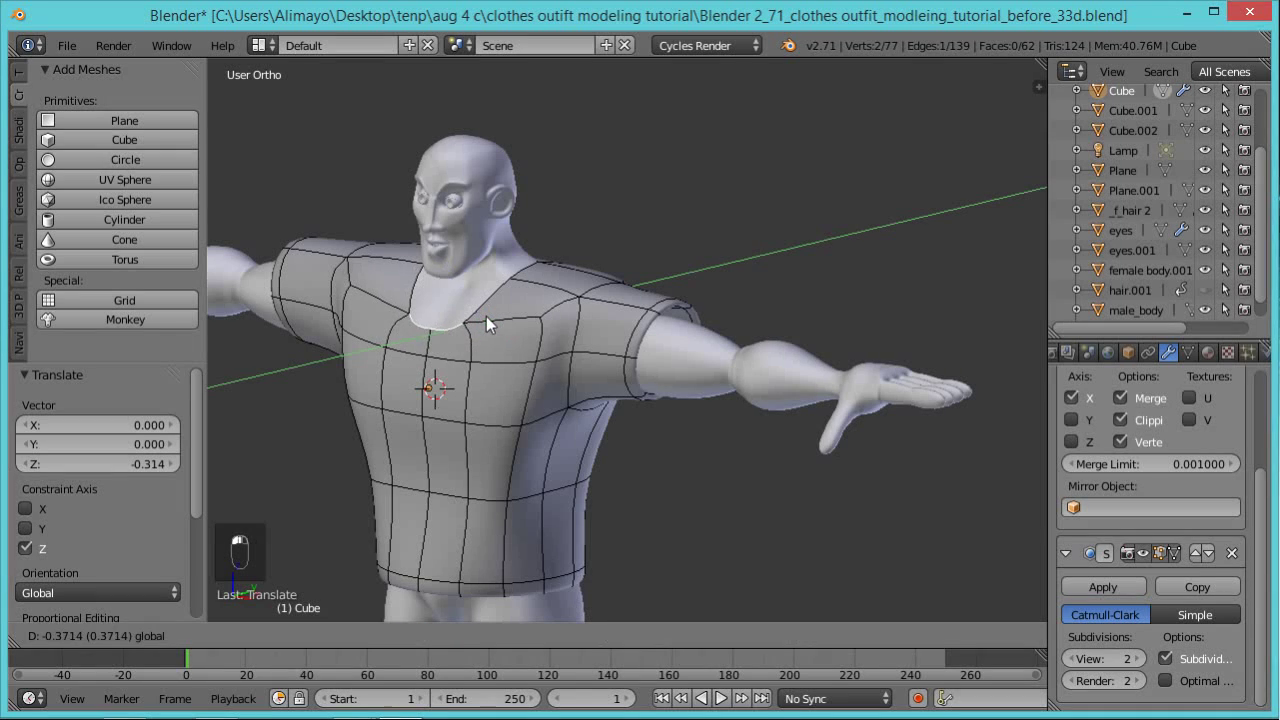
pyautogui.click(485, 330)
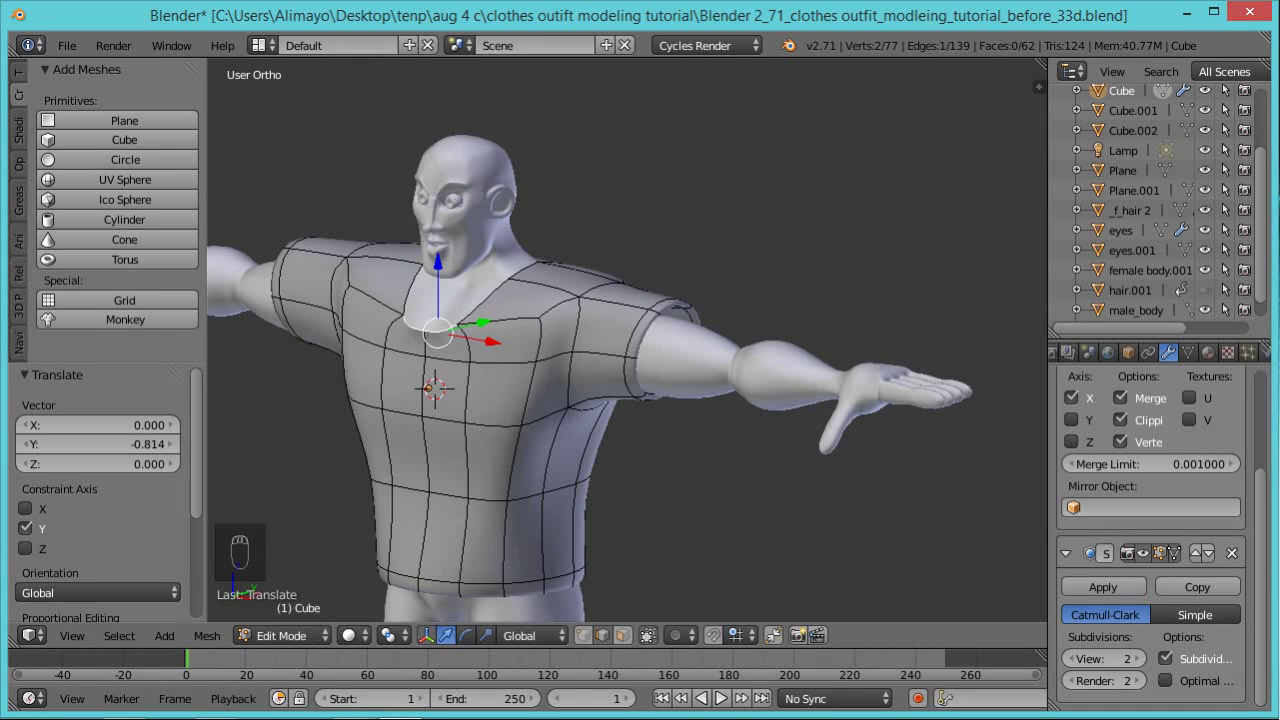
# Save an incremented copy of the file as Blender 2_71_clothes outfit_modleing_tutorial_before_34d.blend.
pyautogui.hotkey('ctrl', 'shift', 's')
pyautogui.press('KP_Add')
pyautogui.press('Return')
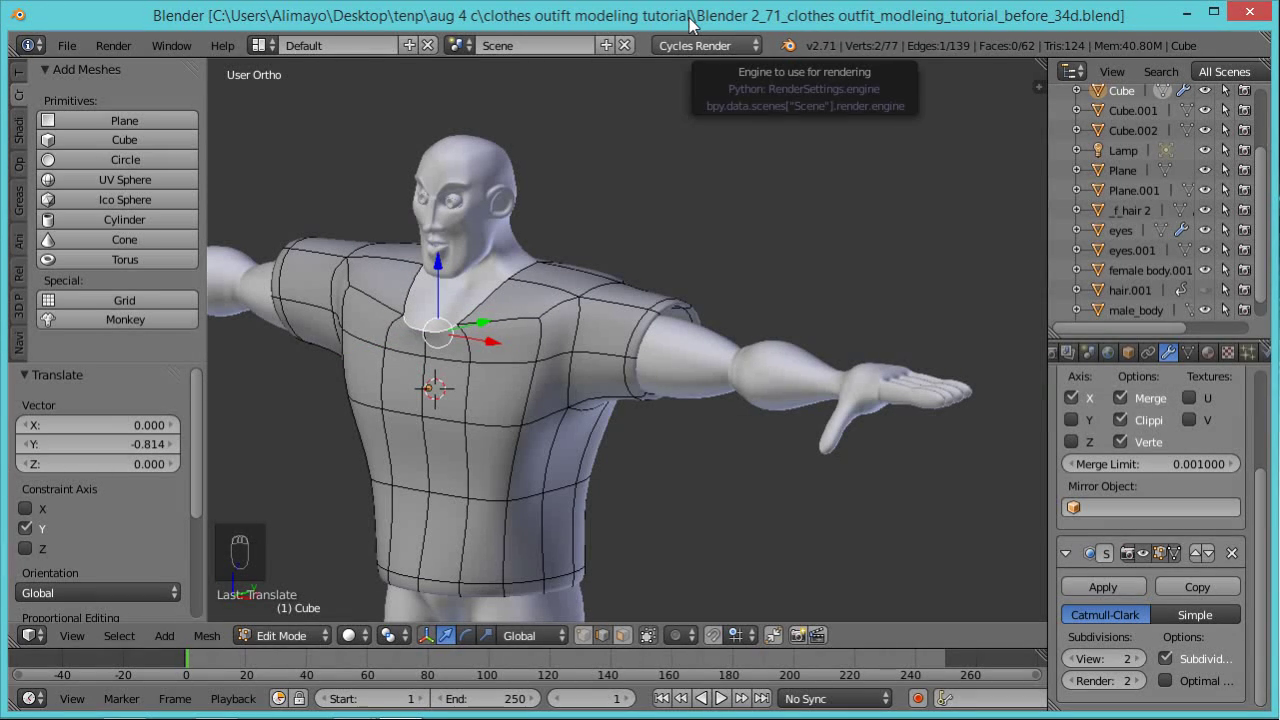
# In face selection mode, delete the column of five faces running down the front center of the shirt.
pyautogui.moveTo(435, 395); pyautogui.dragTo(525, 366, button='middle')
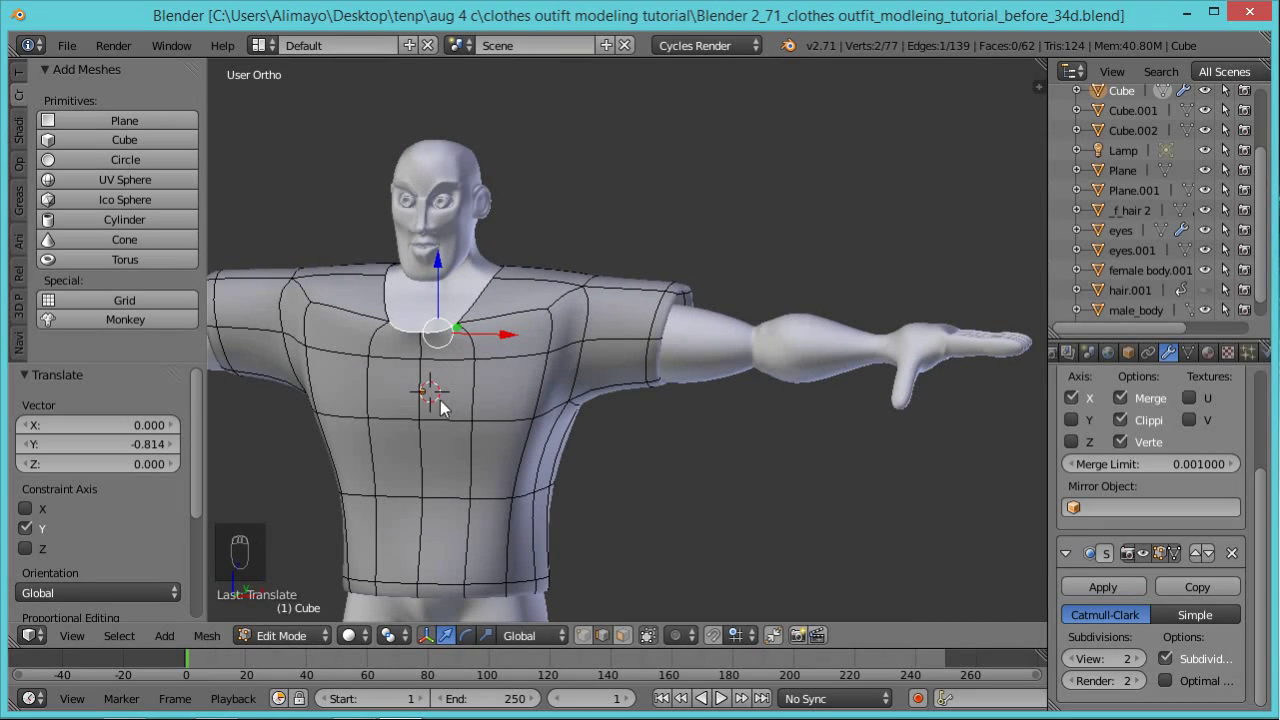
pyautogui.click(622, 635)
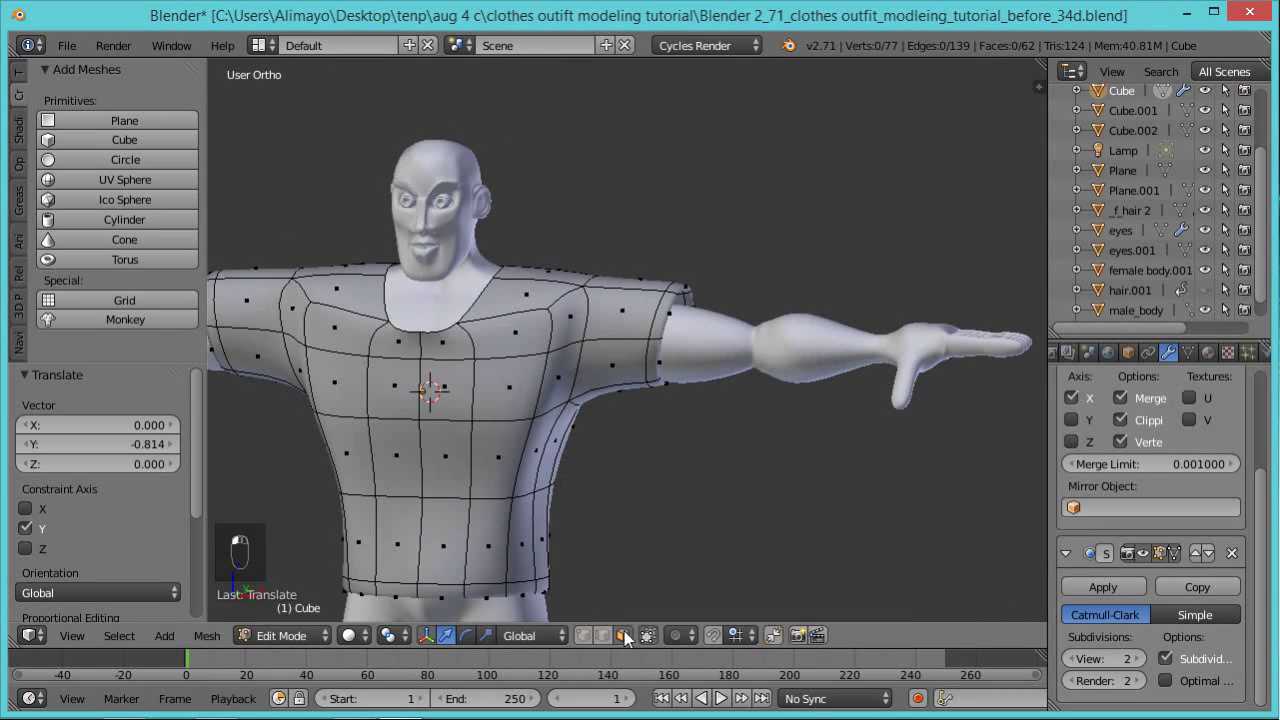
pyautogui.keyDown('shift'); pyautogui.rightClick(463, 367); pyautogui.keyUp('shift')
pyautogui.keyDown('shift'); pyautogui.rightClick(458, 391); pyautogui.keyUp('shift')
pyautogui.keyDown('shift'); pyautogui.rightClick(454, 452); pyautogui.keyUp('shift')
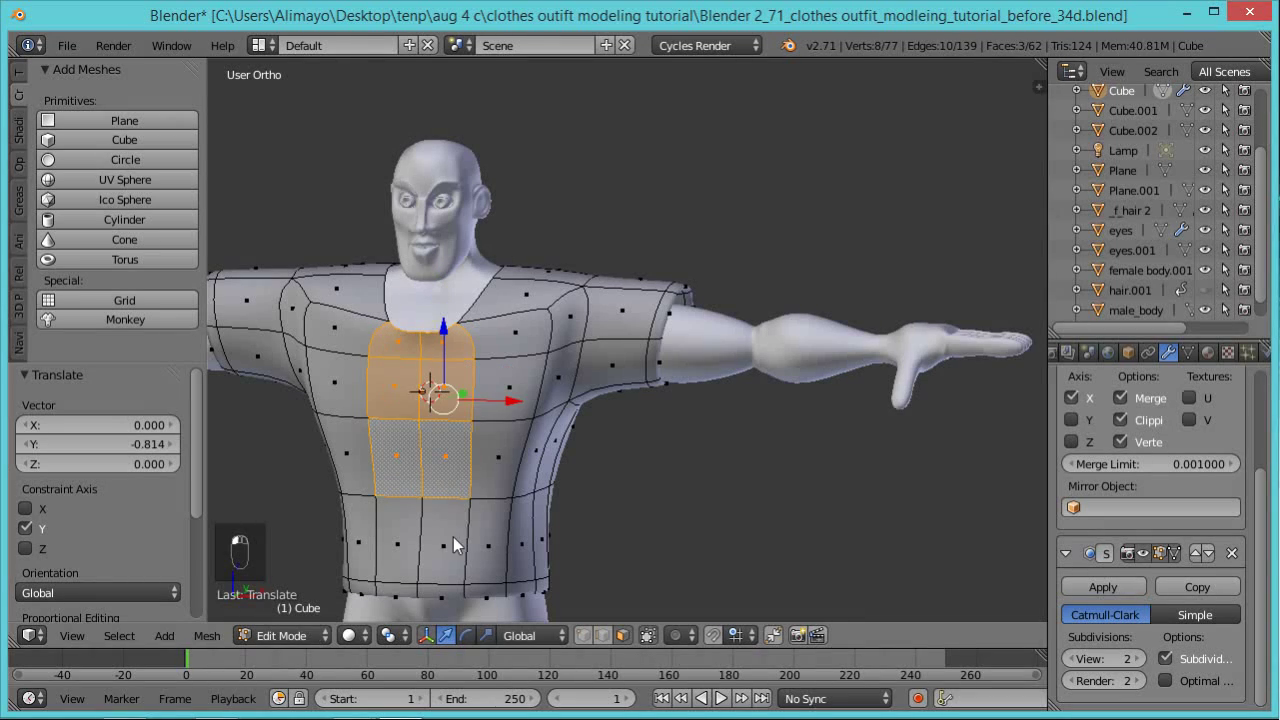
pyautogui.keyDown('shift'); pyautogui.rightClick(458, 545); pyautogui.keyUp('shift')
pyautogui.keyDown('shift'); pyautogui.rightClick(465, 594); pyautogui.keyUp('shift')
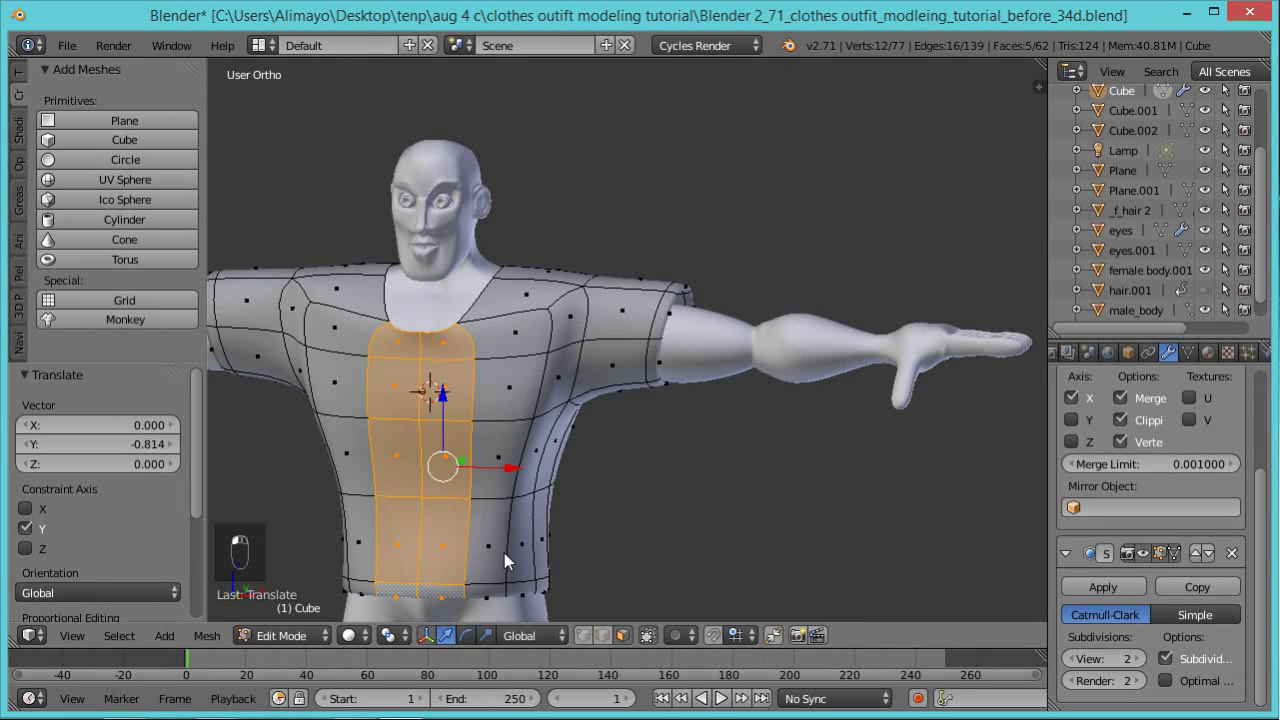
pyautogui.press('x')
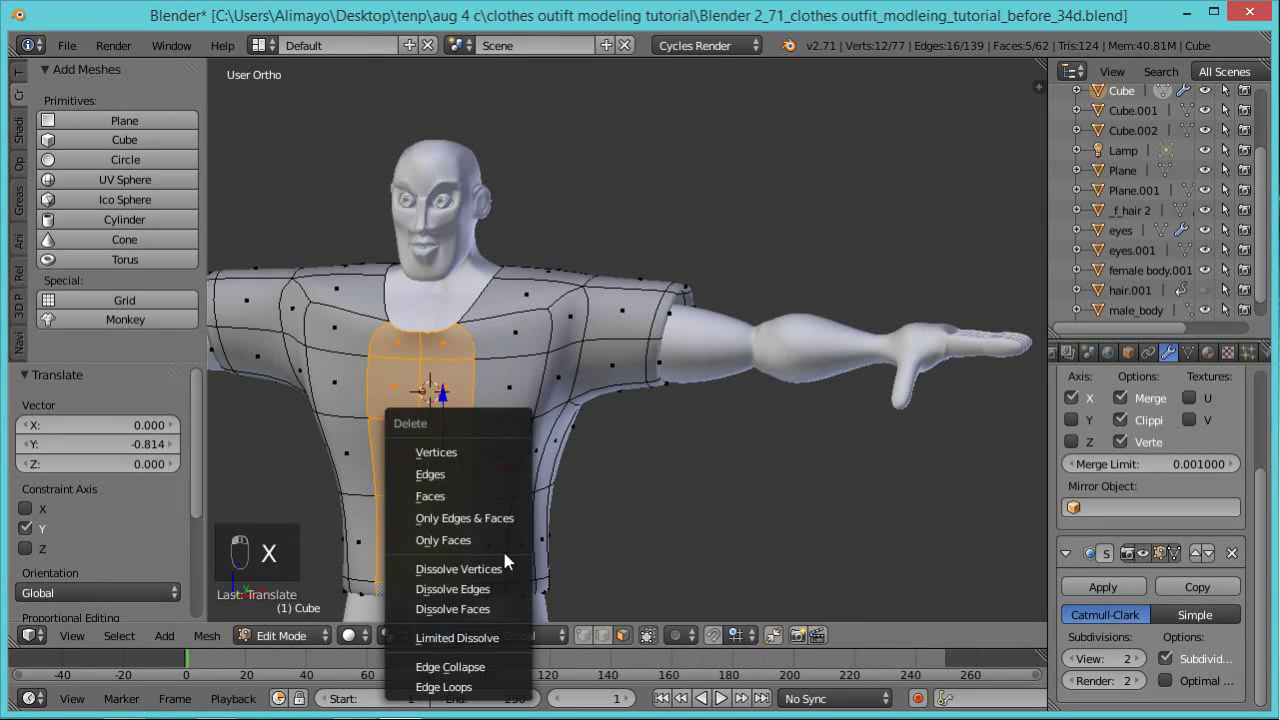
pyautogui.click(473, 495)
# Delete the leftover face at the hem so the shirt front is fully open.
pyautogui.rightClick(442, 566)
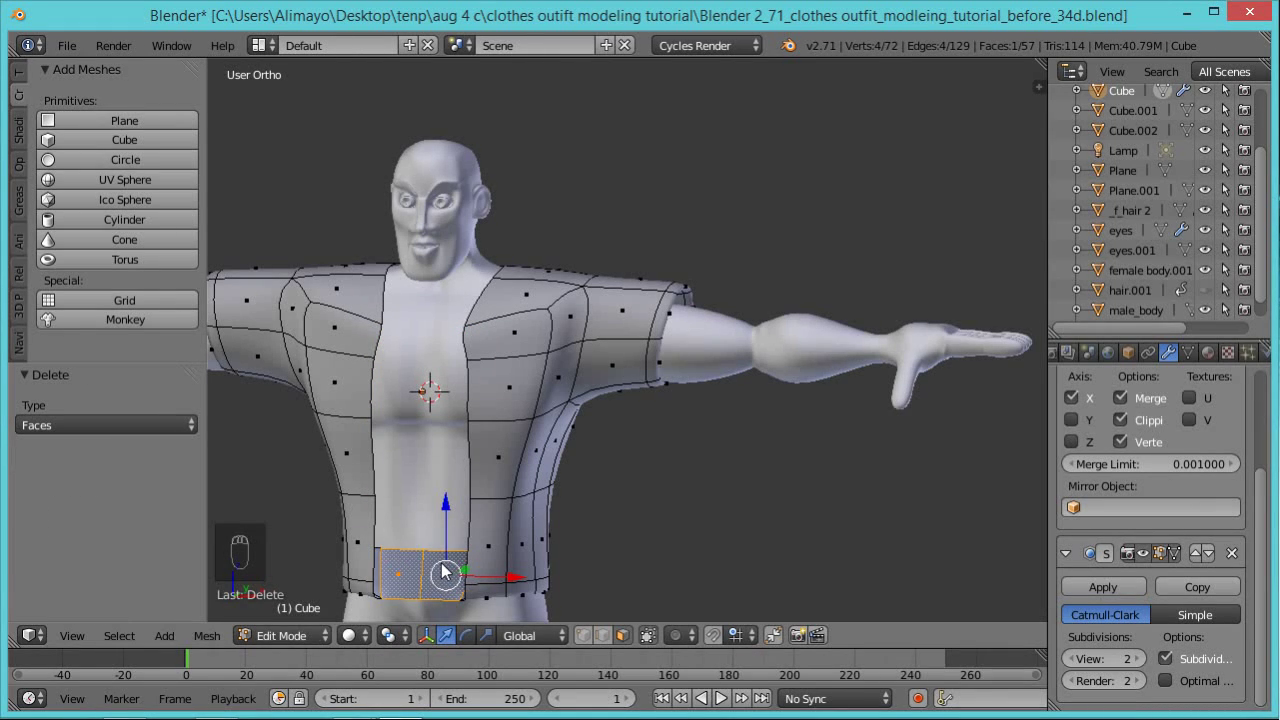
pyautogui.press('x')
pyautogui.click(426, 494)
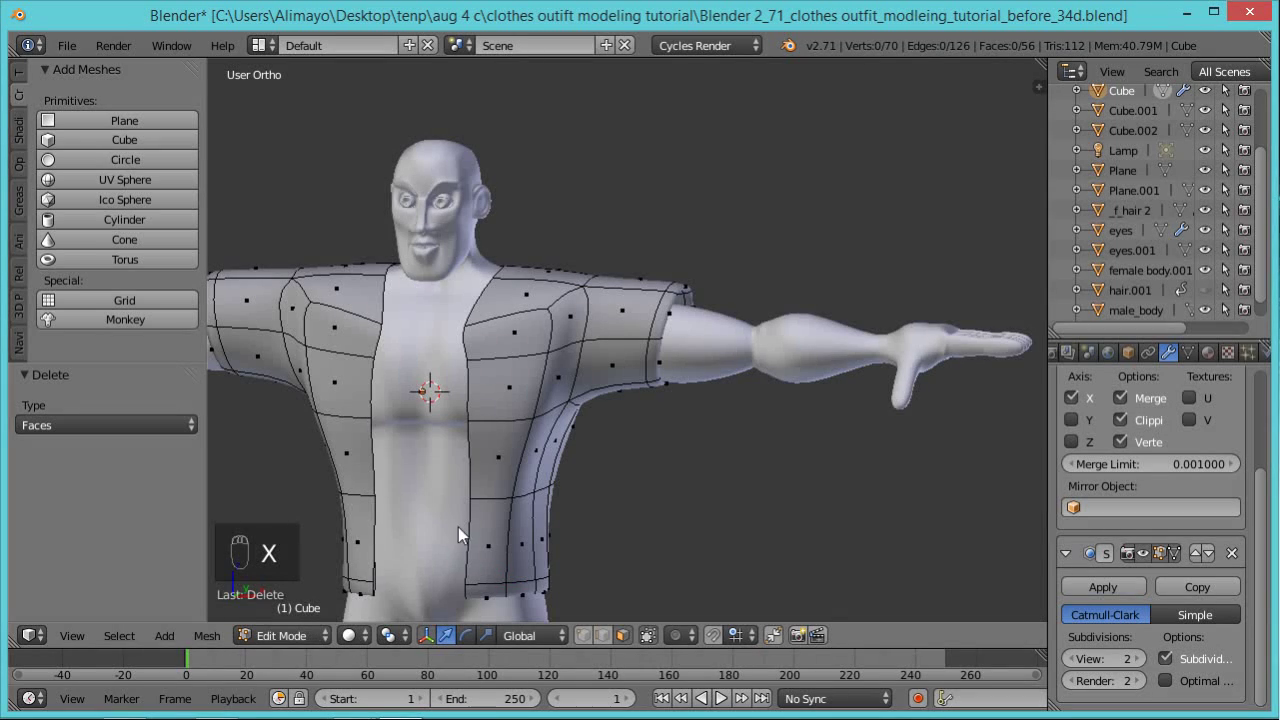
pyautogui.moveTo(445, 536); pyautogui.dragTo(520, 551, button='middle')
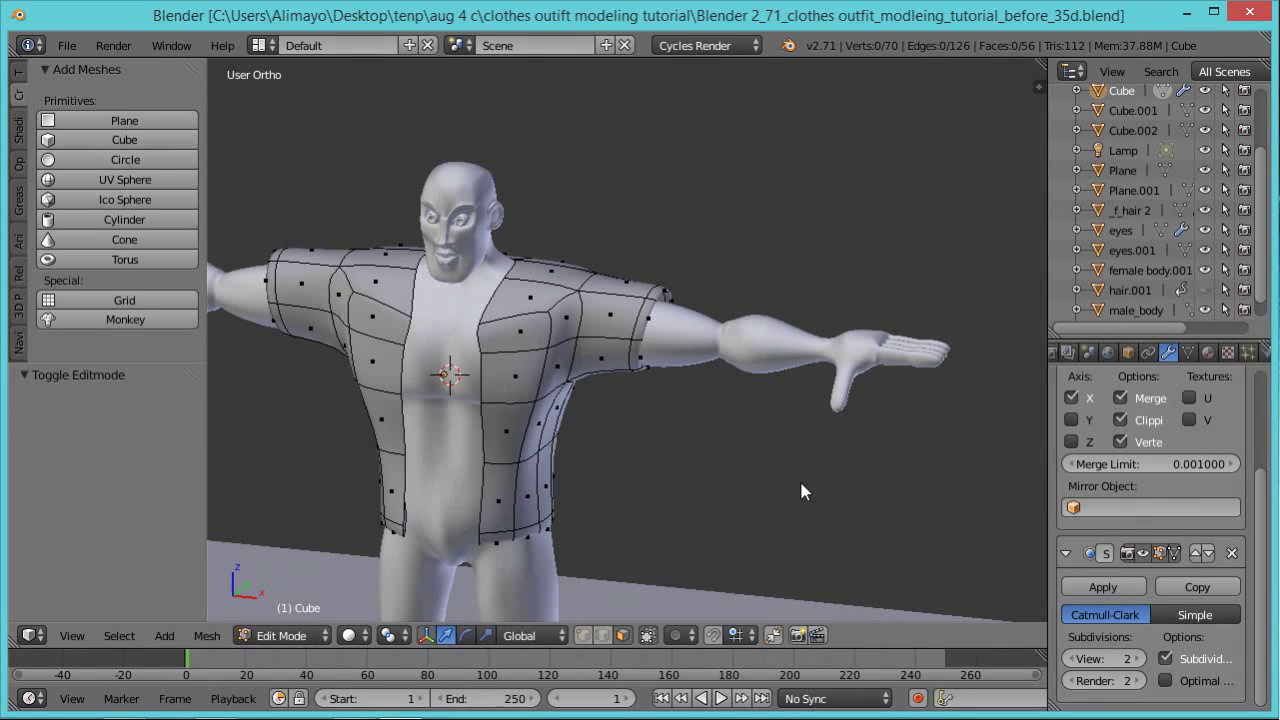
# Start the Screencast Keys display in the 3D view.
pyautogui.press('n')
pyautogui.click(954, 478)
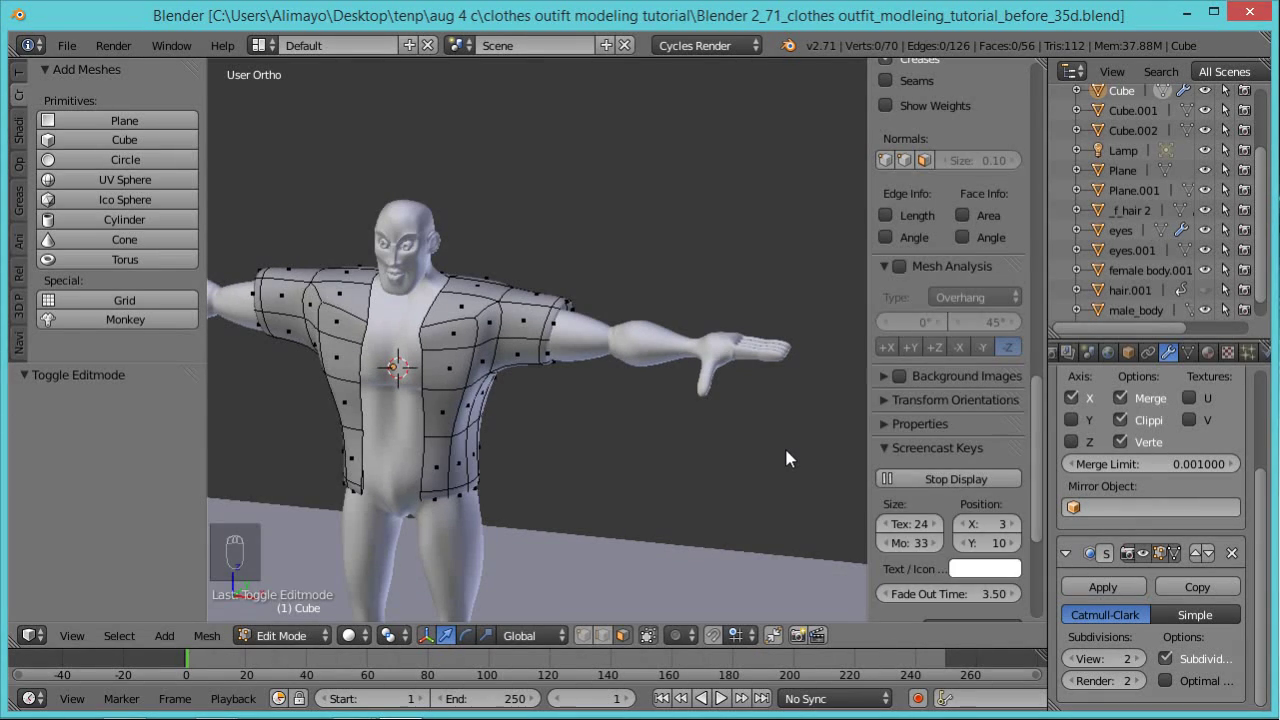
pyautogui.press('n')
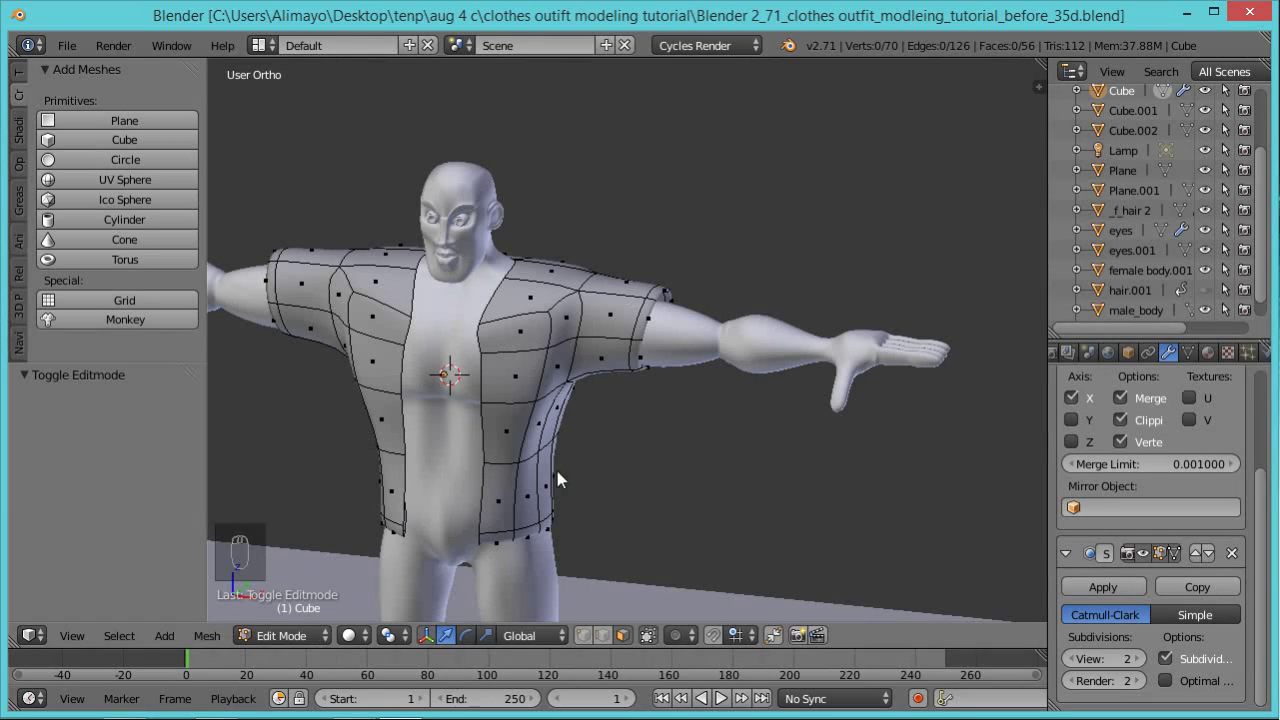
# Hide the subdivision in the viewport and extrude the three neckline edges upward about 0.553 along Z.
pyautogui.click(1143, 556)
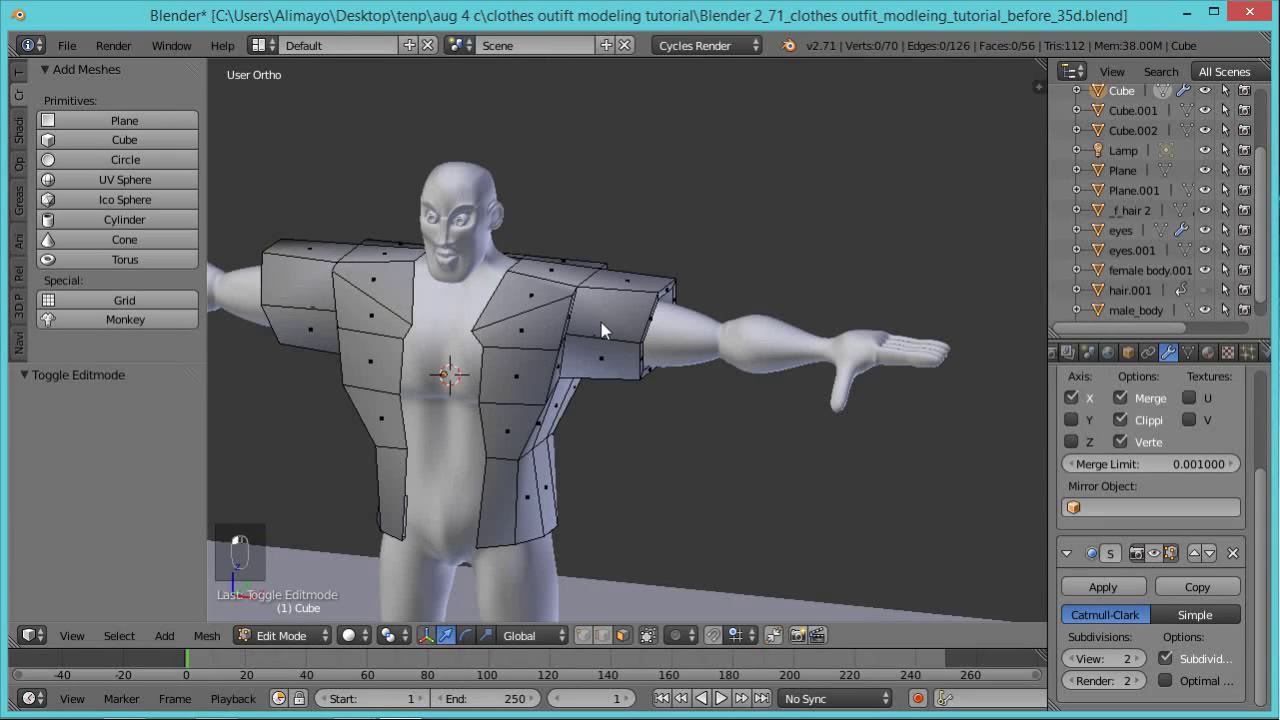
pyautogui.click(604, 638)
pyautogui.rightClick(493, 289)
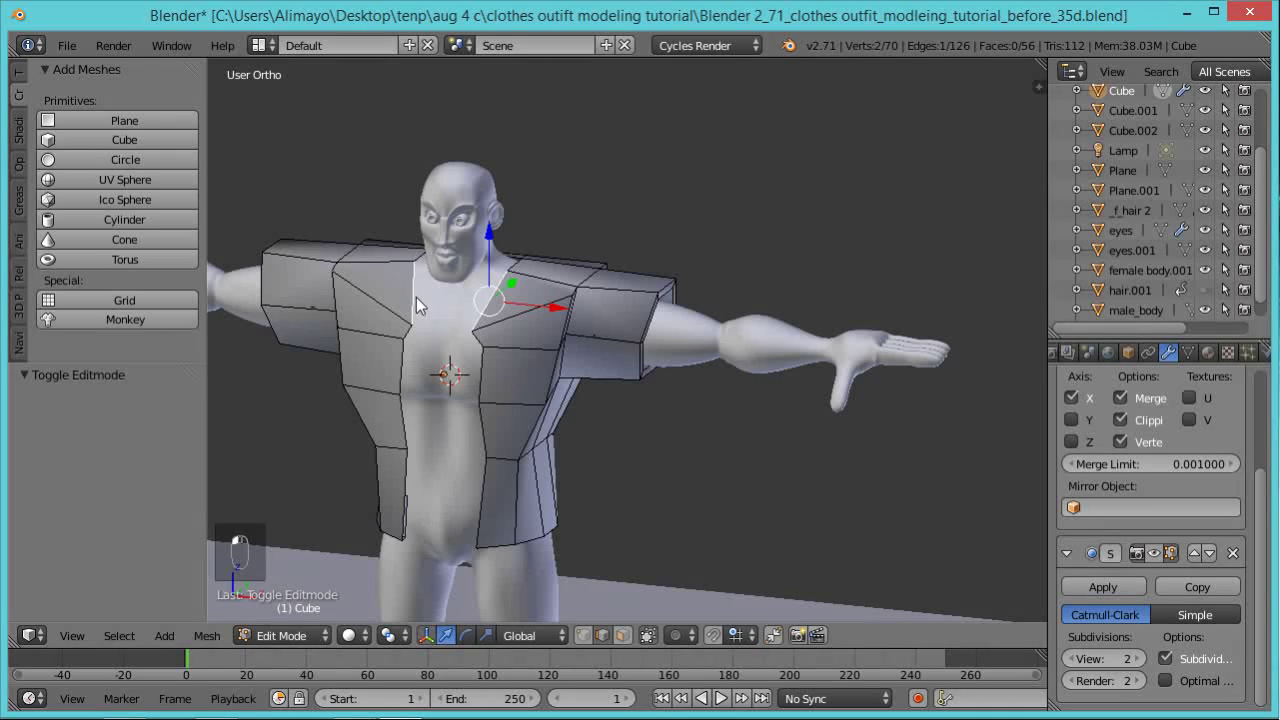
pyautogui.moveTo(576, 311); pyautogui.dragTo(672, 287, button='middle')
pyautogui.keyDown('shift'); pyautogui.rightClick(535, 268); pyautogui.keyUp('shift')
pyautogui.keyDown('shift'); pyautogui.rightClick(553, 242); pyautogui.keyUp('shift')
pyautogui.press('e')
pyautogui.press('z')
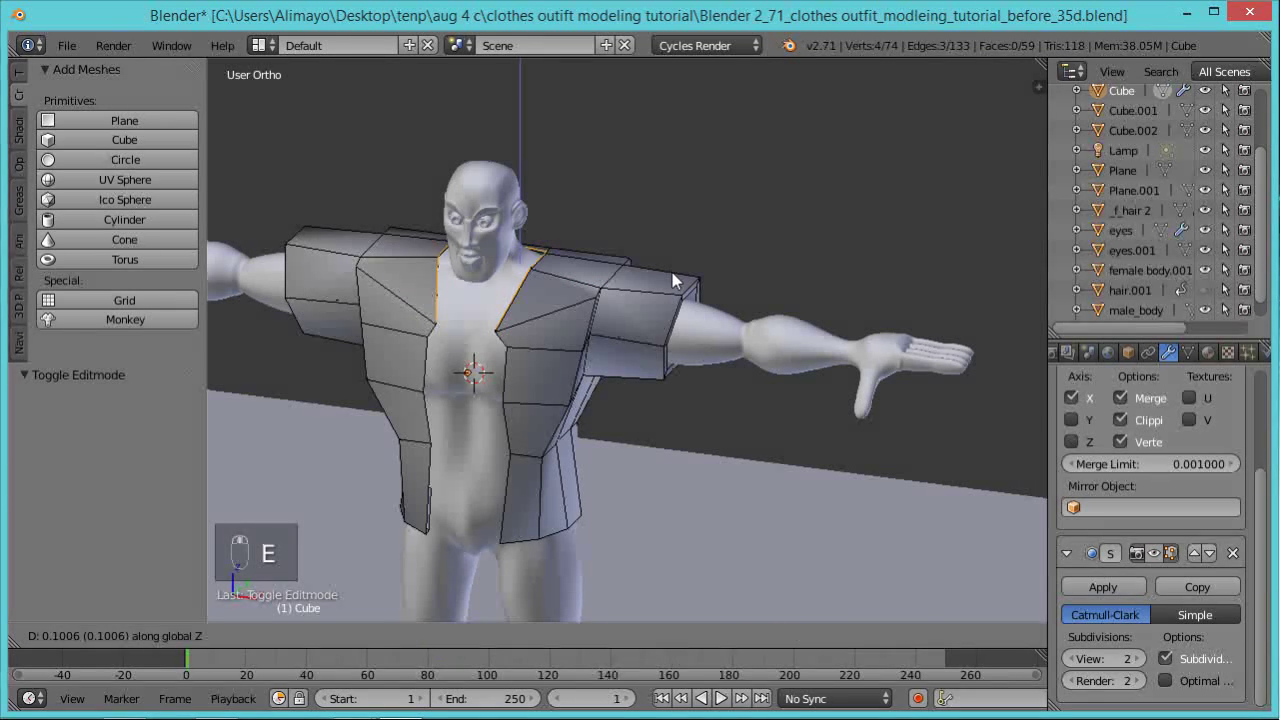
pyautogui.click(675, 275)
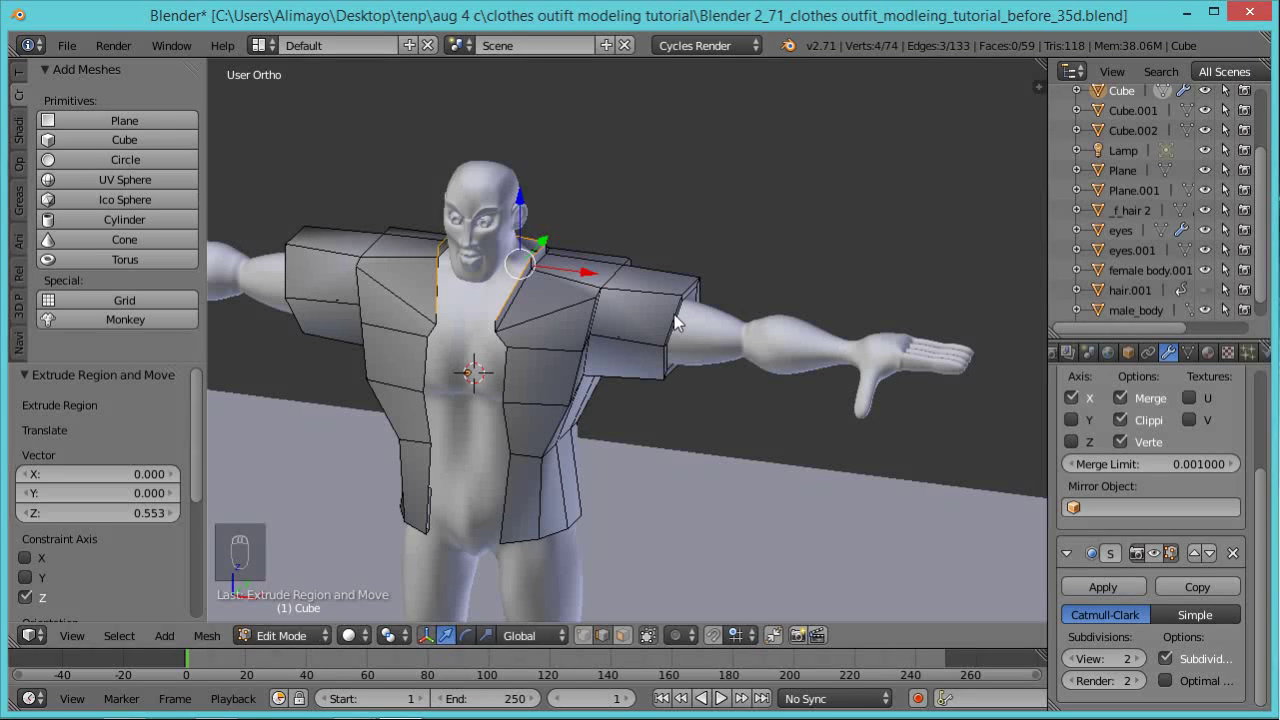
# Extrude the collar edges again, move them about 0.44 along X and scale them to about 0.715.
pyautogui.press('e')
pyautogui.press('s')
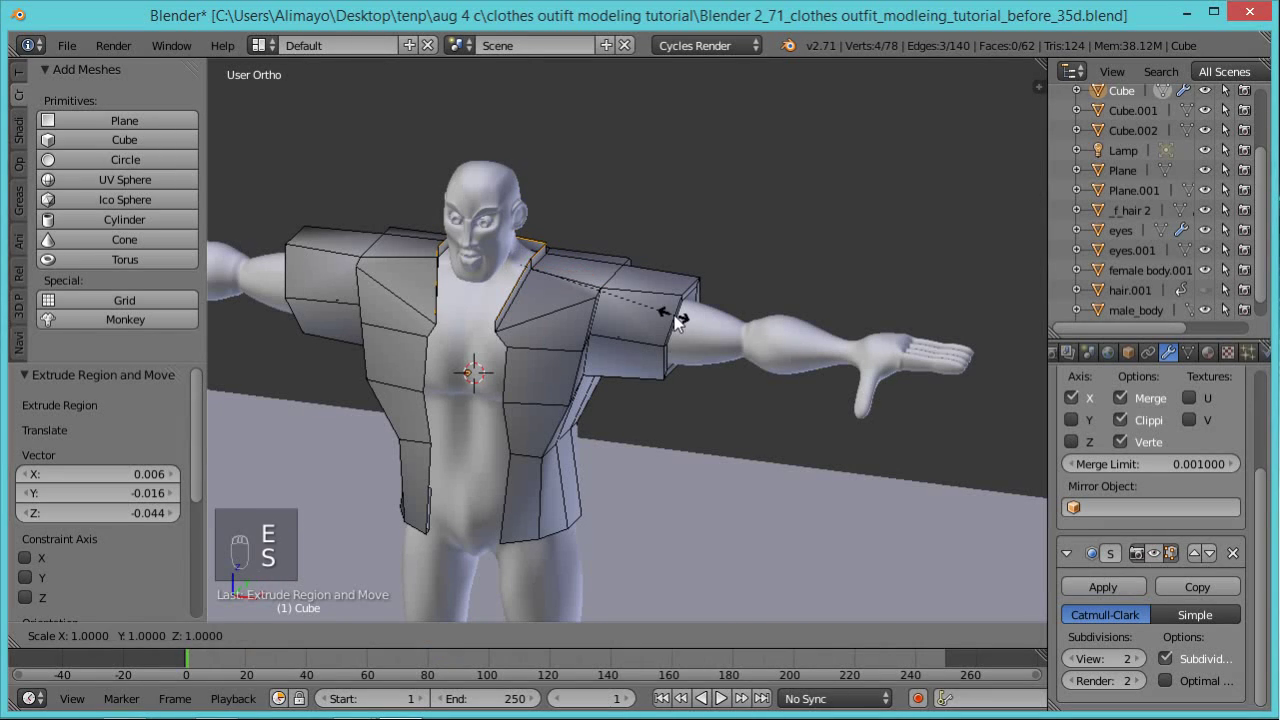
pyautogui.click(724, 338)
pyautogui.moveTo(590, 279)
pyautogui.mouseDown()
pyautogui.moveTo(614, 273)
pyautogui.moveTo(597, 274)
pyautogui.mouseUp()
pyautogui.moveTo(600, 300); pyautogui.dragTo(703, 352, button='middle')
pyautogui.press('s')
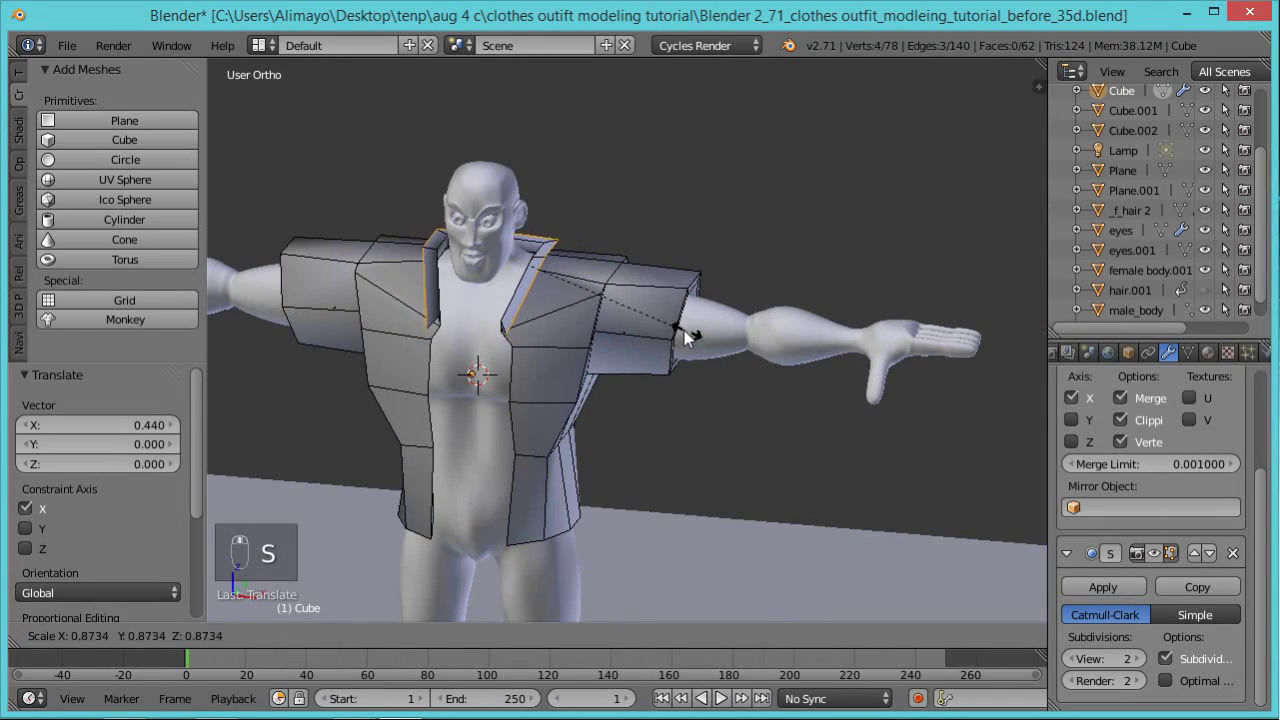
pyautogui.click(659, 320)
# Extrude the collar edges downward along Z and shift them outward about 0.331 along X to form a fold.
pyautogui.moveTo(495, 347); pyautogui.dragTo(625, 309, button='middle')
pyautogui.press('e')
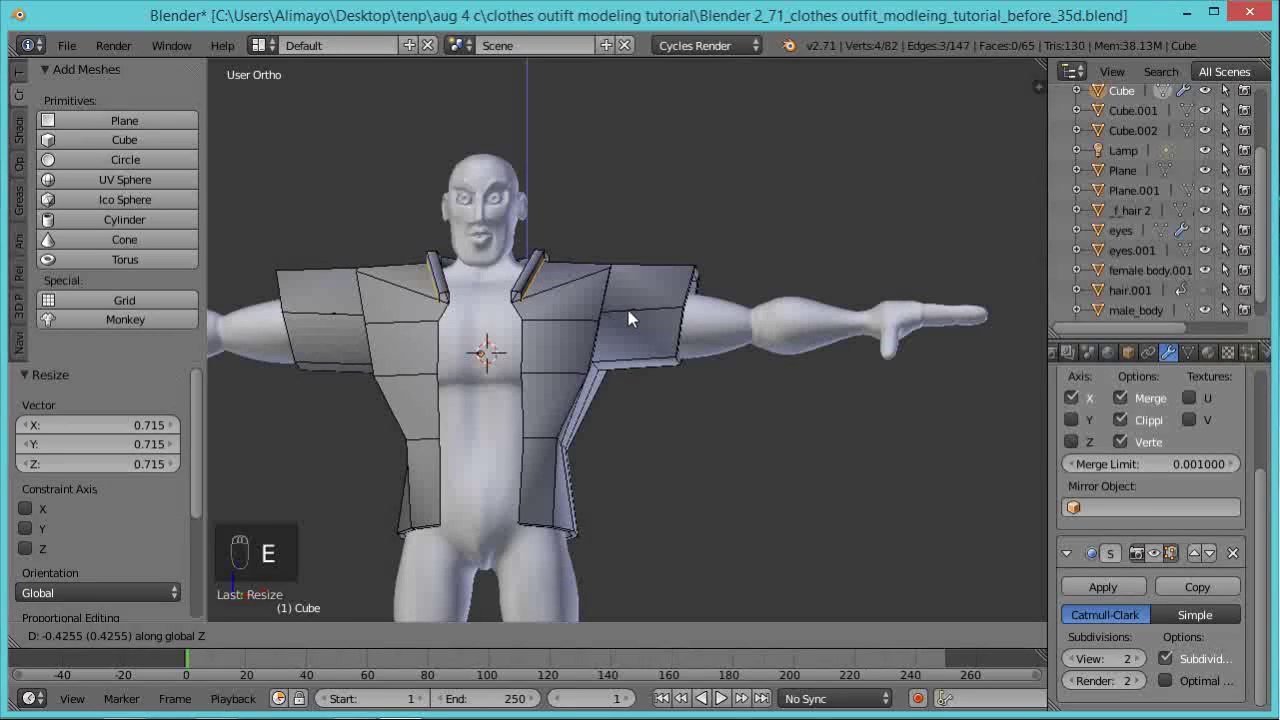
pyautogui.click(628, 310)
pyautogui.moveTo(603, 277); pyautogui.dragTo(609, 273)
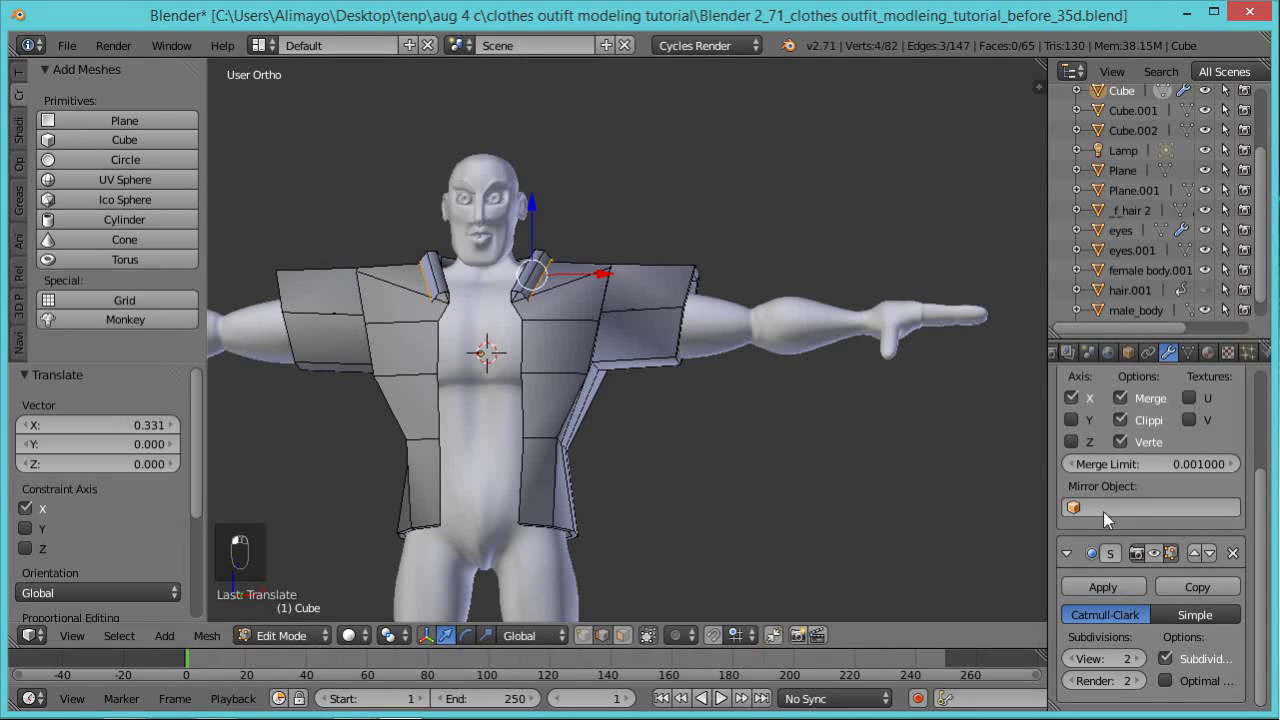
# Turn the subdivision's viewport display back on and save an incremented copy of the file ending in before_36d.blend.
pyautogui.moveTo(874, 386); pyautogui.dragTo(698, 538, button='middle')
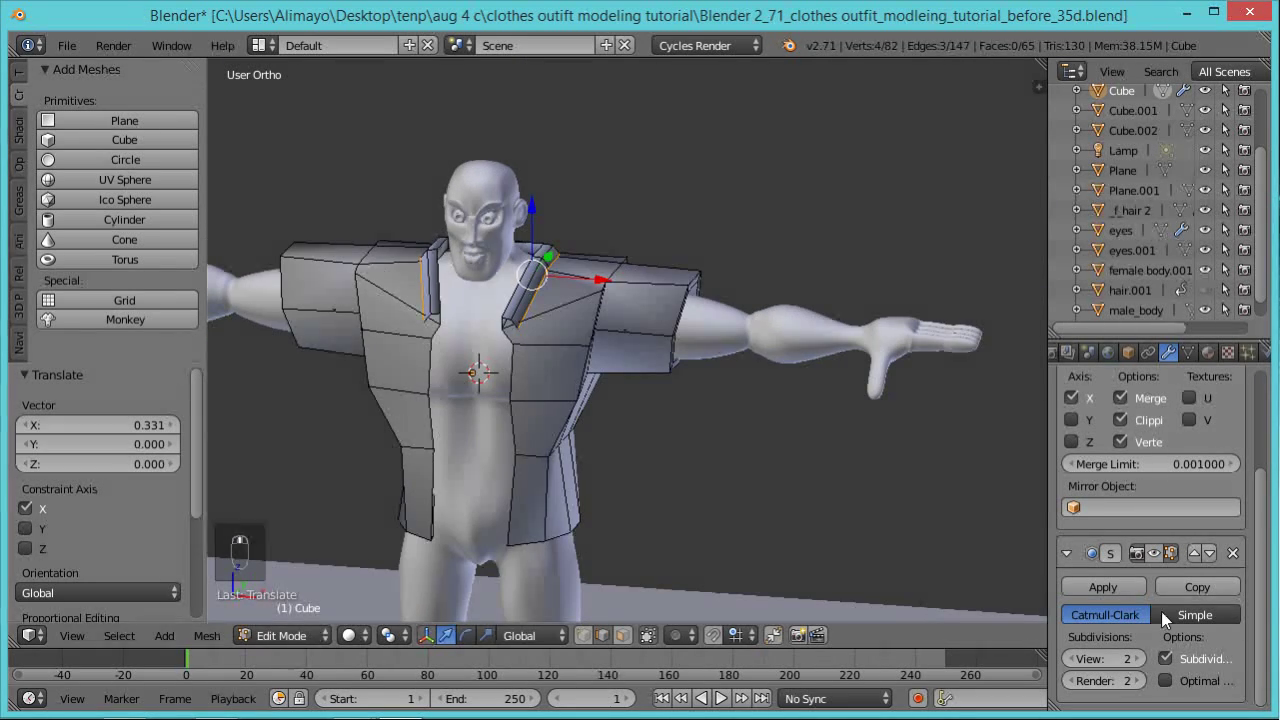
pyautogui.click(1156, 552)
pyautogui.moveTo(620, 354); pyautogui.dragTo(928, 595, button='middle')
pyautogui.hotkey('ctrl', 'shift', 's')
pyautogui.press('KP_Add')
pyautogui.press('Return')
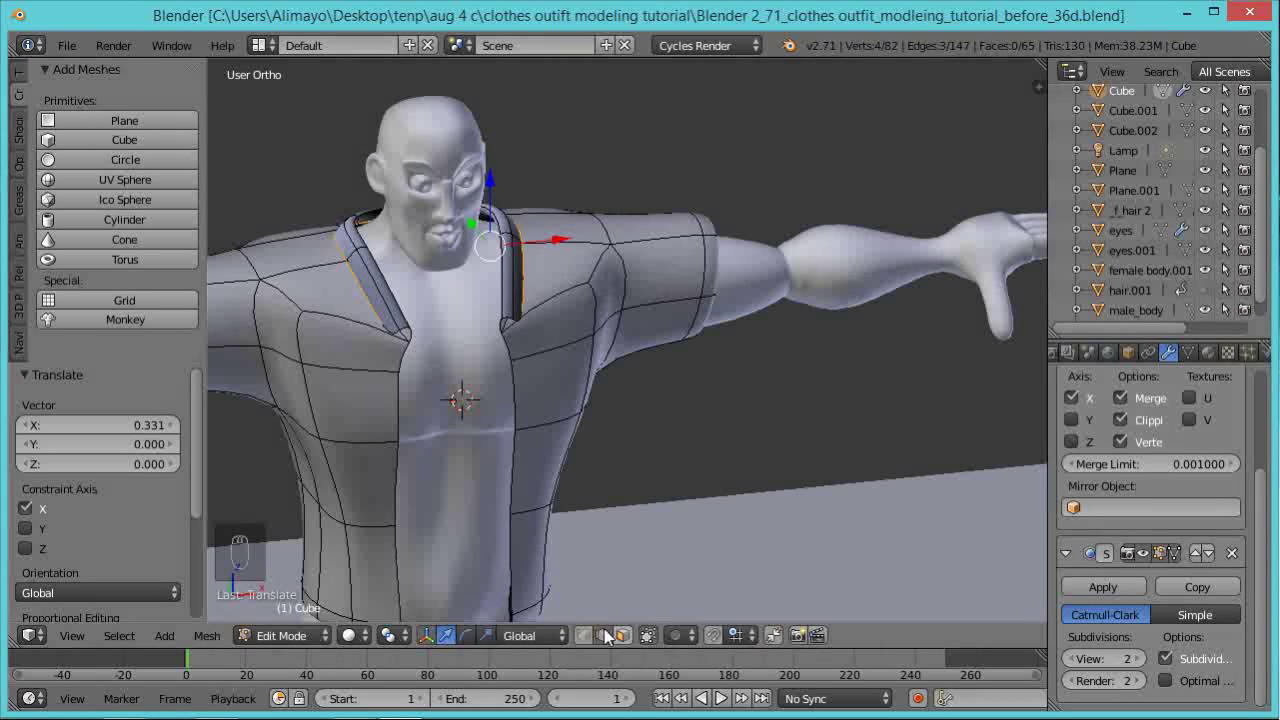
# Select the collar's three connected edges around the neck and raise them about 0.658 along Z.
pyautogui.moveTo(534, 353); pyautogui.dragTo(560, 340, button='middle')
pyautogui.rightClick(395, 286)
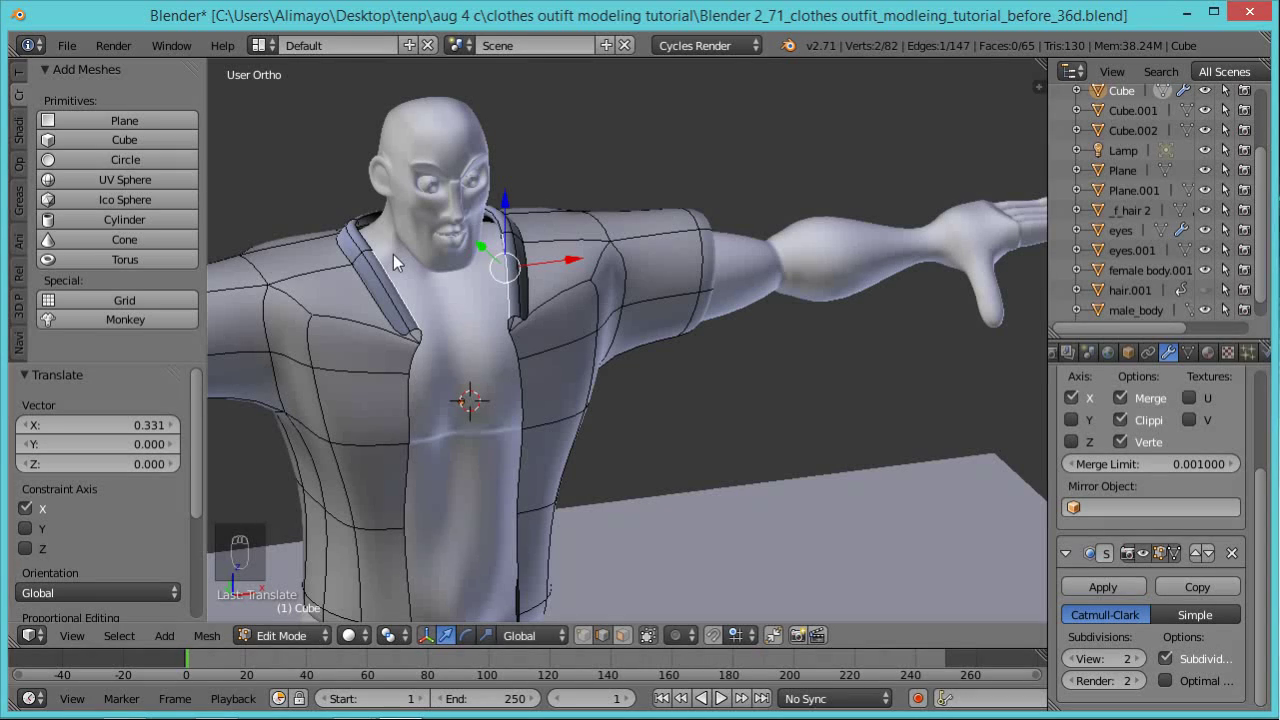
pyautogui.keyDown('shift'); pyautogui.rightClick(386, 269); pyautogui.keyUp('shift')
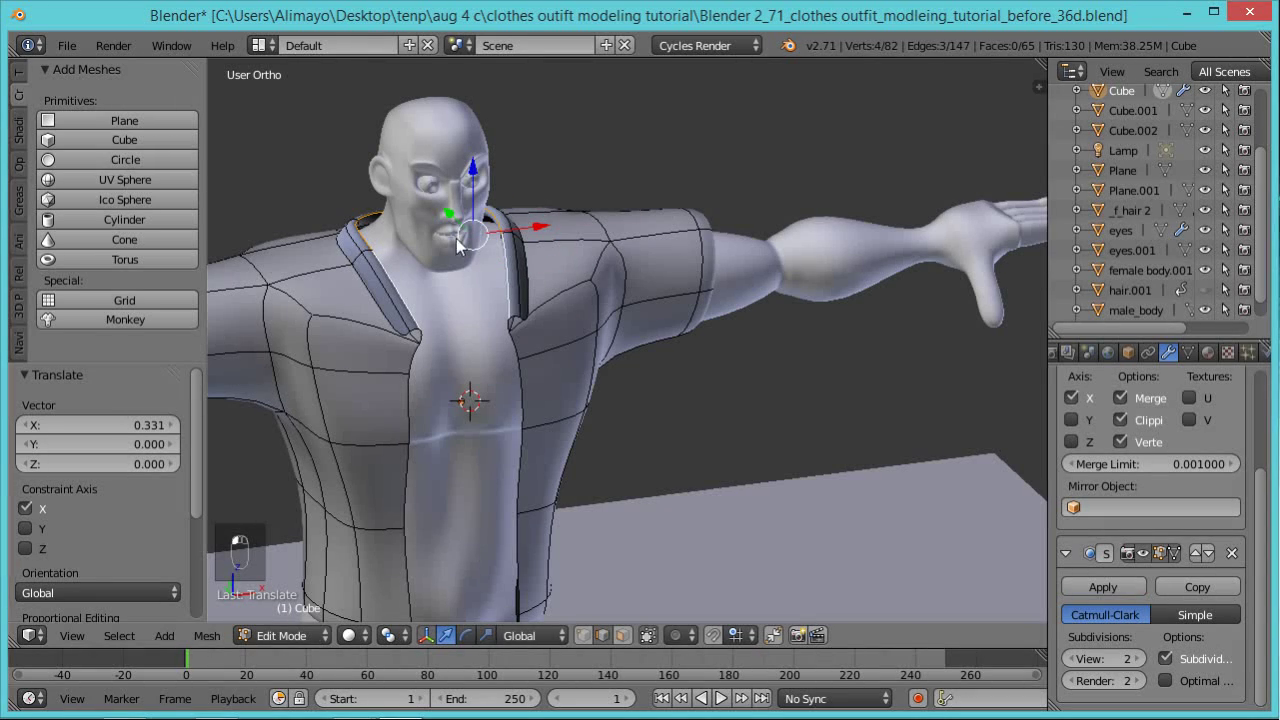
pyautogui.moveTo(477, 174); pyautogui.dragTo(477, 152)
pyautogui.moveTo(617, 342); pyautogui.dragTo(472, 239, button='middle')
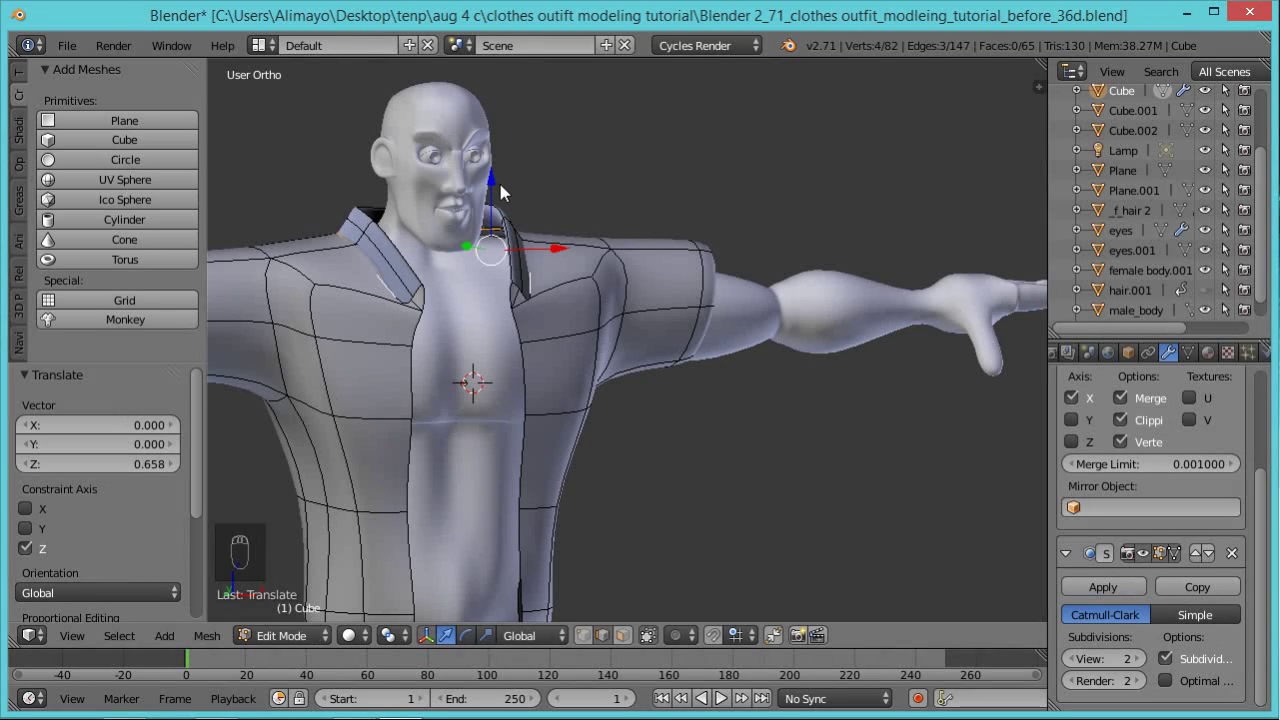
# Raise the outer edges of the collar fold in two moves of about 0.261 and 0.599 along Z.
pyautogui.moveTo(490, 188); pyautogui.dragTo(500, 173)
pyautogui.moveTo(500, 173); pyautogui.dragTo(419, 247, button='middle')
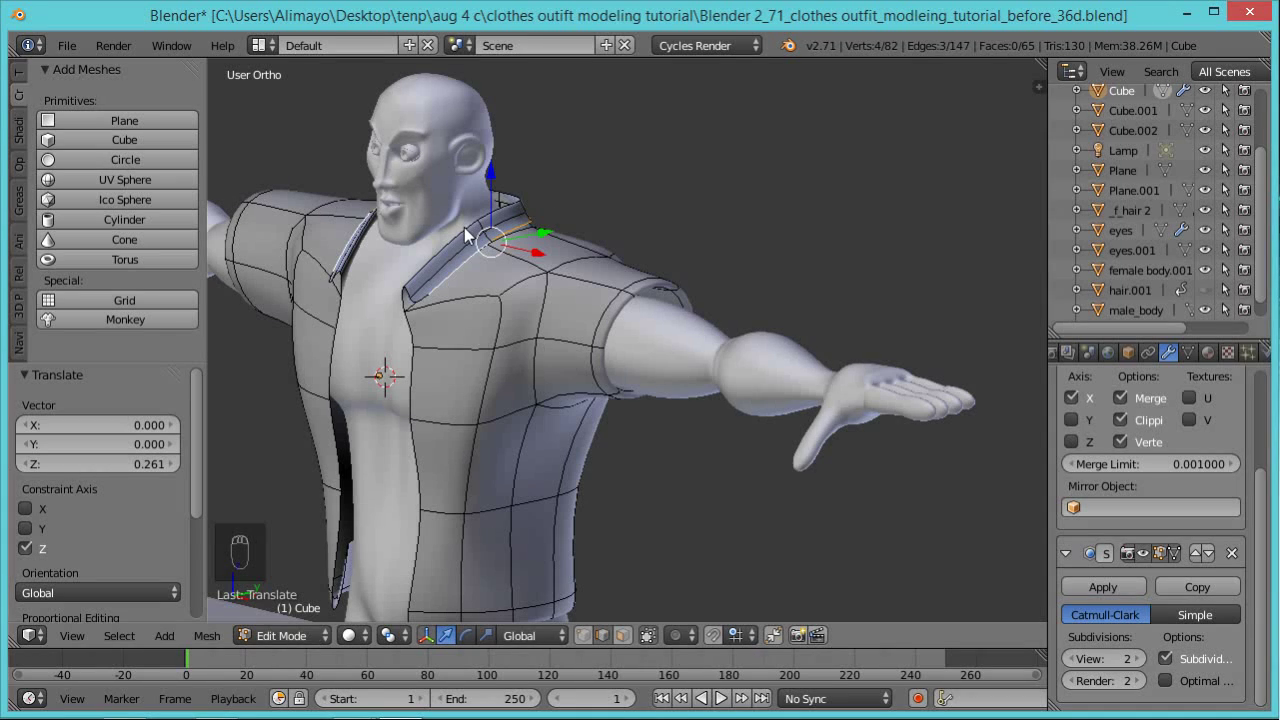
pyautogui.moveTo(488, 170); pyautogui.dragTo(480, 131)
pyautogui.moveTo(486, 252); pyautogui.dragTo(617, 352, button='middle')
pyautogui.scroll(-2, 686, 349)
# Hide the subdivision and lengthen the sleeve to the wrist by moving its ring of end faces about 8.026 and 0.628 along X.
pyautogui.rightClick(636, 325)
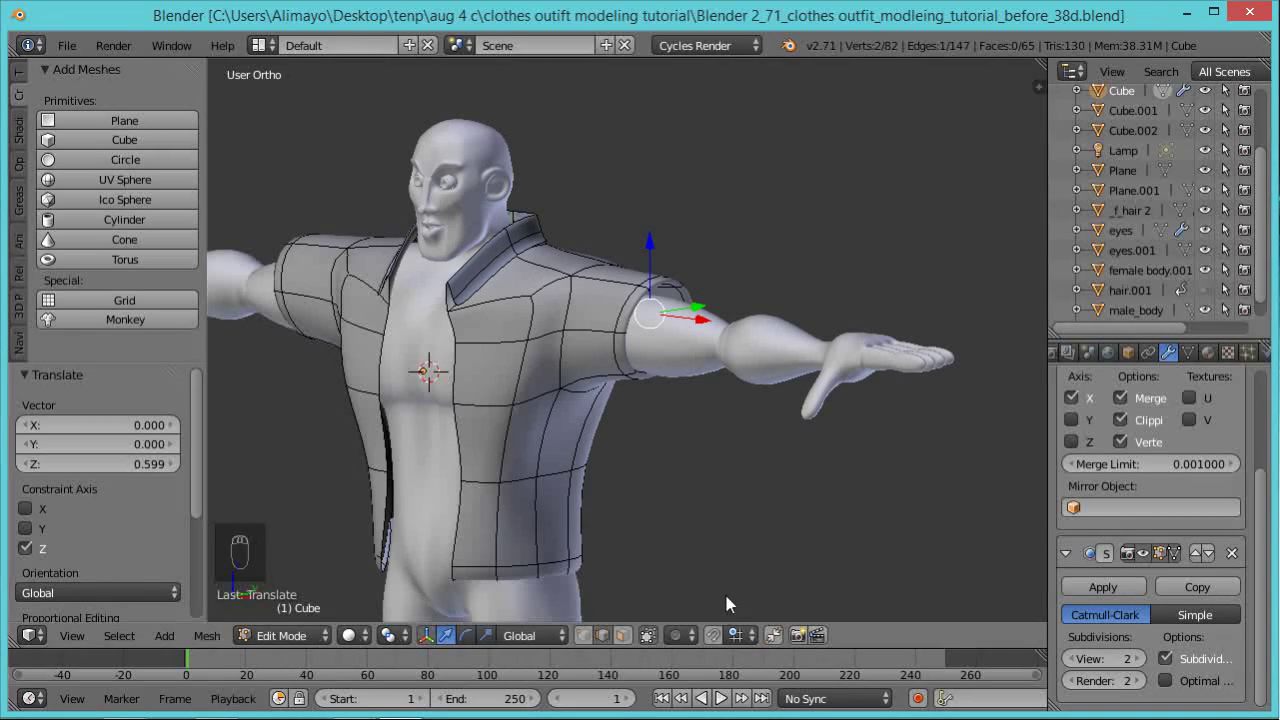
pyautogui.click(1143, 553)
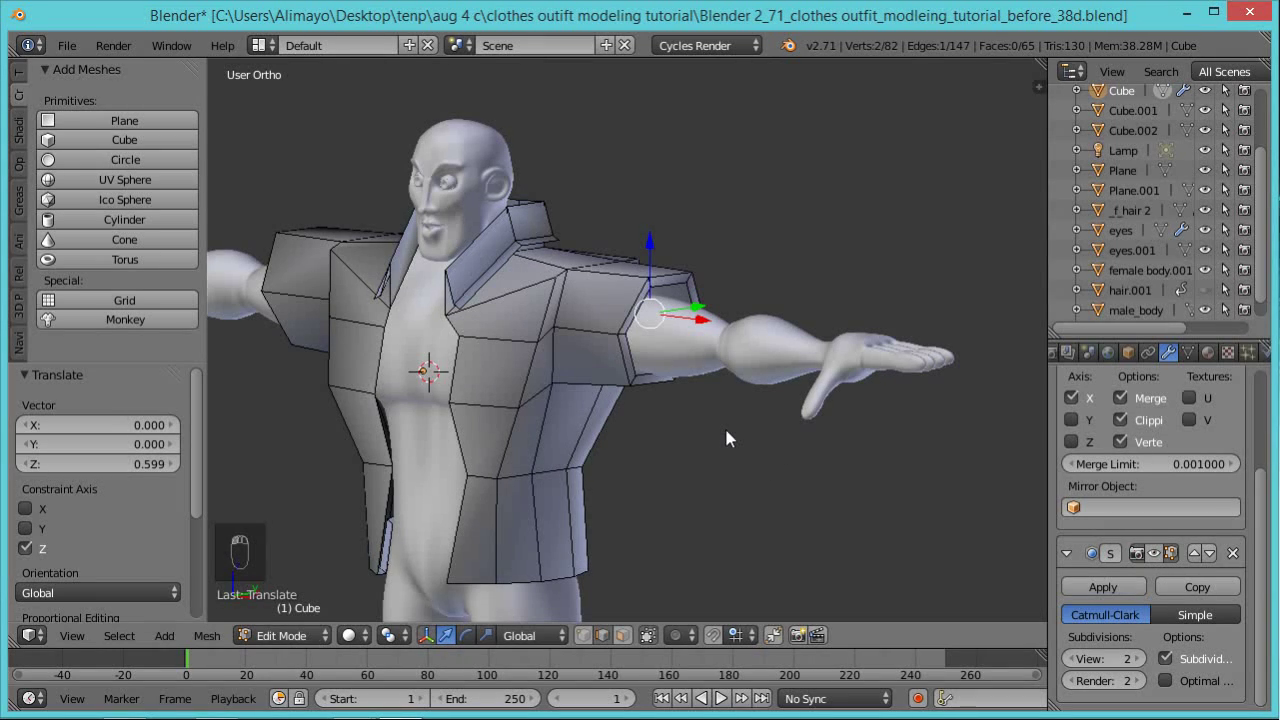
pyautogui.click(622, 636)
pyautogui.rightClick(645, 395)
pyautogui.keyDown('shift'); pyautogui.rightClick(629, 340); pyautogui.keyUp('shift')
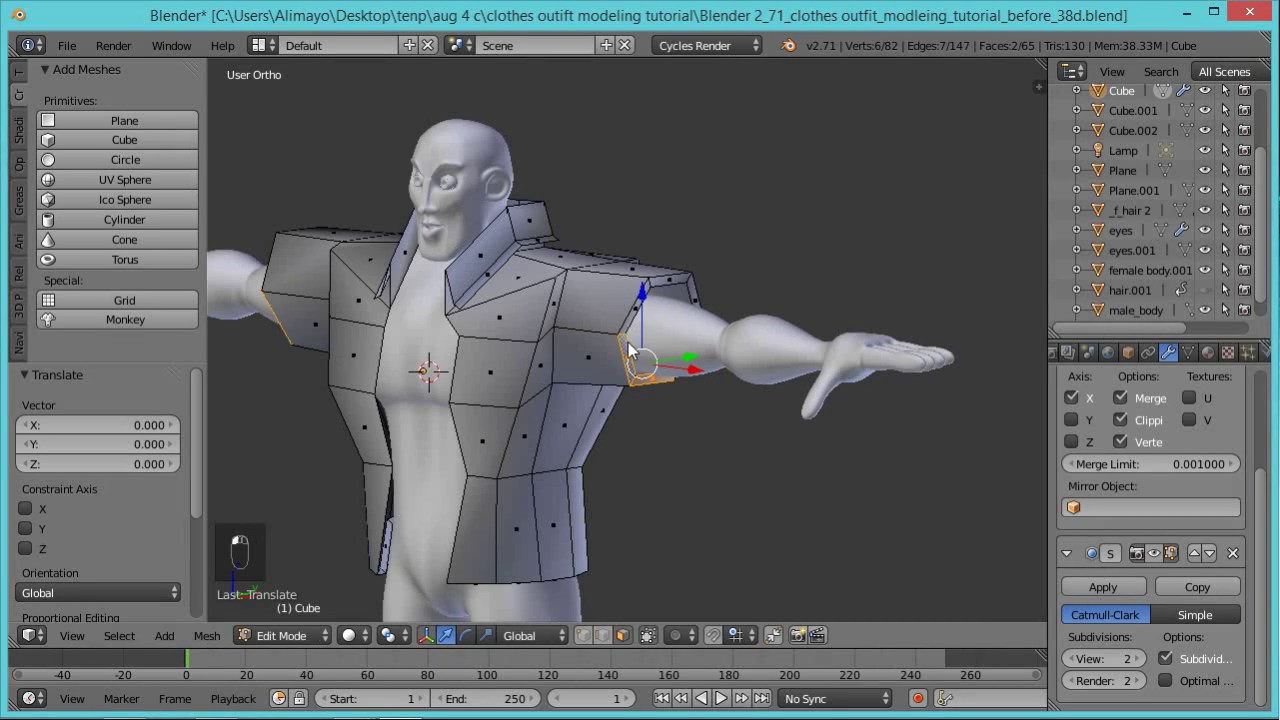
pyautogui.keyDown('alt'); pyautogui.keyDown('shift'); pyautogui.rightClick(690, 298); pyautogui.keyUp('shift'); pyautogui.keyUp('alt')
pyautogui.moveTo(651, 443); pyautogui.dragTo(757, 355, button='middle')
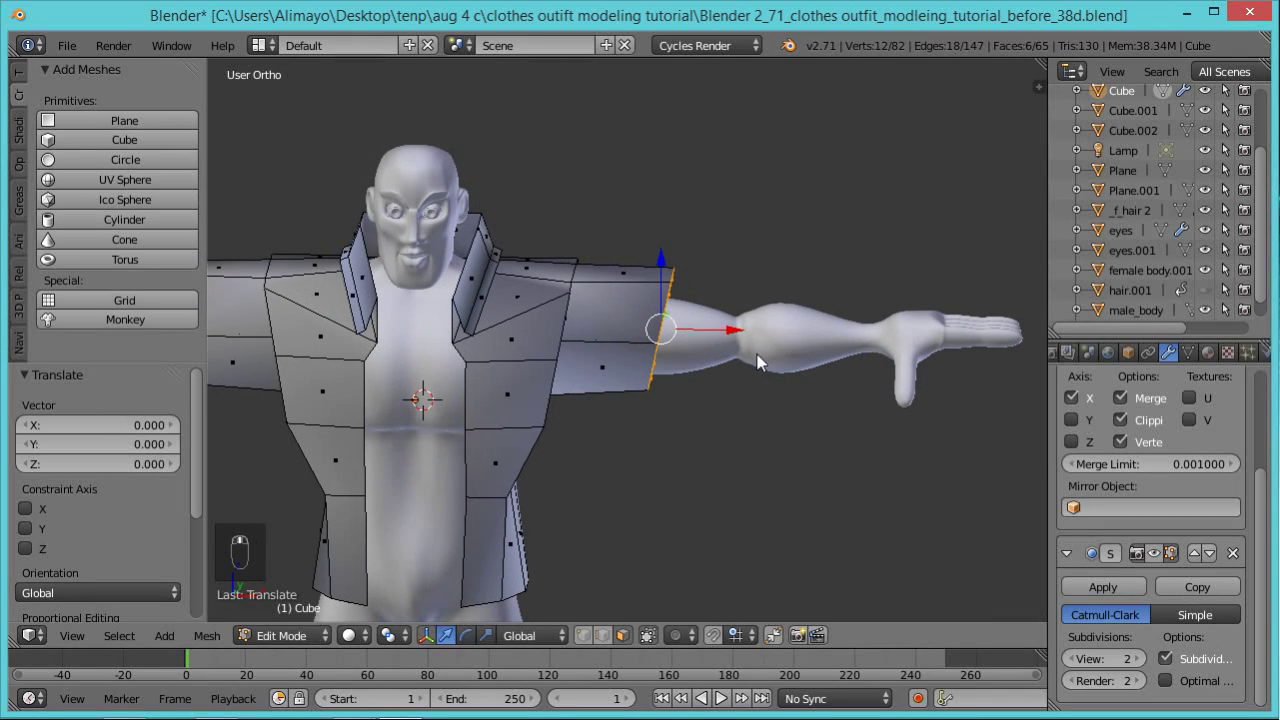
pyautogui.moveTo(735, 338); pyautogui.dragTo(934, 356)
pyautogui.moveTo(903, 458); pyautogui.dragTo(808, 432, button='middle')
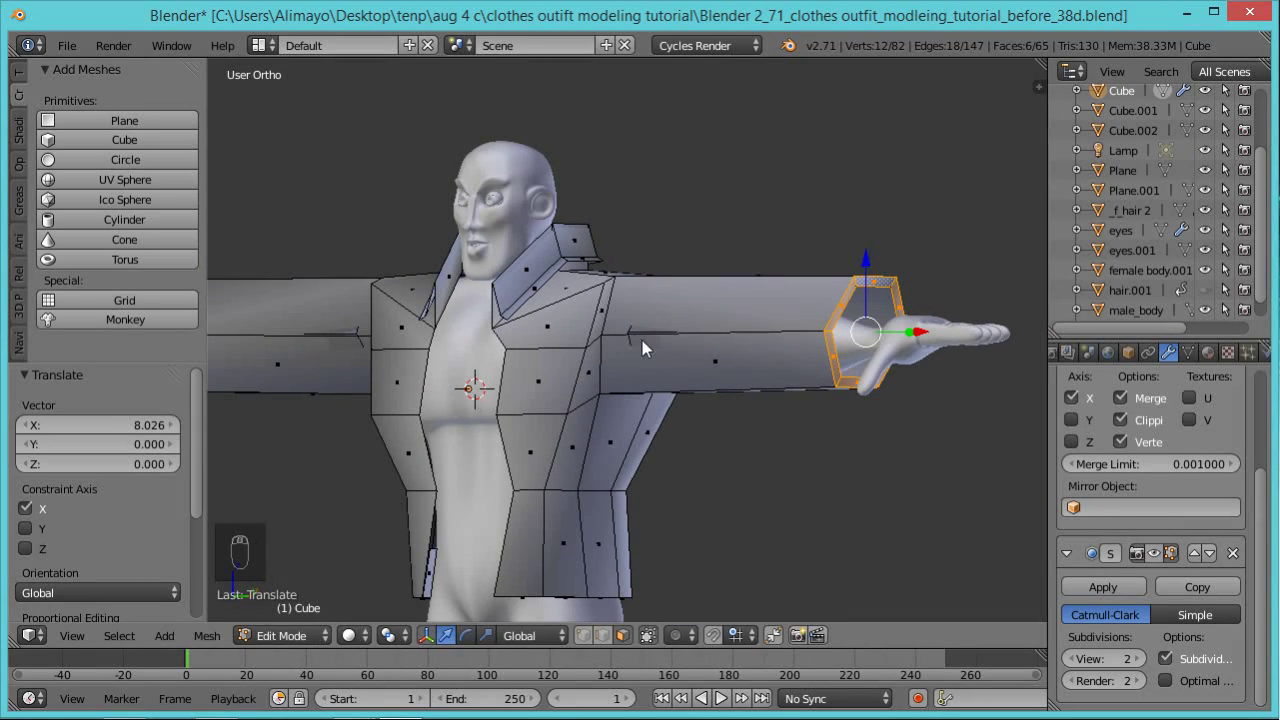
pyautogui.moveTo(702, 411); pyautogui.dragTo(720, 455, button='middle')
pyautogui.moveTo(921, 340); pyautogui.dragTo(933, 350)
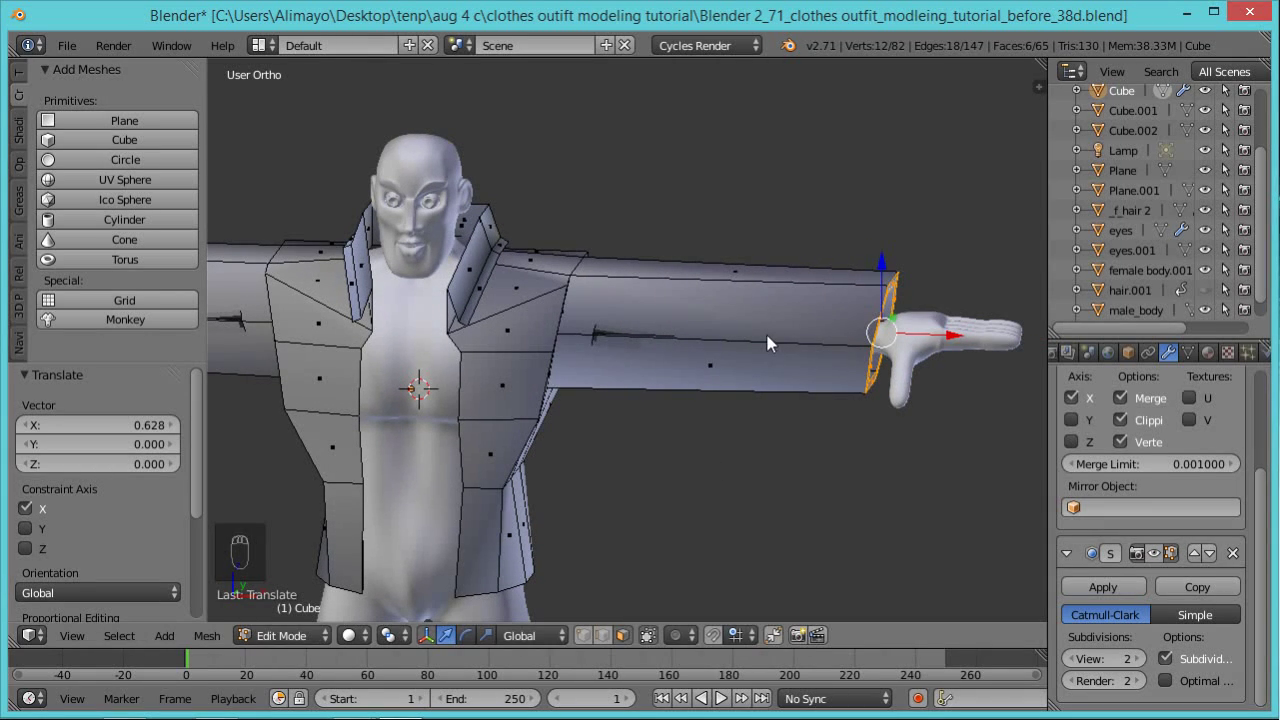
# Add three evenly spaced loop cuts around the lengthened sleeve.
pyautogui.hotkey('ctrl', 'r')
pyautogui.scroll(1, 768, 343)
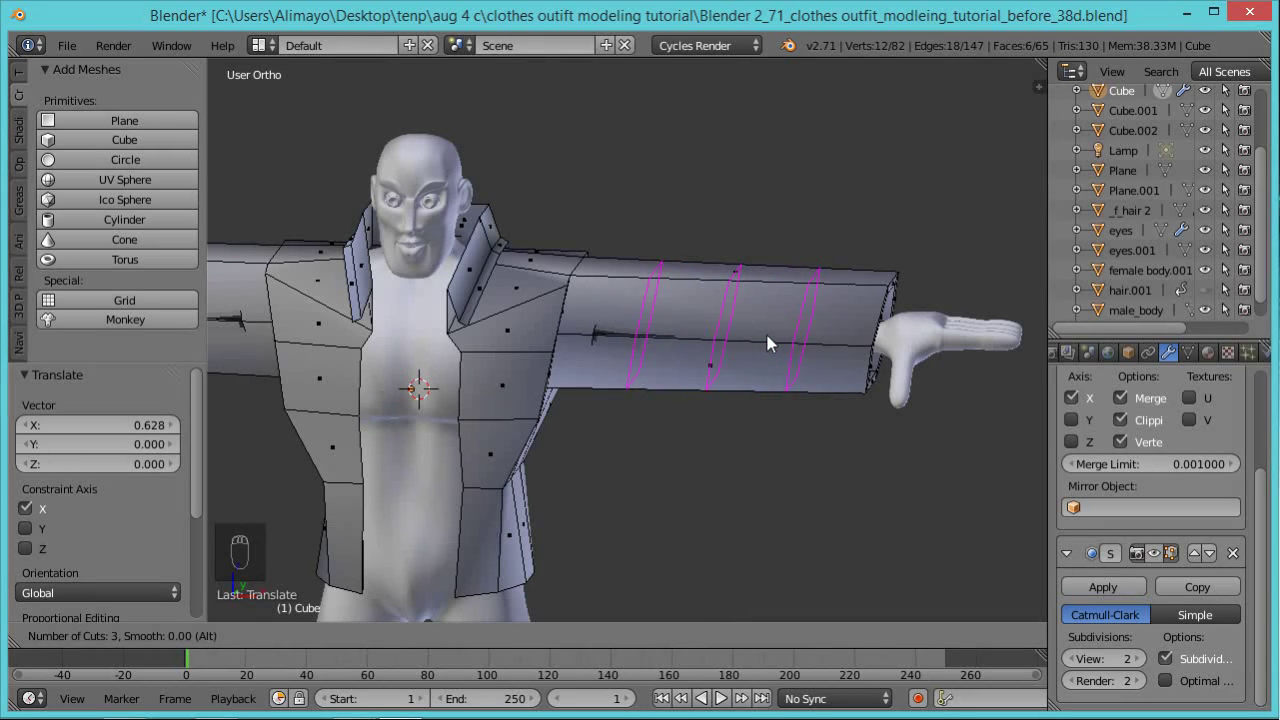
pyautogui.click(767, 343)
pyautogui.rightClick(767, 337)
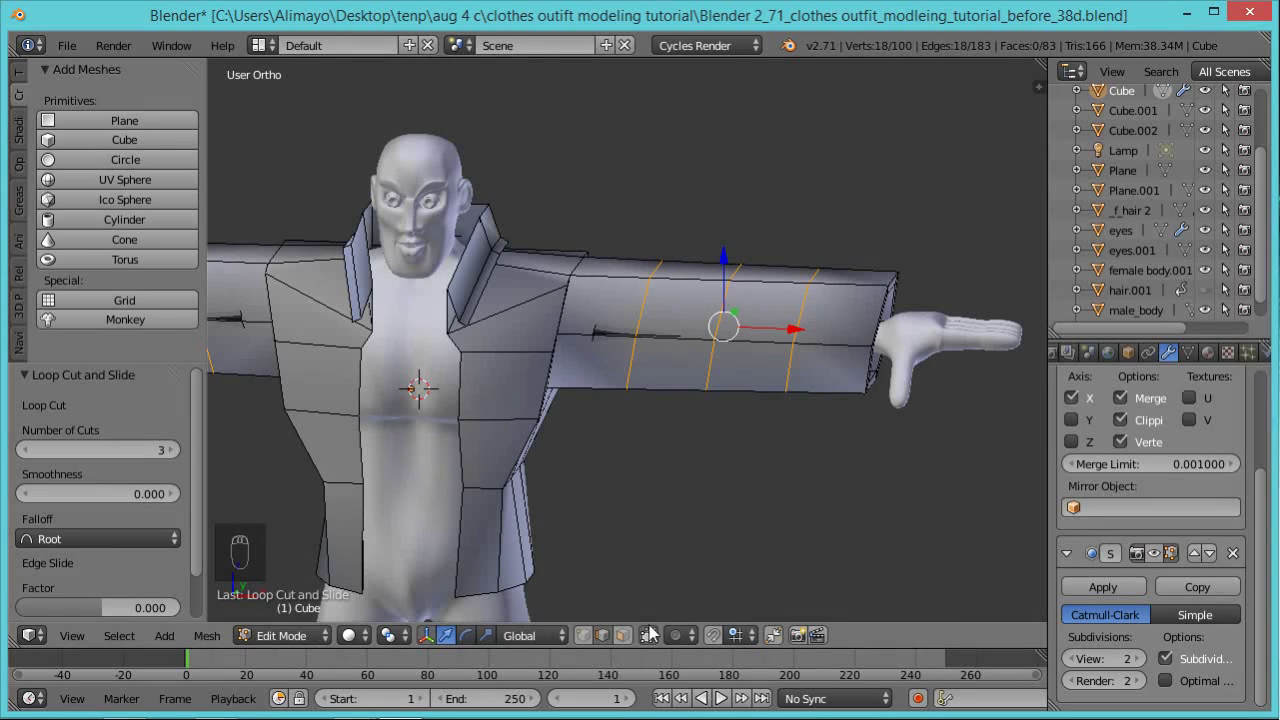
# Move the front edge of the sleeve's loop nearest the shoulder about -0.381 along Y and show the subdivision in edit mode.
pyautogui.rightClick(655, 343)
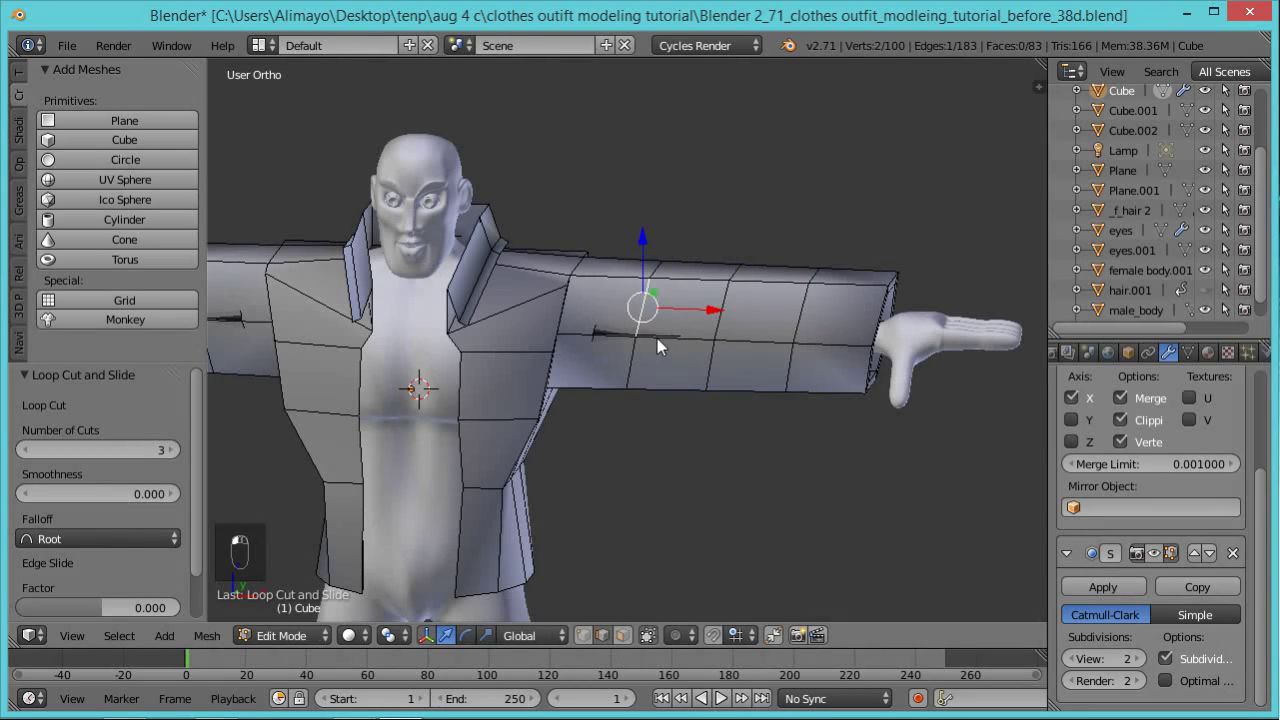
pyautogui.moveTo(711, 328); pyautogui.dragTo(675, 274, button='middle')
pyautogui.press('g')
pyautogui.press('y')
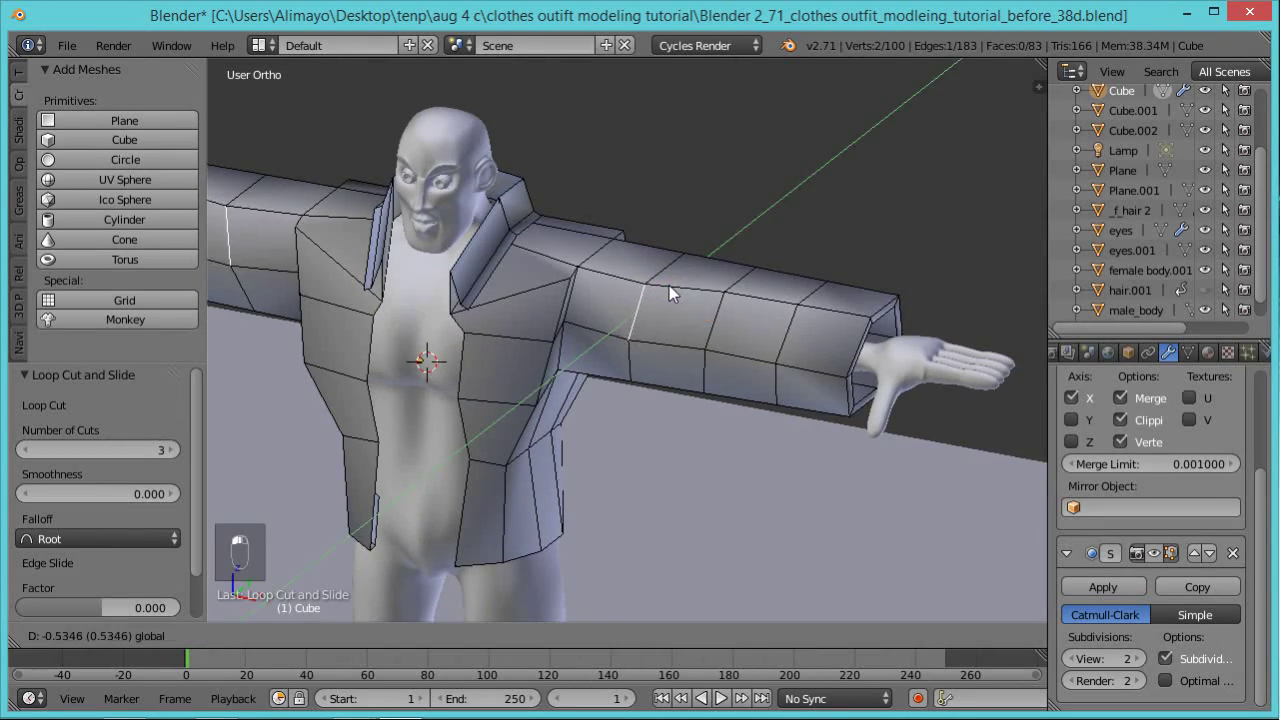
pyautogui.click(672, 284)
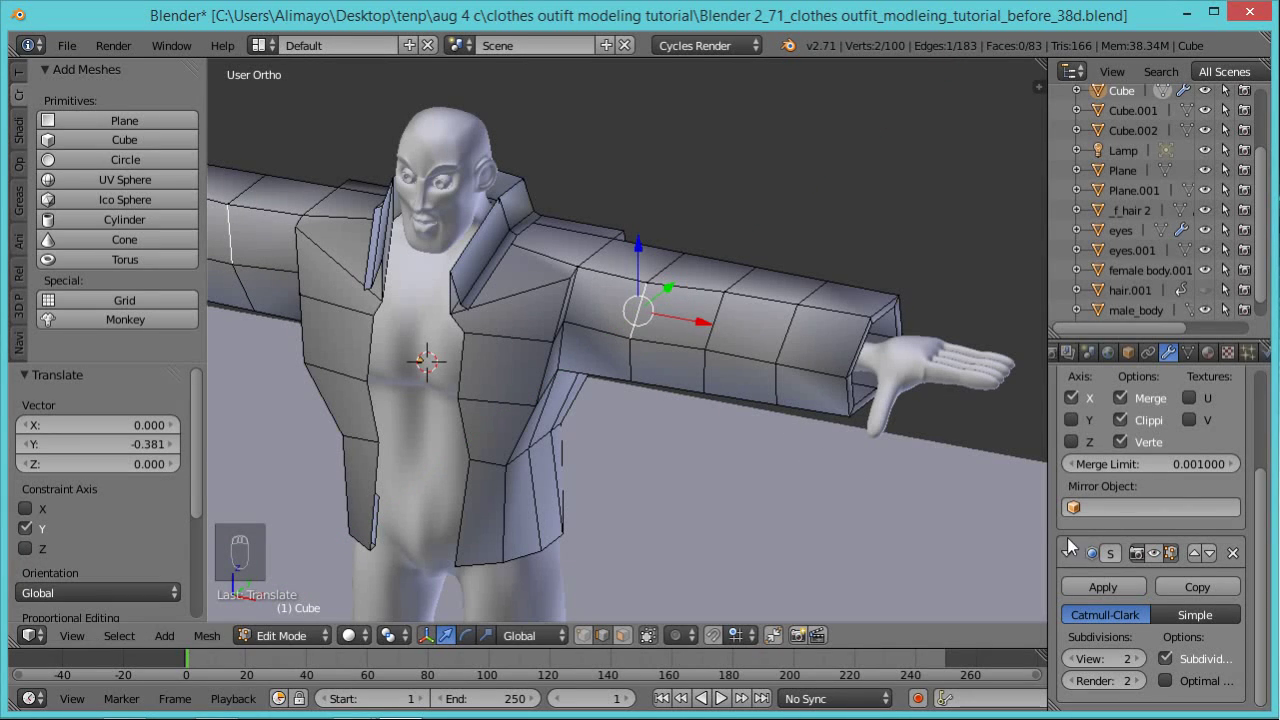
pyautogui.click(1170, 553)
pyautogui.moveTo(880, 520); pyautogui.dragTo(838, 447, button='middle')
pyautogui.scroll(-3, 788, 427)
pyautogui.moveTo(620, 449); pyautogui.dragTo(735, 427, button='middle')
pyautogui.scroll(2, 800, 418)
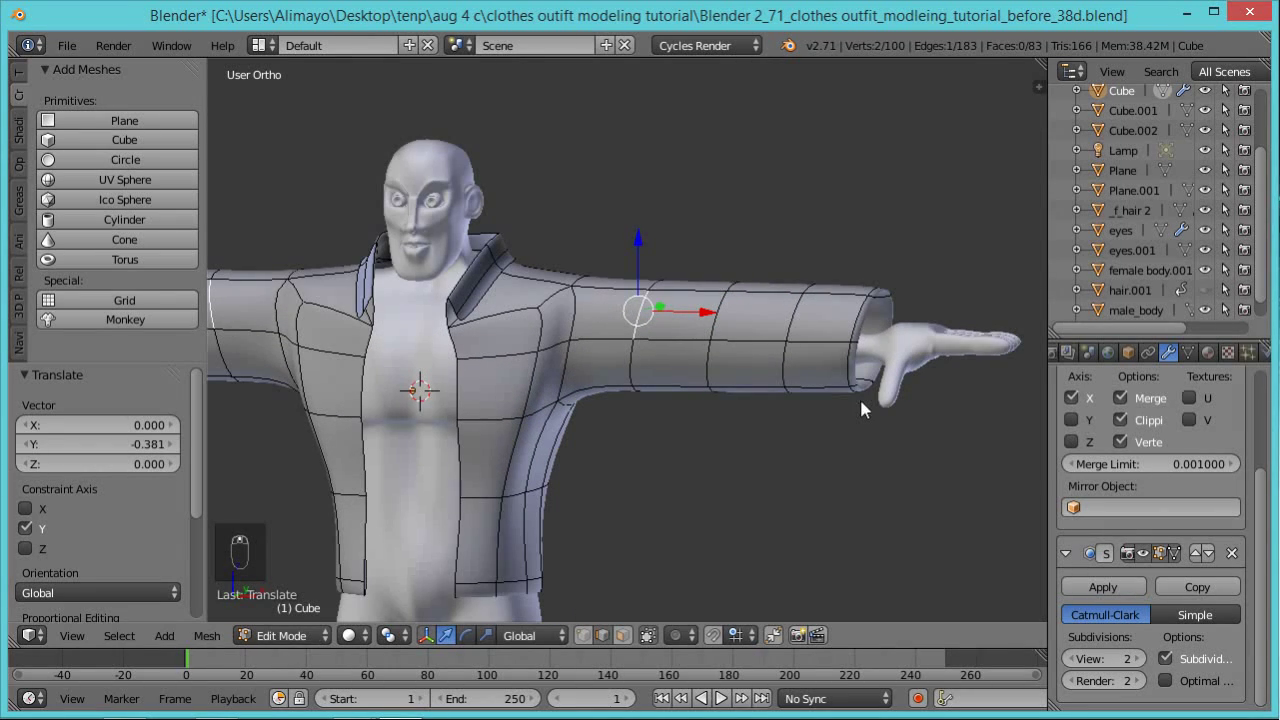
# Select the ring of faces at the sleeve's wrist end, scale it to about 0.75 and lower it about 0.235 along Z.
pyautogui.click(622, 635)
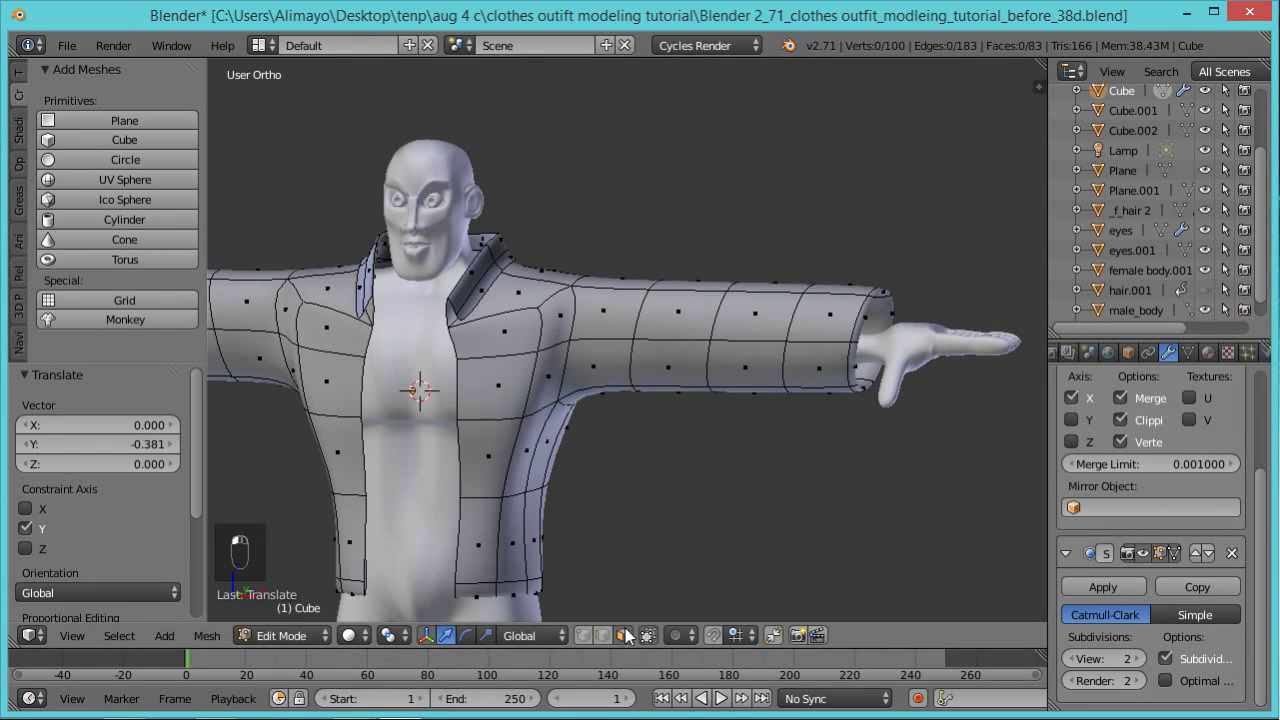
pyautogui.keyDown('alt'); pyautogui.rightClick(862, 349); pyautogui.keyUp('alt')
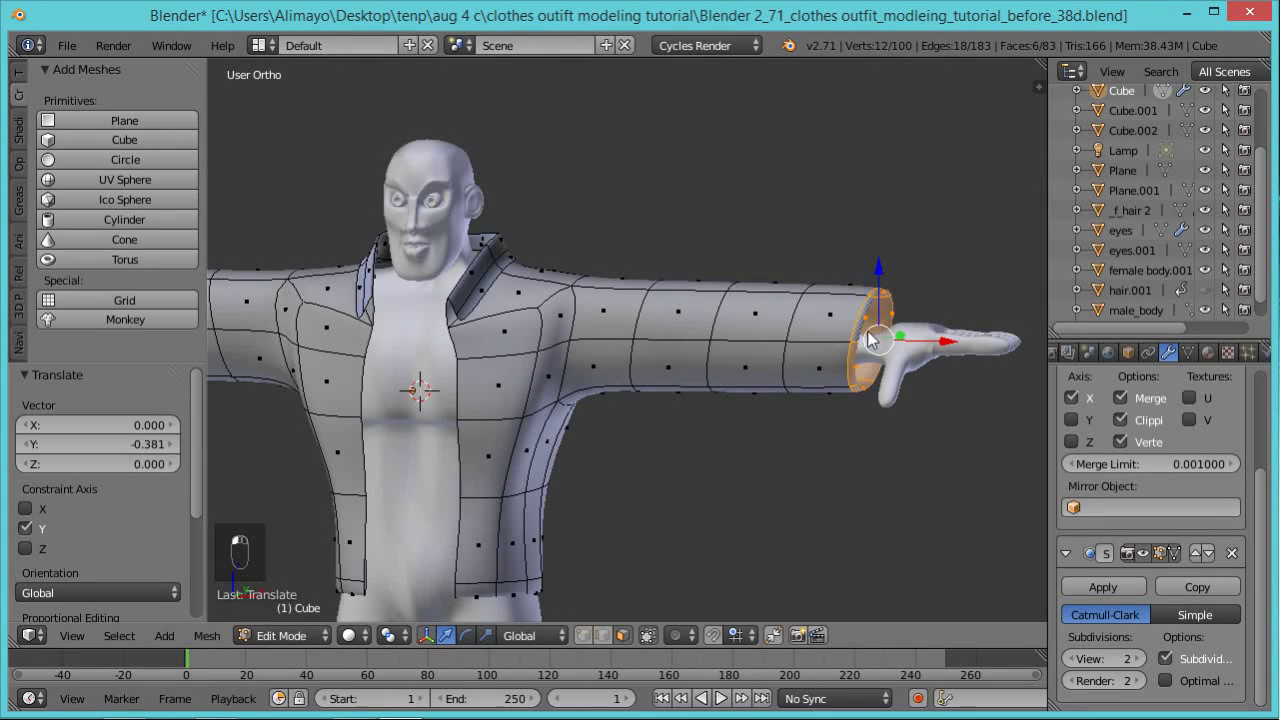
pyautogui.press('s')
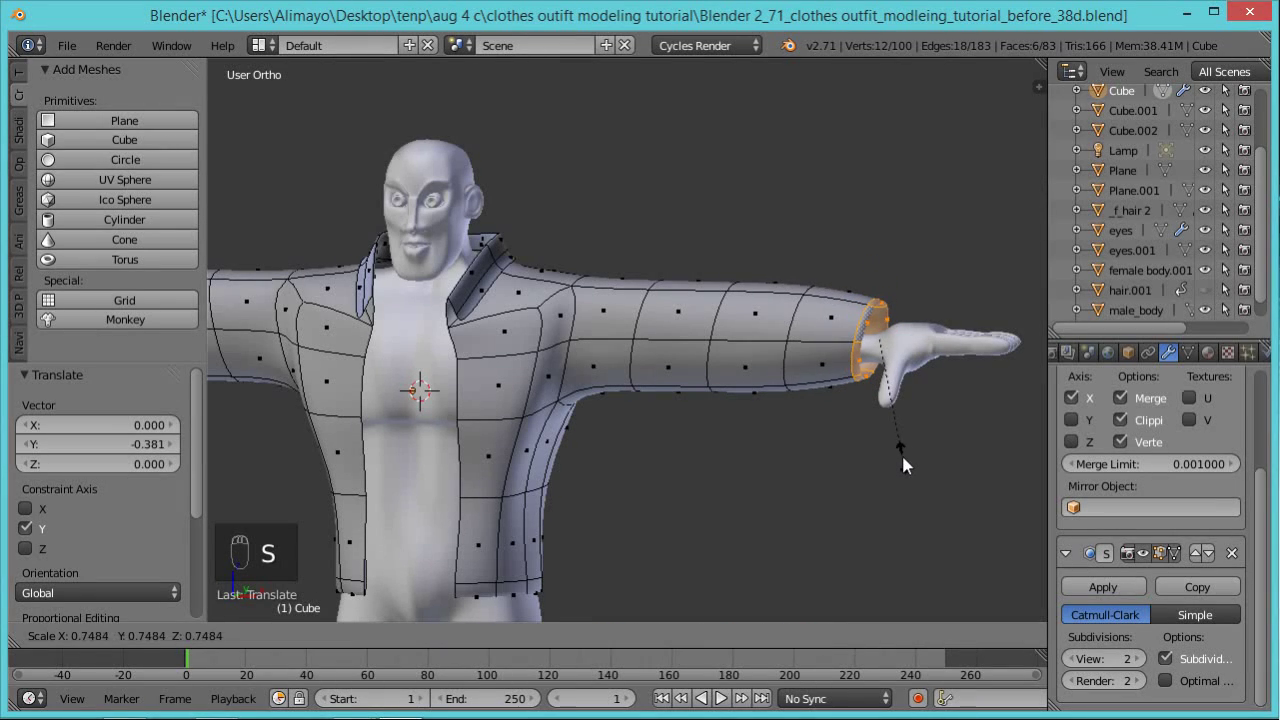
pyautogui.click(897, 452)
pyautogui.moveTo(877, 271); pyautogui.dragTo(877, 287)
# Save the file as a new version named Blender 2_71_clothes outfit_modleing_tutorial_before_39d.blend.
pyautogui.scroll(-2, 627, 340)
pyautogui.moveTo(567, 424); pyautogui.dragTo(667, 397, button='middle')
pyautogui.scroll(-1, 671, 408)
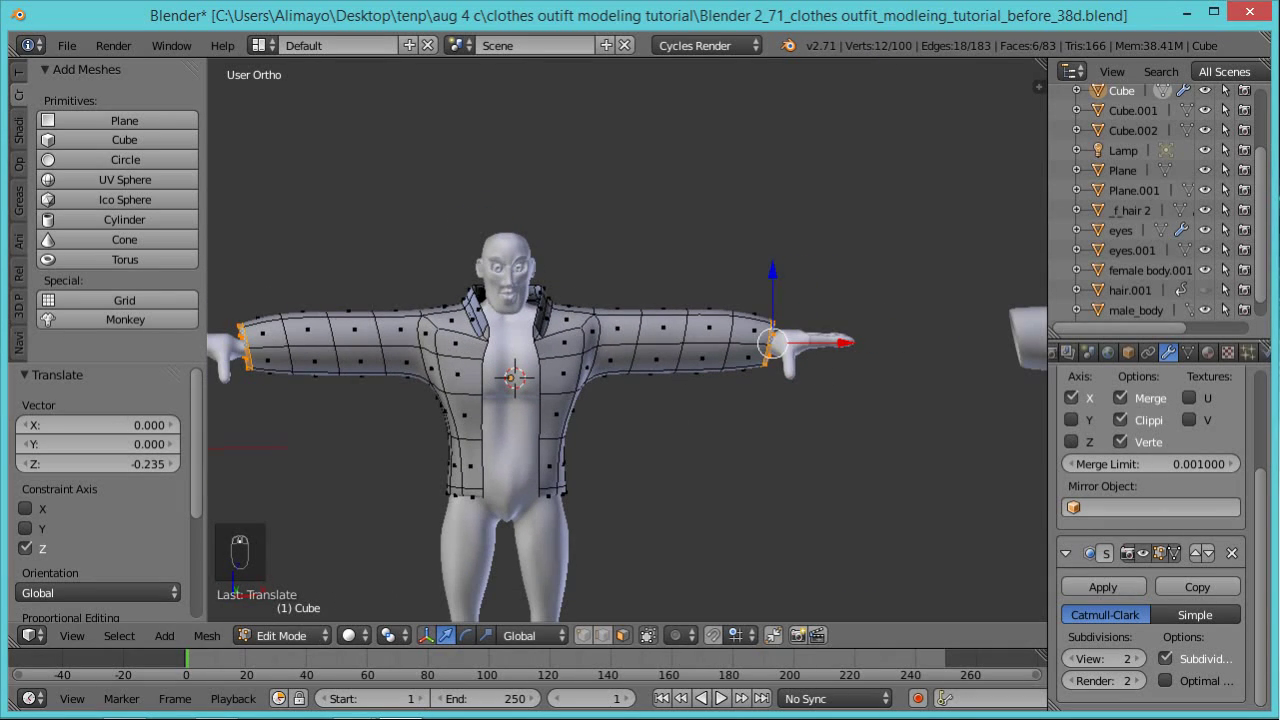
pyautogui.hotkey('ctrl', 'alt', 's')
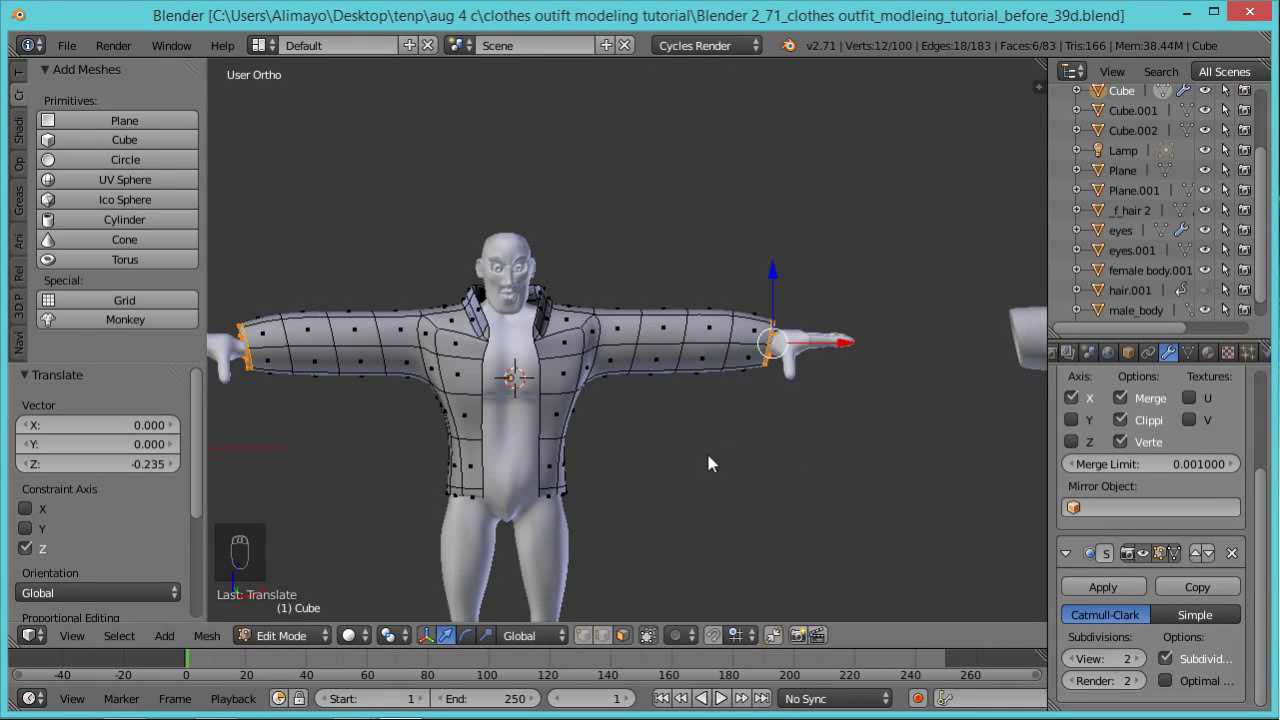
# Select the two upper edges of the jacket's front opening just below the collar and extrude them about 0.261 along Z.
pyautogui.scroll(3, 708, 462)
pyautogui.keyDown('shift'); pyautogui.moveTo(540, 380); pyautogui.dragTo(731, 353, button='middle'); pyautogui.keyUp('shift')
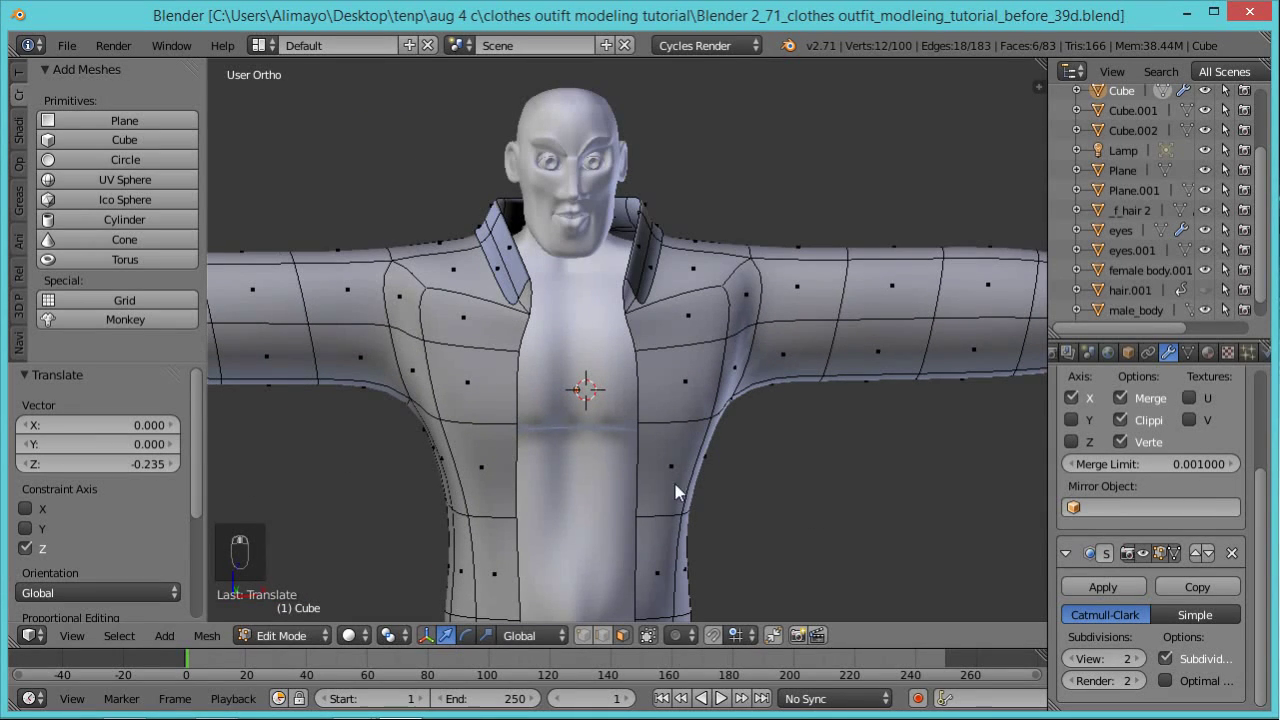
pyautogui.rightClick(636, 341)
pyautogui.keyDown('shift'); pyautogui.rightClick(648, 394); pyautogui.keyUp('shift')
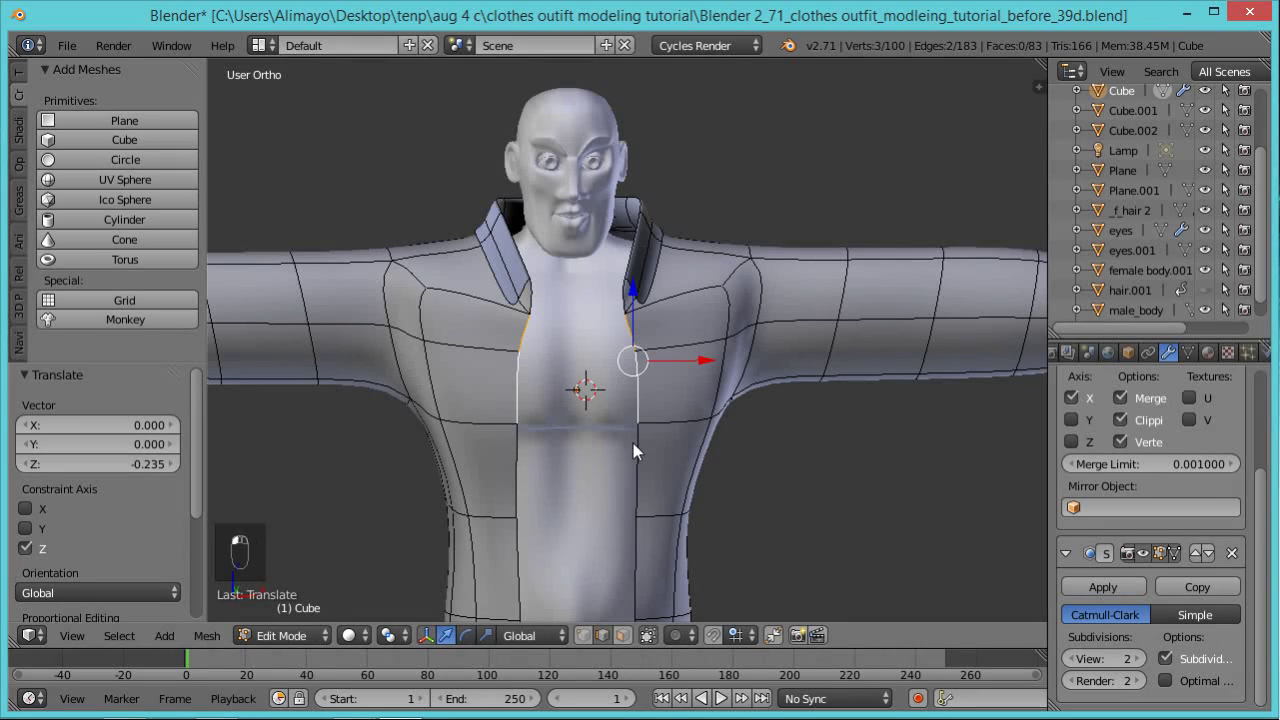
pyautogui.press('e')
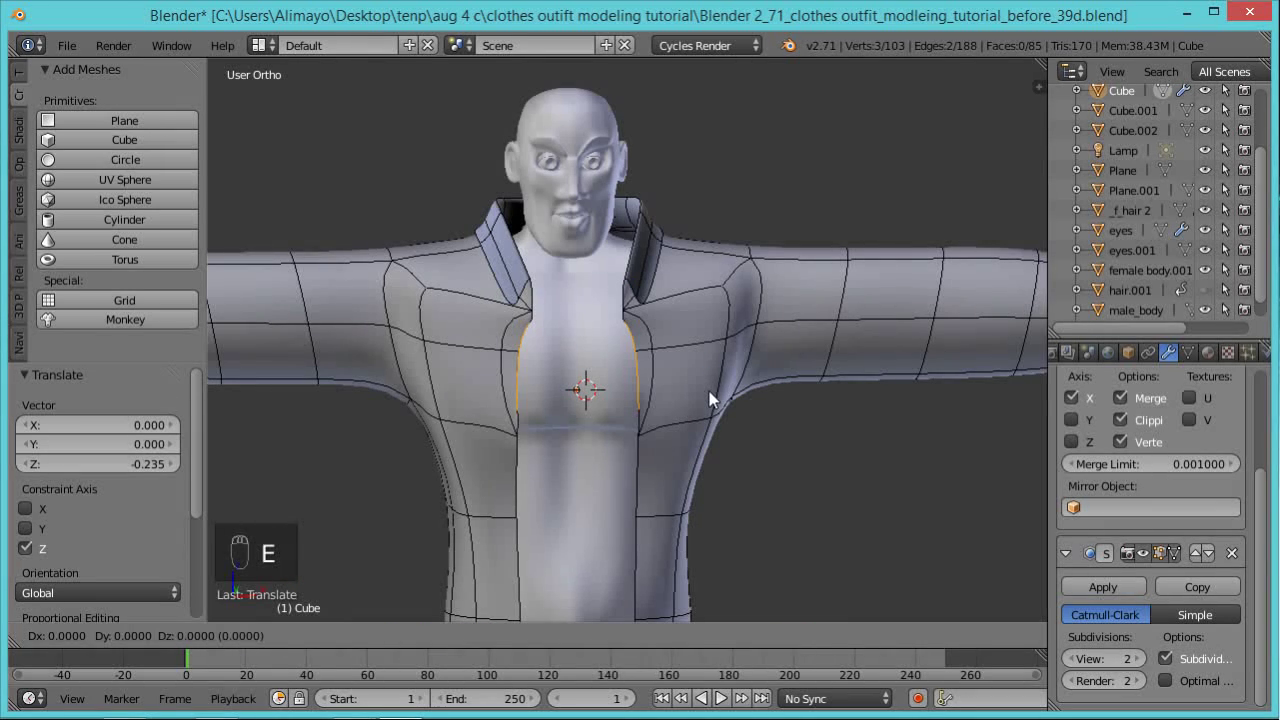
pyautogui.click(712, 383)
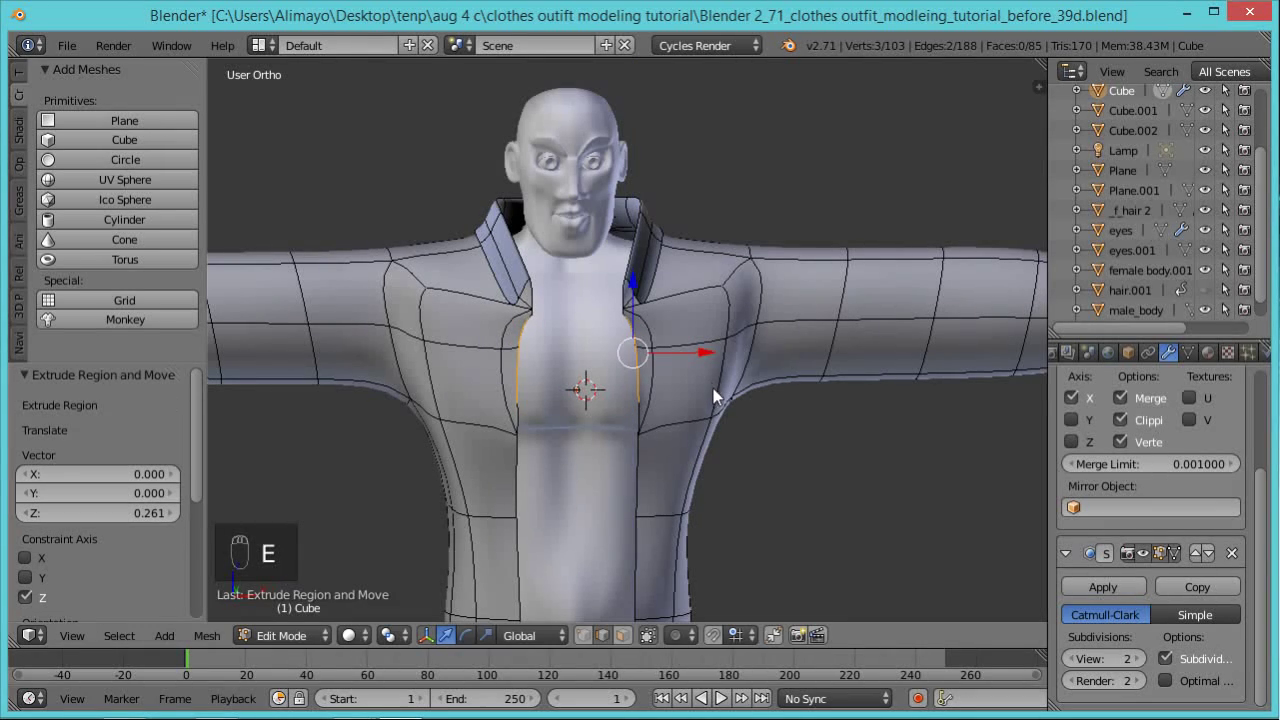
# Hide the subdivision and extrude the two front opening edges about 1.420 outward along X to form a lapel.
pyautogui.click(1145, 555)
pyautogui.moveTo(812, 461); pyautogui.dragTo(674, 450, button='middle')
pyautogui.press('e')
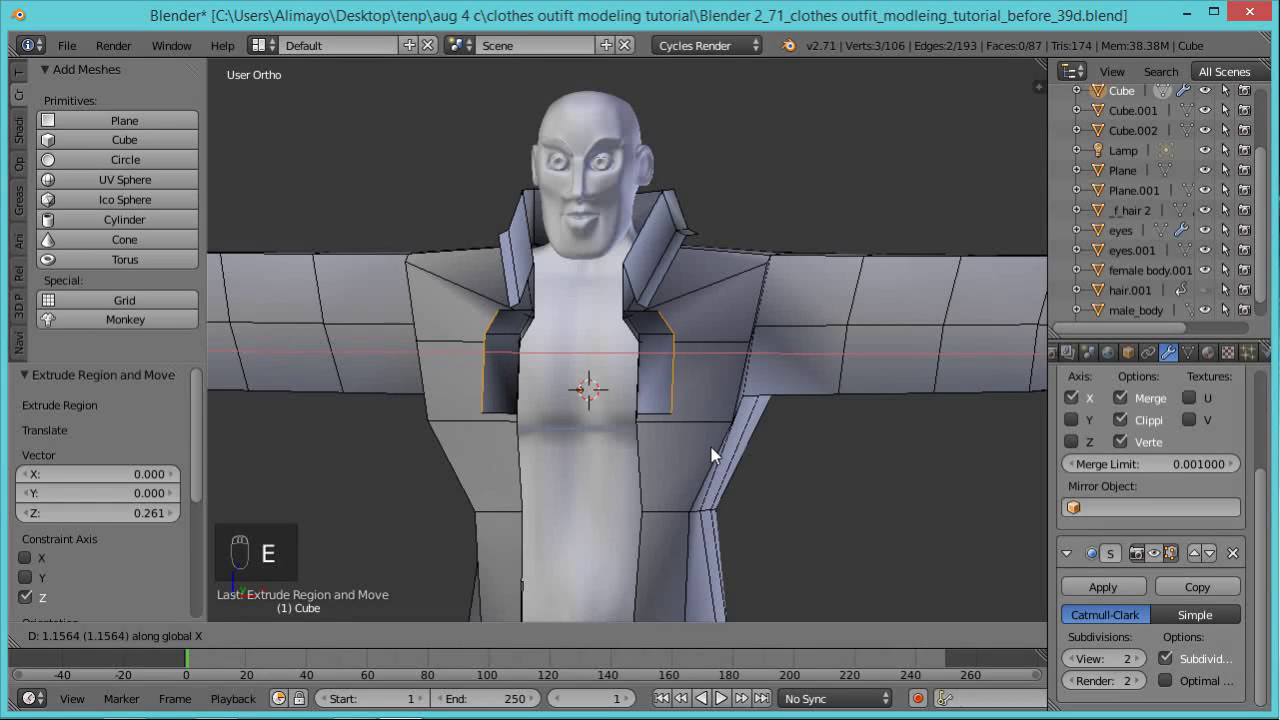
pyautogui.click(717, 445)
# Lower the two overlapping vertices at the lapel's lower inner corner about 2.178 and 1.914 along Z.
pyautogui.moveTo(581, 531); pyautogui.dragTo(638, 448, button='middle')
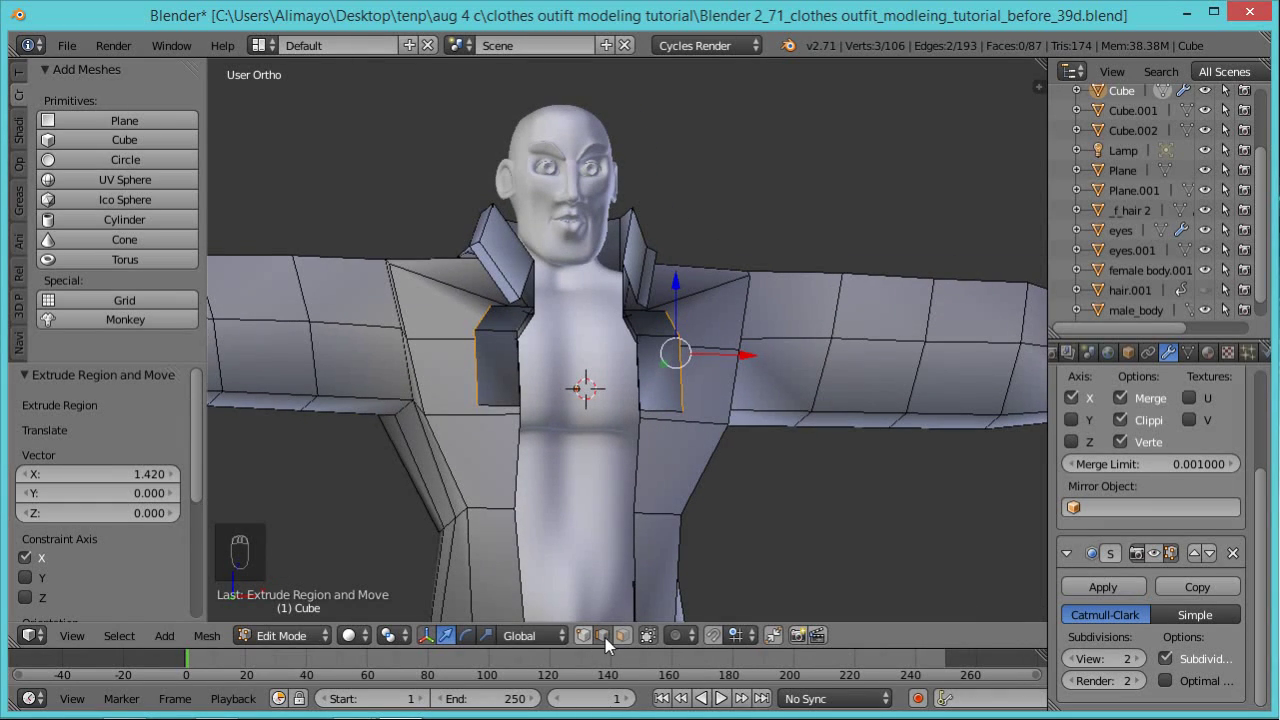
pyautogui.rightClick(637, 418)
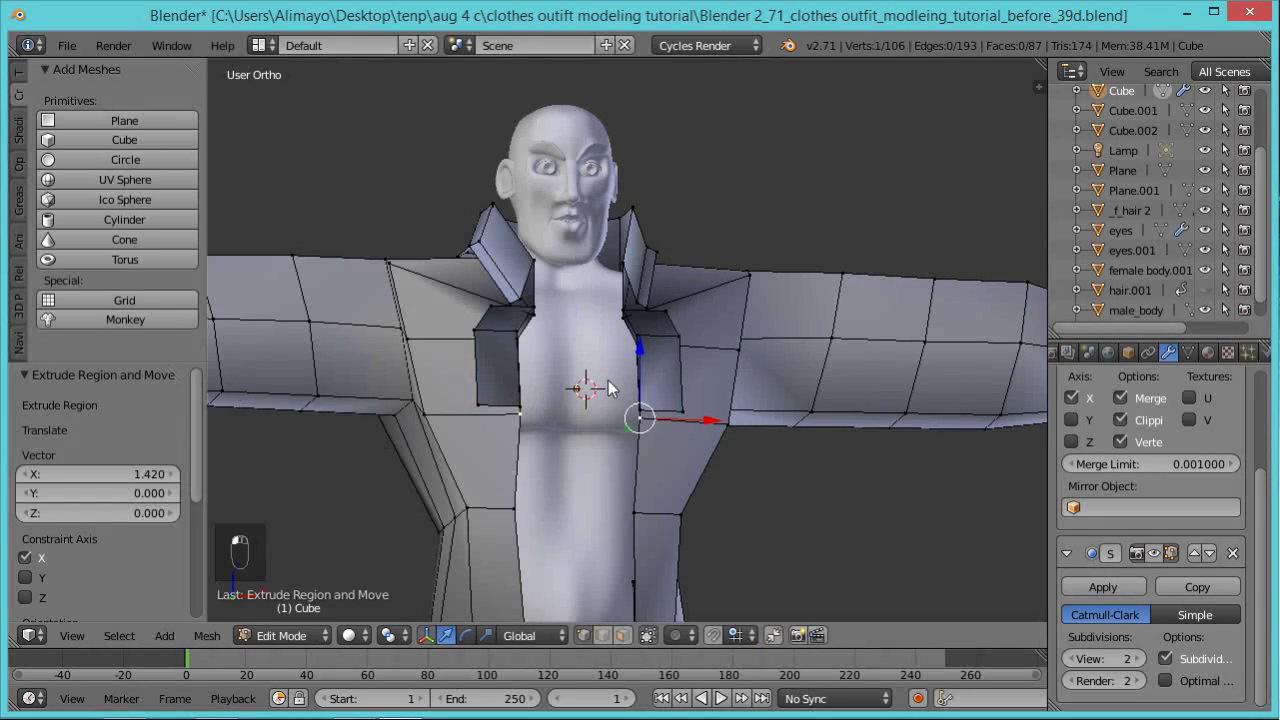
pyautogui.press('g')
pyautogui.press('z')
pyautogui.click(627, 419)
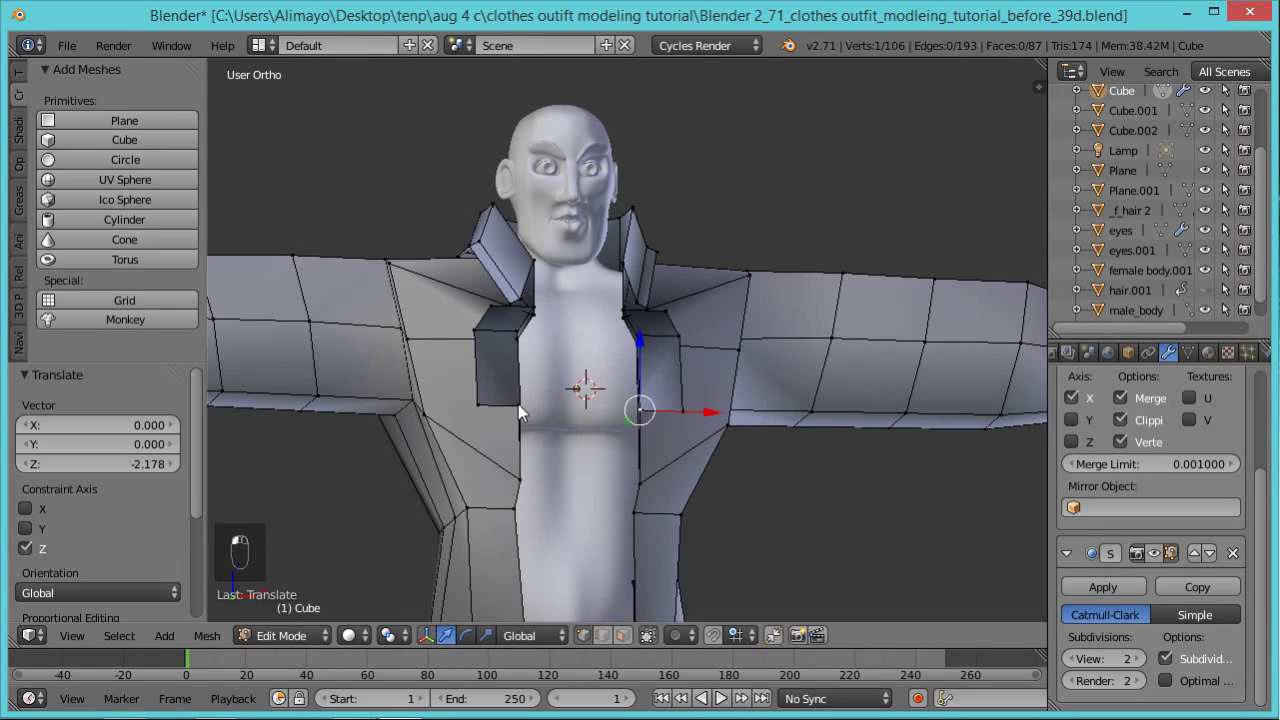
pyautogui.press('g')
pyautogui.press('z')
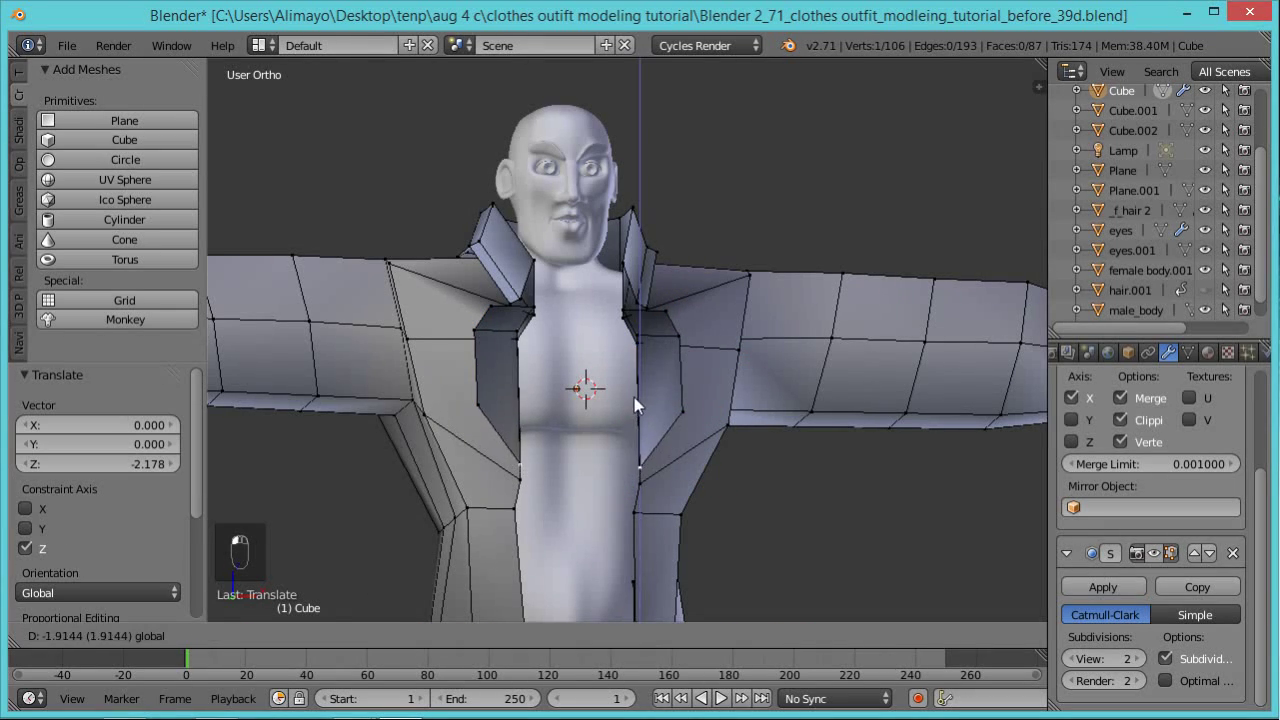
pyautogui.click(634, 397)
pyautogui.moveTo(697, 372); pyautogui.dragTo(495, 368, button='middle')
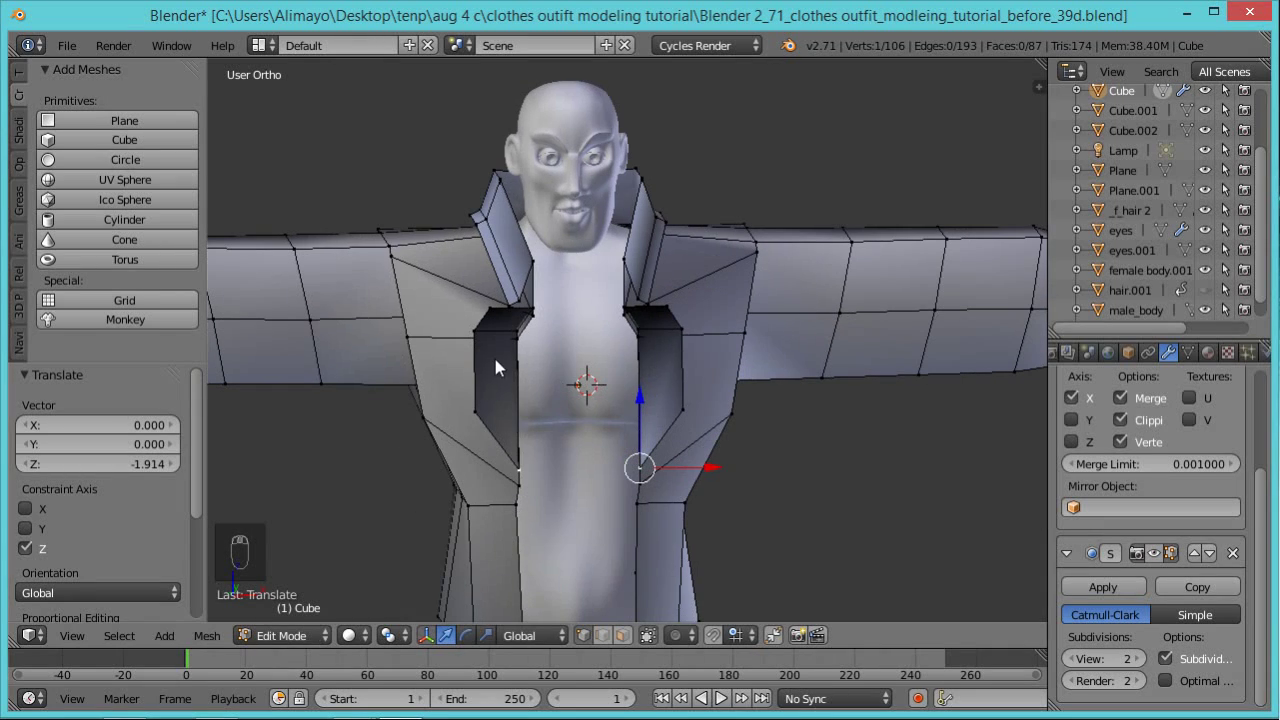
# Select all faces of the jacket, recalculate their normals to be consistent, and clear the selection.
pyautogui.click(621, 635)
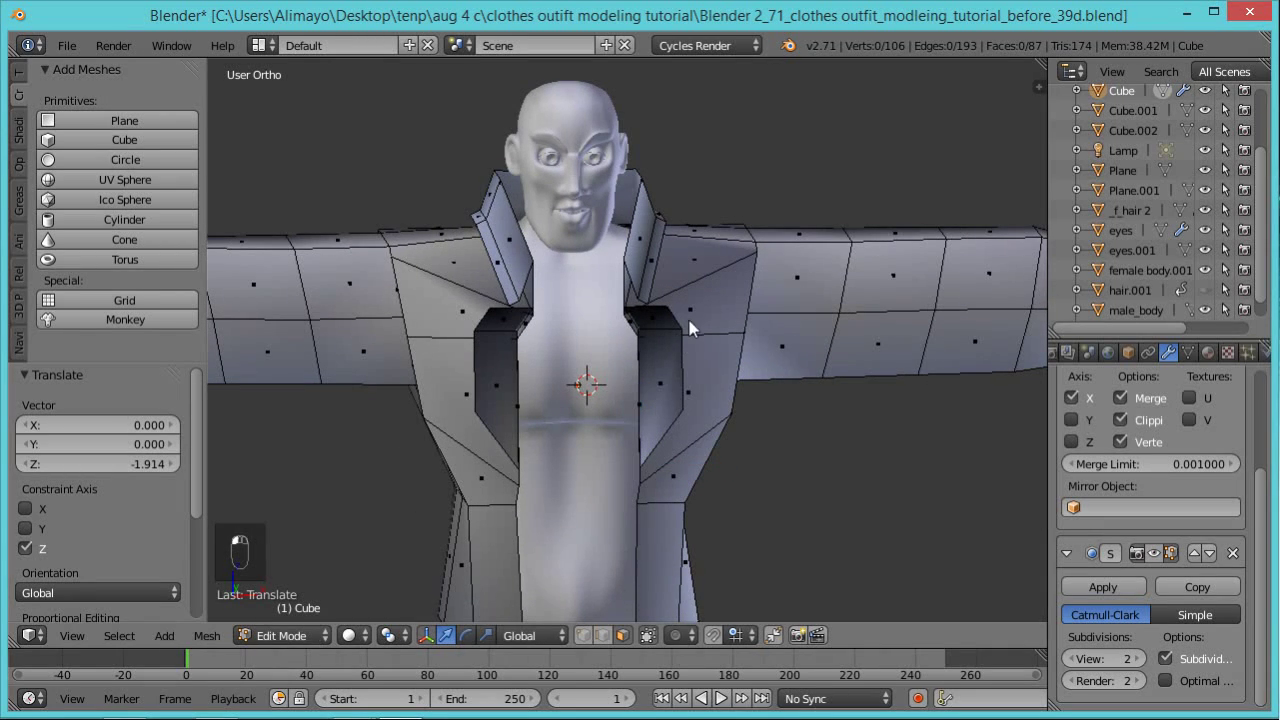
pyautogui.click(798, 519)
pyautogui.press('a')
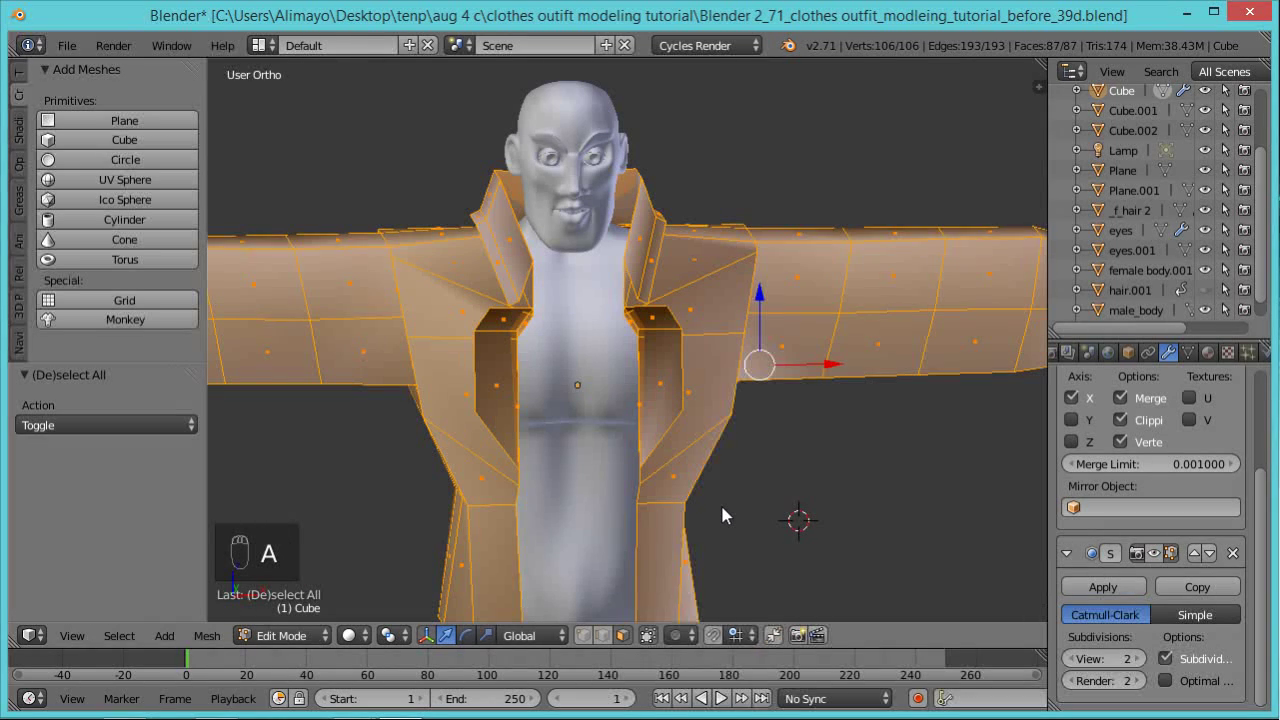
pyautogui.hotkey('ctrl', 'n')
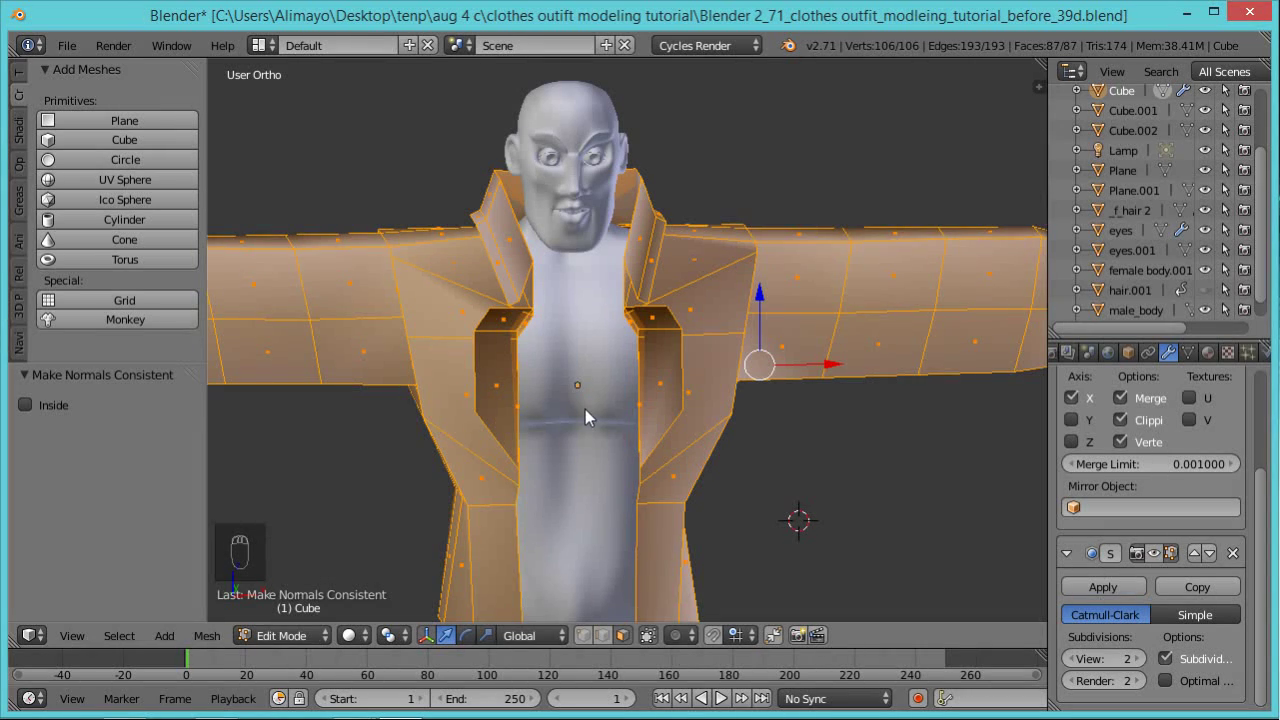
pyautogui.press('a')
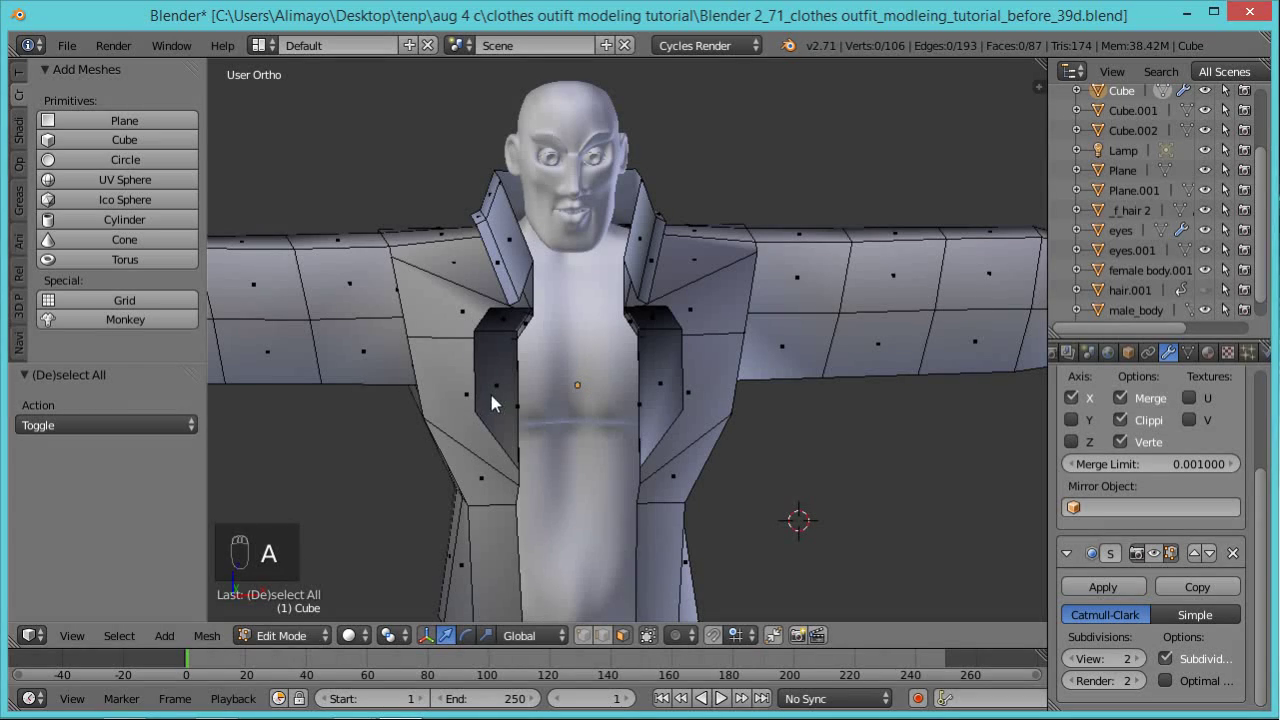
# Select the lapel's front face and its upper face and flip their normals.
pyautogui.moveTo(511, 393); pyautogui.dragTo(534, 430, button='middle')
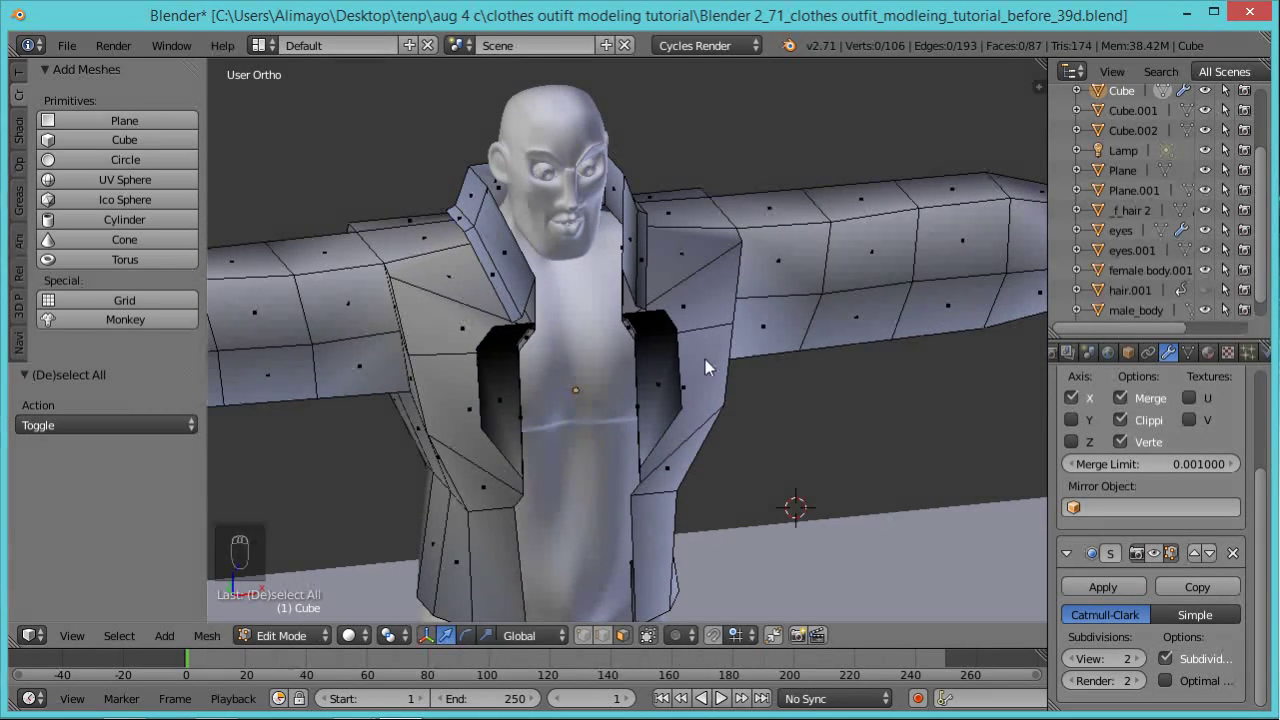
pyautogui.rightClick(661, 418)
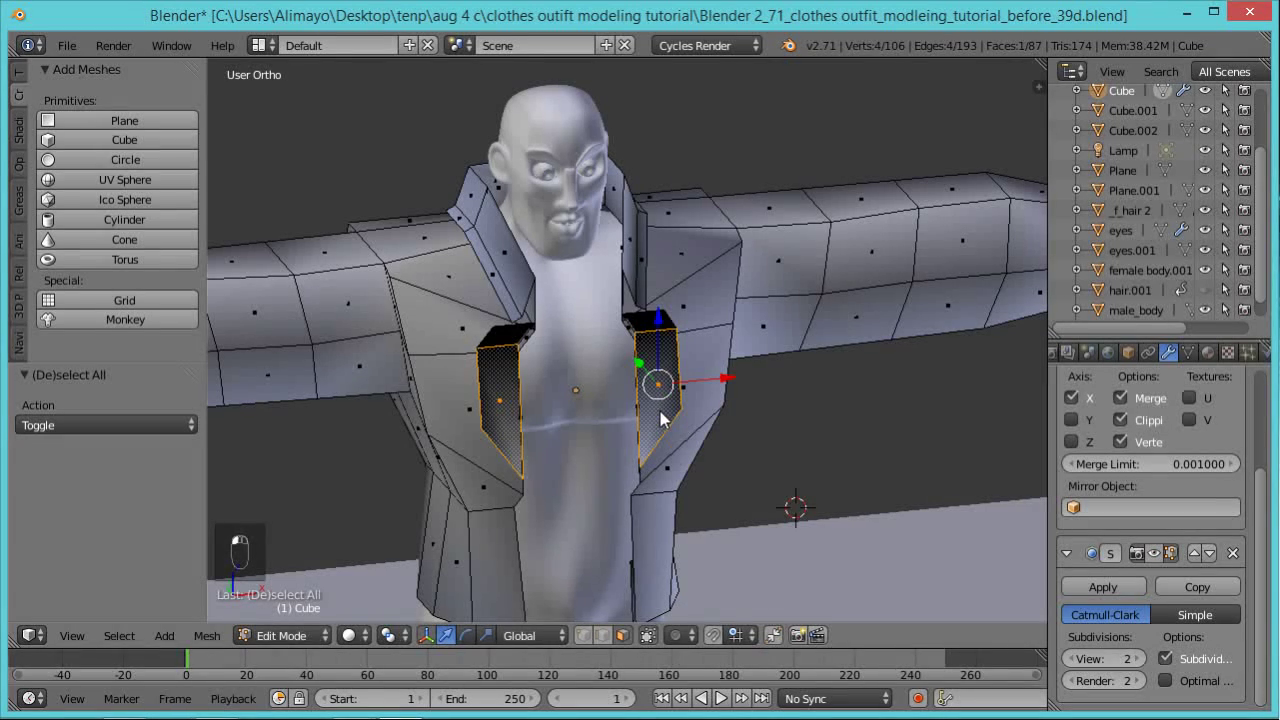
pyautogui.keyDown('shift'); pyautogui.rightClick(511, 339); pyautogui.keyUp('shift')
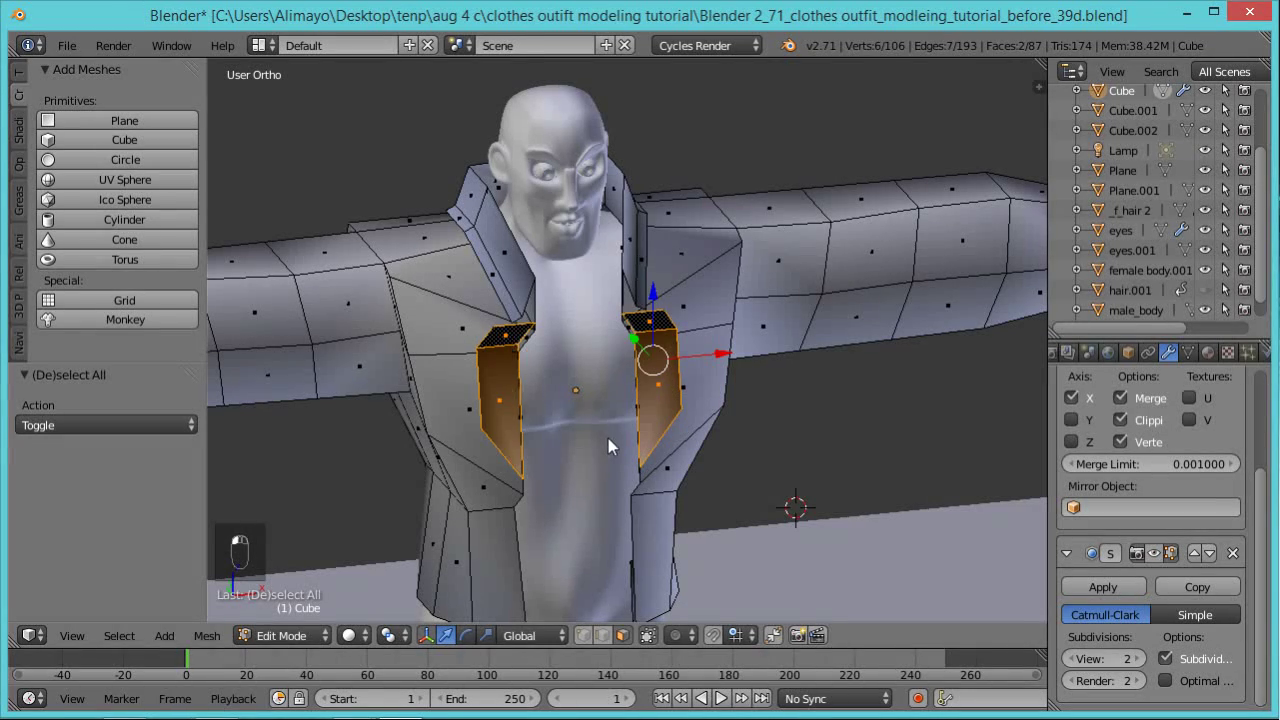
pyautogui.press('w')
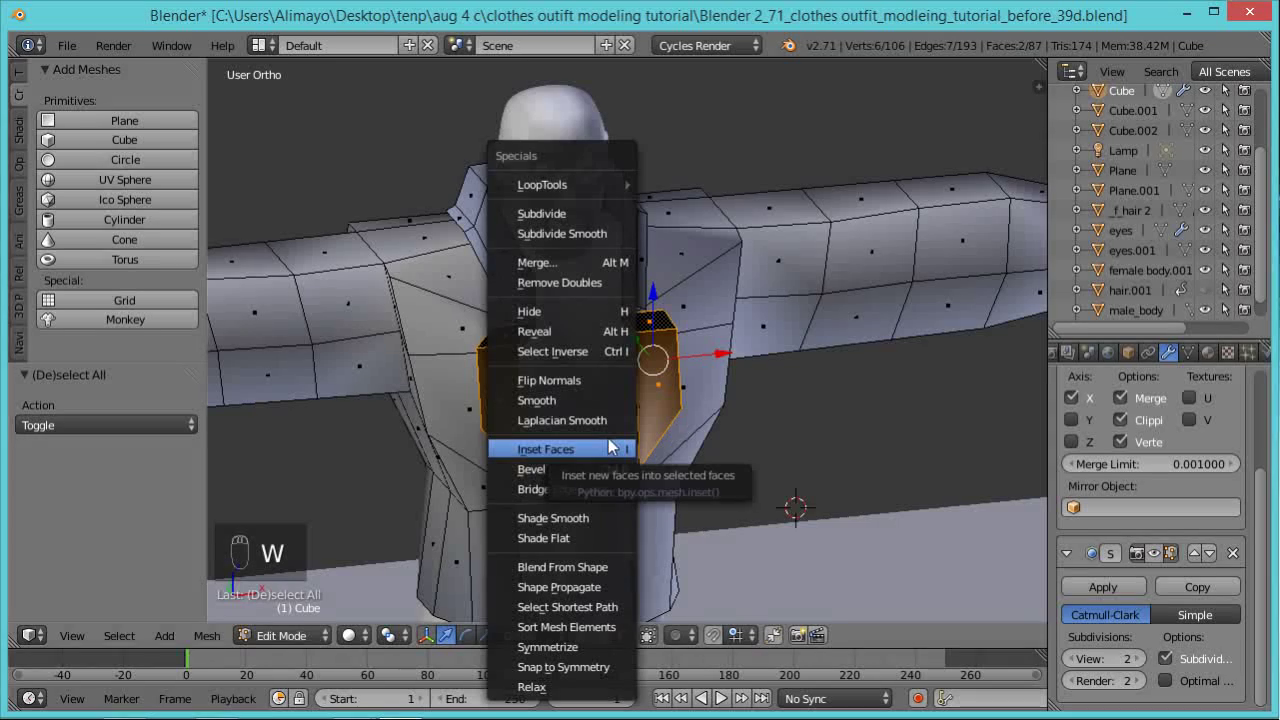
pyautogui.click(605, 381)
pyautogui.moveTo(700, 464); pyautogui.dragTo(683, 427, button='middle')
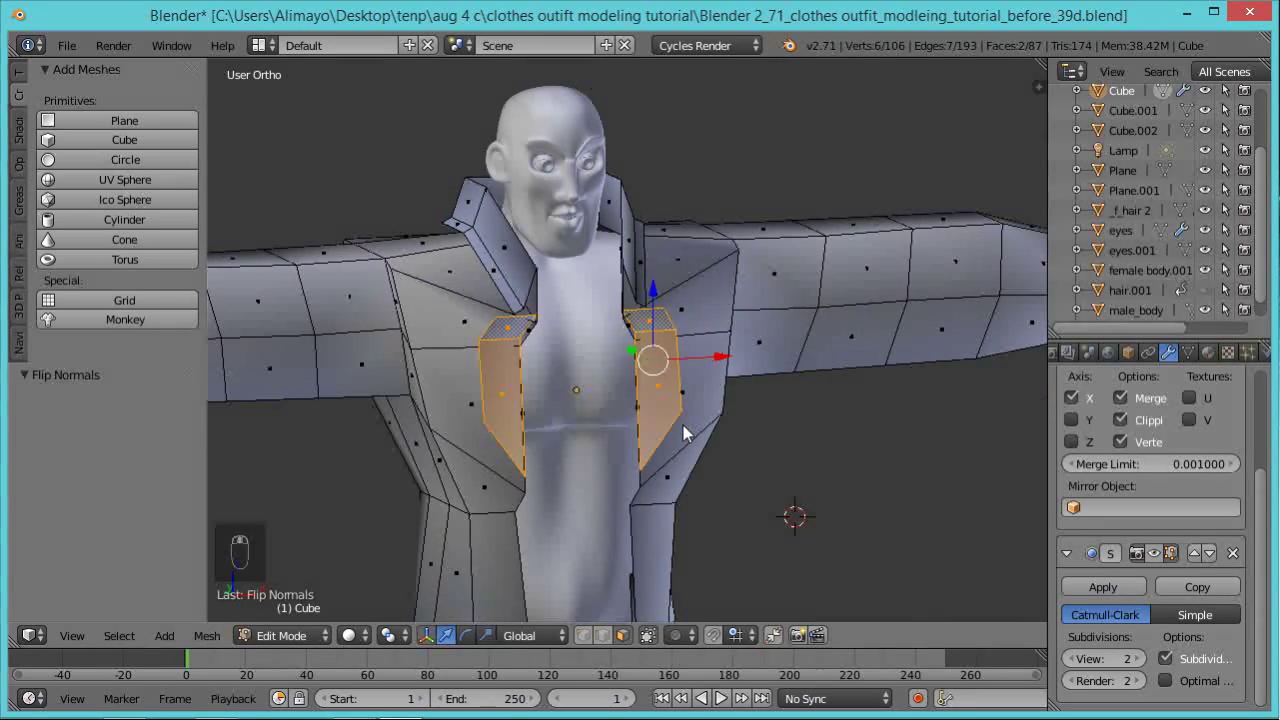
# Select the folded collar's faces from the front around to the back of the neck and flip their normals.
pyautogui.rightClick(511, 253)
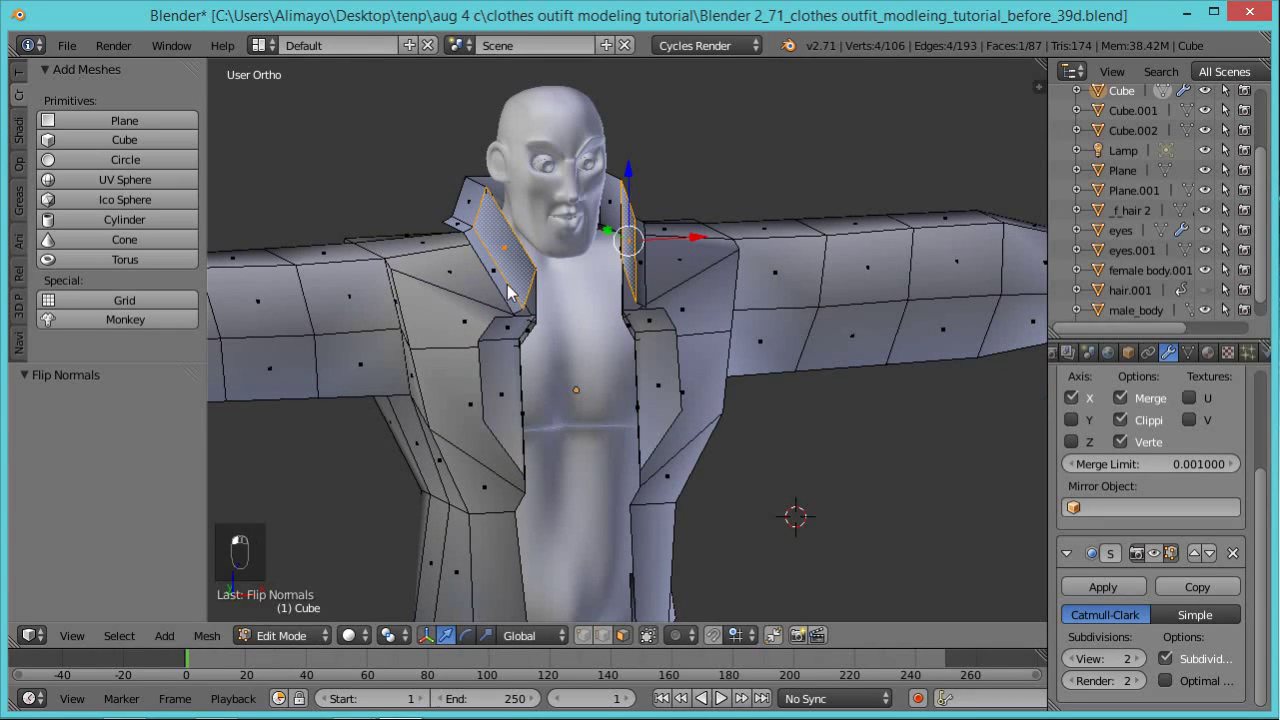
pyautogui.keyDown('shift'); pyautogui.click(505, 289); pyautogui.keyUp('shift')
pyautogui.keyDown('shift'); pyautogui.click(467, 208); pyautogui.keyUp('shift')
pyautogui.keyDown('shift'); pyautogui.rightClick(465, 218); pyautogui.keyUp('shift')
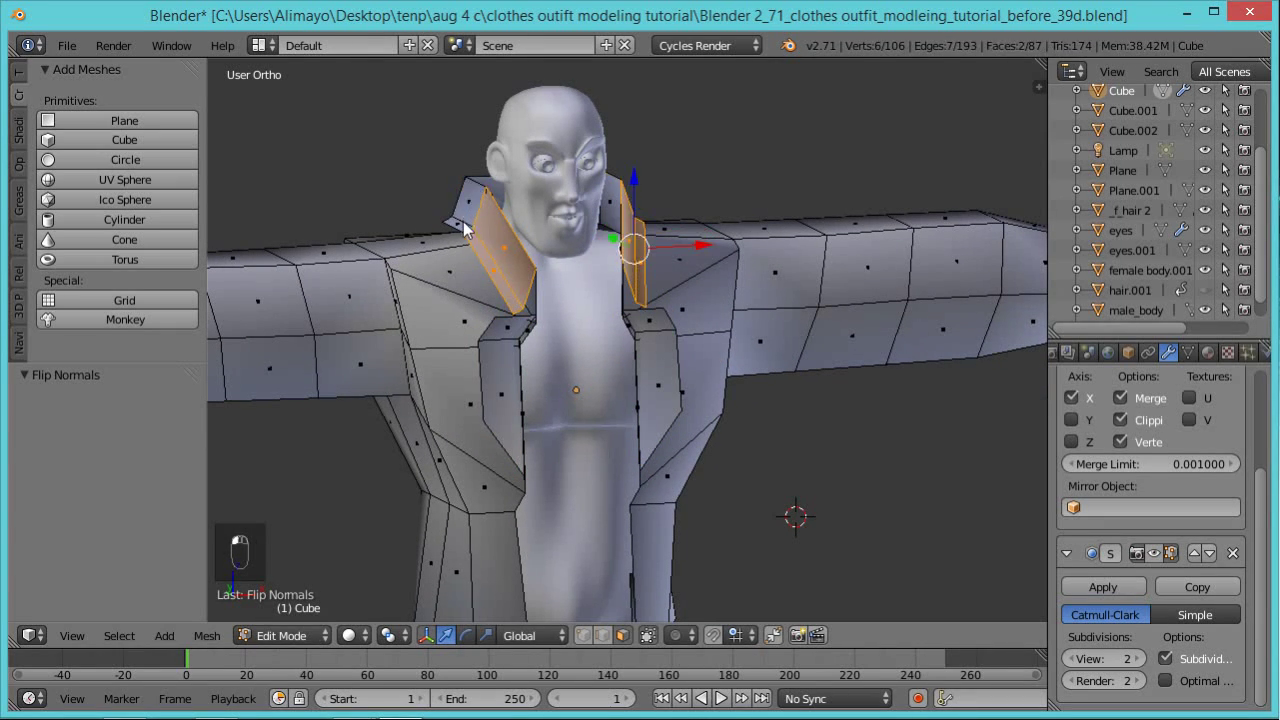
pyautogui.moveTo(776, 293); pyautogui.dragTo(484, 353, button='middle')
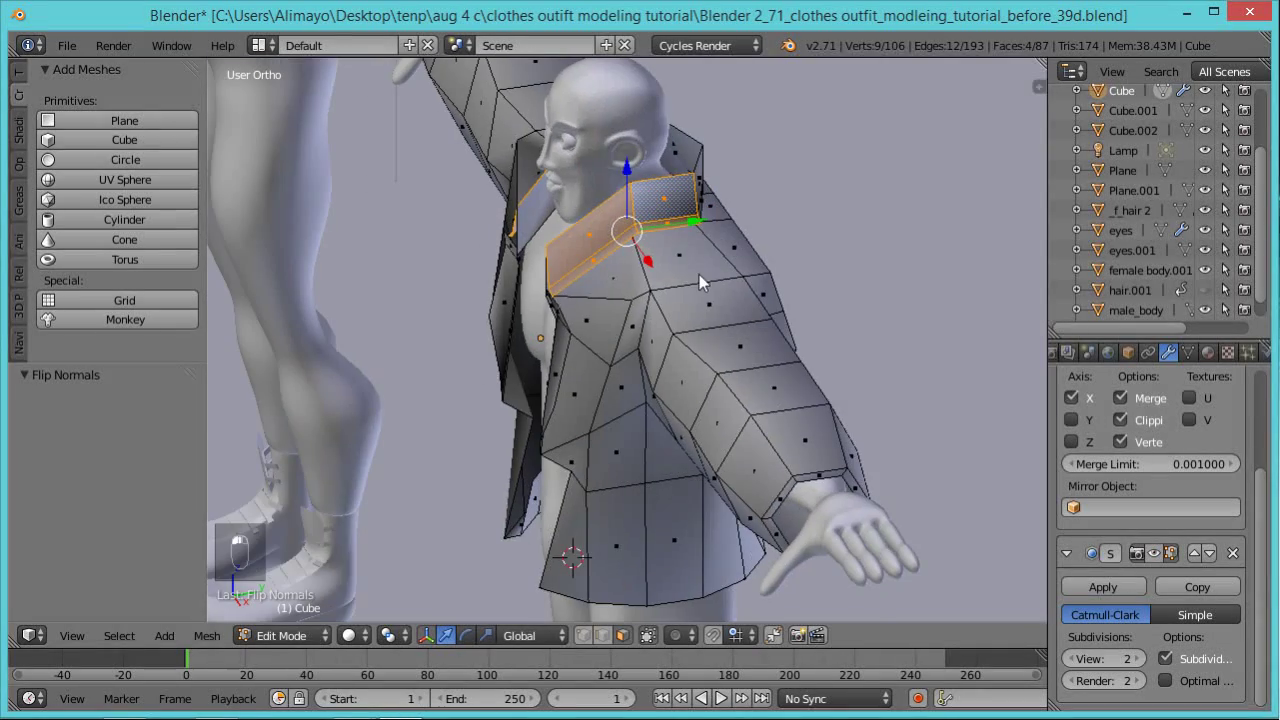
pyautogui.moveTo(648, 284); pyautogui.dragTo(440, 245, button='middle')
pyautogui.keyDown('shift'); pyautogui.rightClick(710, 227); pyautogui.keyUp('shift')
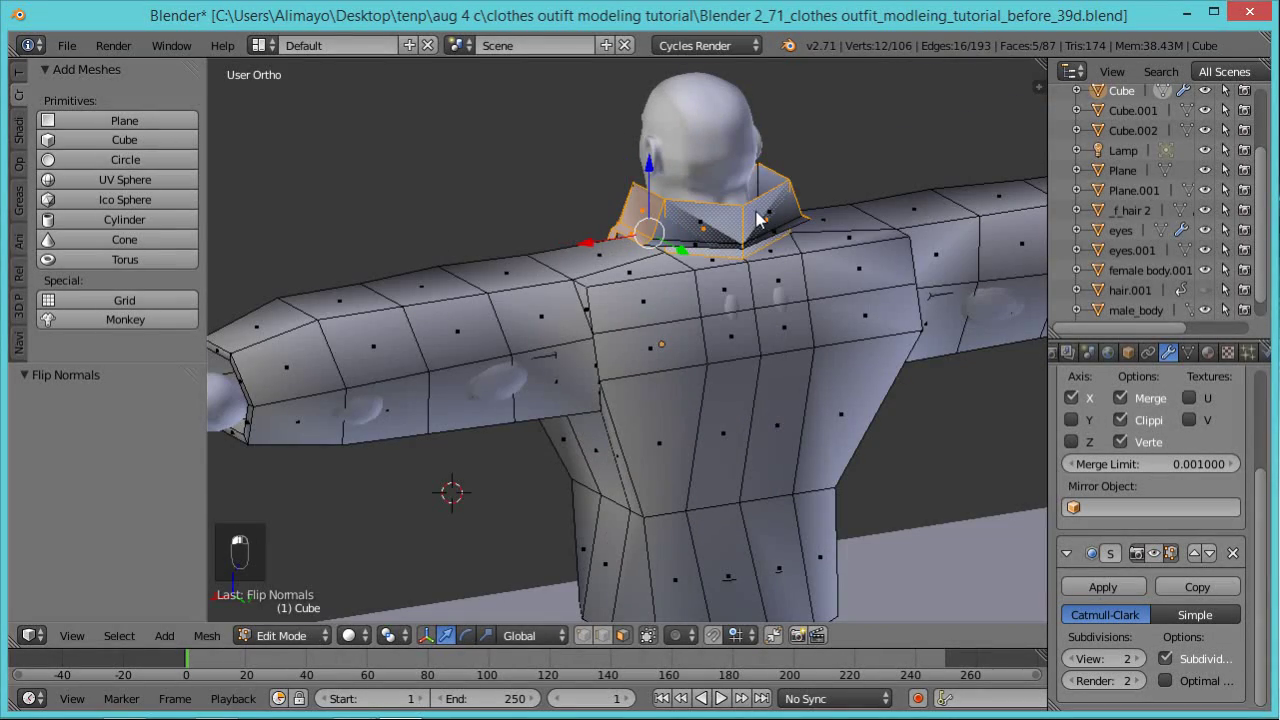
pyautogui.moveTo(640, 297); pyautogui.dragTo(843, 308, button='middle')
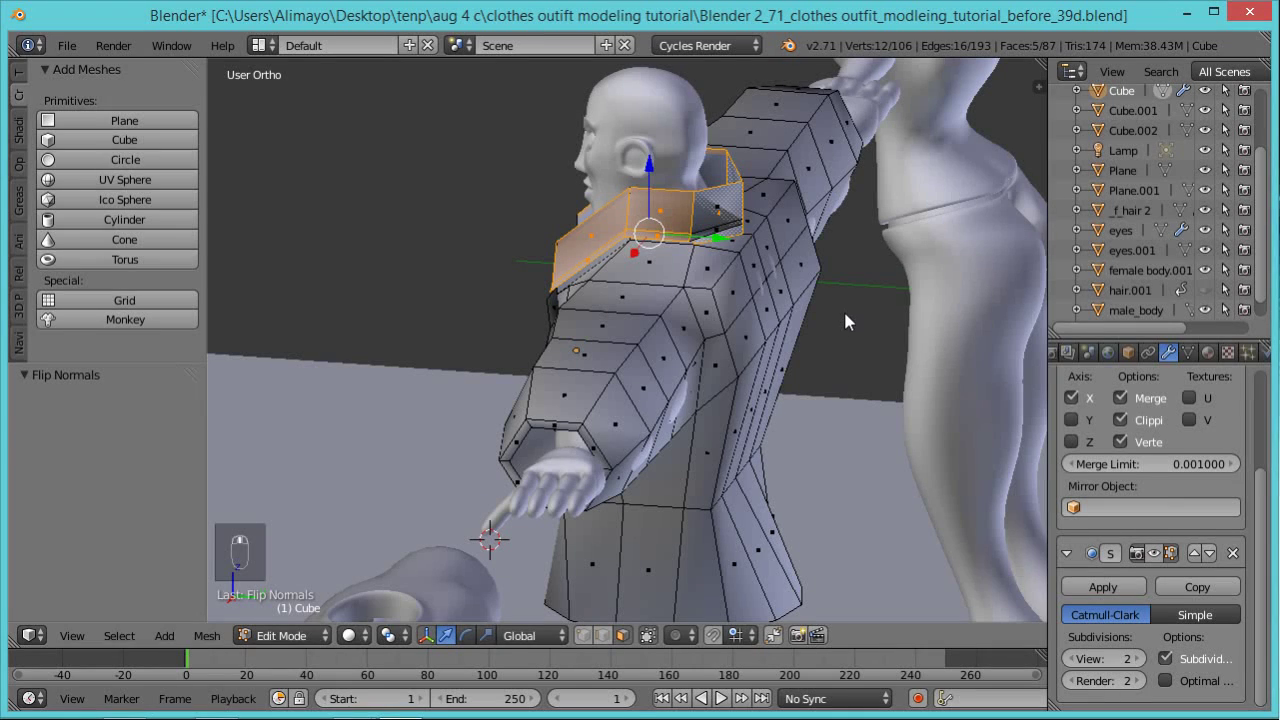
pyautogui.press('w')
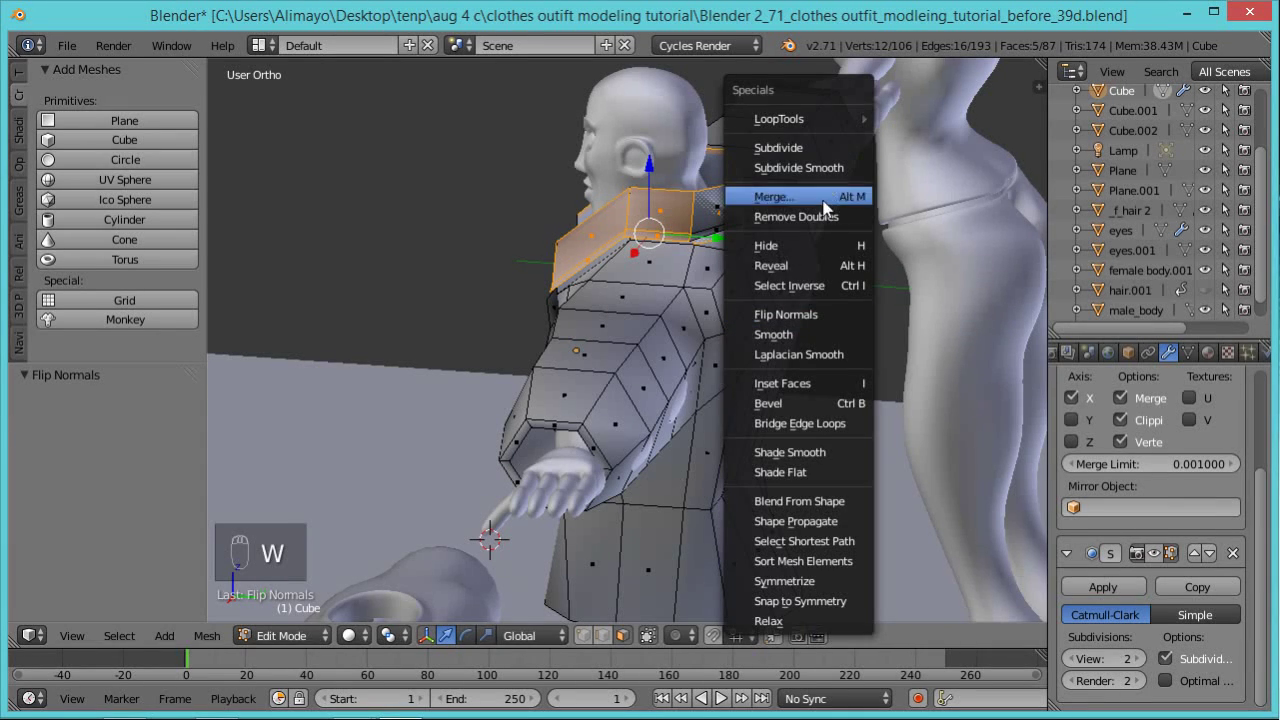
pyautogui.click(826, 316)
pyautogui.moveTo(812, 304)
pyautogui.mouseDown(button='middle')
pyautogui.moveTo(690, 334)
pyautogui.moveTo(648, 632)
pyautogui.mouseUp(button='middle')
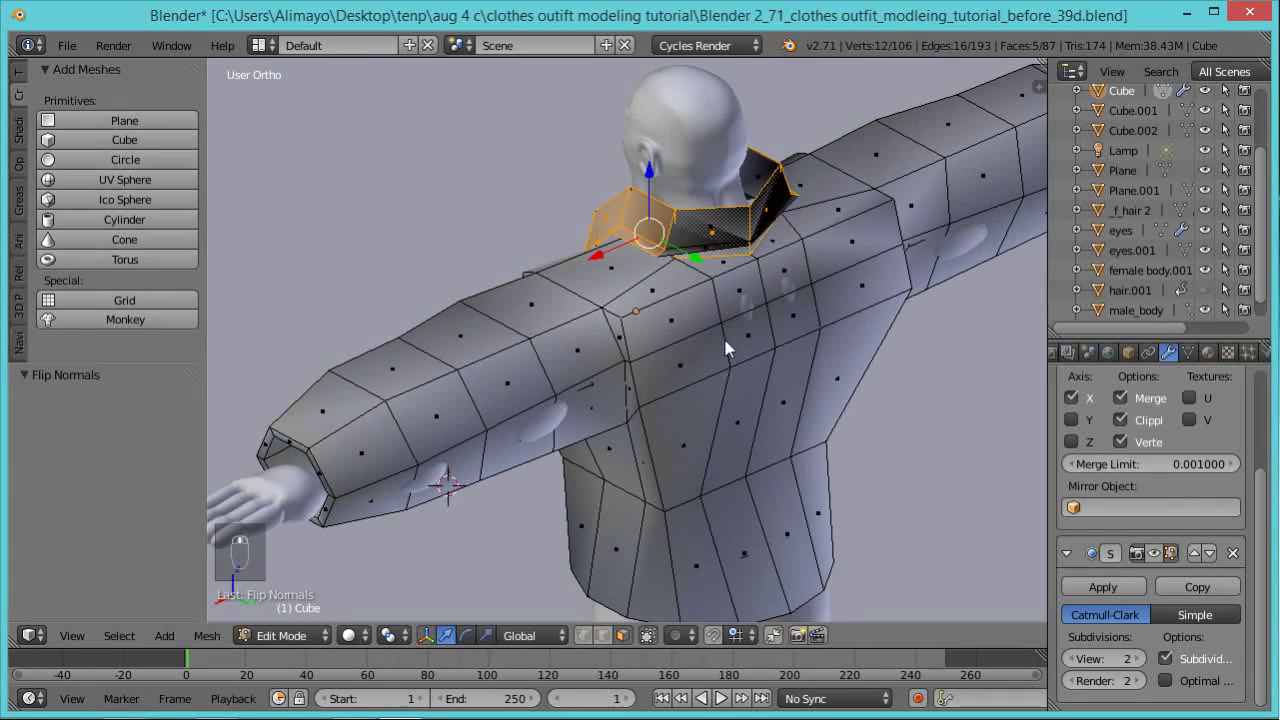
# Move the folded collar's face at the back of the neck 0.705 along Y.
pyautogui.rightClick(728, 237)
pyautogui.press('g')
pyautogui.press('y')
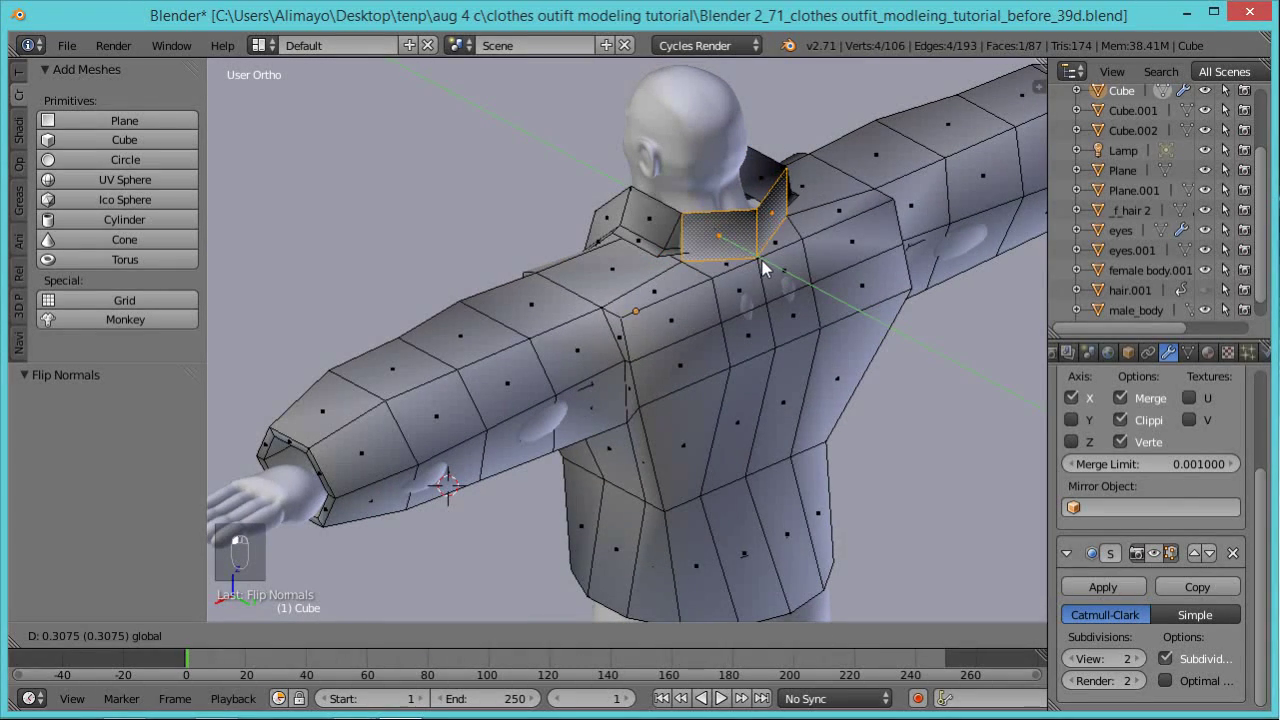
pyautogui.click(773, 268)
pyautogui.moveTo(714, 277); pyautogui.dragTo(721, 457, button='middle')
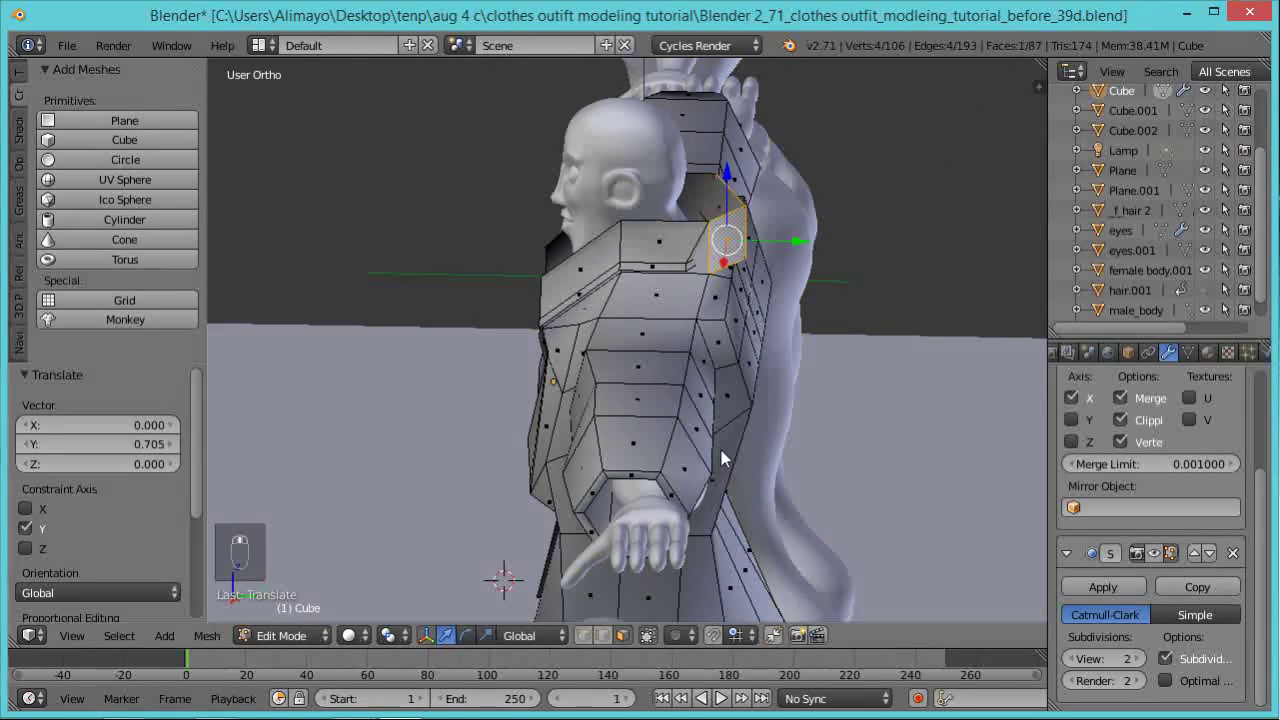
# Select the short edge where the collar's side meets its back and shift it 0.284 along X.
pyautogui.click(602, 636)
pyautogui.rightClick(705, 276)
pyautogui.moveTo(702, 285)
pyautogui.mouseDown()
pyautogui.moveTo(700, 300)
pyautogui.moveTo(712, 292)
pyautogui.mouseUp()
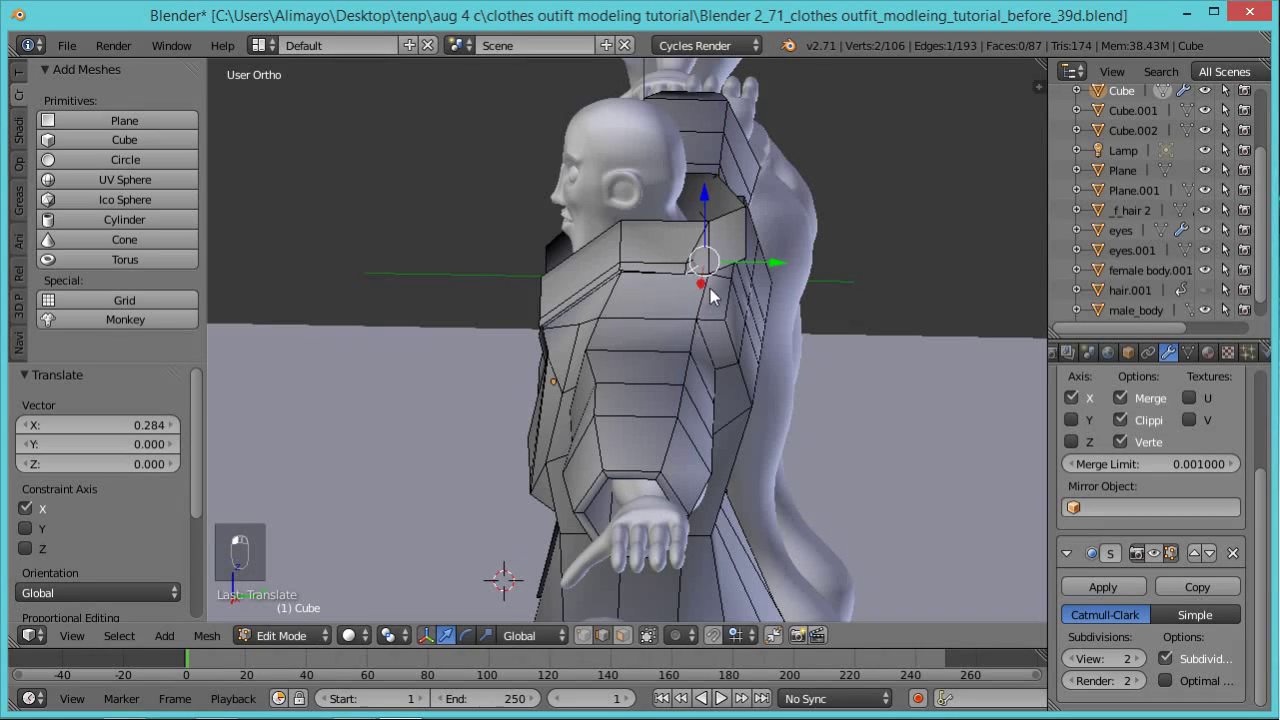
pyautogui.moveTo(678, 347); pyautogui.dragTo(850, 340, button='middle')
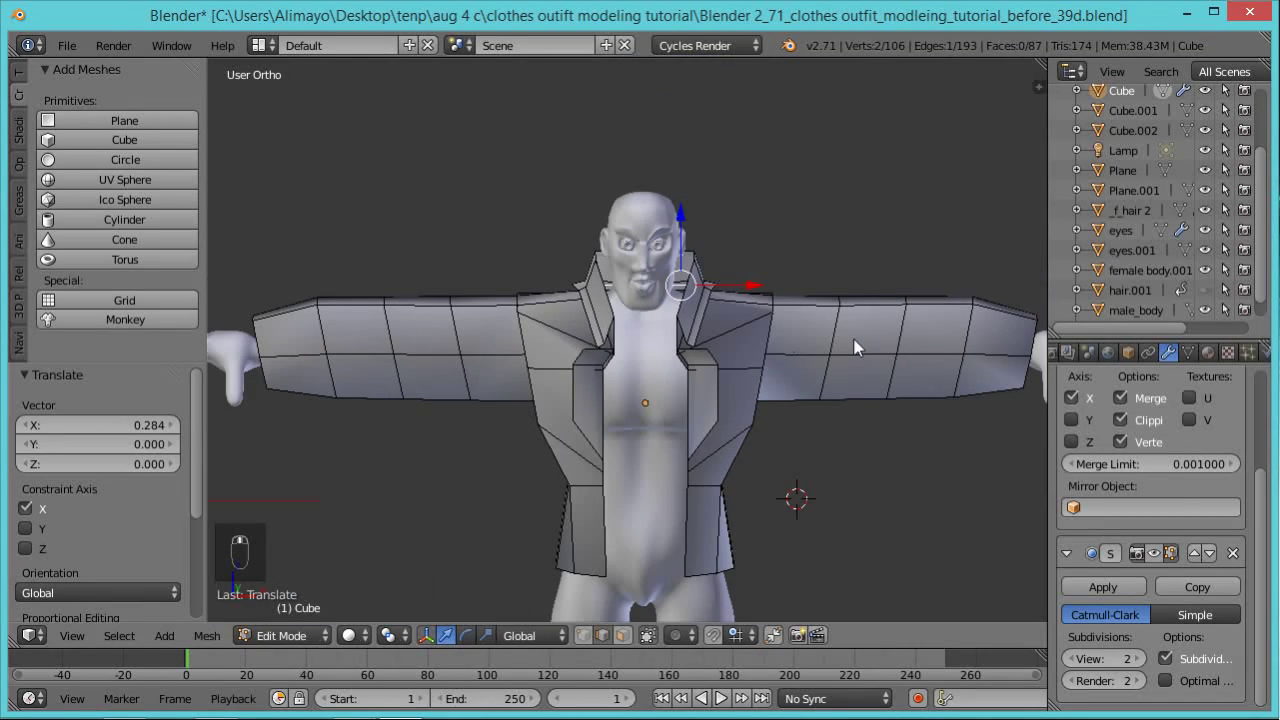
# Turn the jacket's Subdivision Surface display back on and check the smoothed shape.
pyautogui.click(1157, 552)
pyautogui.moveTo(866, 437); pyautogui.dragTo(818, 403, button='middle')
pyautogui.scroll(-2, 800, 385)
pyautogui.moveTo(740, 429); pyautogui.dragTo(742, 462, button='middle')
pyautogui.scroll(2, 762, 441)
pyautogui.scroll(1, 783, 440)
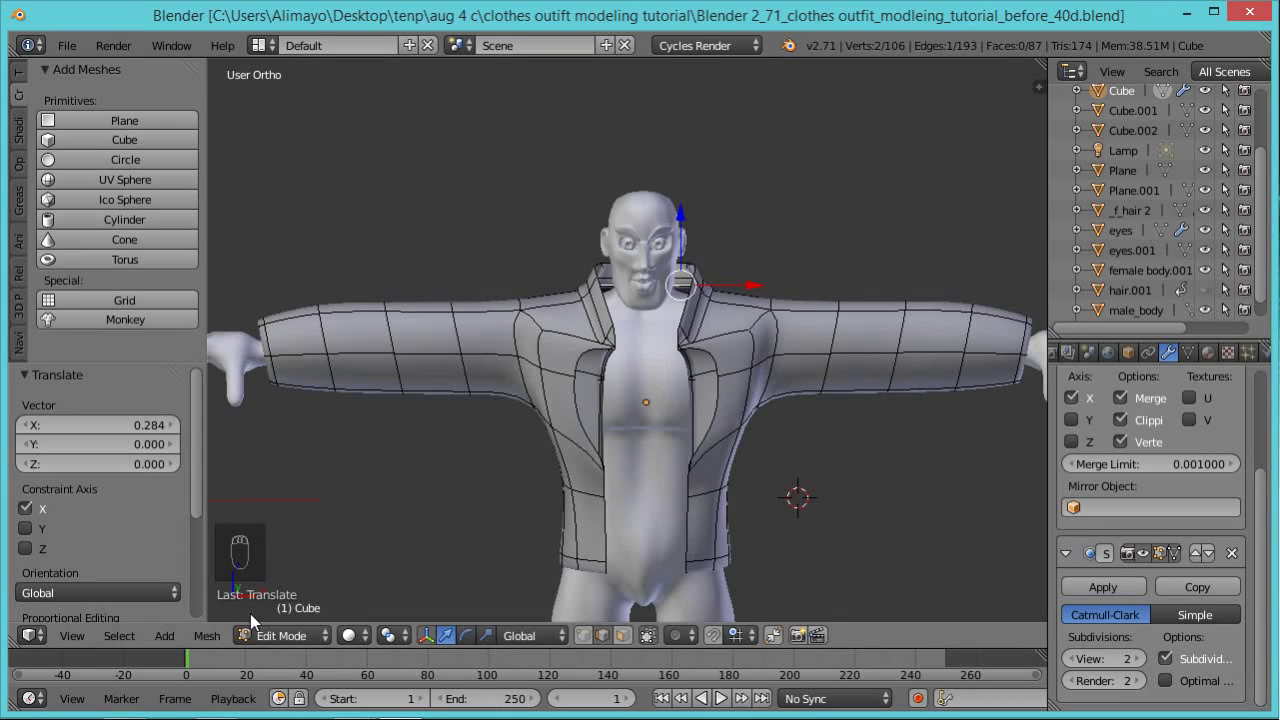
# Duplicate the jacket object and move the copy 96.626 along X, beyond the earlier top copy.
pyautogui.press('Tab')
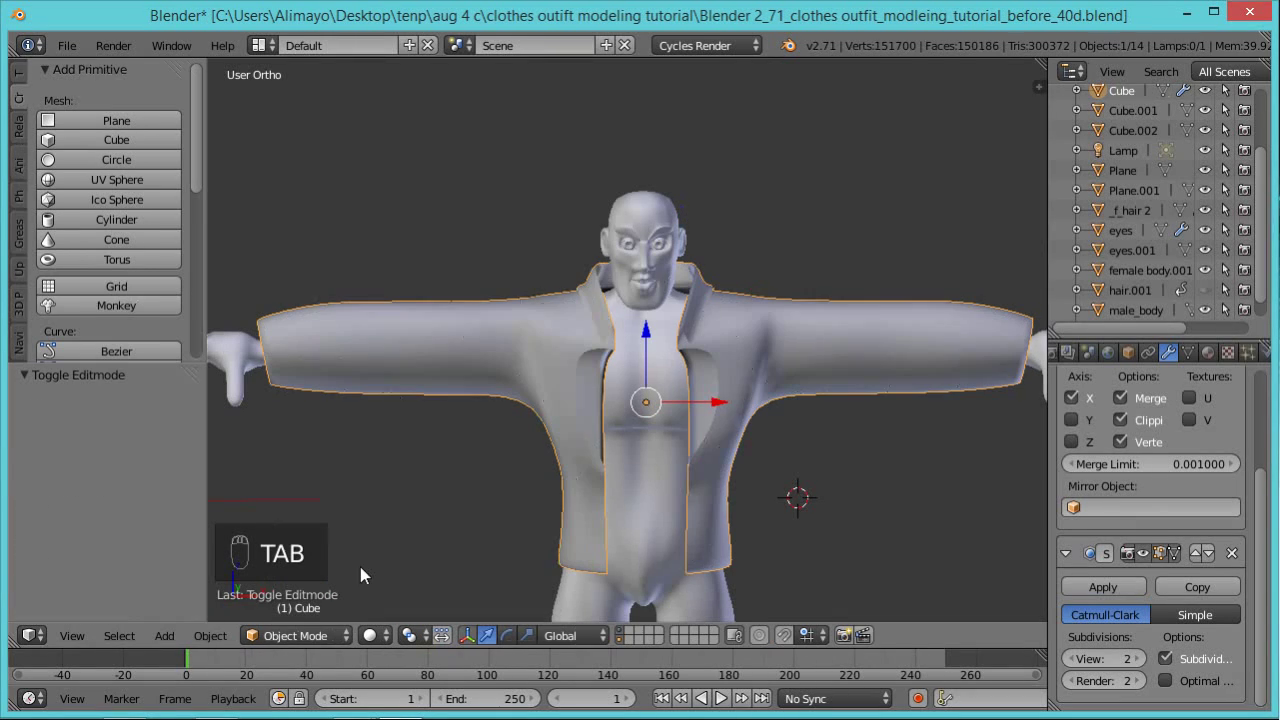
pyautogui.hotkey('shift', 'd')
pyautogui.rightClick(708, 476)
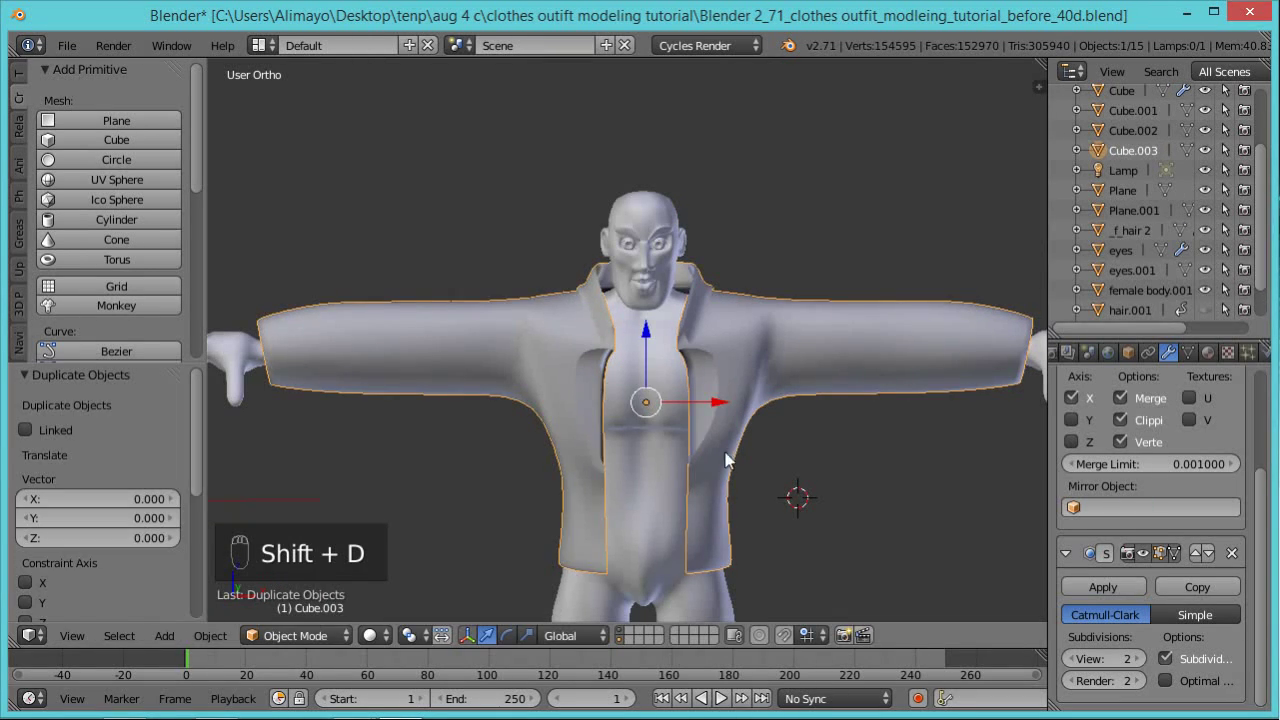
pyautogui.scroll(-4, 726, 440)
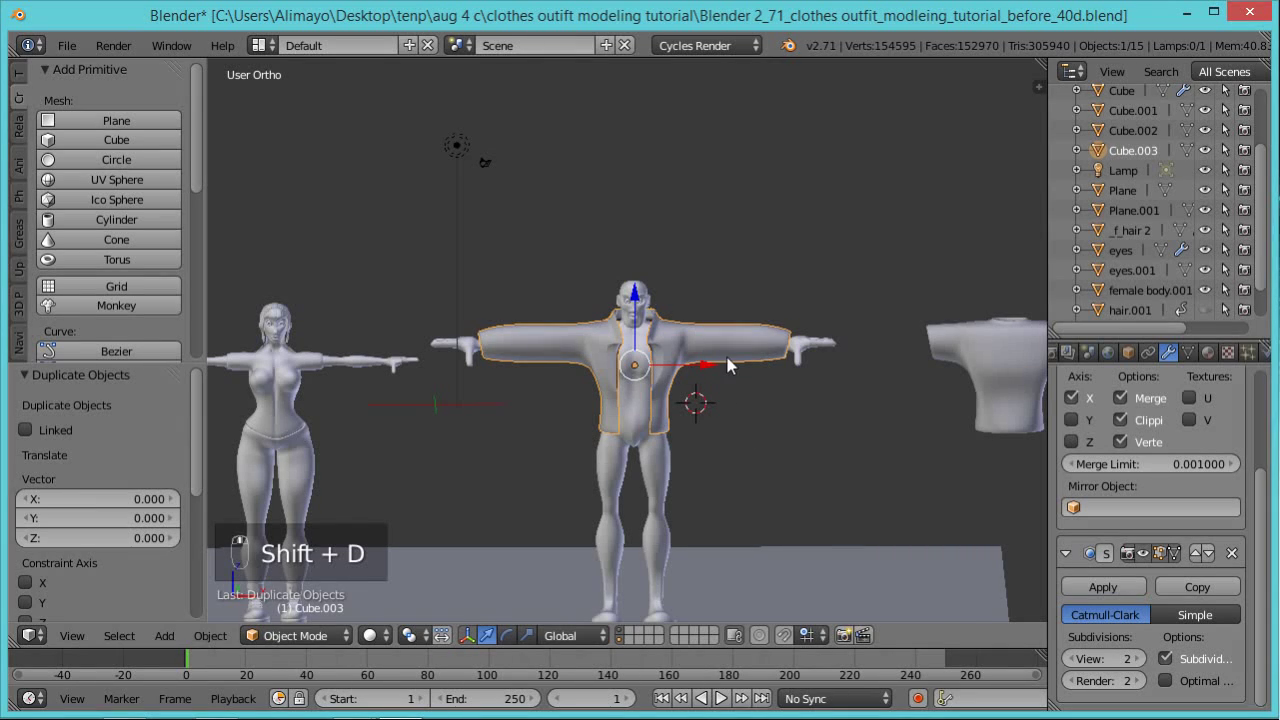
pyautogui.scroll(-4, 779, 364)
pyautogui.keyDown('shift'); pyautogui.moveTo(838, 390); pyautogui.dragTo(586, 423, button='middle'); pyautogui.keyUp('shift')
pyautogui.moveTo(464, 378); pyautogui.dragTo(794, 374)
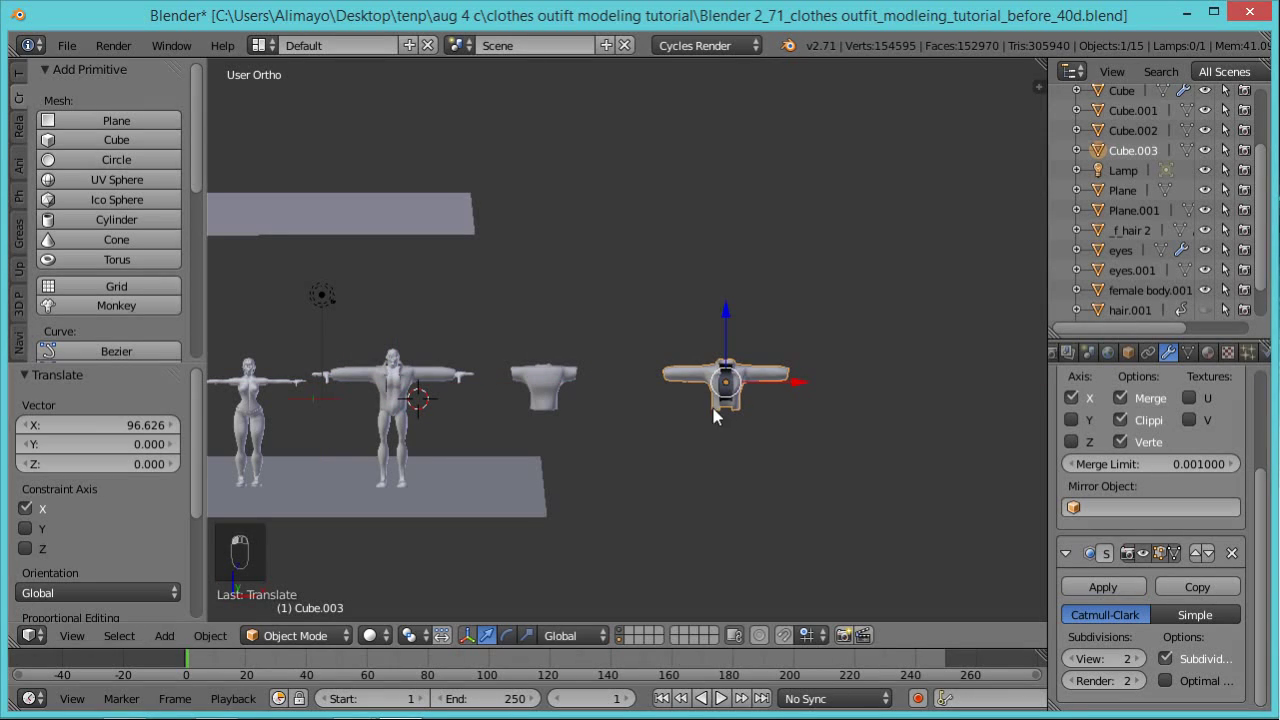
# Select the original jacket on the male figure and apply its Mirror modifier.
pyautogui.scroll(4, 448, 396)
pyautogui.keyDown('shift'); pyautogui.moveTo(308, 452); pyautogui.dragTo(592, 271, button='middle'); pyautogui.keyUp('shift')
pyautogui.scroll(5, 800, 468)
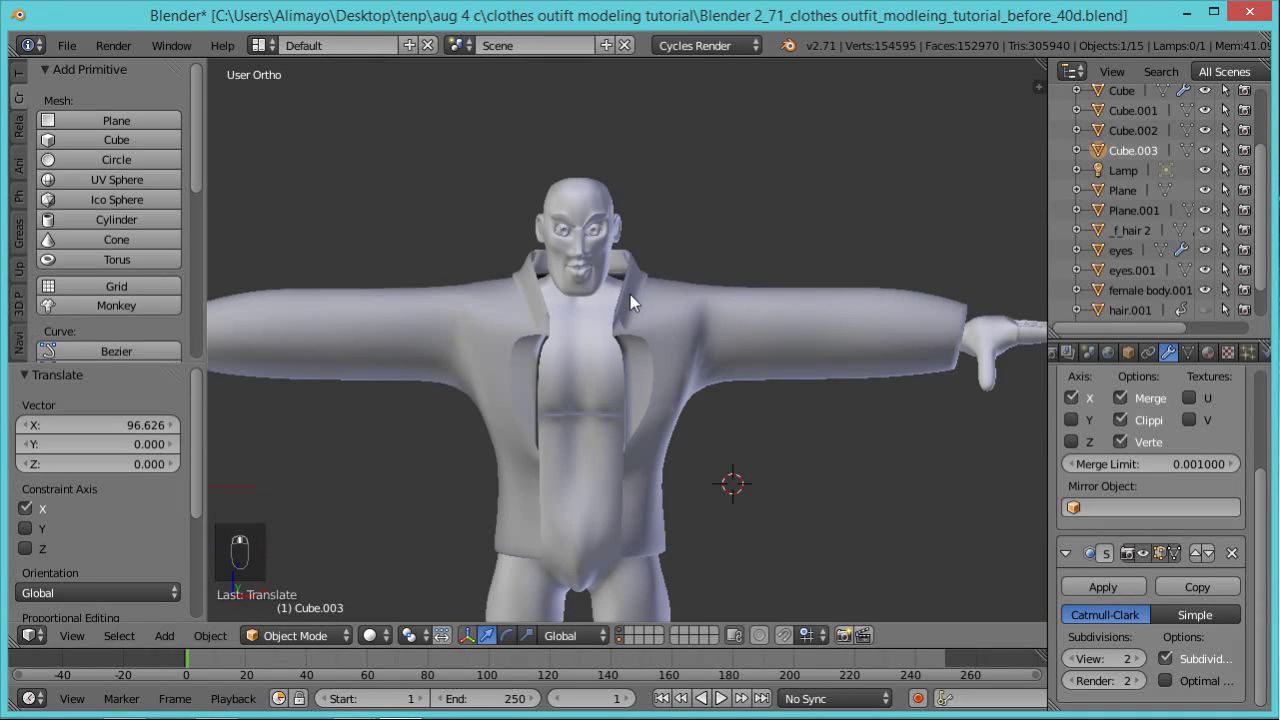
pyautogui.rightClick(660, 302)
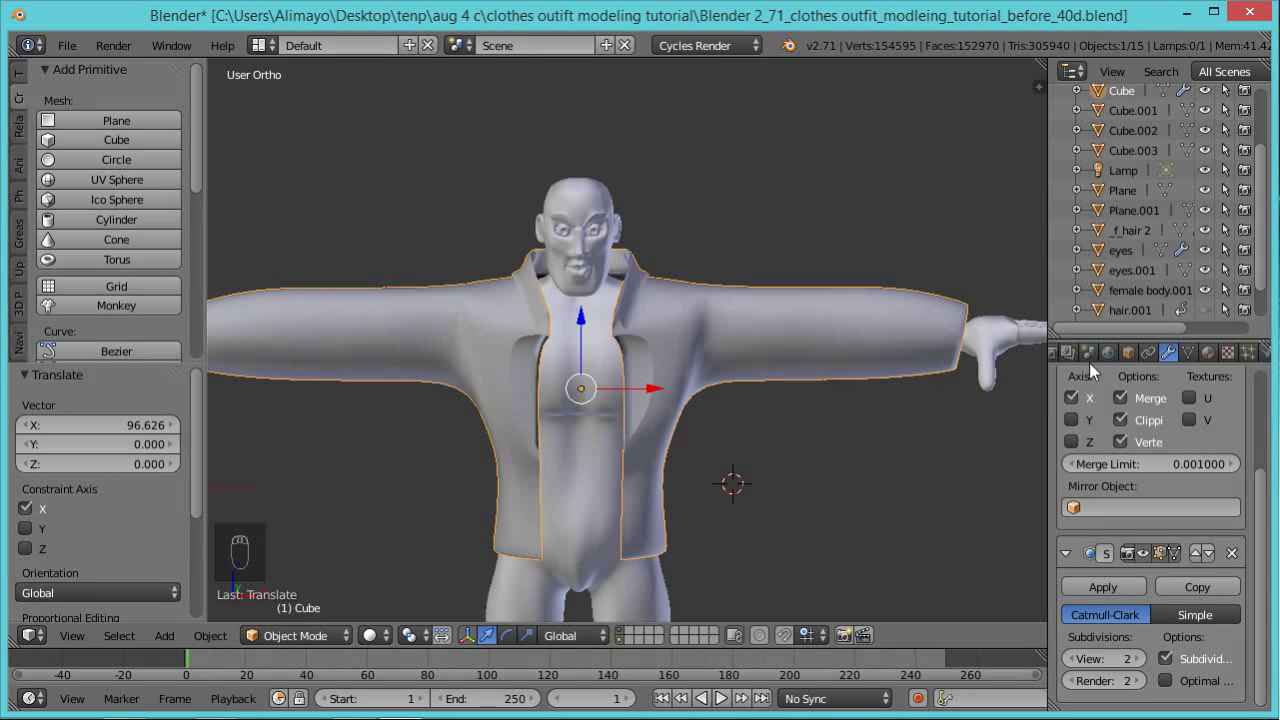
pyautogui.moveTo(1258, 516); pyautogui.dragTo(1270, 412)
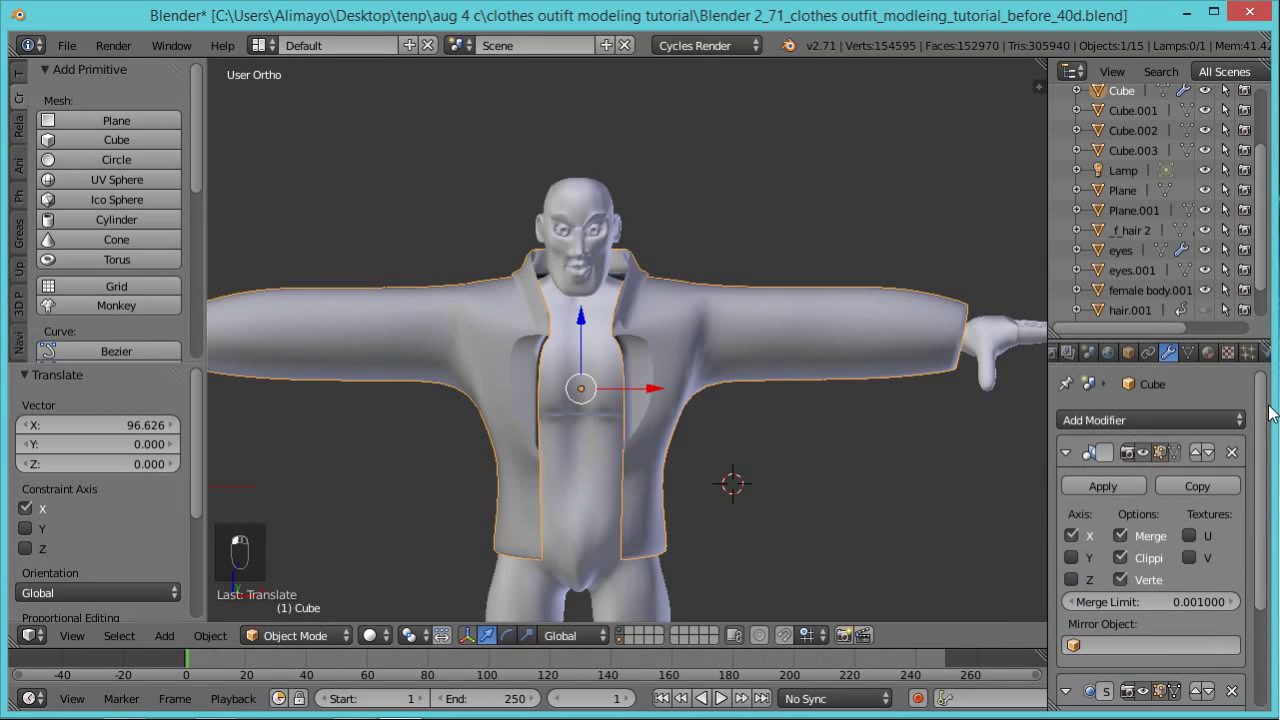
pyautogui.click(1111, 487)
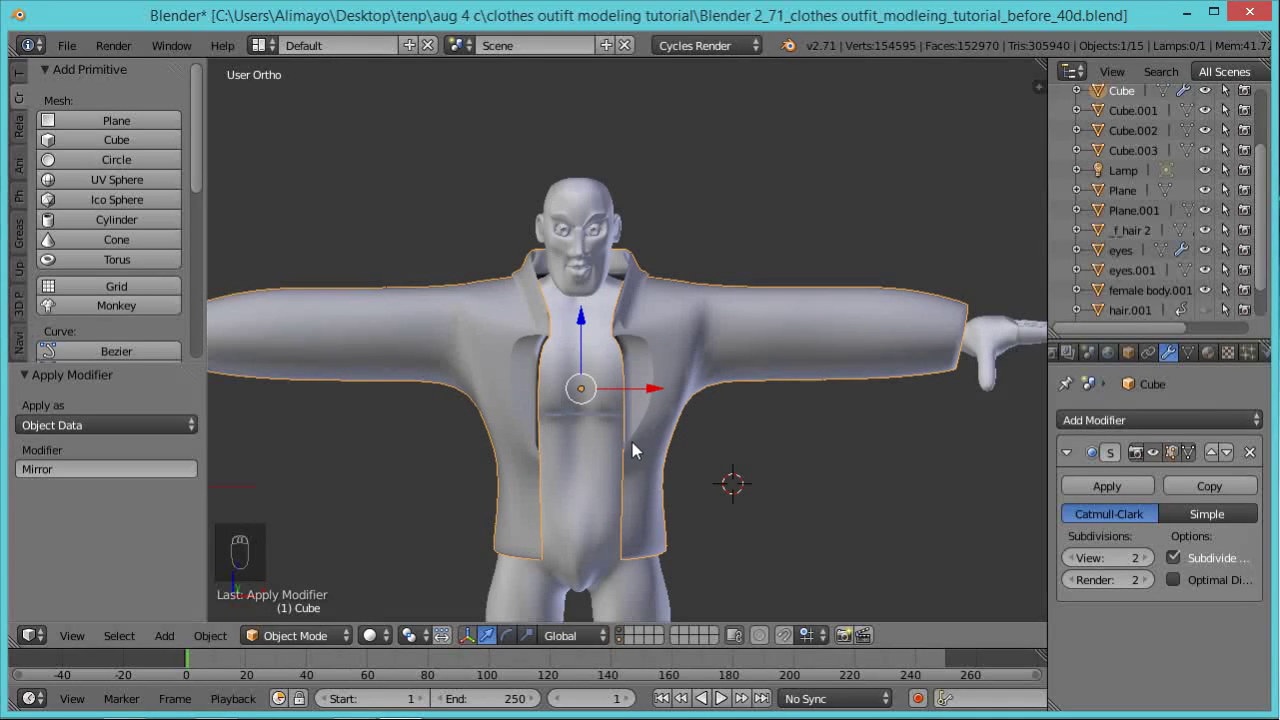
# Select the three edges below the lapel on both sides of the jacket's front opening and shift them 0.094 along X.
pyautogui.press('Tab')
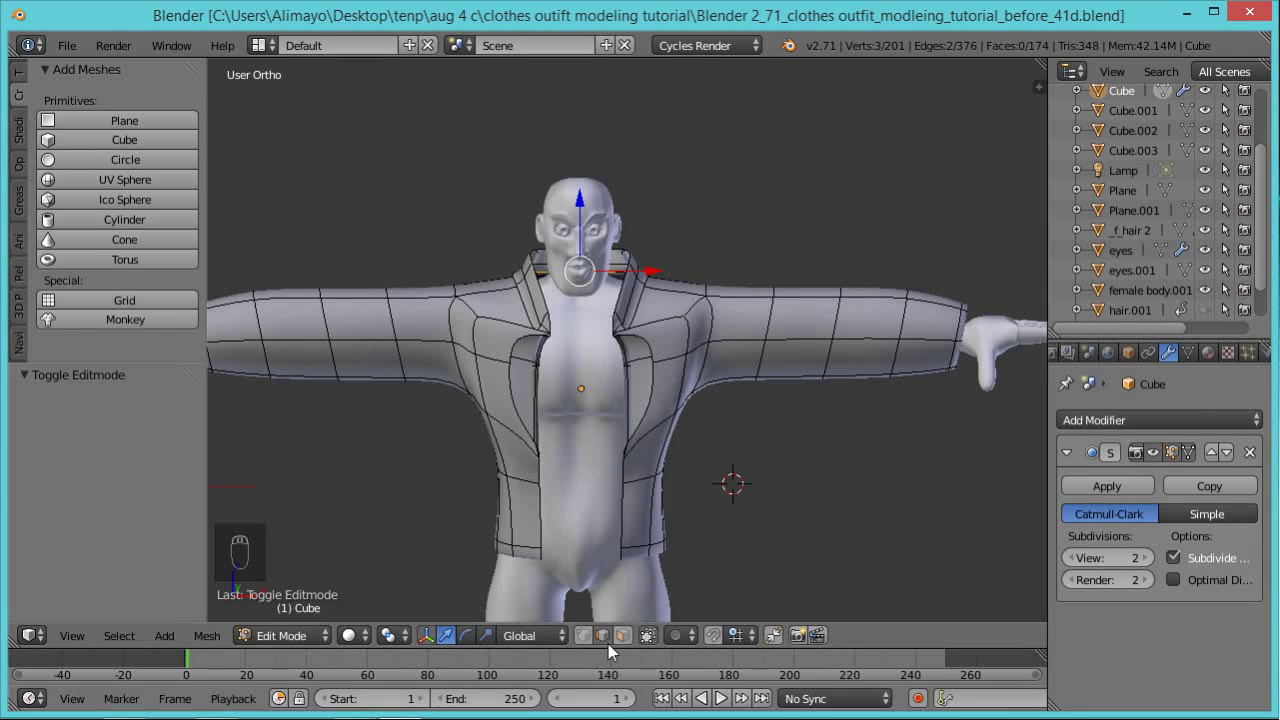
pyautogui.rightClick(625, 470)
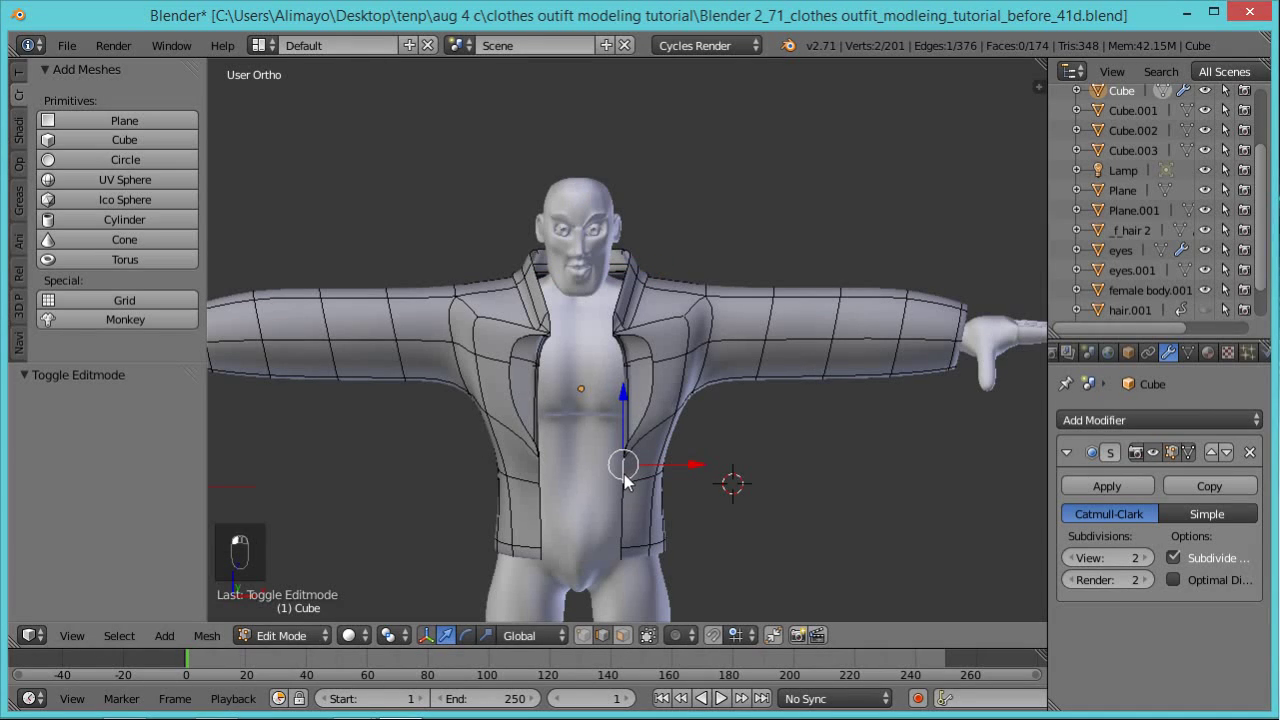
pyautogui.keyDown('shift'); pyautogui.rightClick(625, 521); pyautogui.keyUp('shift')
pyautogui.keyDown('shift'); pyautogui.rightClick(620, 553); pyautogui.keyUp('shift')
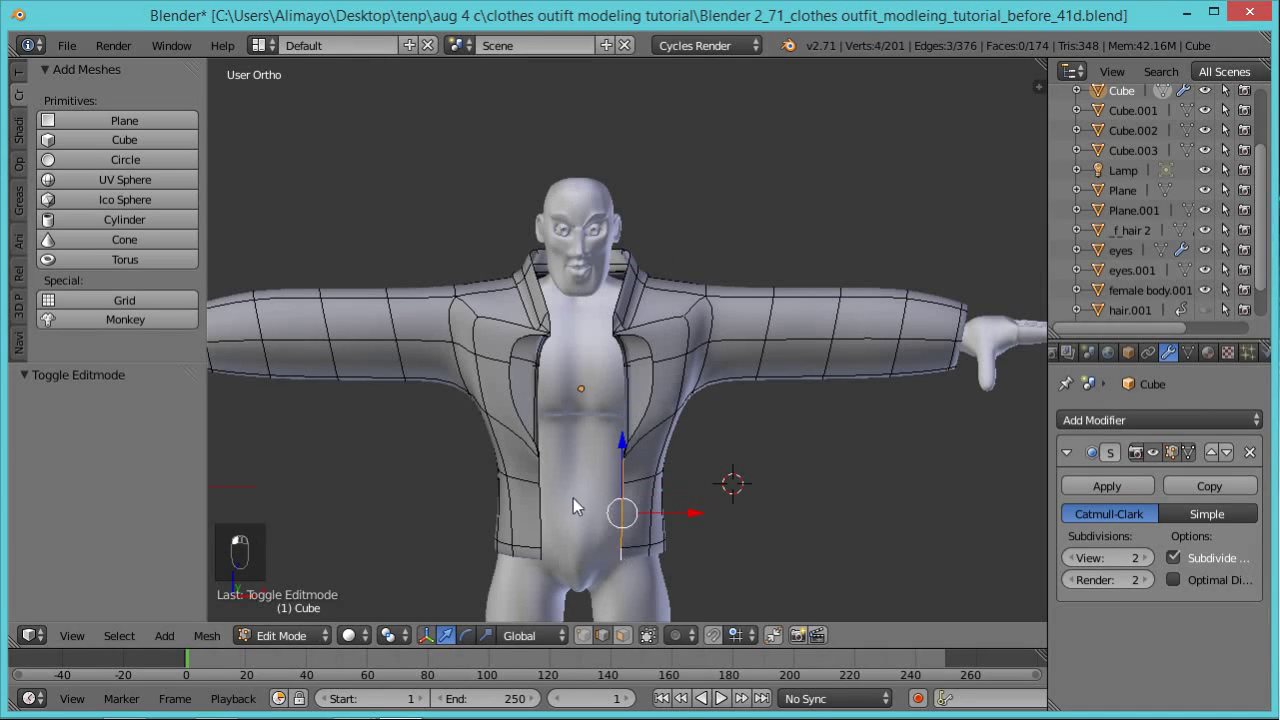
pyautogui.keyDown('shift'); pyautogui.rightClick(539, 468); pyautogui.keyUp('shift')
pyautogui.keyDown('shift'); pyautogui.rightClick(538, 535); pyautogui.keyUp('shift')
pyautogui.keyDown('shift'); pyautogui.rightClick(538, 553); pyautogui.keyUp('shift')
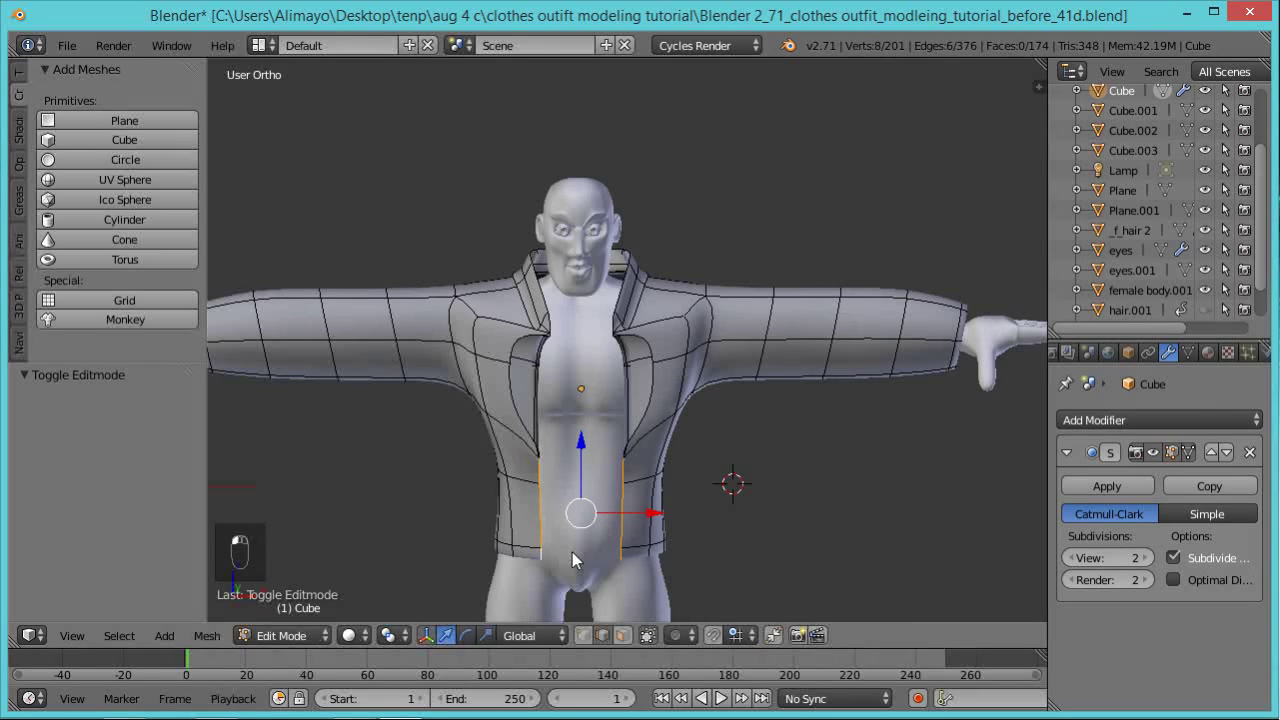
pyautogui.press('g')
pyautogui.press('x')
pyautogui.click(658, 522)
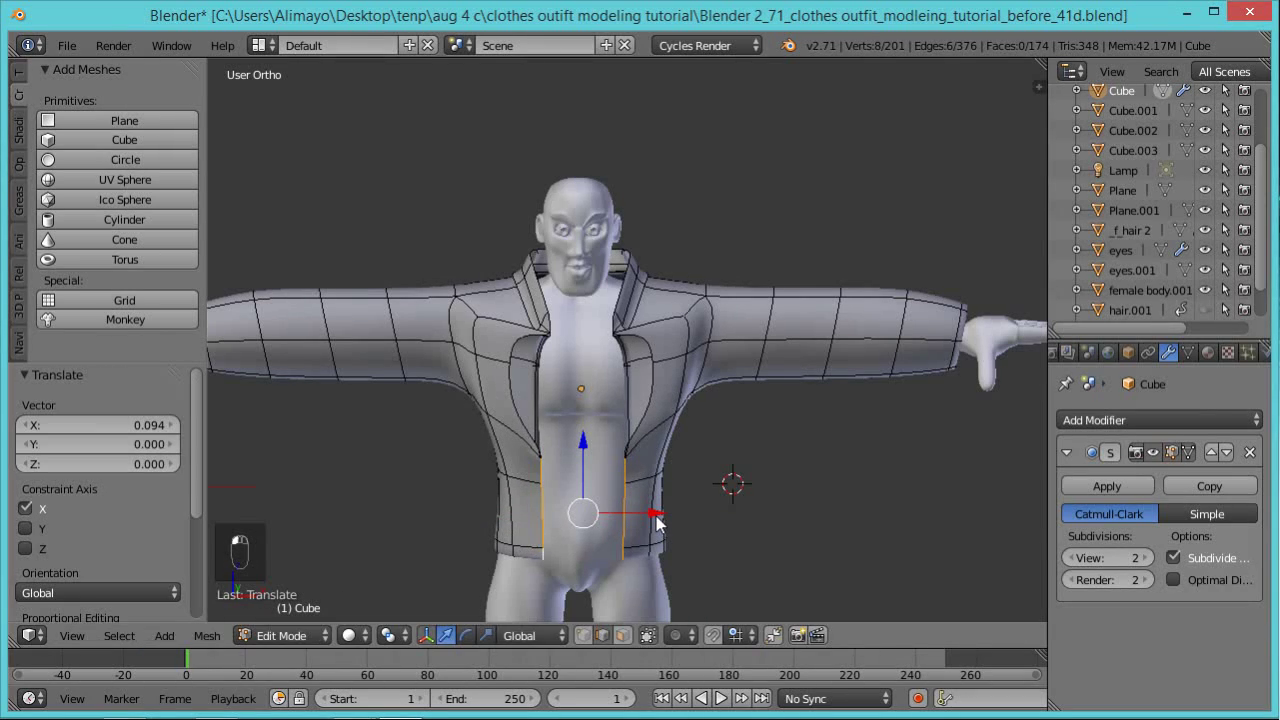
# Scale the selected front-opening edges by -0.621 along X so the two front panels cross over.
pyautogui.press('s')
pyautogui.press('x')
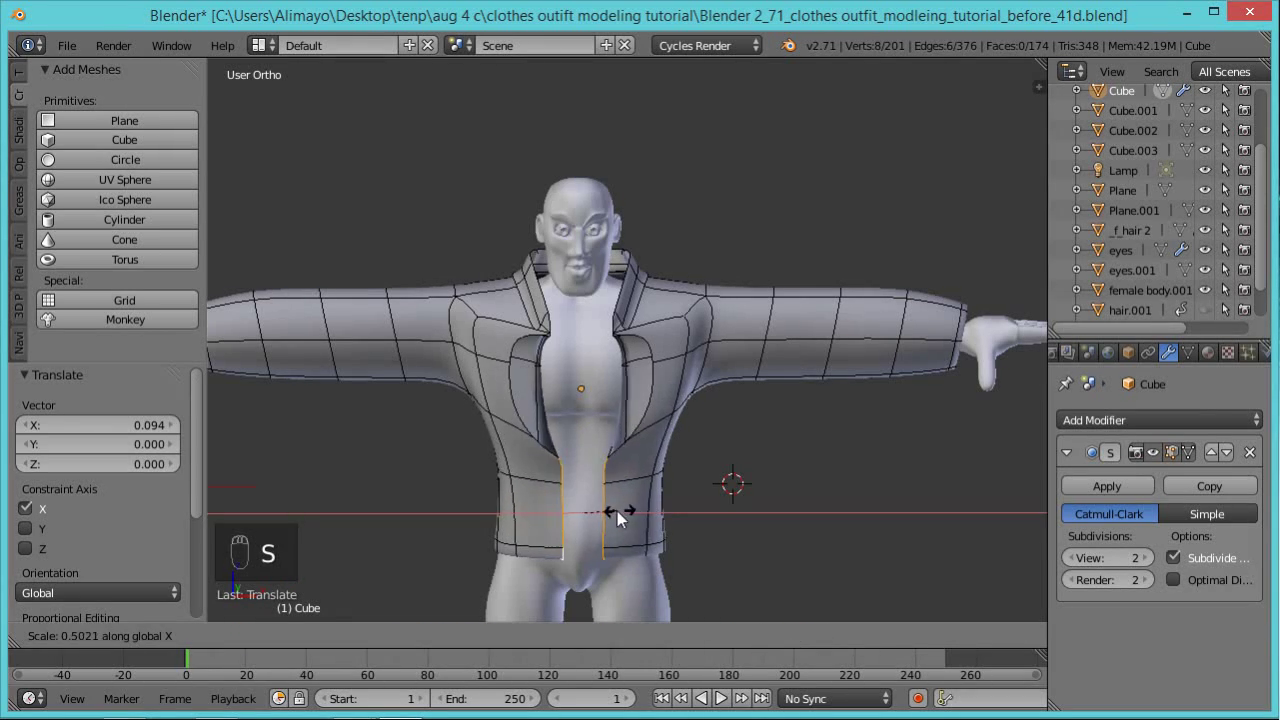
pyautogui.click(541, 518)
pyautogui.moveTo(630, 517)
pyautogui.mouseDown(button='middle')
pyautogui.moveTo(694, 363)
pyautogui.moveTo(632, 516)
pyautogui.mouseUp(button='middle')
pyautogui.scroll(2, 622, 518)
pyautogui.moveTo(669, 591); pyautogui.dragTo(649, 561, button='middle')
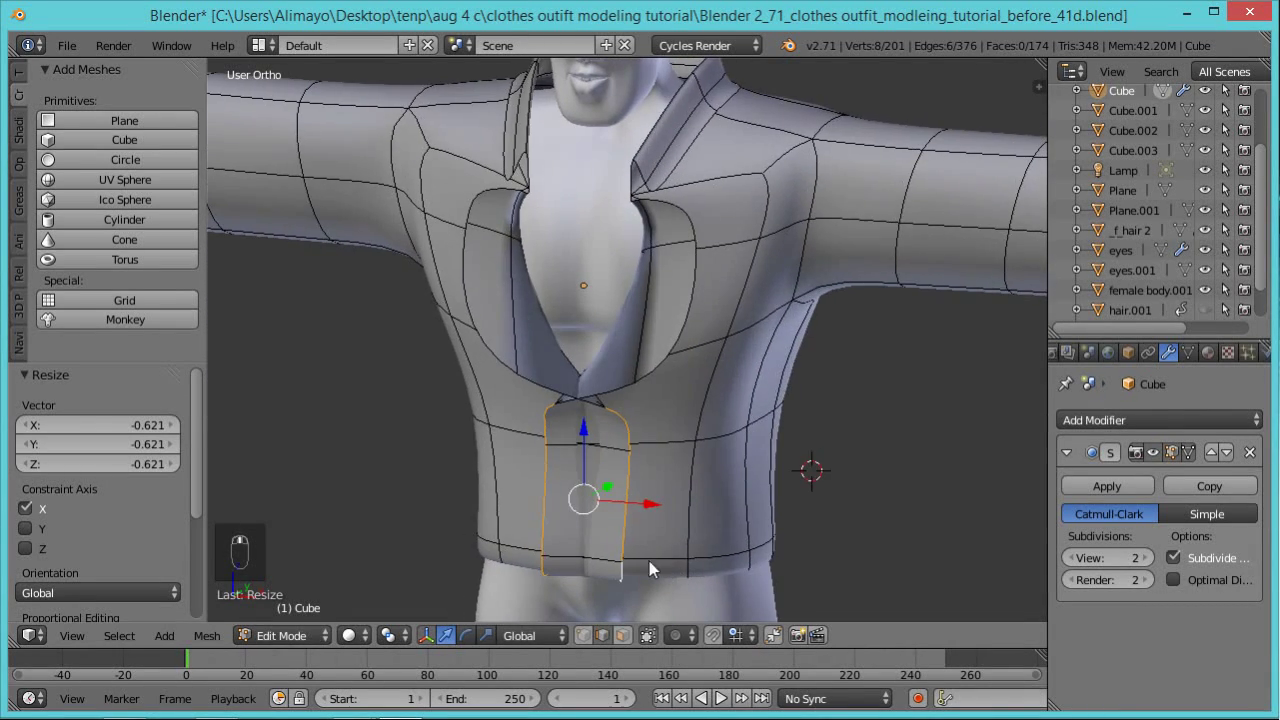
# Pull the outer front panel's hem edge -0.966 along Y and its waist-level horizontal edge -0.994 along Y.
pyautogui.rightClick(600, 555)
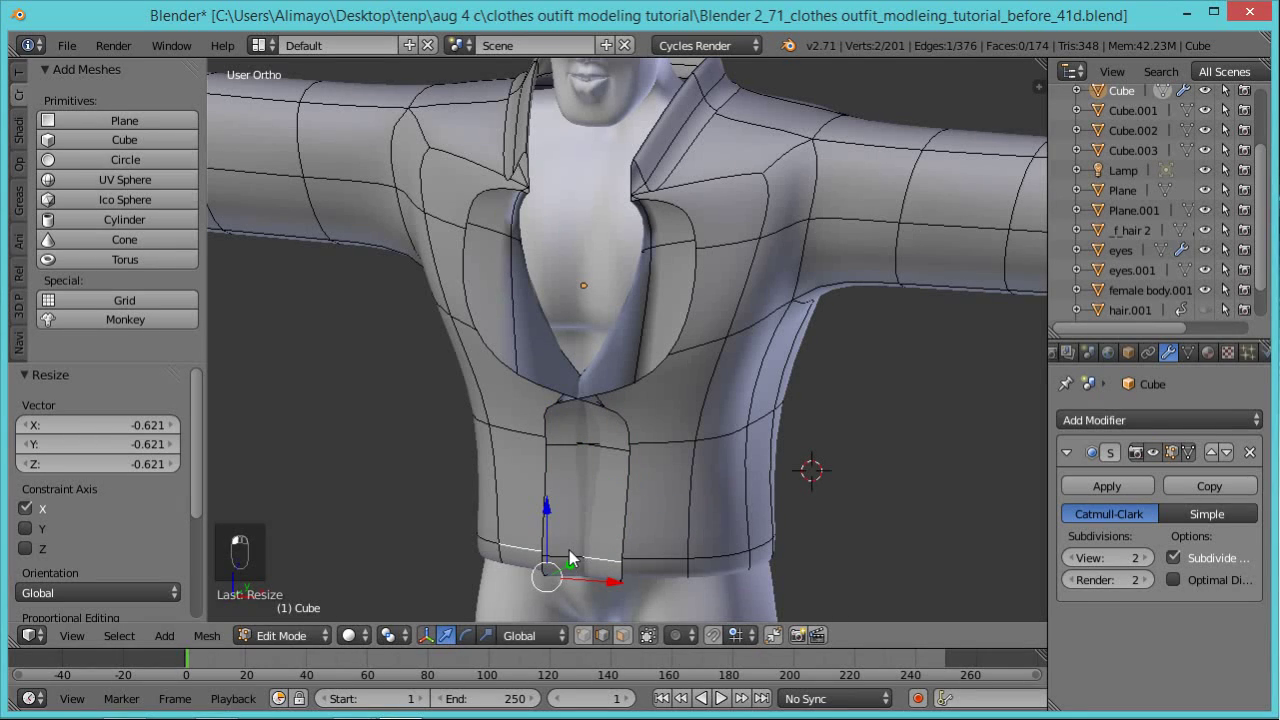
pyautogui.press('g')
pyautogui.press('y')
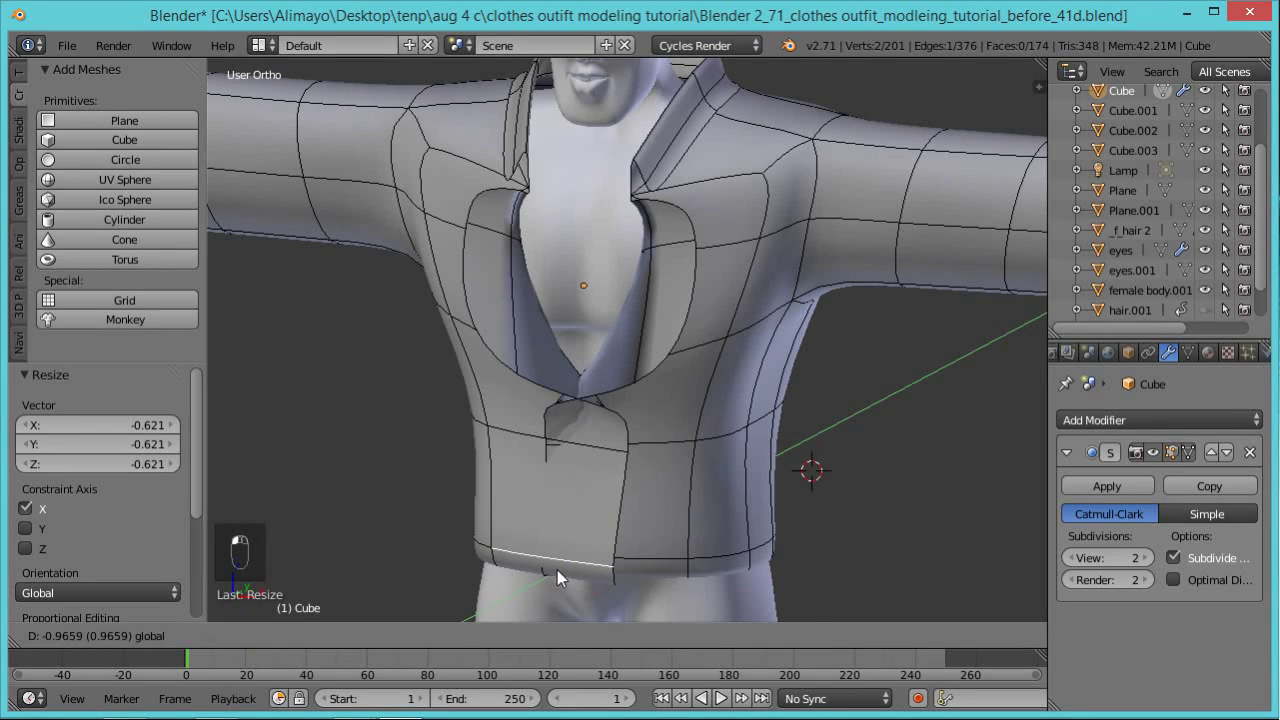
pyautogui.click(557, 570)
pyautogui.hotkey('ctrl', 'z')
pyautogui.press('g')
pyautogui.press('y')
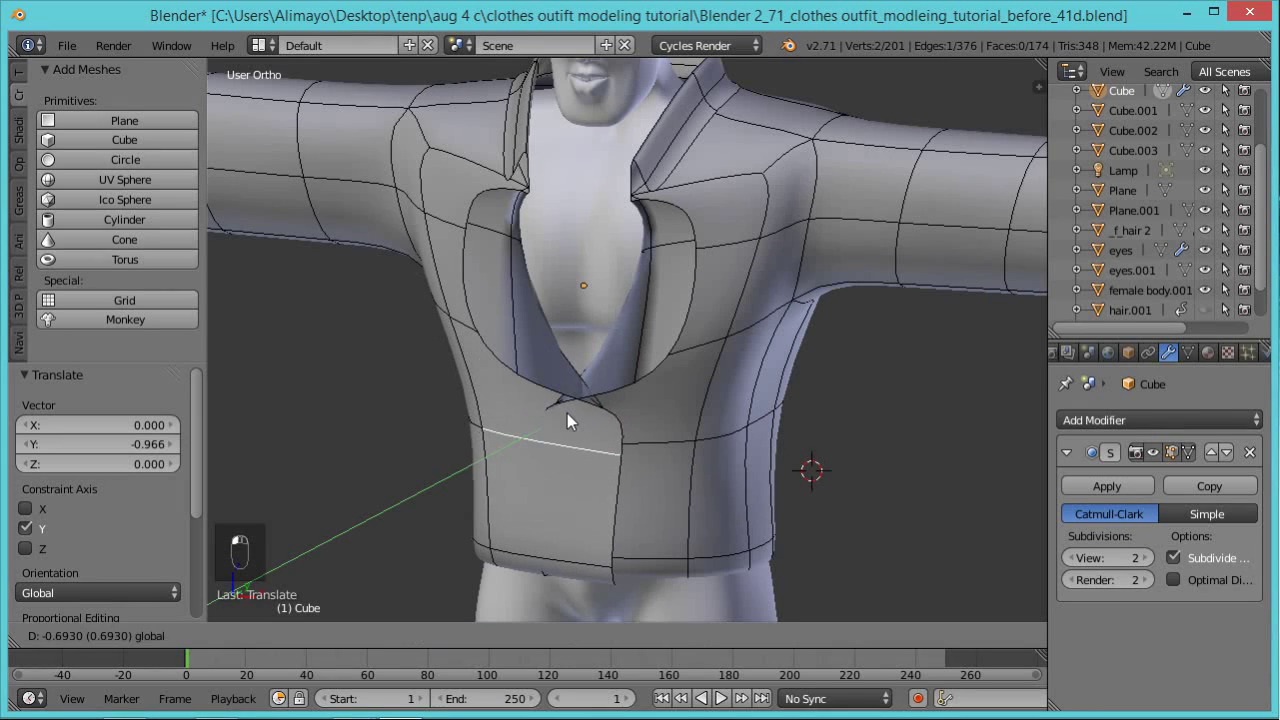
pyautogui.click(564, 414)
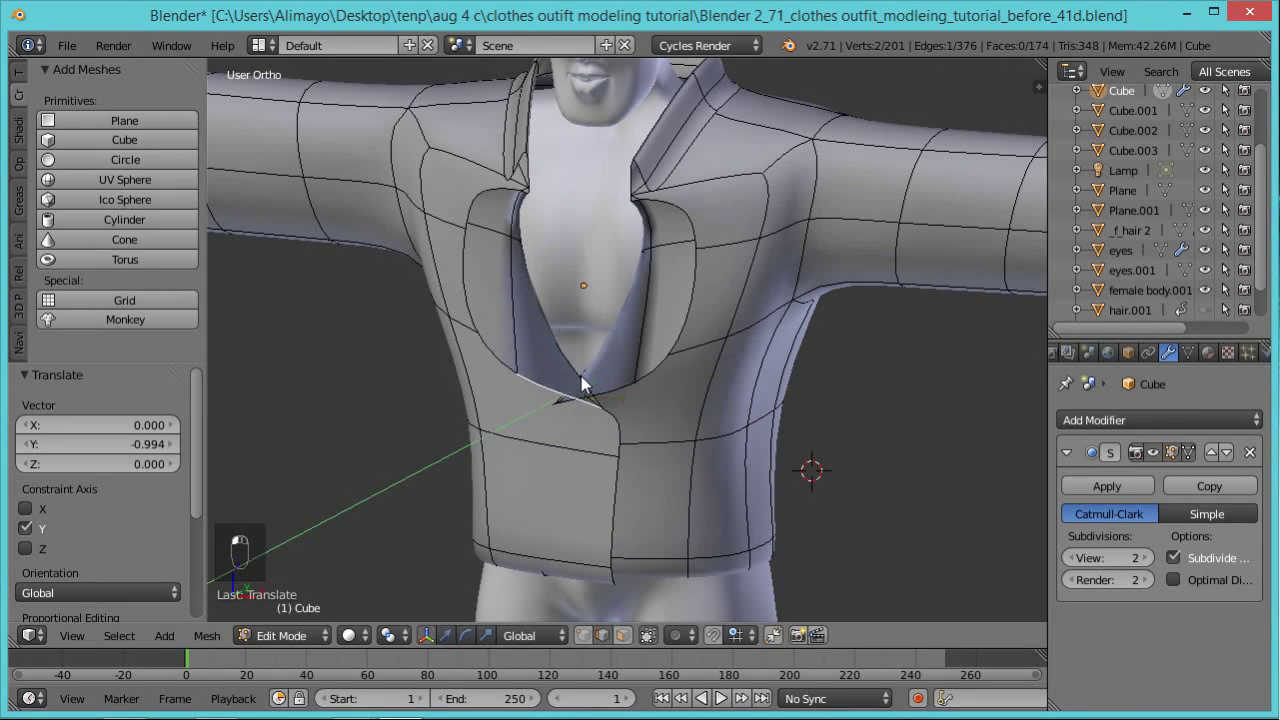
# Move the lower edge of the outer panel's lapel -0.451 along Y so it overlaps the opposite side.
pyautogui.press('g')
pyautogui.press('y')
pyautogui.click(577, 378)
pyautogui.moveTo(577, 378); pyautogui.dragTo(646, 434, button='middle')
pyautogui.moveTo(570, 447); pyautogui.dragTo(623, 413, button='middle')
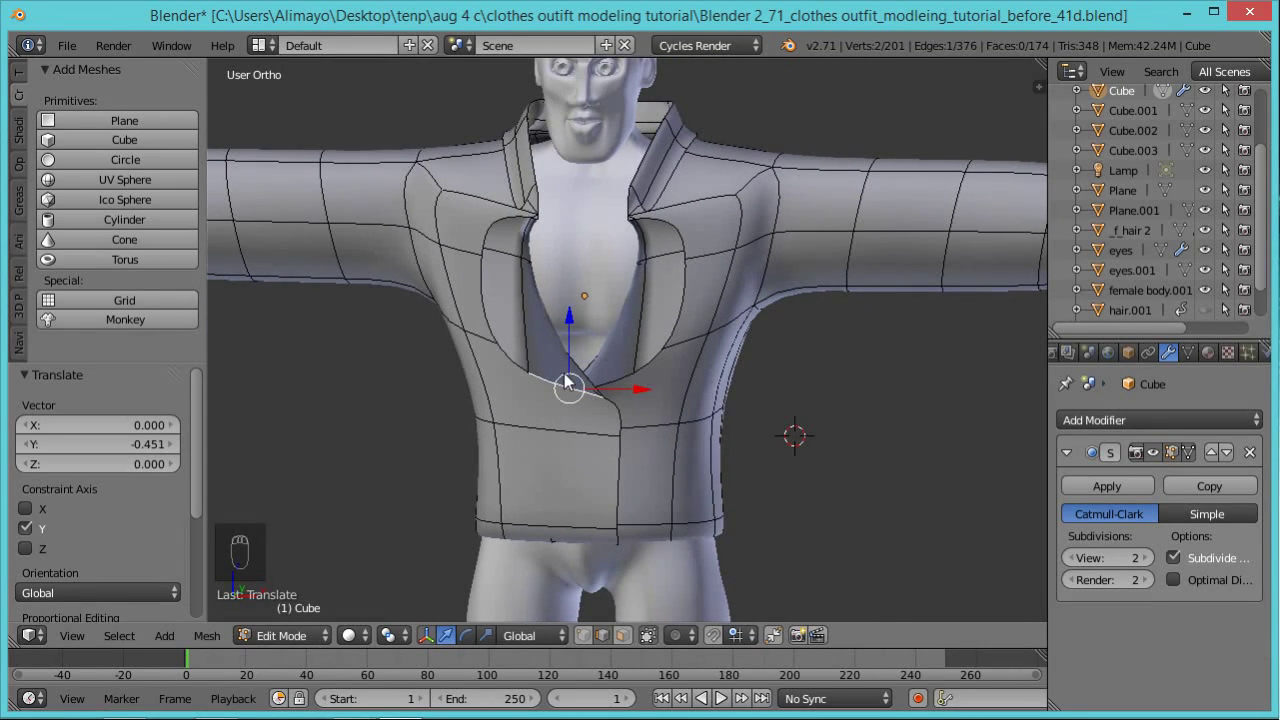
# Select the four inner lapel faces along both sides of the neck opening, flip their normals, and inspect the jacket in Object Mode.
pyautogui.click(621, 635)
pyautogui.click(557, 363)
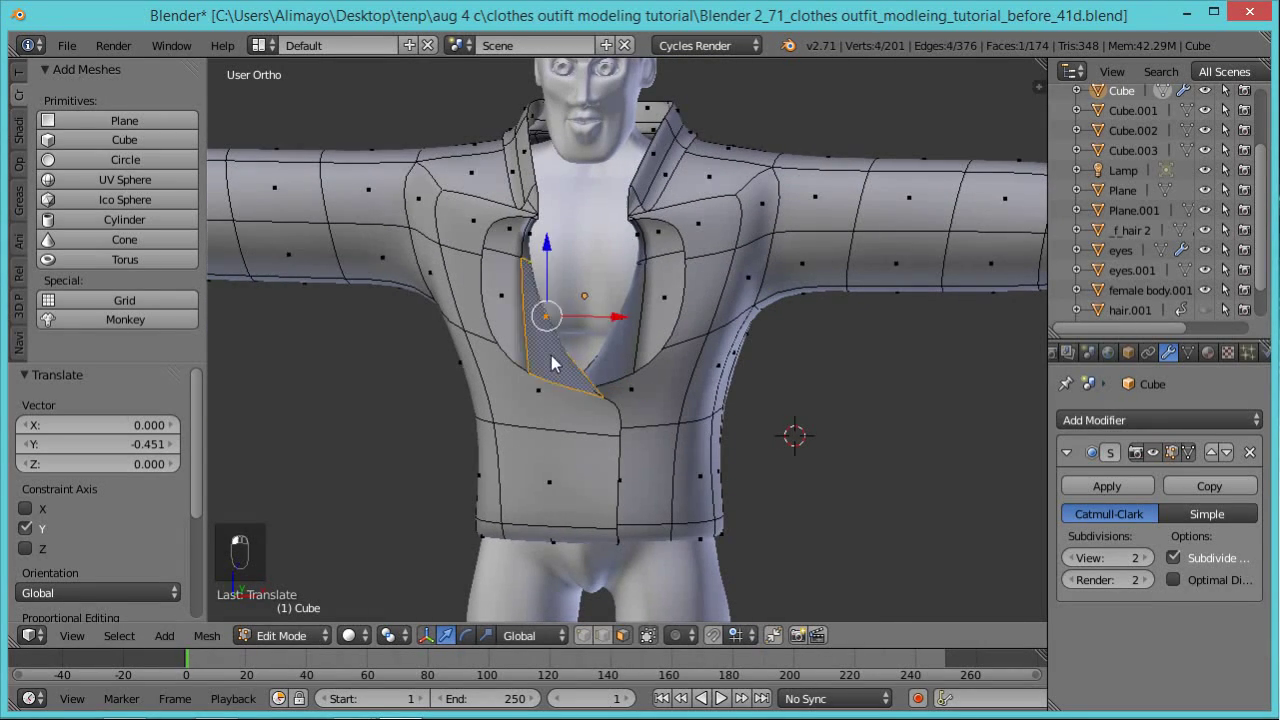
pyautogui.keyDown('shift'); pyautogui.click(618, 355); pyautogui.keyUp('shift')
pyautogui.keyDown('shift'); pyautogui.click(533, 257); pyautogui.keyUp('shift')
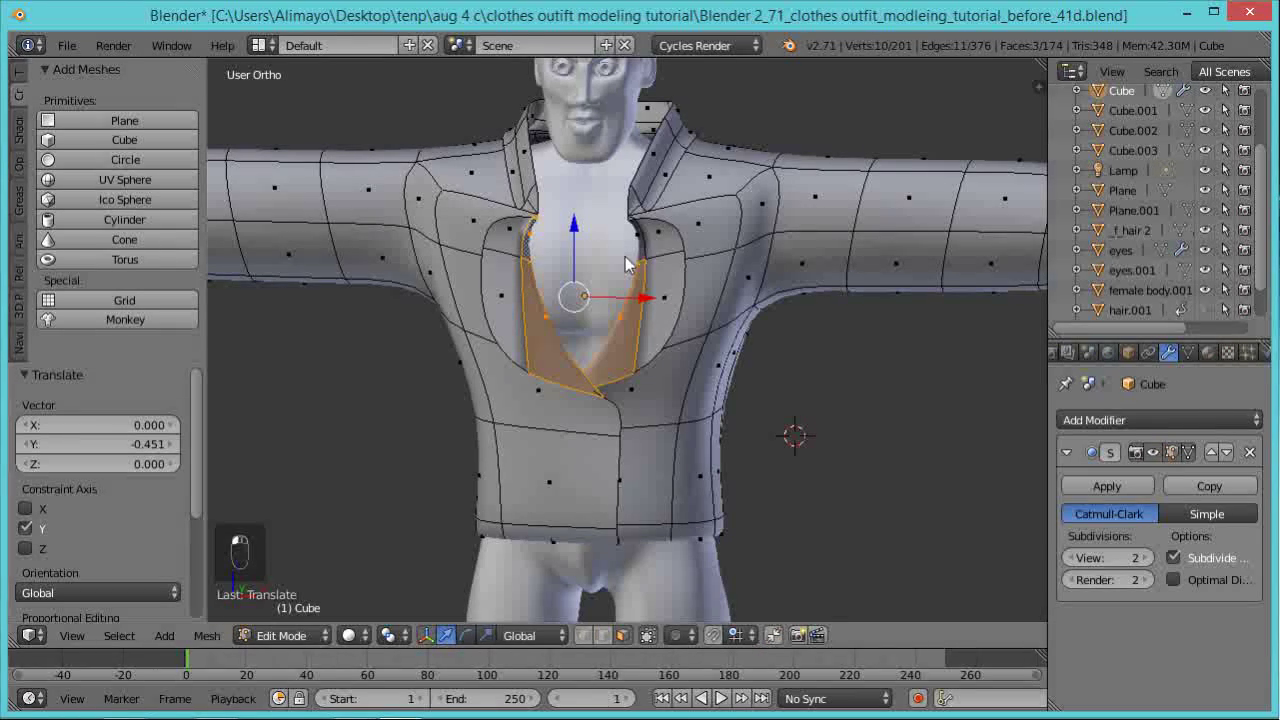
pyautogui.keyDown('shift'); pyautogui.click(643, 251); pyautogui.keyUp('shift')
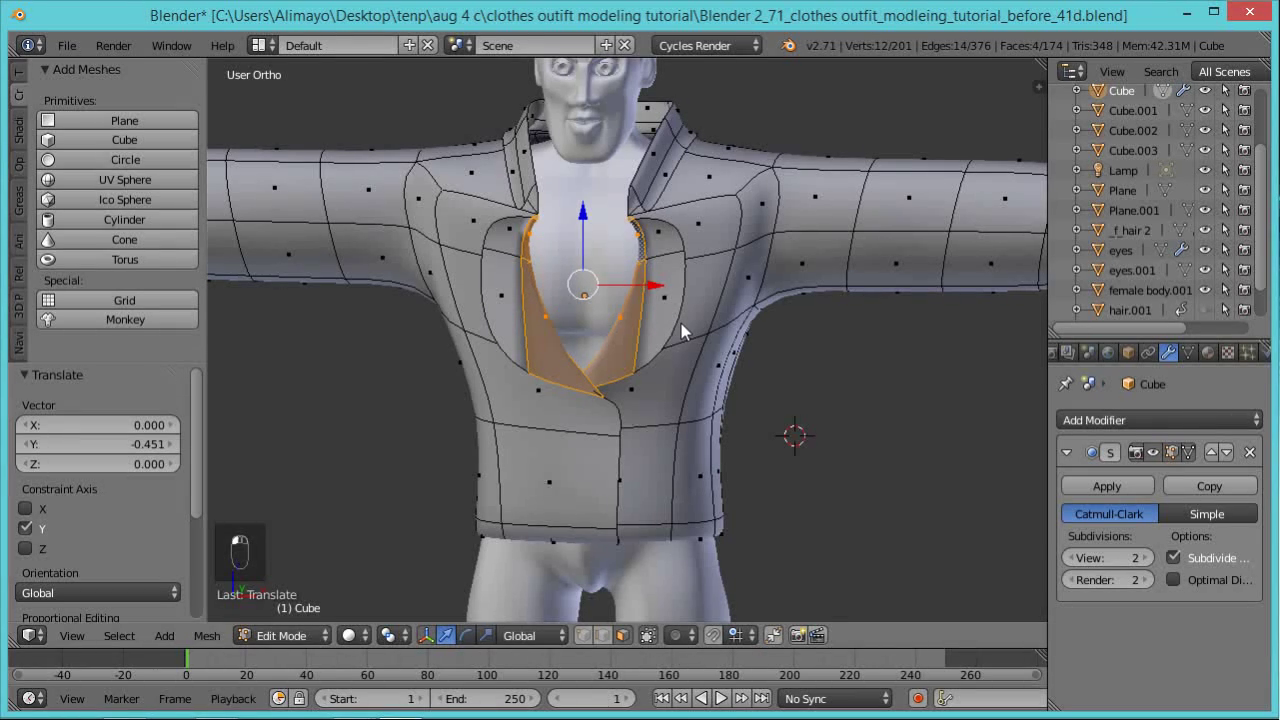
pyautogui.press('w')
pyautogui.click(682, 325)
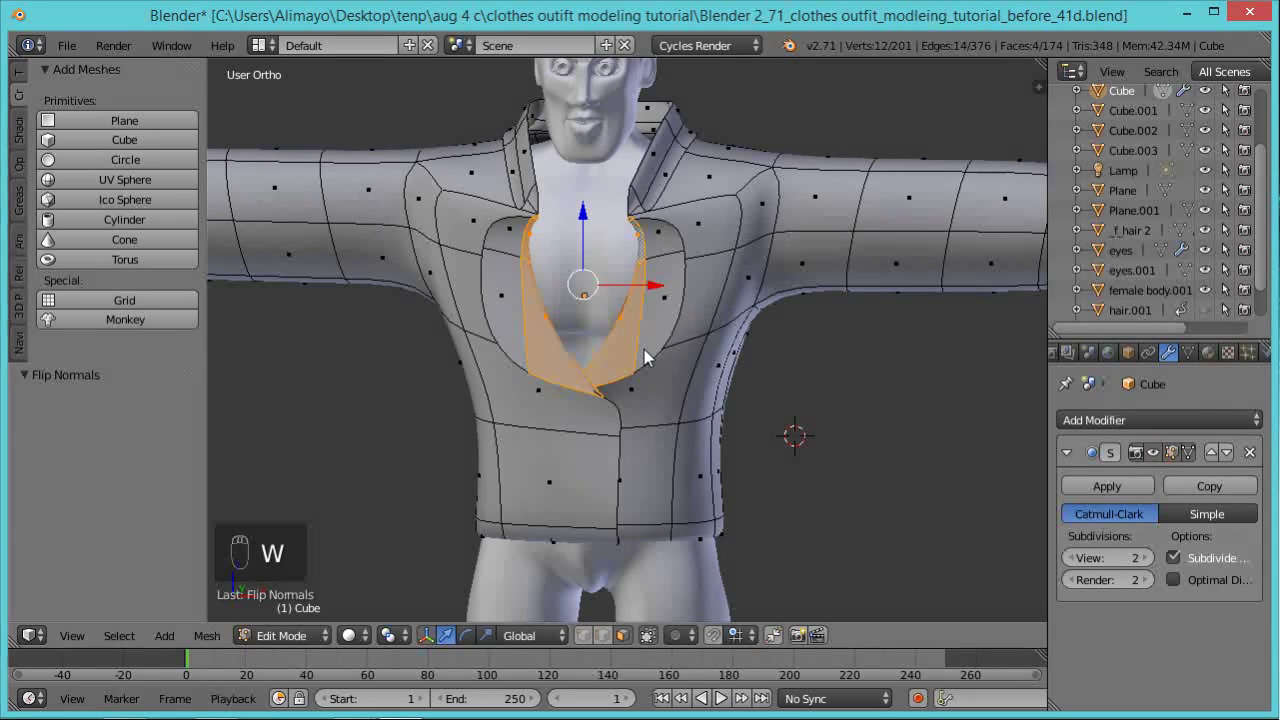
pyautogui.press('Tab')
pyautogui.moveTo(620, 341); pyautogui.dragTo(571, 177, button='middle')
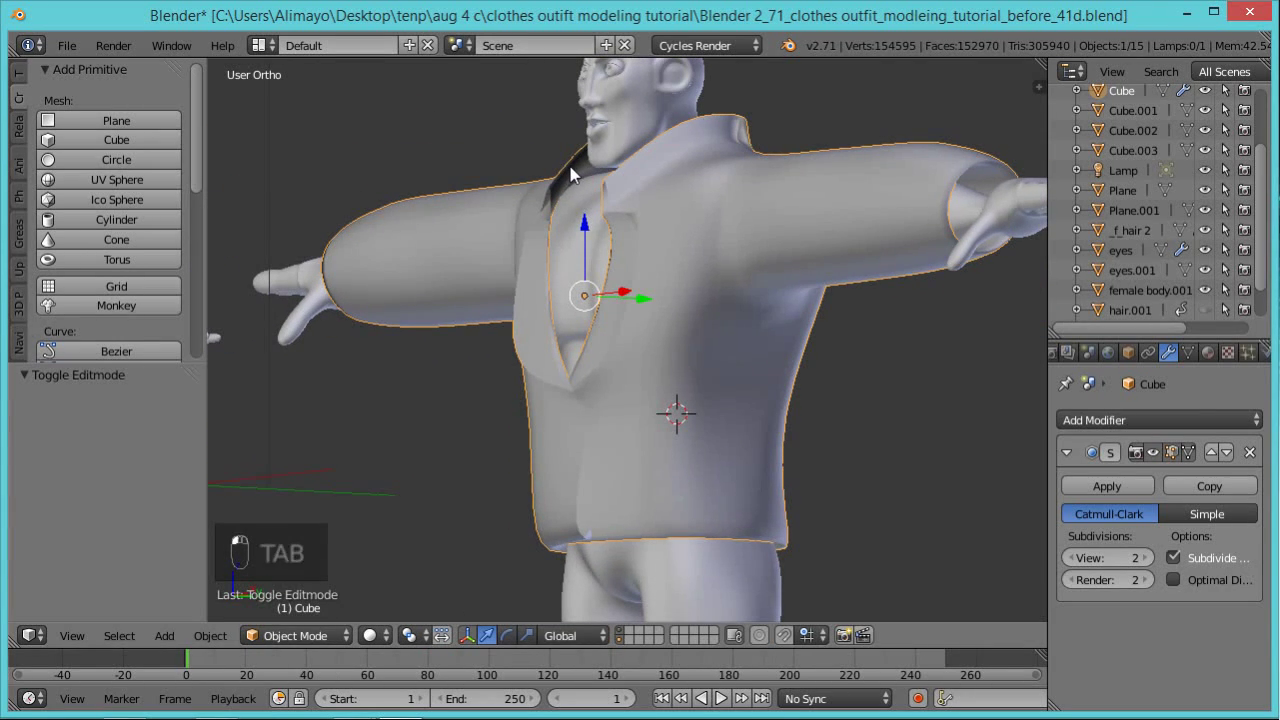
# Select the dark-shaded collar face, shift it 0.2 along X, flip its normal, and return to Object Mode.
pyautogui.press('Tab')
pyautogui.rightClick(575, 182)
pyautogui.moveTo(575, 182); pyautogui.dragTo(620, 250, button='middle')
pyautogui.moveTo(628, 182); pyautogui.dragTo(631, 180)
pyautogui.press('w')
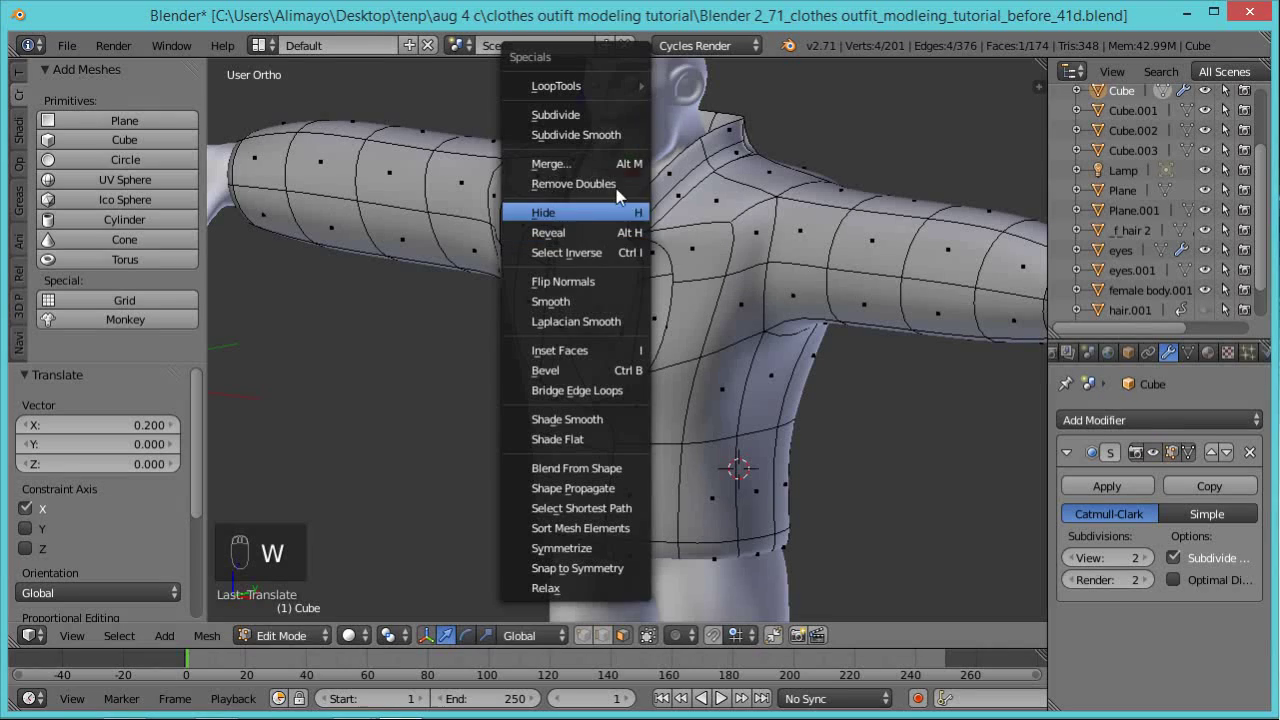
pyautogui.click(591, 278)
pyautogui.moveTo(550, 232); pyautogui.dragTo(644, 249, button='middle')
pyautogui.press('Tab')
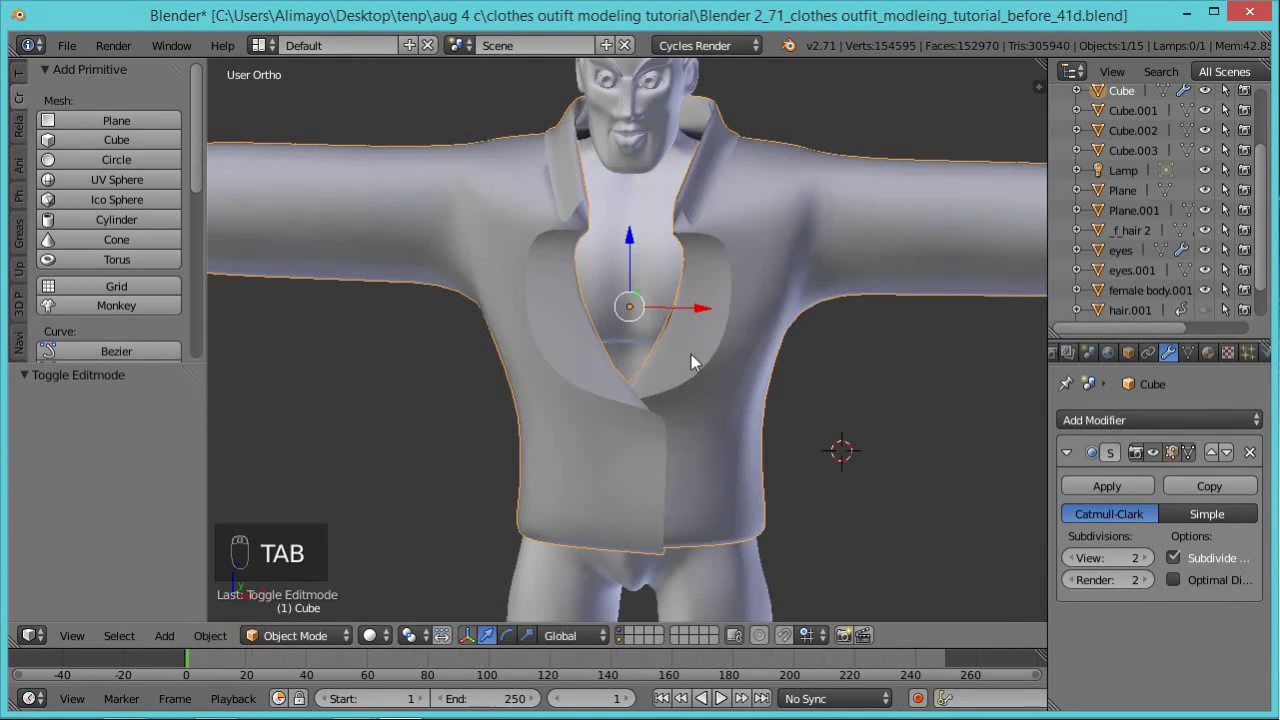
# Edit the jacket mesh and select the outer edges of the lapel on the character's left side.
pyautogui.moveTo(688, 370); pyautogui.dragTo(669, 546, button='middle')
pyautogui.moveTo(644, 457); pyautogui.dragTo(788, 462, button='middle')
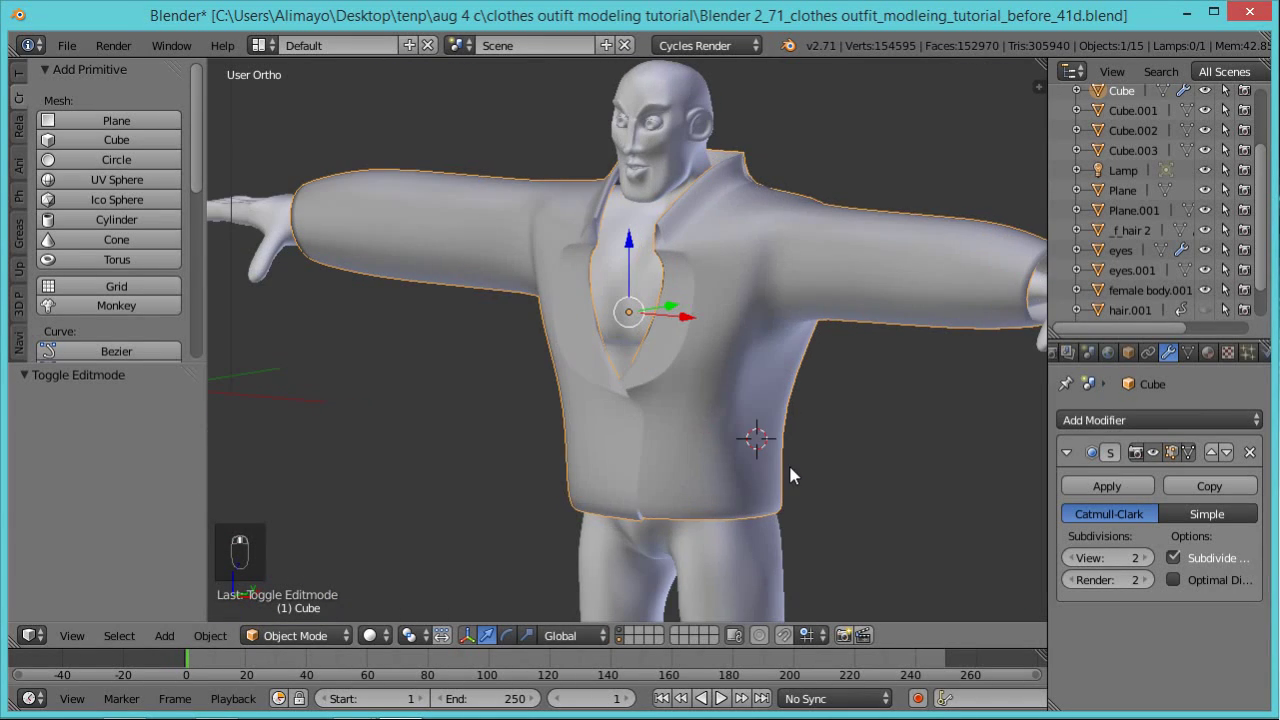
pyautogui.press('Tab')
pyautogui.scroll(3, 775, 460)
pyautogui.moveTo(728, 426); pyautogui.dragTo(679, 417, button='middle')
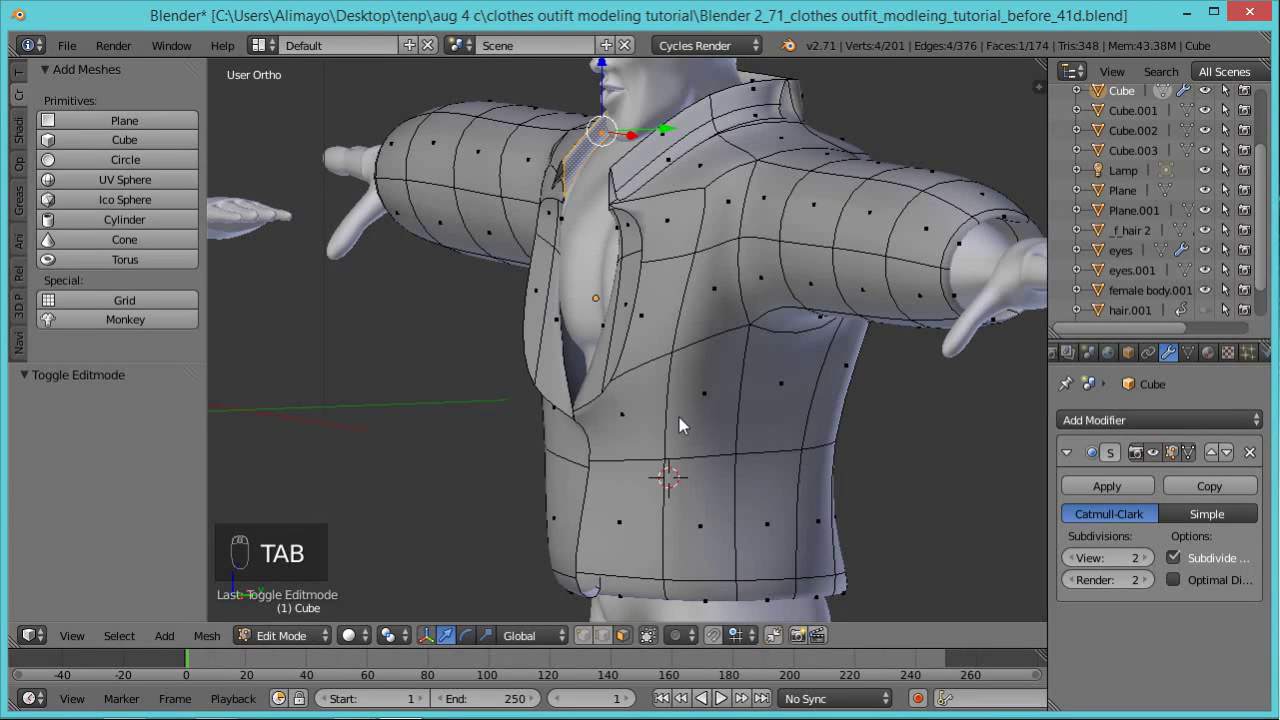
pyautogui.moveTo(618, 362); pyautogui.dragTo(591, 364, button='middle')
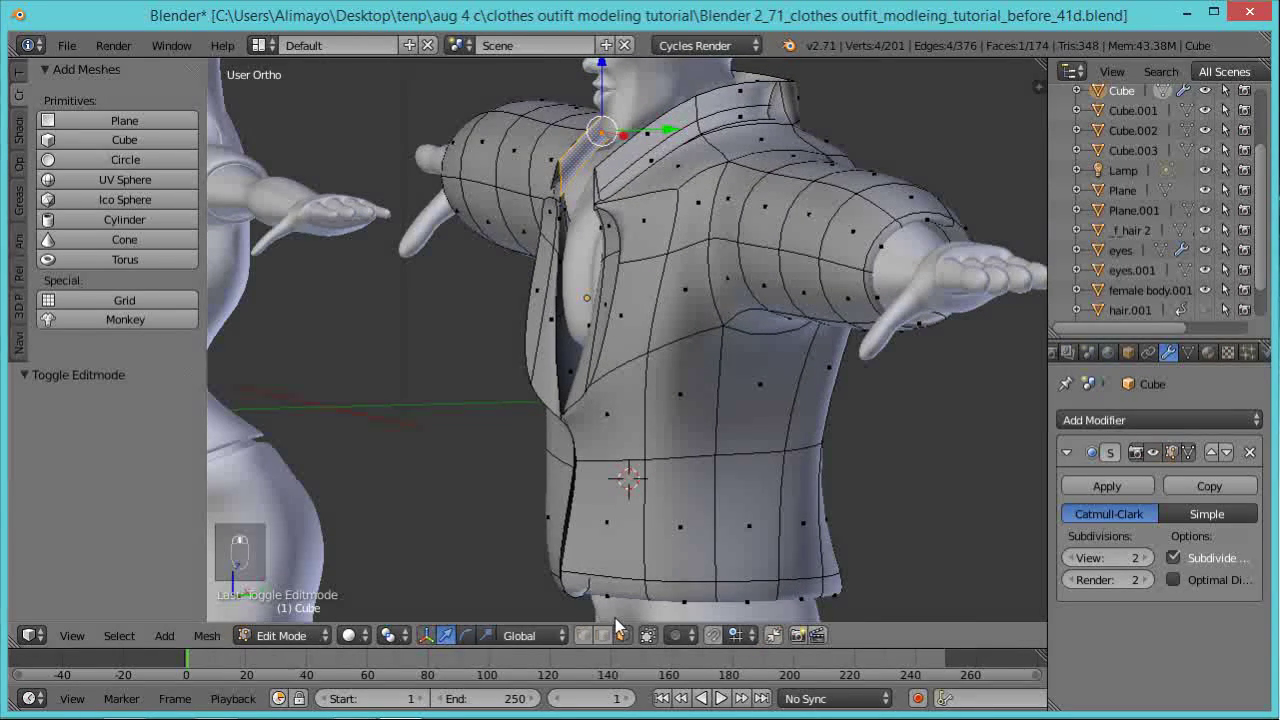
pyautogui.rightClick(600, 362)
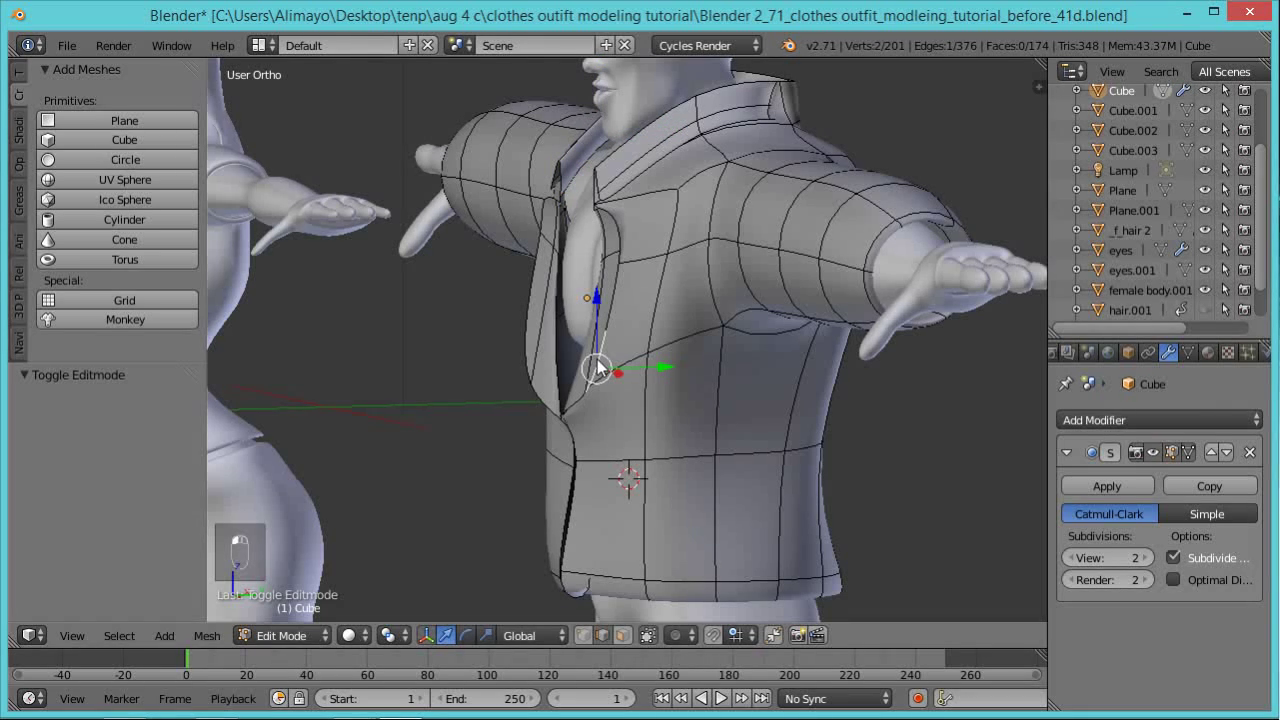
pyautogui.keyDown('shift'); pyautogui.rightClick(612, 290); pyautogui.keyUp('shift')
pyautogui.keyDown('shift'); pyautogui.rightClick(622, 250); pyautogui.keyUp('shift')
pyautogui.keyDown('shift'); pyautogui.rightClick(616, 239); pyautogui.keyUp('shift')
pyautogui.keyDown('shift'); pyautogui.rightClick(609, 295); pyautogui.keyUp('shift')
# Add the outer edges of the opposite lapel to the selection and save the file as Blender 2_71_clothes outfit_modleing_tutorial_before_42d.blend.
pyautogui.moveTo(578, 309); pyautogui.dragTo(700, 309, button='middle')
pyautogui.keyDown('shift'); pyautogui.rightClick(509, 416); pyautogui.keyUp('shift')
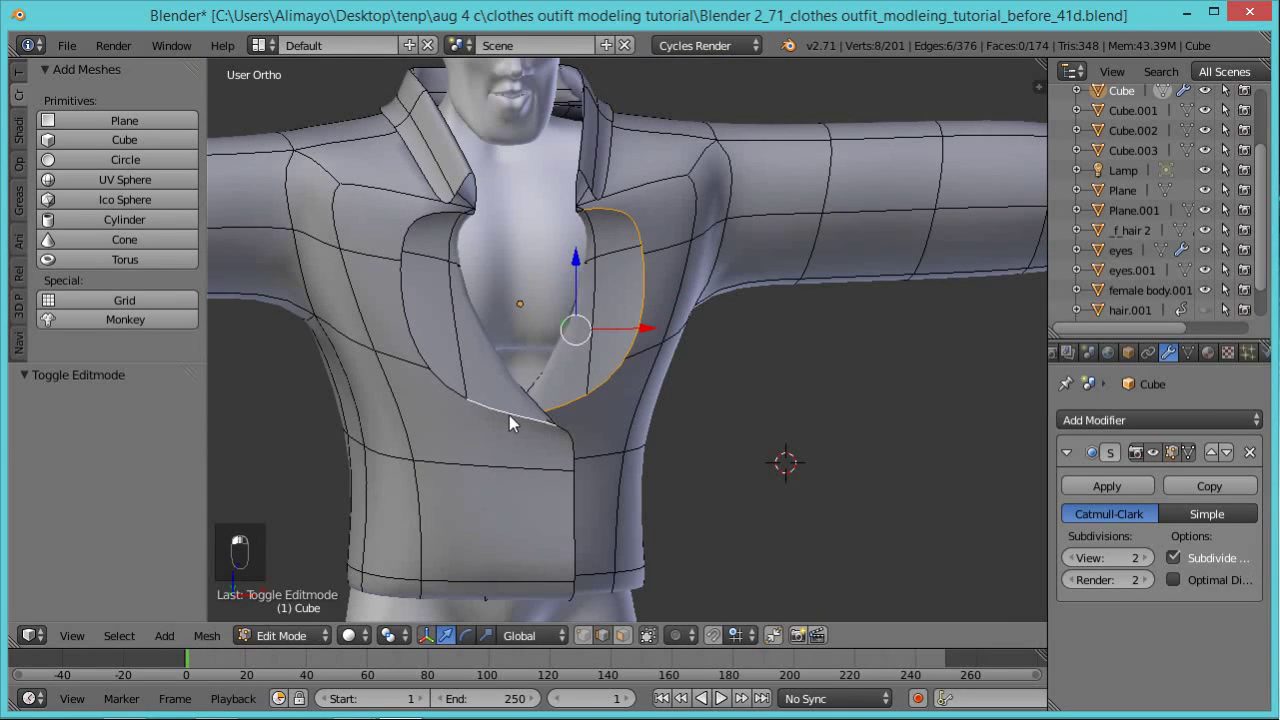
pyautogui.keyDown('shift'); pyautogui.rightClick(442, 372); pyautogui.keyUp('shift')
pyautogui.keyDown('shift'); pyautogui.rightClick(405, 262); pyautogui.keyUp('shift')
pyautogui.keyDown('shift'); pyautogui.rightClick(416, 234); pyautogui.keyUp('shift')
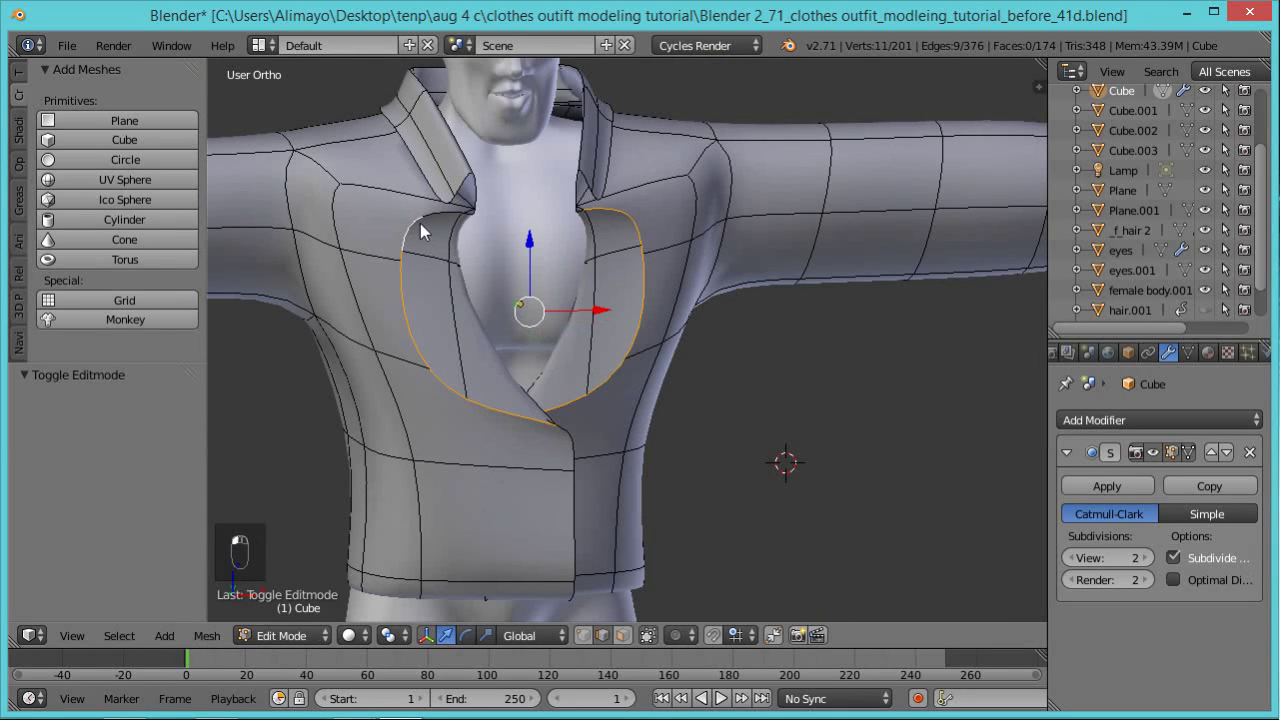
pyautogui.keyDown('shift'); pyautogui.rightClick(447, 213); pyautogui.keyUp('shift')
pyautogui.hotkey('ctrl', 'alt', 's')
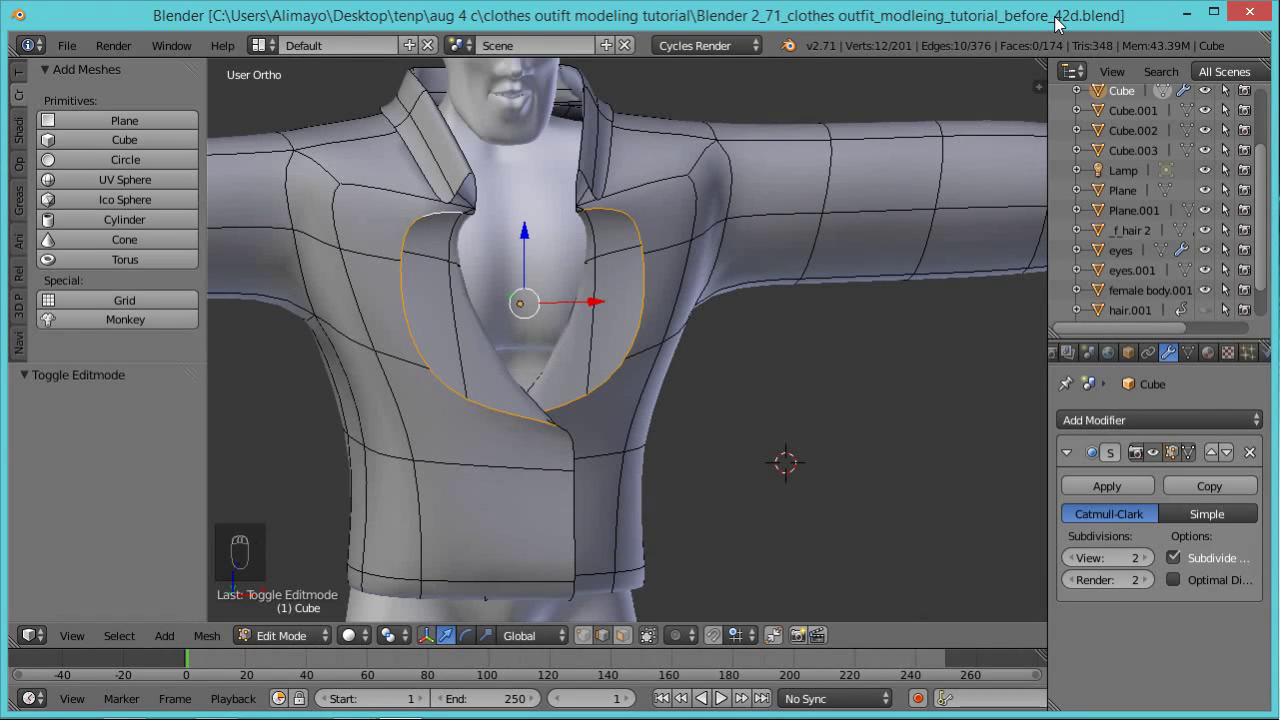
# Extrude the selected outer edges of both lapels about 0.397 along the Y axis, back toward the jacket body.
pyautogui.moveTo(786, 294); pyautogui.dragTo(625, 273, button='middle')
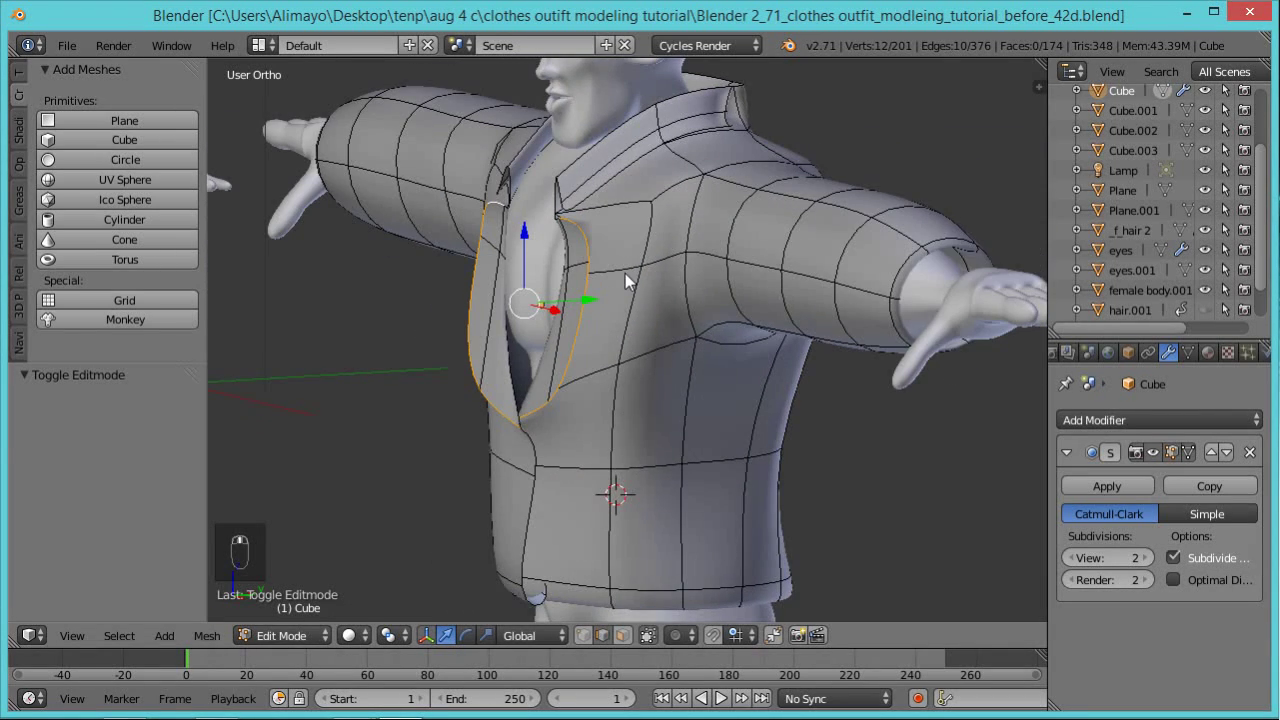
pyautogui.press('e')
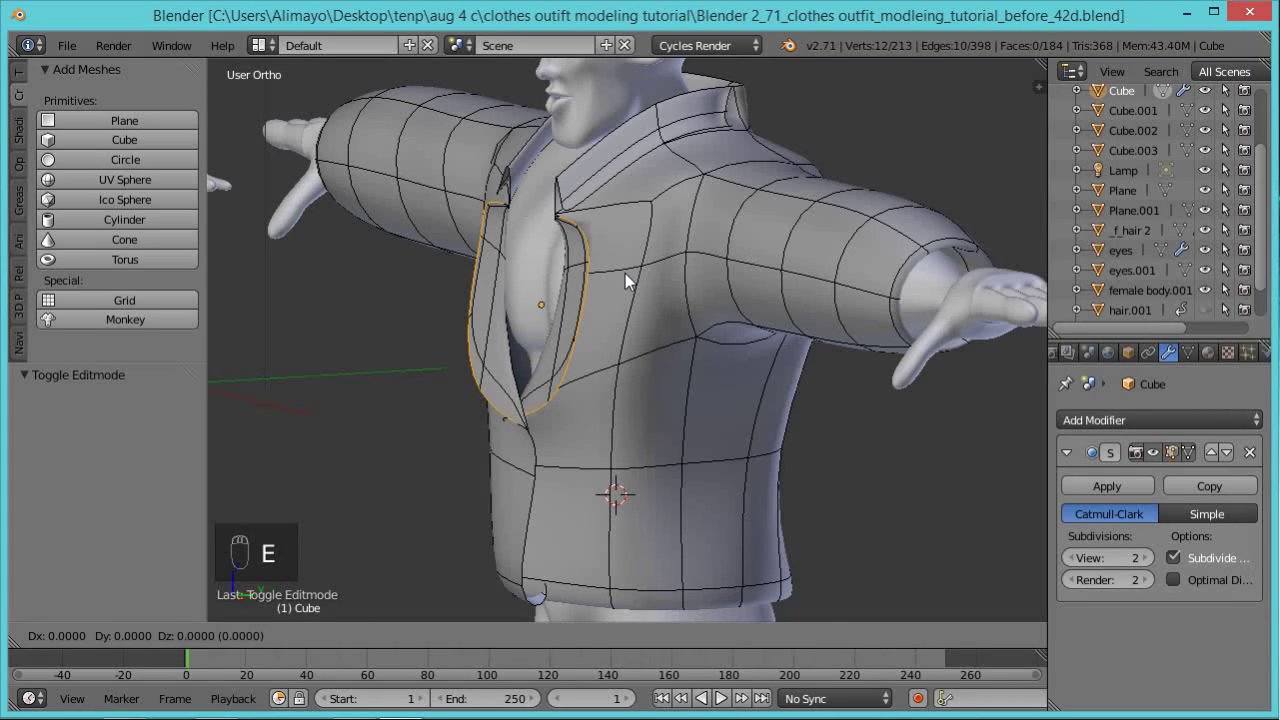
pyautogui.press('y')
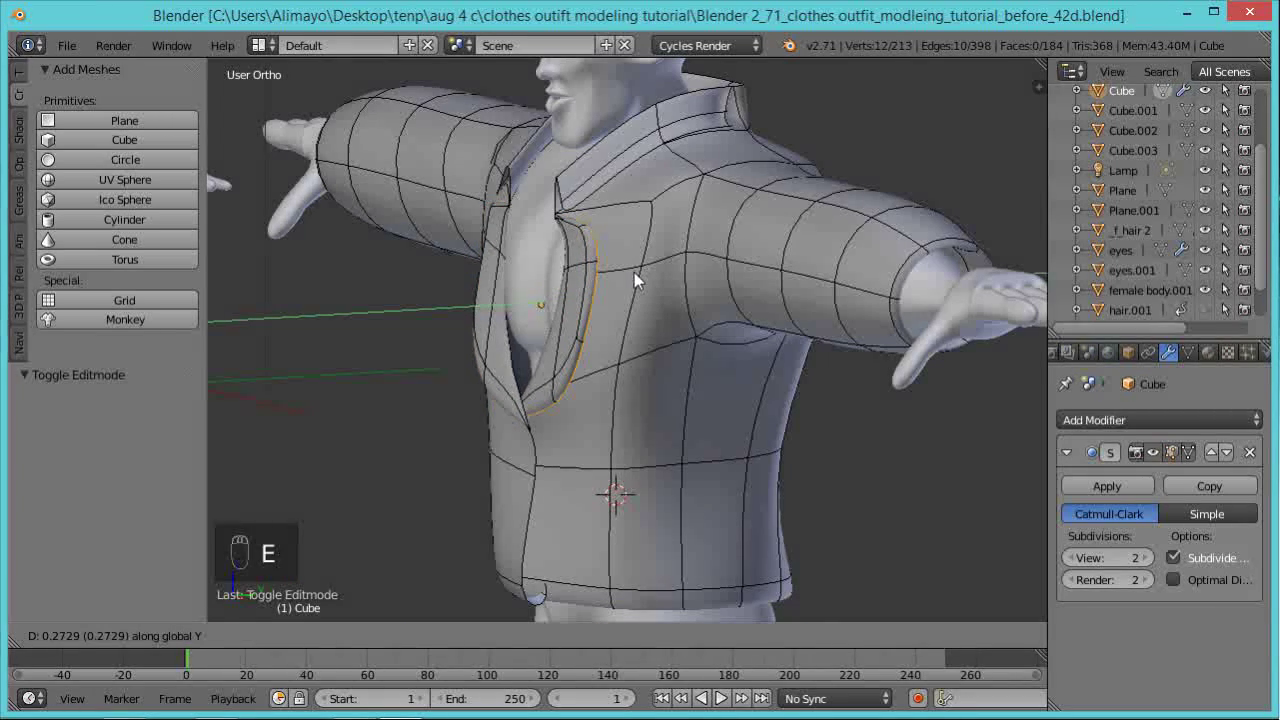
pyautogui.click(638, 270)
pyautogui.moveTo(634, 280); pyautogui.dragTo(713, 352, button='middle')
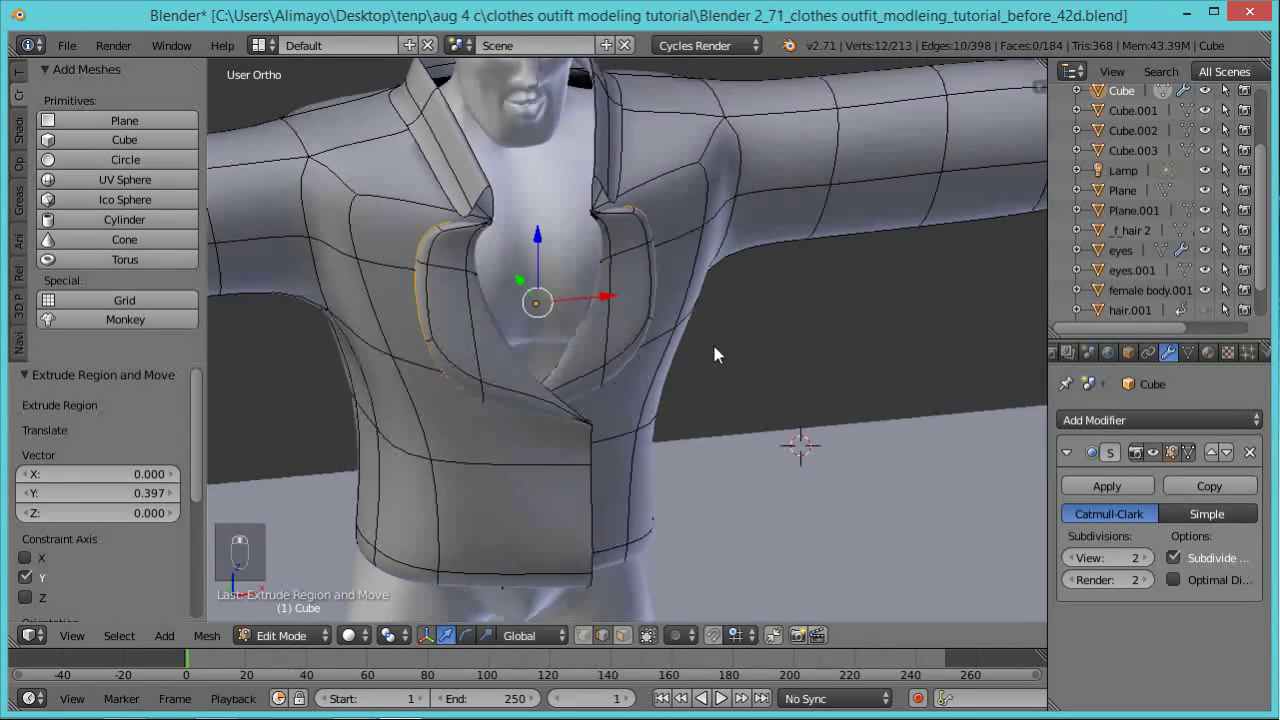
# Extrude the lapel edges again in place and scale the new edges to about 0.893 along the X axis.
pyautogui.press('e')
pyautogui.press('x')
pyautogui.rightClick(718, 335)
pyautogui.press('s')
pyautogui.press('x')
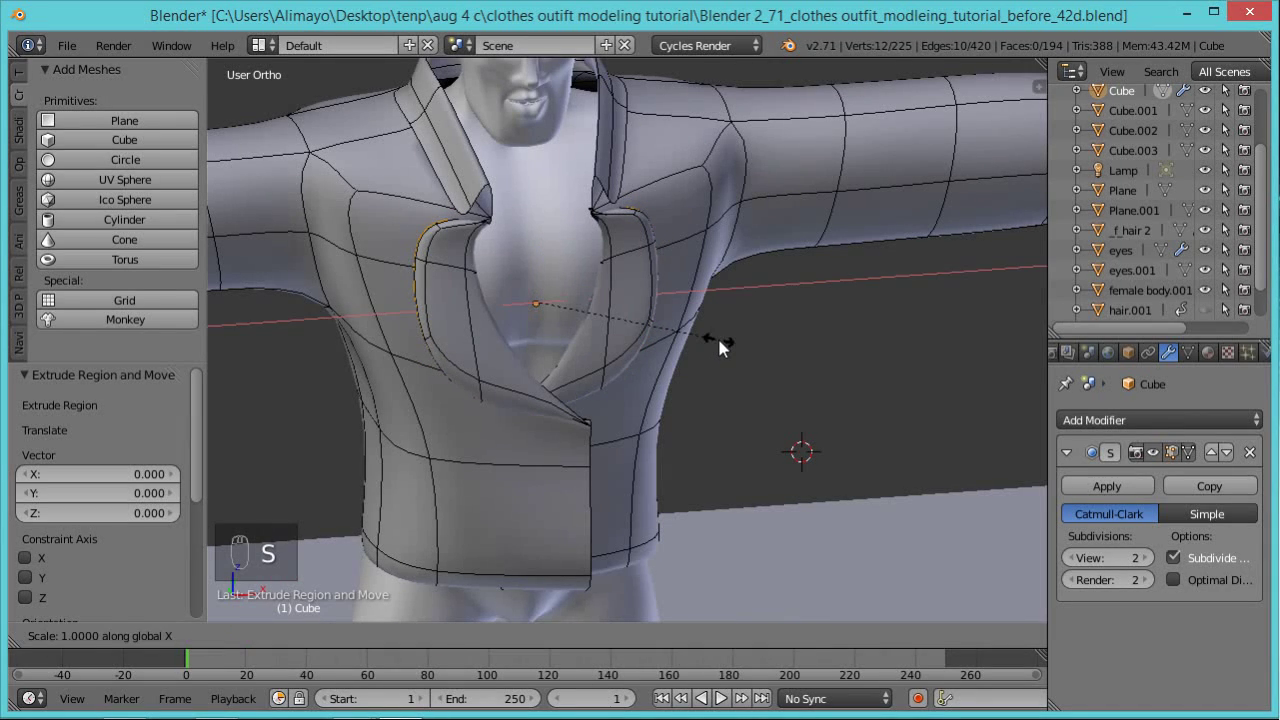
pyautogui.click(699, 342)
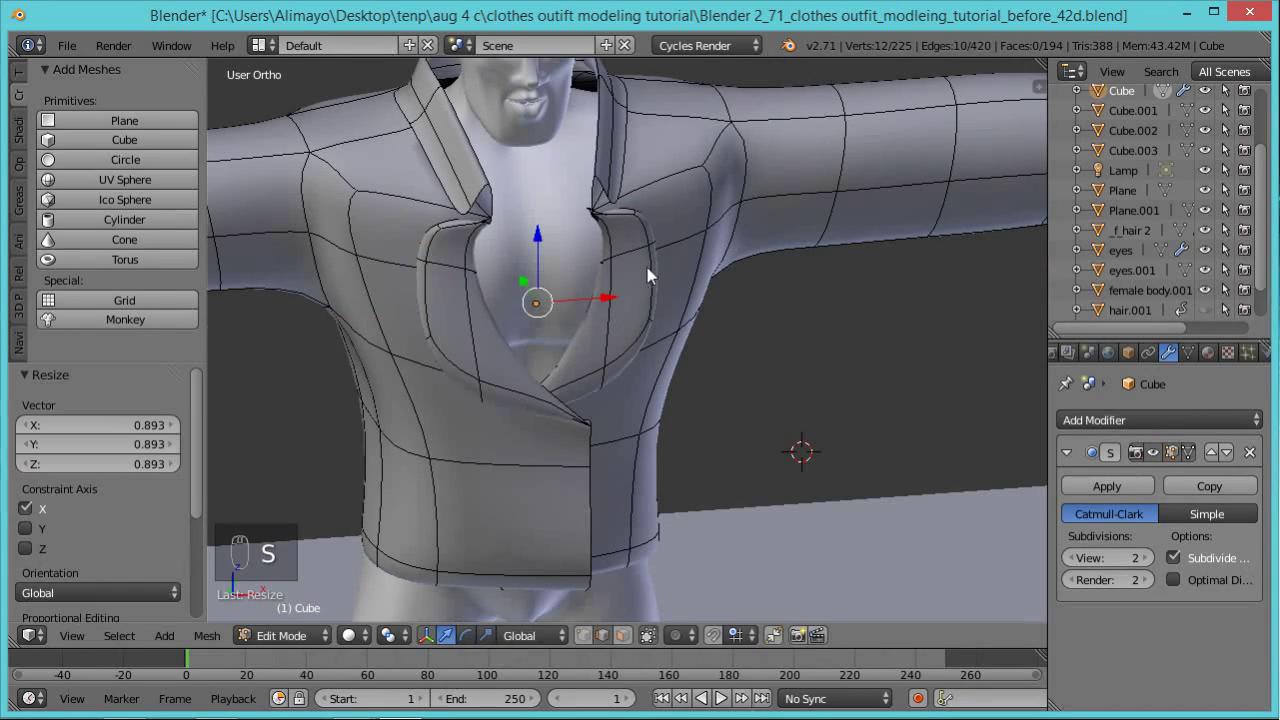
# Select the front opening's overlapping edge from below the lapels to the hem and extrude it about 0.339 along the Y axis.
pyautogui.moveTo(700, 275); pyautogui.dragTo(553, 324, button='middle')
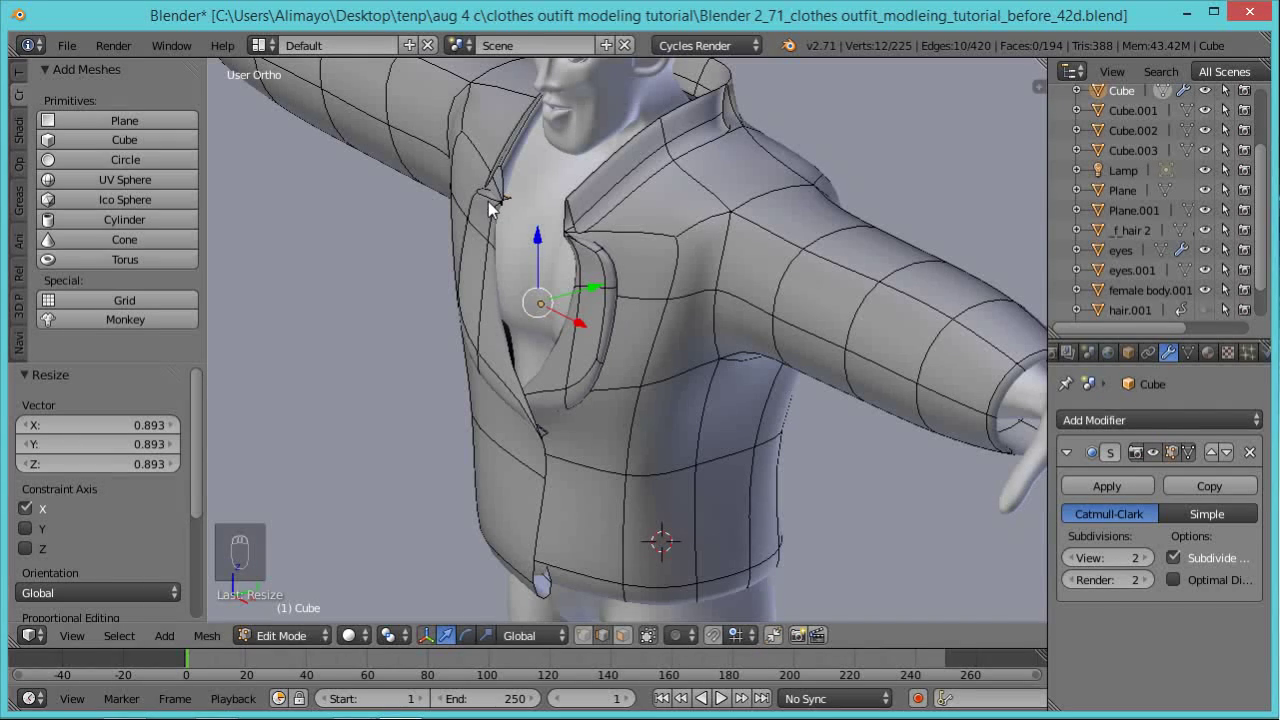
pyautogui.moveTo(498, 361); pyautogui.dragTo(659, 341, button='middle')
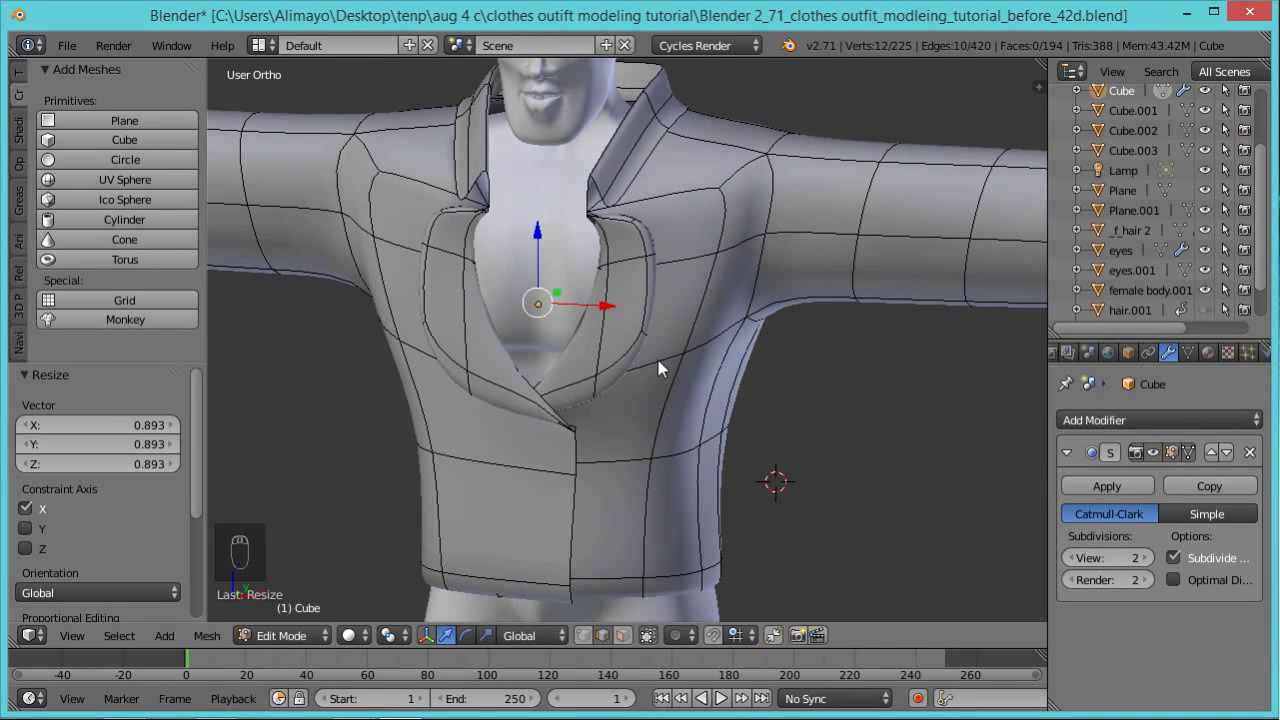
pyautogui.moveTo(626, 321); pyautogui.dragTo(671, 321, button='middle')
pyautogui.moveTo(566, 337); pyautogui.dragTo(555, 215, button='middle')
pyautogui.moveTo(658, 294); pyautogui.dragTo(549, 472, button='middle')
pyautogui.rightClick(556, 469)
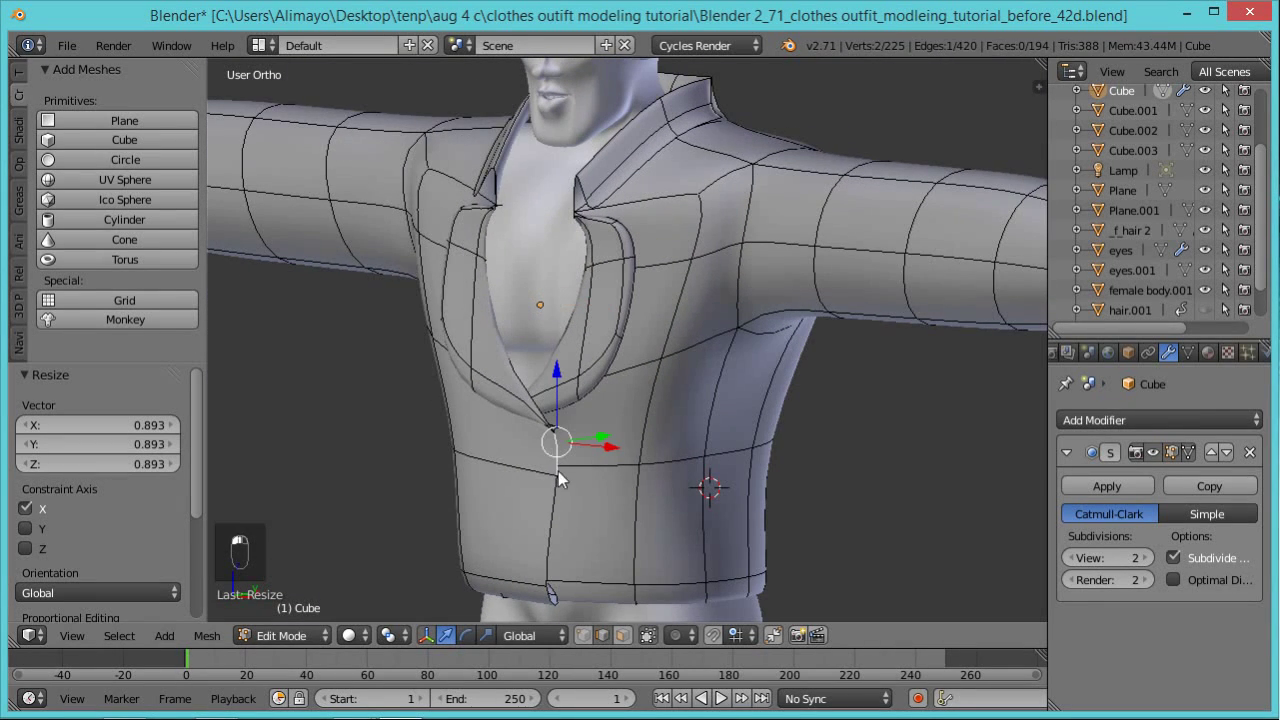
pyautogui.keyDown('alt'); pyautogui.rightClick(559, 494); pyautogui.keyUp('alt')
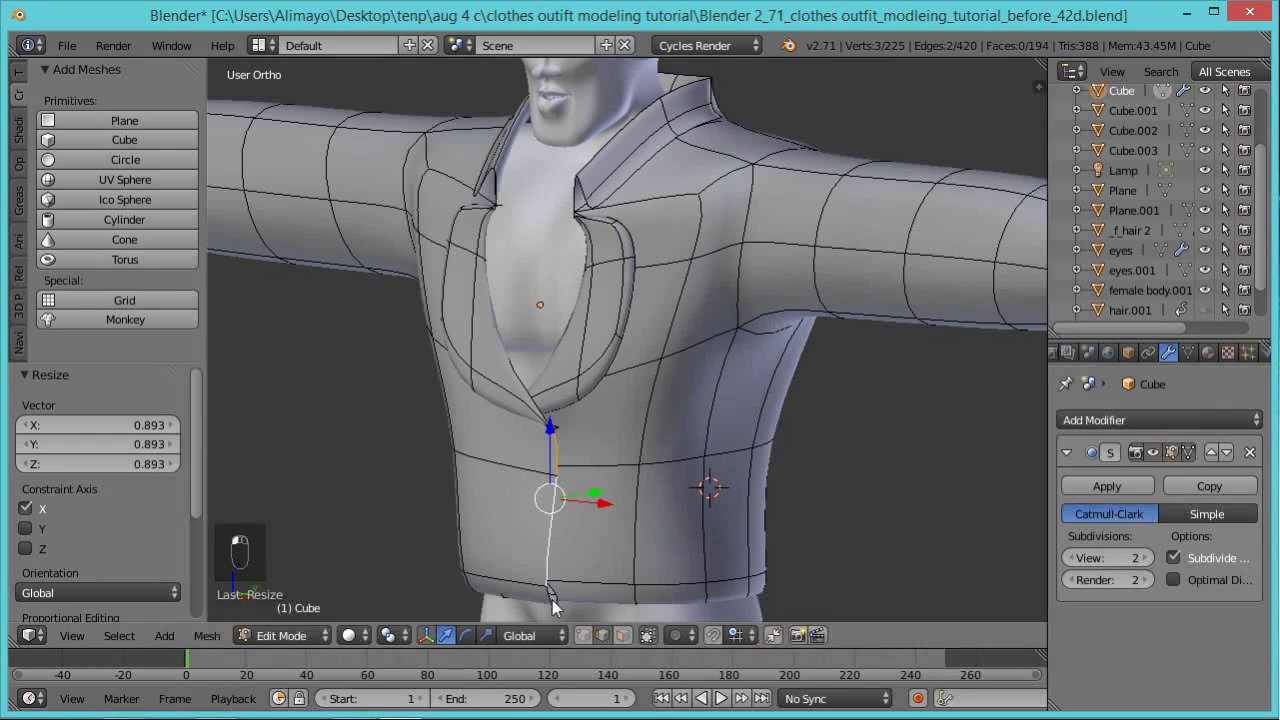
pyautogui.keyDown('shift'); pyautogui.rightClick(554, 592); pyautogui.keyUp('shift')
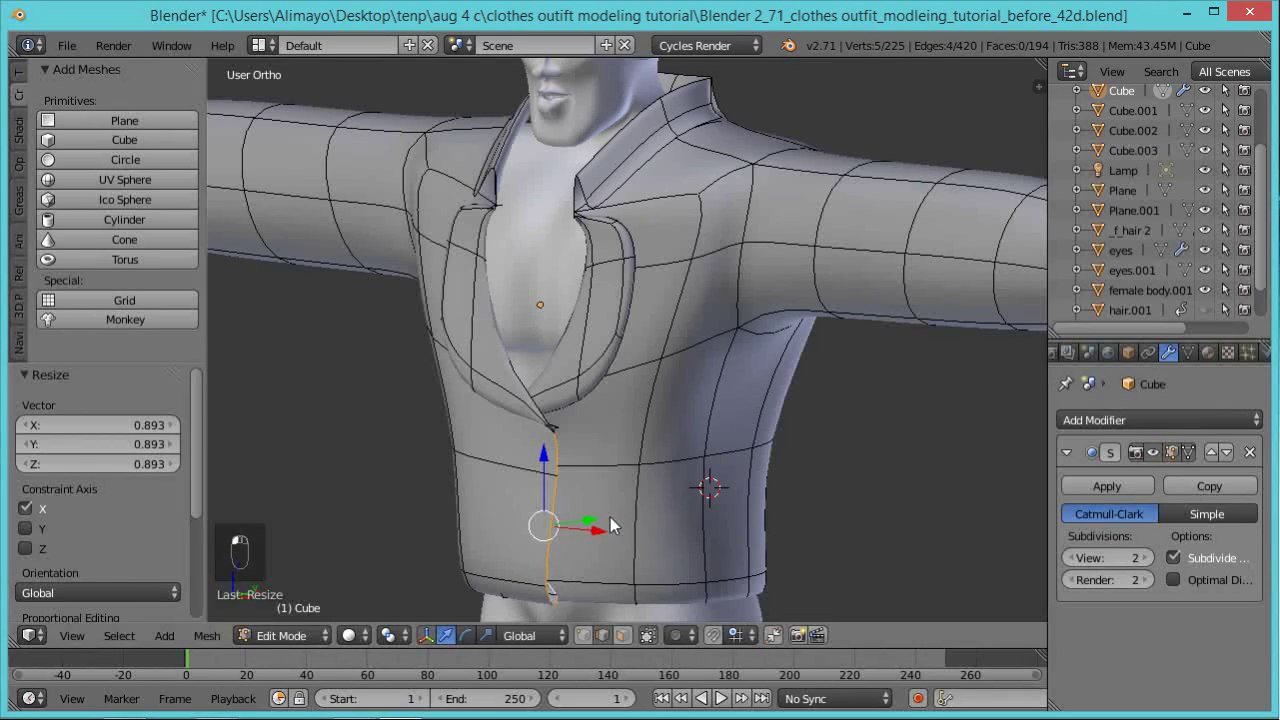
pyautogui.press('e')
pyautogui.press('y')
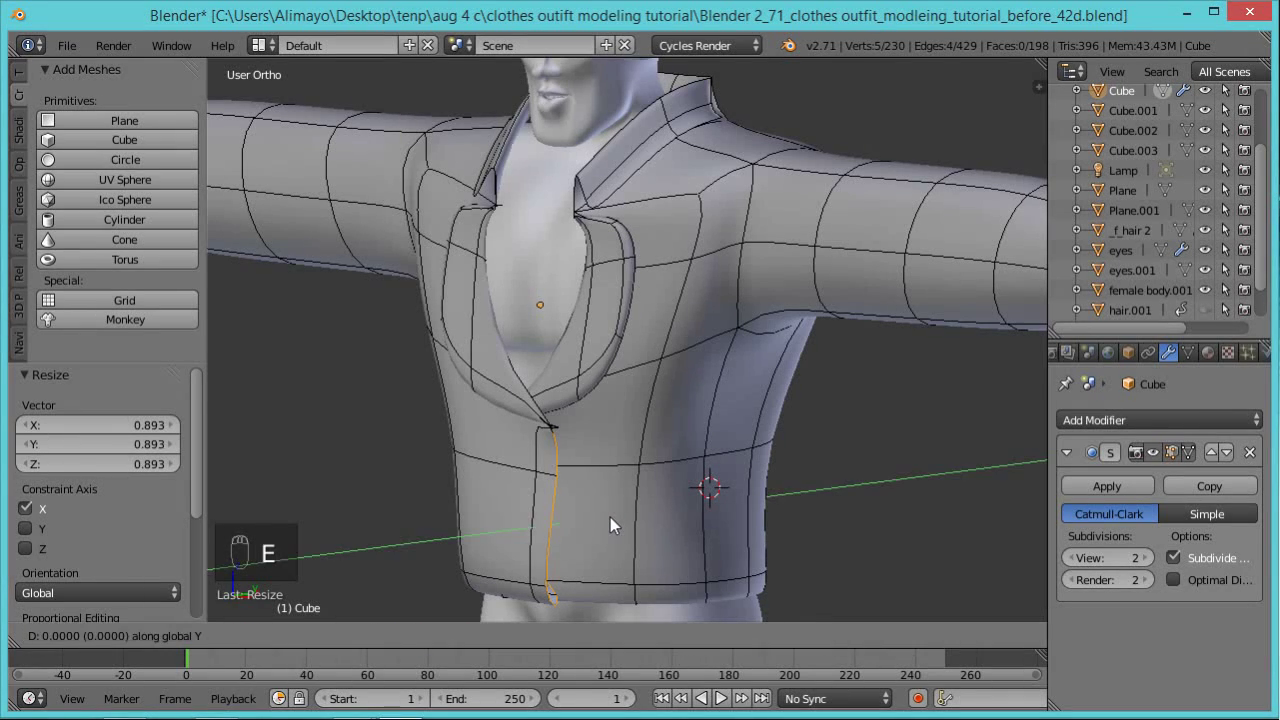
pyautogui.click(618, 515)
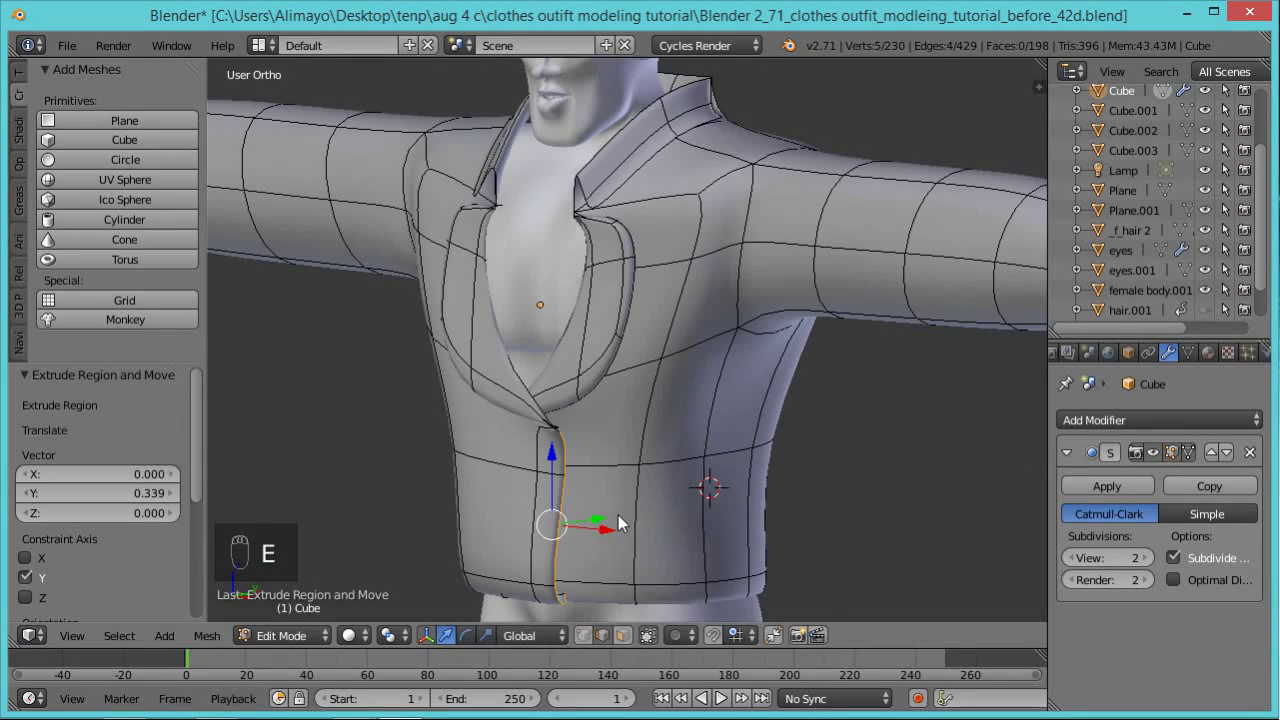
# Extrude the front opening edge again by about -0.444 along the X axis to fold it inward.
pyautogui.press('e')
pyautogui.press('x')
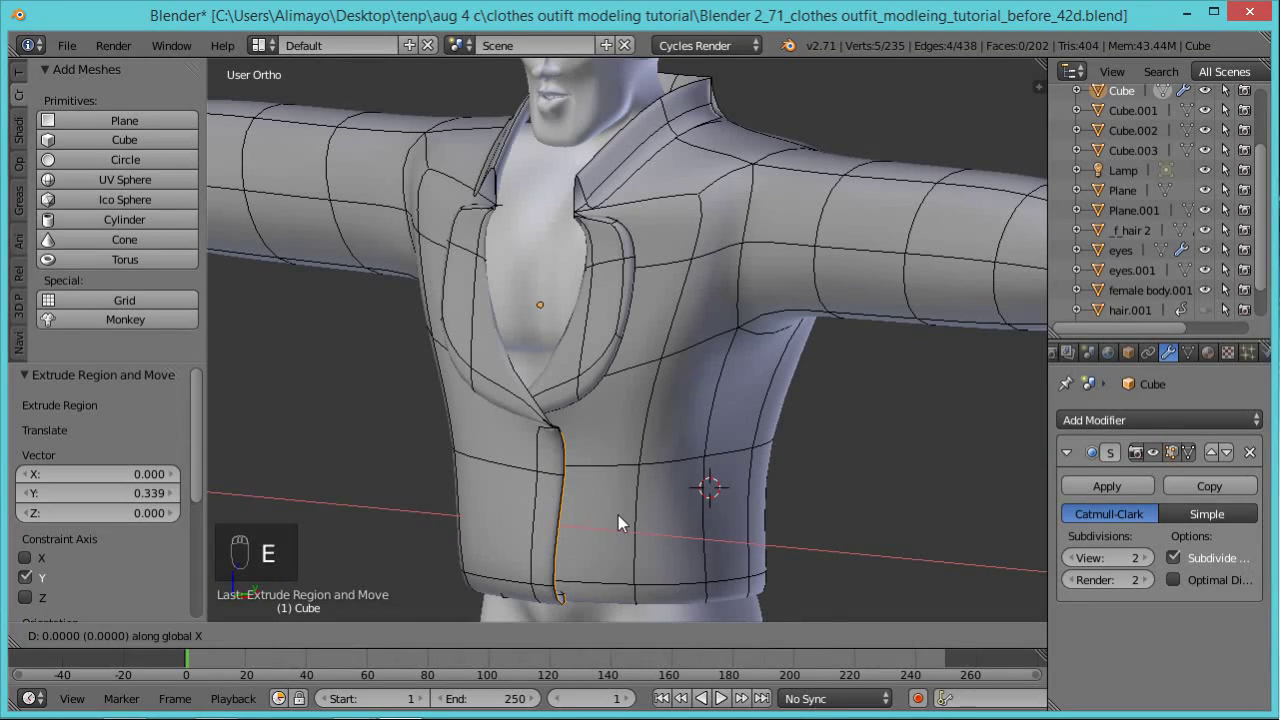
pyautogui.click(596, 522)
pyautogui.moveTo(596, 530); pyautogui.dragTo(648, 310, button='middle')
pyautogui.scroll(-4, 665, 334)
pyautogui.scroll(5, 652, 308)
pyautogui.scroll(-1, 658, 313)
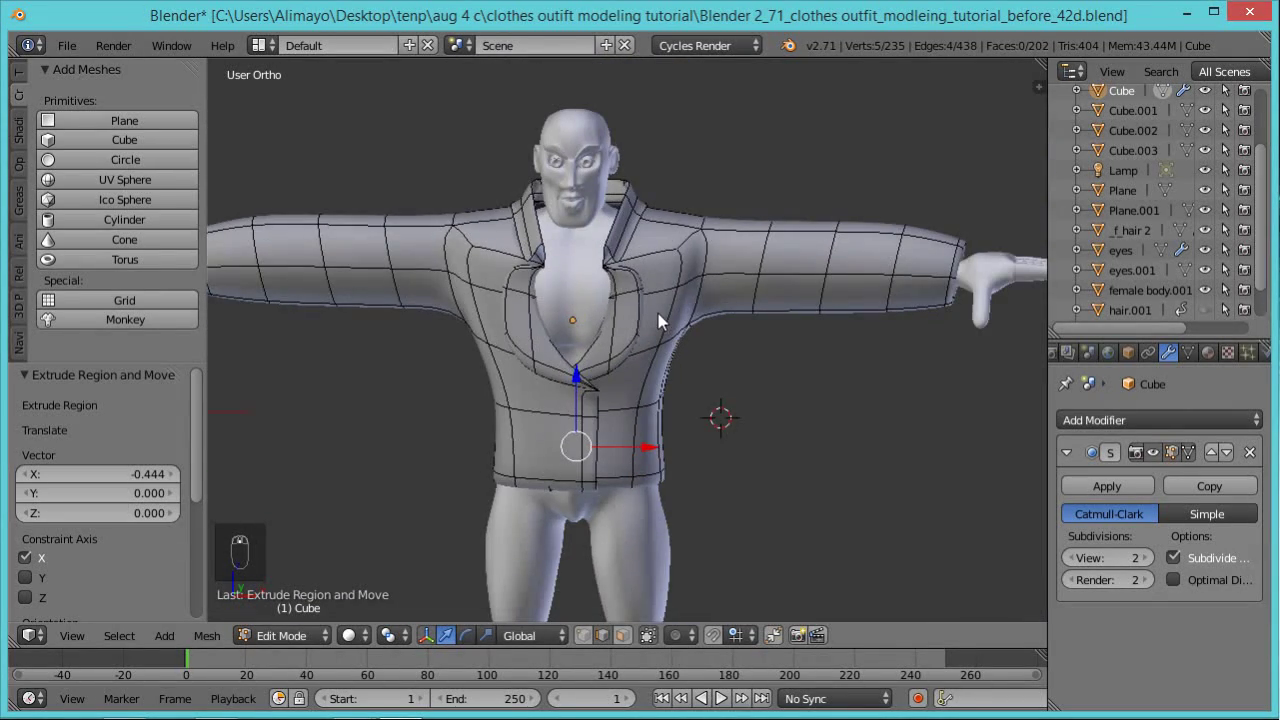
# Check the jacket's smoothed shape in Object Mode and save the file as Blender 2_71_clothes outfit_modleing_tutorial_before_43d.blend.
pyautogui.press('Tab')
pyautogui.moveTo(663, 317); pyautogui.dragTo(585, 351, button='middle')
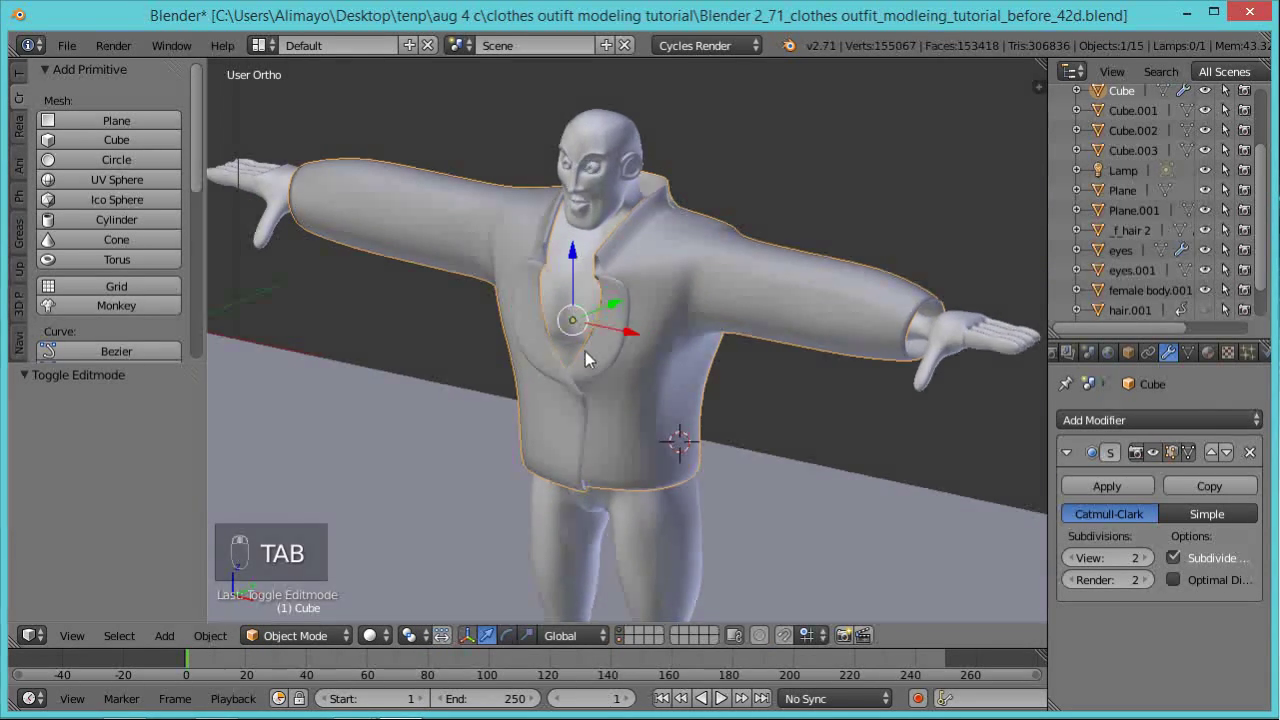
pyautogui.scroll(2, 619, 357)
pyautogui.moveTo(689, 363); pyautogui.dragTo(716, 352, button='middle')
pyautogui.press('Tab')
pyautogui.scroll(-5, 717, 324)
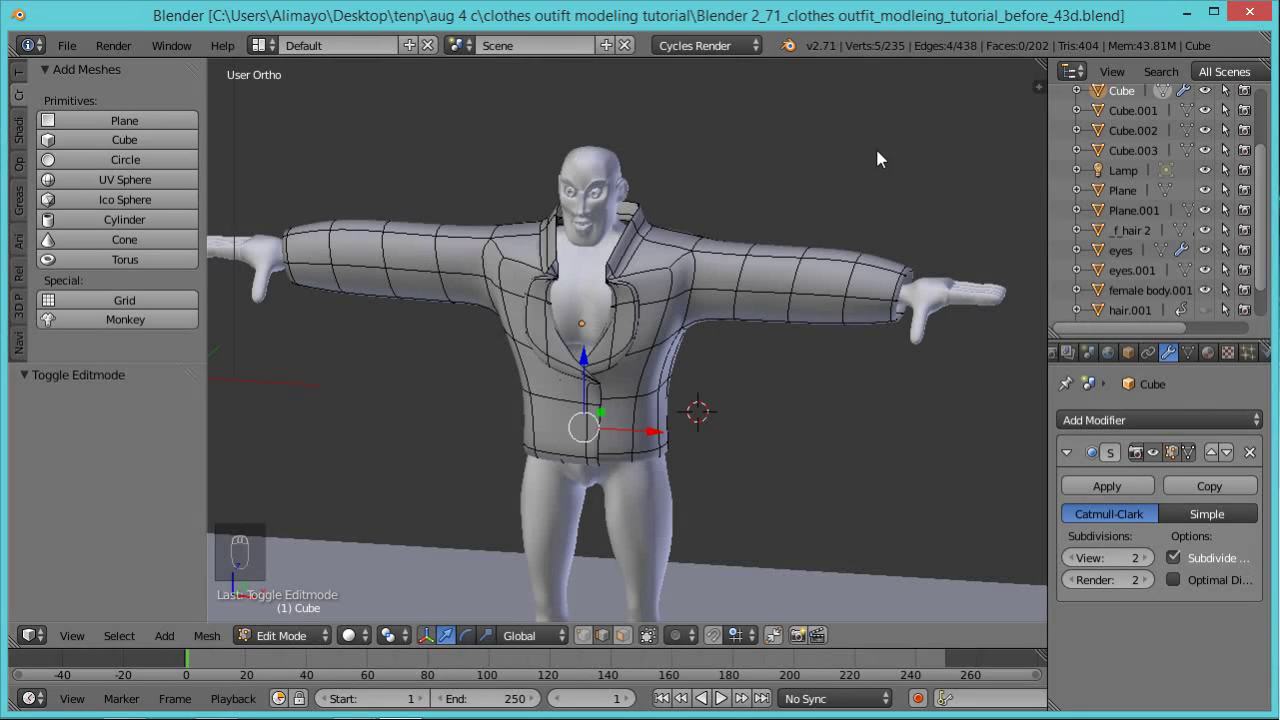
# Return to Object Mode and move the jacket off the male body by about 72.458 along the X axis, beyond the short-sleeved shirt.
pyautogui.click(318, 638)
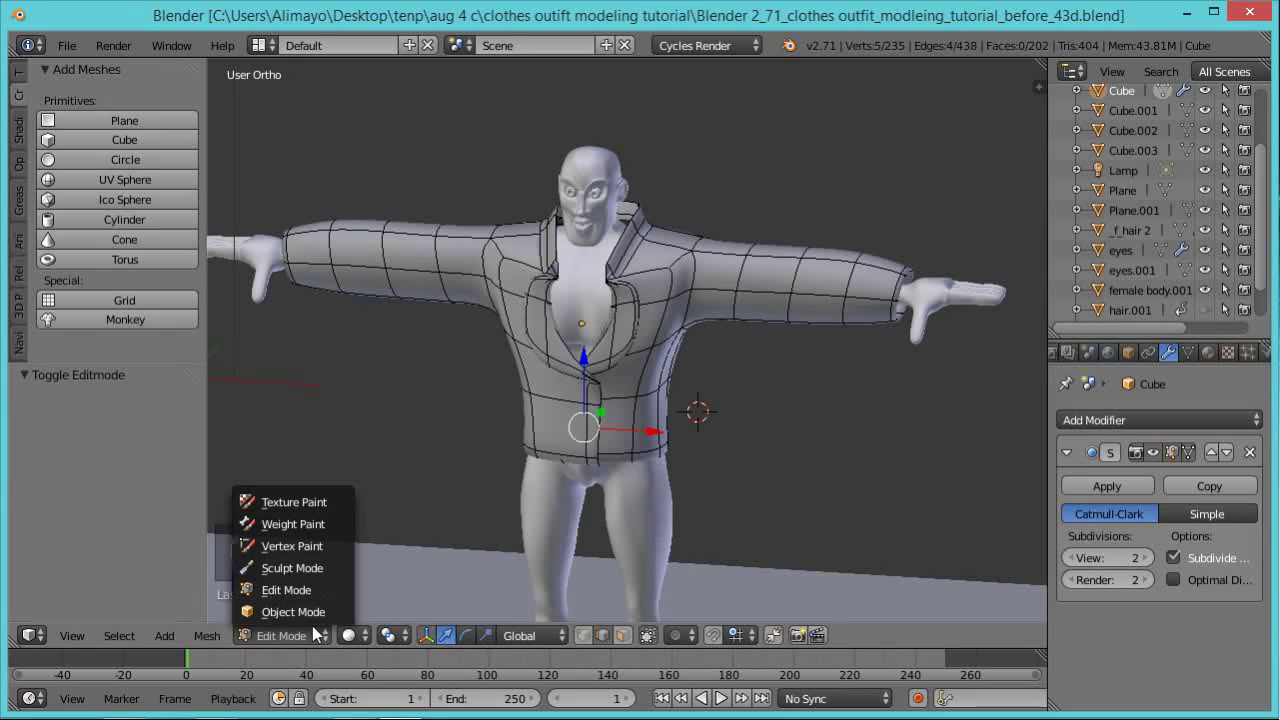
pyautogui.click(312, 614)
pyautogui.scroll(-3, 737, 360)
pyautogui.scroll(-2, 739, 363)
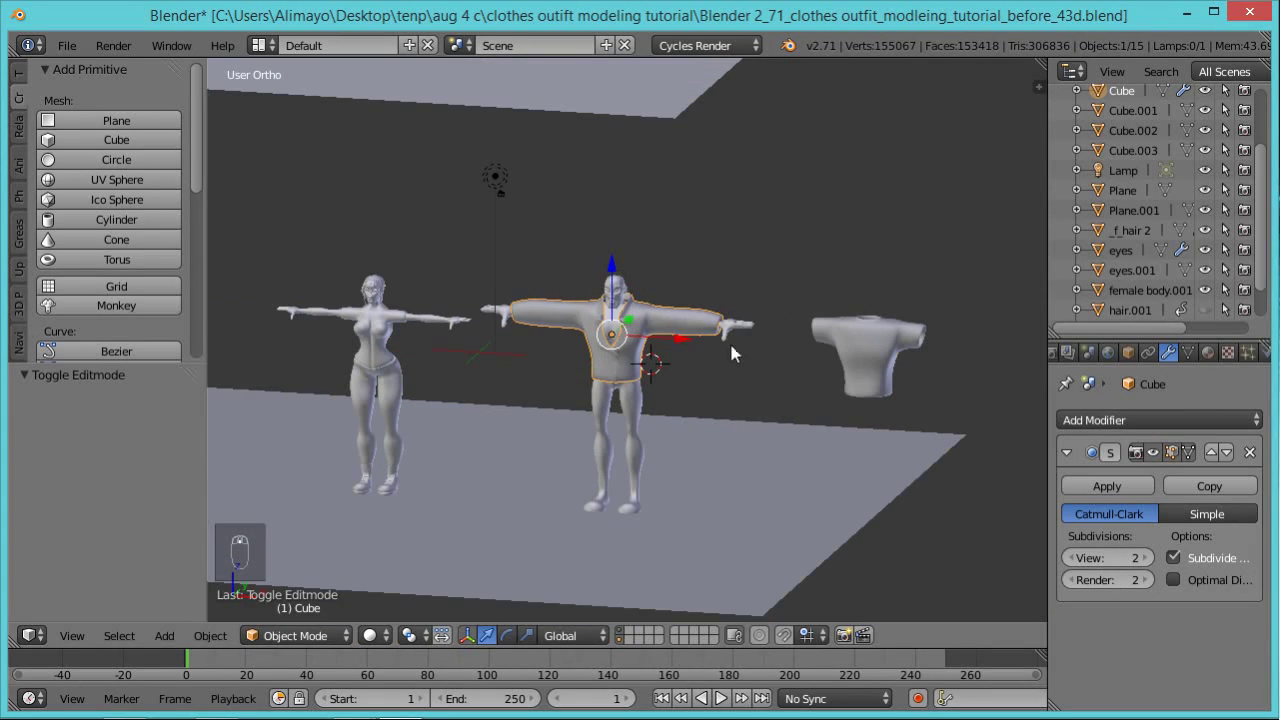
pyautogui.rightClick(688, 318)
pyautogui.rightClick(688, 318)
pyautogui.press('g')
pyautogui.press('x')
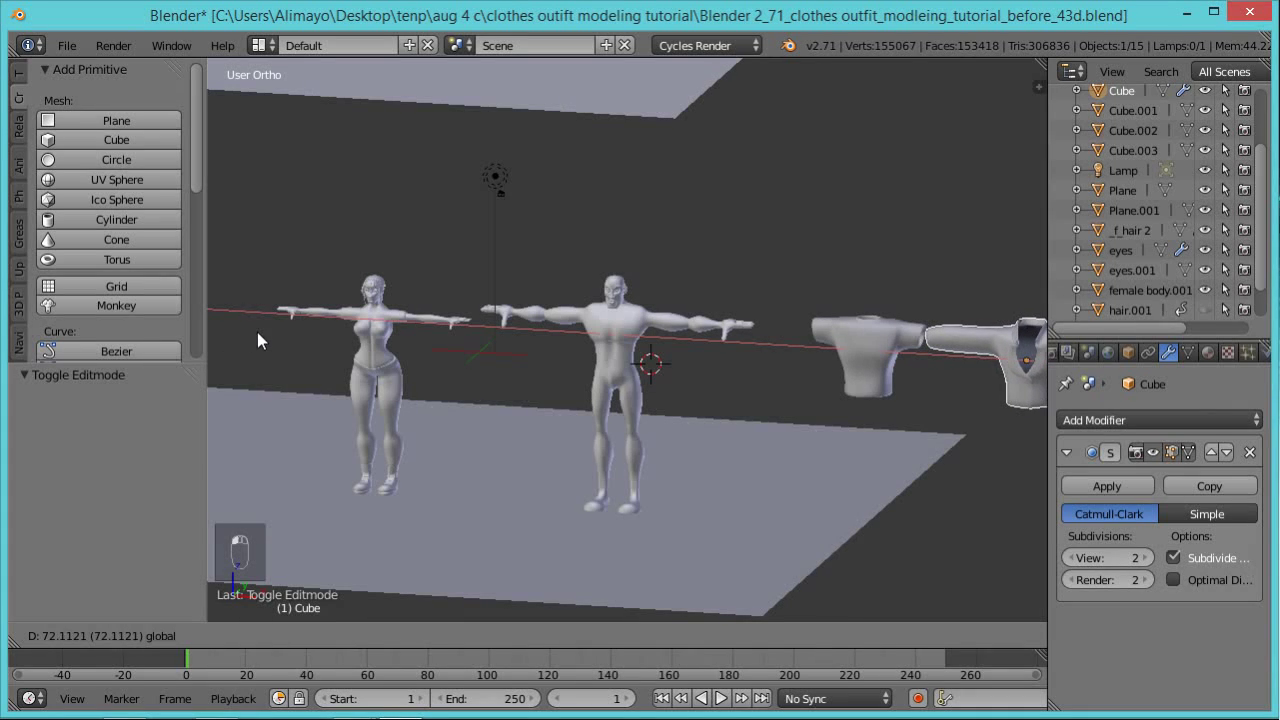
pyautogui.click(259, 332)
# Move the short-sleeved shirt about -43.522 along the X axis onto the male body.
pyautogui.rightClick(851, 350)
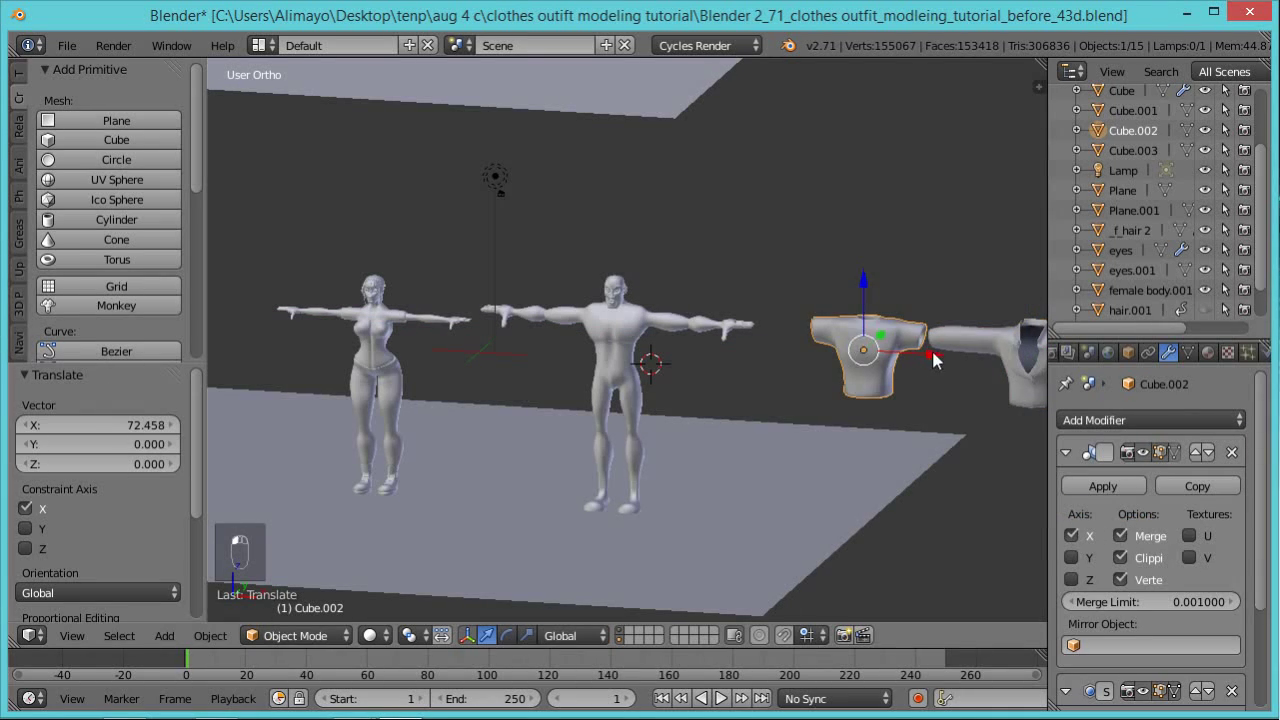
pyautogui.press('g')
pyautogui.press('x')
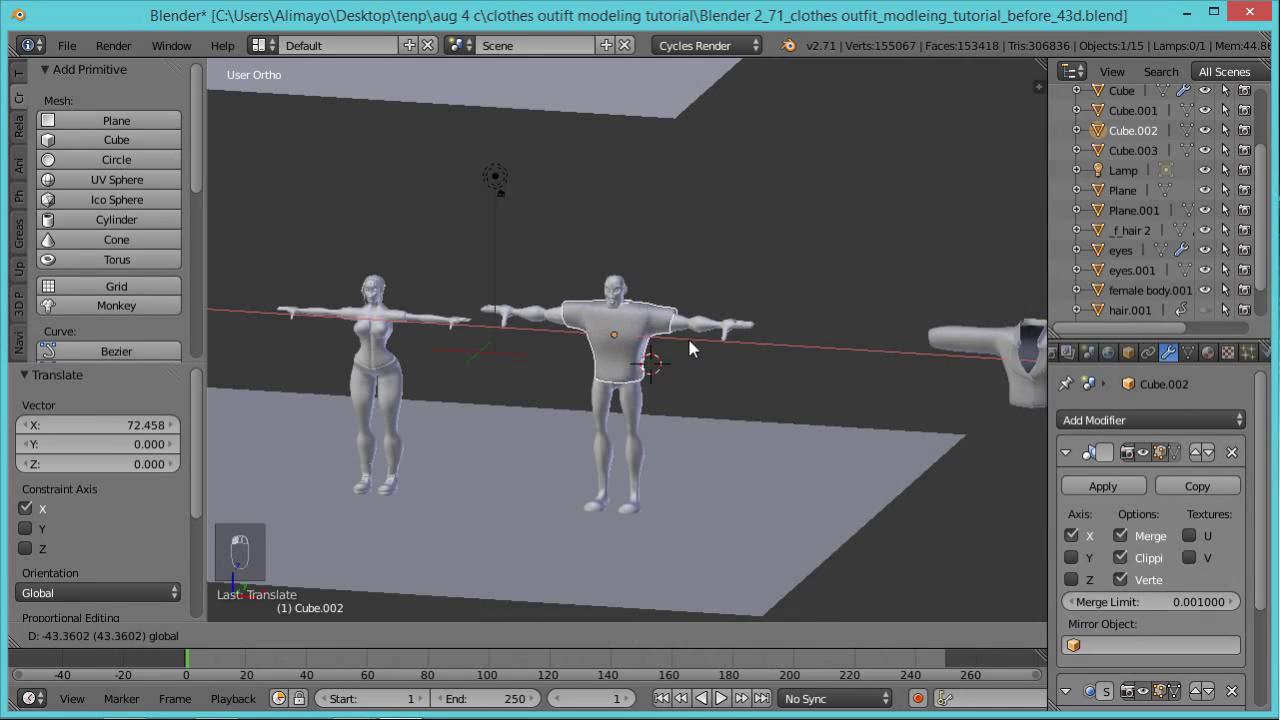
pyautogui.click(686, 336)
pyautogui.scroll(3, 693, 330)
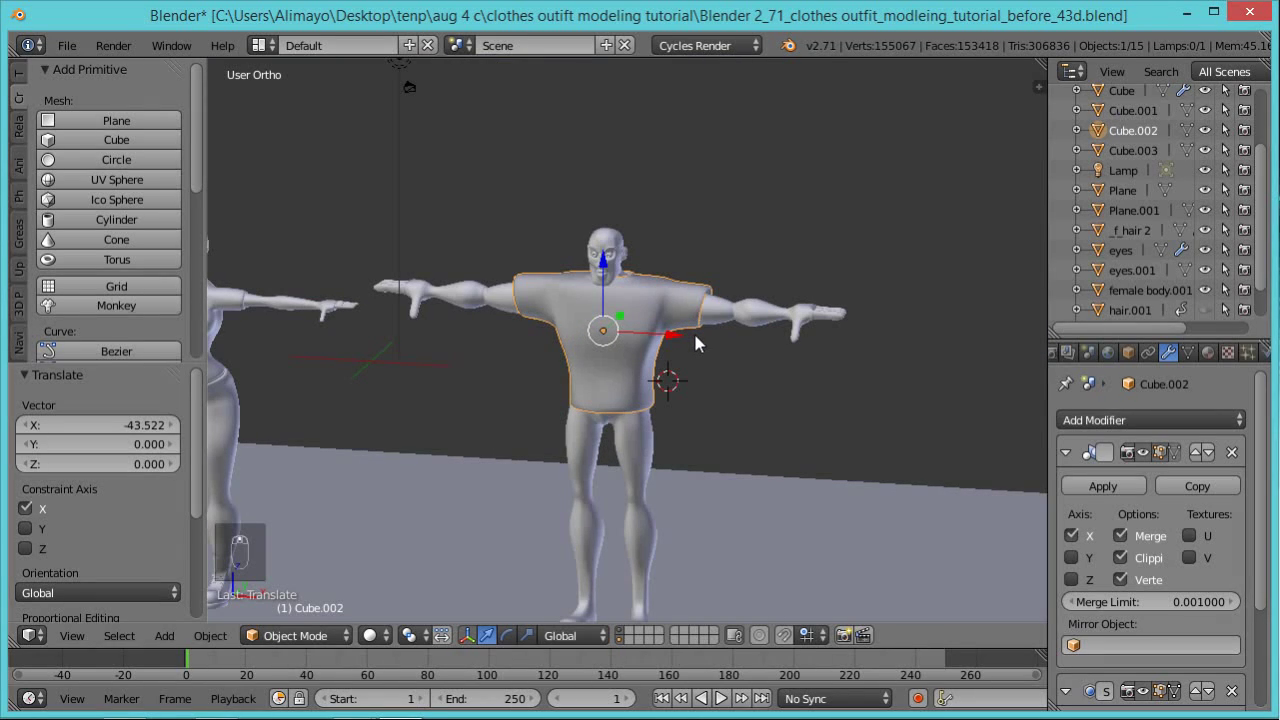
# Duplicate the short-sleeved shirt and move the copy along the X axis by about 32.933 and a further 99.439, past the other garments.
pyautogui.hotkey('shift', 'd')
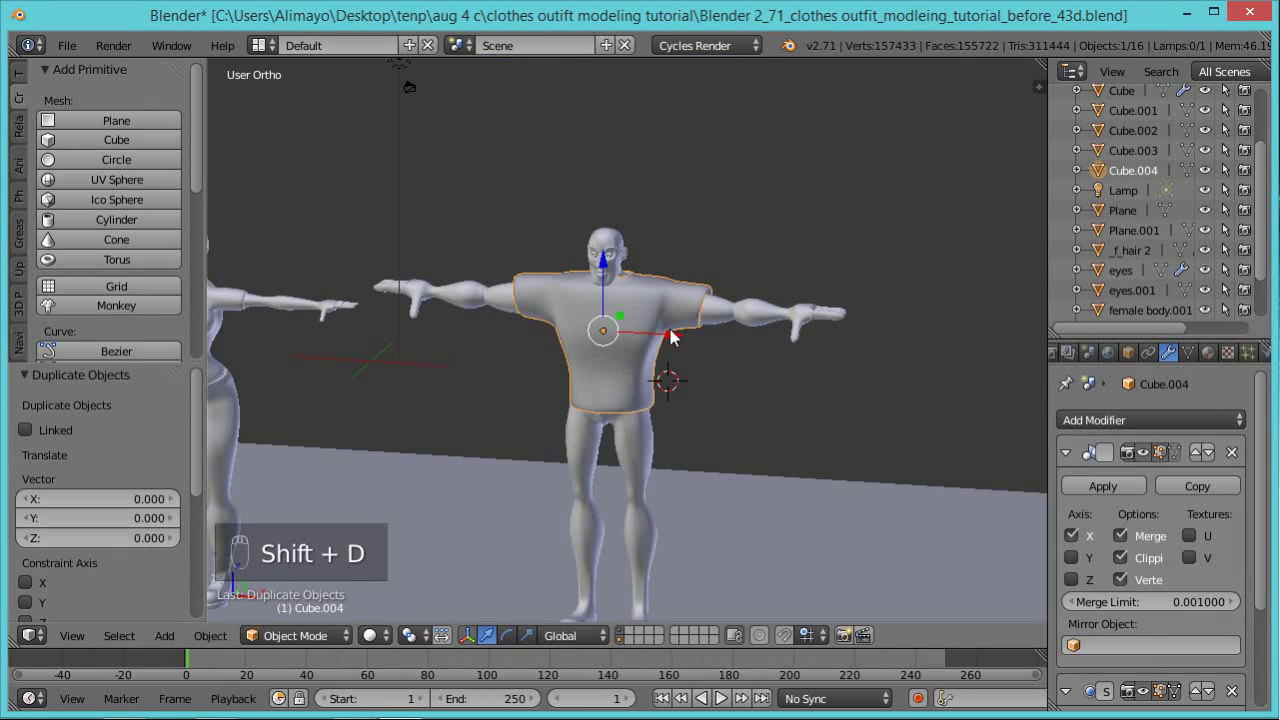
pyautogui.press('x')
pyautogui.click(973, 338)
pyautogui.scroll(-5, 973, 338)
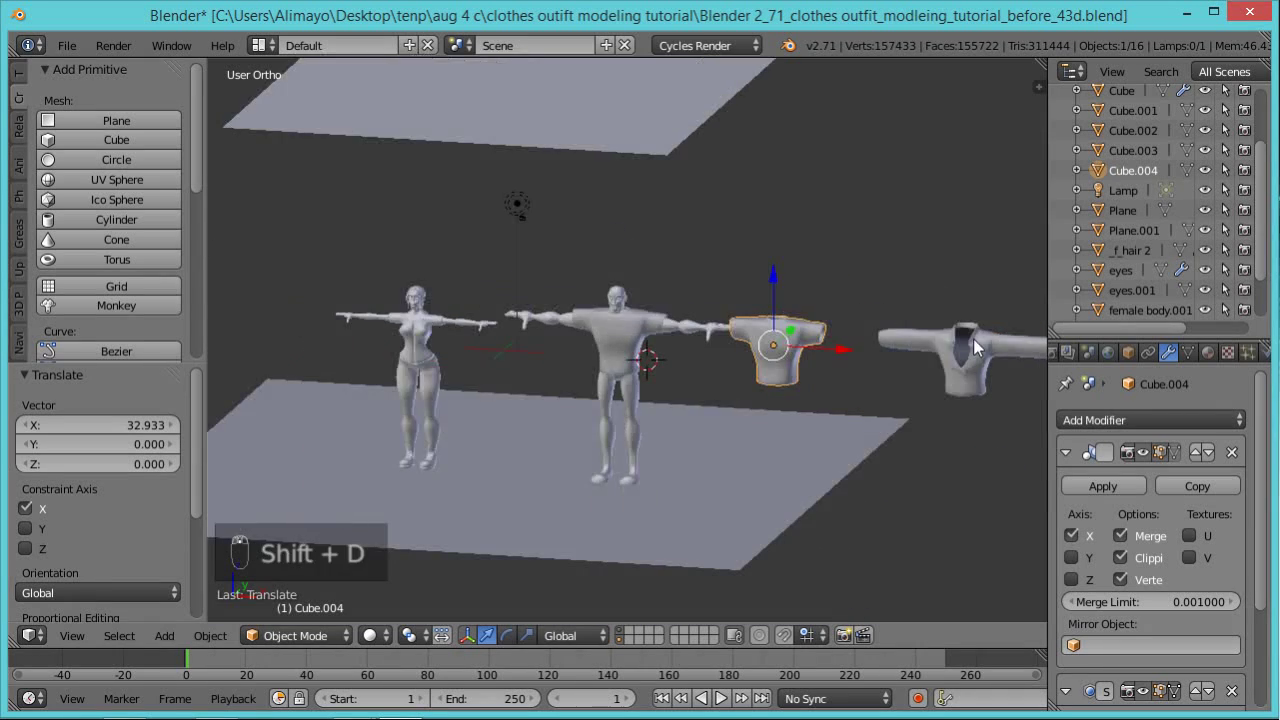
pyautogui.scroll(2, 975, 347)
pyautogui.press('g')
pyautogui.press('x')
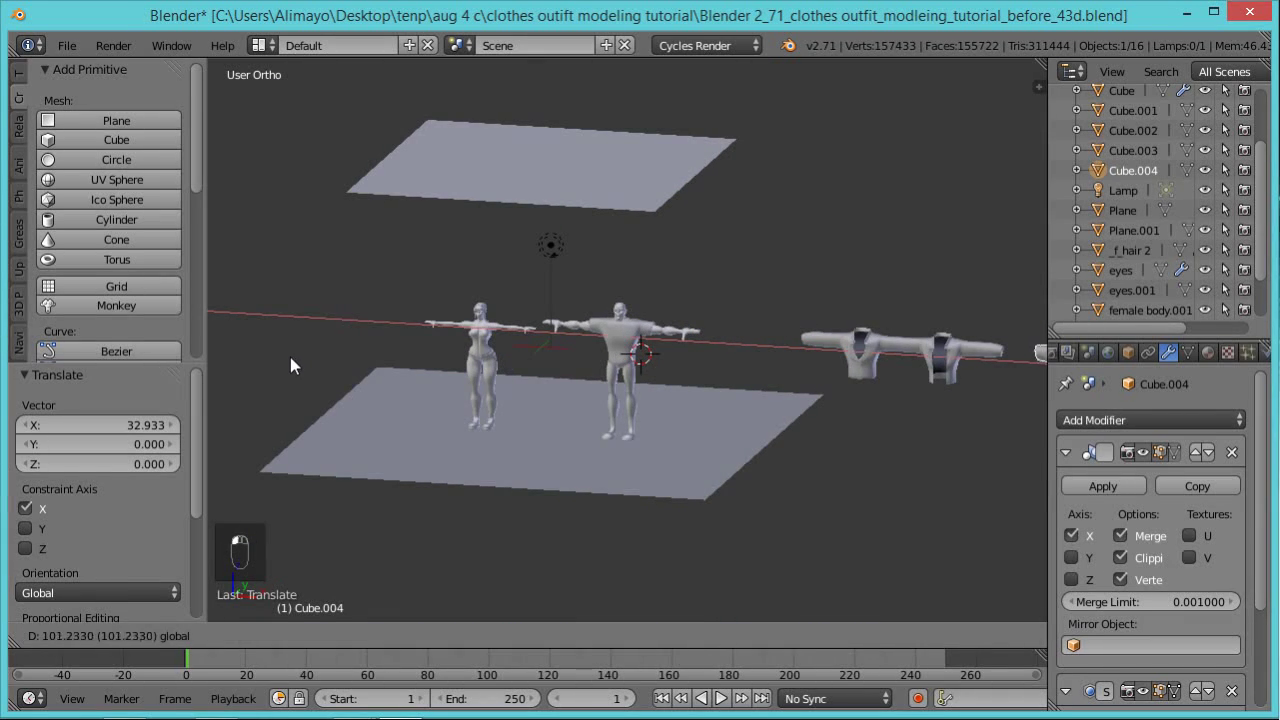
pyautogui.click(290, 366)
# Select the short-sleeved shirt on the male body and enter Edit Mode on its mesh.
pyautogui.scroll(4, 499, 446)
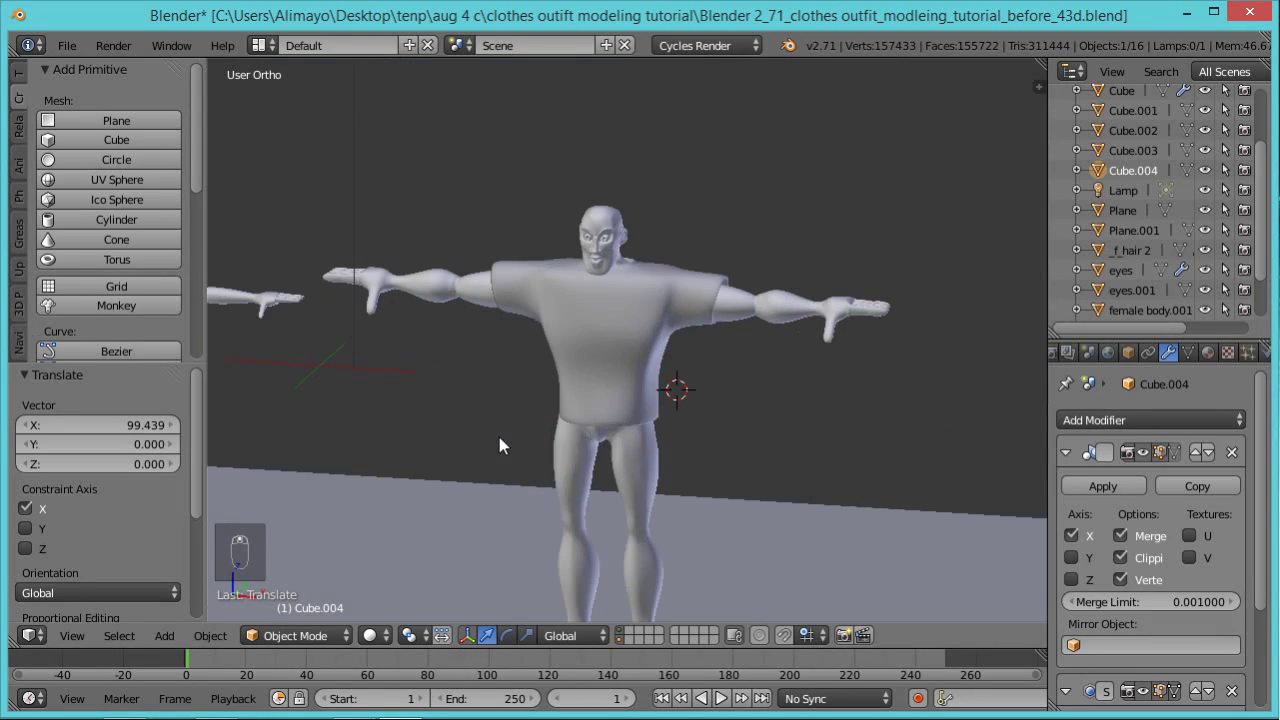
pyautogui.scroll(2, 499, 437)
pyautogui.rightClick(604, 314)
pyautogui.scroll(-7, 660, 304)
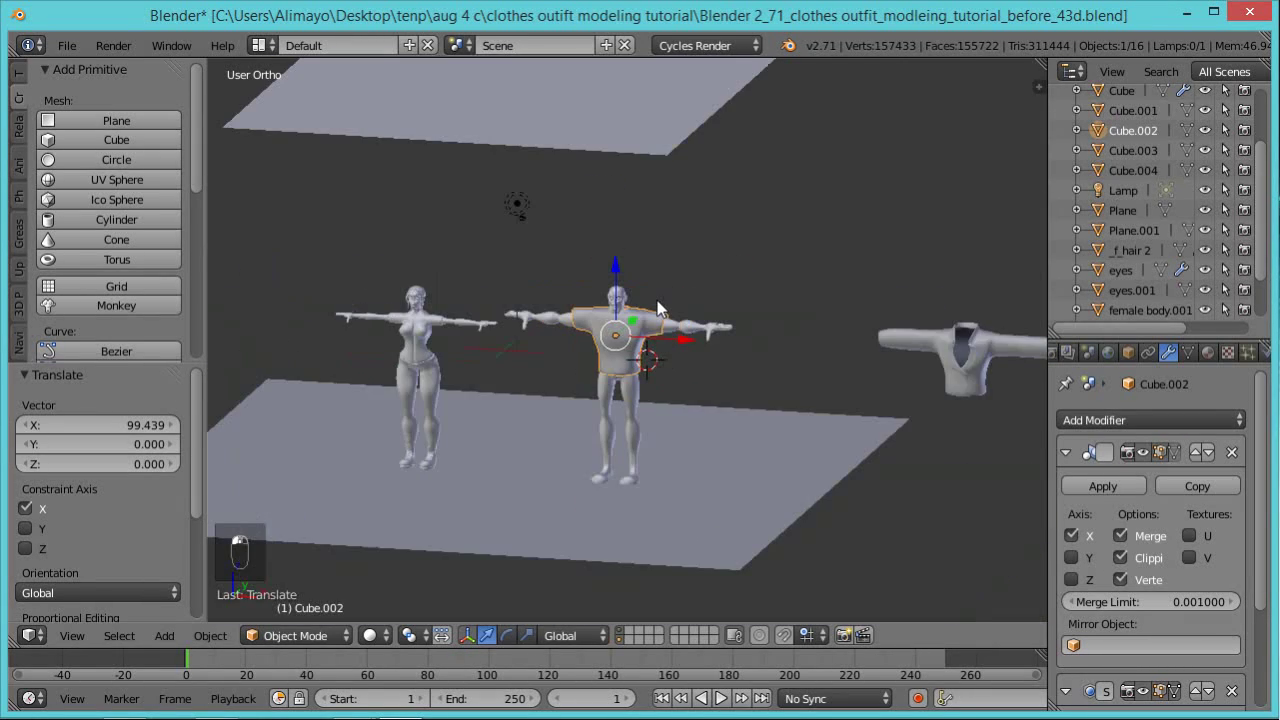
pyautogui.scroll(7, 657, 300)
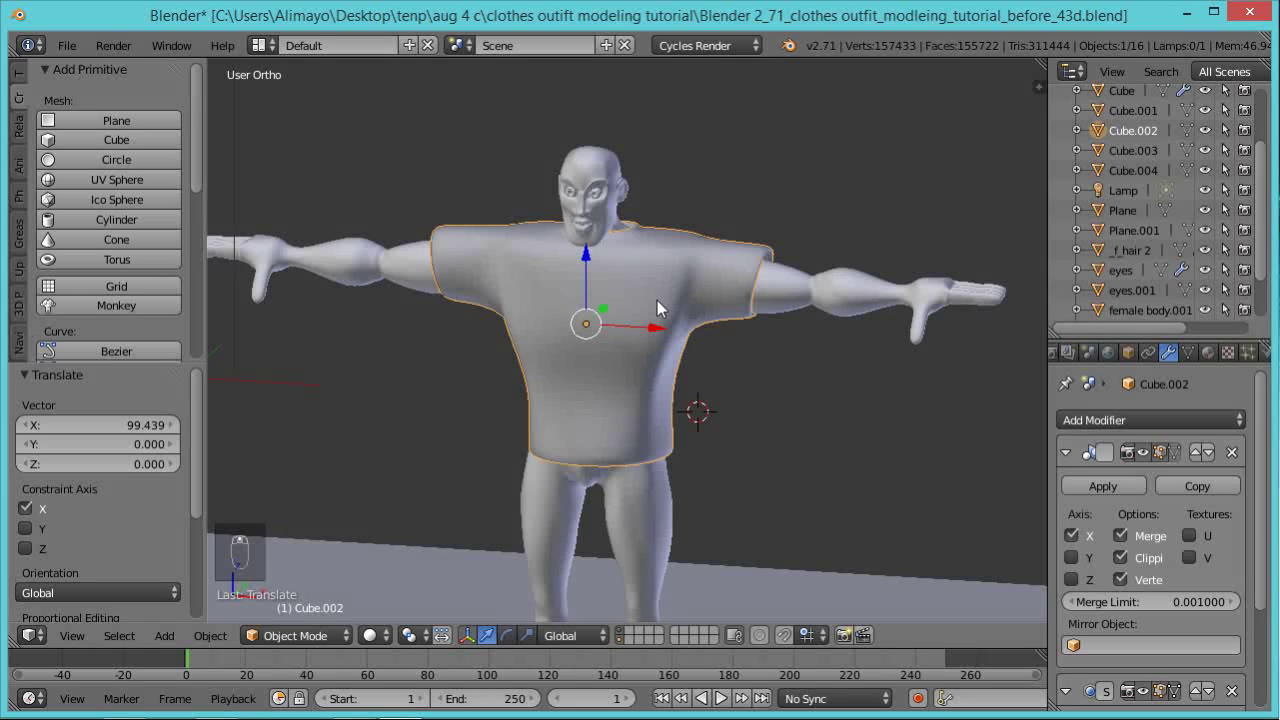
pyautogui.press('Tab')
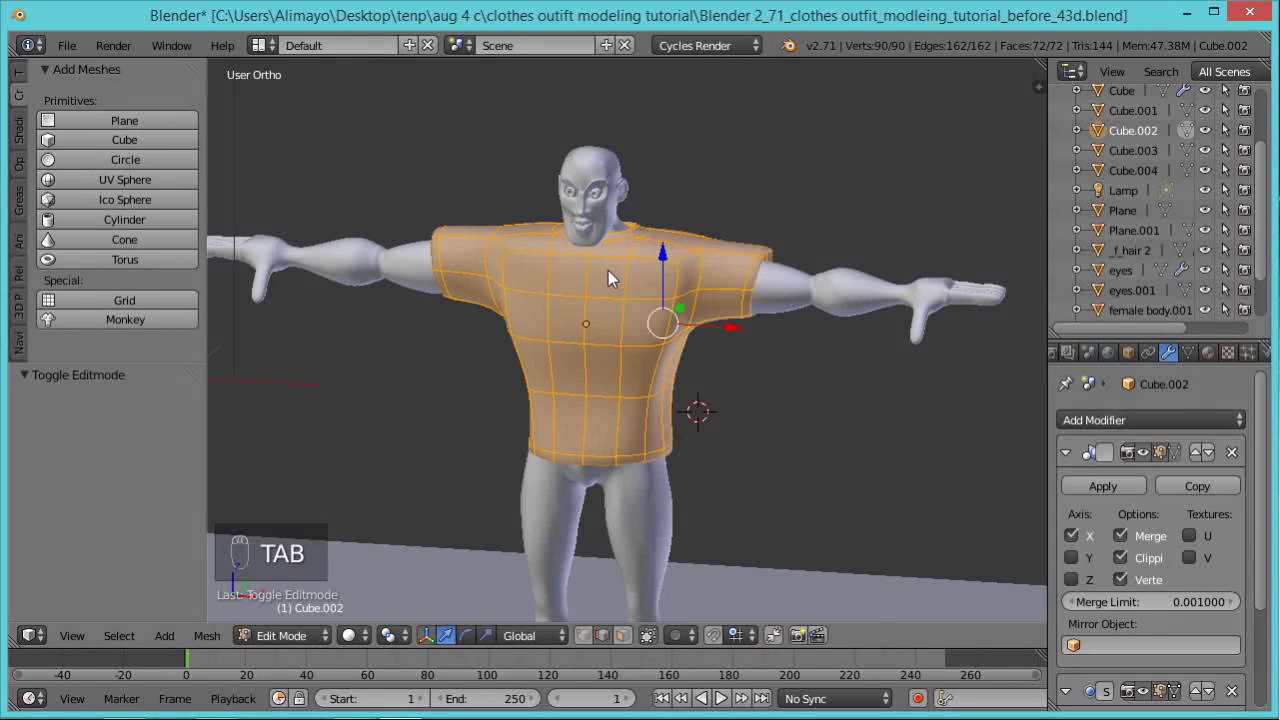
pyautogui.rightClick(607, 285)
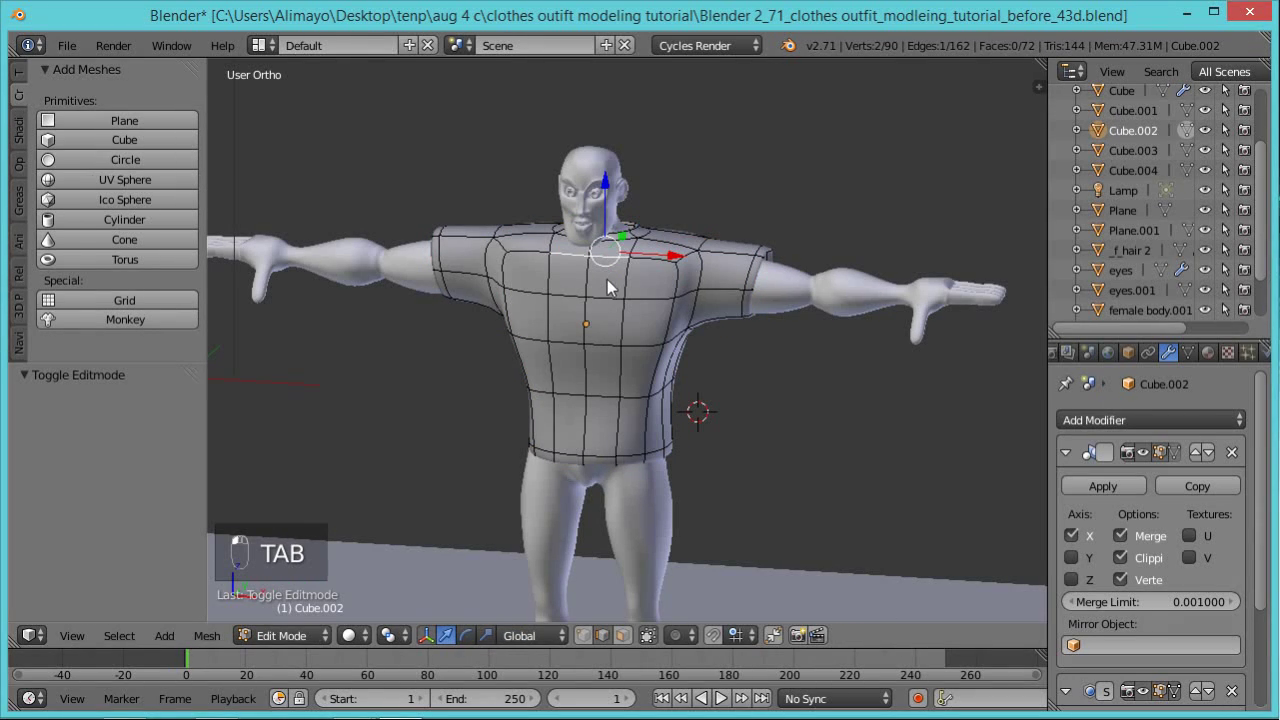
# Delete the central column of faces down the shirt's front, from the chest to just above the hem.
pyautogui.click(623, 636)
pyautogui.rightClick(607, 318)
pyautogui.keyDown('shift'); pyautogui.rightClick(609, 319); pyautogui.keyUp('shift')
pyautogui.keyDown('shift'); pyautogui.rightClick(602, 371); pyautogui.keyUp('shift')
pyautogui.keyDown('shift'); pyautogui.rightClick(601, 412); pyautogui.keyUp('shift')
pyautogui.keyDown('shift'); pyautogui.rightClick(601, 462); pyautogui.keyUp('shift')
pyautogui.press('x')
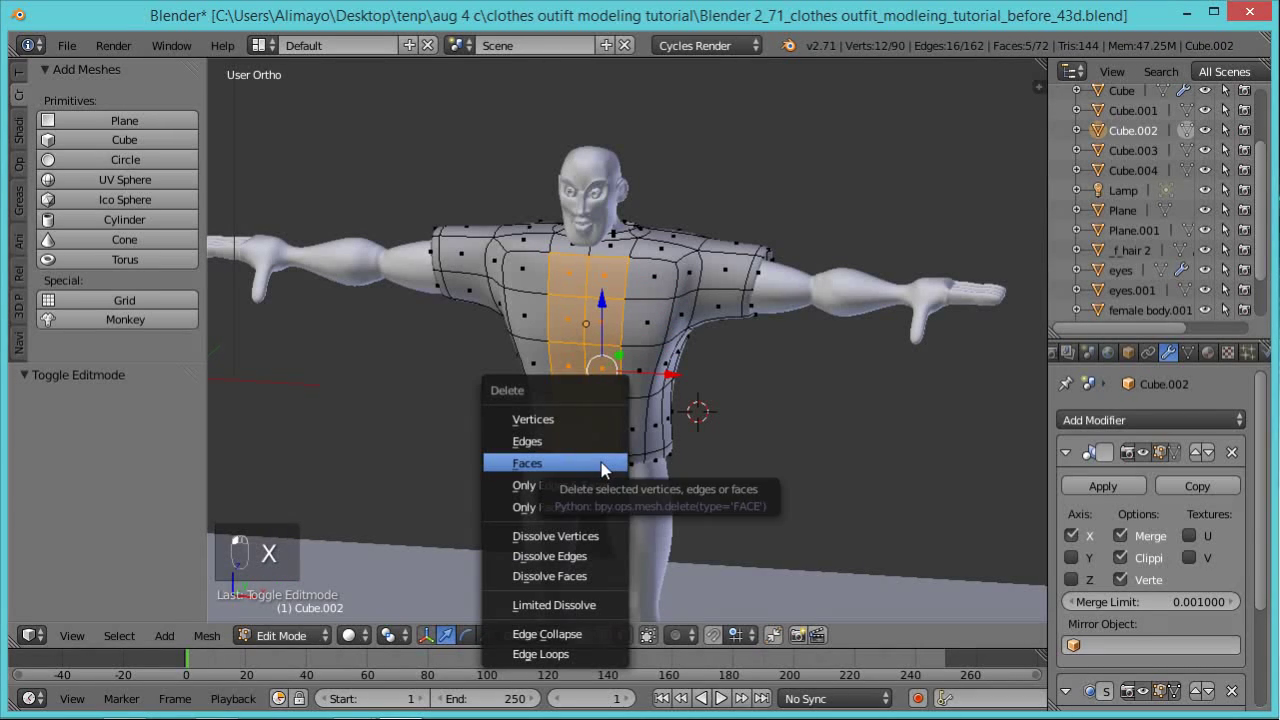
pyautogui.click(601, 462)
# Delete the leftover collar face below the chin and the hem face at the centre front of the shirt.
pyautogui.rightClick(618, 257)
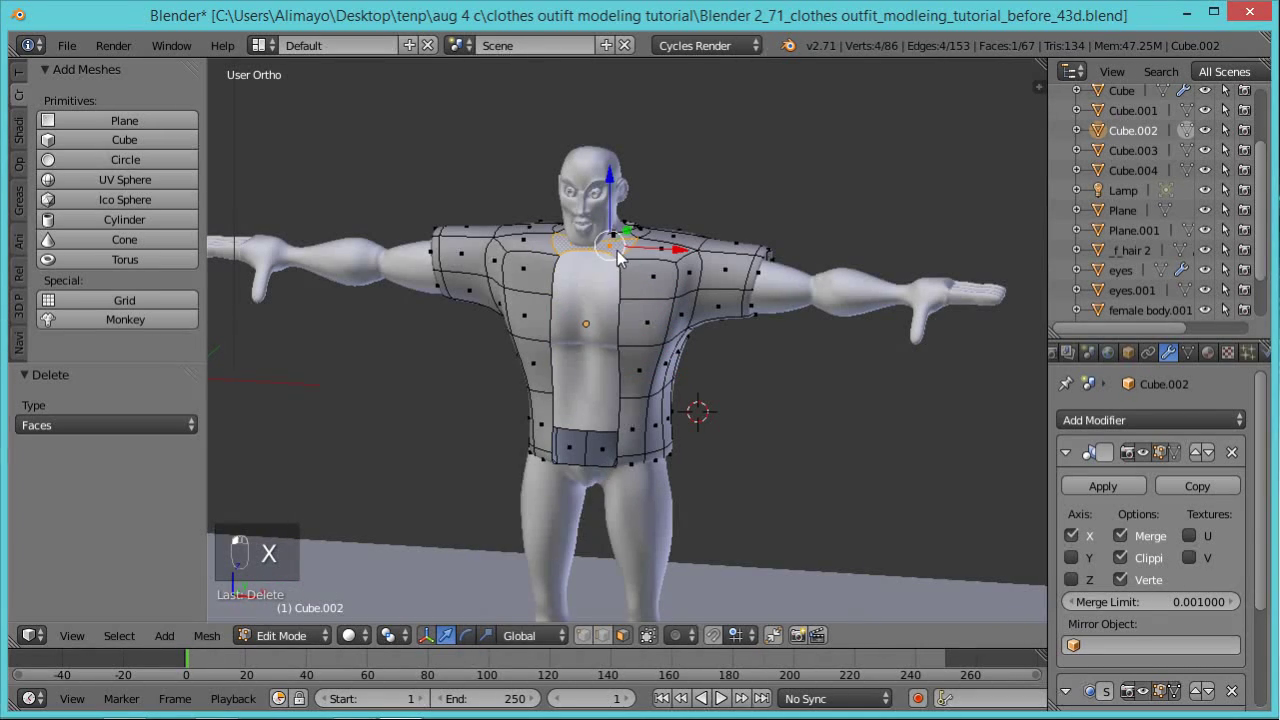
pyautogui.press('x')
pyautogui.click(602, 258)
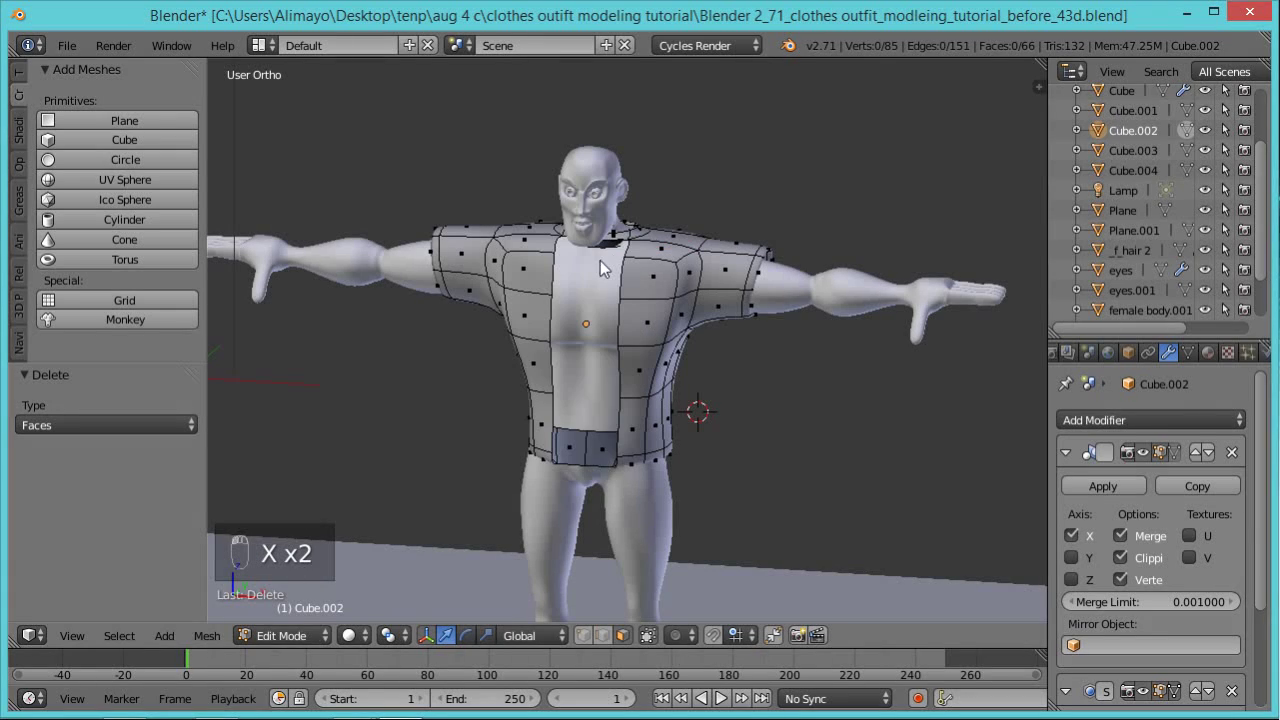
pyautogui.rightClick(585, 457)
pyautogui.press('x')
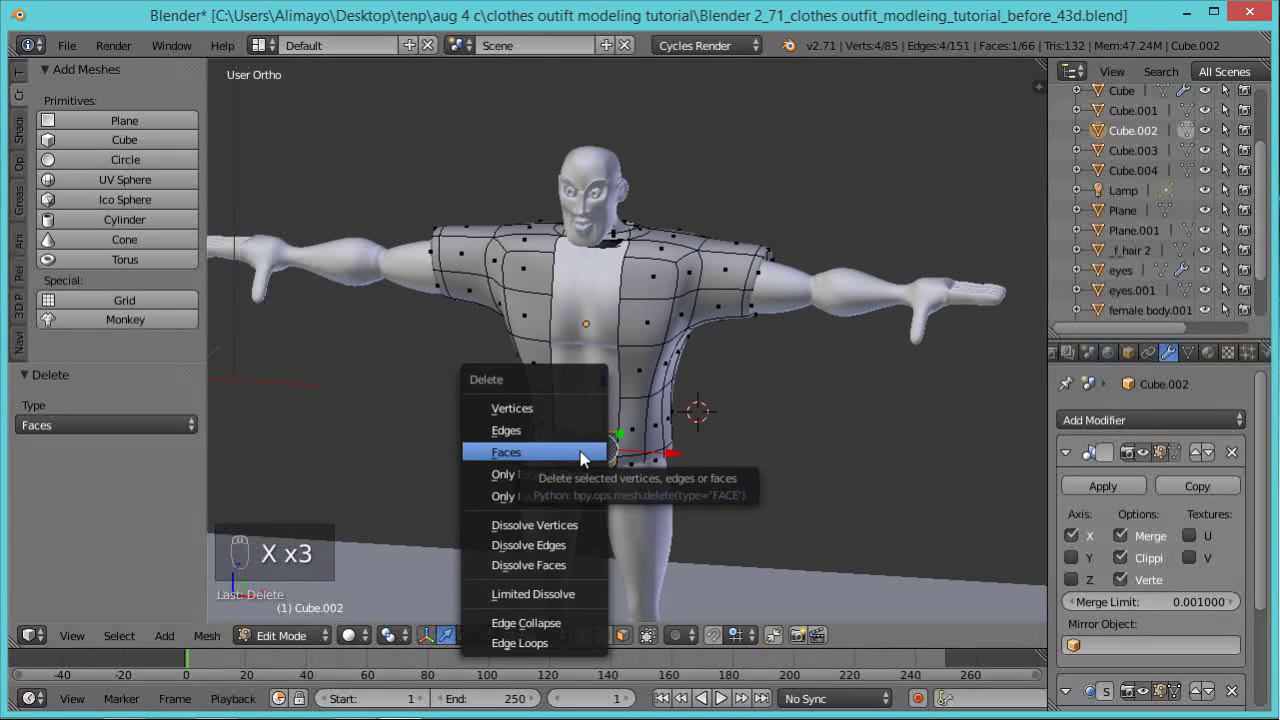
pyautogui.click(580, 455)
# Delete two more collar faces at the front of the neck opening.
pyautogui.moveTo(668, 368); pyautogui.dragTo(637, 226, button='middle')
pyautogui.rightClick(628, 199)
pyautogui.moveTo(553, 246); pyautogui.dragTo(599, 225, button='middle')
pyautogui.keyDown('shift'); pyautogui.rightClick(598, 222); pyautogui.keyUp('shift')
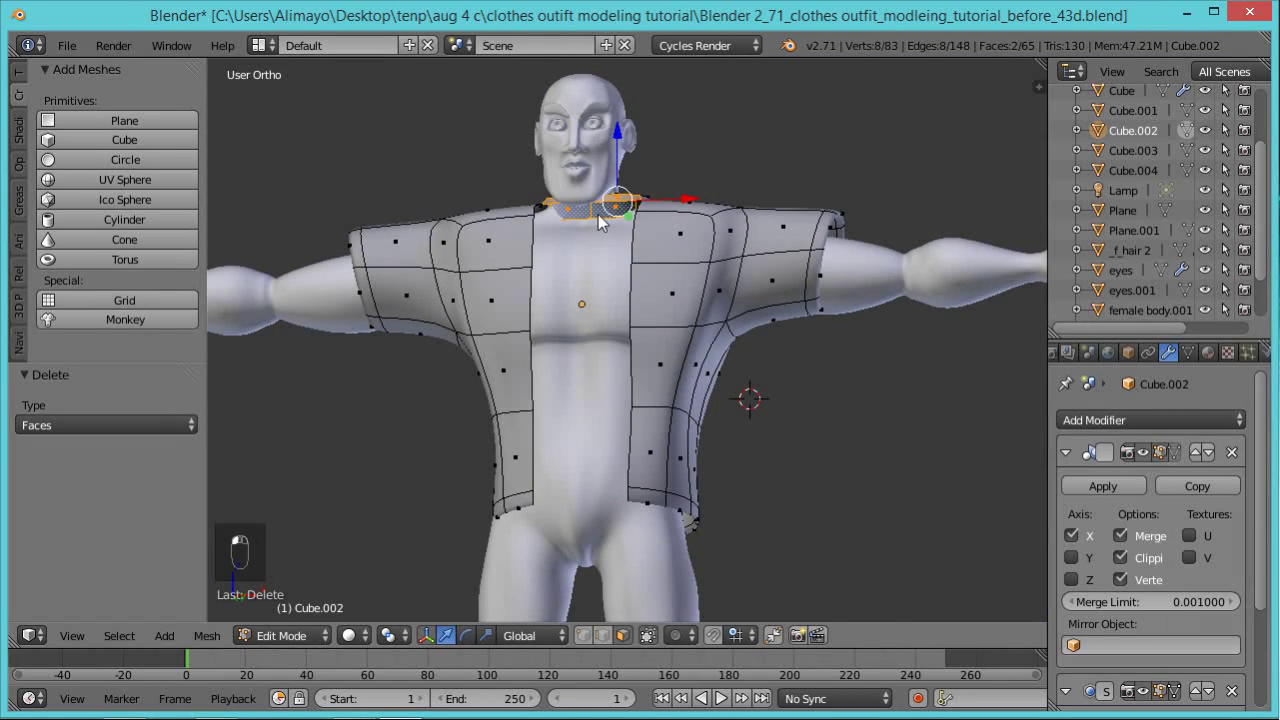
pyautogui.press('x')
pyautogui.click(600, 216)
# Delete the narrow collar face beside the front of the neck to widen the shirt's opening.
pyautogui.moveTo(555, 313); pyautogui.dragTo(623, 243, button='middle')
pyautogui.rightClick(632, 200)
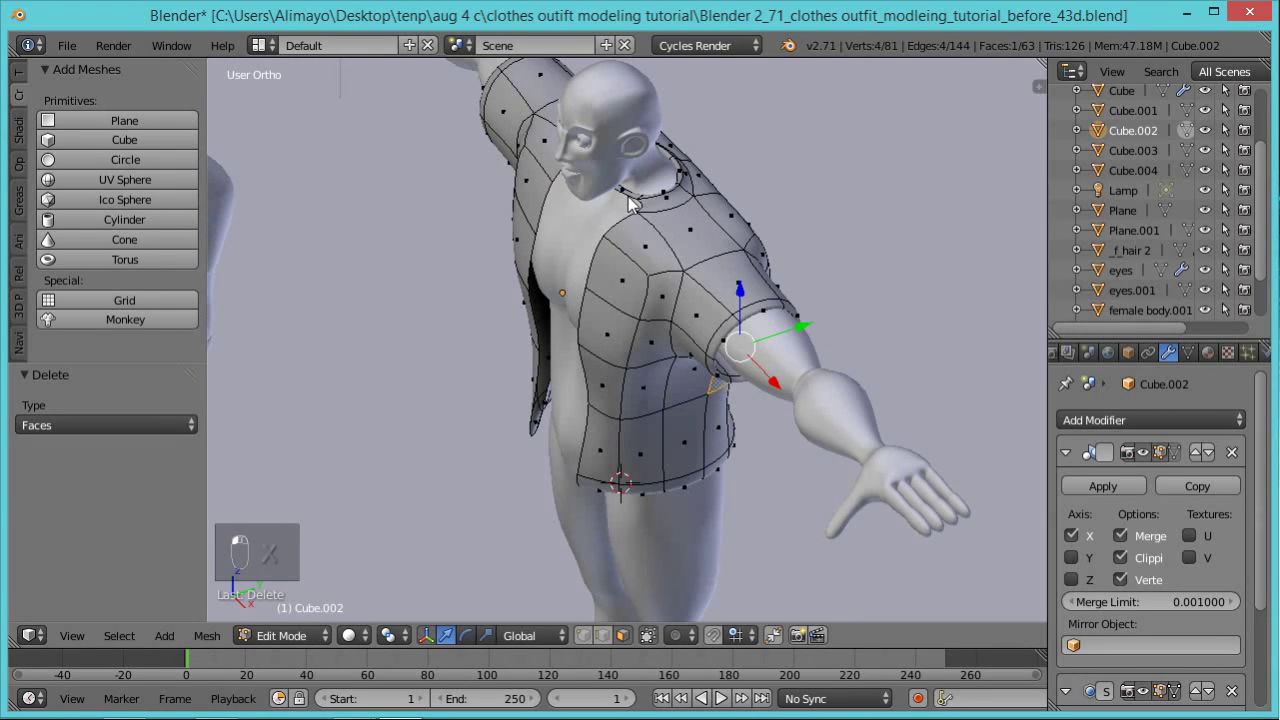
pyautogui.scroll(3, 630, 203)
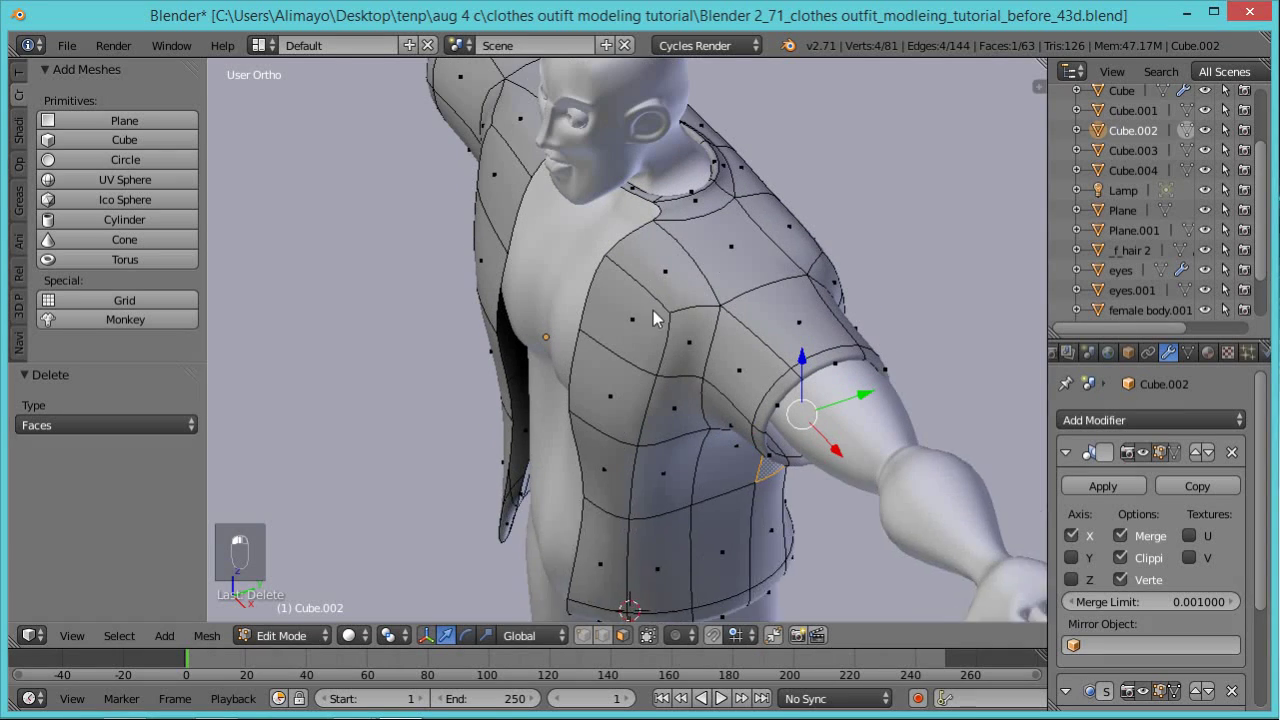
pyautogui.keyDown('shift'); pyautogui.scroll(4, 660, 340); pyautogui.keyUp('shift')
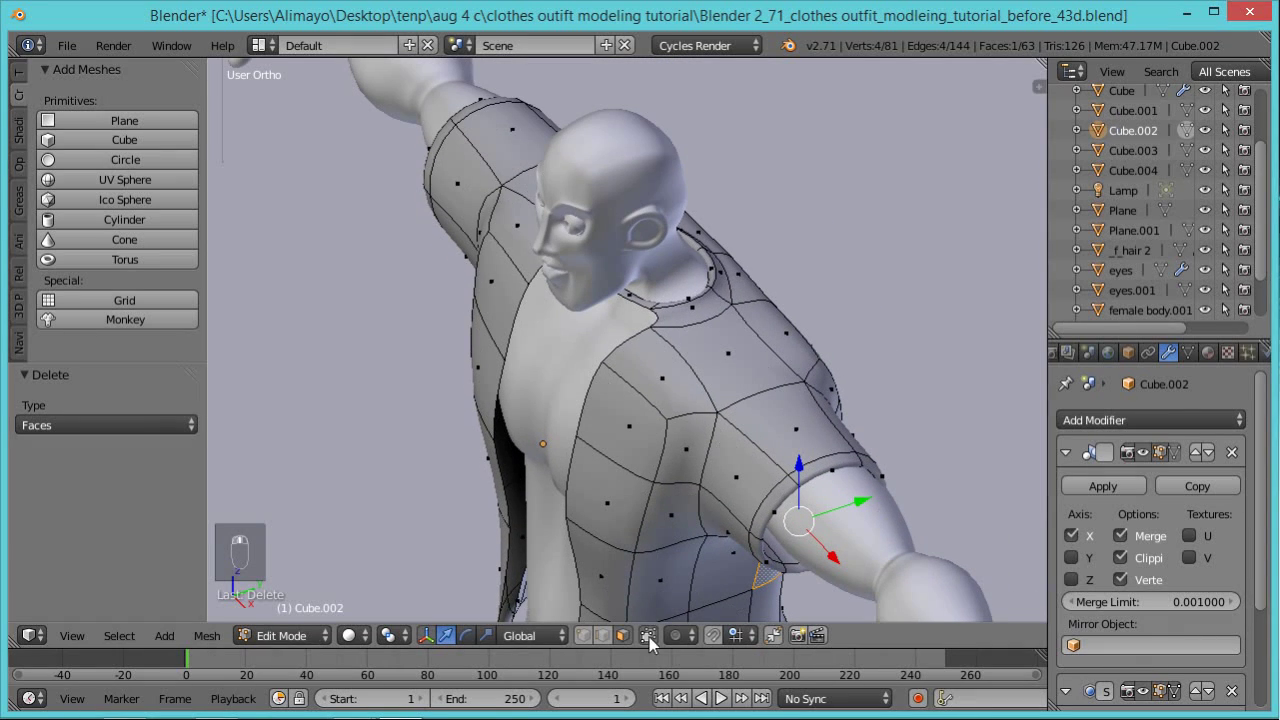
pyautogui.rightClick(636, 307)
pyautogui.press('x')
pyautogui.click(638, 302)
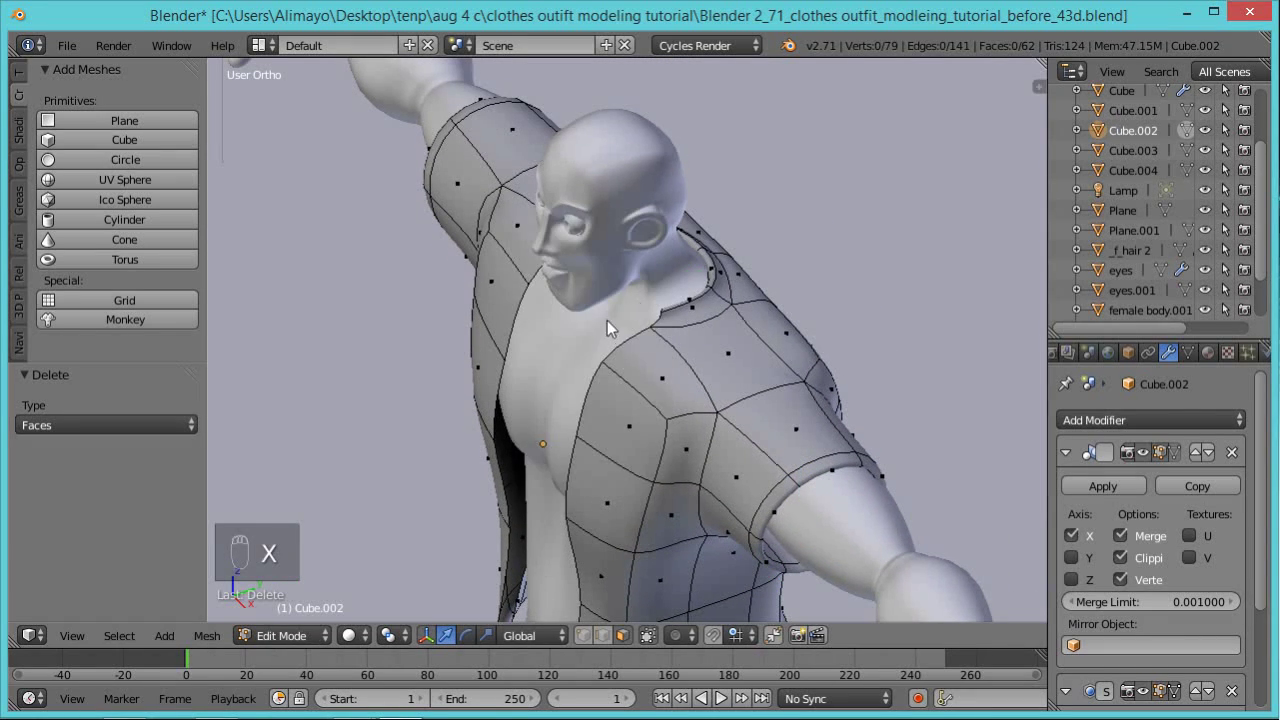
pyautogui.moveTo(592, 294); pyautogui.dragTo(693, 238, button='middle')
pyautogui.scroll(-1, 695, 243)
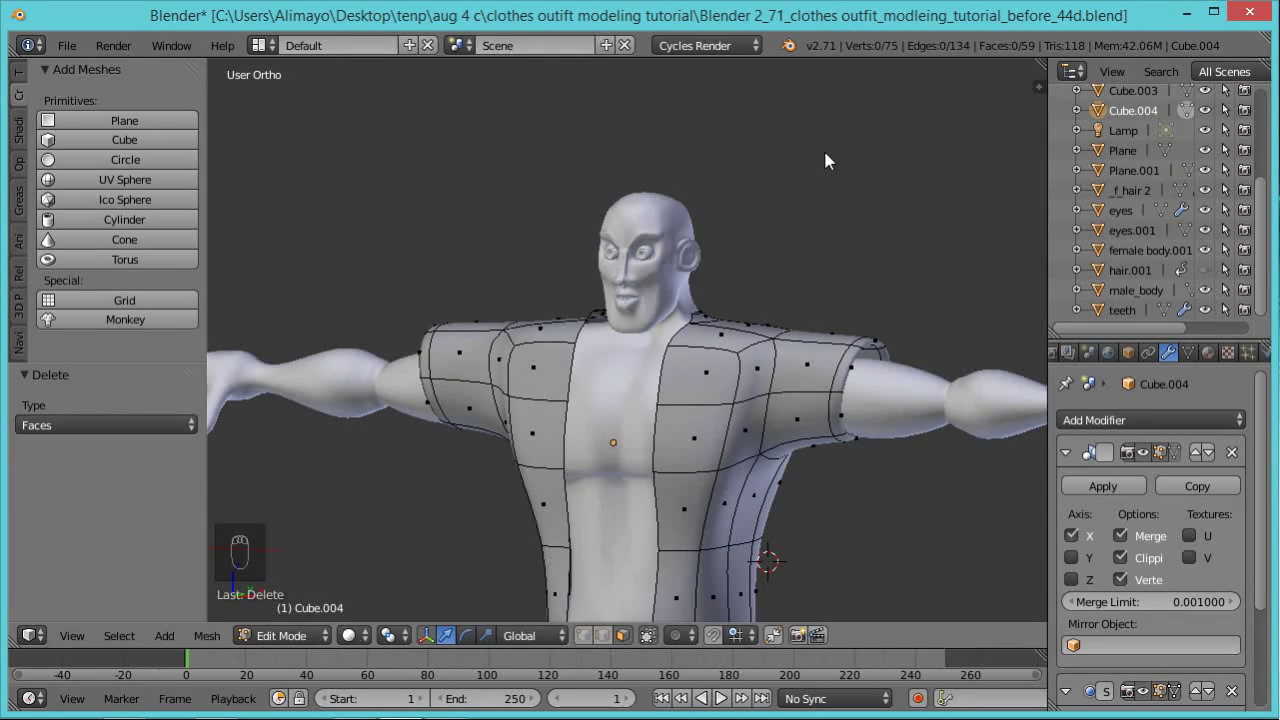
# Reshape the shirt's front neckline by moving its individual vertices, including a move of 0.833 along the Y axis.
pyautogui.moveTo(753, 251); pyautogui.dragTo(719, 463, button='middle')
pyautogui.moveTo(826, 474); pyautogui.dragTo(636, 671, button='middle')
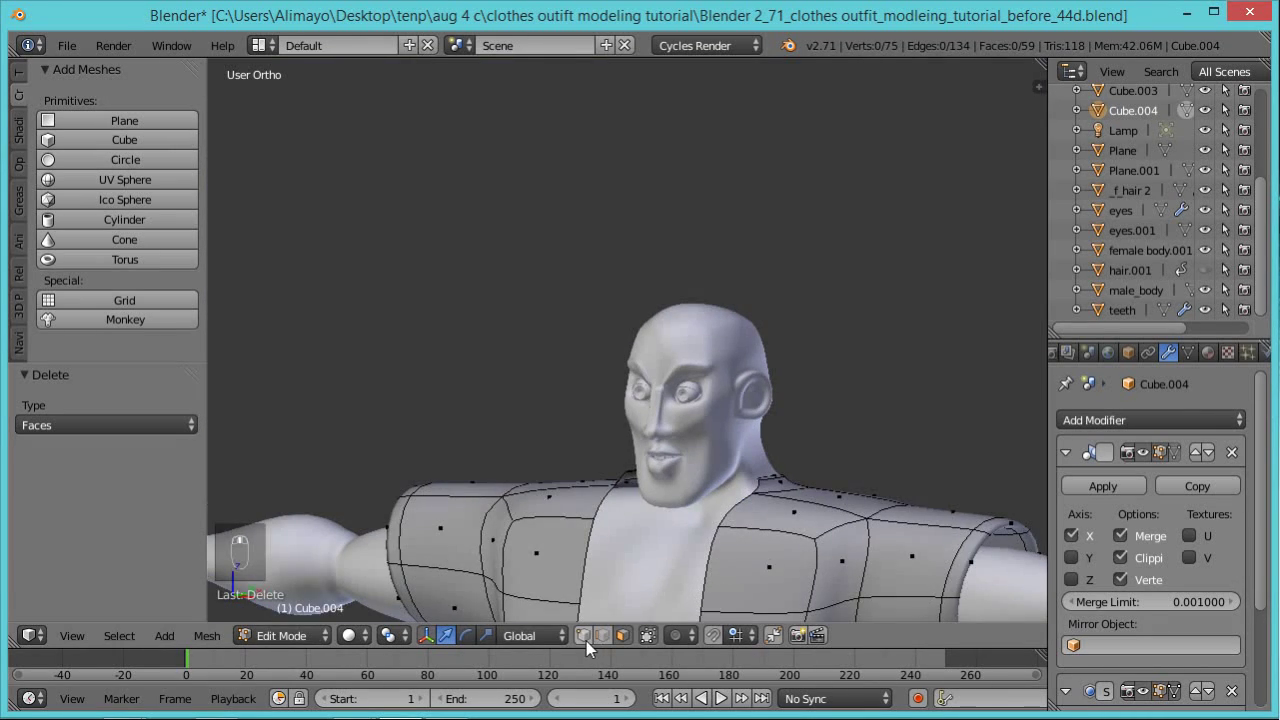
pyautogui.rightClick(752, 494)
pyautogui.press('g')
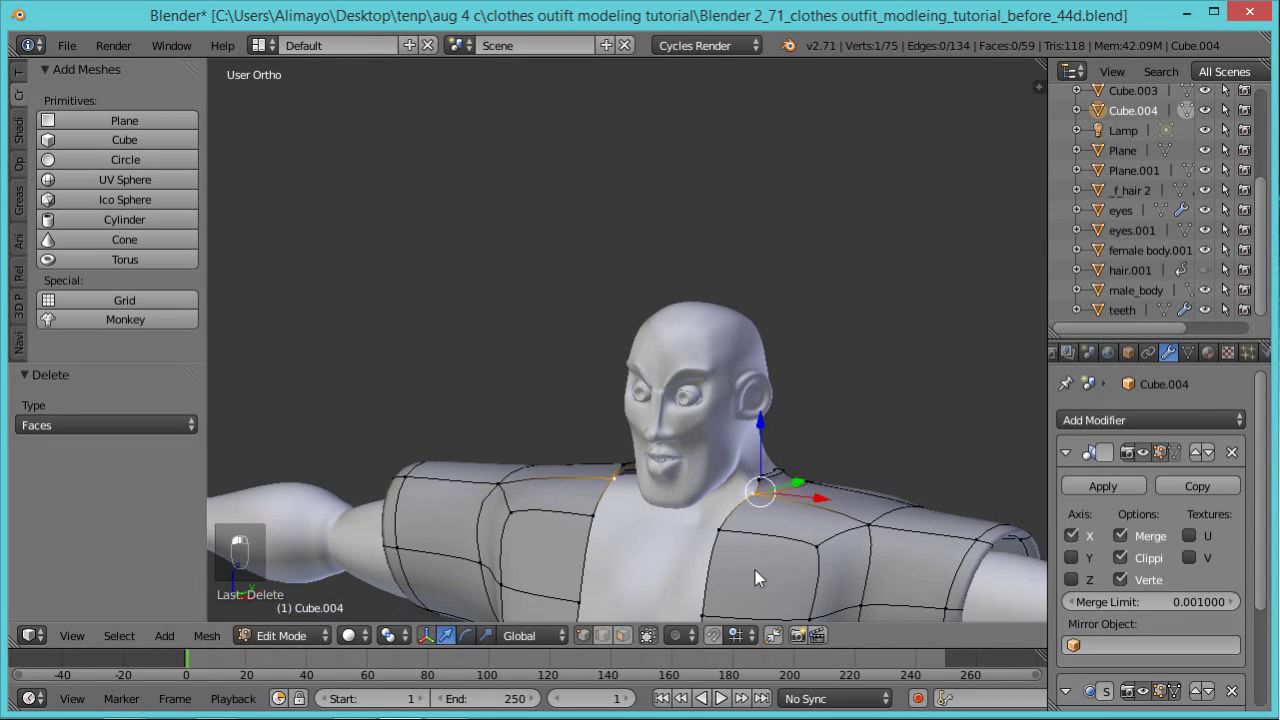
pyautogui.press('y')
pyautogui.moveTo(784, 493); pyautogui.dragTo(778, 495)
pyautogui.rightClick(718, 536)
pyautogui.moveTo(714, 457); pyautogui.dragTo(682, 522)
pyautogui.rightClick(742, 509)
pyautogui.moveTo(742, 429); pyautogui.dragTo(710, 478)
pyautogui.moveTo(780, 531); pyautogui.dragTo(740, 548)
pyautogui.moveTo(700, 482); pyautogui.dragTo(701, 458)
pyautogui.moveTo(739, 520); pyautogui.dragTo(755, 510)
pyautogui.moveTo(760, 512); pyautogui.dragTo(755, 553, button='middle')
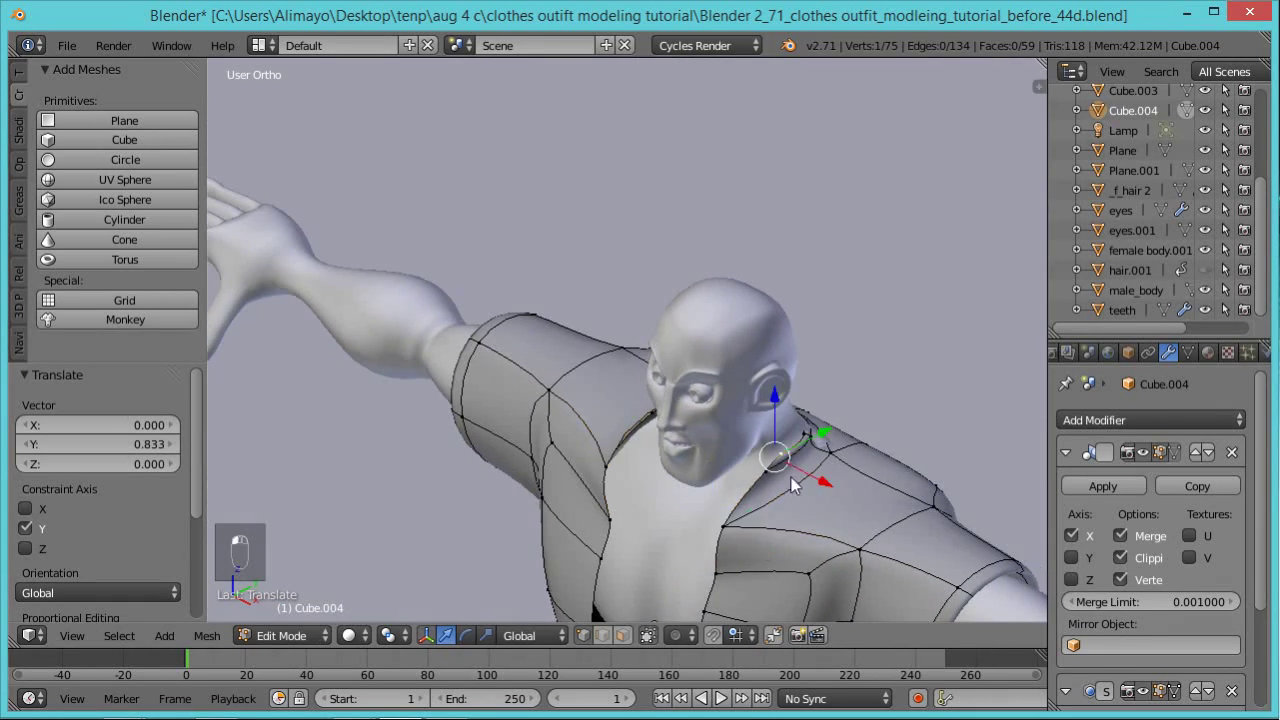
# Delete the two narrow collar rim faces along the side and back of the neck.
pyautogui.click(622, 635)
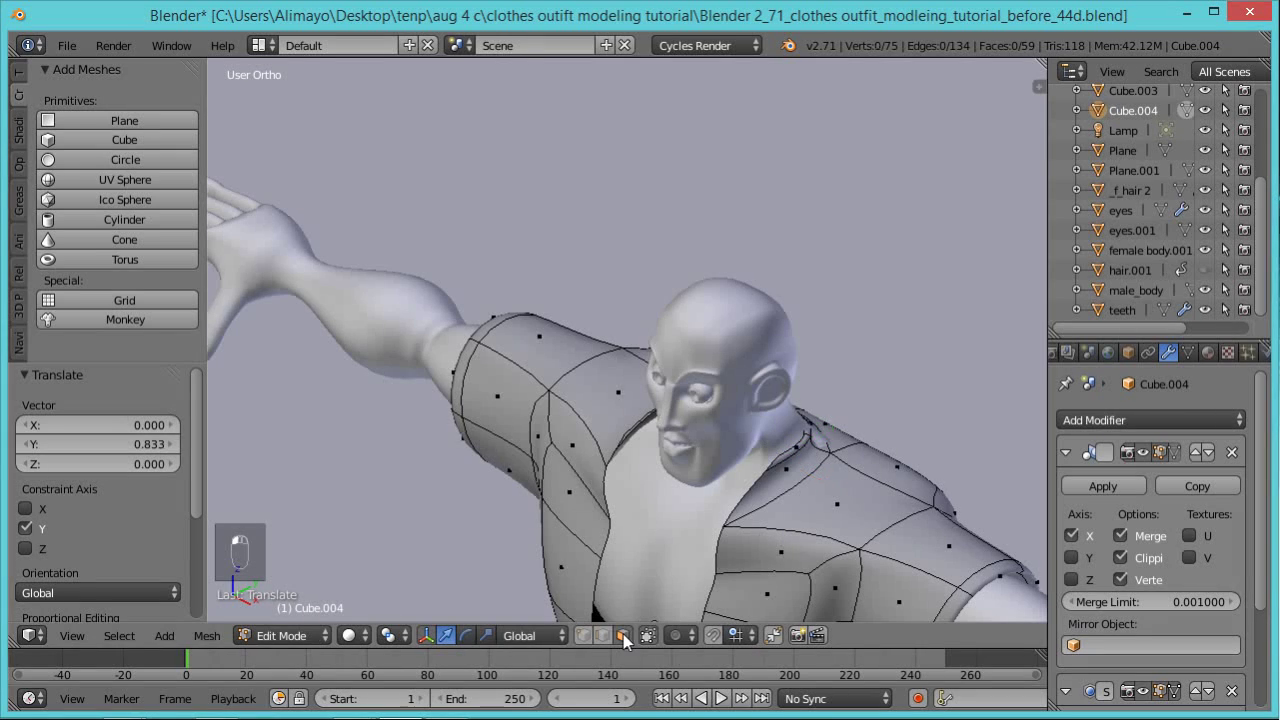
pyautogui.rightClick(790, 460)
pyautogui.moveTo(855, 445); pyautogui.dragTo(852, 458, button='middle')
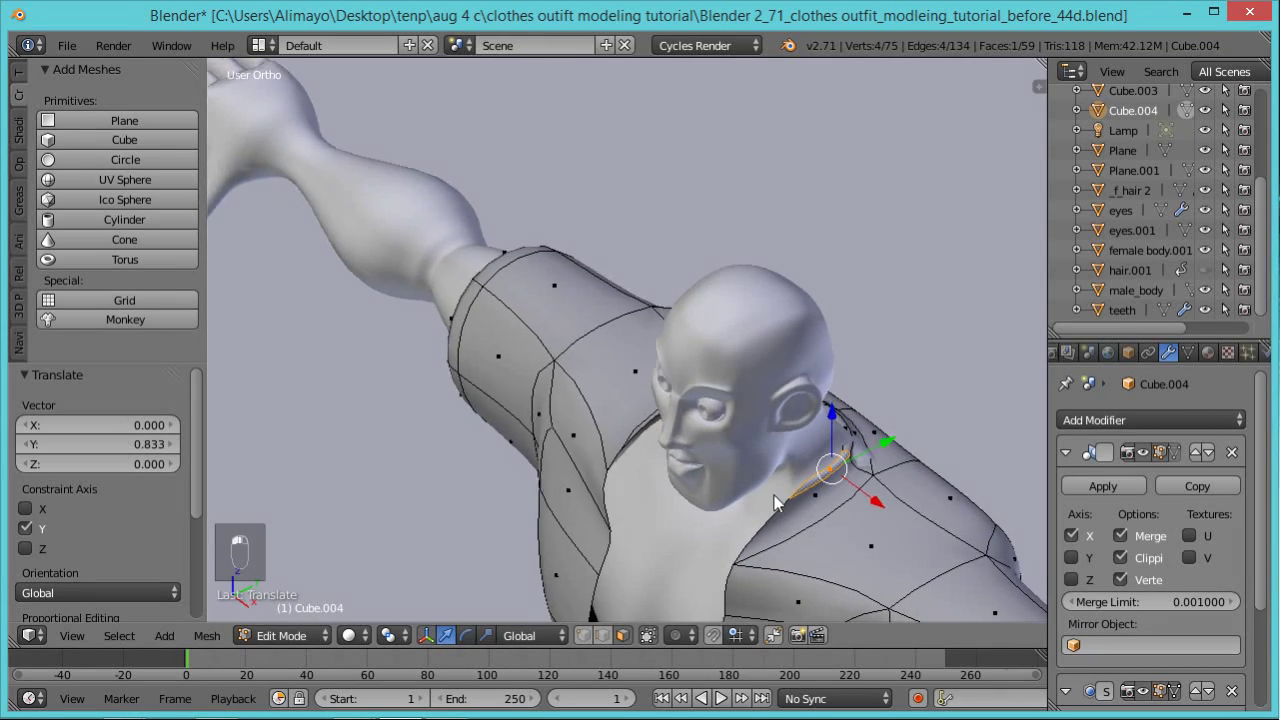
pyautogui.moveTo(811, 502); pyautogui.dragTo(666, 484, button='middle')
pyautogui.keyDown('shift'); pyautogui.rightClick(910, 450); pyautogui.keyUp('shift')
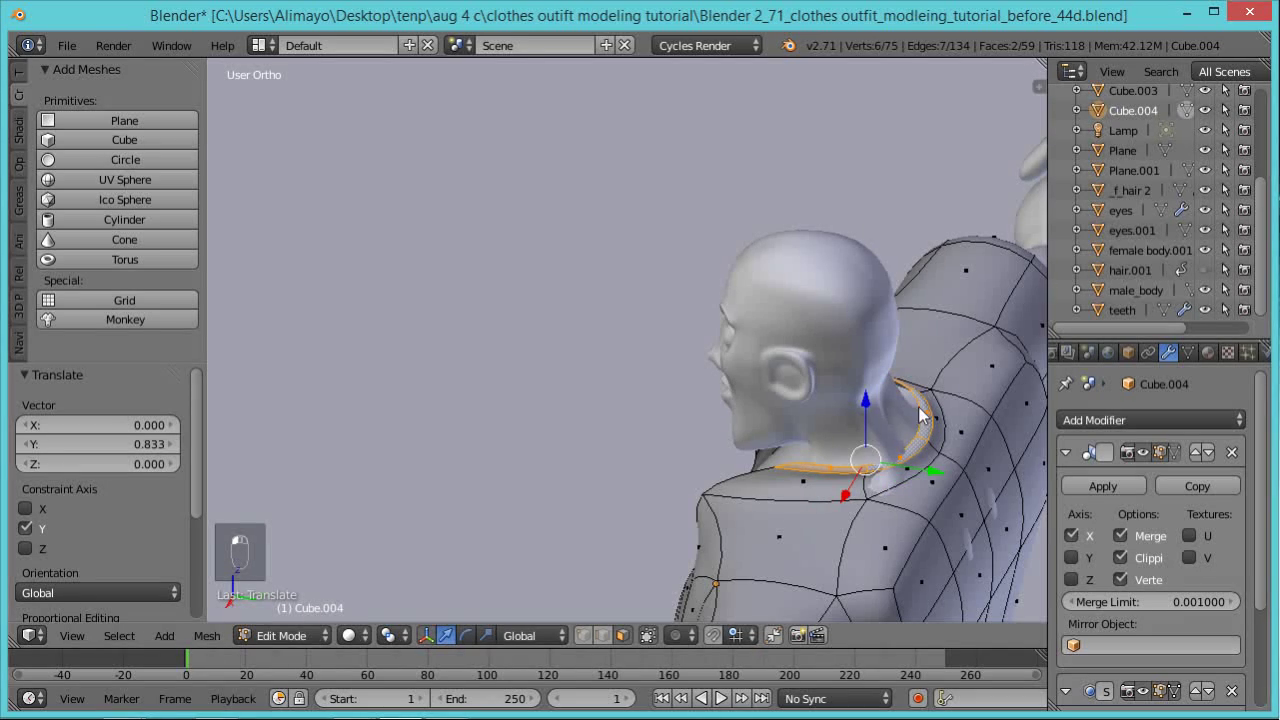
pyautogui.moveTo(771, 470); pyautogui.dragTo(959, 437, button='middle')
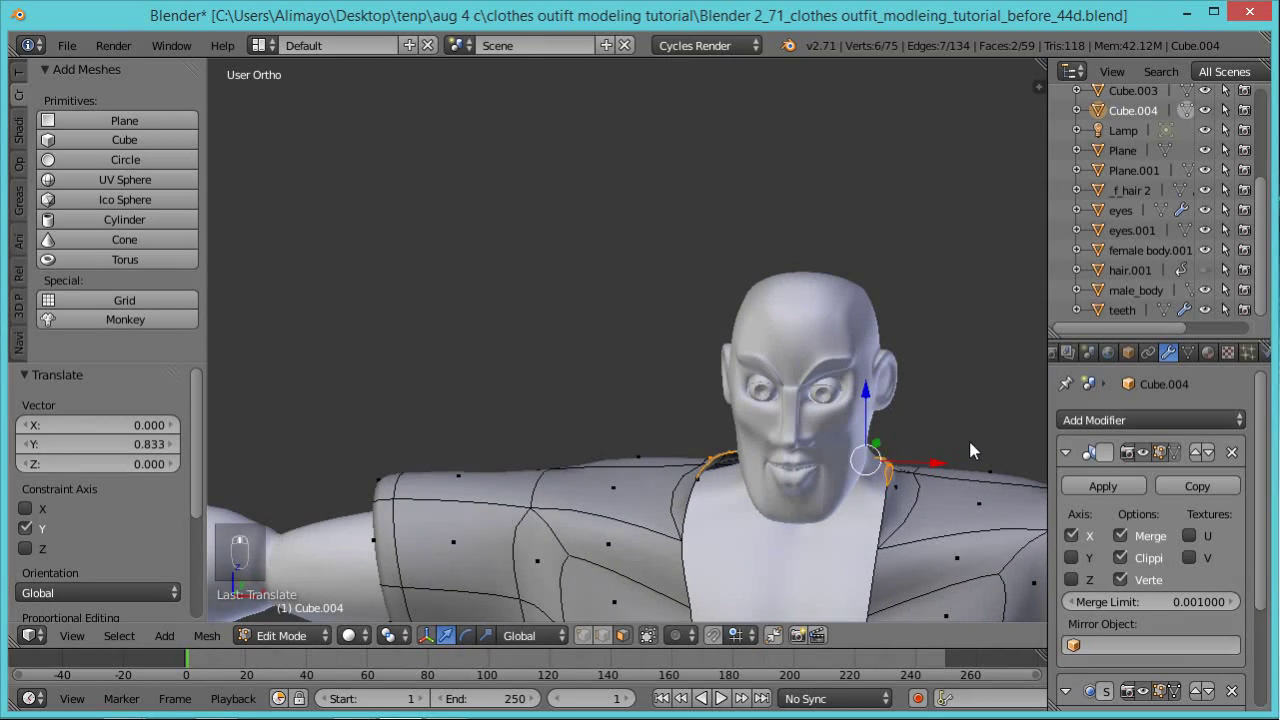
pyautogui.press('x')
pyautogui.click(970, 445)
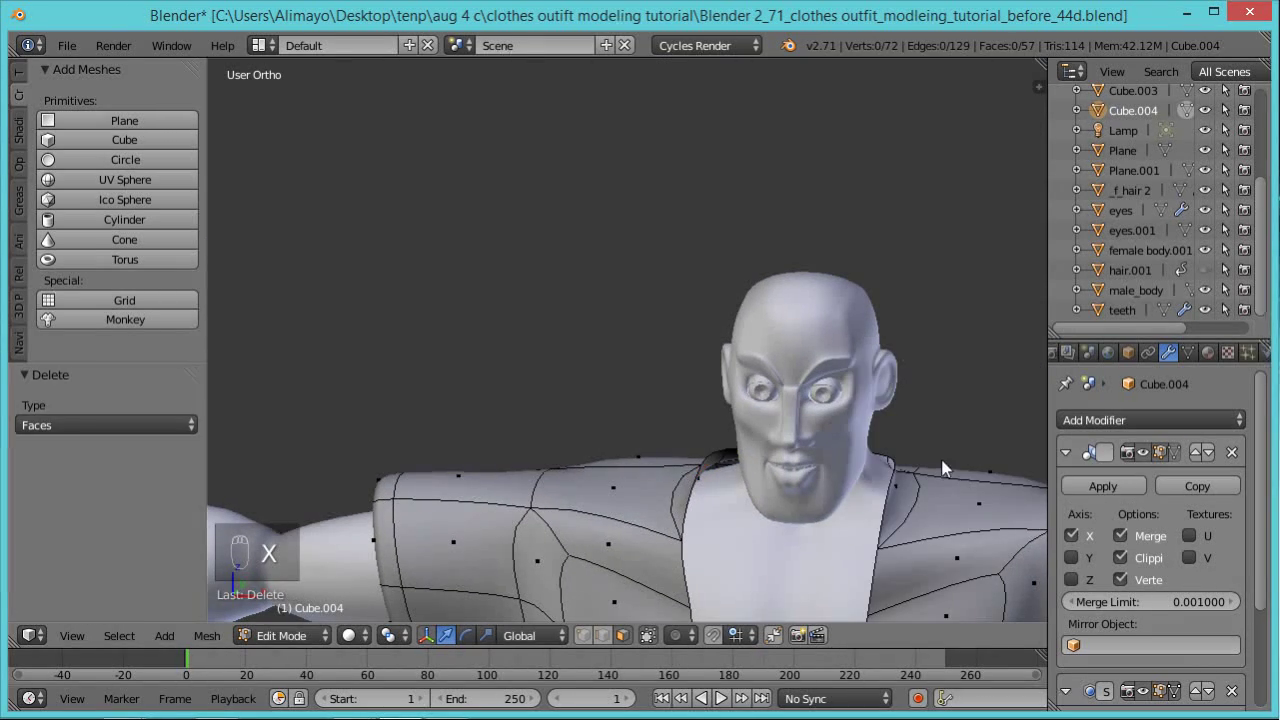
# Select the open neckline edges from the back of the neck to the front and save the file.
pyautogui.moveTo(959, 445); pyautogui.dragTo(881, 486, button='middle')
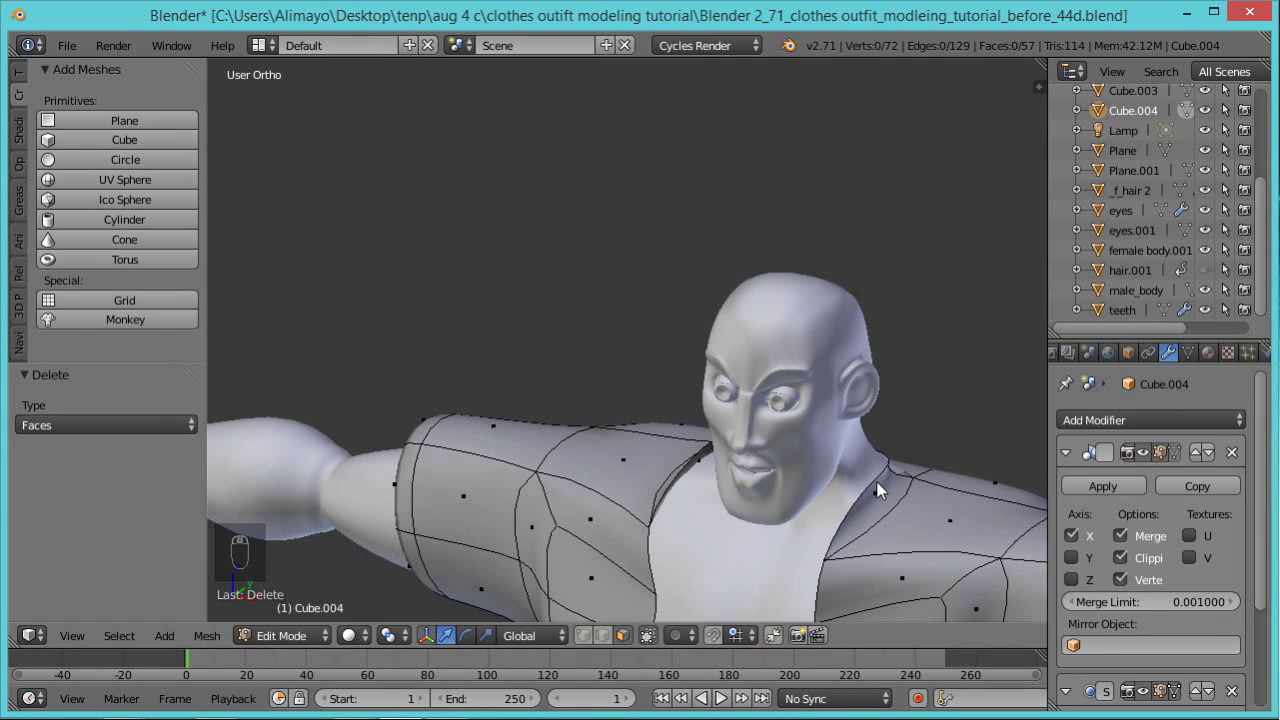
pyautogui.keyDown('alt'); pyautogui.rightClick(866, 502); pyautogui.keyUp('alt')
pyautogui.keyDown('alt'); pyautogui.rightClick(869, 491); pyautogui.keyUp('alt')
pyautogui.moveTo(866, 510); pyautogui.dragTo(791, 500, button='middle')
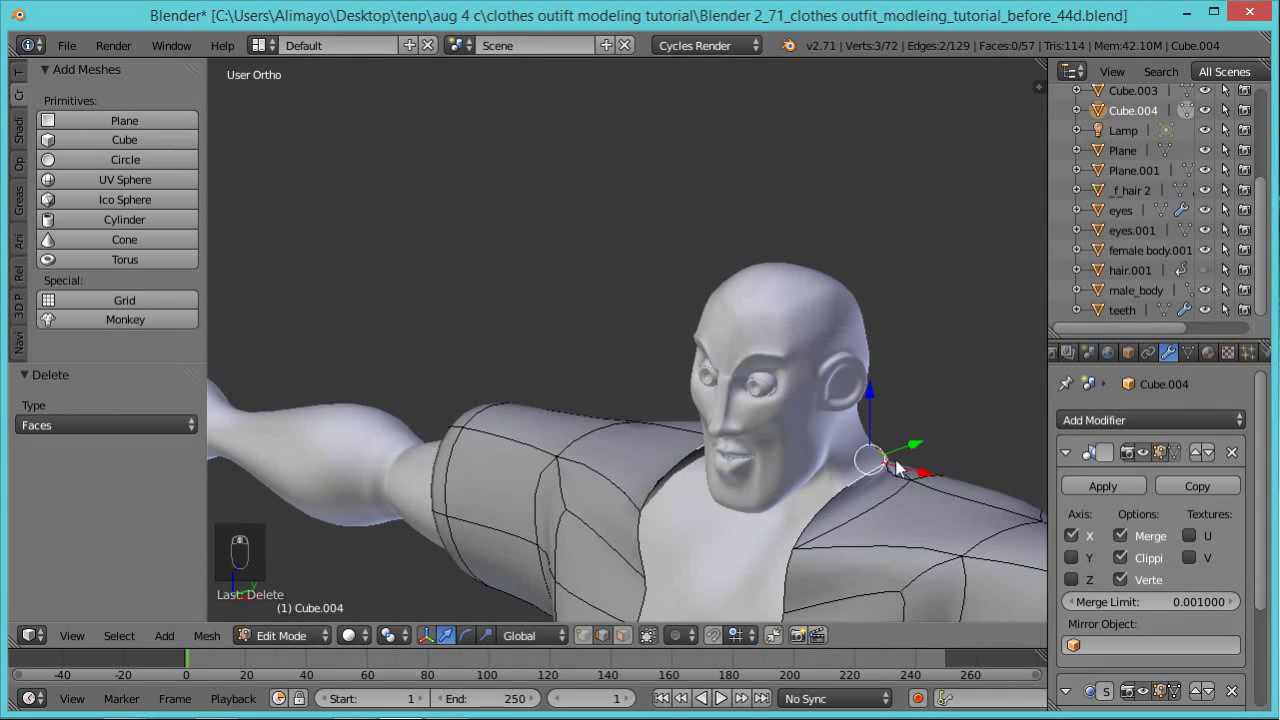
pyautogui.moveTo(906, 466)
pyautogui.mouseDown(button='middle')
pyautogui.moveTo(695, 503)
pyautogui.moveTo(890, 462)
pyautogui.mouseUp(button='middle')
pyautogui.moveTo(767, 499)
pyautogui.mouseDown(button='middle')
pyautogui.moveTo(937, 478)
pyautogui.moveTo(783, 490)
pyautogui.mouseUp(button='middle')
pyautogui.keyDown('shift'); pyautogui.rightClick(783, 490); pyautogui.keyUp('shift')
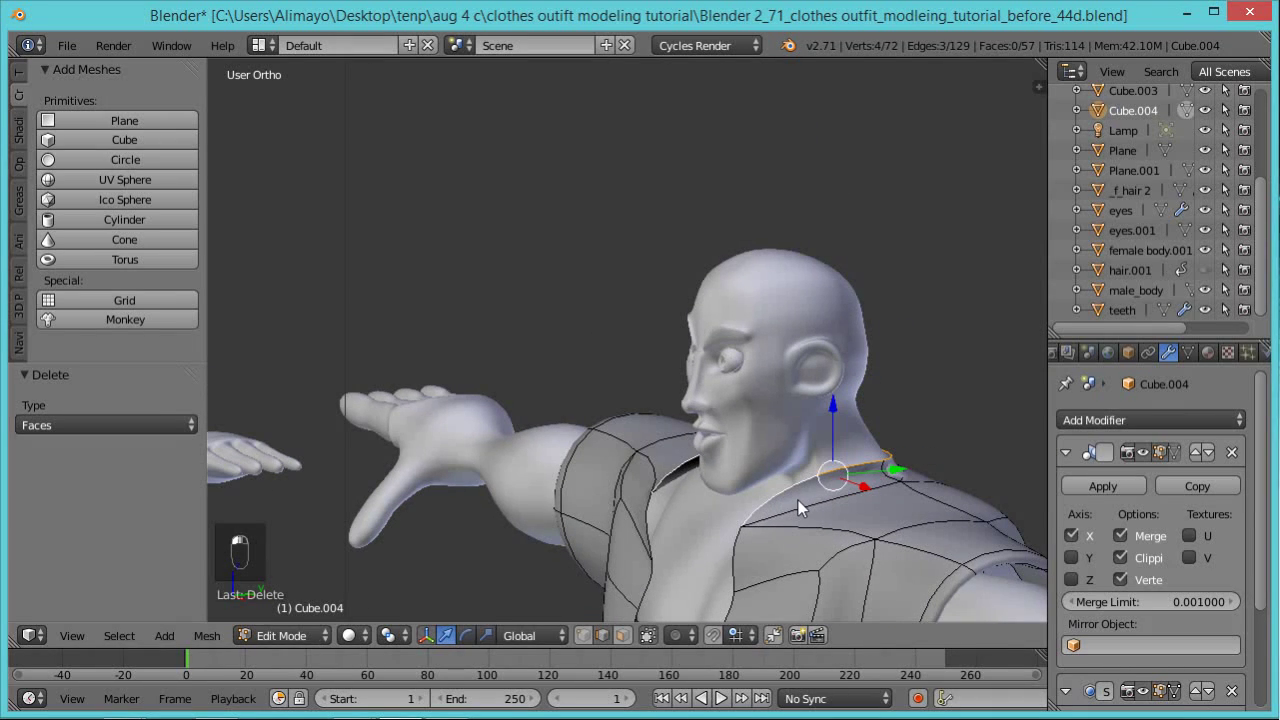
pyautogui.hotkey('ctrl', 's')
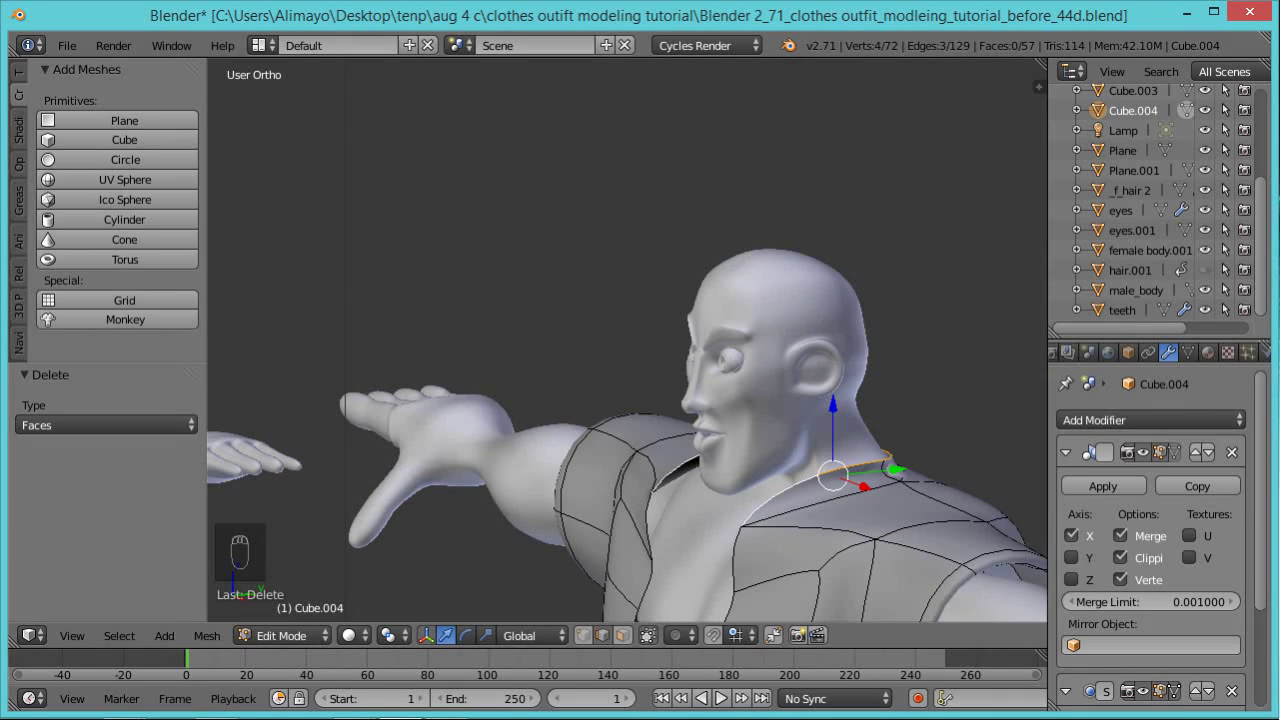
# Extrude the selected neckline edges and scale them by 3.618 to form a wide collar.
pyautogui.moveTo(757, 449); pyautogui.dragTo(698, 417, button='middle')
pyautogui.press('e')
pyautogui.click(825, 447)
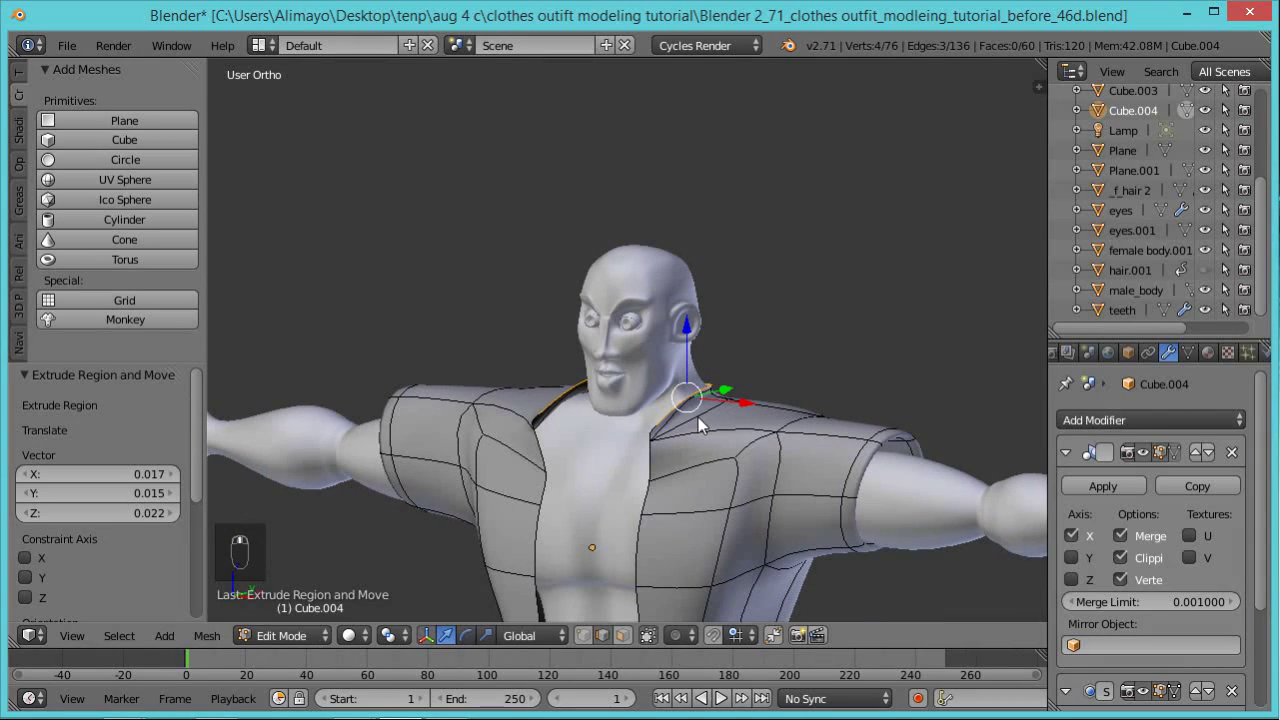
pyautogui.press('s')
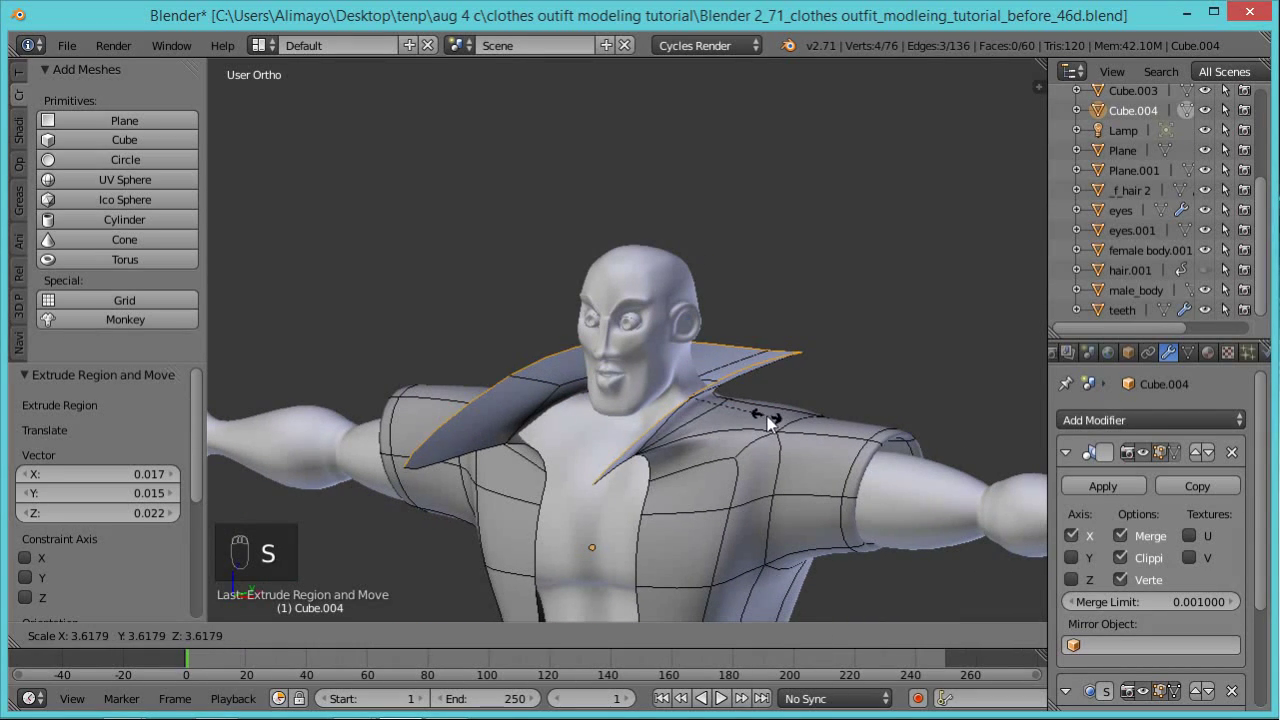
pyautogui.click(767, 416)
# Move the collar's outer edge 1.892 along the X axis and turn off the Subdivision Surface modifier's viewport display.
pyautogui.moveTo(658, 434); pyautogui.dragTo(827, 478, button='middle')
pyautogui.press('g')
pyautogui.press('x')
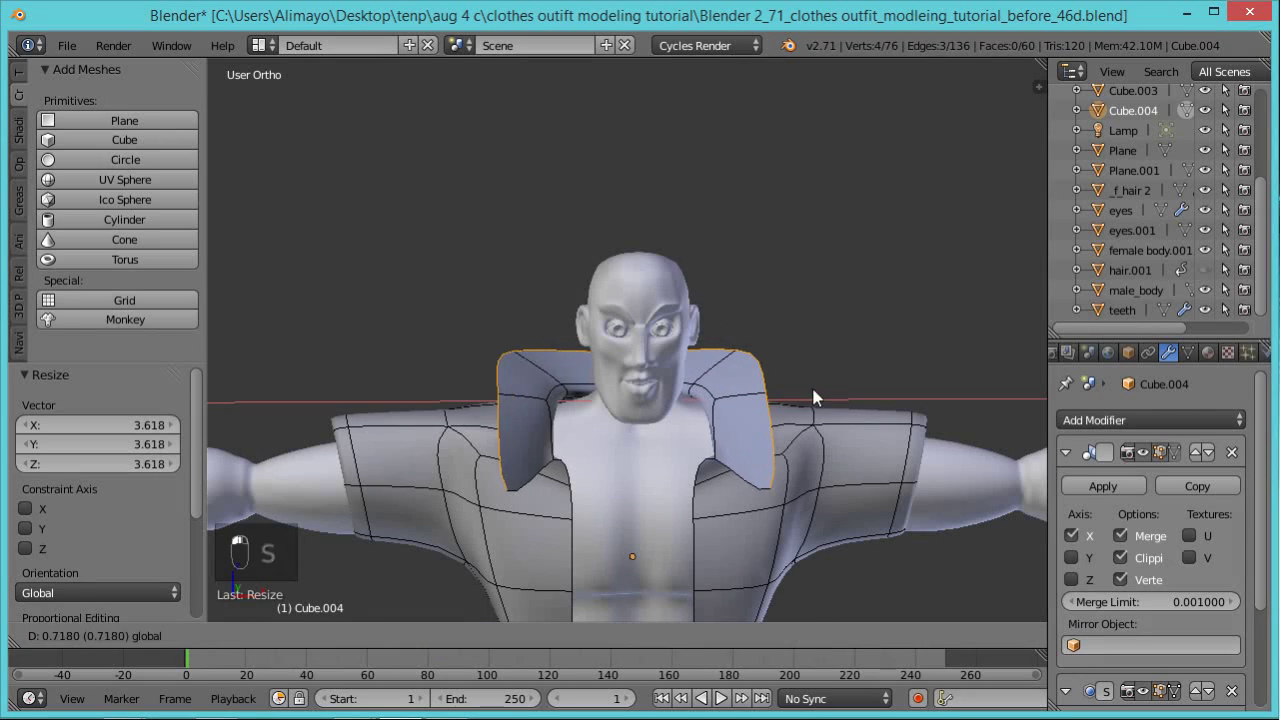
pyautogui.click(845, 404)
pyautogui.moveTo(845, 404); pyautogui.dragTo(775, 410, button='middle')
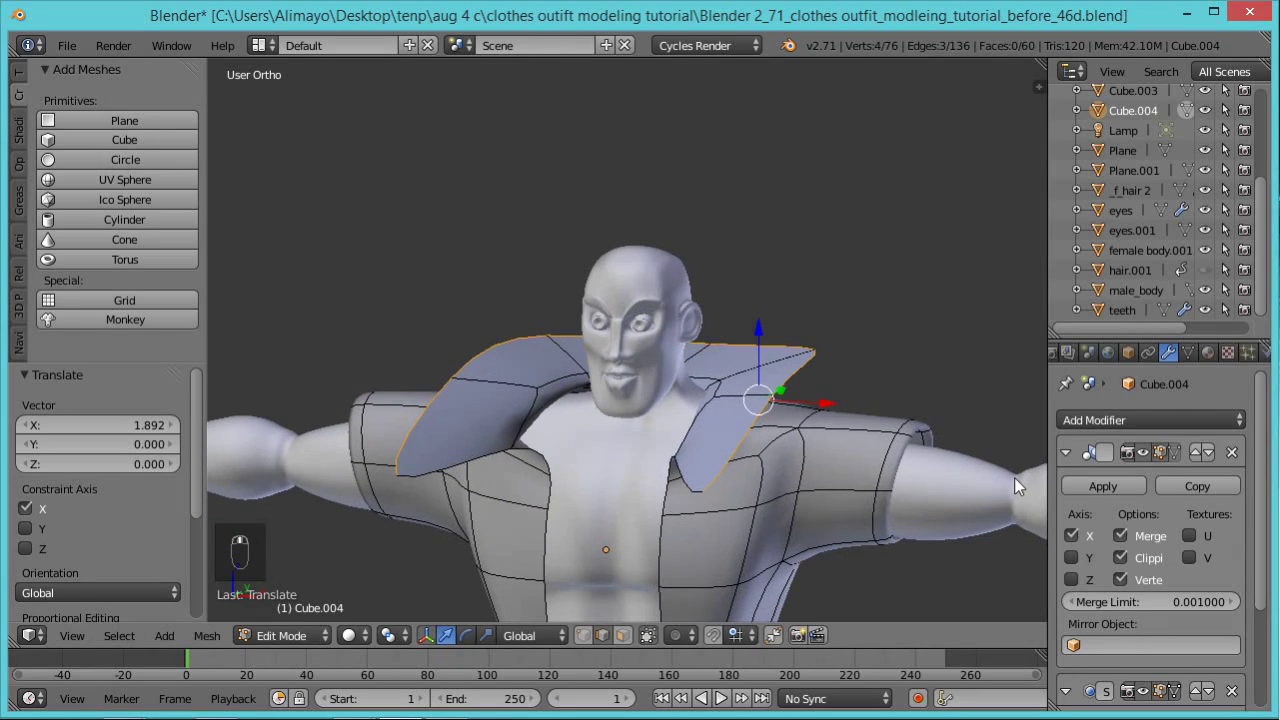
pyautogui.moveTo(1261, 573); pyautogui.dragTo(1252, 627)
pyautogui.click(1147, 617)
# Scale the collar's outer edge by 0.603 and save the file as Blender 2_71_clothes outfit_modleing_tutorial_before_47d.blend.
pyautogui.moveTo(940, 545); pyautogui.dragTo(855, 552, button='middle')
pyautogui.press('s')
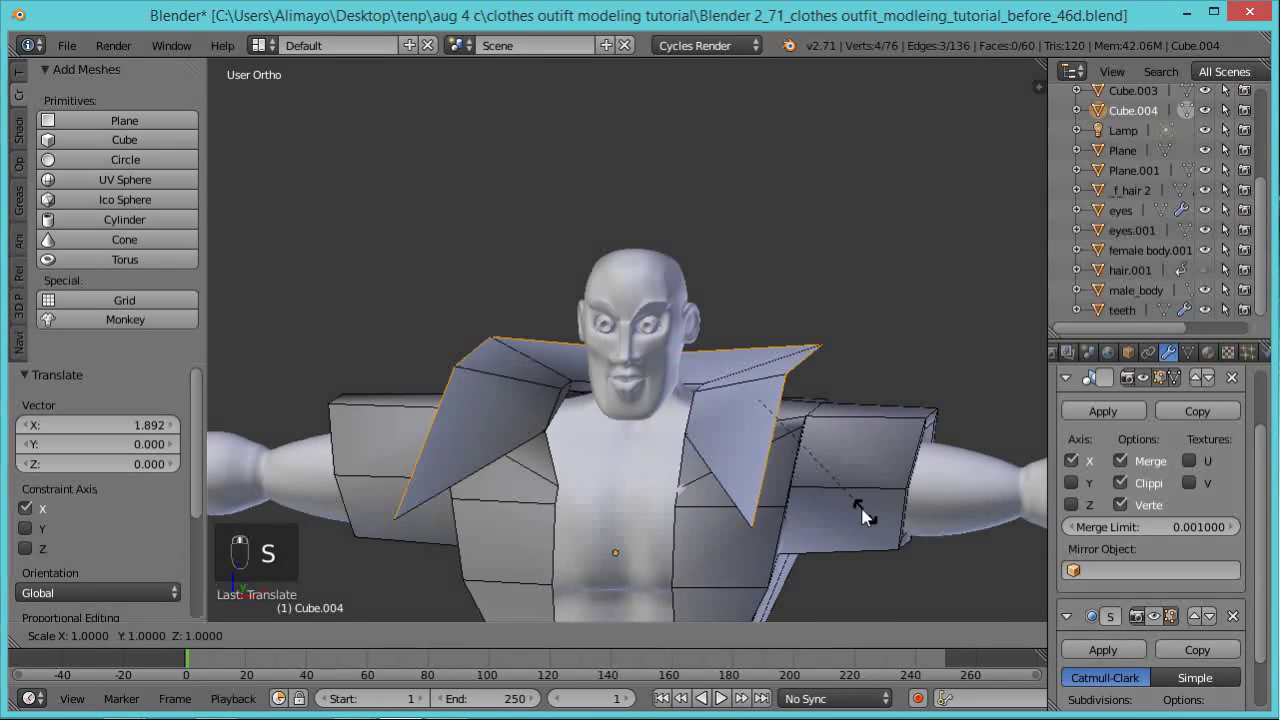
pyautogui.click(827, 463)
pyautogui.moveTo(840, 489); pyautogui.dragTo(790, 535, button='middle')
pyautogui.hotkey('ctrl', 'alt', 's')
# Raise the collar's front tip vertex 1.925 along the Z axis, and switch to edge selection.
pyautogui.click(581, 635)
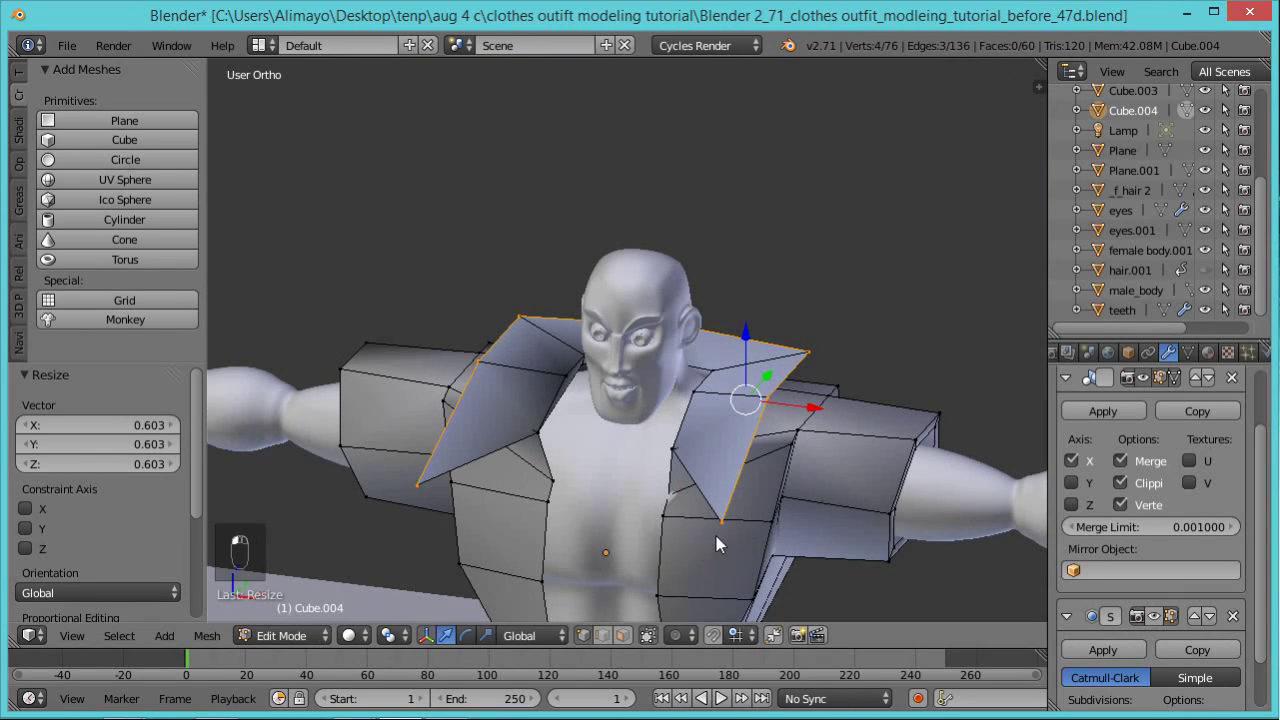
pyautogui.rightClick(721, 524)
pyautogui.press('g')
pyautogui.press('z')
pyautogui.click(765, 462)
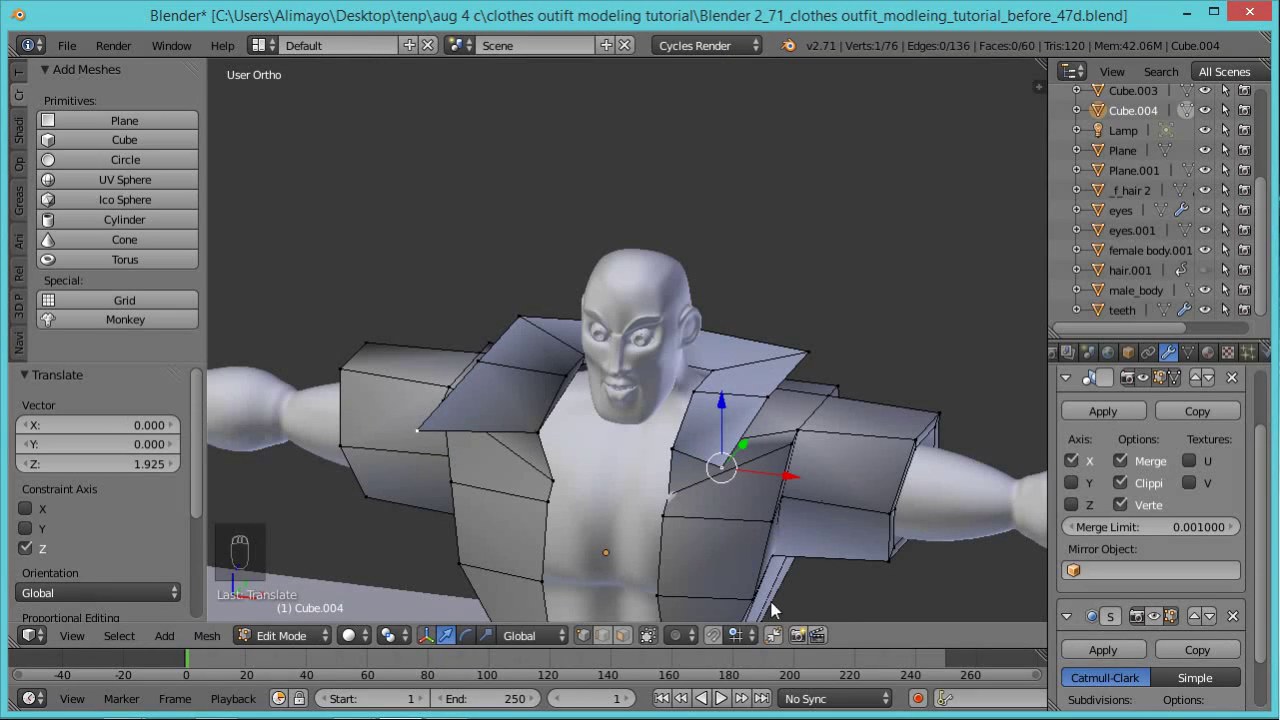
pyautogui.click(603, 635)
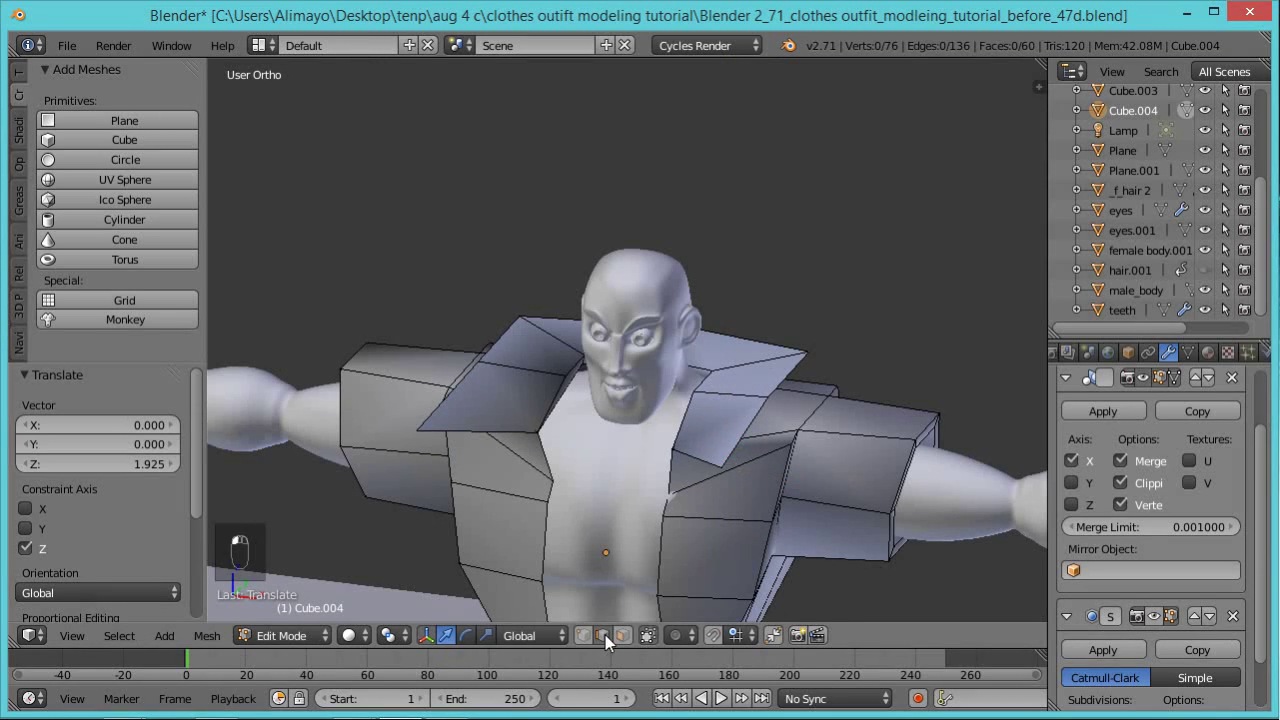
# Extrude the collar's outer edge loop upward twice along Z, by 3.501 and 3.482, to start a hood.
pyautogui.keyDown('alt'); pyautogui.rightClick(748, 433); pyautogui.keyUp('alt')
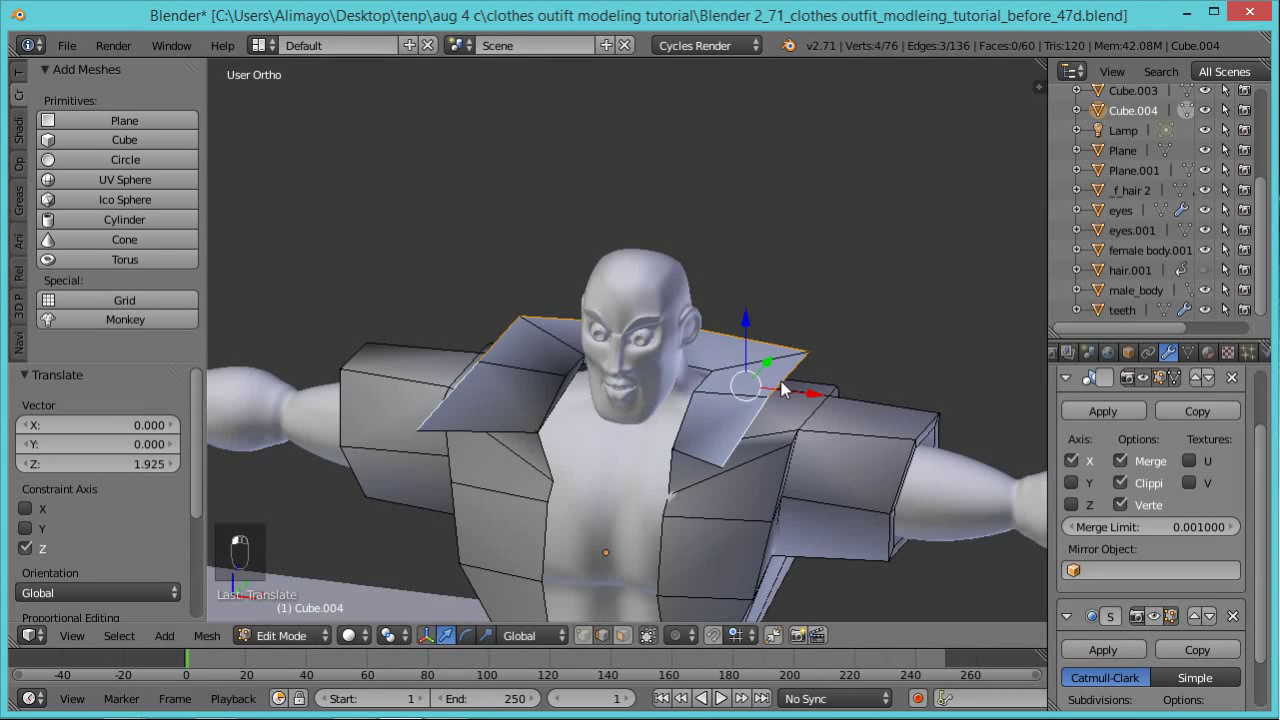
pyautogui.press('e')
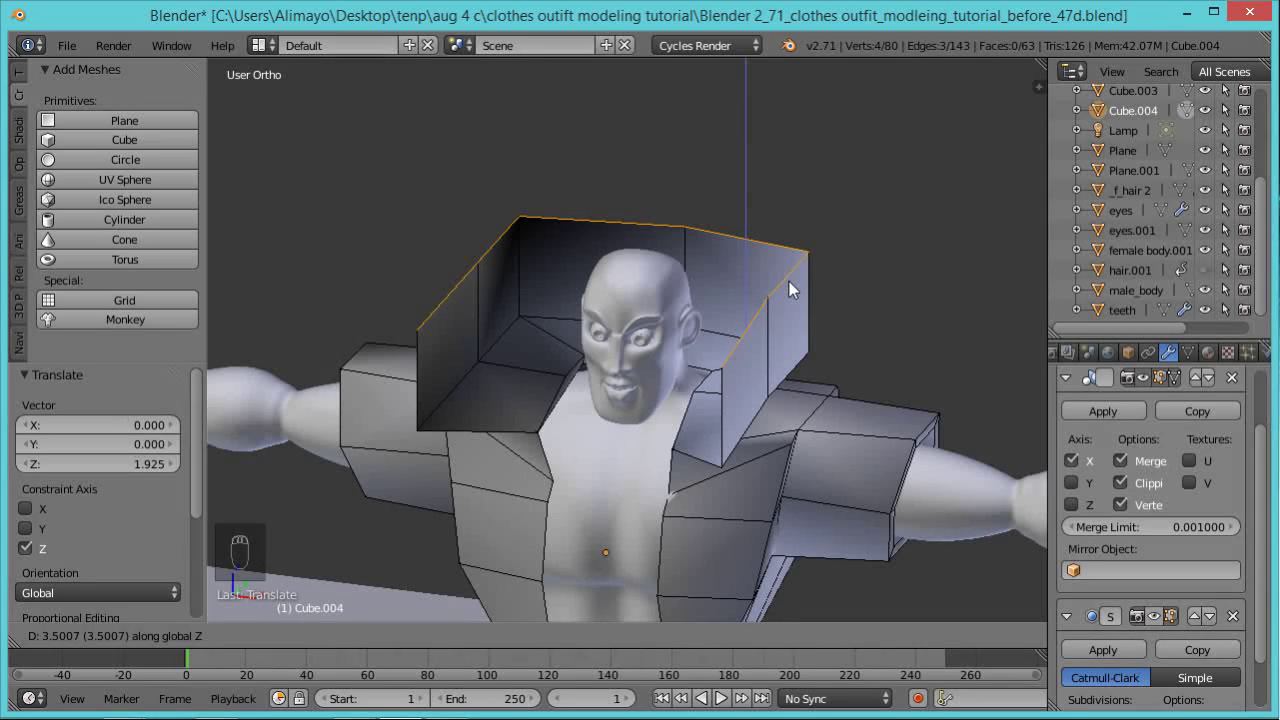
pyautogui.click(789, 281)
pyautogui.moveTo(873, 271); pyautogui.dragTo(800, 294, button='middle')
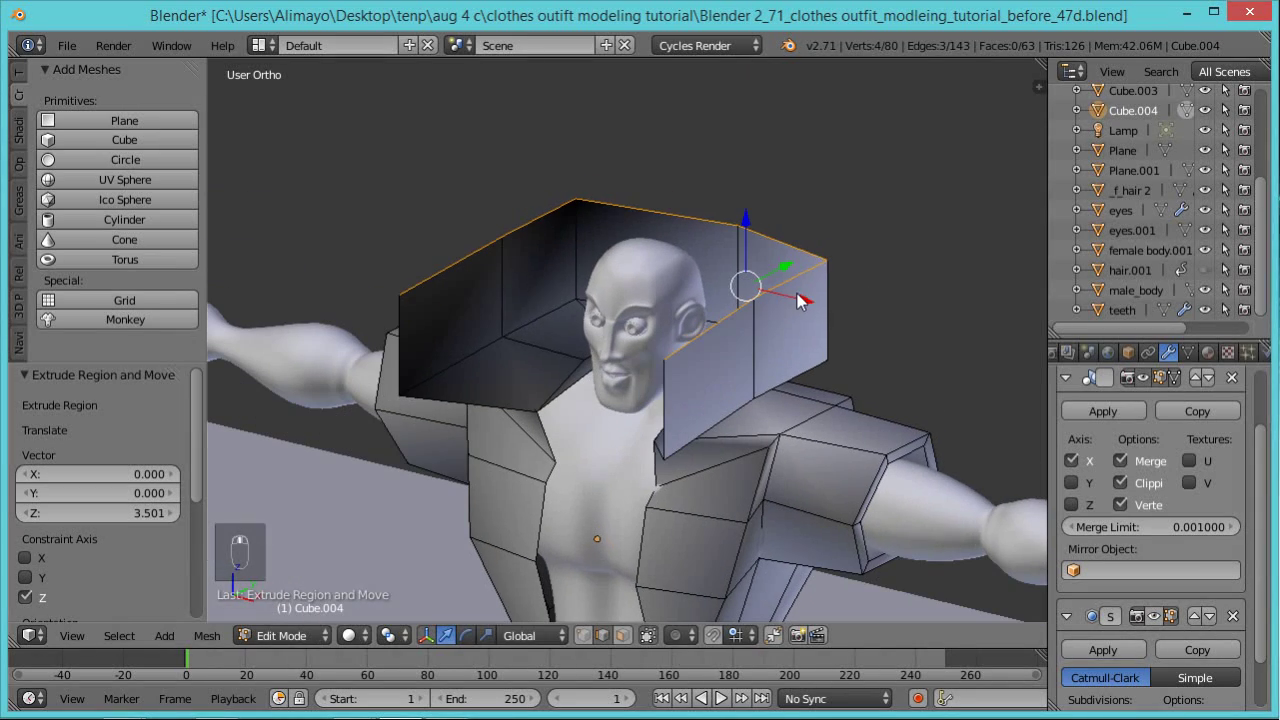
pyautogui.press('e')
pyautogui.click(800, 200)
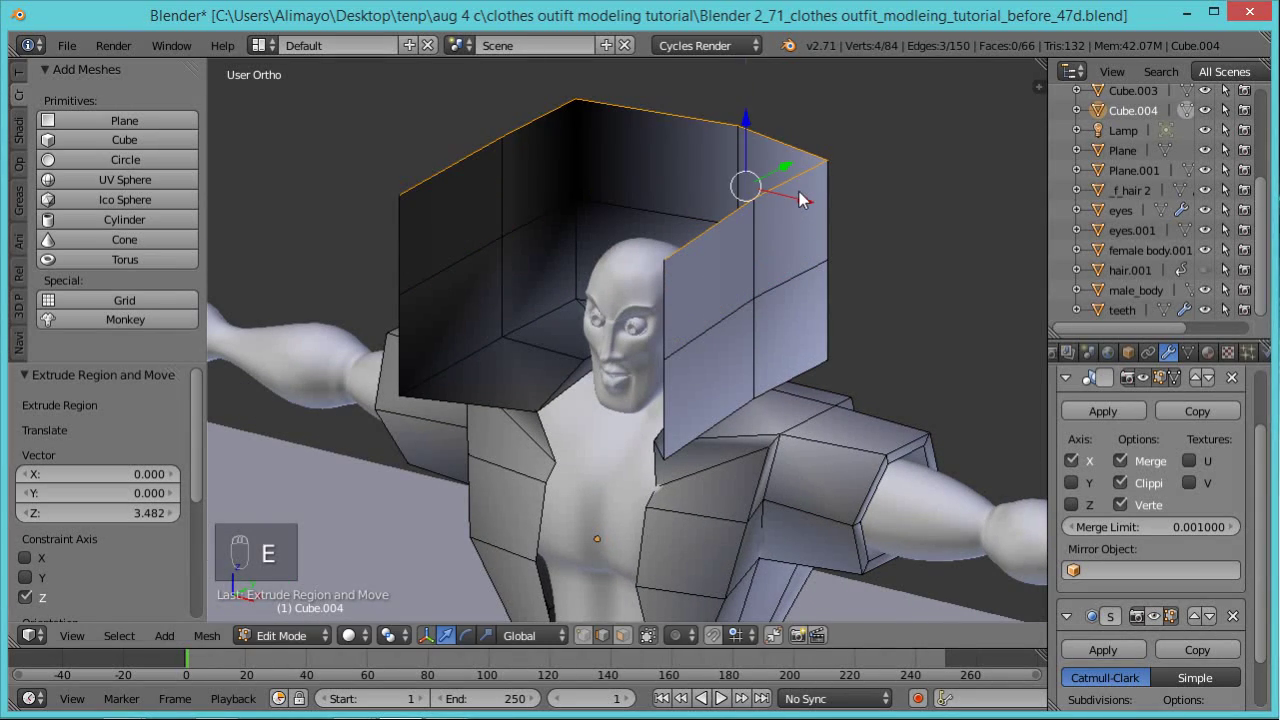
# Tilt the hood's upper edge loop about the X axis and scale it down.
pyautogui.press('r')
pyautogui.press('x')
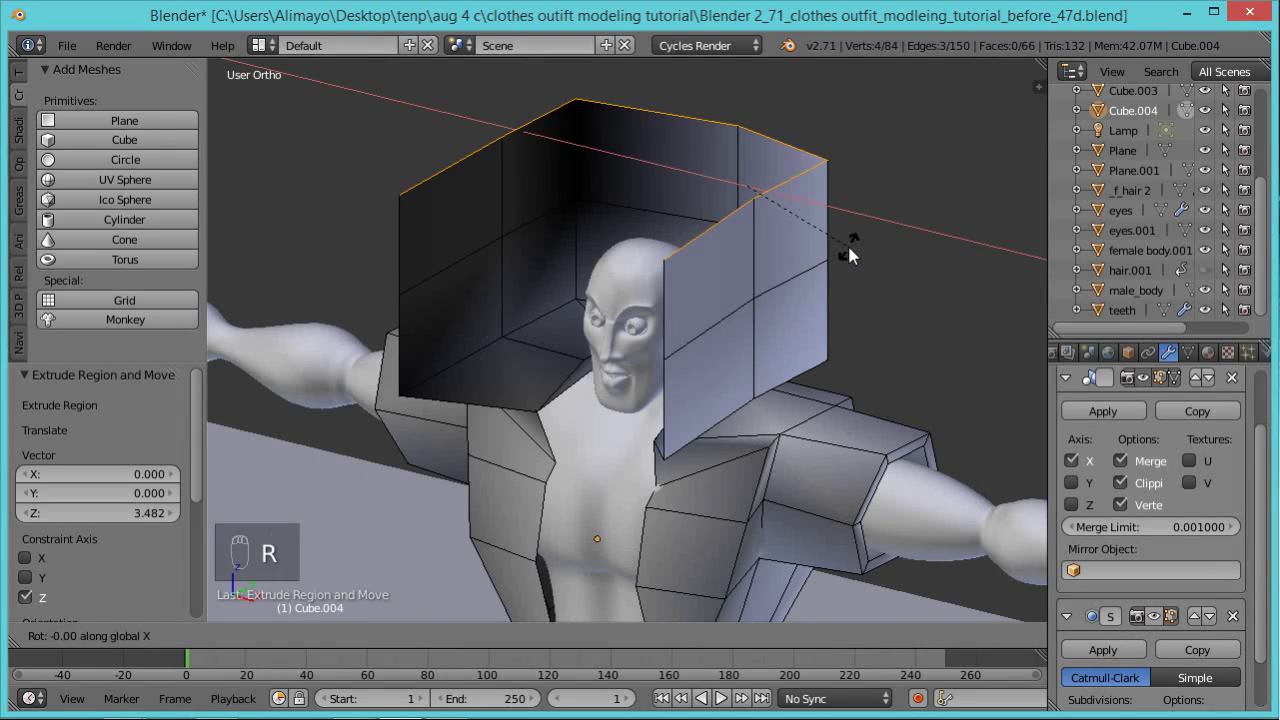
pyautogui.click(859, 212)
pyautogui.press('s')
pyautogui.click(793, 207)
# Move the hood's upper edge loop forward along Y, starting with -3.057, and -2.830 along X to close the top.
pyautogui.moveTo(773, 165); pyautogui.dragTo(718, 186)
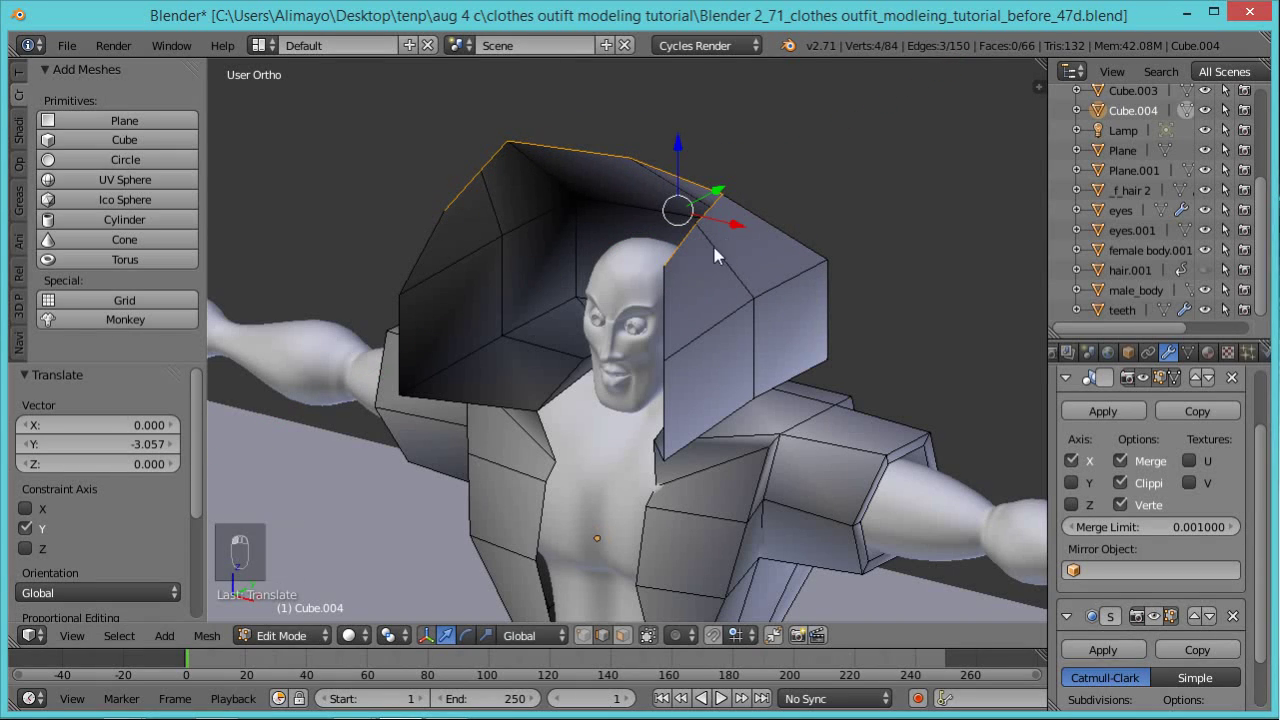
pyautogui.moveTo(760, 325); pyautogui.dragTo(793, 314, button='middle')
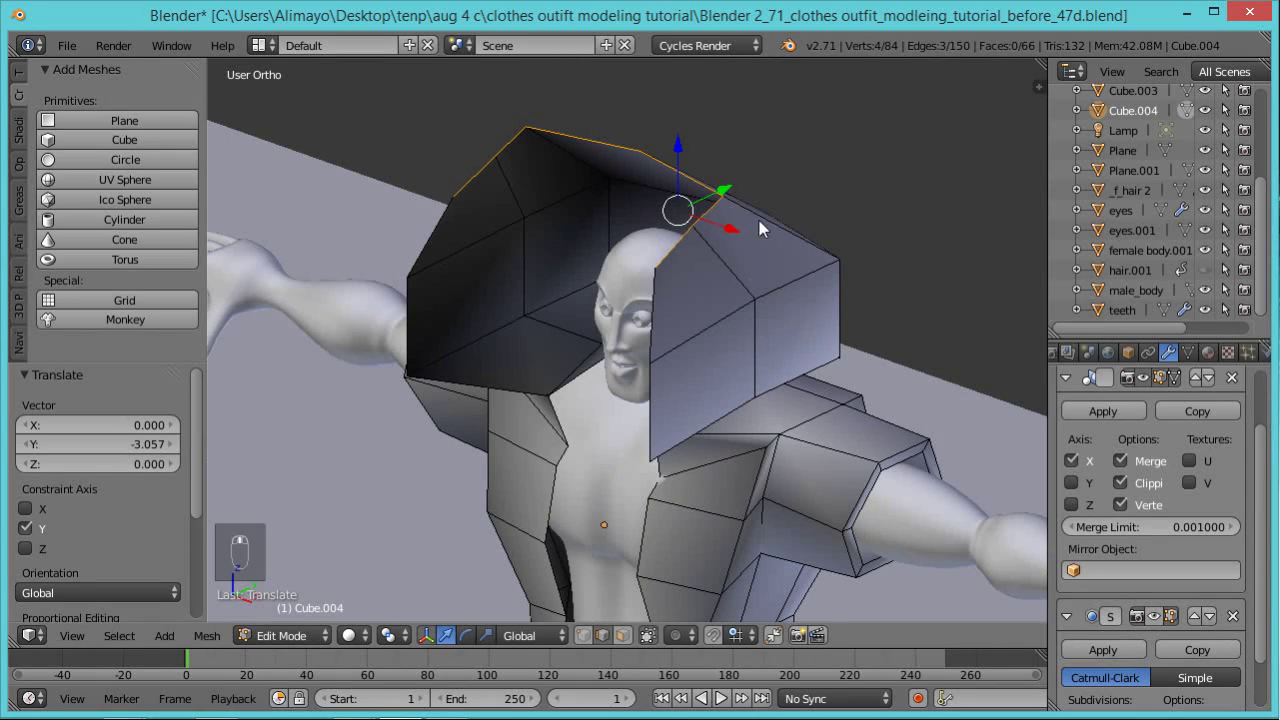
pyautogui.moveTo(723, 187); pyautogui.dragTo(681, 218)
pyautogui.moveTo(686, 271); pyautogui.dragTo(723, 248, button='middle')
pyautogui.moveTo(711, 208); pyautogui.dragTo(624, 210)
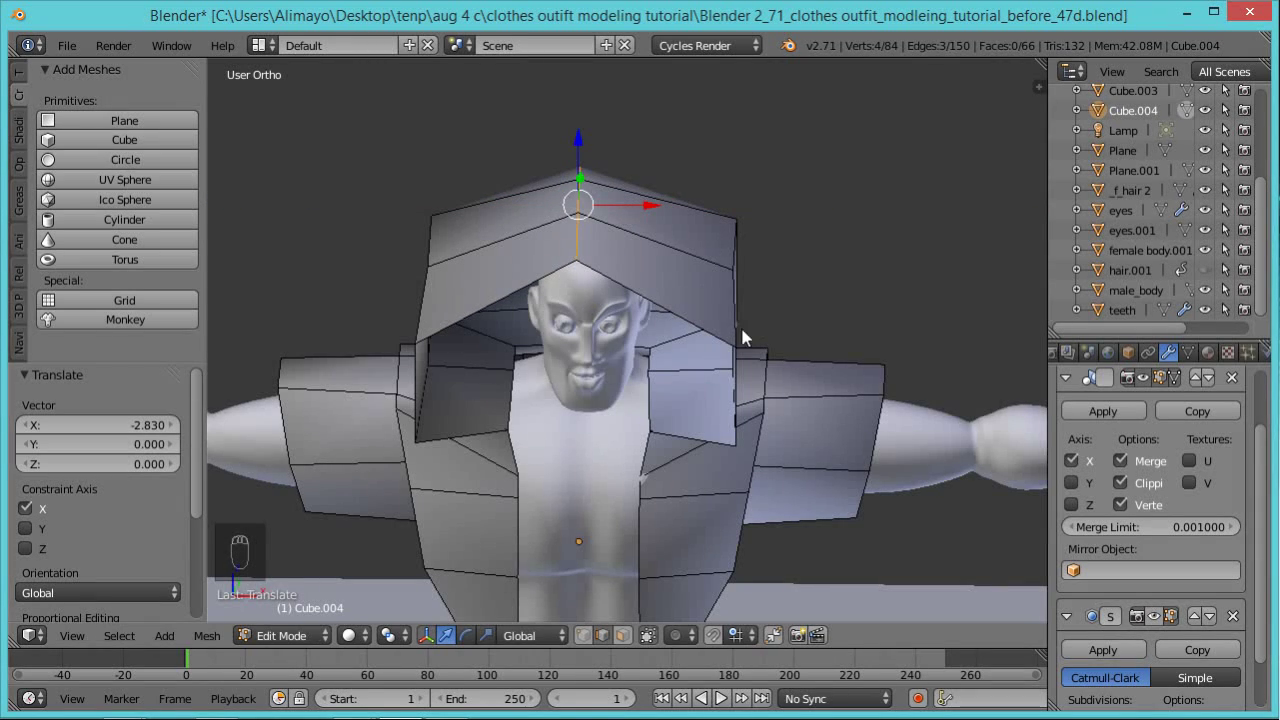
pyautogui.moveTo(624, 209); pyautogui.dragTo(659, 263, button='middle')
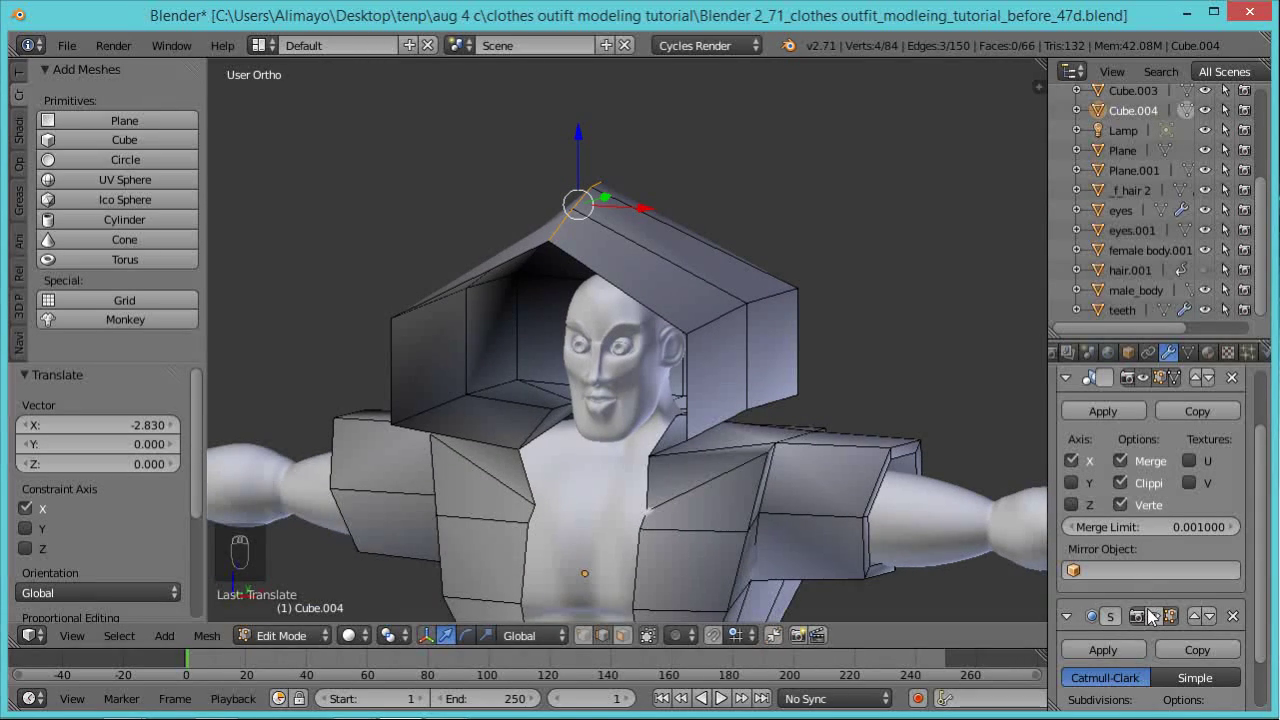
# Turn on the Subdivision Surface modifier's viewport display and add one centred horizontal loop cut around the hood.
pyautogui.click(1150, 616)
pyautogui.moveTo(600, 420); pyautogui.dragTo(665, 371, button='middle')
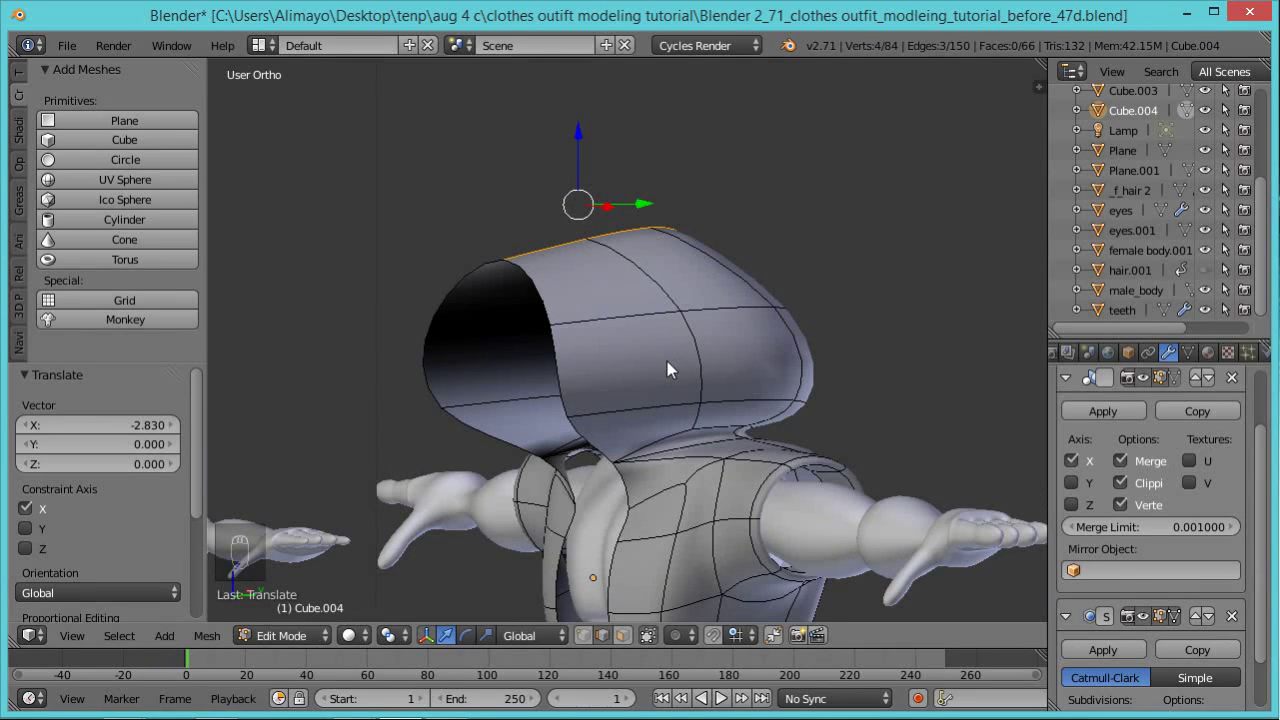
pyautogui.hotkey('ctrl', 'r')
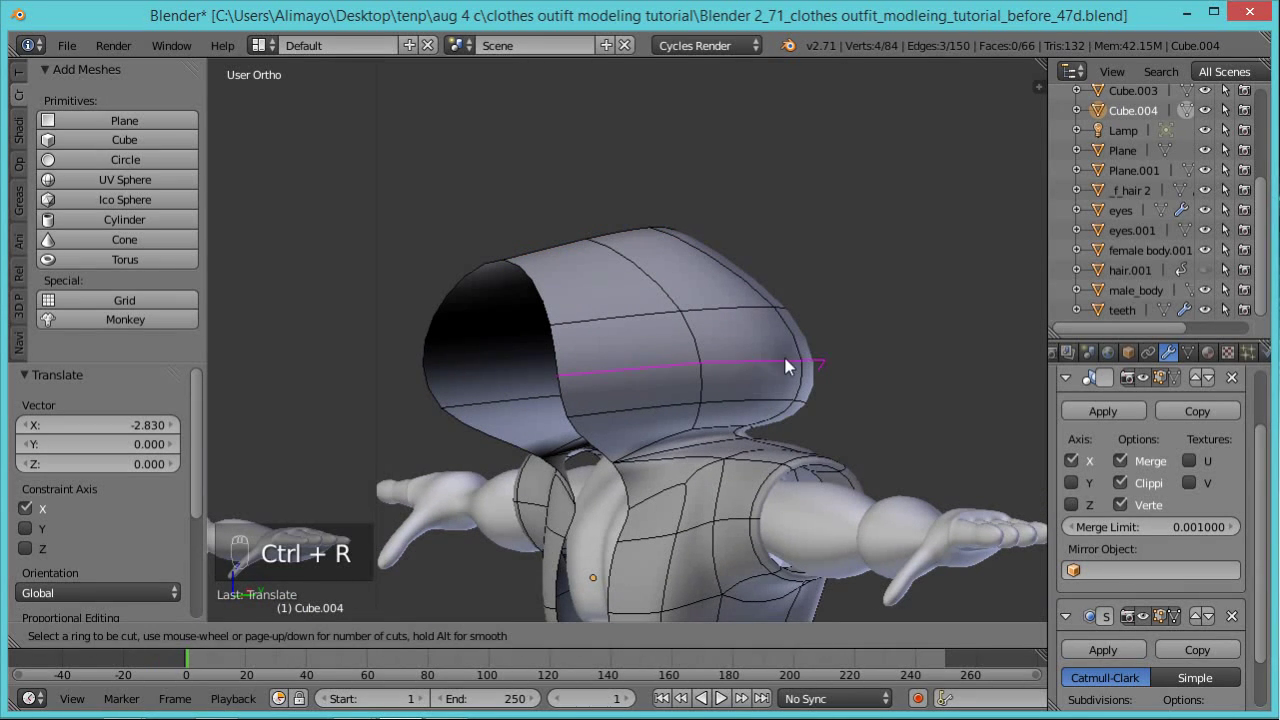
pyautogui.click(785, 367)
pyautogui.rightClick(786, 365)
pyautogui.moveTo(600, 400); pyautogui.dragTo(800, 393, button='middle')
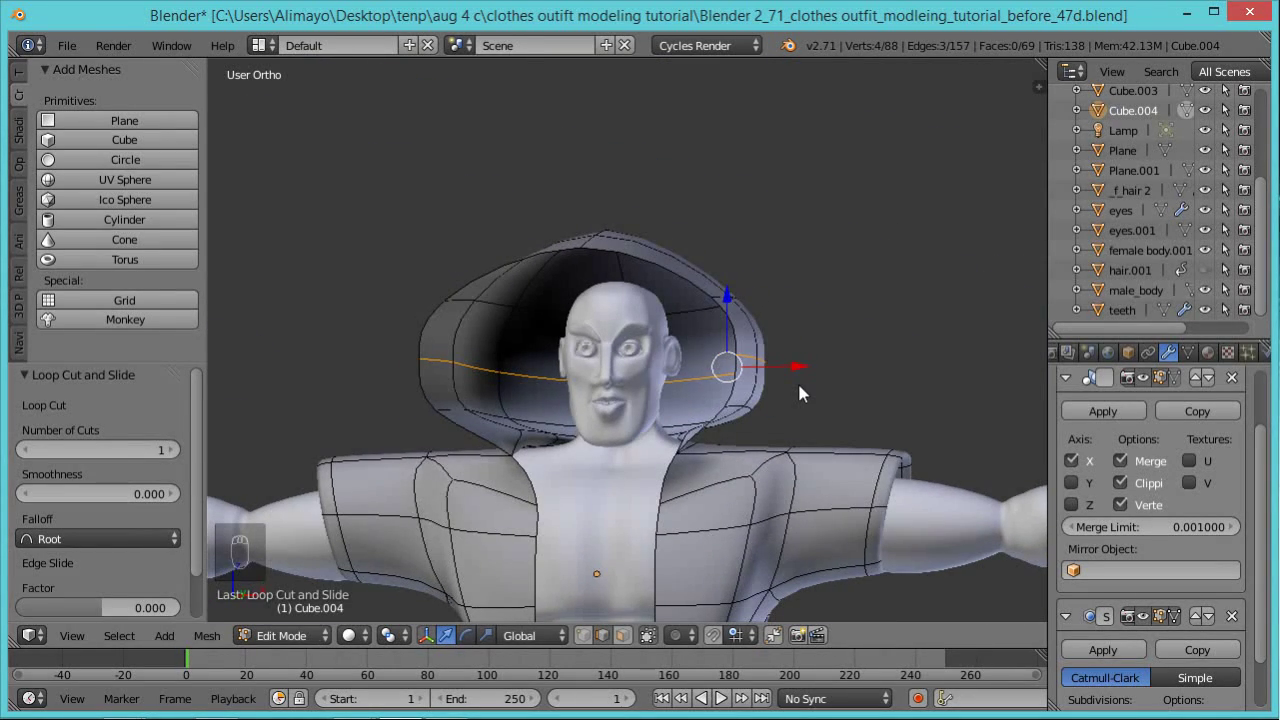
# Select the whole hood through the mesh in wireframe and scale it uniformly to about 0.78.
pyautogui.press('z')
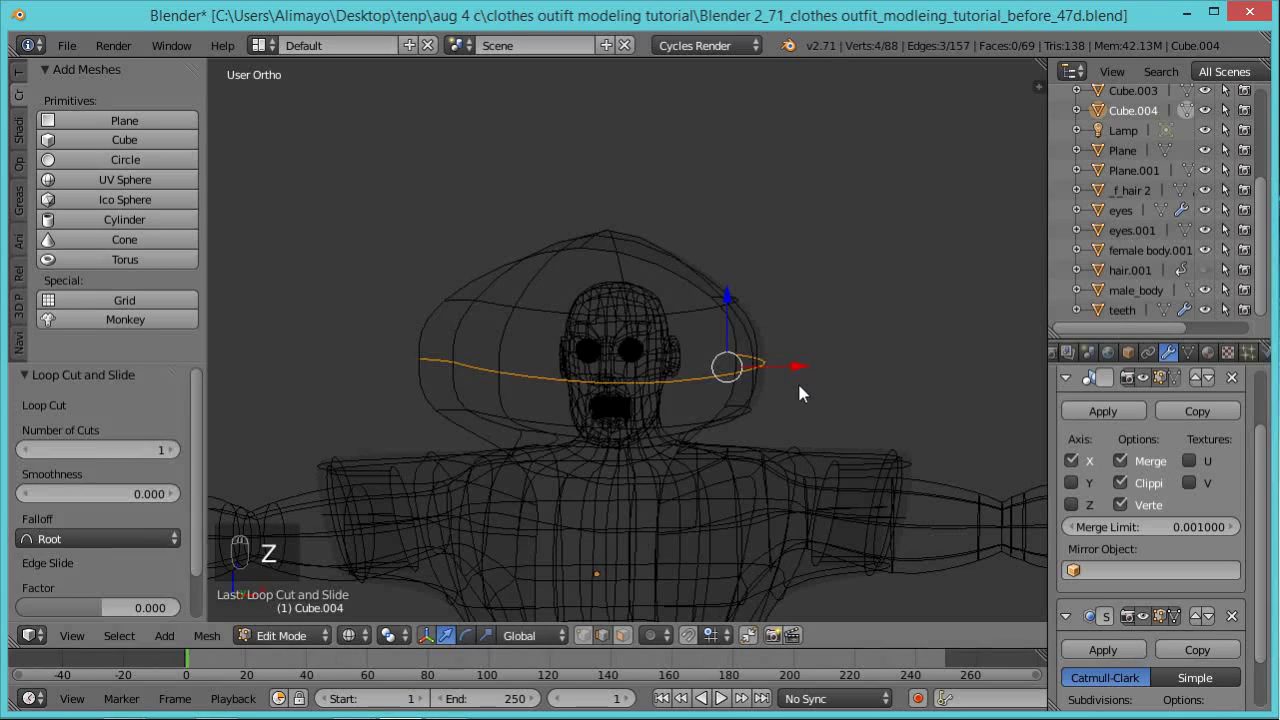
pyautogui.press('a')
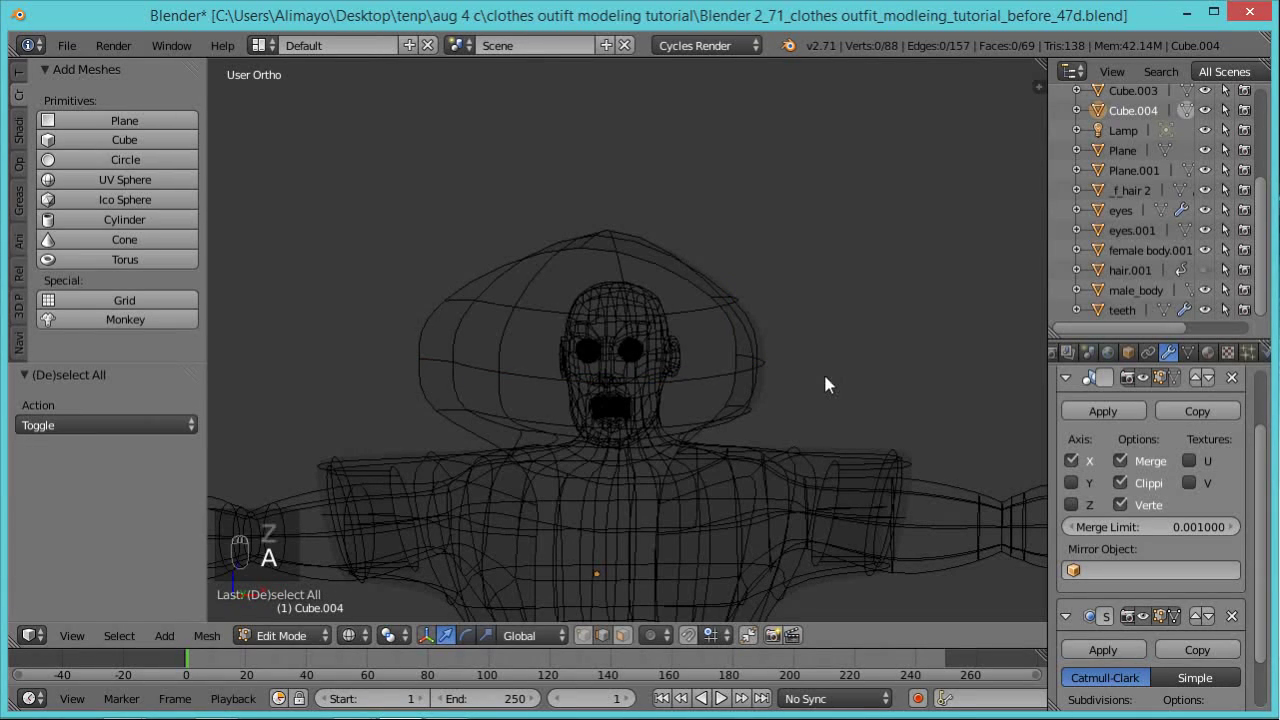
pyautogui.moveTo(737, 433)
pyautogui.keyDown('ctrl'); pyautogui.mouseDown(button='right')
pyautogui.moveTo(475, 443)
pyautogui.moveTo(400, 189)
pyautogui.moveTo(820, 229)
pyautogui.moveTo(880, 248)
pyautogui.mouseUp(button='right'); pyautogui.keyUp('ctrl')
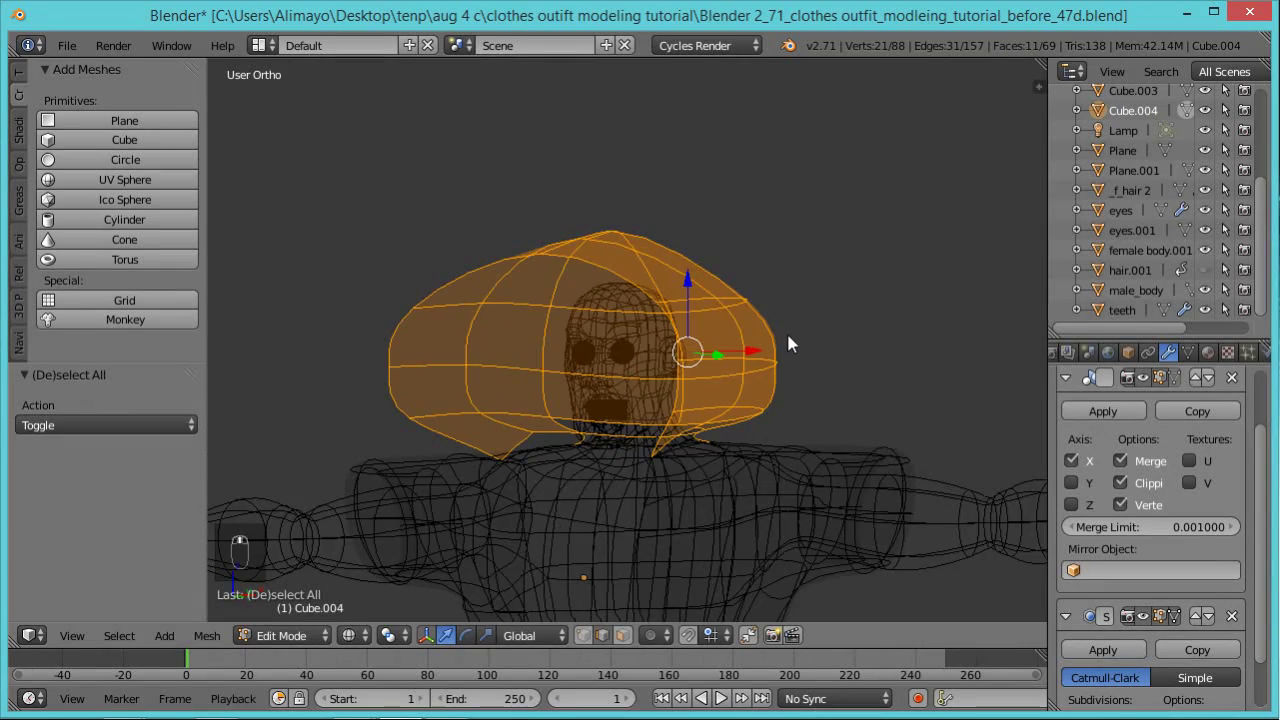
pyautogui.press('z')
pyautogui.moveTo(586, 404); pyautogui.dragTo(840, 386, button='middle')
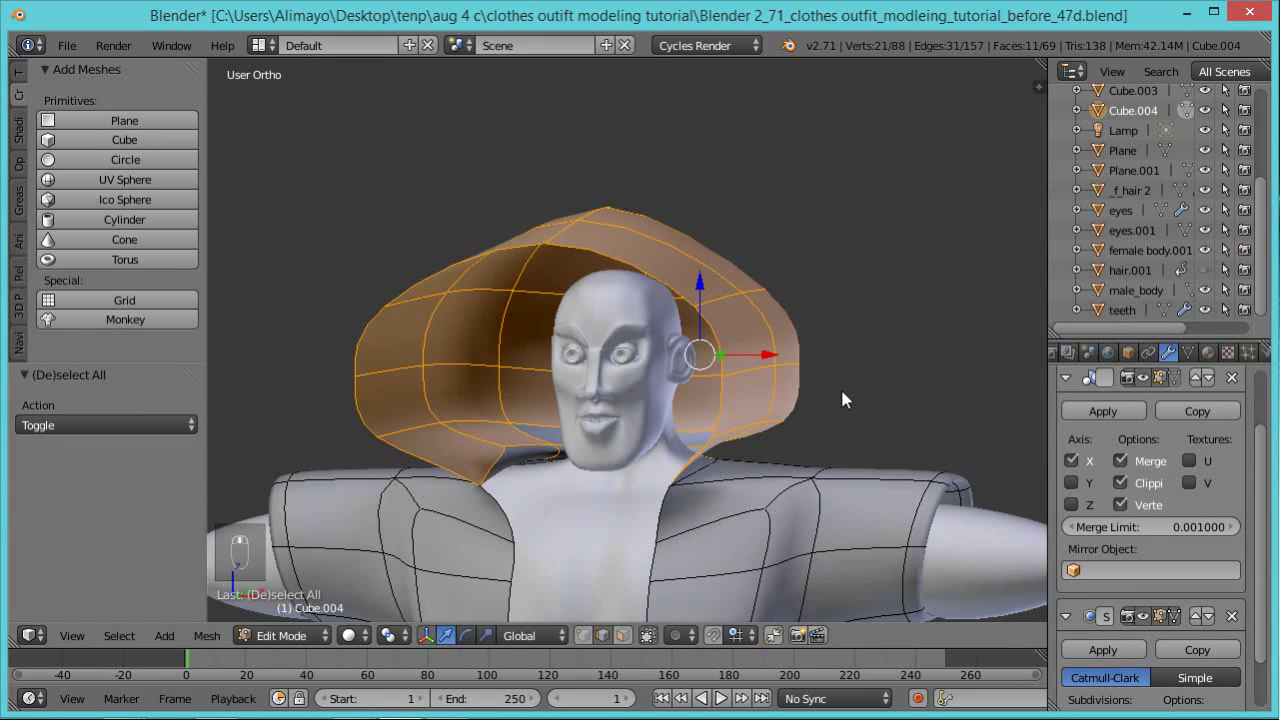
pyautogui.press('s')
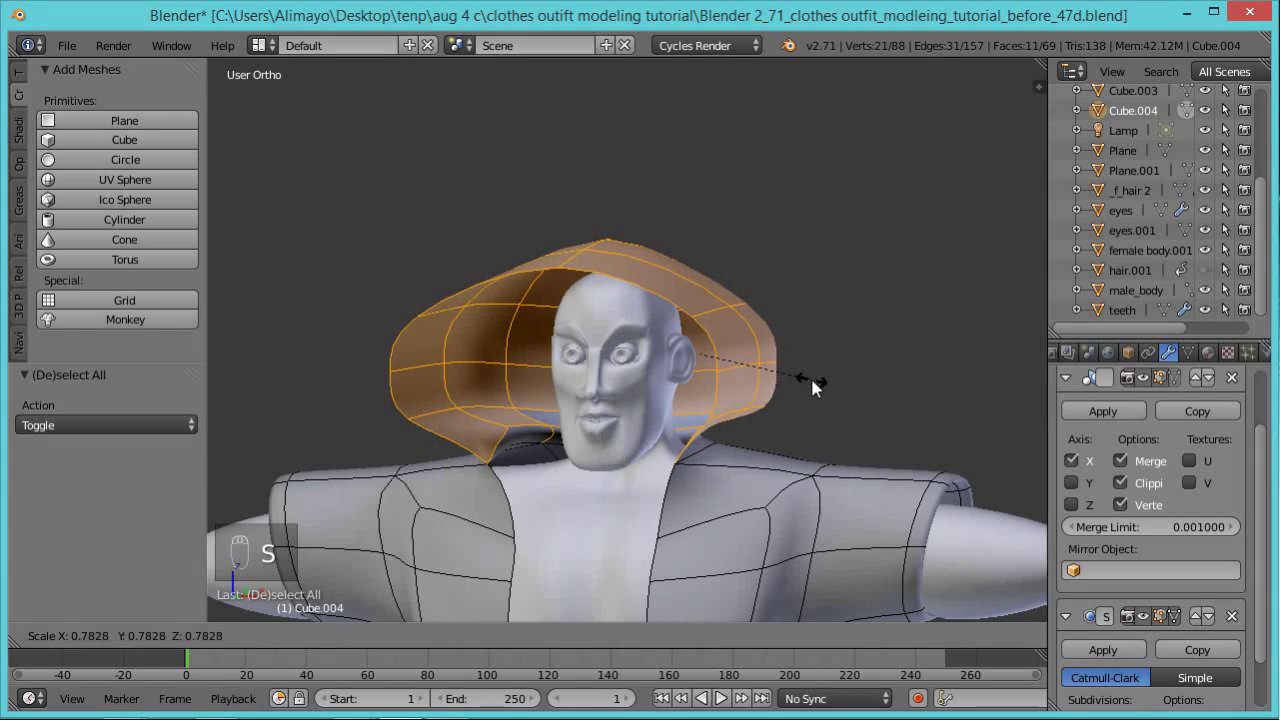
pyautogui.click(815, 374)
# Scale the selected hood by 0.918 overall and narrow it by 0.360 along X.
pyautogui.moveTo(829, 376); pyautogui.dragTo(771, 396, button='middle')
pyautogui.press('s')
pyautogui.click(769, 392)
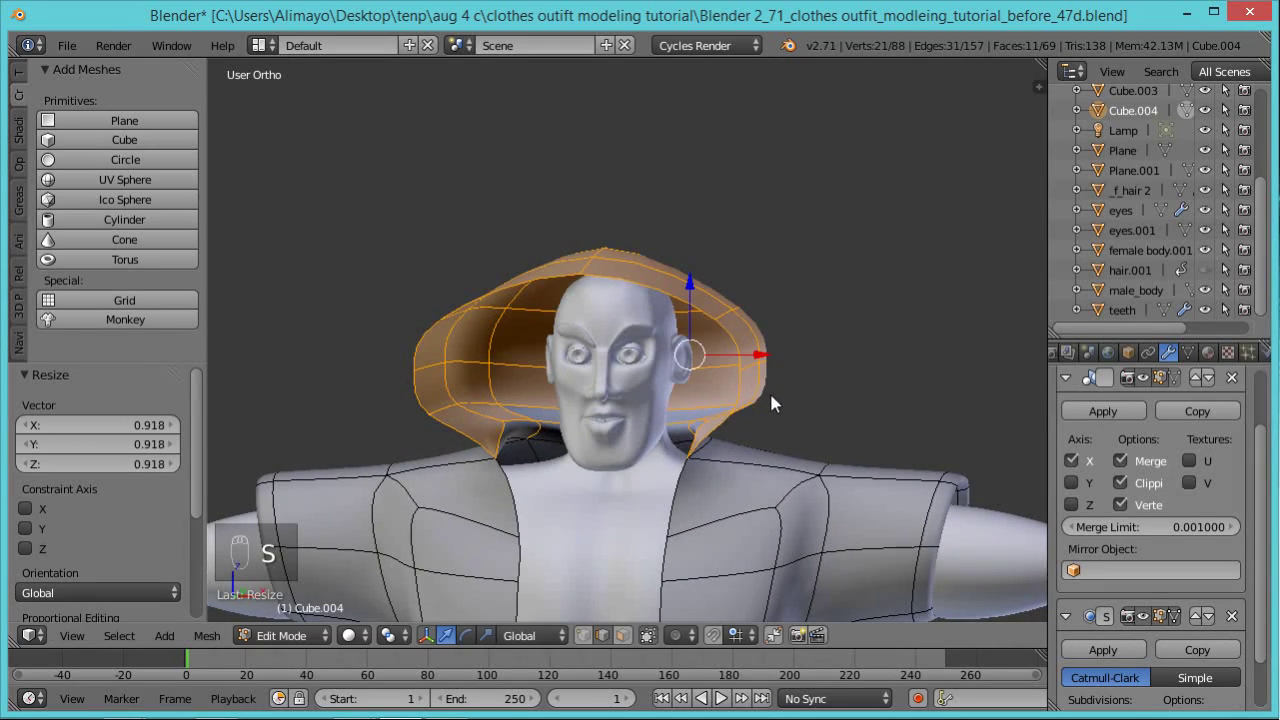
pyautogui.press('s')
pyautogui.press('x')
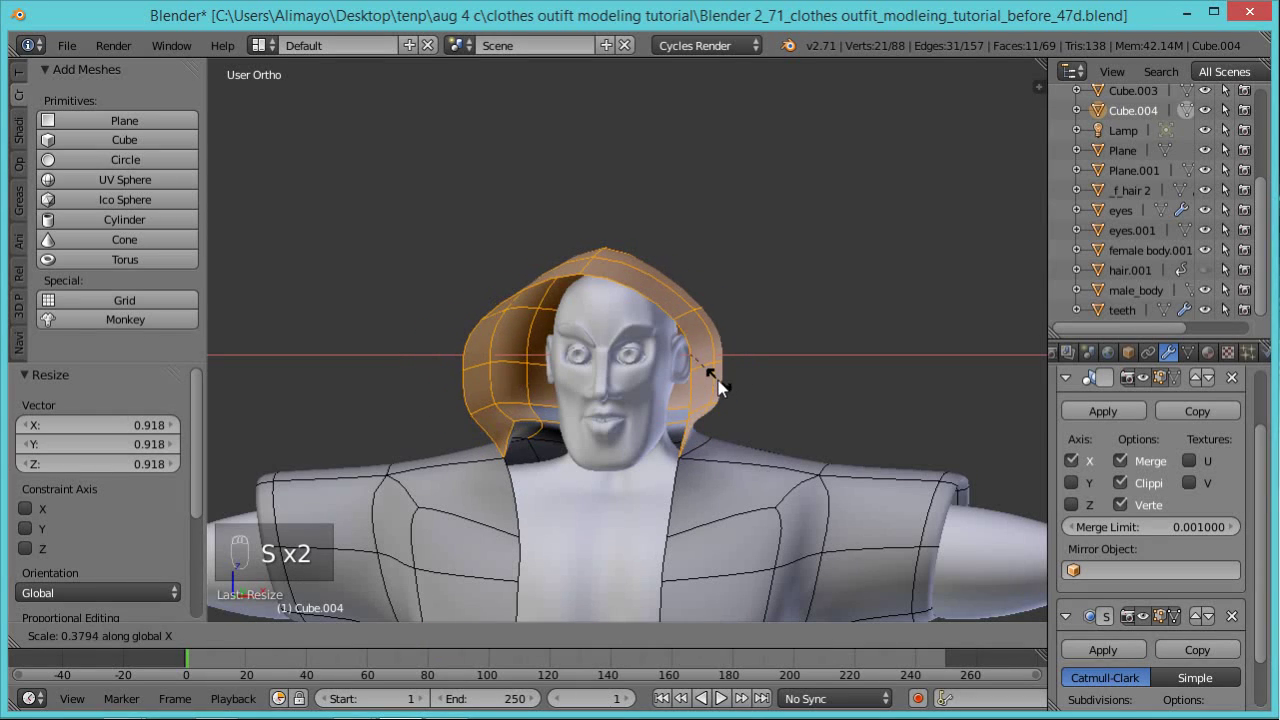
pyautogui.click(720, 374)
# Add the face at the lower back of the hood to the selection and move the hood -0.325 along Y.
pyautogui.moveTo(780, 343); pyautogui.dragTo(515, 392, button='middle')
pyautogui.moveTo(777, 400); pyautogui.dragTo(678, 472, button='middle')
pyautogui.click(627, 636)
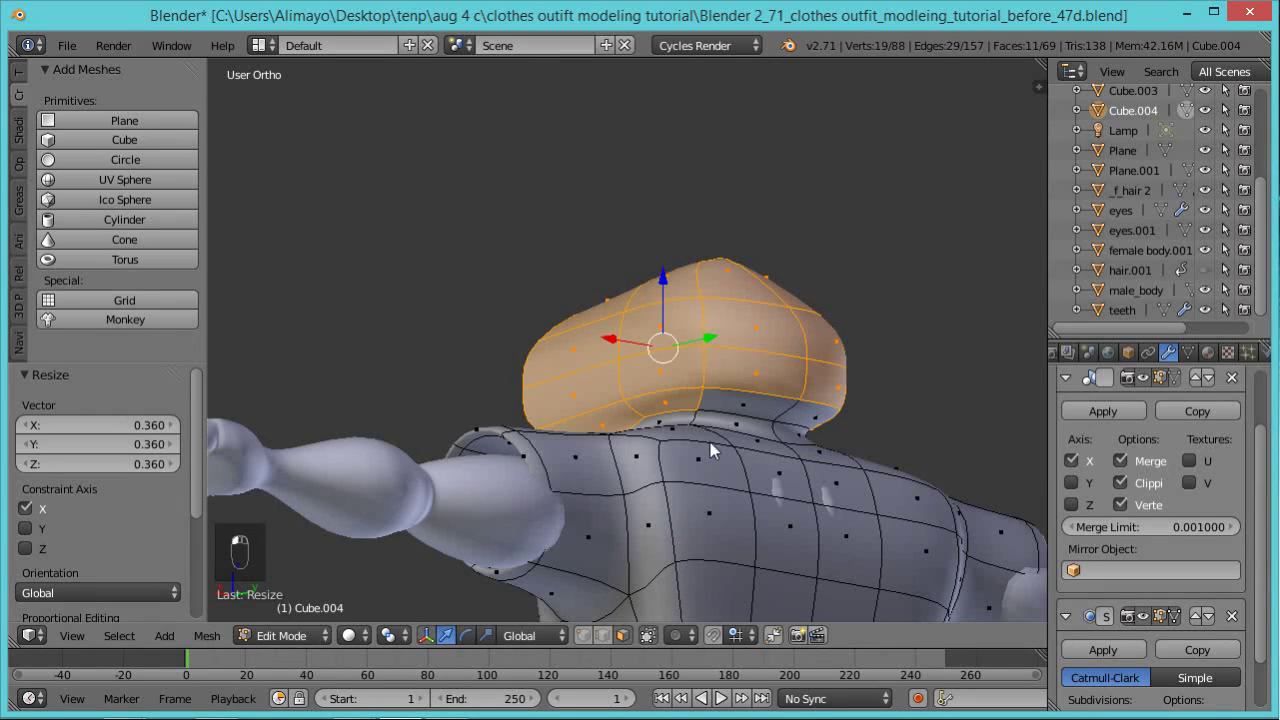
pyautogui.keyDown('shift'); pyautogui.rightClick(740, 418); pyautogui.keyUp('shift')
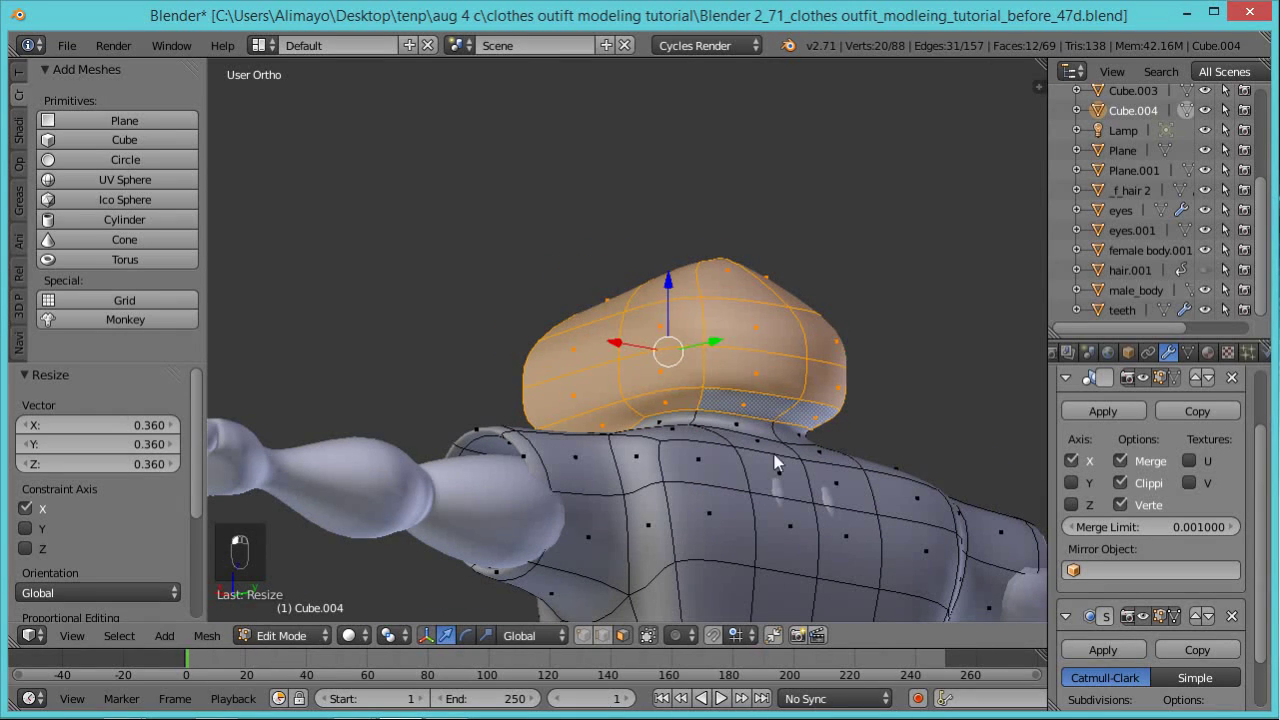
pyautogui.moveTo(678, 443); pyautogui.dragTo(890, 482, button='middle')
pyautogui.press('g')
pyautogui.press('y')
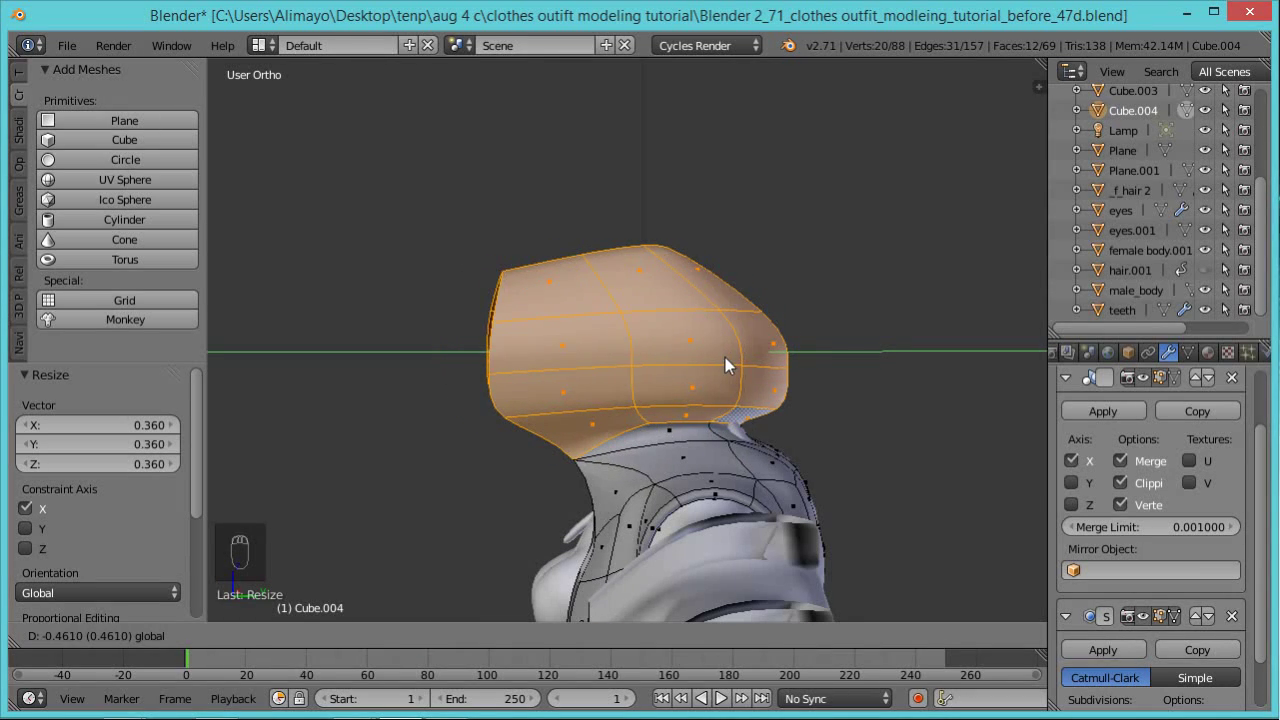
pyautogui.click(731, 364)
# Scale the hood by 0.630 along Y and by 0.836 along X to fit it closer to the head.
pyautogui.moveTo(641, 414); pyautogui.dragTo(842, 417, button='middle')
pyautogui.press('s')
pyautogui.press('y')
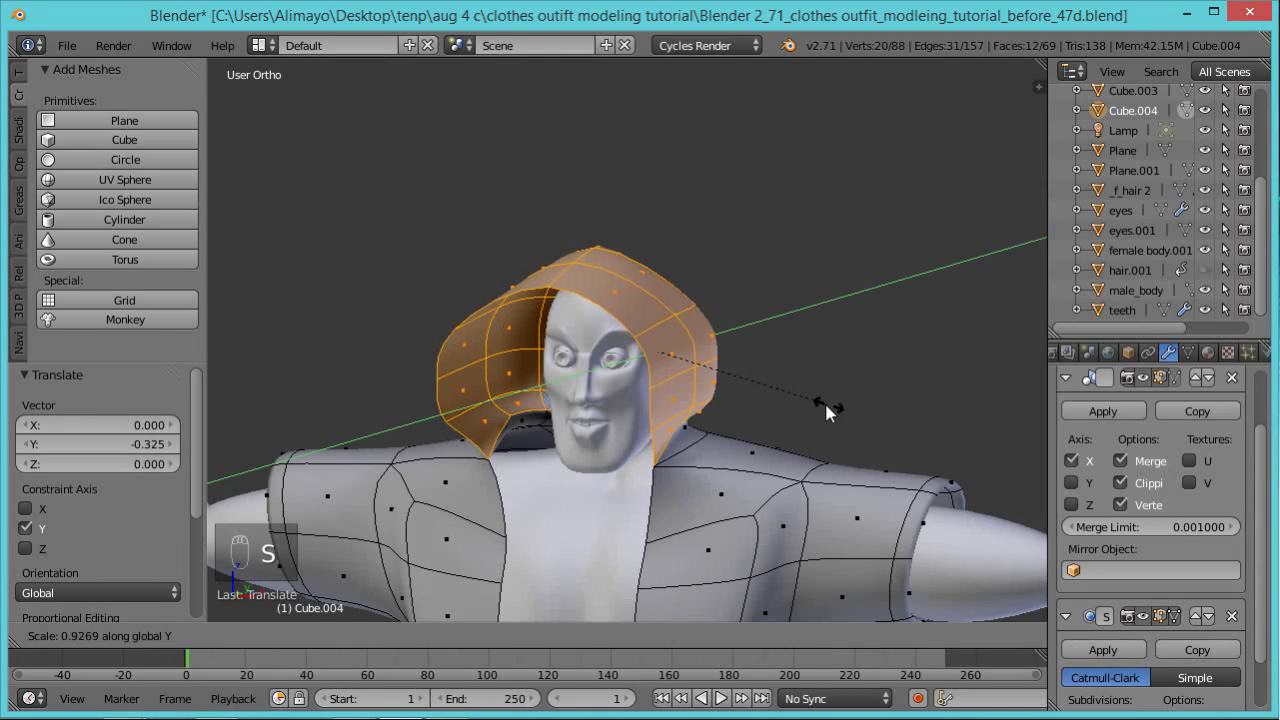
pyautogui.click(773, 379)
pyautogui.moveTo(726, 399); pyautogui.dragTo(827, 375, button='middle')
pyautogui.press('s')
pyautogui.press('x')
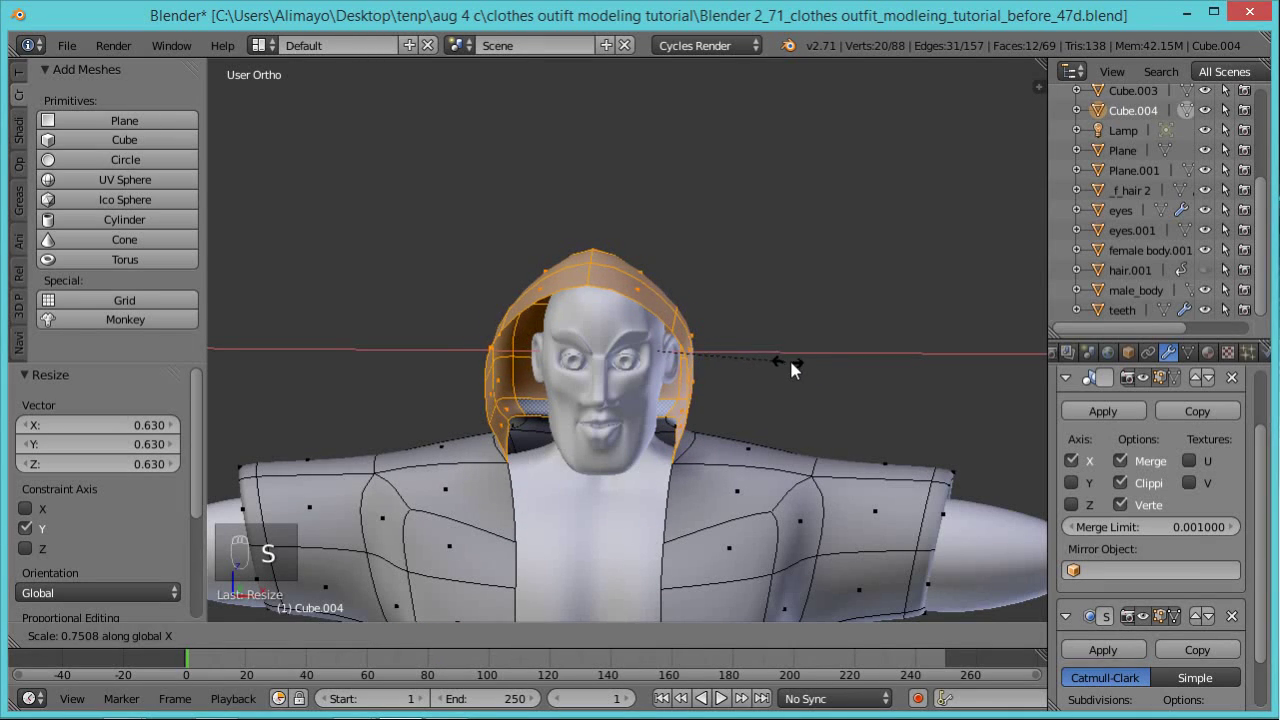
pyautogui.click(808, 372)
# Enlarge the hood slightly along Y and shift it 0.268 along Y to cover the back of the head.
pyautogui.moveTo(811, 375); pyautogui.dragTo(657, 409, button='middle')
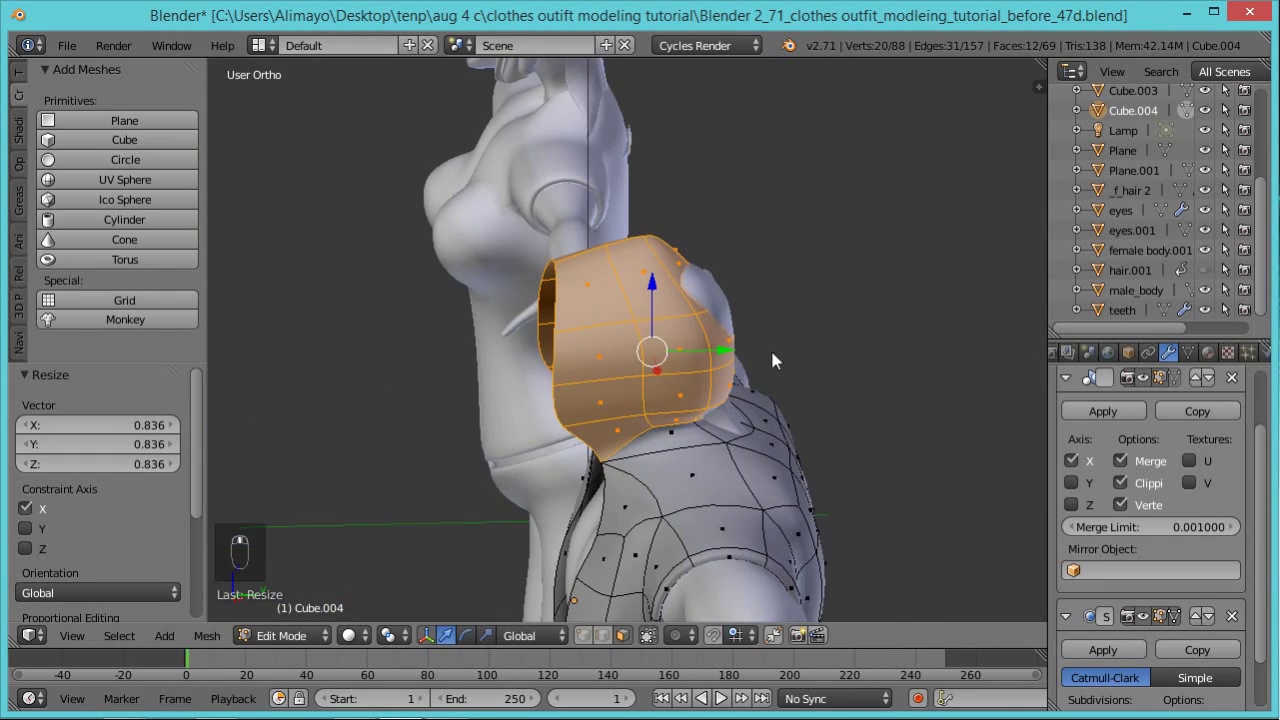
pyautogui.moveTo(751, 372); pyautogui.dragTo(753, 366, button='middle')
pyautogui.press('s')
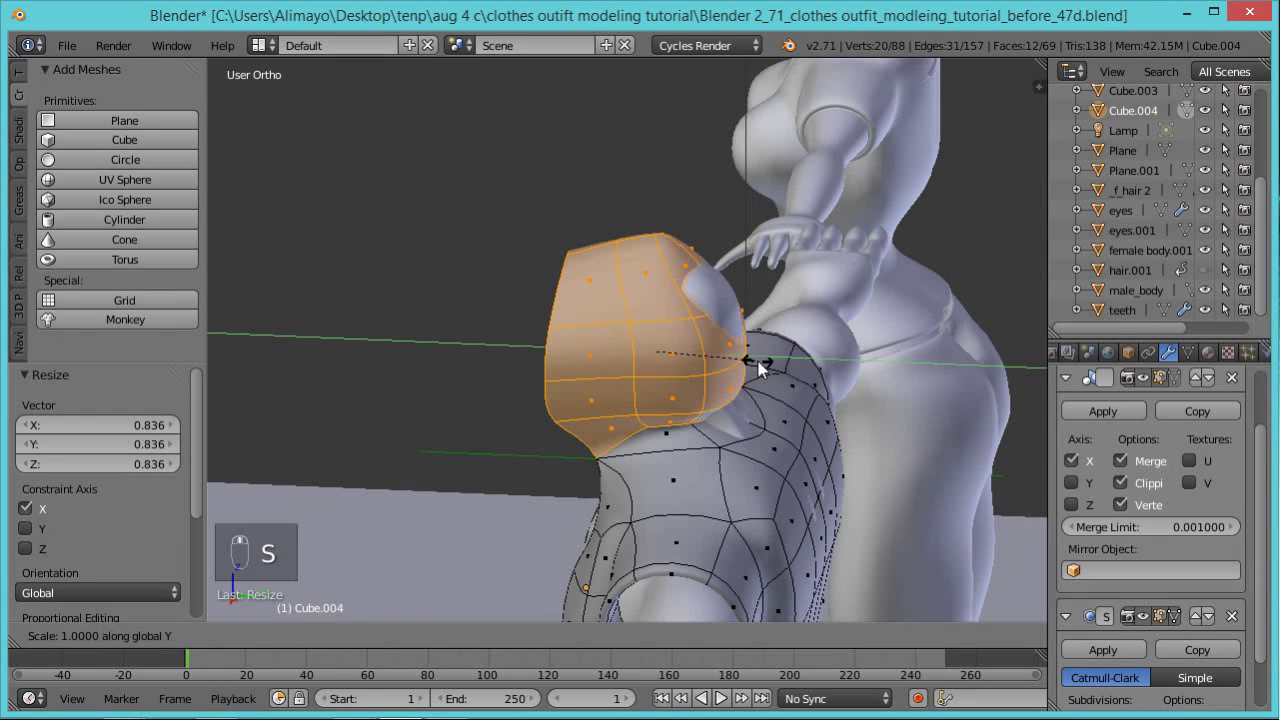
pyautogui.press('y')
pyautogui.click(777, 366)
pyautogui.moveTo(732, 359); pyautogui.dragTo(741, 355)
# Move the single face at the back of the neck, under the hood, 0.406 along Y.
pyautogui.rightClick(738, 429)
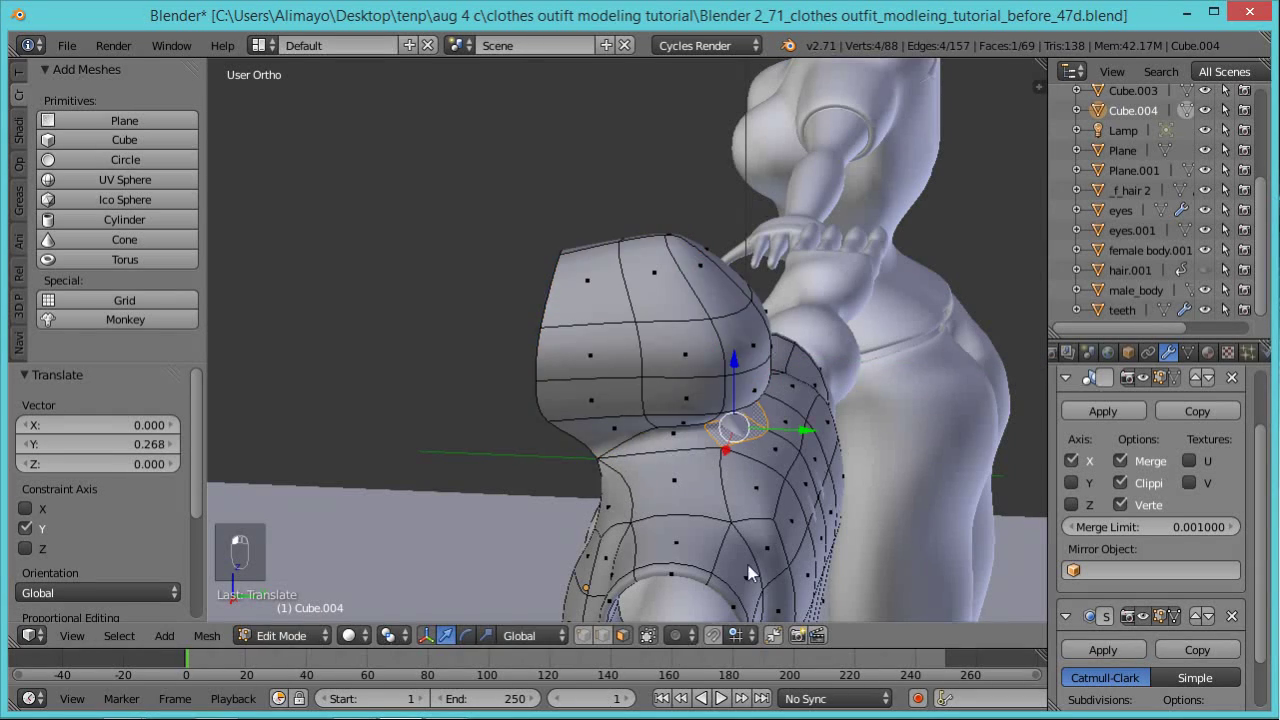
pyautogui.press('g')
pyautogui.press('y')
pyautogui.click(815, 430)
pyautogui.moveTo(815, 430); pyautogui.dragTo(772, 392, button='middle')
pyautogui.moveTo(726, 468); pyautogui.dragTo(760, 443, button='middle')
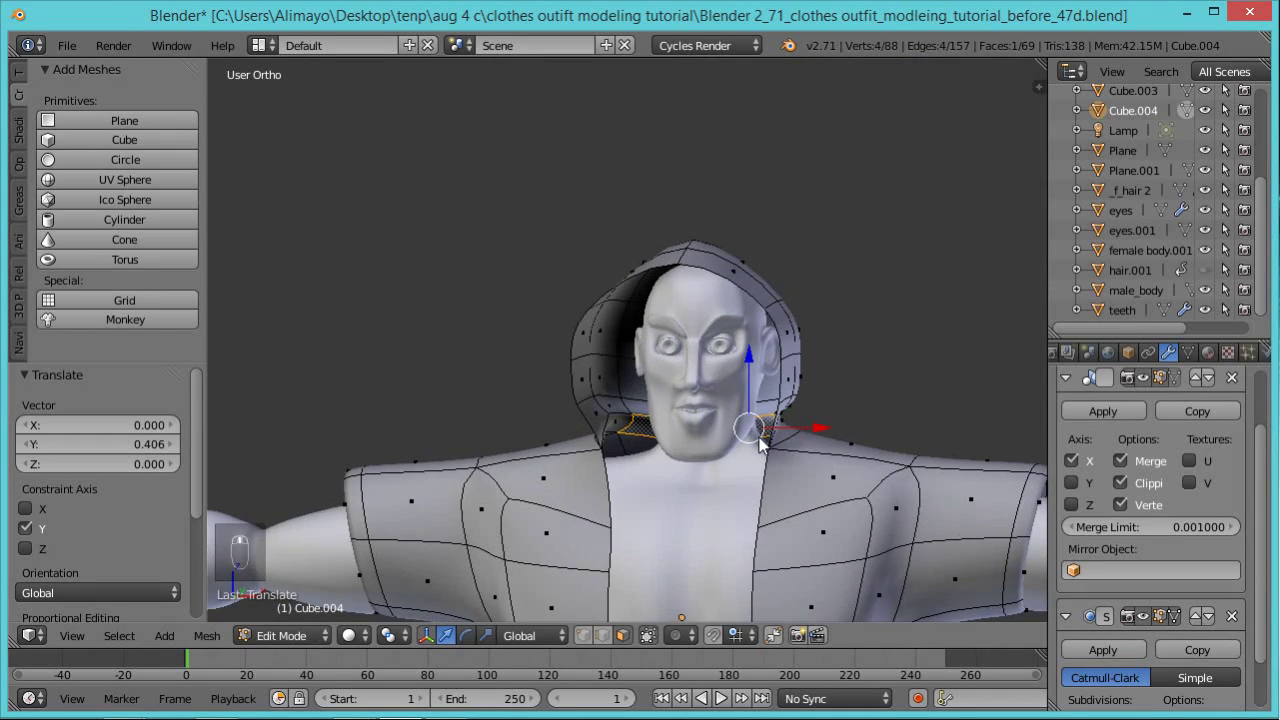
# Move the top edge of the hood's front opening -0.414 along Y and -0.438 along Z.
pyautogui.scroll(-5, 660, 444)
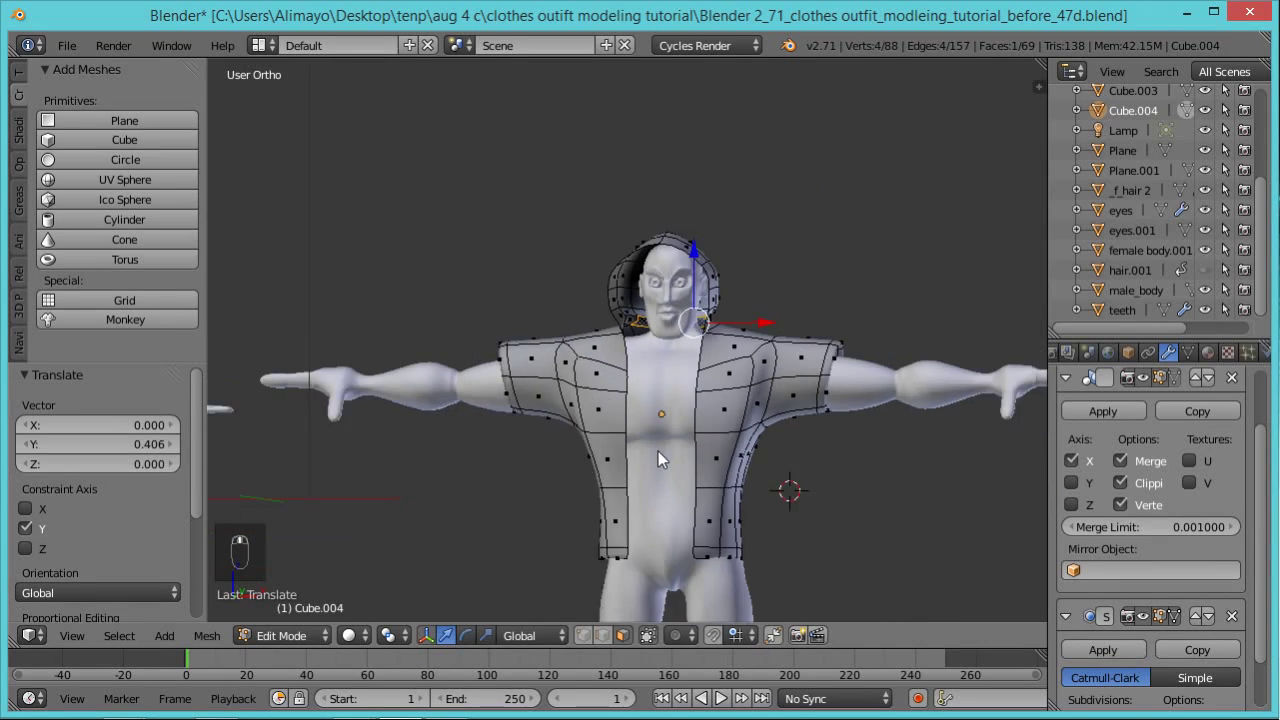
pyautogui.moveTo(661, 437); pyautogui.dragTo(600, 471, button='middle')
pyautogui.scroll(4, 600, 471)
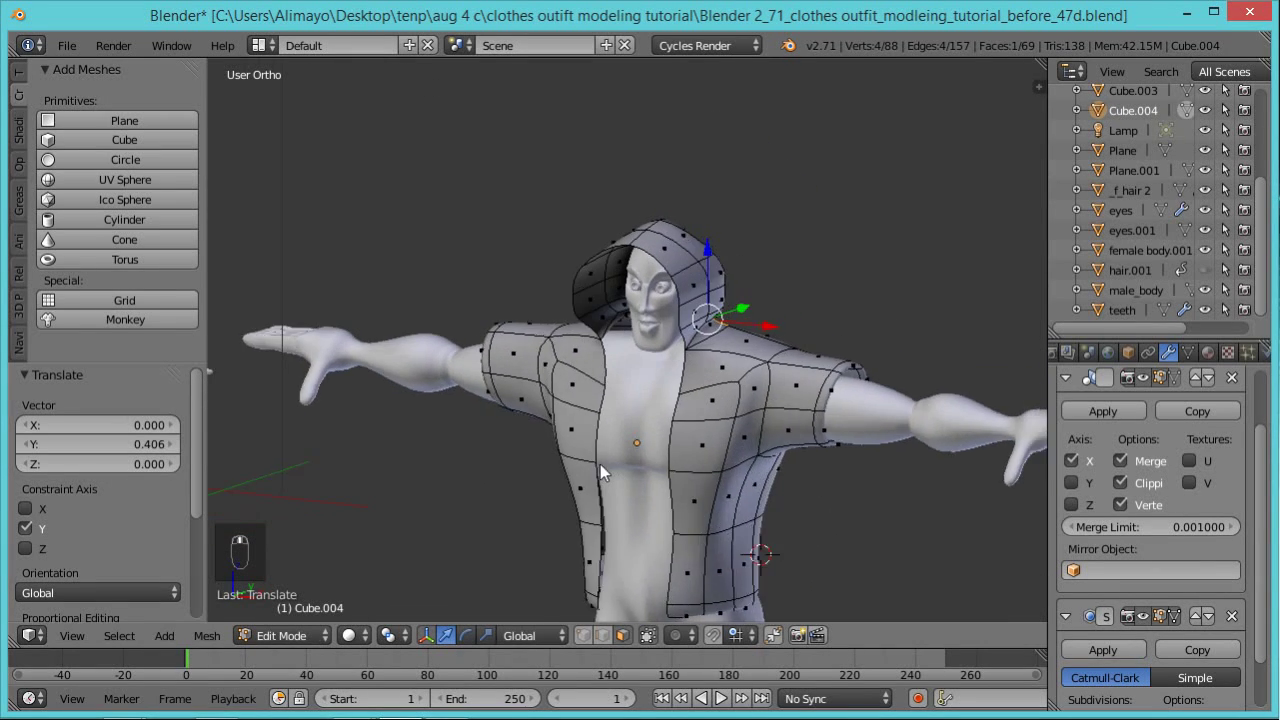
pyautogui.rightClick(706, 192)
pyautogui.press('g')
pyautogui.press('y')
pyautogui.click(690, 112)
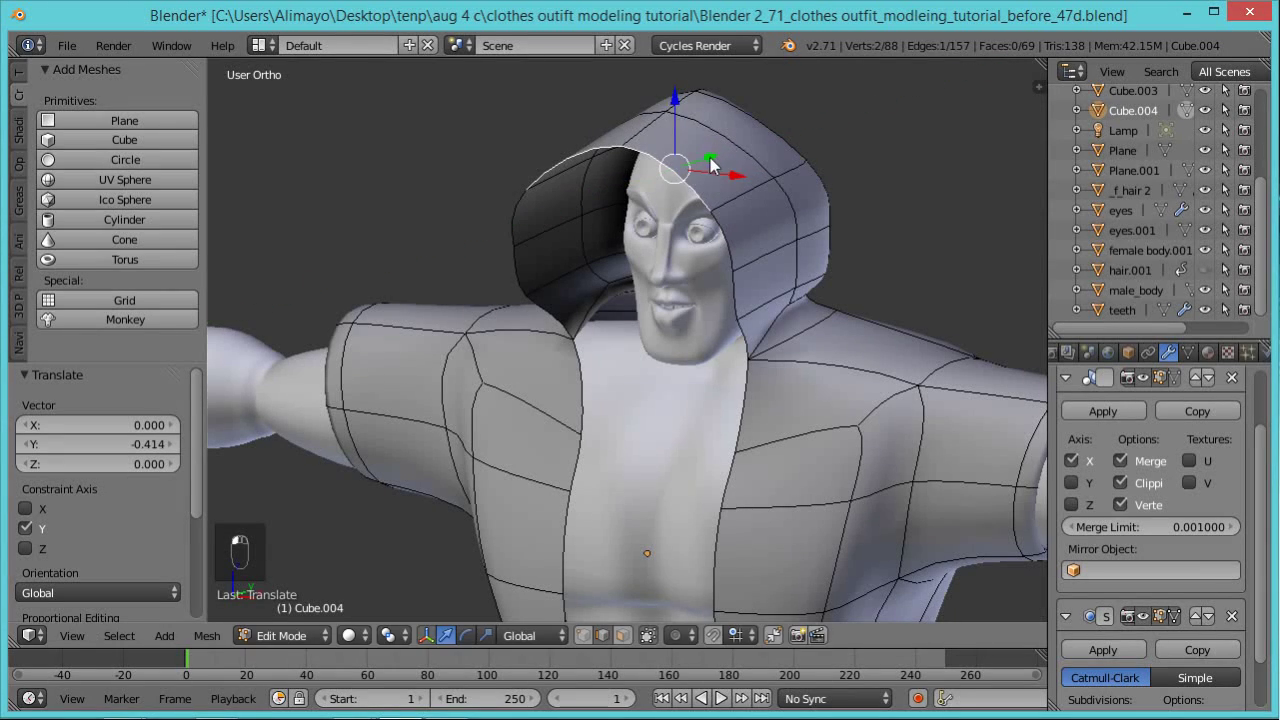
pyautogui.press('g')
pyautogui.press('z')
pyautogui.click(693, 130)
# Save the file as Blender 2_71_clothes outfit_modleing_tutorial_before_48d.blend.
pyautogui.moveTo(837, 338); pyautogui.dragTo(845, 275, button='middle')
pyautogui.scroll(-4, 845, 275)
pyautogui.scroll(-1, 800, 283)
pyautogui.scroll(6, 788, 279)
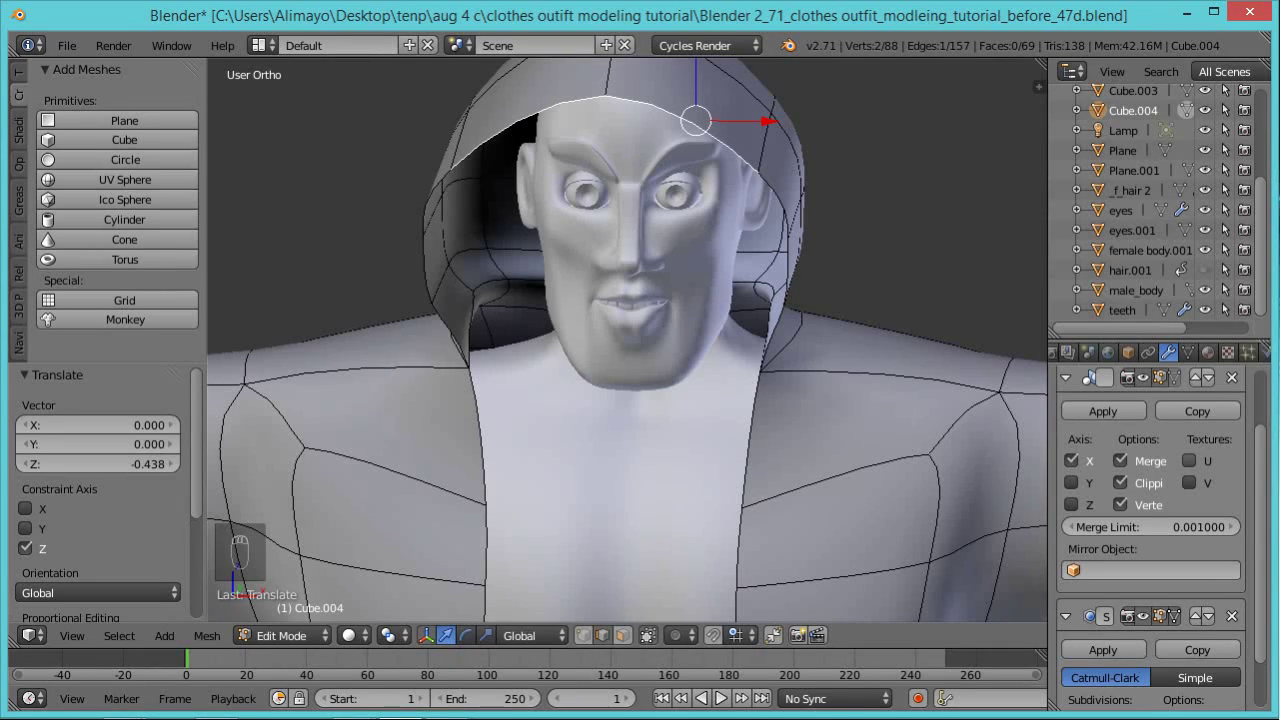
pyautogui.hotkey('ctrl', 'alt', 's')
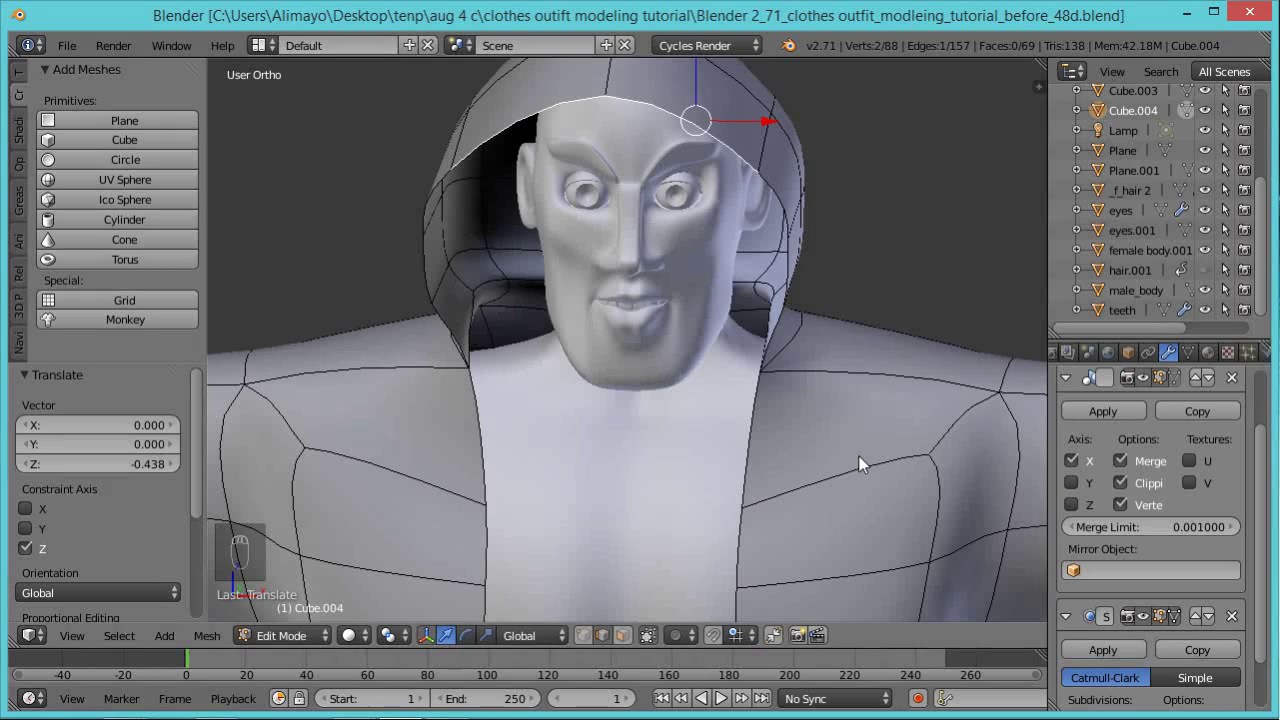
# Add a Solidify modifier to the hooded jacket.
pyautogui.scroll(2, 1272, 400)
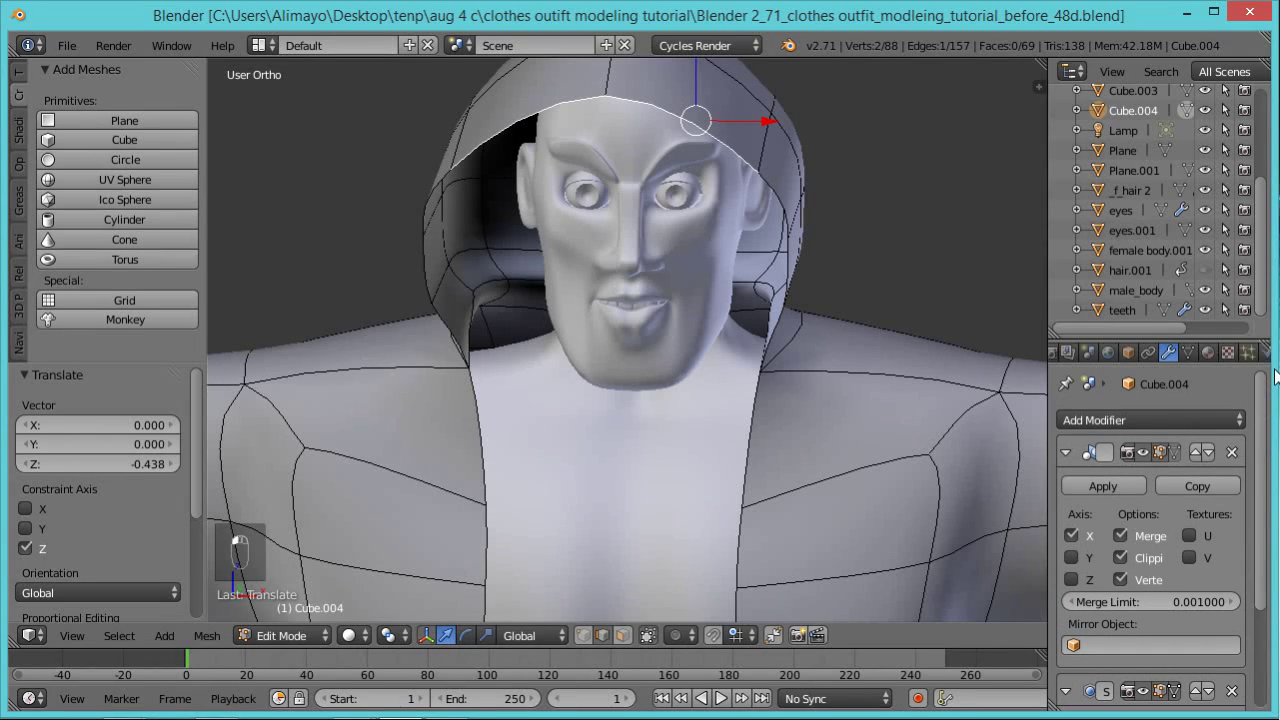
pyautogui.click(1226, 420)
pyautogui.click(868, 332)
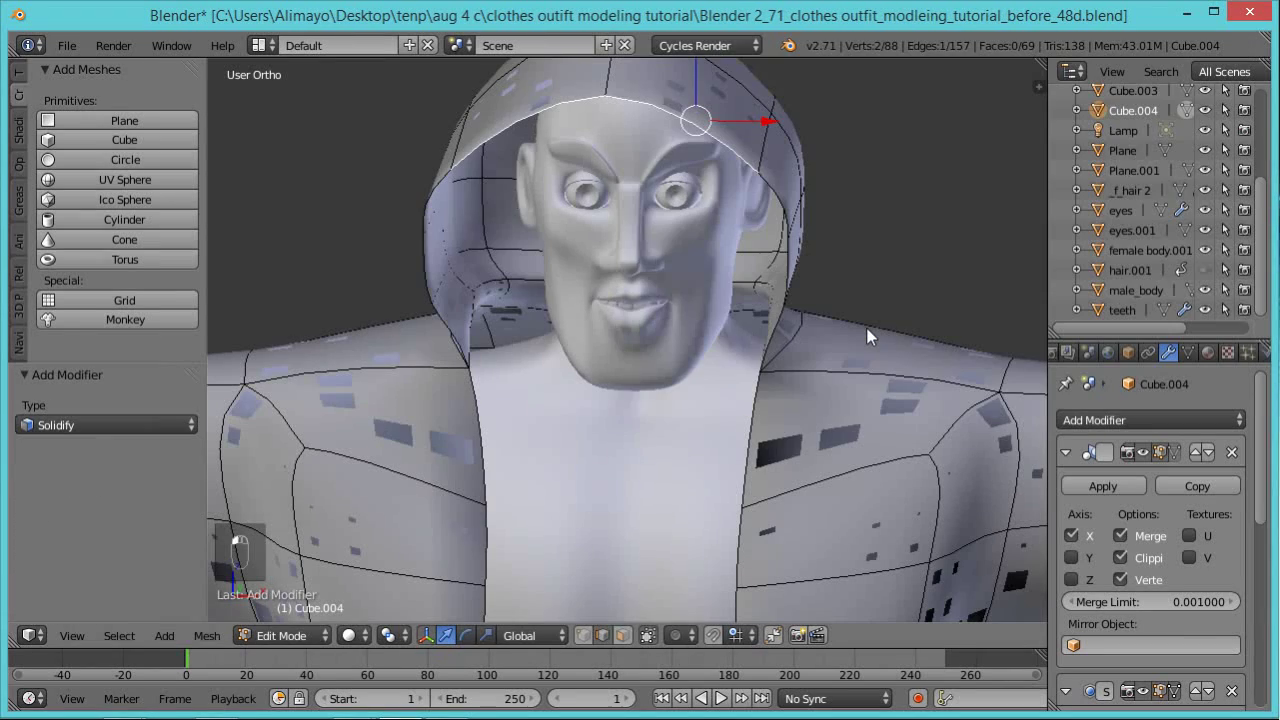
# Move the Solidify modifier above the Subsurf modifier in the hooded jacket's modifier stack.
pyautogui.moveTo(899, 361); pyautogui.dragTo(855, 375, button='middle')
pyautogui.scroll(-3, 855, 375)
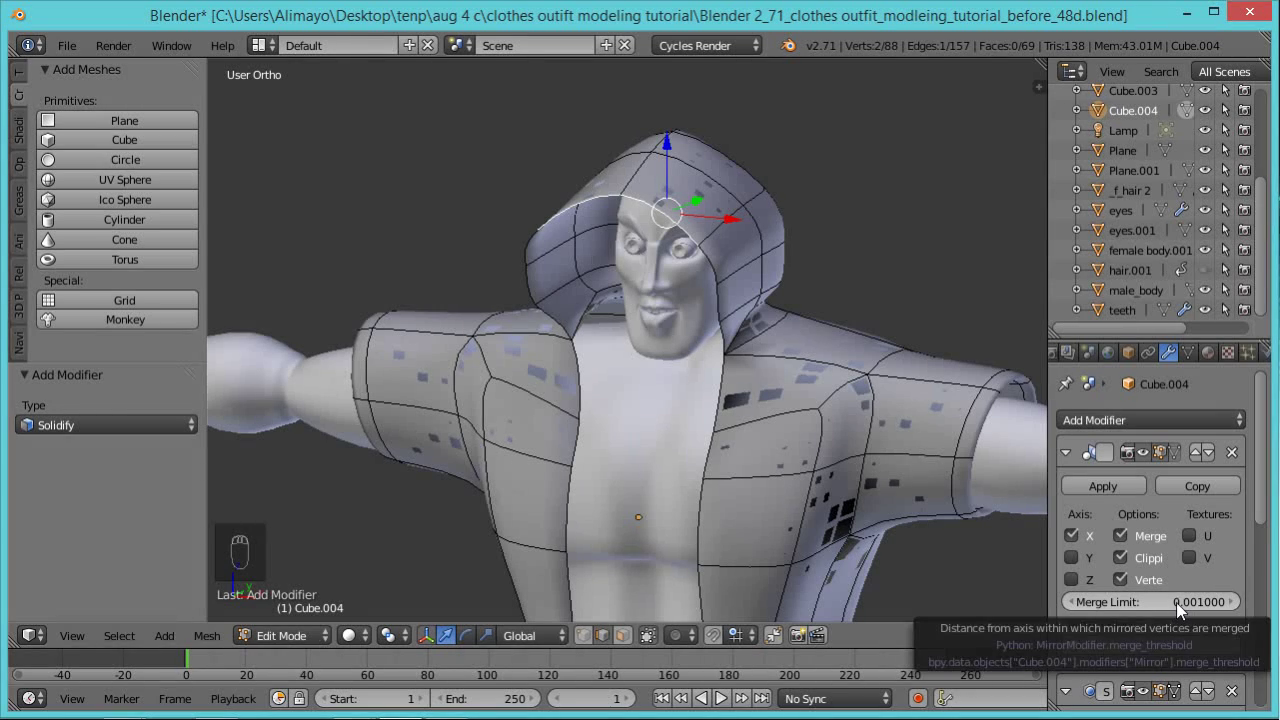
pyautogui.moveTo(1262, 510); pyautogui.dragTo(1262, 682)
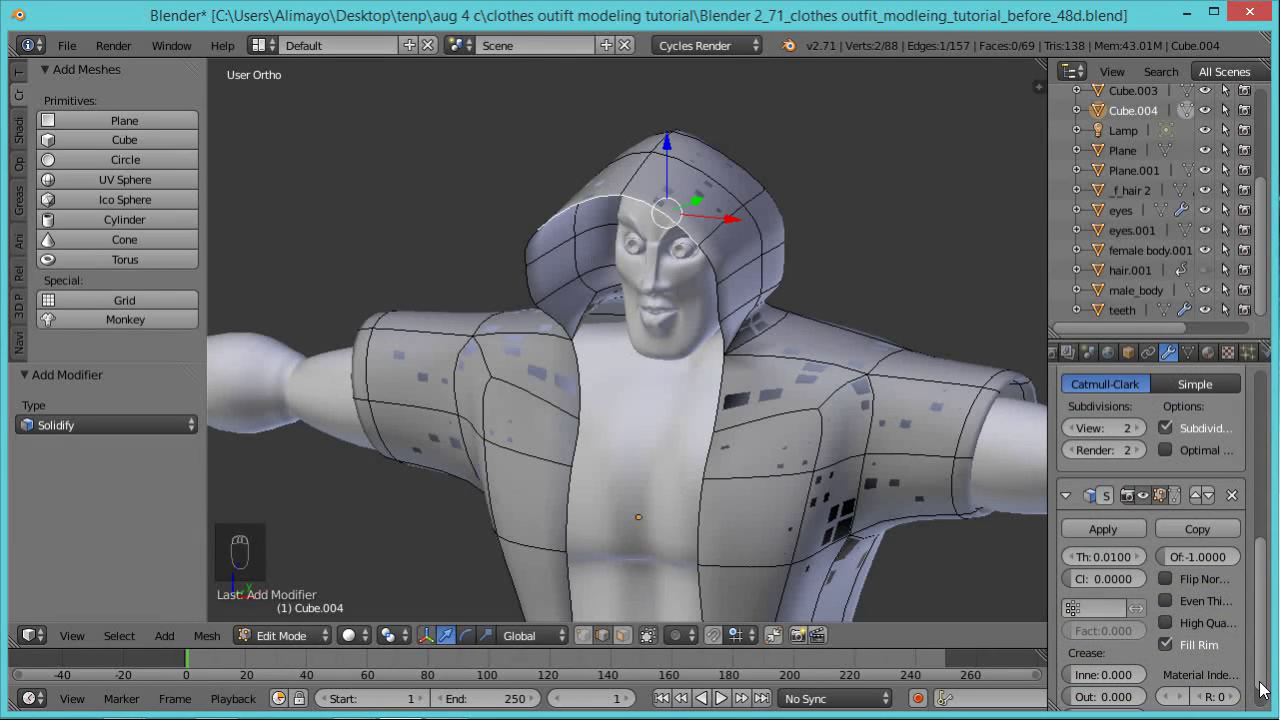
pyautogui.click(1195, 496)
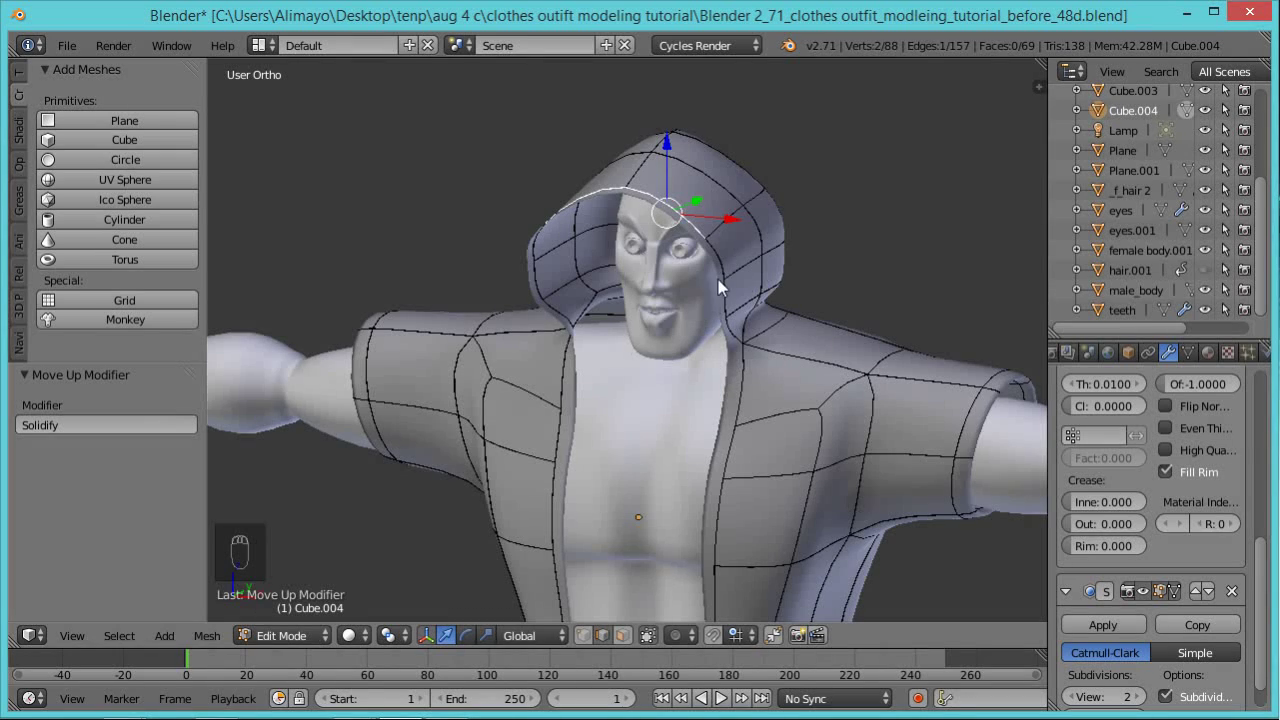
# Set the Solidify thickness of the hooded jacket to 0.718.
pyautogui.scroll(2, 695, 304)
pyautogui.scroll(2, 695, 304)
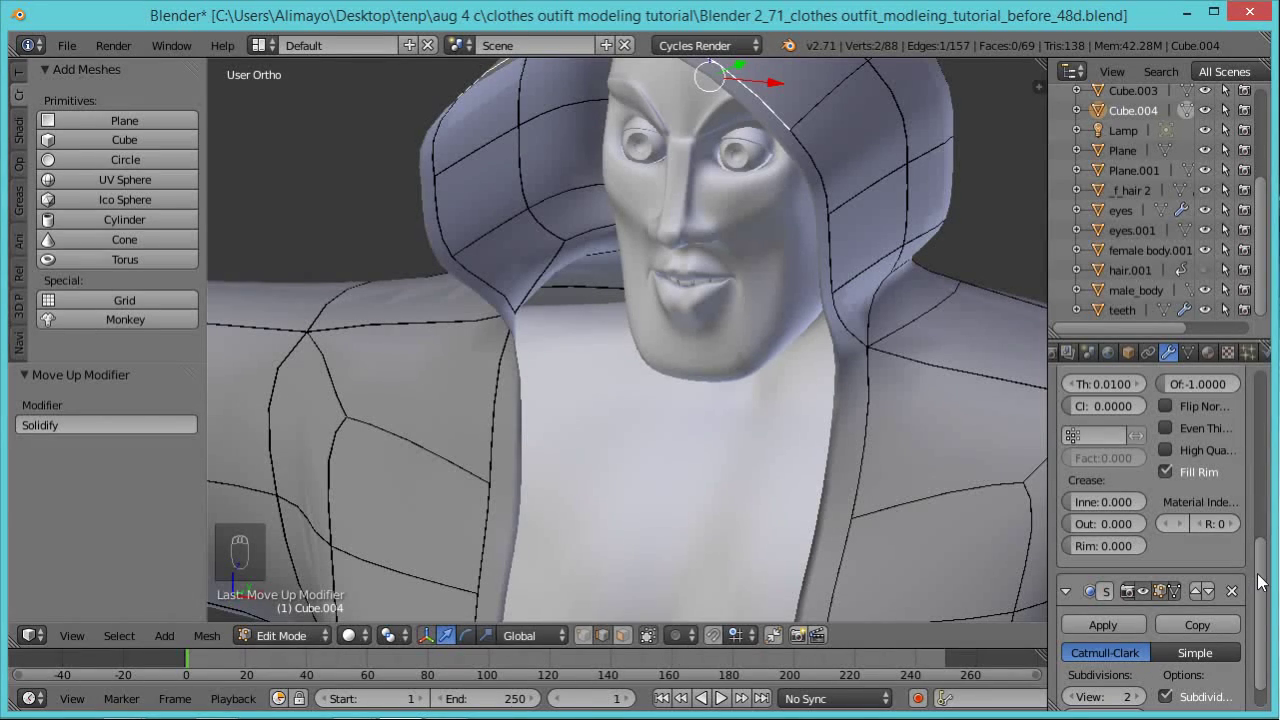
pyautogui.moveTo(1260, 583); pyautogui.dragTo(1262, 538)
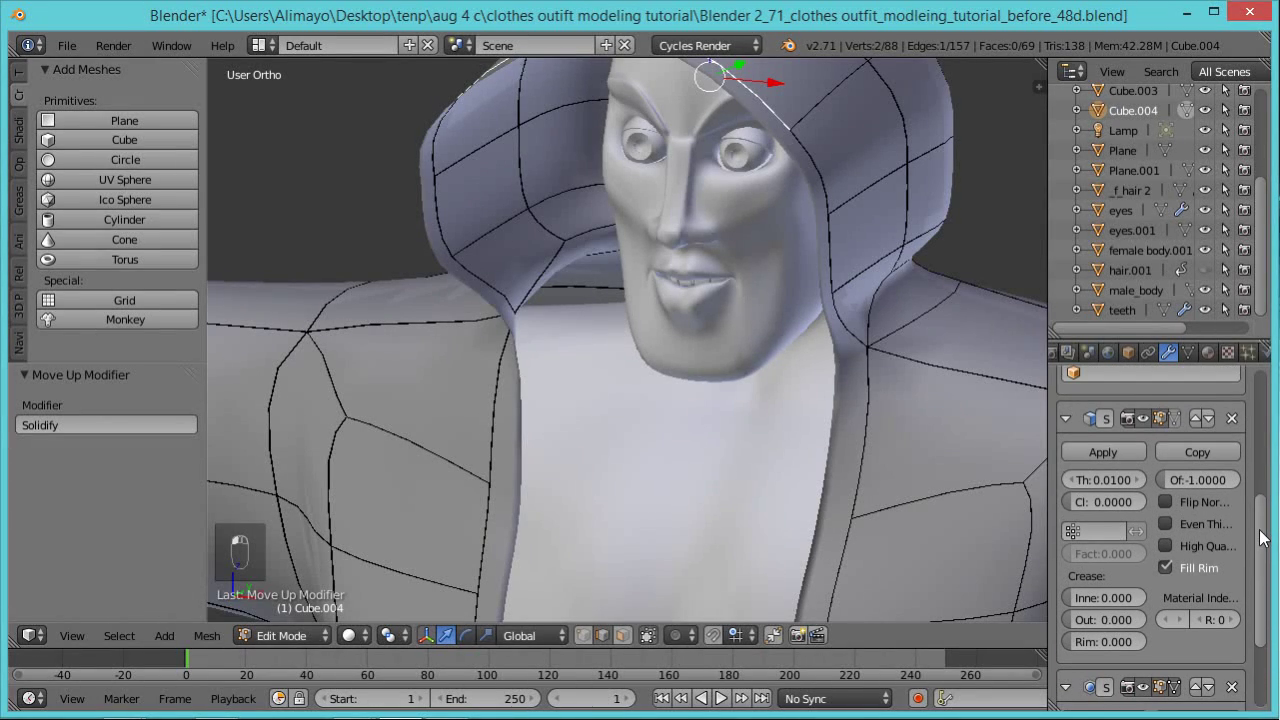
pyautogui.moveTo(1048, 477); pyautogui.dragTo(913, 481)
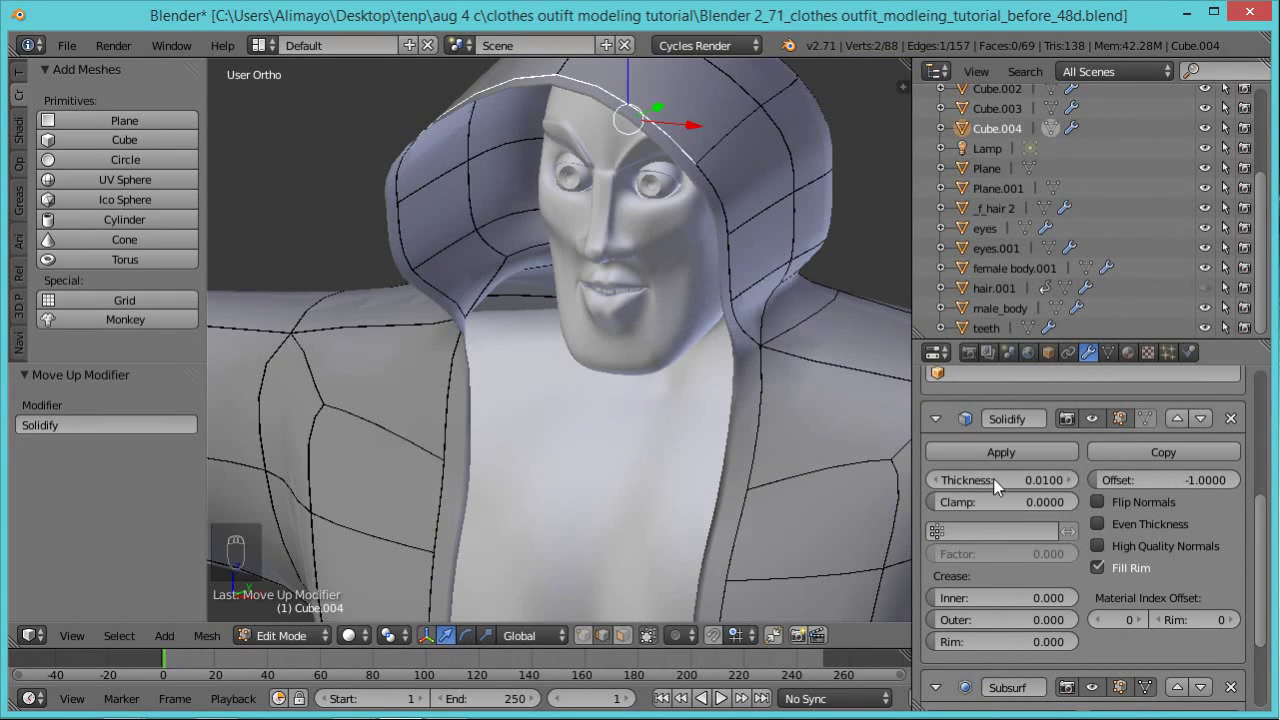
pyautogui.moveTo(1066, 481); pyautogui.dragTo(433, 539)
pyautogui.moveTo(561, 337); pyautogui.dragTo(654, 278, button='middle')
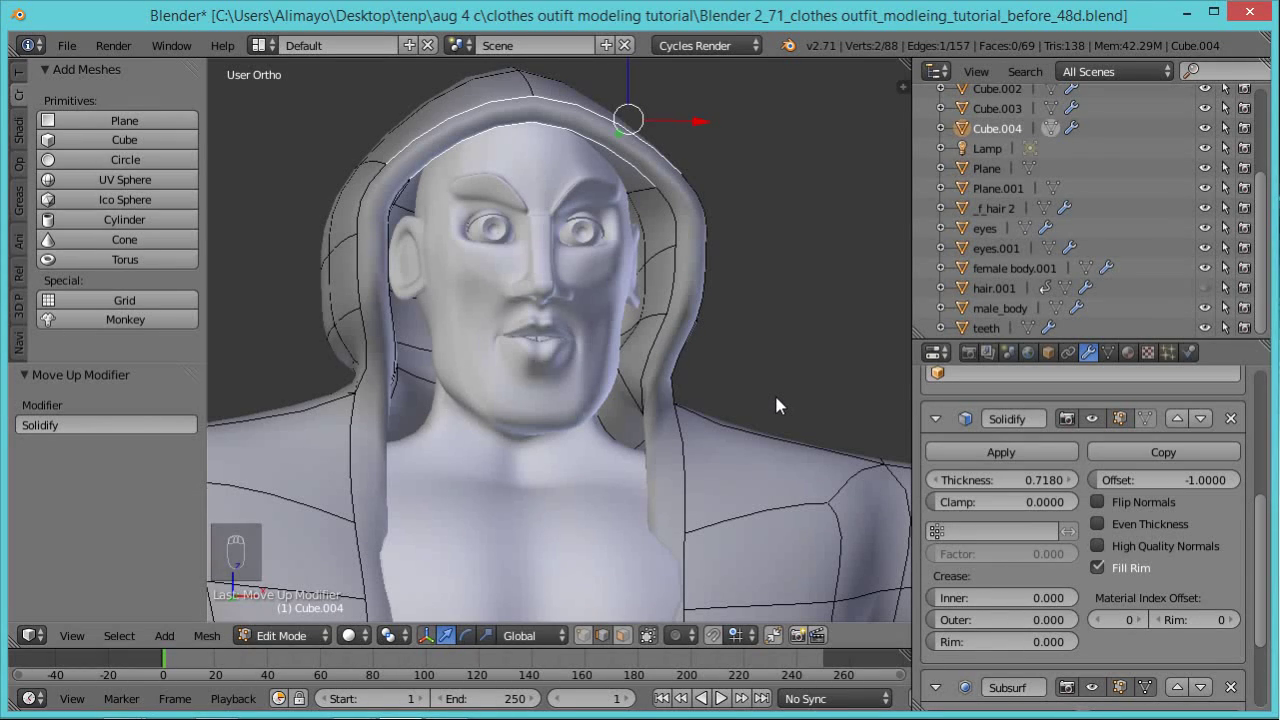
# Deselect the mesh and compare the hooded jacket with and without the Solidify effect in the viewport.
pyautogui.press('a')
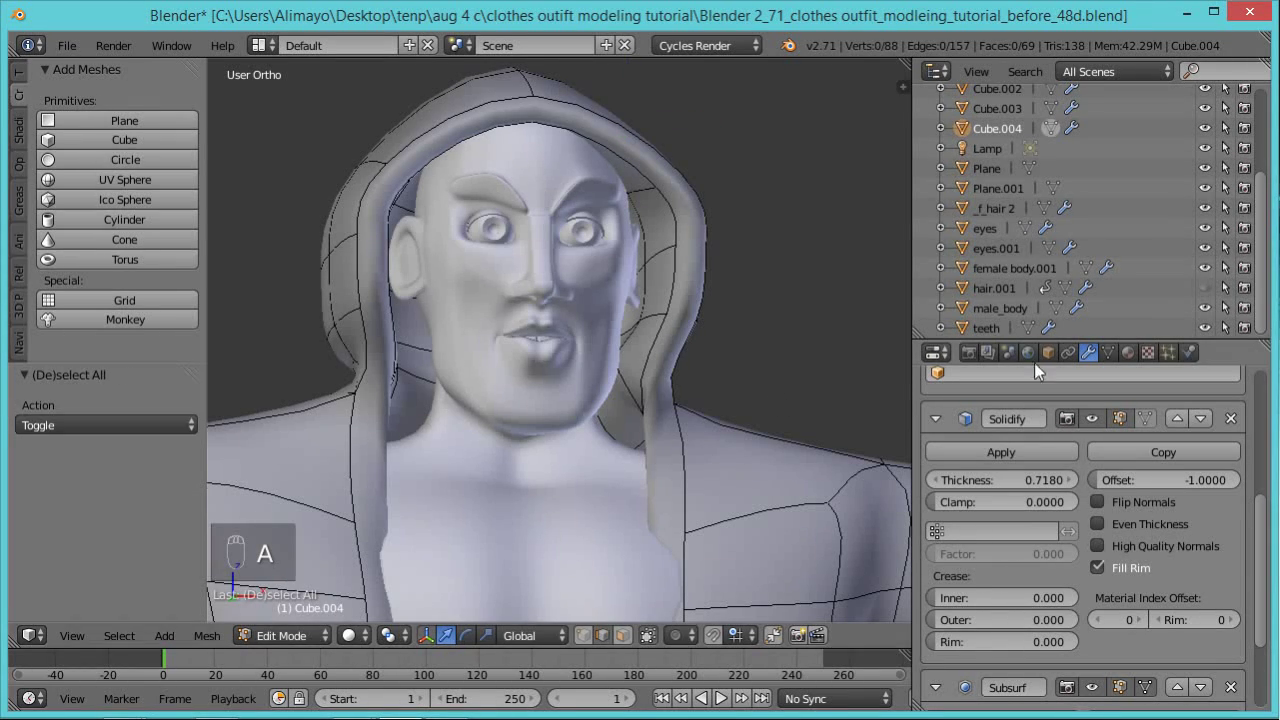
pyautogui.click(1093, 420)
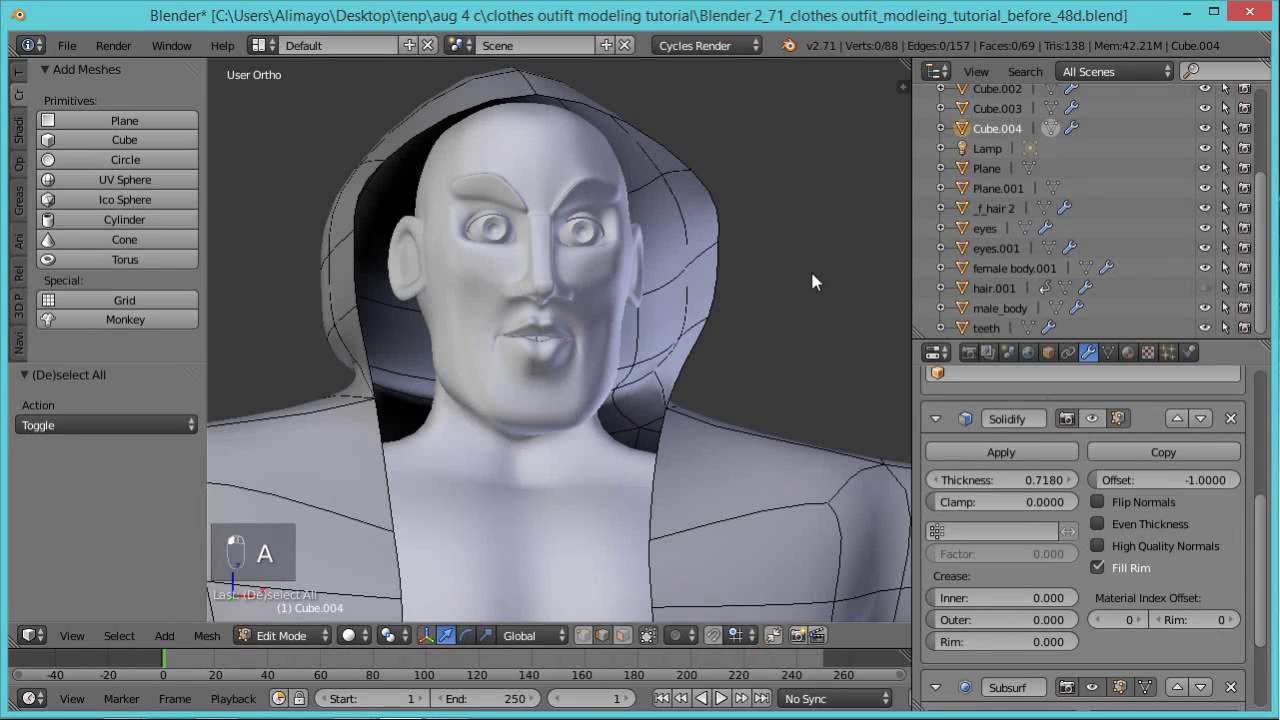
pyautogui.click(1094, 419)
# Check the thickened jacket from several sides and save the file as Blender 2_71_clothes outfit_modleing_tutorial_before_49d.blend.
pyautogui.moveTo(735, 290); pyautogui.dragTo(719, 336, button='middle')
pyautogui.scroll(-3, 719, 336)
pyautogui.scroll(-3, 719, 336)
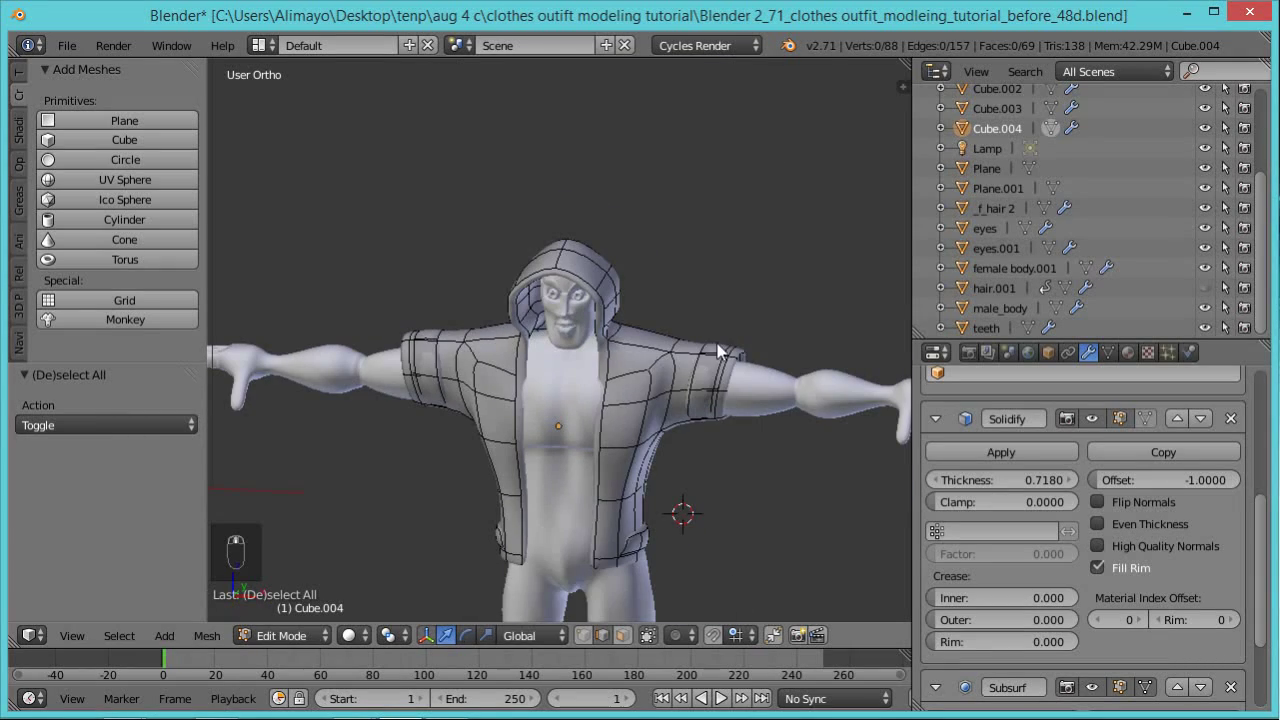
pyautogui.scroll(3, 716, 350)
pyautogui.moveTo(773, 389); pyautogui.dragTo(263, 425, button='middle')
pyautogui.moveTo(676, 334); pyautogui.dragTo(700, 263, button='middle')
pyautogui.moveTo(686, 371)
pyautogui.mouseDown(button='middle')
pyautogui.moveTo(580, 345)
pyautogui.moveTo(723, 362)
pyautogui.moveTo(643, 383)
pyautogui.moveTo(696, 394)
pyautogui.mouseUp(button='middle')
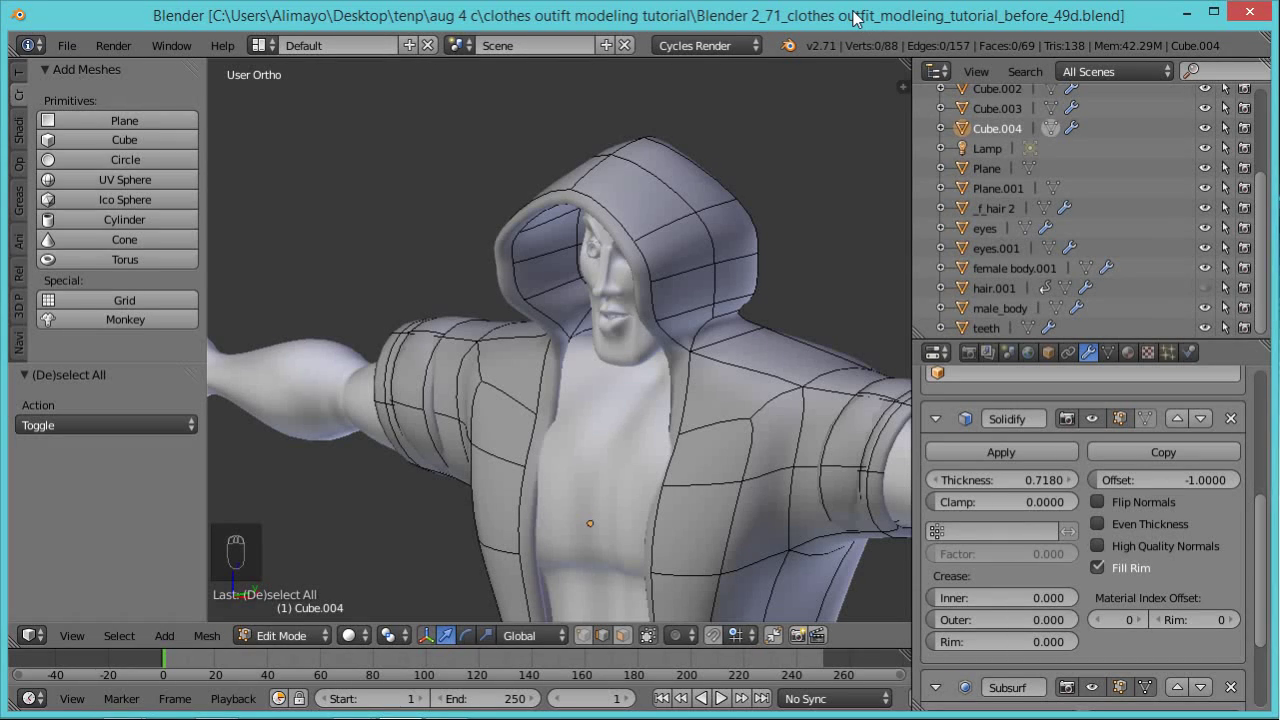
# In Object Mode, move the hooded jacket 23.646 and another 150.135 along X to the far end of the row of garments.
pyautogui.scroll(-3, 740, 264)
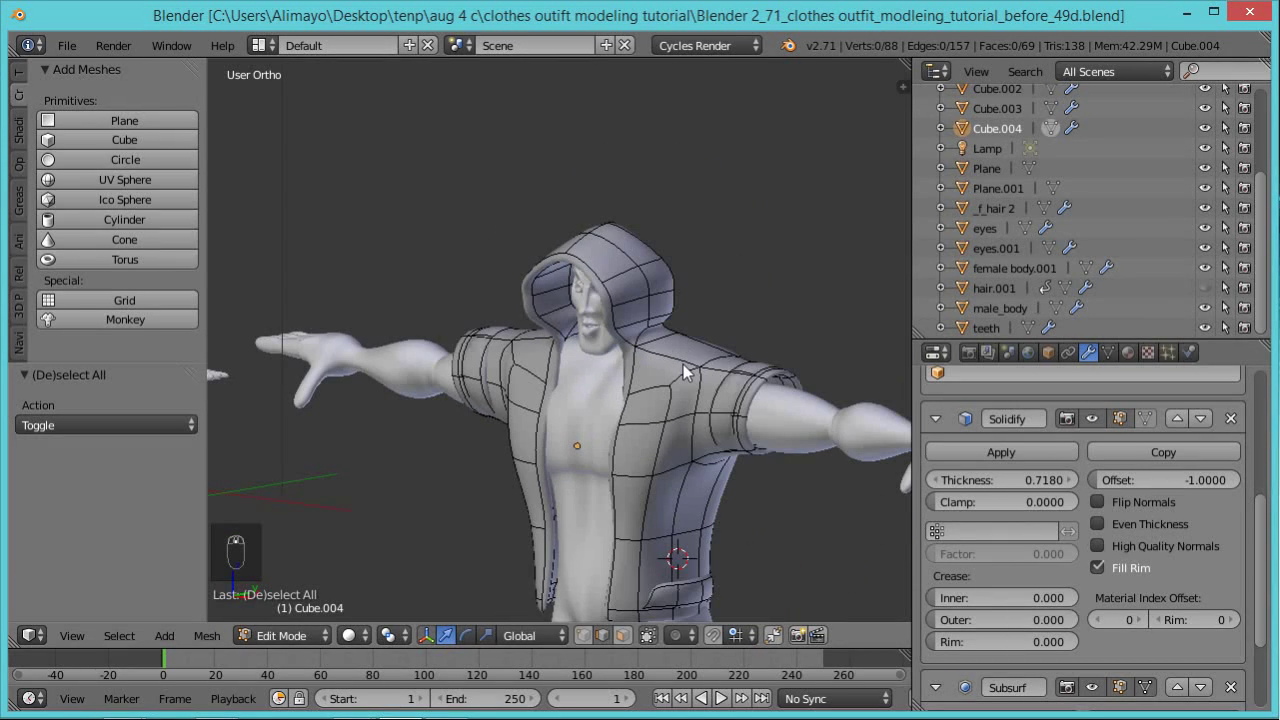
pyautogui.scroll(-1, 656, 392)
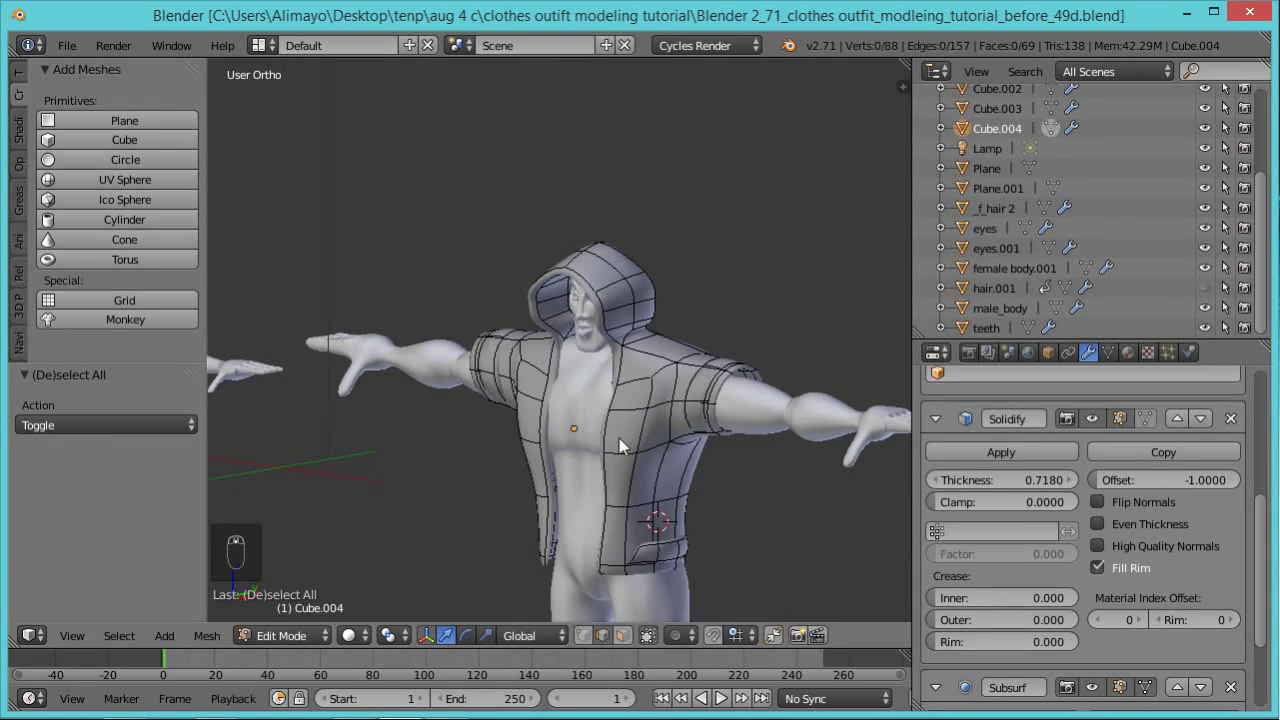
pyautogui.press('Tab')
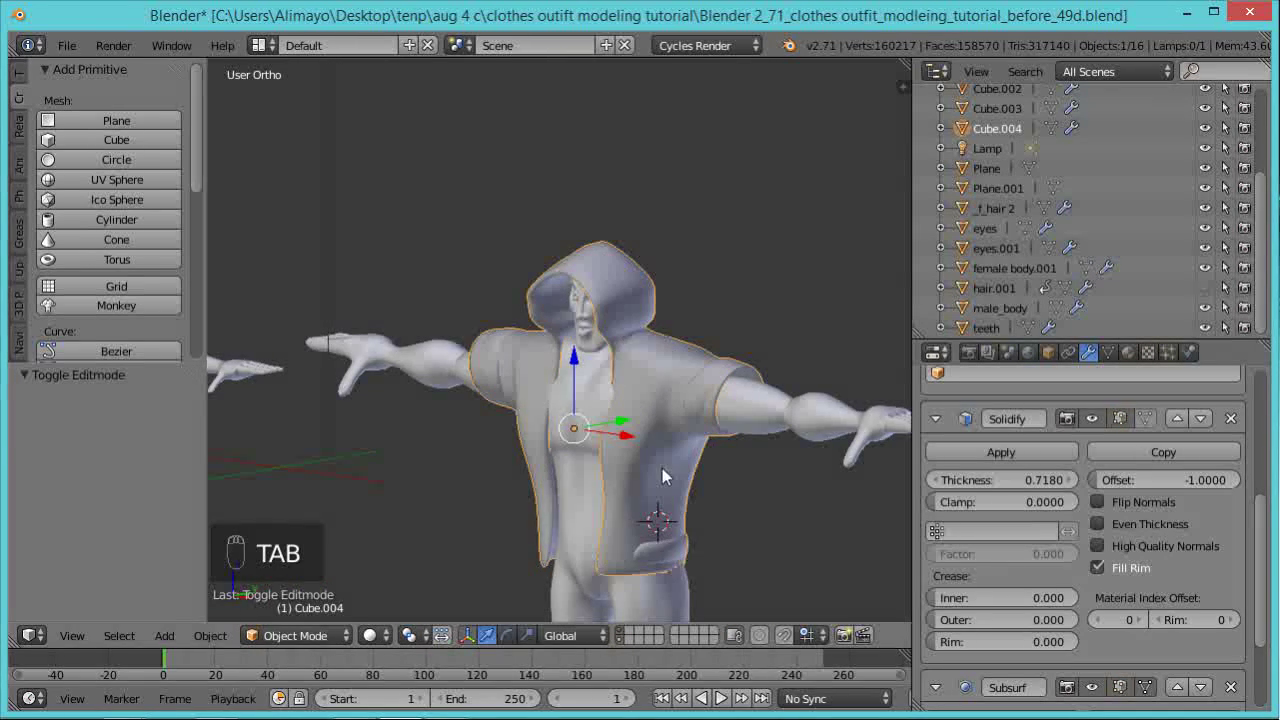
pyautogui.scroll(-2, 650, 465)
pyautogui.press('g')
pyautogui.press('x')
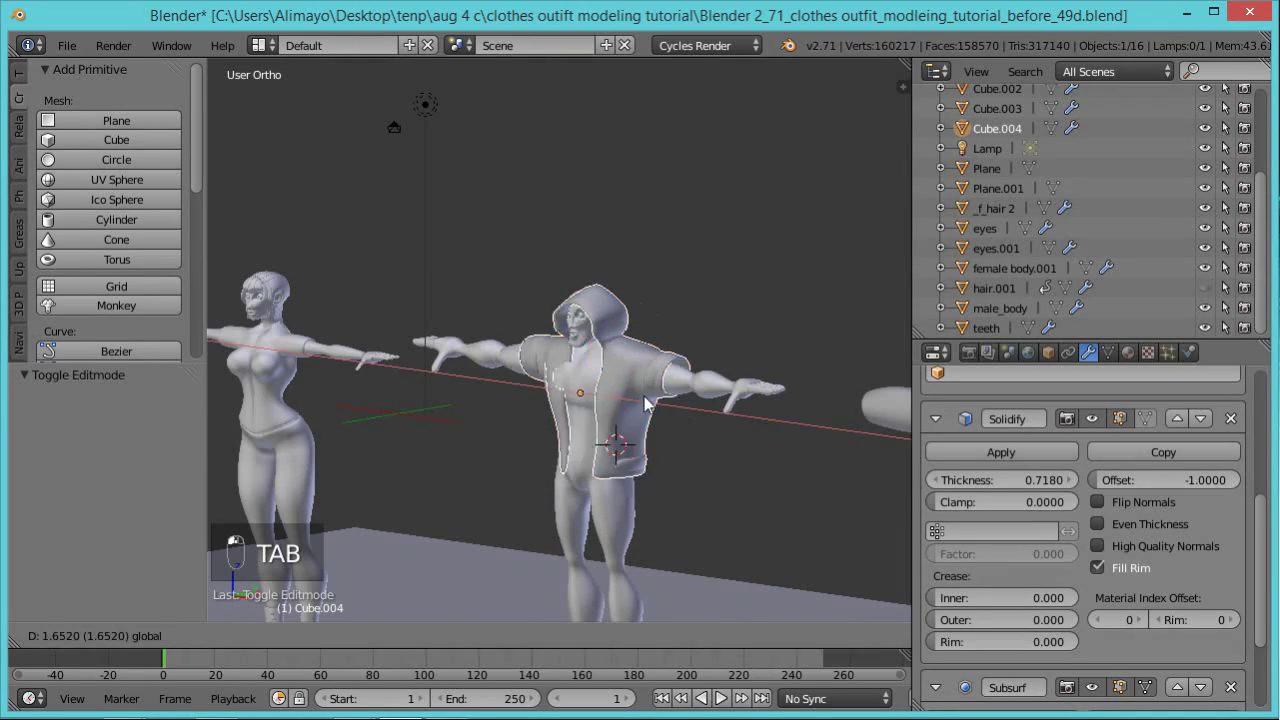
pyautogui.click(796, 434)
pyautogui.scroll(-3, 790, 430)
pyautogui.scroll(-3, 790, 437)
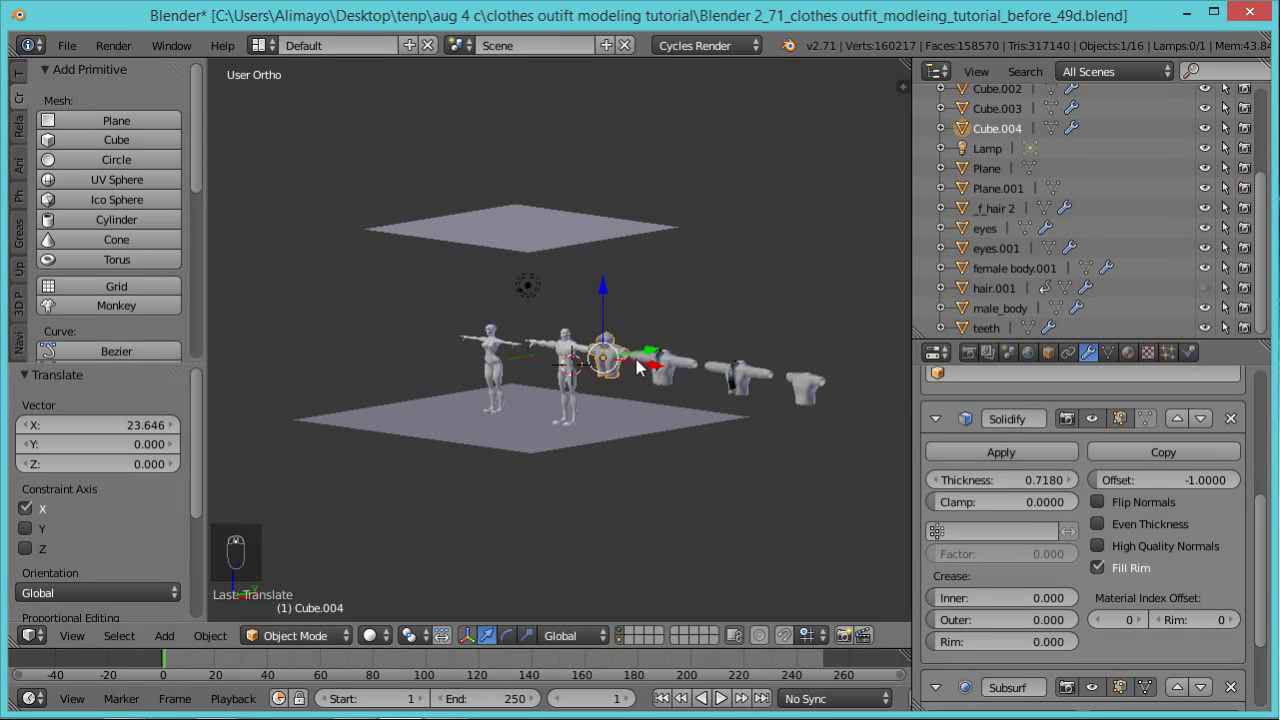
pyautogui.press('g')
pyautogui.press('x')
pyautogui.moveTo(218, 447); pyautogui.dragTo(899, 449)
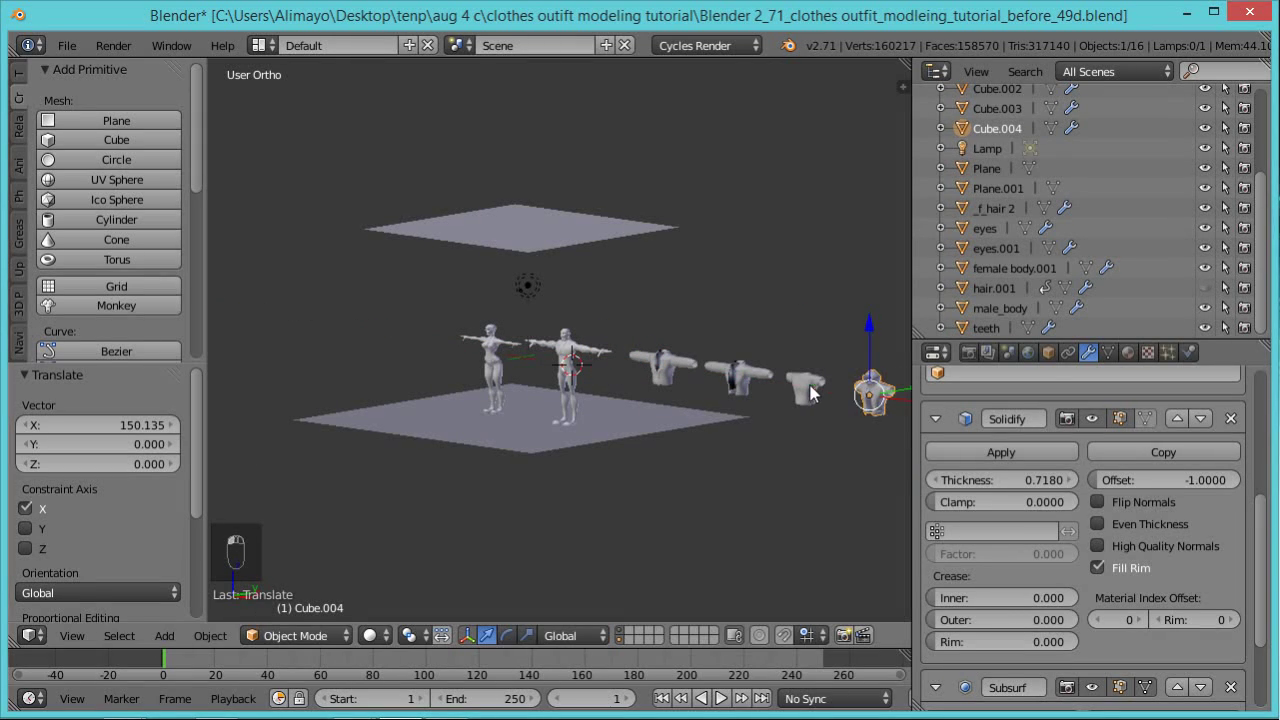
# Move the closed short-sleeved shirt from the garment row -130.704 along X onto the male character.
pyautogui.click(800, 393)
pyautogui.scroll(3, 777, 407)
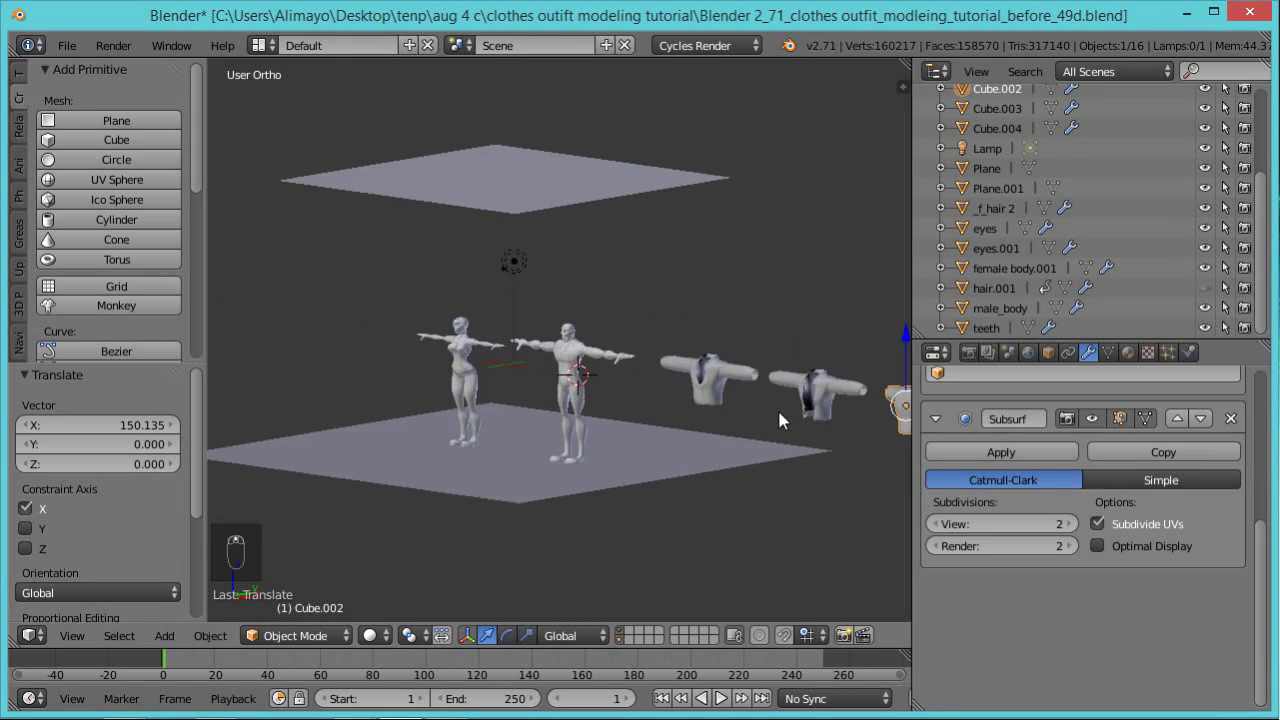
pyautogui.scroll(-3, 777, 407)
pyautogui.press('g')
pyautogui.press('x')
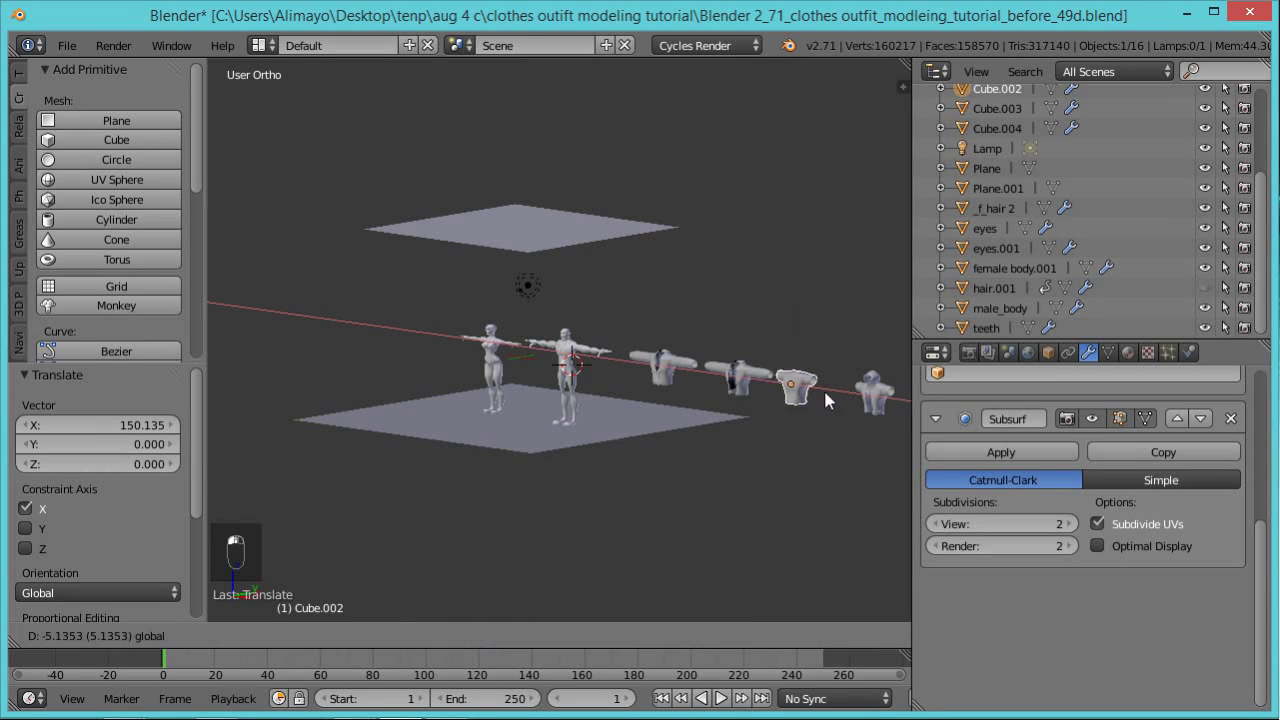
pyautogui.click(609, 350)
pyautogui.scroll(1, 610, 348)
pyautogui.scroll(5, 610, 345)
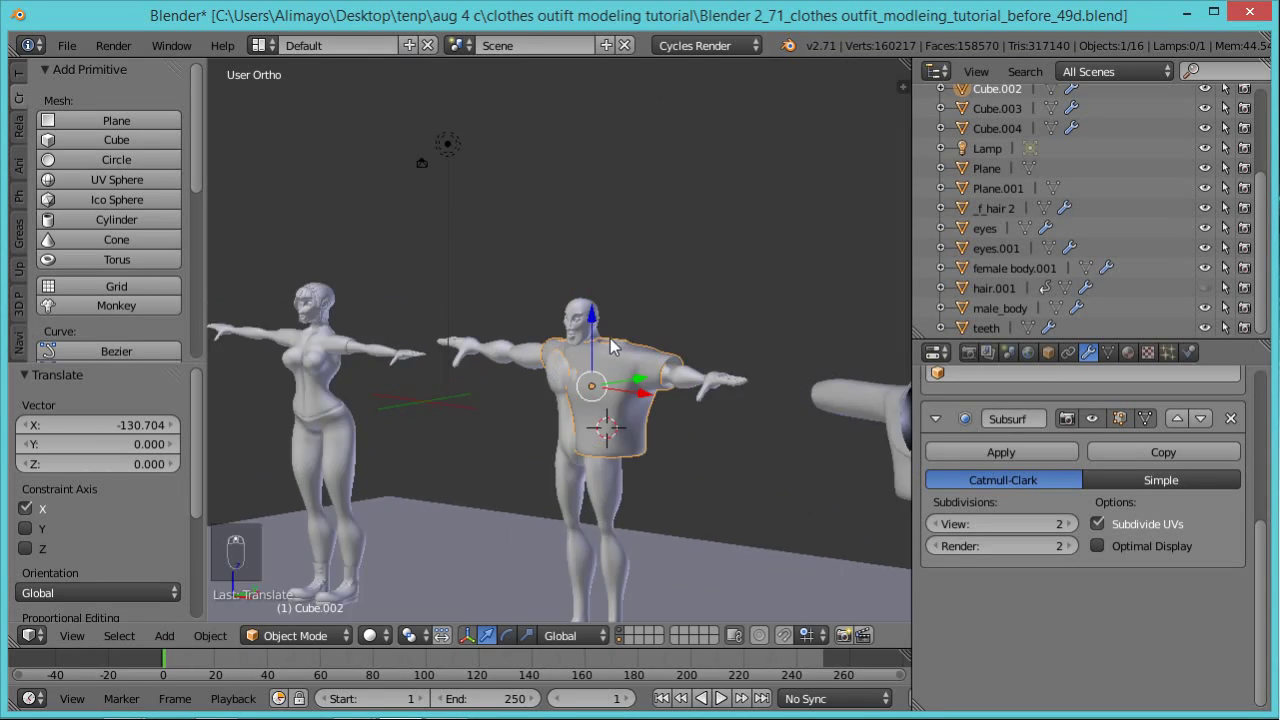
# Align the short-sleeved shirt with the male body by moving it -3.673 along X and -0.168 along Z.
pyautogui.press('g')
pyautogui.press('x')
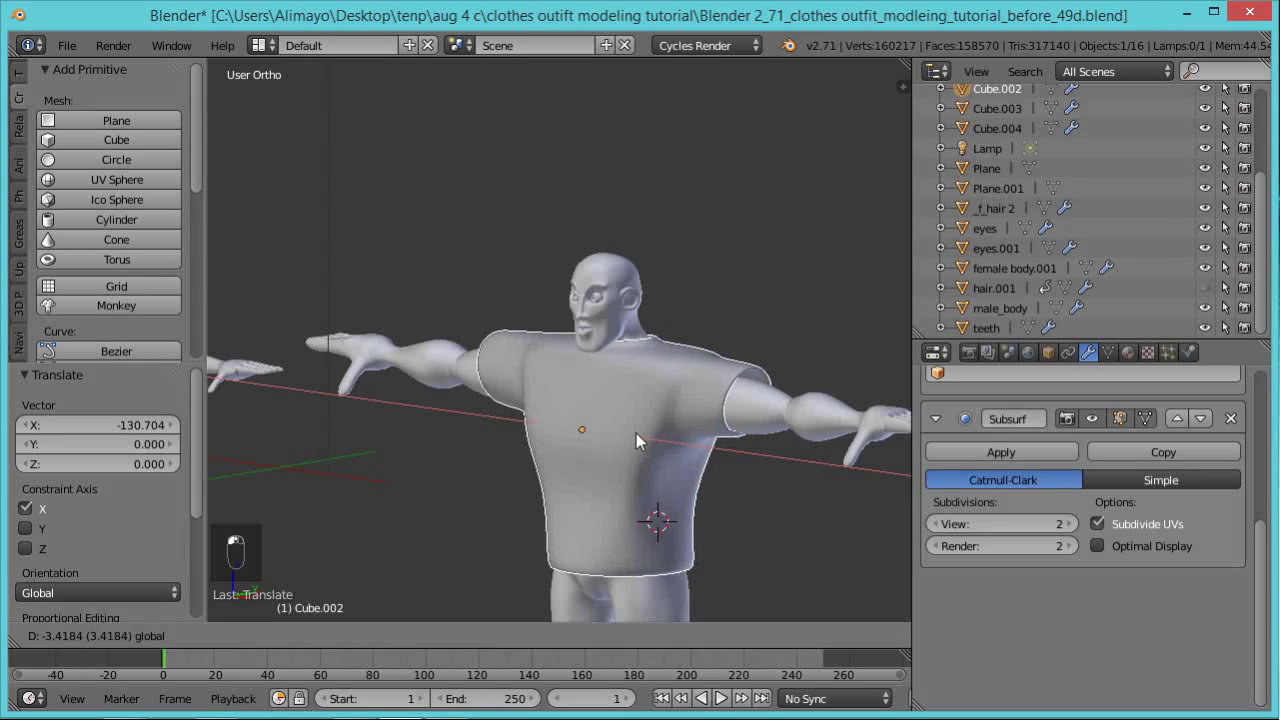
pyautogui.click(633, 430)
pyautogui.hotkey('ctrl', 'space')
pyautogui.moveTo(581, 408); pyautogui.dragTo(578, 348, button='middle')
pyautogui.moveTo(578, 348); pyautogui.dragTo(576, 352)
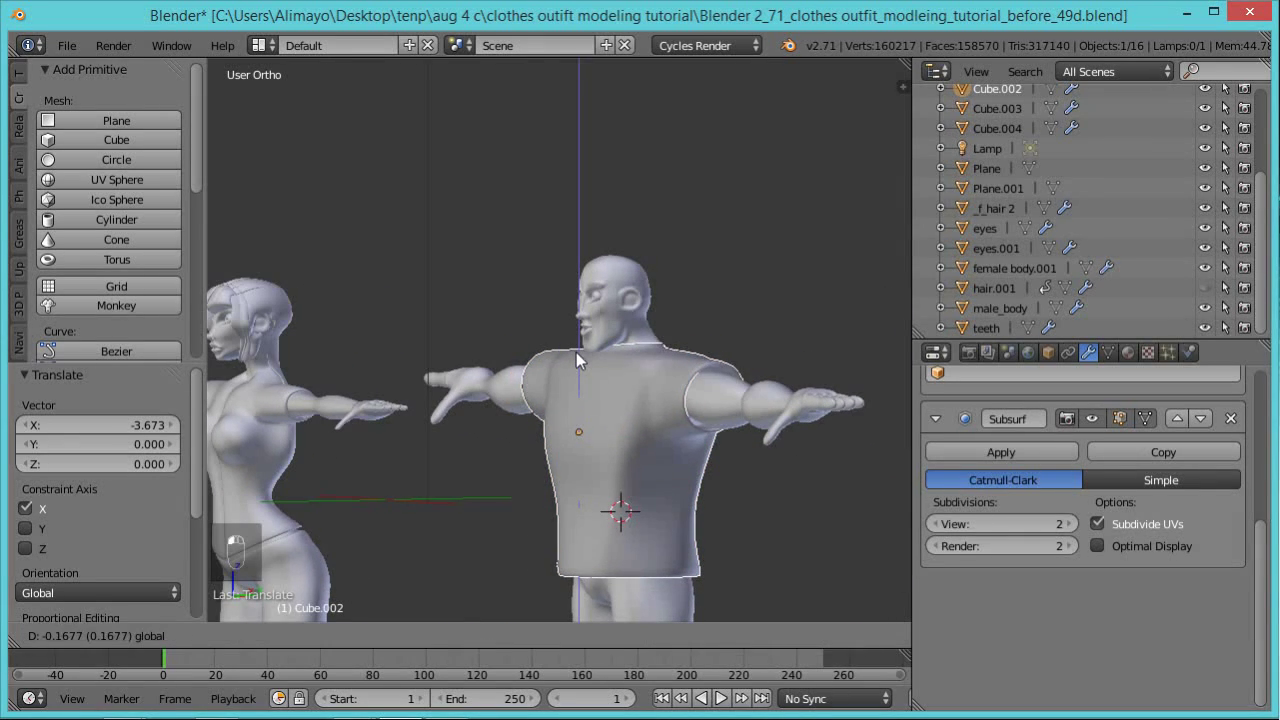
pyautogui.moveTo(611, 356); pyautogui.dragTo(679, 396, button='middle')
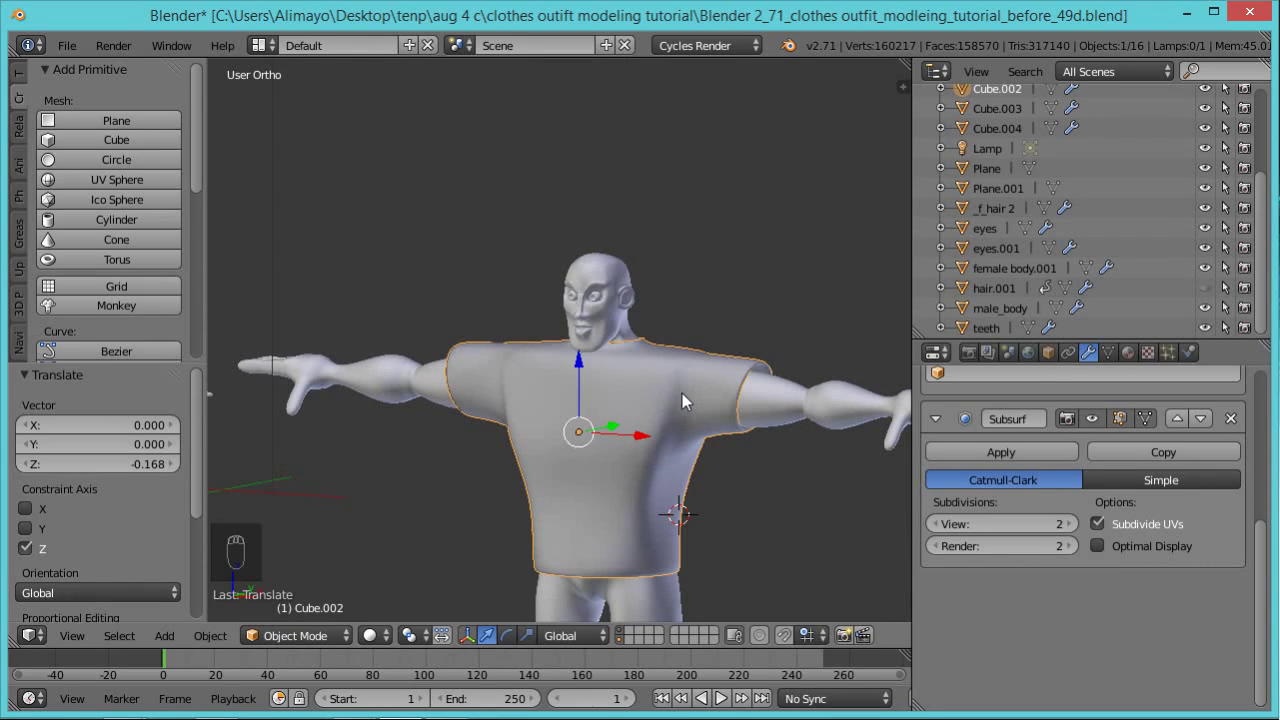
# In Edit Mode, fatten the whole shirt mesh by about 0.67 and move it -0.281 along Z.
pyautogui.press('Tab')
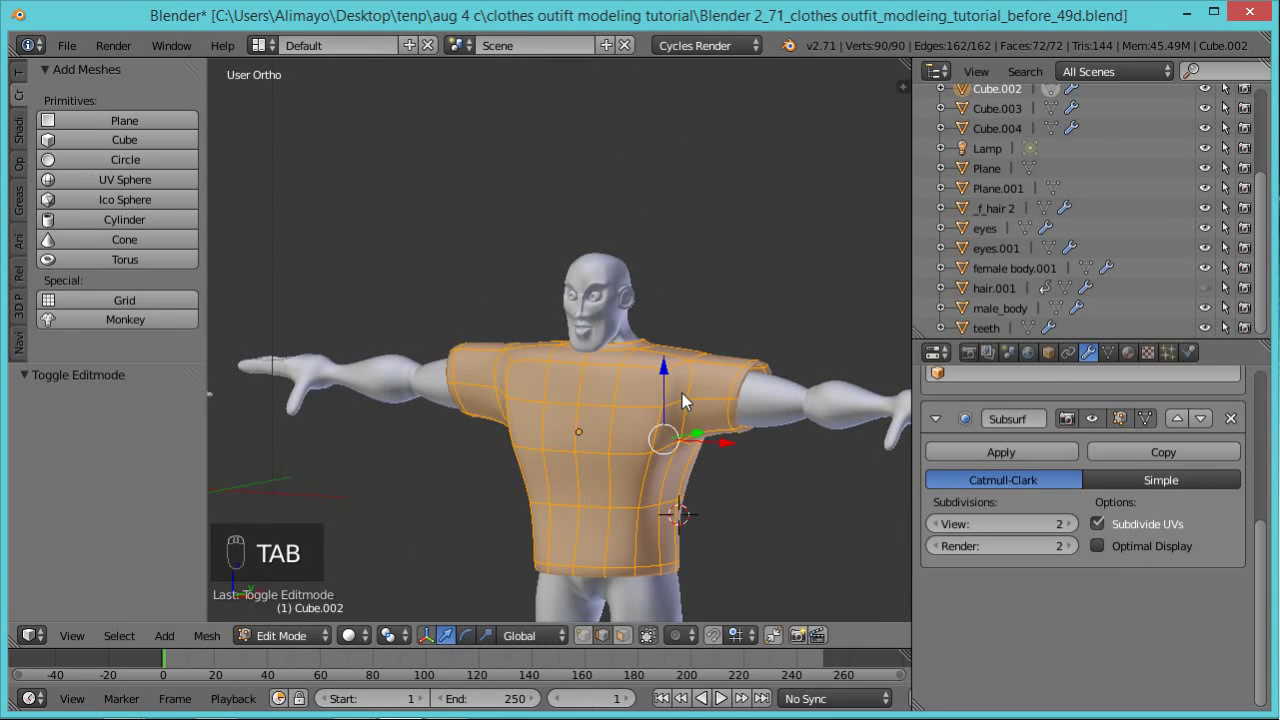
pyautogui.hotkey('alt', 's')
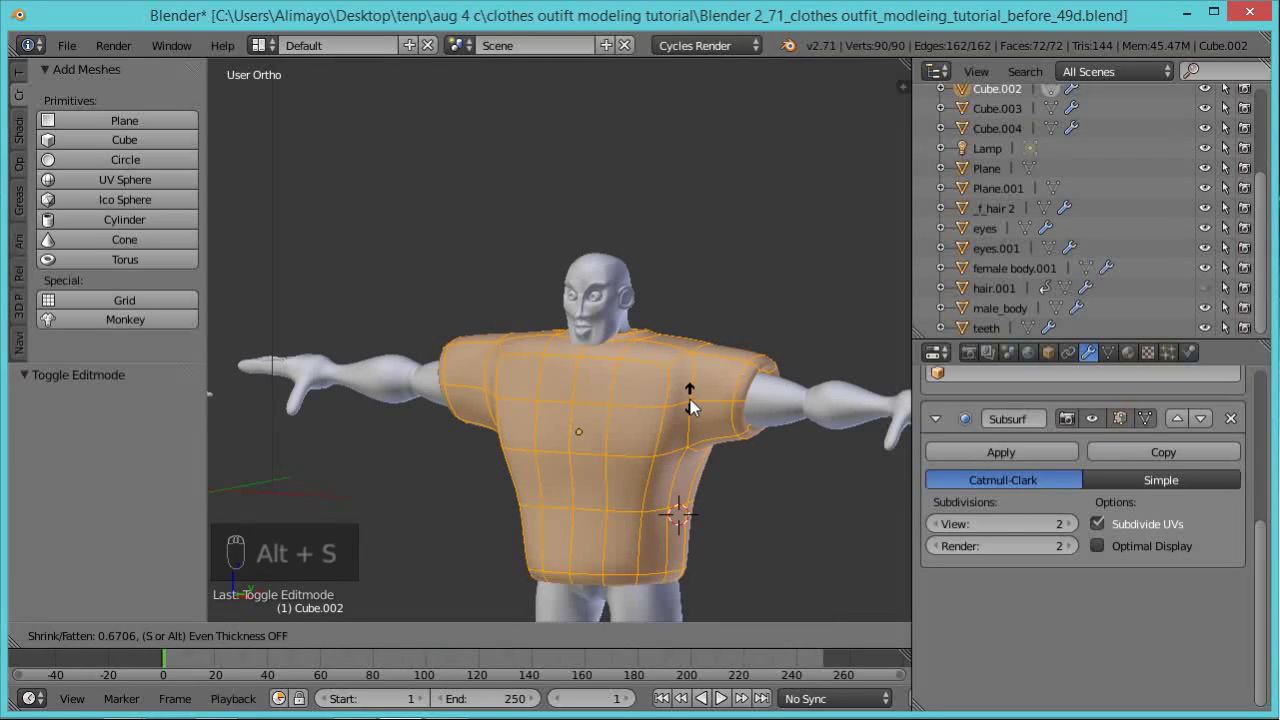
pyautogui.click(689, 403)
pyautogui.click(689, 397)
pyautogui.moveTo(665, 360); pyautogui.dragTo(665, 367)
pyautogui.moveTo(690, 338); pyautogui.dragTo(543, 457, button='middle')
pyautogui.press('s')
pyautogui.press('y')
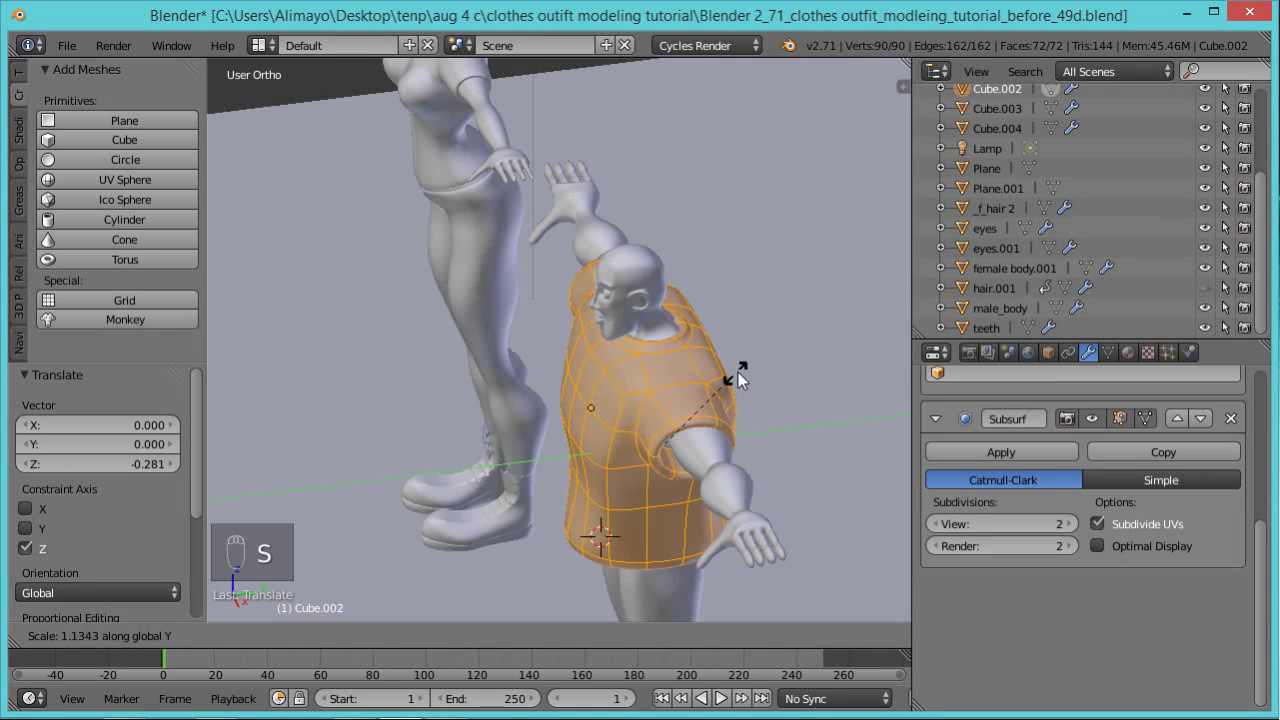
pyautogui.rightClick(743, 370)
# Select the edges along the side of the shirt's neckline.
pyautogui.scroll(4, 685, 366)
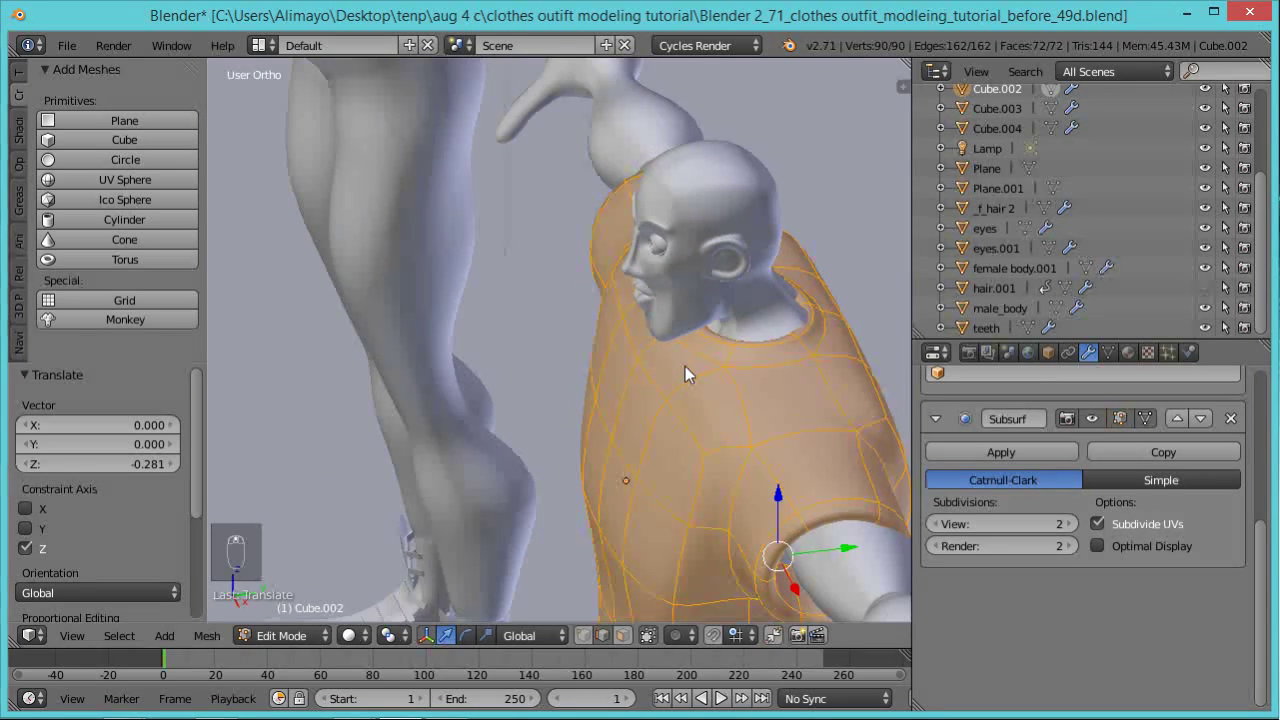
pyautogui.rightClick(781, 342)
pyautogui.scroll(2, 770, 344)
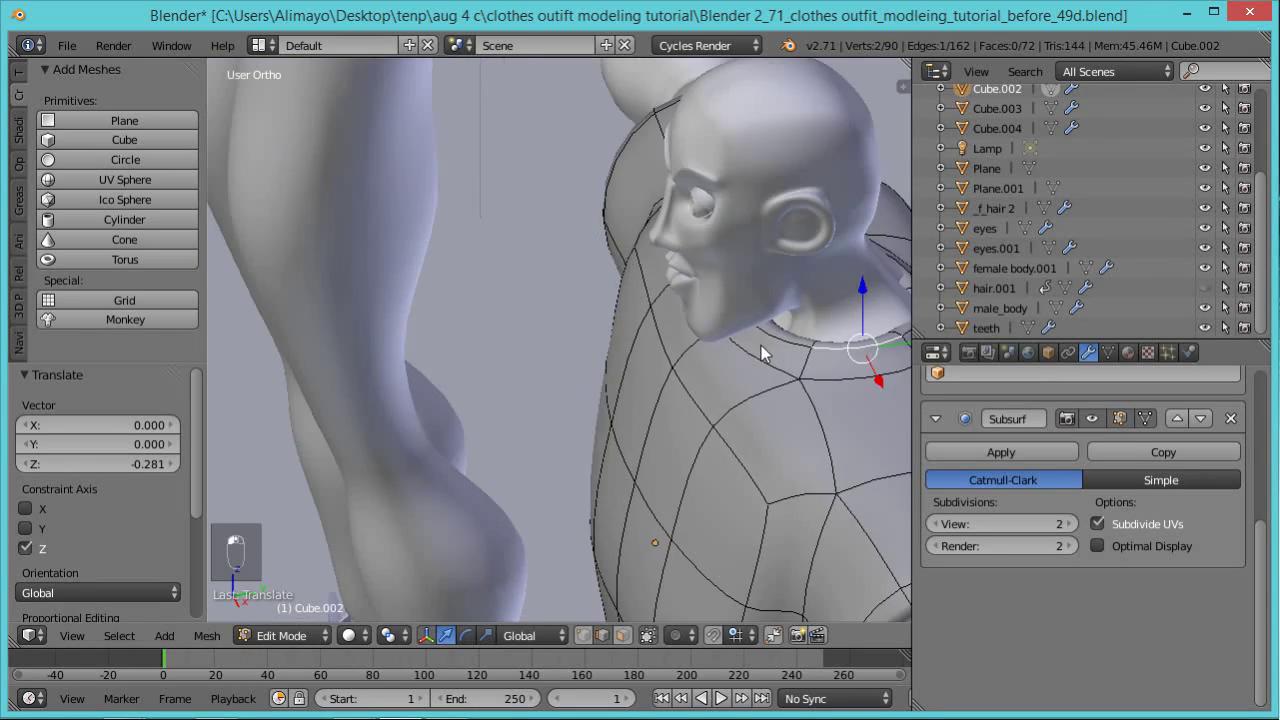
pyautogui.keyDown('ctrl'); pyautogui.rightClick(825, 347); pyautogui.keyUp('ctrl')
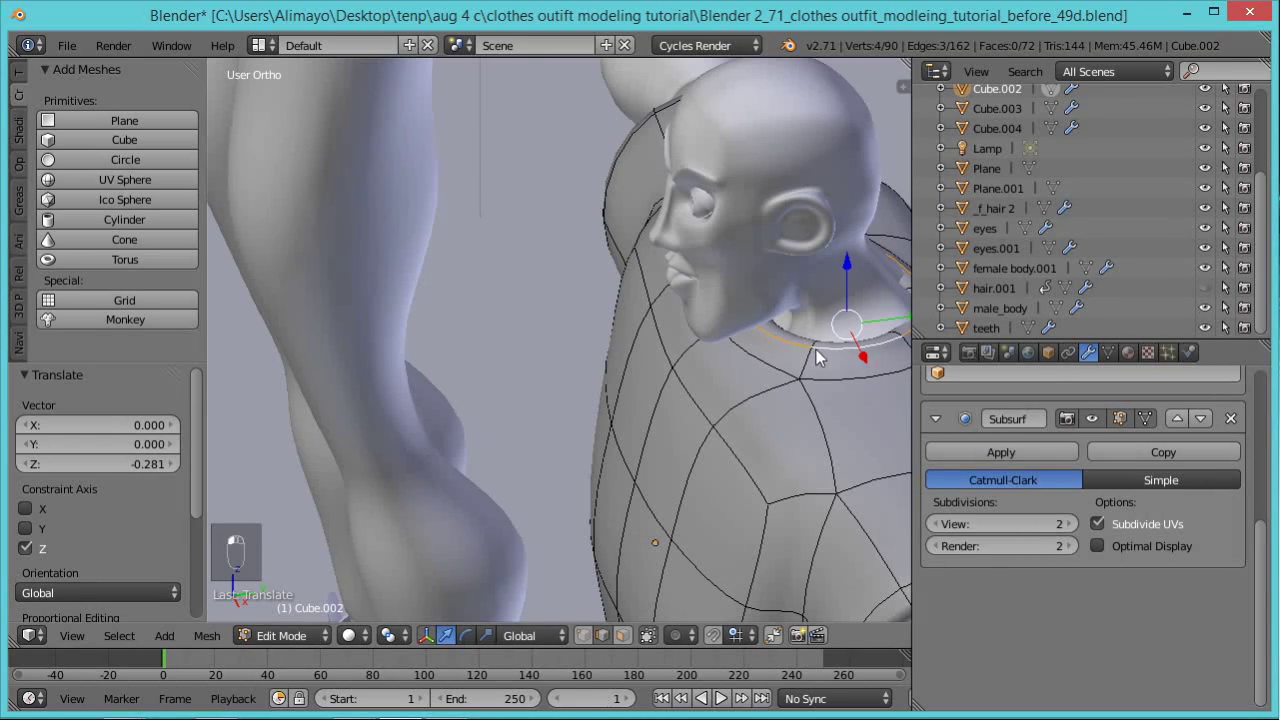
pyautogui.scroll(-2, 788, 400)
pyautogui.moveTo(788, 400); pyautogui.dragTo(848, 400, button='middle')
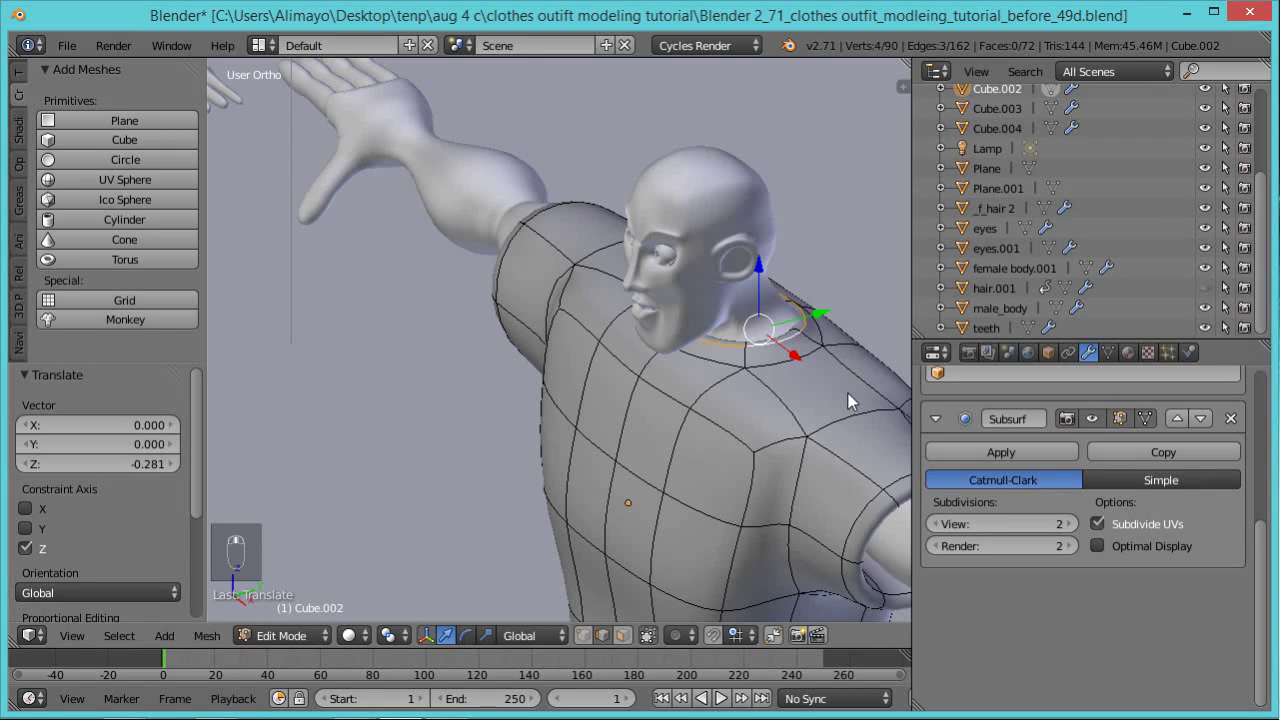
# Turn on proportional editing and select the face loop around the shirt's neckline.
pyautogui.press('o')
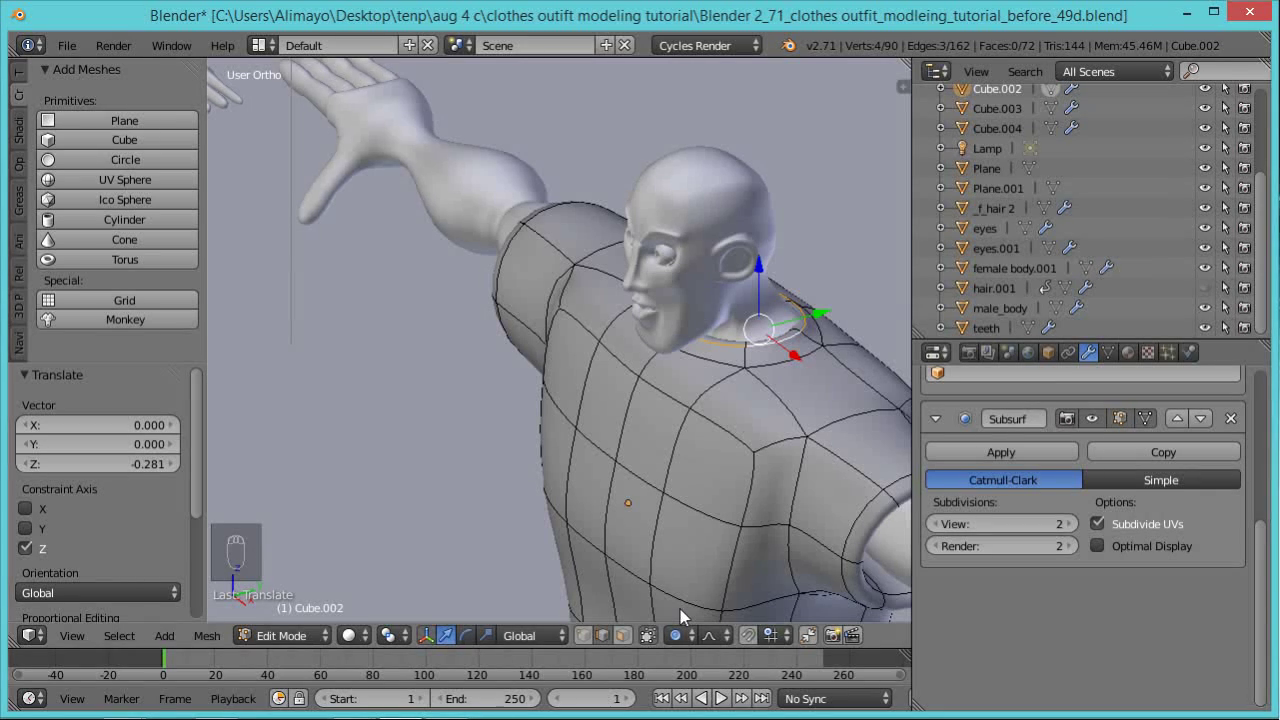
pyautogui.press('a')
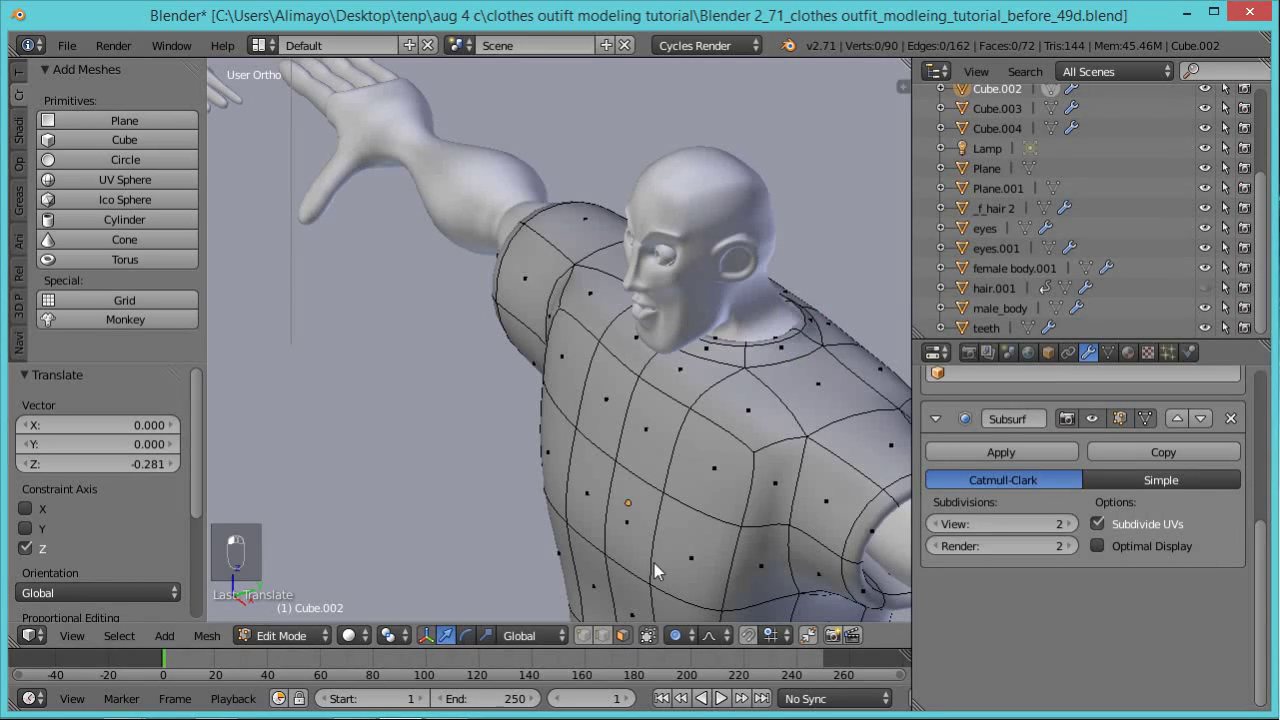
pyautogui.scroll(3, 732, 498)
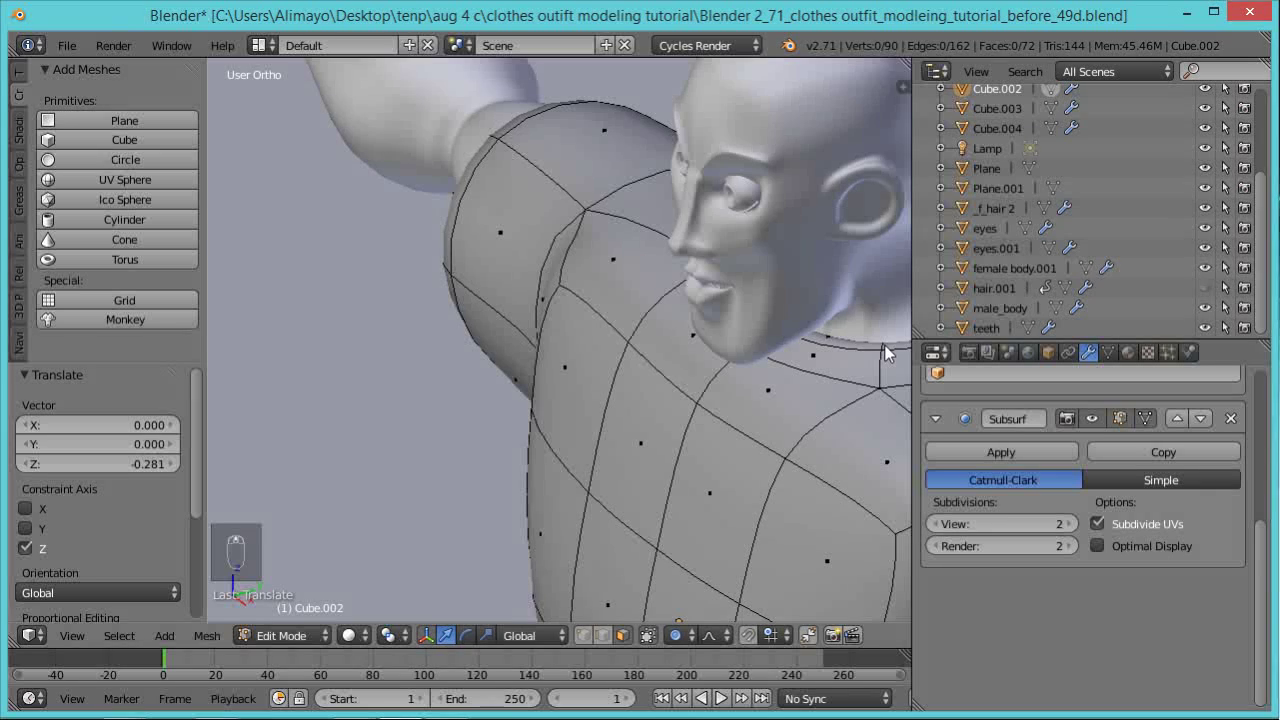
pyautogui.moveTo(886, 352); pyautogui.dragTo(609, 466, button='middle')
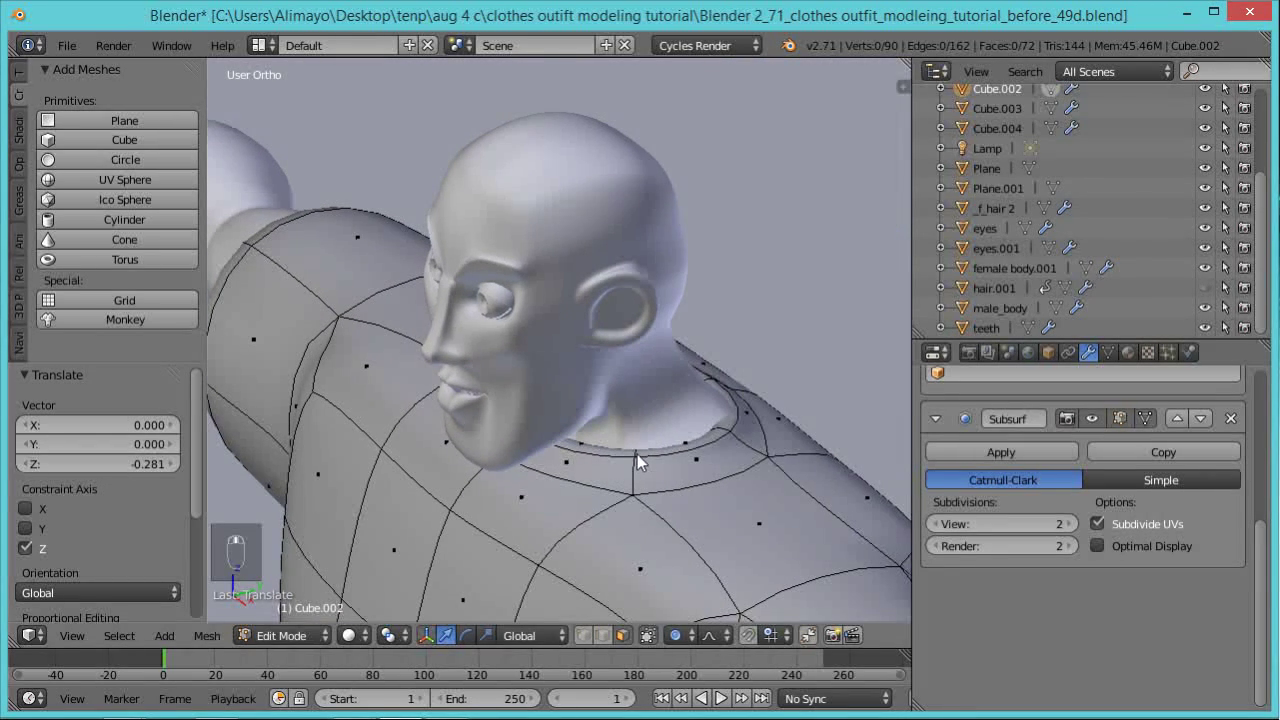
pyautogui.keyDown('alt'); pyautogui.rightClick(637, 453); pyautogui.keyUp('alt')
pyautogui.moveTo(643, 538); pyautogui.dragTo(767, 488, button='middle')
pyautogui.press('g')
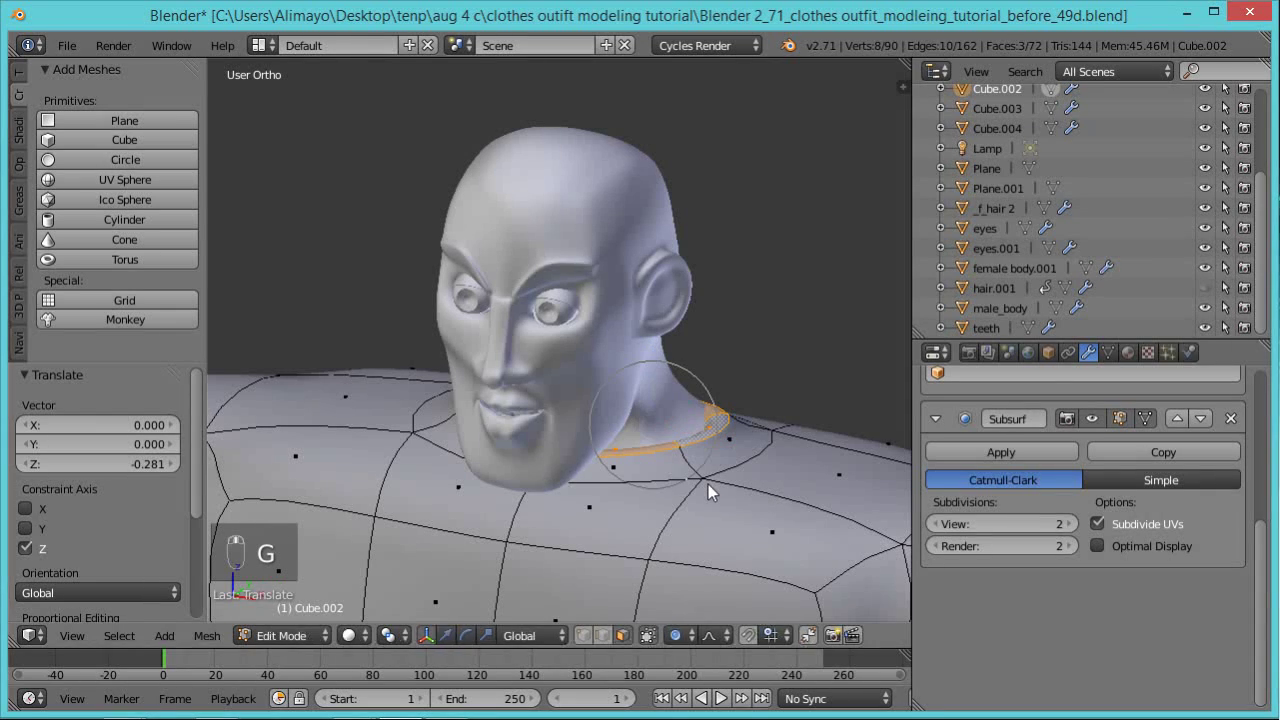
pyautogui.scroll(-2, 708, 484)
pyautogui.scroll(1, 708, 484)
pyautogui.scroll(-3, 708, 484)
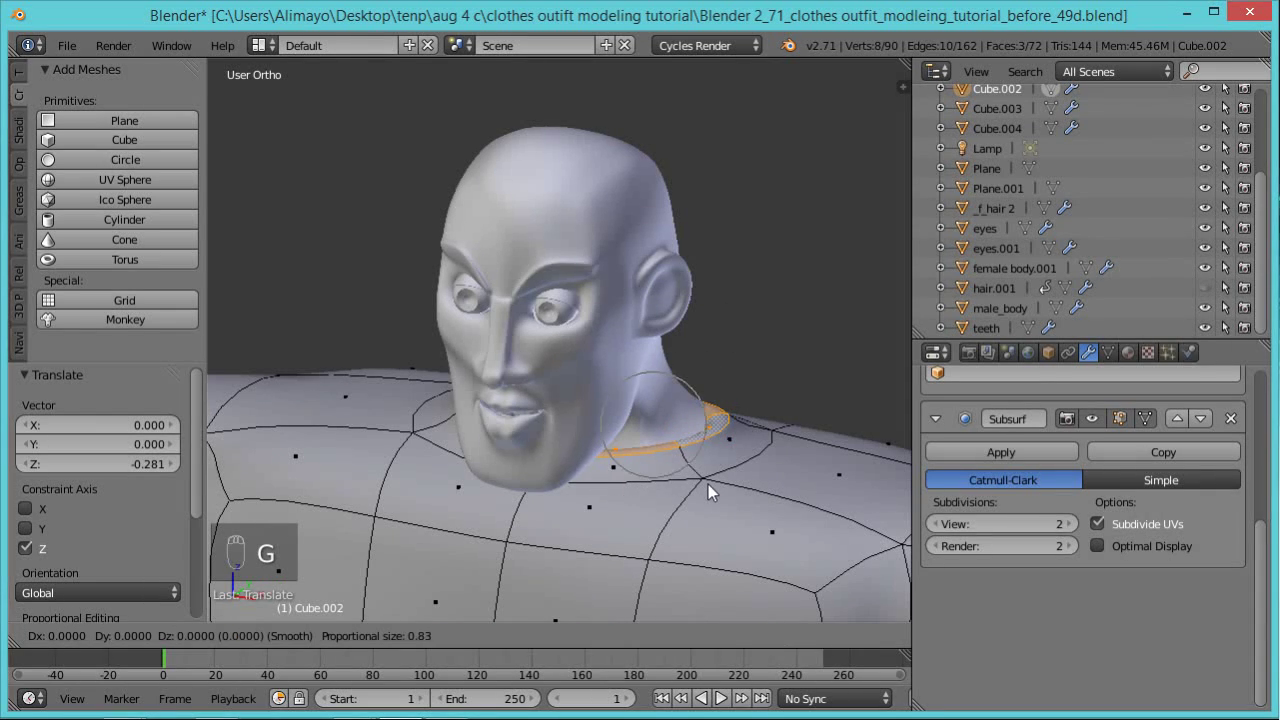
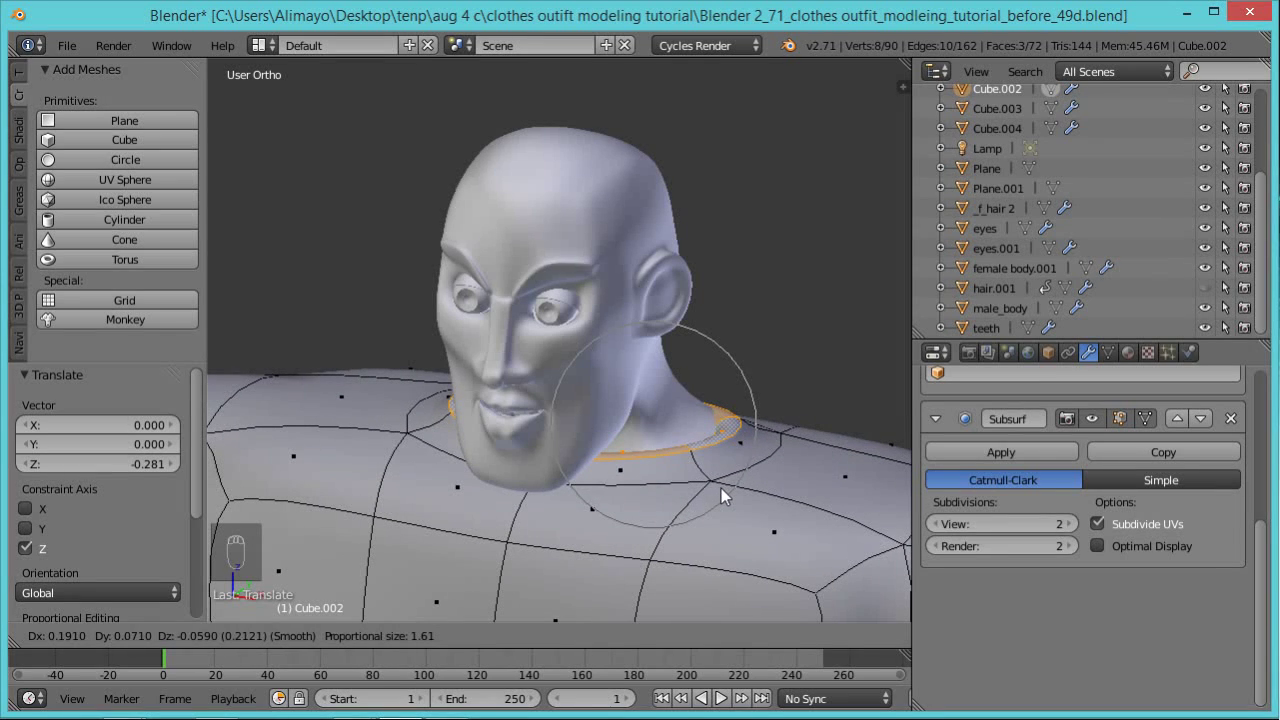
pyautogui.rightClick(721, 488)
# Scale the neckline face loop up by about 2.243 on all axes, with a proportional size of about 2.14.
pyautogui.press('s')
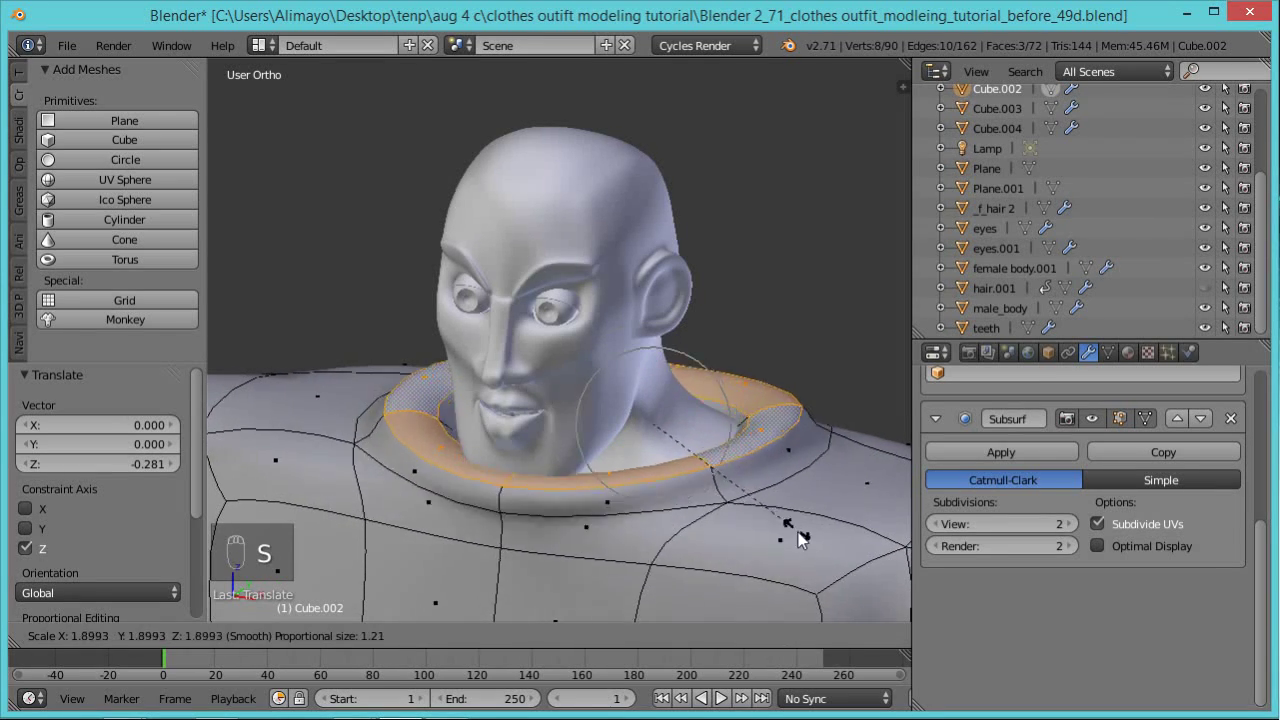
pyautogui.scroll(3, 805, 535)
pyautogui.scroll(-8, 815, 548)
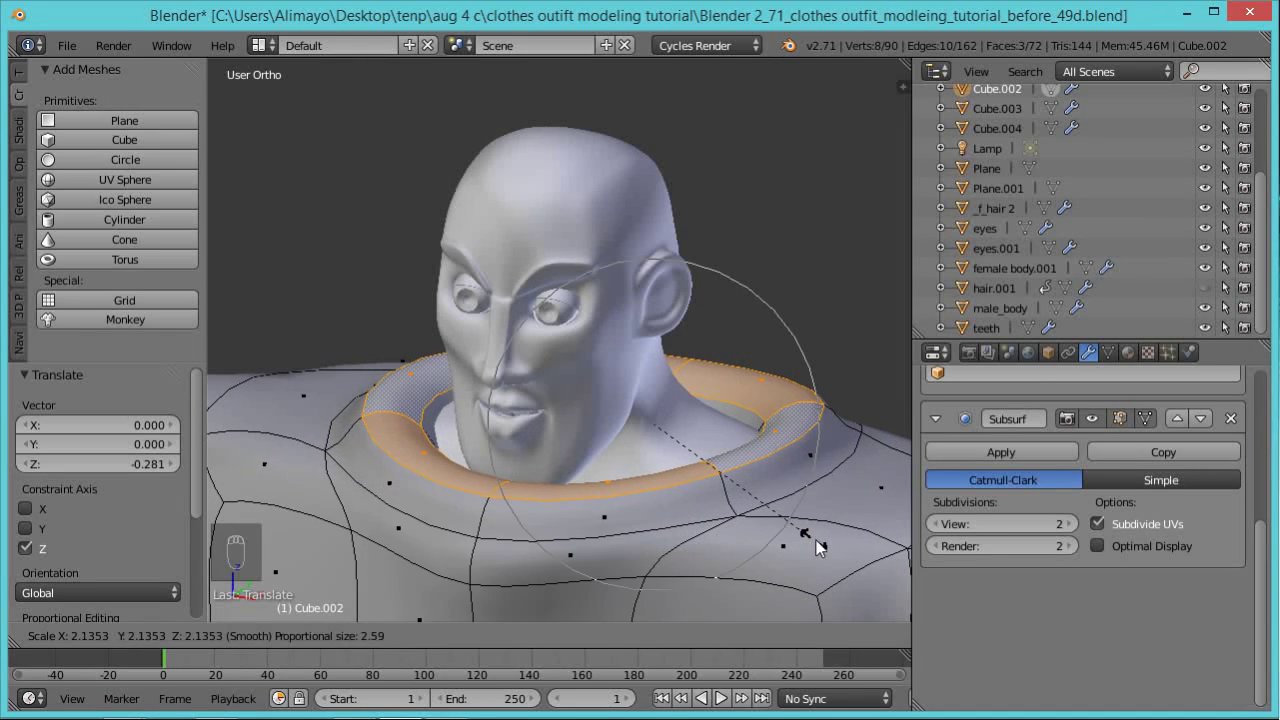
pyautogui.scroll(-3, 828, 550)
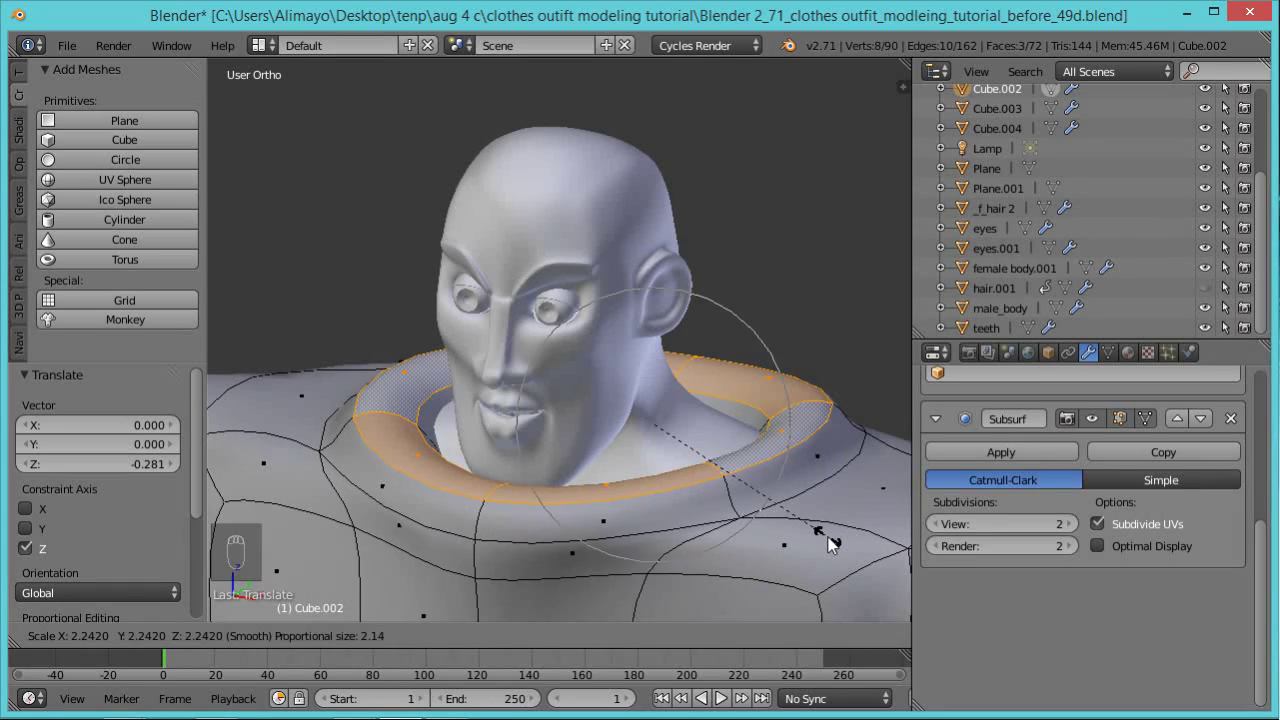
pyautogui.click(830, 534)
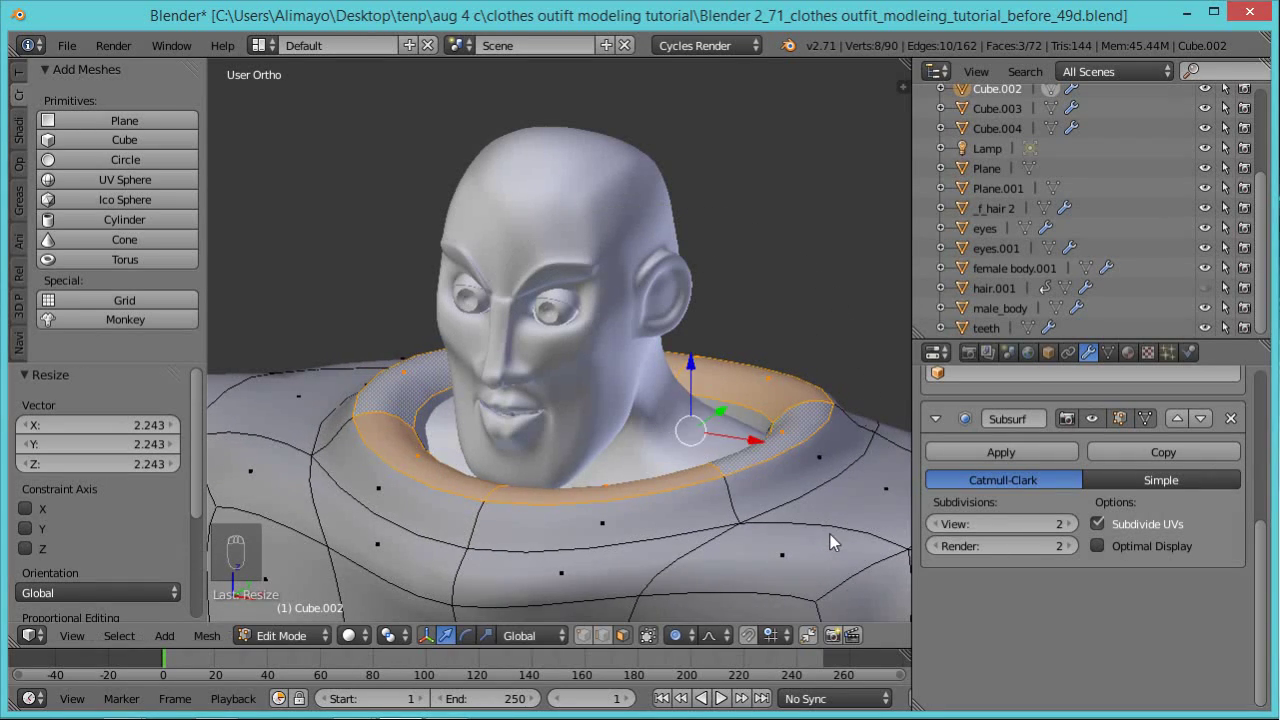
# Select the inner edge loop of the neckline, move it 0.106 along X, and scale it by 1.384.
pyautogui.scroll(-5, 830, 534)
pyautogui.moveTo(724, 486); pyautogui.dragTo(826, 500, button='middle')
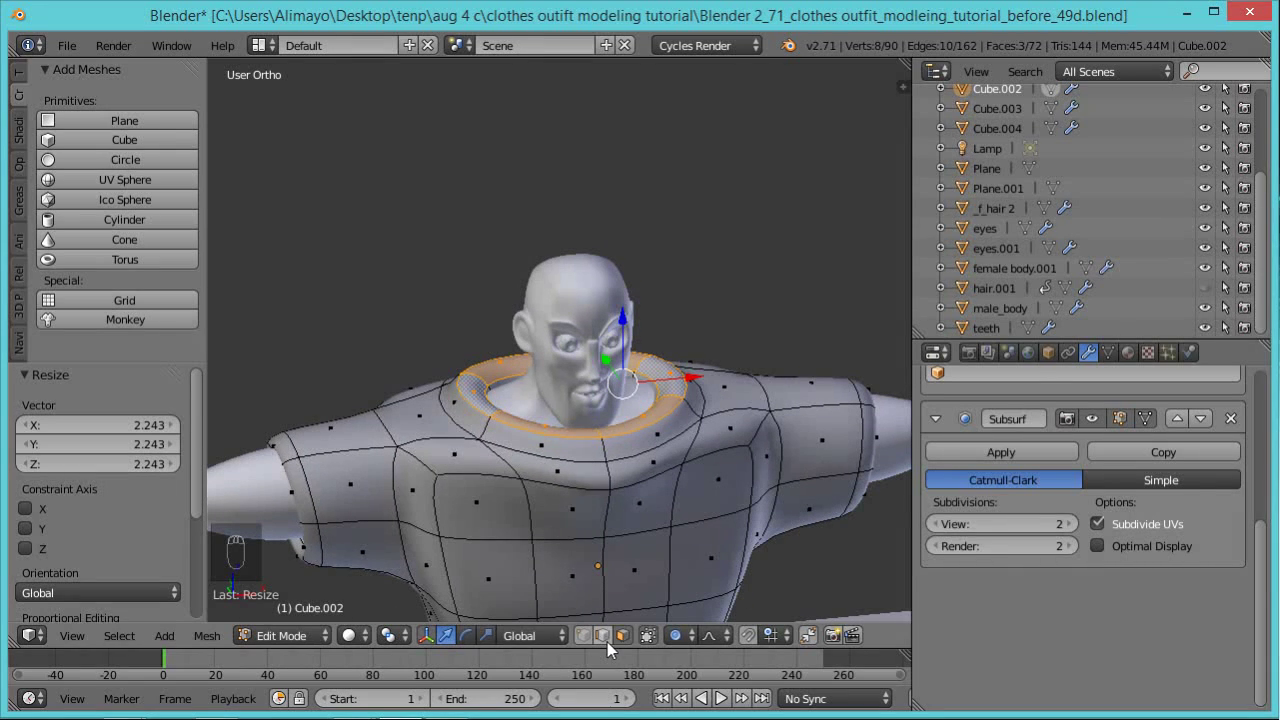
pyautogui.keyDown('alt'); pyautogui.rightClick(646, 407); pyautogui.keyUp('alt')
pyautogui.moveTo(683, 380); pyautogui.dragTo(688, 383)
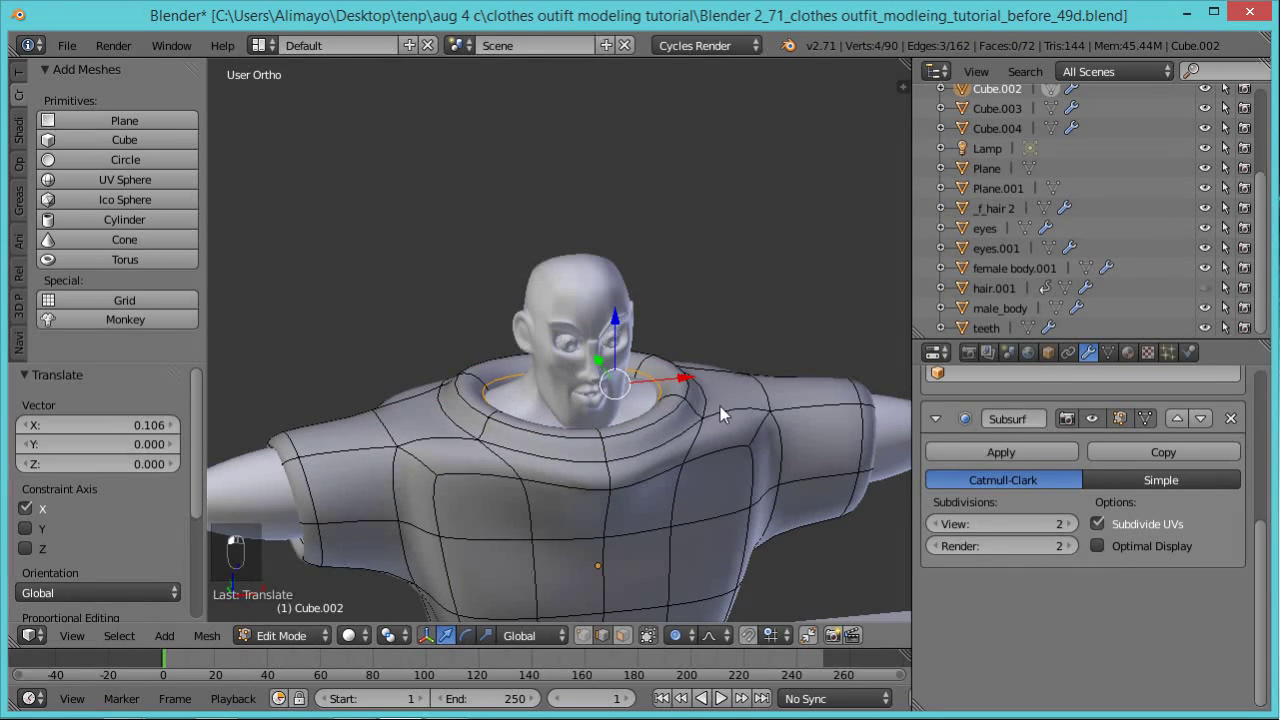
pyautogui.press('s')
pyautogui.click(762, 410)
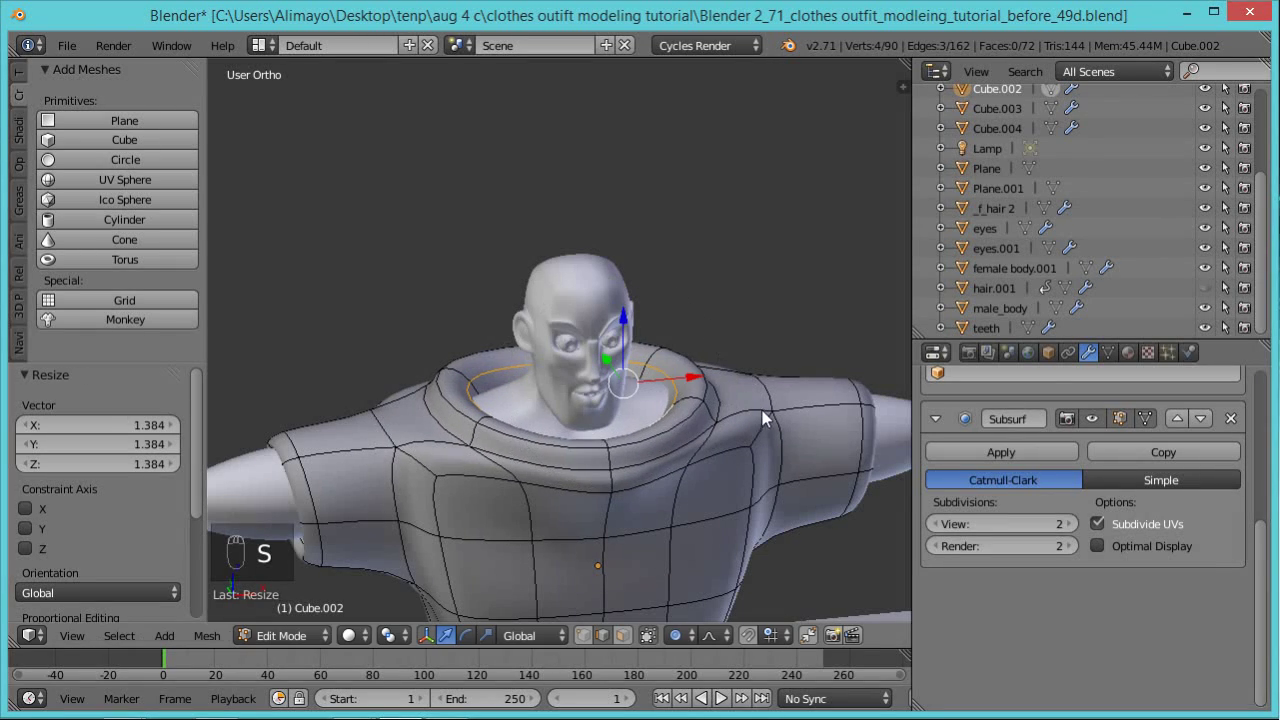
# Select the whole shirt mesh and adjust its fit with Shrink/Fatten, with proportional editing turned off.
pyautogui.moveTo(755, 424); pyautogui.dragTo(568, 437, button='middle')
pyautogui.press('a')
pyautogui.press('a')
pyautogui.press('a')
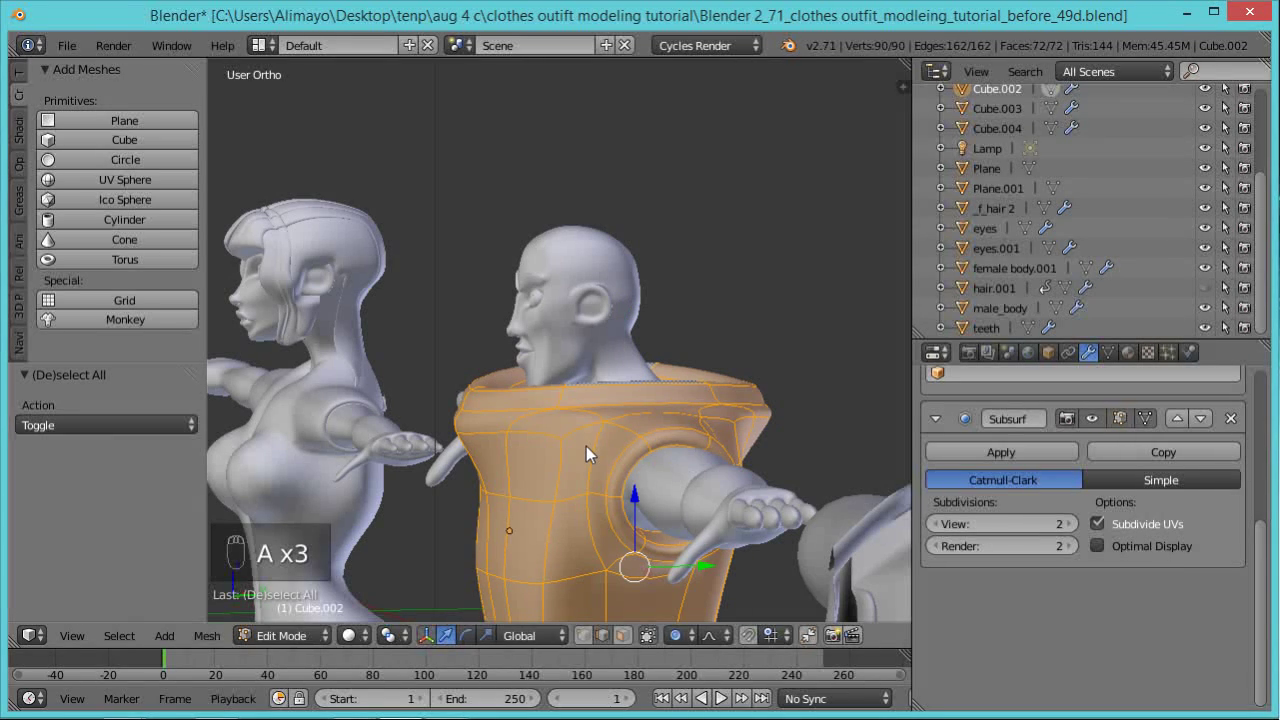
pyautogui.hotkey('alt', 's')
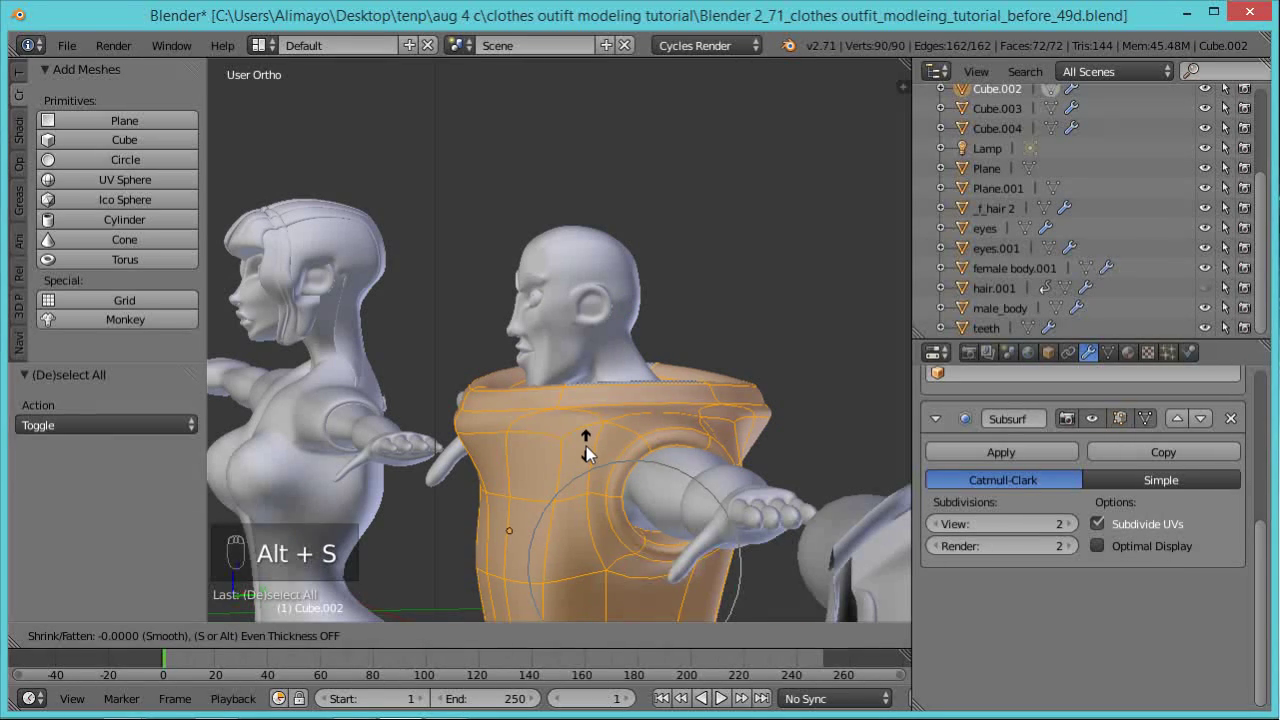
pyautogui.rightClick(590, 450)
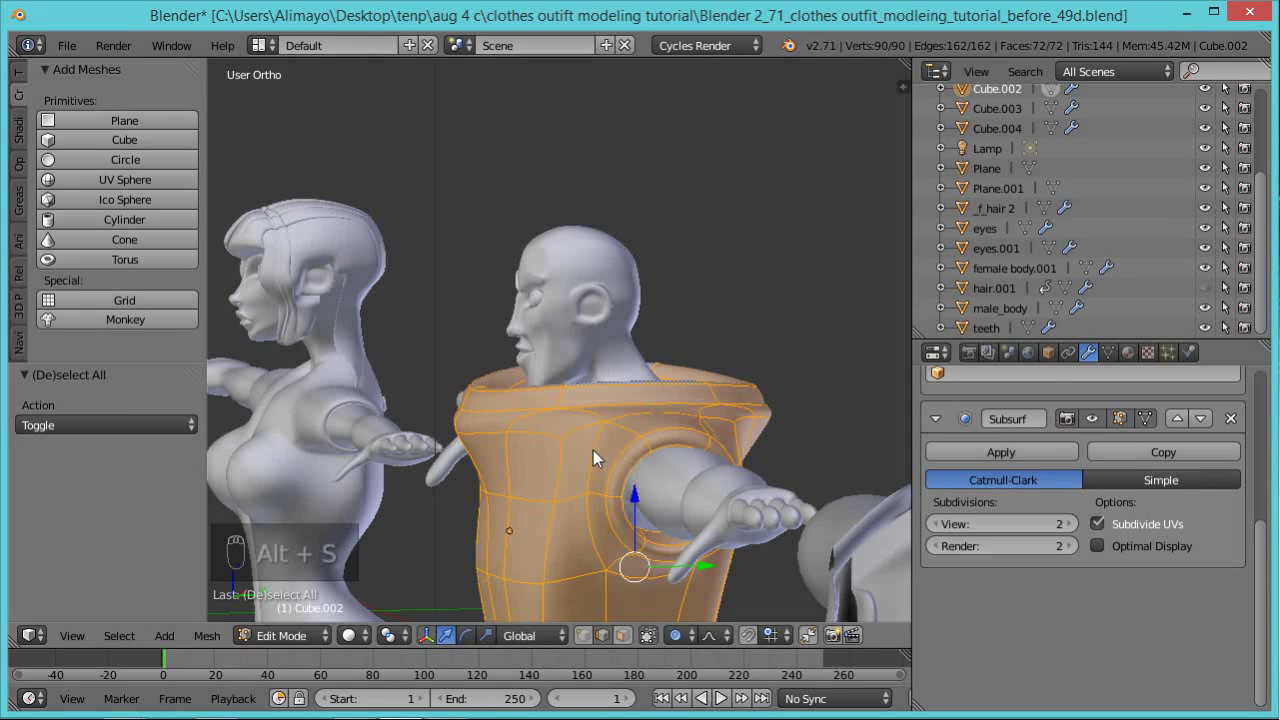
pyautogui.press('o')
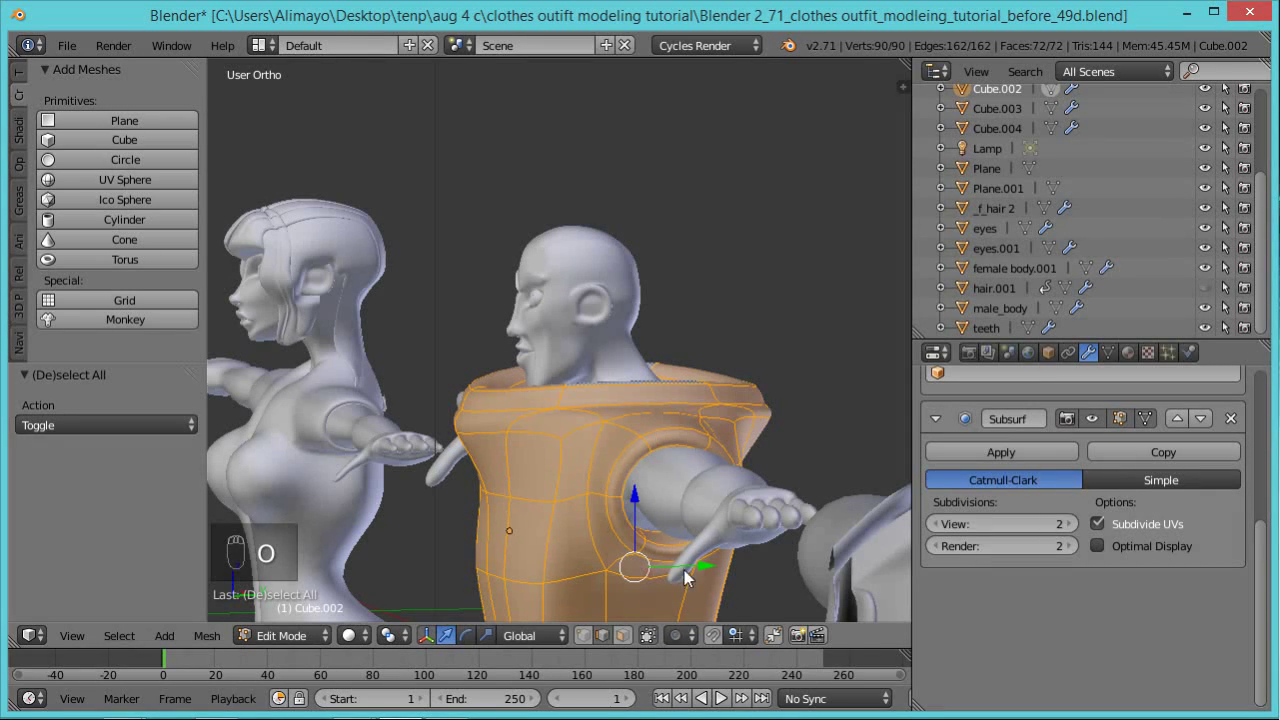
pyautogui.hotkey('alt', 's')
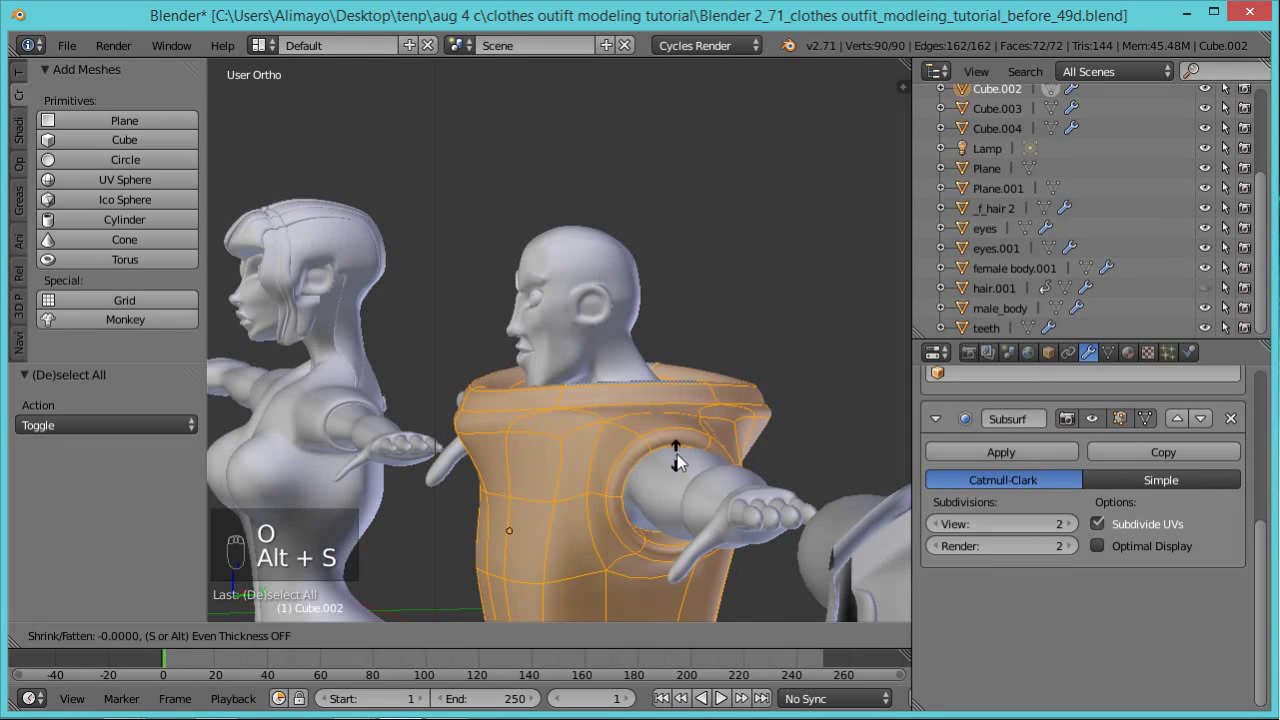
pyautogui.click(665, 485)
# Reposition the whole shirt mesh along Z and move it 0.176 along Y.
pyautogui.press('g')
pyautogui.press('z')
pyautogui.click(648, 486)
pyautogui.moveTo(648, 486); pyautogui.dragTo(587, 481, button='middle')
pyautogui.press('g')
pyautogui.press('y')
pyautogui.click(710, 553)
# In face select mode, select the six rim faces around the sleeve opening and delete them.
pyautogui.rightClick(676, 514)
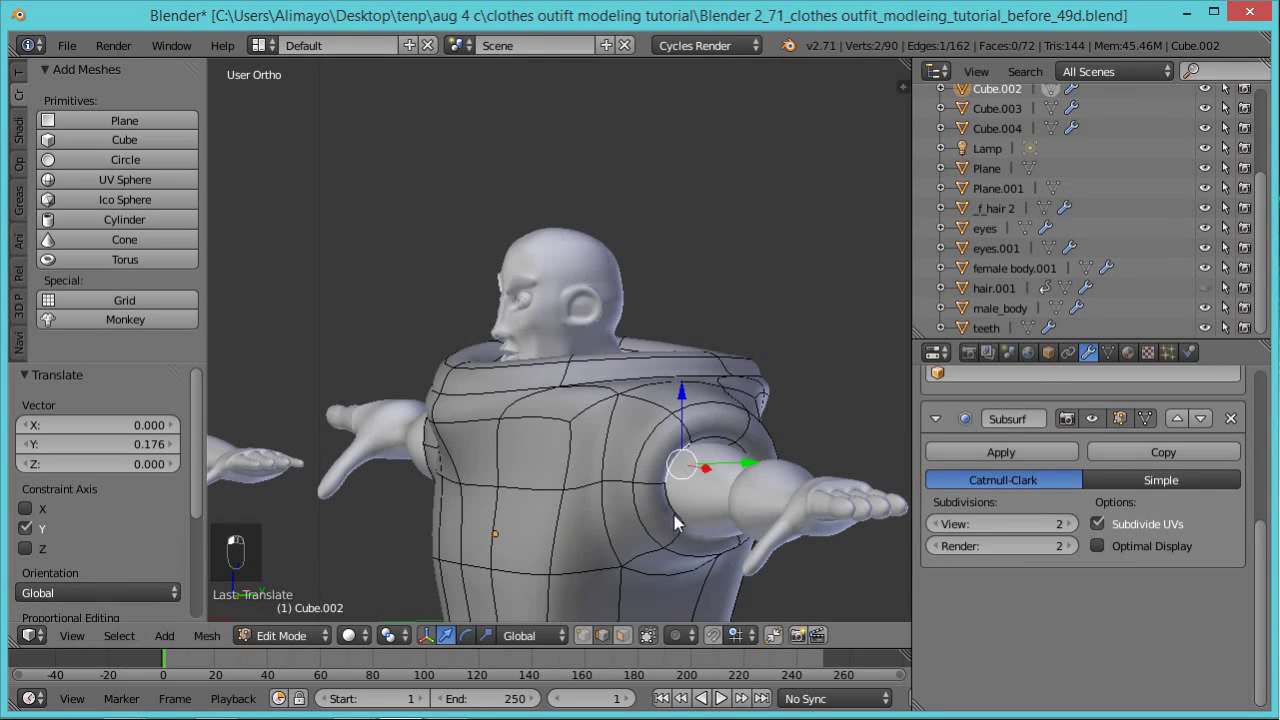
pyautogui.click(620, 636)
pyautogui.rightClick(661, 458)
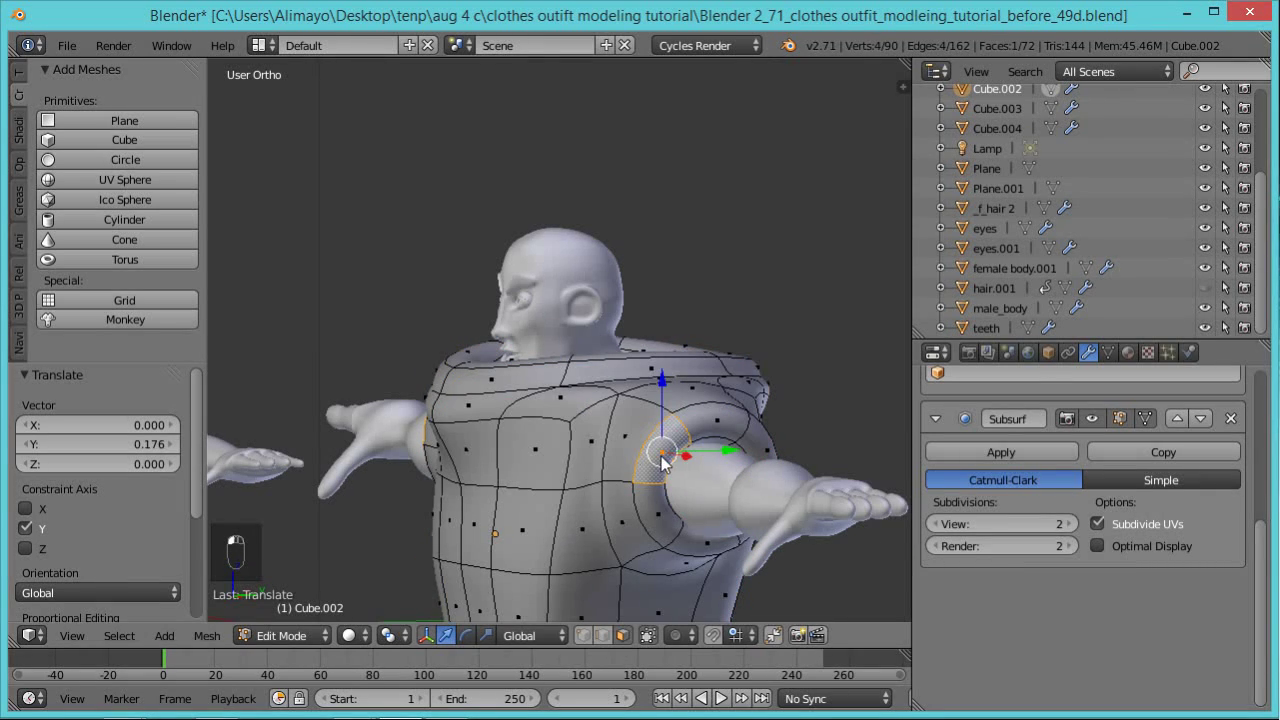
pyautogui.keyDown('shift'); pyautogui.rightClick(666, 507); pyautogui.keyUp('shift')
pyautogui.keyDown('shift'); pyautogui.rightClick(699, 547); pyautogui.keyUp('shift')
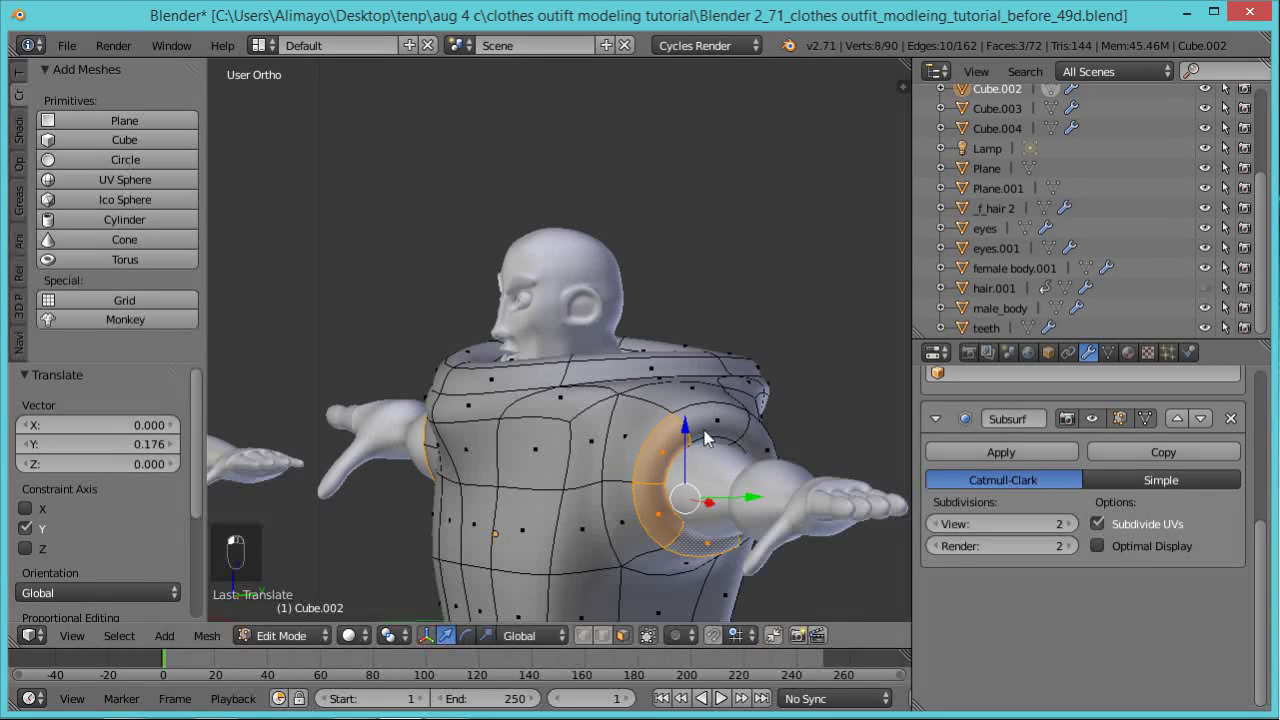
pyautogui.keyDown('shift'); pyautogui.rightClick(716, 431); pyautogui.keyUp('shift')
pyautogui.keyDown('shift'); pyautogui.rightClick(758, 448); pyautogui.keyUp('shift')
pyautogui.moveTo(760, 592); pyautogui.dragTo(775, 535, button='middle')
pyautogui.keyDown('shift'); pyautogui.rightClick(772, 538); pyautogui.keyUp('shift')
pyautogui.press('x')
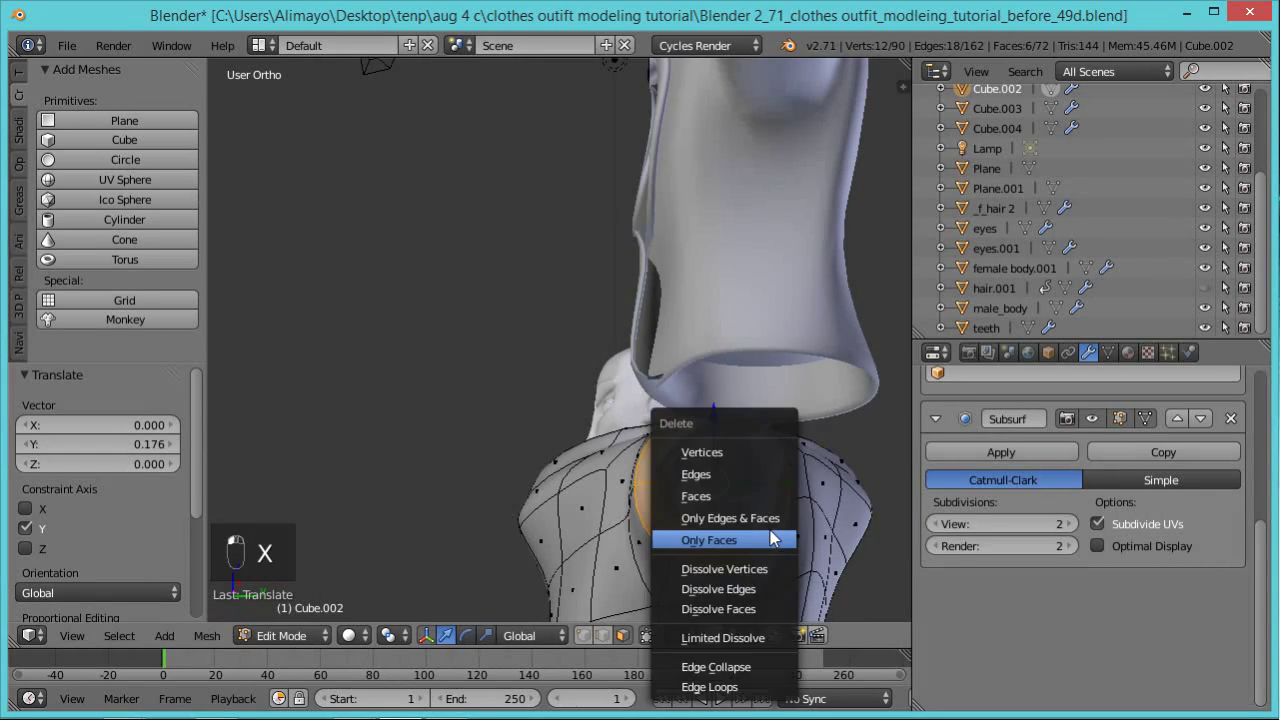
pyautogui.click(736, 500)
# Select the three rim faces around the top of the collar and delete them.
pyautogui.moveTo(571, 479); pyautogui.dragTo(717, 485, button='middle')
pyautogui.scroll(-2, 538, 456)
pyautogui.scroll(3, 536, 457)
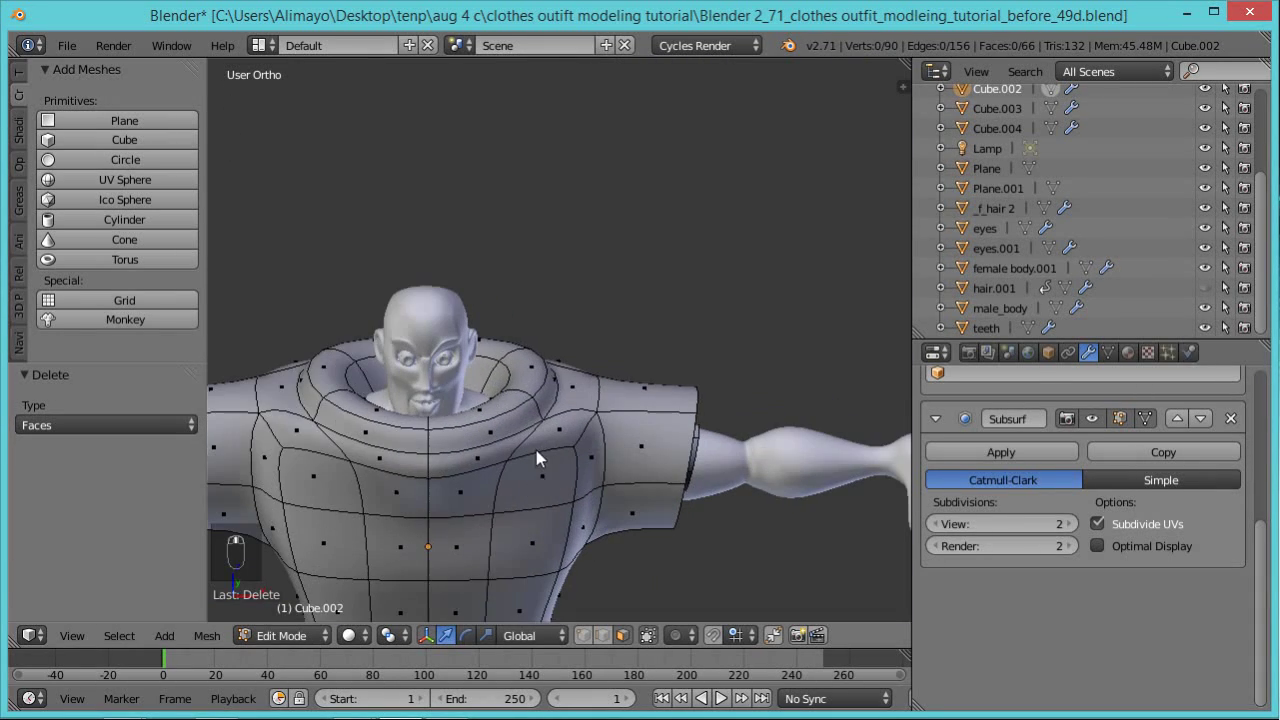
pyautogui.rightClick(502, 408)
pyautogui.keyDown('shift'); pyautogui.rightClick(497, 346); pyautogui.keyUp('shift')
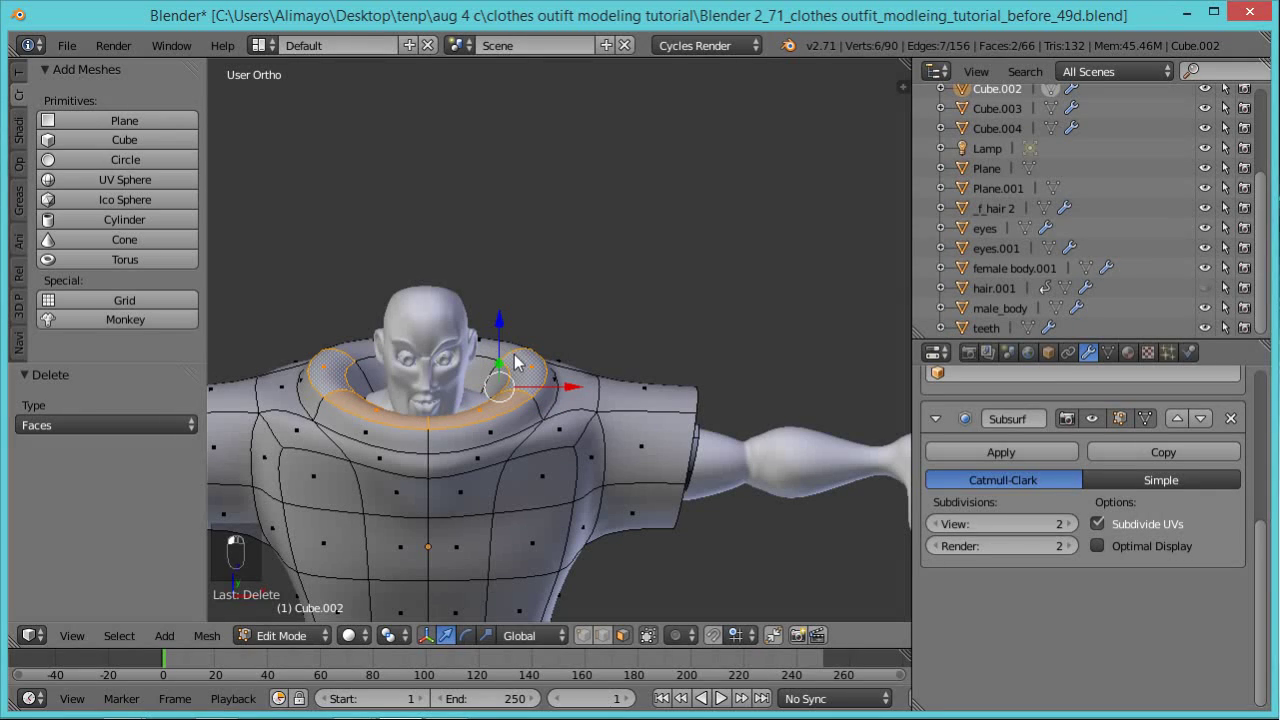
pyautogui.keyDown('shift'); pyautogui.rightClick(358, 360); pyautogui.keyUp('shift')
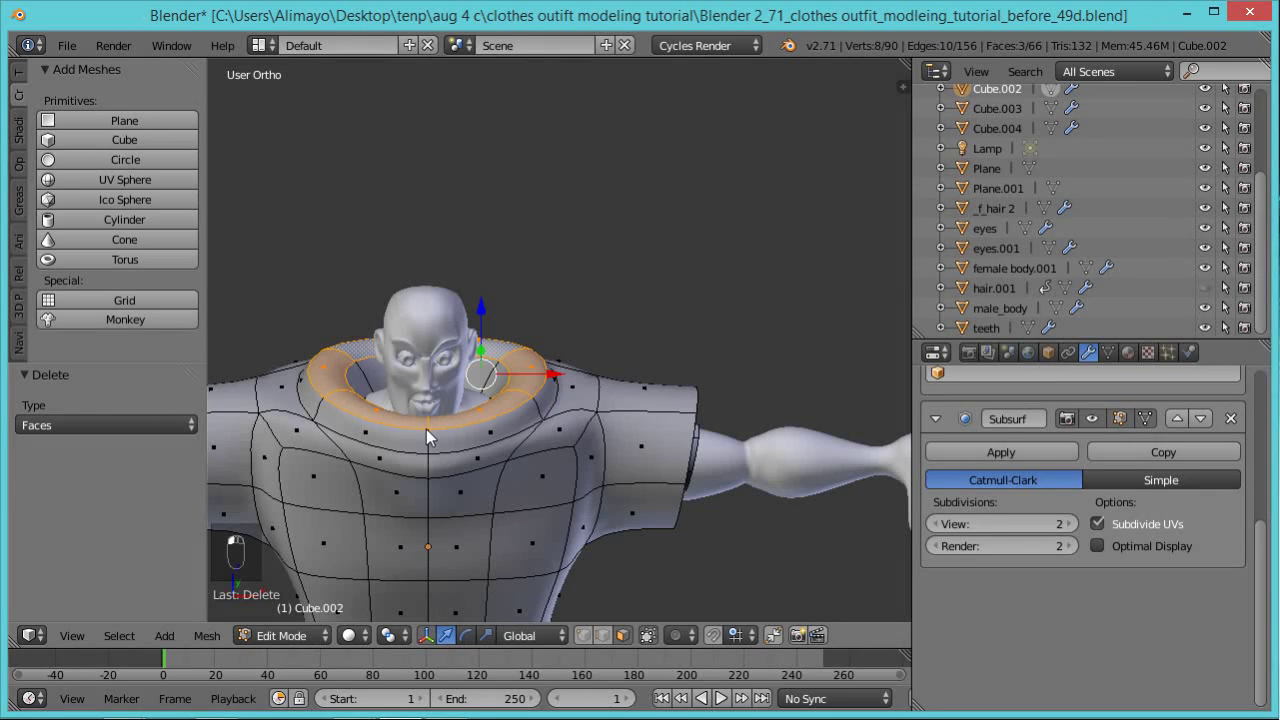
pyautogui.press('x')
pyautogui.click(427, 431)
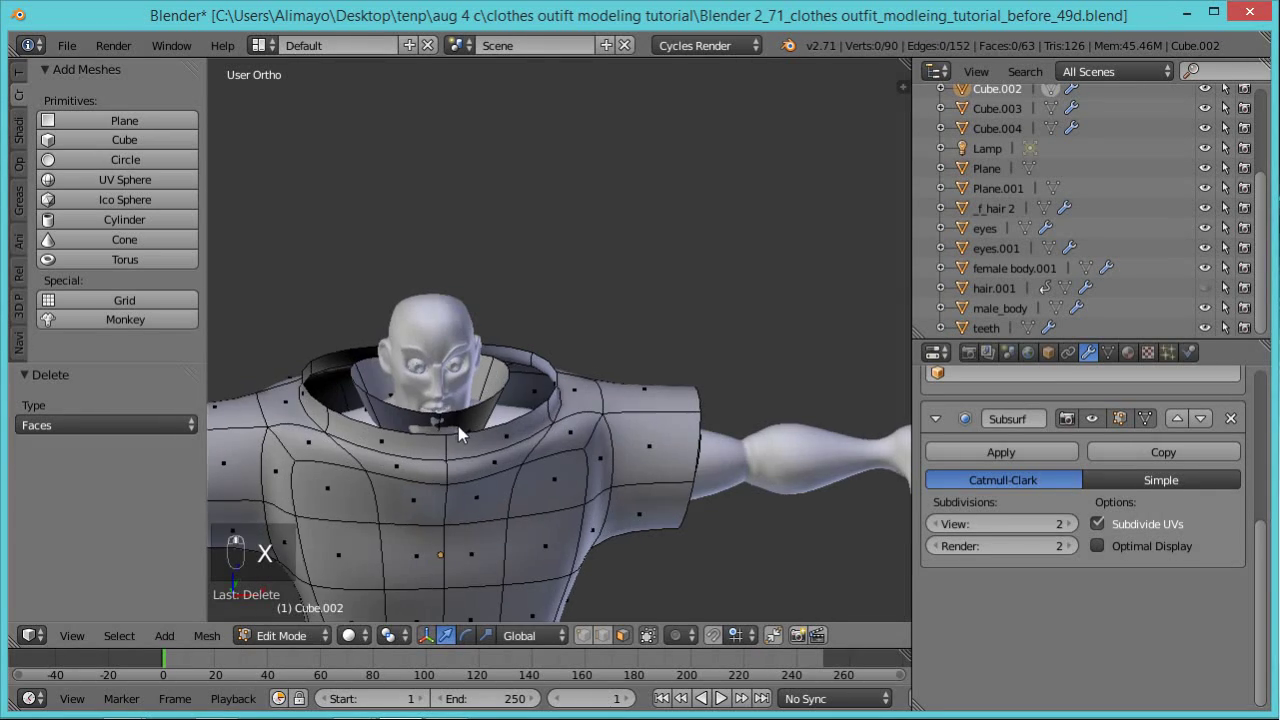
# Select all linked faces of the detached inner collar around the neck and delete them.
pyautogui.rightClick(478, 413)
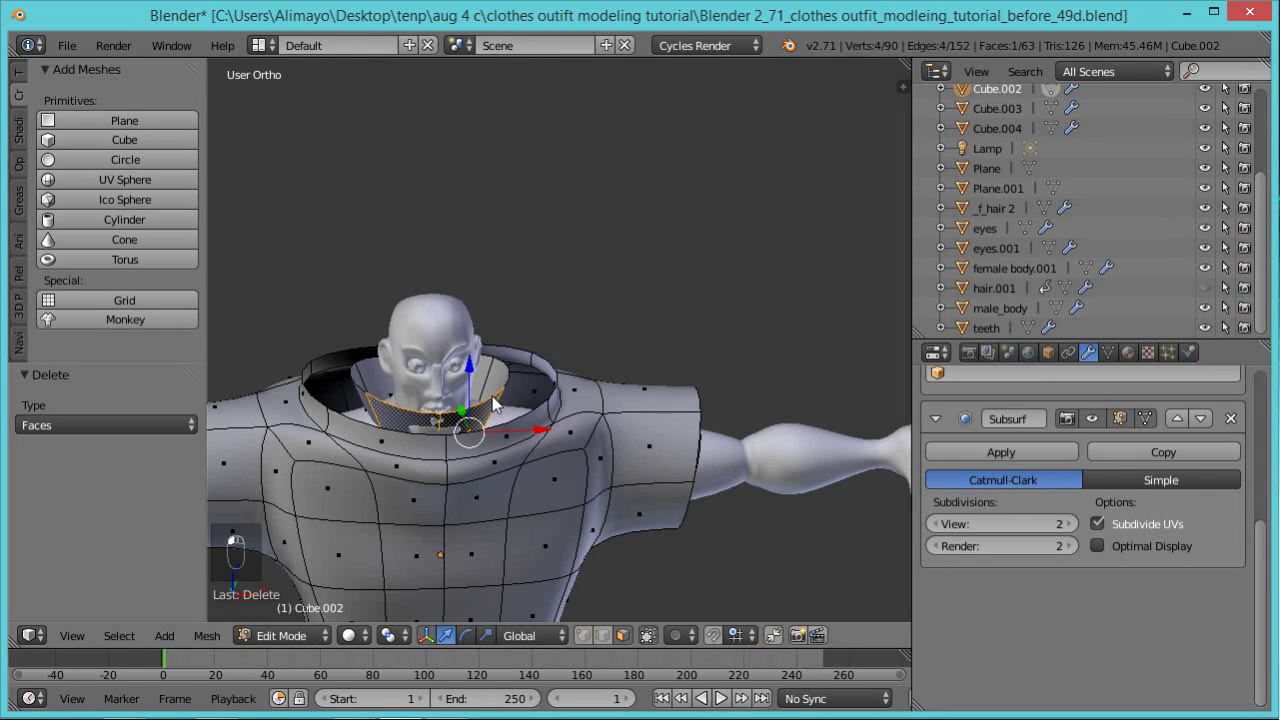
pyautogui.scroll(2, 492, 396)
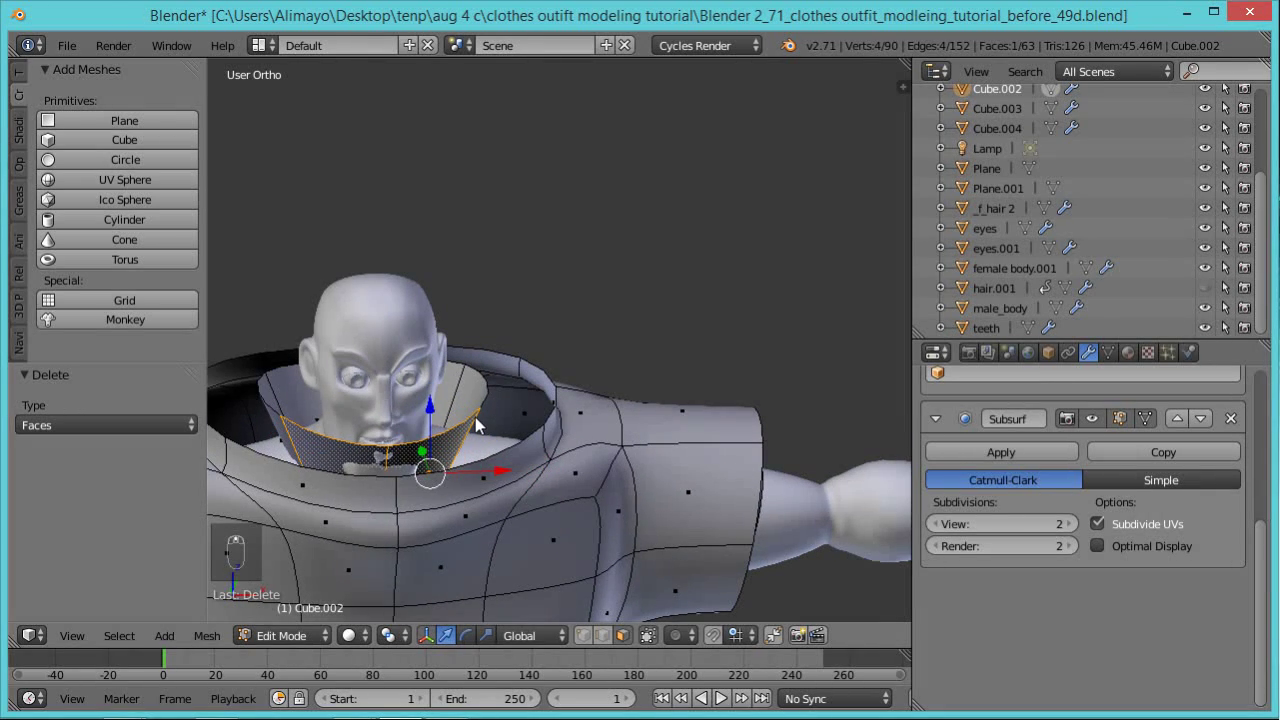
pyautogui.hotkey('ctrl', 'l')
pyautogui.press('x')
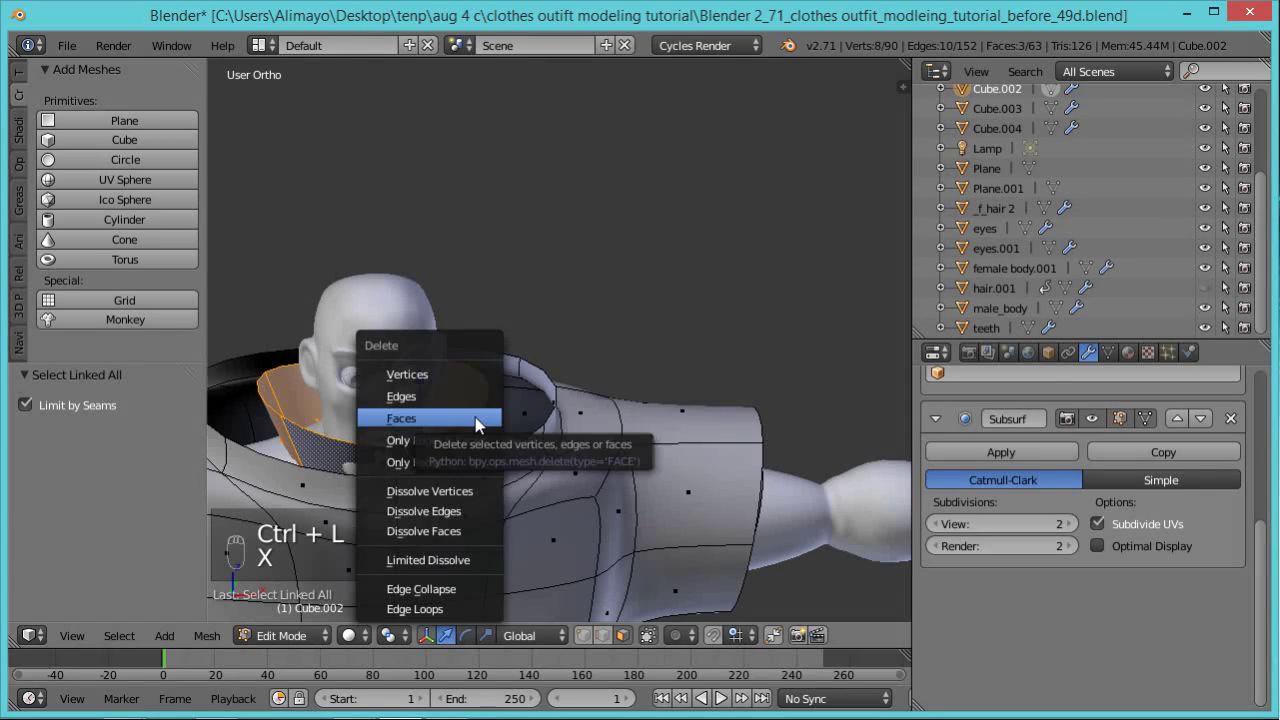
pyautogui.click(475, 425)
pyautogui.moveTo(475, 417); pyautogui.dragTo(538, 431, button='middle')
pyautogui.scroll(-2, 538, 431)
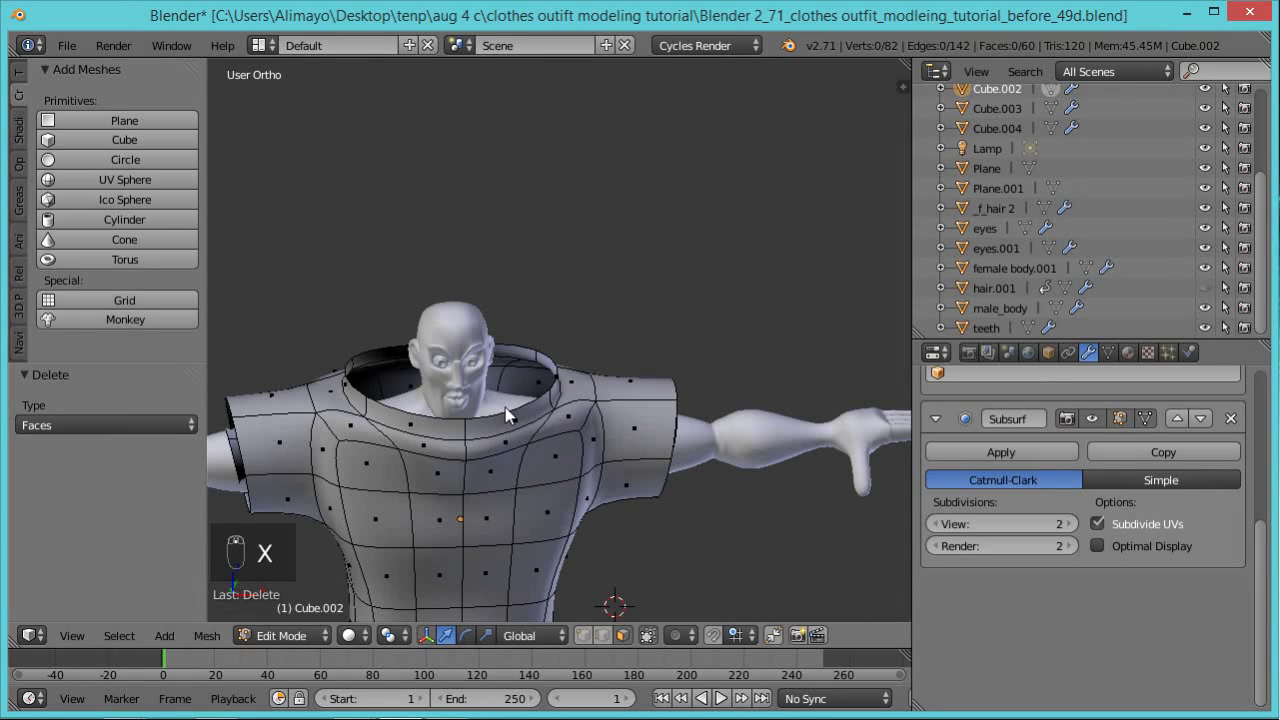
# In edge select mode, select the open edge loop around the neckline and scale it to 0.707.
pyautogui.click(601, 635)
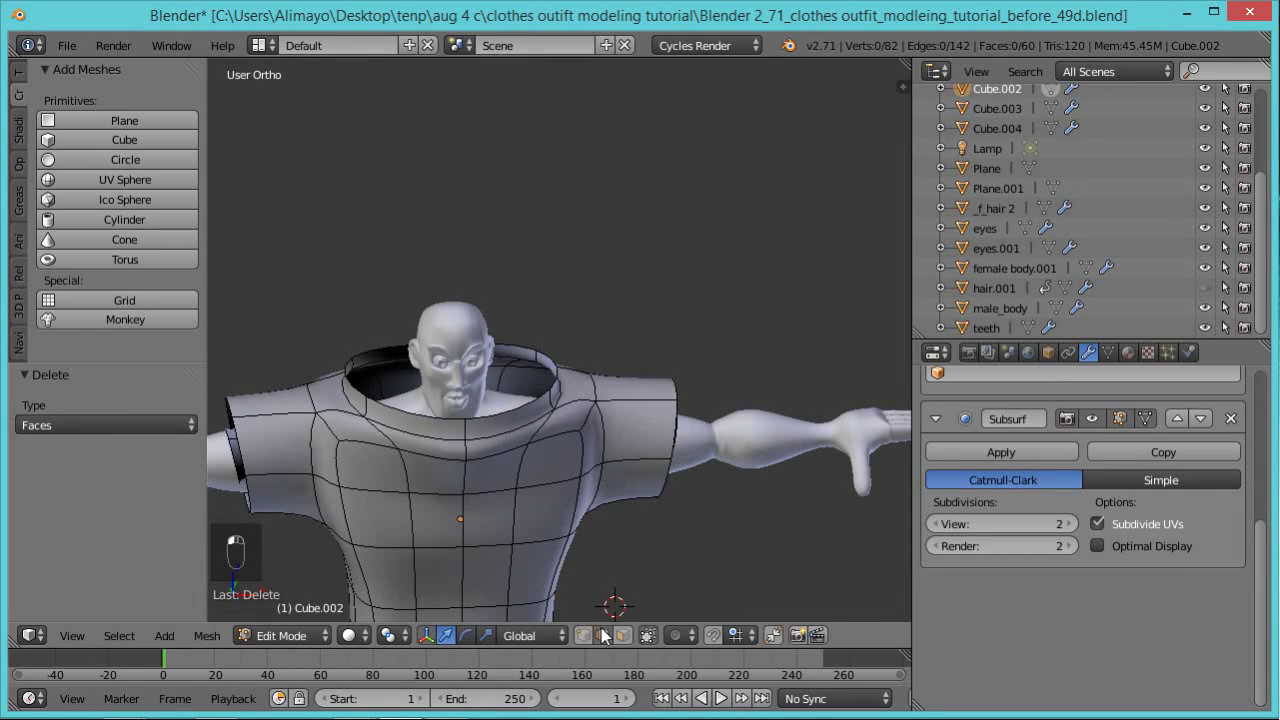
pyautogui.keyDown('alt'); pyautogui.rightClick(495, 416); pyautogui.keyUp('alt')
pyautogui.press('s')
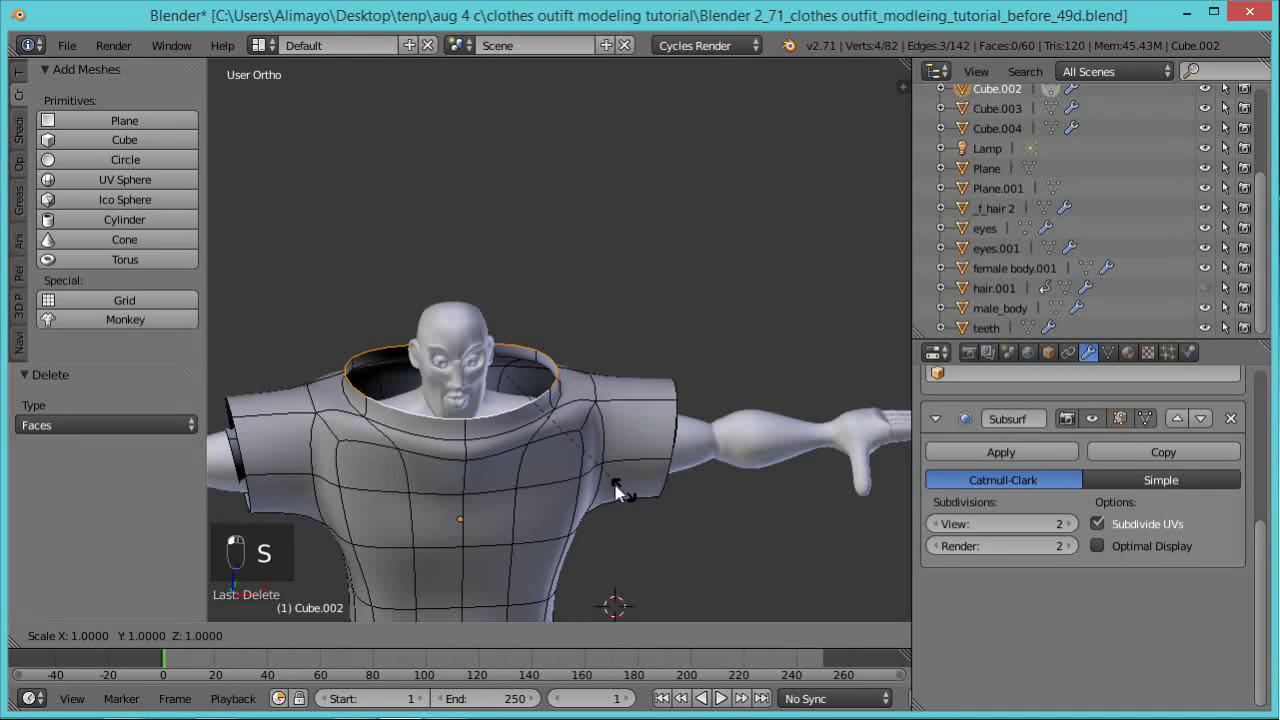
pyautogui.click(590, 467)
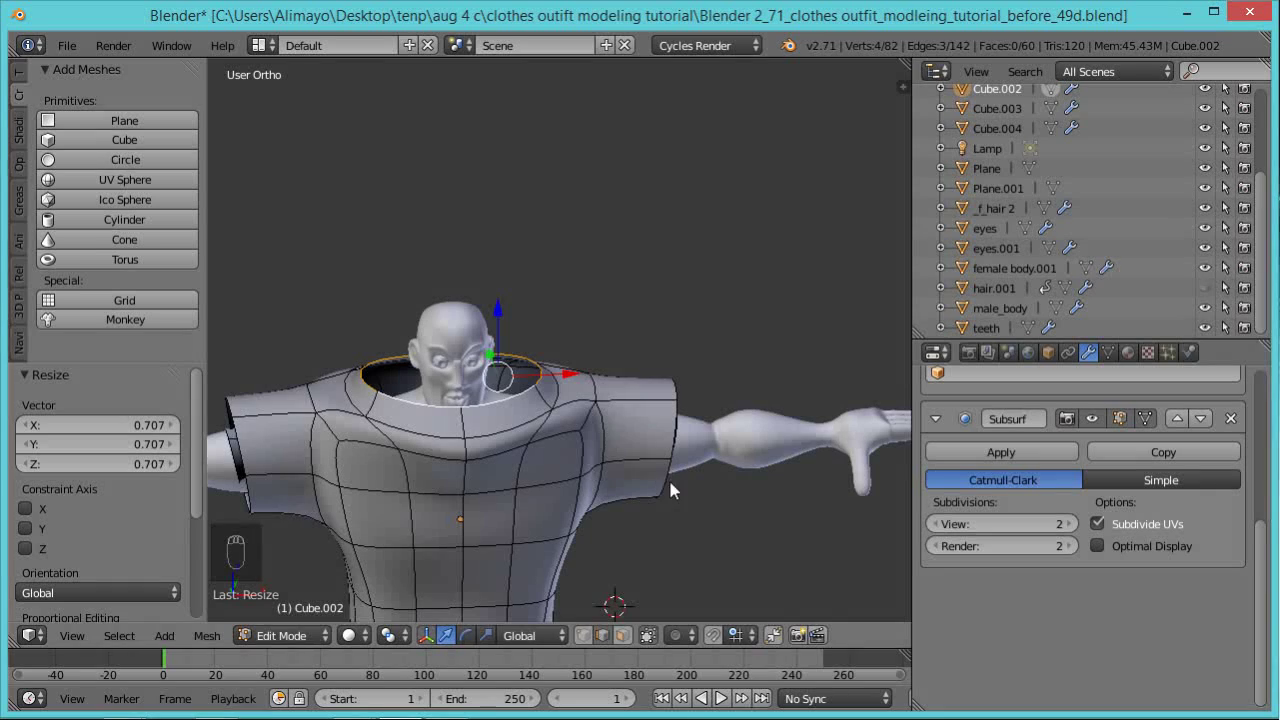
# Scale the neckline edge loop along X and move it -0.947 along Z.
pyautogui.press('s')
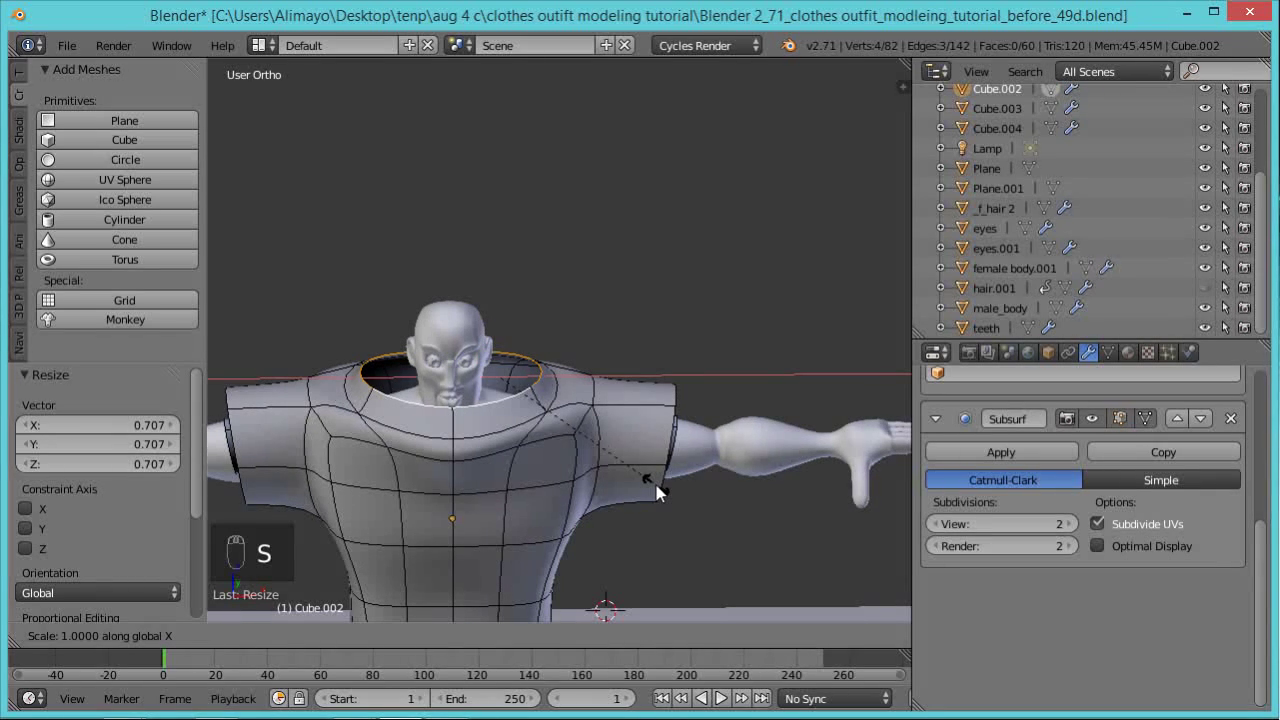
pyautogui.click(521, 412)
pyautogui.moveTo(479, 318); pyautogui.dragTo(473, 334)
# Scale the neckline edge loop along Y and lower it by 0.188 along Z.
pyautogui.moveTo(559, 352); pyautogui.dragTo(565, 415, button='middle')
pyautogui.press('s')
pyautogui.press('y')
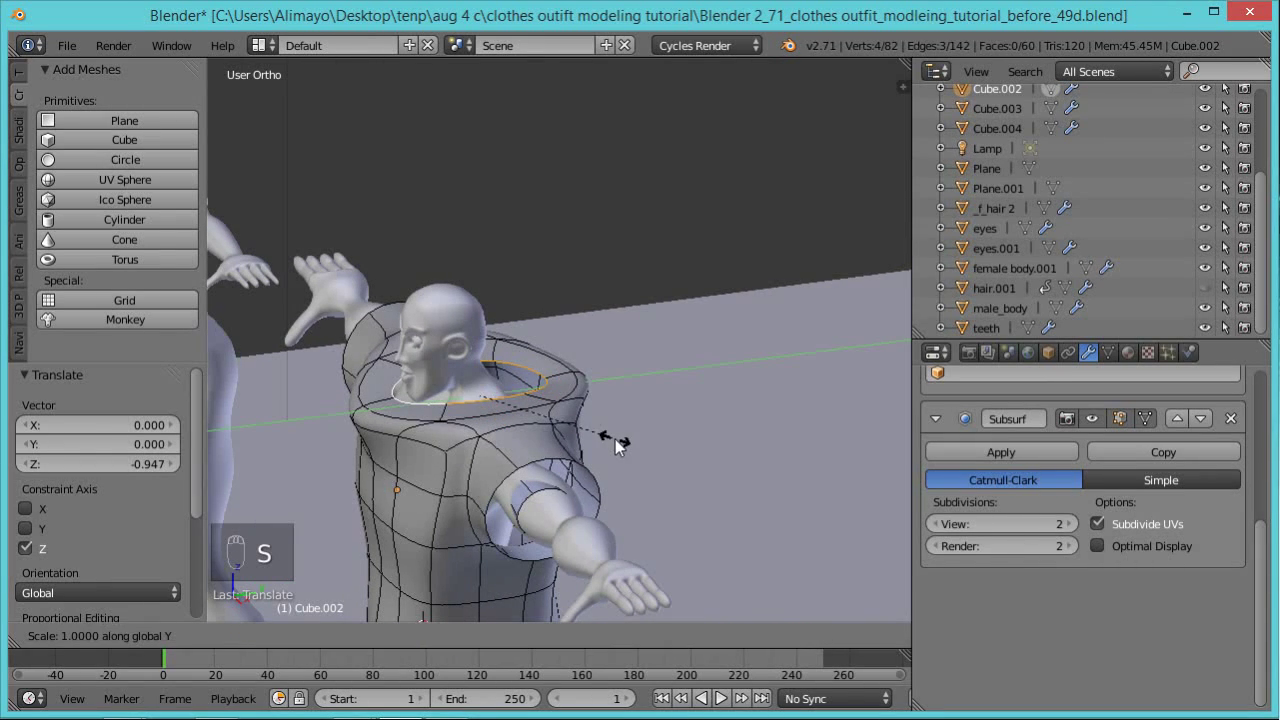
pyautogui.click(588, 425)
pyautogui.moveTo(406, 398); pyautogui.dragTo(451, 460, button='middle')
pyautogui.press('g')
pyautogui.press('y')
pyautogui.click(478, 338)
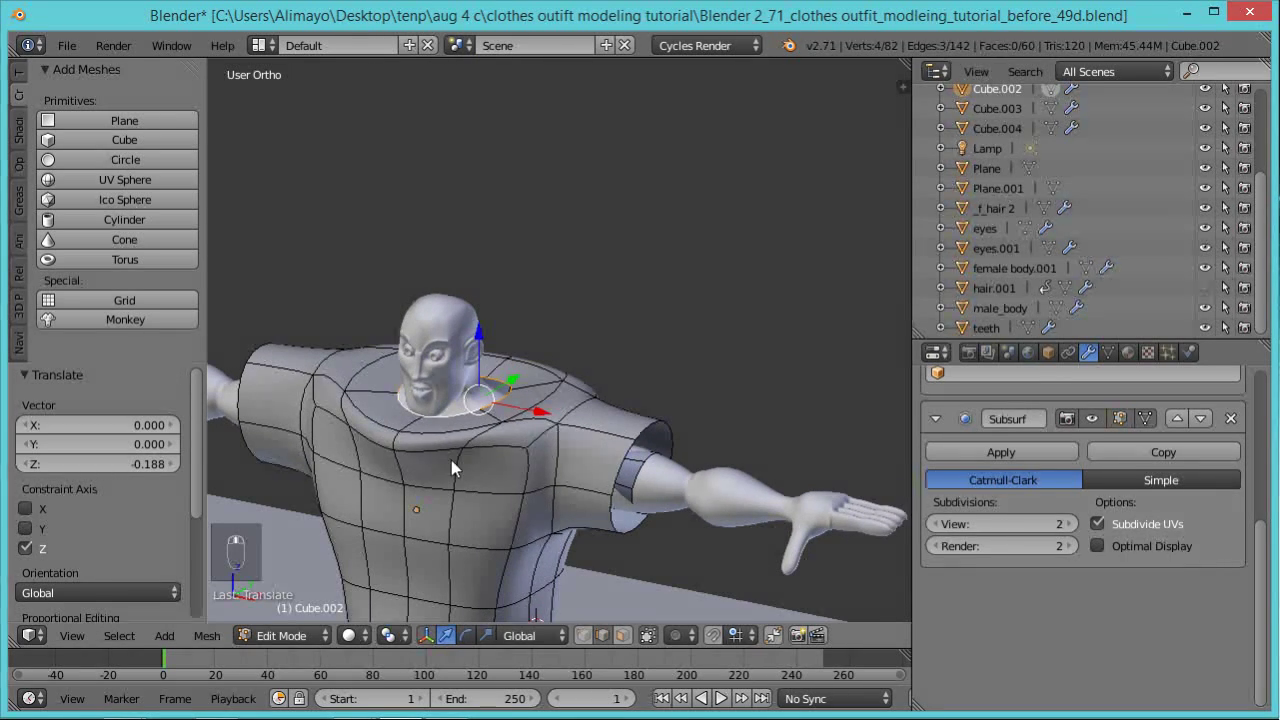
# Move the edges at the front of the collar along the Y axis, the last one by 0.867.
pyautogui.rightClick(478, 425)
pyautogui.press('g')
pyautogui.press('y')
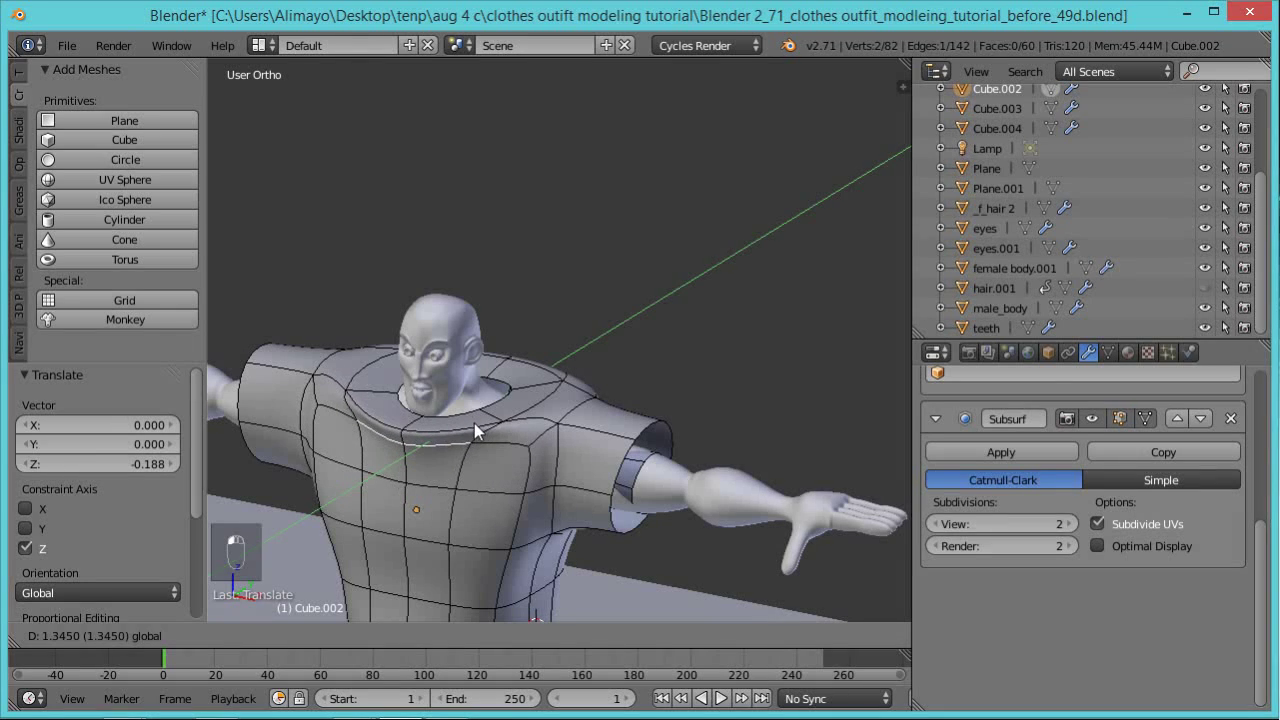
pyautogui.click(474, 423)
pyautogui.rightClick(490, 420)
pyautogui.press('g')
pyautogui.press('y')
pyautogui.click(499, 408)
pyautogui.moveTo(545, 443); pyautogui.dragTo(411, 429, button='middle')
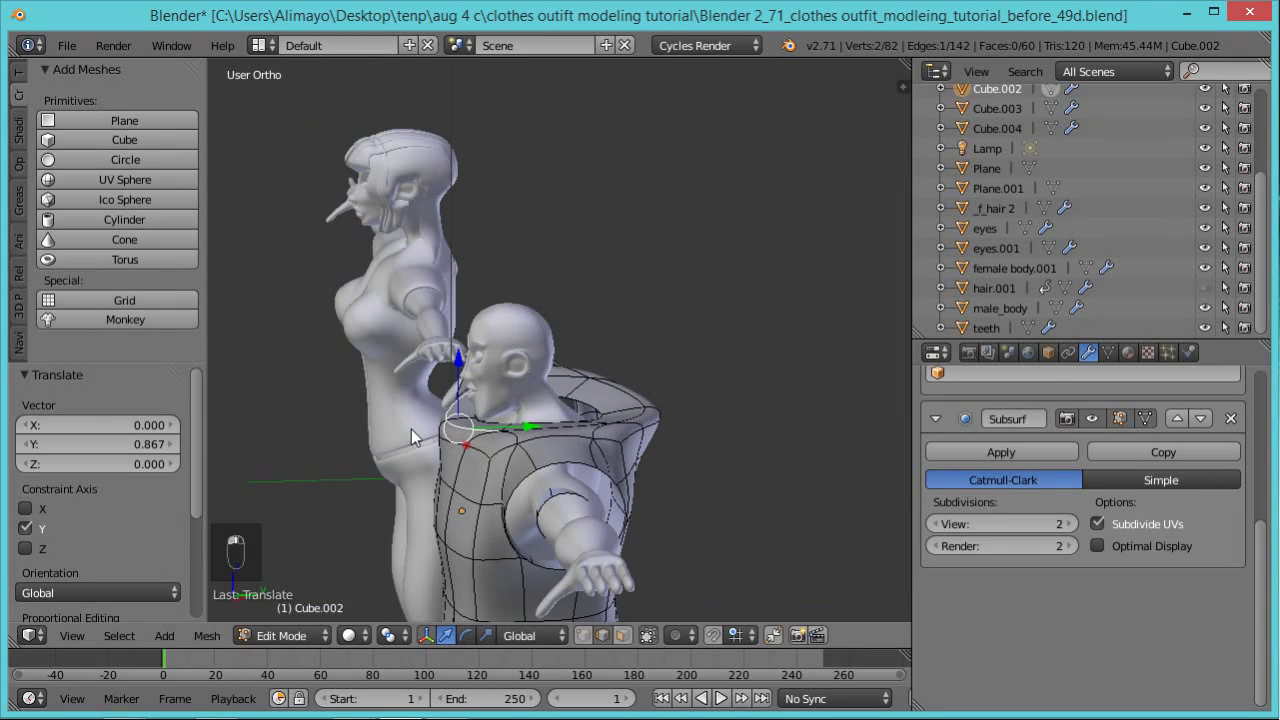
# Reshape the back and shoulder of the collar by moving three edges along Y, the last one by -1.186.
pyautogui.rightClick(600, 406)
pyautogui.press('g')
pyautogui.press('y')
pyautogui.click(663, 417)
pyautogui.moveTo(748, 432); pyautogui.dragTo(598, 487, button='middle')
pyautogui.rightClick(660, 452)
pyautogui.press('g')
pyautogui.press('y')
pyautogui.click(665, 428)
pyautogui.rightClick(665, 432)
pyautogui.press('g')
pyautogui.press('y')
pyautogui.click(631, 442)
pyautogui.moveTo(650, 460); pyautogui.dragTo(568, 510, button='middle')
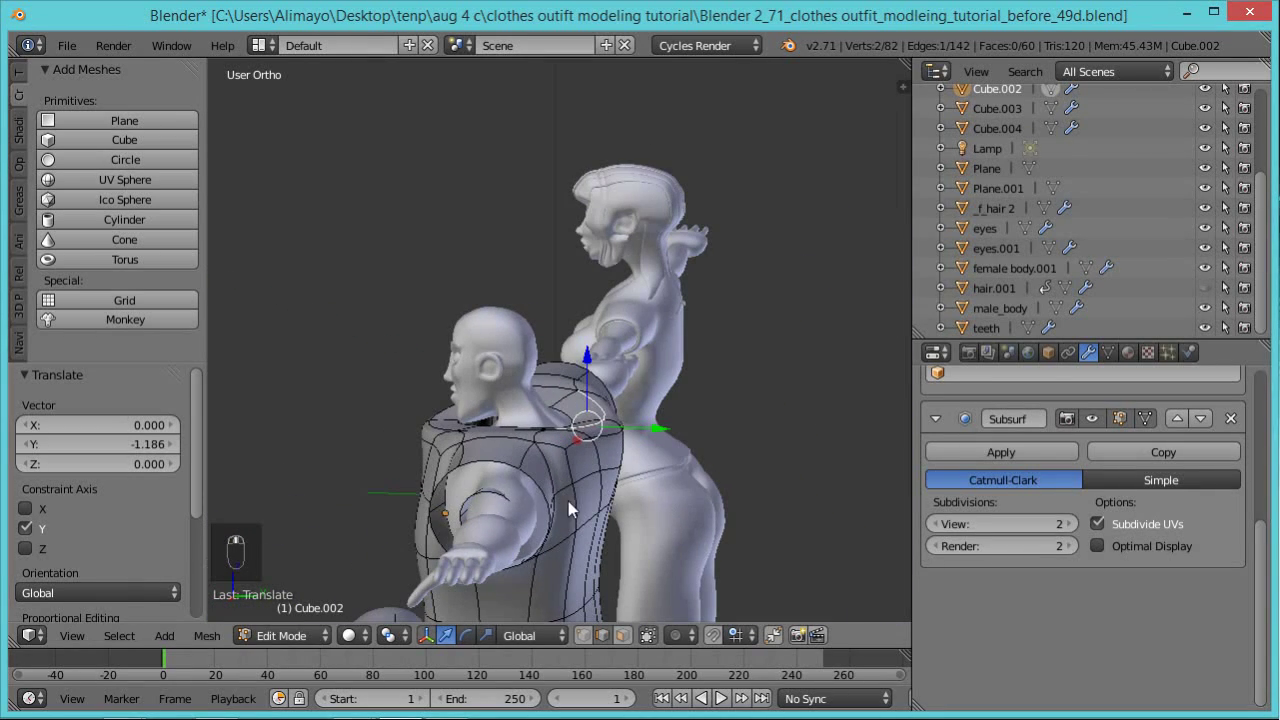
# Select everything linked to the detached inner sleeve ring and delete its faces.
pyautogui.moveTo(469, 520); pyautogui.dragTo(545, 507, button='middle')
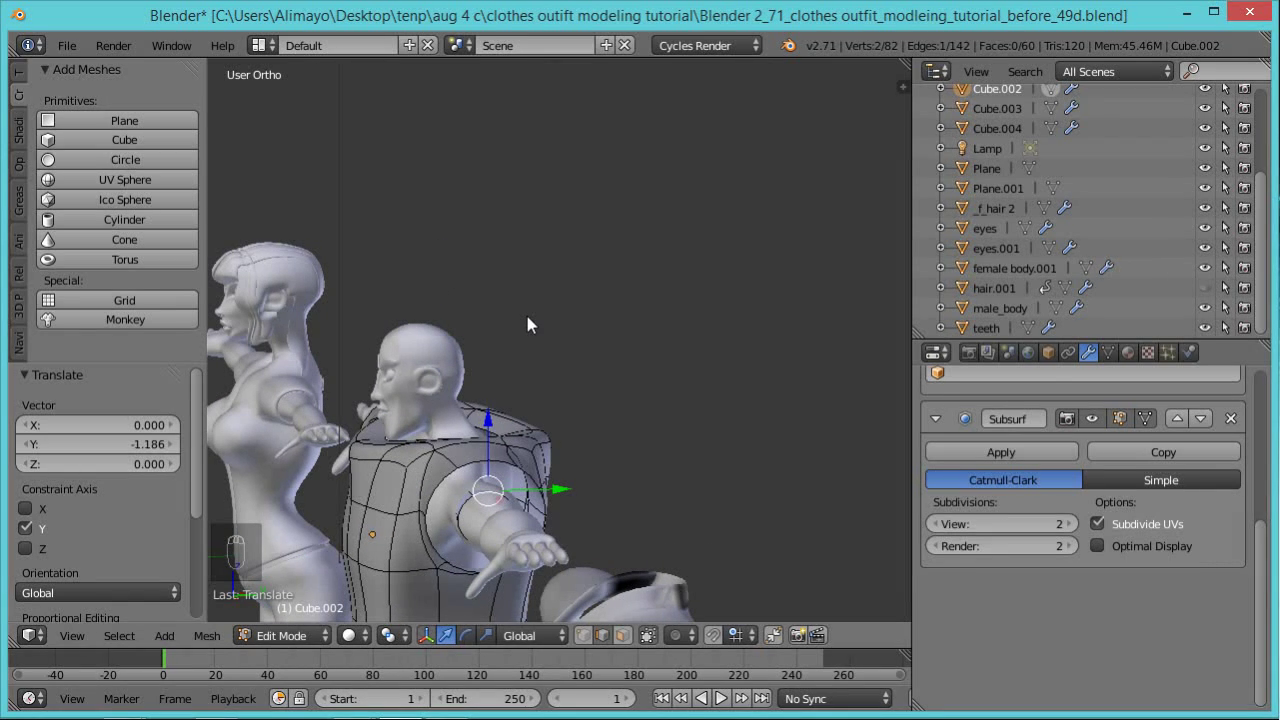
pyautogui.hotkey('ctrl', 'l')
pyautogui.press('x')
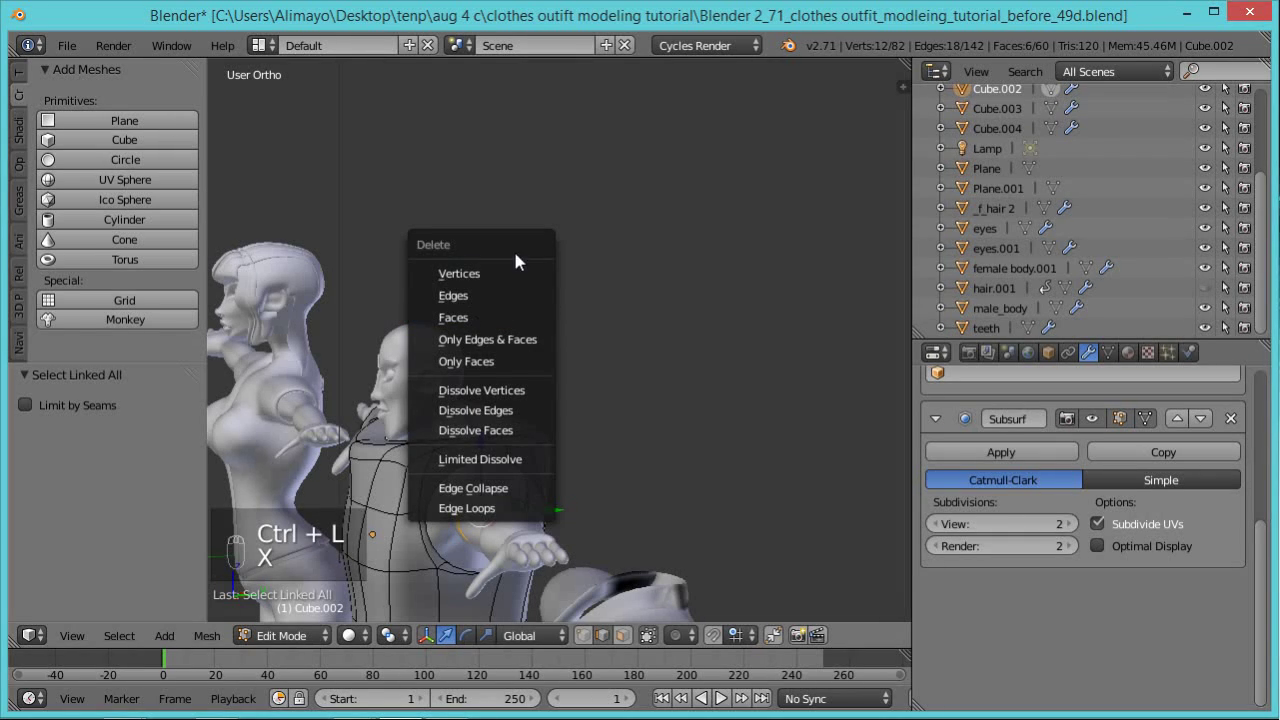
pyautogui.click(484, 317)
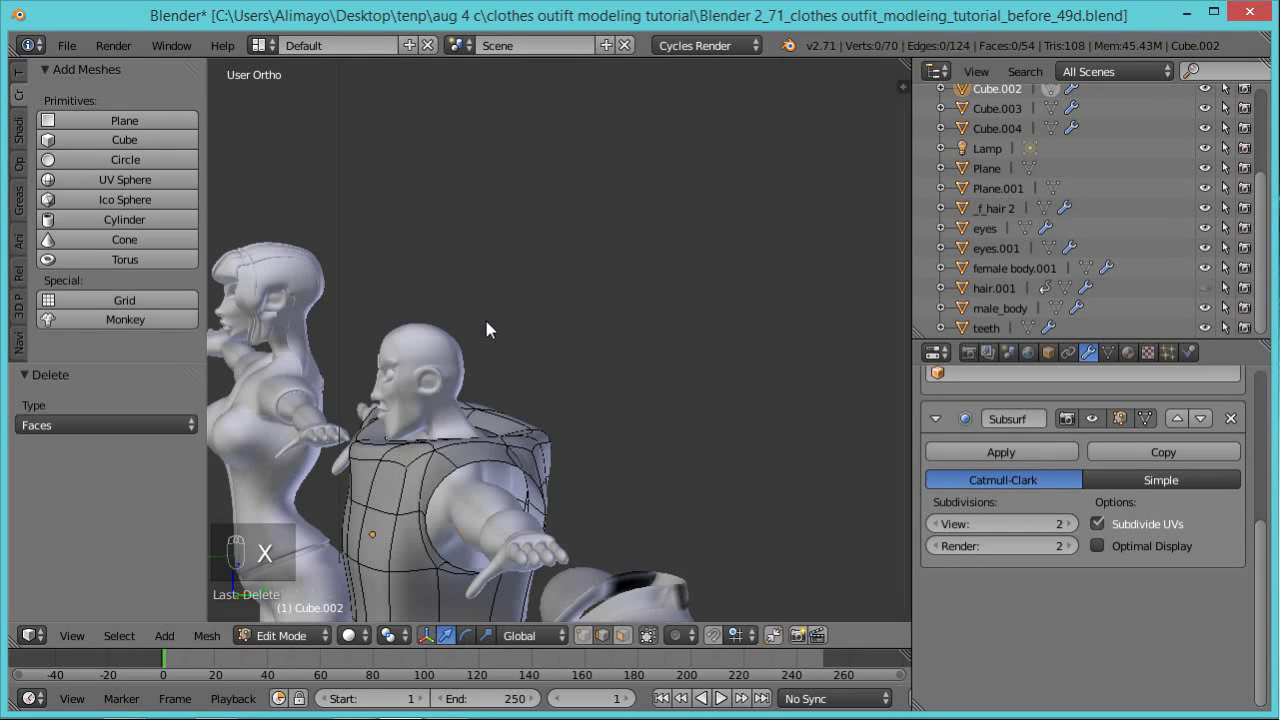
# In face select mode, select the face loop around the shirt's bottom hem and delete only its faces.
pyautogui.scroll(-3, 566, 430)
pyautogui.scroll(-2, 566, 430)
pyautogui.moveTo(513, 475); pyautogui.dragTo(612, 328, button='middle')
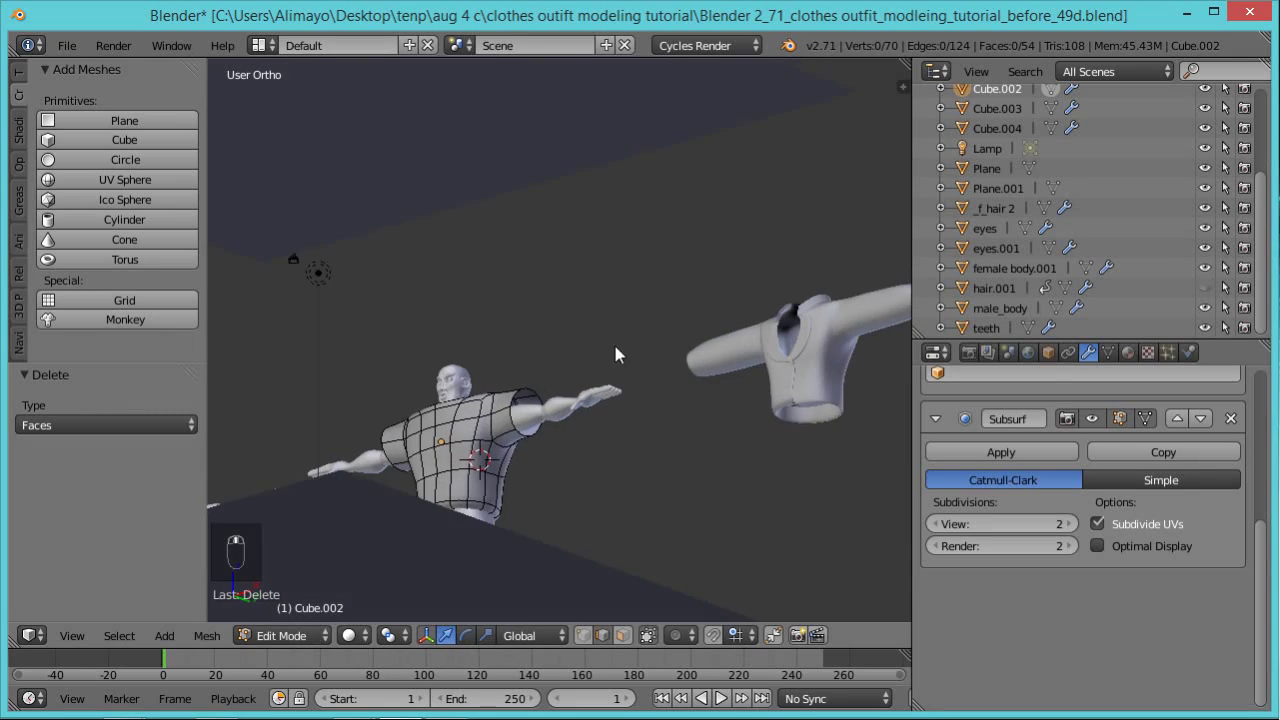
pyautogui.scroll(4, 600, 360)
pyautogui.moveTo(476, 560); pyautogui.dragTo(591, 460, button='middle')
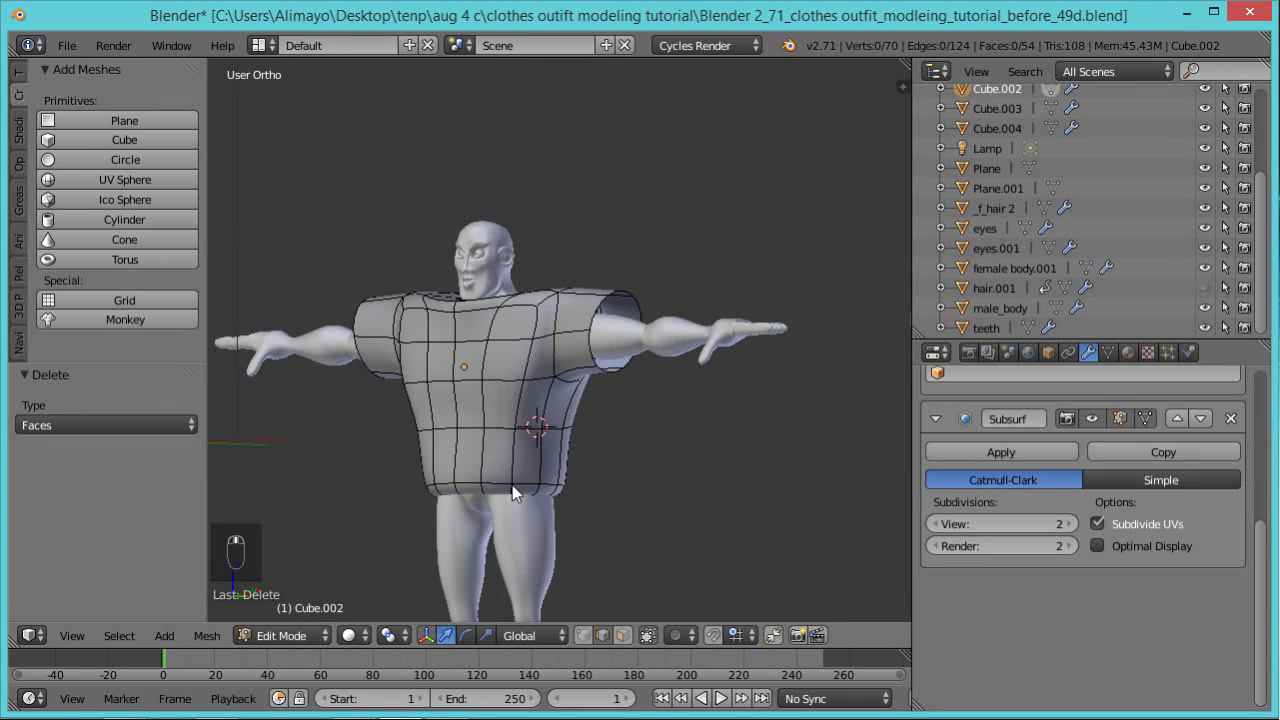
pyautogui.click(622, 636)
pyautogui.keyDown('alt'); pyautogui.rightClick(511, 494); pyautogui.keyUp('alt')
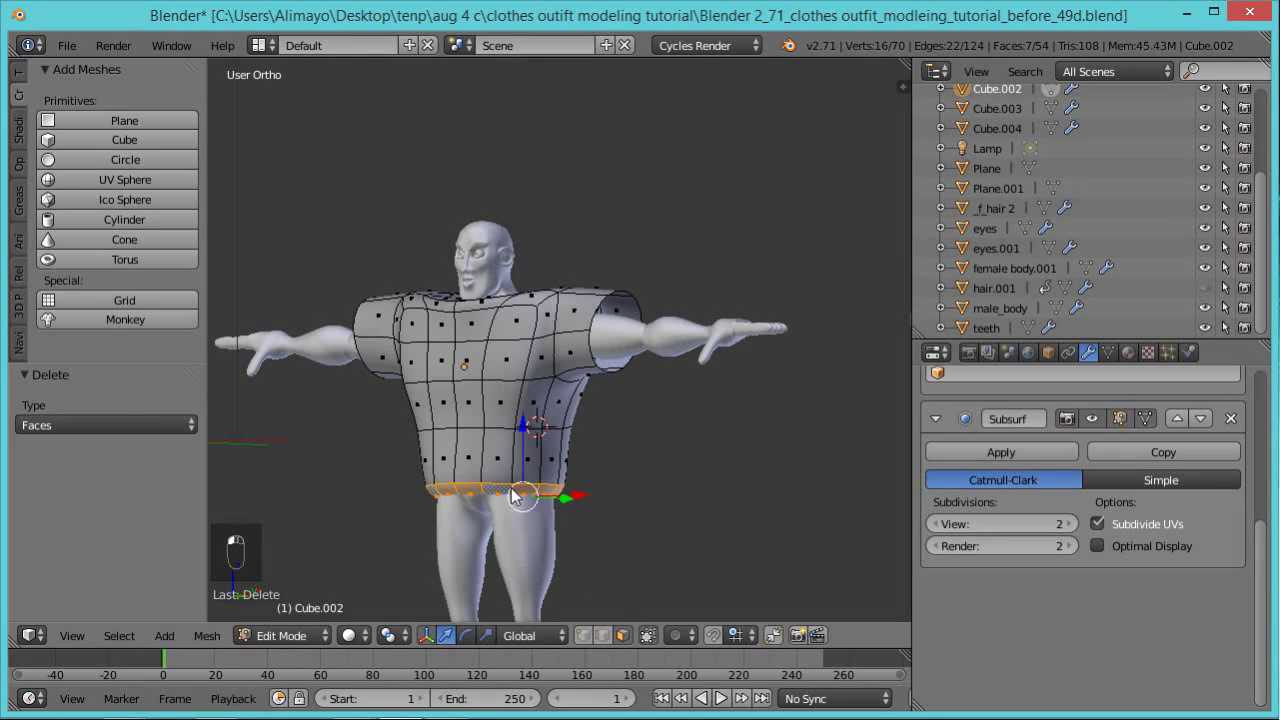
pyautogui.press('x')
pyautogui.click(577, 539)
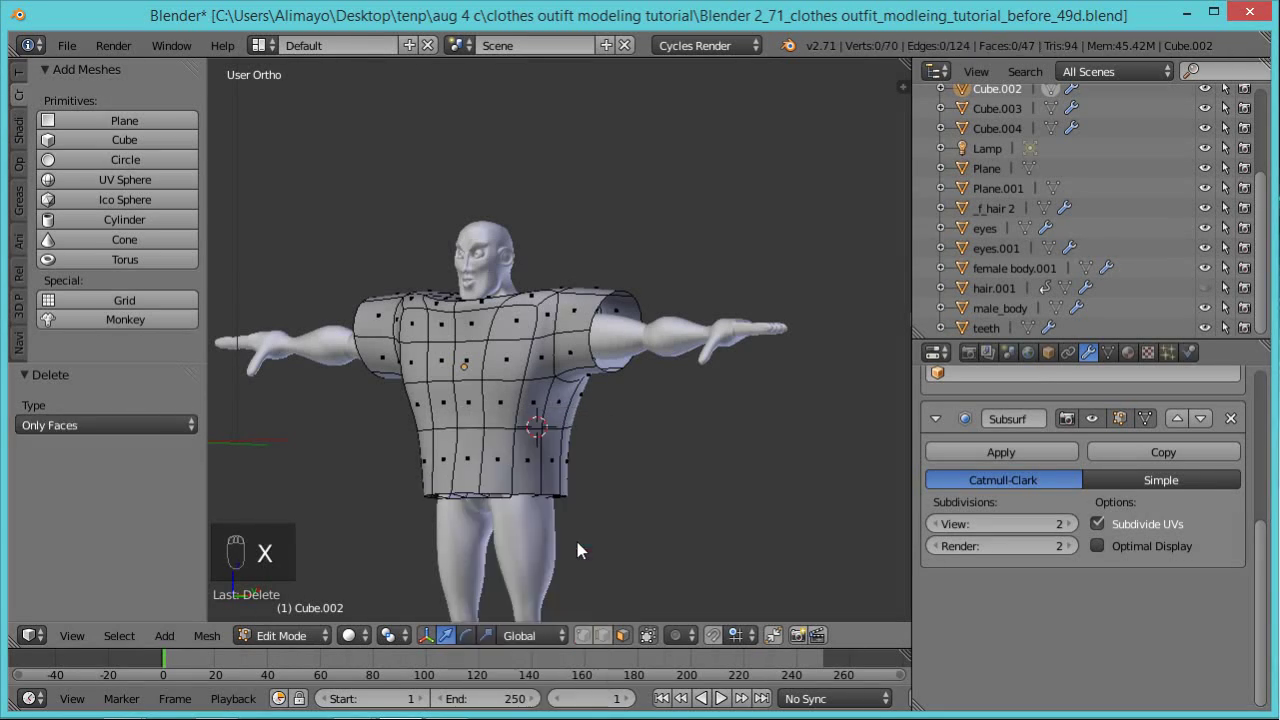
# Select a leftover inner face at the shirt's bottom hem and delete it.
pyautogui.moveTo(563, 539); pyautogui.dragTo(541, 521, button='middle')
pyautogui.scroll(3, 541, 513)
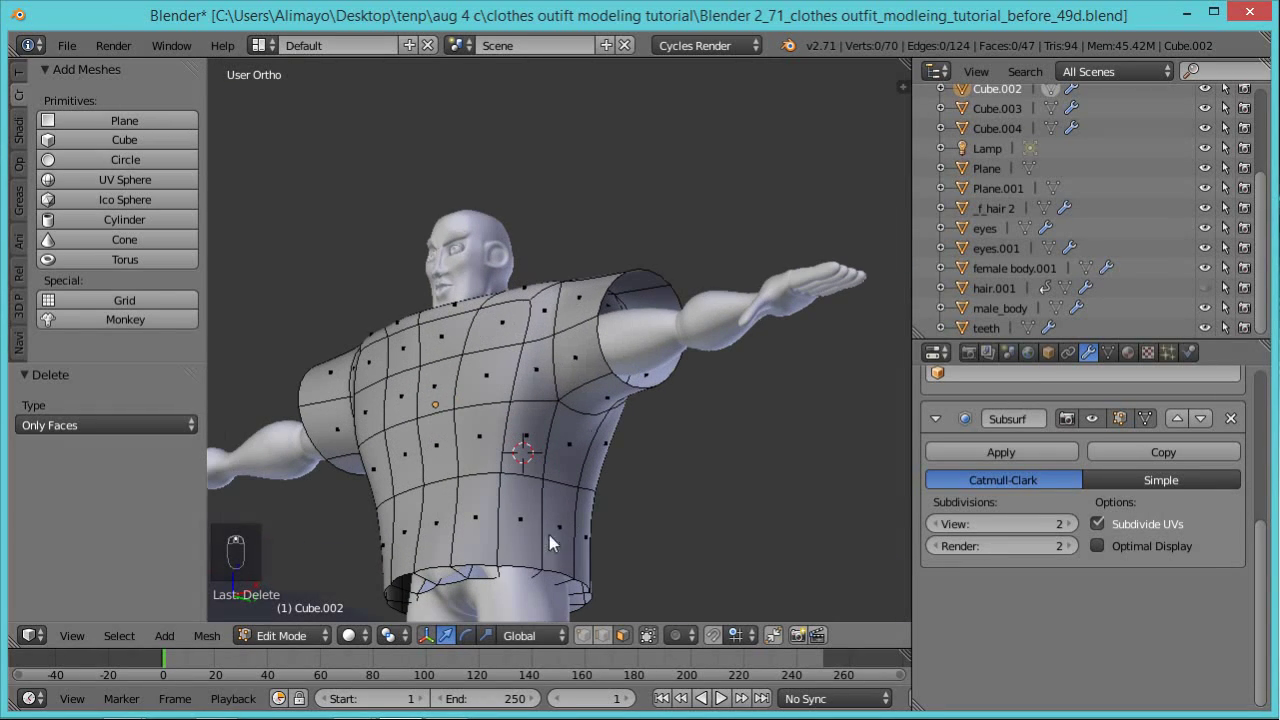
pyautogui.rightClick(462, 579)
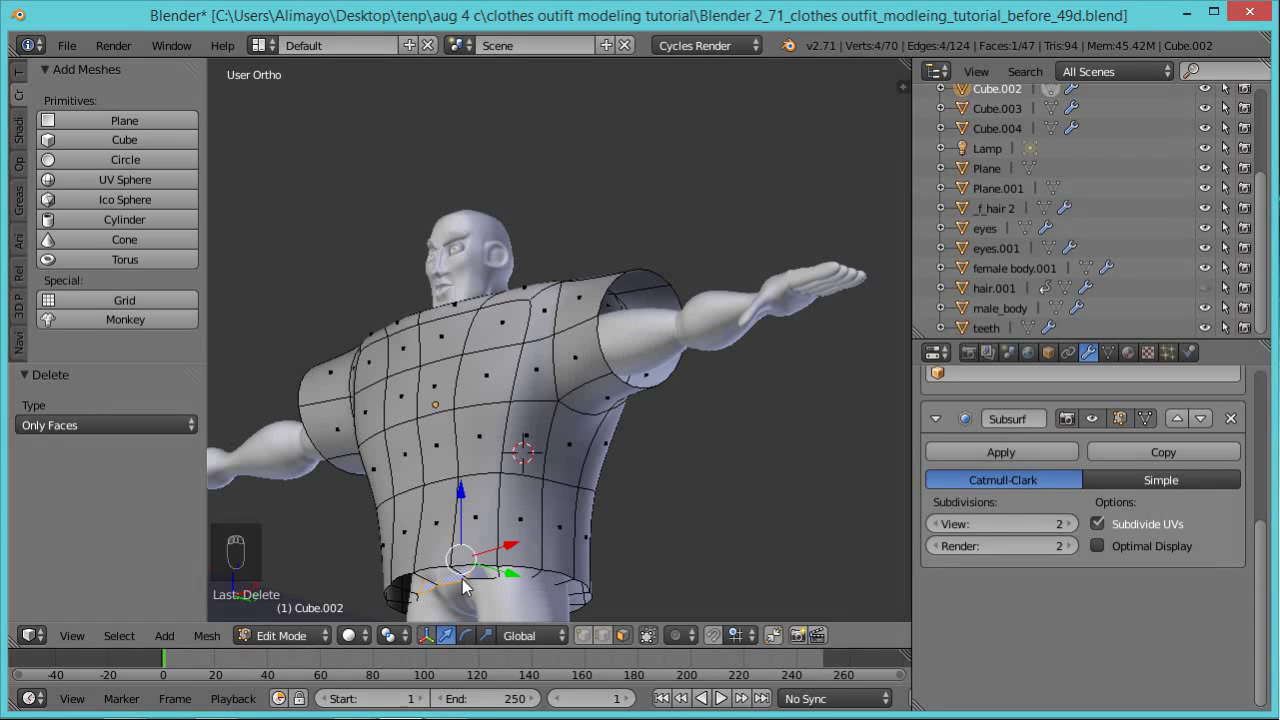
pyautogui.press('x')
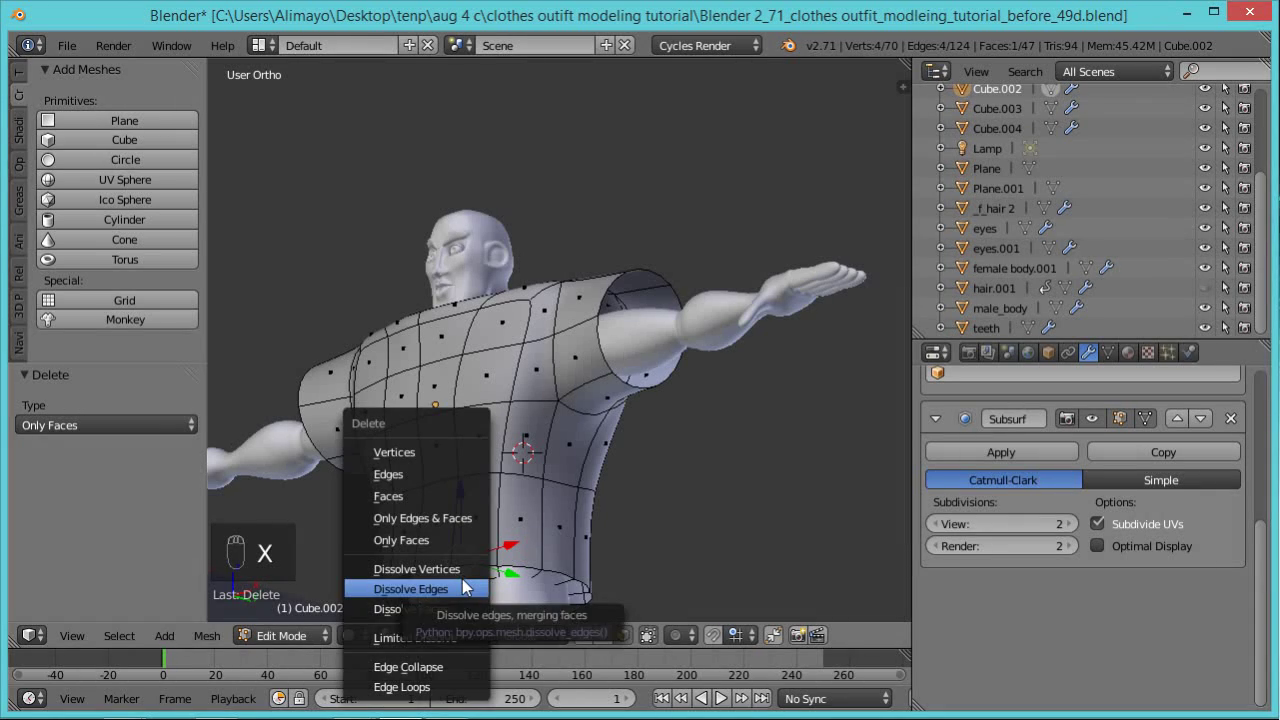
pyautogui.click(414, 494)
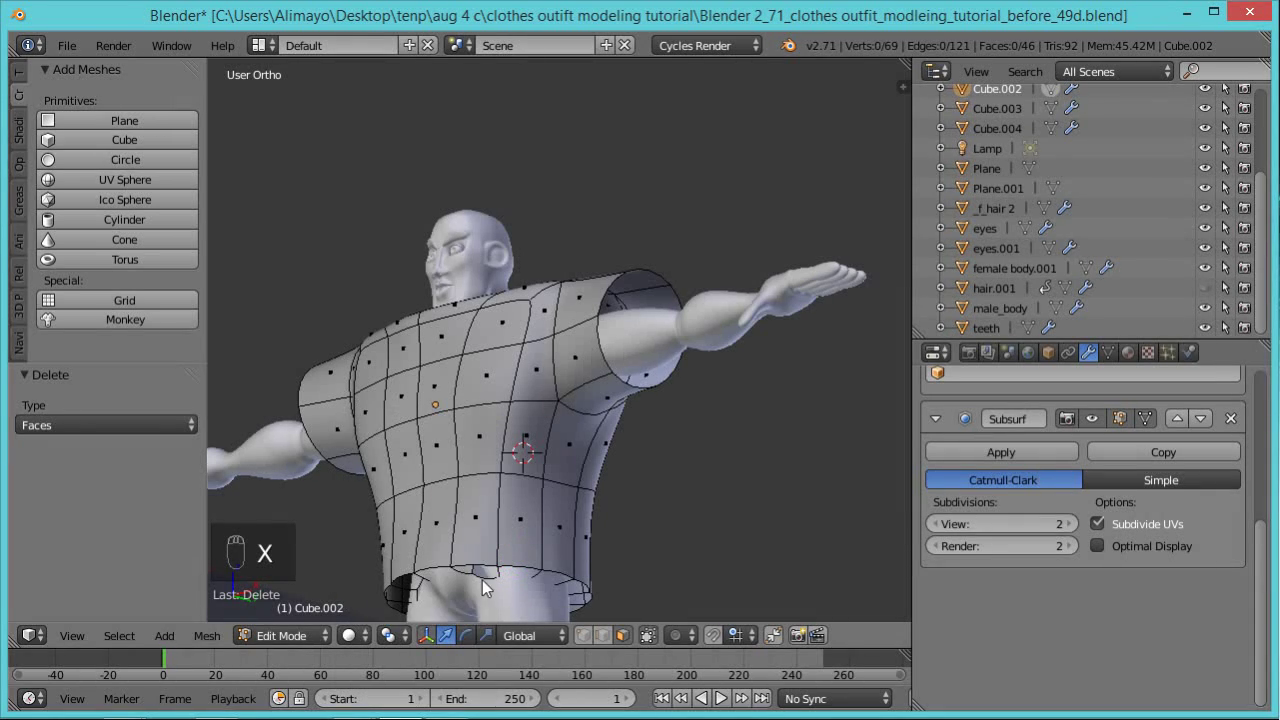
pyautogui.moveTo(485, 590); pyautogui.dragTo(443, 603, button='middle')
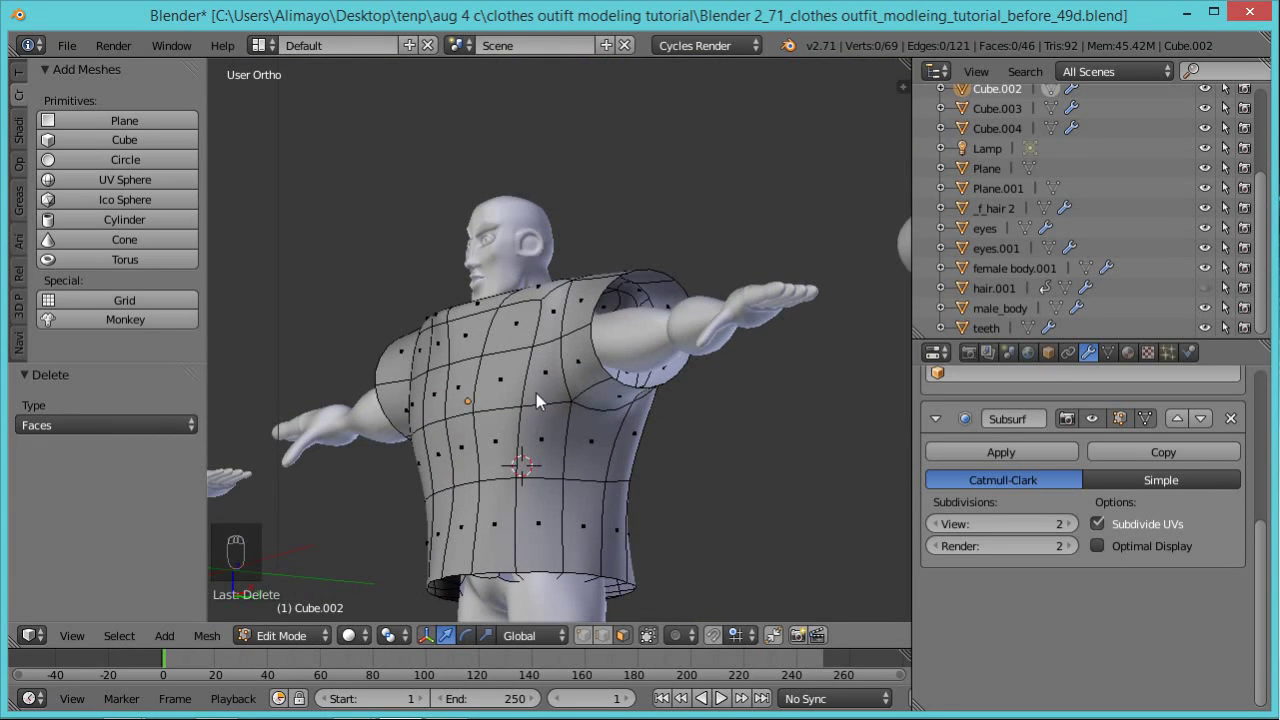
# Hide the male_body object to expose the inside of the shirt.
pyautogui.scroll(-3, 536, 393)
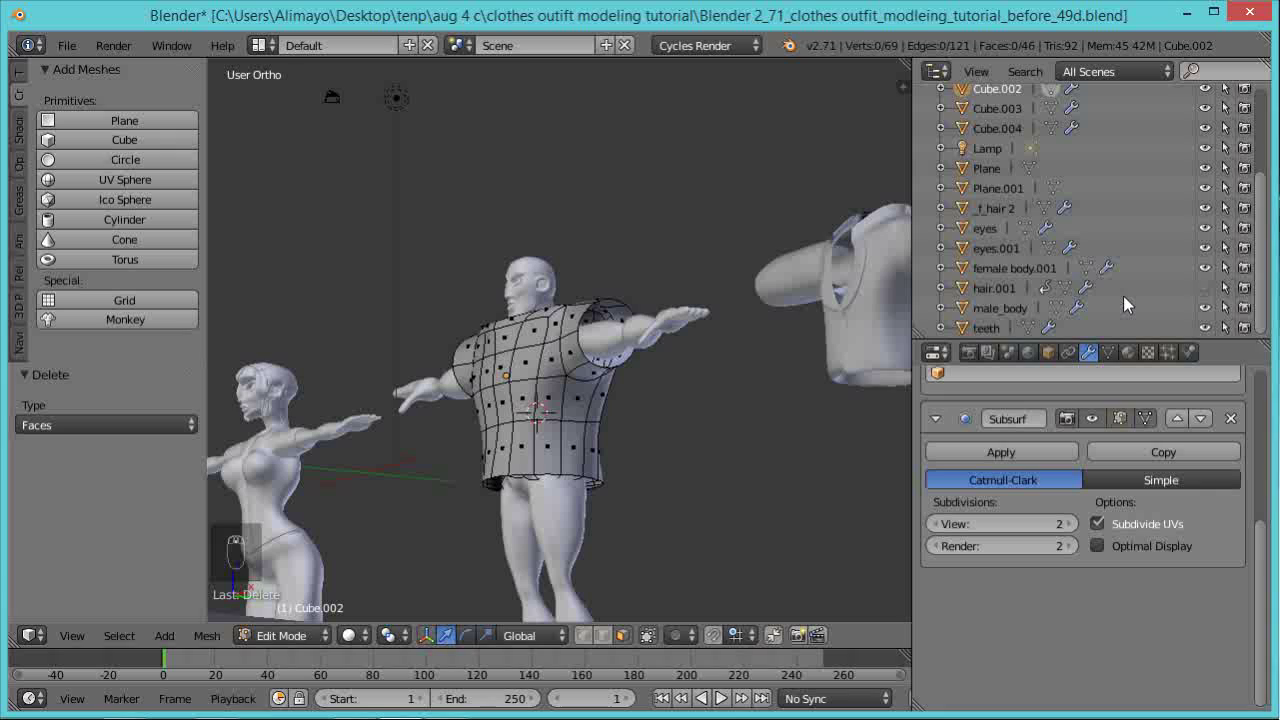
pyautogui.click(1205, 308)
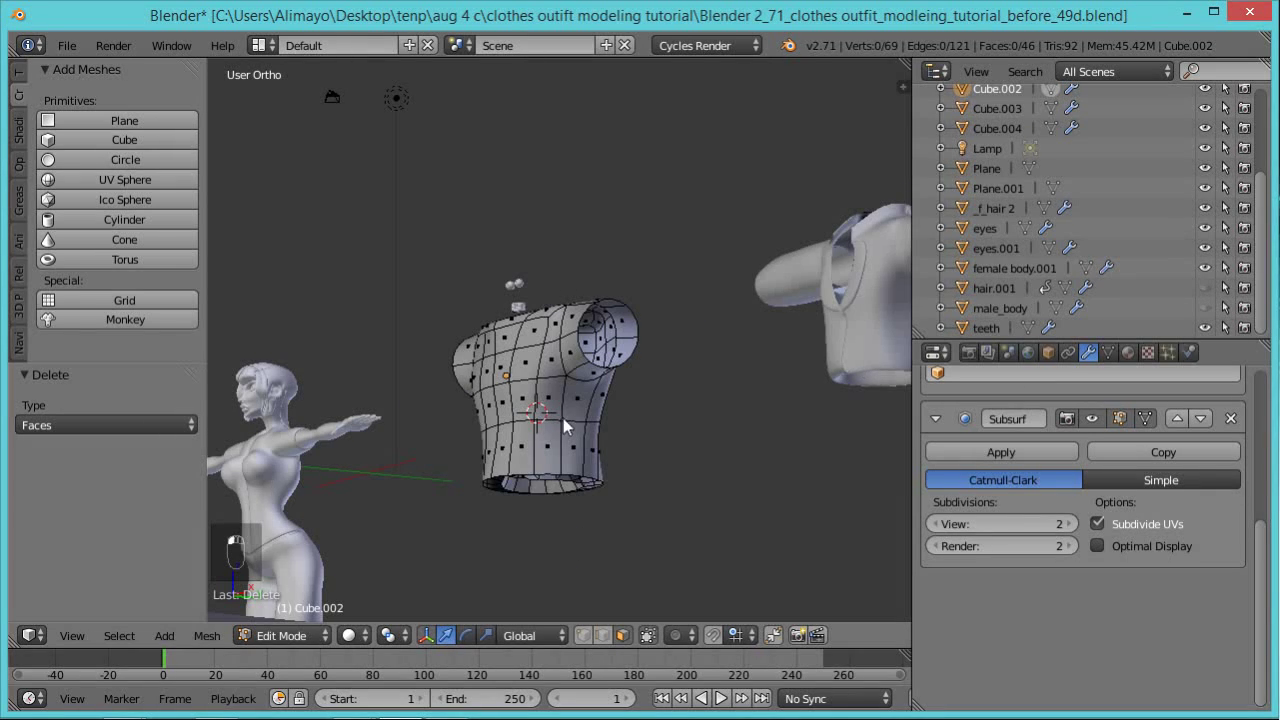
pyautogui.scroll(5, 563, 418)
pyautogui.scroll(-5, 600, 360)
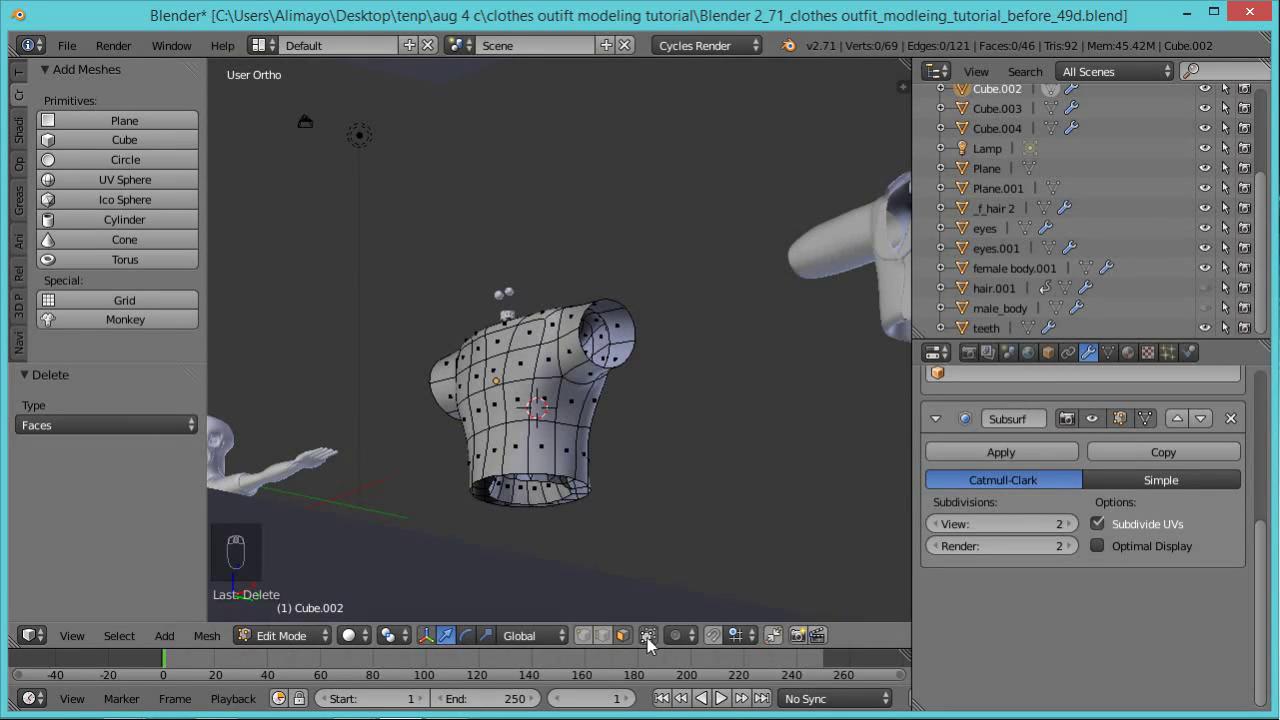
# Switch to Object Mode and display only the layer that holds the garments and the ground plane.
pyautogui.press('Tab')
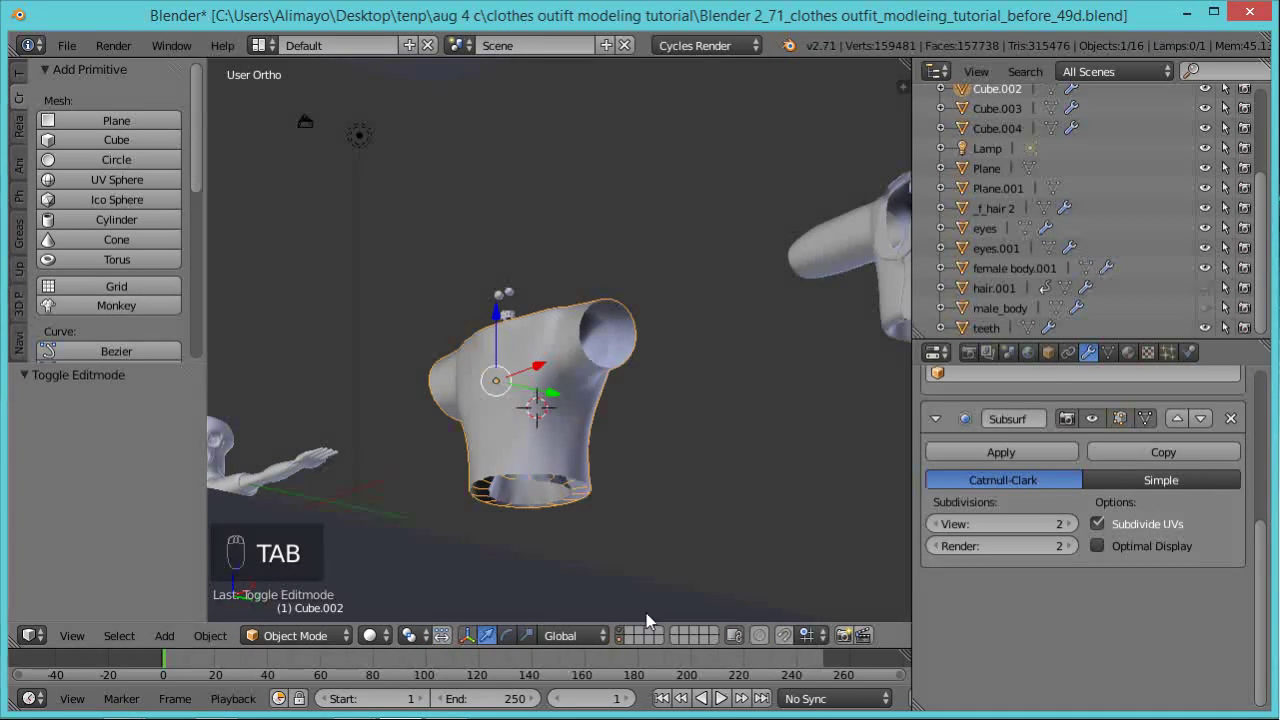
pyautogui.click(621, 636)
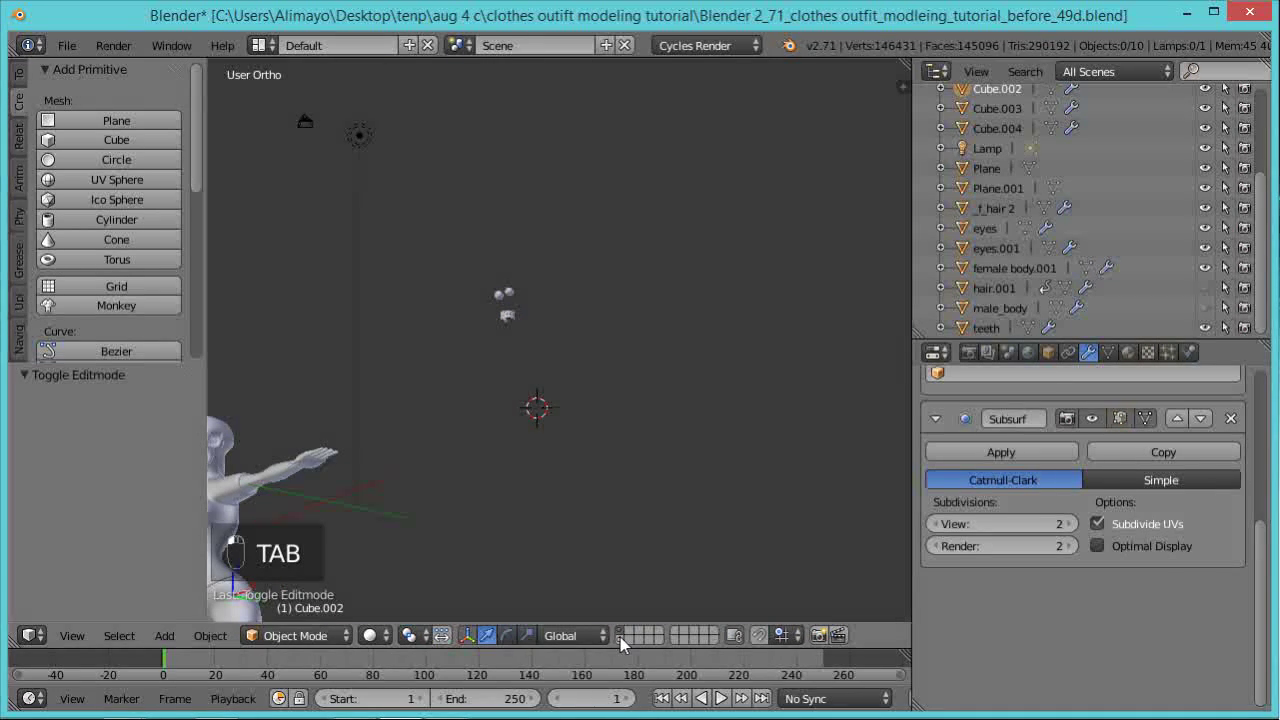
pyautogui.click(621, 636)
pyautogui.click(619, 631)
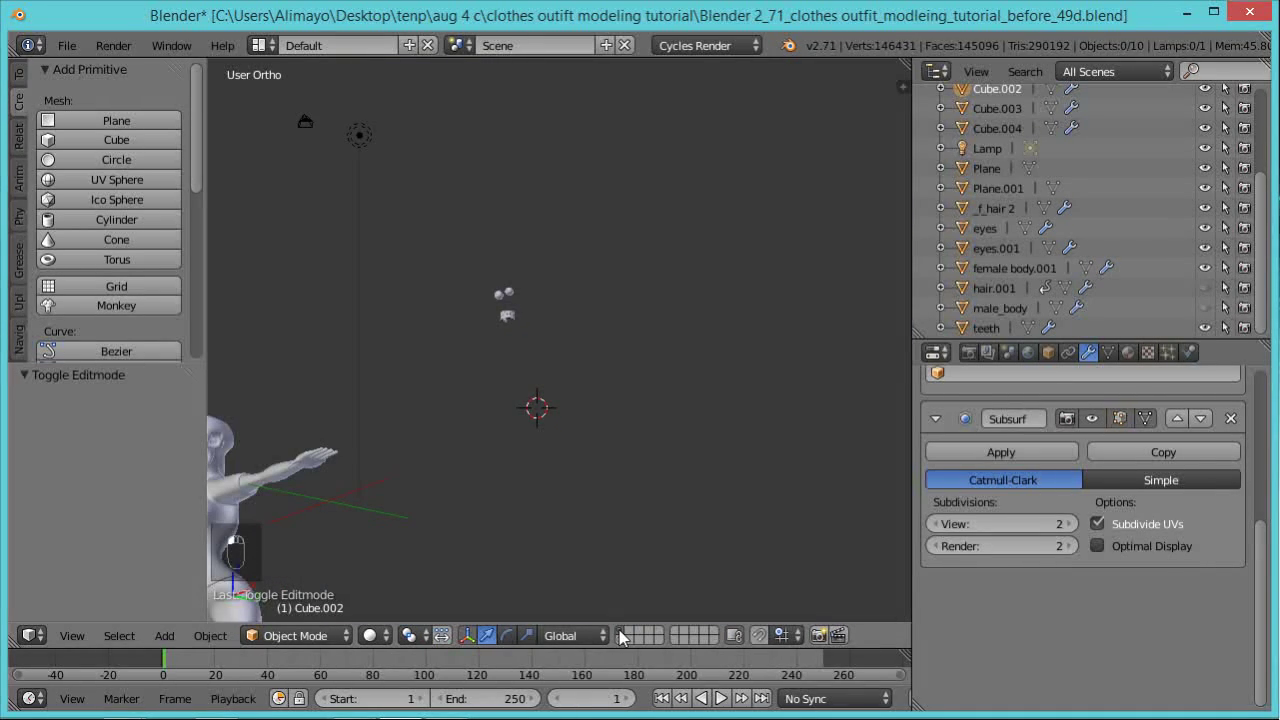
pyautogui.click(619, 633)
# Select the ground plane and move it to layer 8.
pyautogui.rightClick(556, 598)
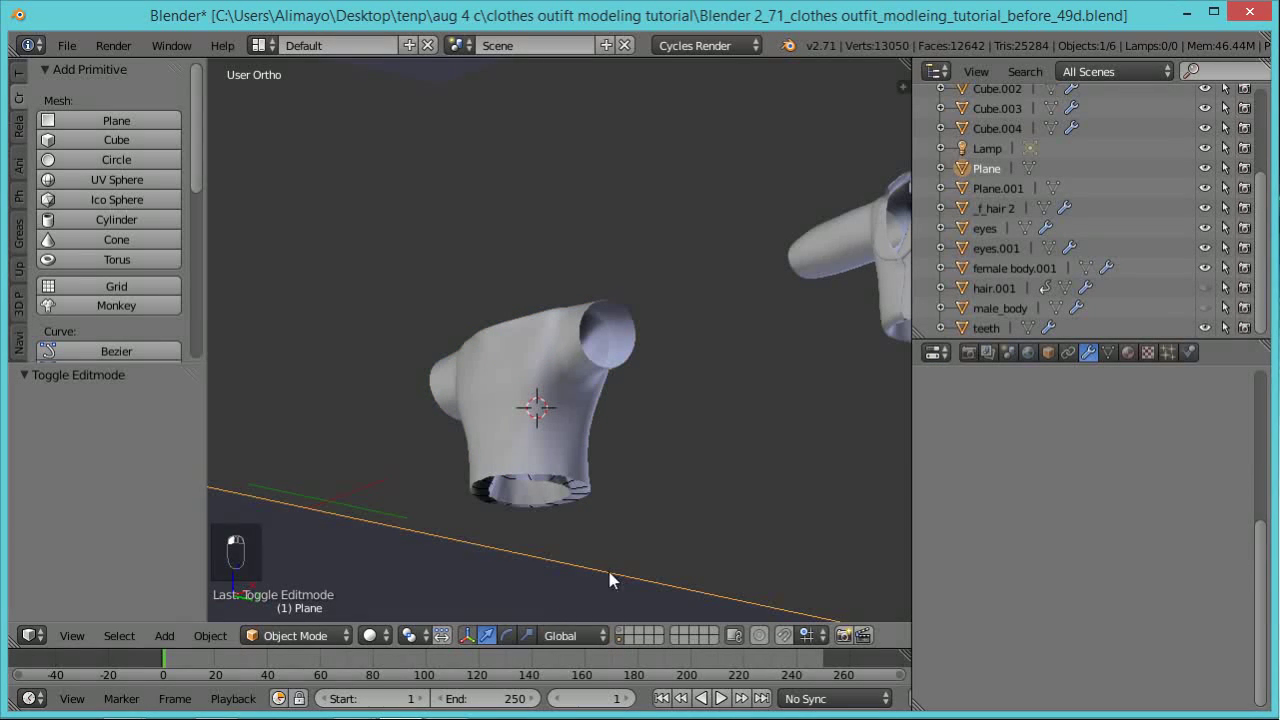
pyautogui.press('m')
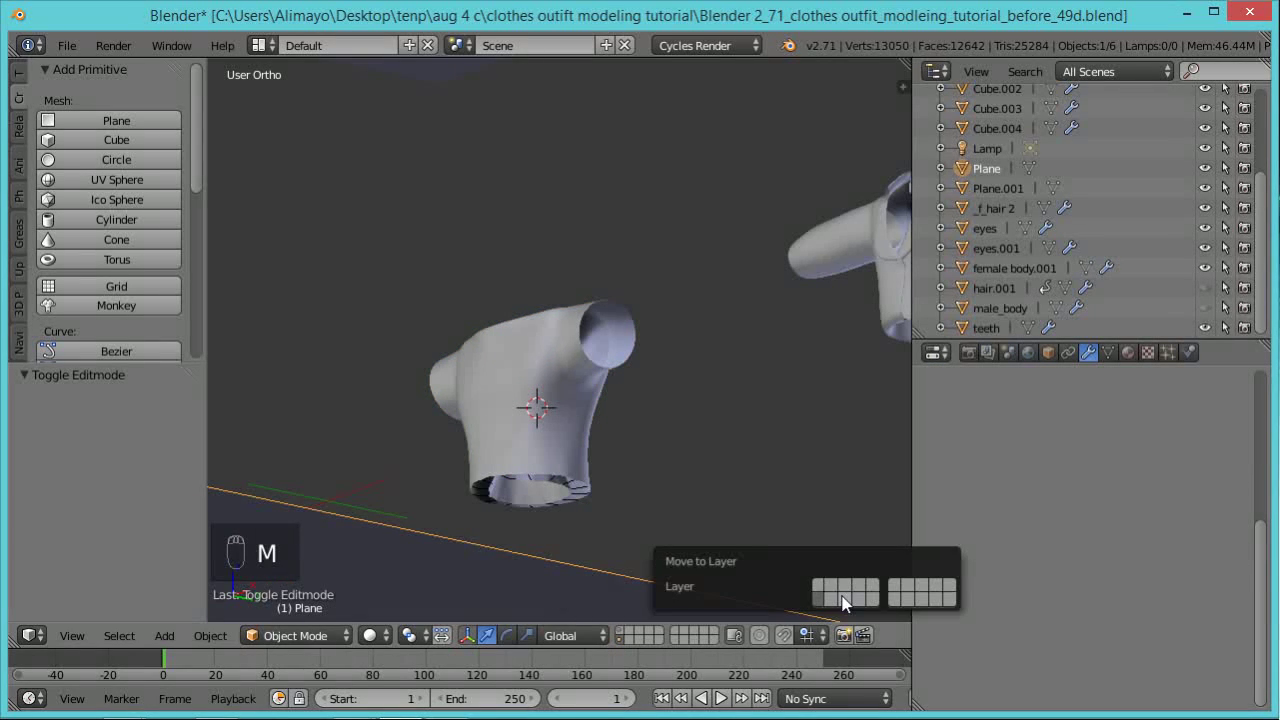
pyautogui.click(843, 598)
pyautogui.scroll(3, 551, 499)
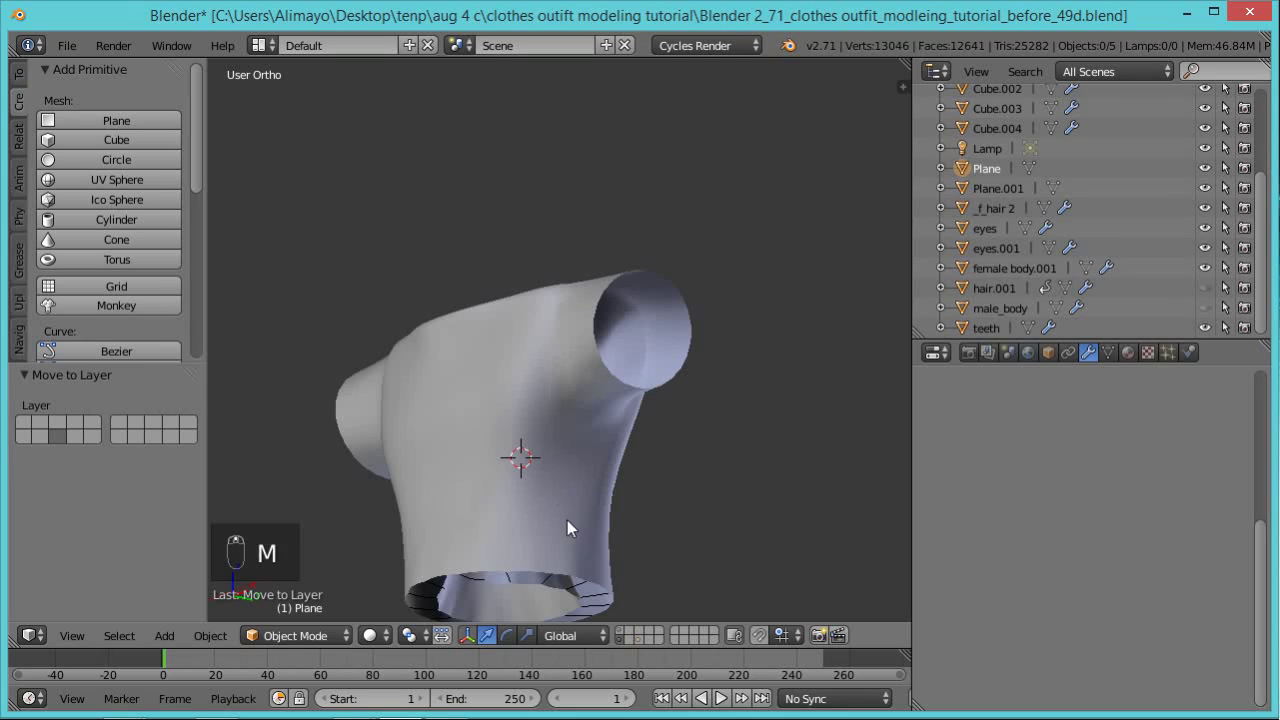
pyautogui.keyDown('shift'); pyautogui.moveTo(574, 536); pyautogui.dragTo(621, 306, button='middle'); pyautogui.keyUp('shift')
pyautogui.moveTo(613, 482); pyautogui.dragTo(660, 470, button='middle')
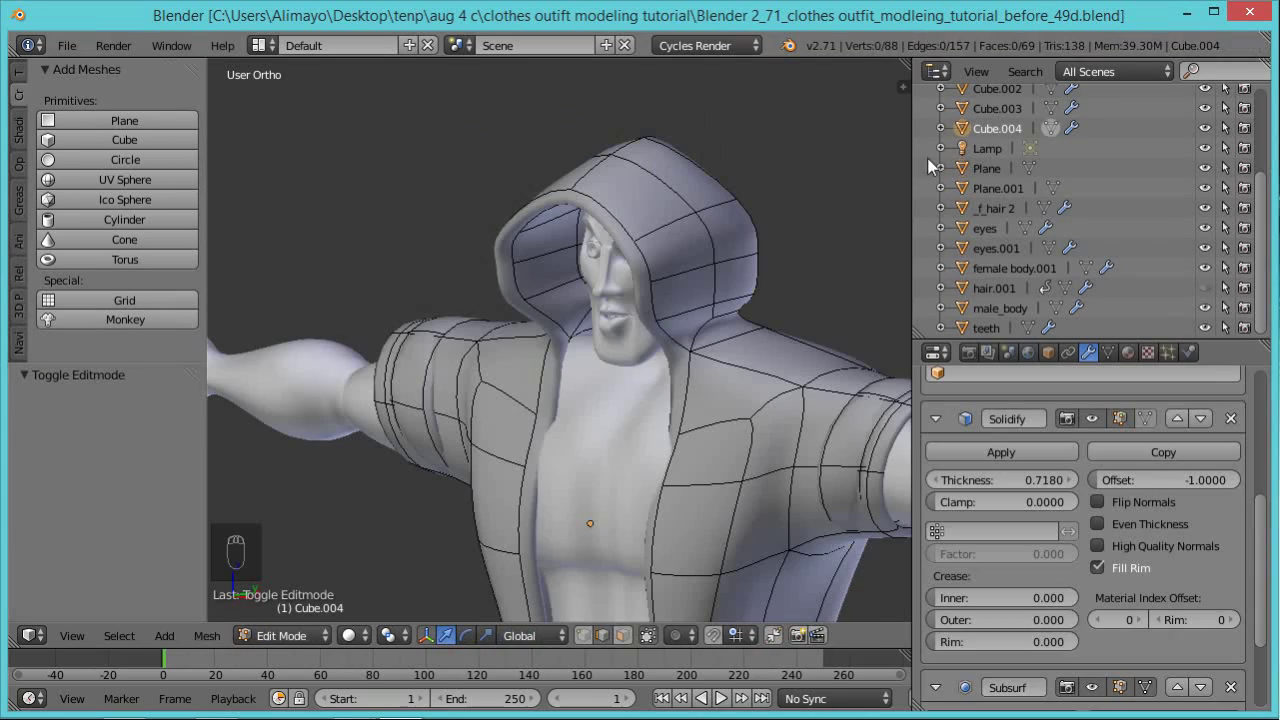
# Enlarge the 3D view by narrowing the outliner and properties area, and frame the hooded jacket.
pyautogui.moveTo(912, 378); pyautogui.dragTo(1097, 400)
pyautogui.scroll(-3, 996, 358)
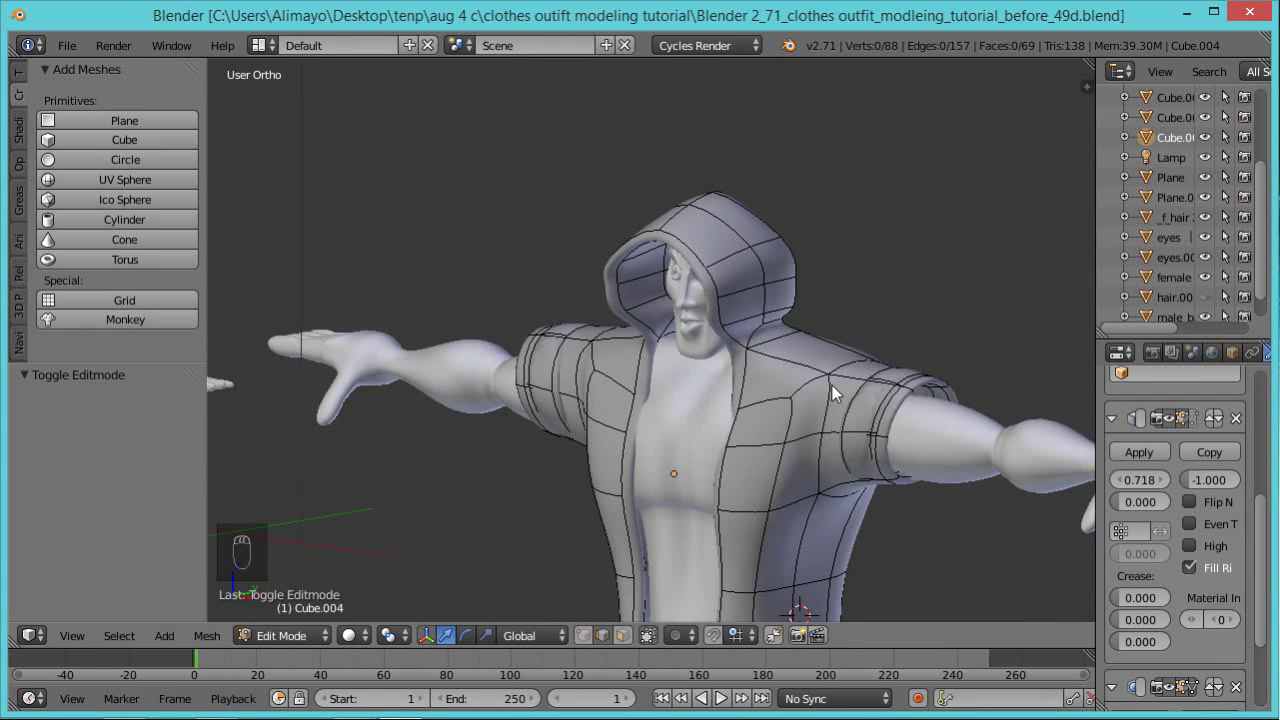
pyautogui.keyDown('shift'); pyautogui.moveTo(906, 363); pyautogui.dragTo(819, 283, button='middle'); pyautogui.keyUp('shift')
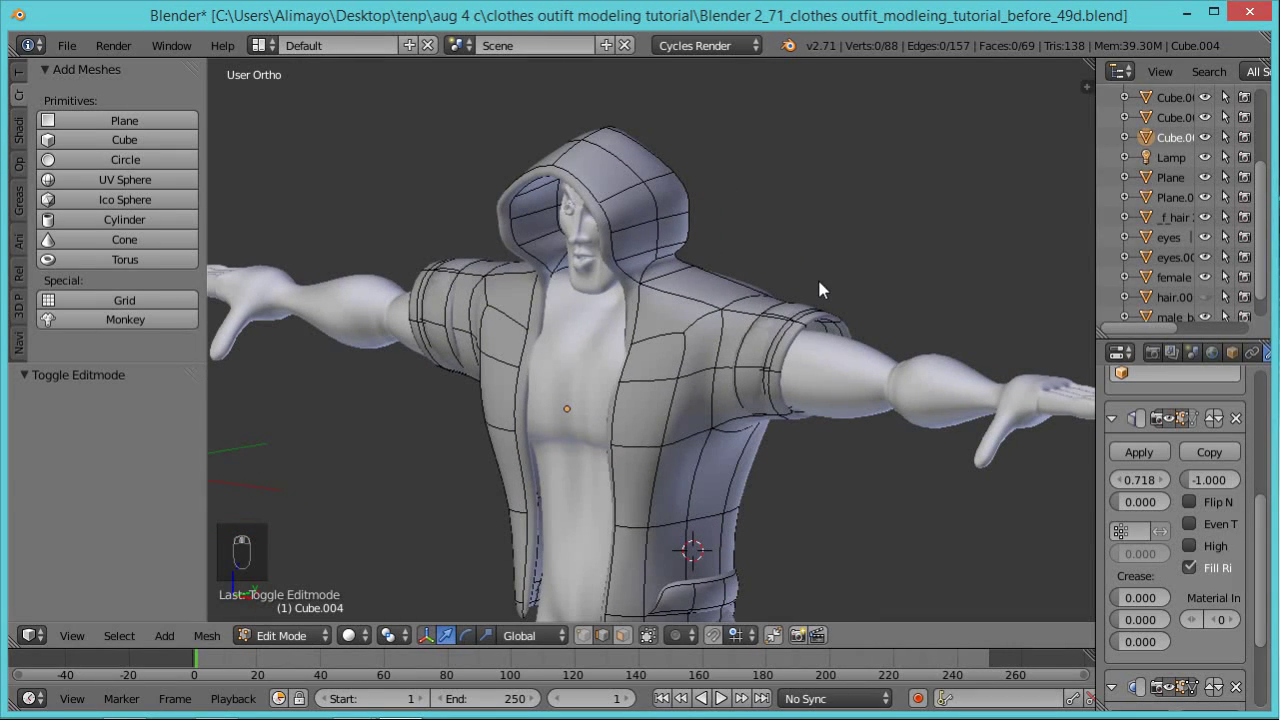
# Switch to Object Mode, select the hooded jacket and bring the whole character into view.
pyautogui.press('Tab')
pyautogui.rightClick(690, 366)
pyautogui.rightClick(691, 366)
pyautogui.scroll(-3, 691, 366)
pyautogui.scroll(-4, 691, 366)
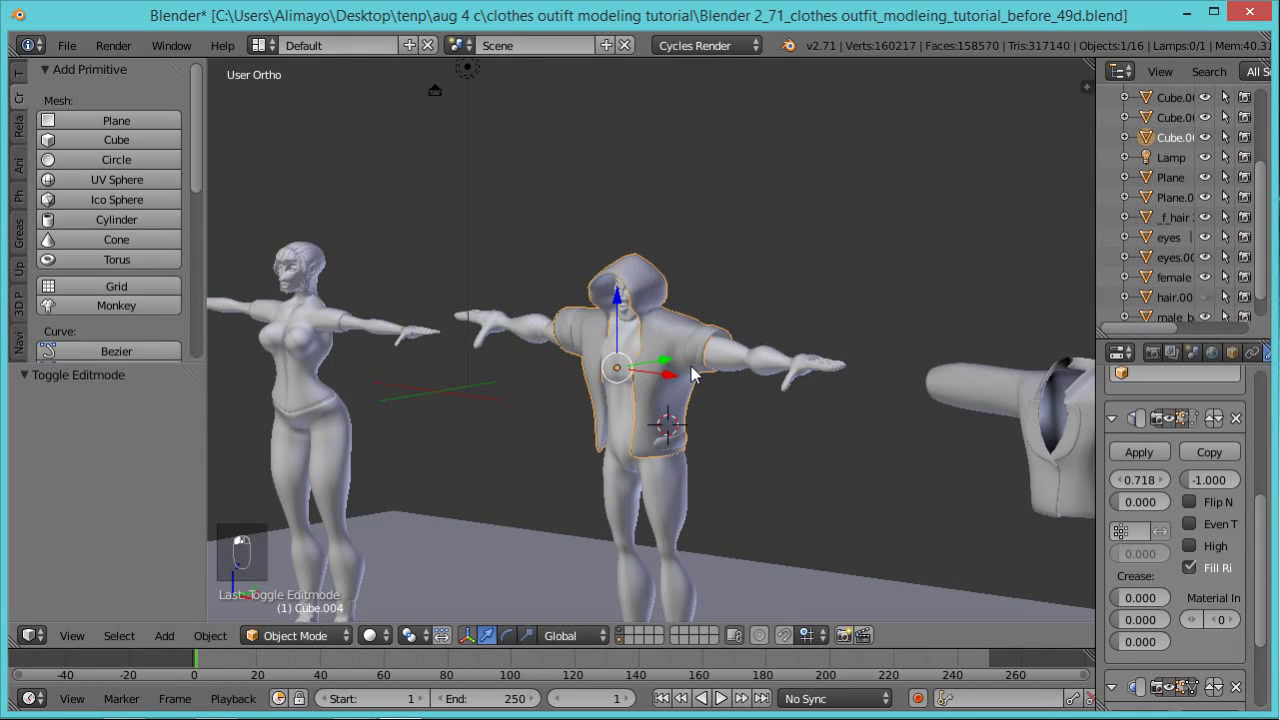
pyautogui.scroll(-2, 701, 377)
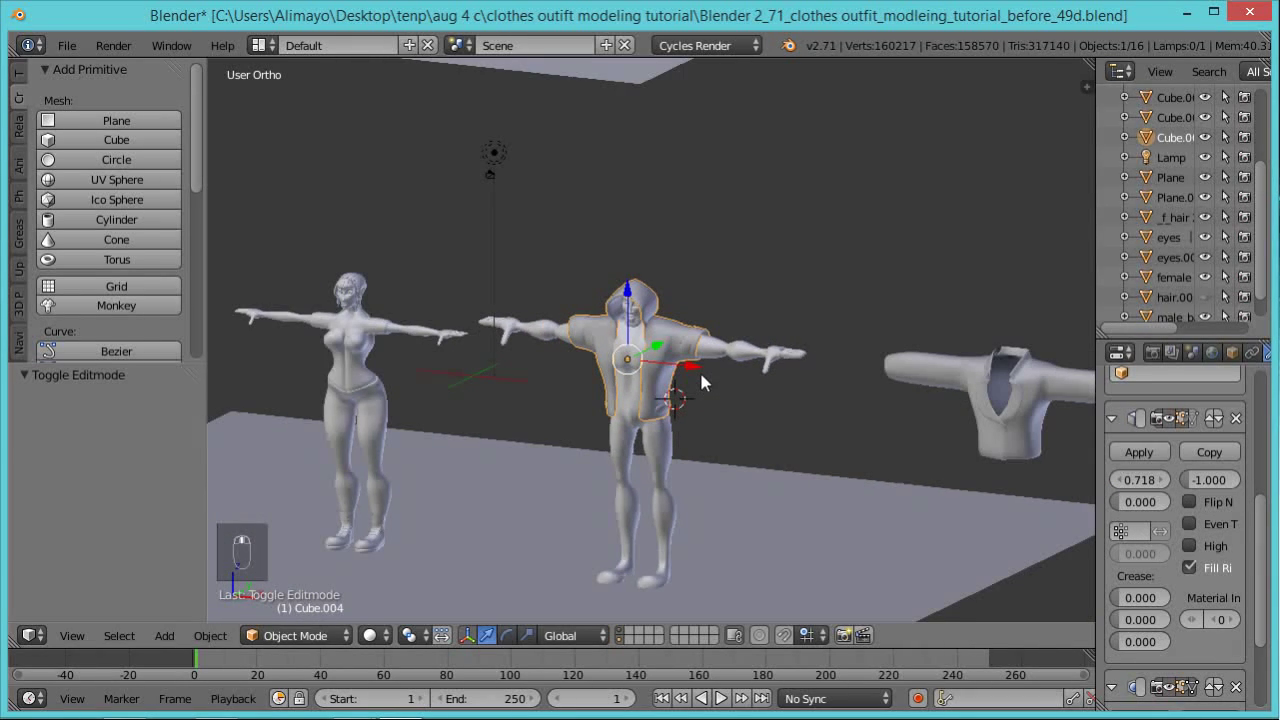
# Move the hooded jacket along X by about 120 units and a further 44 units, beyond the closed short-sleeved shirt.
pyautogui.keyDown('shift'); pyautogui.moveTo(830, 393); pyautogui.dragTo(545, 390, button='middle'); pyautogui.keyUp('shift')
pyautogui.moveTo(474, 357); pyautogui.dragTo(273, 429)
pyautogui.keyDown('shift'); pyautogui.moveTo(615, 462); pyautogui.dragTo(1003, 425, button='middle'); pyautogui.keyUp('shift')
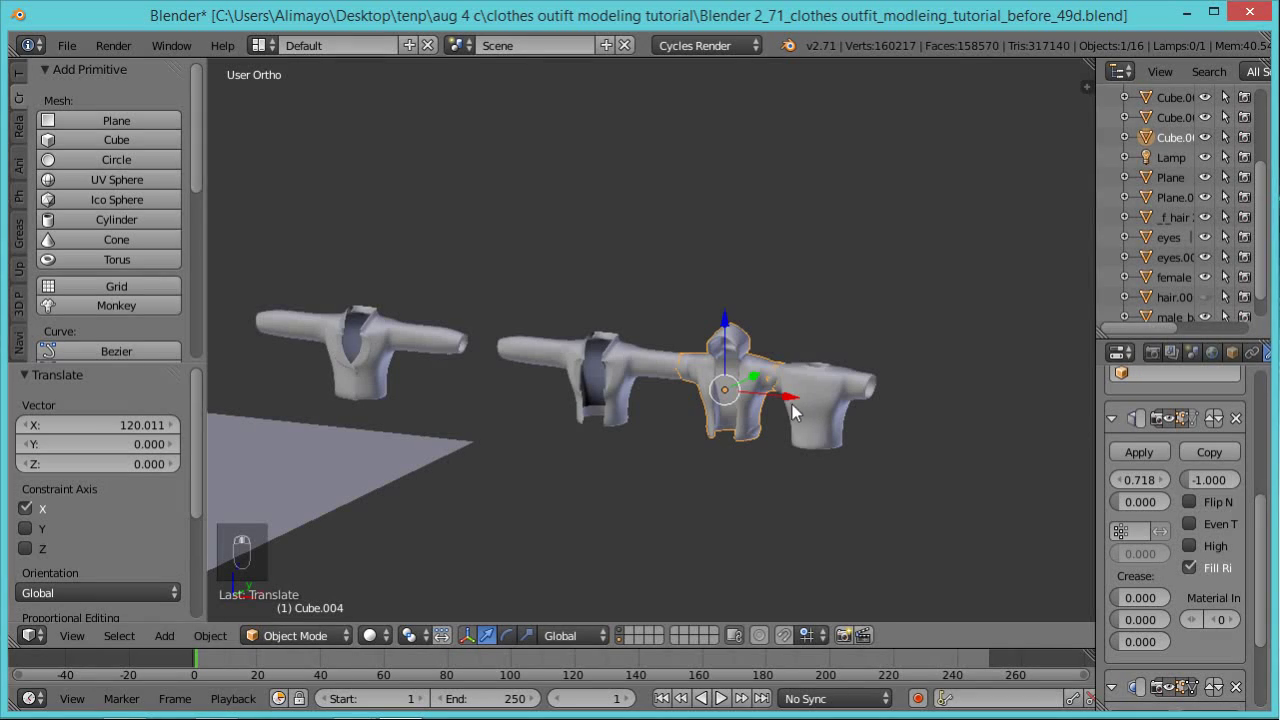
pyautogui.moveTo(792, 403); pyautogui.dragTo(1040, 423)
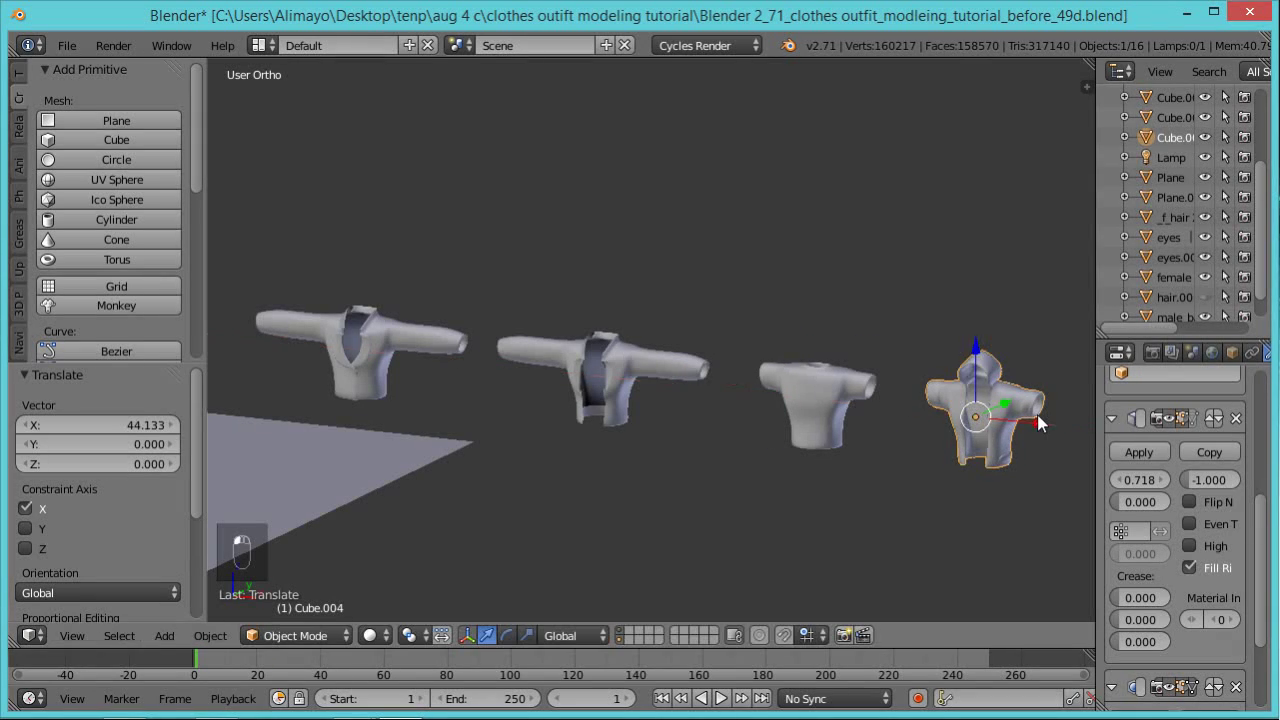
# Select the closed short-sleeved shirt, enter Edit Mode and turn off its Subdivision Surface display in Edit Mode.
pyautogui.rightClick(816, 398)
pyautogui.scroll(3, 885, 428)
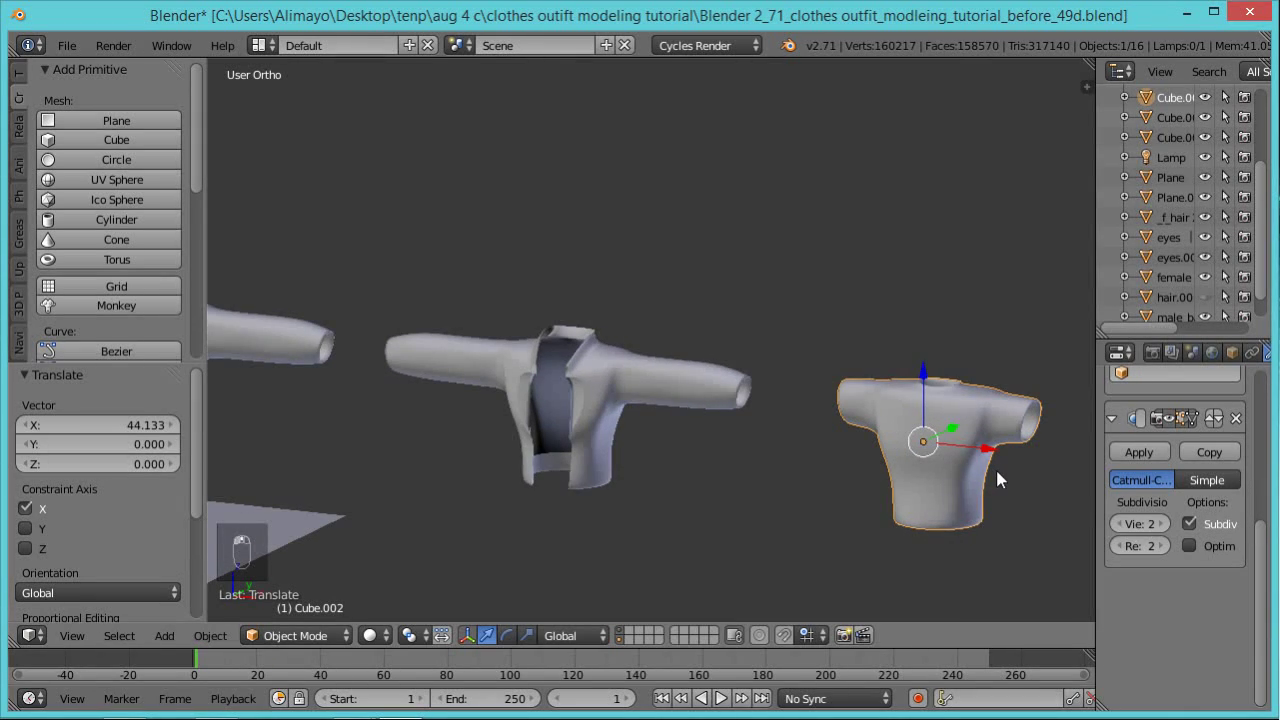
pyautogui.scroll(2, 995, 466)
pyautogui.keyDown('shift'); pyautogui.moveTo(1017, 460); pyautogui.dragTo(584, 360, button='middle'); pyautogui.keyUp('shift')
pyautogui.scroll(4, 639, 380)
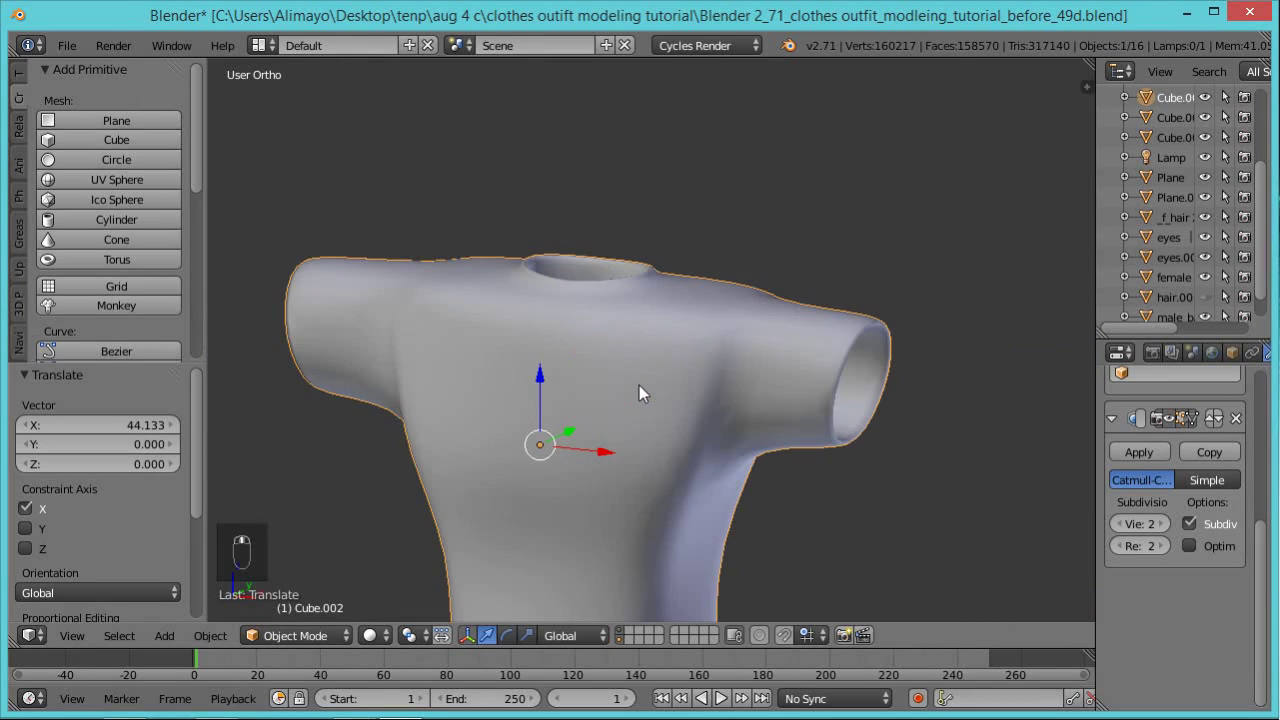
pyautogui.keyDown('shift'); pyautogui.moveTo(641, 419); pyautogui.dragTo(694, 316, button='middle'); pyautogui.keyUp('shift')
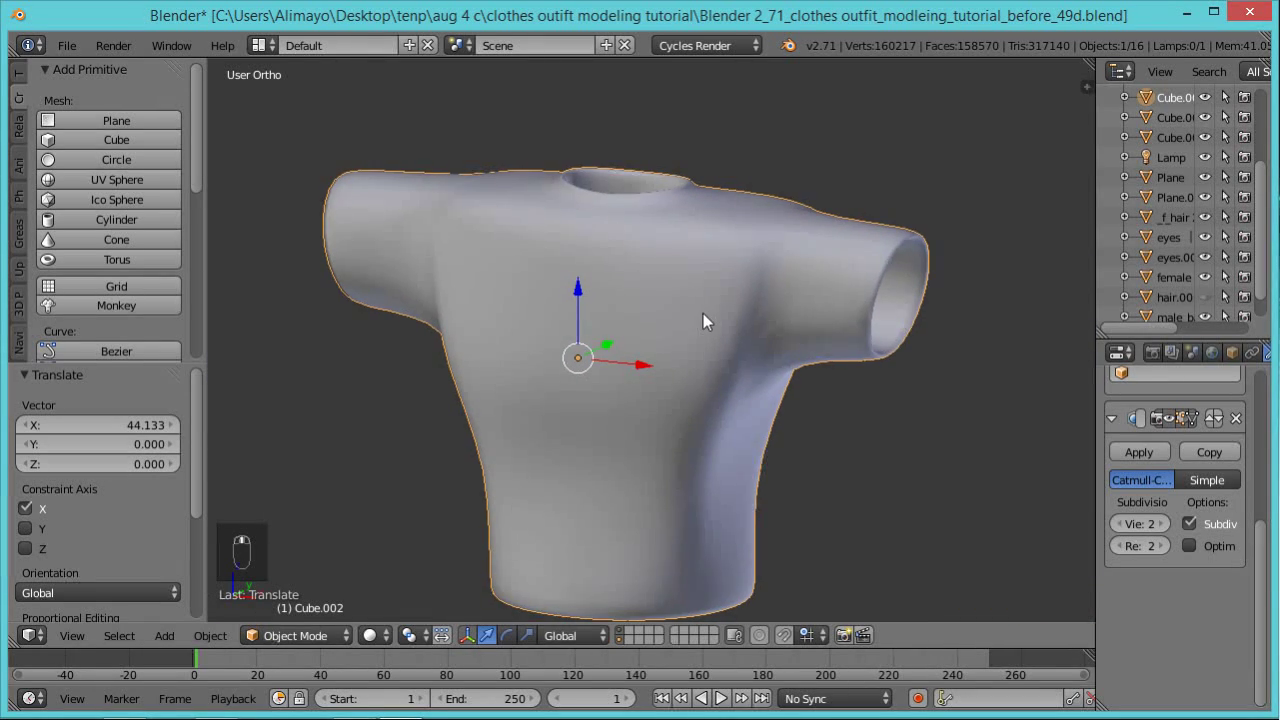
pyautogui.press('Tab')
pyautogui.moveTo(829, 357); pyautogui.dragTo(782, 402, button='middle')
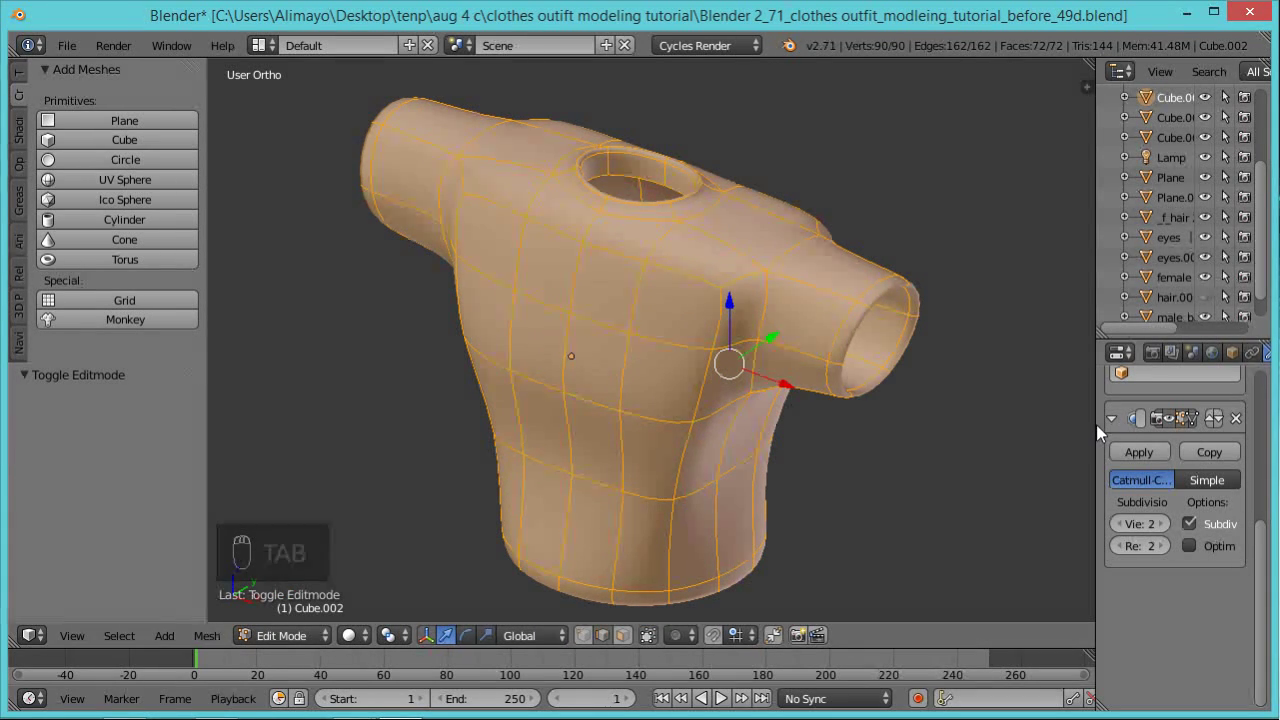
pyautogui.moveTo(1096, 426); pyautogui.dragTo(1031, 432)
pyautogui.click(1152, 418)
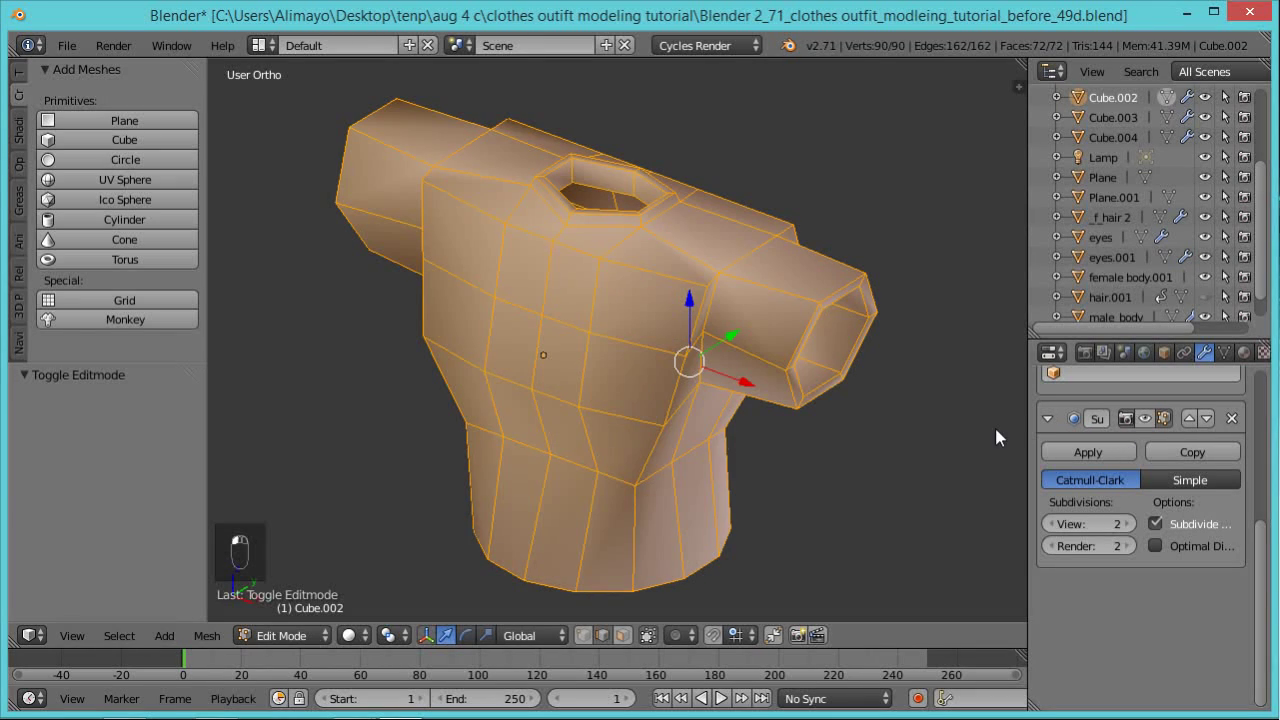
# Switch to face selection and delete the loop of rim faces around the shirt's sleeve opening.
pyautogui.scroll(3, 935, 412)
pyautogui.rightClick(944, 372)
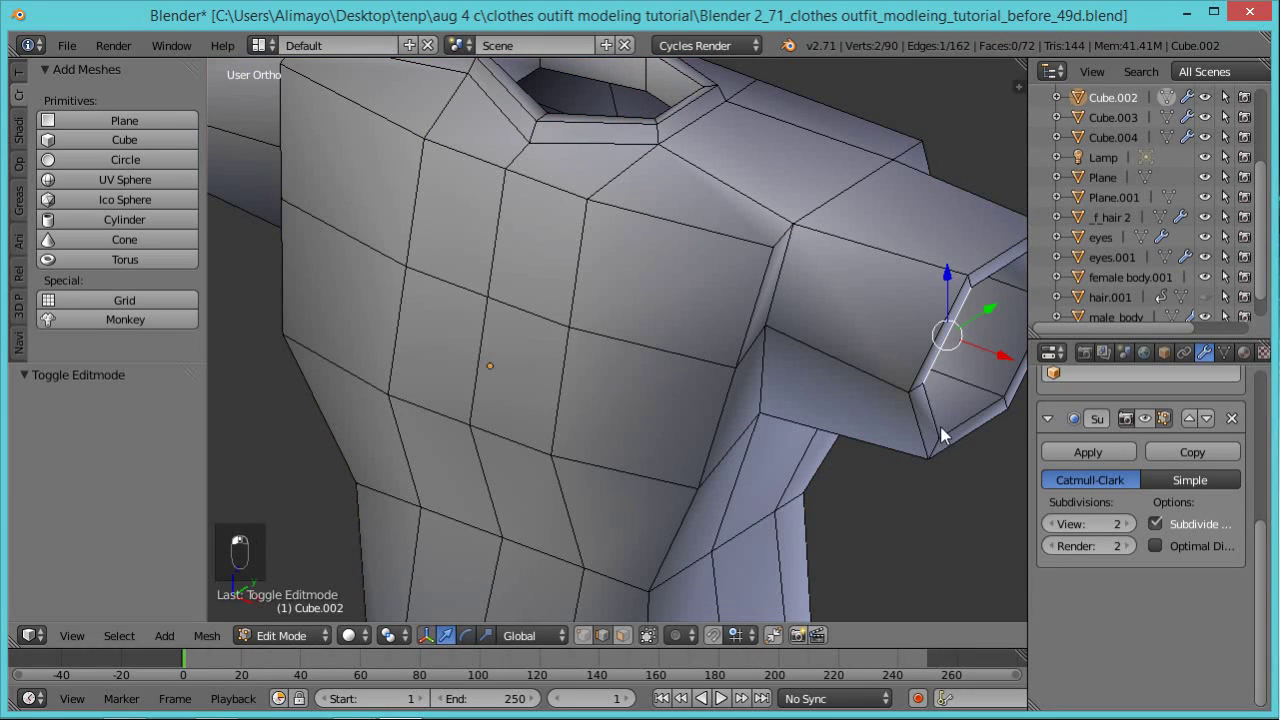
pyautogui.moveTo(962, 441); pyautogui.dragTo(815, 490, button='middle')
pyautogui.click(622, 635)
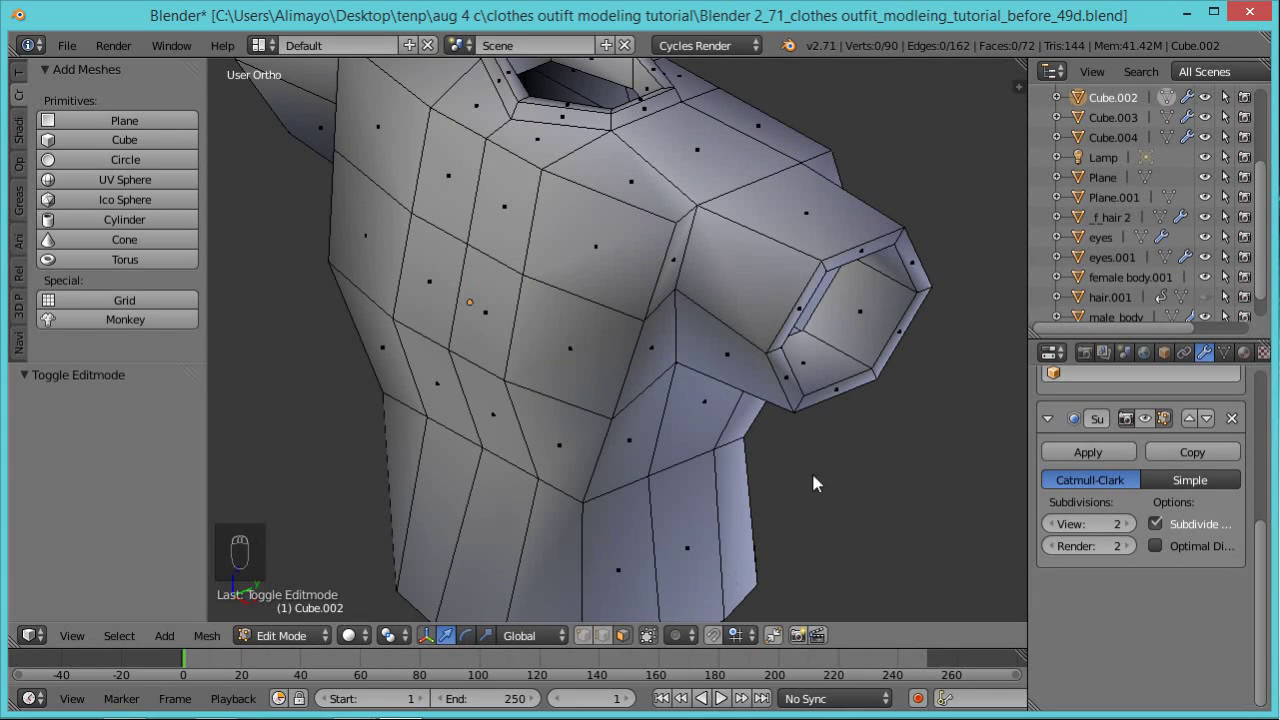
pyautogui.keyDown('alt'); pyautogui.rightClick(803, 402); pyautogui.keyUp('alt')
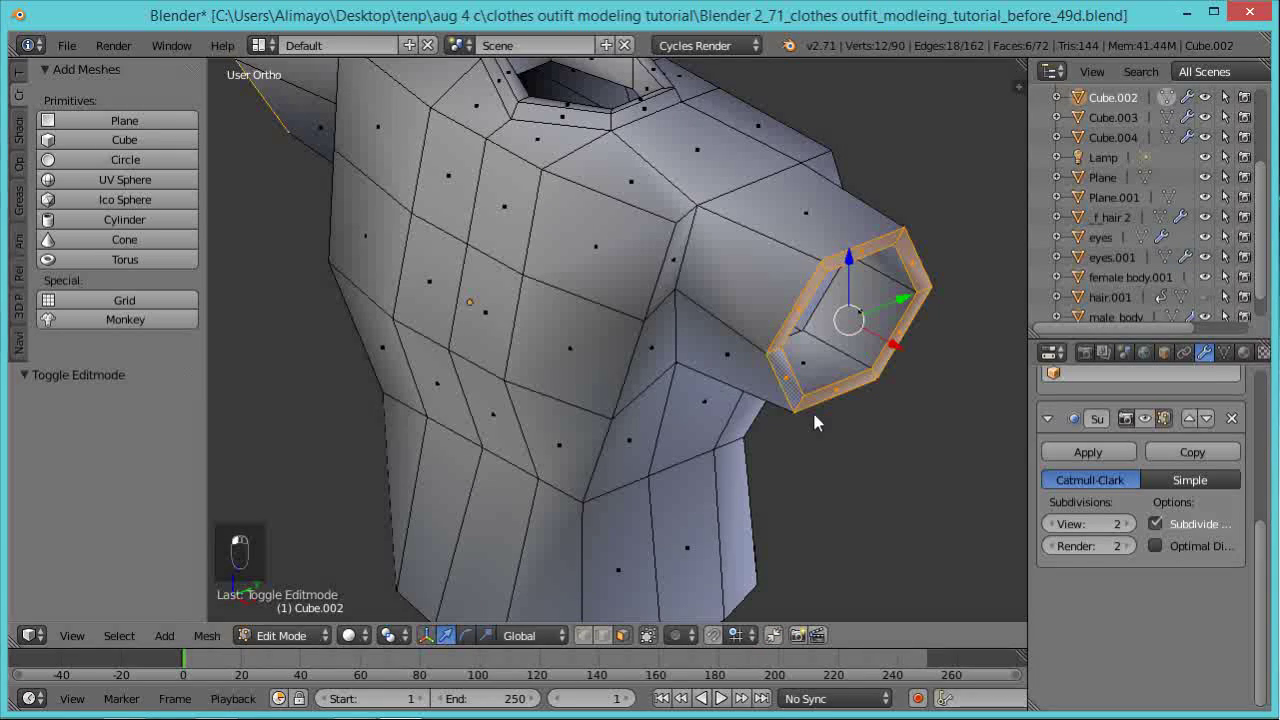
pyautogui.press('x')
pyautogui.click(812, 409)
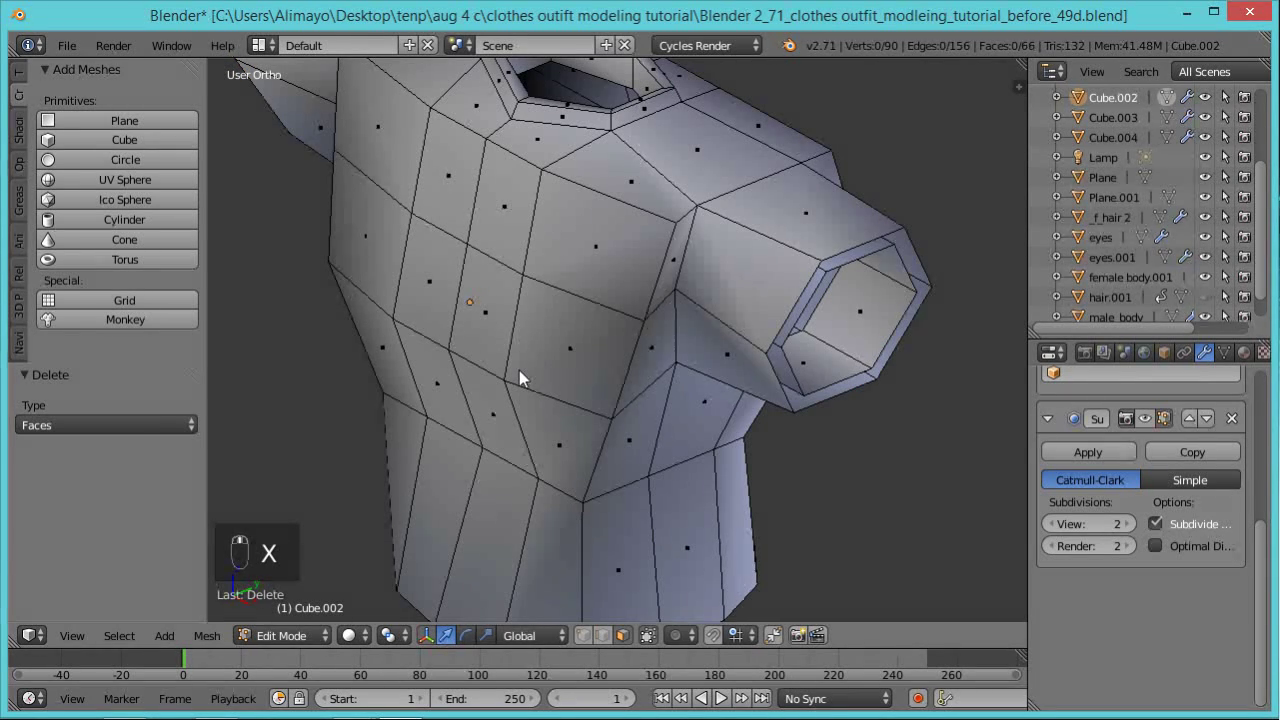
# Select the detached ring of inner faces inside the sleeve with Select Linked and delete its faces.
pyautogui.moveTo(519, 370); pyautogui.dragTo(703, 374, button='middle')
pyautogui.rightClick(826, 412)
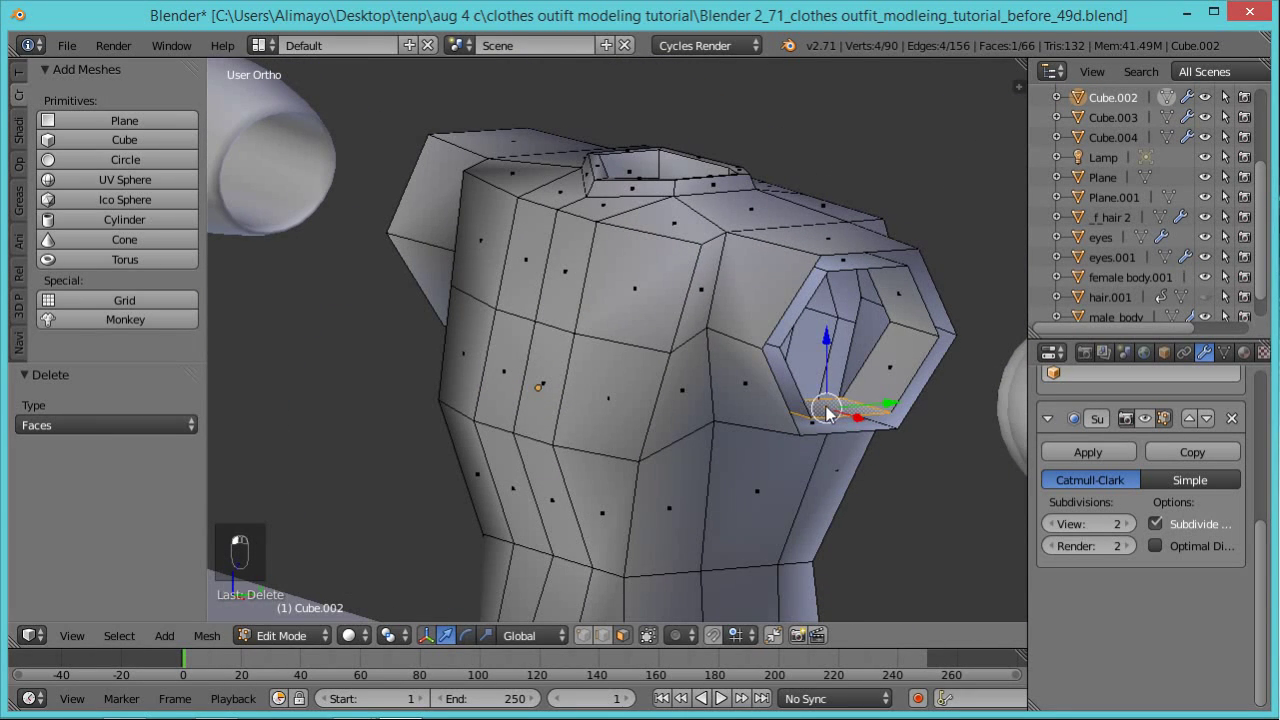
pyautogui.hotkey('ctrl', 'l')
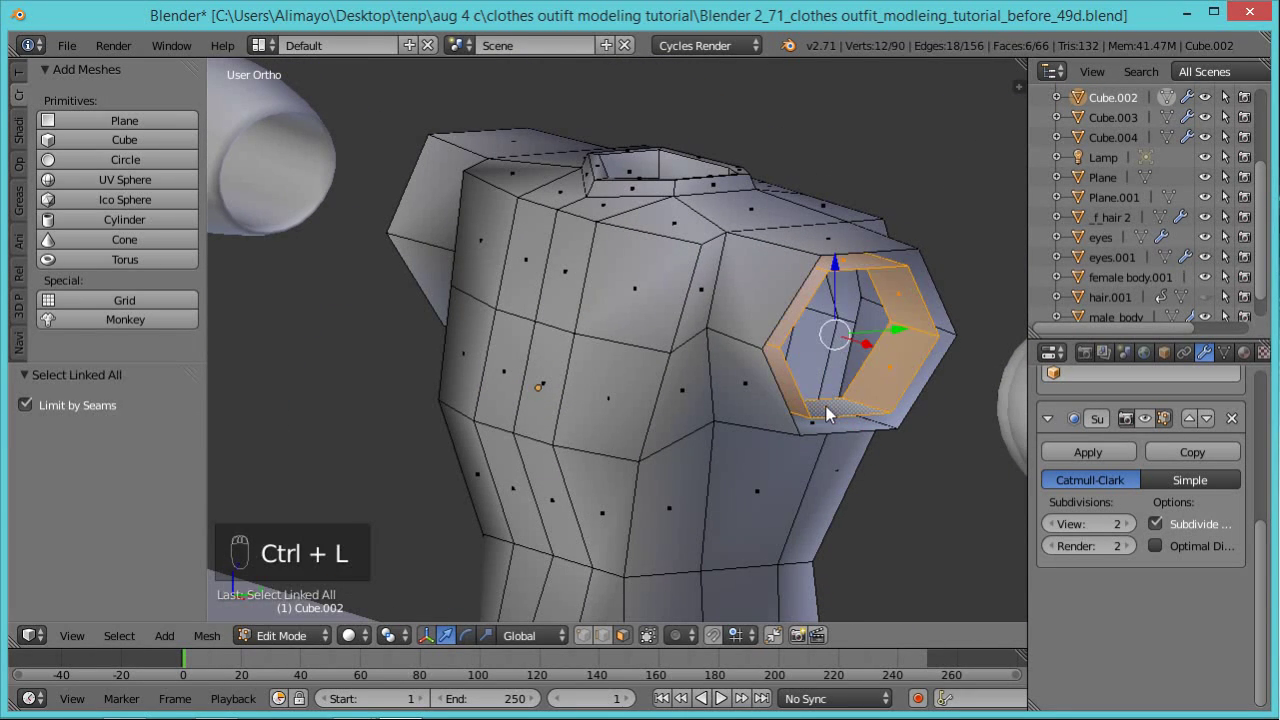
pyautogui.press('x')
pyautogui.click(826, 409)
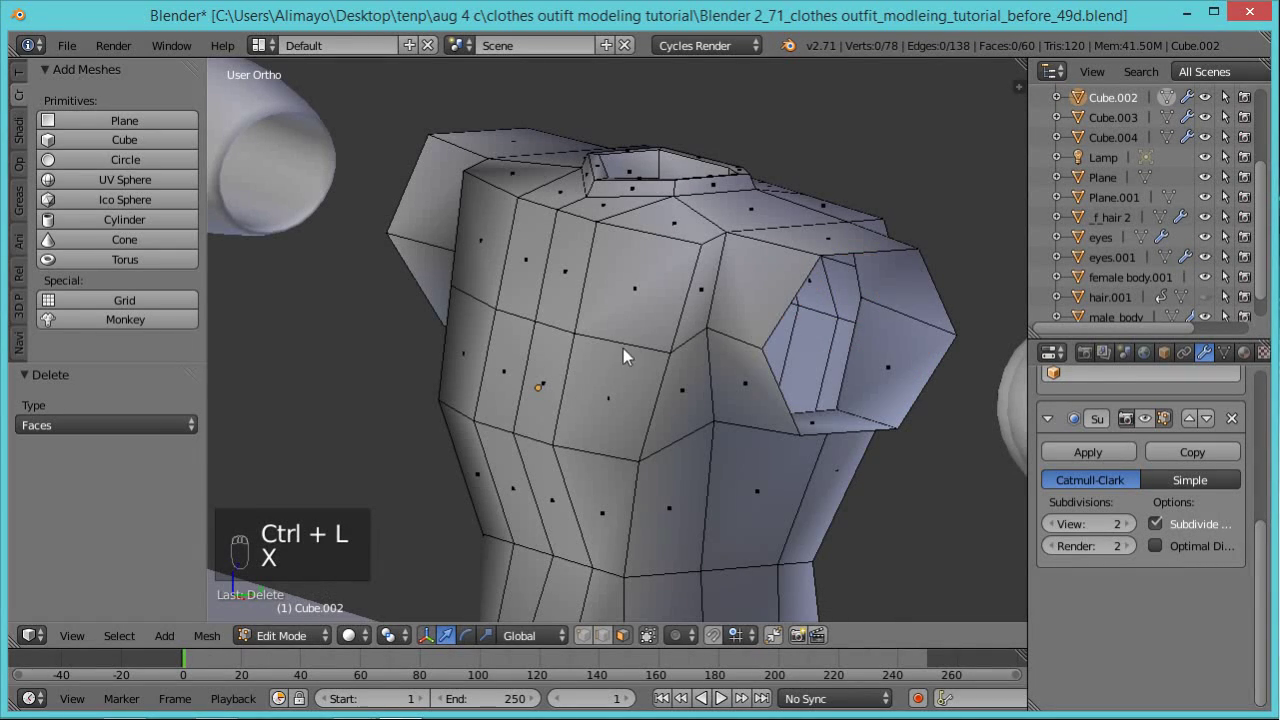
# Select the loop of inner faces inside the shirt's neckline and delete them.
pyautogui.moveTo(623, 348); pyautogui.dragTo(719, 399, button='middle')
pyautogui.rightClick(516, 112)
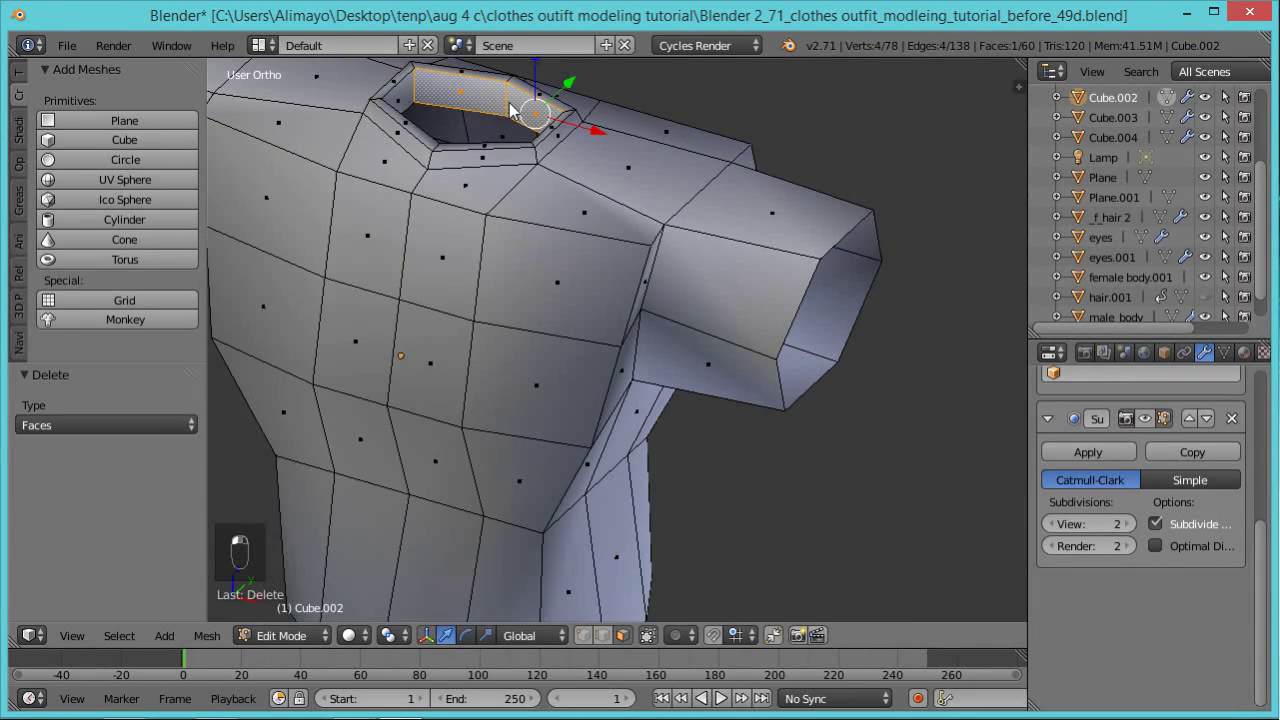
pyautogui.press('a')
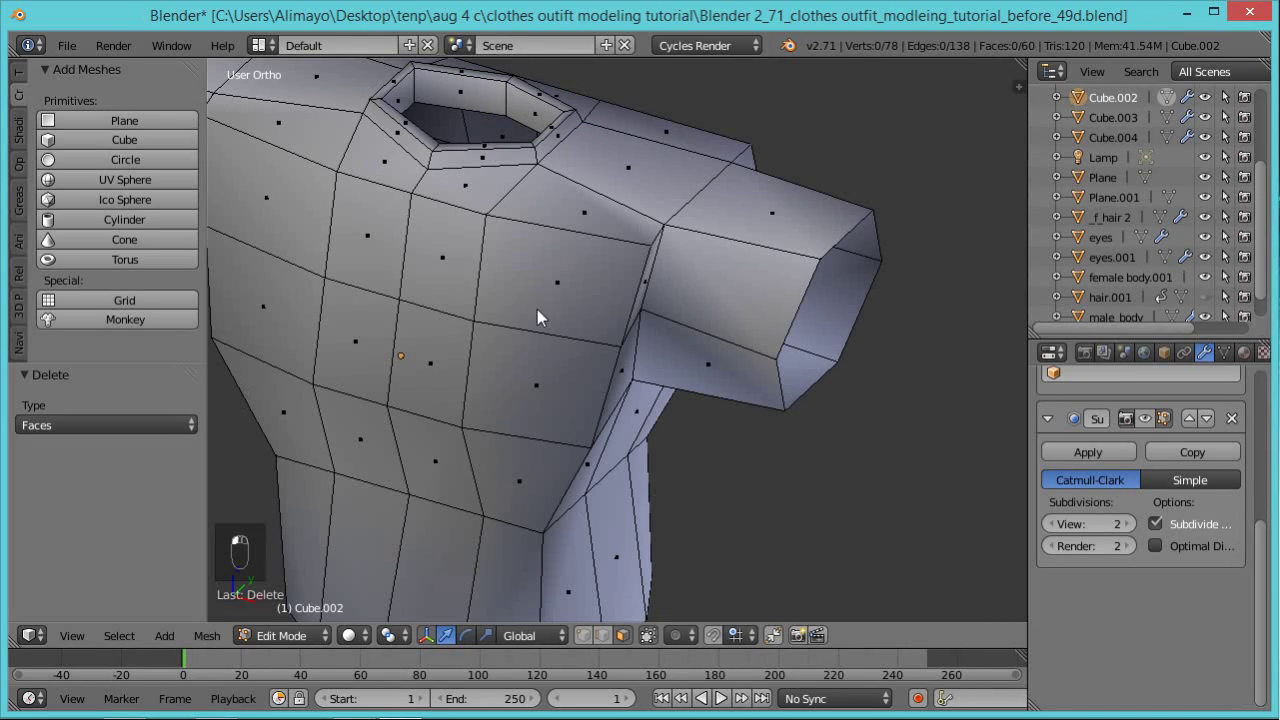
pyautogui.keyDown('alt'); pyautogui.rightClick(415, 85); pyautogui.keyUp('alt')
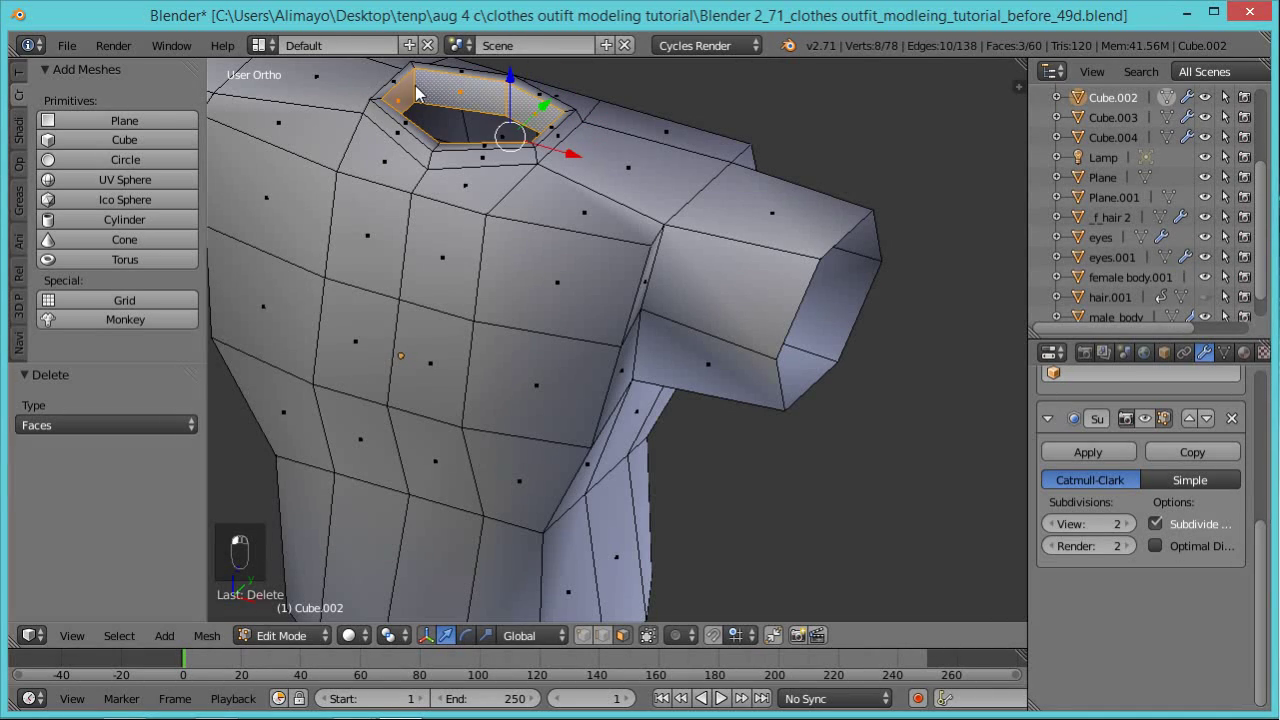
pyautogui.press('x')
pyautogui.click(512, 133)
pyautogui.scroll(-3, 515, 180)
pyautogui.scroll(2, 529, 230)
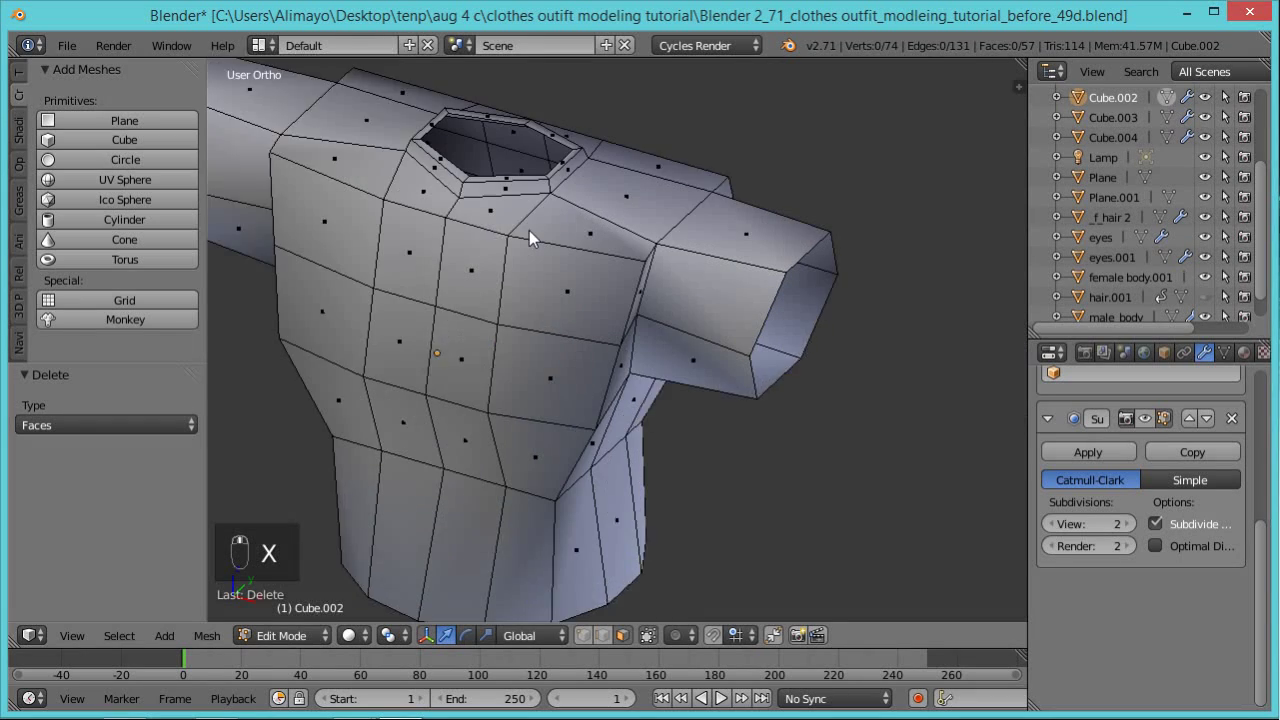
# Select the loop of inner faces inside the shirt's bottom hem and delete them.
pyautogui.moveTo(497, 288); pyautogui.dragTo(465, 262, button='middle')
pyautogui.scroll(-3, 442, 419)
pyautogui.scroll(2, 507, 451)
pyautogui.scroll(-2, 500, 440)
pyautogui.moveTo(485, 483); pyautogui.dragTo(483, 593, button='middle')
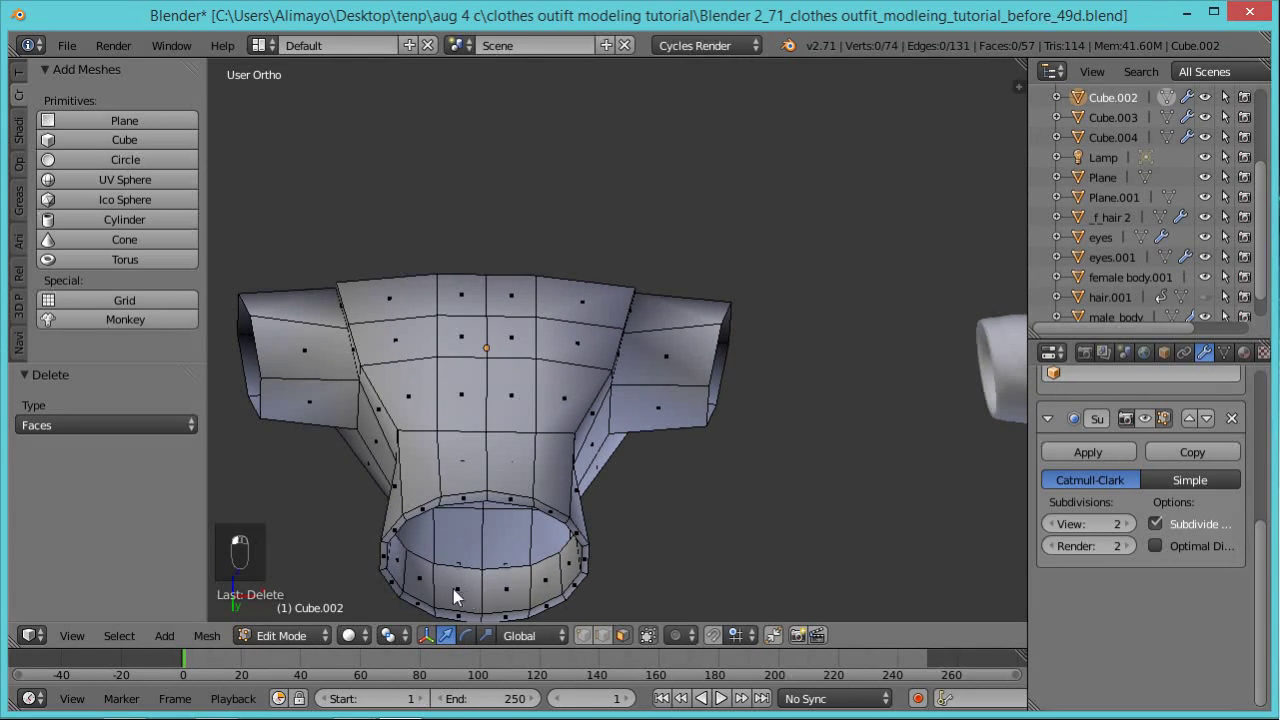
pyautogui.keyDown('alt'); pyautogui.rightClick(453, 590); pyautogui.keyUp('alt')
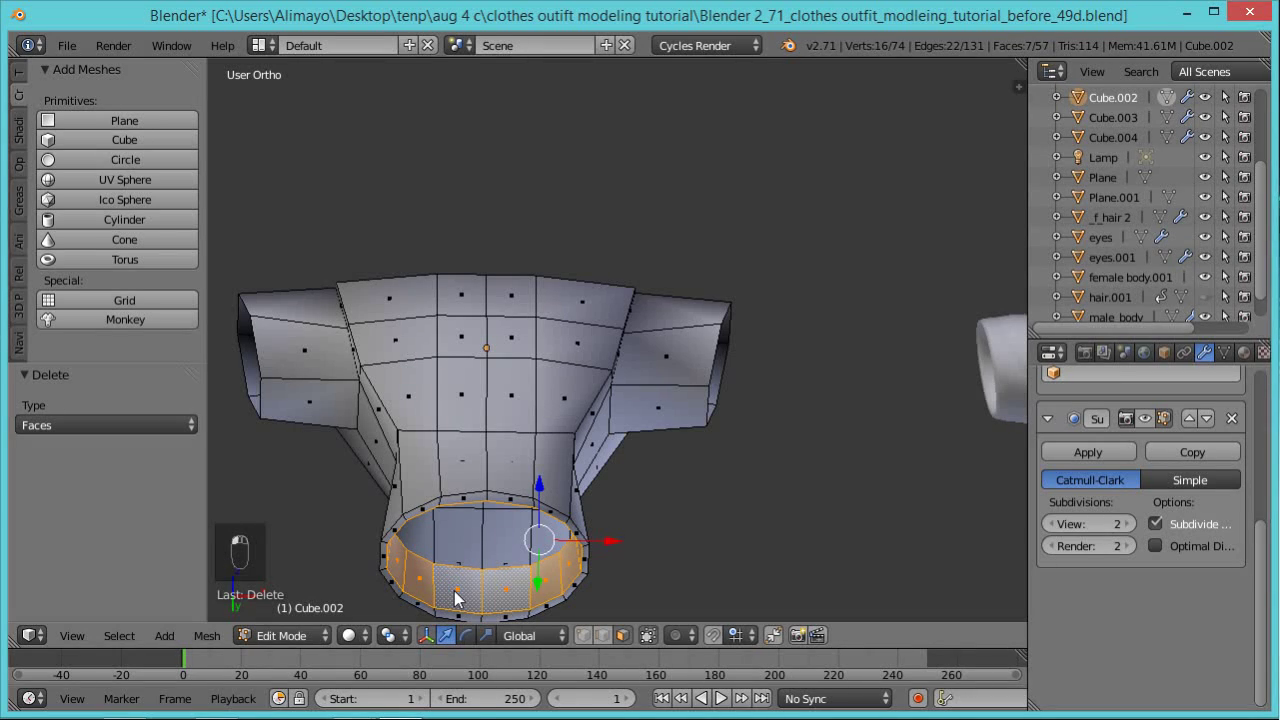
pyautogui.press('x')
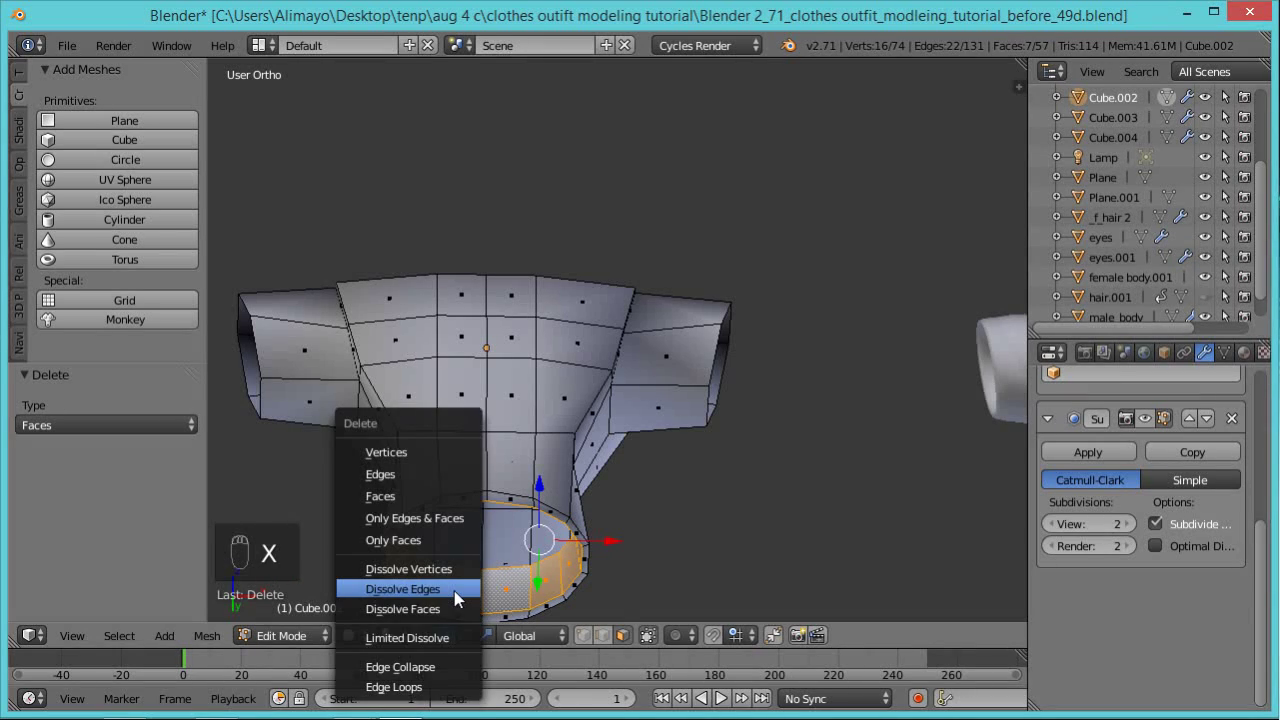
pyautogui.click(409, 495)
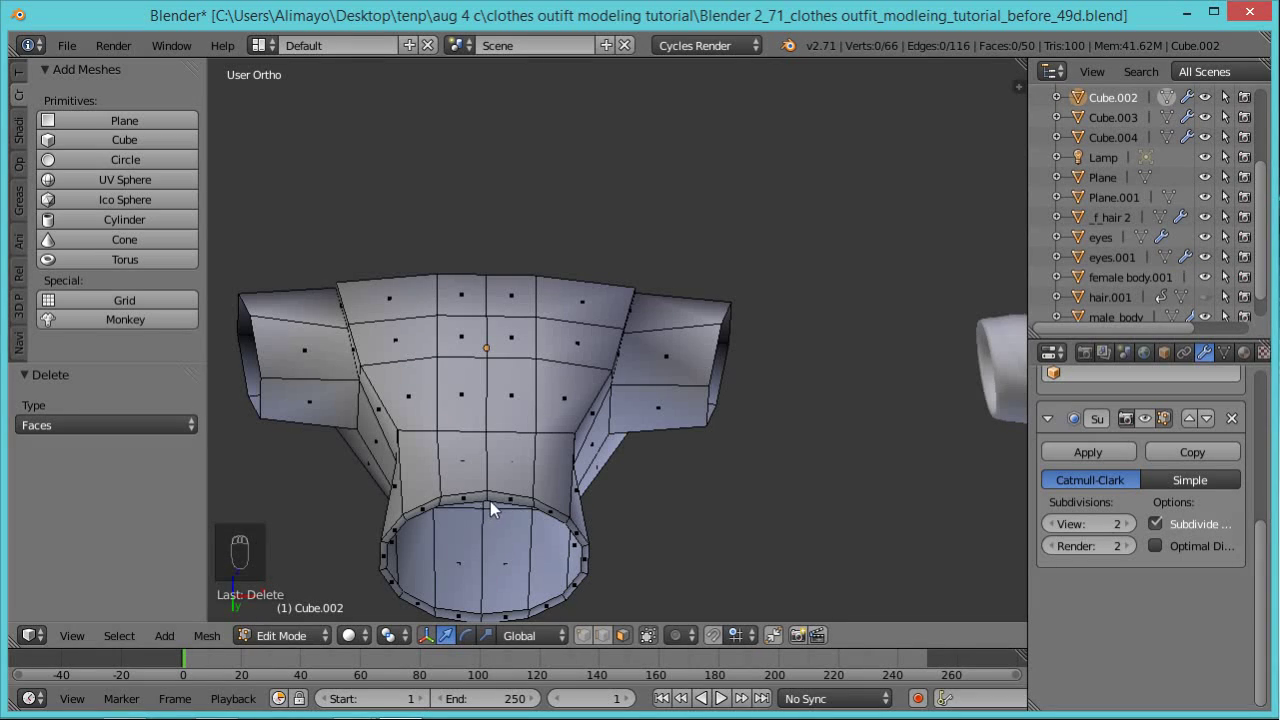
# Delete the loop of narrow rim faces around the shirt's bottom hem.
pyautogui.moveTo(515, 517); pyautogui.dragTo(478, 472, button='middle')
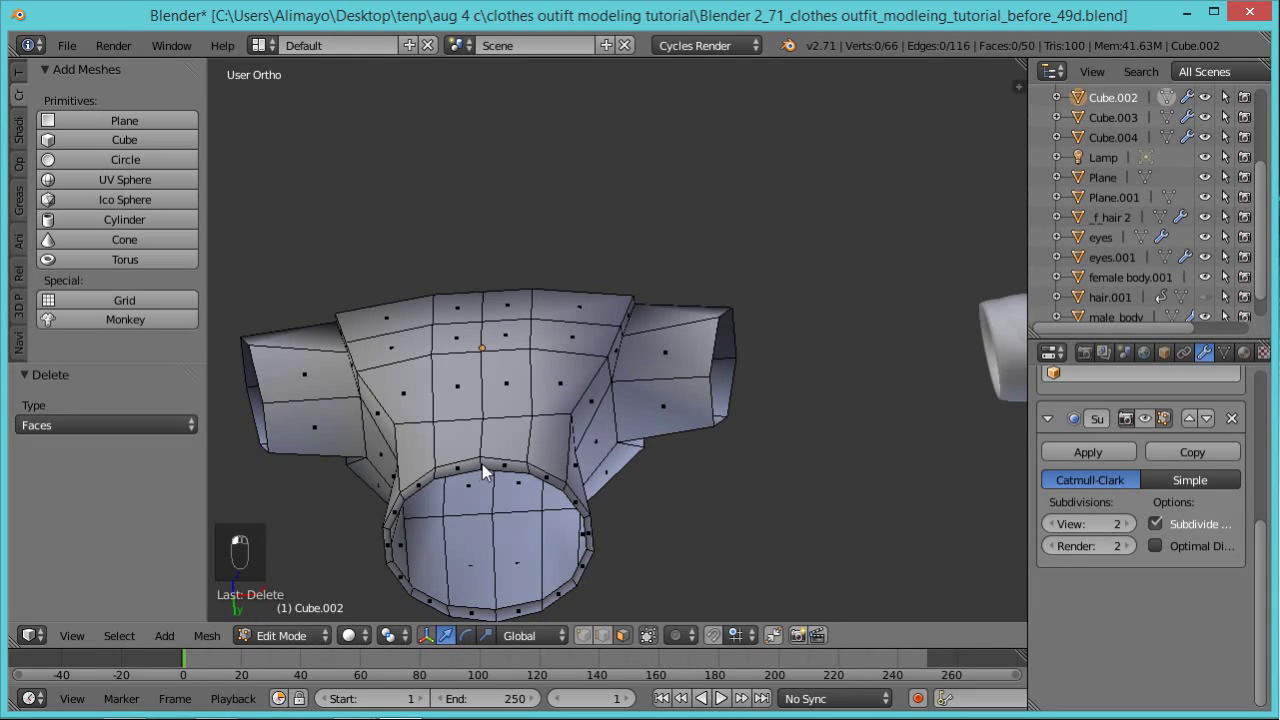
pyautogui.moveTo(479, 464); pyautogui.dragTo(491, 599, button='middle')
pyautogui.keyDown('alt'); pyautogui.rightClick(530, 587); pyautogui.keyUp('alt')
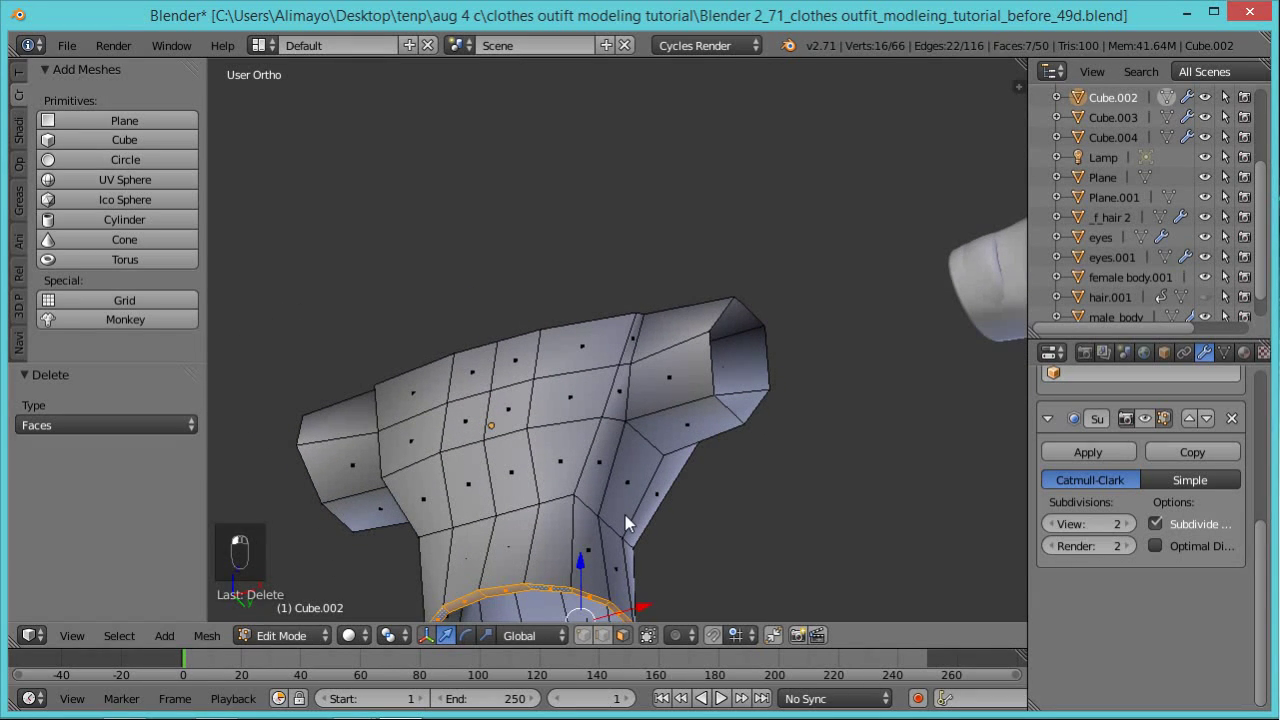
pyautogui.press('x')
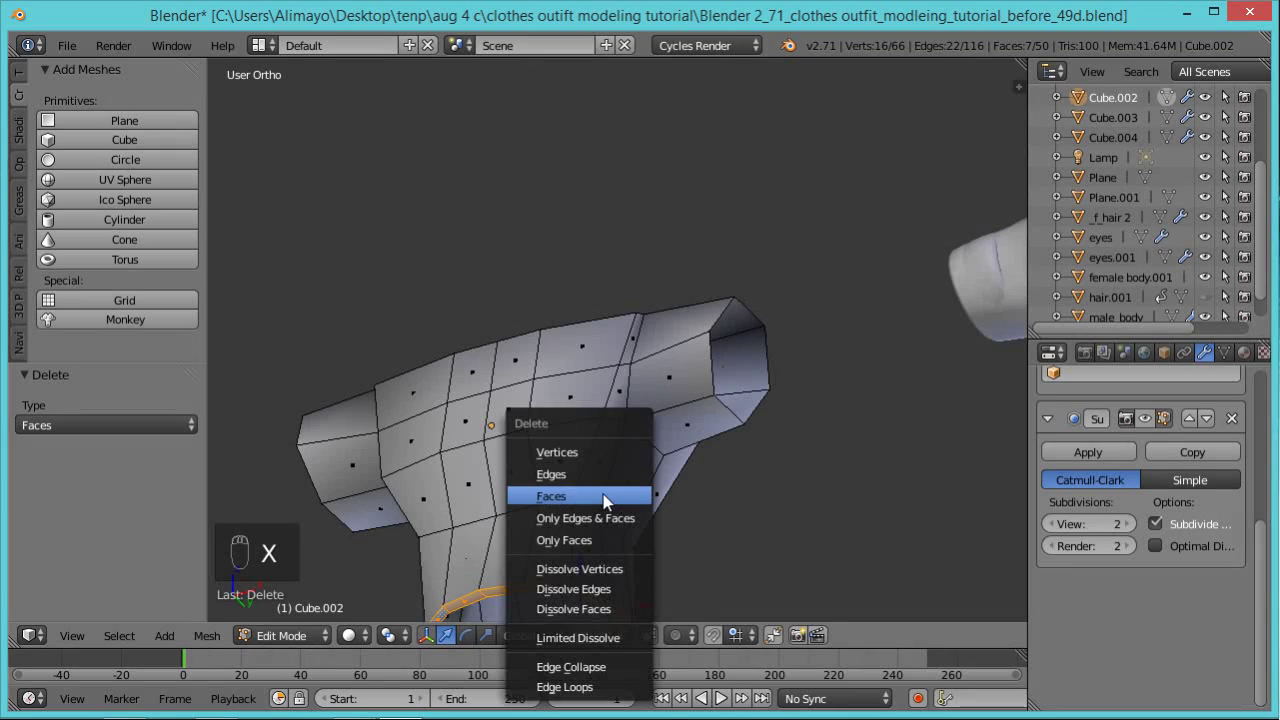
pyautogui.click(603, 497)
pyautogui.moveTo(607, 485); pyautogui.dragTo(745, 593, button='middle')
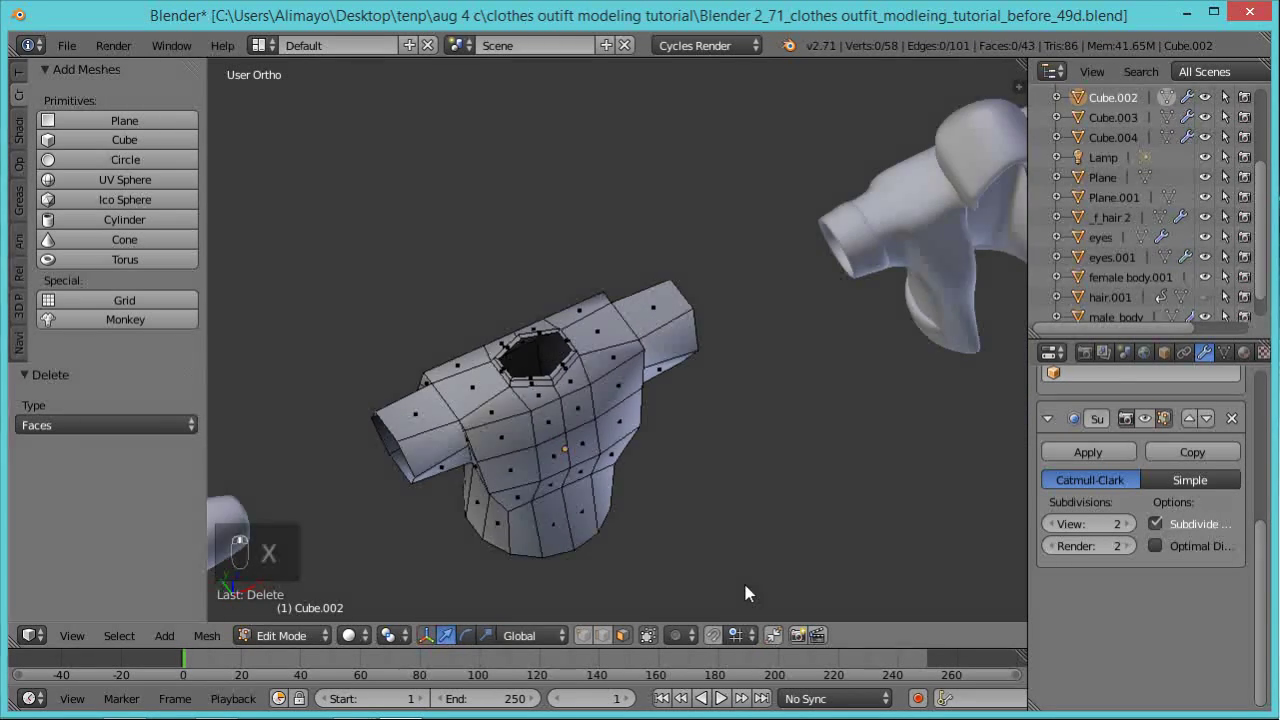
# Select the narrow rim faces around the shirt's neckline and delete them.
pyautogui.scroll(6, 643, 452)
pyautogui.moveTo(459, 408); pyautogui.dragTo(429, 309, button='middle')
pyautogui.rightClick(393, 261)
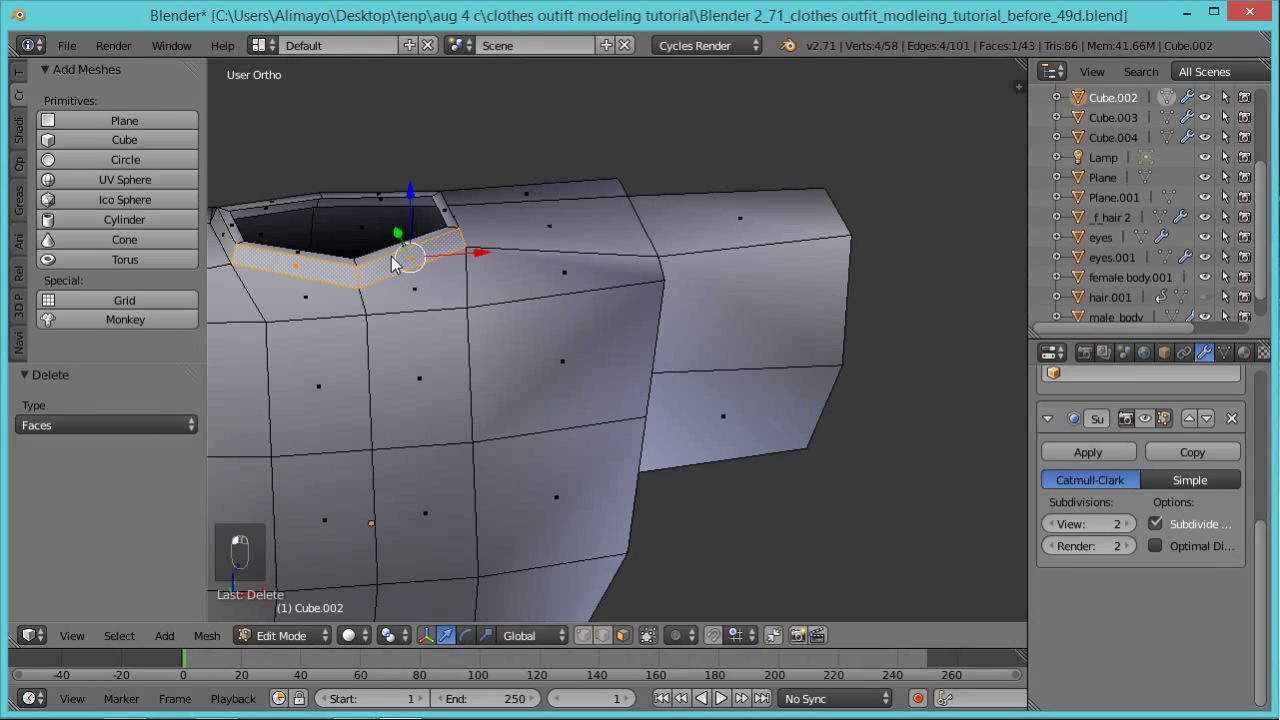
pyautogui.keyDown('shift'); pyautogui.rightClick(238, 244); pyautogui.keyUp('shift')
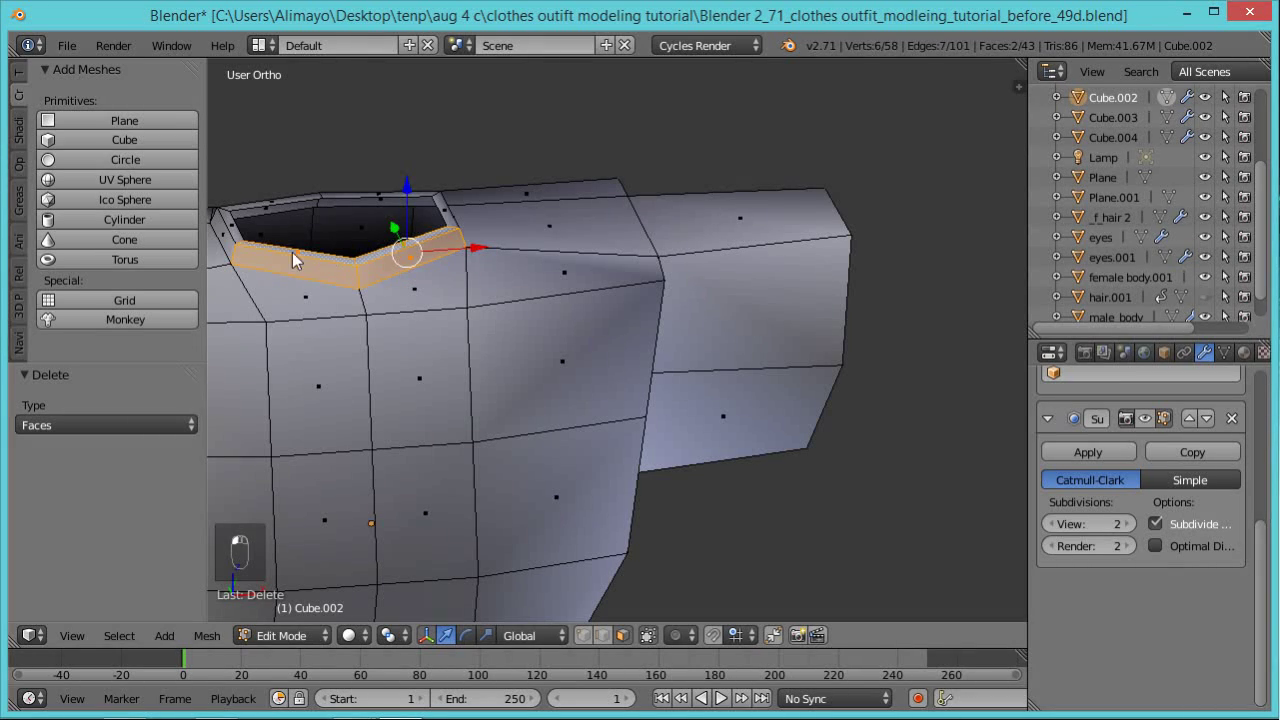
pyautogui.keyDown('alt'); pyautogui.keyDown('shift'); pyautogui.rightClick(228, 239); pyautogui.keyUp('shift'); pyautogui.keyUp('alt')
pyautogui.keyDown('shift'); pyautogui.rightClick(278, 199); pyautogui.keyUp('shift')
pyautogui.moveTo(282, 244); pyautogui.dragTo(386, 320, button='middle')
pyautogui.keyDown('shift'); pyautogui.rightClick(366, 337); pyautogui.keyUp('shift')
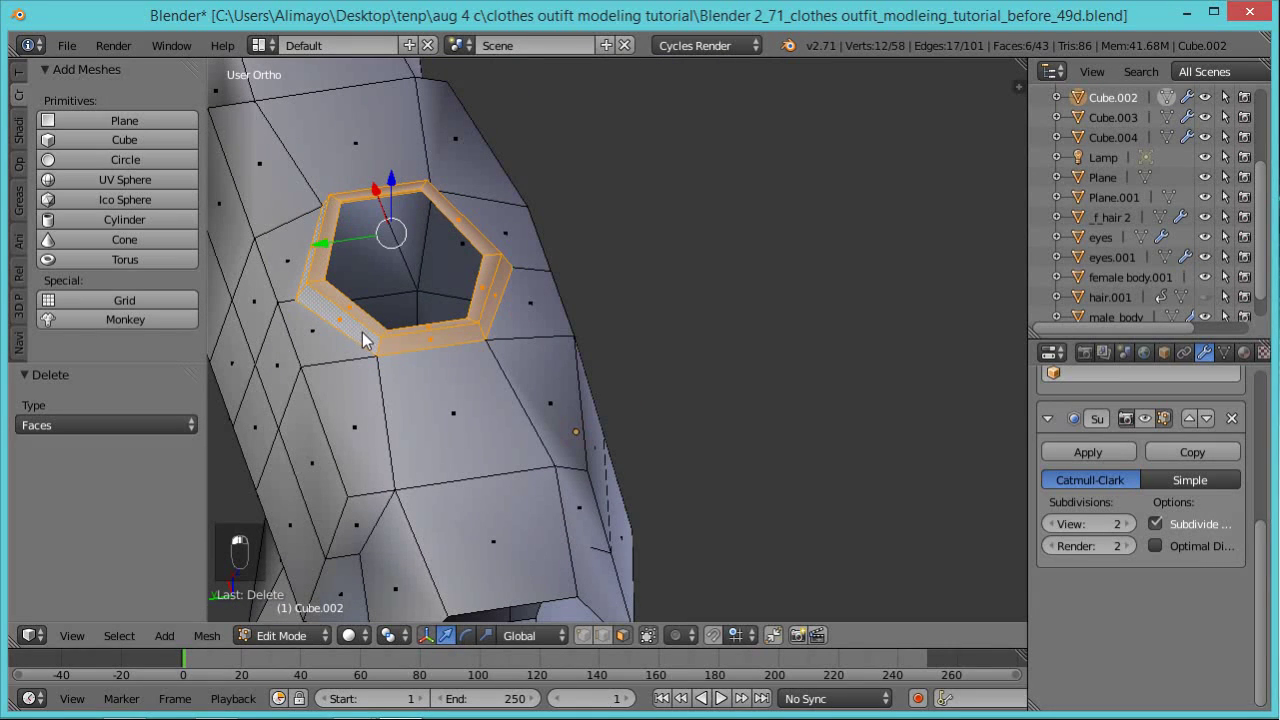
pyautogui.press('x')
pyautogui.click(423, 334)
# Turn the Subdivision Surface display in Edit Mode back on for the shirt and return to Object Mode.
pyautogui.moveTo(570, 393); pyautogui.dragTo(543, 352, button='middle')
pyautogui.scroll(-5, 548, 352)
pyautogui.moveTo(632, 429); pyautogui.dragTo(592, 407, button='middle')
pyautogui.click(1162, 418)
pyautogui.scroll(-3, 743, 405)
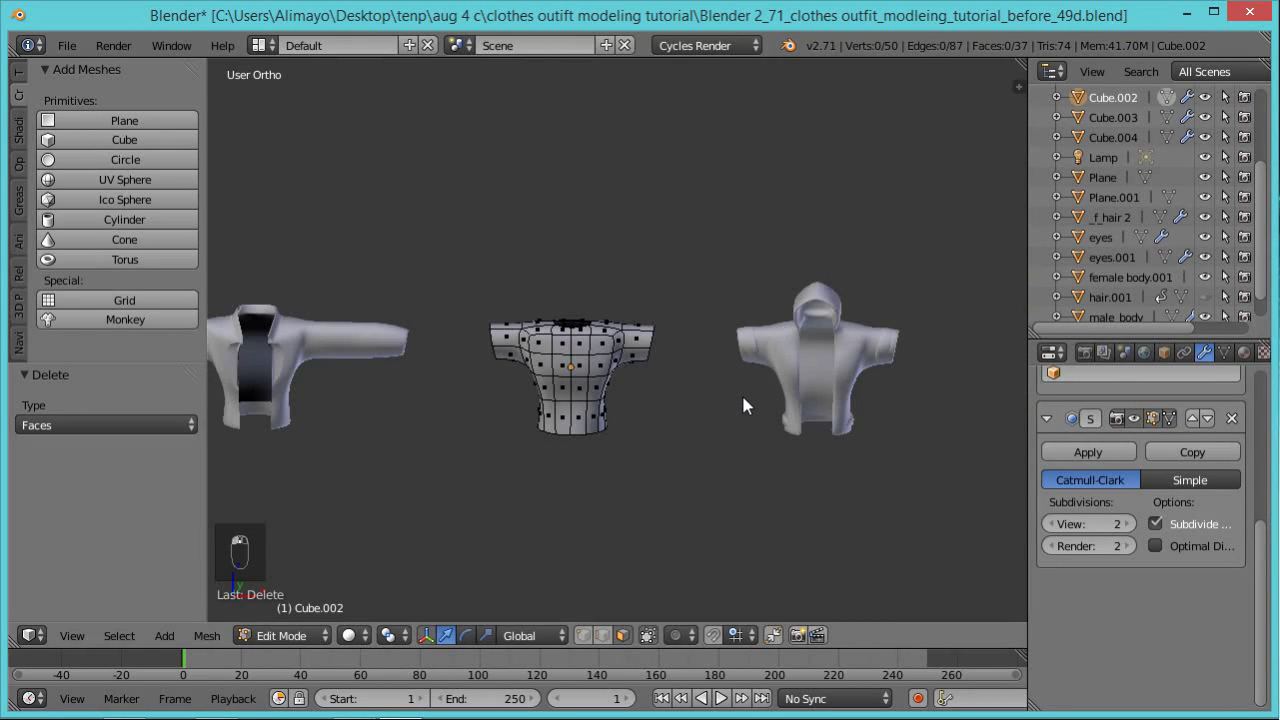
pyautogui.press('Tab')
# Move the short-sleeved shirt along X by about -83.6 and another -50.8 units onto the male character.
pyautogui.scroll(-2, 656, 350)
pyautogui.keyDown('shift'); pyautogui.moveTo(585, 370); pyautogui.dragTo(858, 389, button='middle'); pyautogui.keyUp('shift')
pyautogui.moveTo(862, 395); pyautogui.dragTo(375, 403)
pyautogui.scroll(-3, 376, 398)
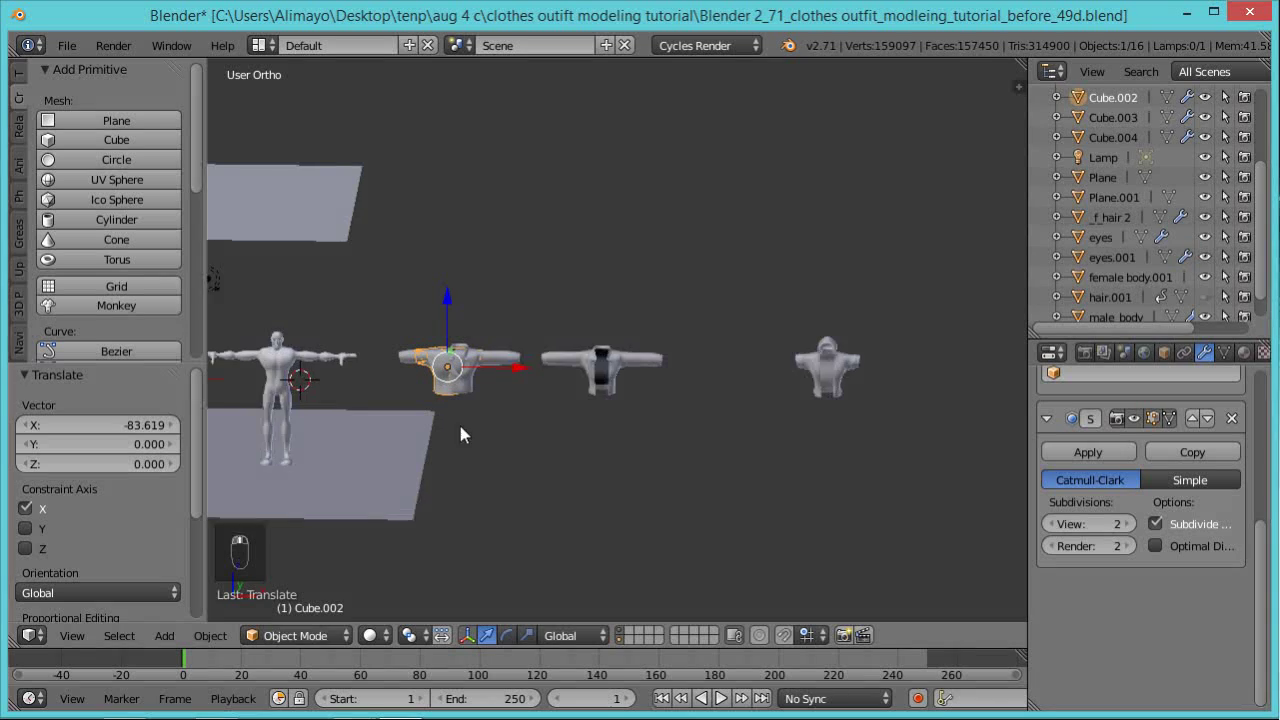
pyautogui.keyDown('shift'); pyautogui.moveTo(461, 427); pyautogui.dragTo(617, 416, button='middle'); pyautogui.keyUp('shift')
pyautogui.moveTo(615, 407); pyautogui.dragTo(443, 413)
# Frame the shirt on the male character and save the file as Blender 2_71_clothes outfit_modleing_tutorial_before_50d.blend.
pyautogui.scroll(5, 433, 413)
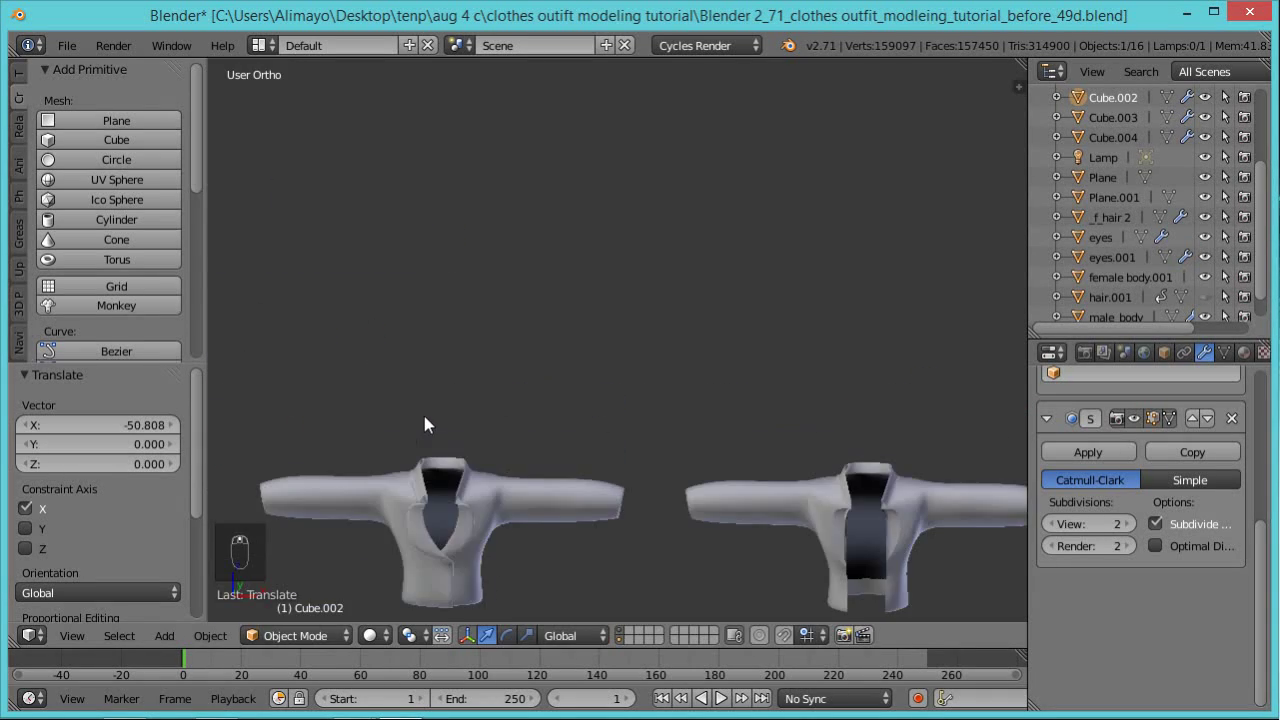
pyautogui.scroll(-5, 453, 465)
pyautogui.scroll(7, 598, 430)
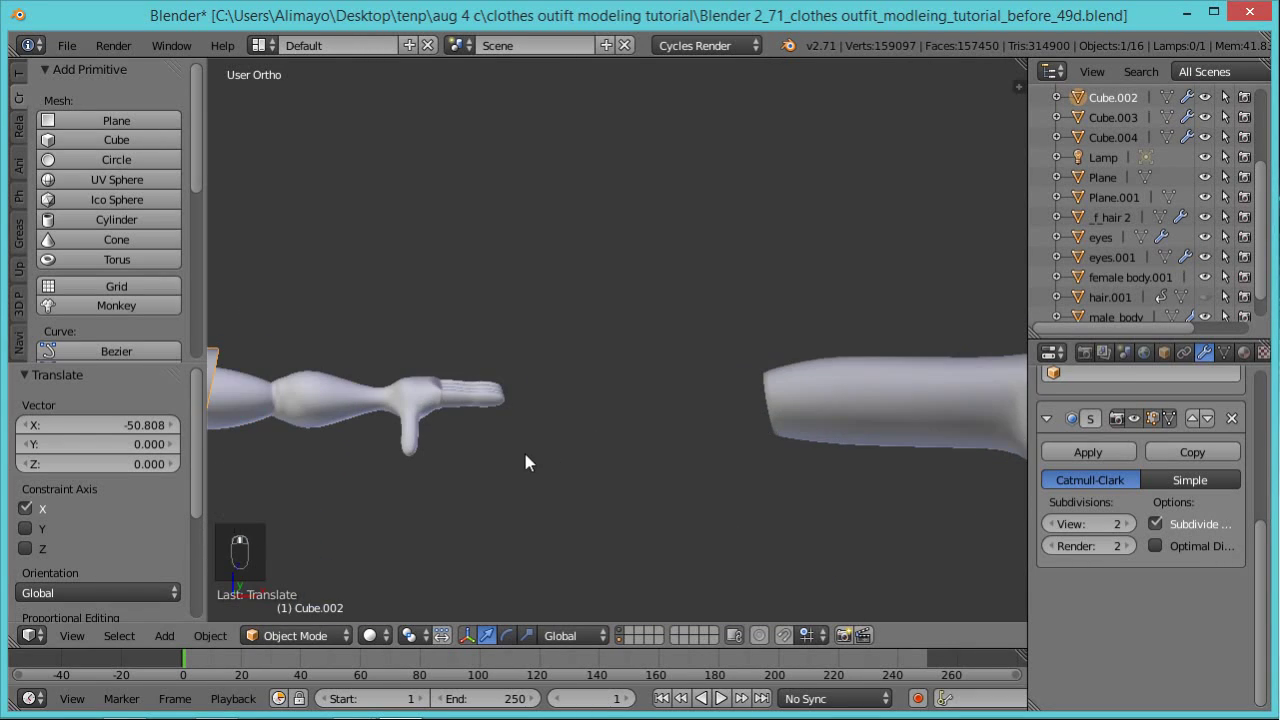
pyautogui.keyDown('shift'); pyautogui.moveTo(422, 472); pyautogui.dragTo(874, 369, button='middle'); pyautogui.keyUp('shift')
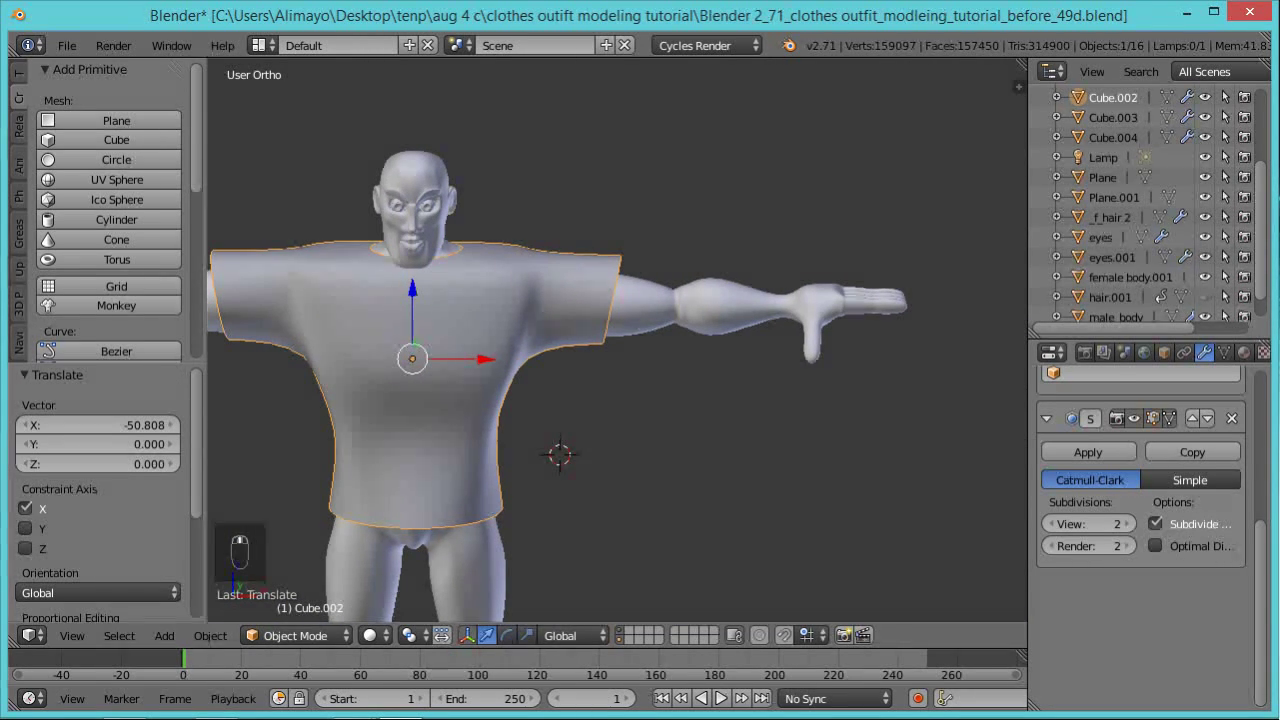
pyautogui.hotkey('ctrl', 'alt', 's')
pyautogui.moveTo(880, 413); pyautogui.dragTo(853, 428, button='middle')
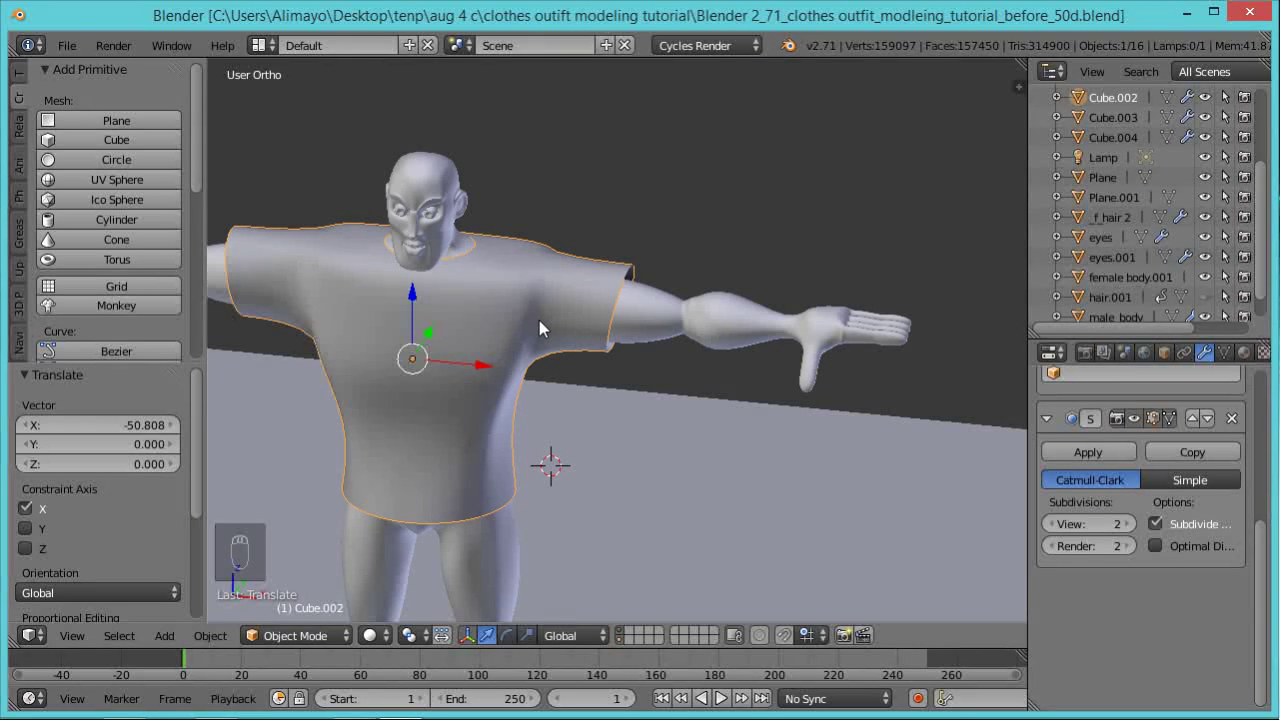
# Select the edge loop around the shirt's neck opening in Edit Mode and scale it up by about 1.576.
pyautogui.moveTo(539, 320); pyautogui.dragTo(651, 451, button='middle')
pyautogui.scroll(3, 516, 353)
pyautogui.scroll(4, 542, 347)
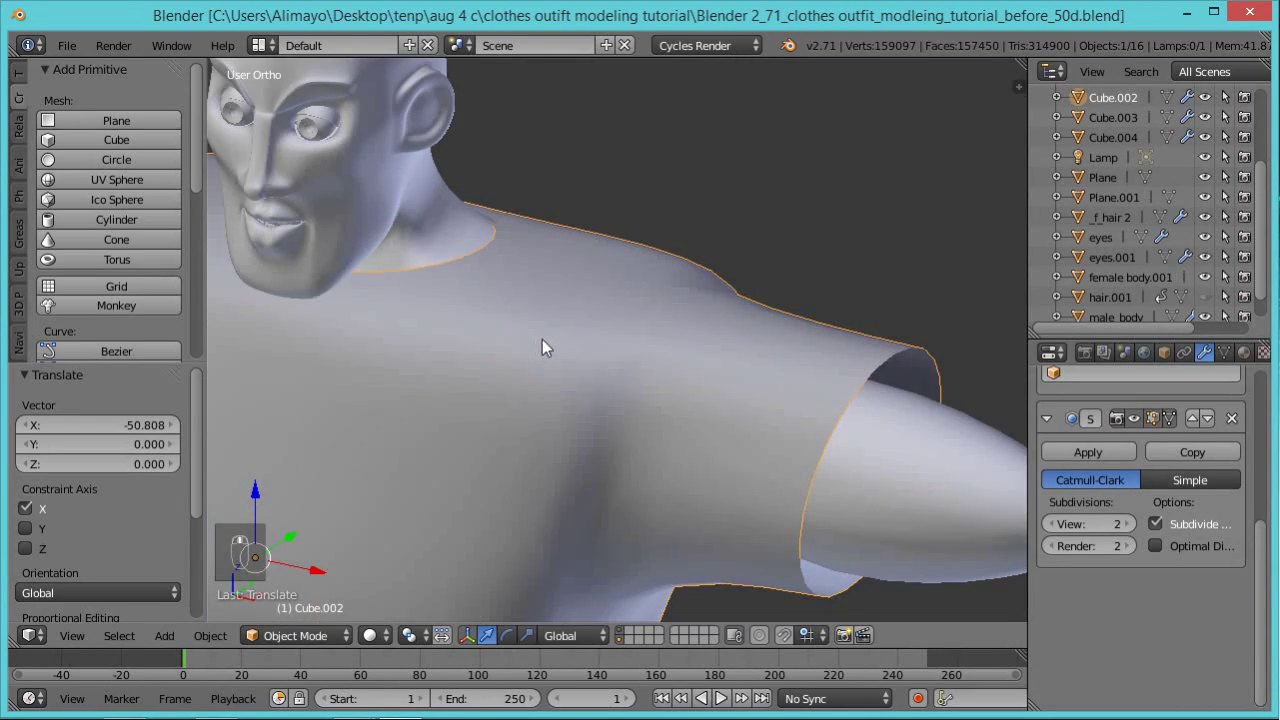
pyautogui.press('Tab')
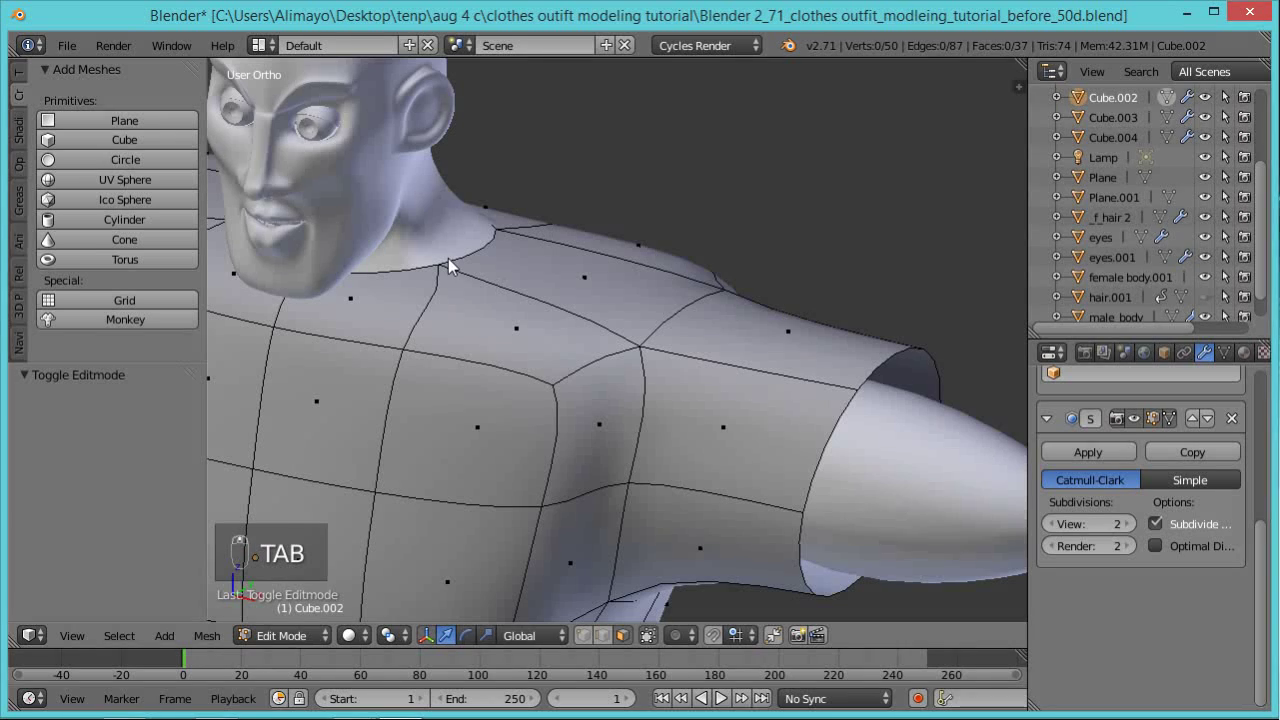
pyautogui.click(602, 636)
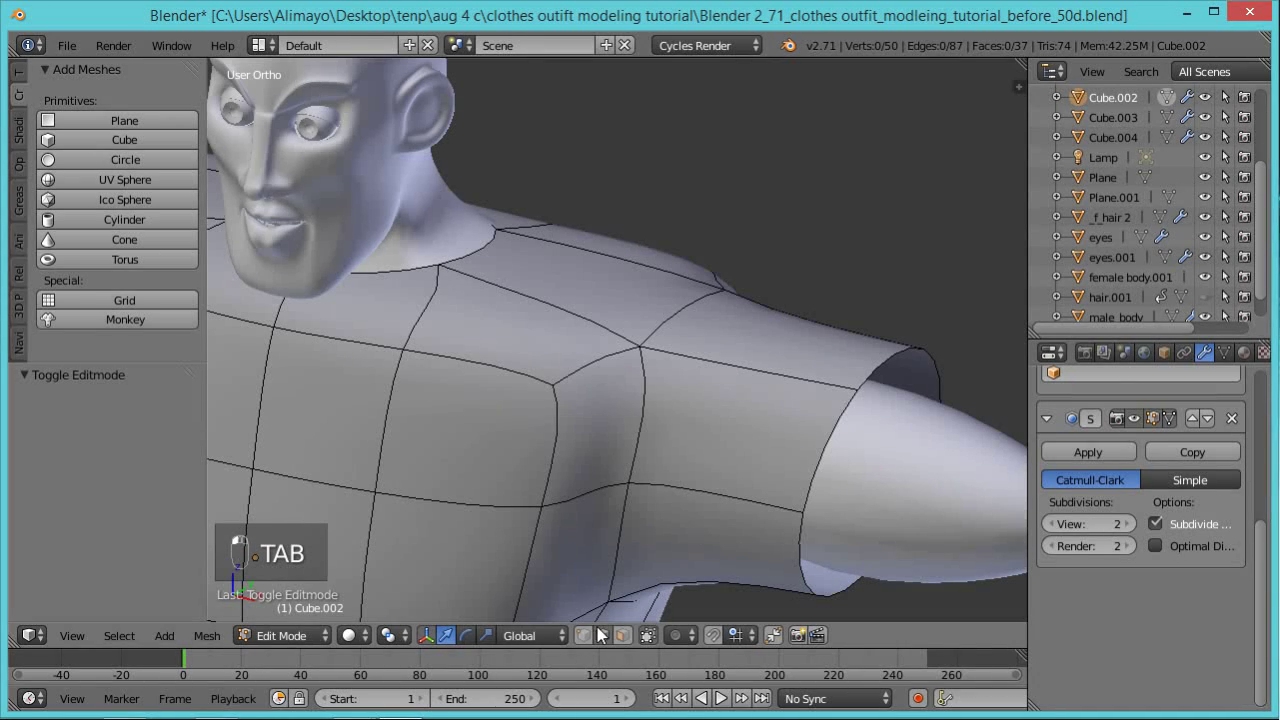
pyautogui.keyDown('alt'); pyautogui.rightClick(453, 258); pyautogui.keyUp('alt')
pyautogui.moveTo(480, 323); pyautogui.dragTo(554, 319, button='middle')
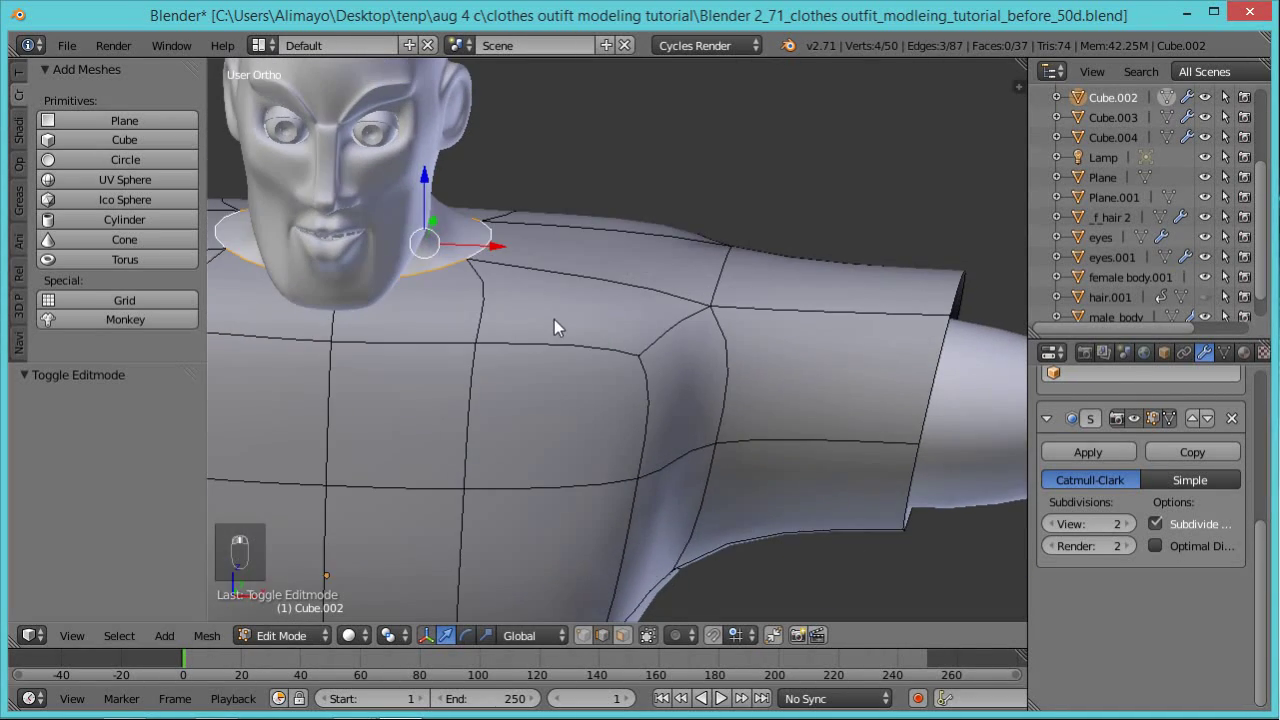
pyautogui.press('s')
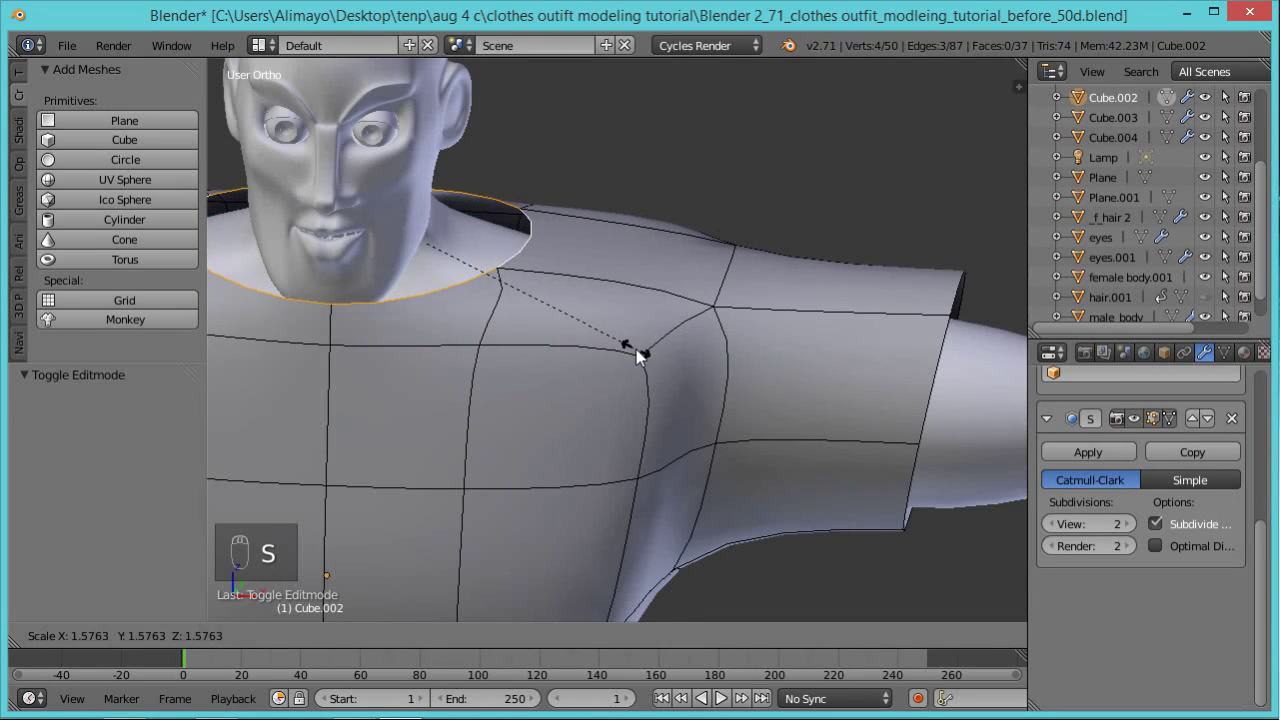
pyautogui.click(636, 349)
# Add one vertical loop cut between the neckline and shoulder, slid toward the neck with a factor of about -0.889.
pyautogui.scroll(-2, 641, 345)
pyautogui.moveTo(600, 365); pyautogui.dragTo(599, 330, button='middle')
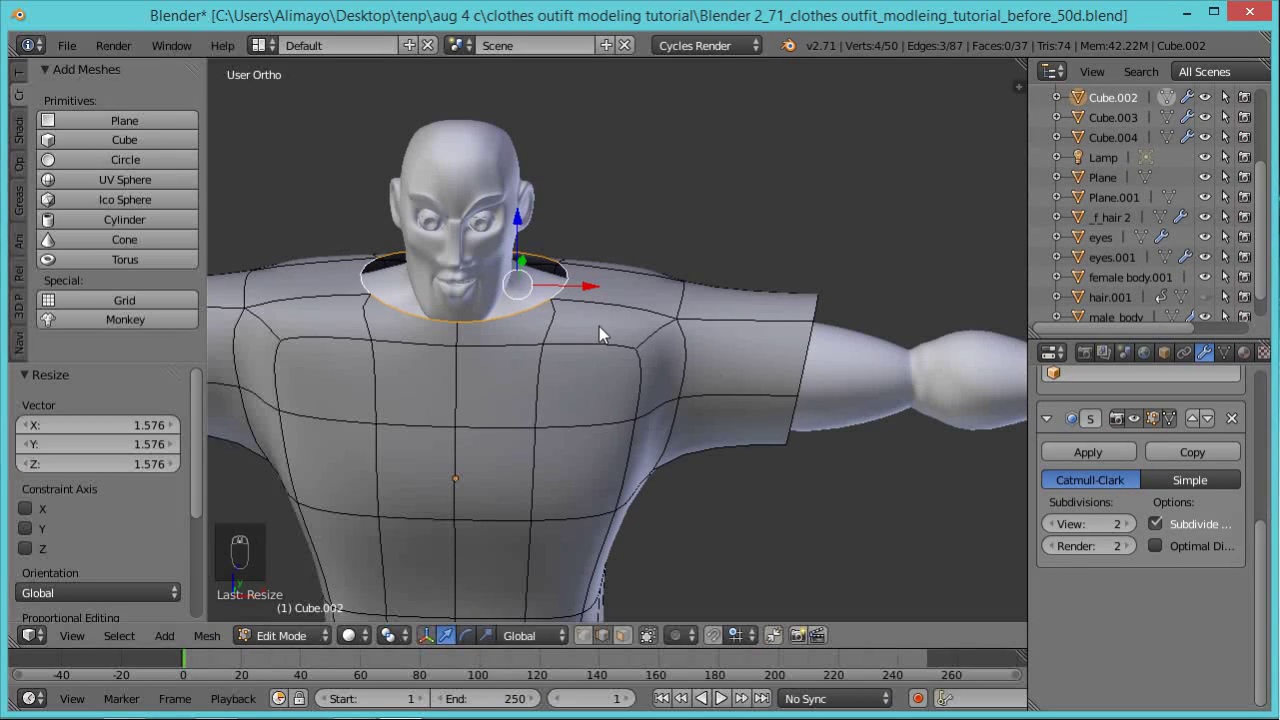
pyautogui.hotkey('ctrl', 'r')
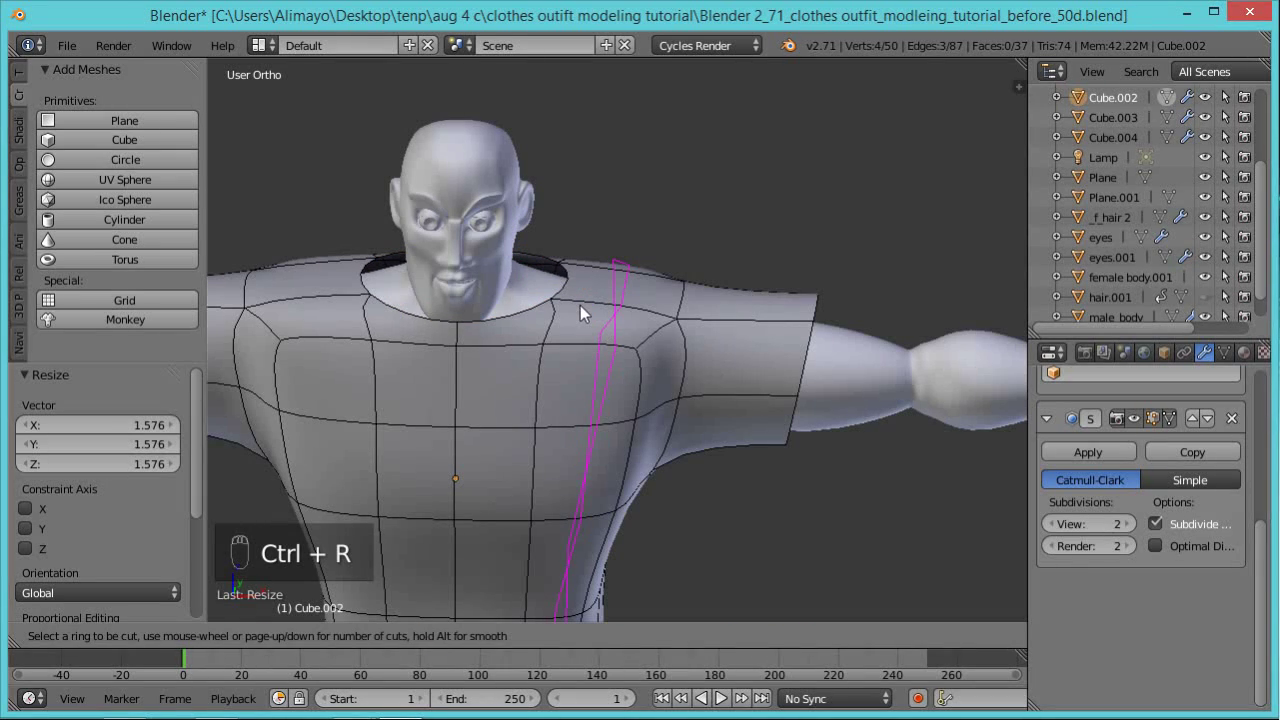
pyautogui.click(580, 305)
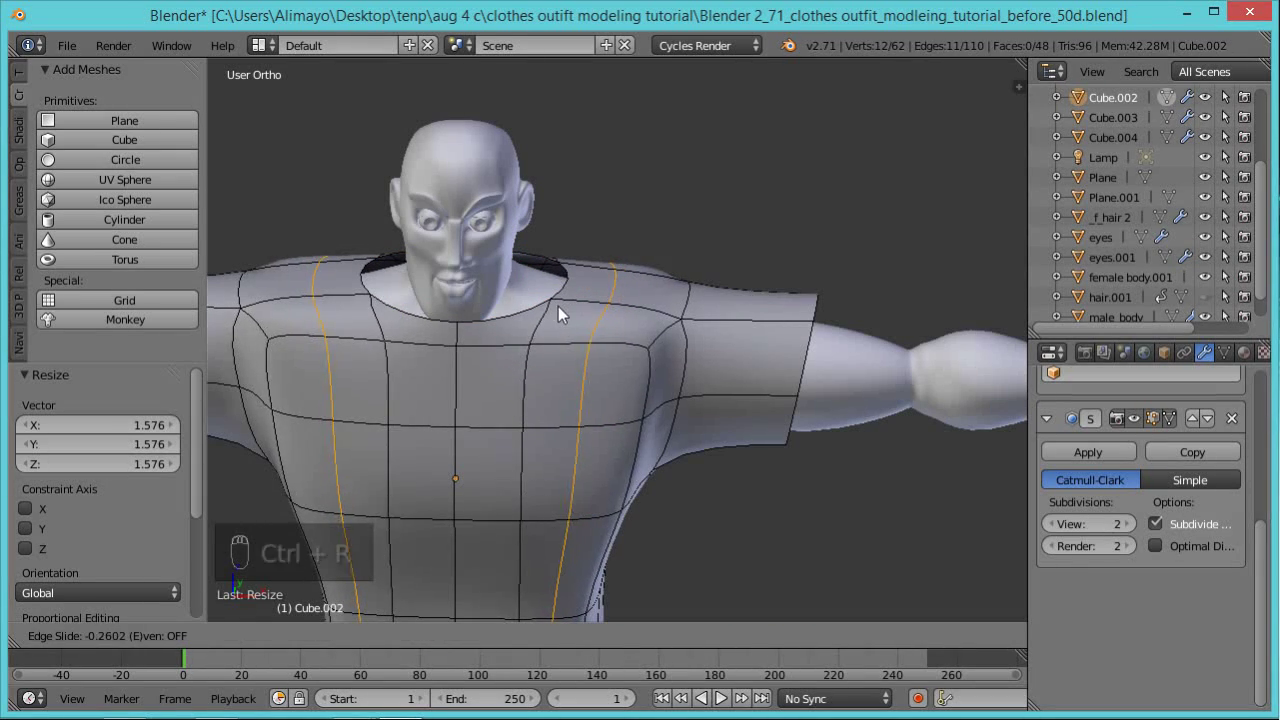
pyautogui.click(515, 310)
pyautogui.keyDown('alt'); pyautogui.rightClick(513, 311); pyautogui.keyUp('alt')
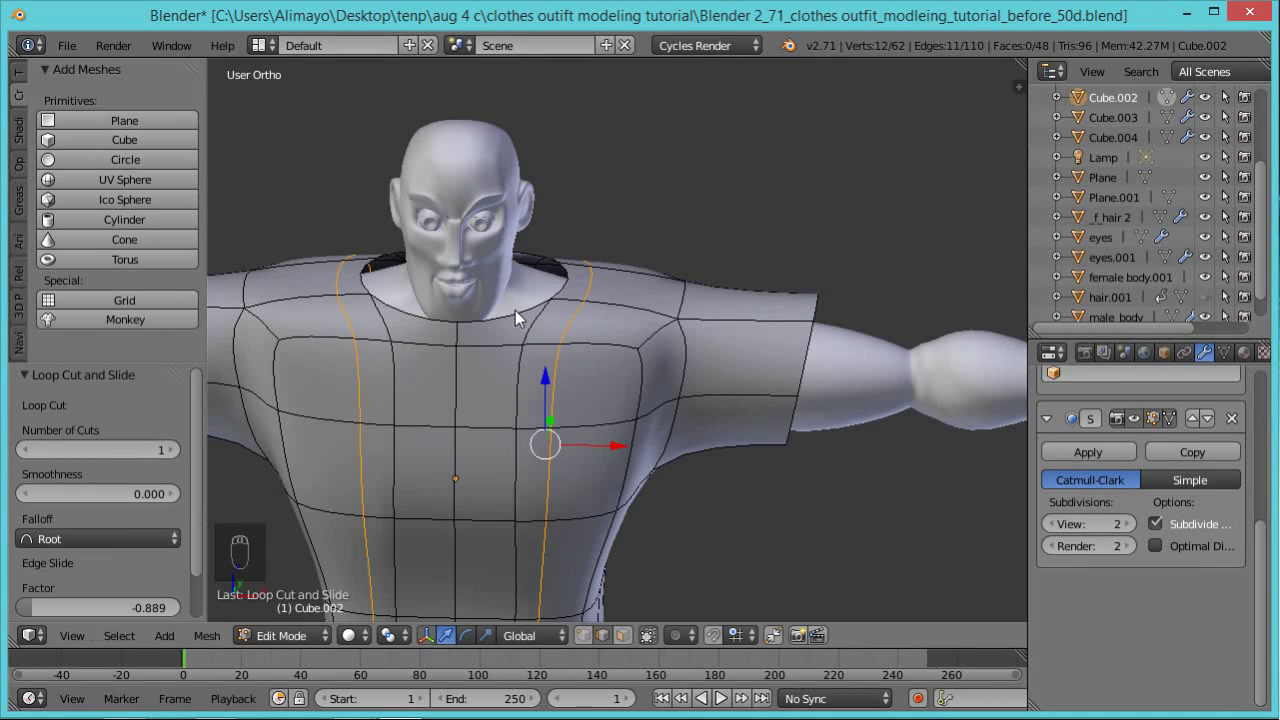
# Select the narrow shoulder face beside the neck opening and raise it about 0.151 along Z.
pyautogui.moveTo(578, 387); pyautogui.dragTo(596, 338, button='middle')
pyautogui.click(622, 635)
pyautogui.rightClick(555, 285)
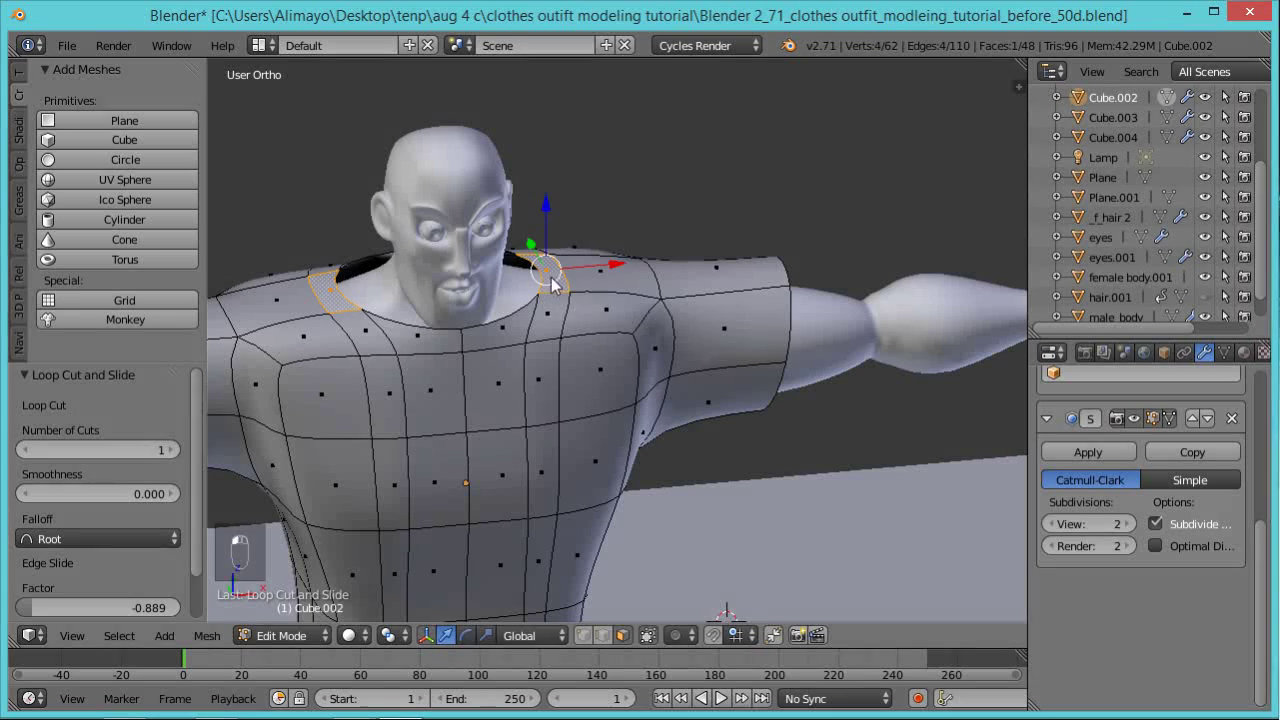
pyautogui.press('g')
pyautogui.press('z')
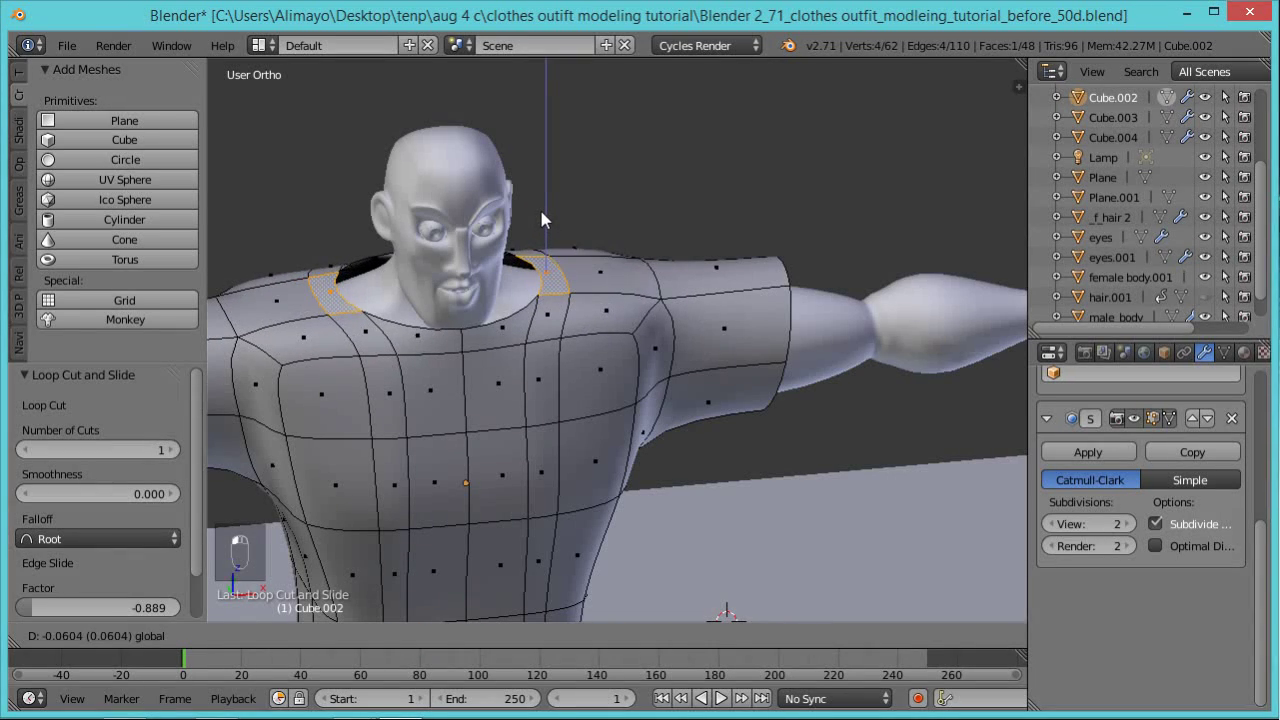
pyautogui.click(542, 206)
# Move the selected shoulder face beside the neck about 0.230 along the Y axis.
pyautogui.moveTo(615, 364); pyautogui.dragTo(423, 279, button='middle')
pyautogui.press('g')
pyautogui.press('z')
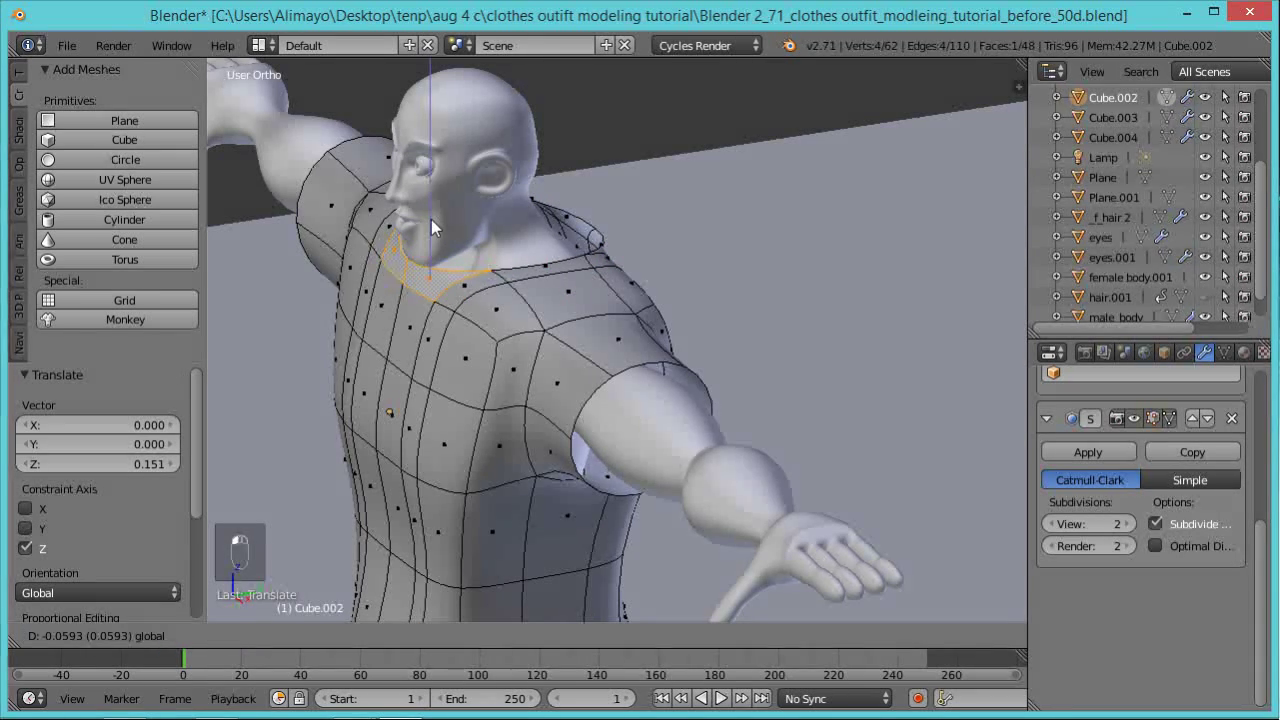
pyautogui.click(430, 227)
pyautogui.press('y')
pyautogui.click(496, 276)
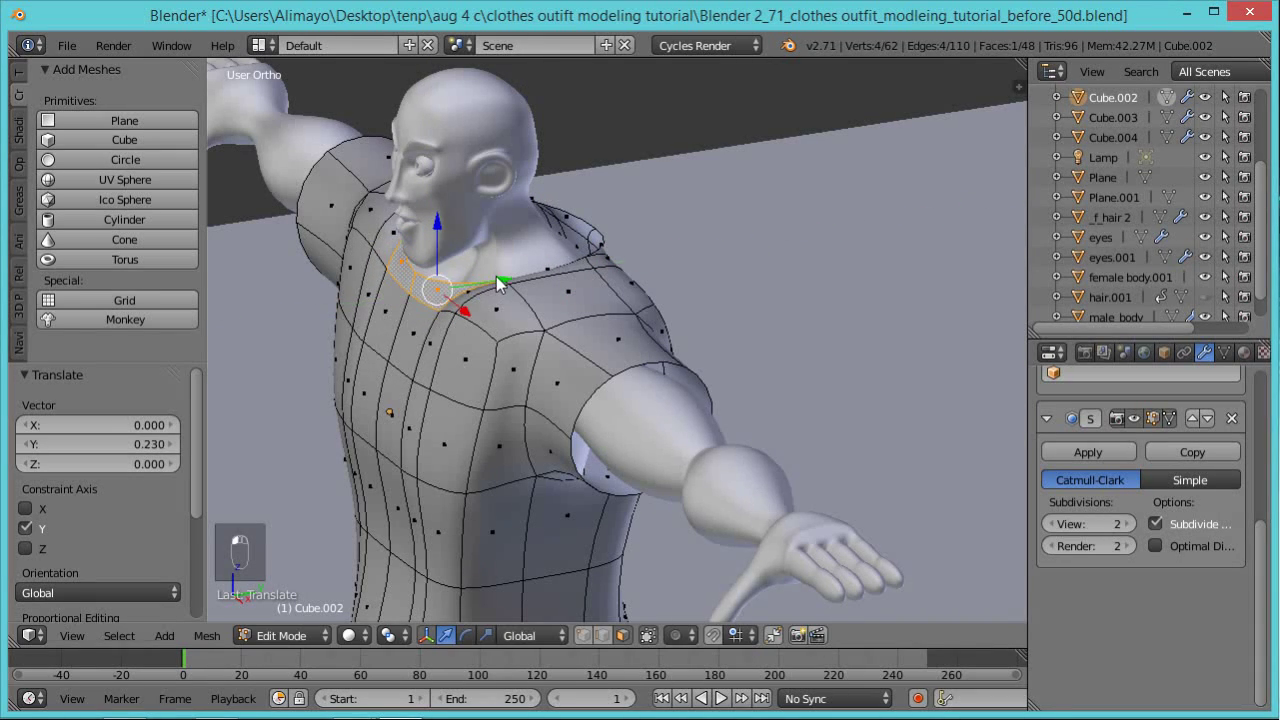
# Select the lower face on the back of the sleeve and move it about 0.832 along Y.
pyautogui.moveTo(539, 312); pyautogui.dragTo(940, 474, button='middle')
pyautogui.scroll(-3, 610, 288)
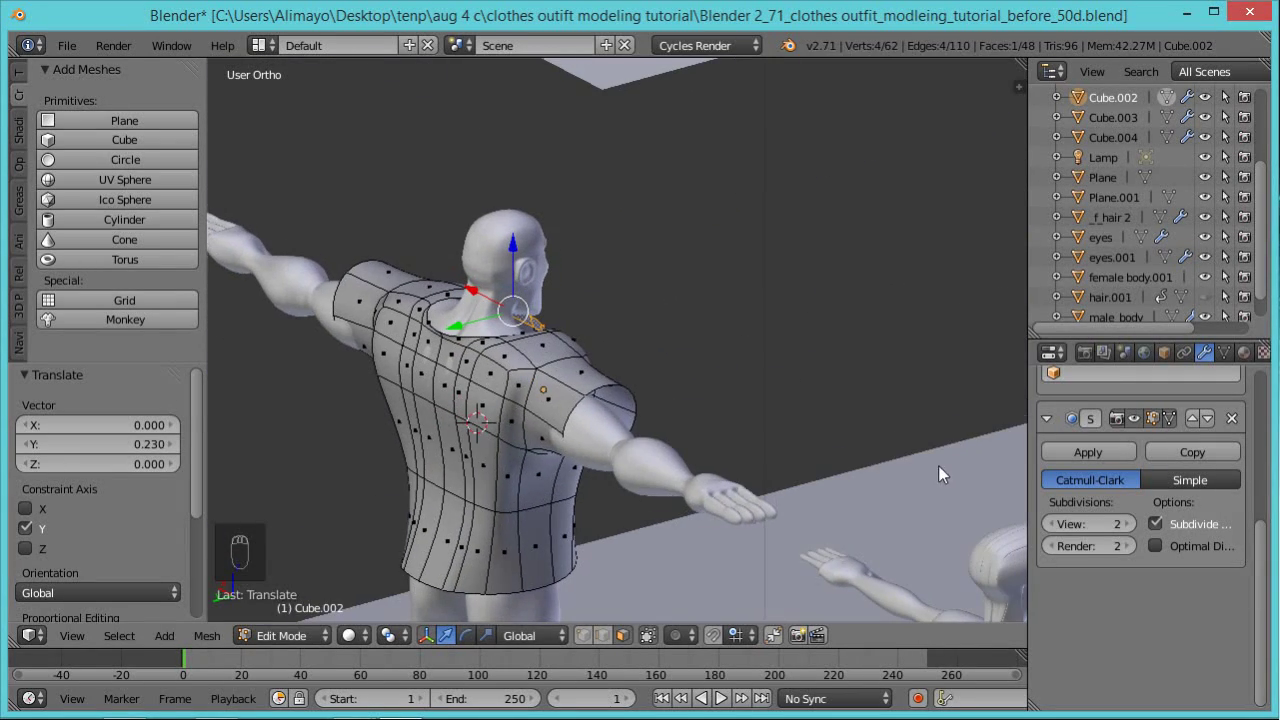
pyautogui.rightClick(551, 443)
pyautogui.moveTo(327, 365); pyautogui.dragTo(311, 366)
pyautogui.moveTo(634, 390); pyautogui.dragTo(785, 430, button='middle')
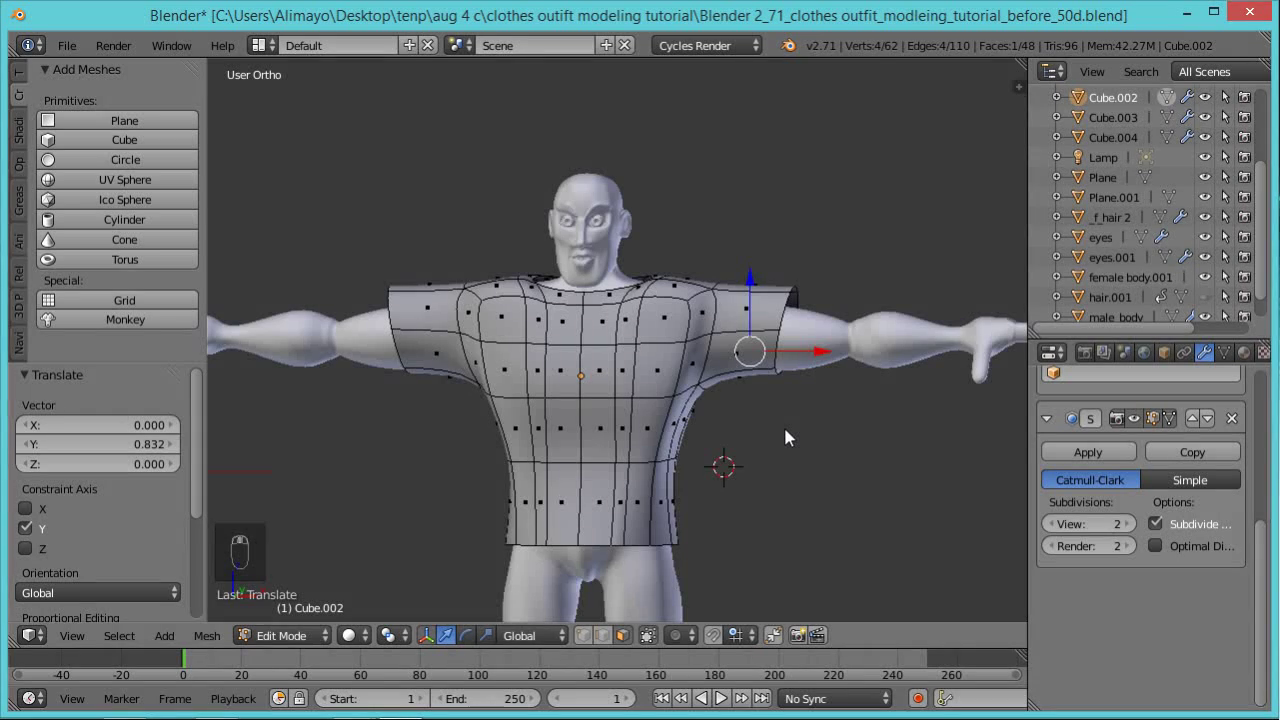
# Deselect all faces and inspect the shirt's fit around the torso, shoulders and sleeves from several angles.
pyautogui.scroll(2, 785, 437)
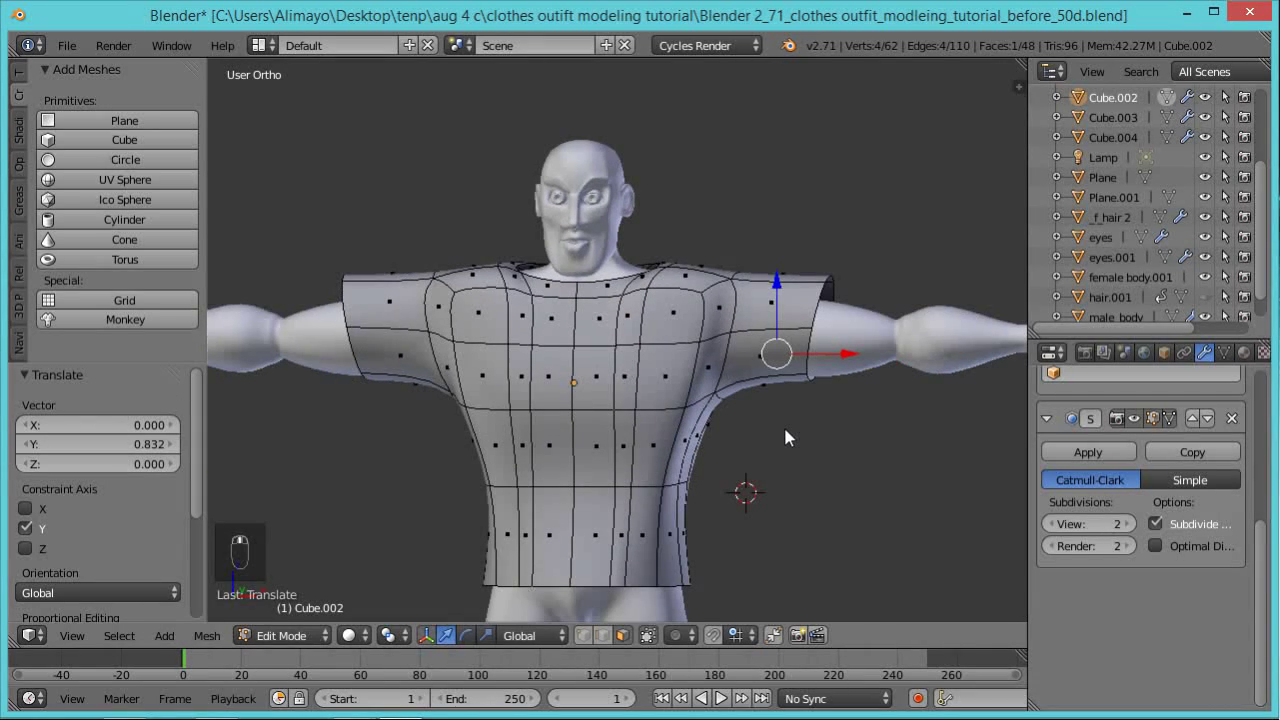
pyautogui.moveTo(742, 406); pyautogui.dragTo(645, 446, button='middle')
pyautogui.press('a')
pyautogui.moveTo(649, 366); pyautogui.dragTo(680, 426, button='middle')
pyautogui.scroll(2, 680, 426)
pyautogui.scroll(-2, 680, 426)
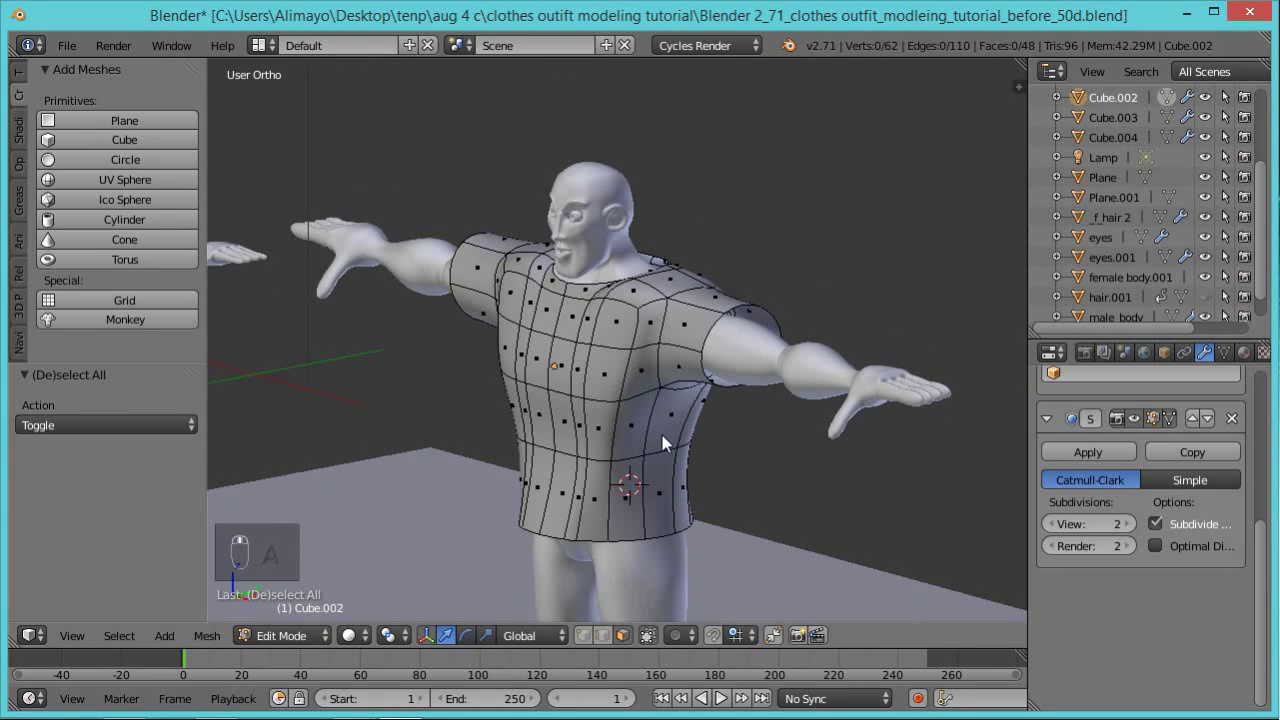
pyautogui.scroll(2, 662, 445)
pyautogui.scroll(-2, 662, 435)
pyautogui.moveTo(643, 413); pyautogui.dragTo(698, 473, button='middle')
pyautogui.scroll(1, 698, 473)
pyautogui.moveTo(700, 425); pyautogui.dragTo(711, 453, button='middle')
# Return to Object Mode and save the file as Blender 2_71_clothes outfit_modleing_tutorial_before_51d.blend.
pyautogui.press('Tab')
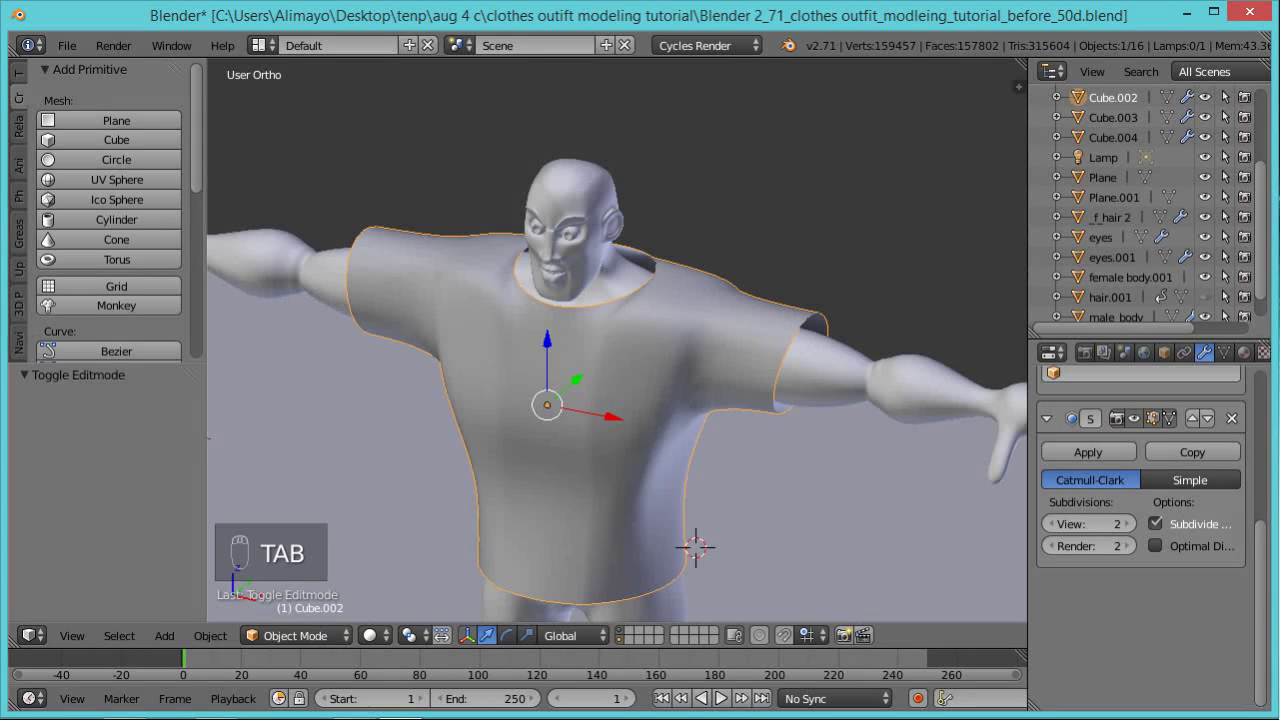
pyautogui.hotkey('ctrl', 'alt', 's')
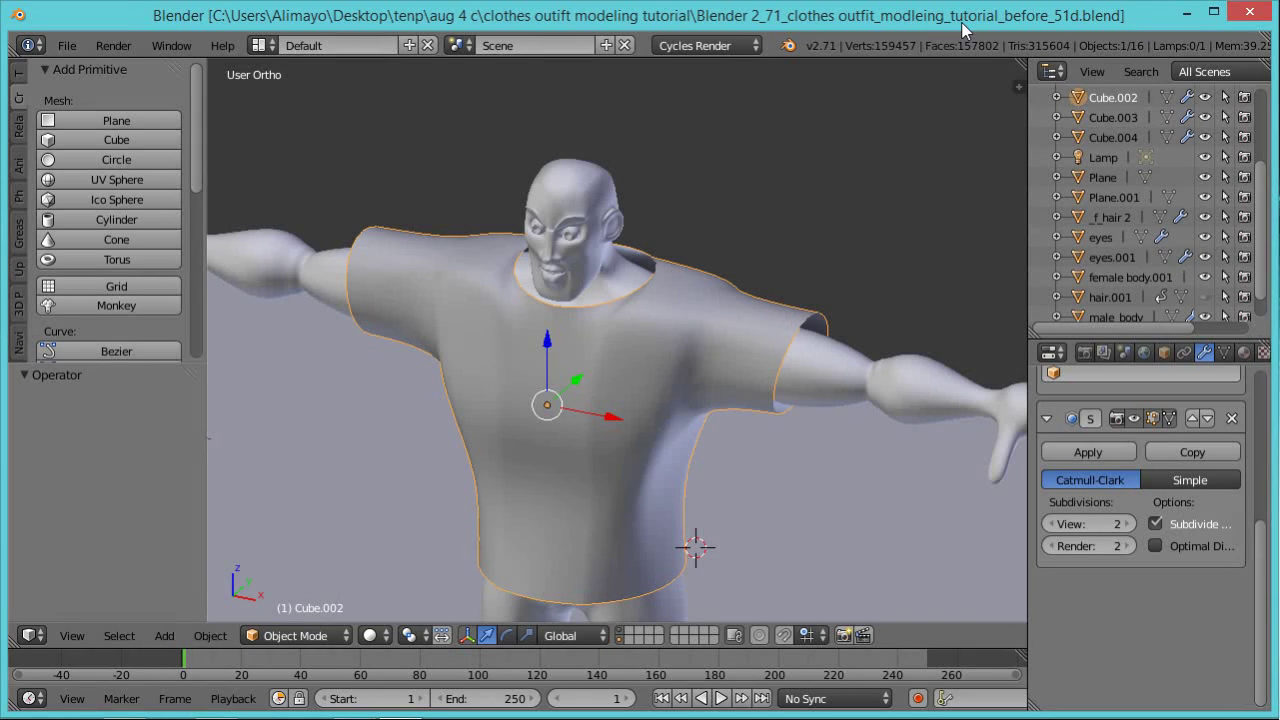
pyautogui.press('n')
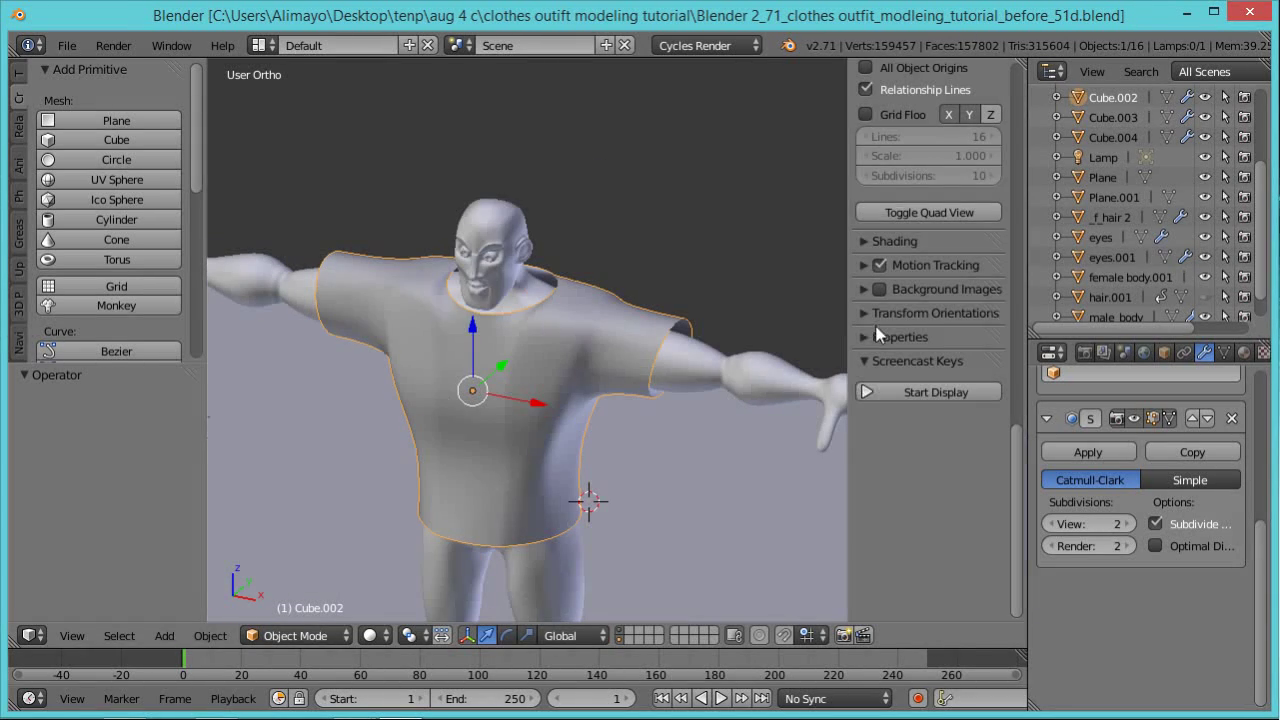
pyautogui.press('n')
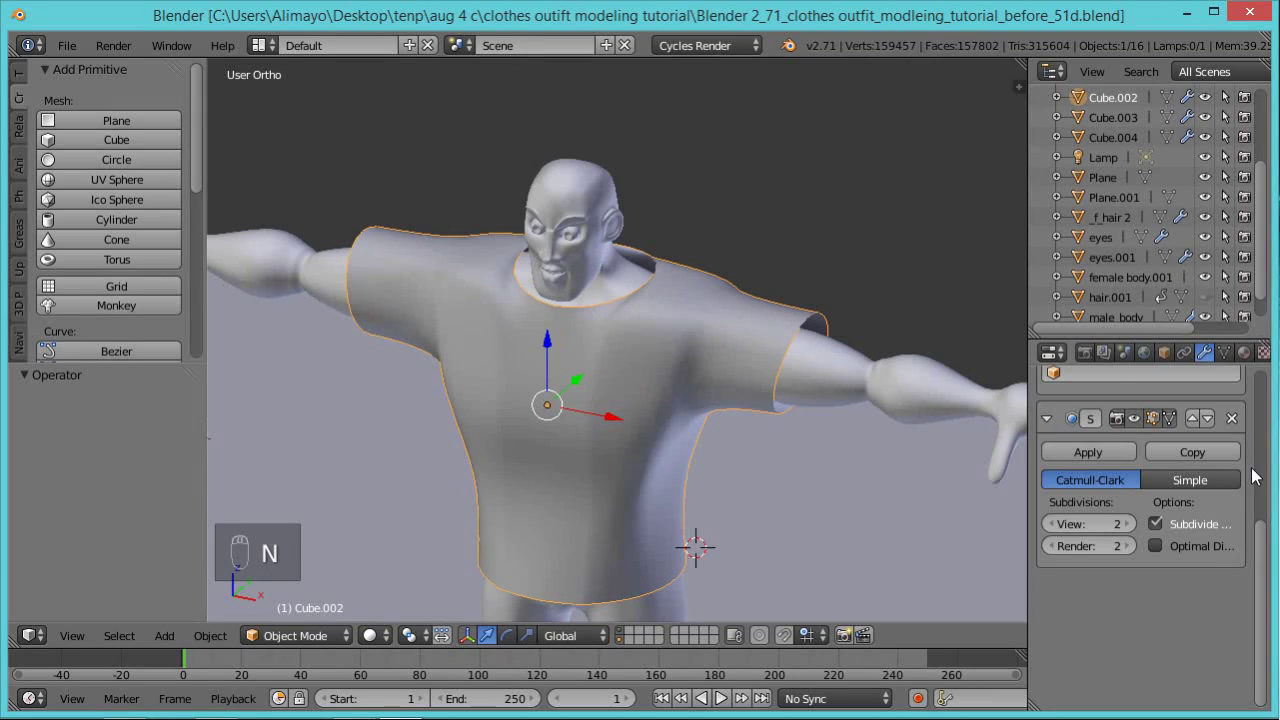
# Apply the shirt's Mirror modifier.
pyautogui.moveTo(1262, 565); pyautogui.dragTo(1265, 398)
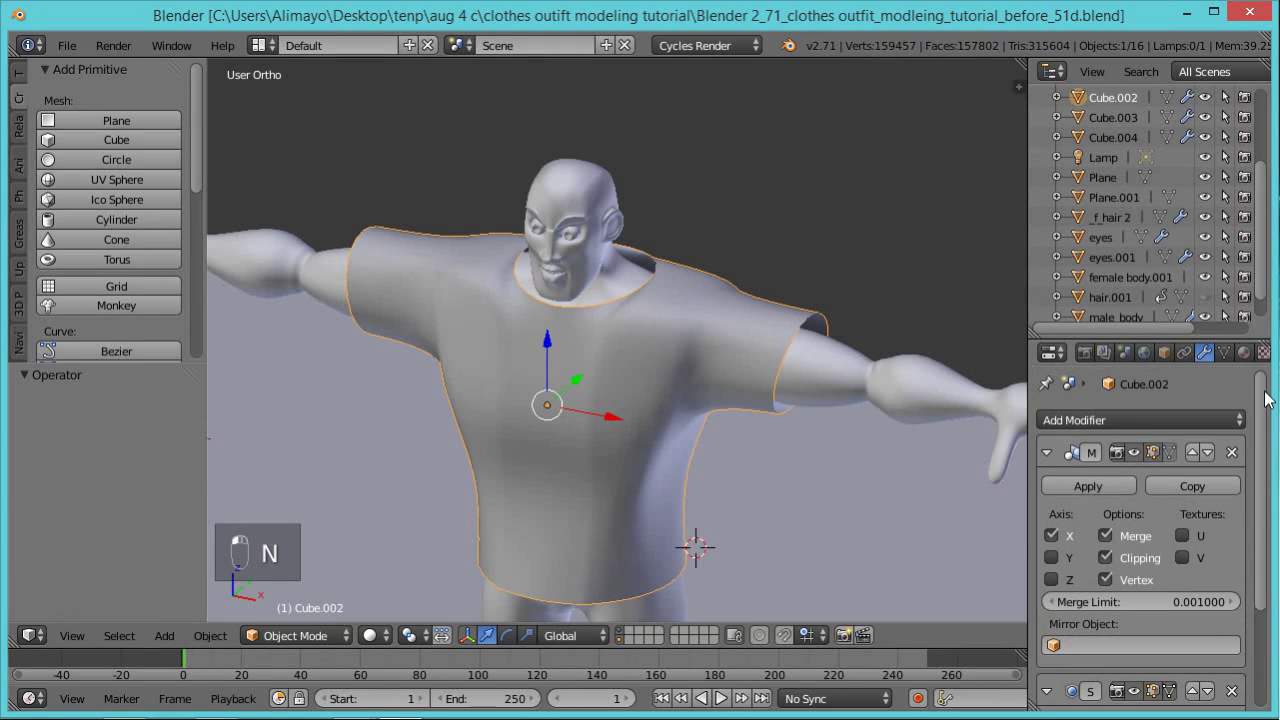
pyautogui.click(1083, 486)
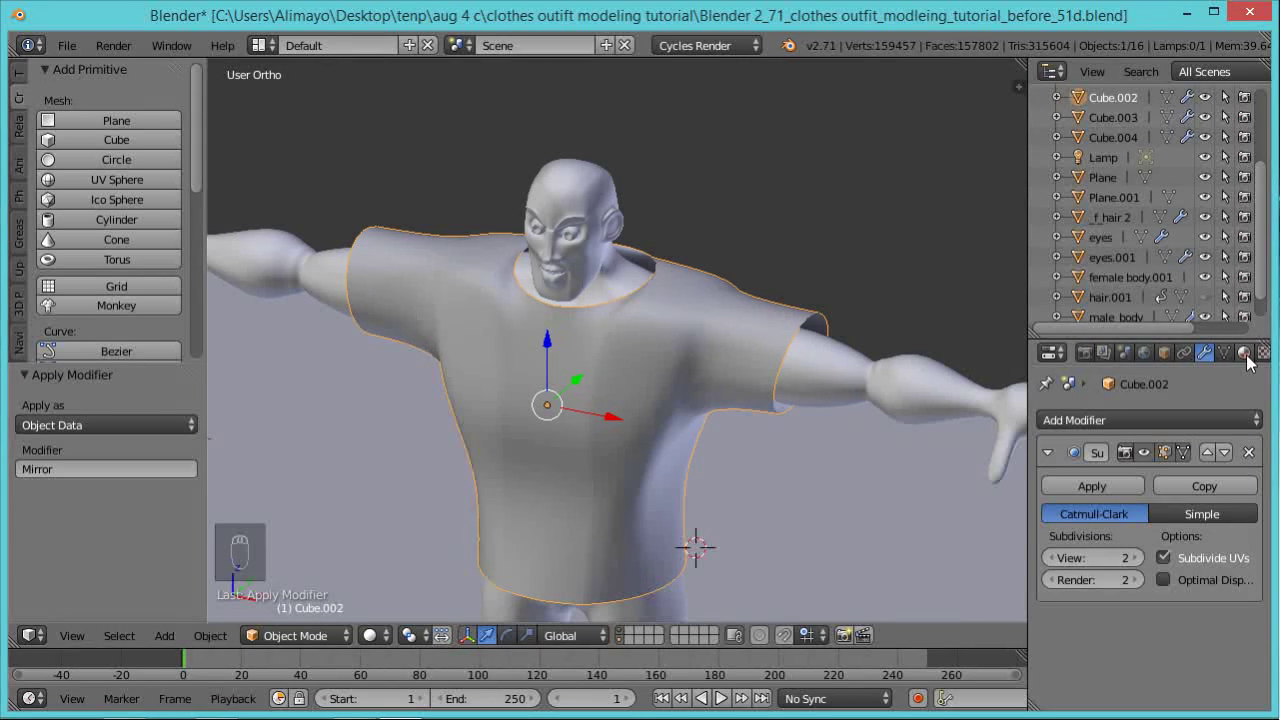
# Enable Cloth physics on the shirt.
pyautogui.scroll(-5, 1233, 360)
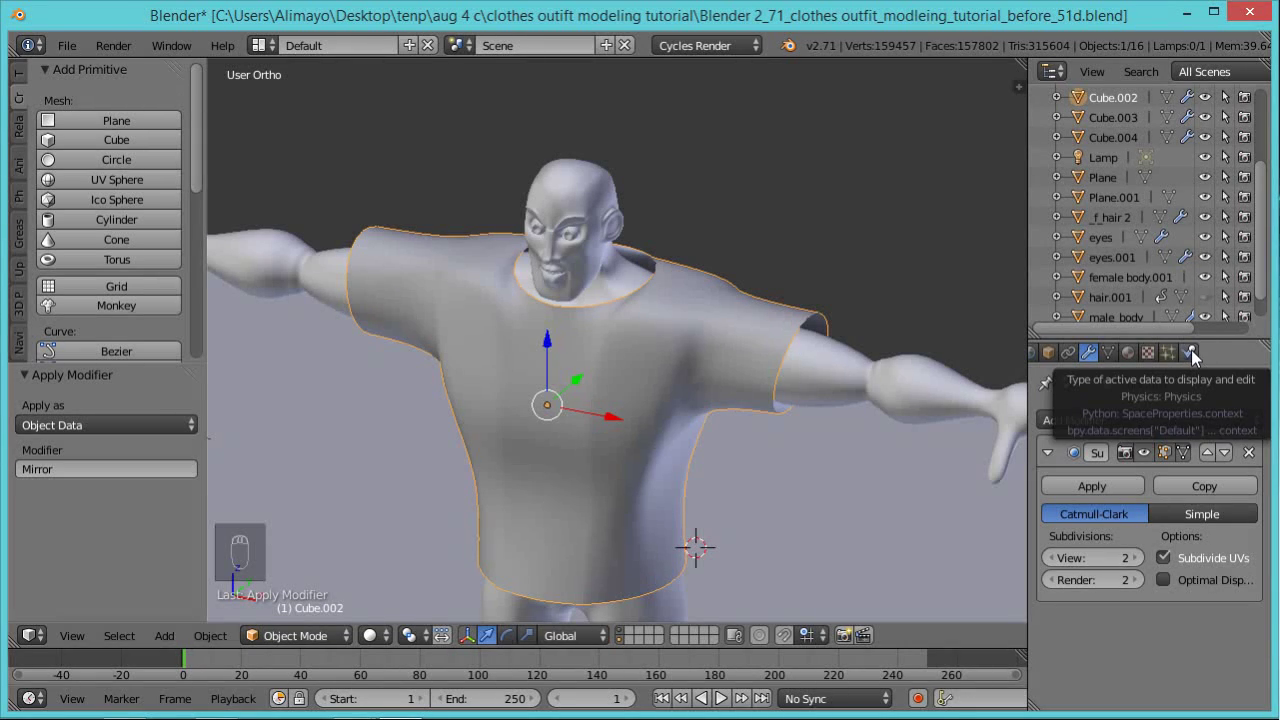
pyautogui.click(1190, 352)
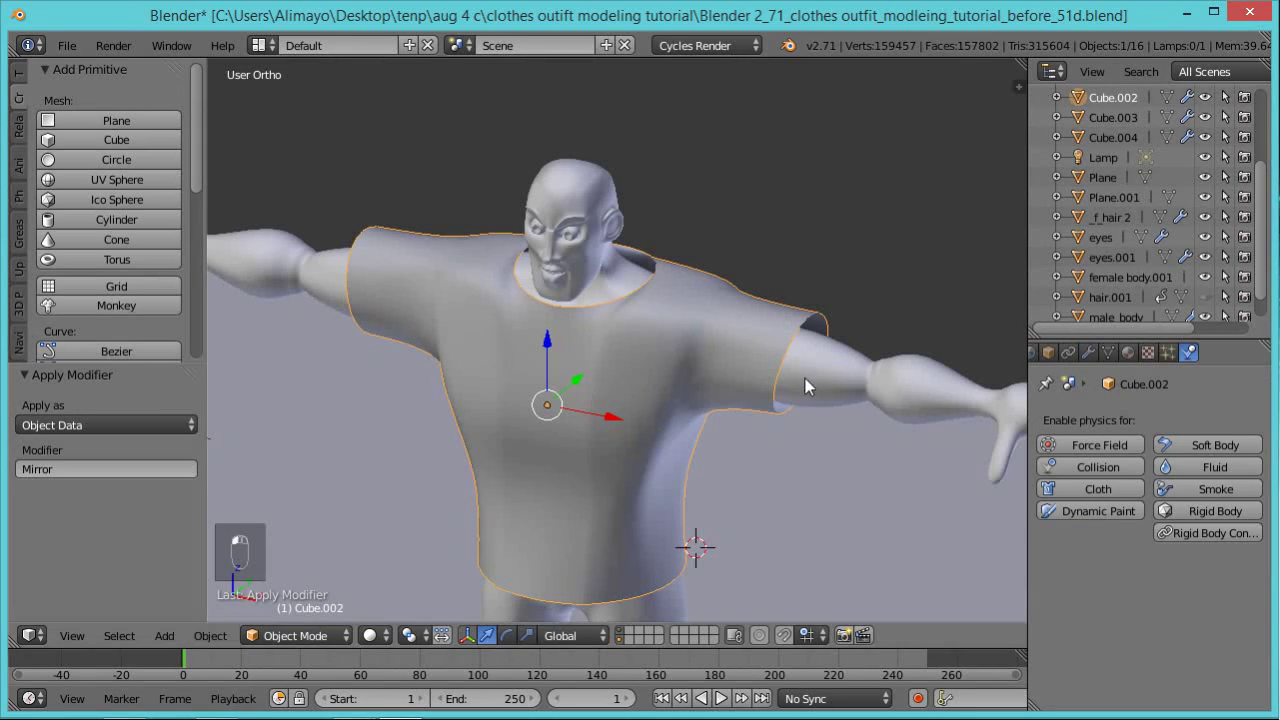
pyautogui.click(1076, 483)
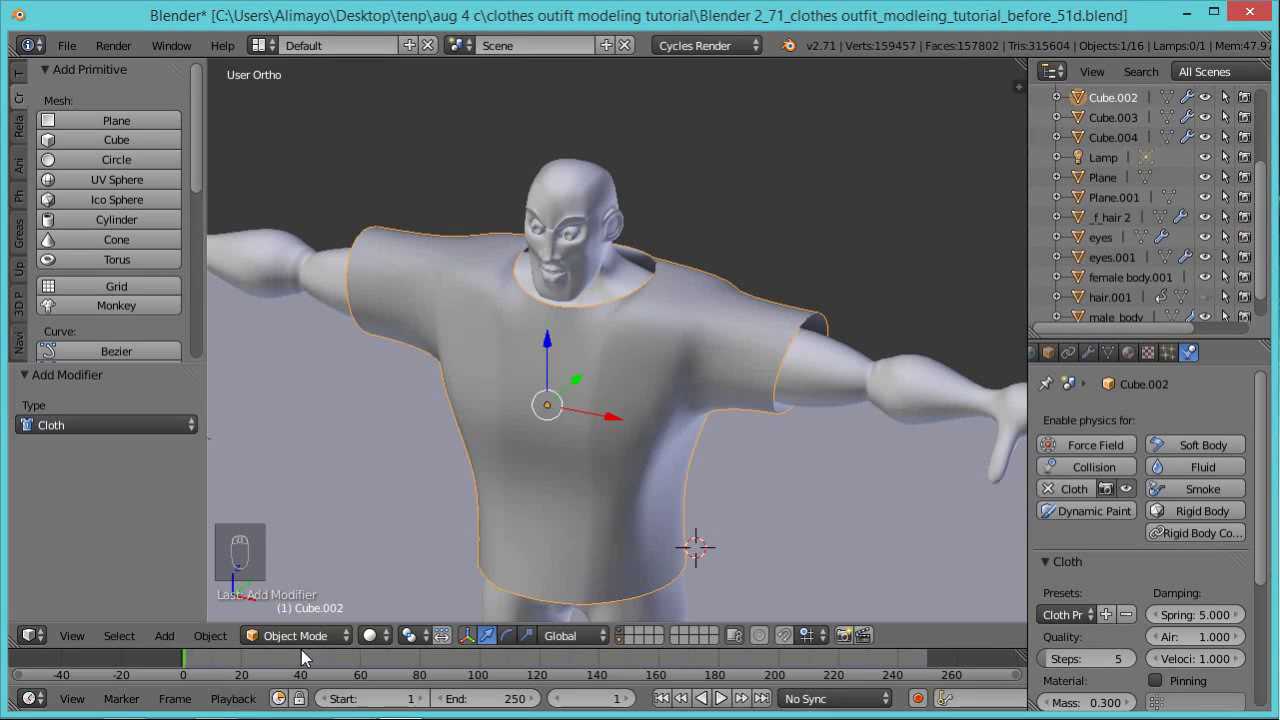
# Play the shirt's cloth simulation from the first frame to examine how it falls on the body, and return to frame 1.
pyautogui.moveTo(192, 658); pyautogui.dragTo(557, 670)
pyautogui.click(661, 698)
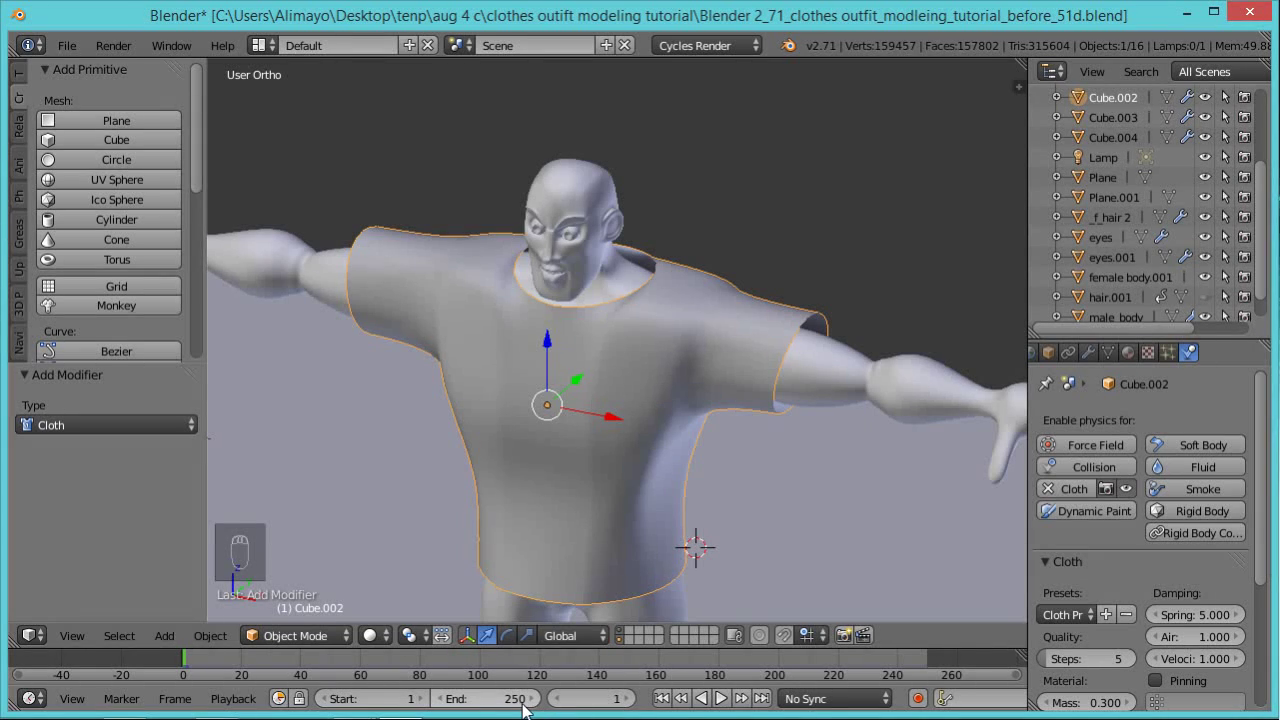
pyautogui.click(721, 699)
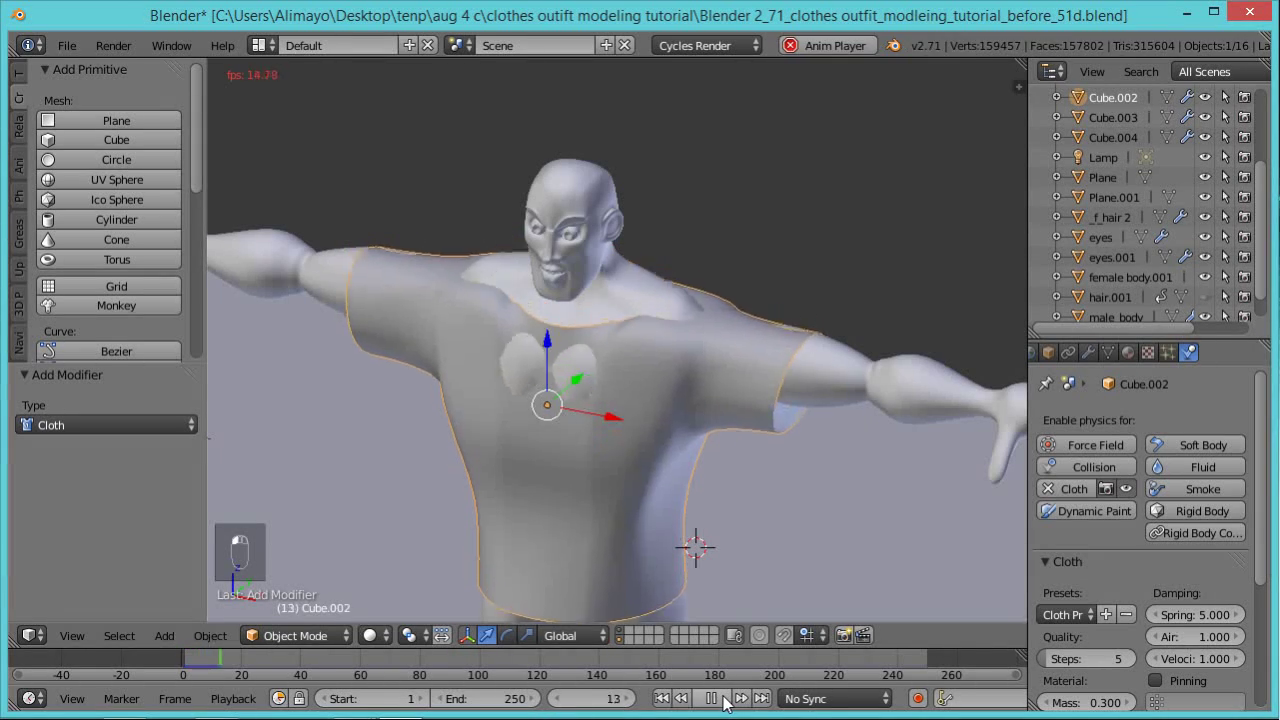
pyautogui.press('Escape')
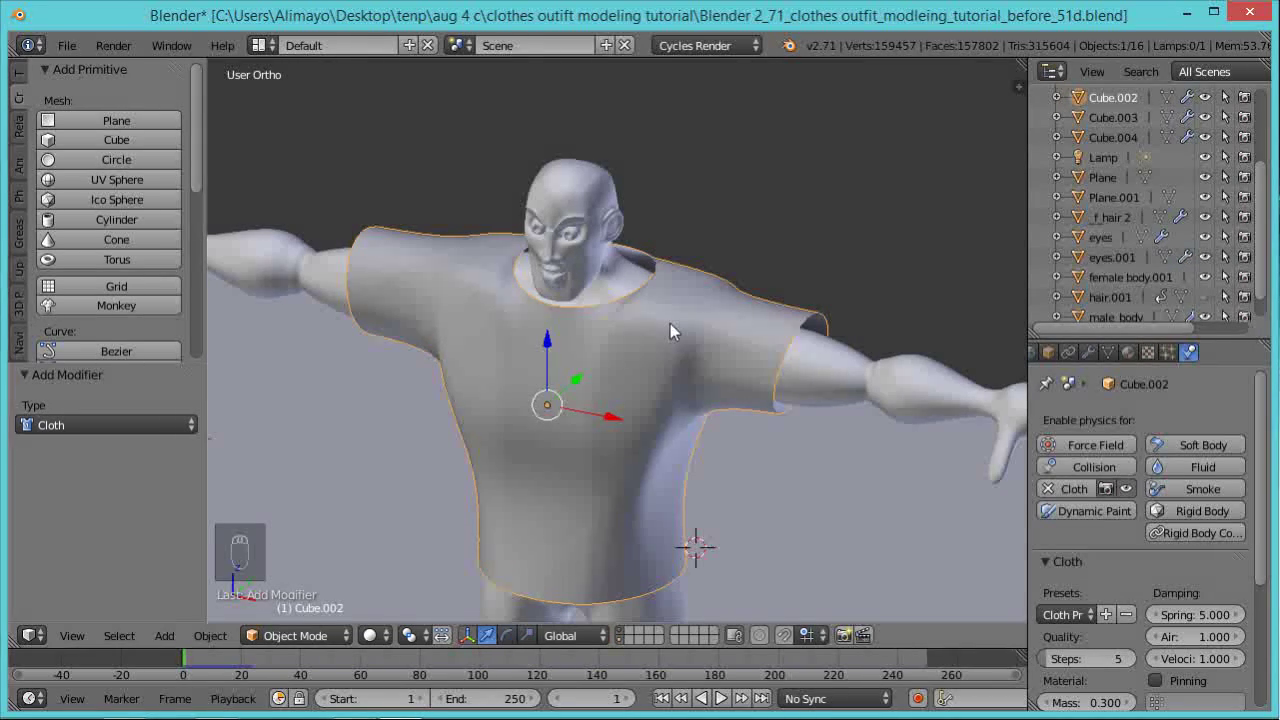
# Subdivide the shirt's entire mesh with one cut and check the result in Object Mode before resuming mesh editing.
pyautogui.press('Tab')
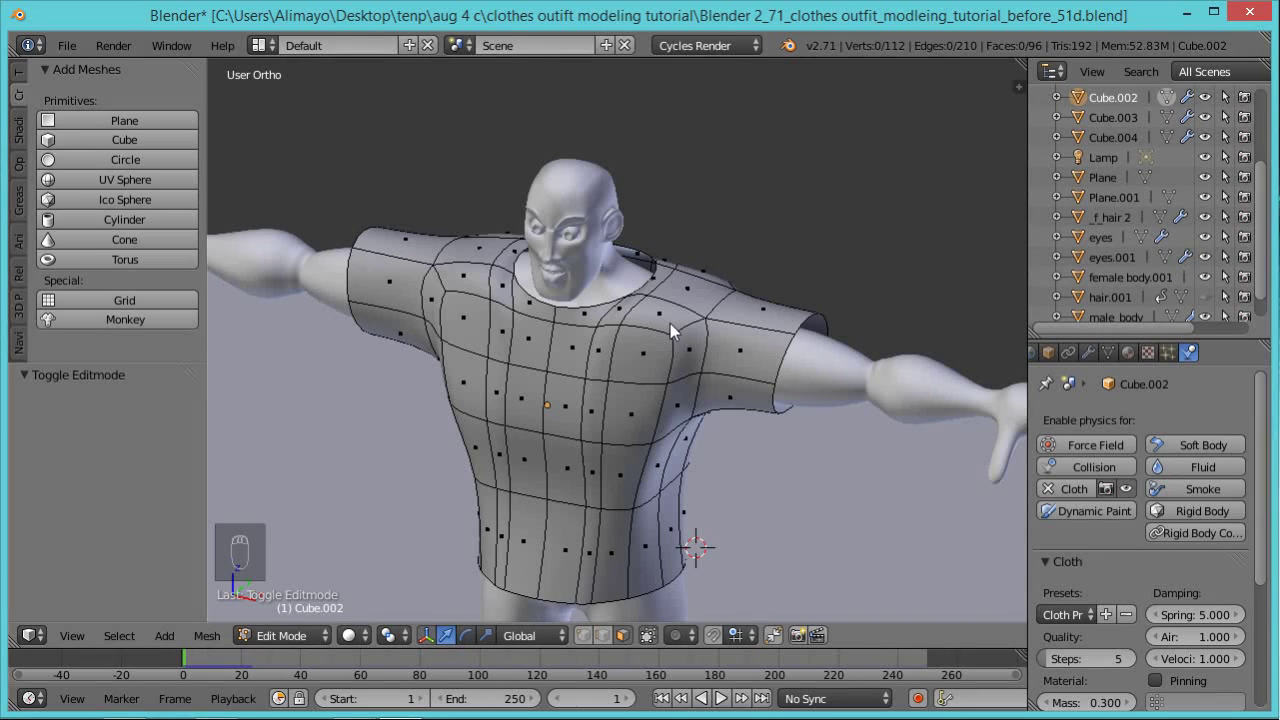
pyautogui.press('a')
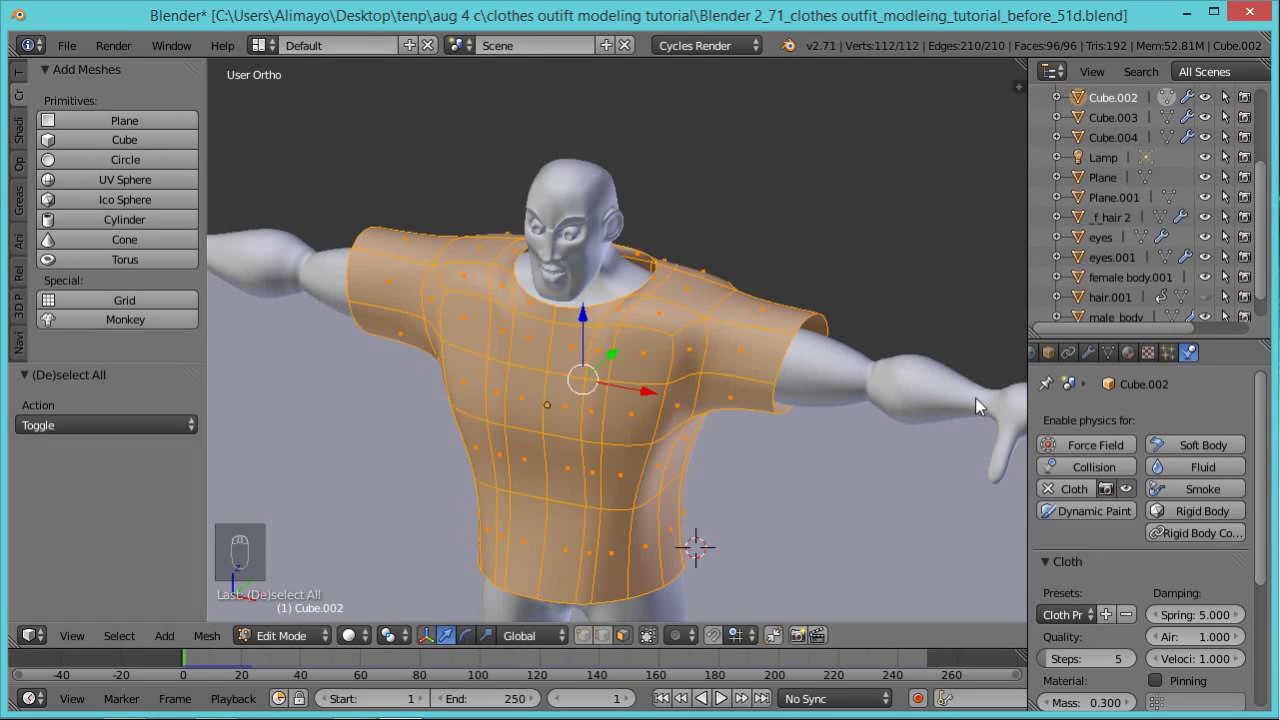
pyautogui.press('w')
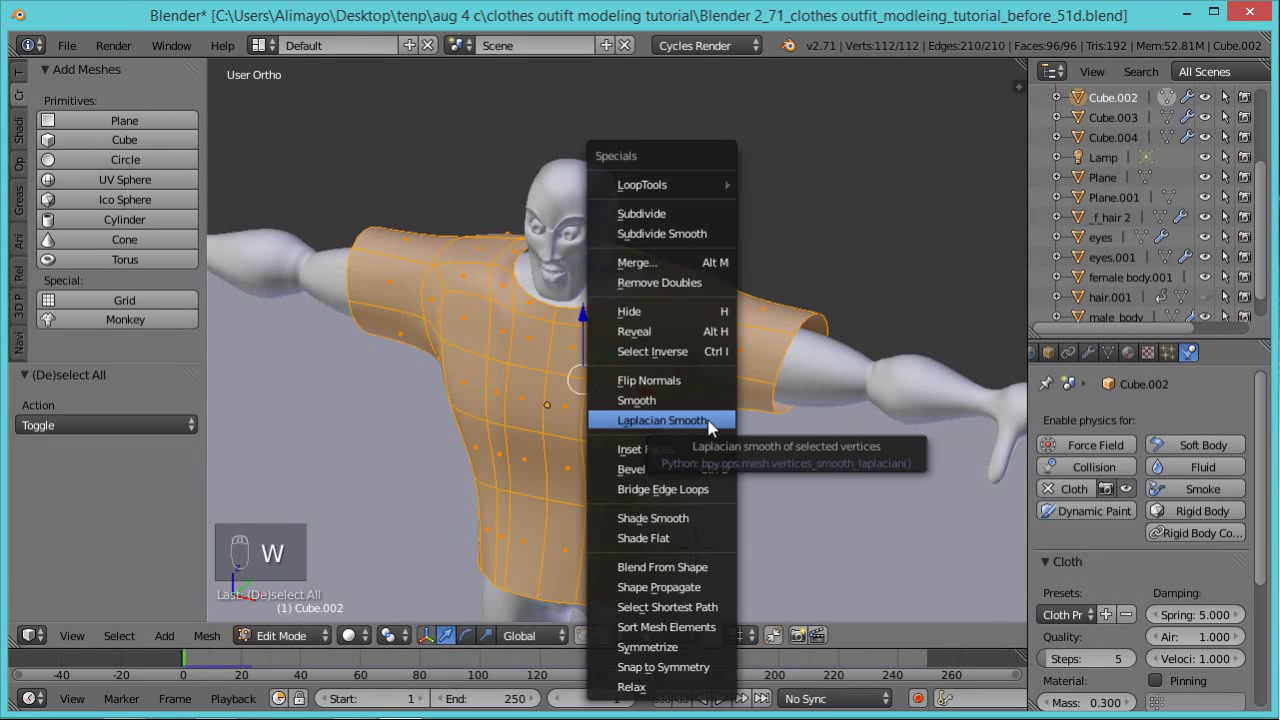
pyautogui.click(672, 214)
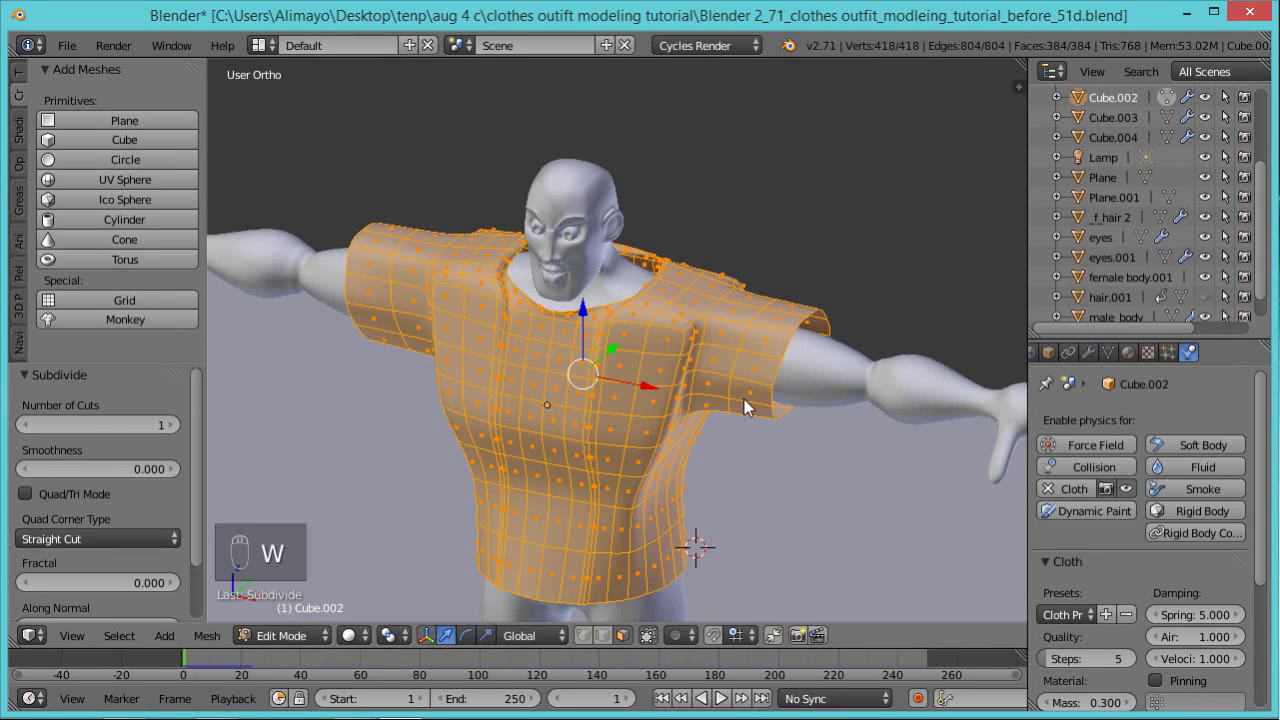
pyautogui.press('Tab')
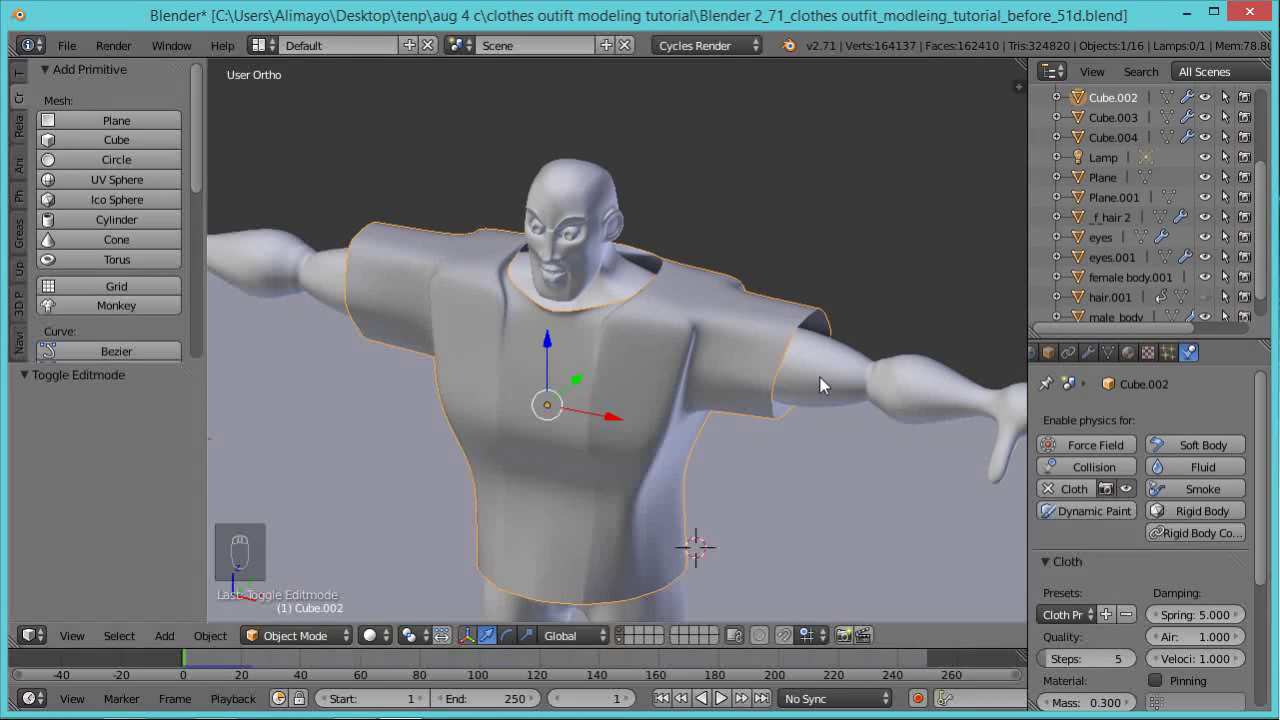
pyautogui.press('Tab')
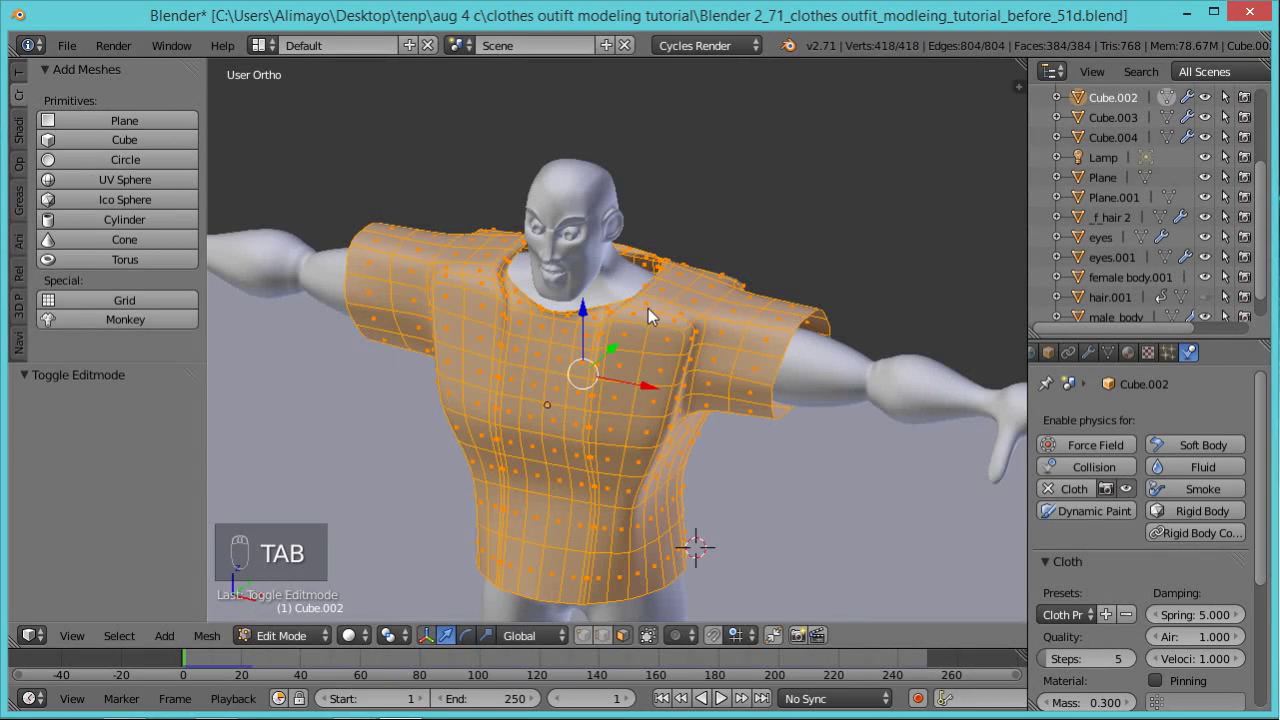
# Assign two faces on top of each shoulder of the shirt to a new vertex group named c_pin, and return to Object Mode.
pyautogui.rightClick(662, 285)
pyautogui.scroll(3, 655, 303)
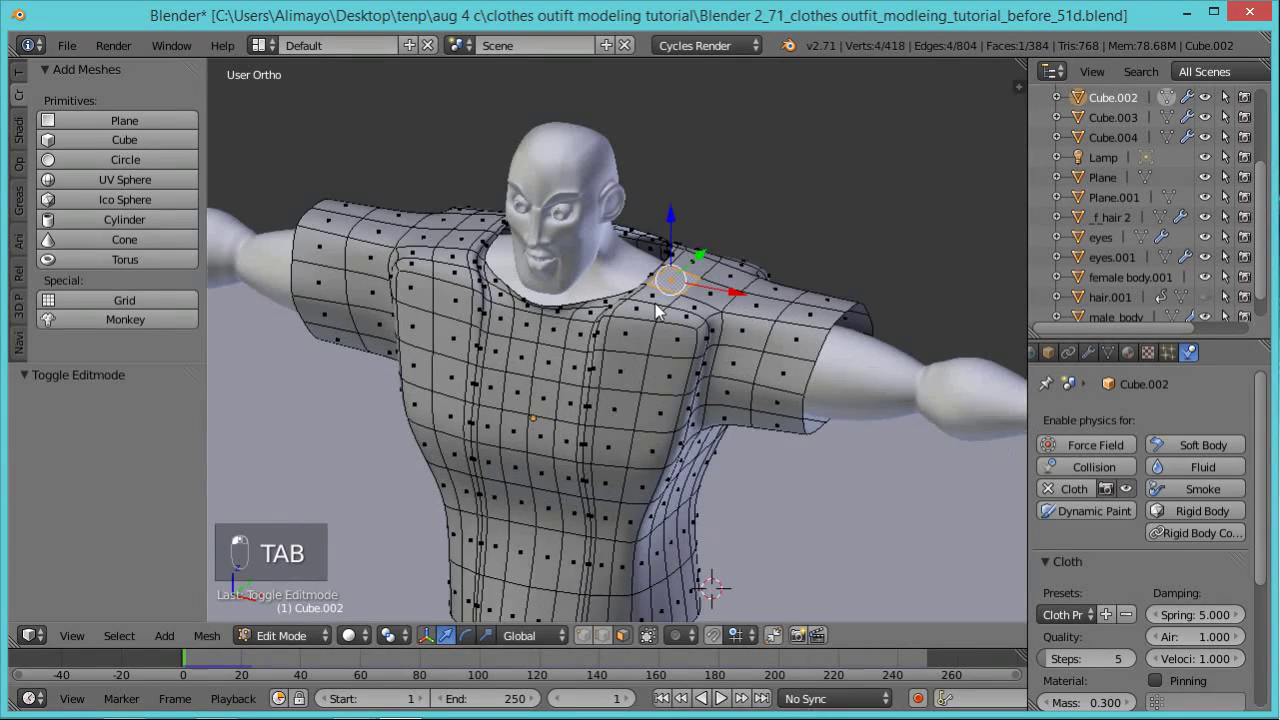
pyautogui.keyDown('shift'); pyautogui.rightClick(671, 274); pyautogui.keyUp('shift')
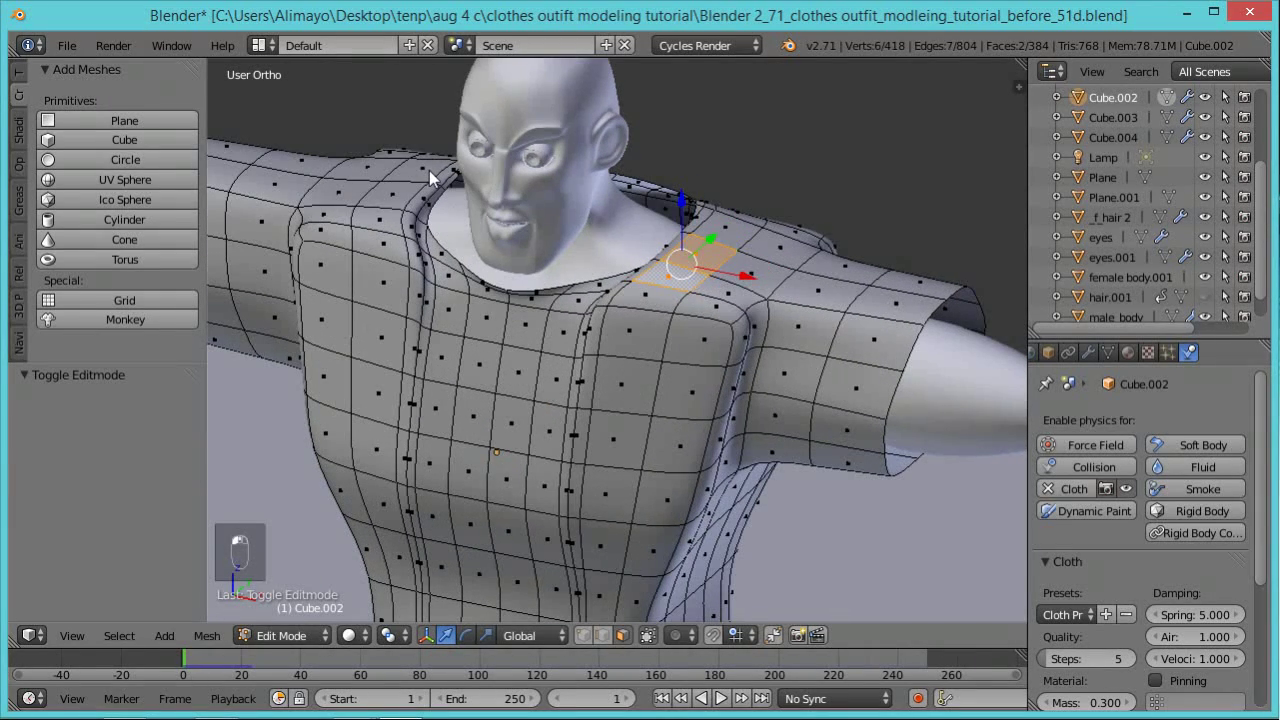
pyautogui.keyDown('shift'); pyautogui.rightClick(432, 178); pyautogui.keyUp('shift')
pyautogui.keyDown('shift'); pyautogui.rightClick(405, 200); pyautogui.keyUp('shift')
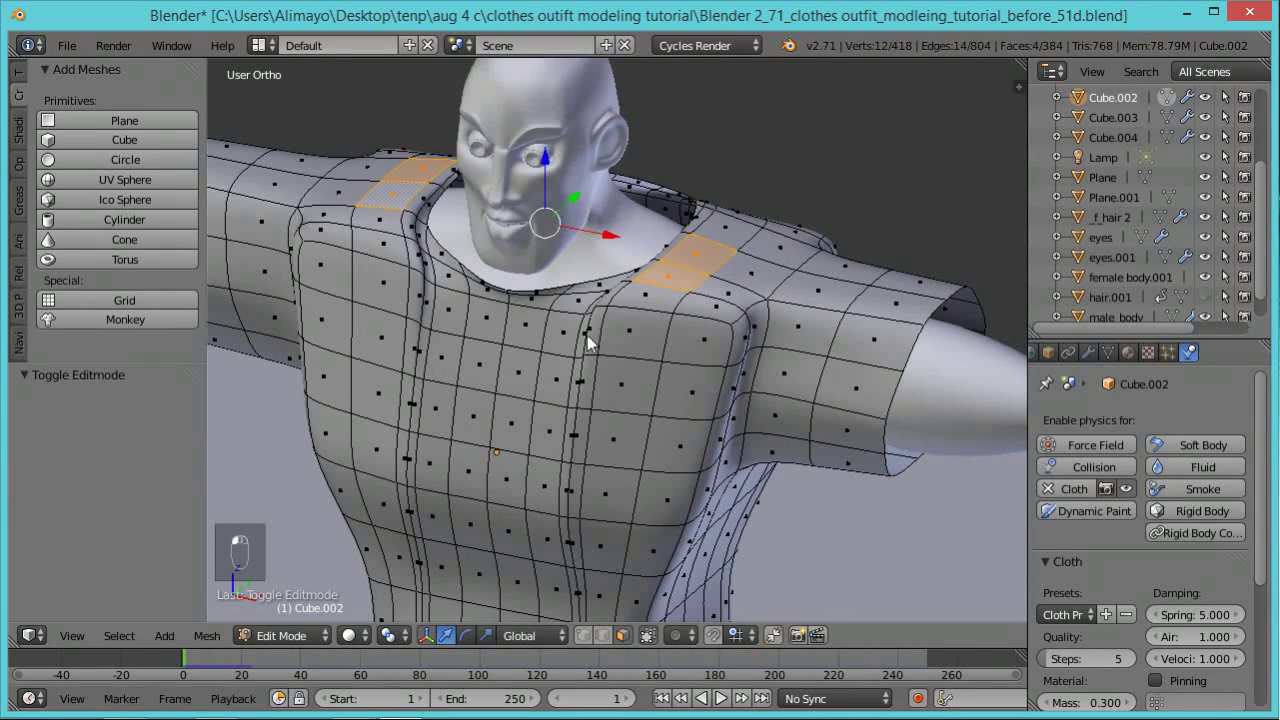
pyautogui.click(1108, 352)
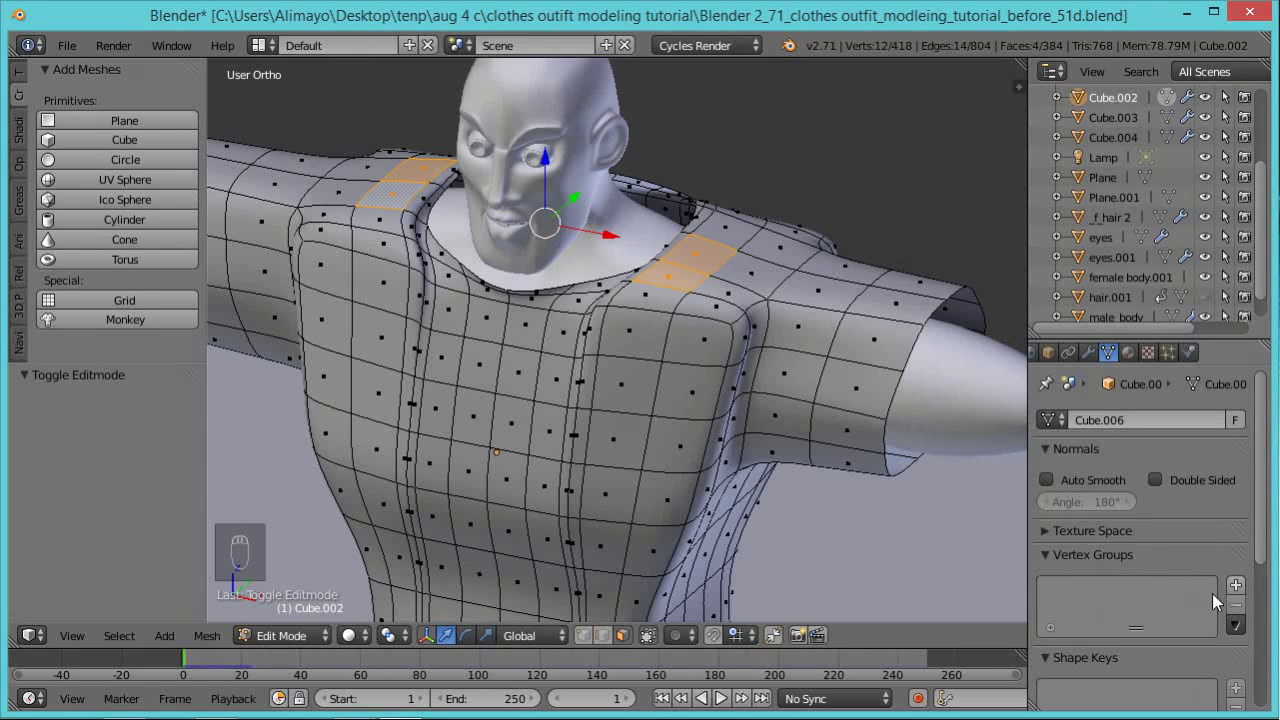
pyautogui.click(1236, 584)
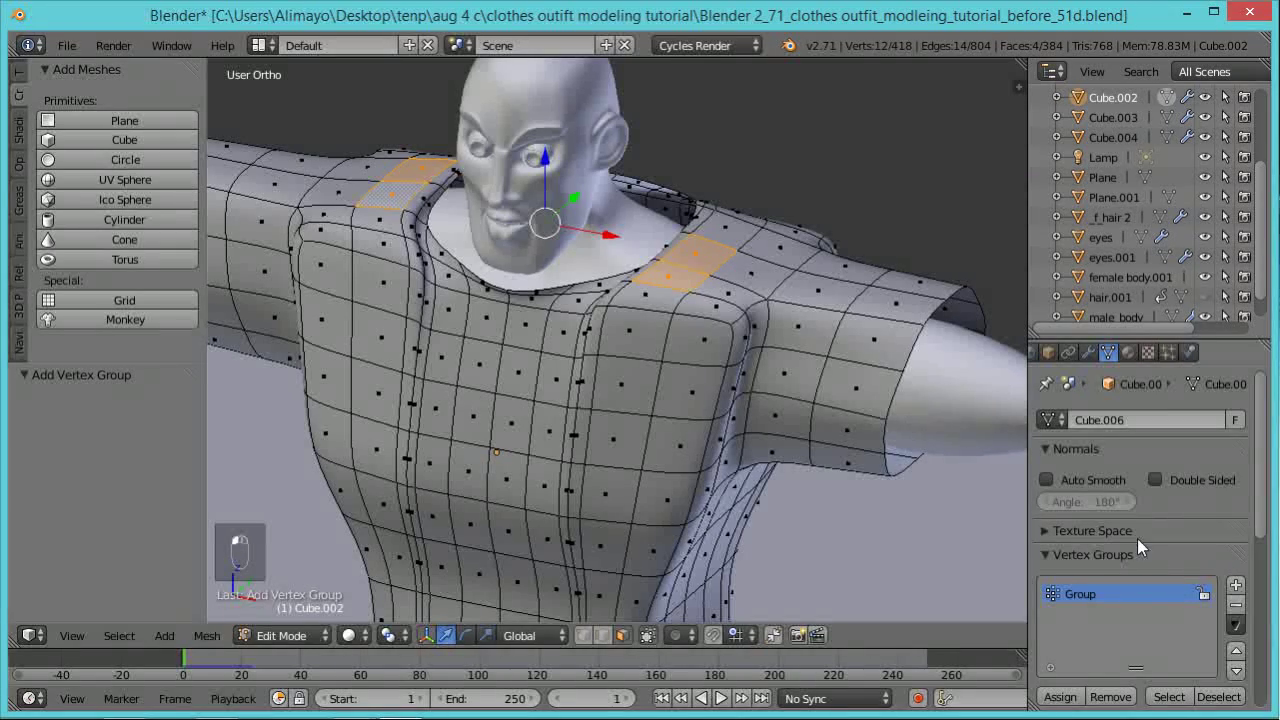
pyautogui.doubleClick(1092, 594)
pyautogui.click(1060, 697)
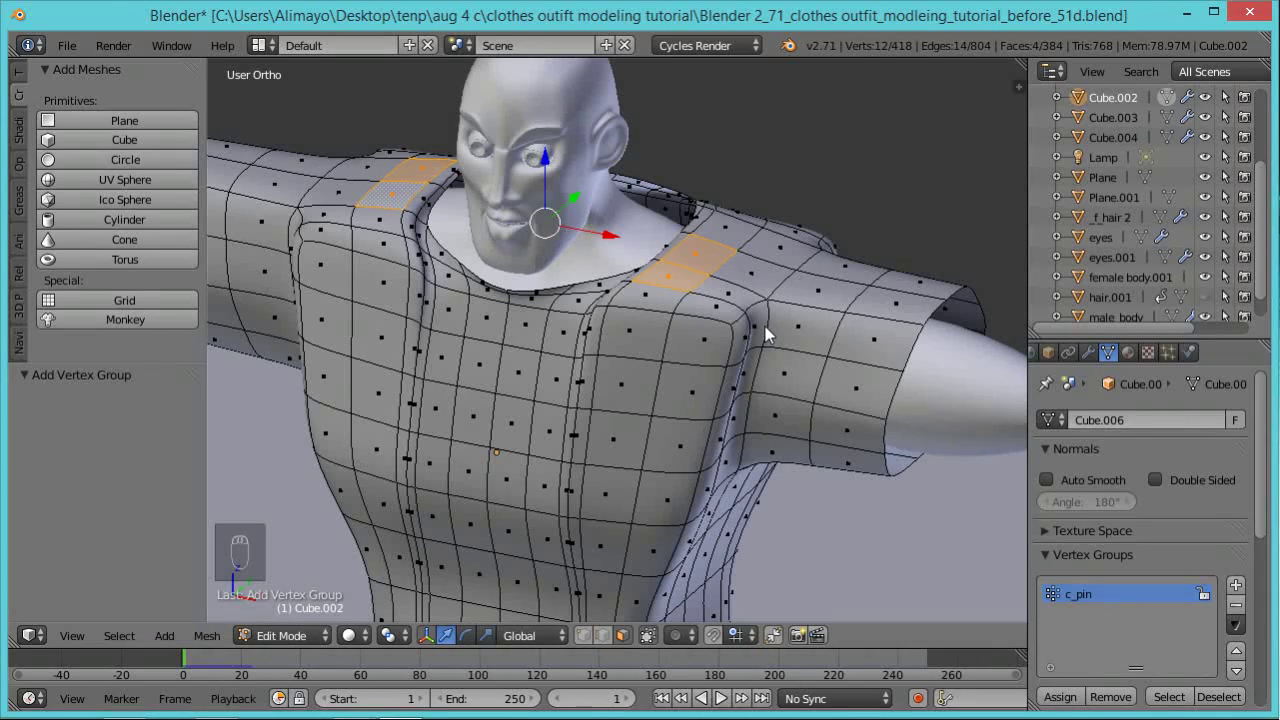
pyautogui.press('Tab')
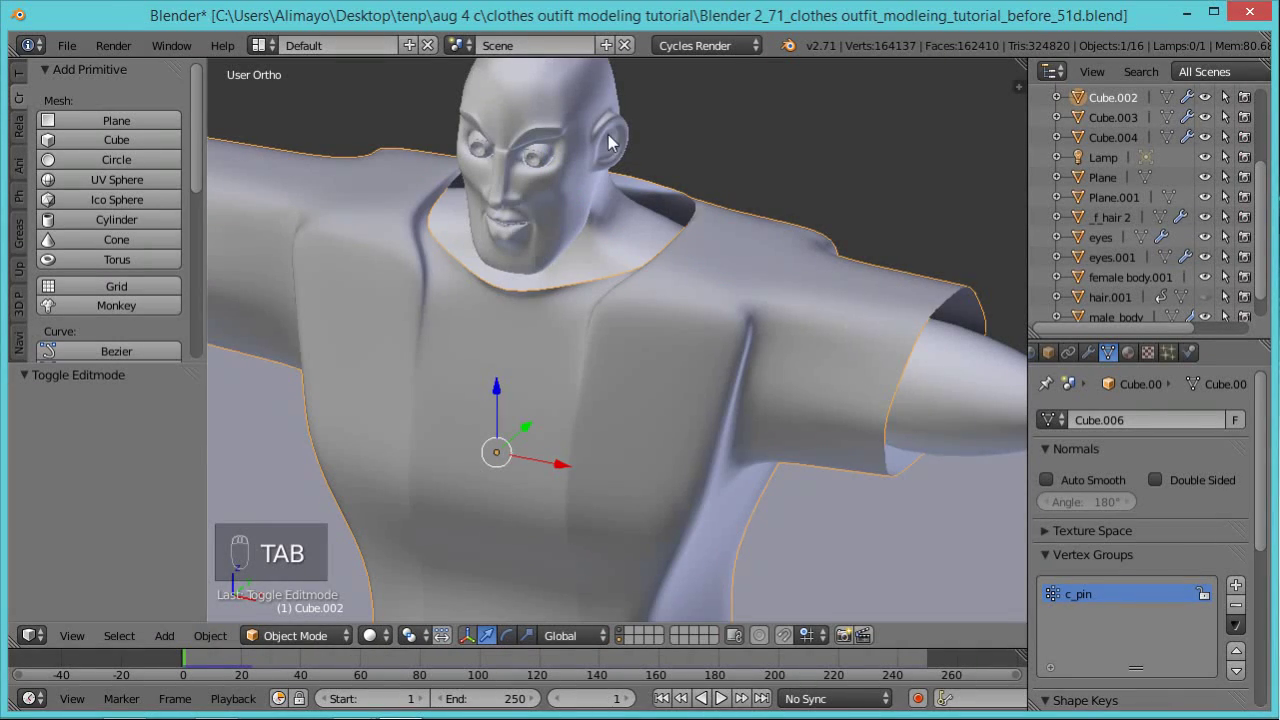
# Turn on Pinning in the shirt's Cloth settings with c_pin as the pinning vertex group.
pyautogui.click(1189, 352)
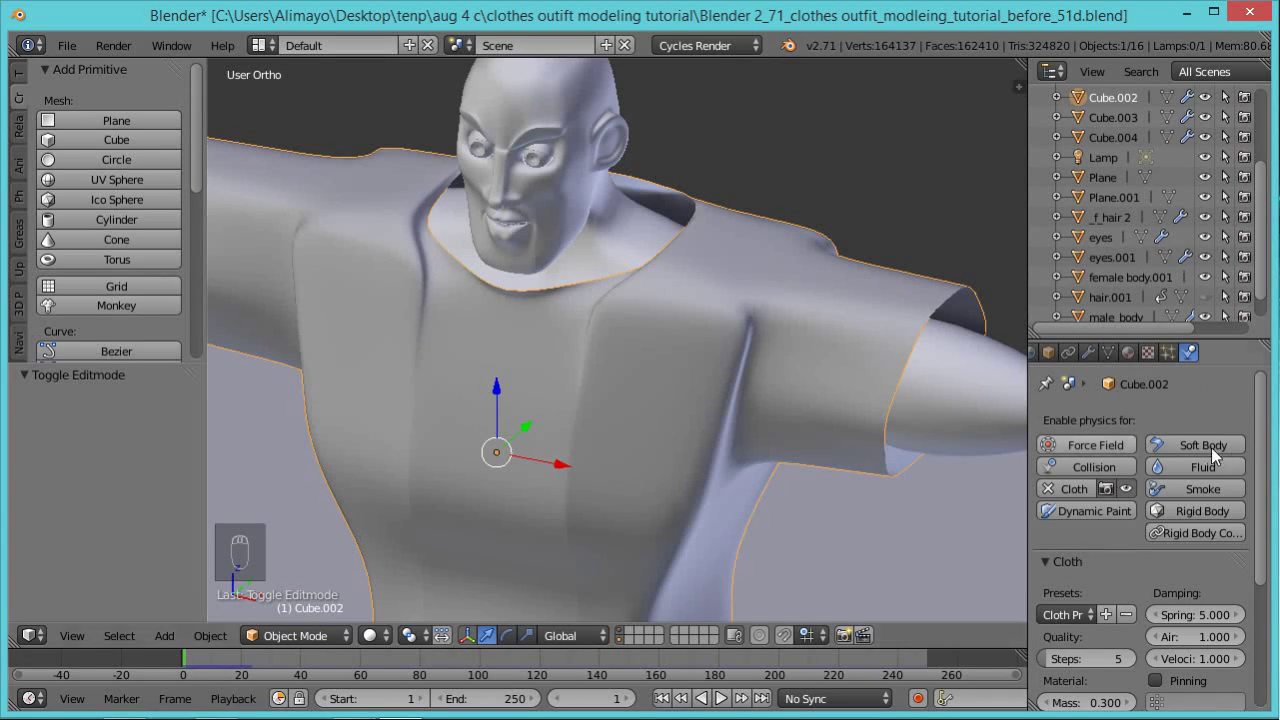
pyautogui.moveTo(1258, 445); pyautogui.dragTo(1240, 540)
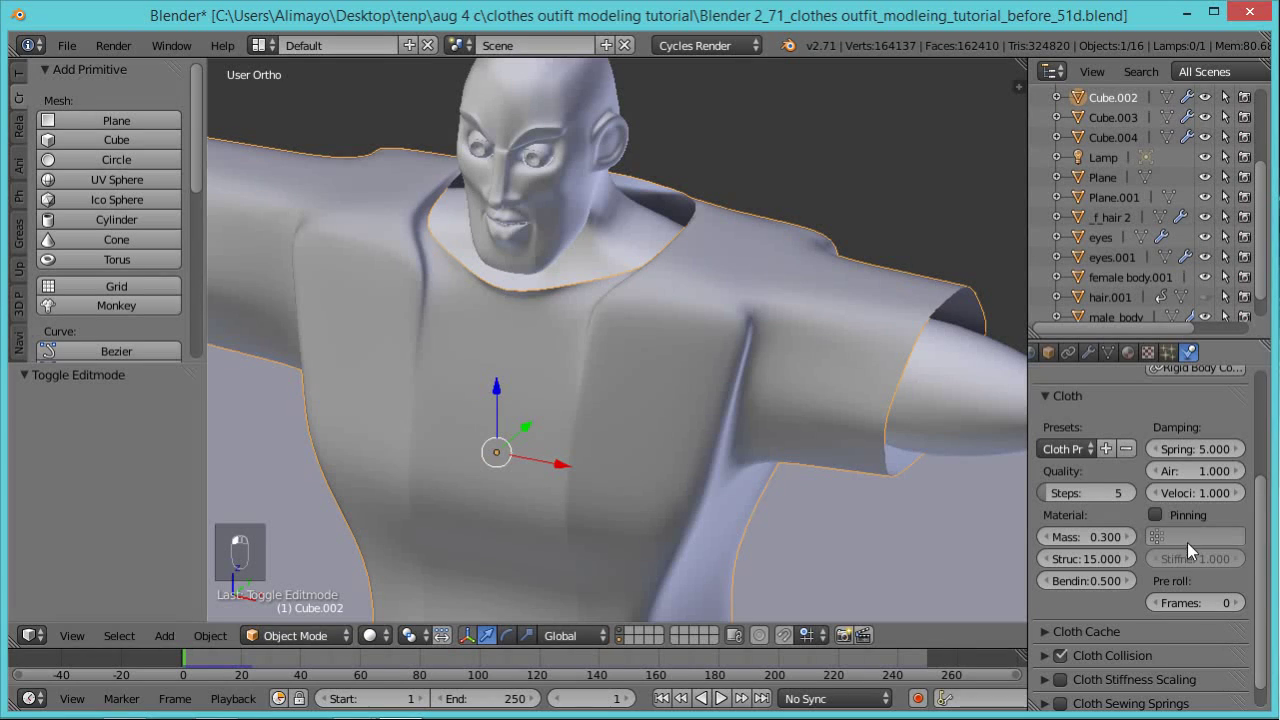
pyautogui.click(1155, 515)
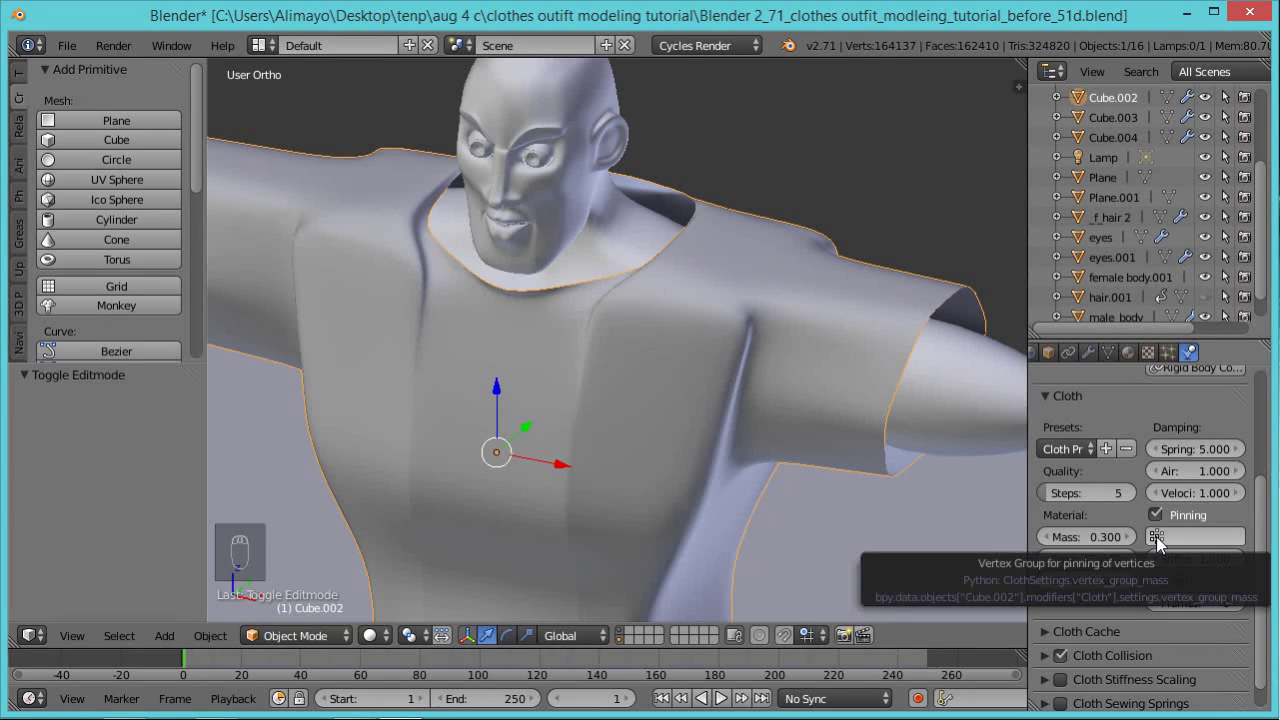
pyautogui.click(1156, 536)
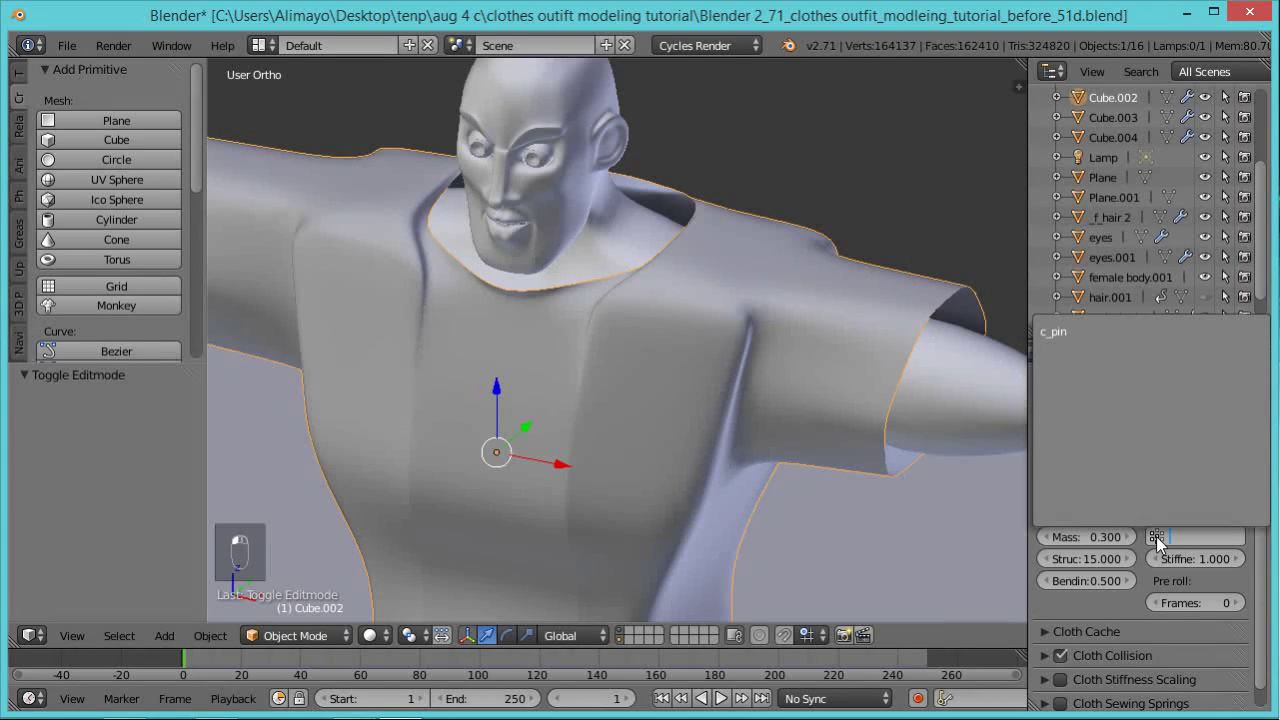
pyautogui.click(1067, 338)
pyautogui.moveTo(1260, 498); pyautogui.dragTo(1258, 380)
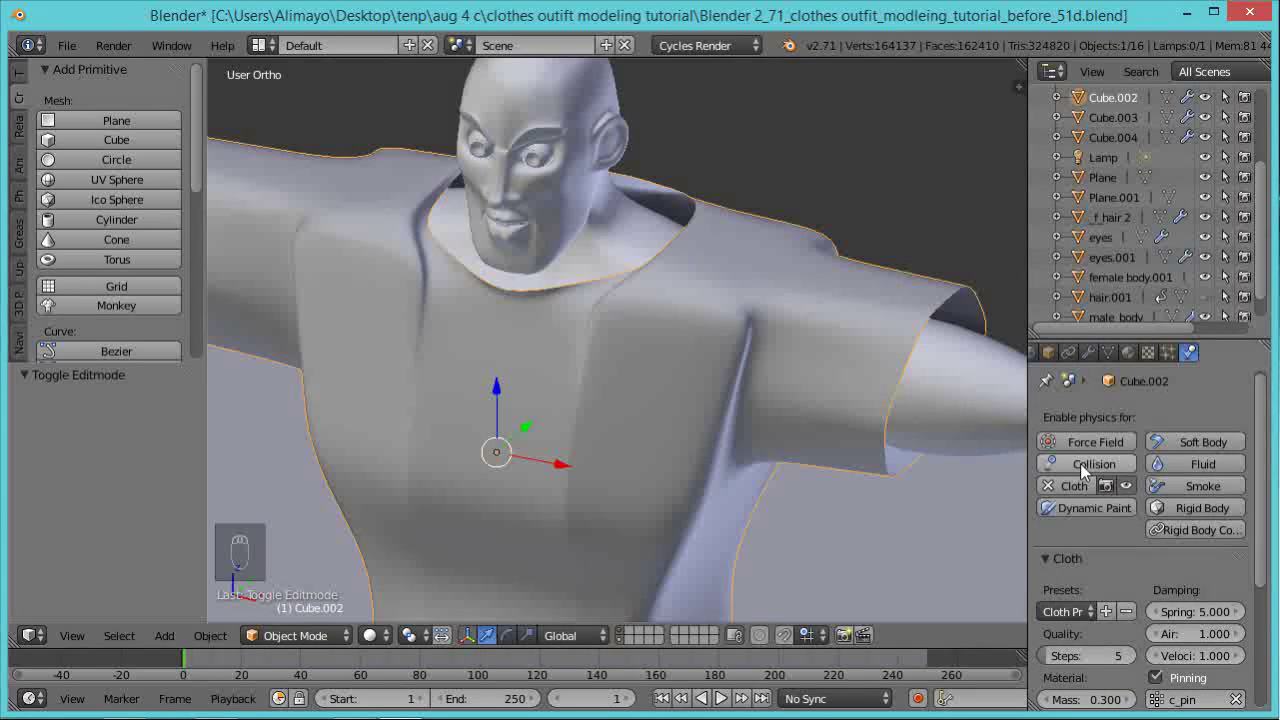
# Enable Collision physics on the male body.
pyautogui.rightClick(571, 105)
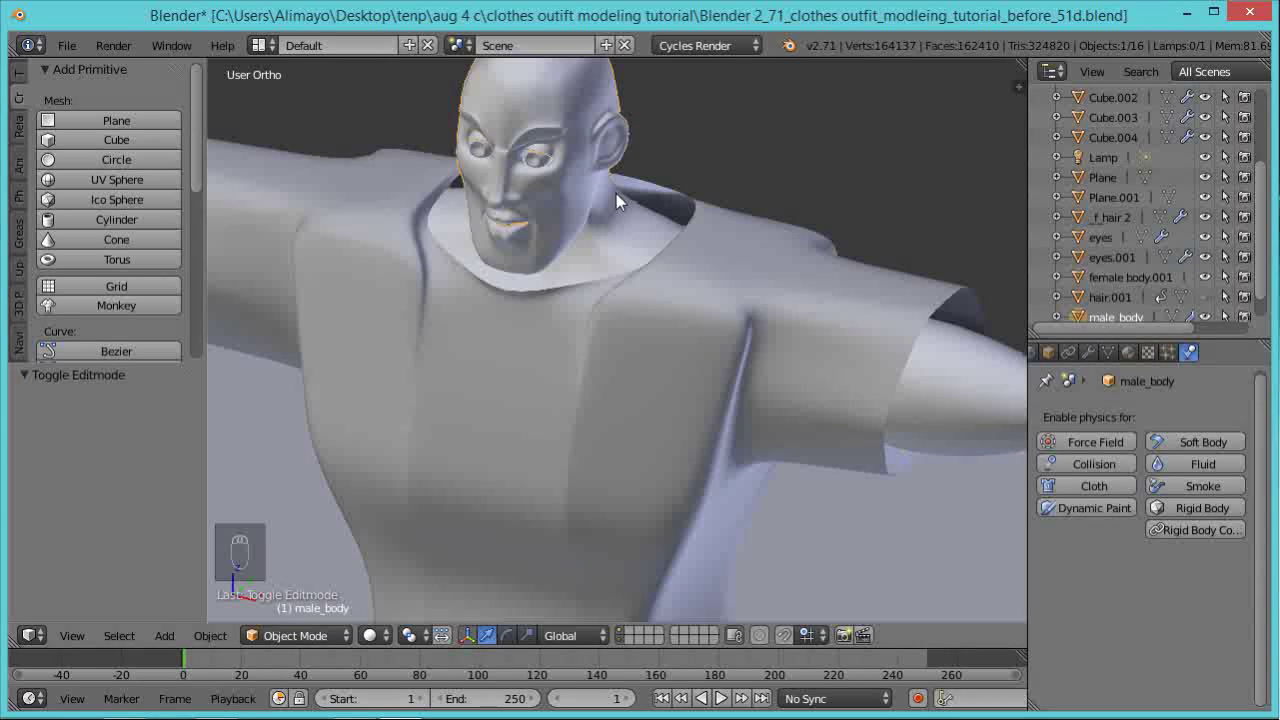
pyautogui.click(1095, 465)
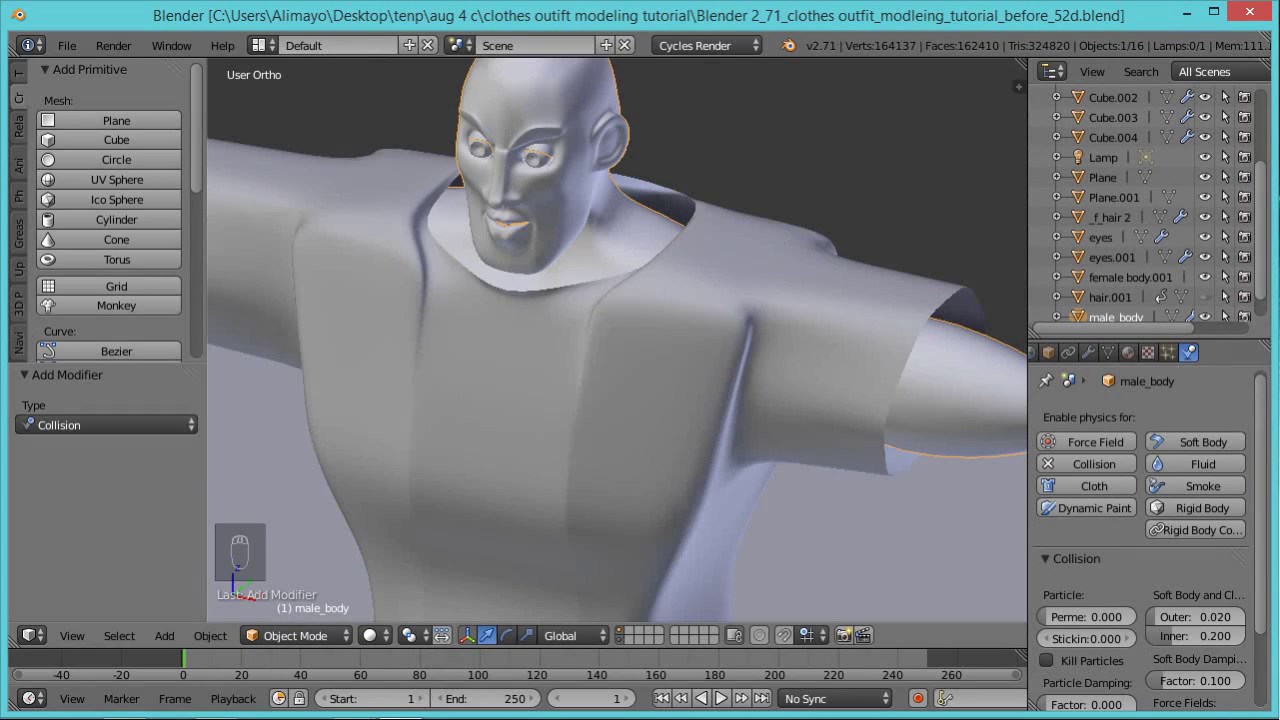
# Run the cloth simulation to frame 72, inspect the draped shirt, and save the file as Blender 2_71_clothes outfit_modleing_tutorial_before_53d.blend.
pyautogui.scroll(-2, 710, 268)
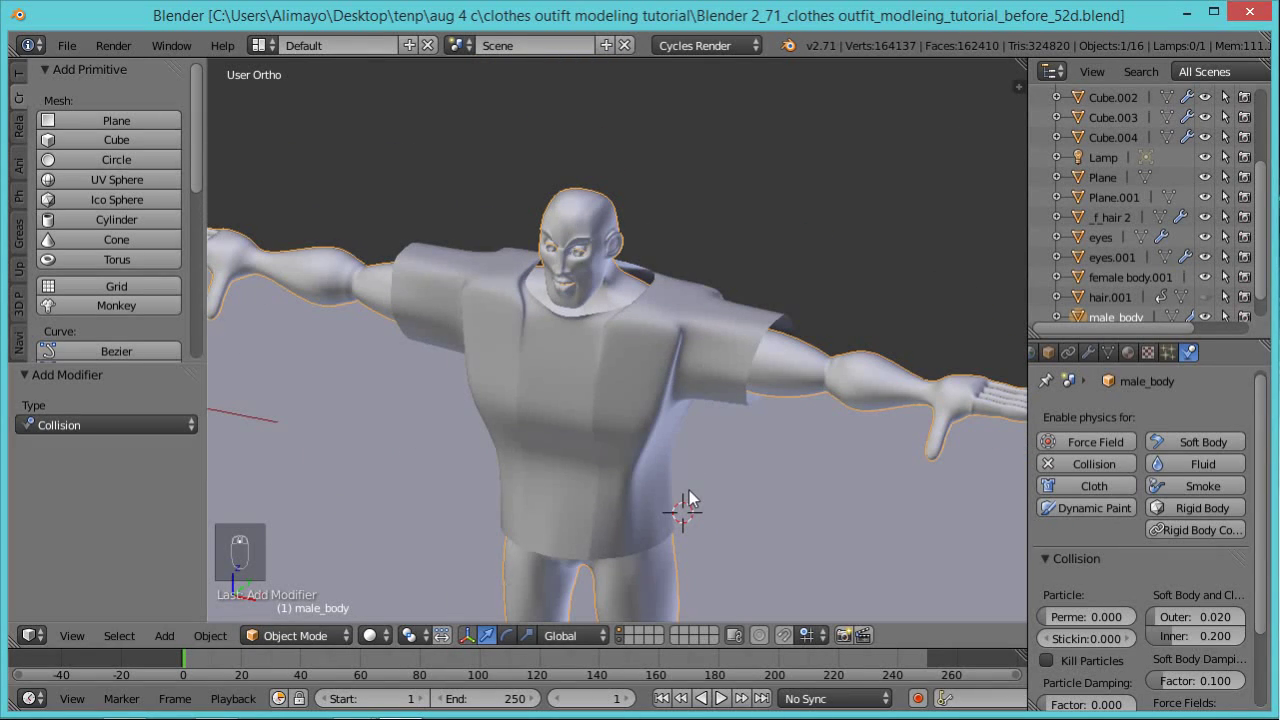
pyautogui.moveTo(681, 527); pyautogui.dragTo(702, 477, button='middle')
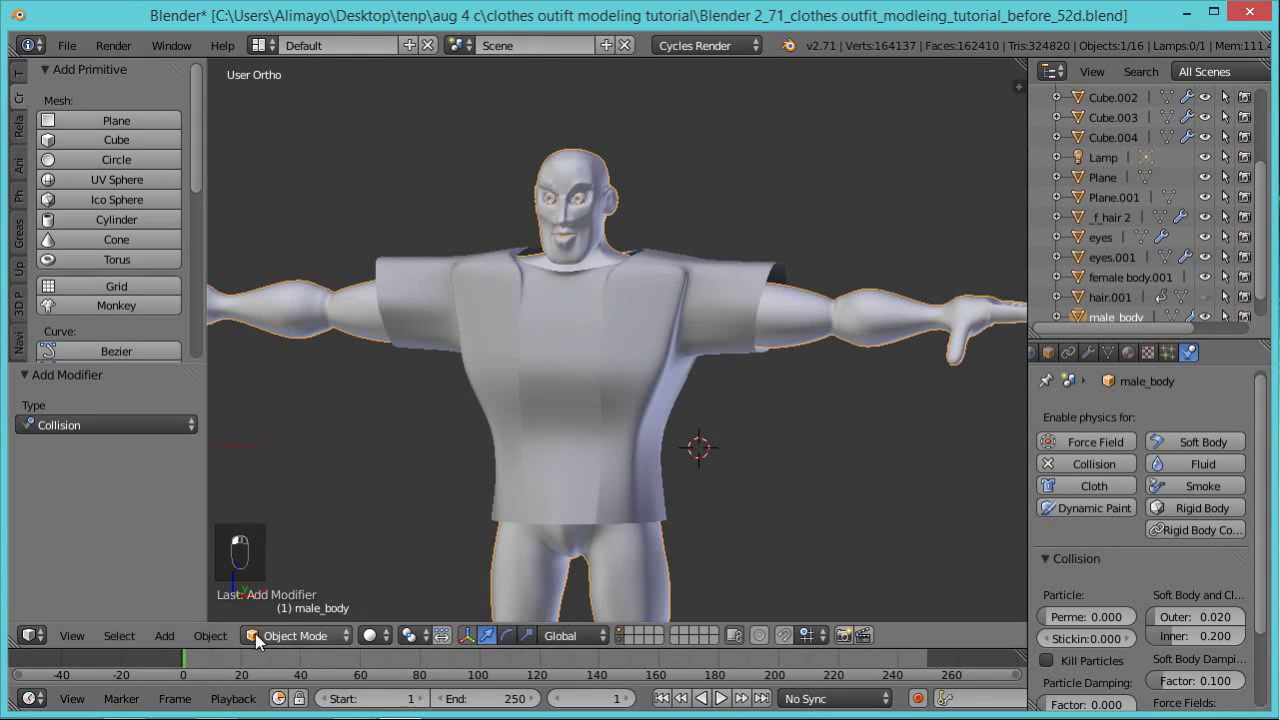
pyautogui.click(722, 701)
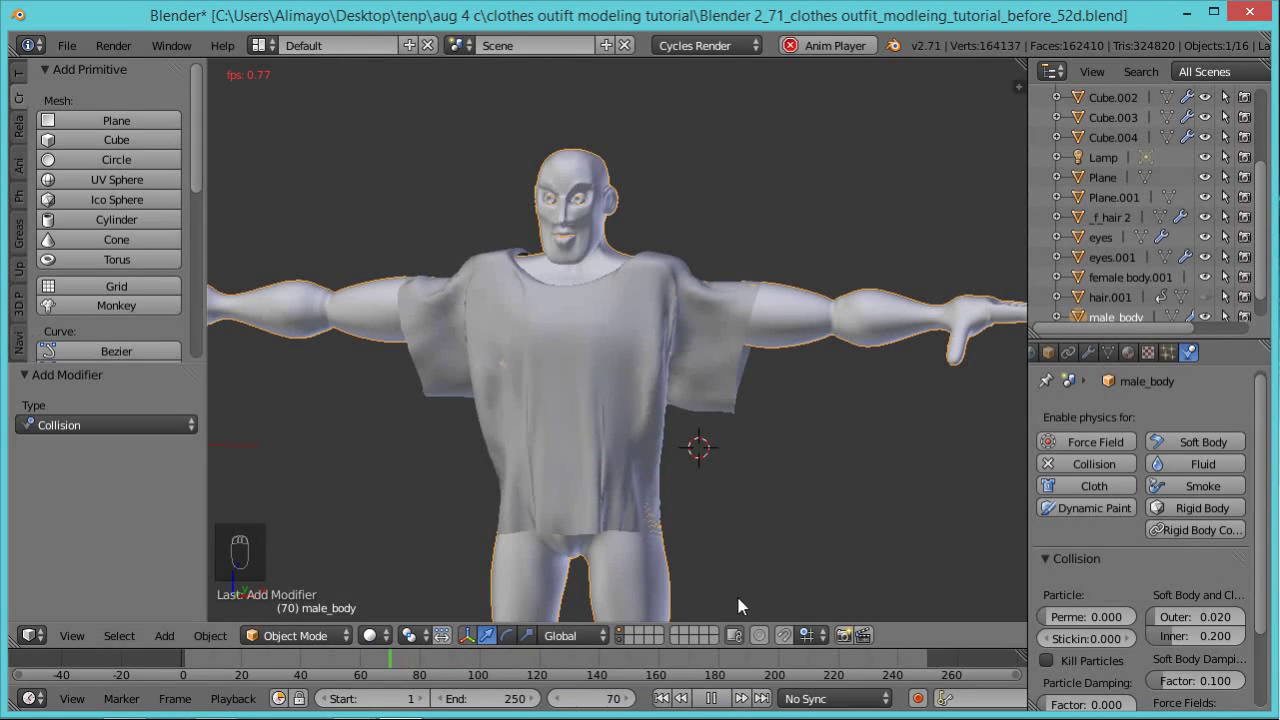
pyautogui.click(711, 698)
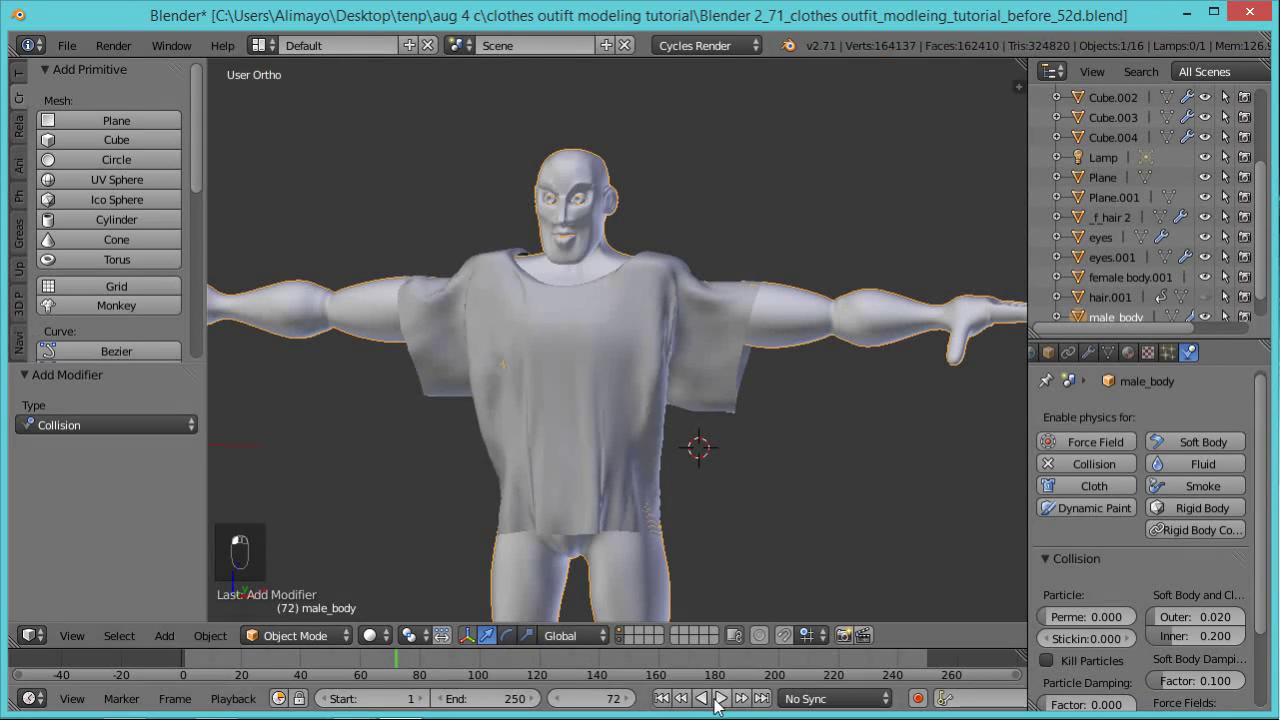
pyautogui.moveTo(804, 460); pyautogui.dragTo(673, 368, button='middle')
pyautogui.scroll(2, 638, 359)
pyautogui.scroll(-2, 673, 367)
pyautogui.scroll(5, 673, 367)
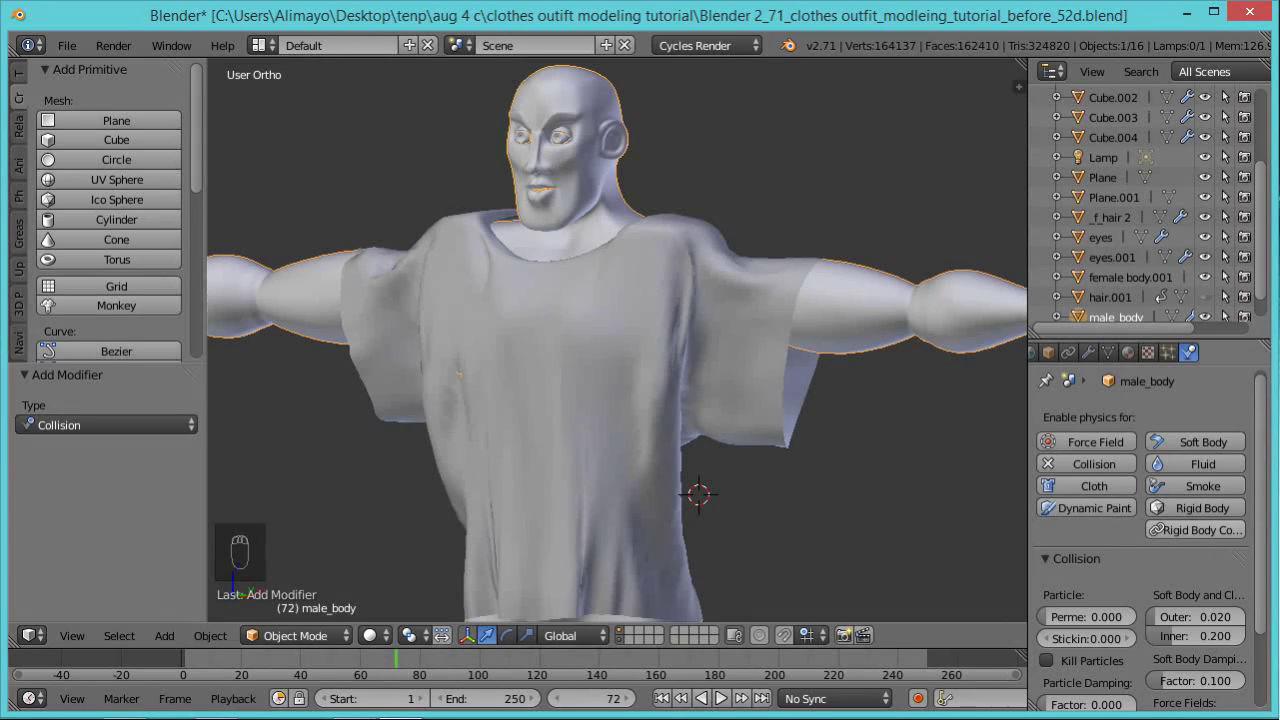
pyautogui.hotkey('ctrl', 's')
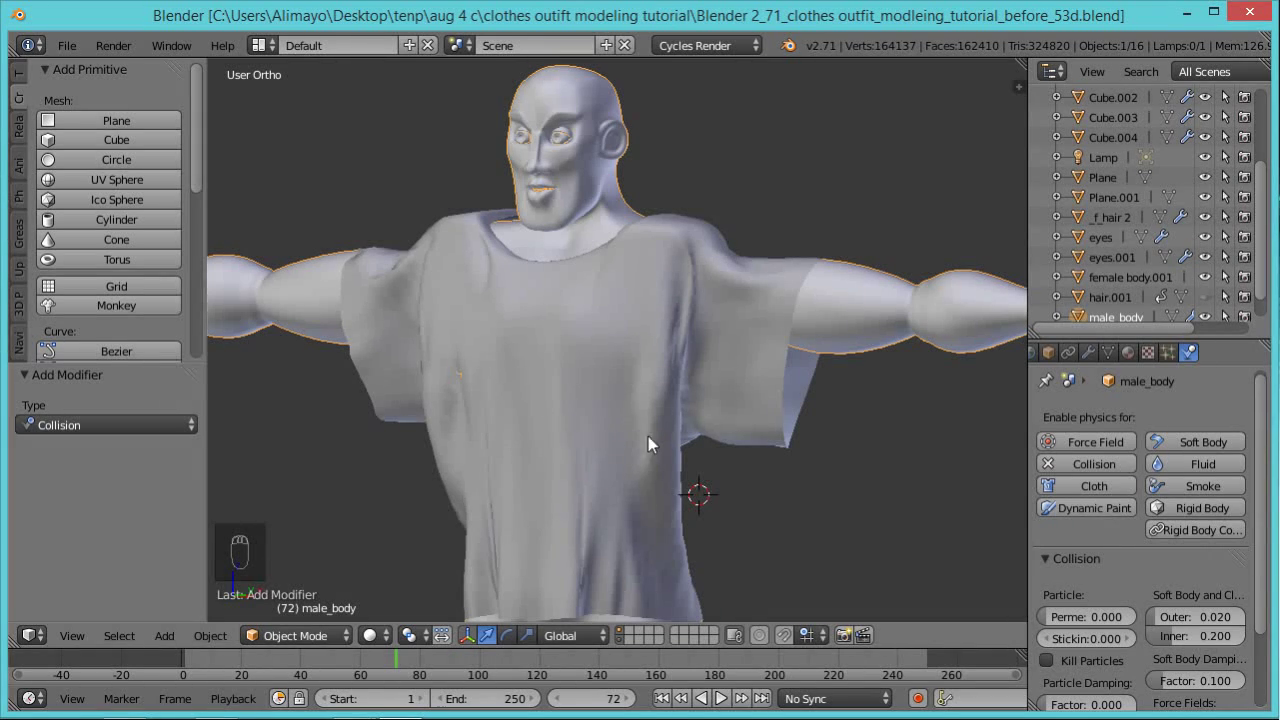
# Examine the draped shirt's sleeves, collar and hem from several angles and distances.
pyautogui.moveTo(742, 378); pyautogui.dragTo(640, 477, button='middle')
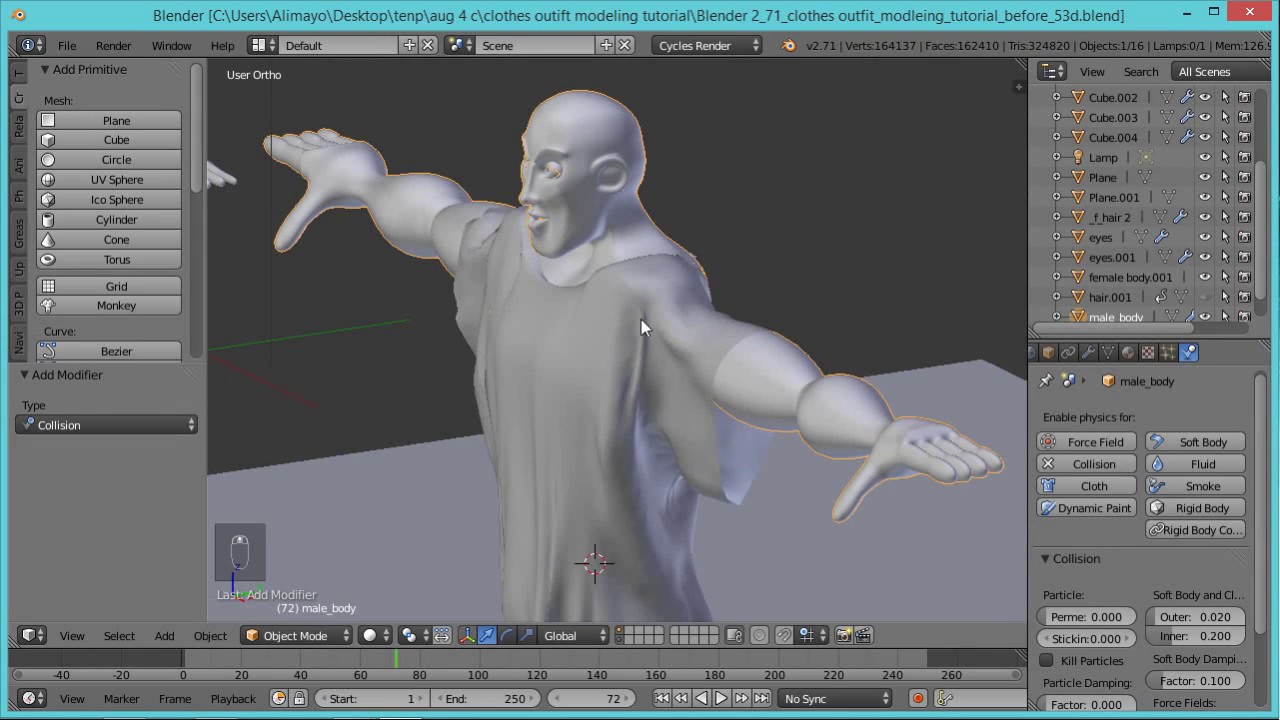
pyautogui.moveTo(943, 391); pyautogui.dragTo(791, 385, button='middle')
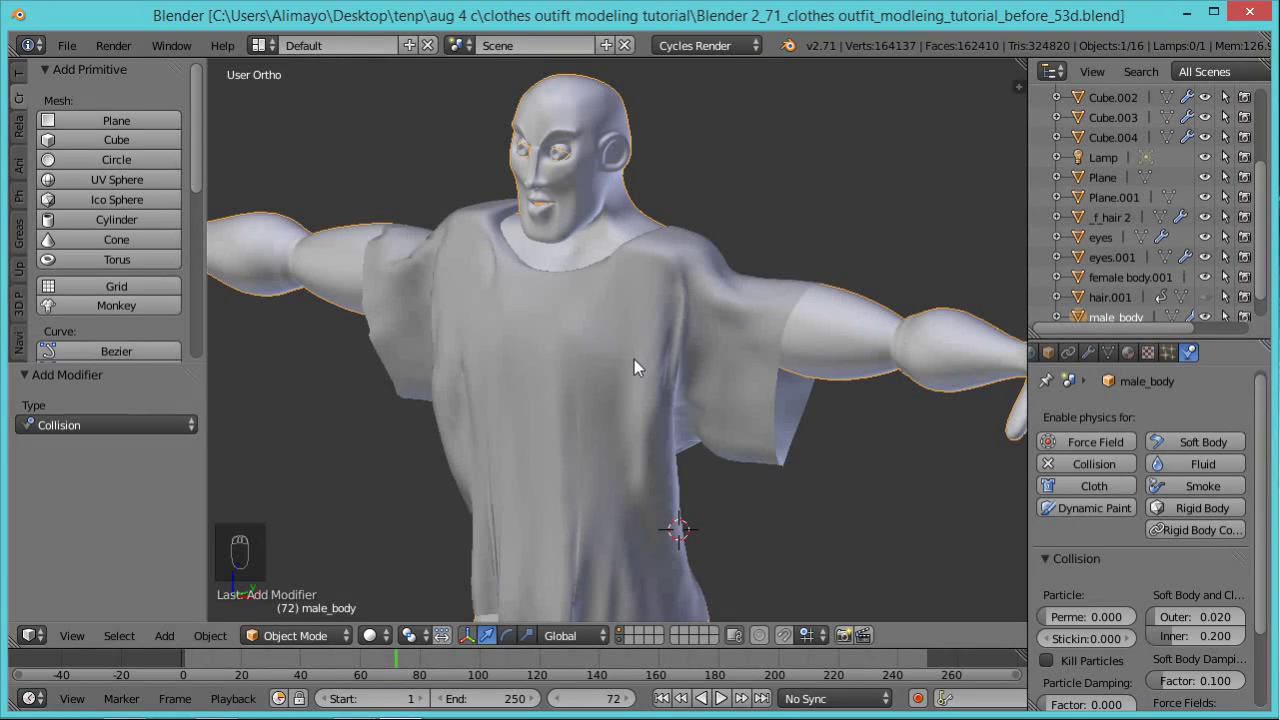
pyautogui.moveTo(730, 398); pyautogui.dragTo(718, 432, button='middle')
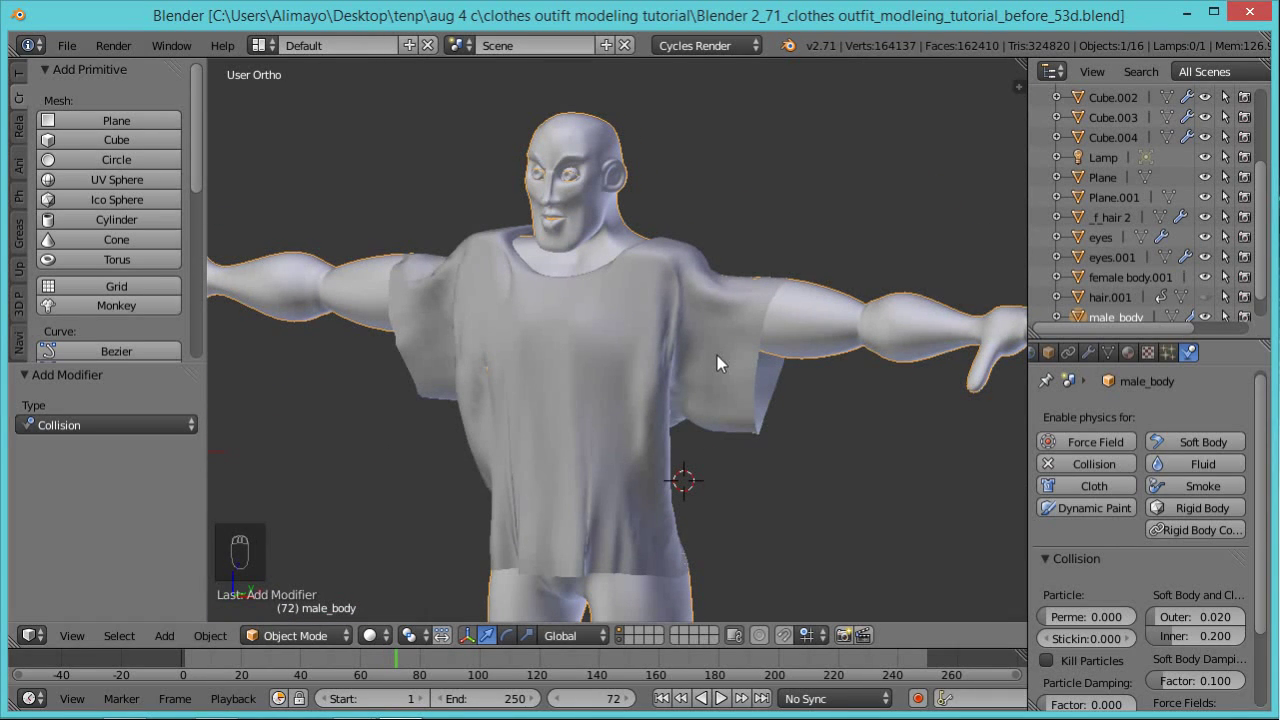
pyautogui.scroll(4, 717, 355)
pyautogui.moveTo(766, 381)
pyautogui.mouseDown(button='middle')
pyautogui.moveTo(545, 357)
pyautogui.moveTo(595, 342)
pyautogui.moveTo(708, 355)
pyautogui.moveTo(779, 400)
pyautogui.mouseUp(button='middle')
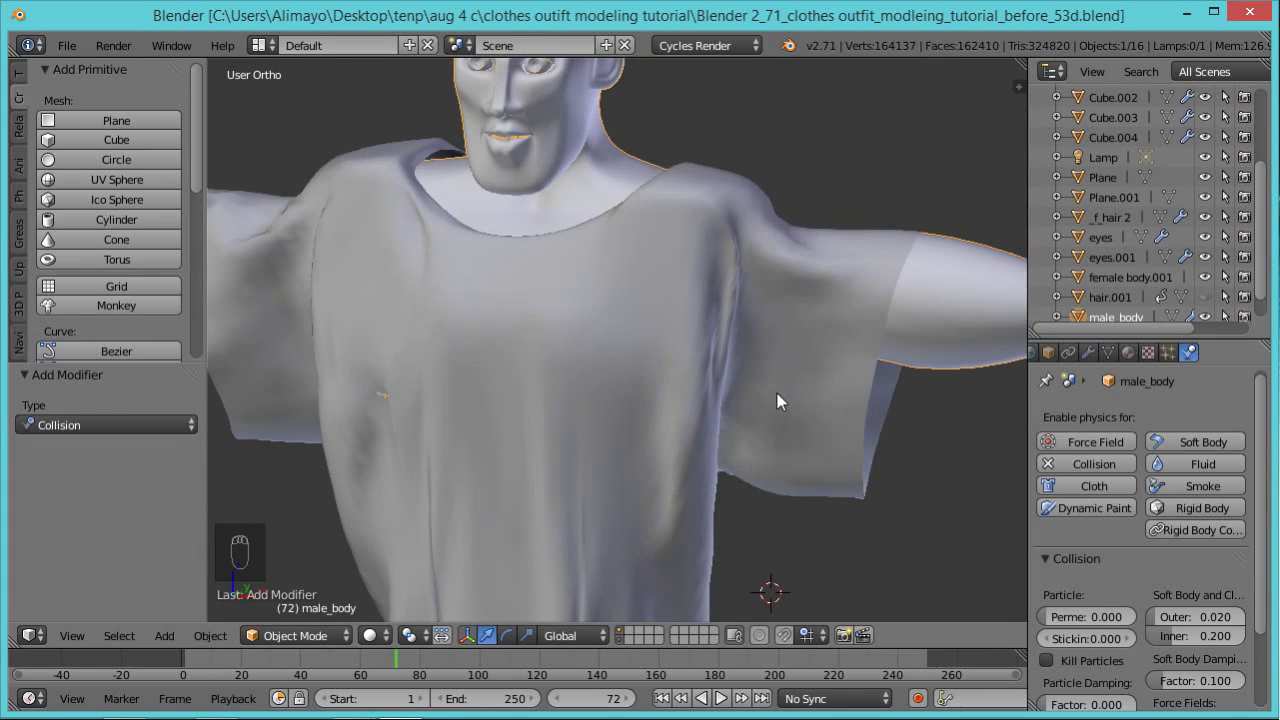
pyautogui.scroll(-3, 861, 376)
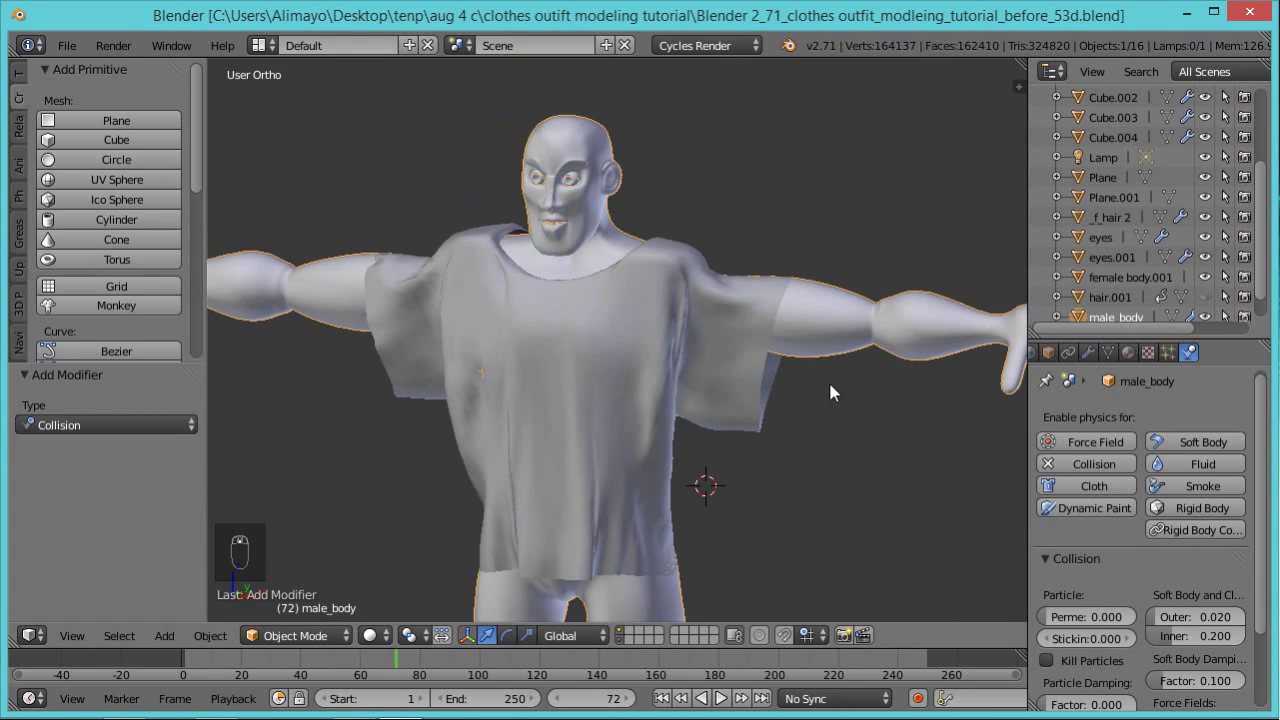
pyautogui.moveTo(797, 408); pyautogui.dragTo(744, 407, button='middle')
# Review the male body's modifier stack down to its Collision modifier.
pyautogui.click(1089, 352)
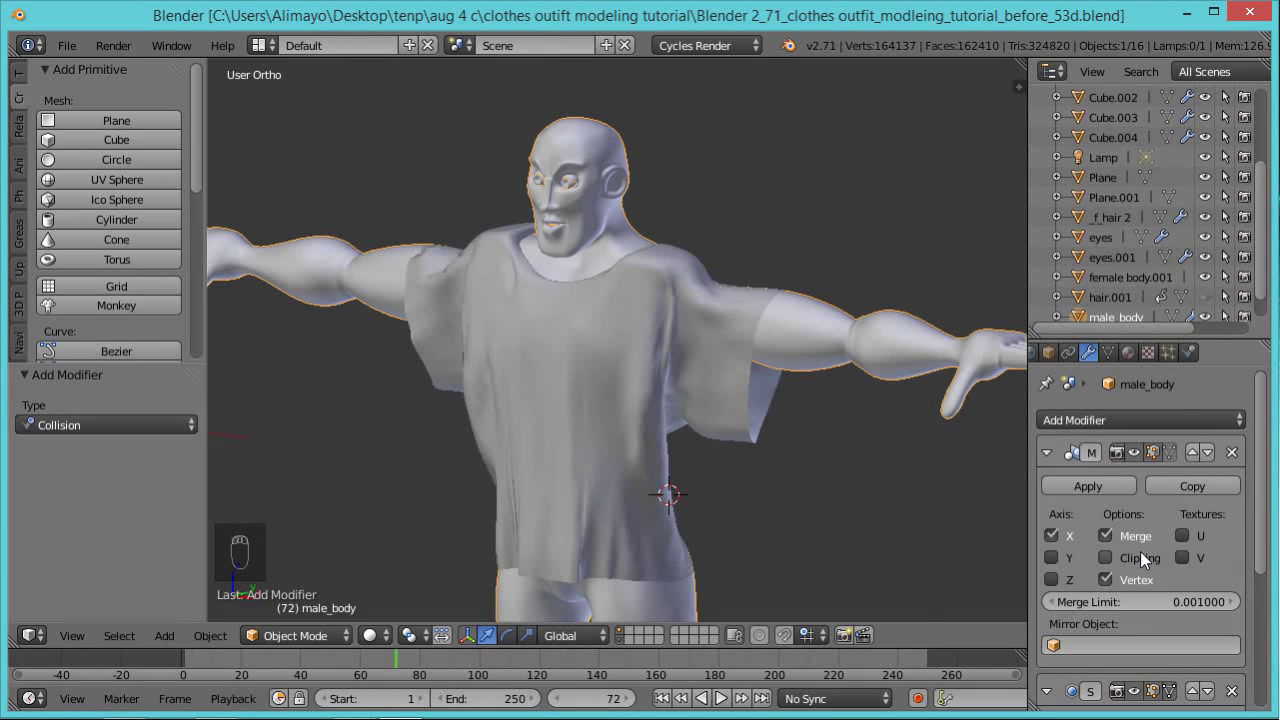
pyautogui.moveTo(1262, 517); pyautogui.dragTo(1262, 561)
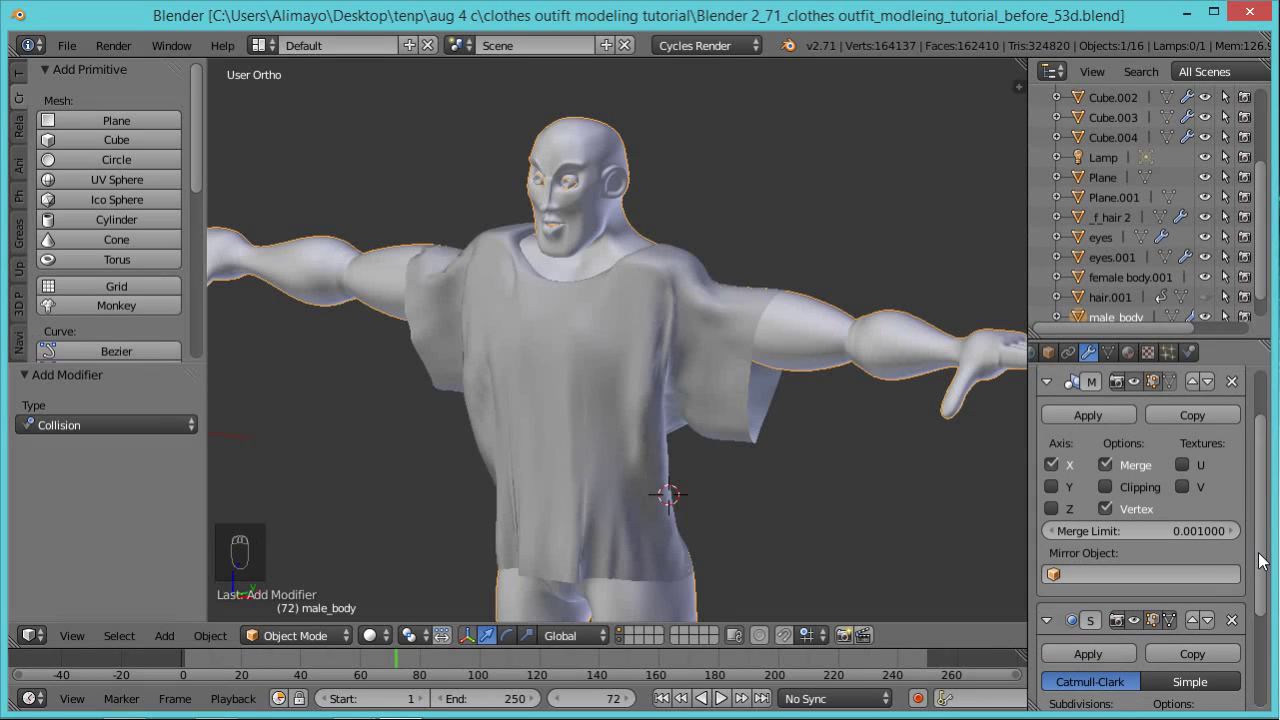
pyautogui.moveTo(1260, 512); pyautogui.dragTo(1253, 641)
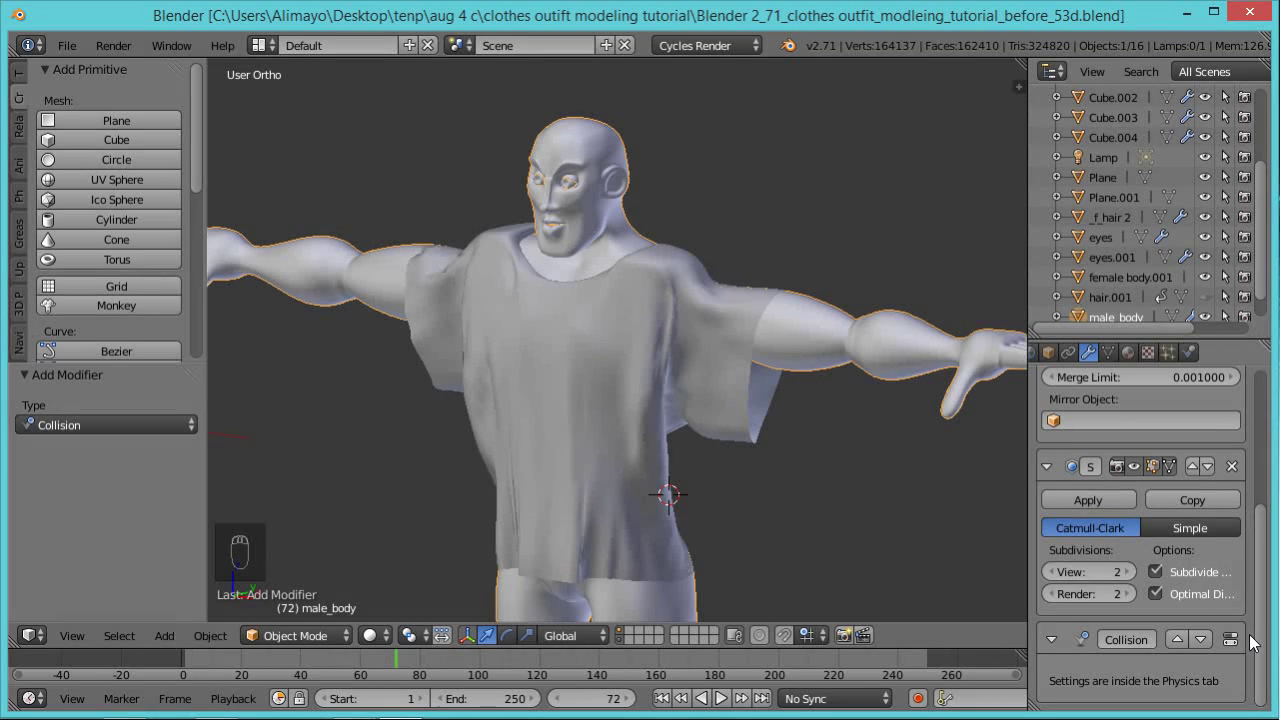
pyautogui.click(1052, 639)
pyautogui.click(1052, 639)
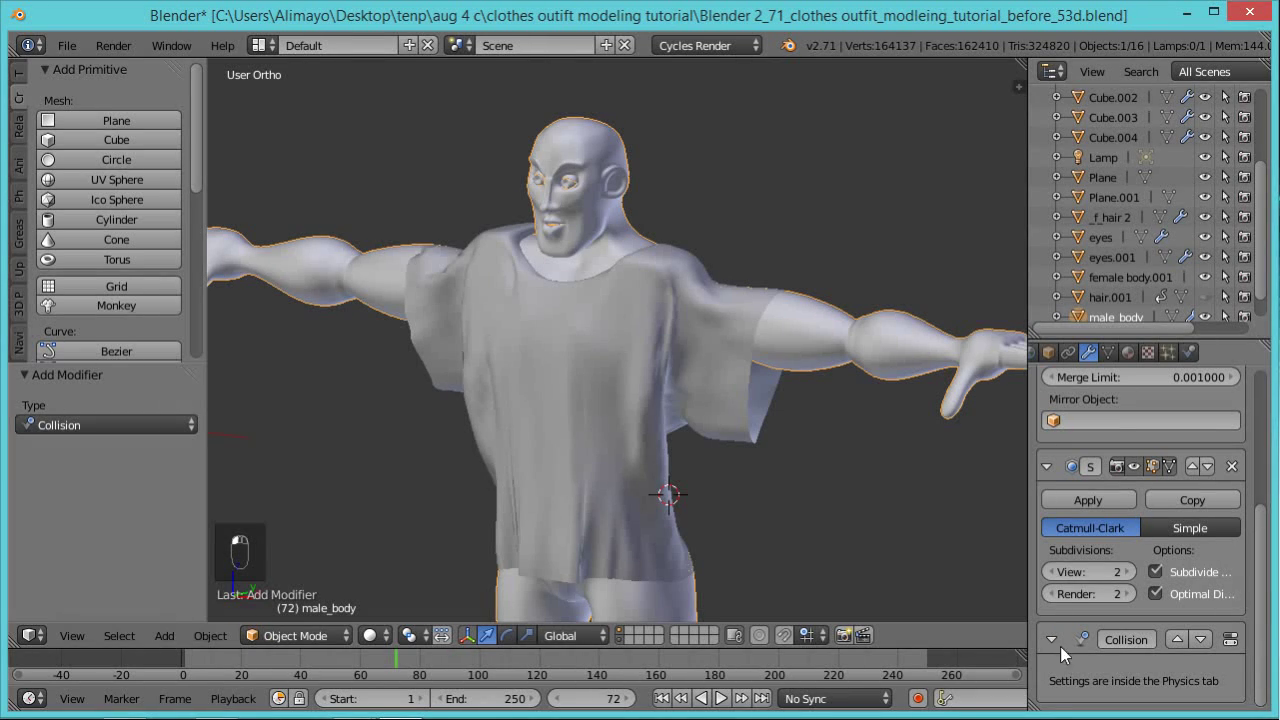
# Bring up the shirt's modifier stack and save the file as Blender 2_71_clothes outfit_modleing_tutorial_before_54d.blend.
pyautogui.rightClick(647, 356)
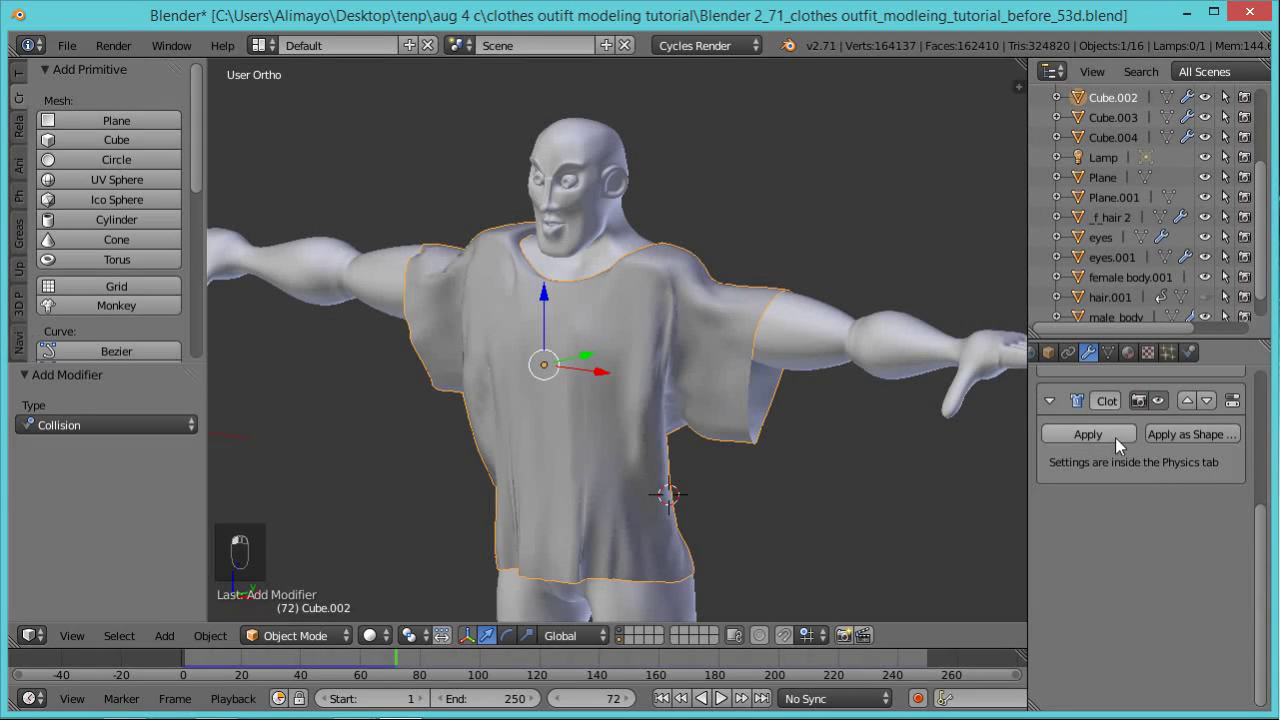
pyautogui.moveTo(1260, 517); pyautogui.dragTo(1242, 406)
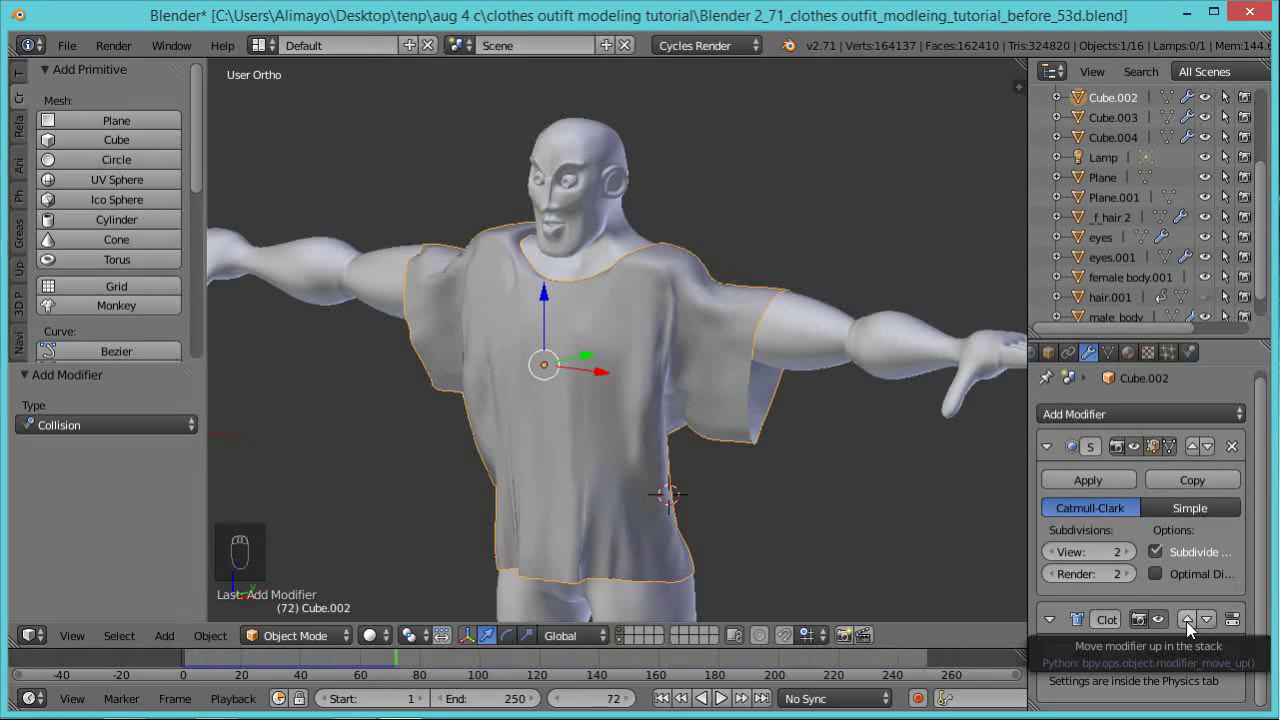
pyautogui.hotkey('ctrl', 'alt', 's')
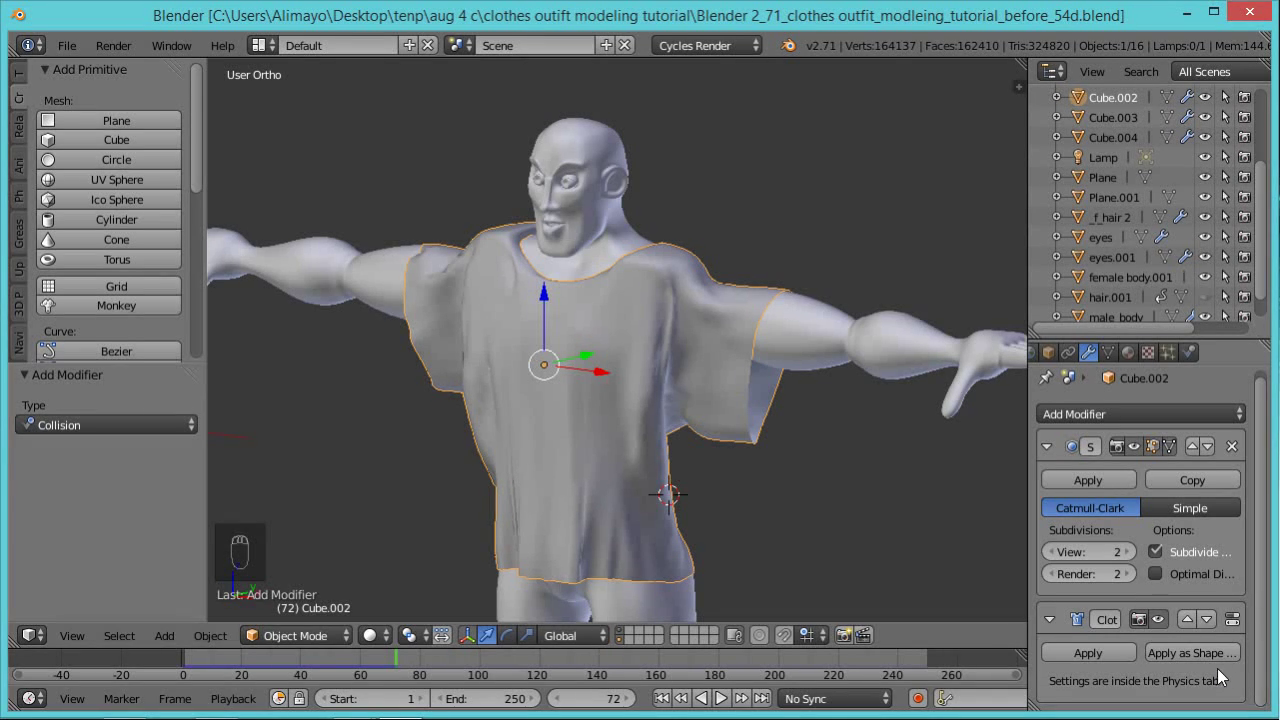
# Apply the shirt's Subdivision Surface modifier, and apply its Cloth modifier as a shape key.
pyautogui.click(1079, 481)
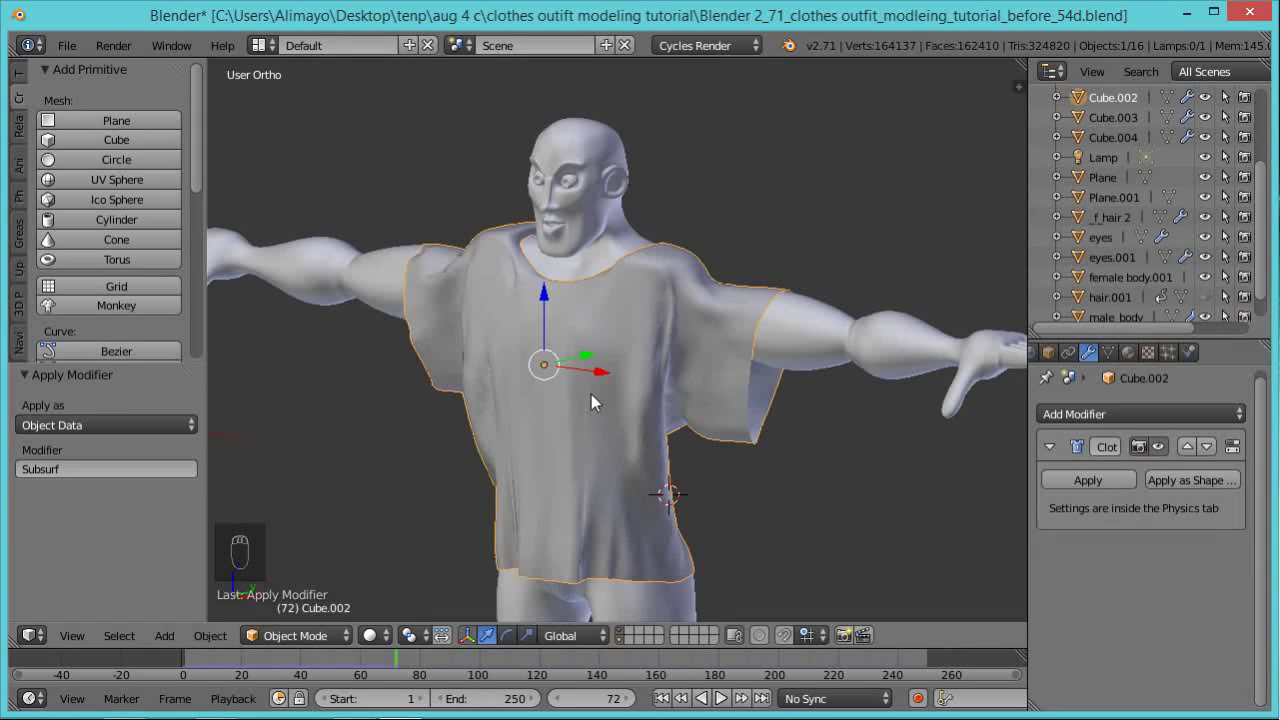
pyautogui.click(1193, 482)
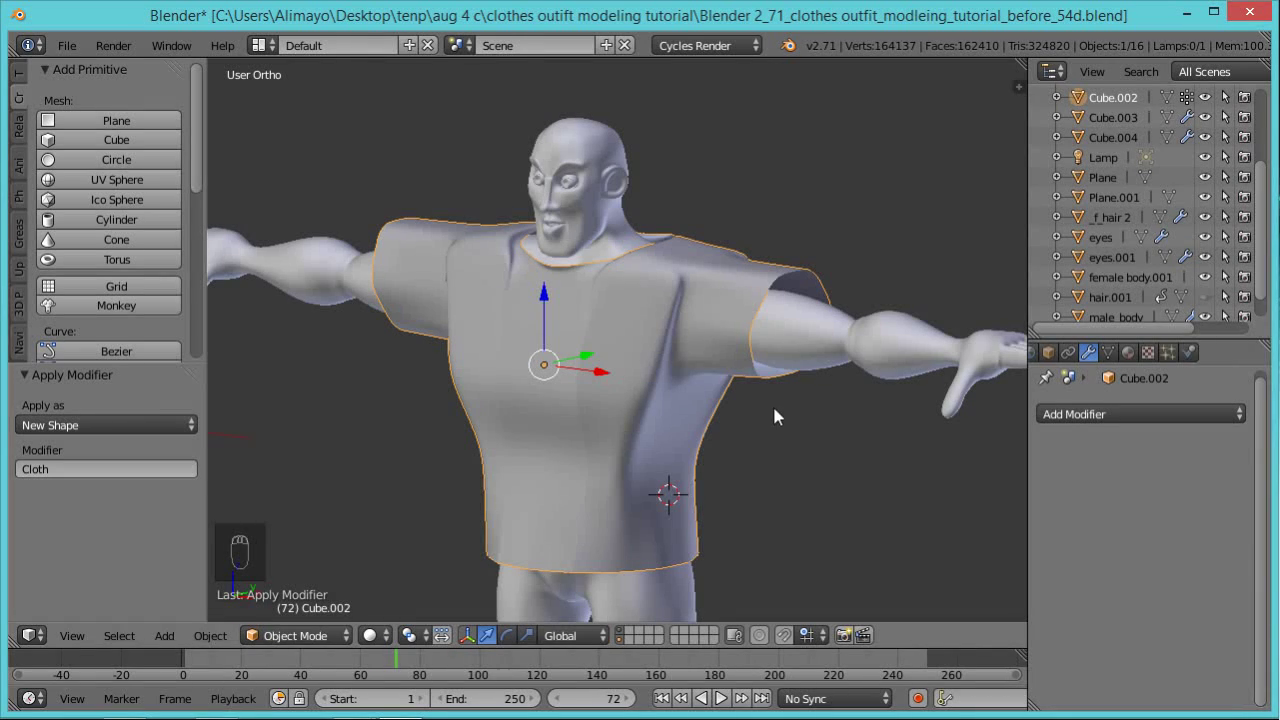
# Select the shirt's Cloth shape key in its mesh data and raise its value to the 1.000 maximum.
pyautogui.moveTo(760, 456); pyautogui.dragTo(700, 468, button='middle')
pyautogui.click(1108, 352)
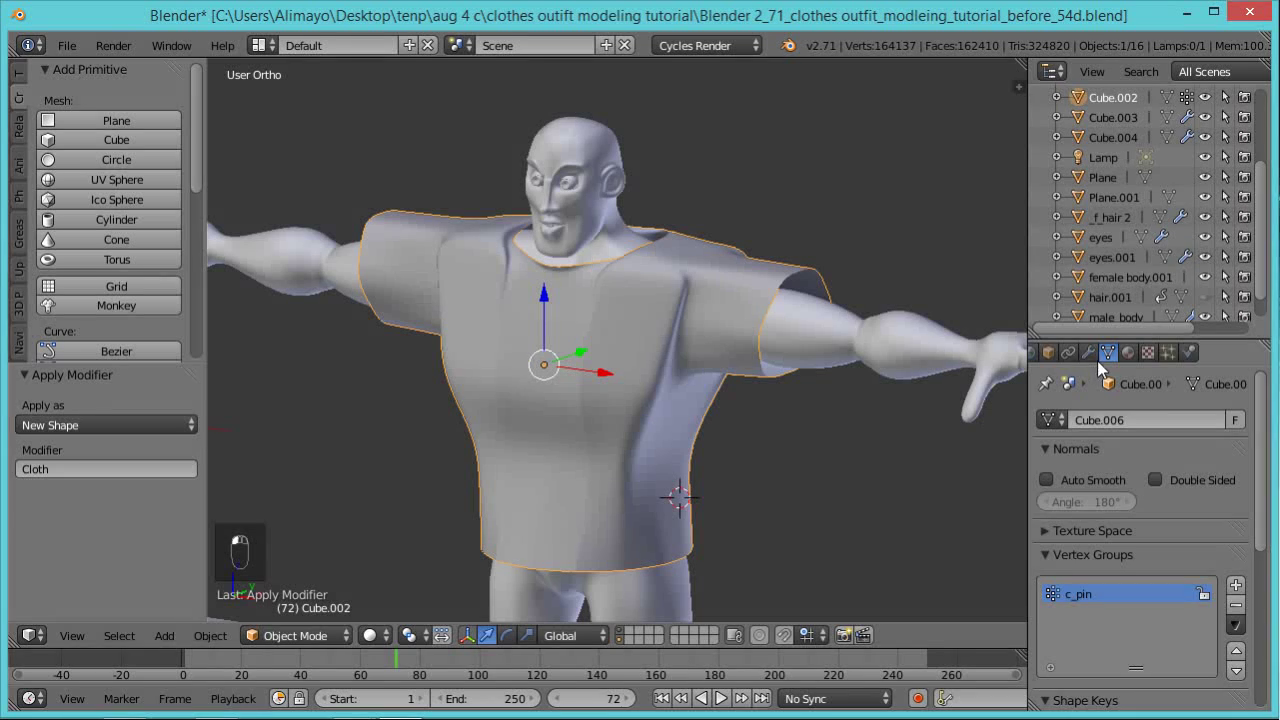
pyautogui.moveTo(1259, 435); pyautogui.dragTo(1265, 551)
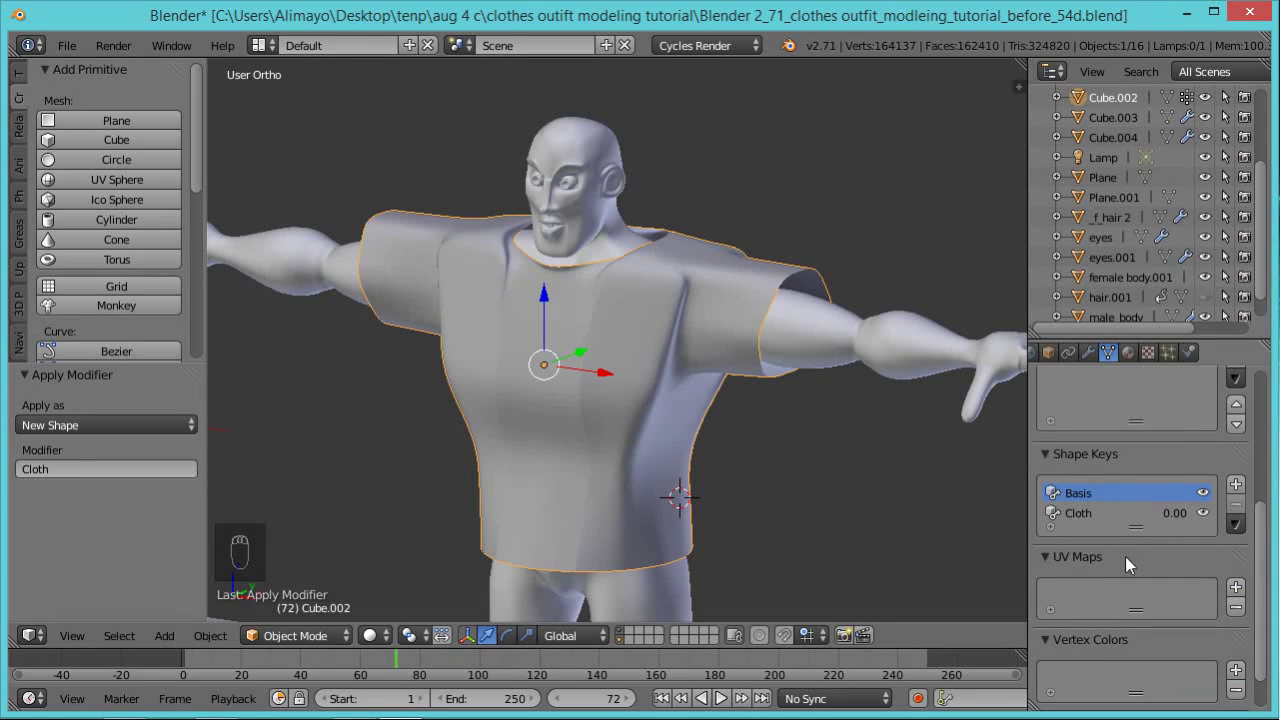
pyautogui.click(1079, 513)
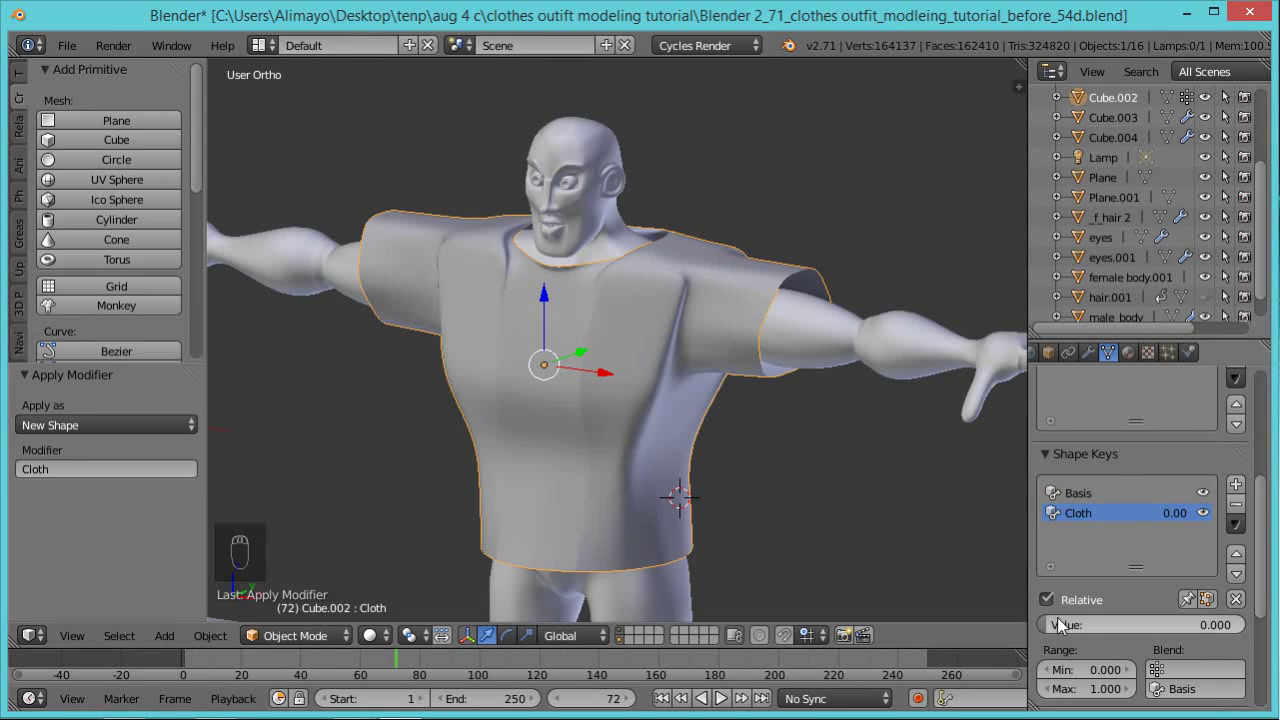
pyautogui.moveTo(1048, 627); pyautogui.dragTo(1262, 650)
pyautogui.moveTo(874, 456); pyautogui.dragTo(791, 447, button='middle')
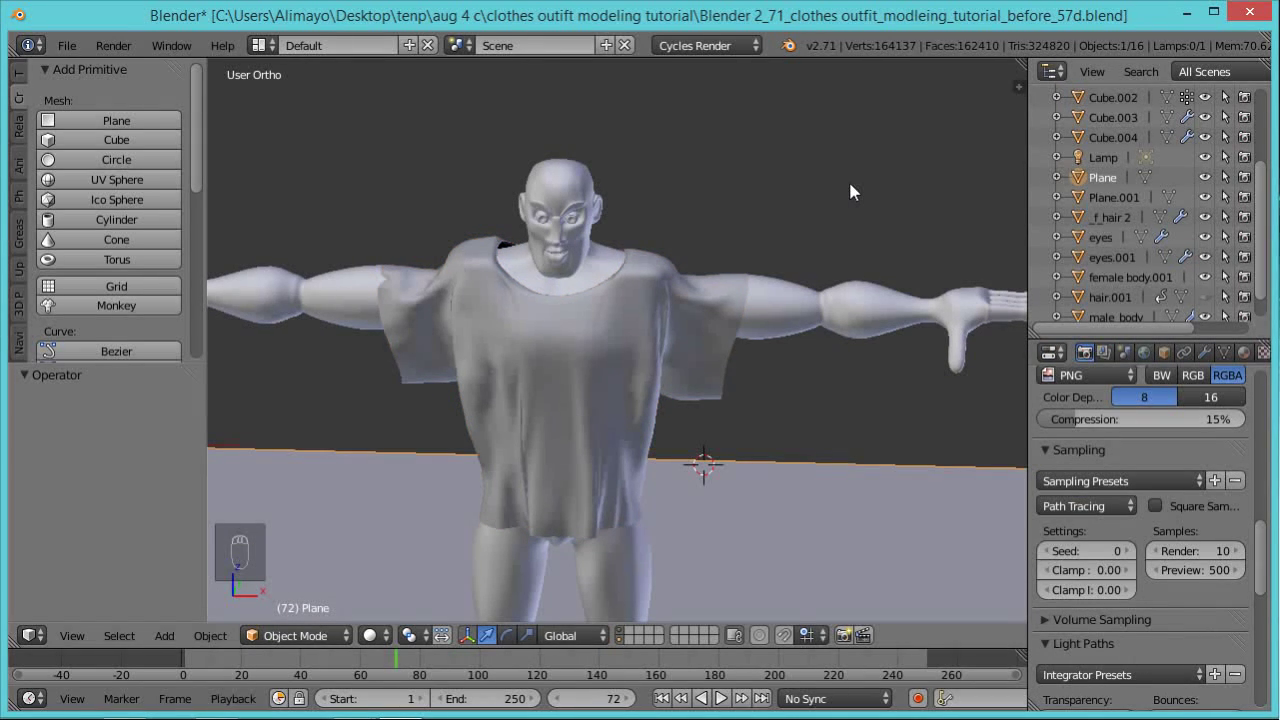
# Switch the viewport shading to Rendered and preview the draped shirt on the male body from a slightly higher angle.
pyautogui.click(372, 635)
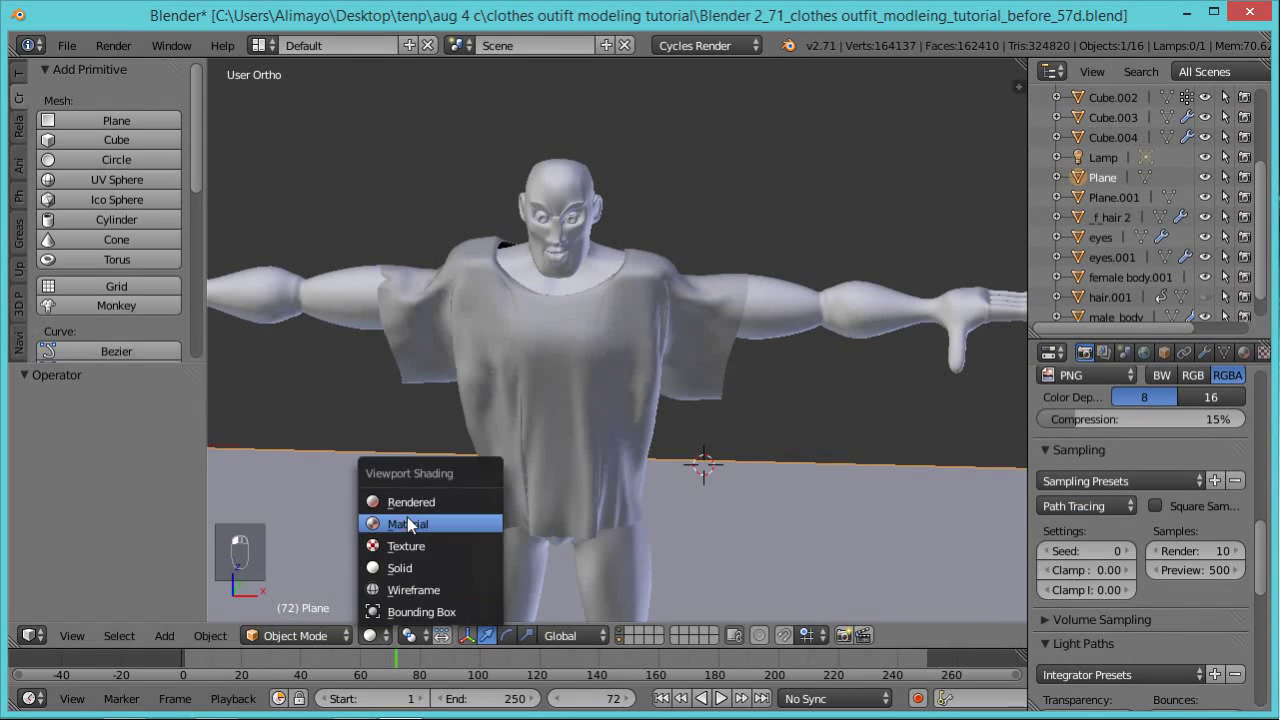
pyautogui.click(409, 502)
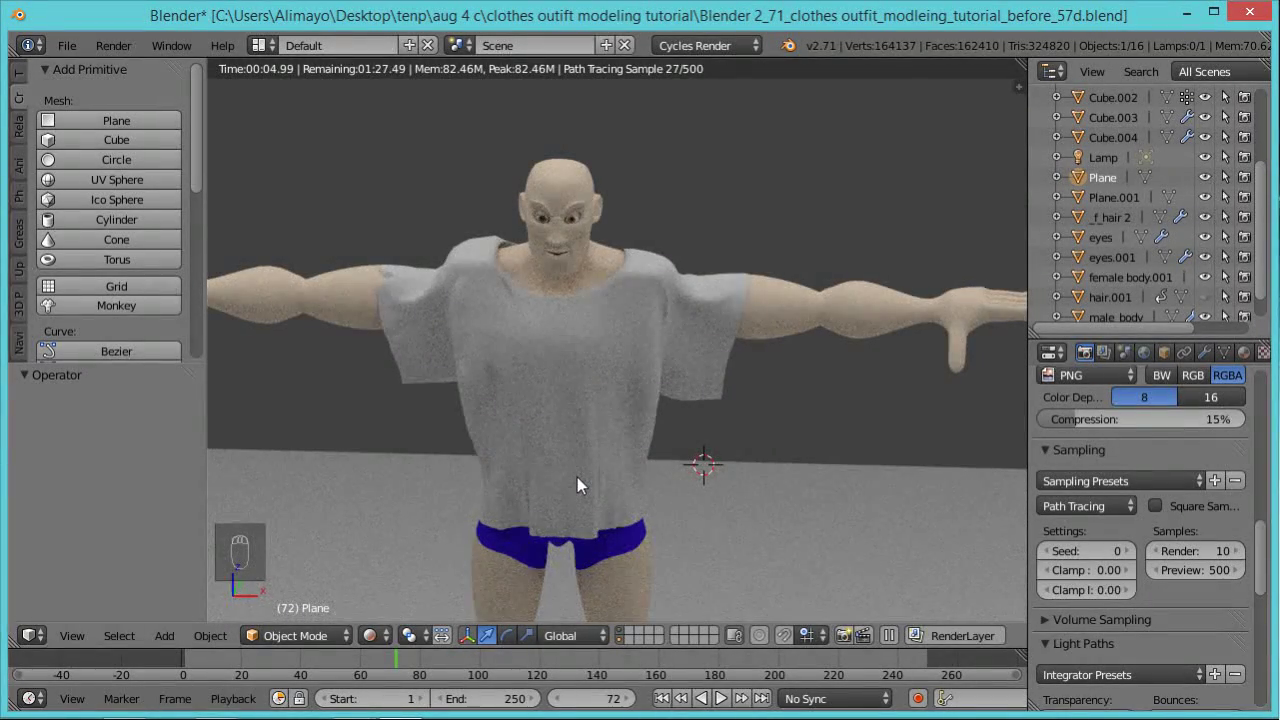
pyautogui.moveTo(713, 413); pyautogui.dragTo(694, 437, button='middle')
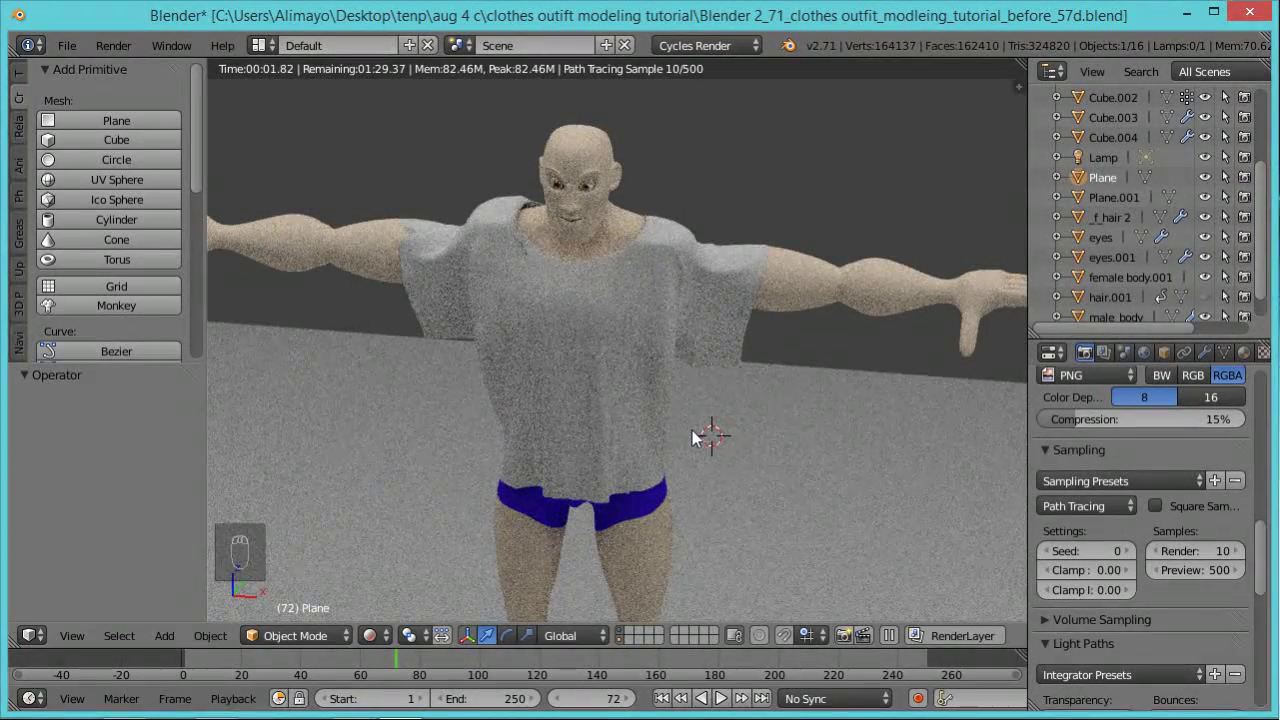